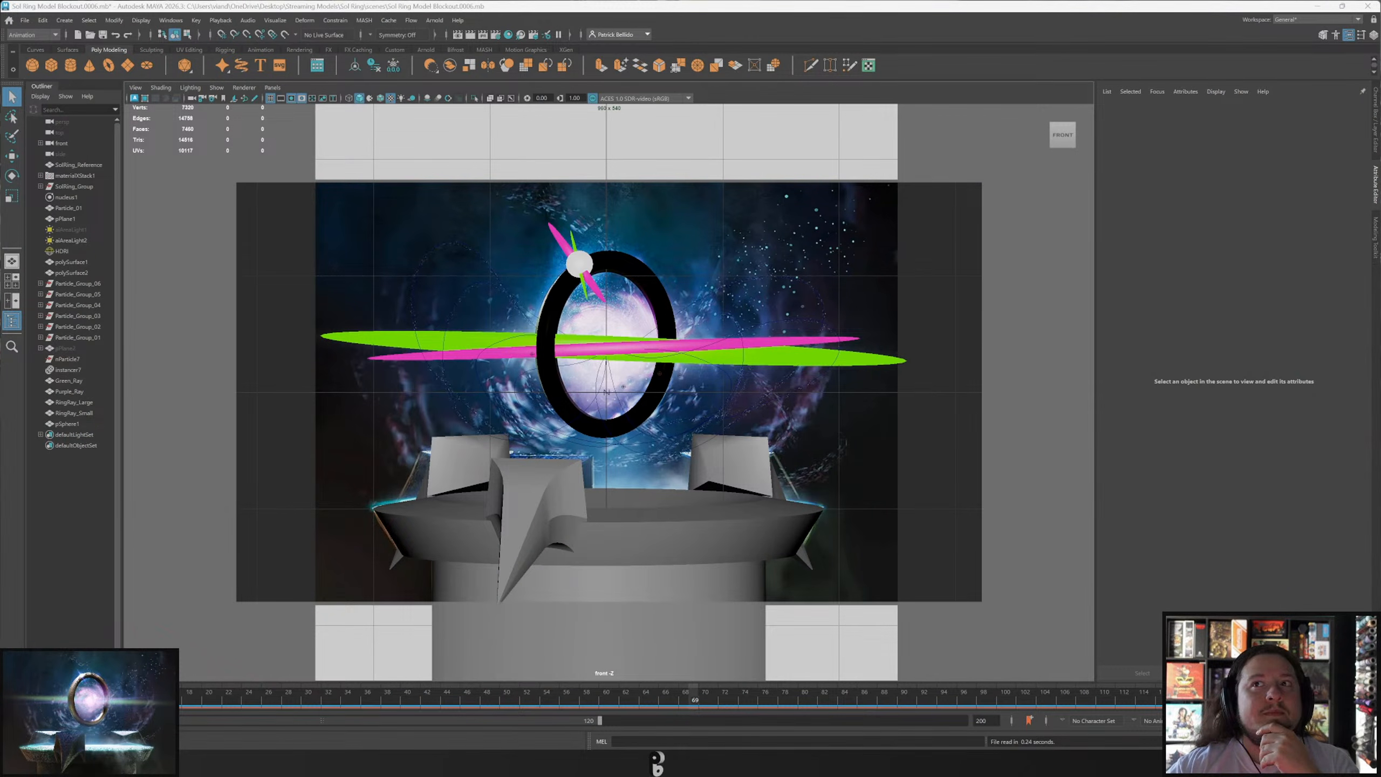
Render the scene through the front camera in Arnold RenderView and play back the particle animation to check both.
left_click(457, 35)
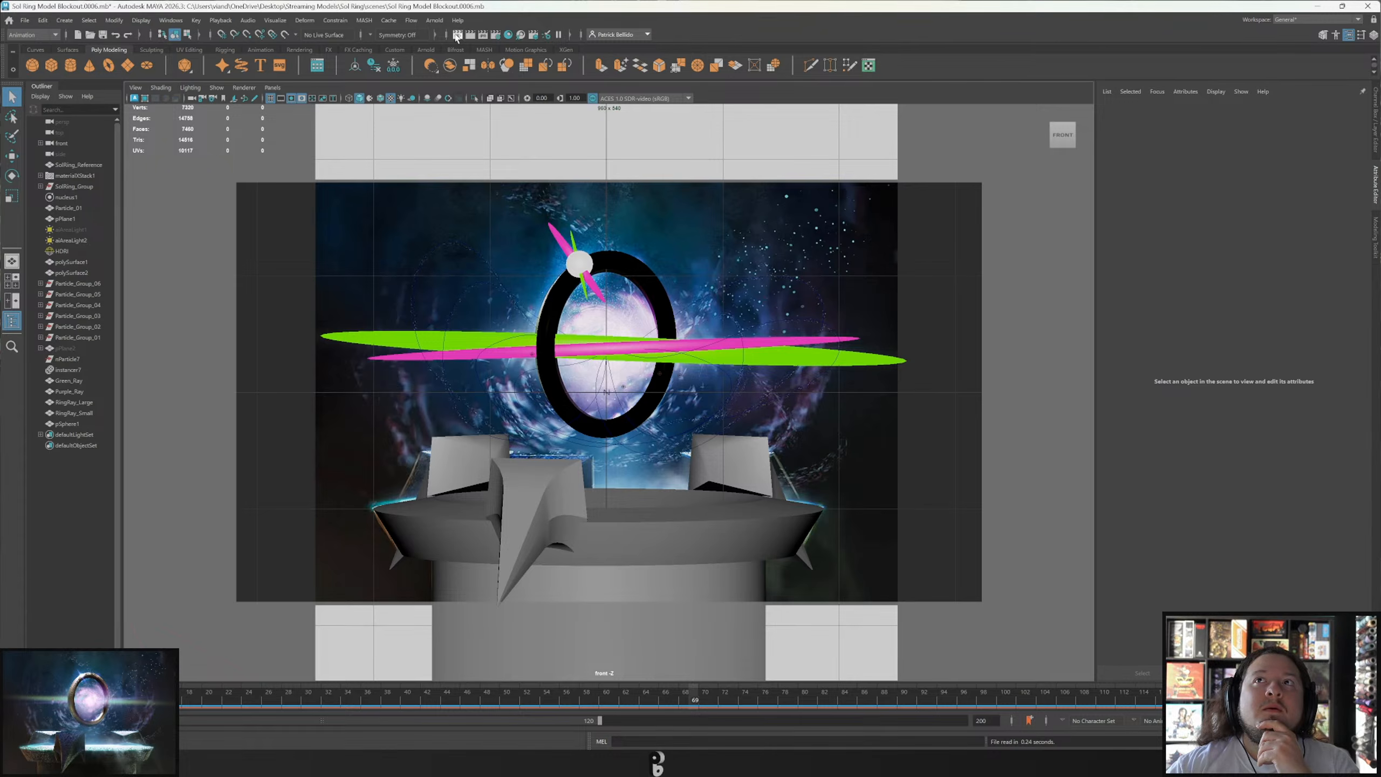
left_click(1157, 103)
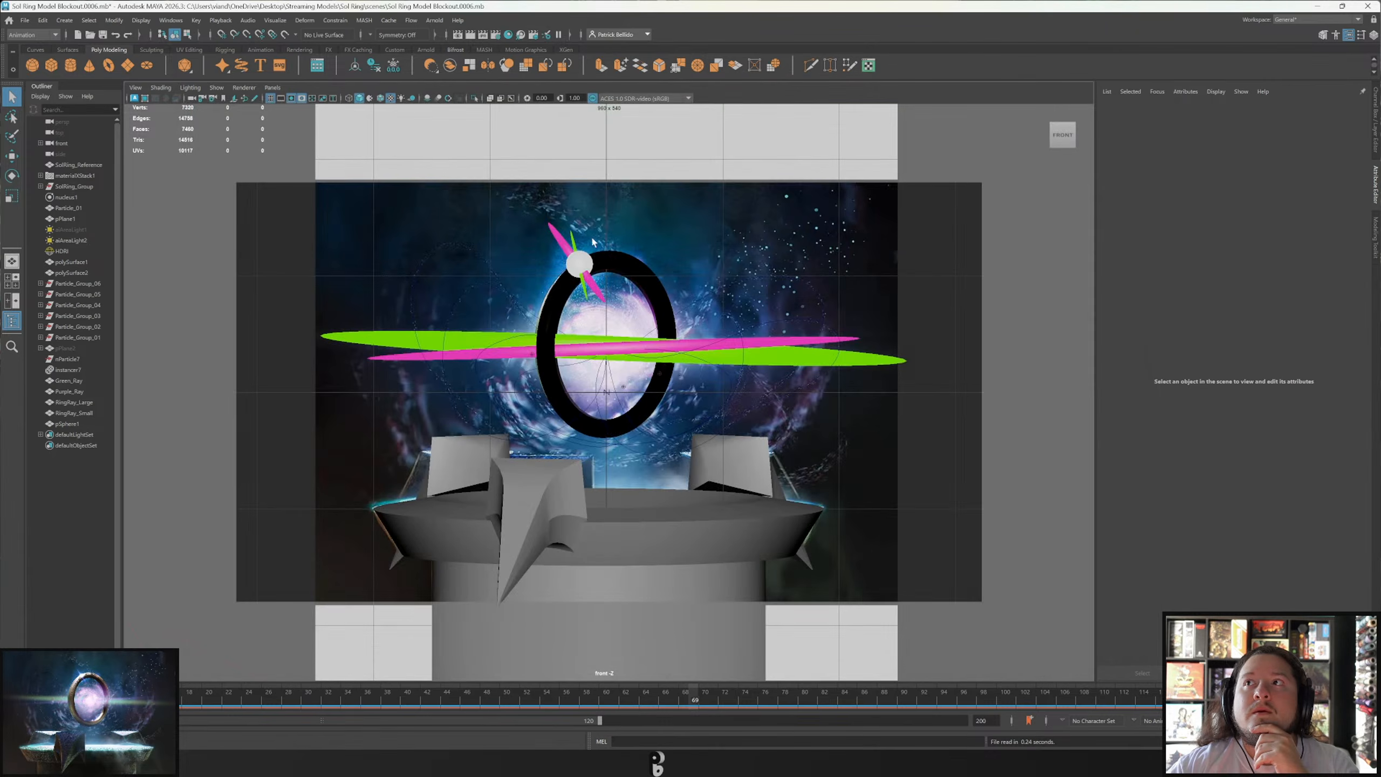
left_click(470, 37)
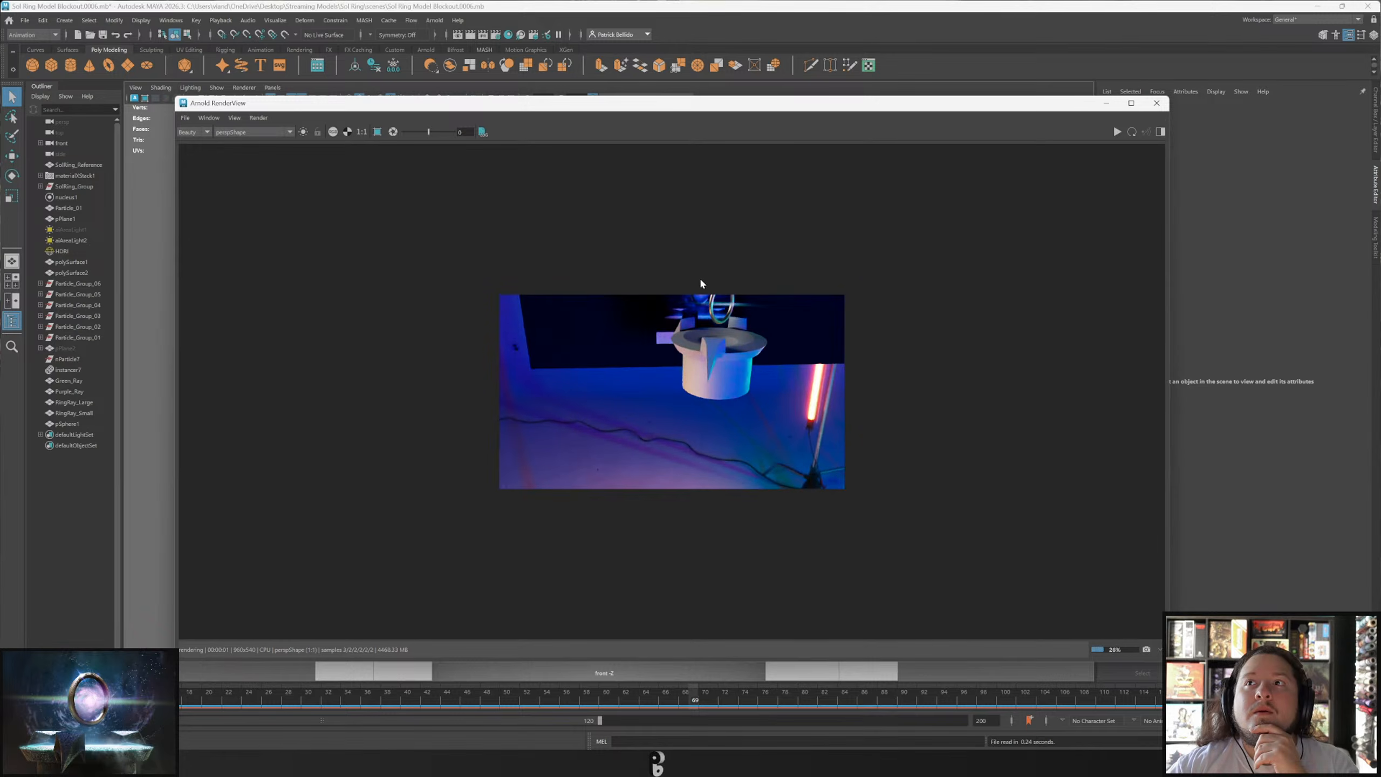
left_click(289, 132)
left_click(260, 144)
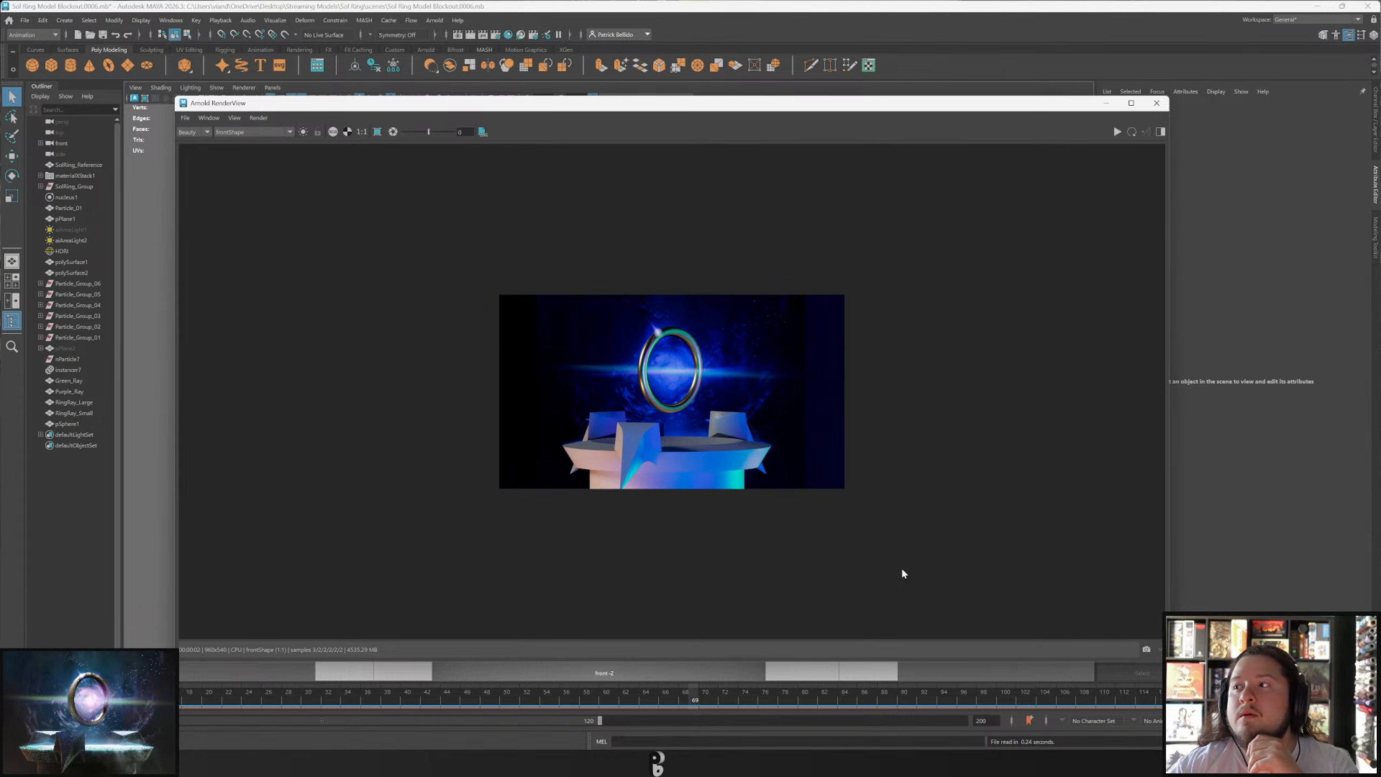
scroll(721, 457, "up", 2)
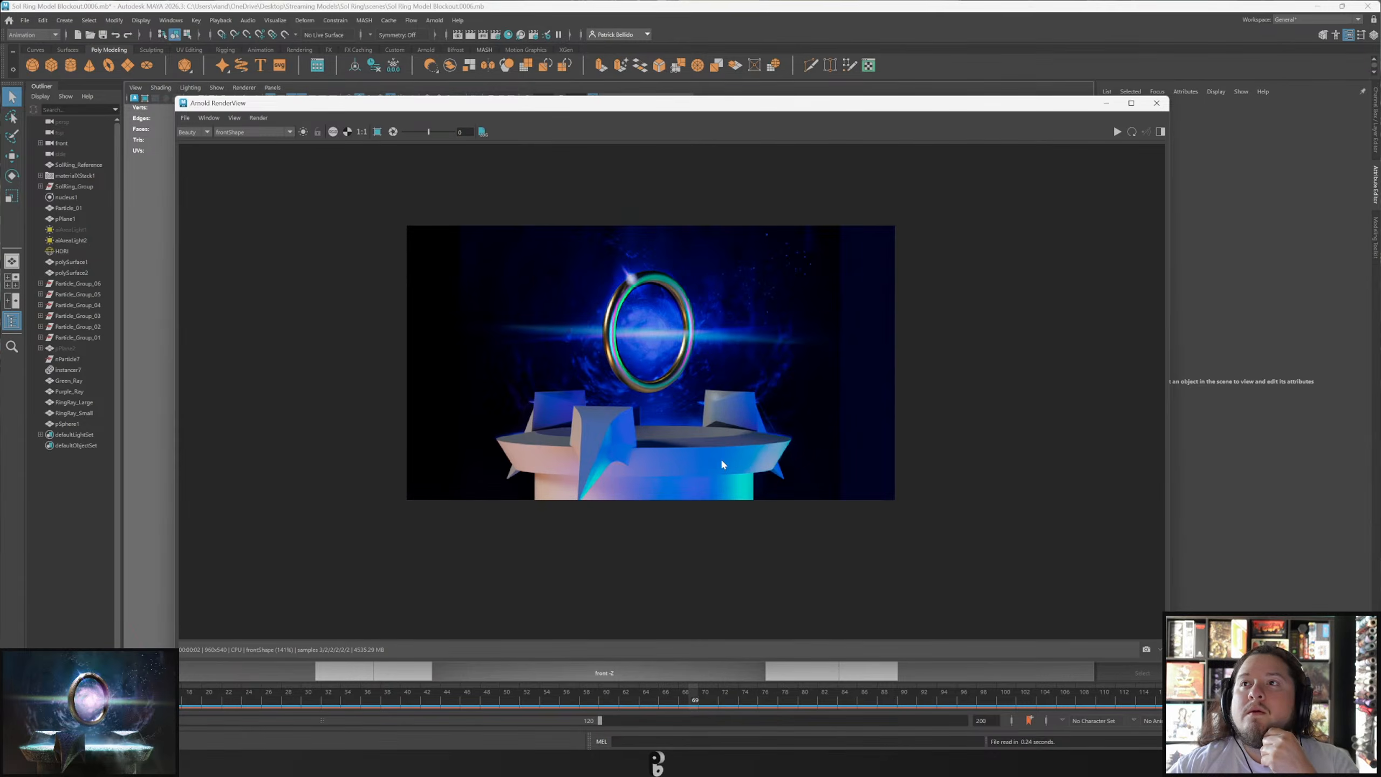
left_click(1162, 108)
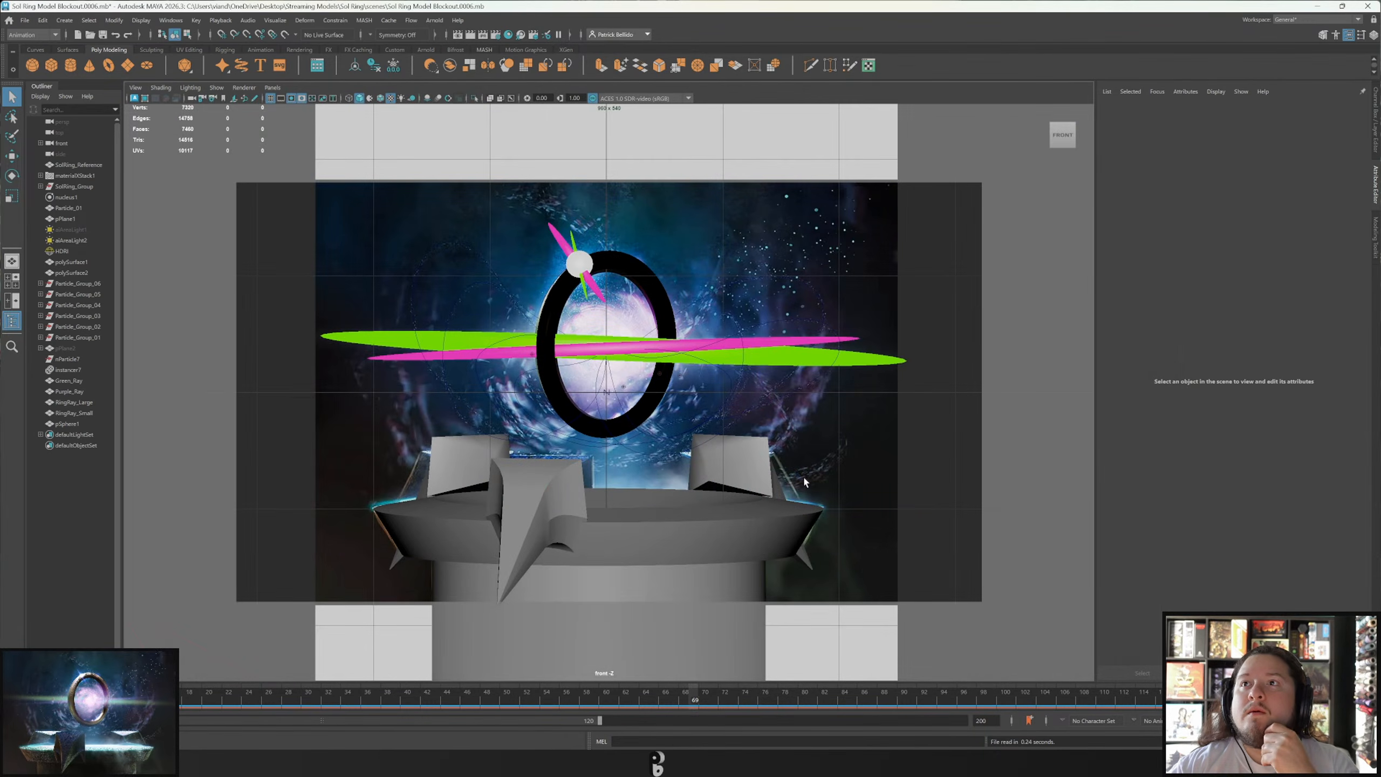
key("alt+v")
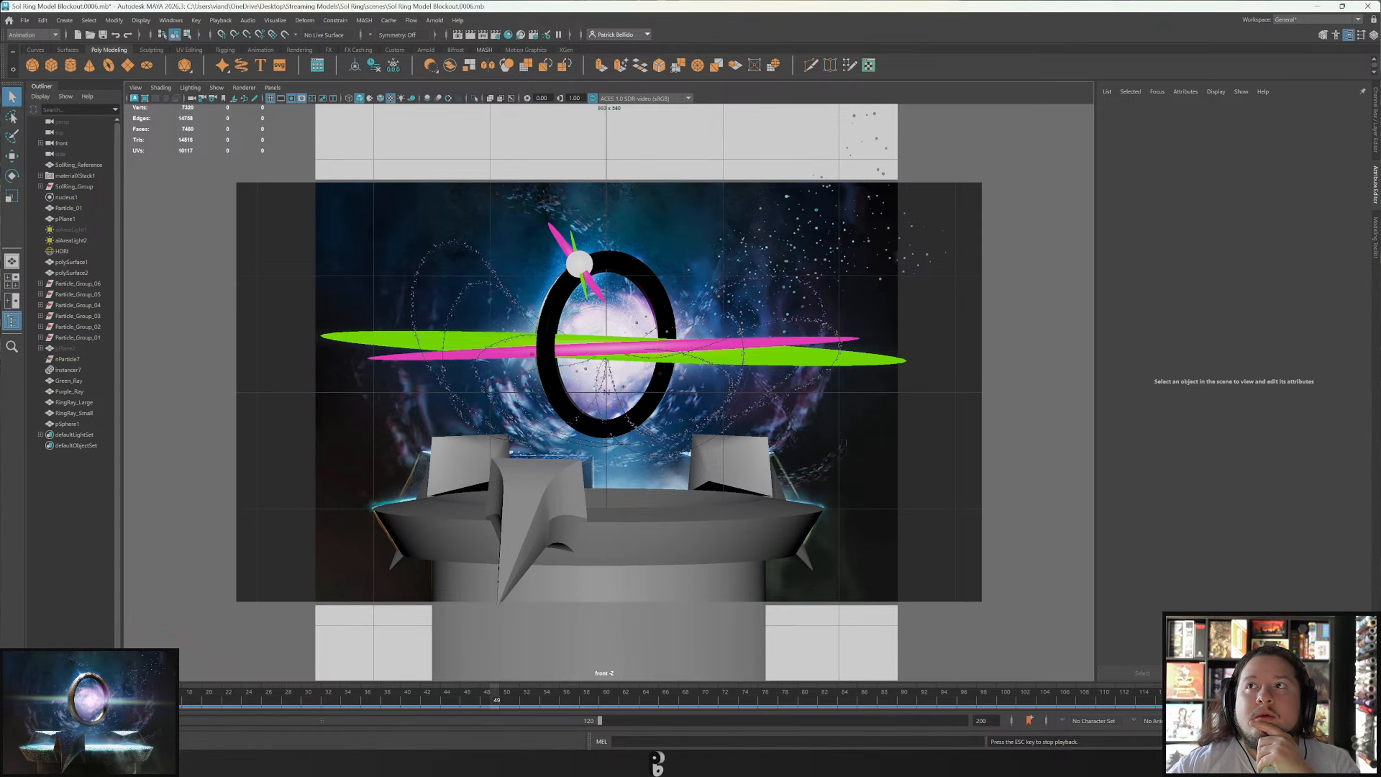
key("alt+v")
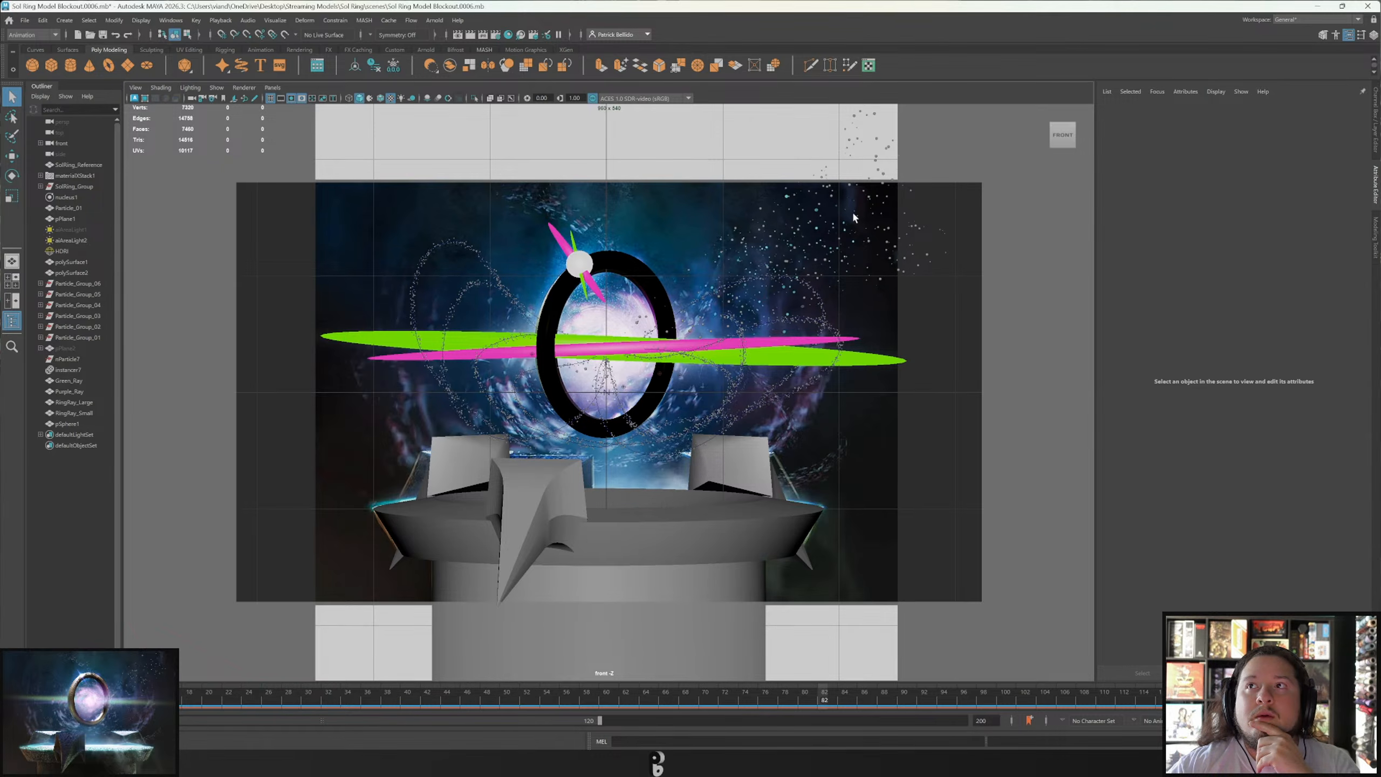
Rewind the animation to the first frame and unhide the emitter plane pPlane2.
left_click(95, 350)
key("h")
key("h")
key("h")
key("h")
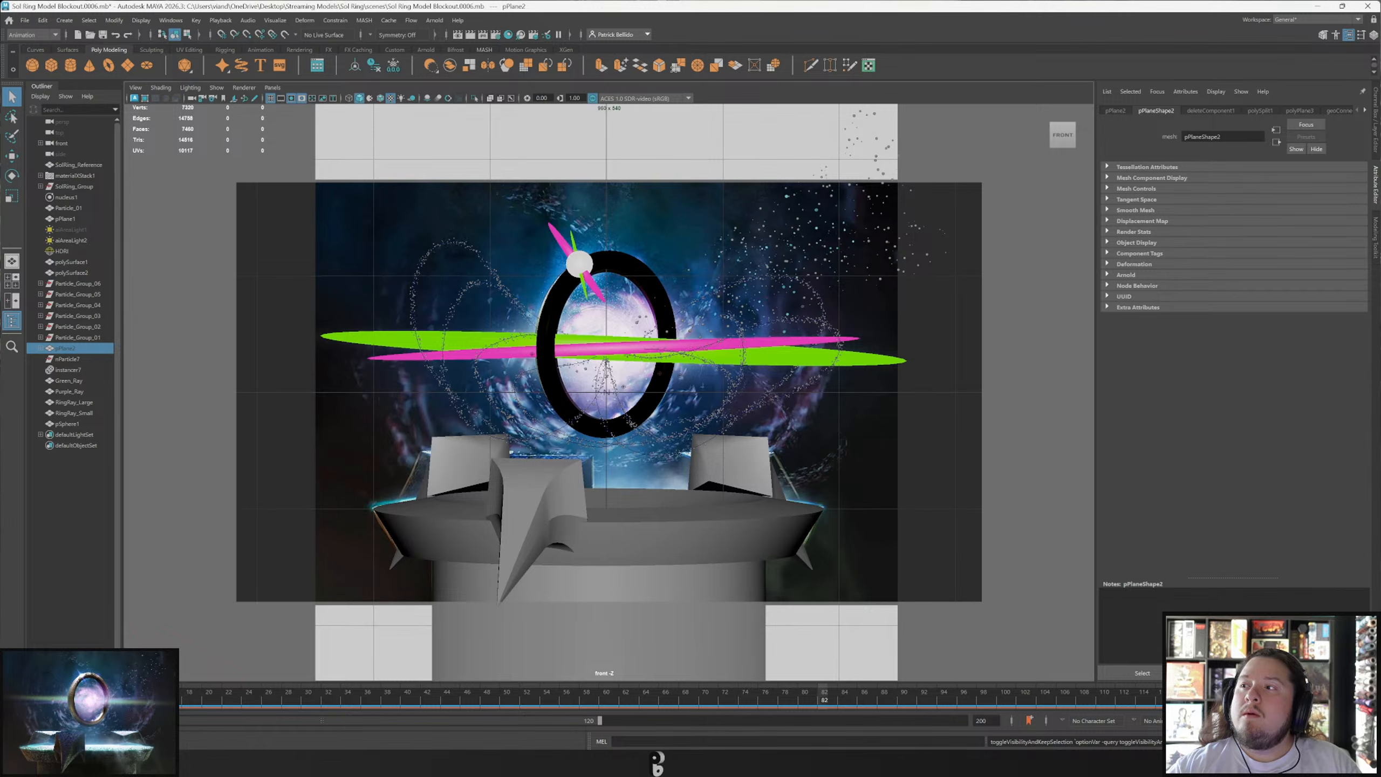
key("alt+shift+v")
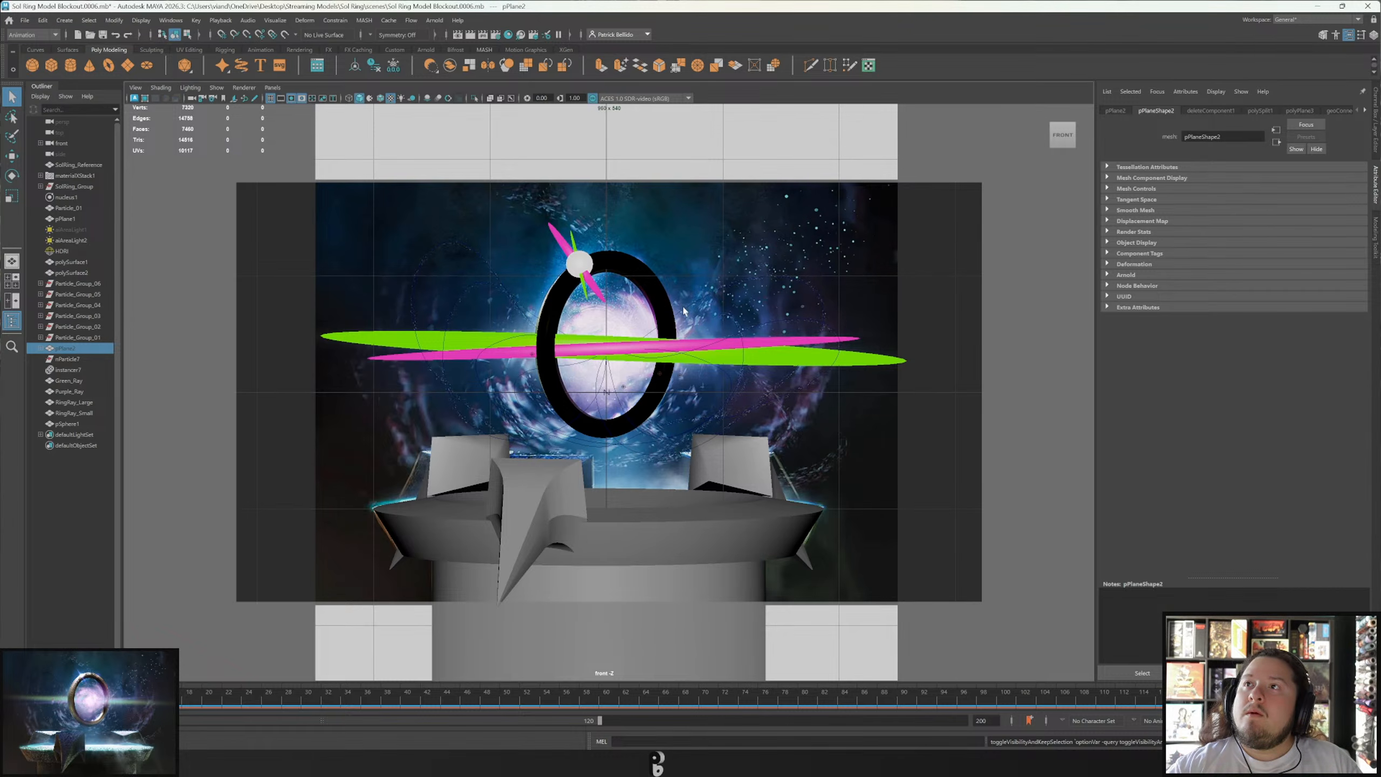
key("h")
key("h")
key("h")
key("h")
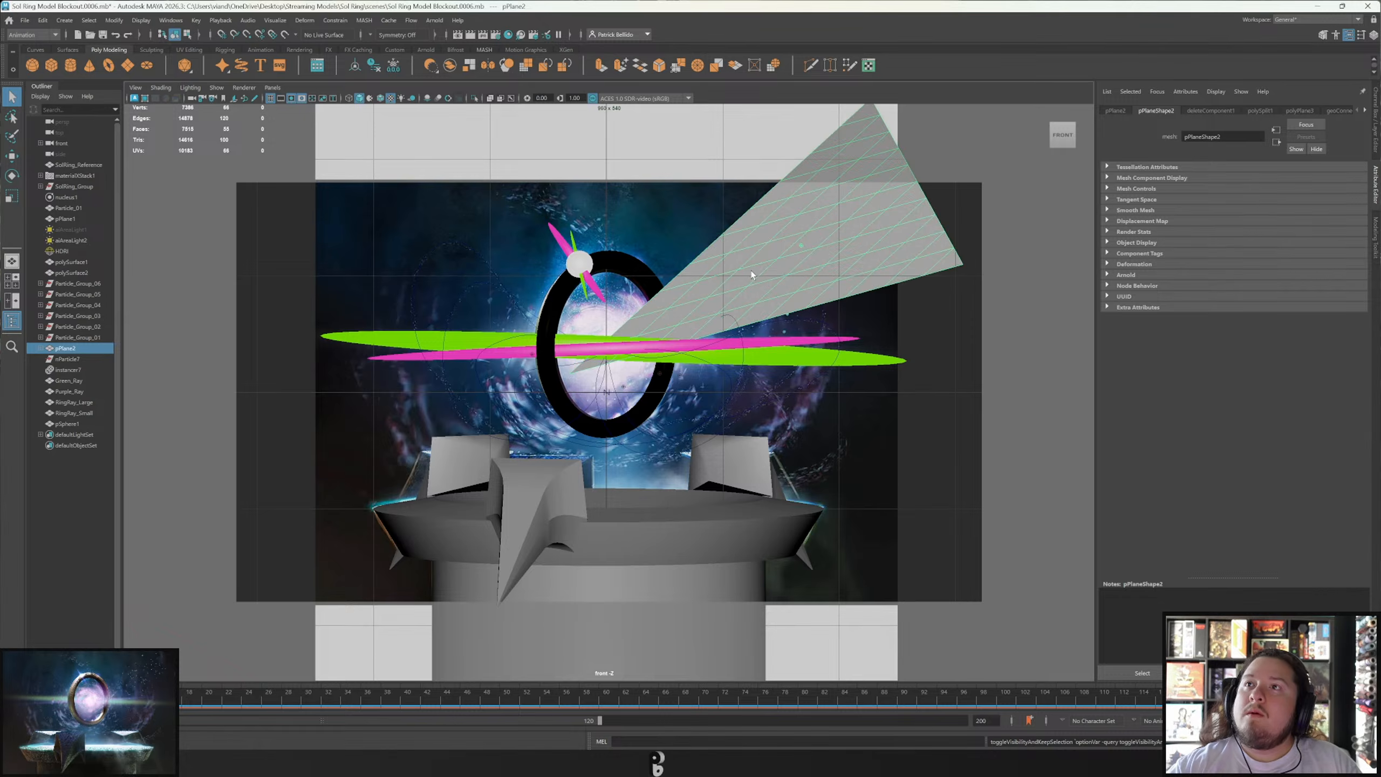
key("h")
Shift pPlane2 slightly outward and down in the front view and rotate it a little.
key("w")
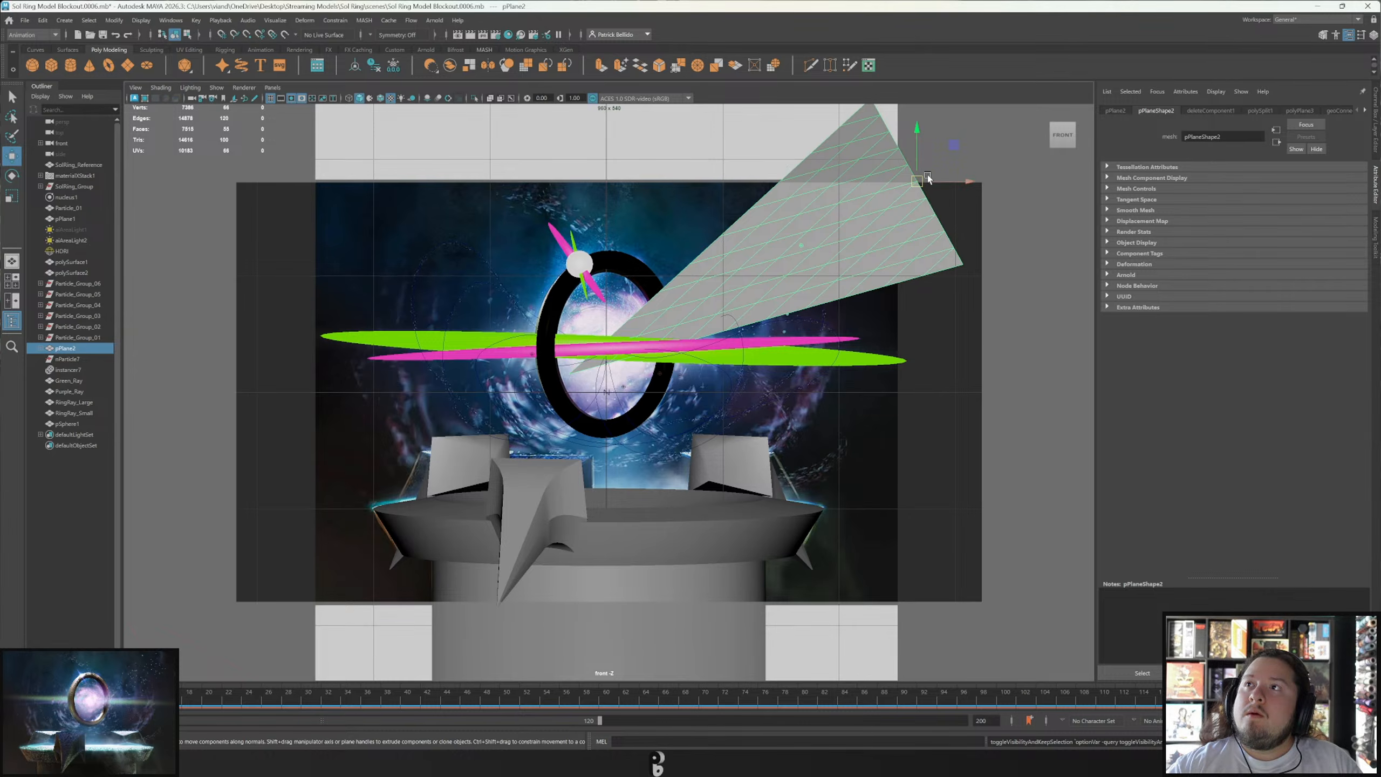
mouse_move(957, 155)
left_mouse_down()
mouse_move(1033, 109)
mouse_move(1088, 217)
mouse_move(1022, 136)
mouse_move(1095, 214)
mouse_move(974, 162)
left_mouse_up()
key("e")
left_click_drag(965, 218, 992, 232)
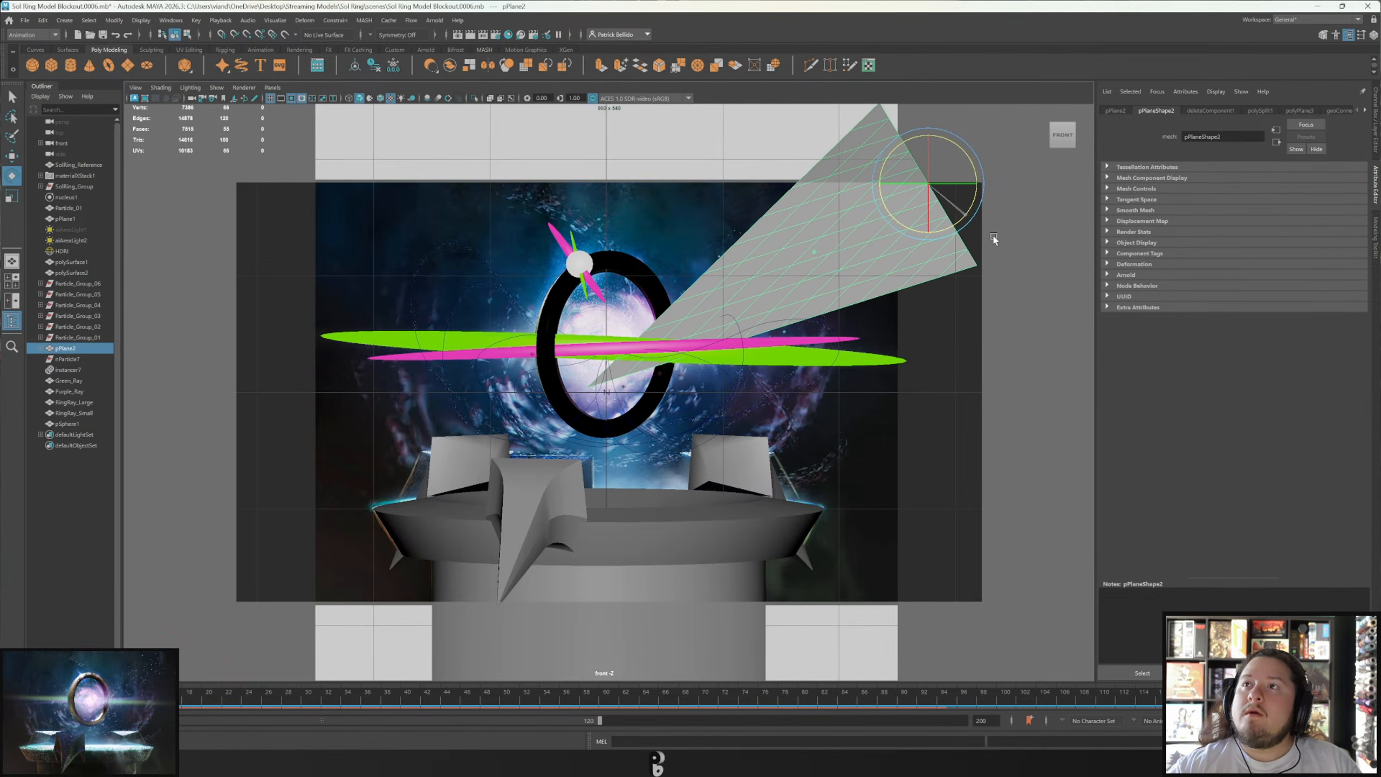
Scale pPlane2 down uniformly to about 0.61 and place it beside the ring, pointing toward the upper-right star cluster.
key("r")
left_click(1378, 125)
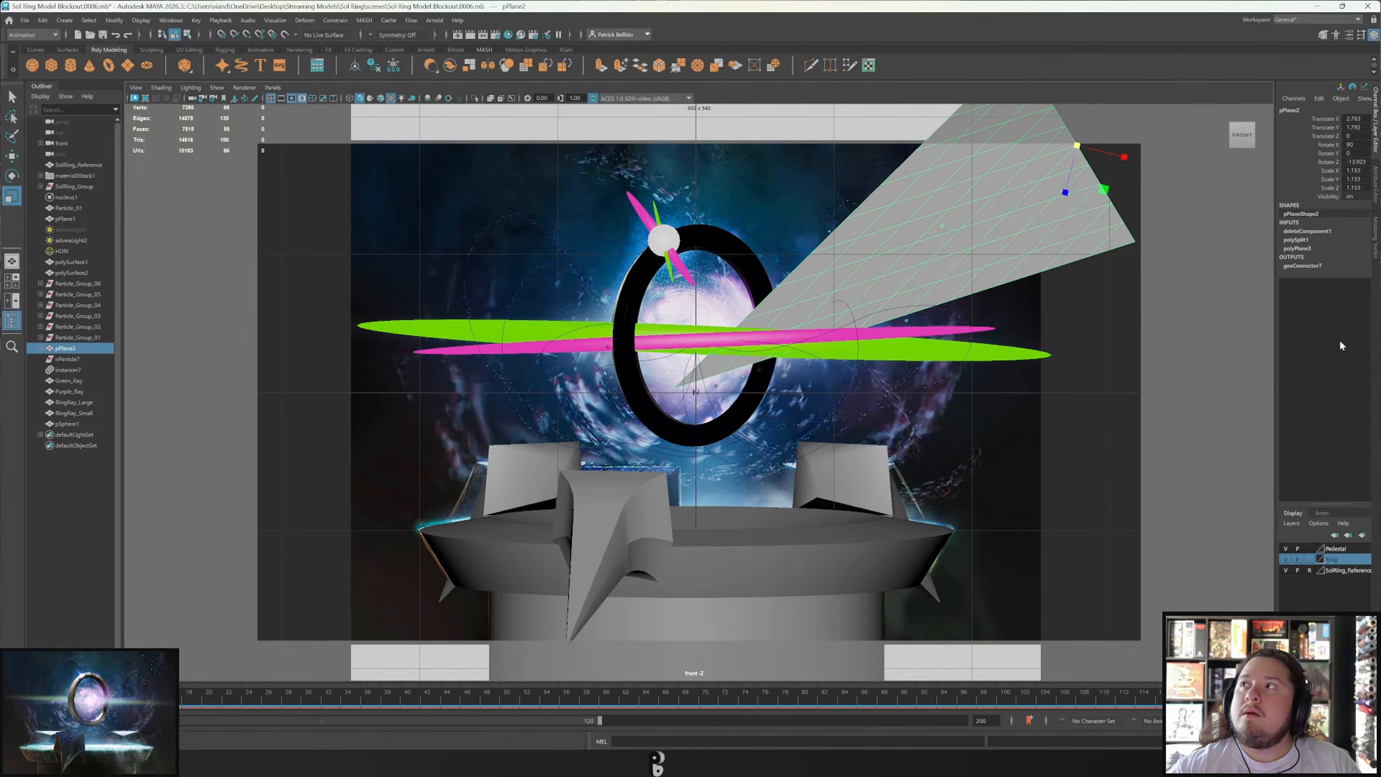
left_click(1377, 240)
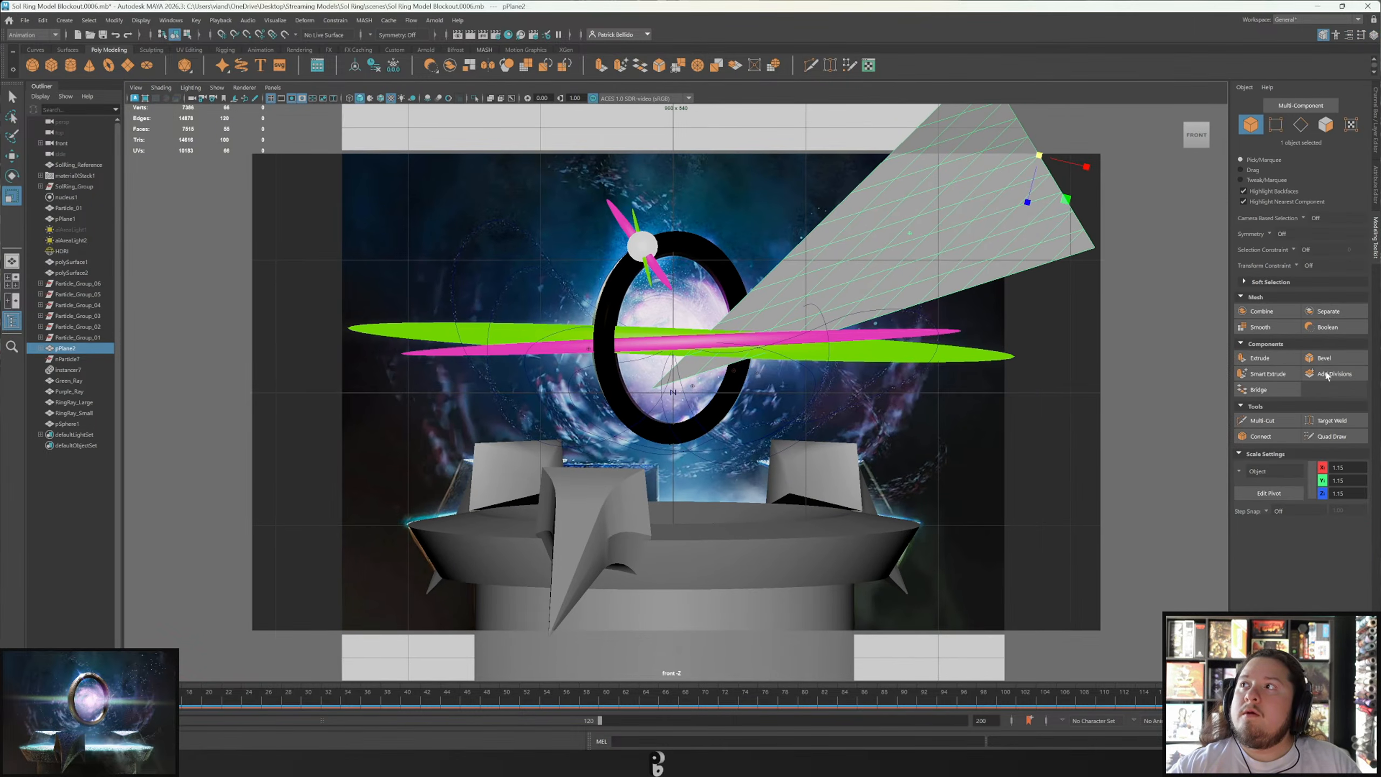
left_click(1241, 470)
left_click(1245, 481)
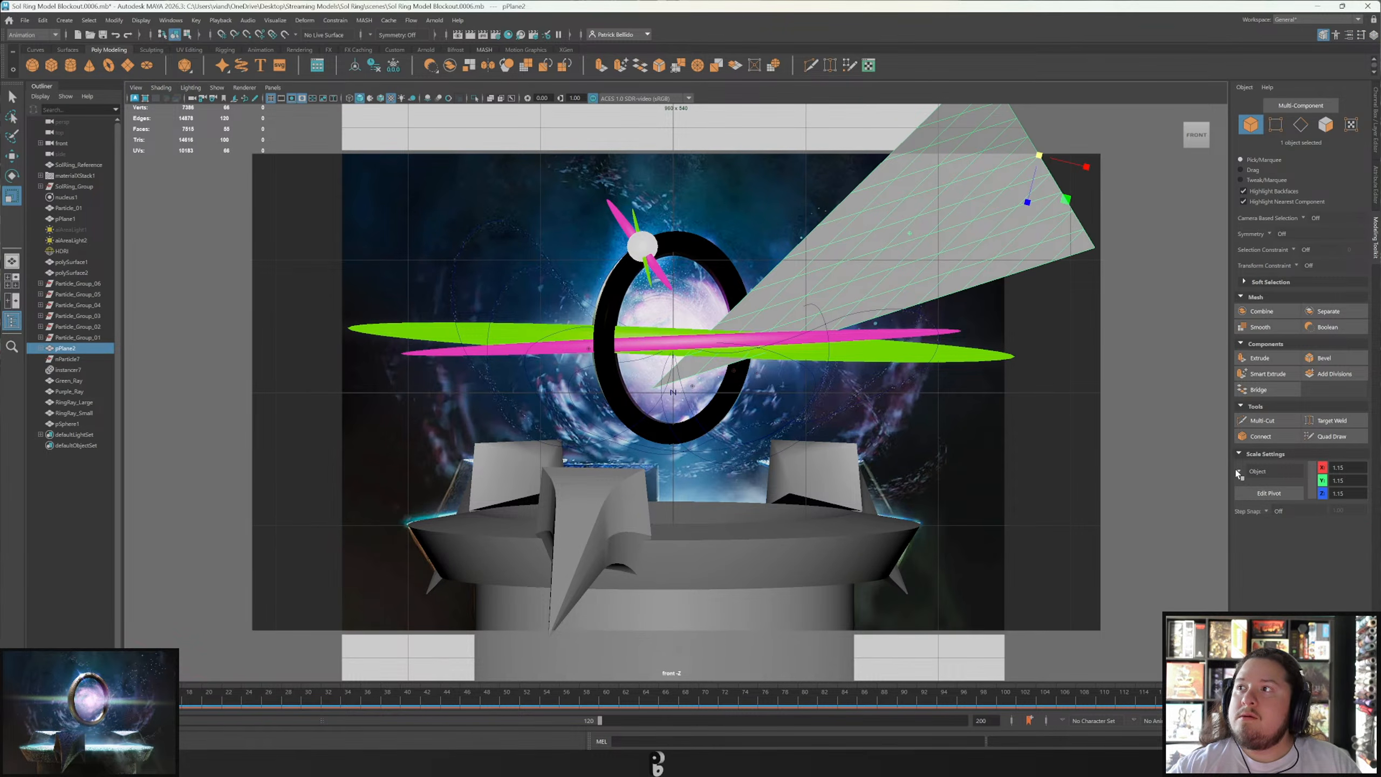
left_click(1239, 472)
left_click(1261, 501)
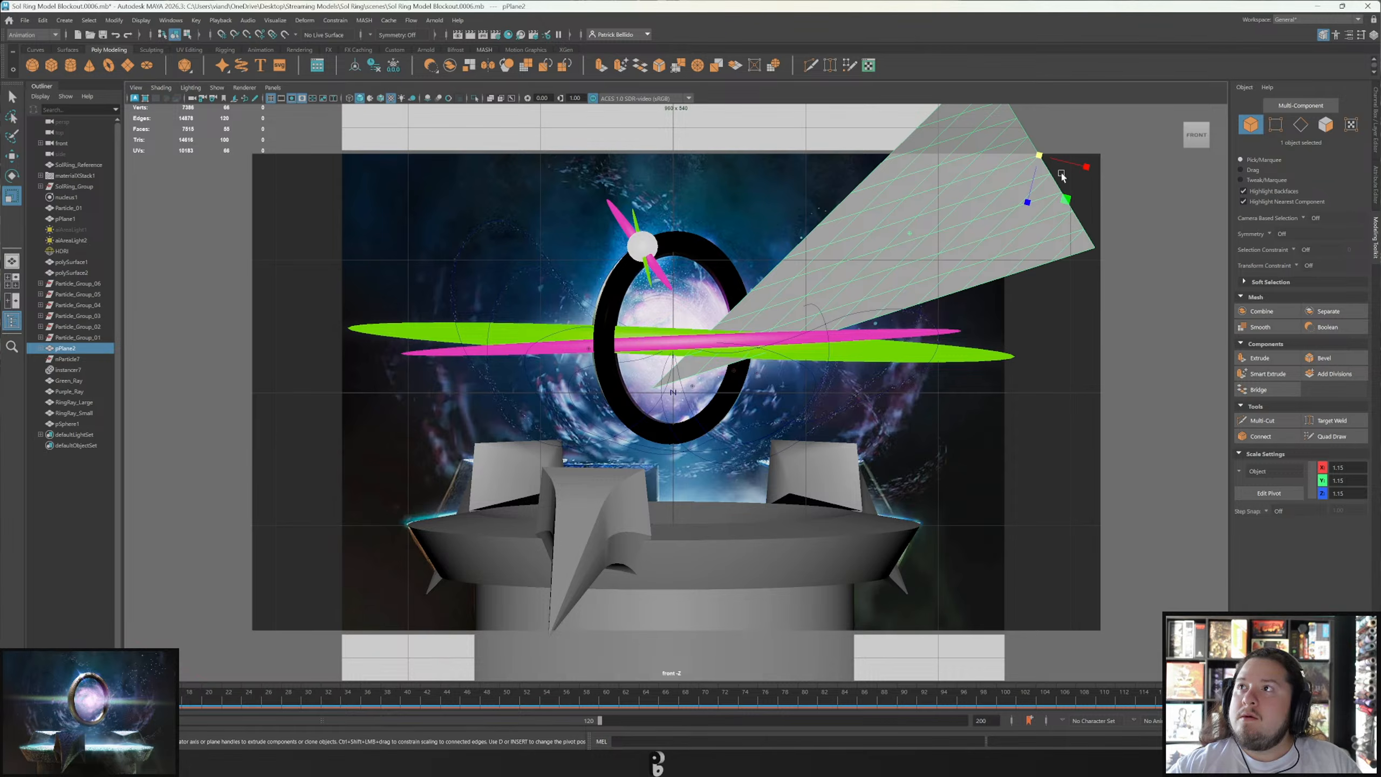
left_click_drag(1045, 164, 879, 272)
key("w")
key("e")
key("w")
key("e")
key("w")
key("r")
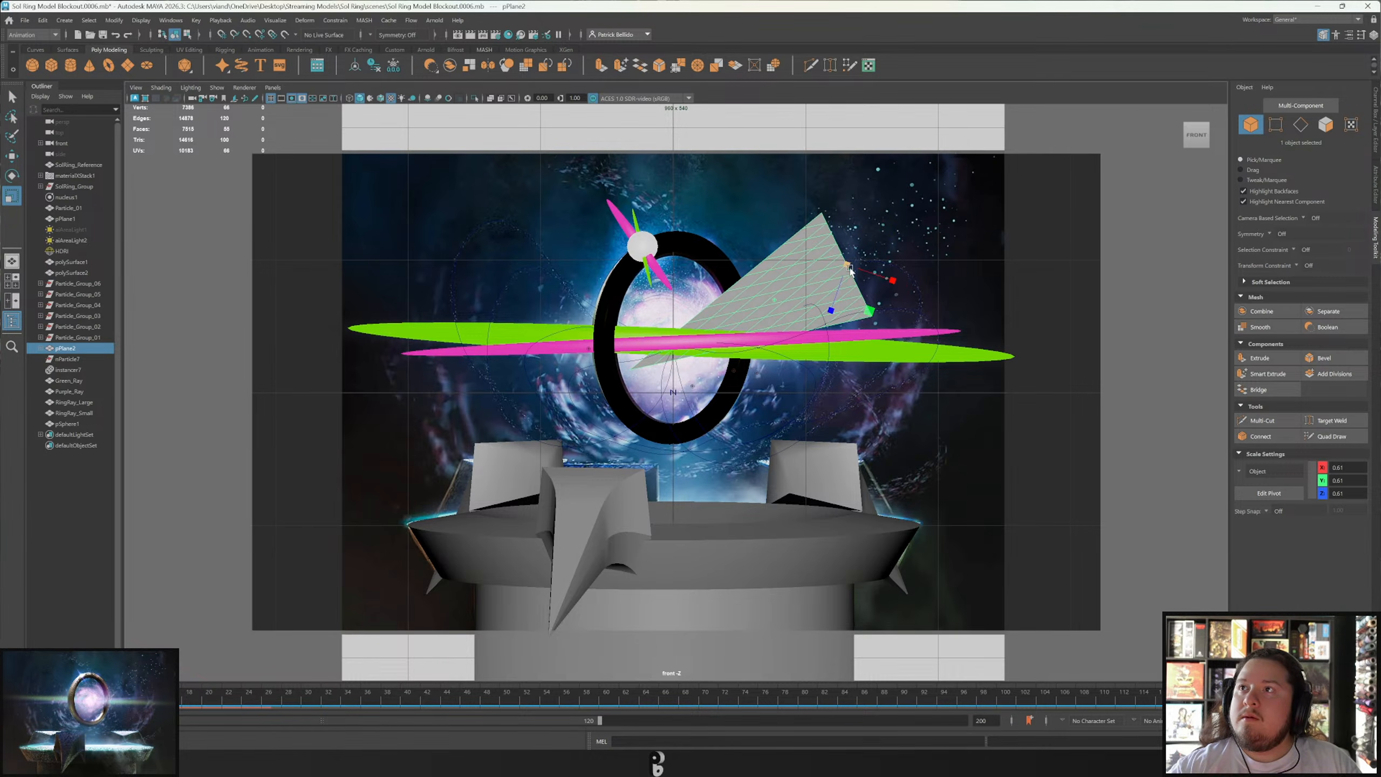
left_click_drag(835, 315, 836, 274)
key("ctrl+z")
Select the outer end edges of pPlane2 and scale them up with soft selection so the plane flares wider.
key("q")
key("F10")
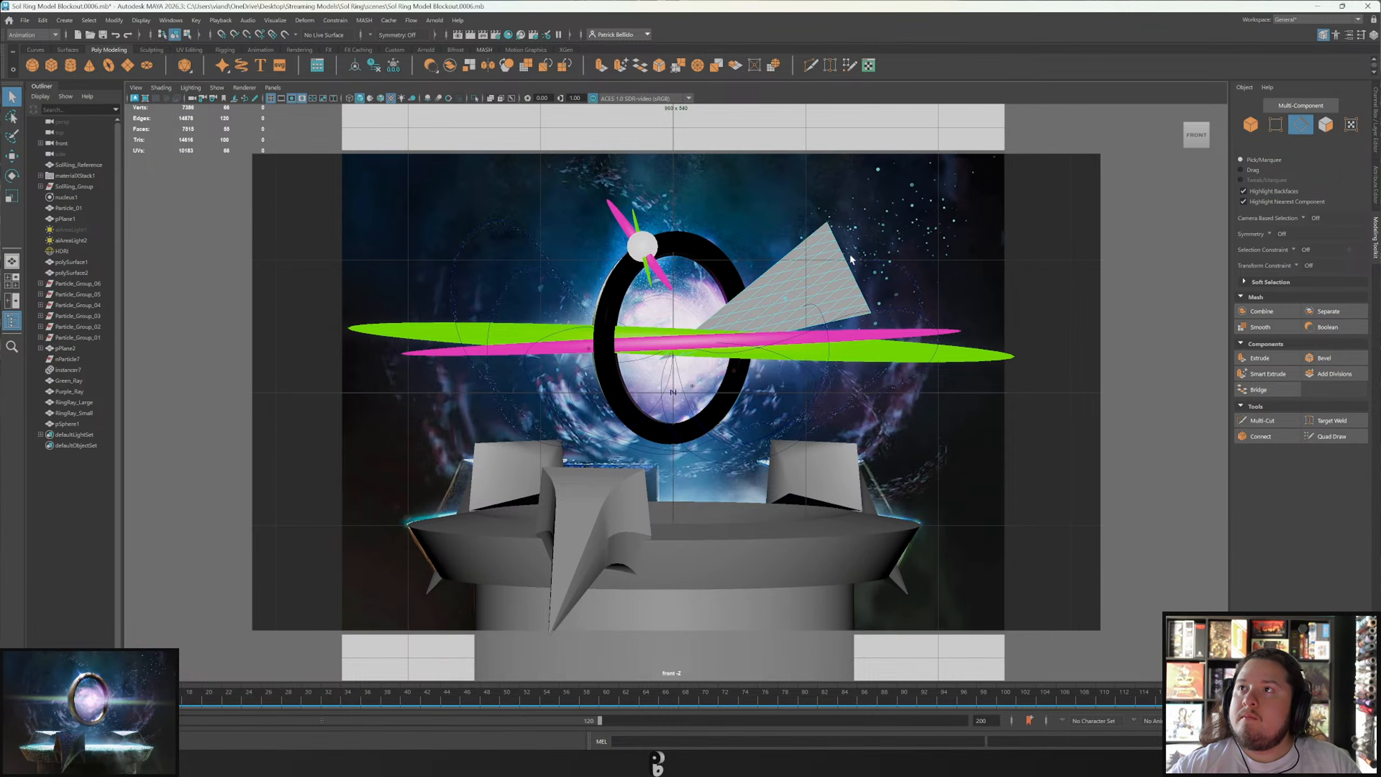
double_click(856, 281)
key("b")
left_click_drag(784, 285, 920, 319)
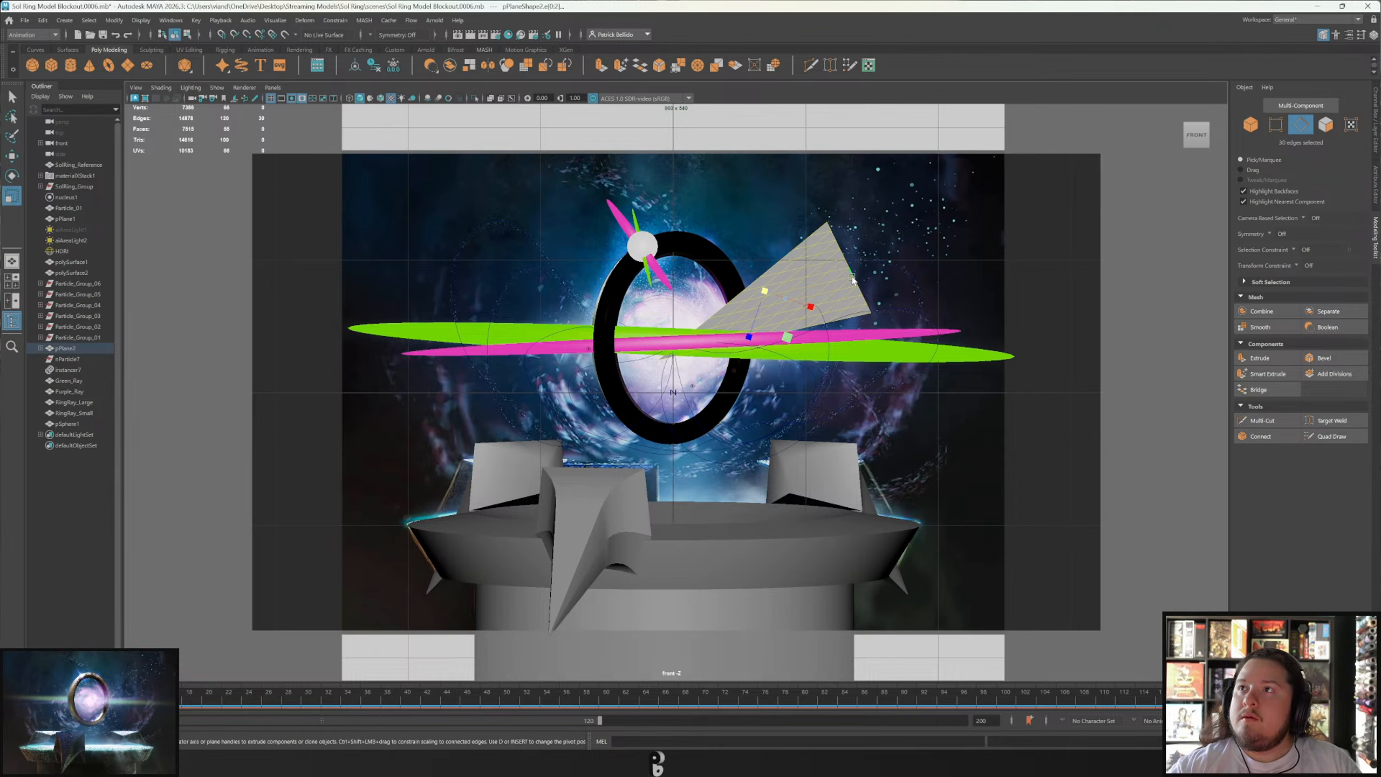
left_click(870, 295)
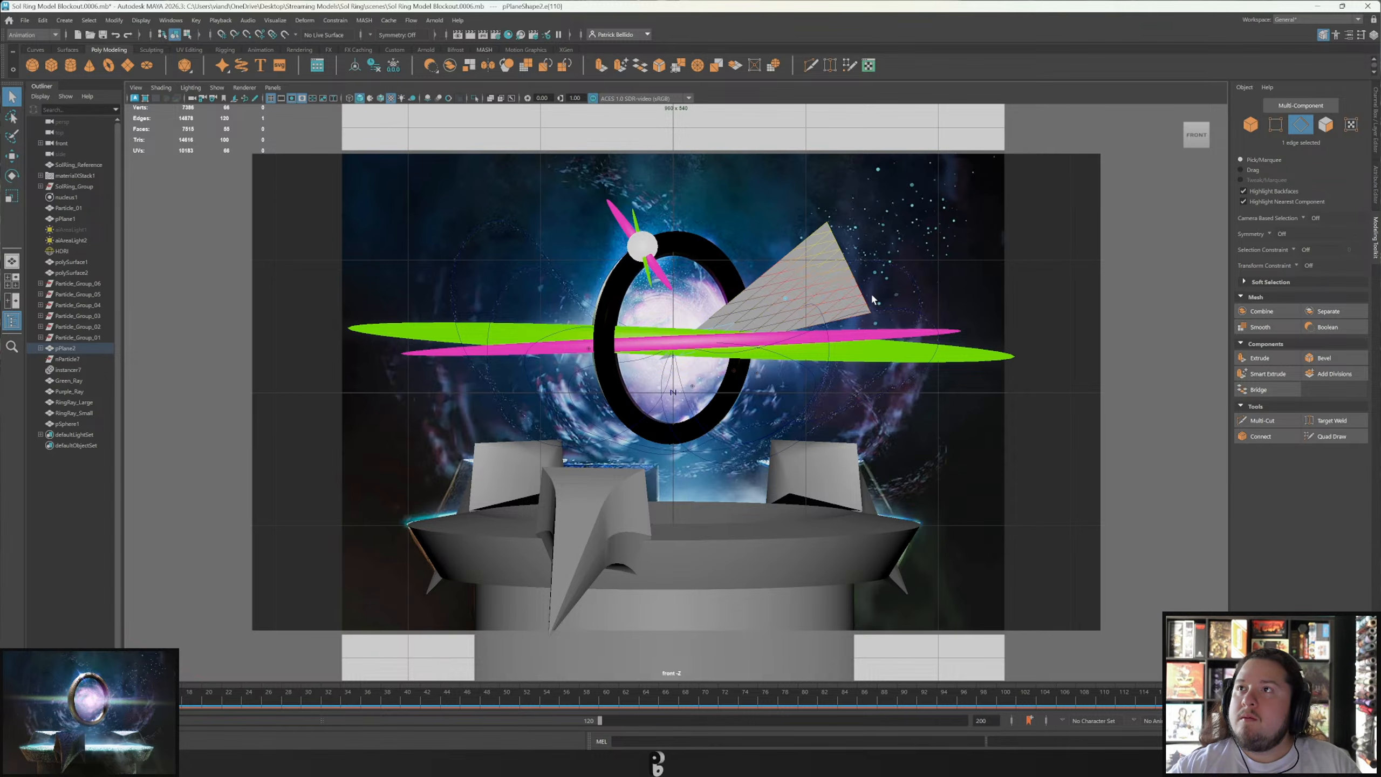
double_click(870, 311)
key("r")
left_click_drag(849, 268, 964, 314)
key("ctrl+z")
key("b")
mouse_move(851, 272)
left_mouse_down()
mouse_move(870, 278)
mouse_move(796, 264)
mouse_move(865, 273)
left_mouse_up()
key("q")
right_click(740, 280)
right_click_drag(740, 281, 731, 280)
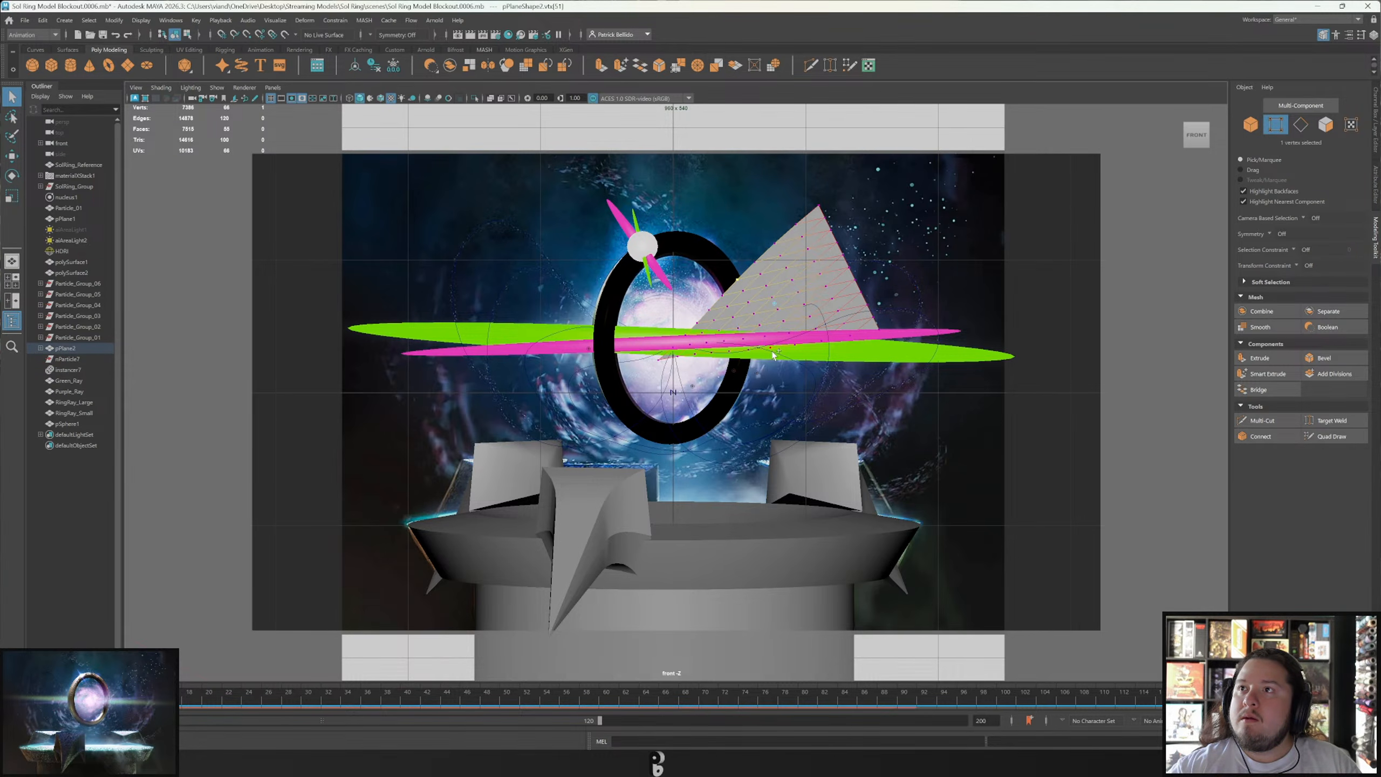
key("r")
left_click_drag(755, 317, 748, 321)
key("ctrl+z")
key("e")
left_click_drag(916, 343, 852, 354)
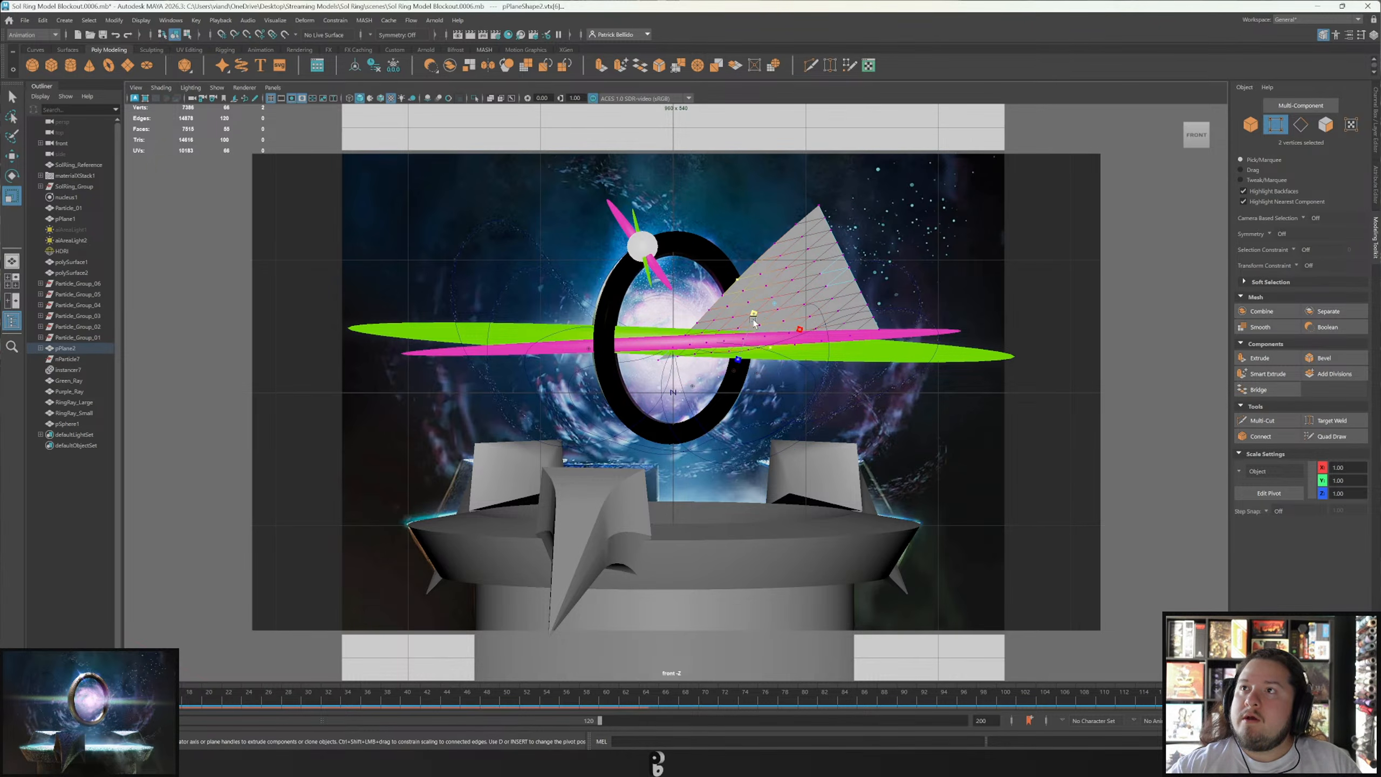
key("q")
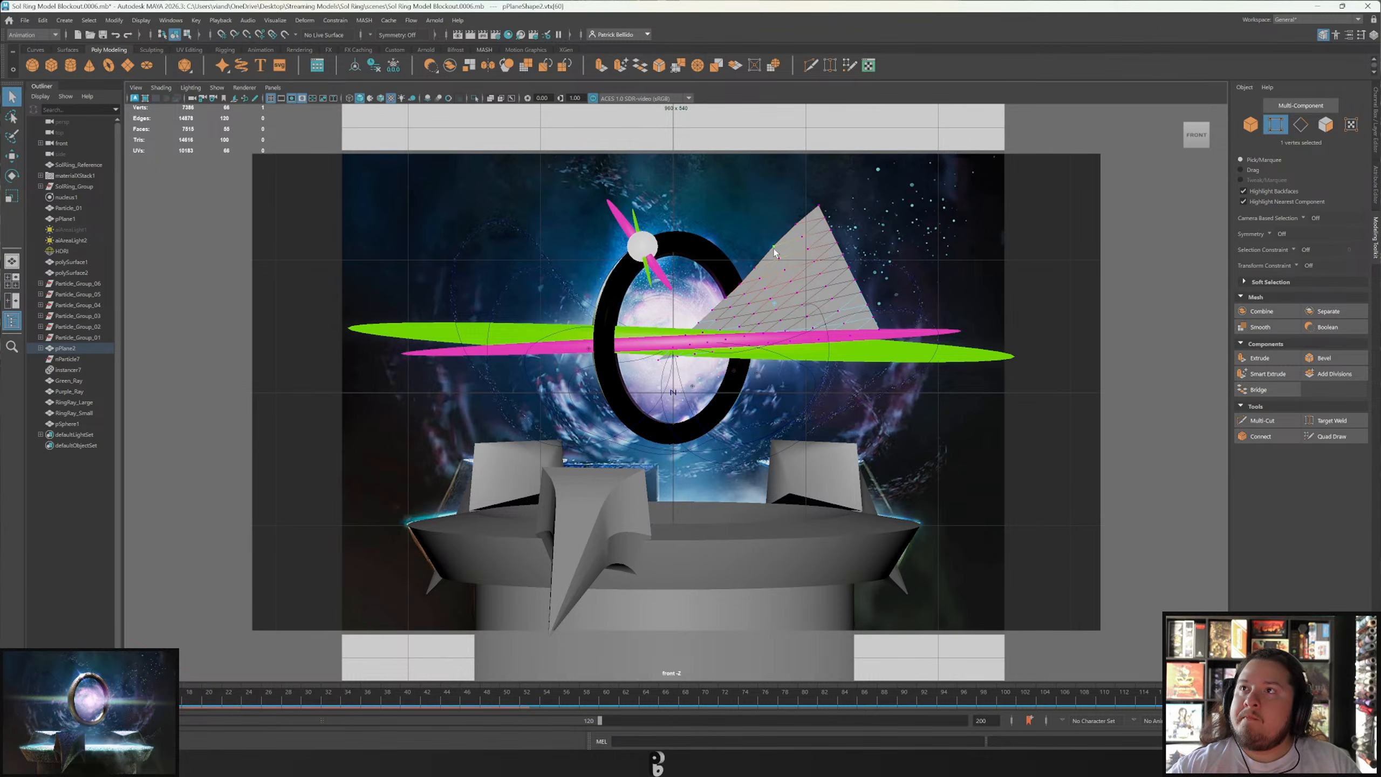
key("r")
left_click(830, 358, "shift")
key("q")
Try to extrude the outer end edges of pPlane2 outward, away from the ring.
right_click_drag(824, 225, 825, 217)
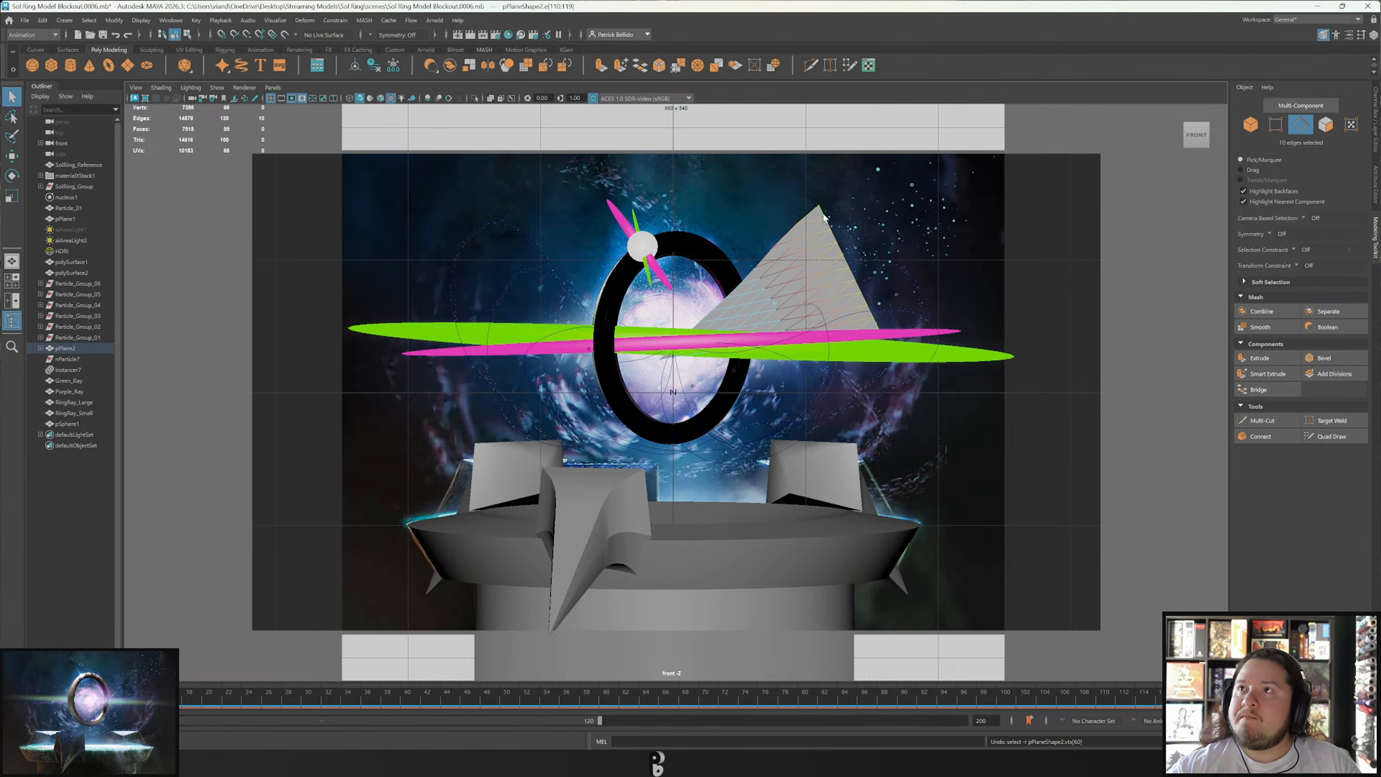
double_click(884, 335)
key("w")
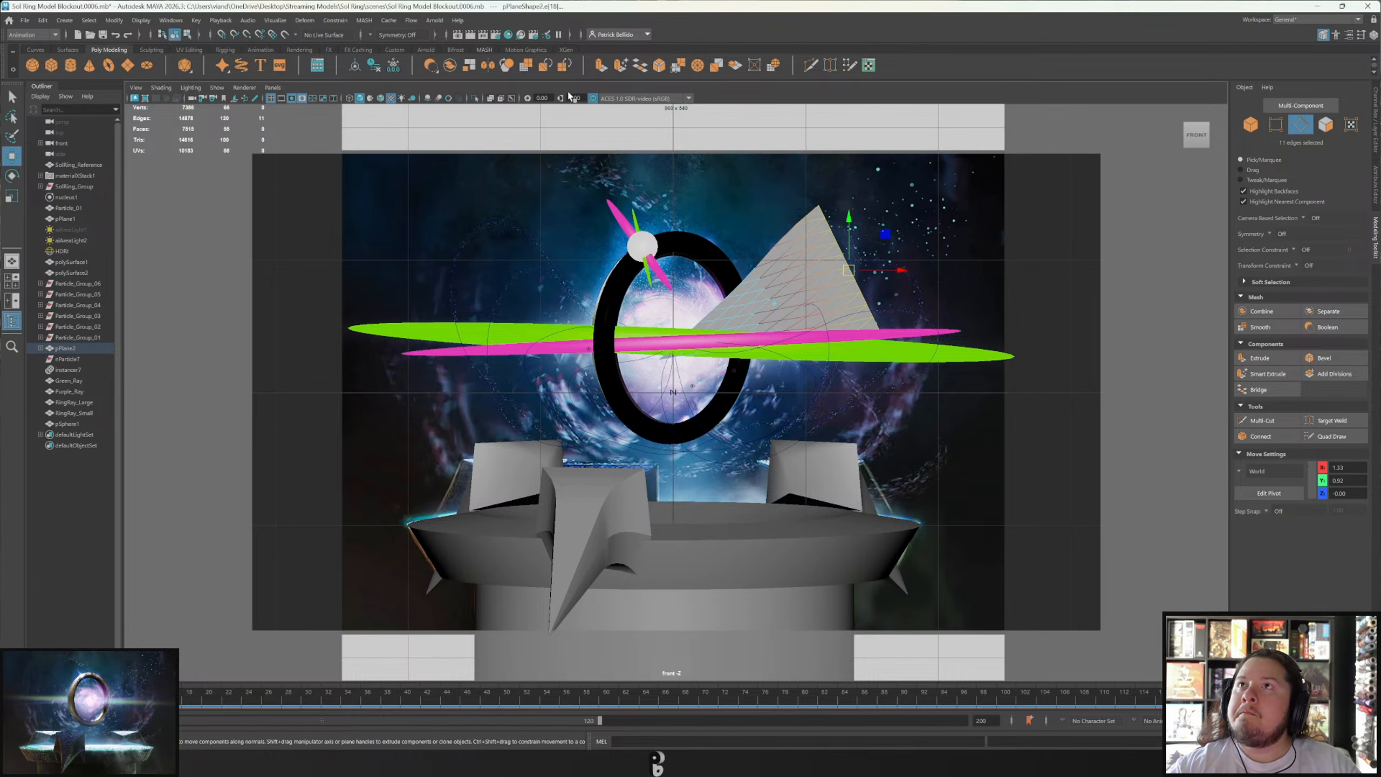
key("ctrl+e")
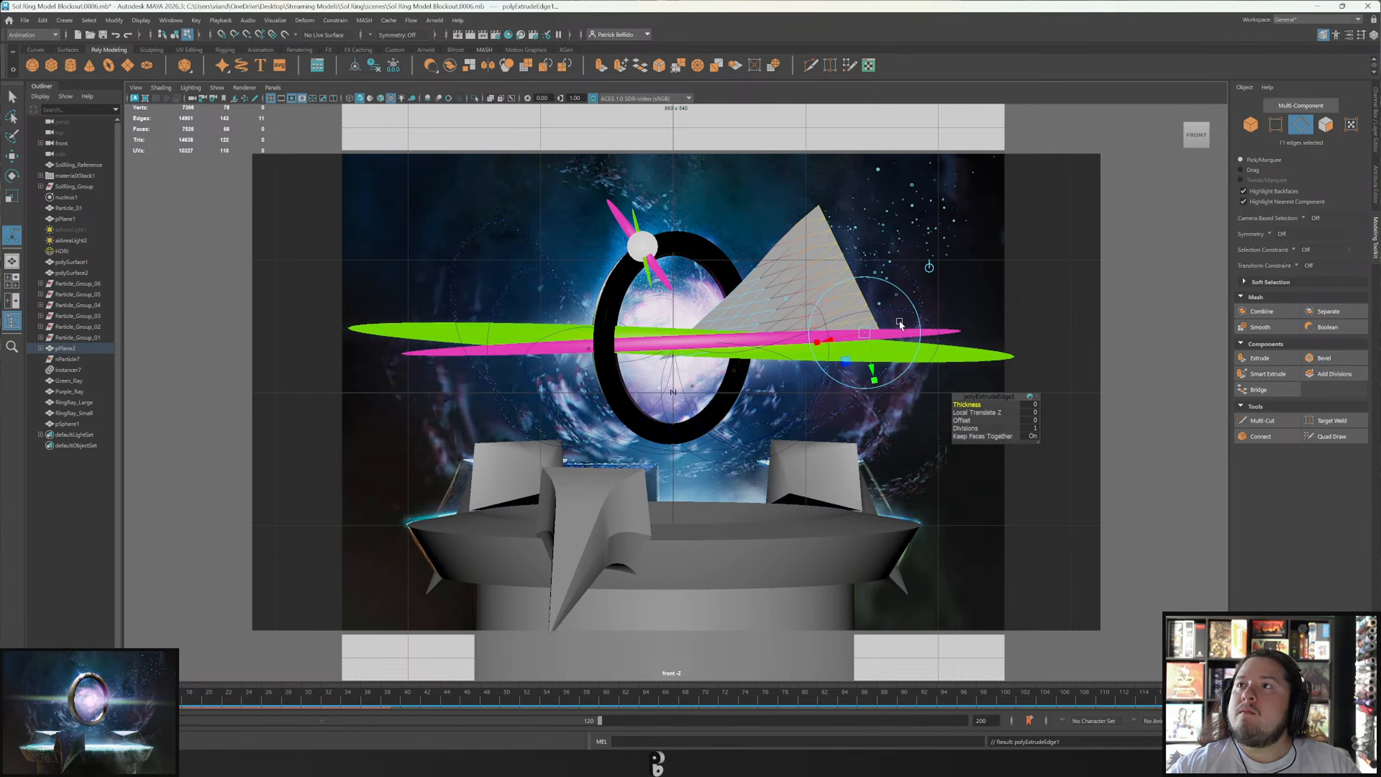
left_click_drag(842, 358, 870, 344)
key("ctrl+z")
key("w")
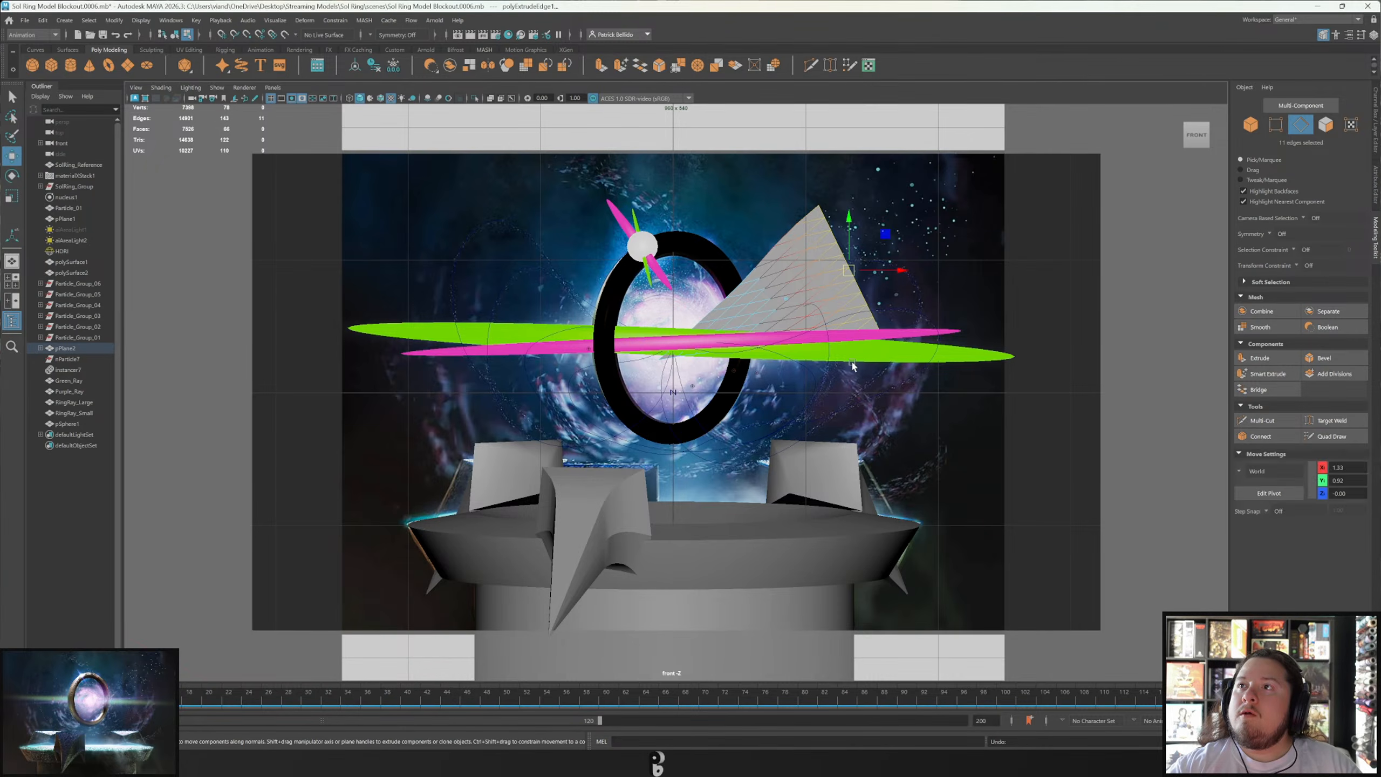
left_click_drag(886, 235, 1068, 127)
key("ctrl+z")
key("ctrl+z")
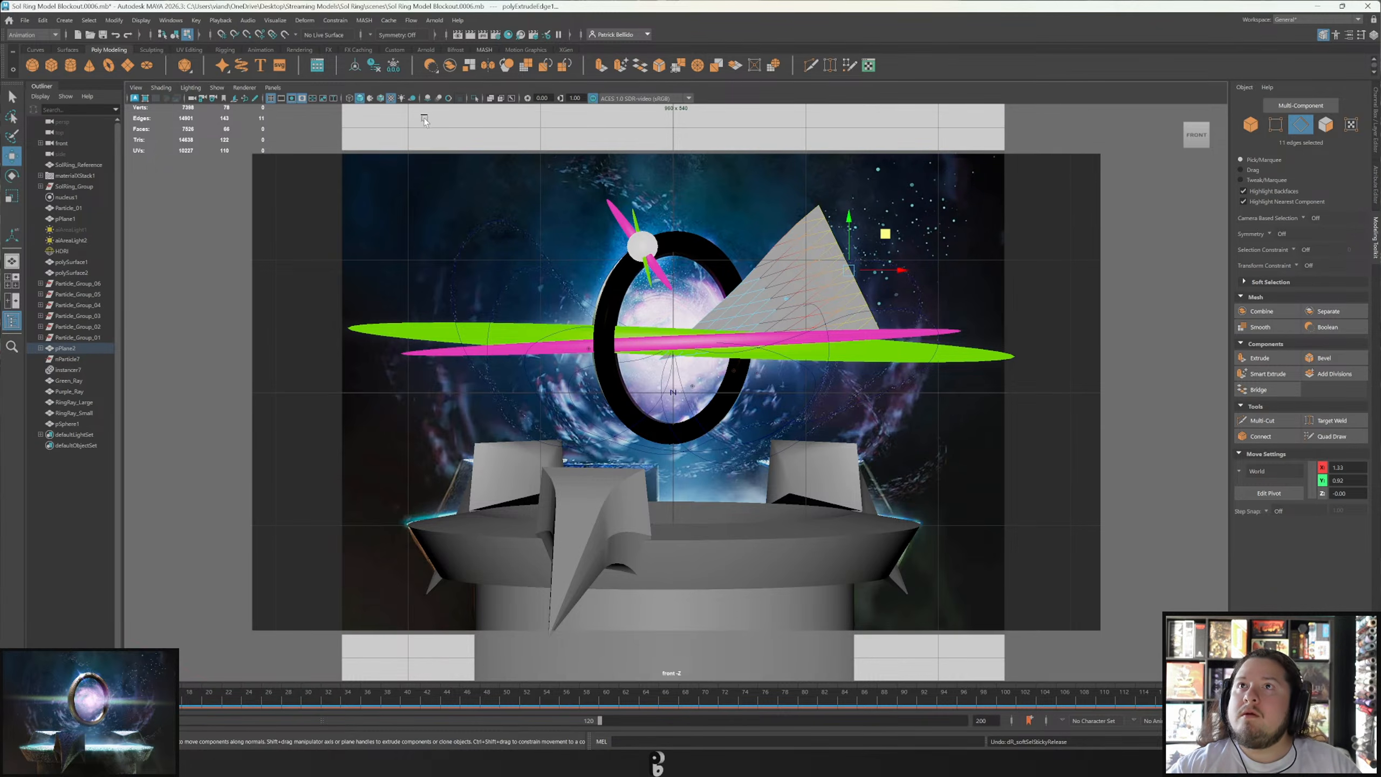
In wireframe display, select the ten outer end edges of pPlane2, extrude them and move them out to about X 2.60, Y 1.56.
left_click(349, 99)
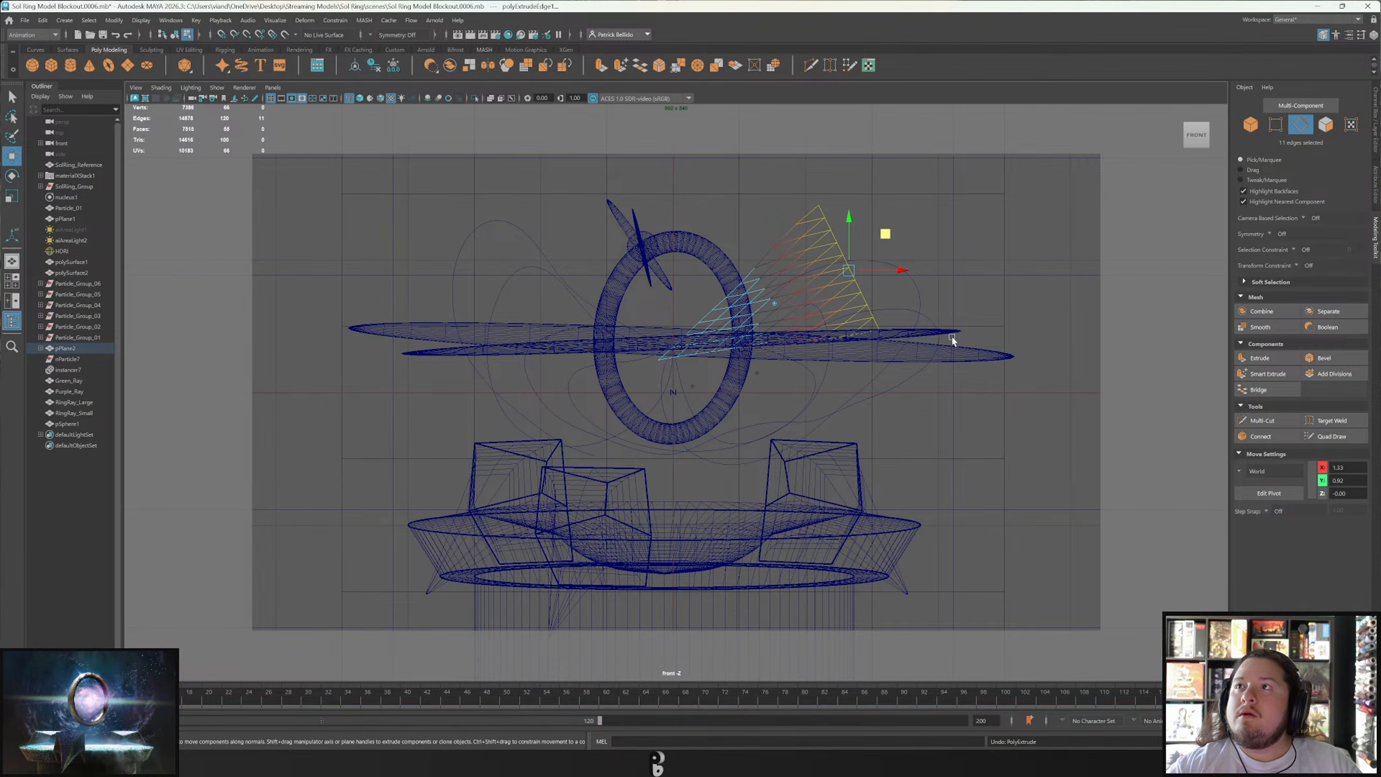
left_click(877, 326)
double_click(820, 211)
key("ctrl+e")
key("w")
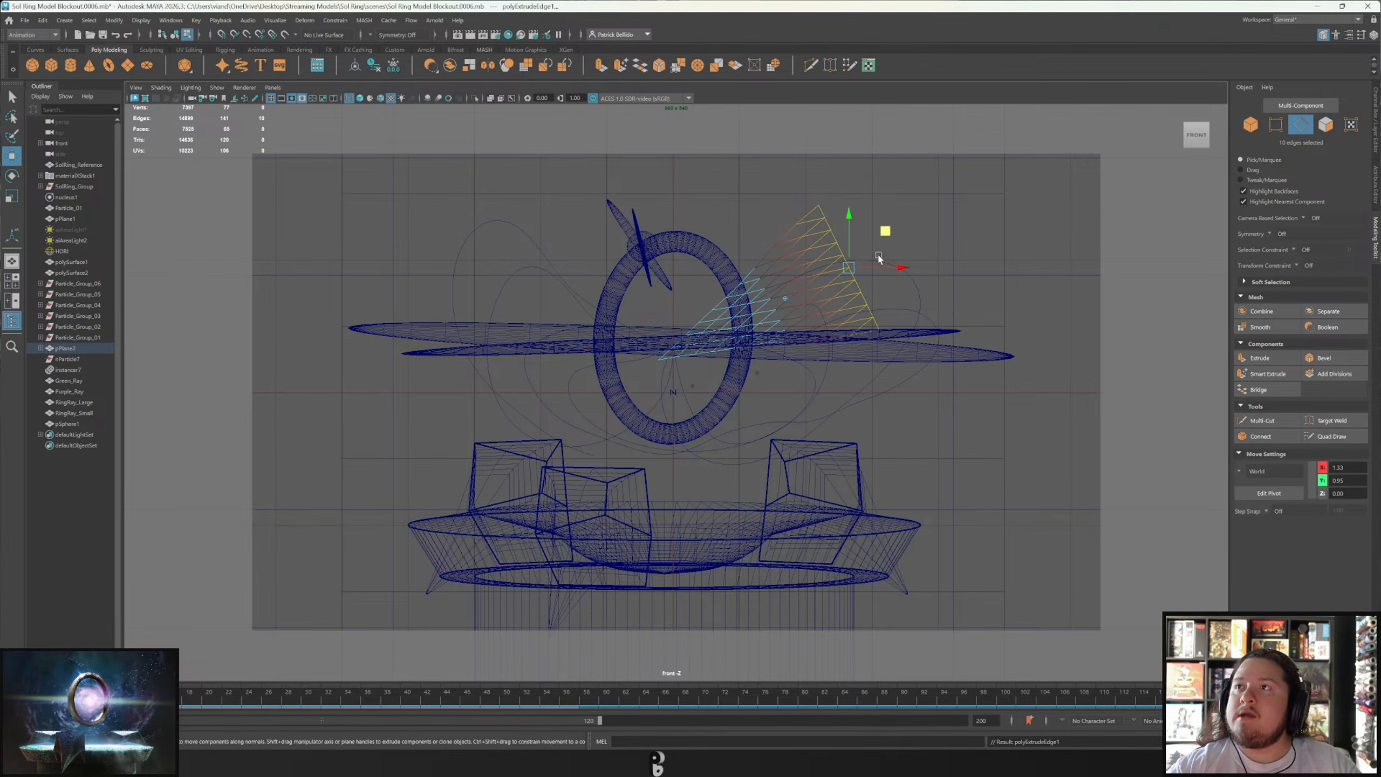
left_click_drag(885, 231, 953, 200)
key("ctrl+z")
left_click_drag(886, 231, 1053, 149)
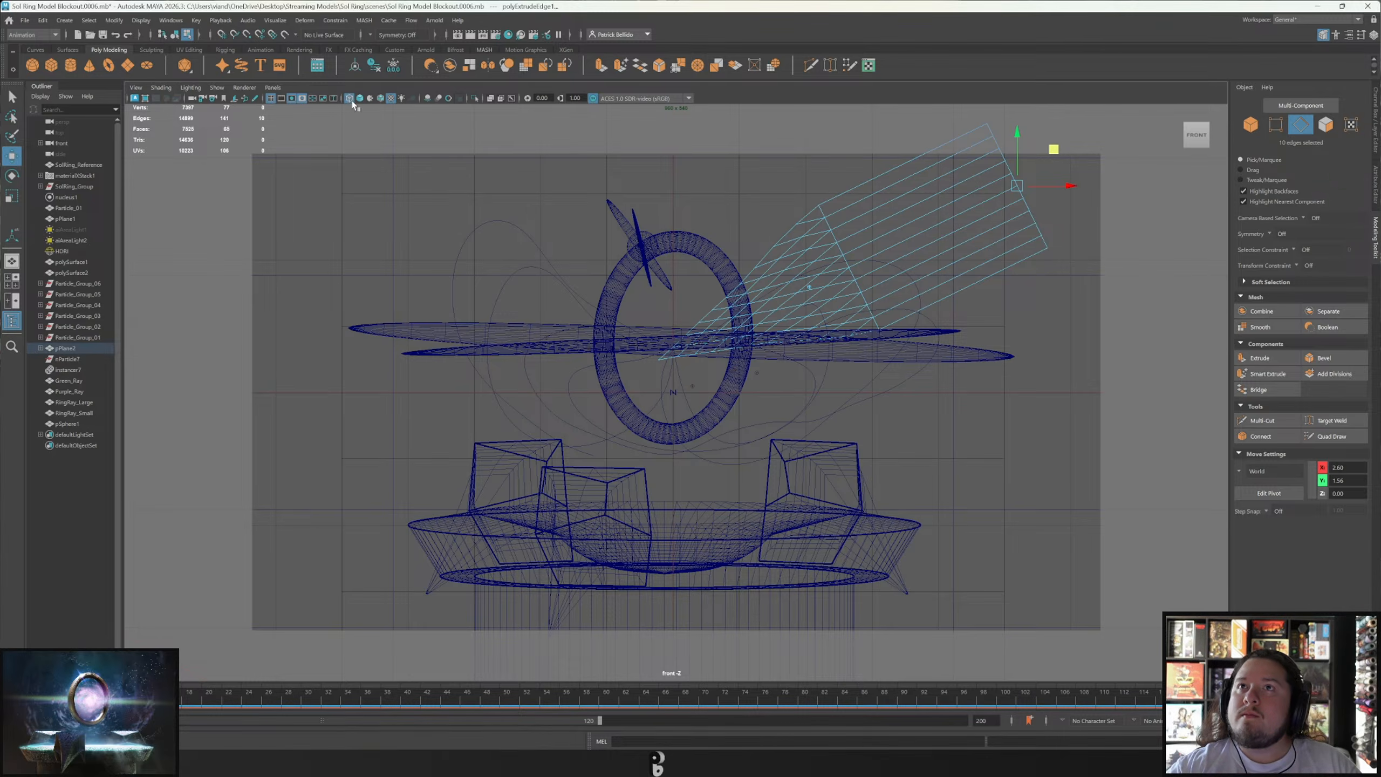
Return to shaded display, scale the extruded end of pPlane2 narrower and raise it beyond the top of the reference image.
key("5")
key("r")
left_click_drag(1010, 188, 1015, 213)
key("w")
left_click_drag(1051, 151, 1060, 85)
key("q")
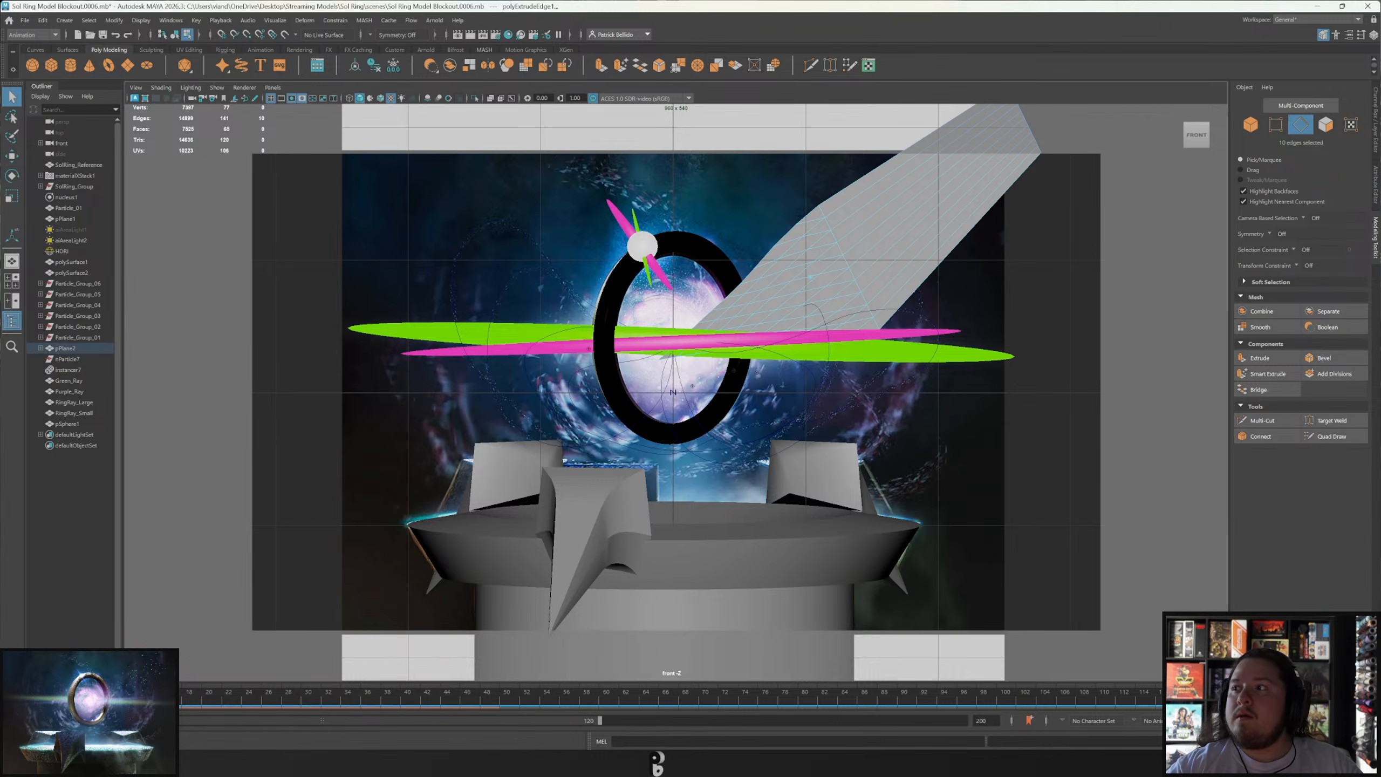
Play the particle animation briefly to check the effect of the reshaped plane, then stop playback.
key("alt+v")
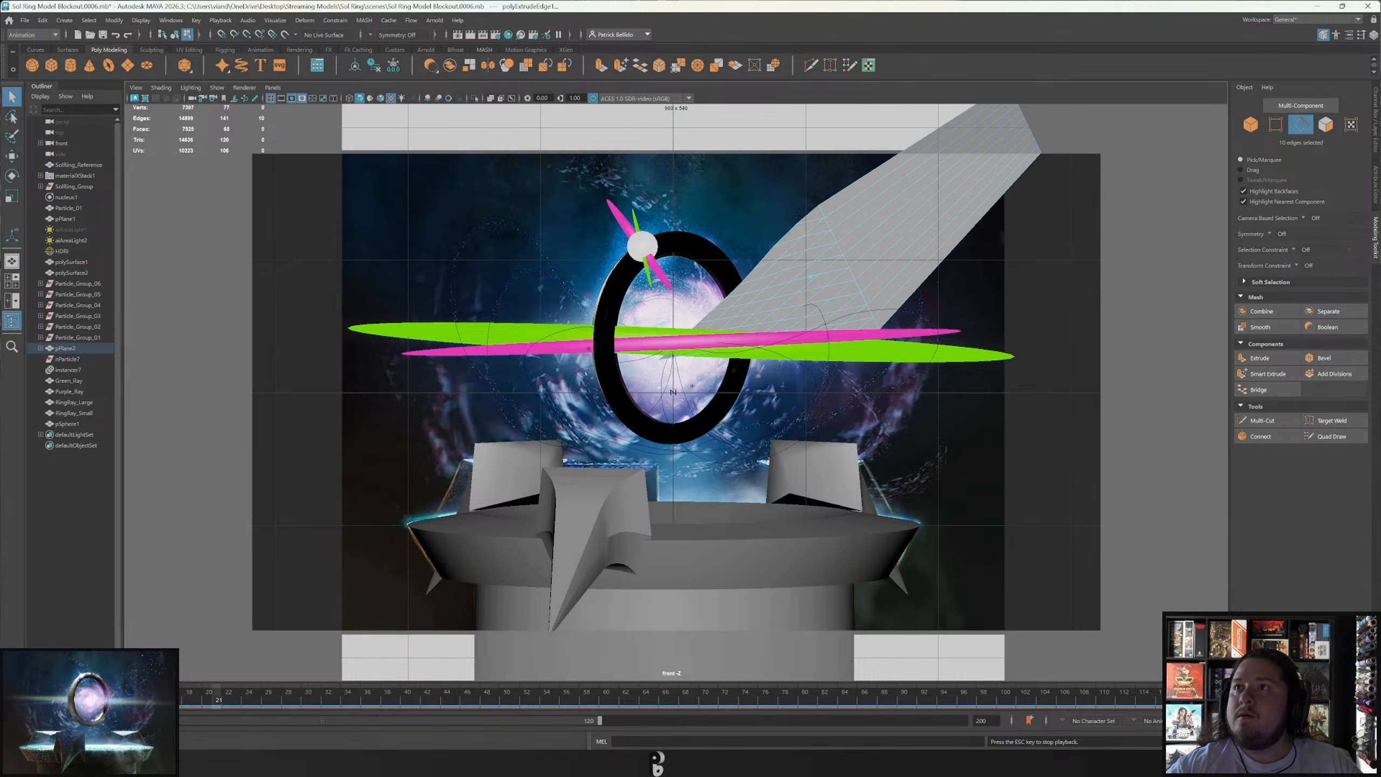
key("Escape")
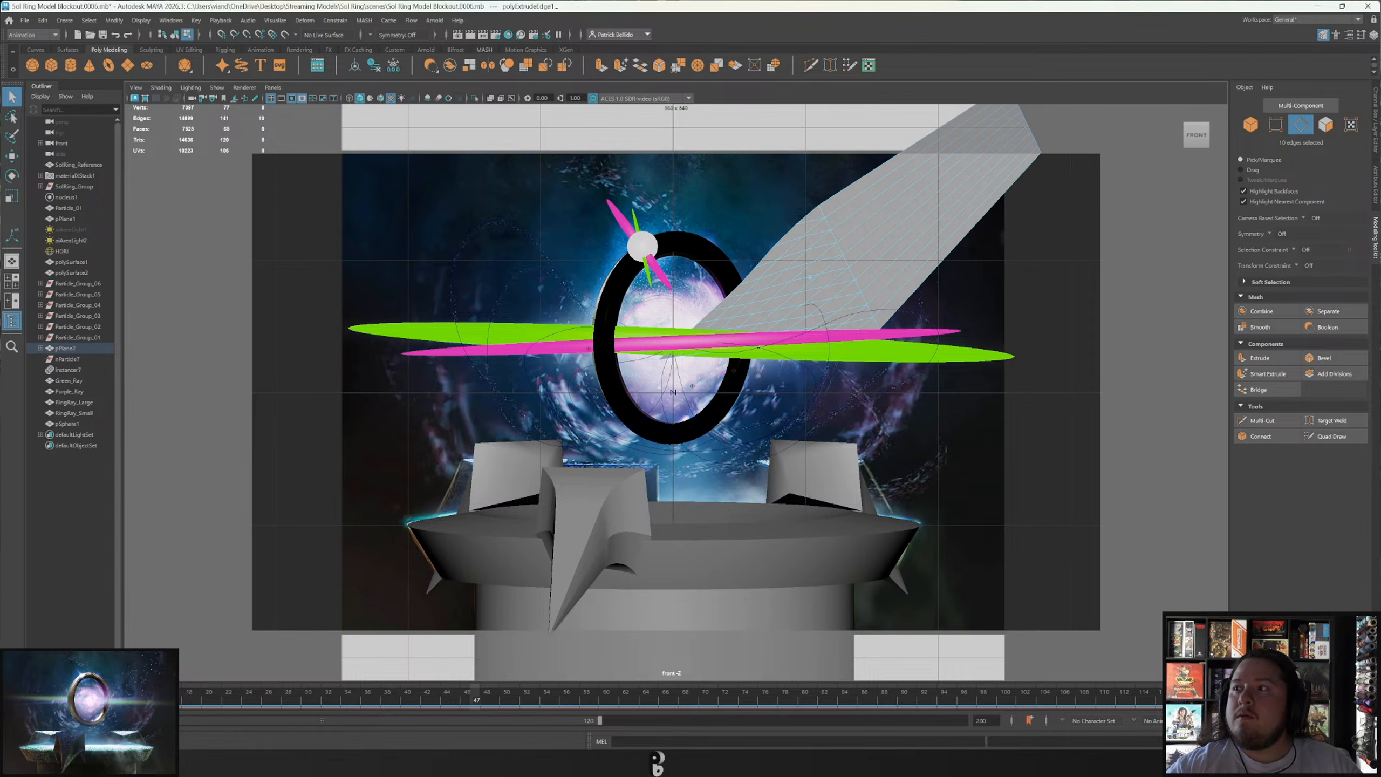
Hide pPlane2, play the particle animation briefly to compare the star cluster with the reference, and show the plane again.
right_click_drag(822, 309, 866, 293)
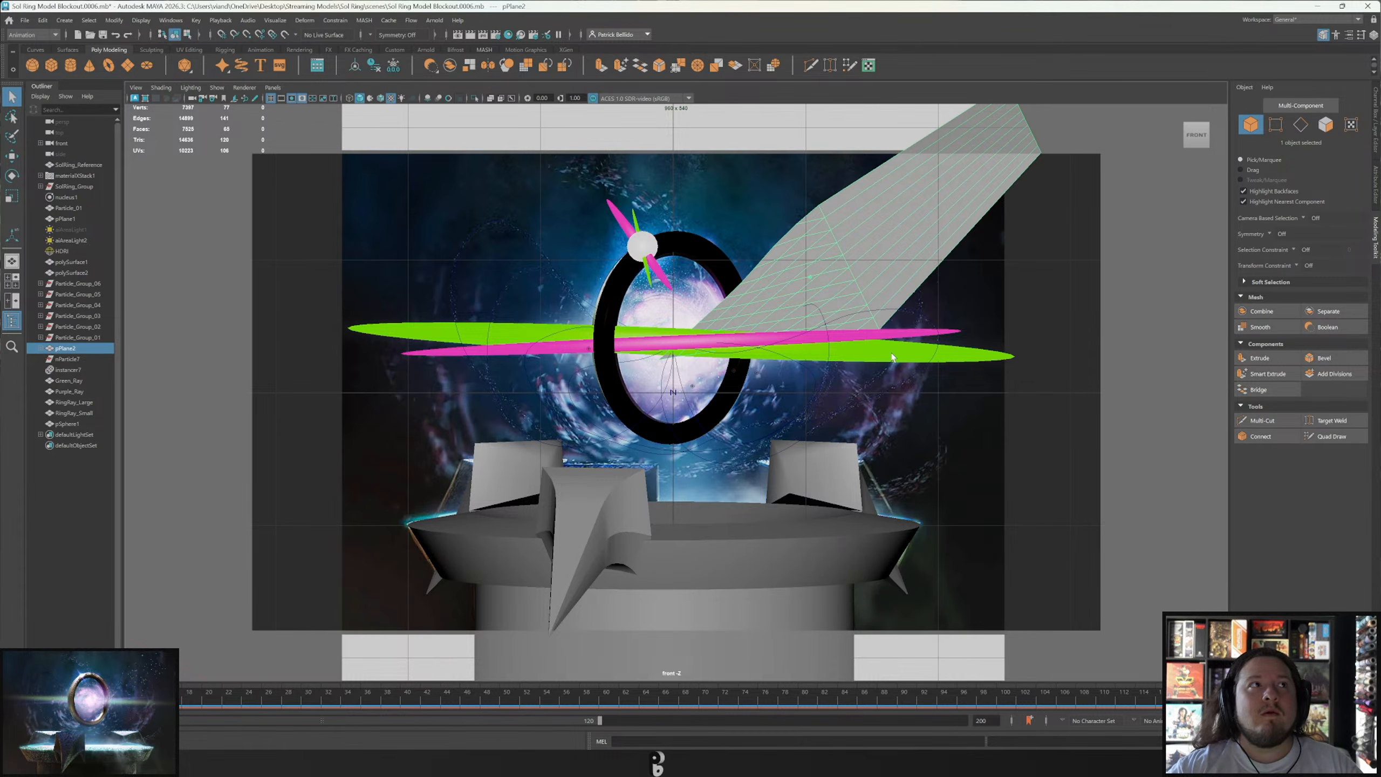
key("h")
key("alt+v")
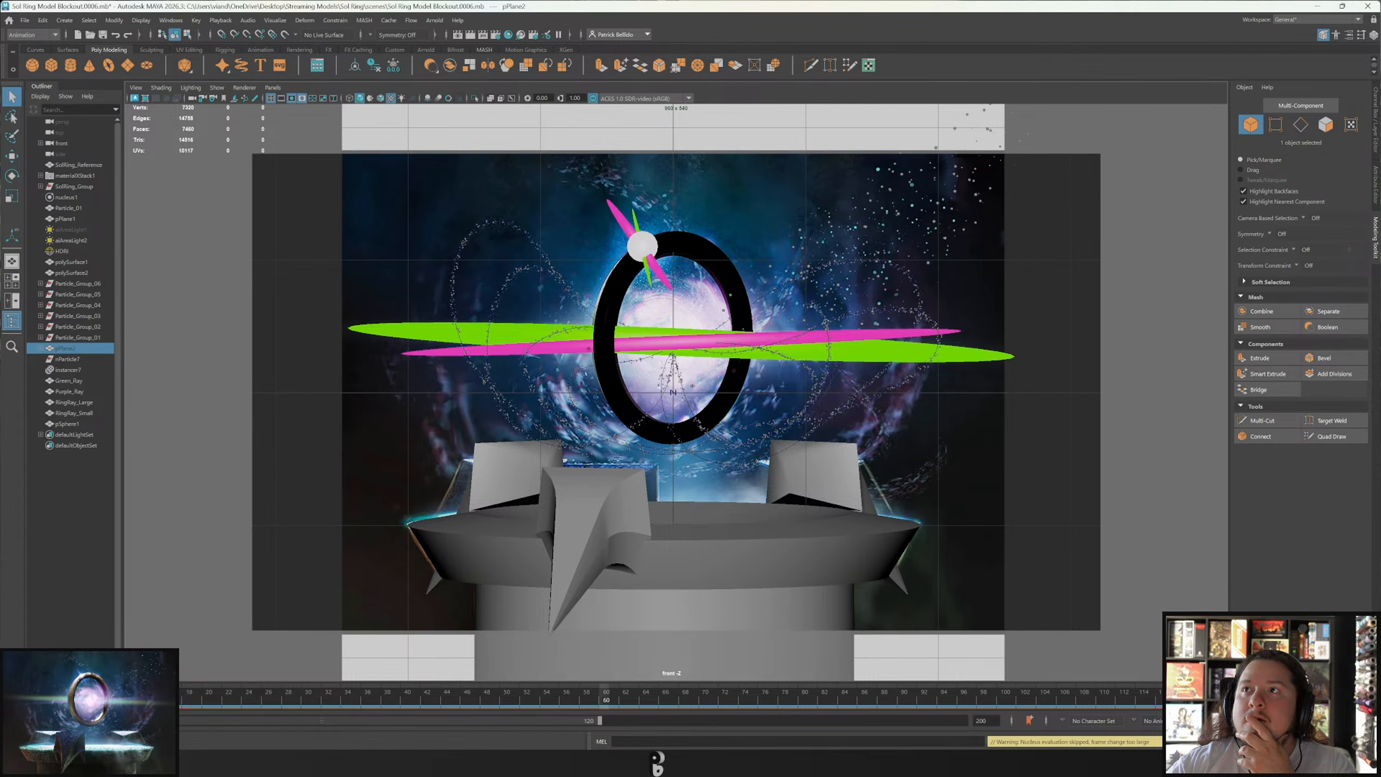
left_click(1256, 701)
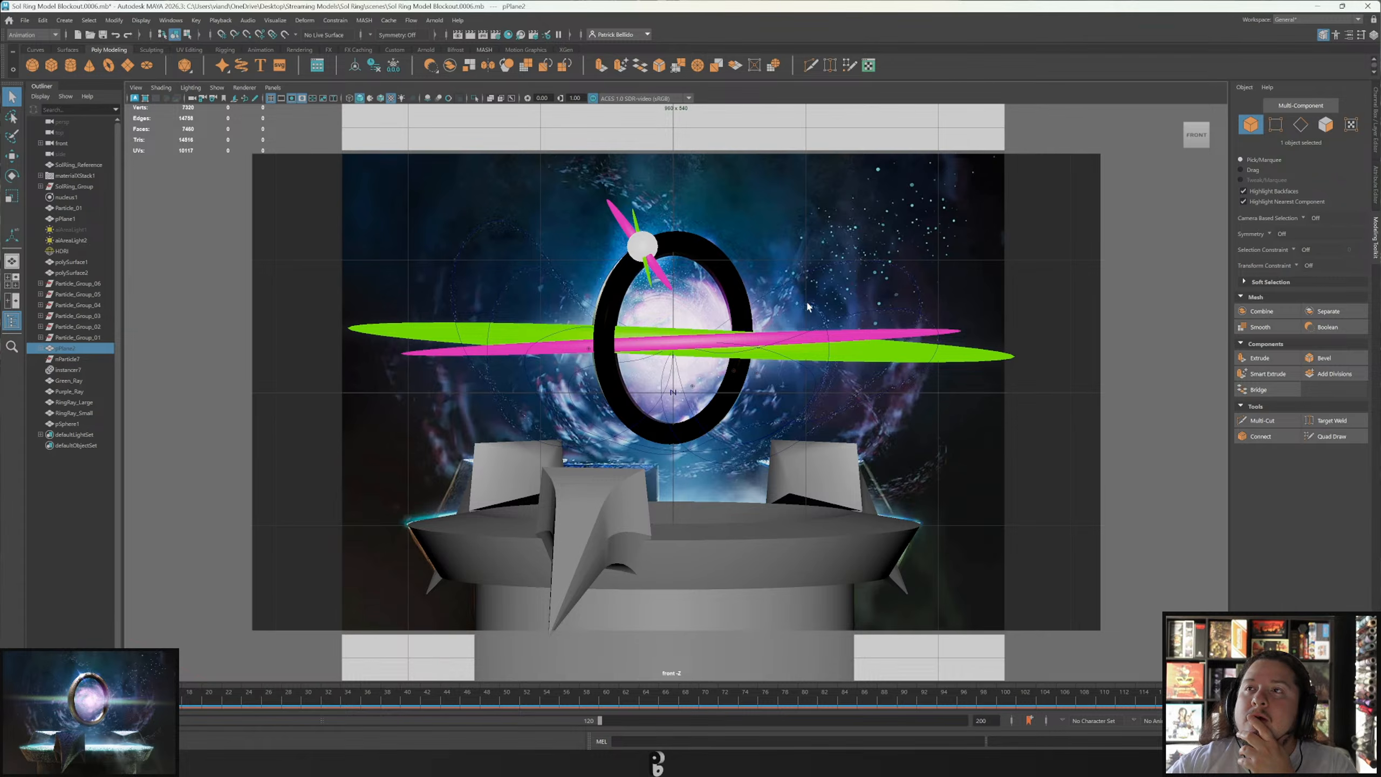
key("shift+h")
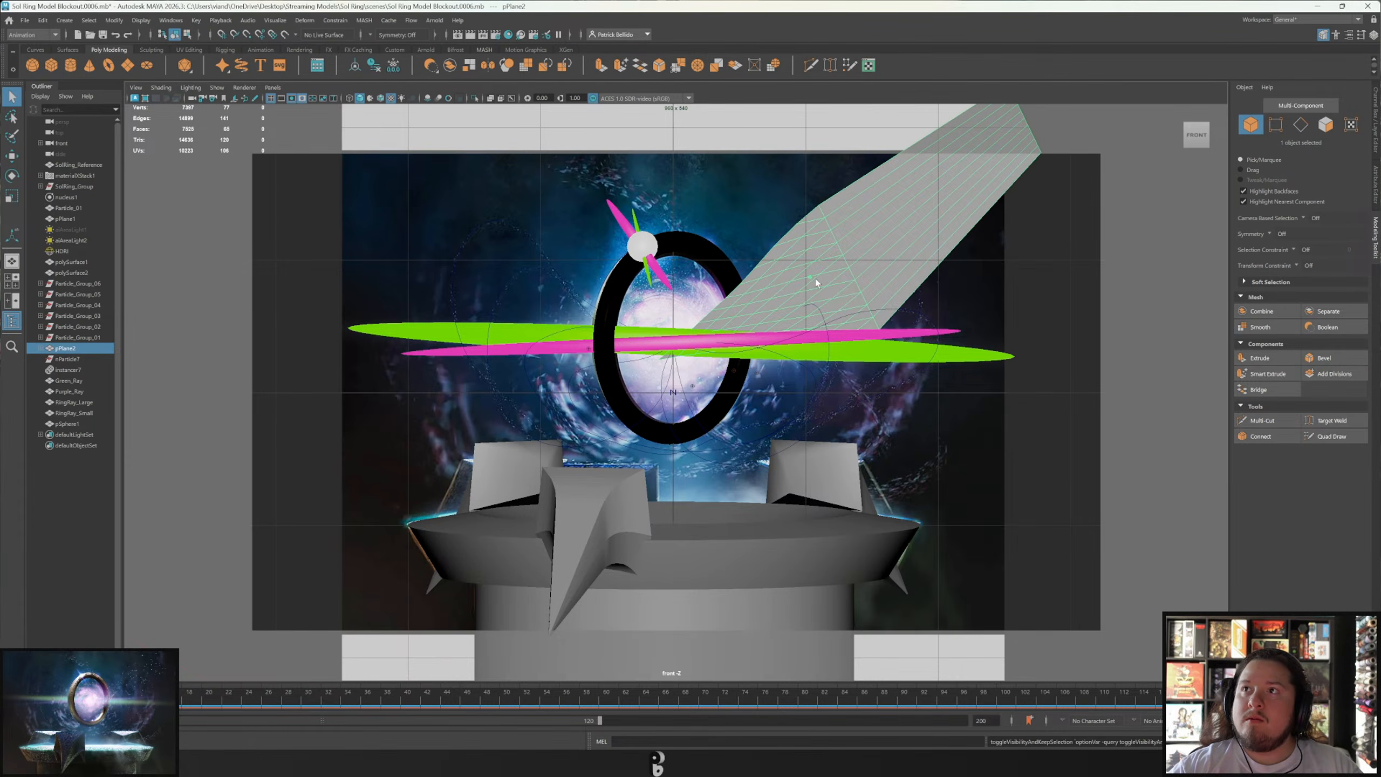
With soft selection on, pull an upper-edge vertex of pPlane2 near the ring inward so that edge curves in.
right_click_drag(816, 283, 713, 288)
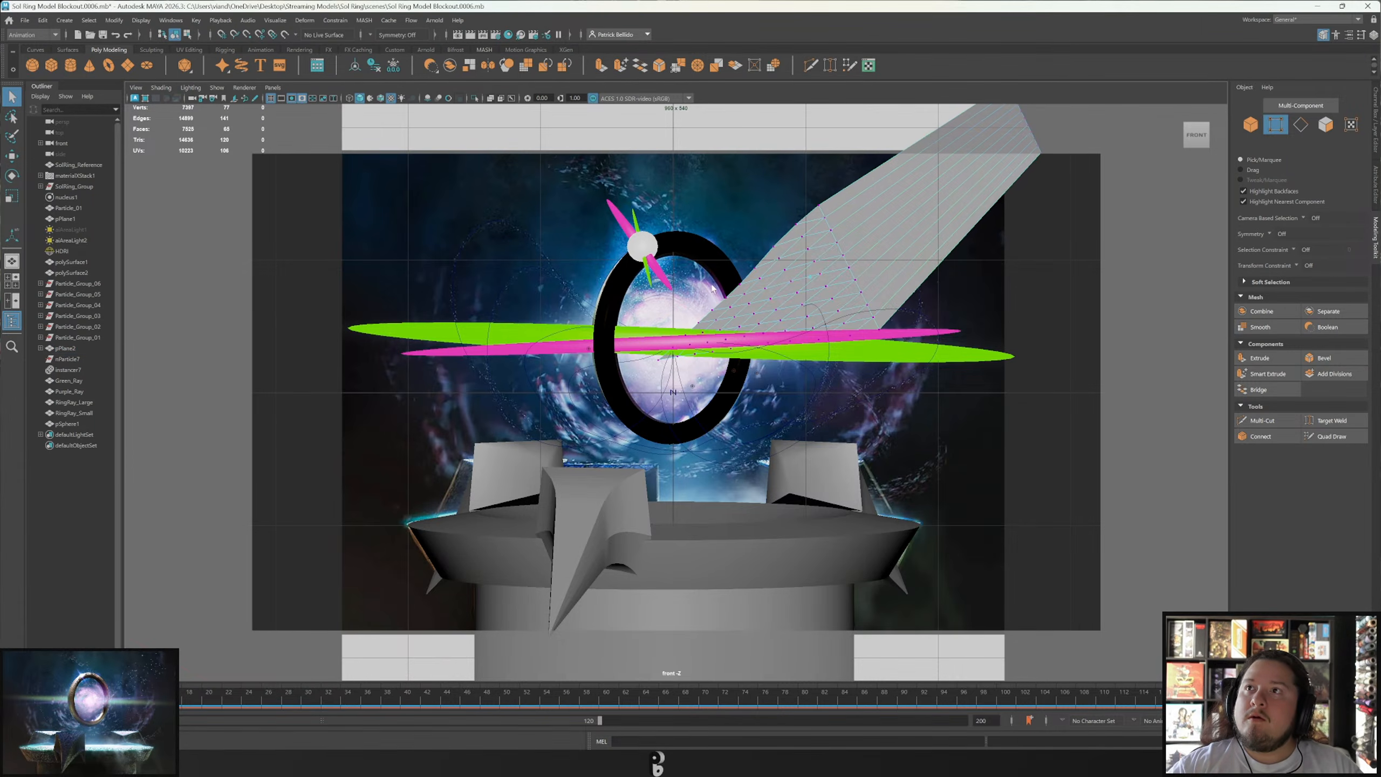
left_click(741, 293)
key("b")
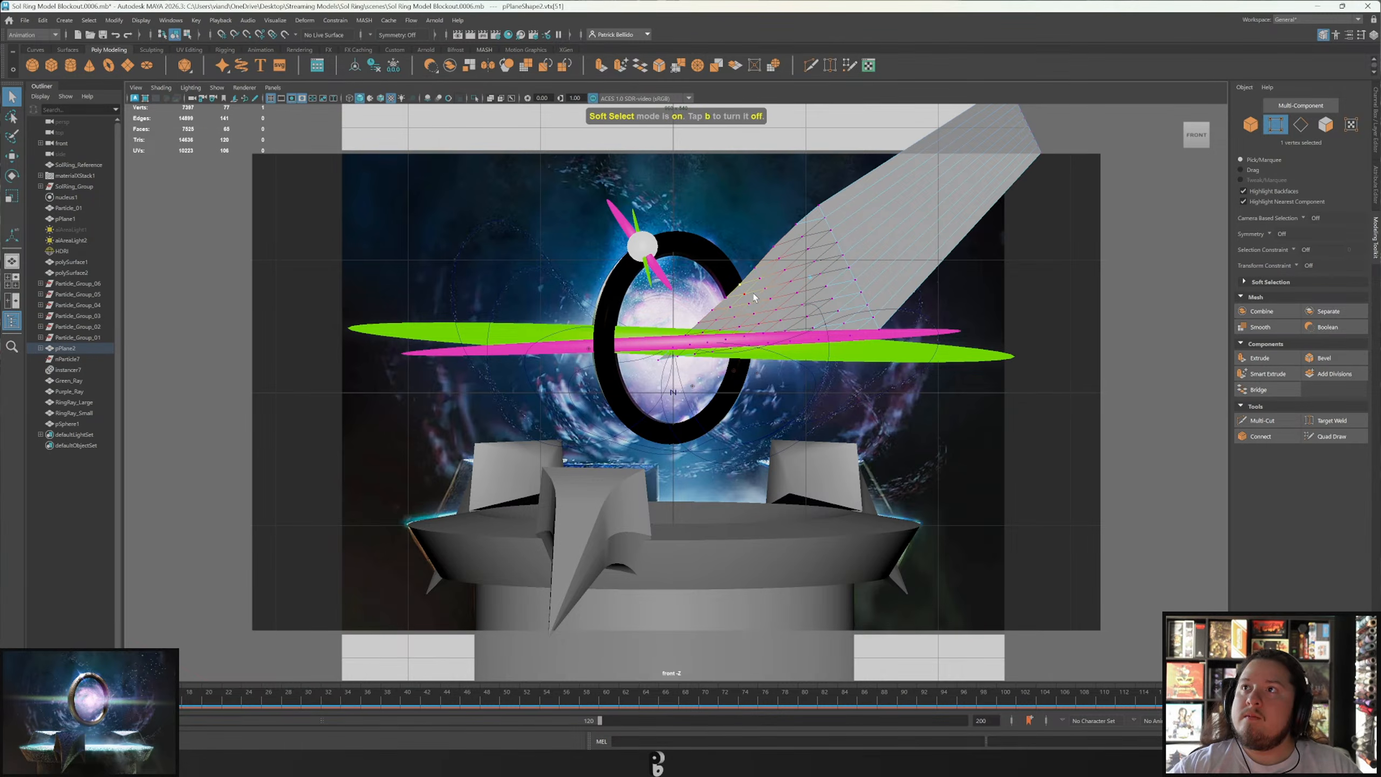
key("w")
left_click_drag(775, 249, 788, 267)
key("q")
key("w")
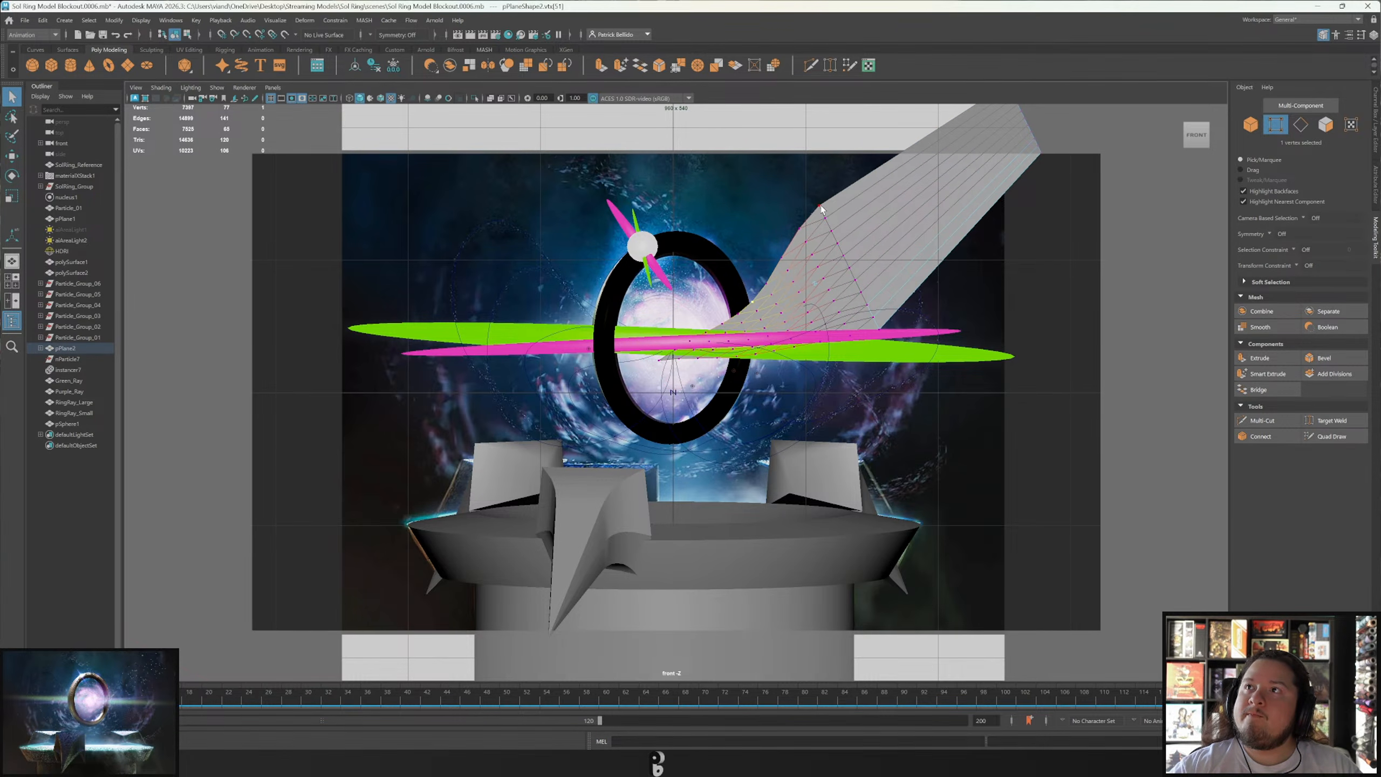
Nudge both corner vertices at pPlane2's bend inward, and move the lower corner of its outer end to about X 2.59, Y 1.84.
left_click(820, 208)
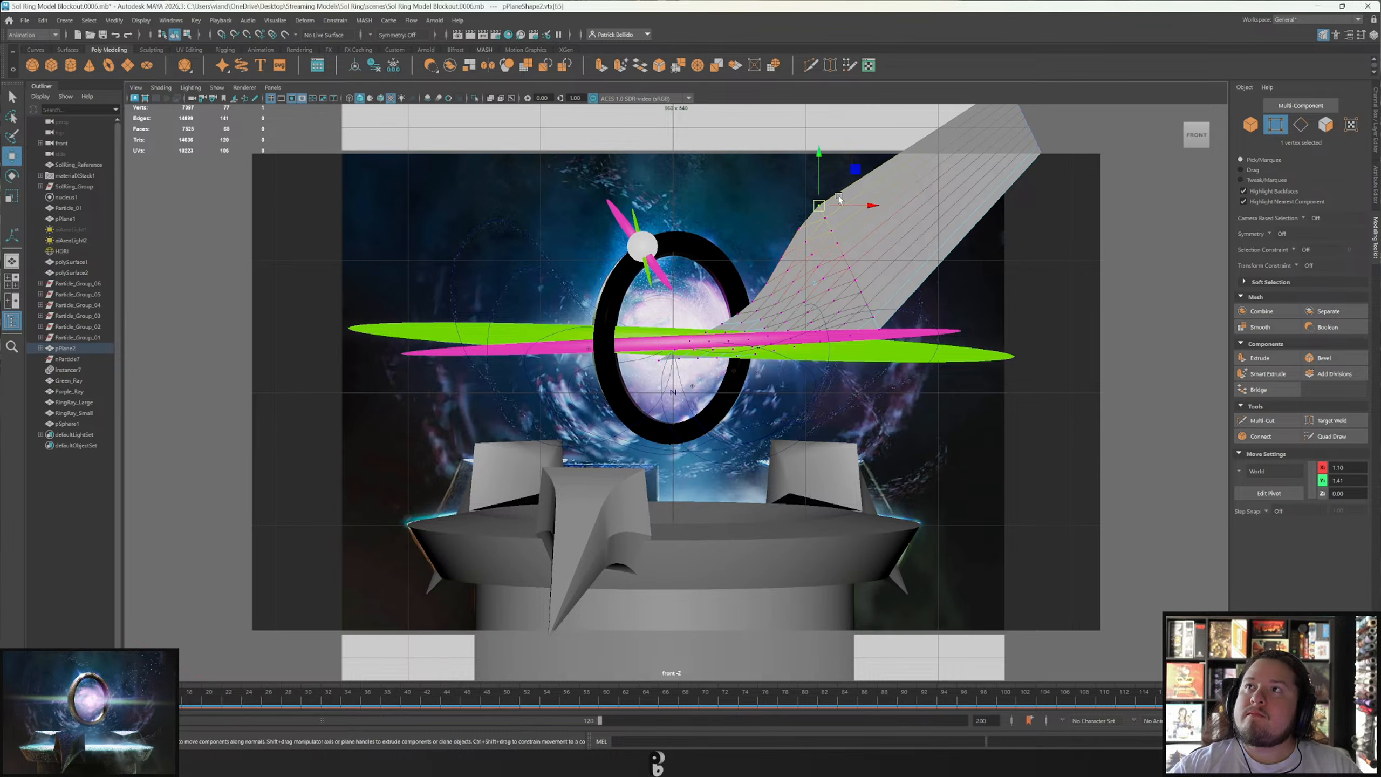
mouse_move(854, 173)
left_mouse_down()
mouse_move(868, 218)
mouse_move(840, 186)
mouse_move(849, 173)
left_mouse_up()
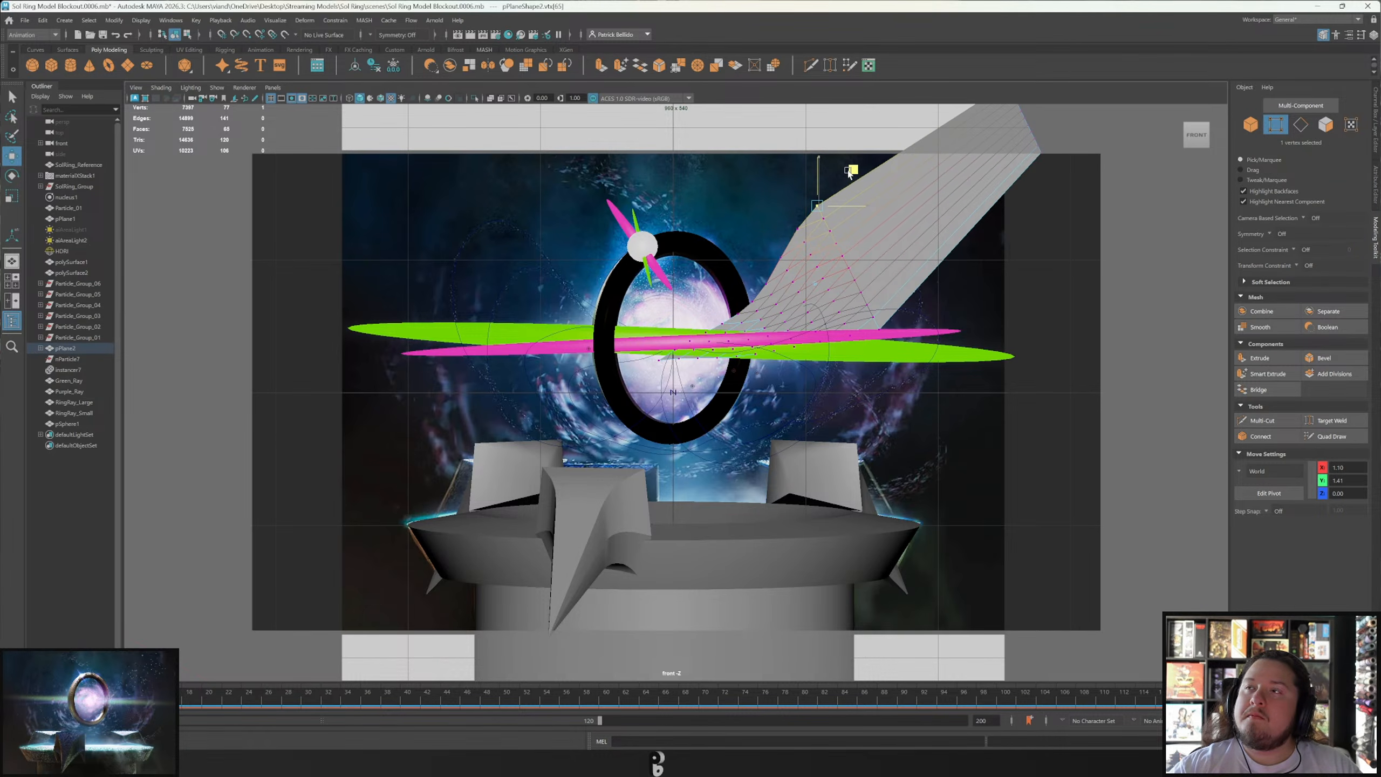
left_click(879, 329)
mouse_move(908, 291)
left_mouse_down()
mouse_move(877, 262)
mouse_move(900, 285)
left_mouse_up()
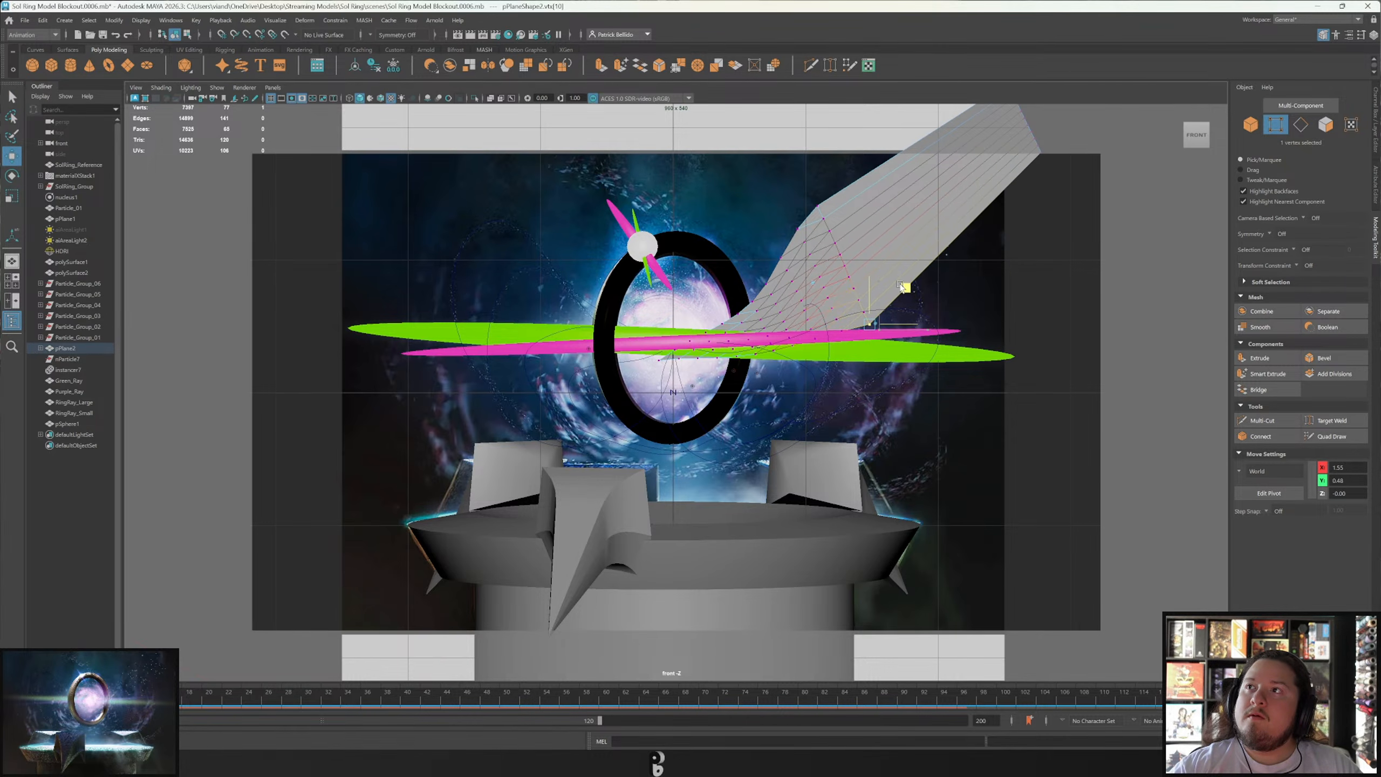
left_click(1040, 152)
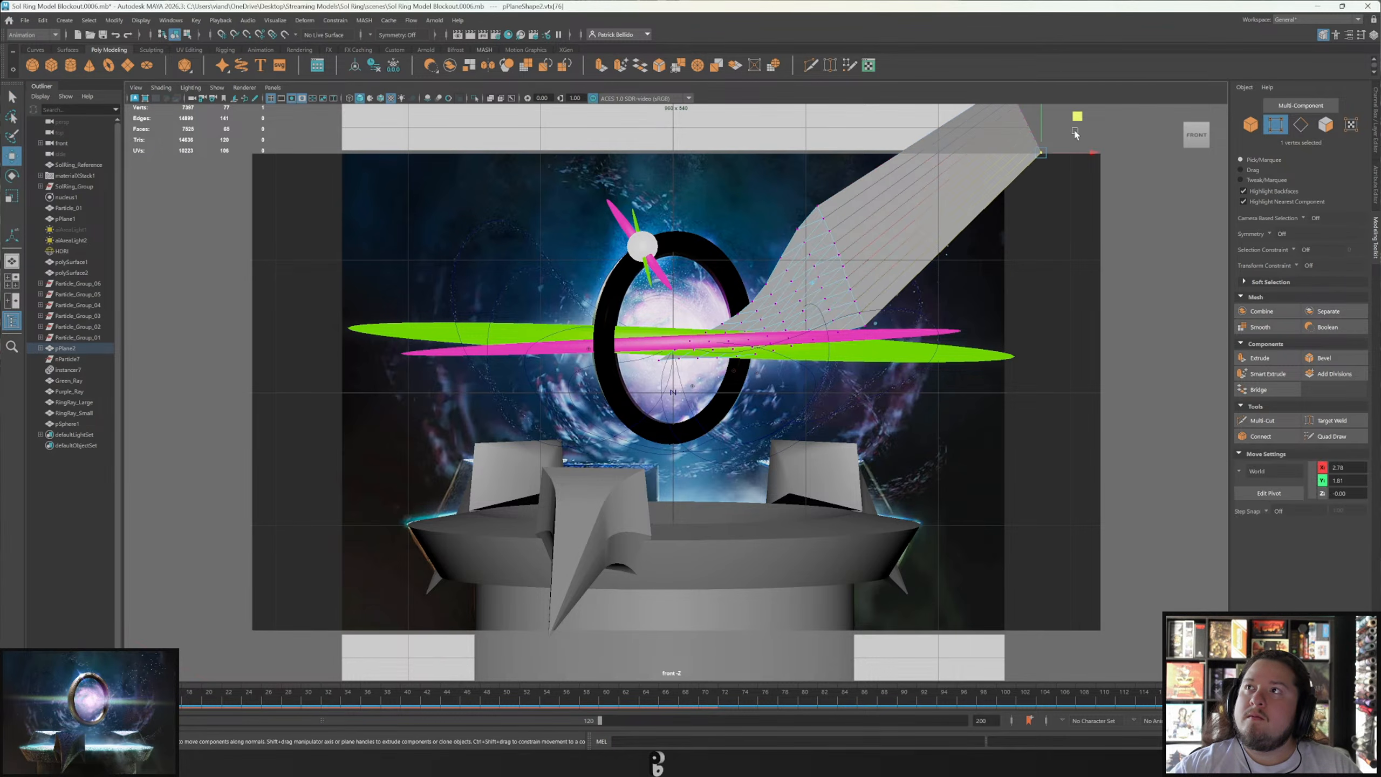
mouse_move(1077, 117)
left_mouse_down()
mouse_move(1055, 156)
mouse_move(1083, 127)
mouse_move(1053, 112)
left_mouse_up()
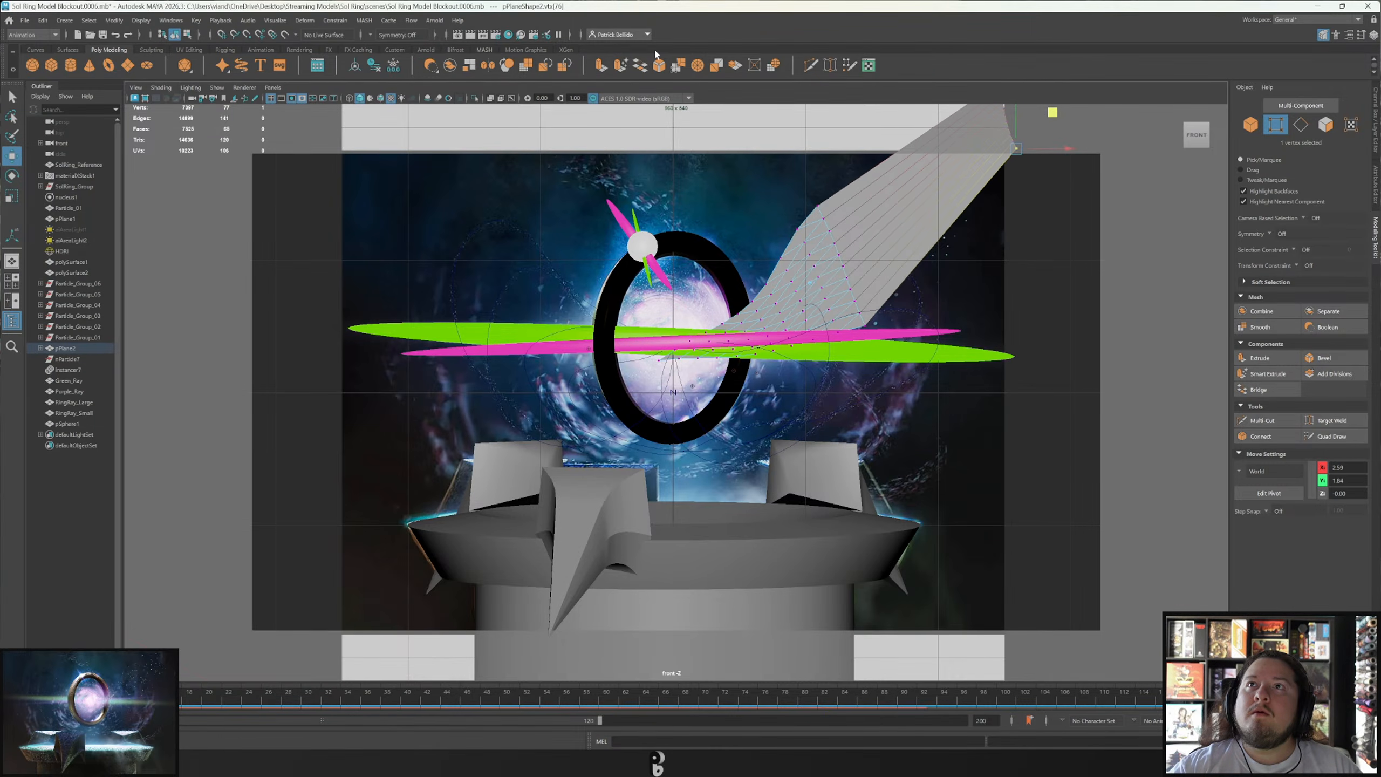
Insert edge loops across the outer section of pPlane2 with Multi-Cut.
left_click(810, 65)
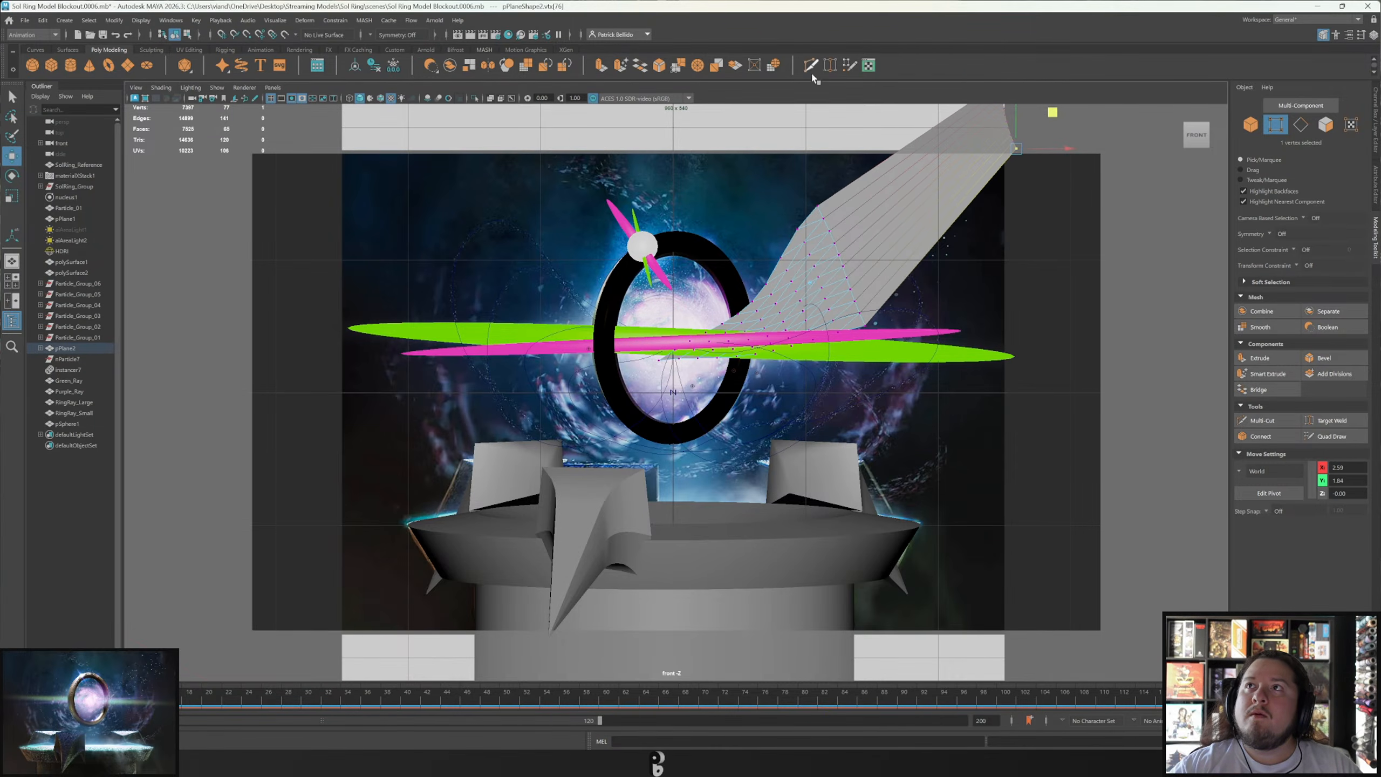
left_click(940, 238, "ctrl")
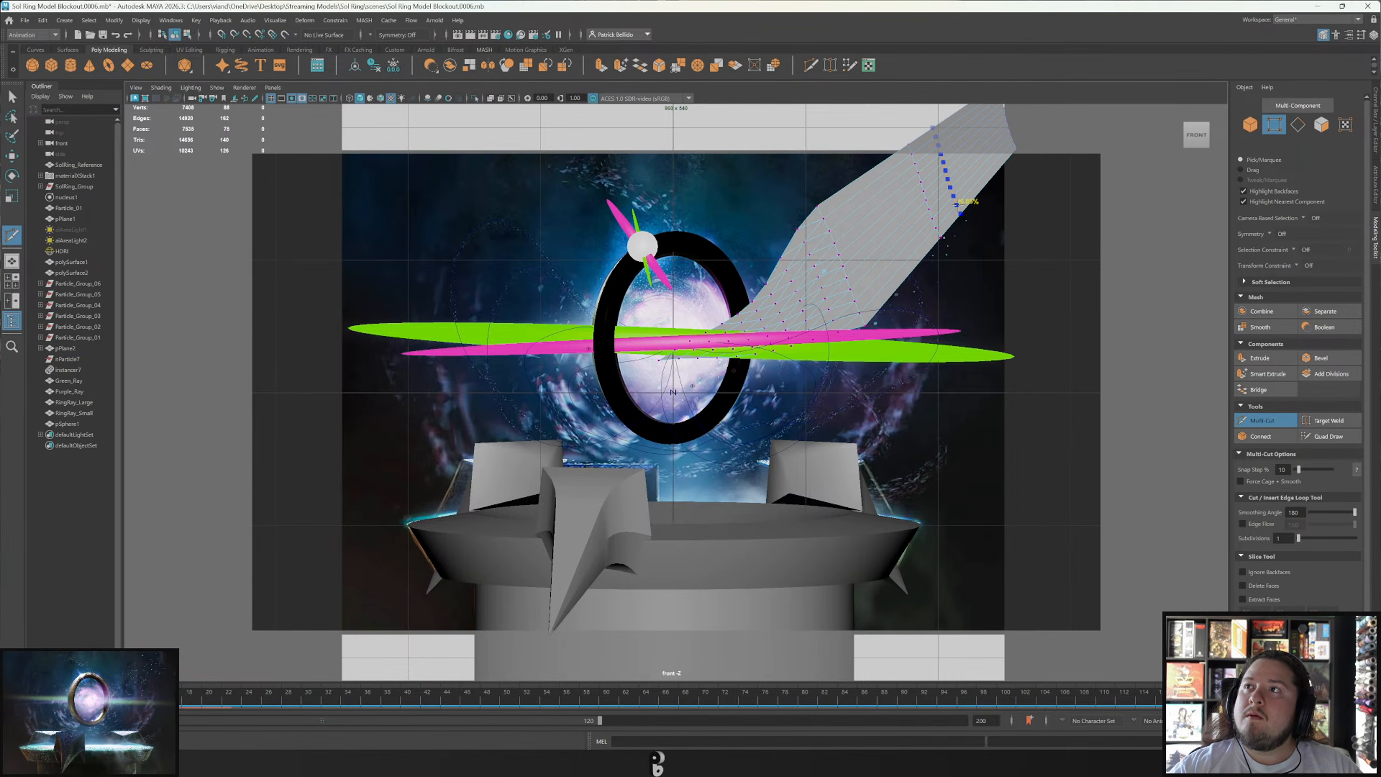
left_click(939, 238, "ctrl")
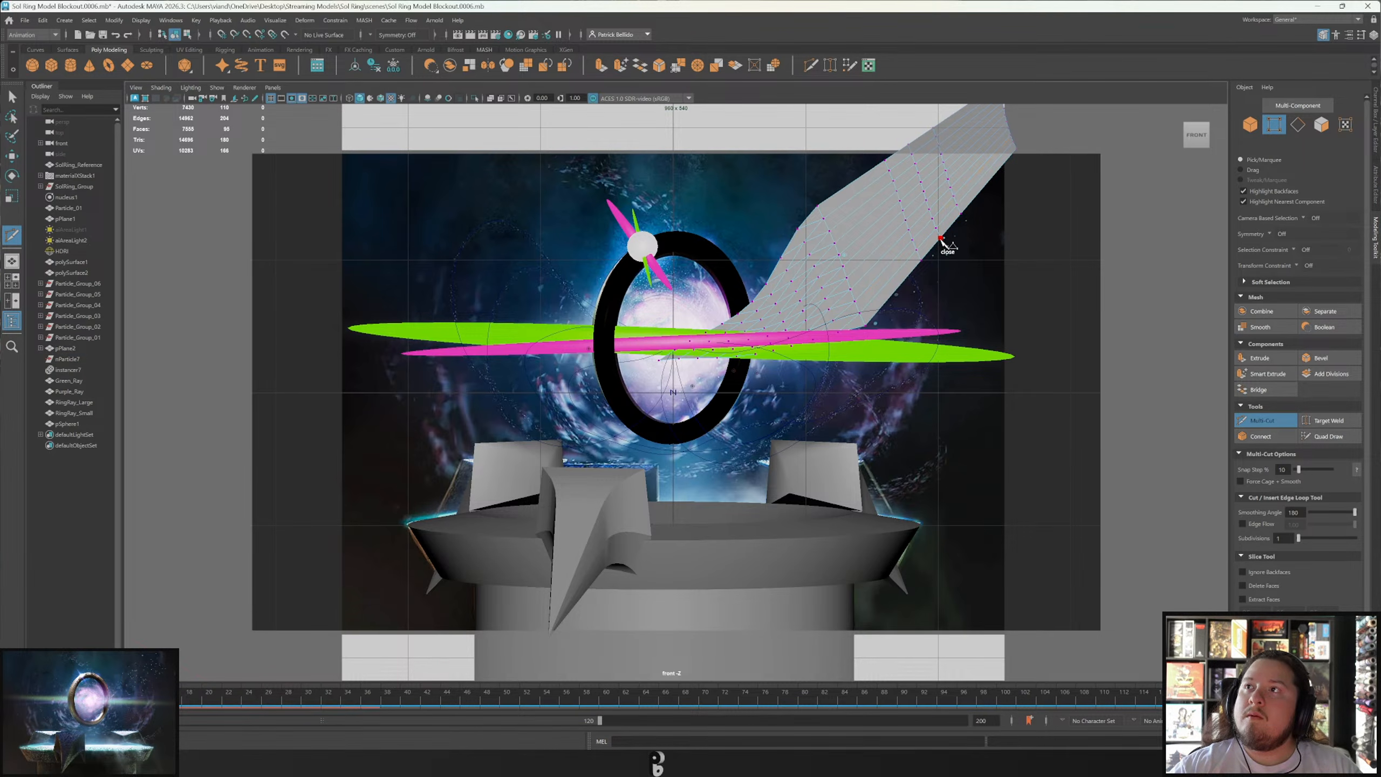
Bulge the outer section's lower edge outward by its new vertices, and move the bend's lower corner to about X 1.54, Y 0.51.
key("w")
left_click(940, 235)
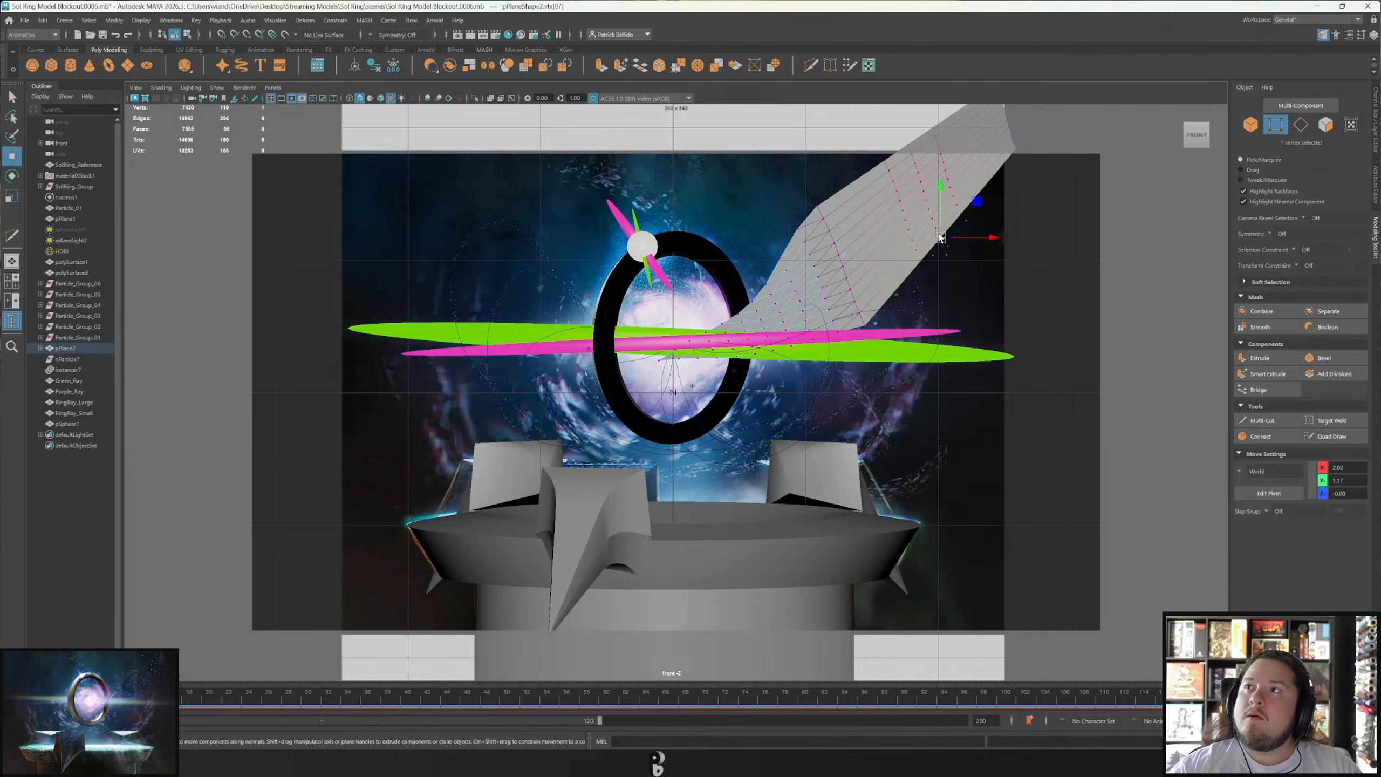
left_click_drag(947, 248, 954, 259)
left_click(962, 216)
key("q")
left_click(868, 327)
key("w")
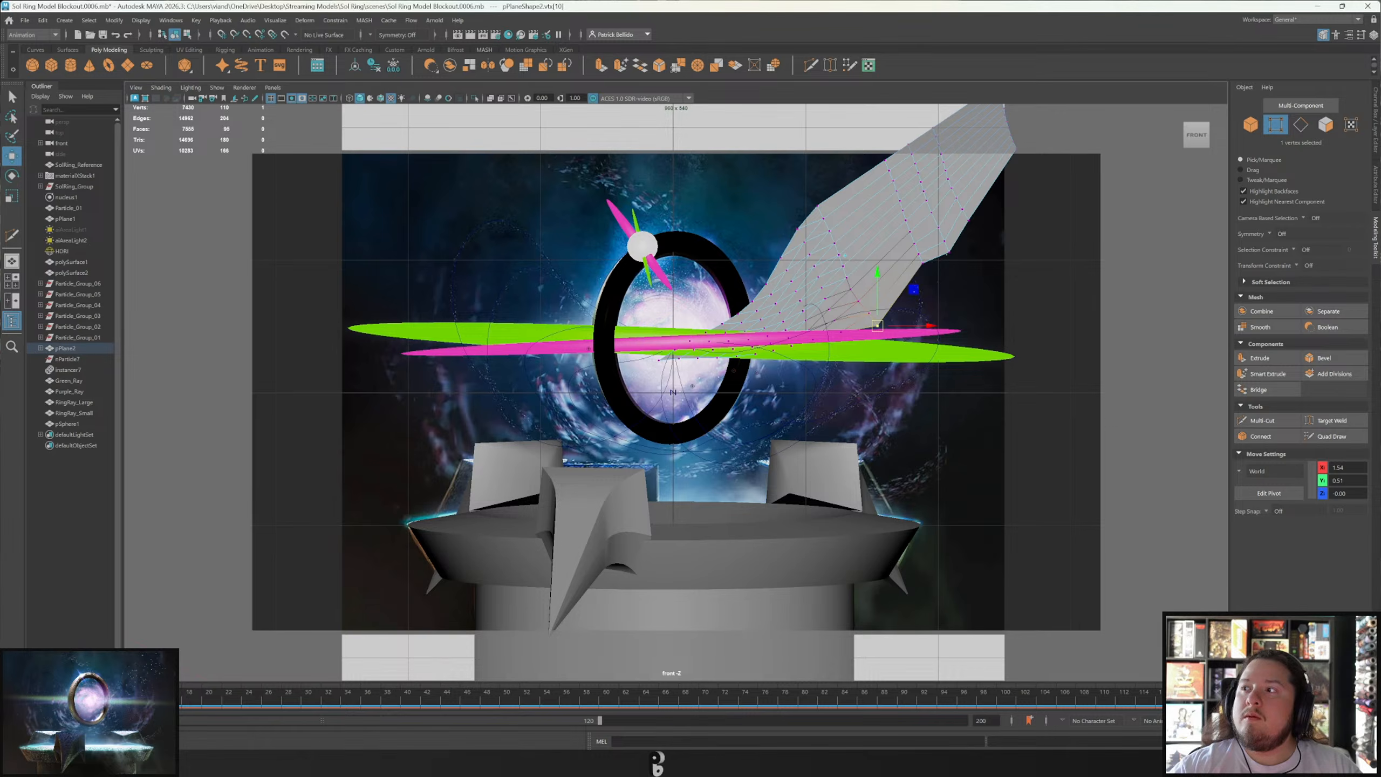
Hide pPlane2, play the particle animation to frame 87 and render that frame in Arnold RenderView.
key("alt+v")
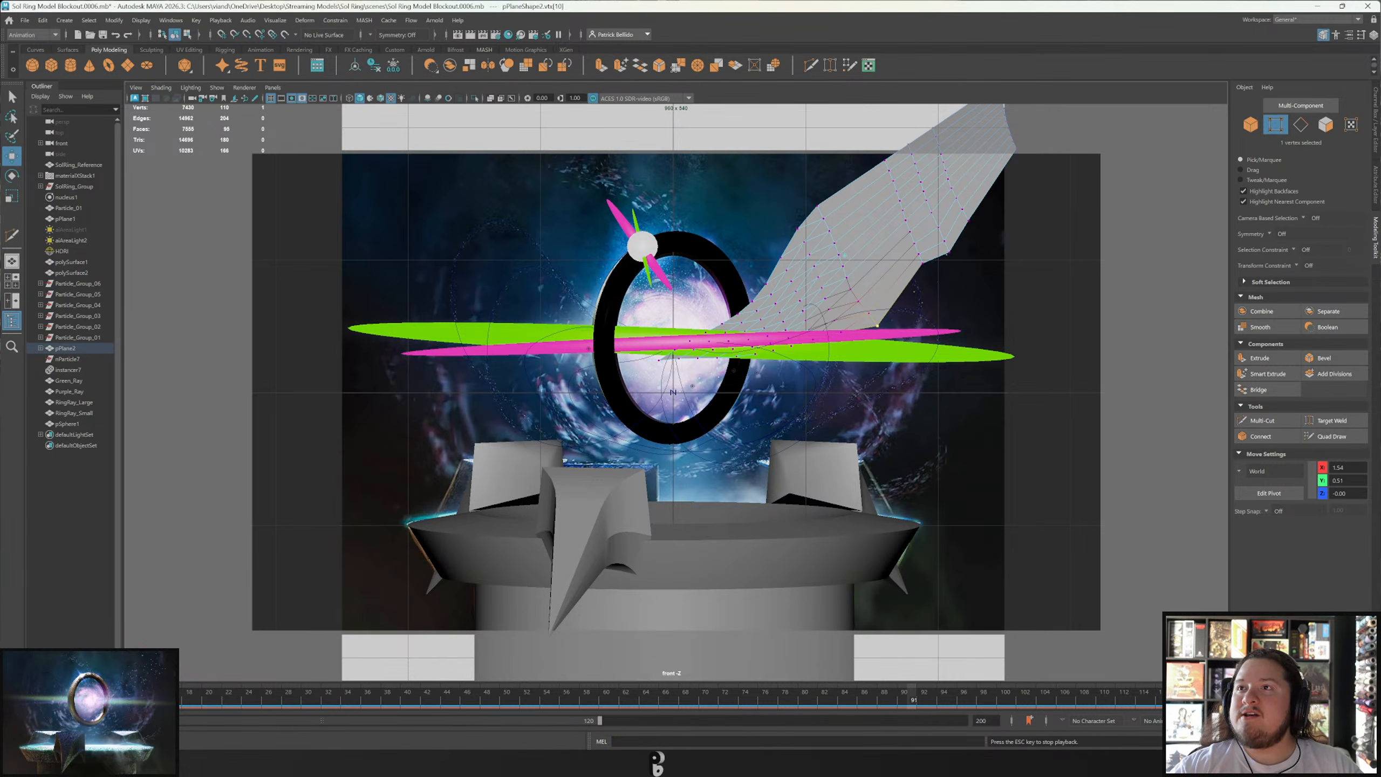
key("Escape")
key("q")
right_click_drag(876, 255, 926, 237)
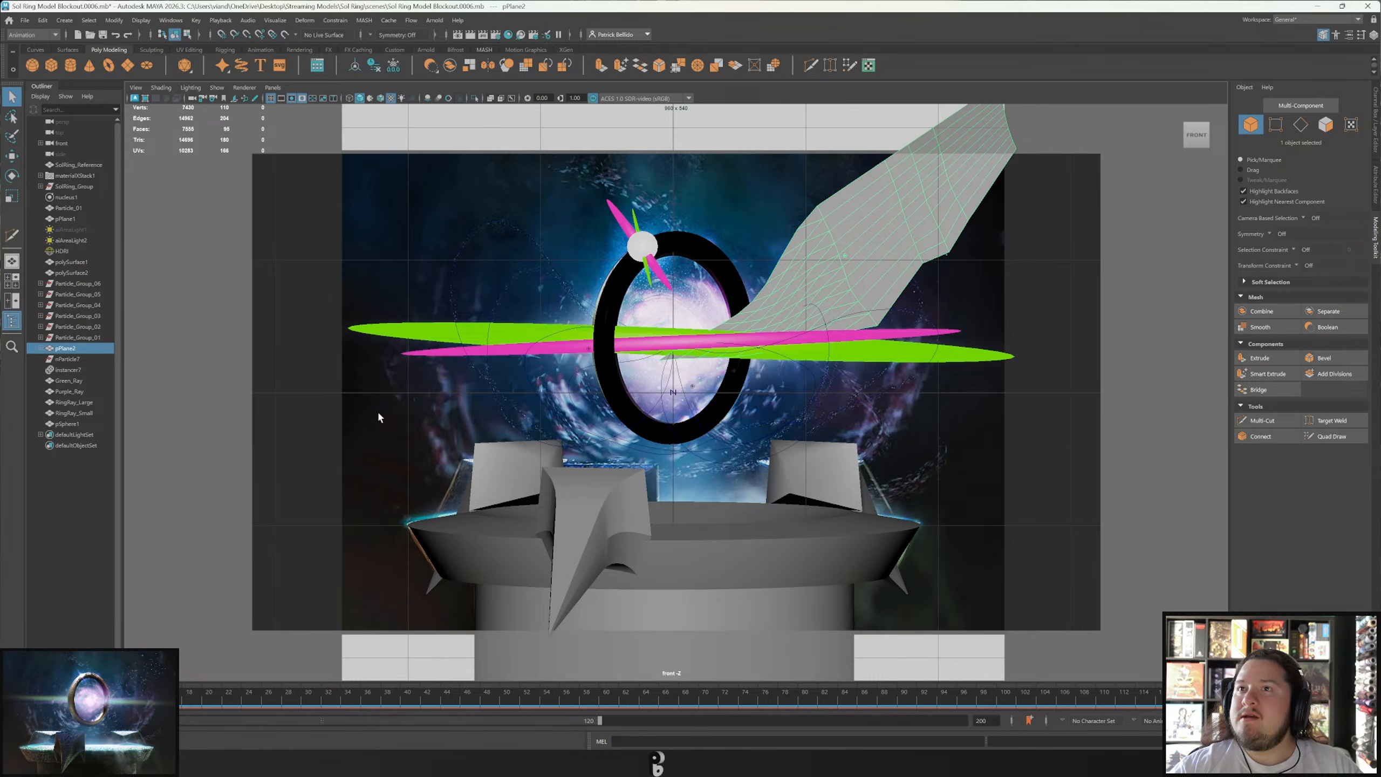
key("h")
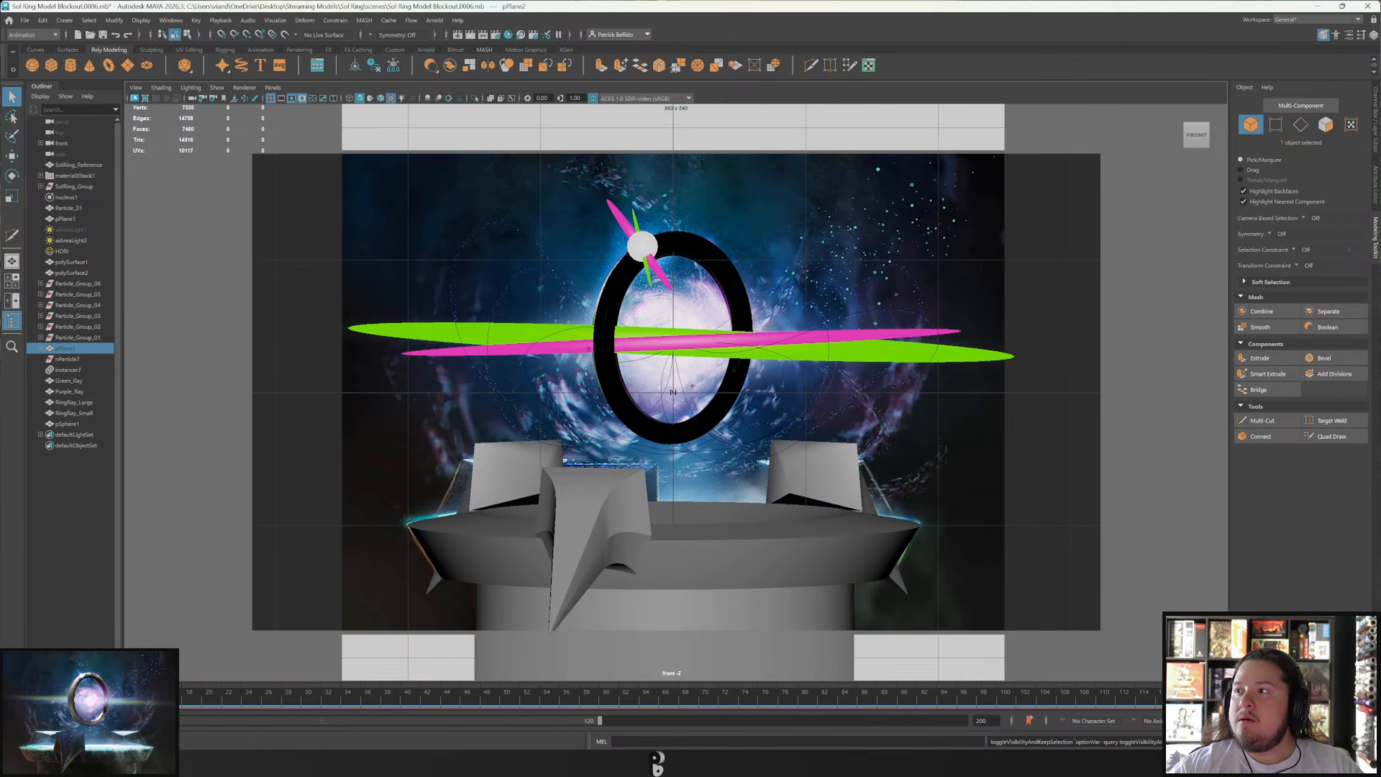
key("alt+v")
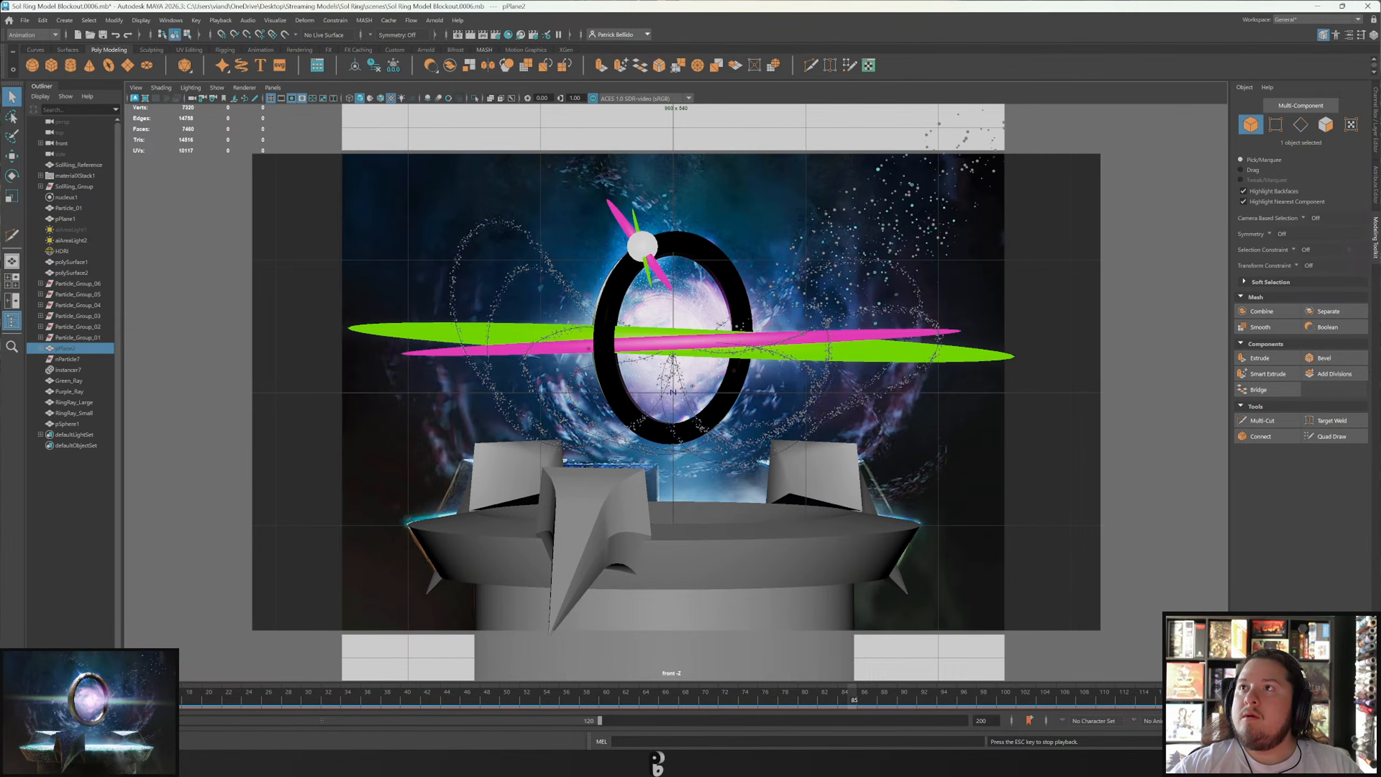
key("Escape")
left_click(469, 35)
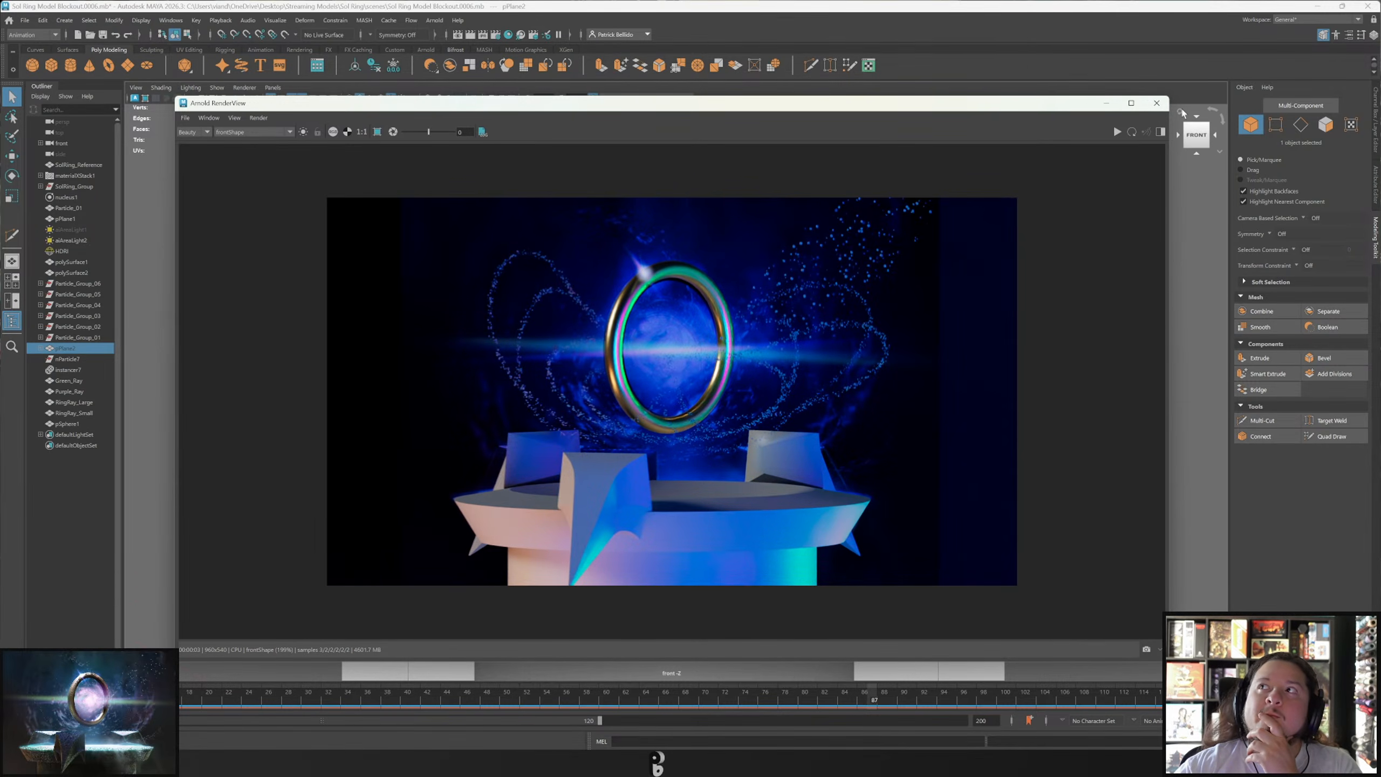
left_click(1157, 103)
Set the emission rate of emitter7 under pPlane2 to 50 particles per second and check the Arnold render again.
left_click(65, 218)
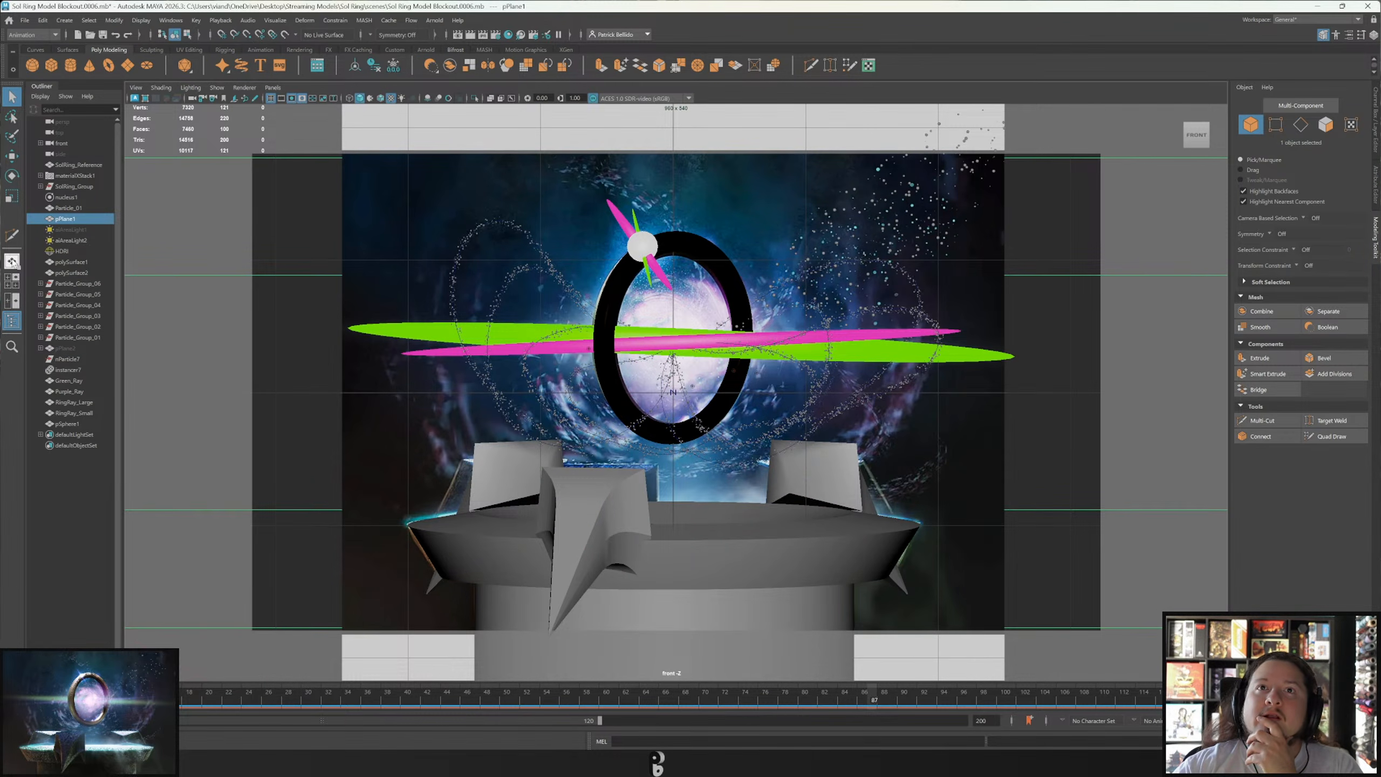
left_click(40, 348)
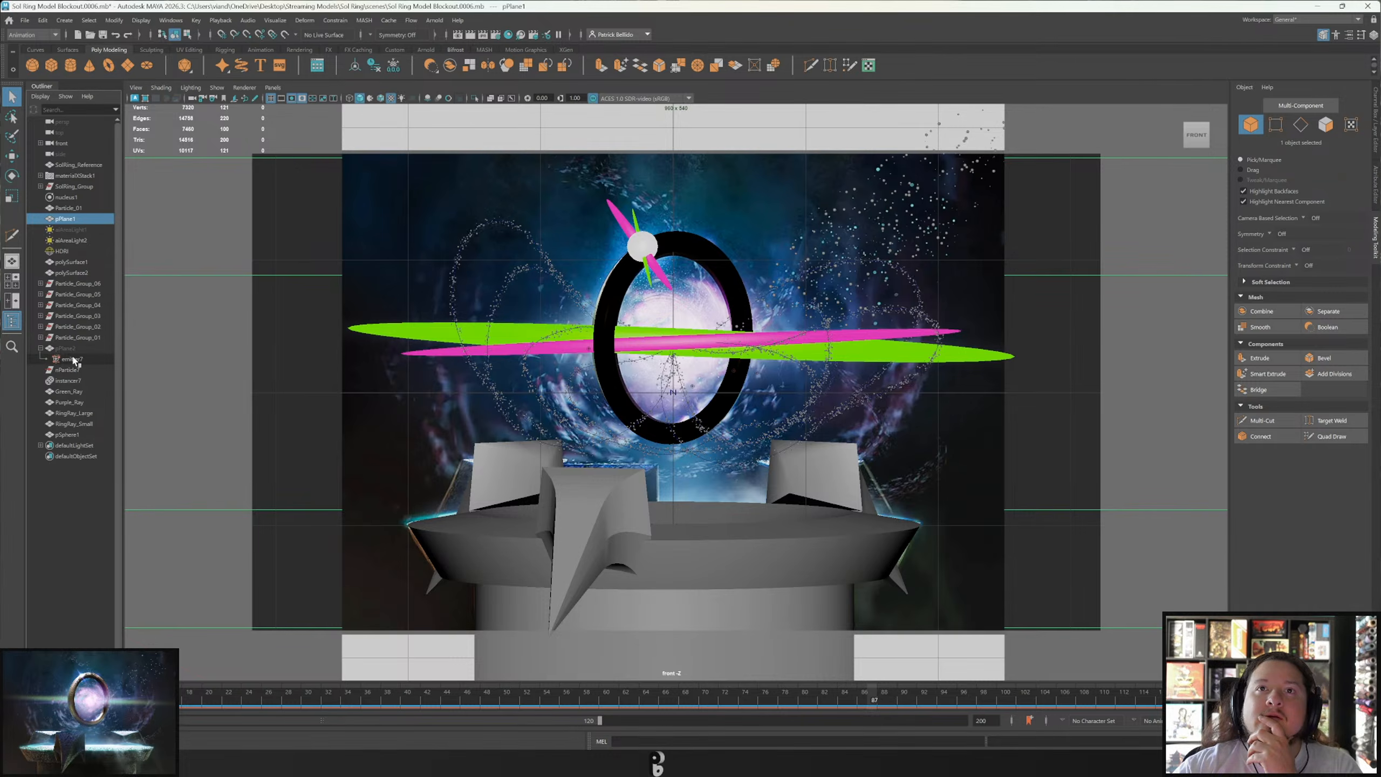
left_click(75, 360)
left_click(1375, 184)
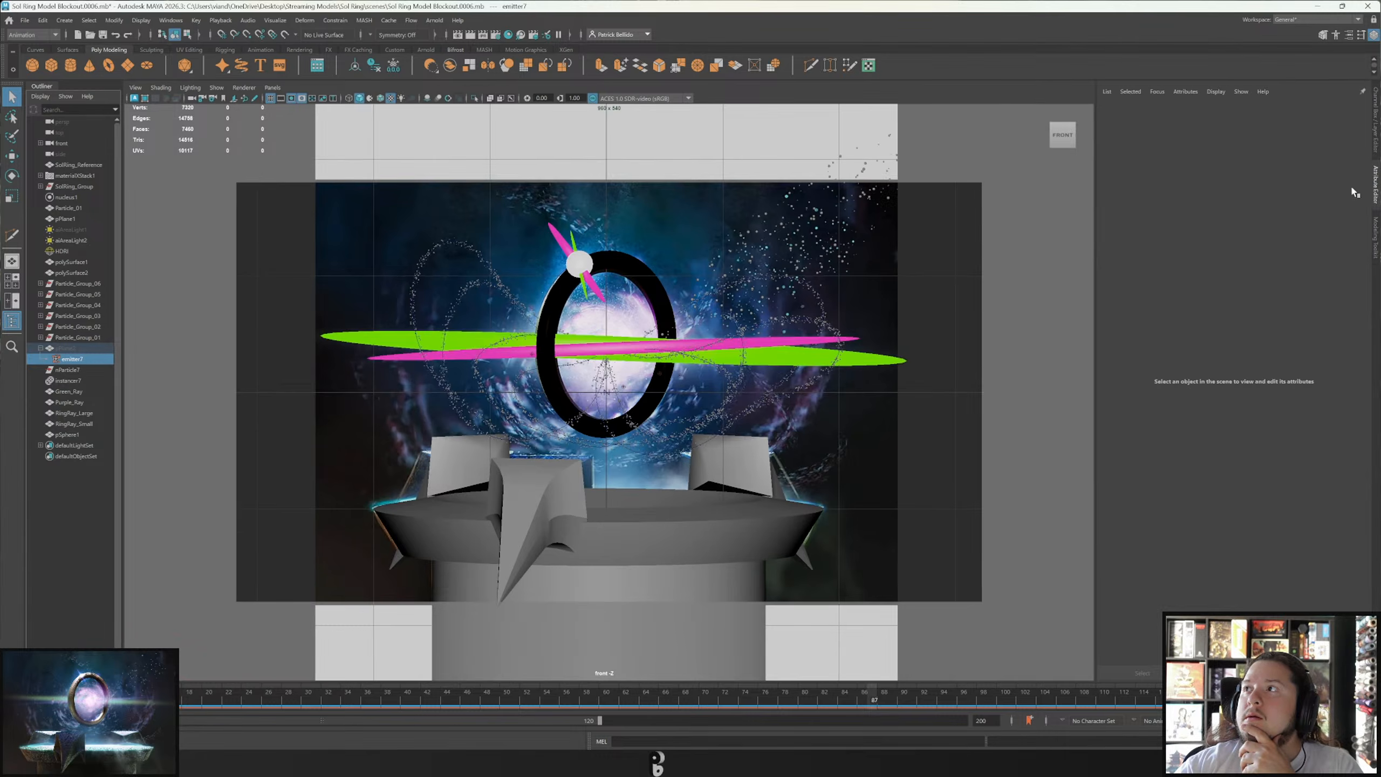
left_click(1218, 297)
key("Return")
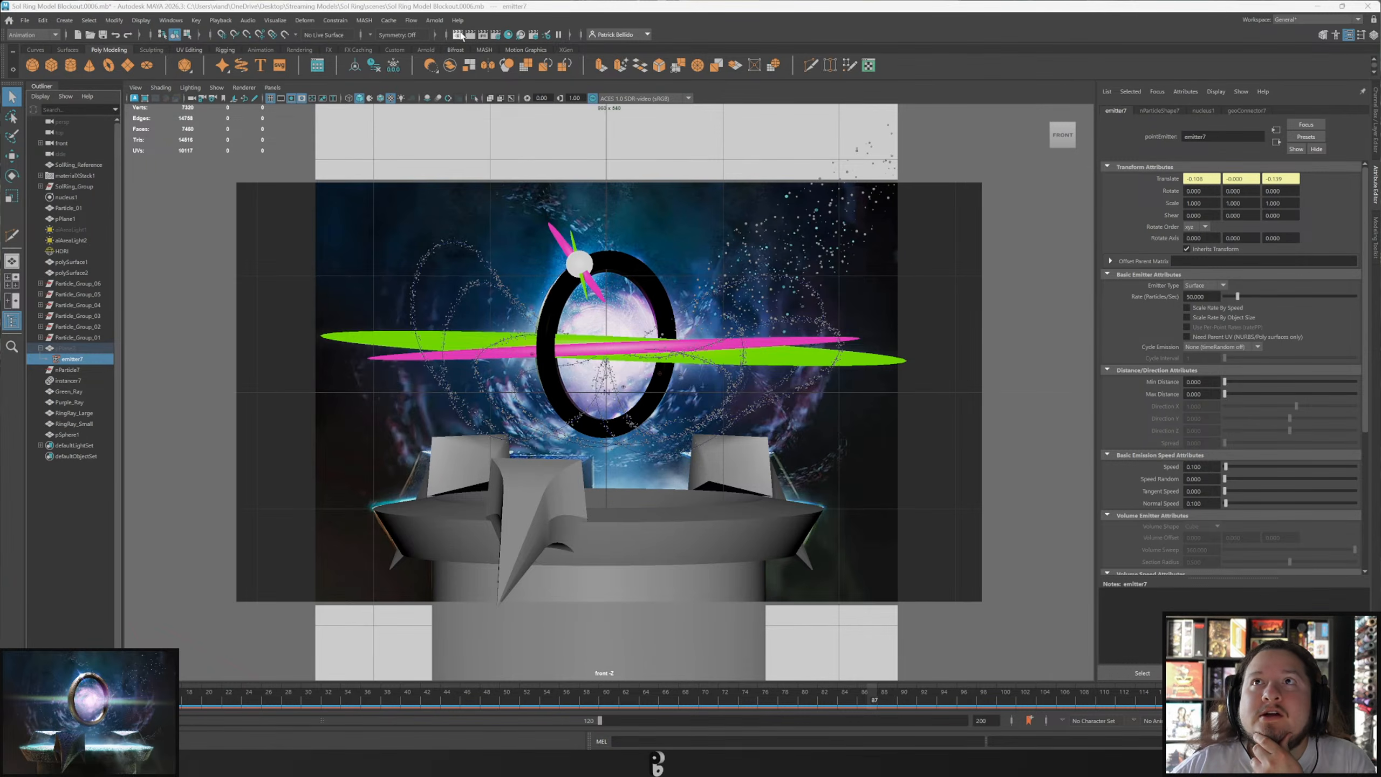
left_click(460, 35)
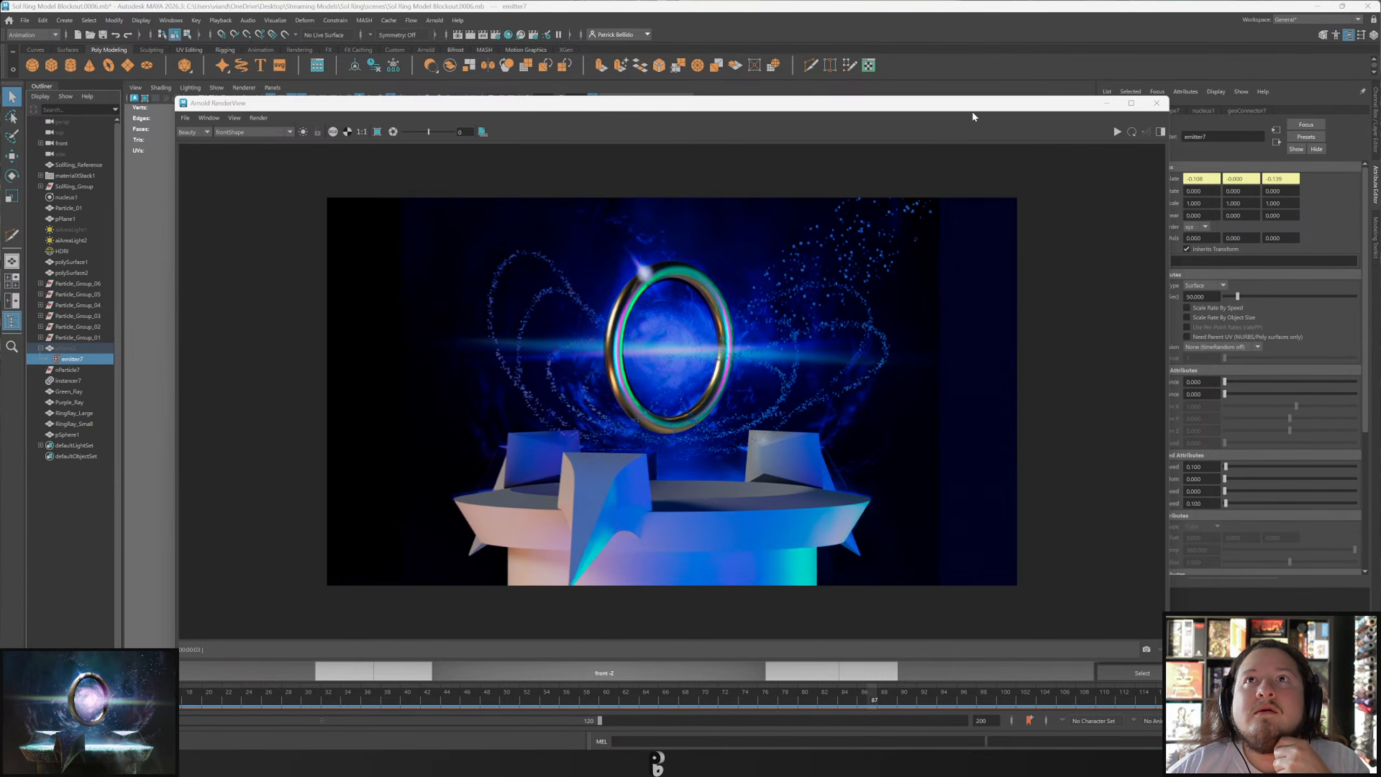
left_click(1157, 105)
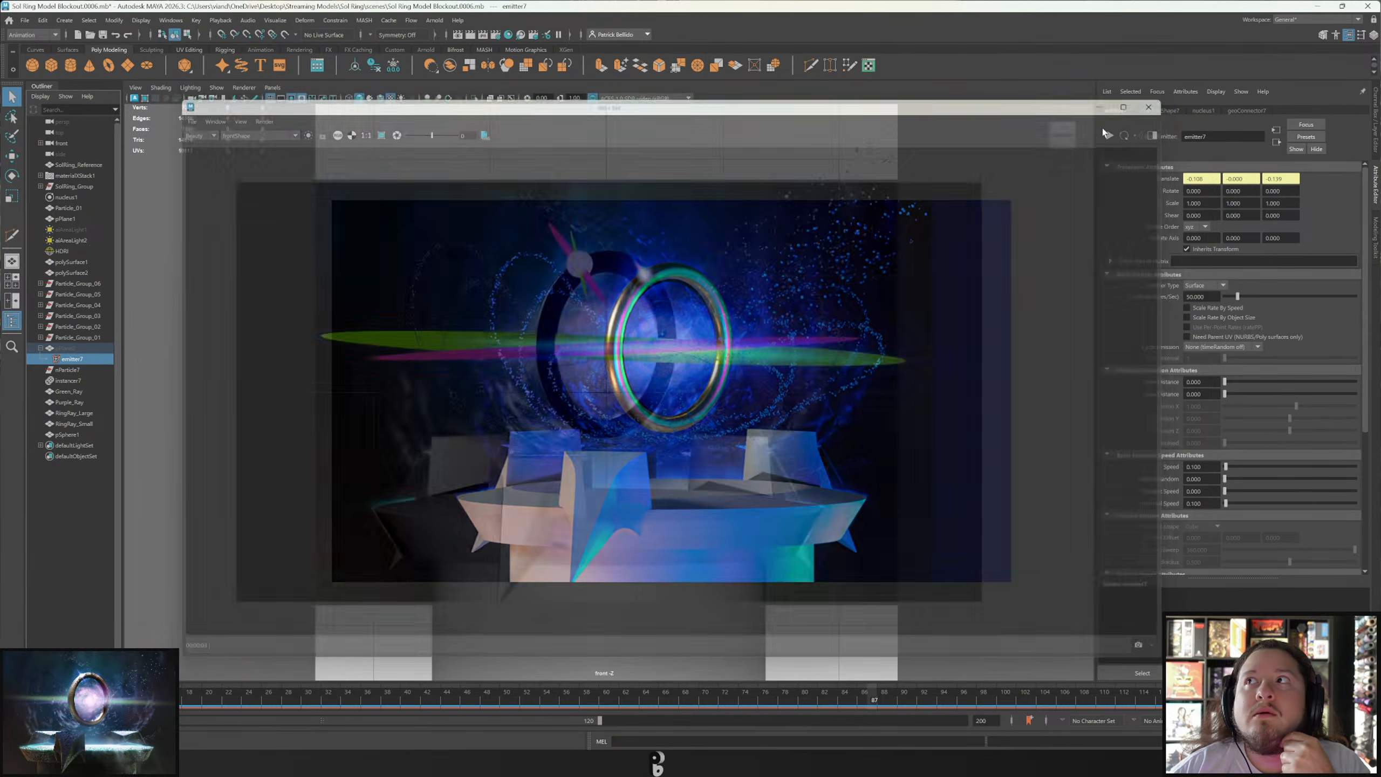
Duplicate the Sol Ring pedestal and delete the rim-side and column faces of the copy, keeping only its top.
left_click(662, 522)
key("ctrl+d")
right_click(668, 449)
left_click(668, 479)
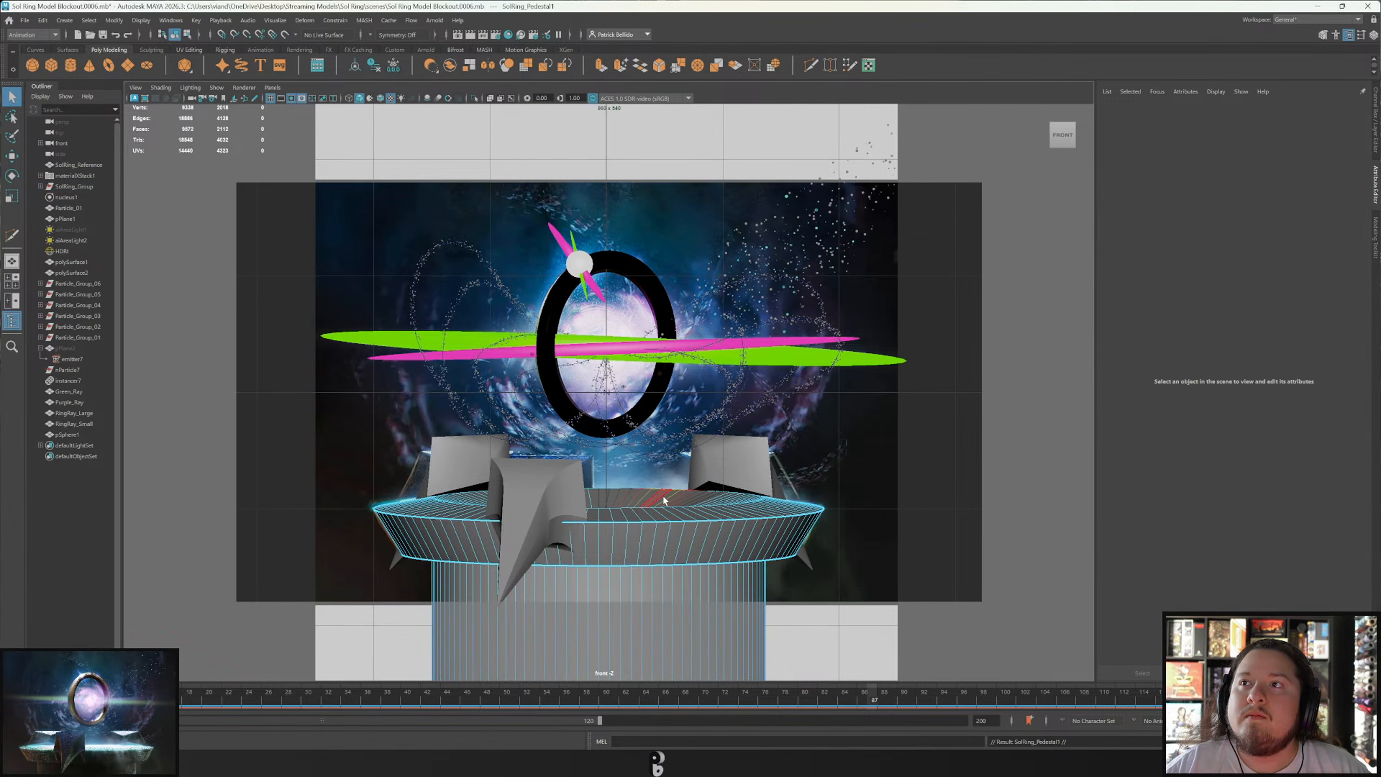
left_click(653, 536)
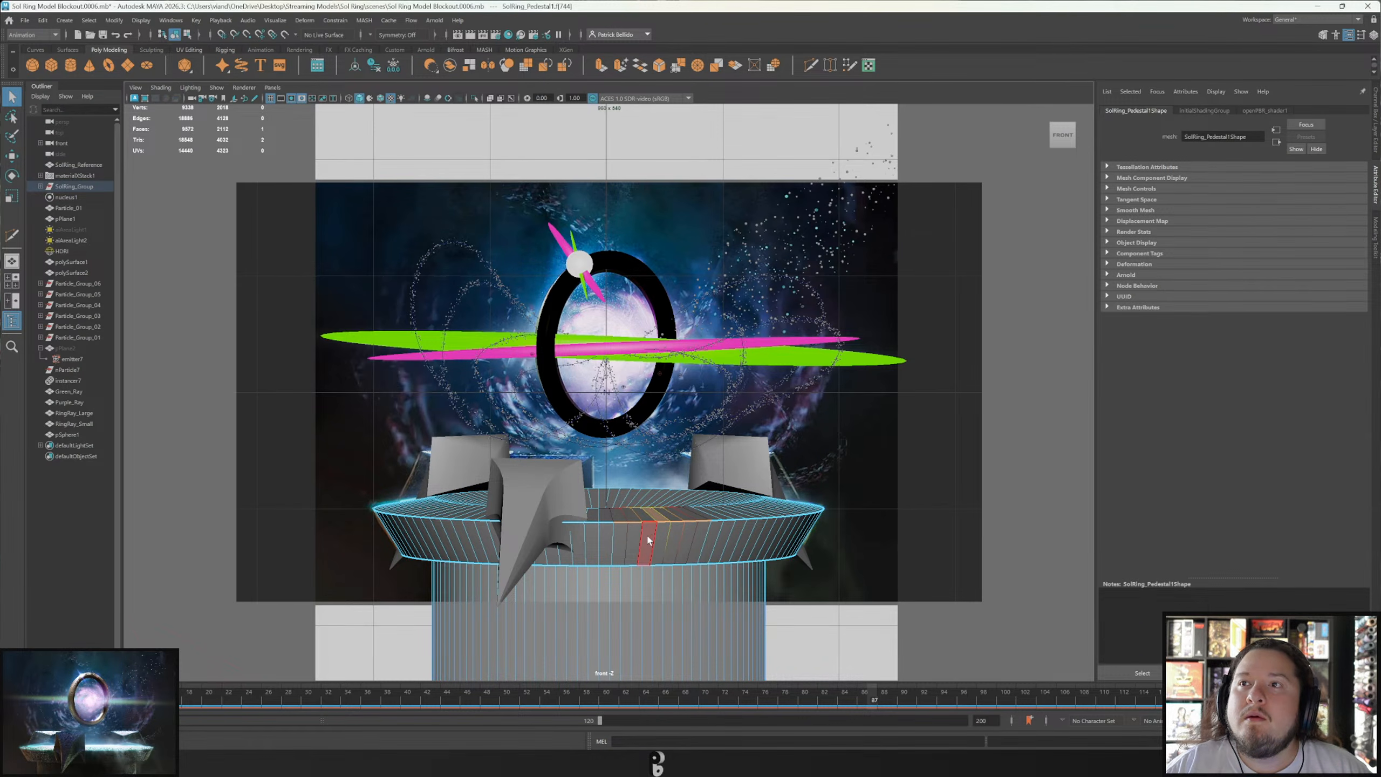
left_click_drag(356, 539, 870, 604)
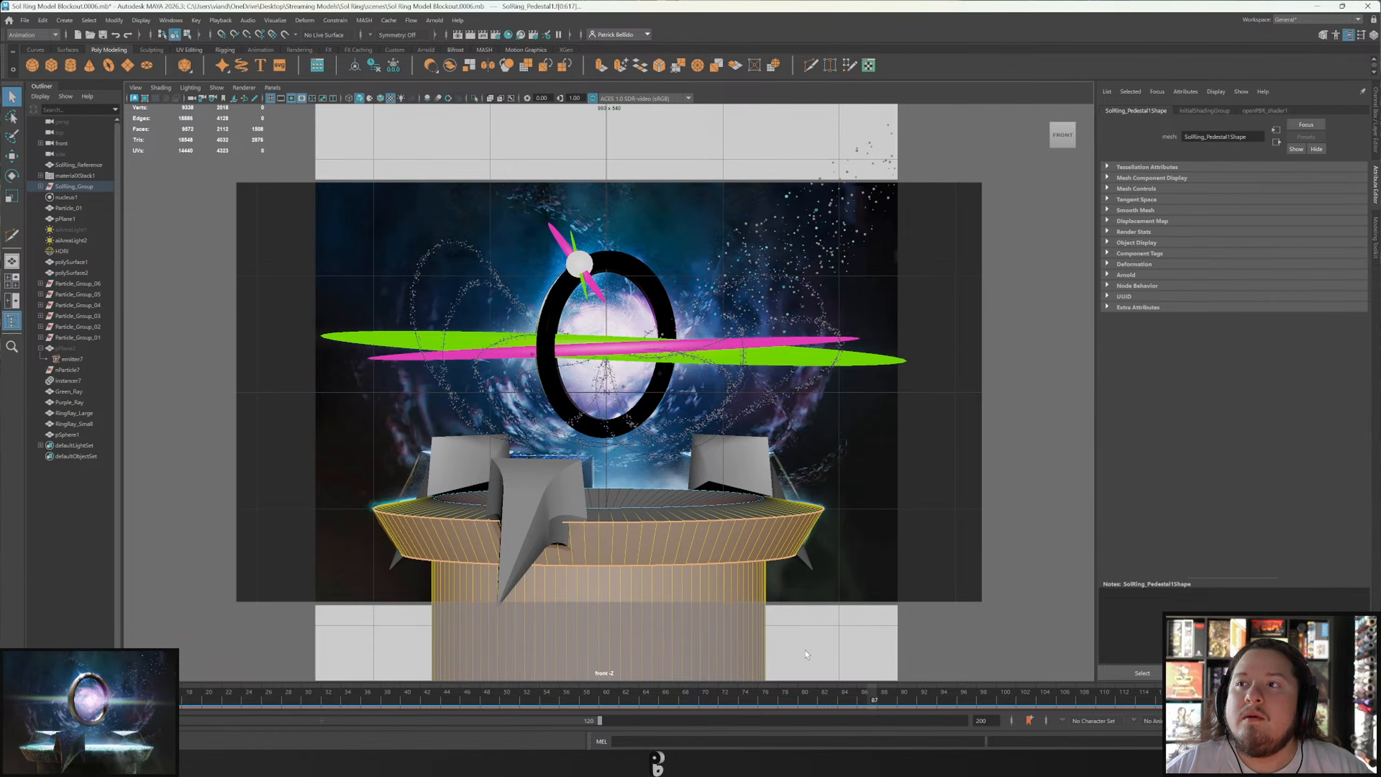
key("Delete")
Select the remaining top faces of the duplicated pedestal, scale them slightly larger and raise them slightly.
double_click(676, 517)
key("r")
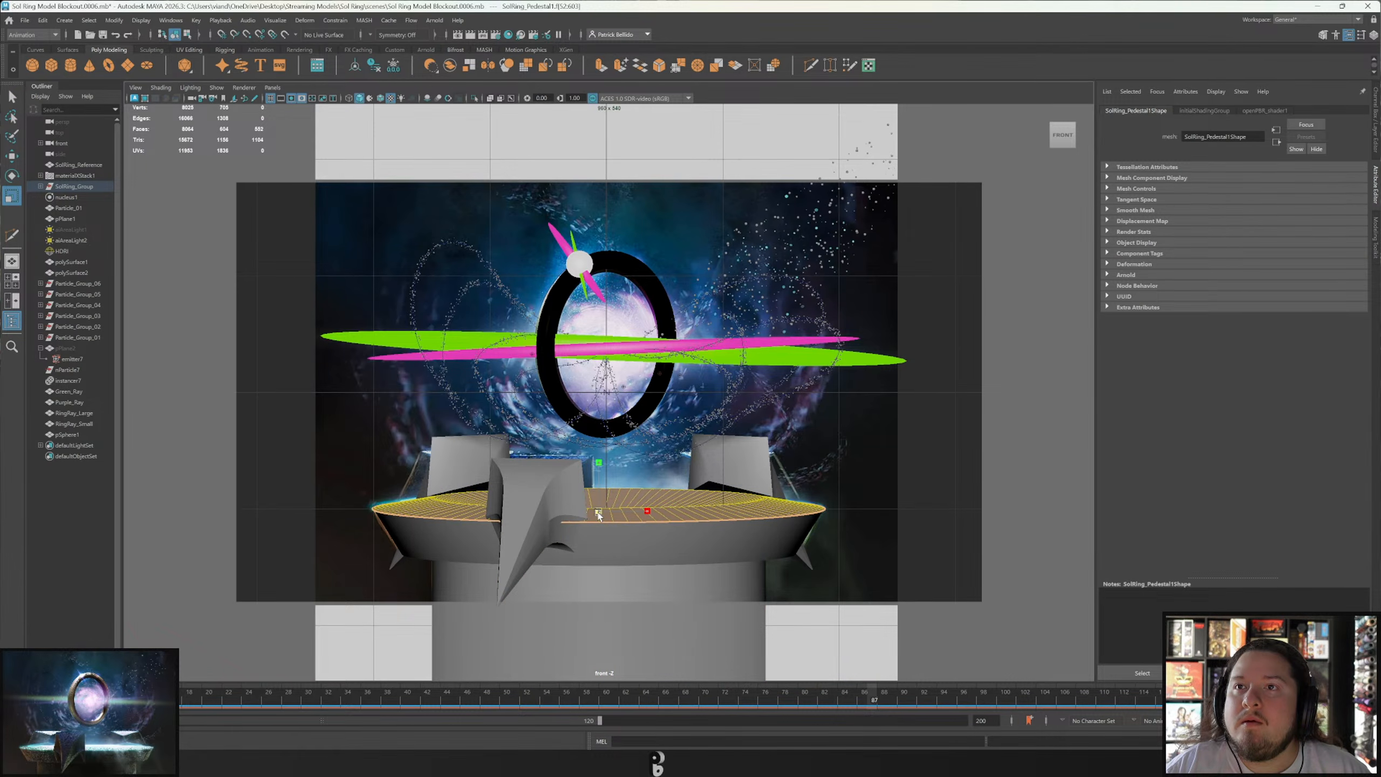
key("w")
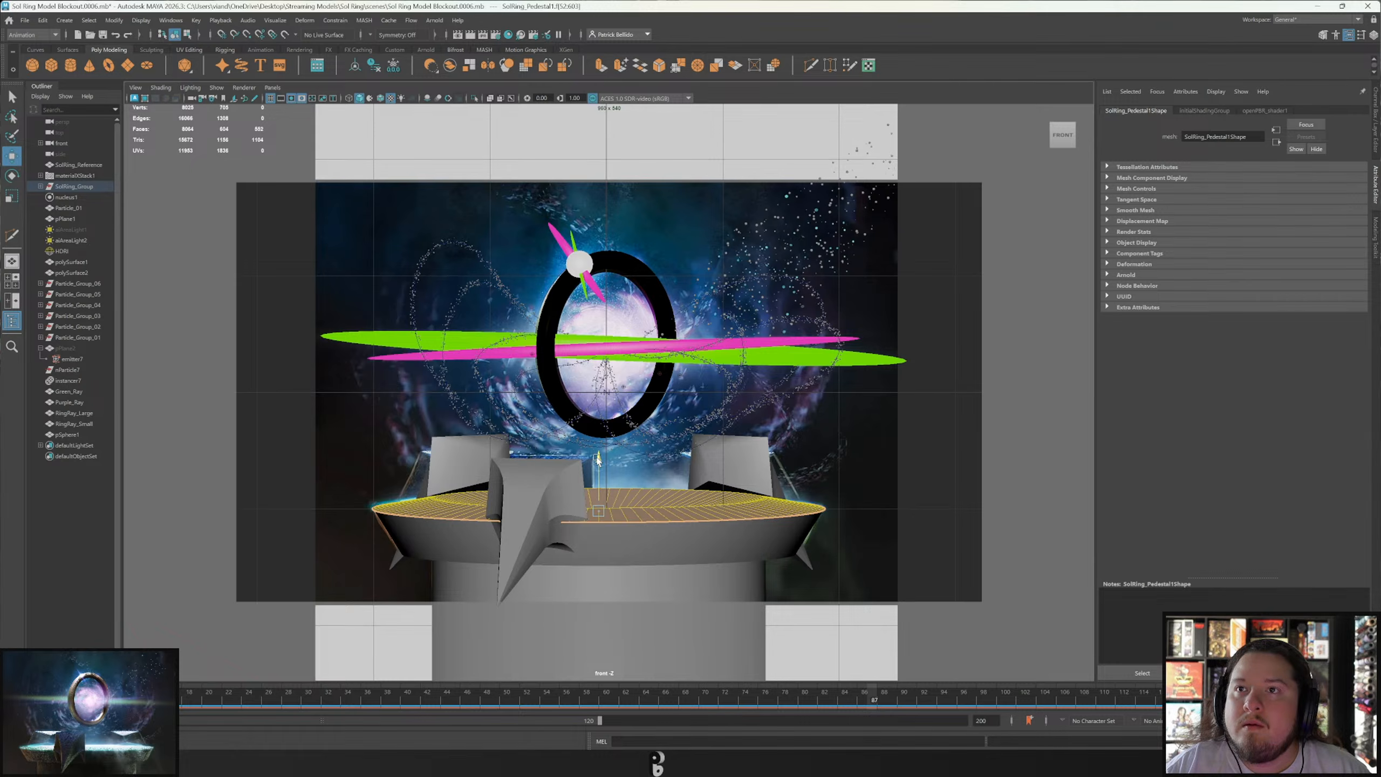
Move the duplicated pedestal top out of SolRing_Group so it sits at the root of the scene hierarchy.
key("q")
left_click(40, 186)
left_click_drag(103, 371, 82, 502)
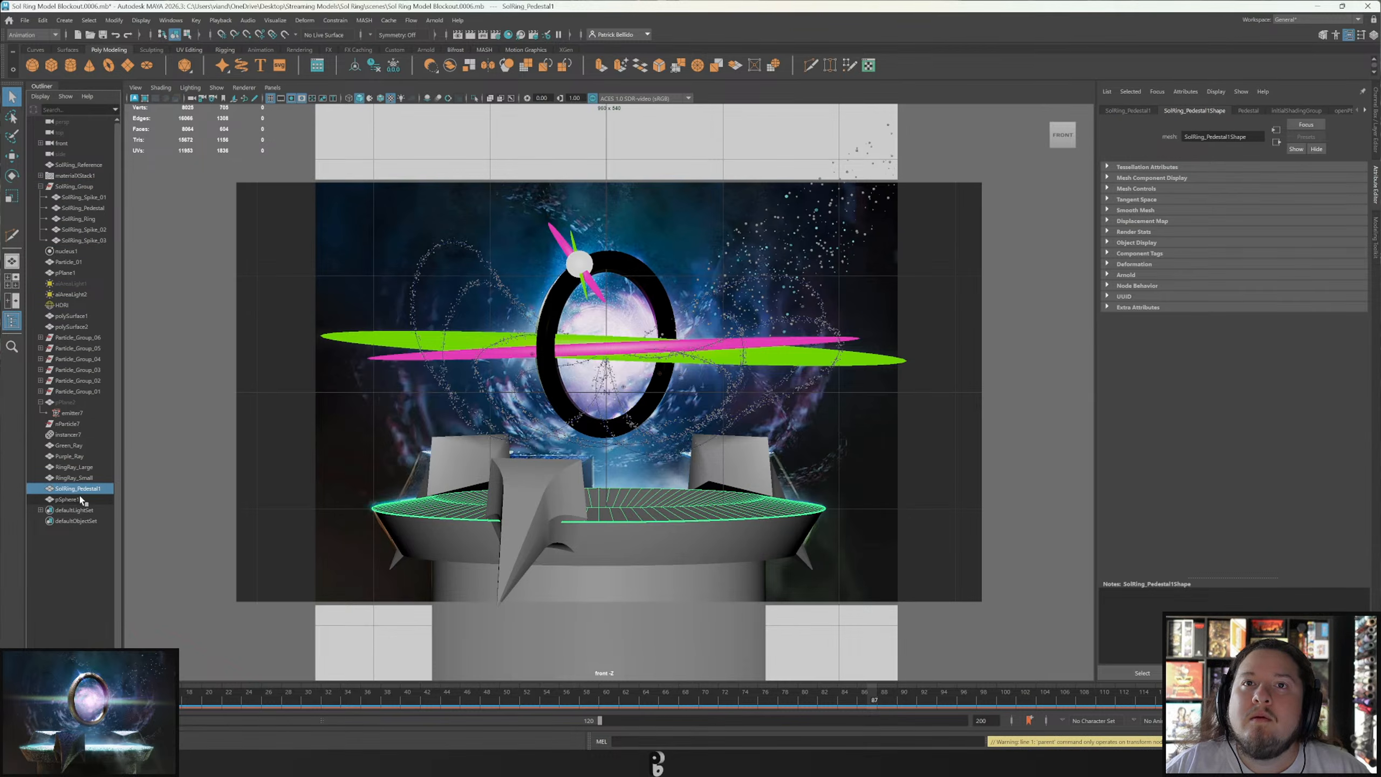
Rename pSphere1 to Light_Shine.
left_click(81, 499)
double_click(106, 498)
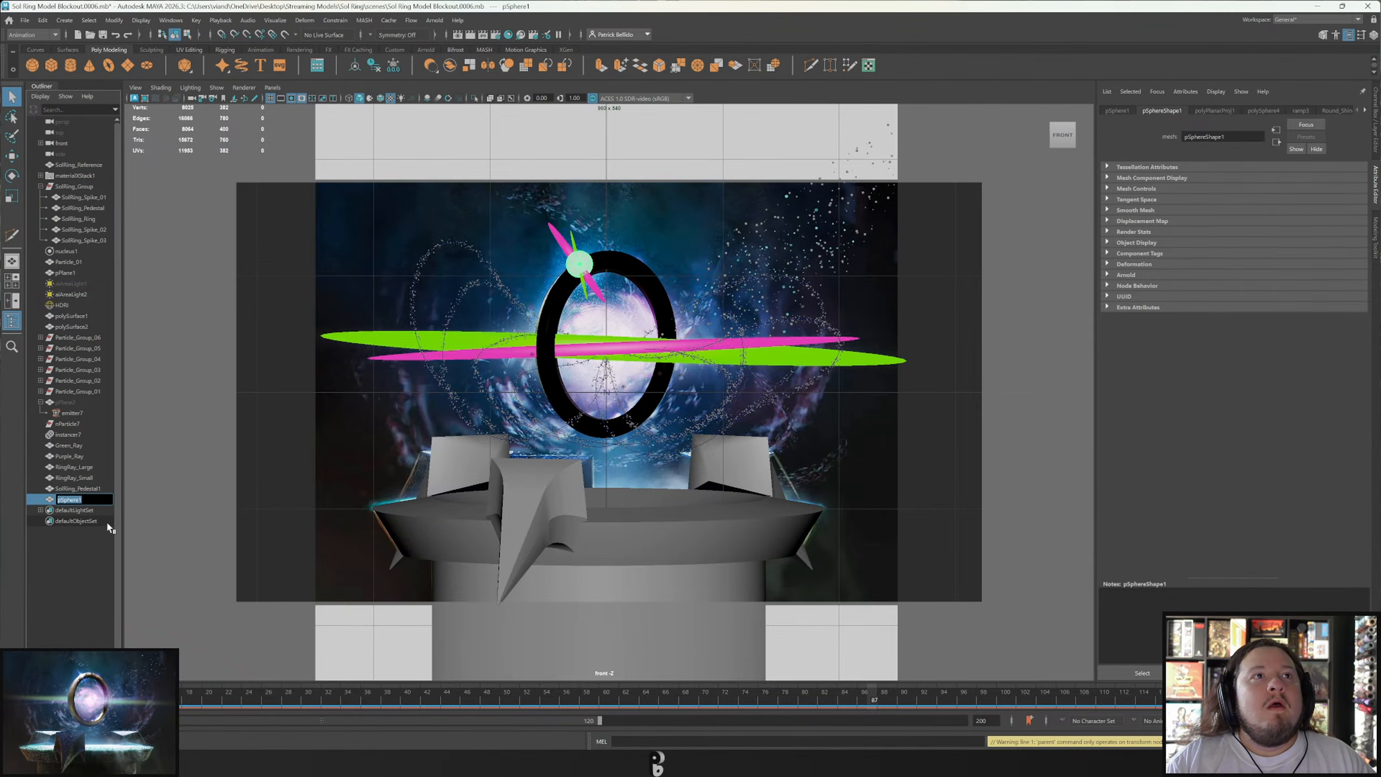
type("Light Shine")
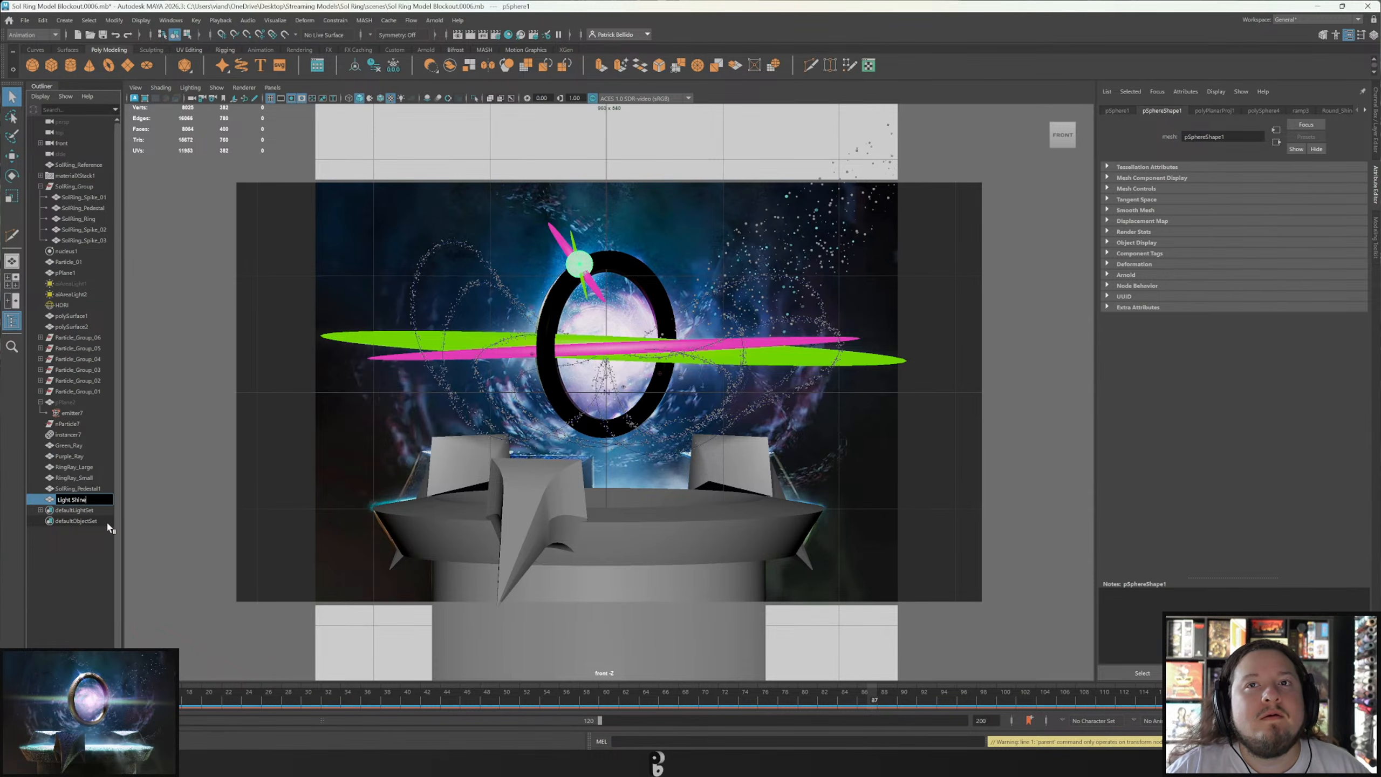
key("Return")
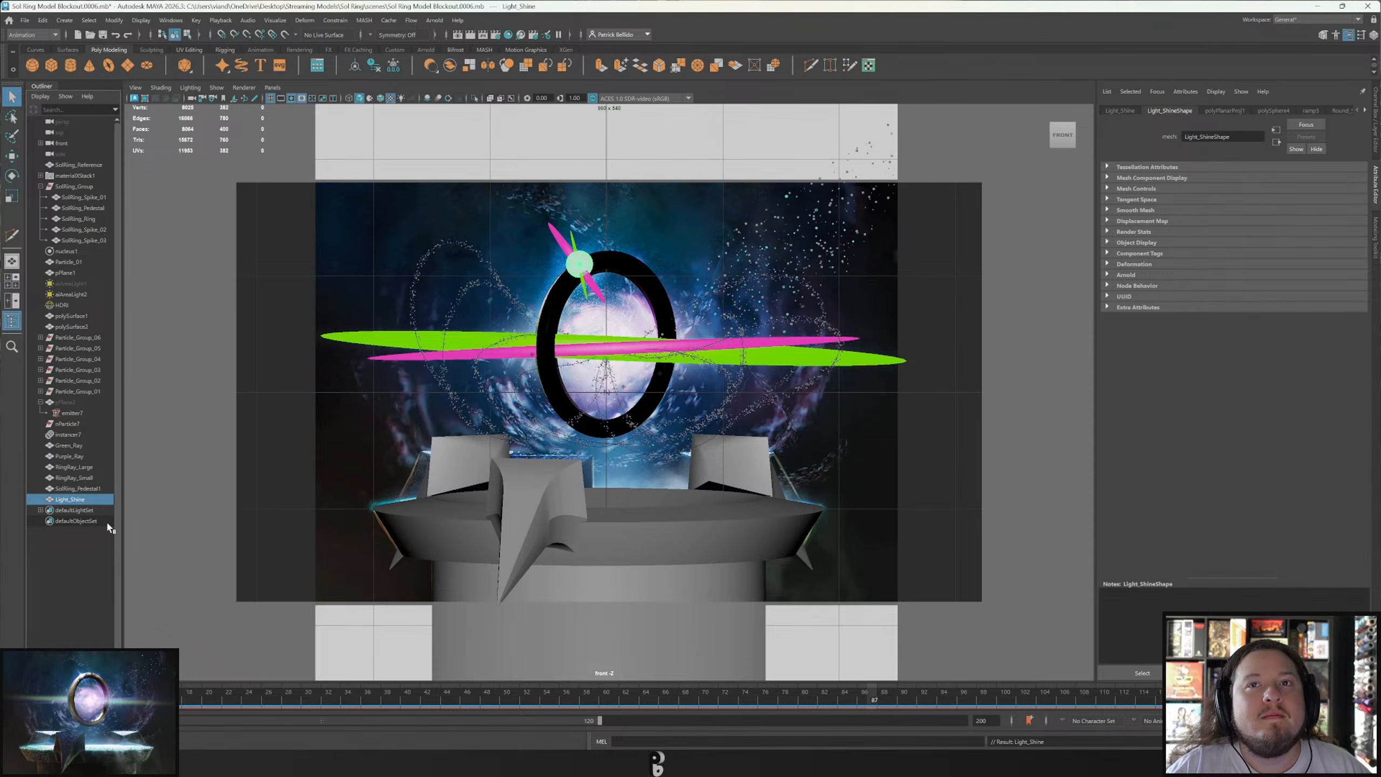
Rename the duplicated pedestal top to Smoke_Surface.
left_click(74, 489)
double_click(73, 489)
type("Smoke Em")
key("BackSpace")
key("BackSpace")
key("BackSpace")
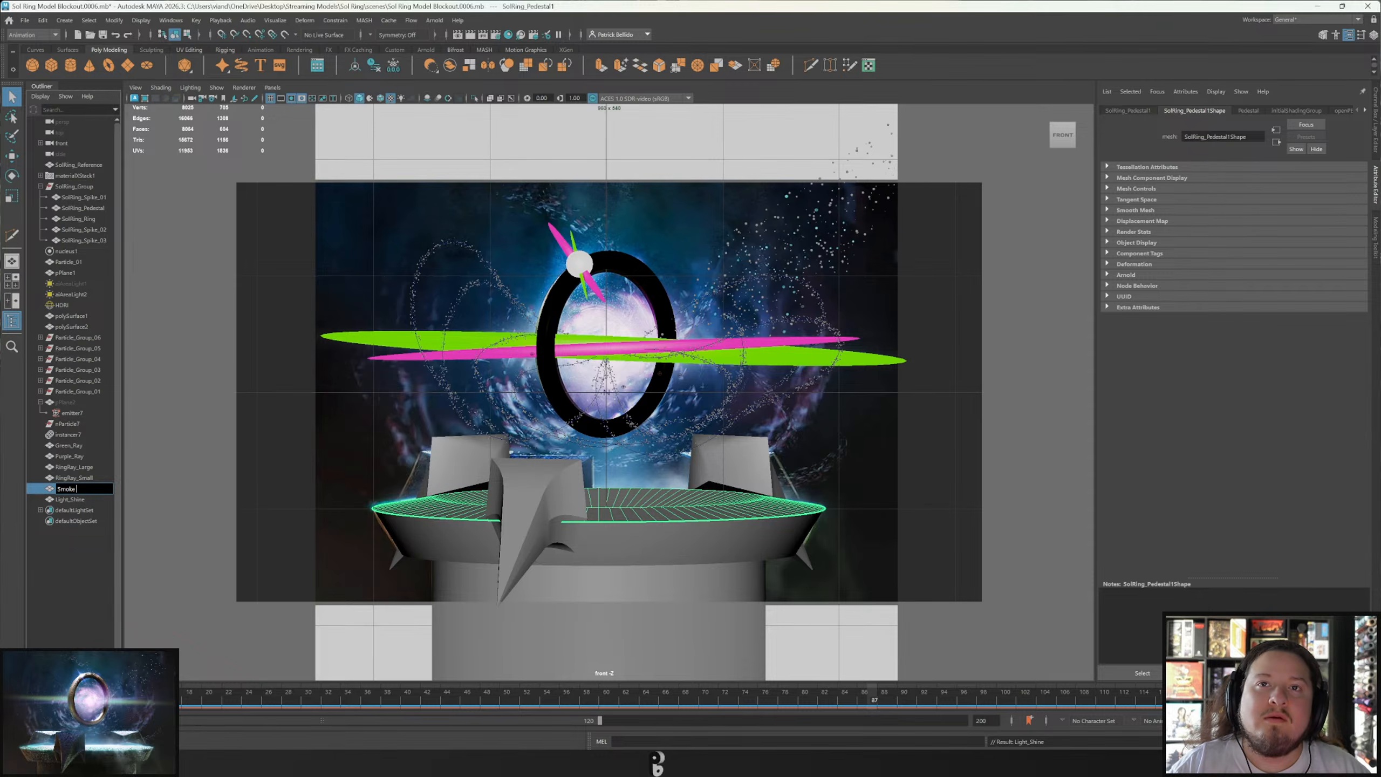
type("Surface")
key("Return")
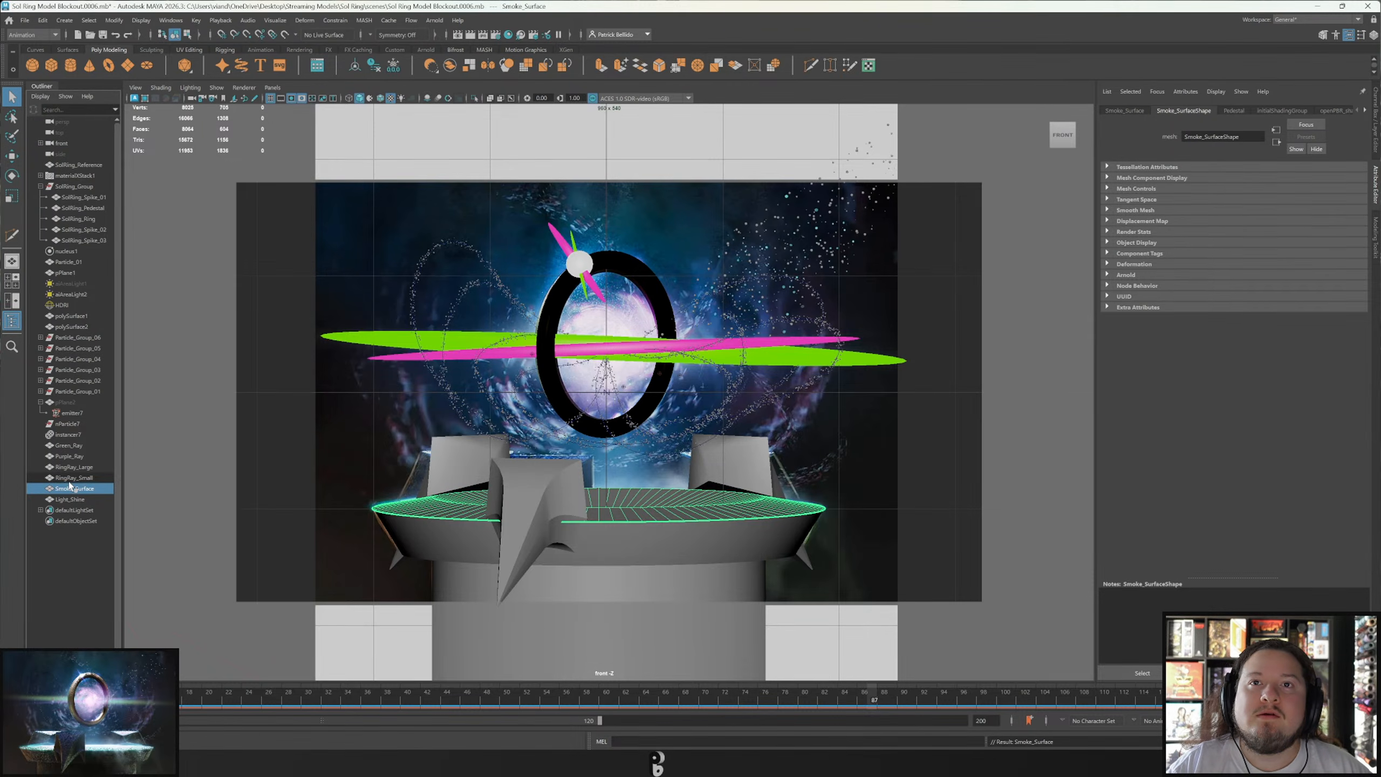
With the FX tools active, create an nParticle emitter from Smoke_Surface and look over its Omni emitter settings.
left_click(47, 35)
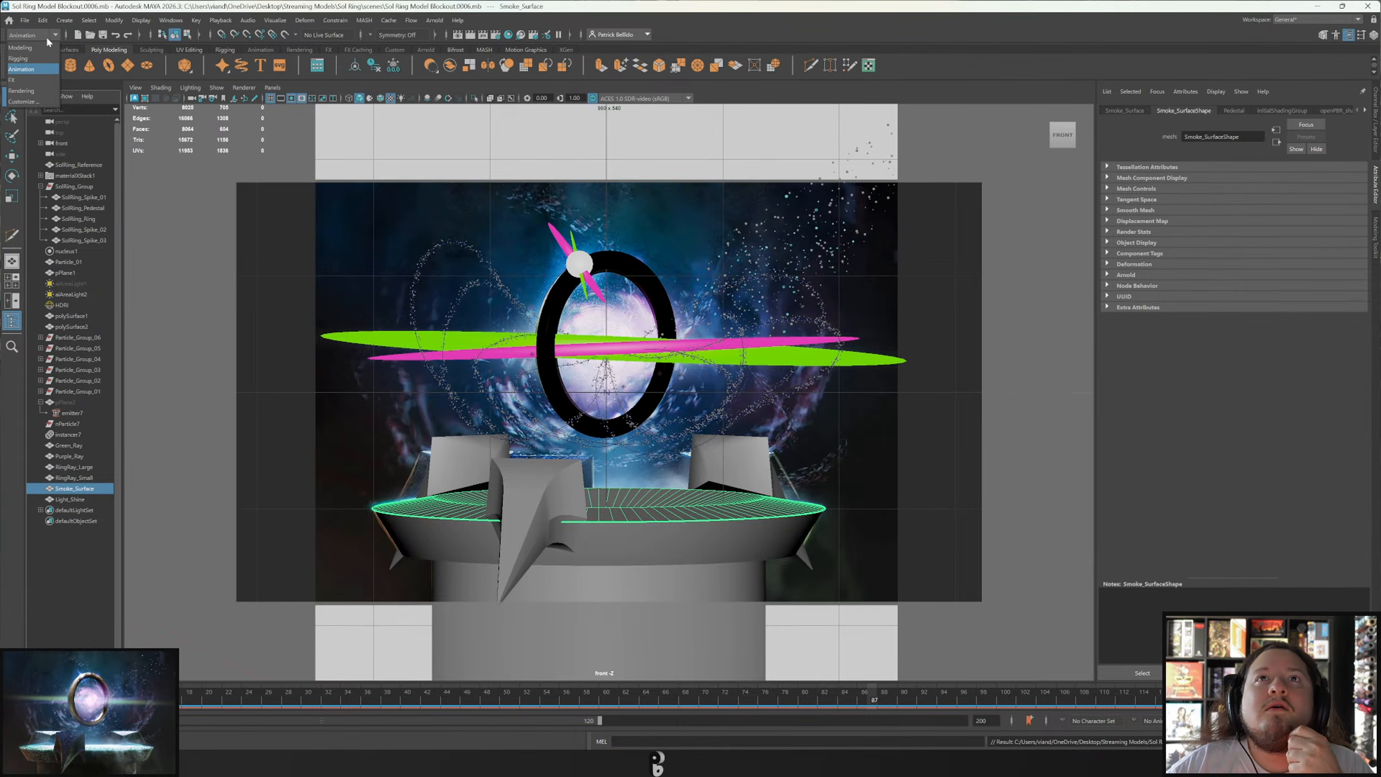
left_click(12, 80)
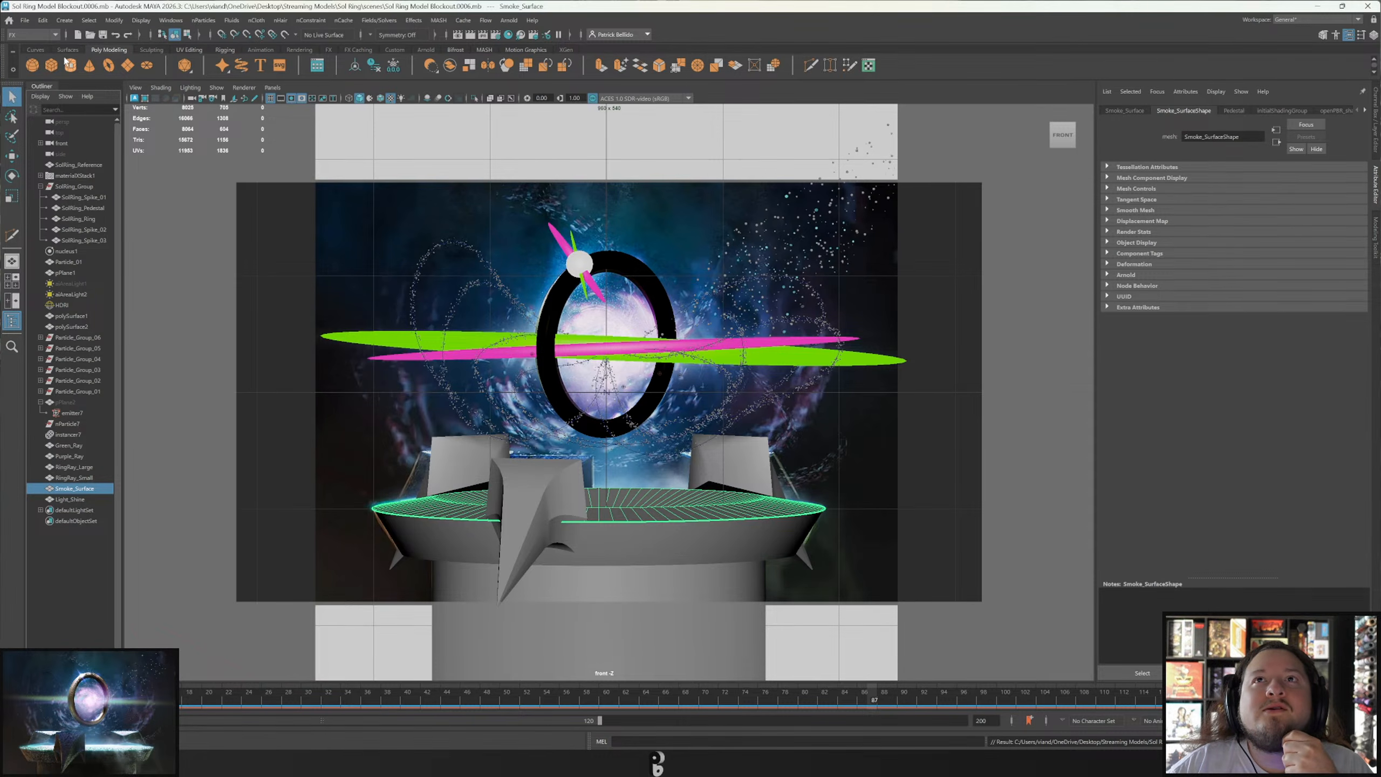
left_click(195, 22)
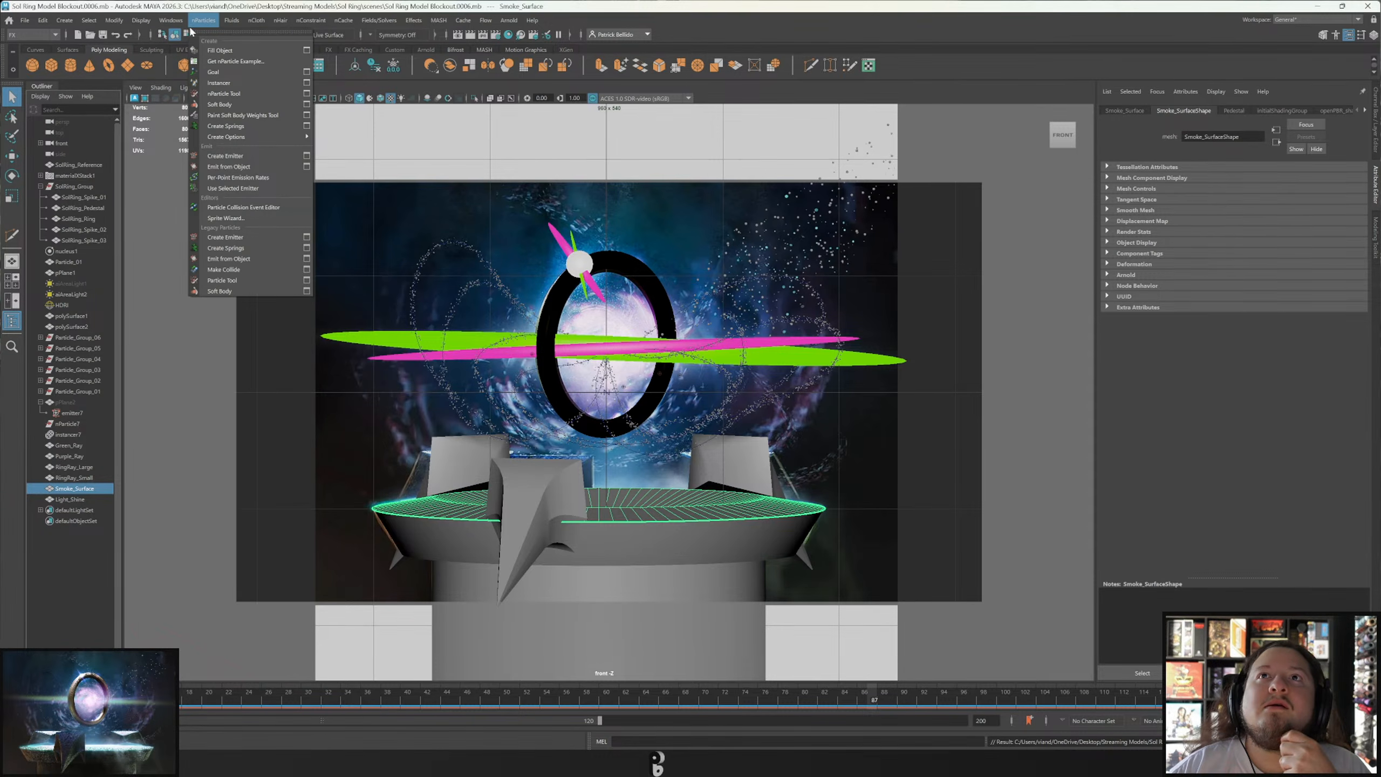
mouse_move(233, 24)
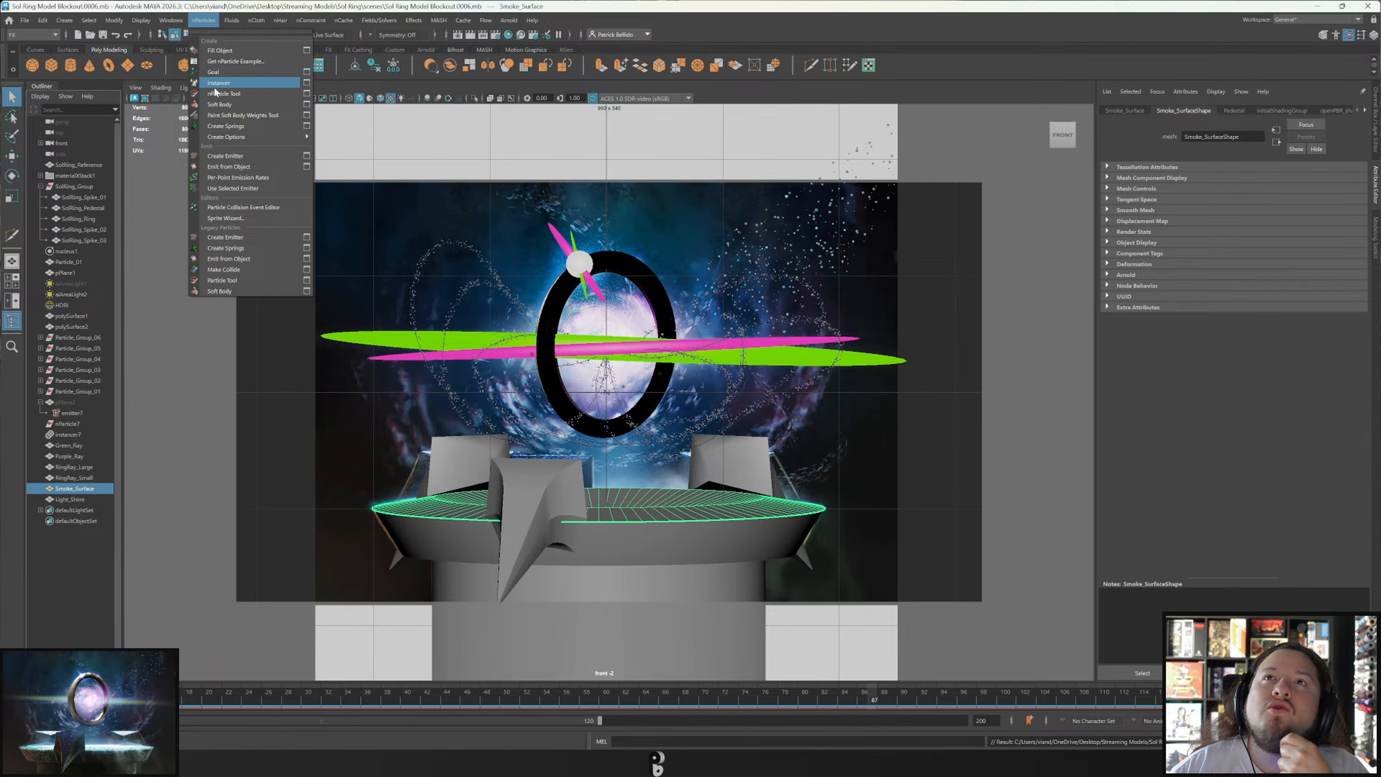
left_click(228, 166)
left_click(1201, 286)
left_click(1196, 307)
scroll(1144, 380, "down", 5)
scroll(1141, 441, "up", 5)
Look through the simulation and cache commands and try to create a Smoke effect on the emitter.
left_click(509, 21)
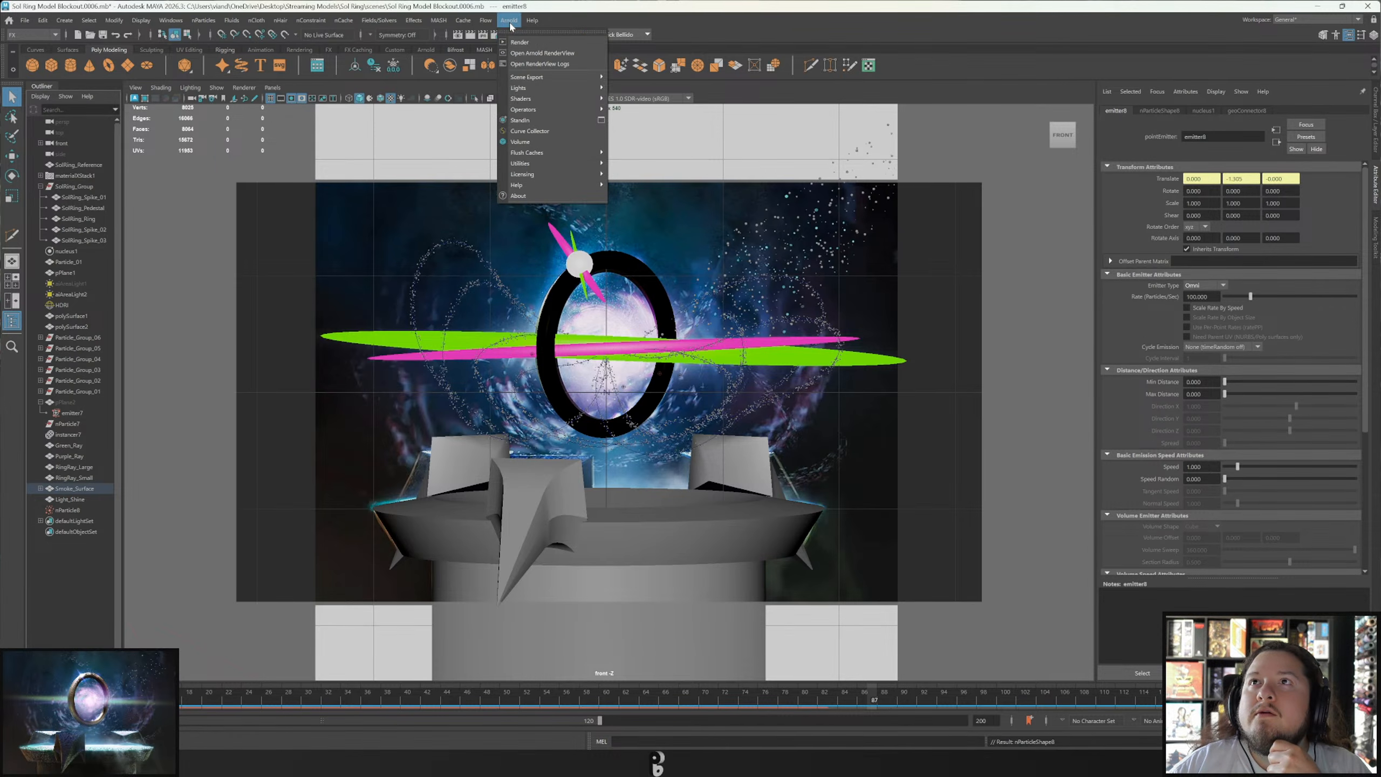
left_click(486, 20)
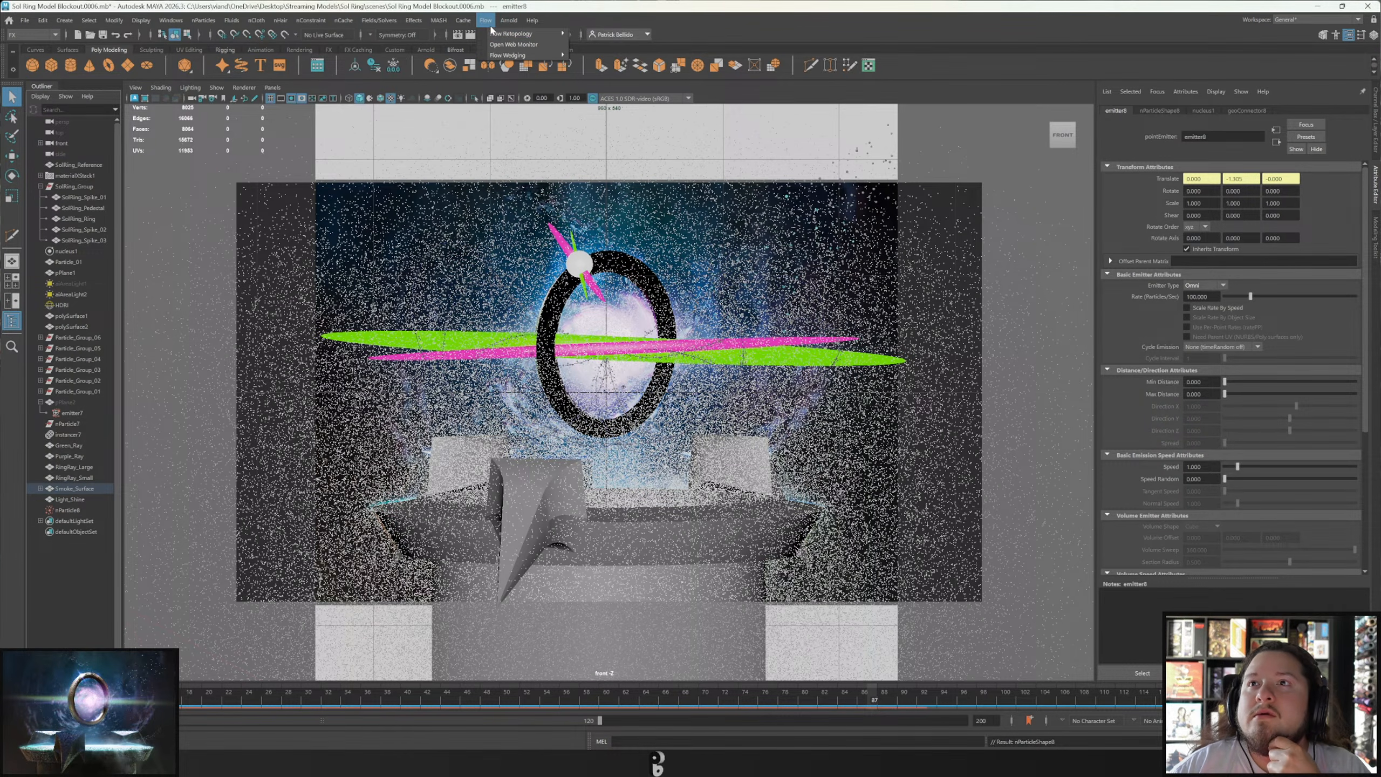
left_click(1253, 700)
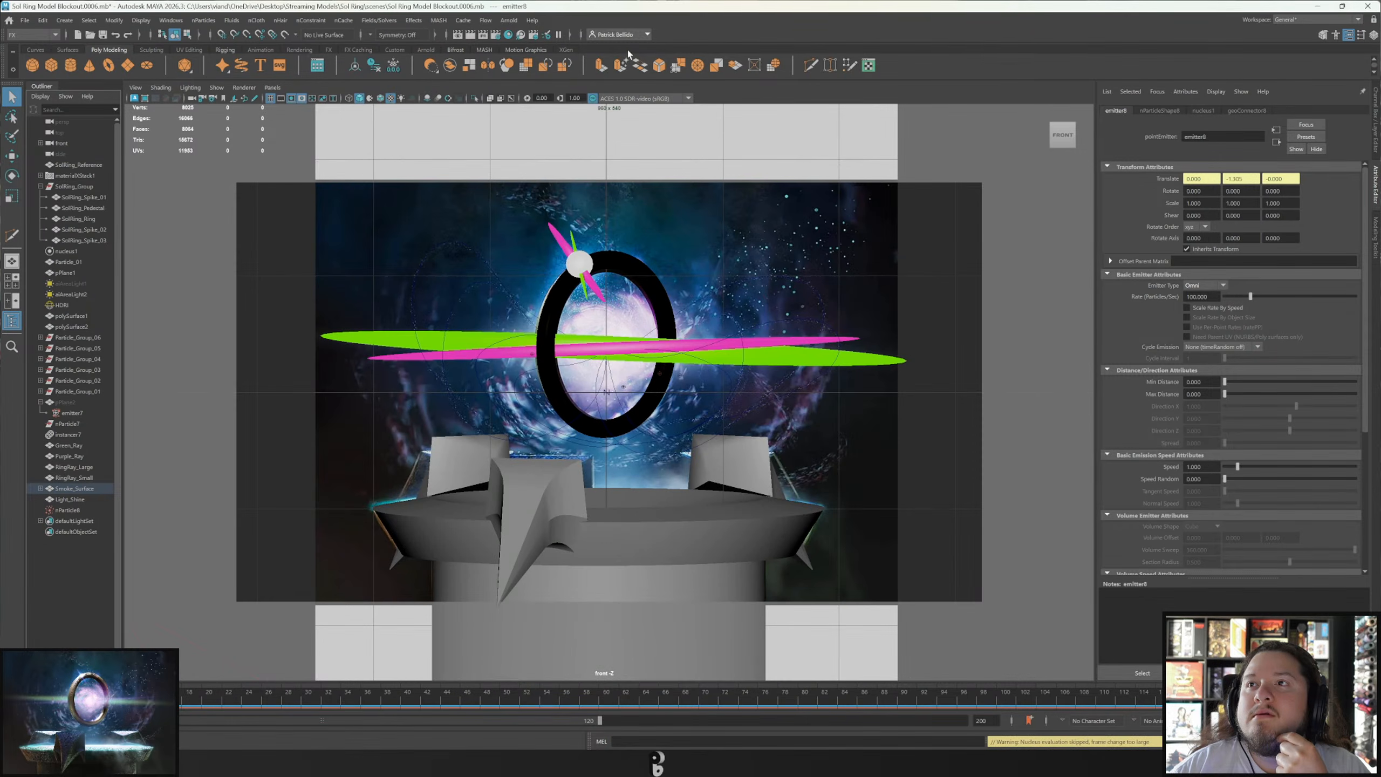
left_click(509, 24)
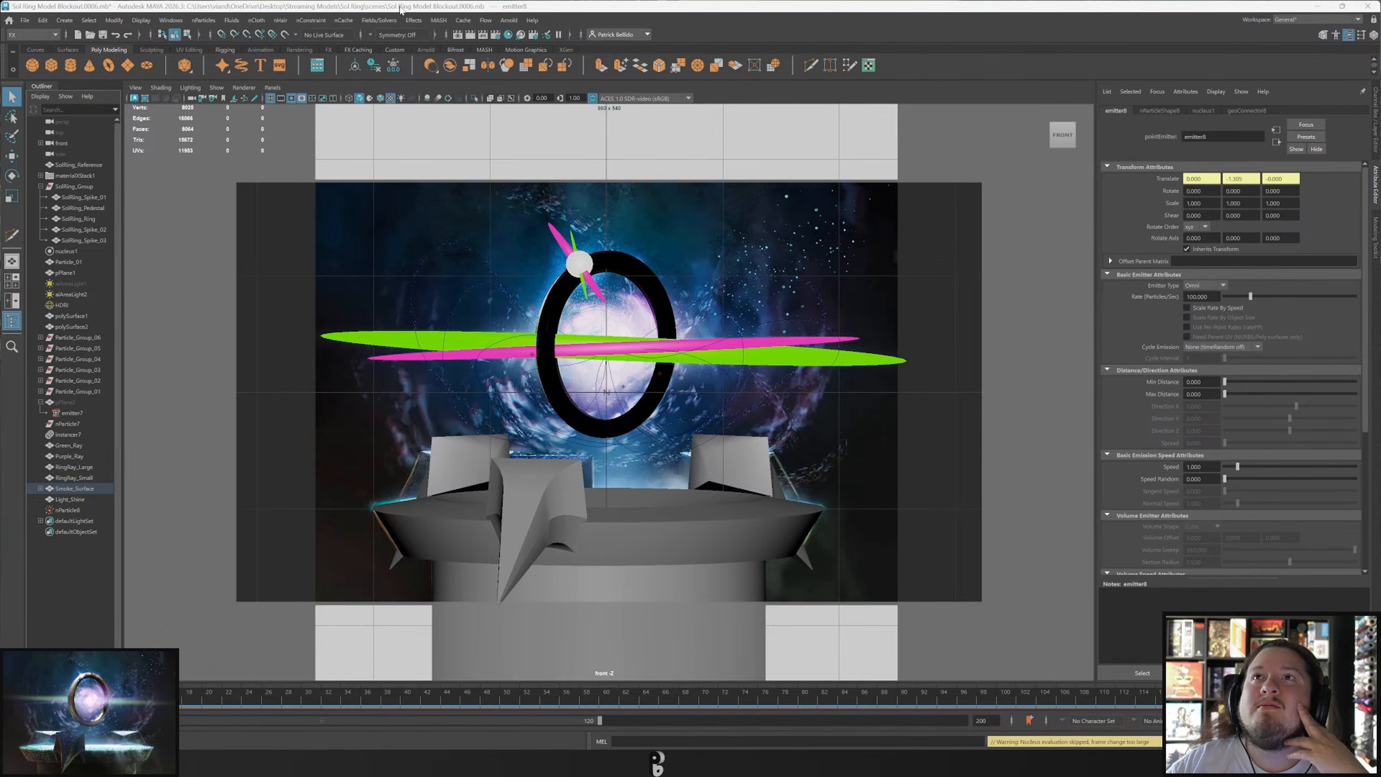
left_click(344, 20)
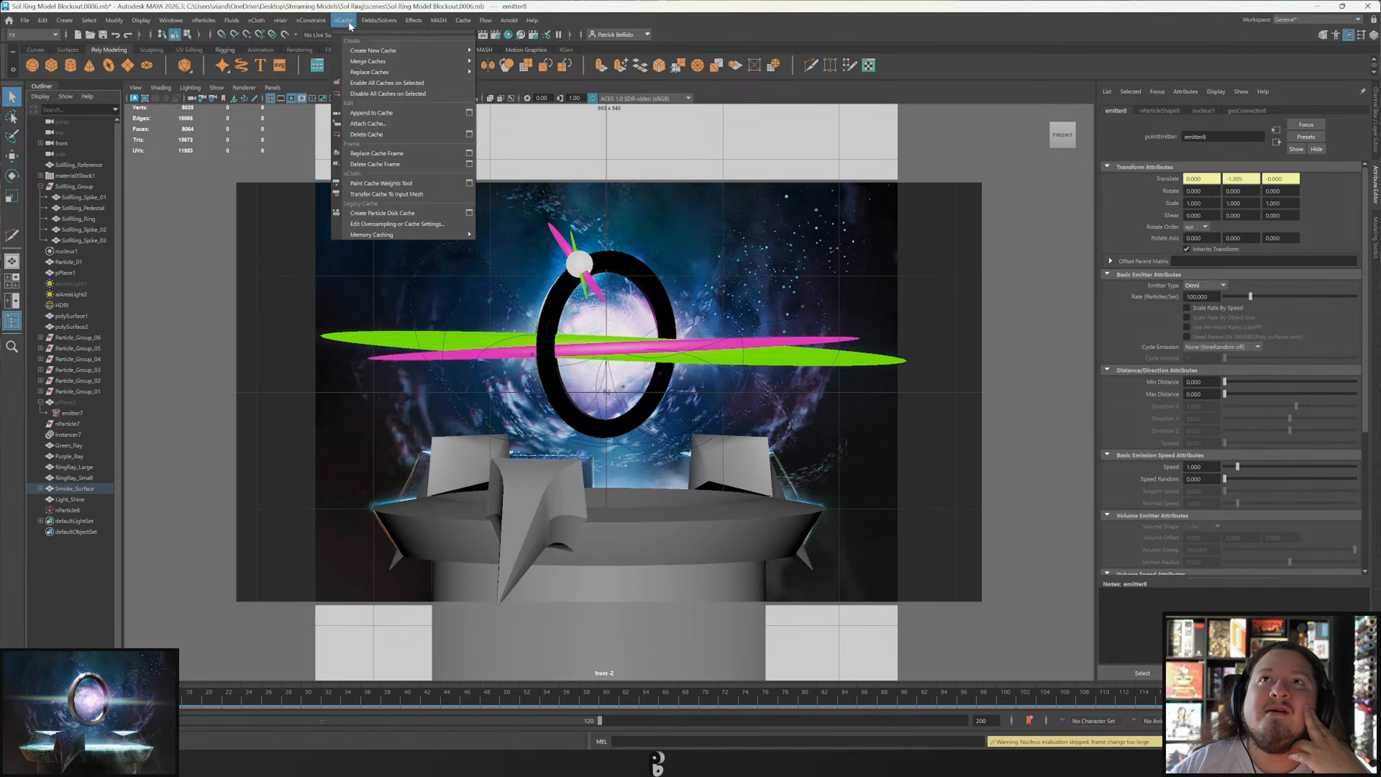
mouse_move(412, 22)
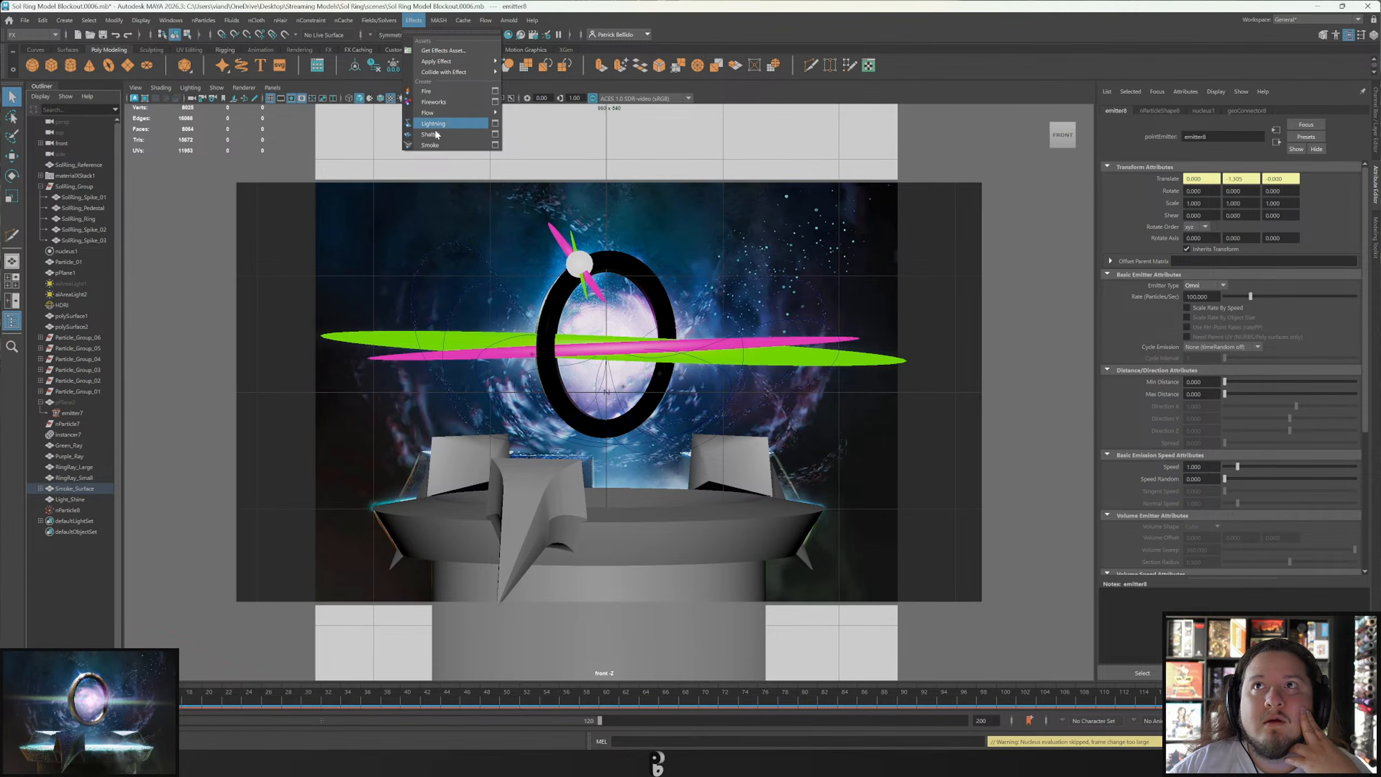
left_click(442, 145)
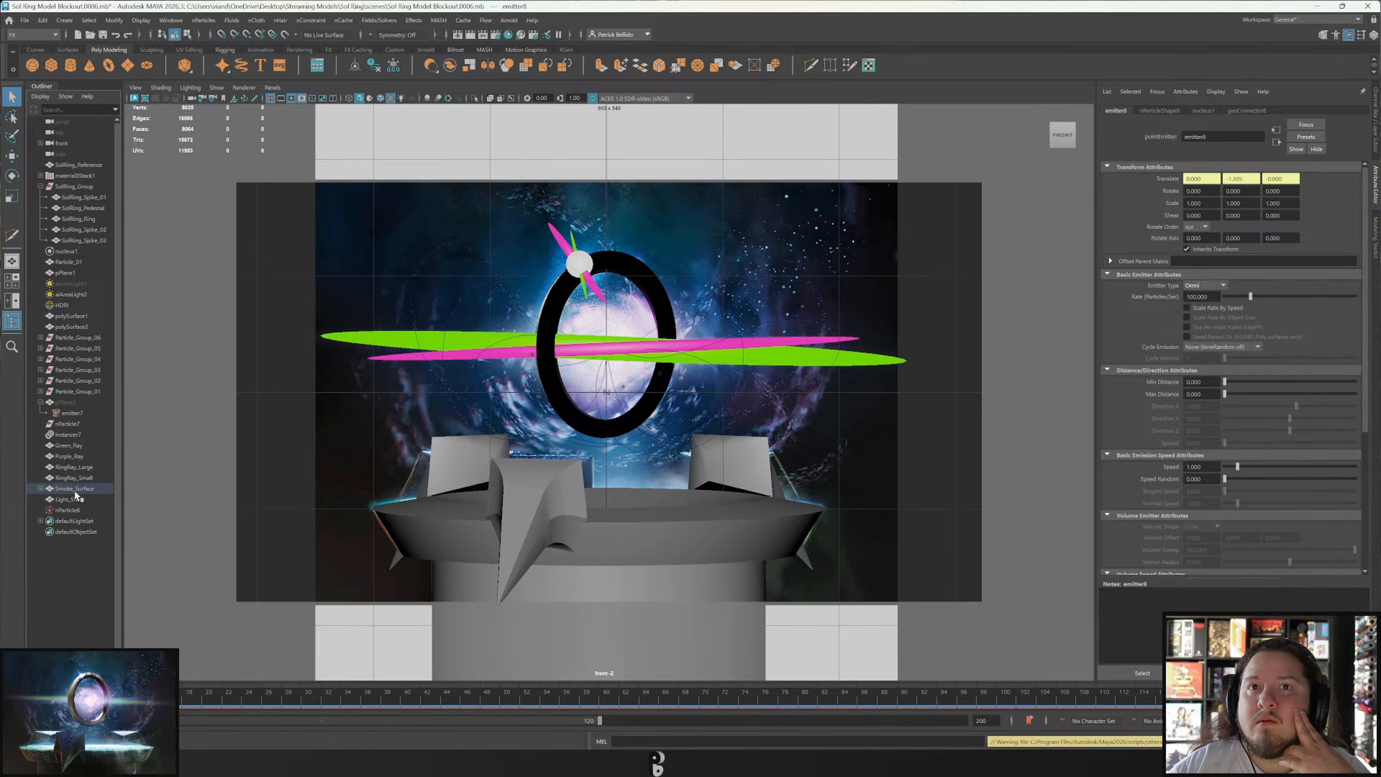
Delete the emitter under Smoke_Surface and reselect the surface.
left_click(41, 488)
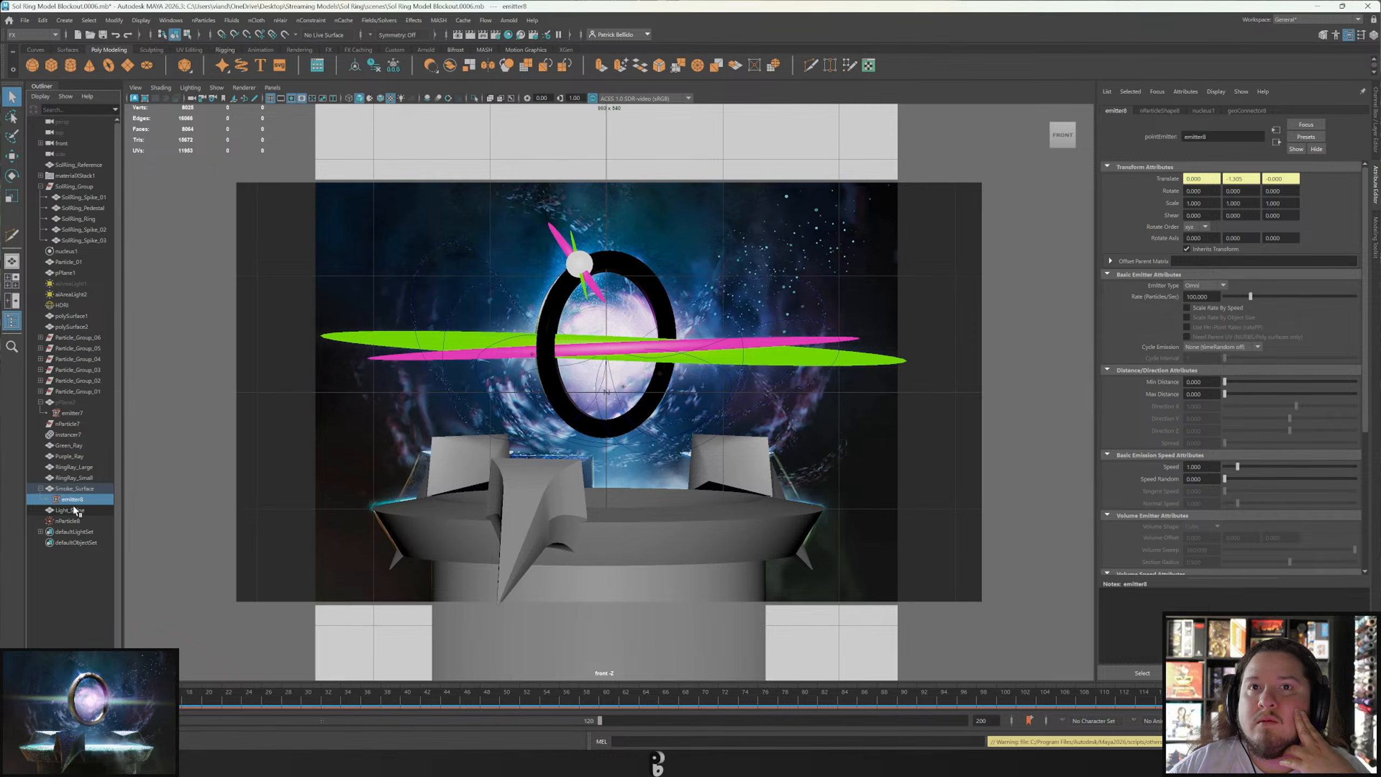
key("Delete")
left_click(76, 489)
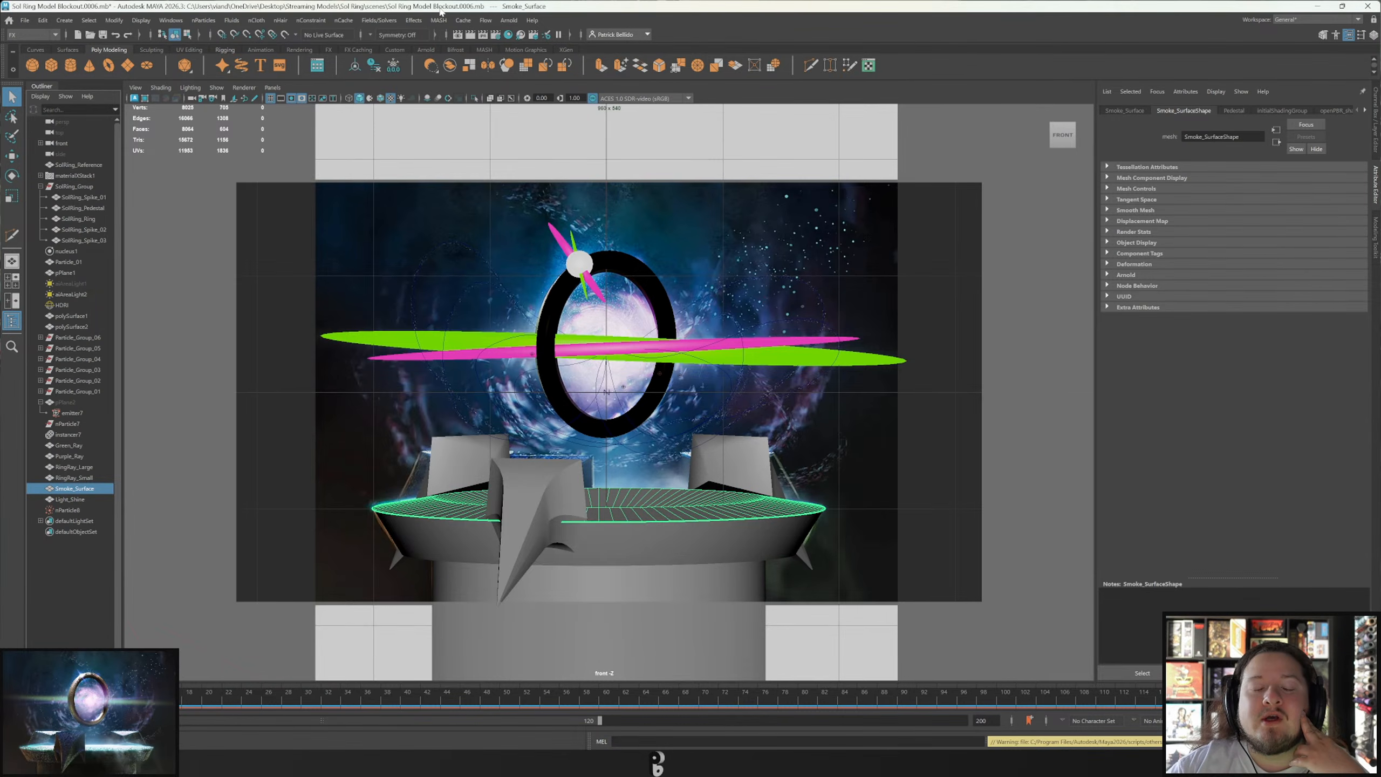
Import the Smoke.ma example from the Effects Assets library and close the Content Browser.
double_click(441, 9)
double_click(441, 9)
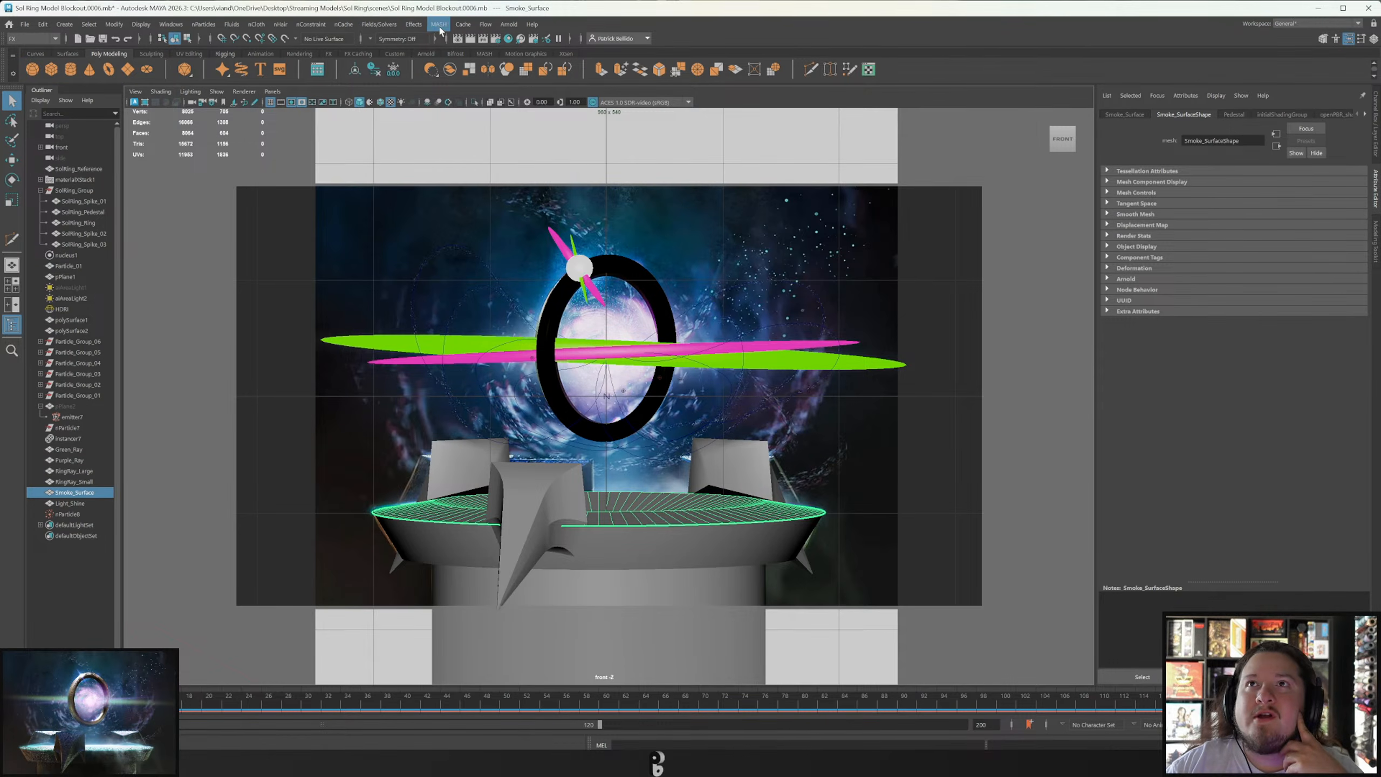
left_click(412, 24)
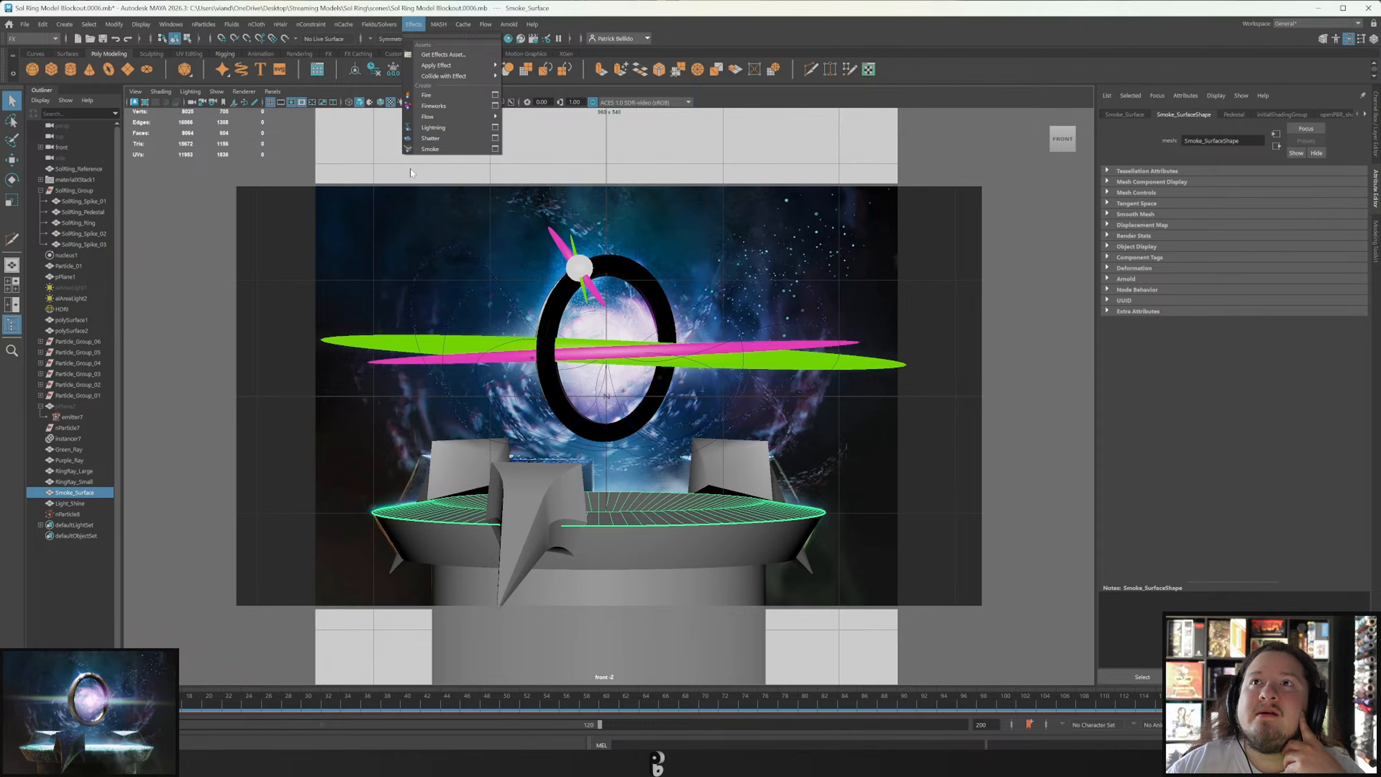
left_click(440, 55)
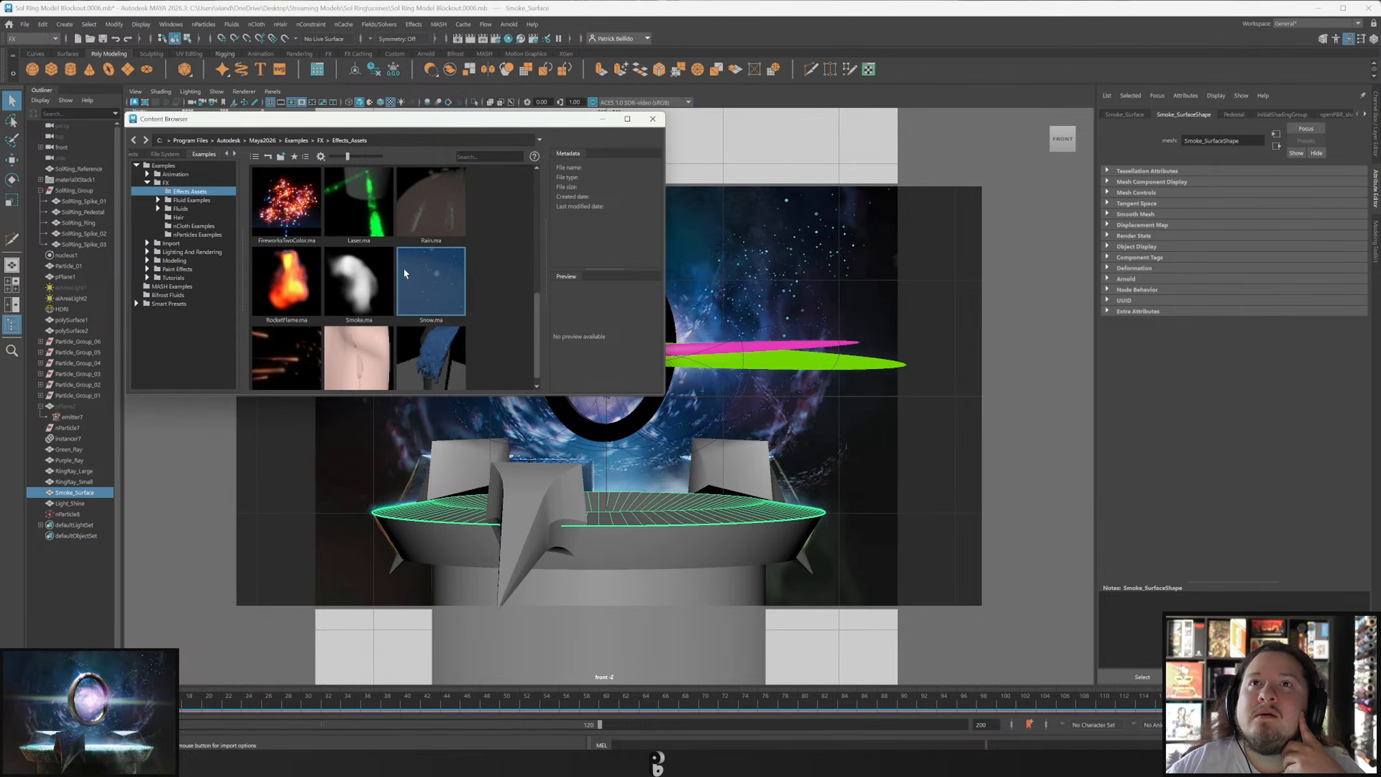
scroll(412, 258, "down", 1)
left_click(370, 272)
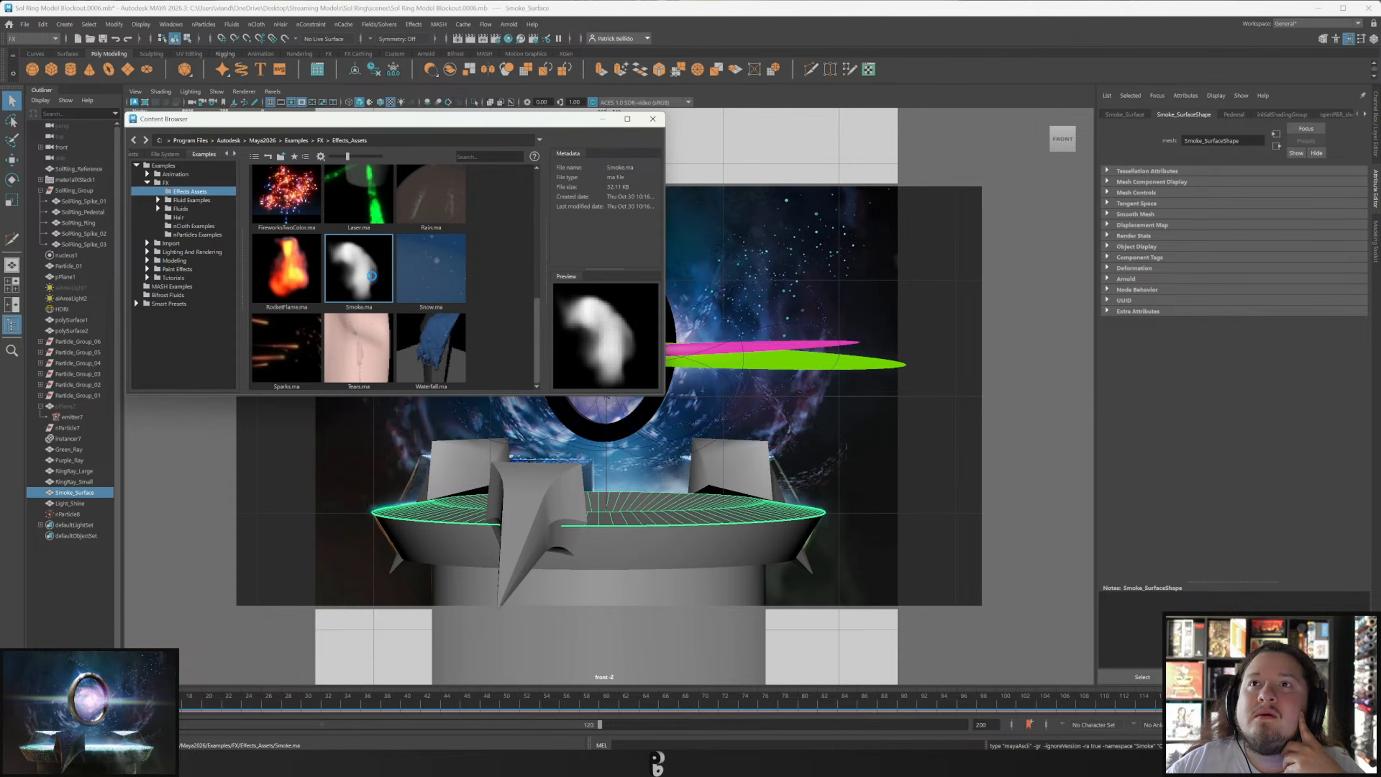
left_click(651, 120)
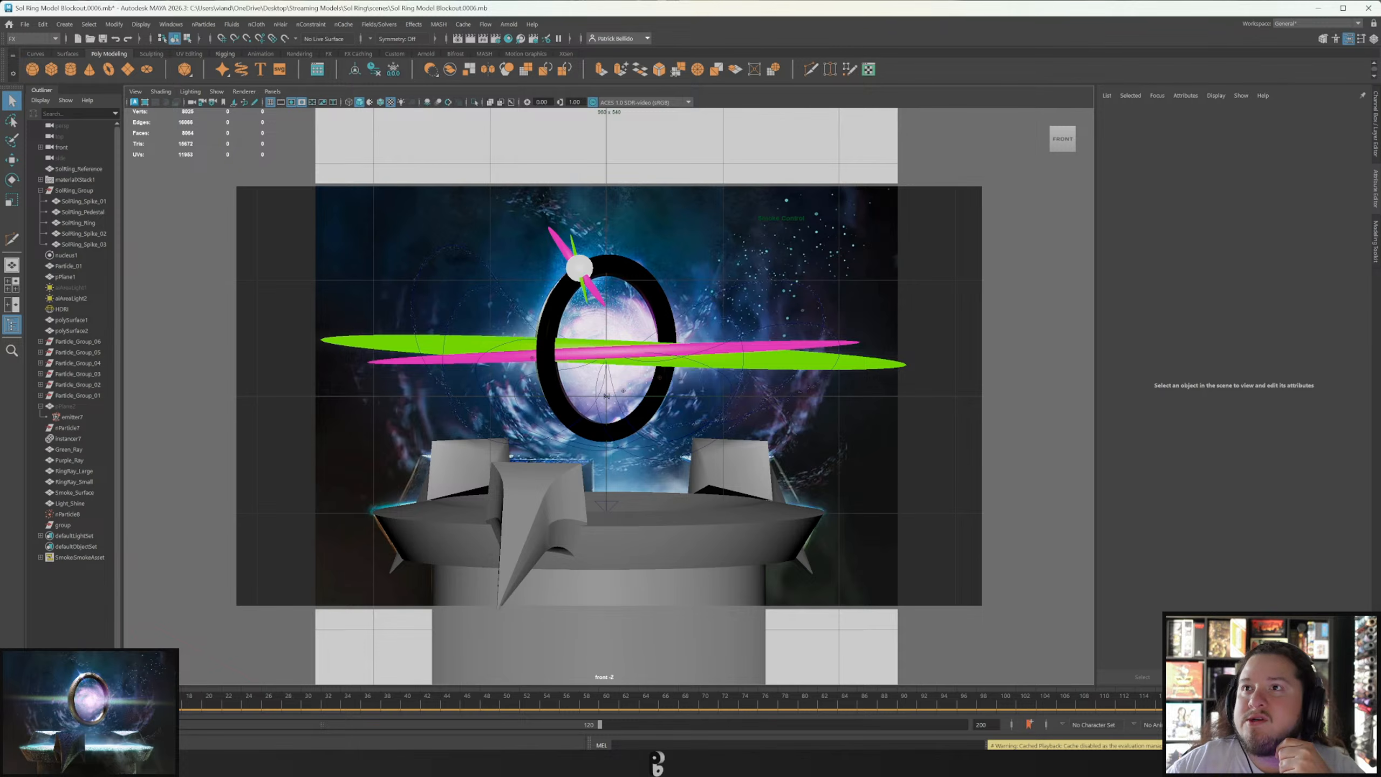
Play the animation to check the imported smoke asset, then undo the playback to return to the start.
key("alt+v")
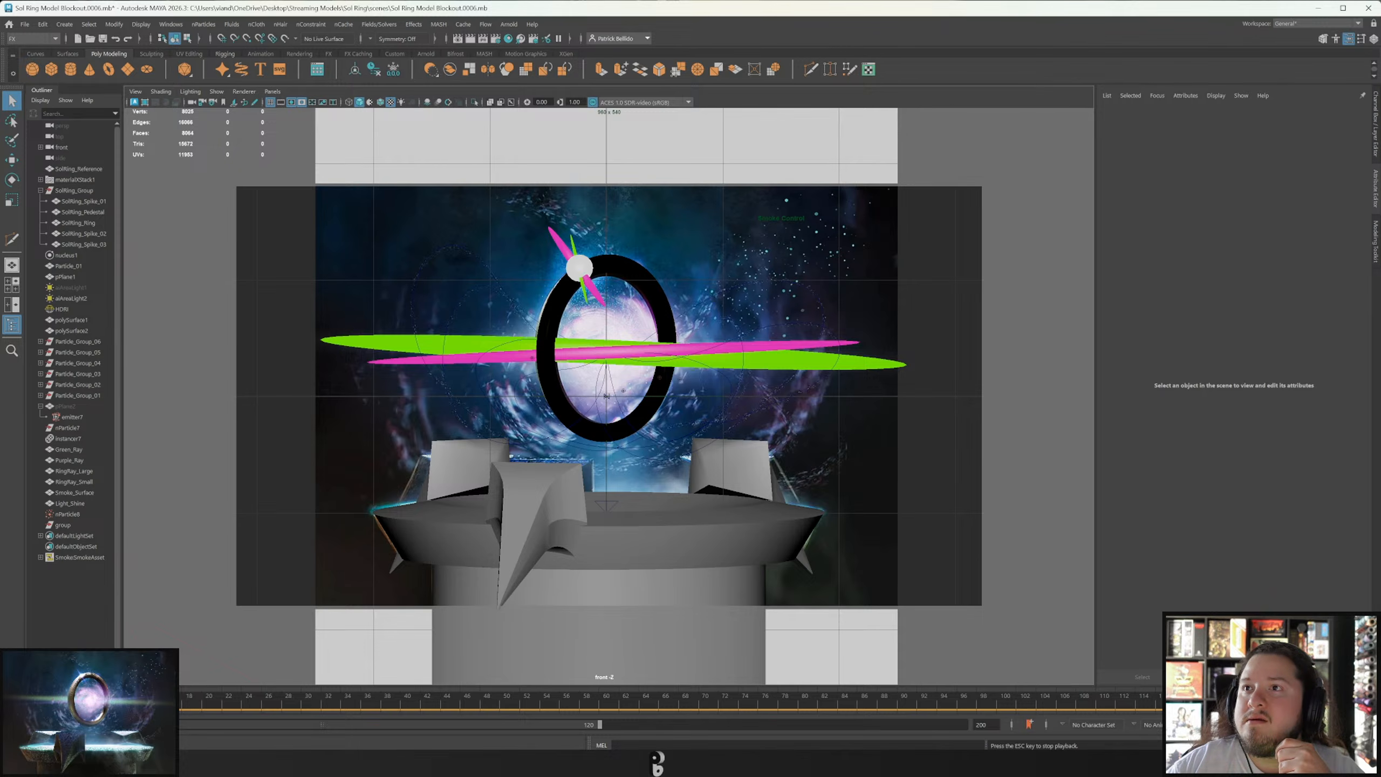
key("Escape")
left_click(889, 574)
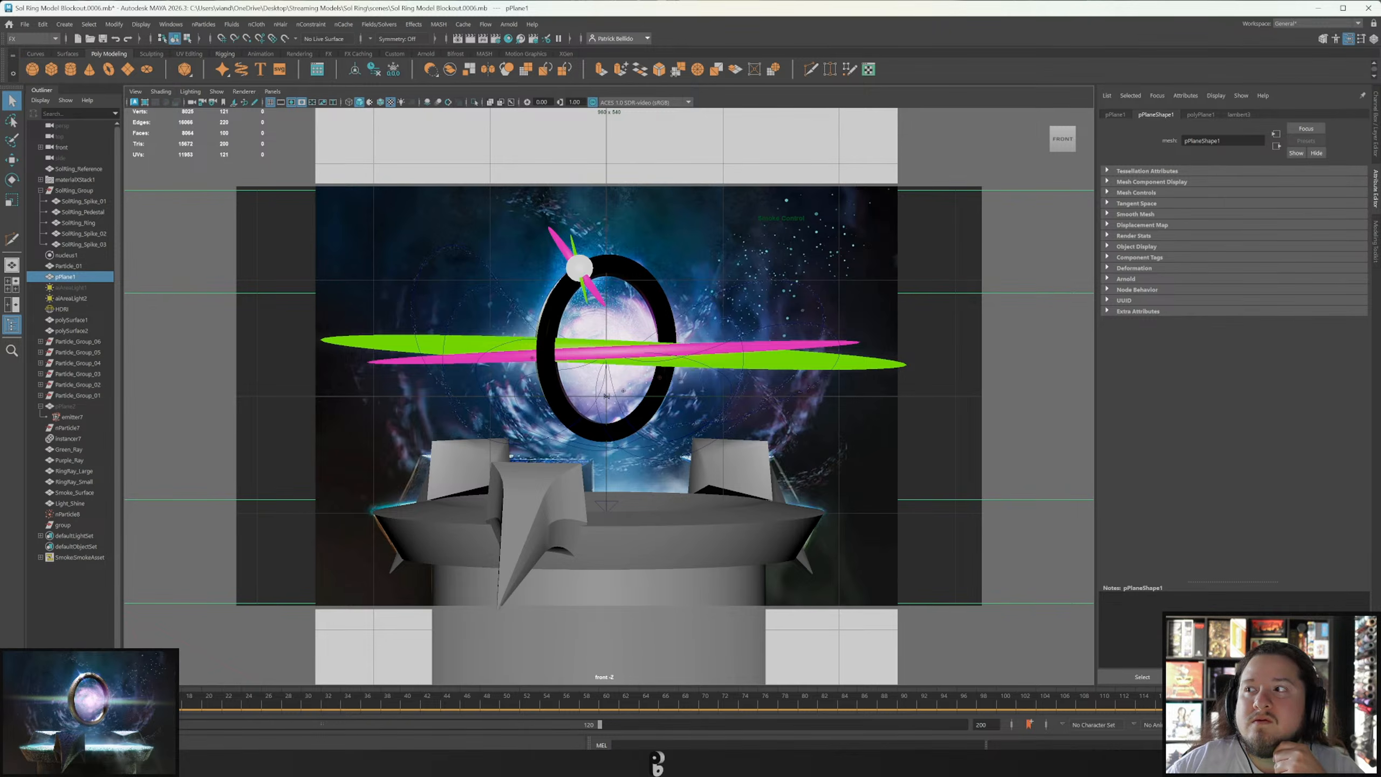
key("alt+v")
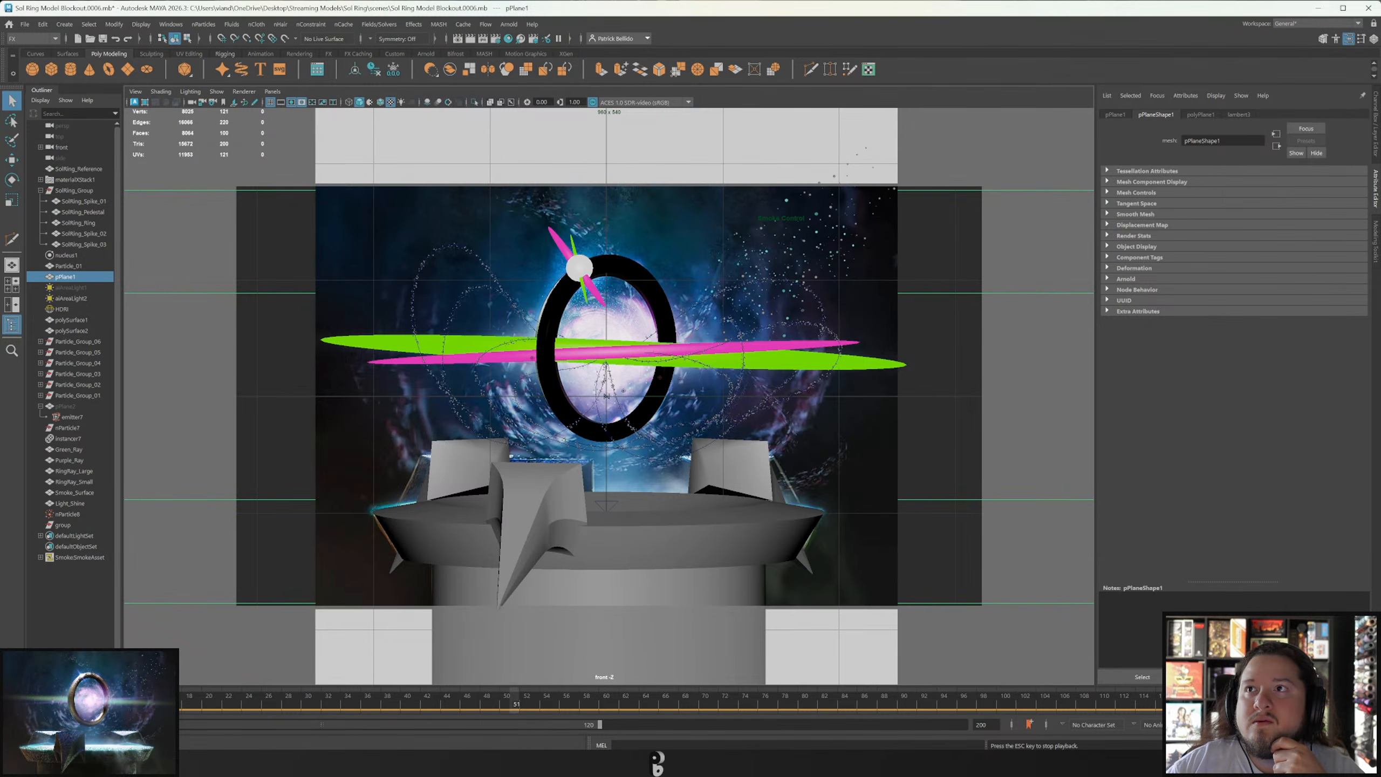
key("Escape")
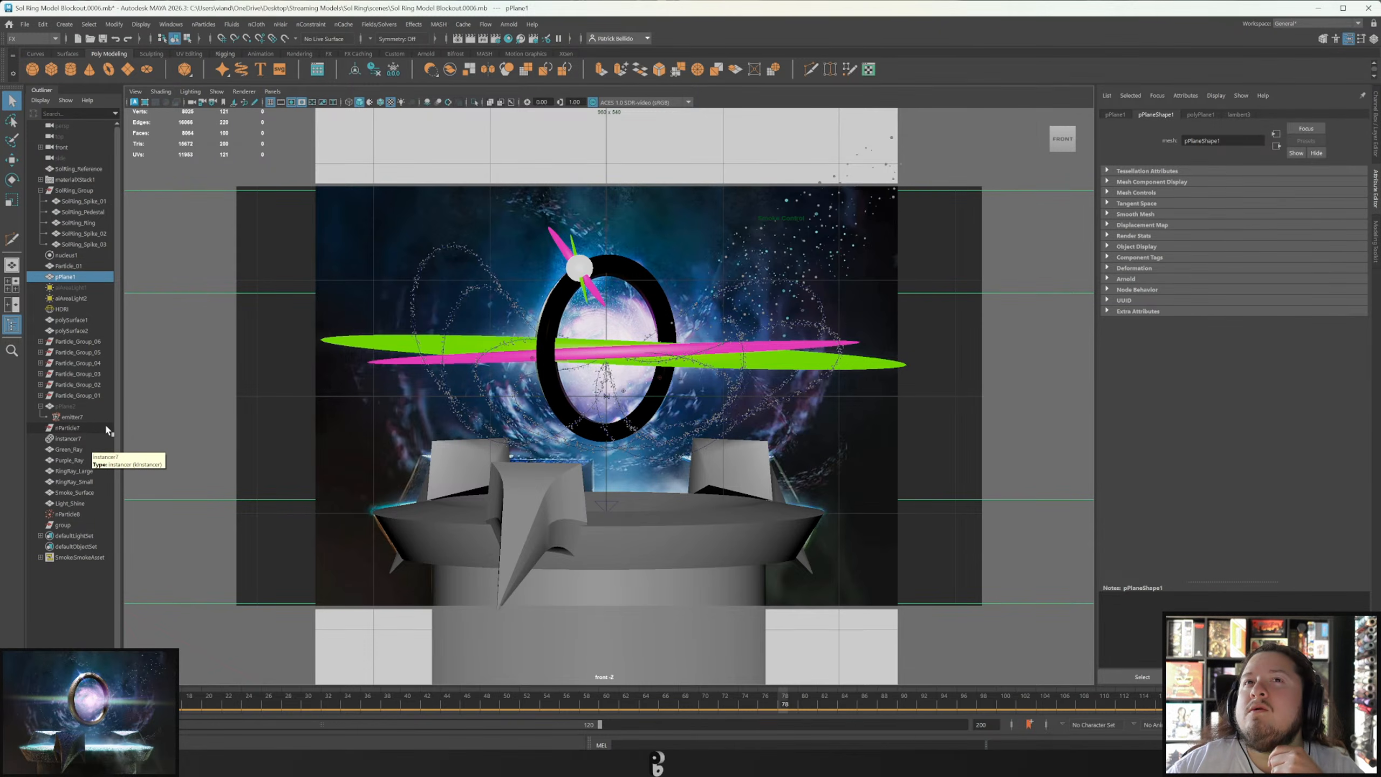
key("ctrl+z")
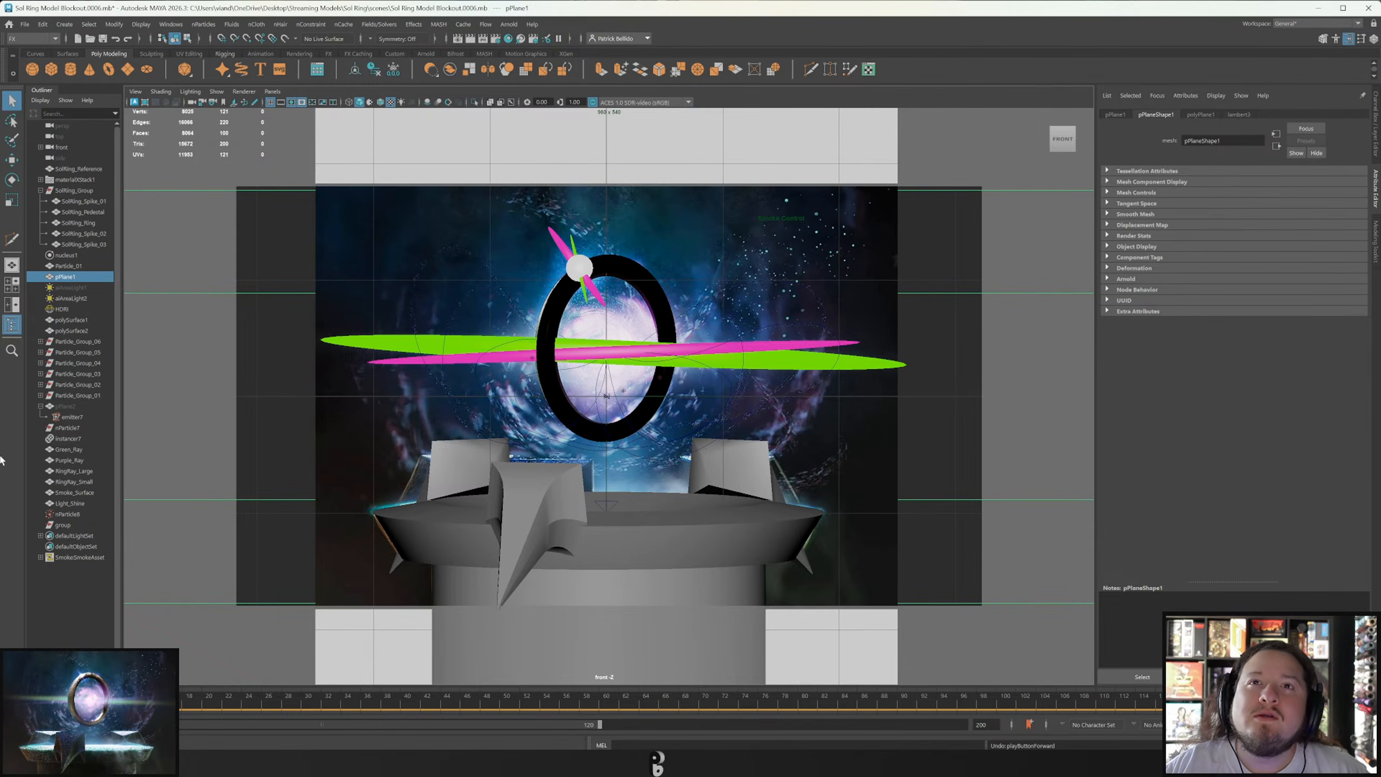
Inspect materialXStack1 and its shape node, undo the accidental move, and delete the stack from the scene.
left_click(60, 180)
left_click(41, 180)
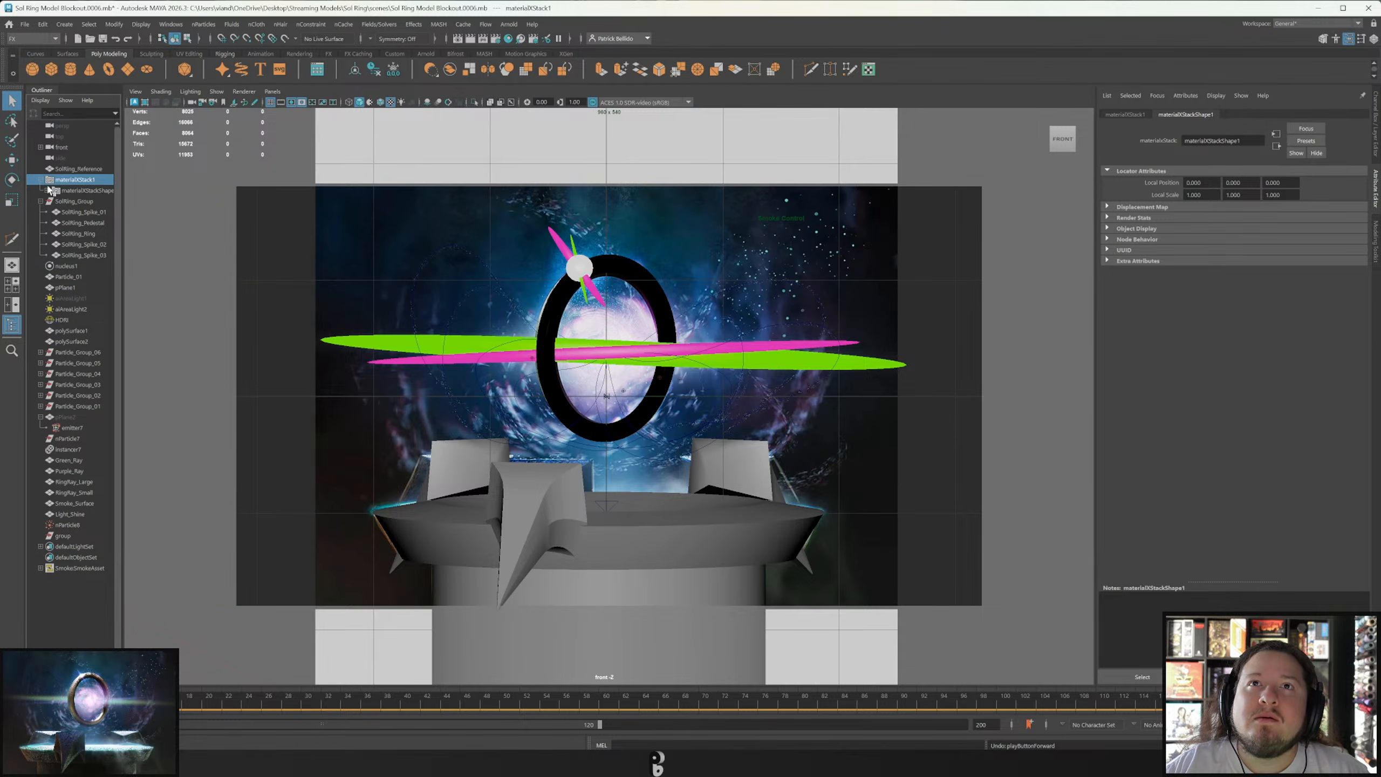
left_click(60, 191)
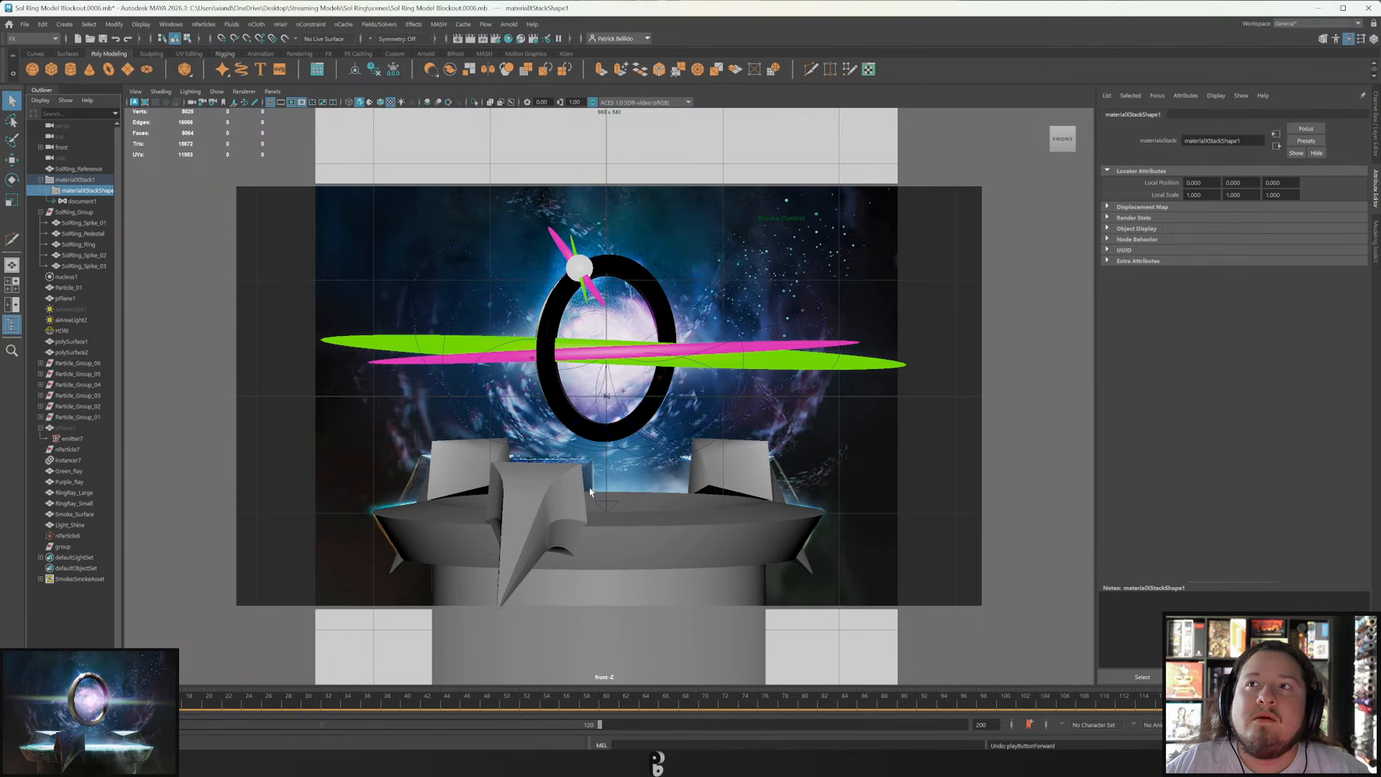
key("w")
left_click(105, 182)
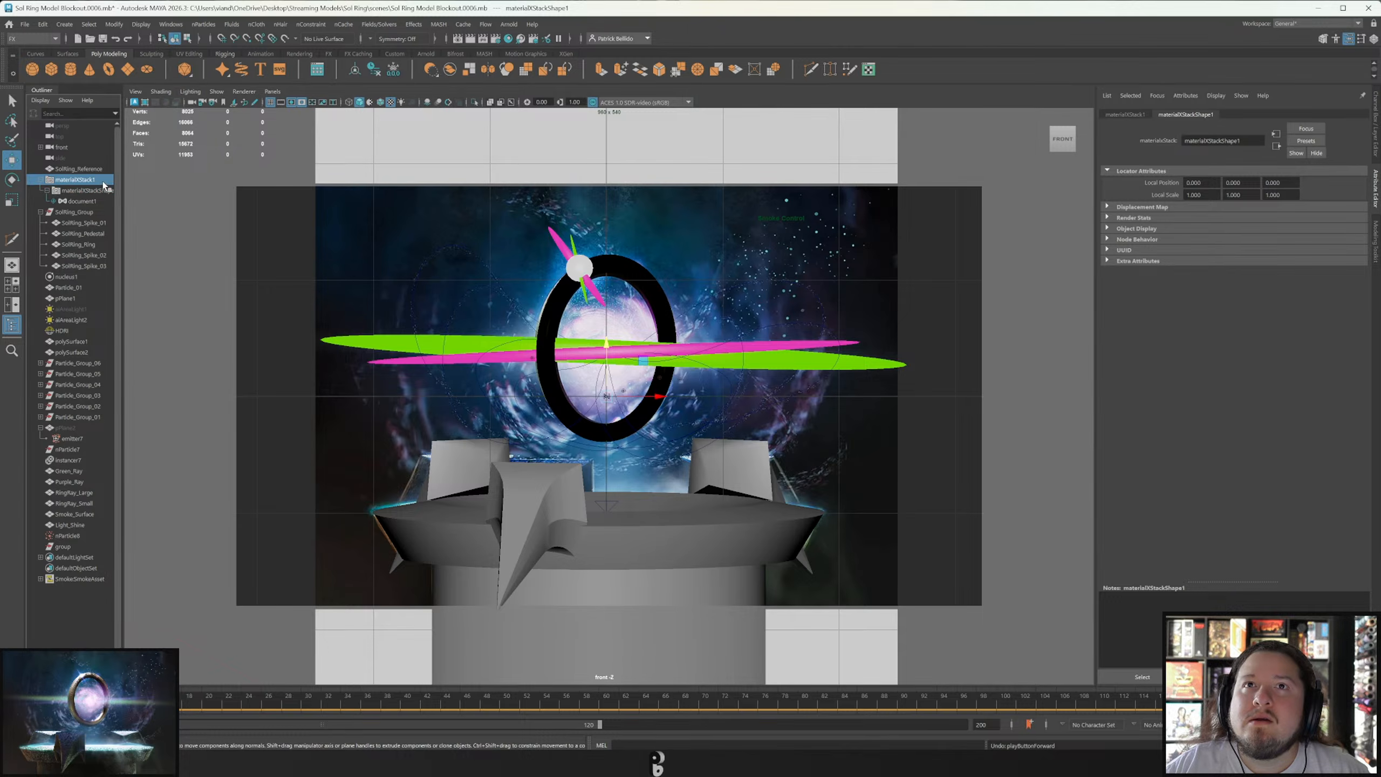
key("ctrl+z")
left_click(1125, 114)
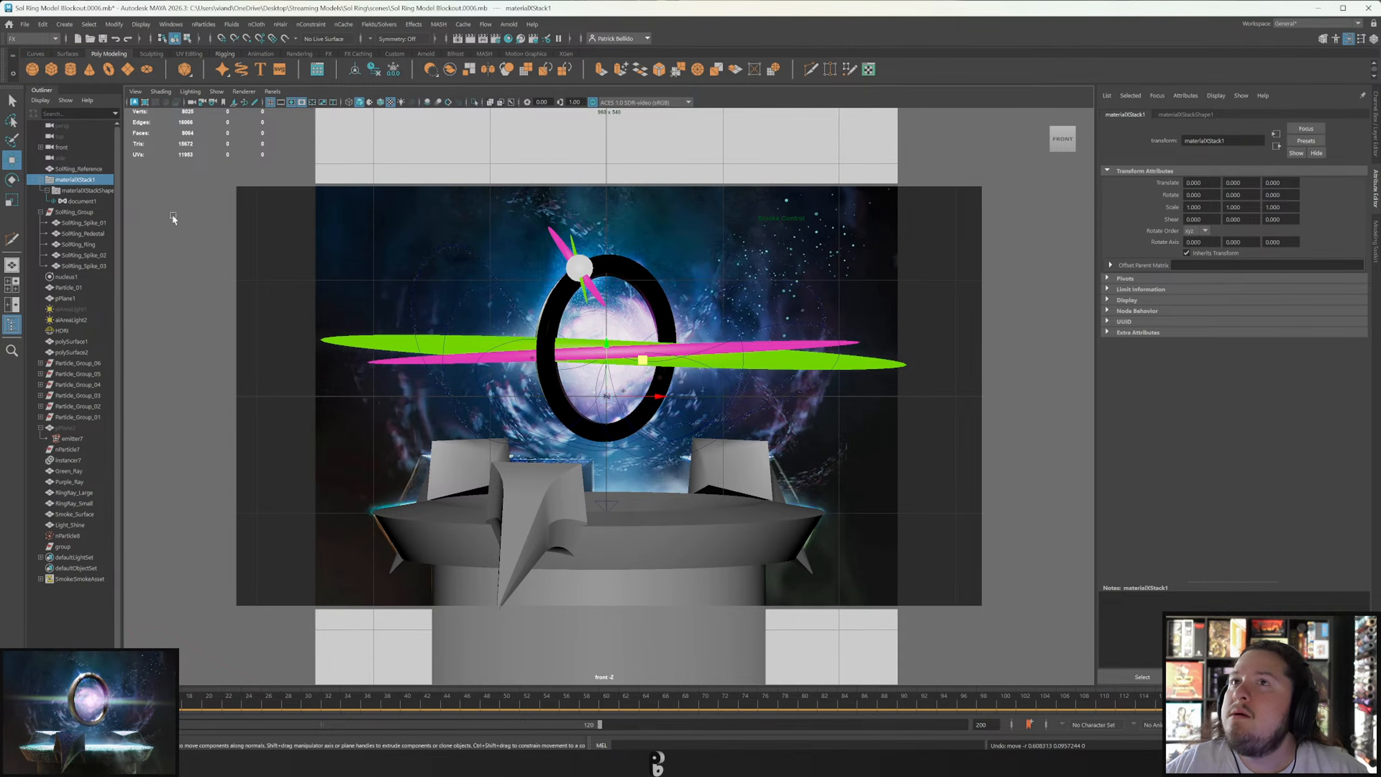
left_click(76, 168)
left_click(81, 190)
key("Delete")
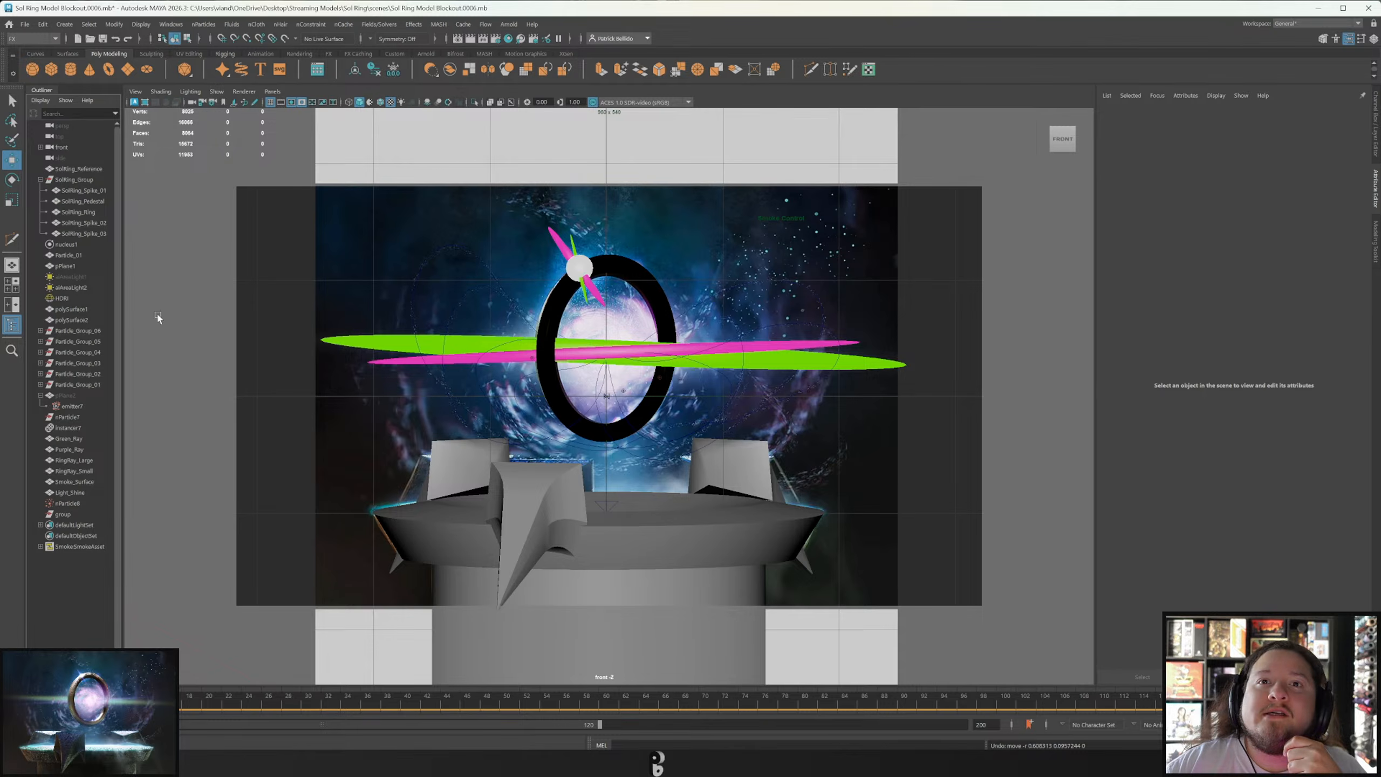
left_click(724, 516)
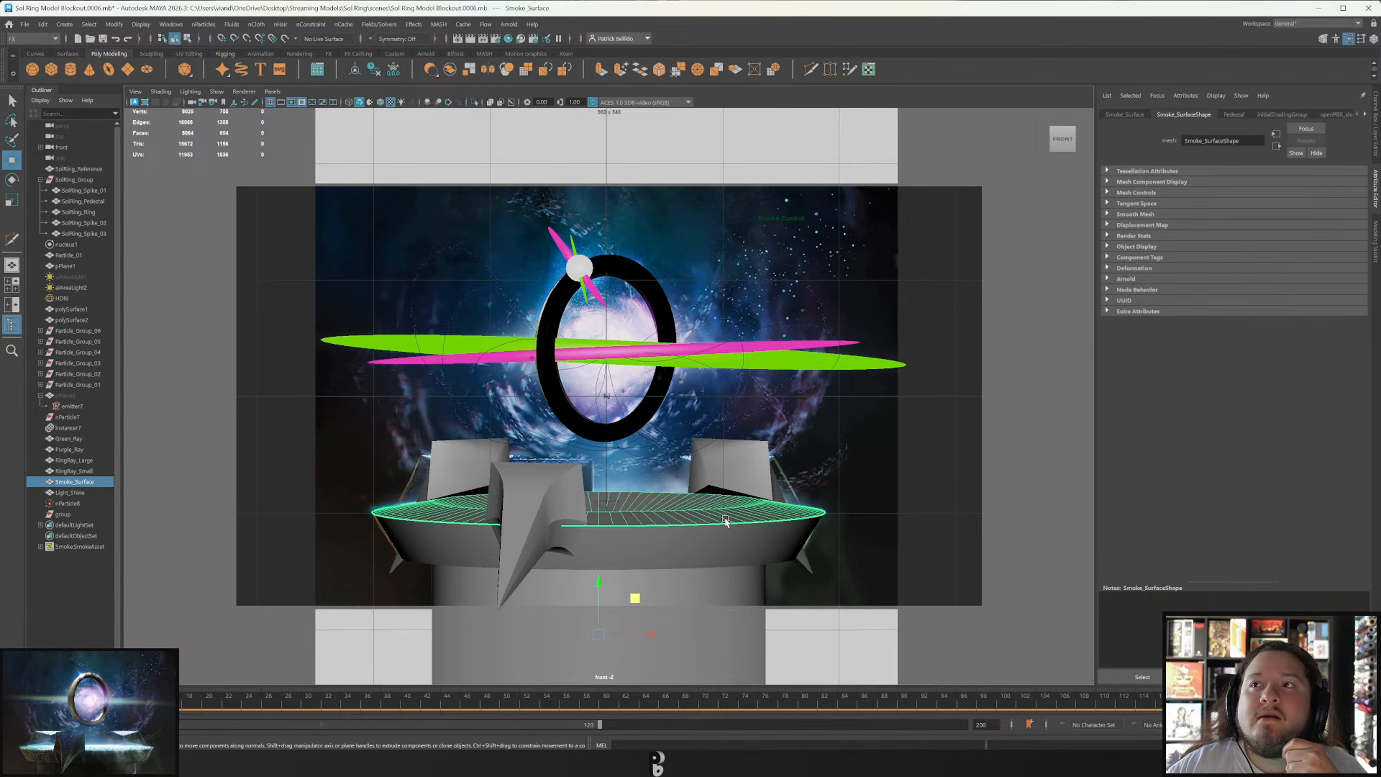
left_click(231, 24)
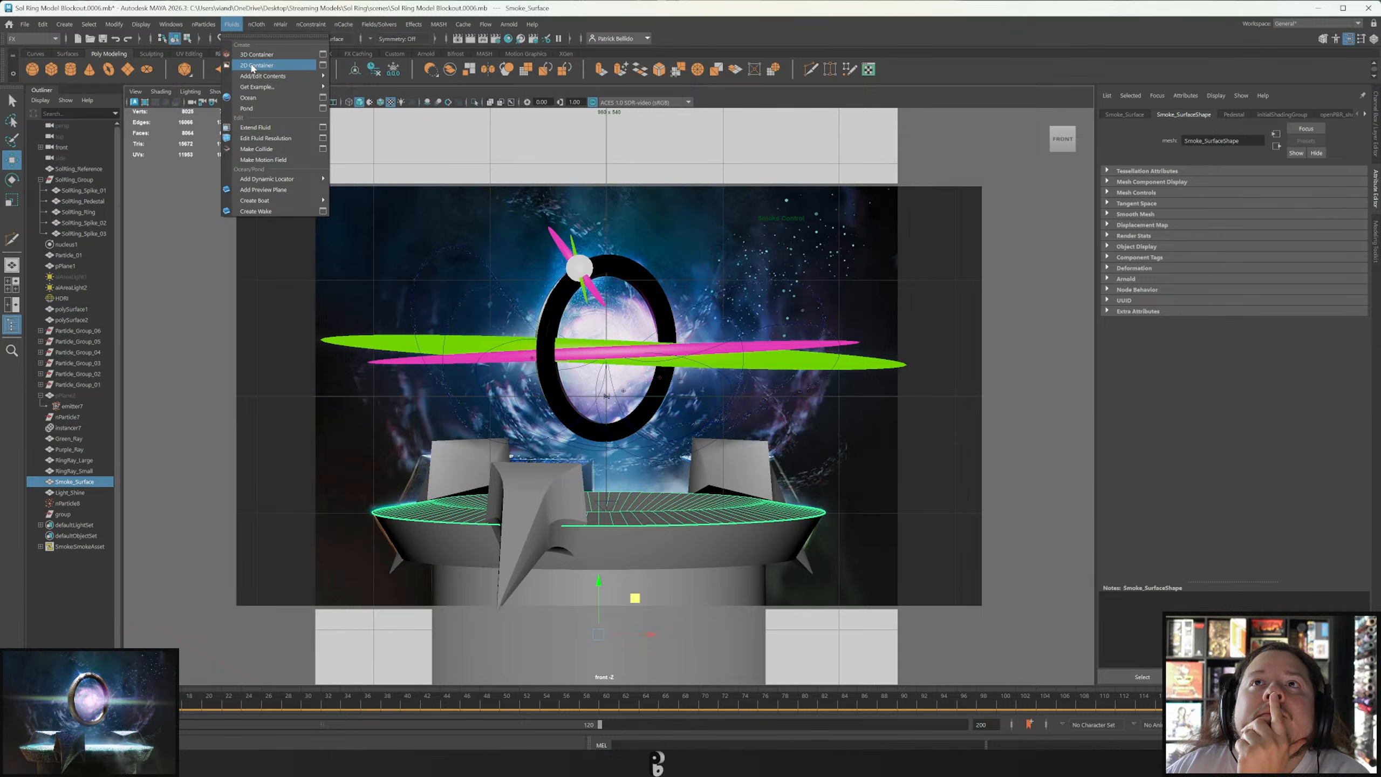
mouse_move(255, 180)
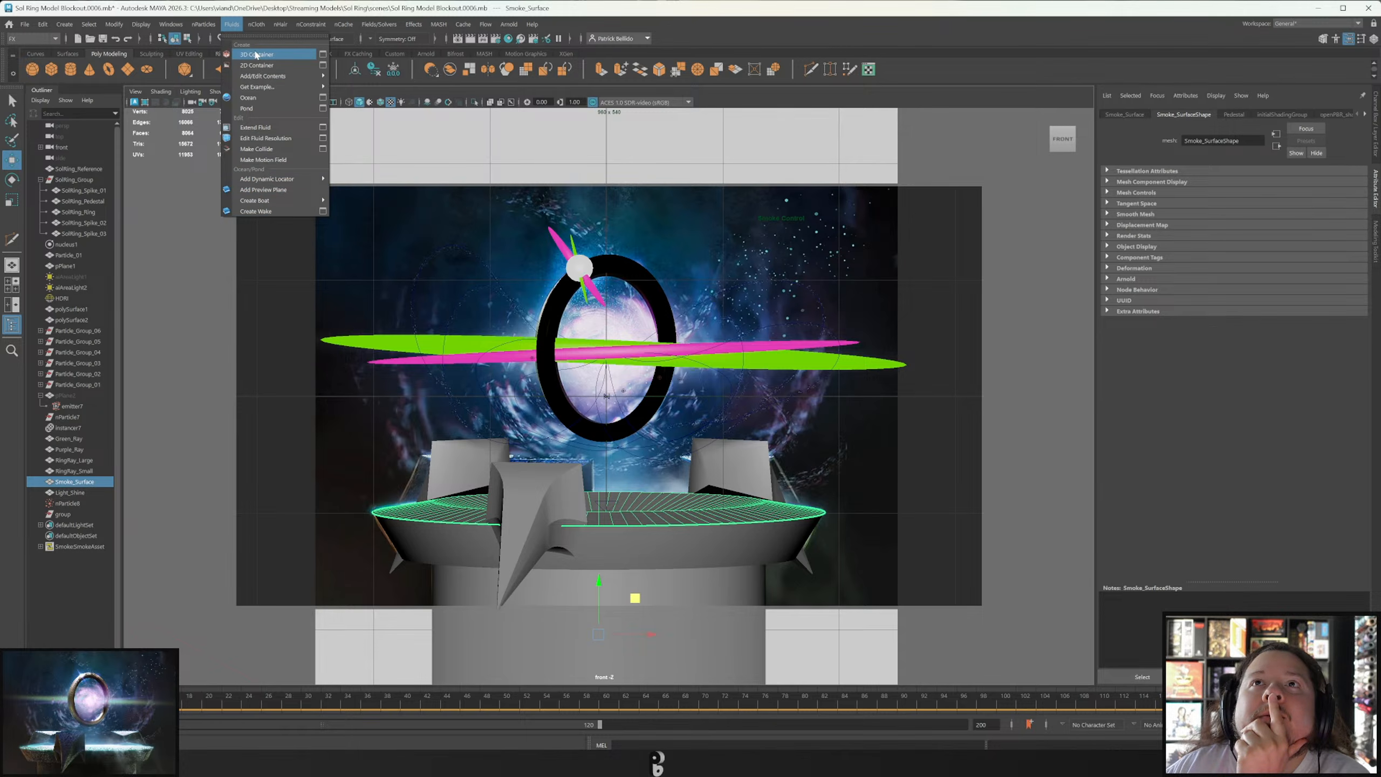
left_click(323, 54)
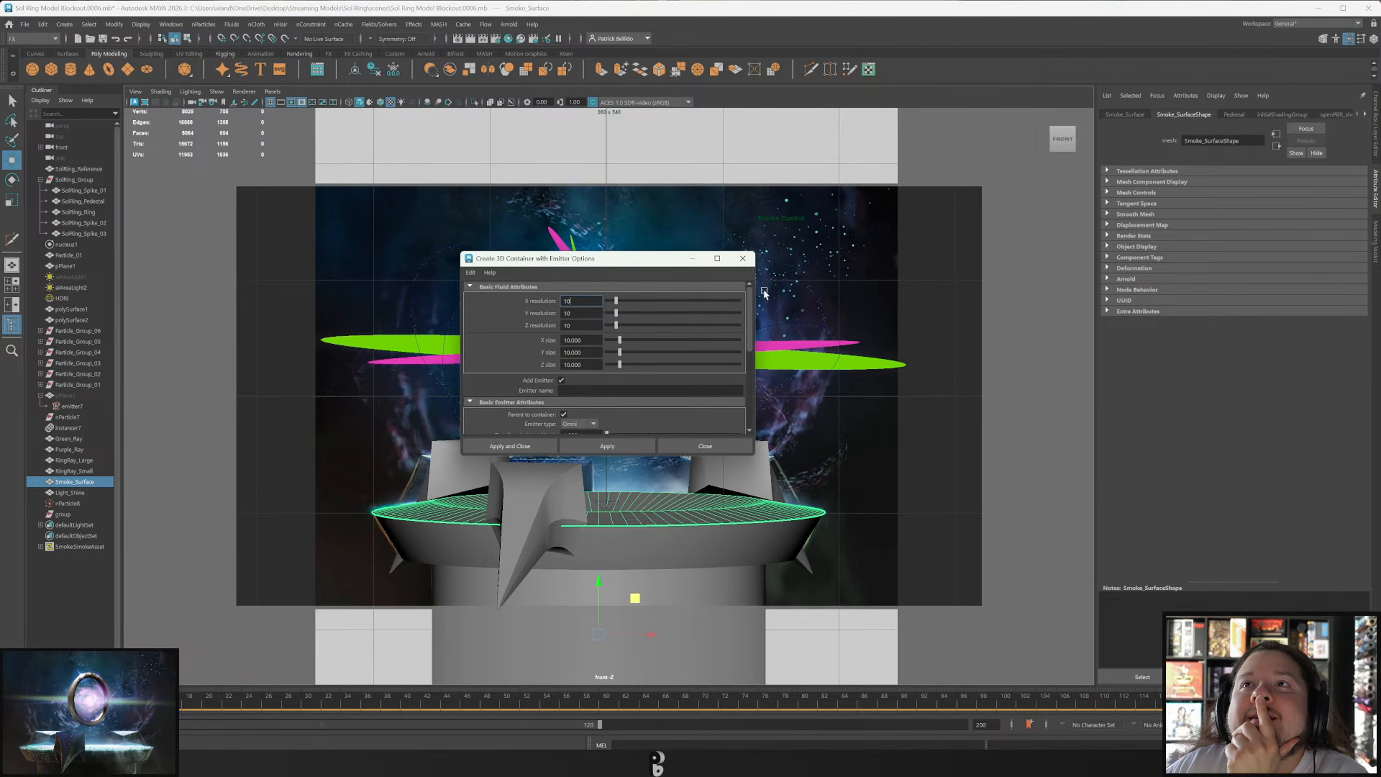
left_click(748, 262)
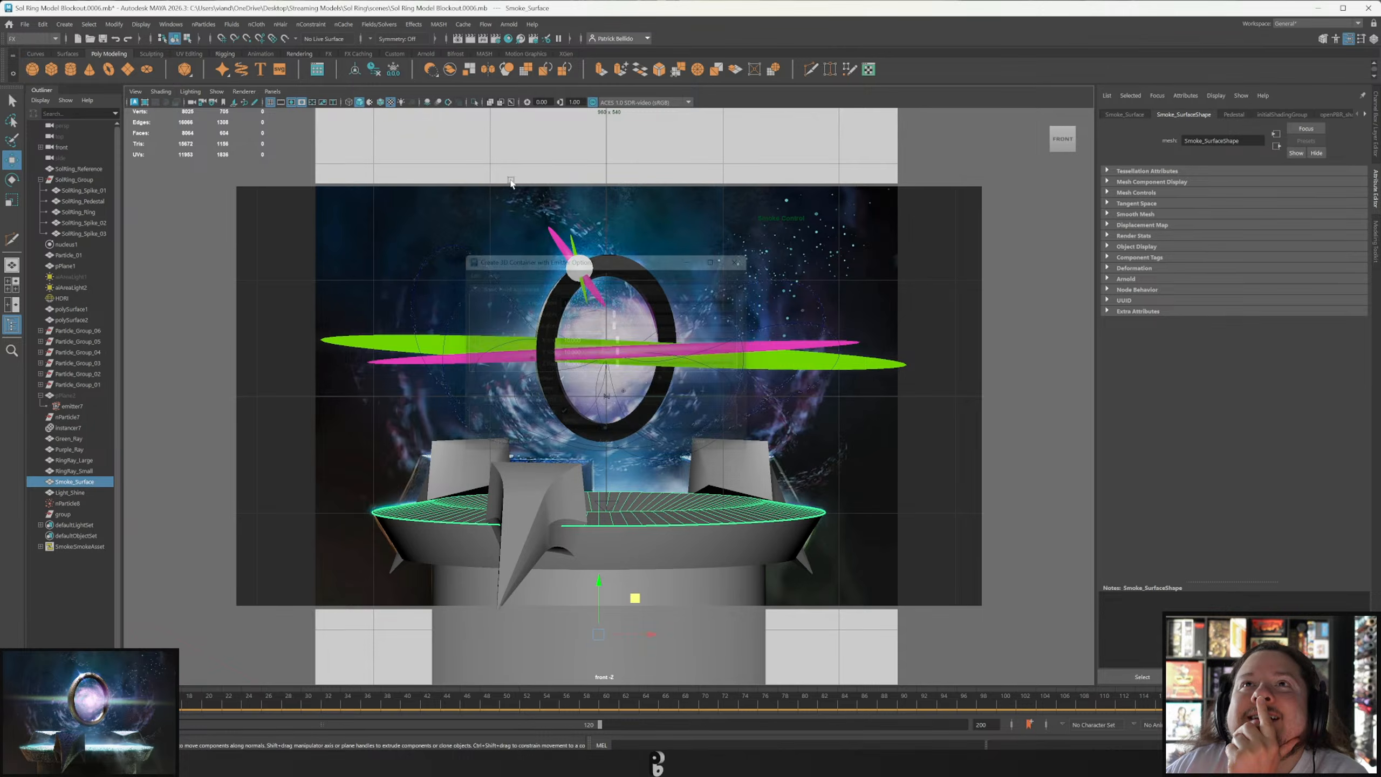
left_click(256, 26)
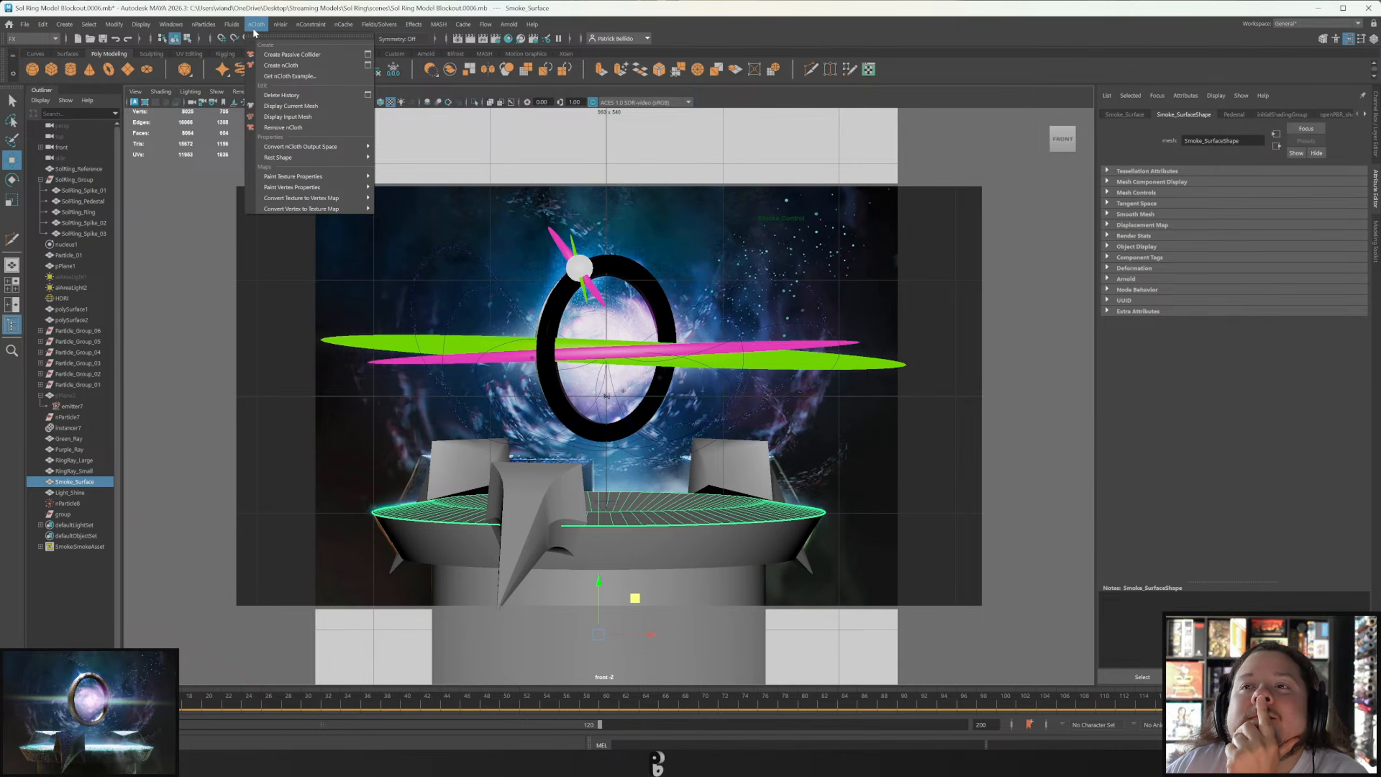
left_click(623, 445)
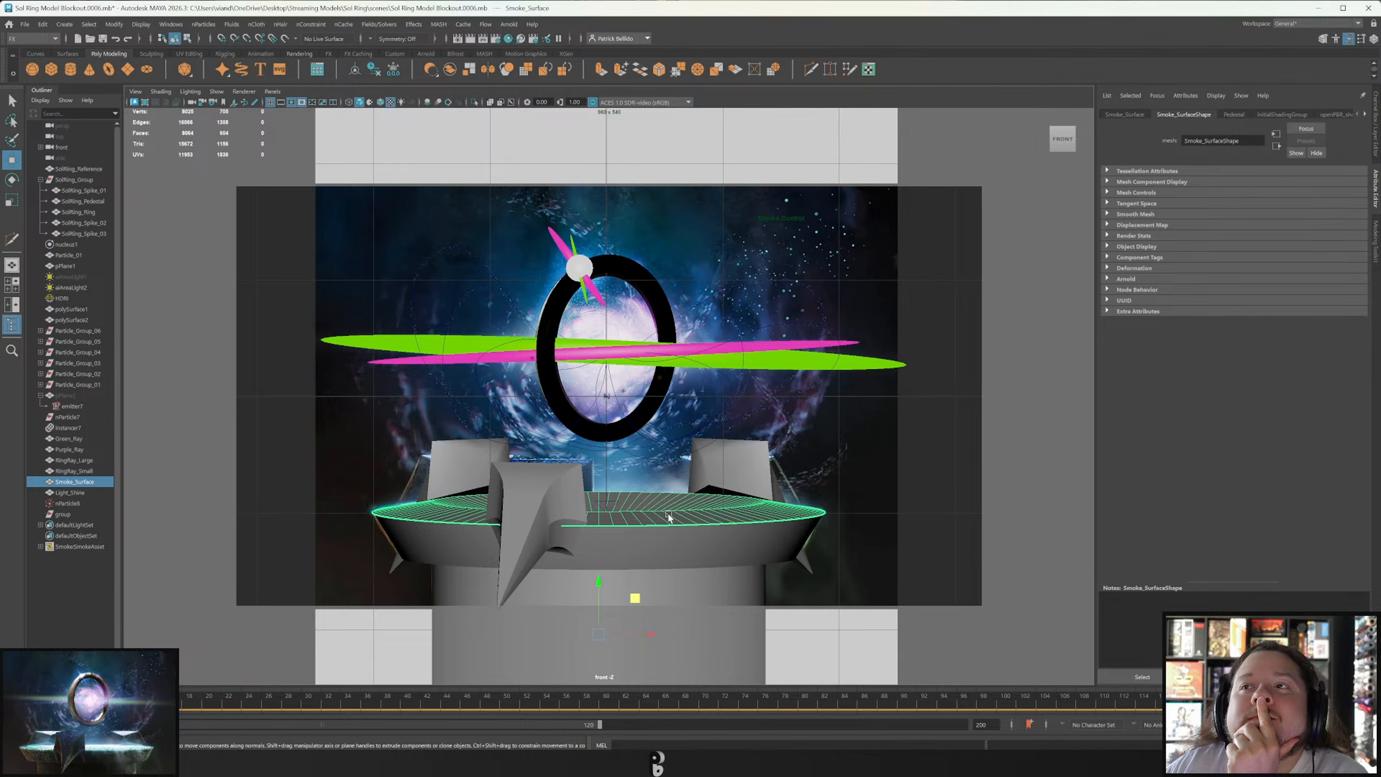
Create a 3D fluid container with an emitter and check it in an Arnold test render of the scene.
left_click(669, 563)
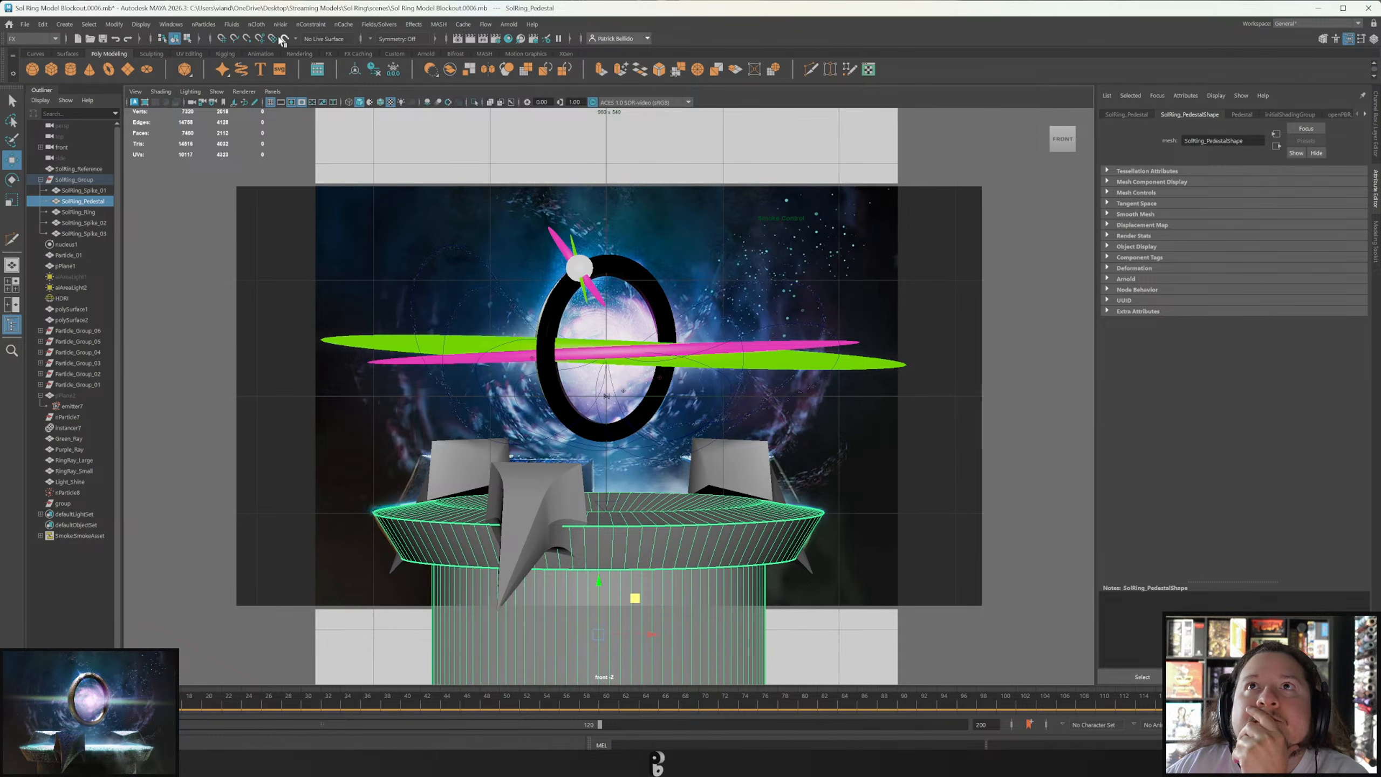
left_click(234, 26)
left_click(264, 56)
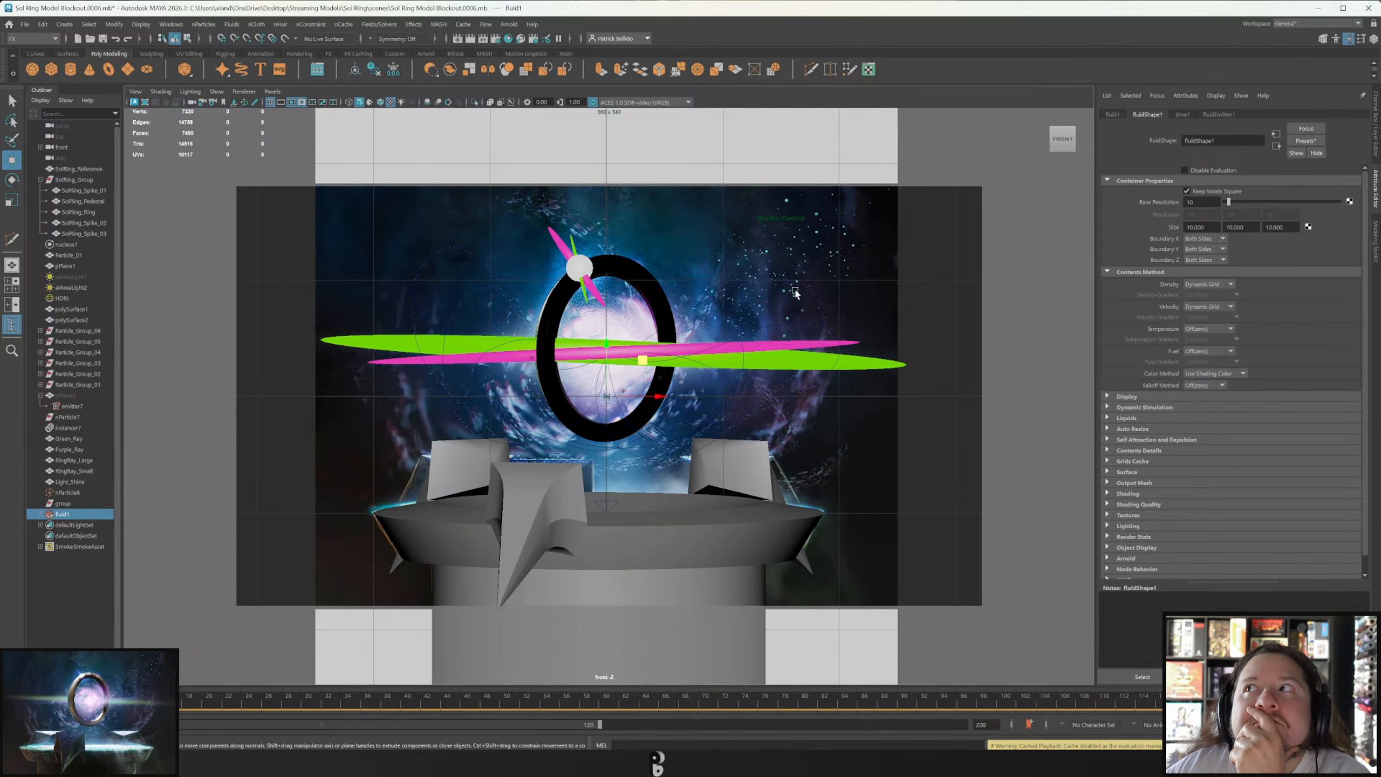
left_click(471, 41)
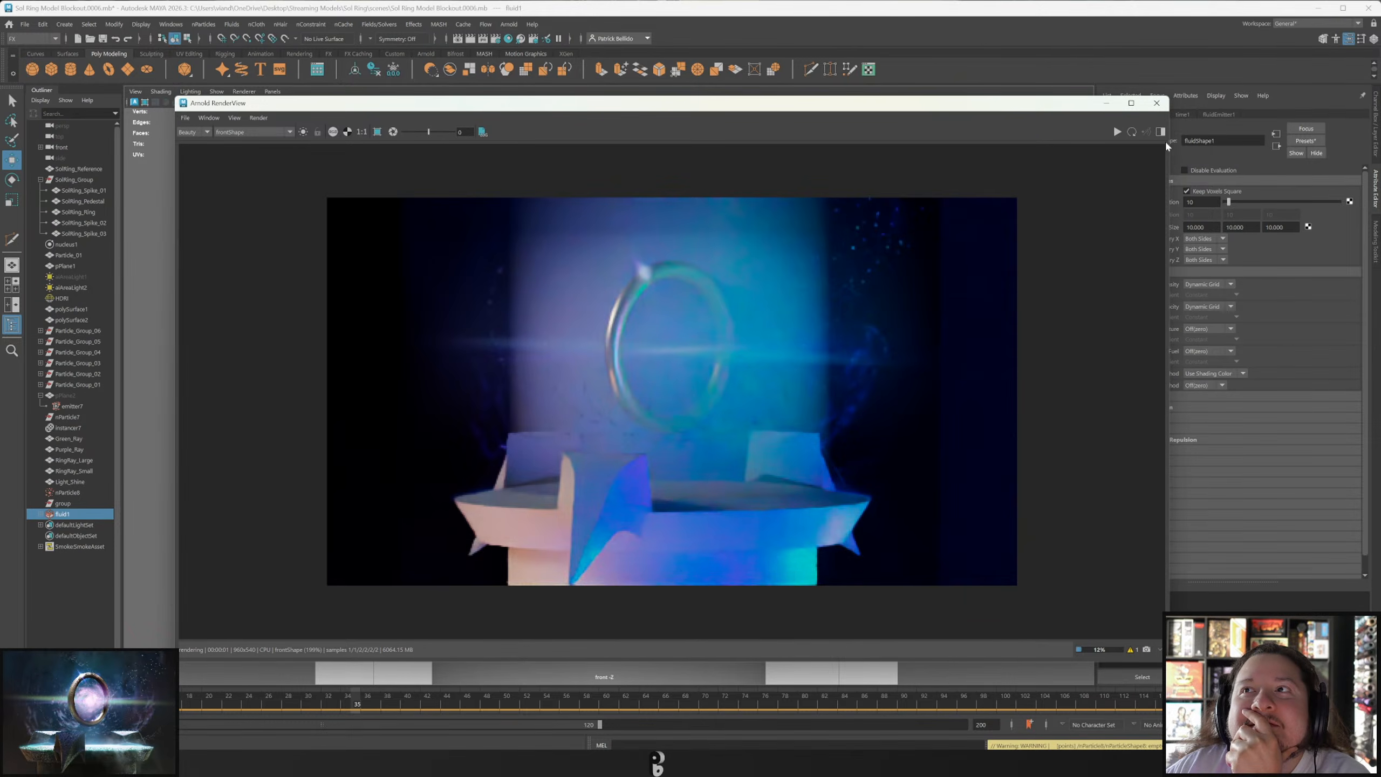
left_click(1157, 106)
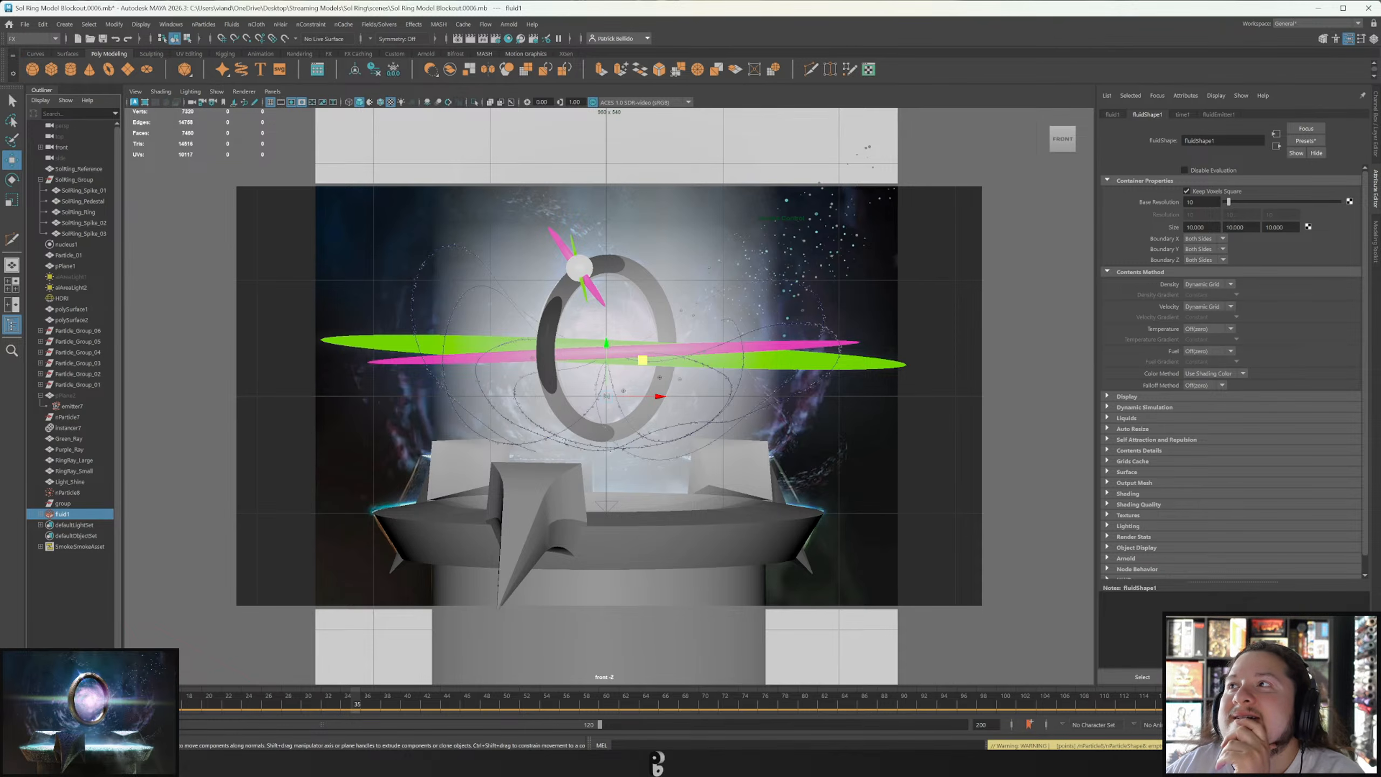
Examine the fluid shape's Display, Dynamic Simulation and Liquids attributes for settings that affect how the smoke looks.
left_click(1126, 396)
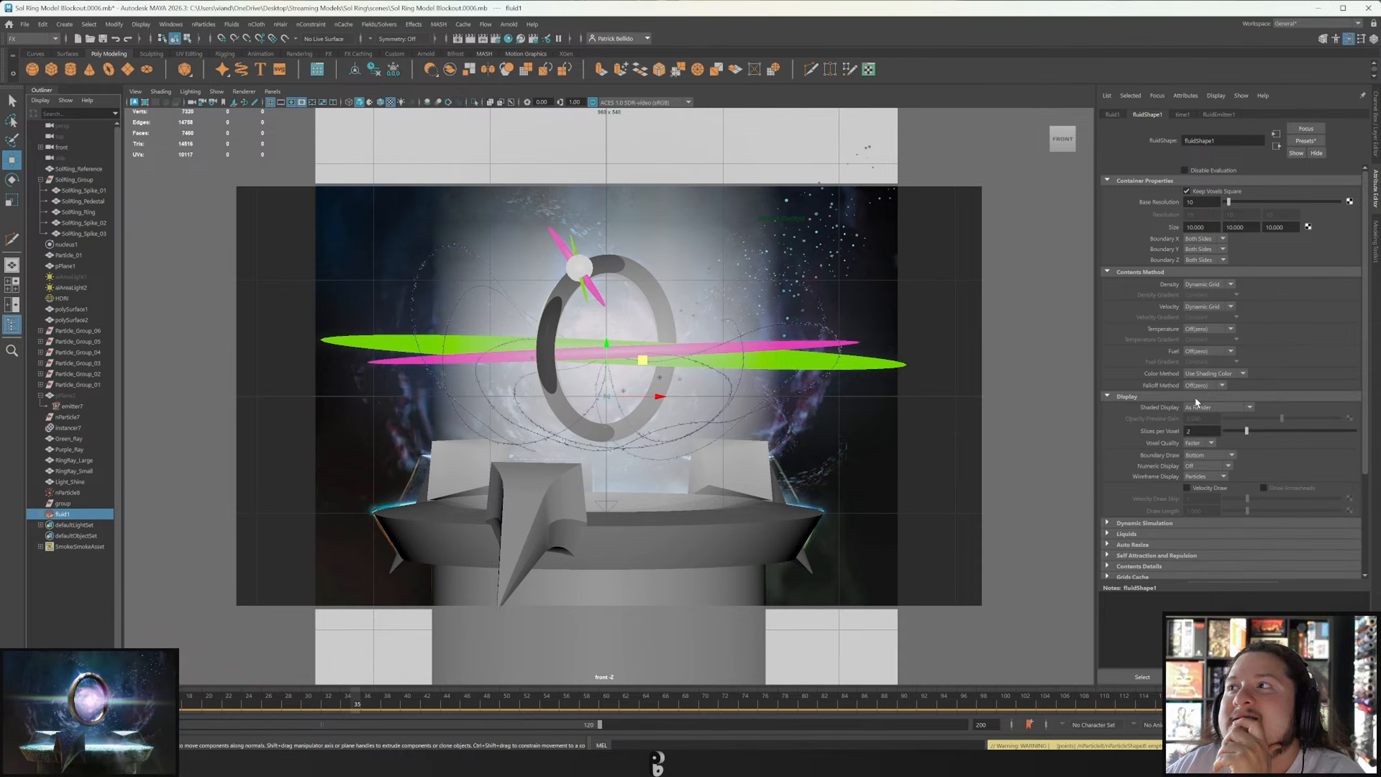
scroll(1123, 375, "down", 2)
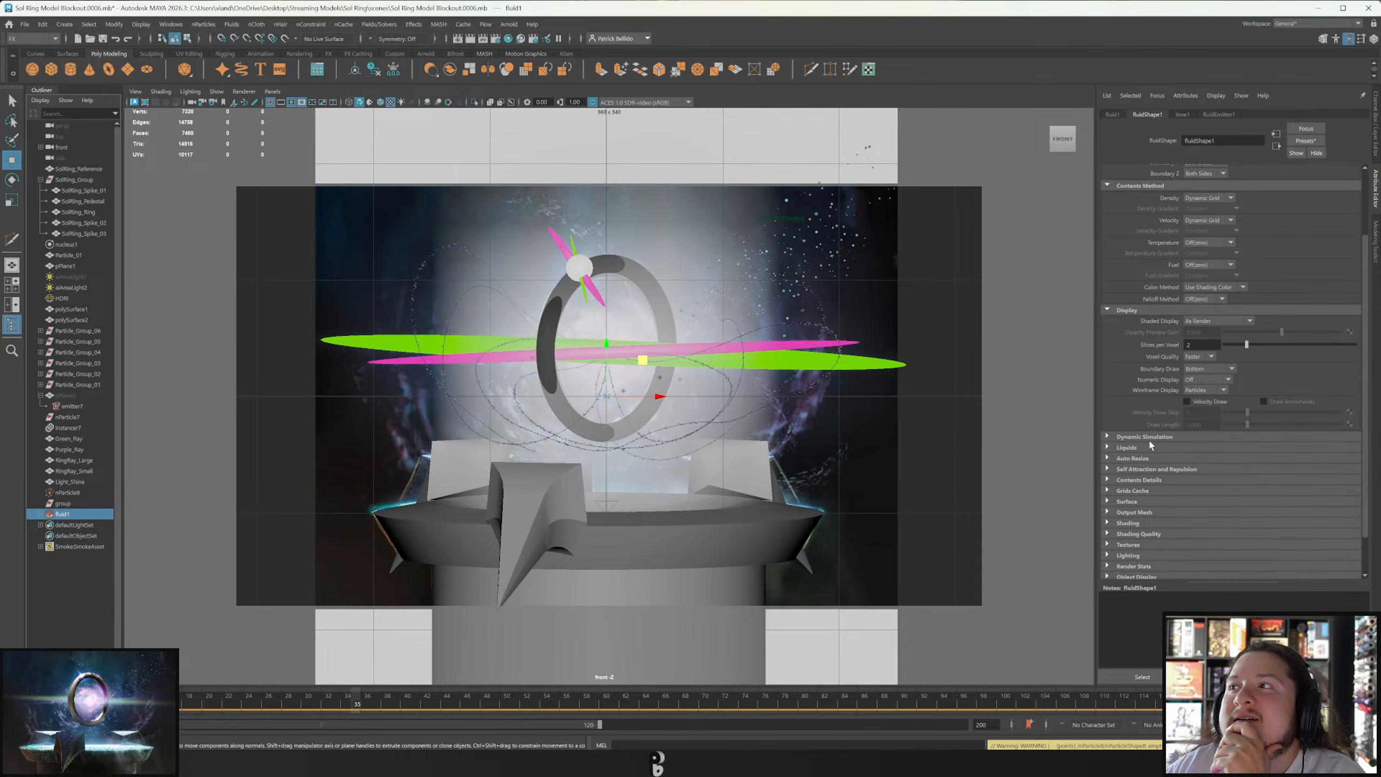
left_click(1159, 437)
scroll(1117, 408, "down", 1)
scroll(1117, 408, "down", 1)
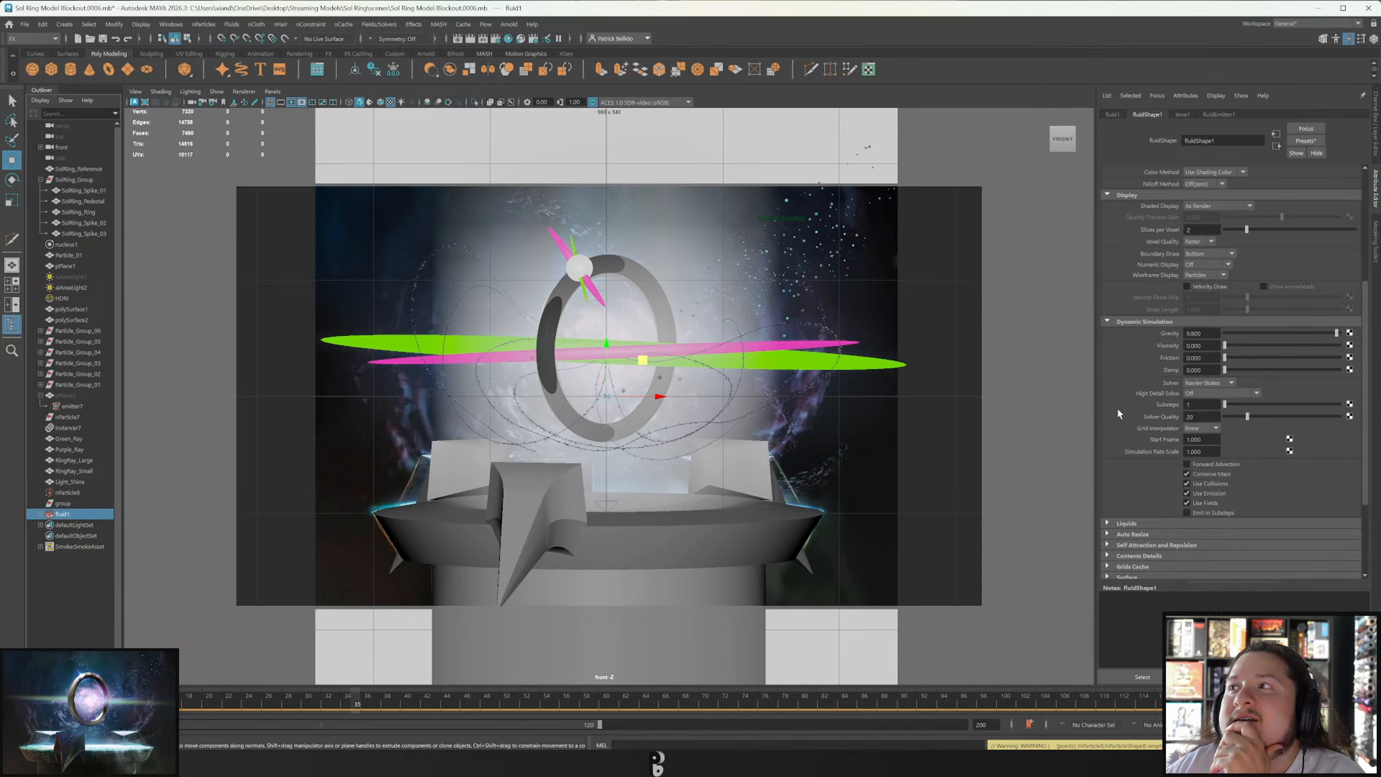
scroll(1115, 406, "down", 1)
left_click(1136, 478)
scroll(1131, 450, "down", 1)
scroll(1131, 451, "down", 1)
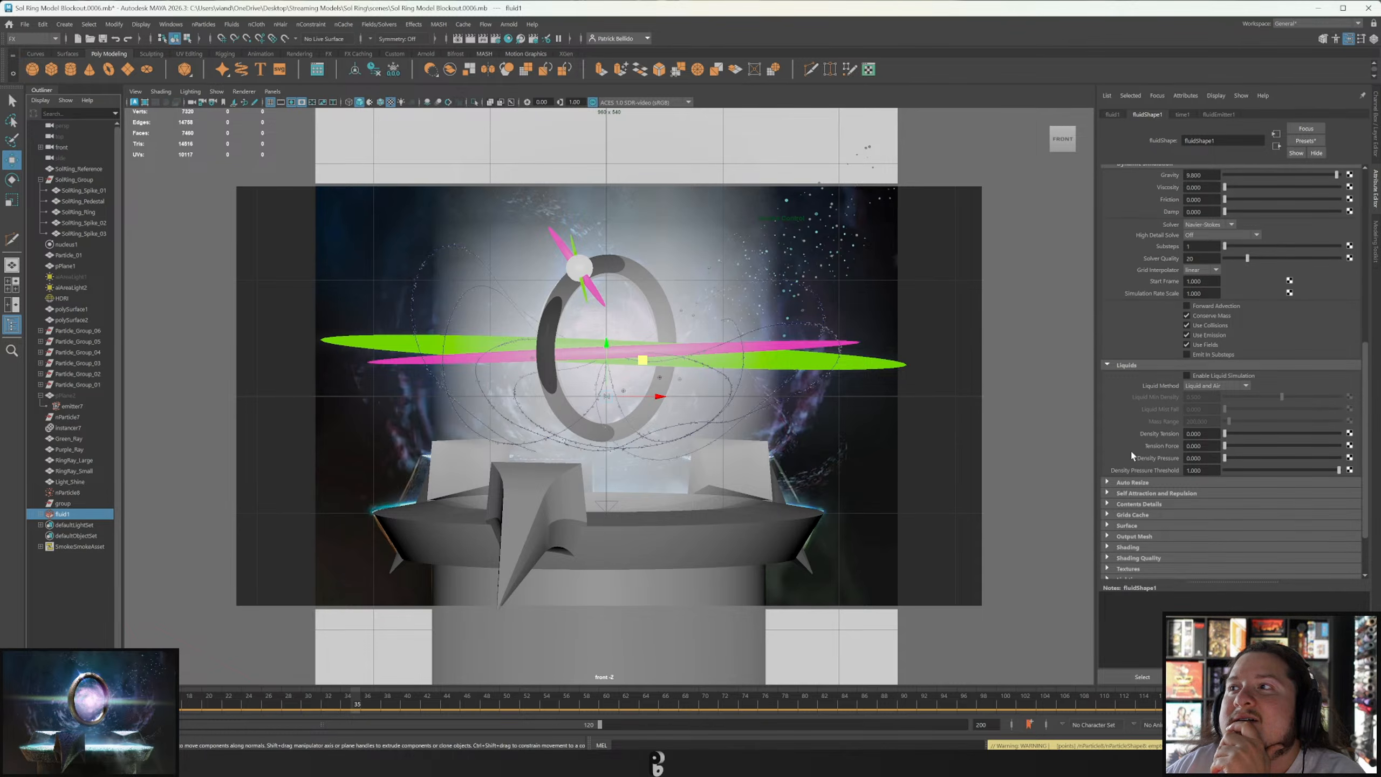
left_click(1213, 392)
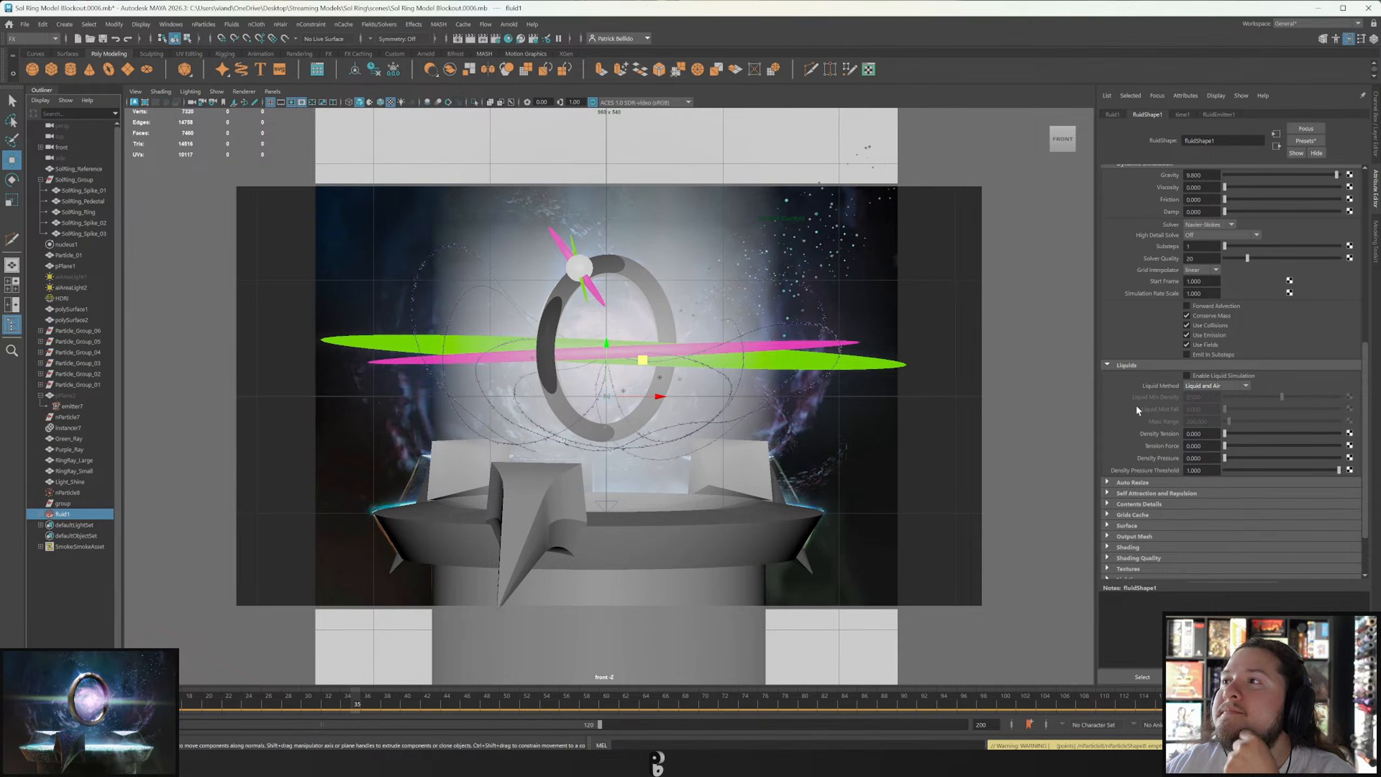
scroll(1135, 406, "down", 1)
scroll(1166, 476, "down", 4)
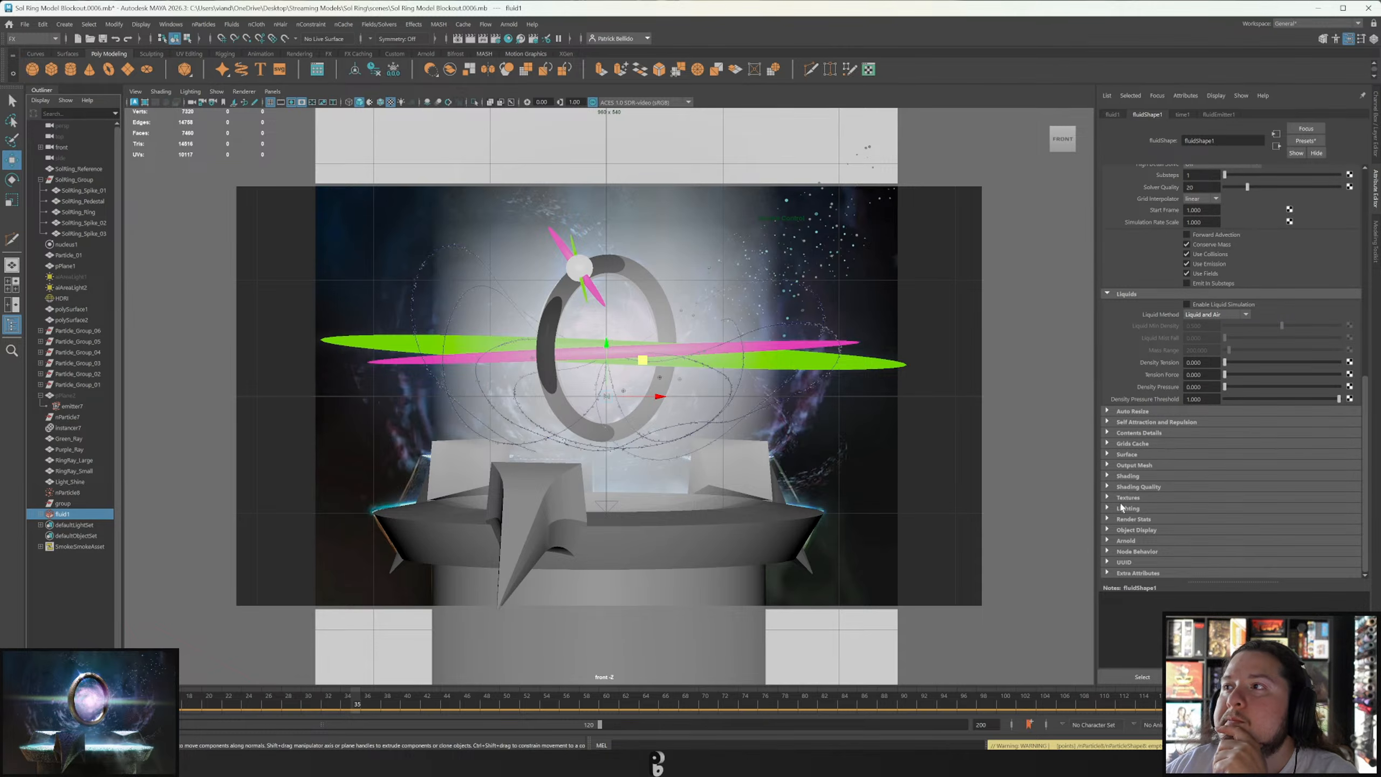
scroll(1130, 492, "up", 20)
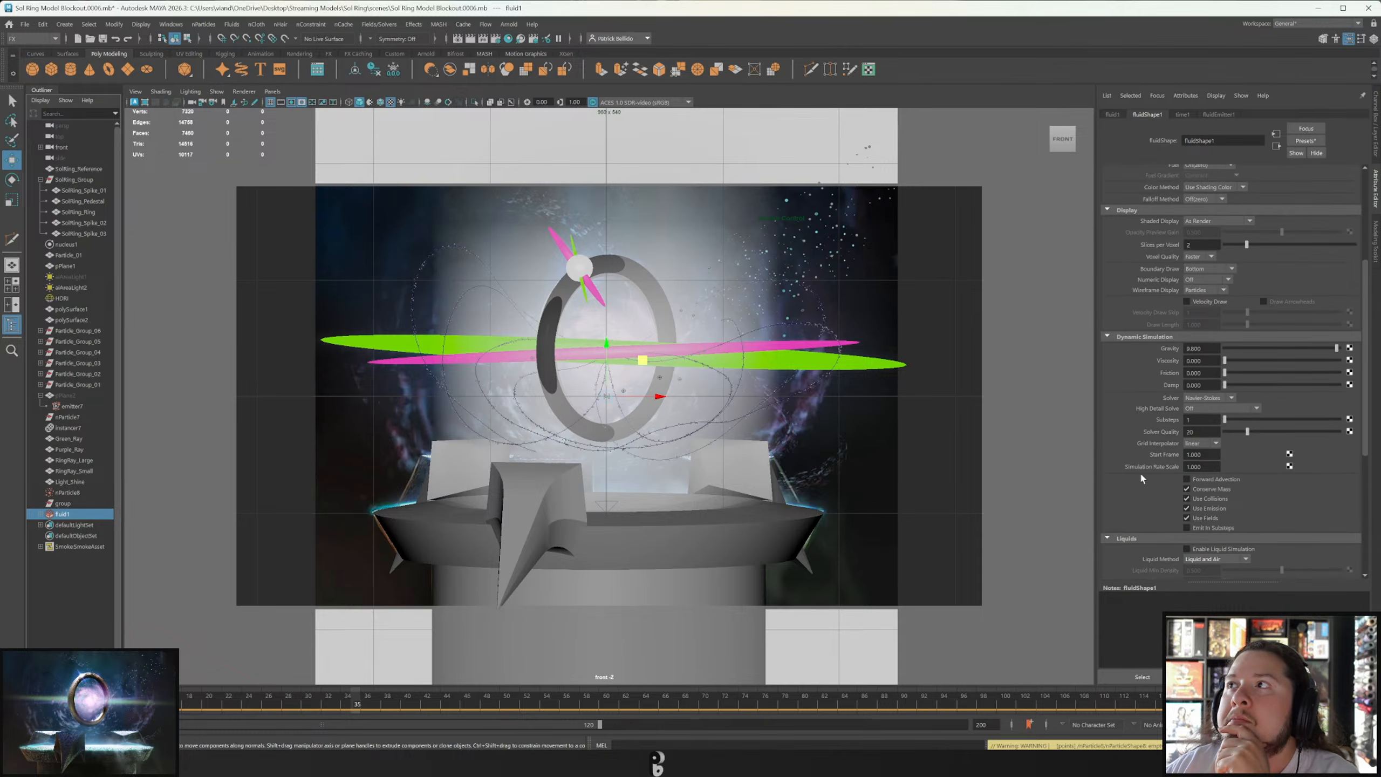
scroll(1144, 464, "up", 9)
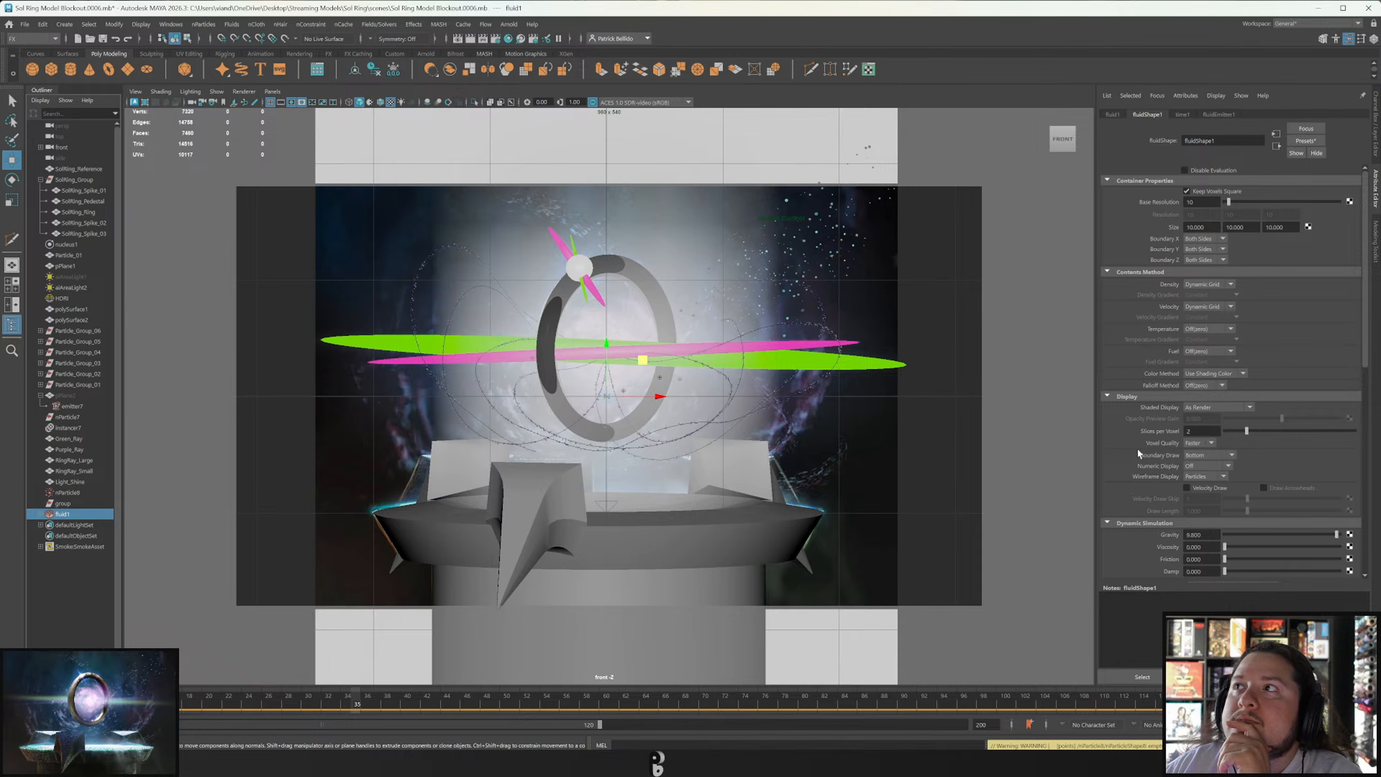
Set the fluid container's base resolution to 24 and replay the simulation from the first frame.
double_click(1196, 202)
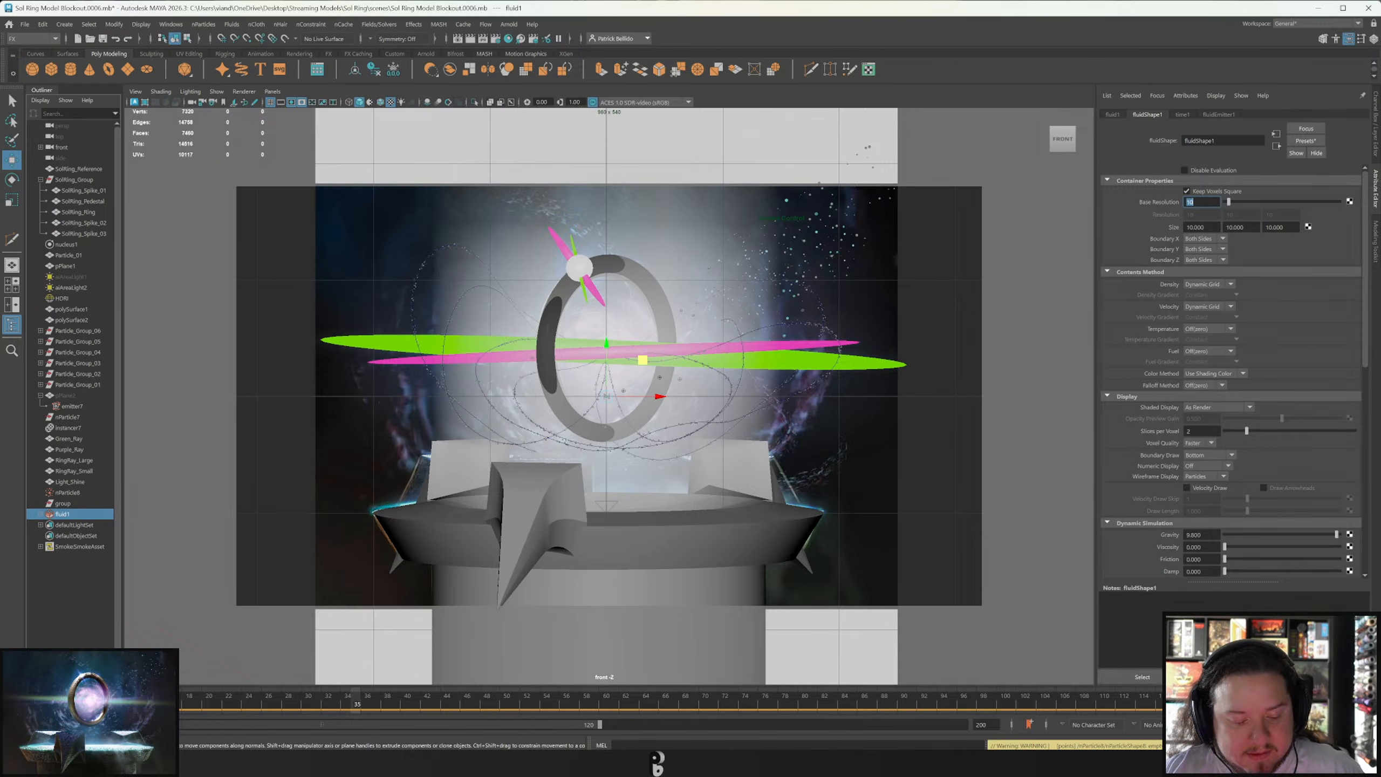
type("24")
key("Return")
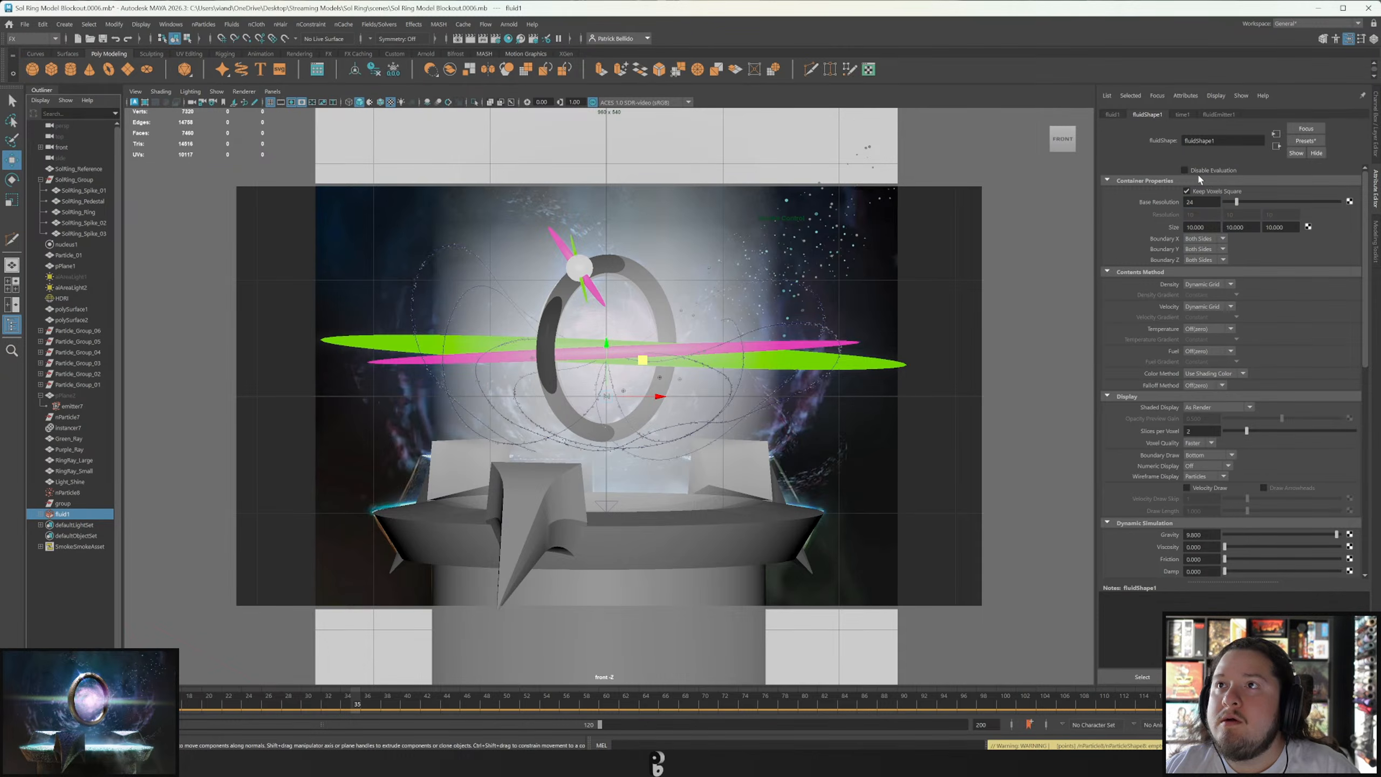
key("alt+shift+v")
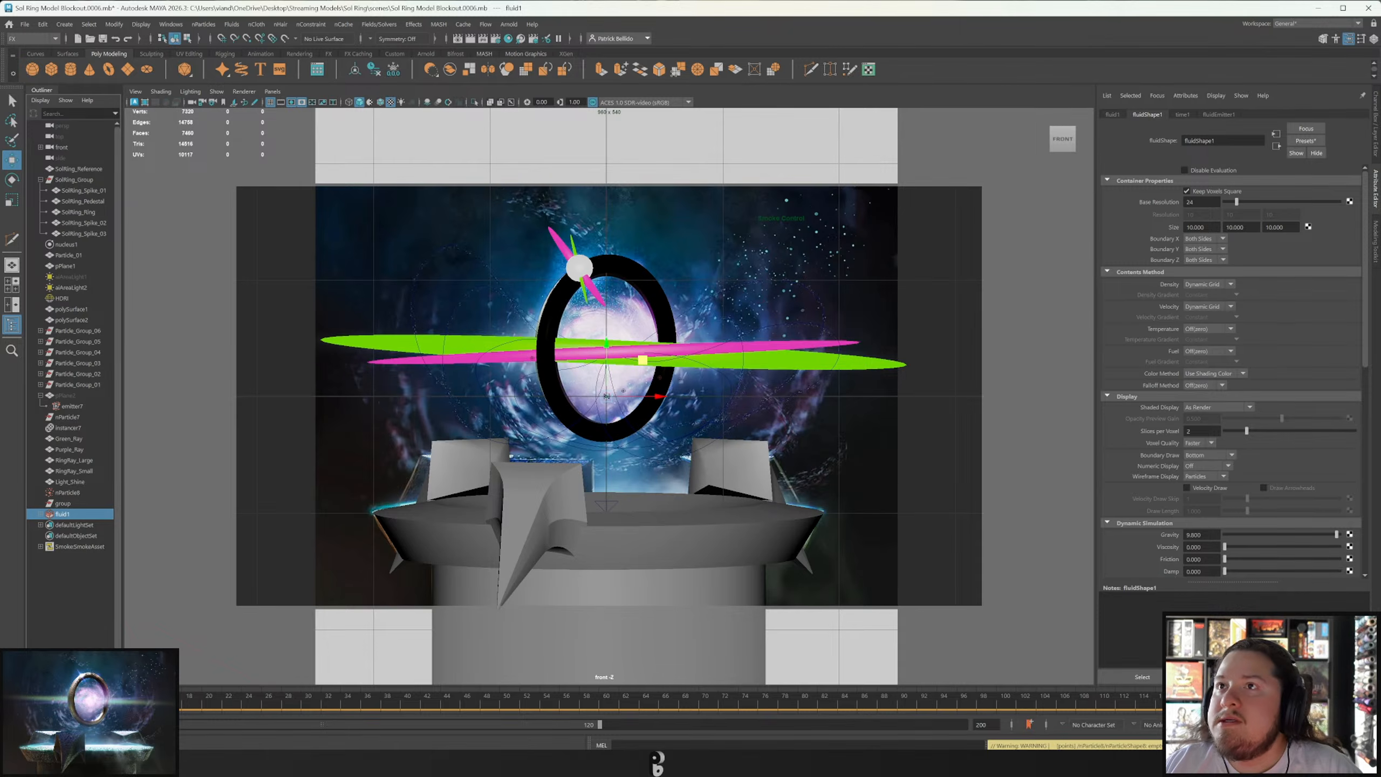
key("alt+v")
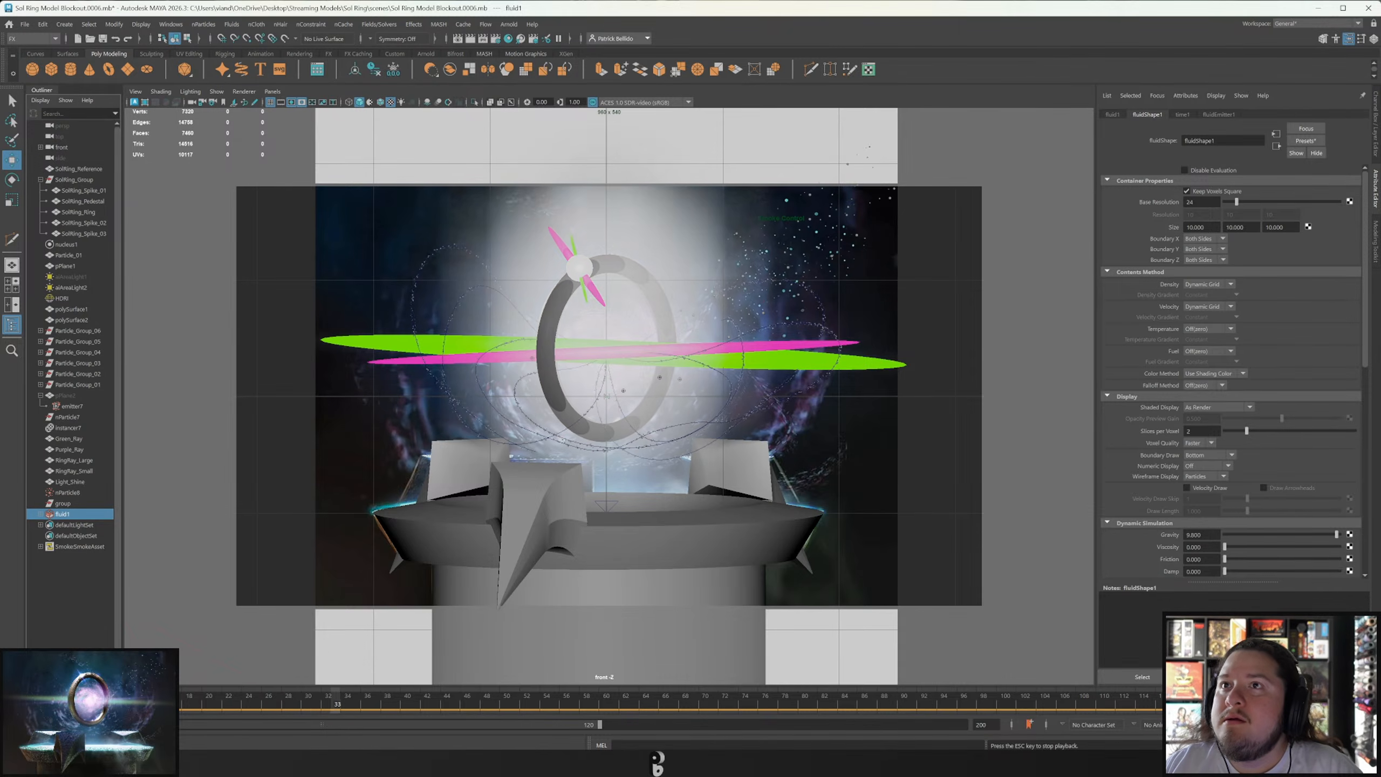
key("alt+v")
Check the Arnold render log, and store snapshots of the render before and after re-rendering the updated fluid.
left_click(458, 40)
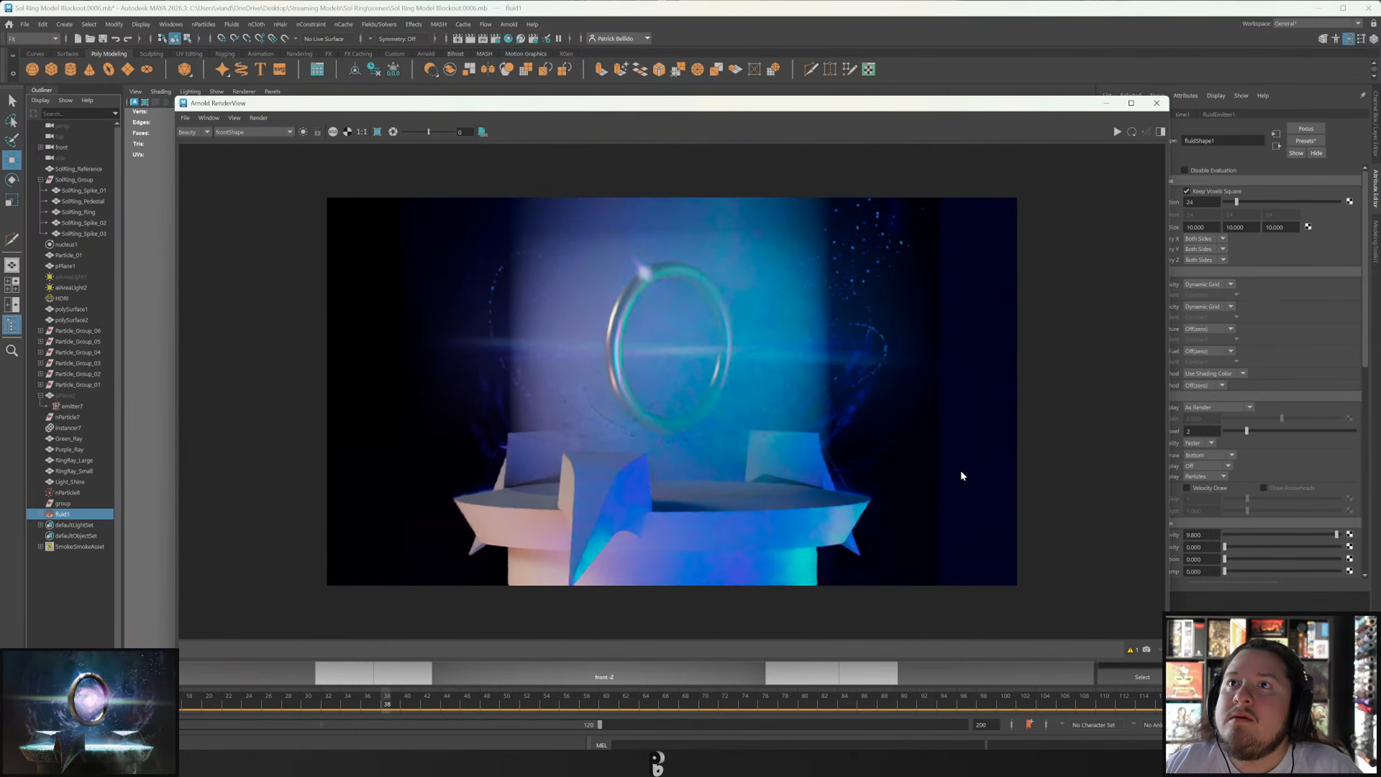
left_click(1131, 650)
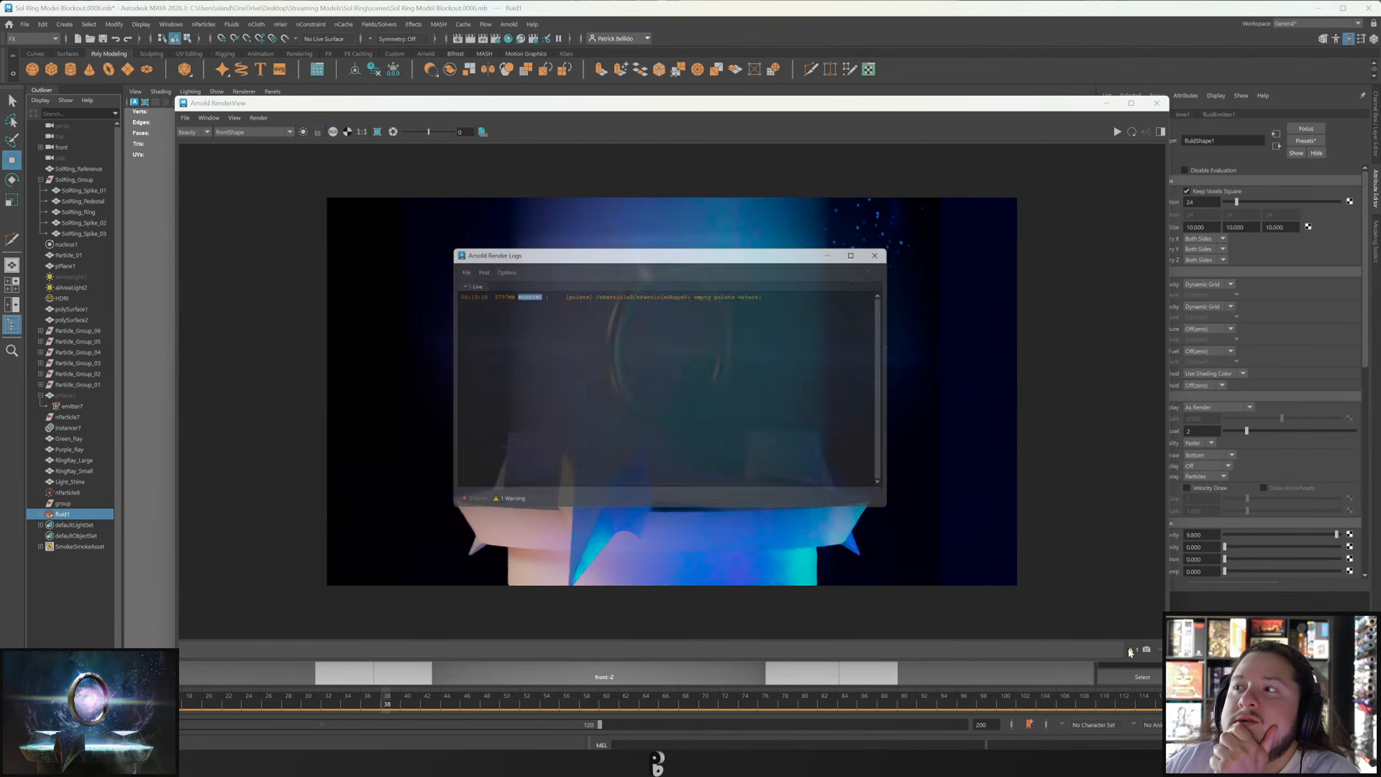
left_click(889, 248)
left_click(1147, 649)
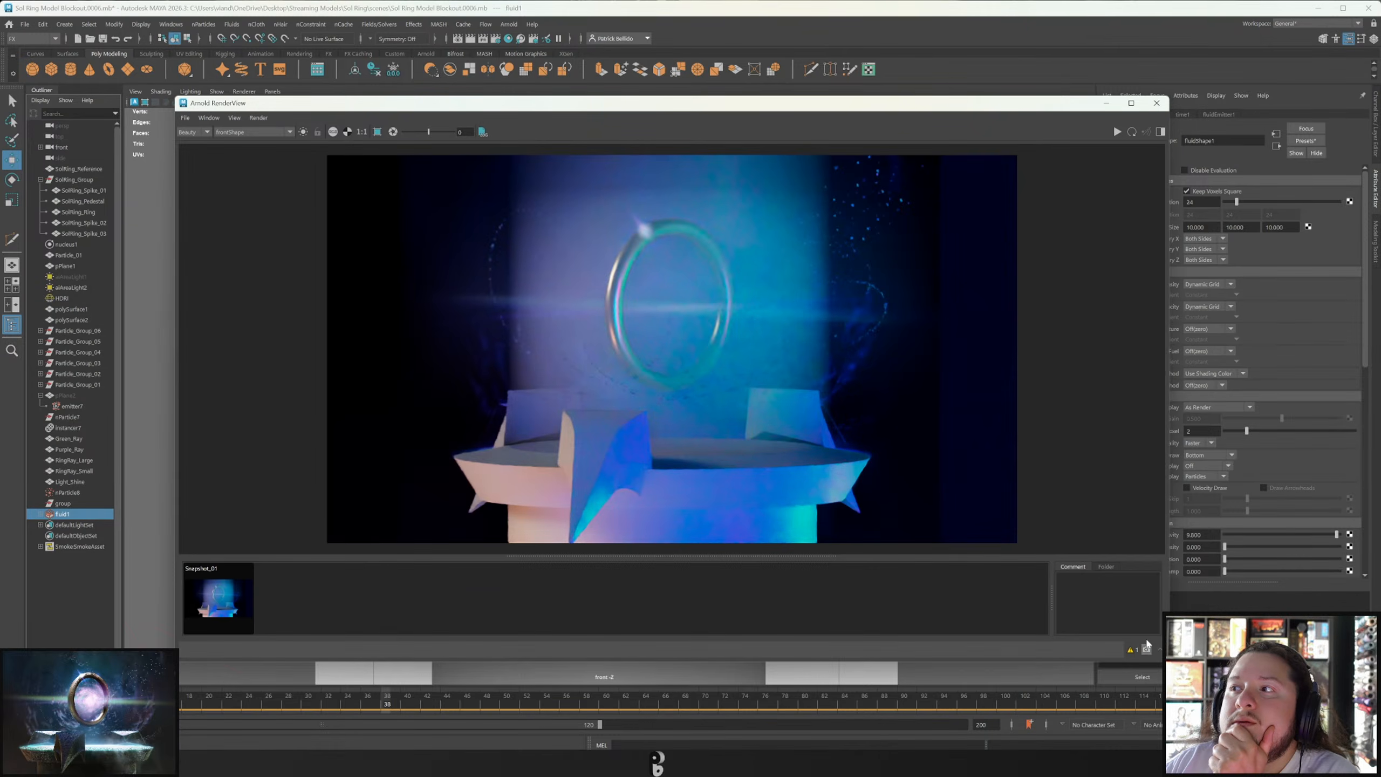
left_click(1117, 132)
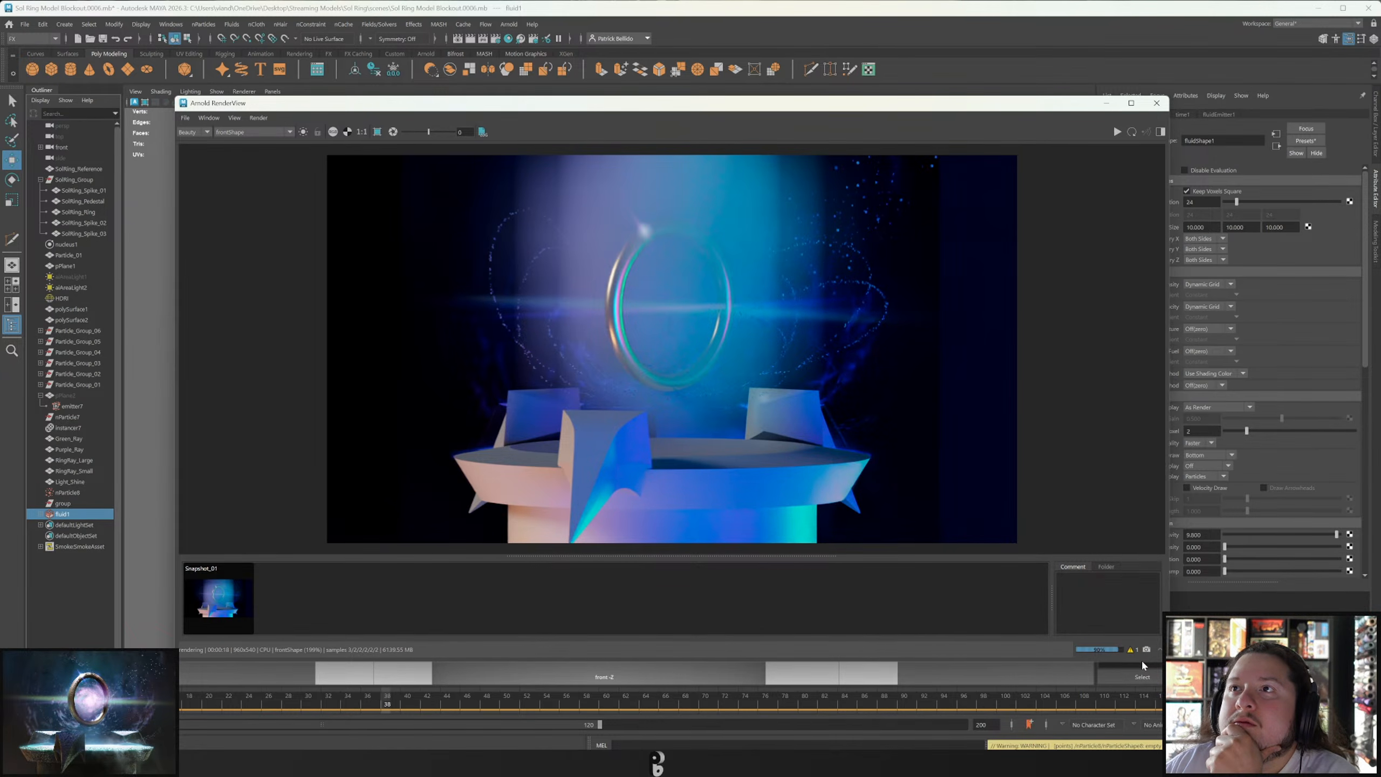
left_click(1145, 650)
Compare the two stored render snapshots of the smoke and close the render view.
left_click(249, 601)
left_click(271, 605)
left_click(224, 601)
left_click(272, 605)
left_click(221, 601)
left_click(282, 602)
left_click(1157, 103)
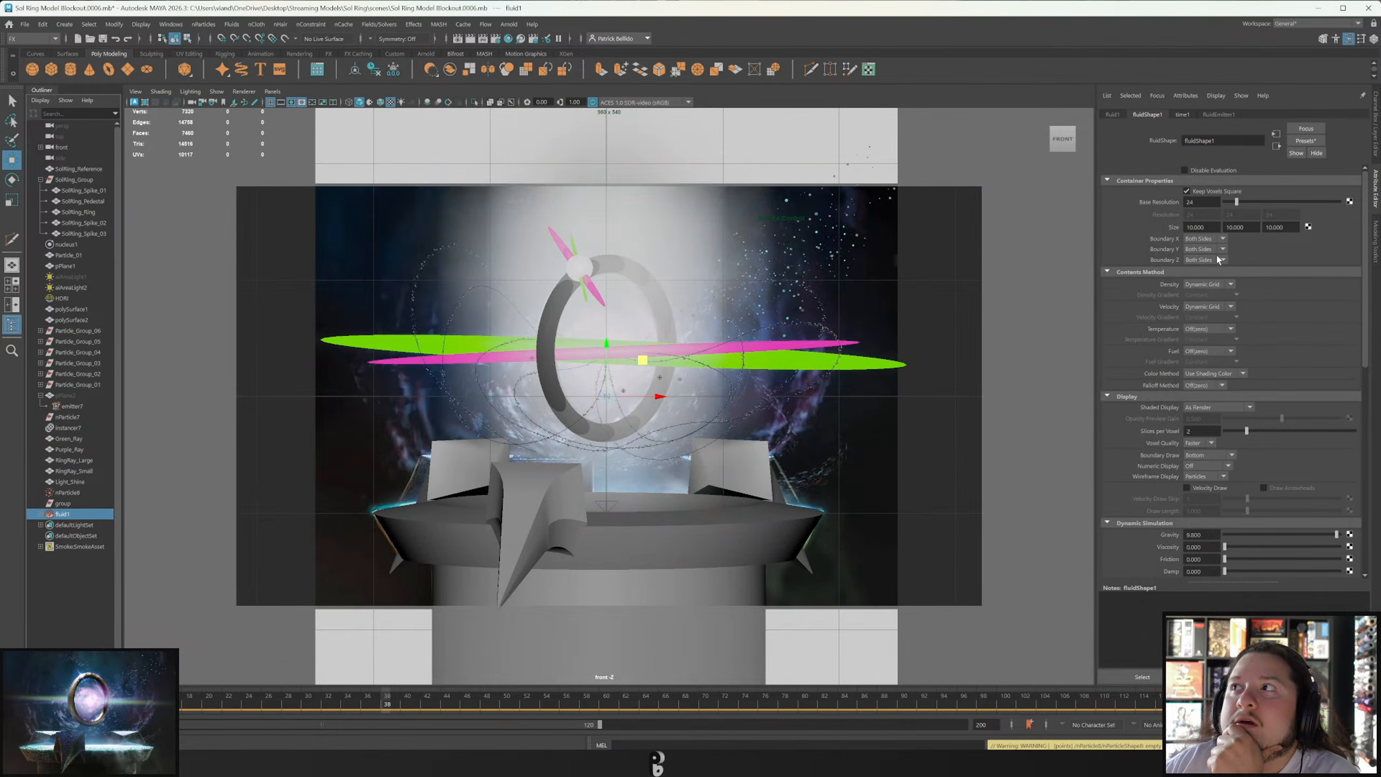
Set the fluid container's base resolution to 48, and re-render the scene in Arnold after replaying the simulation.
double_click(1199, 201)
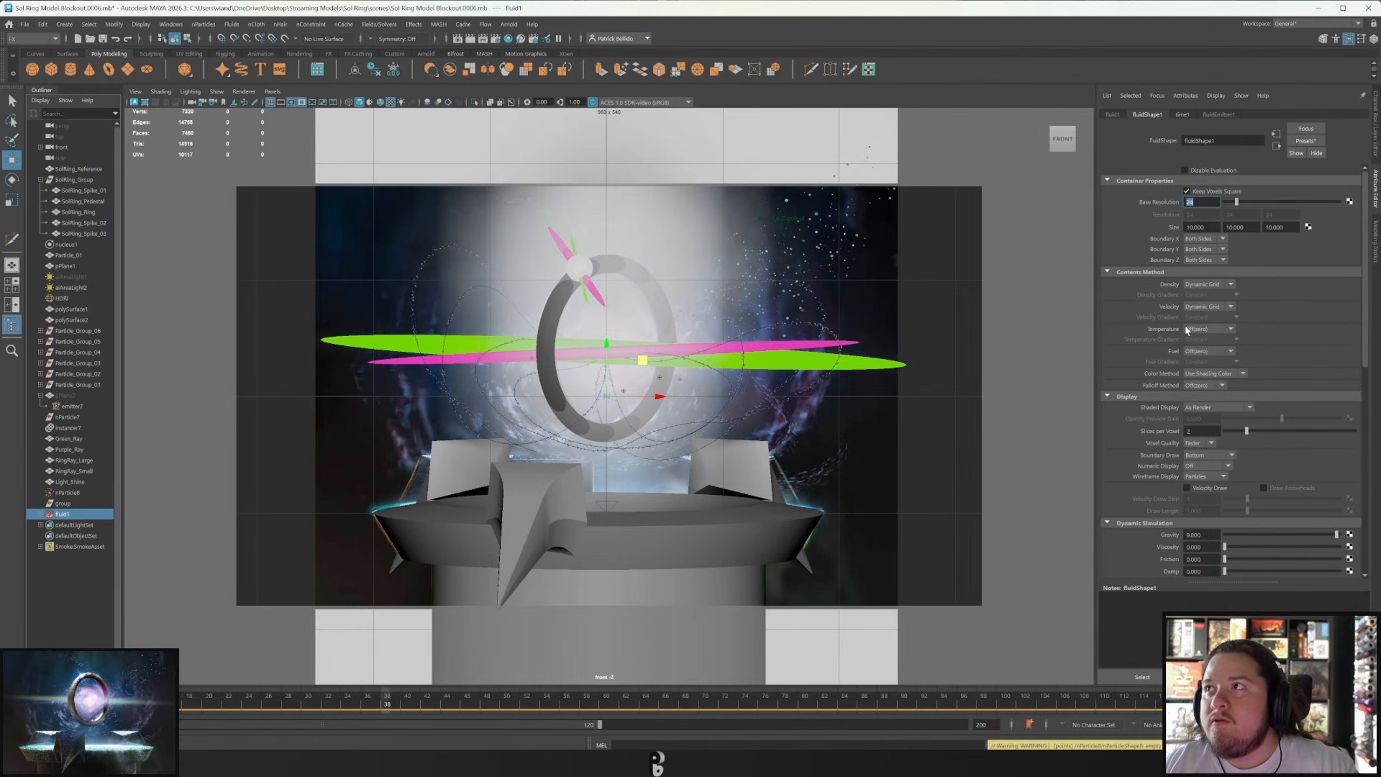
type("48")
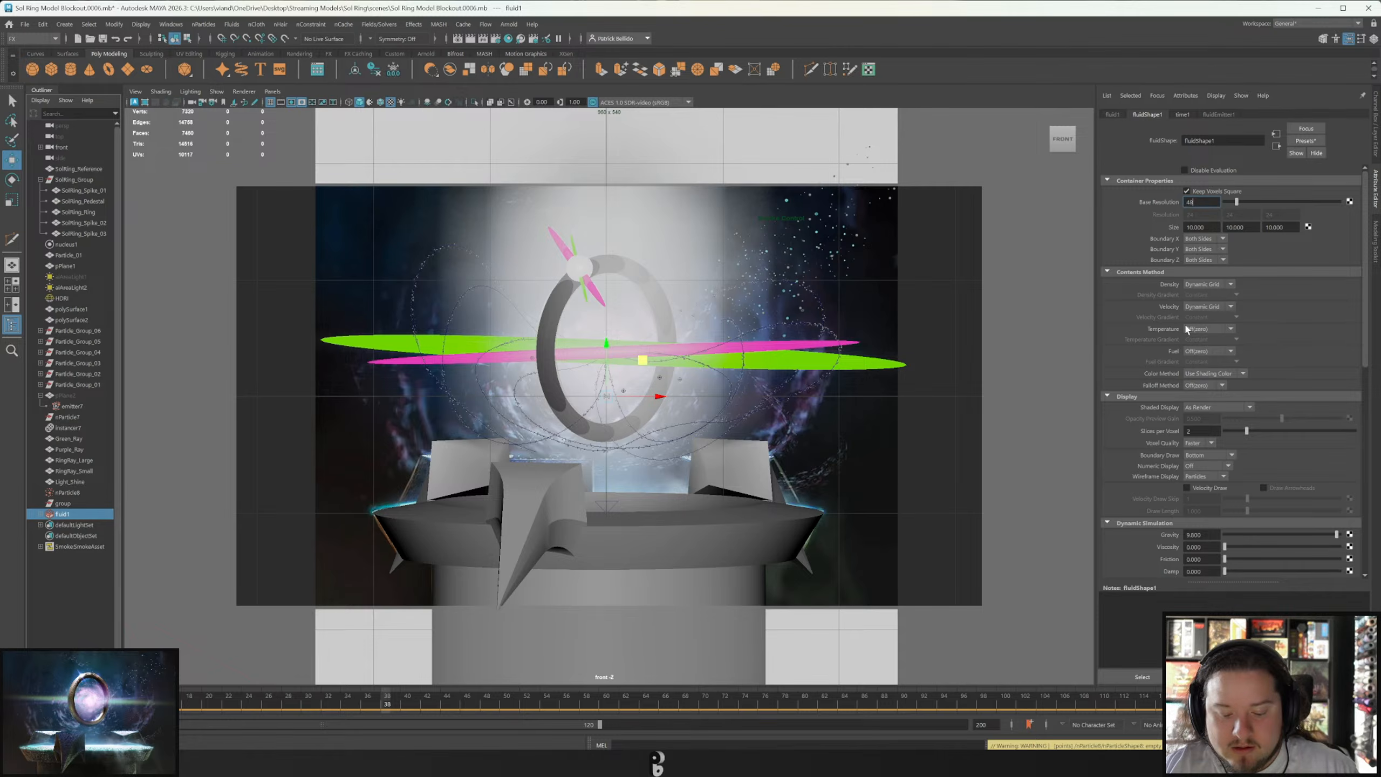
key("Return")
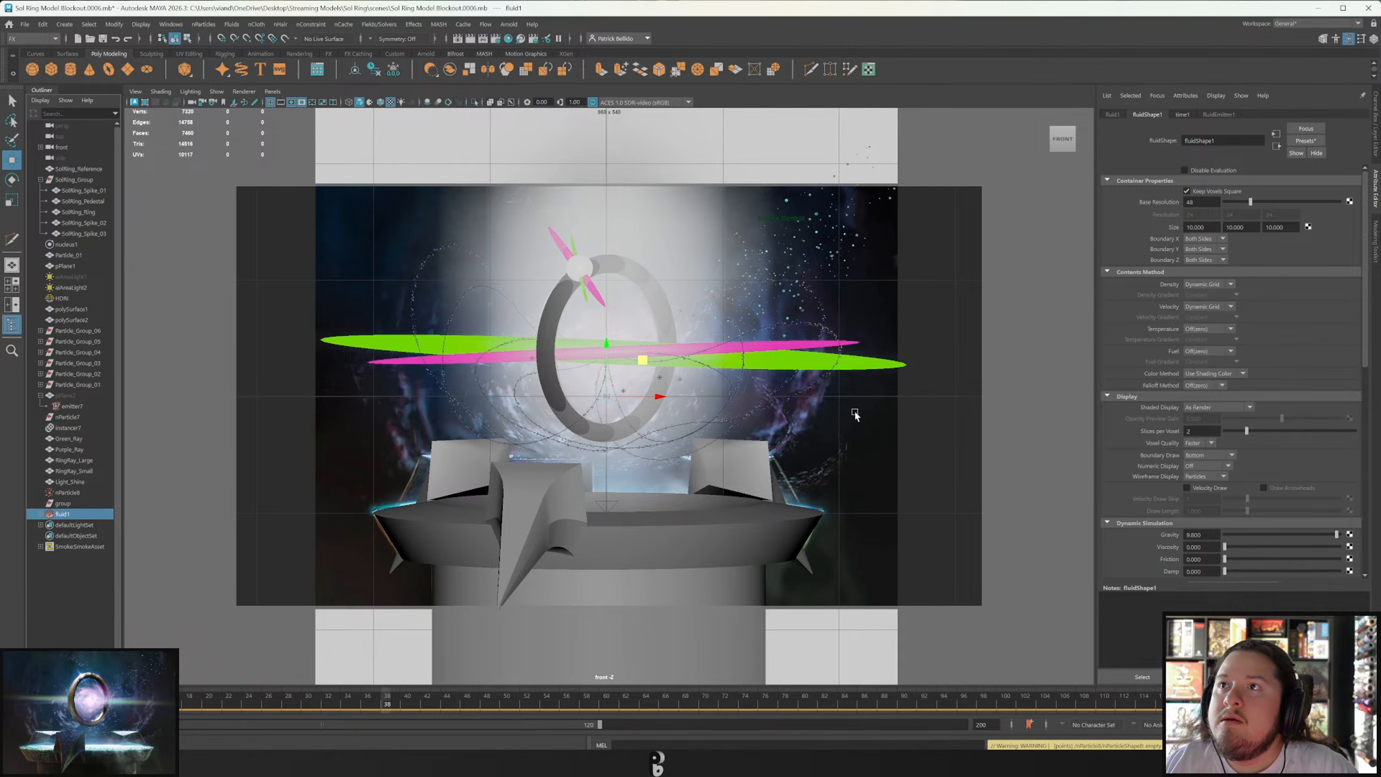
key("alt+v")
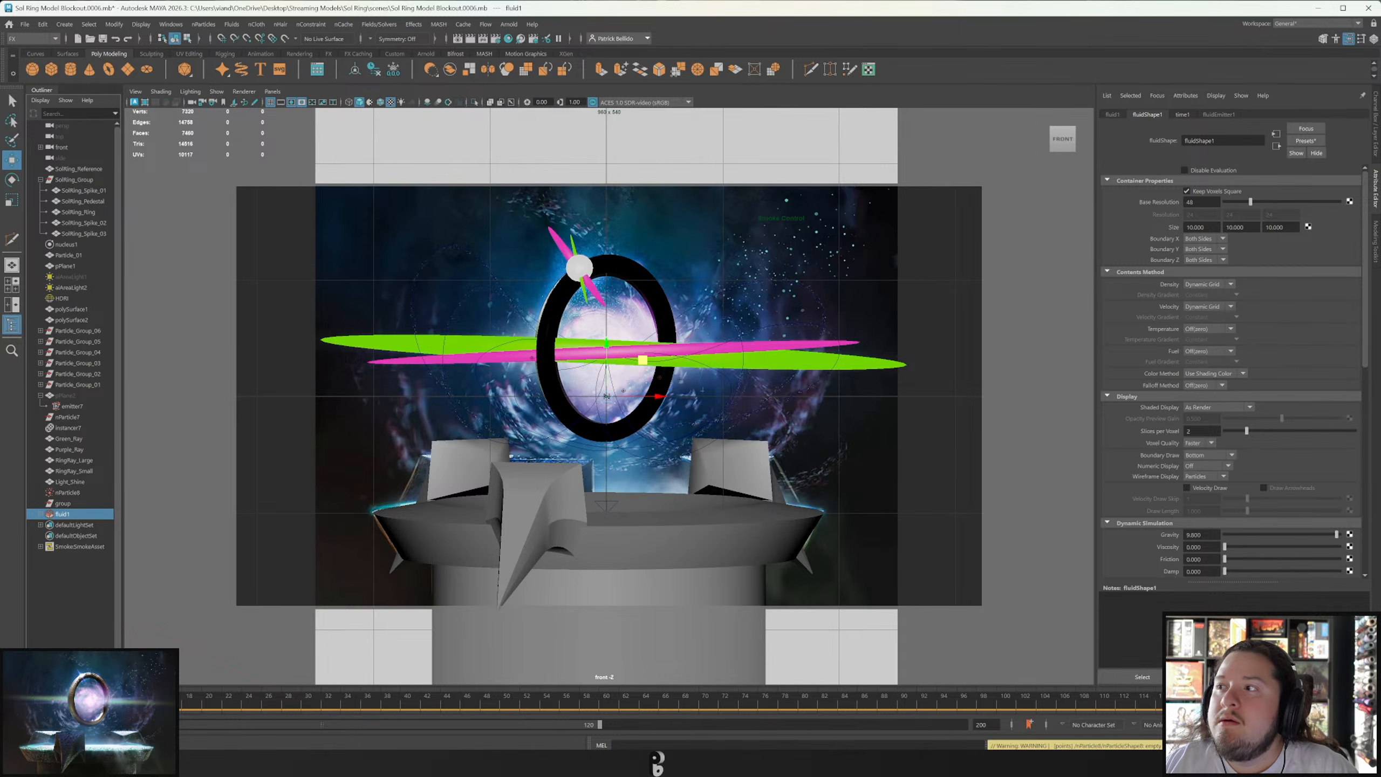
key("Escape")
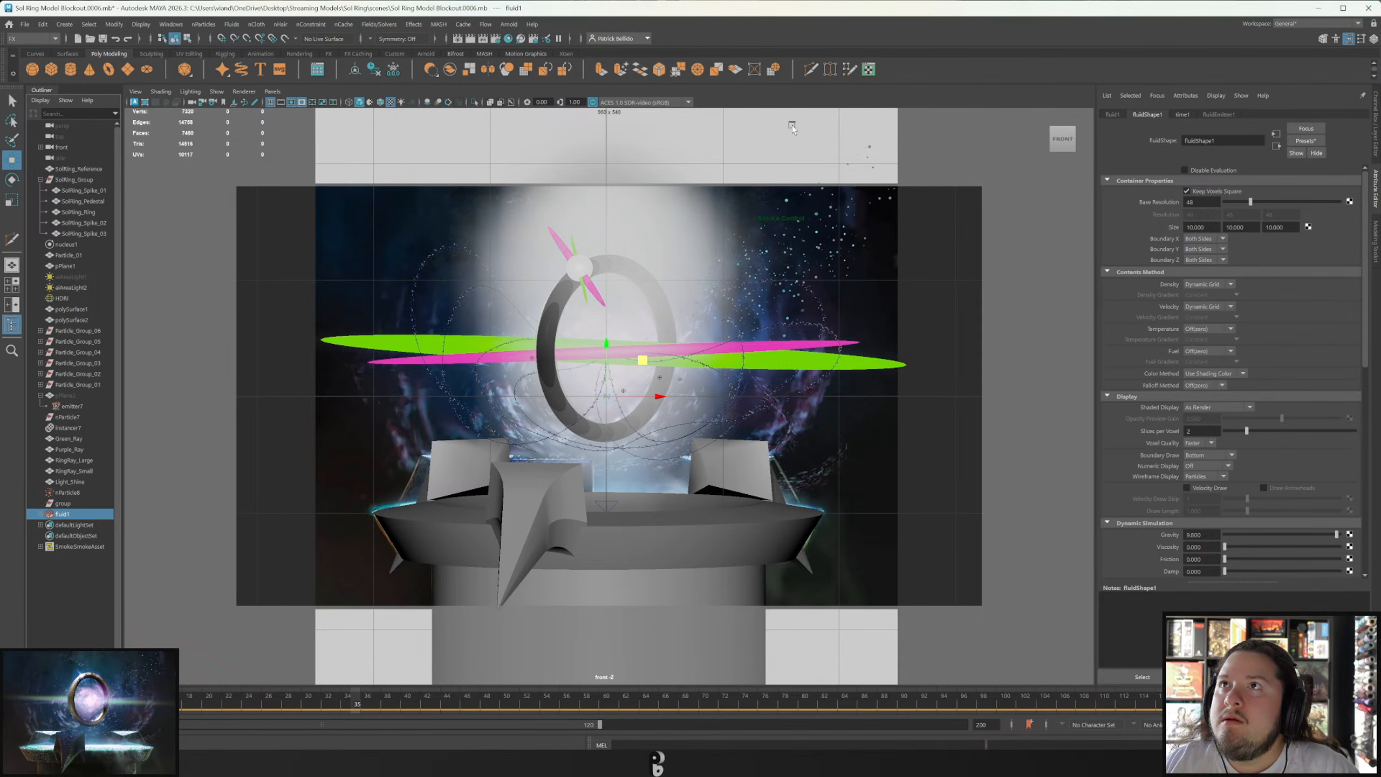
left_click(458, 38)
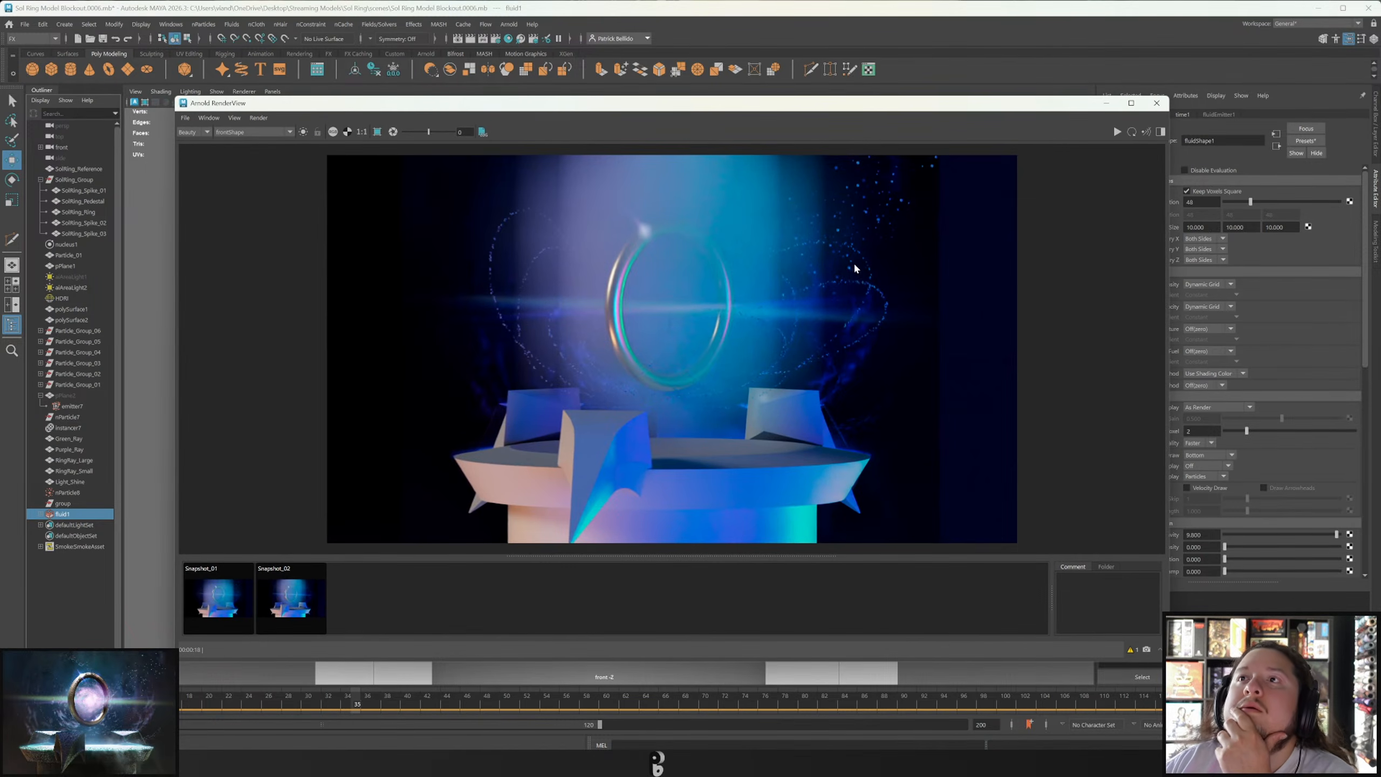
left_click(1133, 133)
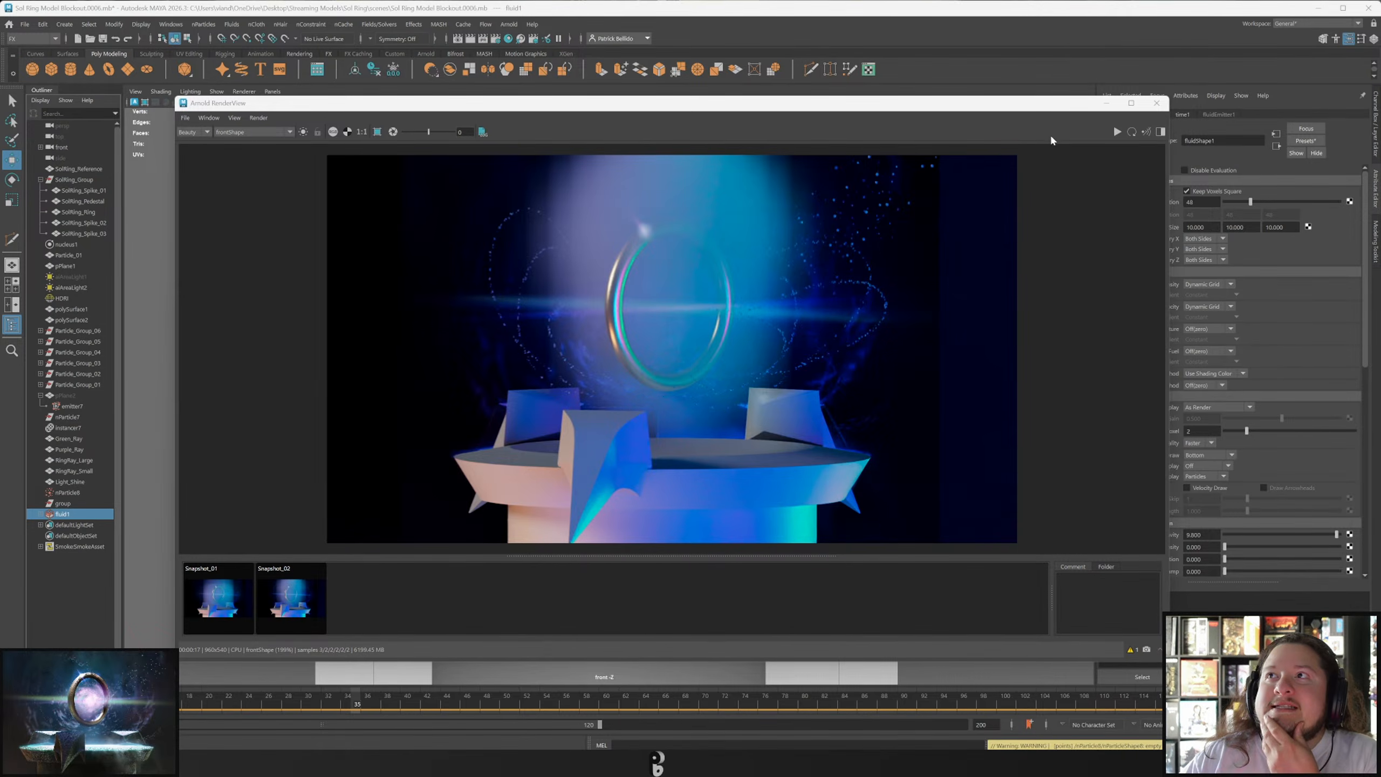
Set the fluid container's base resolution to 128 with voxels kept square, and replay the simulation from the first frame.
left_click(1186, 191)
left_click(1198, 191)
double_click(1191, 202)
type("1")
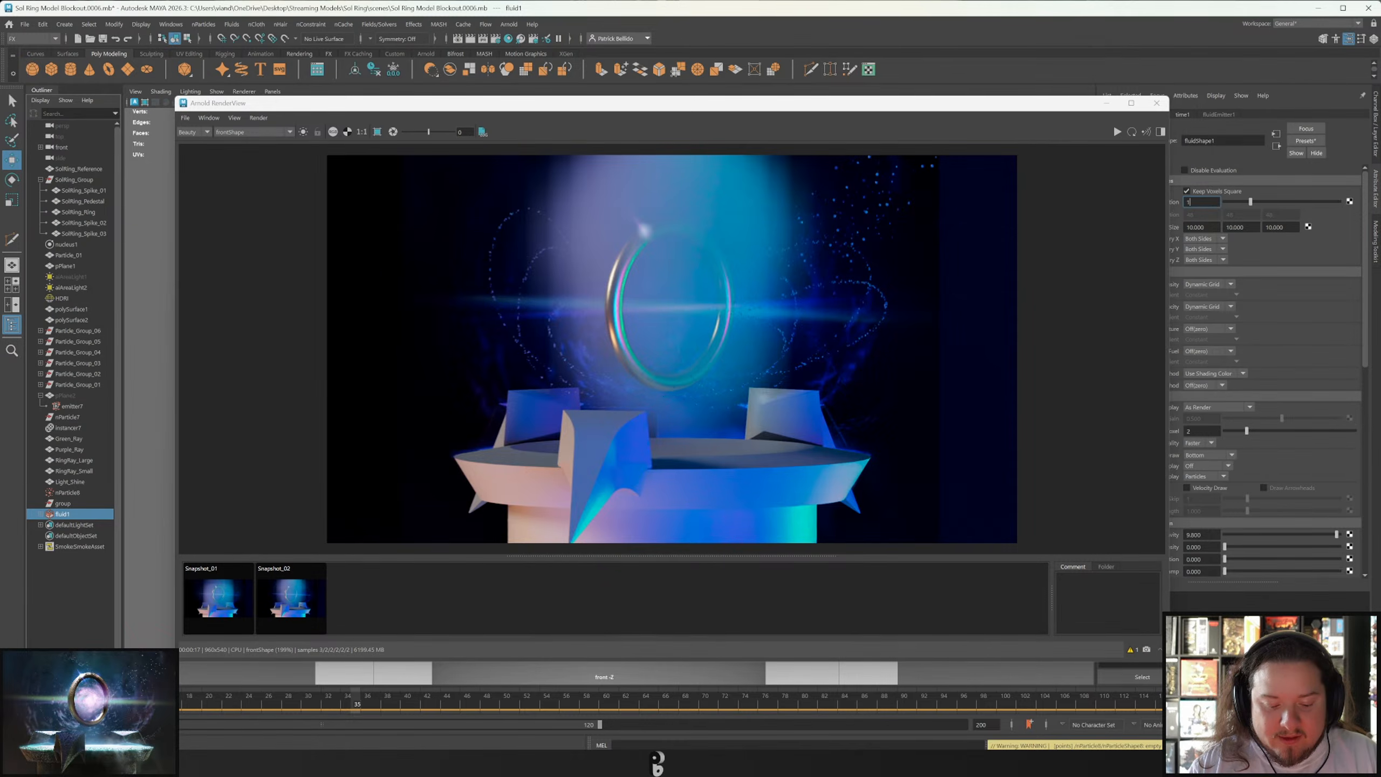
type("28")
key("Return")
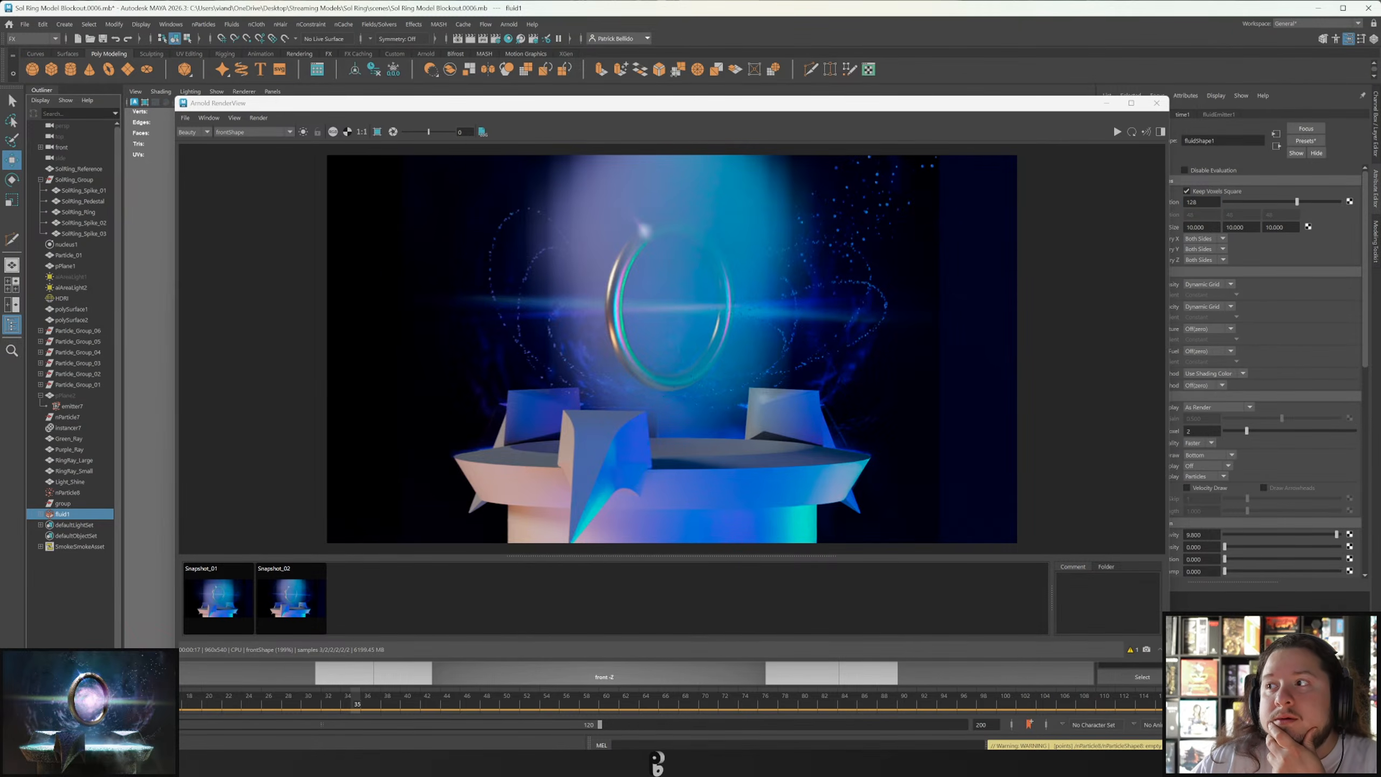
left_click_drag(785, 107, 0, 70)
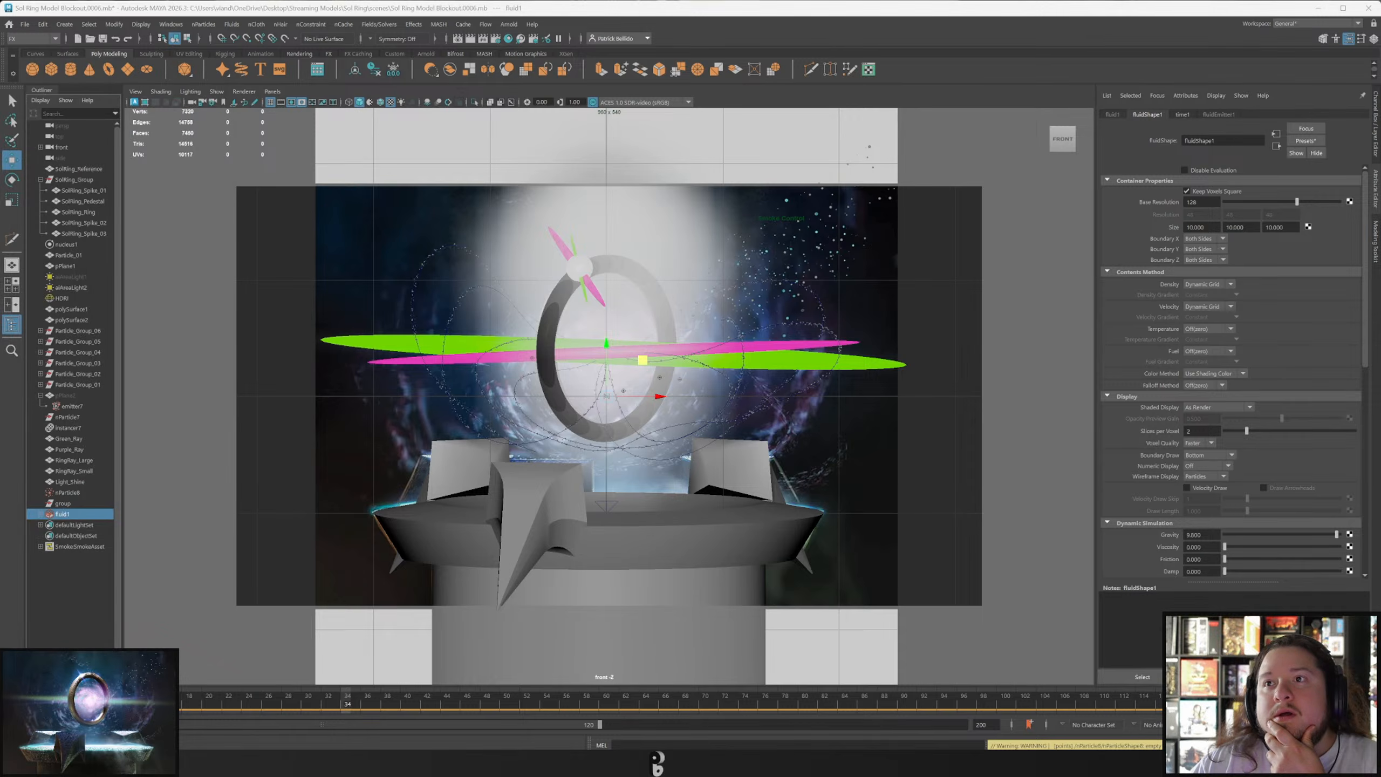
left_click(20, 705)
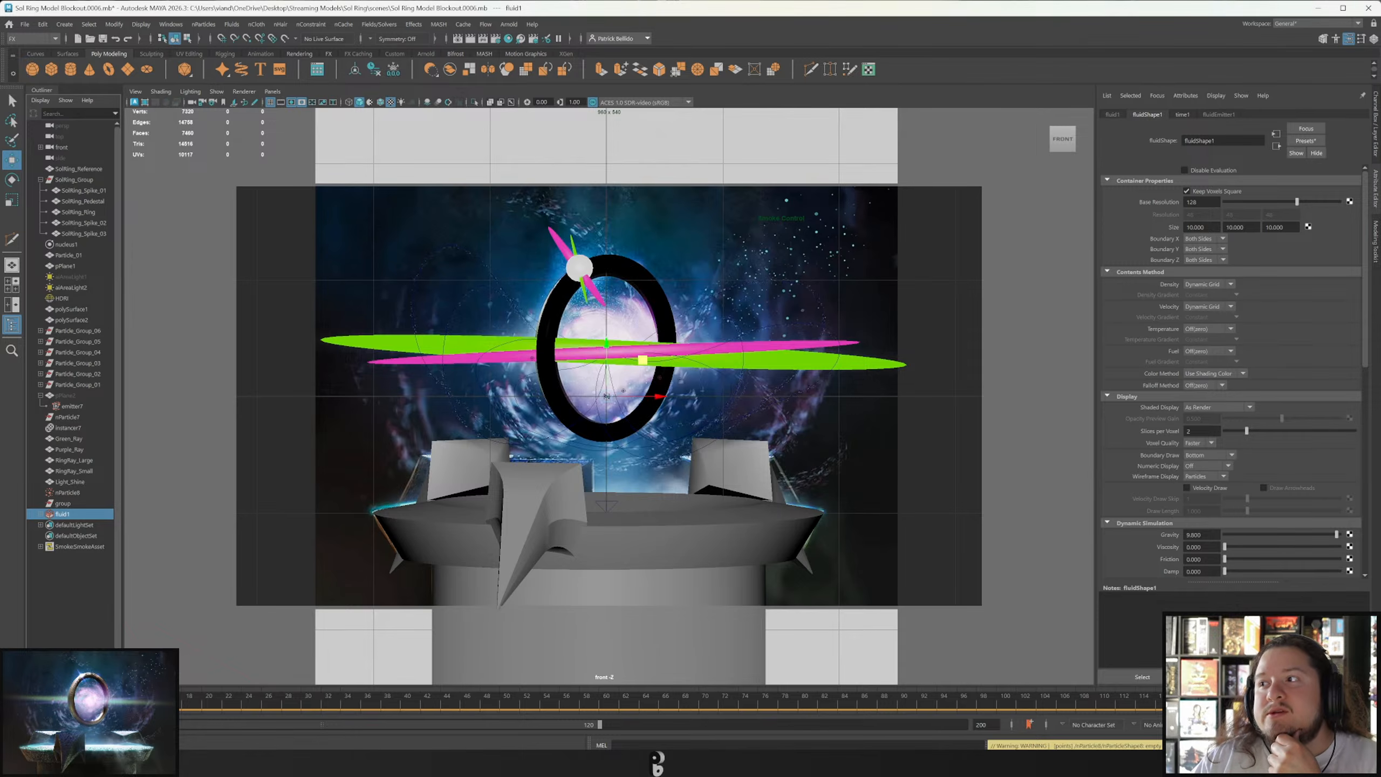
key("alt+v")
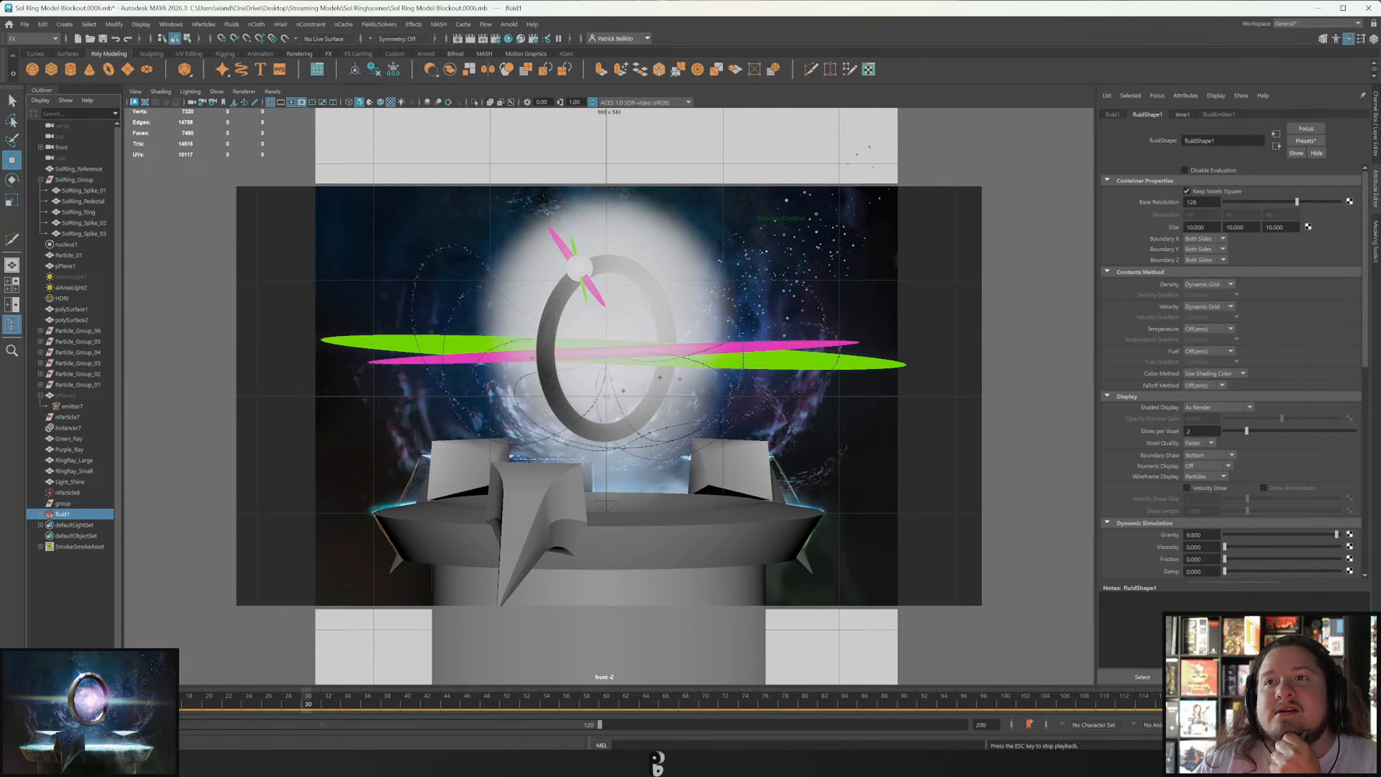
key("Escape")
Bring back the Arnold render view, re-render the higher-resolution smoke, and close the view.
left_click_drag(0, 133, 842, 97)
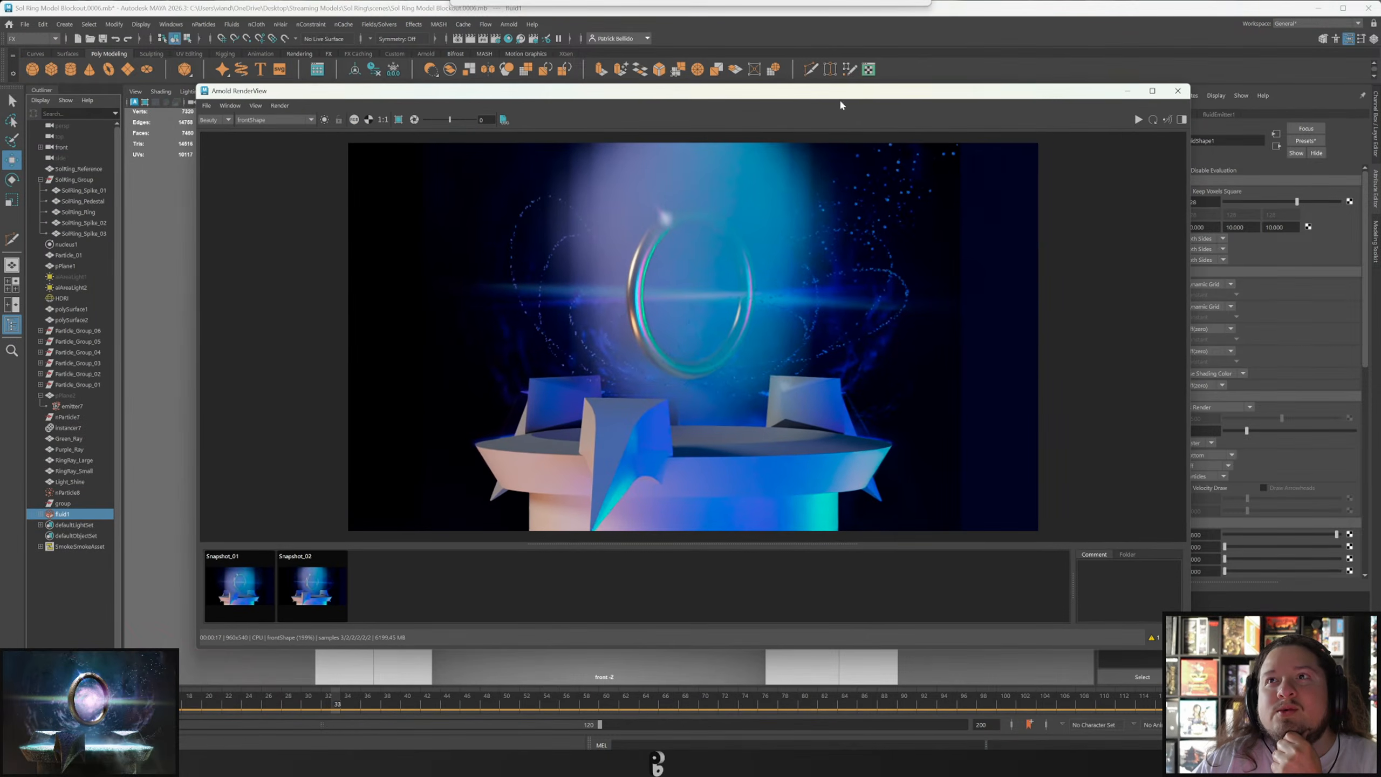
left_click(1154, 120)
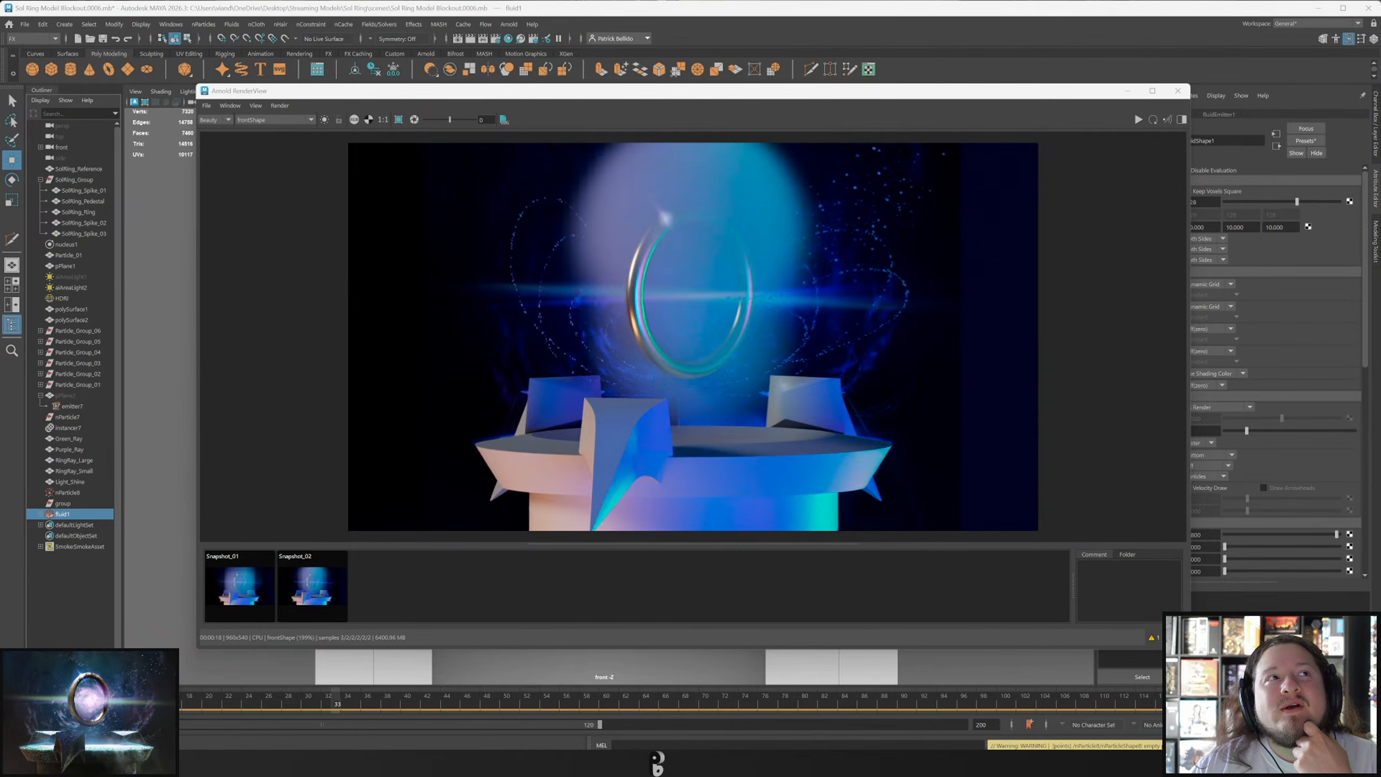
left_click(1178, 90)
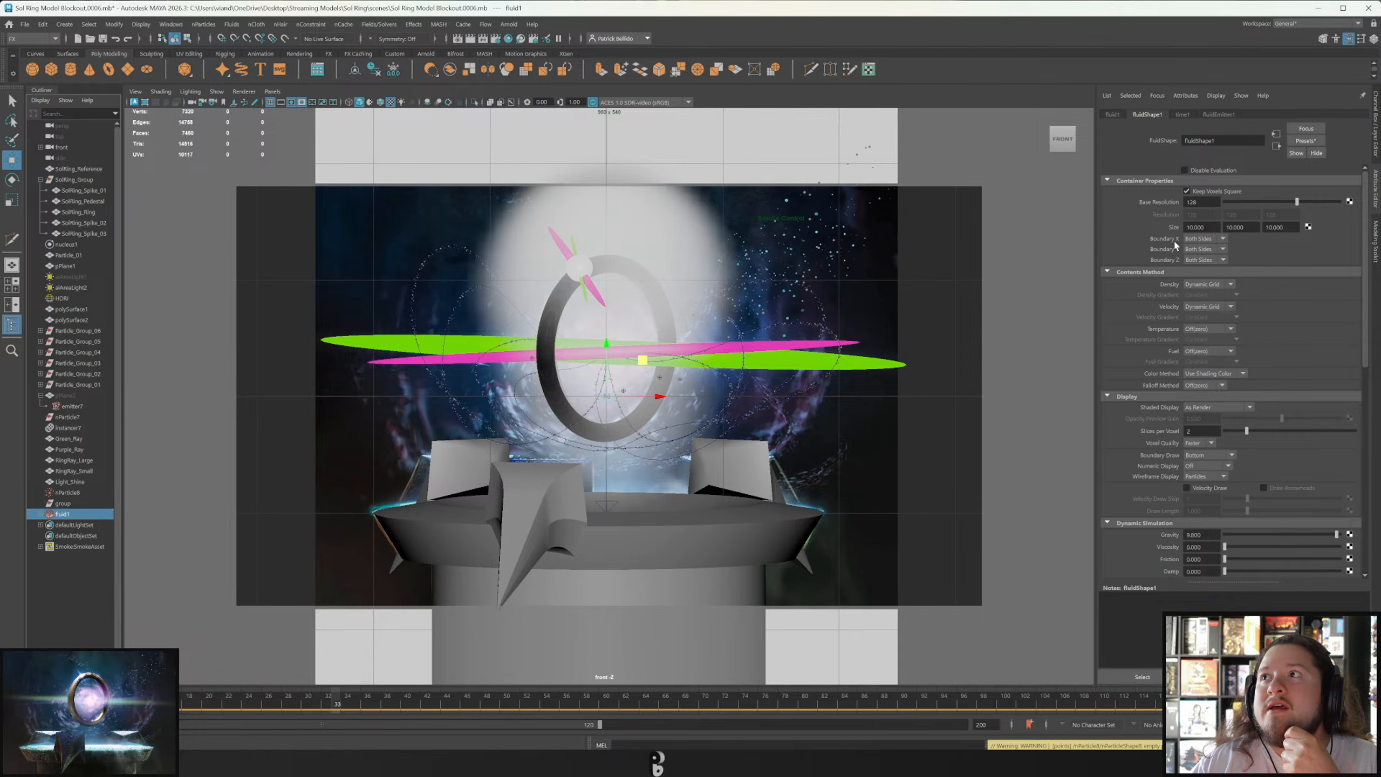
Set the fluid container's base resolution to 56 and replay the simulation from the first frame.
left_click(1203, 202)
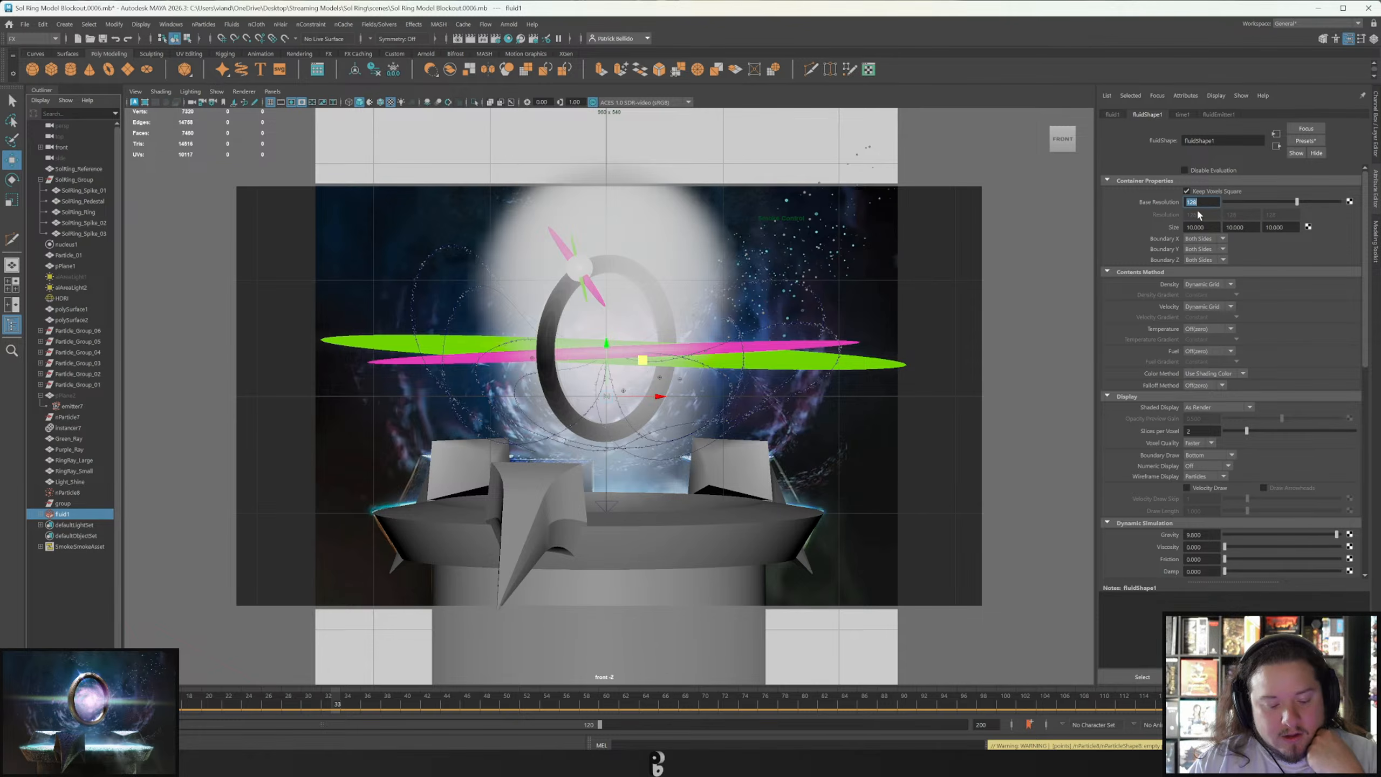
type("56")
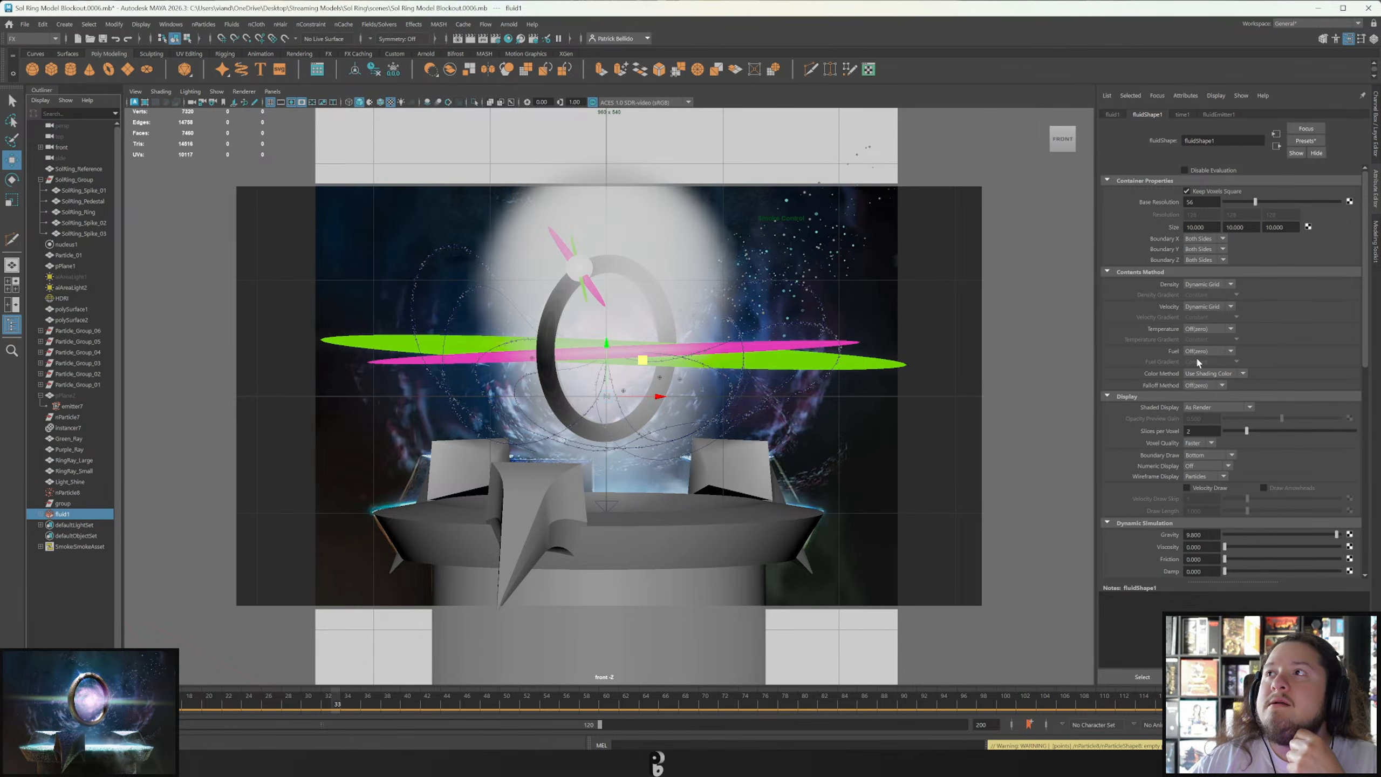
scroll(1141, 266, "down", 2)
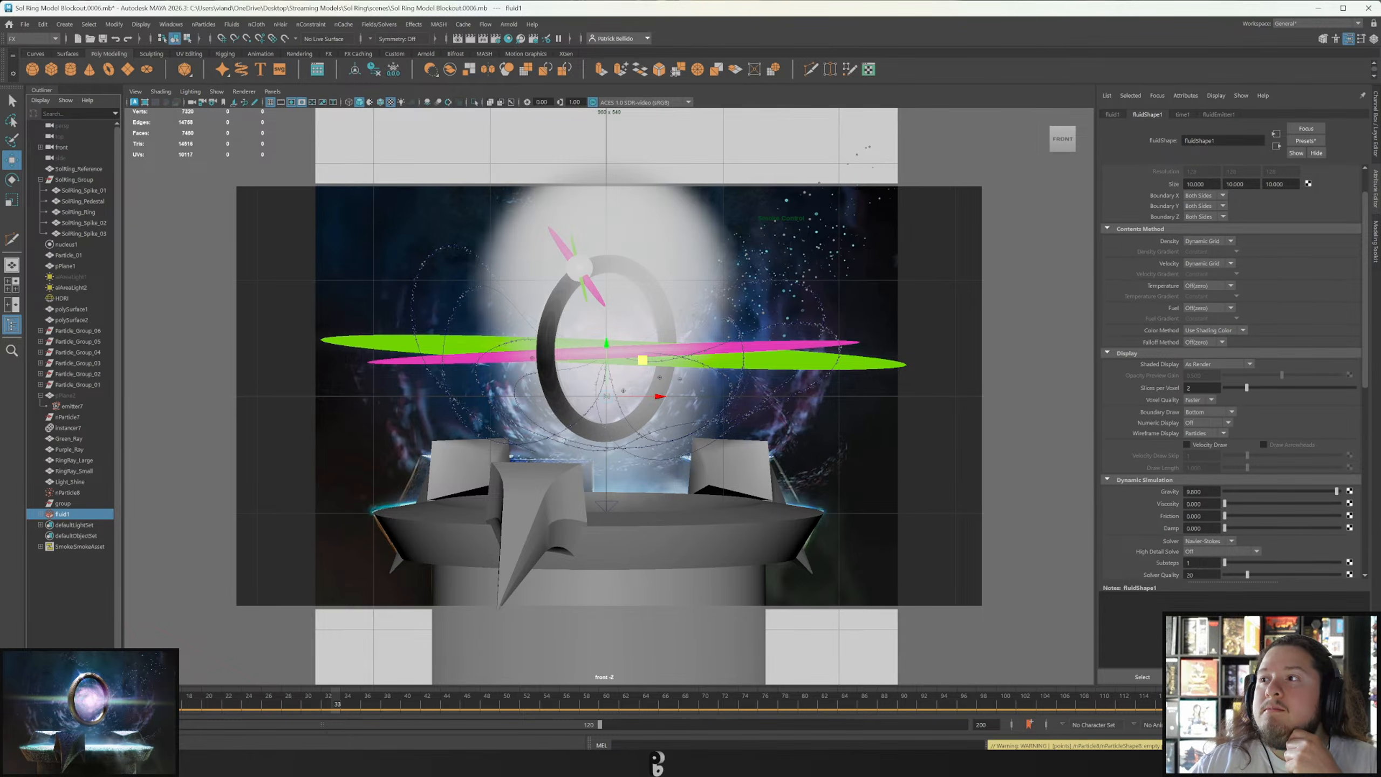
key("alt+shift+v")
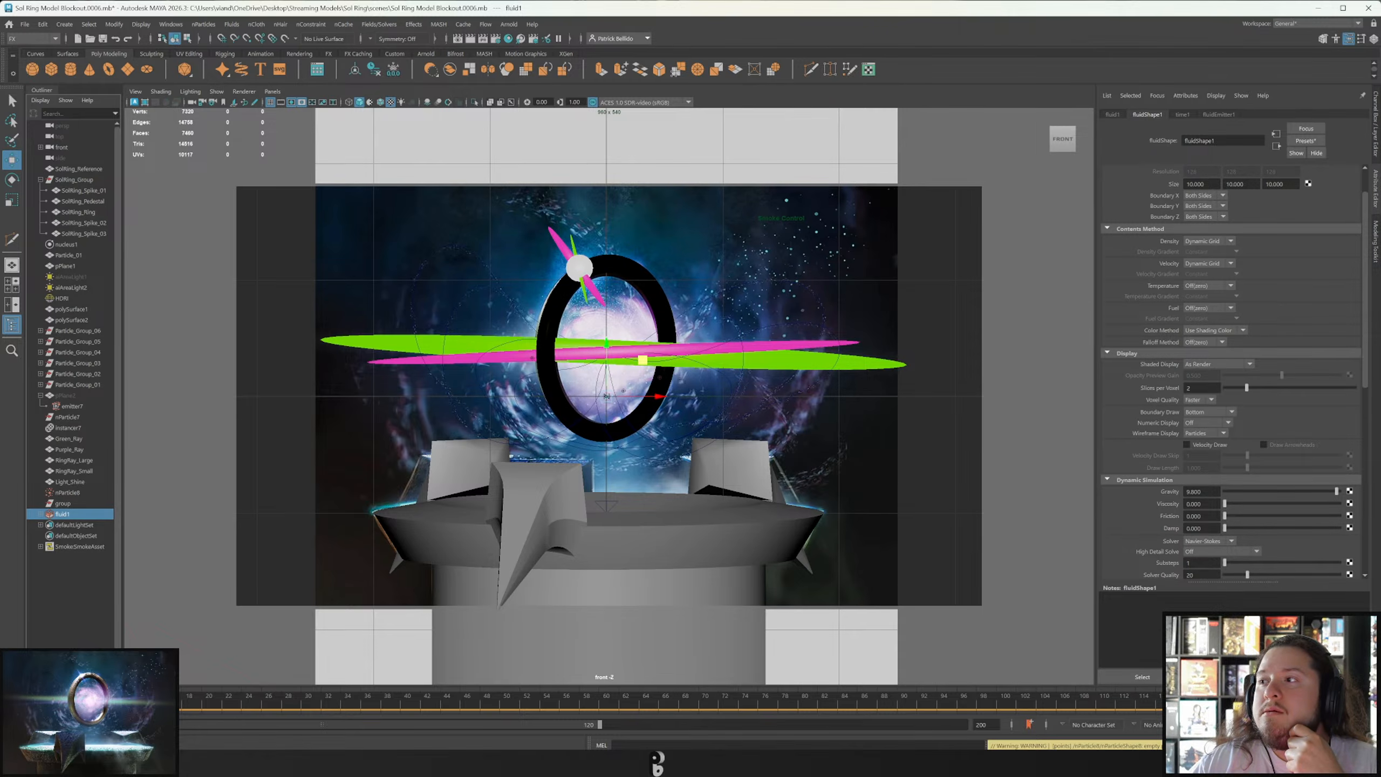
key("alt+v")
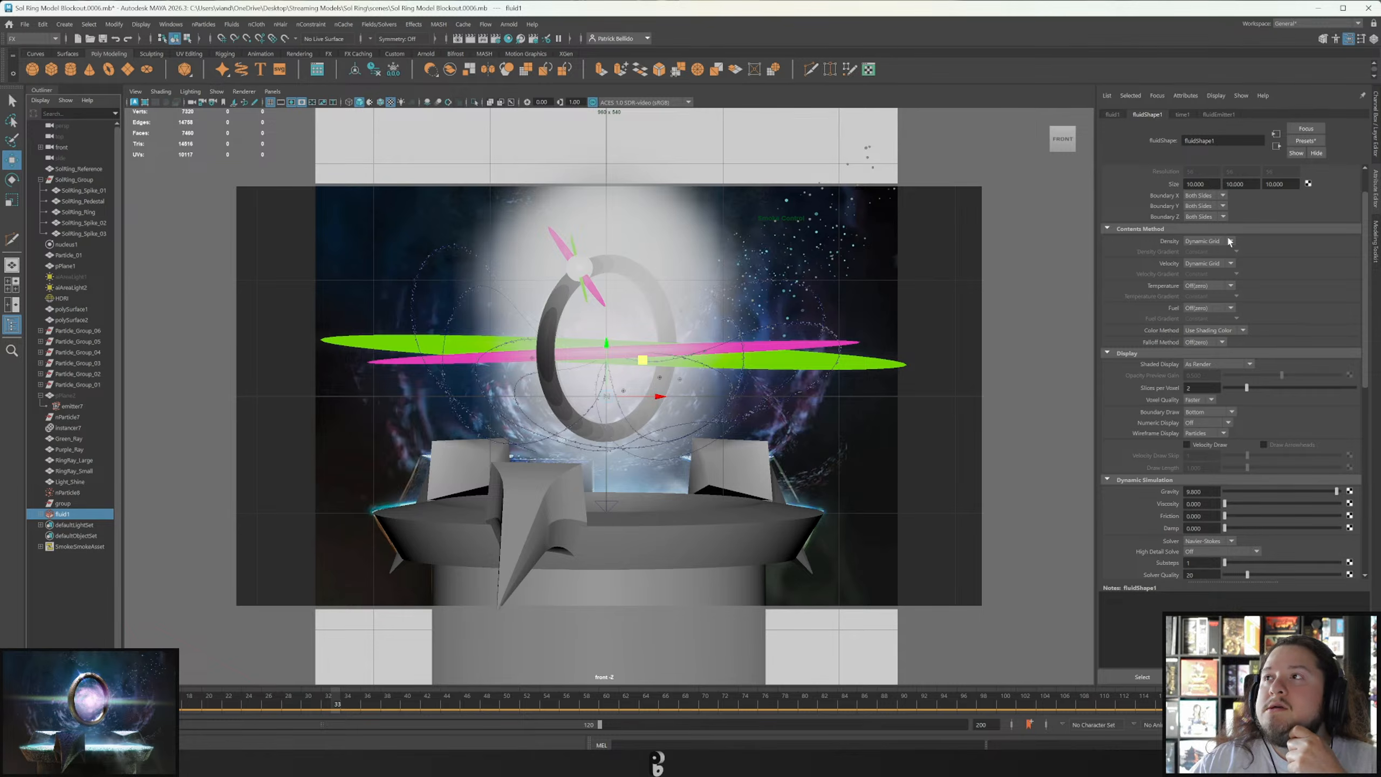
scroll(1141, 235, "up", 2)
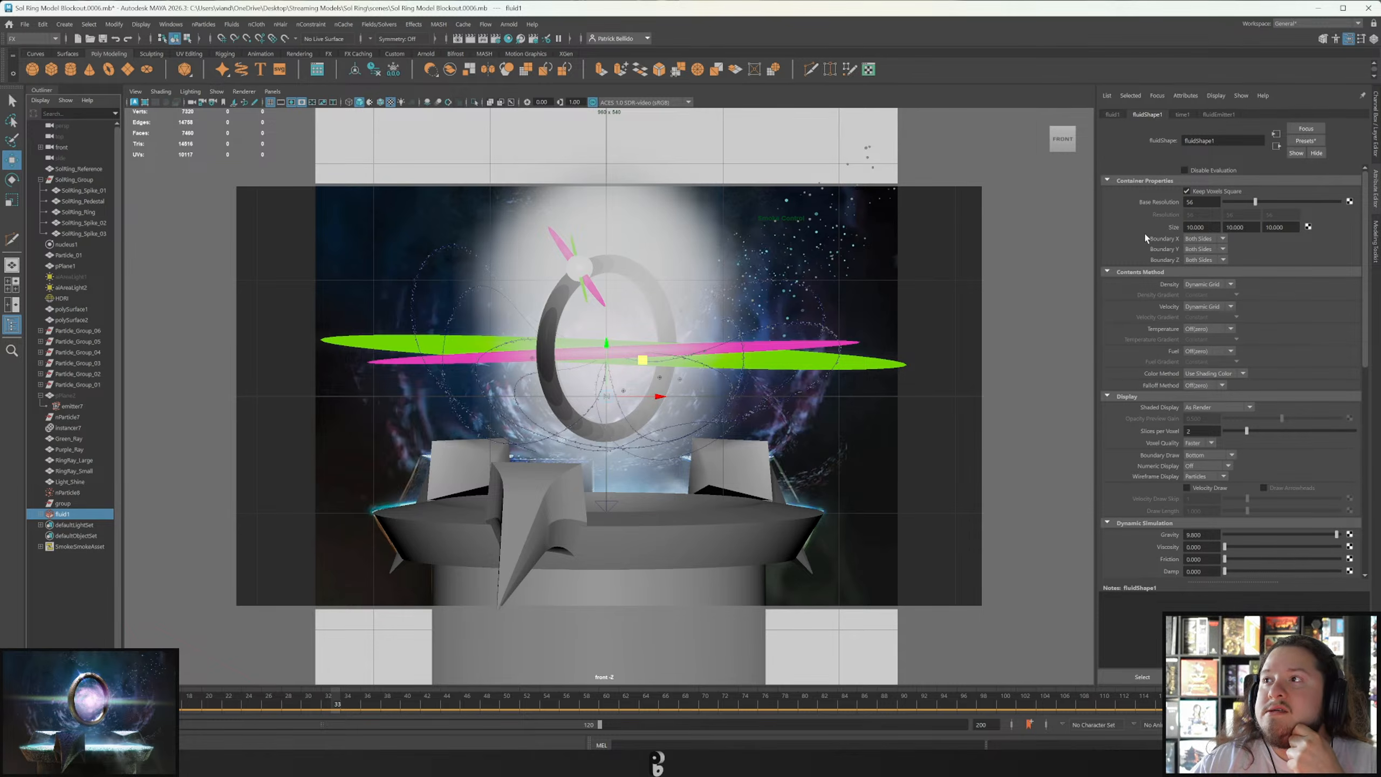
scroll(1145, 238, "down", 8)
scroll(1145, 237, "down", 7)
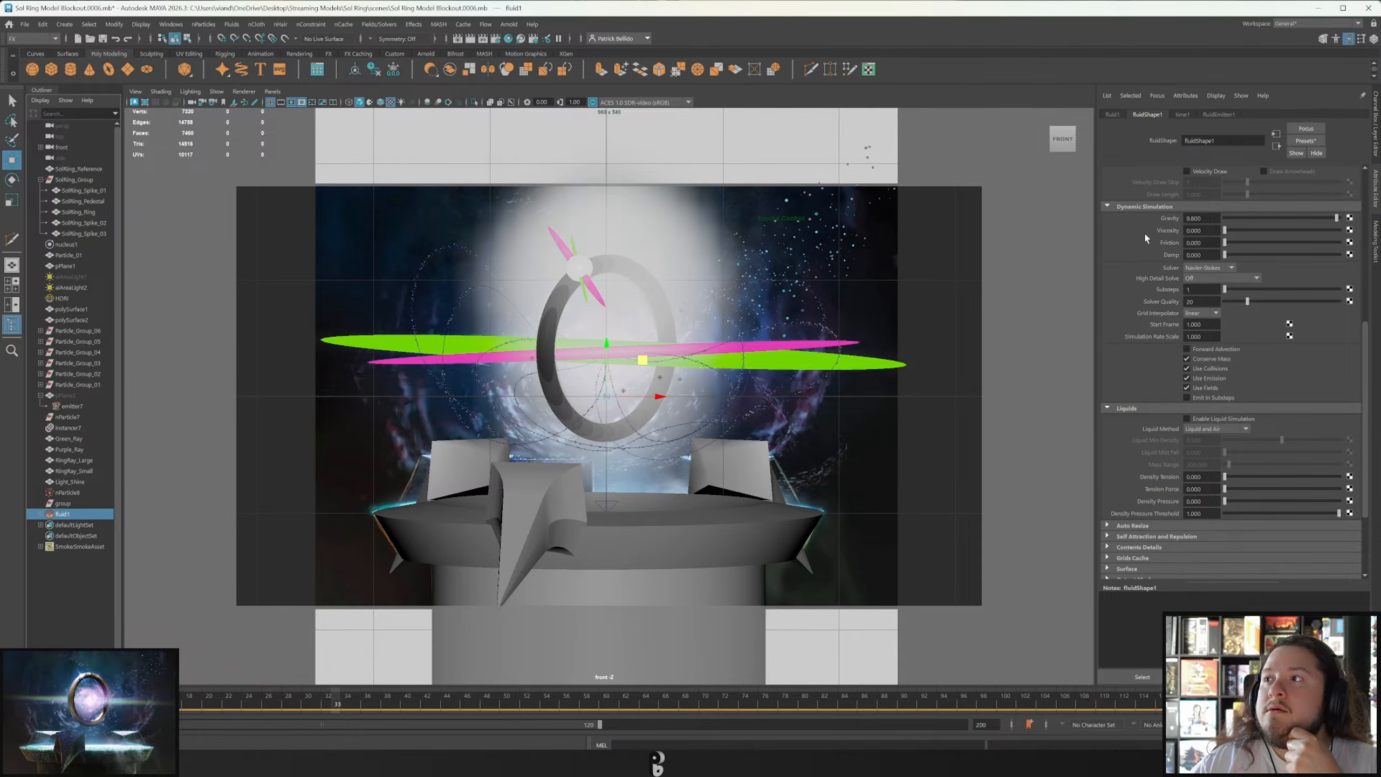
scroll(1144, 237, "down", 5)
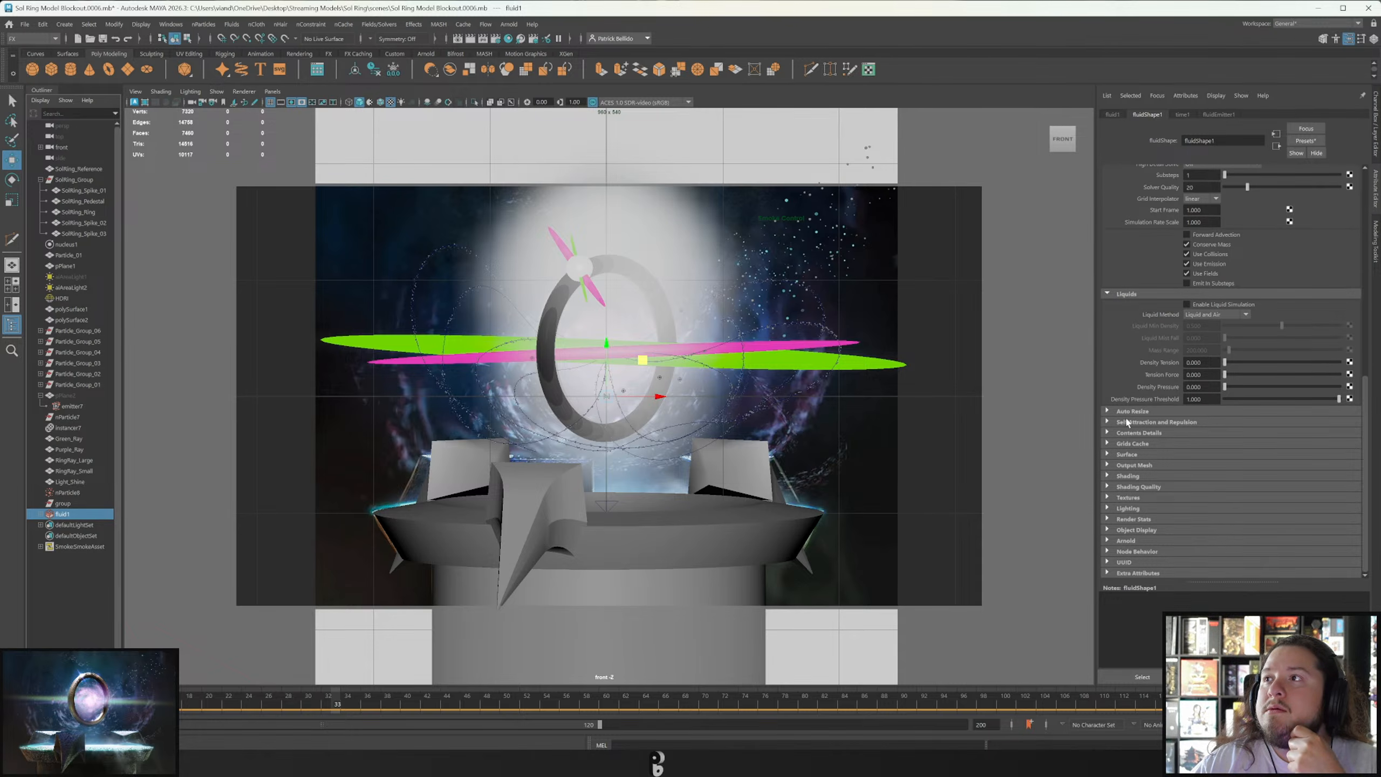
left_click(1127, 410)
left_click(1127, 411)
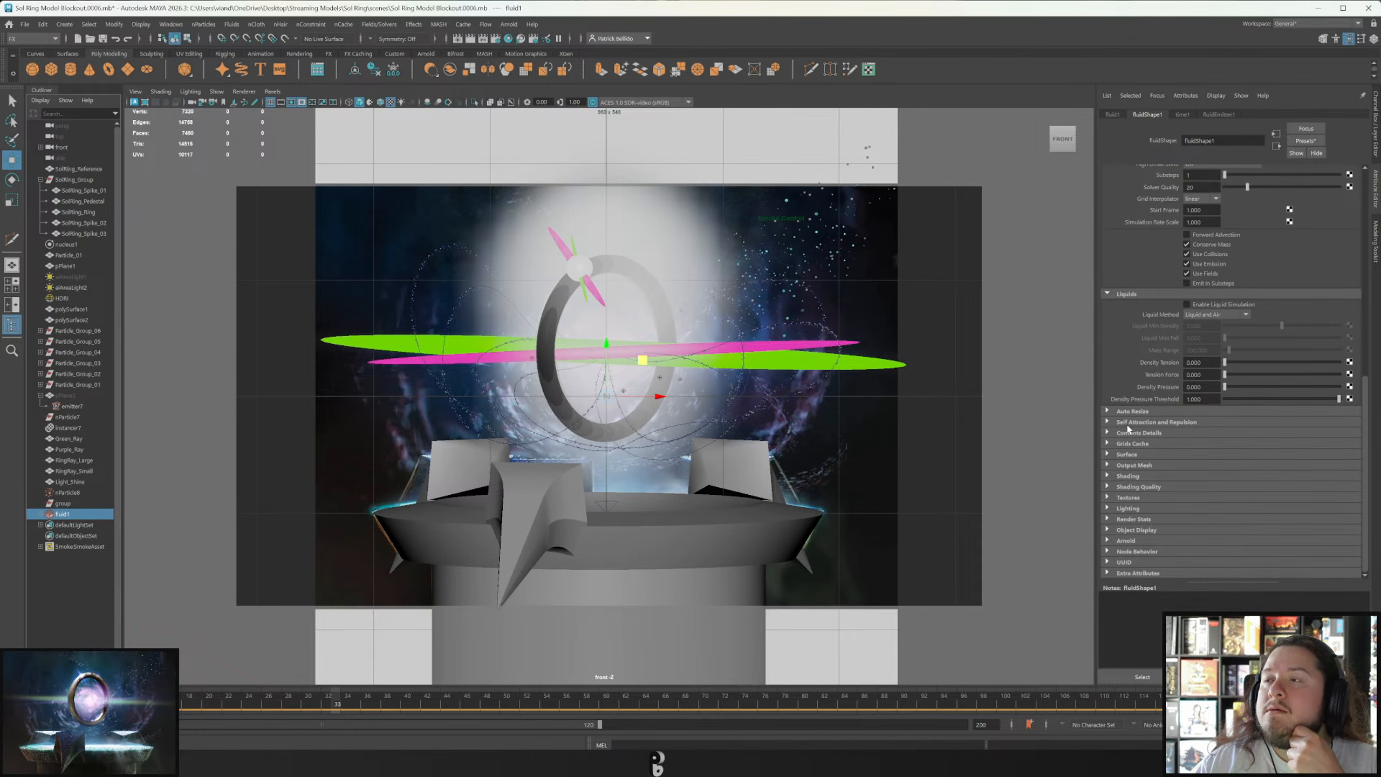
Make the Sol Ring pedestal a passive rigid body using the legacy rigid body commands.
left_click(764, 549)
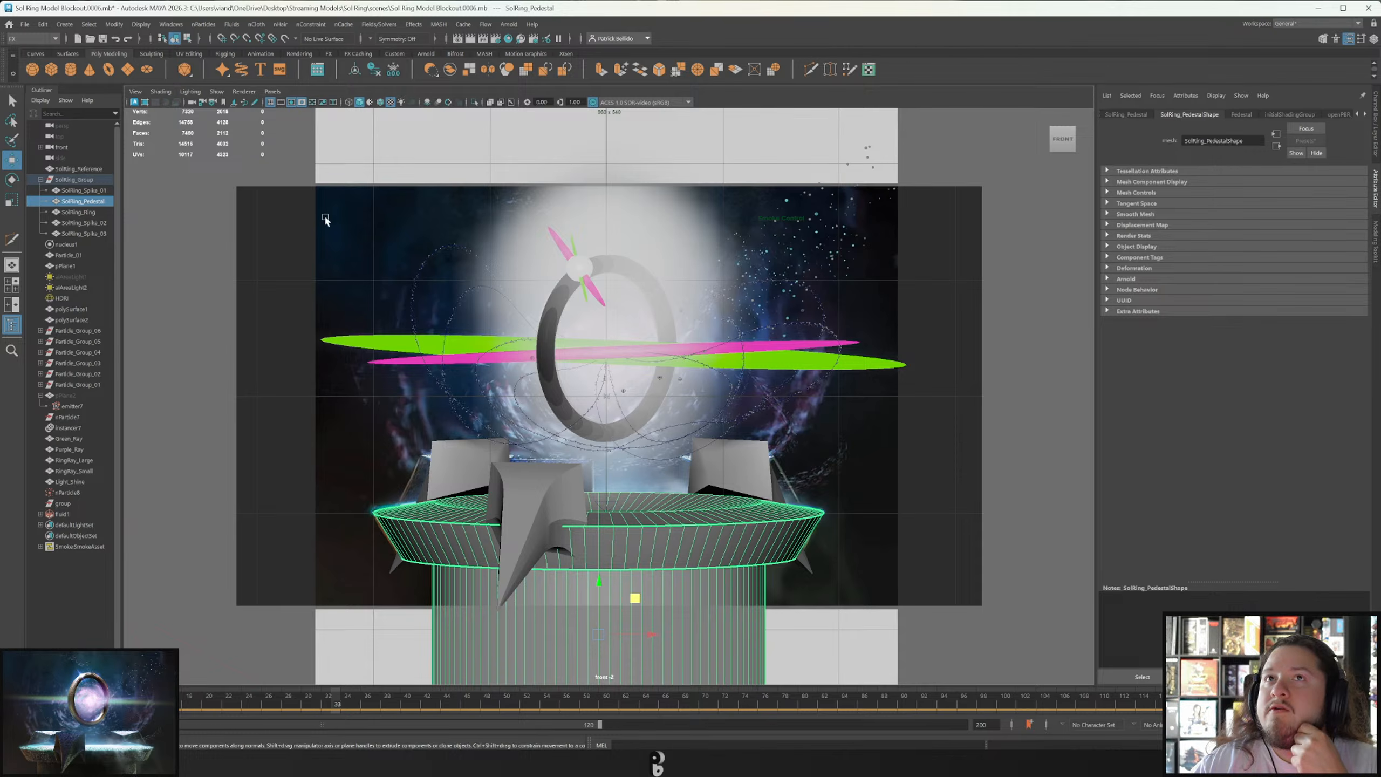
left_click(320, 25)
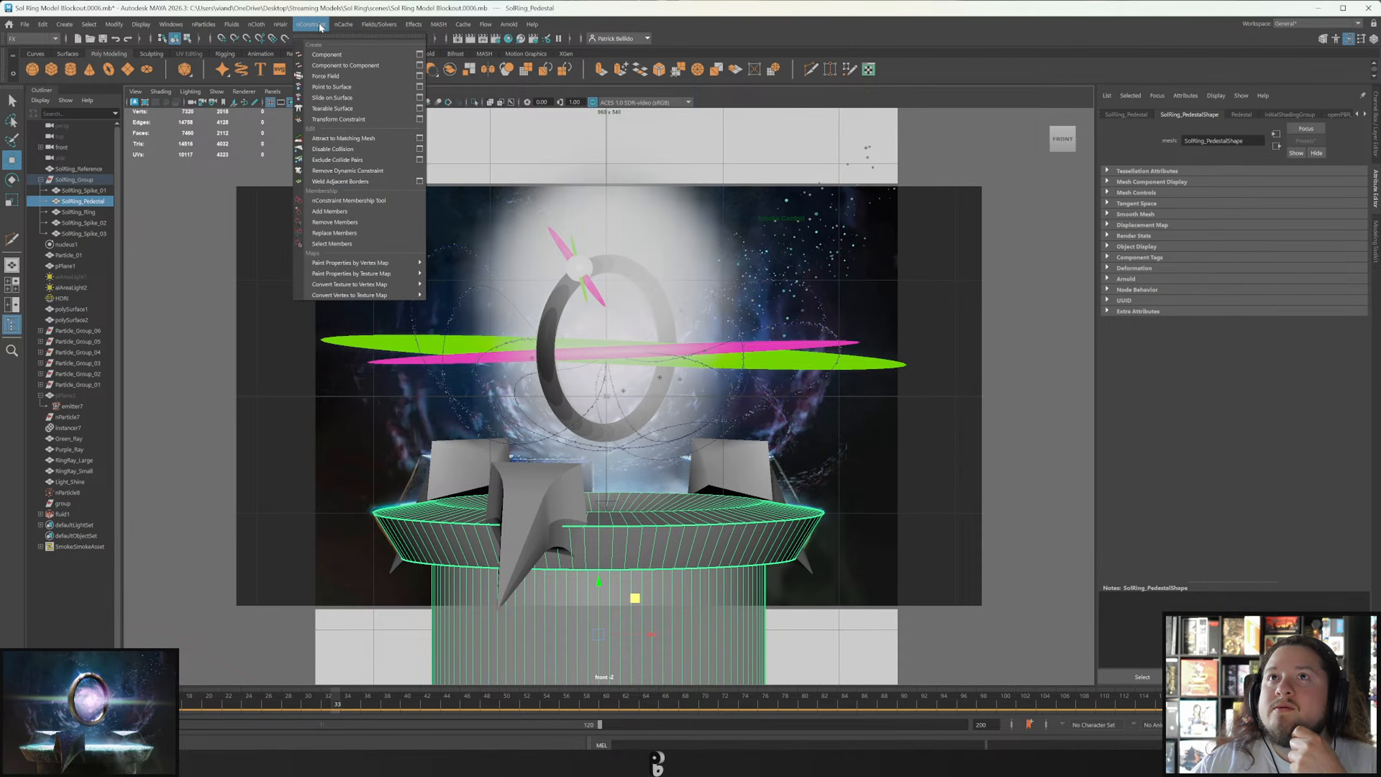
mouse_move(280, 24)
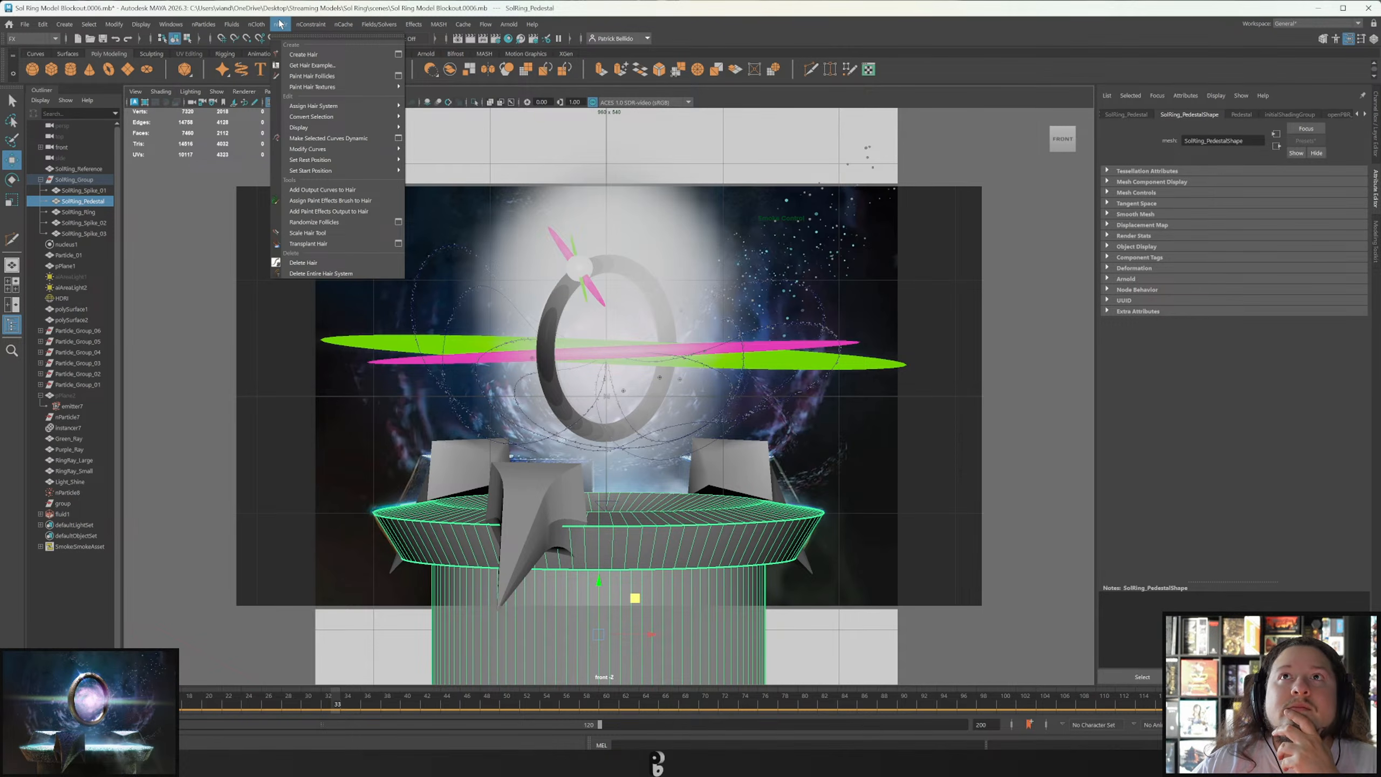
mouse_move(200, 25)
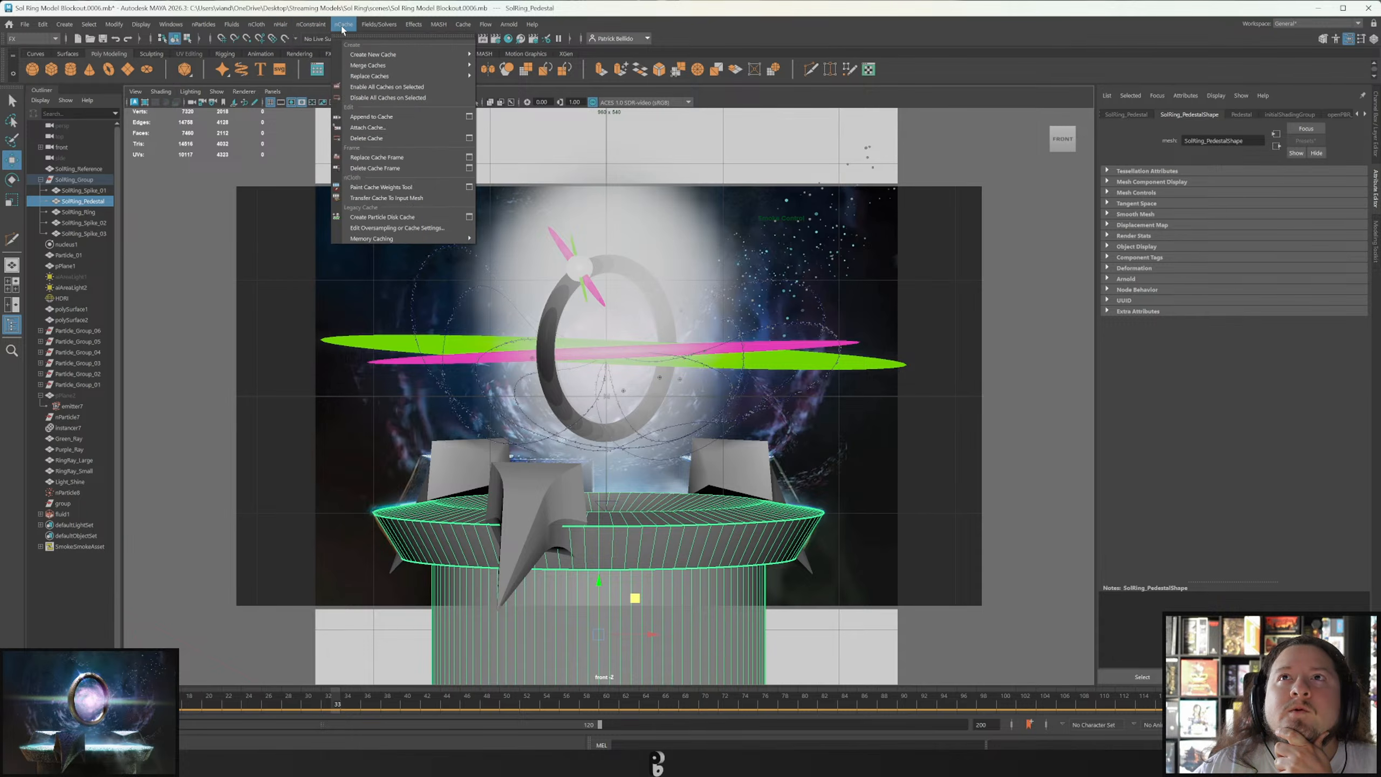
mouse_move(364, 26)
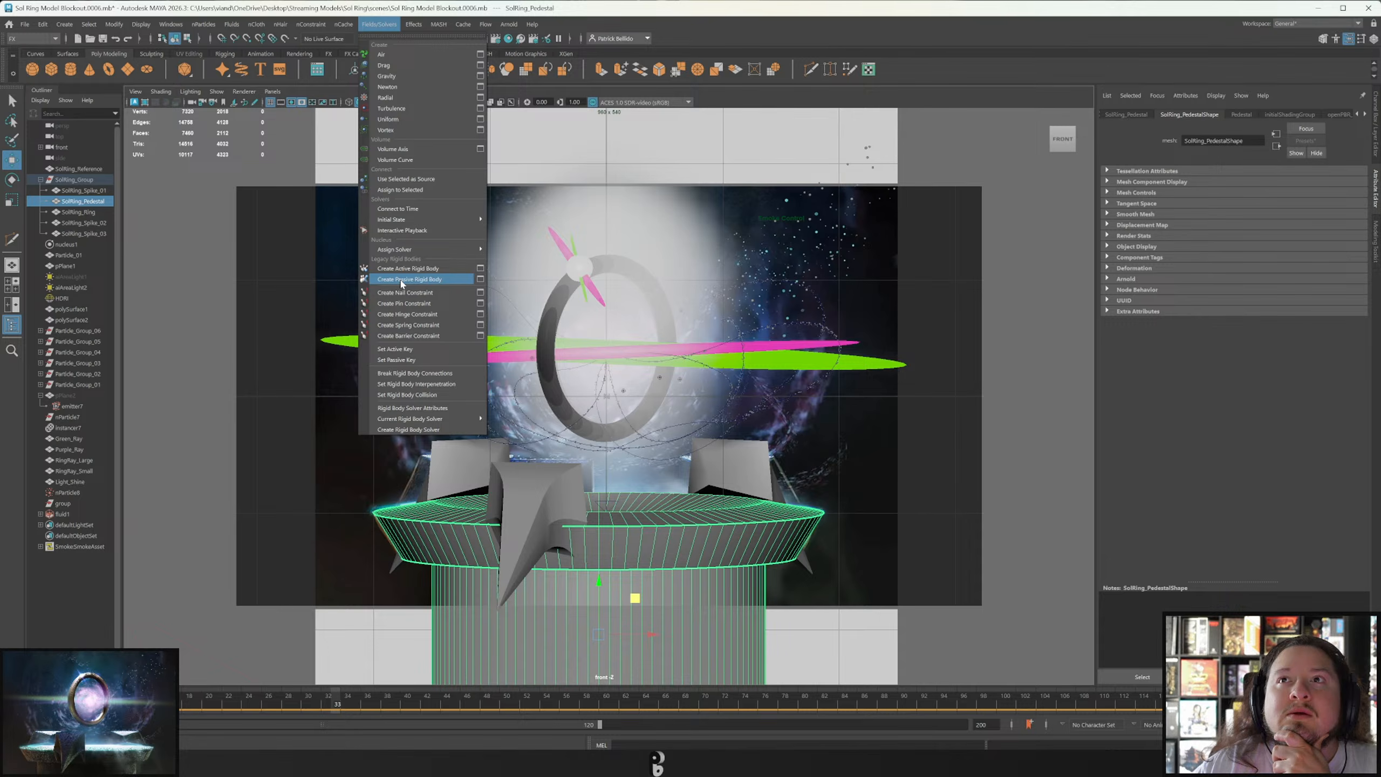
left_click(401, 281)
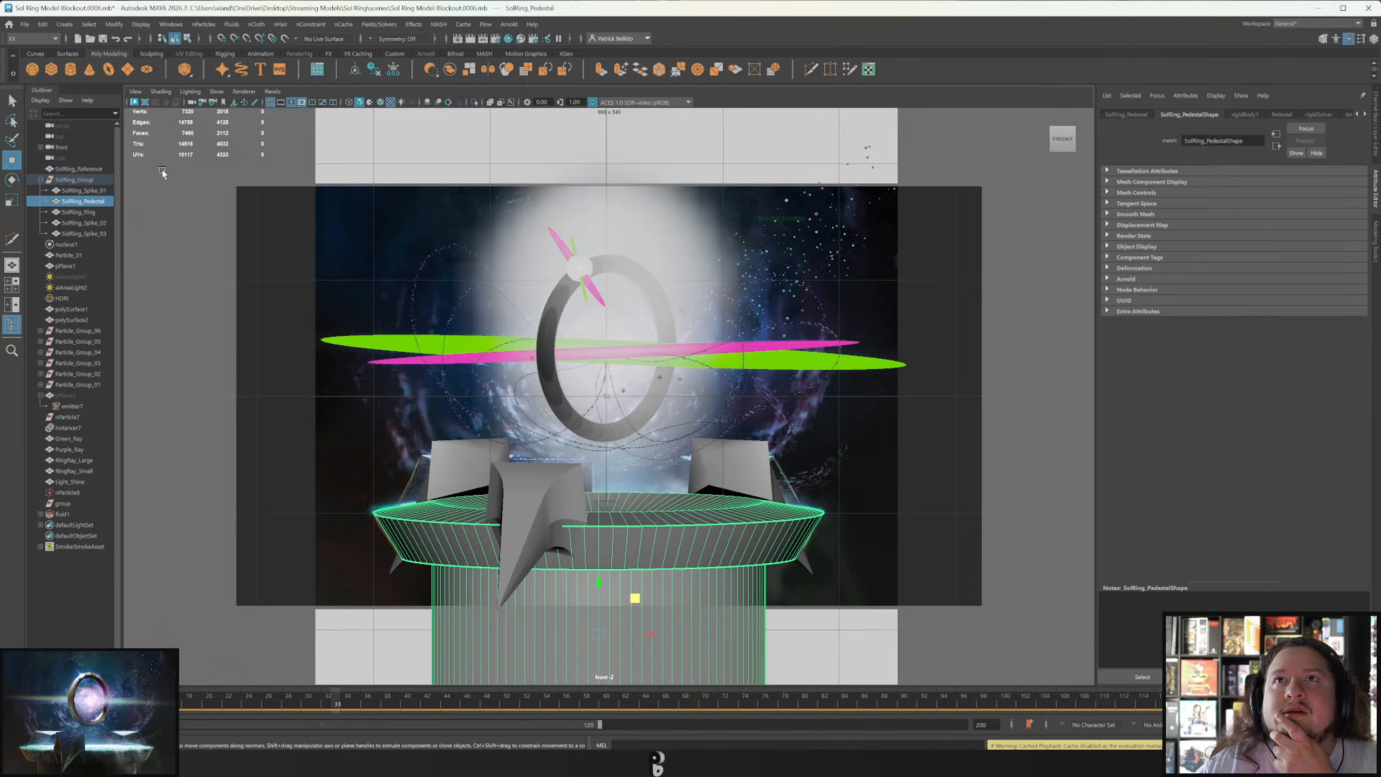
Reselect the fluid container and play the simulation to check how the smoke behaves around the pedestal.
left_click(79, 515)
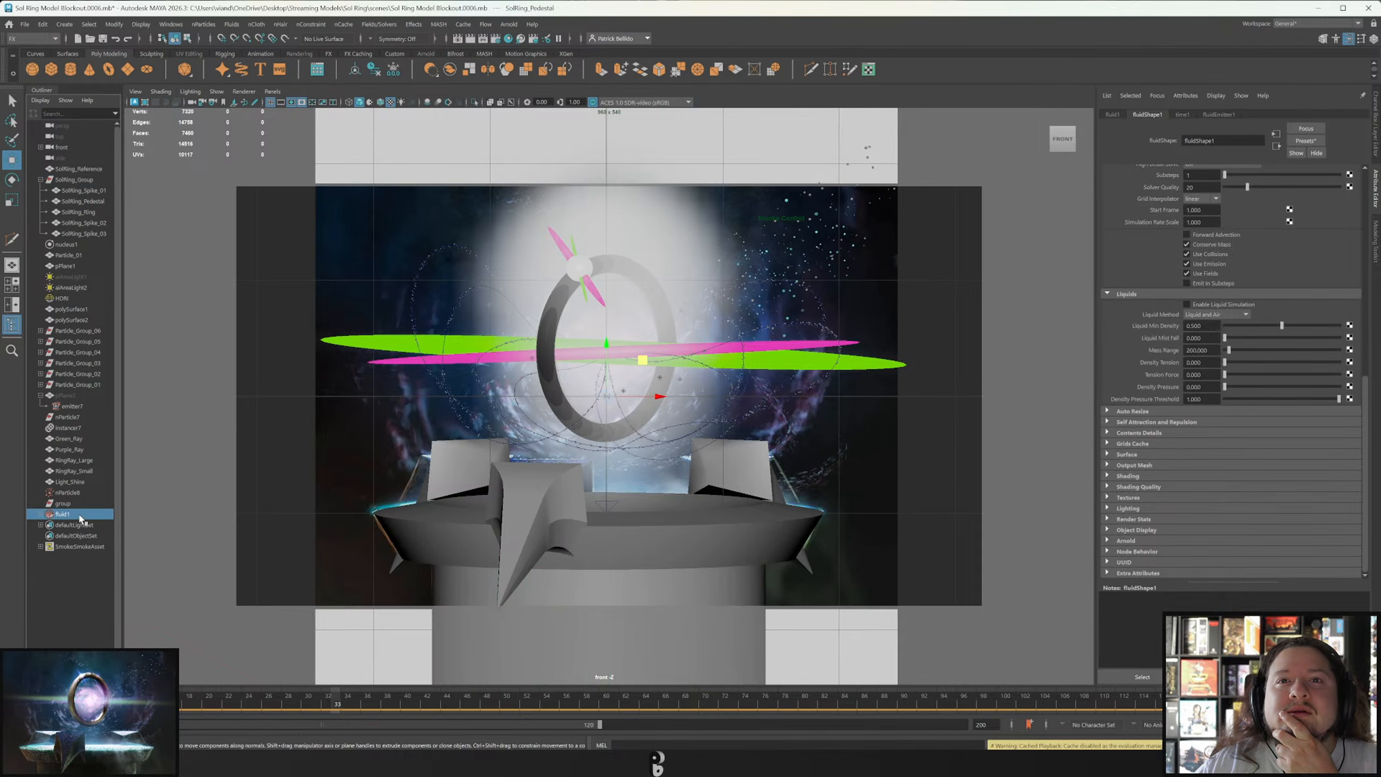
scroll(1146, 339, "up", 3)
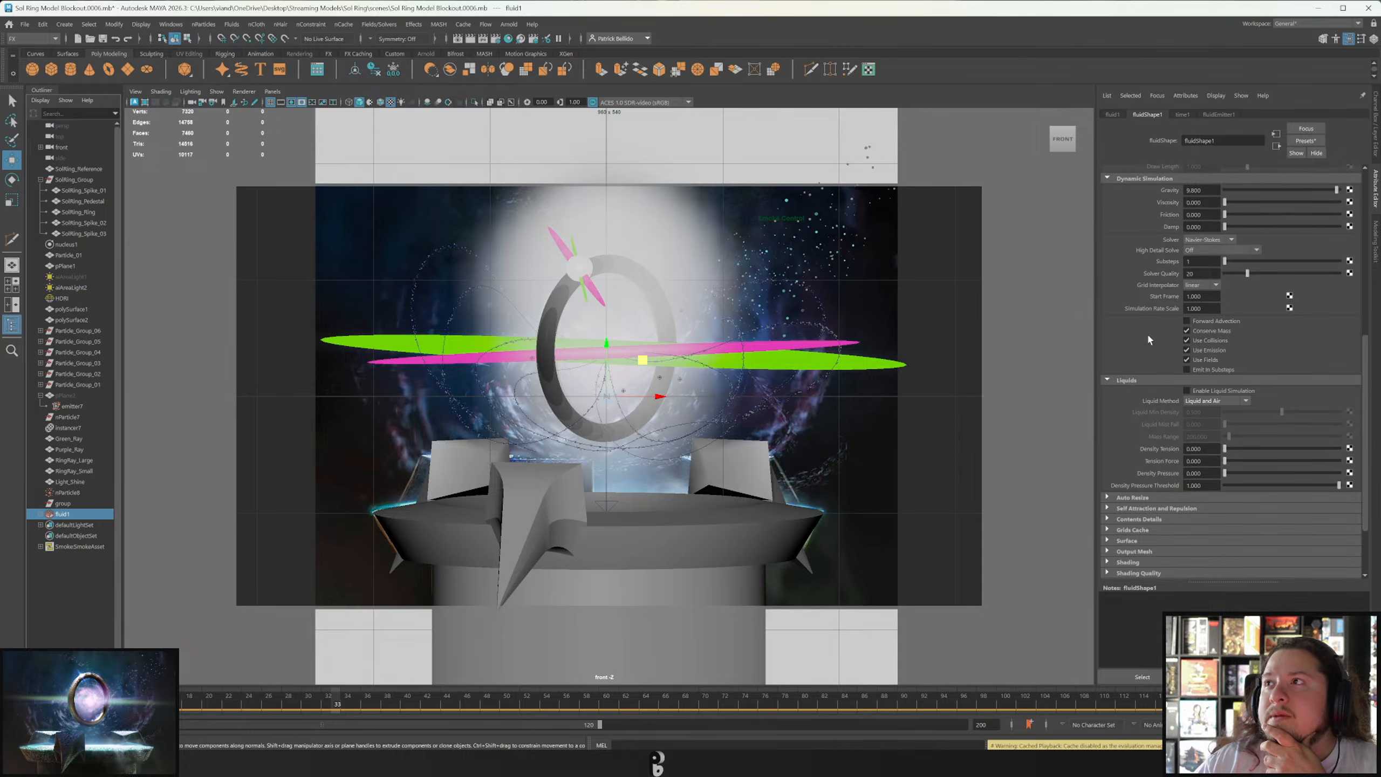
scroll(1147, 329, "up", 8)
key("alt+v")
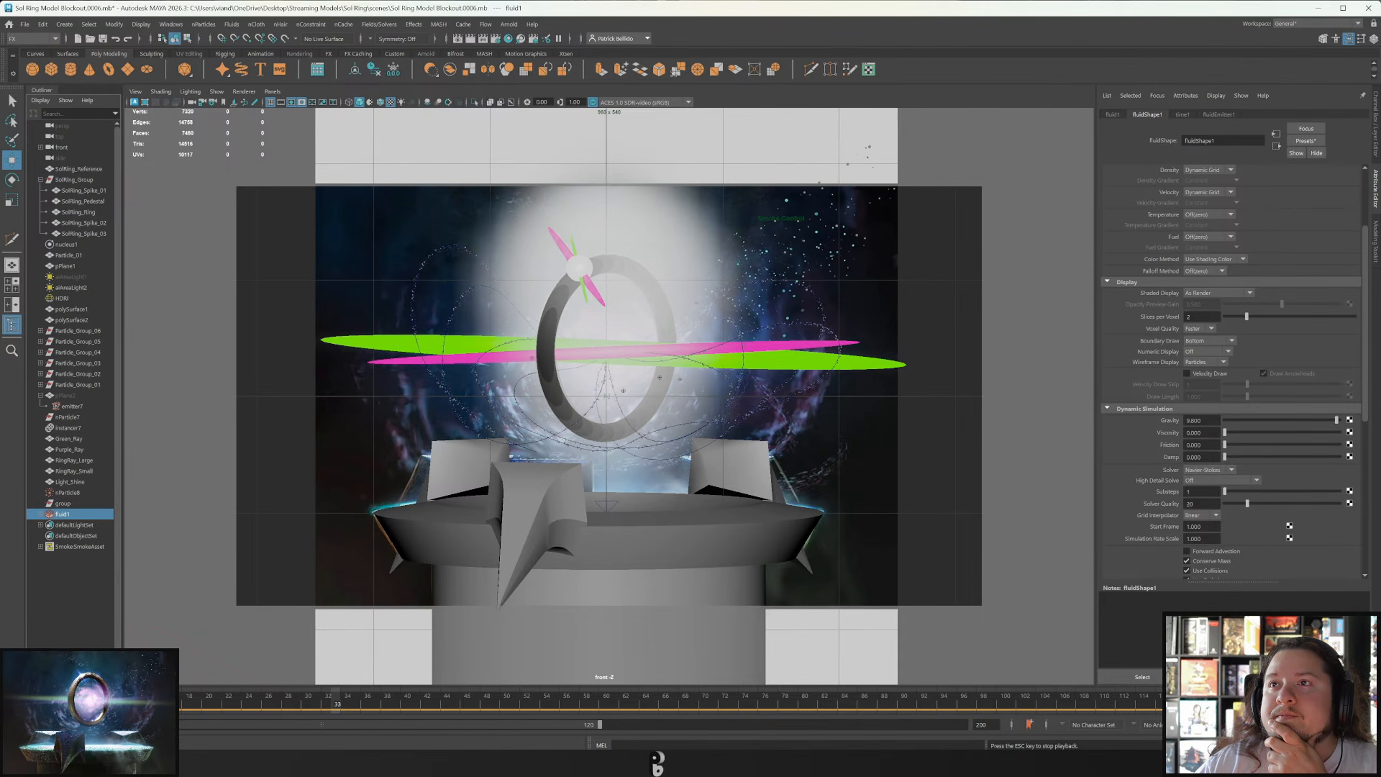
key("Escape")
Expand the fluid container's auto resize, self attraction and repulsion, and density contents settings.
scroll(1122, 348, "down", 3)
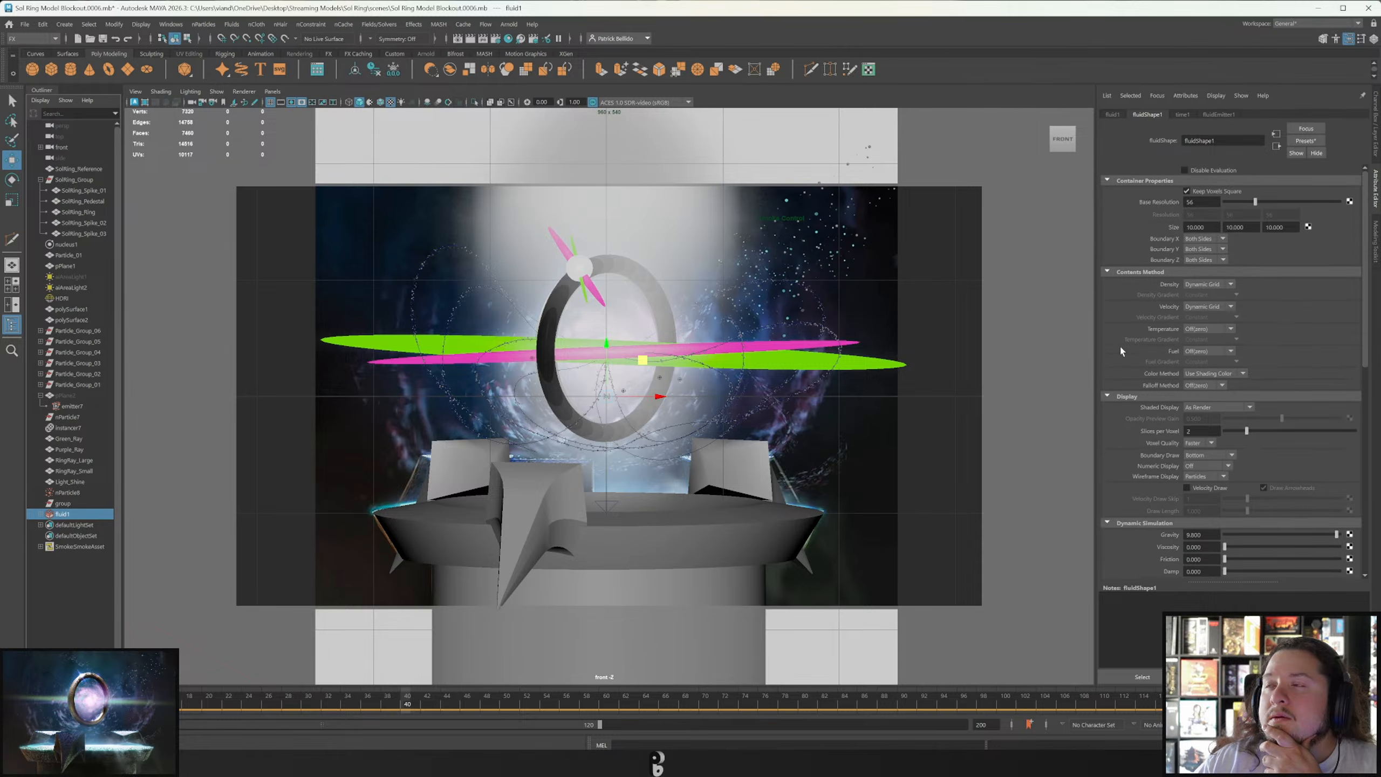
scroll(1121, 350, "down", 3)
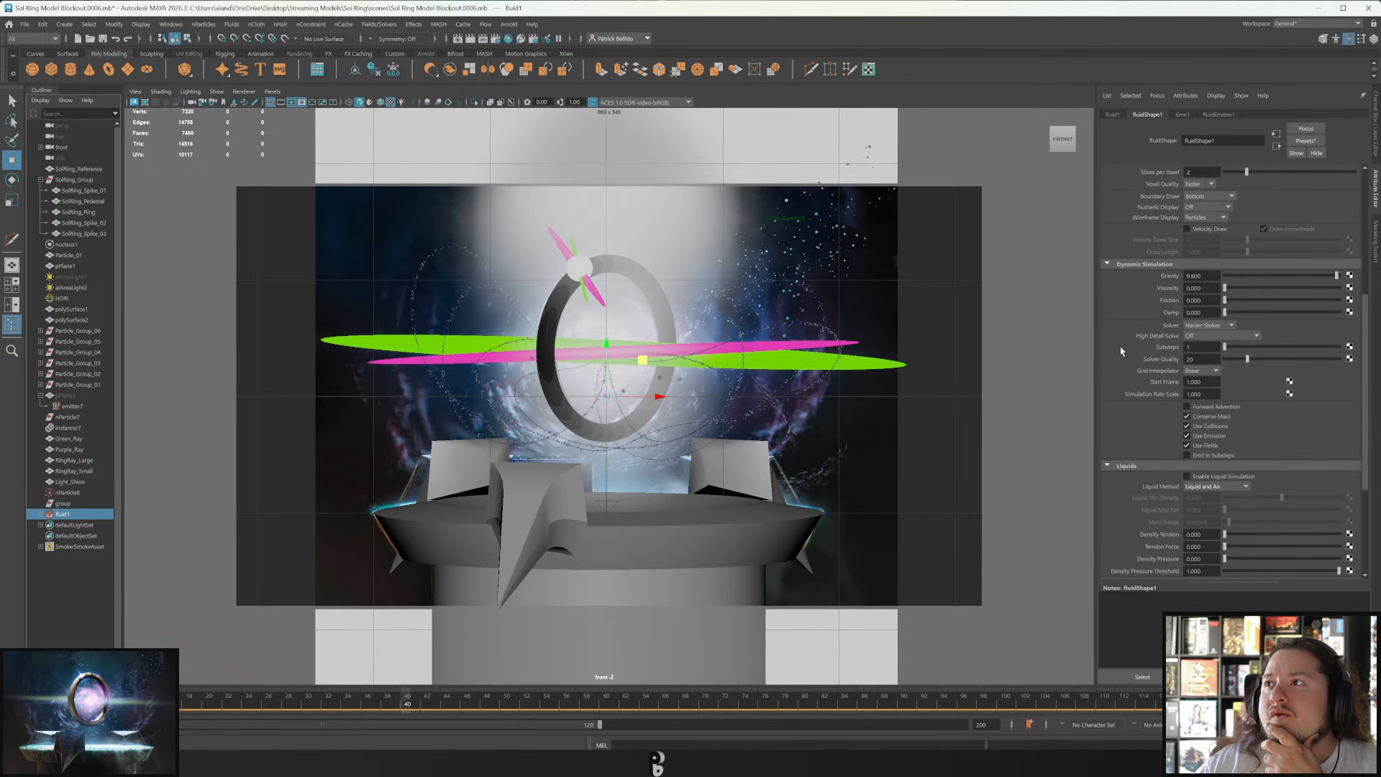
scroll(1120, 345, "down", 6)
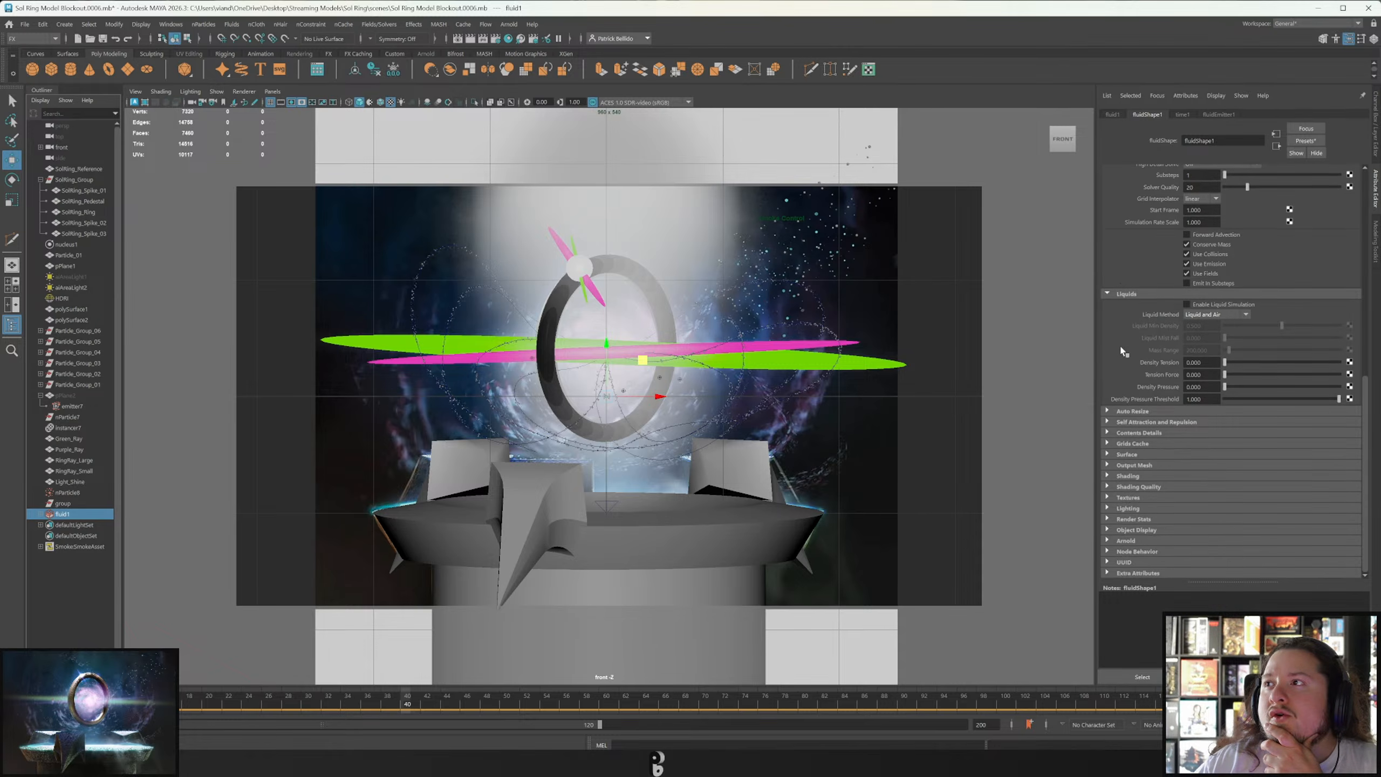
left_click(1114, 412)
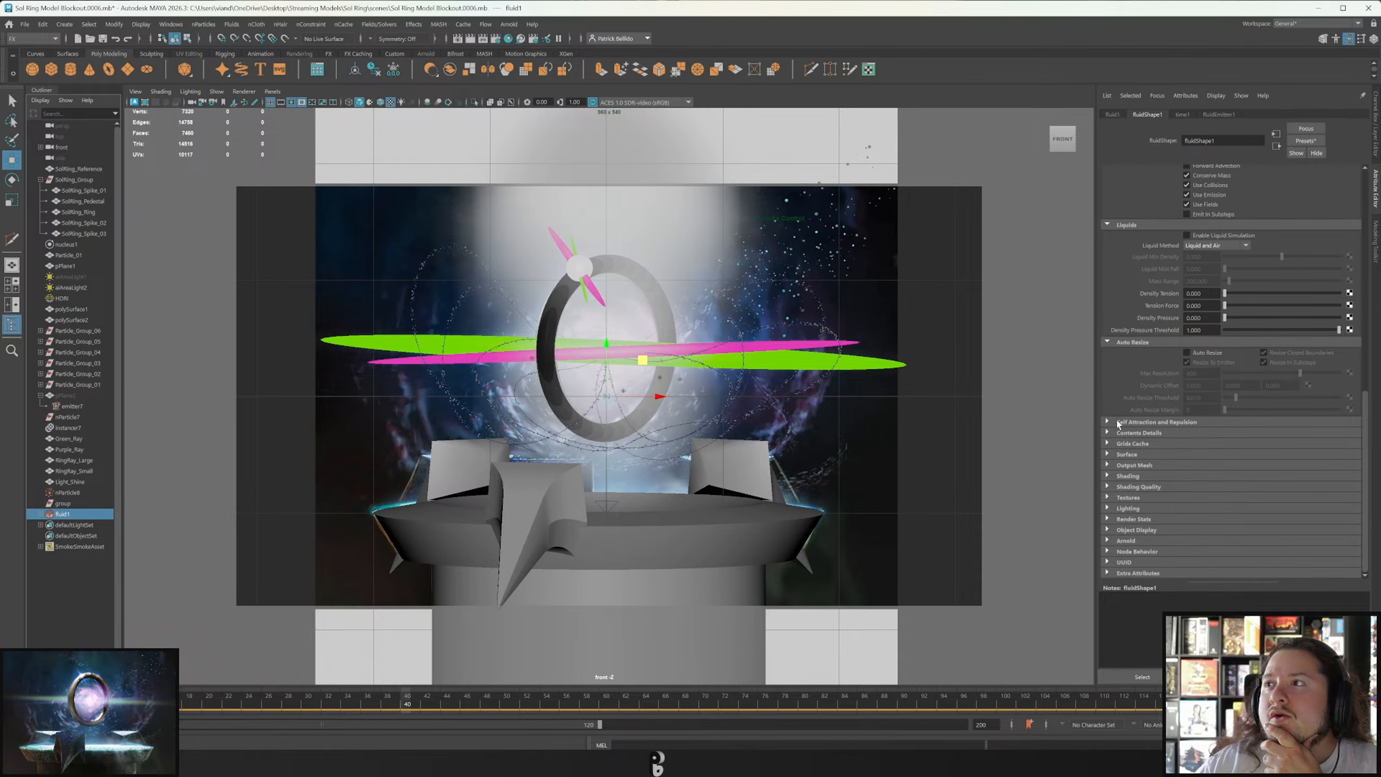
left_click(1120, 422)
left_click(1129, 433)
left_click(1129, 380)
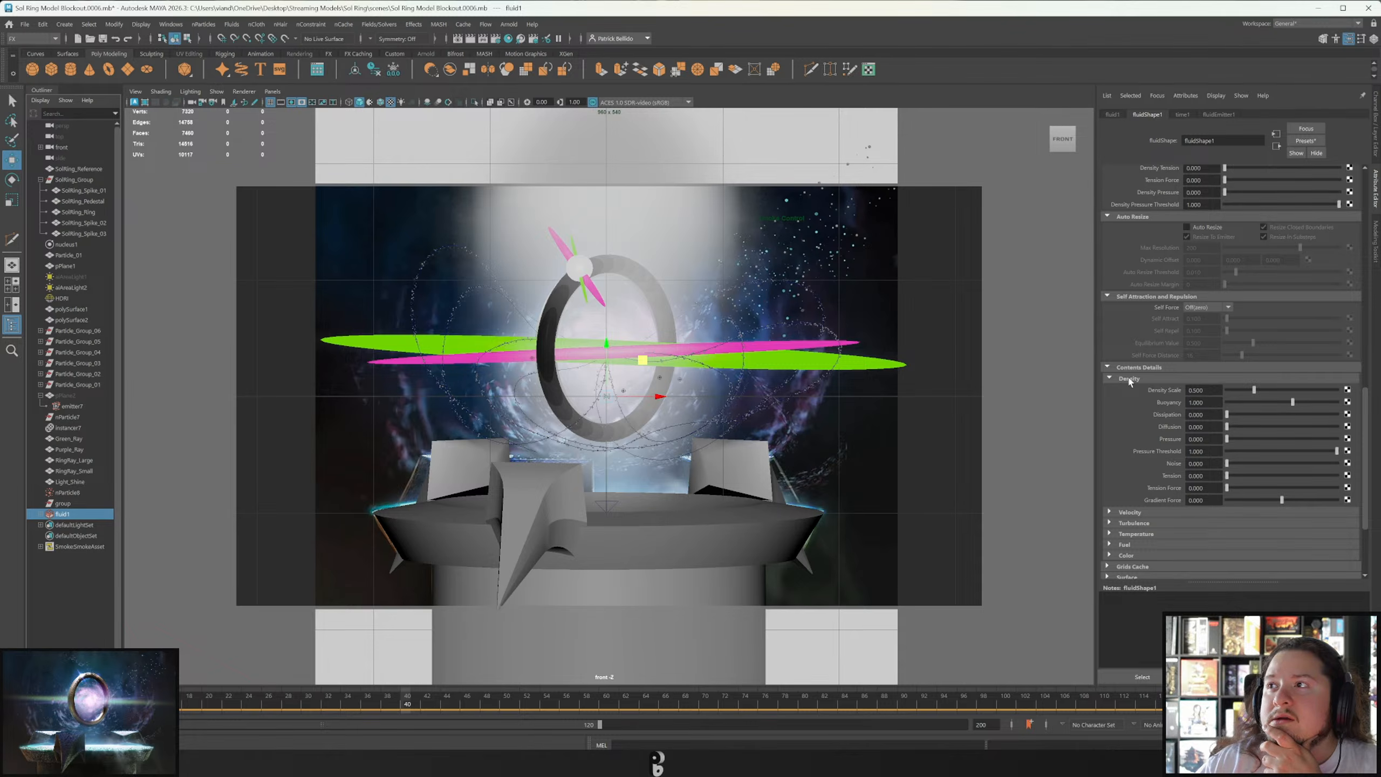
Set the fluid's density buoyancy to 0, and replay the simulation from the first frame to test the smoke.
left_click(1191, 402)
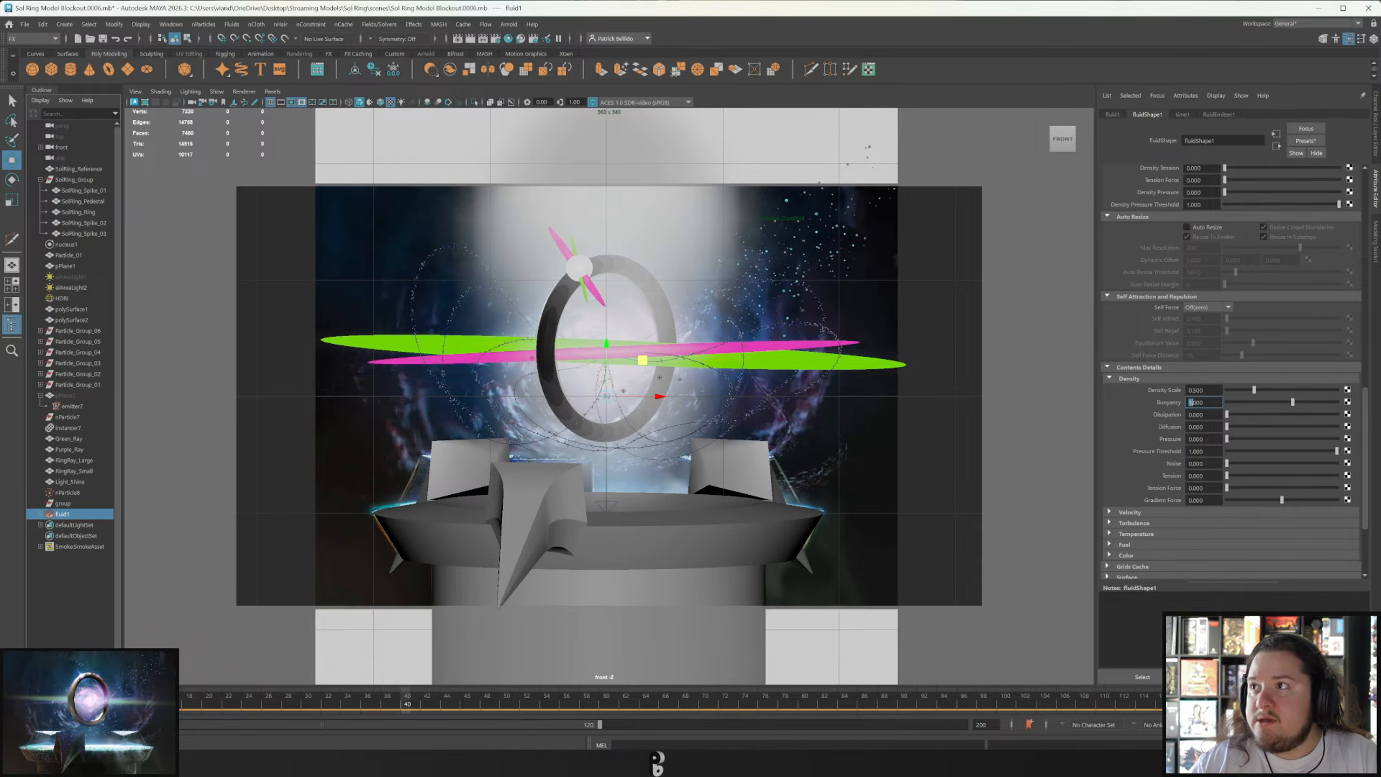
type("0")
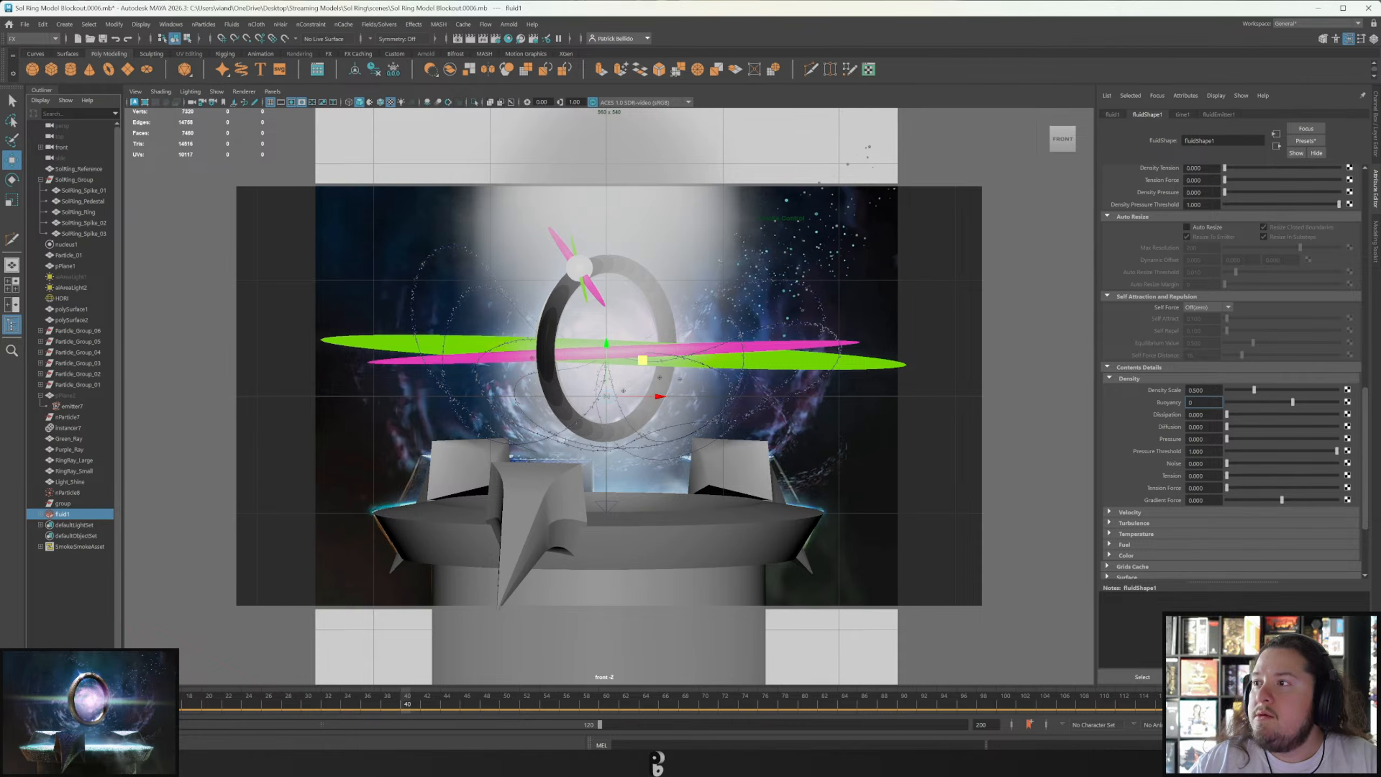
key("alt+shift+v")
key("alt+v")
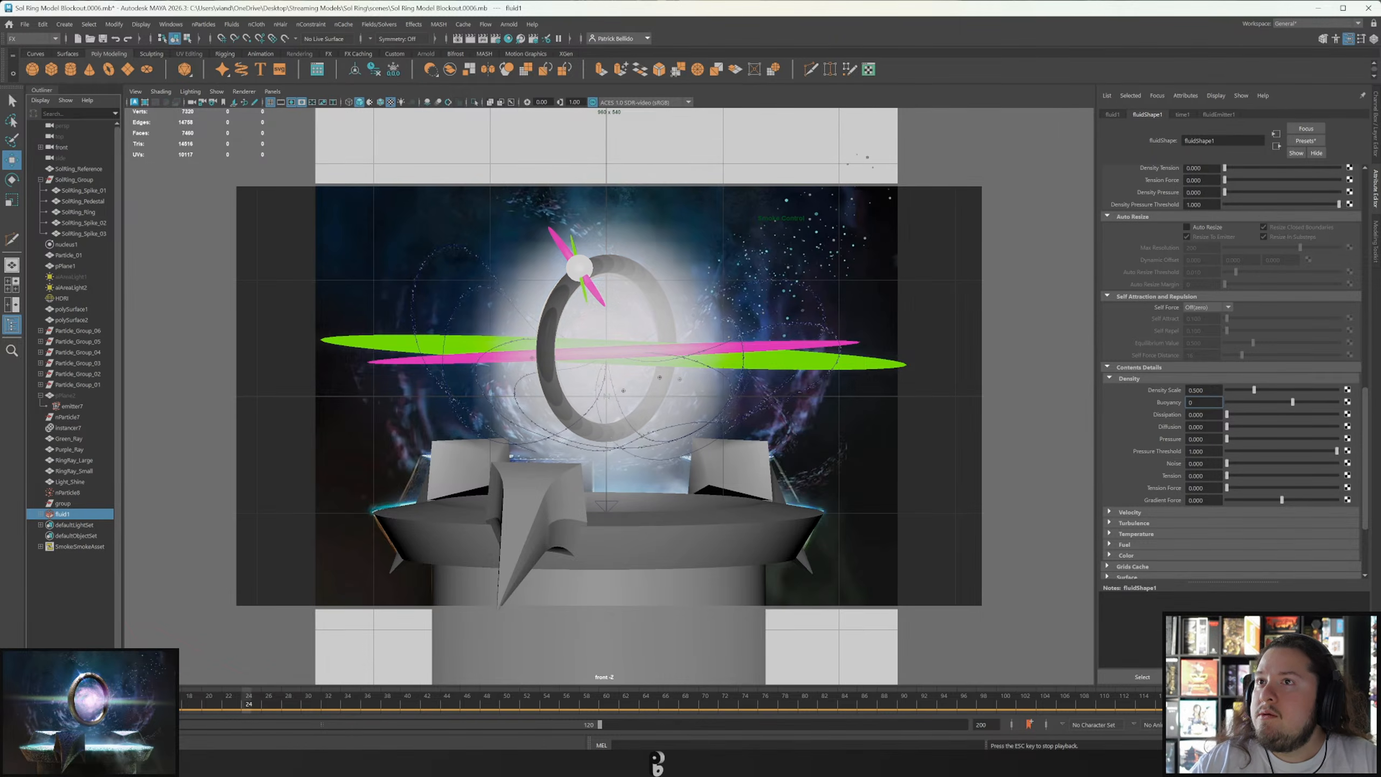
key("Escape")
double_click(1196, 402)
type("0")
key("Return")
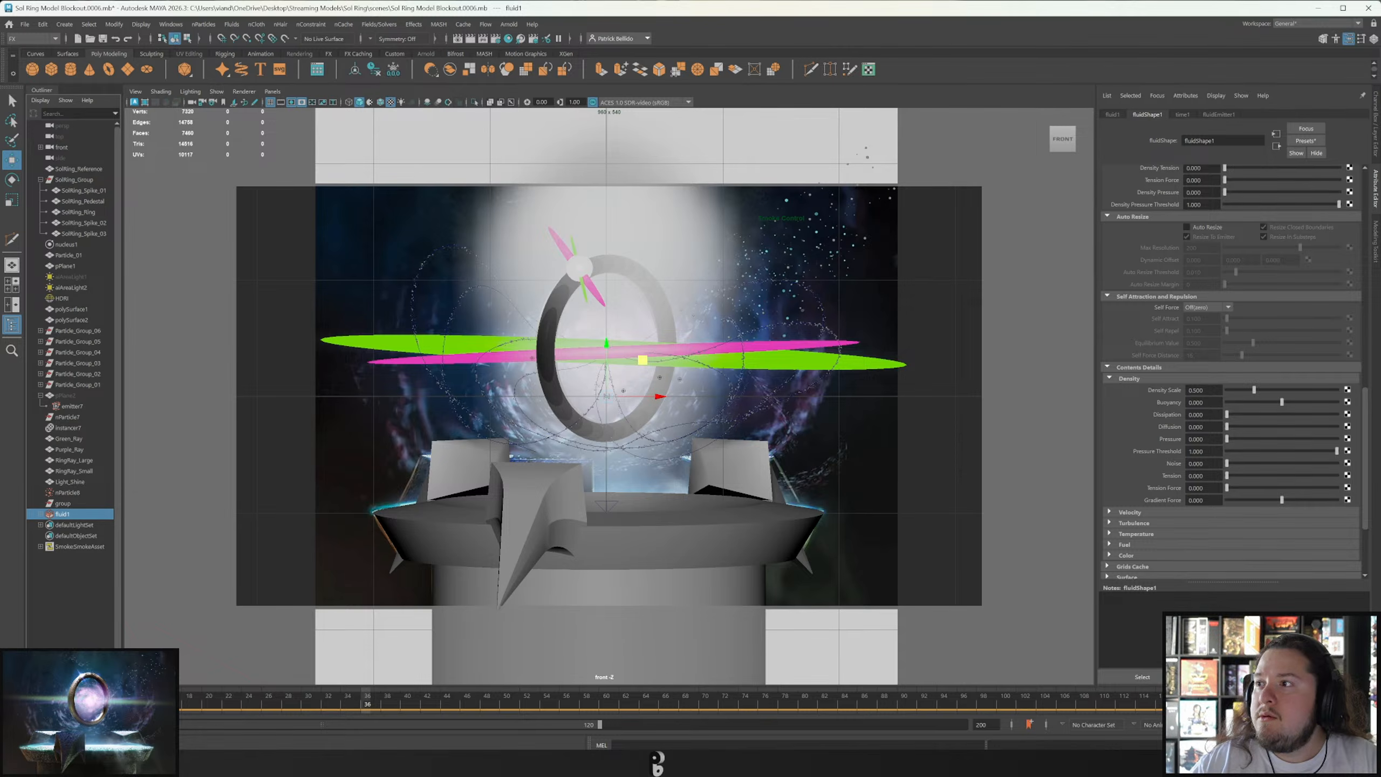
Replay the simulation from the first frame to observe how the smoke gathers around the ring.
key("alt+shift+v")
key("alt+v")
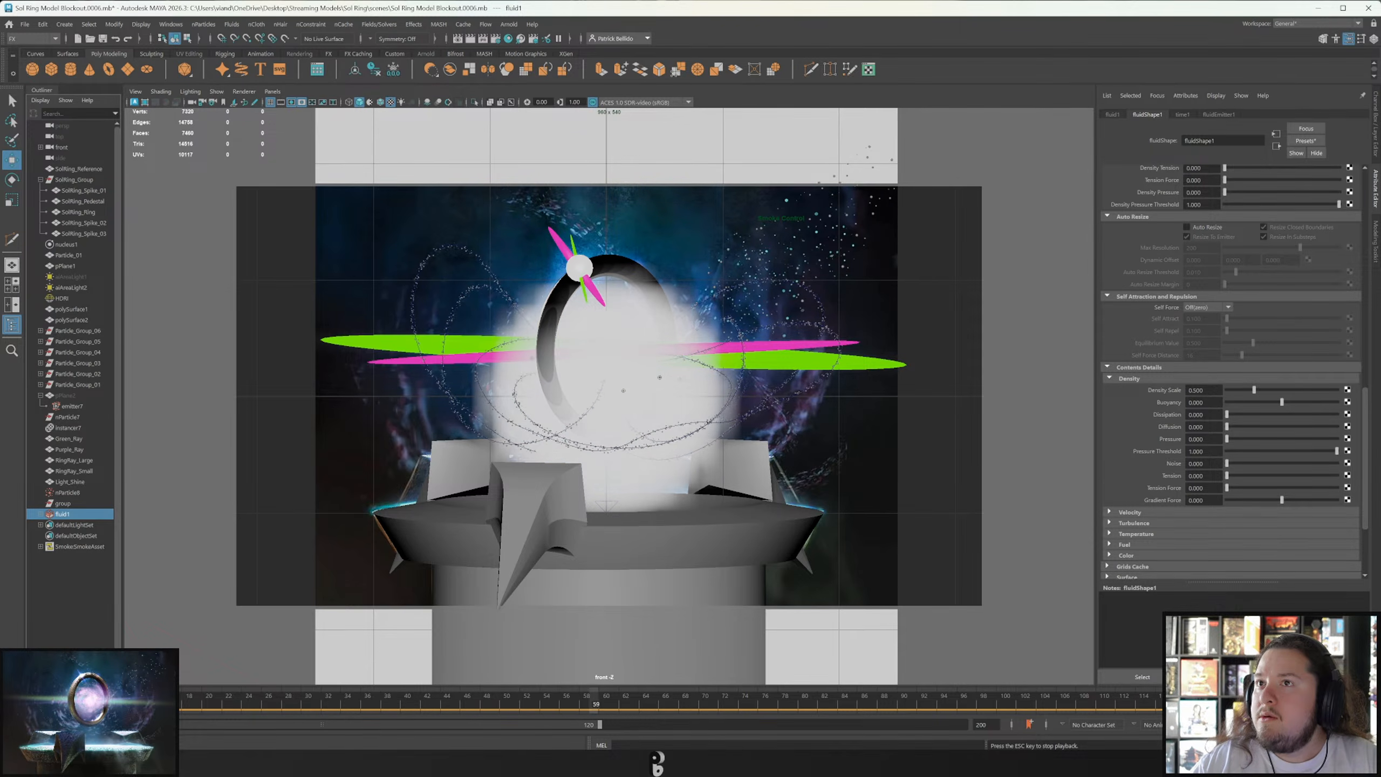
key("Escape")
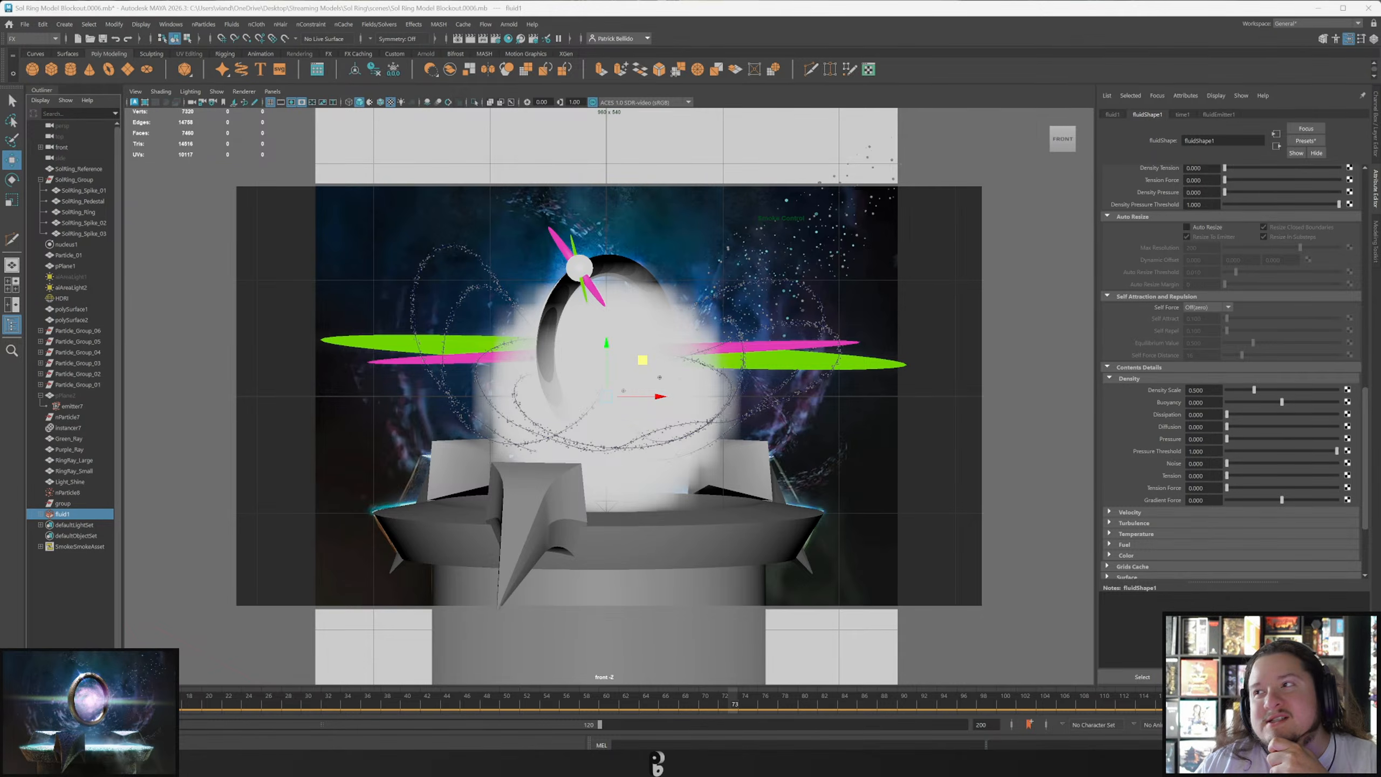
Set the fluid's density scale to 0.1 and replay the simulation from the first frame, stopping midway.
left_click(1208, 390)
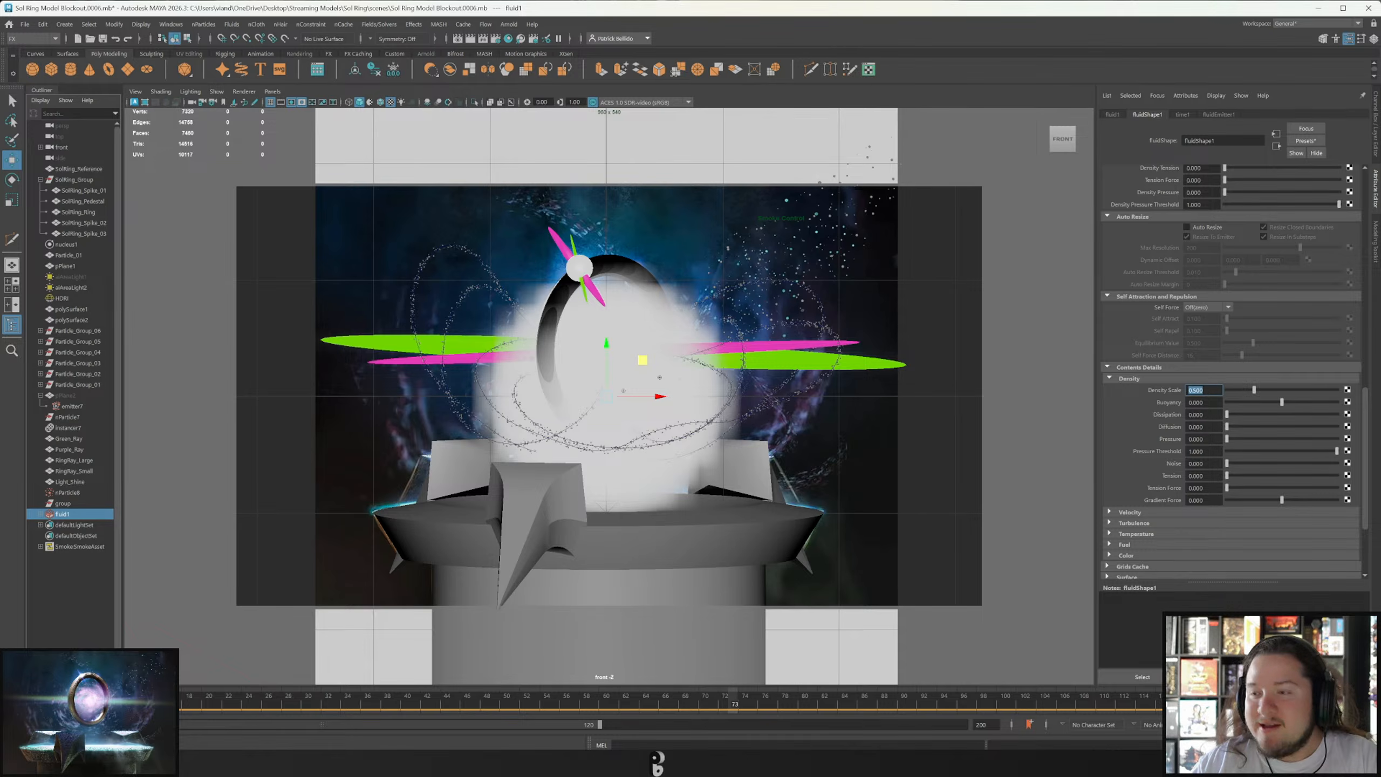
type("0.1")
key("Return")
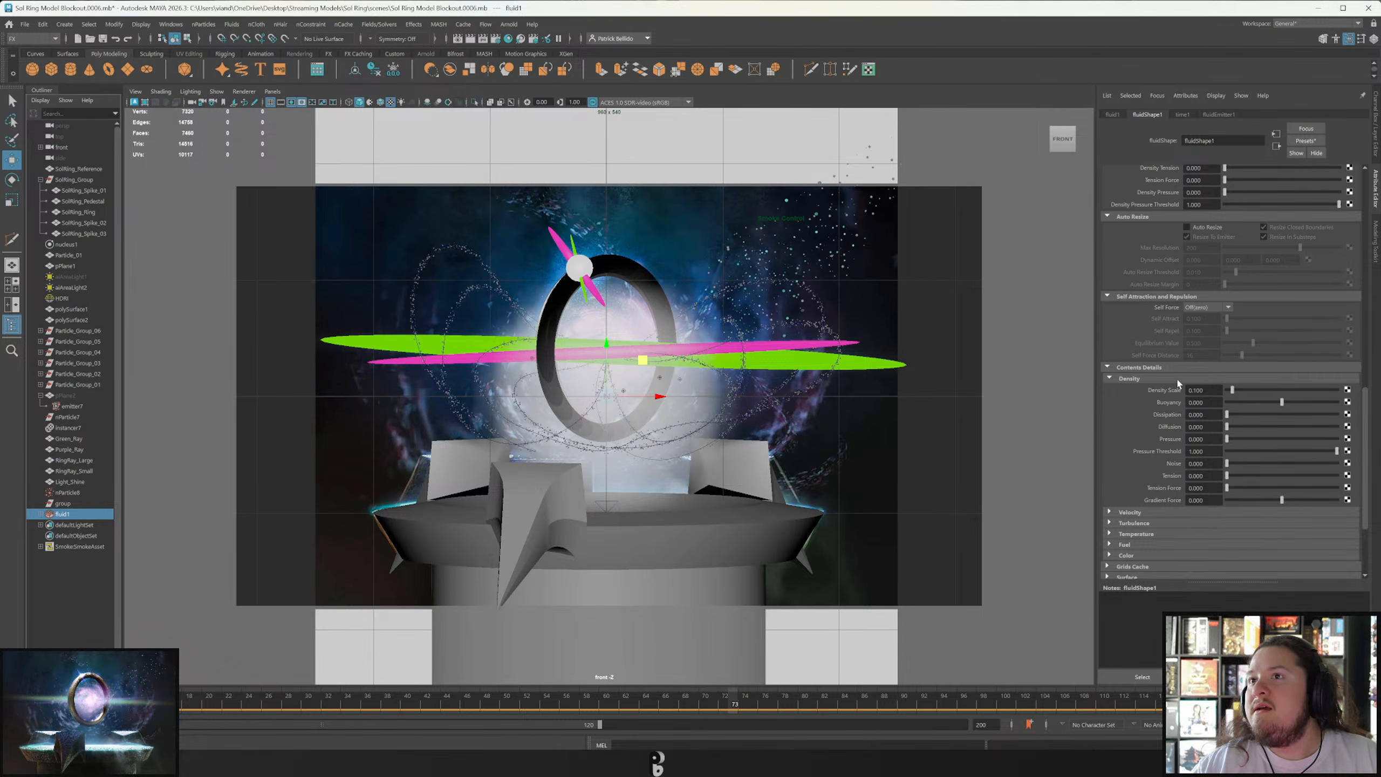
key("shift+alt+v")
key("alt+v")
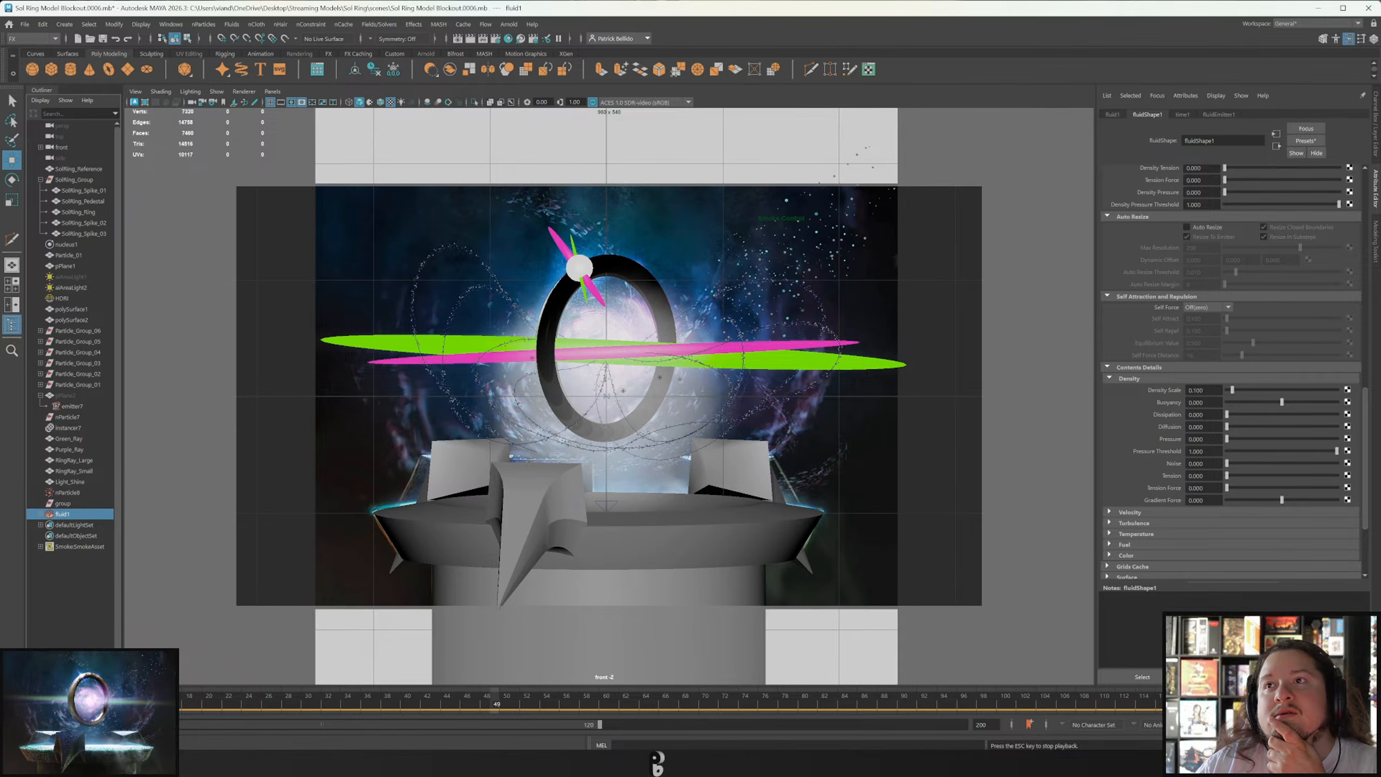
key("Escape")
Render the current frame in Arnold RenderView to check the thinner smoke, and close the render view.
left_click(458, 38)
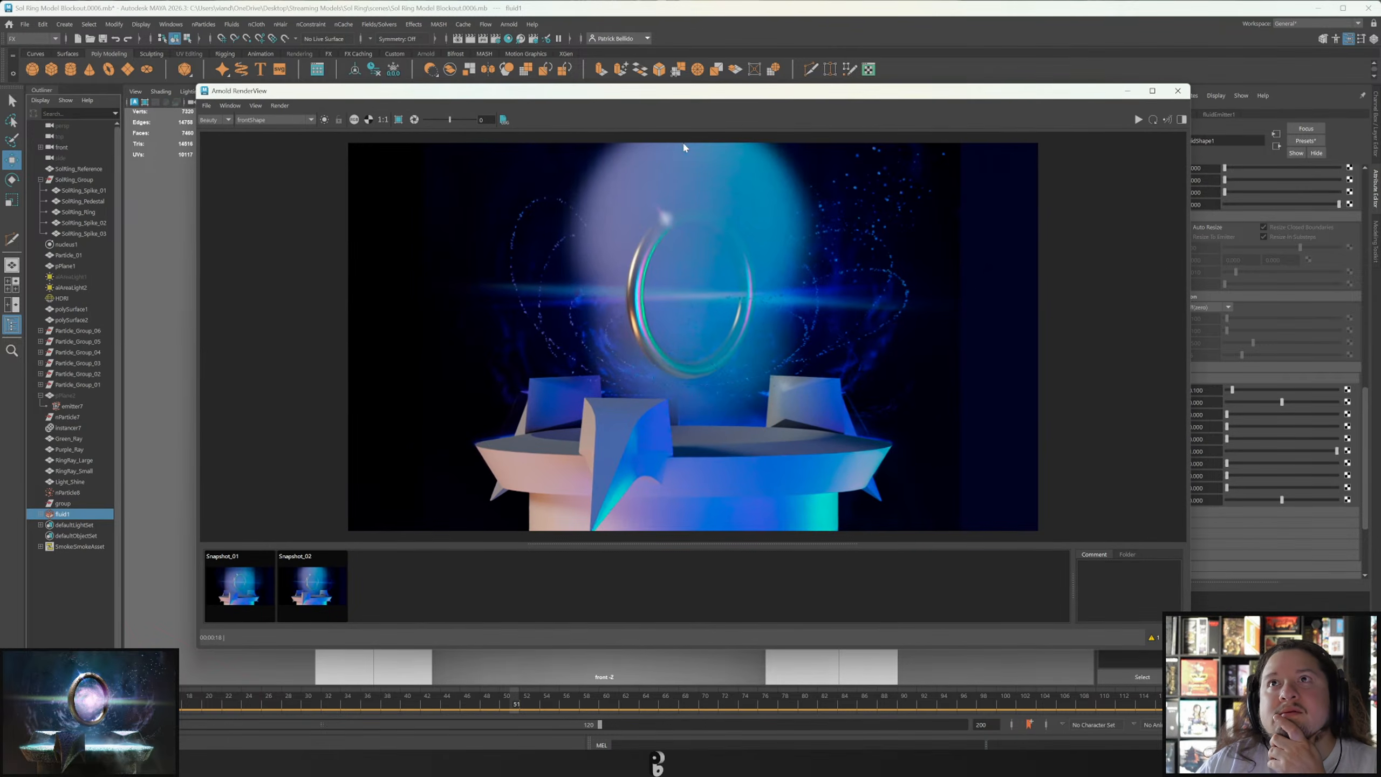
left_click(1139, 119)
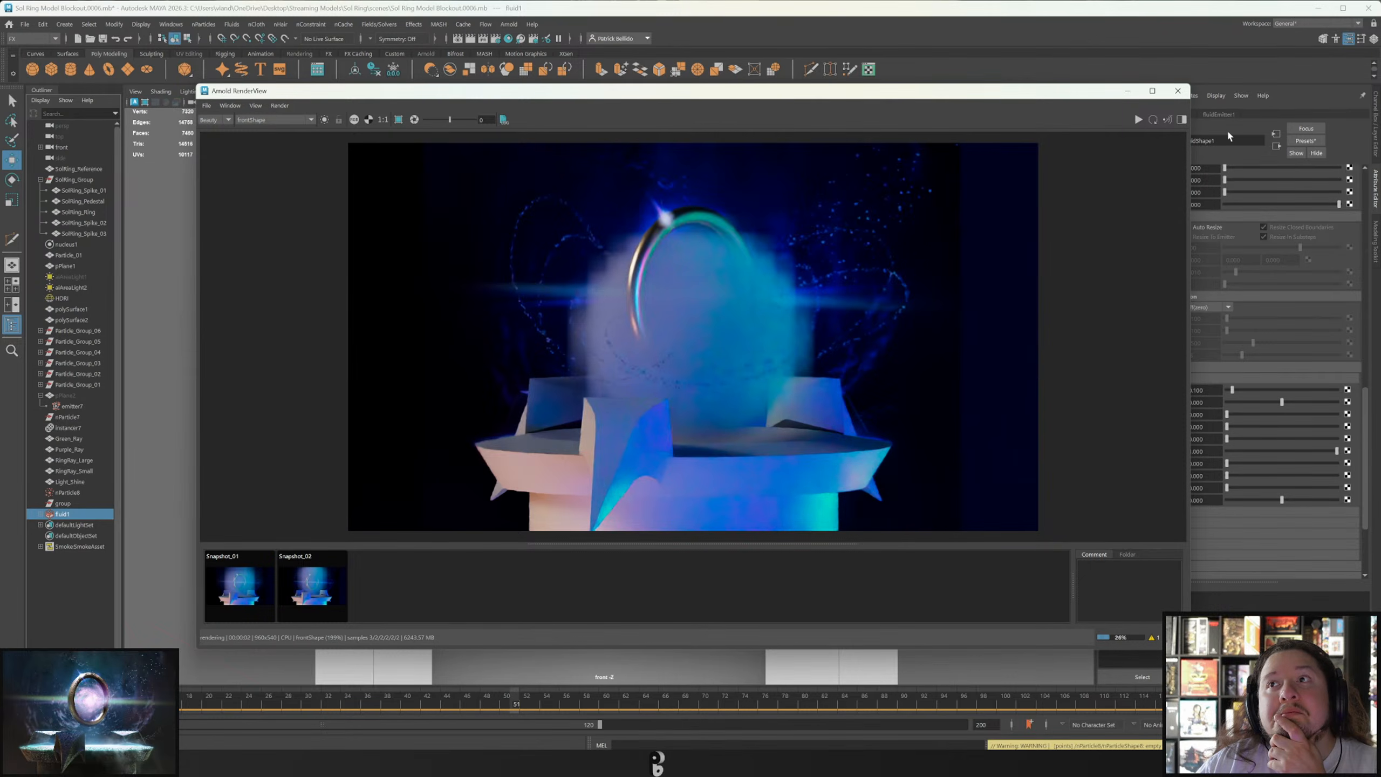
left_click(1178, 92)
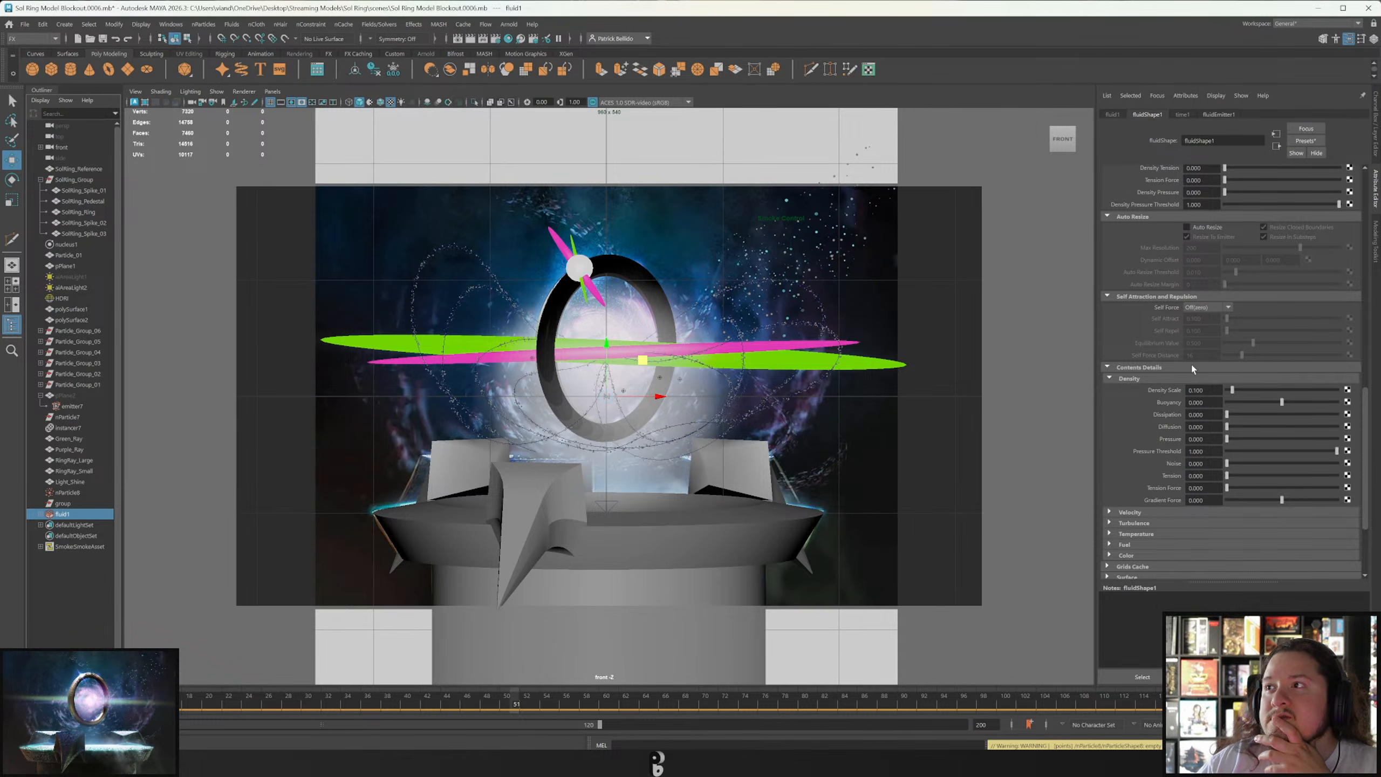
Set the fluid's density dissipation to 1 and replay the simulation from the first frame.
double_click(1196, 415)
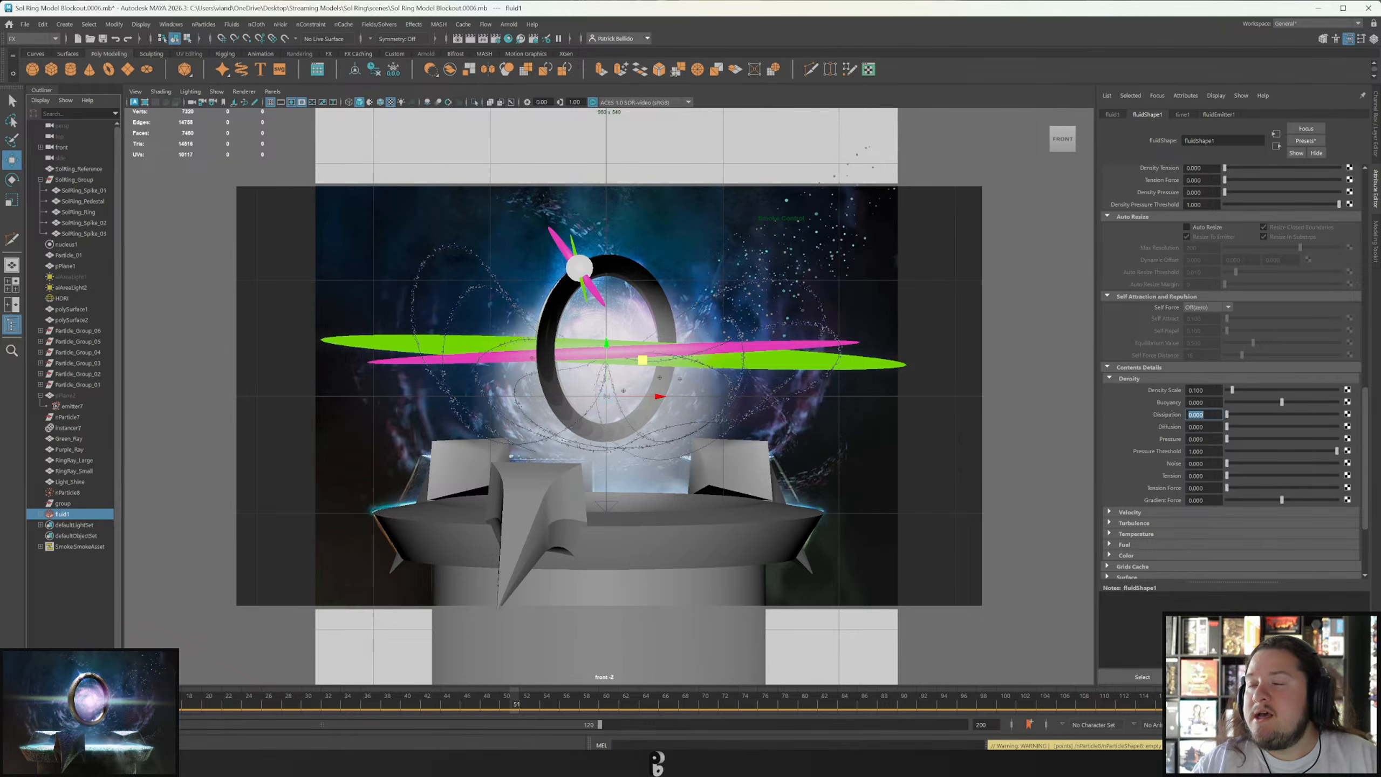
type("1")
key("Return")
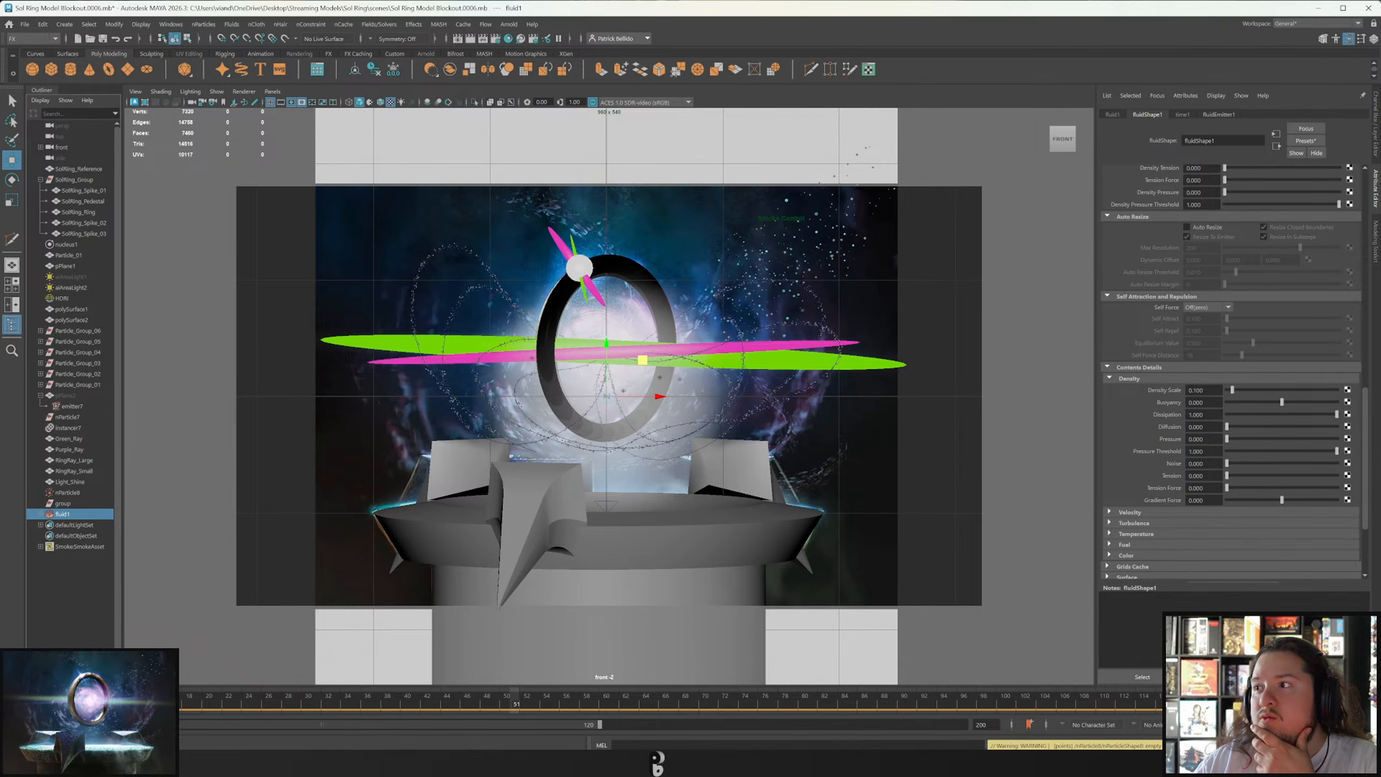
key("alt+shift+v")
key("alt+v")
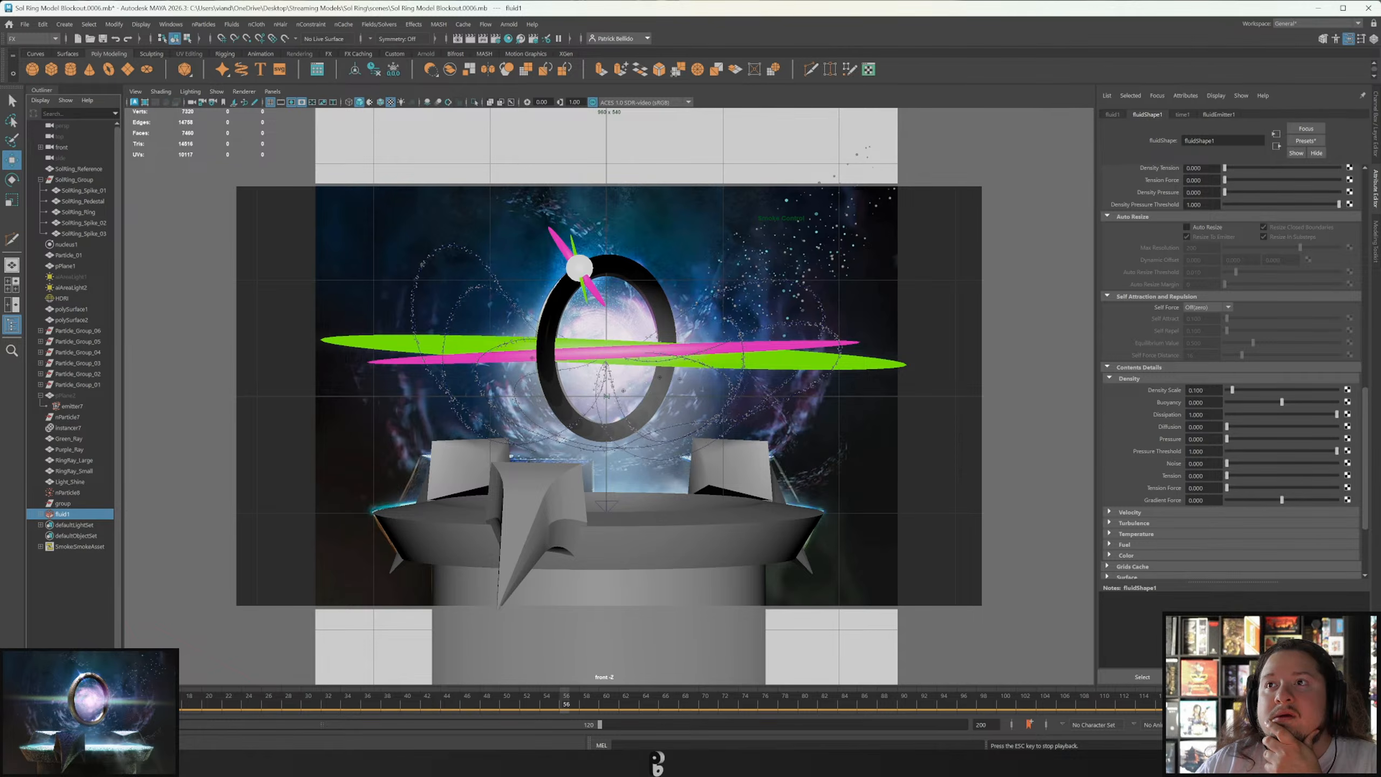
Refresh the Arnold render to check the smoke with dissipation applied, and close the render view.
left_click(457, 40)
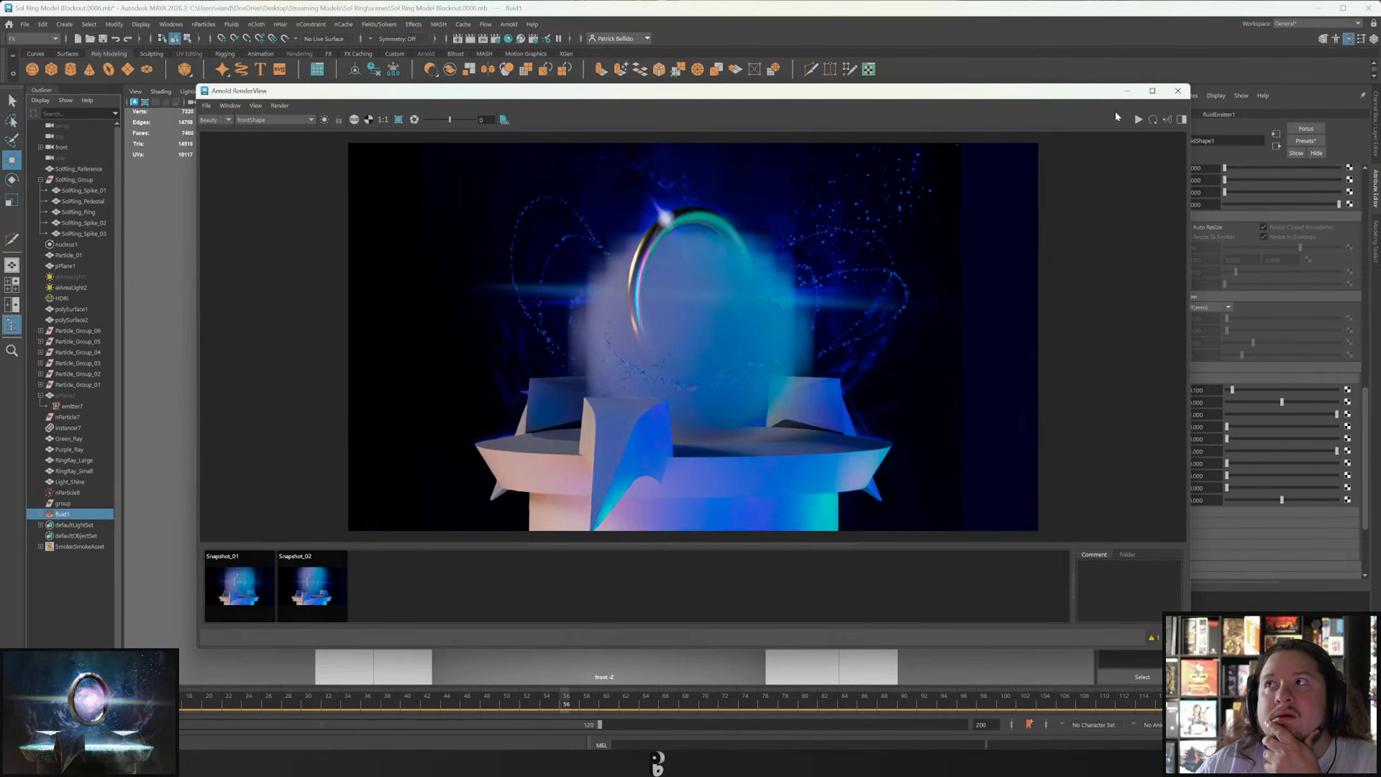
left_click(1151, 120)
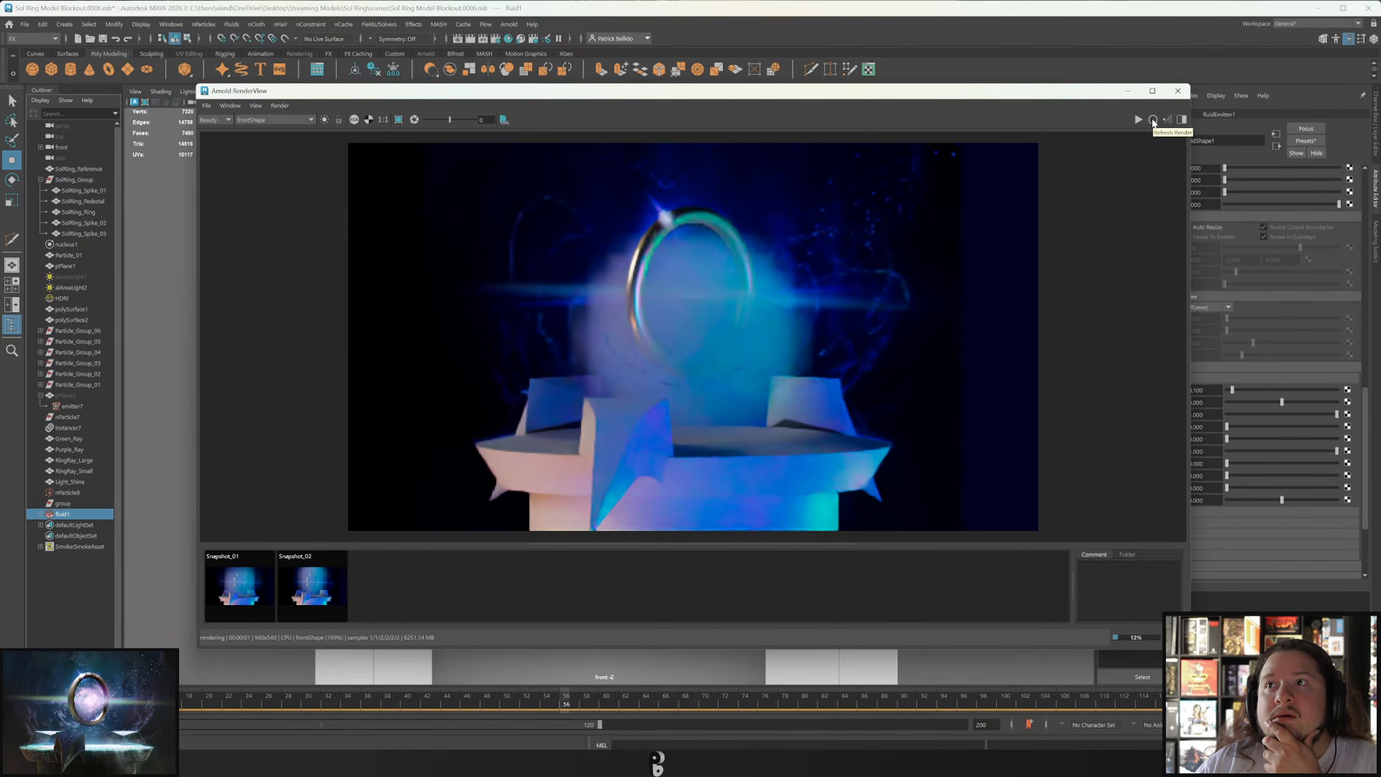
left_click(1178, 91)
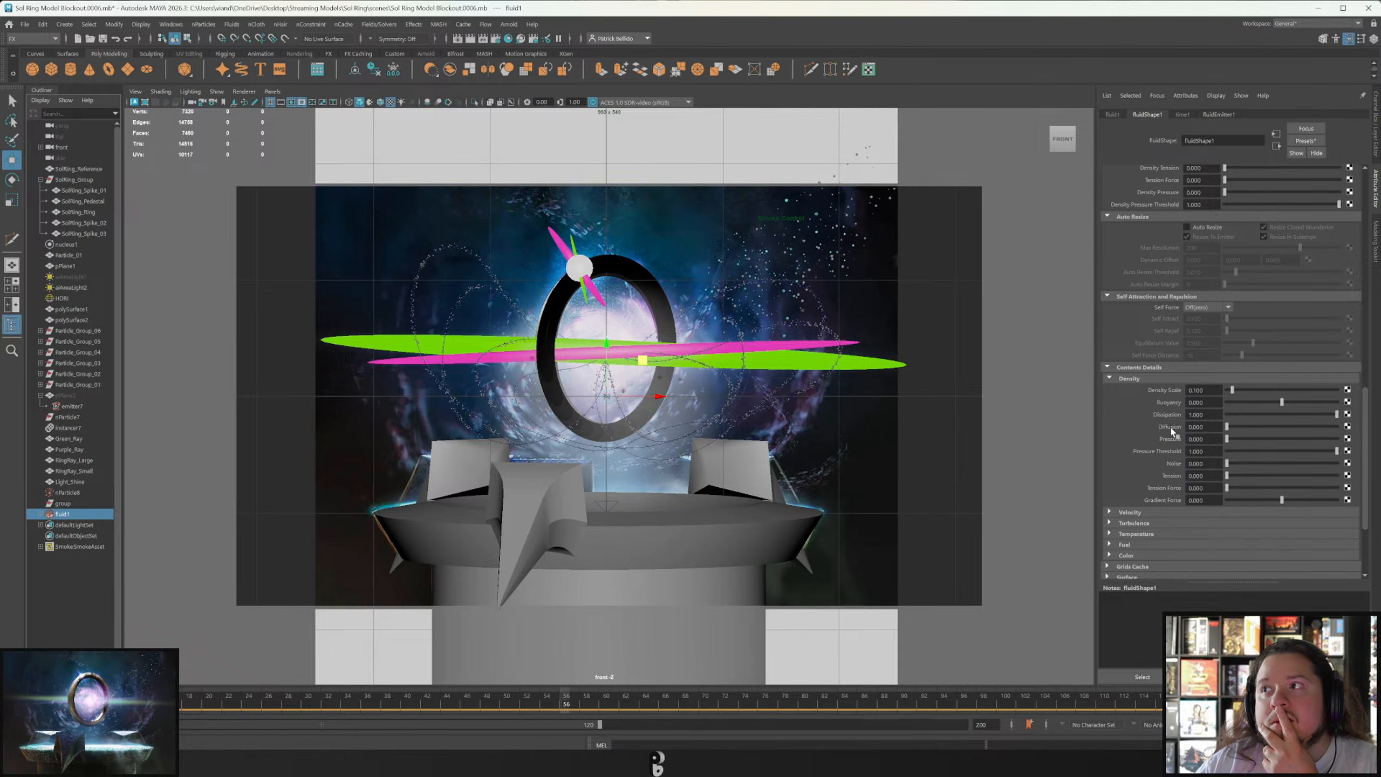
Set the fluid's density noise to 0.1 and expand its velocity settings.
key("alt")
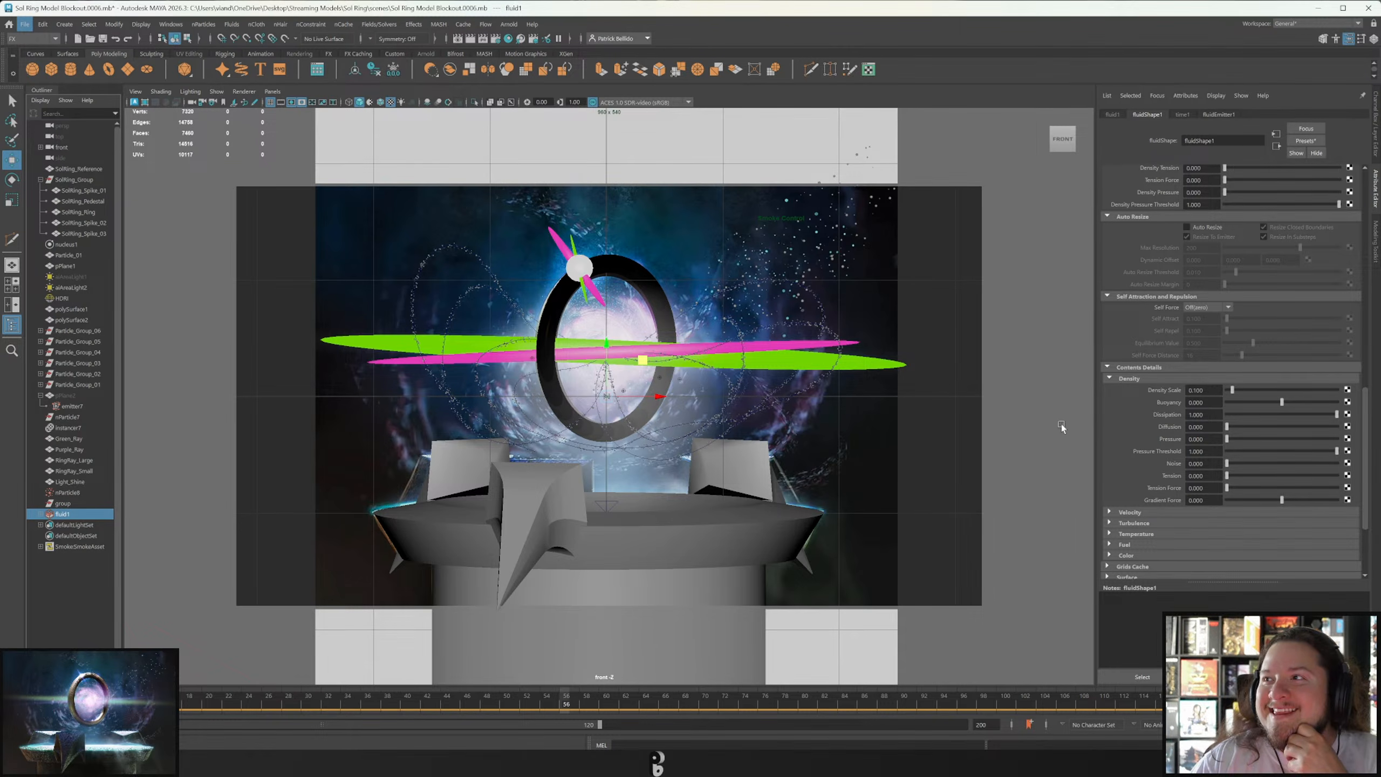
left_click(1203, 463)
type("0.1")
key("Return")
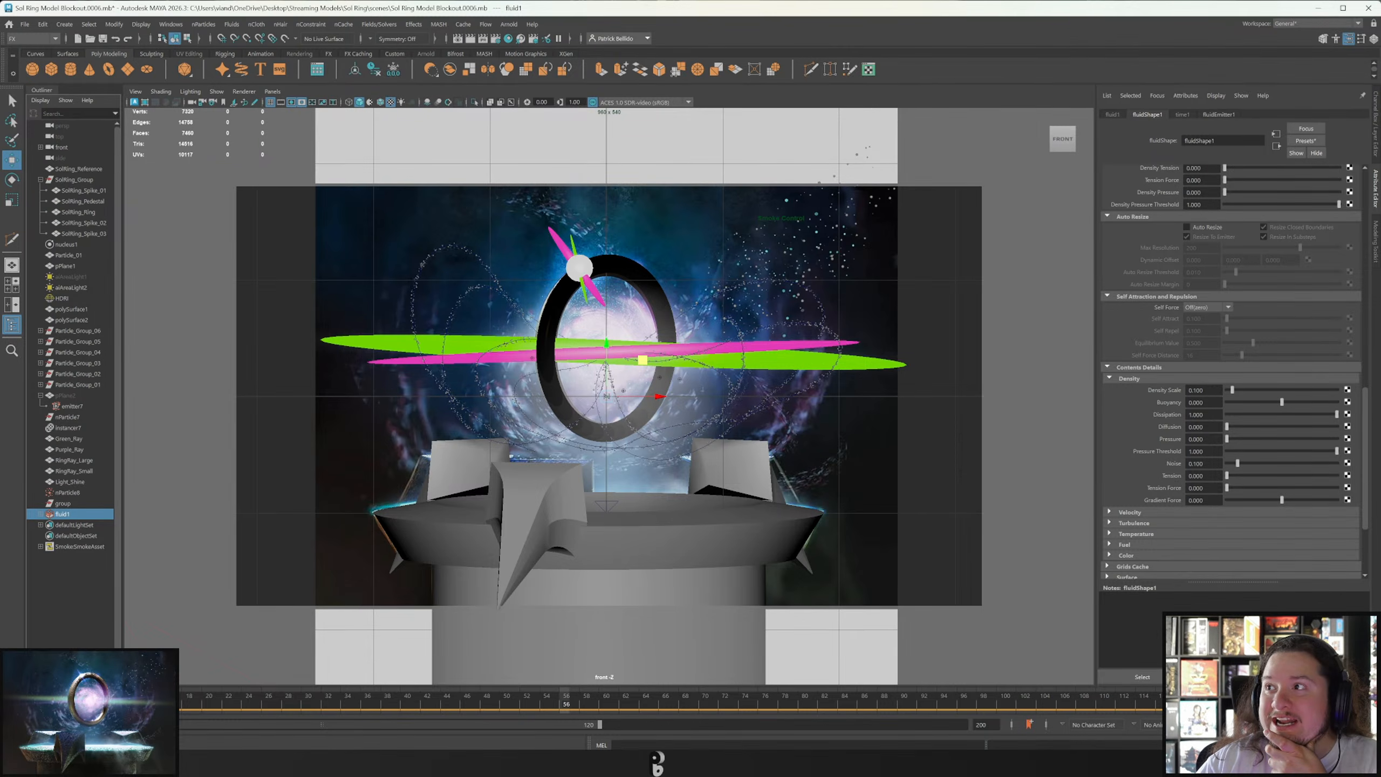
left_click(1153, 510)
scroll(1166, 452, "down", 2)
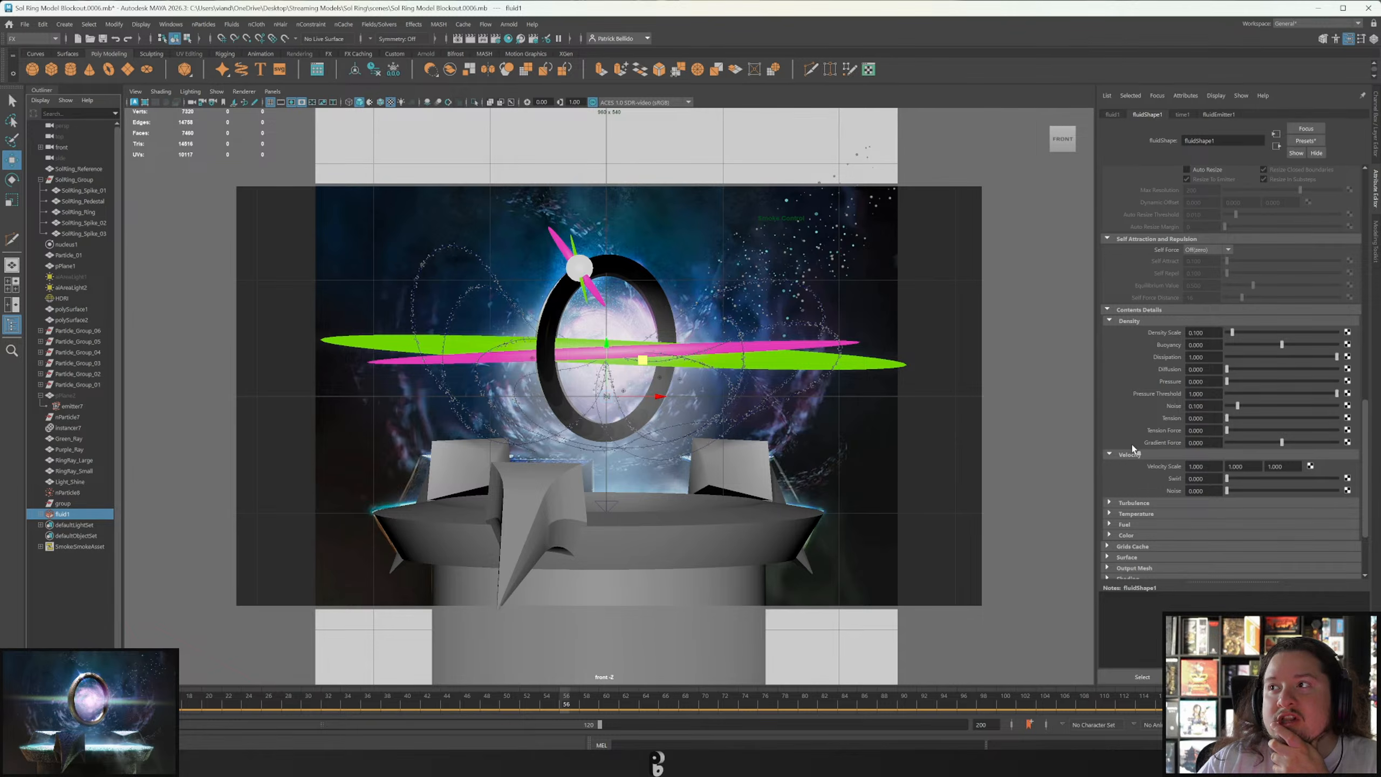
Try a velocity swirl of about 6.8 on the fluid and play the simulation.
left_click_drag(1227, 478, 1303, 480)
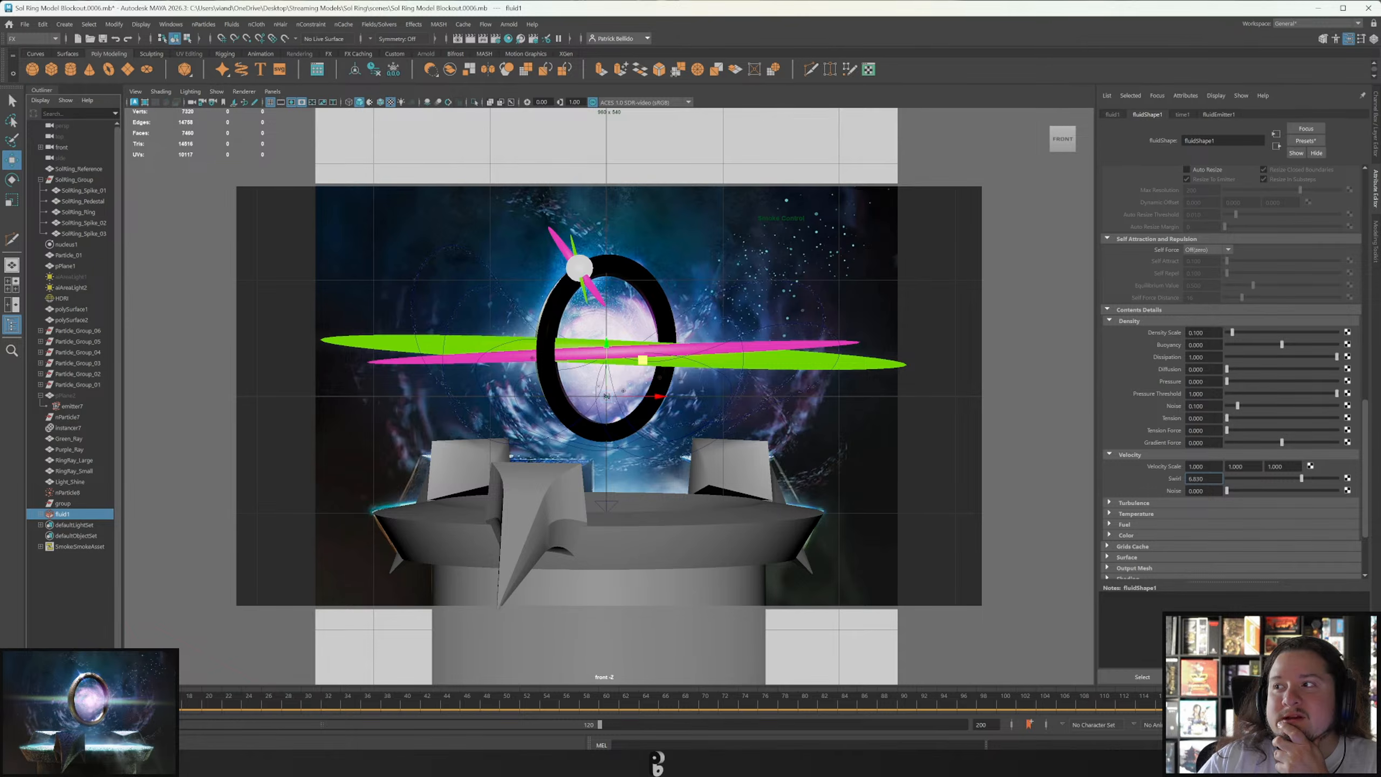
key("alt+v")
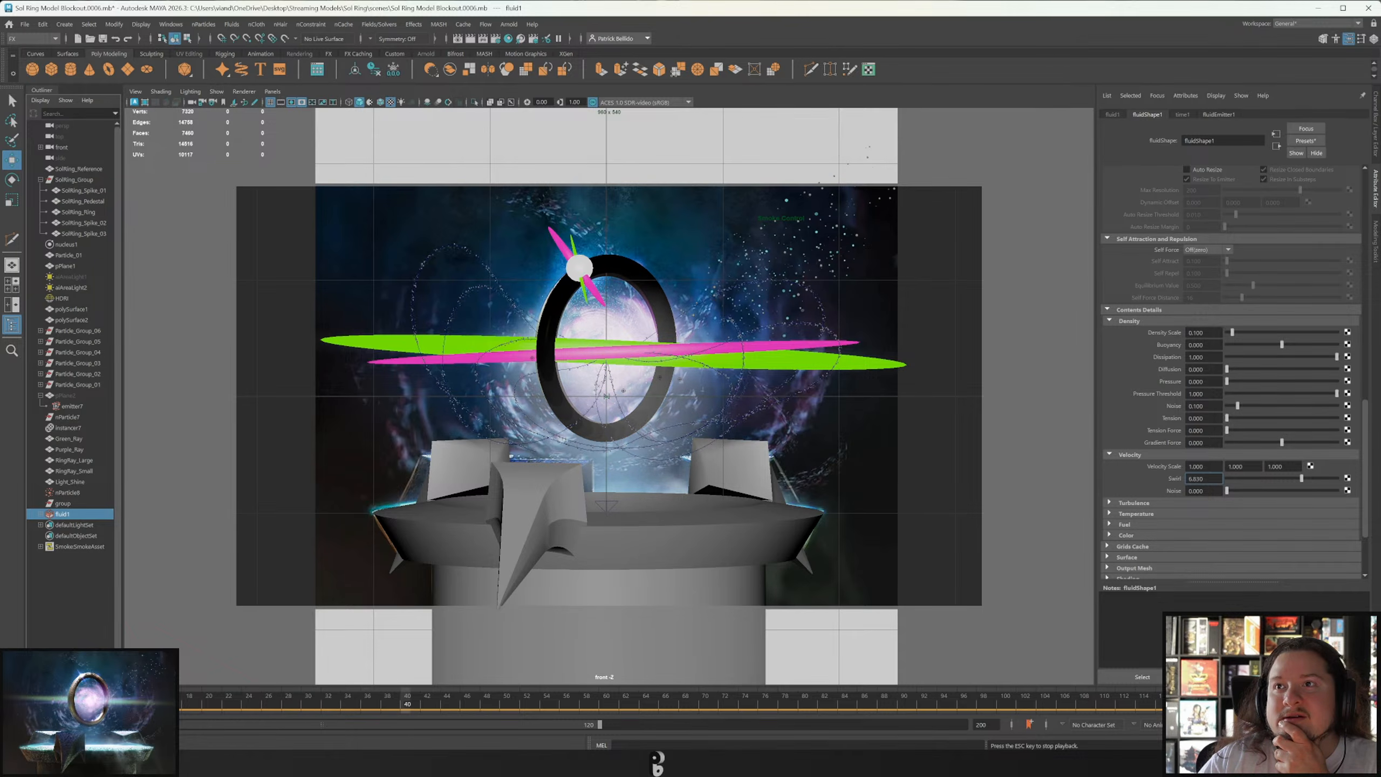
key("Escape")
Set the fluid's velocity swirl to 0.1.
key("ctrl+a")
type("0.1")
key("Return")
Set the fluid's velocity scale to 1, 0, 0 and play the simulation to test it.
double_click(1196, 467)
type("0")
key("Tab")
type("0")
key("Tab")
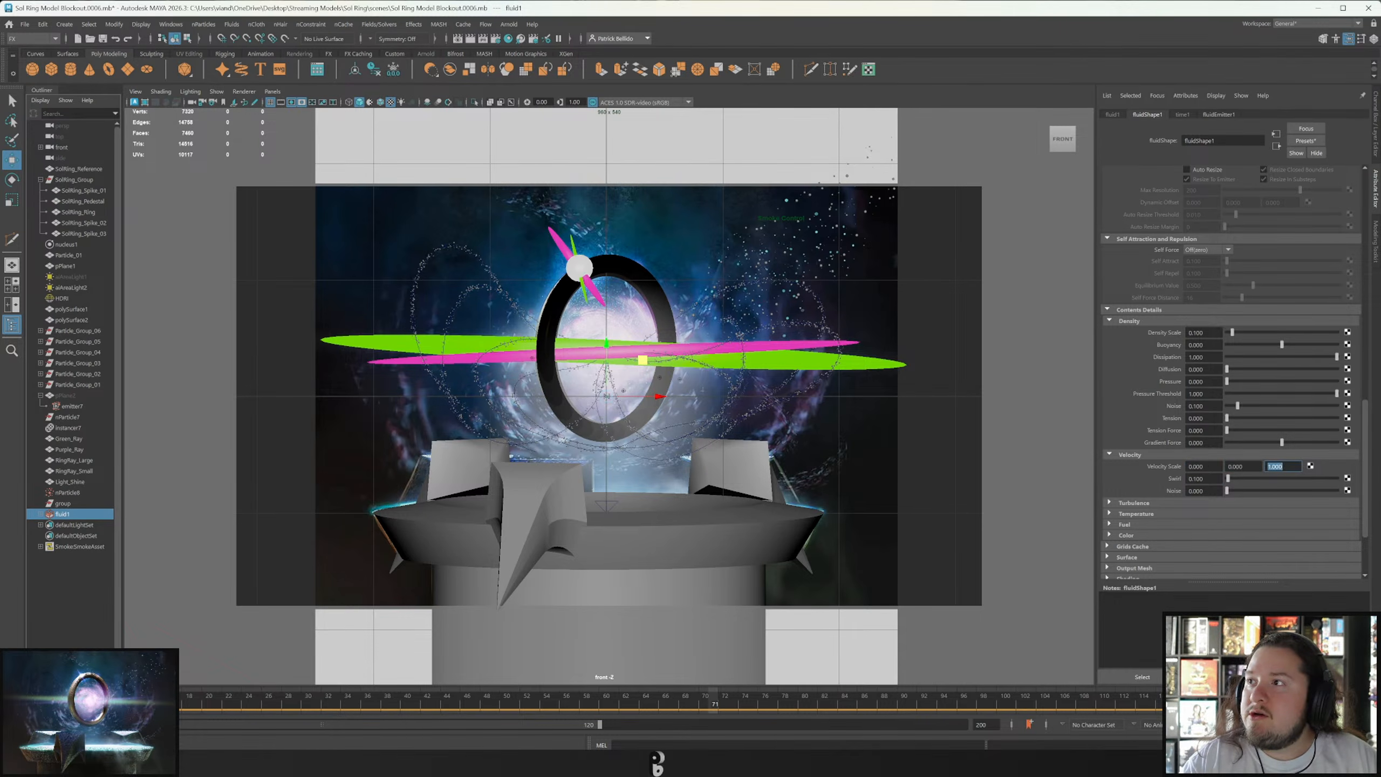
left_click(1179, 457)
left_click(1179, 457)
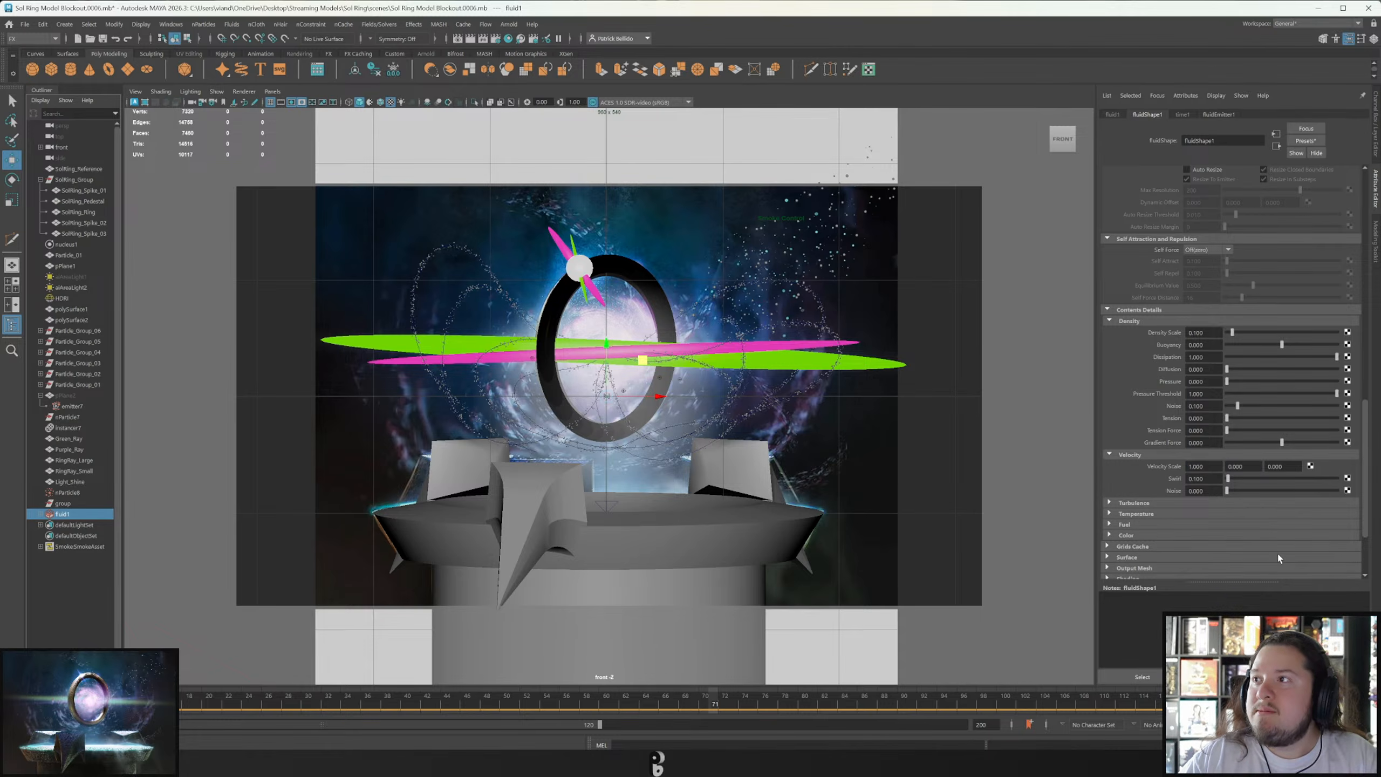
left_click(1320, 704)
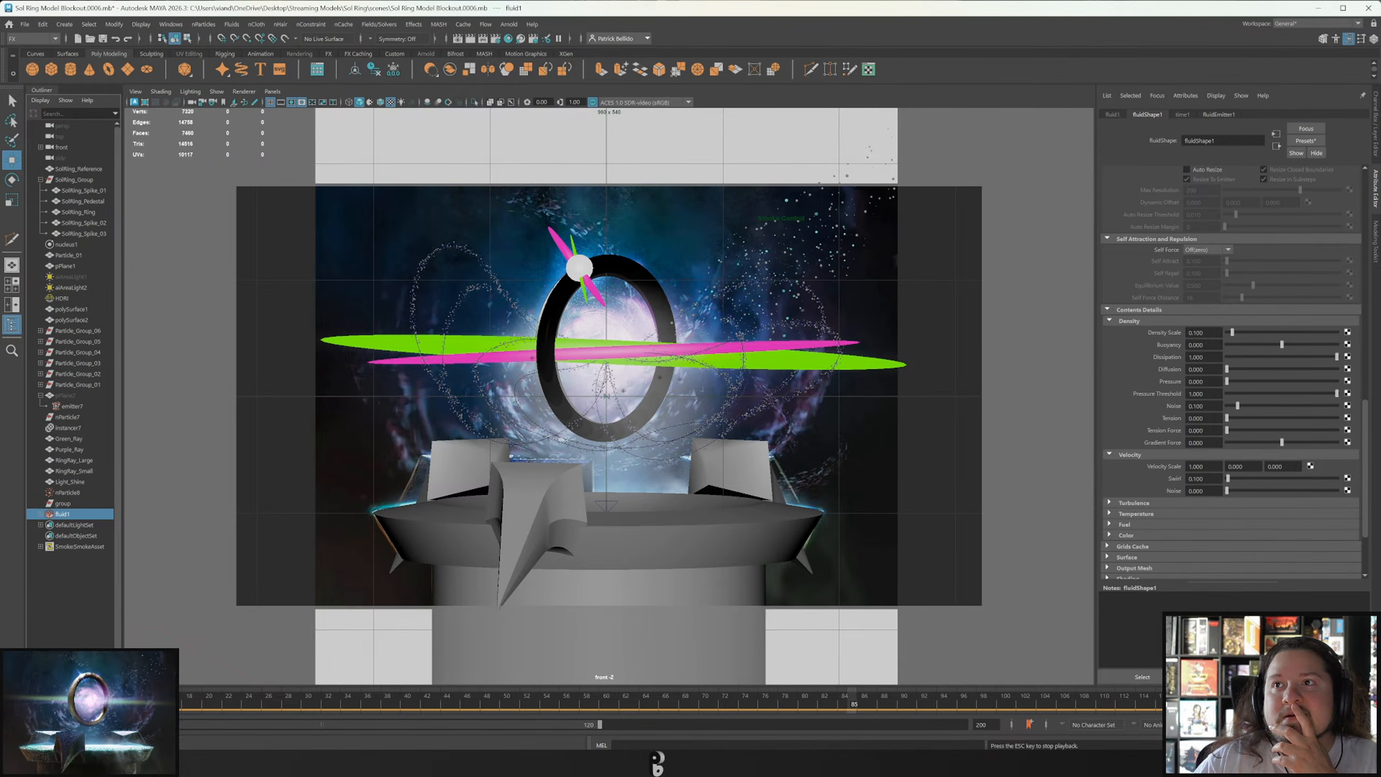
key("Escape")
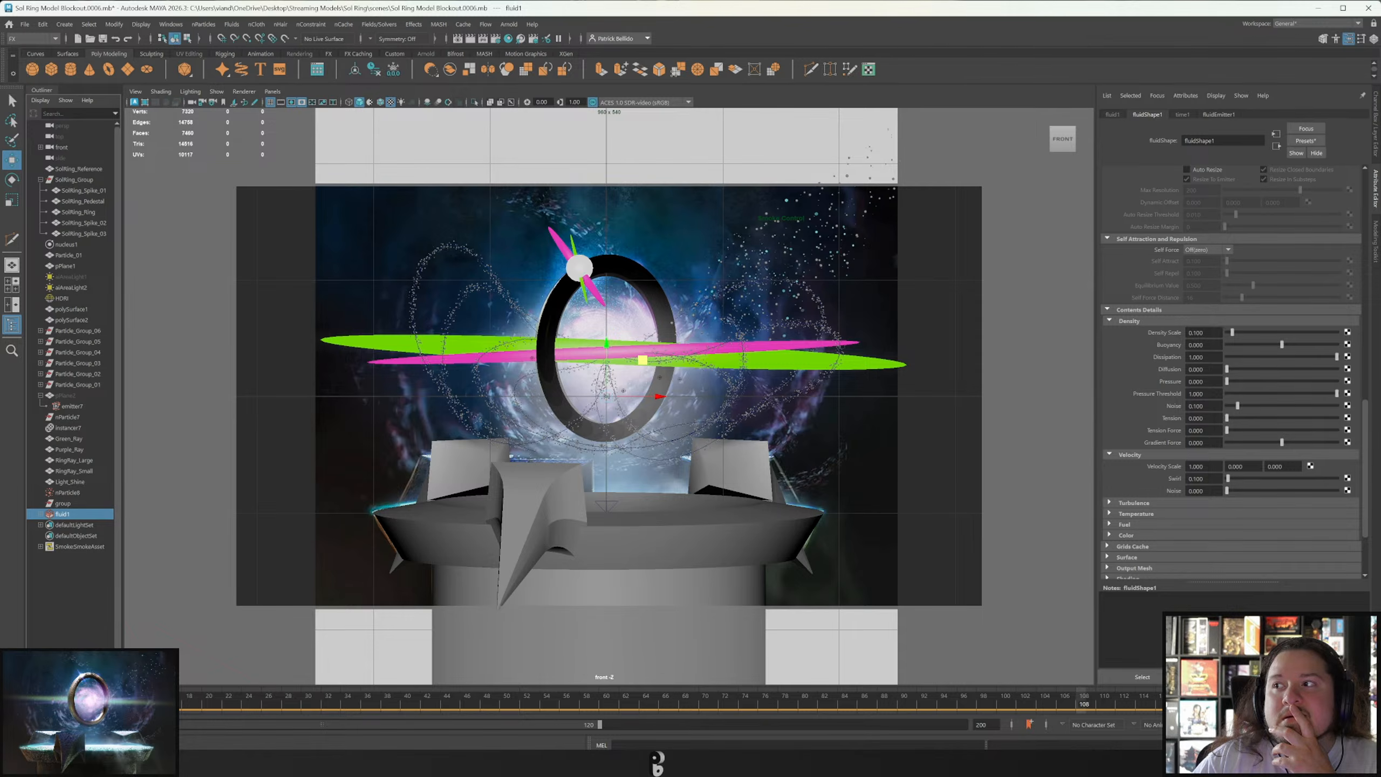
Extend the animation end and the playback range to frame 600, and rewind to the first frame.
double_click(985, 725)
type("6")
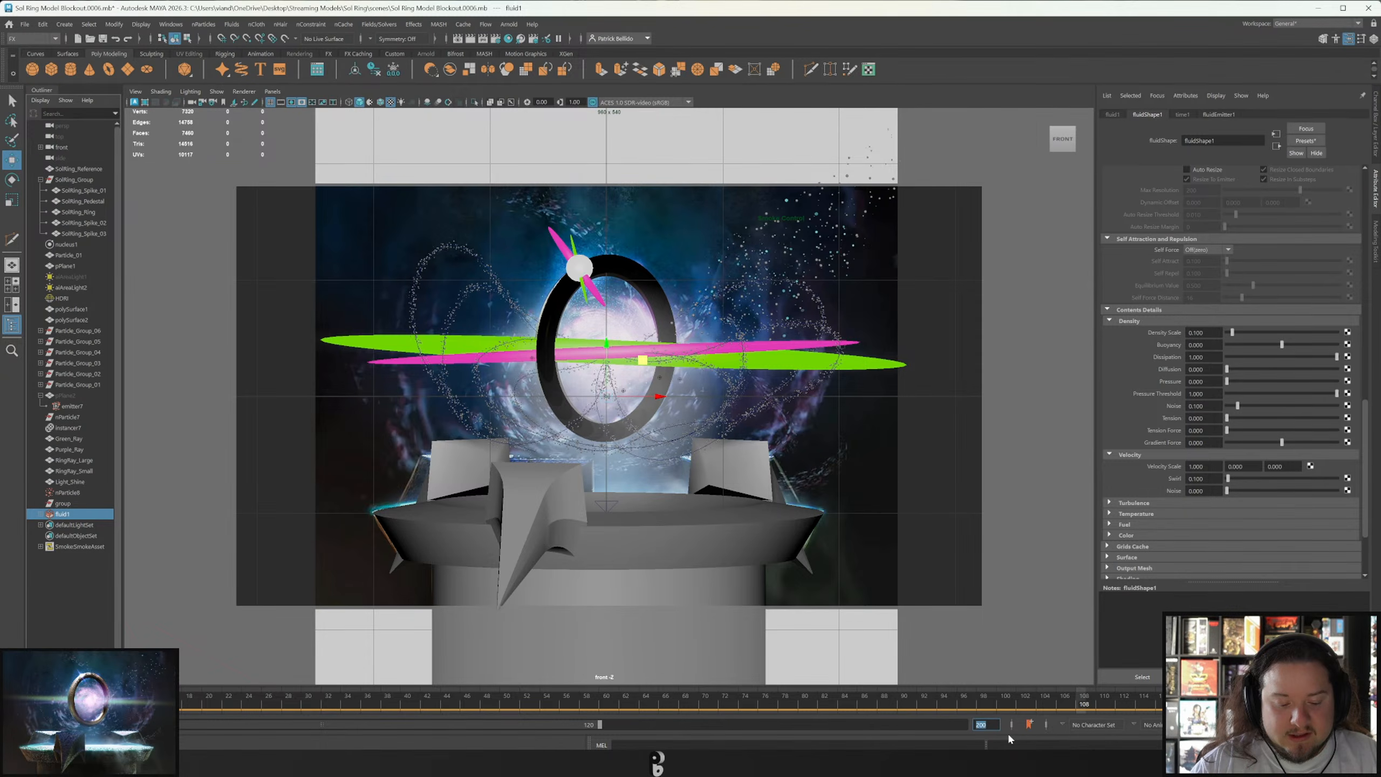
type("00")
key("Return")
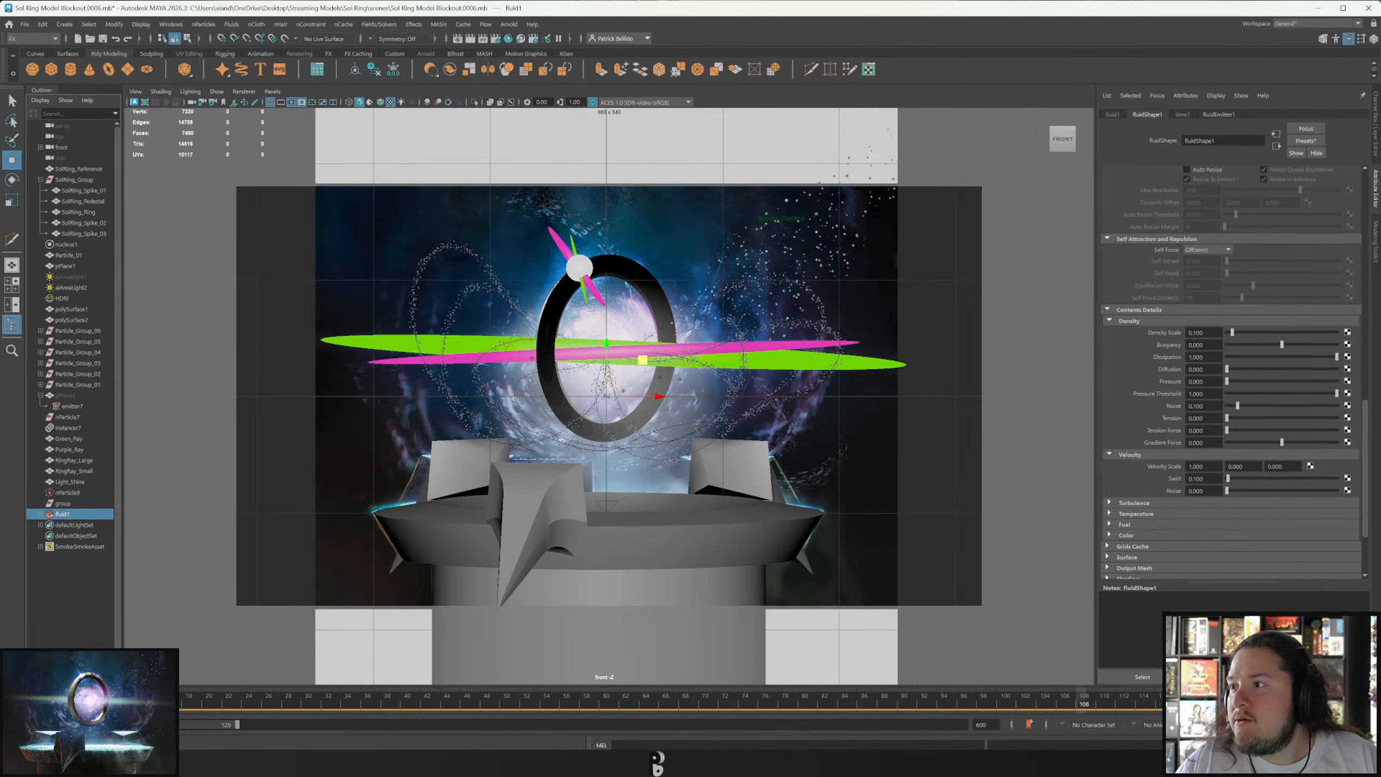
key("Return")
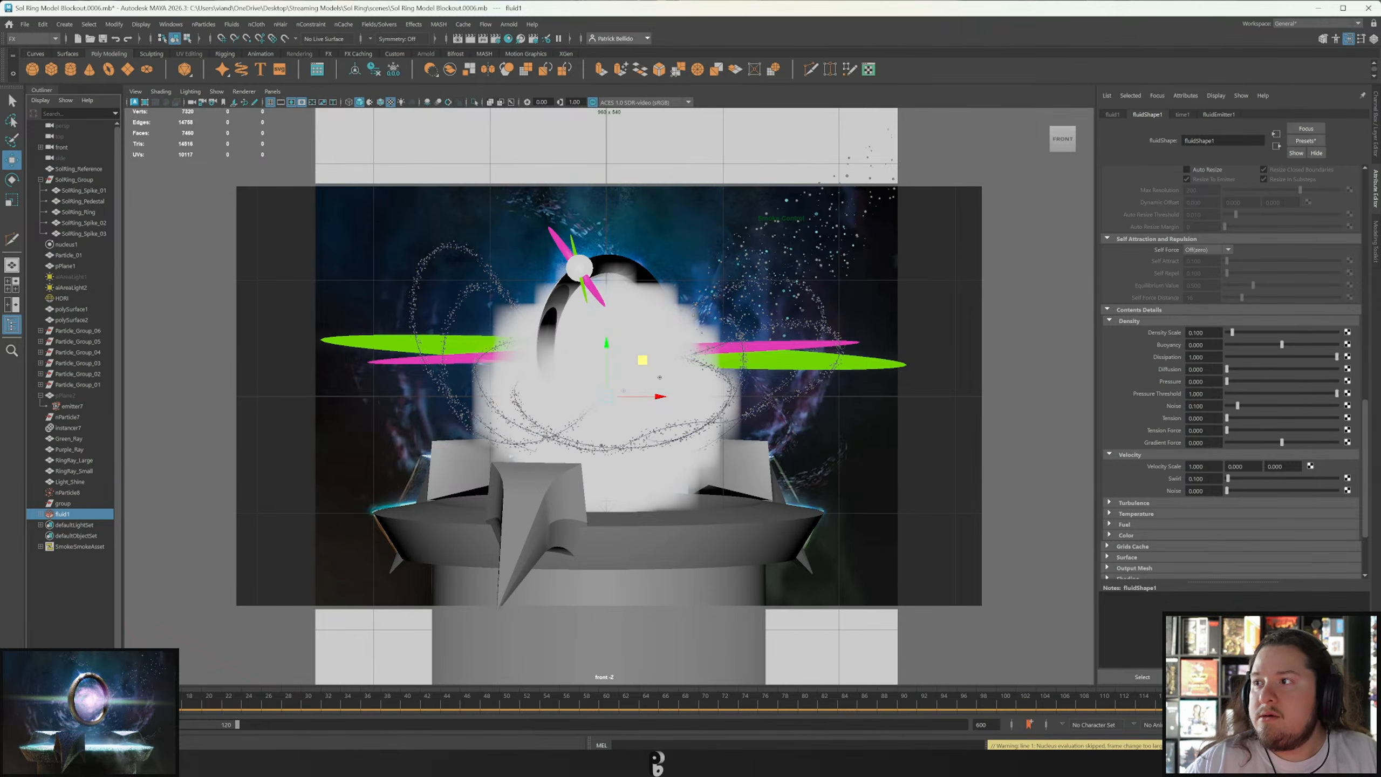
left_click(1270, 702)
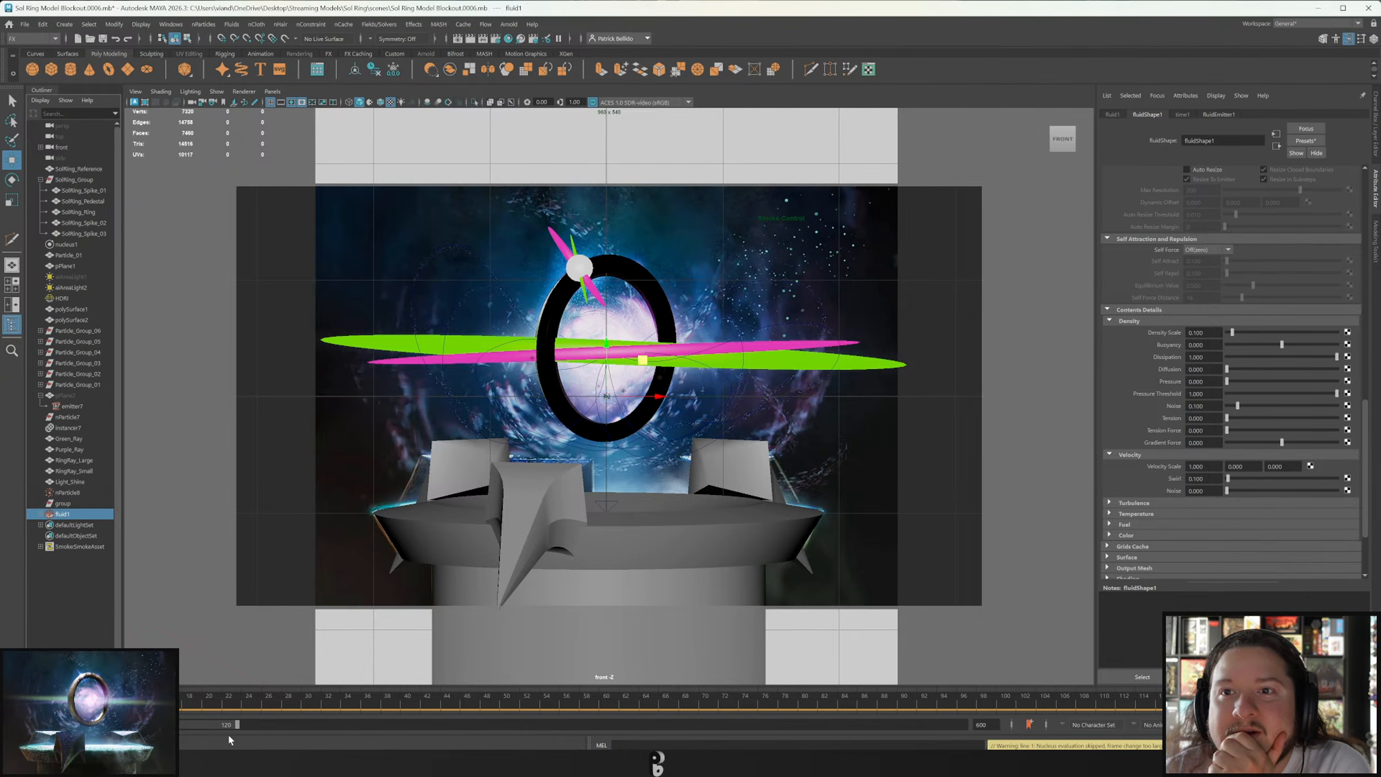
left_click_drag(247, 729, 965, 726)
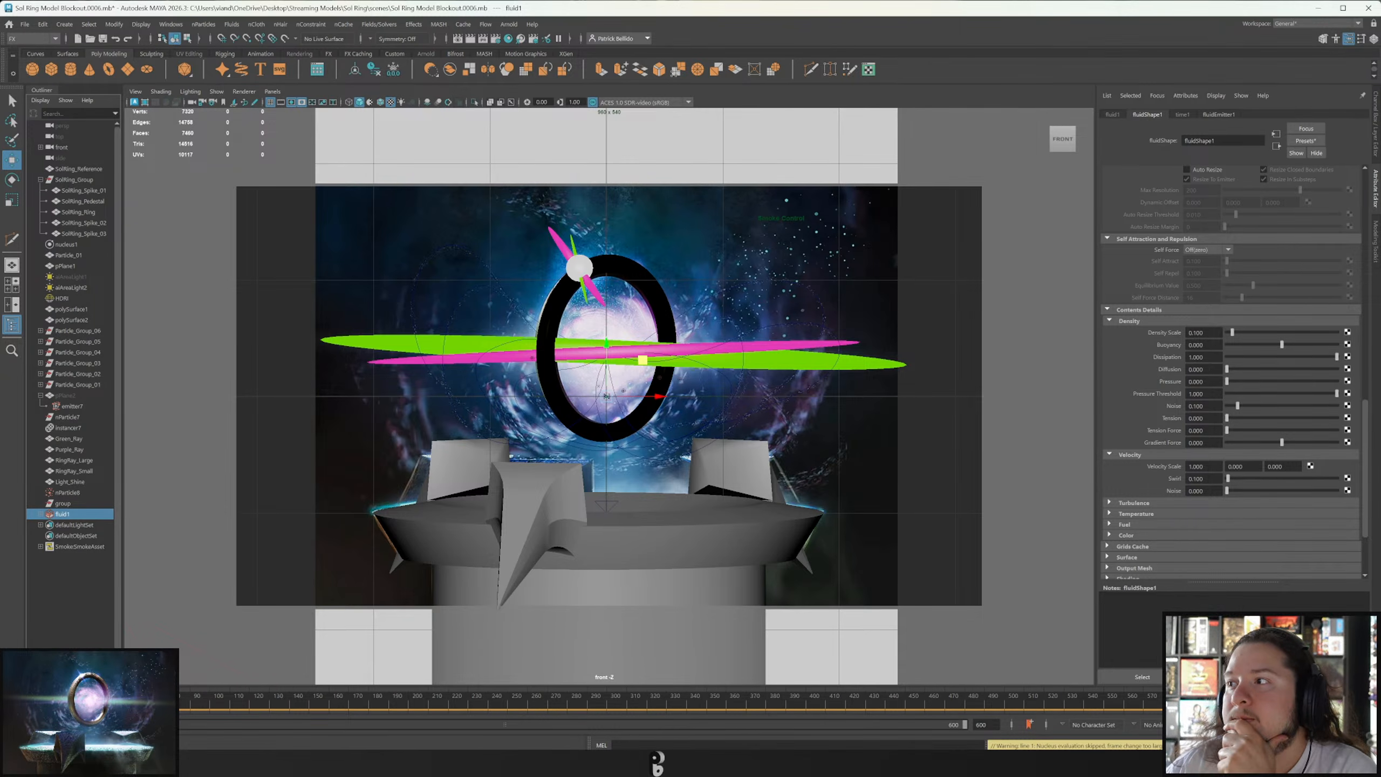
Play the simulation in the extended range to check the smoke, and rewind to the start.
key("alt+v")
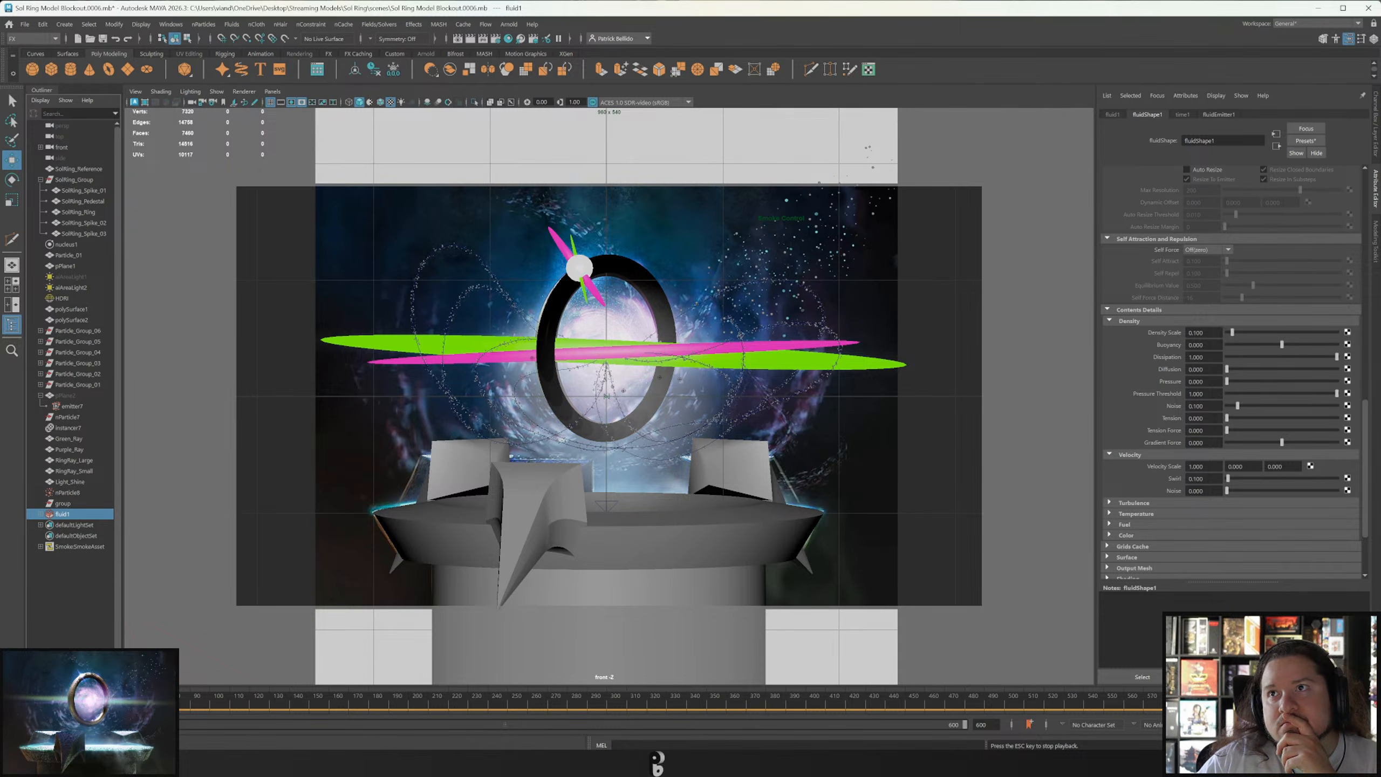
key("Escape")
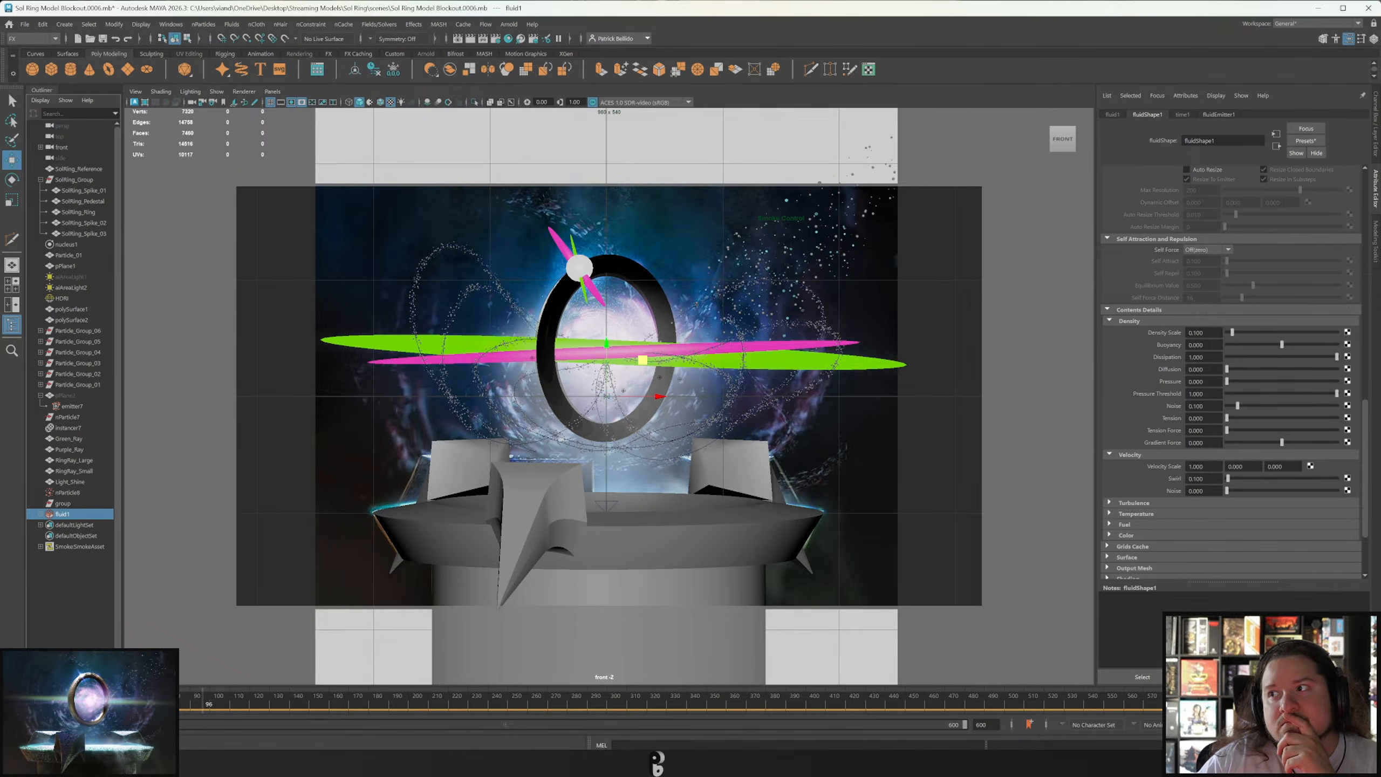
key("alt+shift+v")
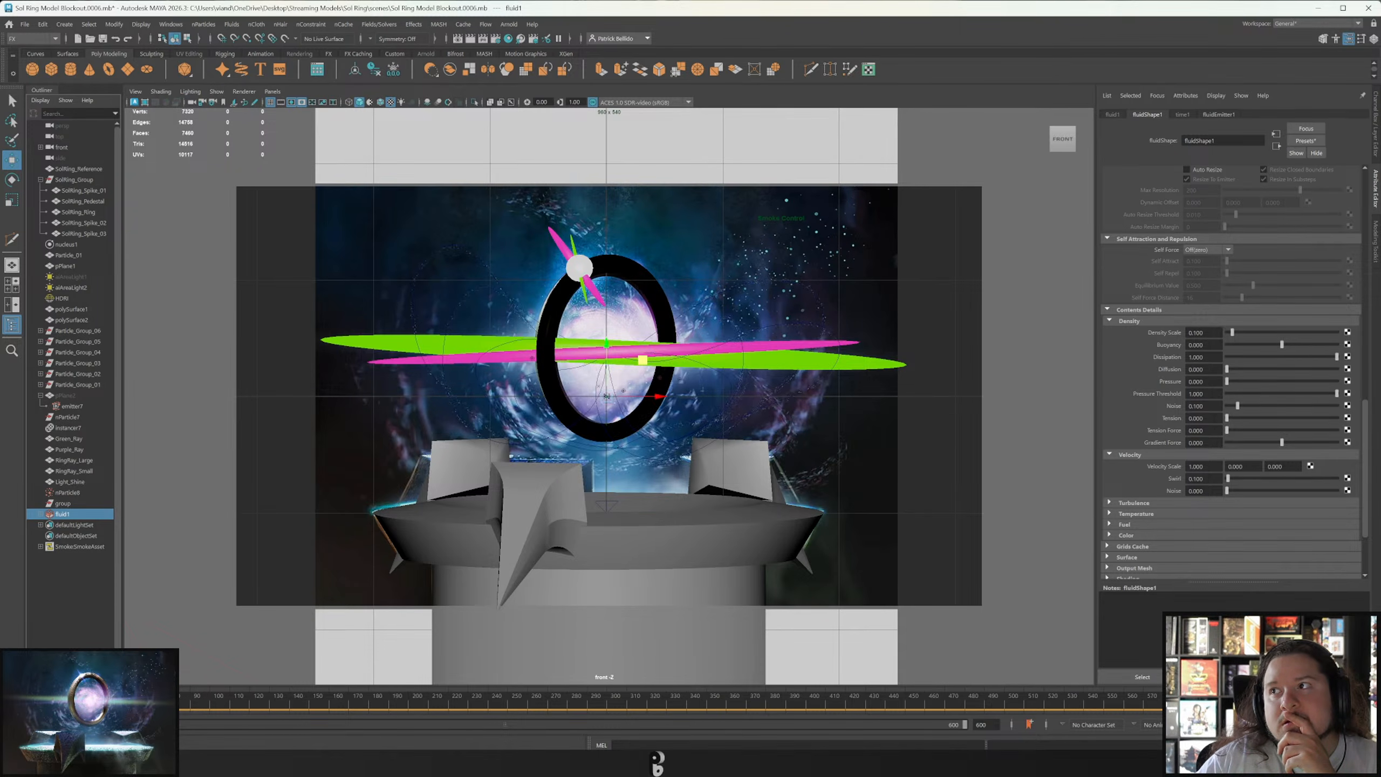
Set the X velocity scale of the fluid to 10 and play the simulation.
double_click(1197, 466)
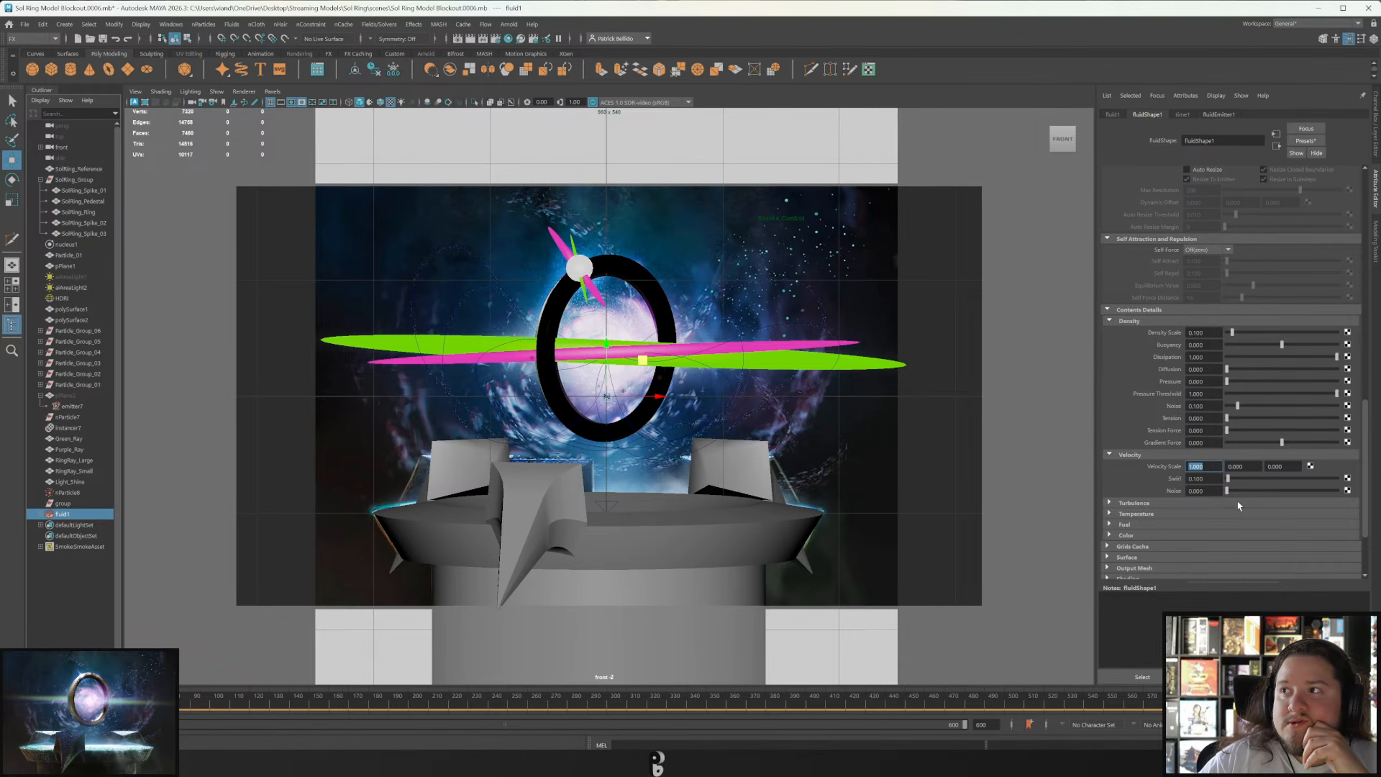
key("BackSpace")
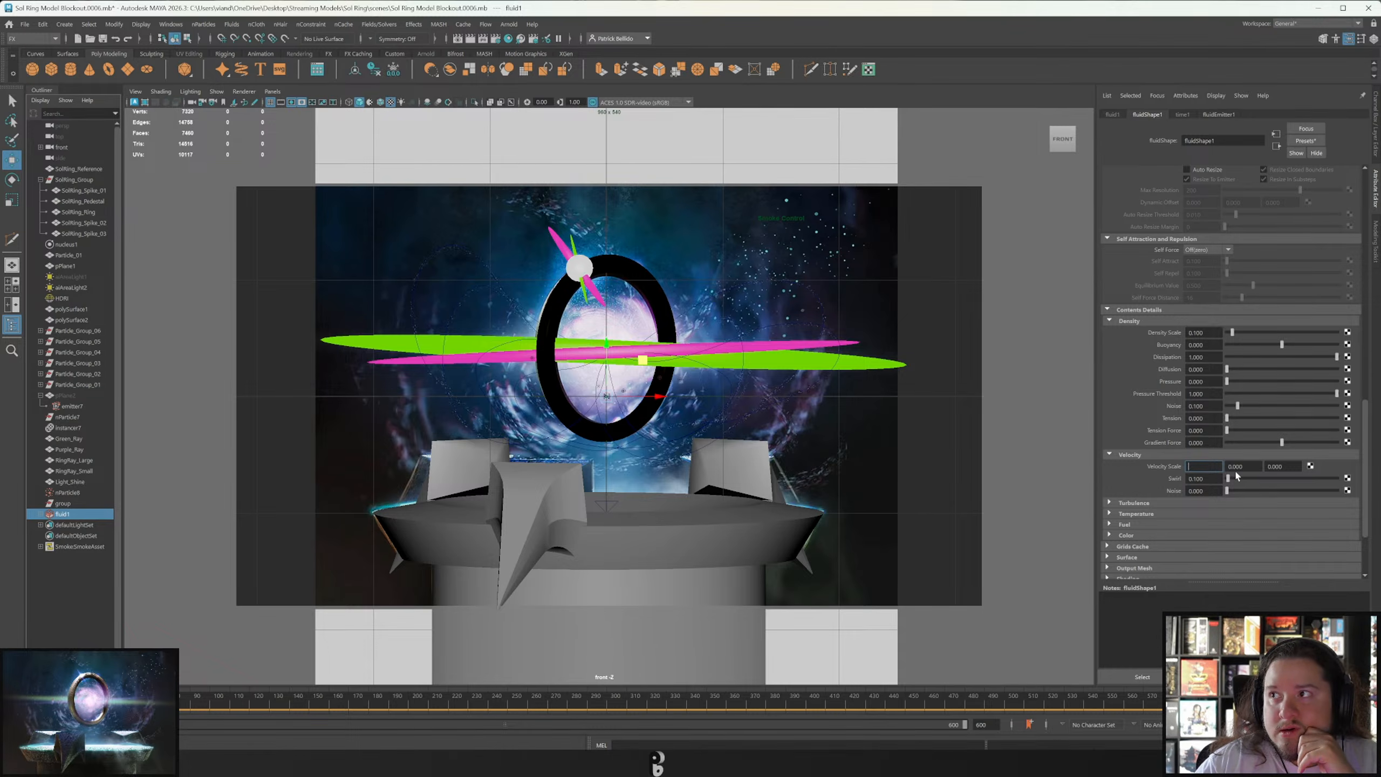
key("Return")
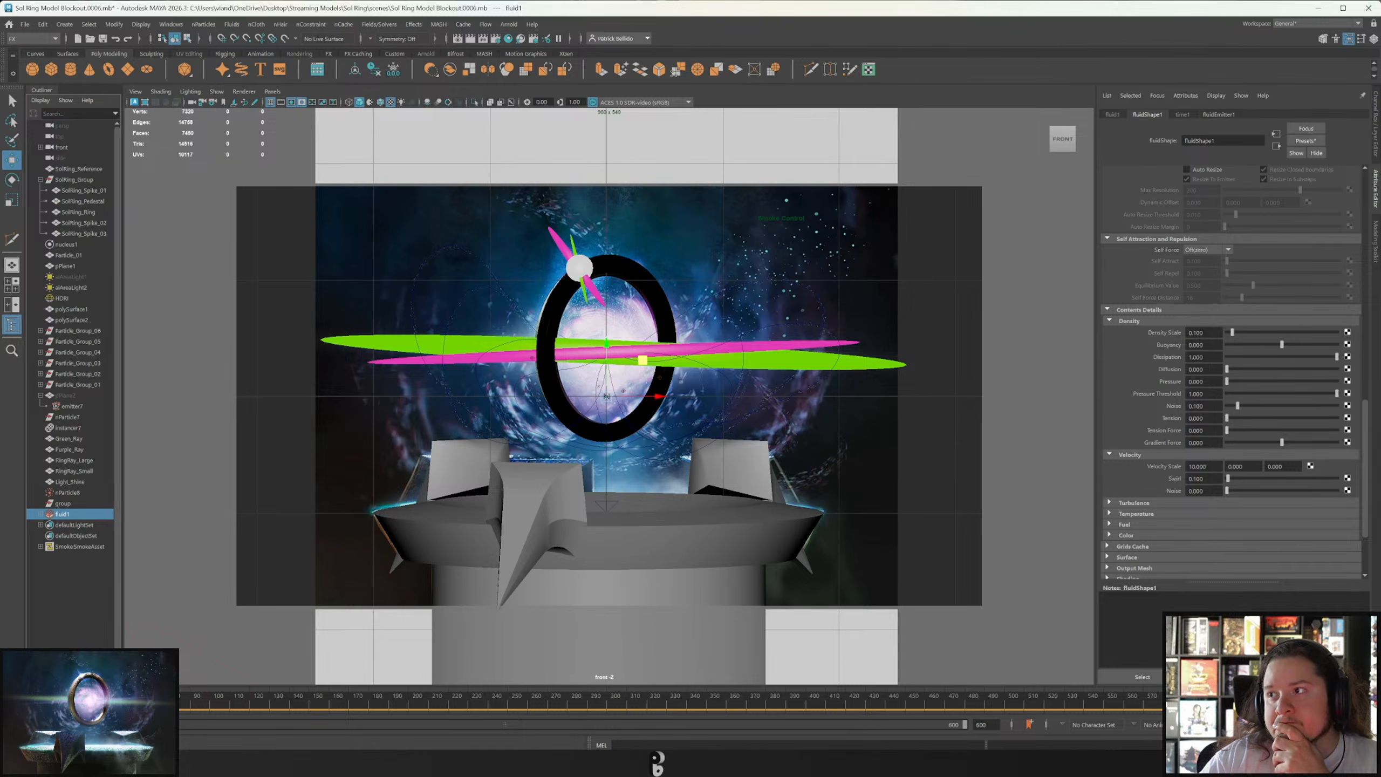
key("alt+v")
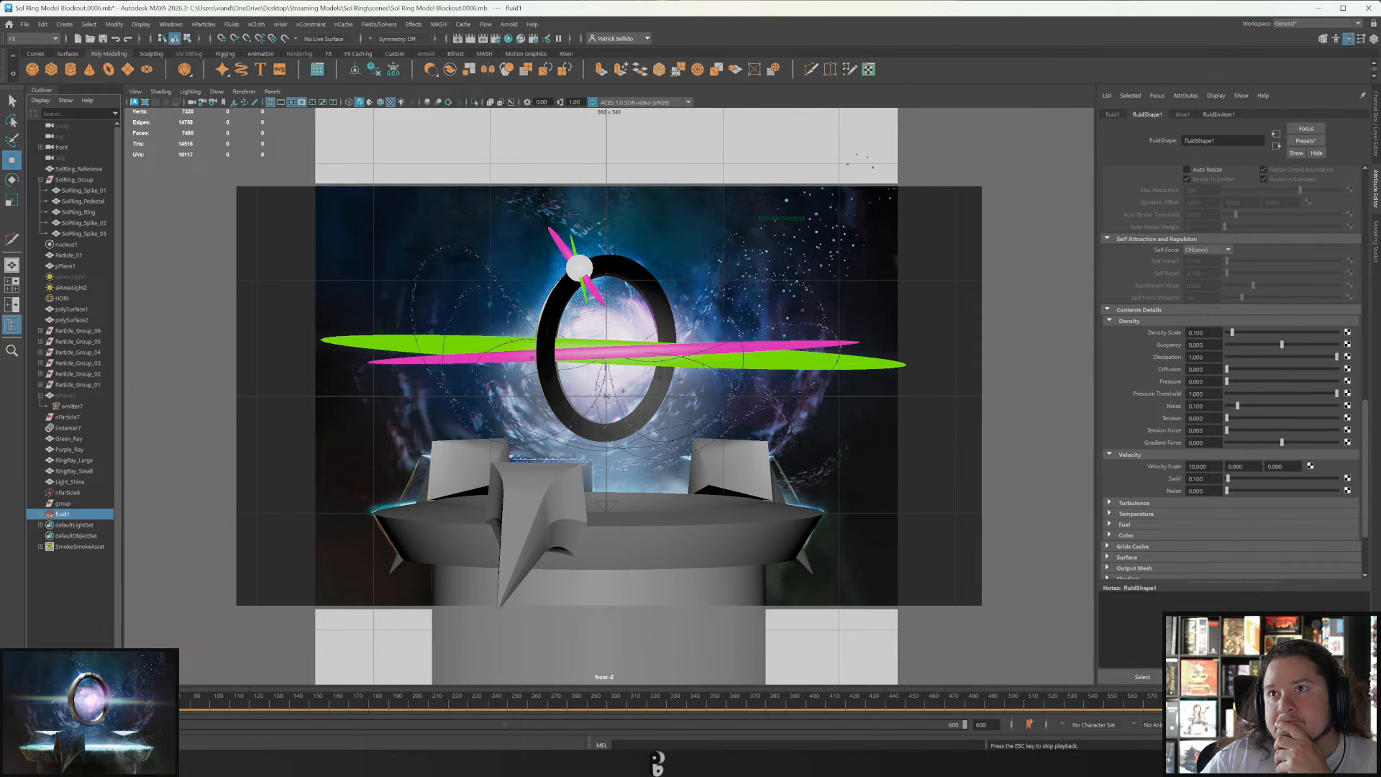
Stop the simulation and render the current frame in Arnold to check the smoke, and close the render view.
key("Escape")
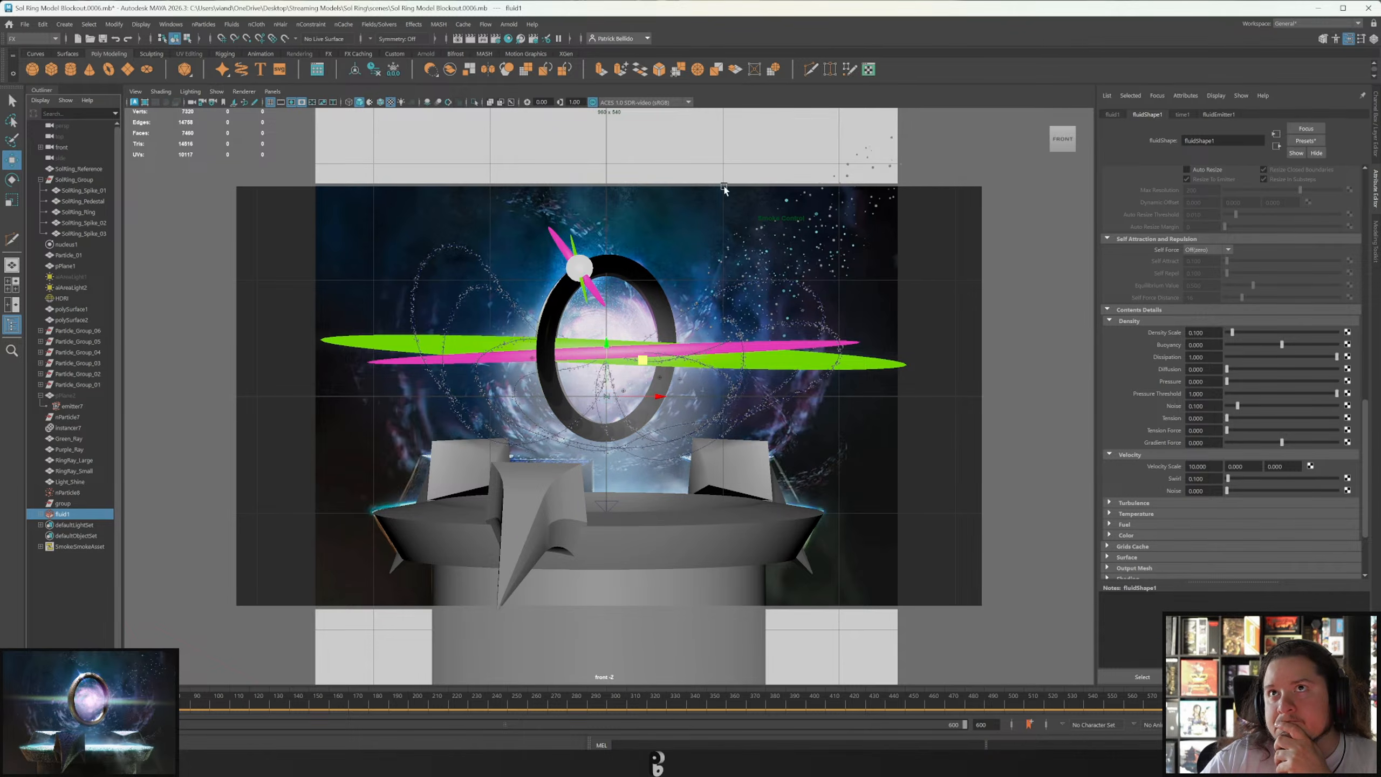
left_click(471, 40)
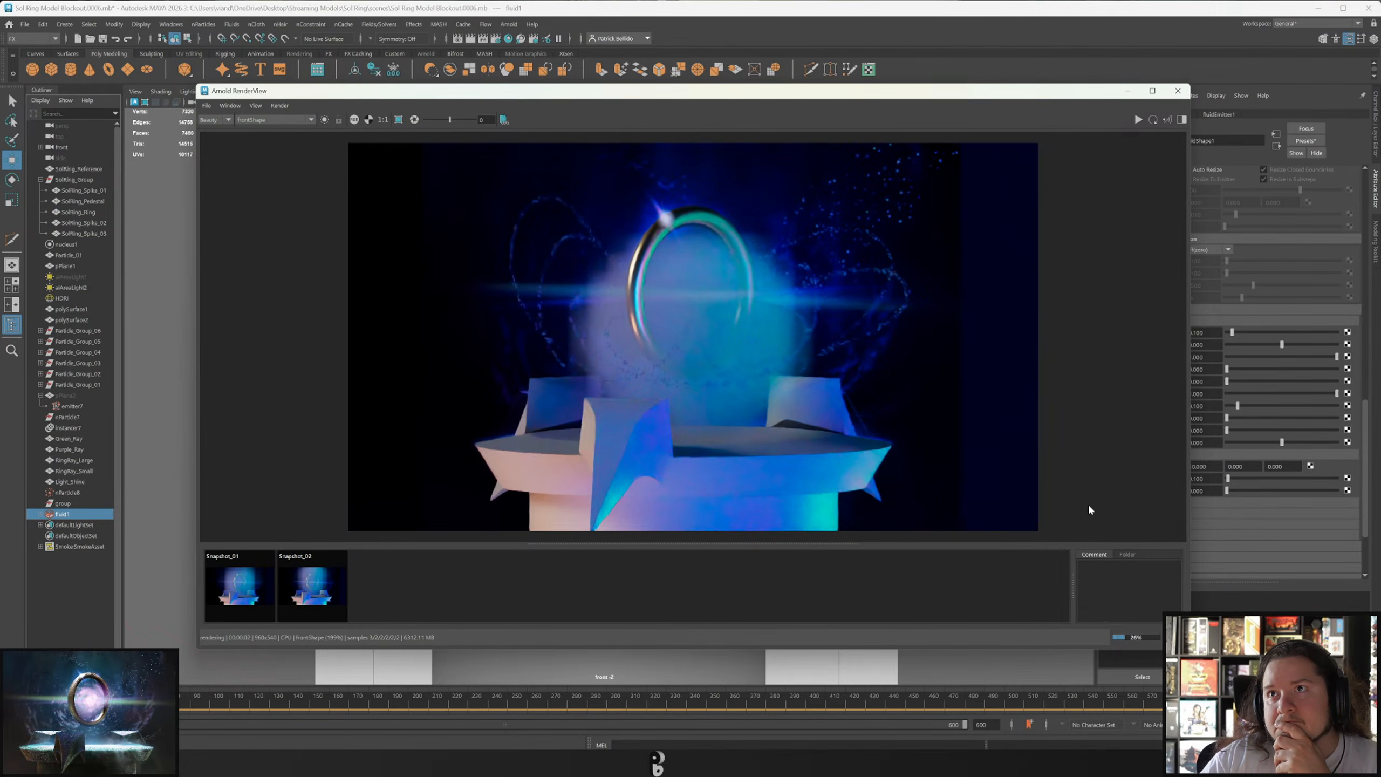
left_click(1178, 91)
Set the X velocity scale of the fluid to 0.
left_click(1199, 466)
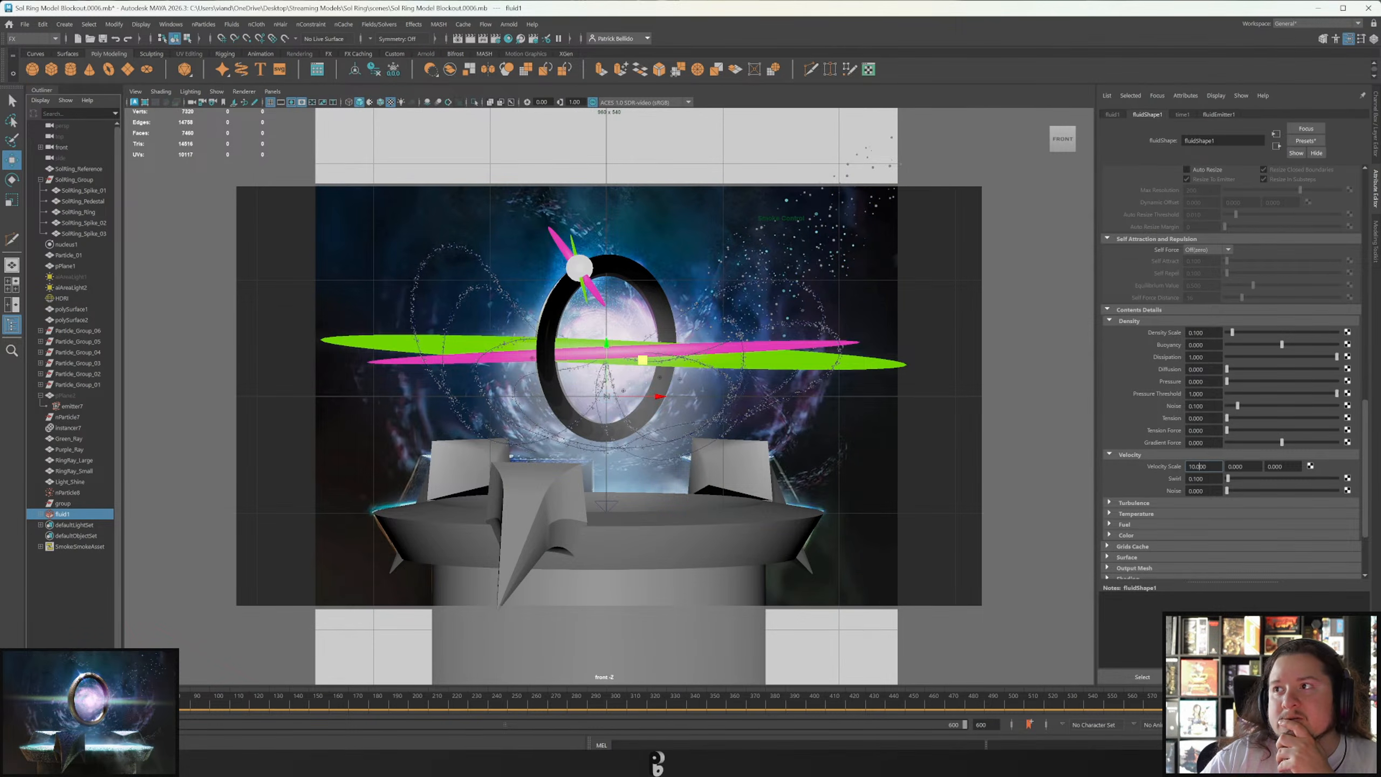
type("0")
key("Return")
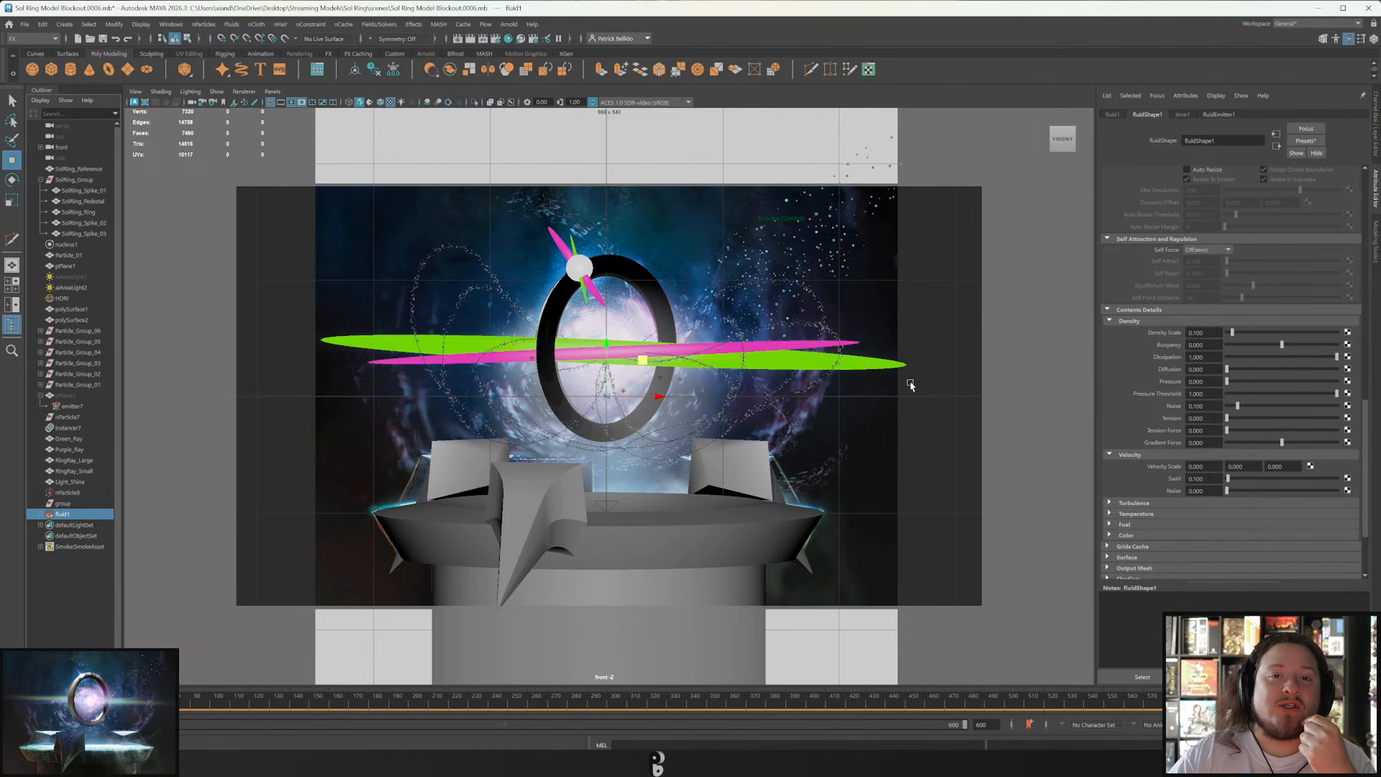
Examine the fluid's Turbulence, Temperature, Surface, Output Mesh and Shading settings, including its color, incandescence and opacity ramps.
left_click(1126, 503)
scroll(1123, 506, "down", 3)
left_click(1123, 480)
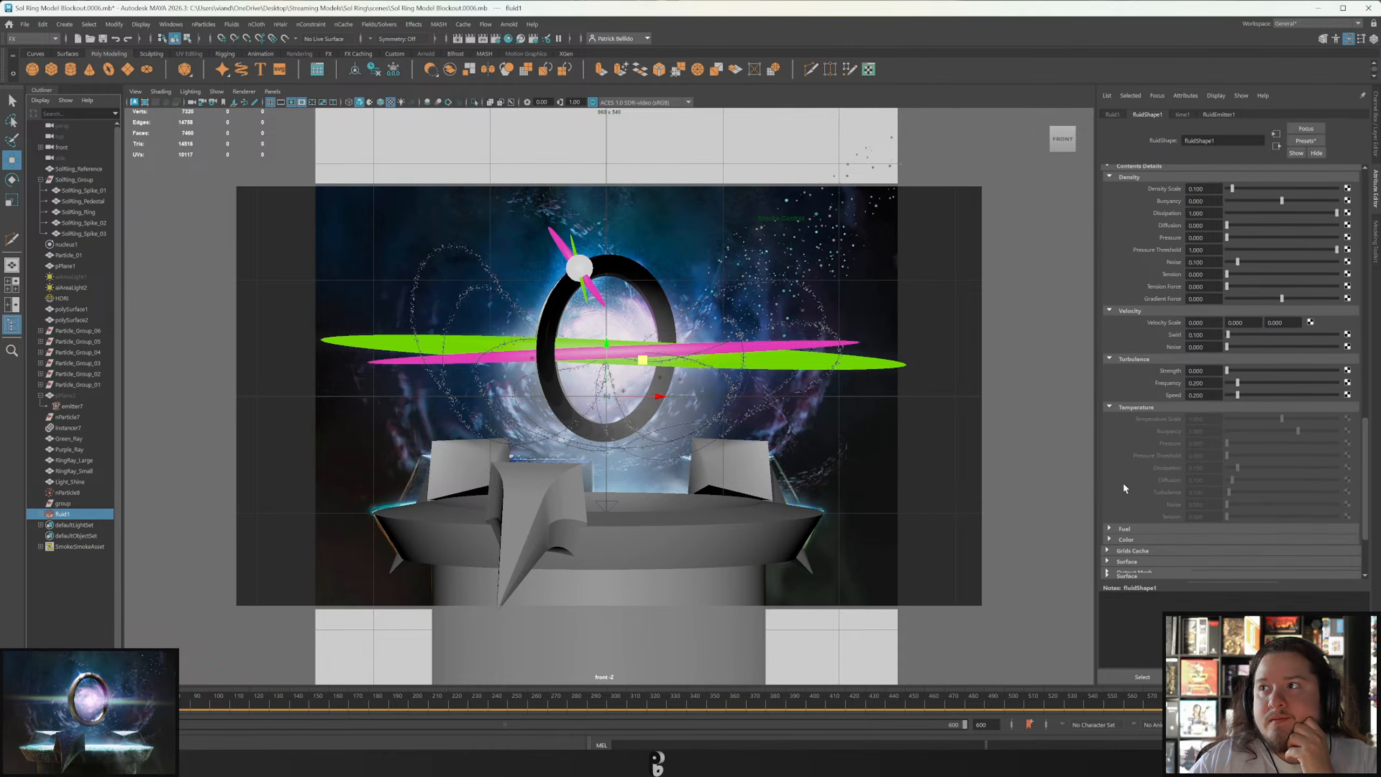
scroll(1127, 481, "down", 5)
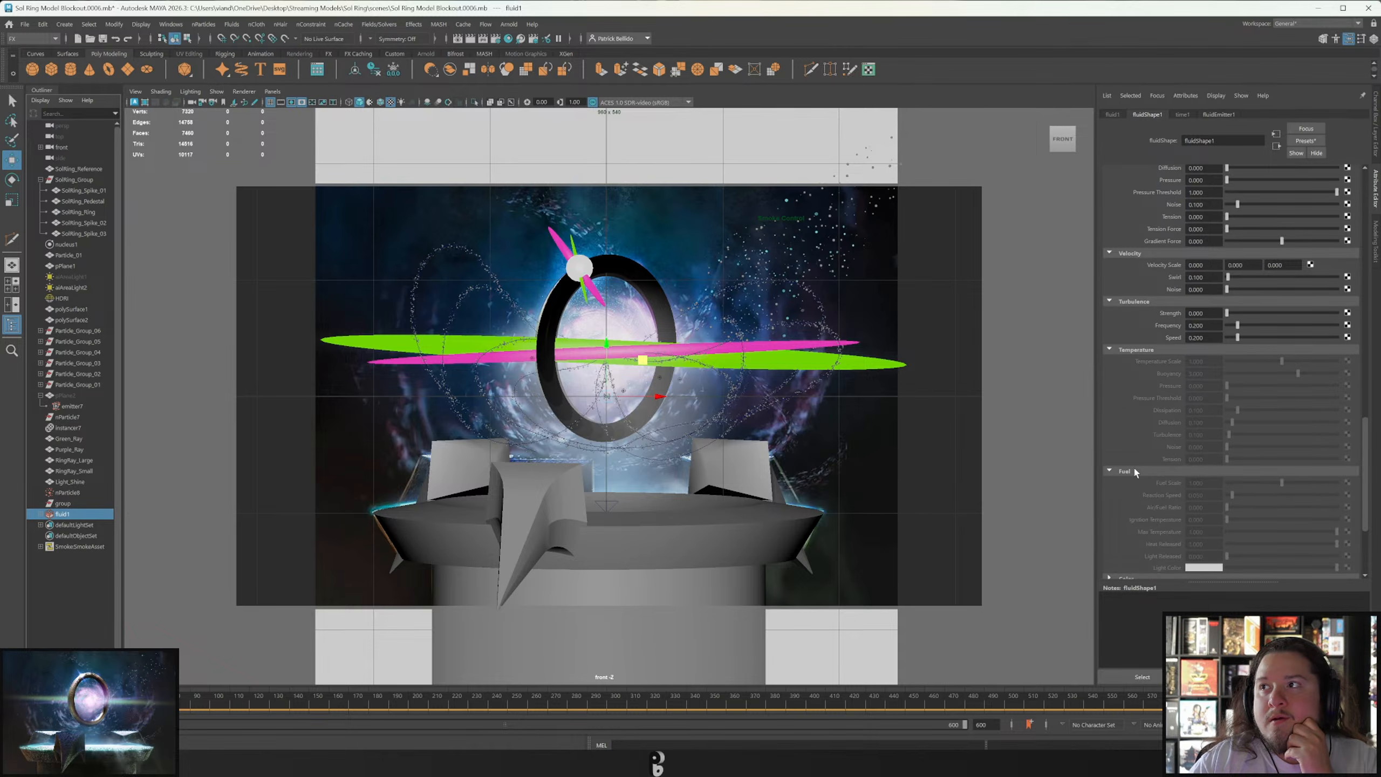
scroll(1134, 465, "down", 2)
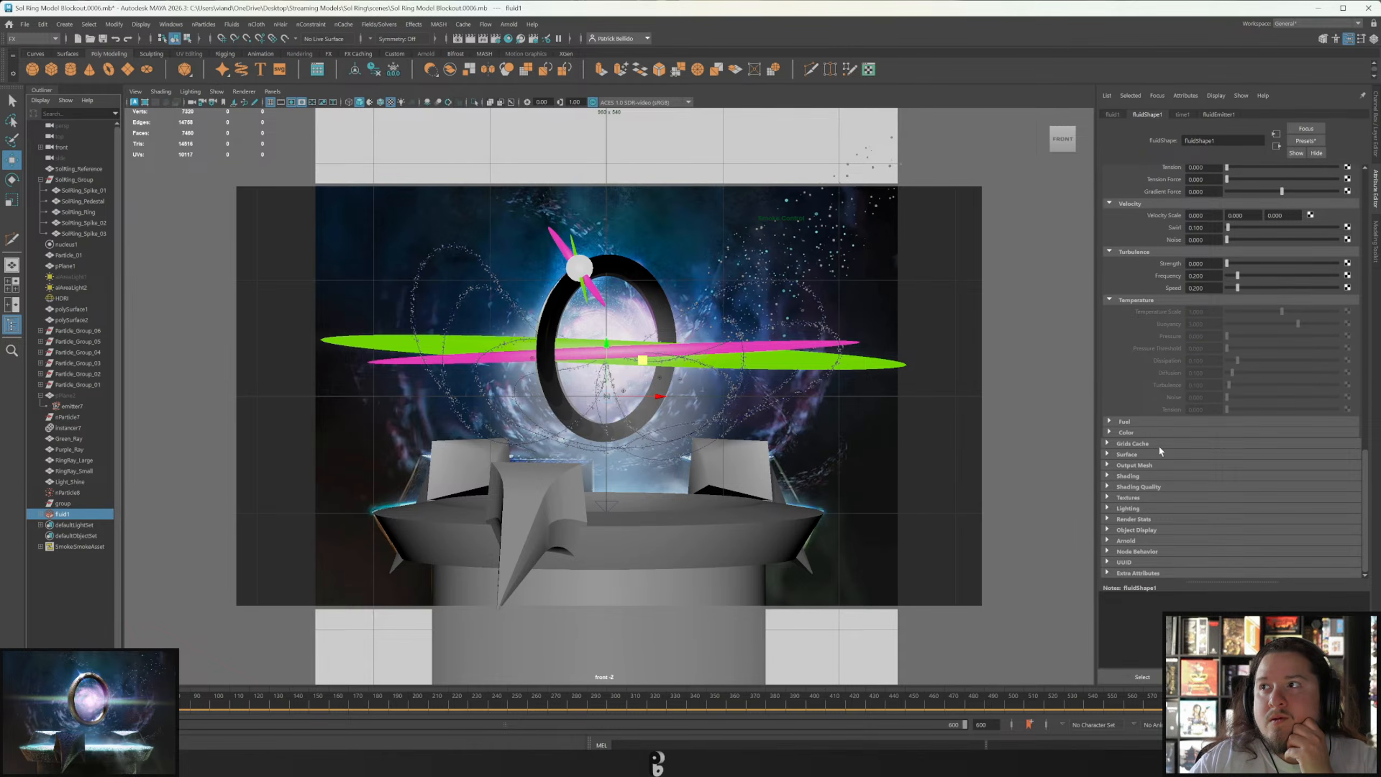
left_click(1127, 454)
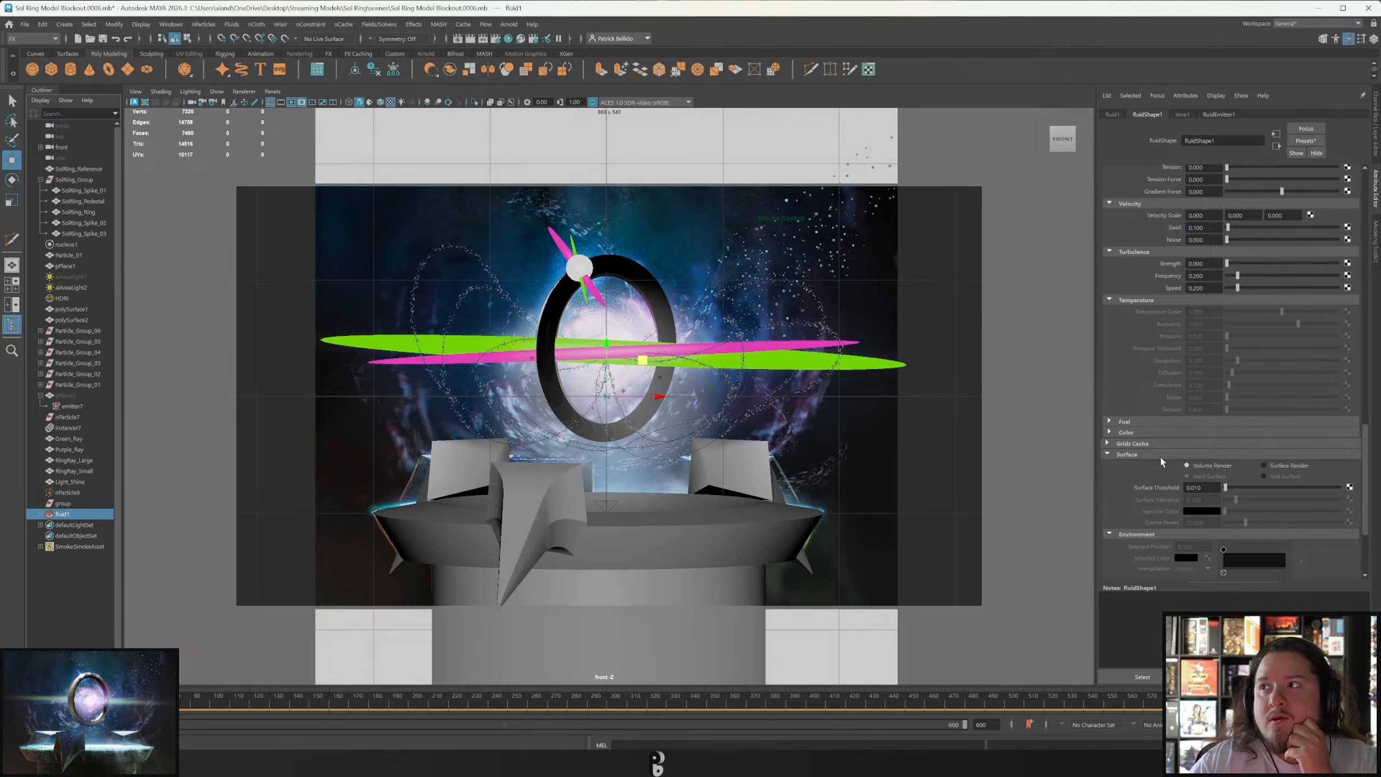
scroll(1161, 458, "down", 5)
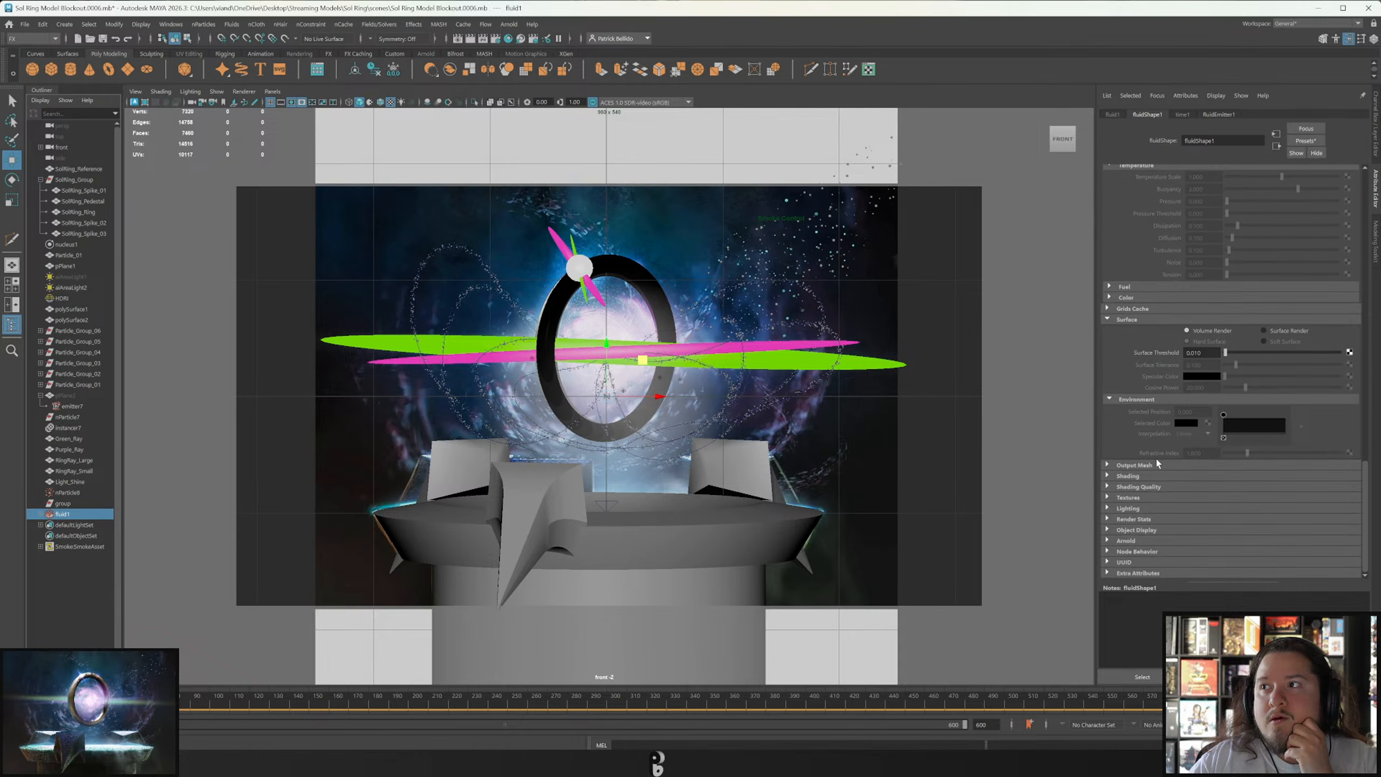
left_click(1142, 465)
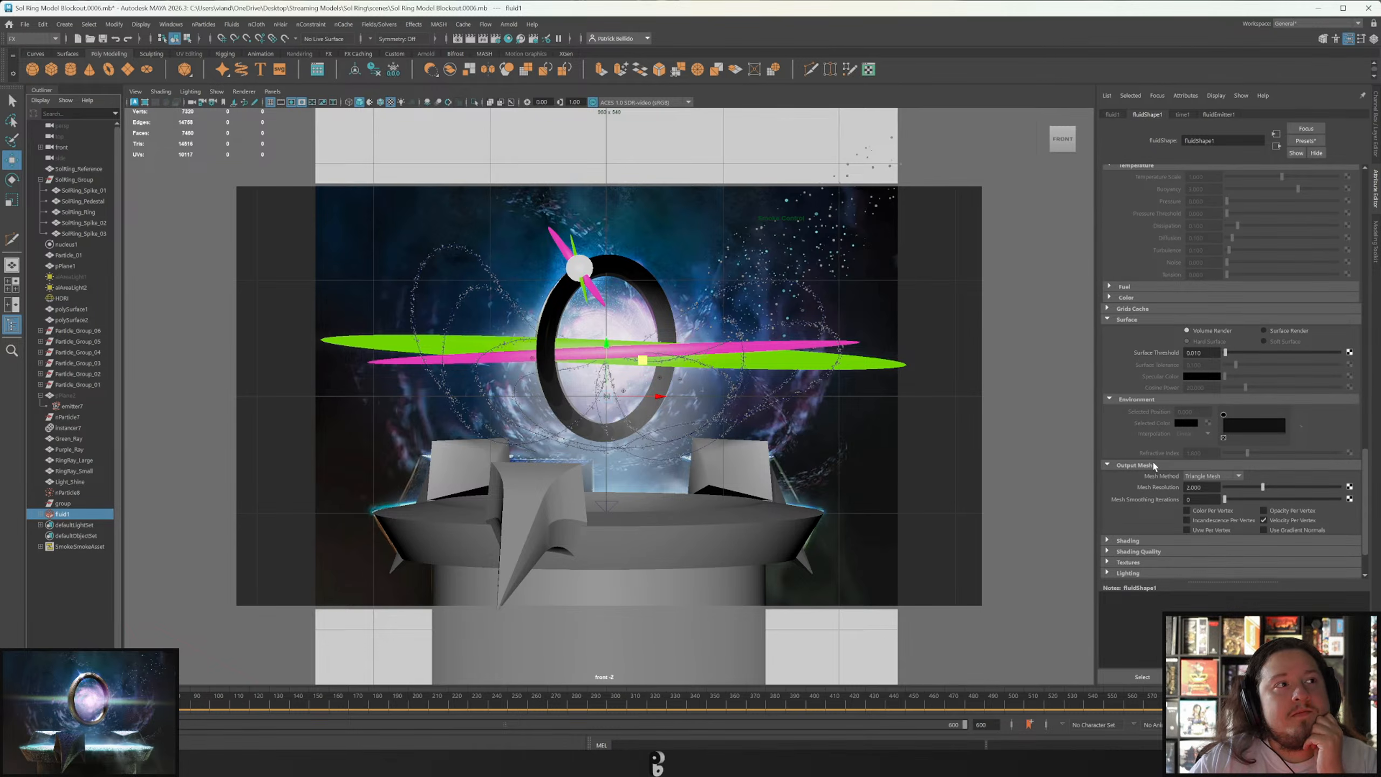
scroll(1154, 465, "down", 2)
left_click(1141, 468)
scroll(1142, 468, "down", 5)
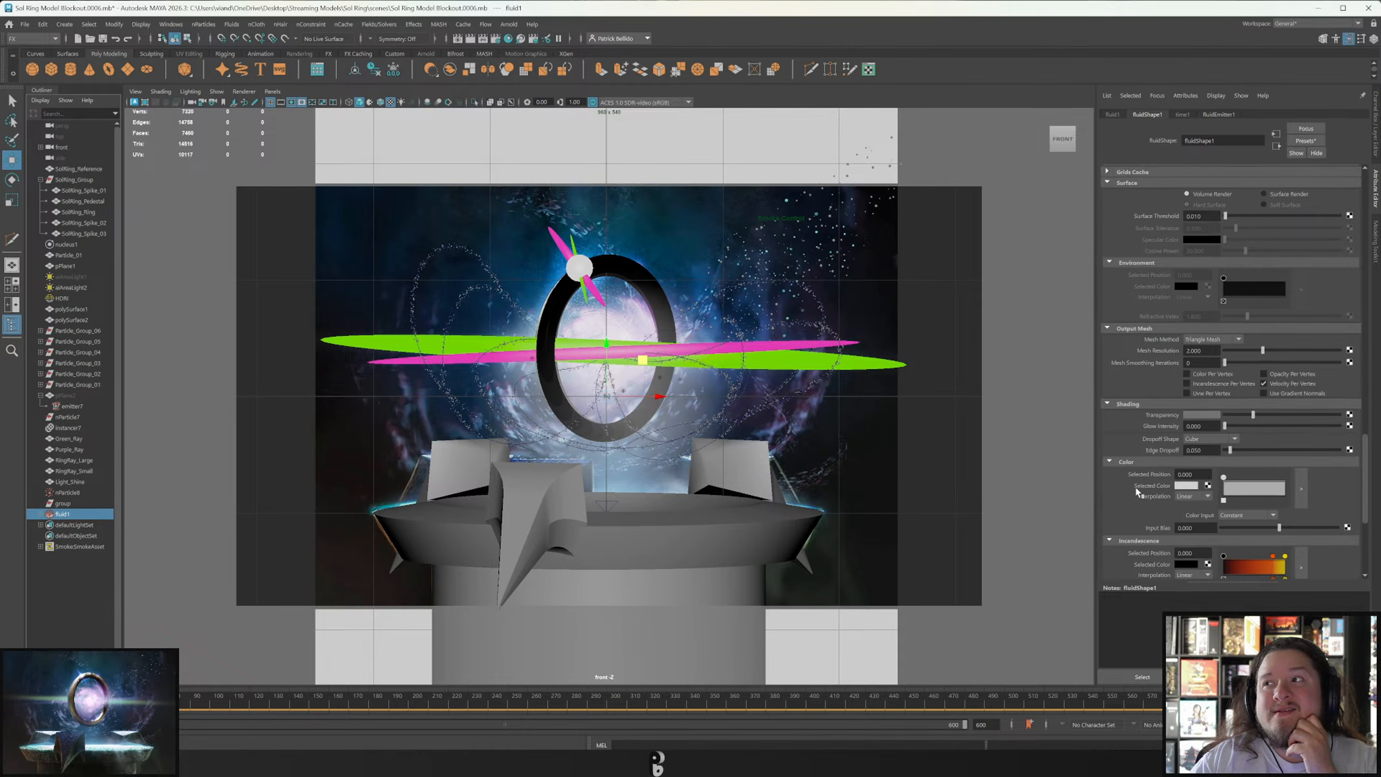
scroll(1143, 504, "down", 5)
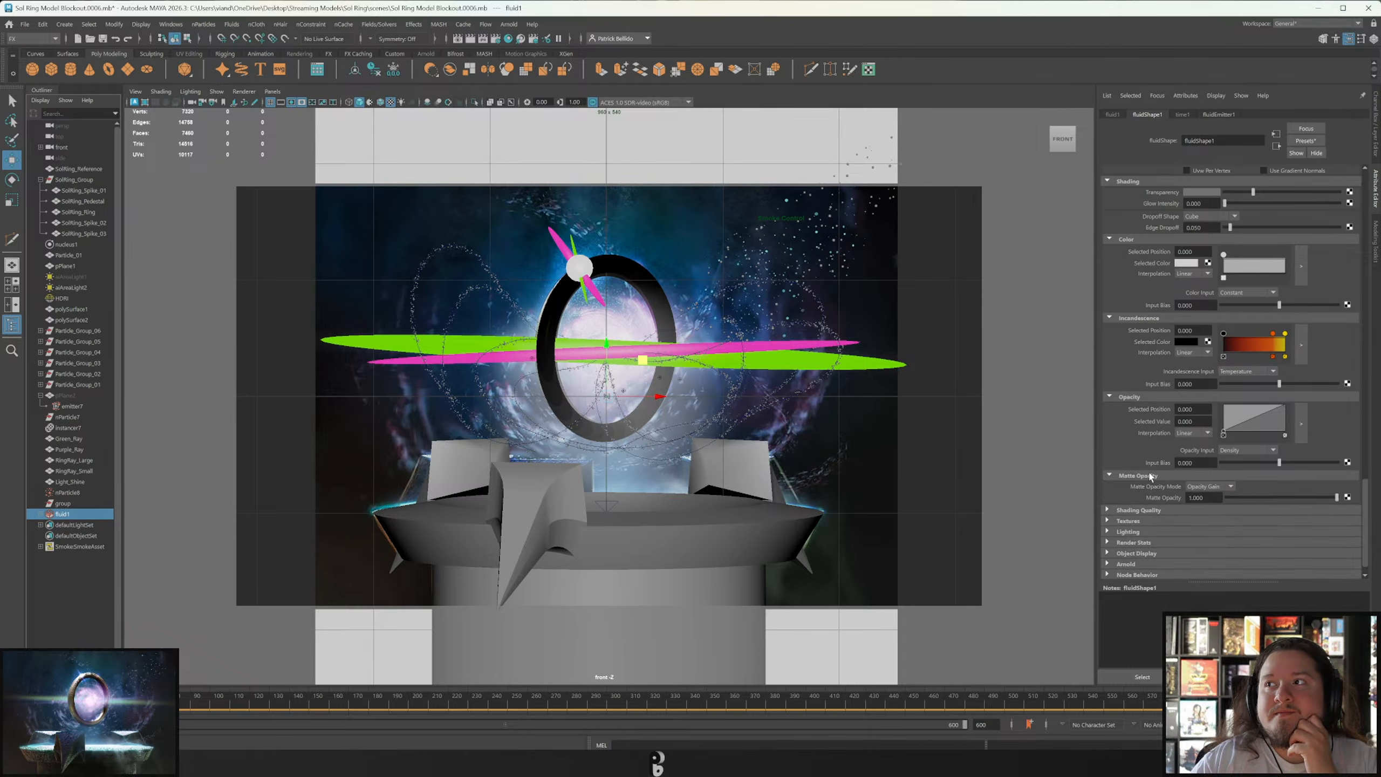
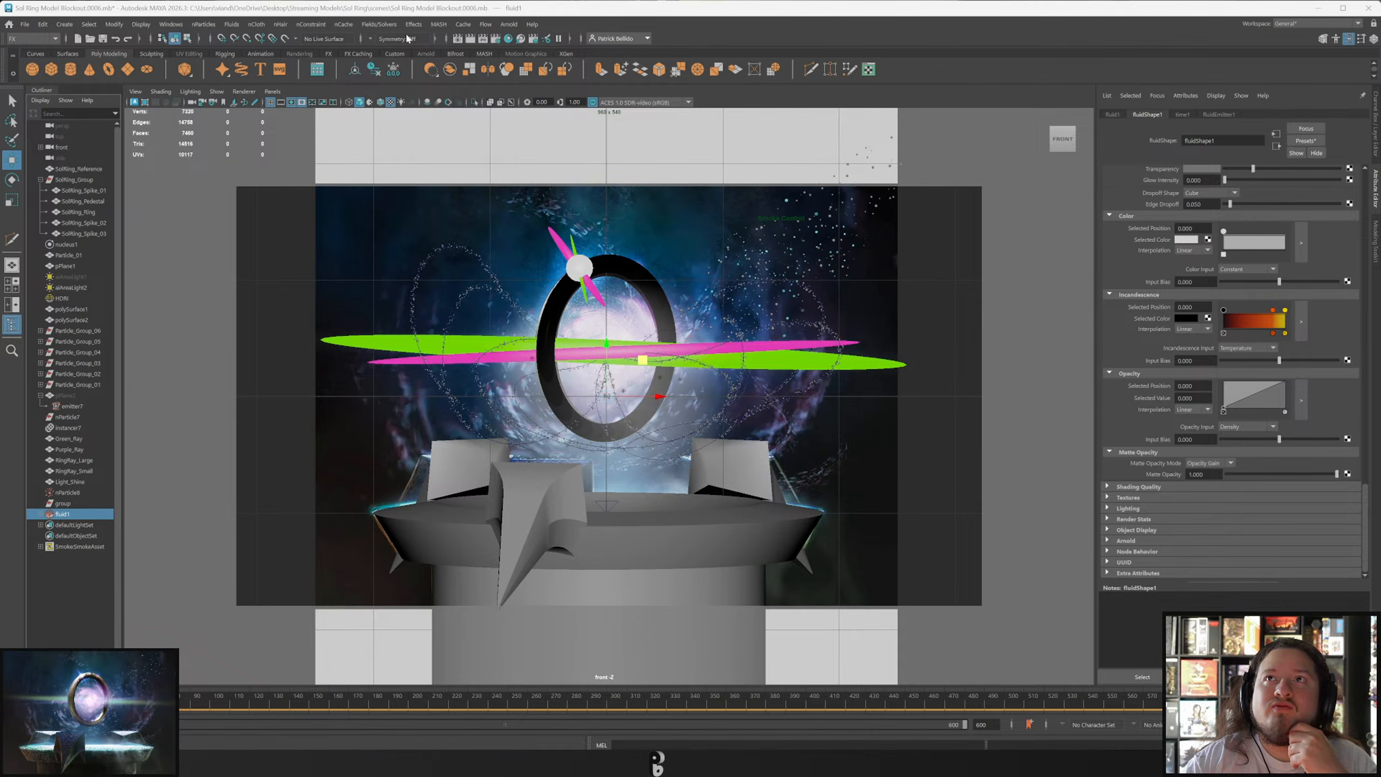
Run a new Arnold test render of the scene and close the render view.
left_click(469, 38)
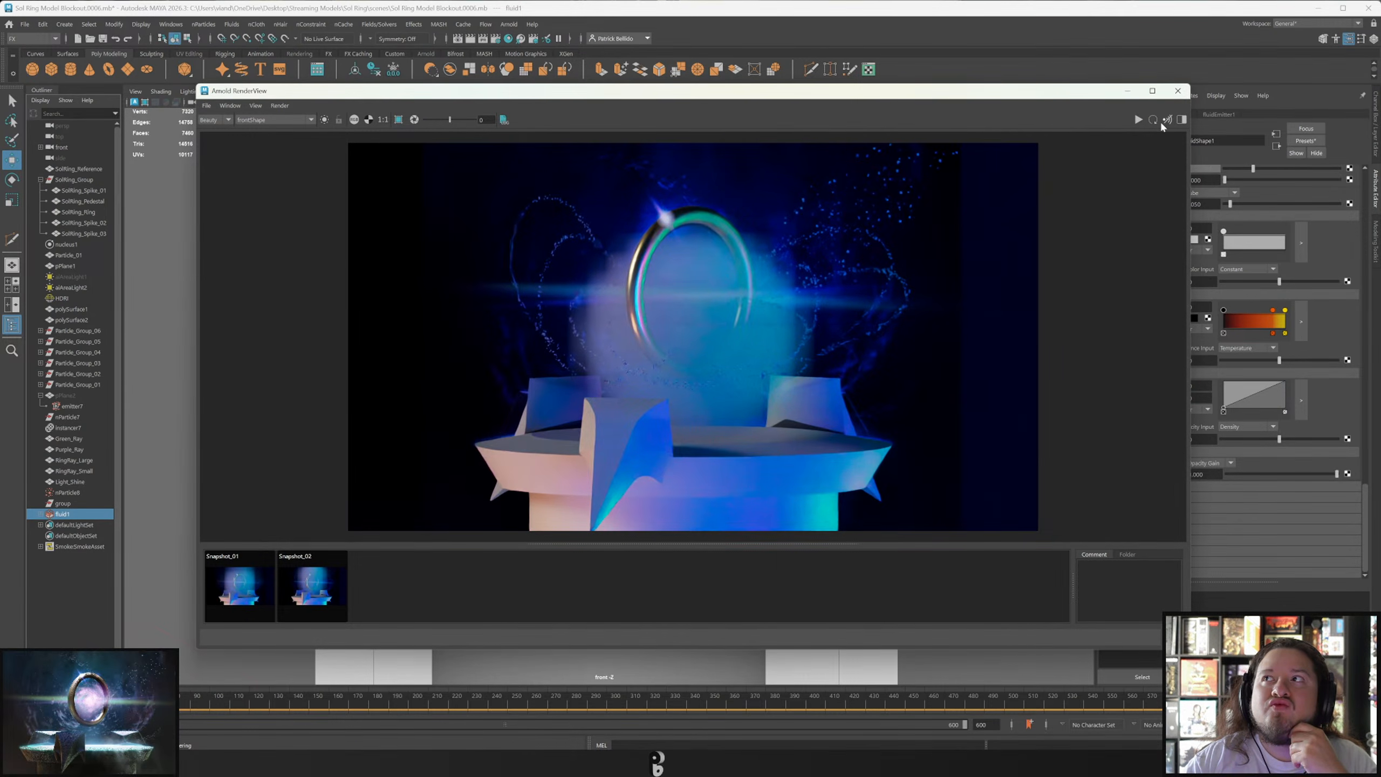
left_click(1152, 121)
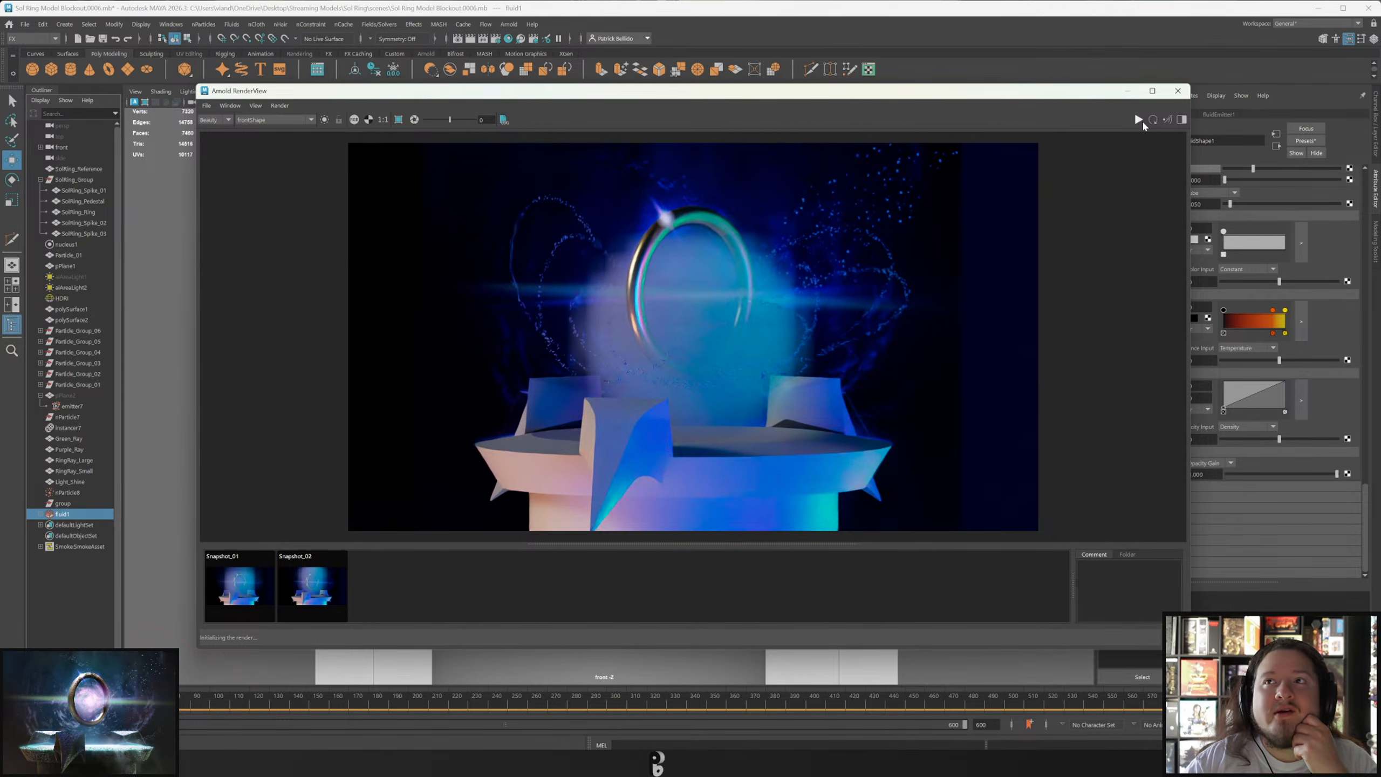
left_click(1178, 91)
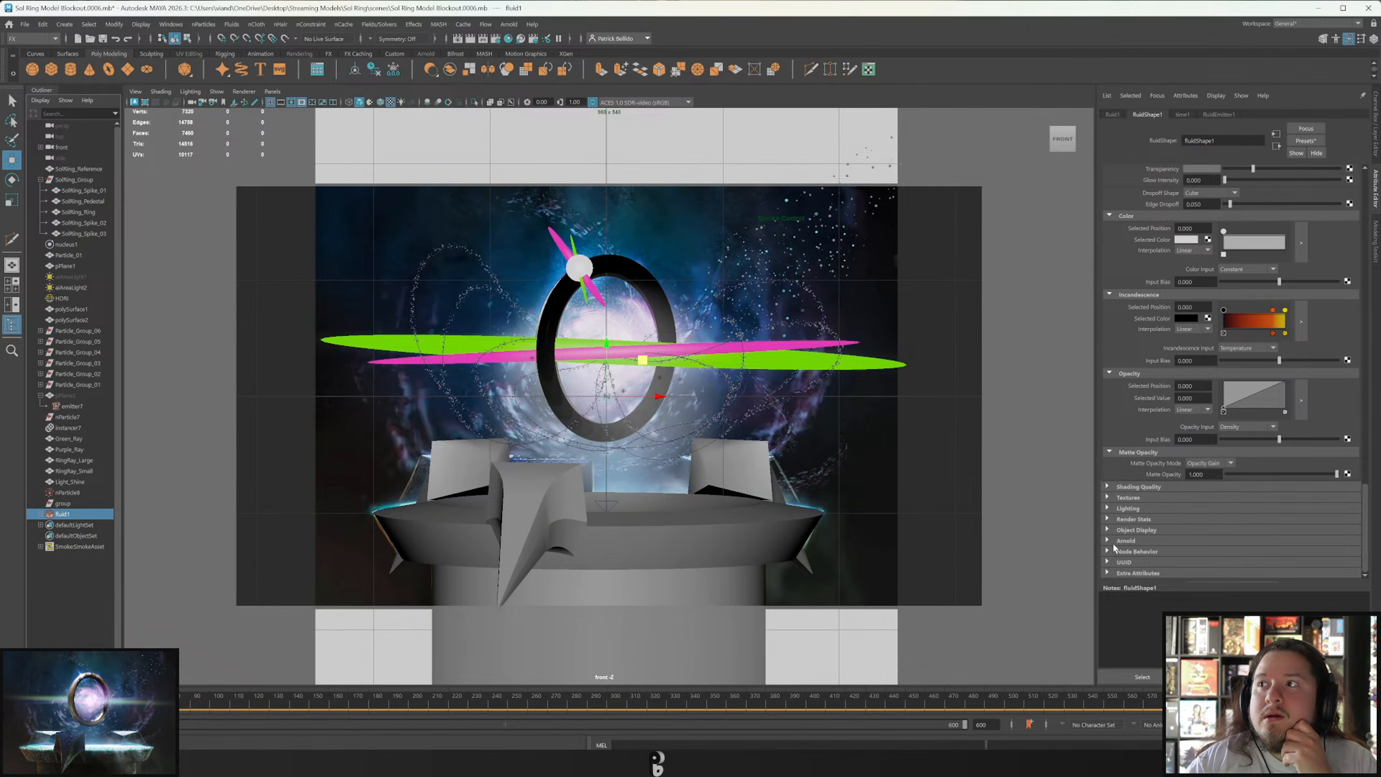
Try a Y velocity scale of -50 on the fluid, play the simulation, and clear the value.
scroll(1114, 547, "up", 5)
scroll(1126, 536, "up", 10)
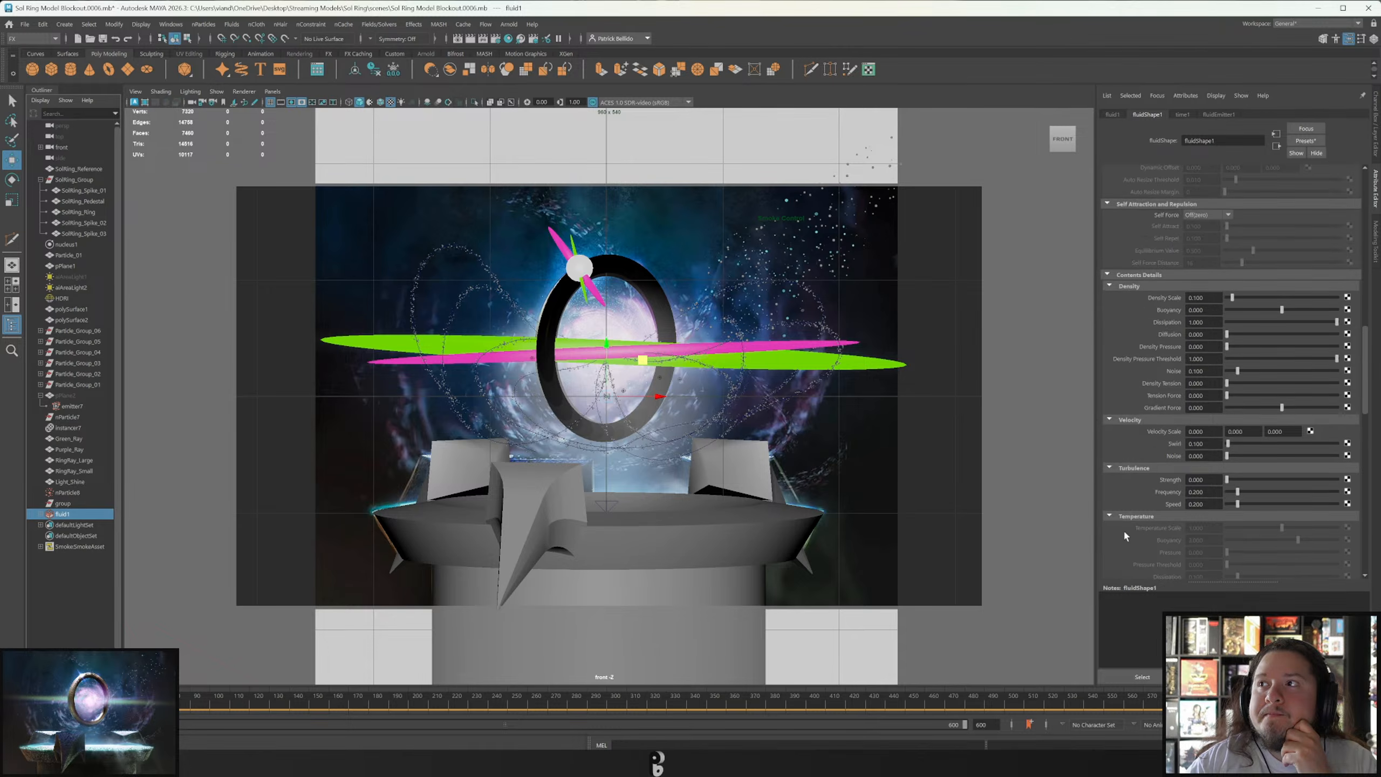
scroll(1125, 536, "up", 3)
scroll(1125, 535, "down", 3)
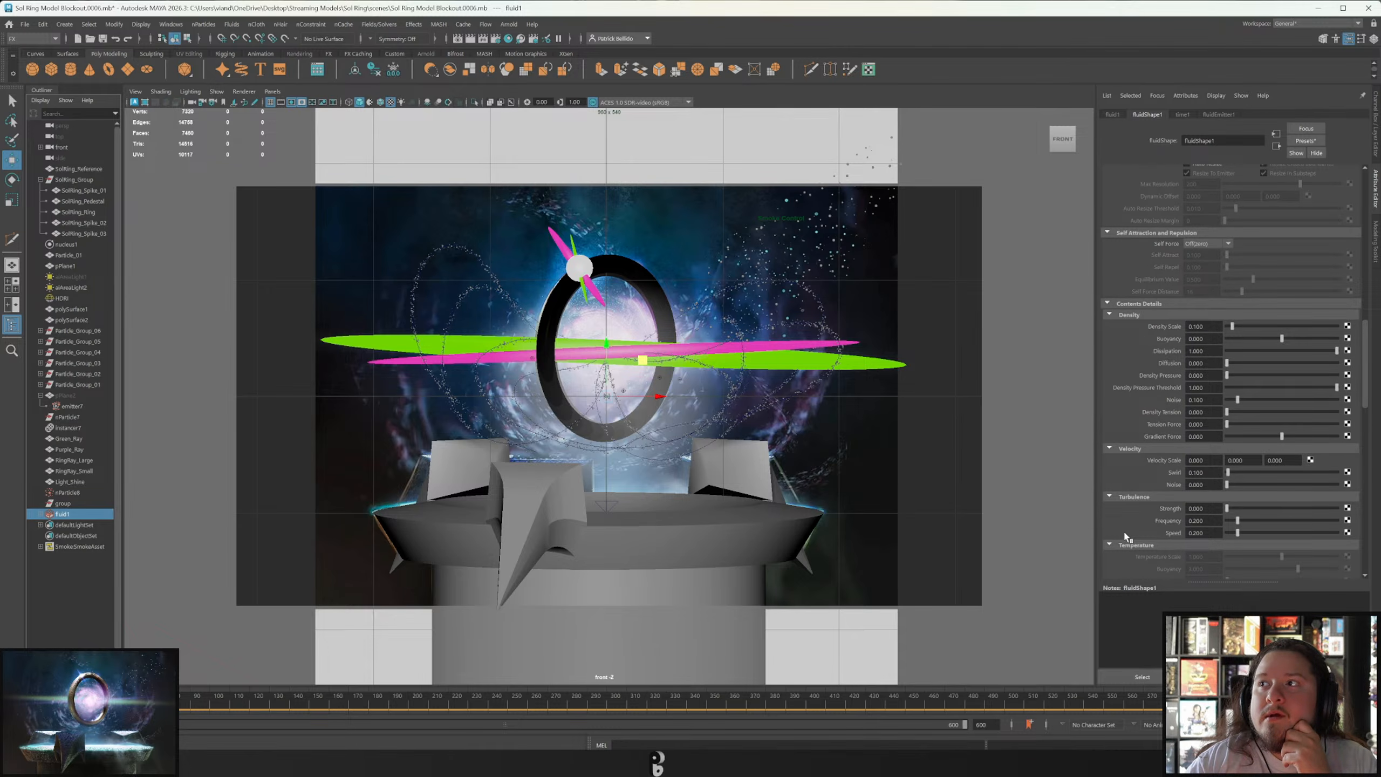
left_click(1237, 459)
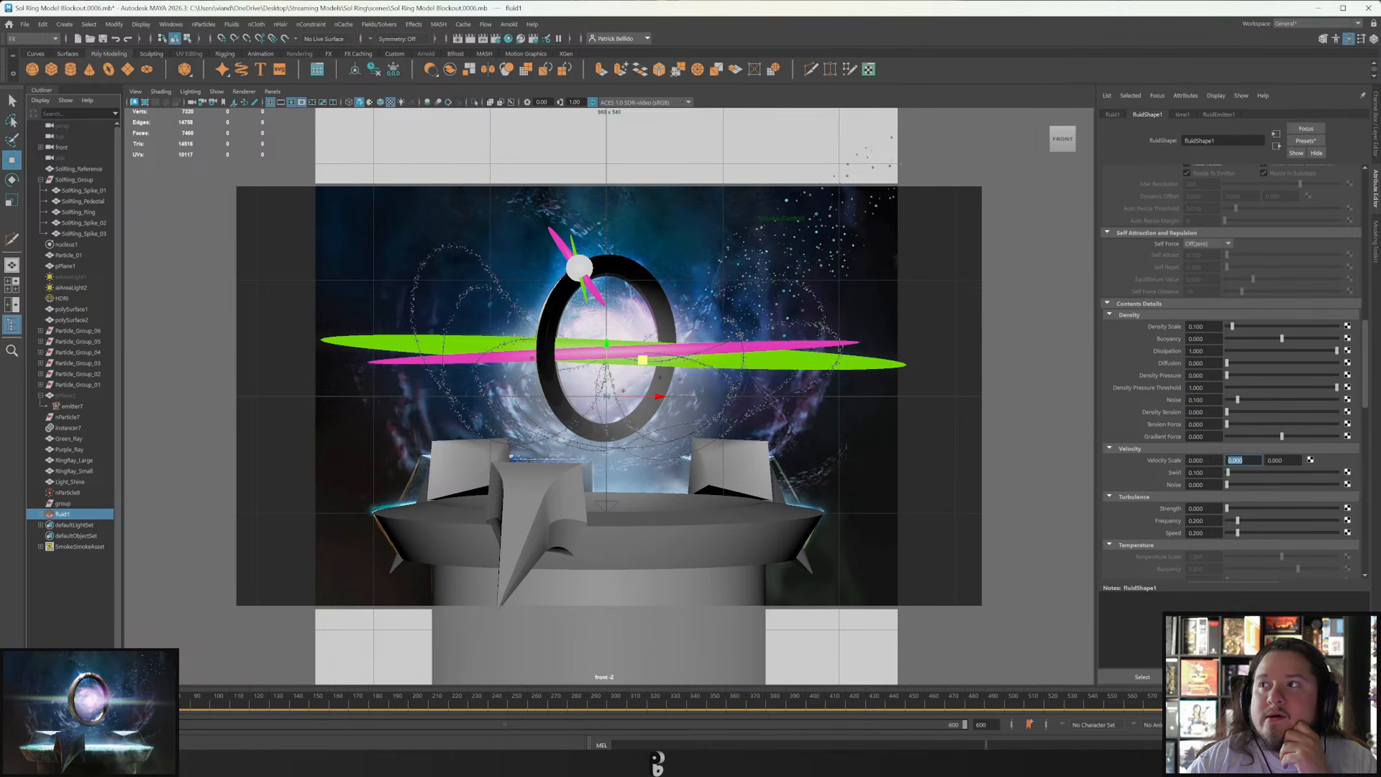
key("BackSpace")
type("-50")
key("Return")
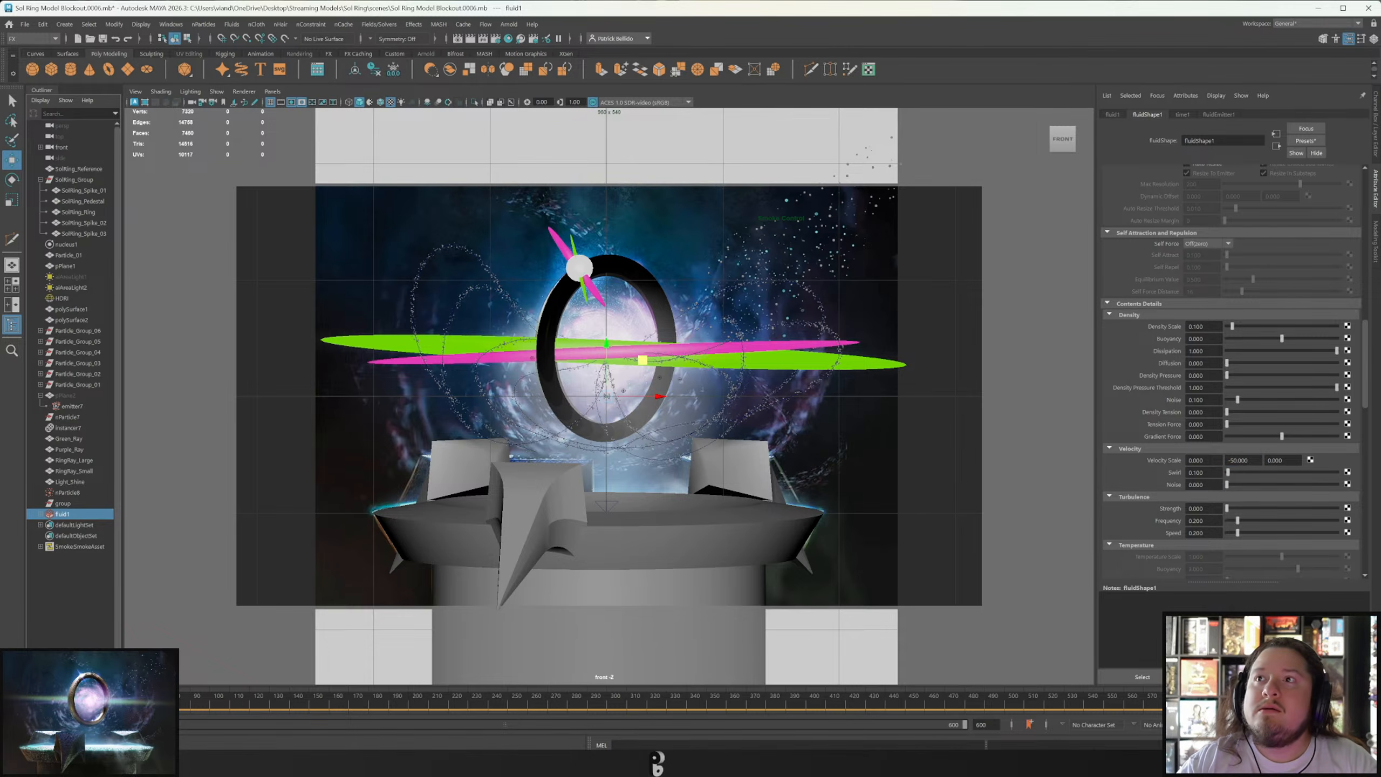
key("alt+v")
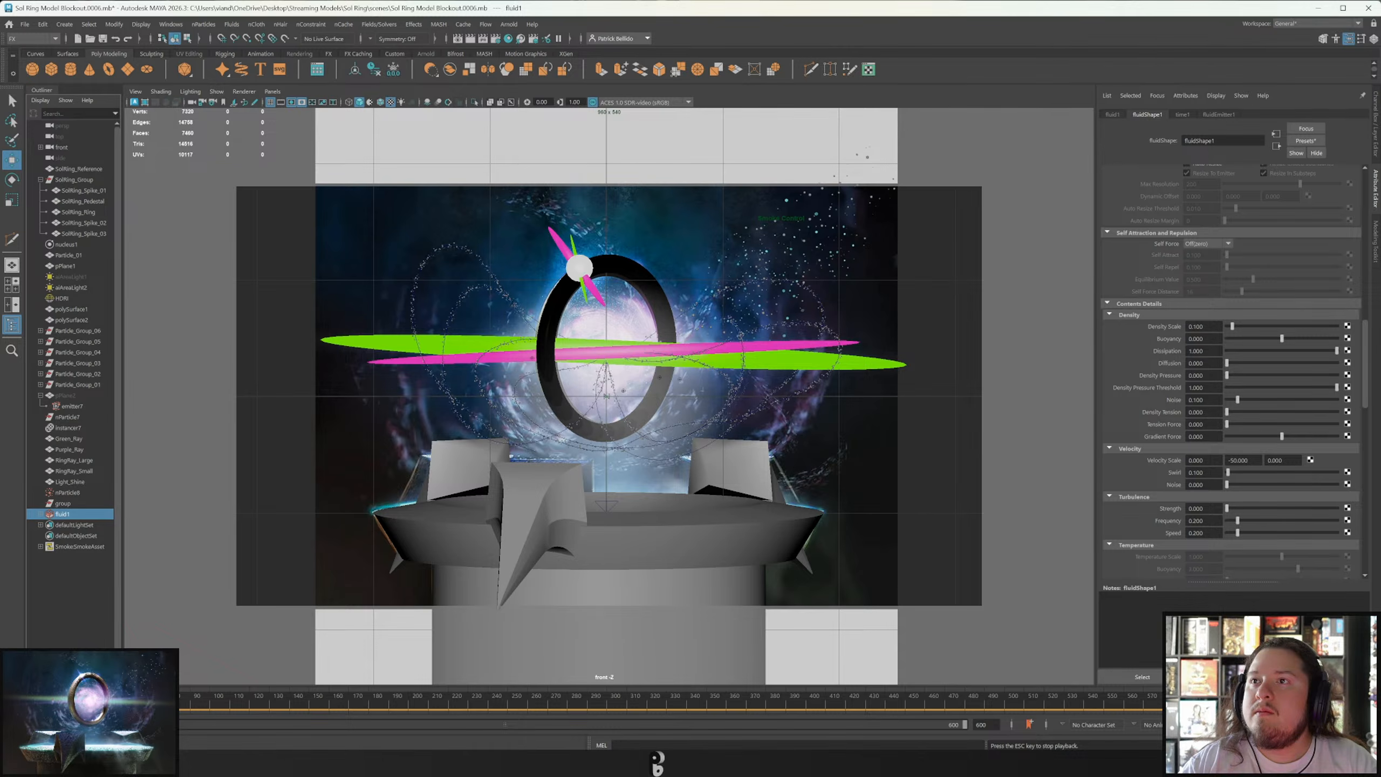
key("Escape")
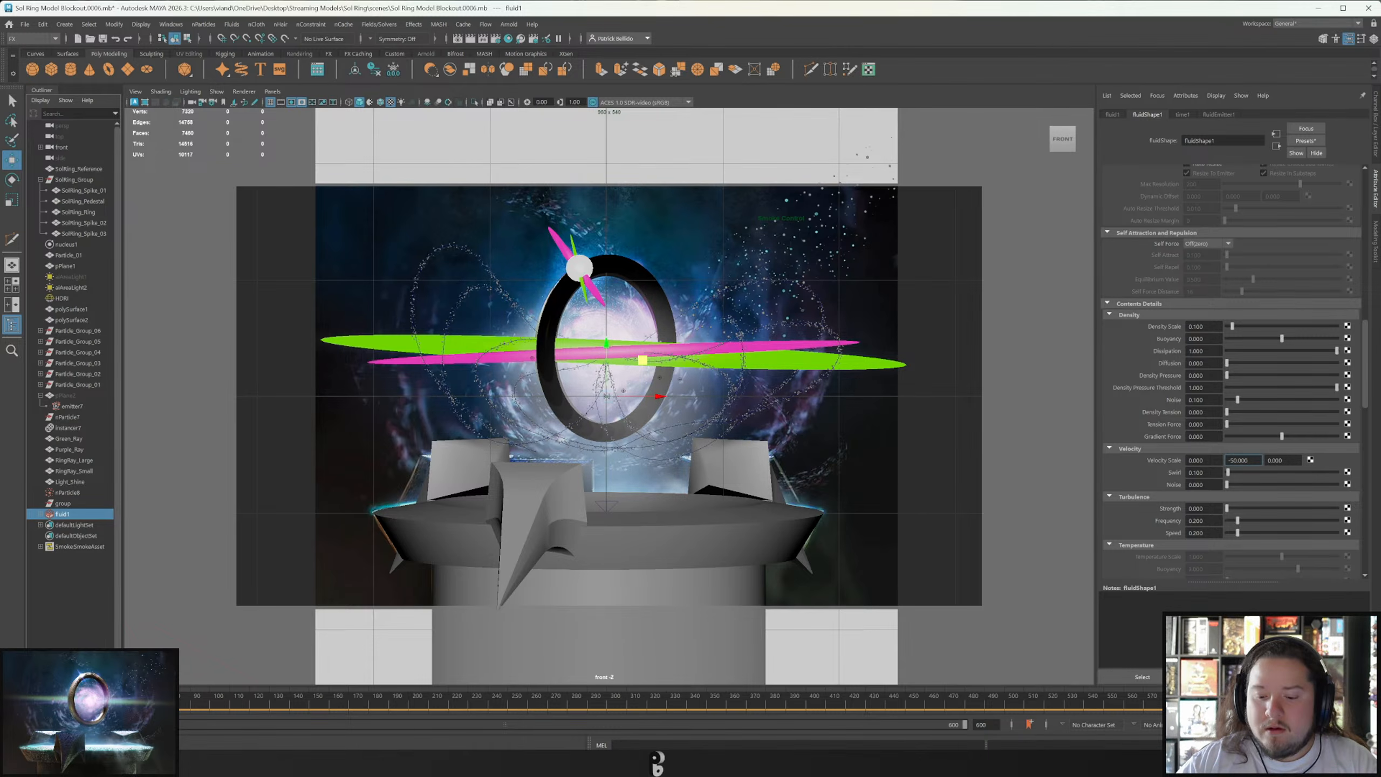
double_click(1239, 460)
key("BackSpace")
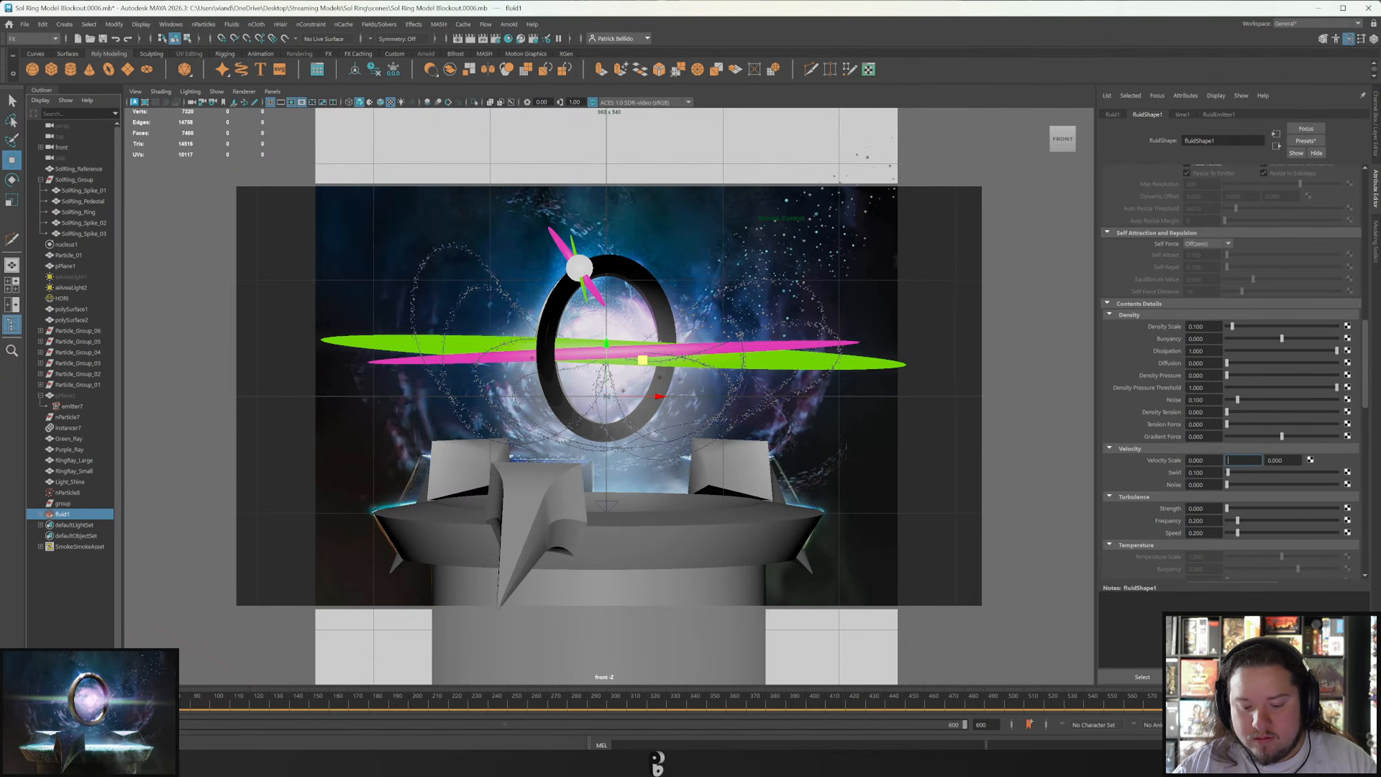
Set the fluid's gravity to 20 in the dynamic simulation settings and play the simulation to test it.
scroll(1231, 373, "up", 5)
scroll(1230, 372, "up", 5)
double_click(1206, 320)
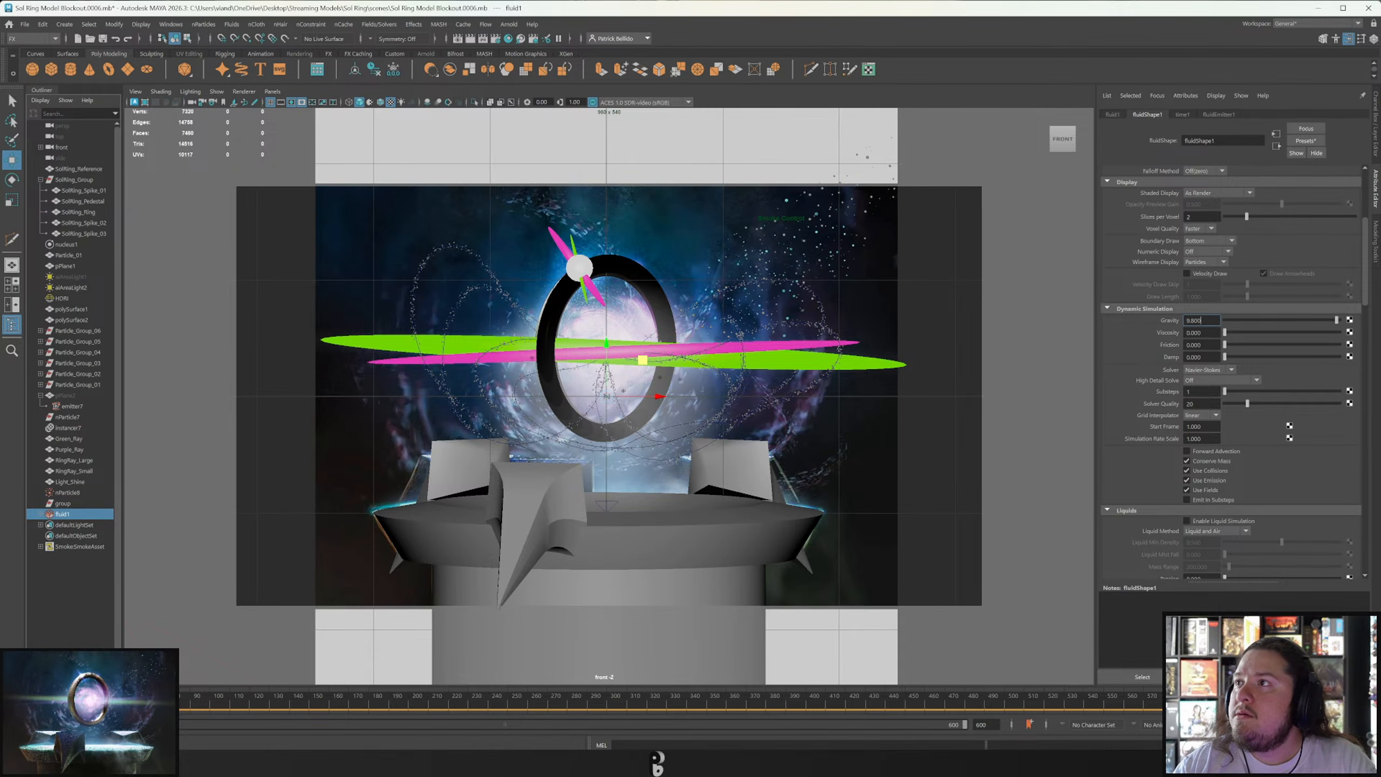
type("20")
key("Return")
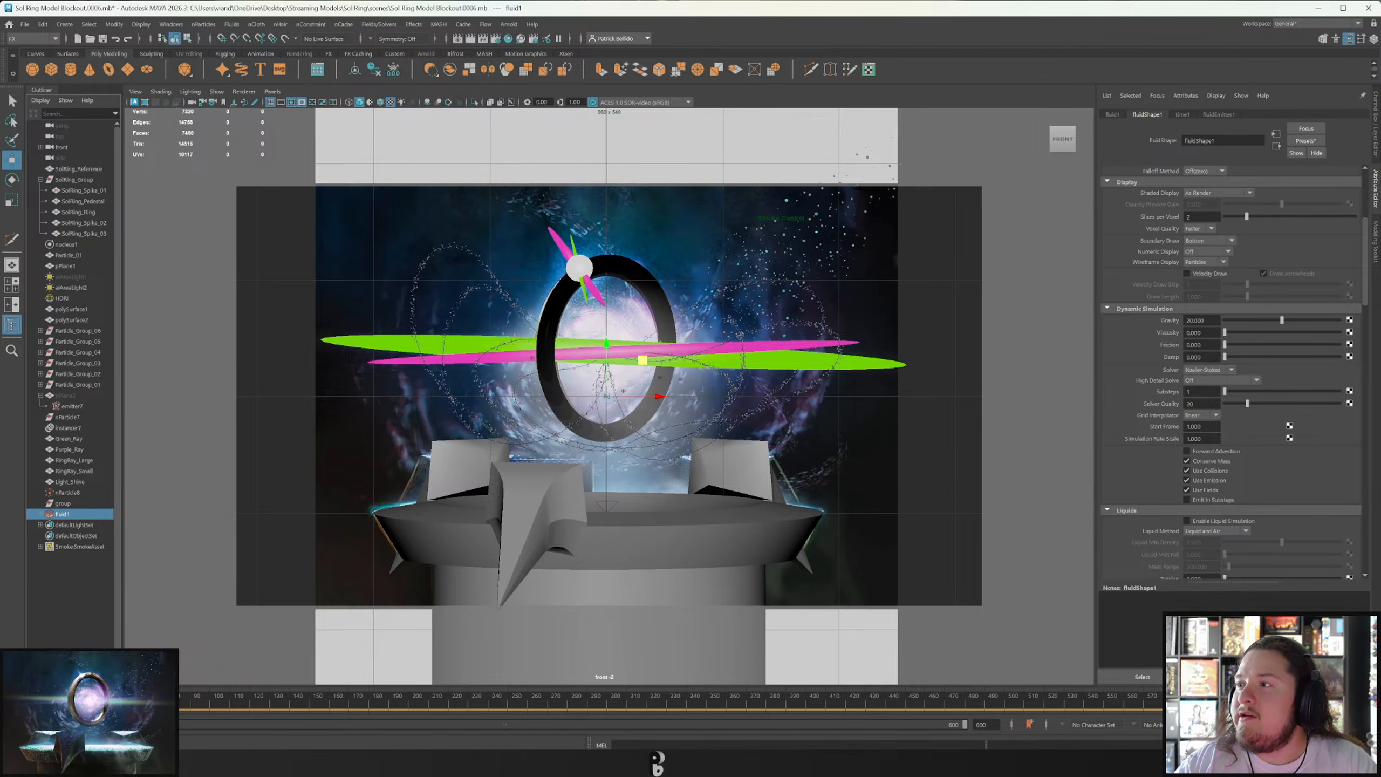
key("alt+v")
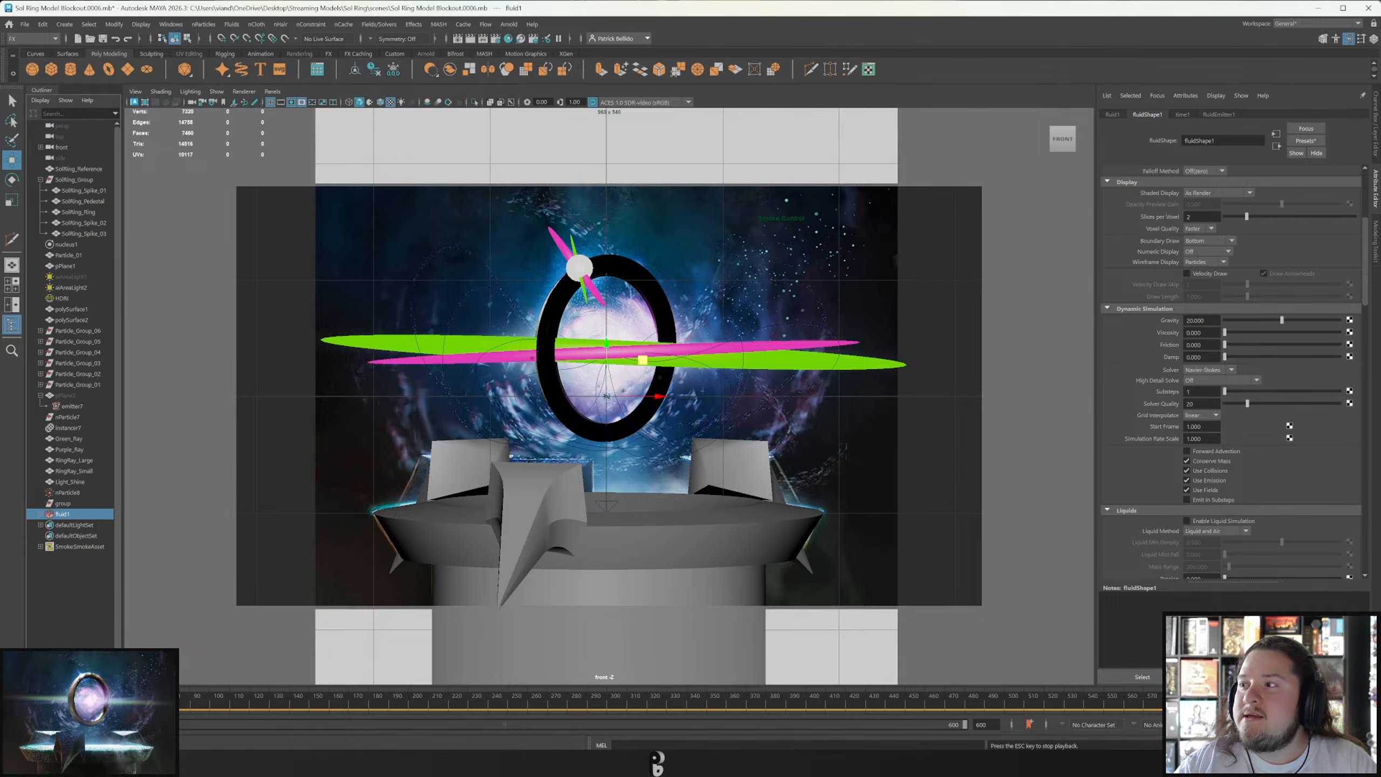
left_click(1318, 702)
Set the fluid's gravity back to 9.8.
double_click(1199, 320)
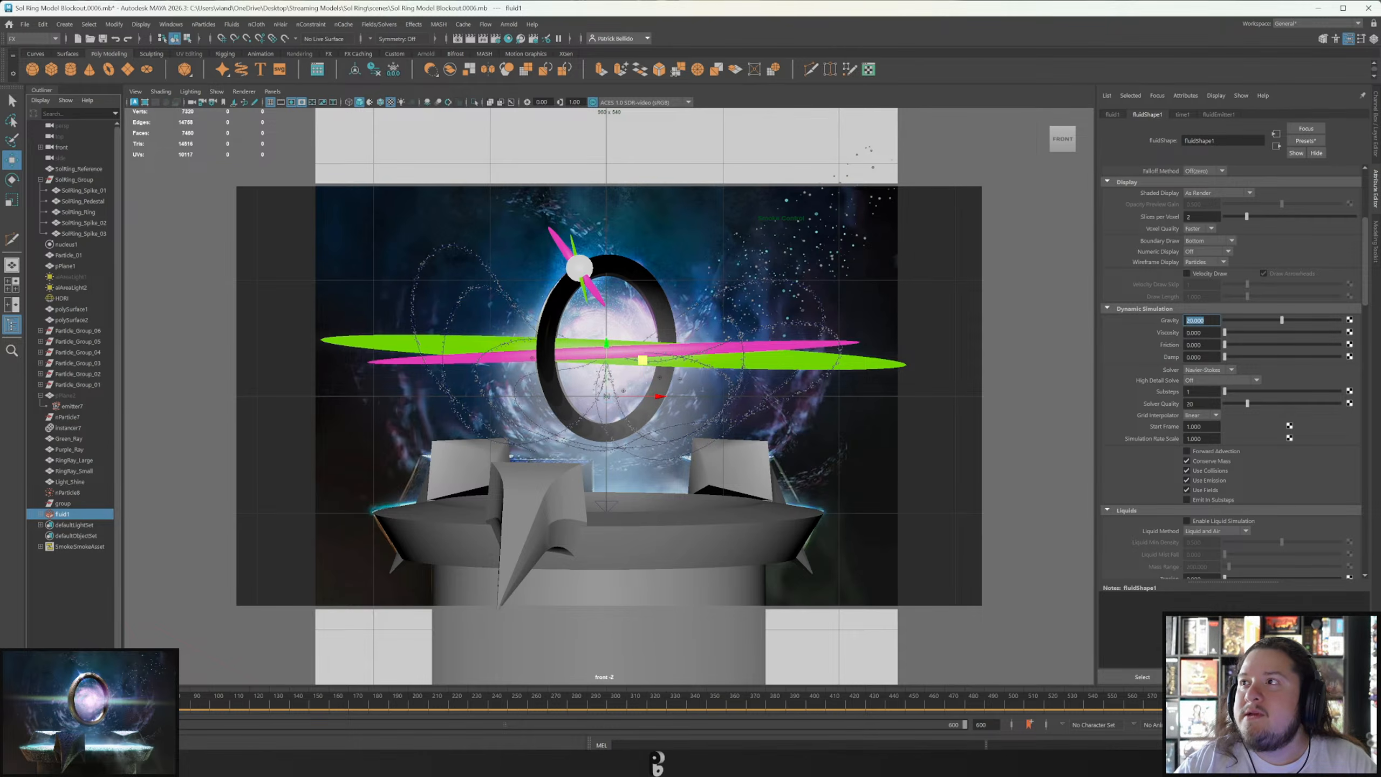
type("5")
key("Return")
Examine the fluid's container properties and contents method settings, and open the attributes of its emitter, fluidEmitter1.
scroll(1153, 306, "up", 6)
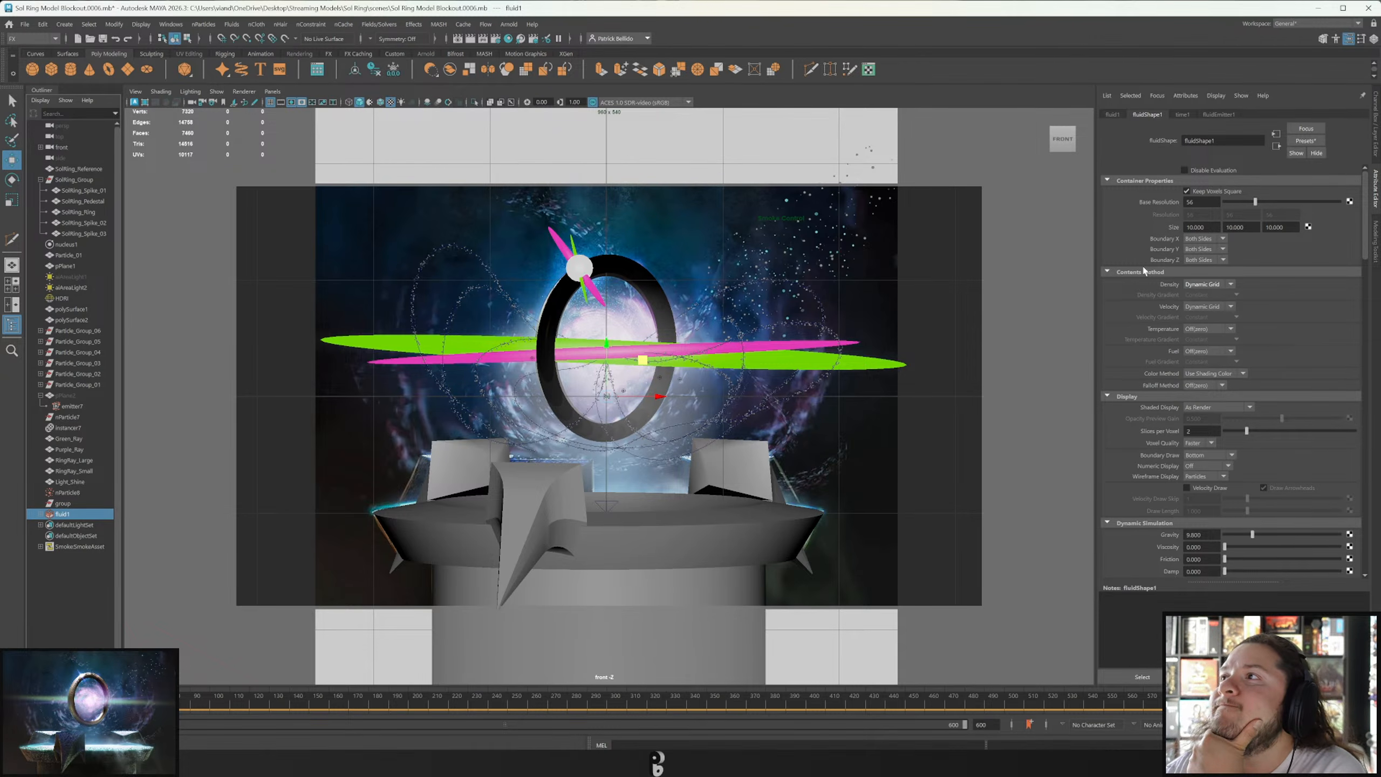
scroll(1143, 305, "down", 2)
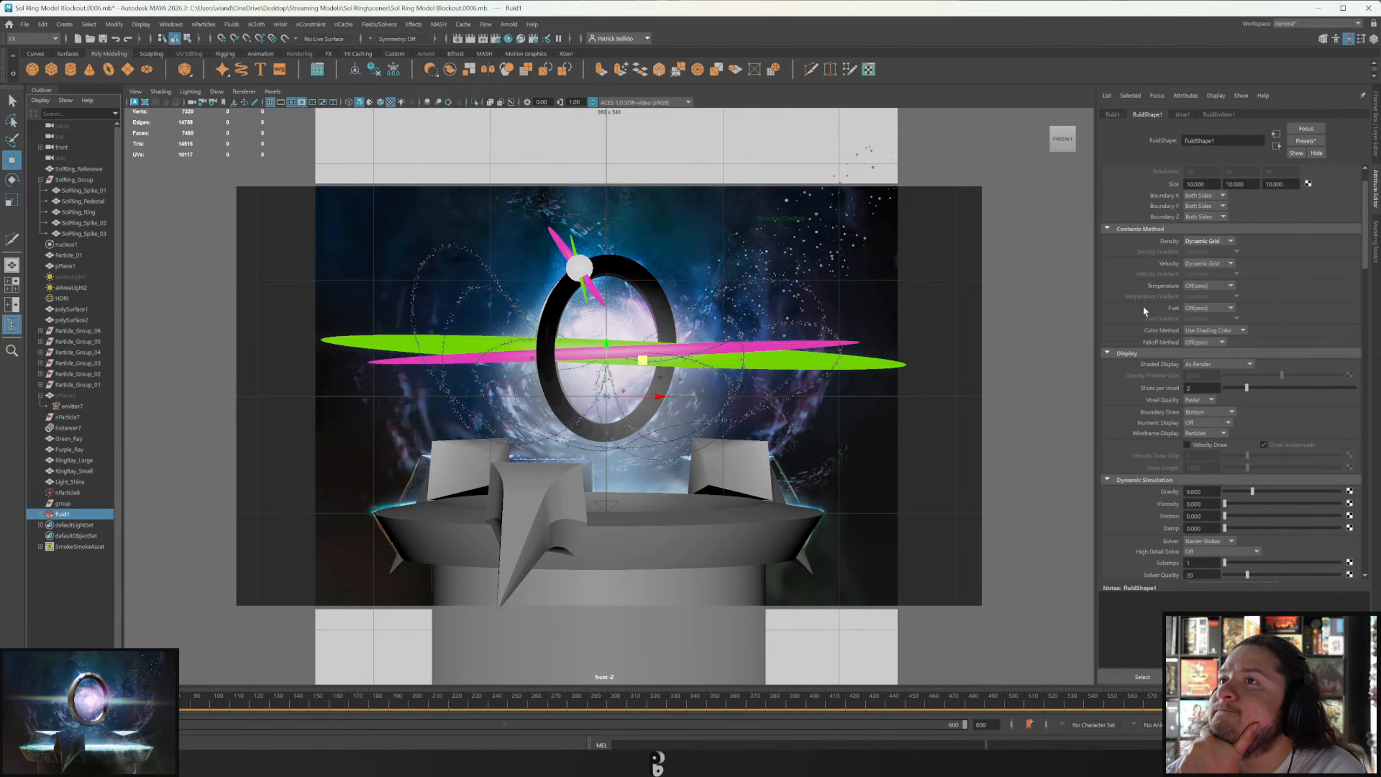
left_click(77, 514)
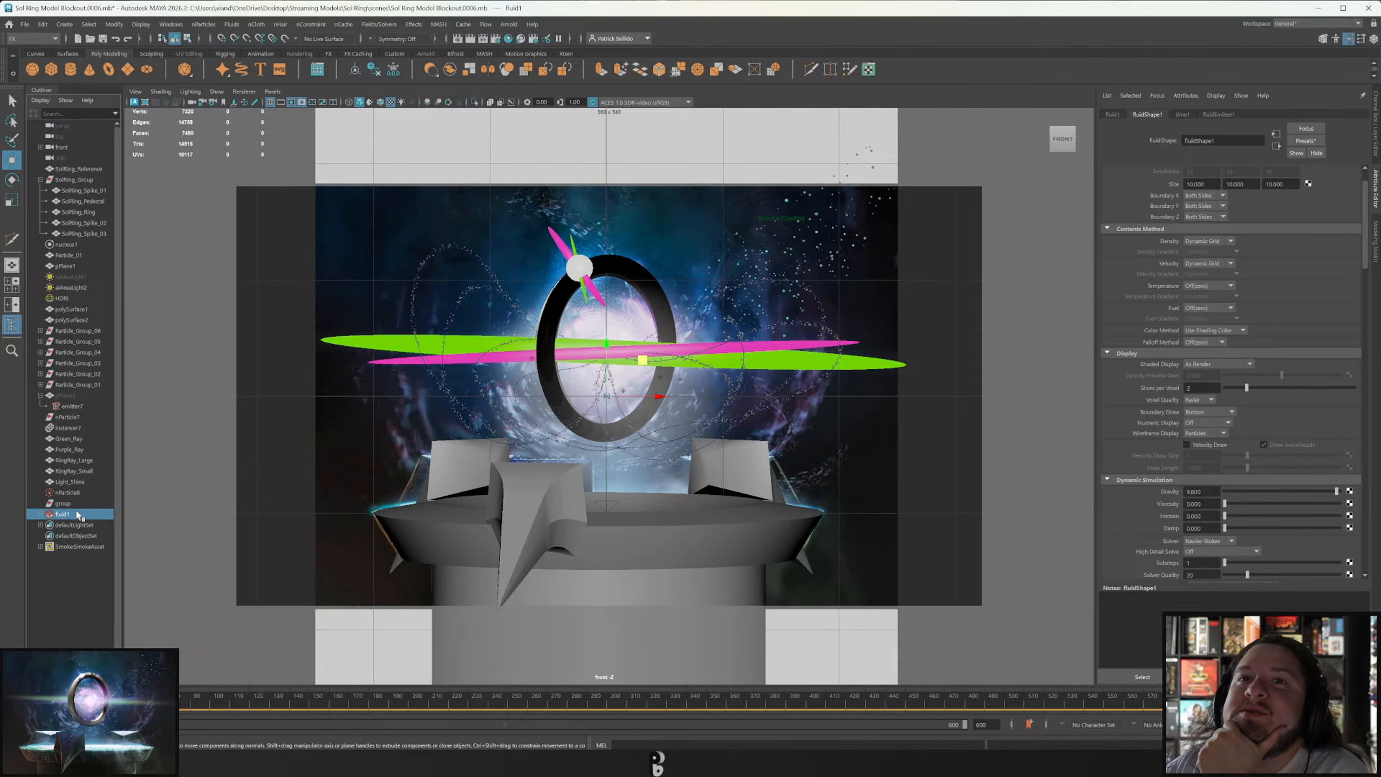
left_click(41, 514)
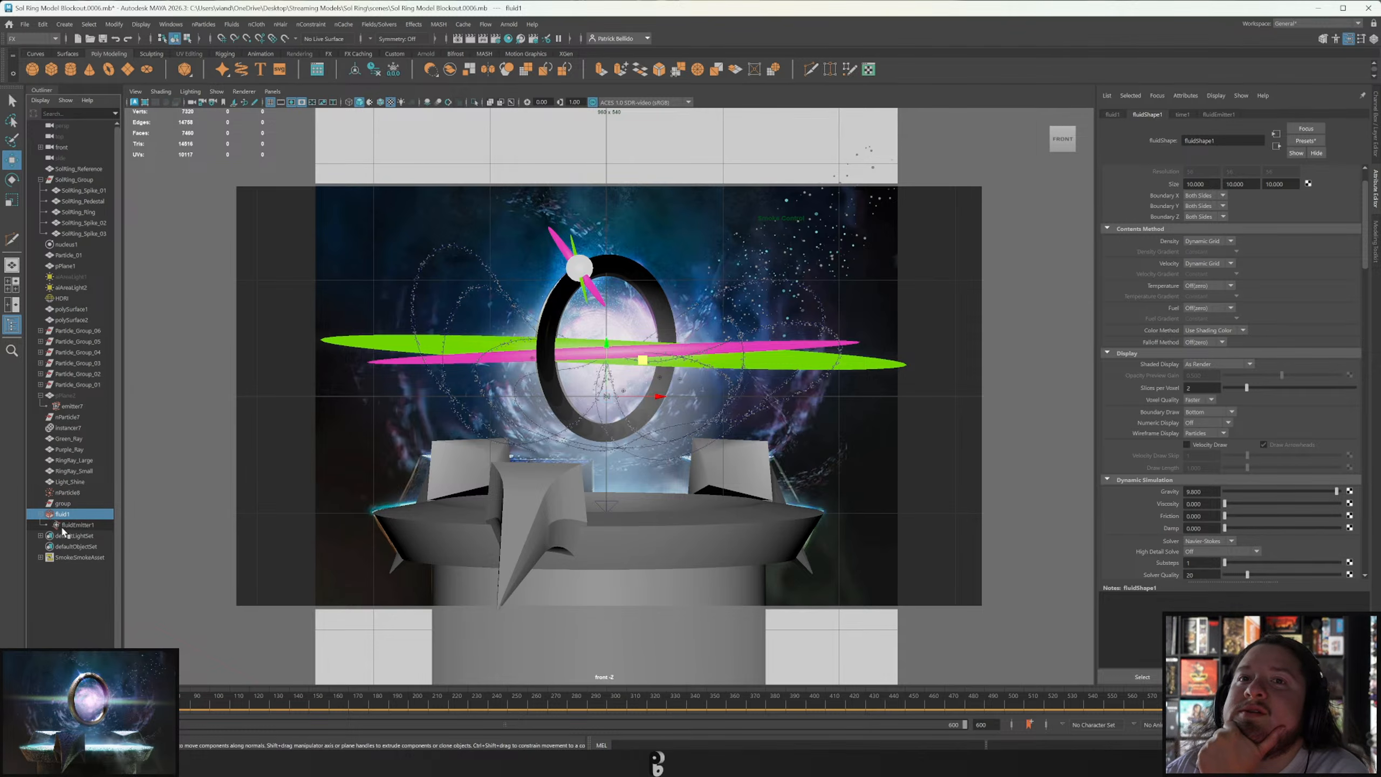
left_click(68, 525)
left_click(73, 515)
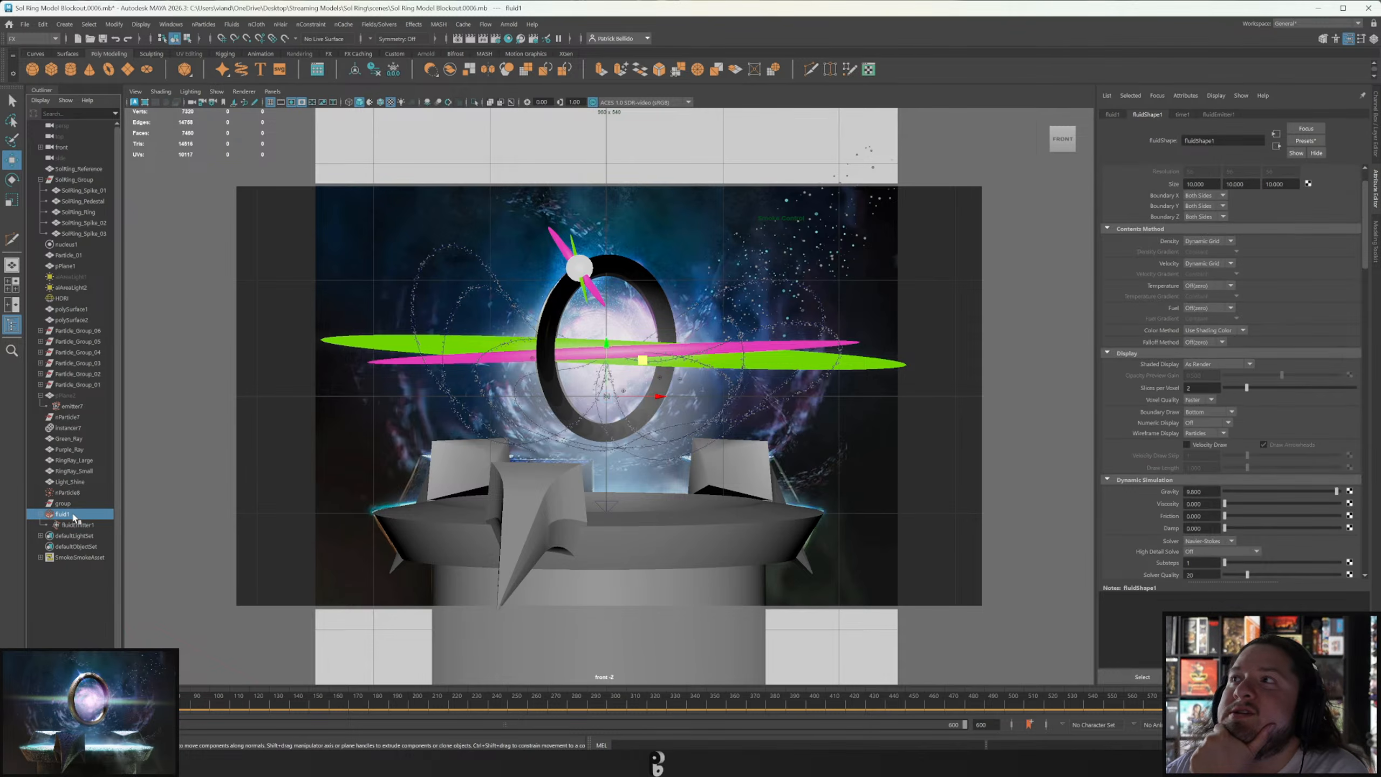
scroll(1219, 239, "up", 2)
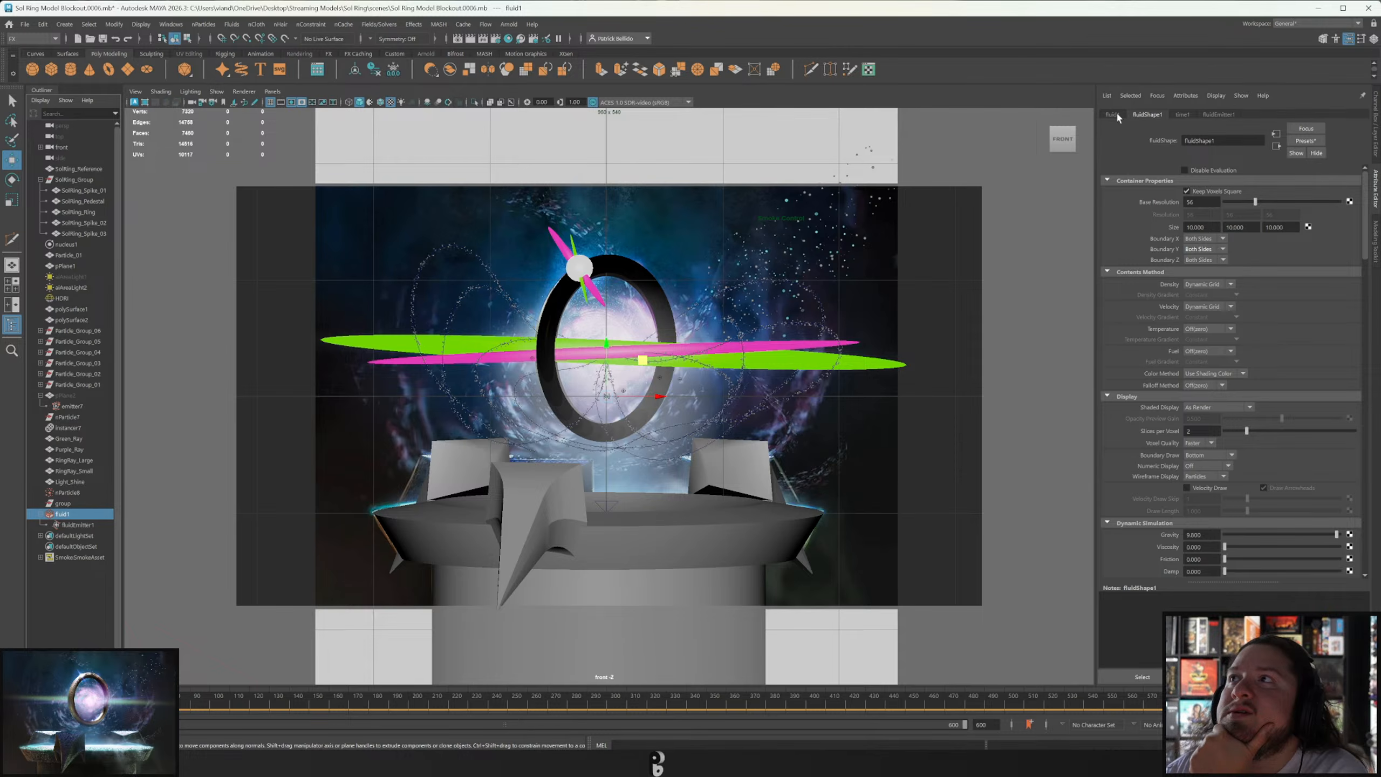
left_click(1116, 115)
left_click(1159, 115)
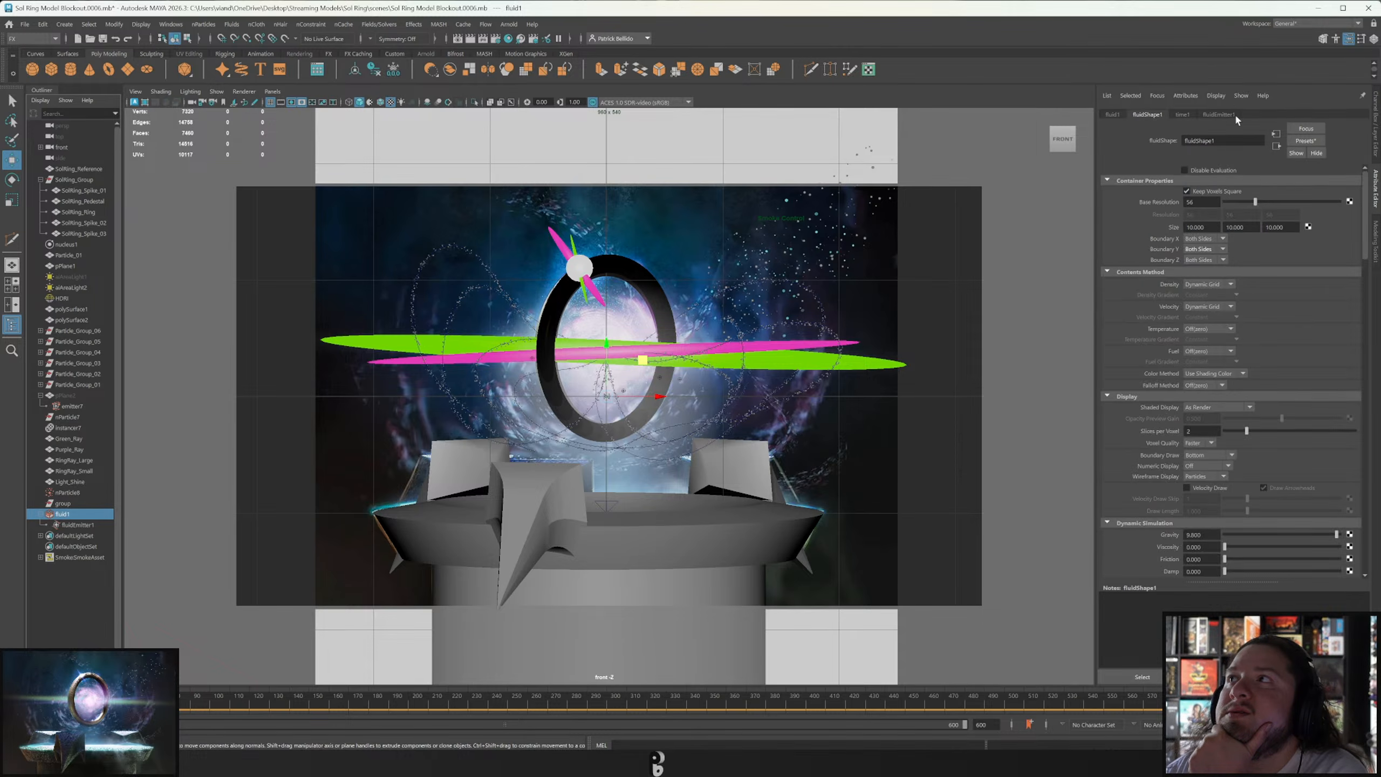
left_click(1230, 113)
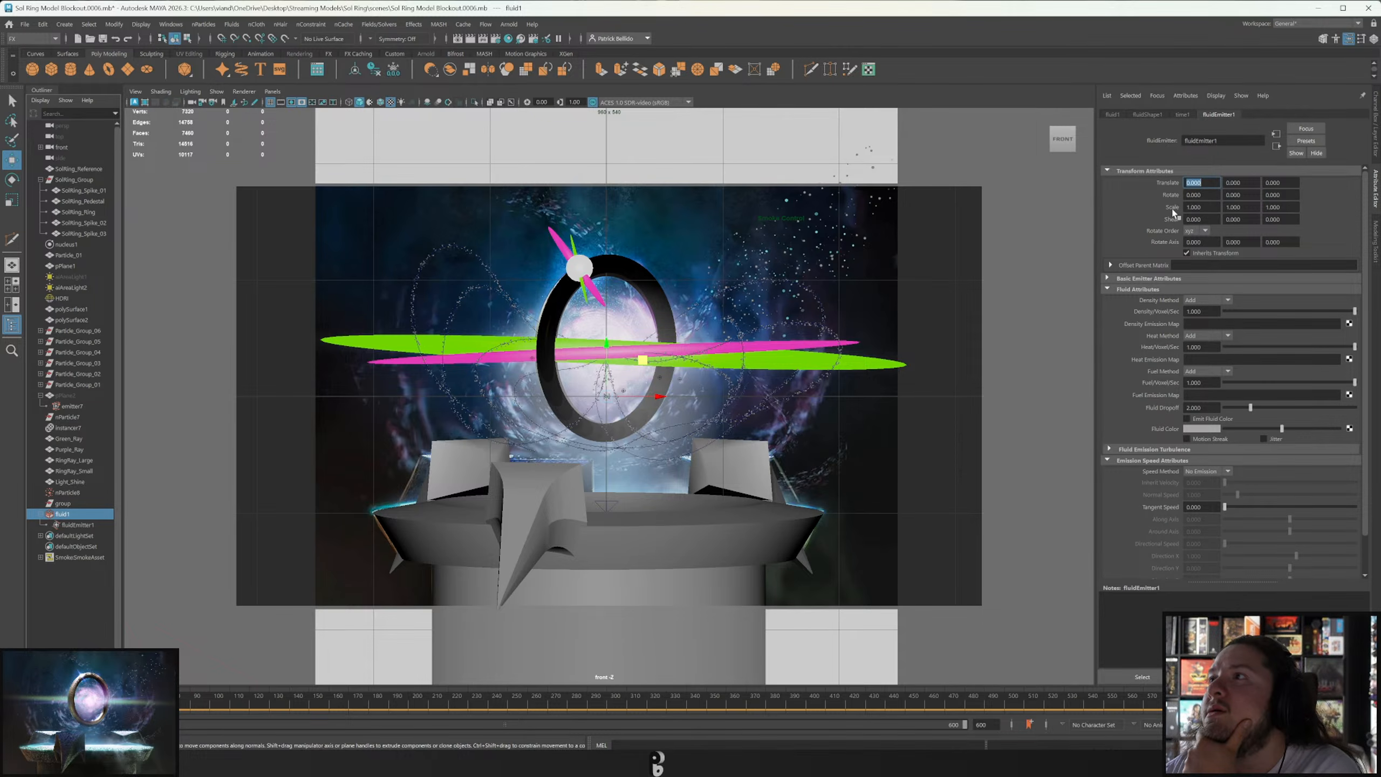
Examine fluidEmitter1's basic emitter settings, emitter types, fluid attributes, emission turbulence, emission speed, volume emitter and object display settings.
left_click(1152, 115)
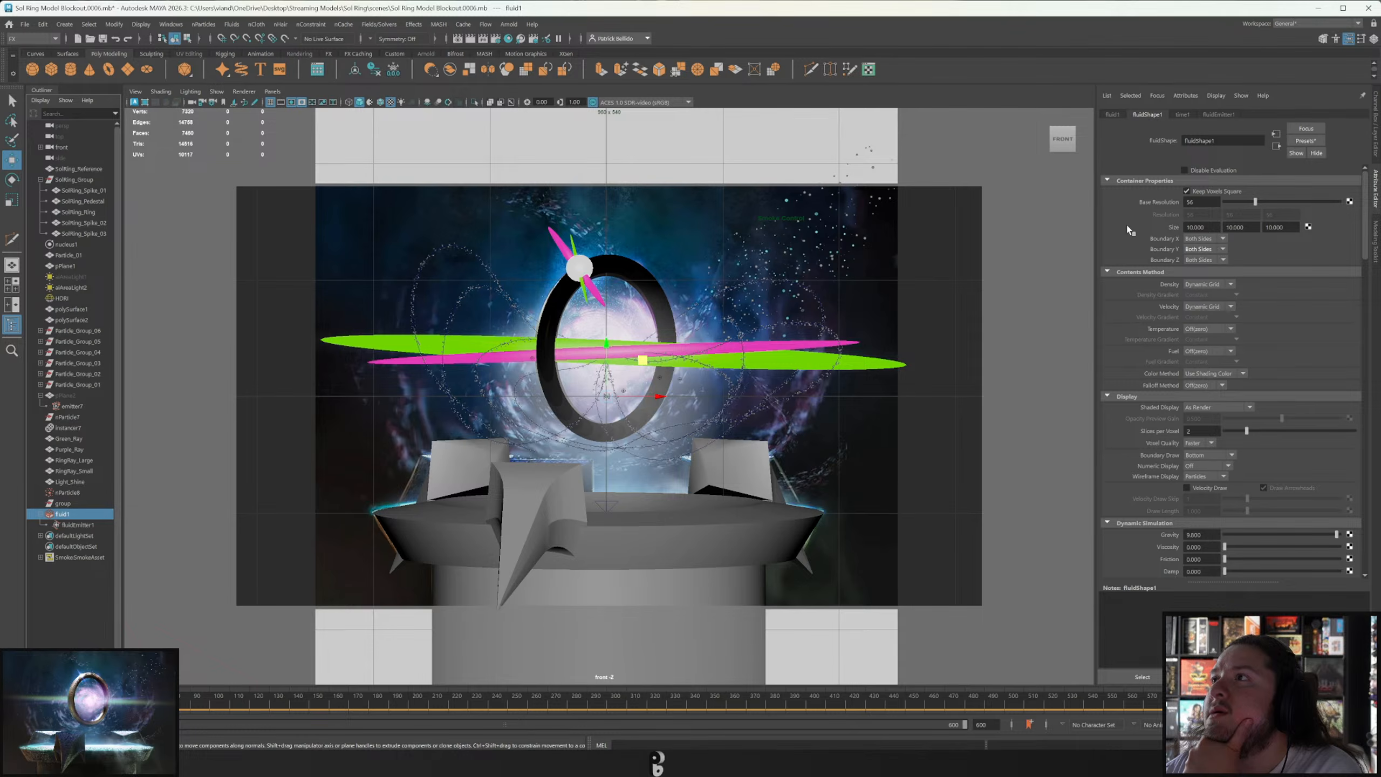
left_click(1221, 115)
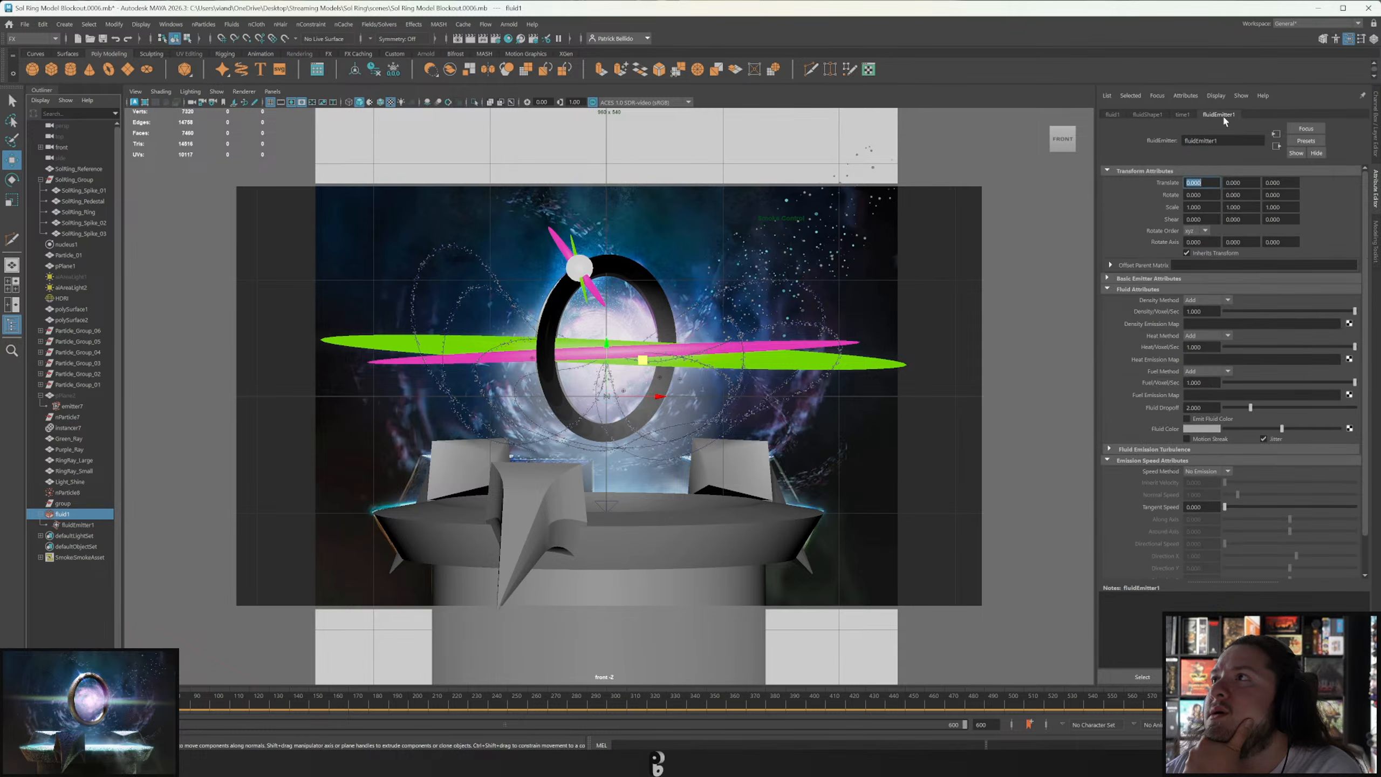
left_click(1130, 279)
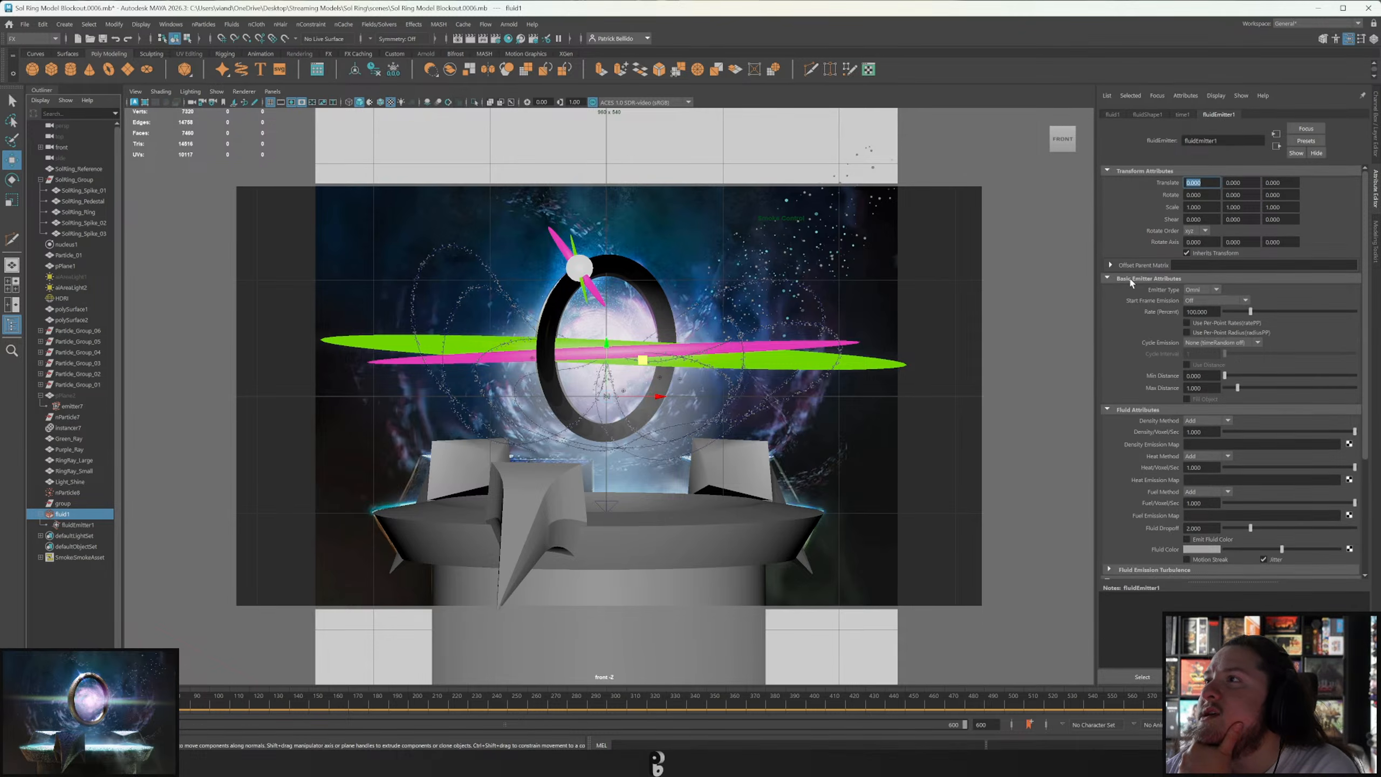
left_click(1215, 293)
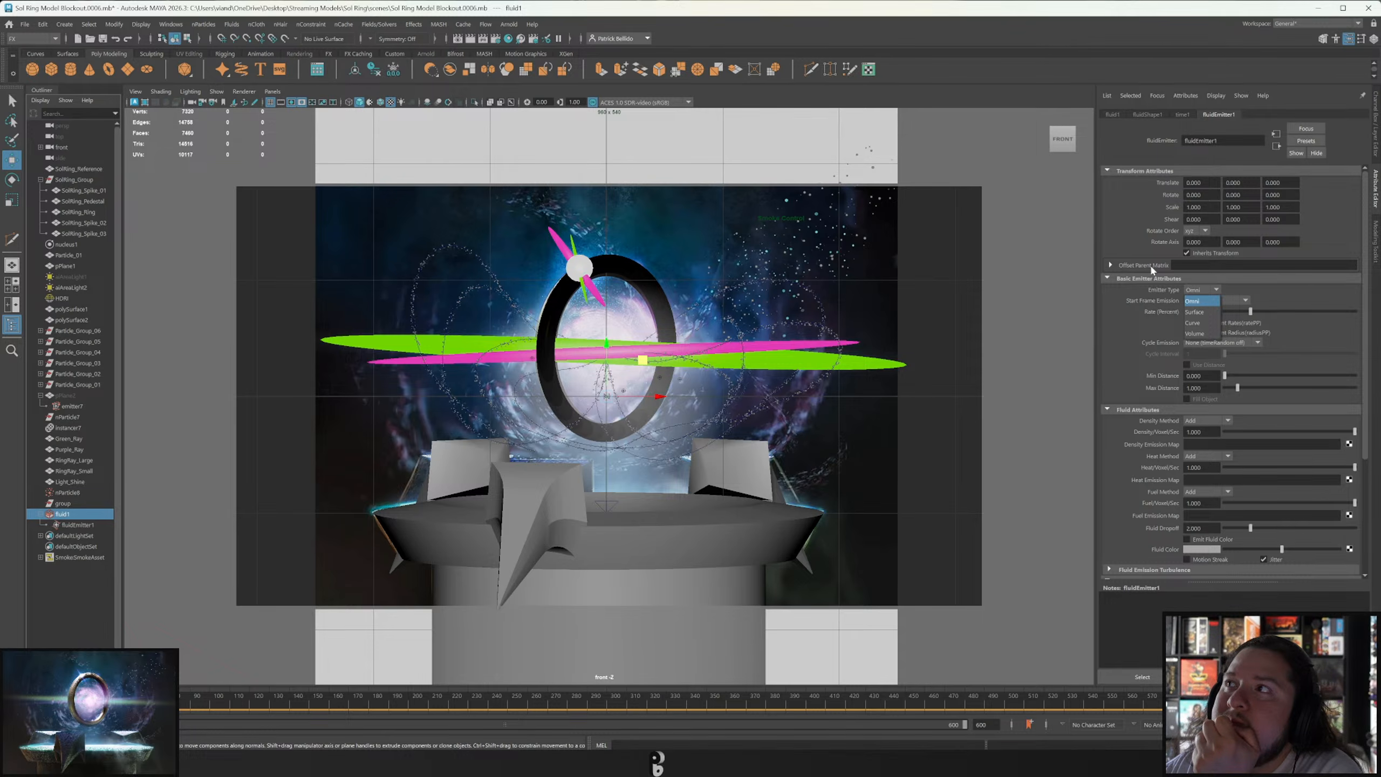
left_click(1124, 238)
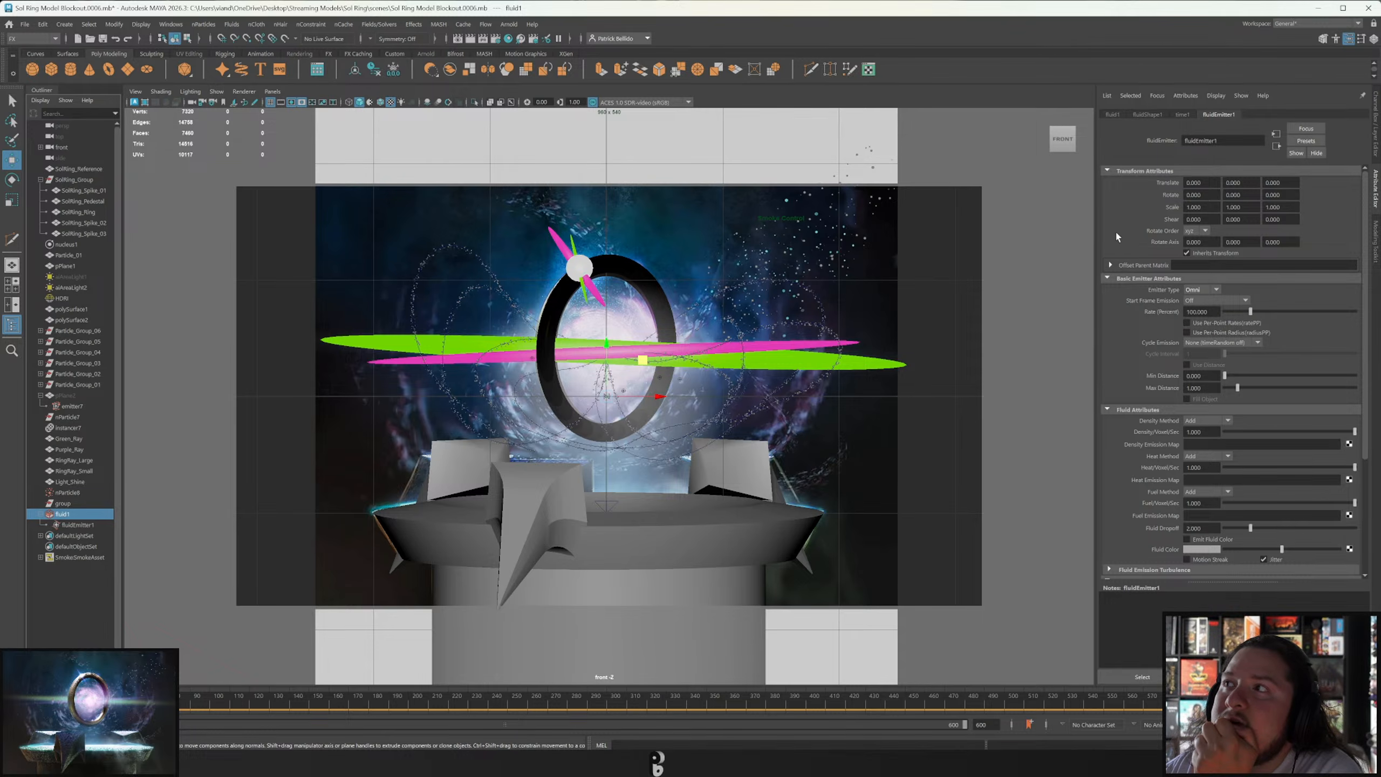
scroll(1110, 231, "down", 2)
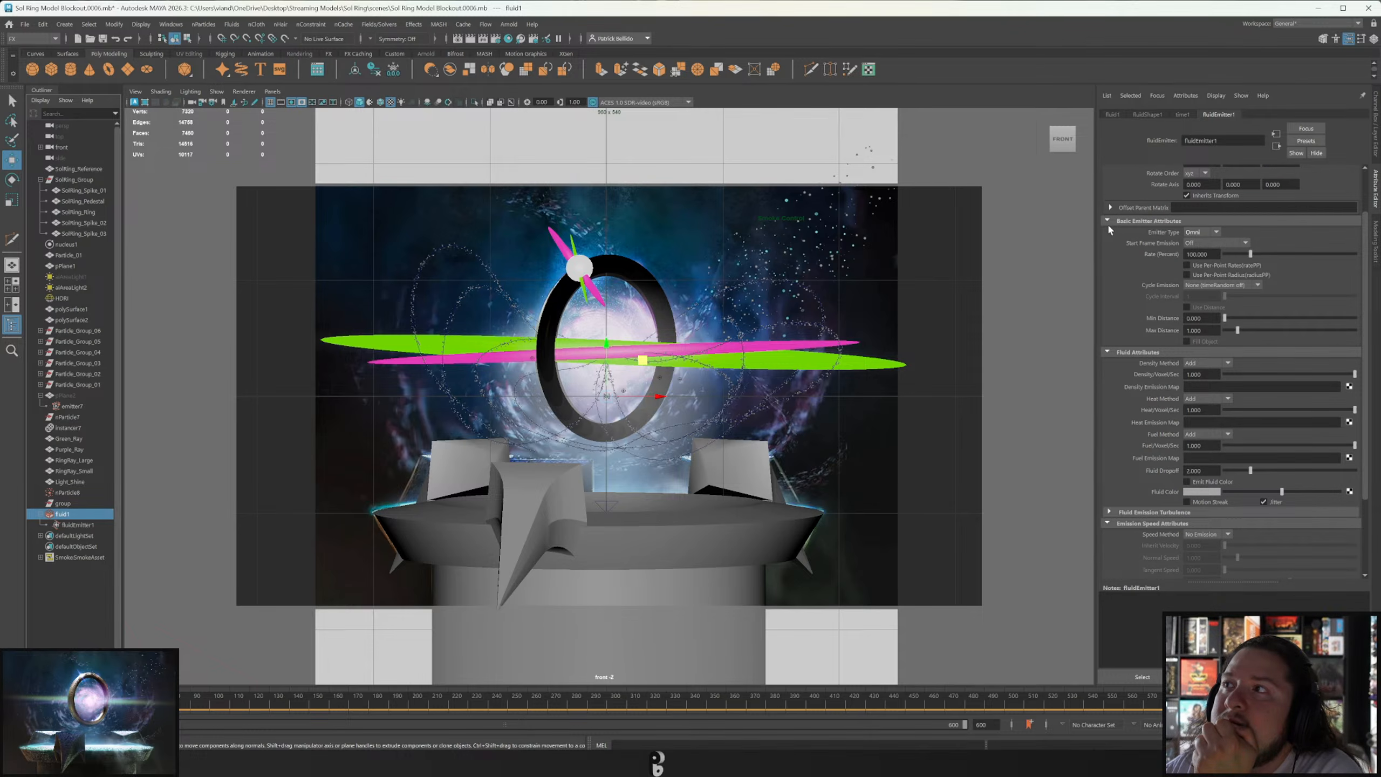
scroll(1109, 225, "down", 2)
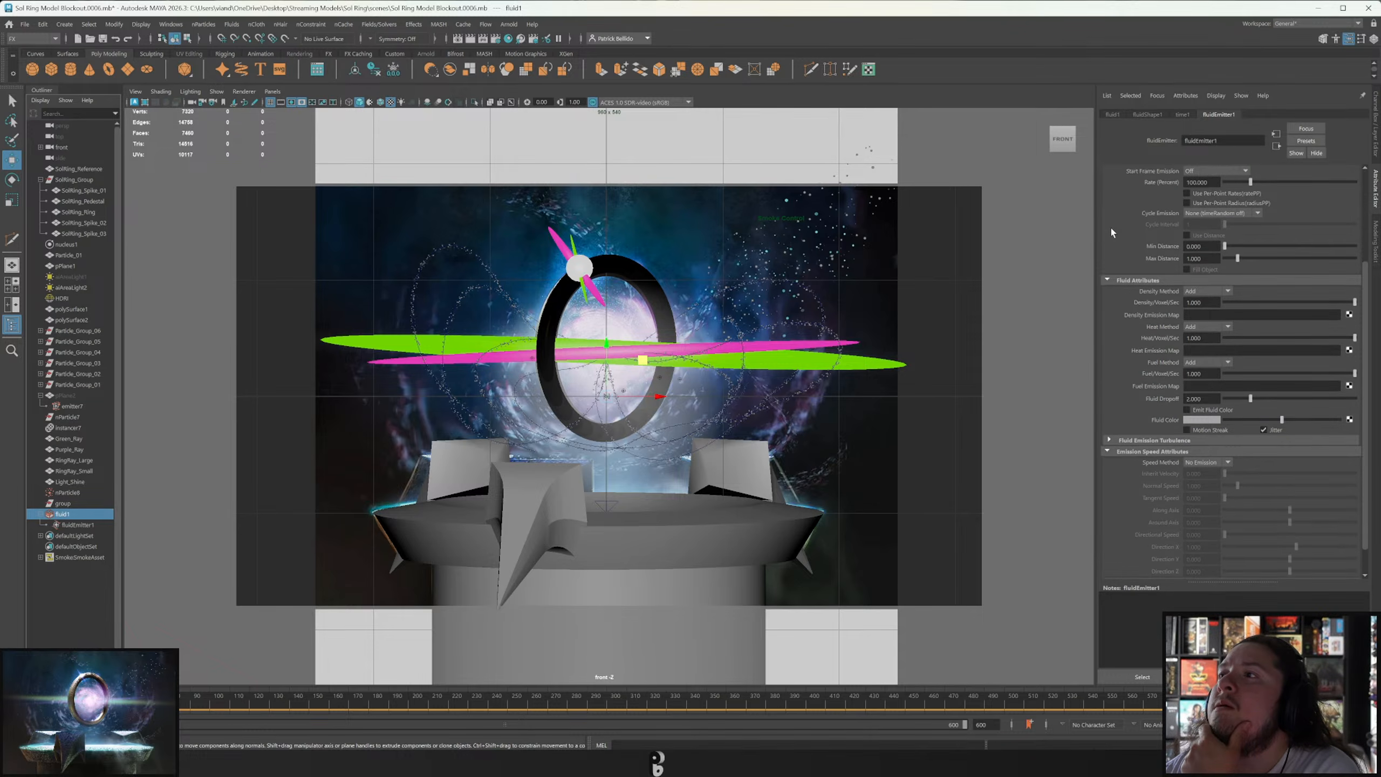
scroll(1111, 228, "down", 1)
left_click(1158, 409)
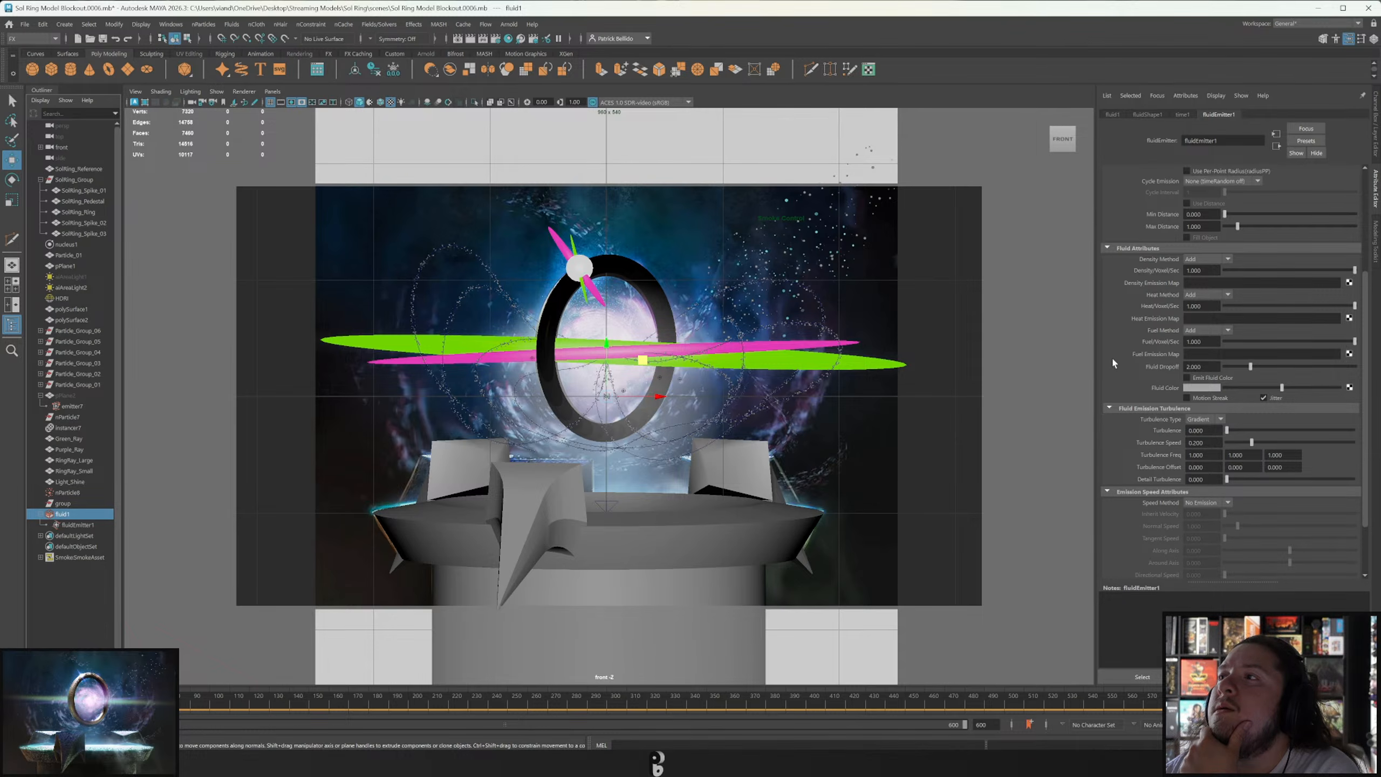
scroll(1113, 360, "down", 3)
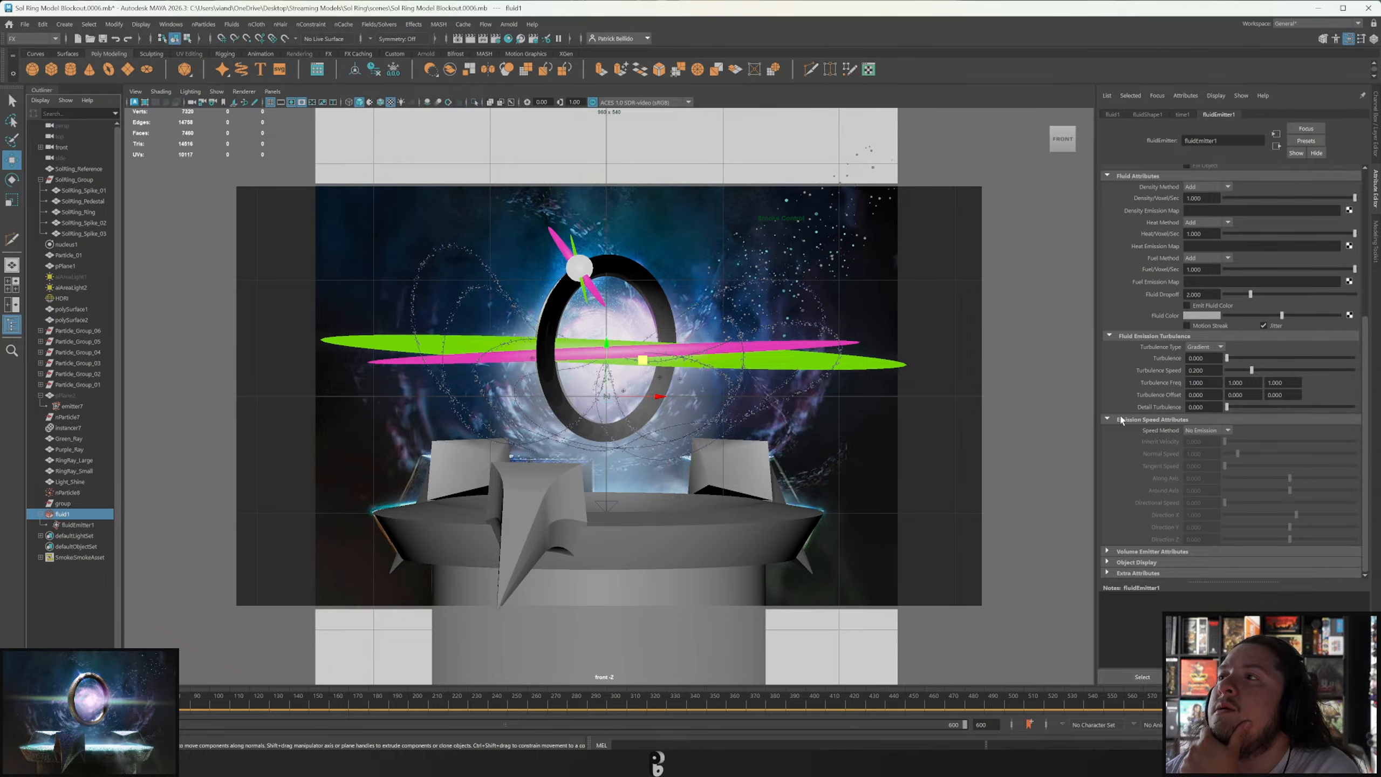
left_click(1131, 552)
scroll(1123, 551, "down", 3)
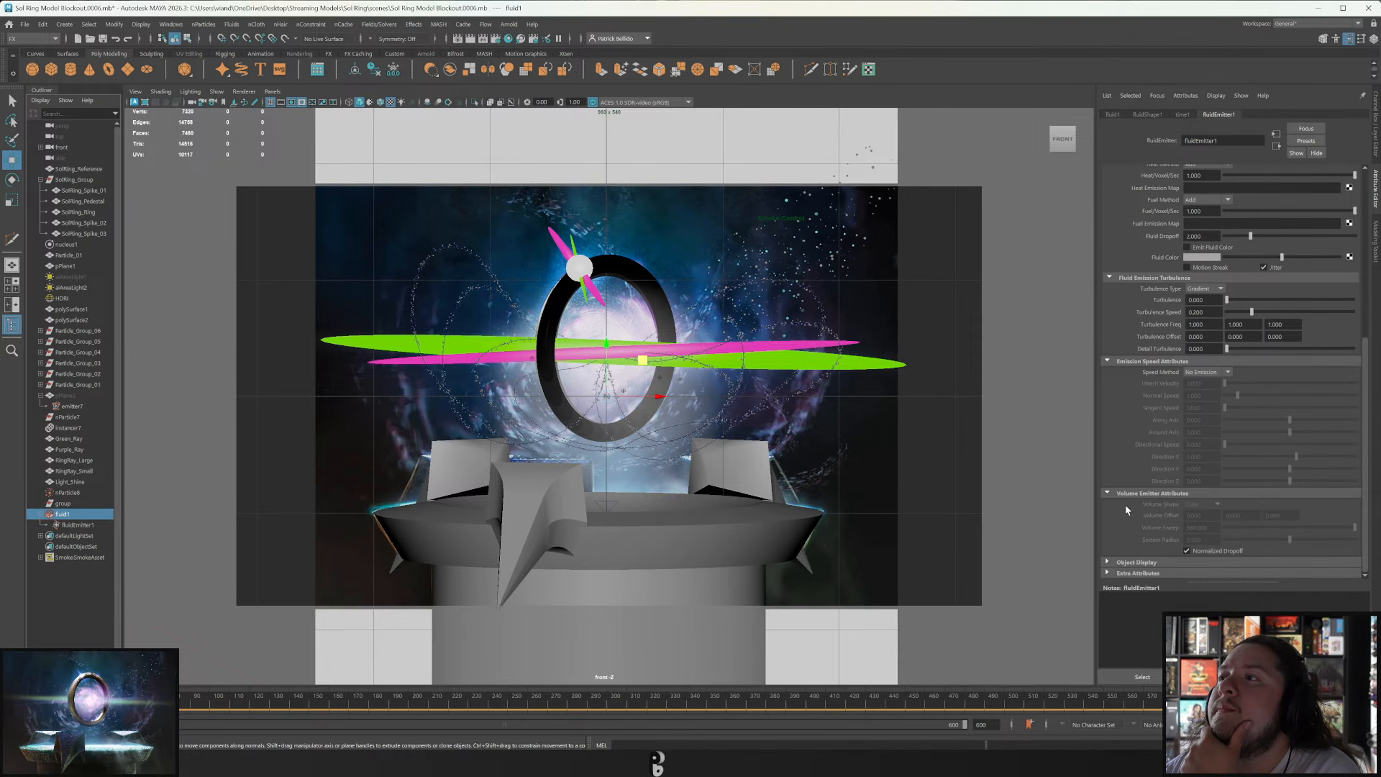
left_click(1119, 565)
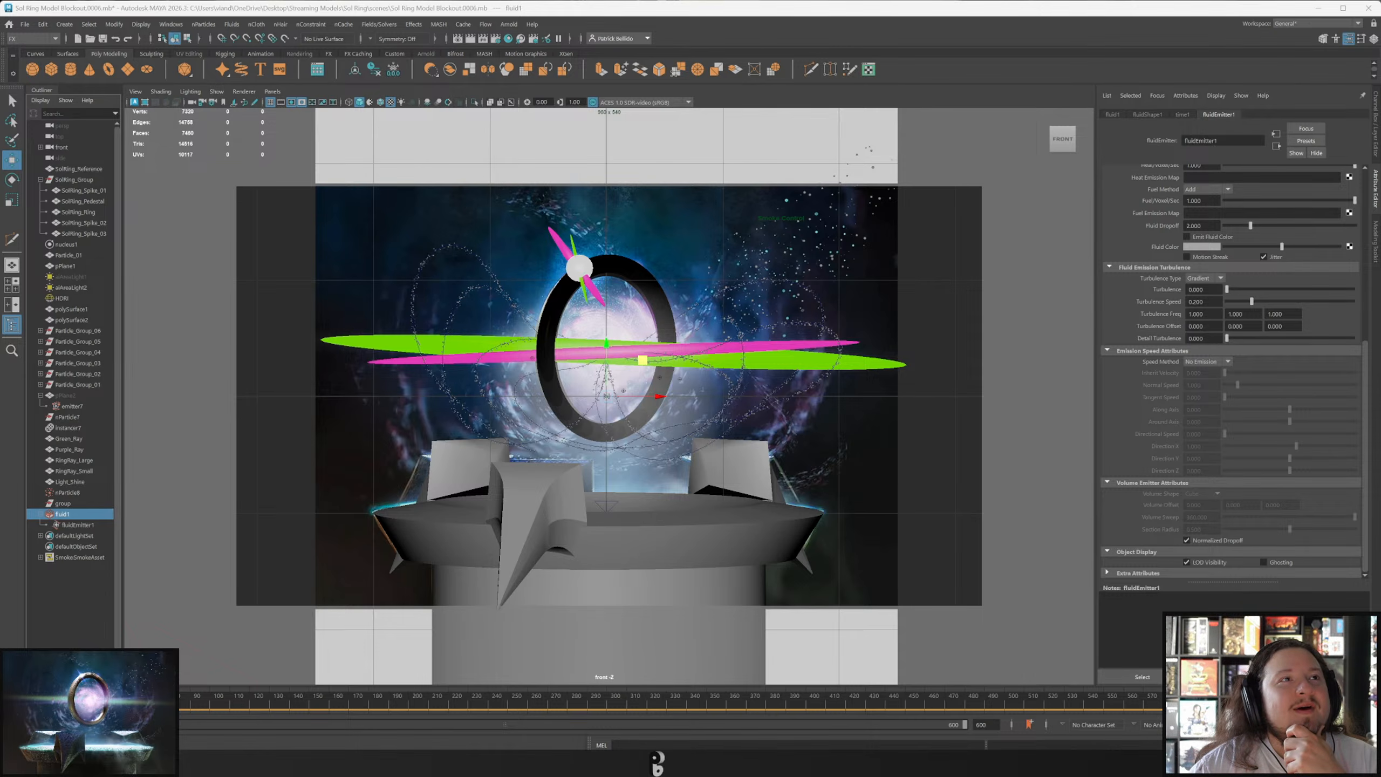
Pause the YouTube Short playing in the browser and move the browser window off the Maya workspace.
left_click_drag(348, 762, 452, 2)
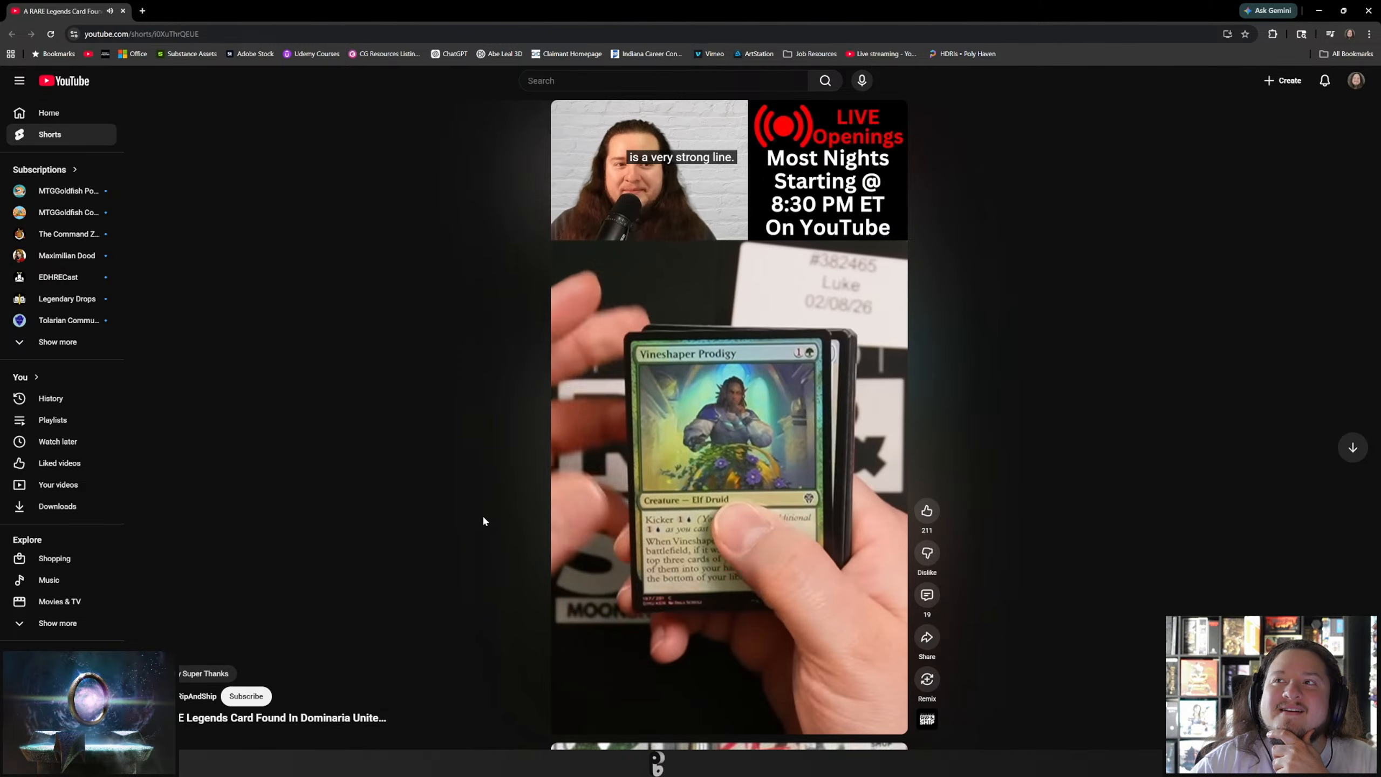
left_click(783, 549)
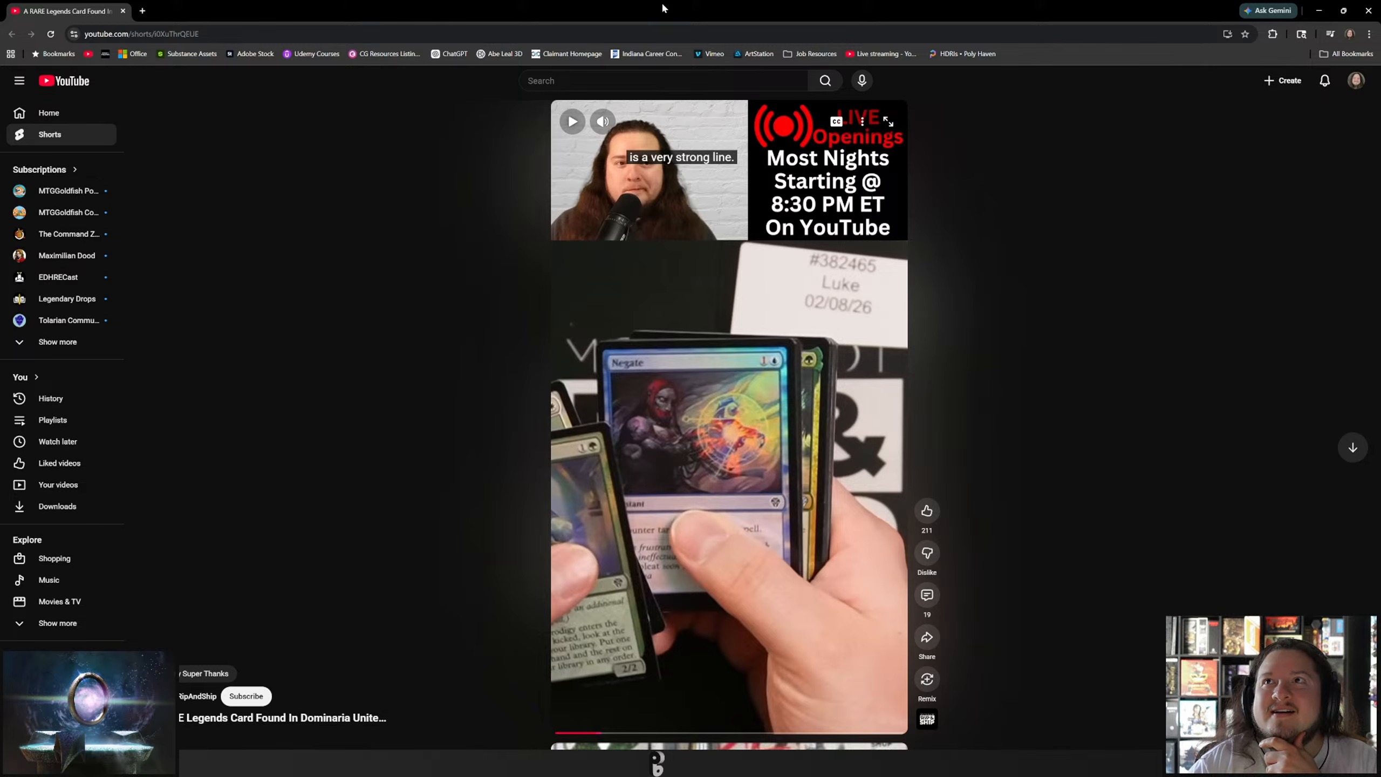
left_click_drag(664, 9, 0, 81)
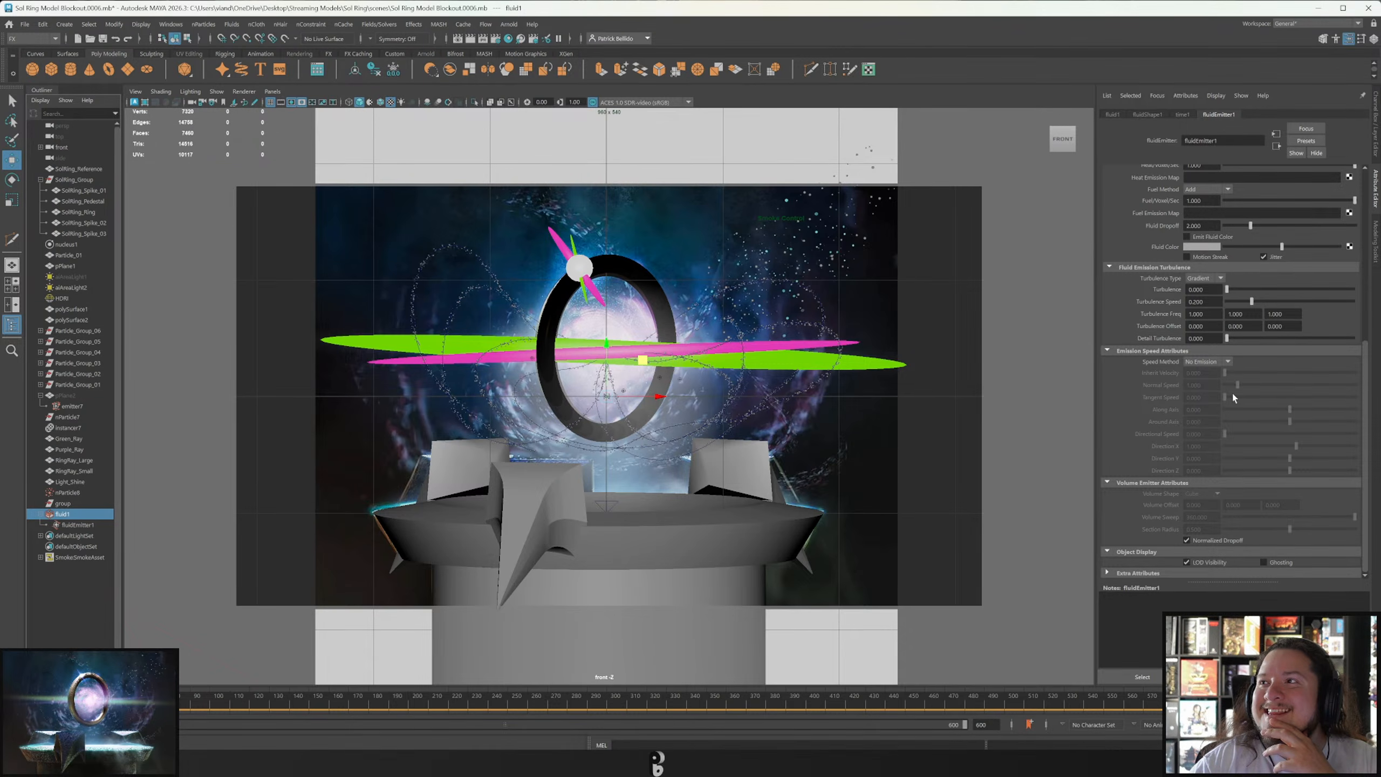
Recheck the fluid emitter's attributes from its transform down to its volume emitter settings, and select the pedestal.
scroll(1198, 424, "up", 10)
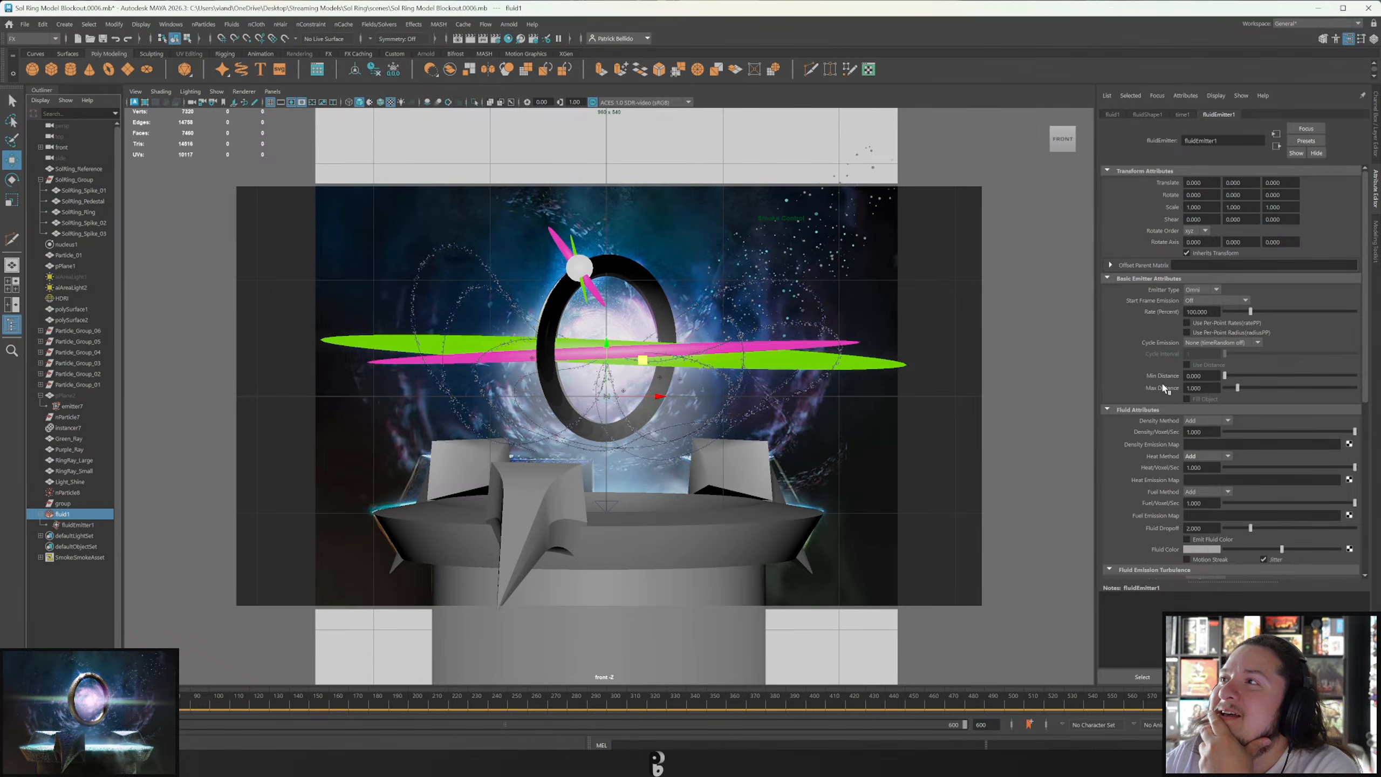
scroll(1191, 365, "down", 5)
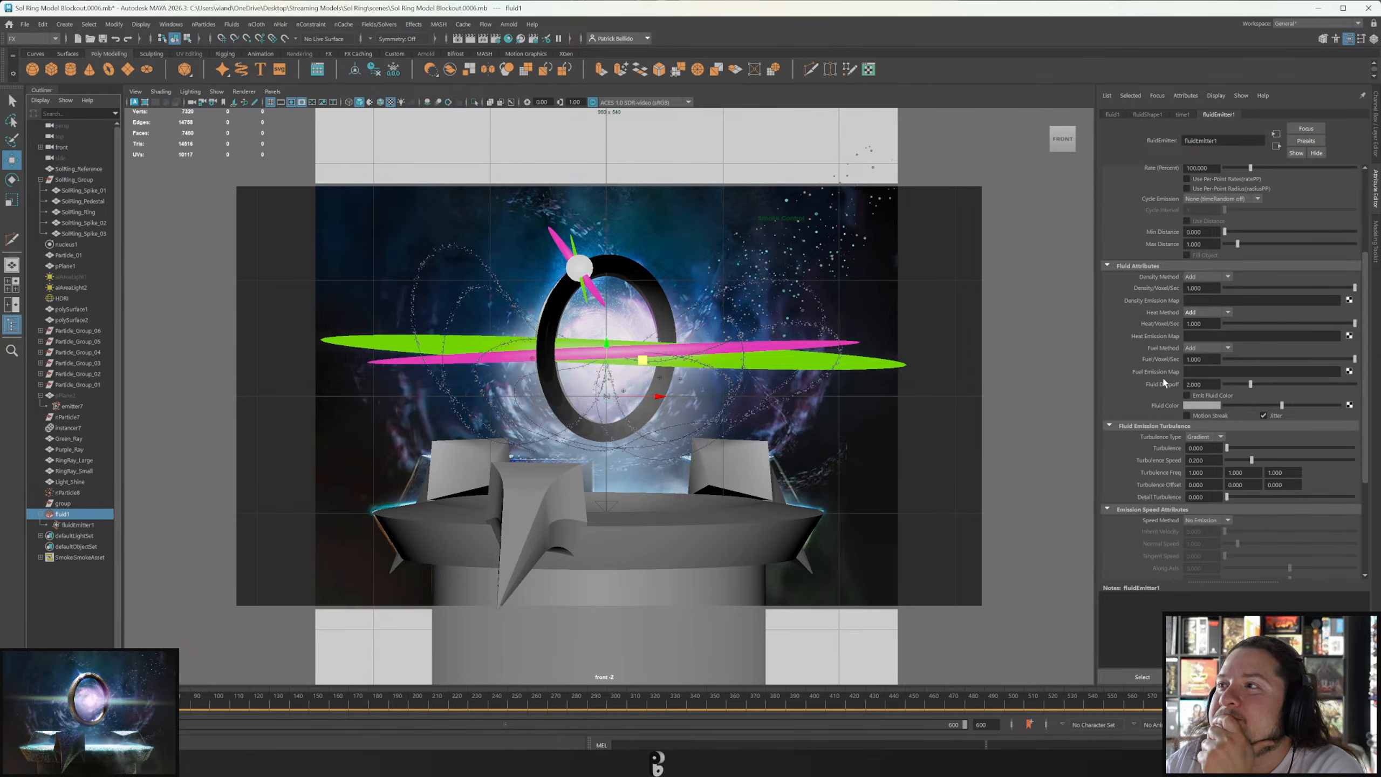
scroll(1129, 379, "down", 5)
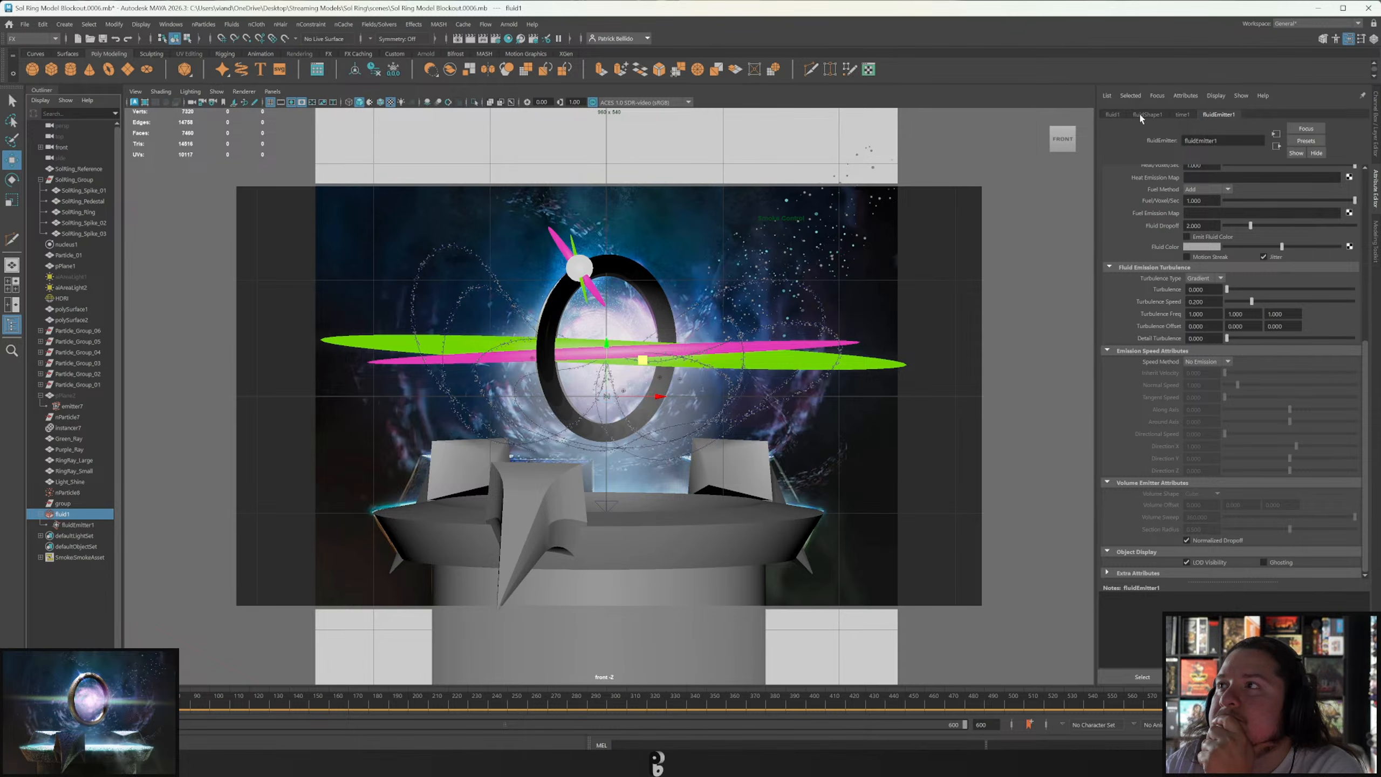
left_click(703, 544)
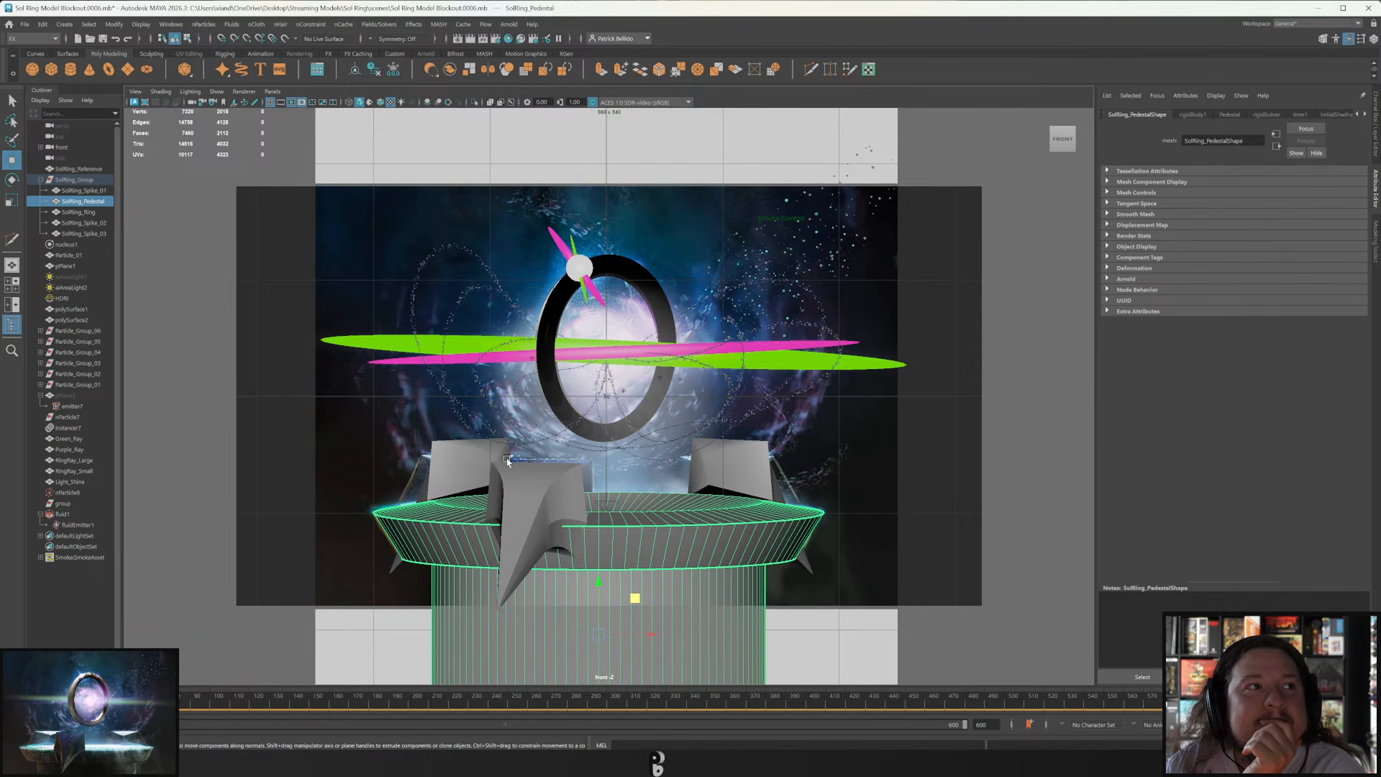
mouse_move(652, 413)
right_mouse_down()
mouse_move(657, 449)
mouse_move(657, 438)
right_mouse_up()
right_click_drag(654, 537, 722, 399)
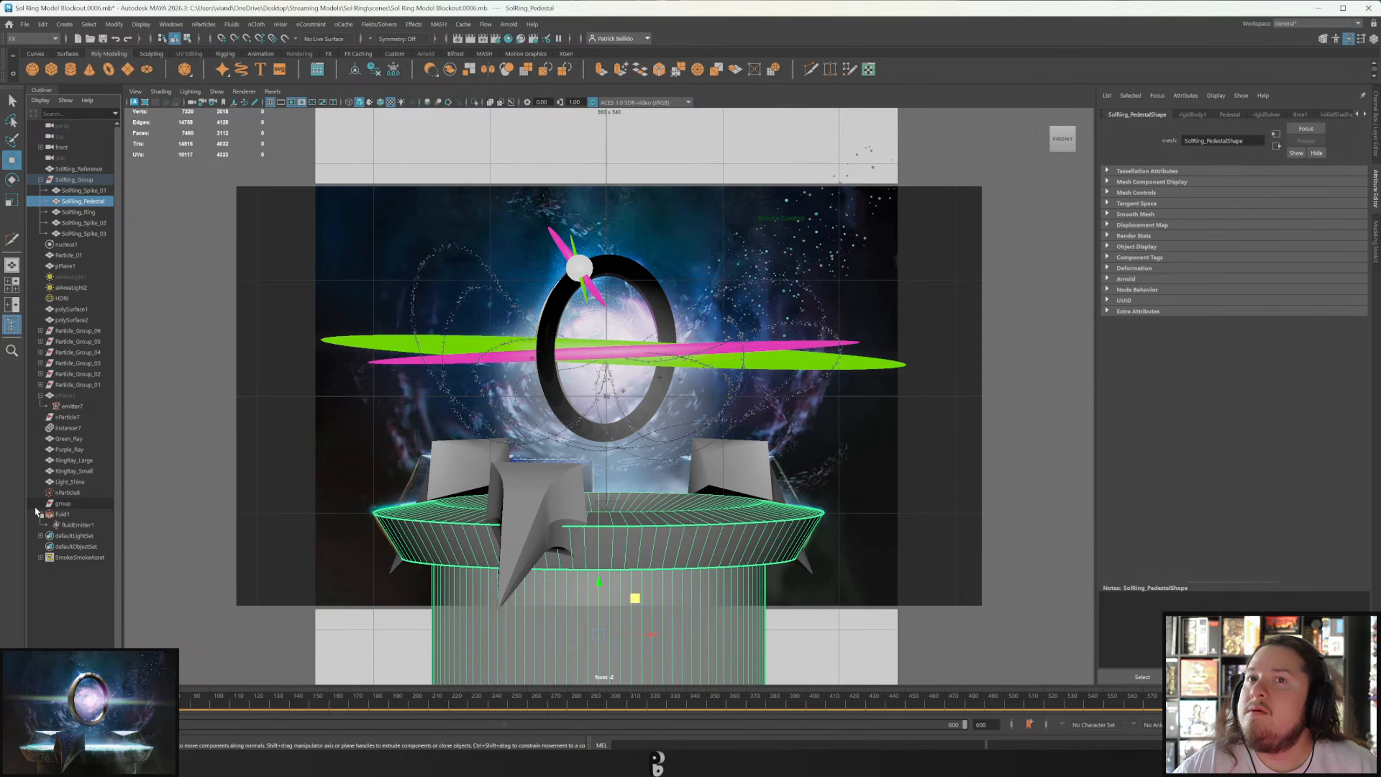
Select fluidEmitter1 and review its emitter type options, keeping the type at Omni.
left_click(81, 525)
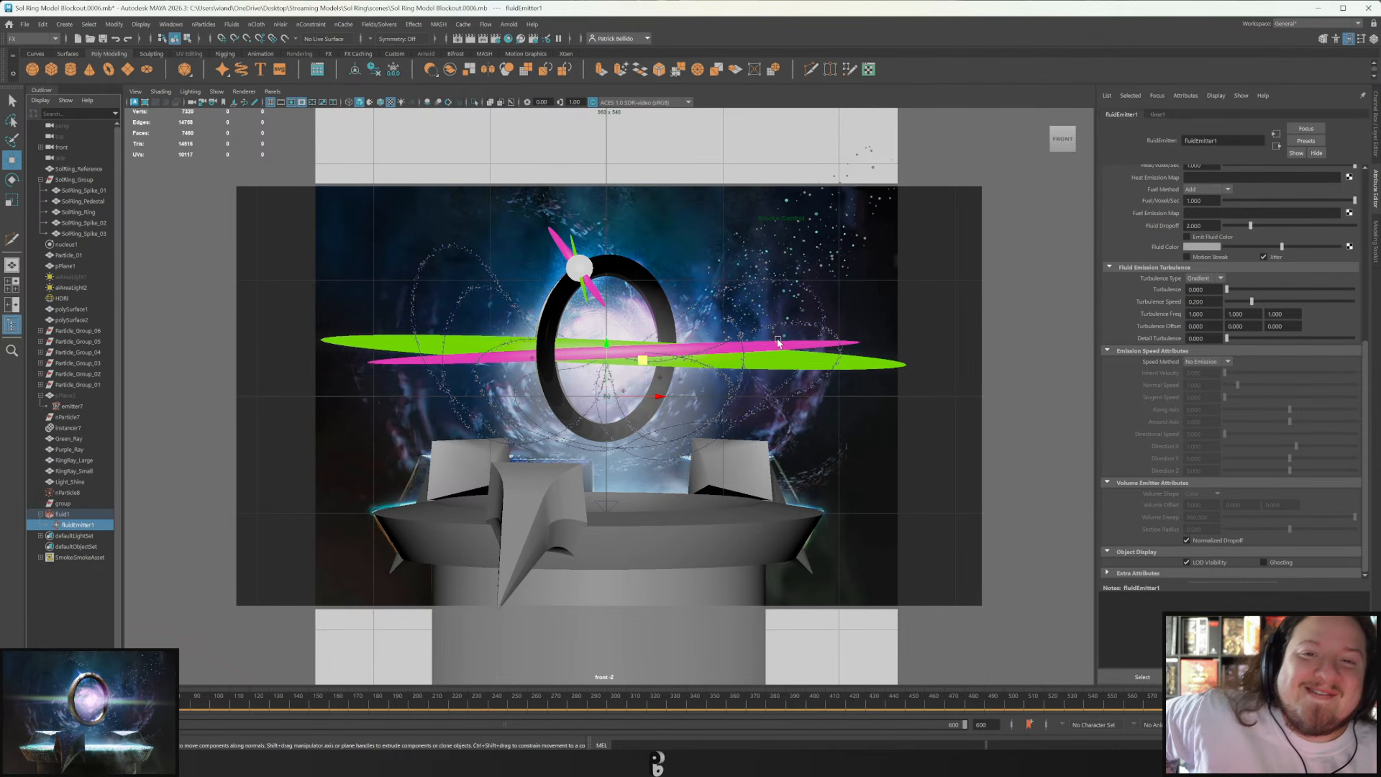
scroll(1266, 312, "up", 10)
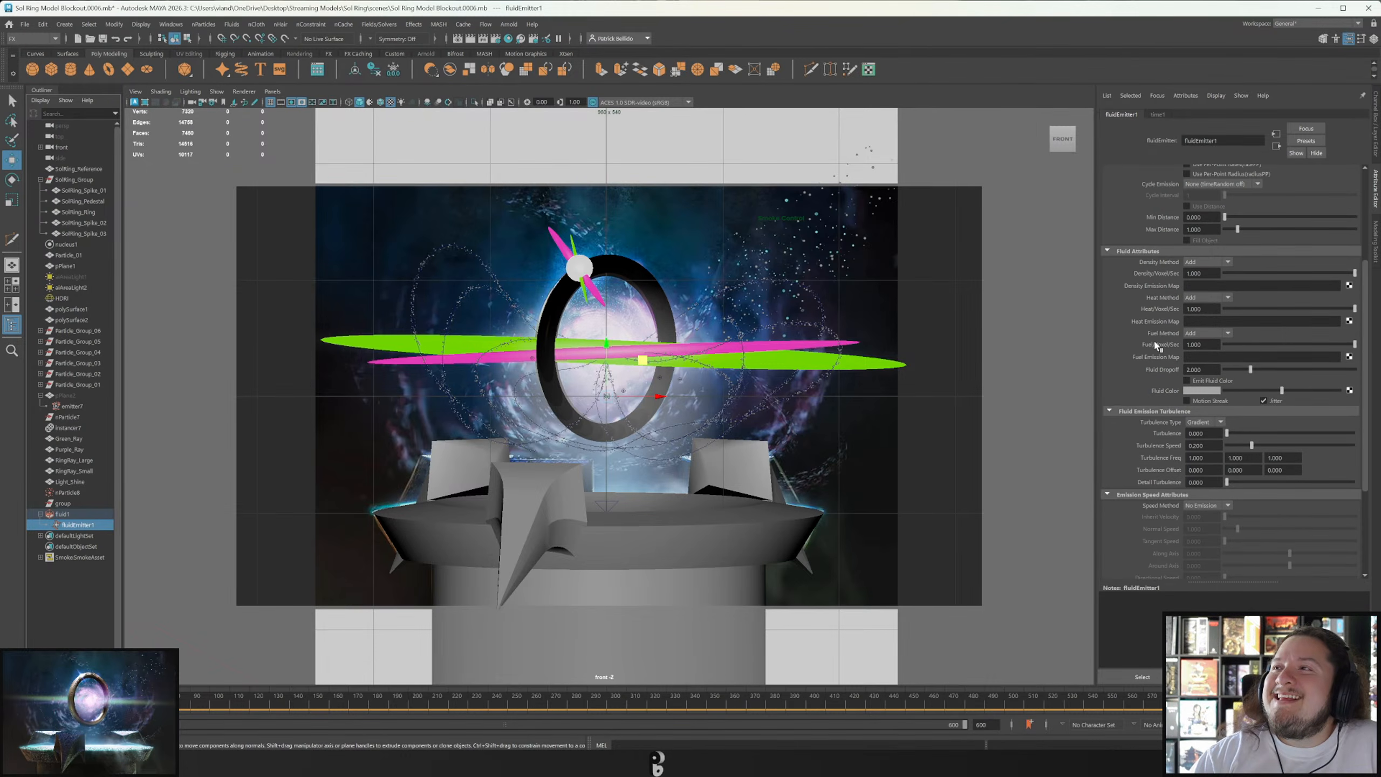
scroll(1155, 342, "up", 4)
left_click(1216, 290)
left_click(1215, 290)
scroll(1153, 293, "down", 3)
scroll(1152, 292, "up", 3)
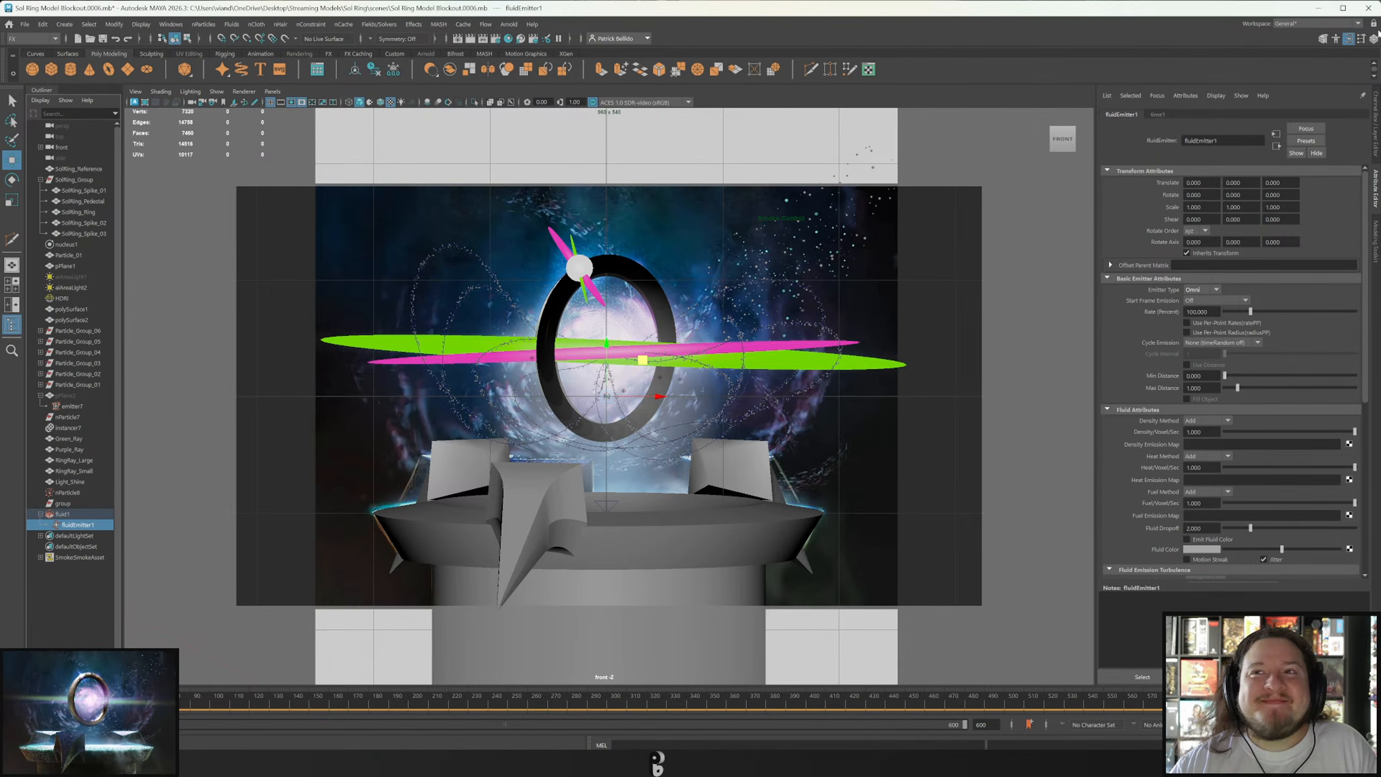
left_click(1216, 290)
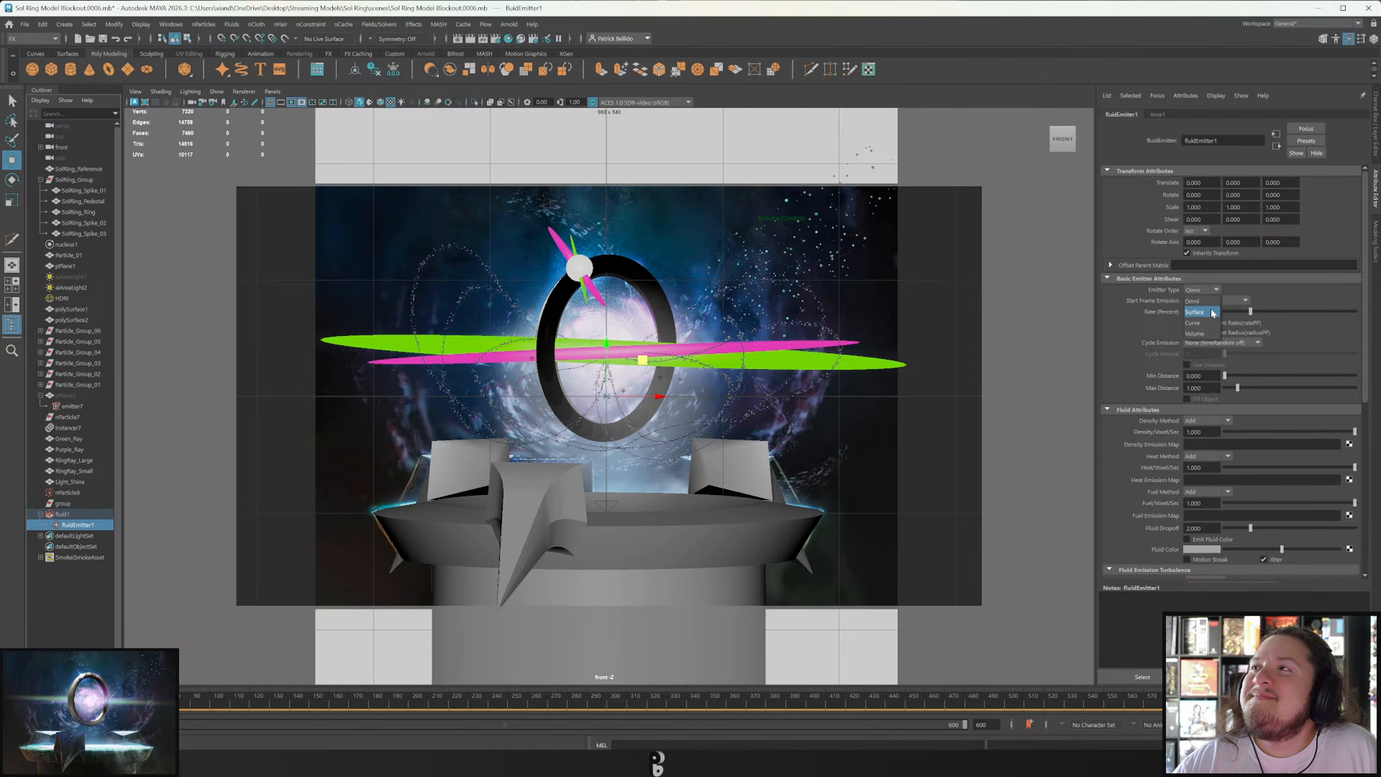
left_click(1189, 301)
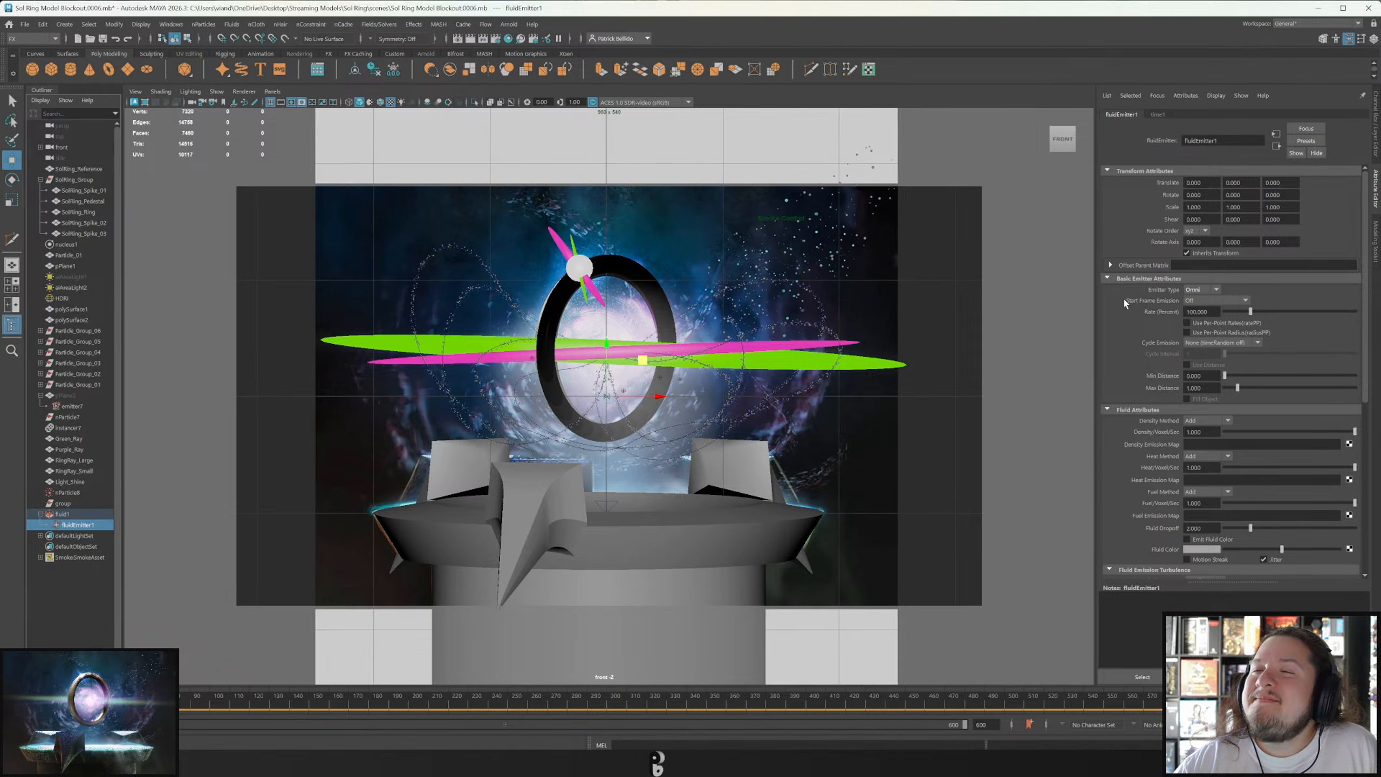
Select fluid1 and examine its Dynamic Simulation settings along with its container properties and contents method.
left_click(86, 517)
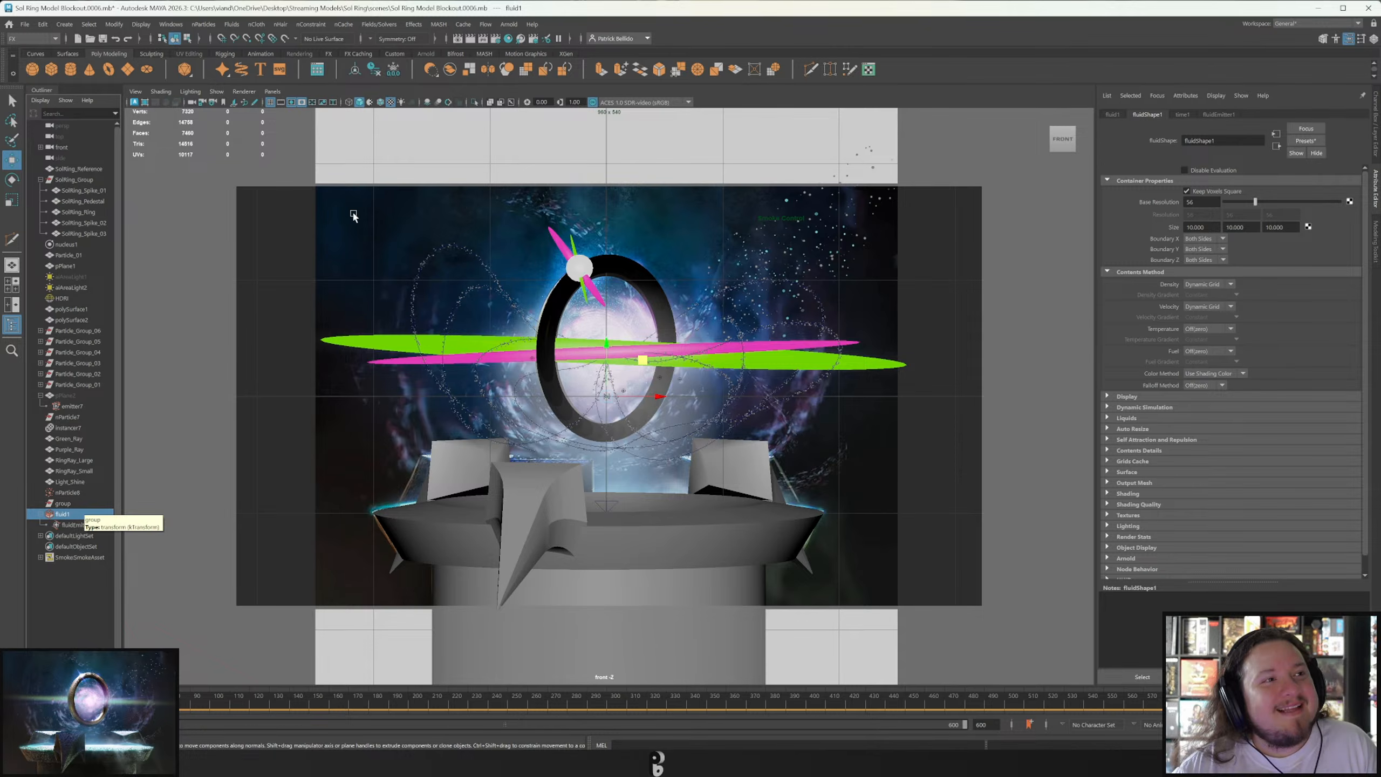
scroll(1149, 524, "down", 1)
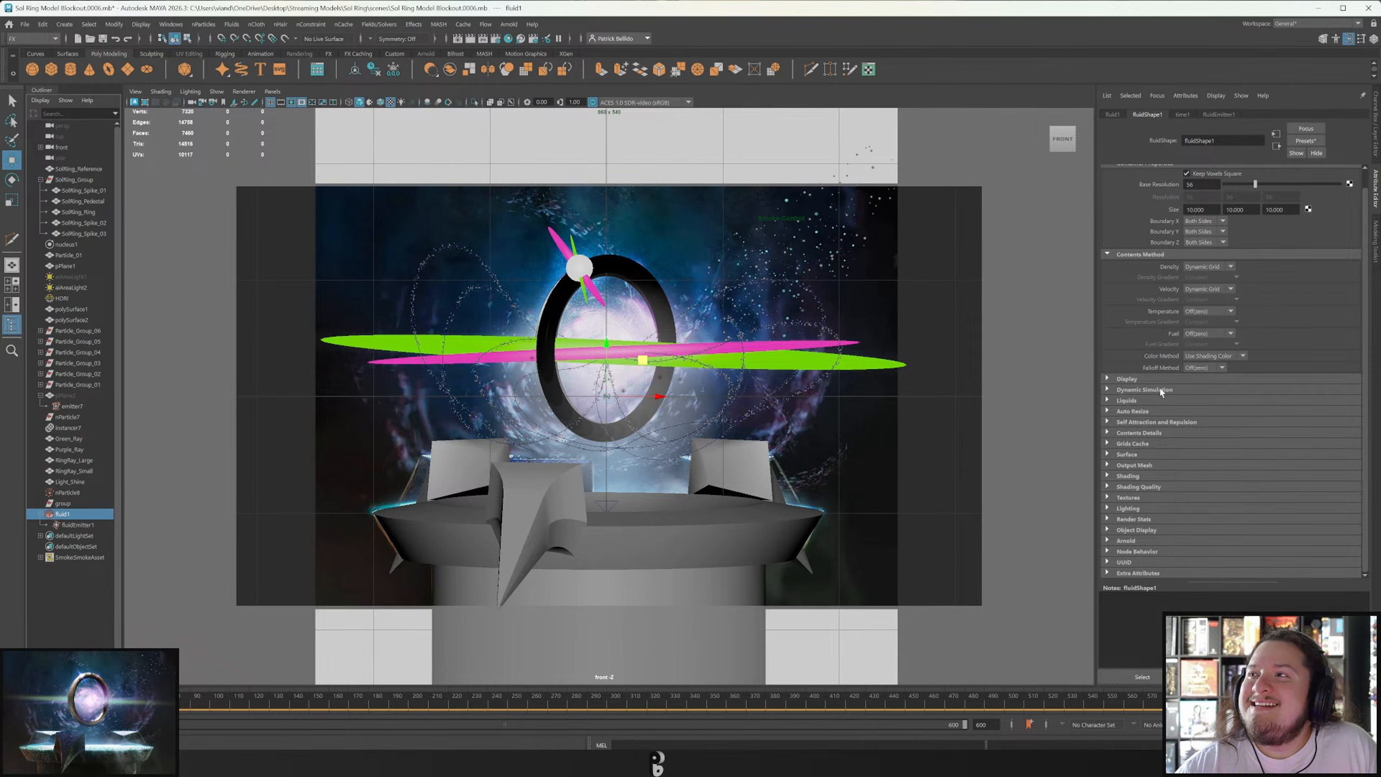
left_click(1145, 390)
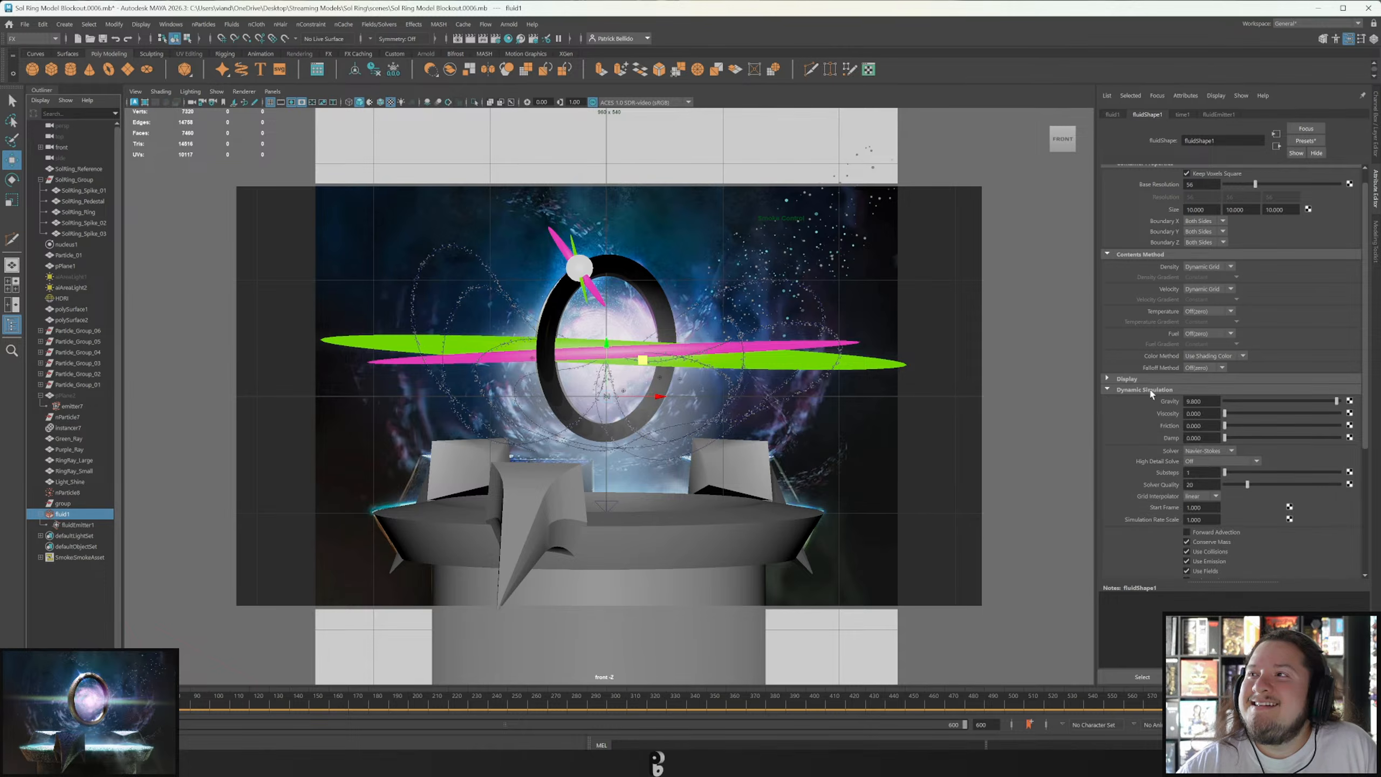
left_click(1146, 389)
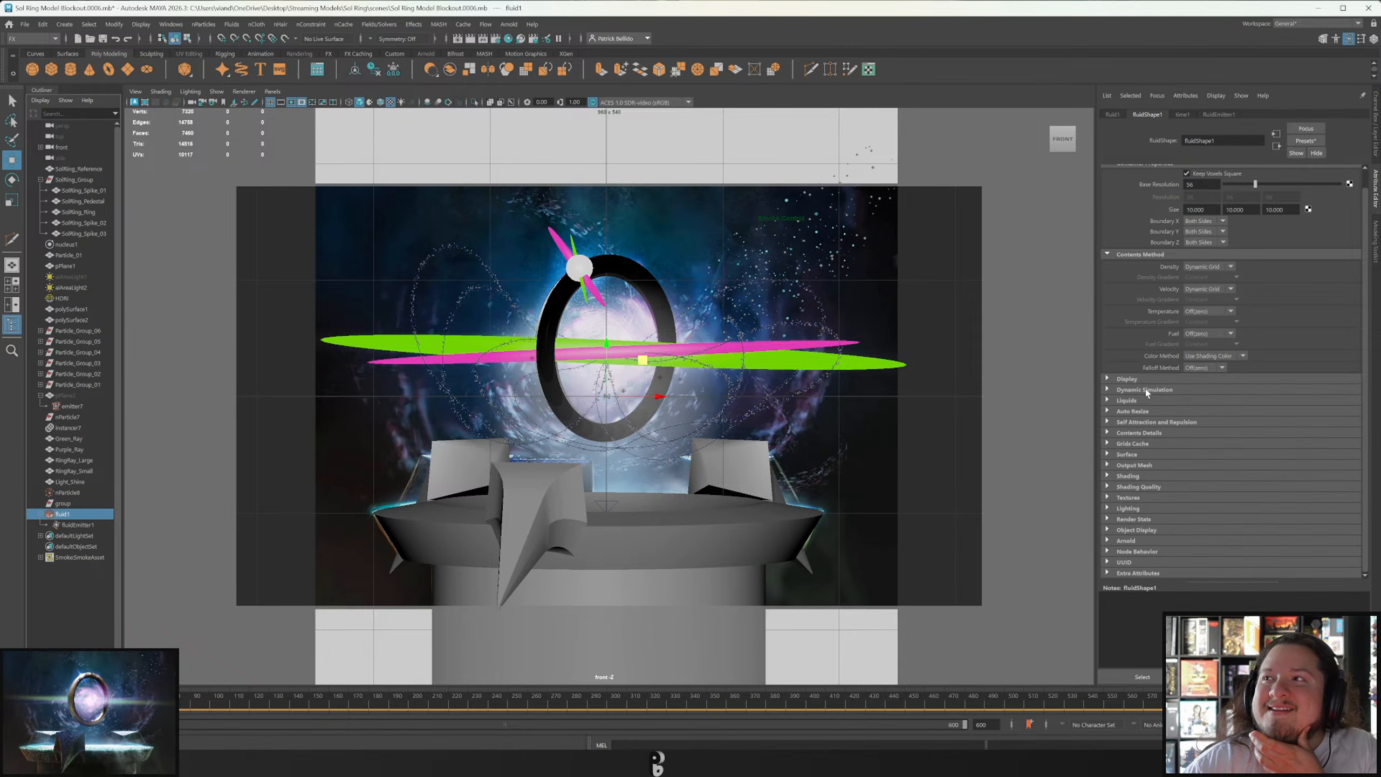
left_click(1145, 390)
left_click(1145, 389)
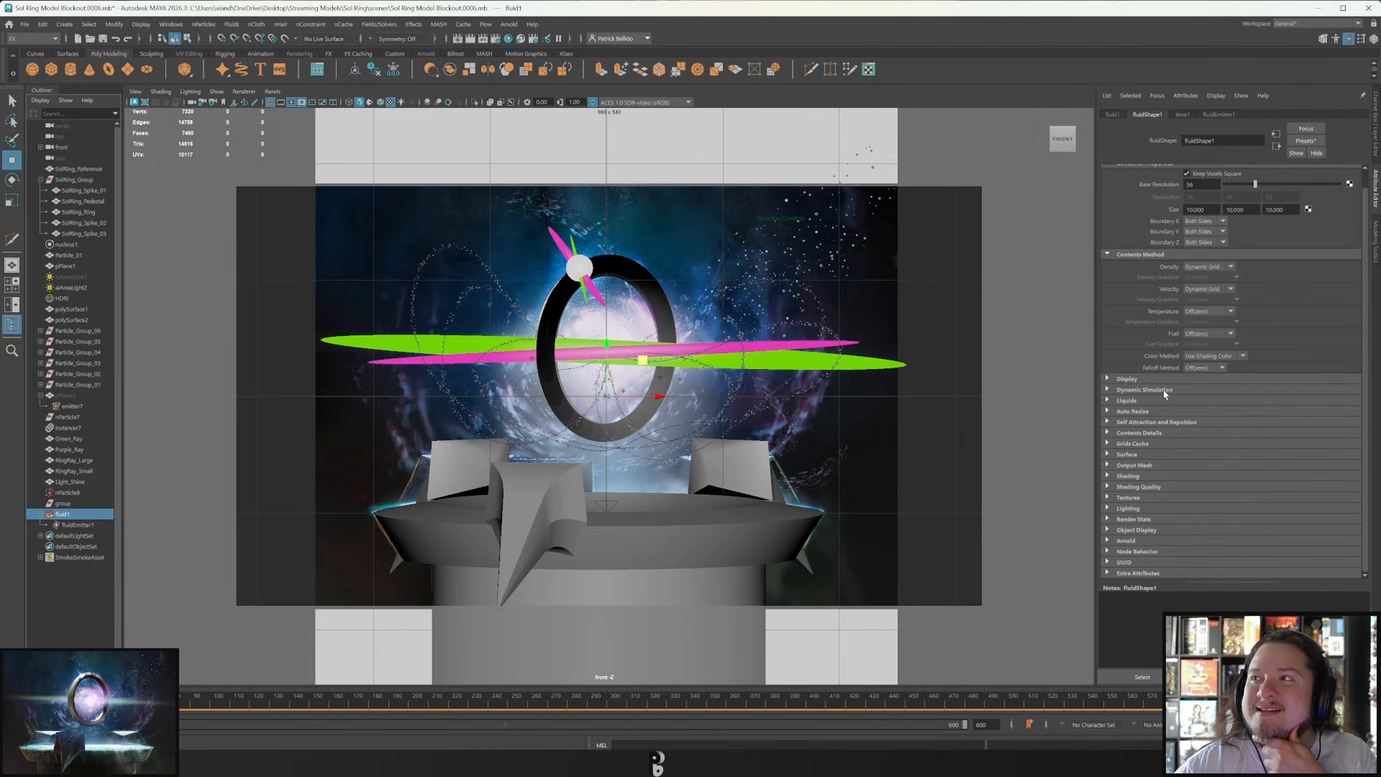
left_click(1164, 390)
scroll(1164, 393, "down", 3)
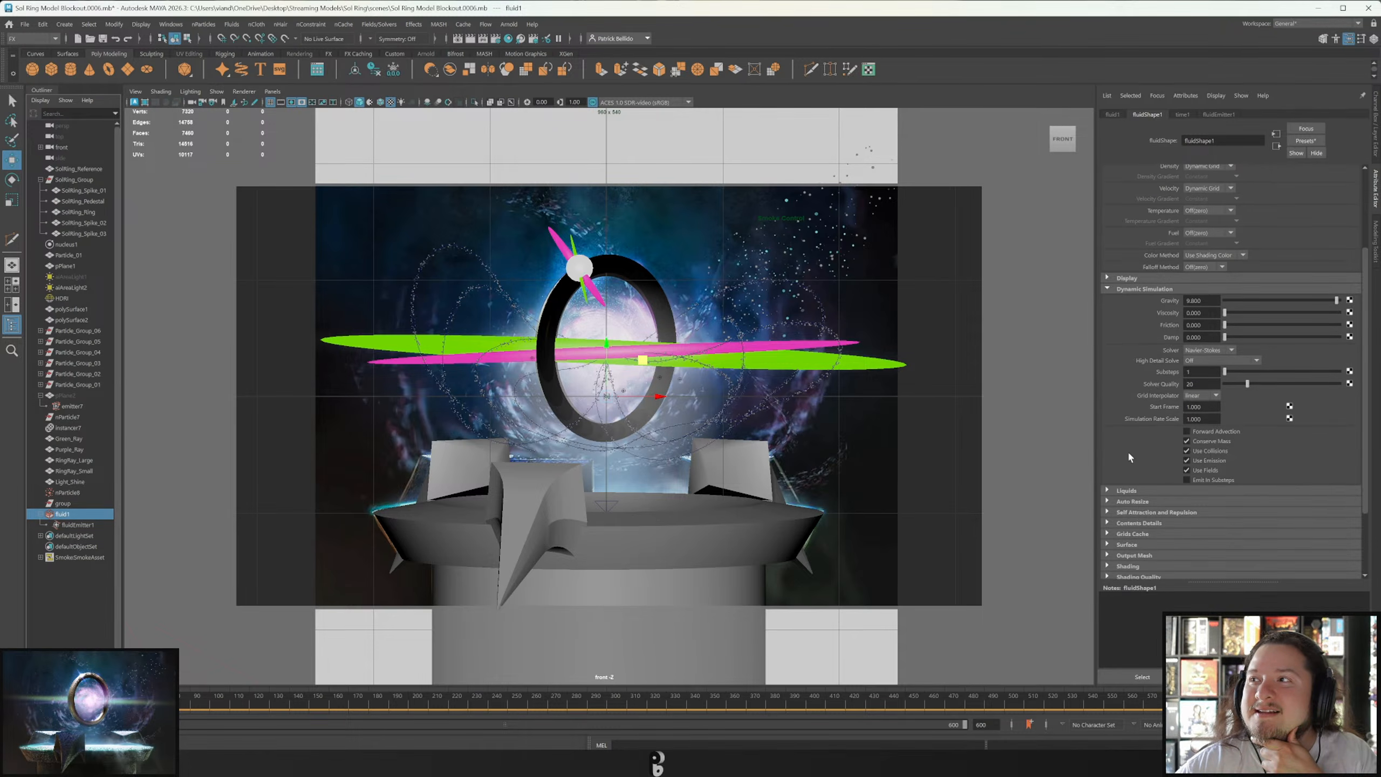
scroll(1131, 460, "down", 5)
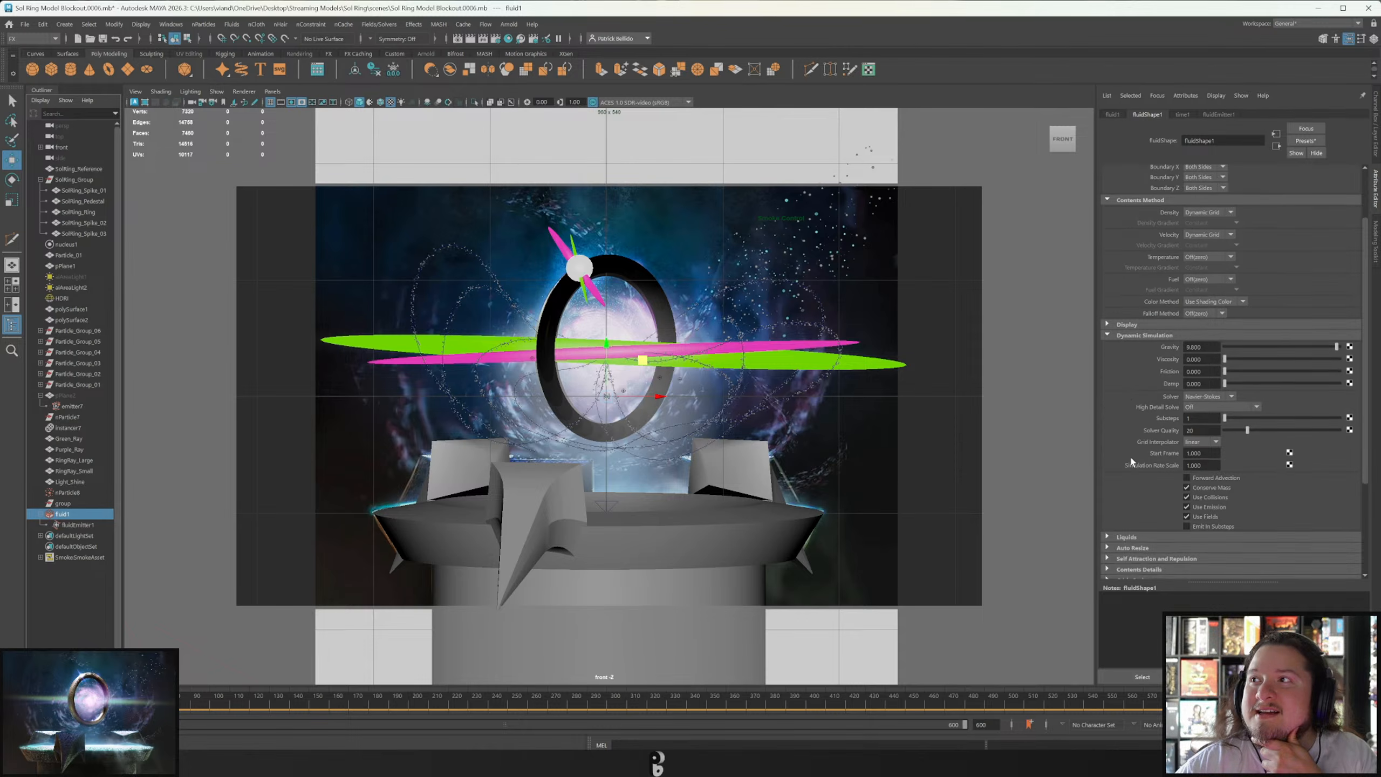
scroll(1131, 460, "up", 4)
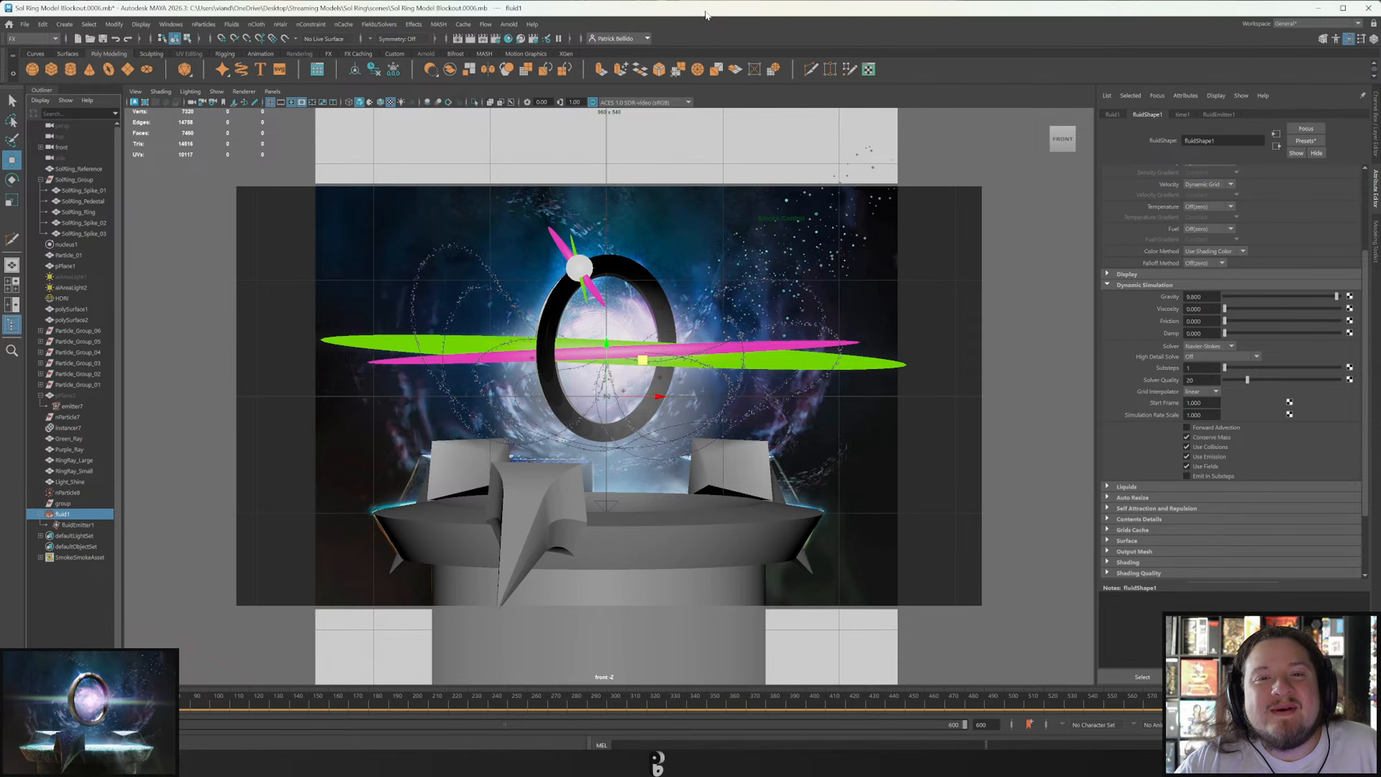
scroll(1101, 357, "up", 5)
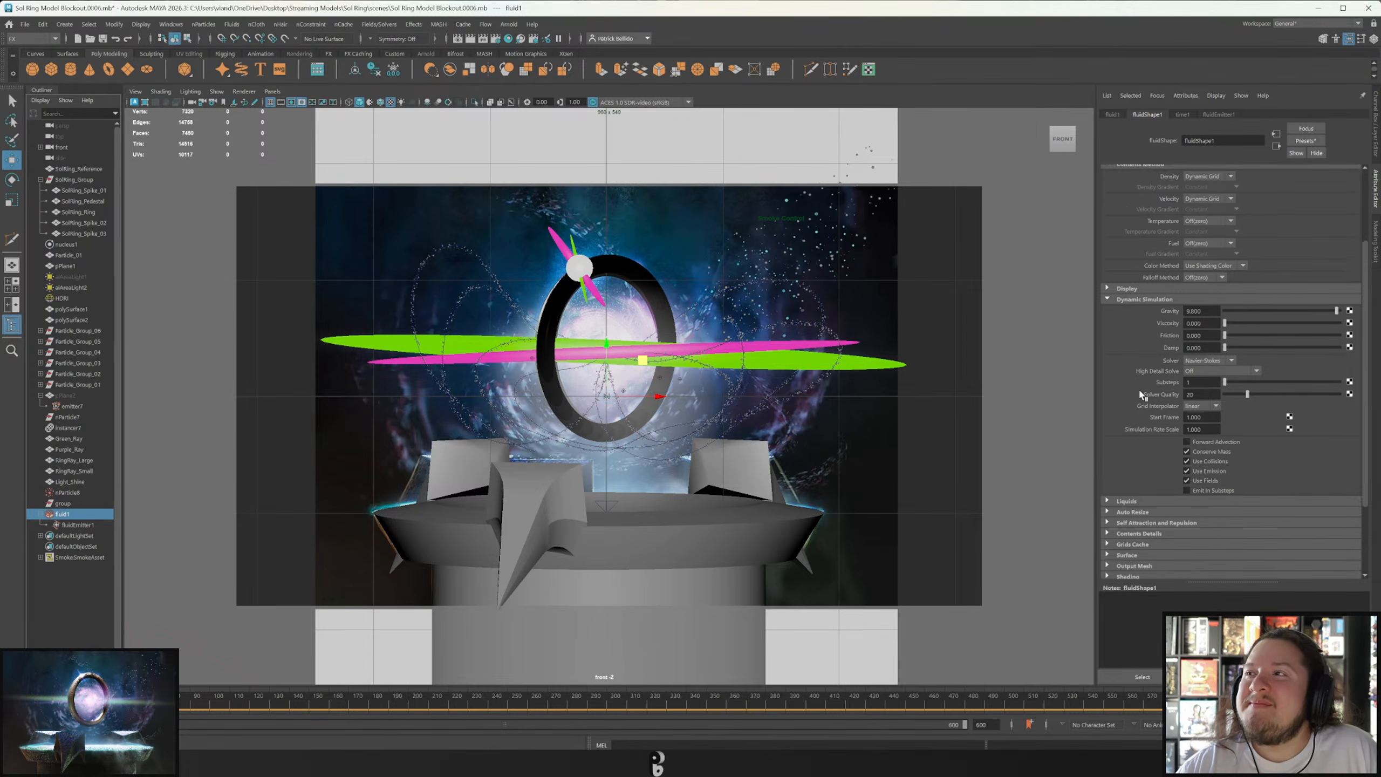
scroll(1100, 353, "up", 1)
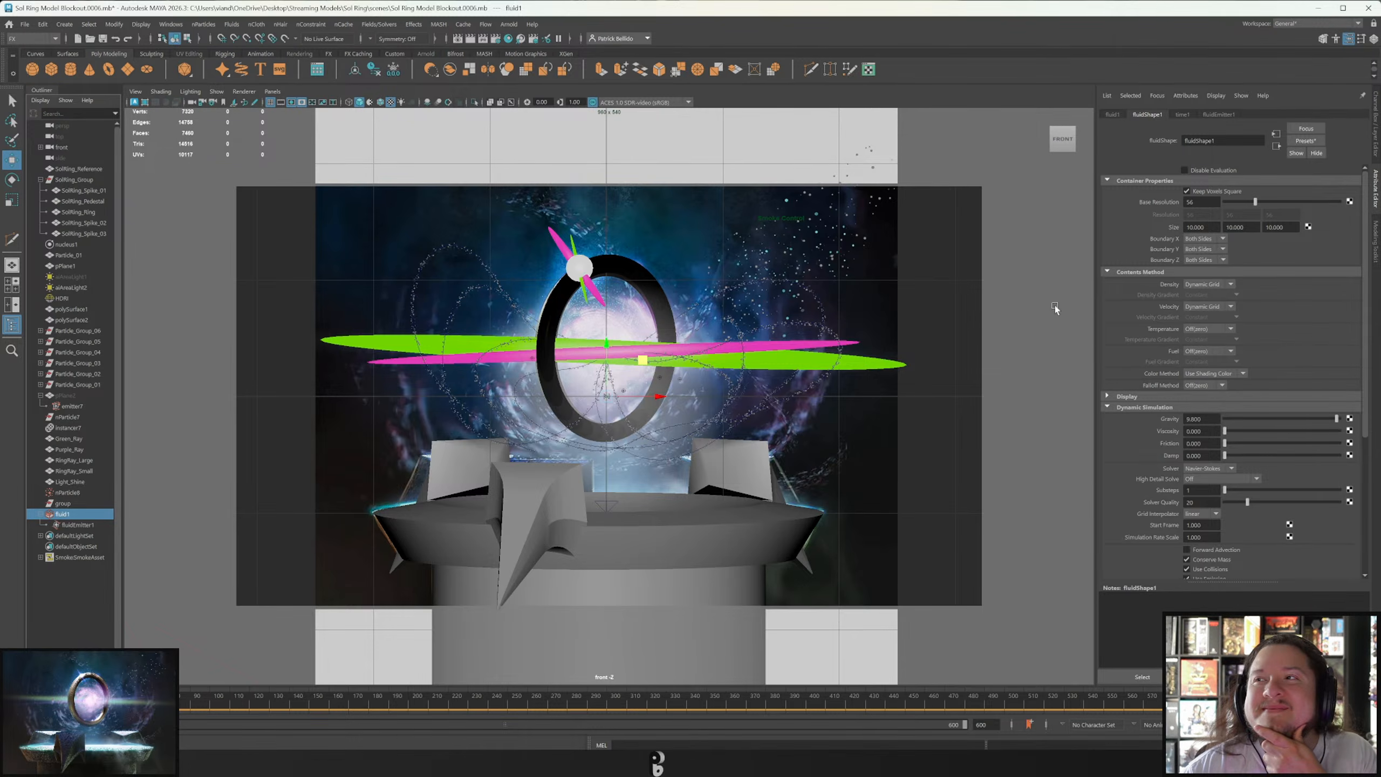
Open the Arnold RenderView to check the scene's render.
left_click(457, 43)
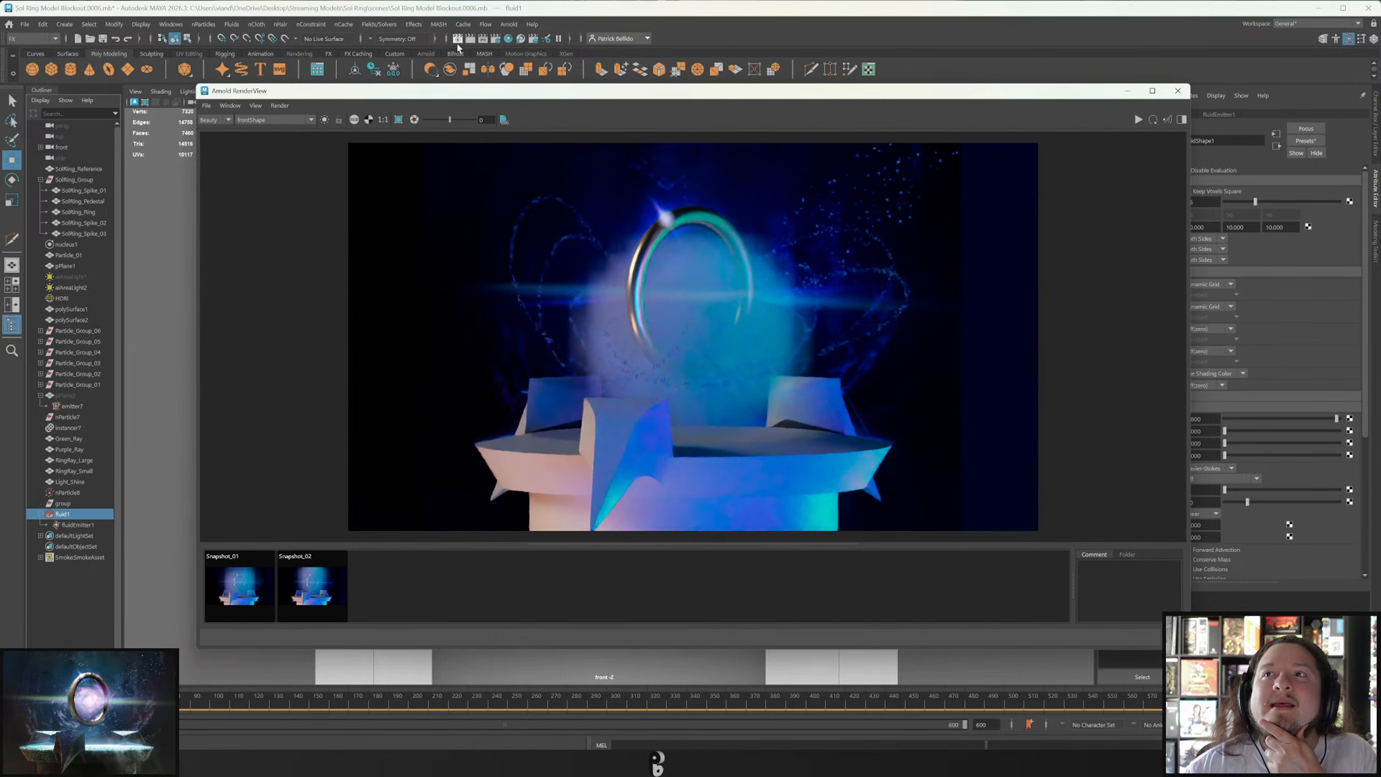
Hide fluid1 and render the scene in Arnold to check it without the smoke.
left_click(1178, 91)
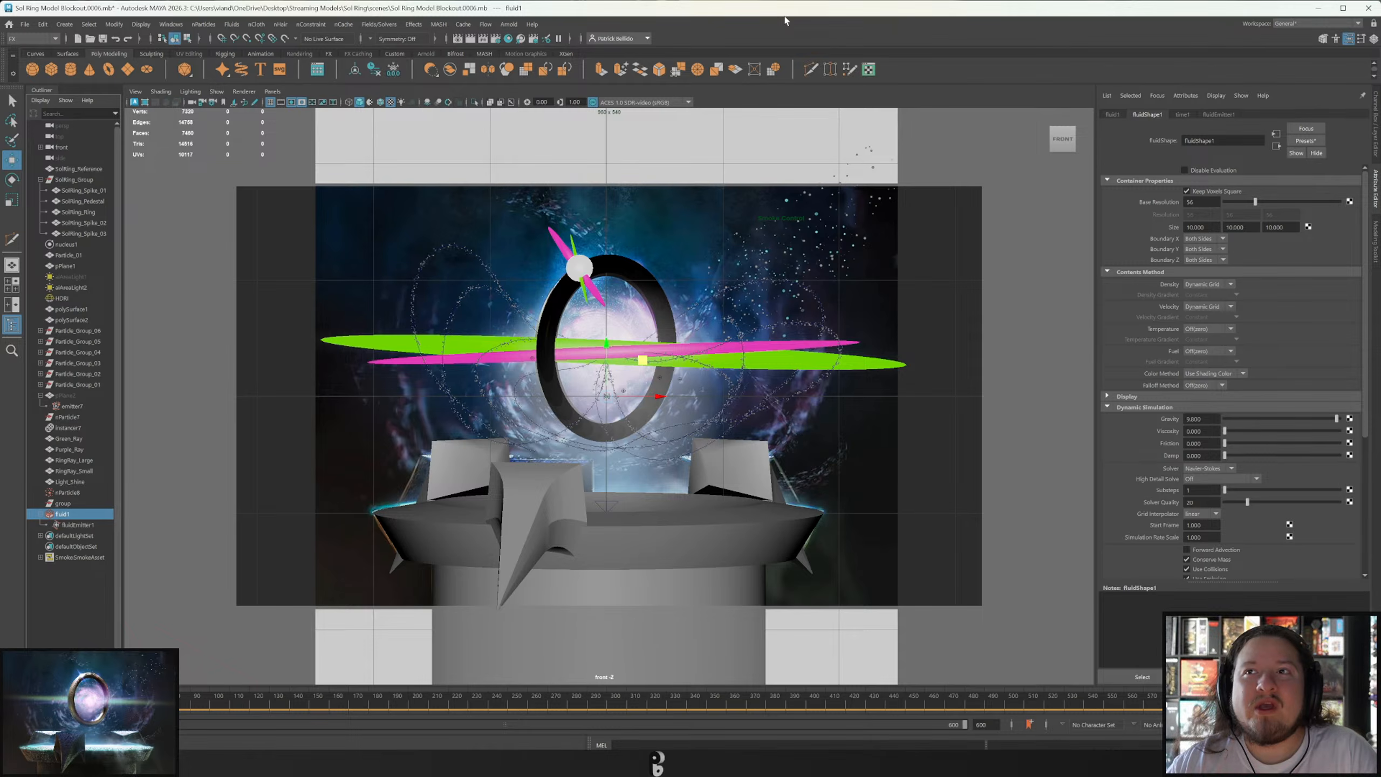
left_click(63, 503)
left_click(87, 524)
left_click(86, 516)
key("h")
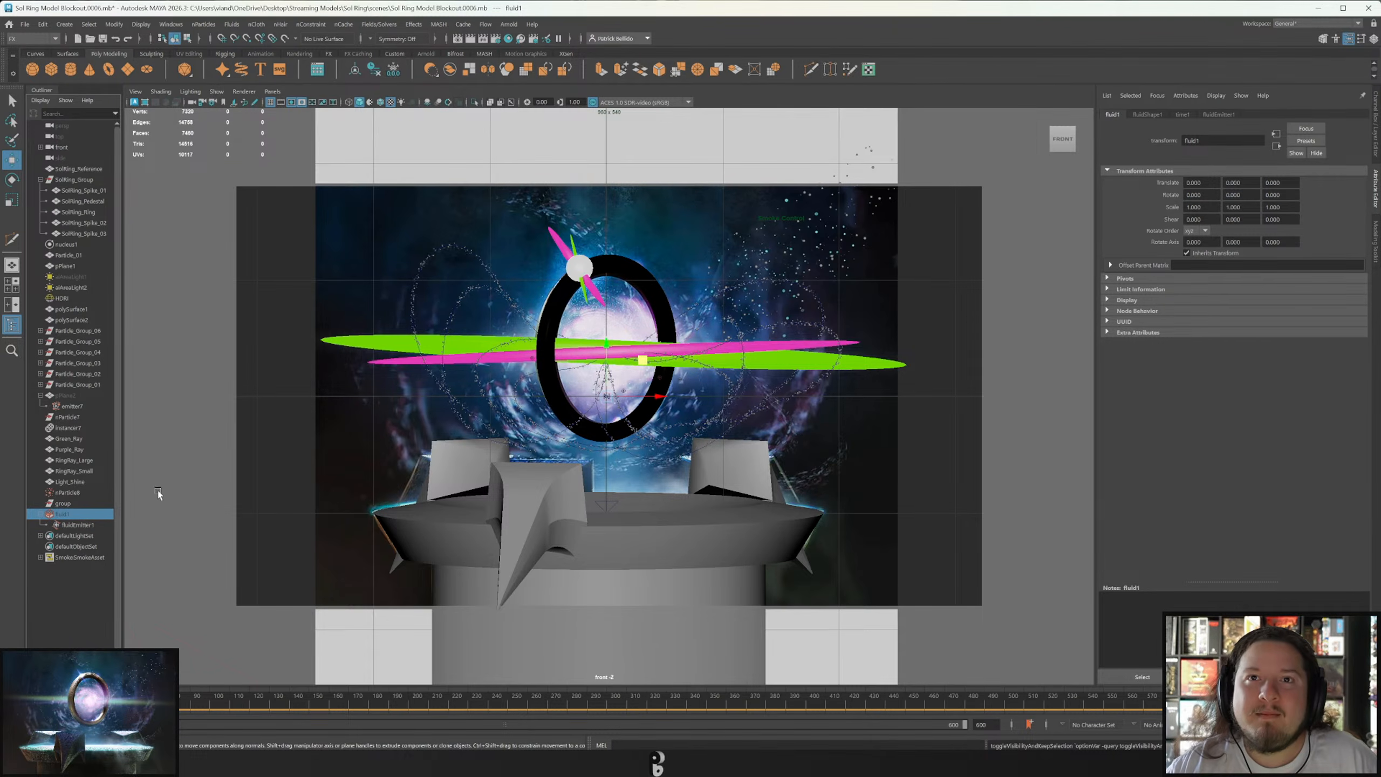
left_click(470, 40)
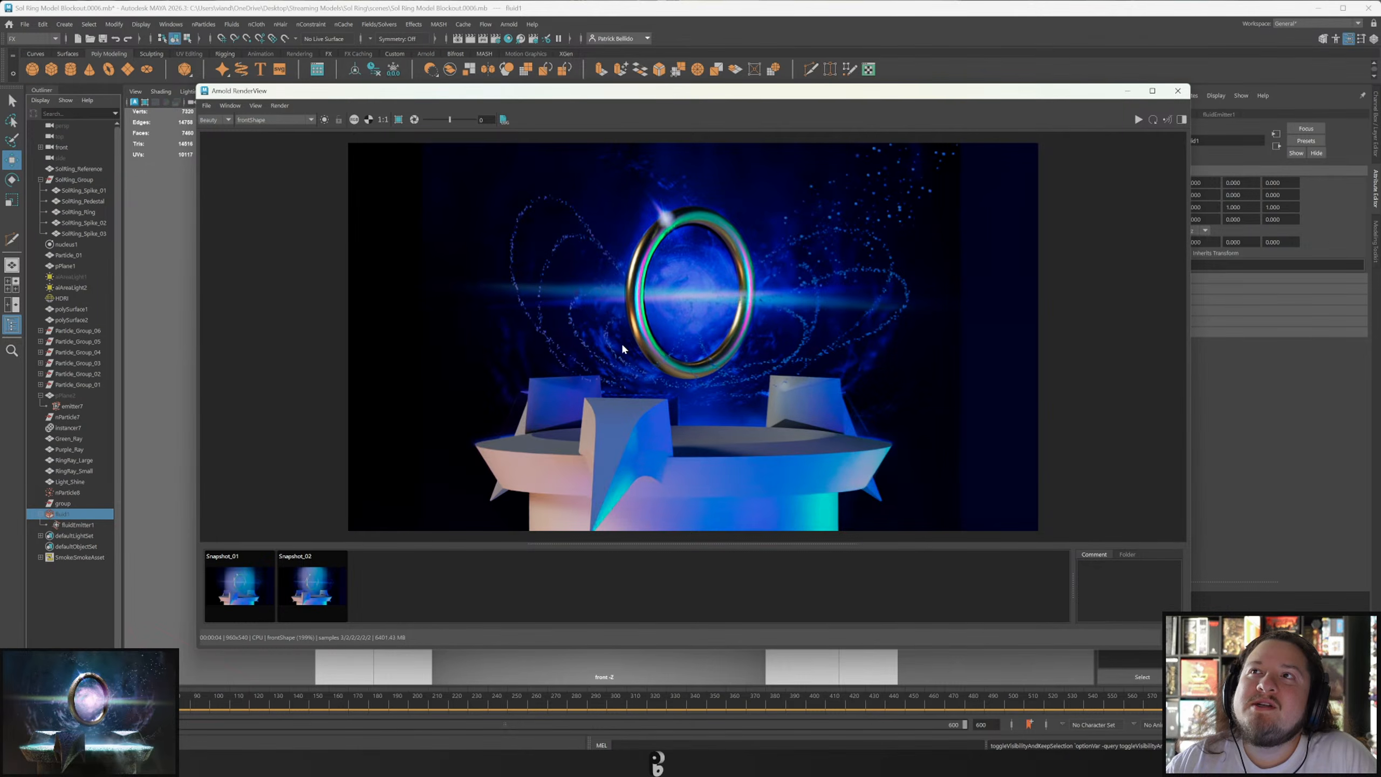
left_click(1177, 91)
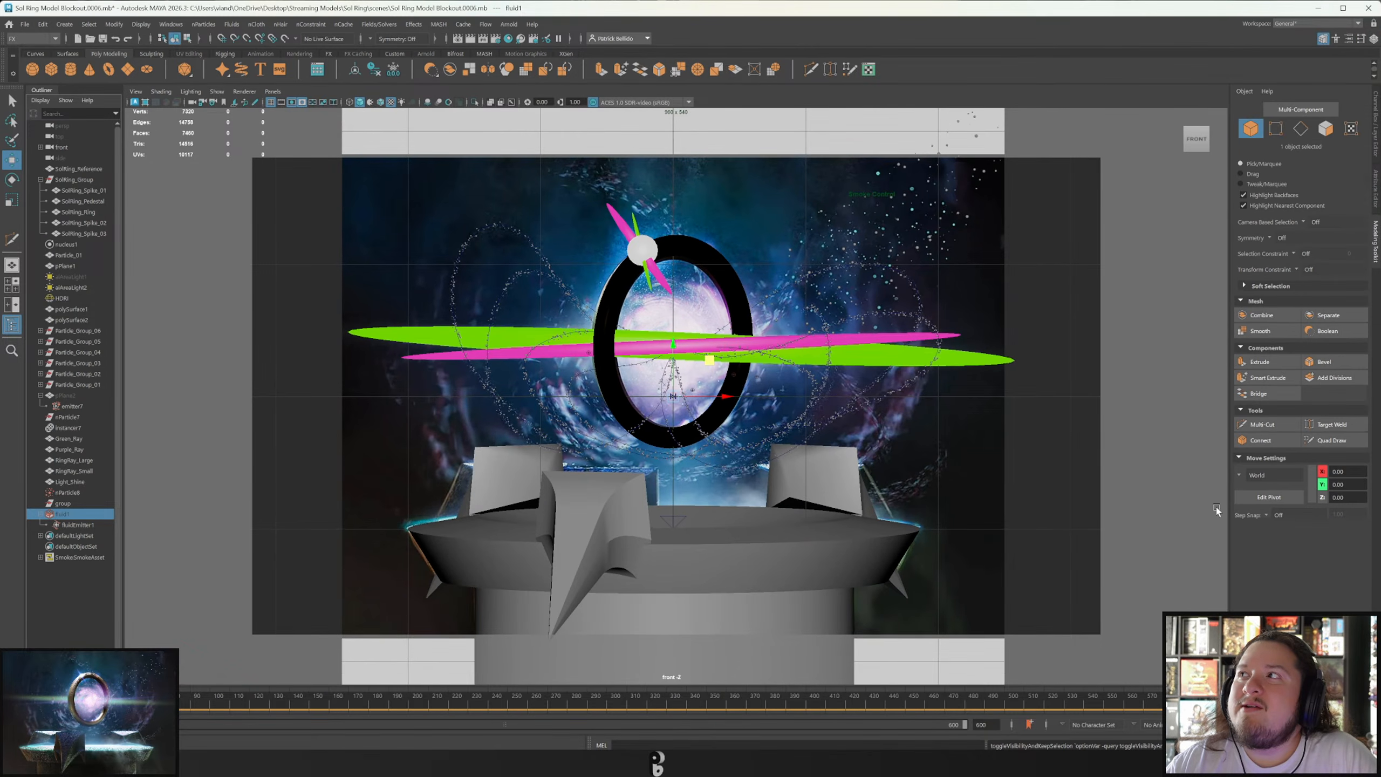
Hide the SolRing_Reference display layer and check the scene in the Arnold RenderView.
left_click(1241, 475)
left_click(1376, 124)
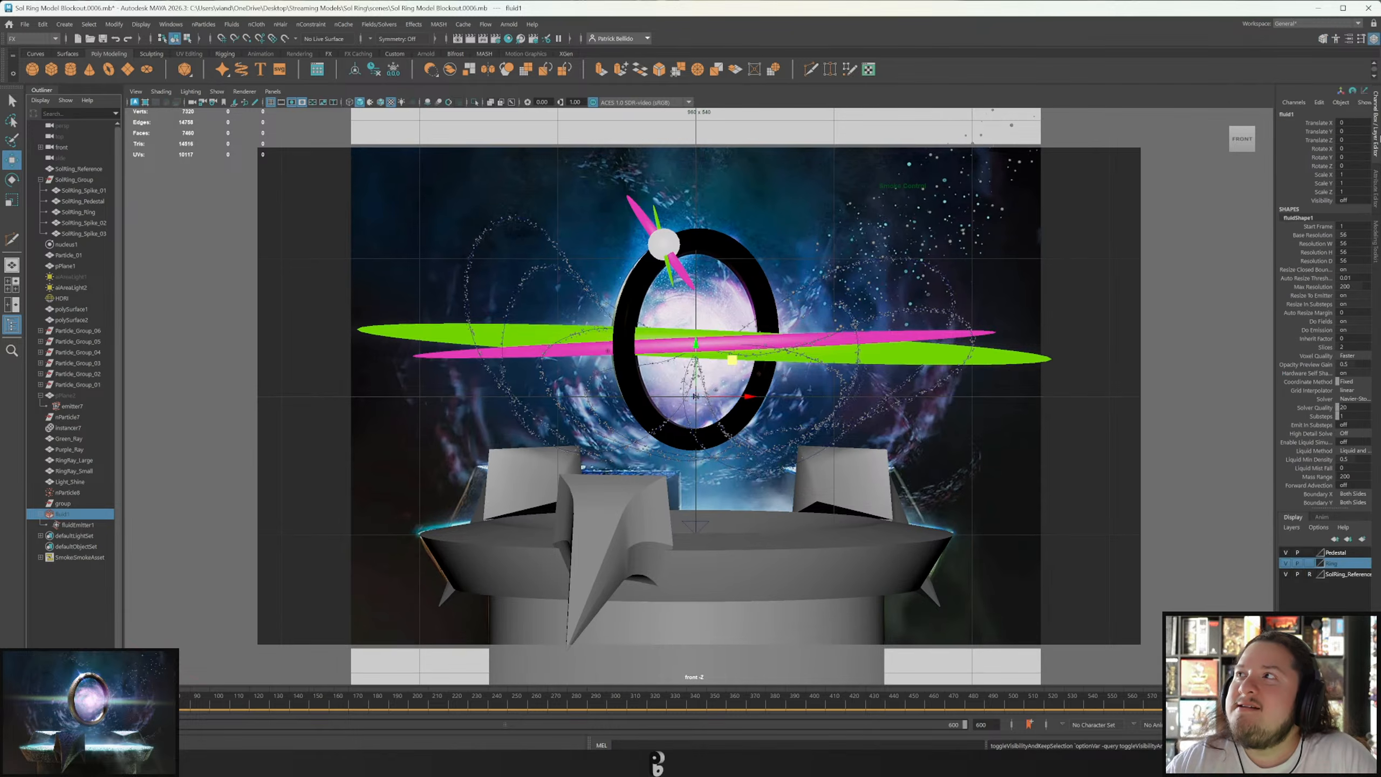
left_click(1287, 574)
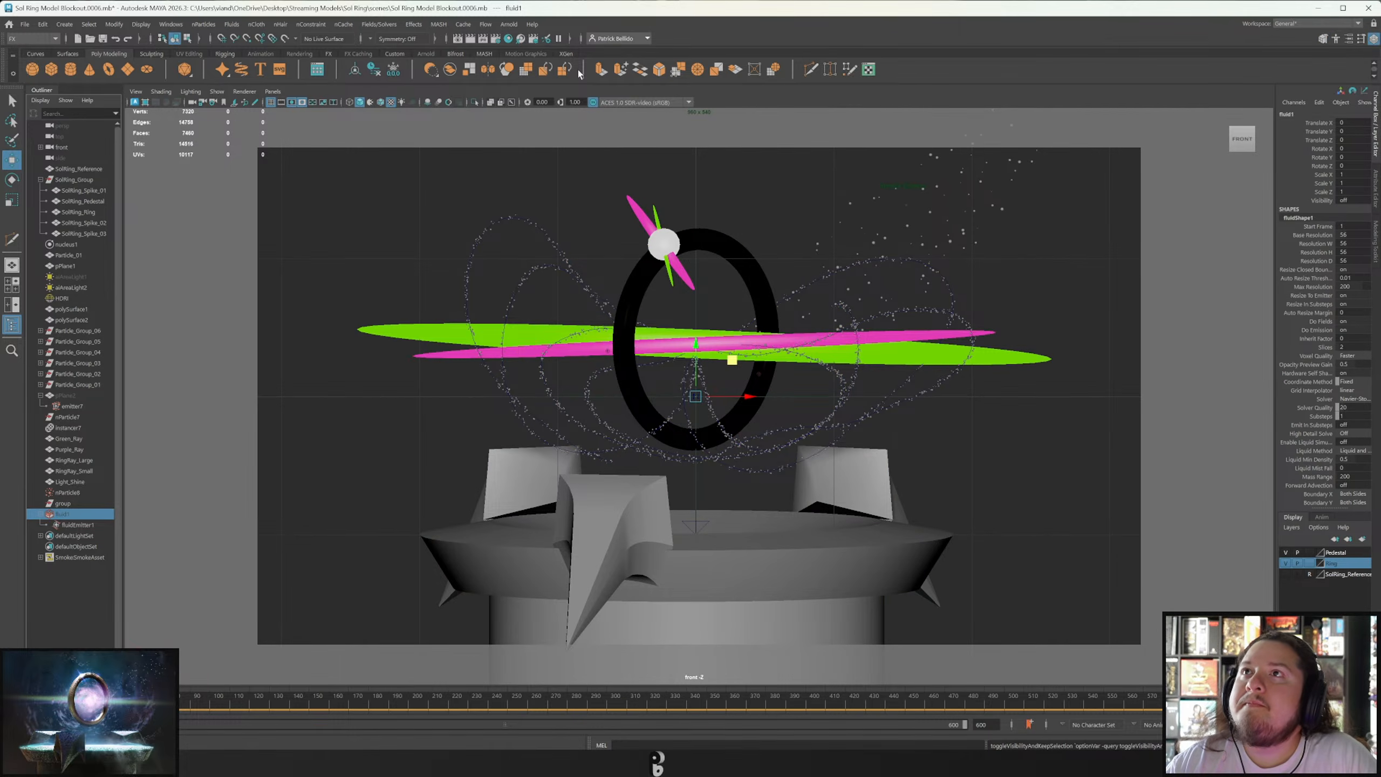
left_click(459, 39)
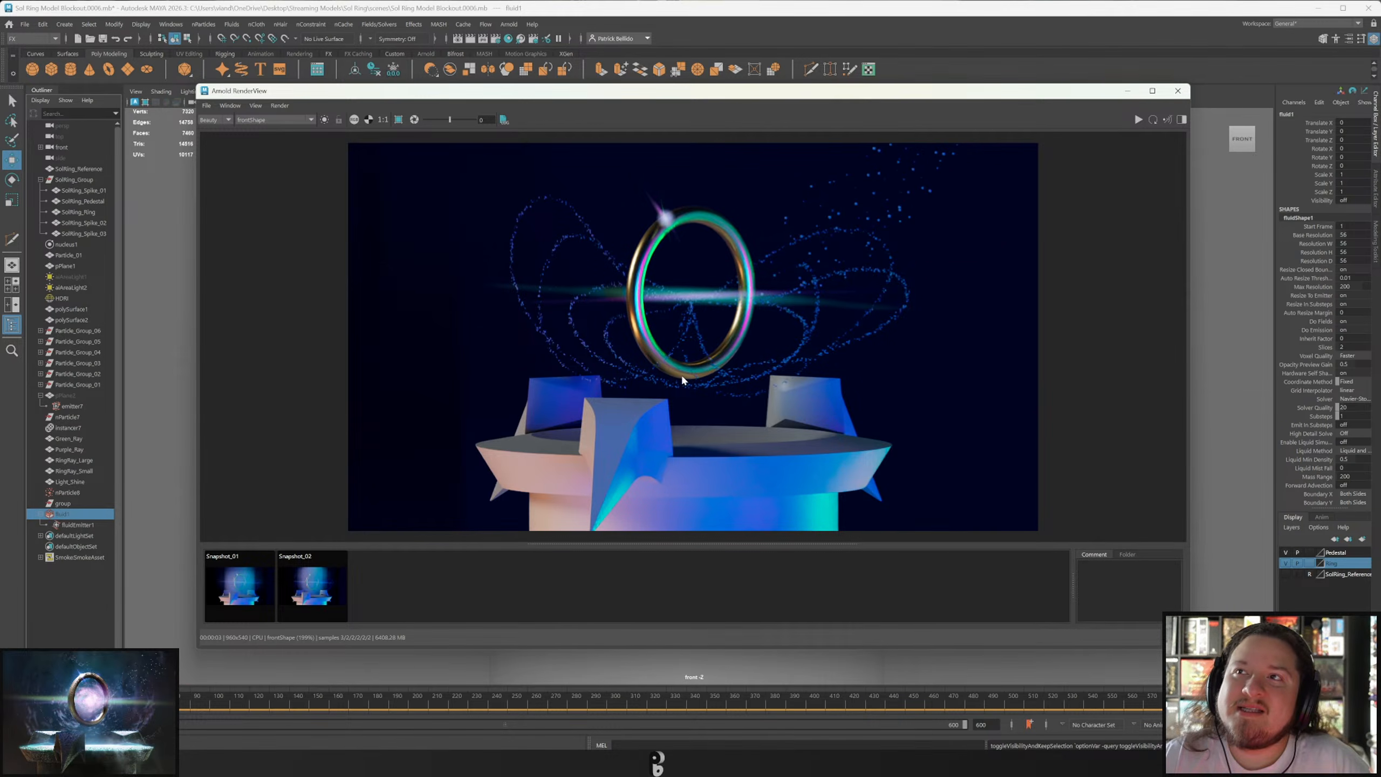
left_click(1177, 91)
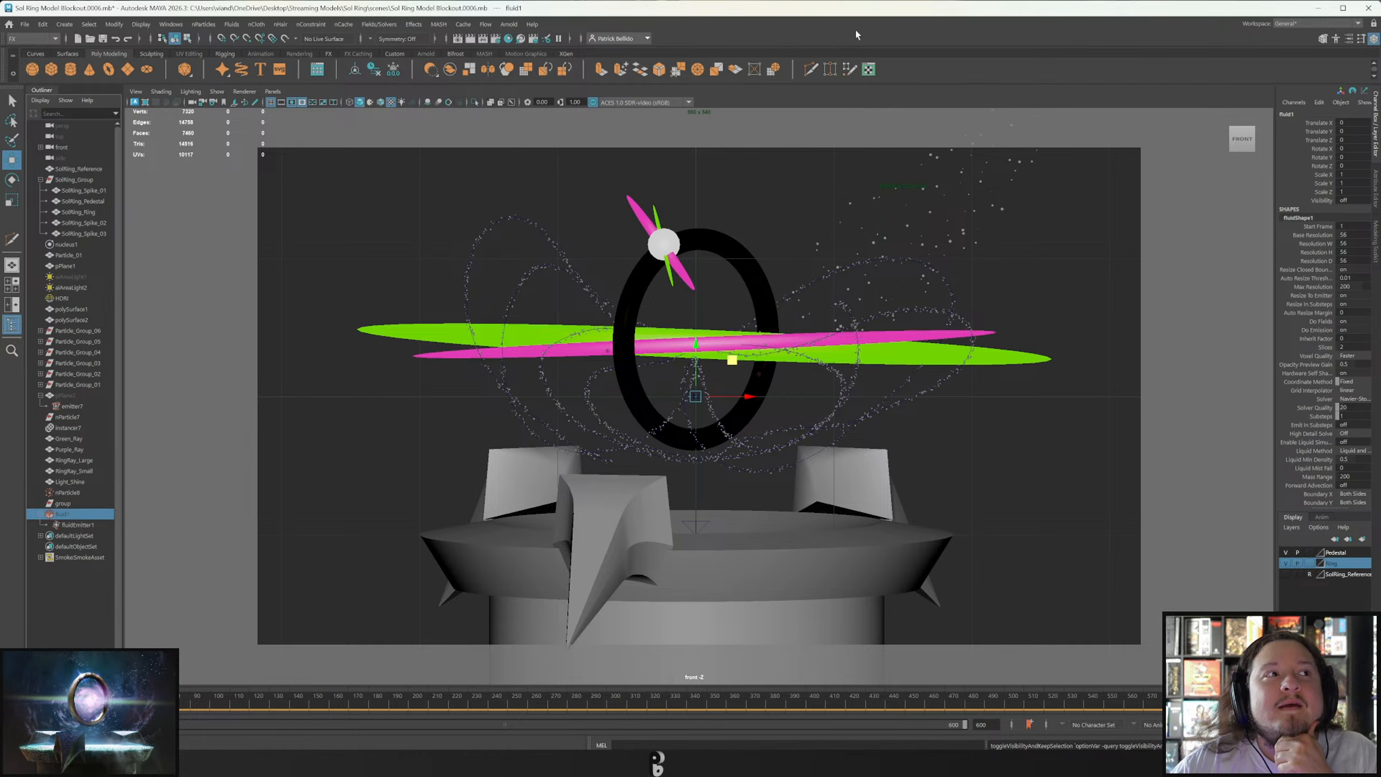
left_click(470, 38)
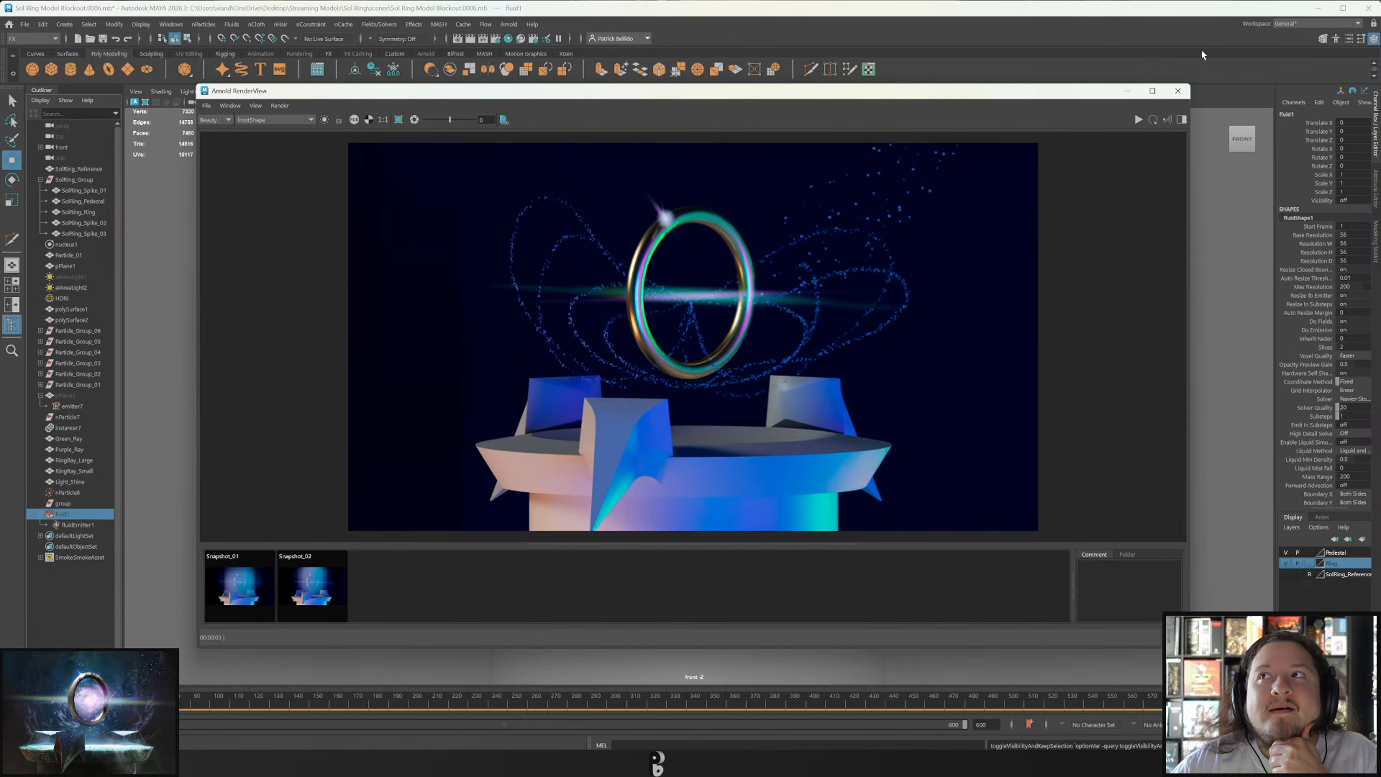
left_click(1178, 92)
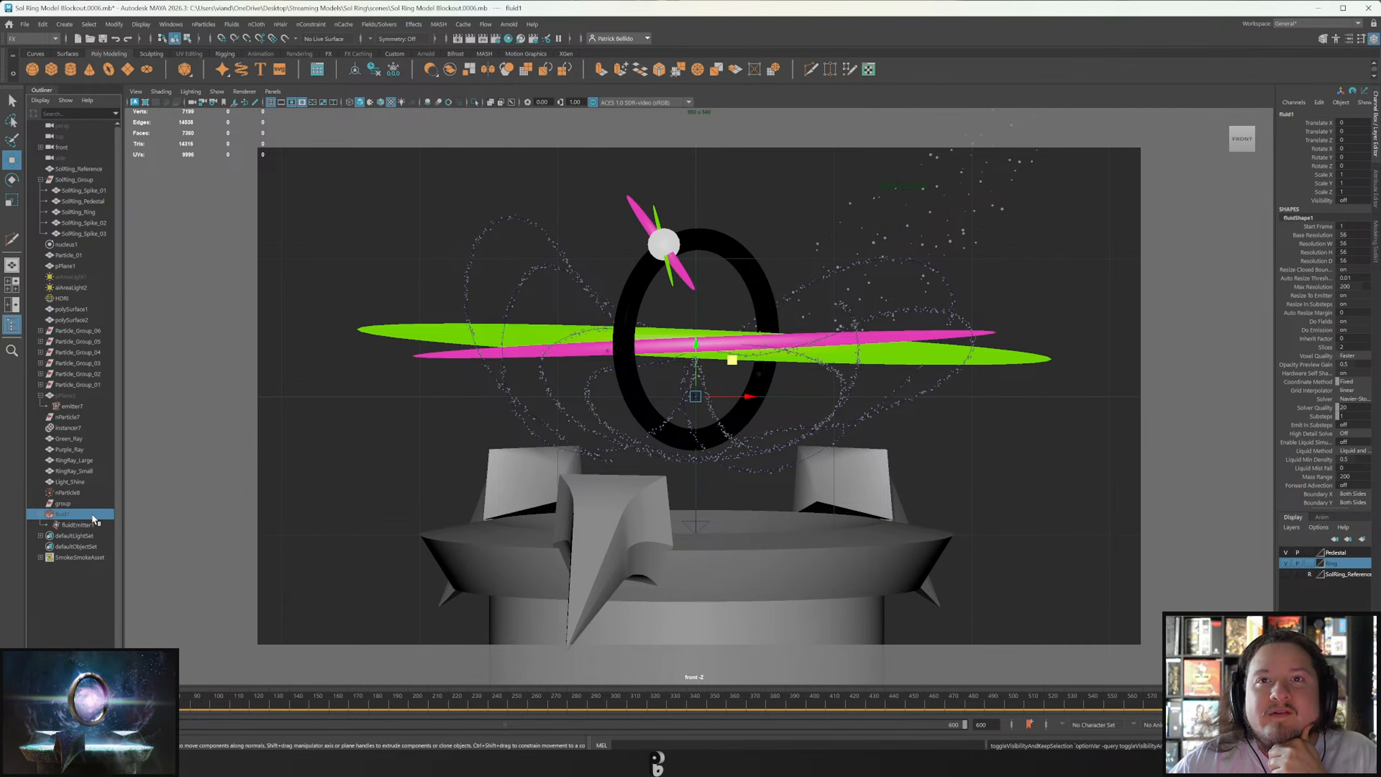
Make fluid1 visible again and bring up its transform attributes.
key("h")
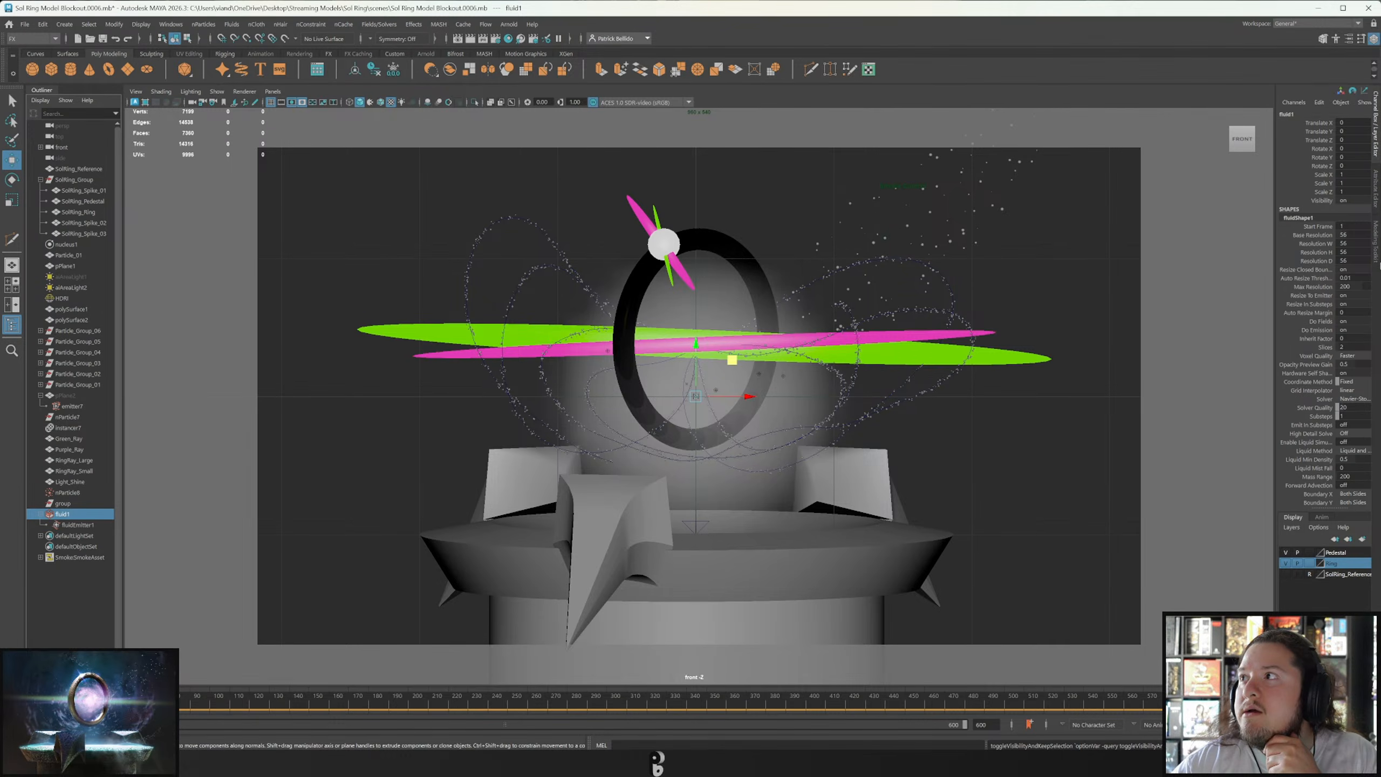
left_click(1376, 241)
left_click(1378, 186)
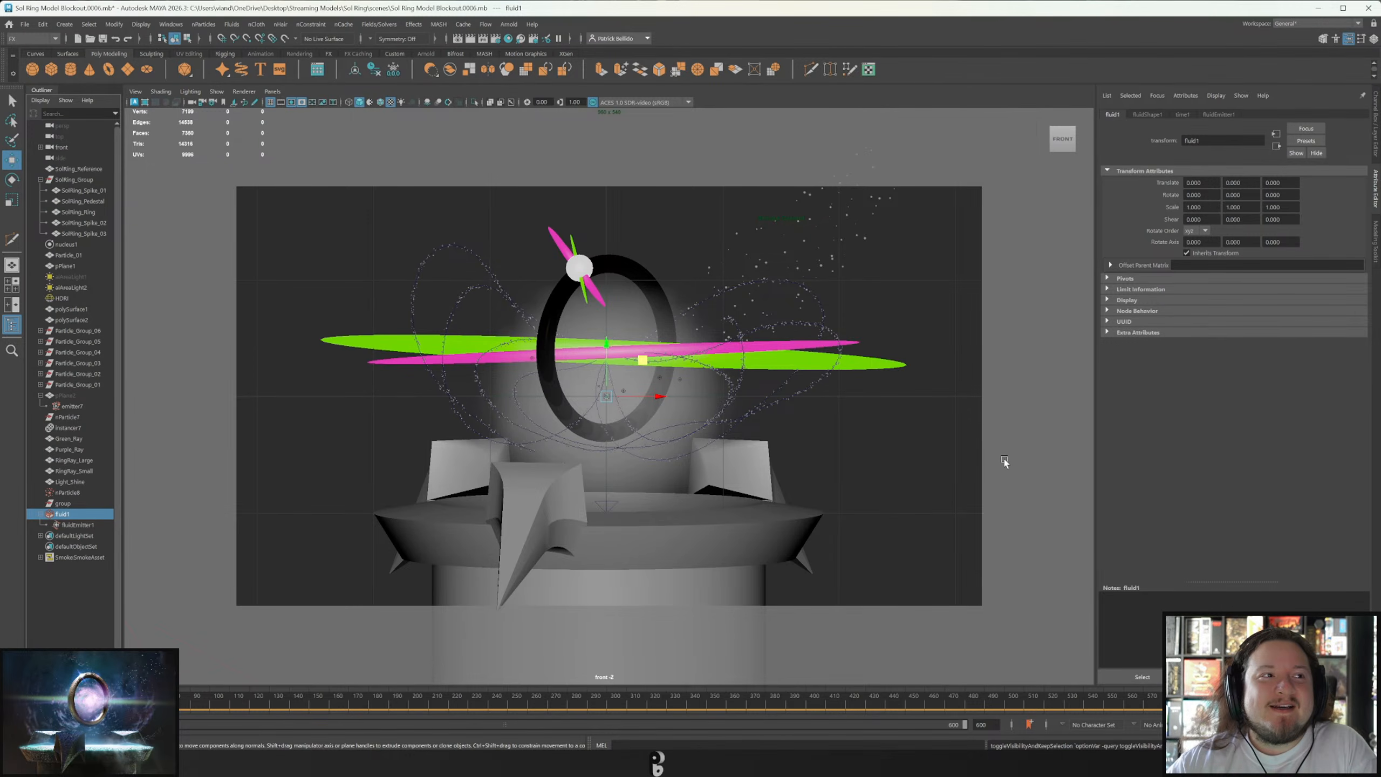
left_click(1377, 193)
left_click(1377, 194)
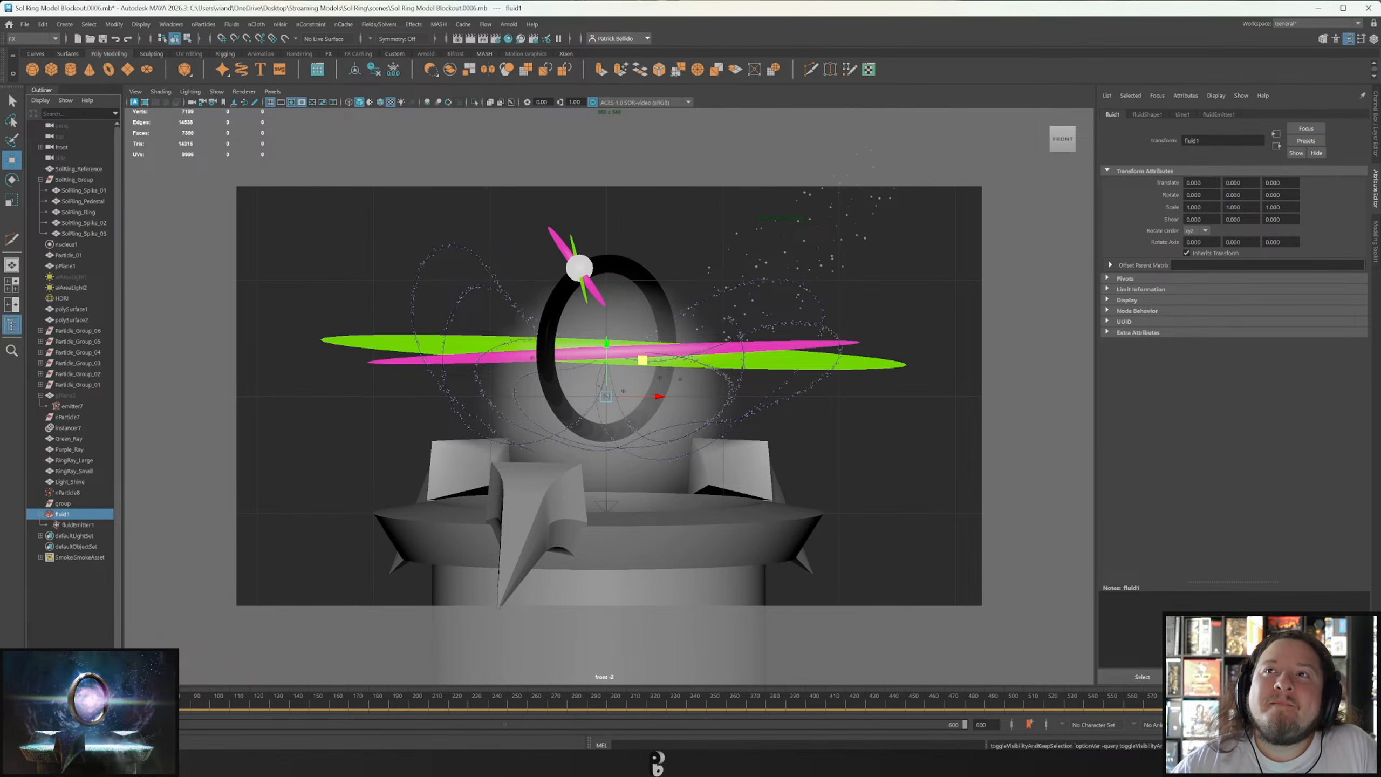
Rewind the animation to the start and play the fluid simulation, stopping once the smoke has formed.
key("alt+shift+v")
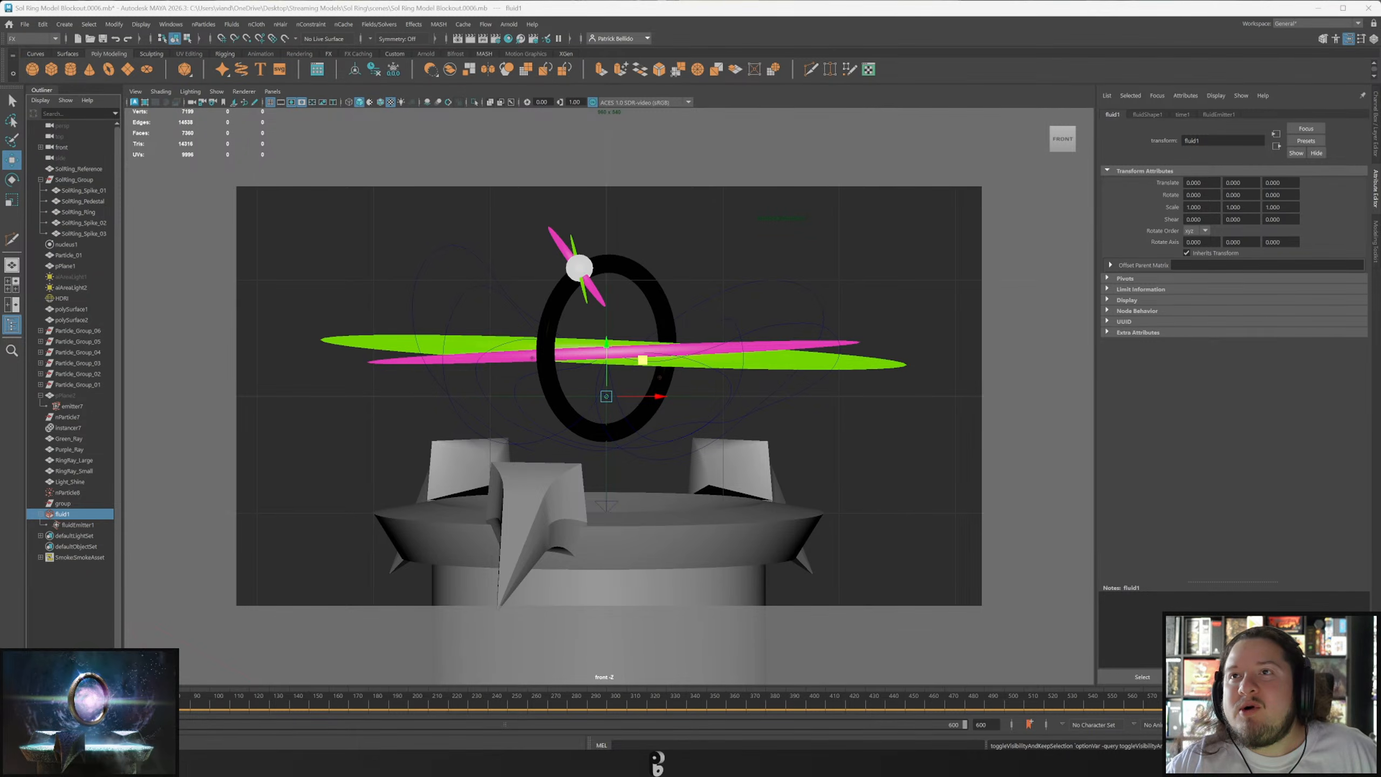
key("alt+v")
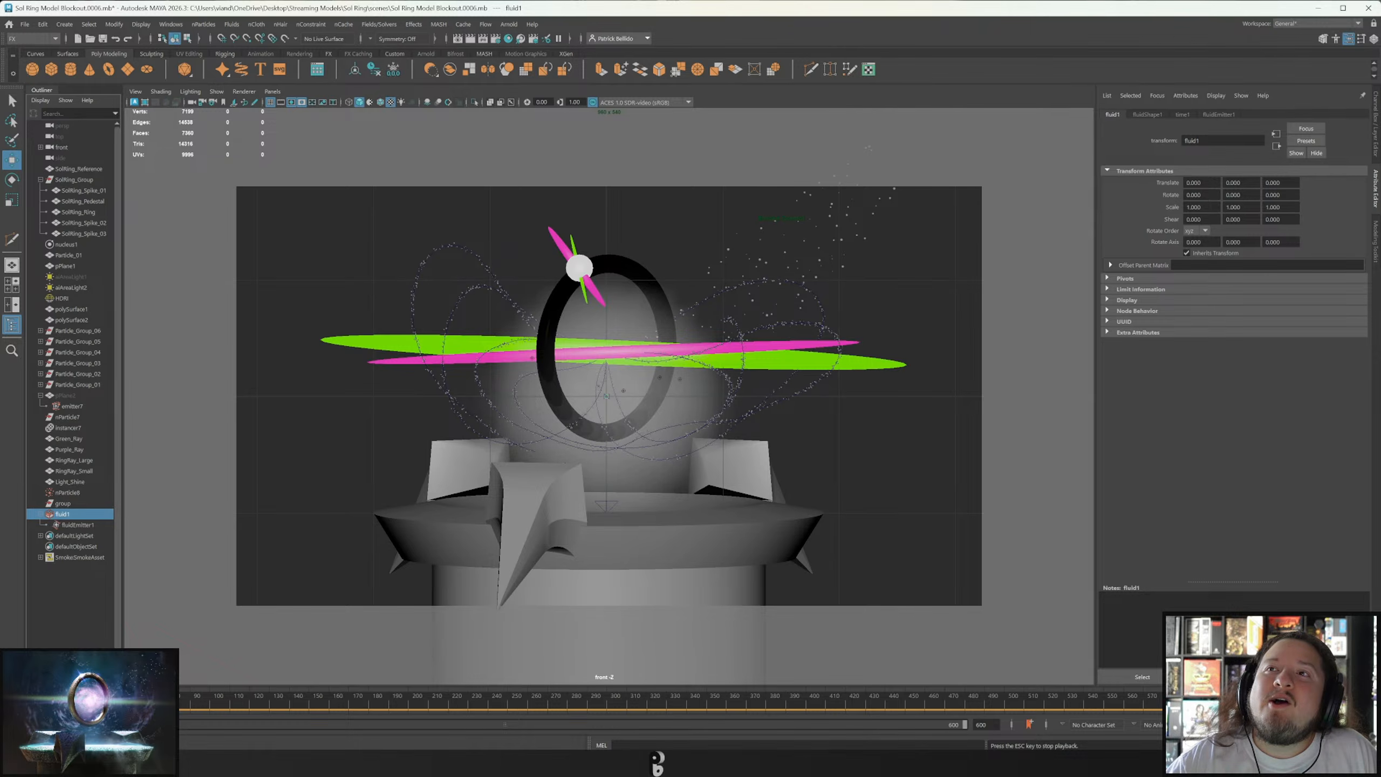
key("Escape")
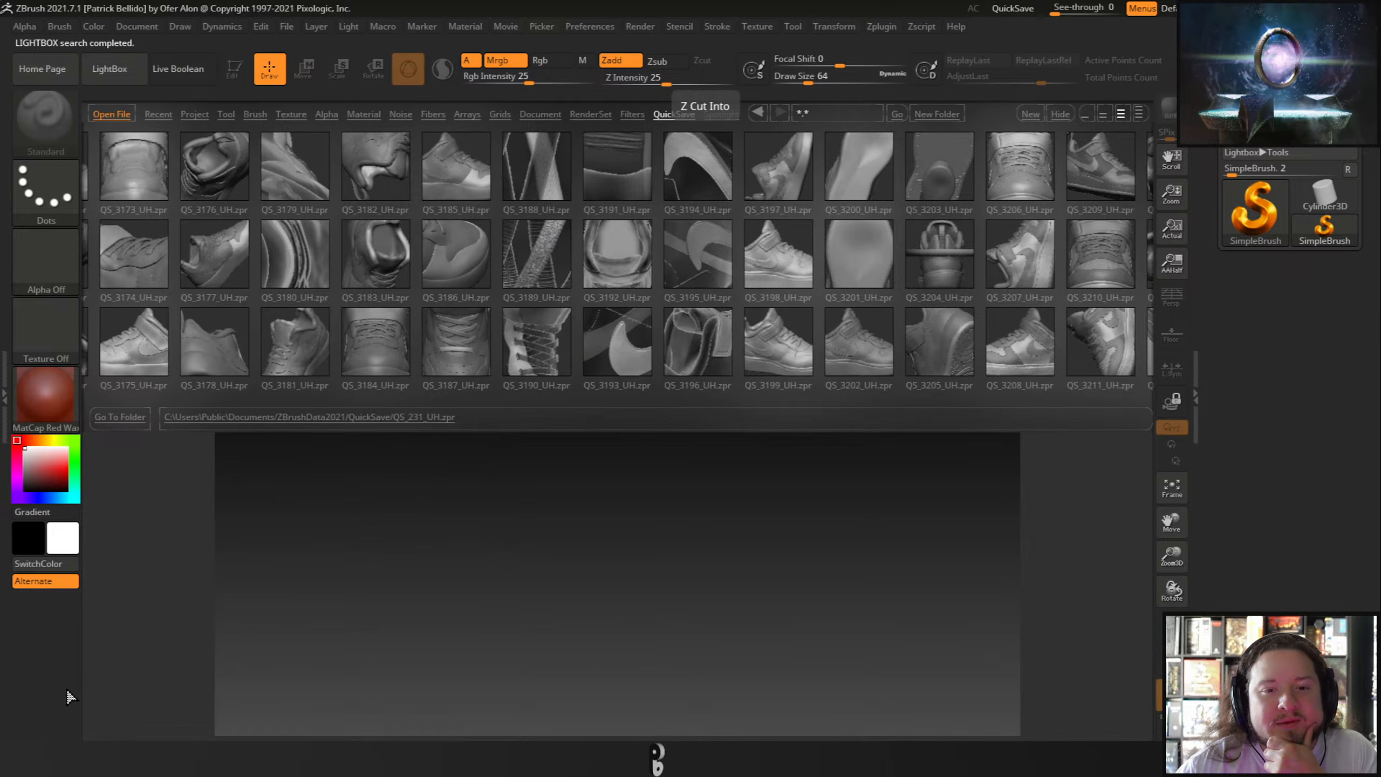
Switch to ZBrush, restore the QS_3357 quick save and examine the ring, spikes and carved pedestal.
left_click_drag(808, 325, 447, 315)
left_click_drag(777, 284, 453, 277)
left_click_drag(712, 272, 373, 274)
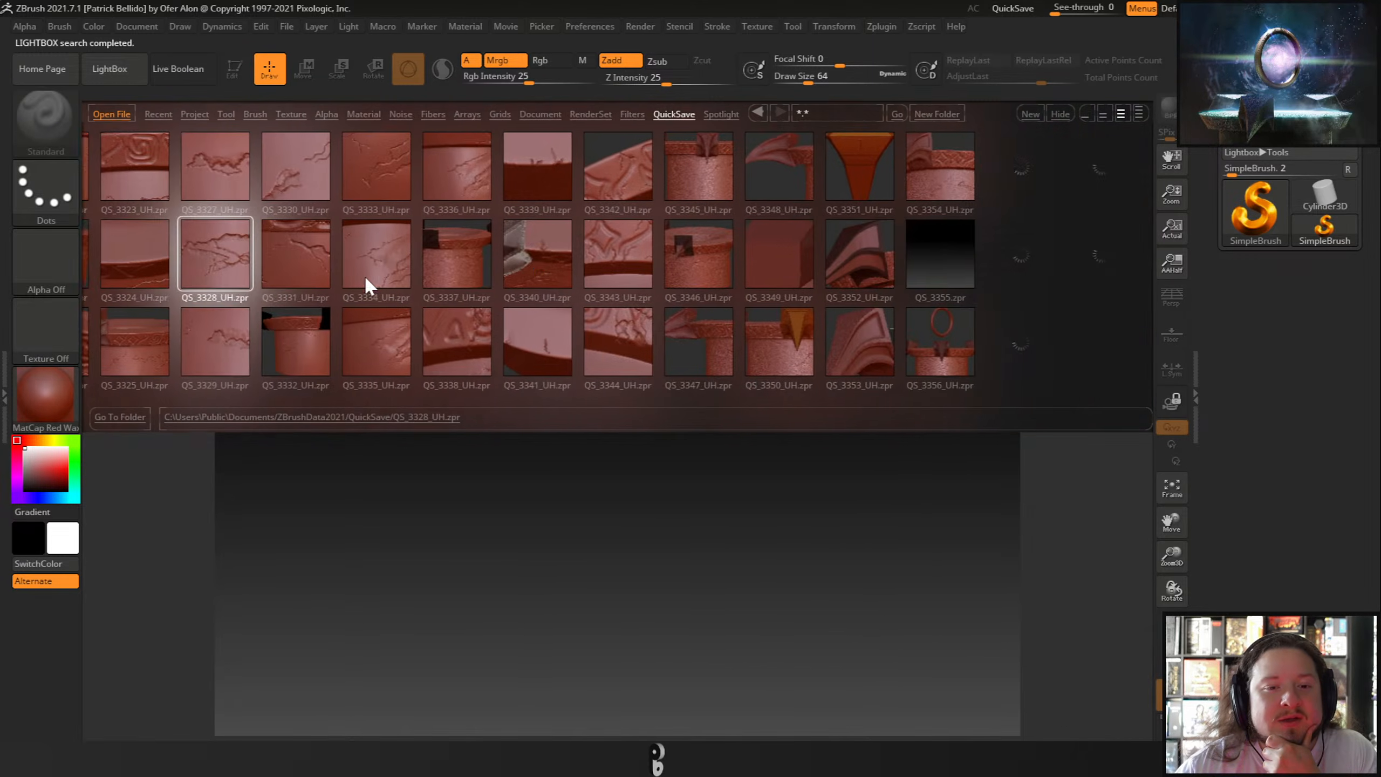
left_click_drag(756, 282, 642, 278)
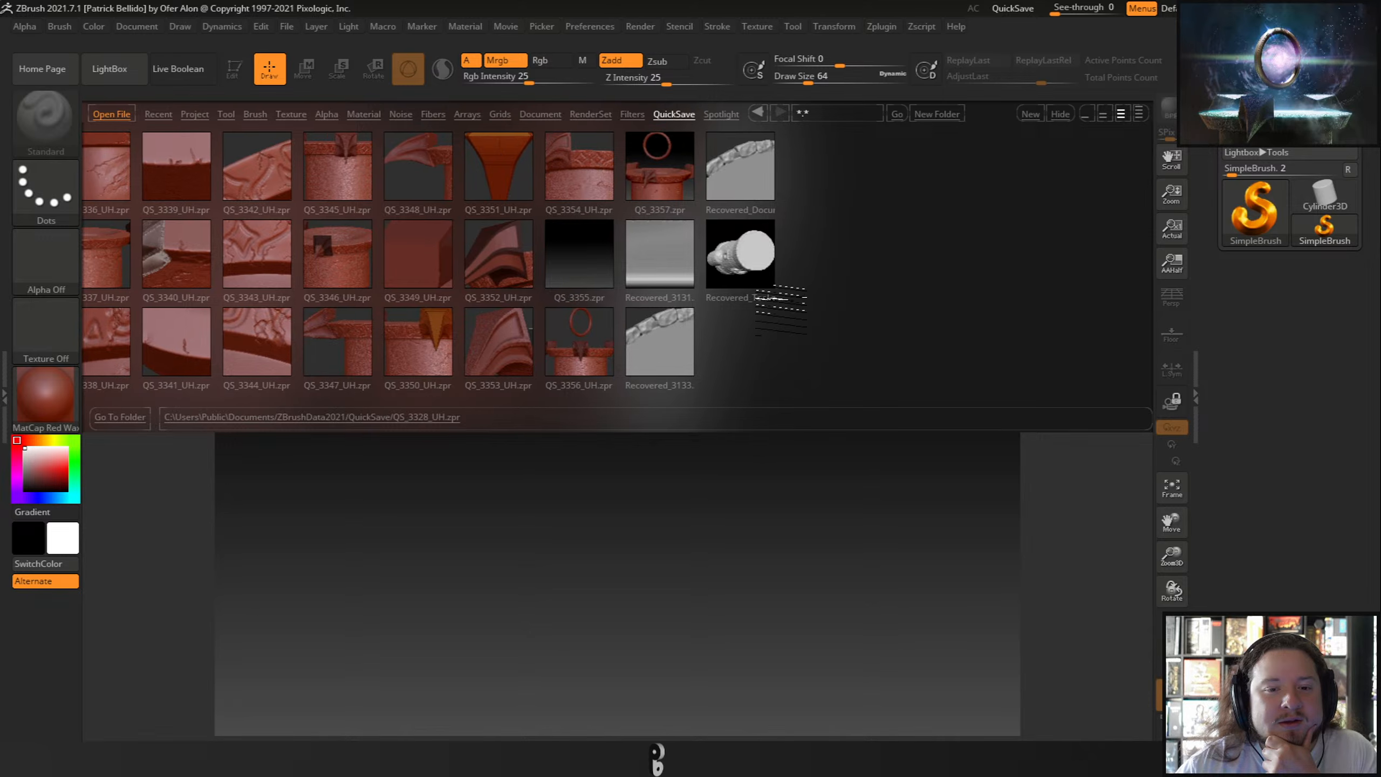
double_click(648, 161)
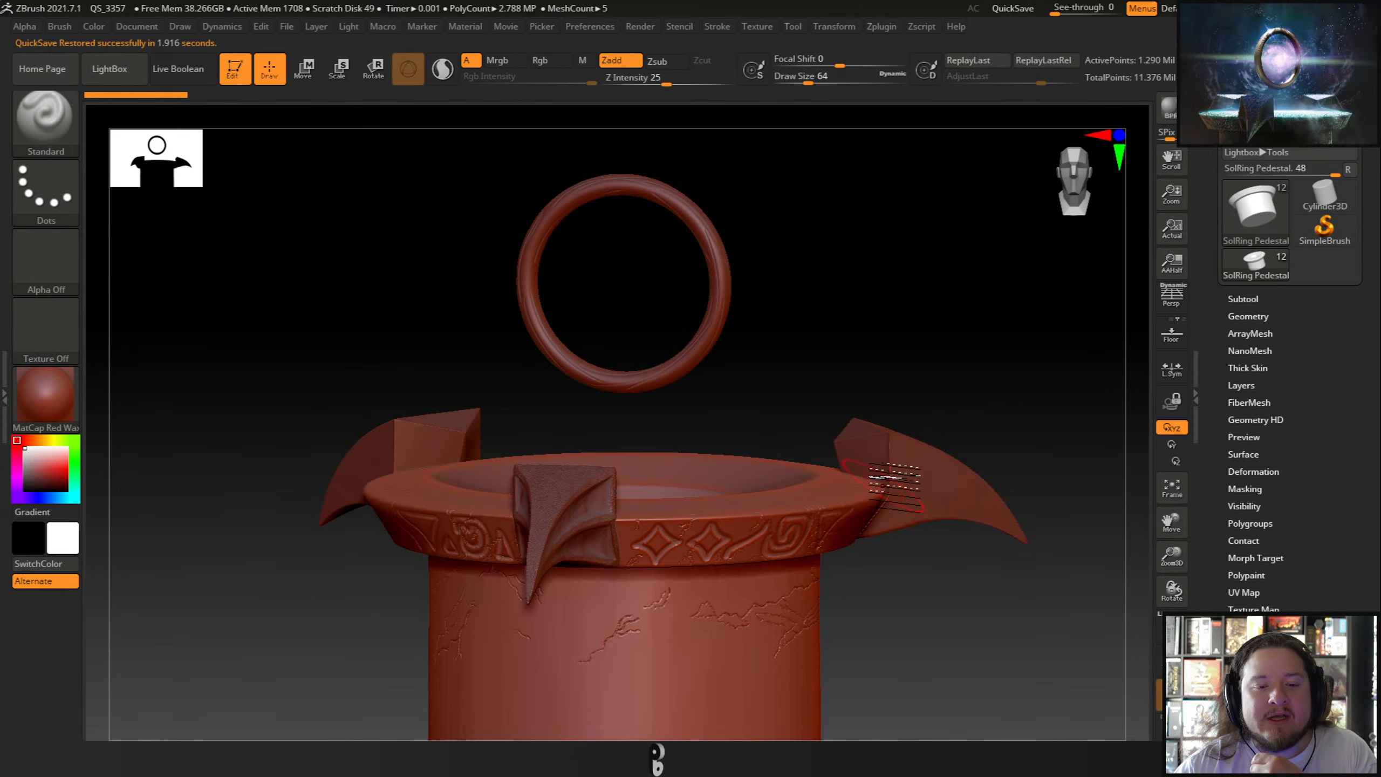
mouse_move(905, 288)
right_mouse_down()
mouse_move(930, 286)
mouse_move(919, 294)
right_mouse_up()
mouse_move(891, 311)
right_mouse_down("alt")
mouse_move(883, 244)
mouse_move(910, 161)
right_mouse_up("alt")
mouse_move(768, 238)
right_mouse_down("ctrl")
mouse_move(790, 301)
mouse_move(740, 287)
mouse_move(792, 207)
mouse_move(794, 290)
right_mouse_up("ctrl")
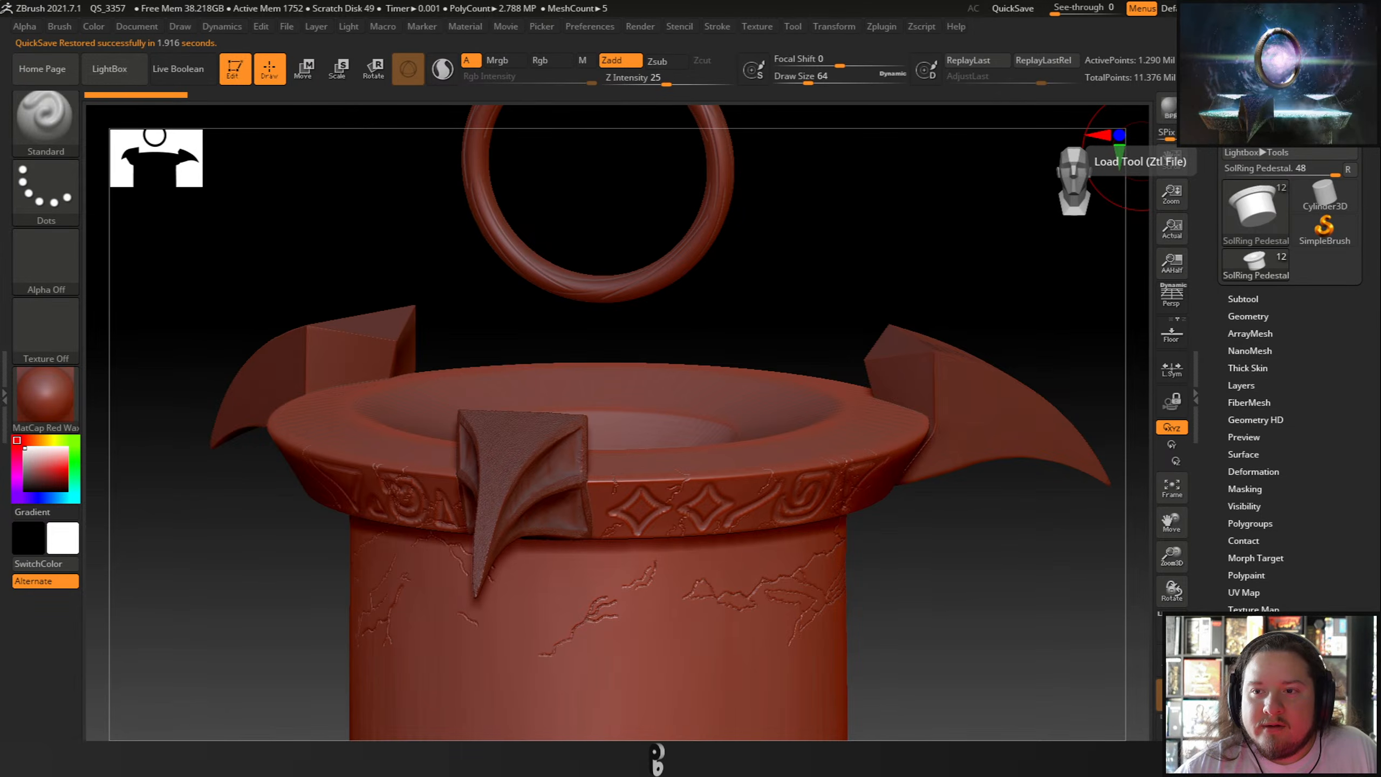
Load a saved SolRing Pedestal ZTL tool into the ZBrush session.
left_click(1246, 117)
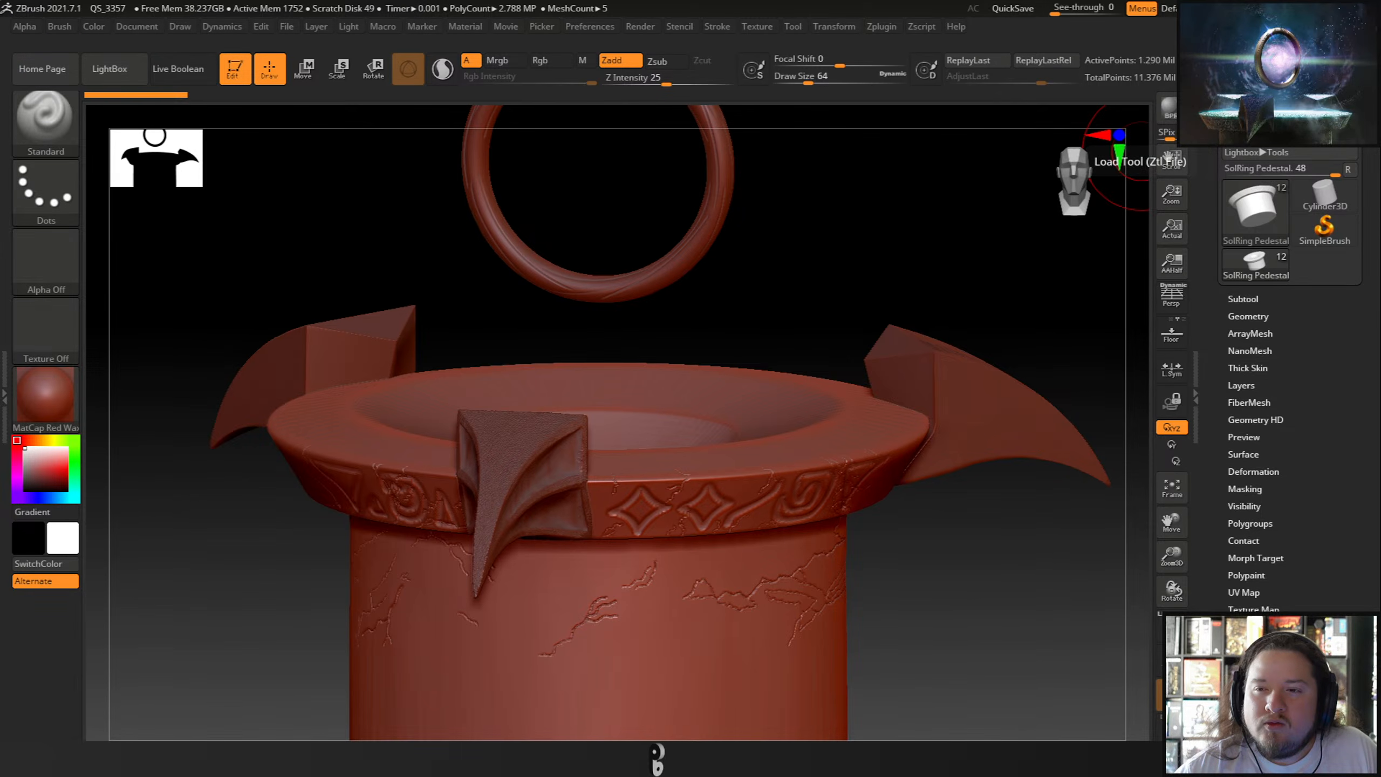
double_click(856, 131)
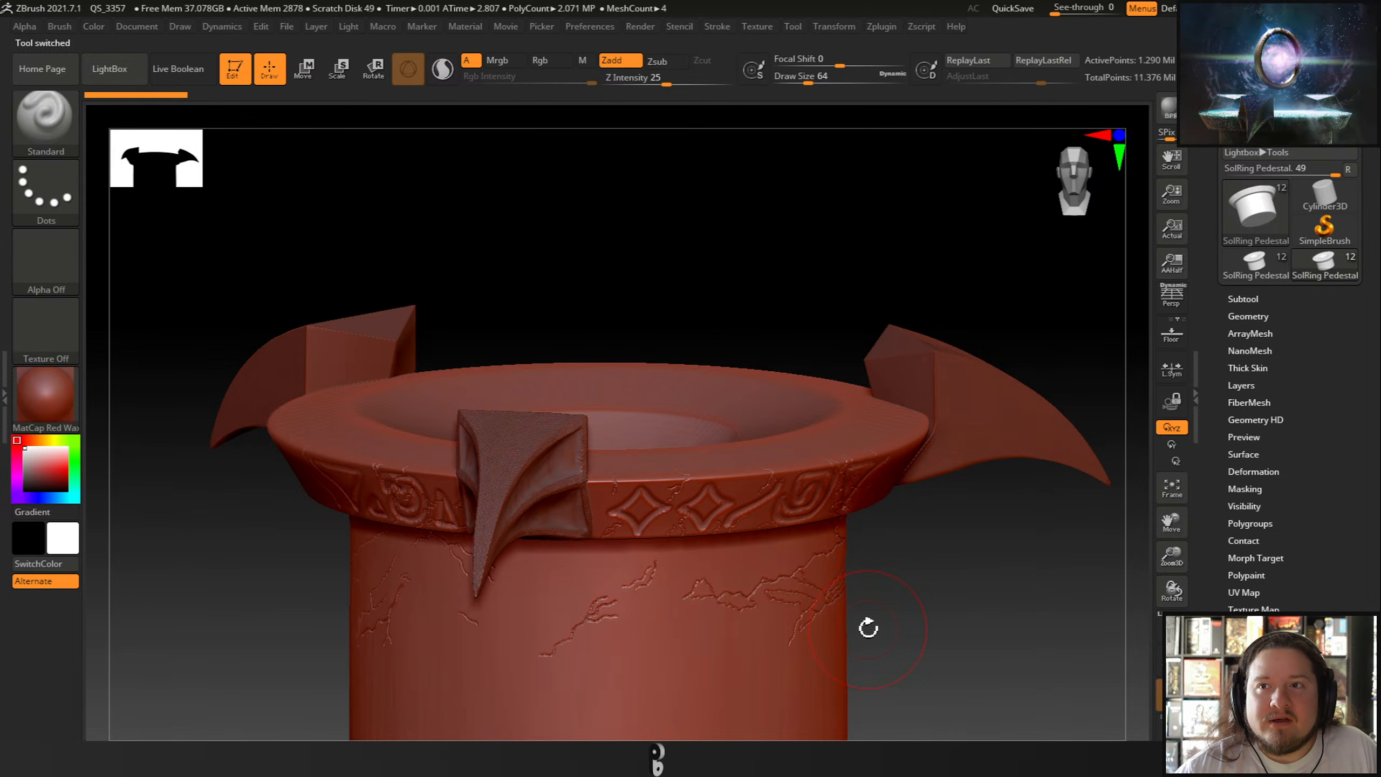
key("1")
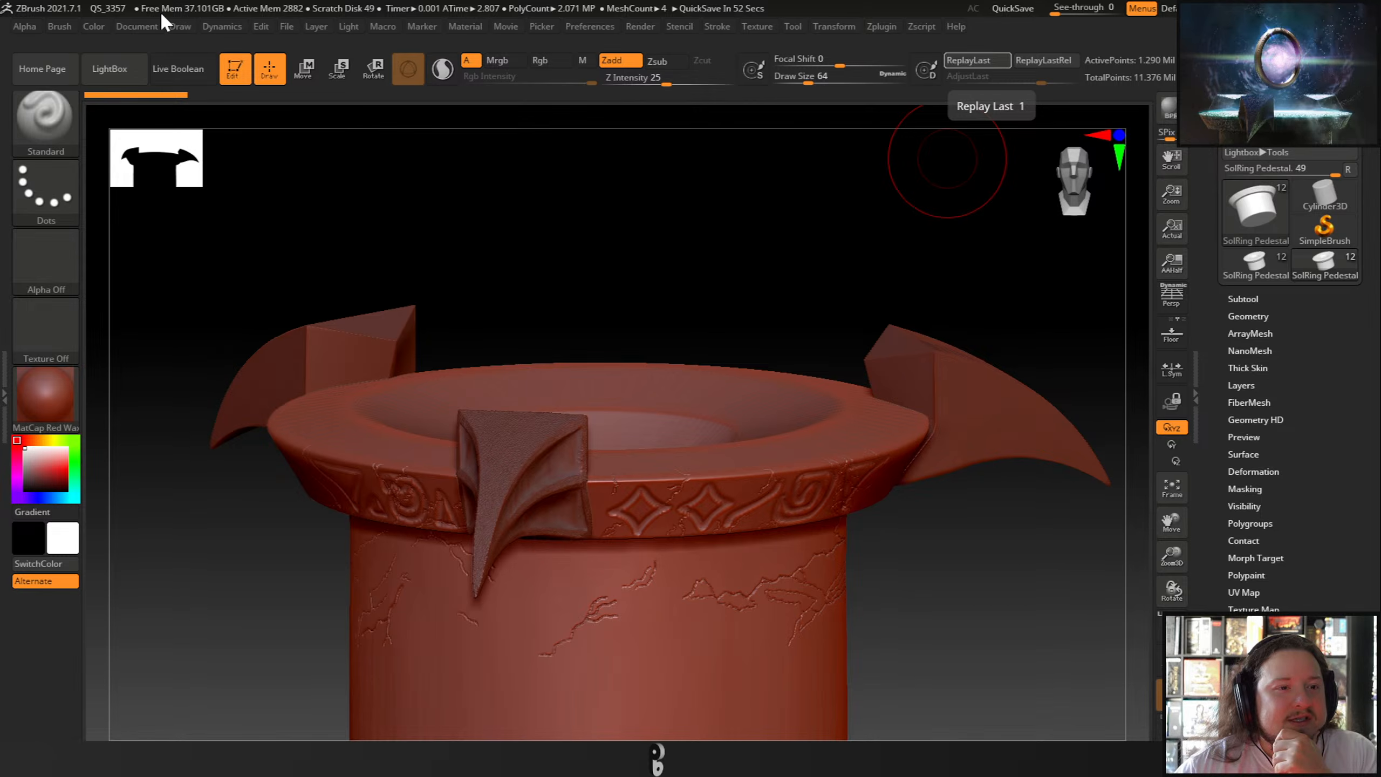
left_click(181, 27)
mouse_move(672, 293)
left_mouse_down()
mouse_move(703, 268)
mouse_move(768, 286)
mouse_move(731, 293)
mouse_move(771, 315)
mouse_move(743, 324)
mouse_move(859, 315)
mouse_move(848, 318)
left_mouse_up()
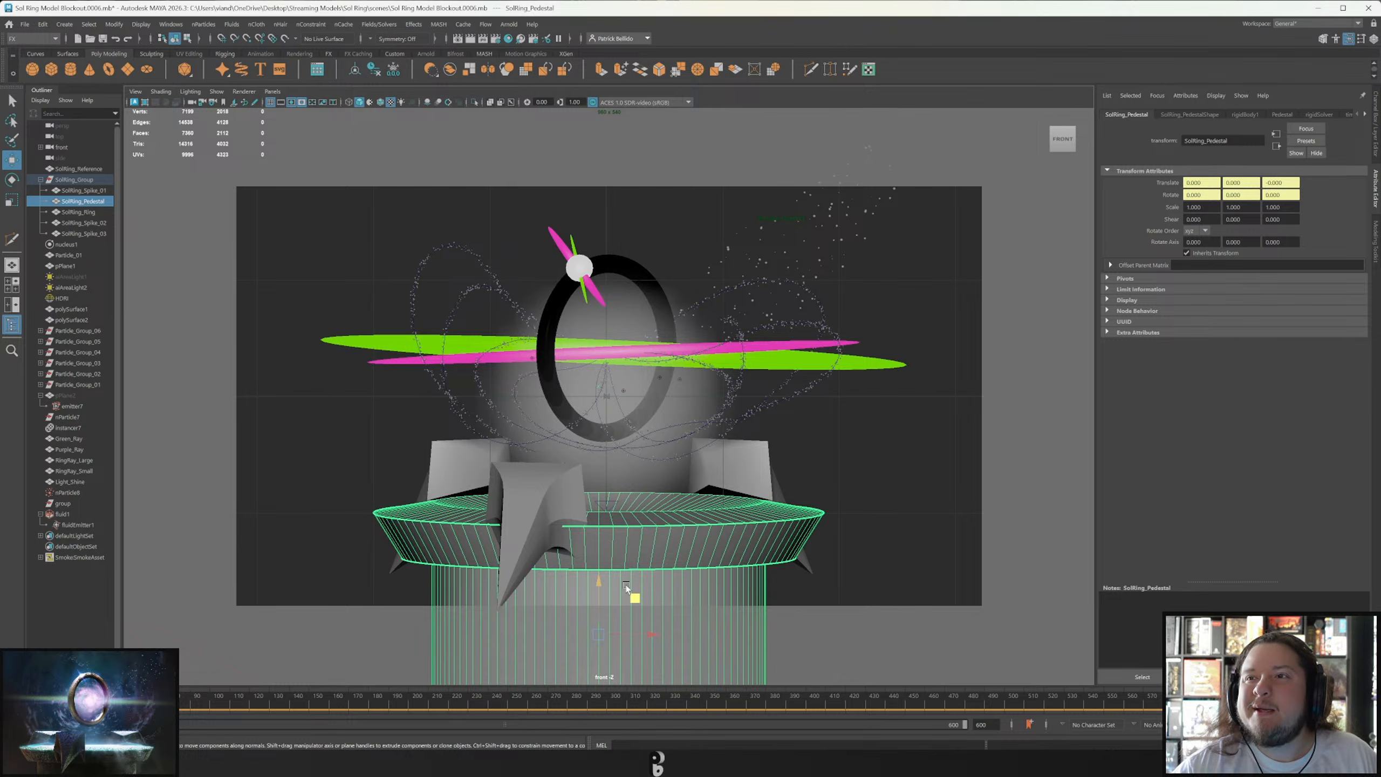
Switch to Maya, try raising SolRing_Pedestal by about 0.21 units, and undo the move.
left_click_drag(596, 581, 599, 536)
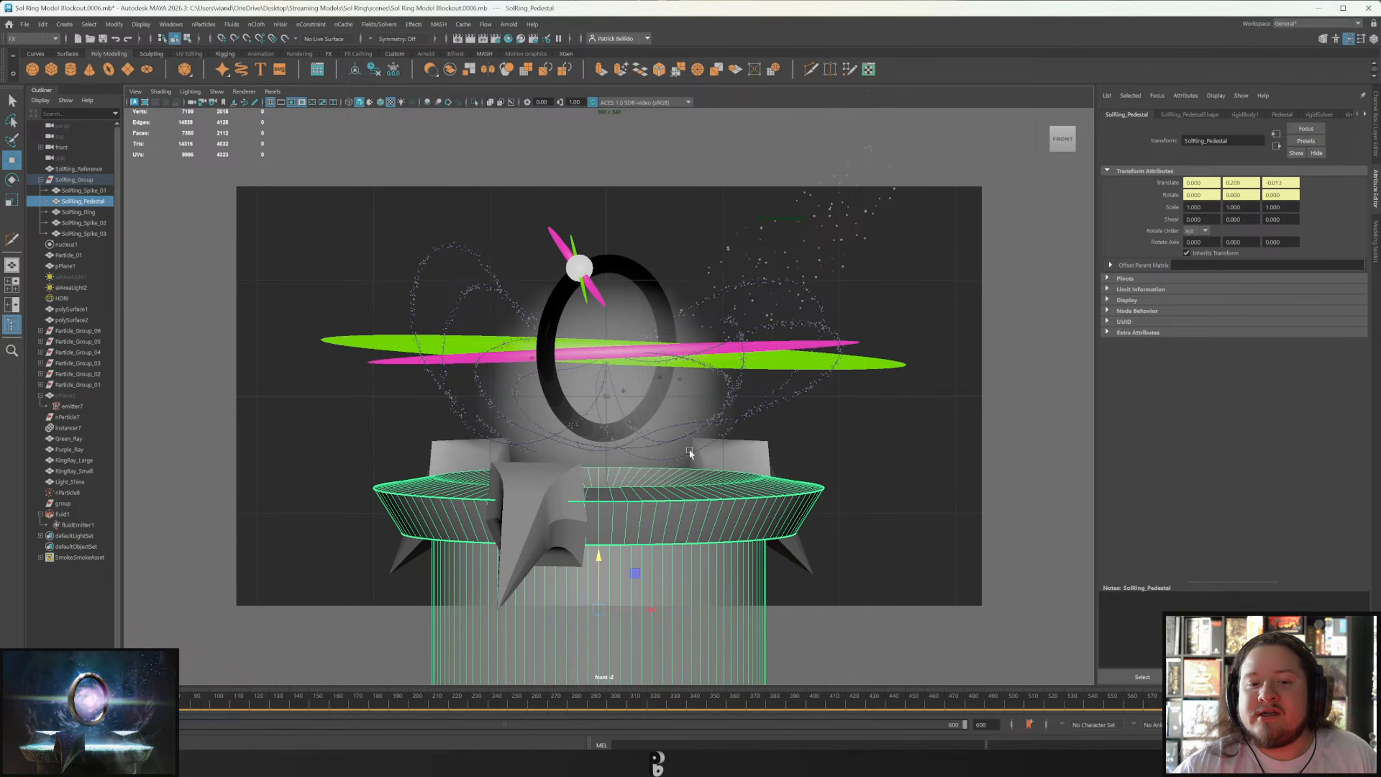
key("ctrl+z")
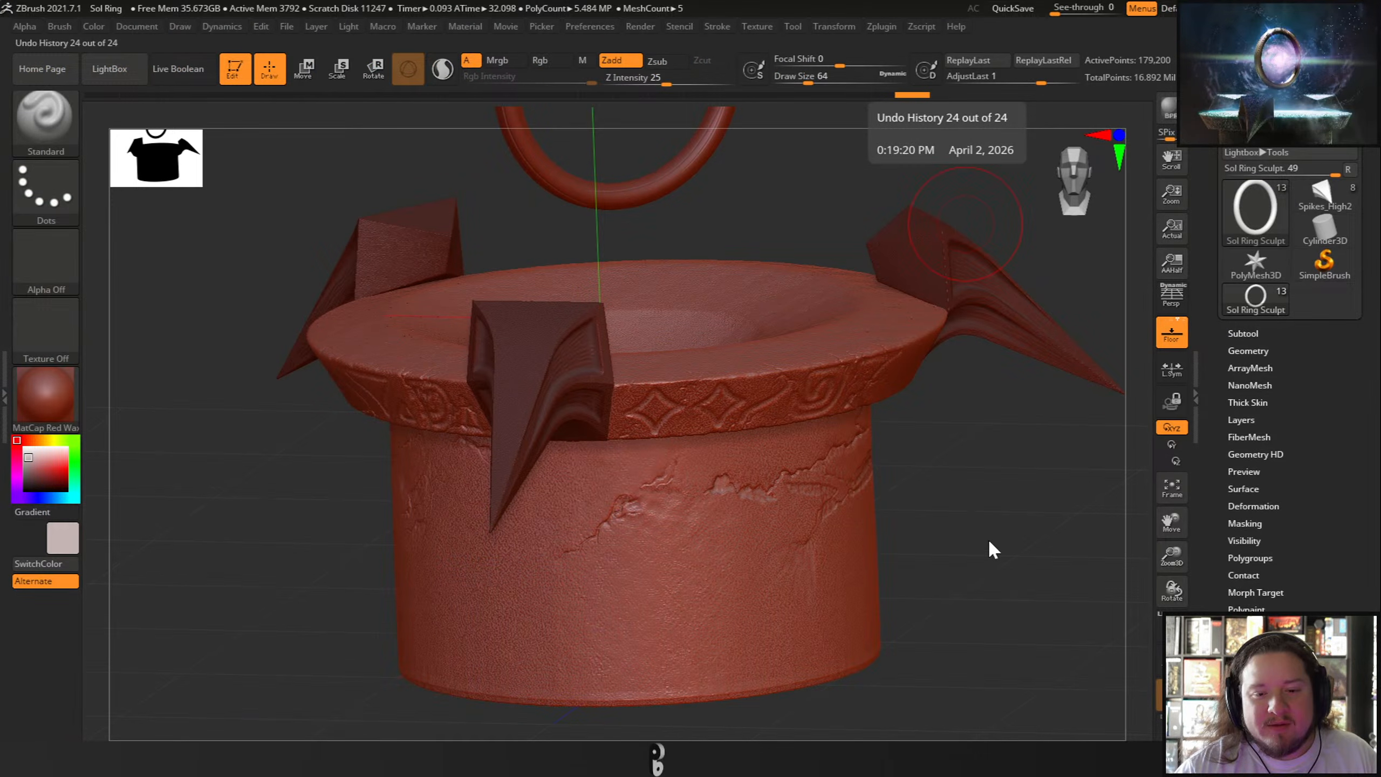
Switch to ZBrush and examine the Sol Ring sculpt's carved pedestal rim and cracked wall up close.
mouse_move(990, 549)
left_mouse_down()
mouse_move(949, 478)
mouse_move(958, 499)
mouse_move(1036, 275)
mouse_move(950, 404)
left_mouse_up()
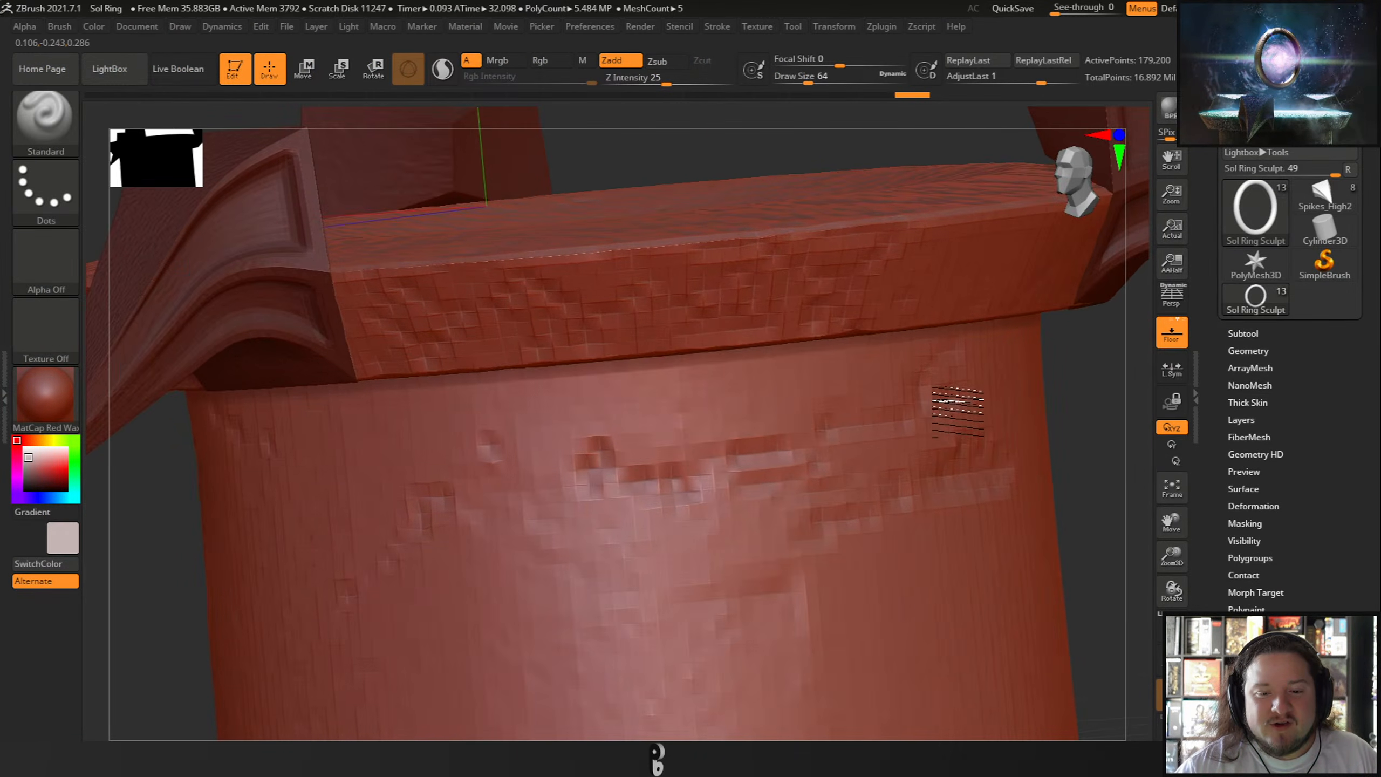
right_click_drag(610, 339, 776, 326)
right_click_drag(1086, 340, 857, 386)
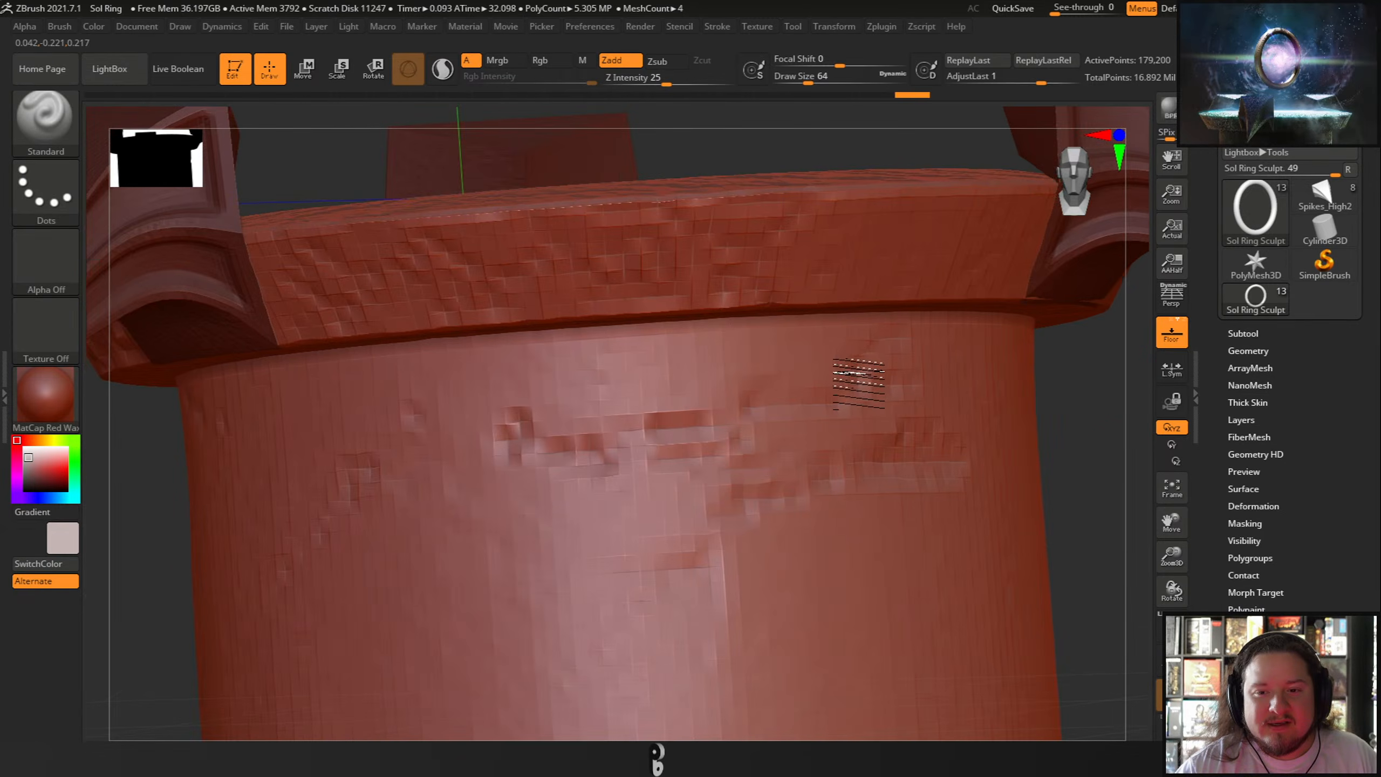
right_click_drag(741, 249, 689, 310)
right_click_drag(500, 332, 876, 145)
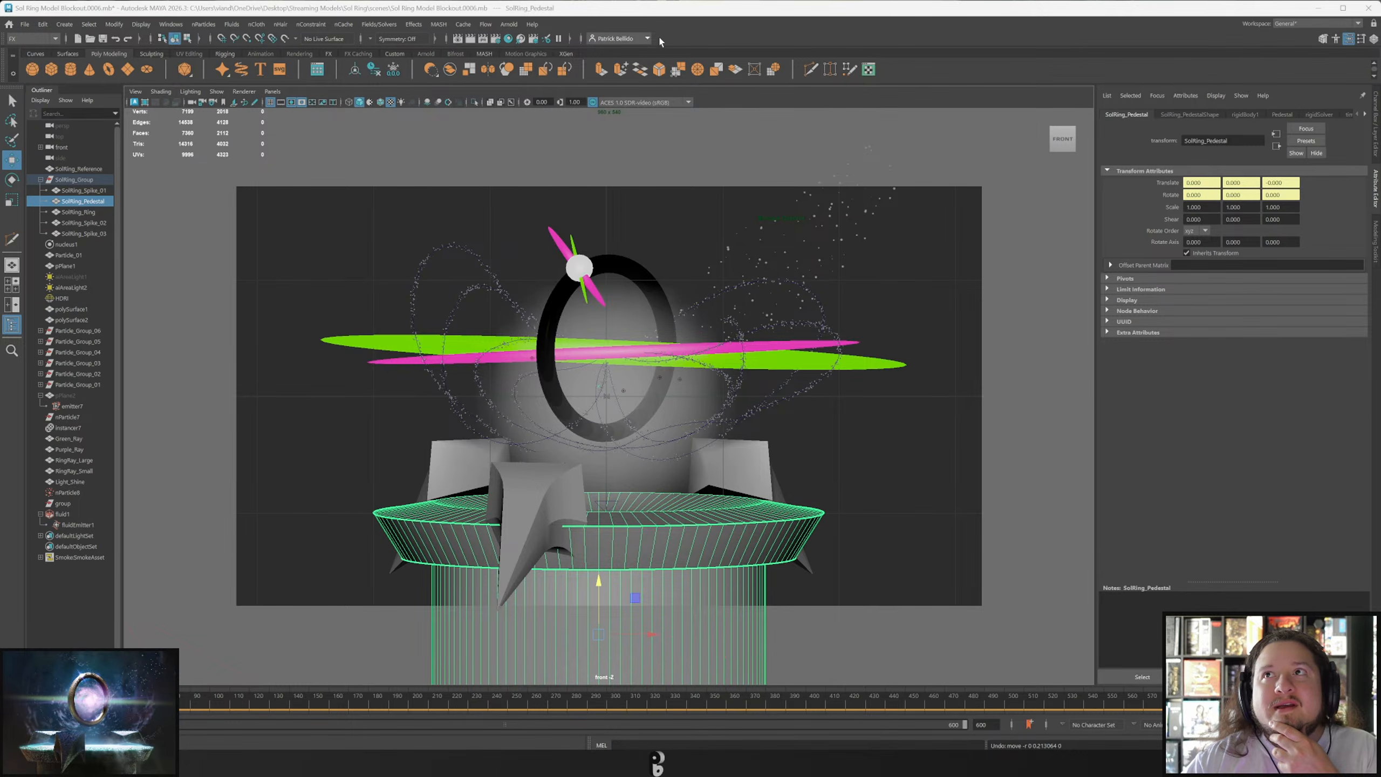
Switch to Maya, select SolRing_Spike_01 and review its openPBR_shader1 base and specular settings.
left_click(536, 519)
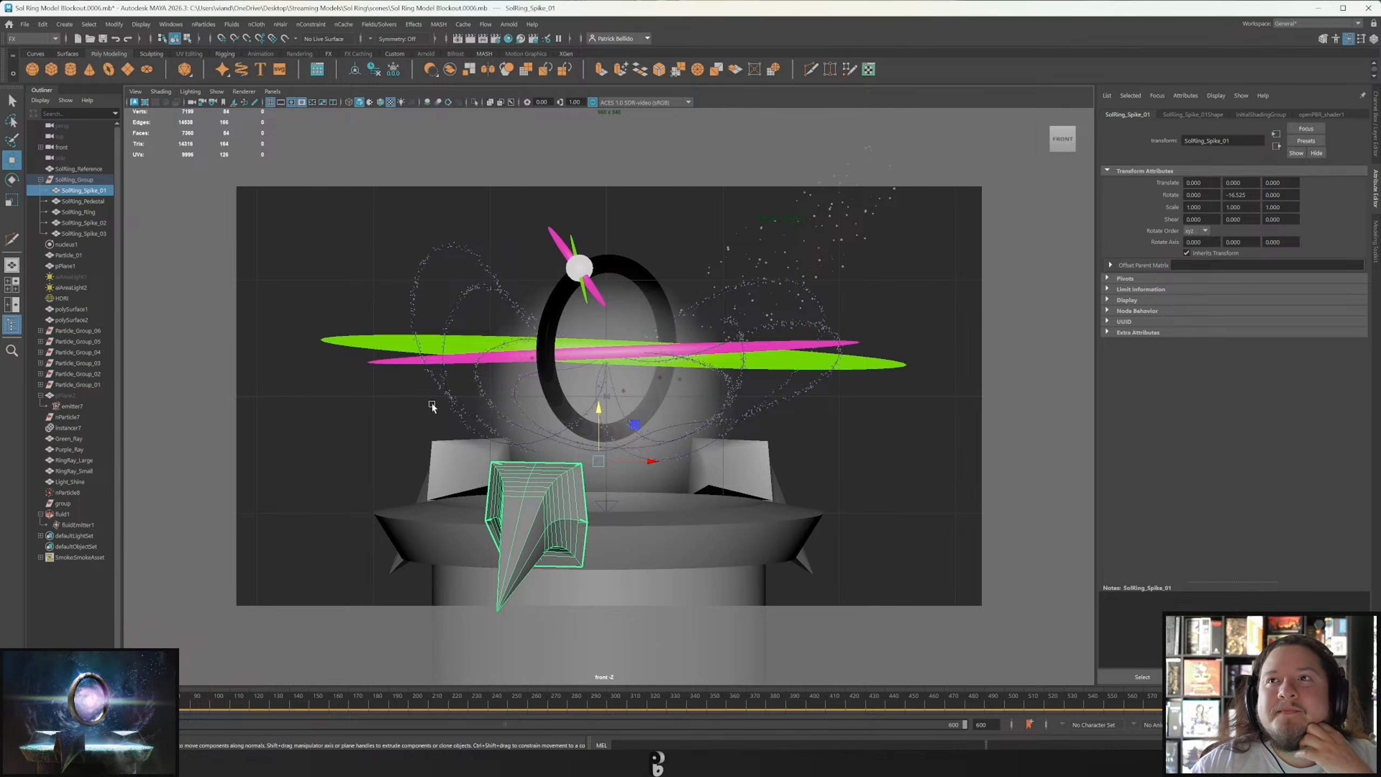
left_click(1191, 115)
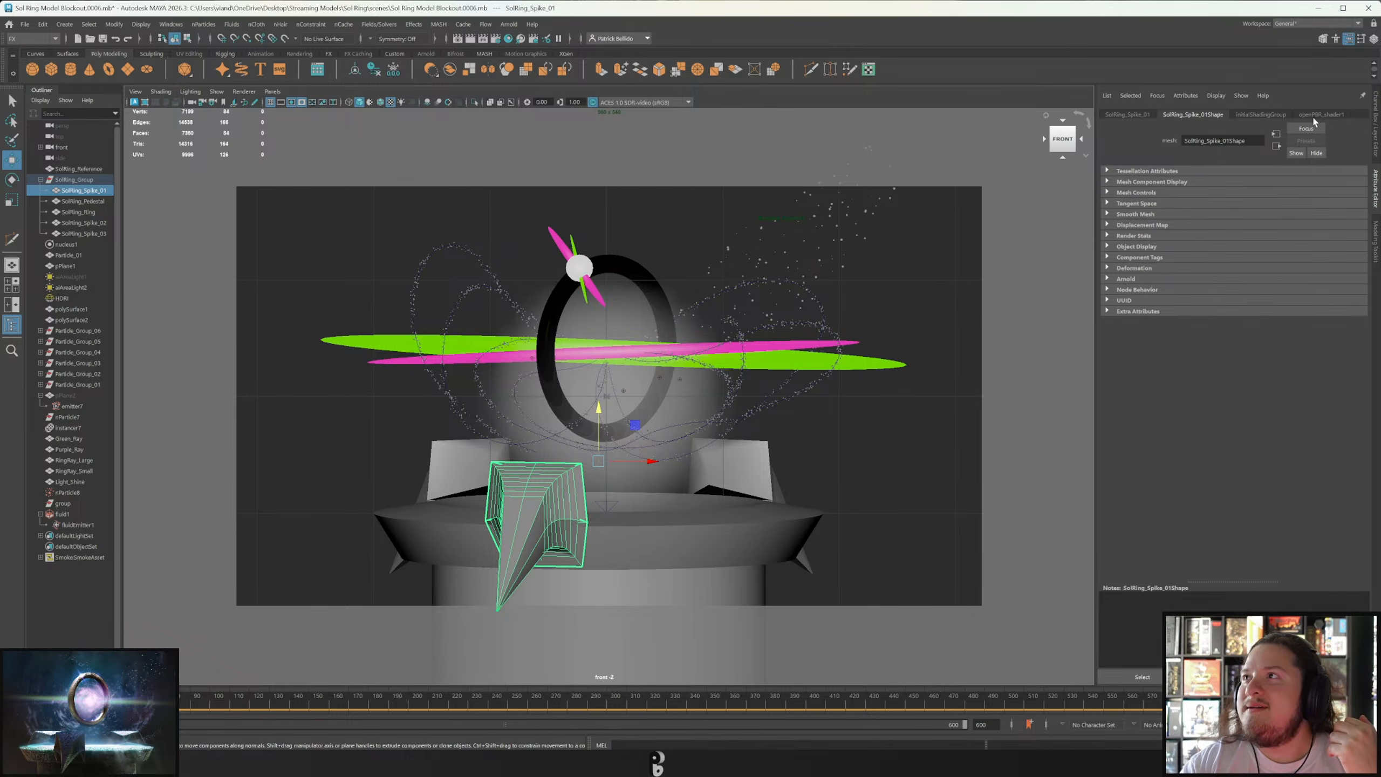
left_click(1322, 115)
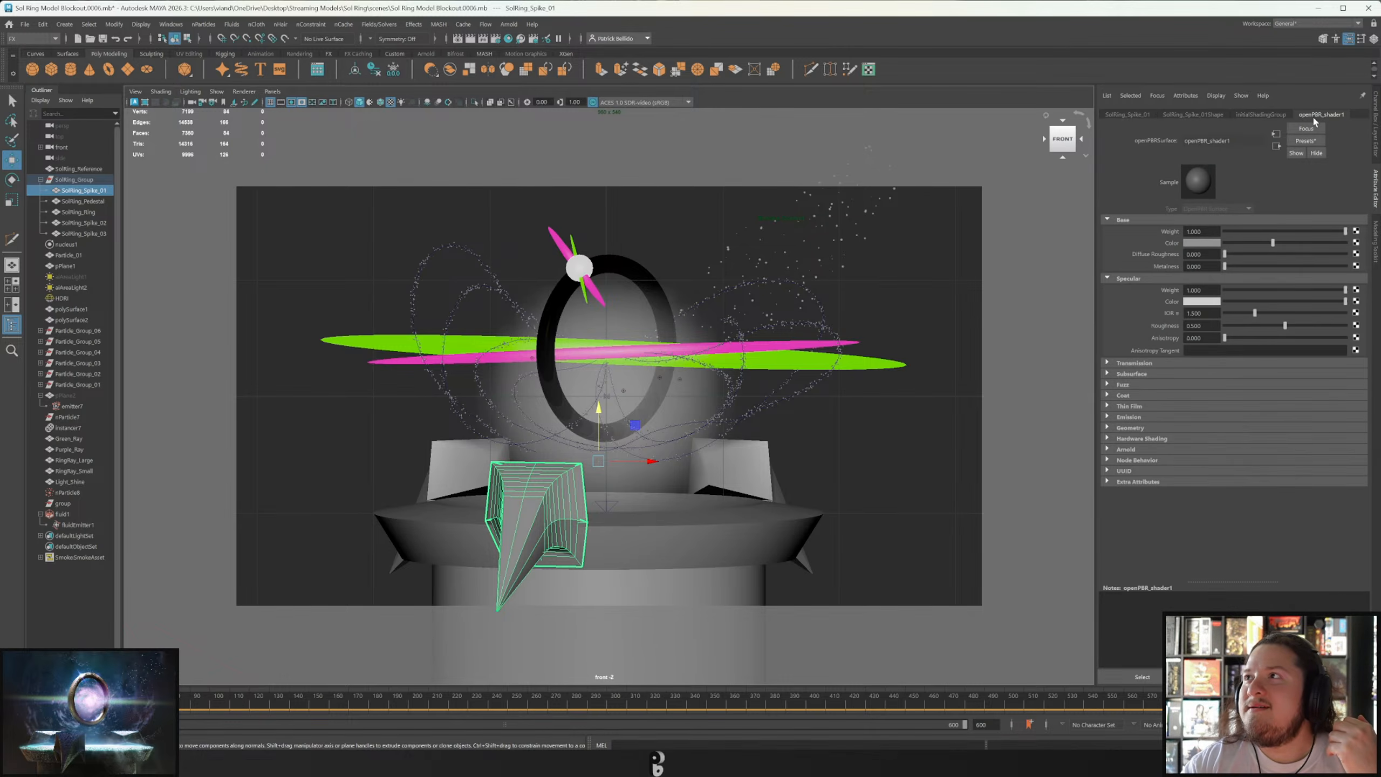
Select fluid1 and expand its Liquids, Auto Resize, Self Attraction and Repulsion, Contents Details and Density settings.
left_click(62, 514)
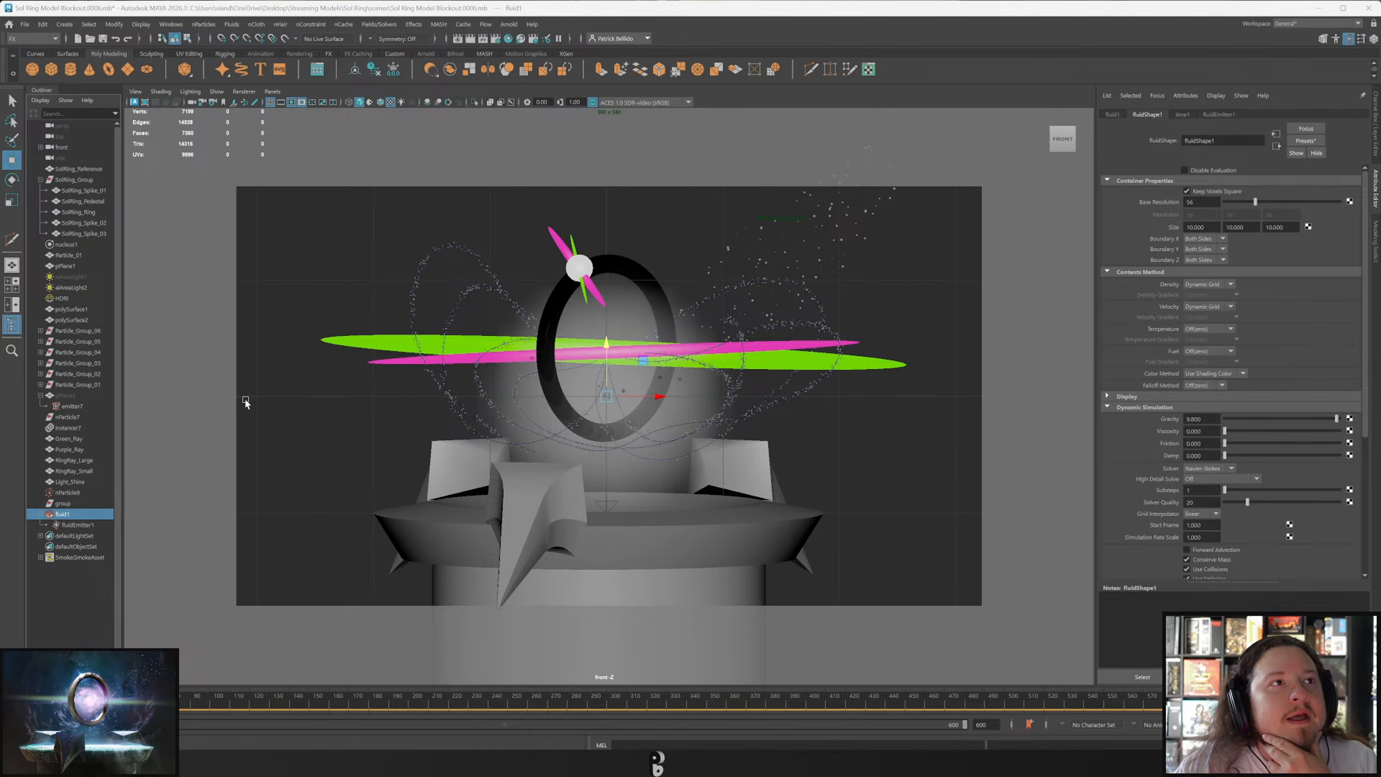
scroll(1195, 413, "down", 5)
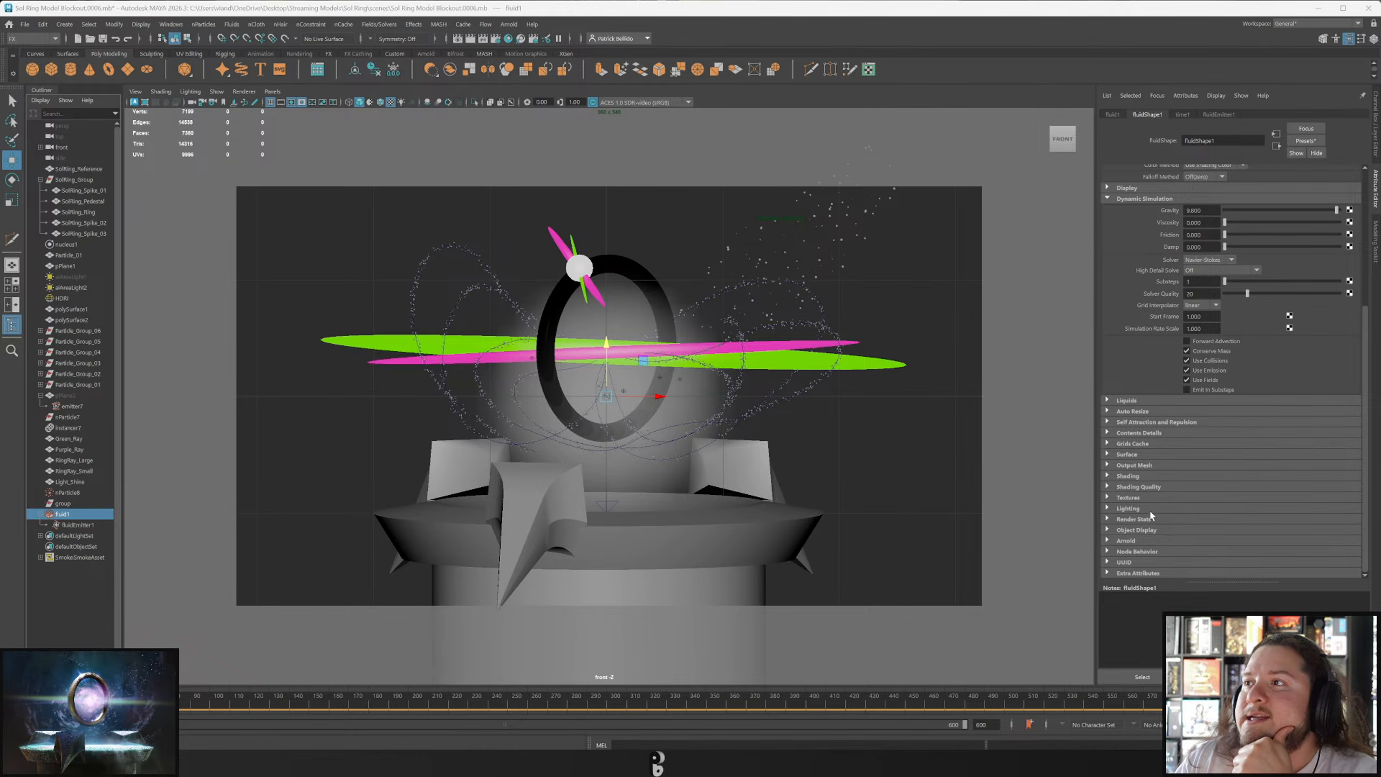
left_click(1159, 399)
scroll(1160, 449, "down", 1)
left_click(1161, 460)
scroll(1162, 459, "down", 1)
left_click(1156, 468)
scroll(1153, 539, "down", 1)
left_click(1149, 483)
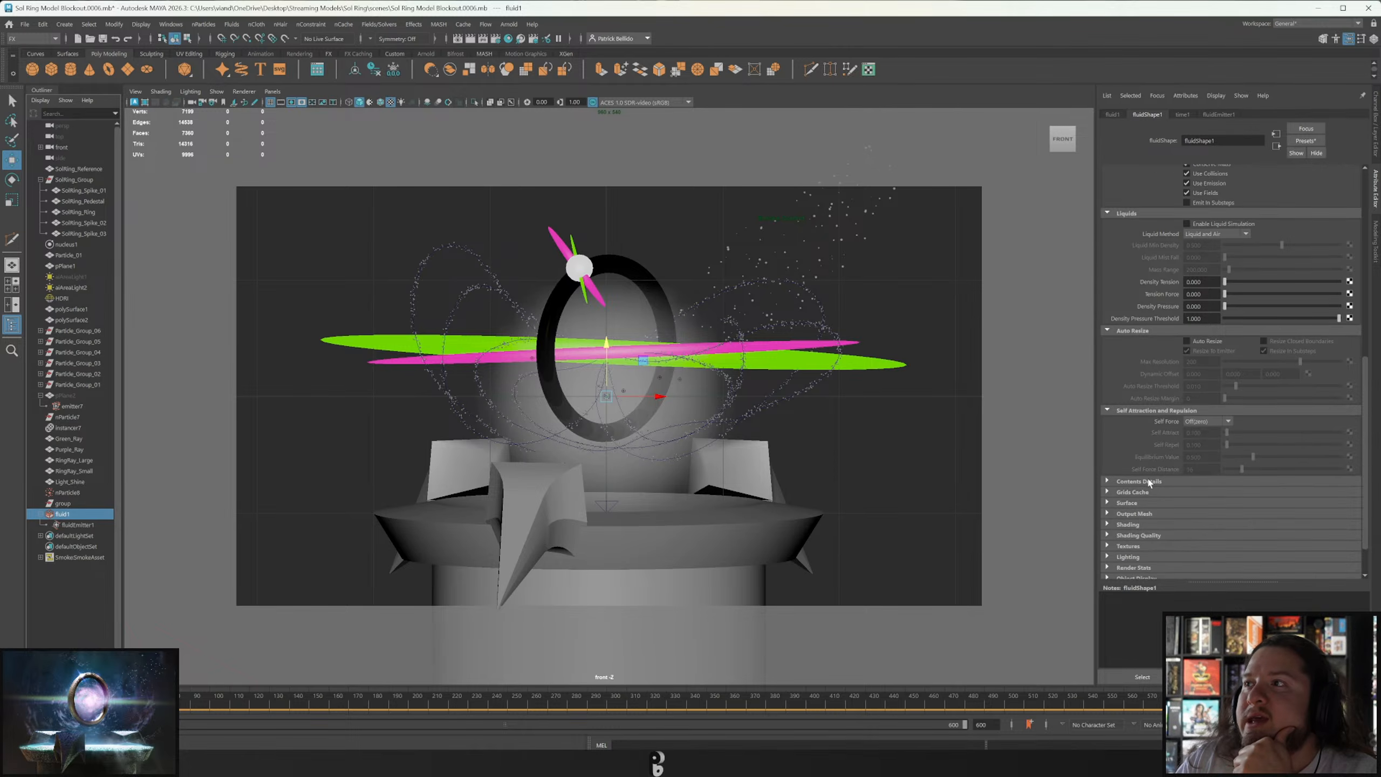
scroll(1160, 430, "down", 2)
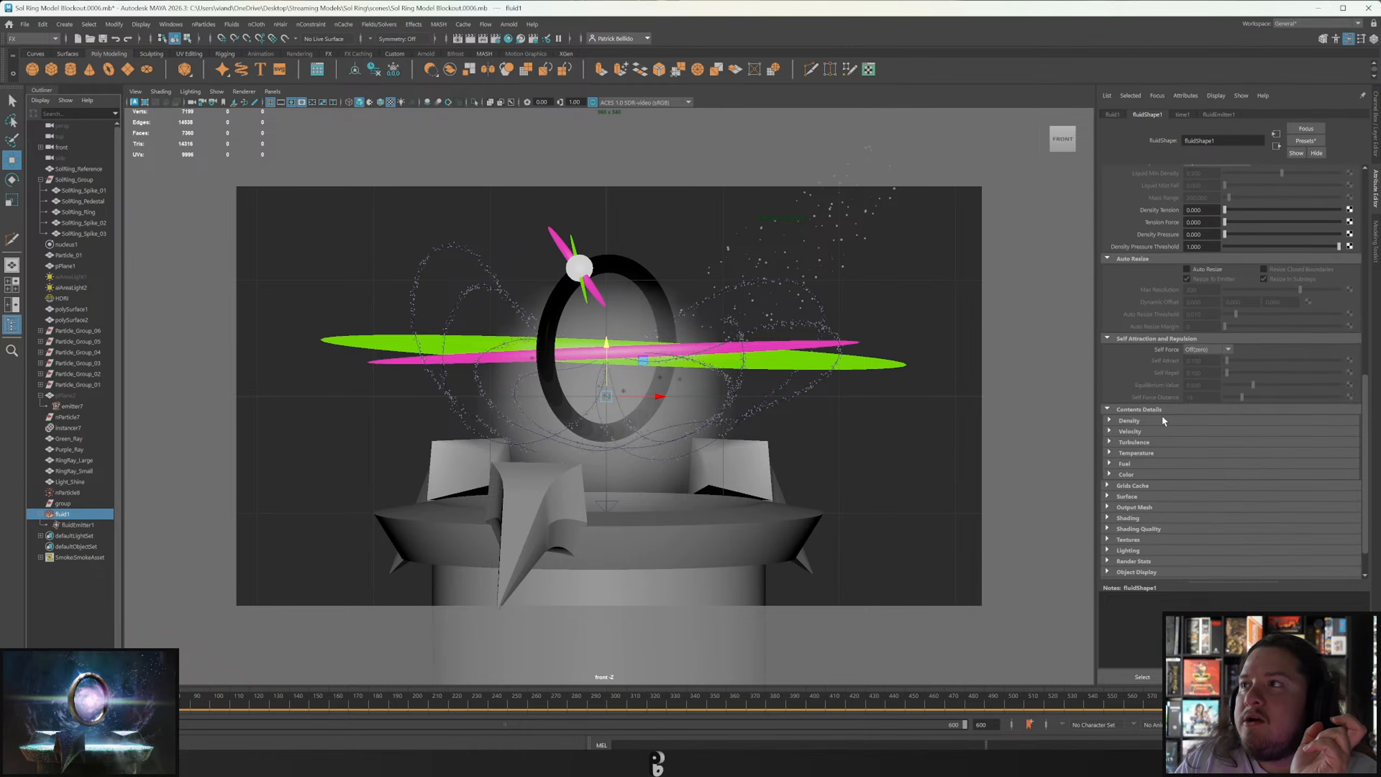
left_click(1163, 421)
Try a density buoyancy of -0.5 on the fluid and replay the simulation from the first frame.
double_click(1196, 444)
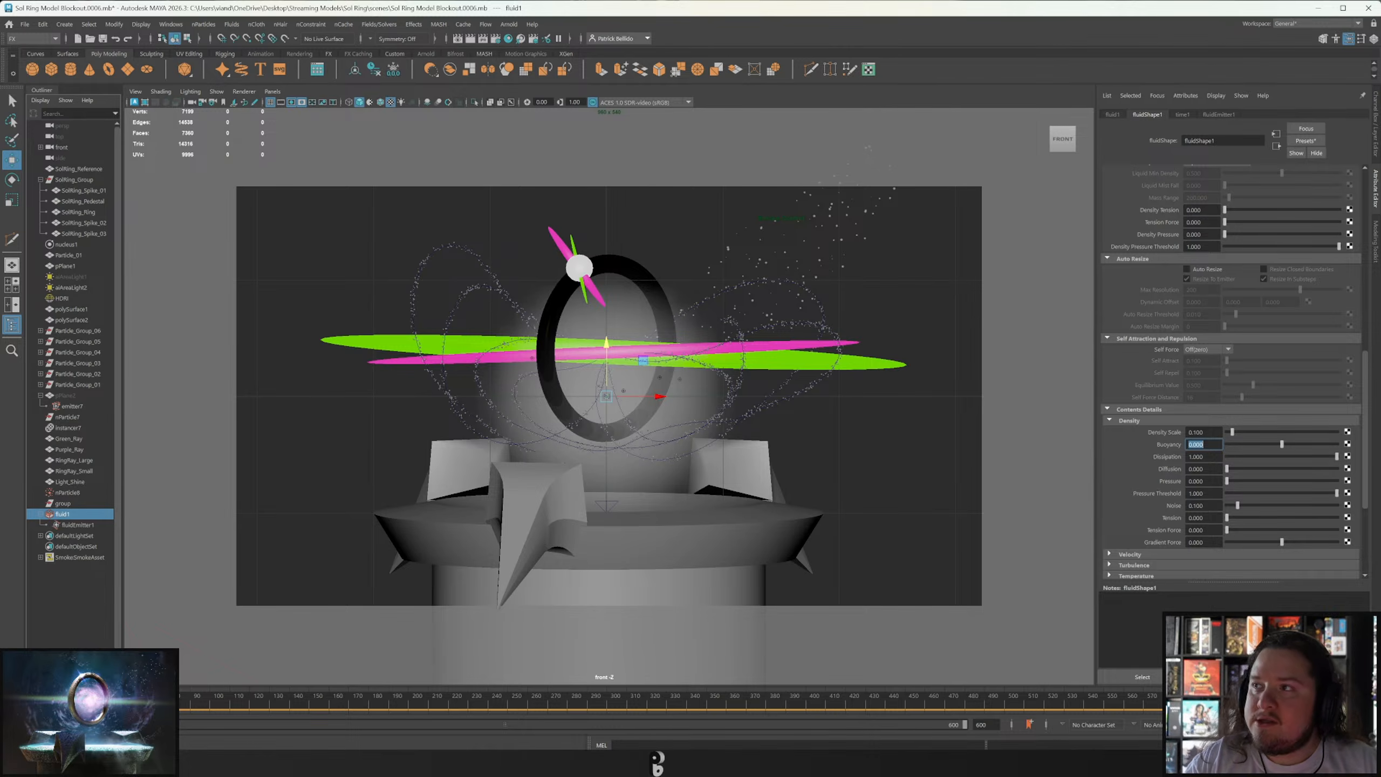
type("-")
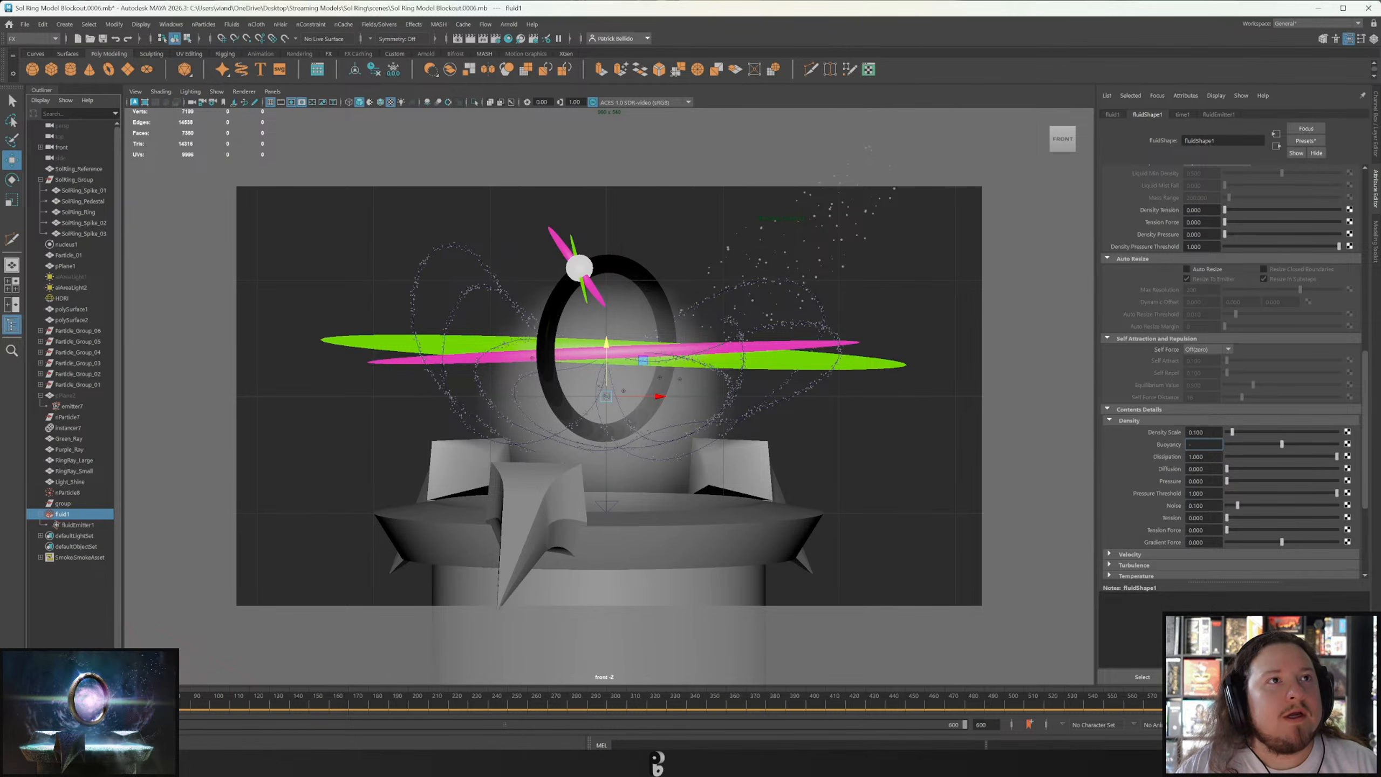
type("0.5")
key("Return")
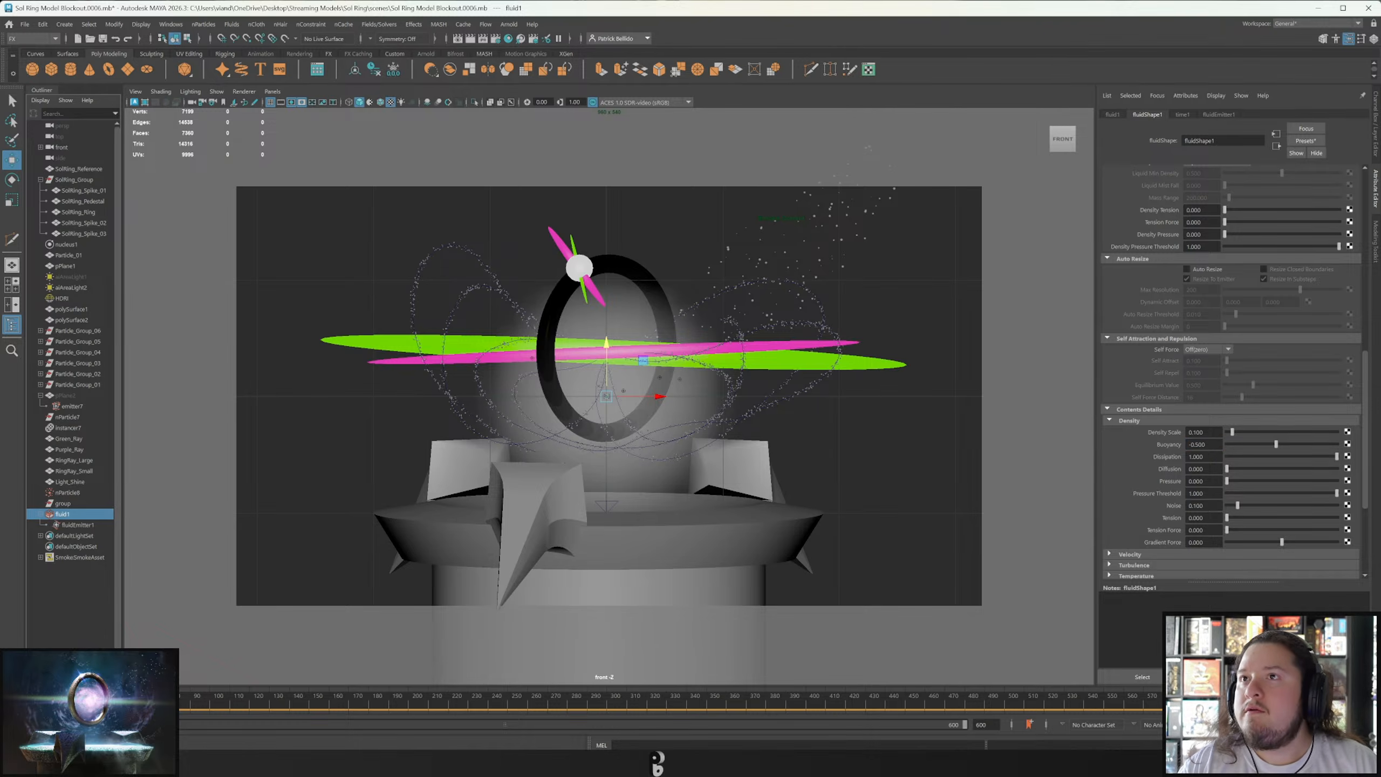
key("alt+shift+v")
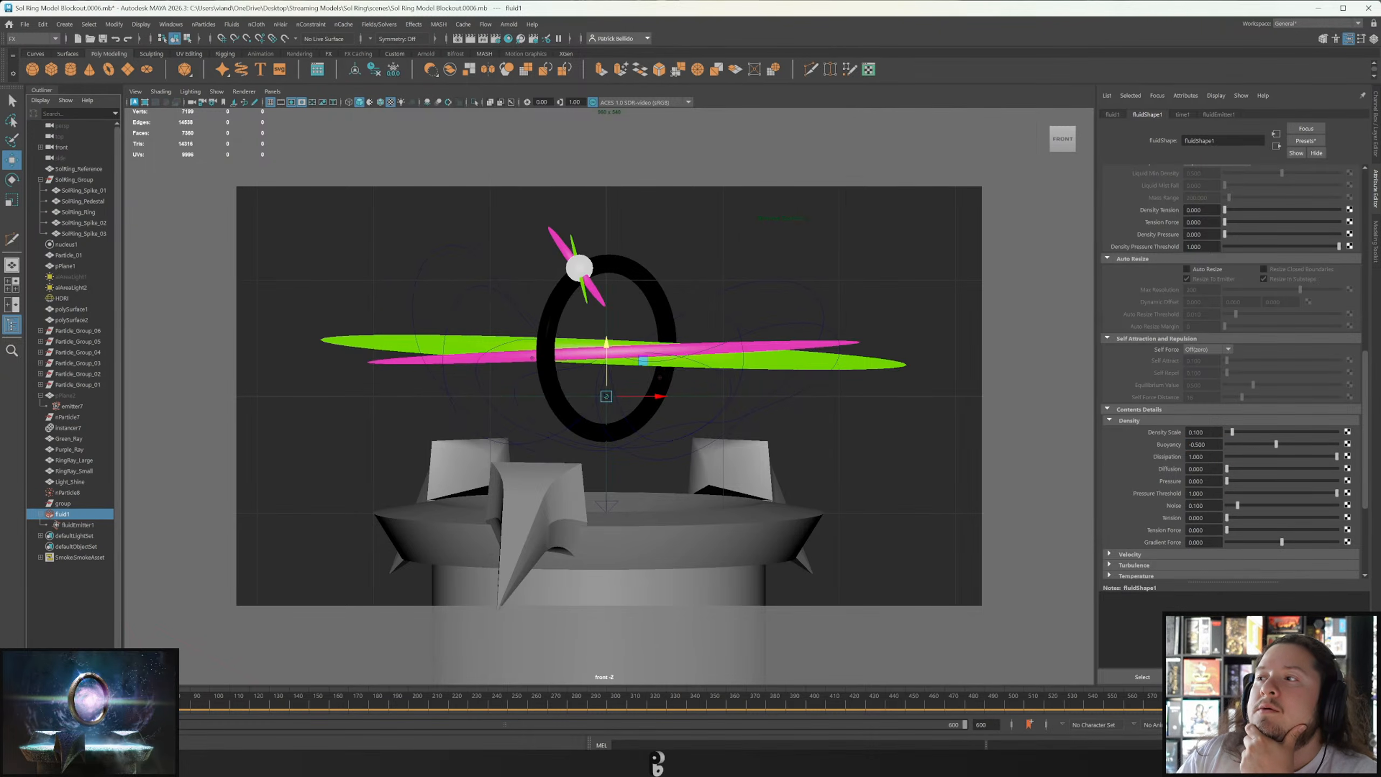
key("alt+v")
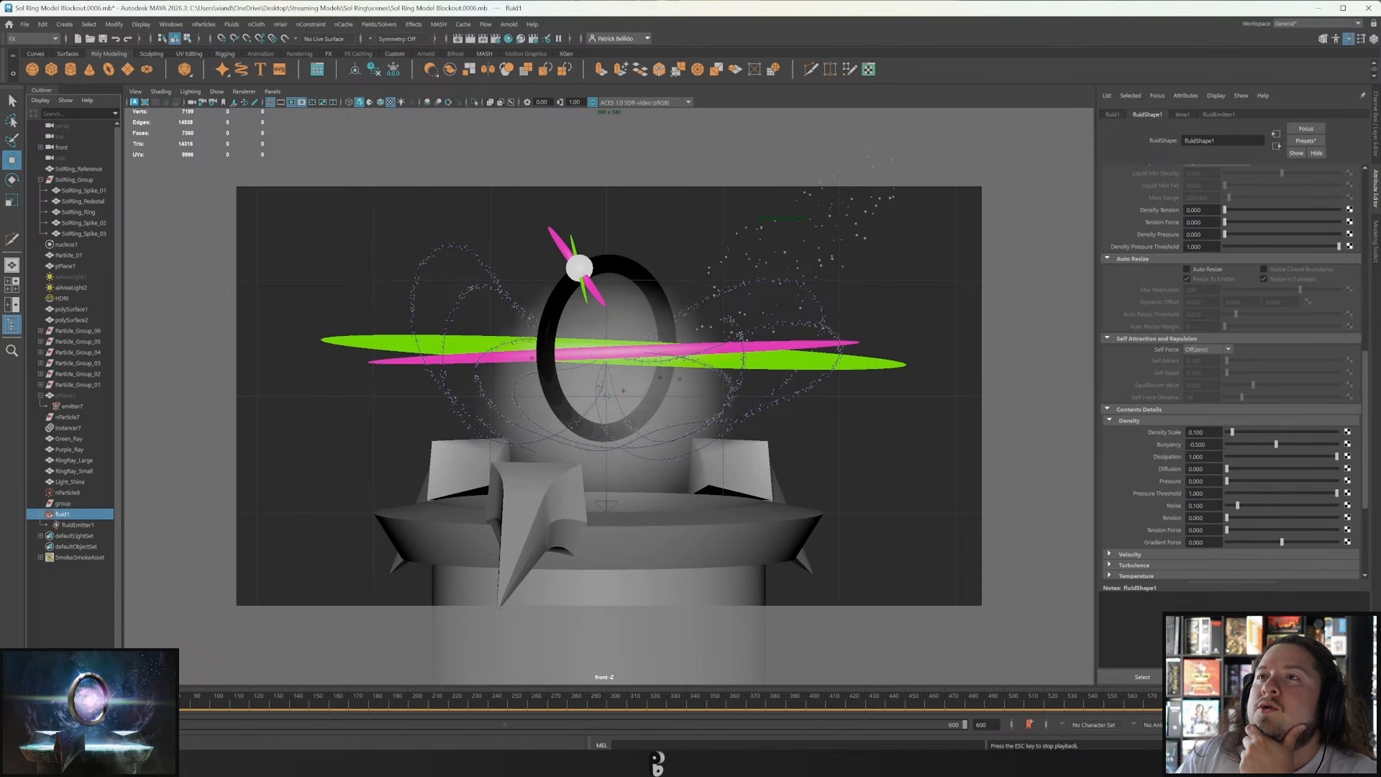
key("Escape")
Set the fluid's density buoyancy to -3 and replay the simulation from the first frame.
double_click(1197, 444)
type("-")
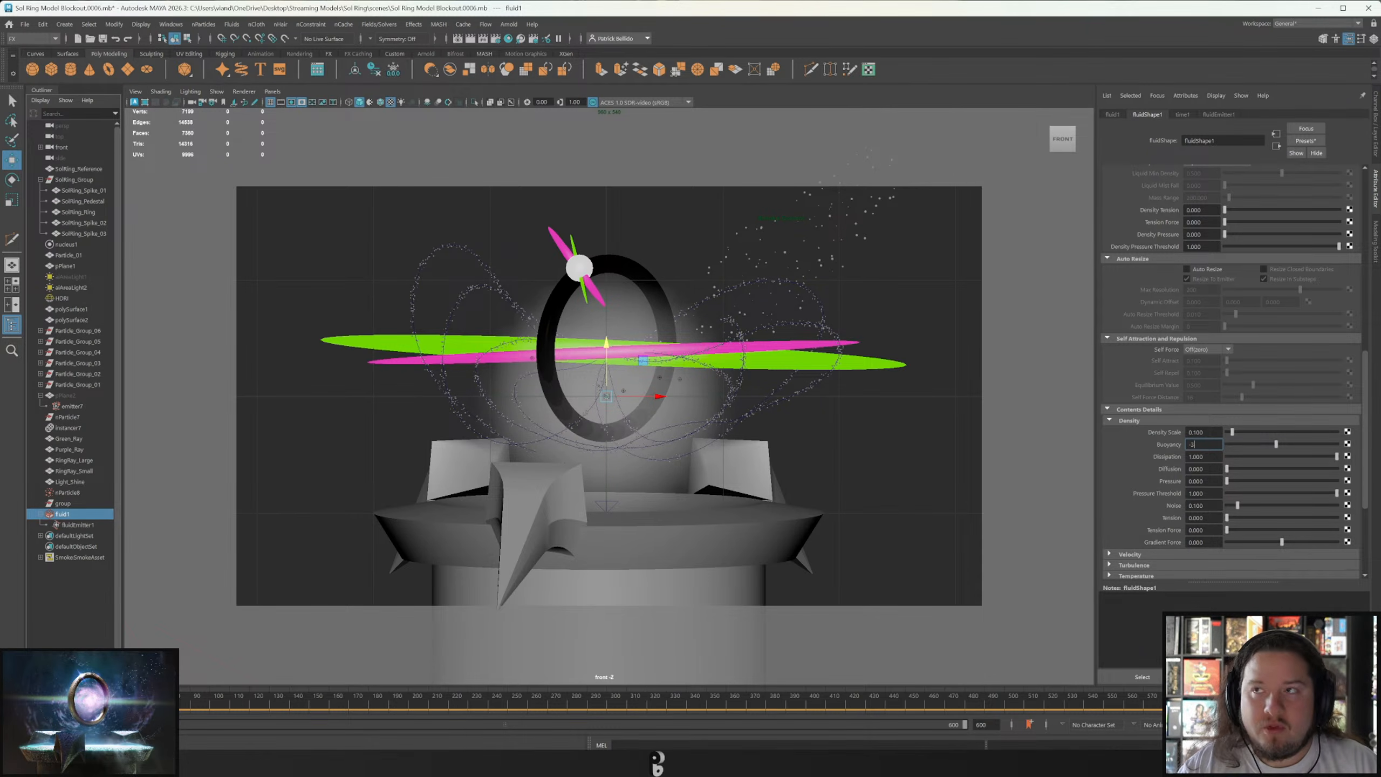
type("3")
key("Return")
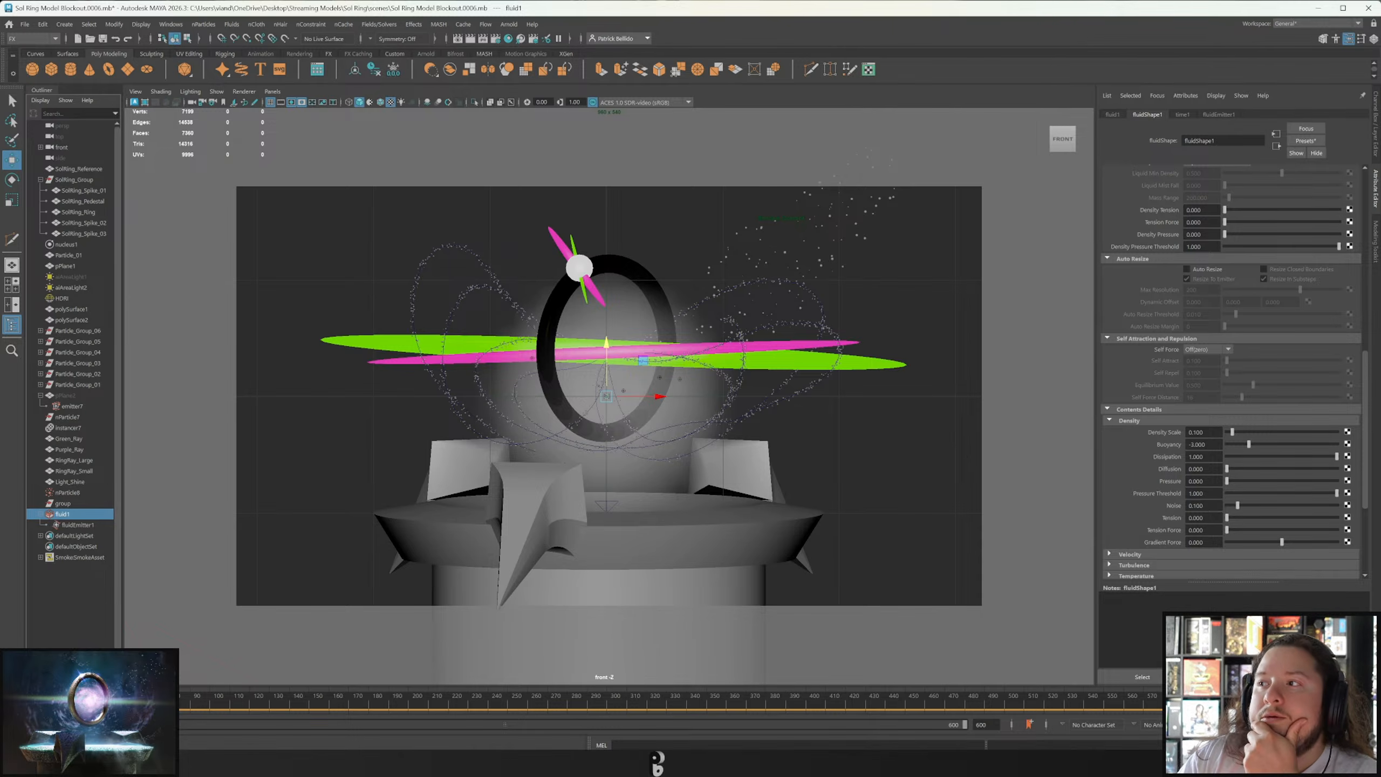
key("alt+shift+v")
key("alt+v")
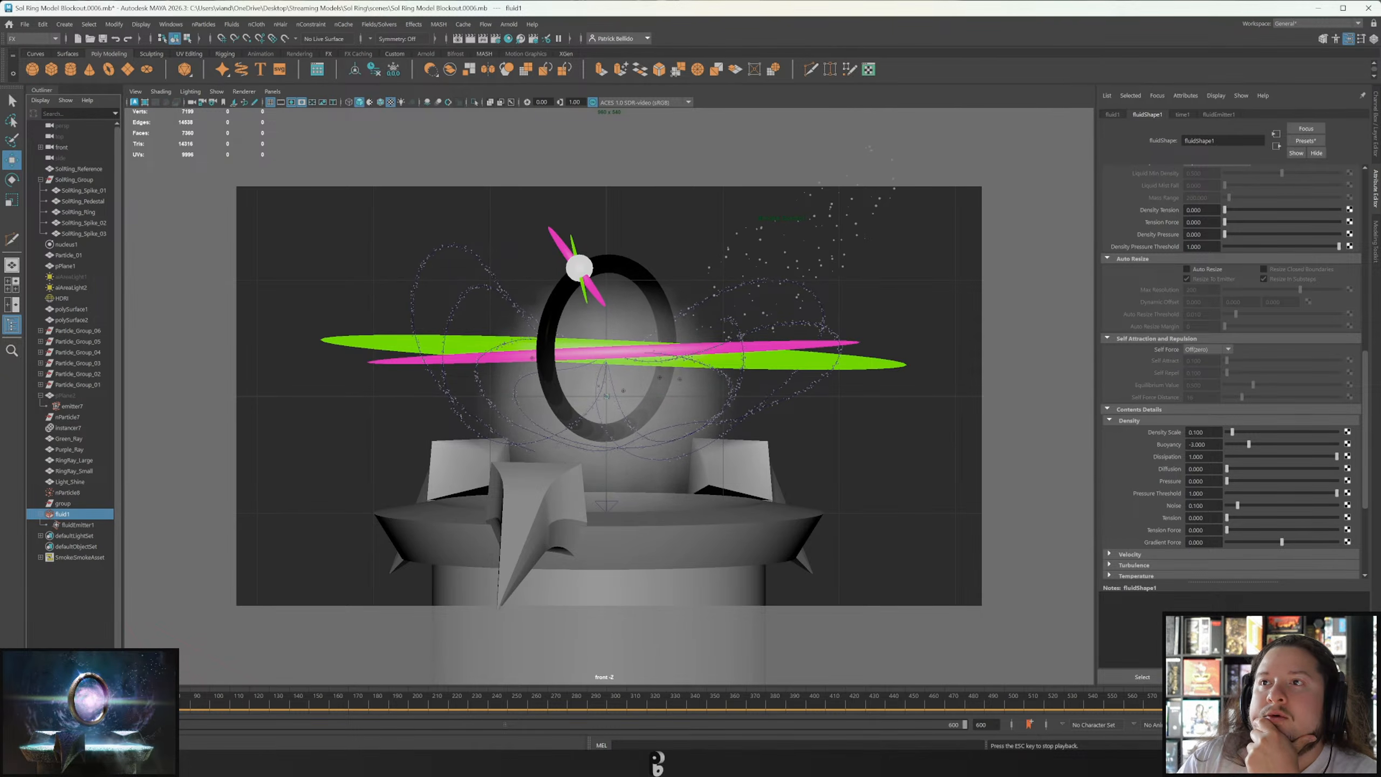
key("Escape")
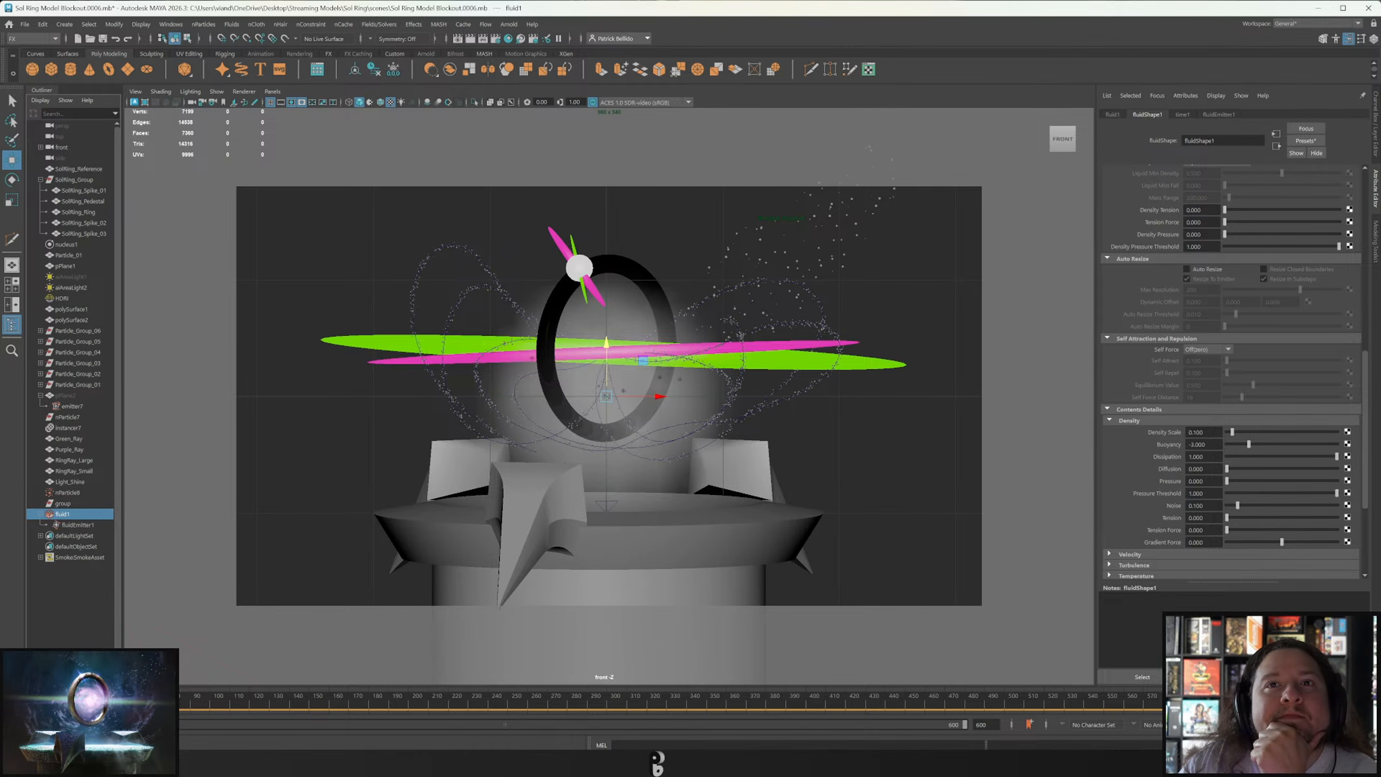
Review fluidShape1's container, contents method, dynamic simulation and liquid settings, including the available temperature methods.
scroll(1306, 477, "up", 10)
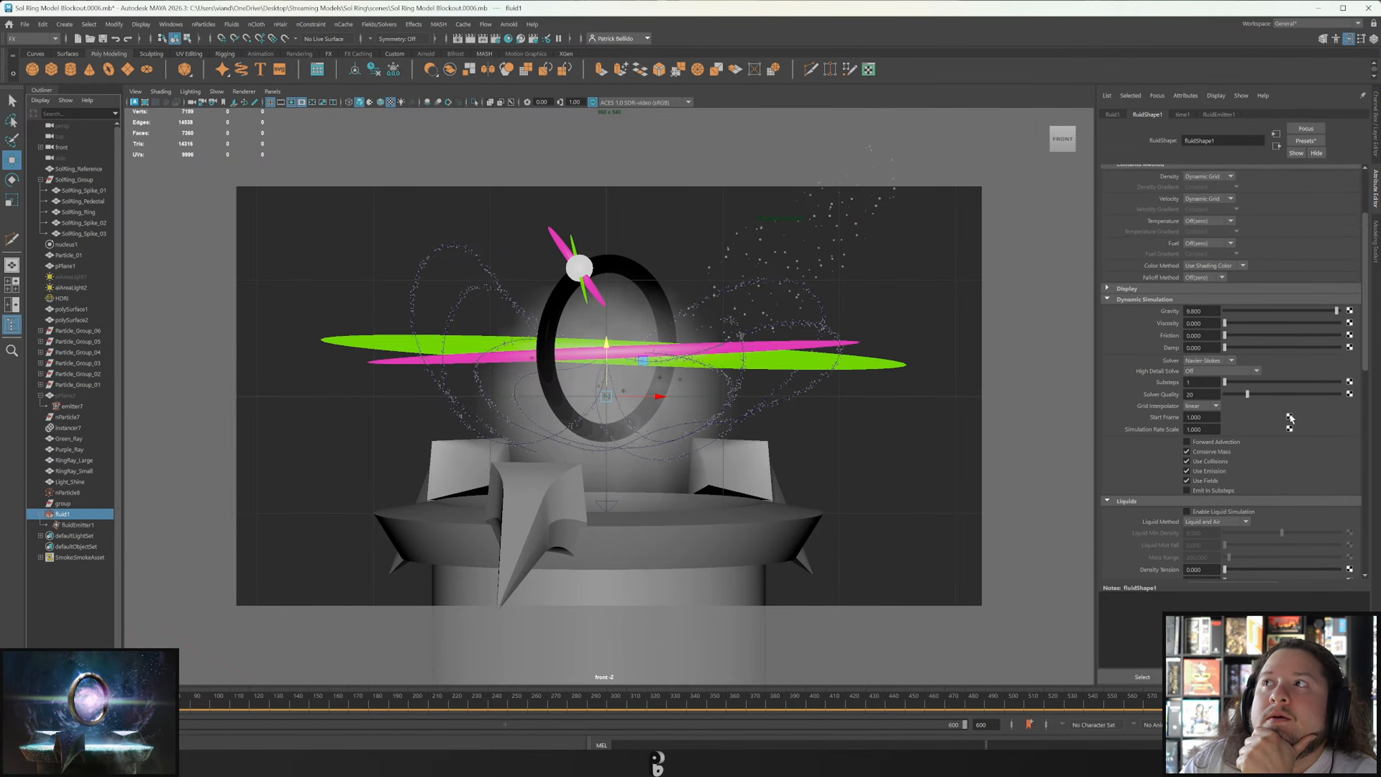
scroll(1291, 417, "up", 3)
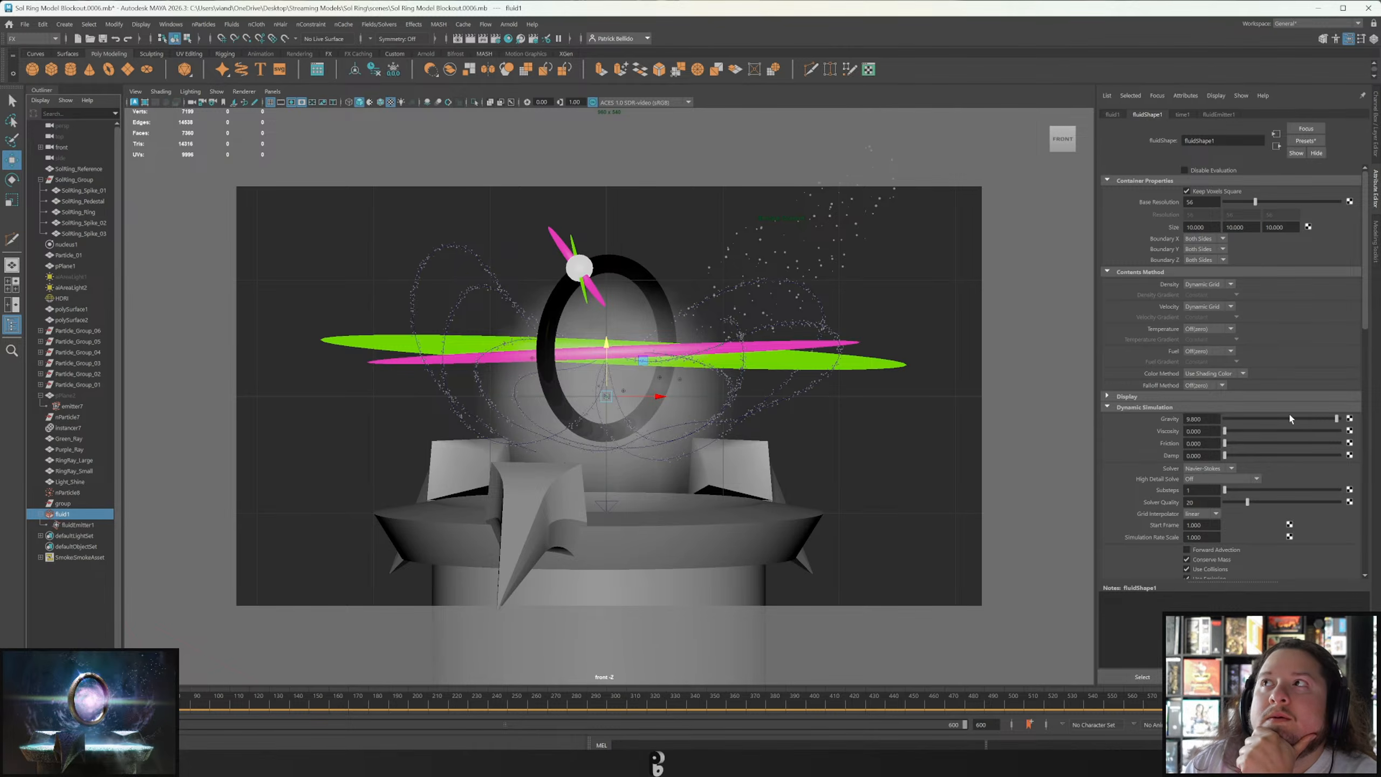
scroll(1289, 414, "down", 5)
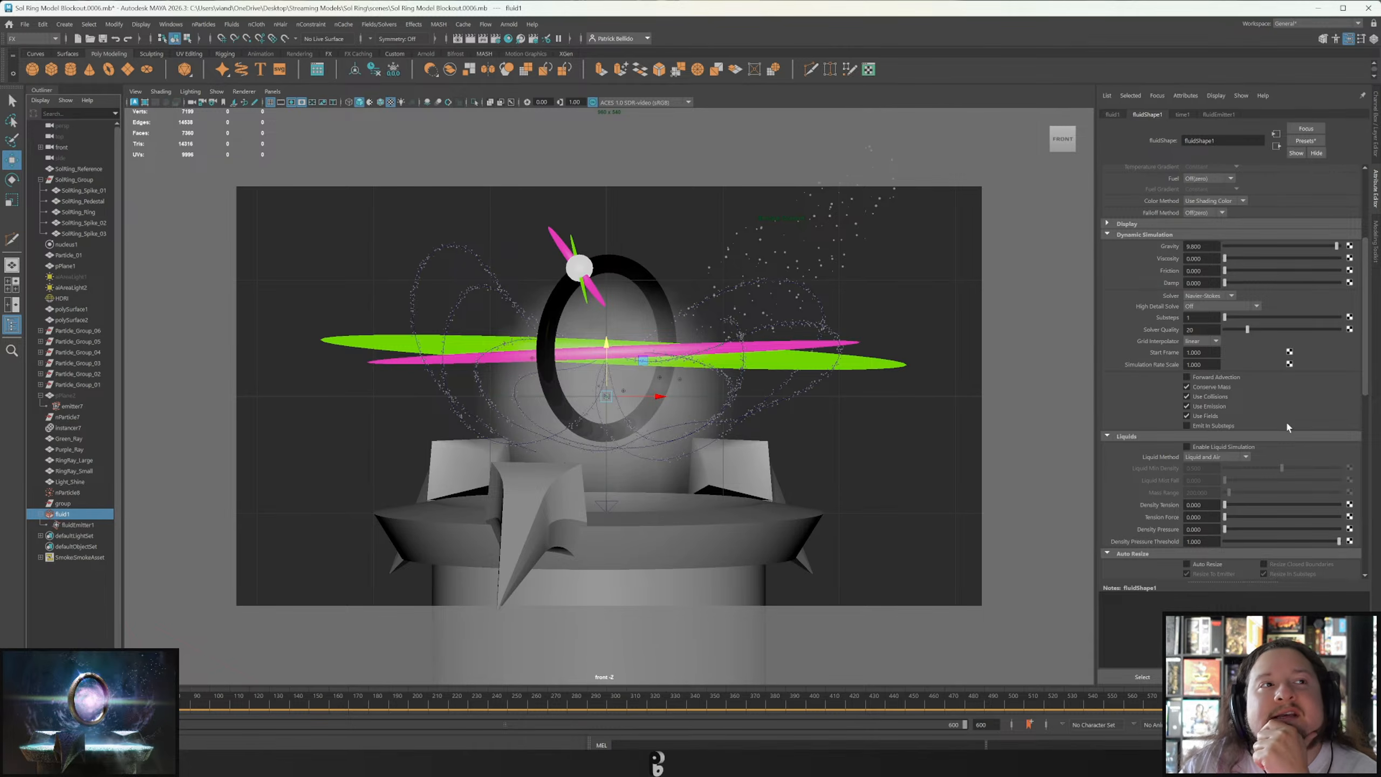
scroll(1251, 425, "down", 2)
scroll(1207, 428, "up", 1)
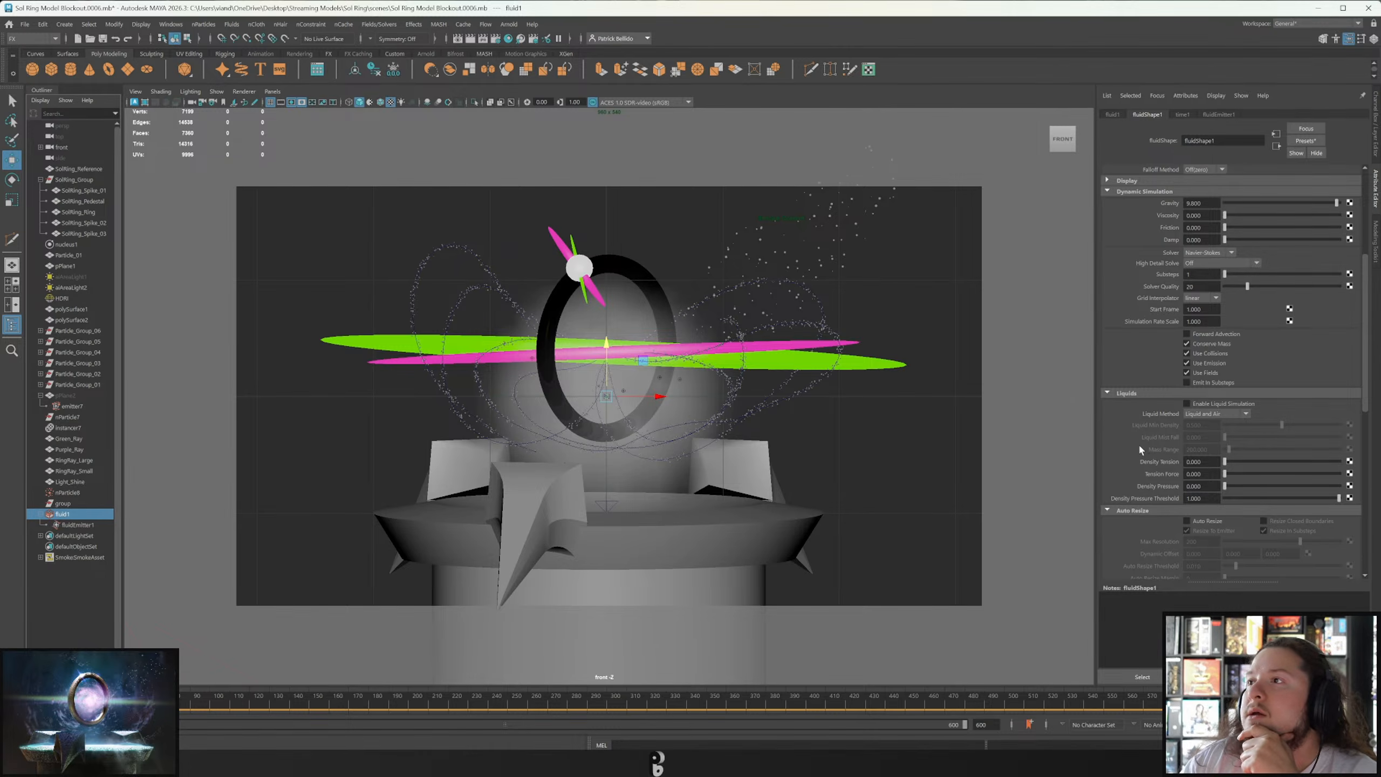
scroll(1138, 443, "up", 3)
scroll(1139, 443, "up", 6)
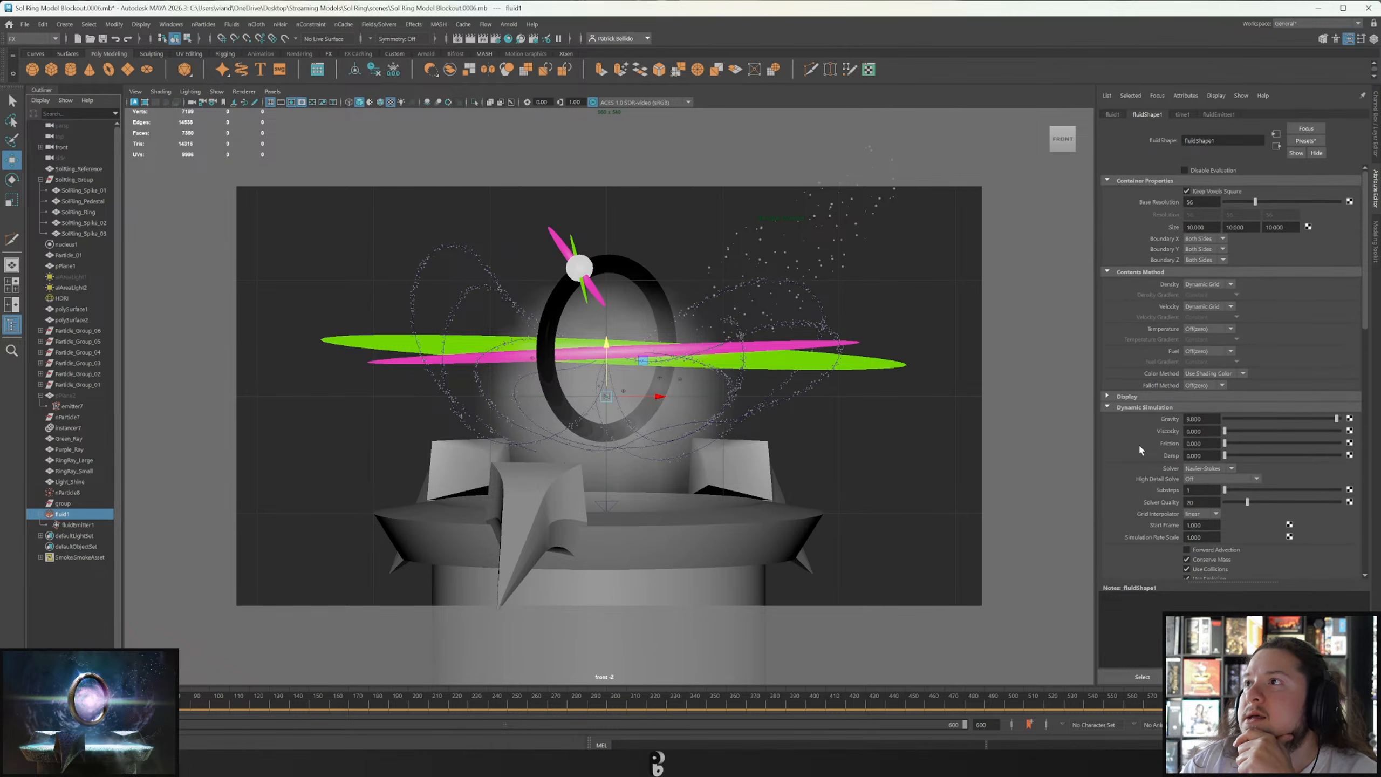
left_click(1214, 329)
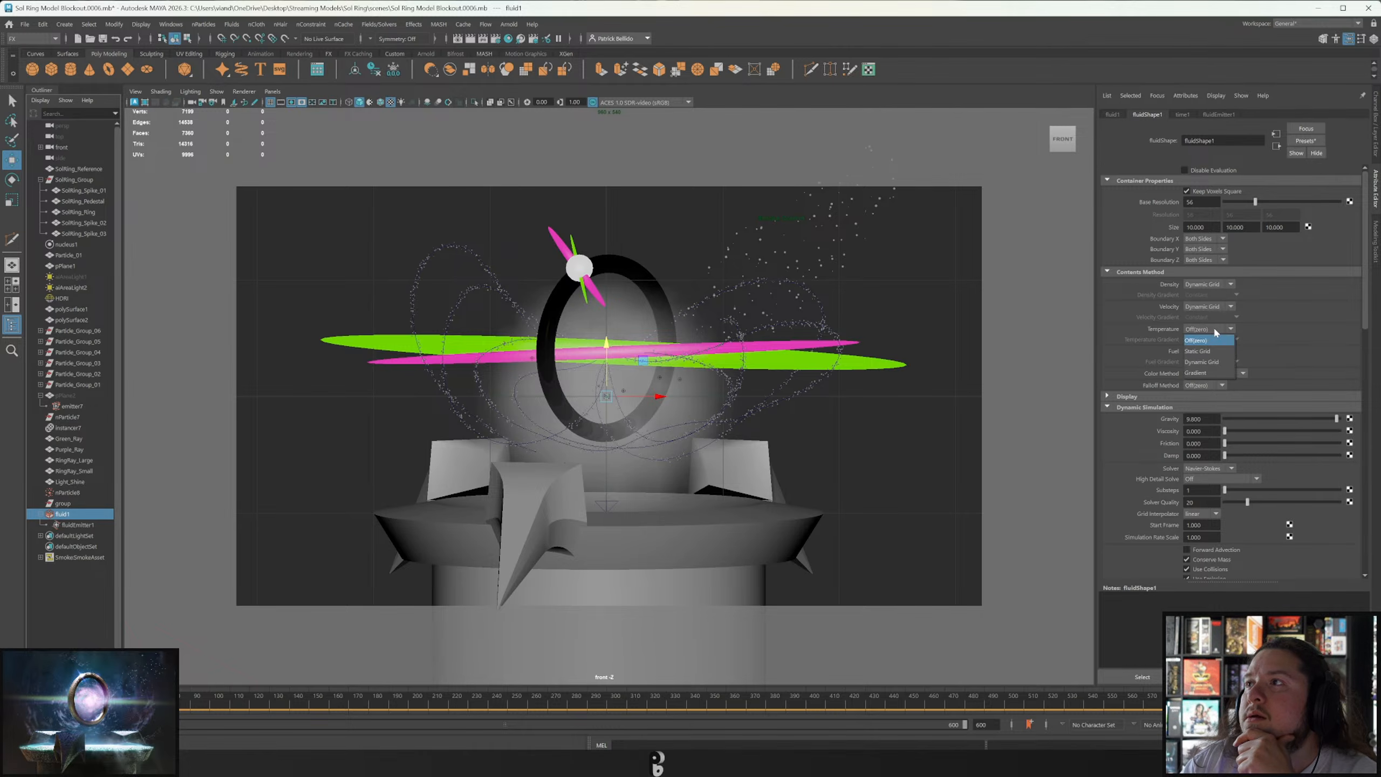
left_click(1216, 331)
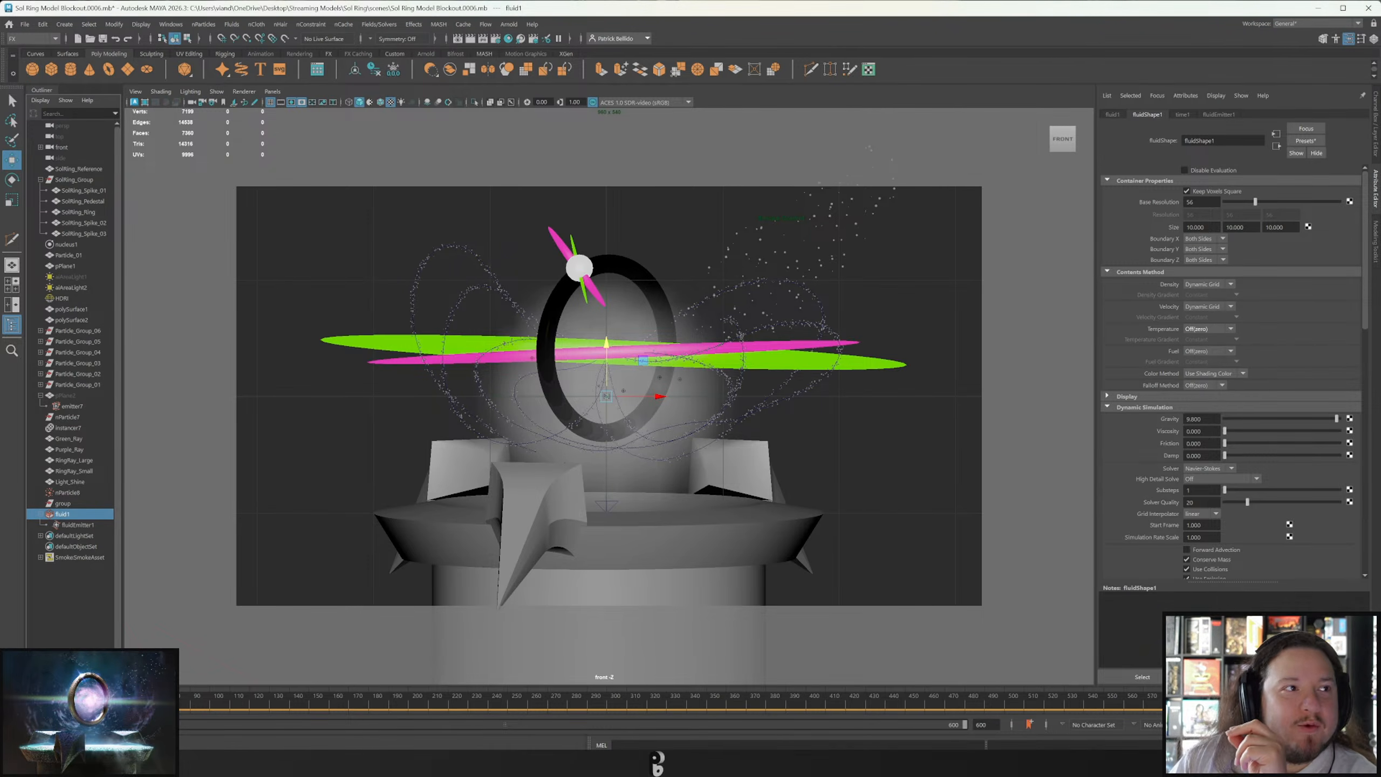
scroll(1211, 475, "down", 3)
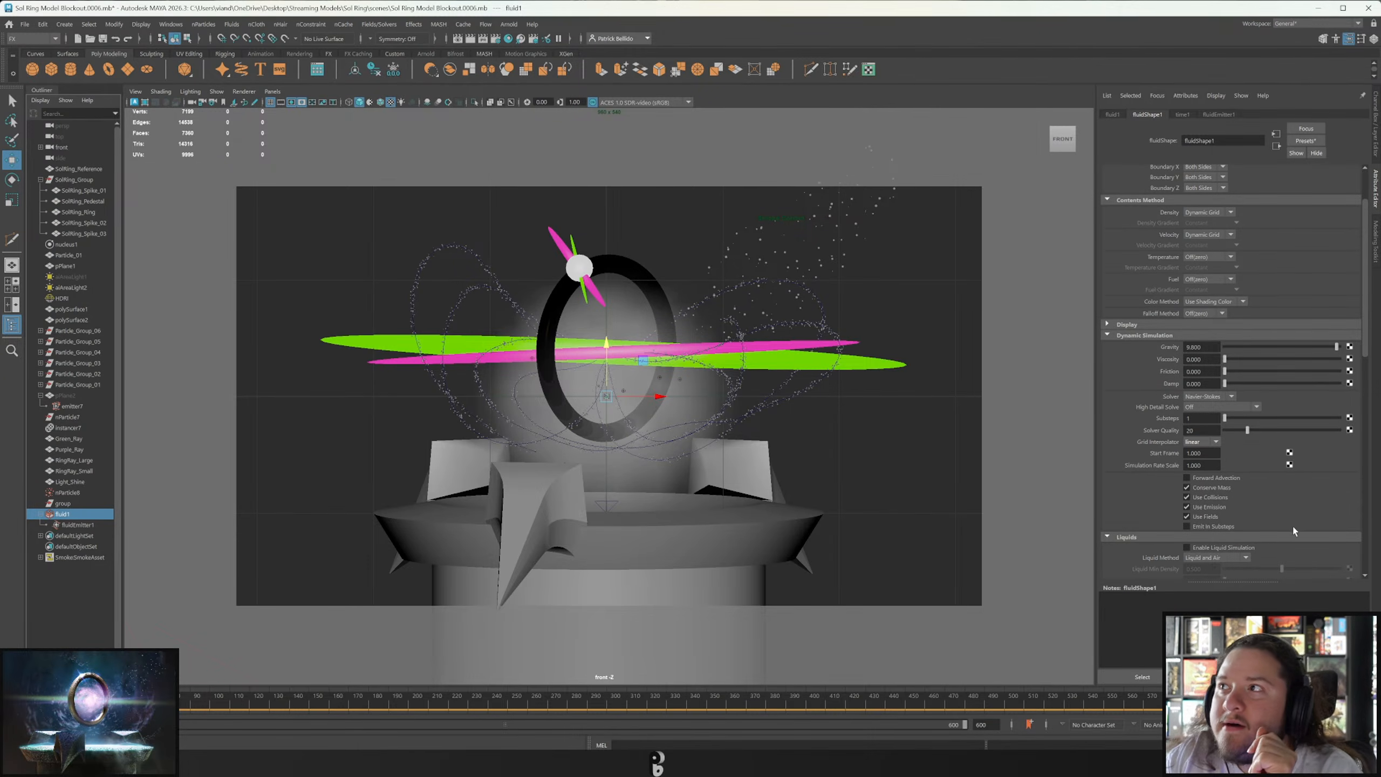
scroll(1290, 518, "up", 3)
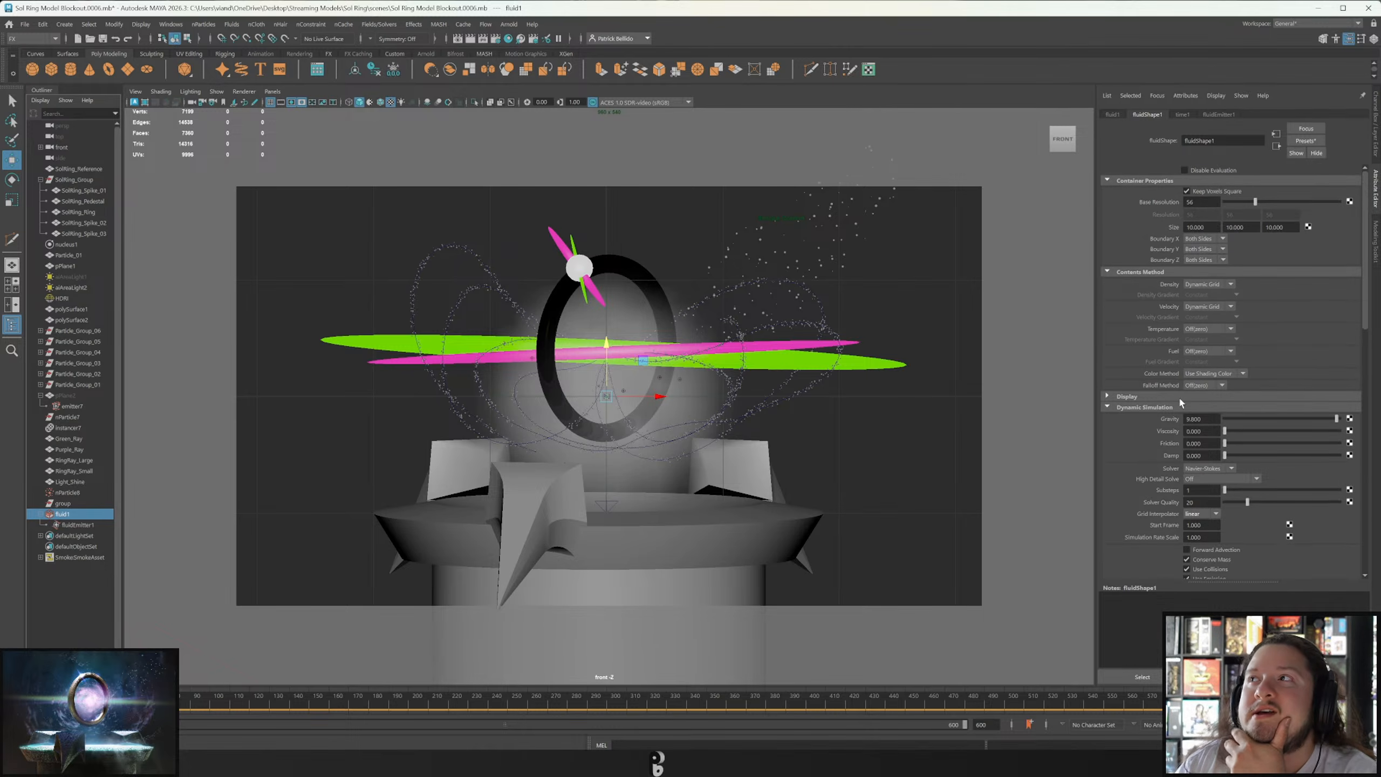
scroll(1180, 406, "down", 6)
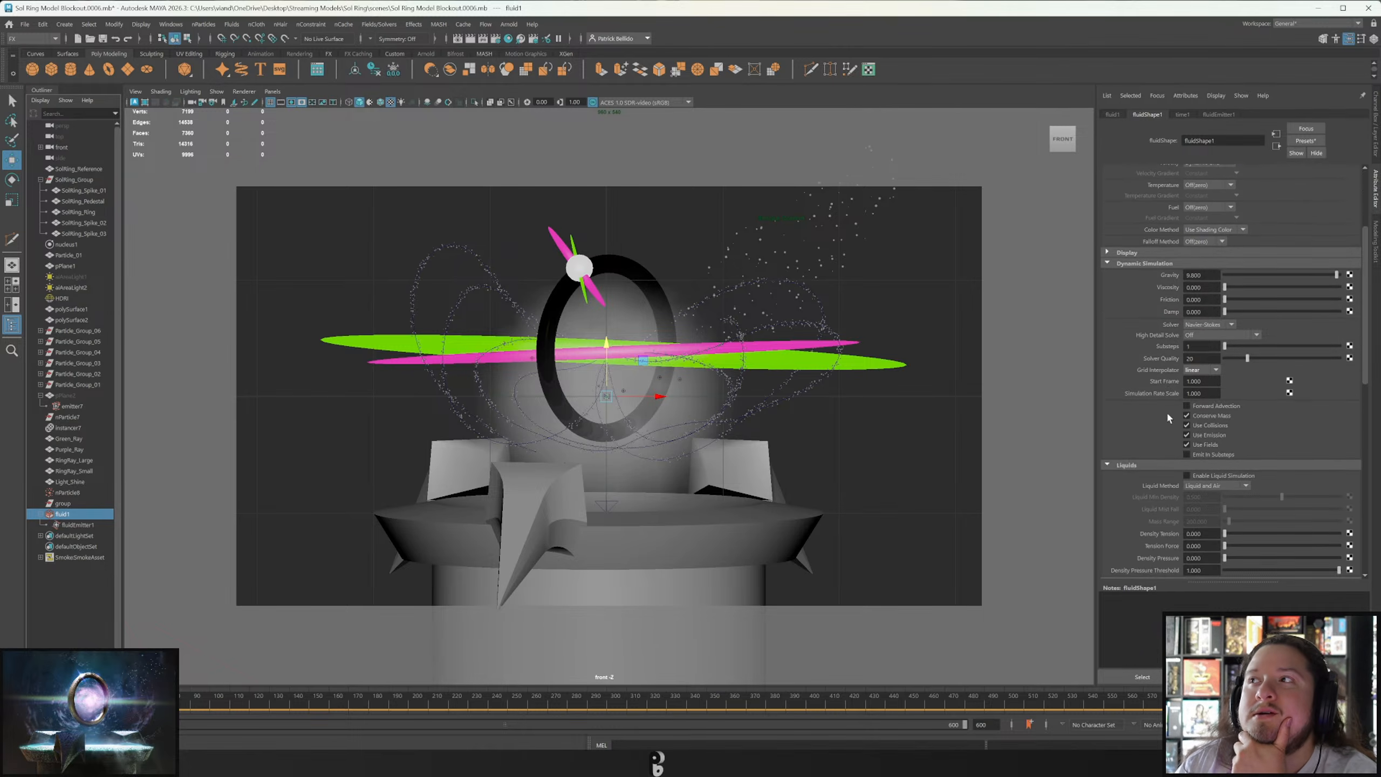
scroll(1148, 429, "down", 2)
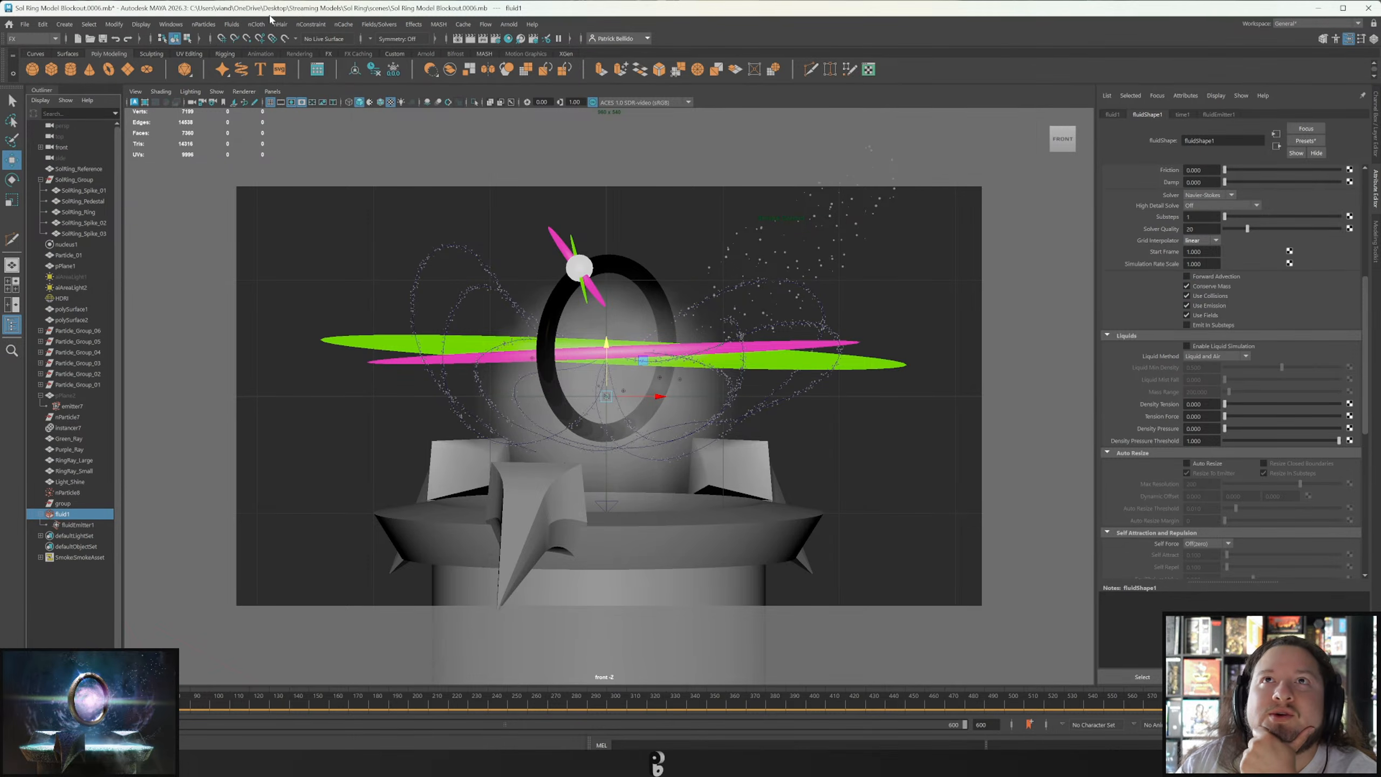
Try adding a gravity field to fluid1, play the simulation, and undo the added field.
left_click(390, 25)
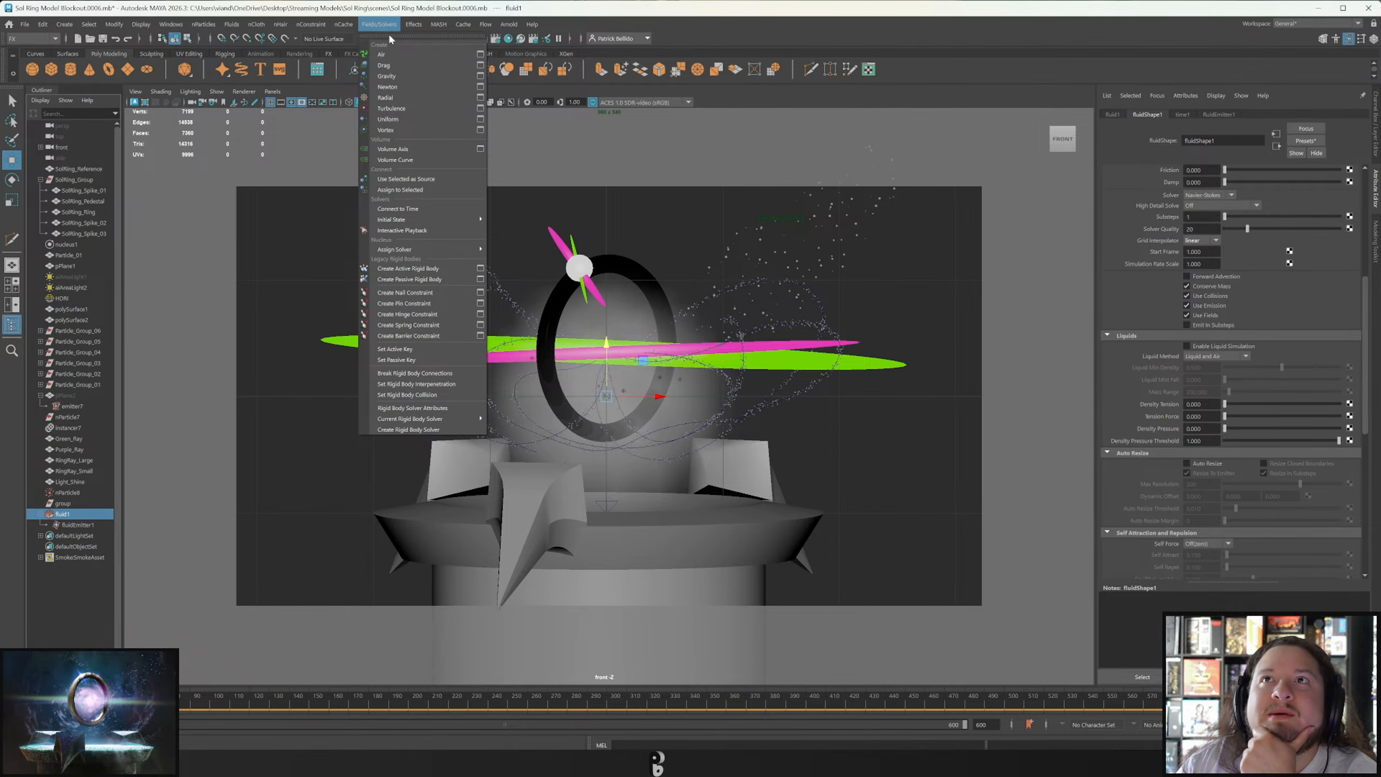
left_click(400, 77)
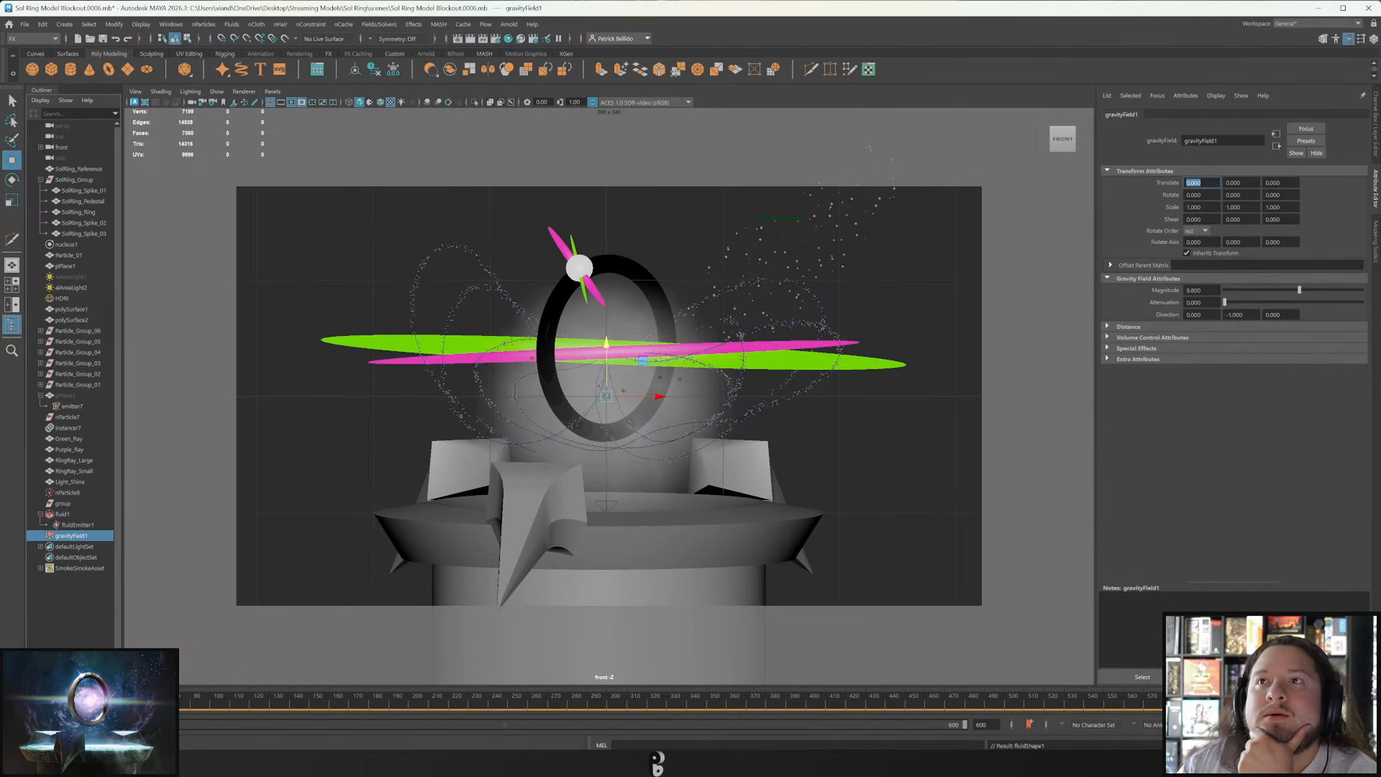
key("alt+v")
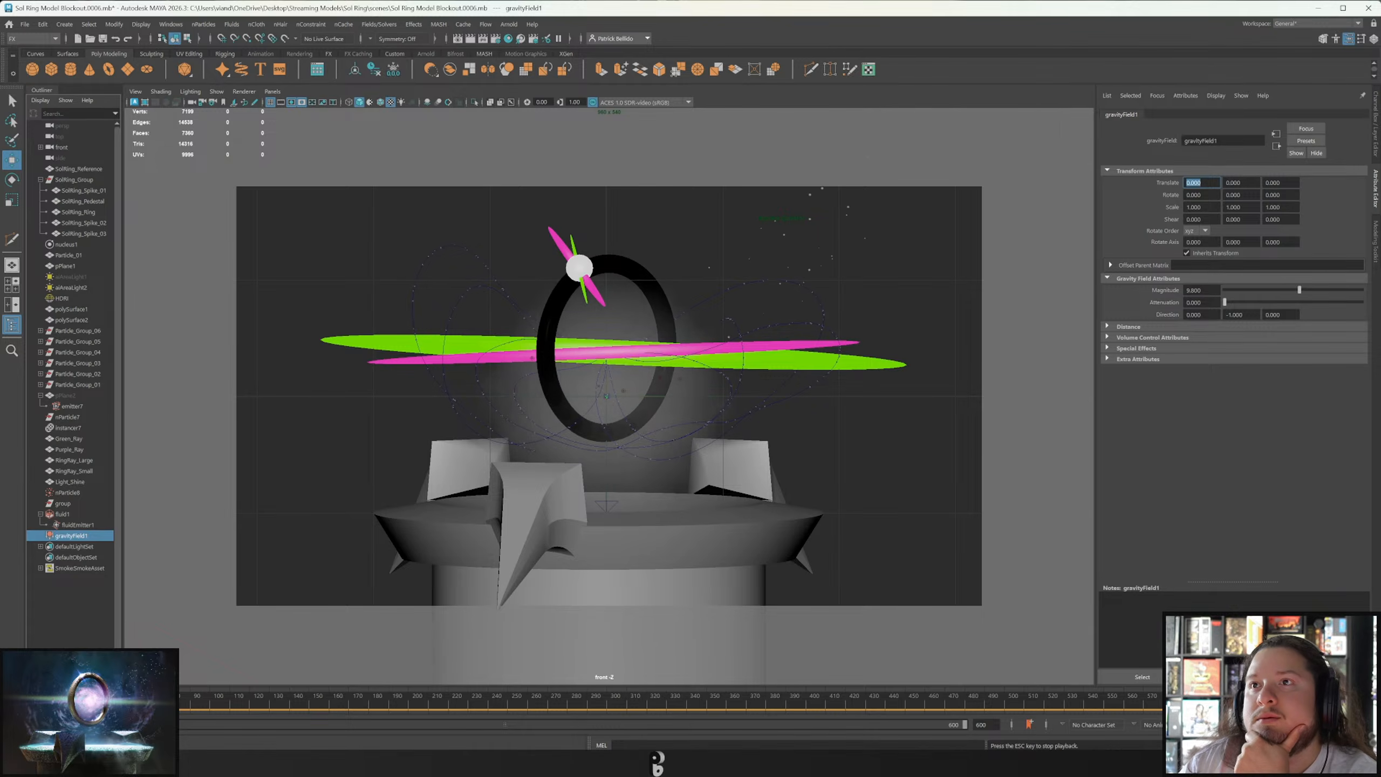
key("Escape")
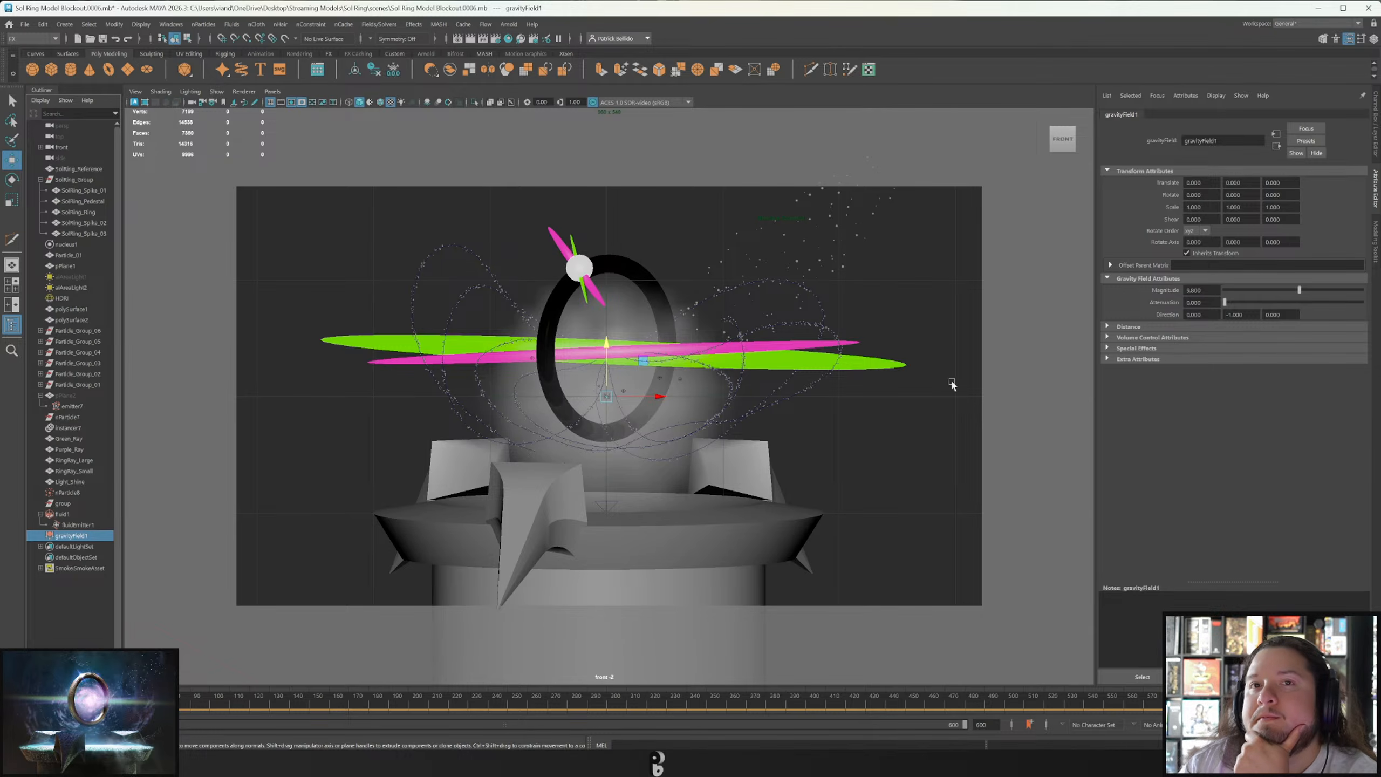
key("ctrl+z")
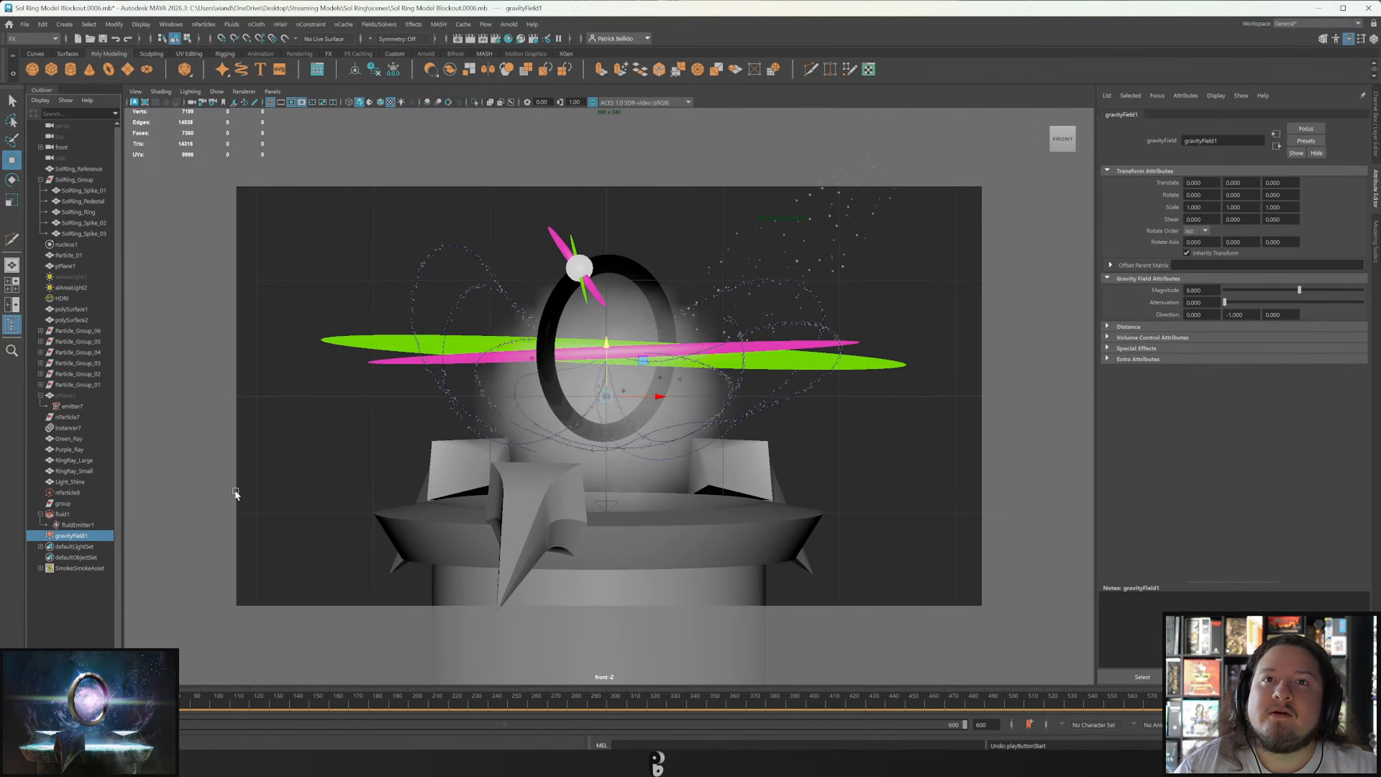
key("ctrl+z")
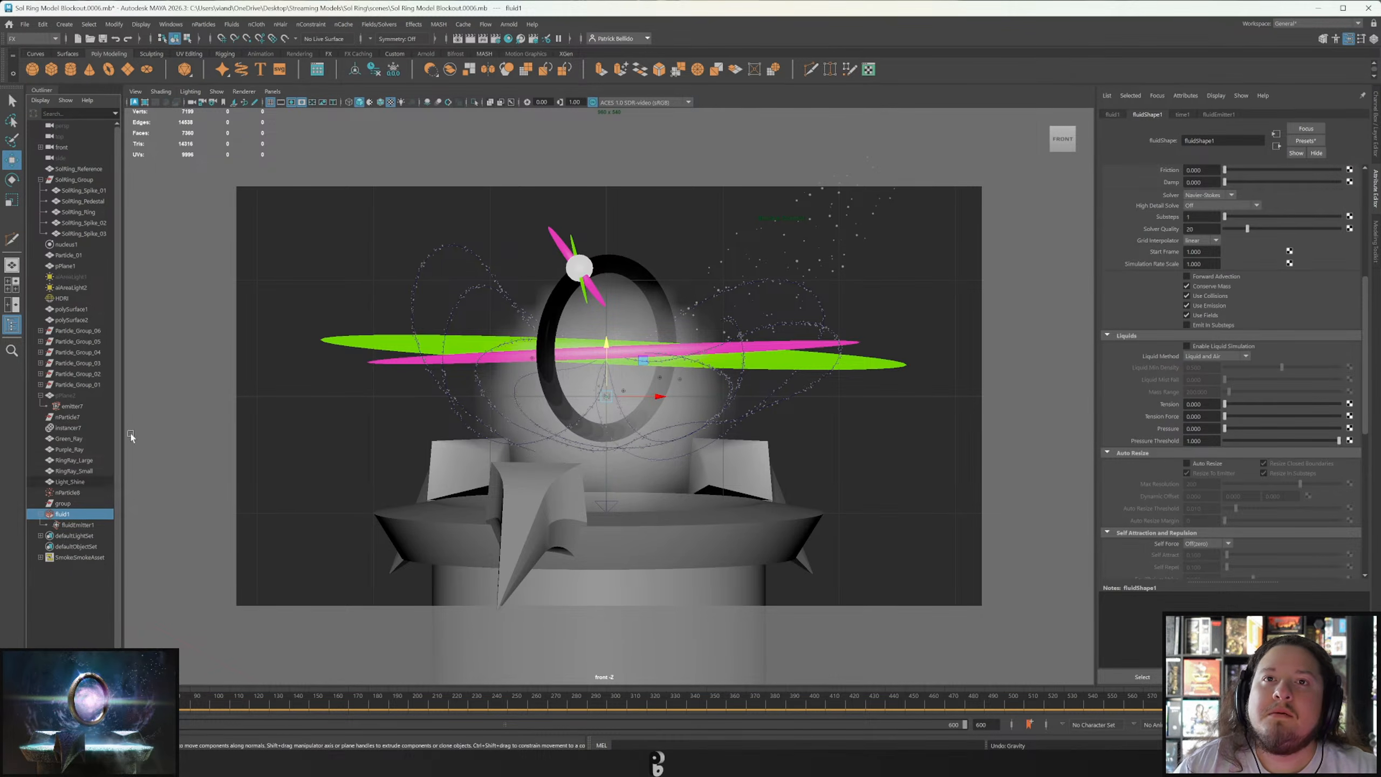
Try to create a gravity field with both fluid1 and fluidEmitter1 selected.
left_click(78, 525, "ctrl")
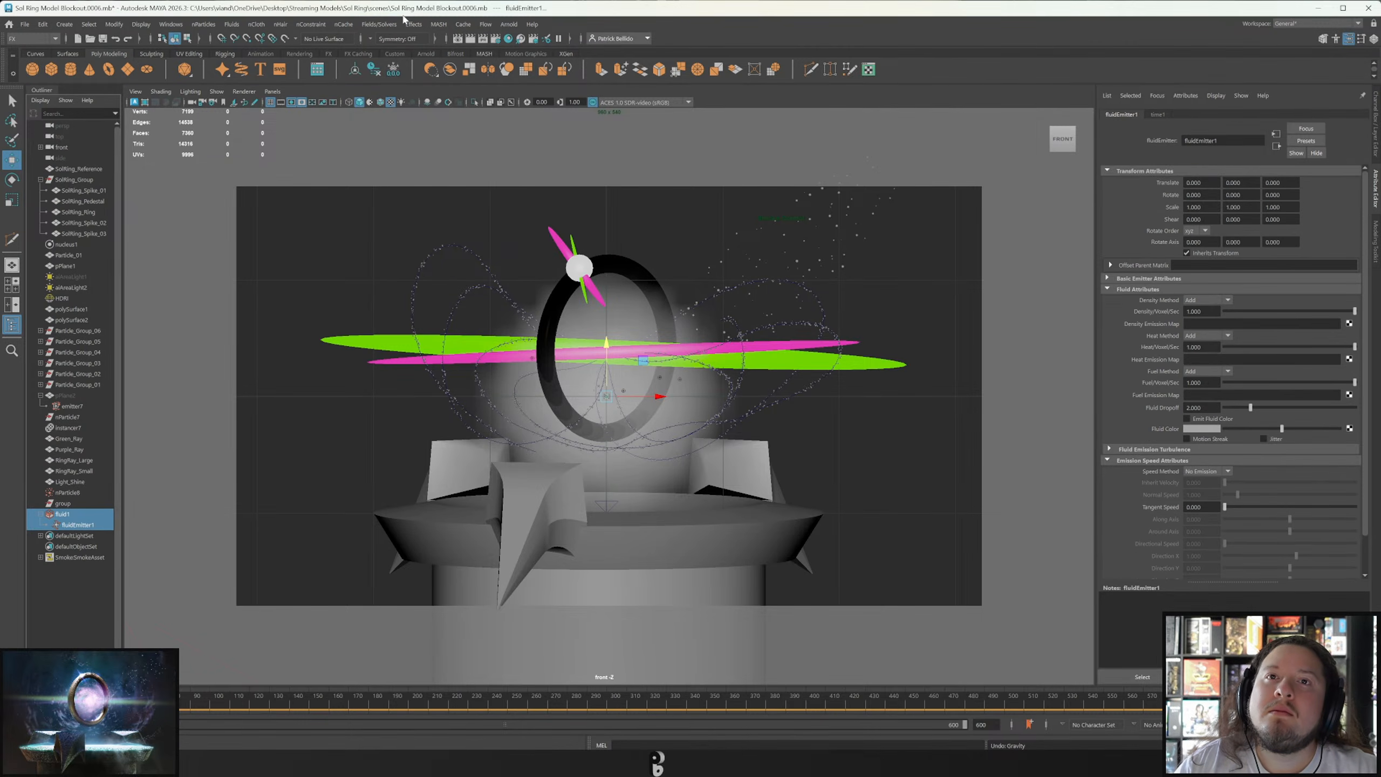
left_click(380, 24)
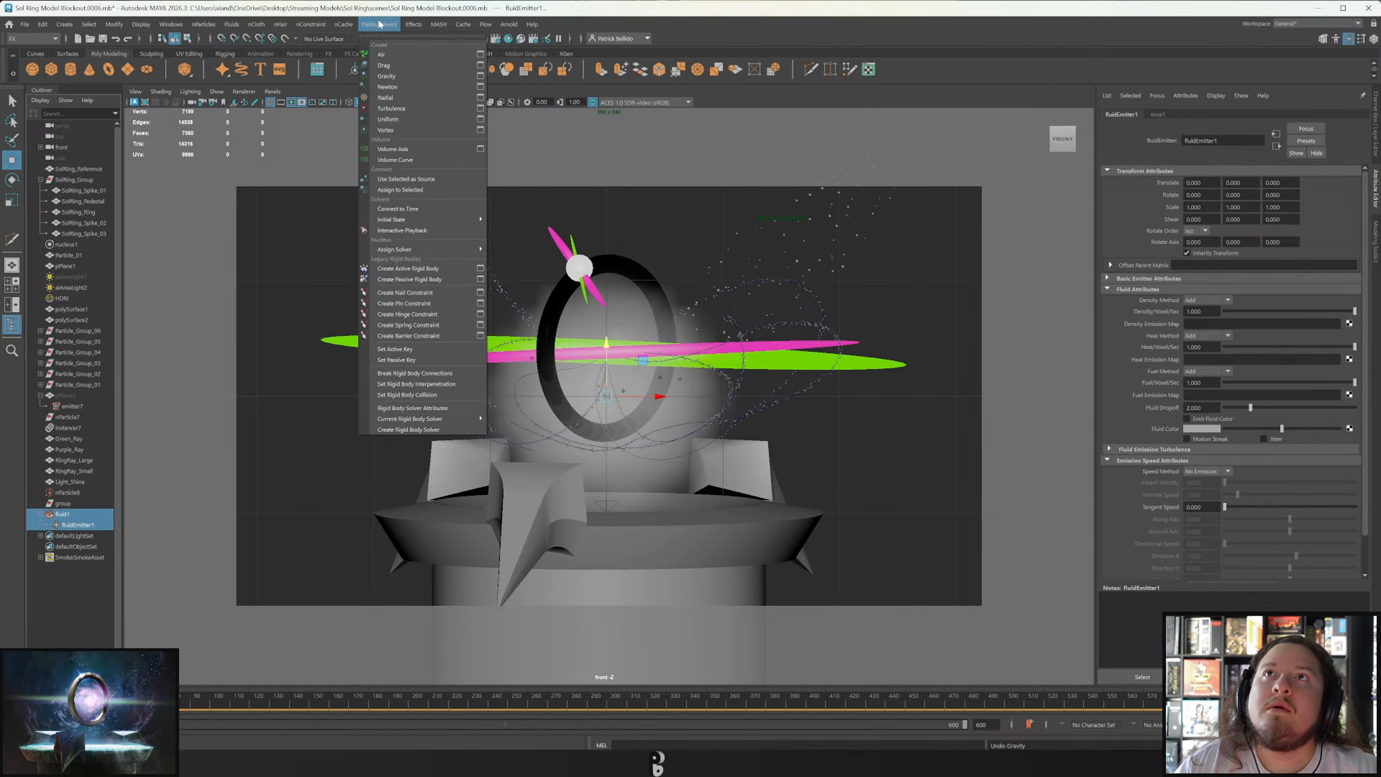
left_click(387, 76)
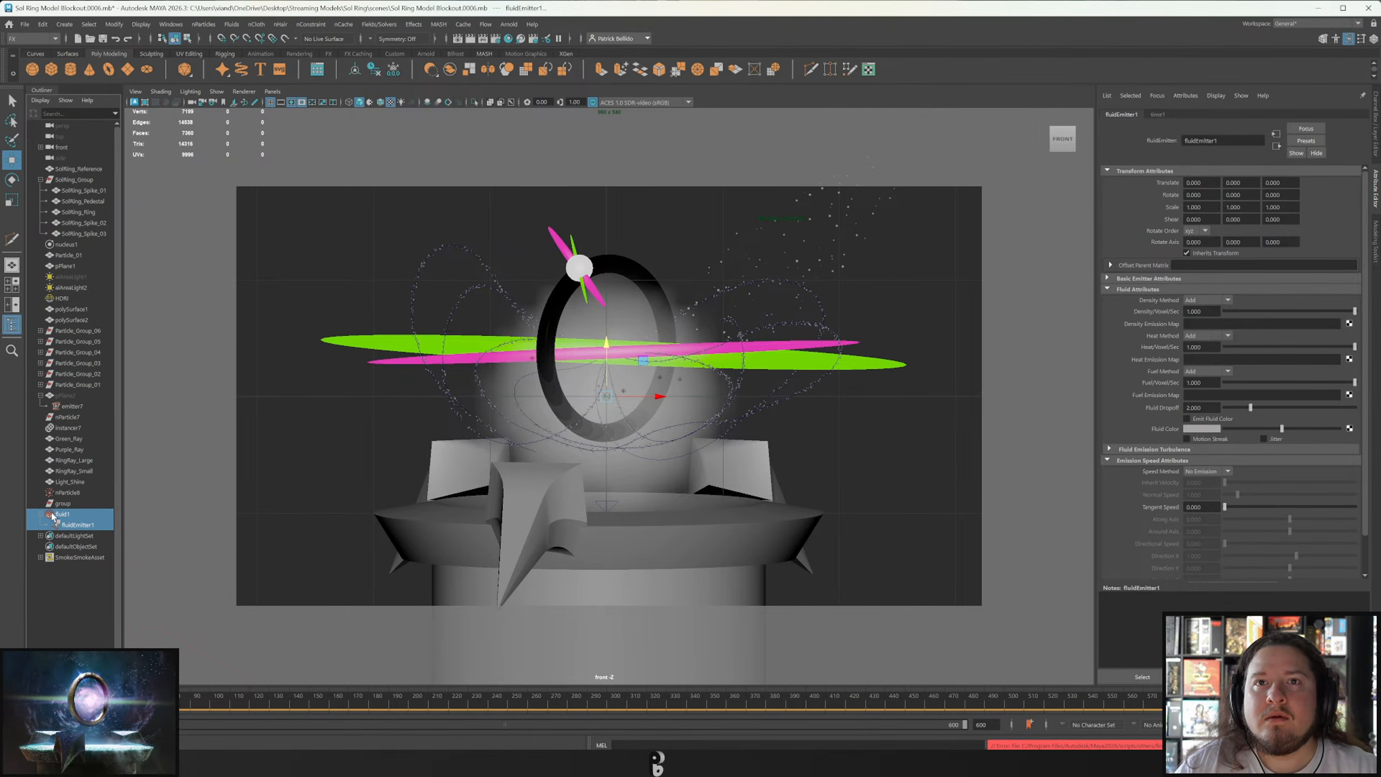
Select only fluid1 and add a gravity field to it.
left_click(71, 515)
left_click(379, 23)
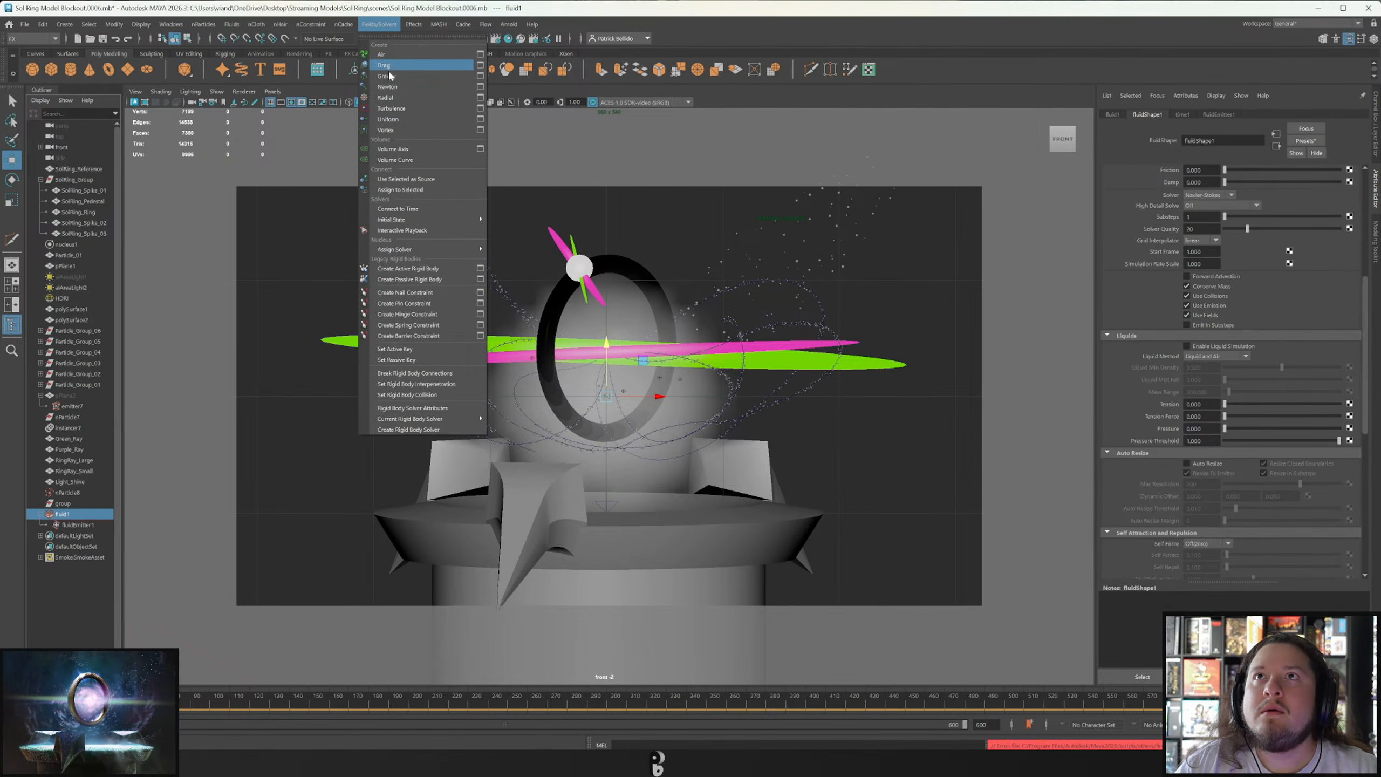
left_click(389, 78)
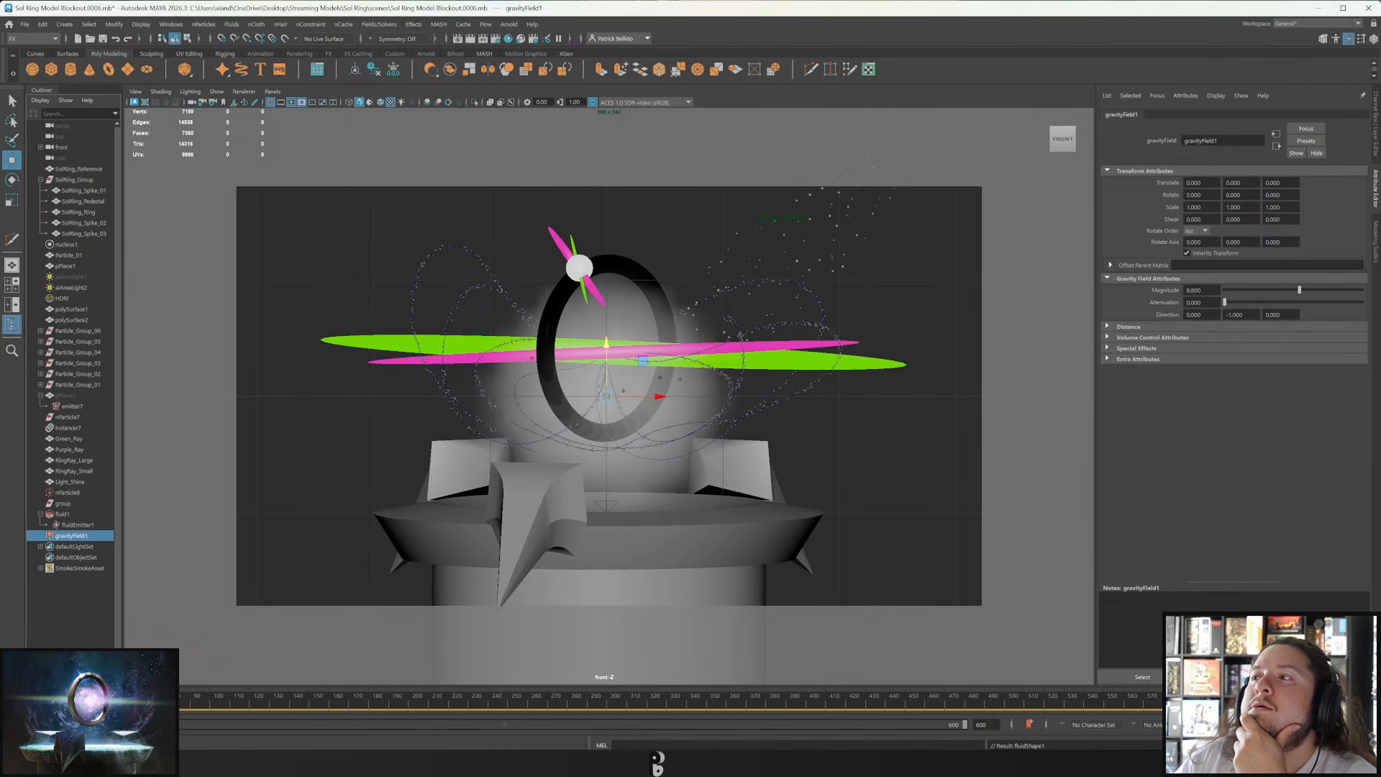
Play the simulation from its start with the gravity field applied and render the front view in the Arnold RenderView.
key("alt+shift+v")
key("alt+v")
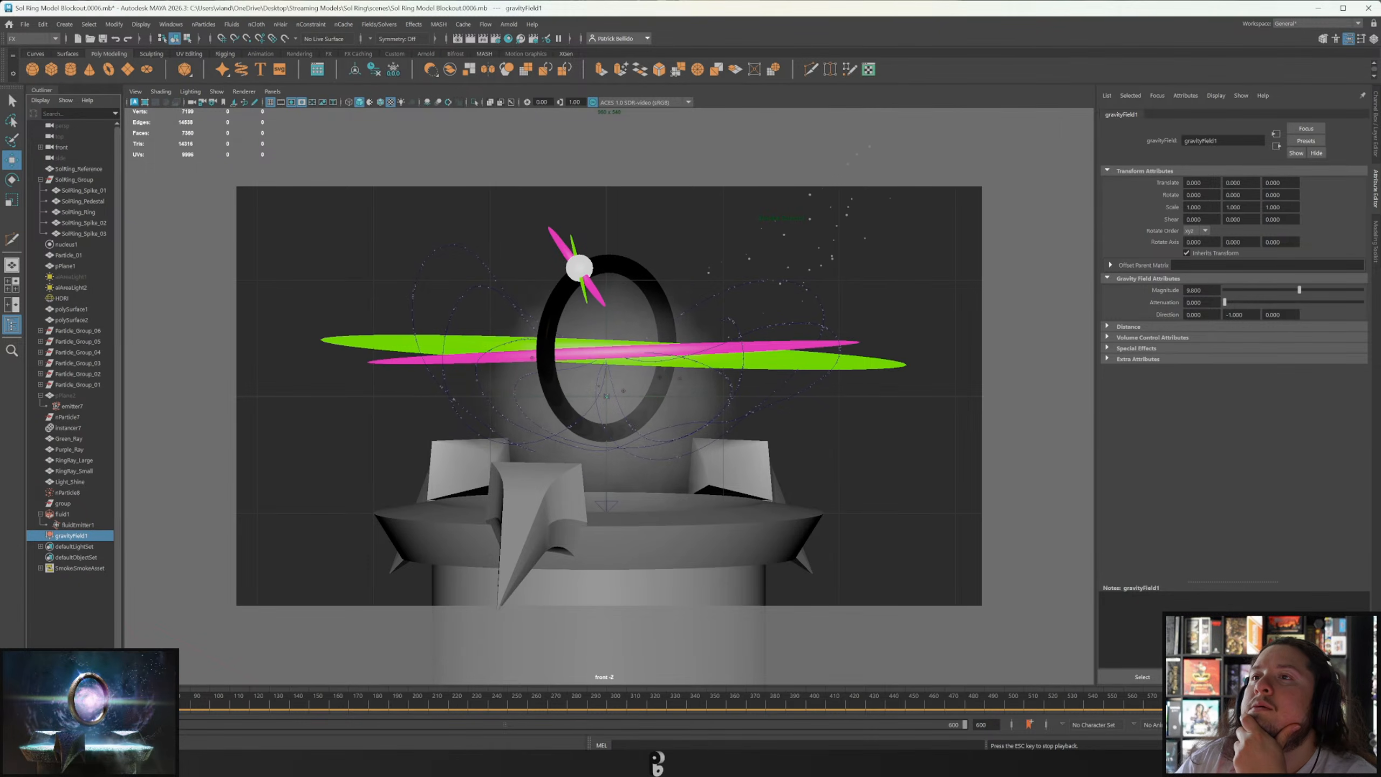
left_click(457, 38)
left_click(1152, 119)
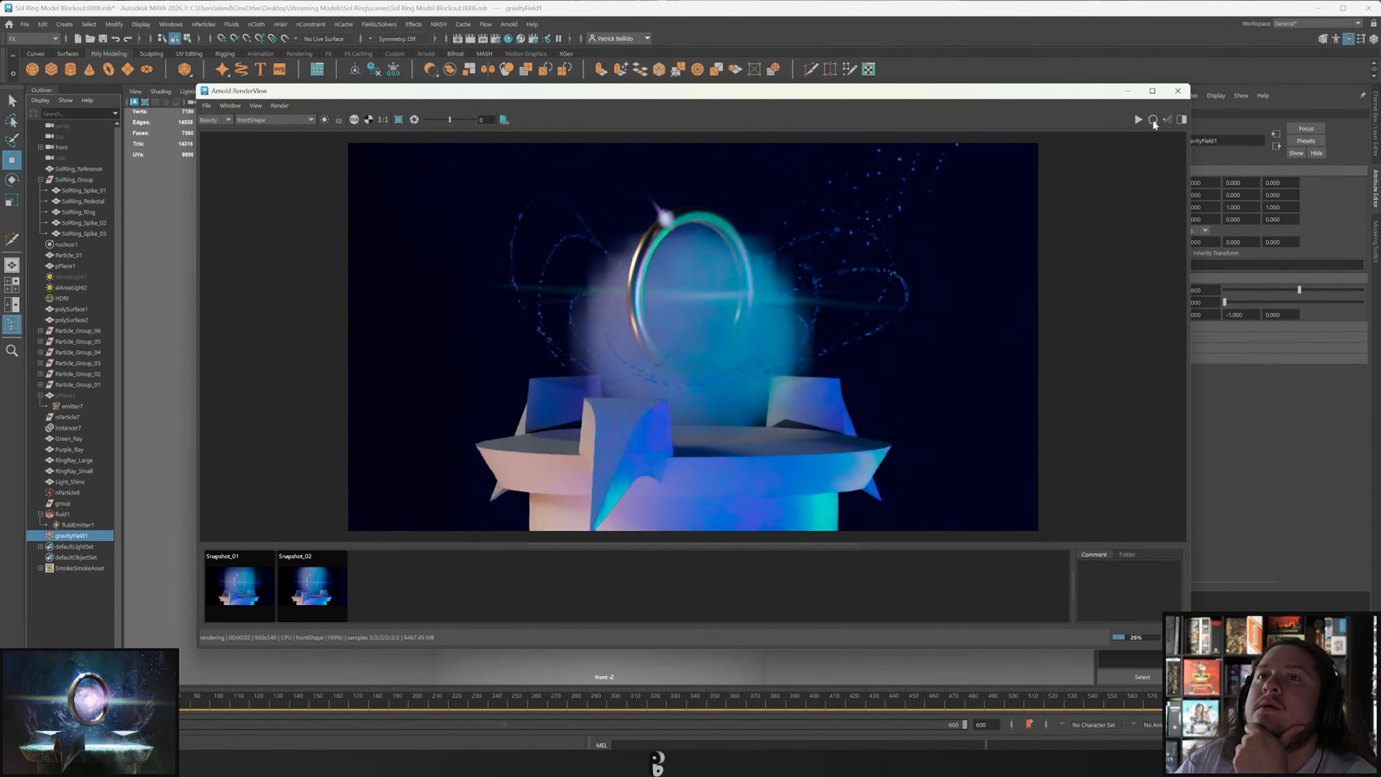
left_click(1178, 91)
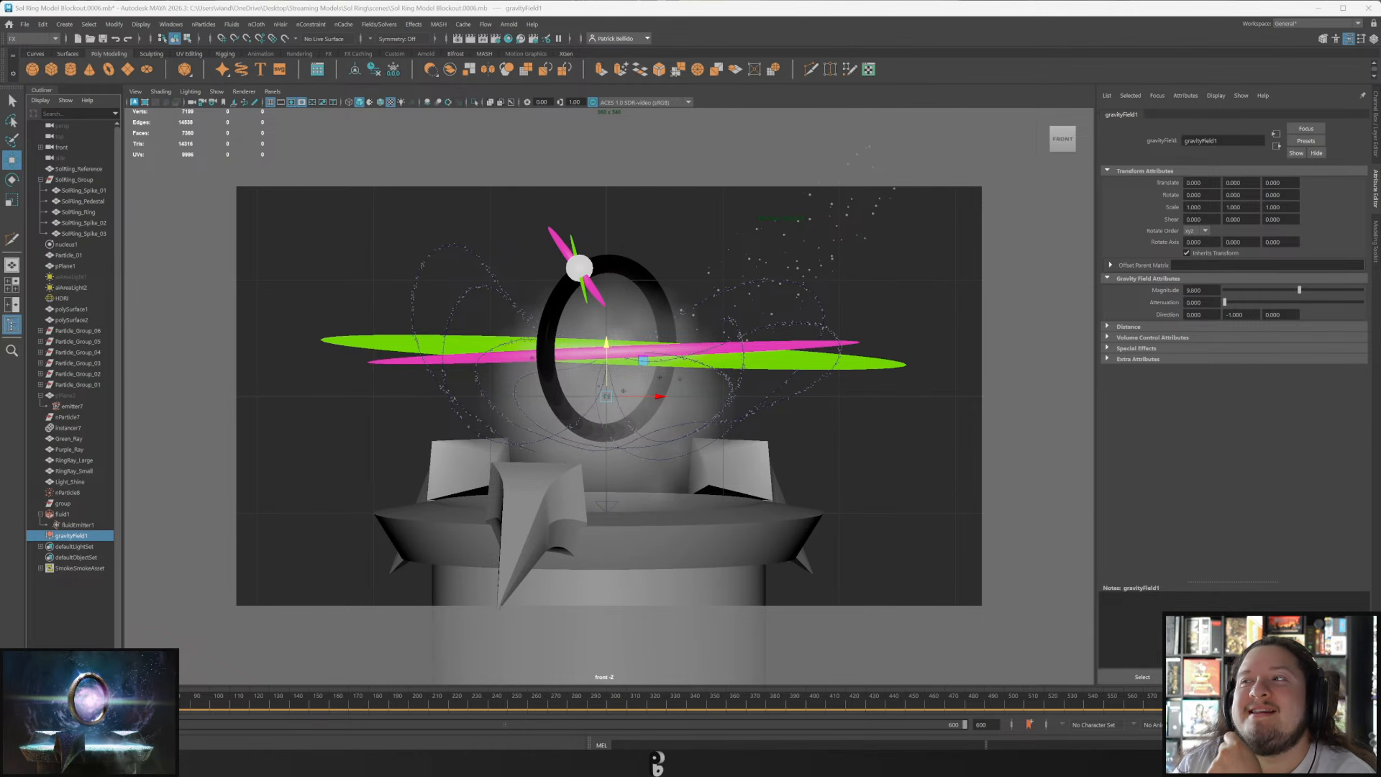
Replay the simulation, stop it once the smoke has developed, and refresh the Arnold render to check the gravity field's effect.
key("alt+shift+v")
key("alt+v")
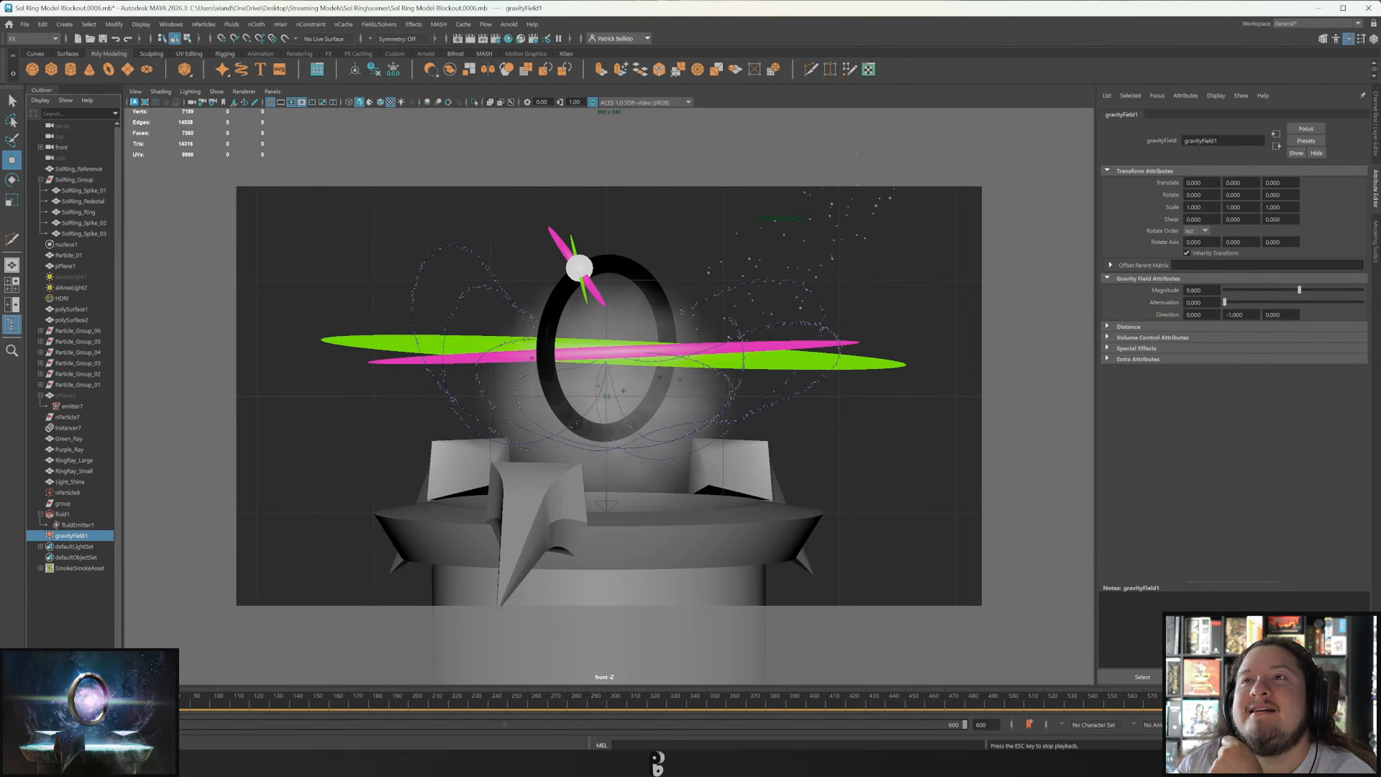
key("Escape")
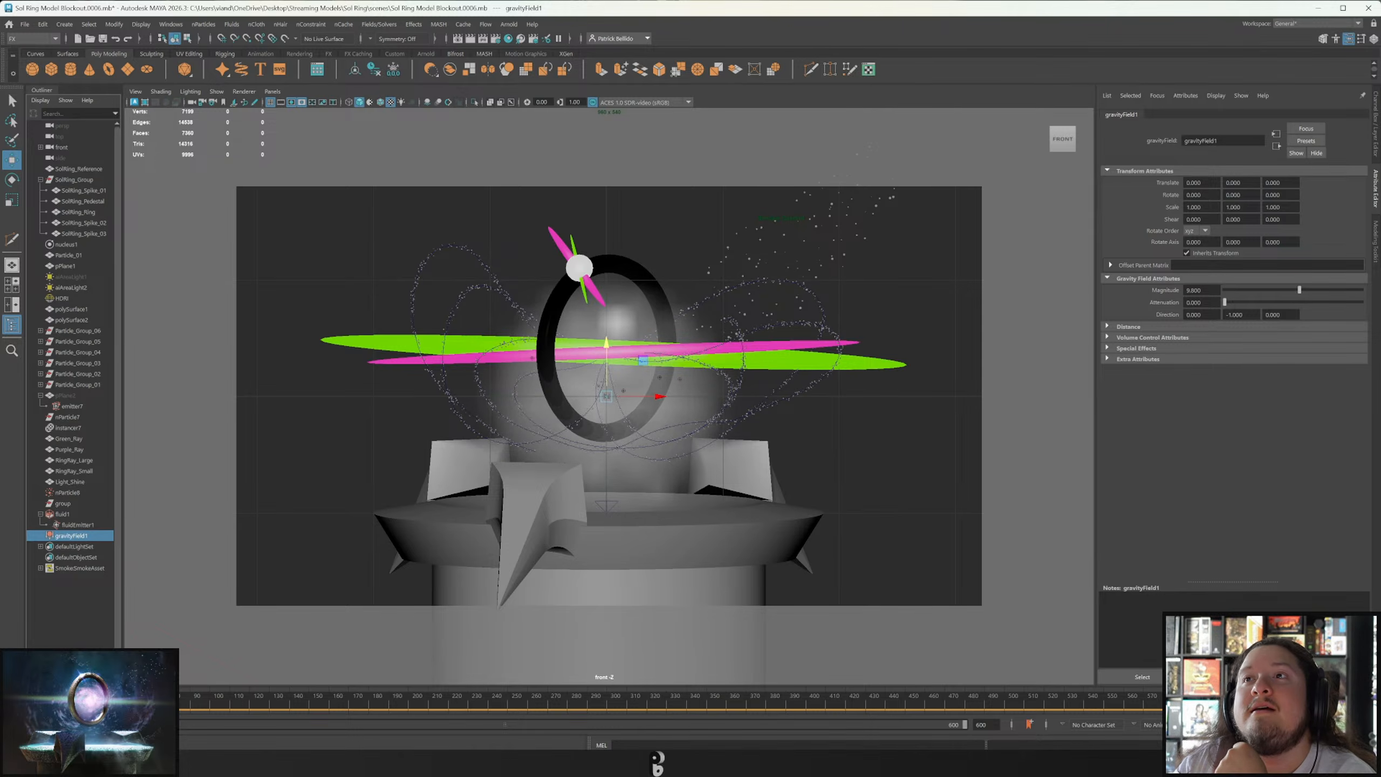
left_click(458, 39)
left_click(1156, 123)
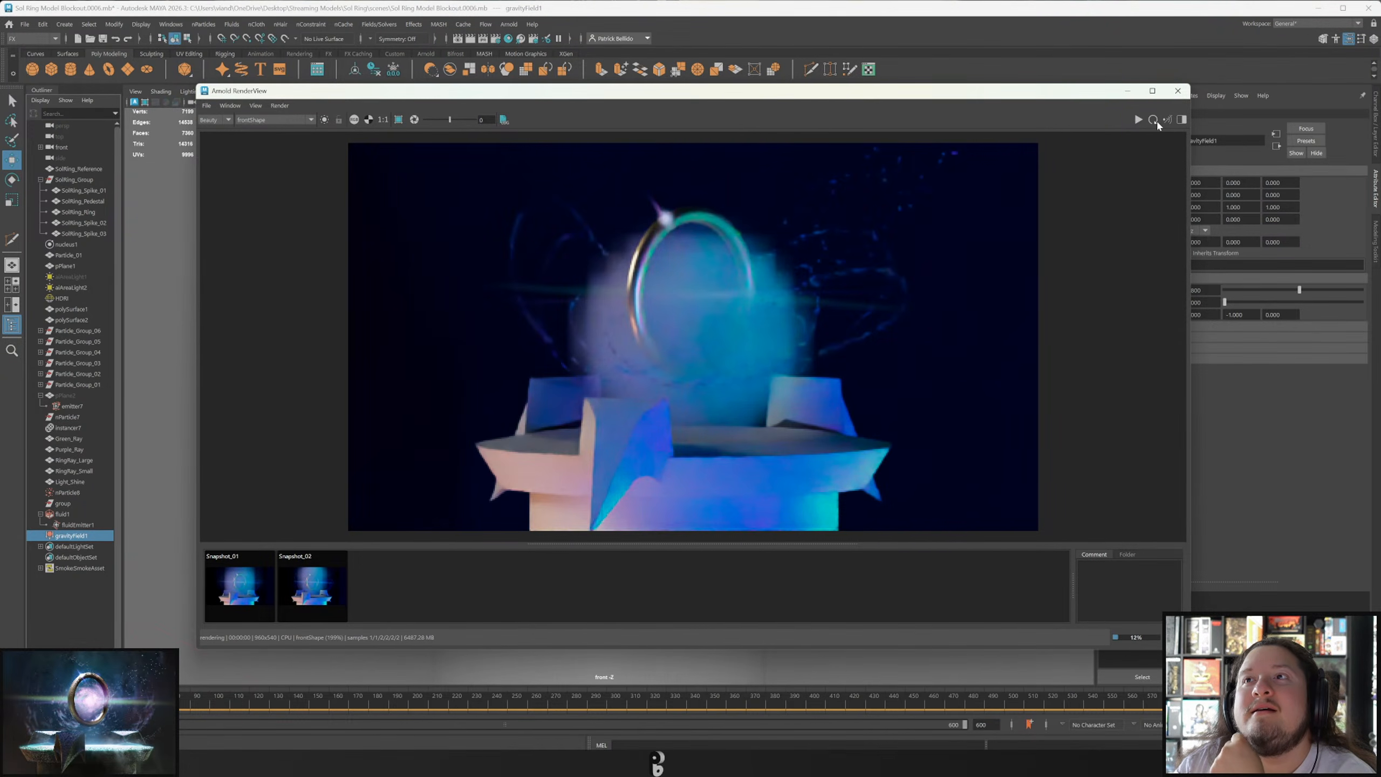
left_click(1177, 91)
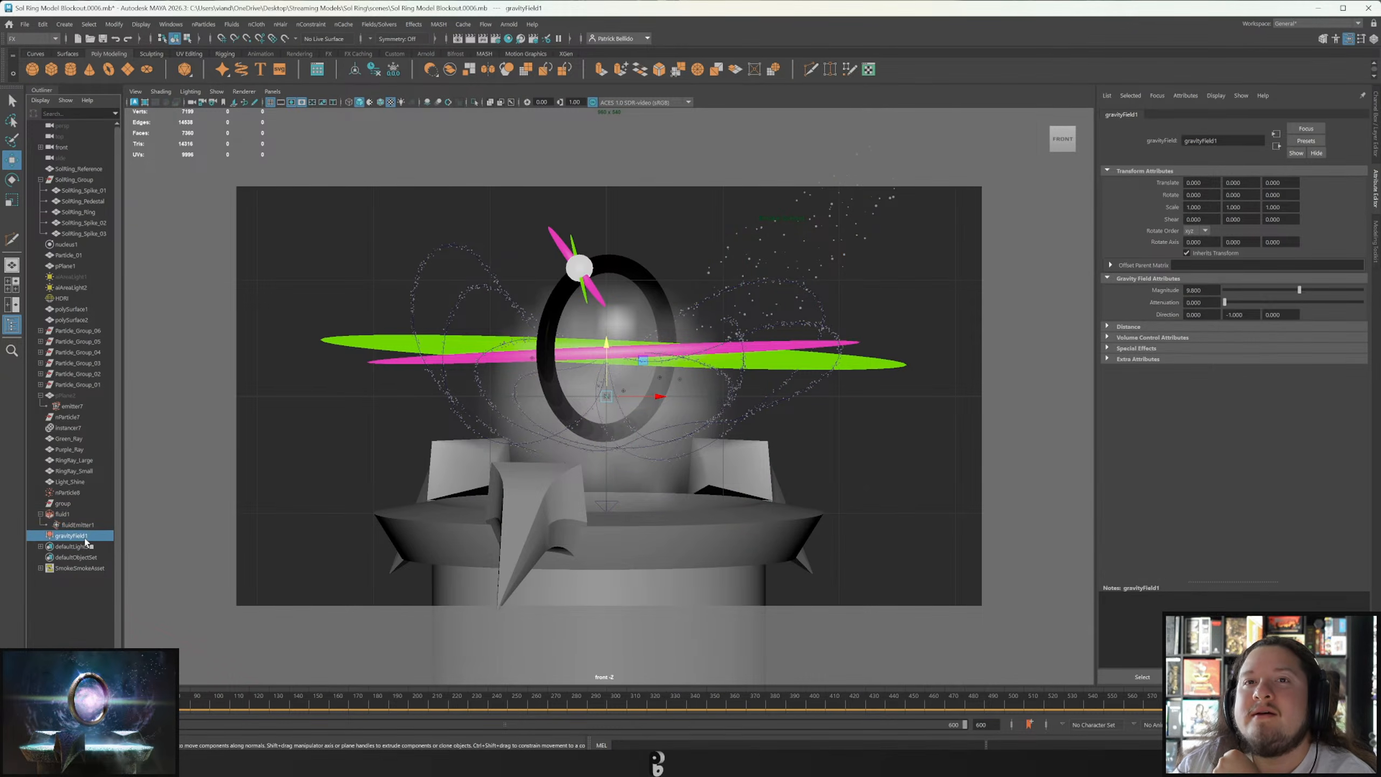
Delete gravityField1 and set the density buoyancy of fluid1 to -10.
key("Delete")
left_click(63, 513)
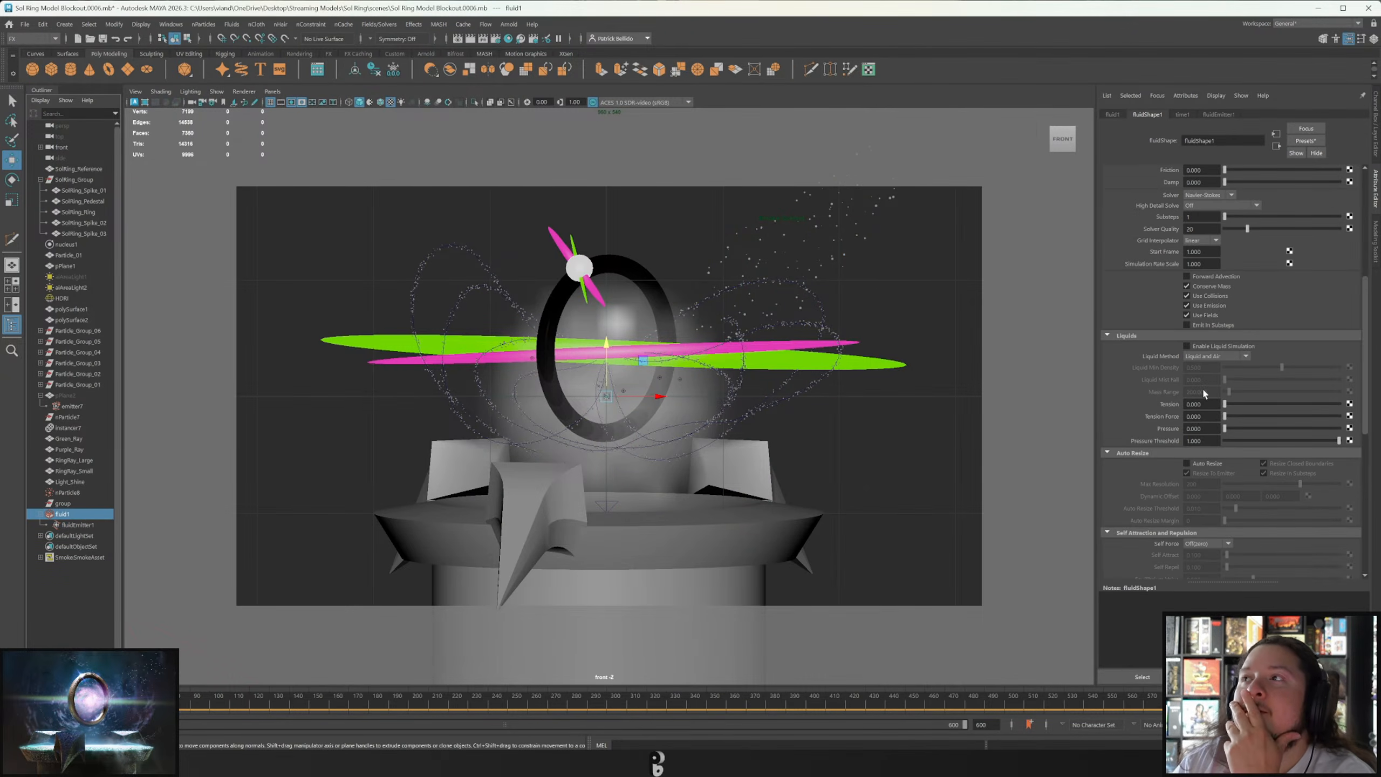
scroll(1126, 345, "up", 3)
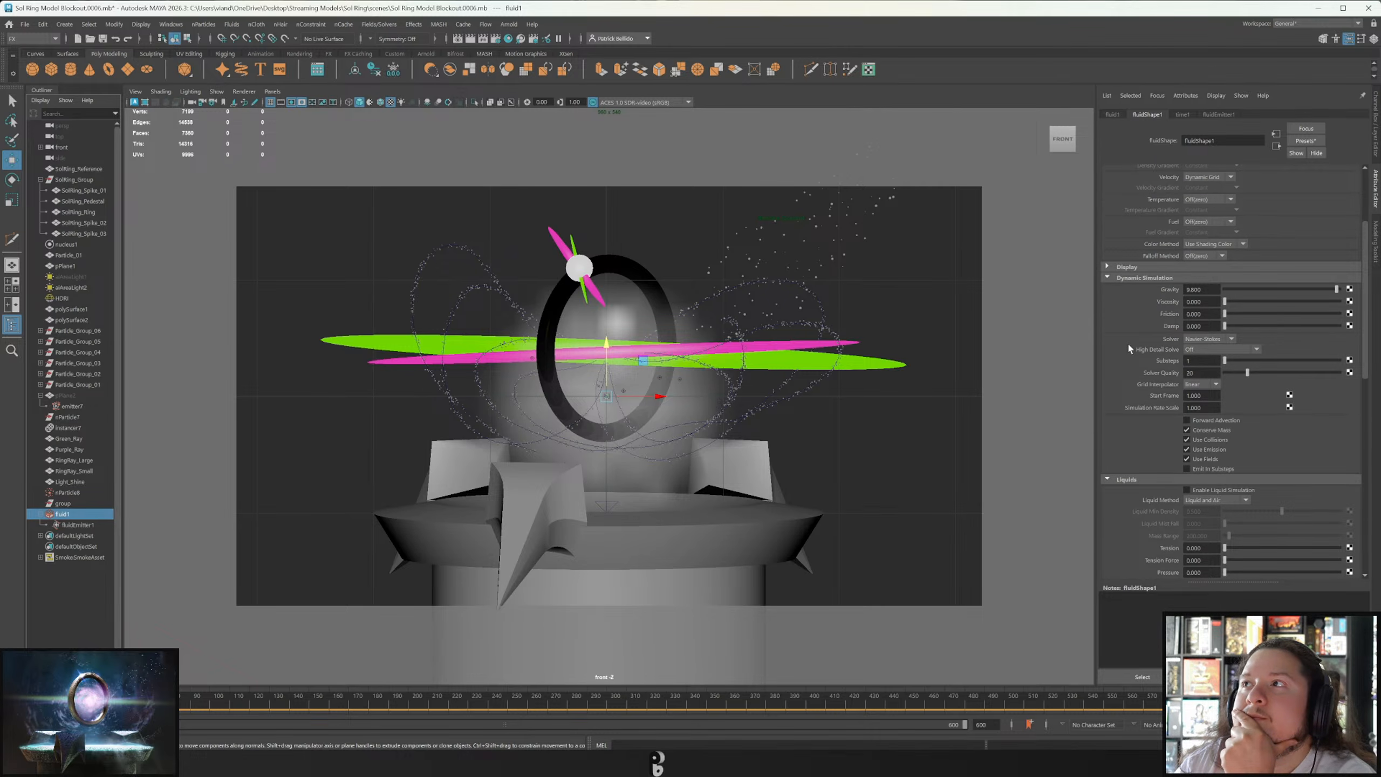
scroll(1127, 347, "down", 3)
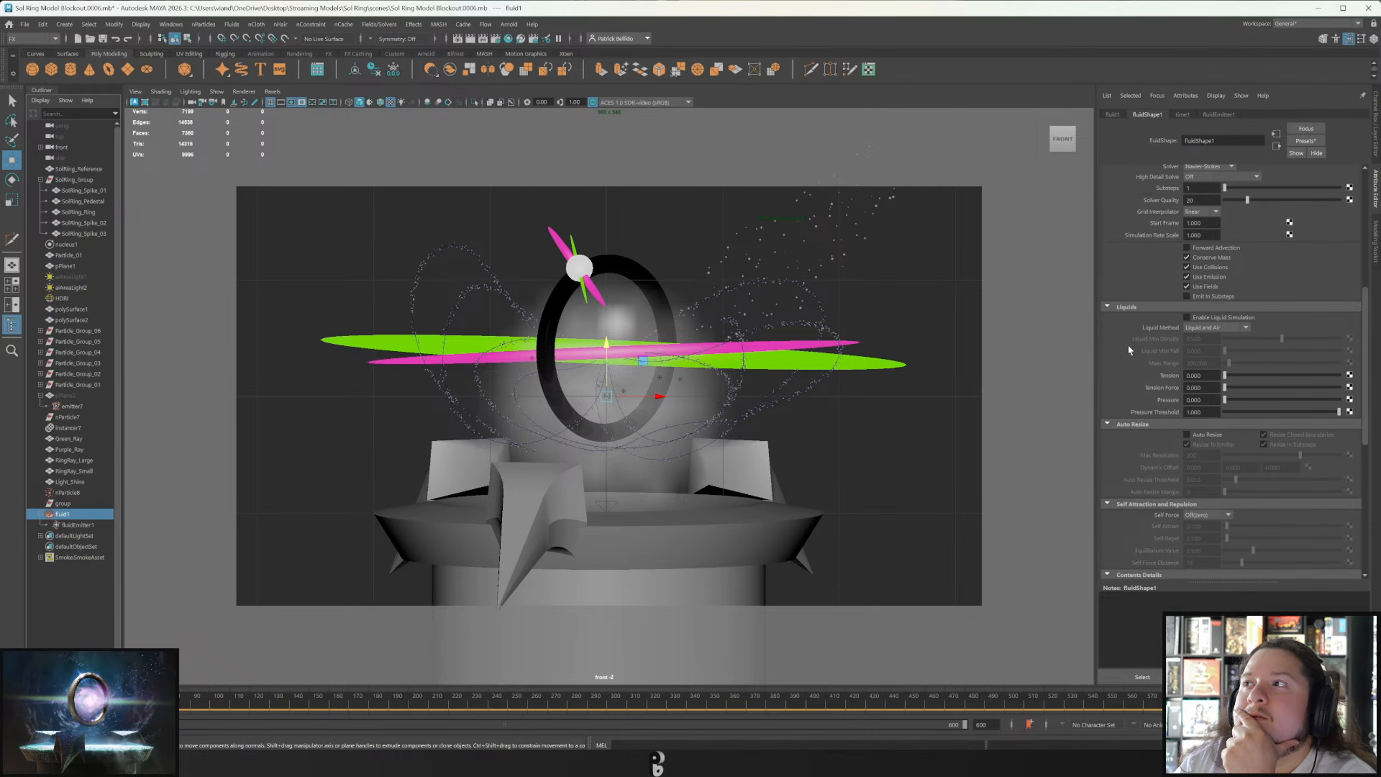
scroll(1128, 346, "down", 5)
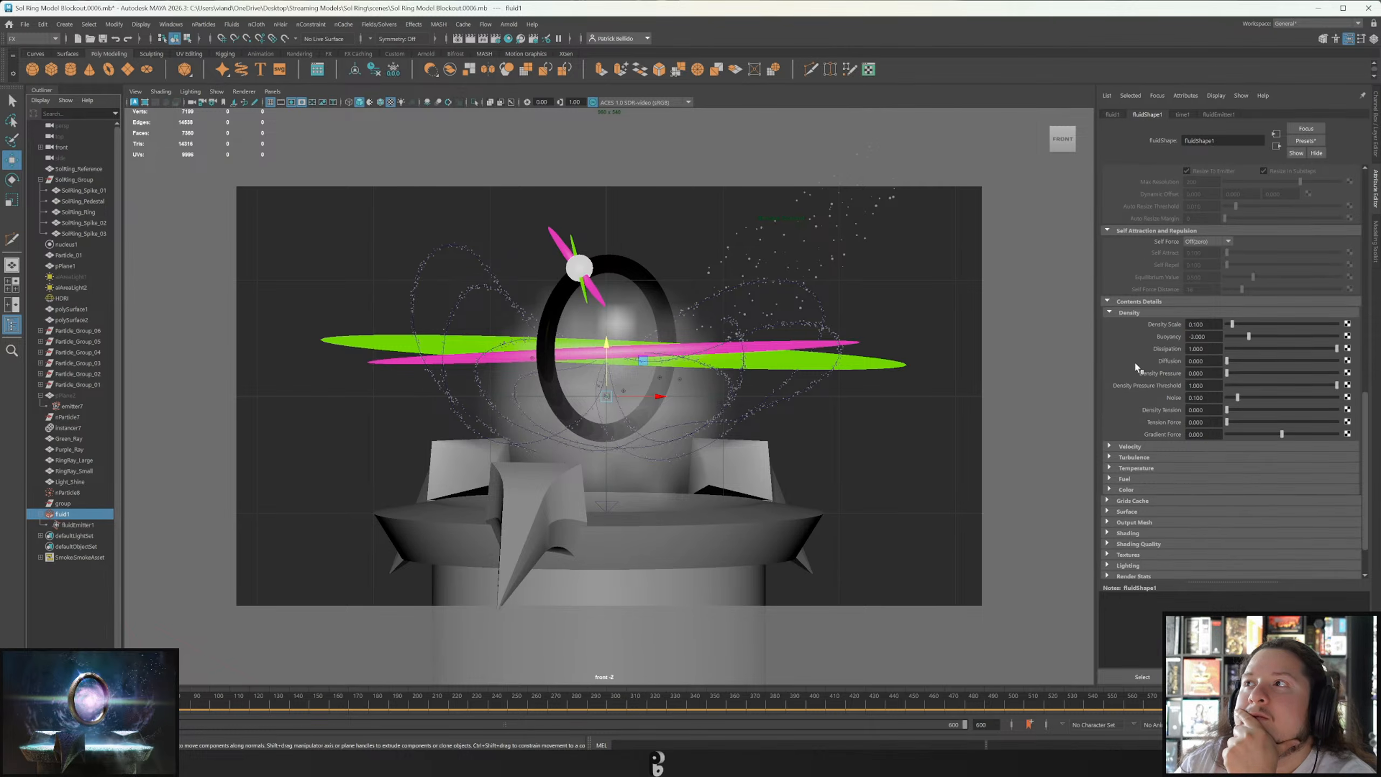
double_click(1198, 337)
type("-10")
key("Return")
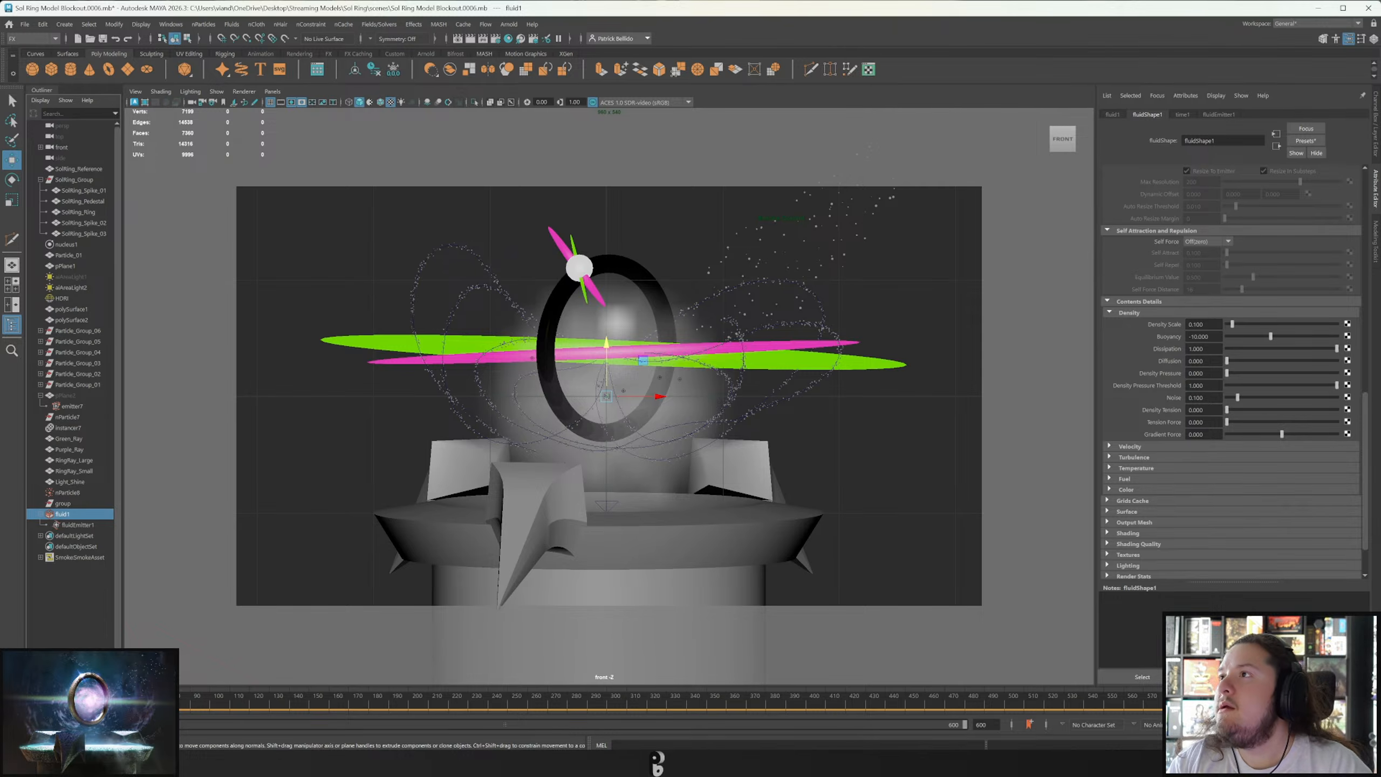
Collapse fluidShape1's density settings and replay the simulation to check the stronger negative buoyancy.
left_click(1208, 313)
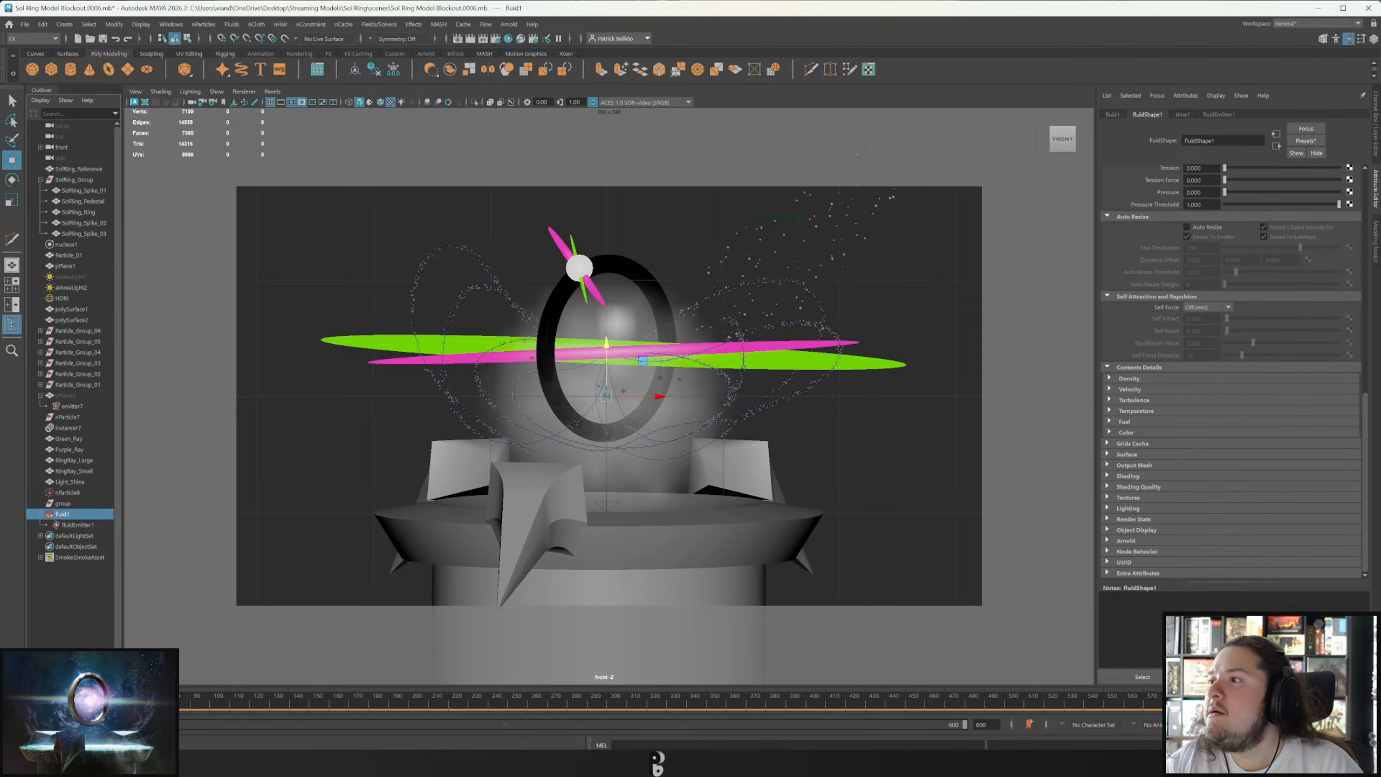
key("alt+shift+v")
key("alt+v")
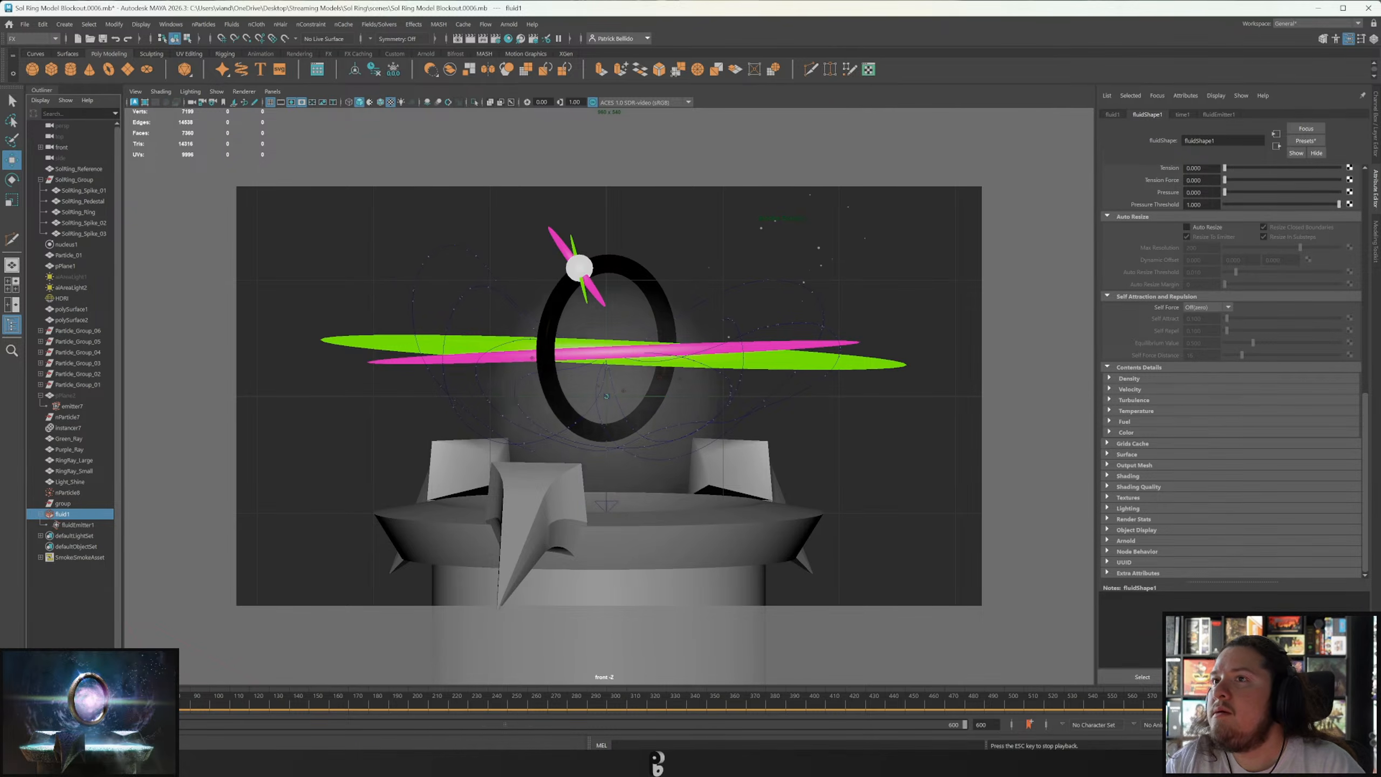
key("Escape")
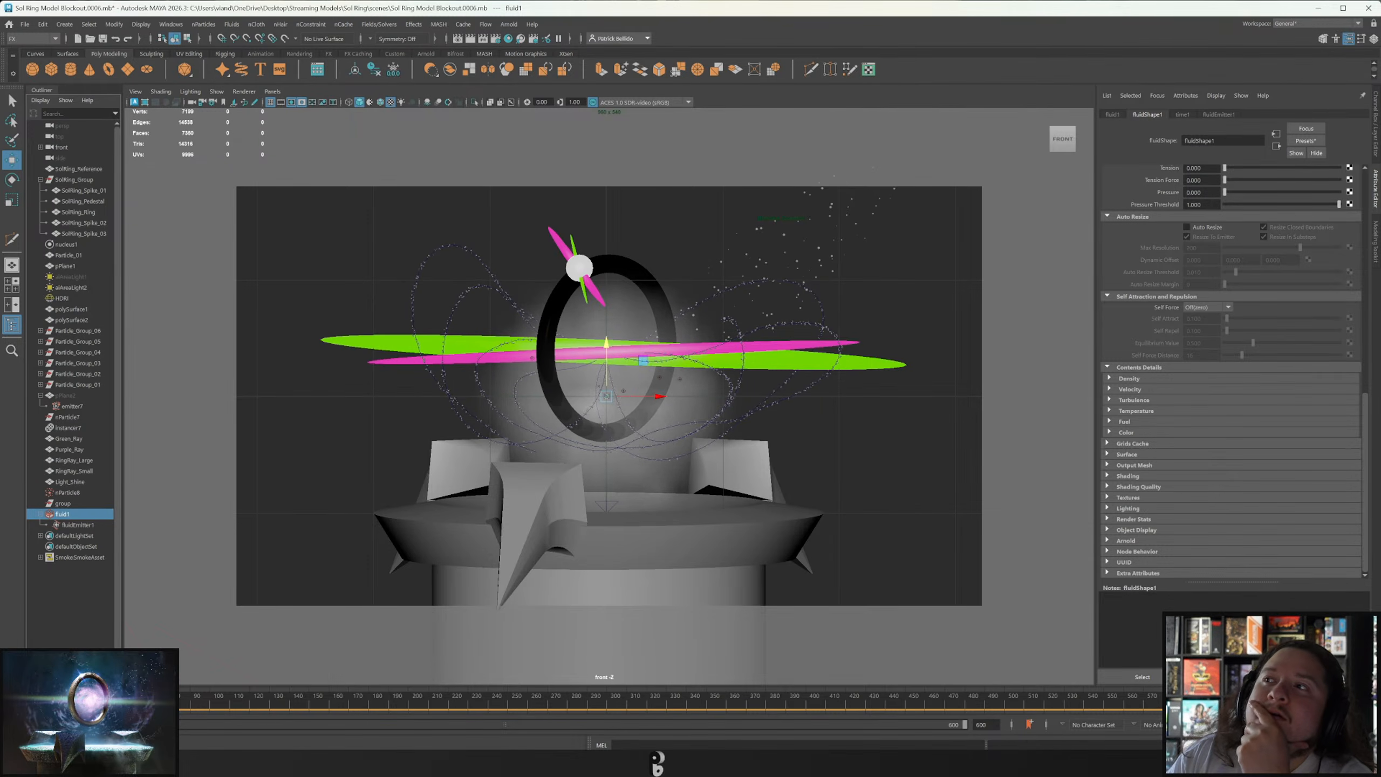
Raise fluidShape1's density scale to 0.536 and play the simulation to check the thicker smoke.
left_click(1166, 458)
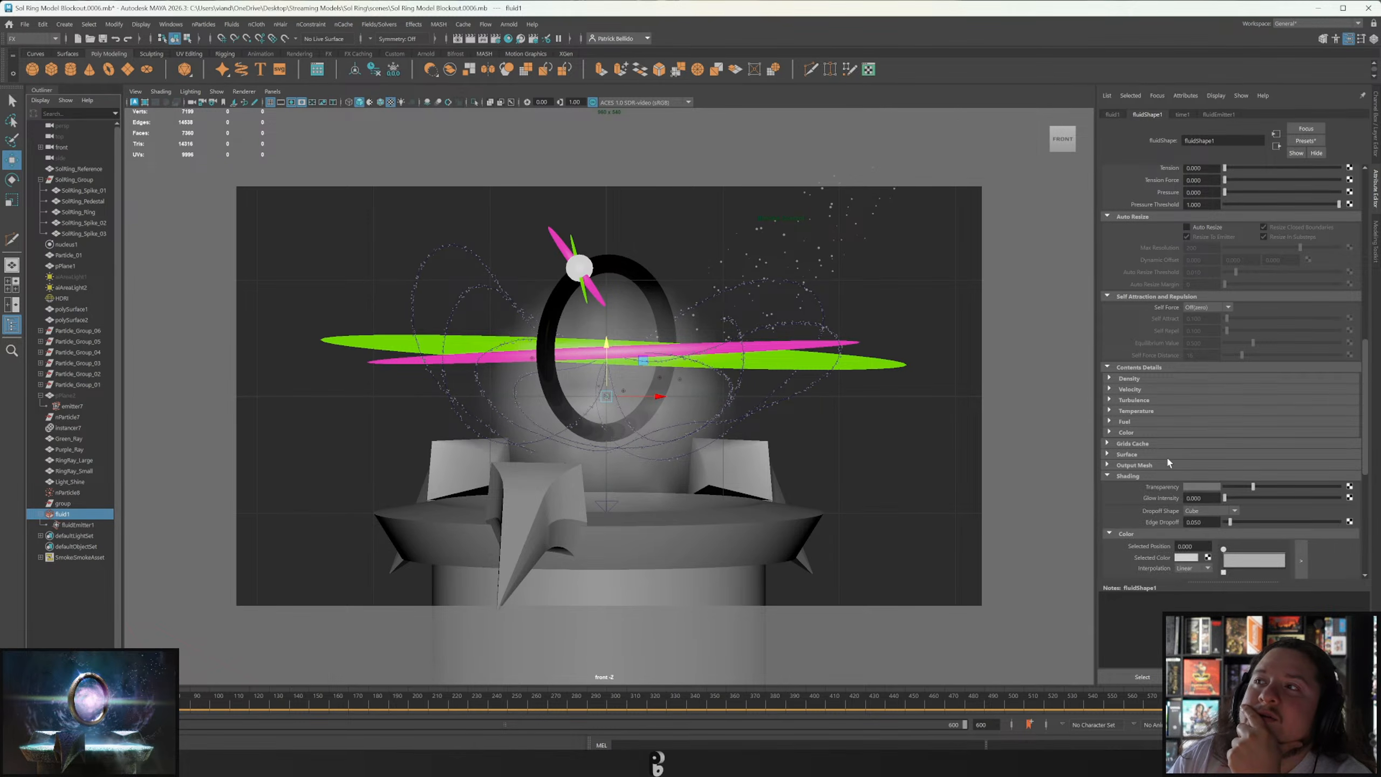
left_click(1166, 412)
left_click(1164, 379)
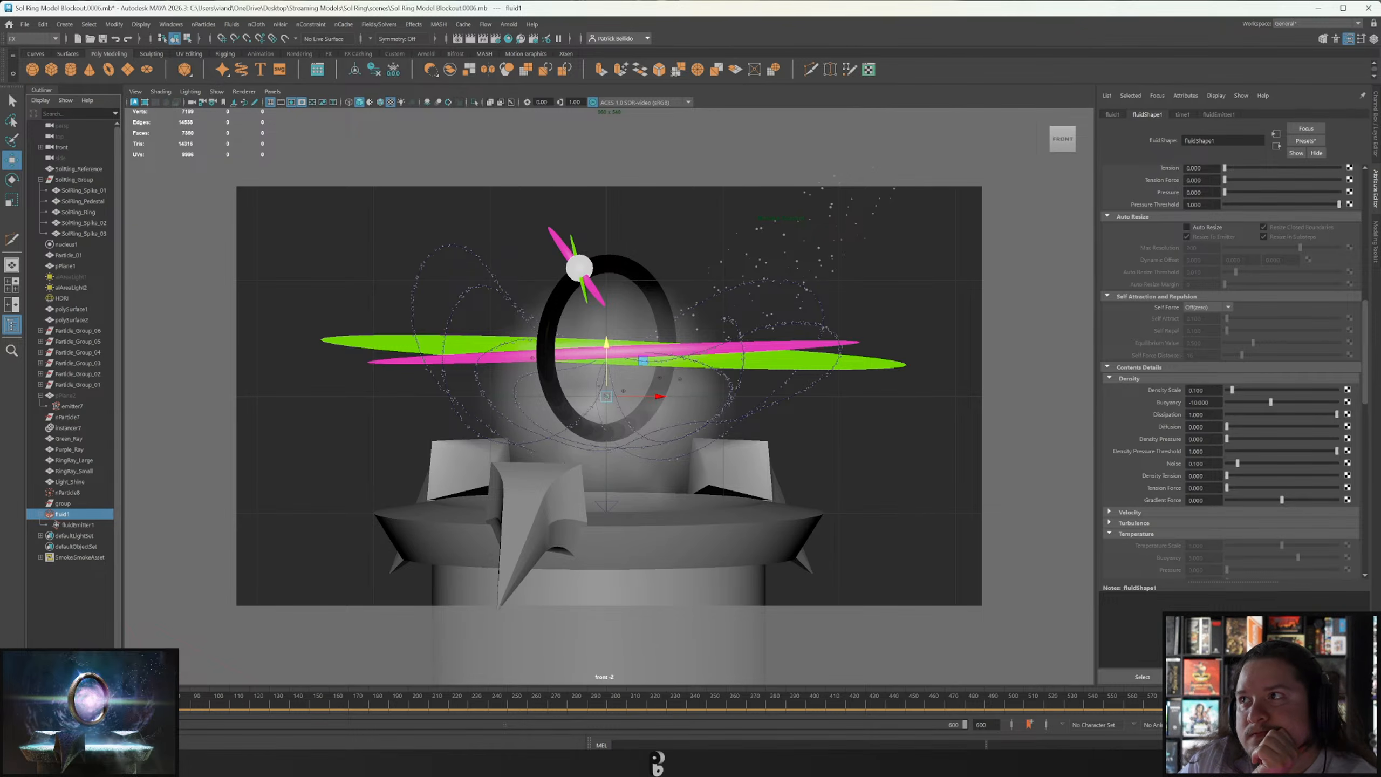
left_click(1254, 390)
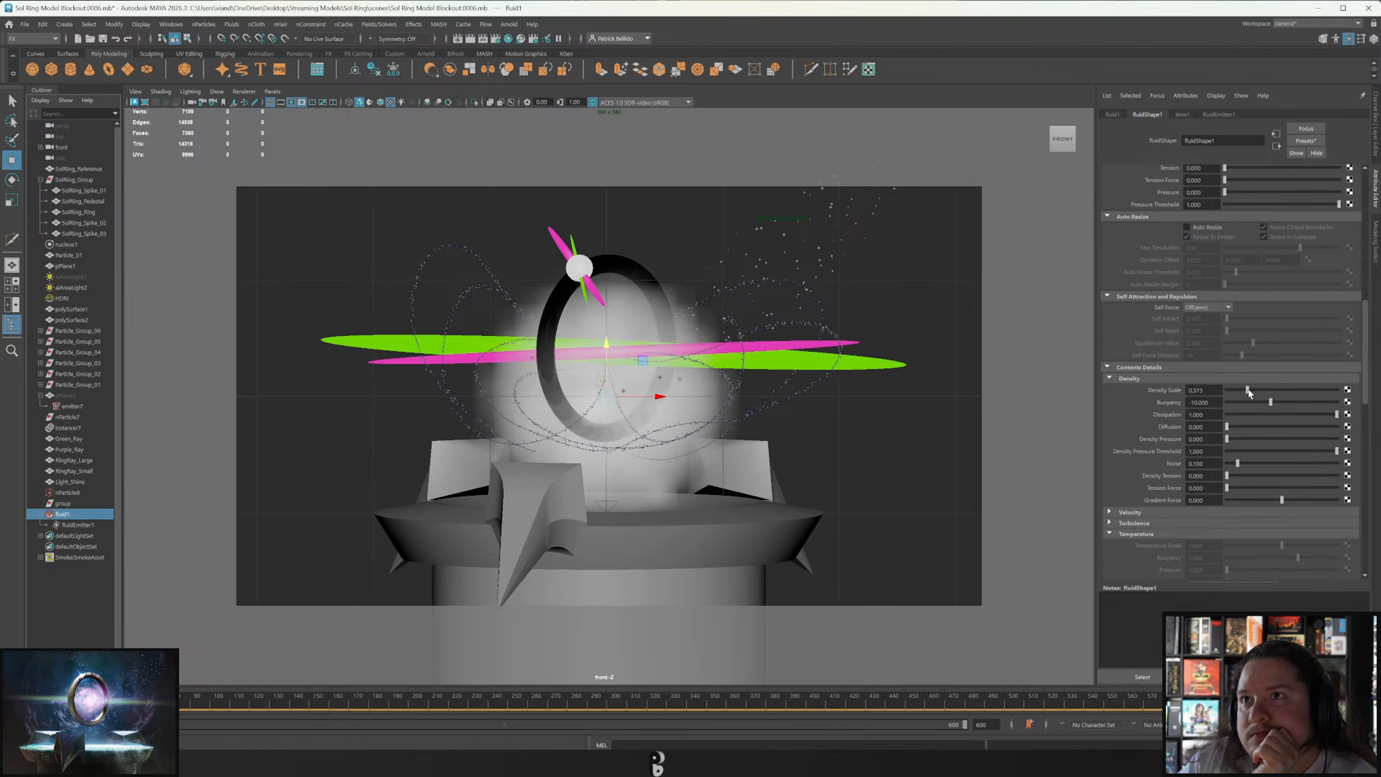
key("alt+v")
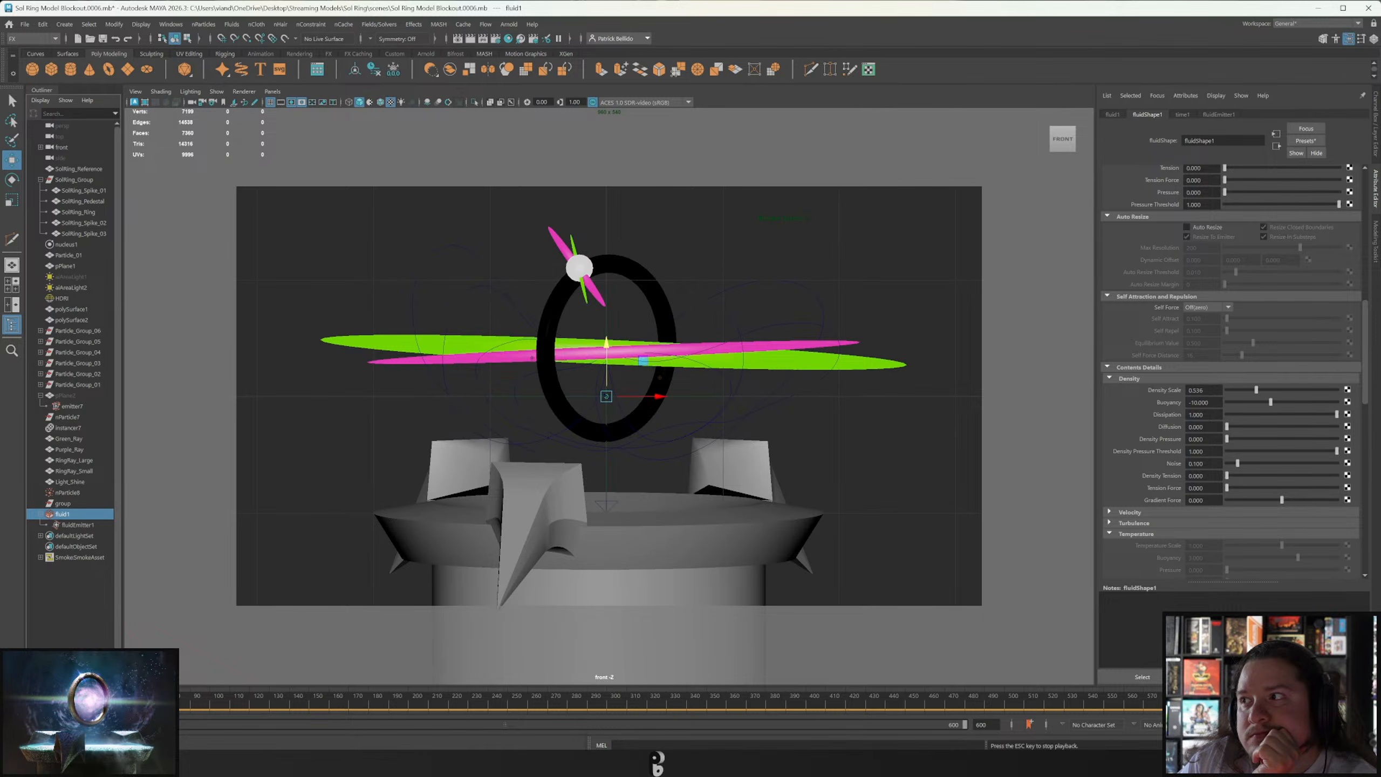
key("Escape")
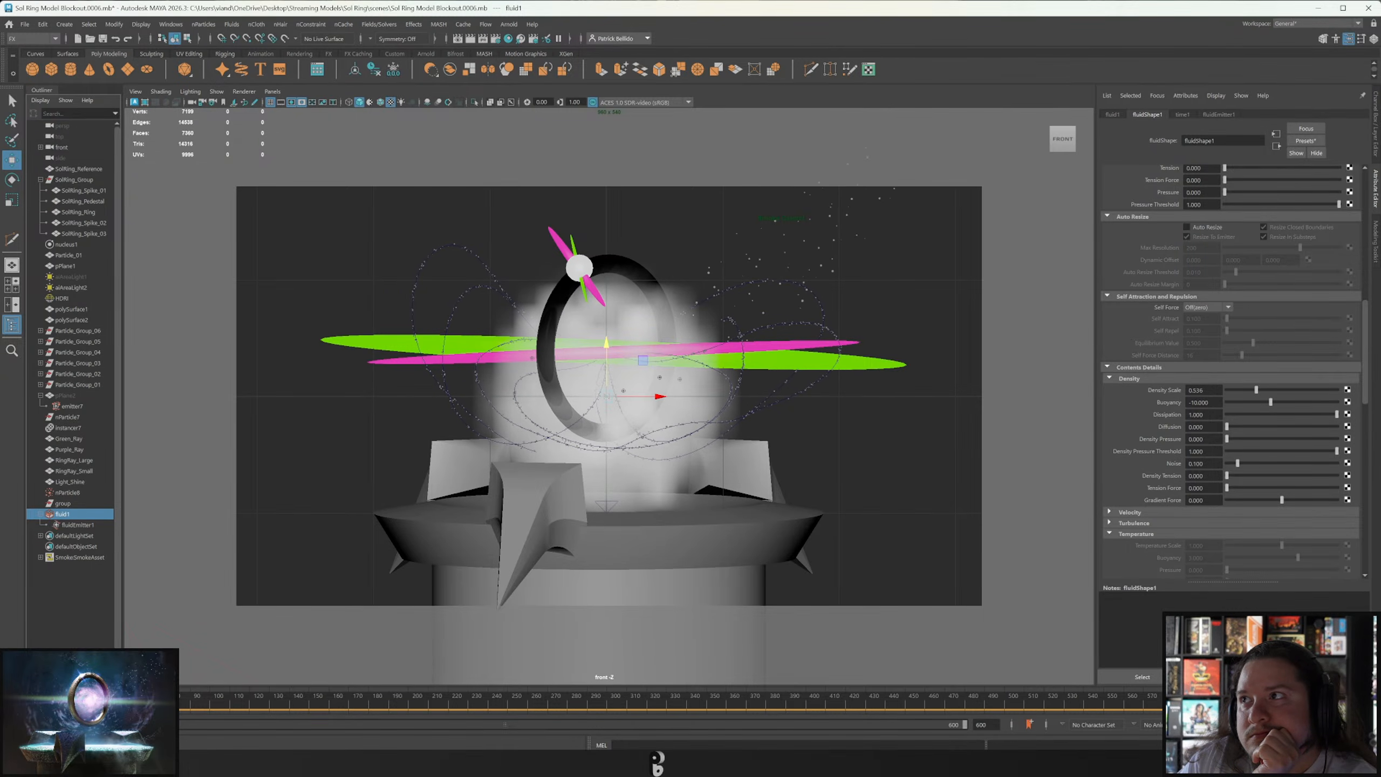
Lower fluidShape1's density dissipation to 0.477 and replay the simulation from its start.
left_click(1280, 416)
key("alt+shift+v")
key("alt+v")
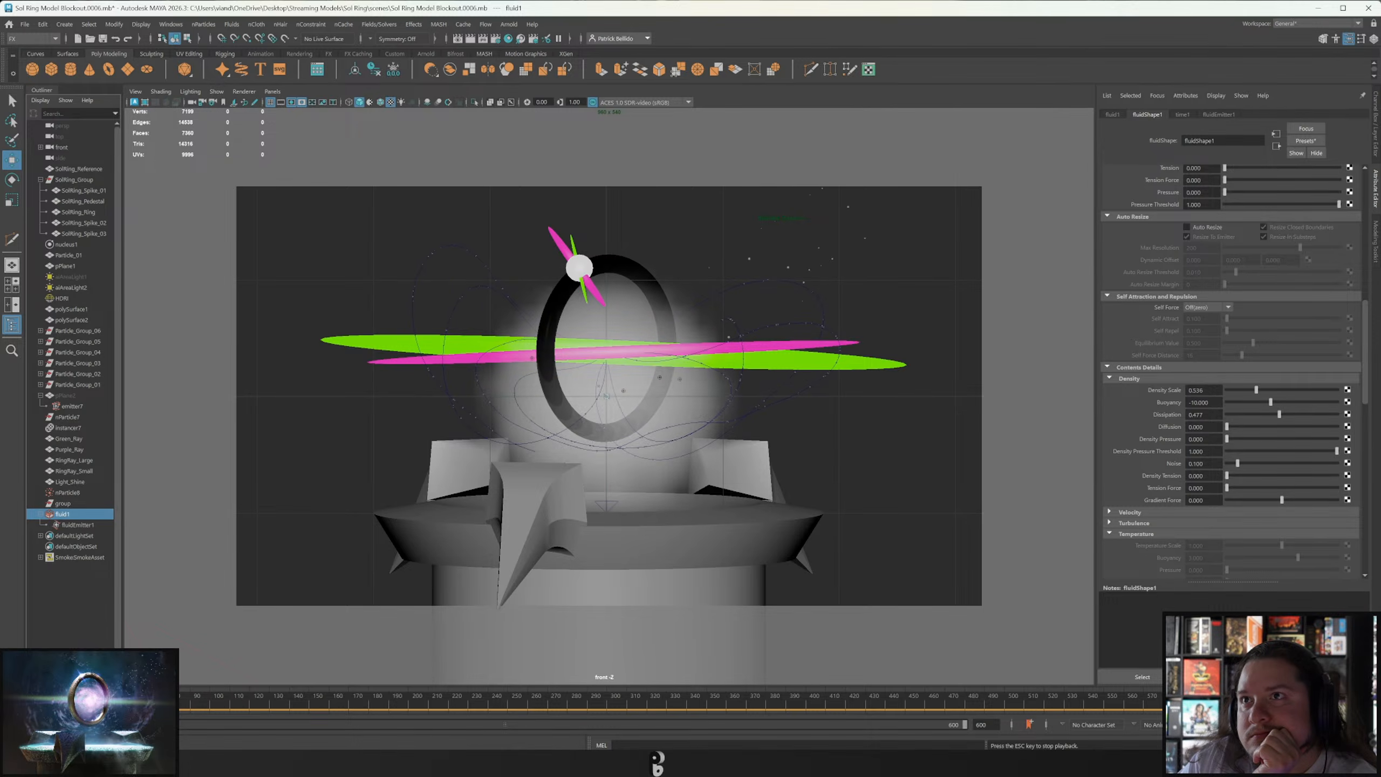
Try a density diffusion of 1.105 on fluidShape1, replay the simulation, and render the front view.
left_click(1285, 427)
key("alt+shift+v")
key("alt+v")
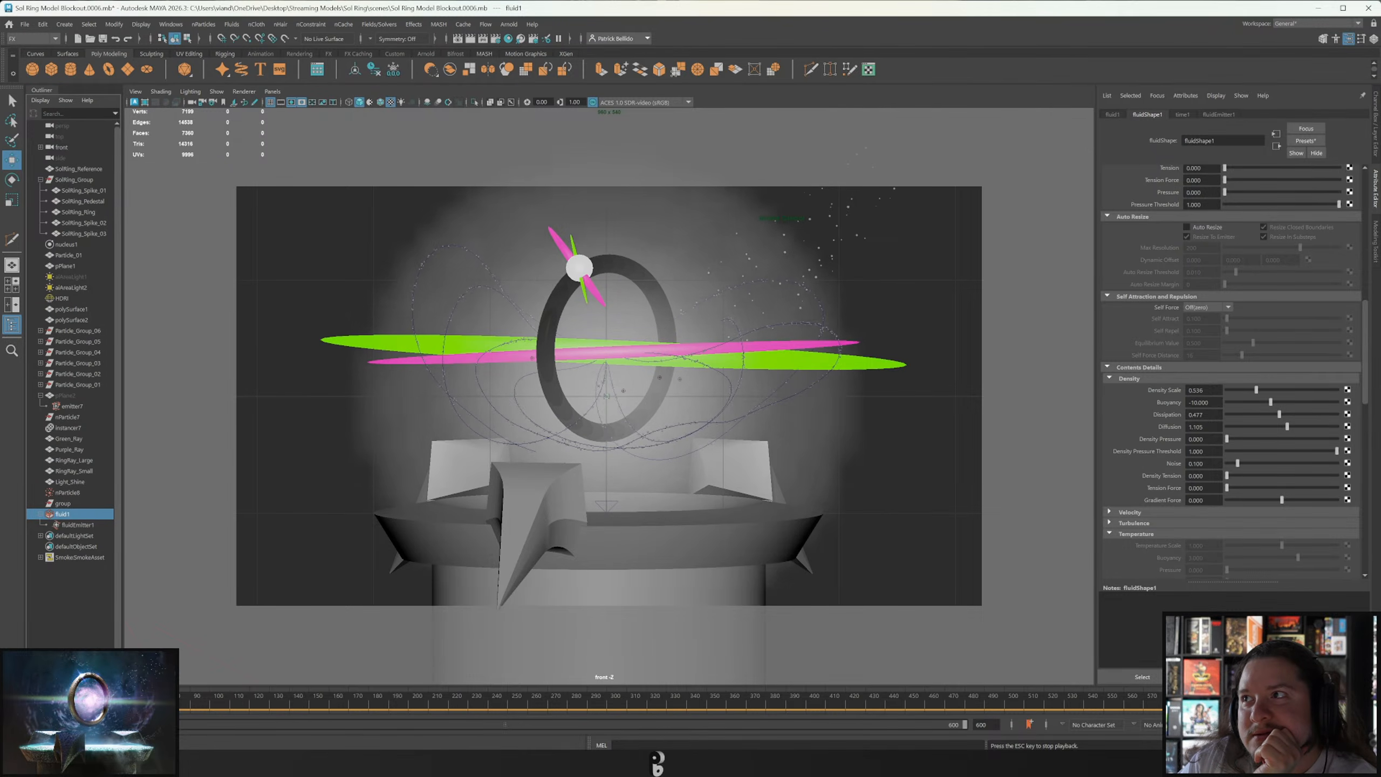
key("Escape")
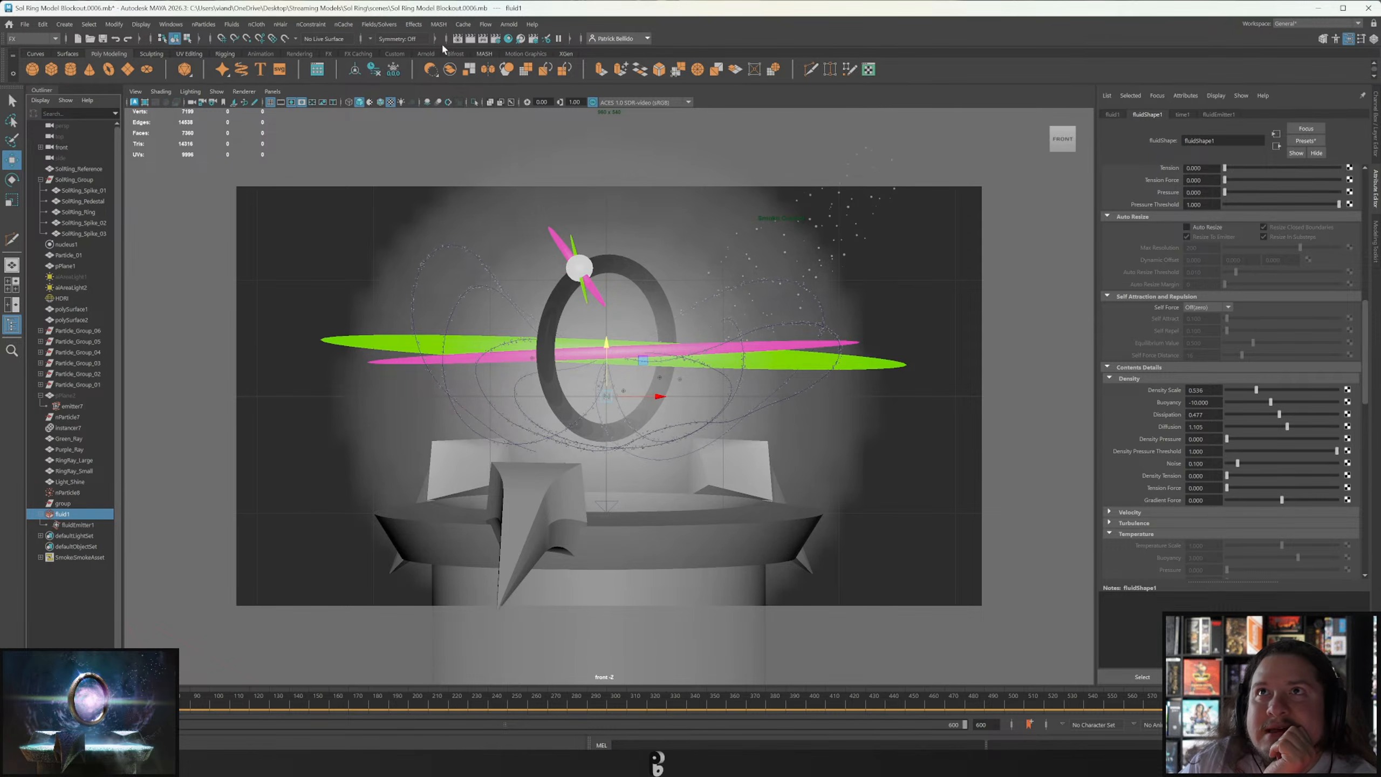
left_click(458, 38)
left_click(1154, 118)
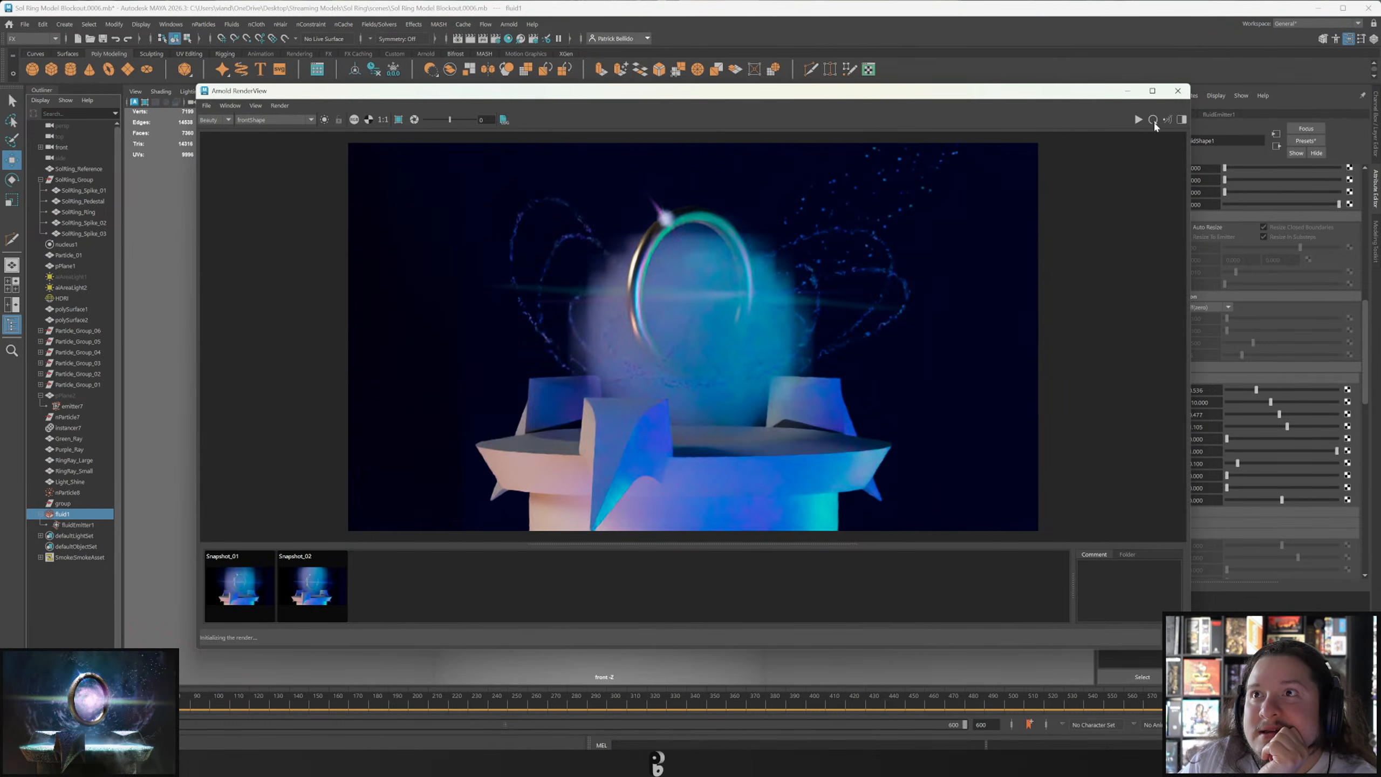
left_click(1178, 91)
Set fluidShape1's density diffusion to 0.484 and its dissipation to 0.015, replaying the simulation after each change.
left_click(1247, 427)
left_click_drag(1249, 430, 1254, 428)
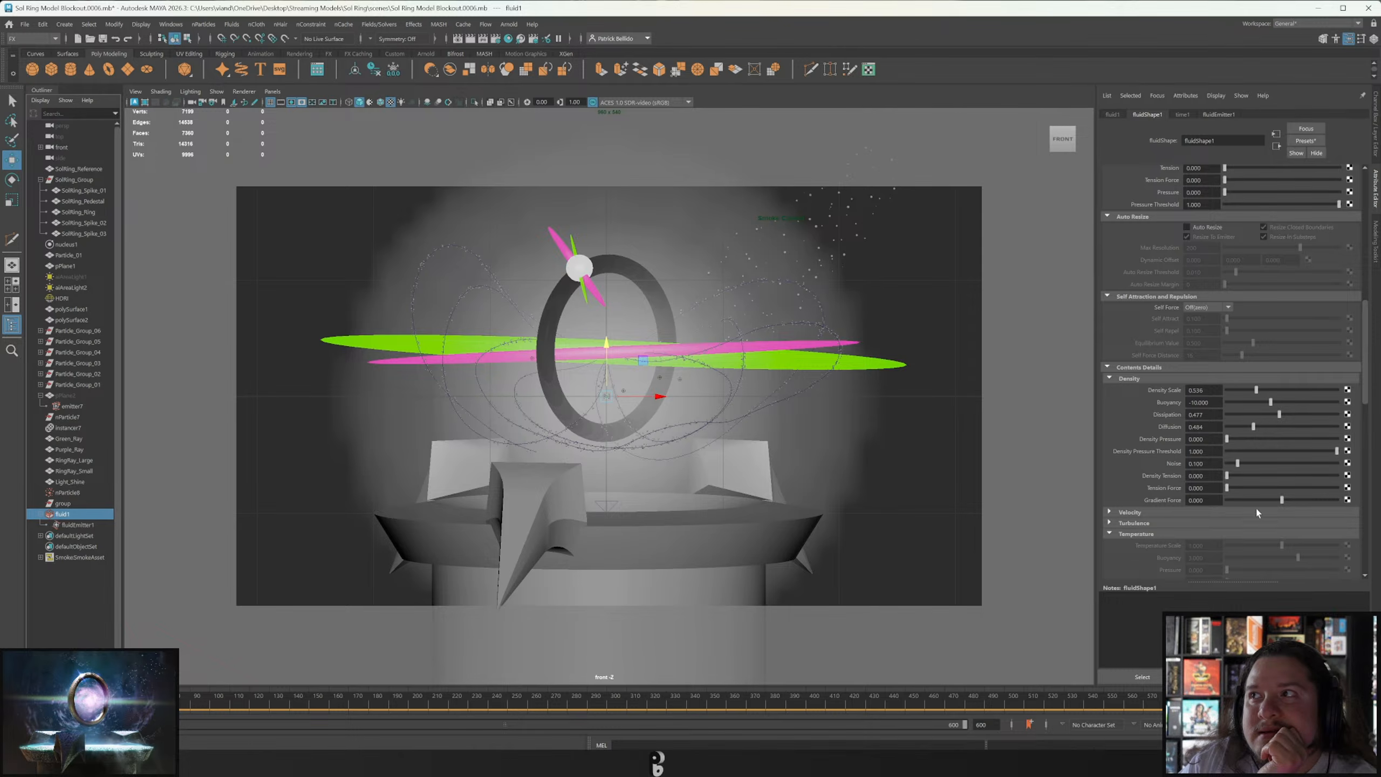
key("alt+shift+v")
key("alt+v")
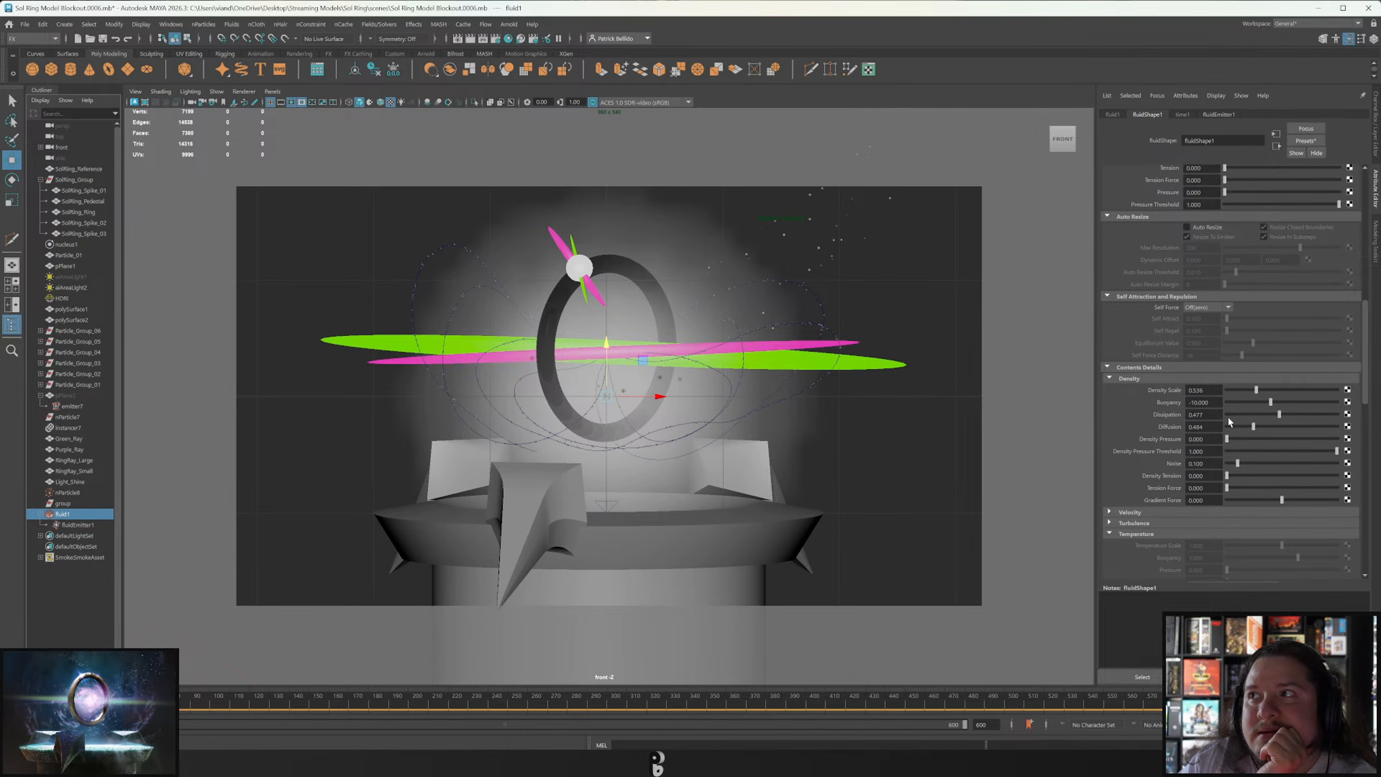
key("alt+shift+v")
key("alt+v")
key("alt+v")
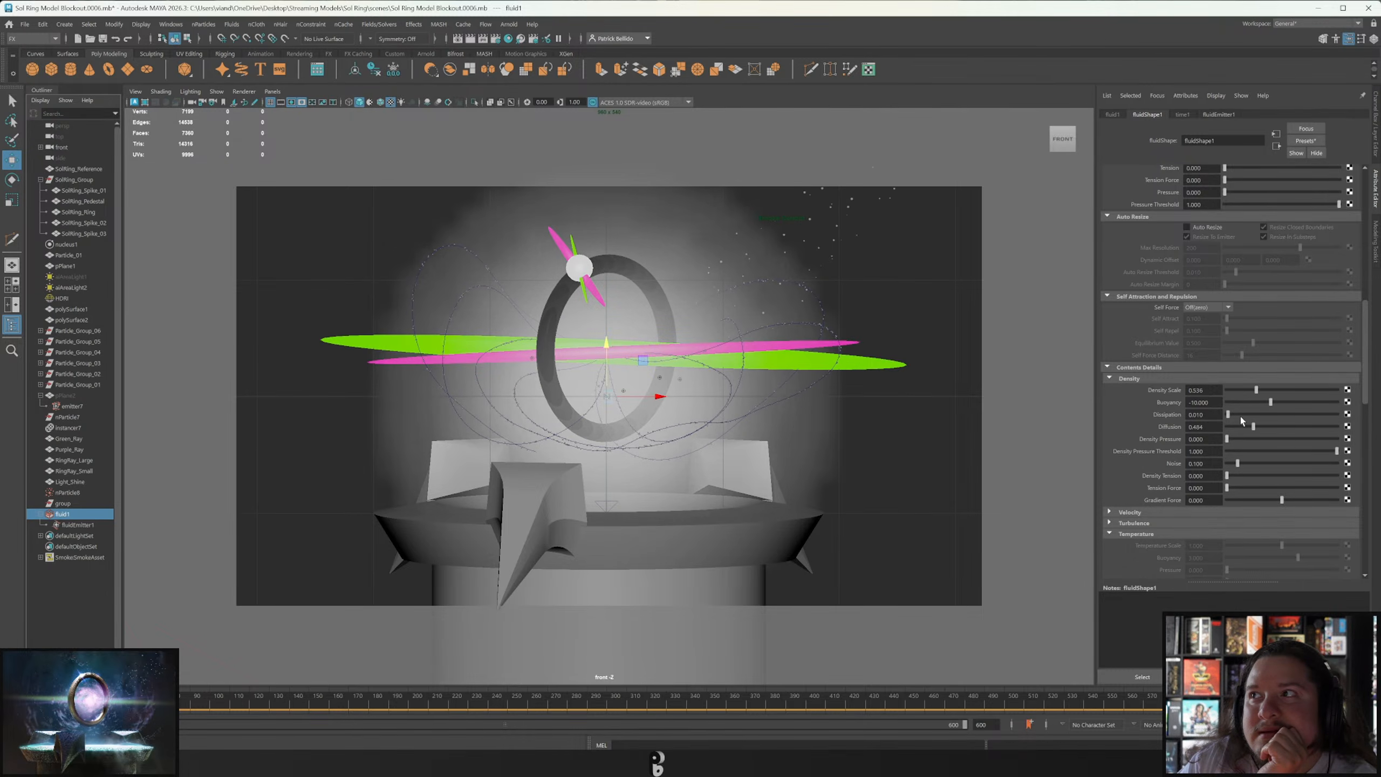
Try a density diffusion of 0 on fluidShape1 and replay the simulation.
left_click_drag(1249, 429, 1233, 431)
key("alt+shift+v")
key("alt+v")
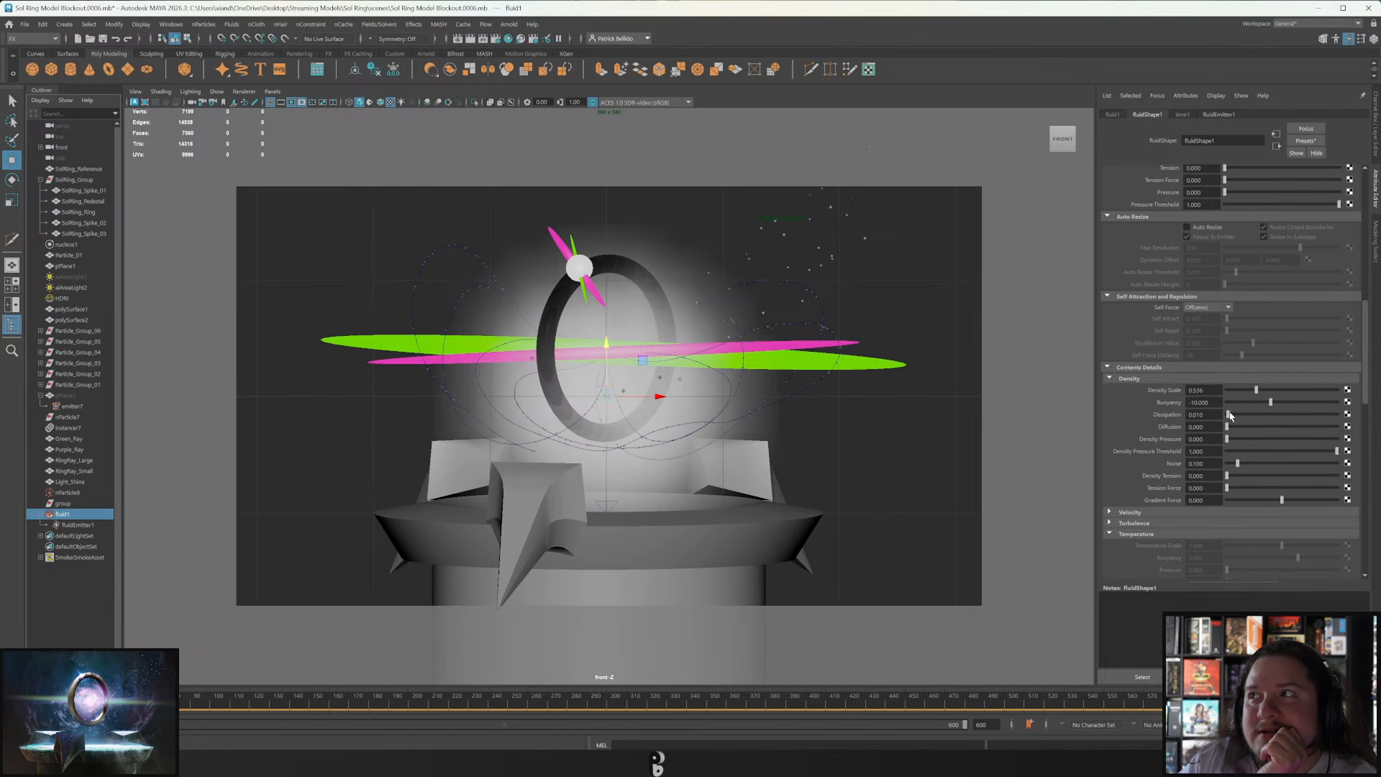
Try a density dissipation of 0 with a diffusion of 0.020 and replay the smoke simulation.
left_click_drag(1229, 430, 1230, 430)
key("alt+shift+v")
key("alt+v")
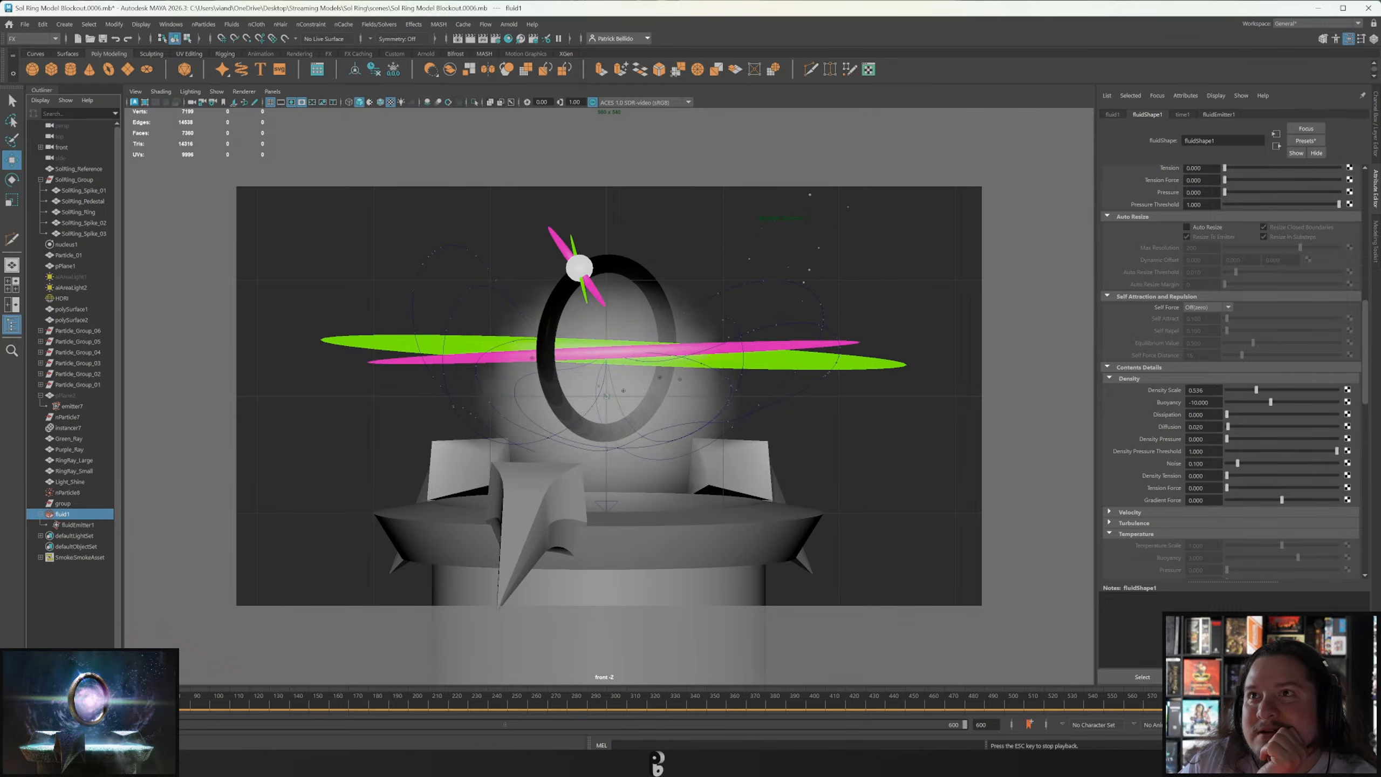
key("Escape")
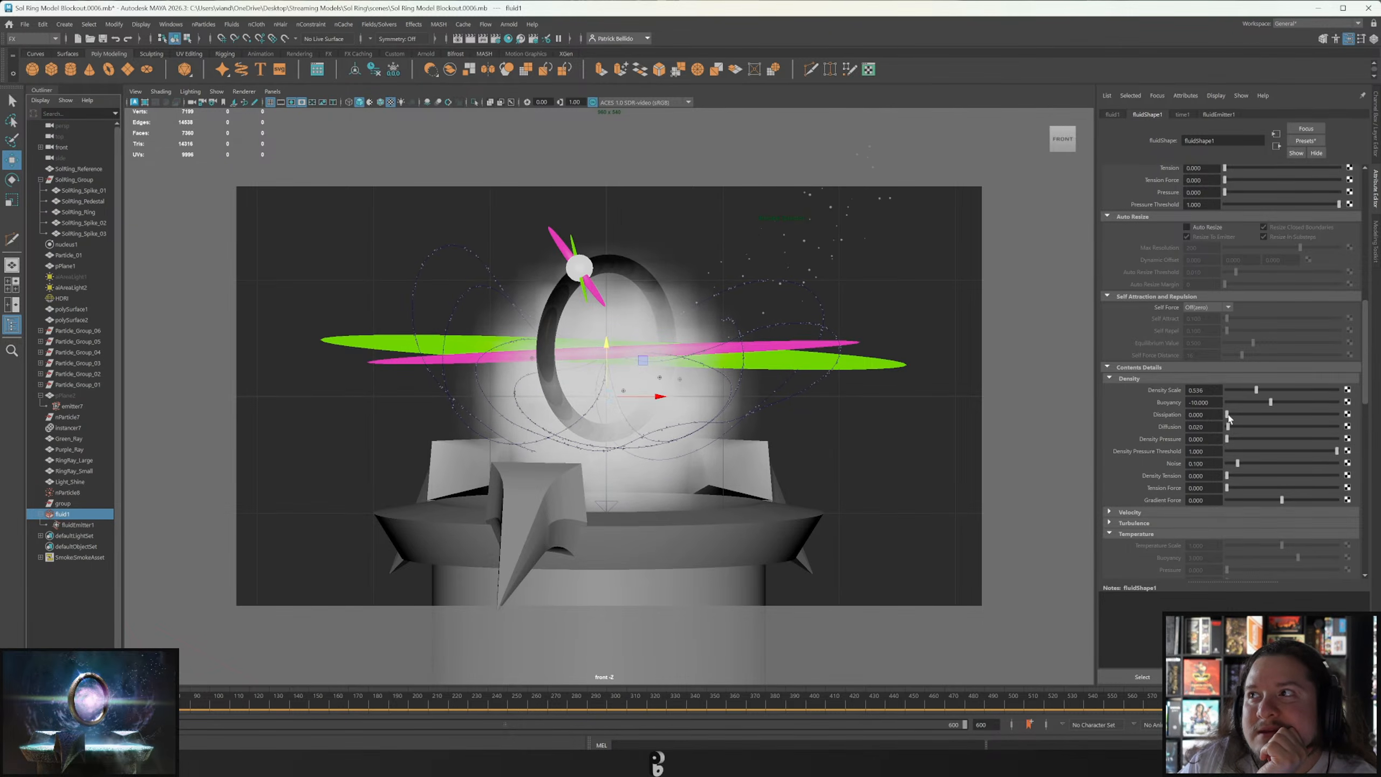
Try a density pressure of 0.441 with a dissipation of 0.020 and replay the smoke simulation.
left_click_drag(1228, 439, 1275, 439)
key("alt+shift+v")
key("alt+v")
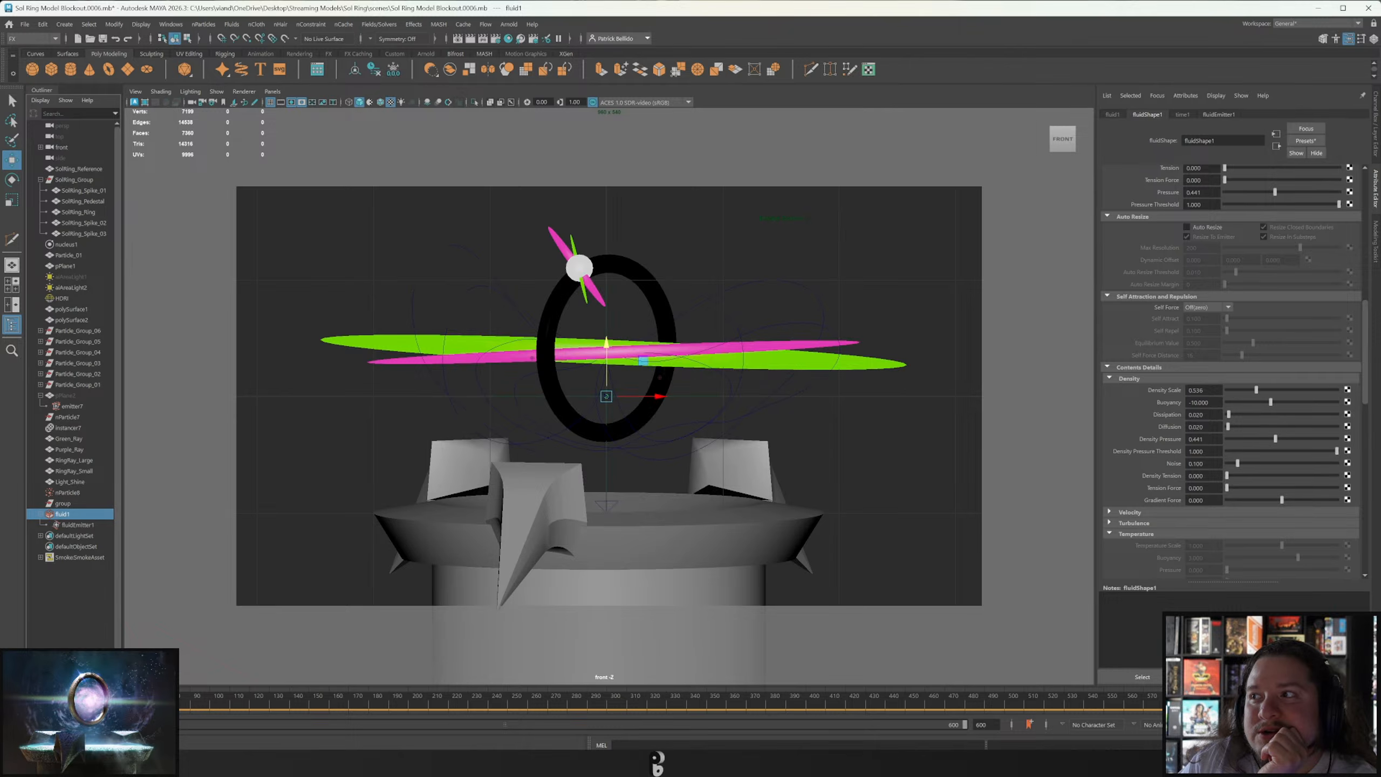
key("Escape")
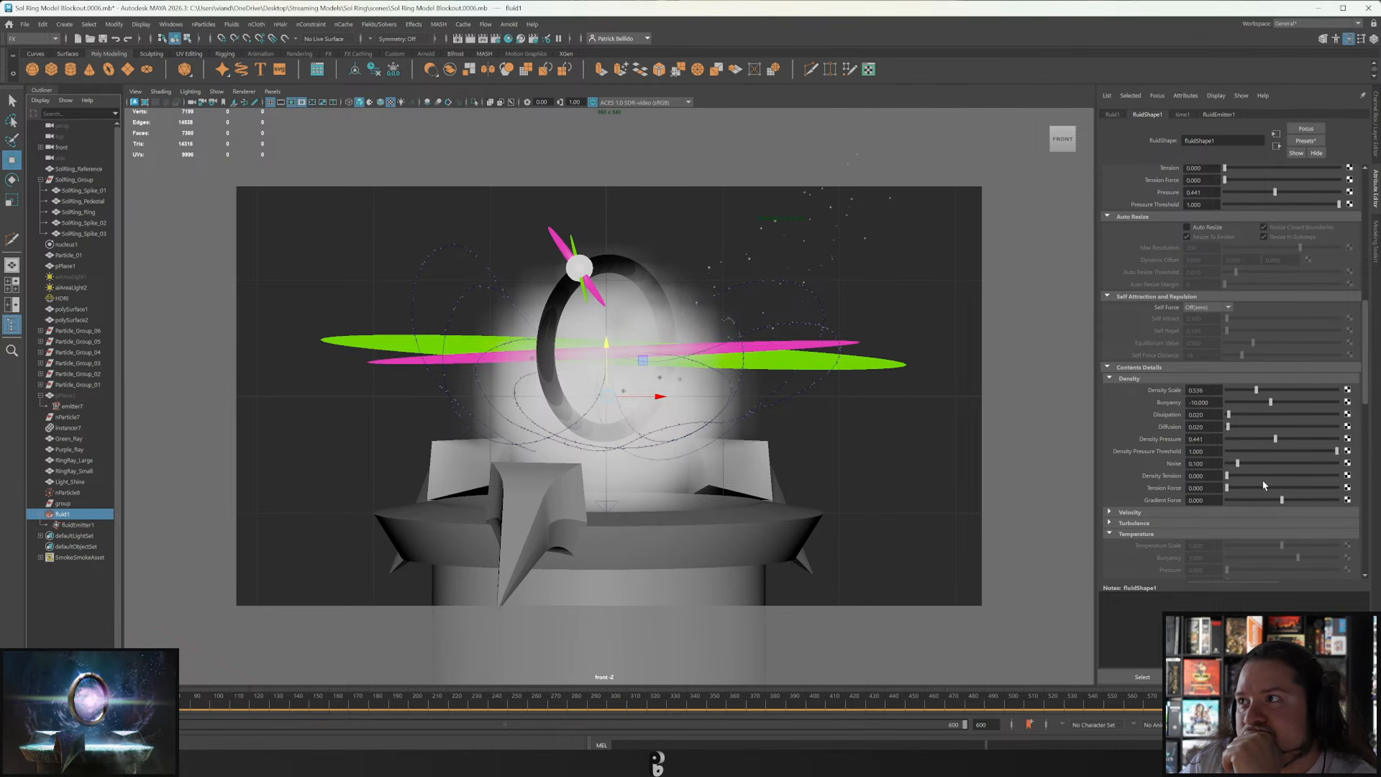
Review fluidShape1's temperature, surface, shading and opacity settings and replay the simulation.
scroll(1264, 484, "down", 1)
scroll(1263, 479, "down", 4)
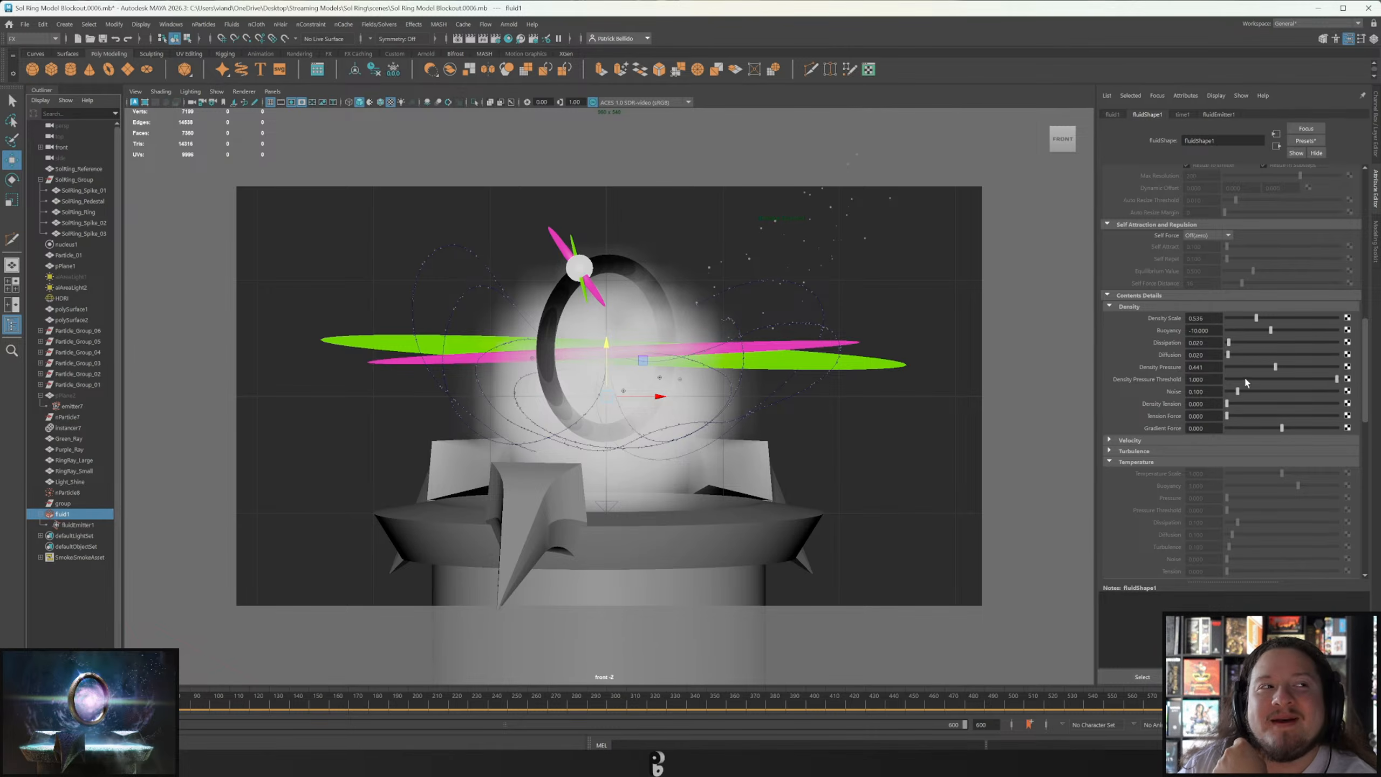
scroll(1238, 455, "down", 8)
scroll(1238, 455, "down", 20)
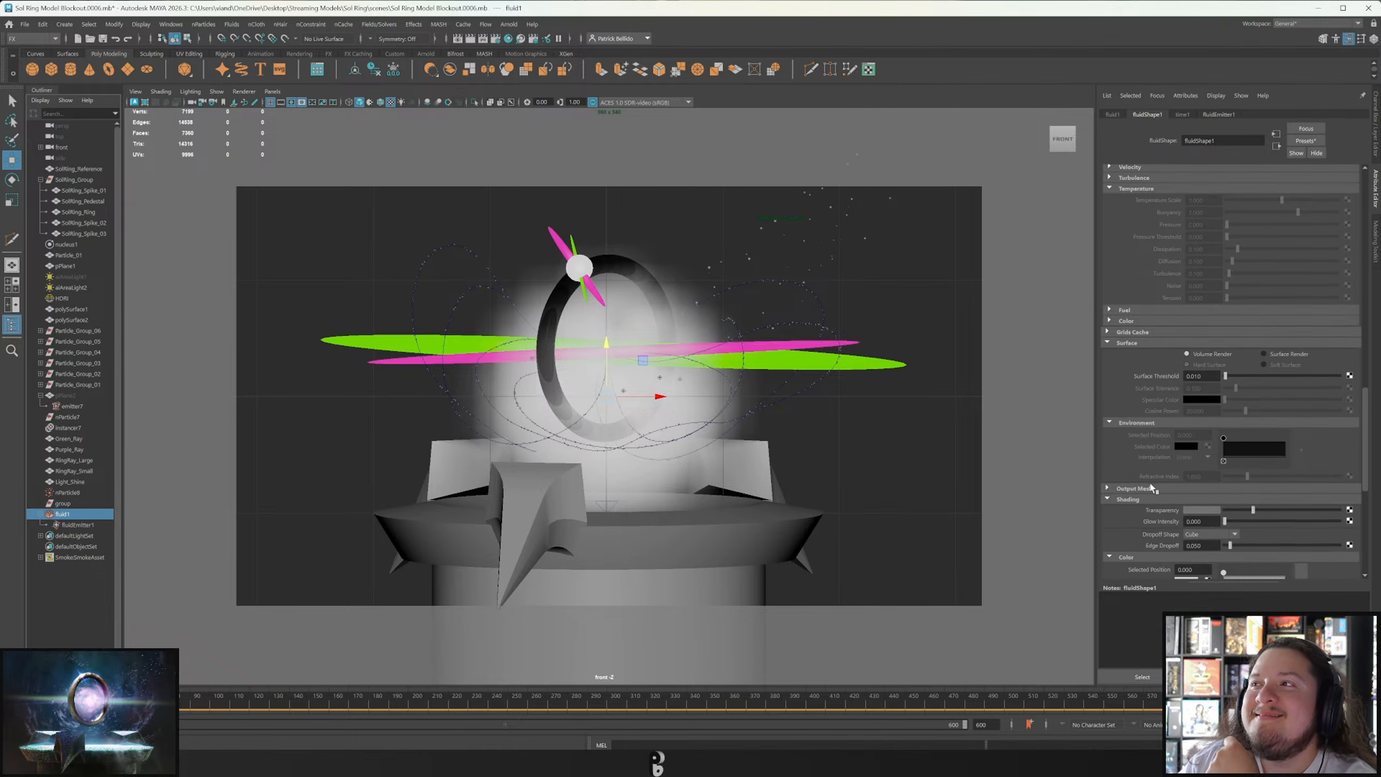
scroll(1119, 466, "down", 5)
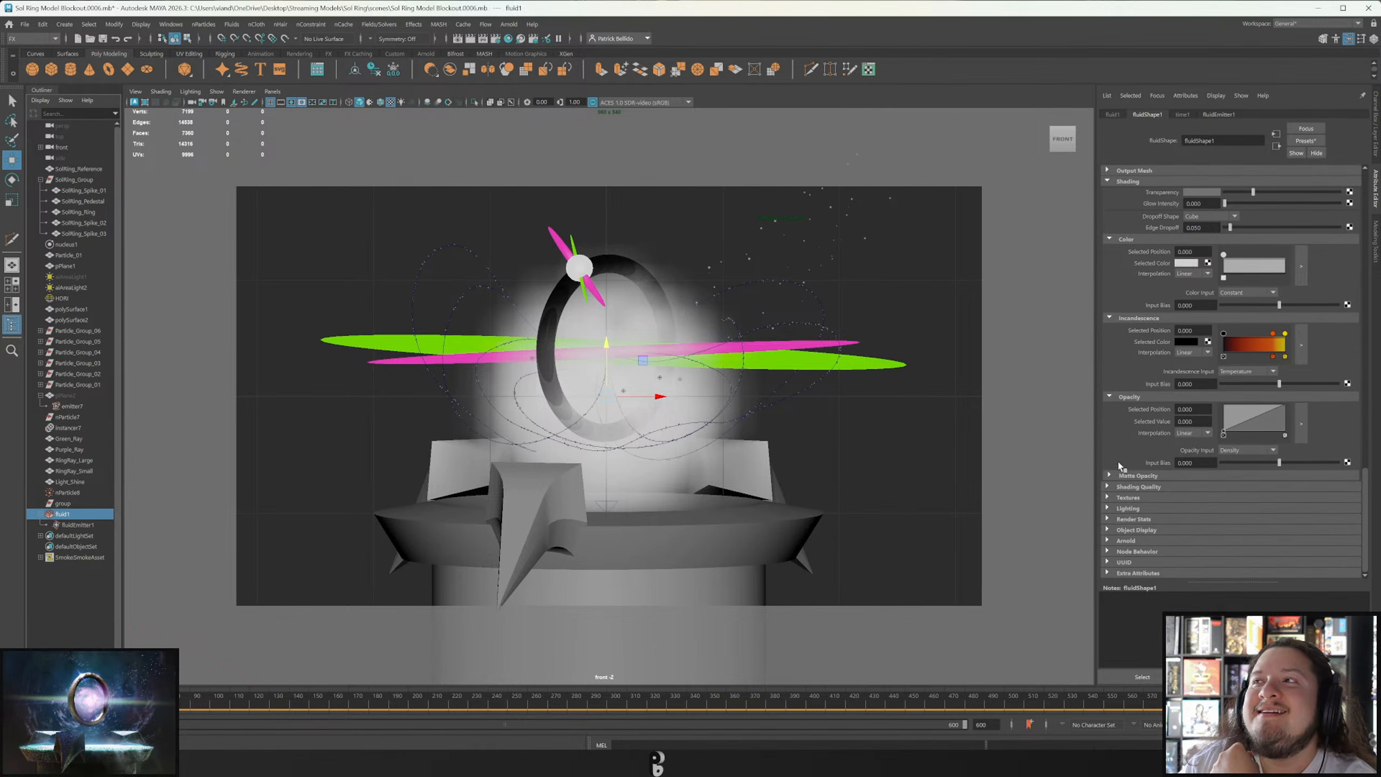
key("alt+shift+v")
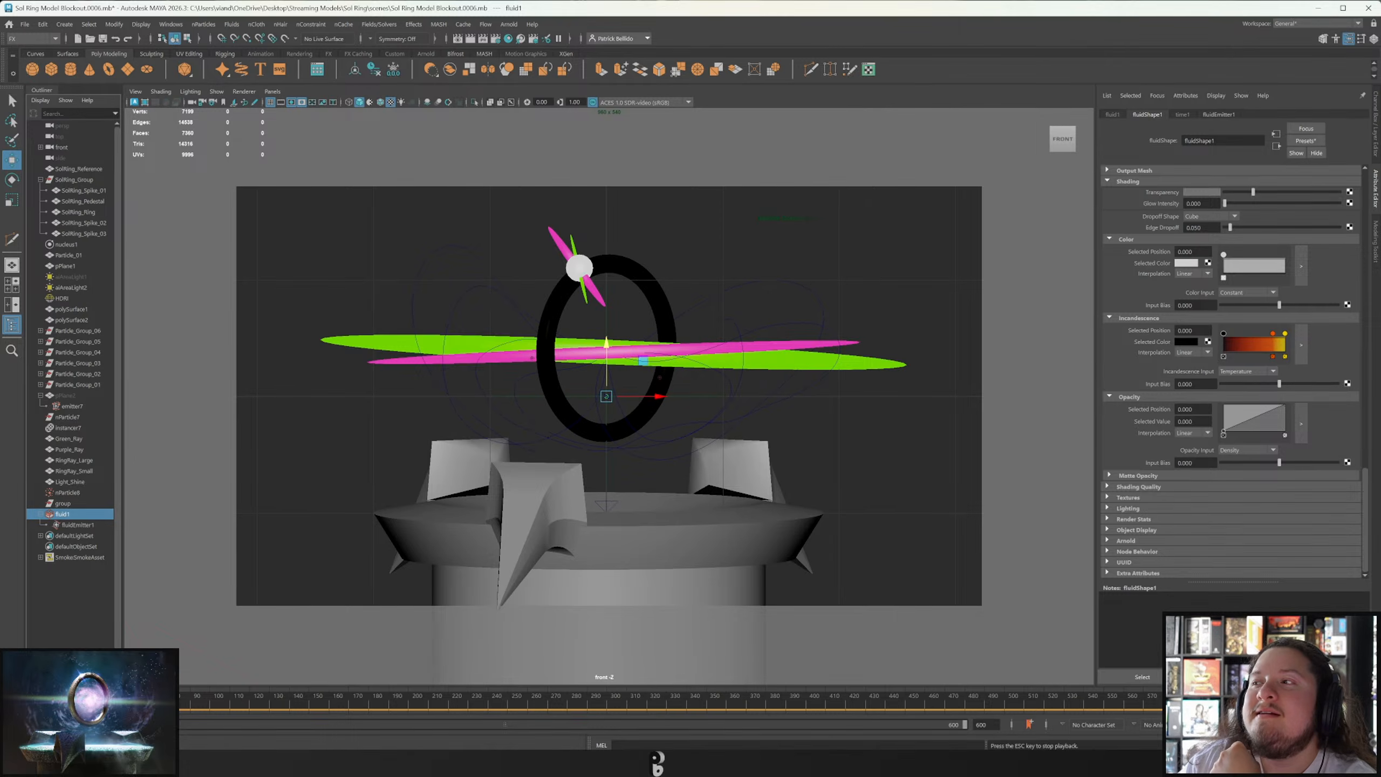
Return to fluidShape1's density settings and undo the latest density pressure, dissipation and diffusion changes.
scroll(1245, 488, "up", 10)
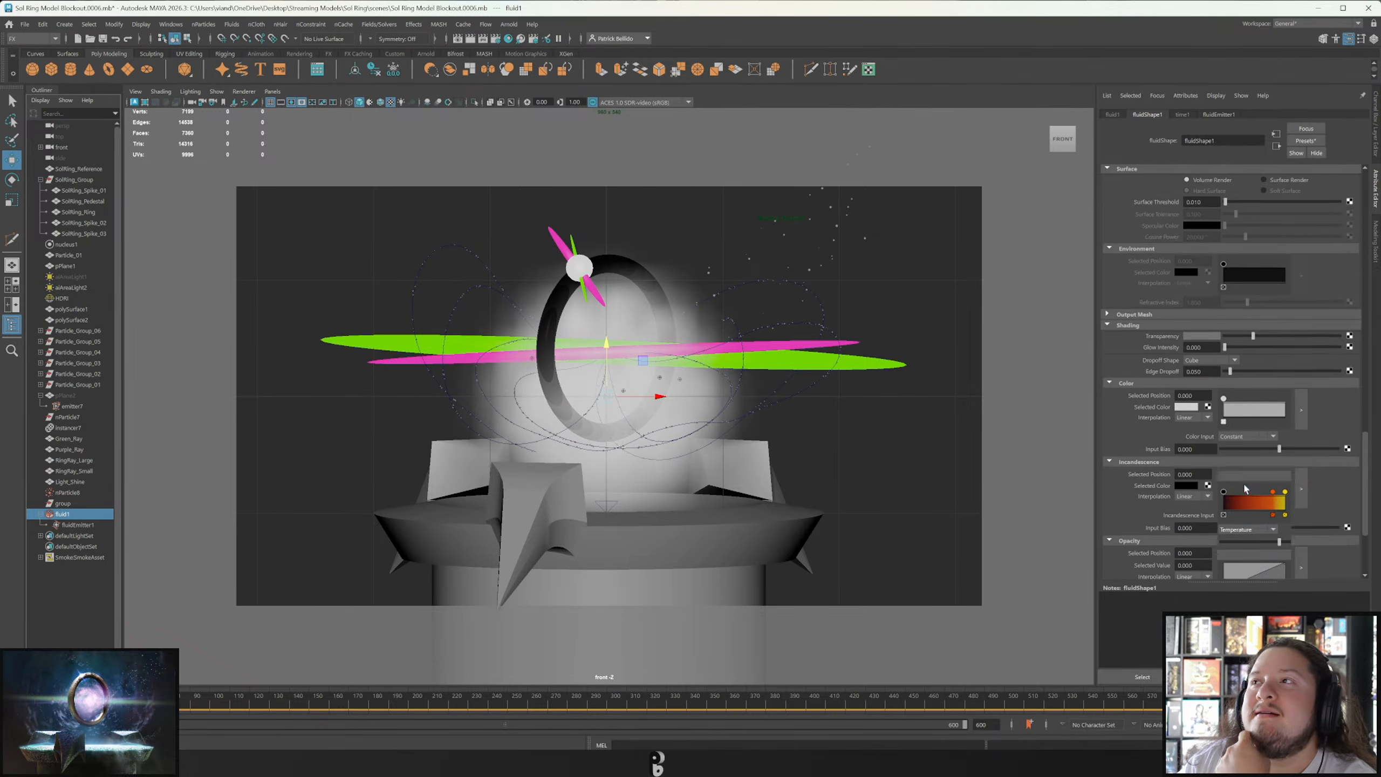
scroll(1251, 471, "up", 10)
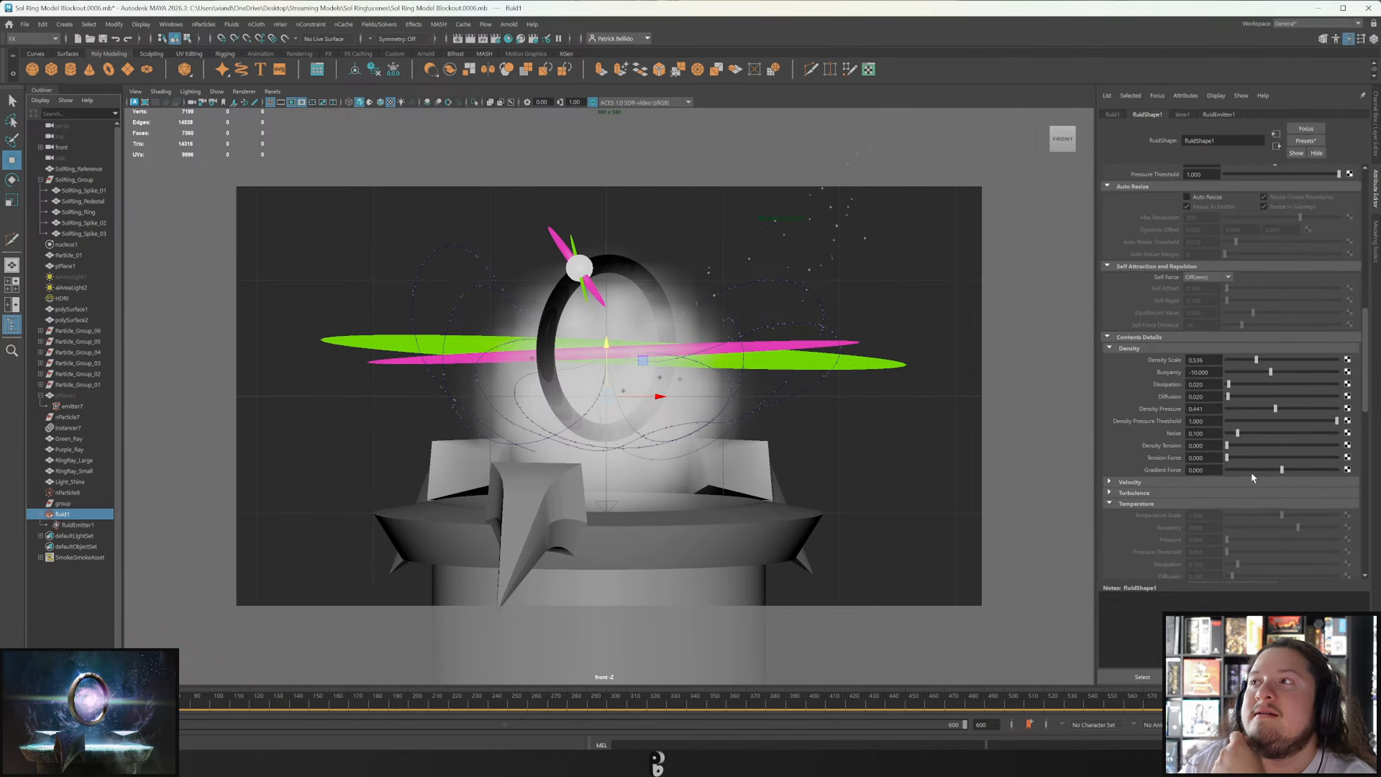
scroll(1252, 475, "up", 3)
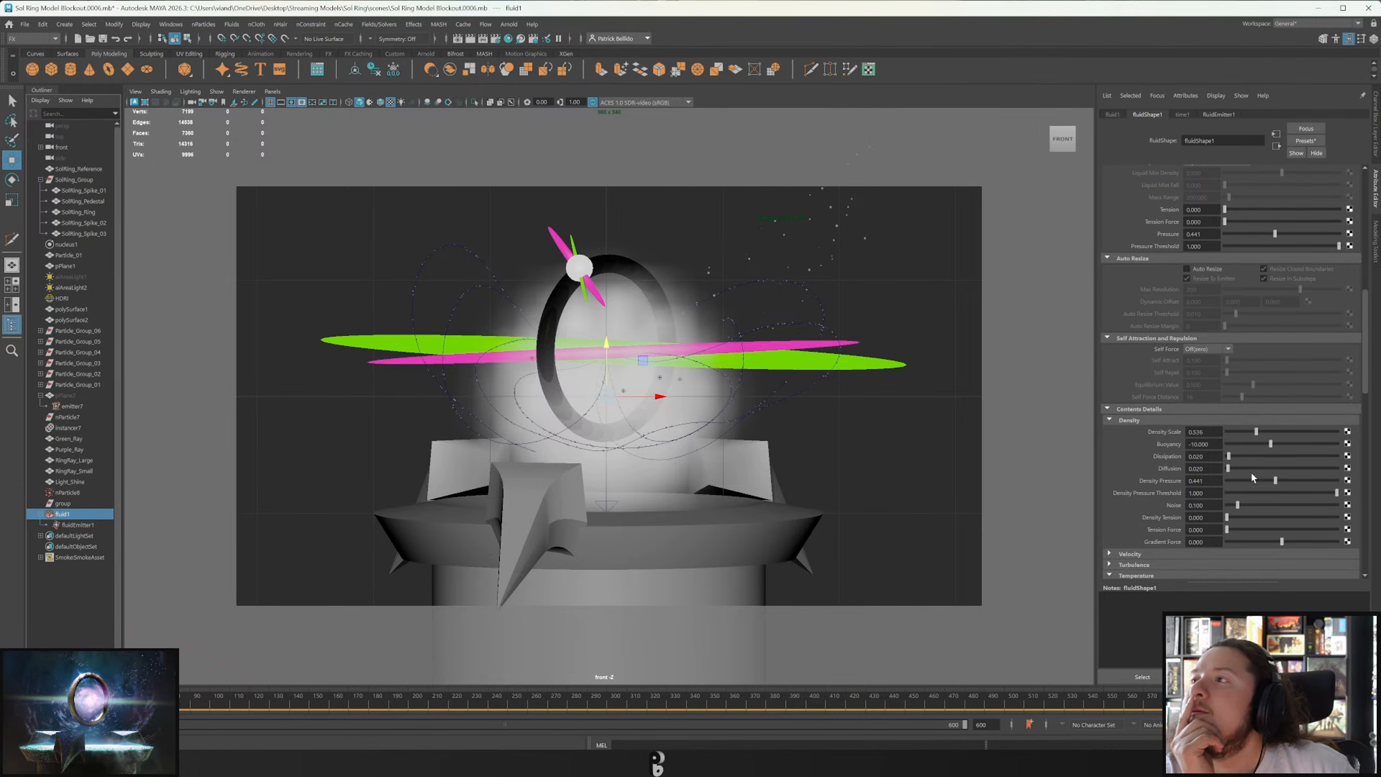
key("ctrl+z")
key("ctrl+z")
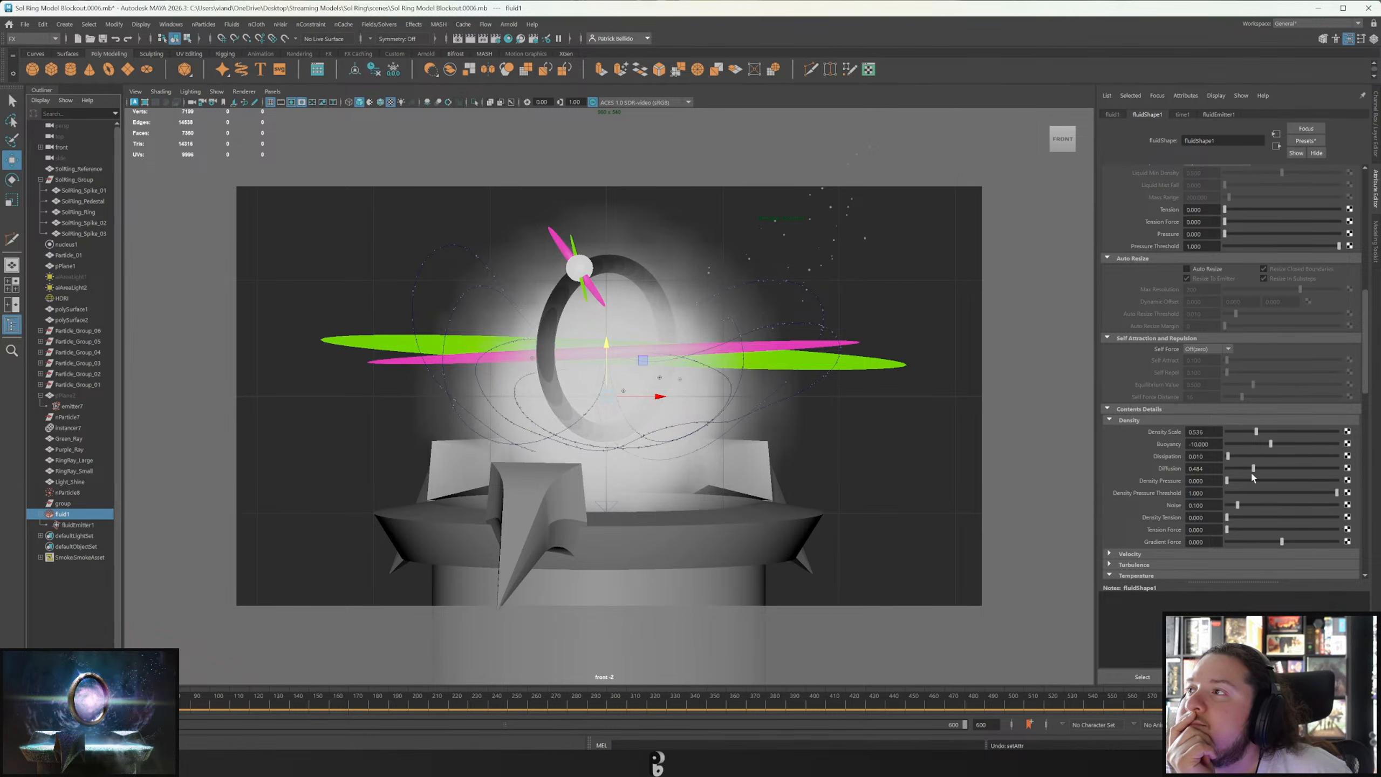
Undo the recent density, buoyancy, dissipation and diffusion changes on the fluid1 container.
key("ctrl+z")
key("ctrl+z")
key("ctrl+z")
key("ctrl+z")
key("ctrl+z")
key("ctrl+z")
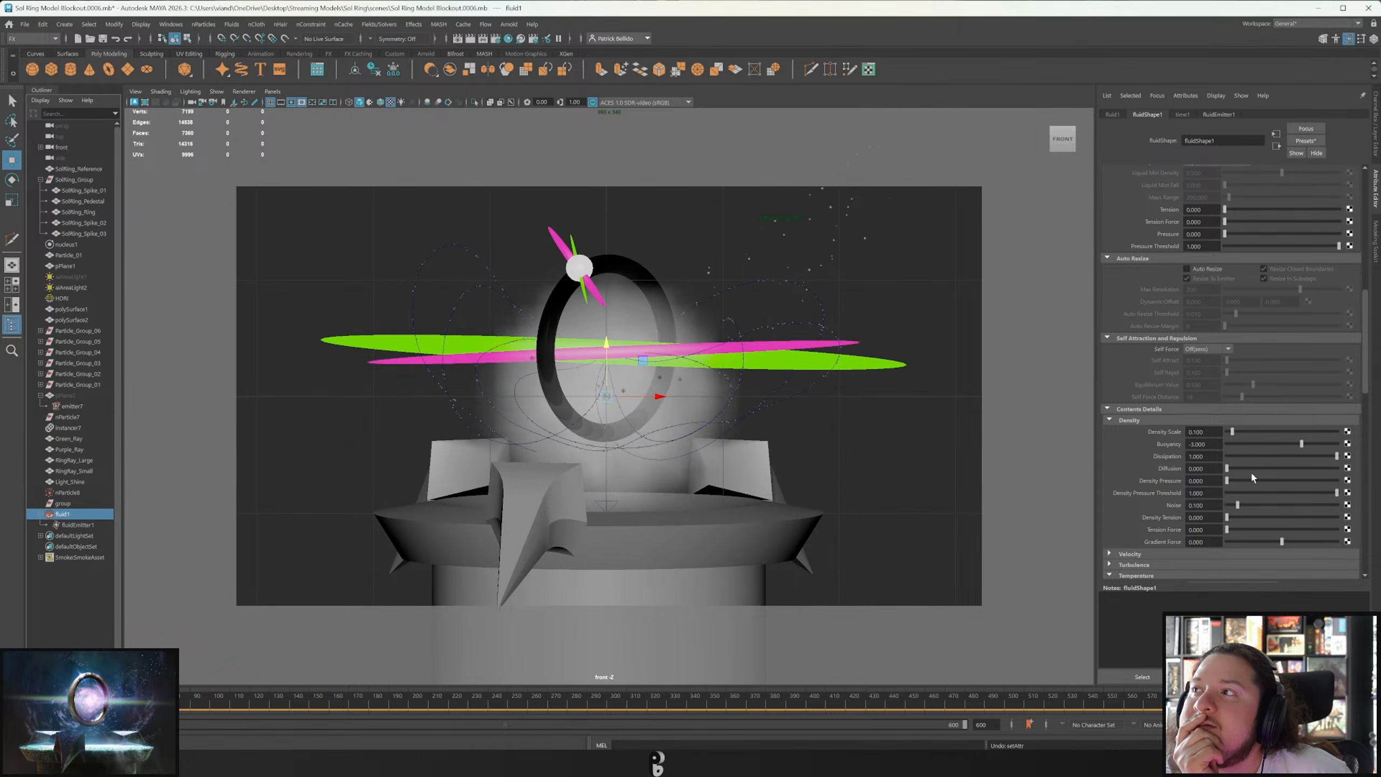
key("ctrl+z")
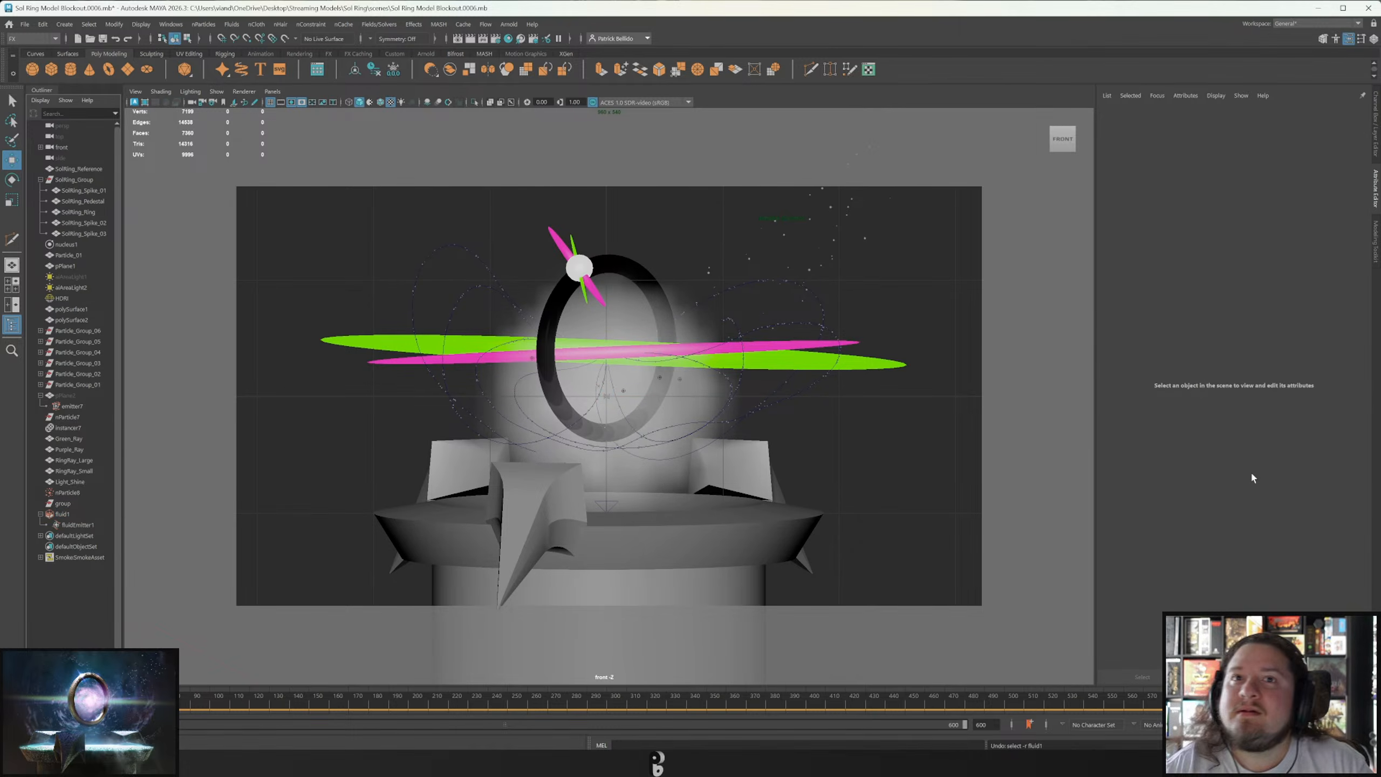
Reselect fluid1 and examine its container, display, dynamic simulation and density attributes.
left_click(62, 514)
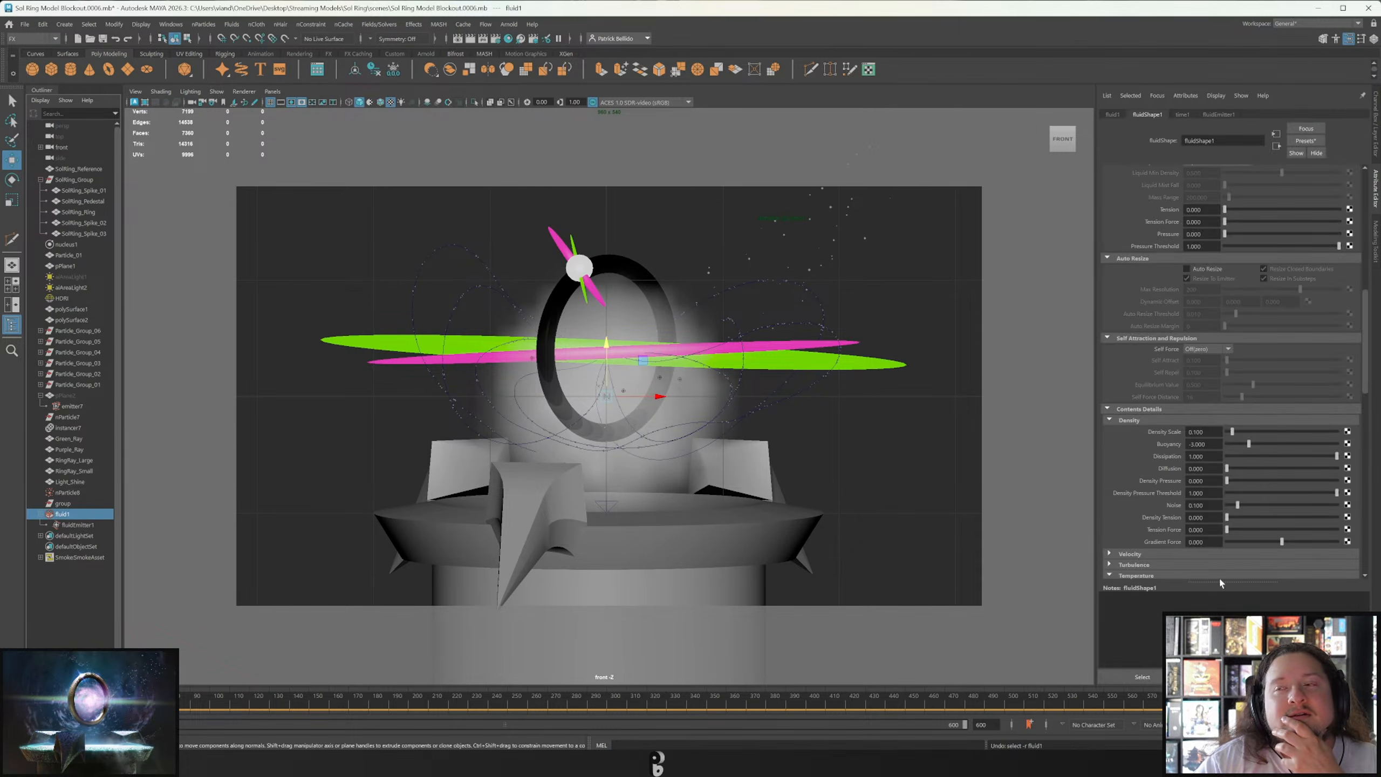
scroll(1181, 471, "up", 2)
scroll(1181, 471, "up", 10)
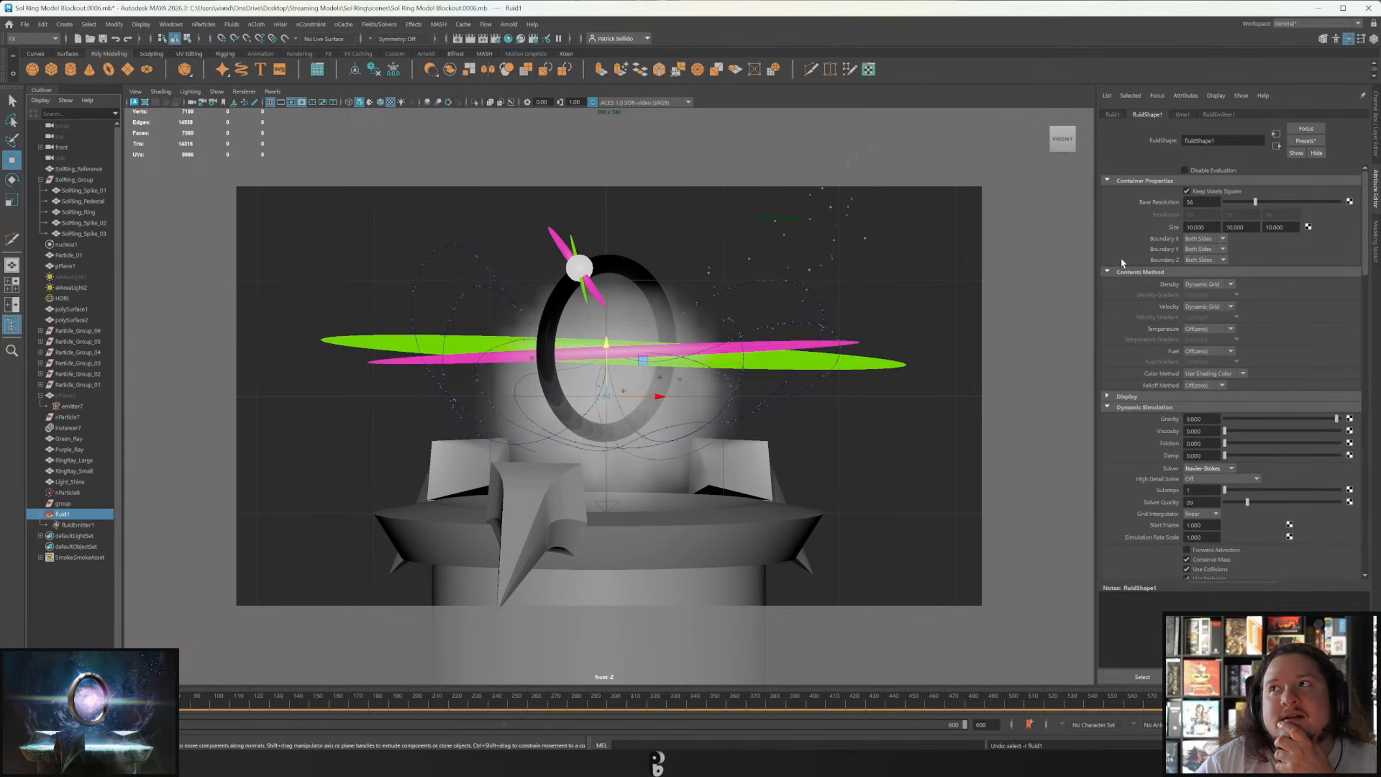
left_click(1126, 397)
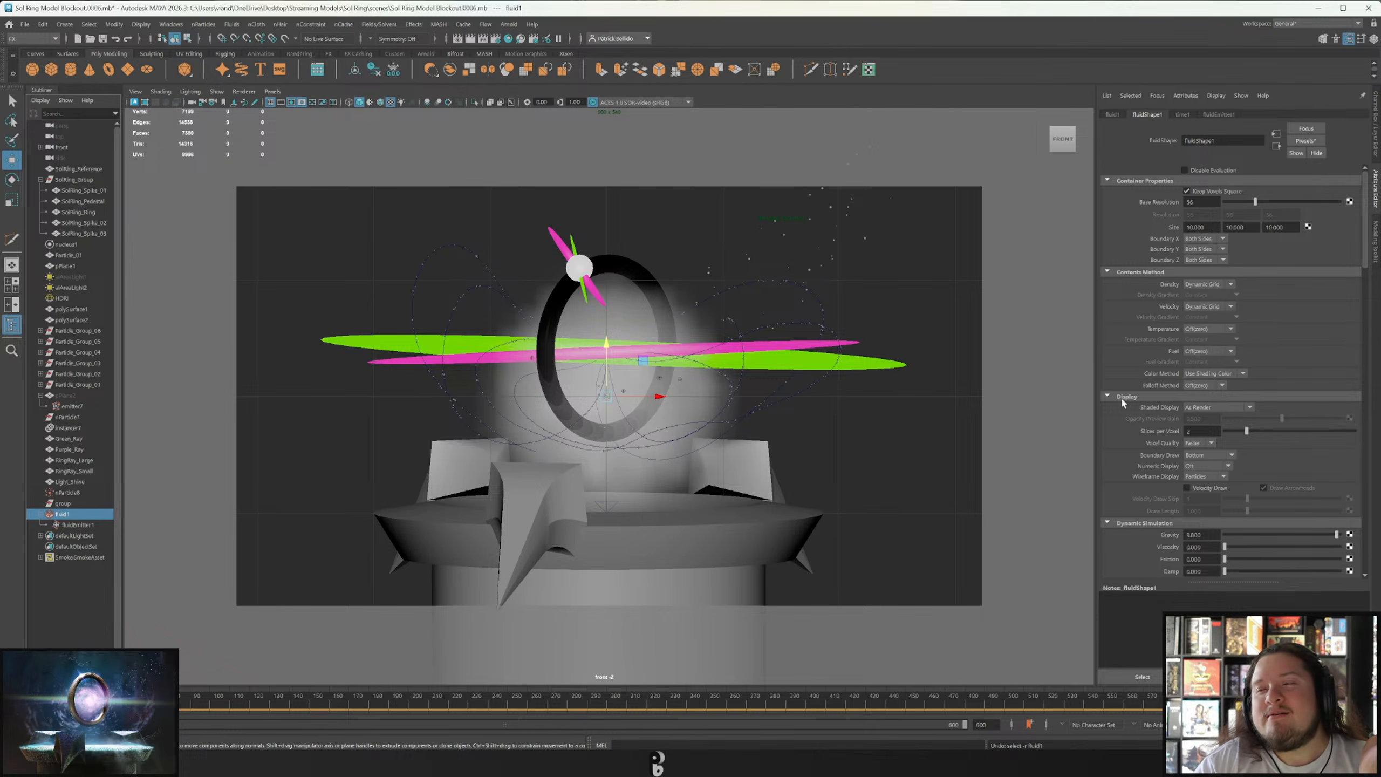
scroll(1125, 424, "down", 6)
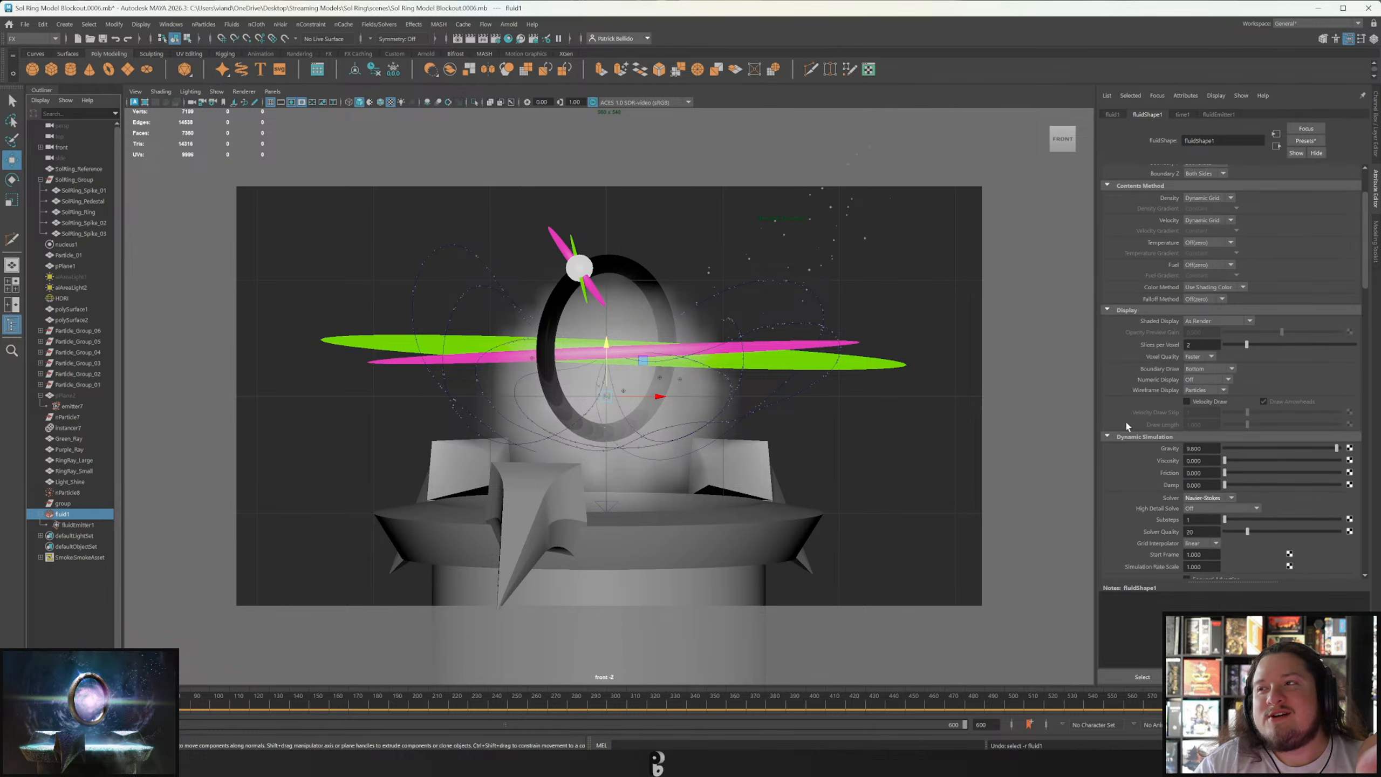
scroll(1120, 495, "down", 8)
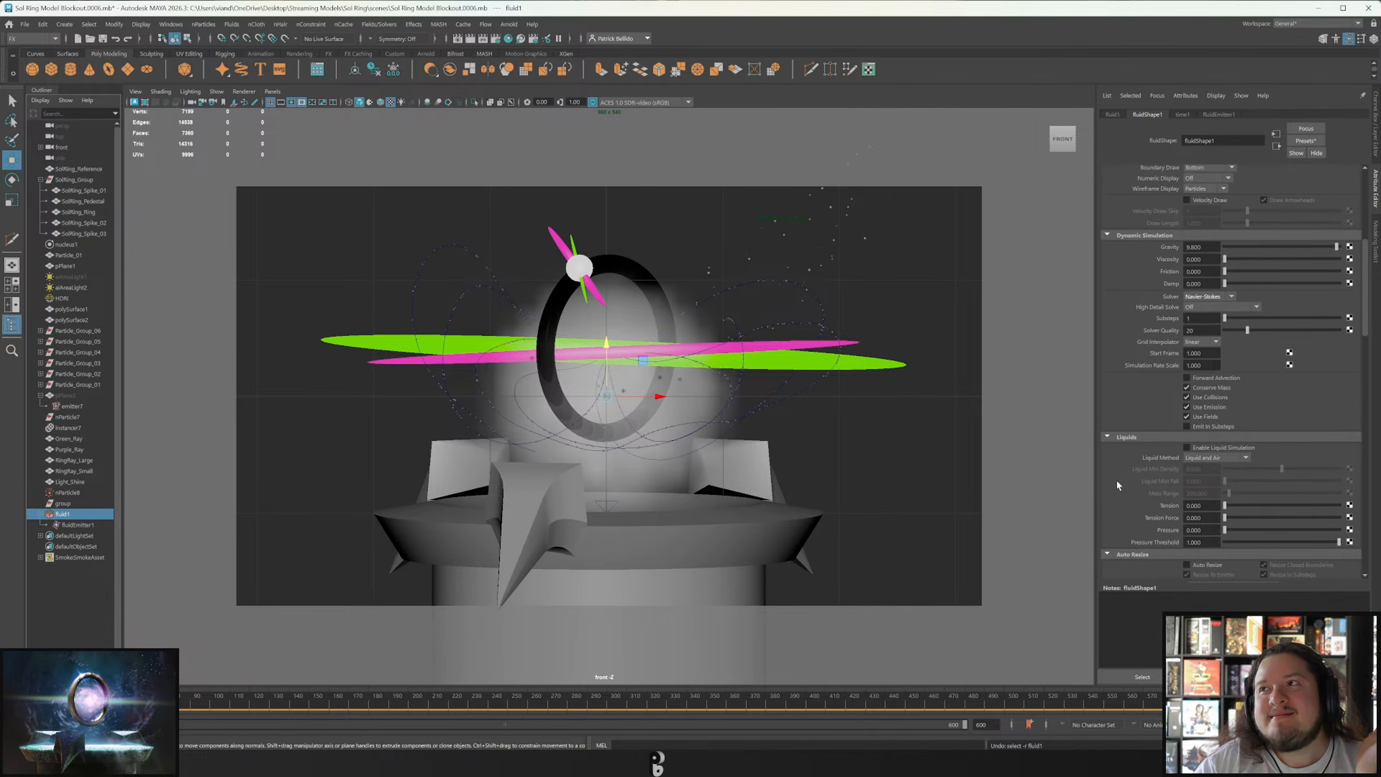
scroll(1118, 485, "down", 2)
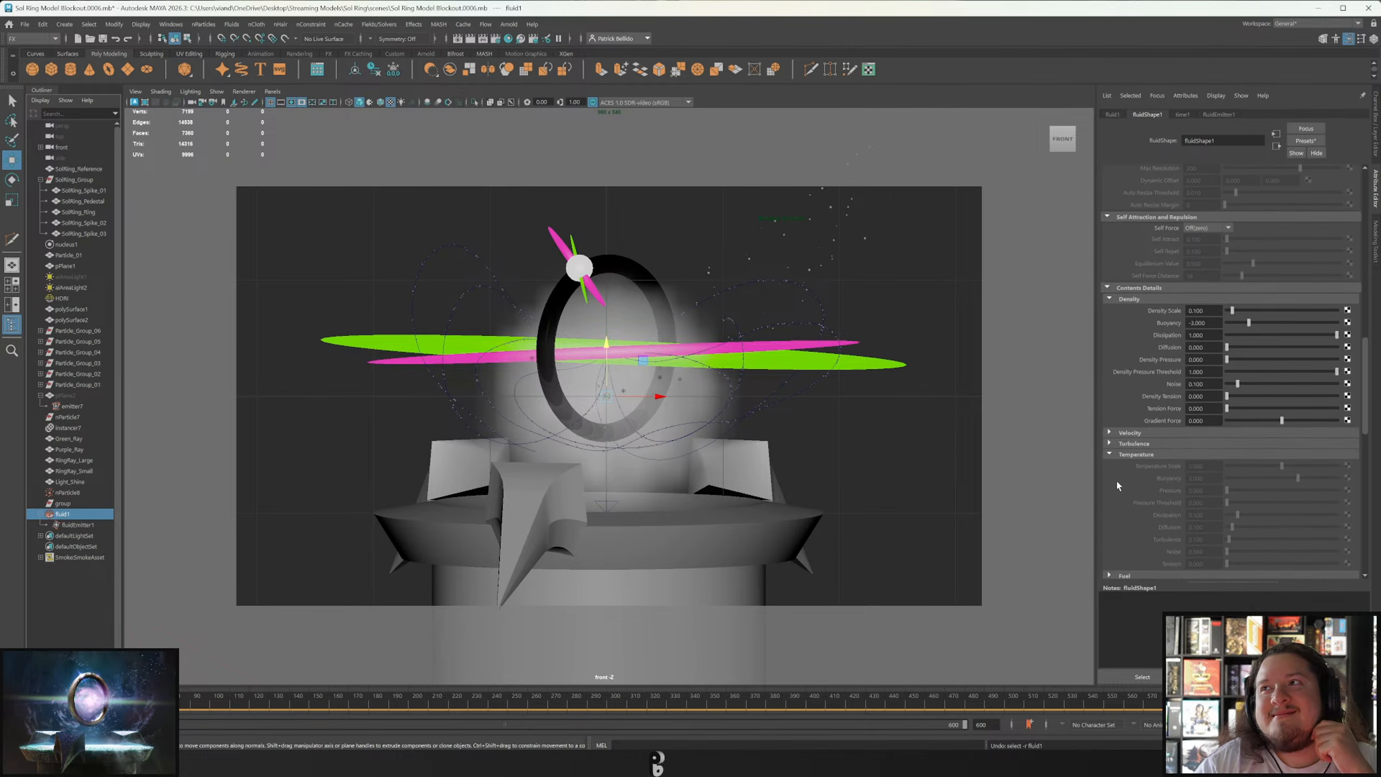
Examine the fluid's velocity, turbulence, surface, shading, incandescence and opacity attributes, and look over the whole scene.
left_click(1133, 443)
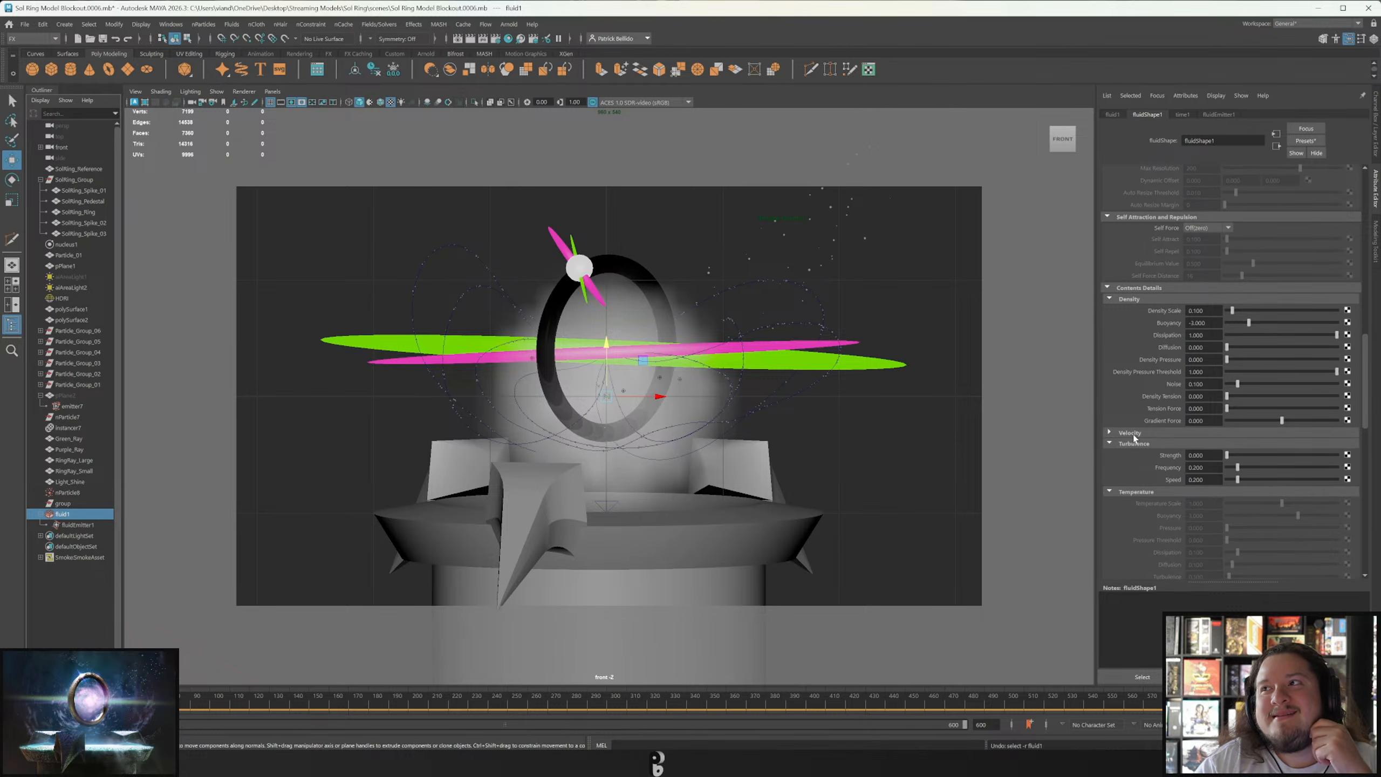
left_click(1129, 433)
scroll(1131, 490, "down", 7)
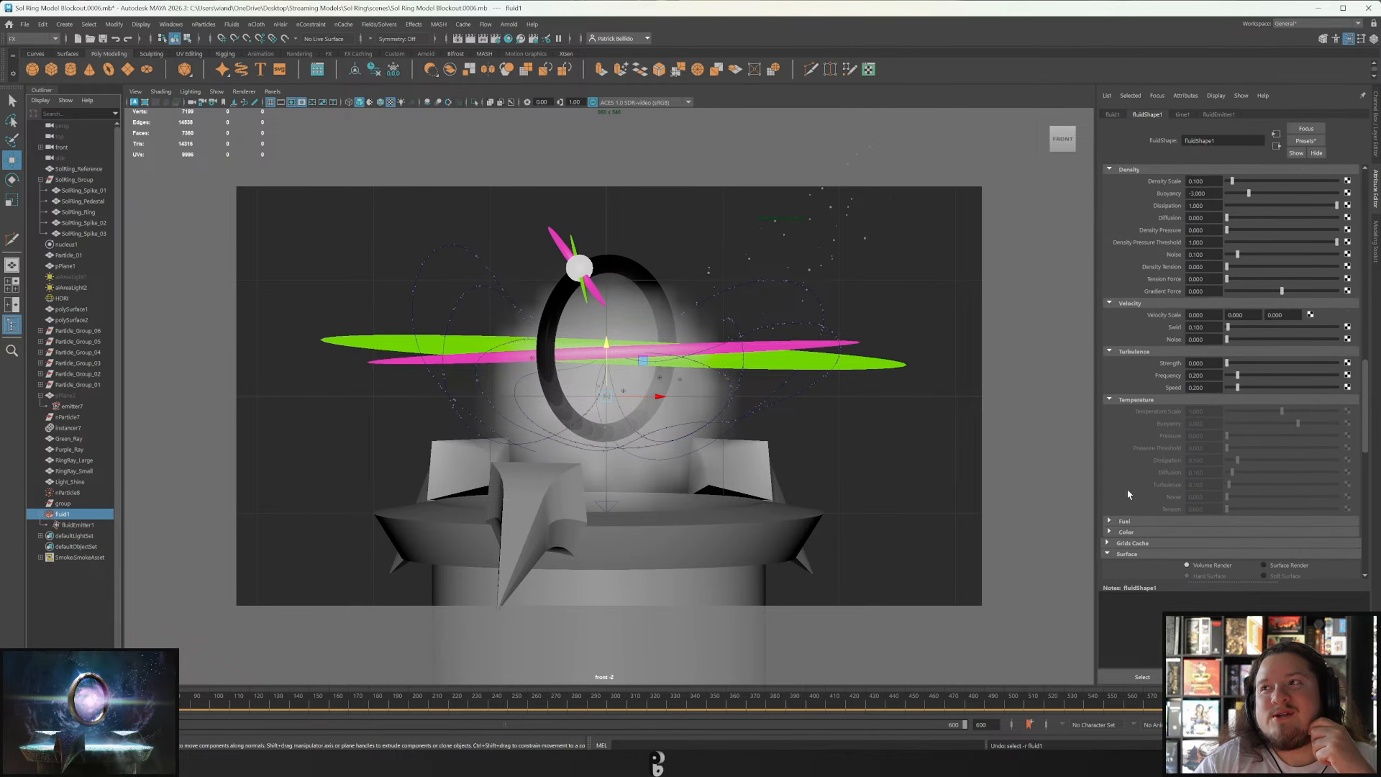
scroll(1130, 501, "down", 11)
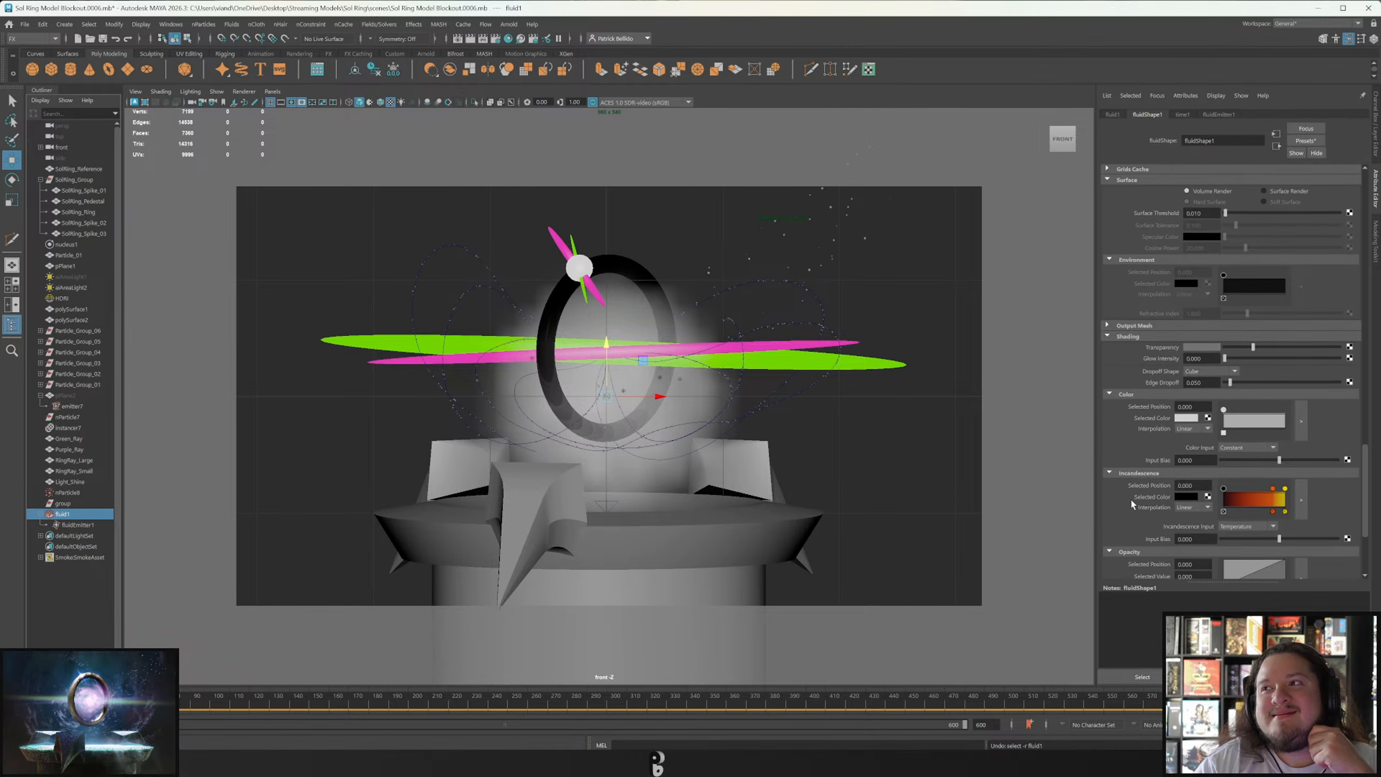
scroll(1135, 503, "down", 1)
scroll(1134, 501, "up", 4)
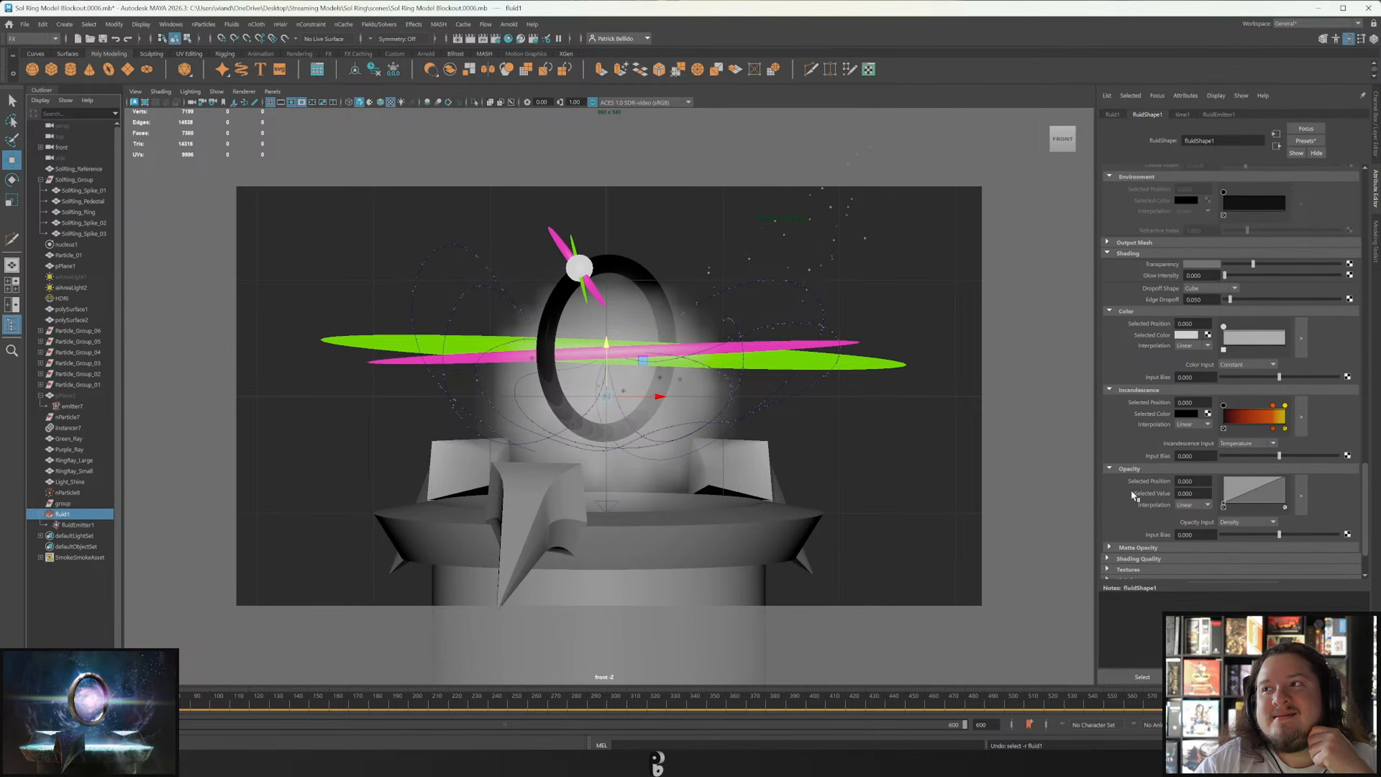
scroll(922, 570, "up", 1)
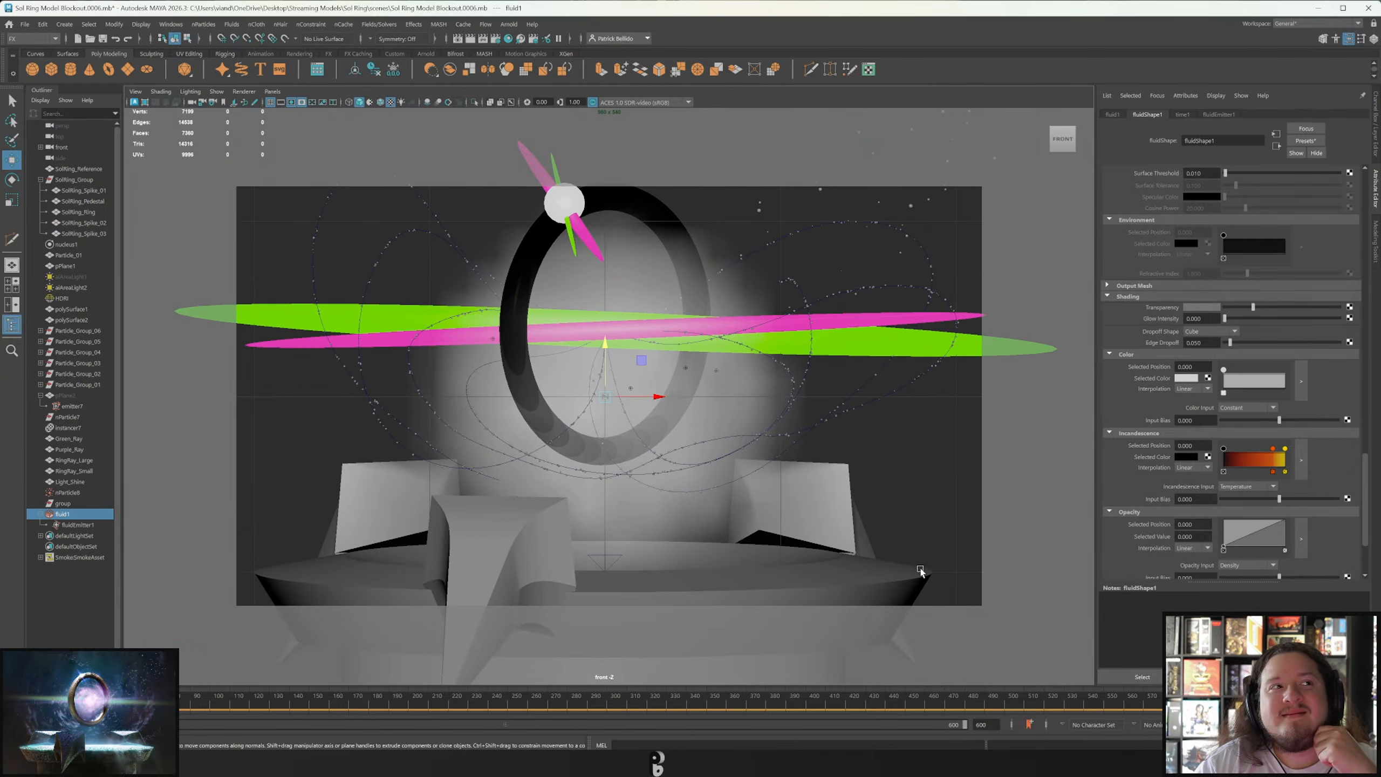
scroll(672, 542, "down", 5)
scroll(673, 542, "up", 2)
scroll(672, 541, "up", 1)
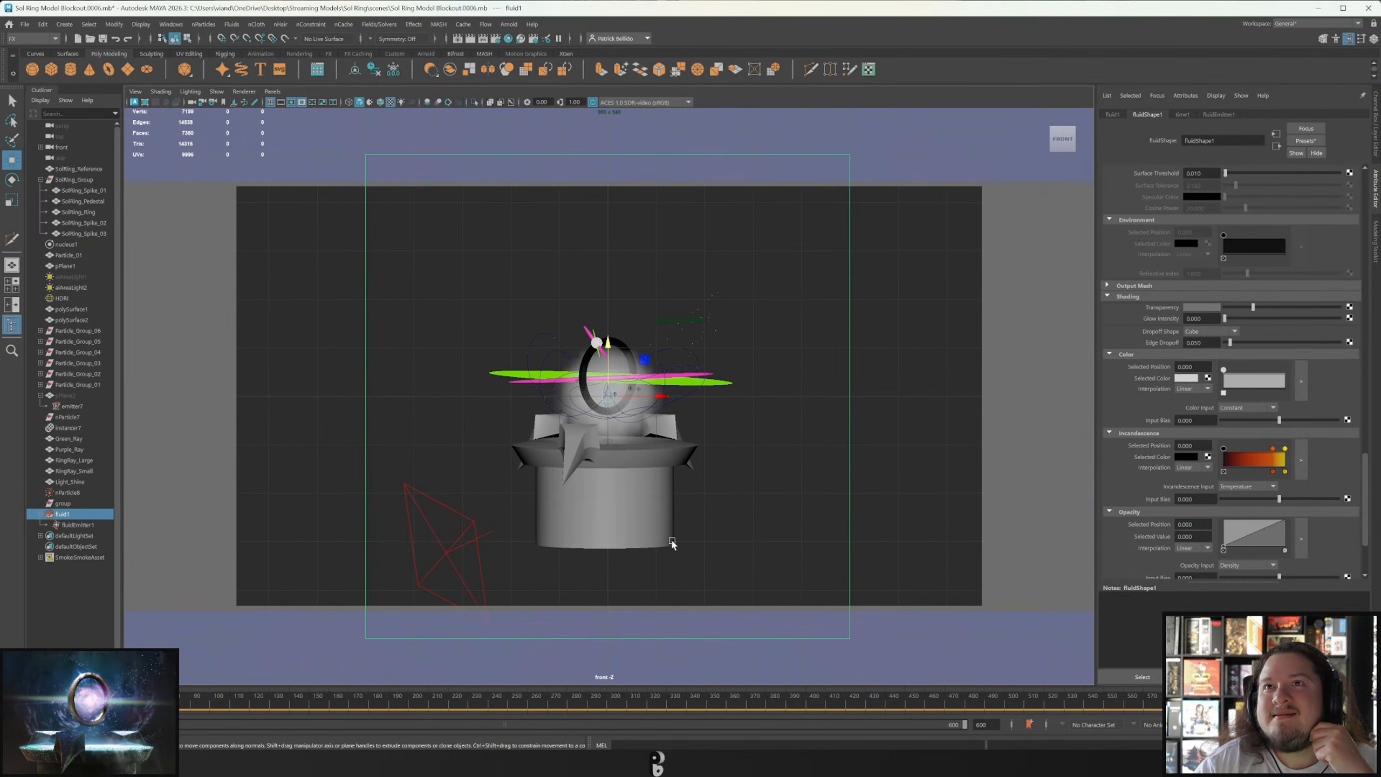
scroll(865, 517, "down", 3)
scroll(864, 517, "up", 2)
scroll(865, 518, "up", 1)
scroll(1142, 476, "up", 5)
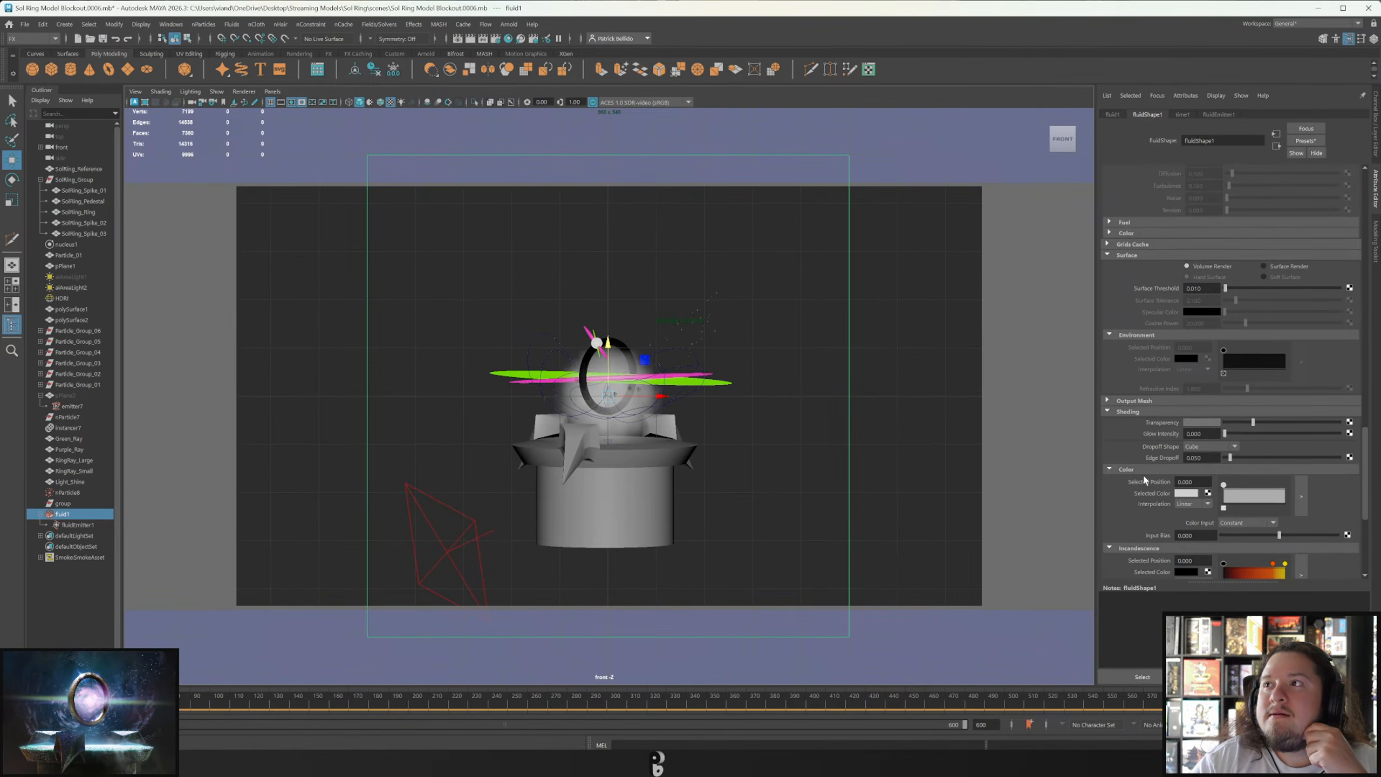
scroll(1142, 478, "up", 4)
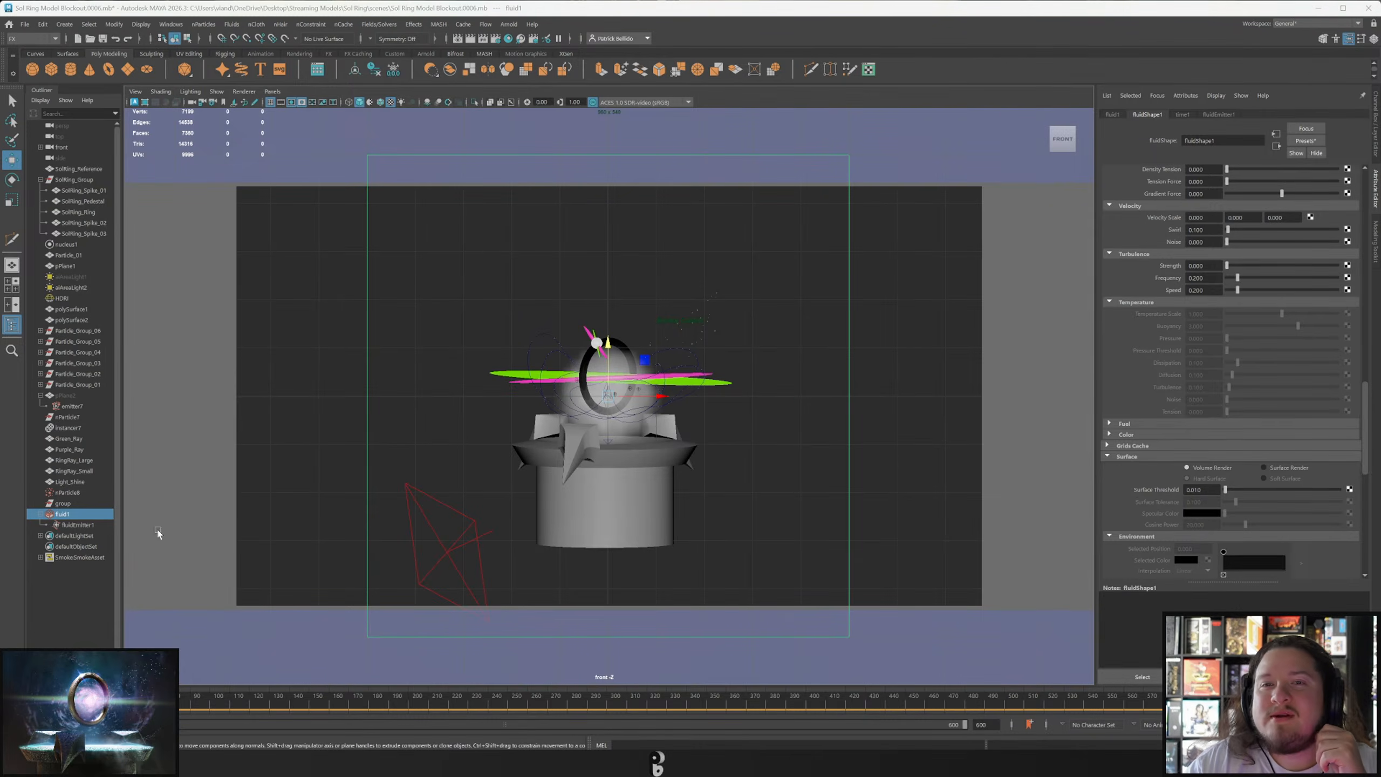
Check the Sol Ring.png reference image and delete the fluid1 container from the scene.
left_click_drag(0, 81, 601, 136)
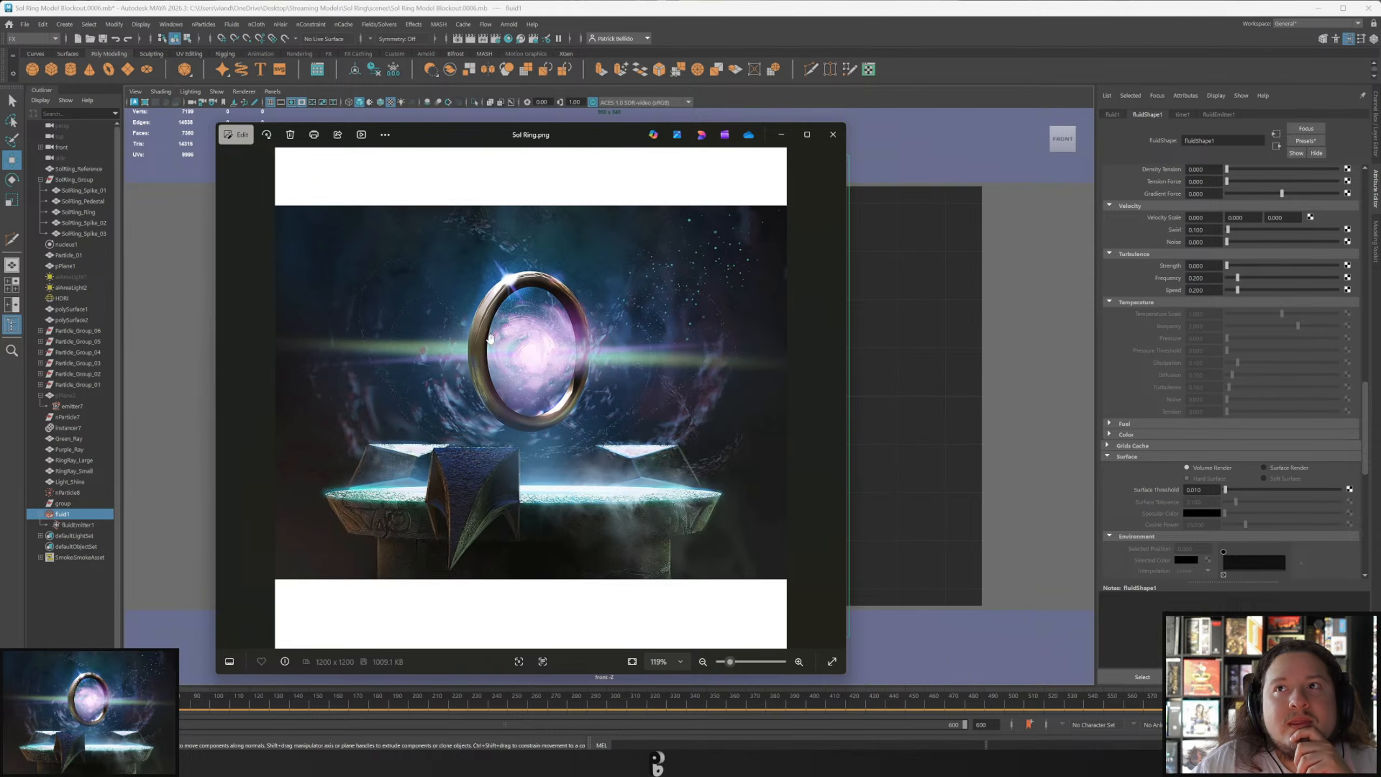
left_click_drag(550, 128, 0, 141)
left_click(86, 515)
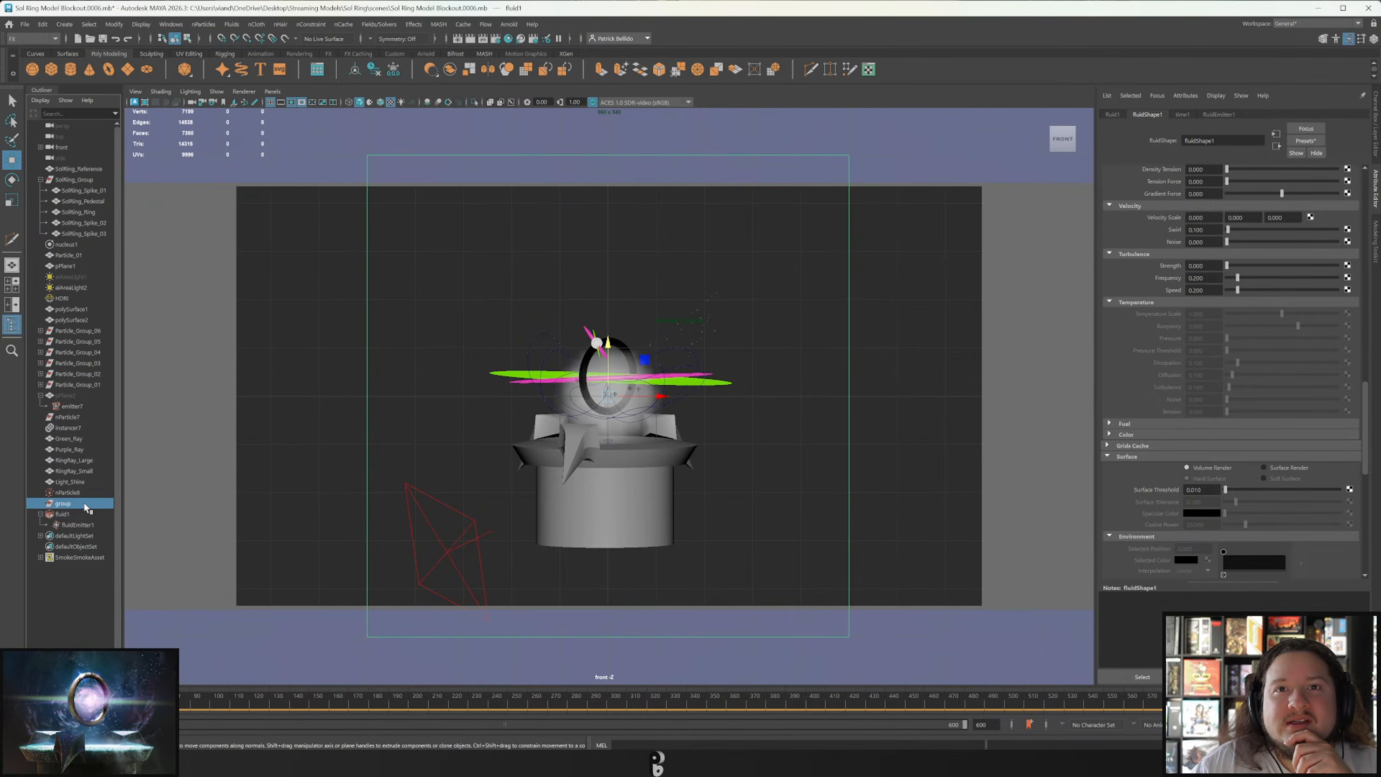
key("Delete")
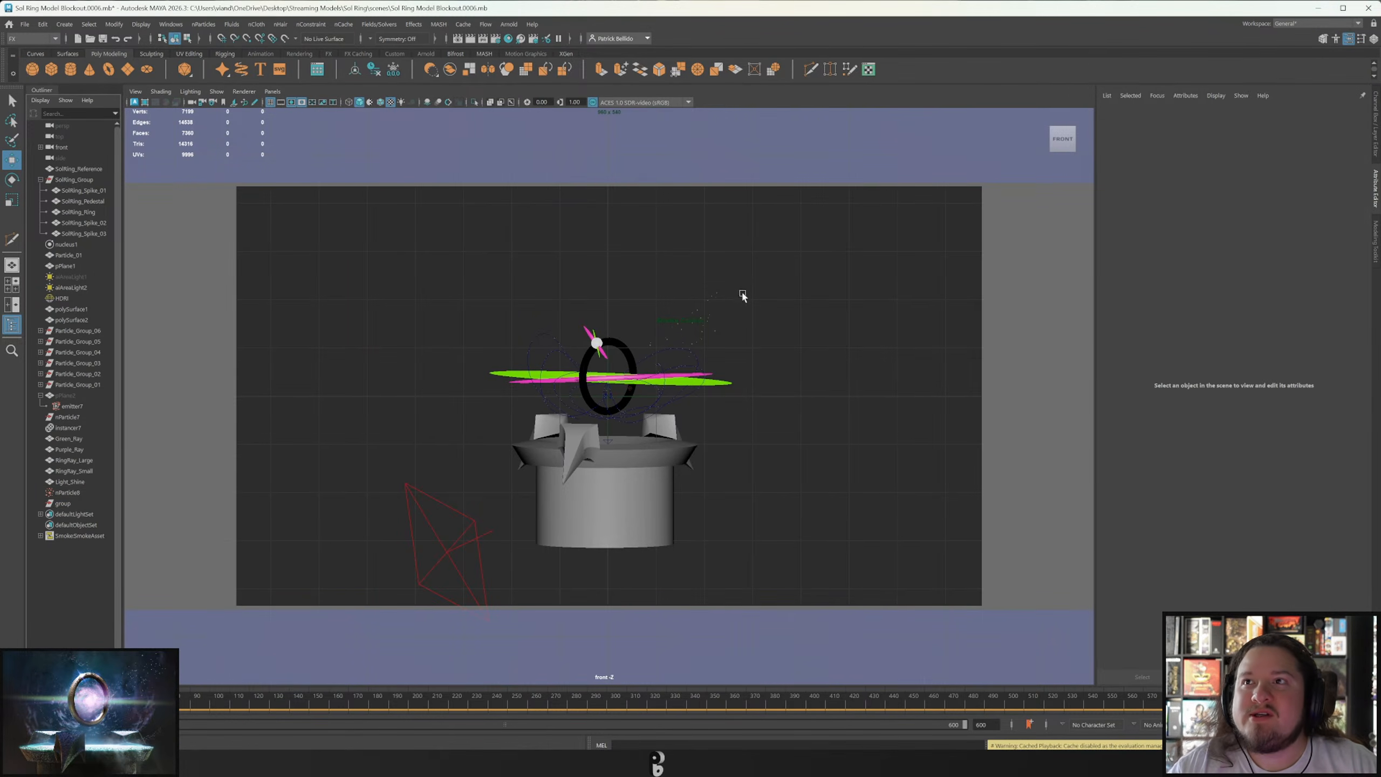
Compare the ring and pedestal scene with the Sol Ring.png reference image.
scroll(652, 432, "up", 3)
scroll(652, 432, "up", 5)
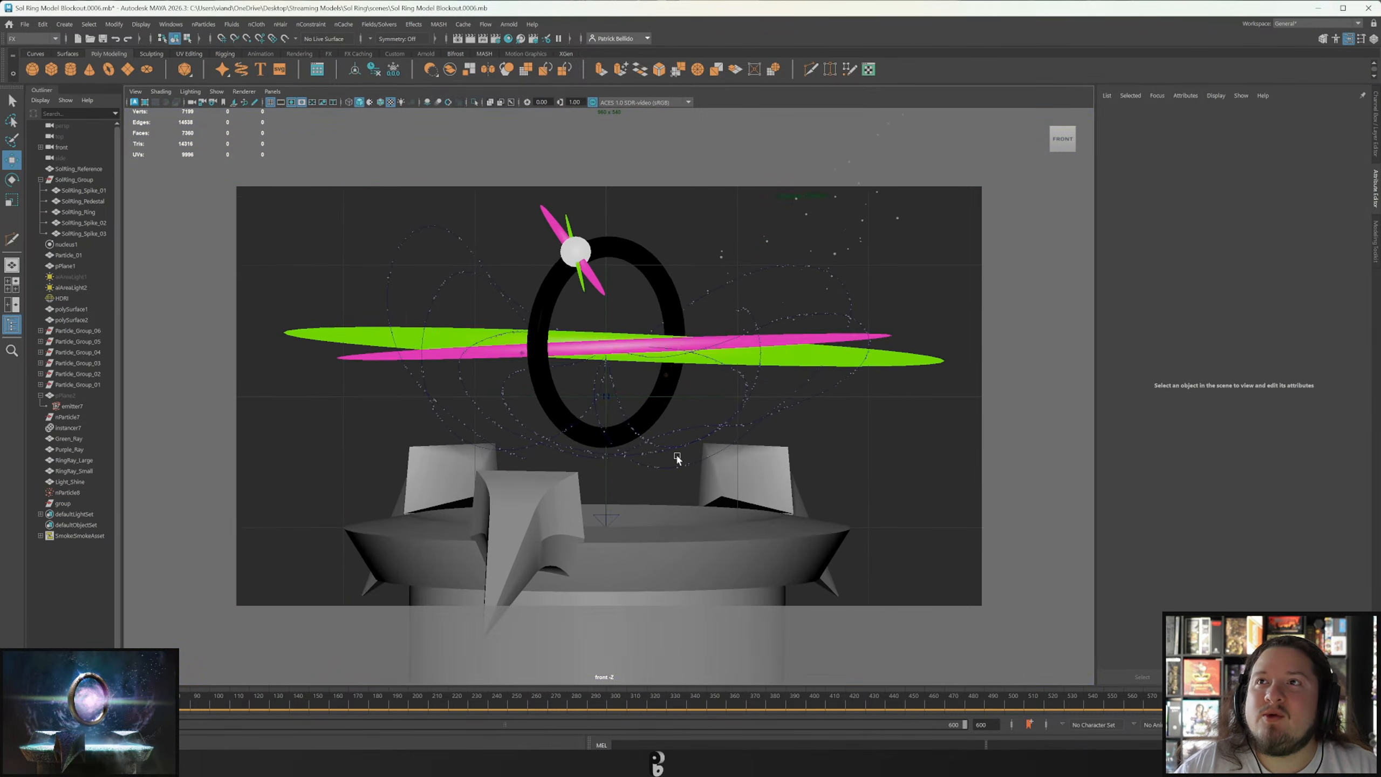
scroll(676, 455, "down", 8)
scroll(675, 453, "up", 3)
scroll(677, 460, "up", 3)
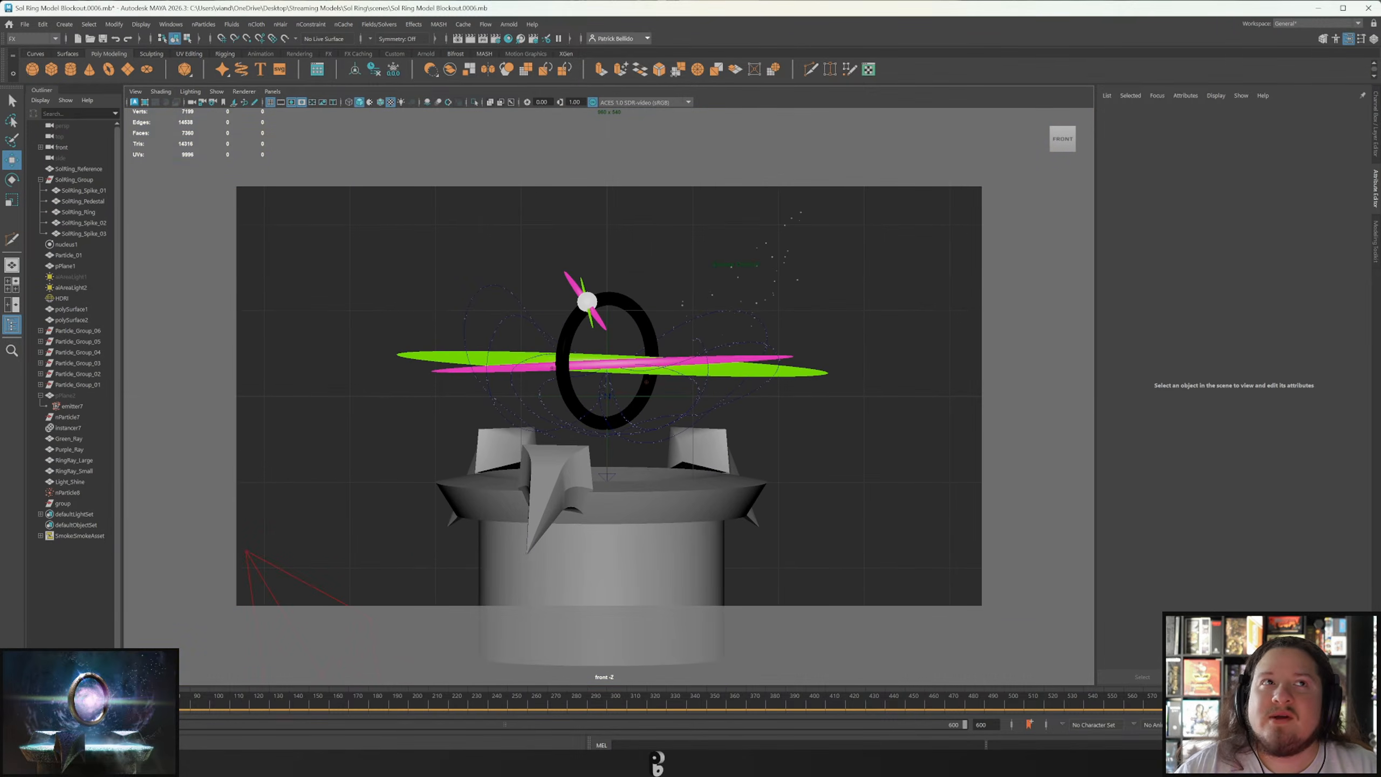
left_click_drag(0, 171, 786, 130)
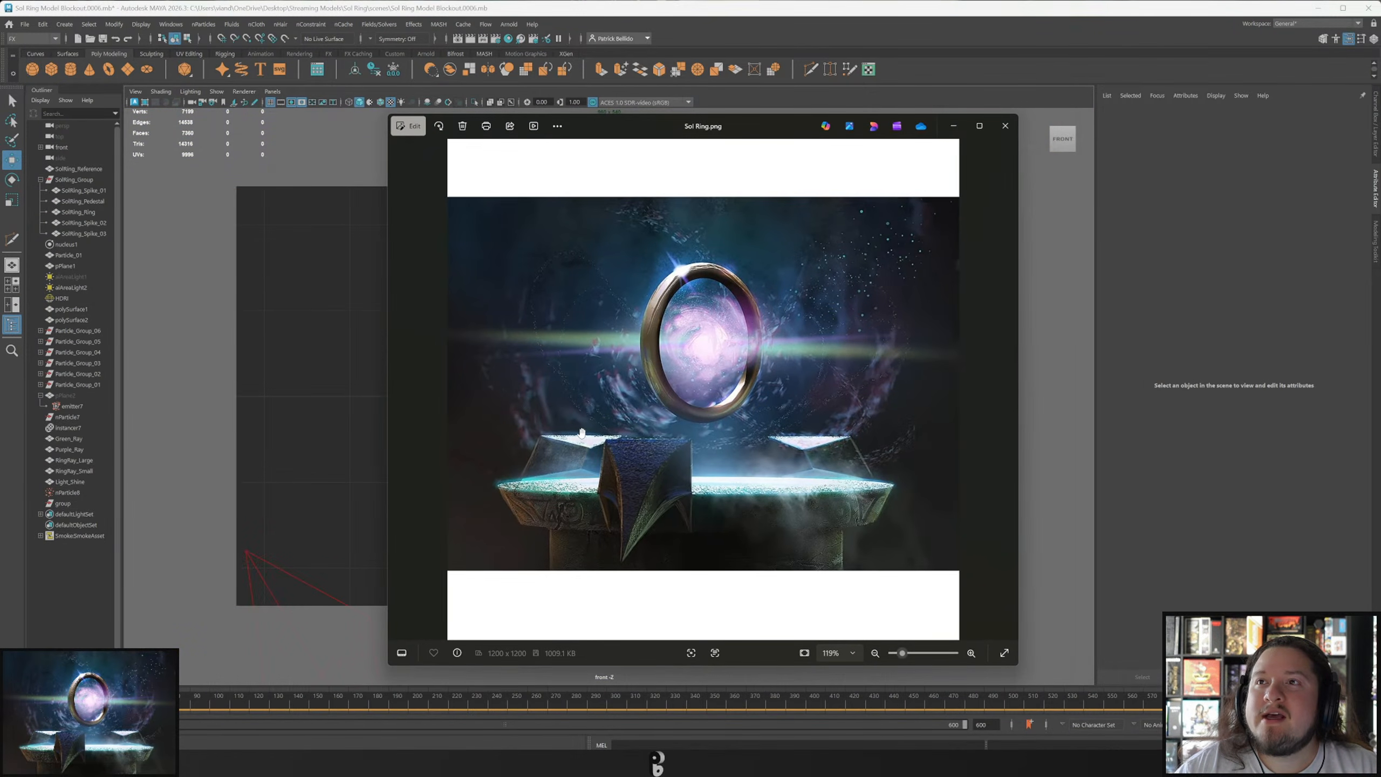
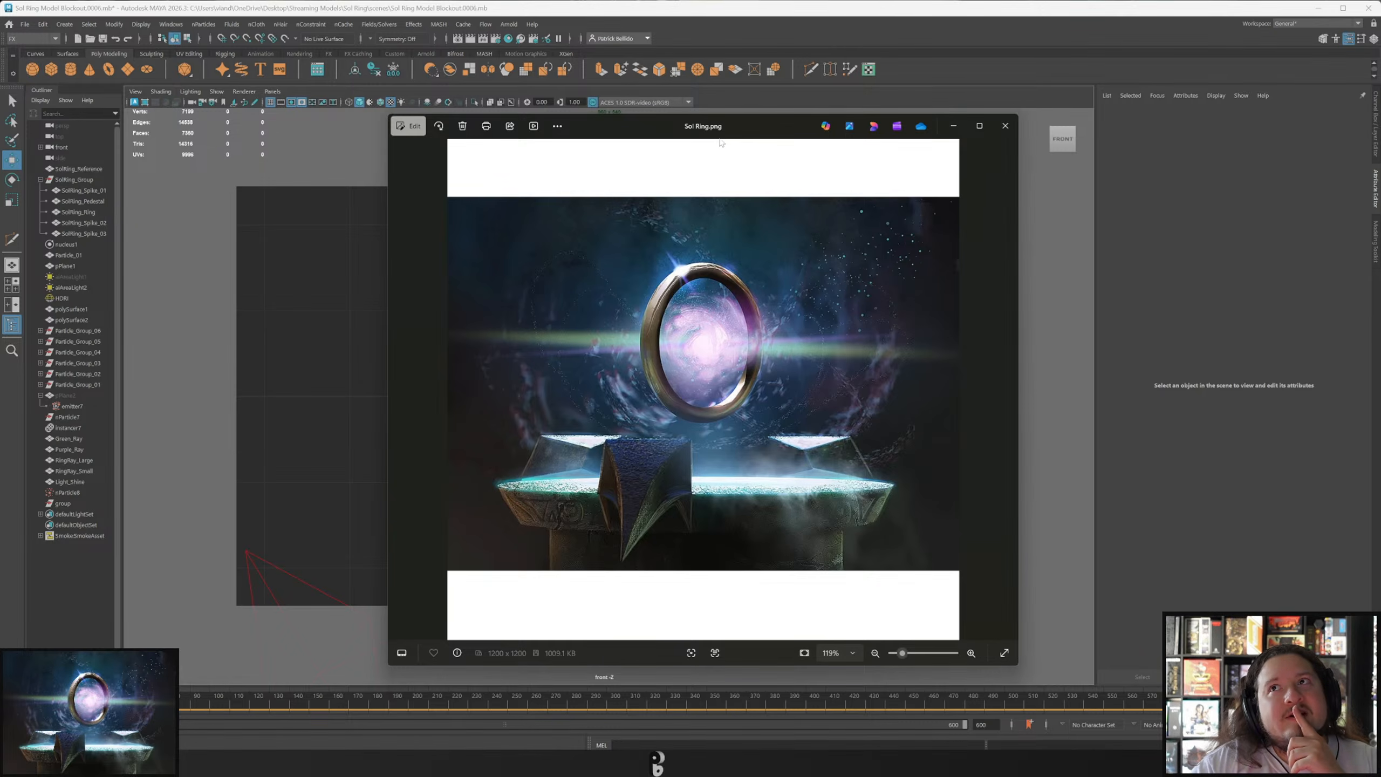
left_click_drag(721, 136, 0, 87)
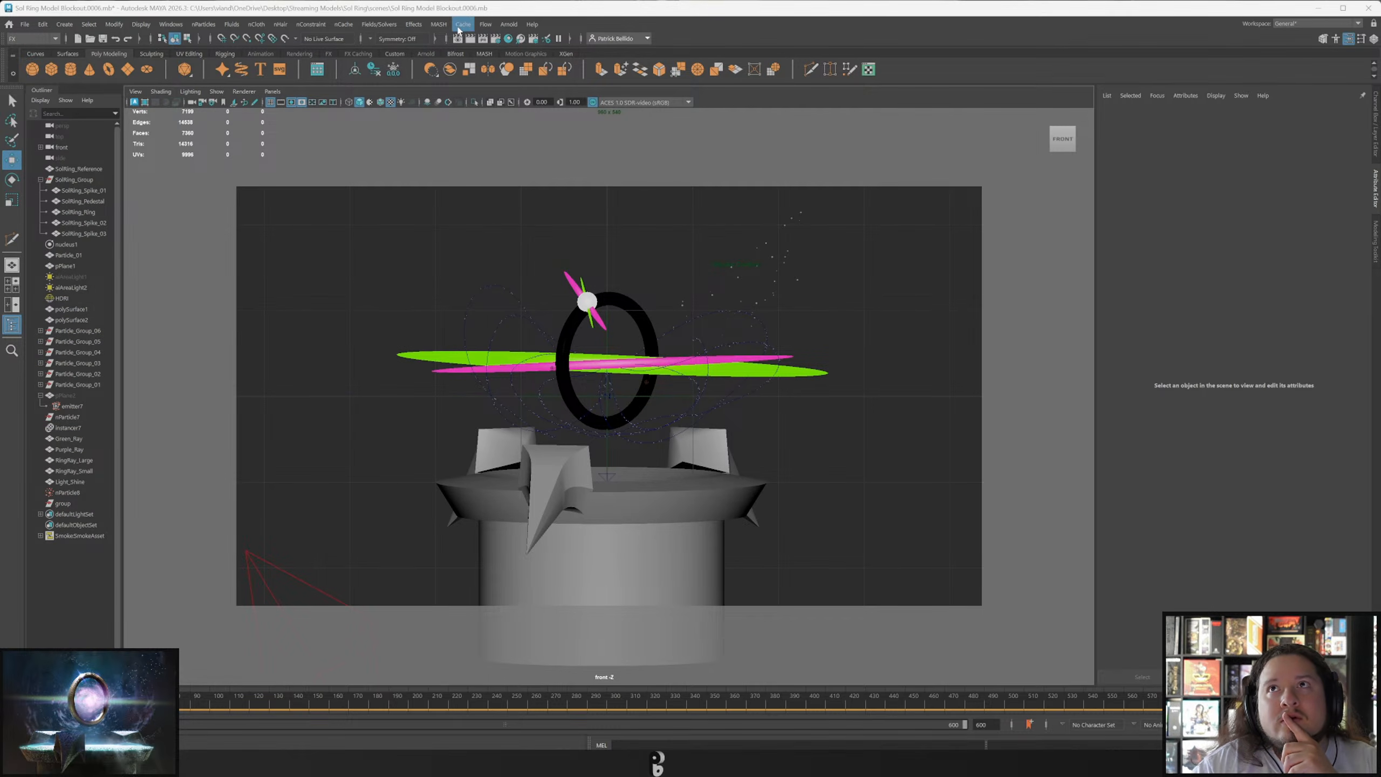
Create a new Arnold area light in the scene.
left_click(506, 25)
mouse_move(520, 93)
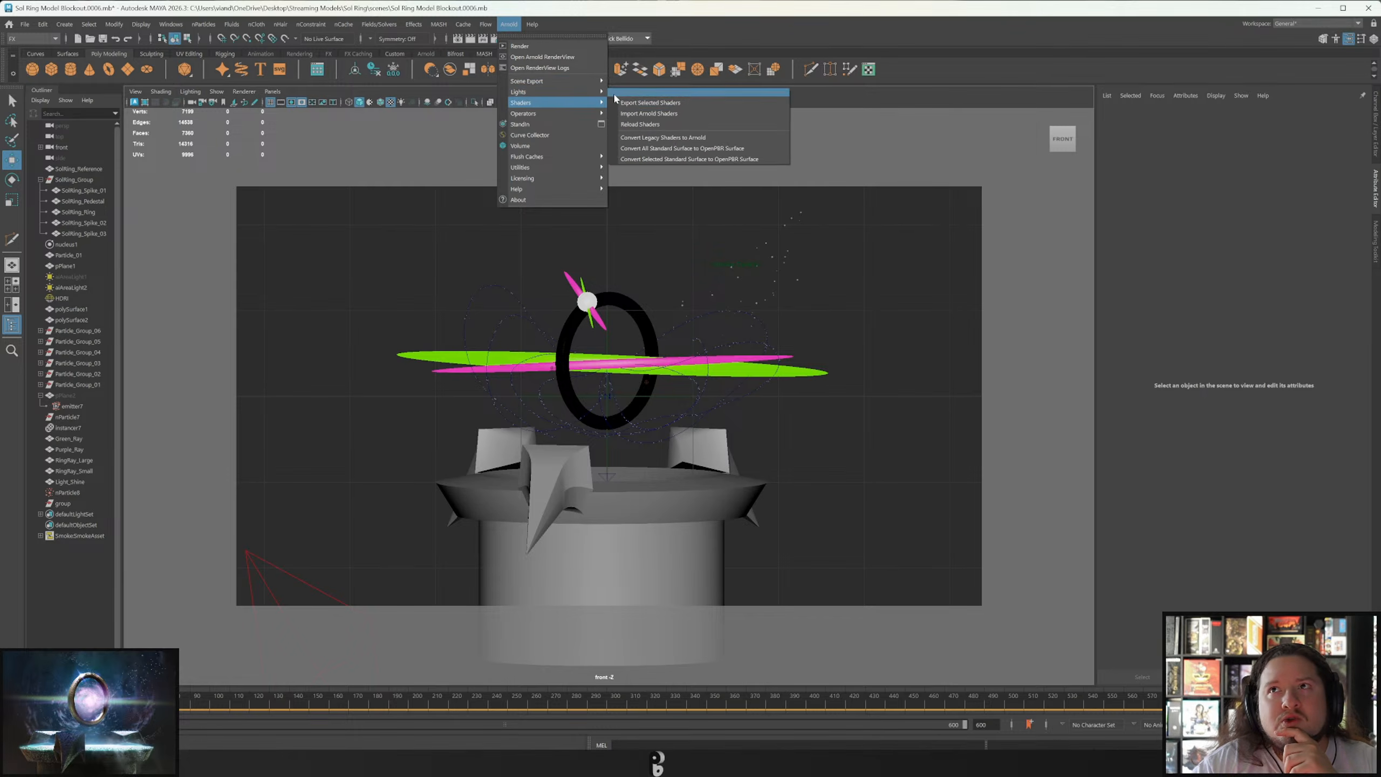
left_click(633, 92)
Try to rotate and move the new area light freehand in the front view.
key("e")
left_click_drag(624, 403, 865, 300)
key("w")
key("ctrl+z")
key("ctrl+z")
key("e")
left_click_drag(615, 375, 865, 274)
key("w")
key("ctrl+z")
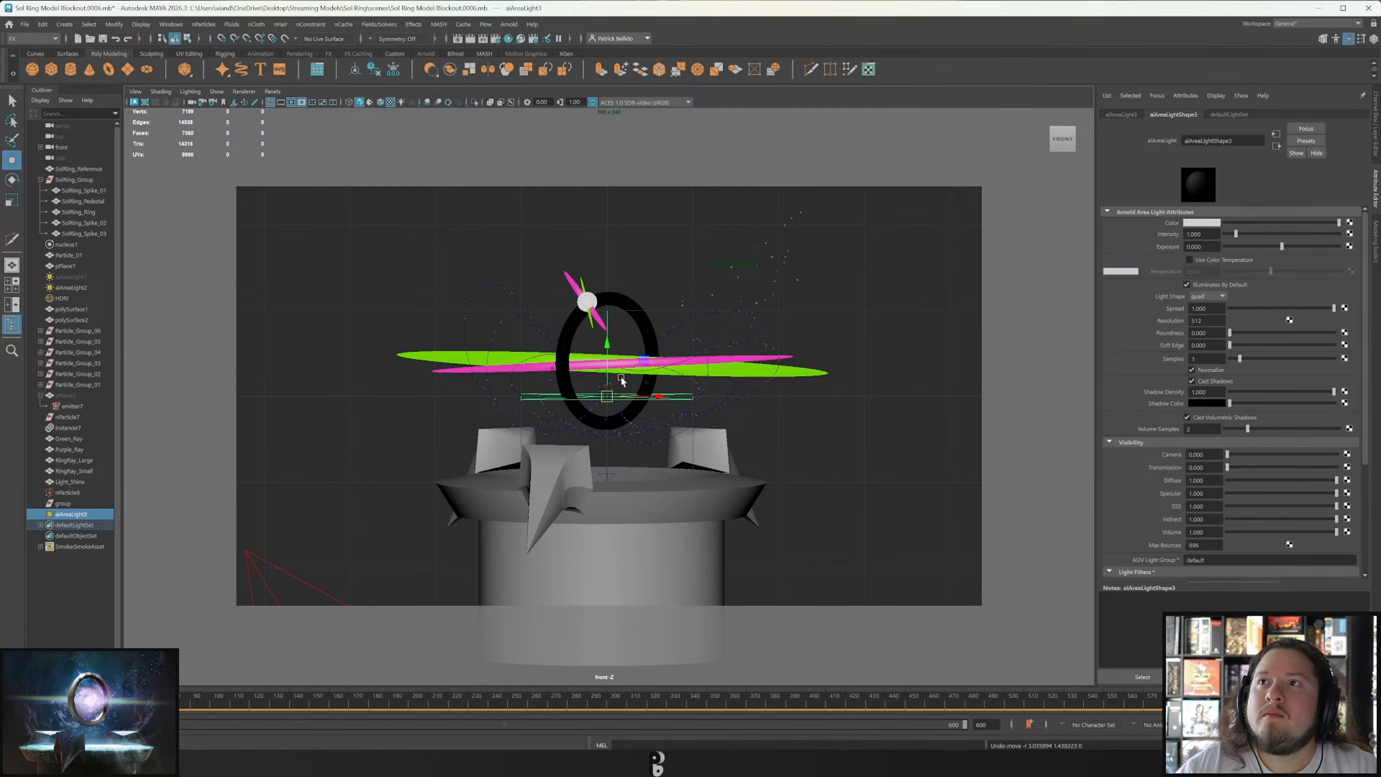
key("e")
left_click_drag(606, 387, 610, 340)
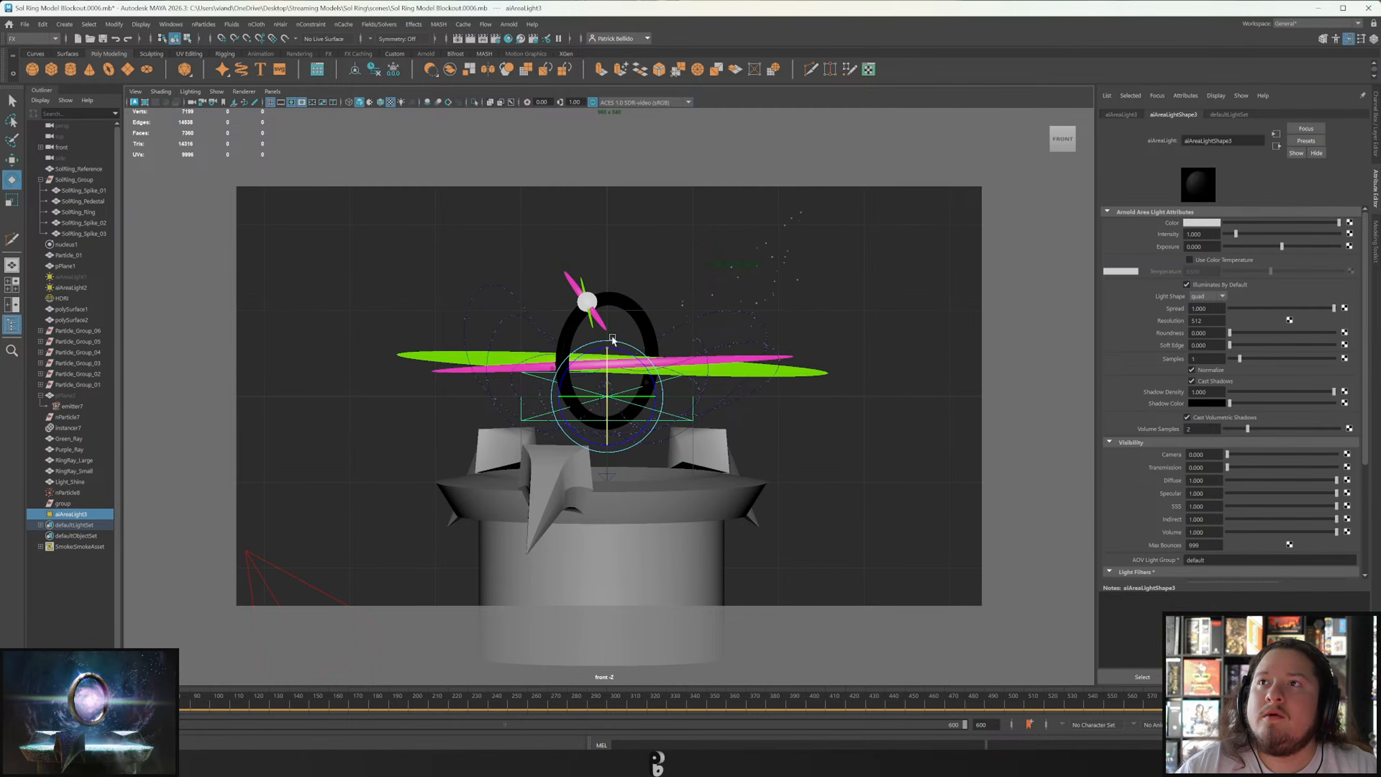
key("w")
left_click_drag(607, 396, 870, 306)
key("ctrl+z")
Set the new area light's Rotate X to -90.
left_click(1378, 199)
left_click(1357, 148)
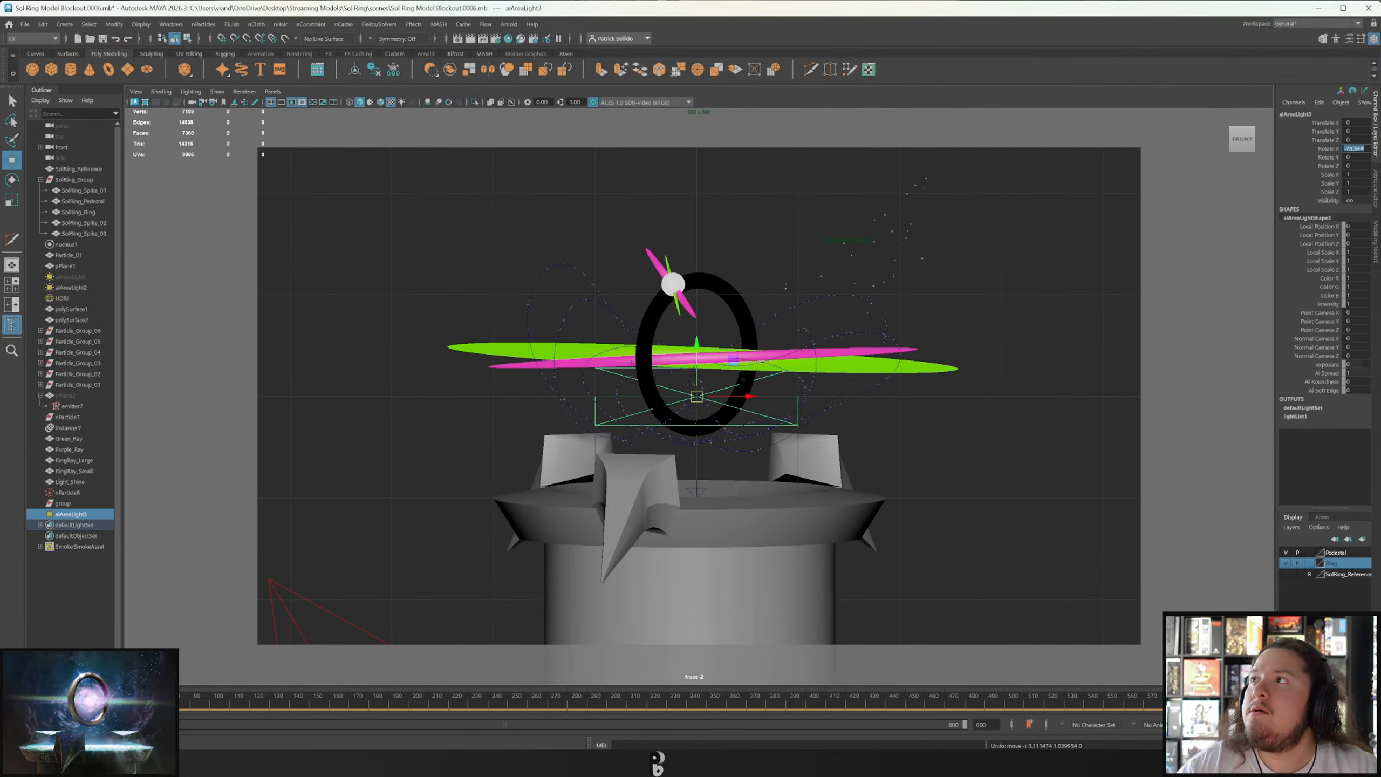
type("-90")
key("Return")
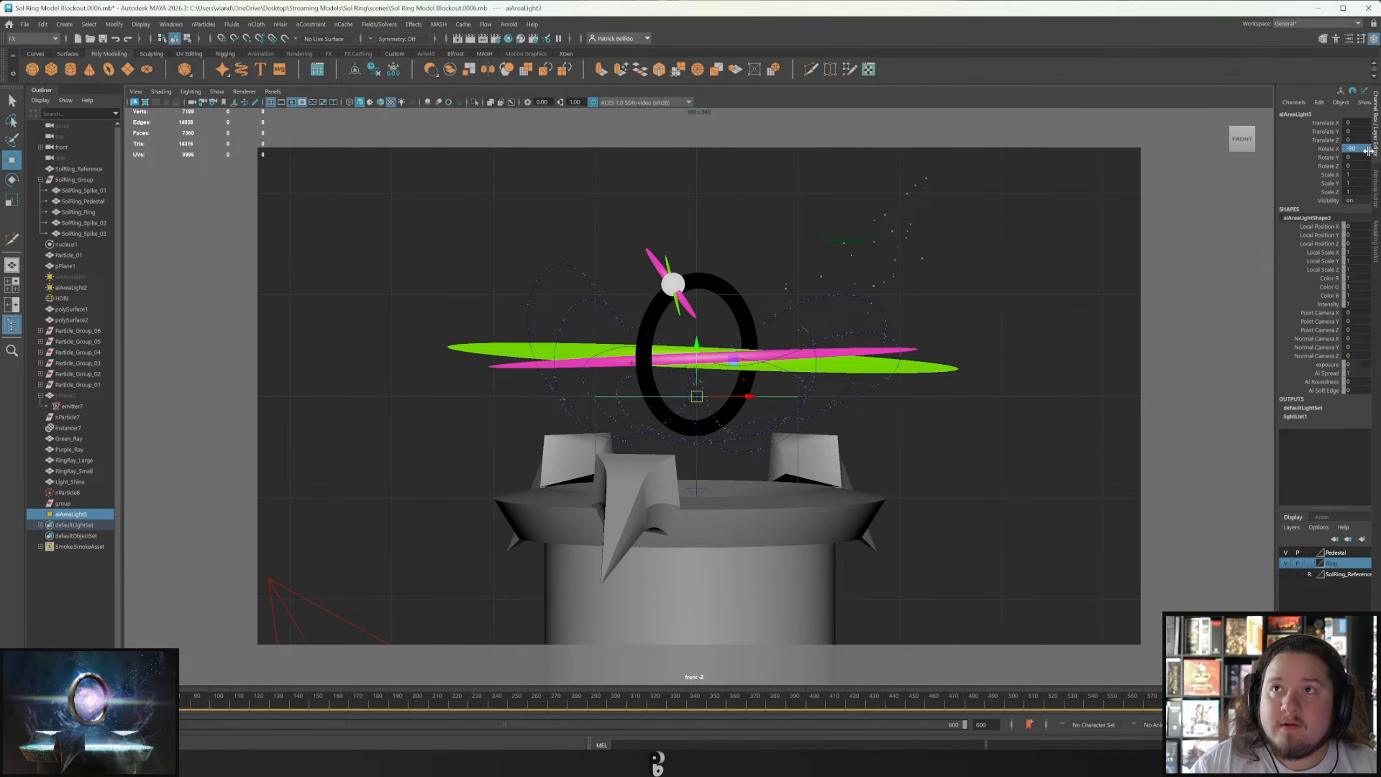
Scale the area light uniformly to about 2.21 and lower it to a Translate Y of about -0.365.
key("r")
left_click_drag(700, 398, 914, 403)
key("w")
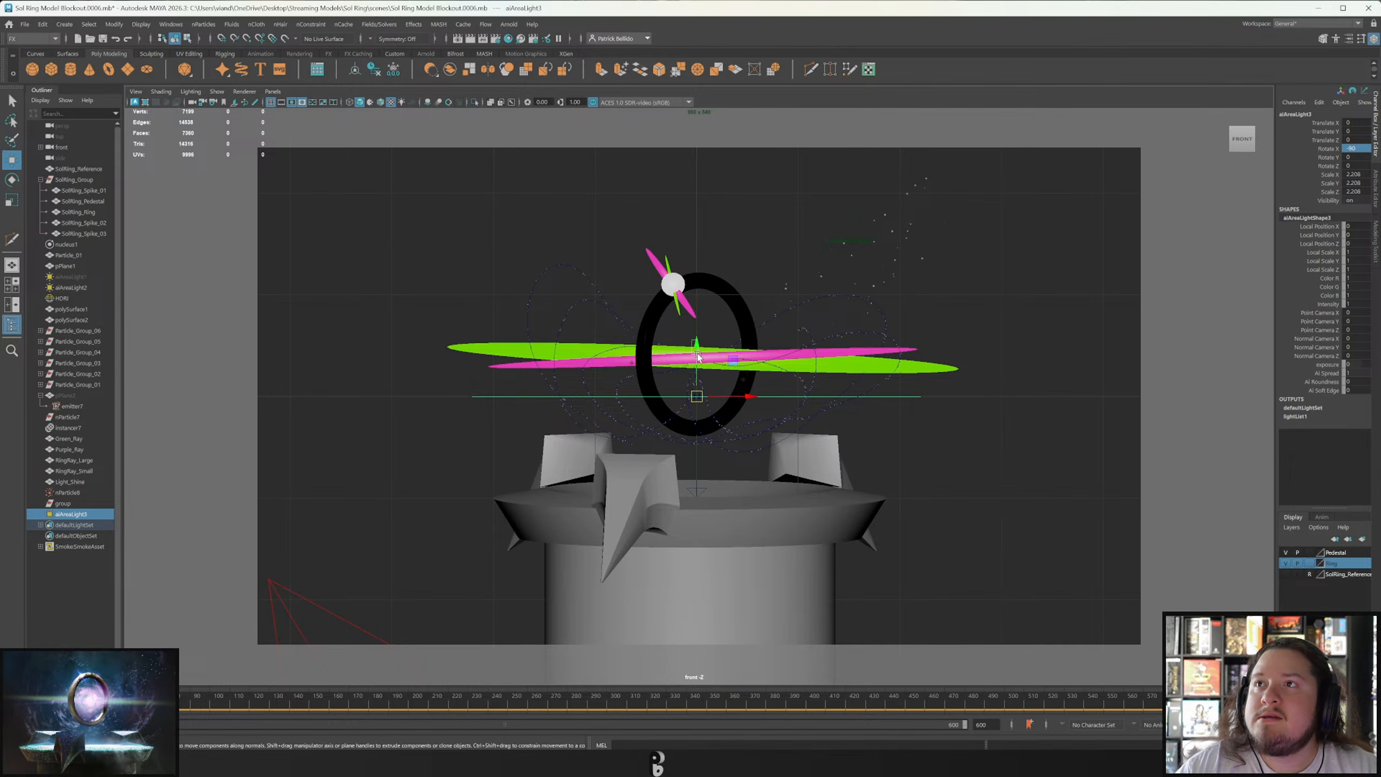
left_click_drag(699, 357, 698, 396)
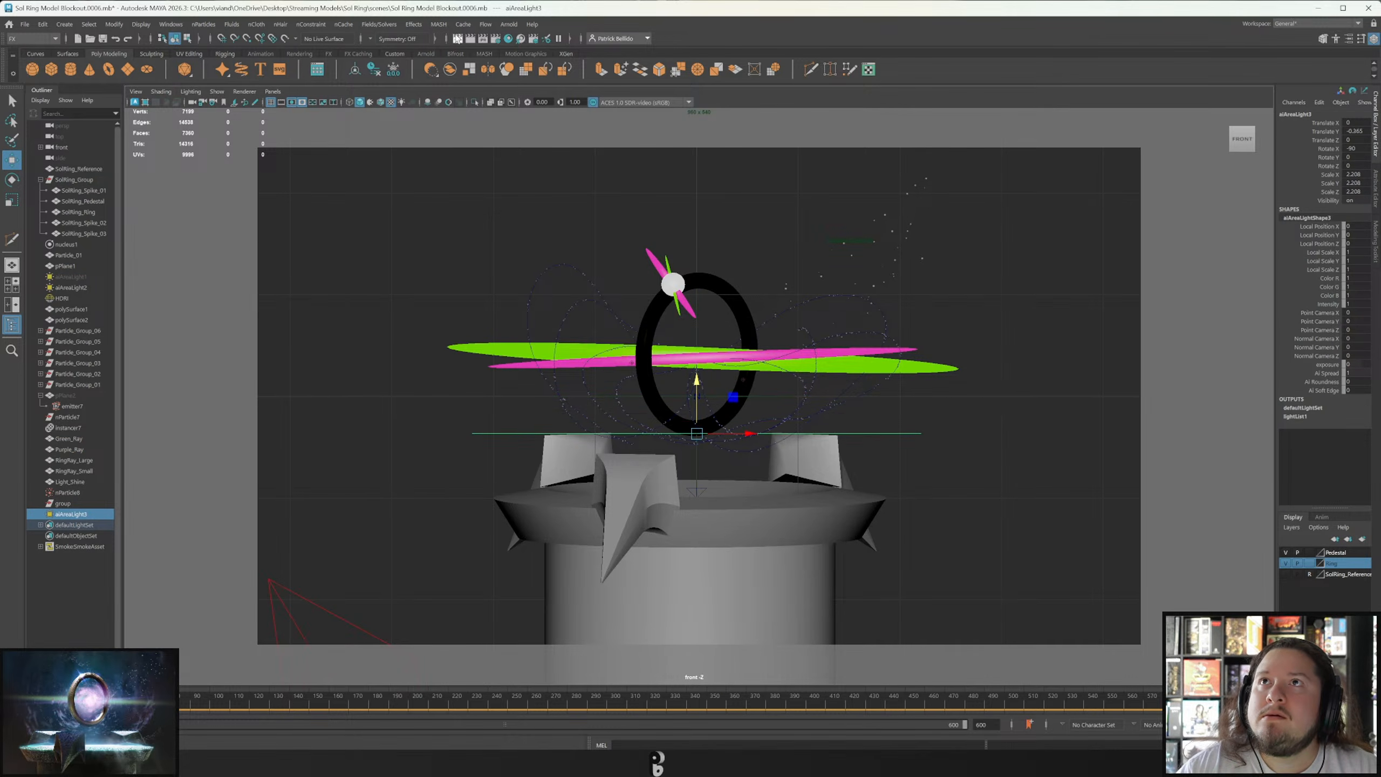
Render the front view in the Arnold RenderView, and render it again with a closer framing of the ring.
left_click(508, 38)
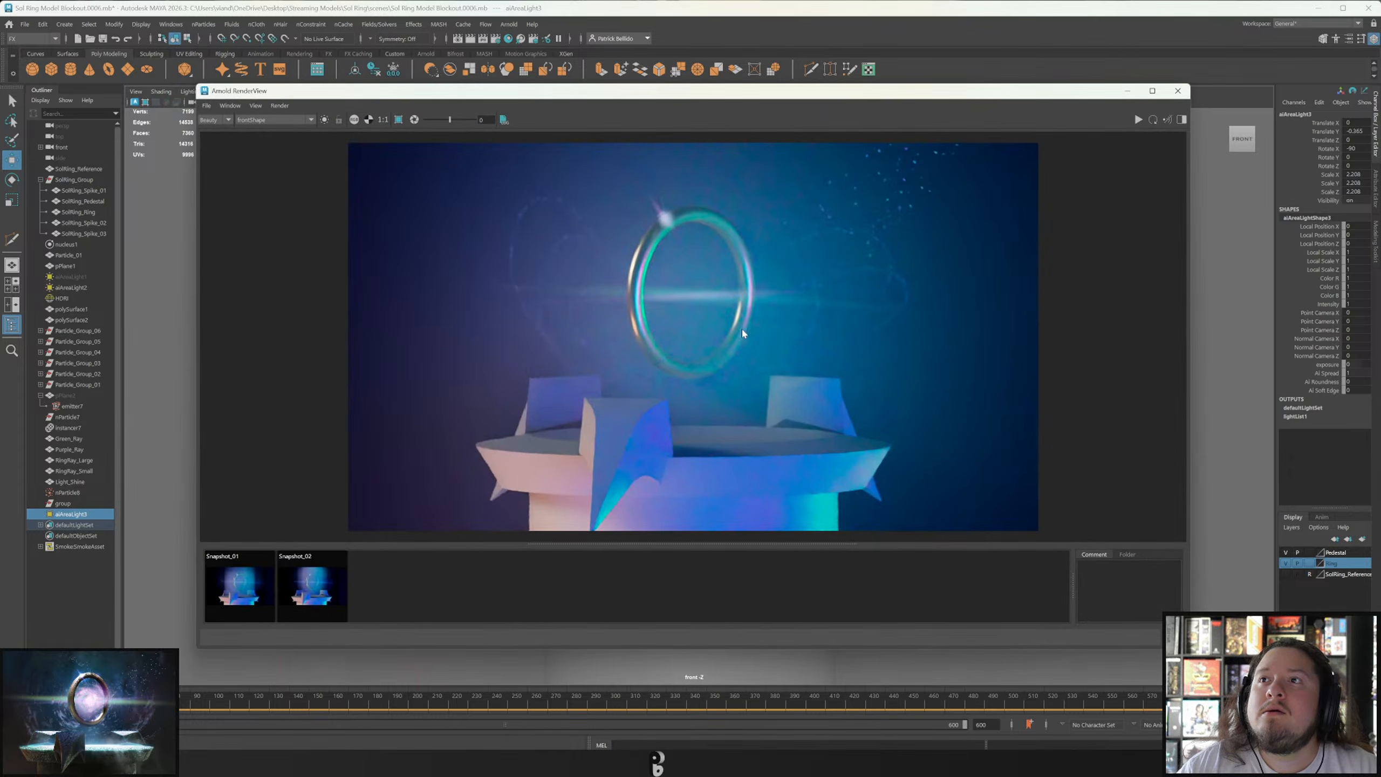
left_click(1153, 121)
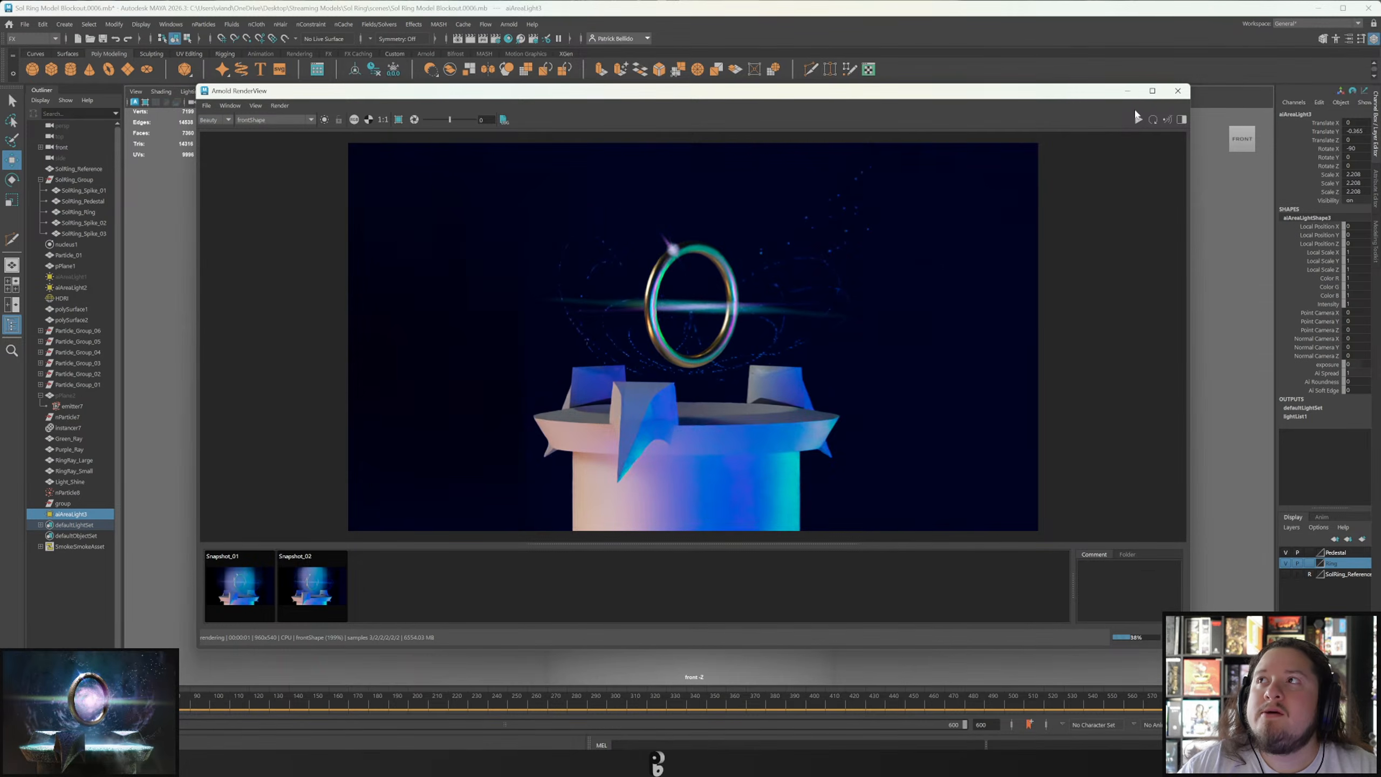
left_click(1178, 91)
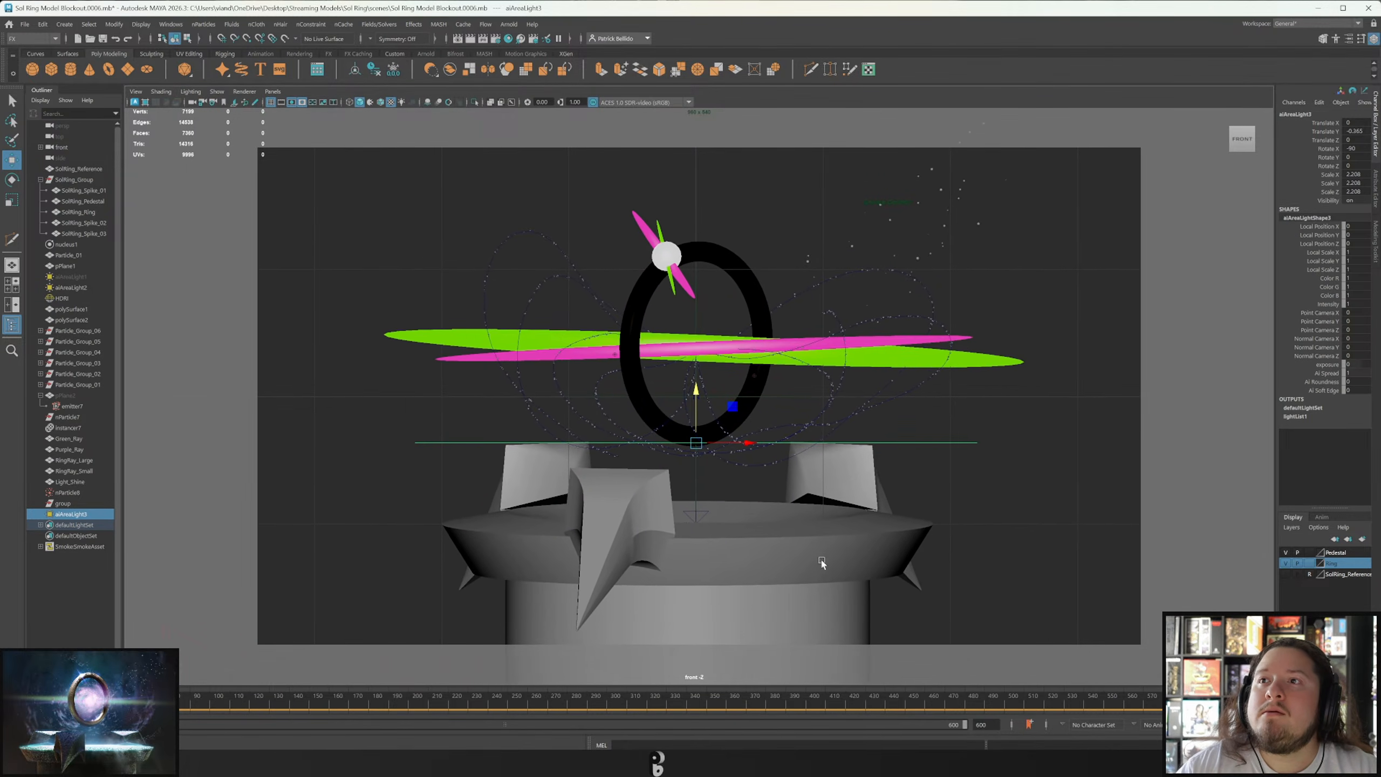
left_click(457, 38)
left_click(1155, 119)
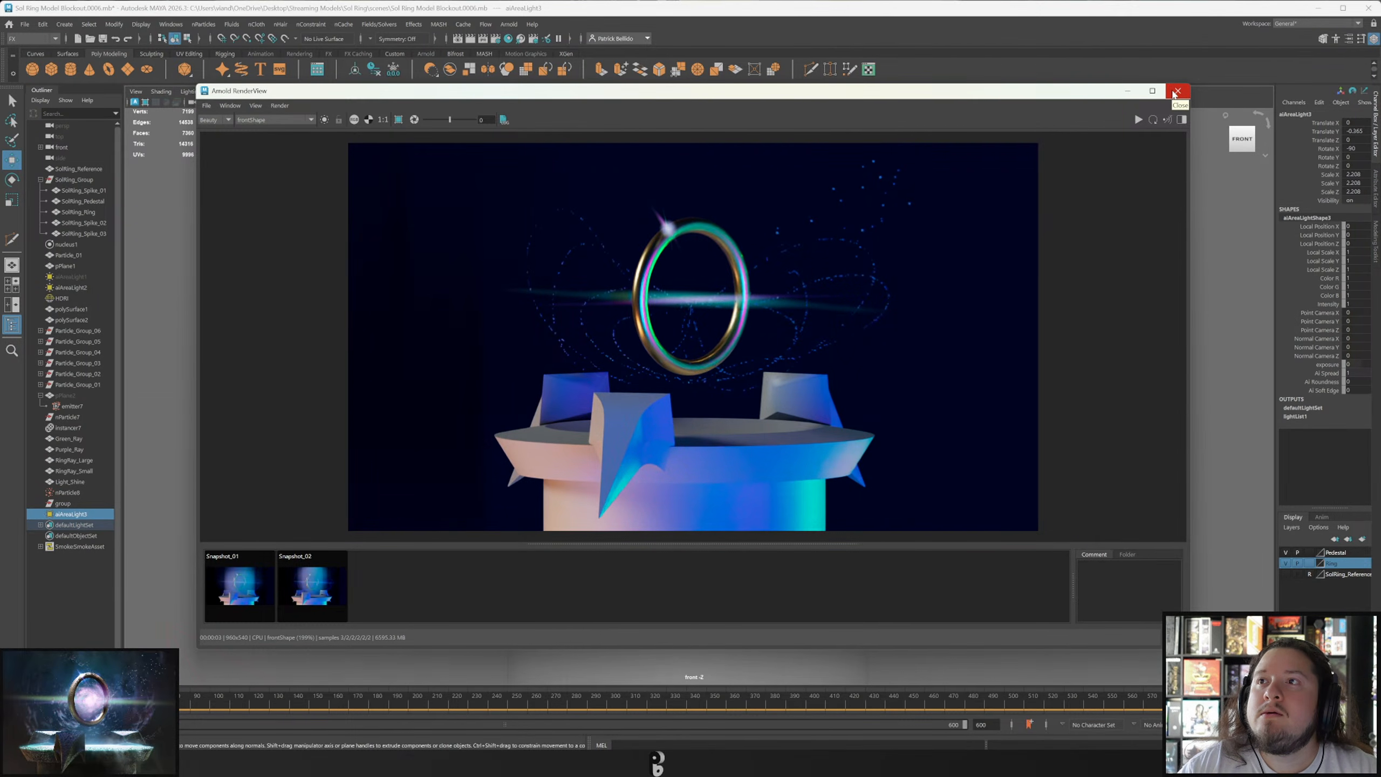
Raise the new area light's exposure to 5 and refresh the Arnold render of the front view.
left_click(1176, 91)
left_click(1376, 190)
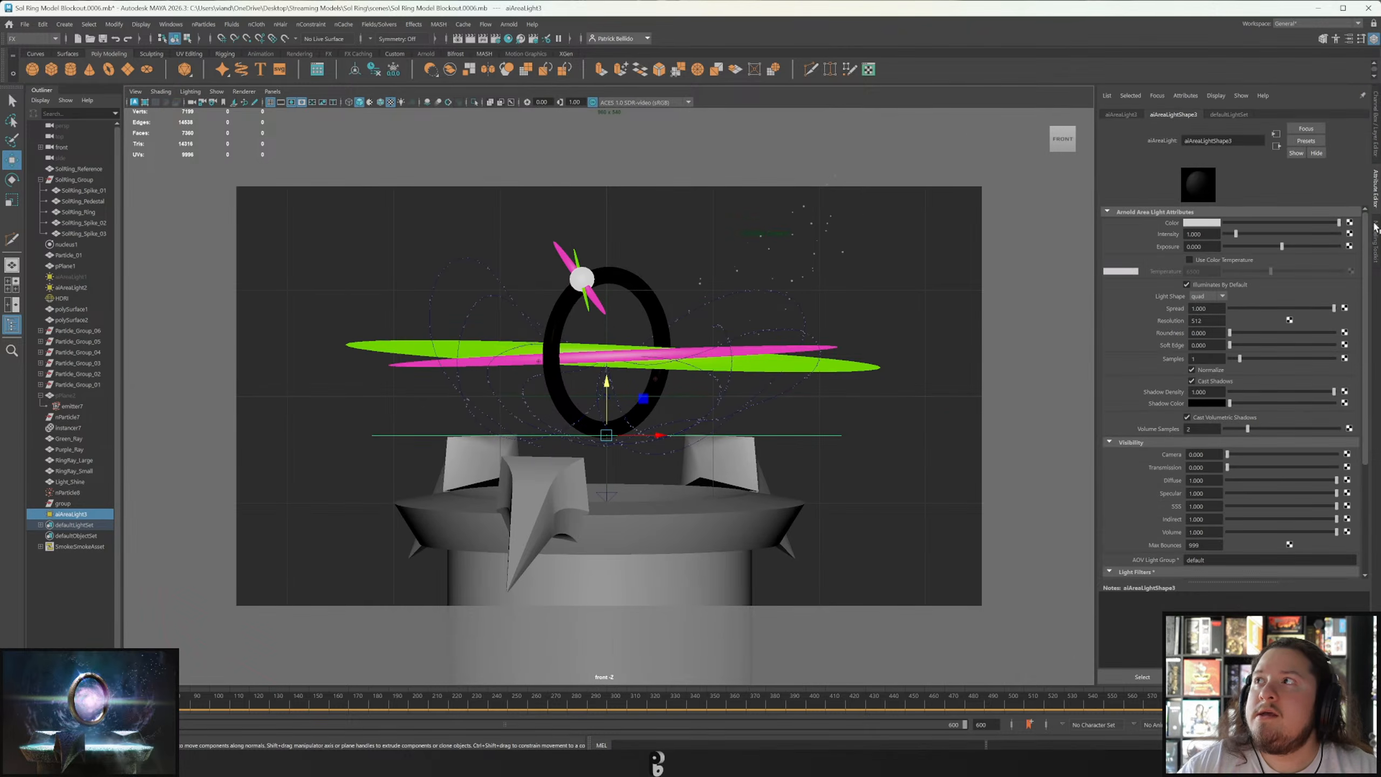
left_click_drag(1282, 248, 1338, 254)
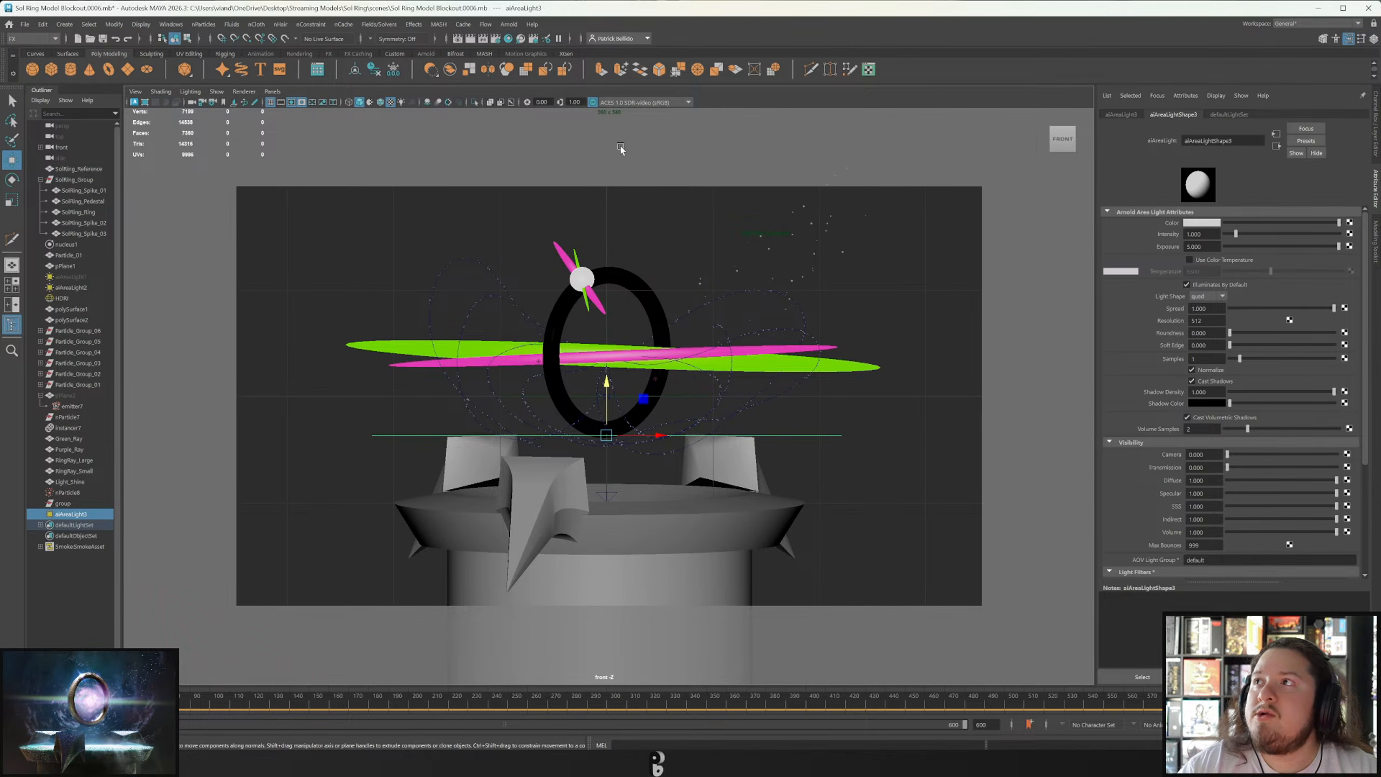
left_click(458, 38)
left_click(1157, 122)
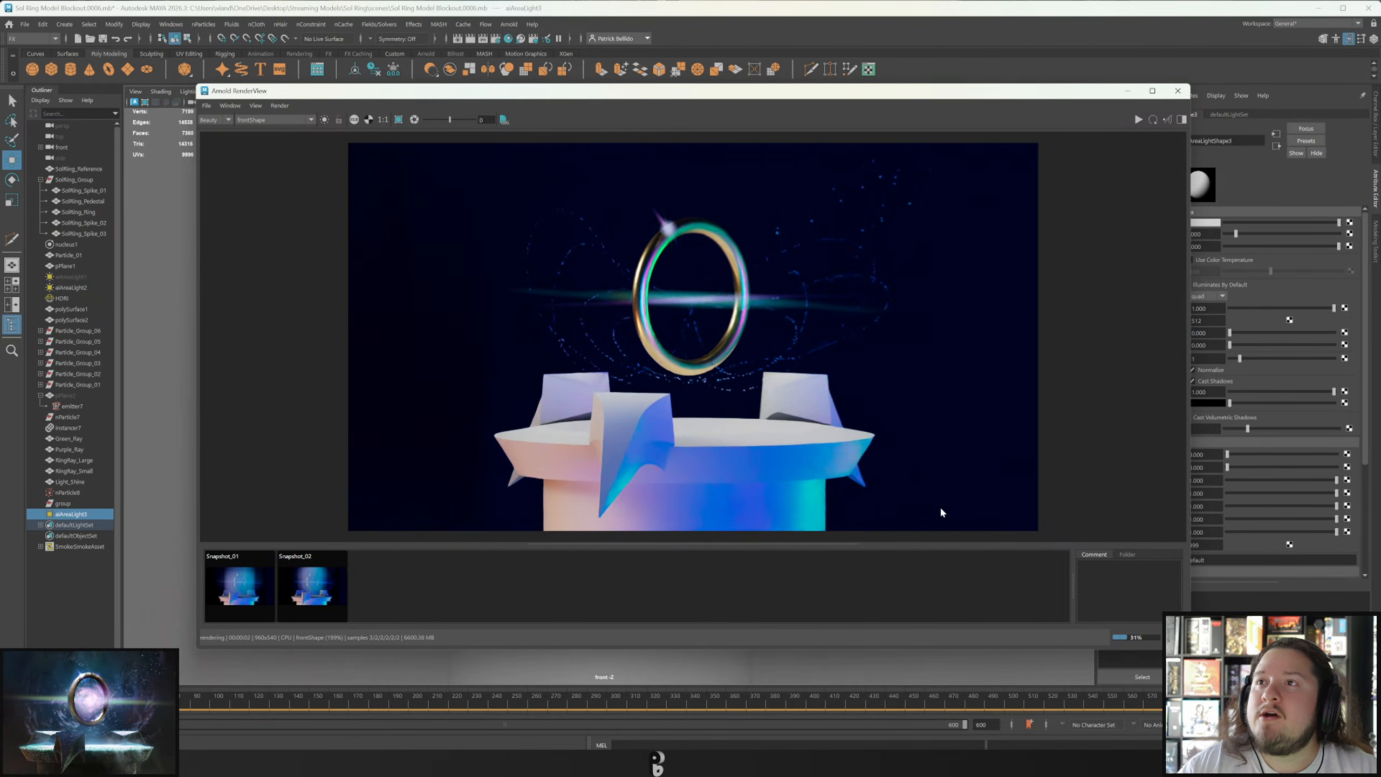
left_click(1177, 91)
double_click(1195, 247)
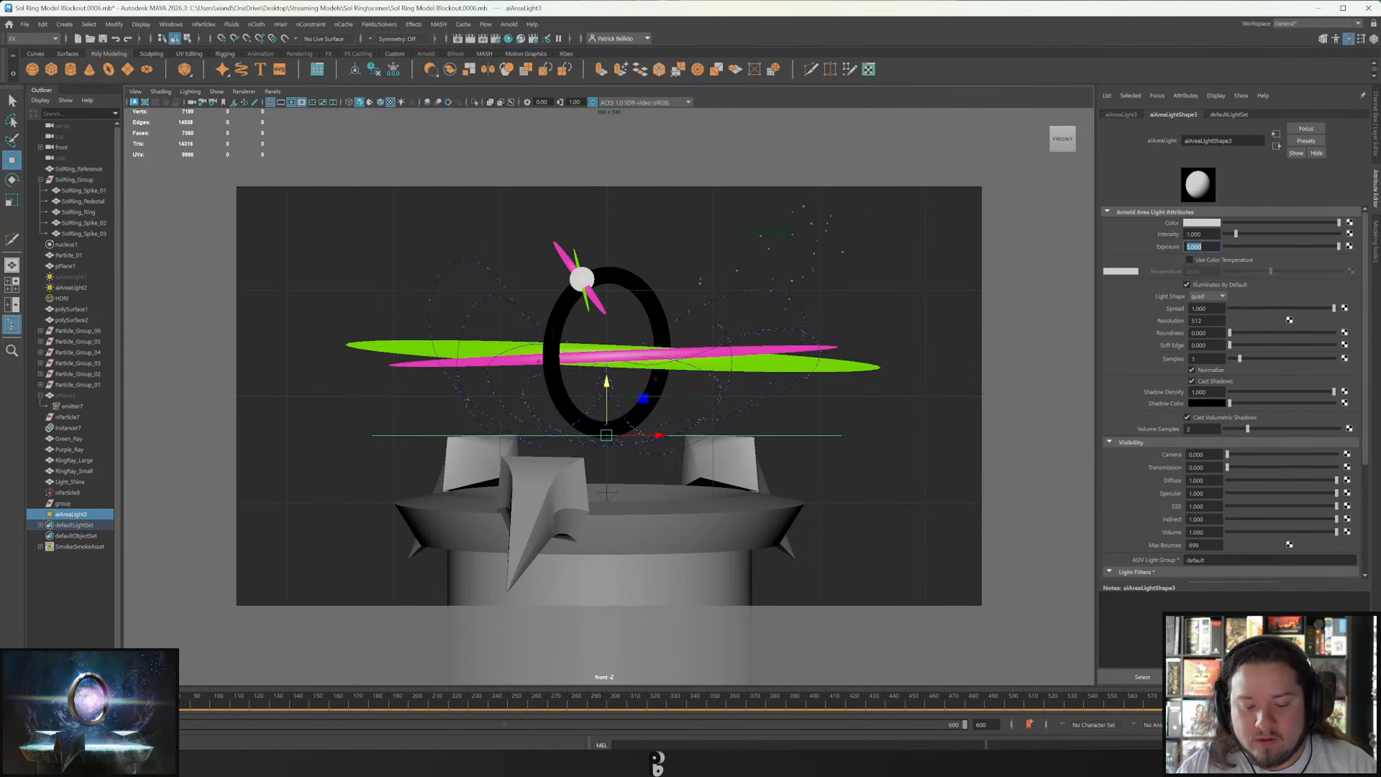
key("Return")
Select the pedestal and its three spikes, darken the base color of openPBR_shader1, and refresh the Arnold render.
left_click(579, 525)
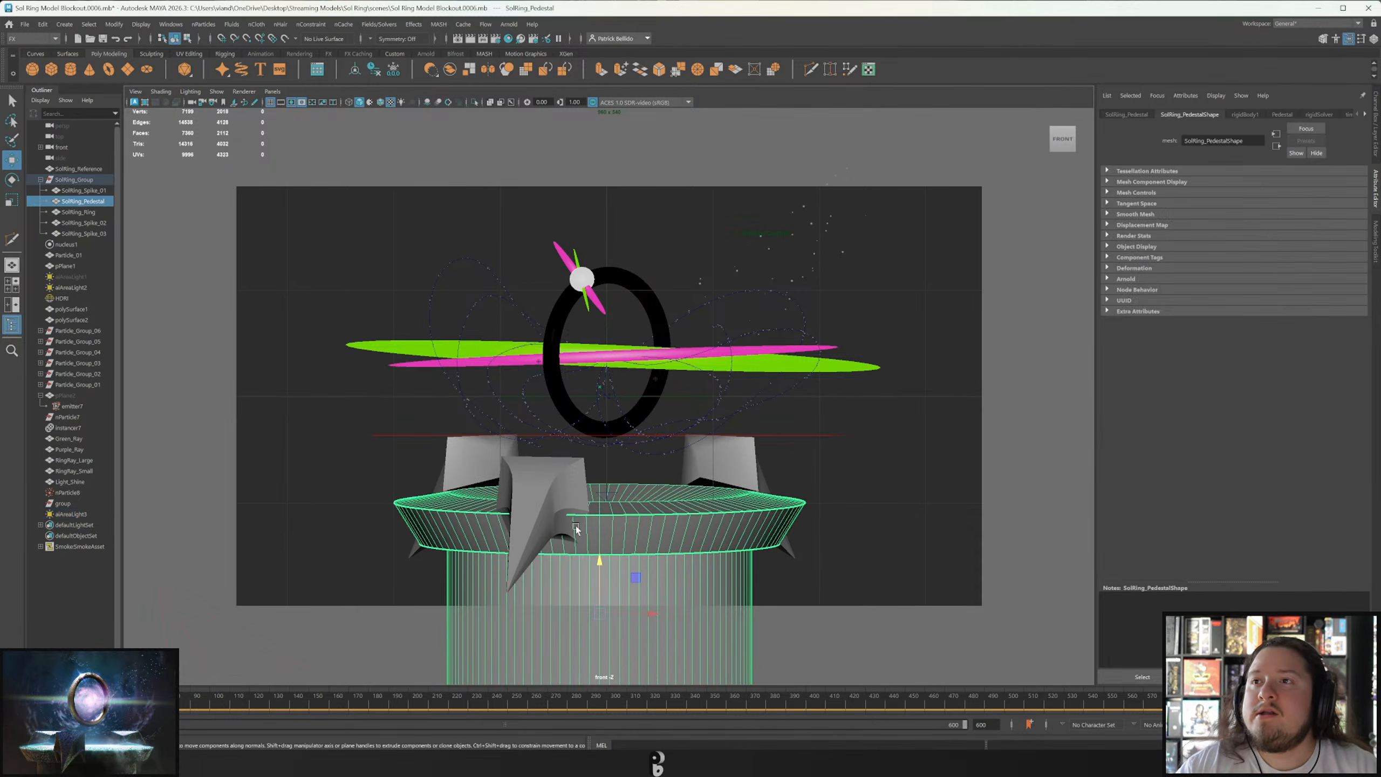
left_click(535, 502, "shift")
left_click(463, 463, "shift")
left_click(715, 459, "shift")
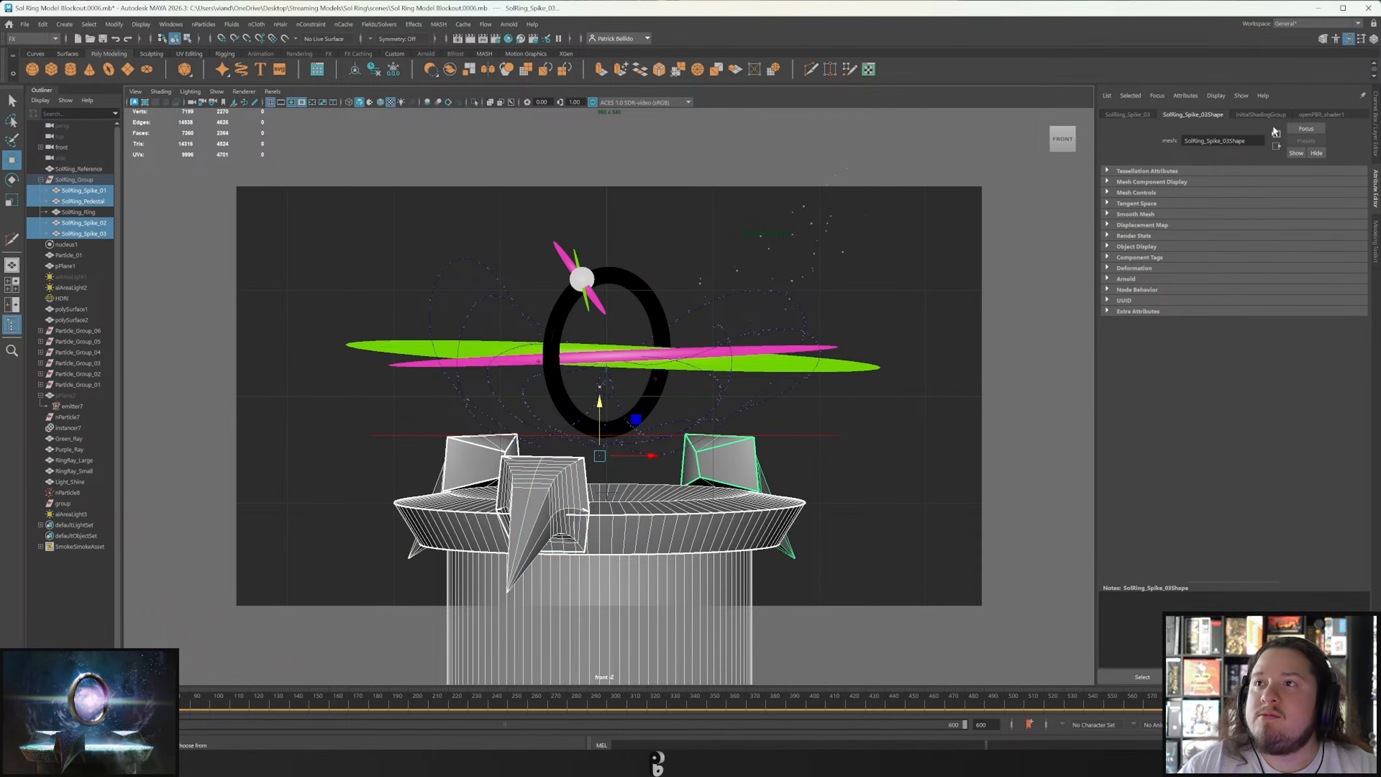
left_click(1321, 114)
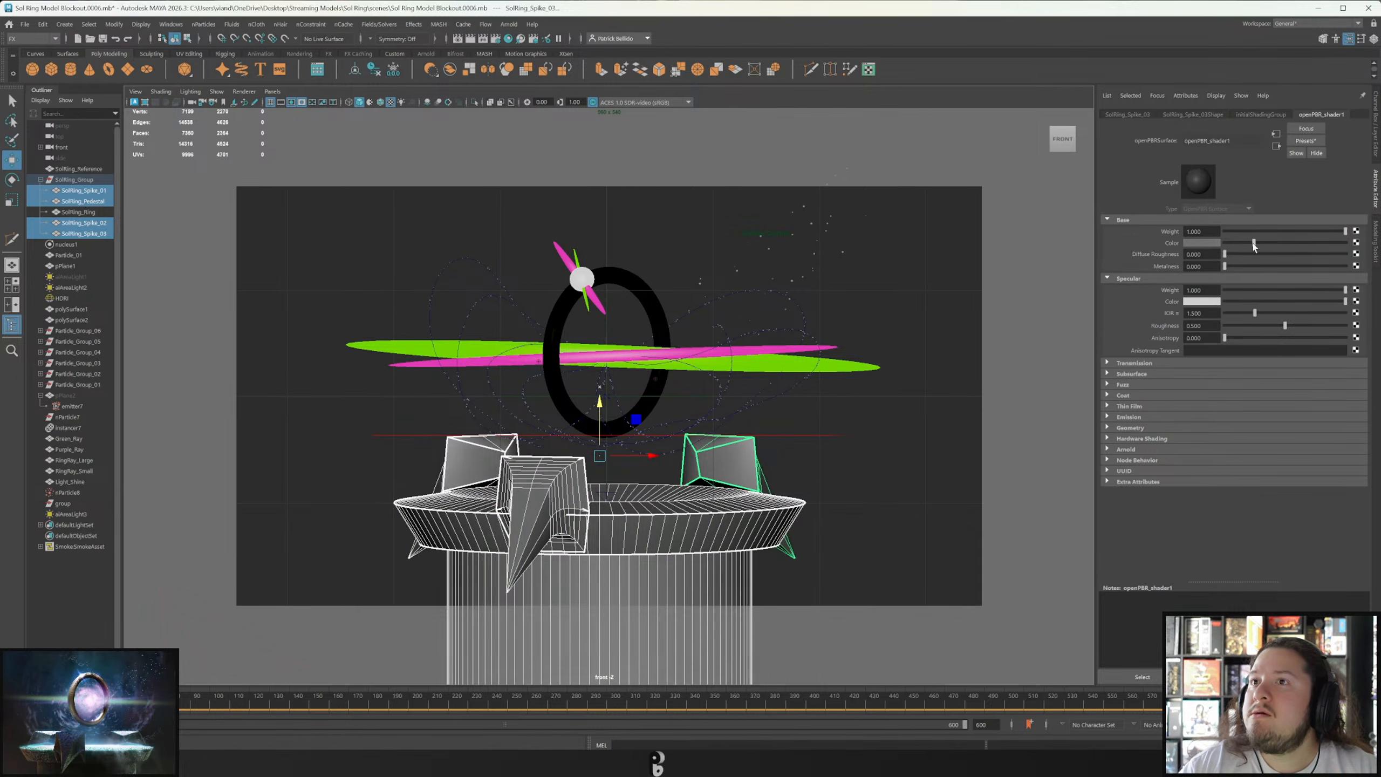
left_click_drag(1245, 246, 1240, 247)
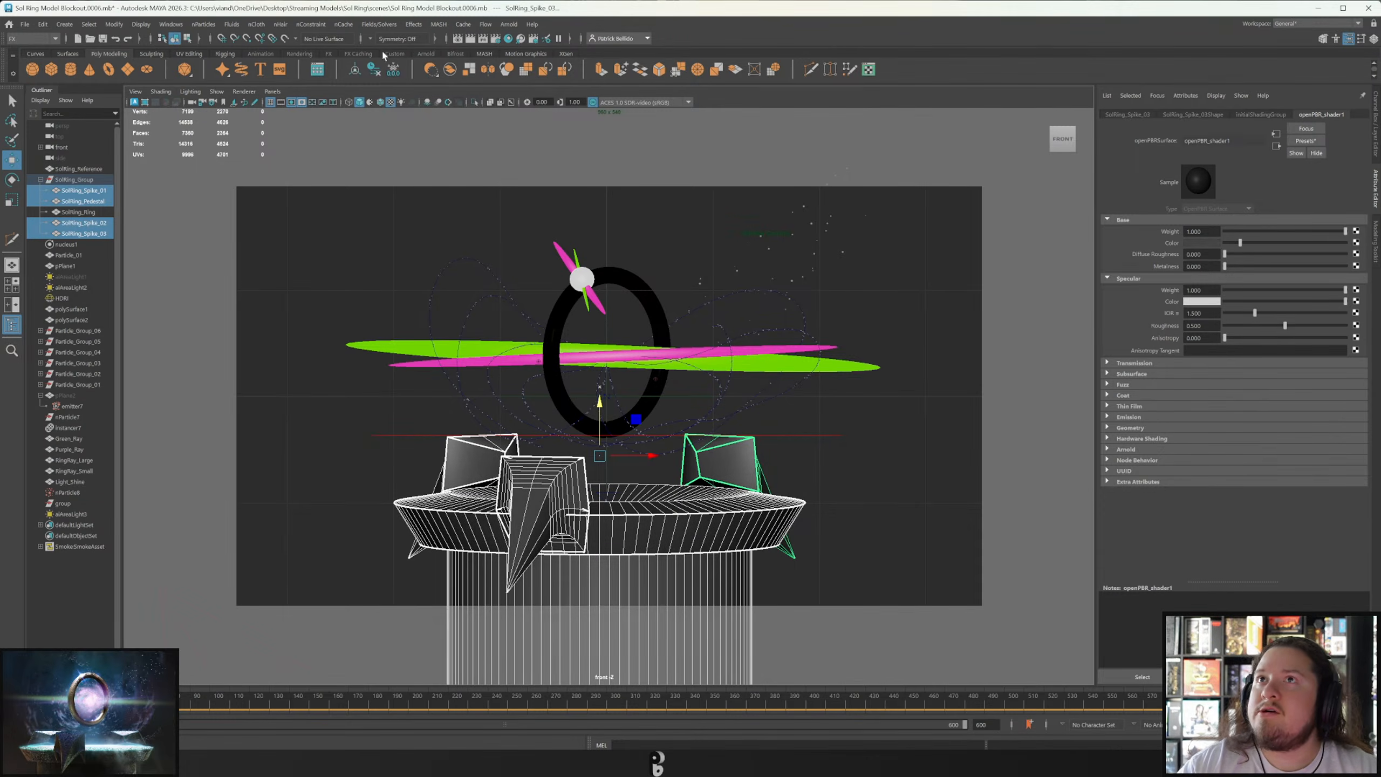
left_click(458, 38)
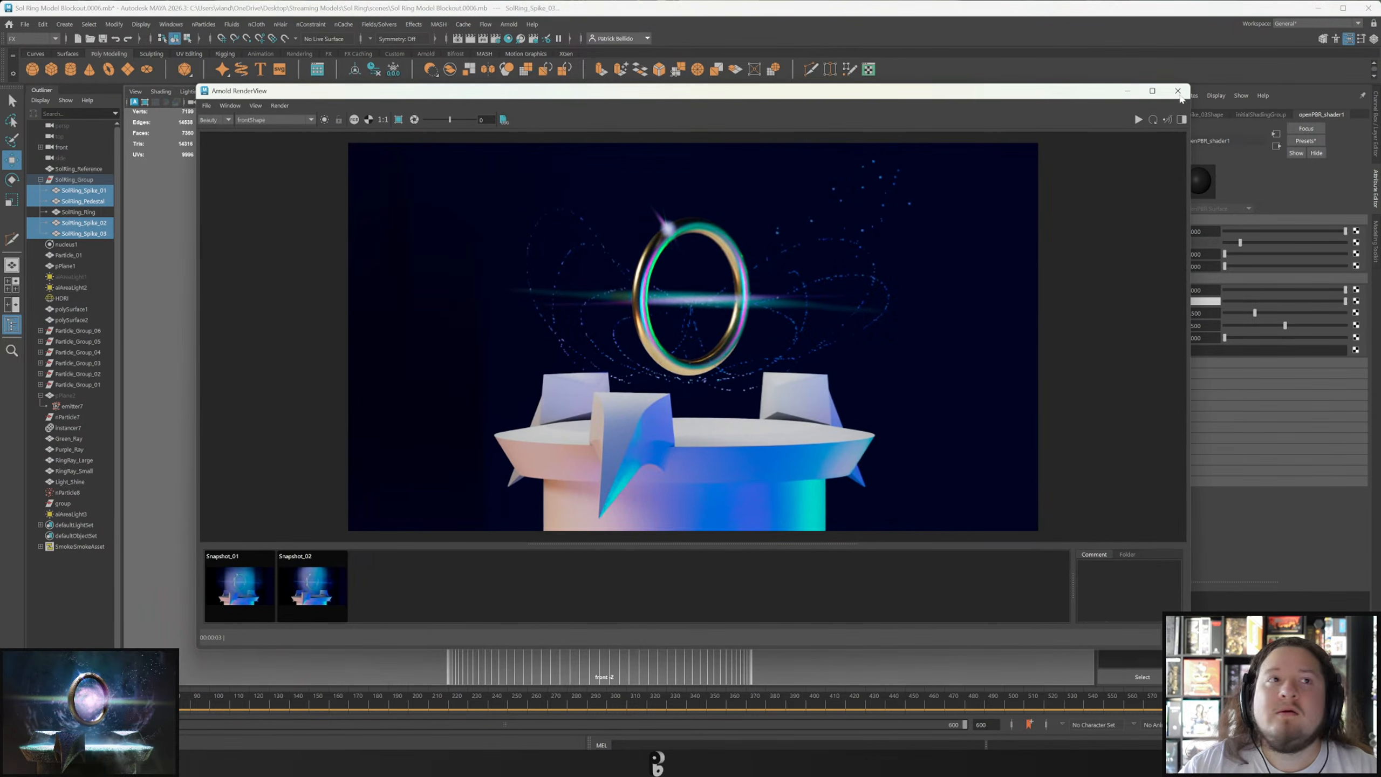
left_click(1178, 91)
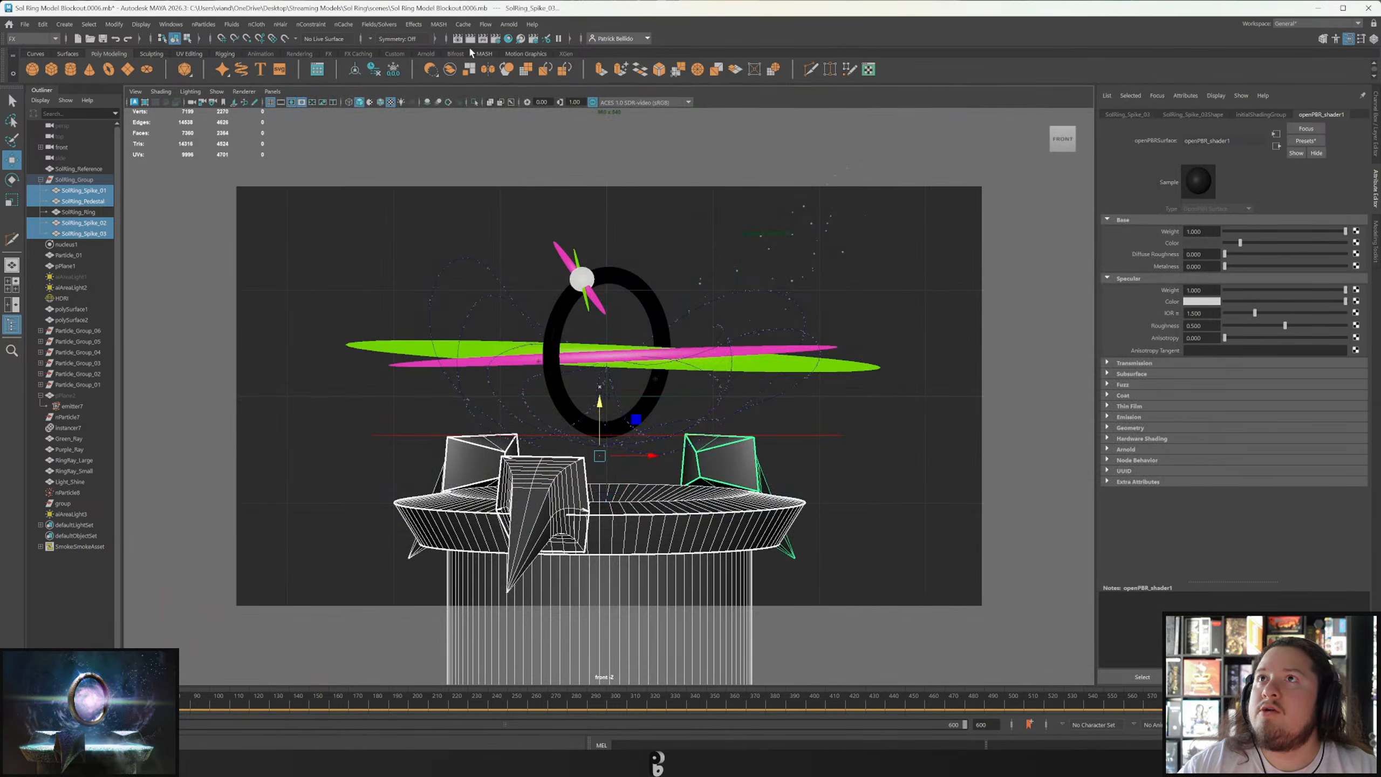
left_click(457, 38)
left_click(1152, 121)
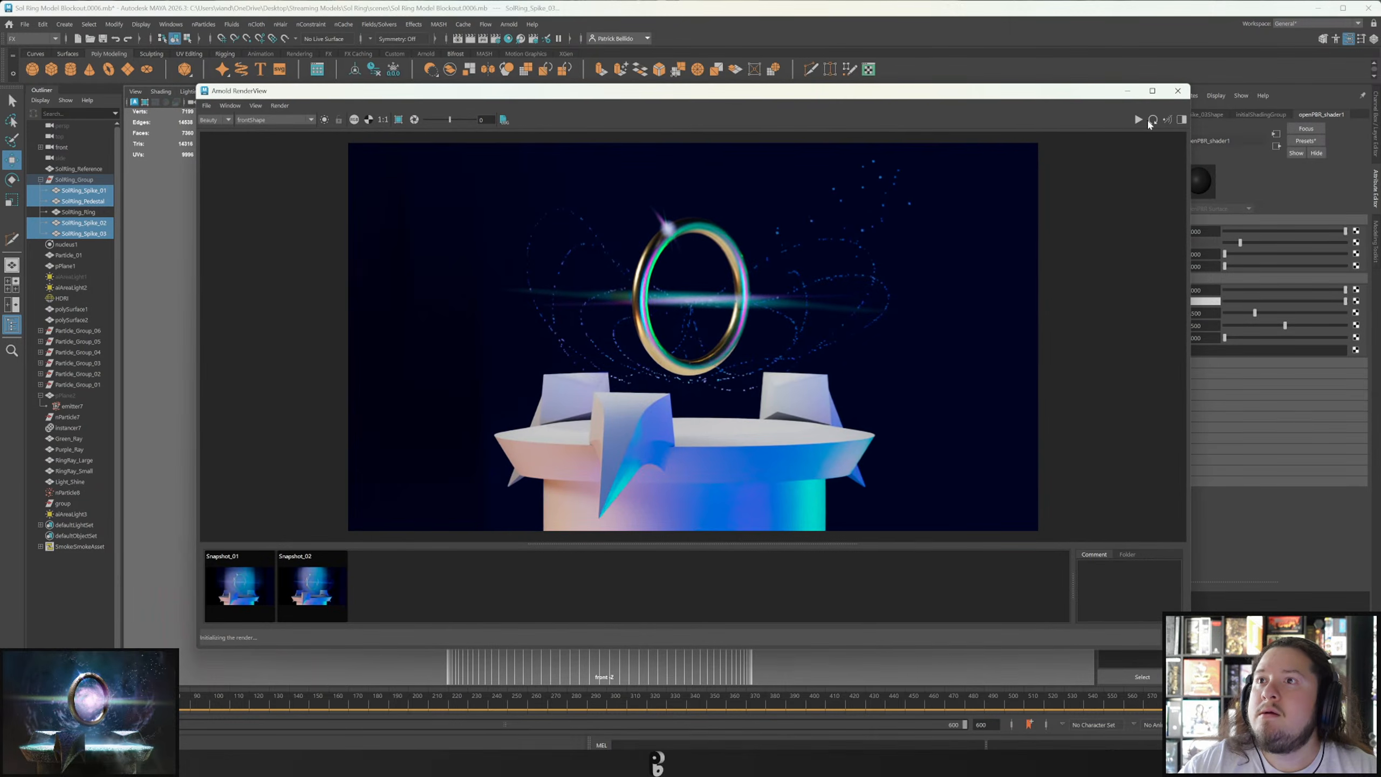
Darken the pedestal and spike shader's base color to nearly black and render the front view again.
left_click(1177, 91)
left_click_drag(1230, 243, 1227, 244)
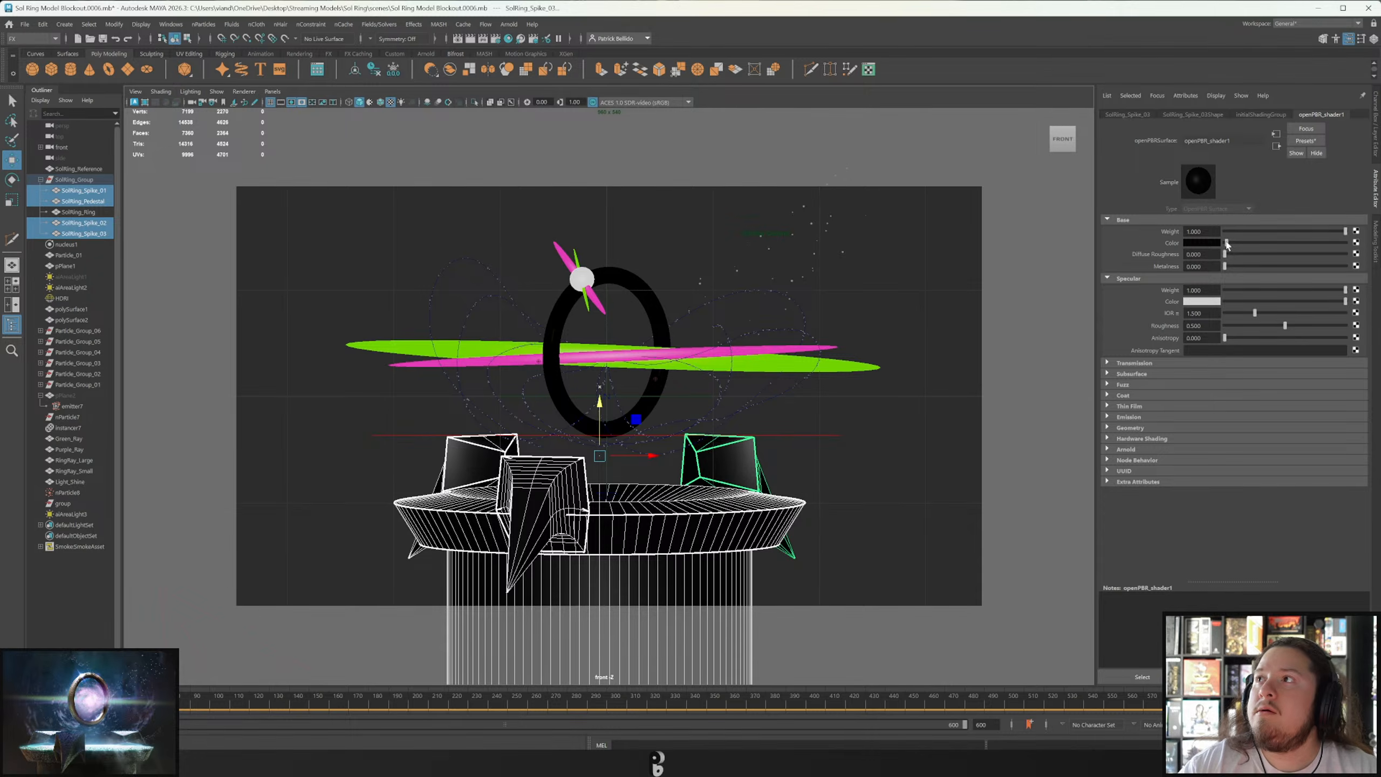
left_click(457, 39)
left_click(1153, 121)
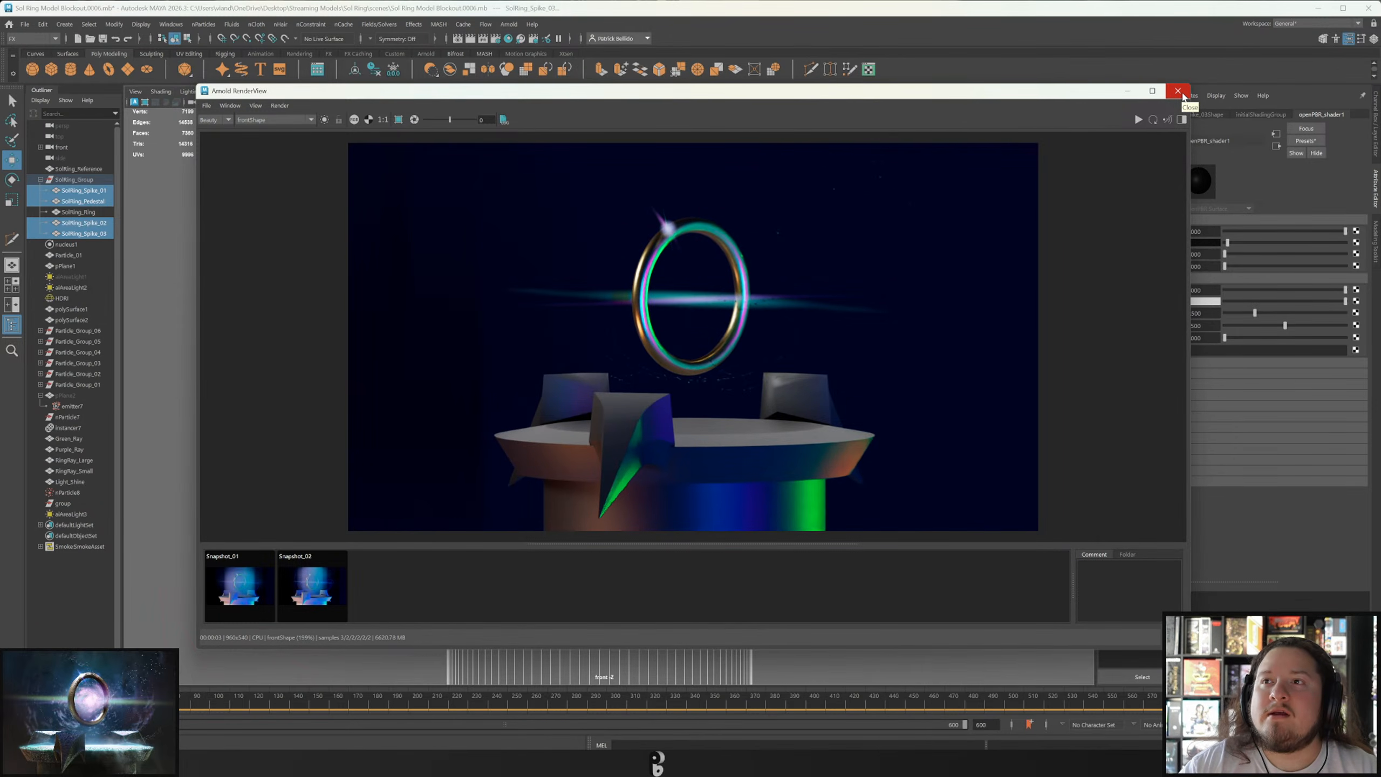
left_click(1181, 93)
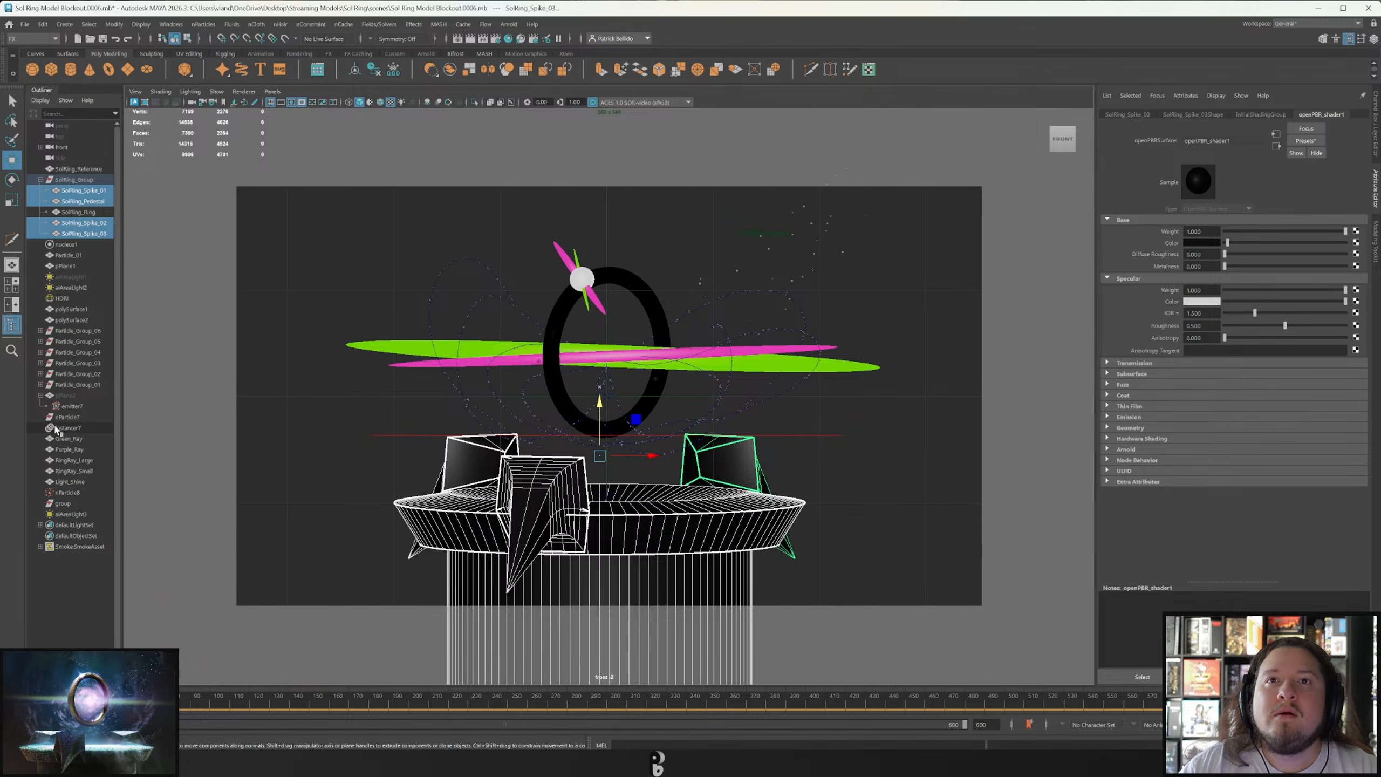
Set the exposure of aiAreaLight2 to 1.5 and rename the light Warm_Light.
left_click(84, 287)
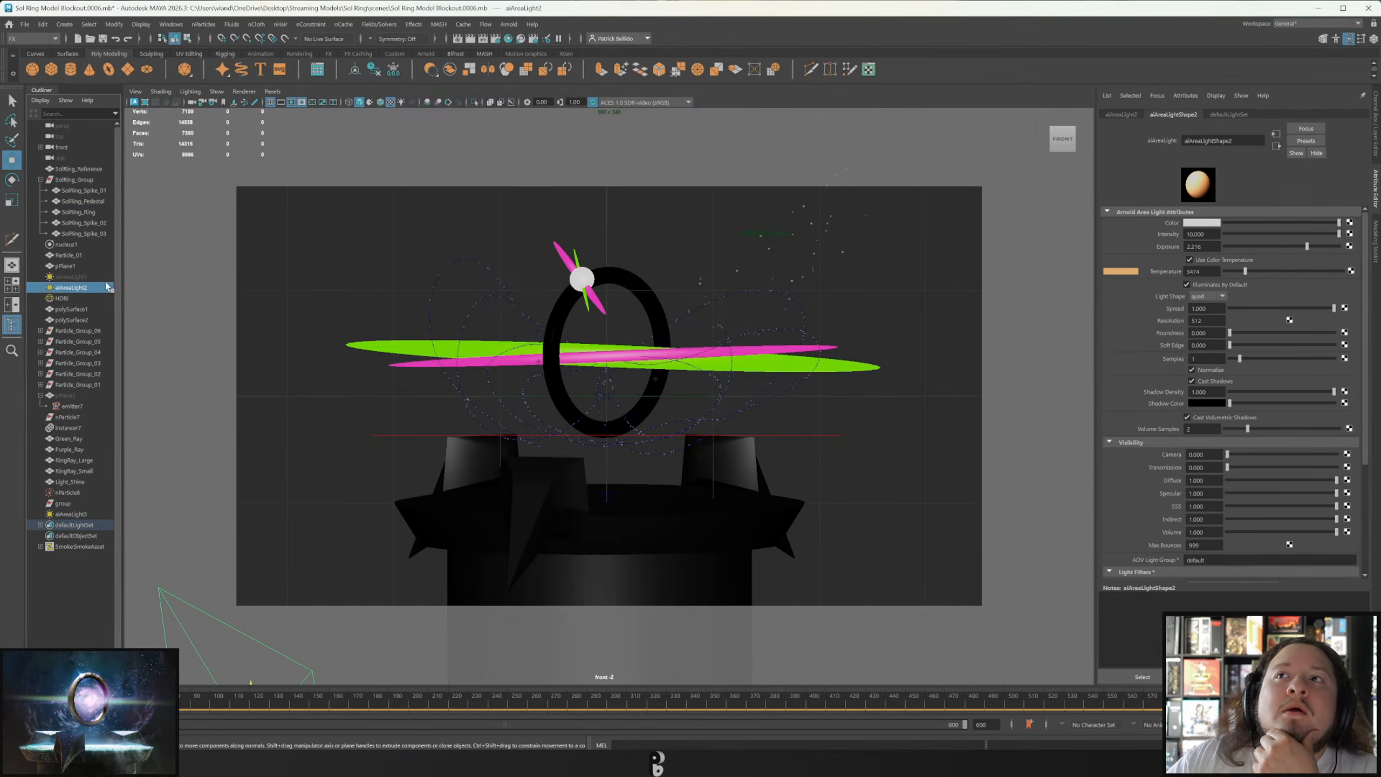
double_click(1195, 247)
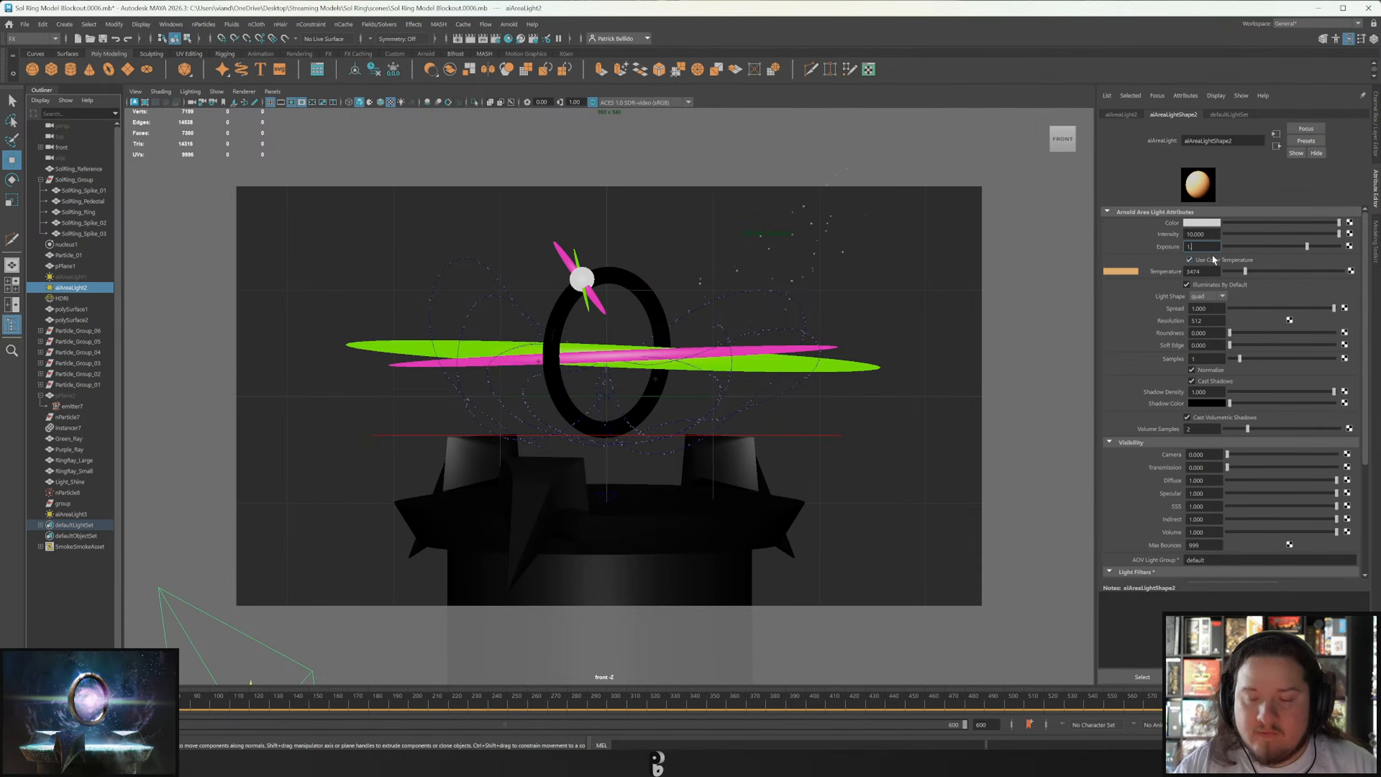
type("1.5")
key("Return")
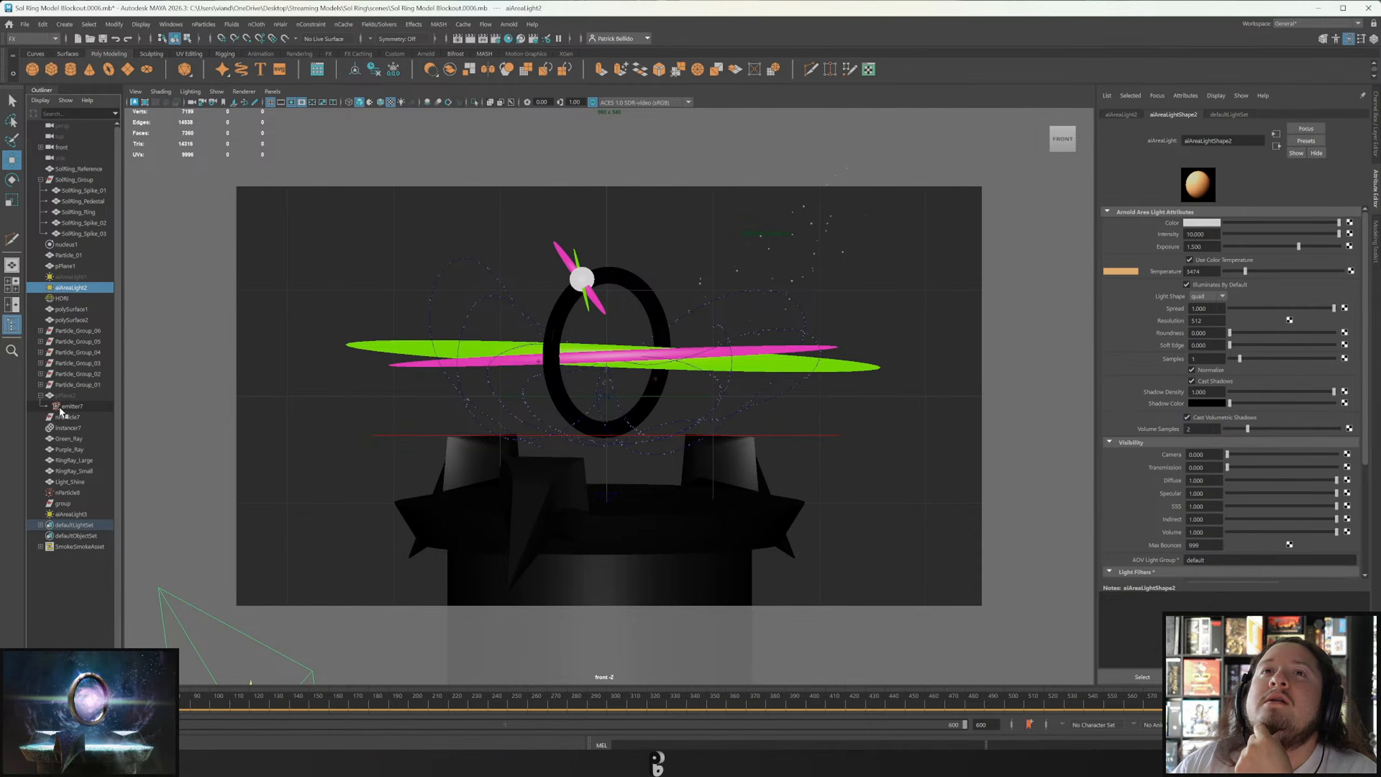
double_click(72, 287)
type("Warm Light")
key("Return")
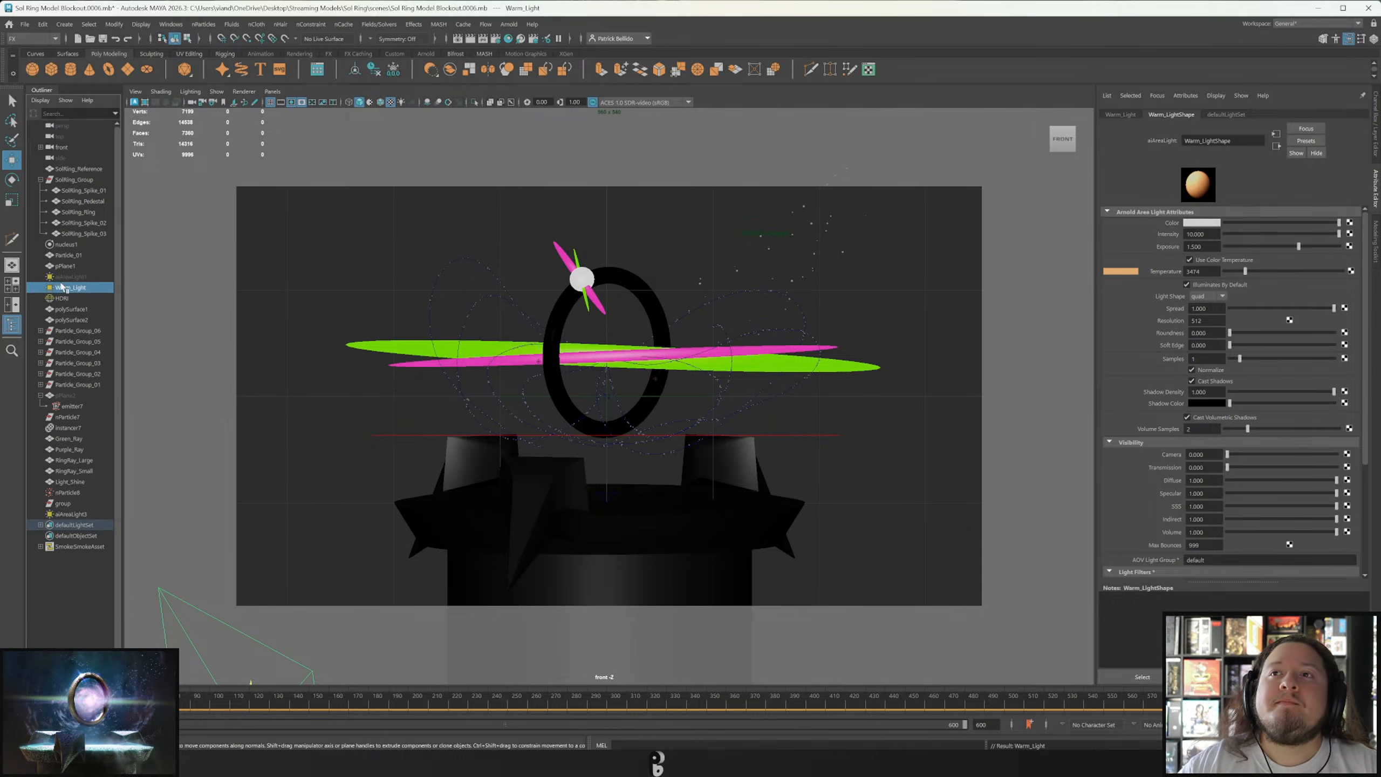
Select aiAreaLight3, refresh the Arnold render, and place the render window clear of the light's attributes.
left_click(384, 436)
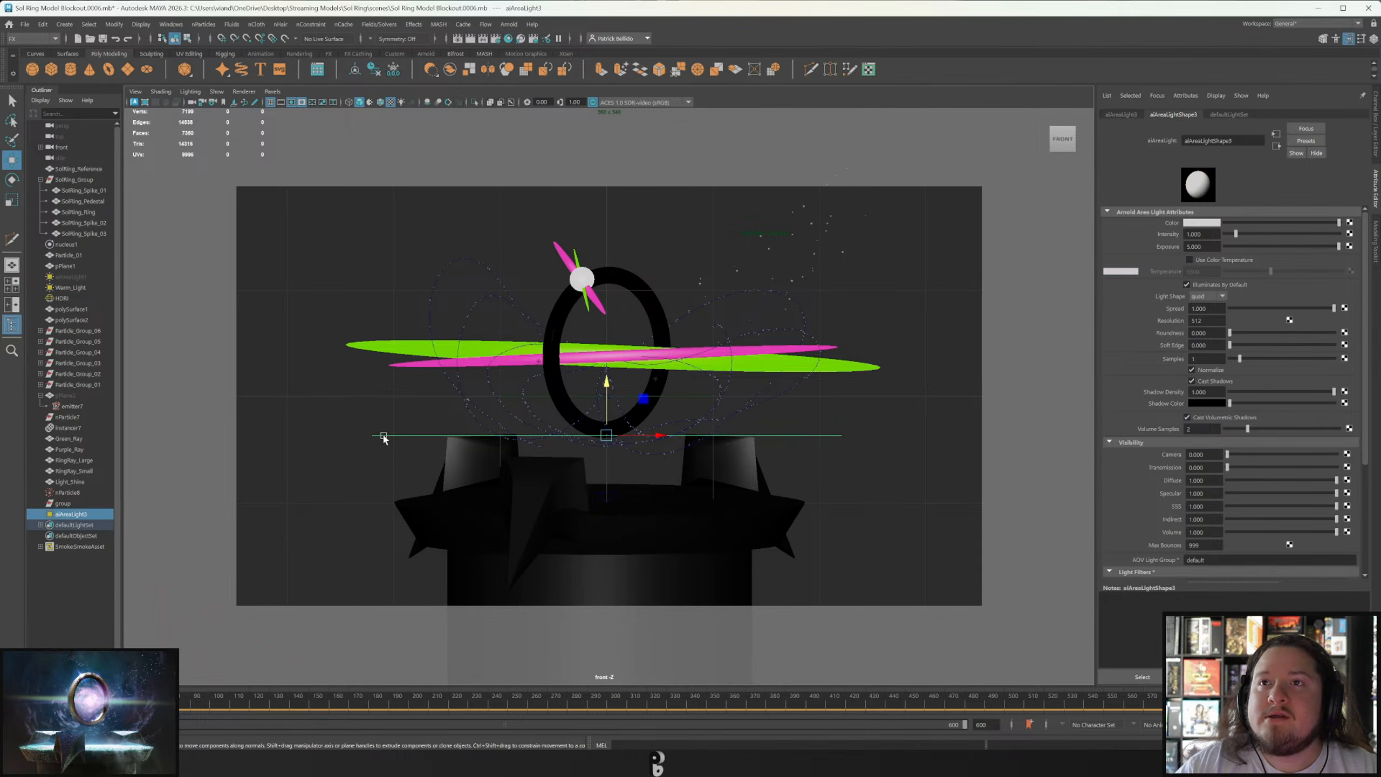
left_click(458, 39)
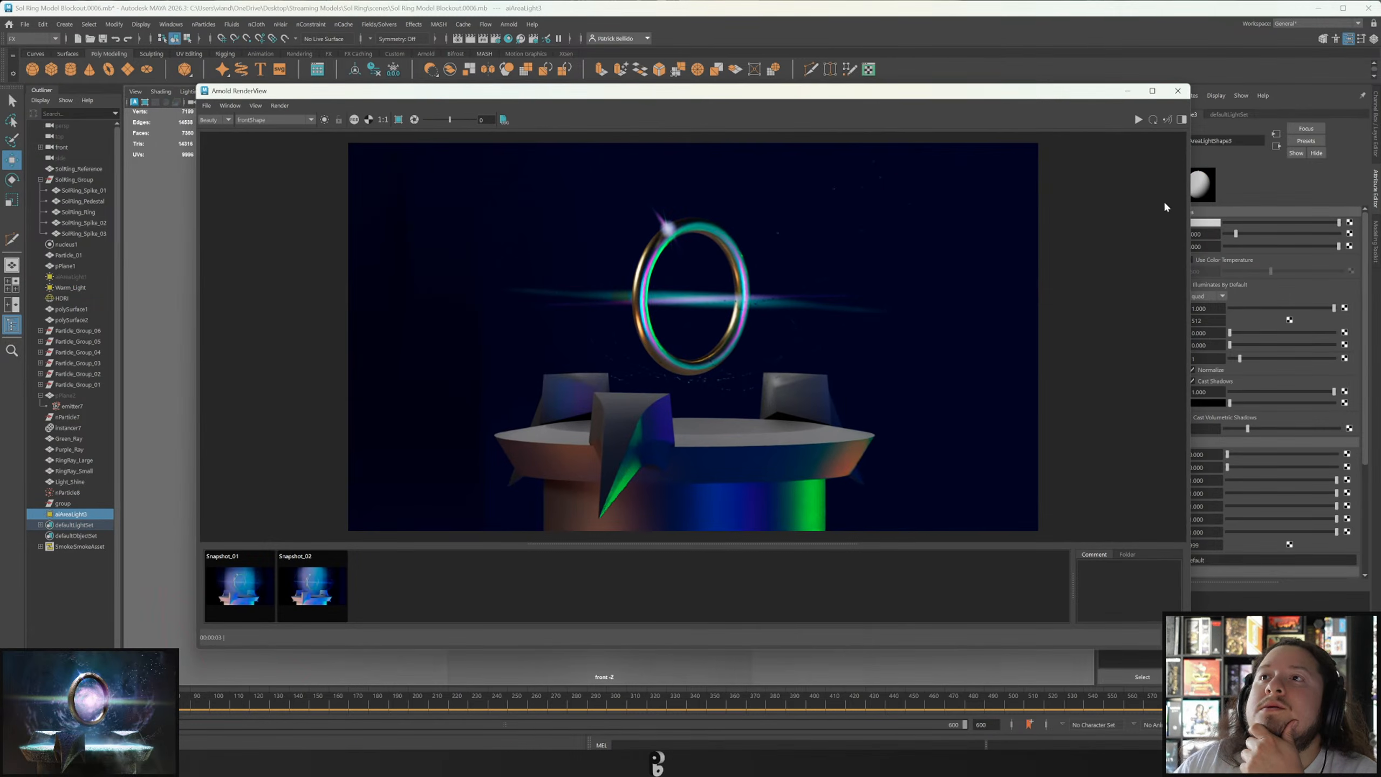
left_click(1153, 121)
left_click_drag(897, 91, 828, 230)
left_click_drag(700, 226, 658, 215)
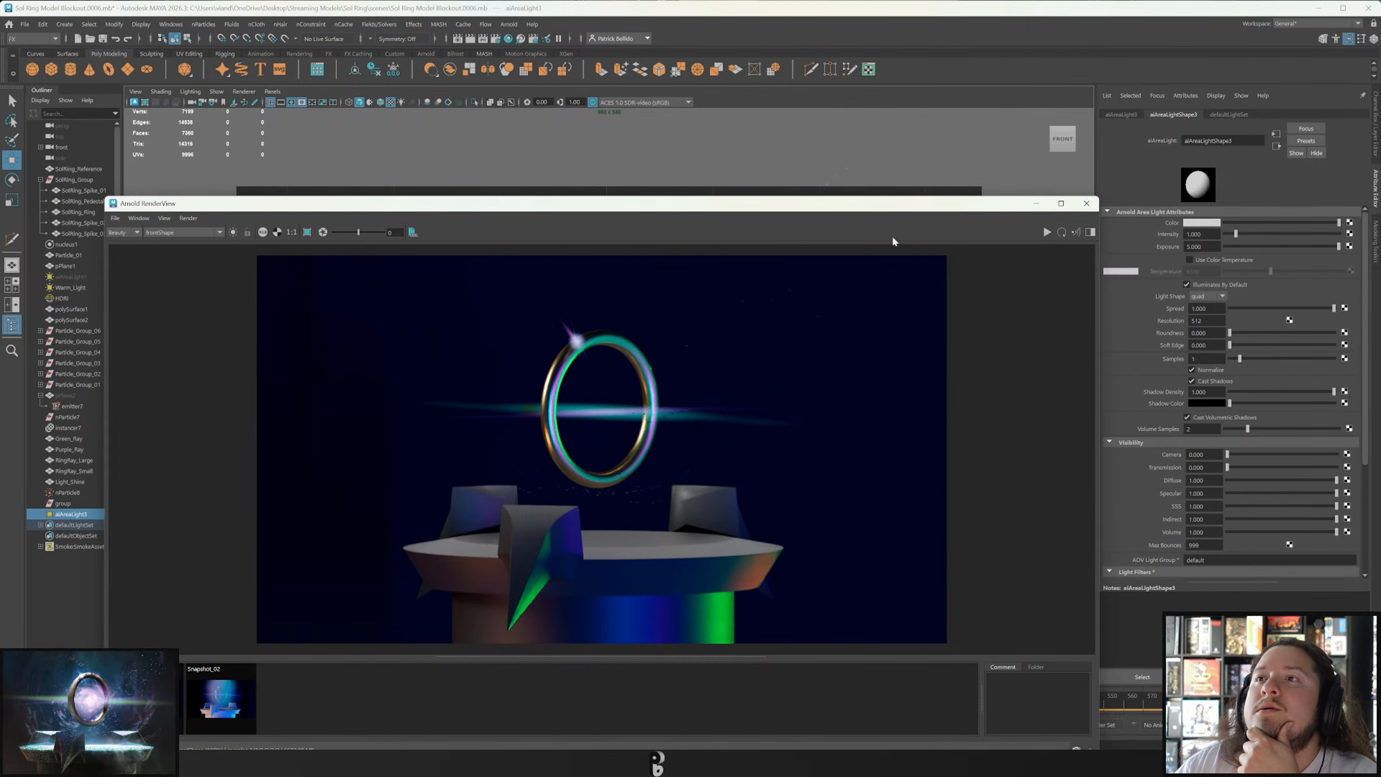
left_click_drag(882, 205, 879, 175)
Try exposures of 100 and 10 on aiAreaLight3 while checking the Arnold render.
left_click_drag(1186, 247, 1199, 247)
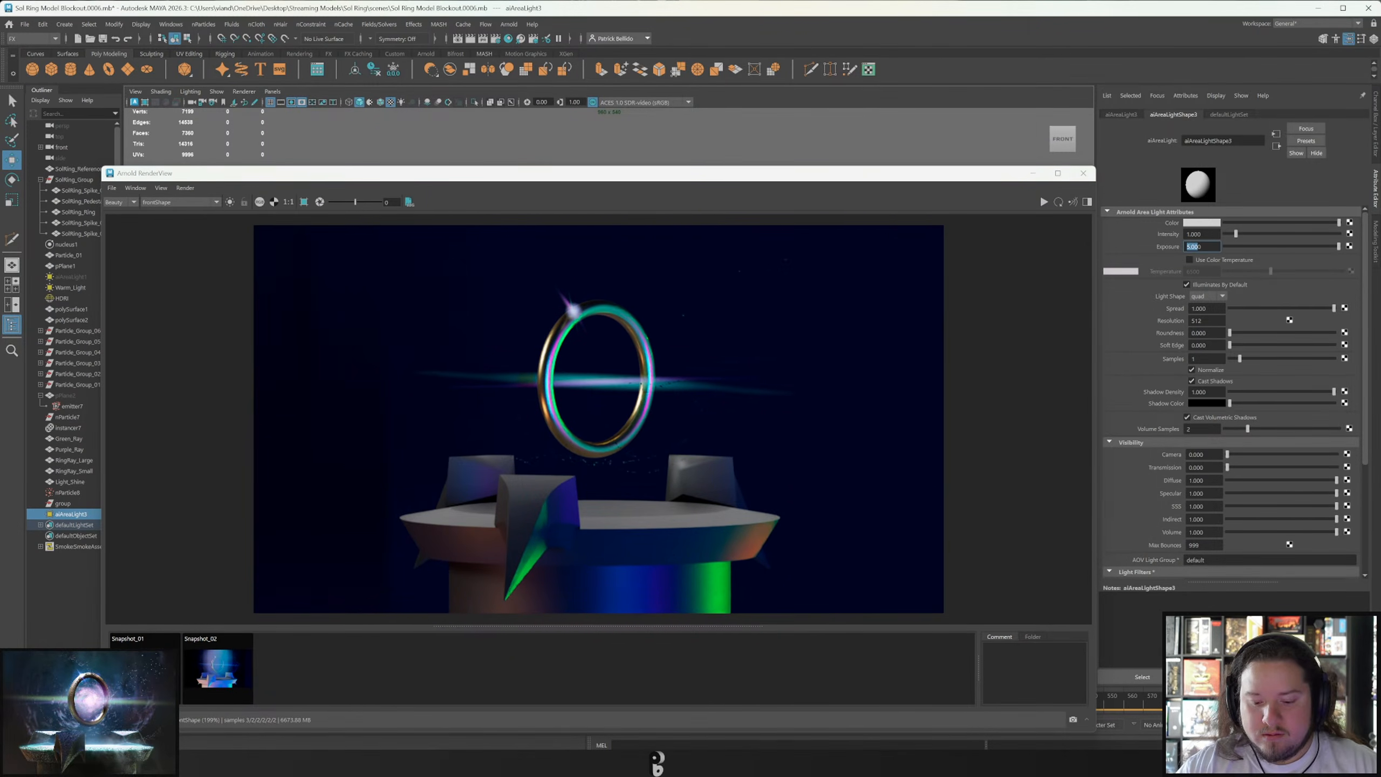
type("100")
key("Return")
left_click(1064, 203)
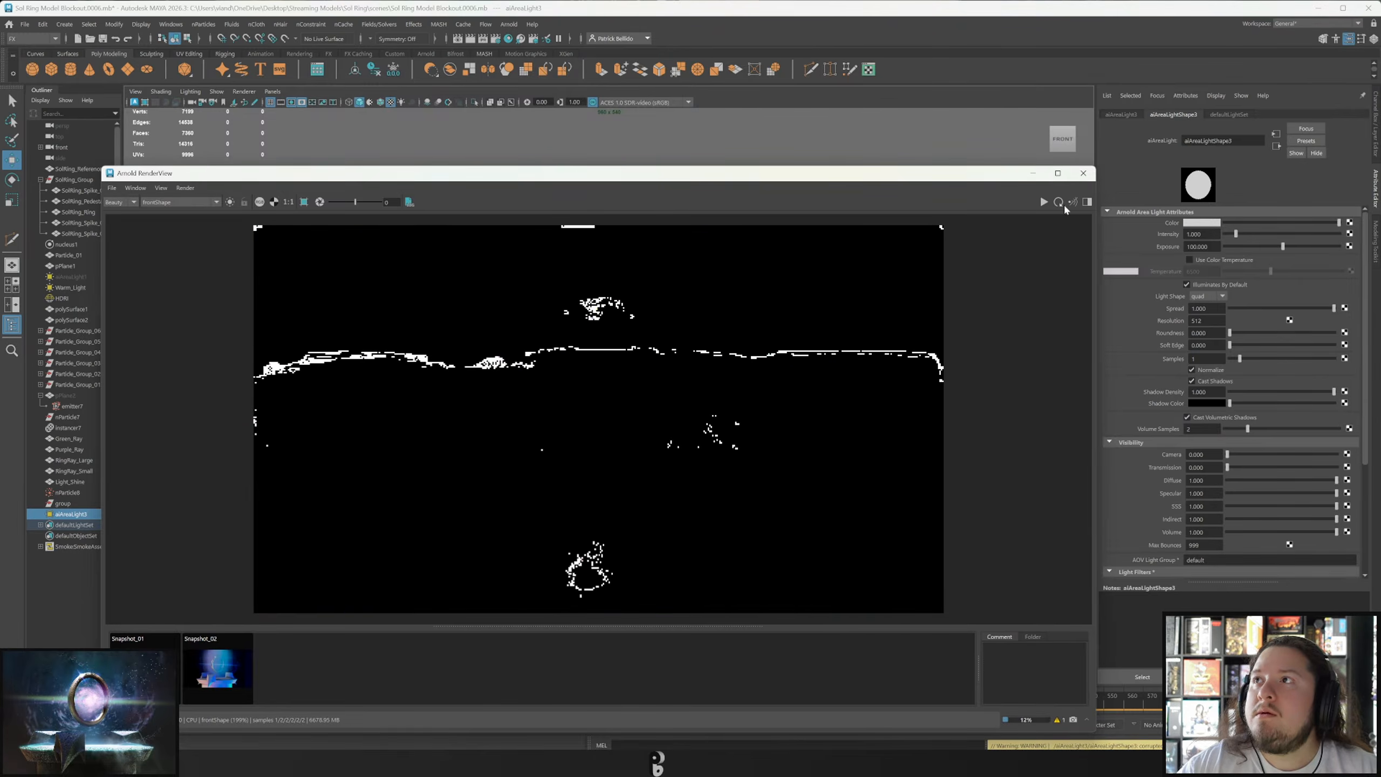
left_click_drag(1186, 248, 1210, 247)
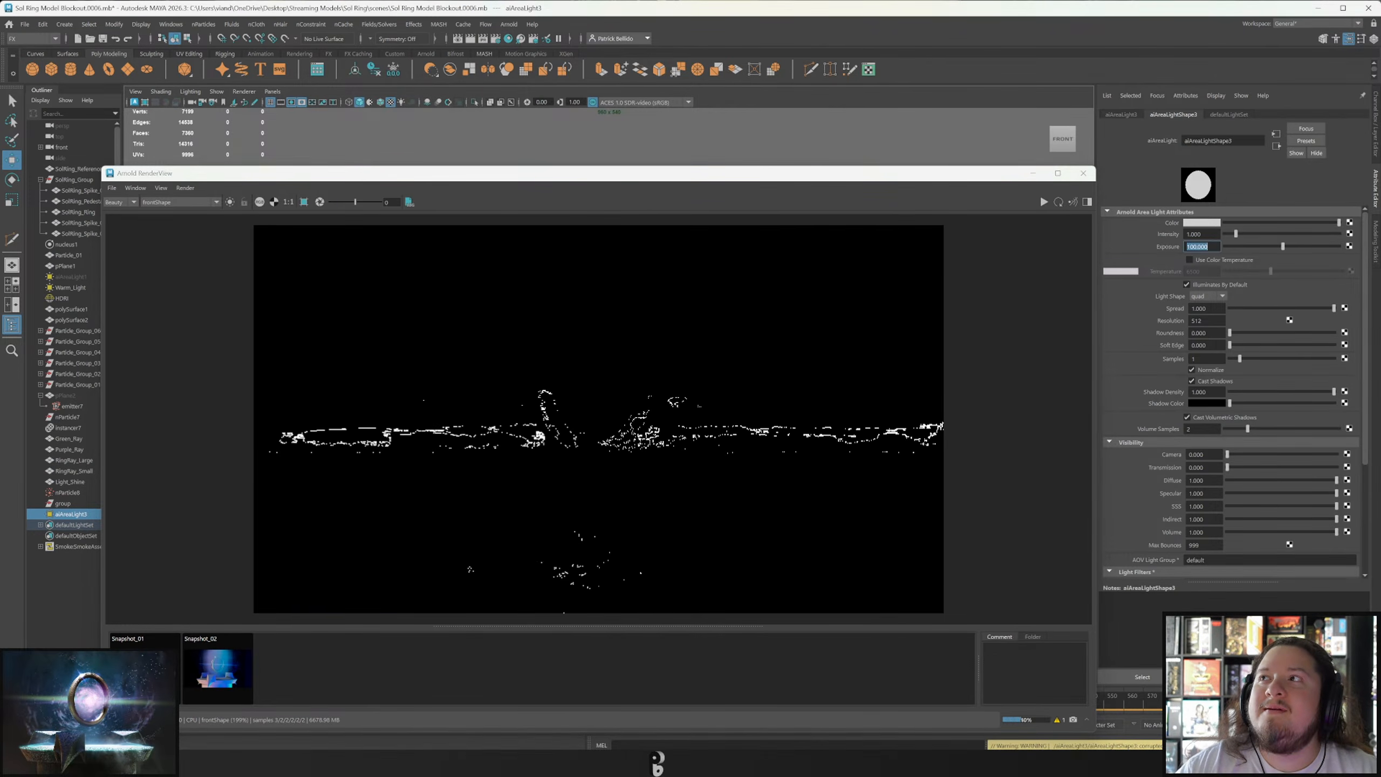
type("10")
key("Return")
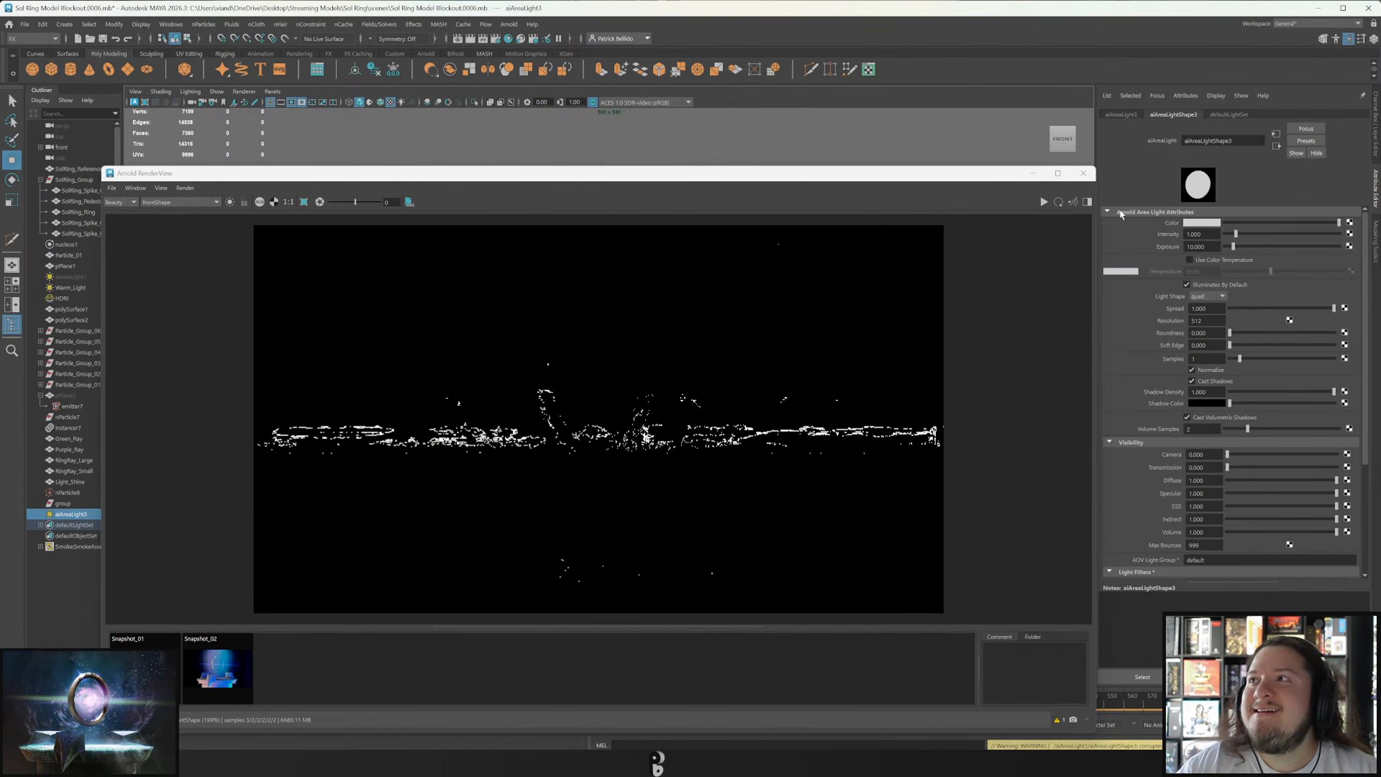
Try an exposure of 8 on aiAreaLight3, settle on 7.5, and refresh the render.
left_click_drag(935, 179, 965, 137)
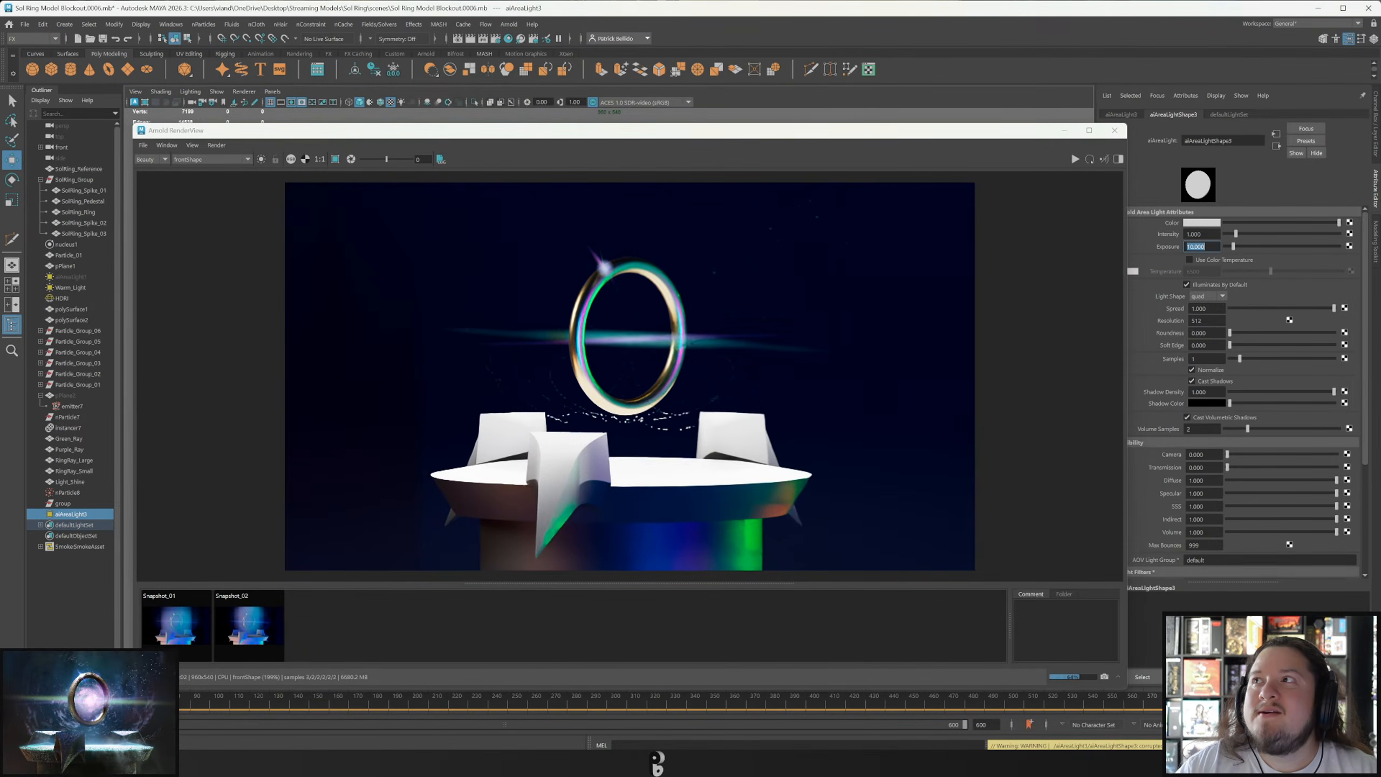
type("8")
key("Return")
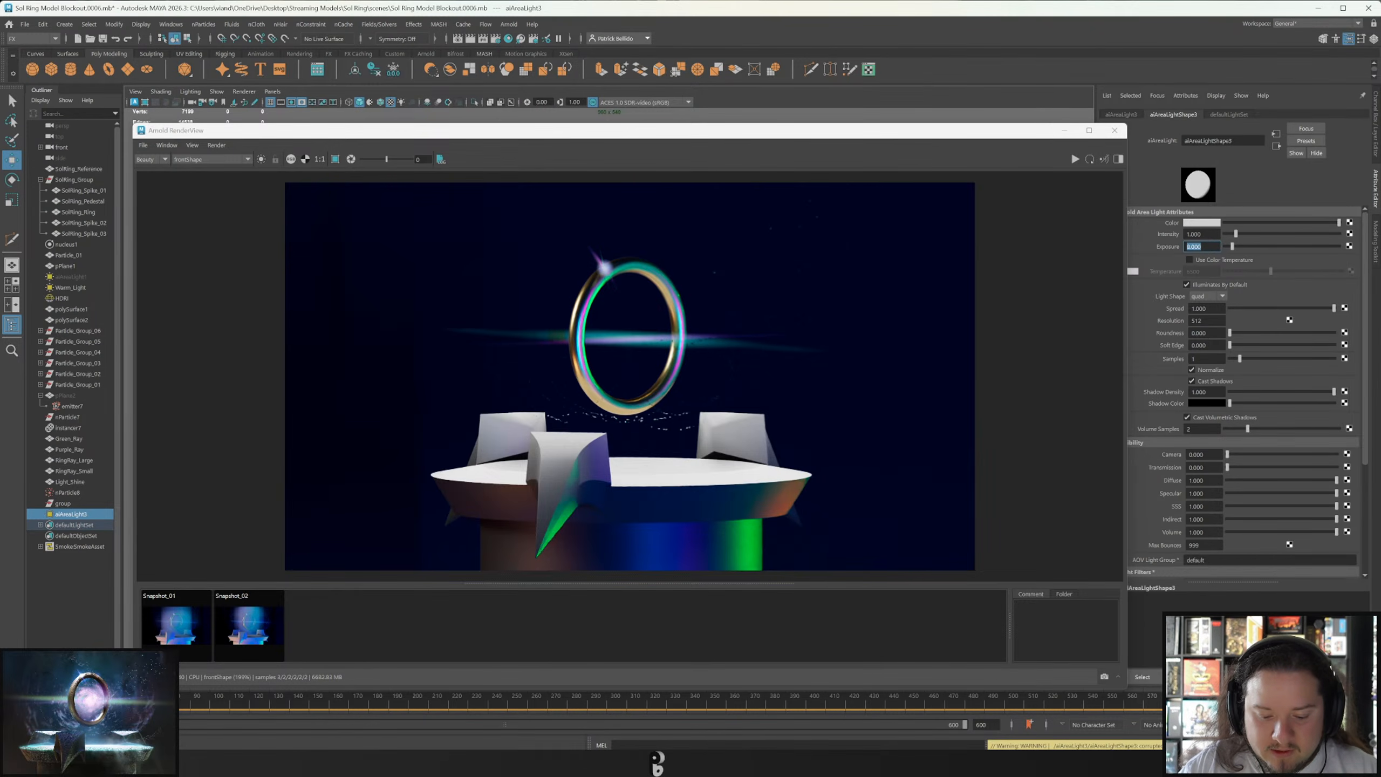
type("7.5")
key("Return")
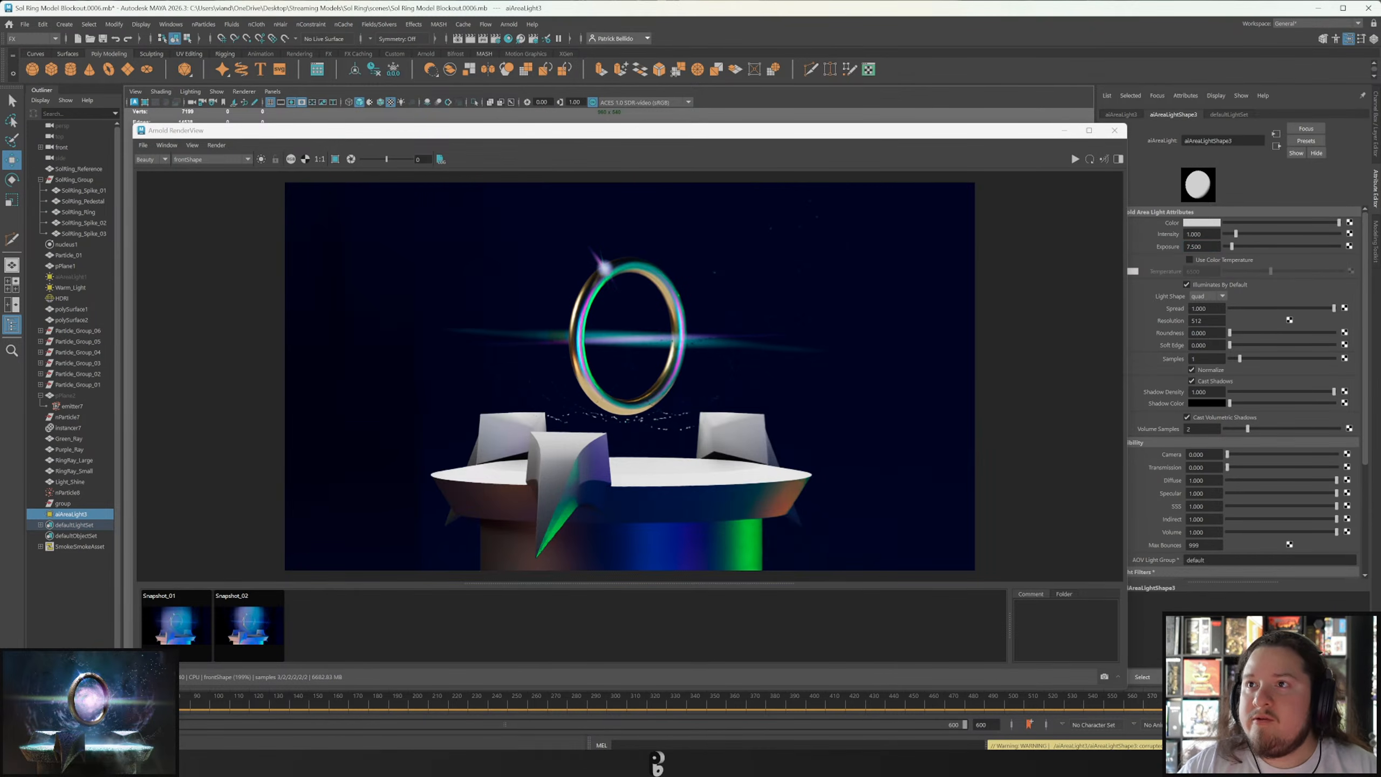
left_click(1090, 159)
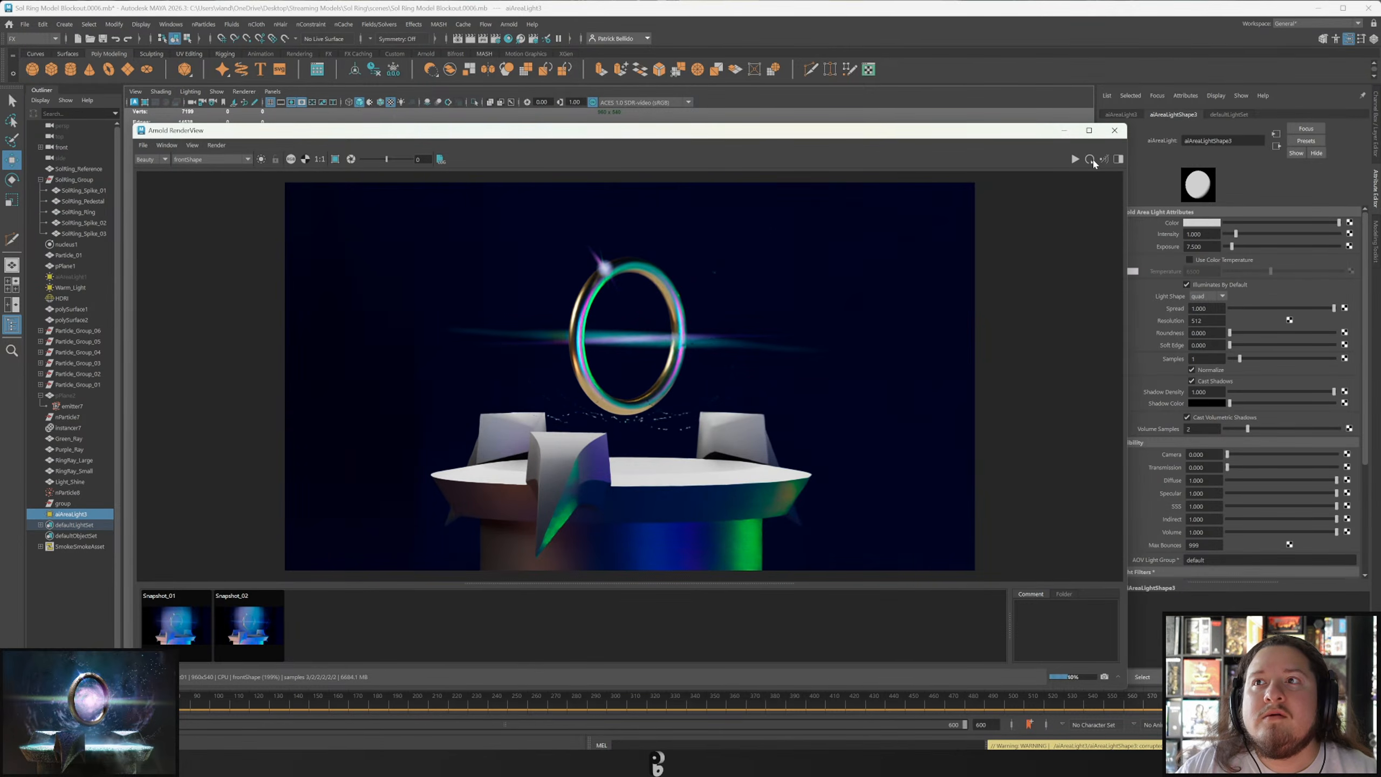
Enable color temperature on aiAreaLight3, set it to about 10034, and check the result in the Arnold render.
left_click(1190, 261)
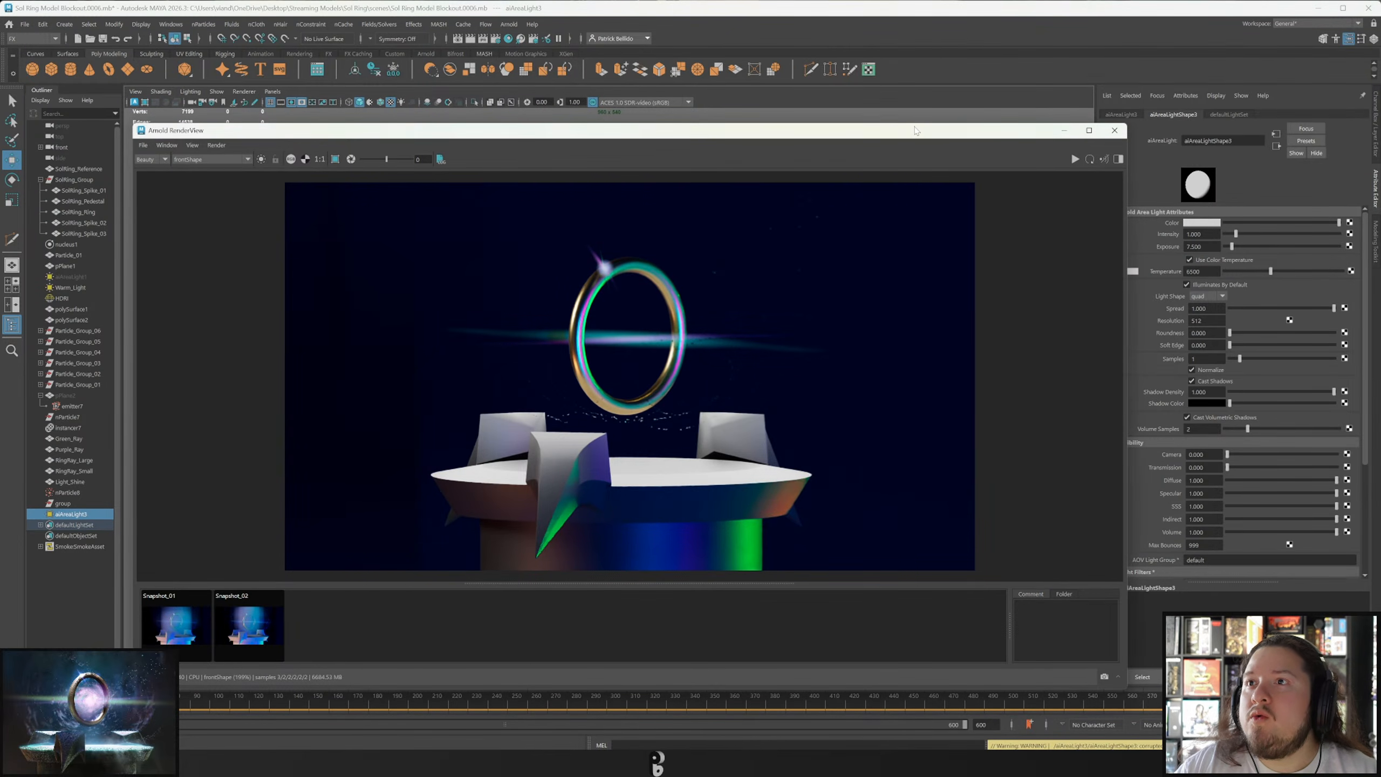
left_click_drag(915, 130, 800, 119)
left_click_drag(1273, 270, 1301, 272)
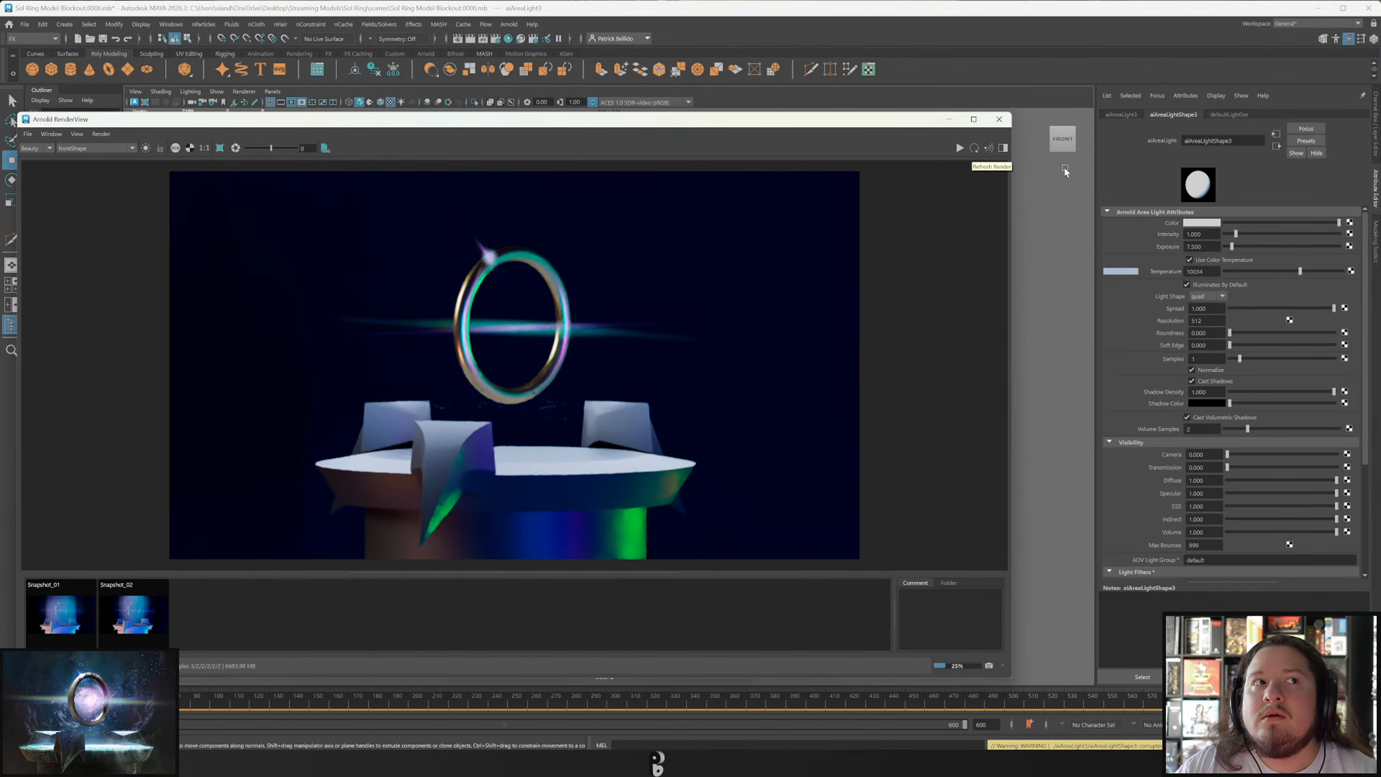
left_click_drag(813, 124, 899, 112)
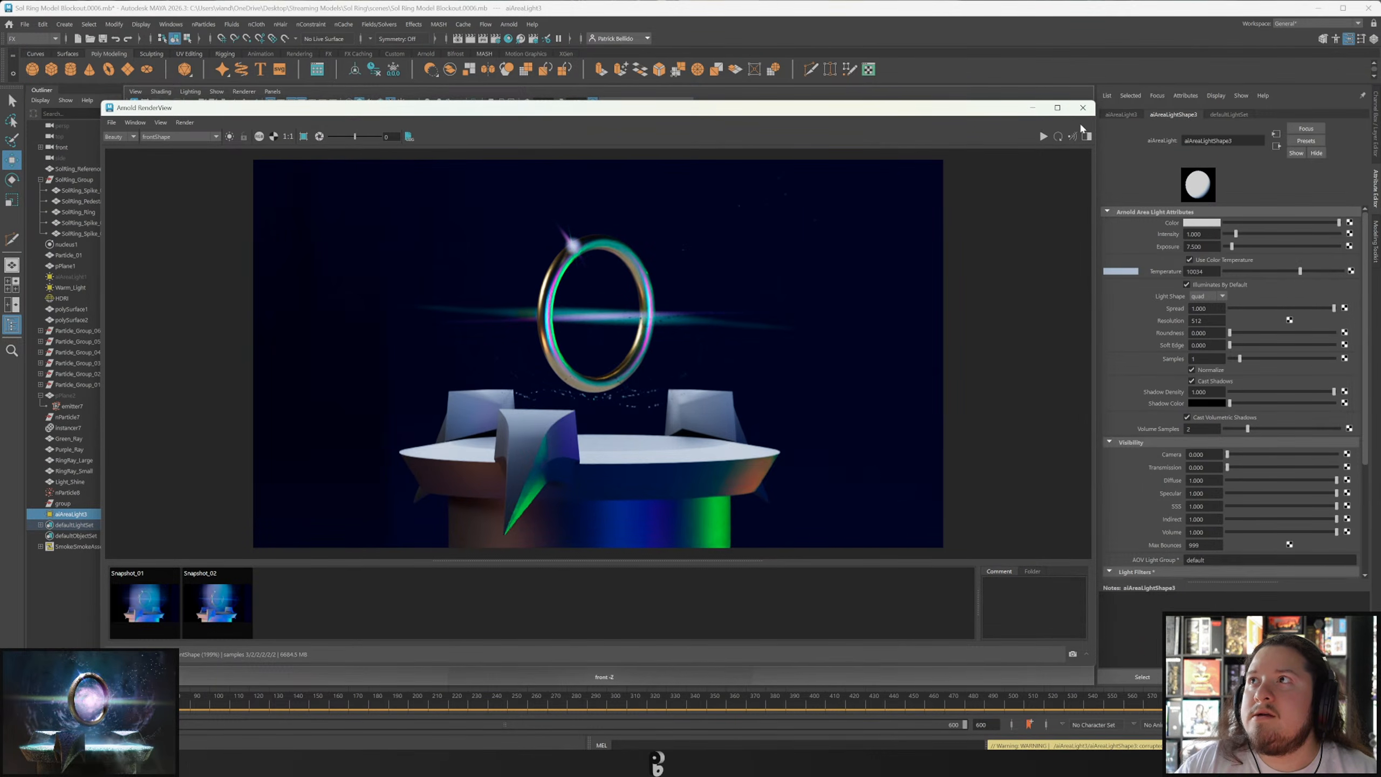
left_click(1084, 107)
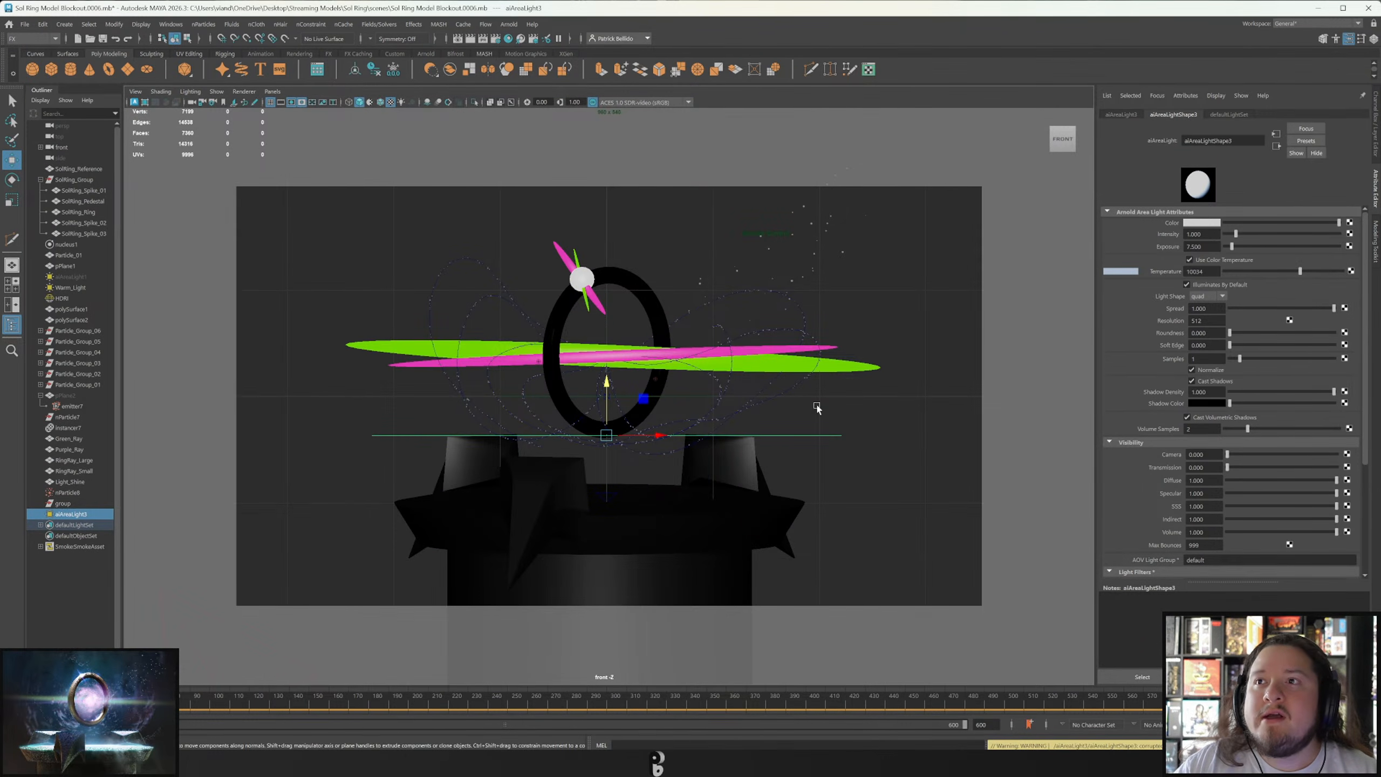
left_click(459, 38)
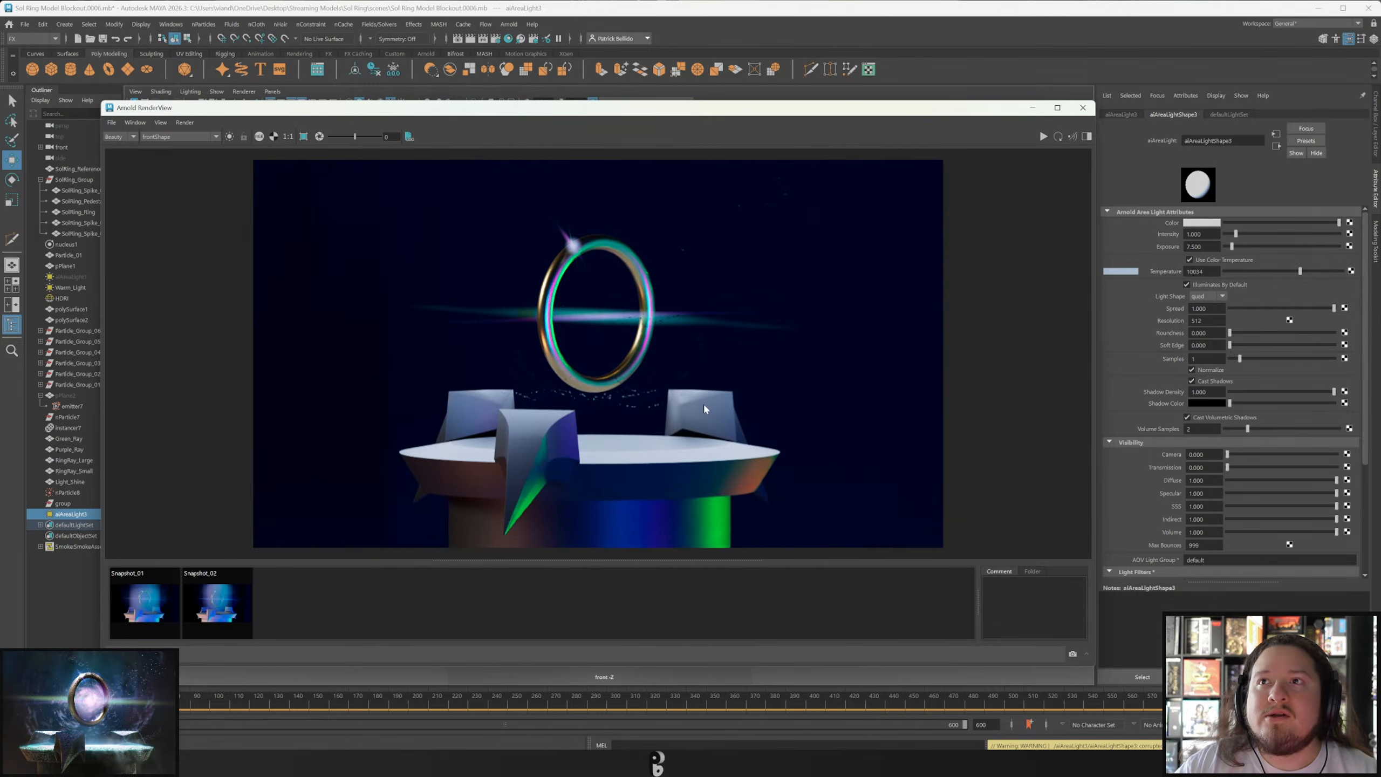
left_click(1084, 109)
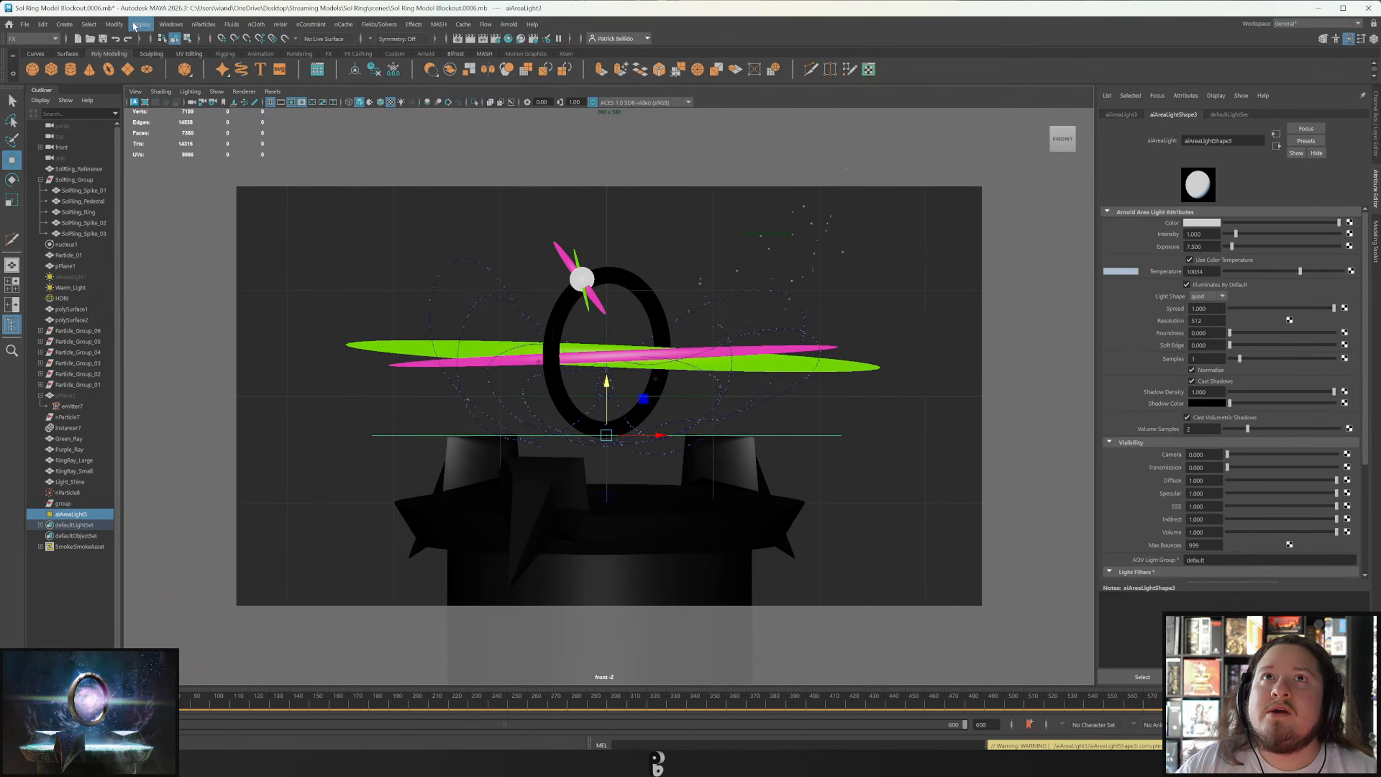
Open the light-centric light linking editor and place its window over the viewport.
left_click(171, 24)
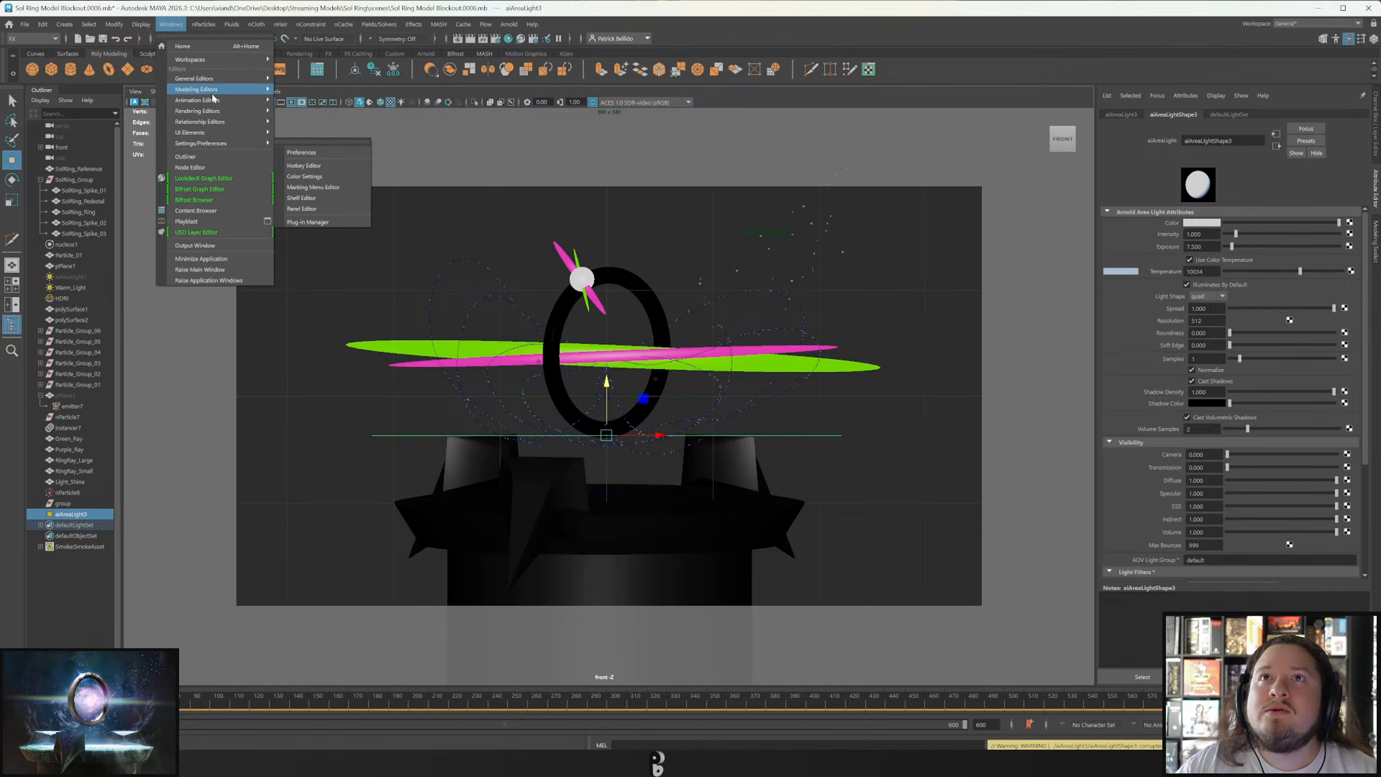
mouse_move(228, 78)
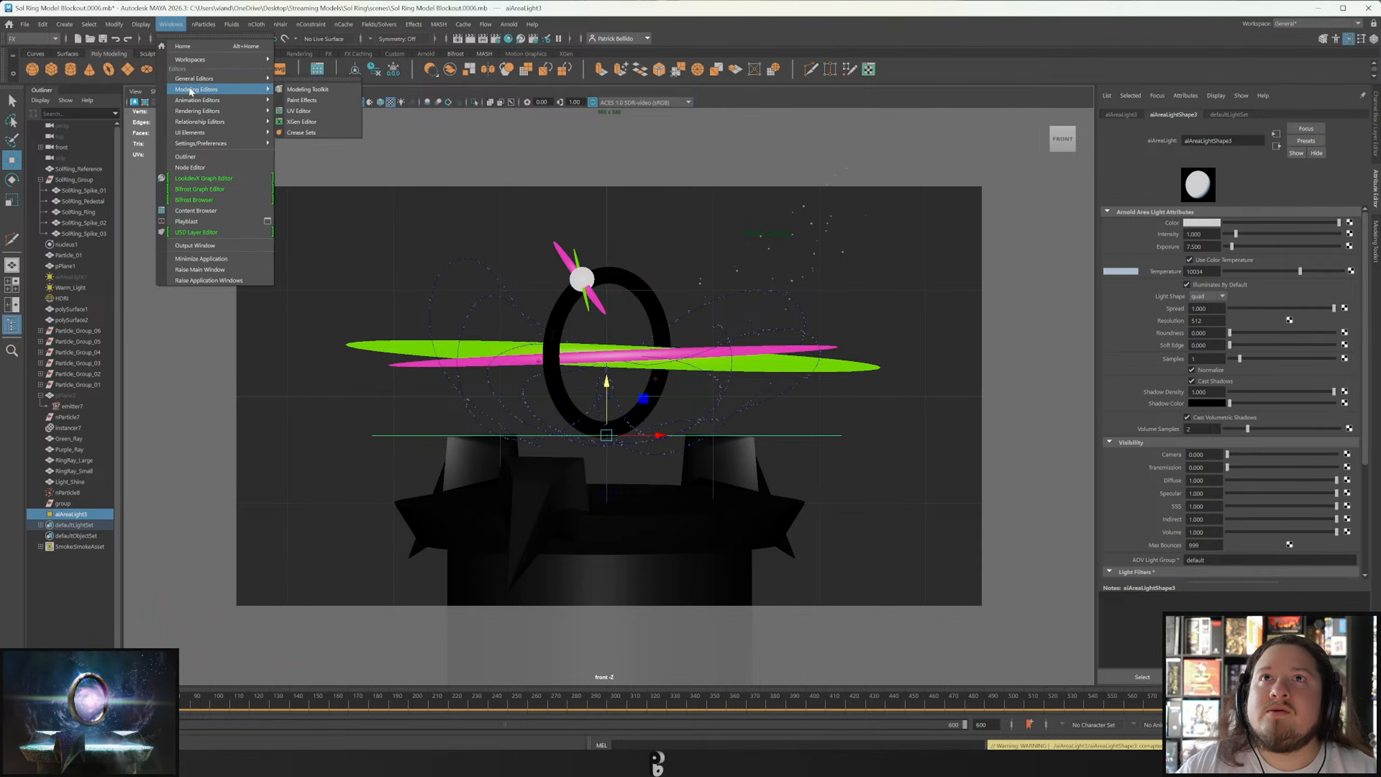
mouse_move(197, 100)
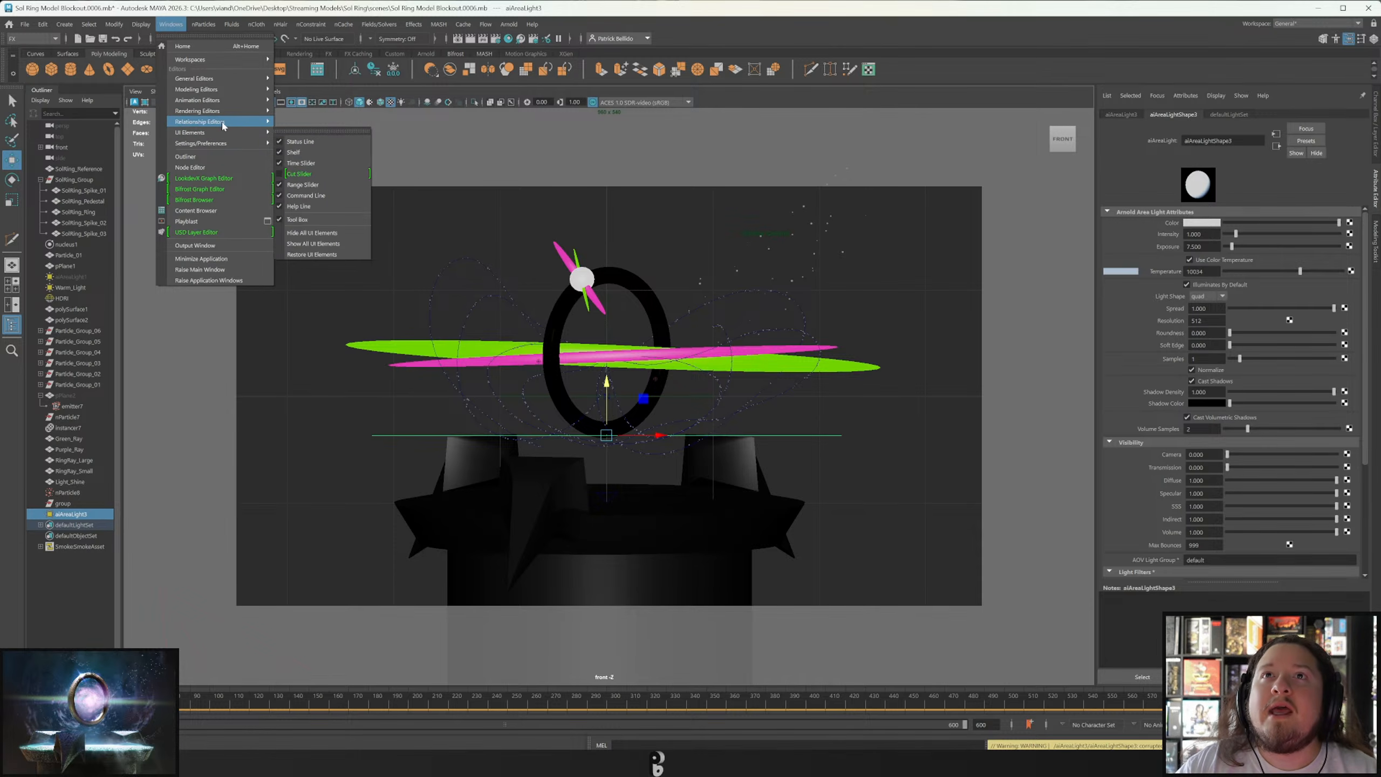
mouse_move(331, 187)
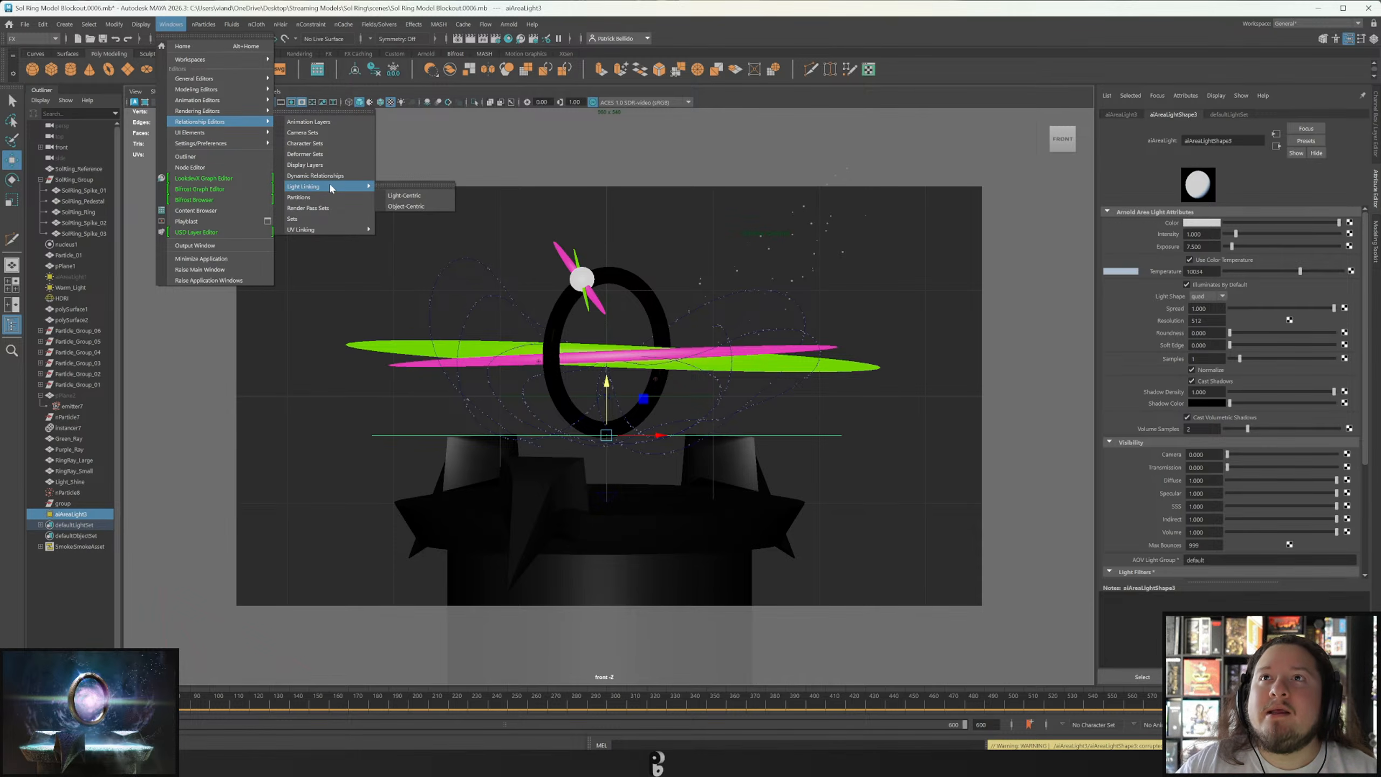
left_click(404, 195)
mouse_move(950, 61)
left_mouse_down()
mouse_move(885, 179)
mouse_move(956, 87)
left_mouse_up()
left_click_drag(54, 93, 729, 196)
Rename aiAreaLight3 as Pedestal_Light.
double_click(68, 513)
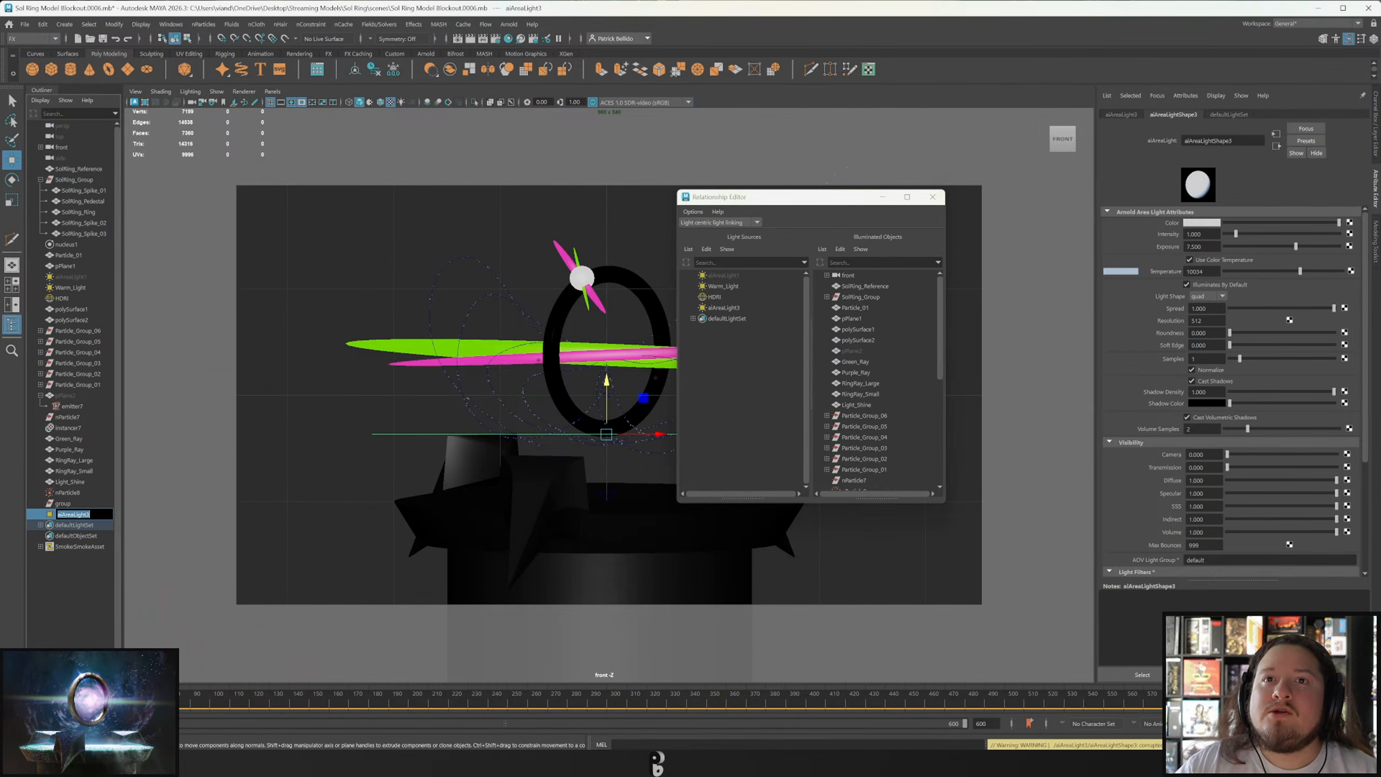
type("TopDown Cool Li")
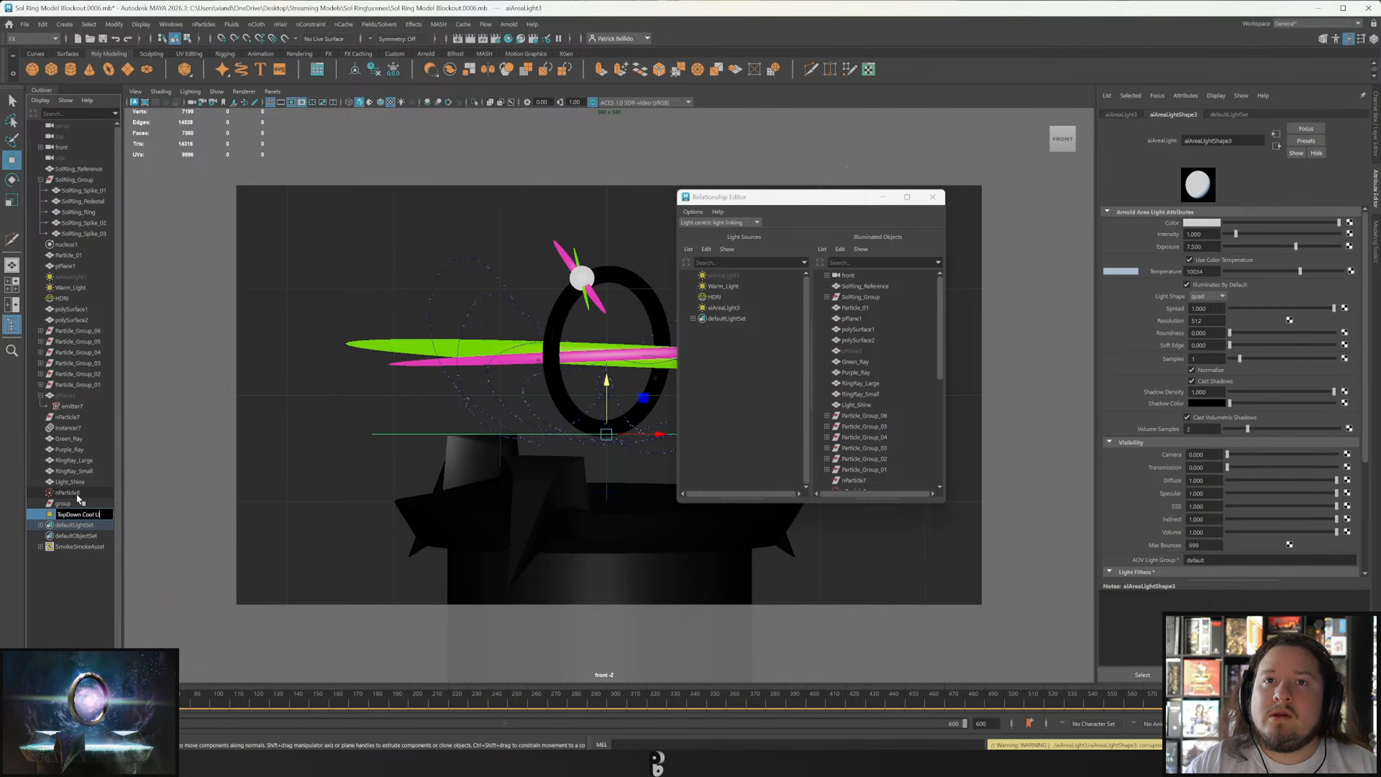
key("BackSpace")
key("BackSpace")
key("BackSpace")
key("BackSpace")
key("BackSpace")
key("BackSpace")
key("BackSpace")
key("BackSpace")
key("BackSpace")
key("BackSpace")
key("BackSpace")
key("BackSpace")
type("Pedestal Light")
key("Return")
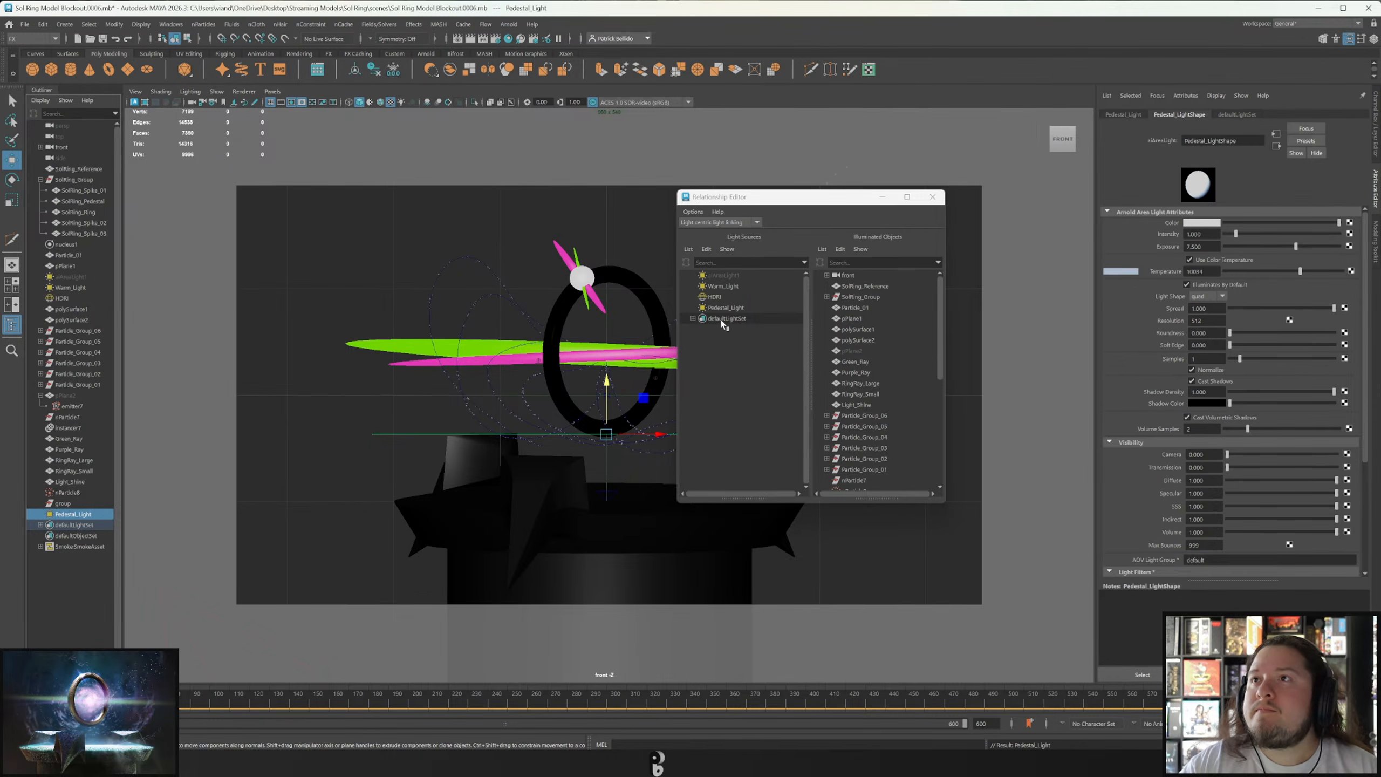
Choose Pedestal_Light as the light source for linking and enlarge the Relationship Editor to review its illuminated objects.
left_click(726, 308)
left_click_drag(822, 196, 1073, 141)
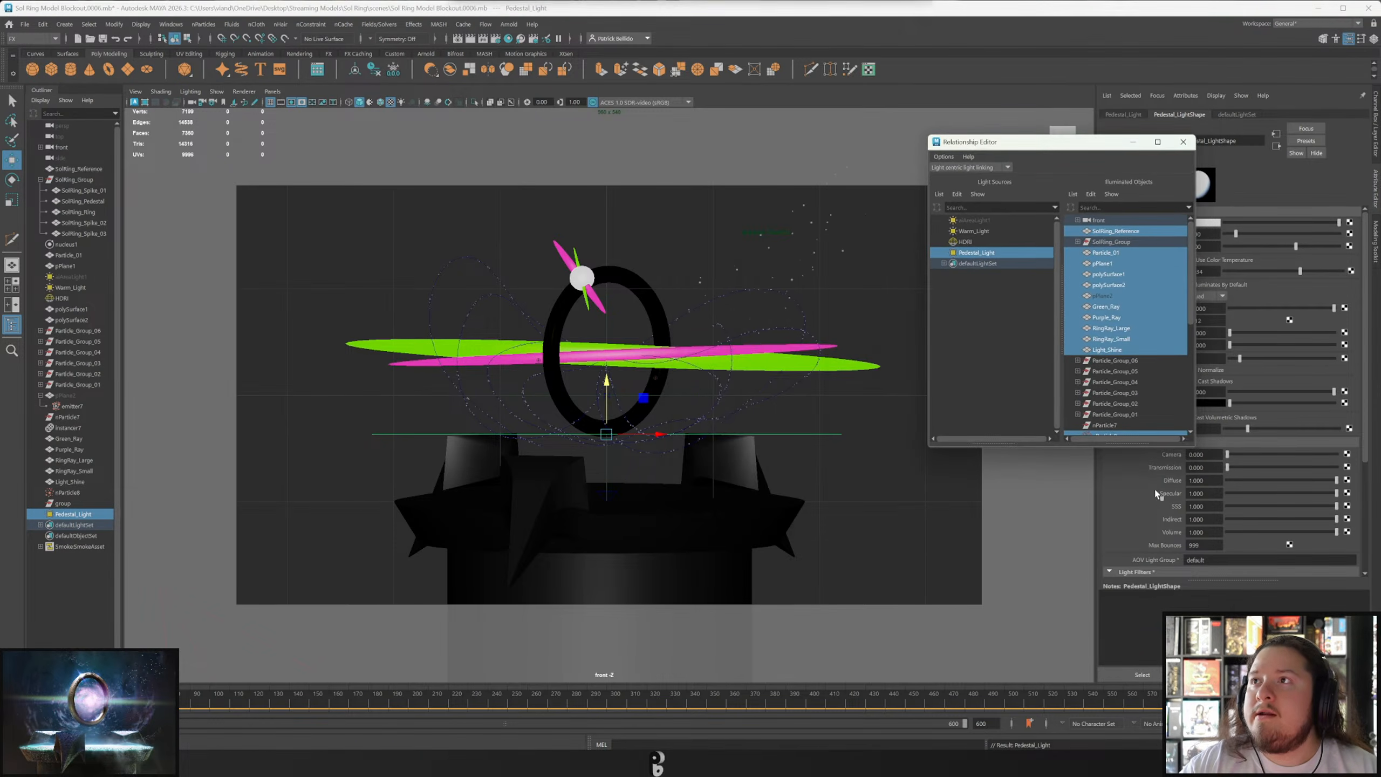
left_click_drag(1194, 449, 1247, 569)
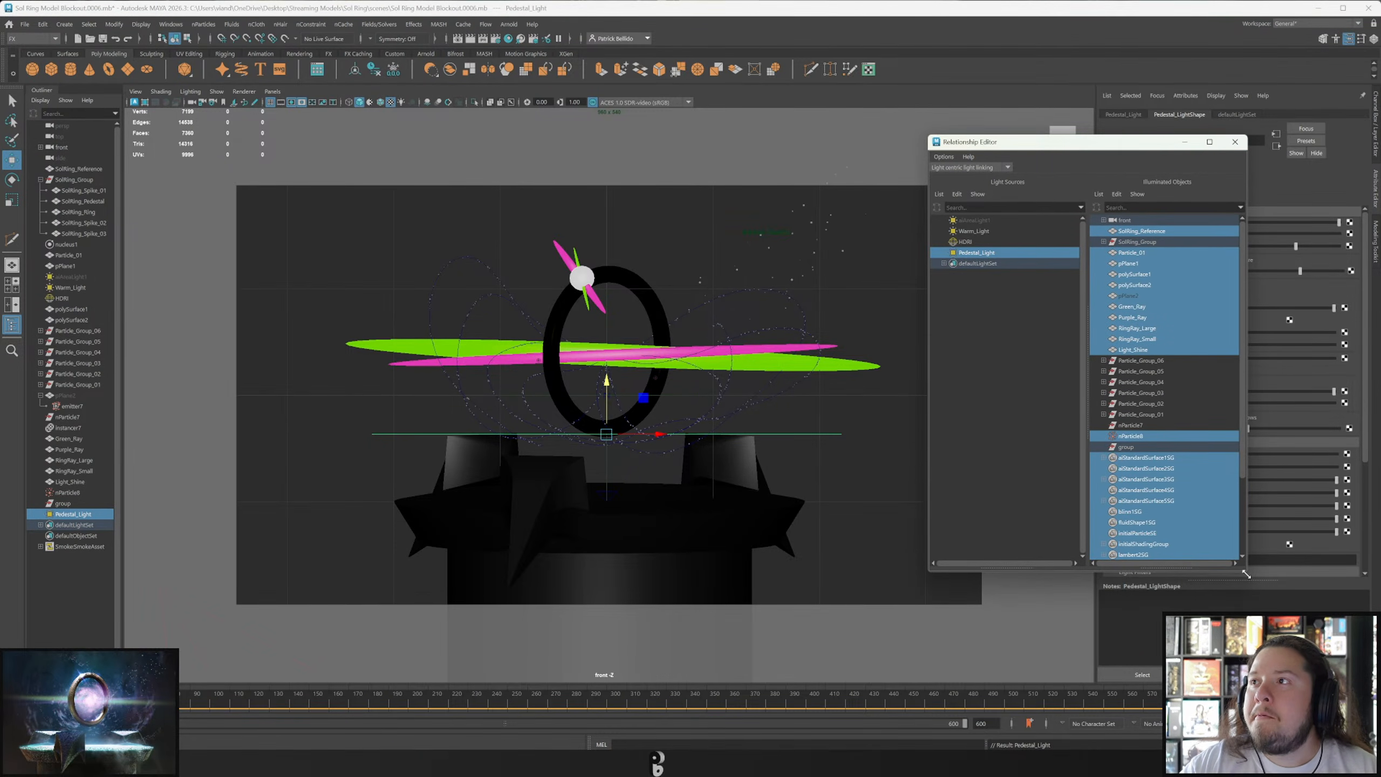
scroll(1136, 517, "down", 3)
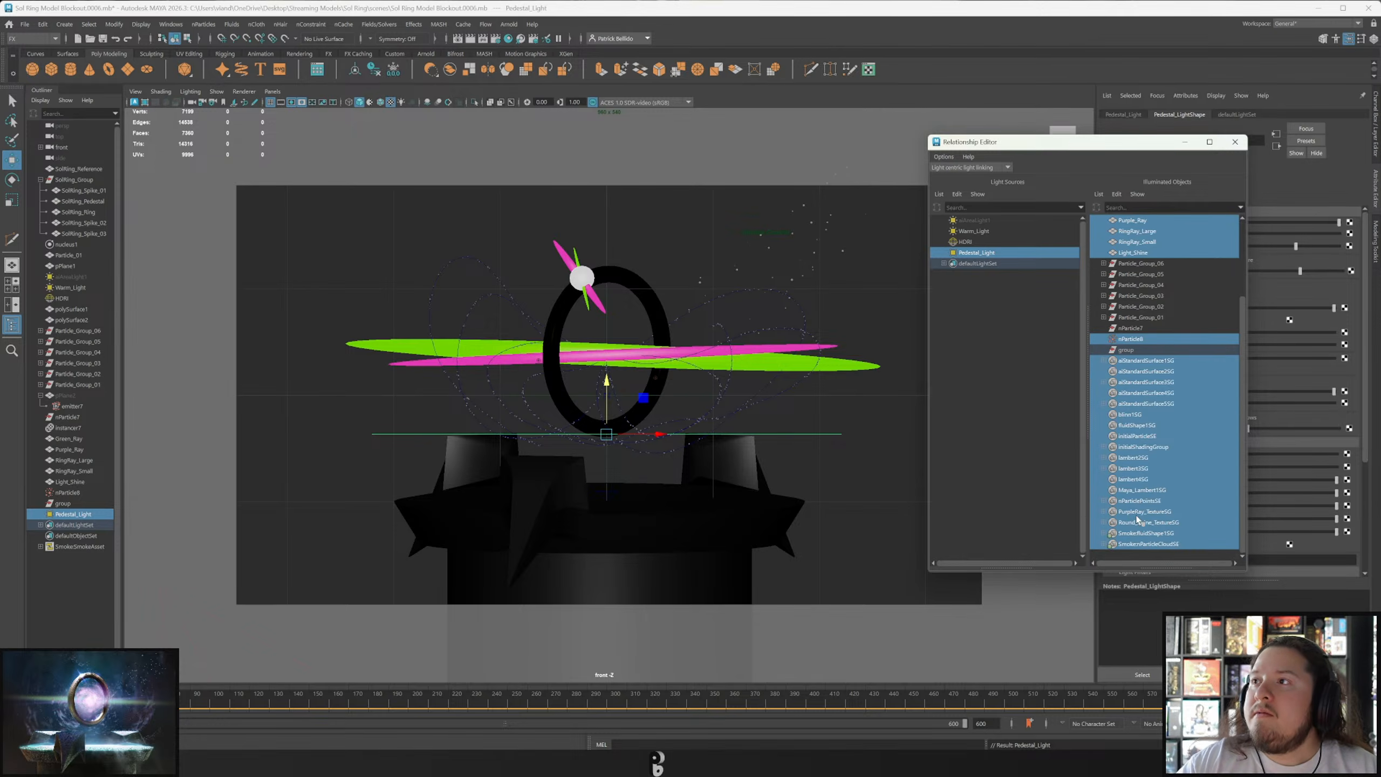
scroll(1142, 514, "up", 3)
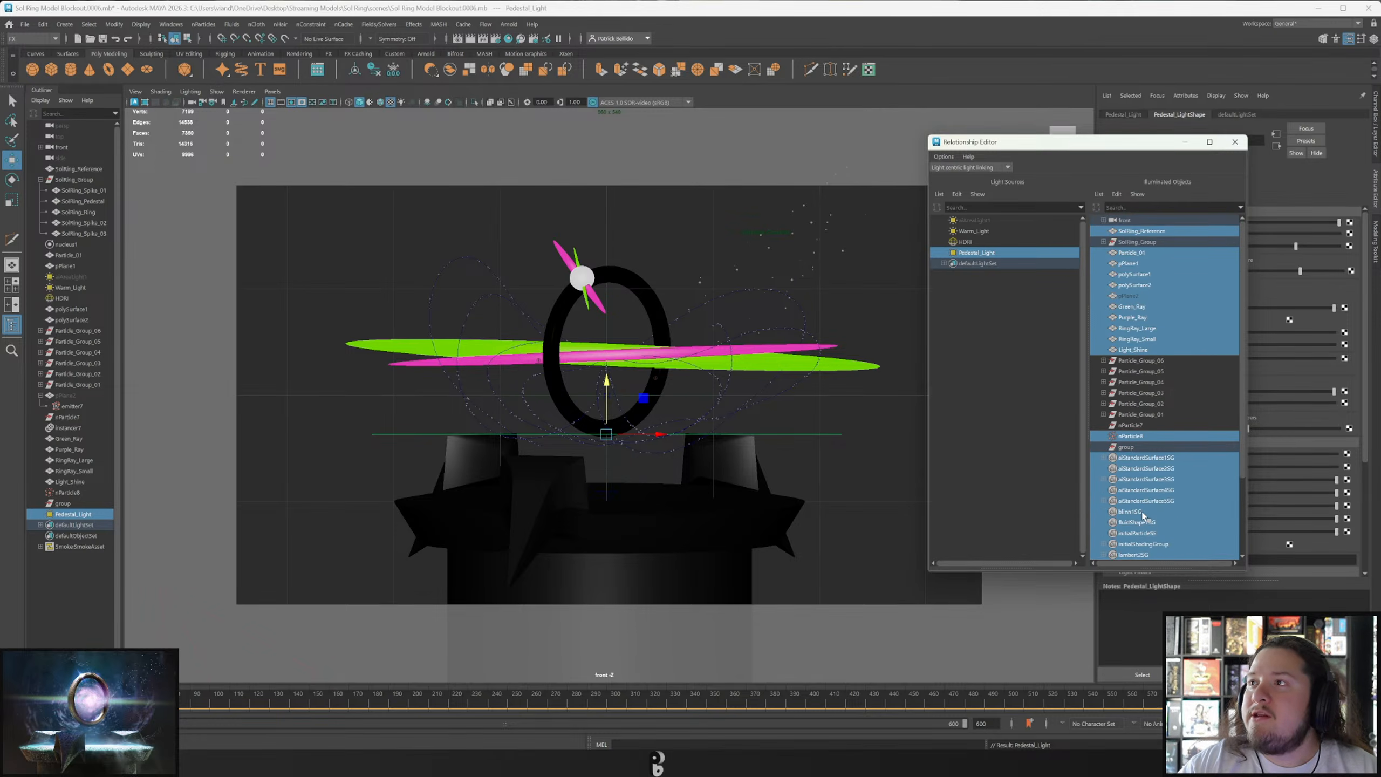
Unlink SolRing_Reference, Particle_01, the planes, the polySurfaces, the ray meshes and Light_Shine from Pedestal_Light.
left_click(1135, 351)
left_click(1136, 341)
left_click(1135, 329)
left_click(1134, 318)
left_click(1134, 307)
left_click(1134, 296)
left_click(1133, 284)
left_click(1133, 274)
left_click(1133, 263)
left_click(1132, 252)
left_click(1136, 231)
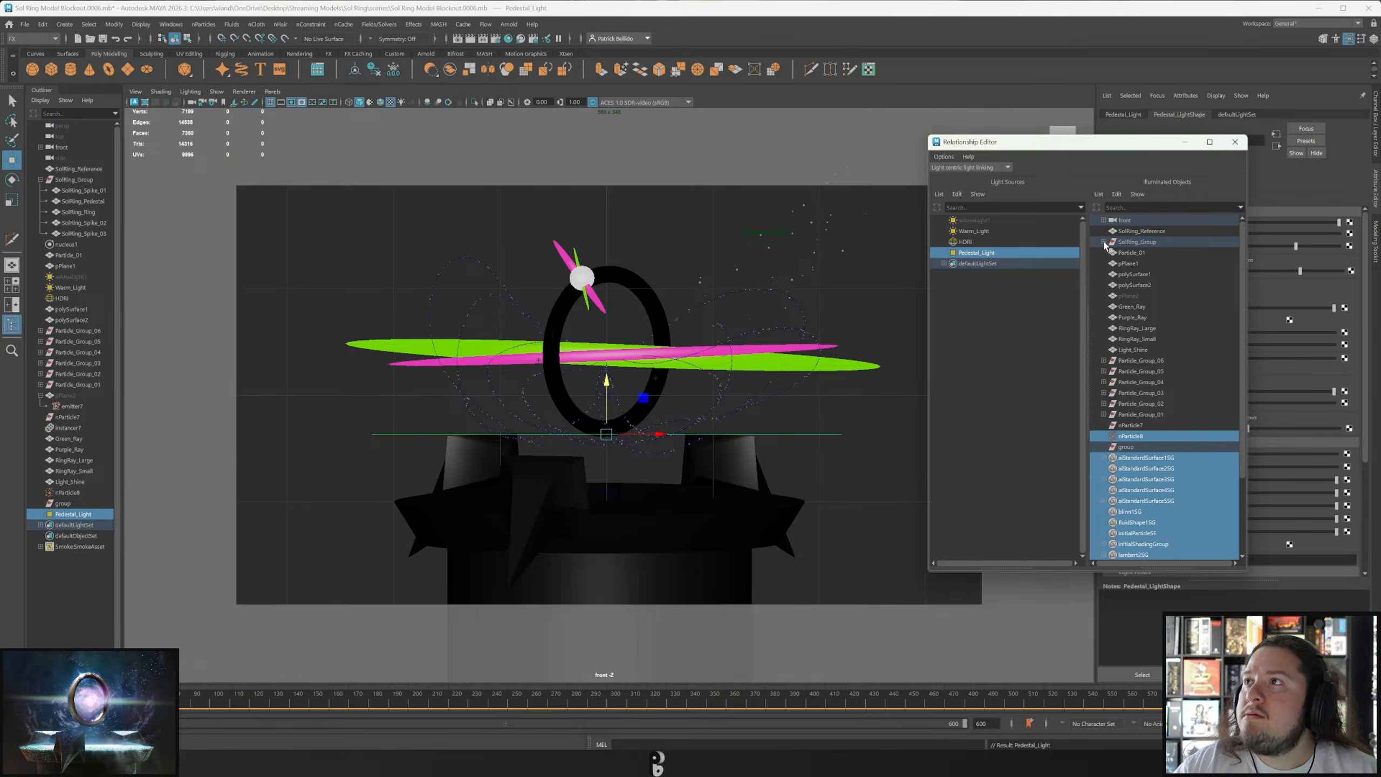
Within SolRing_Group, unlink SolRing_Ring and the three spikes from Pedestal_Light, keeping only SolRing_Pedestal linked.
left_click(1104, 242)
left_click(1153, 242)
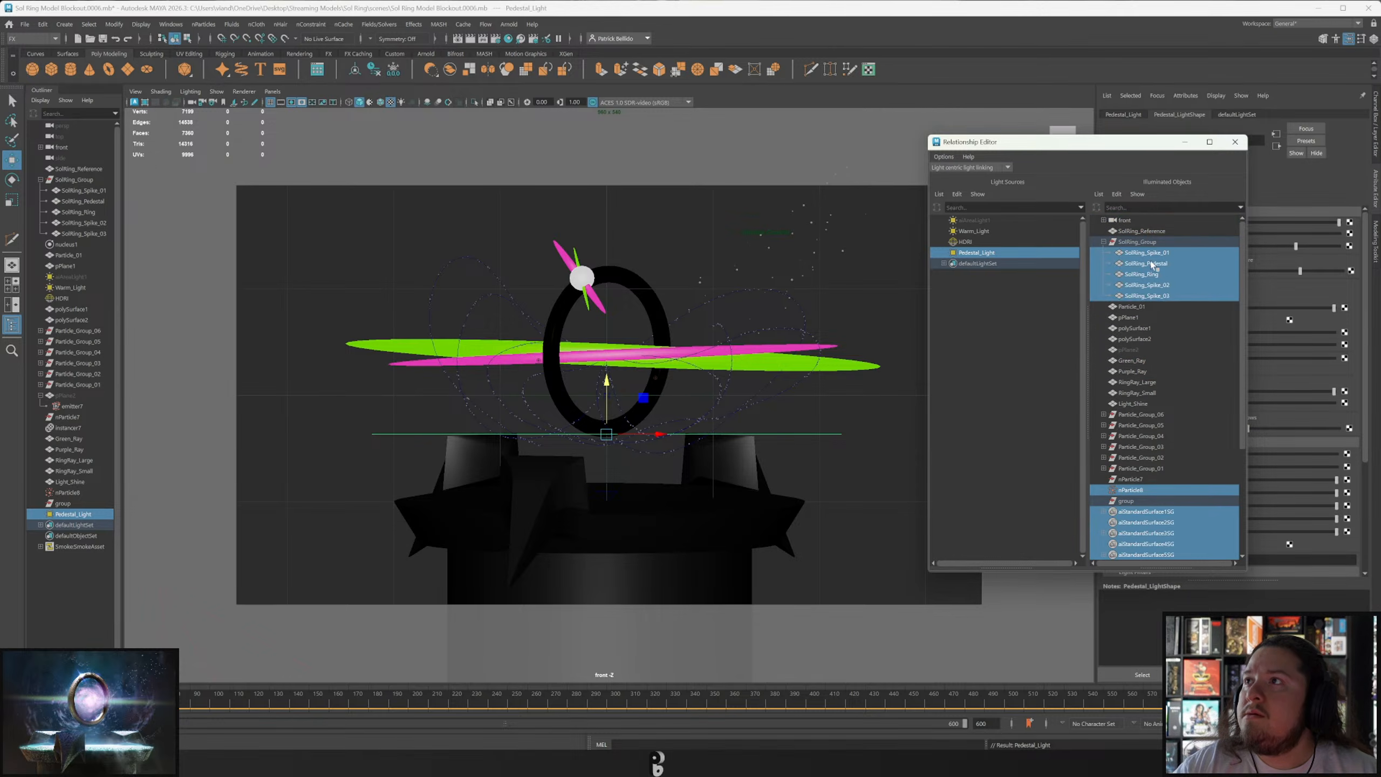
left_click(1151, 254)
left_click(1142, 274)
left_click(1146, 284)
left_click(1148, 297)
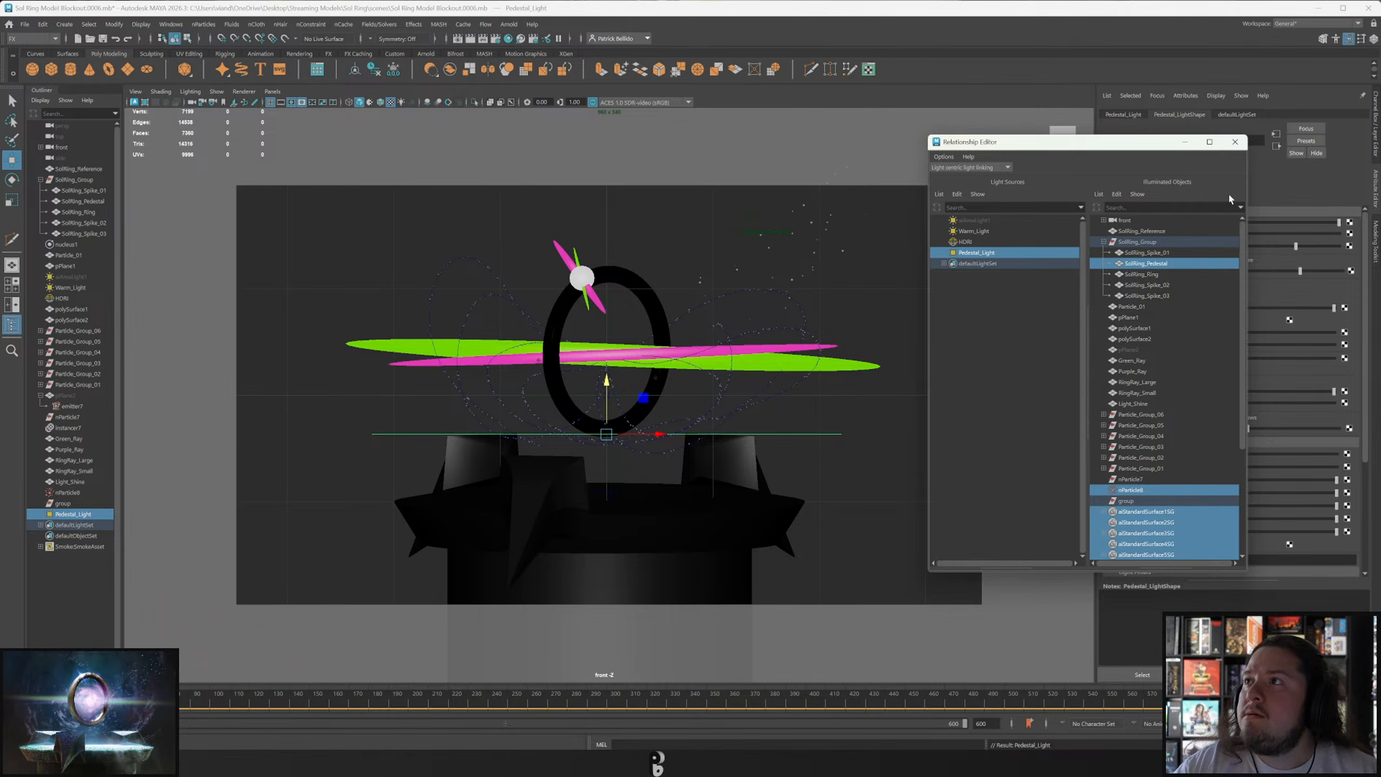
Unlink nParticle8 and the remaining group from Pedestal_Light, check the shading groups, and close the light linking editor.
left_click(1139, 492)
scroll(1140, 495, "down", 2)
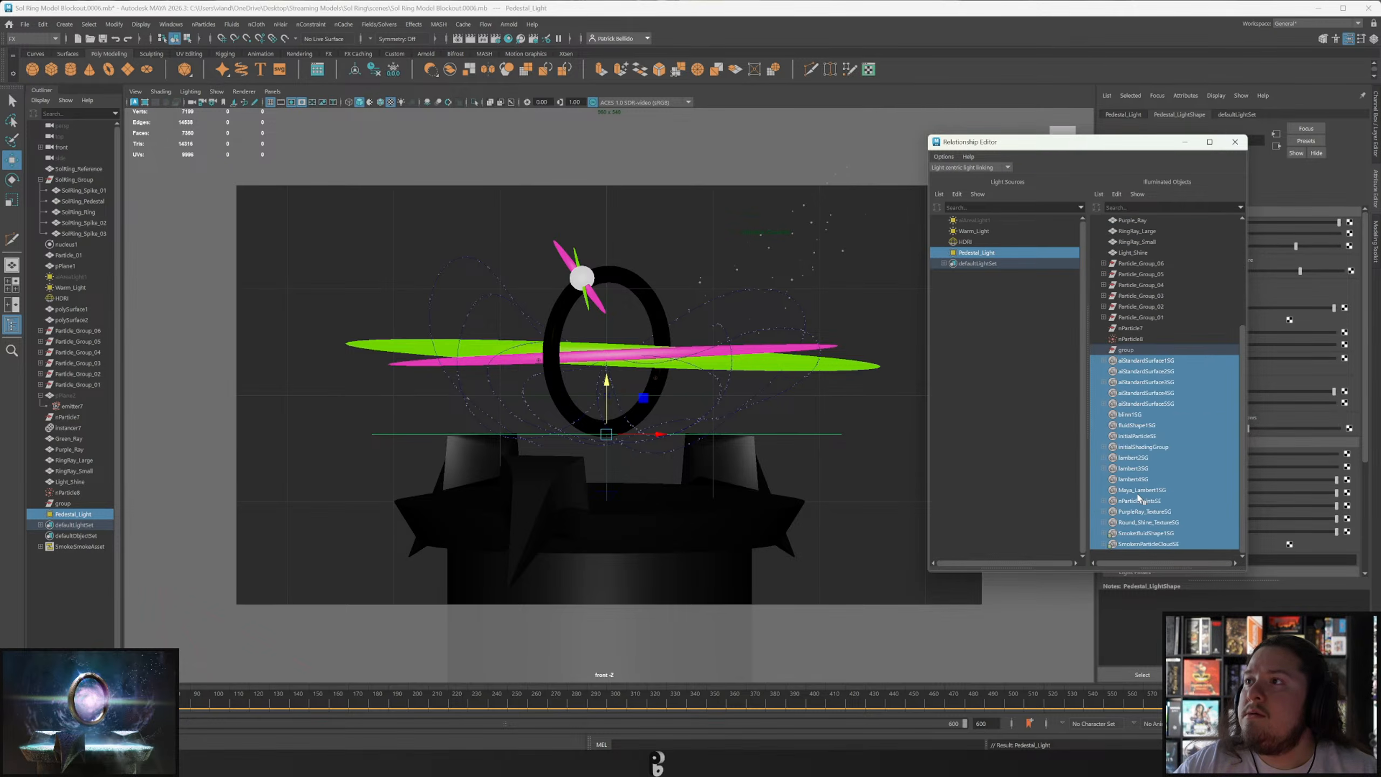
scroll(1139, 492, "up", 2)
left_click(1128, 501)
scroll(1128, 504, "down", 5)
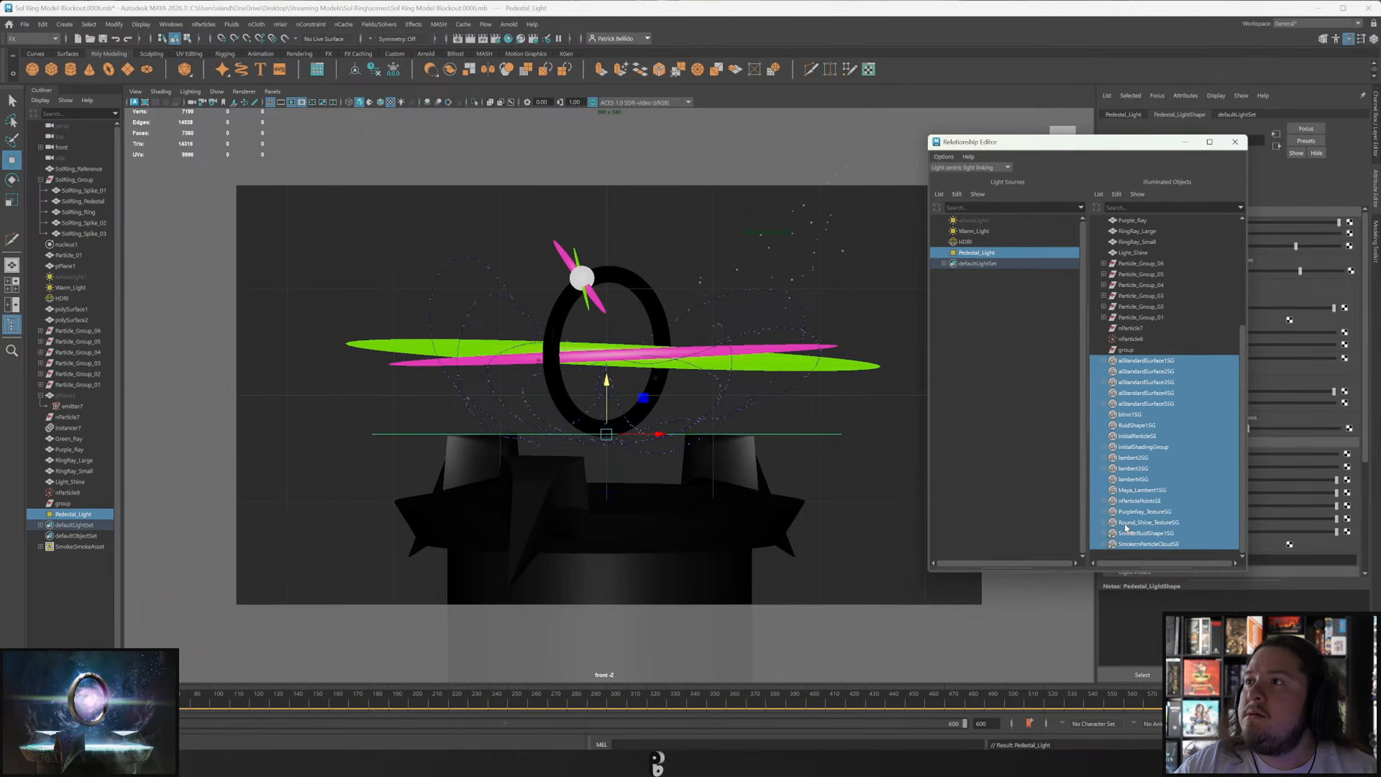
scroll(1179, 427, "up", 5)
scroll(1179, 428, "down", 5)
scroll(1179, 428, "up", 5)
left_click(1235, 143)
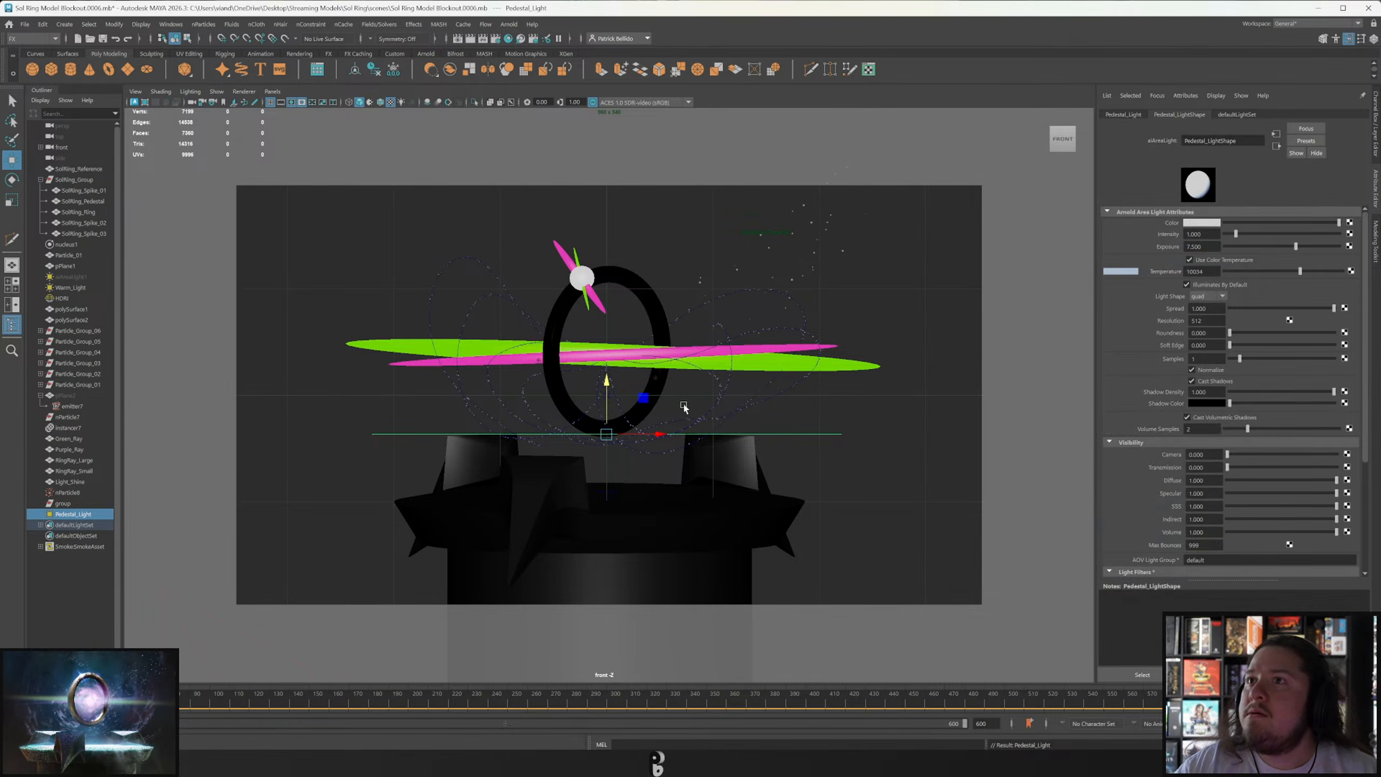
Set Pedestal_Light's exposure to 10, store a snapshot of the previous Arnold render, and render again.
left_click(1199, 247)
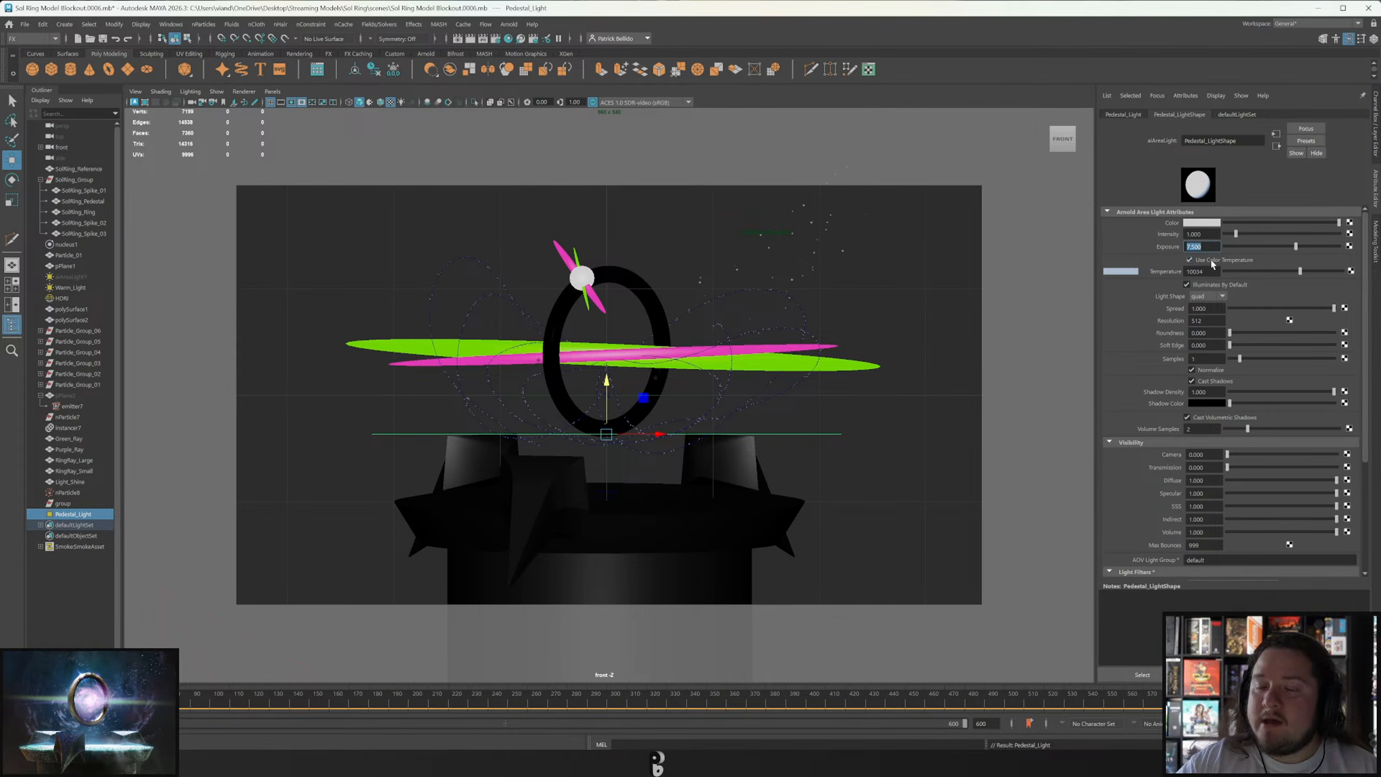
type("10")
key("Return")
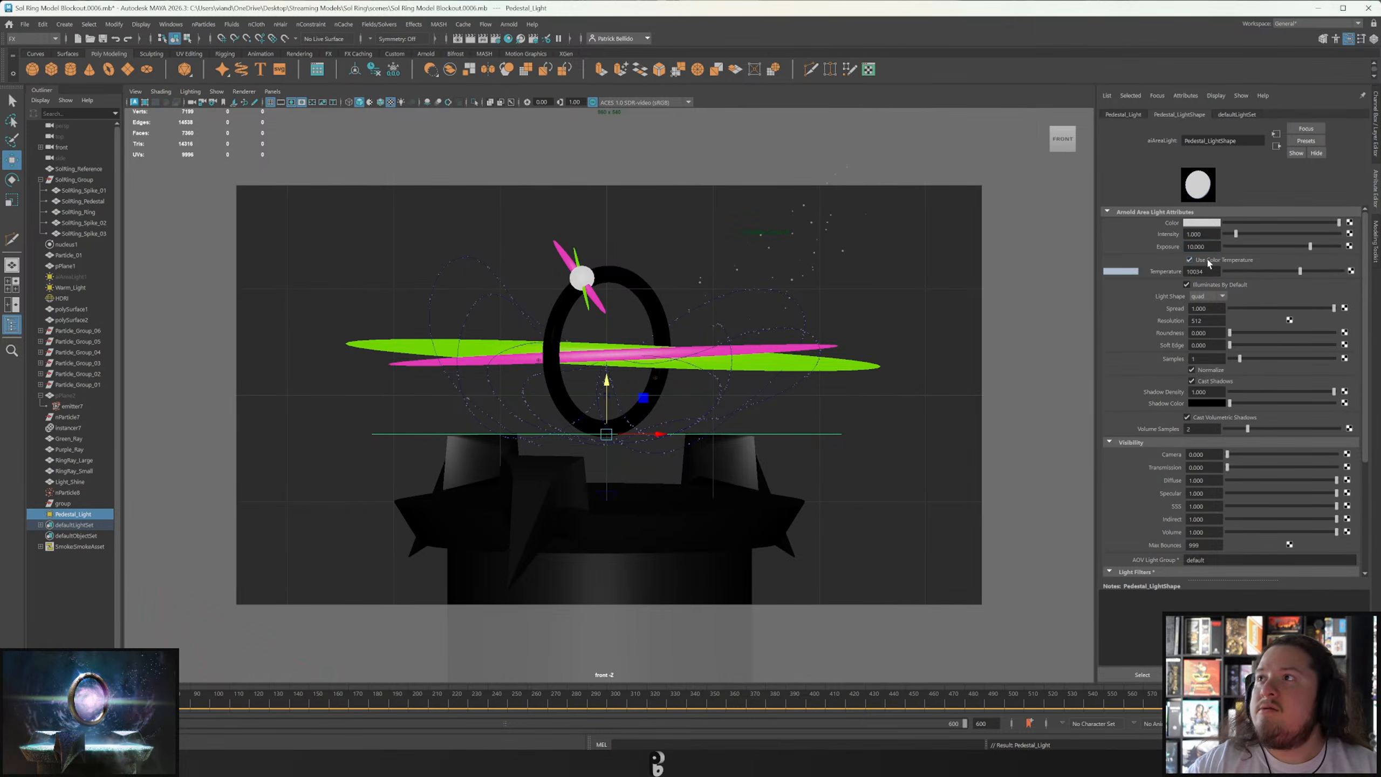
left_click(458, 38)
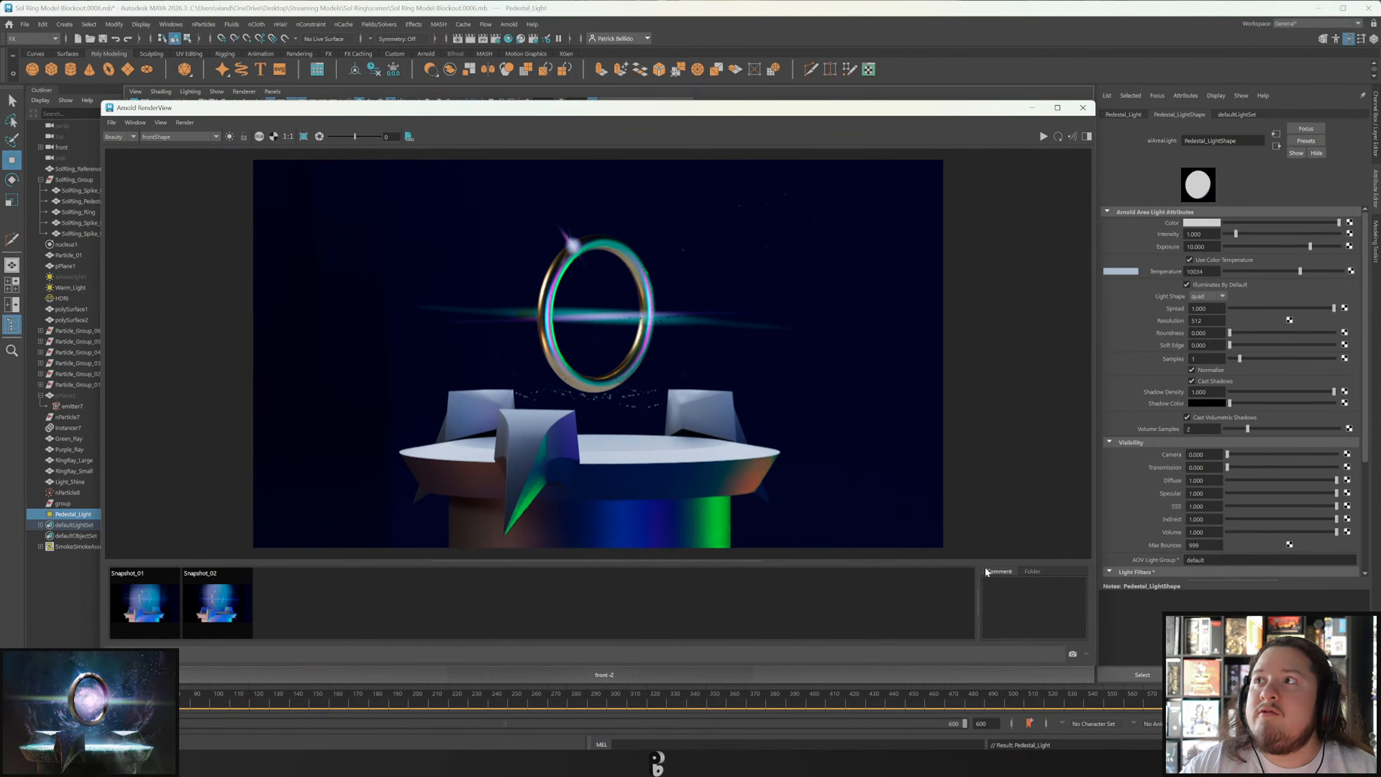
left_click(1073, 654)
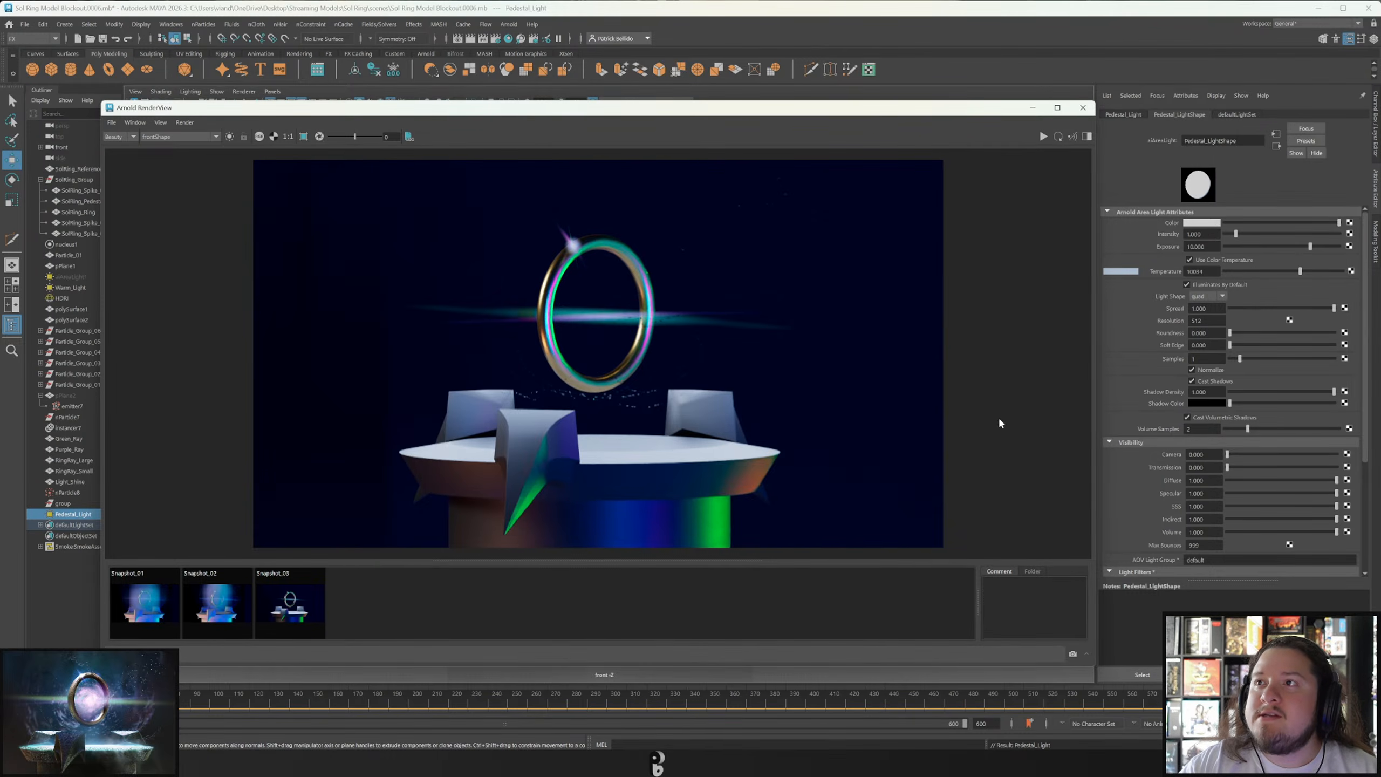
left_click(1046, 137)
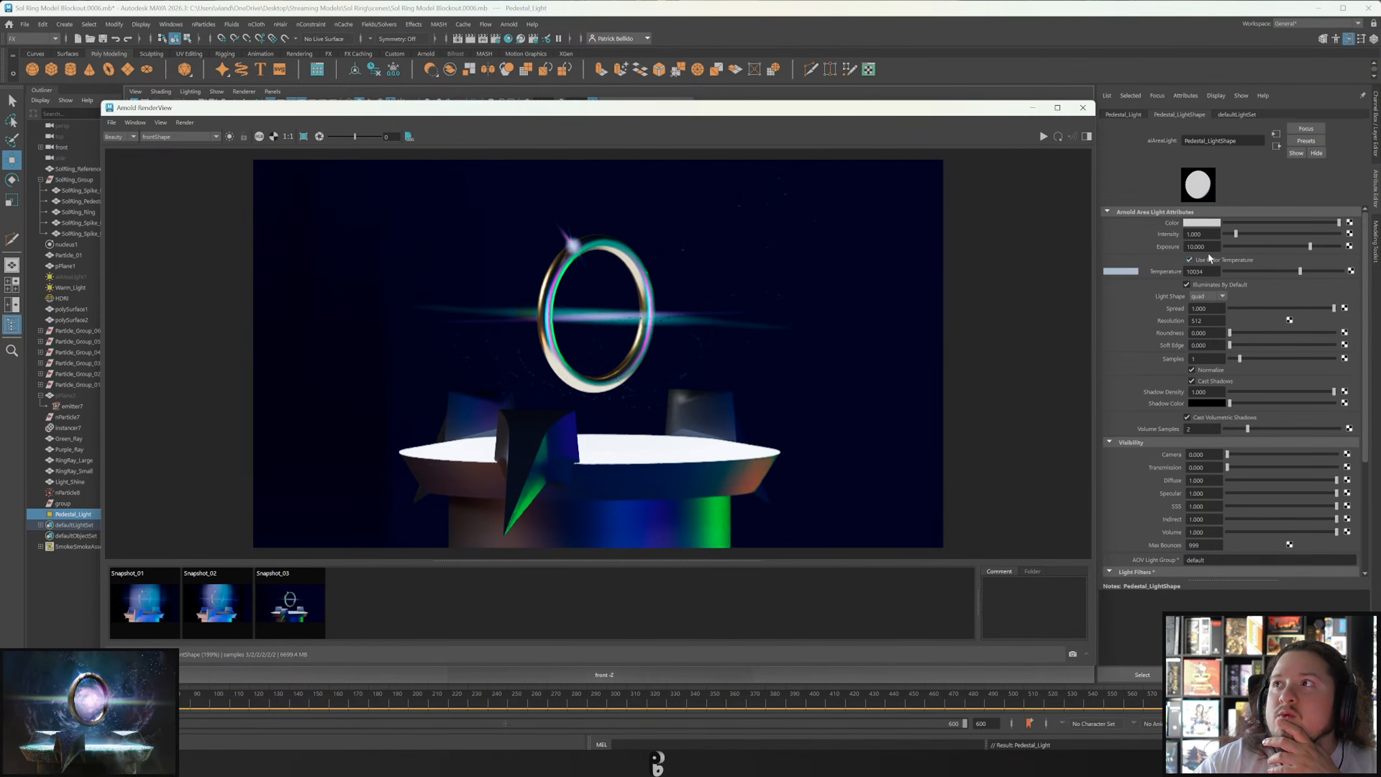
Raise Pedestal_Light's color temperature to about 10895, set its exposure to 8, and refresh the render.
double_click(1199, 271)
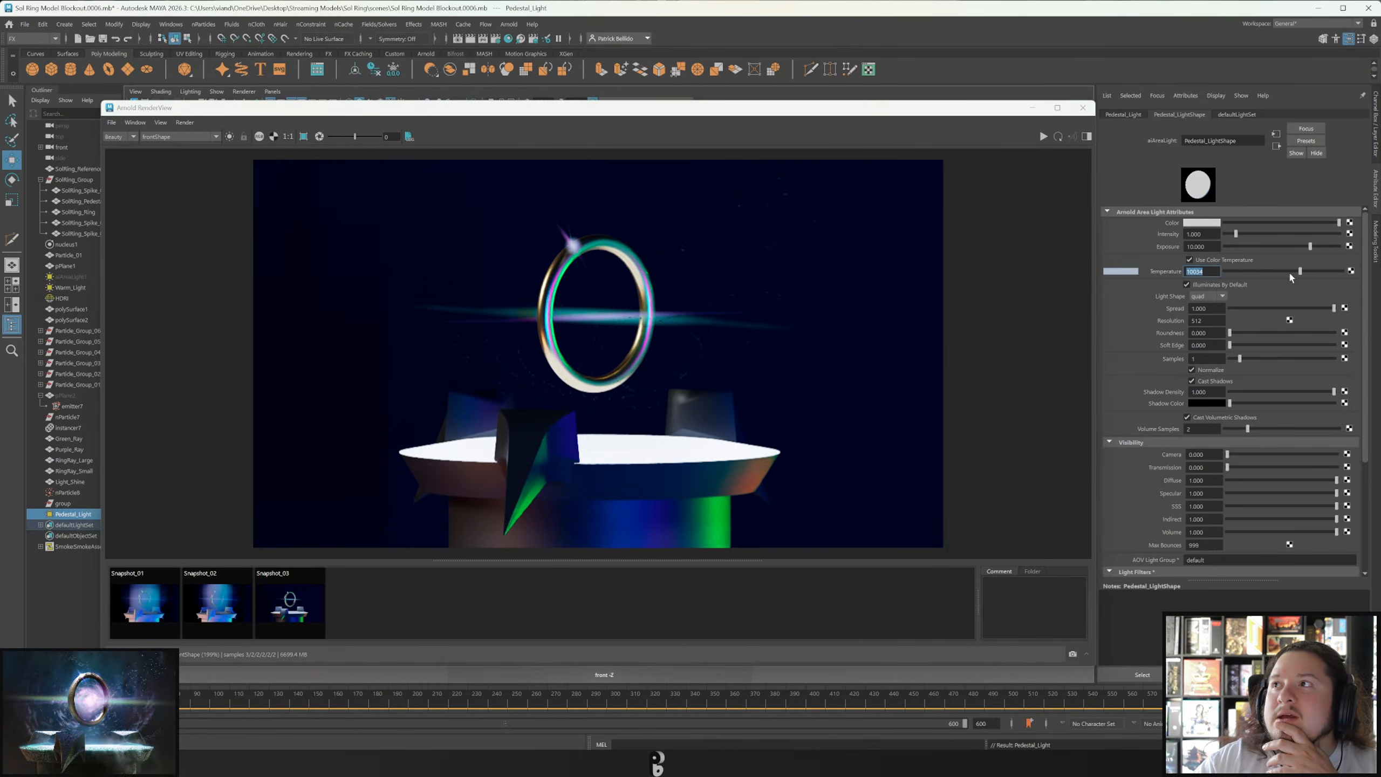
left_click_drag(1302, 275, 1308, 277)
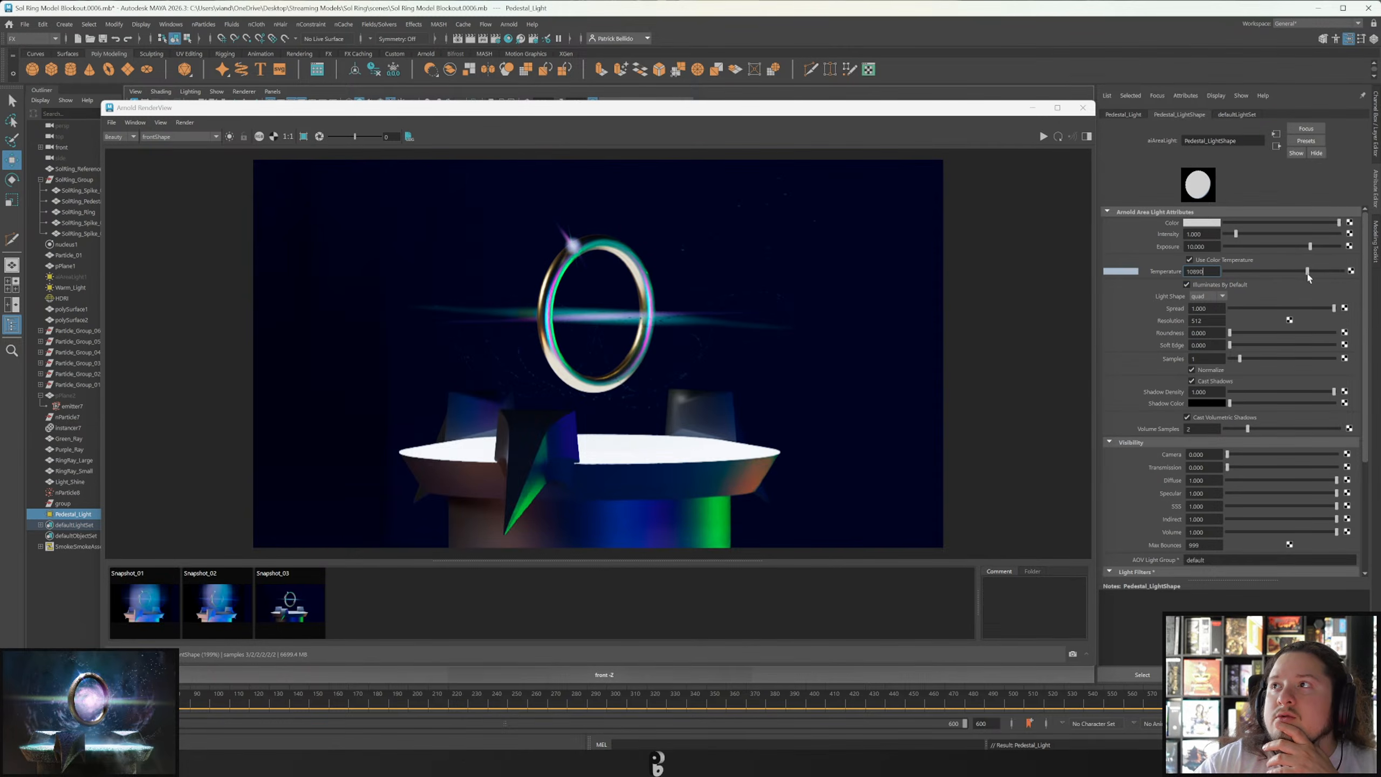
double_click(1198, 247)
type("8")
key("Return")
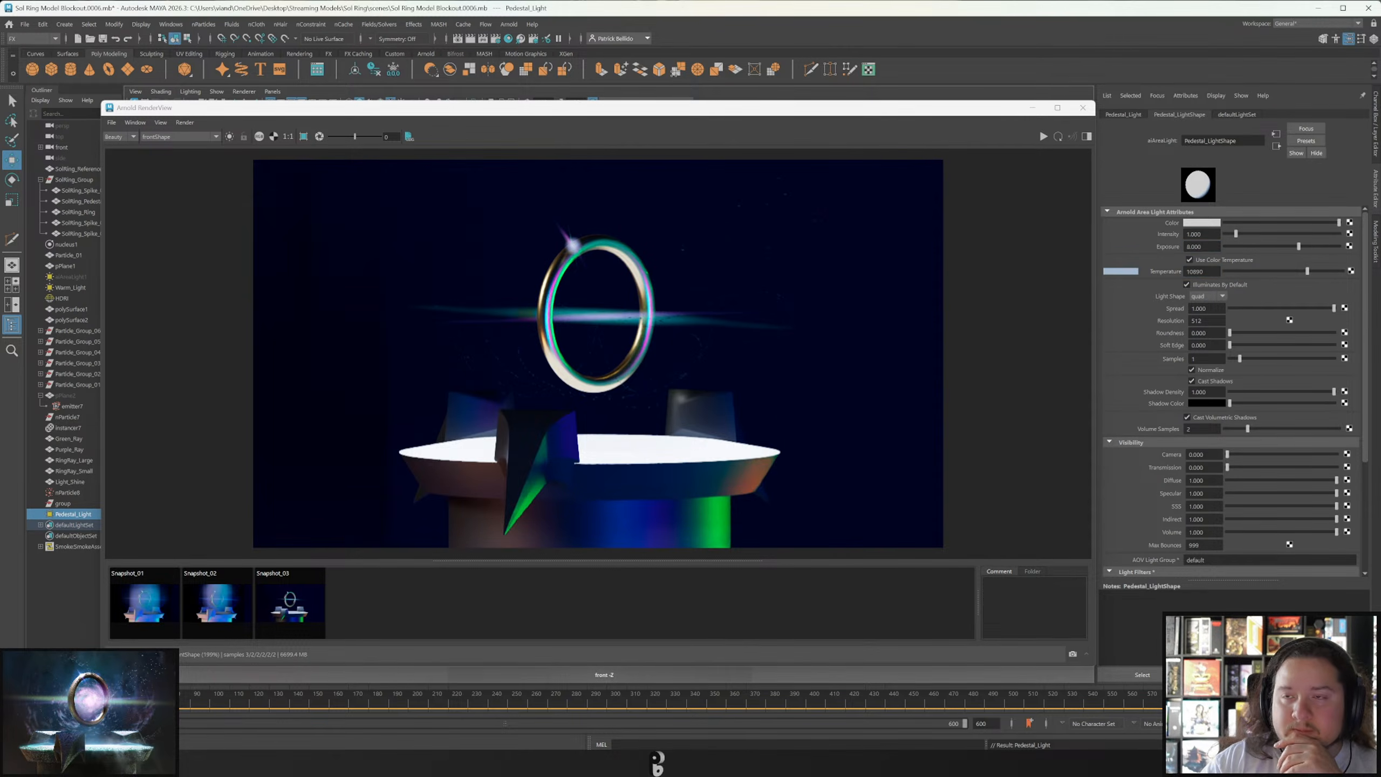
left_click(1058, 137)
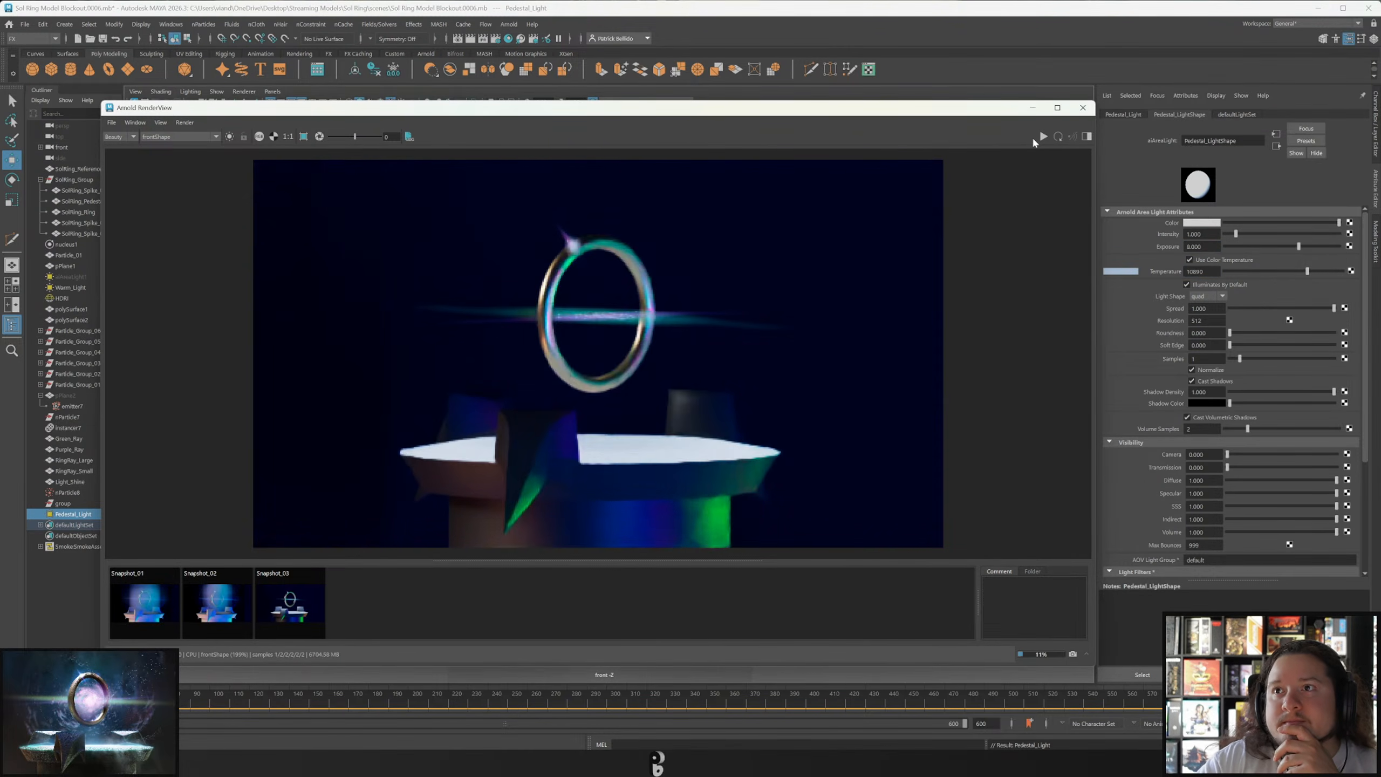
Try an exposure of 7 on Pedestal_Light, settle on 7.5, and refresh the Arnold render.
double_click(1203, 247)
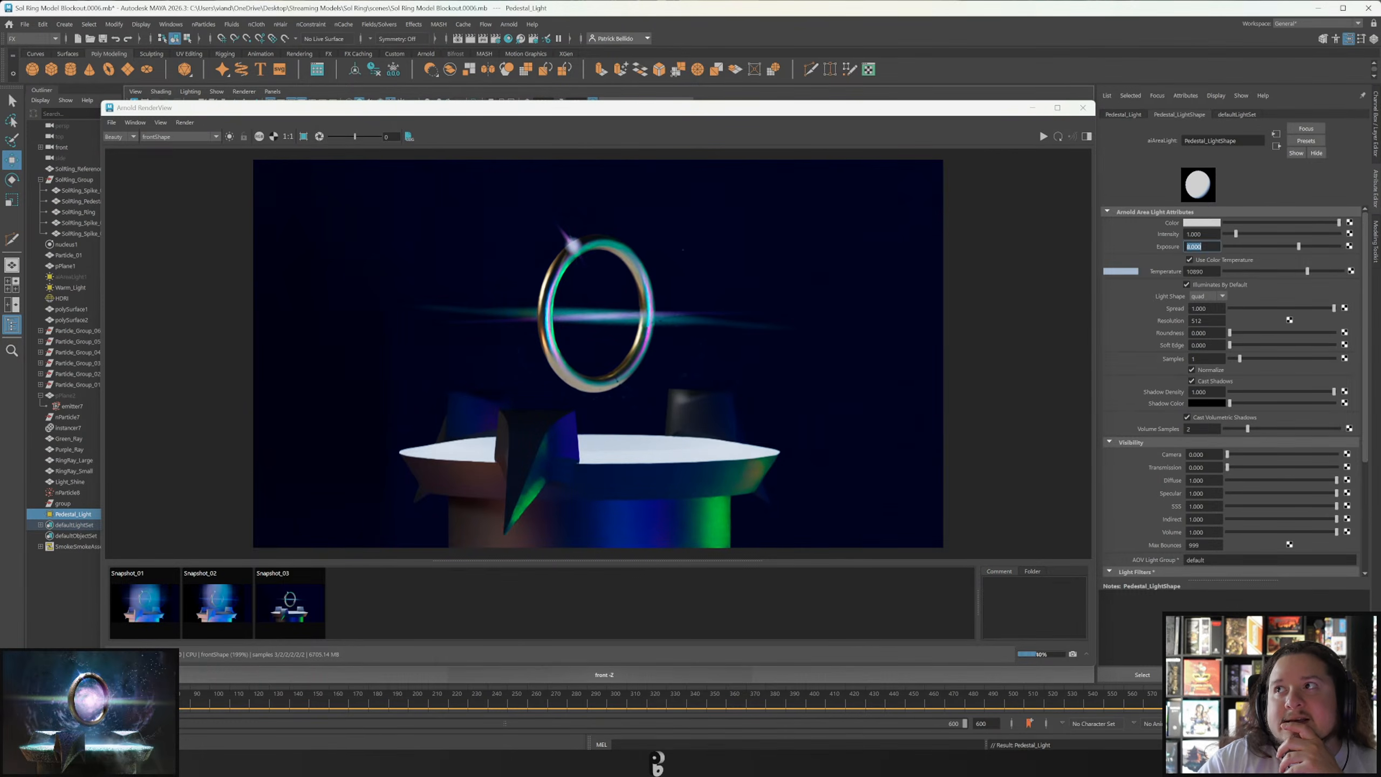
type("7")
key("Return")
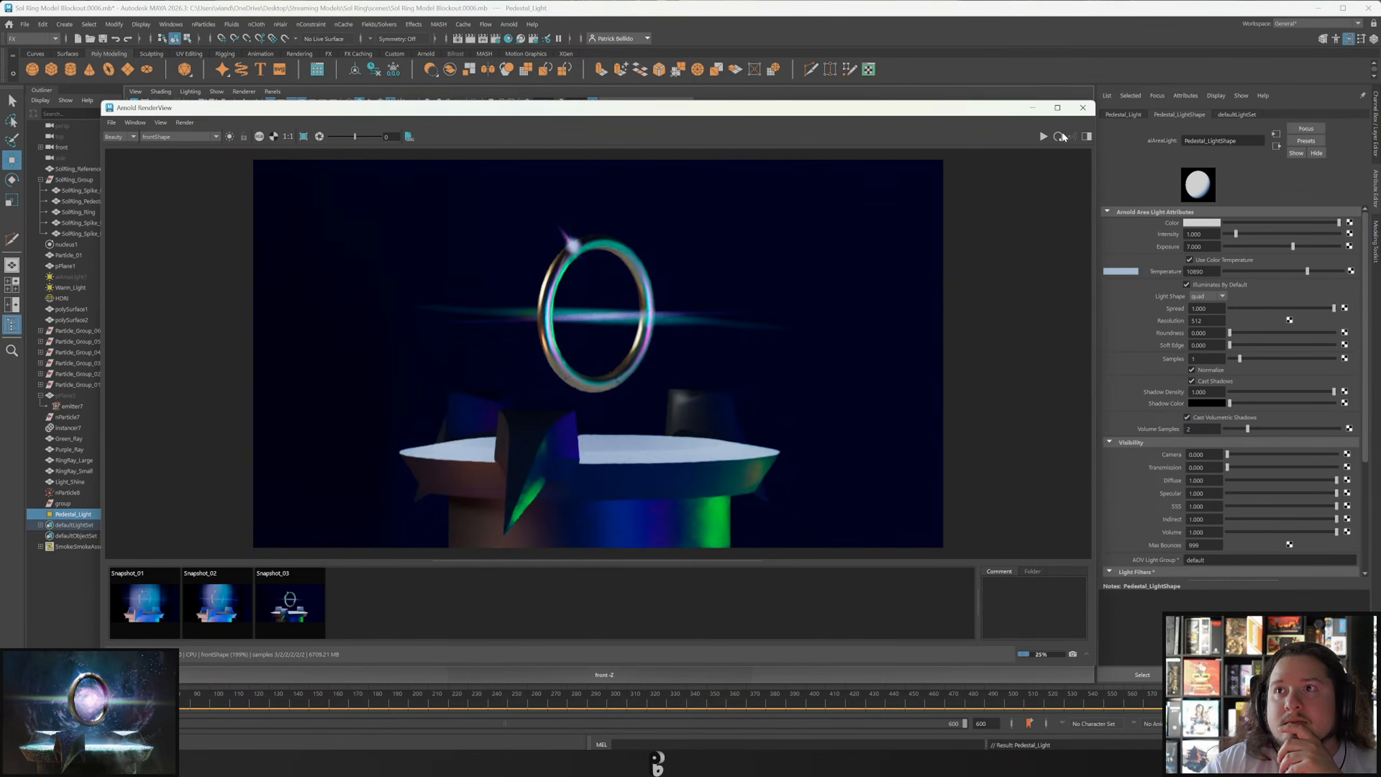
double_click(1196, 246)
type("7.5")
key("Return")
left_click(1057, 137)
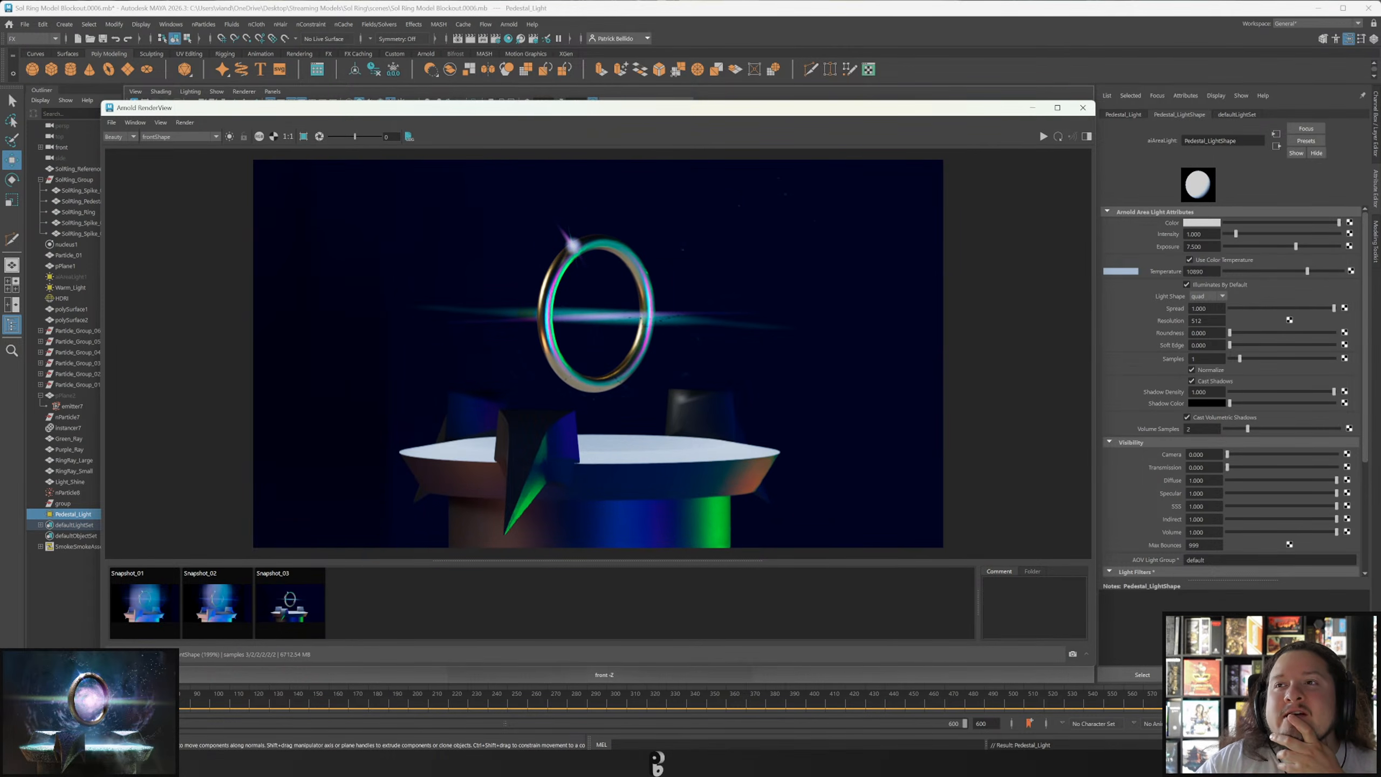
Store a snapshot of the render, close the render window, and hide Pedestal_Light.
left_click(1073, 655)
left_click(1083, 109)
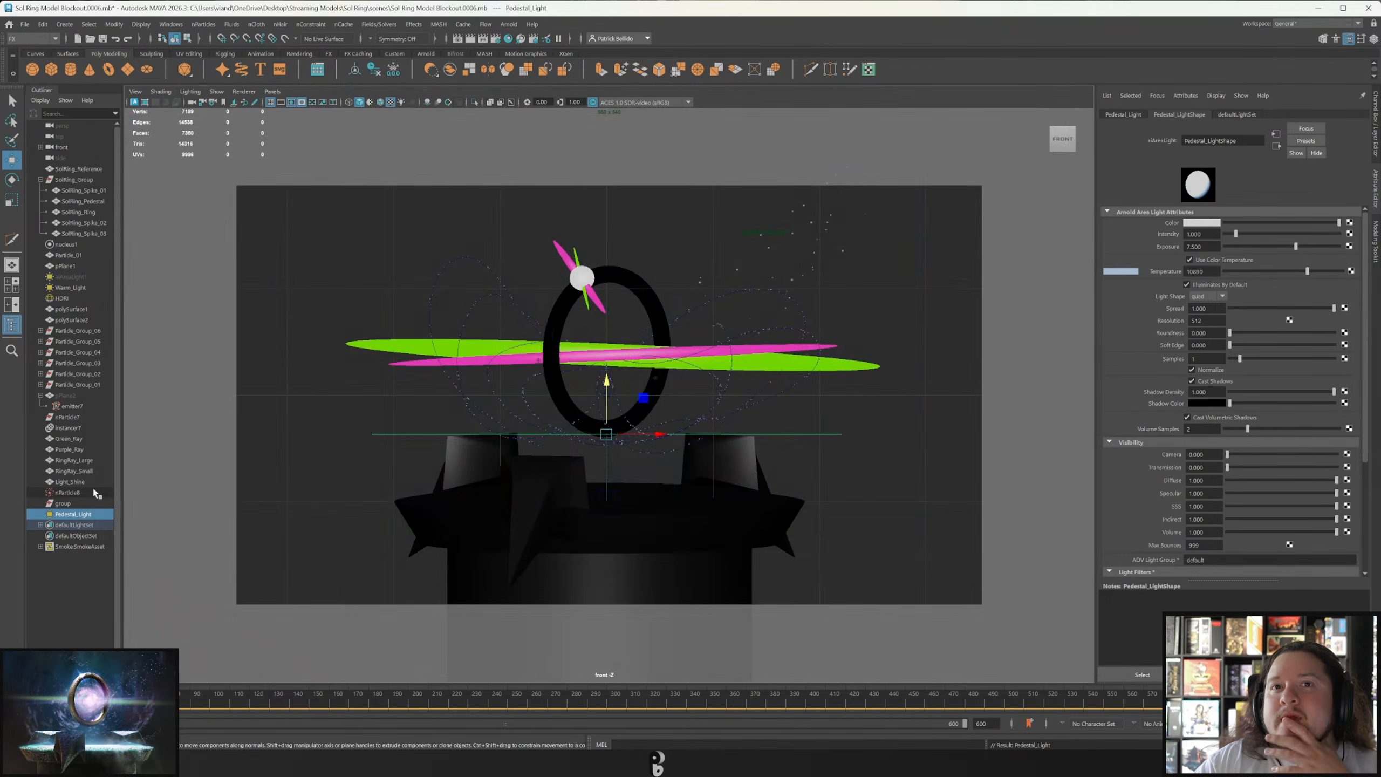
key("h")
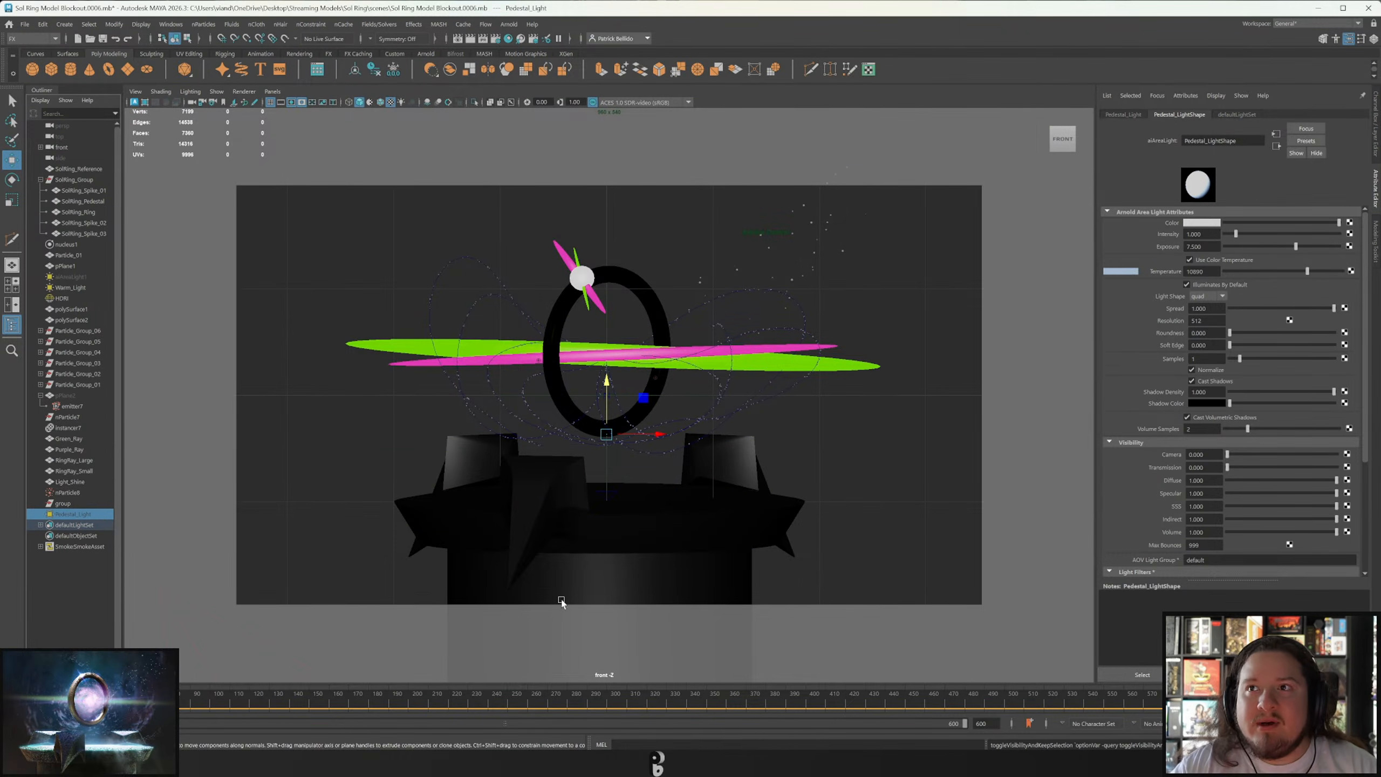
Duplicate SolRing_Pedestal, delete the rim and column faces below the top surface on one of the two meshes, and return to object selection.
left_click(607, 543)
right_click_drag(628, 539, 631, 443)
left_click(622, 531)
key("q")
double_click(632, 530)
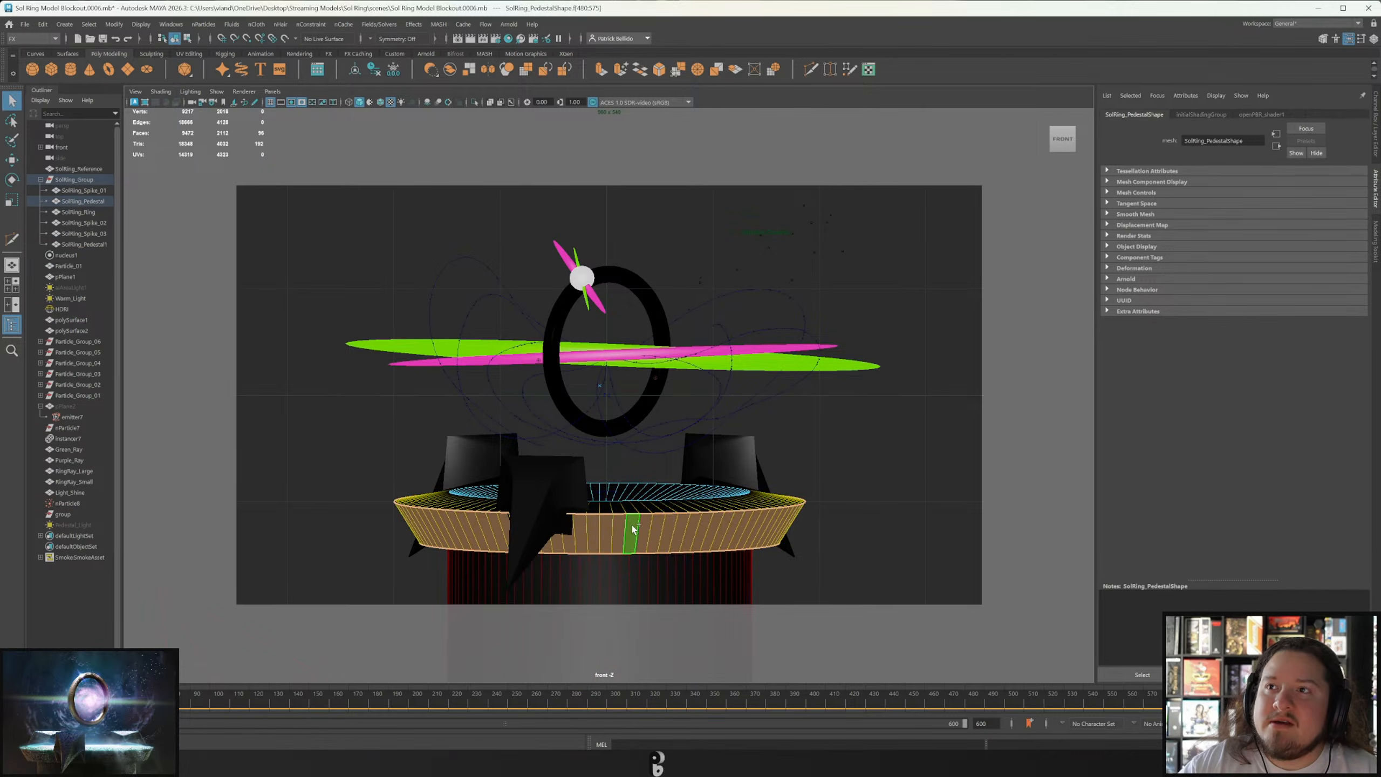
left_click(389, 528)
left_click_drag(388, 528, 898, 635)
key("Delete")
double_click(665, 513)
right_click_drag(665, 514, 715, 376)
Try to shift the pedestal's top-surface mesh slightly with the Move tool.
key("w")
left_click_drag(597, 563, 600, 560)
key("ctrl+z")
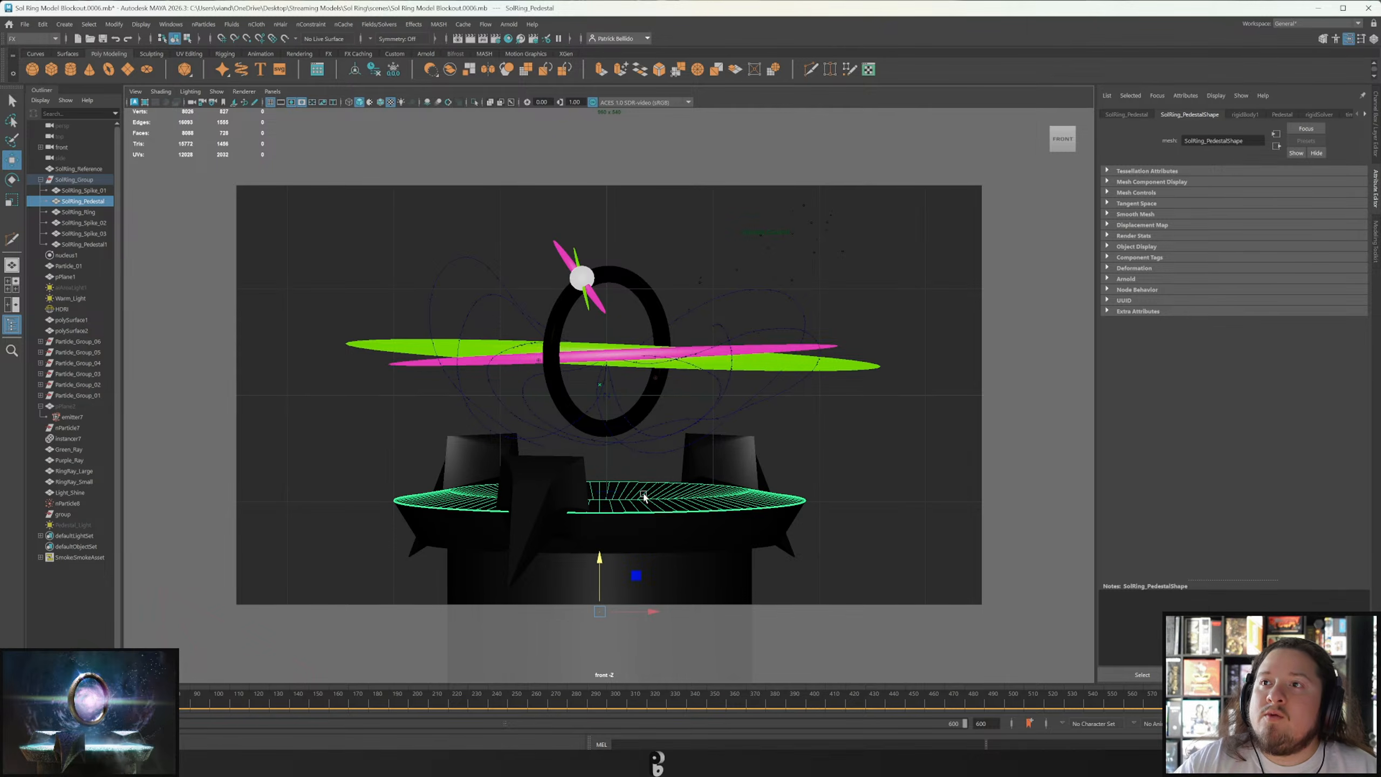
Move the pedestal's top-surface mesh out of SolRing_Group, rename it Pedestal_Glow, and center its pivot.
middle_click_drag(57, 513, 66, 523)
type("Pedestal_Glow")
key("Return")
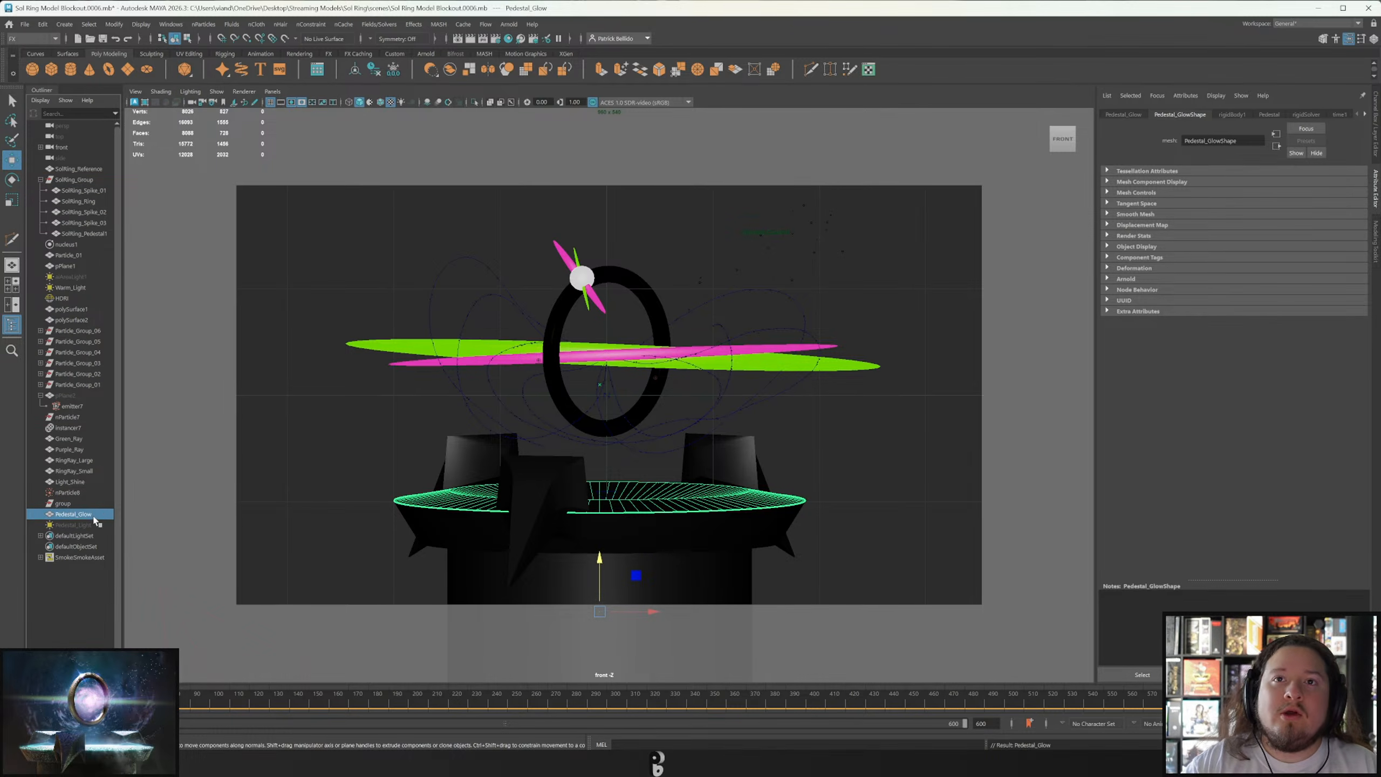
left_click(114, 23)
left_click(132, 117)
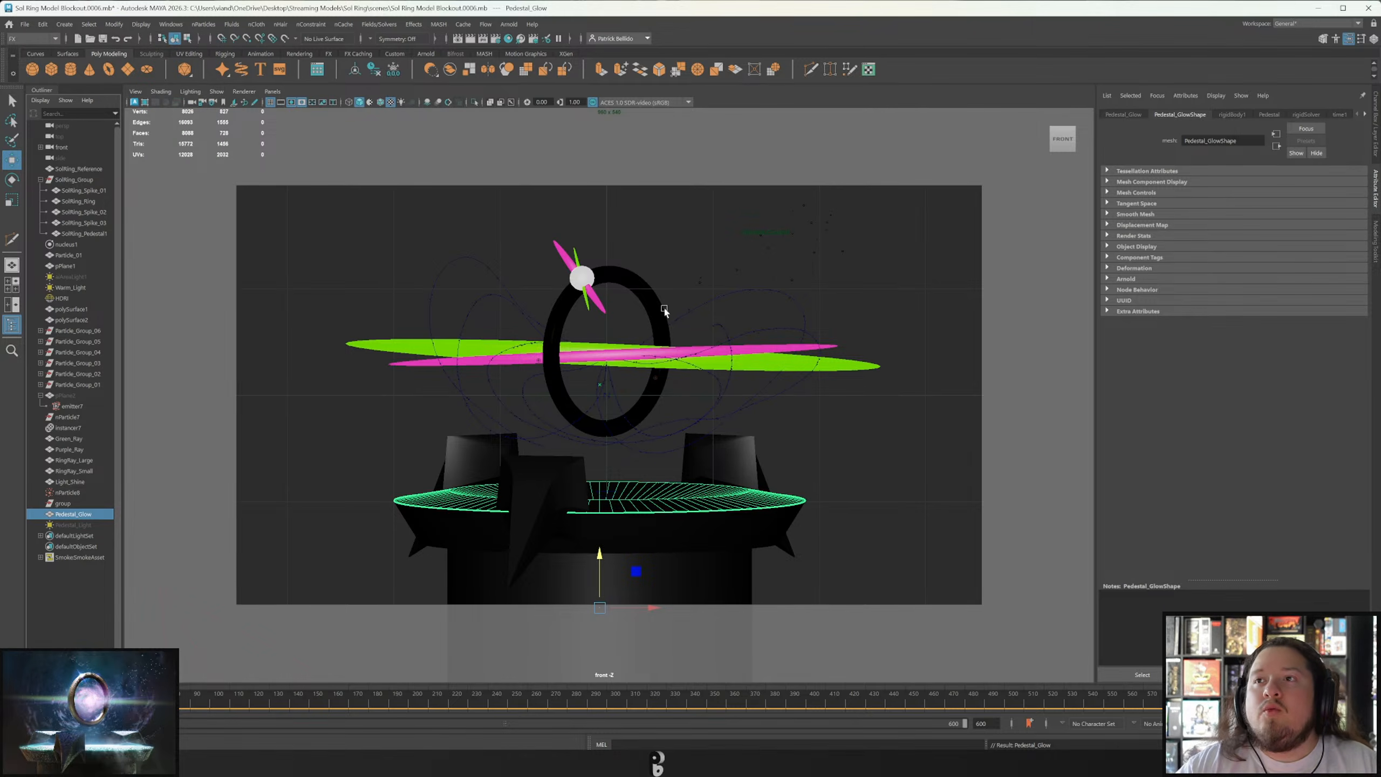
Create an Arnold mesh light from Pedestal_Glow and set its exposure to 5.
left_click(508, 24)
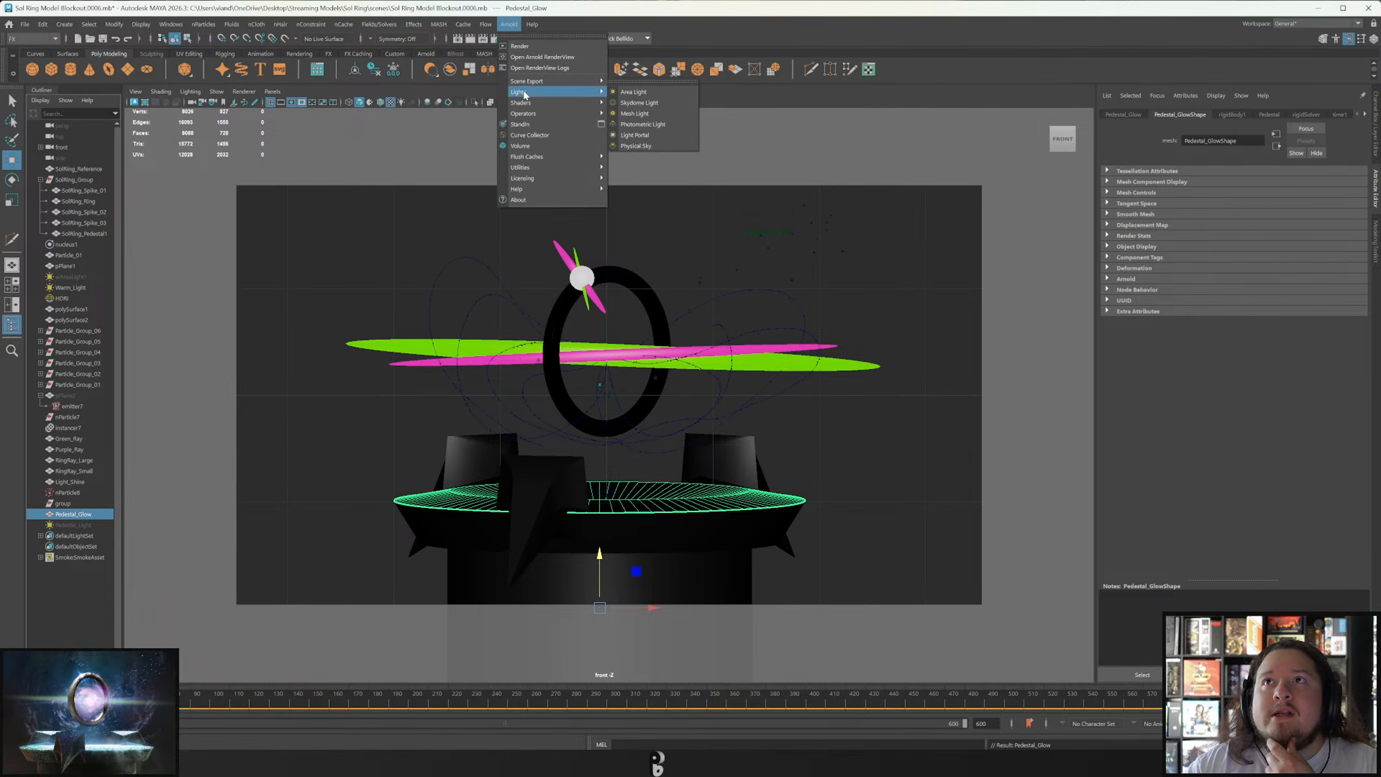
mouse_move(577, 91)
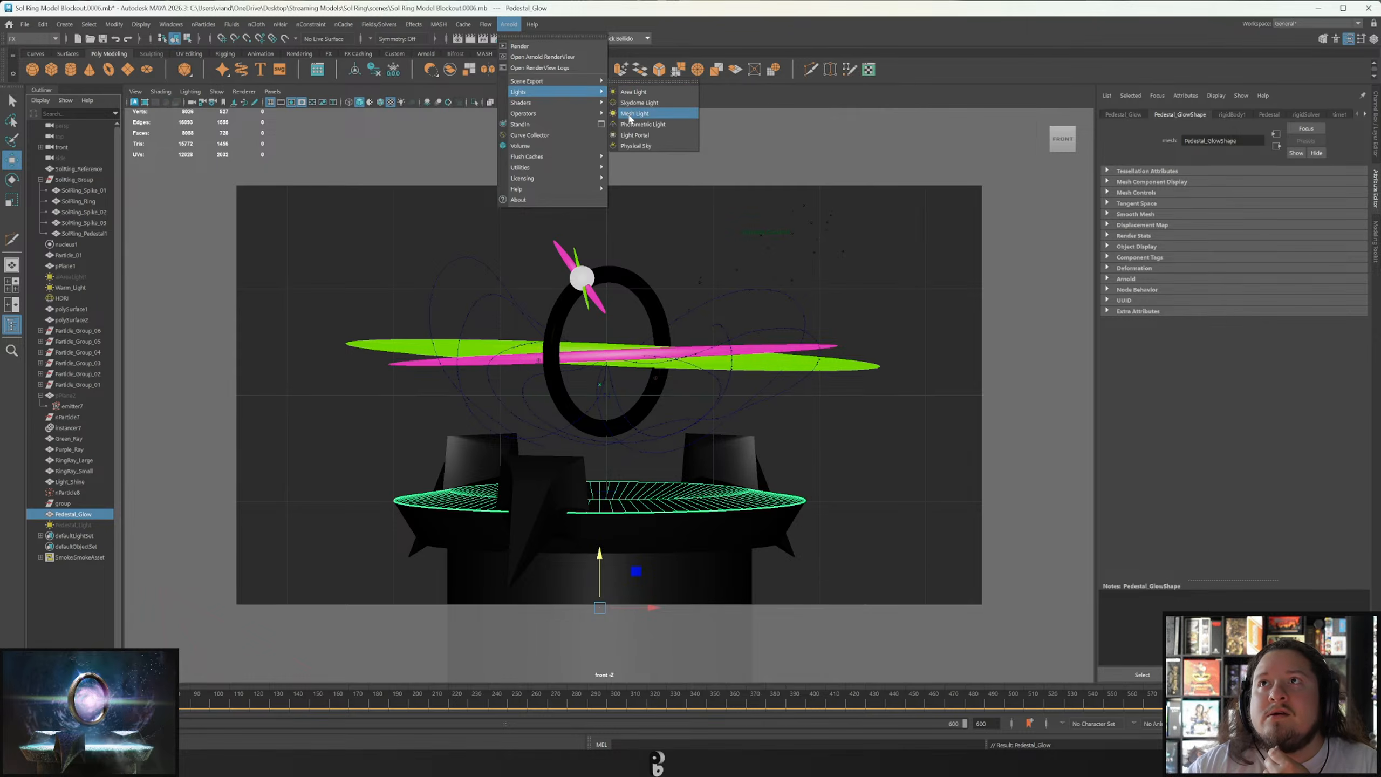
left_click(634, 113)
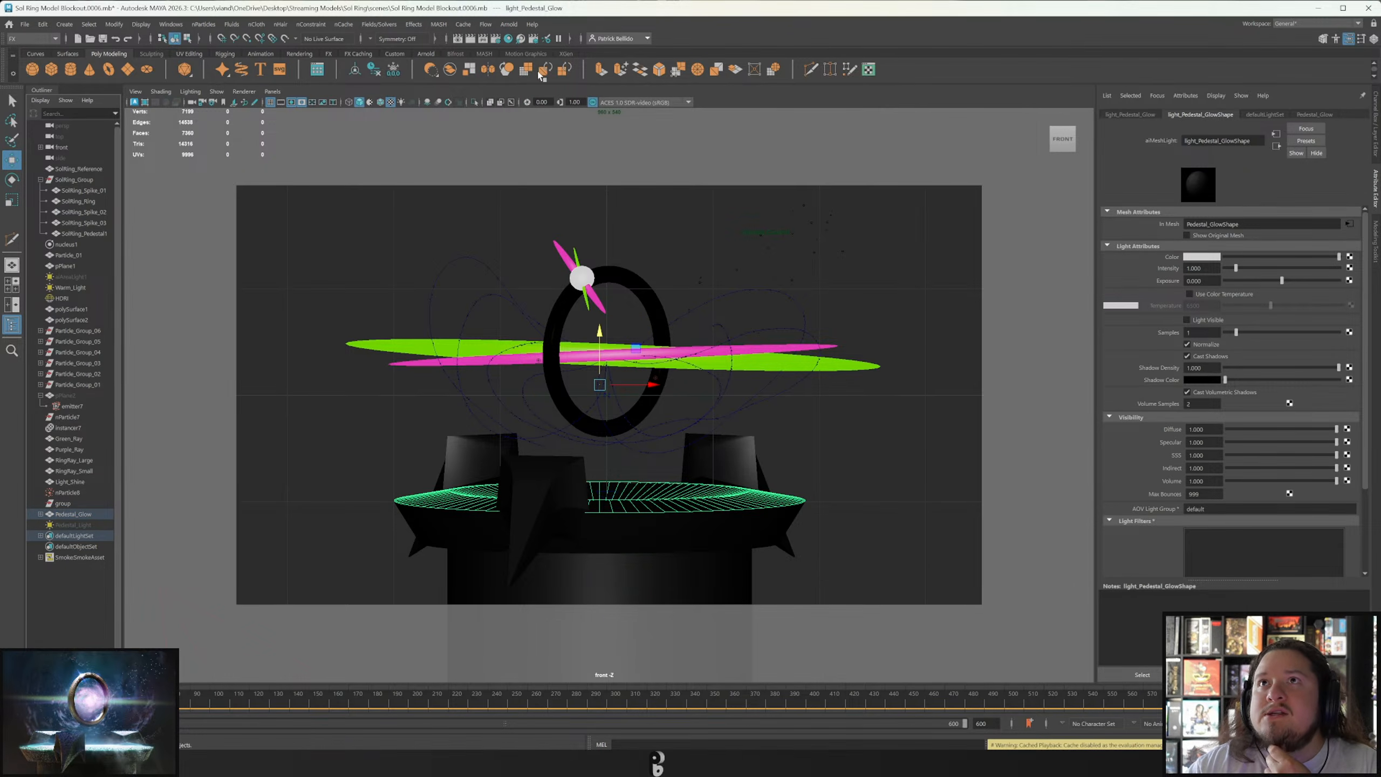
left_click(1190, 281)
type("5")
key("Return")
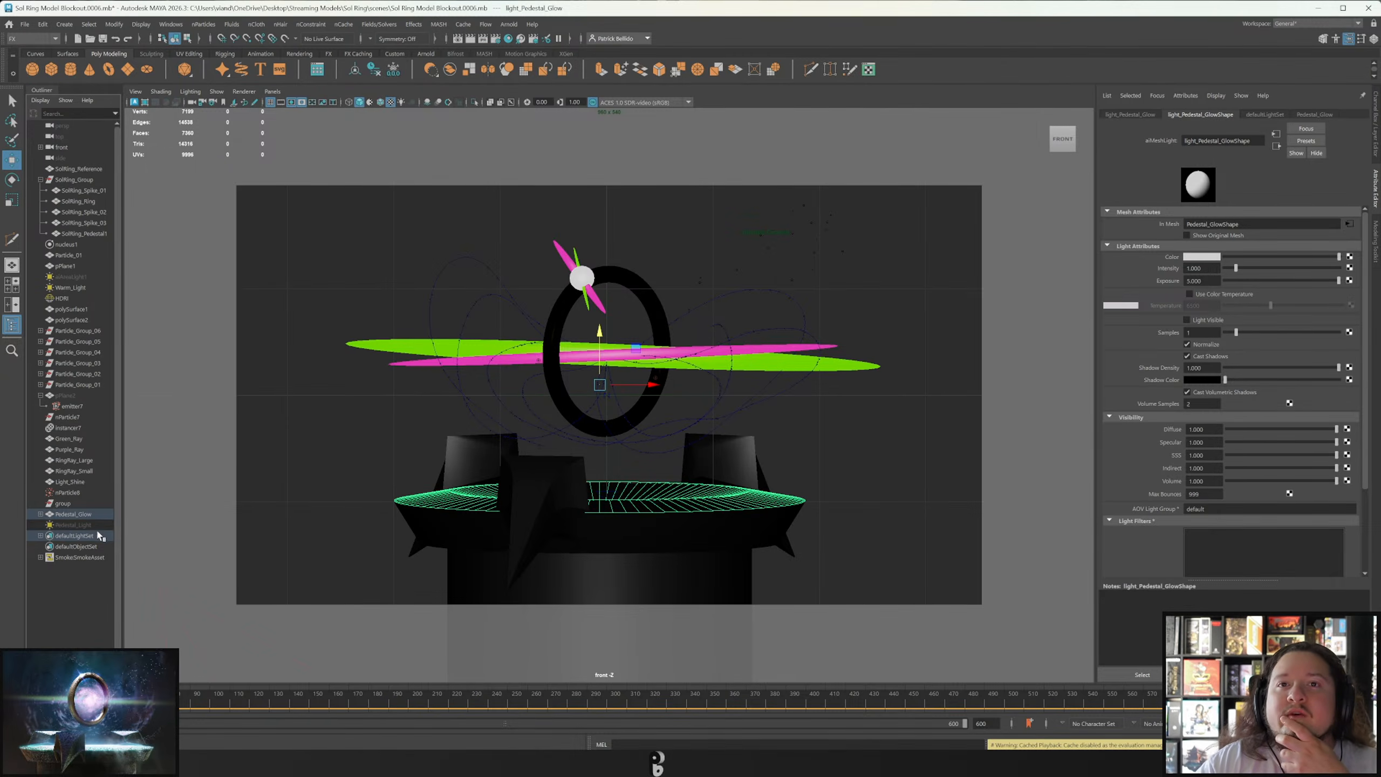
Render the scene, enable Light Visible on the Pedestal_Glow mesh light, and refresh the render.
left_click(460, 39)
left_click(1057, 136)
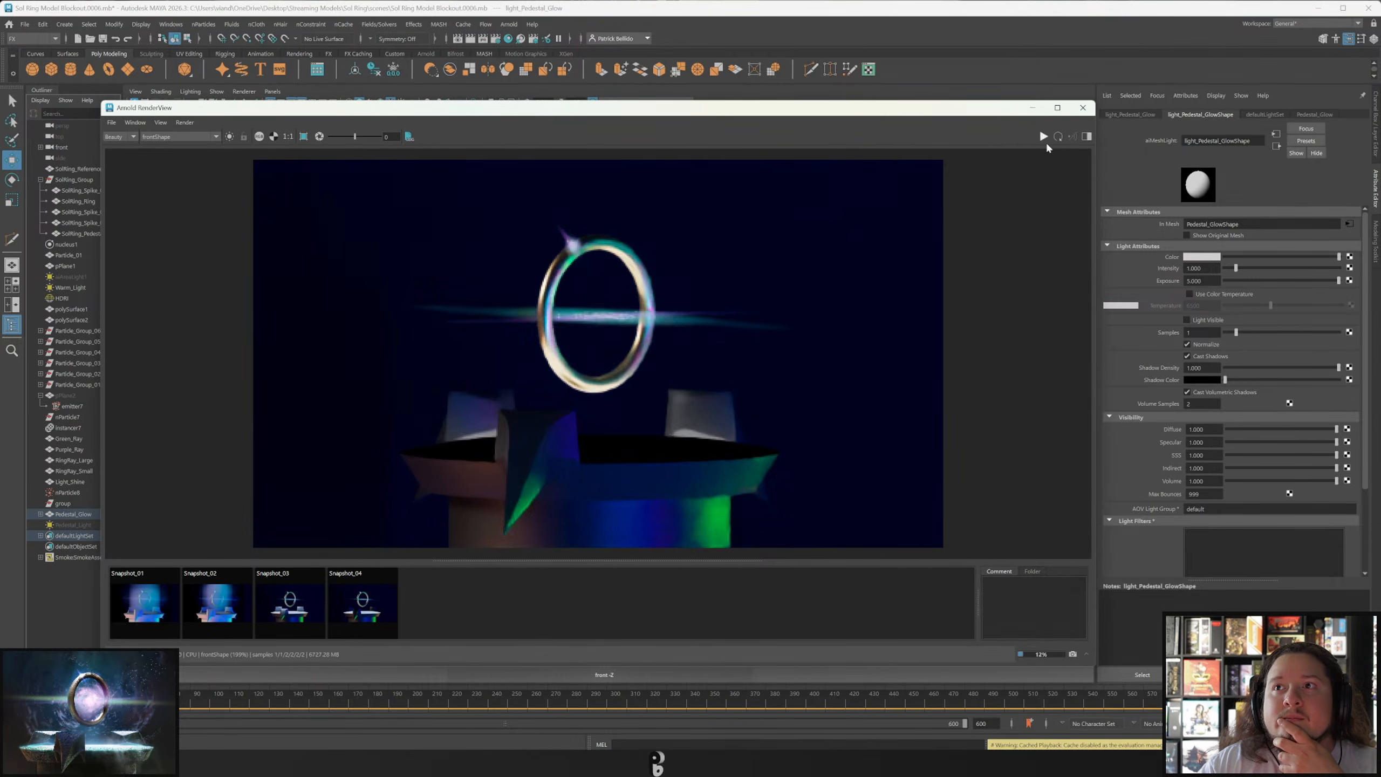
double_click(1195, 280)
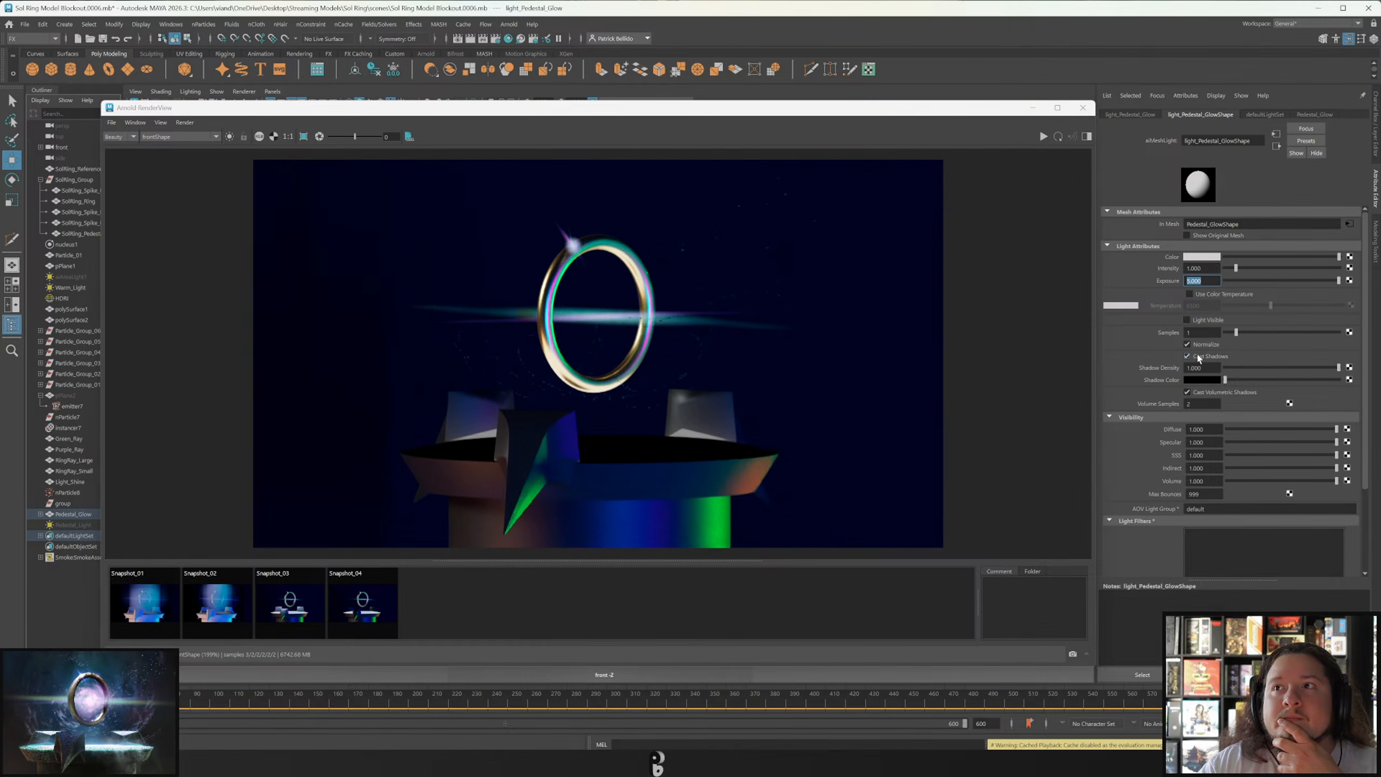
left_click(1058, 137)
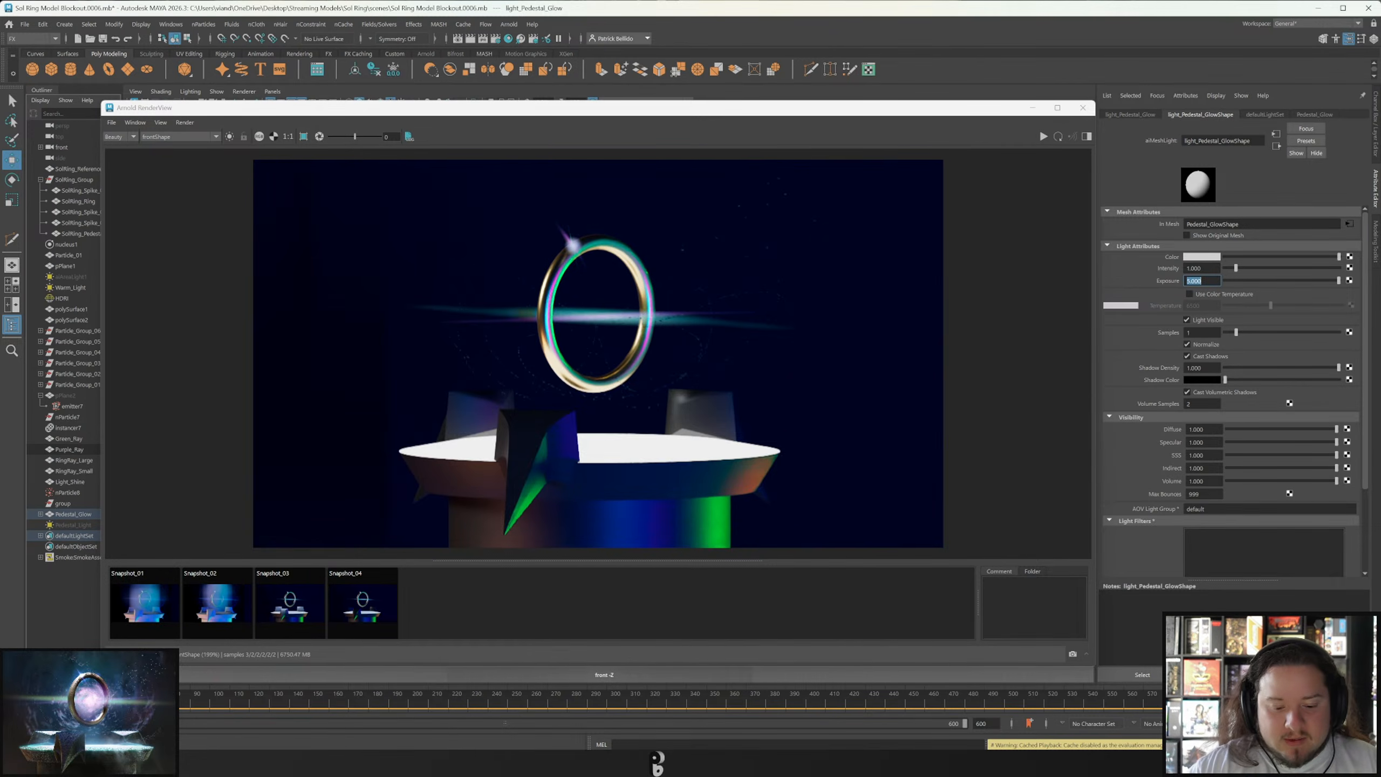
Try the mesh light's exposure at 4 and then 3, refreshing the render to compare.
type("4")
key("Return")
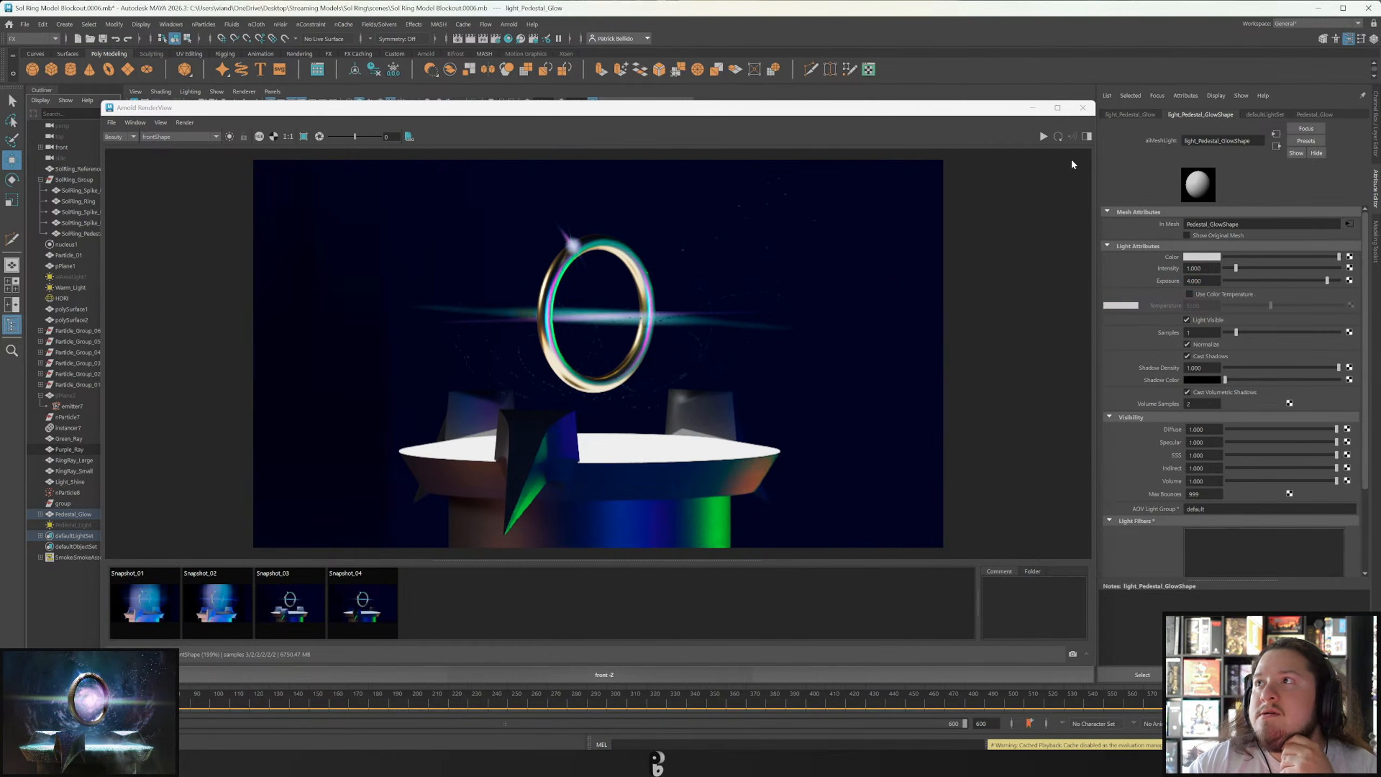
double_click(1189, 281)
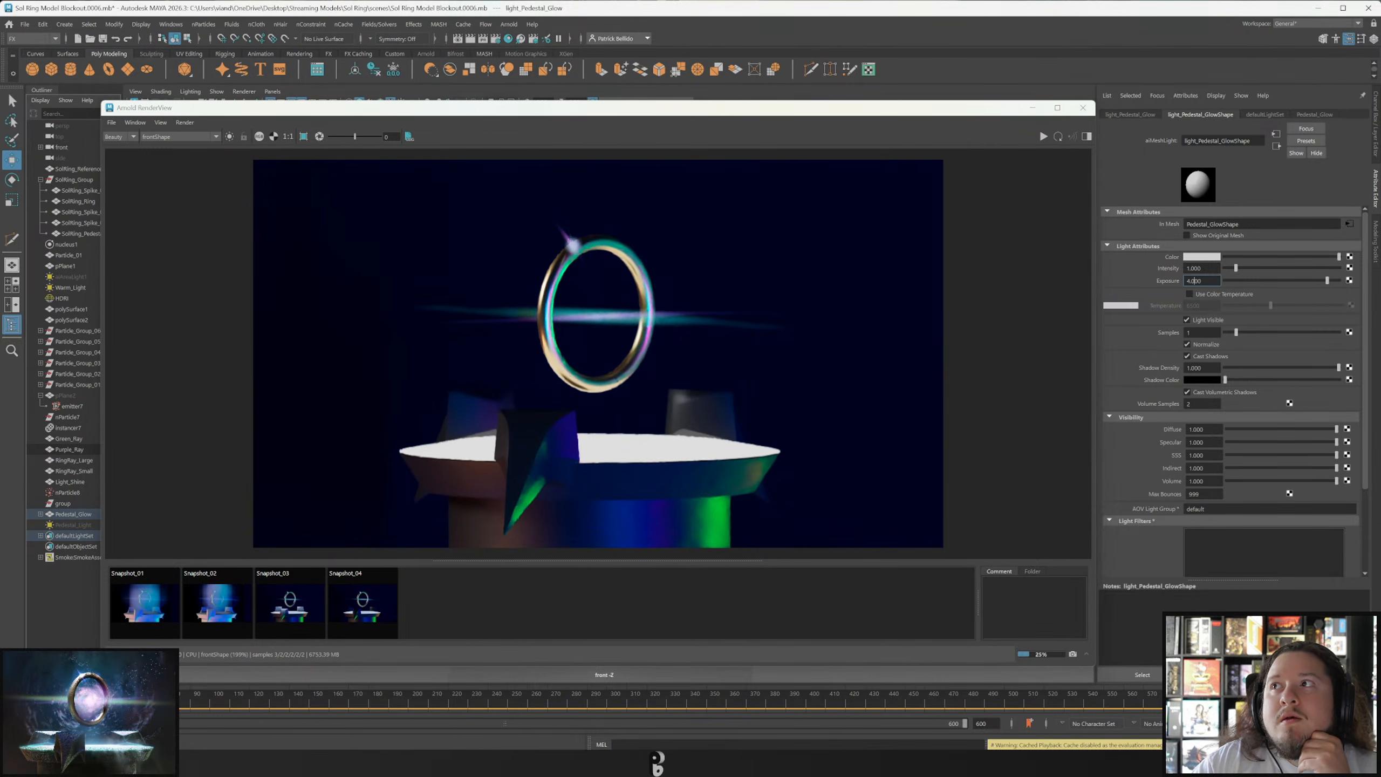
type("3")
key("Return")
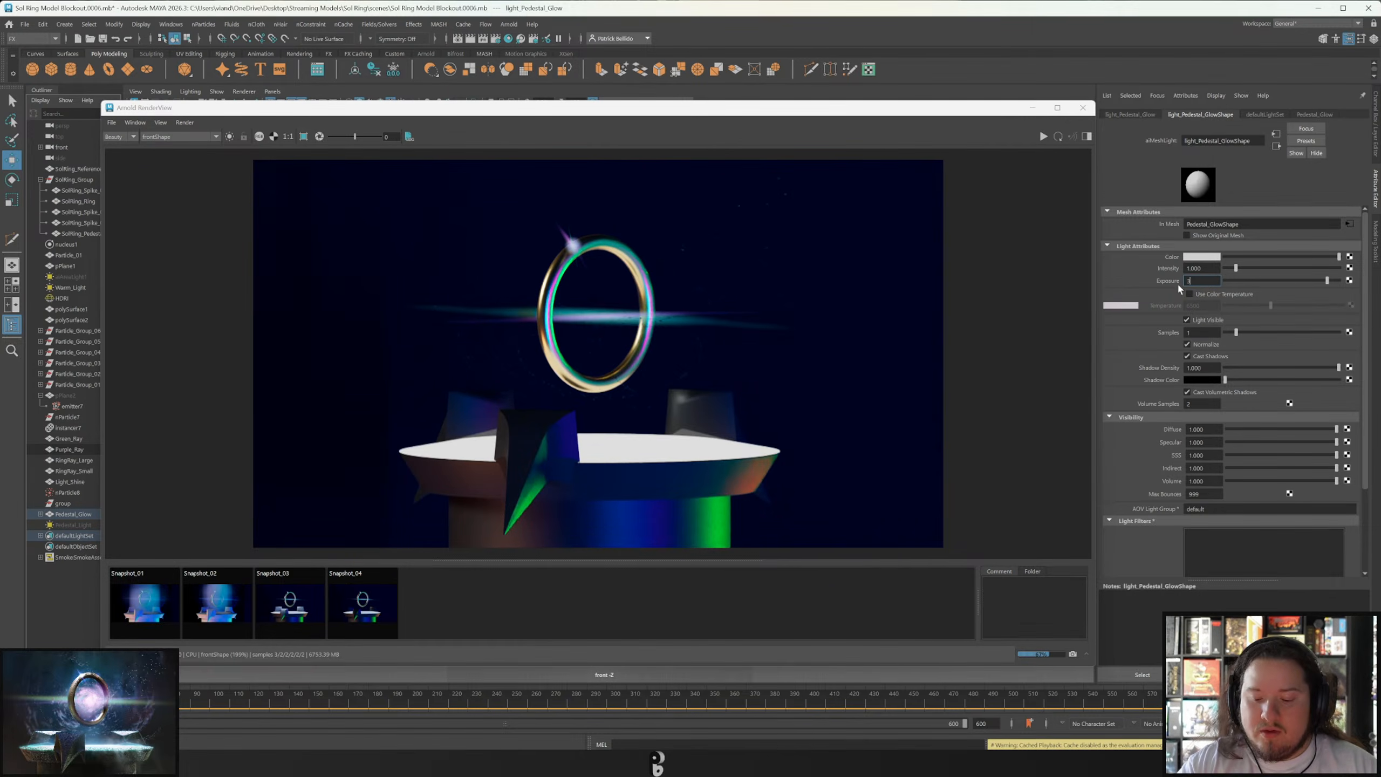
left_click(1058, 138)
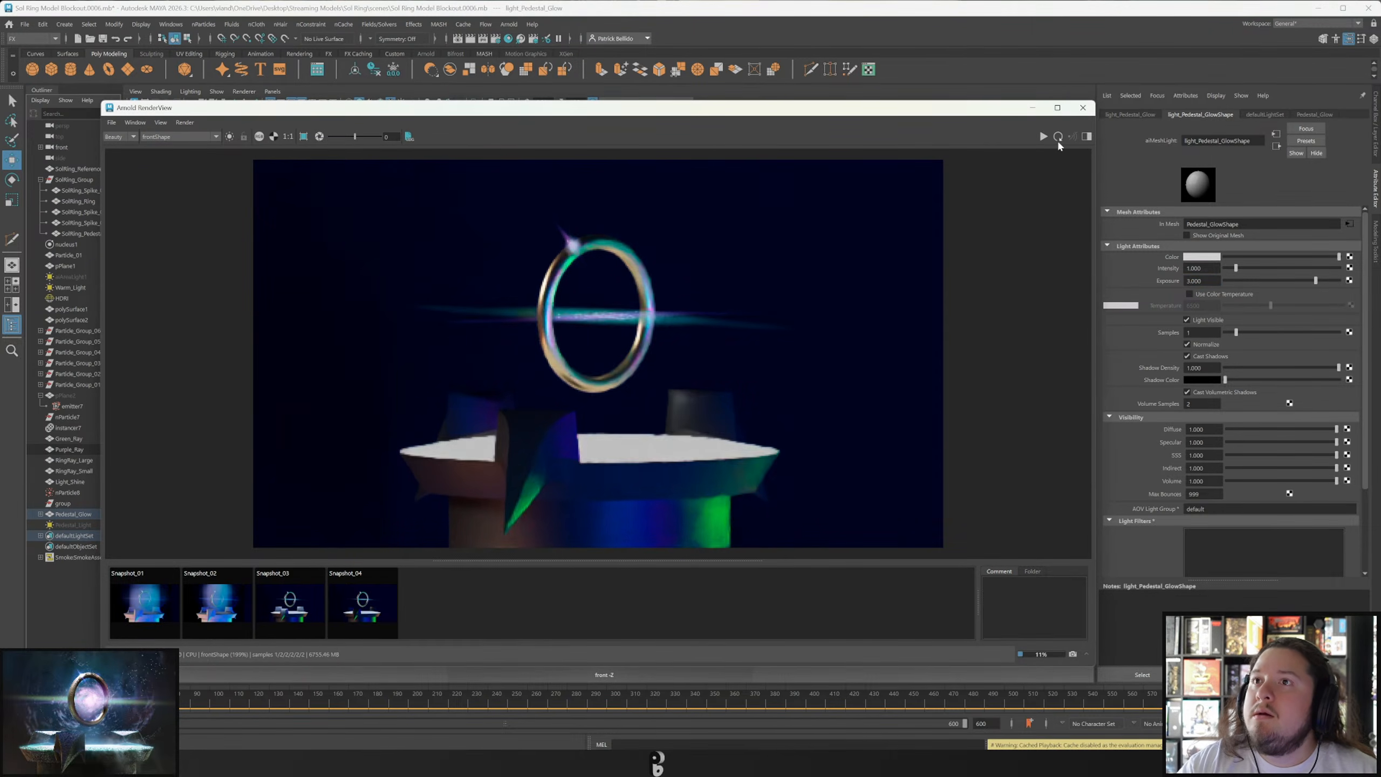
Try lowering the mesh light's exposure to 2 and then 1, refreshing the render after each change.
double_click(1191, 281)
type("2")
key("Return")
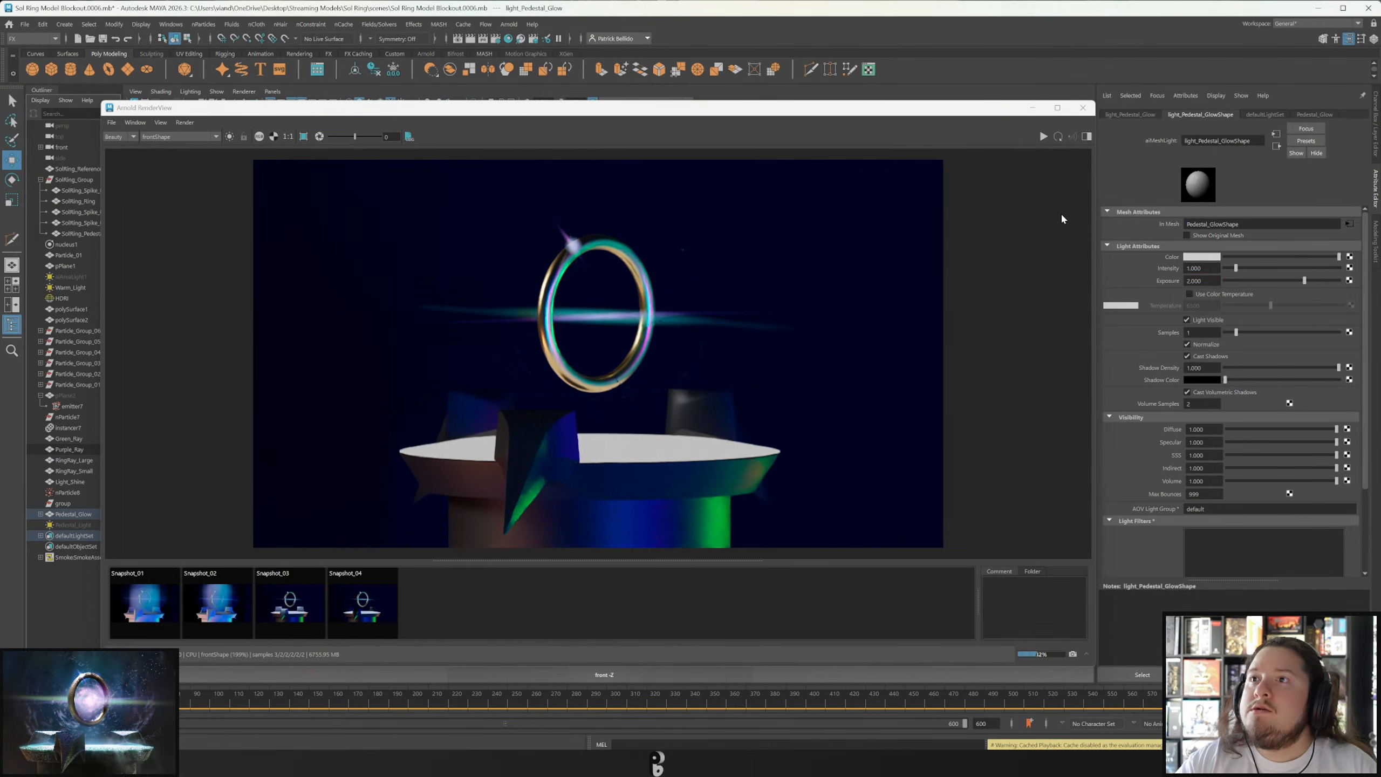
left_click(1057, 140)
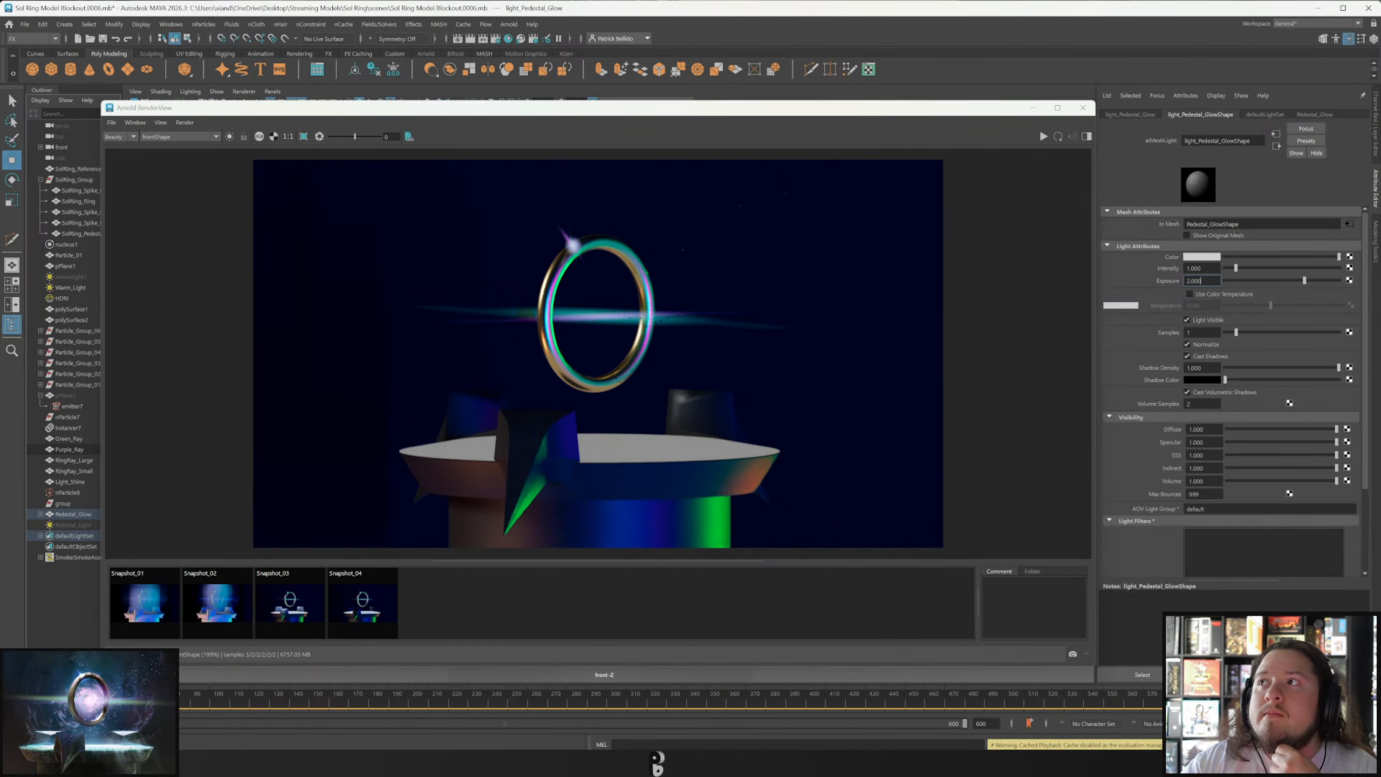
double_click(1204, 281)
type("1")
key("Return")
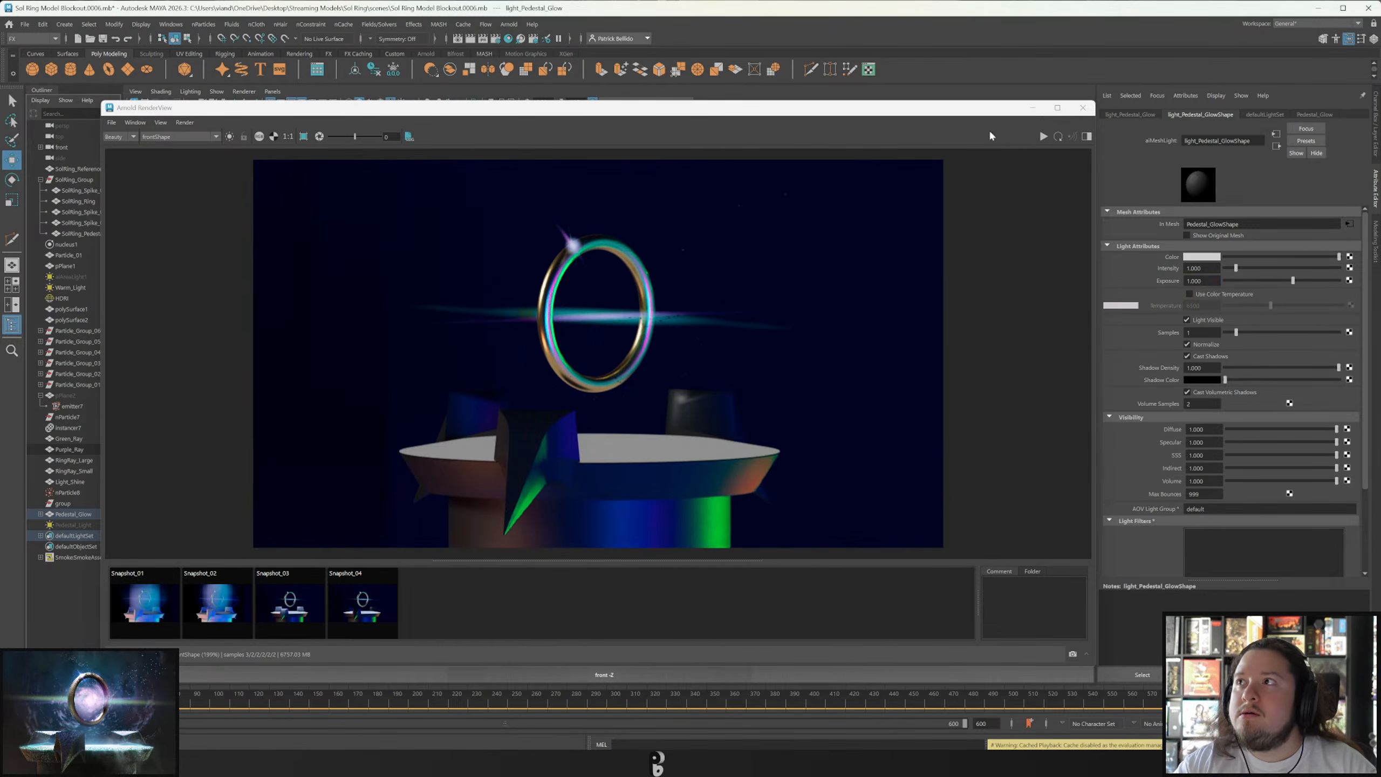
left_click(1060, 138)
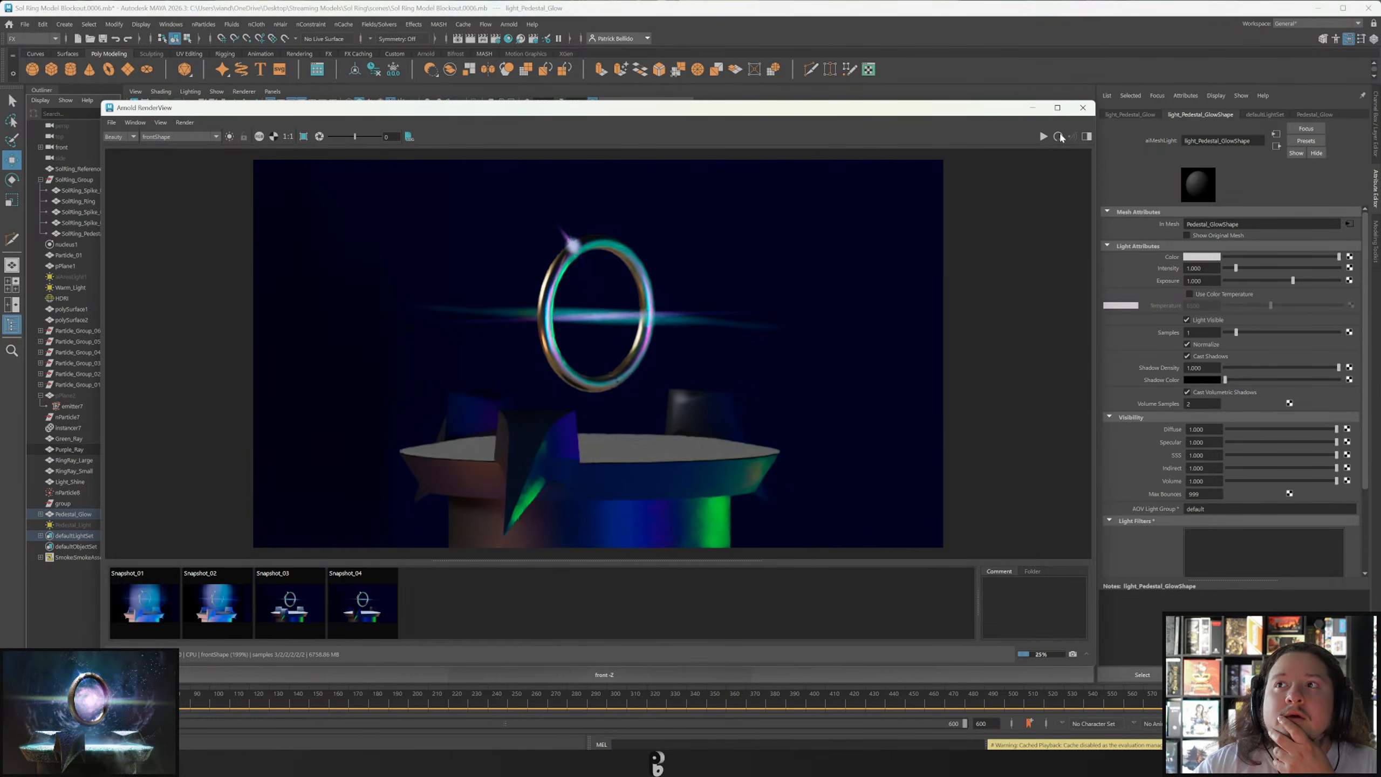
Set the Pedestal_Glow mesh light's exposure to 4 and refresh the render.
mouse_move(870, 109)
left_mouse_down()
mouse_move(865, 589)
mouse_move(852, 235)
mouse_move(869, 135)
left_mouse_up()
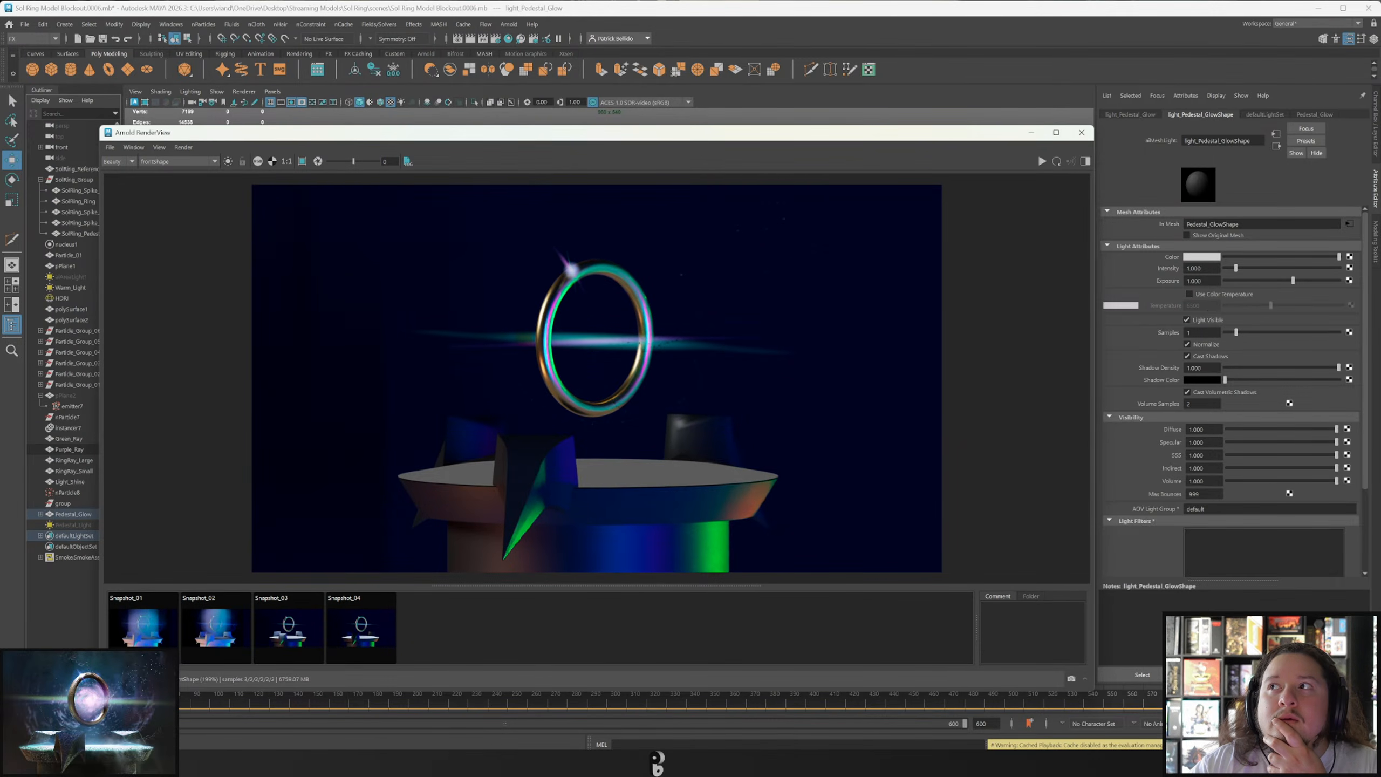
scroll(1180, 447, "down", 2)
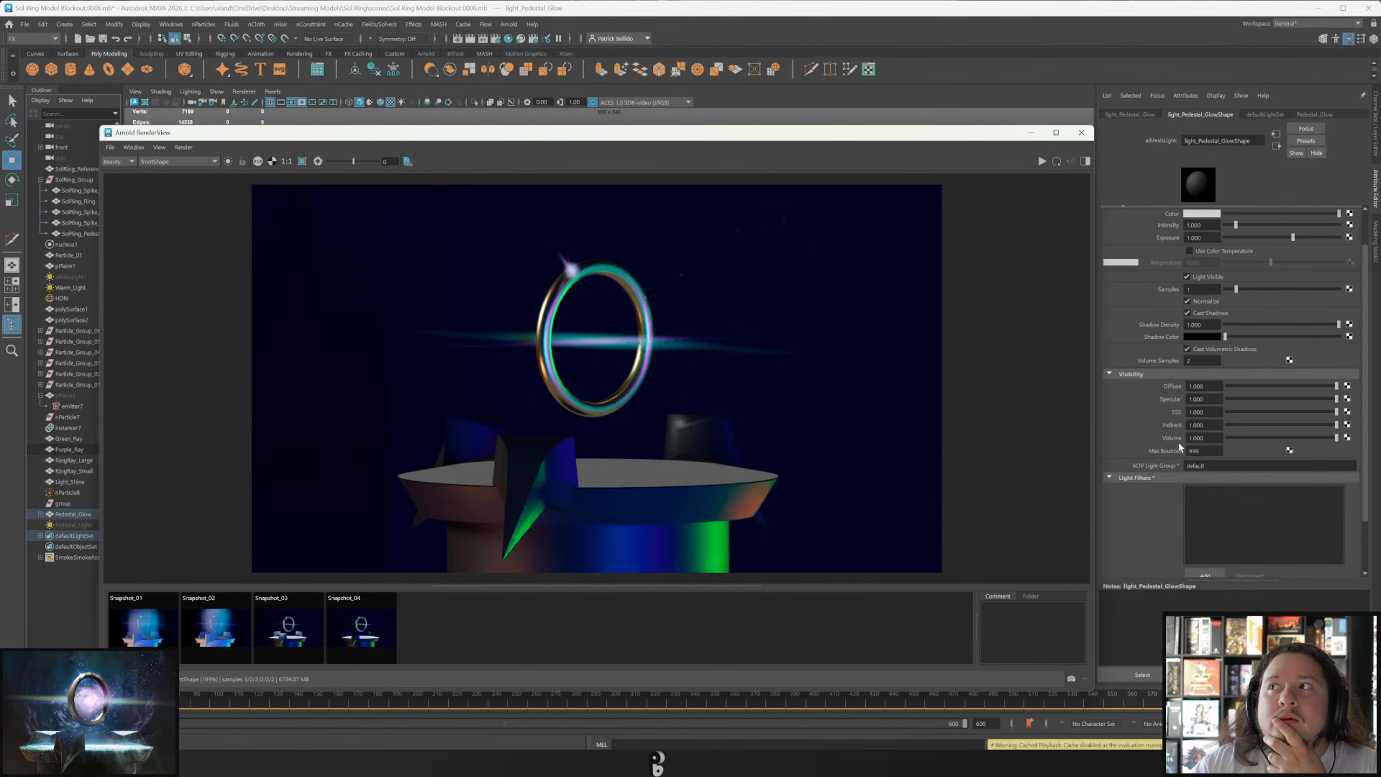
scroll(1180, 447, "up", 2)
double_click(1194, 281)
type("5")
key("Return")
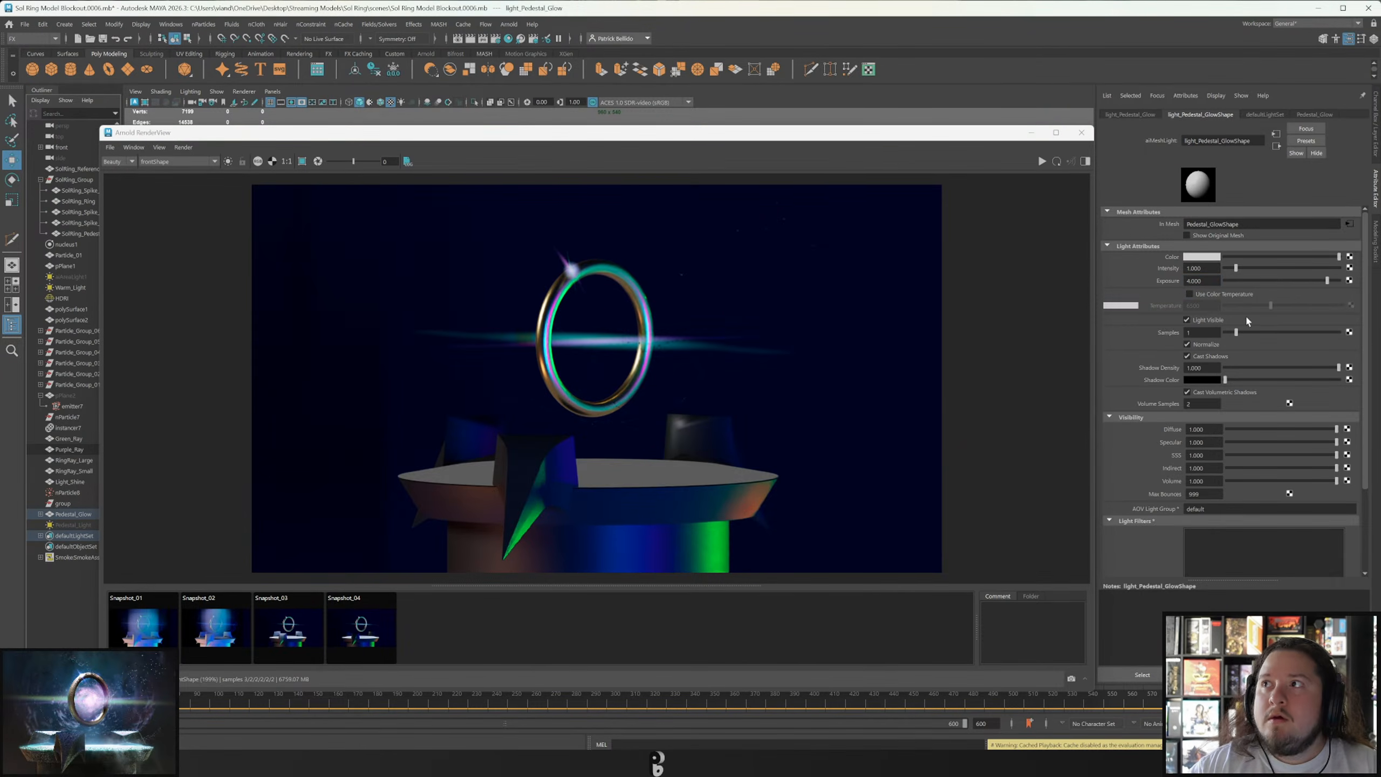
left_click(1056, 161)
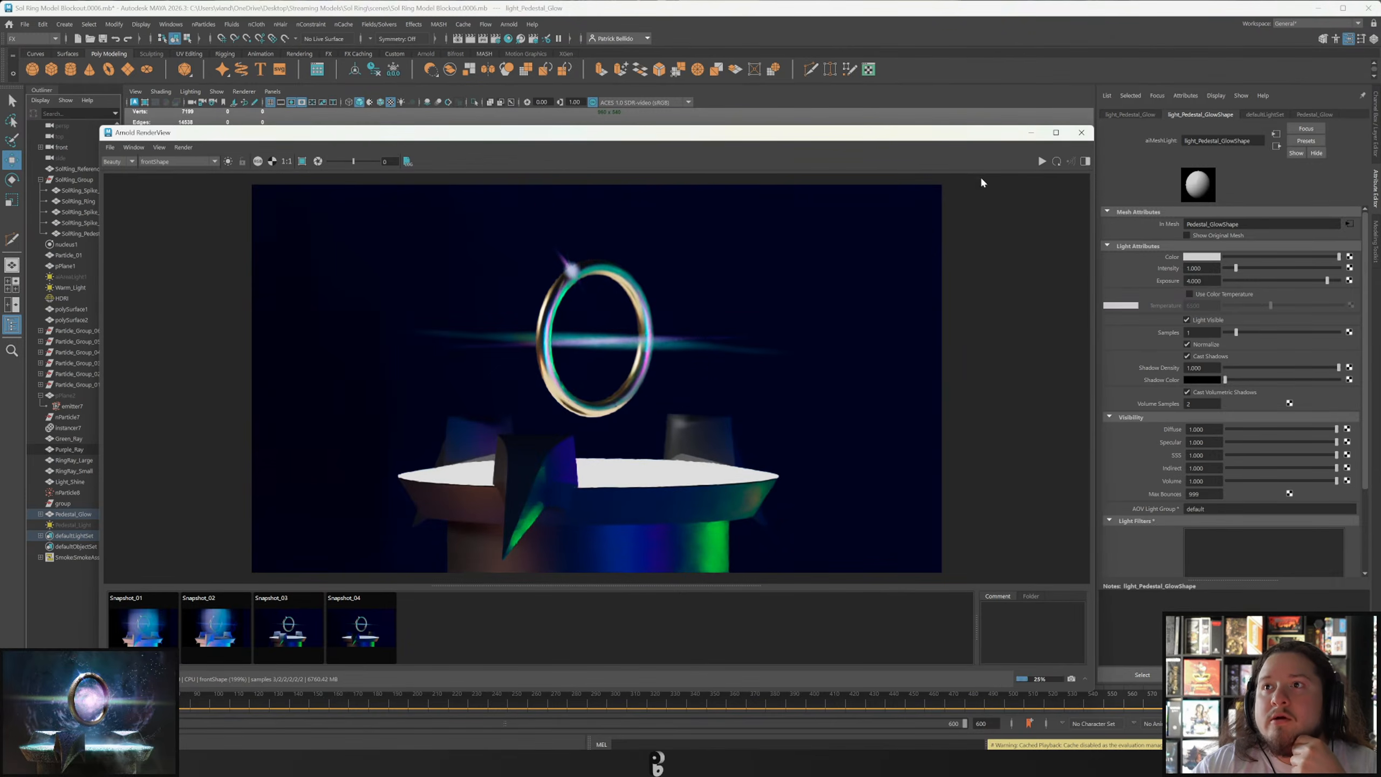
Unhide Pedestal_Light and store a snapshot of the current render.
left_click(72, 525)
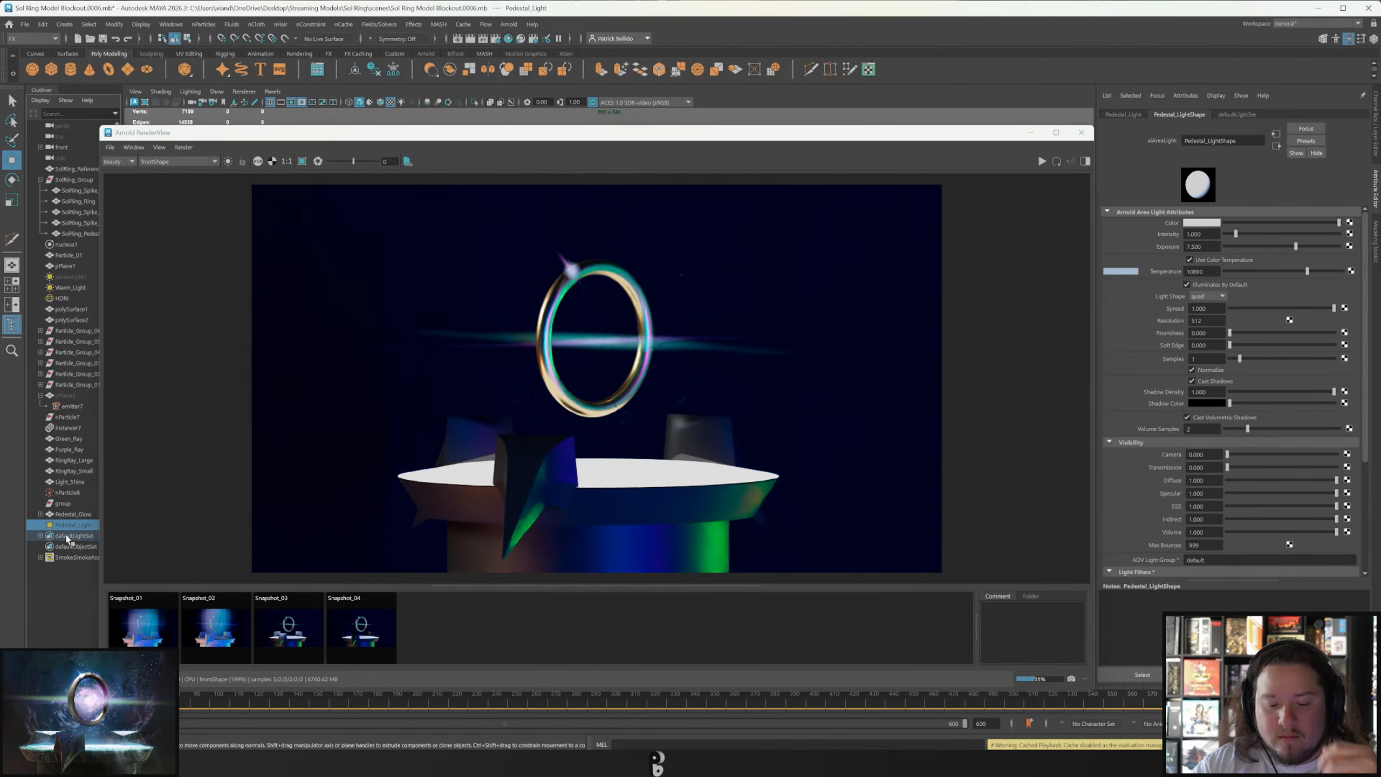
key("h")
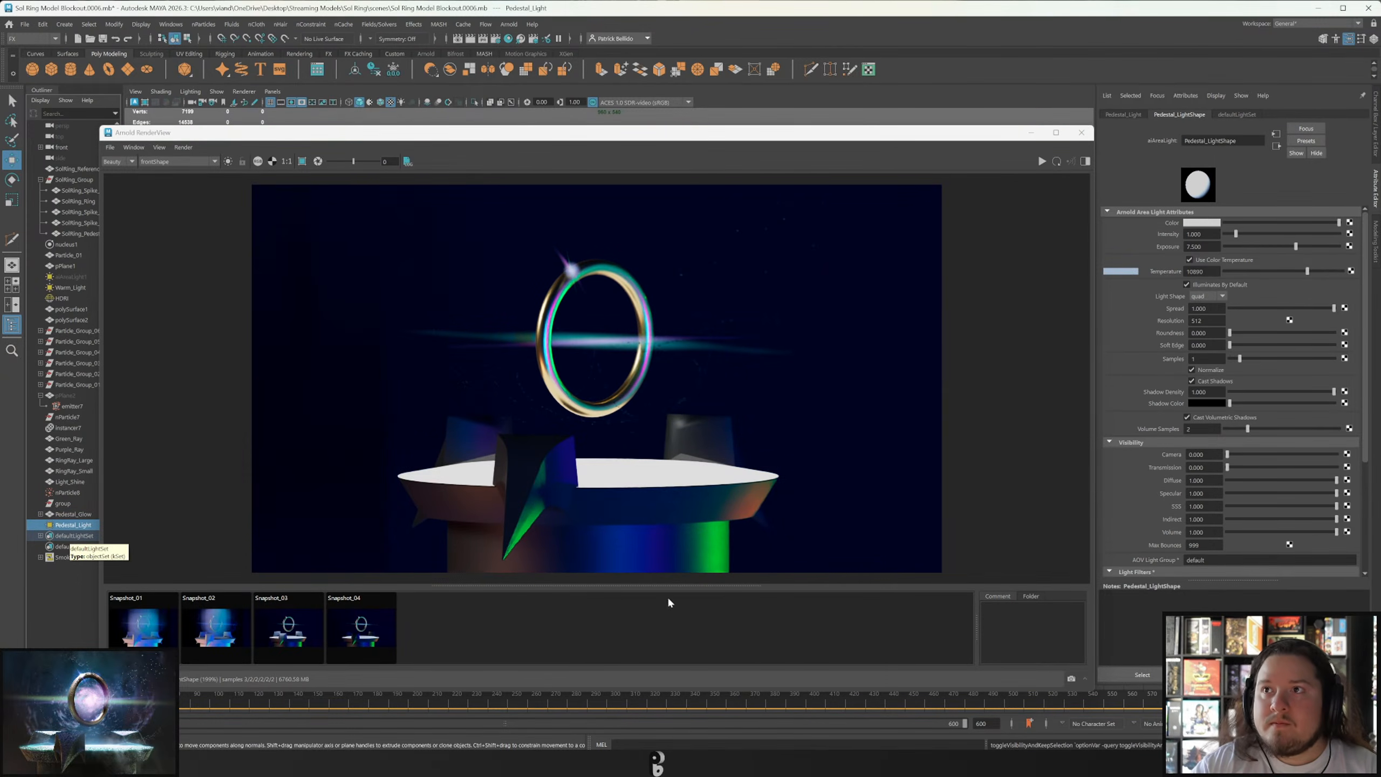
left_click(1071, 678)
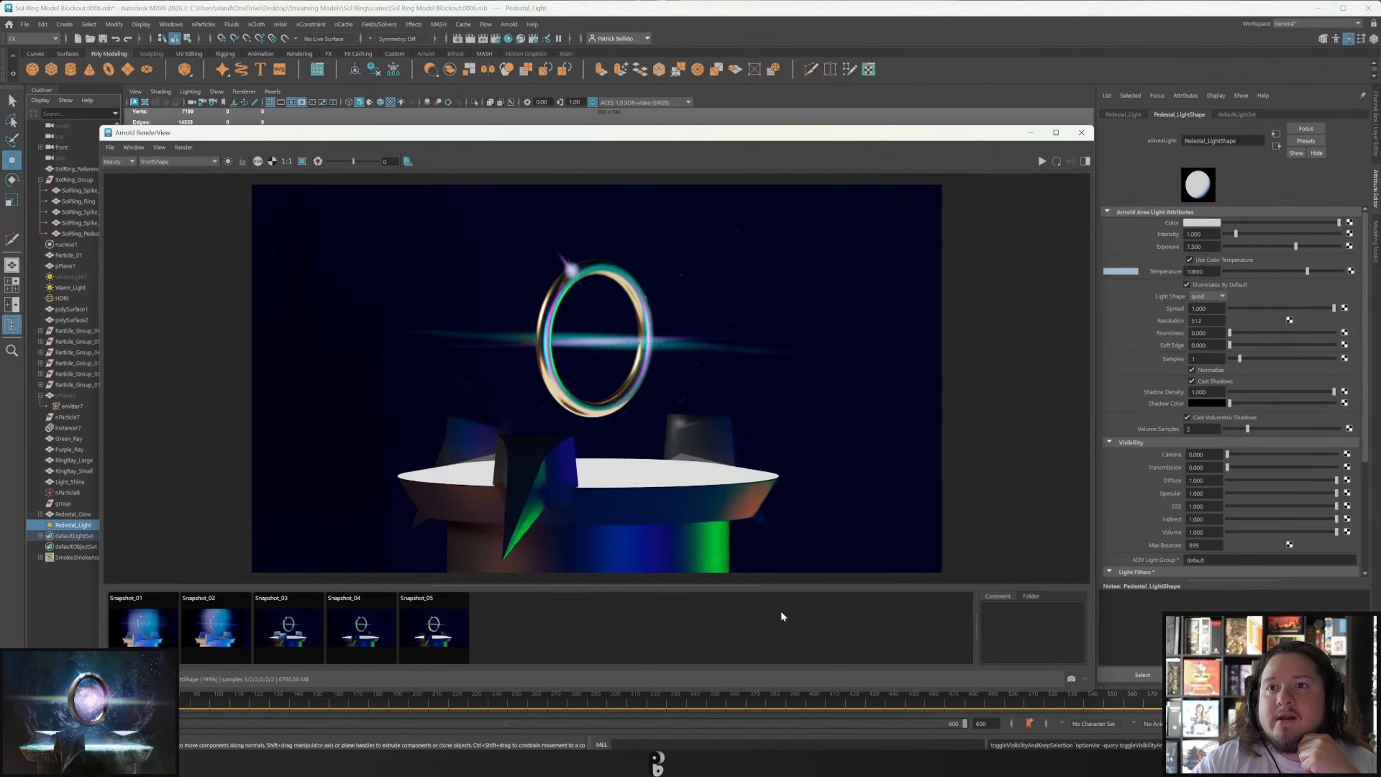
Hide Pedestal_Glow, refresh the render, and compare the result with Snapshot_05.
left_click(78, 515)
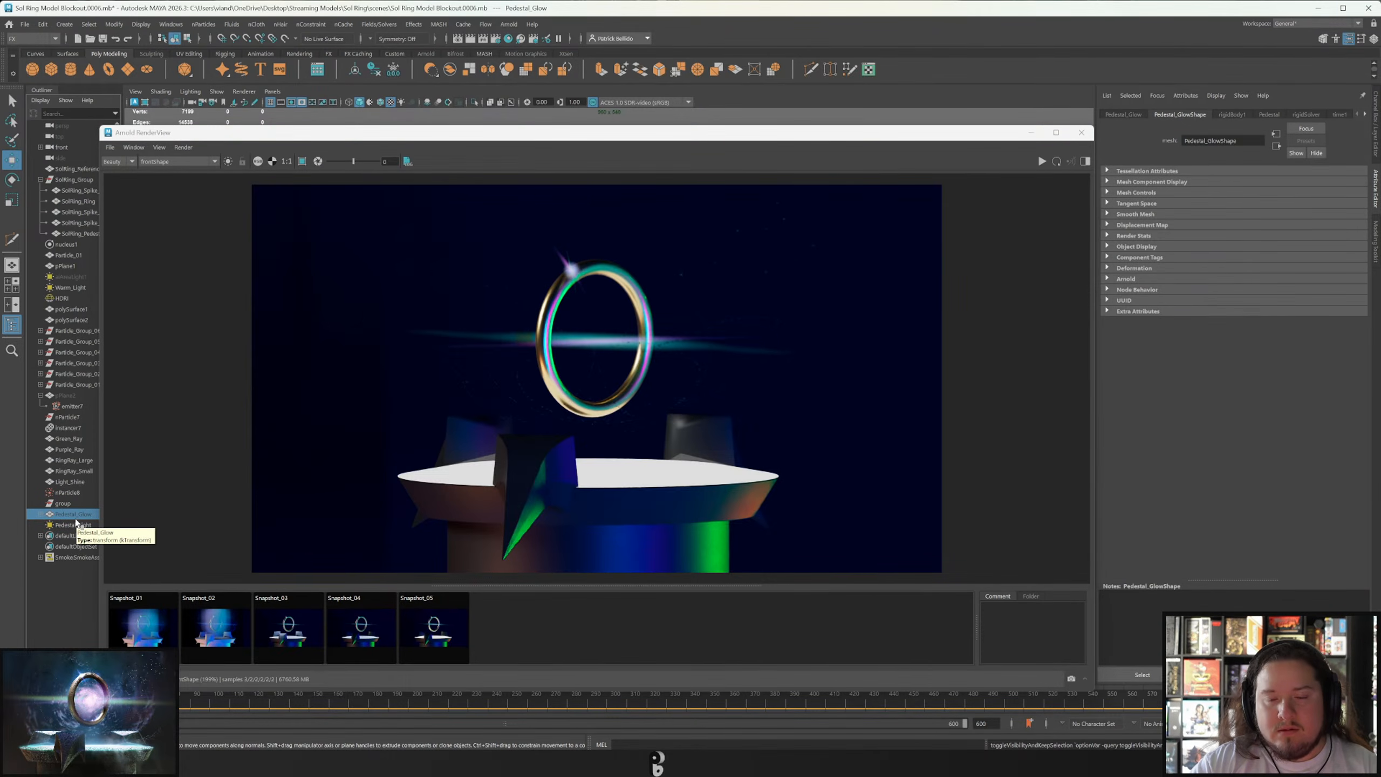
left_click(1057, 162)
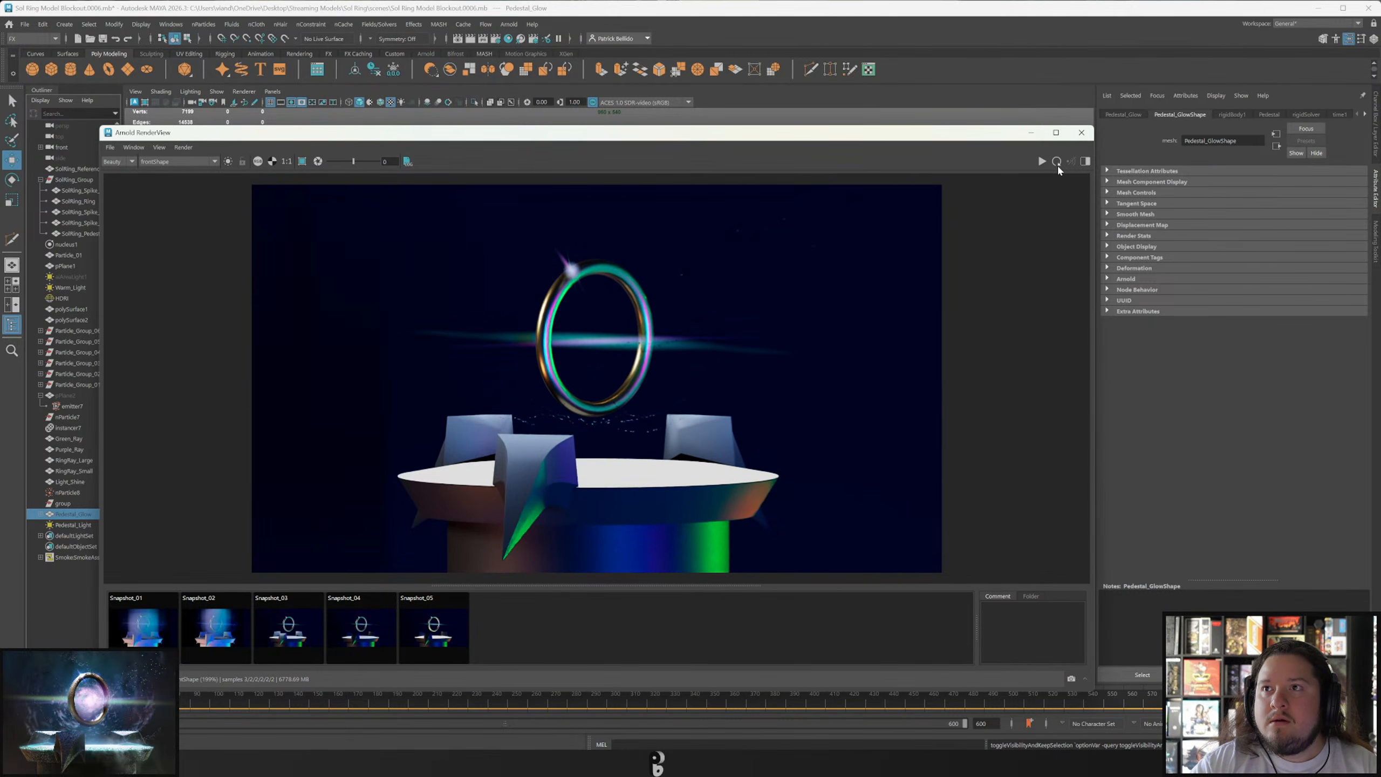
left_click(445, 646)
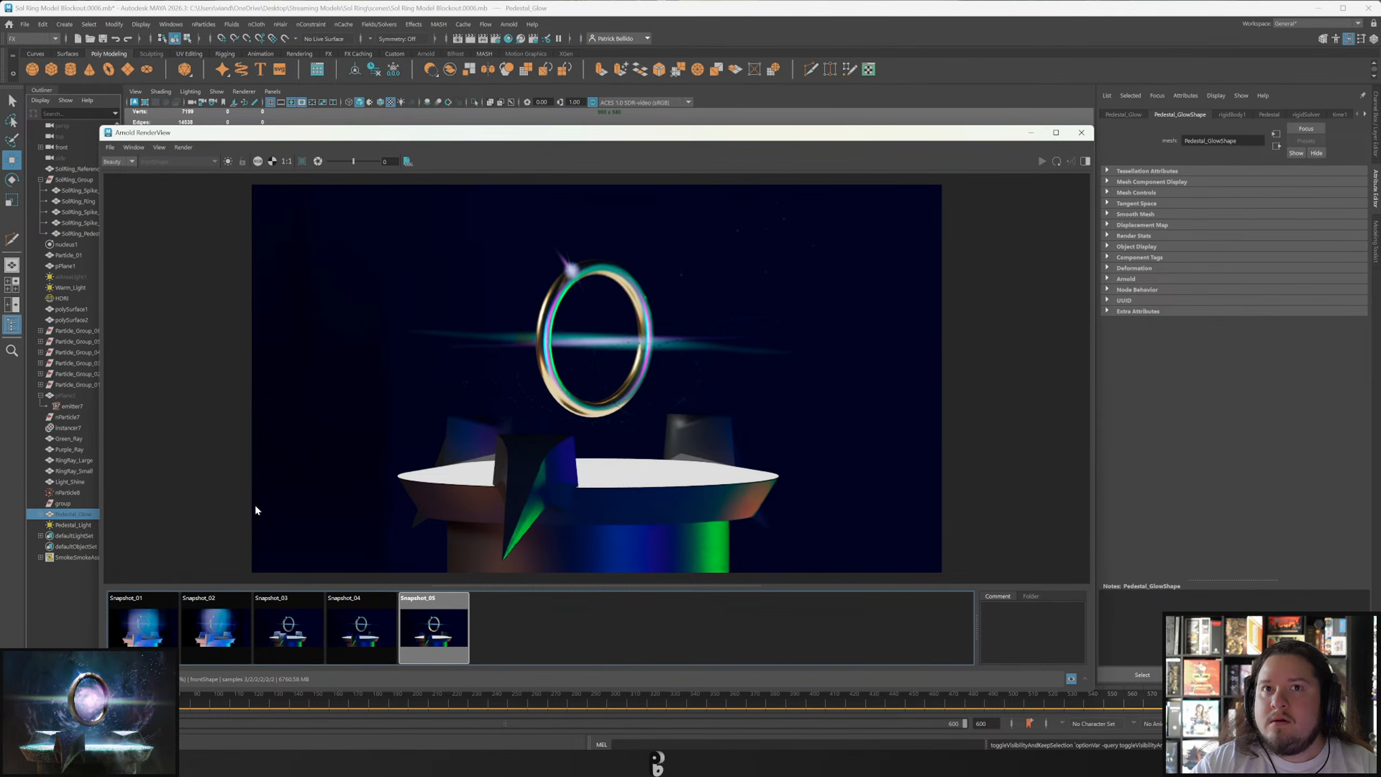
left_click(419, 625)
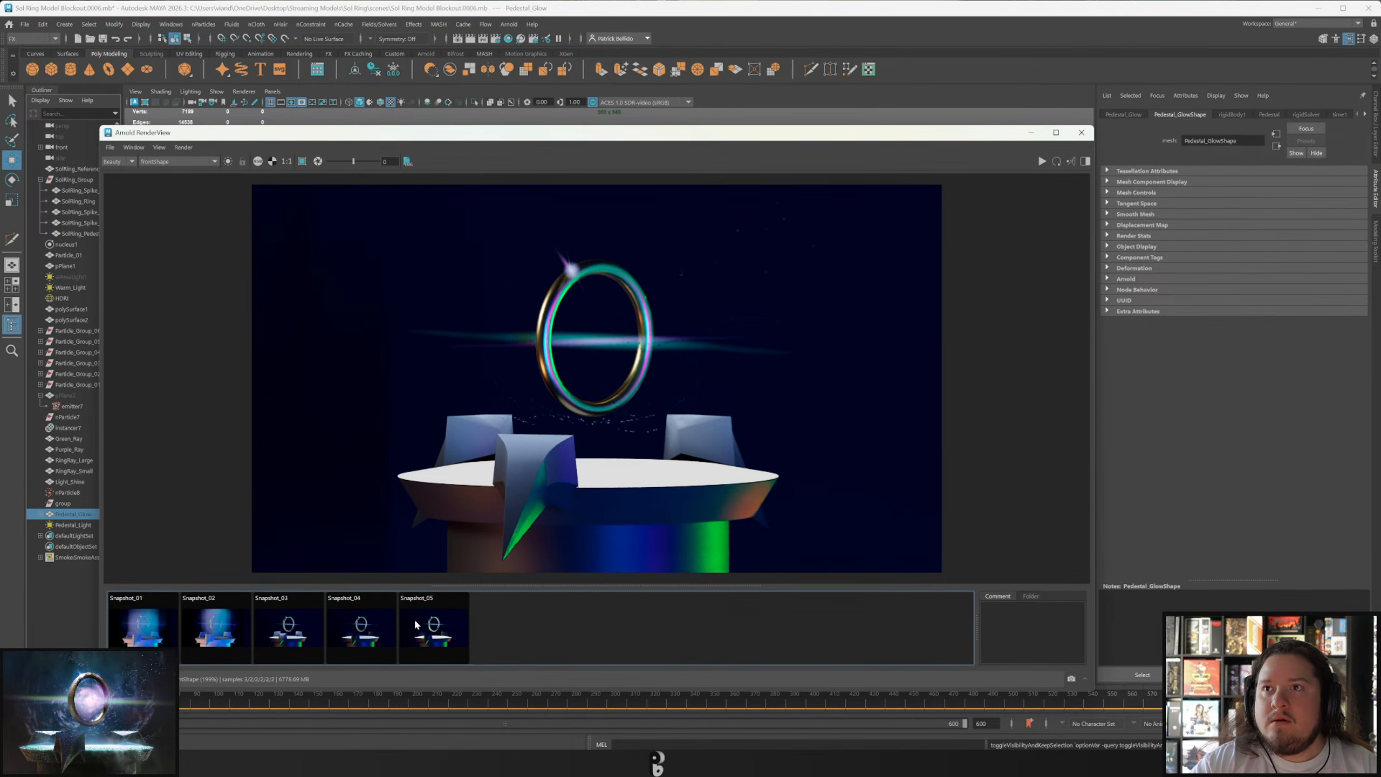
Hide Pedestal_Light and delete Snapshot_05.
left_click(73, 525)
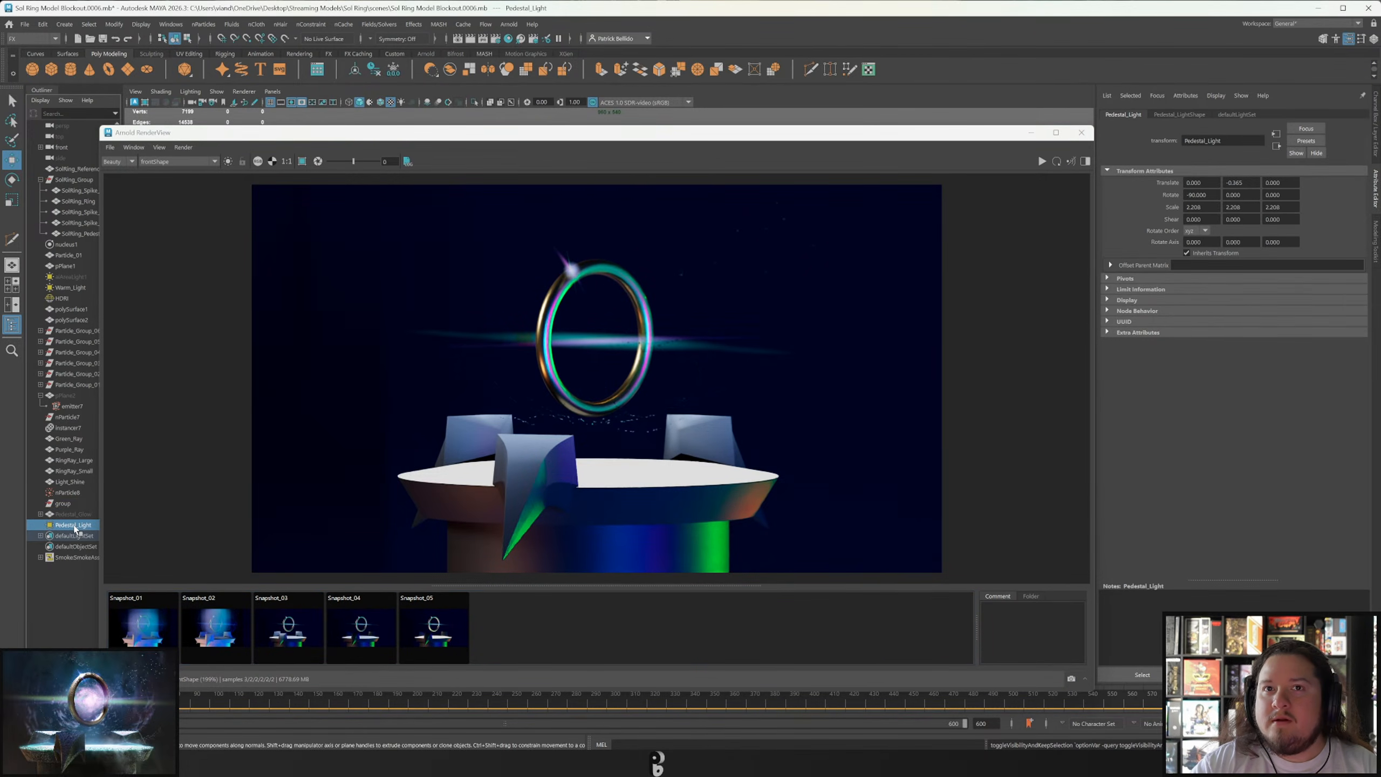
left_click(452, 629)
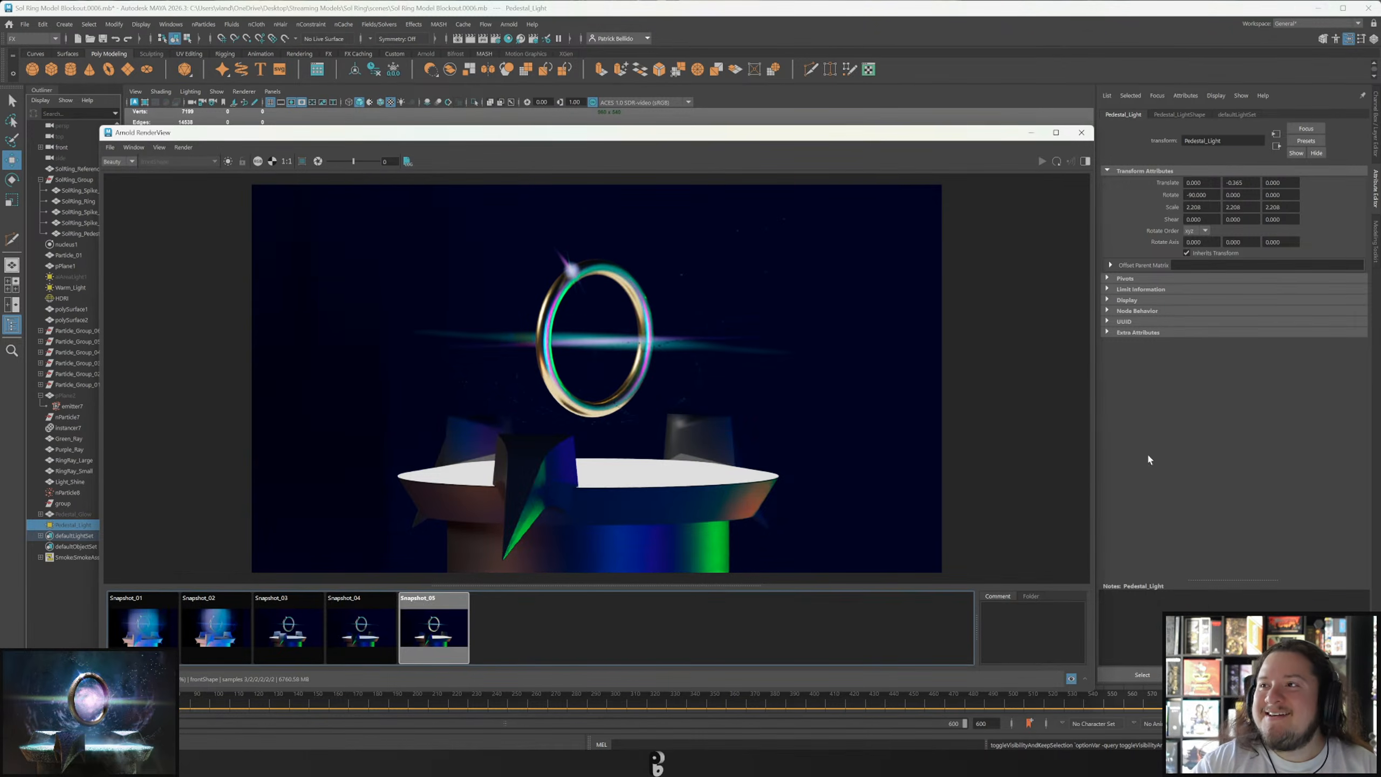
key("Delete")
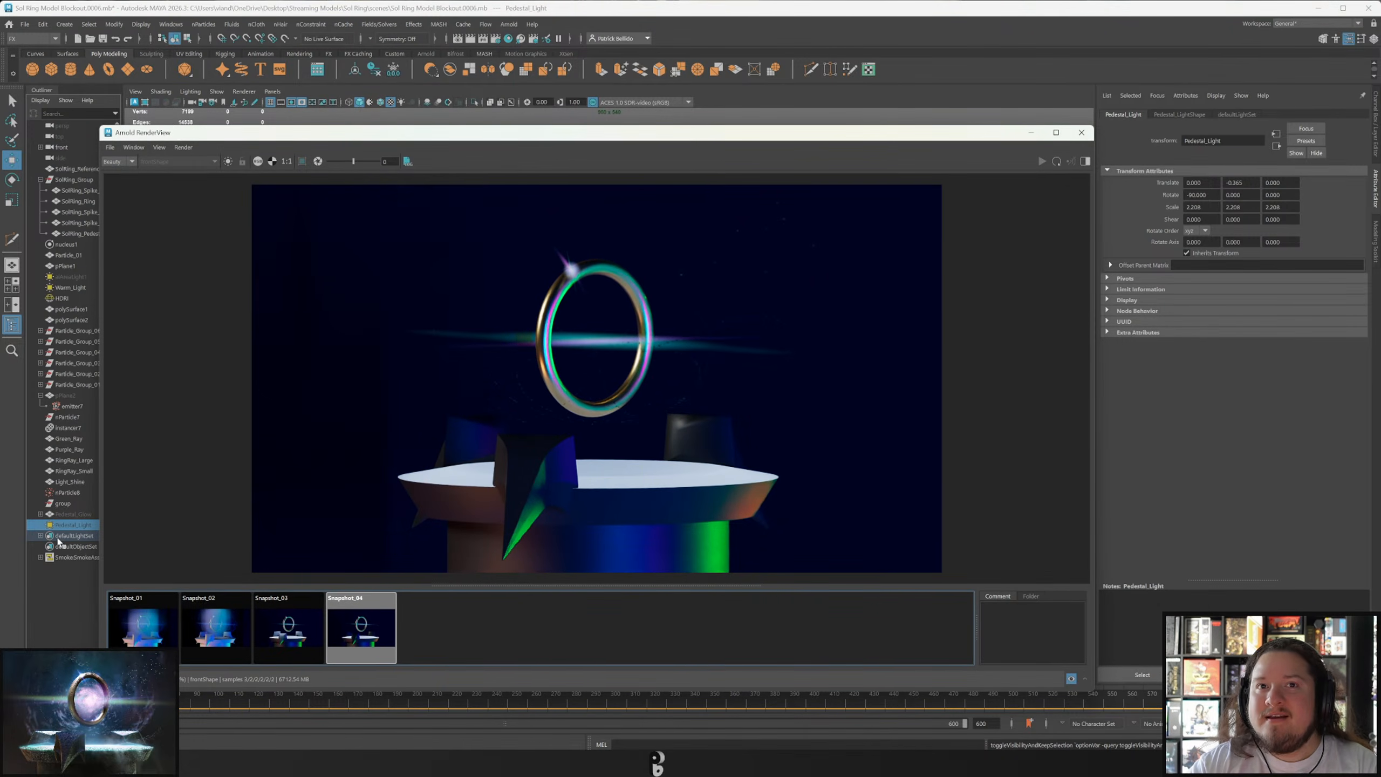
Toggle Pedestal_Light's visibility on and off, return from Snapshot_04 to the live render, and refresh it.
left_click(73, 515)
left_click(72, 528)
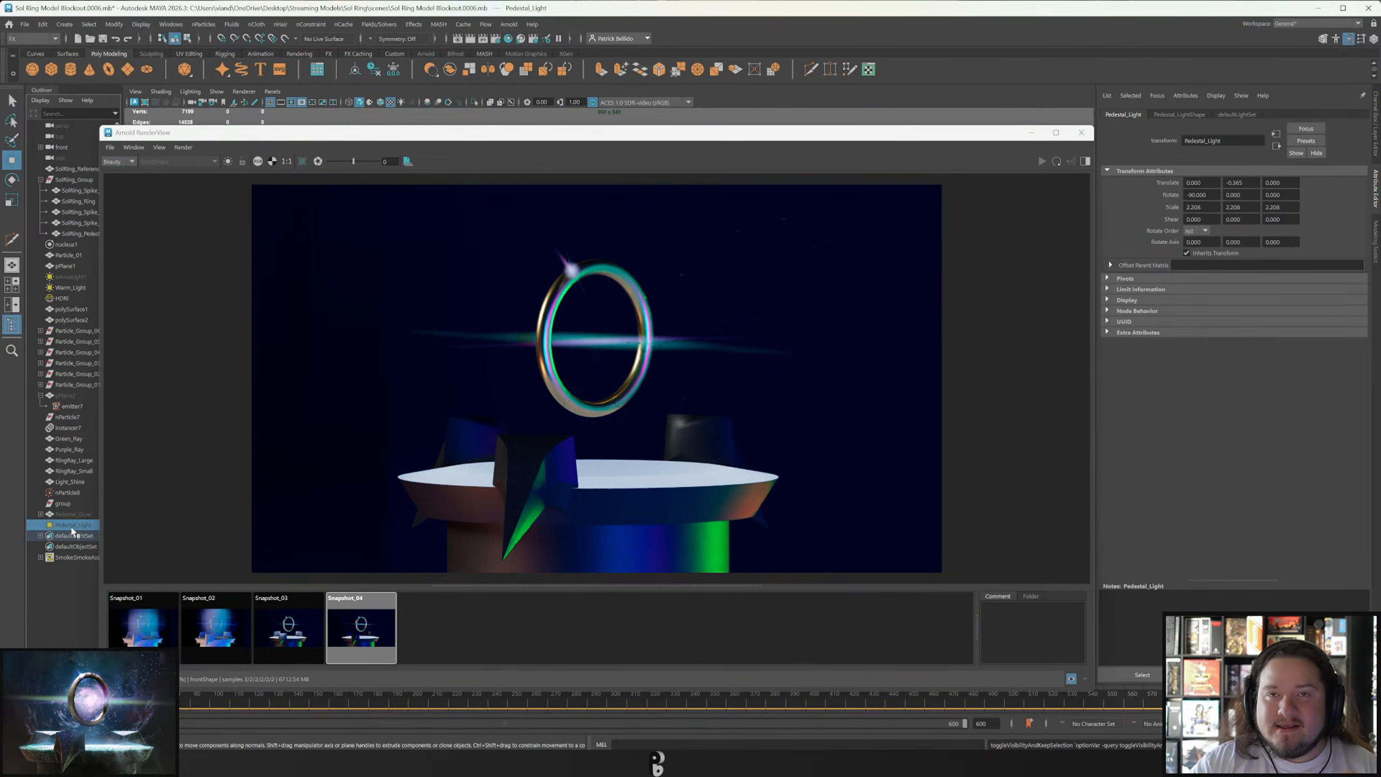
left_click(1063, 164)
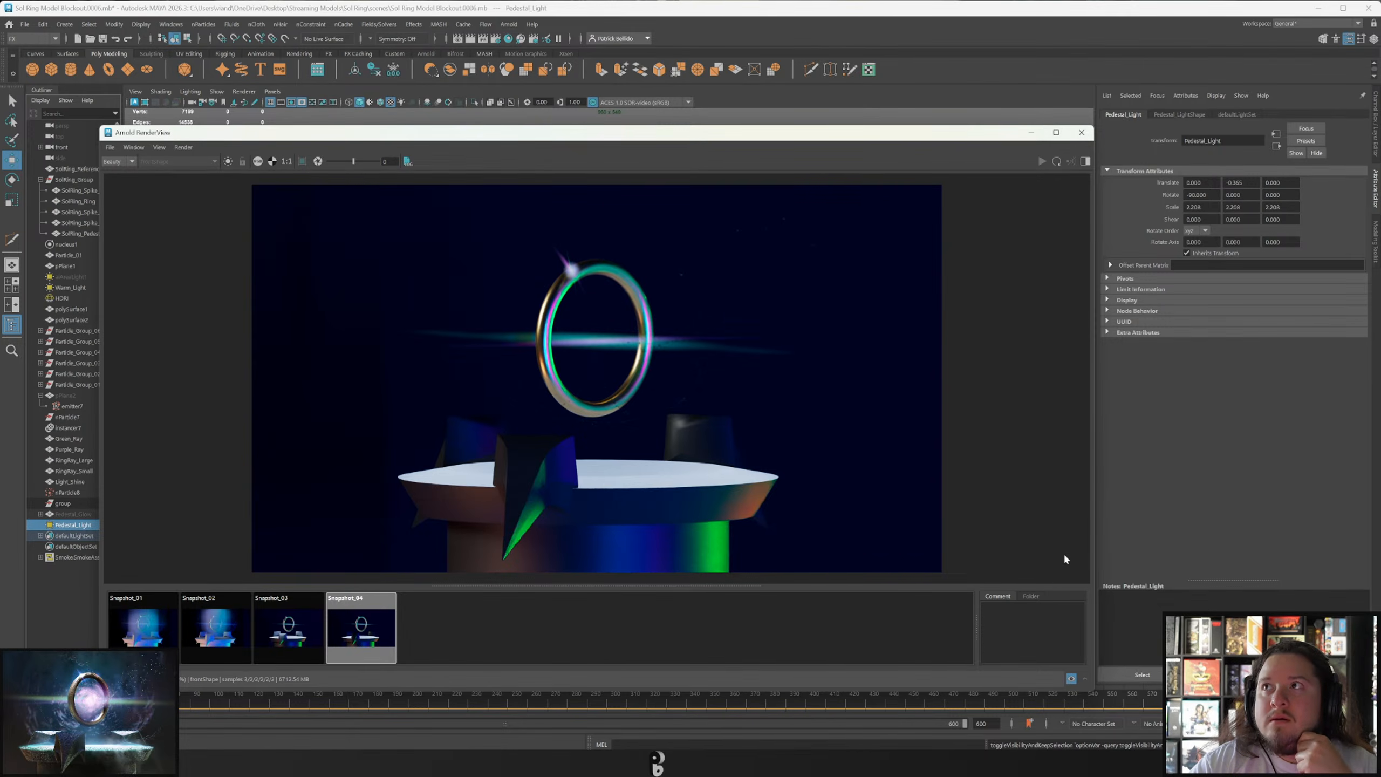
left_click(1071, 681)
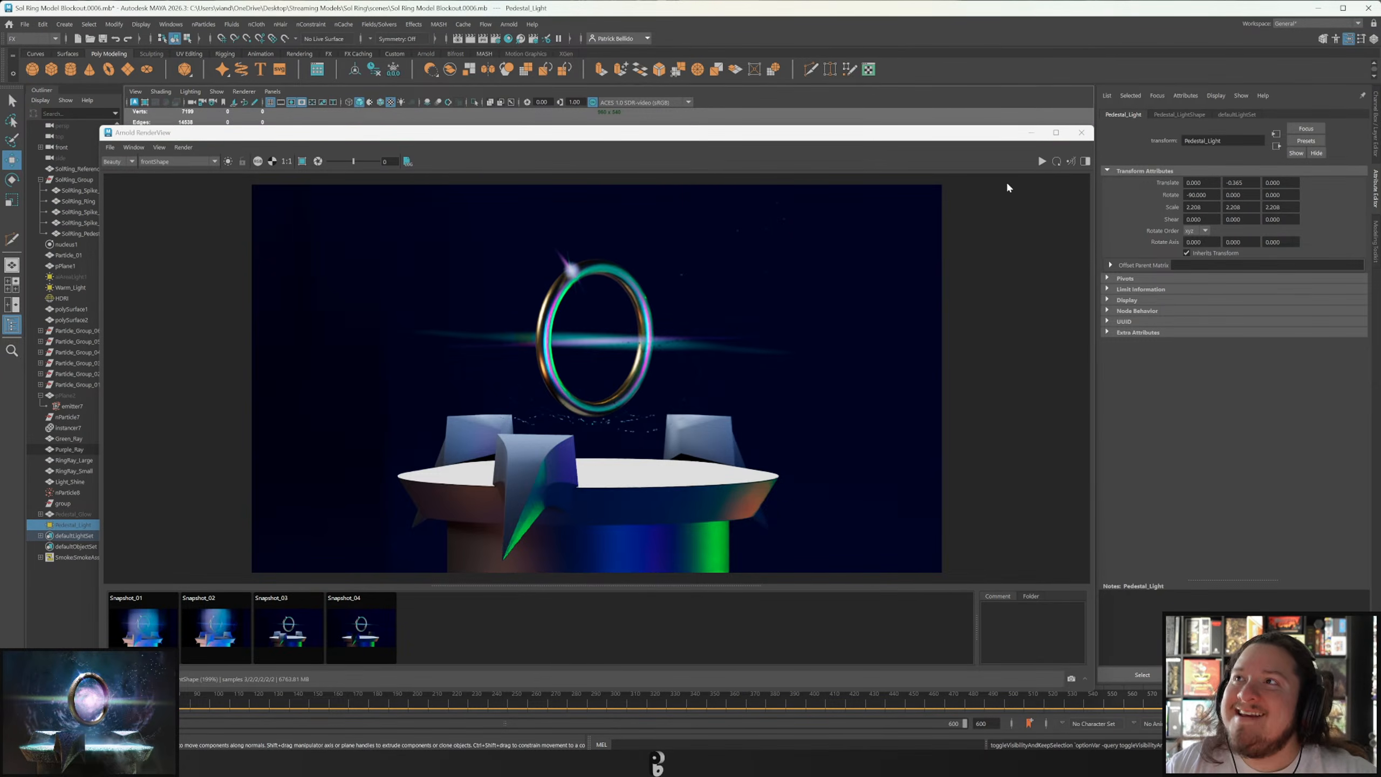
left_click(1056, 162)
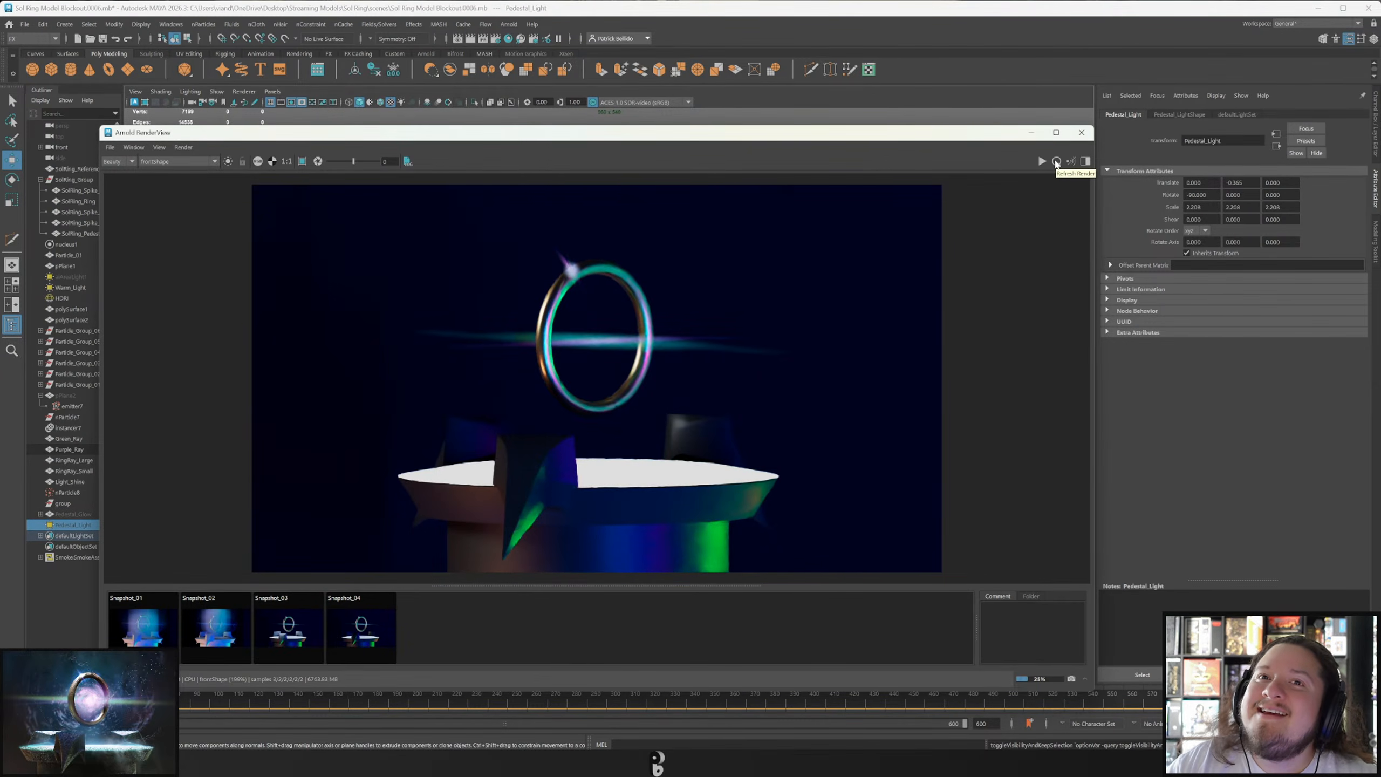
Move the render window off the viewport and select Pedestal_Light in the scene hierarchy.
left_click_drag(927, 137, 0, 163)
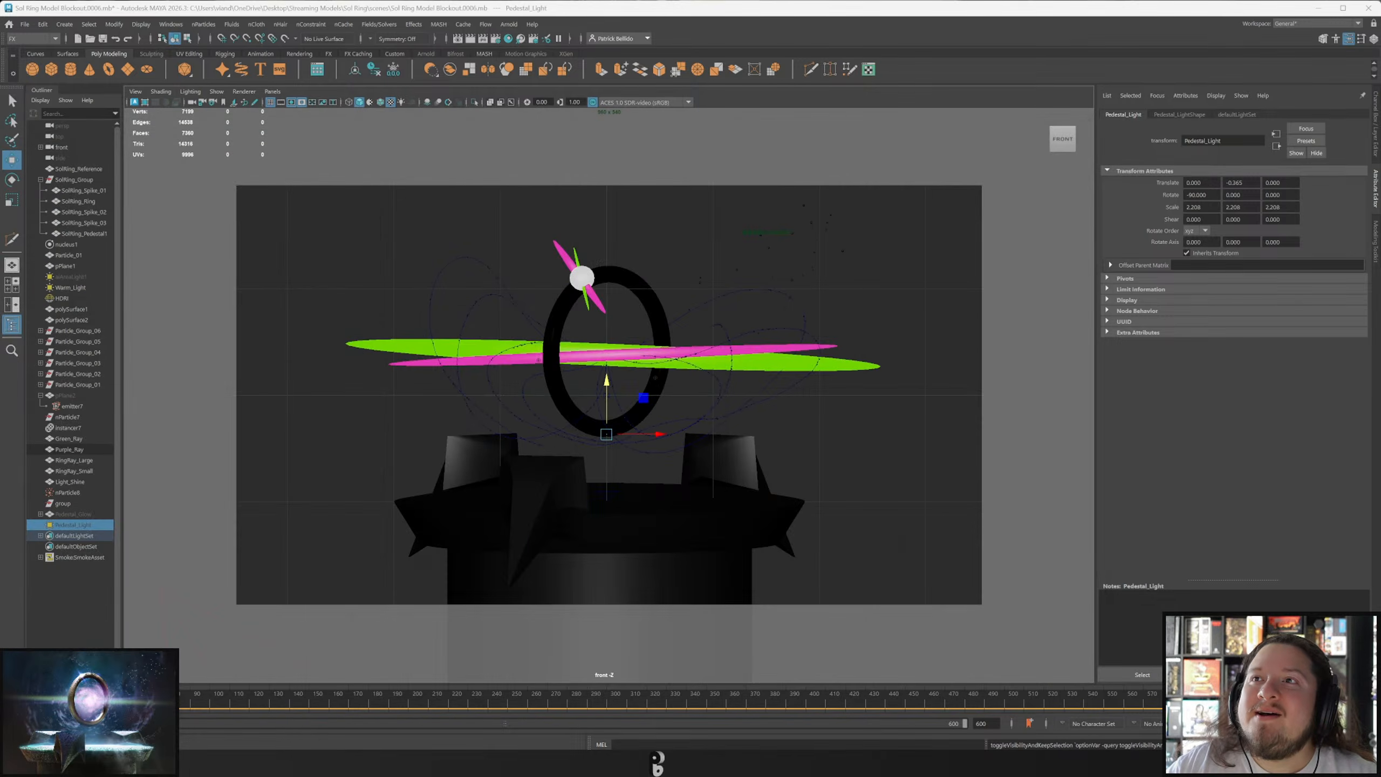
left_click(66, 515)
left_click(71, 526)
left_click(72, 515)
left_click(72, 525)
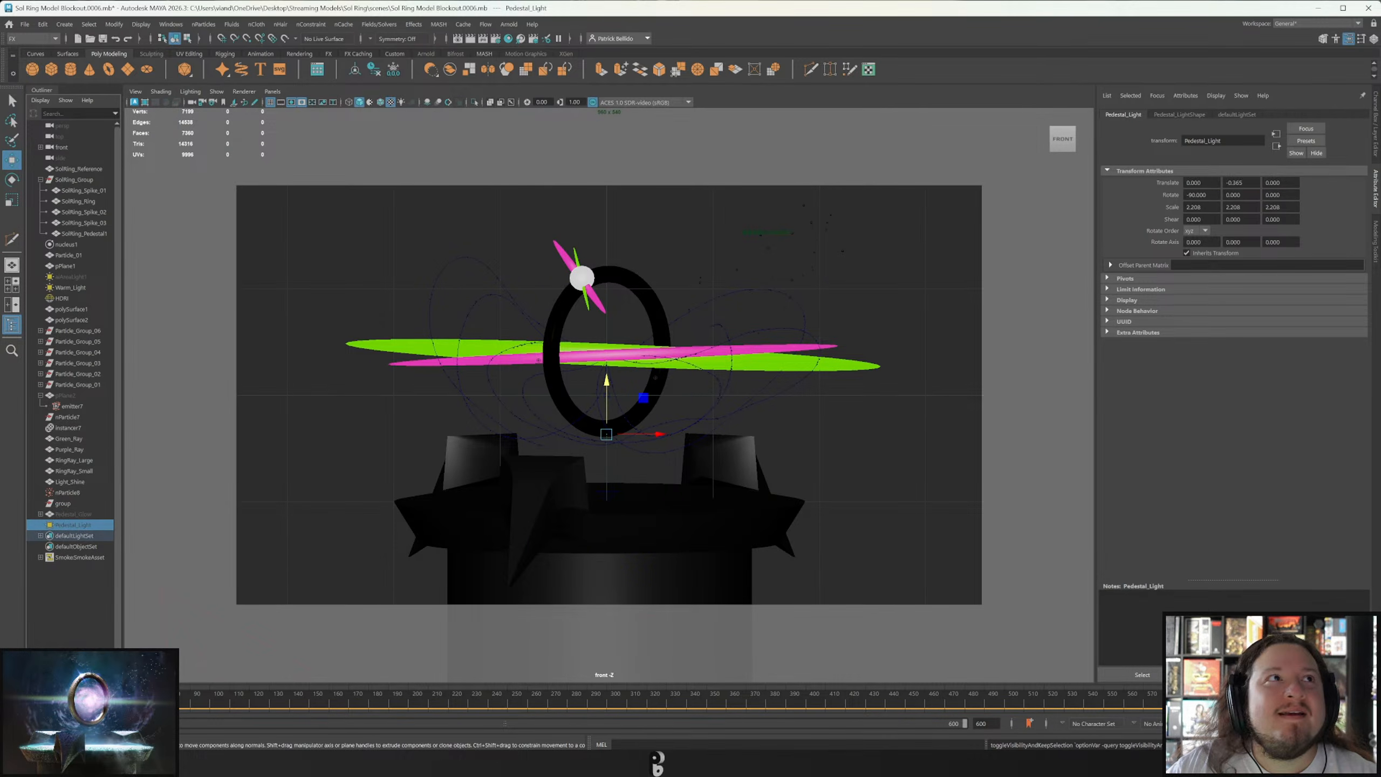
Reopen the render view over the viewport and refresh the render with Pedestal_Light hidden.
left_click_drag(0, 215, 834, 100)
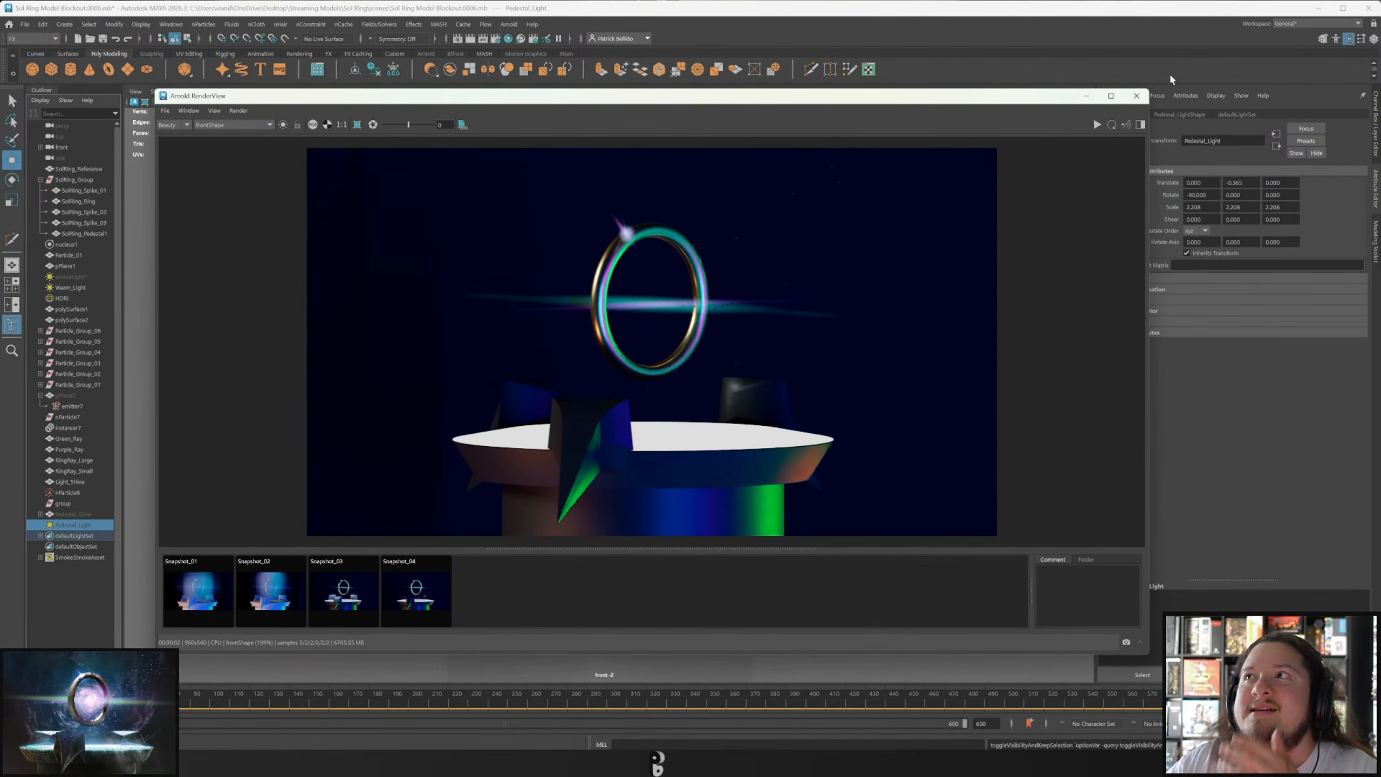
left_click(1136, 95)
left_click(456, 39)
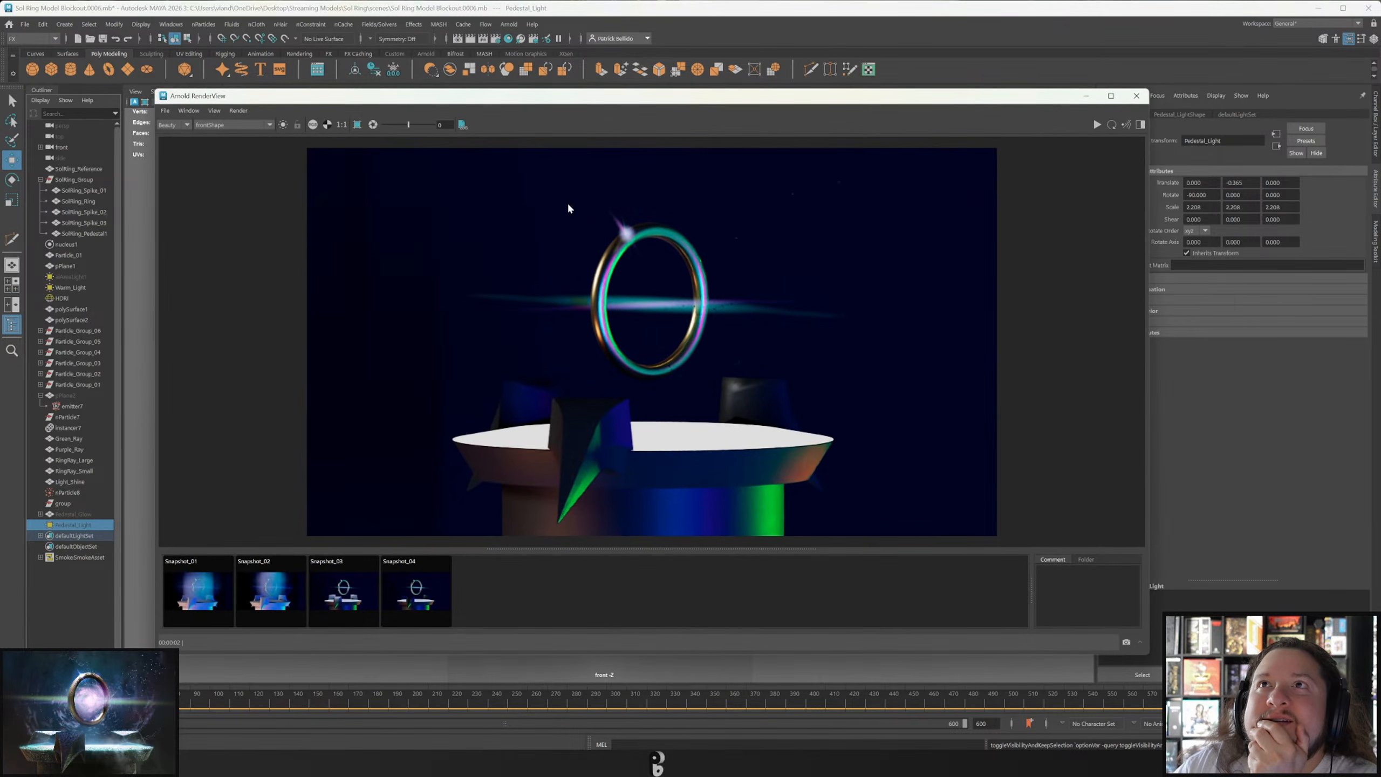
left_click(1109, 130)
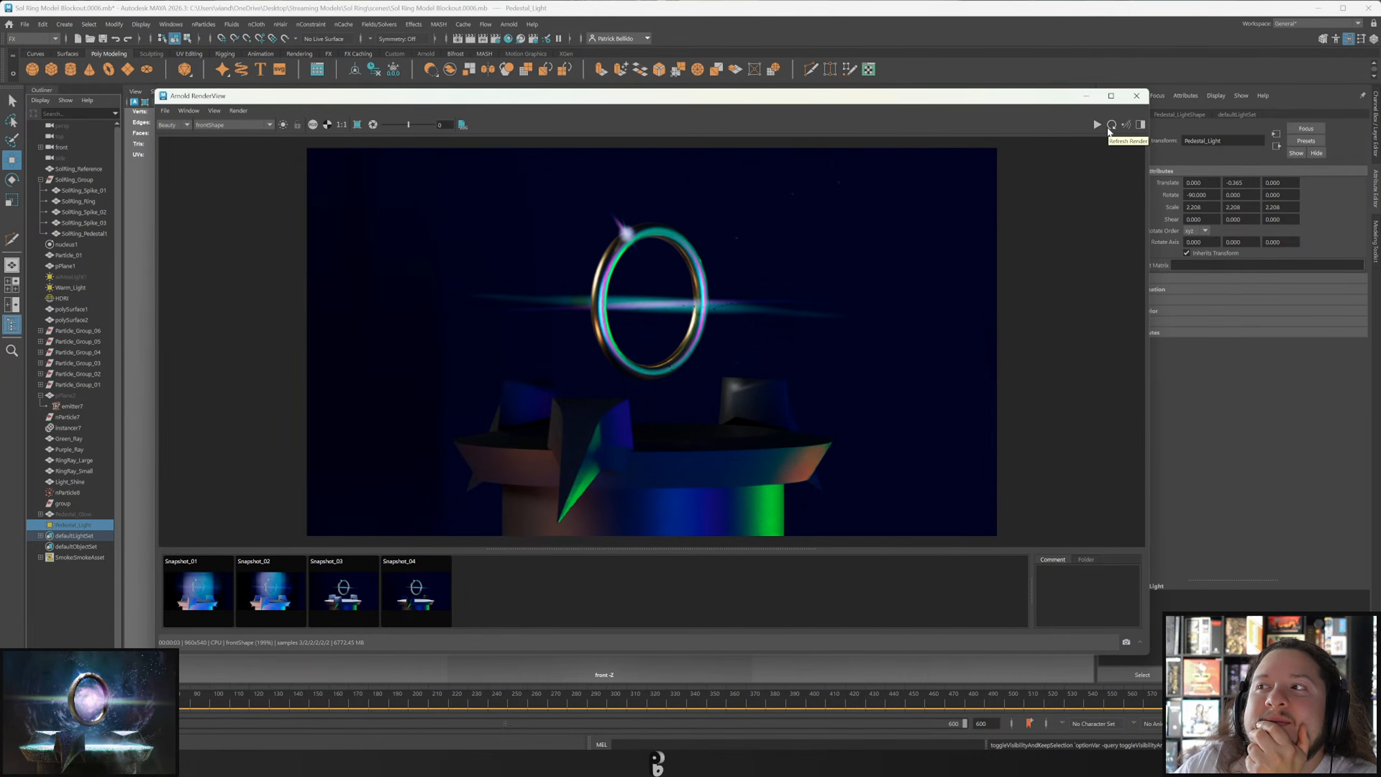
Render the scene with Pedestal_Light made visible and store the result as a snapshot.
left_click(53, 526)
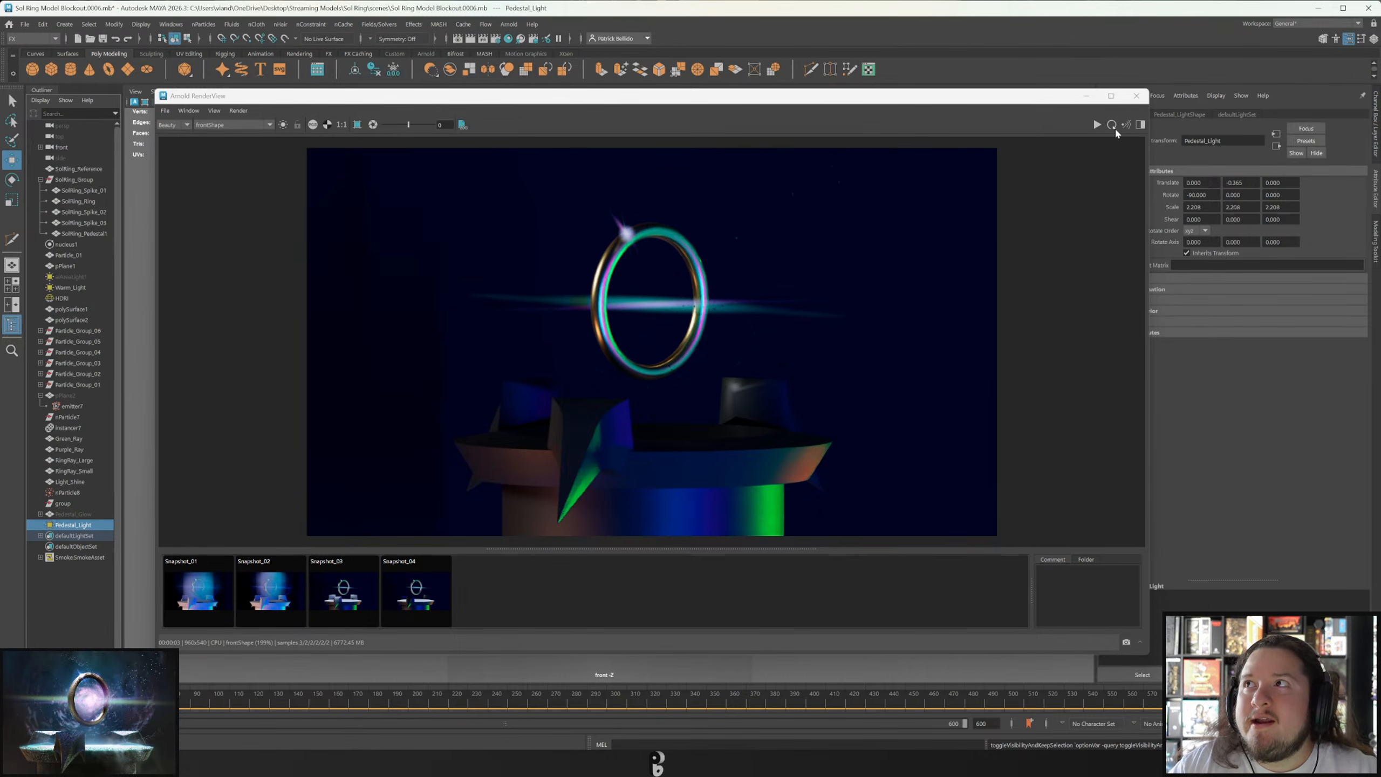
left_click(1112, 125)
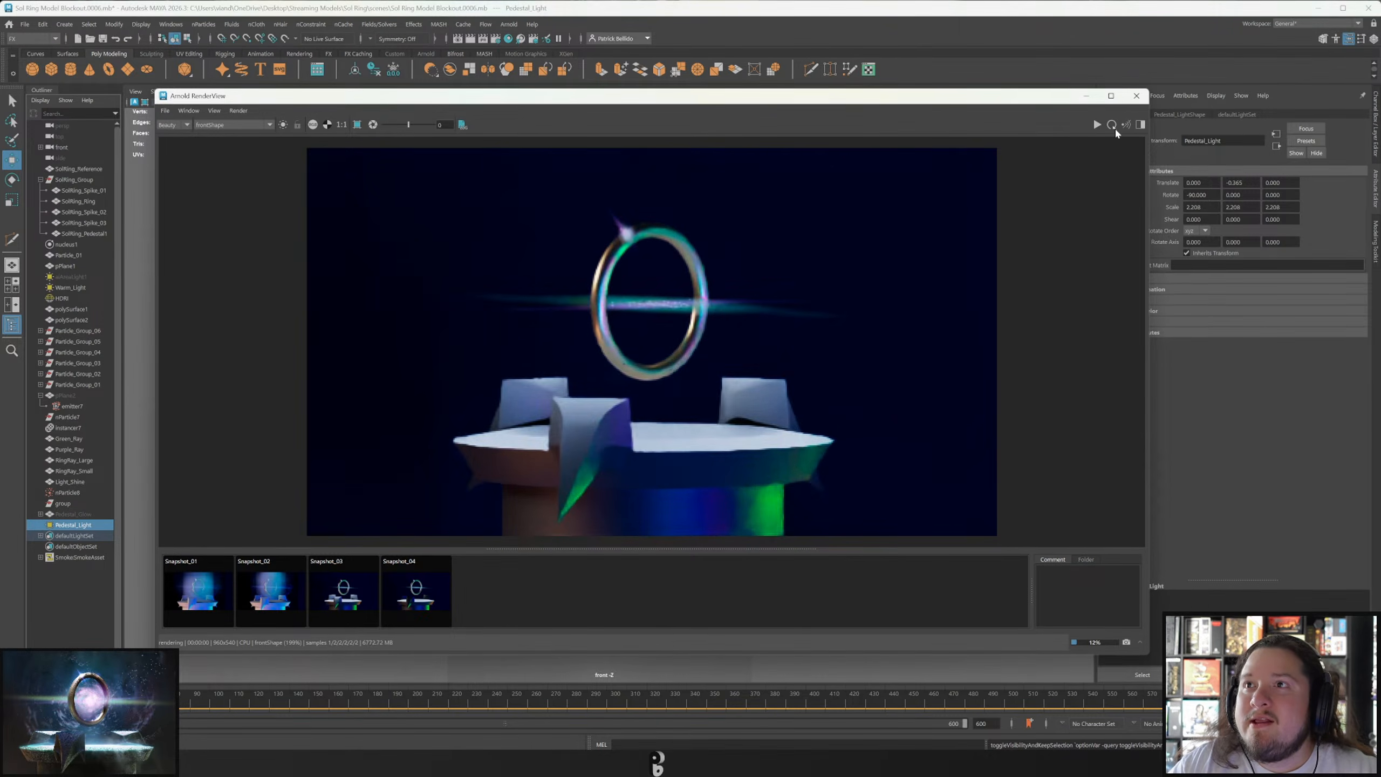
left_click(1126, 643)
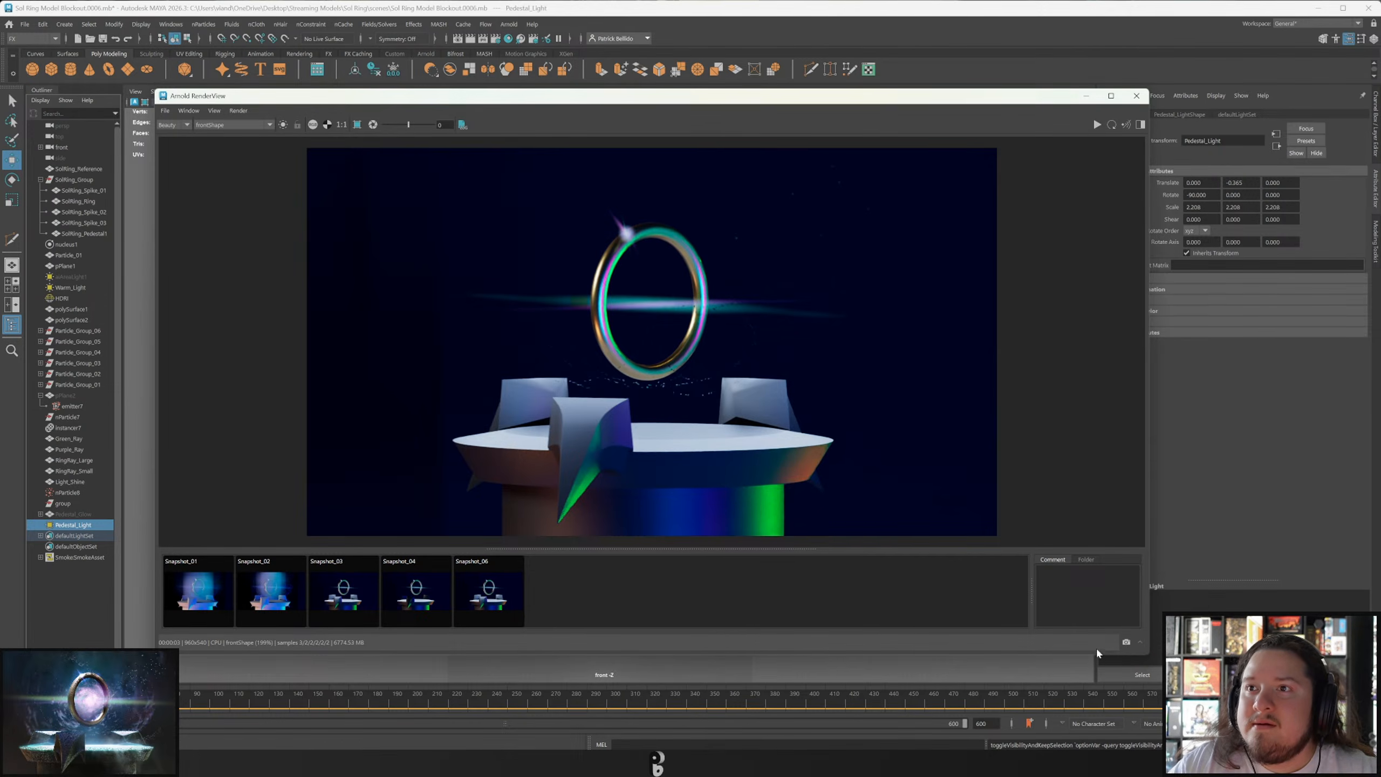
Hide Pedestal_Light and show Pedestal_Glow instead, and store a snapshot of the refreshed render.
left_click(80, 527)
key("h")
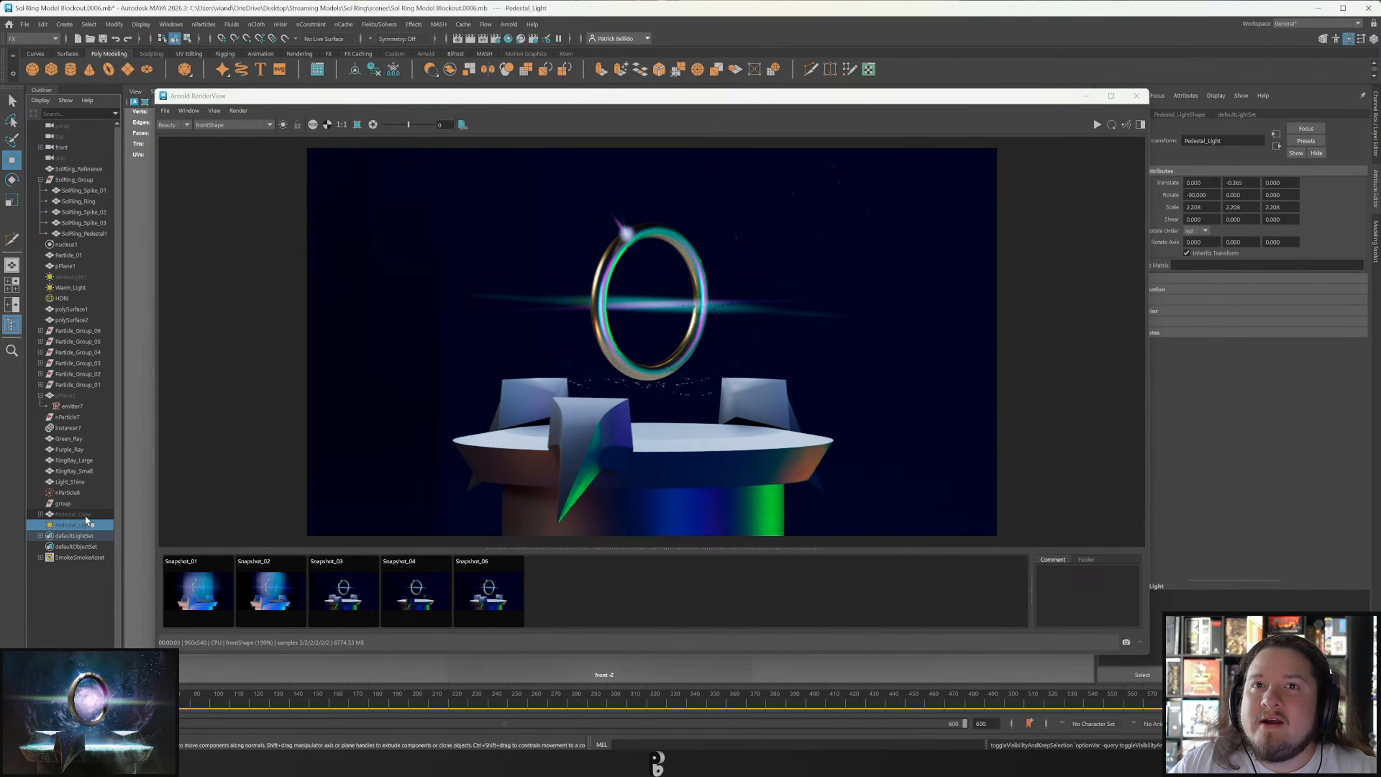
left_click(81, 515)
key("h")
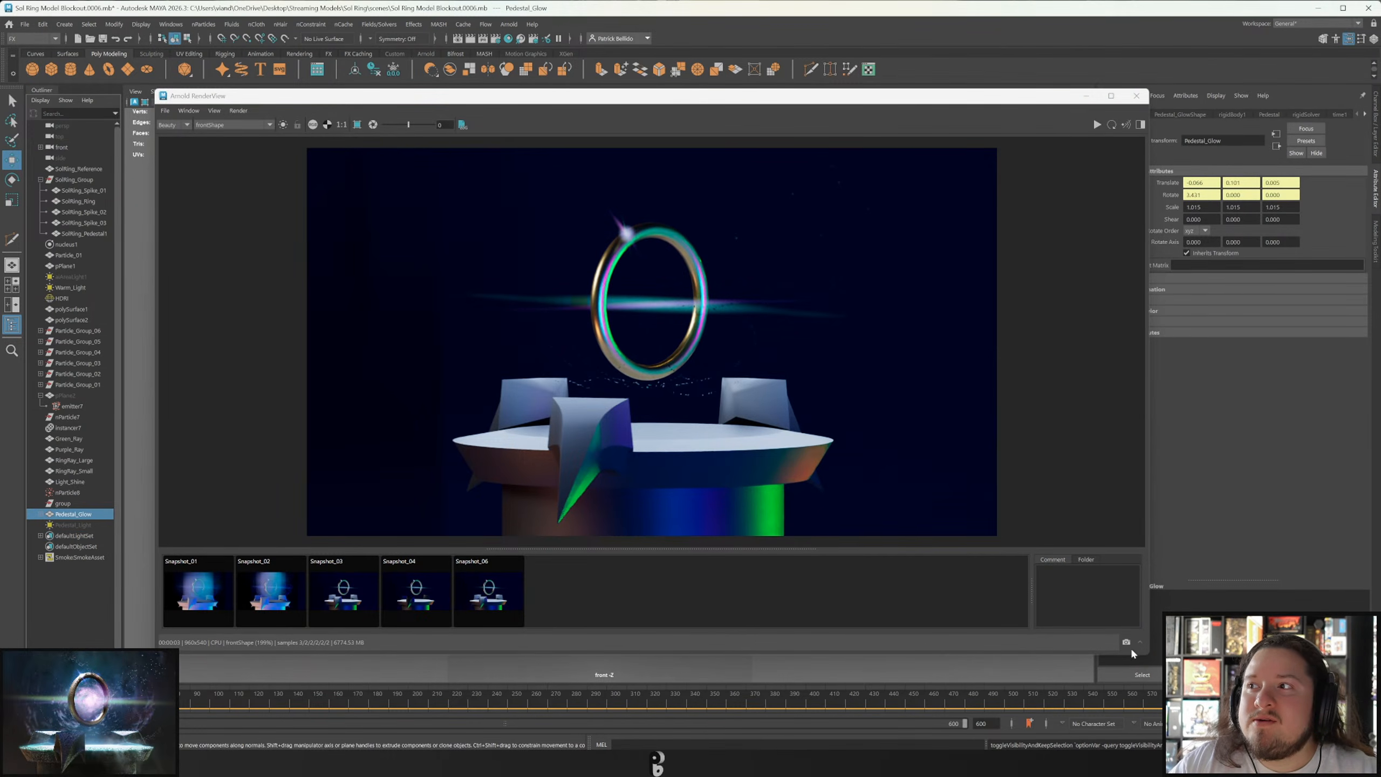
left_click(1112, 125)
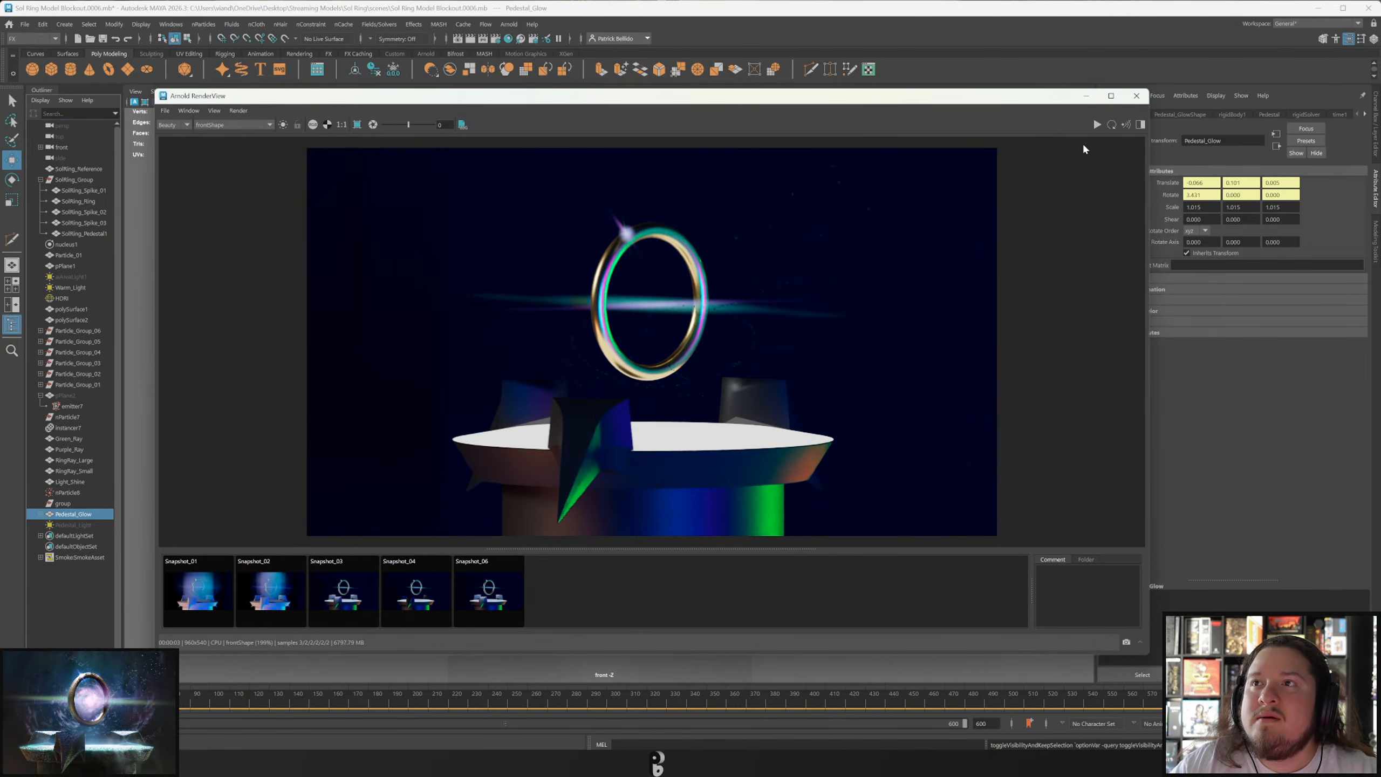
left_click(1127, 643)
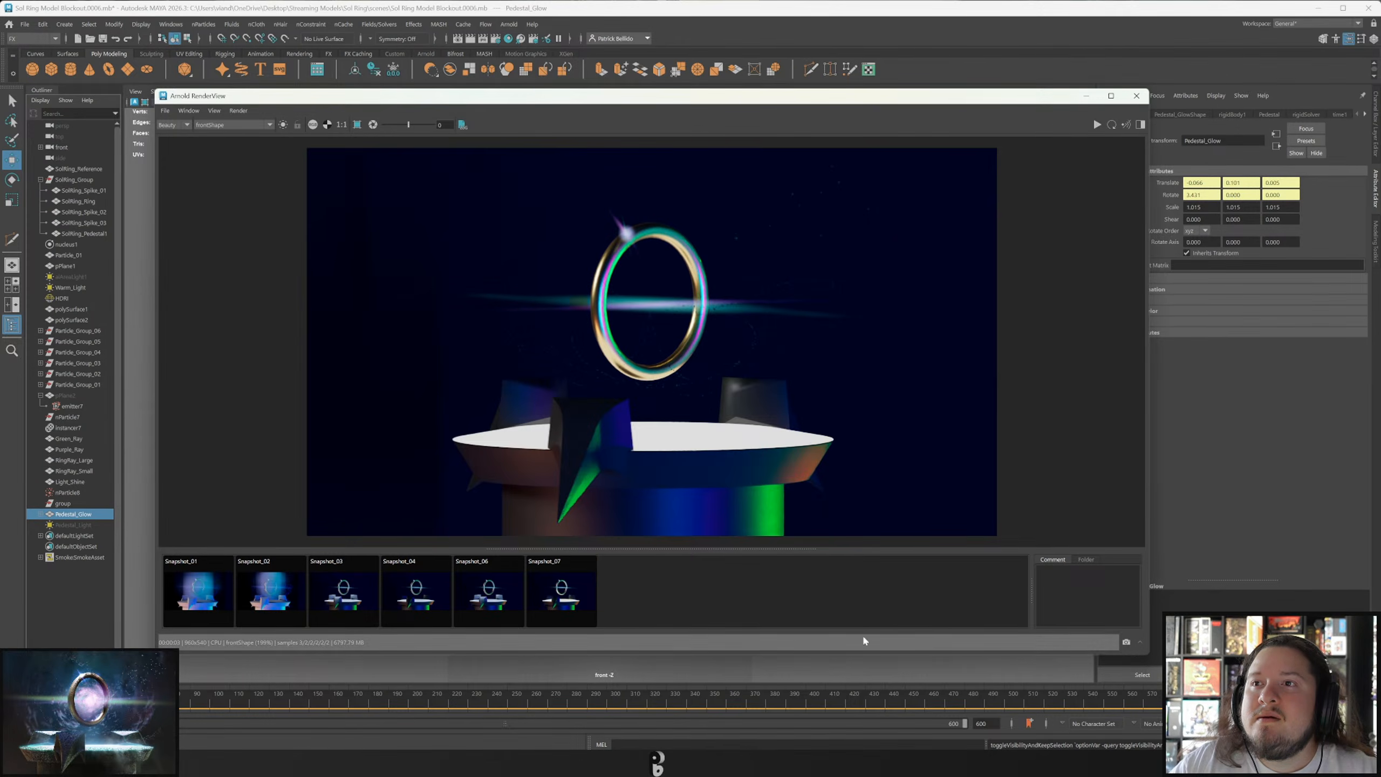
Compare Snapshot_06 with Snapshot_07 by switching back and forth between them.
left_click(485, 602)
left_click(547, 596)
left_click(485, 596)
left_click(582, 602)
left_click(482, 597)
Open the light-centric light linking editor and choose Pedestal_Light as the light source.
left_click(73, 525)
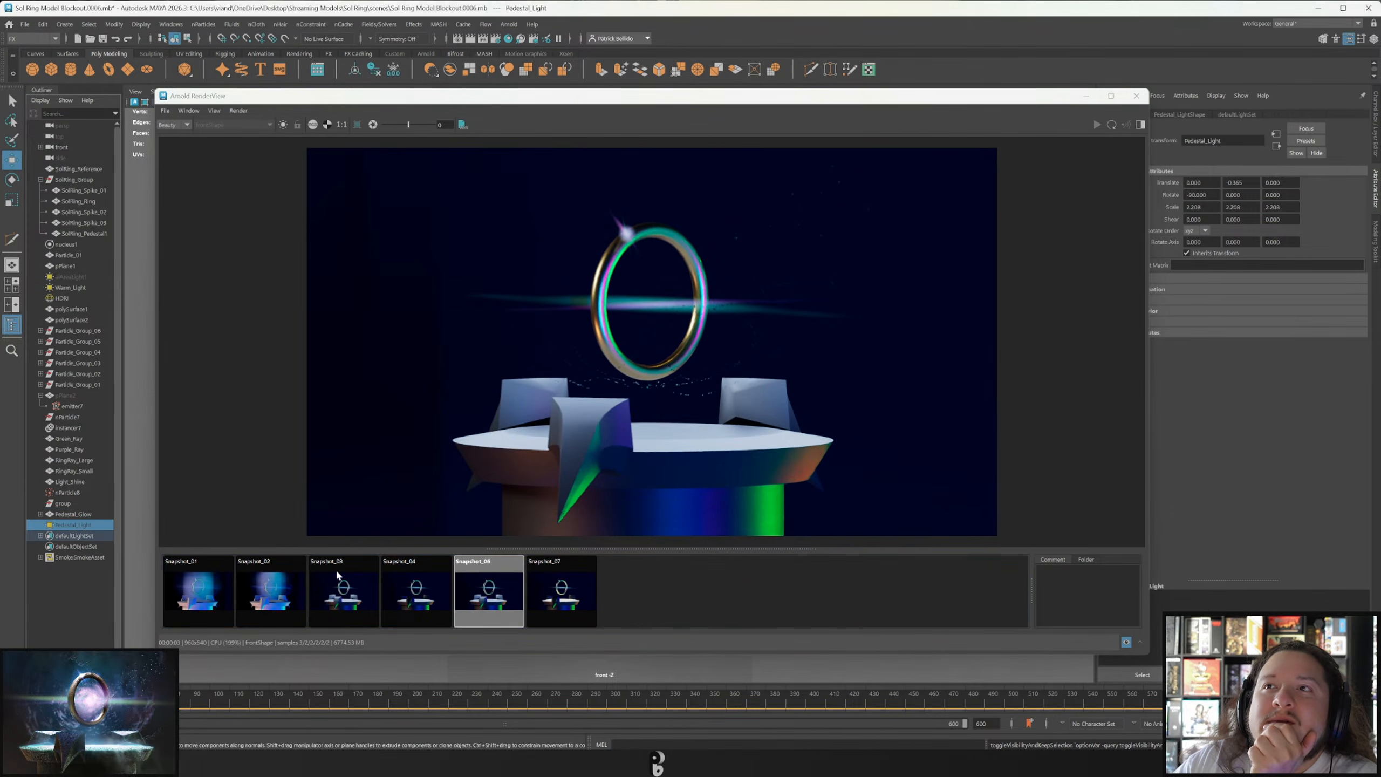
left_click(171, 24)
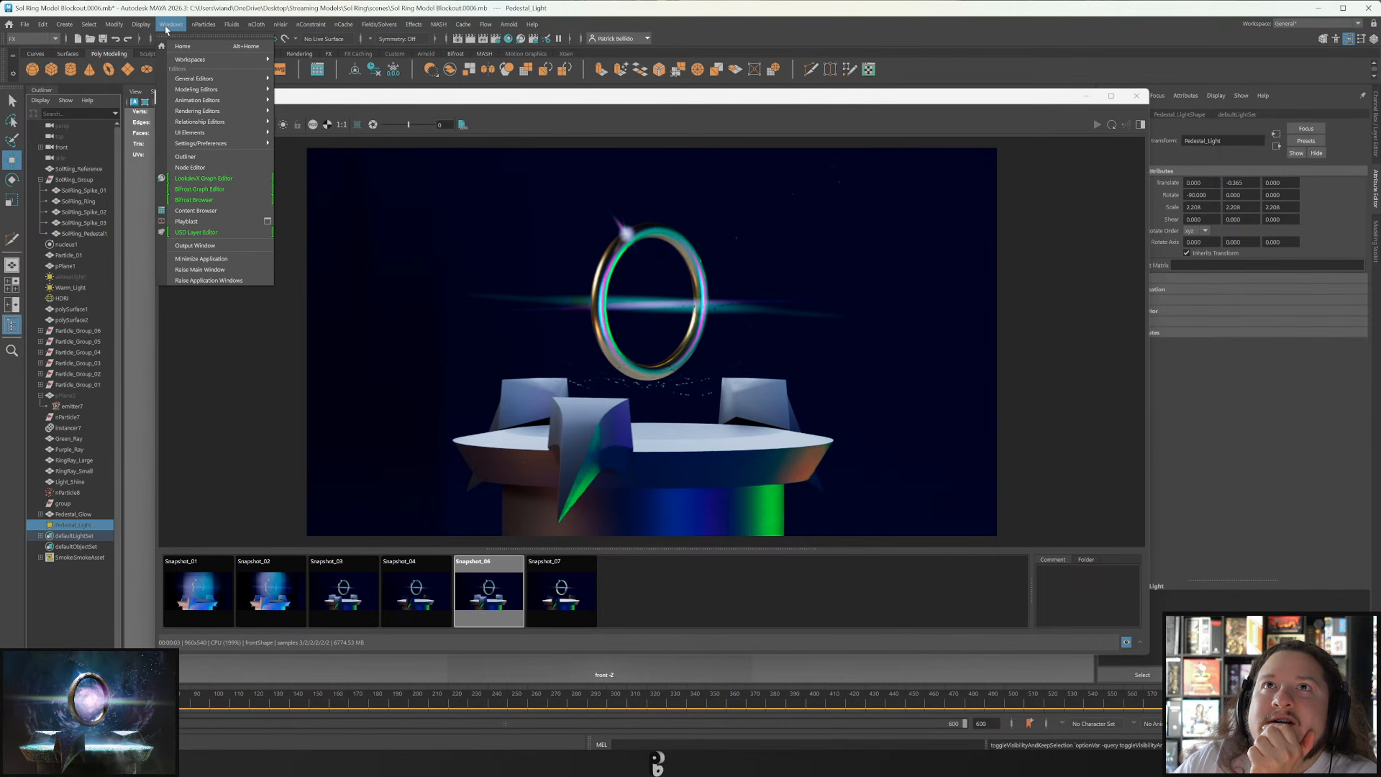
mouse_move(187, 126)
mouse_move(316, 186)
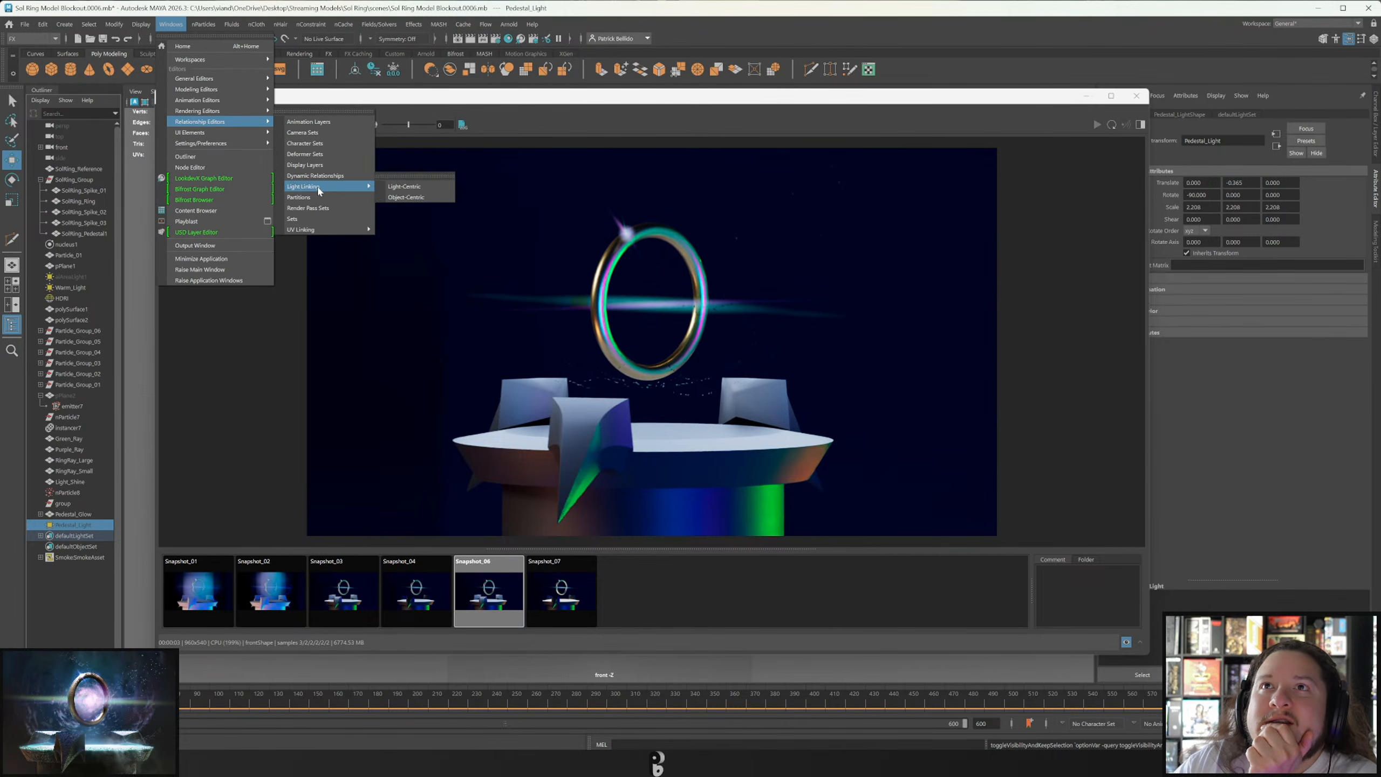
left_click(419, 189)
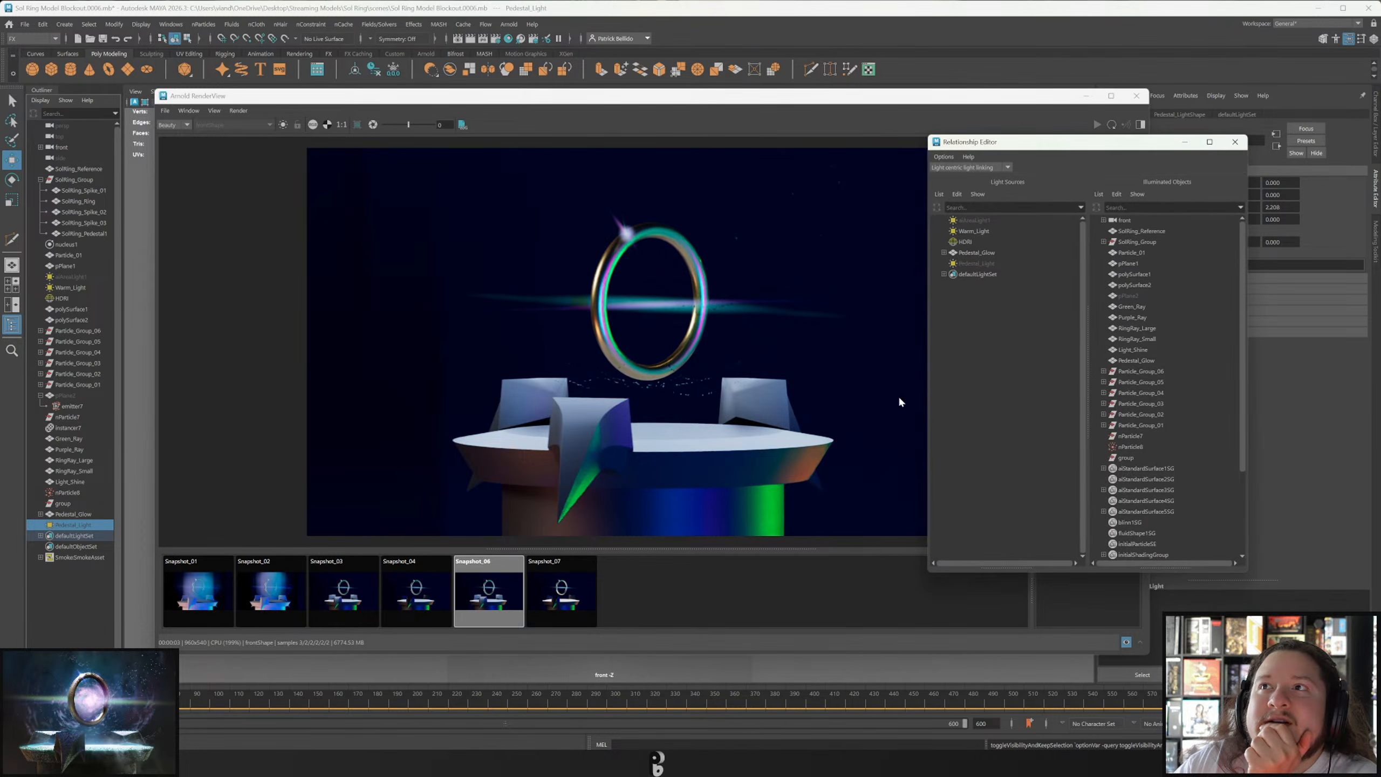
left_click(969, 264)
Unlink Pedestal_Light from Pedestal_Glow and from every shading group in the illuminated objects list.
left_click(1151, 469)
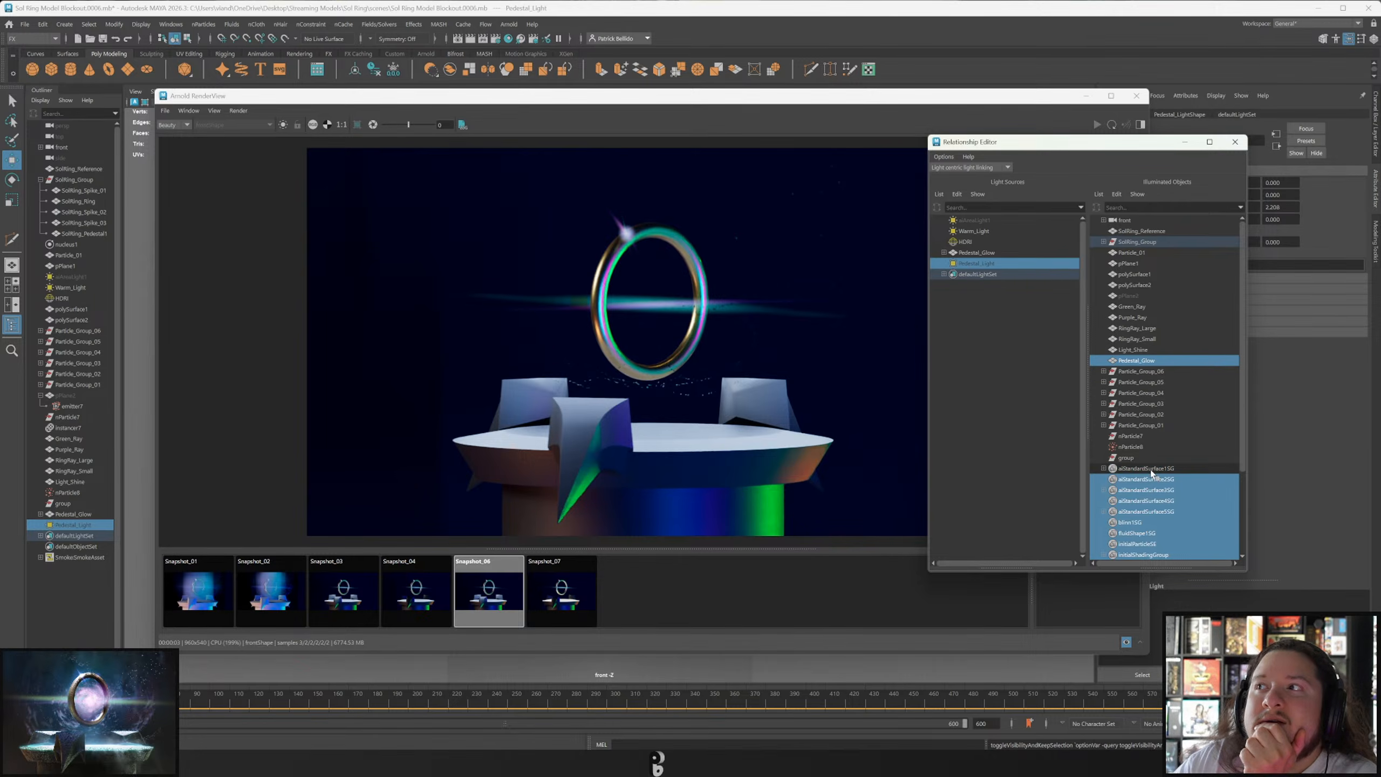
scroll(1152, 472, "down", 3)
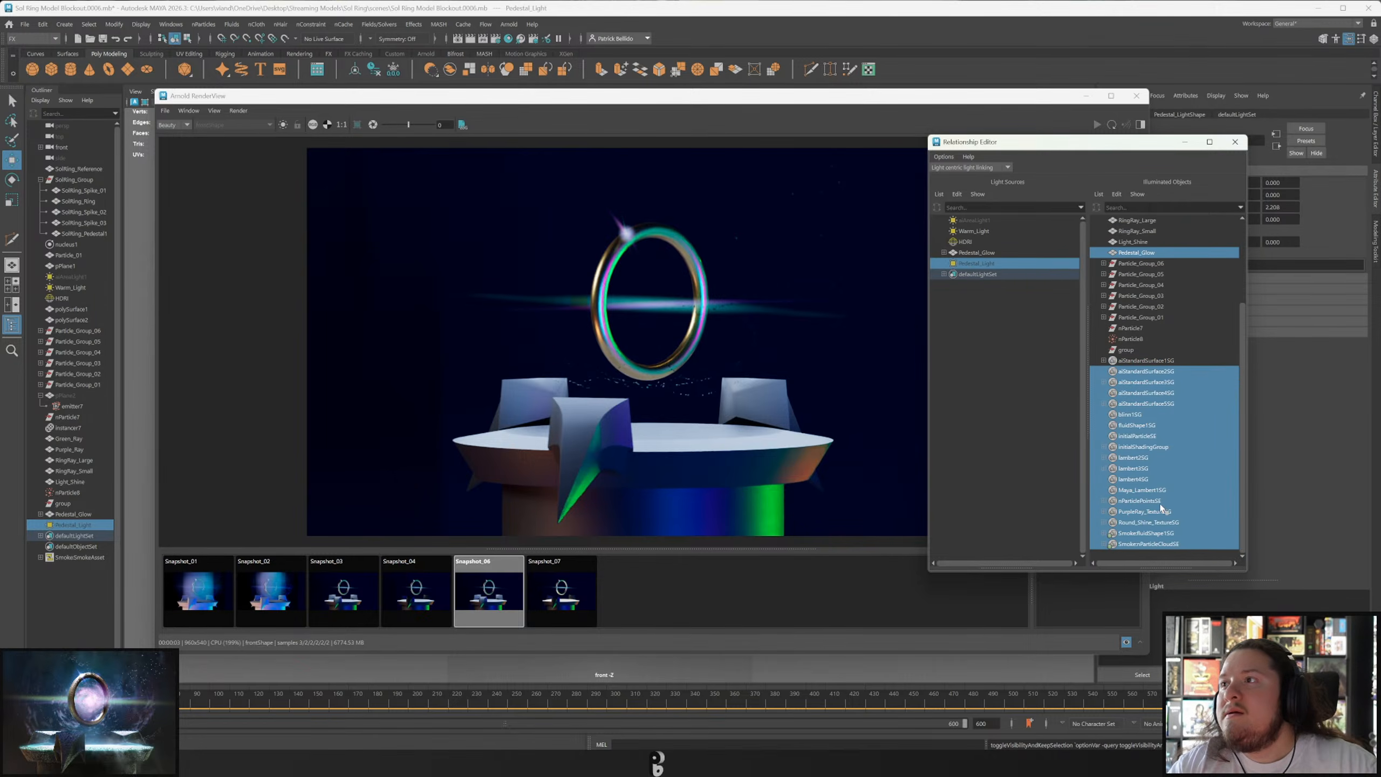
double_click(1141, 545)
left_click(1147, 533)
left_click(1147, 543)
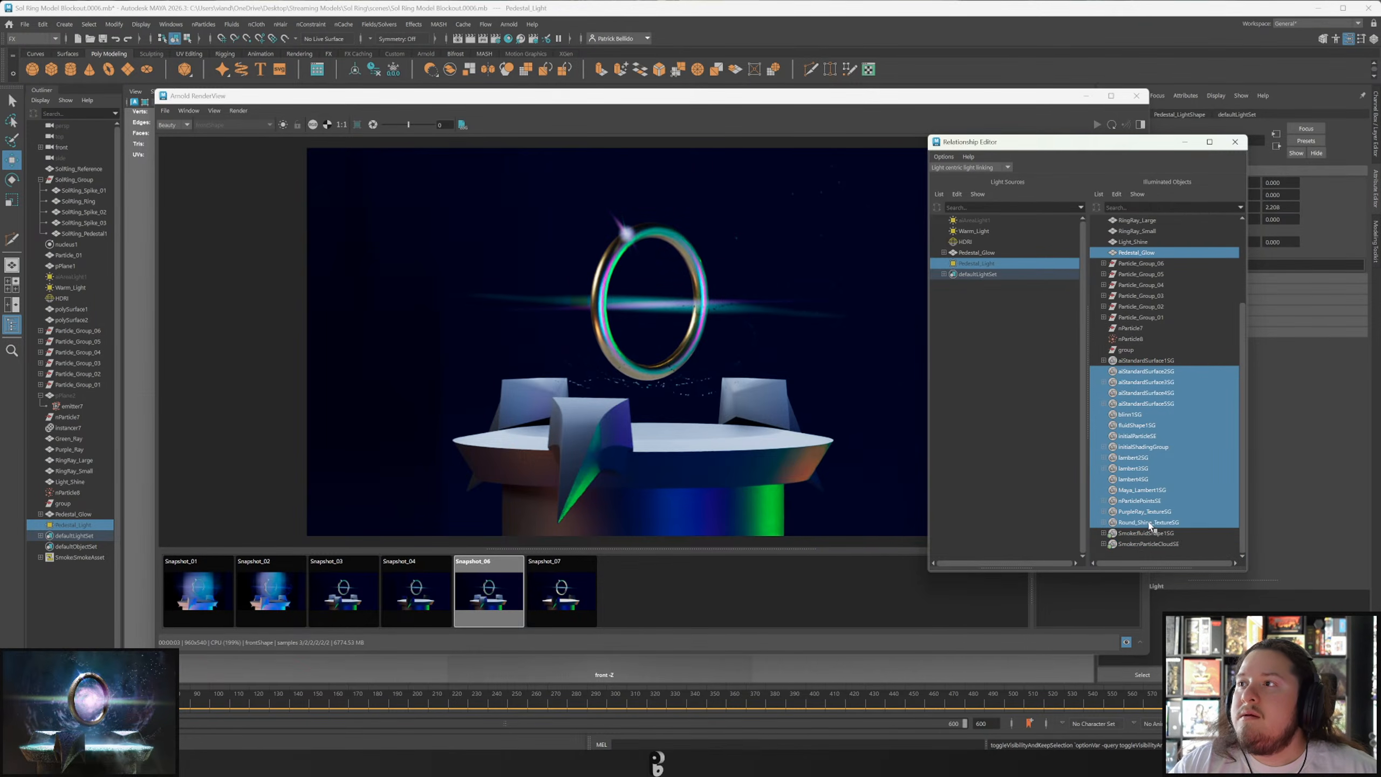
left_click(1152, 523)
left_click(1153, 512)
left_click(1153, 500)
left_click(1153, 490)
left_click(1153, 479)
left_click(1153, 468)
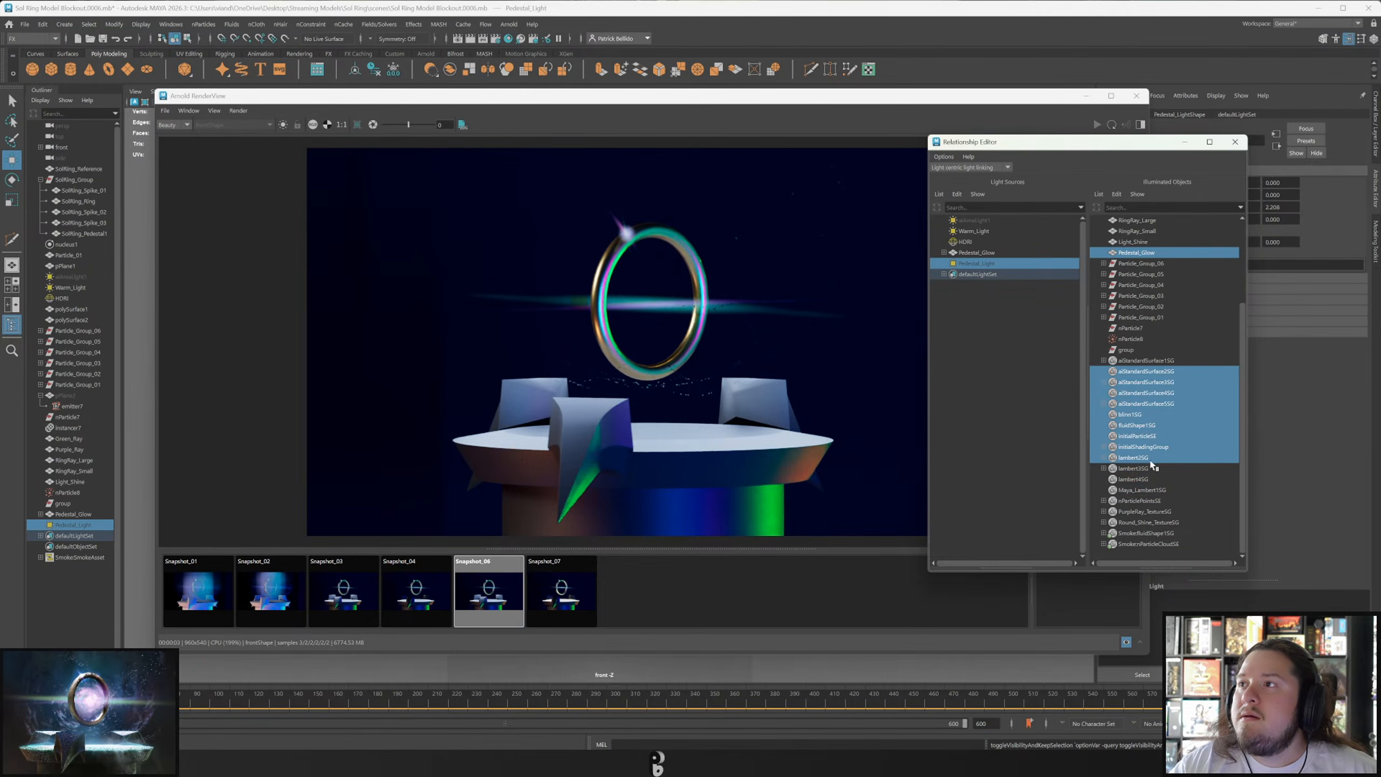
left_click(1152, 457)
left_click(1152, 446)
left_click(1152, 435)
left_click(1152, 425)
left_click(1153, 414)
left_click(1153, 403)
left_click(1154, 392)
left_click(1155, 382)
left_click(1157, 371)
scroll(1156, 372, "up", 3)
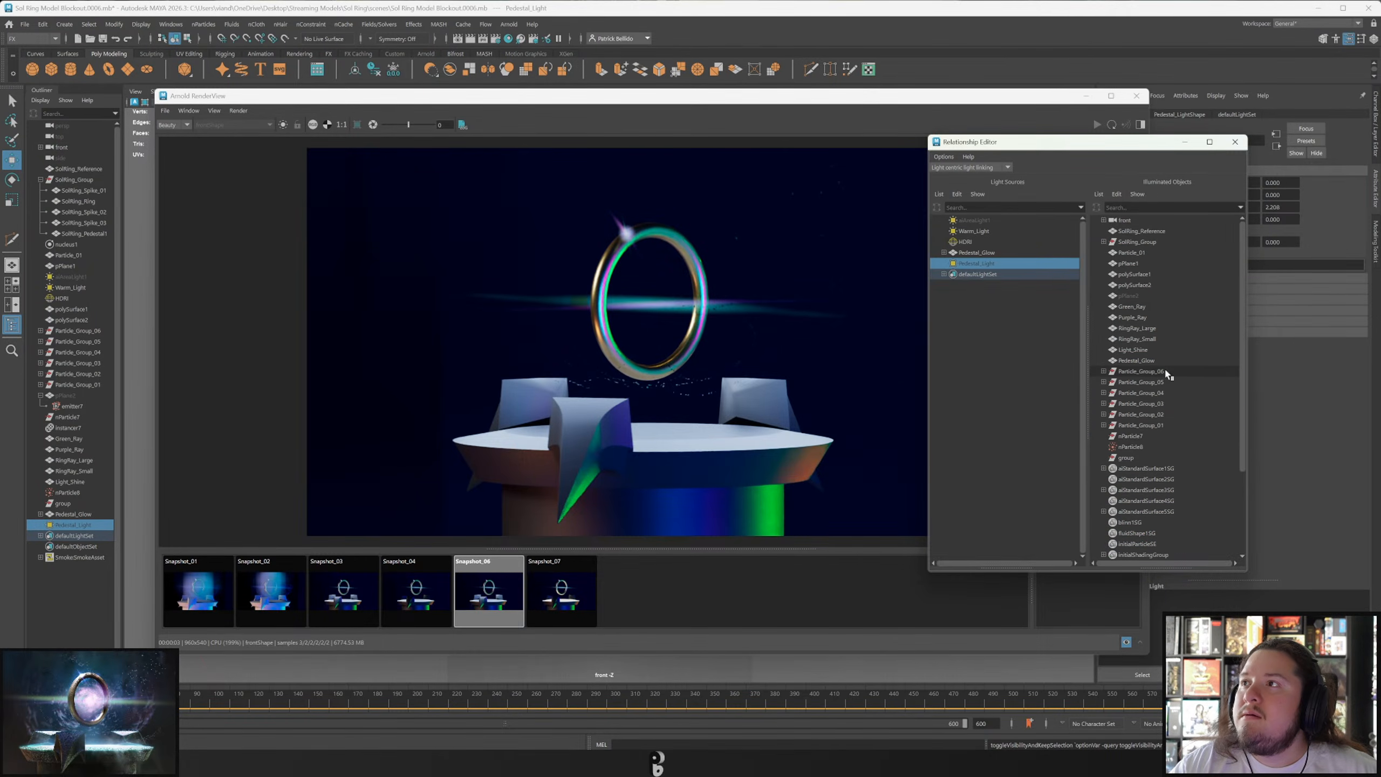
Link Pedestal_Light to SolRing_Pedestal1 within SolRing_Group and close the Relationship Editor.
left_click(1105, 242)
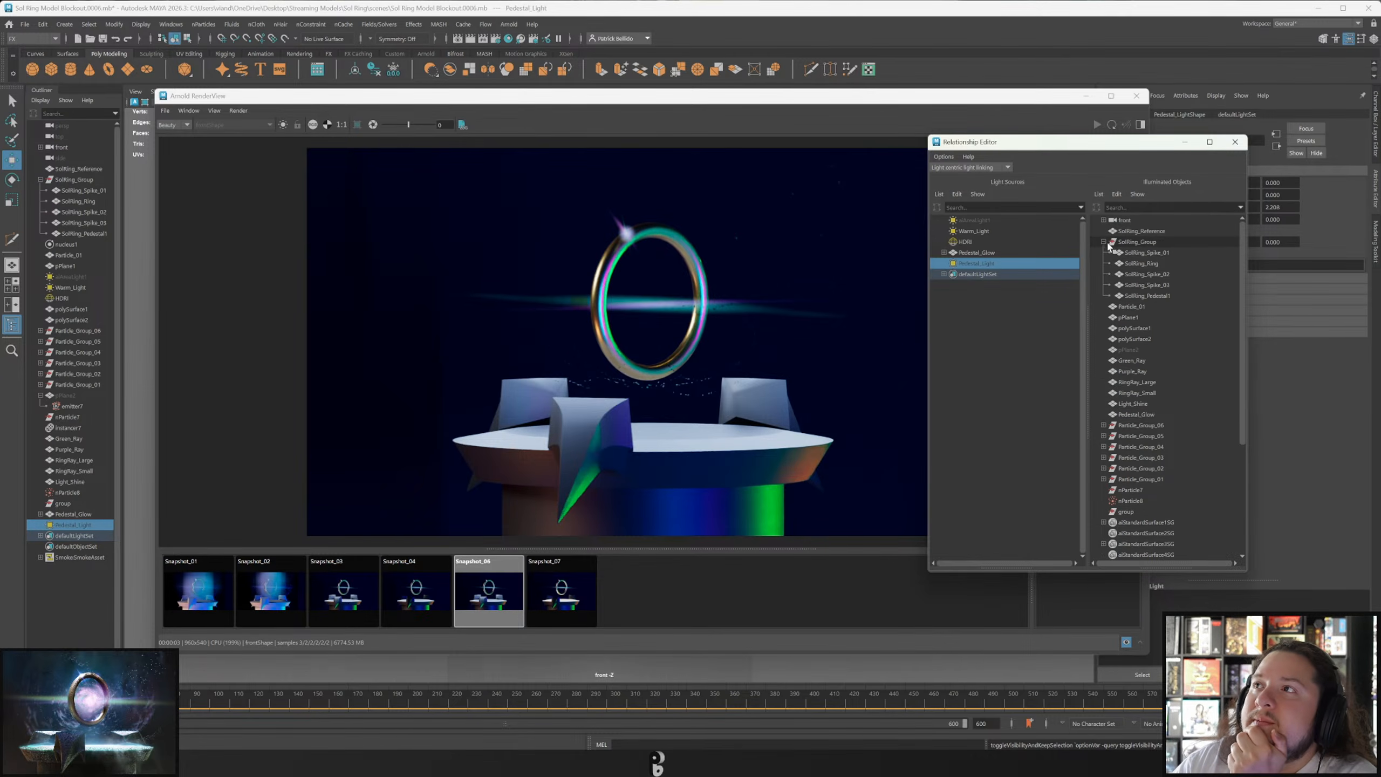
left_click(1142, 296)
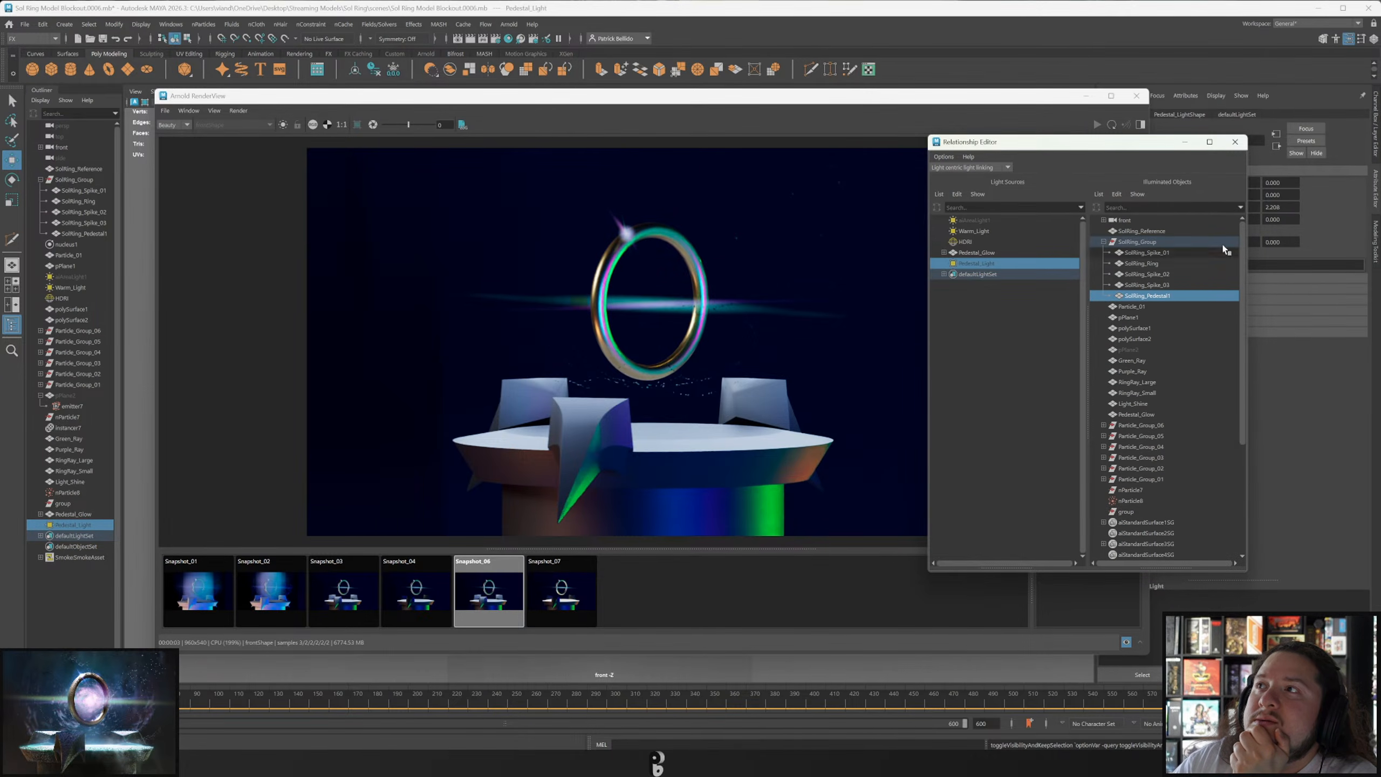
left_click(1235, 141)
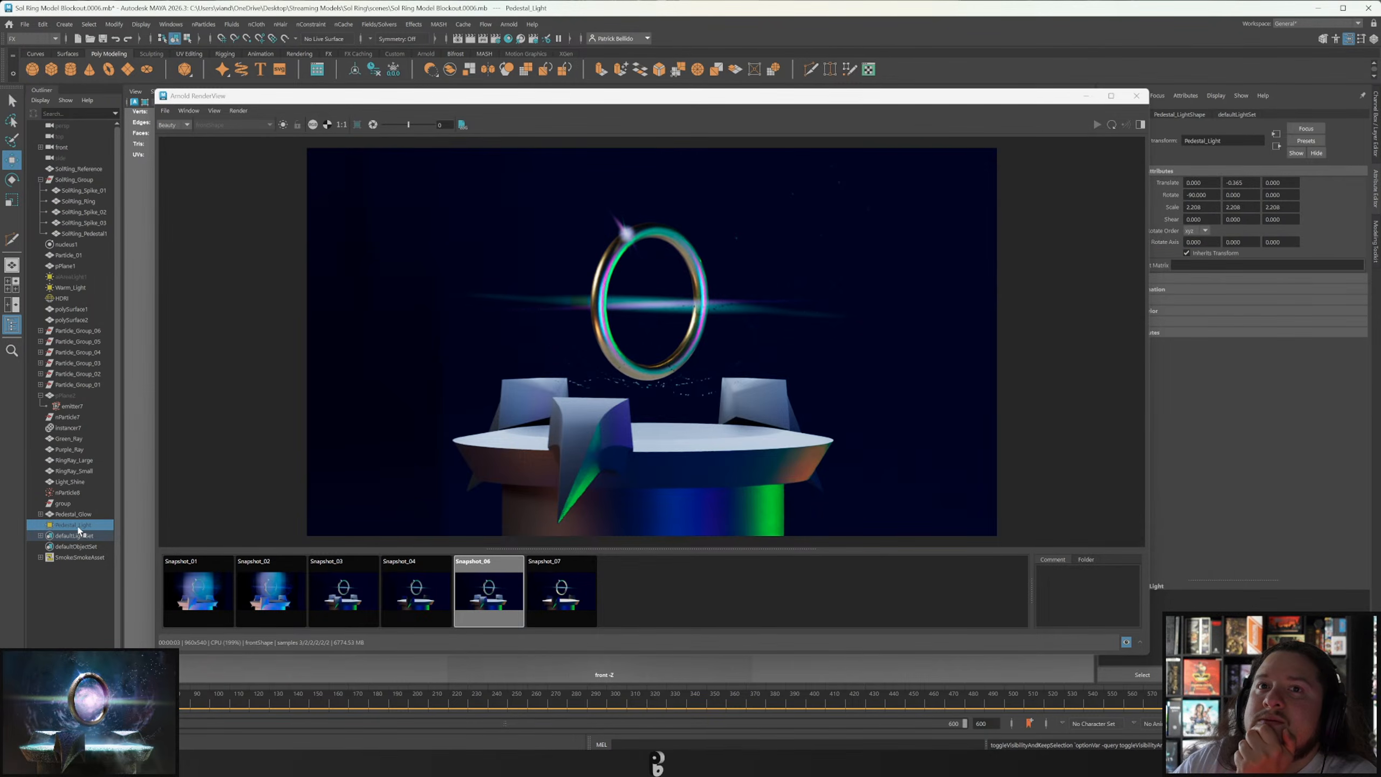
Hide Pedestal_Glow and show Pedestal_Light, and refresh the live render with the new light links.
left_click(75, 514)
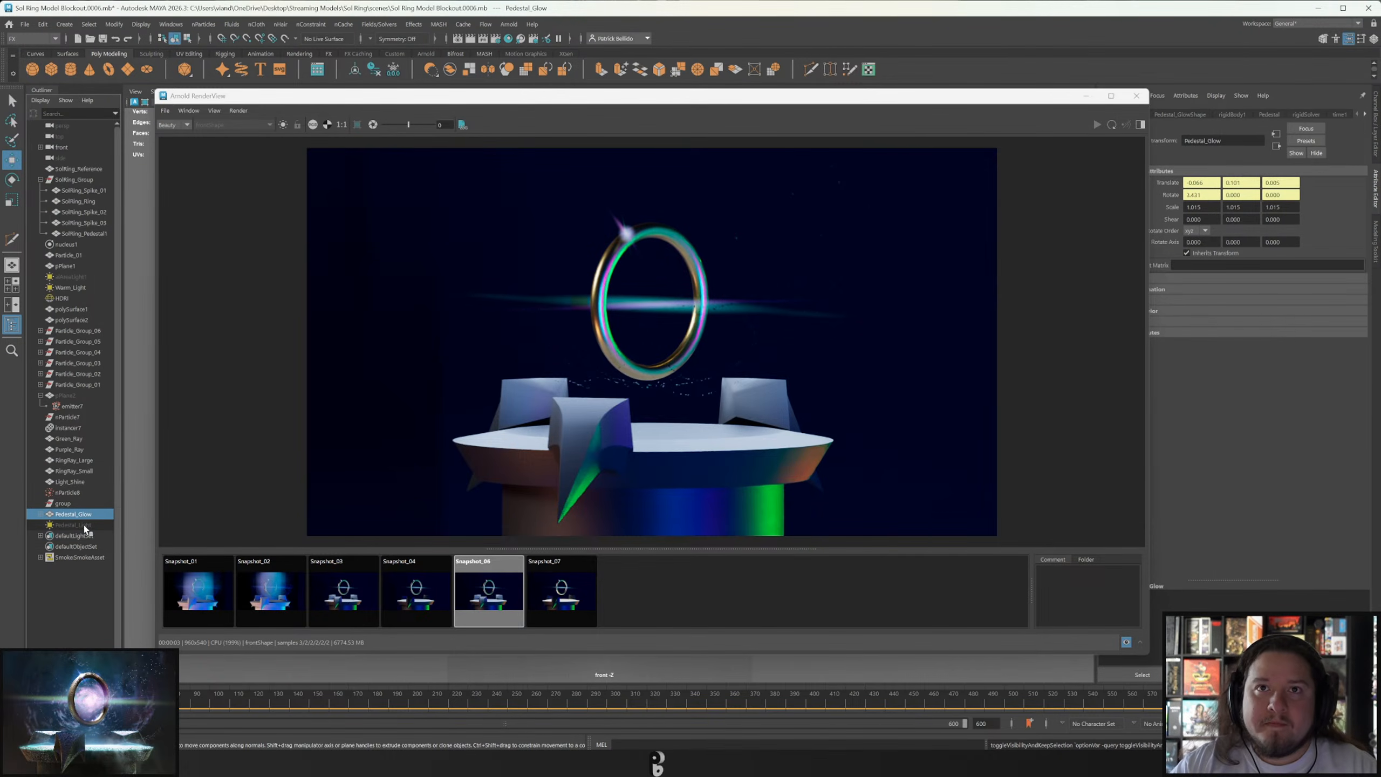
left_click(76, 524, "ctrl")
left_click(1111, 125)
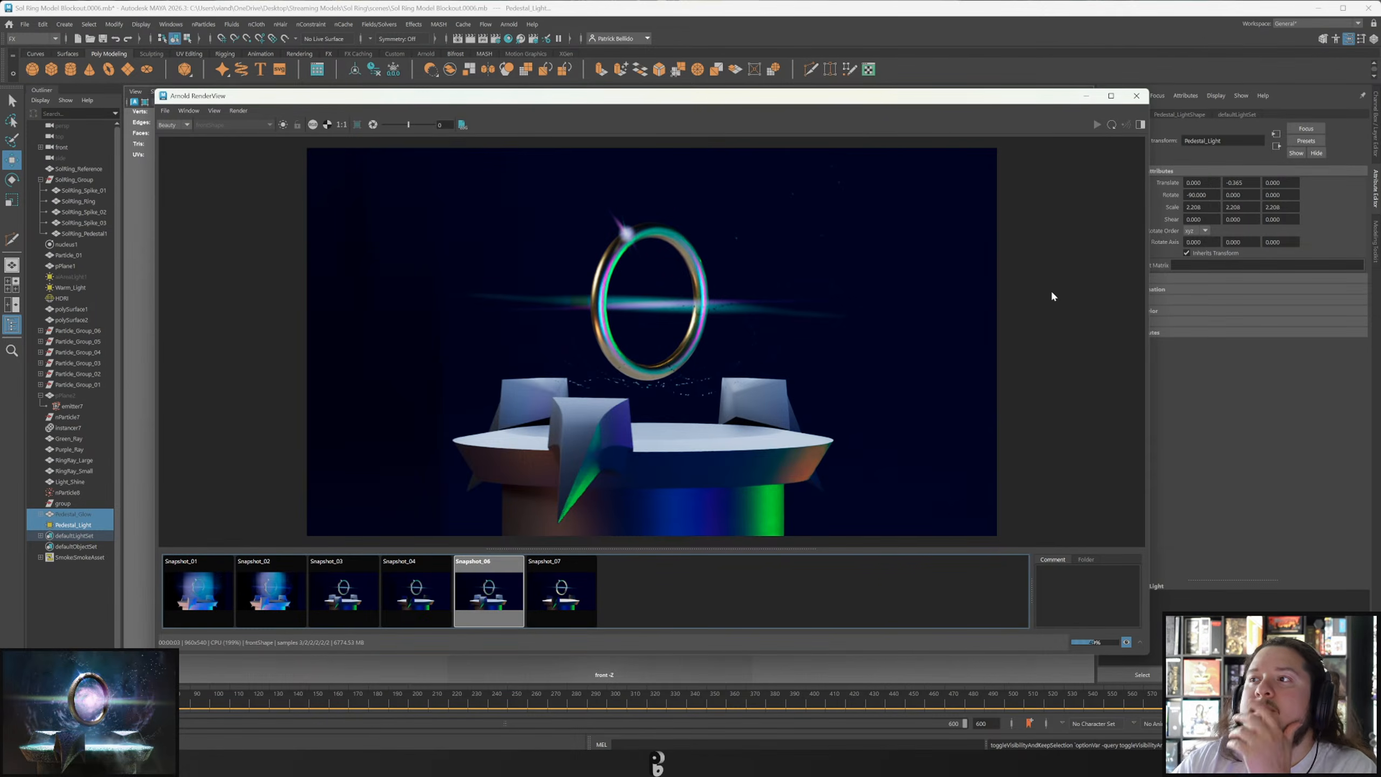
left_click(1127, 643)
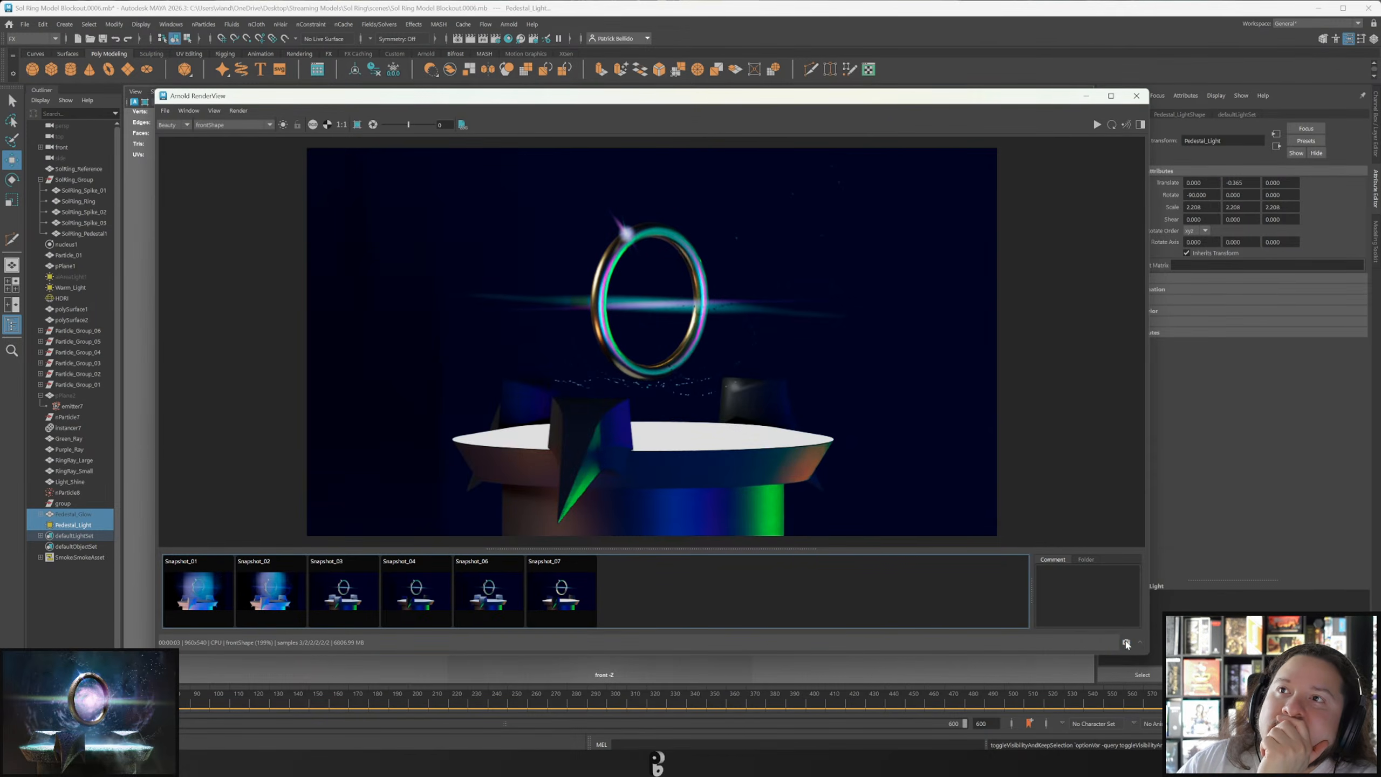
View Snapshot_07 and Snapshot_06 for comparison and return to the live render.
left_click(547, 604)
left_click(494, 602)
left_click(541, 598)
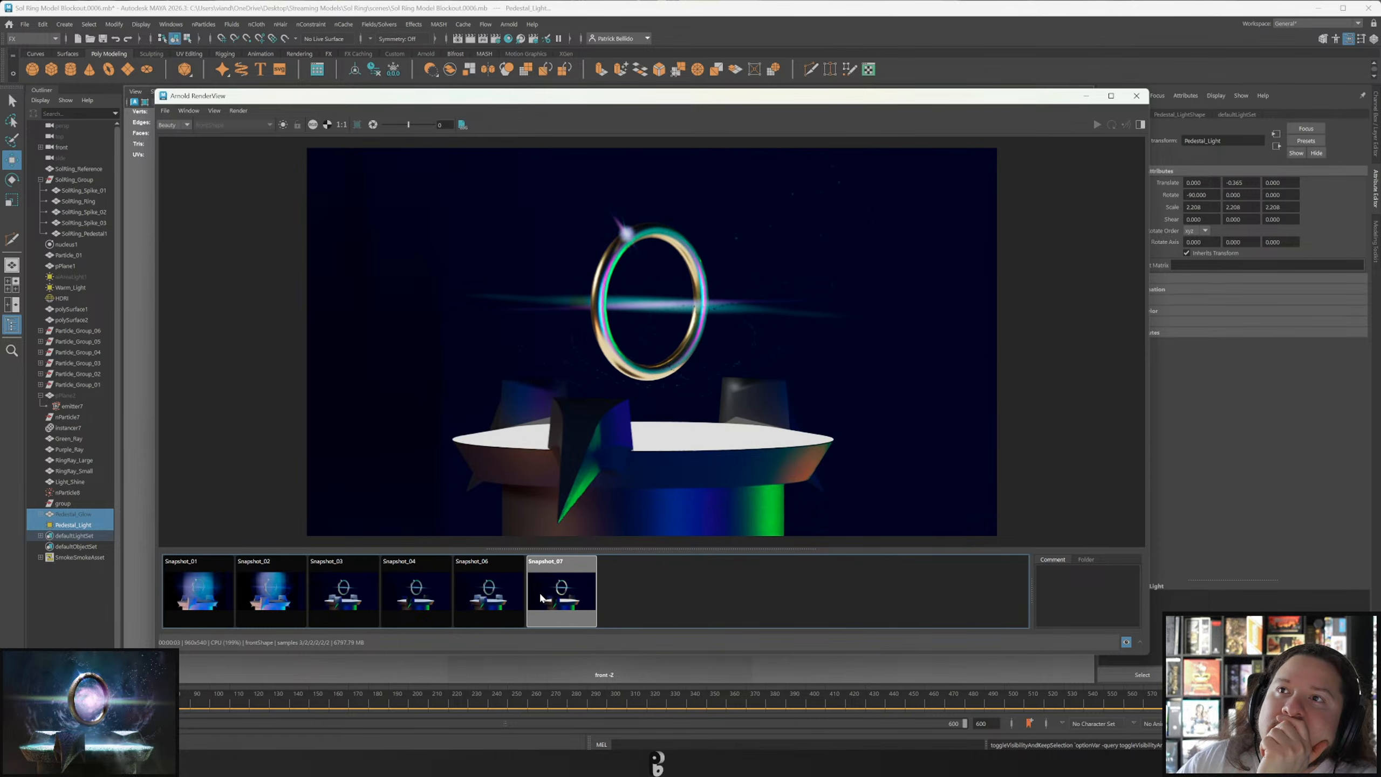
left_click(1126, 642)
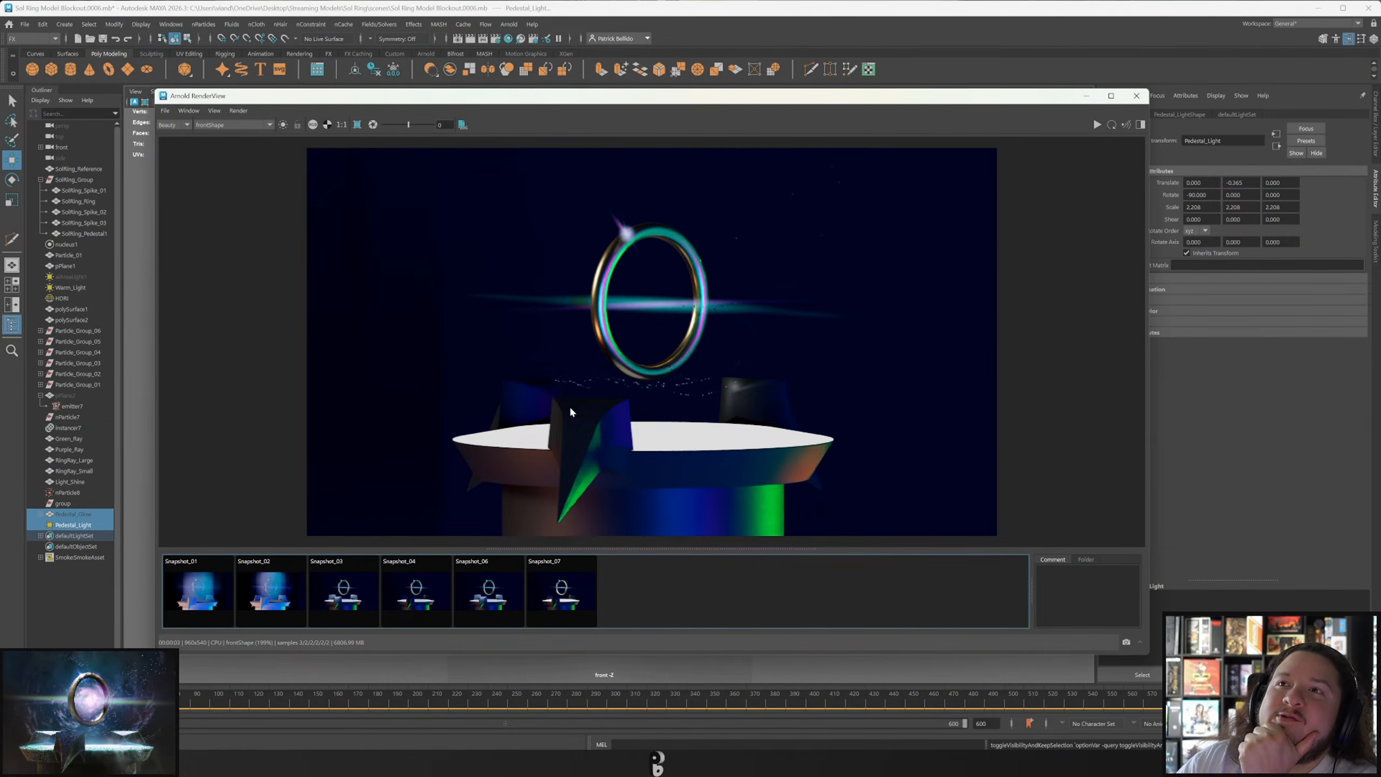
Store the live render as a snapshot and compare it repeatedly with Snapshot_07.
left_click(1126, 643)
left_click(589, 598)
left_click(641, 599)
left_click(576, 596)
left_click(634, 596)
left_click(568, 594)
left_click(642, 595)
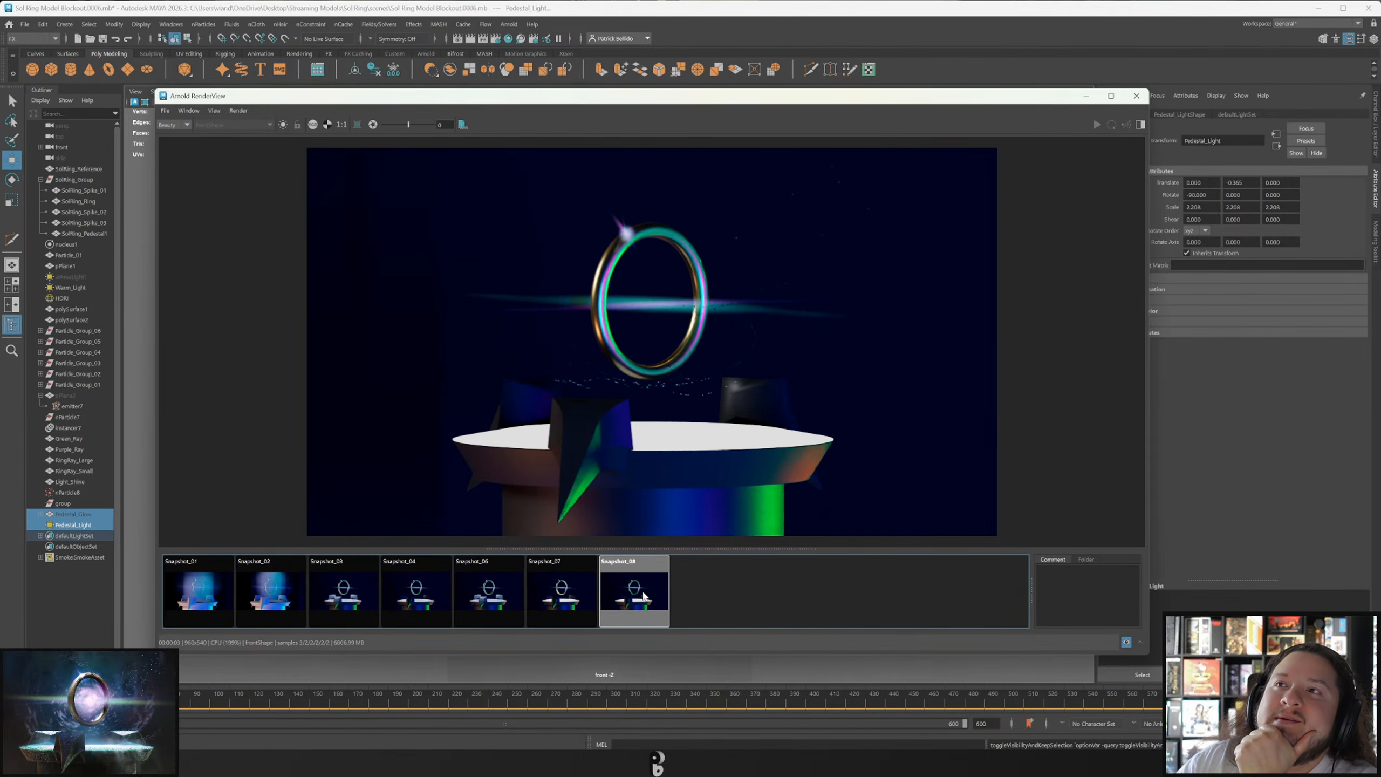
Review Snapshot_07 and Snapshot_06, and delete Snapshot_06.
left_click(565, 594)
left_click(498, 592)
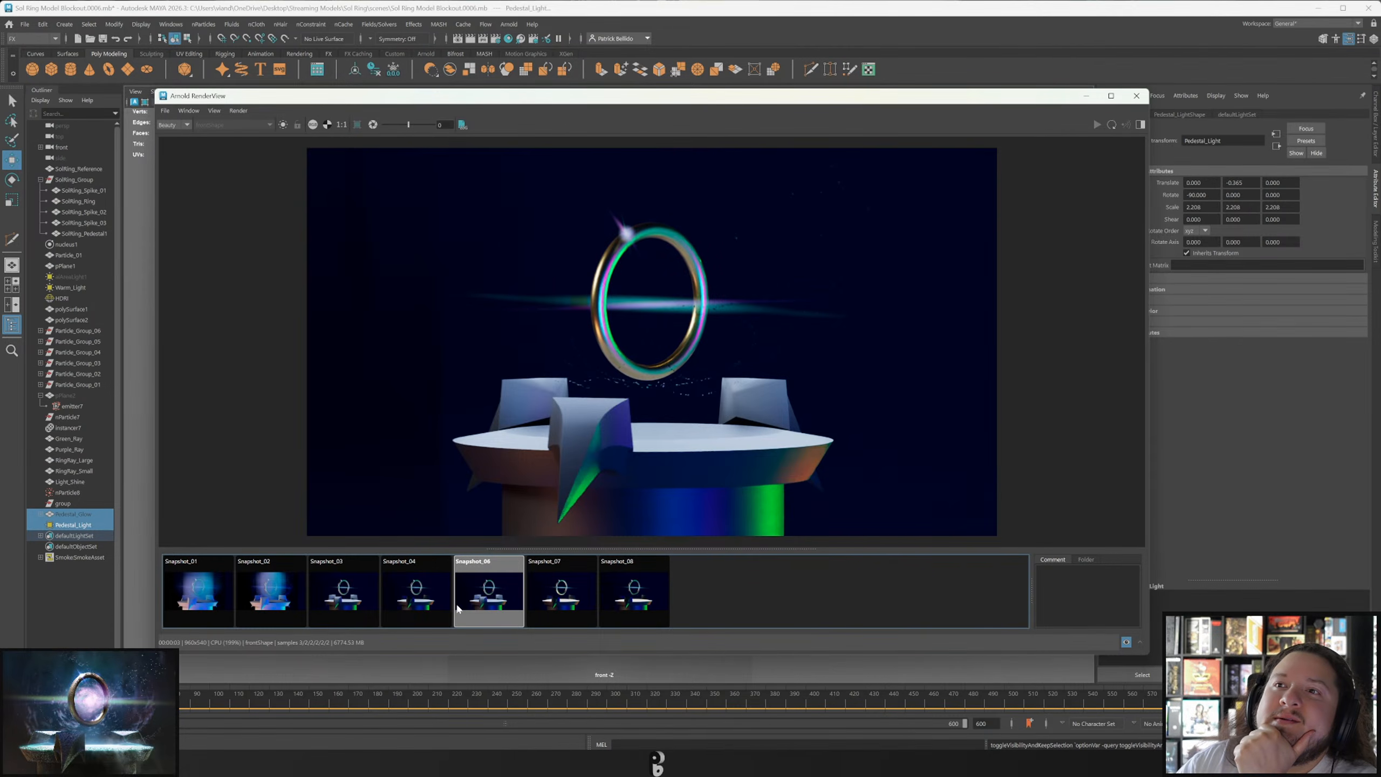
key("Delete")
Compare Snapshot_07 with Snapshot_08 by alternating between them.
left_click(493, 583)
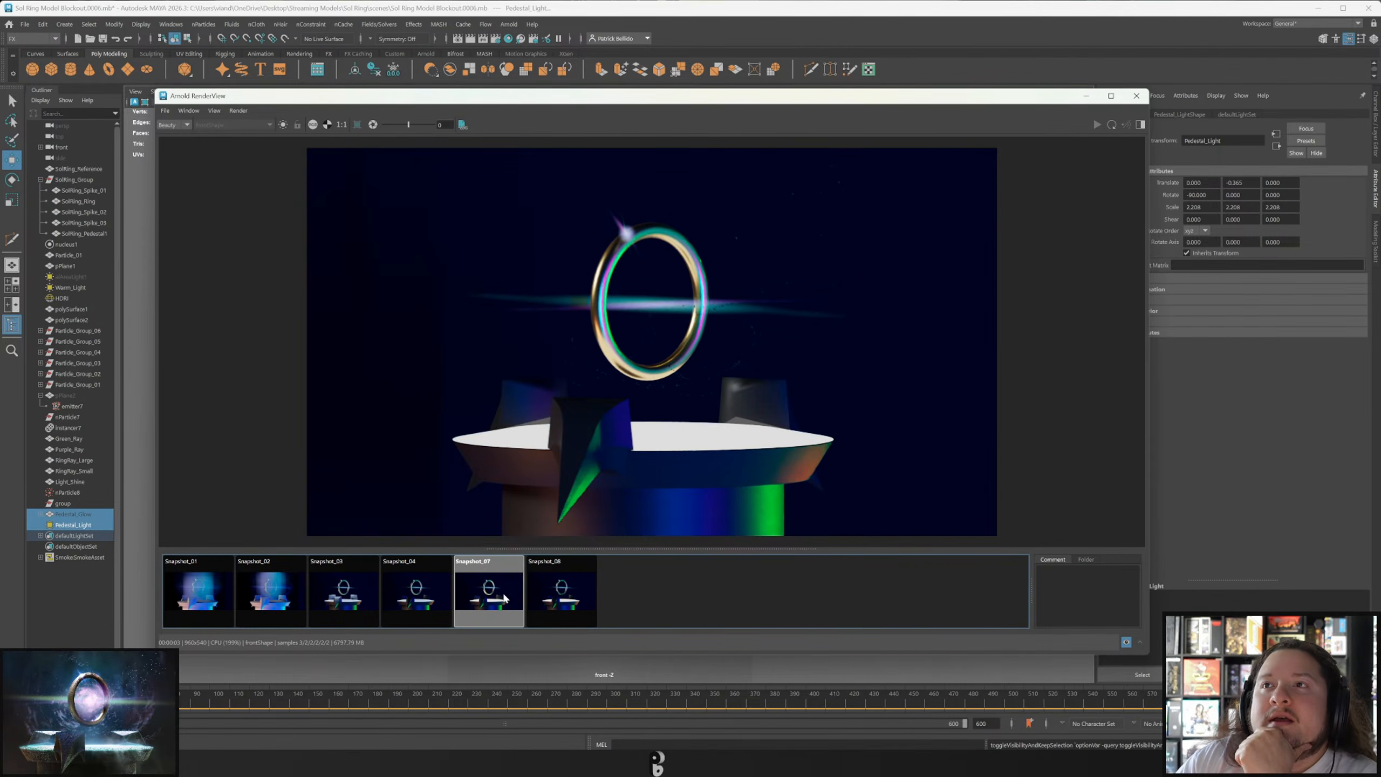
left_click(558, 589)
left_click(479, 586)
left_click(557, 589)
left_click(488, 586)
left_click(564, 589)
left_click(492, 590)
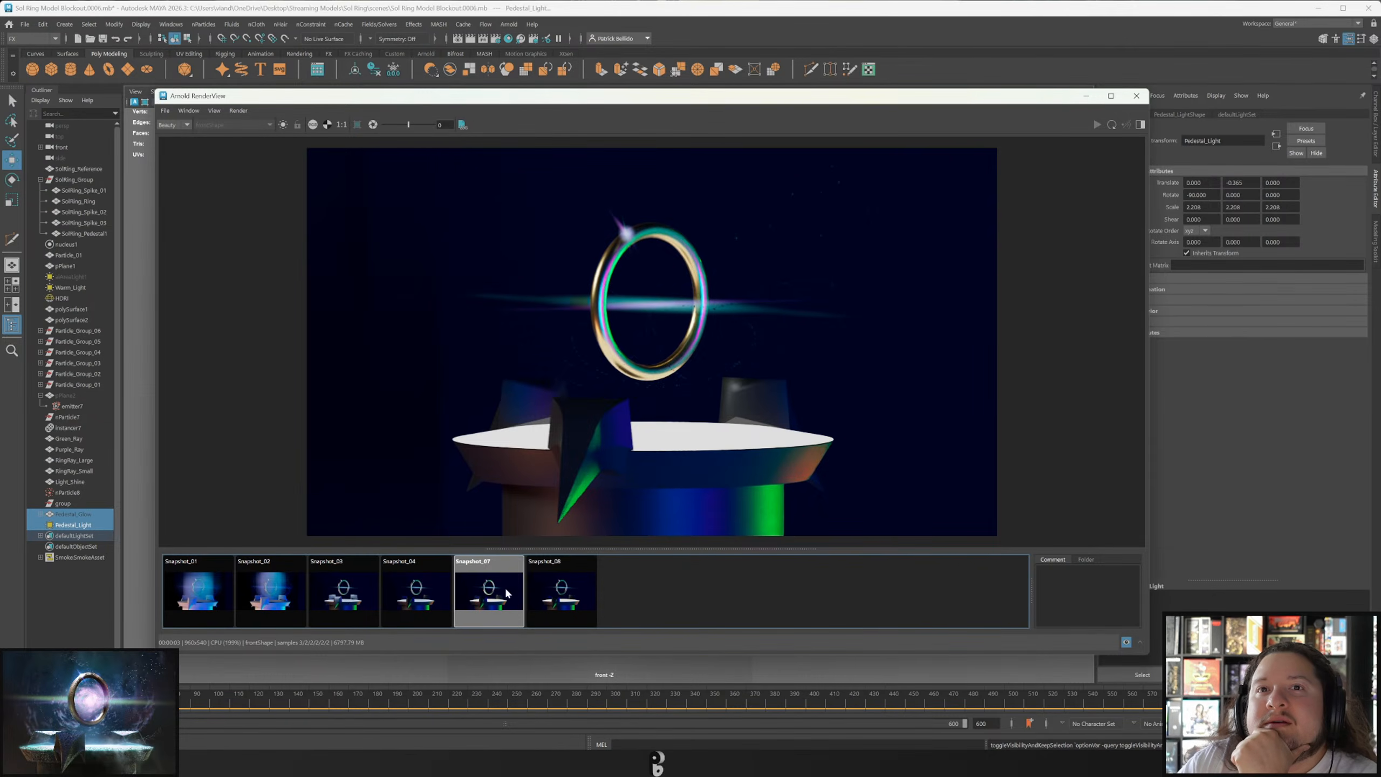
left_click(557, 592)
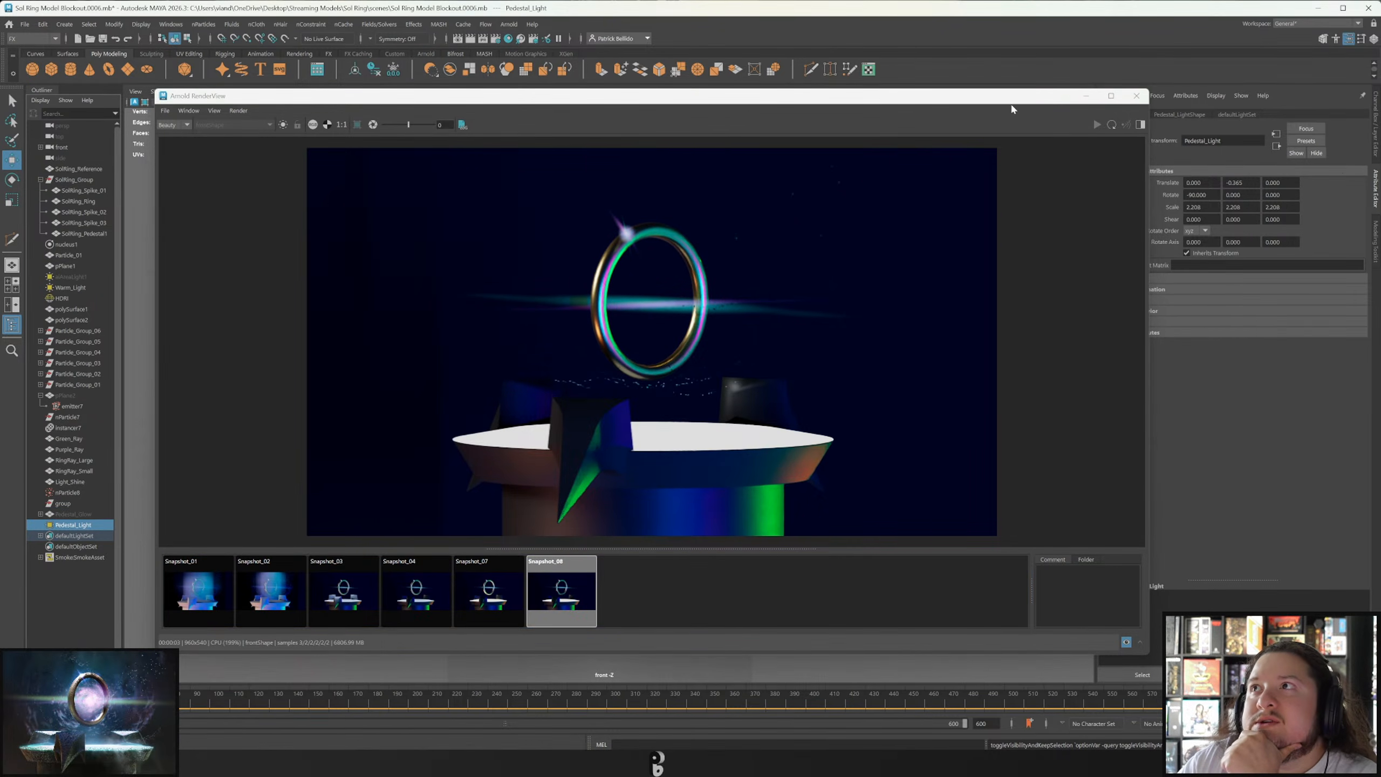
Move the render window clear of the light's attributes and set Pedestal_Light's exposure to 6.
left_click_drag(1013, 100, 956, 96)
left_click(1163, 115)
left_click(1122, 115)
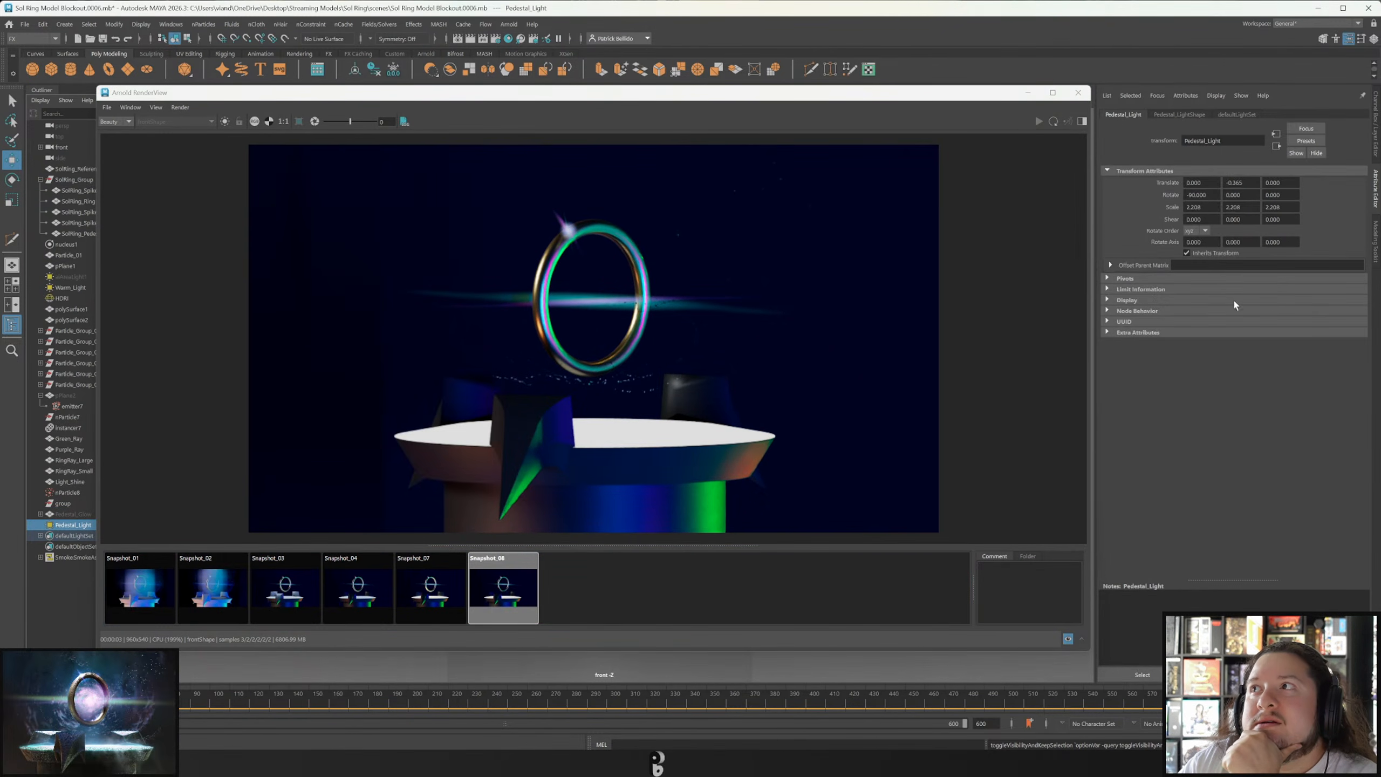
left_click(1173, 114)
double_click(1196, 246)
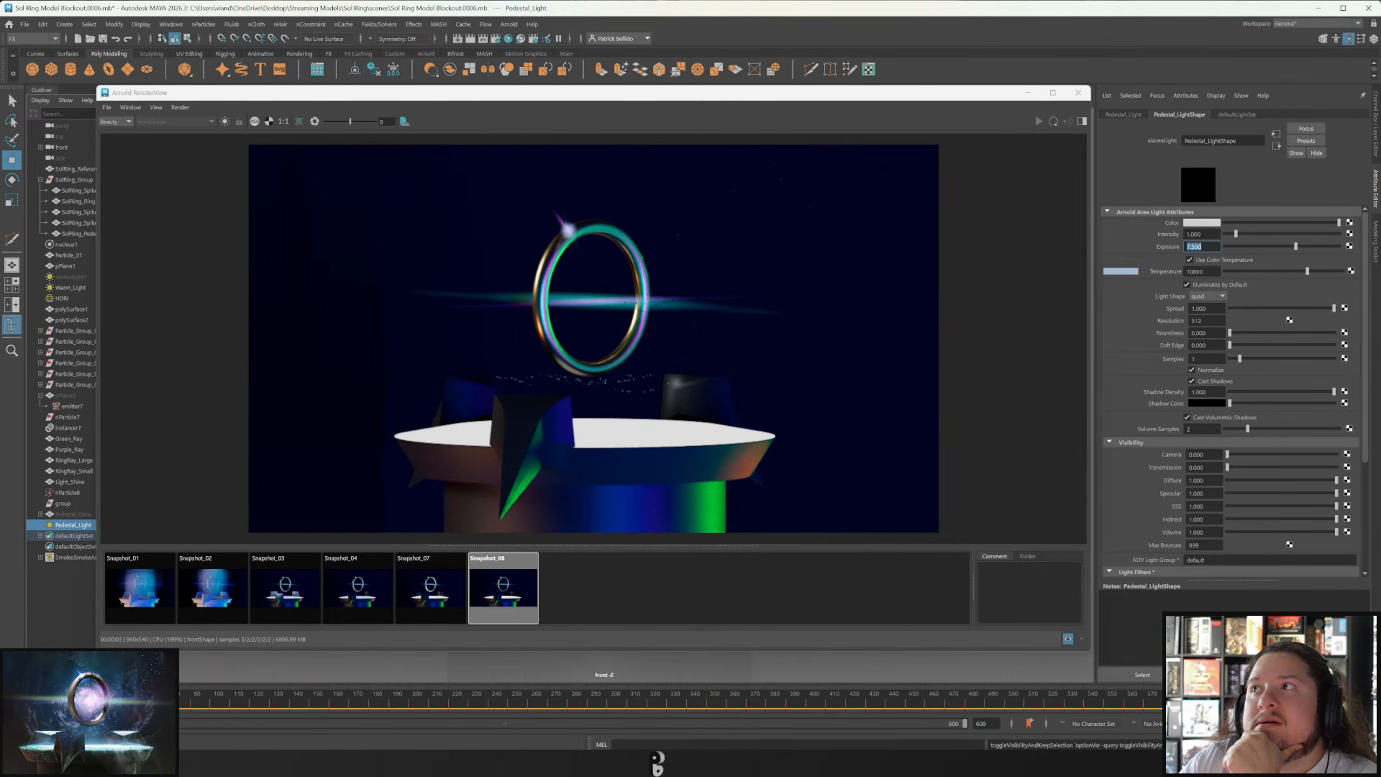
type("6")
key("Return")
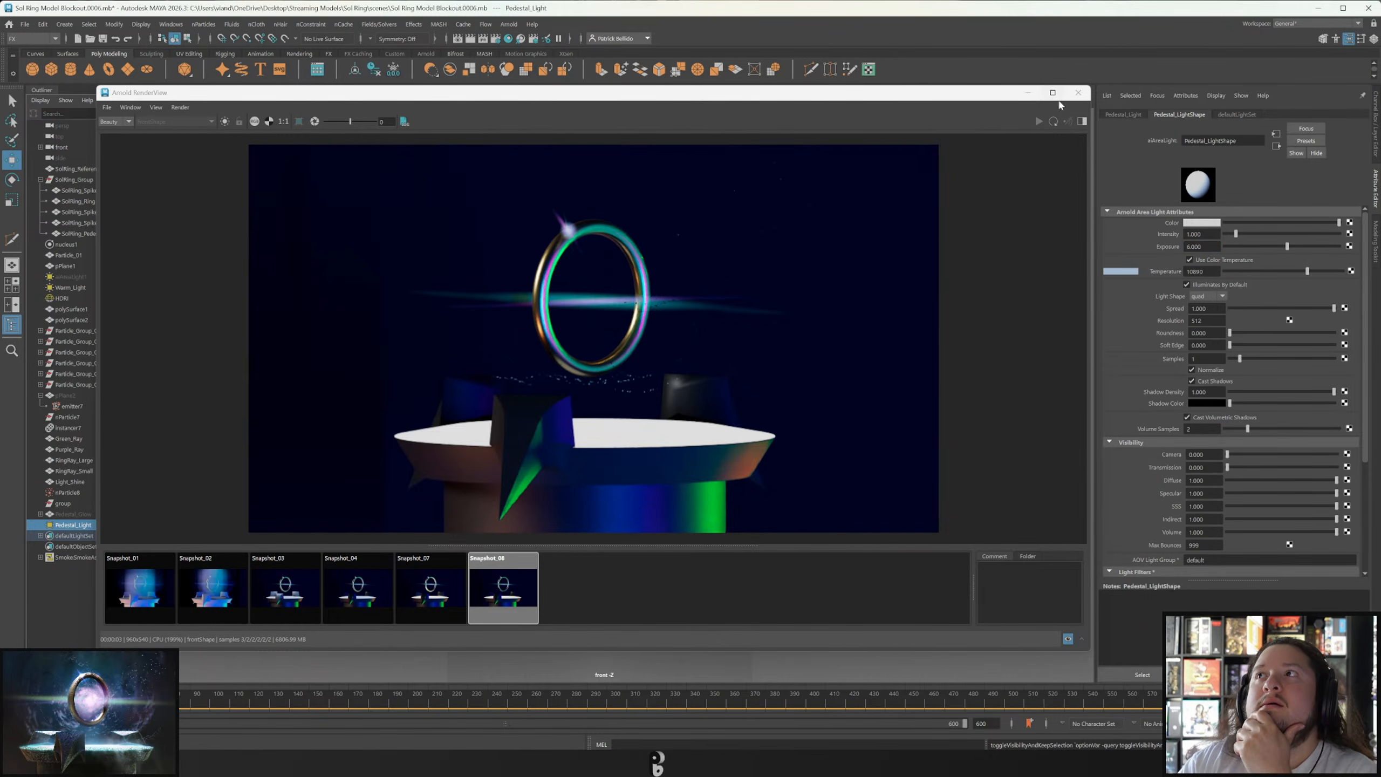
Refresh the render, return from the snapshot to the live image, and reposition and resize the render window.
left_click(1048, 121)
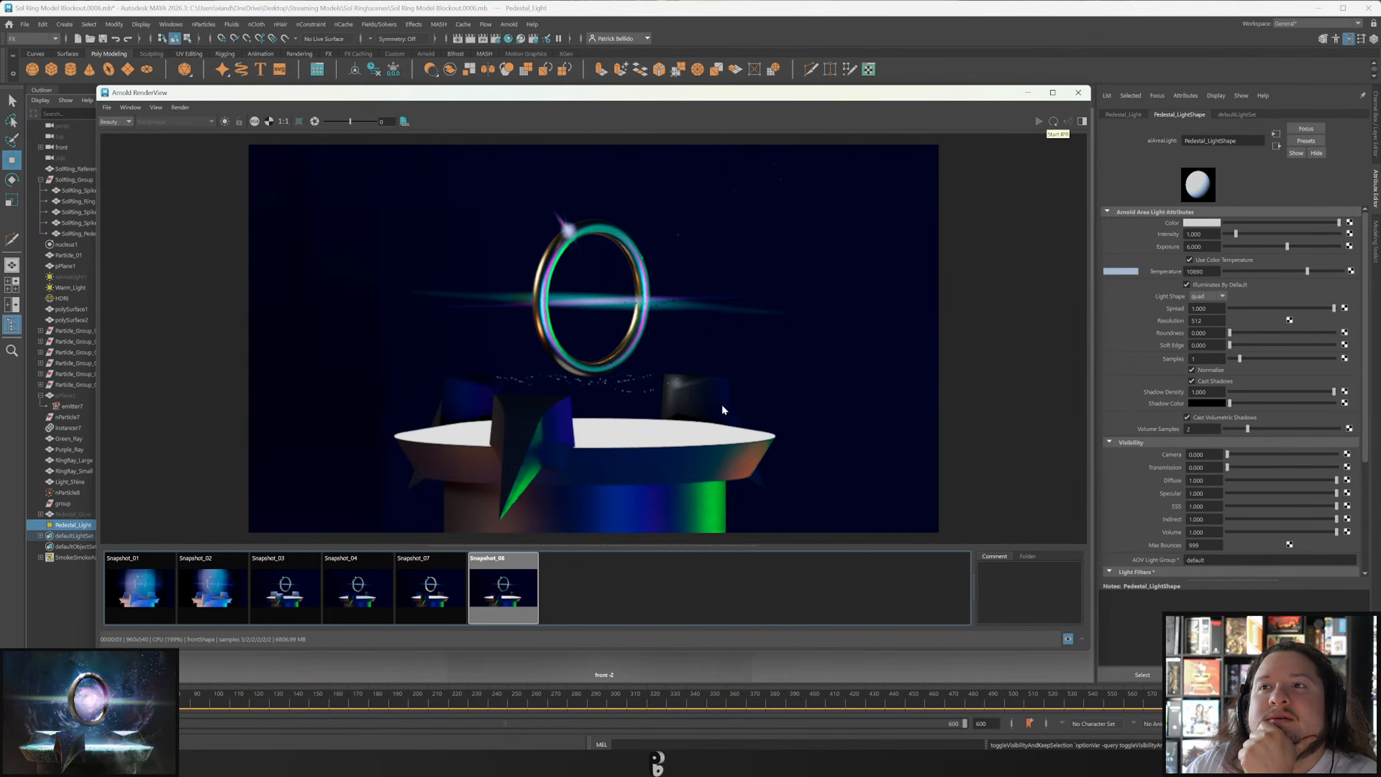
left_click(1067, 640)
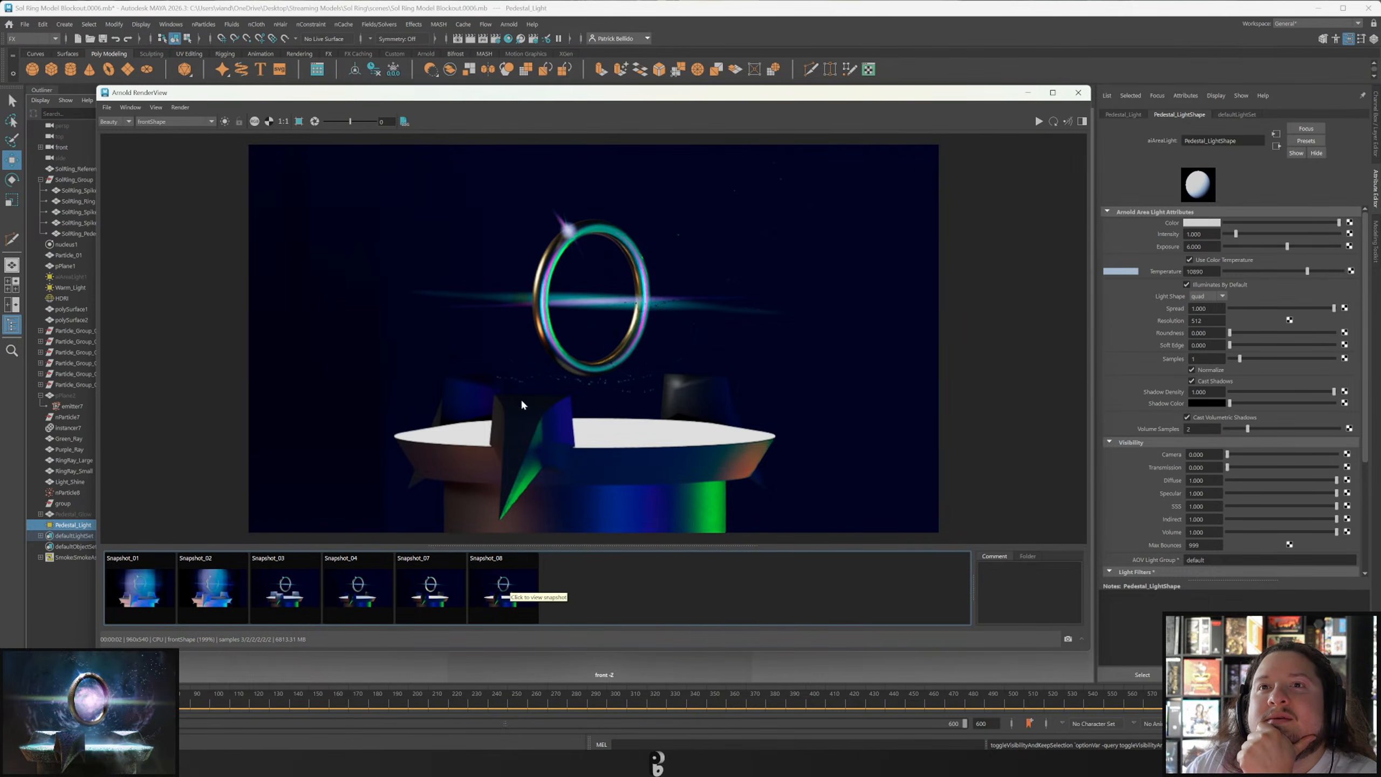
left_click_drag(530, 94, 589, 83)
left_click(652, 536)
left_click_drag(1074, 643, 954, 690)
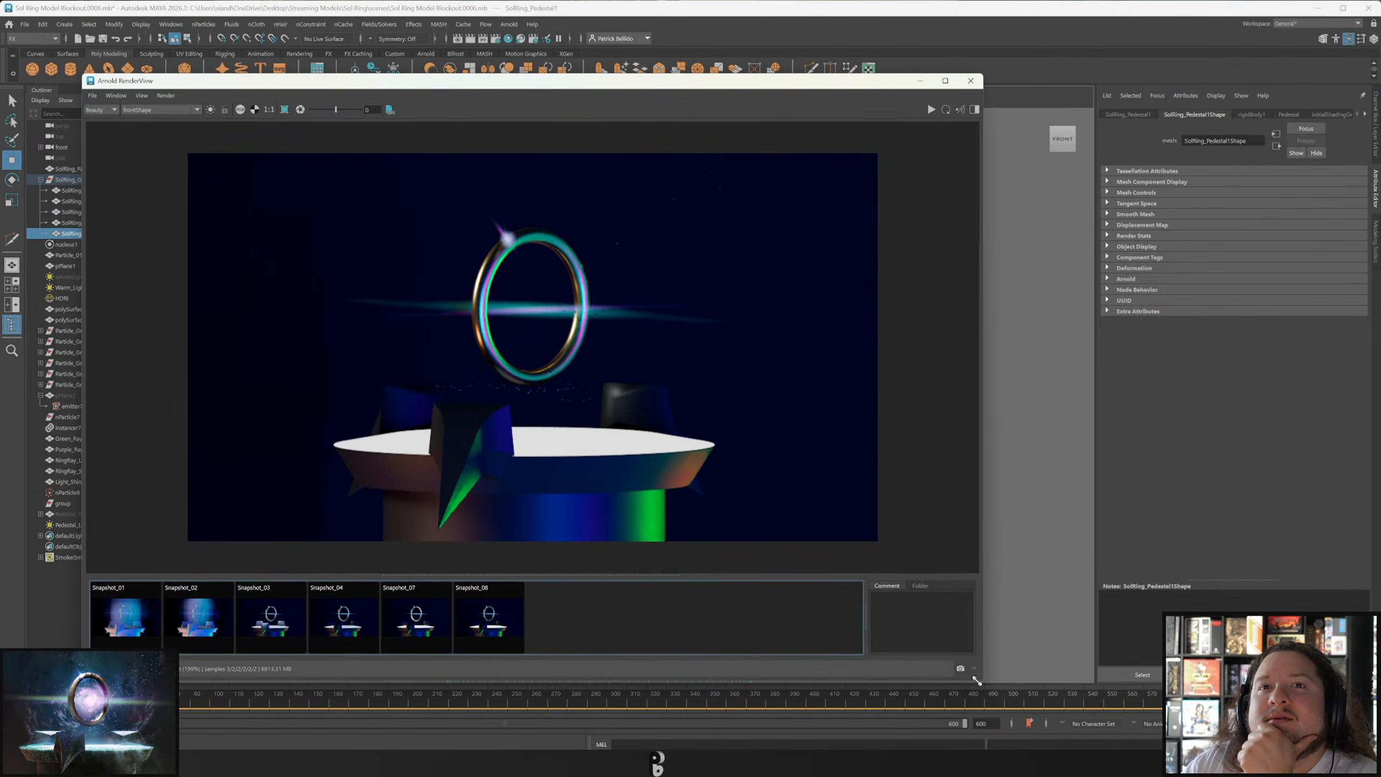
left_click_drag(465, 82, 496, 82)
Try Pedestal_Light's exposure at 4 and at 1, re-rendering after each value.
left_click(73, 525)
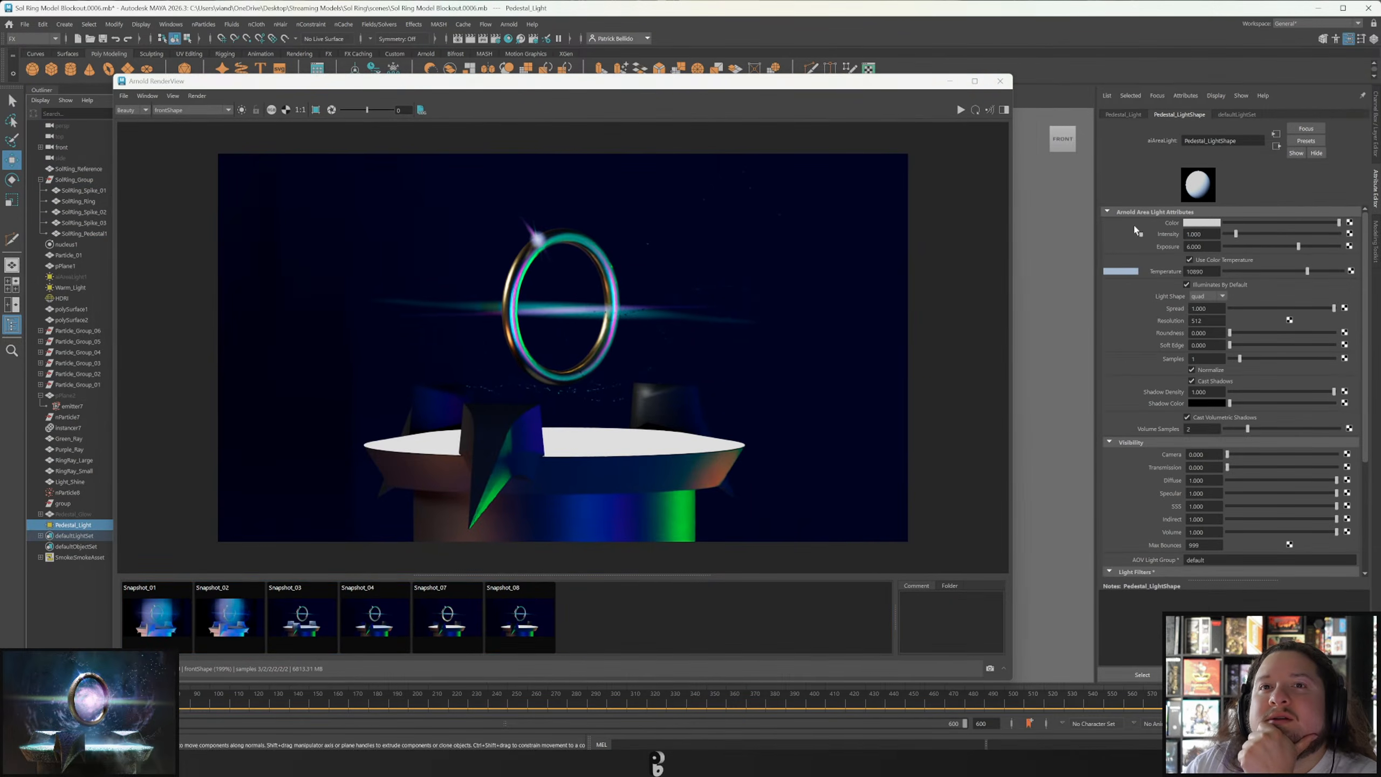
double_click(1195, 247)
type("4")
key("Return")
left_click(976, 114)
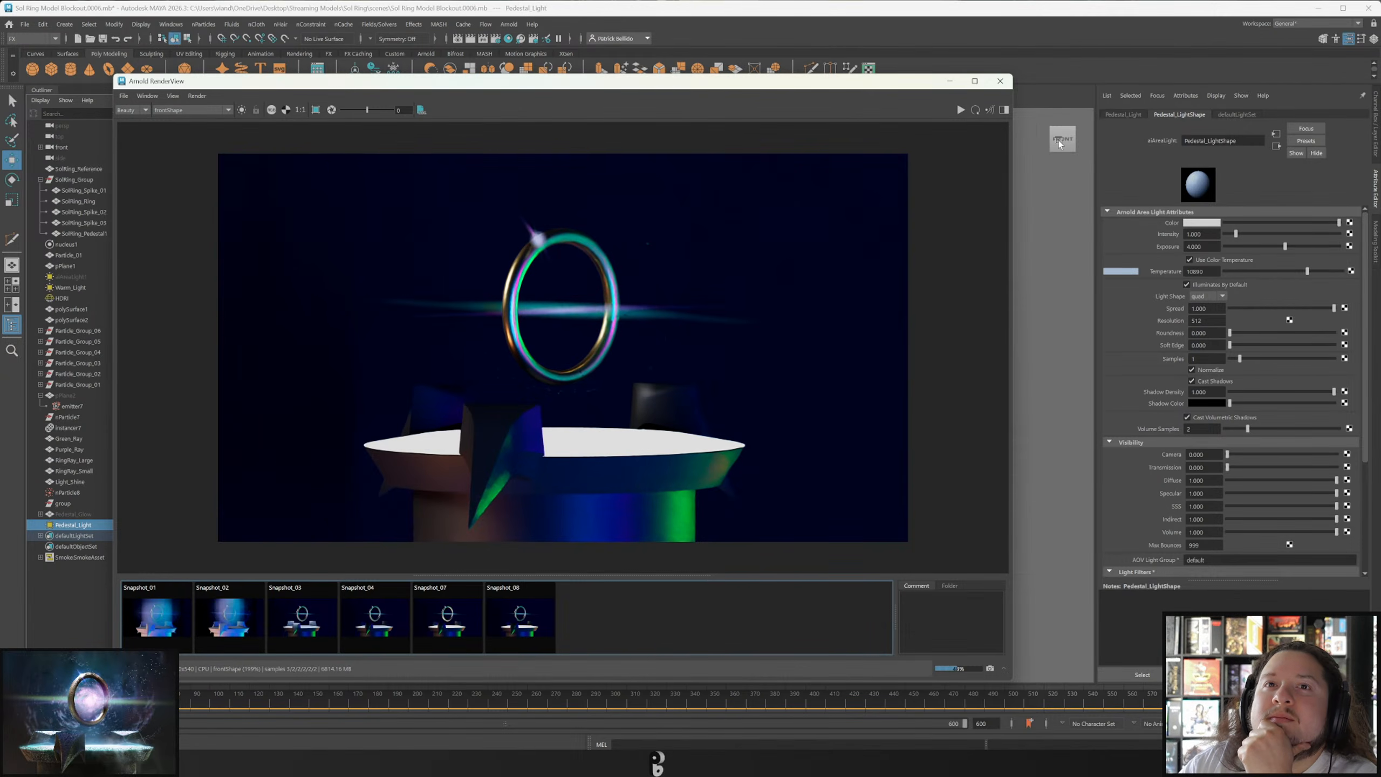
double_click(1194, 246)
type("1")
key("Return")
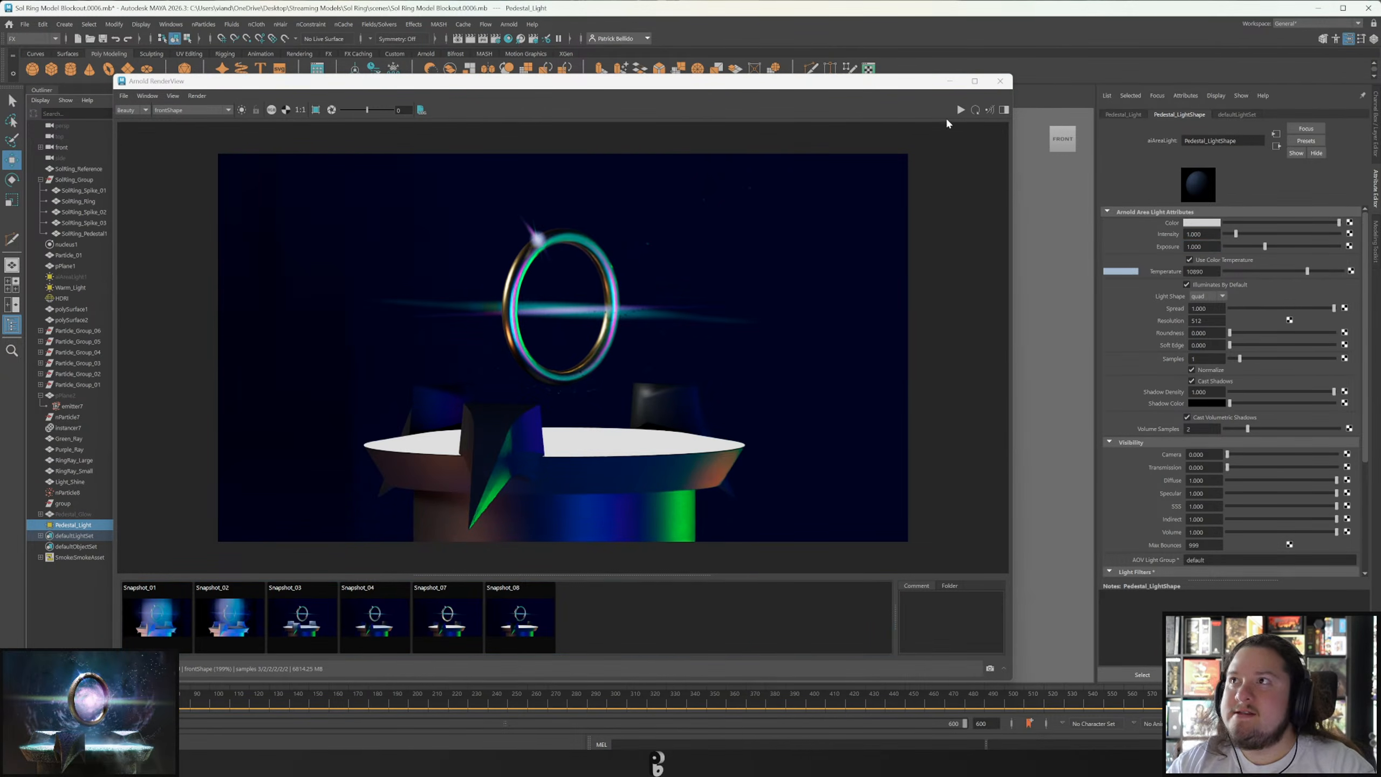
left_click(973, 114)
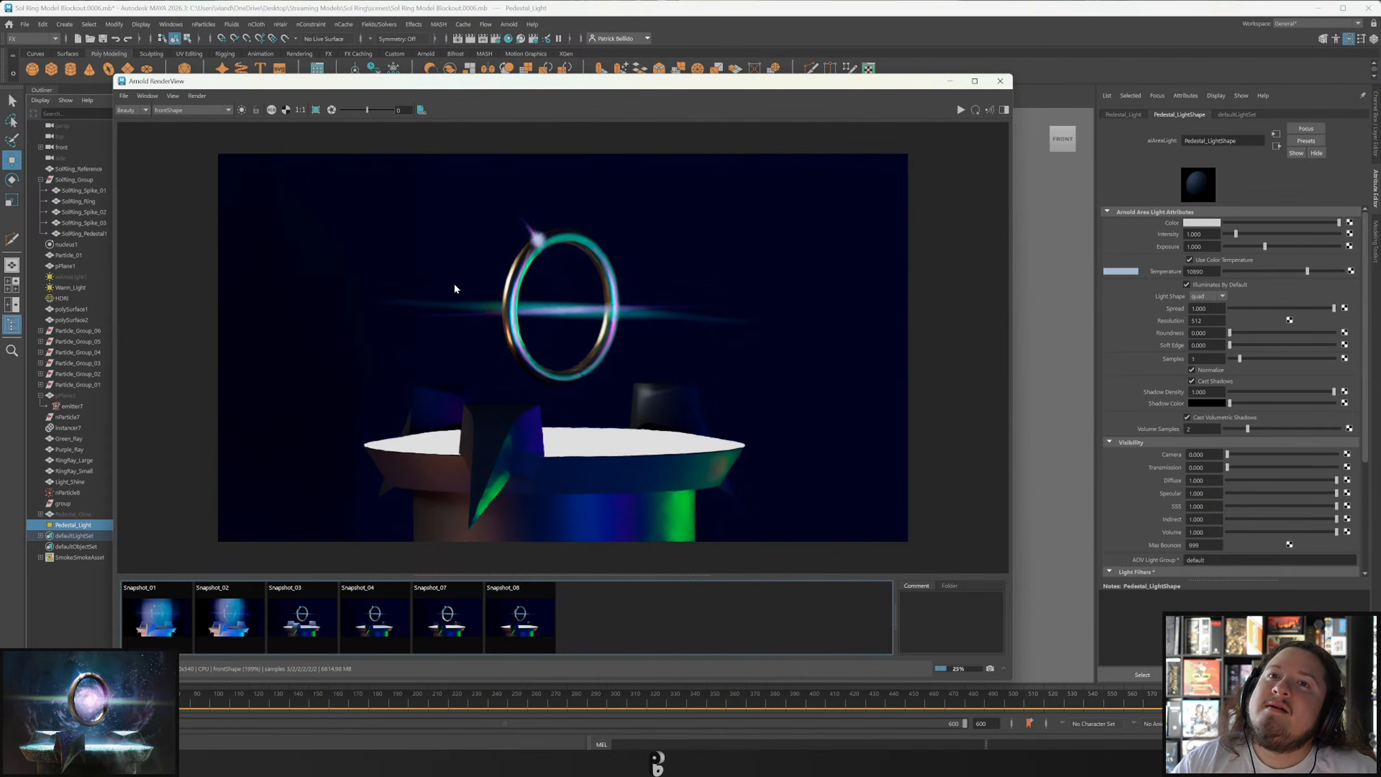
Hide Pedestal_Light and the light_Pedestal_Glow mesh light, refreshing the render after each.
left_click(76, 524)
key("h")
left_click(973, 111)
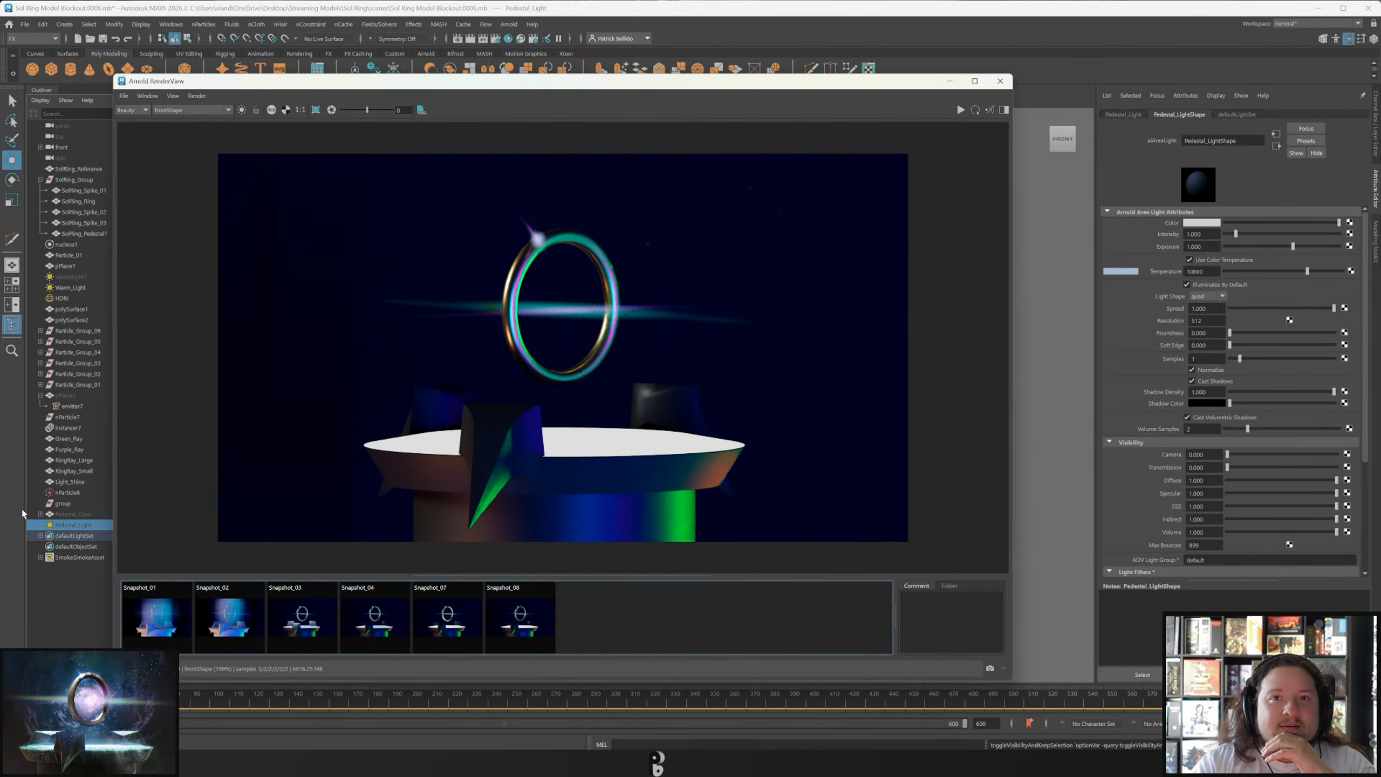
left_click(40, 514)
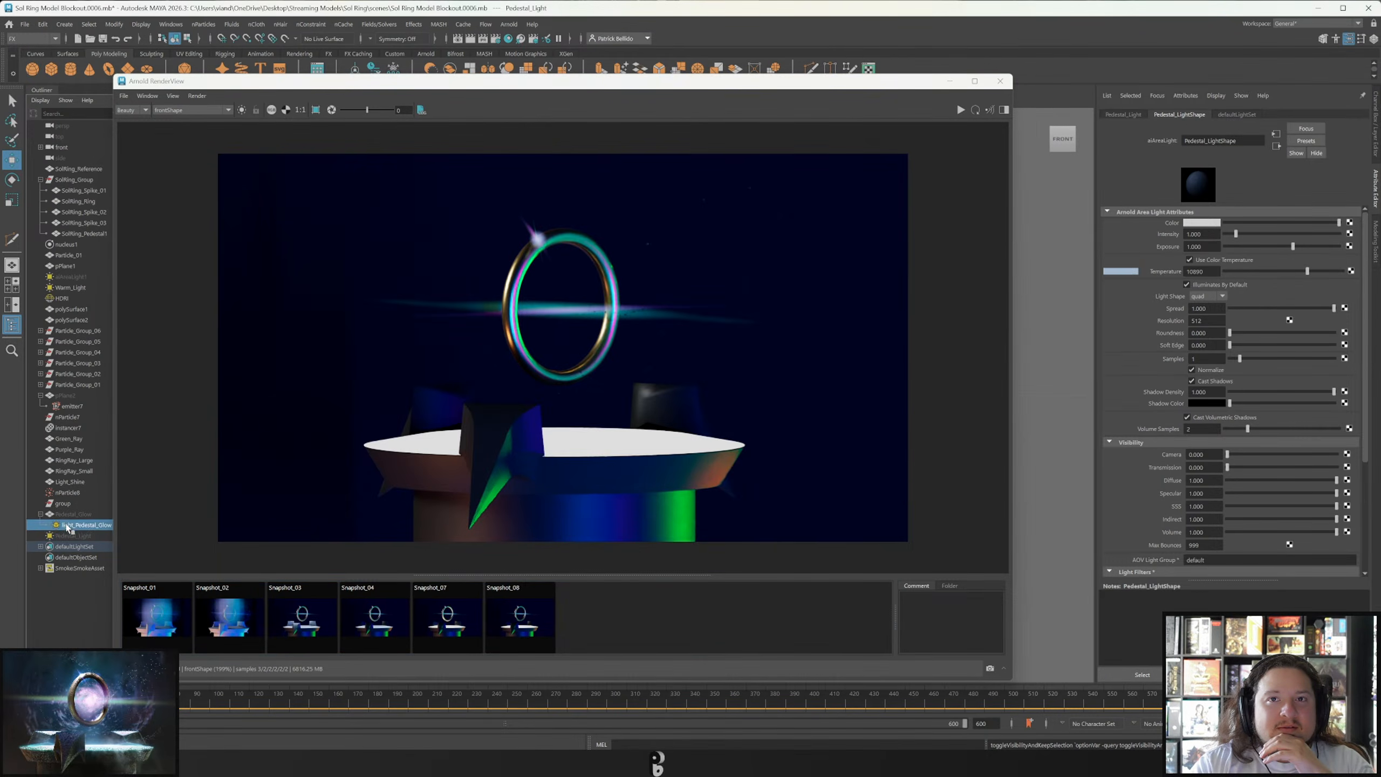
left_click(76, 525)
key("h")
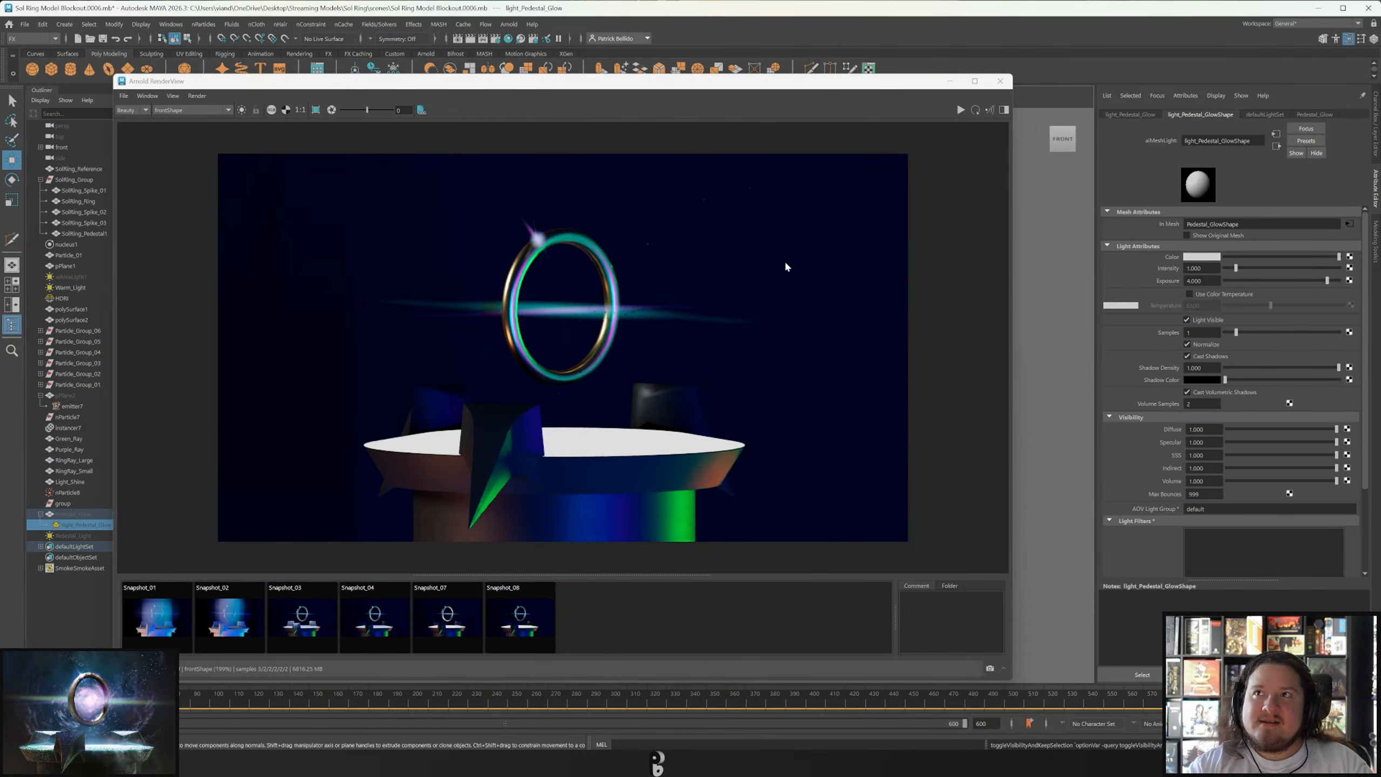
left_click(979, 111)
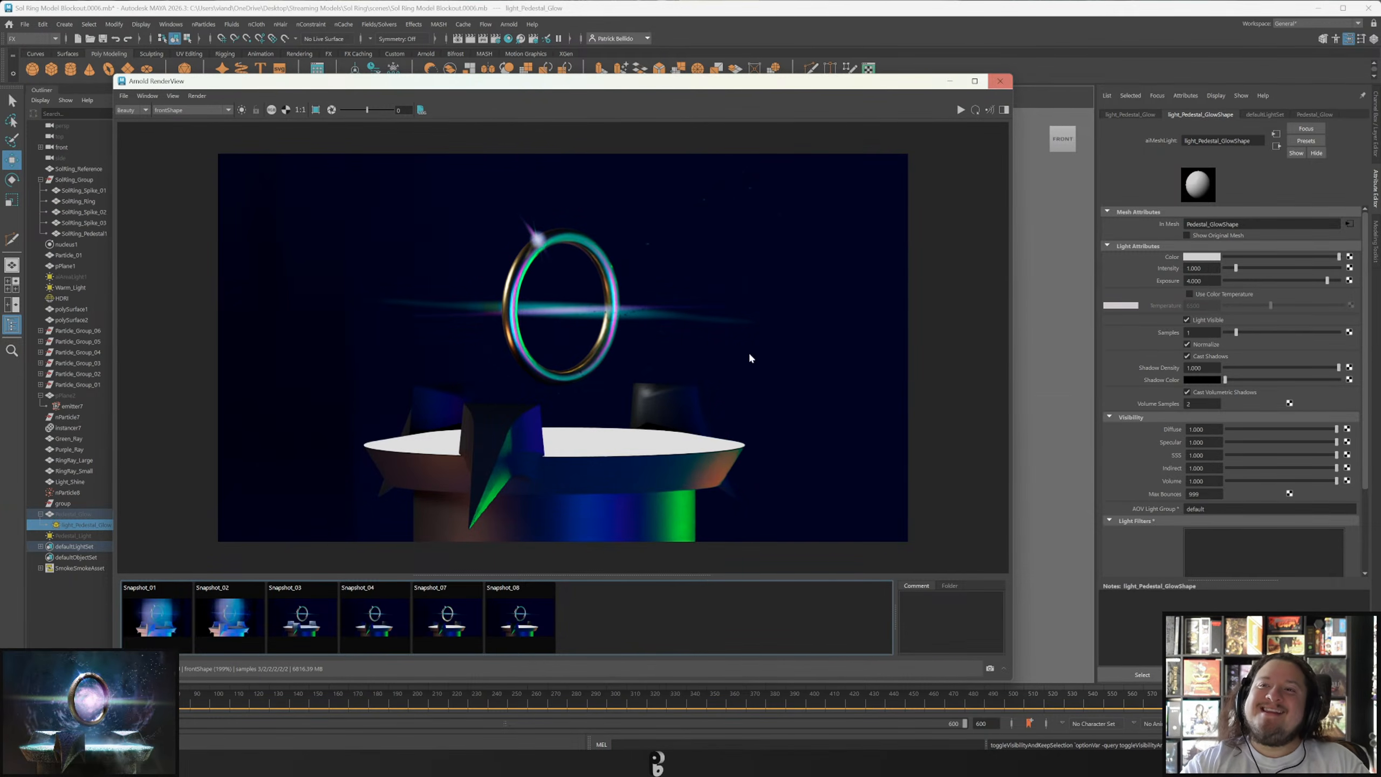
Compare the stored snapshots Snapshot_04, Snapshot_07 and Snapshot_08 with one another.
left_click(546, 634)
left_click(463, 635)
left_click(397, 636)
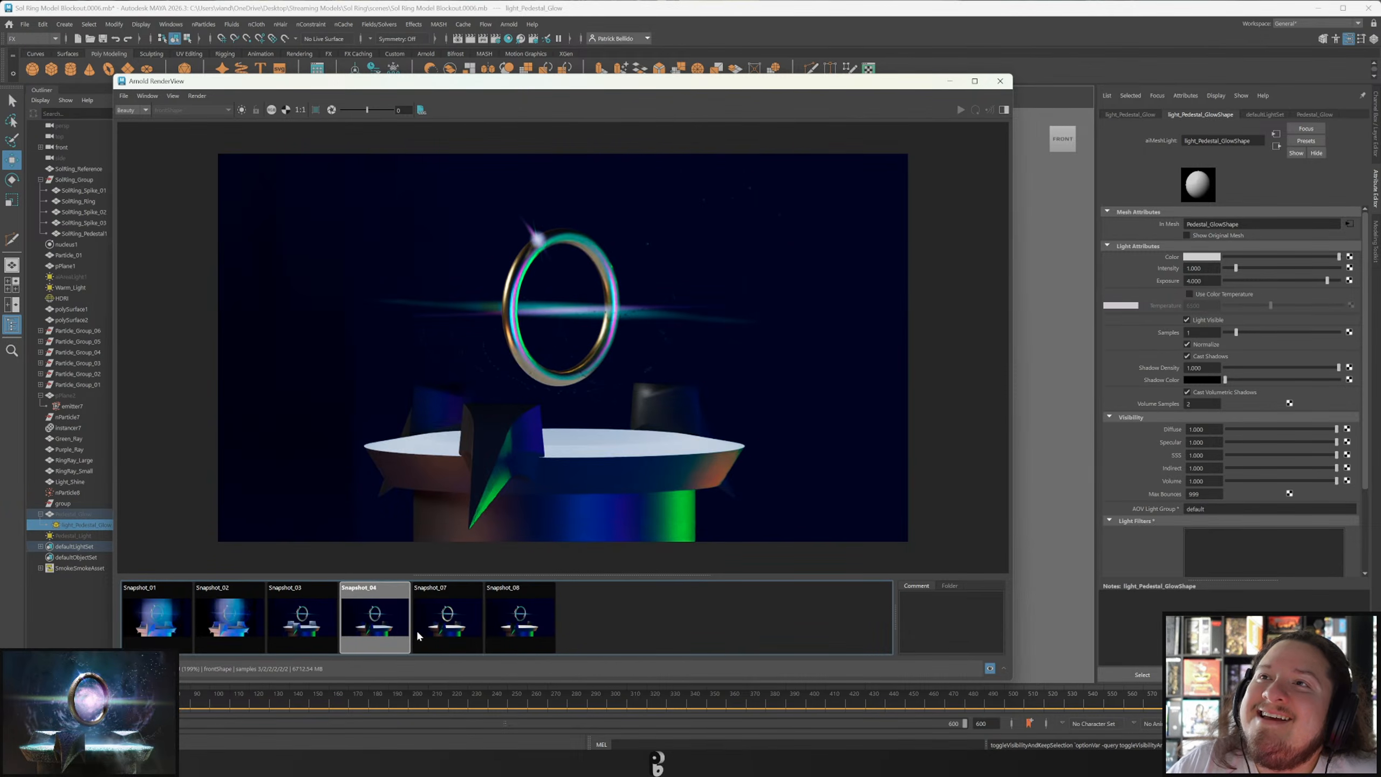
left_click(430, 636)
left_click(529, 636)
Close the render window and delete Pedestal_Glow together with Pedestal_Light.
left_click(1000, 81)
left_click(74, 513)
left_click(85, 536, "shift")
key("Delete")
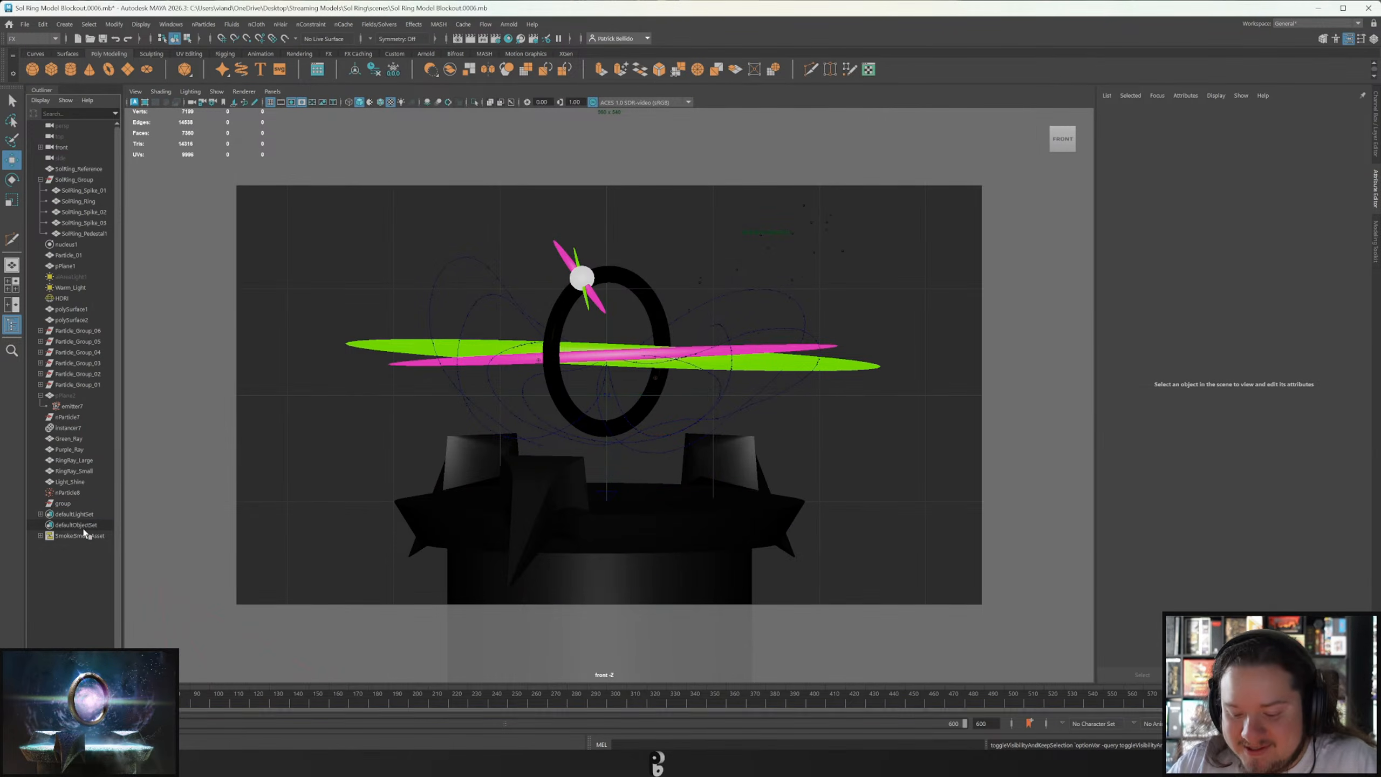
Create a new Arnold area light in the scene.
left_click(569, 553)
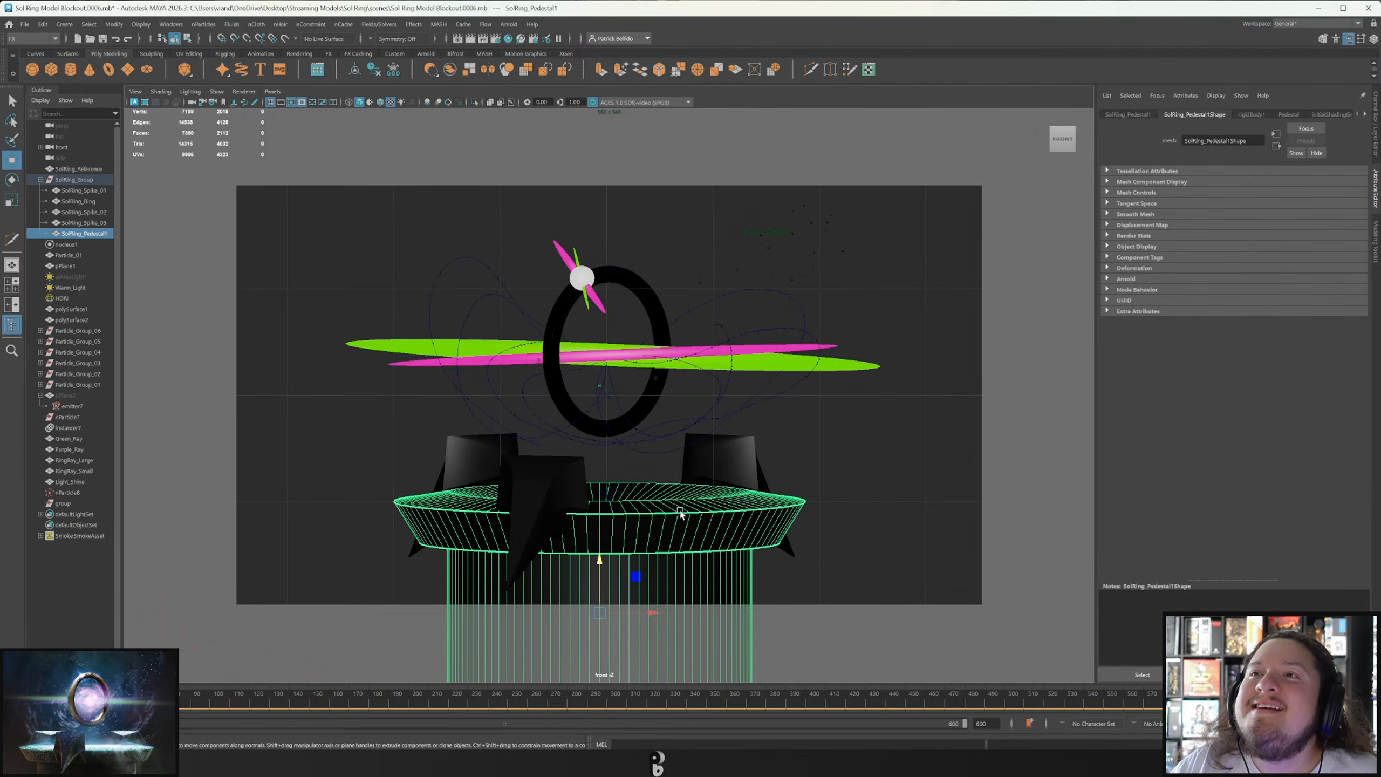
left_click(509, 24)
mouse_move(560, 93)
left_click(662, 93)
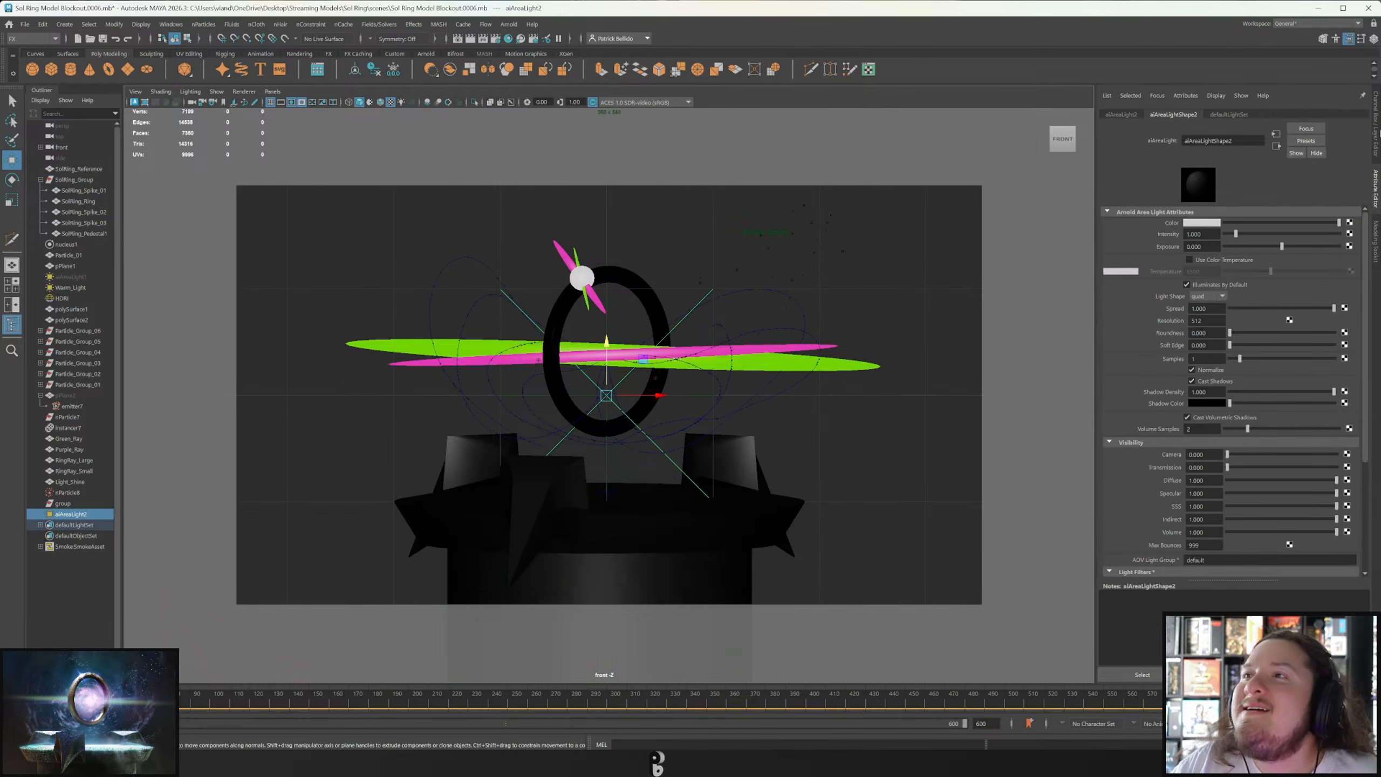
Try rotating the new area light to -90 on the Y axis.
left_click(1378, 146)
left_click(1358, 157)
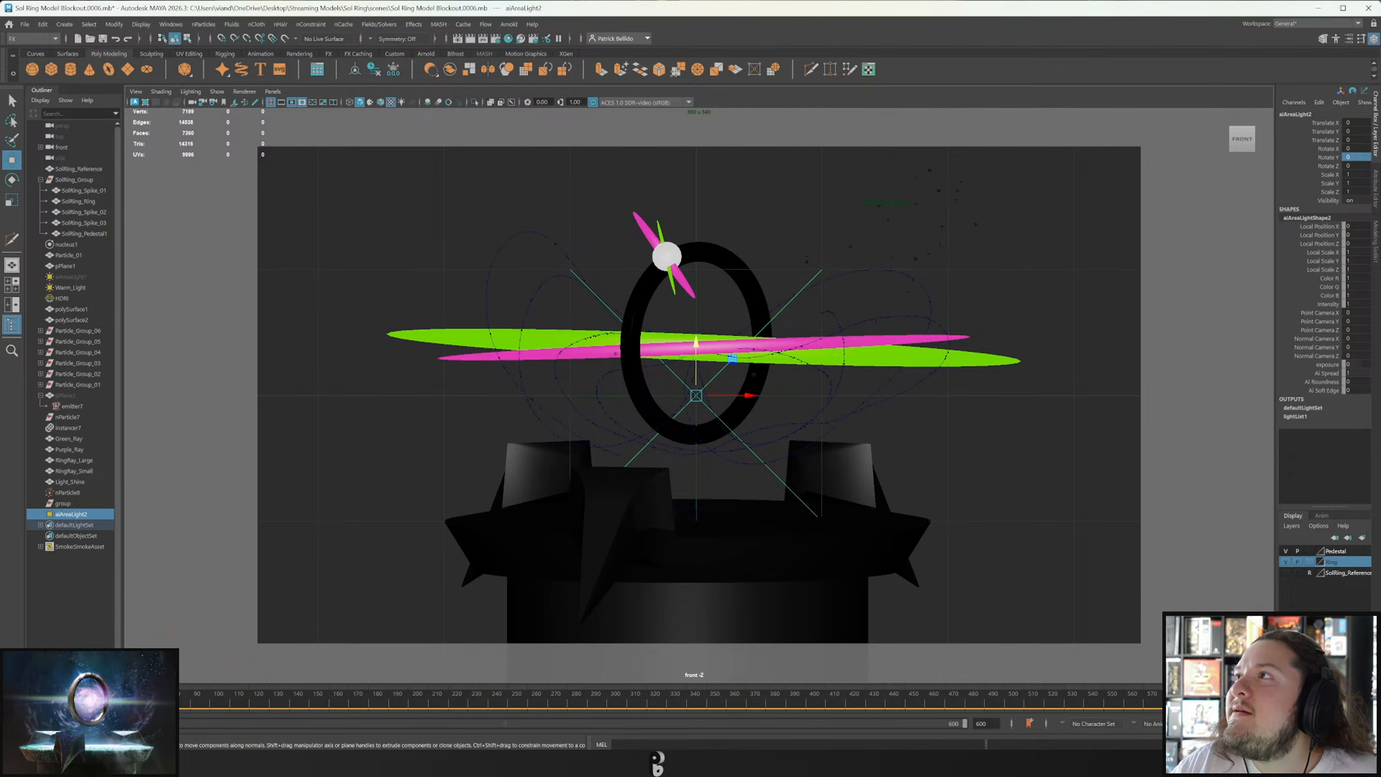
type("-90")
key("Return")
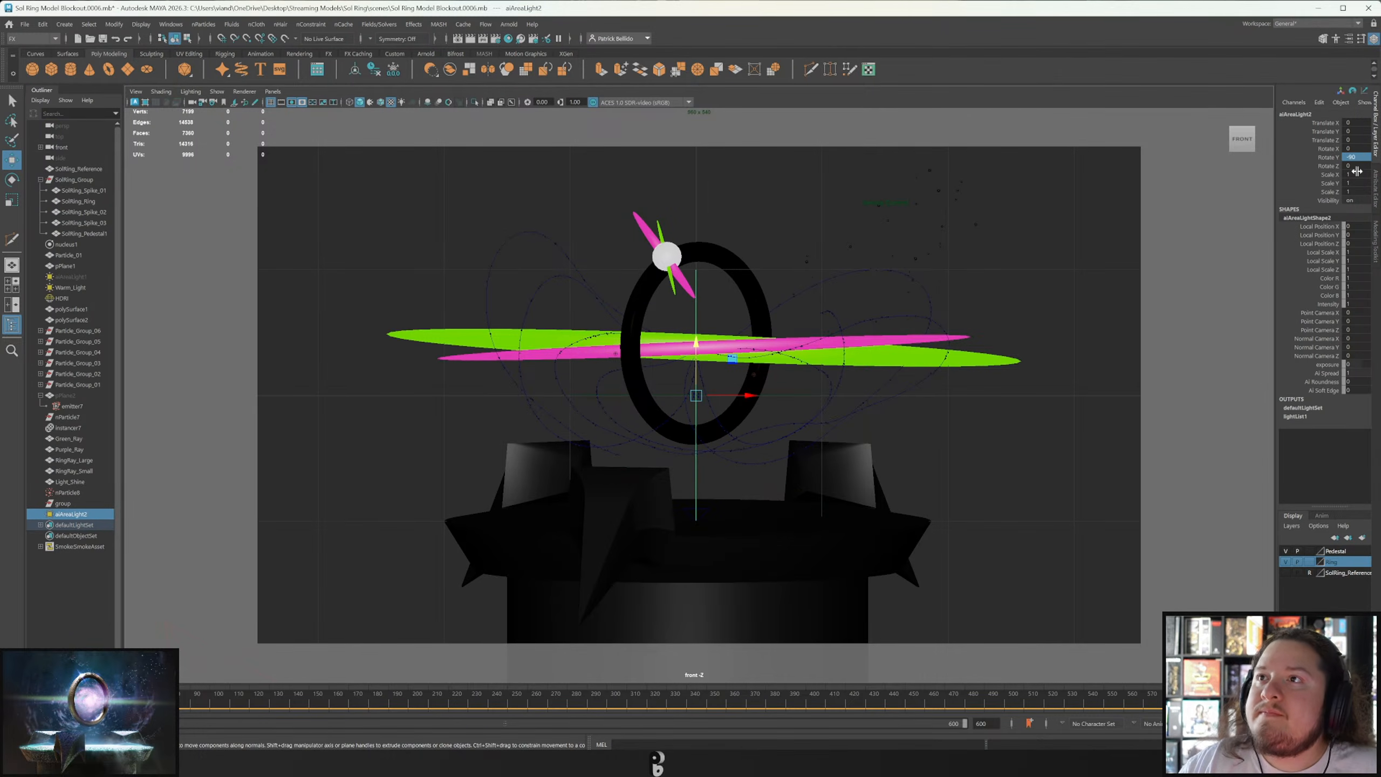
Set the area light's Rotate Y to 0 and Rotate X to -90 so it faces down at the pedestal.
left_click(1375, 172)
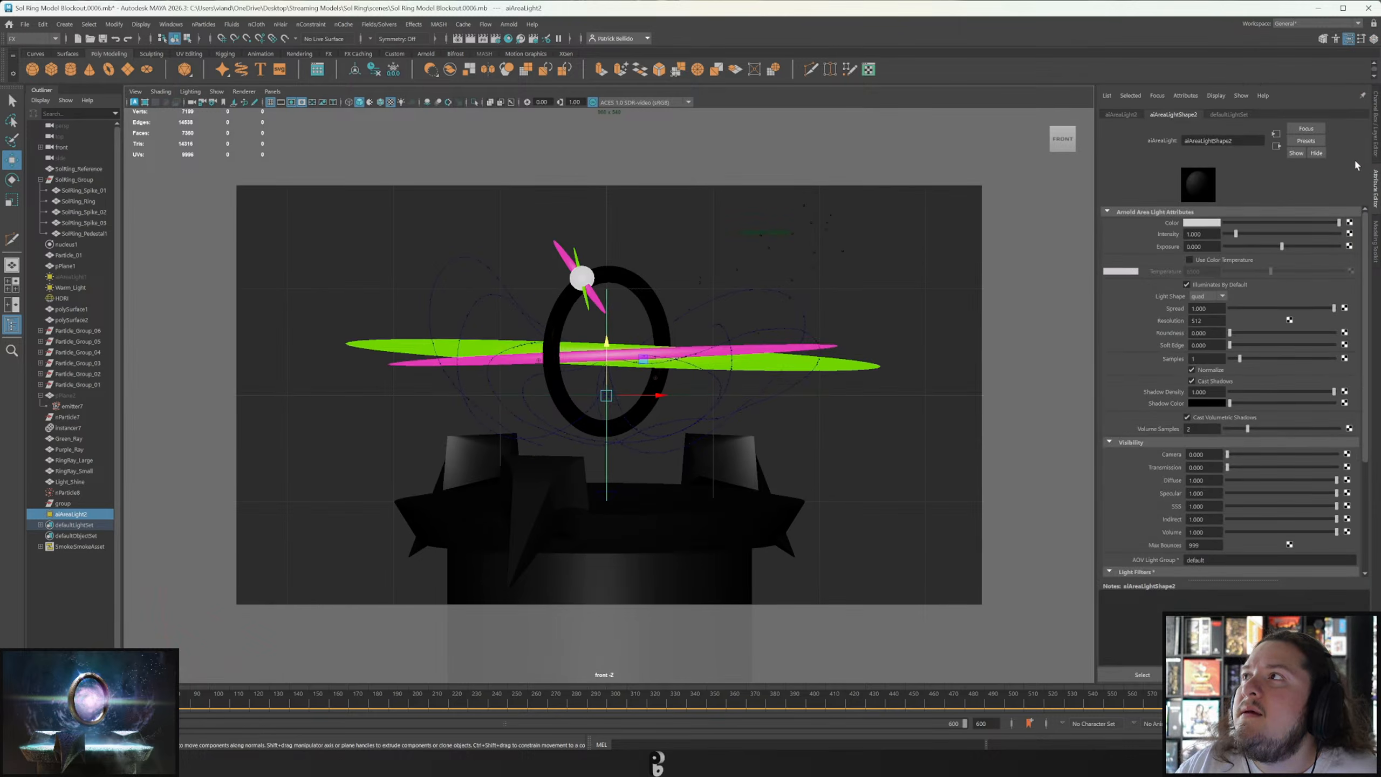
left_click(1378, 148)
left_click(1355, 157)
key("BackSpace")
type("0")
left_click(1357, 148)
type("-90")
key("Return")
Scale the area light up uniformly until it extends slightly beyond the pedestal's width.
left_click_drag(733, 358, 1063, 280)
key("ctrl+z")
key("r")
left_click_drag(697, 396, 985, 392)
Test the area light's exposure at 5 and at 10 in the Arnold render view.
left_click(1378, 193)
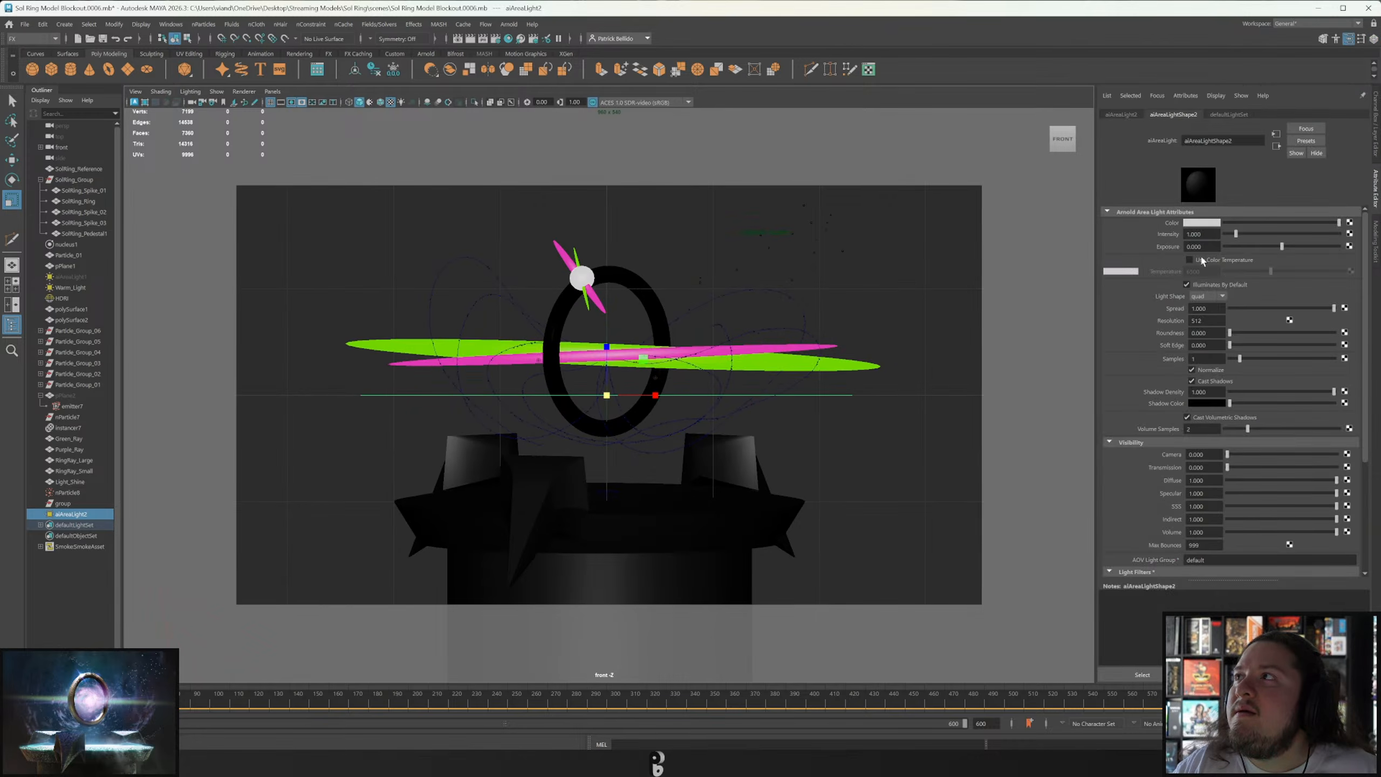
double_click(1195, 246)
type("5")
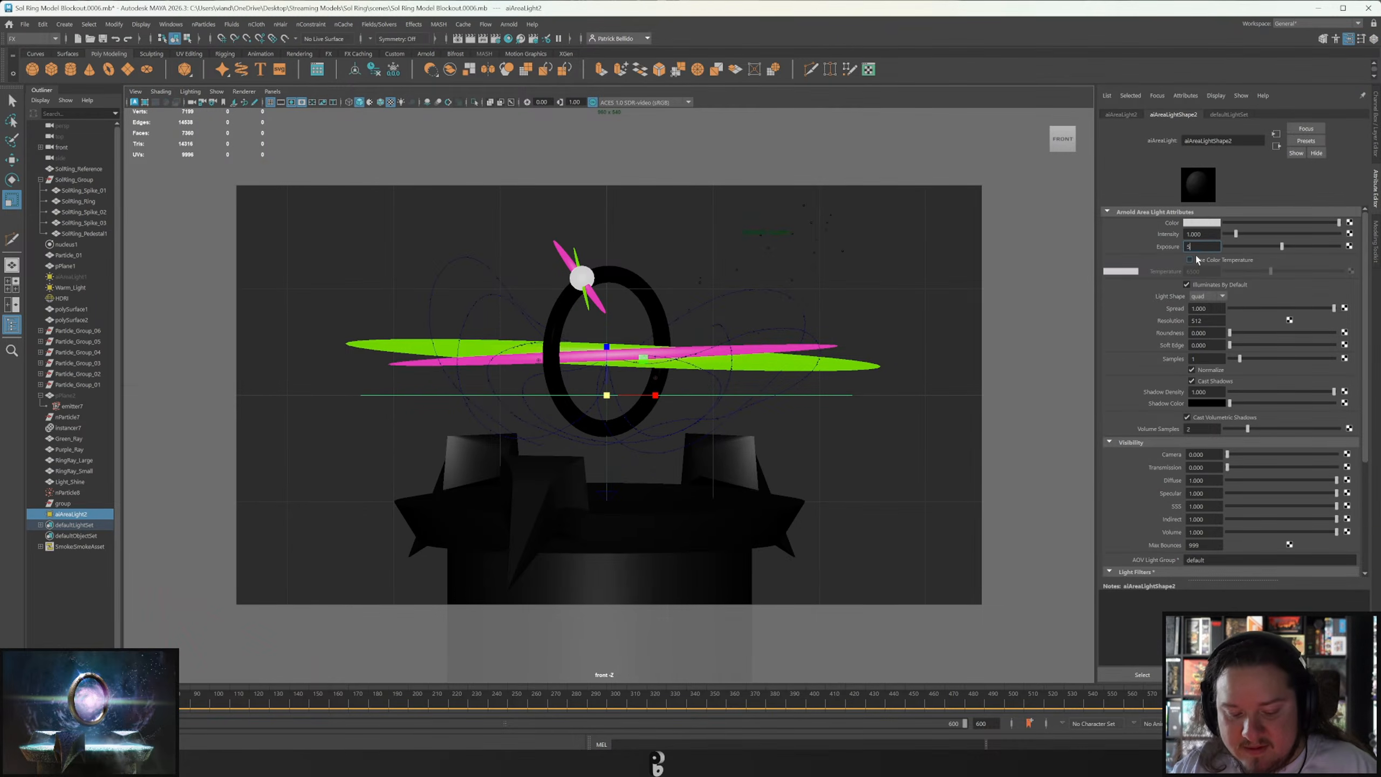
key("Return")
left_click(457, 39)
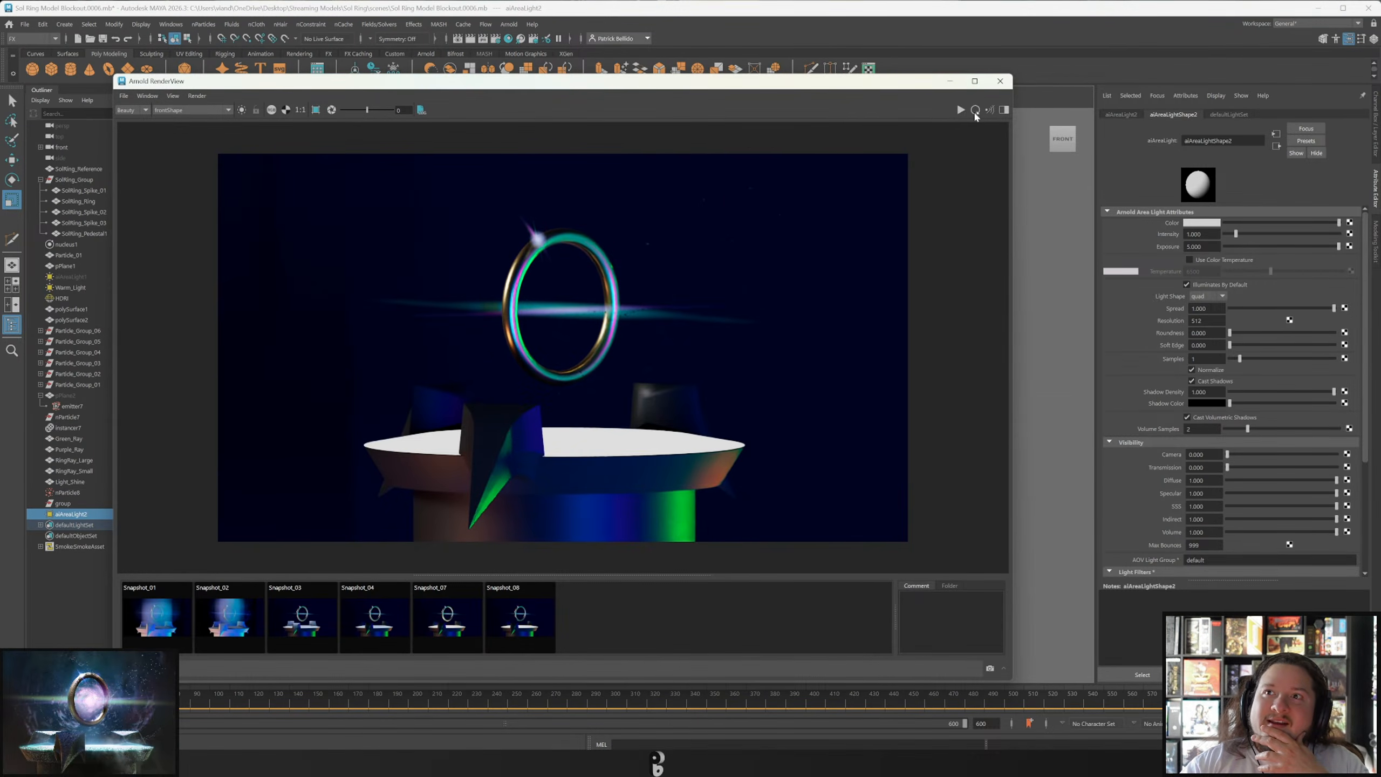
left_click(973, 112)
left_click(1201, 246)
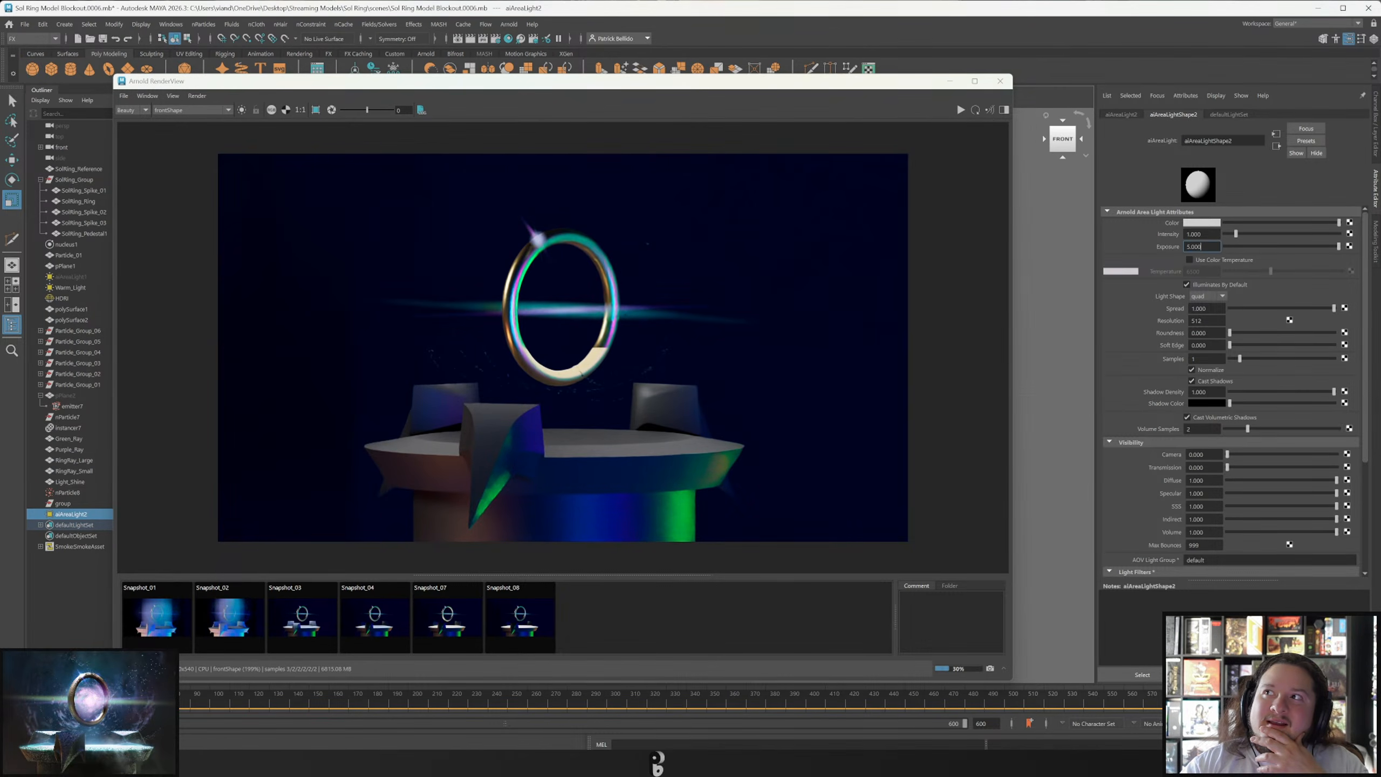
type("10")
key("Return")
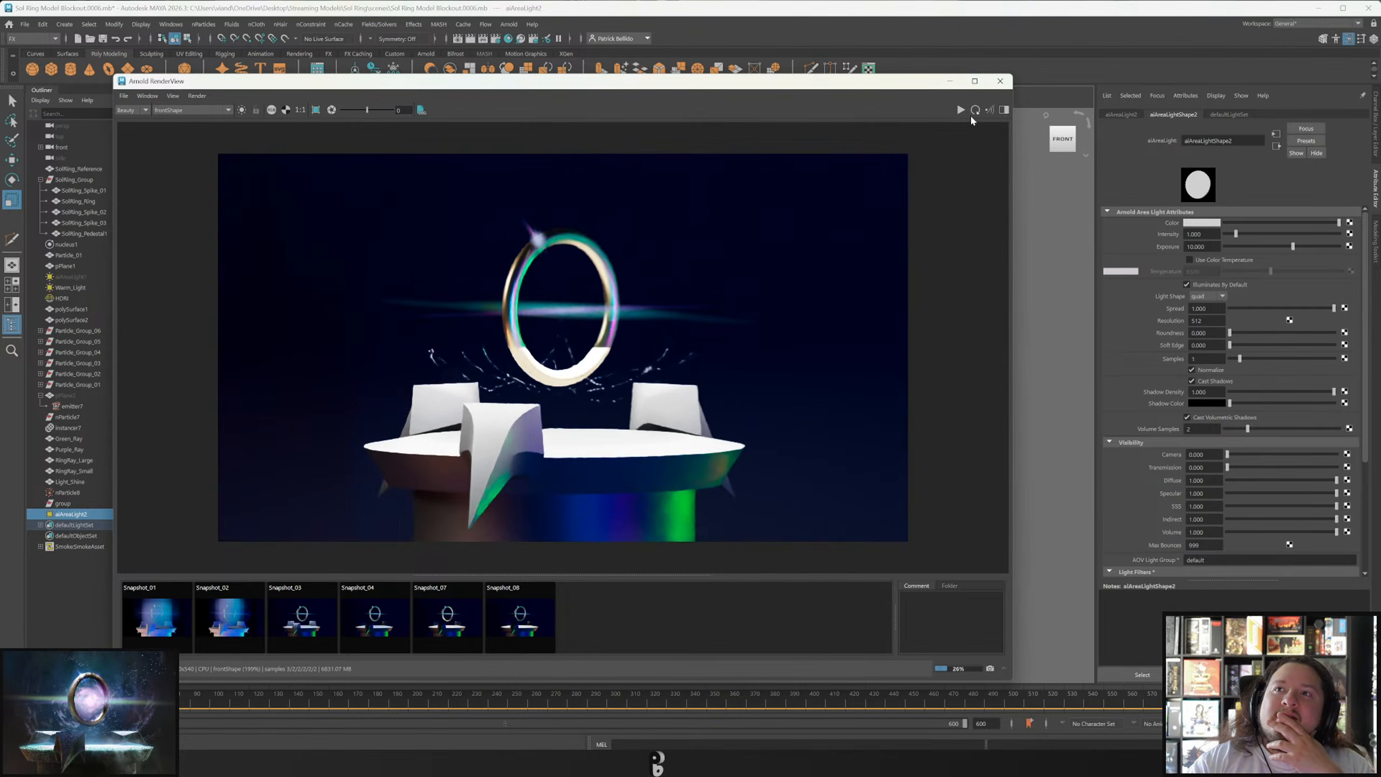
Lower the area light to just above the pedestal's top surface, between the spikes, and re-render the scene.
double_click(1198, 247)
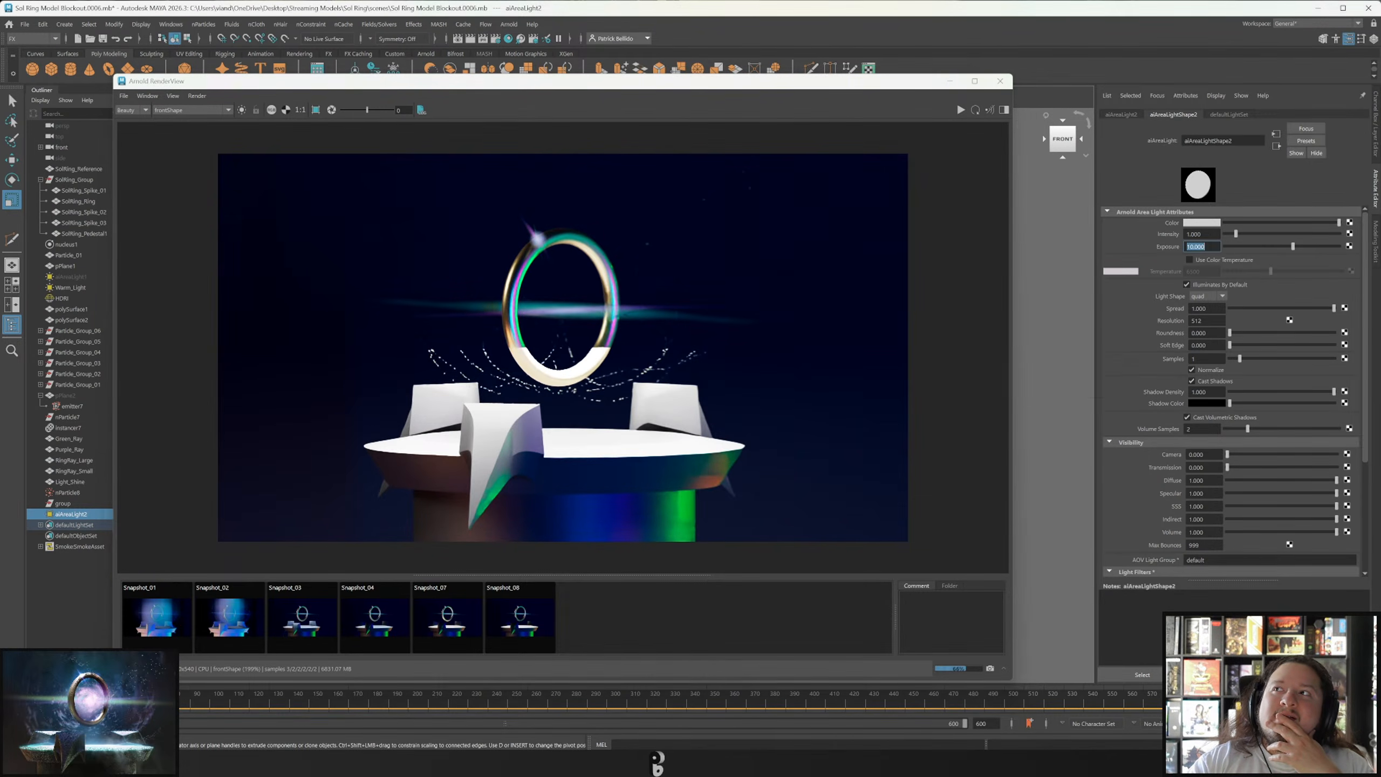
left_click_drag(887, 83, 874, 612)
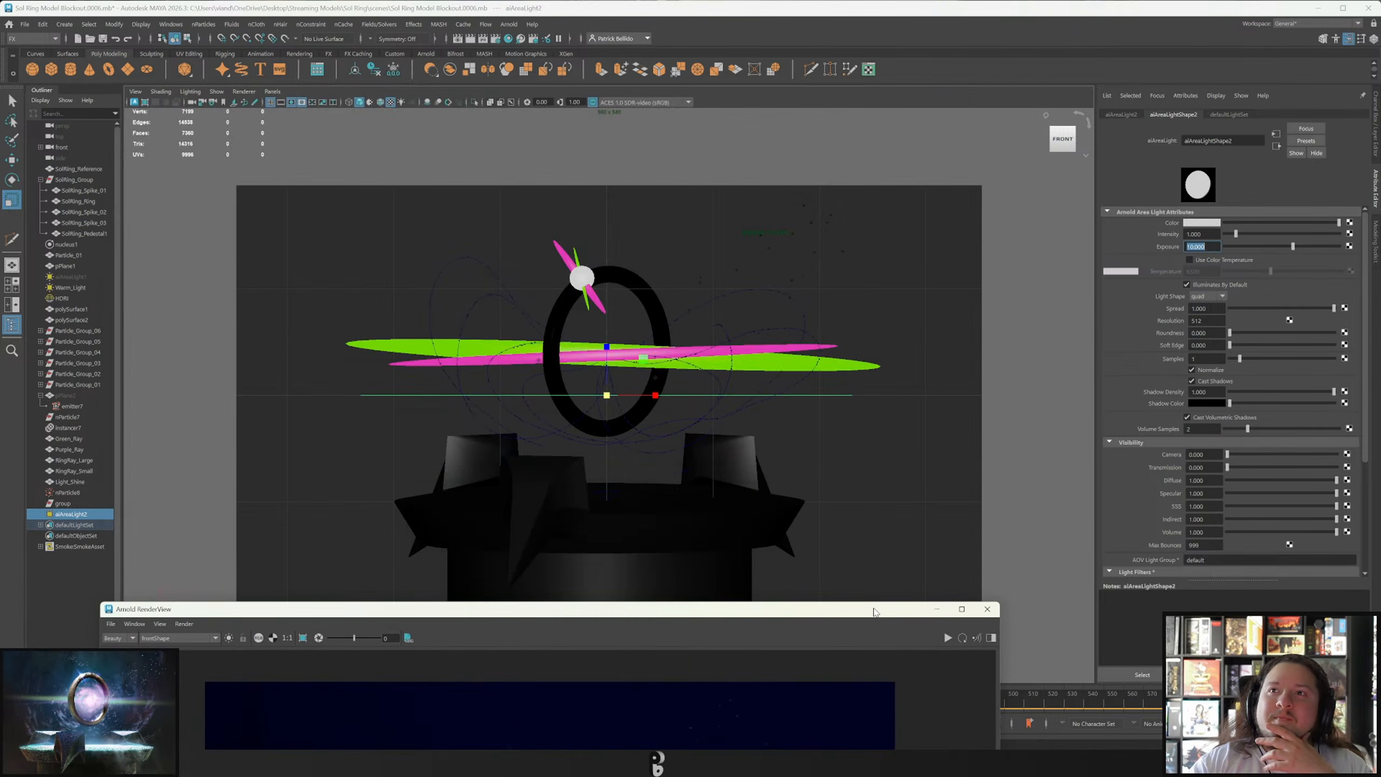
key("w")
left_click_drag(607, 348, 607, 405)
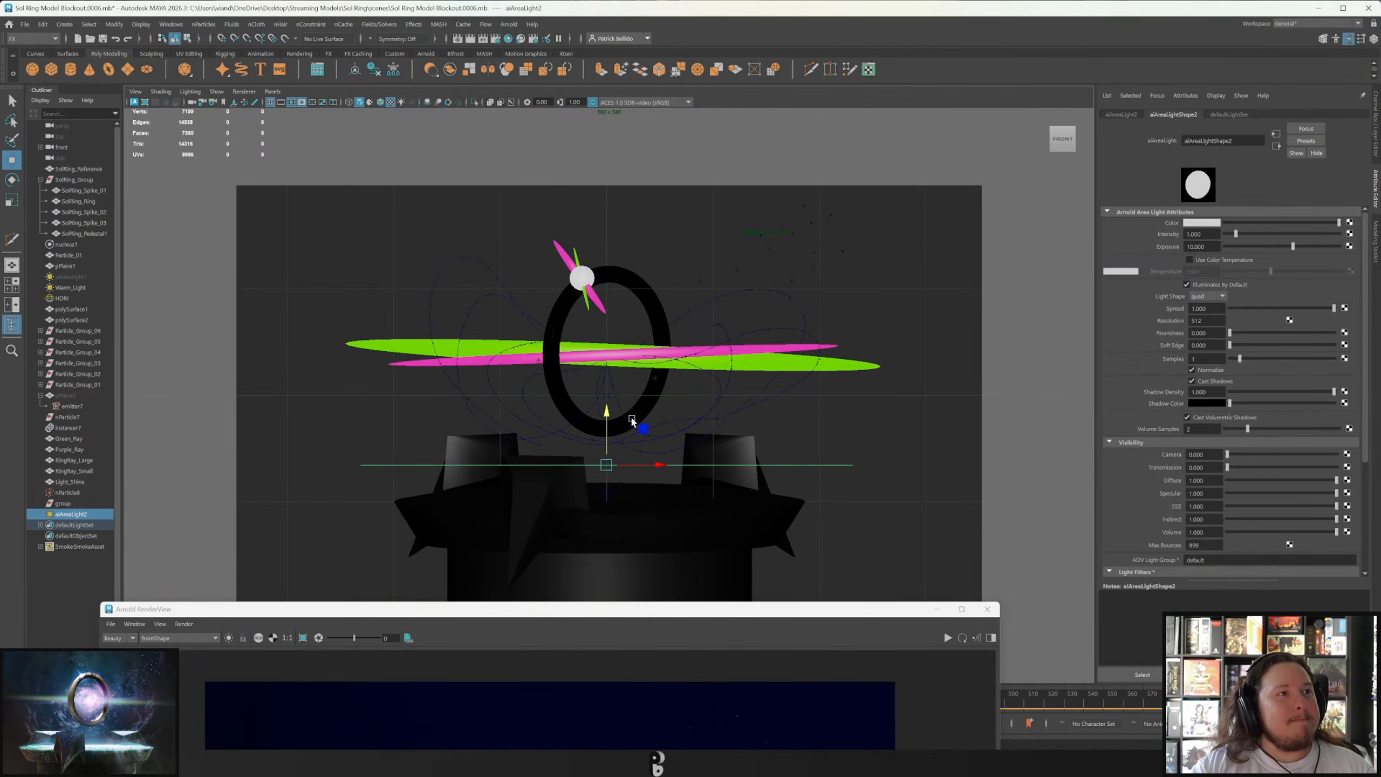
left_click_drag(671, 612, 730, 79)
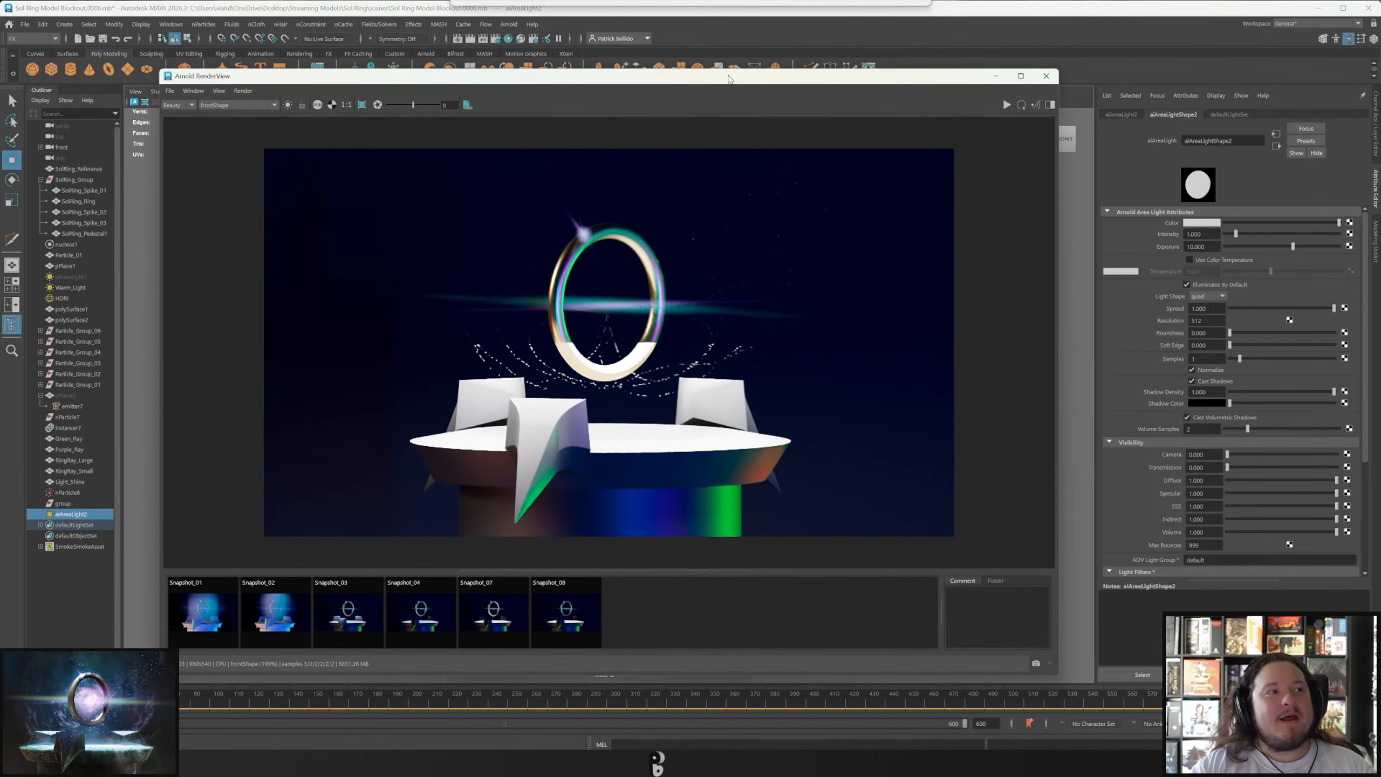
left_click(1005, 103)
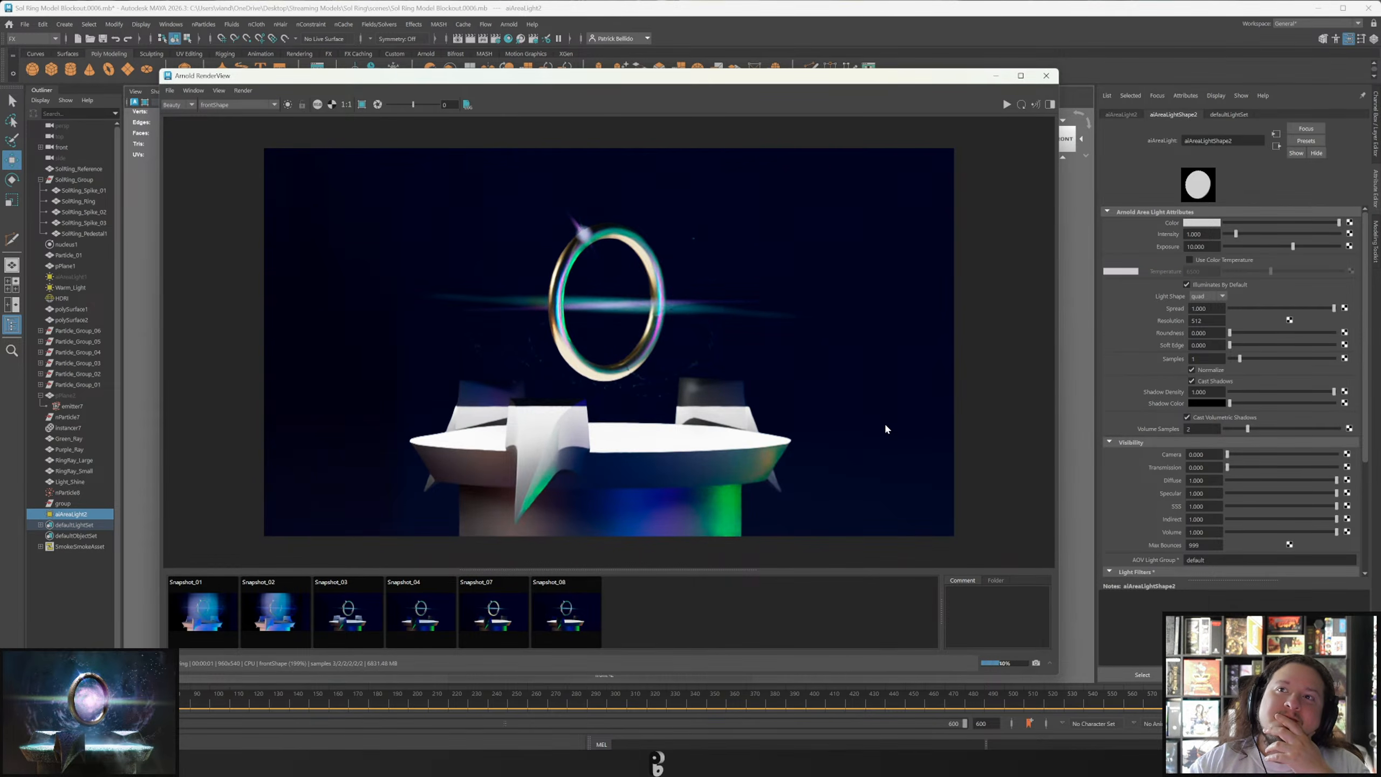
Try the lowered area light's exposure at 8, 7 and 6, checking the render at each value.
double_click(1197, 247)
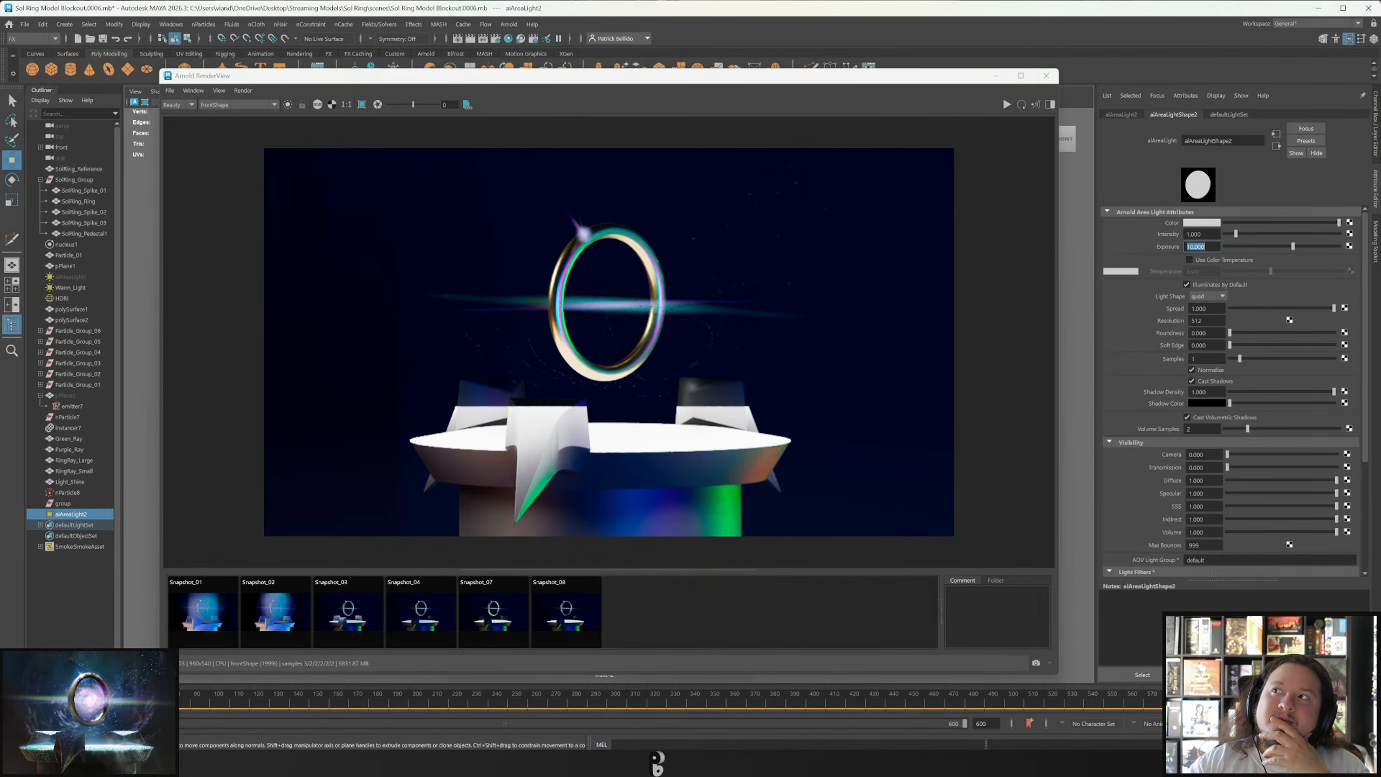
type("8")
key("Return")
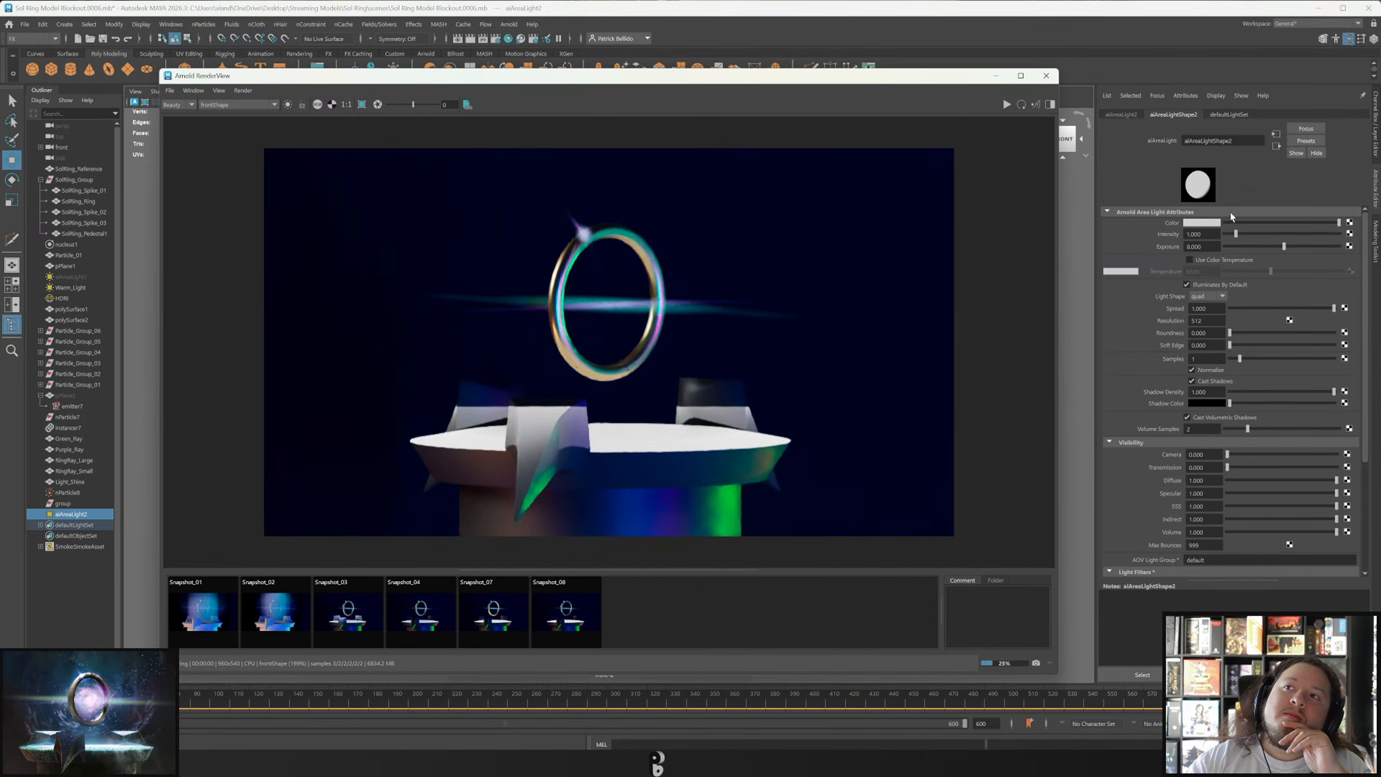
double_click(1196, 247)
type("7")
key("Return")
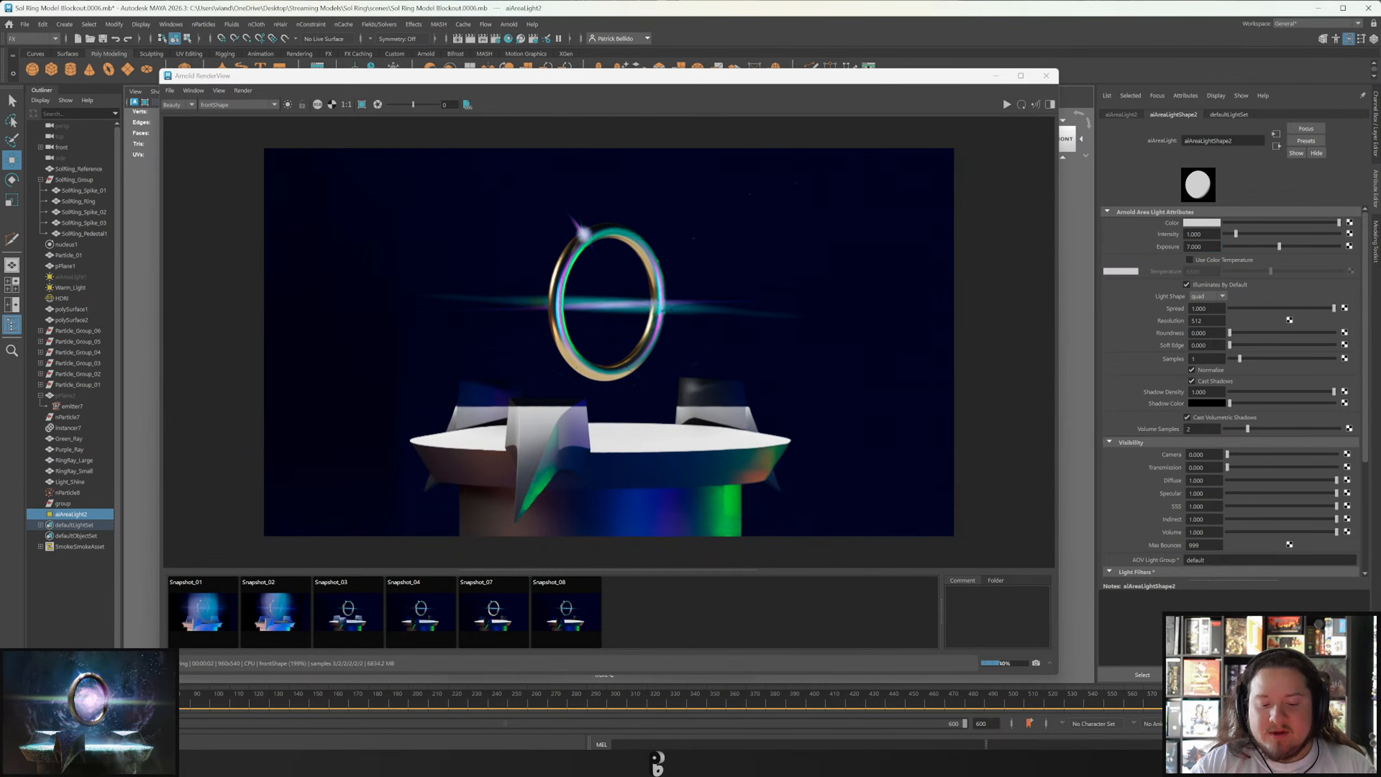
left_click(1019, 104)
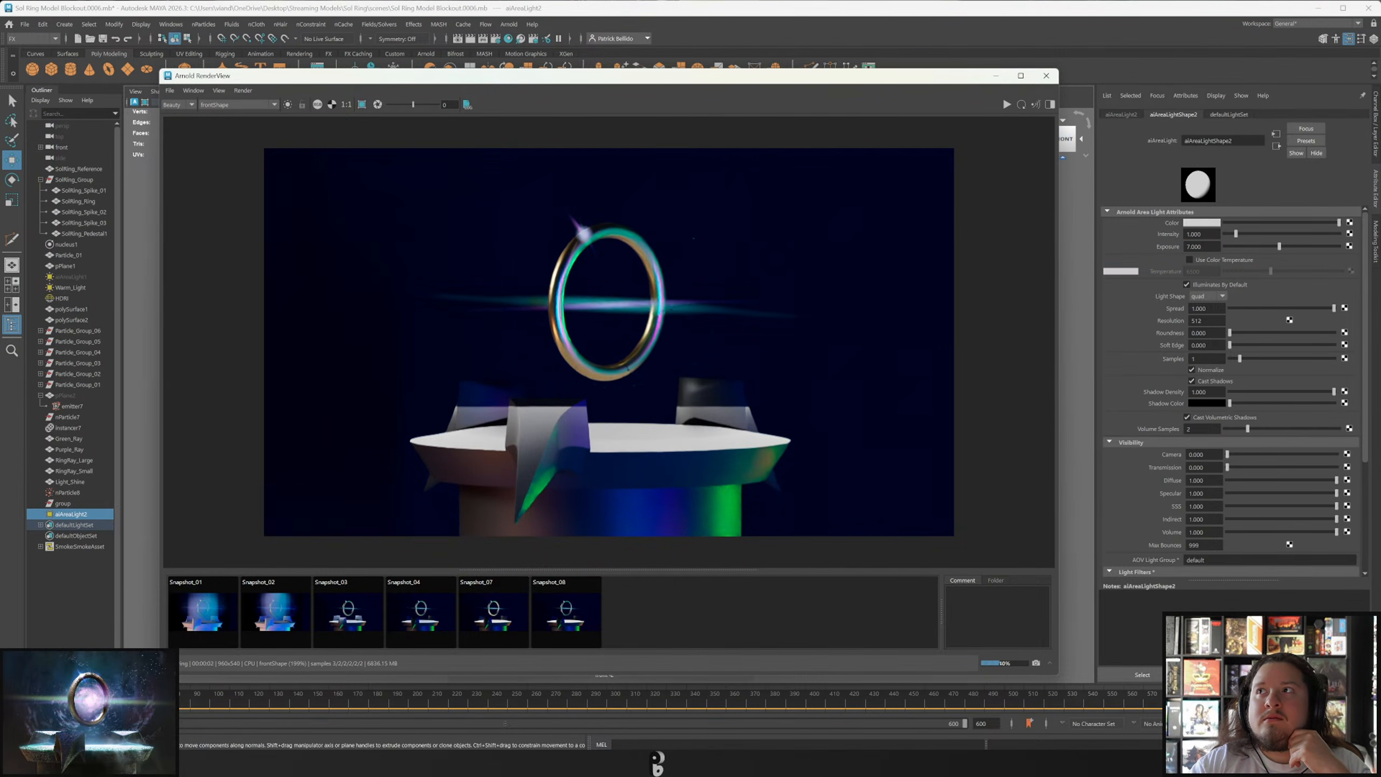
double_click(1197, 247)
type("6")
key("Return")
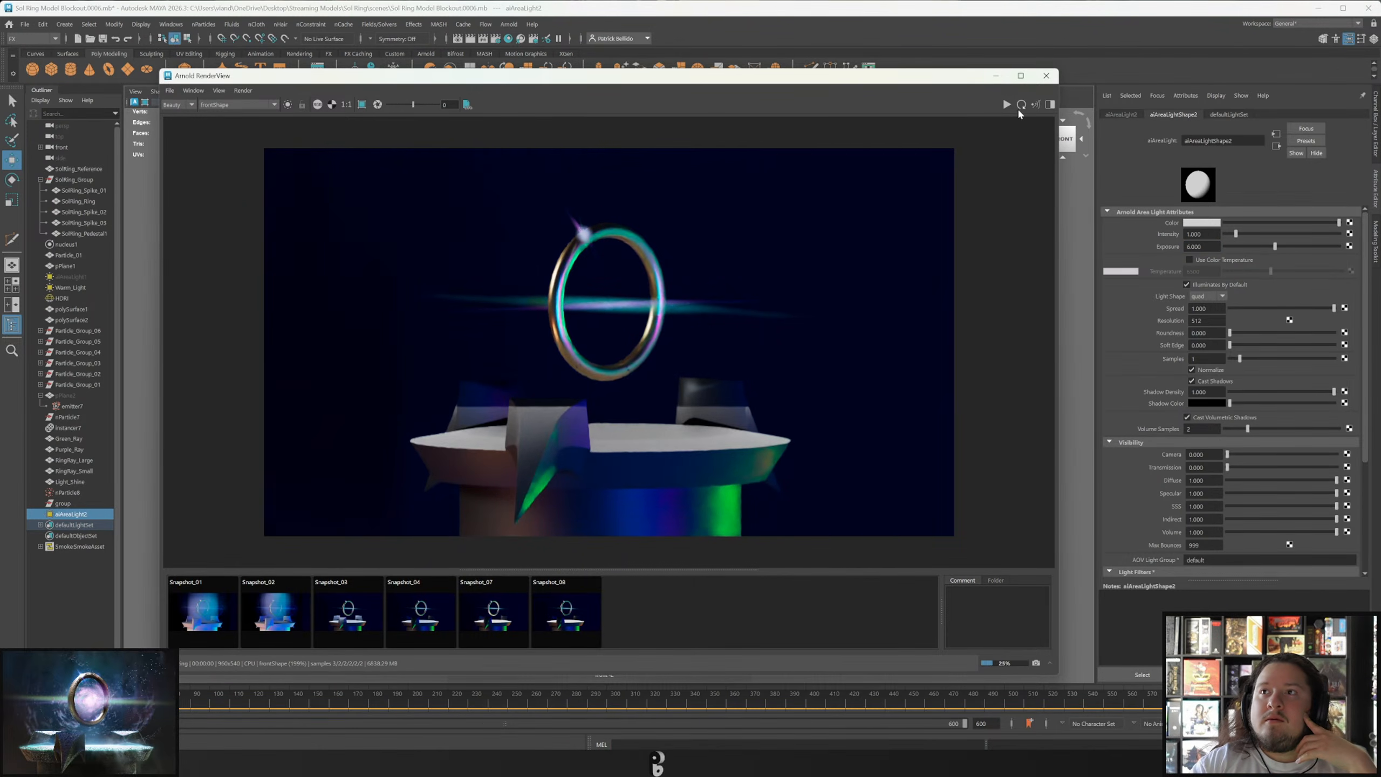
Set the area light's exposure to 7.5.
double_click(1197, 246)
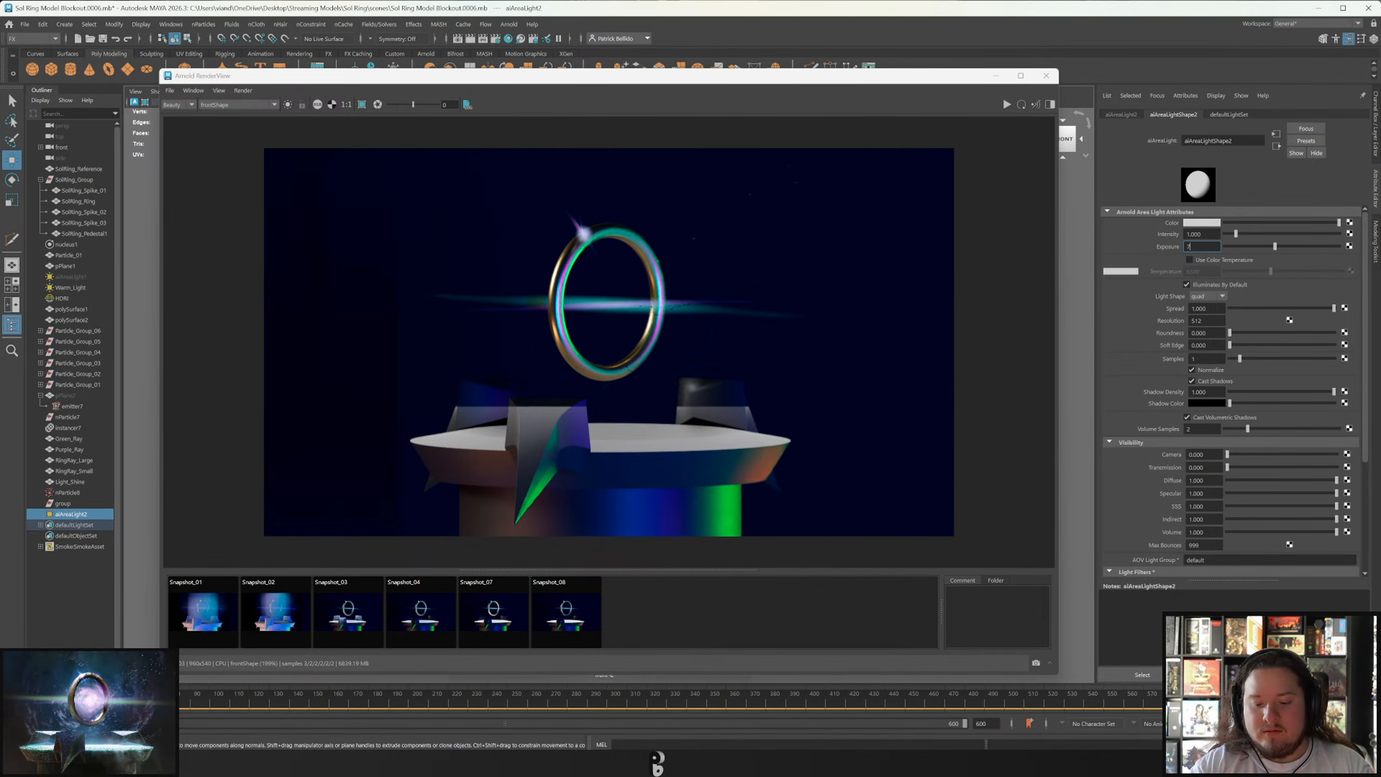
type("7.5")
key("Return")
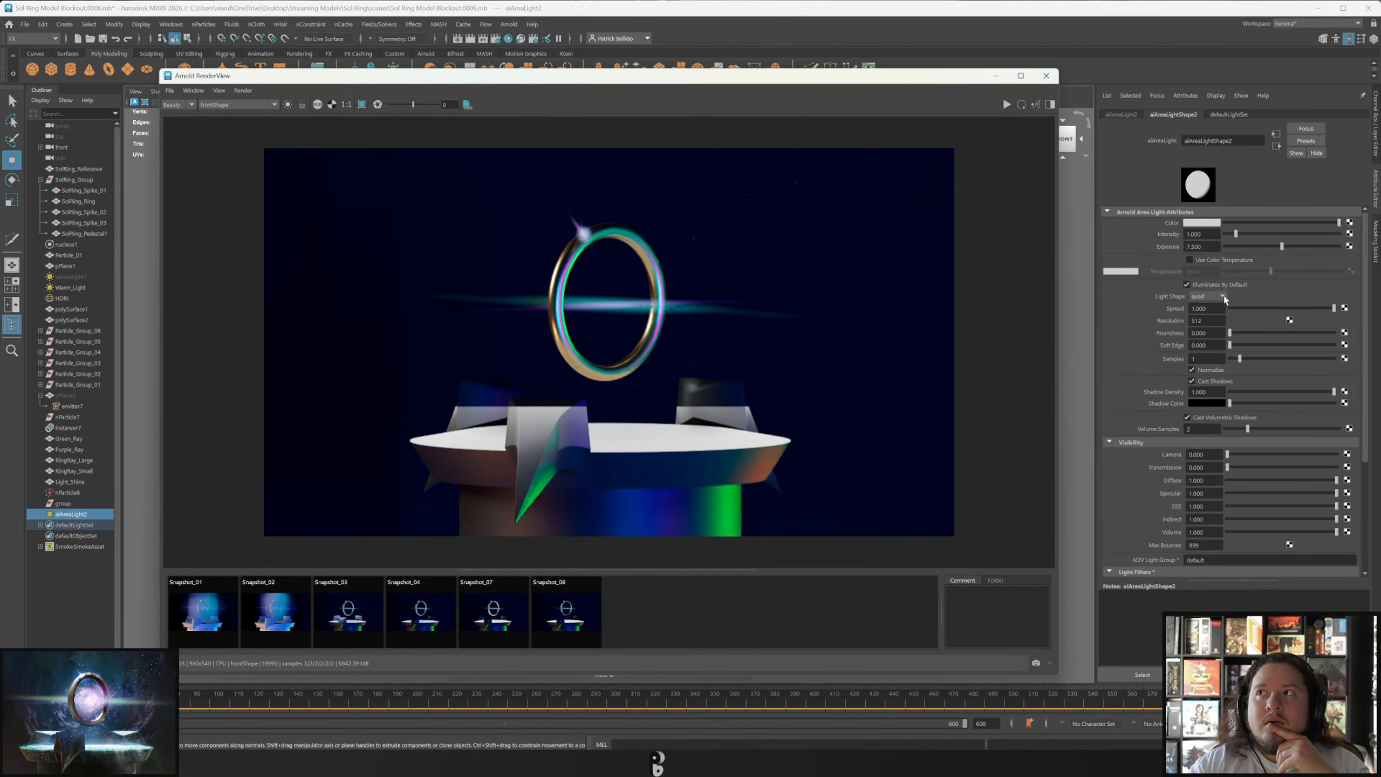
Enable the area light's color temperature and tune it to about 10500, refreshing the render to compare the settings.
left_click(1201, 259)
left_click(1285, 271)
left_click(1023, 104)
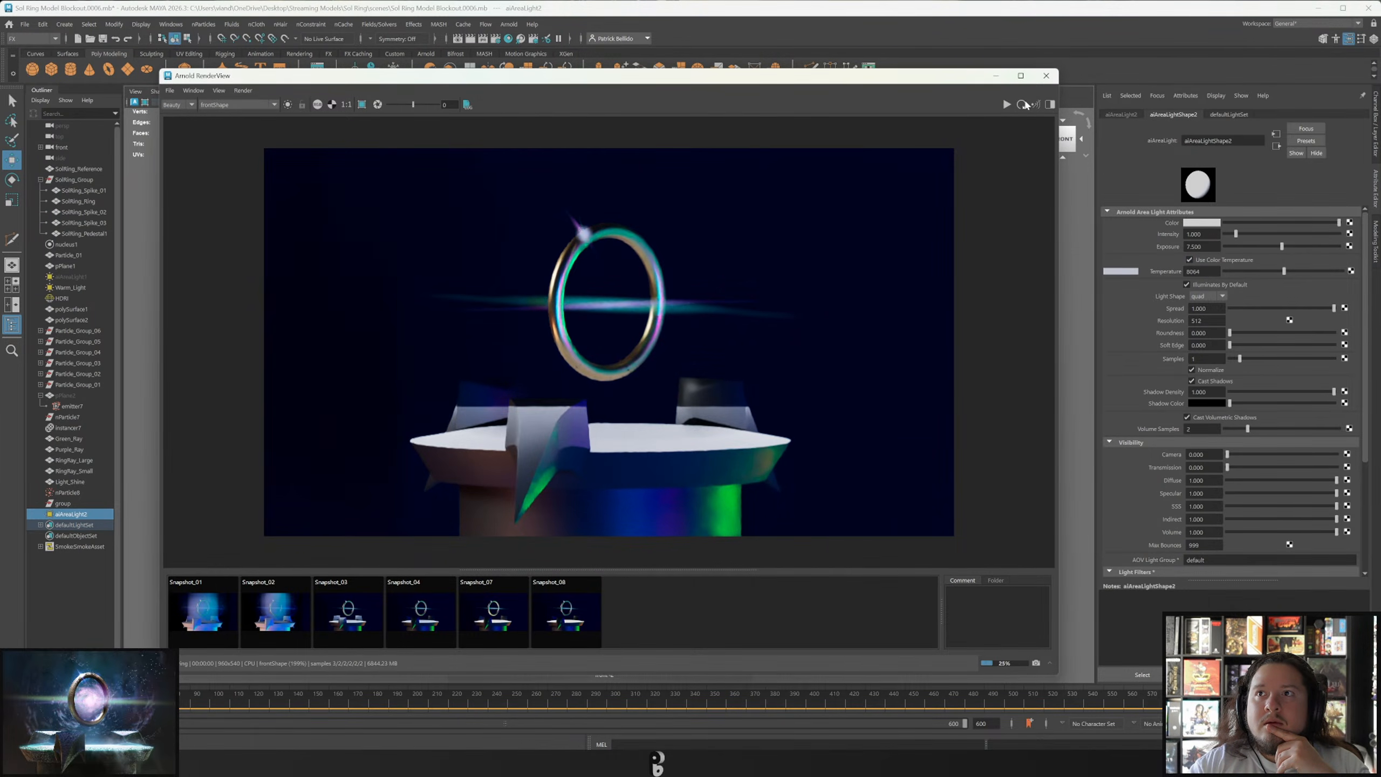
left_click_drag(1001, 75, 872, 54)
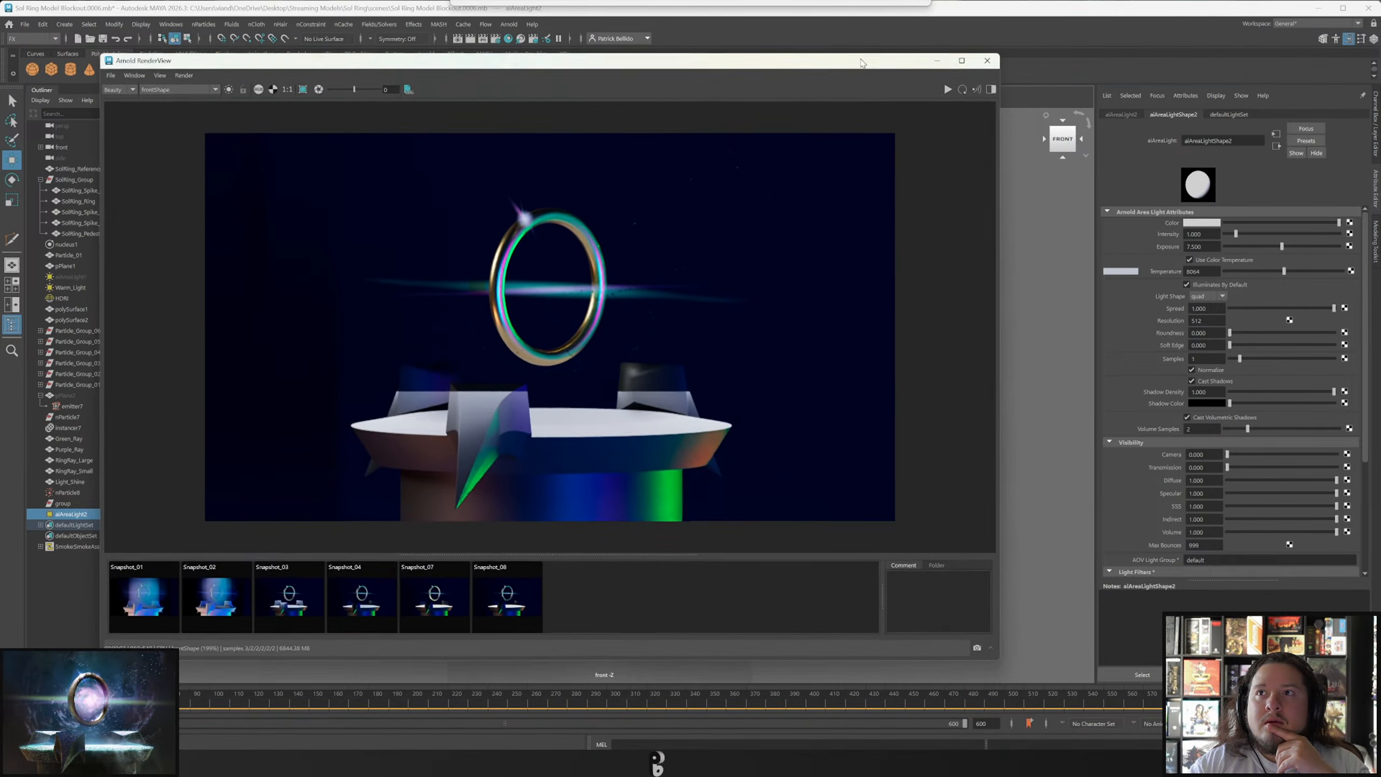
left_click(1312, 271)
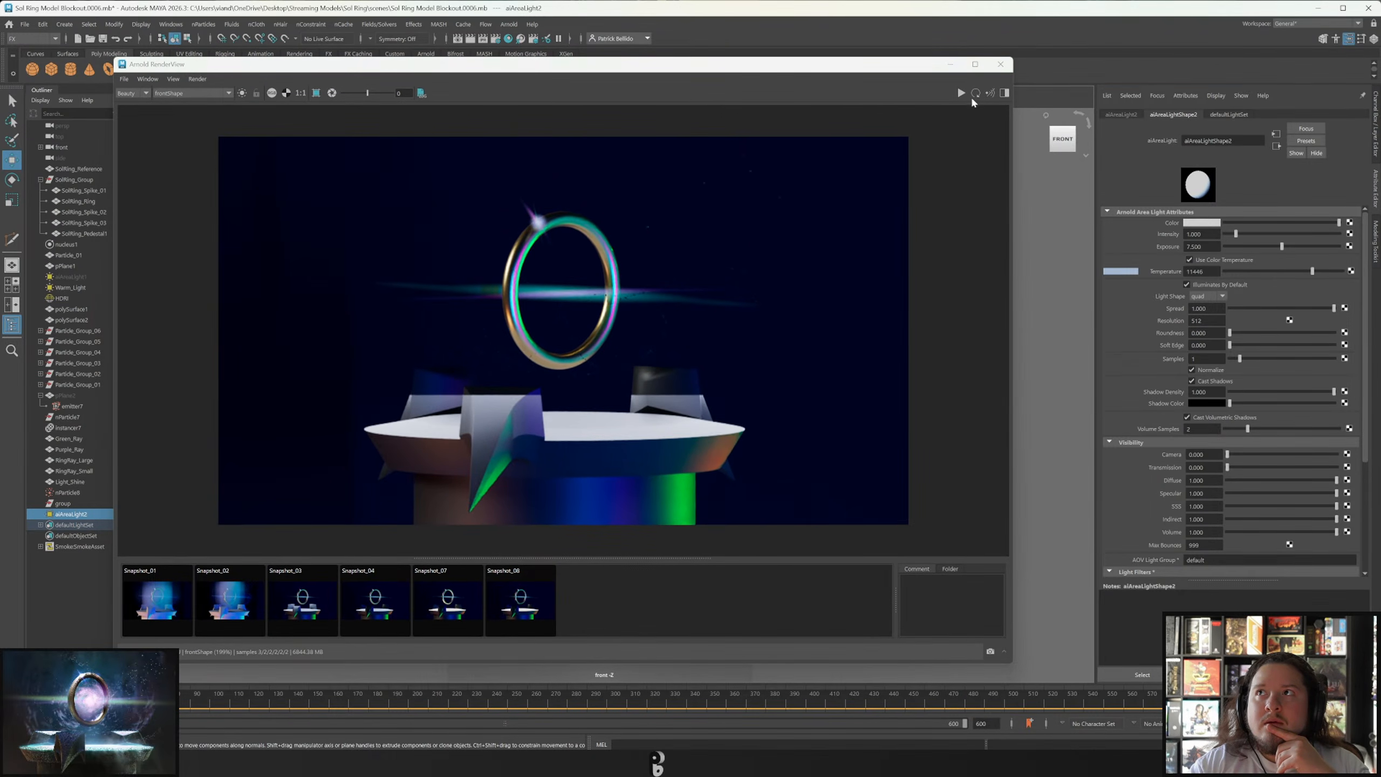
left_click(976, 93)
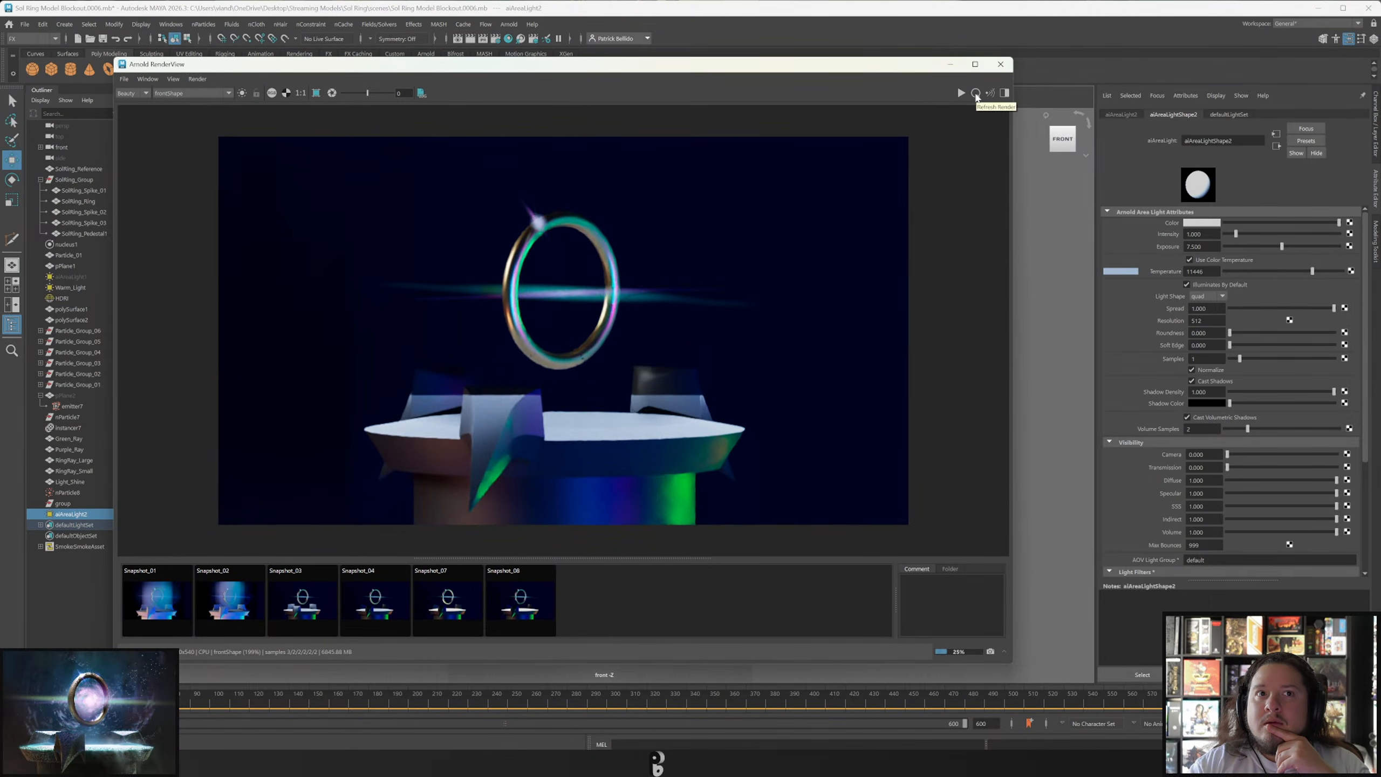
left_click(1306, 271)
left_click(976, 95)
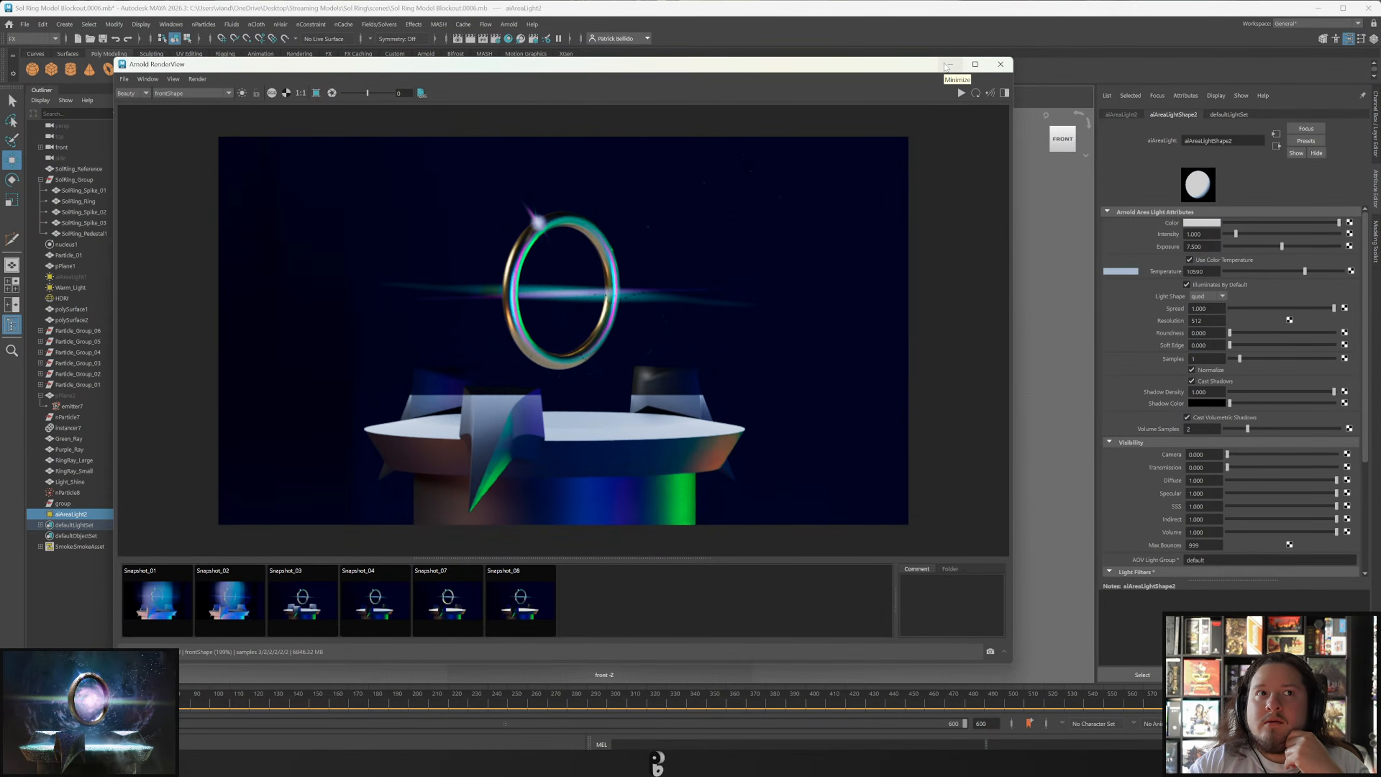
Set the area light's exposure to 8 and refresh the Arnold render.
left_click(1201, 247)
type("8")
key("Return")
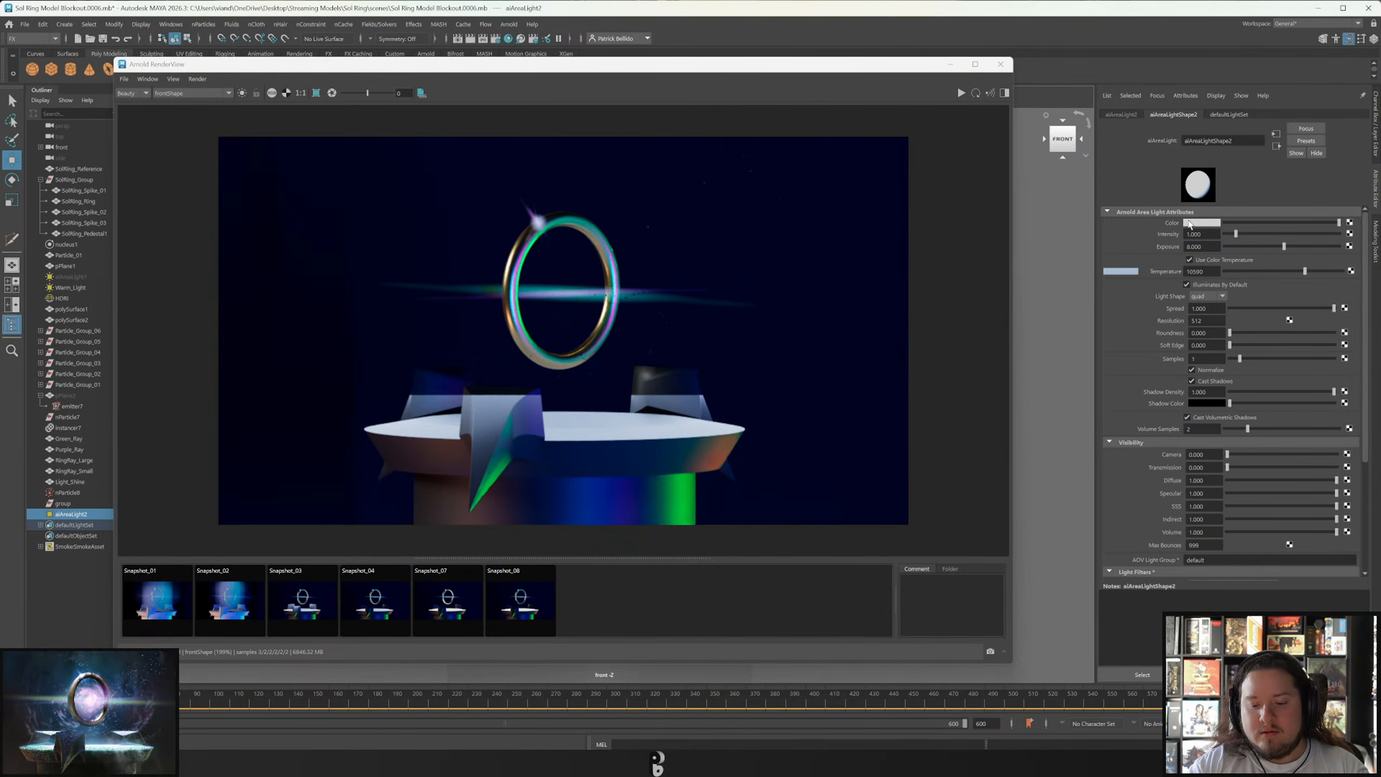
left_click(978, 94)
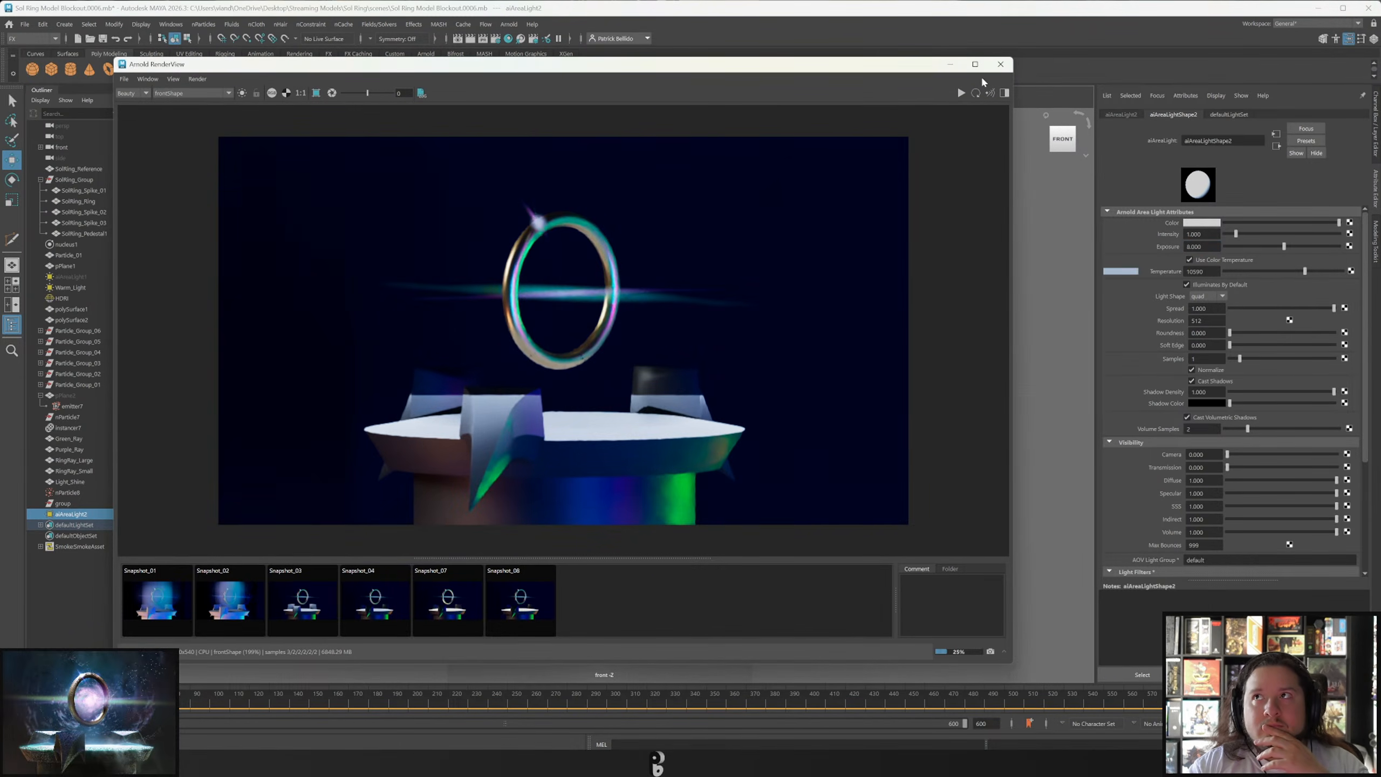
Rename the new area light as Pedestal_Light.
double_click(74, 514)
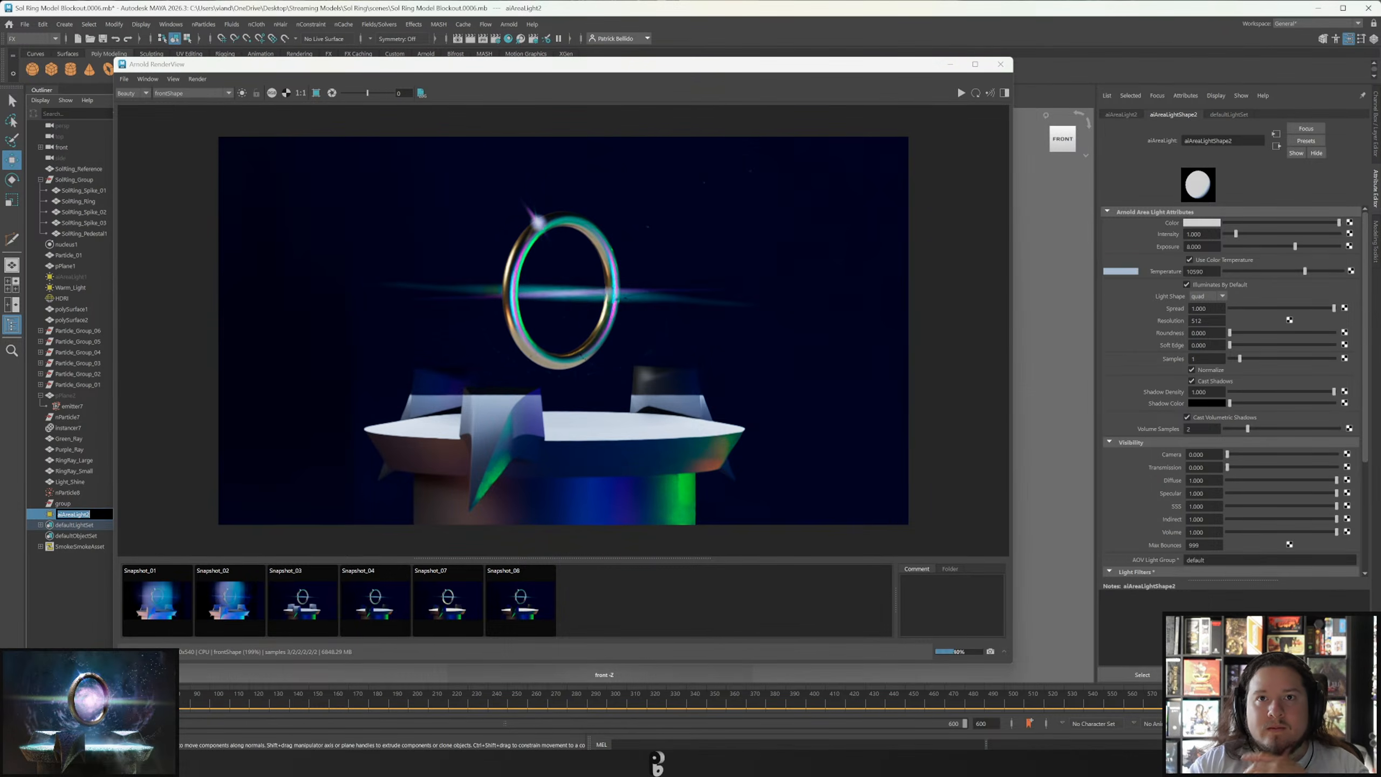
type("R")
type("edestal_Light")
key("Return")
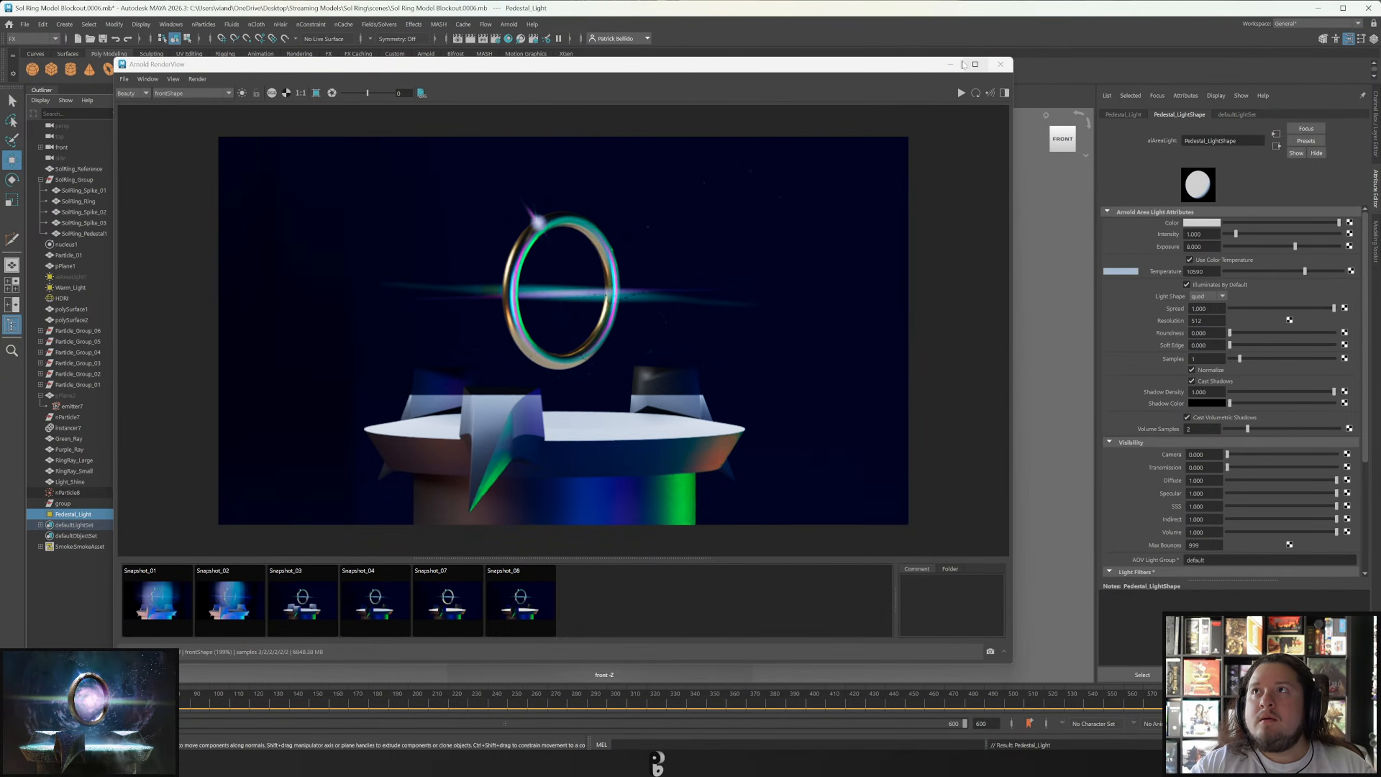
Hide Pedestal_Light and duplicate the pedestal, unparenting the copy from SolRing_Group.
left_click(952, 65)
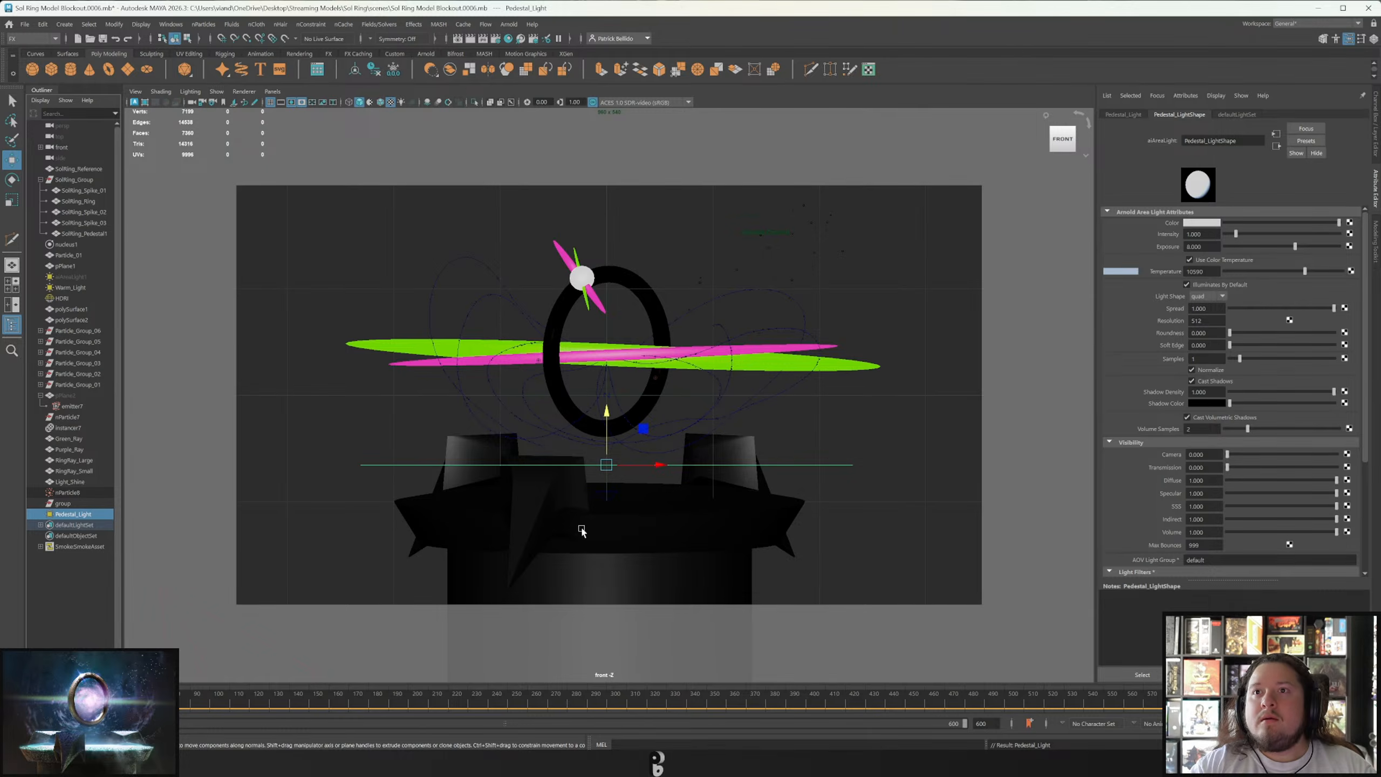
left_click(600, 563)
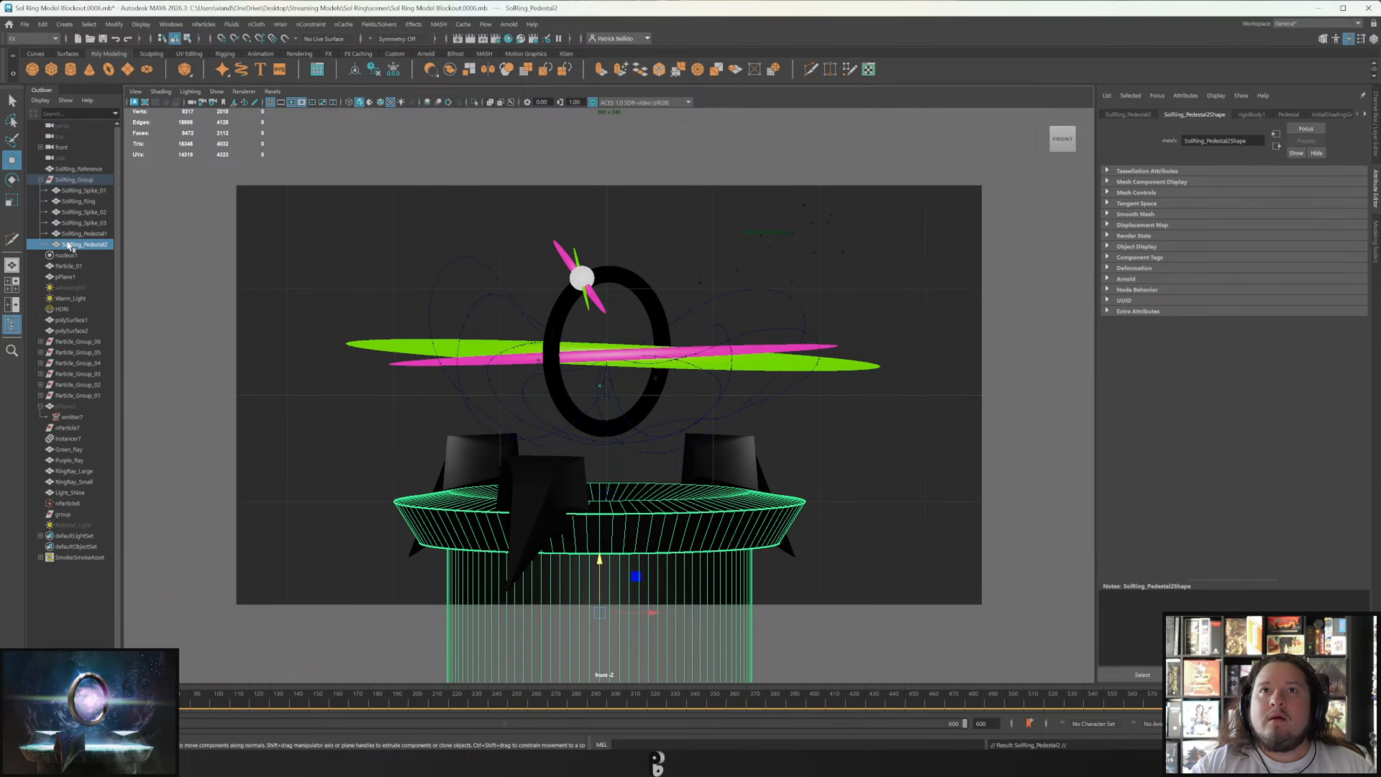
key("shift+p")
Rename the pedestal copy as Pedestal_Glow.
double_click(76, 524)
type("Pedestal_Glow")
key("Return")
Switch Pedestal_Glow to face editing and delete its lower column faces, keeping the upper disc.
right_click_drag(872, 255, 873, 282)
key("ctrl+z")
right_click_drag(601, 530, 603, 444)
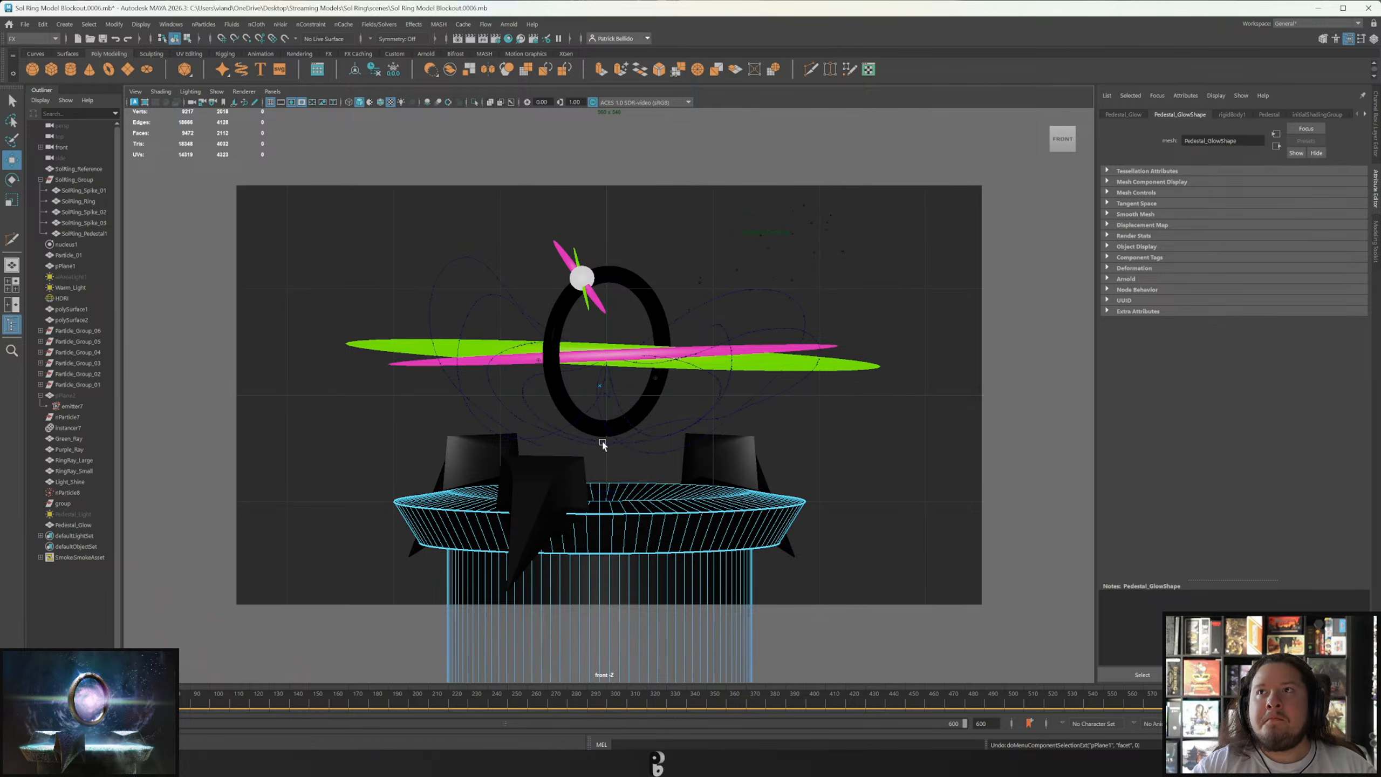
left_click(758, 232)
left_click(759, 232)
left_click_drag(277, 401, 897, 548)
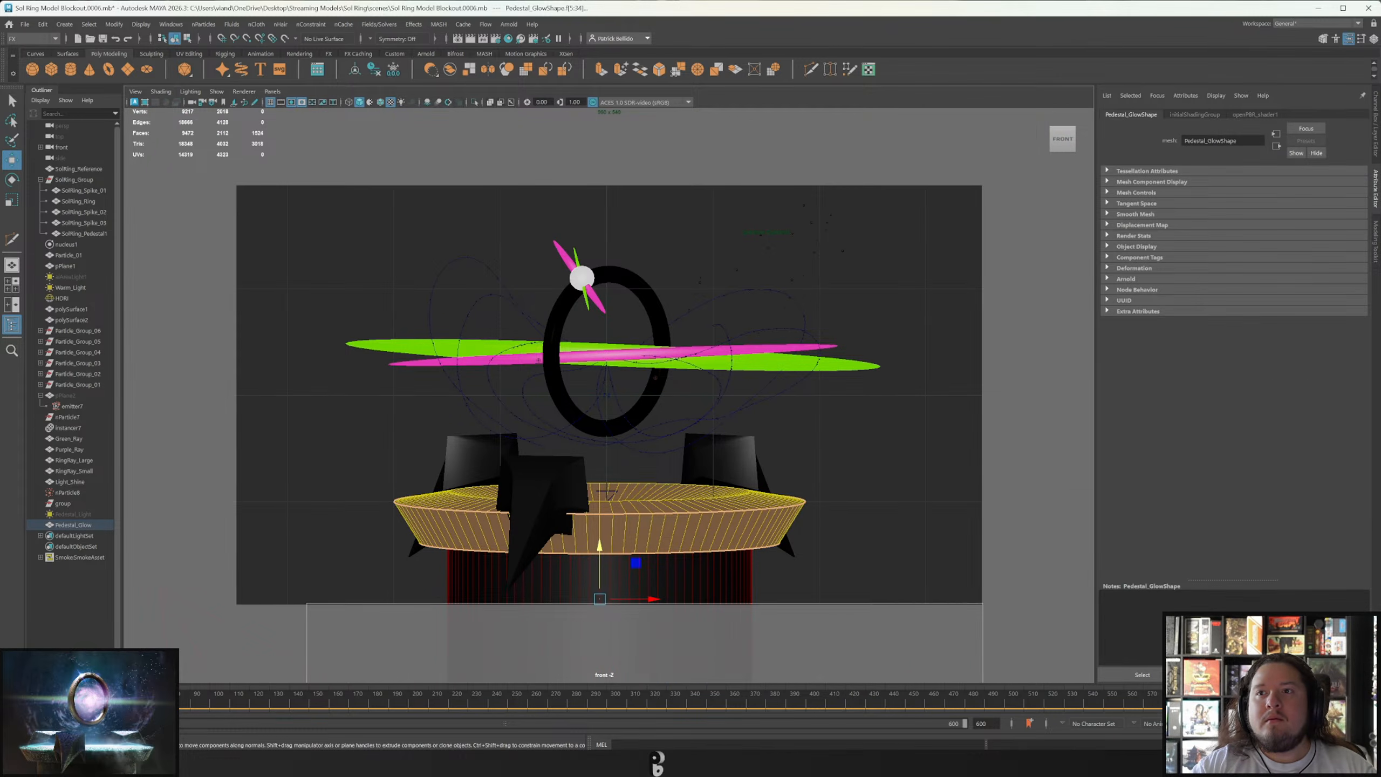
key("Delete")
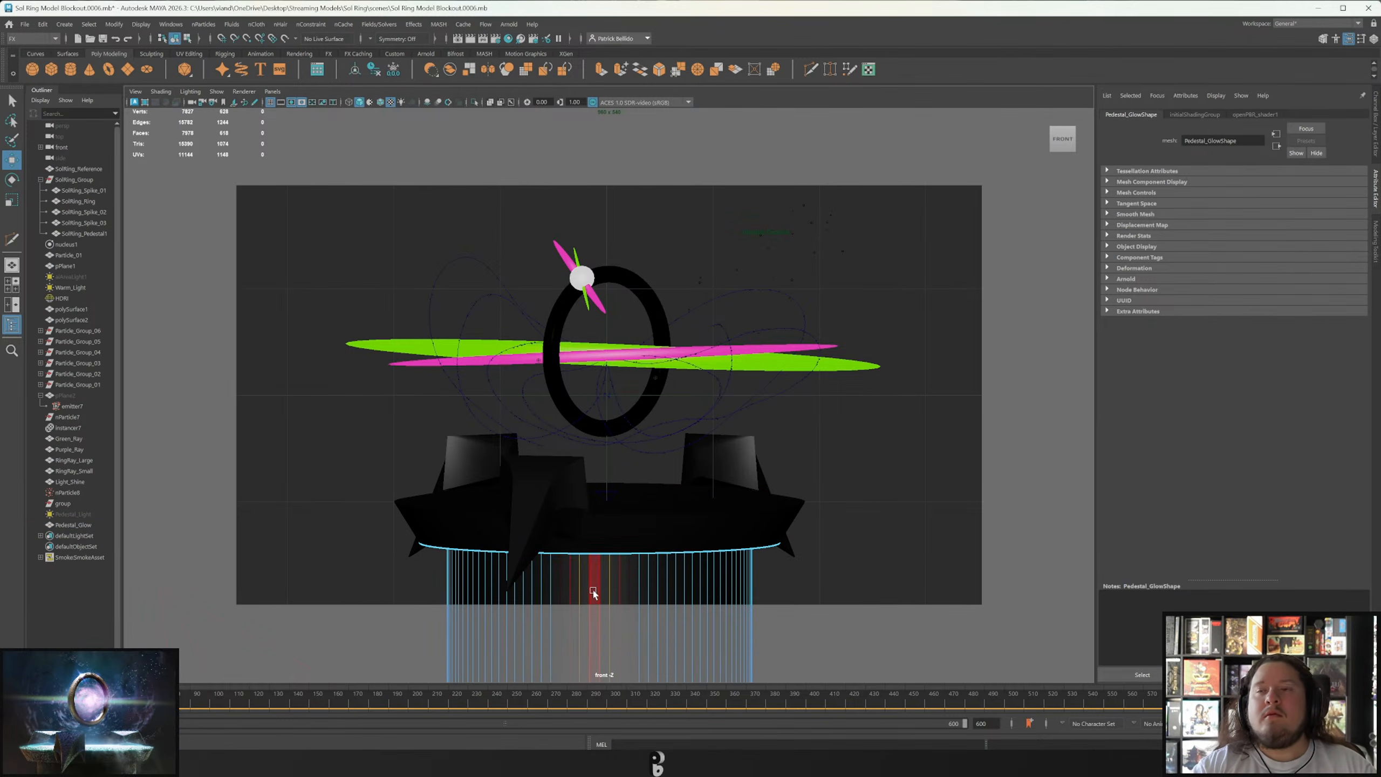
key("ctrl+z")
key("ctrl+c")
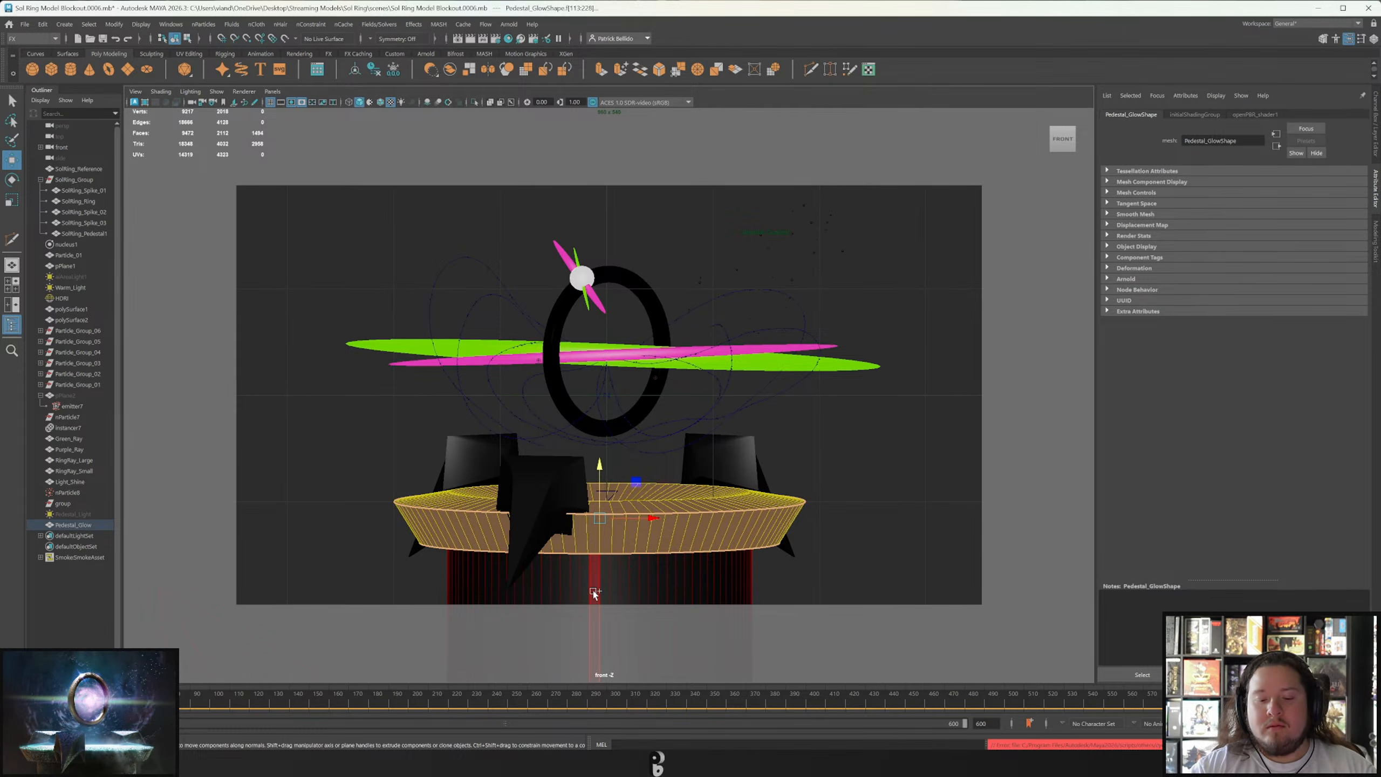
left_click(595, 593)
key("Delete")
left_click(571, 538)
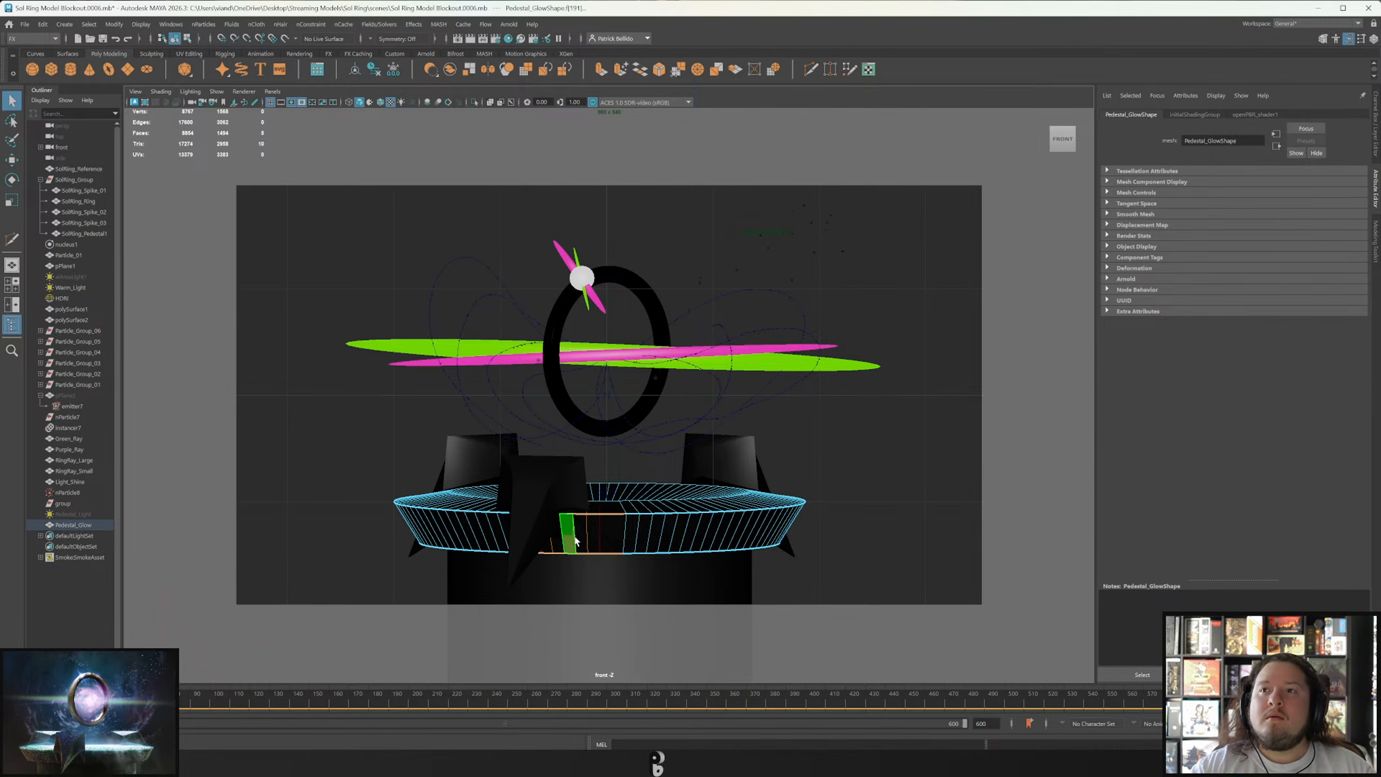
double_click(575, 538)
key("Delete")
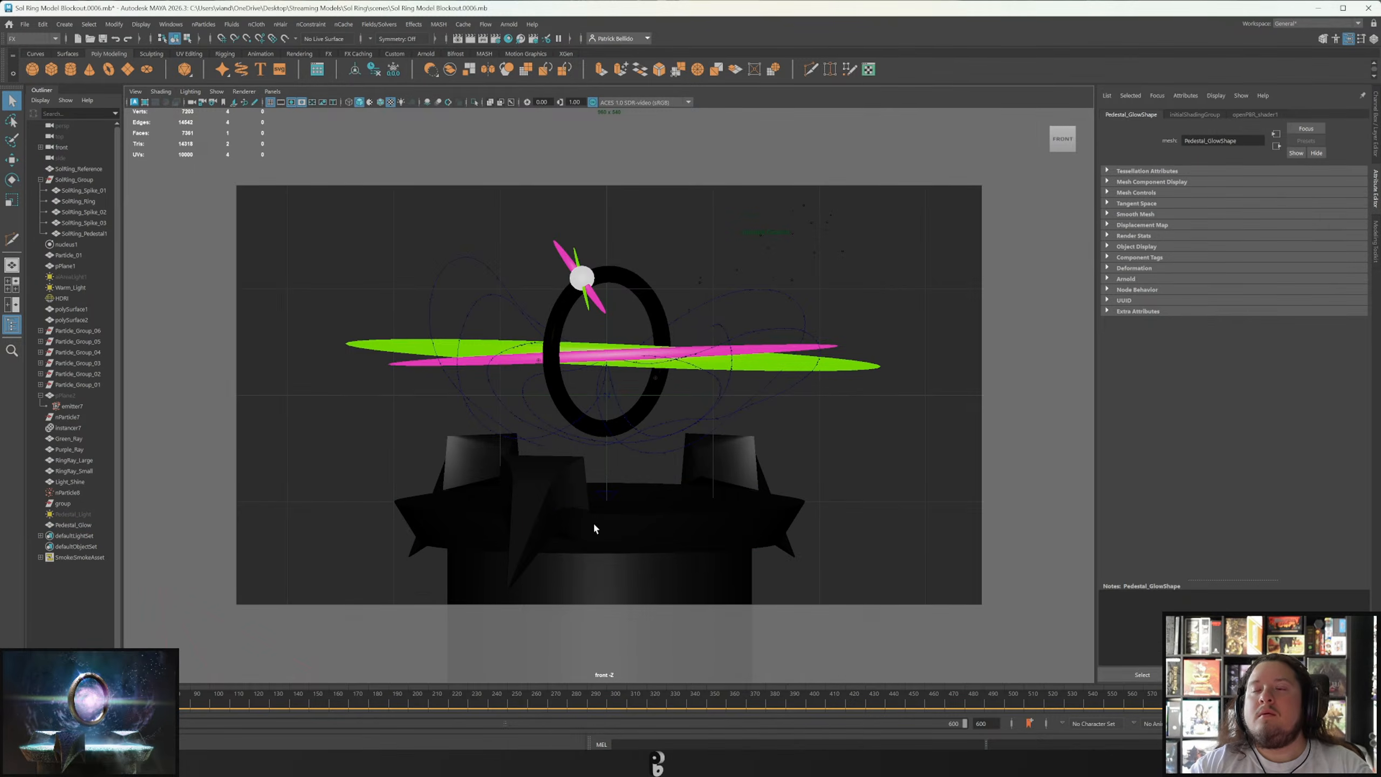
key("ctrl+z")
key("ctrl+z")
Delete the outer rim side faces of Pedestal_Glow, and enlarge and slightly raise its remaining top surface above the pedestal.
double_click(614, 537)
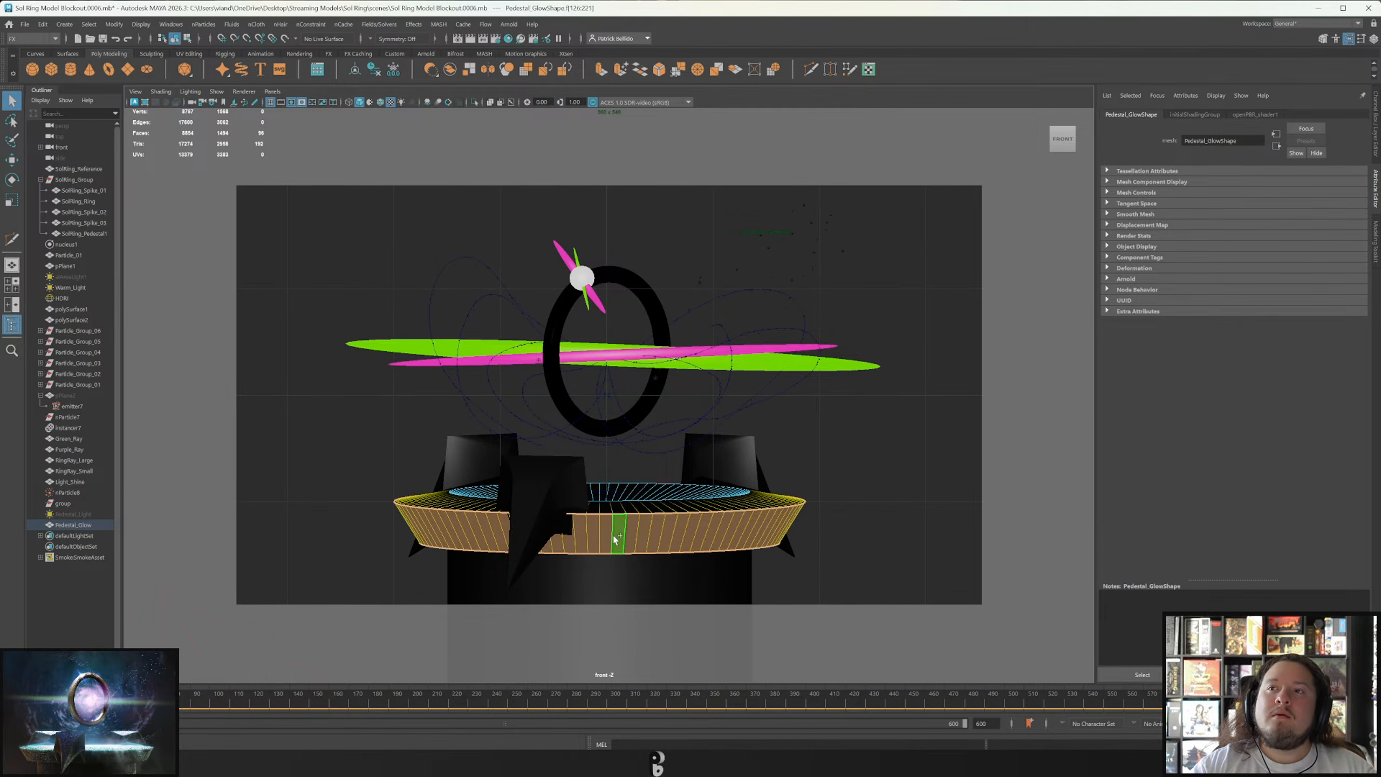
key("Delete")
double_click(618, 509)
key("r")
left_click_drag(601, 516, 604, 517)
key("w")
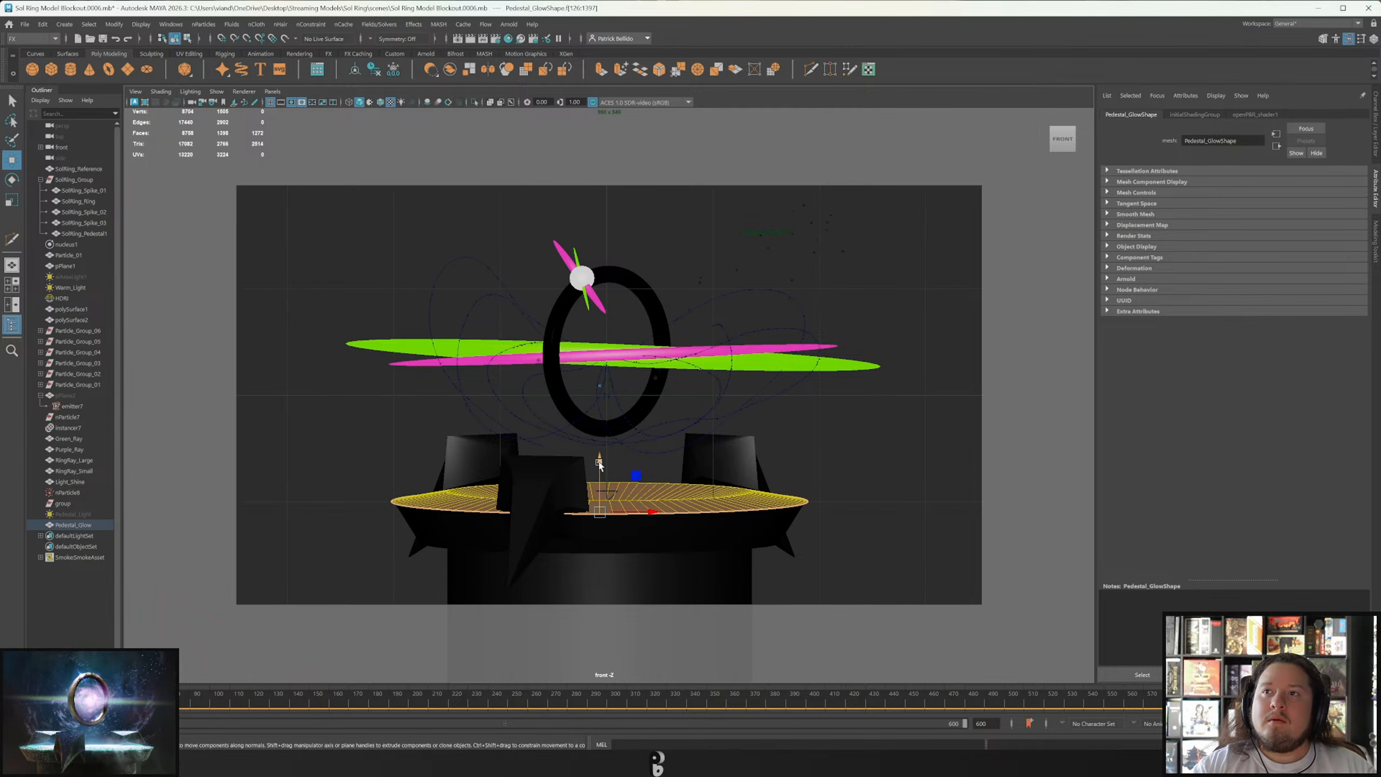
left_click(599, 460)
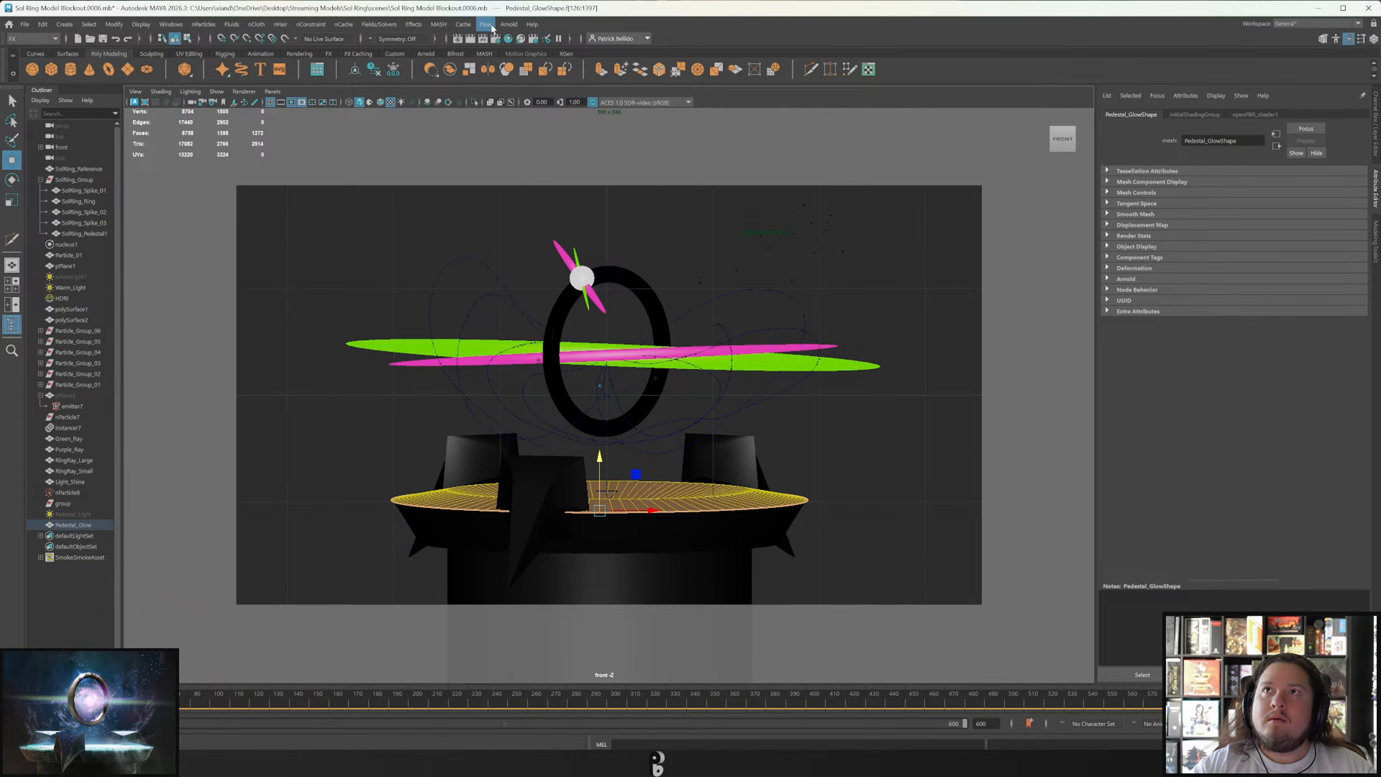
Try to create an Arnold mesh light from the selected faces of Pedestal_Glow.
left_click(509, 25)
mouse_move(546, 91)
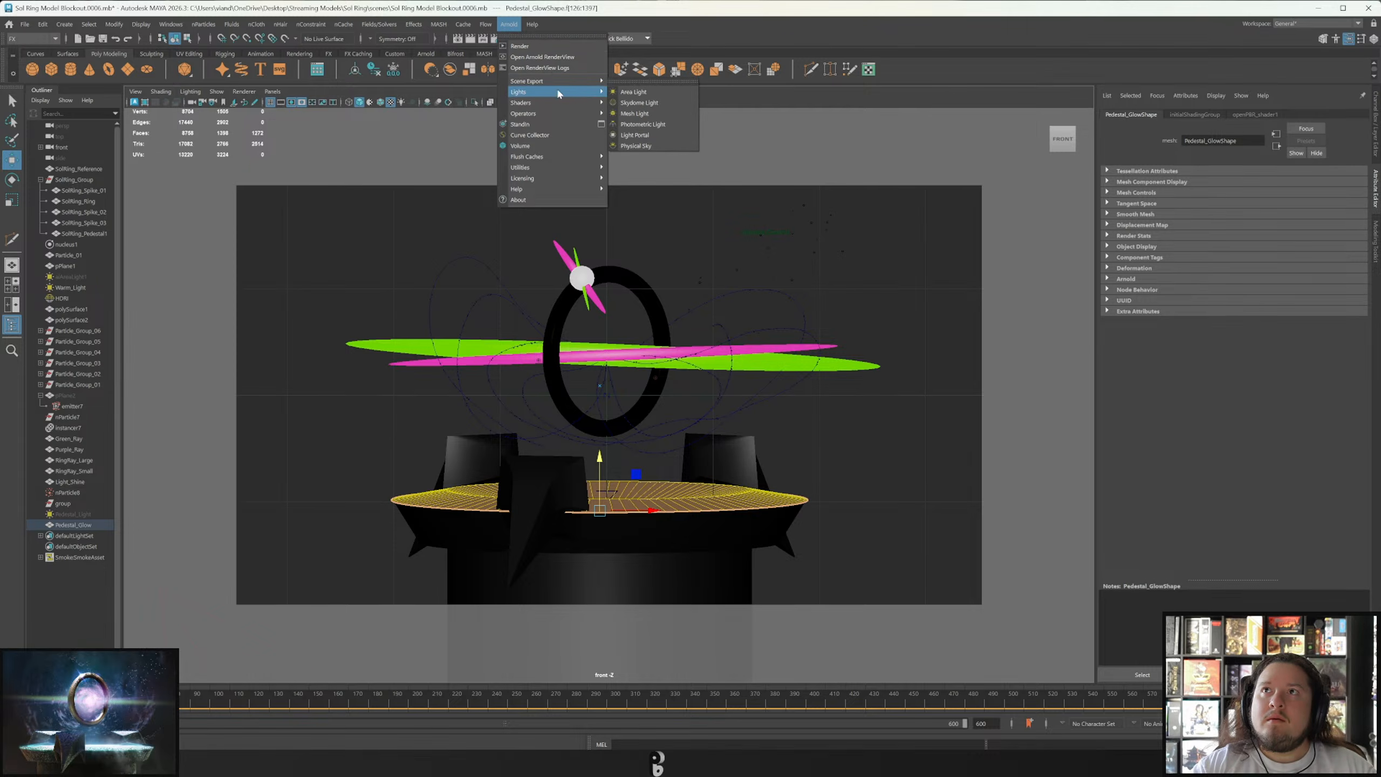
left_click(634, 113)
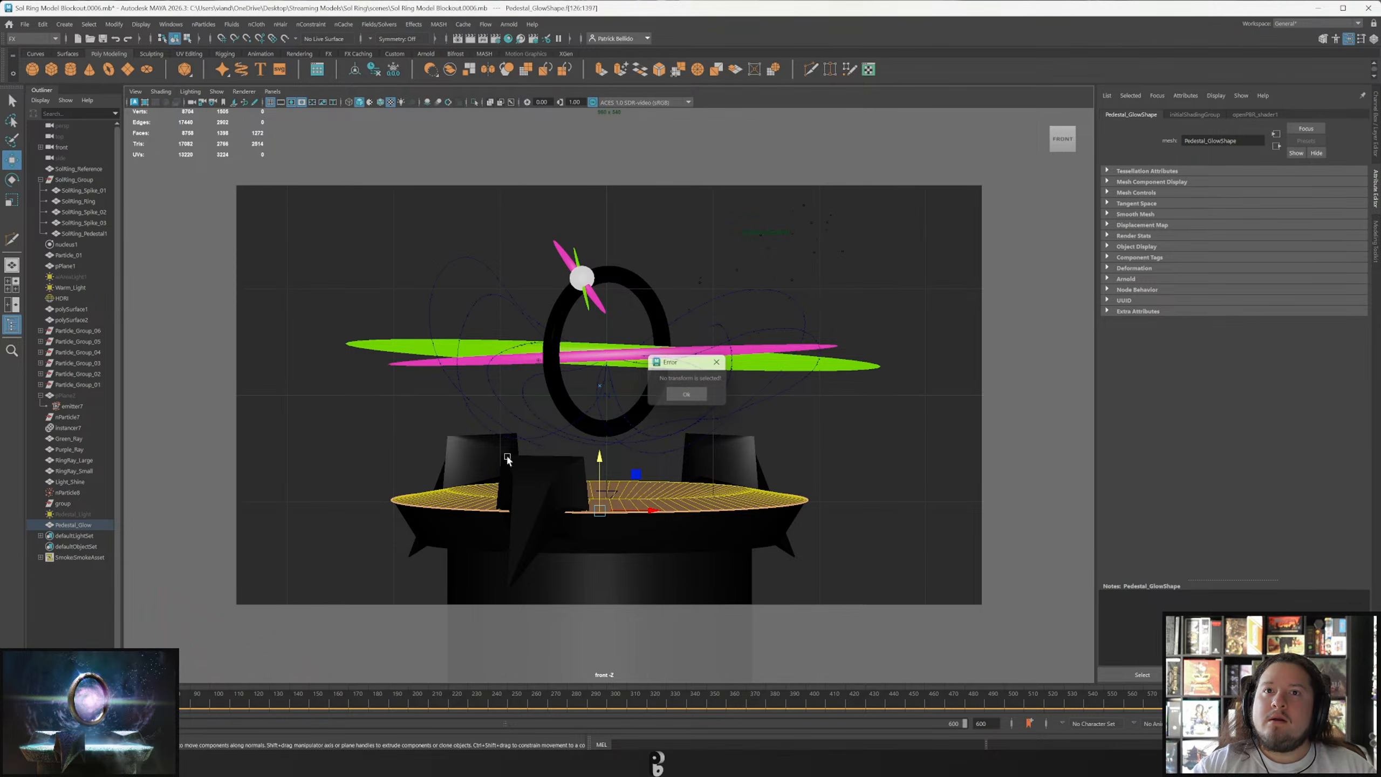
left_click(686, 394)
Select the whole Pedestal_Glow object and convert it into an Arnold mesh light.
left_click(73, 525)
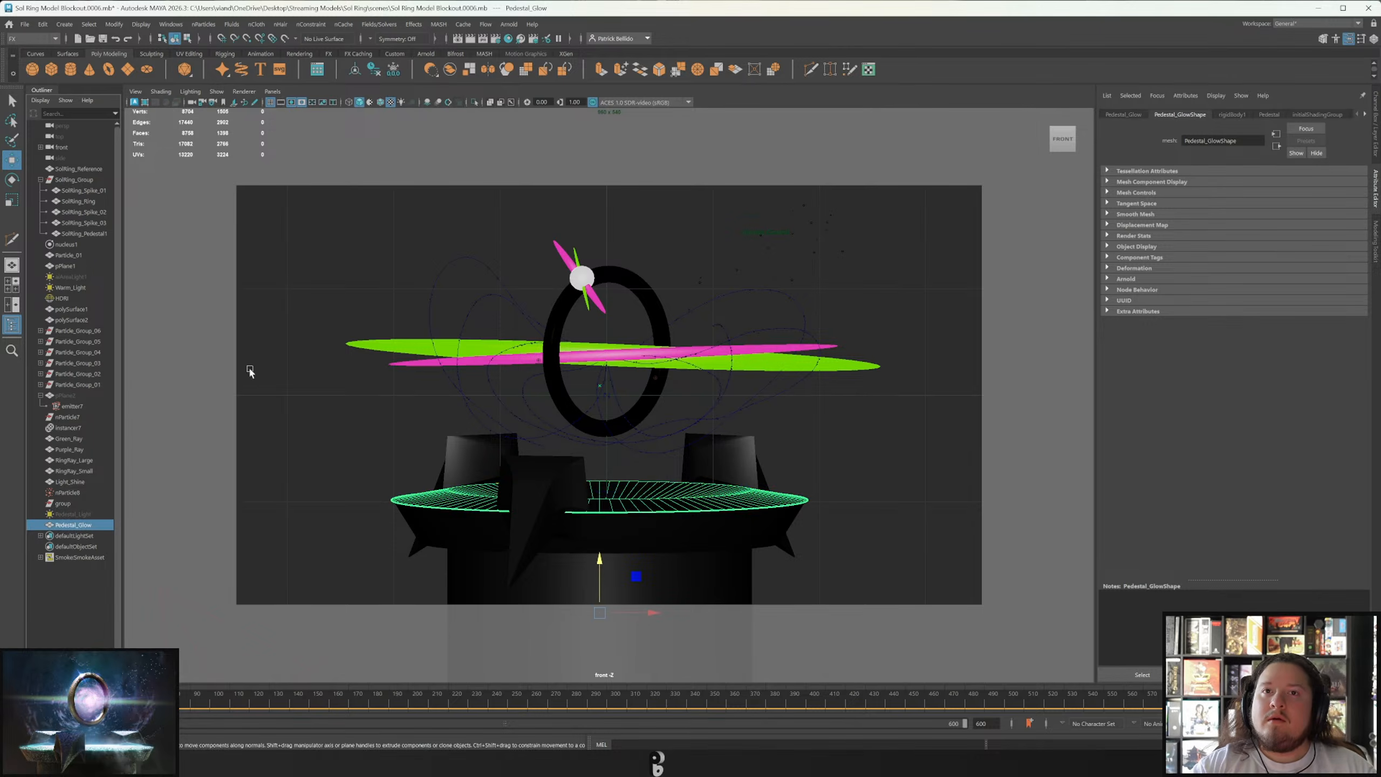
left_click(508, 23)
mouse_move(530, 96)
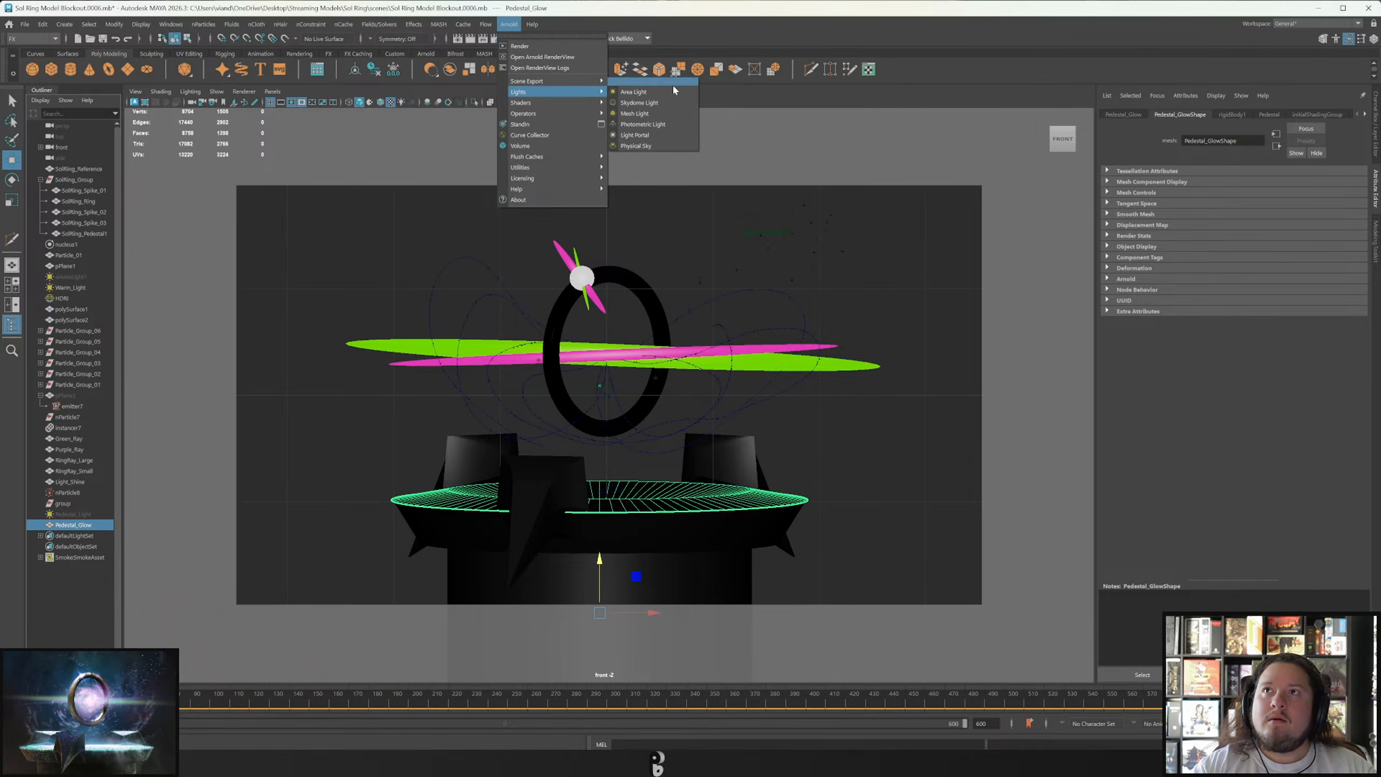
left_click(636, 114)
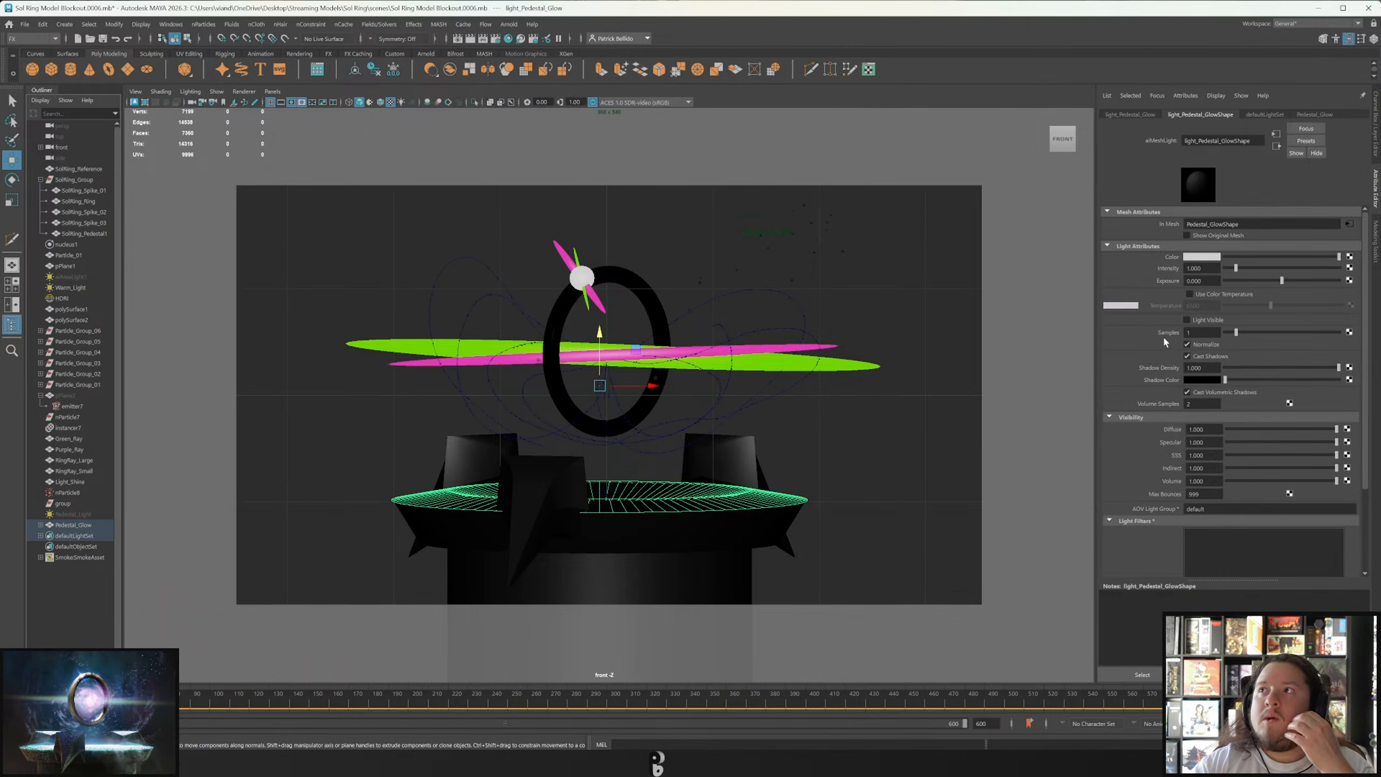
Raise the Pedestal_Glow mesh light's exposure to about 4.3 and refresh the Arnold render.
left_click(1331, 282)
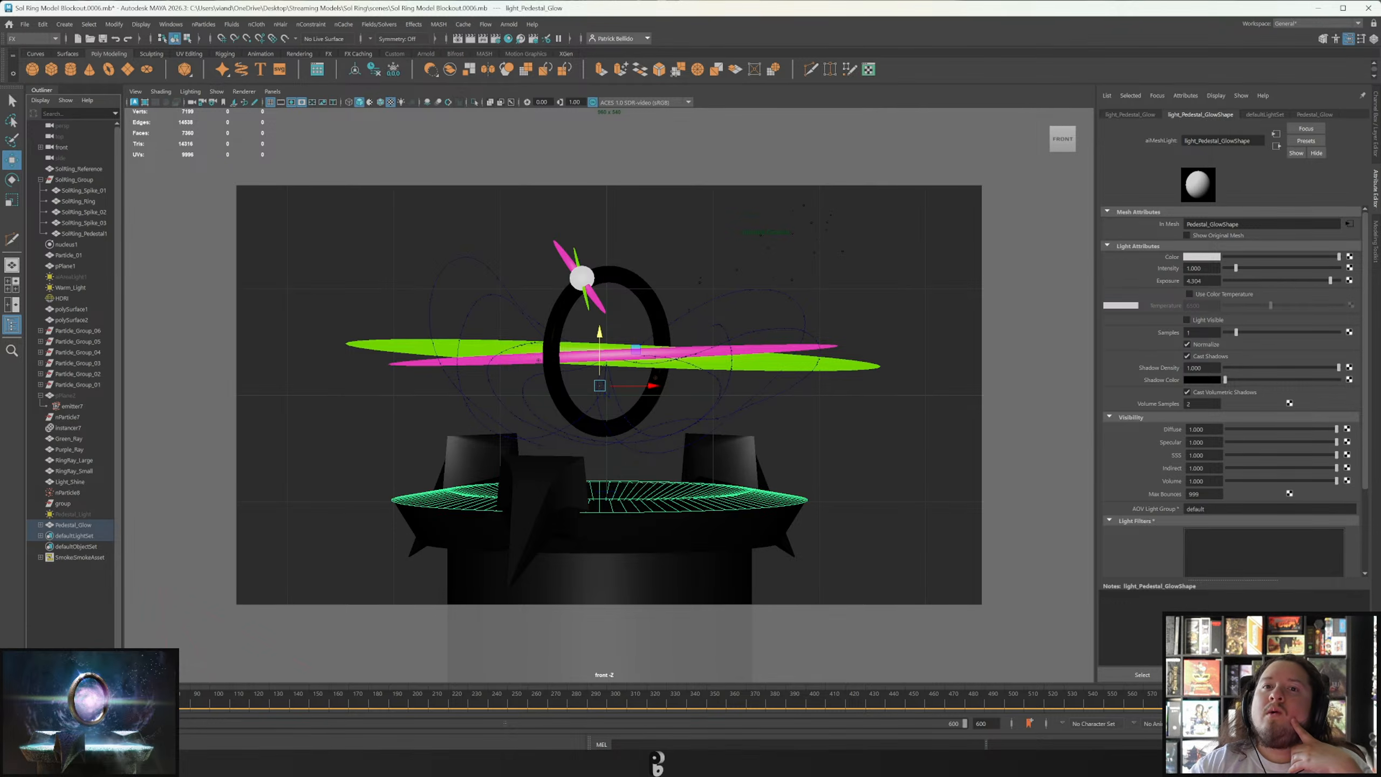
left_click(28, 741)
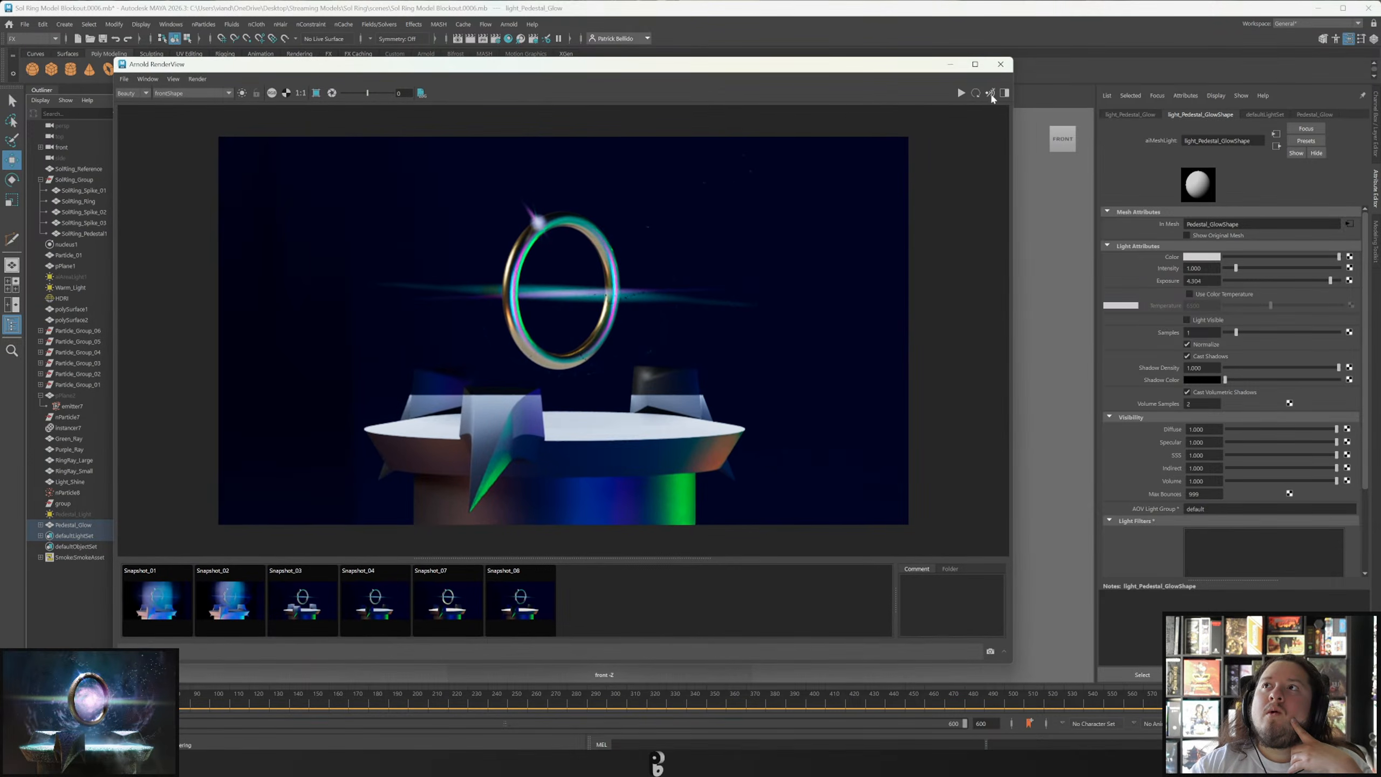
left_click(976, 93)
left_click_drag(895, 75, 1095, 70)
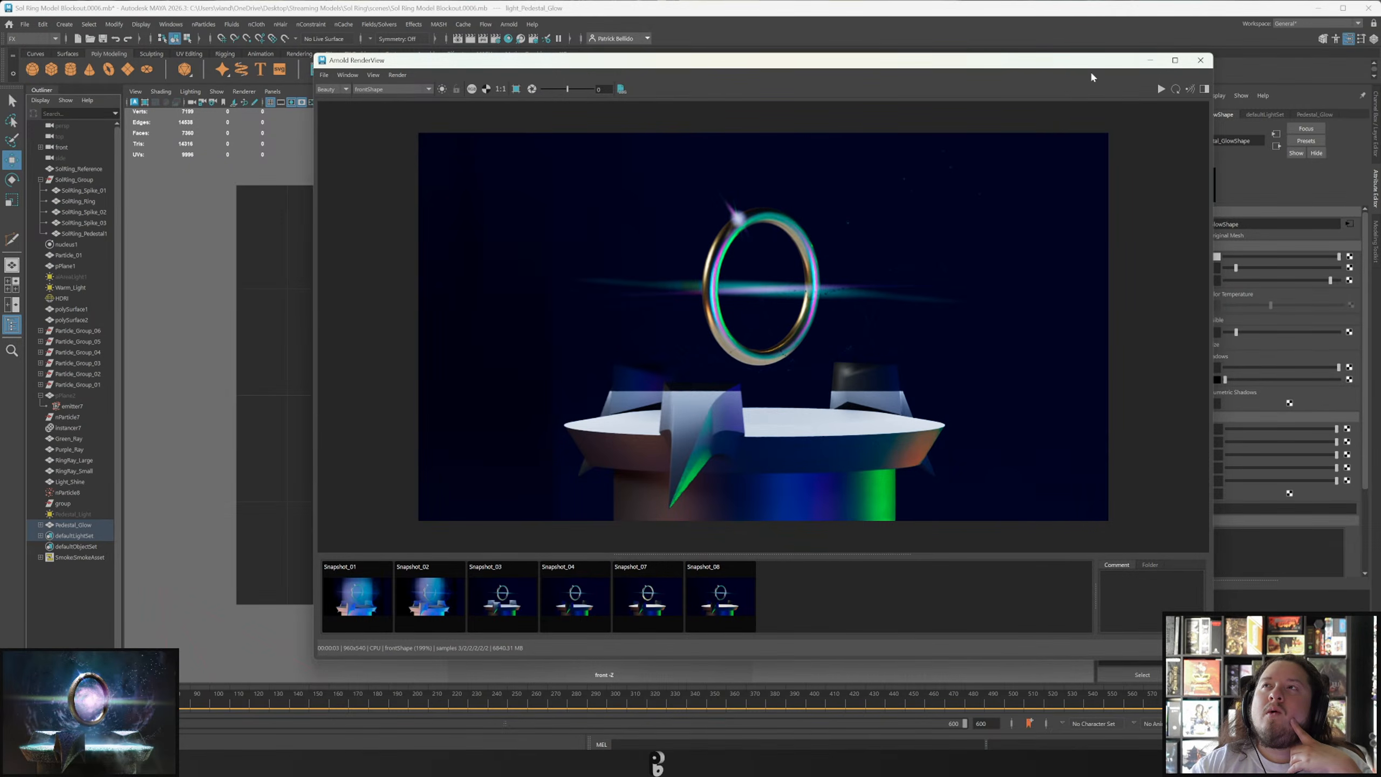
Hide Pedestal_Glow and show it again, re-rendering each time to compare its effect on the pedestal.
left_click(99, 526)
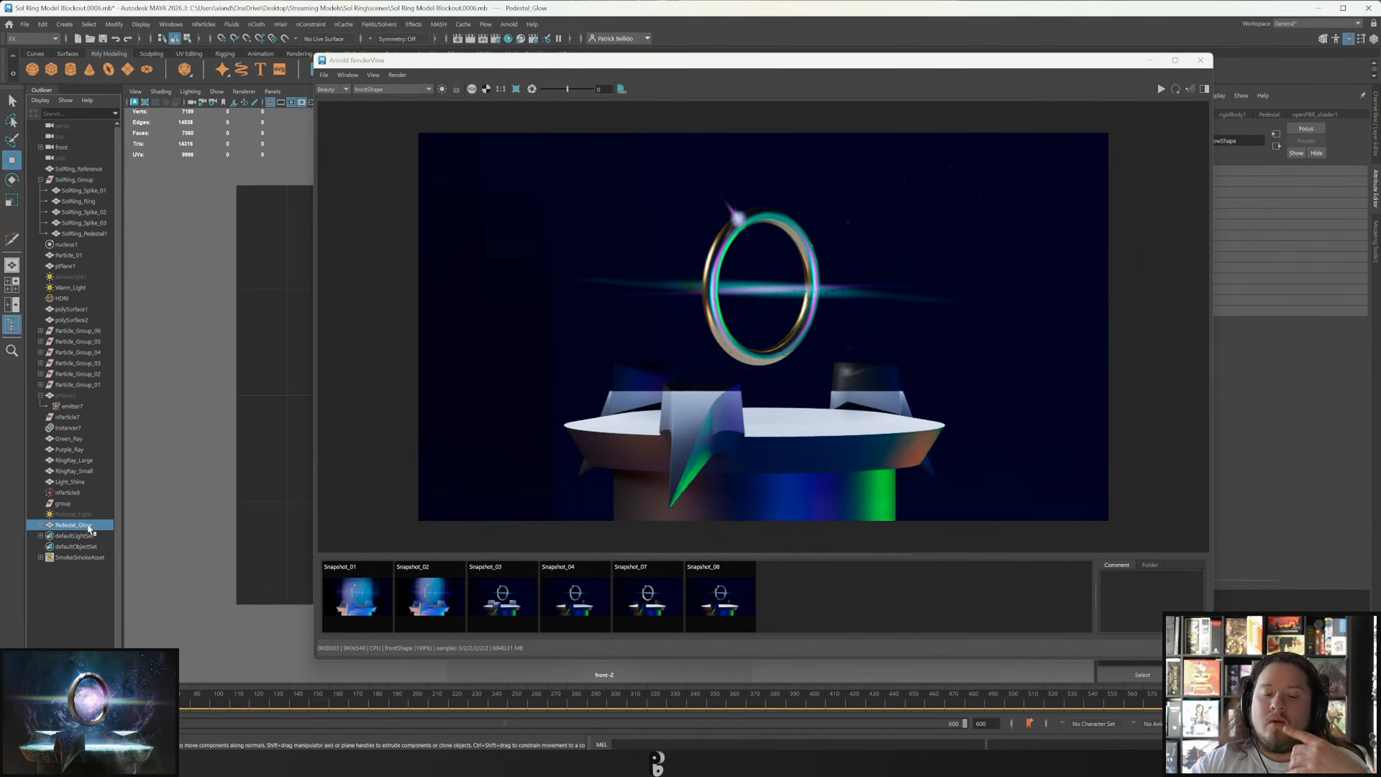
left_click(1175, 90)
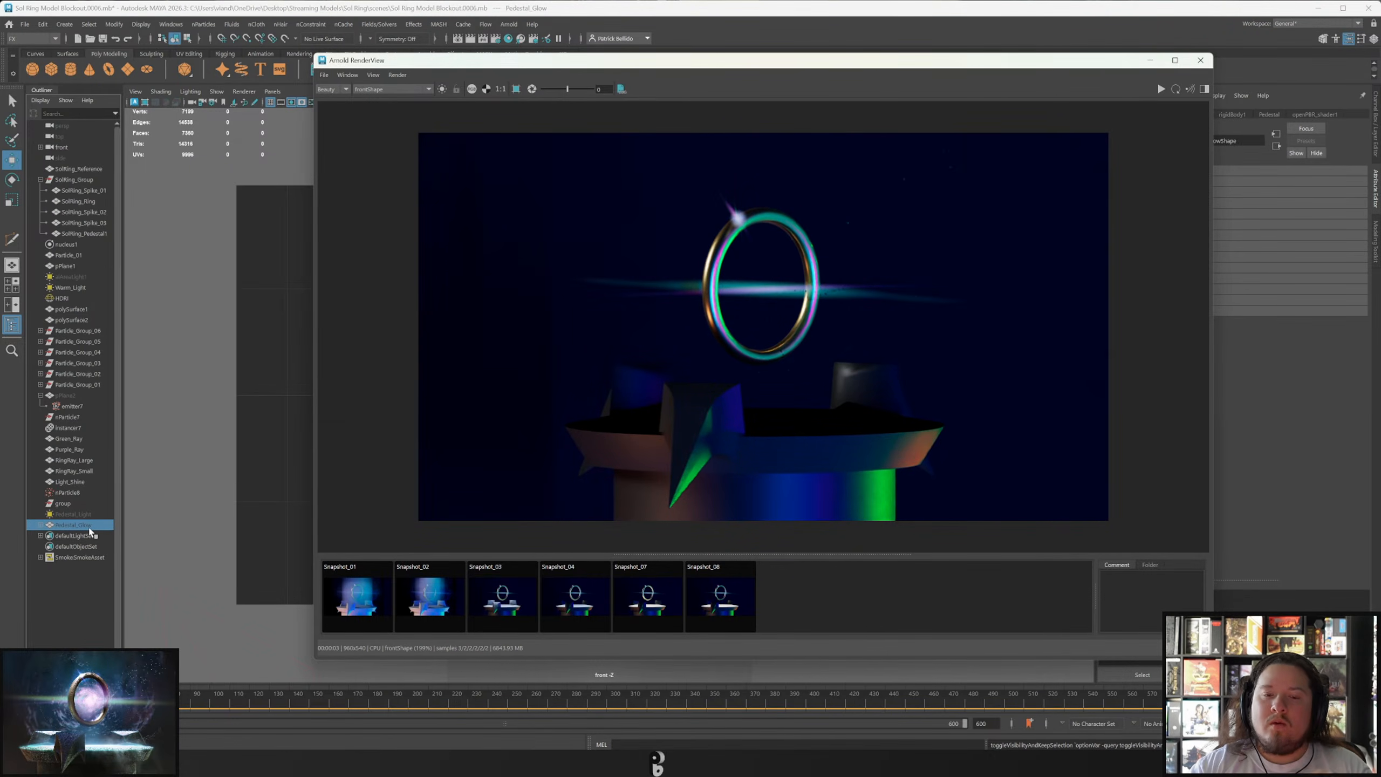
scroll(1075, 373, "down", 3)
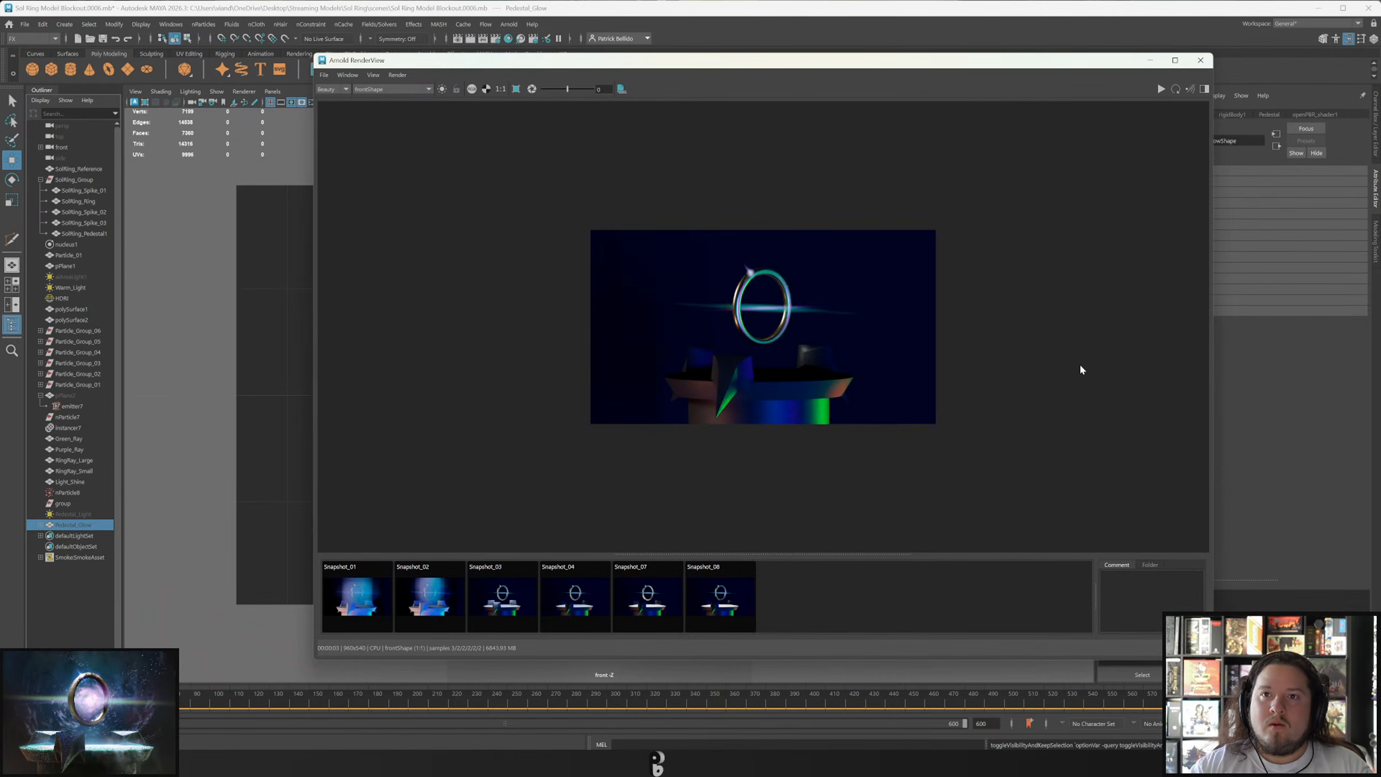
left_click(84, 516)
left_click(82, 526)
key("h")
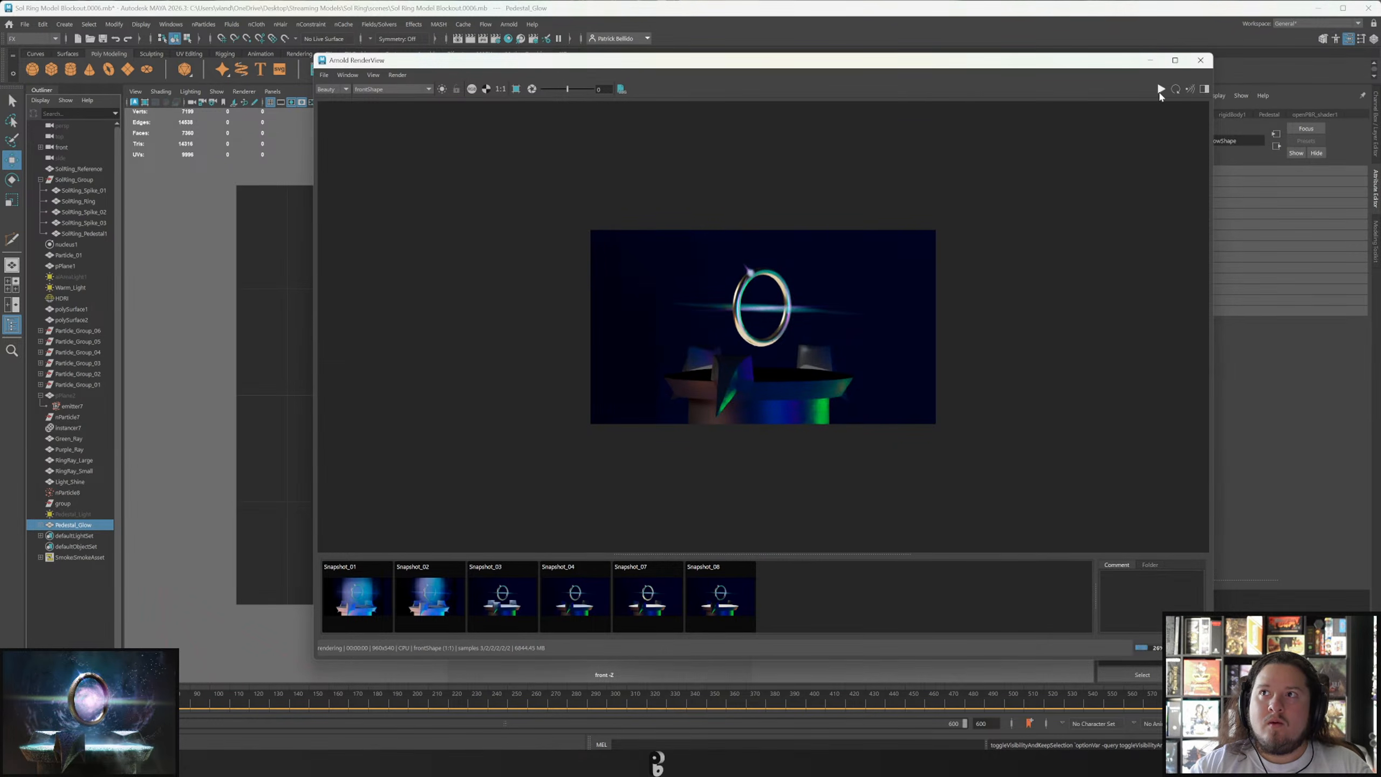
scroll(749, 311, "up", 2)
Restart the Arnold render with Pedestal_Glow shown to check the mesh light's contribution.
left_click(84, 515)
left_click(85, 526)
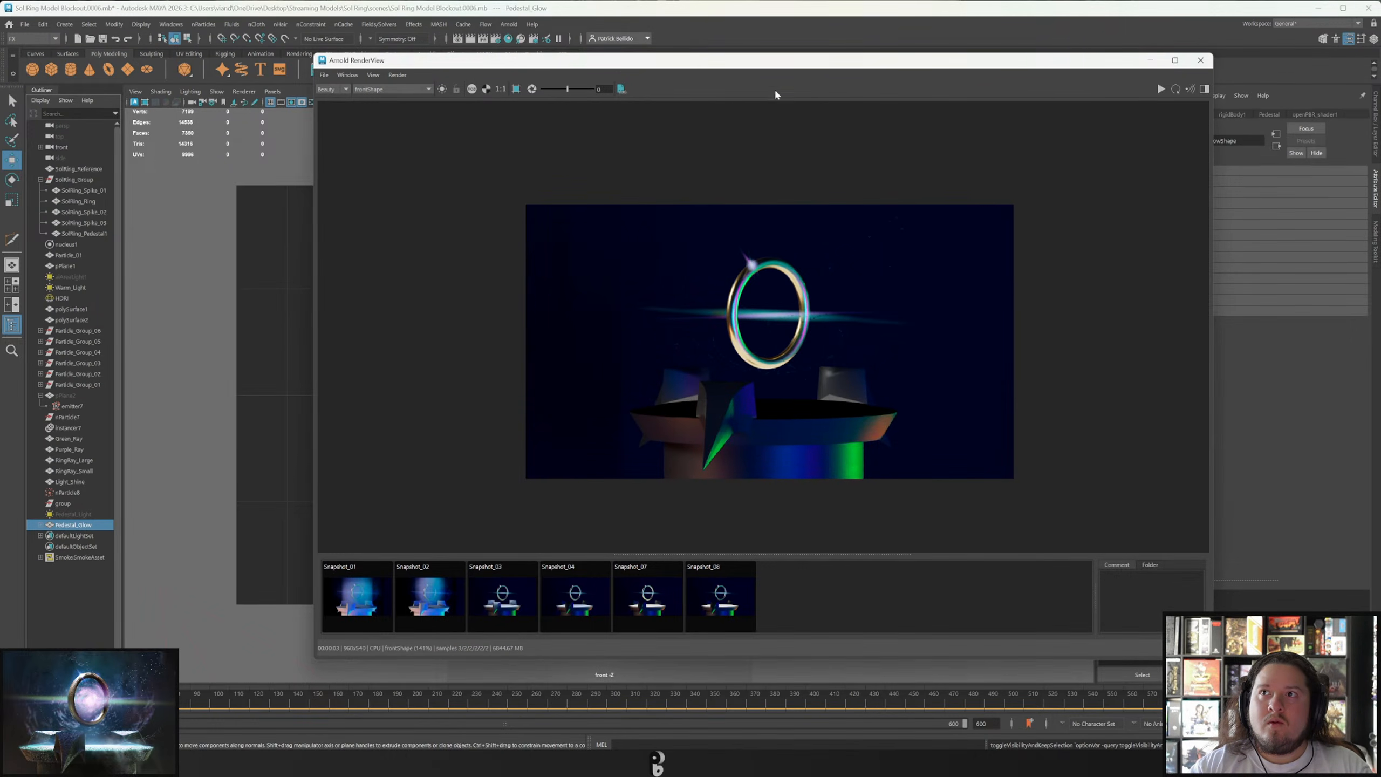
left_click_drag(762, 66, 728, 94)
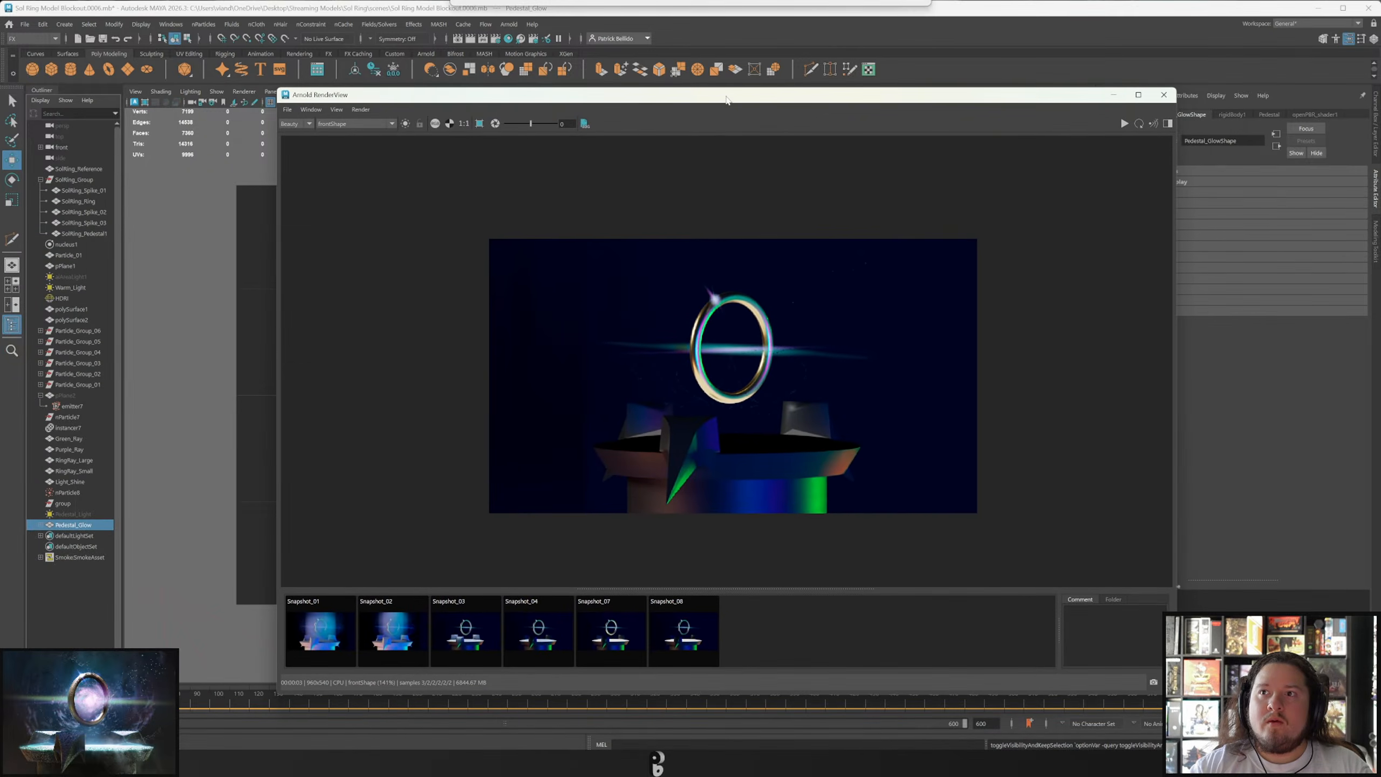
left_click(900, 298)
left_click(1125, 124)
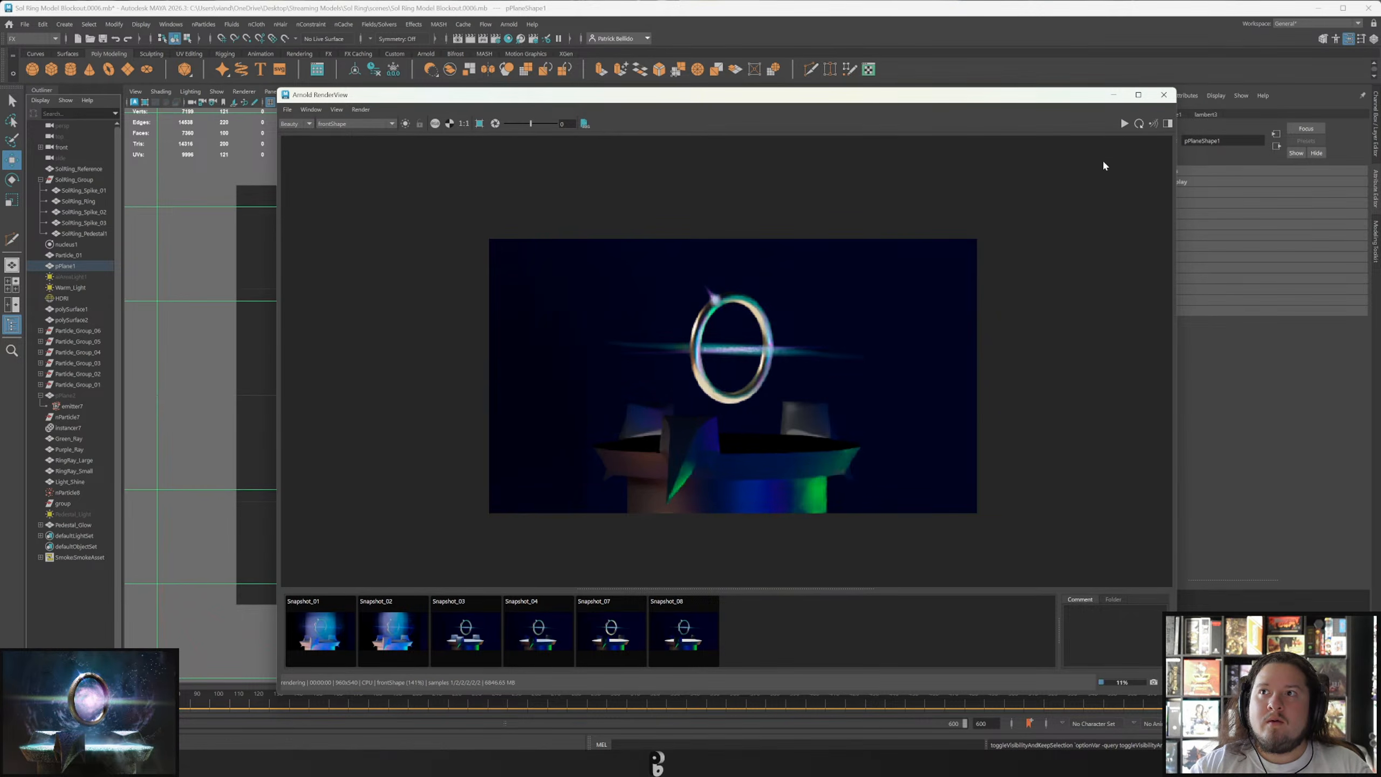
Select Pedestal_Glow in the scene hierarchy and restart the Arnold render to check its effect on the pedestal.
left_click(70, 525)
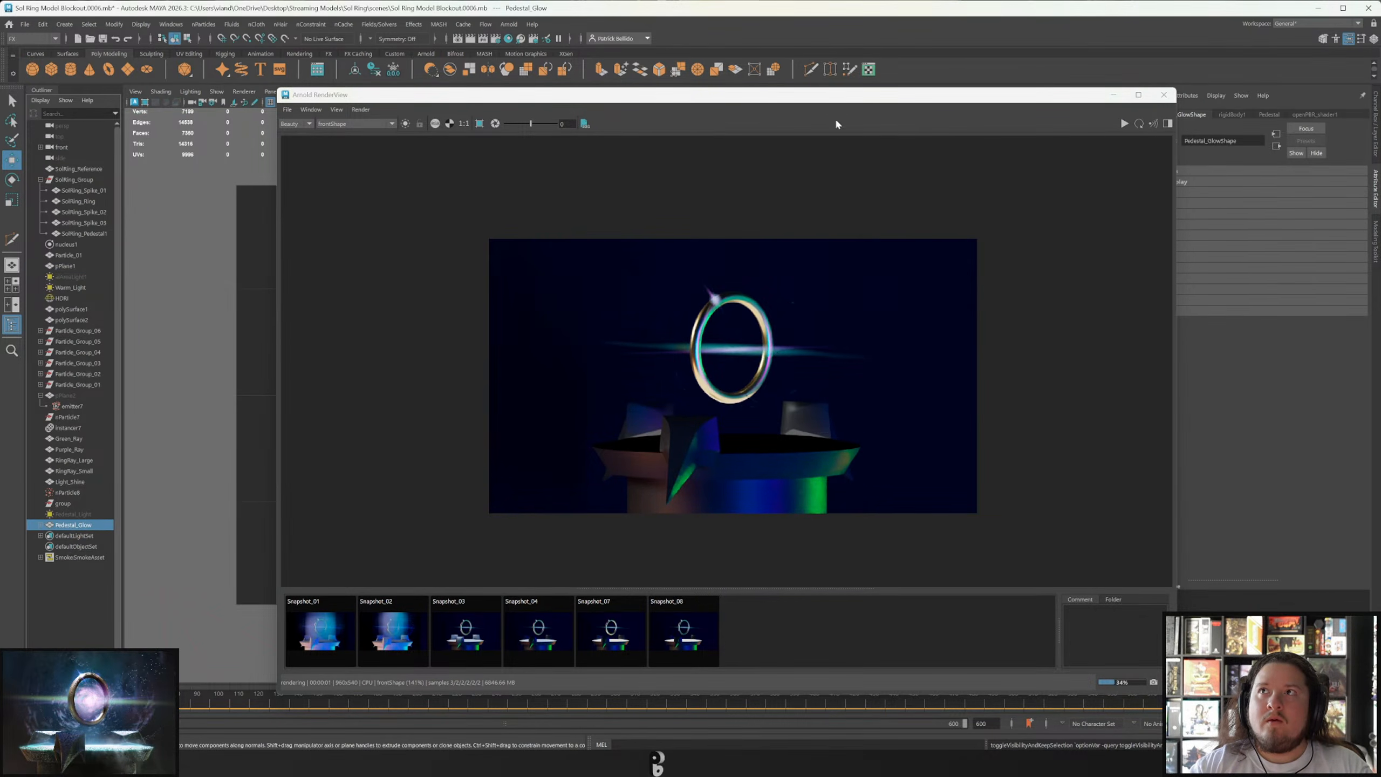
left_click_drag(818, 88, 745, 92)
left_click(638, 627)
left_click(635, 625)
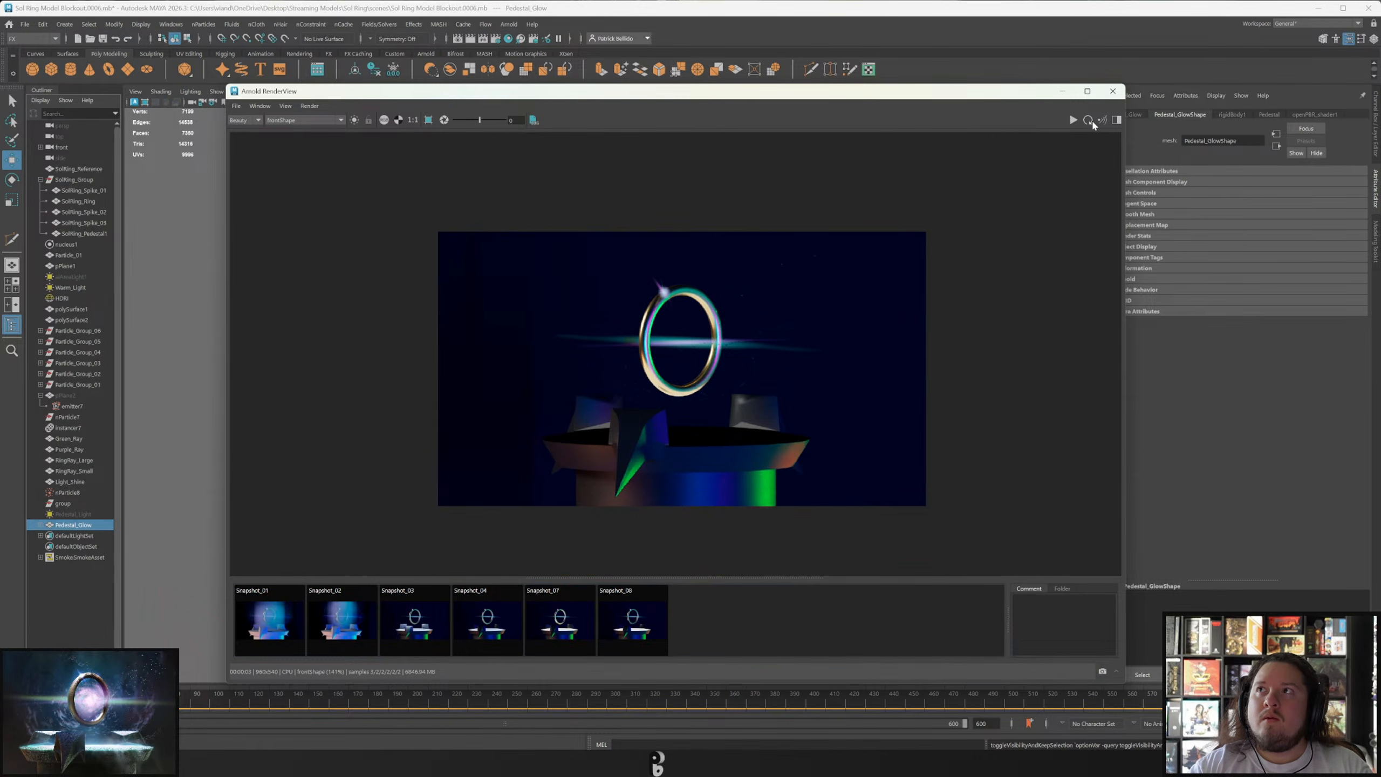
left_click(1073, 120)
left_click(1074, 120)
left_click(1074, 120)
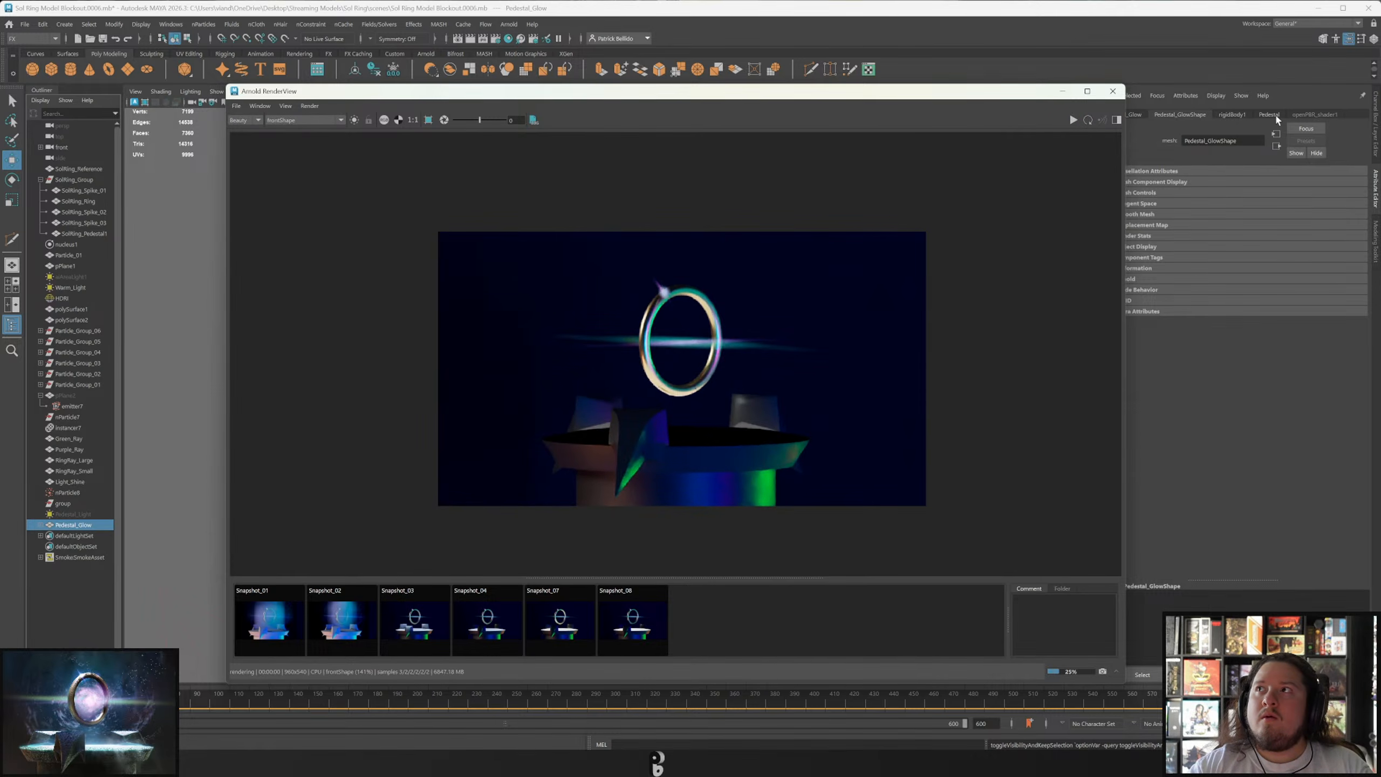
Look through Pedestal_Glow's attributes and select its child light_Pedestal_Glow to show the mesh light settings.
left_click_drag(932, 95, 0, 121)
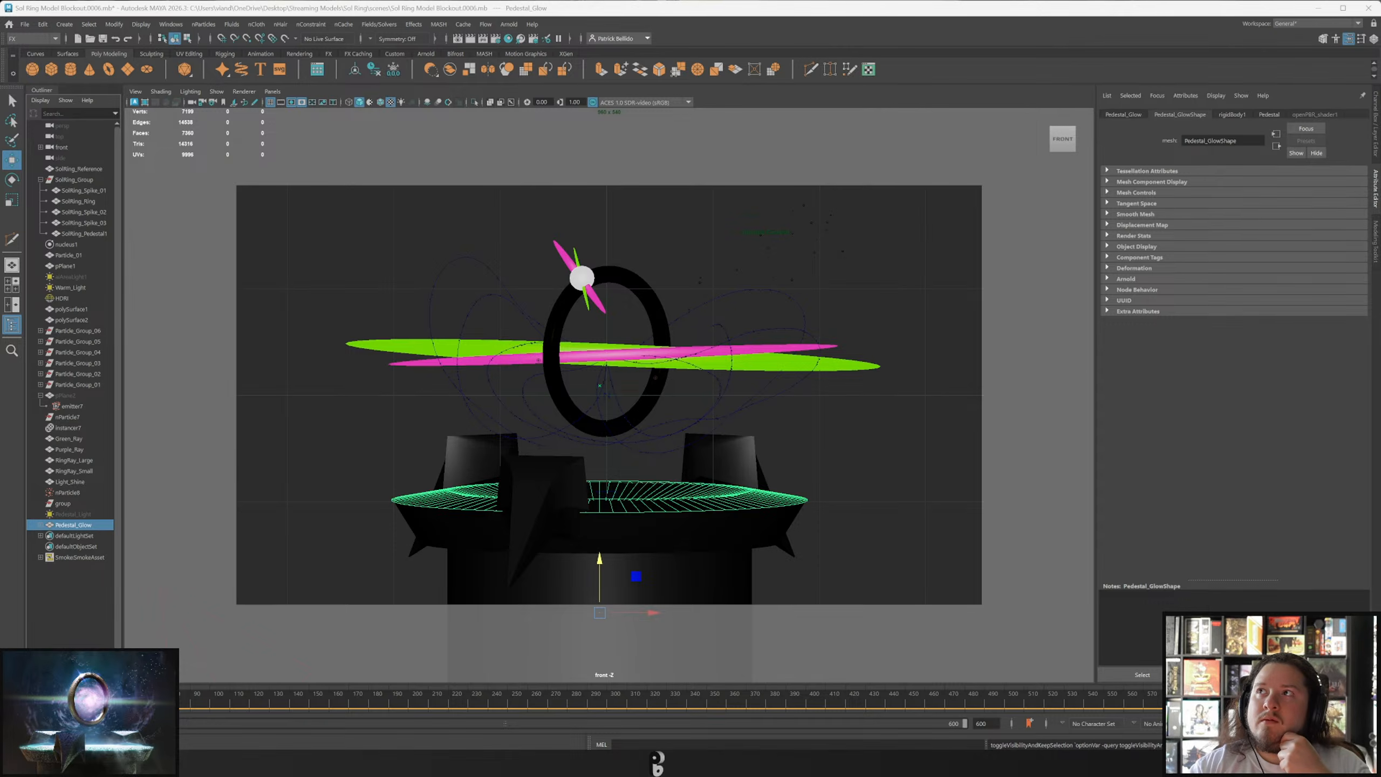
left_click(1233, 115)
left_click(1267, 115)
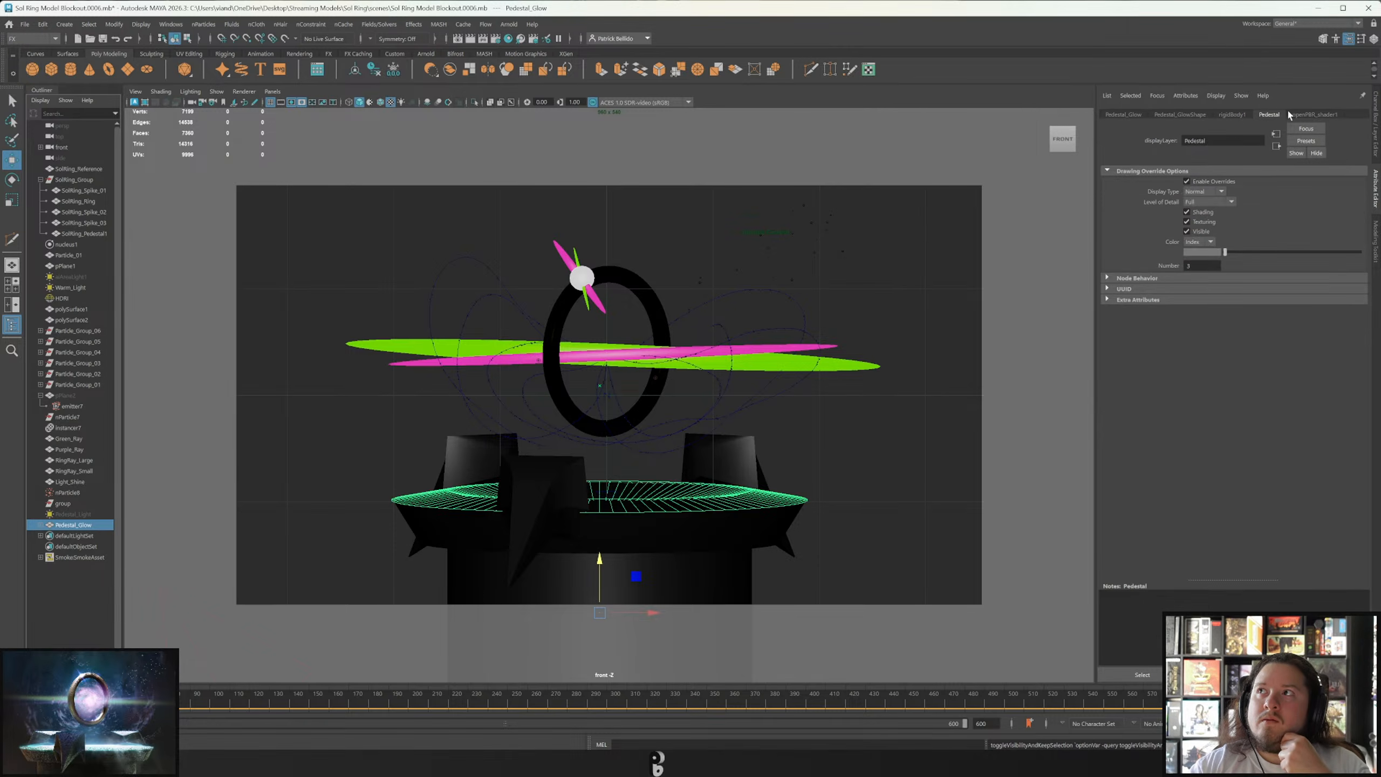
left_click(1299, 114)
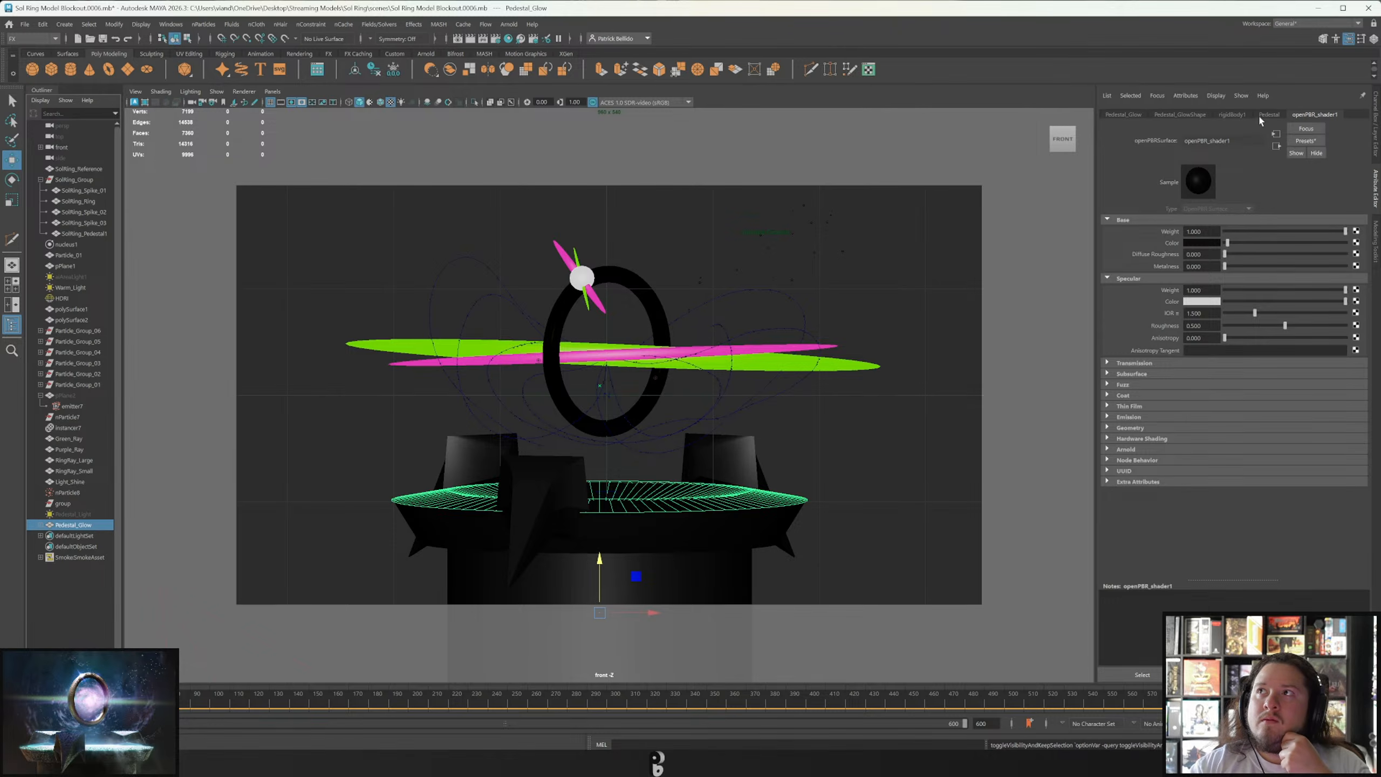
left_click(1184, 115)
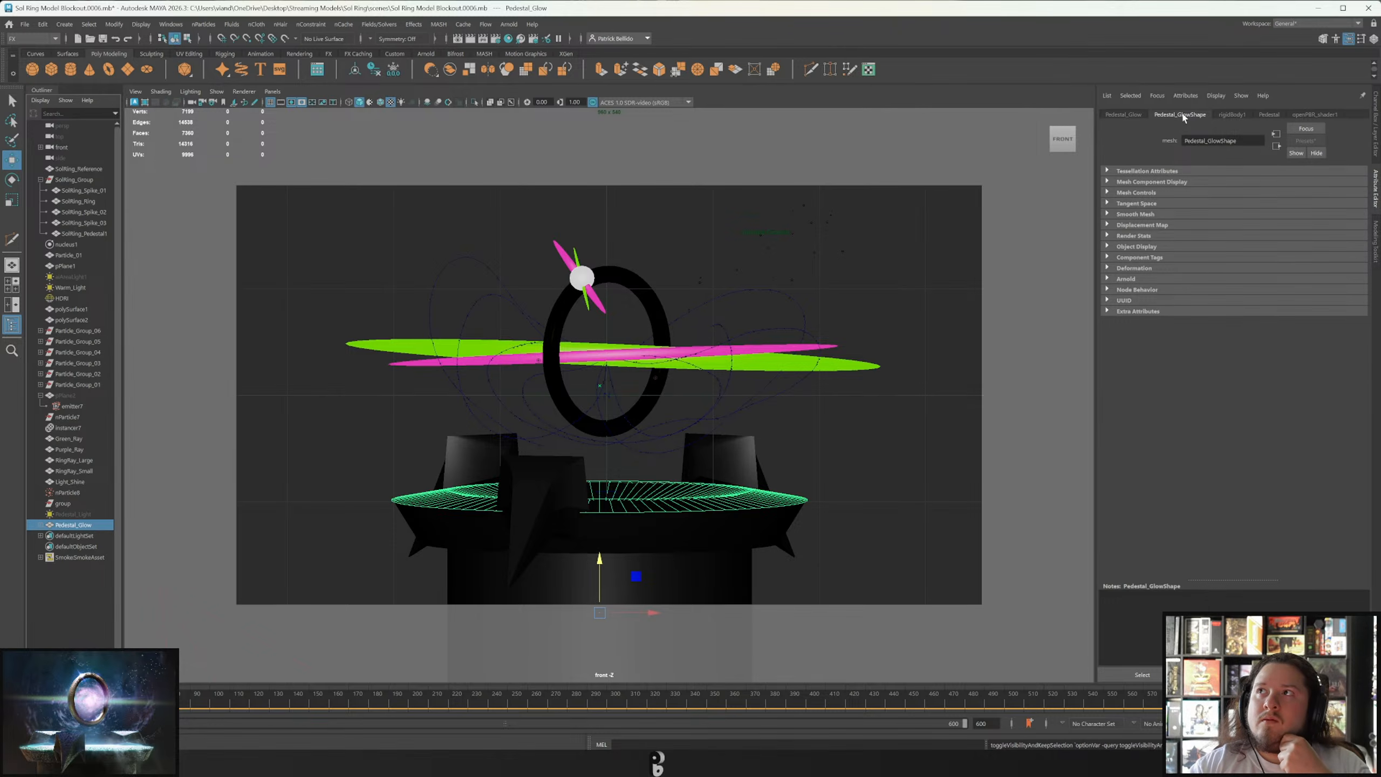
left_click(1122, 115)
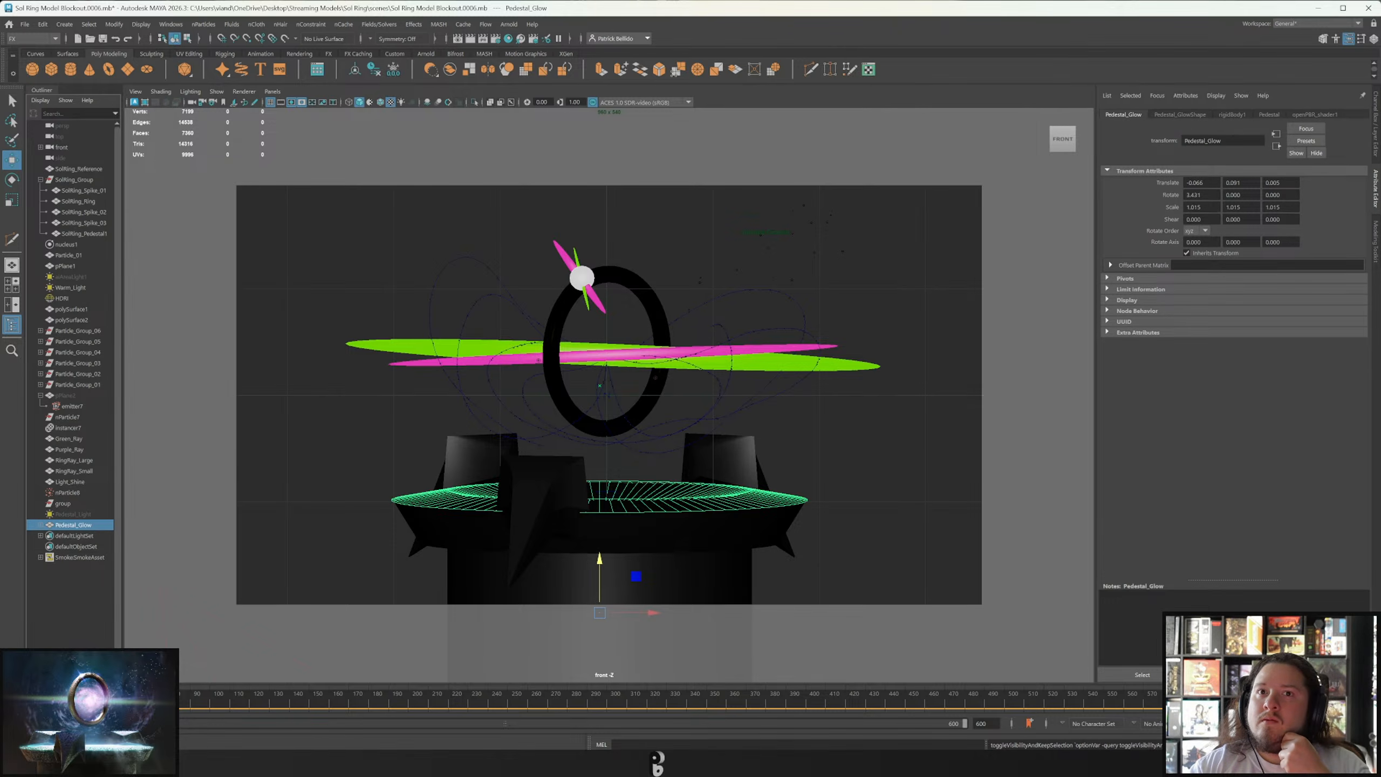
left_click(40, 525)
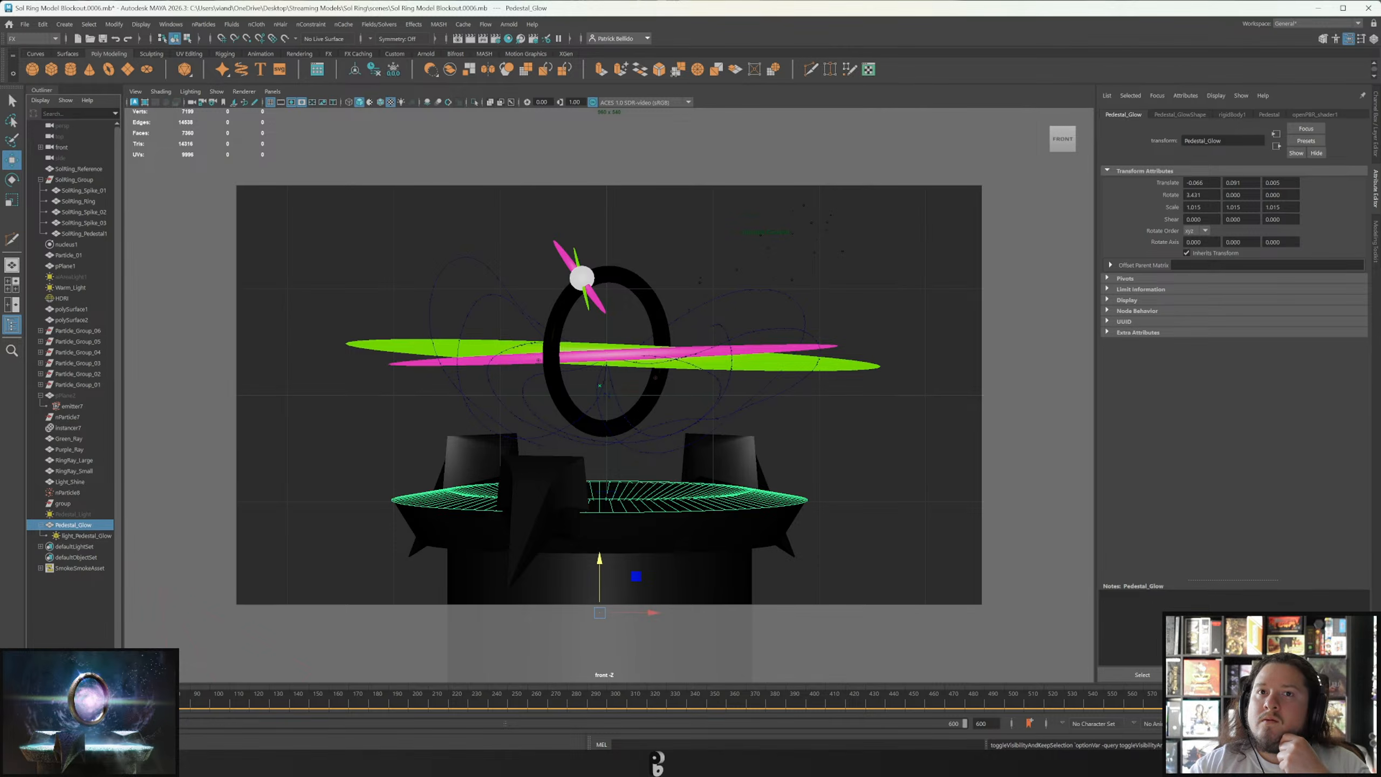
left_click(95, 537)
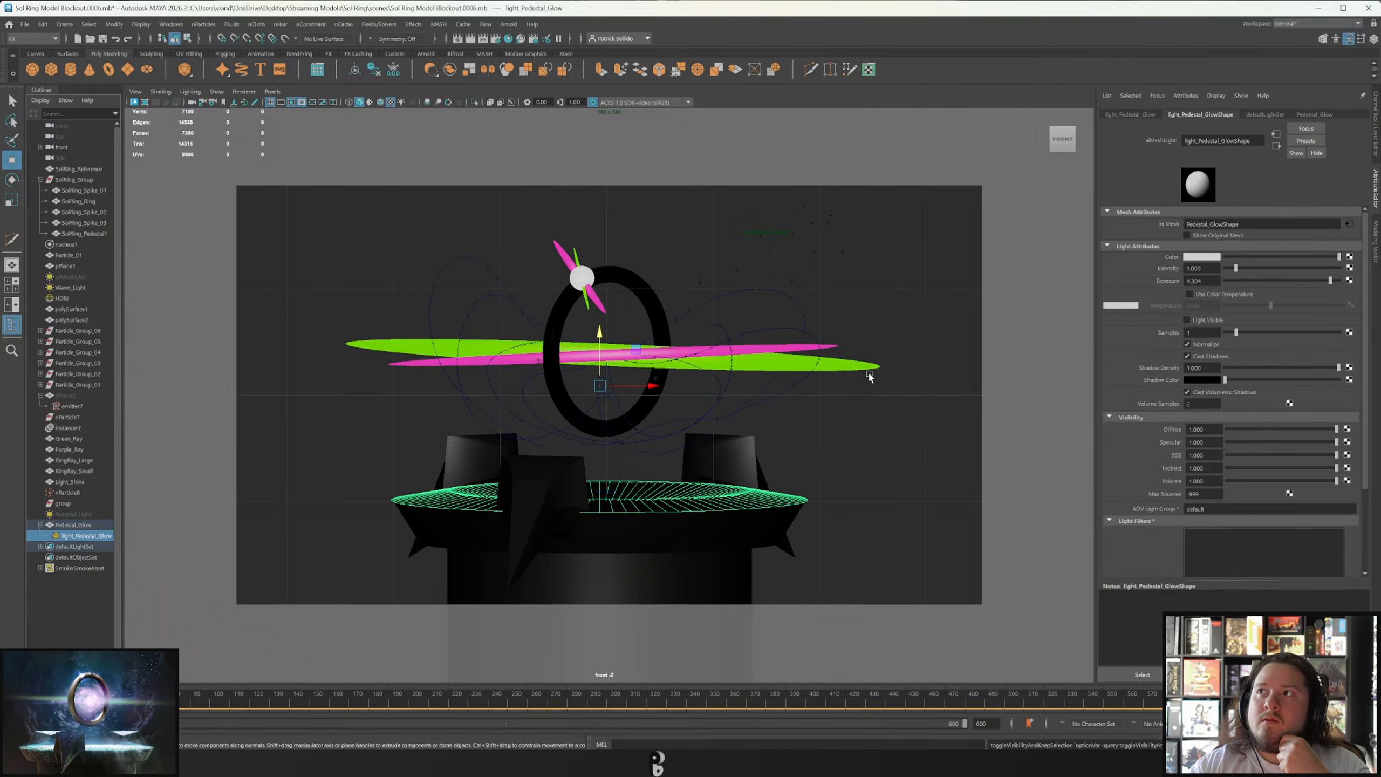
Set light_Pedestal_Glow's exposure to 5 and refresh the Arnold render.
left_click_drag(0, 115, 870, 80)
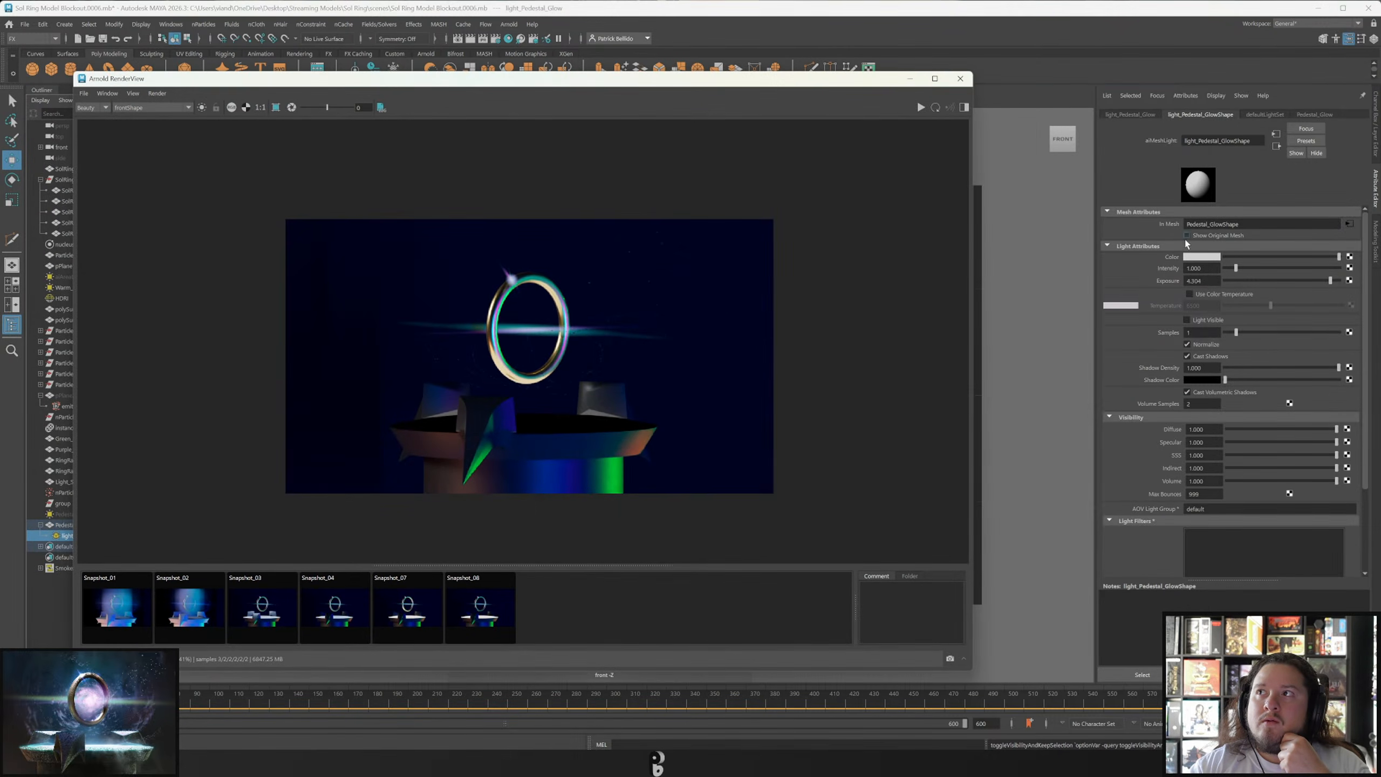
double_click(1196, 281)
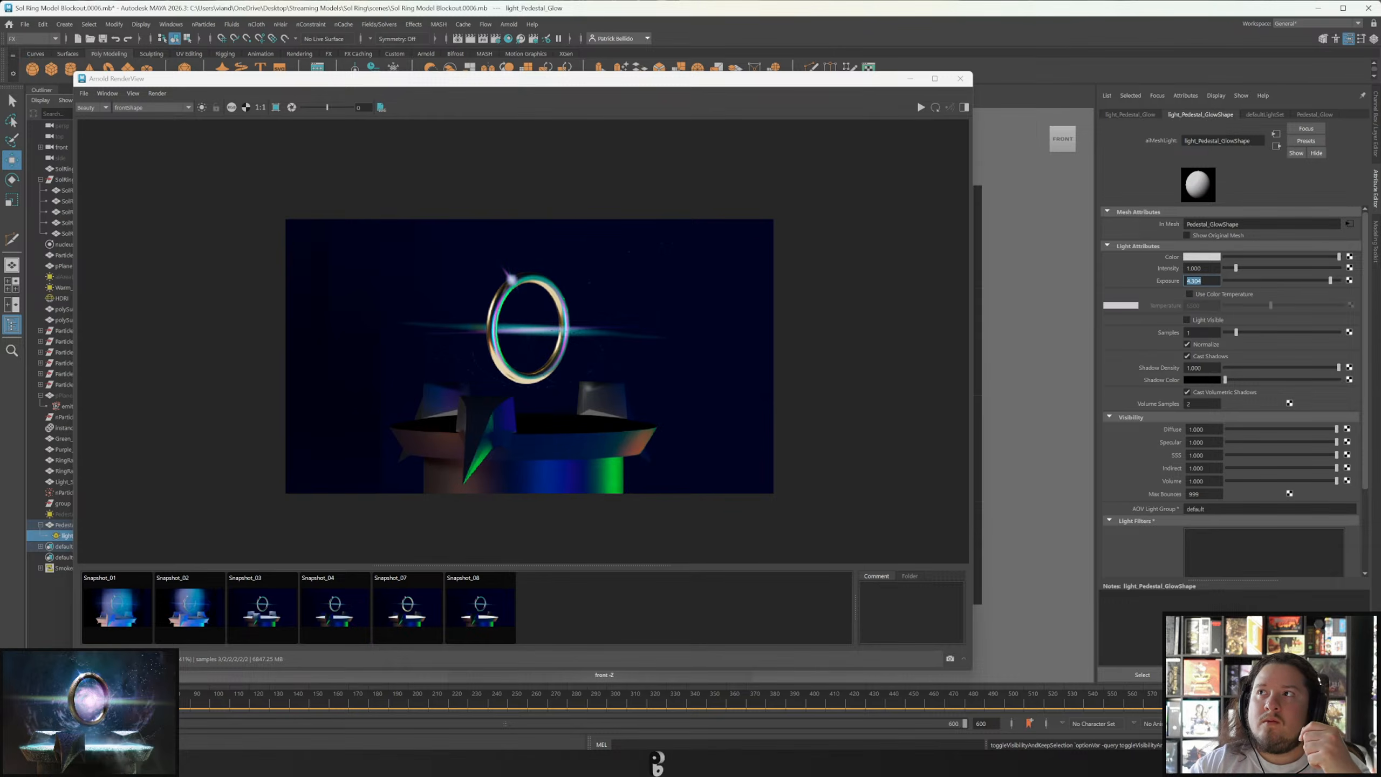
type("6")
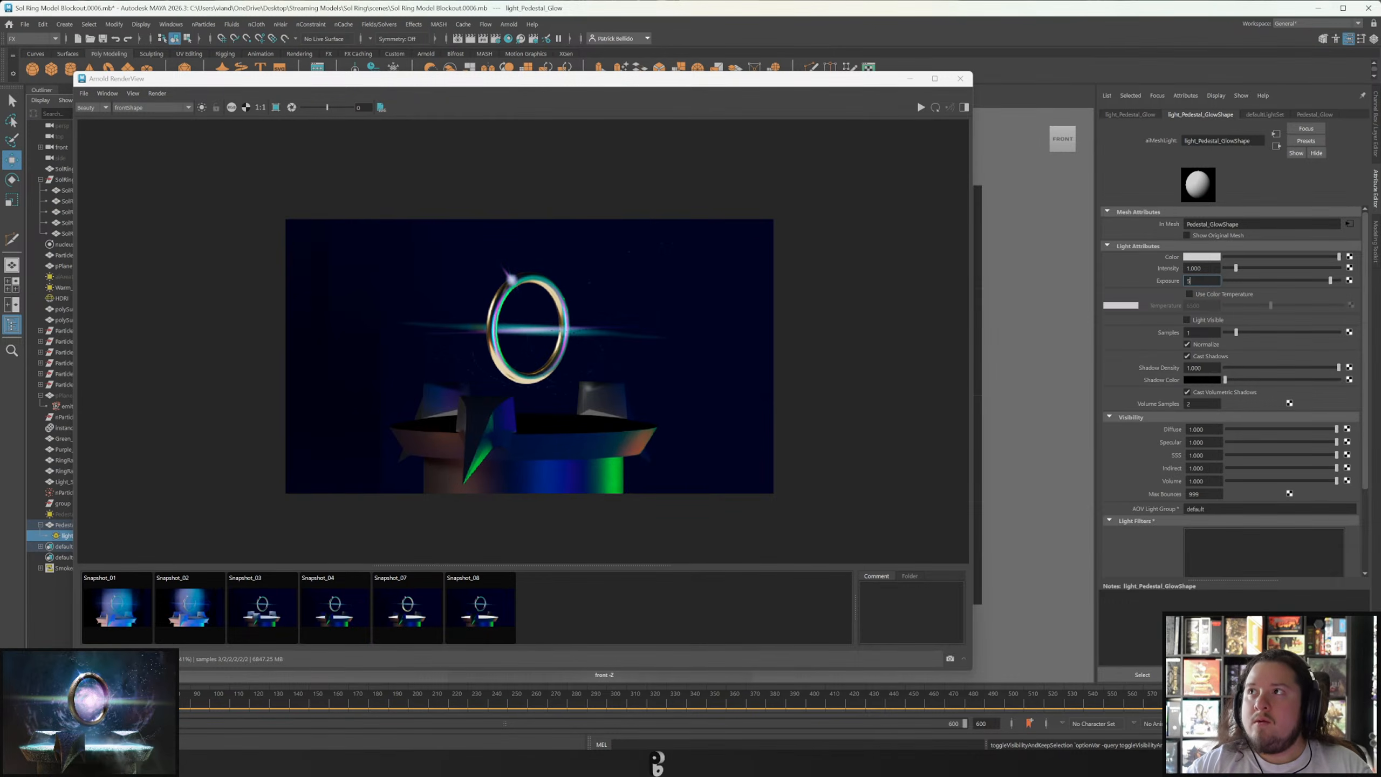
type("5")
key("Return")
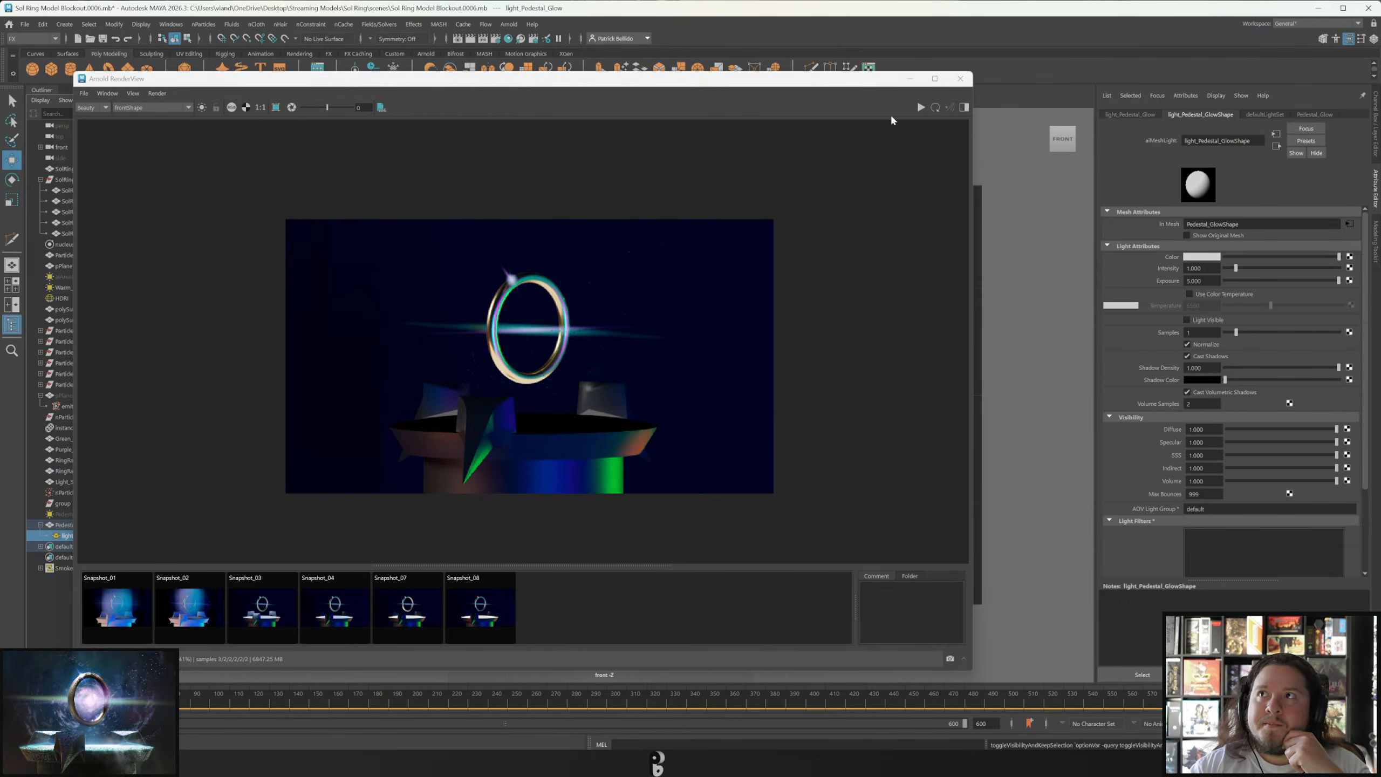
left_click(935, 107)
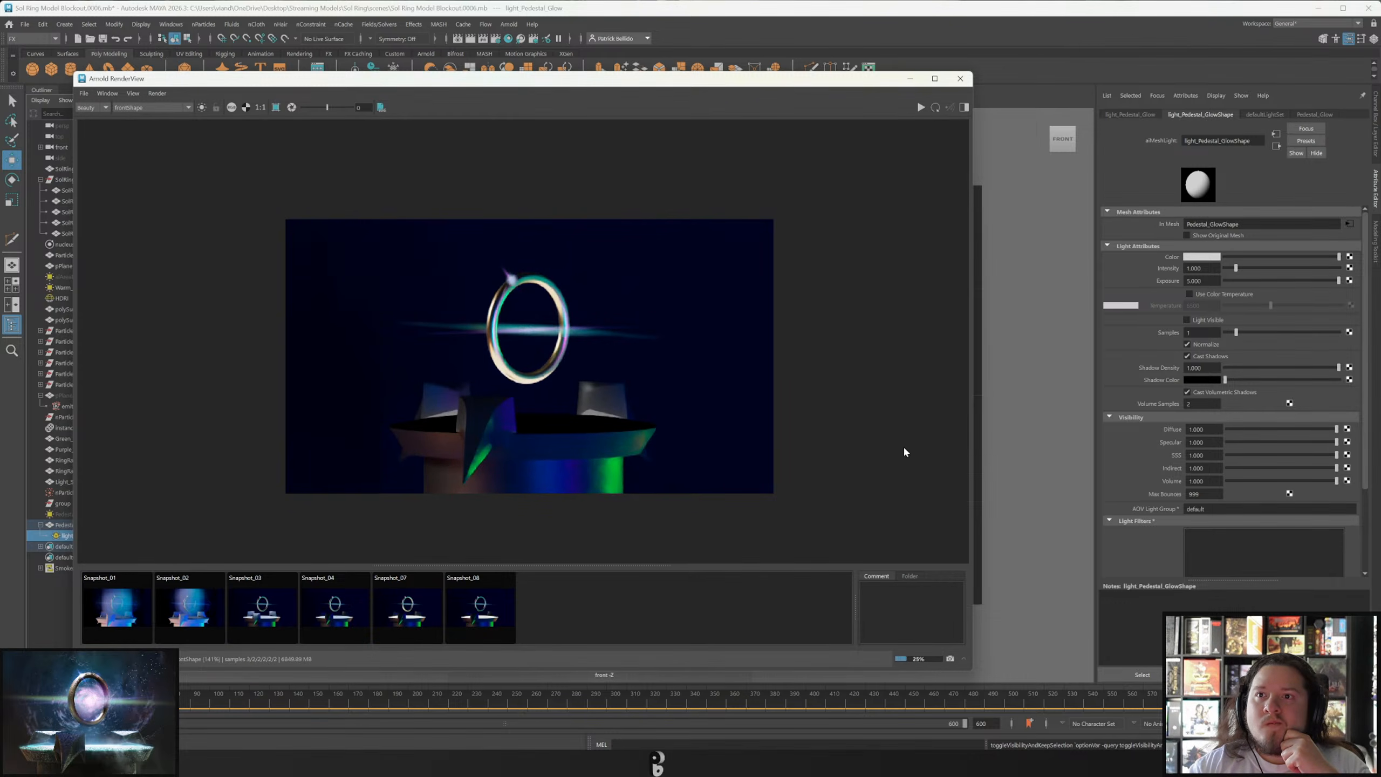
Reopen the Arnold RenderView, then set light_Pedestal_Glow's exposure to 10 and refresh the render.
left_click(960, 78)
left_click(458, 38)
left_click_drag(544, 87, 734, 128)
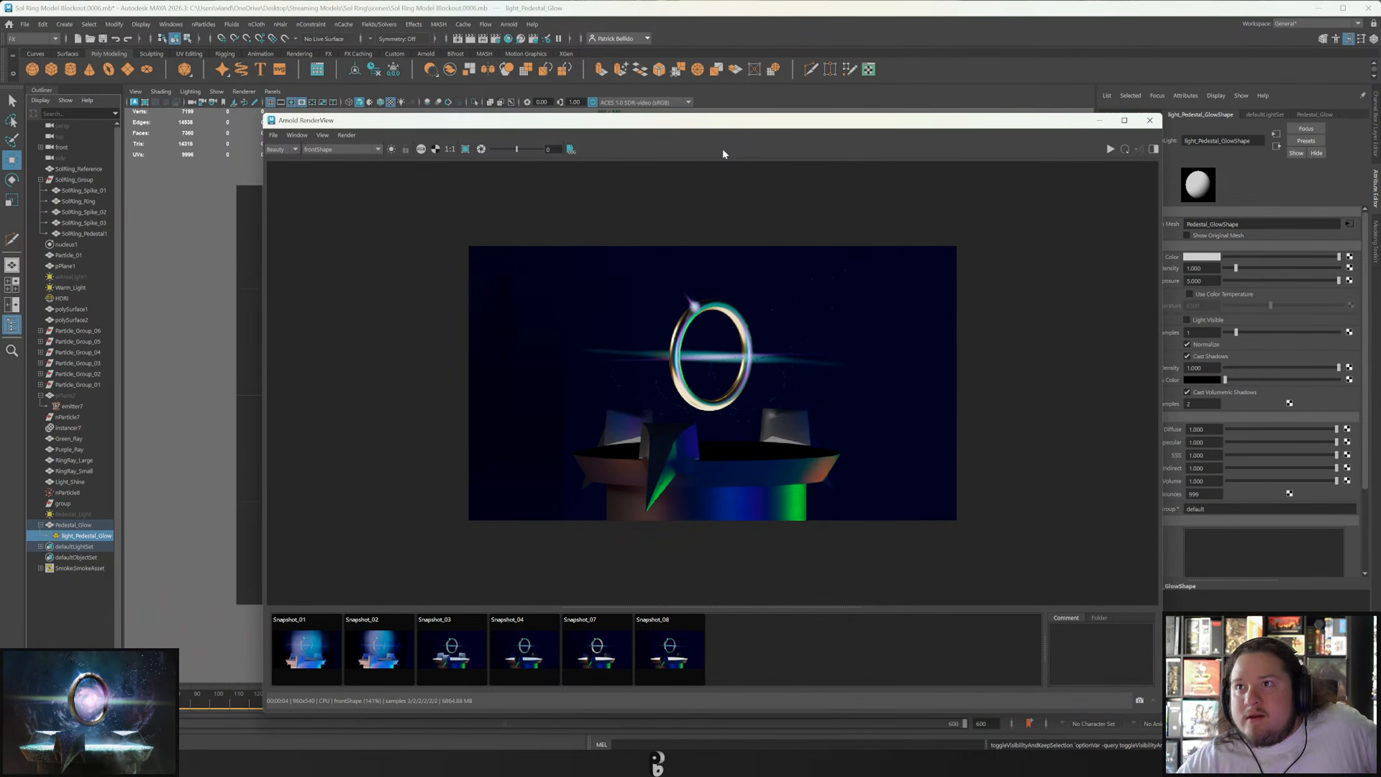
double_click(1197, 281)
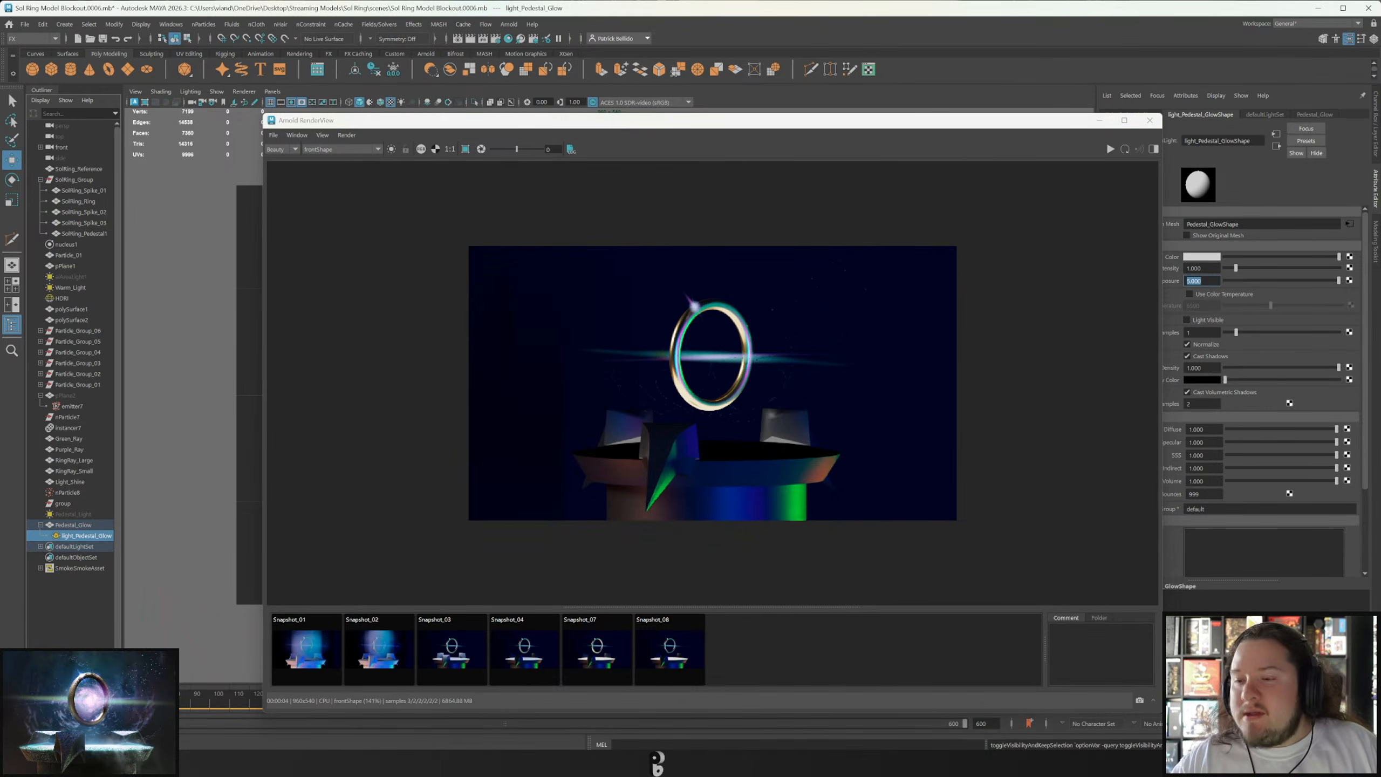
type("10")
key("Return")
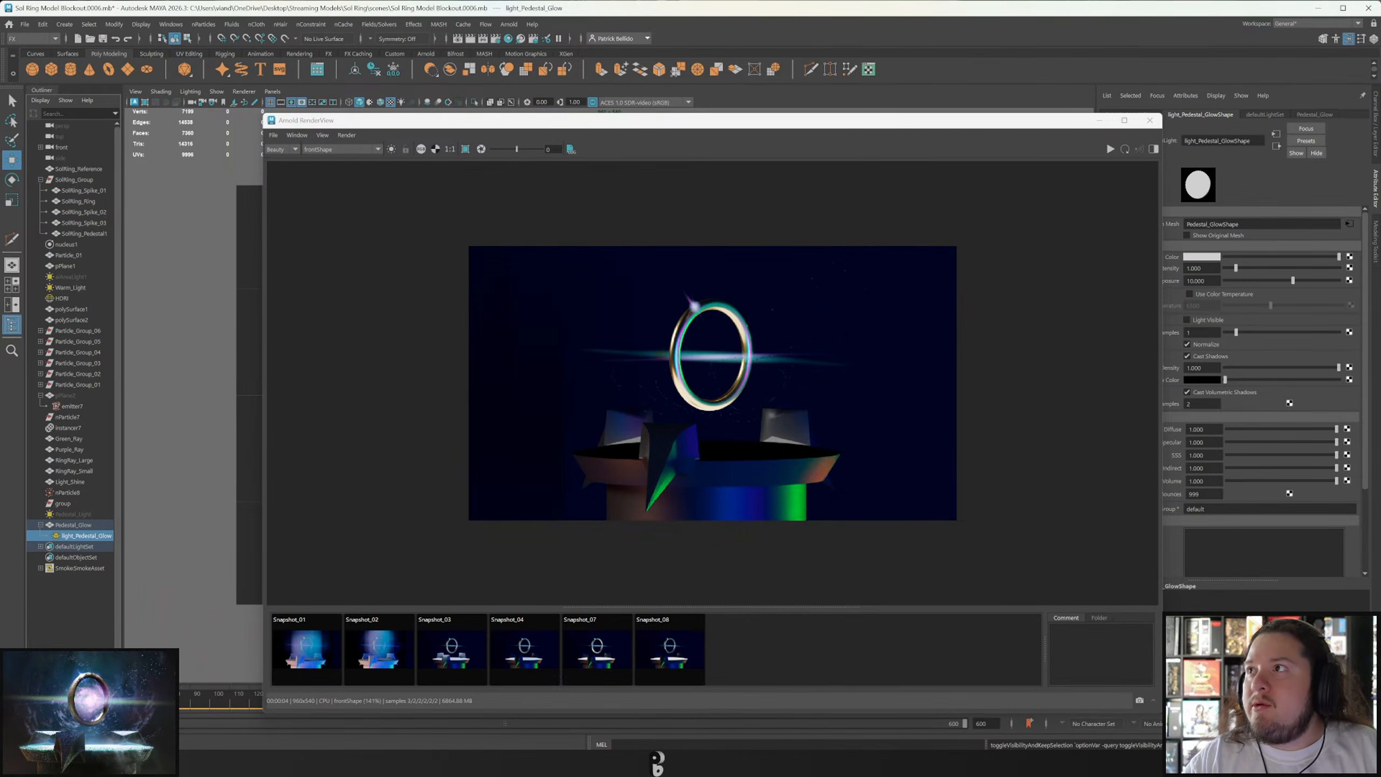
left_click(1125, 150)
Move the render window off the viewport and try to pick the glow surface's components on the pedestal top.
left_click_drag(988, 131, 0, 101)
left_click(744, 495)
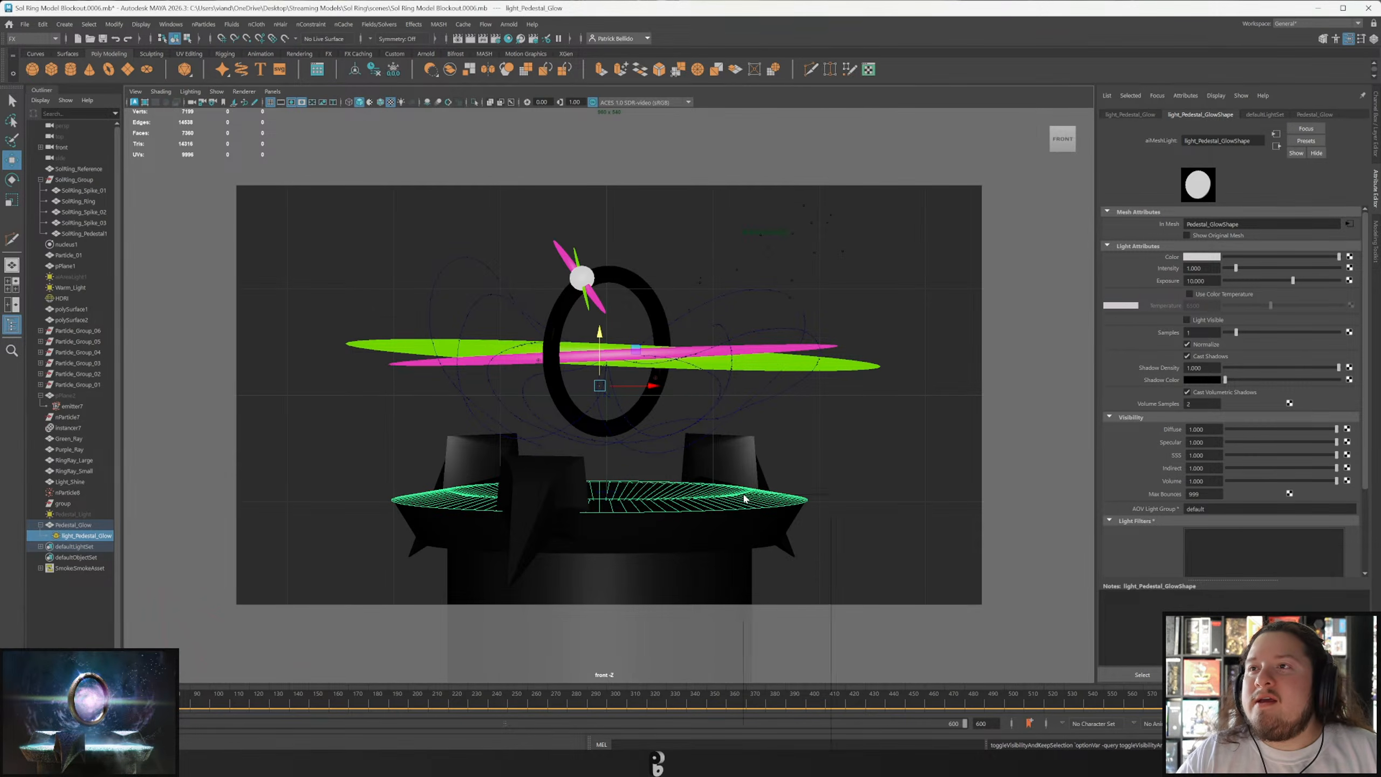
right_click(744, 497)
left_click(682, 509)
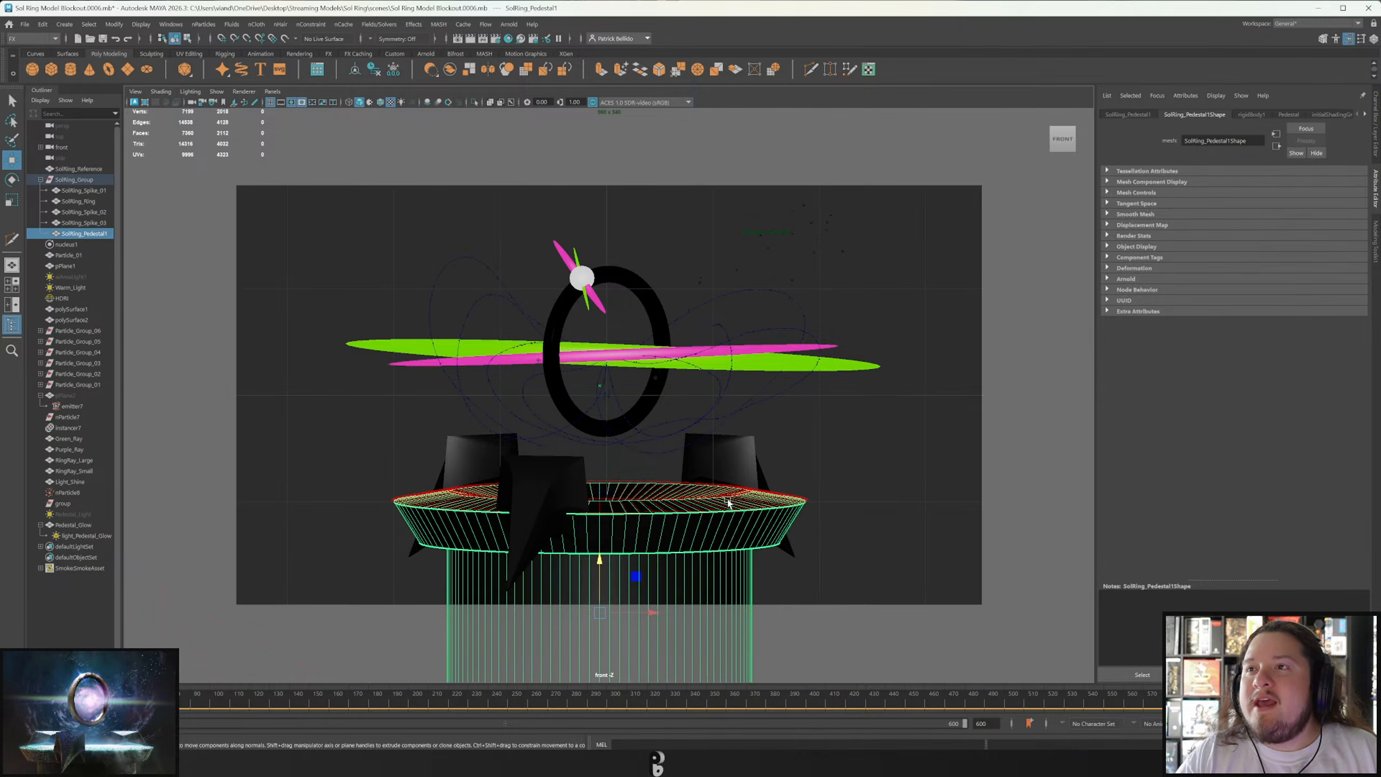
right_click(744, 495)
left_click(783, 496)
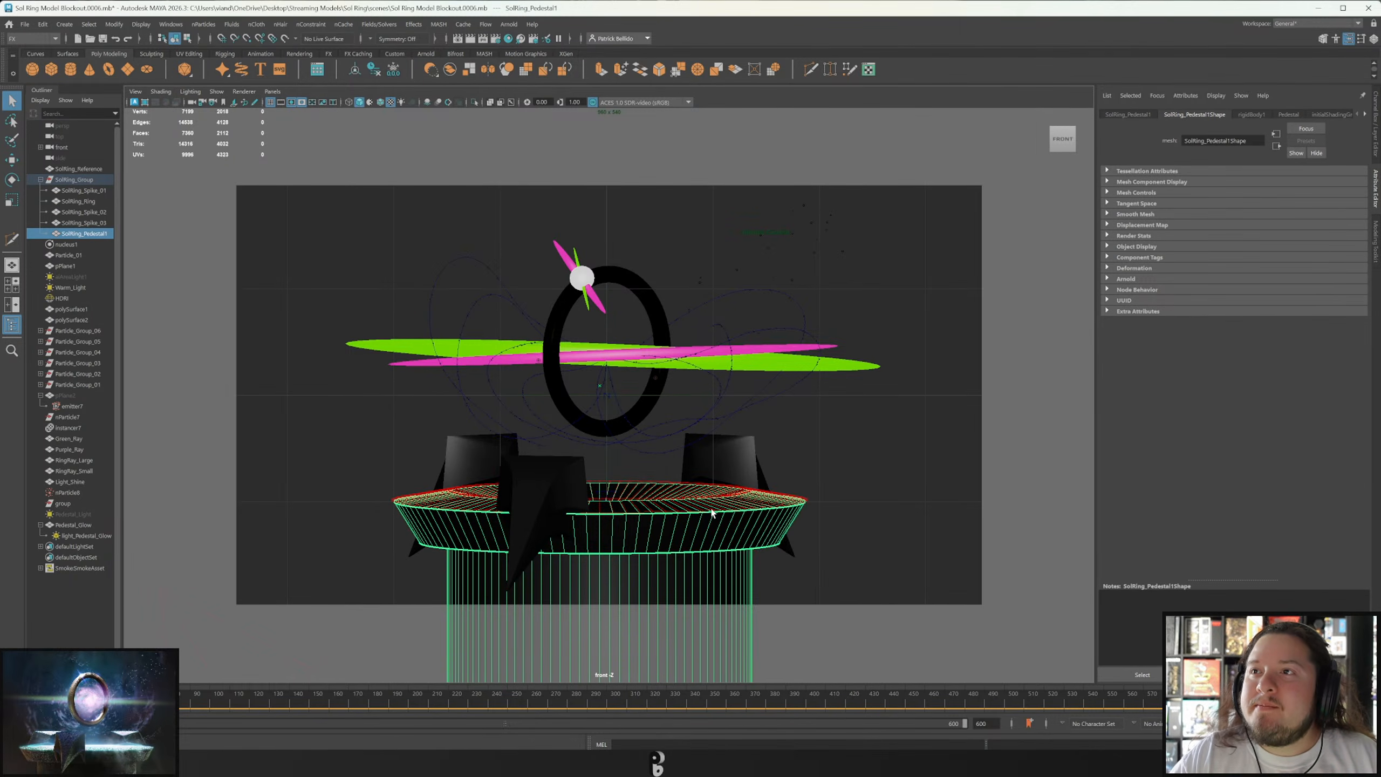
Select light_Pedestal_Glow in the viewport, try moving it upward, and undo the move.
left_click_drag(0, 134, 945, 535)
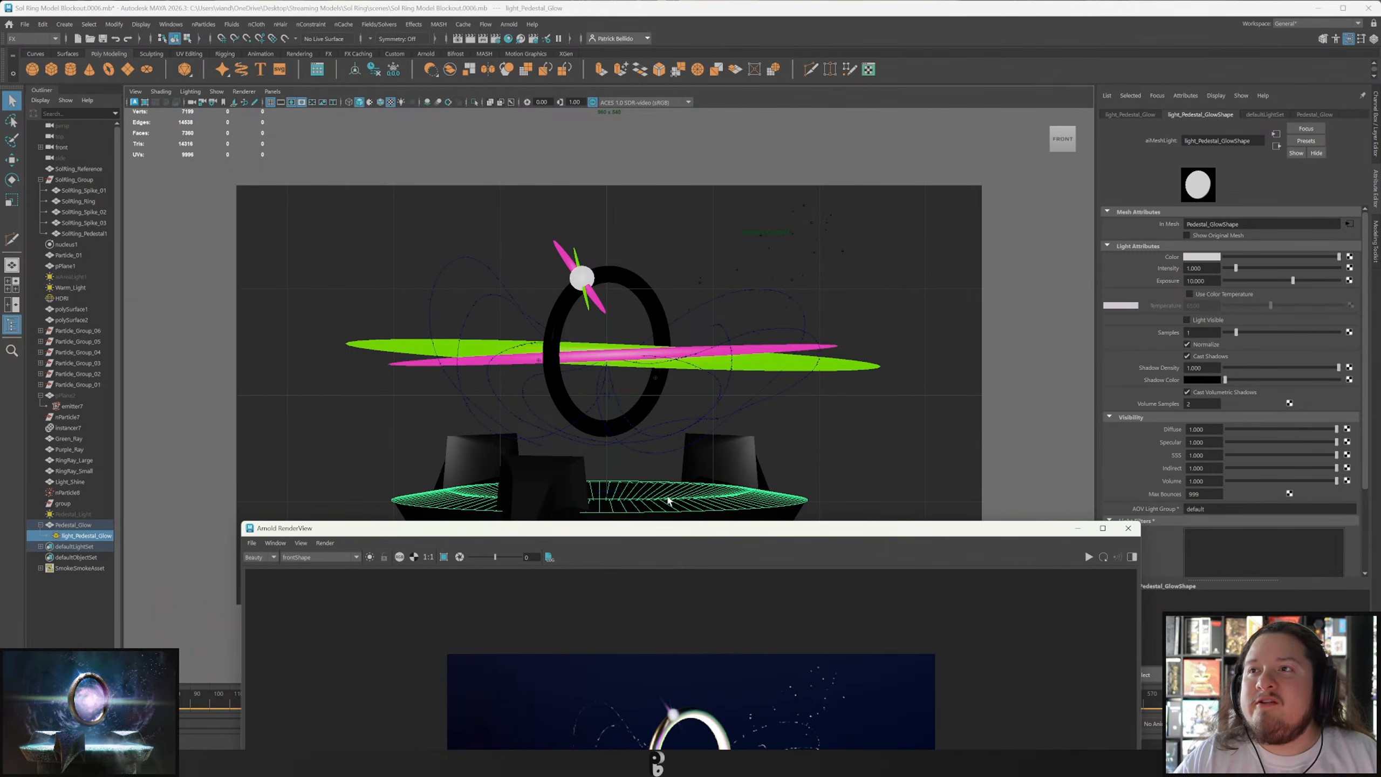
left_click(754, 511)
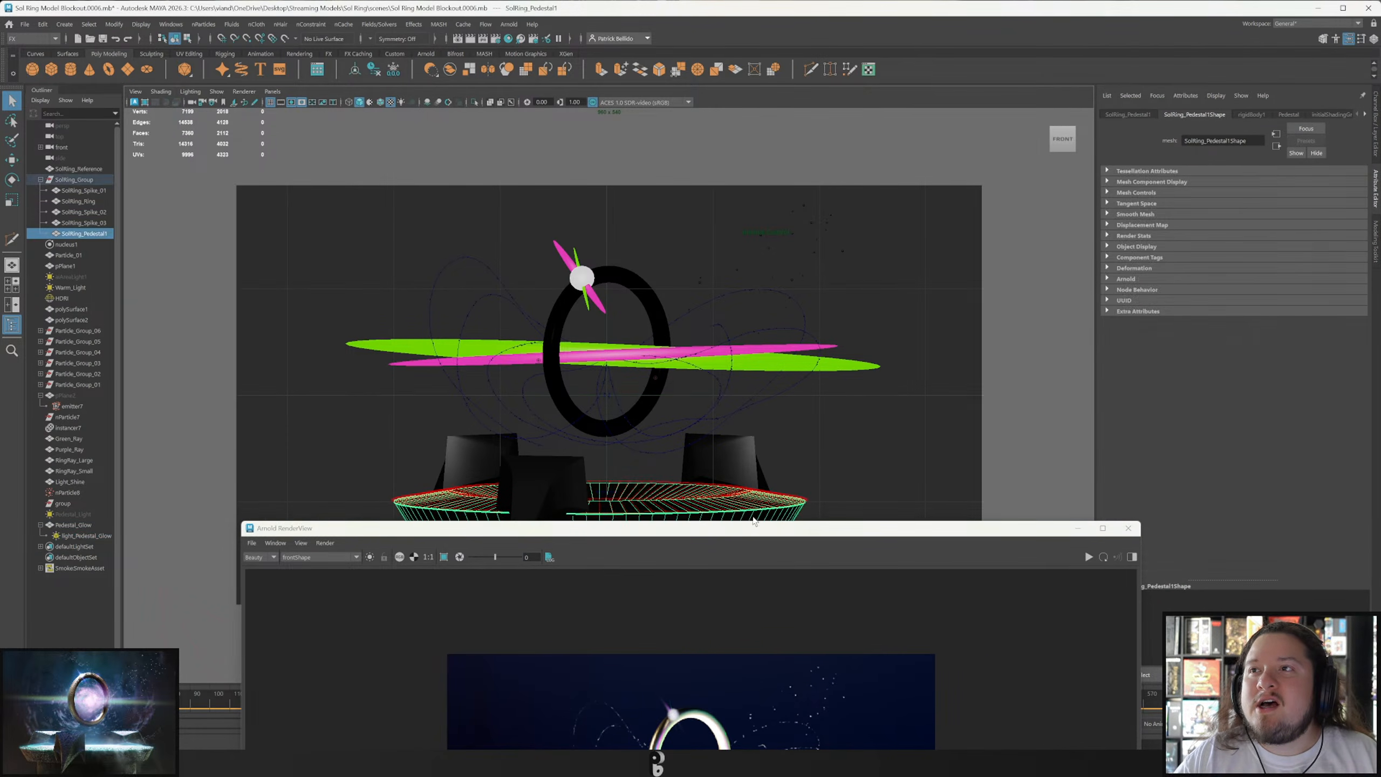
left_click(760, 509)
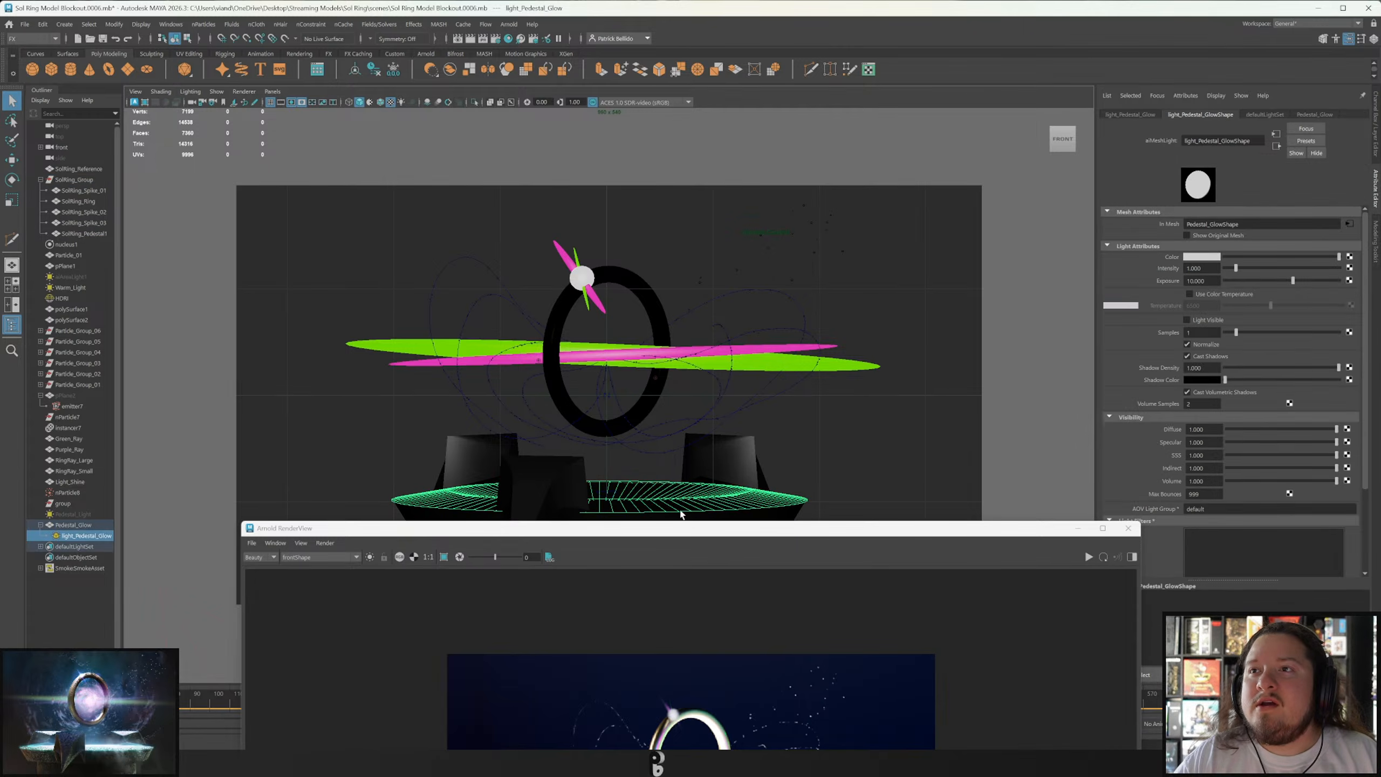
key("w")
left_click_drag(600, 337, 641, 277)
key("ctrl+z")
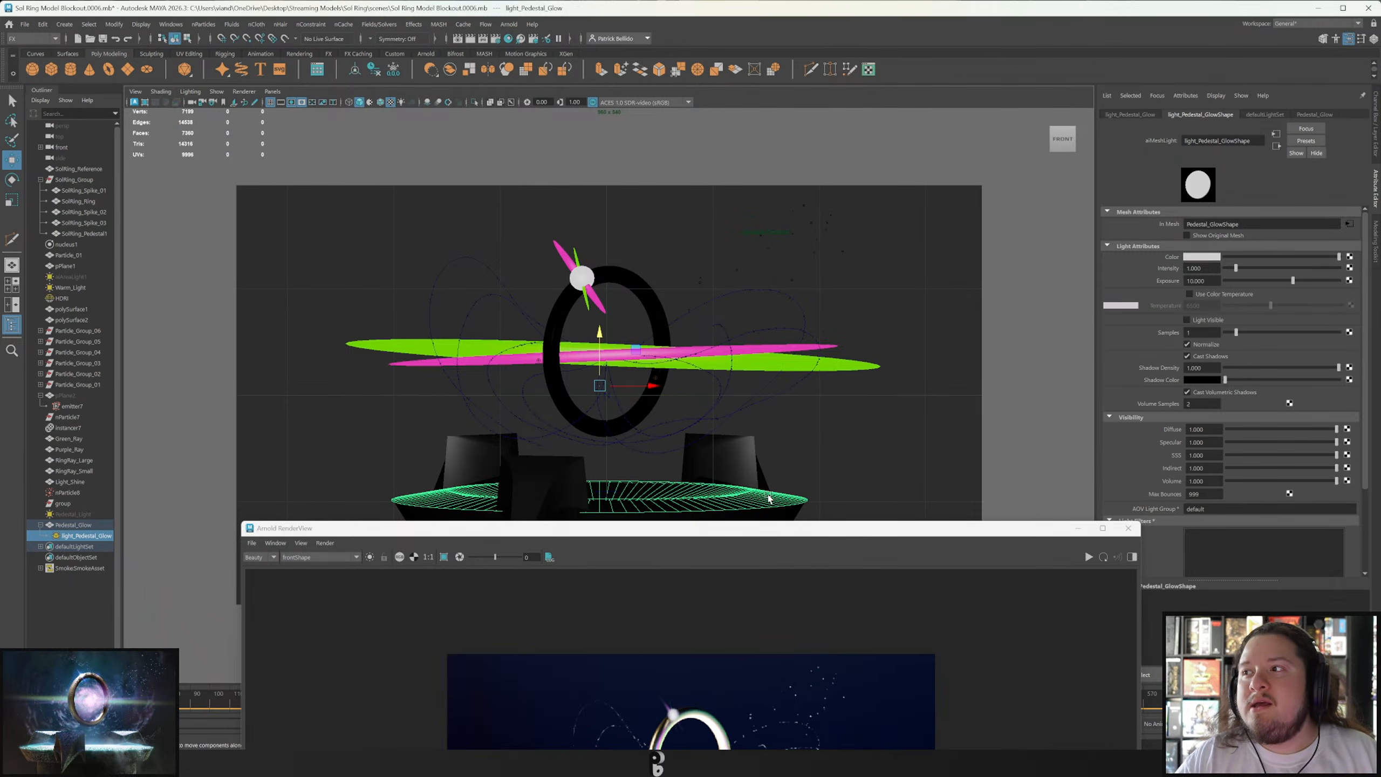
Try to switch light_Pedestal_Glow's mesh to face selection in the viewport.
right_click(768, 499)
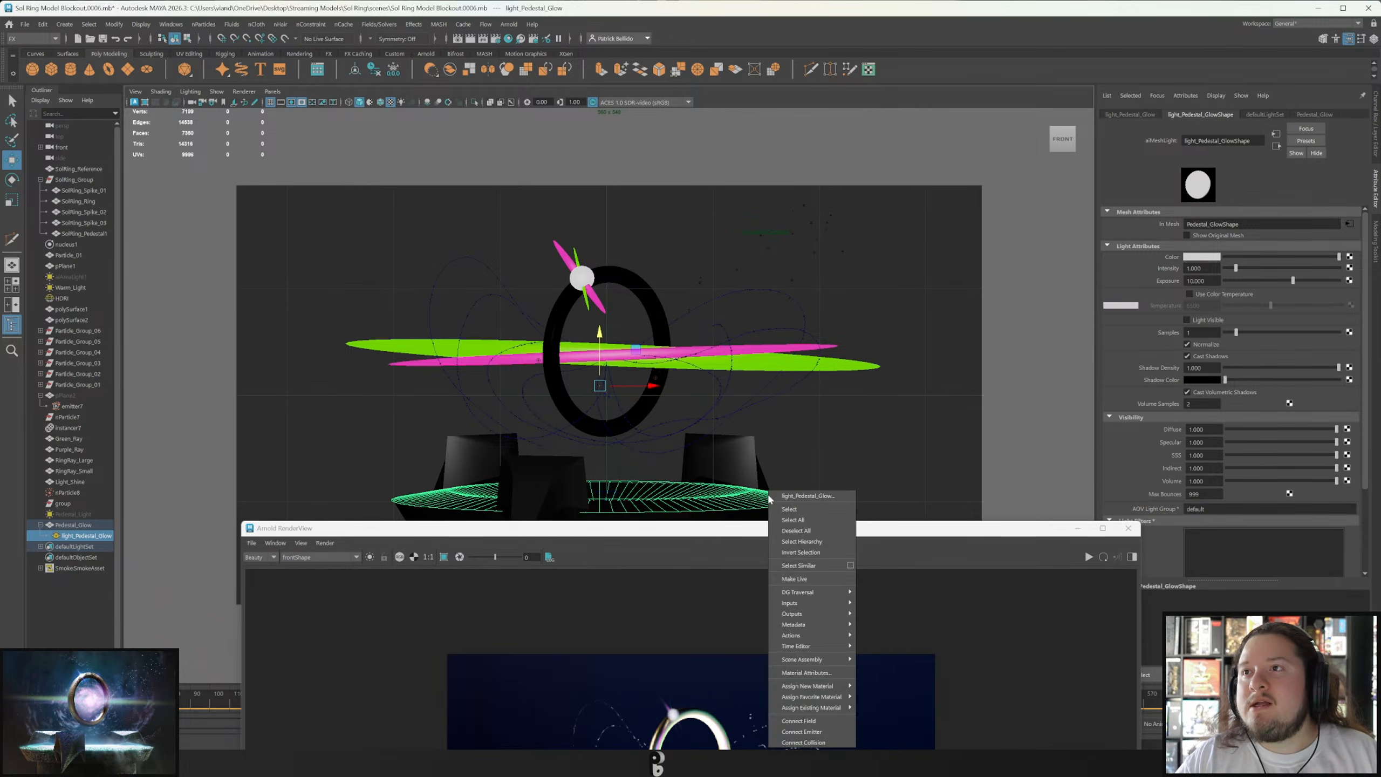
right_click(720, 498)
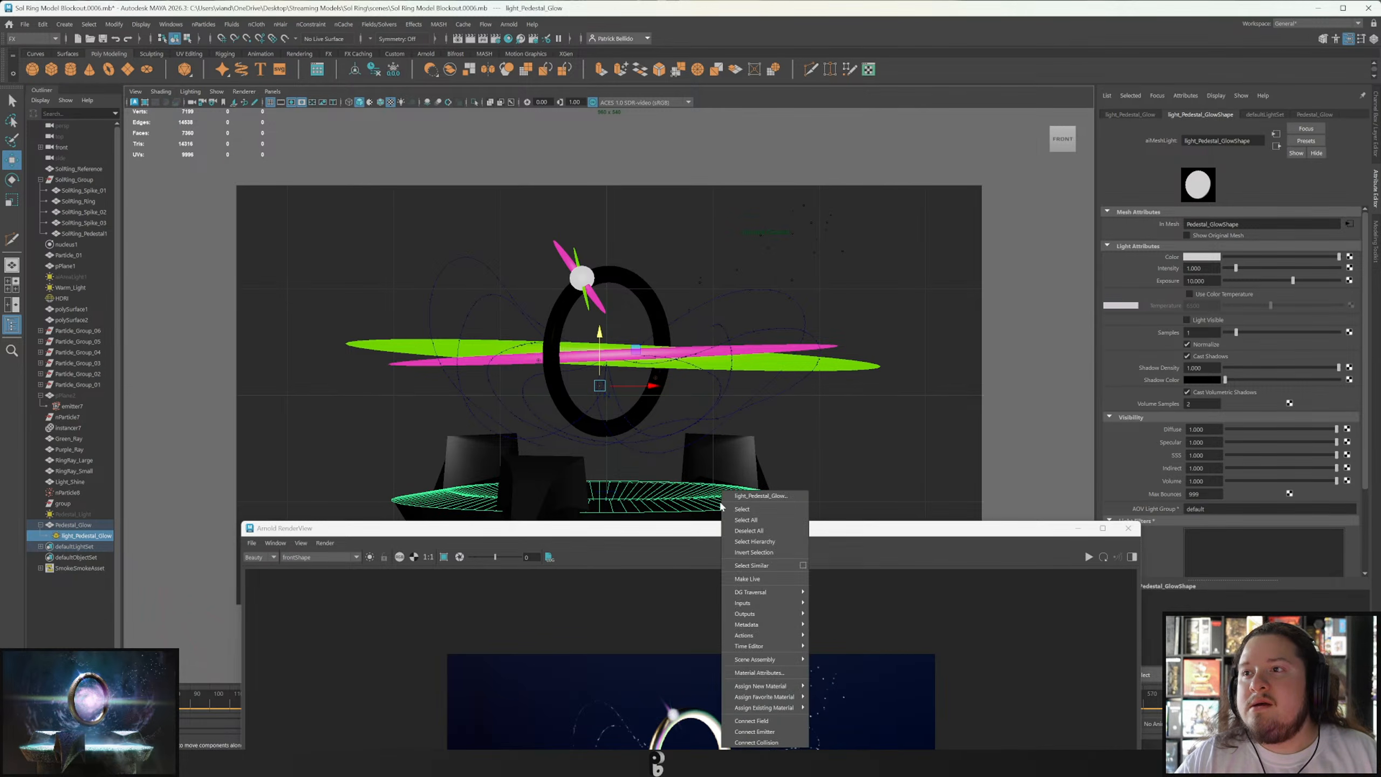
right_click_drag(842, 283, 843, 317)
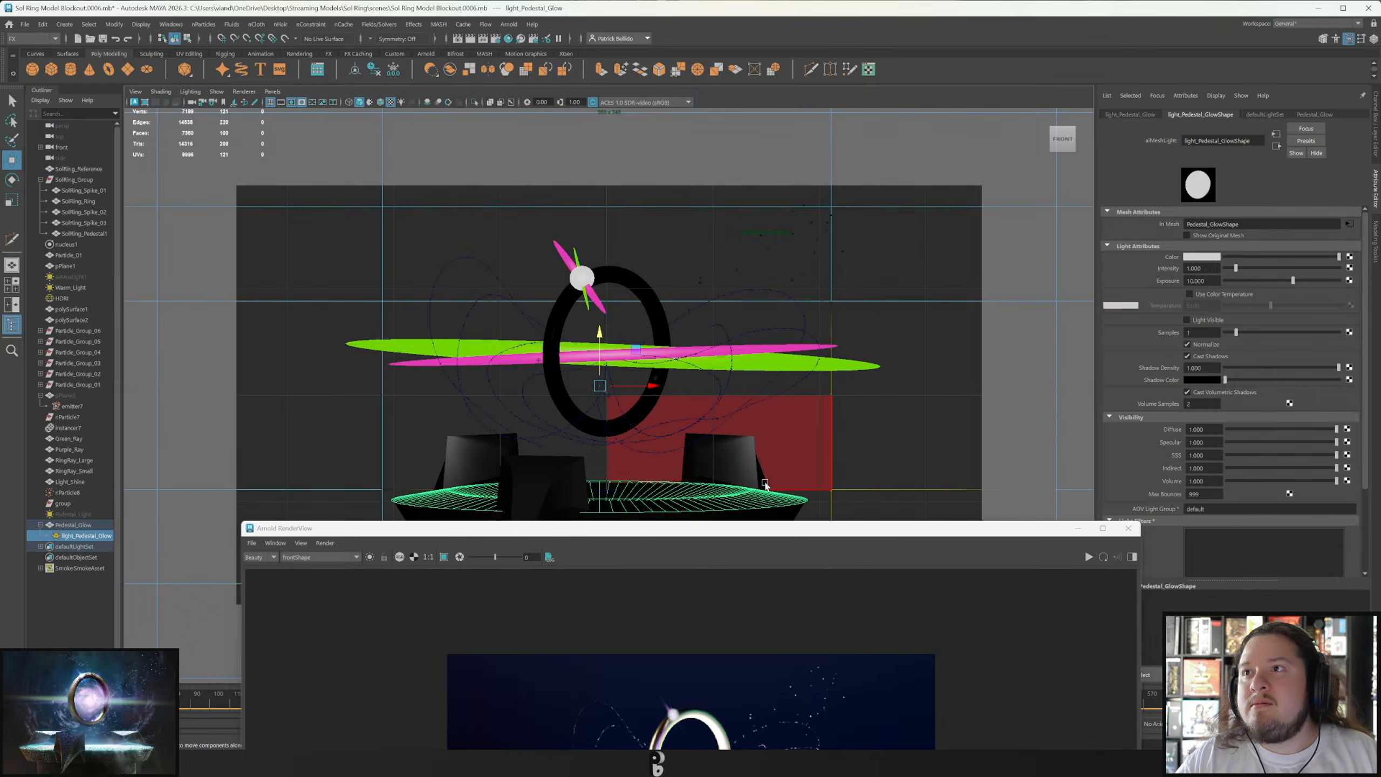
key("ctrl+z")
right_click(748, 505)
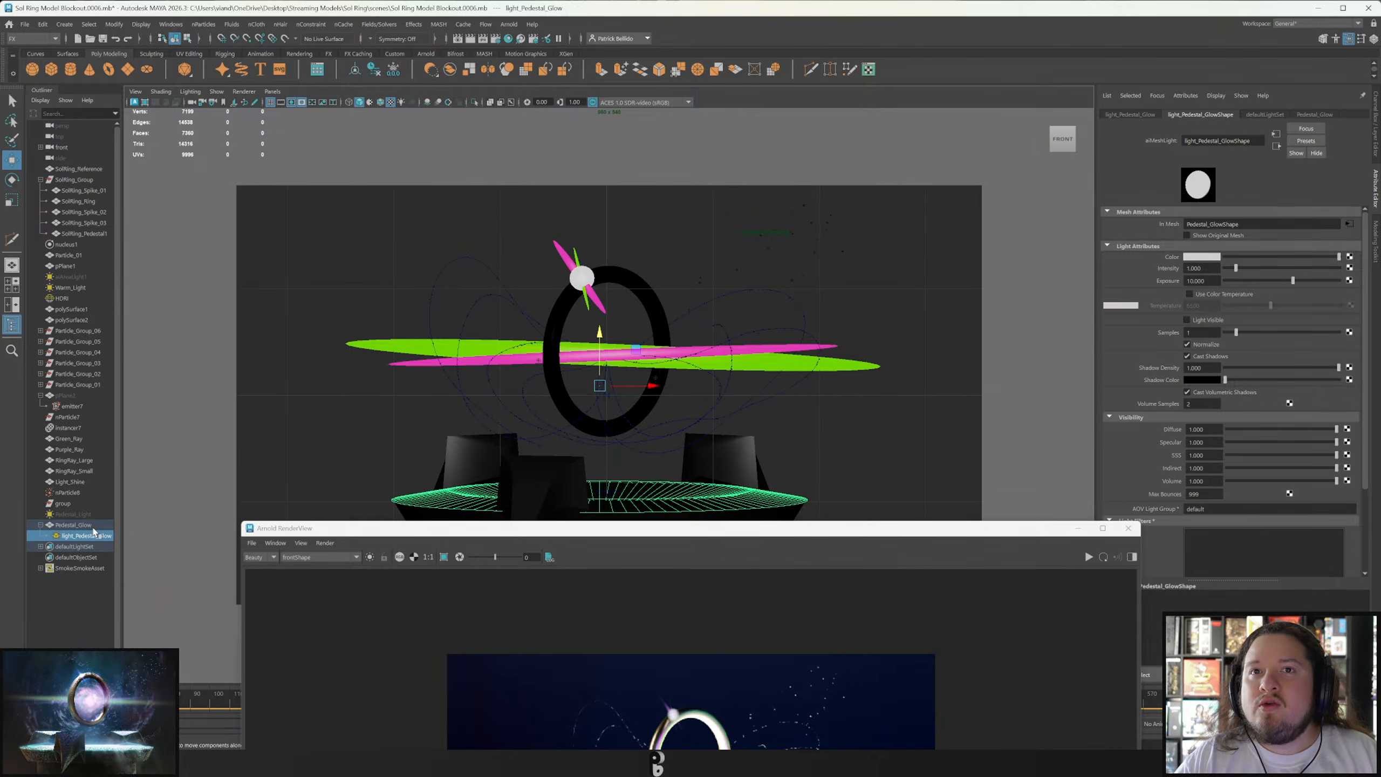
Select the parent Pedestal_Glow mesh and try to put it into face selection mode.
left_click(93, 527)
right_click_drag(707, 413, 726, 448)
double_click(750, 504)
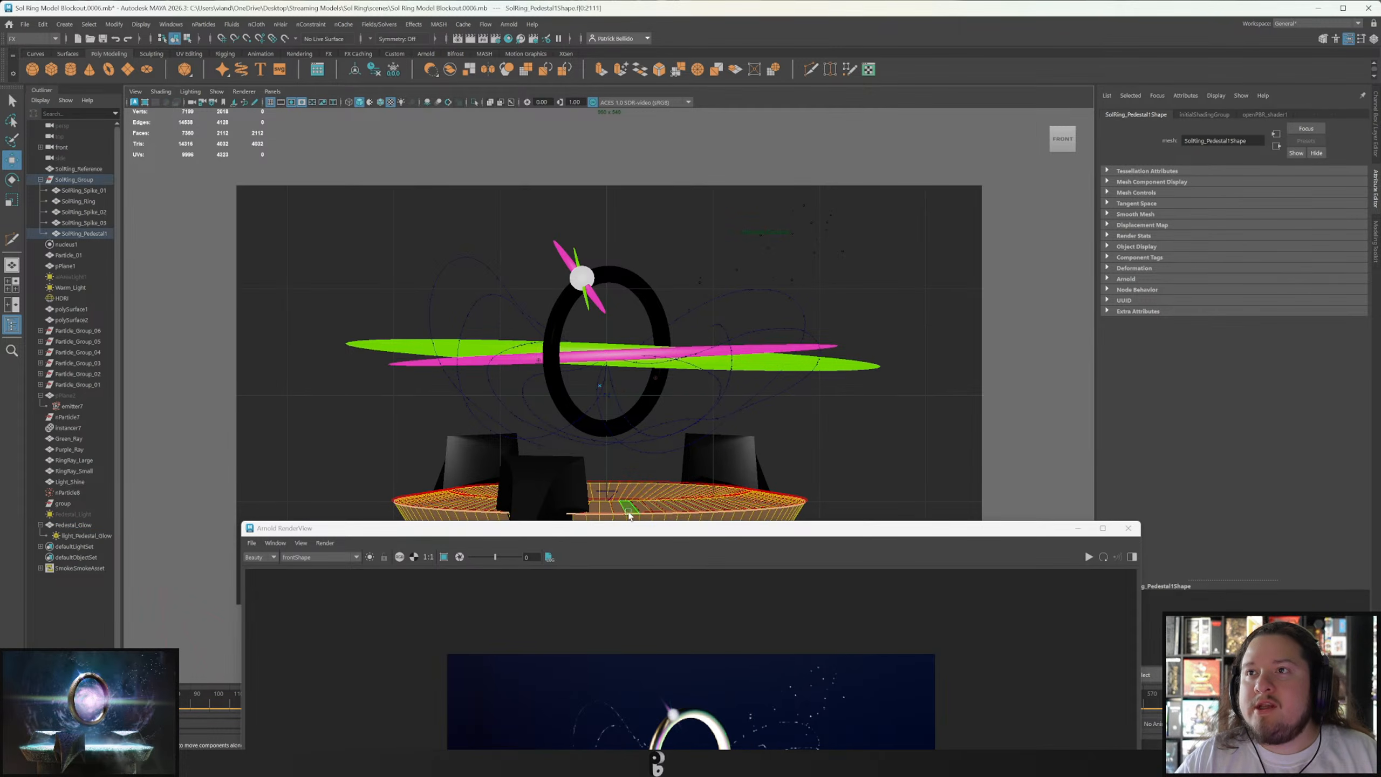
left_click(72, 524)
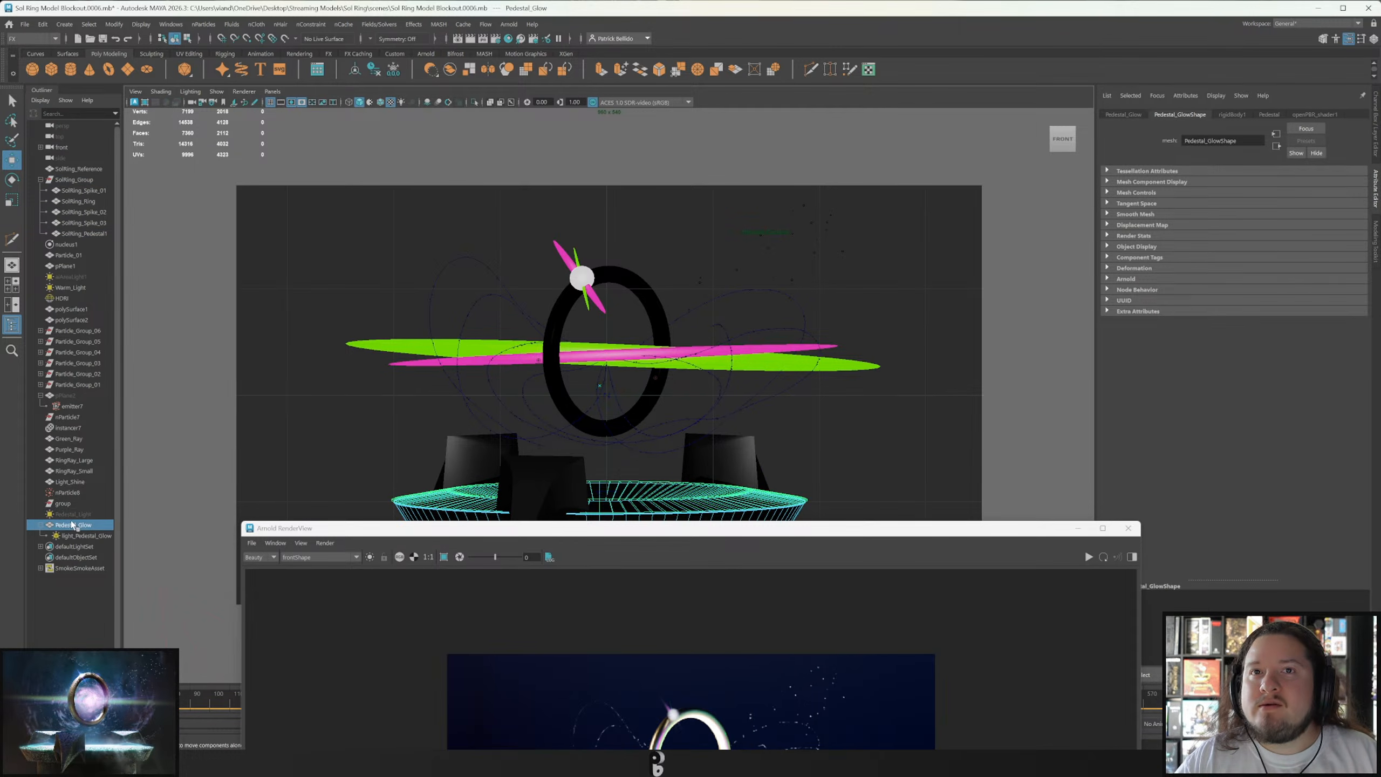
key("F11")
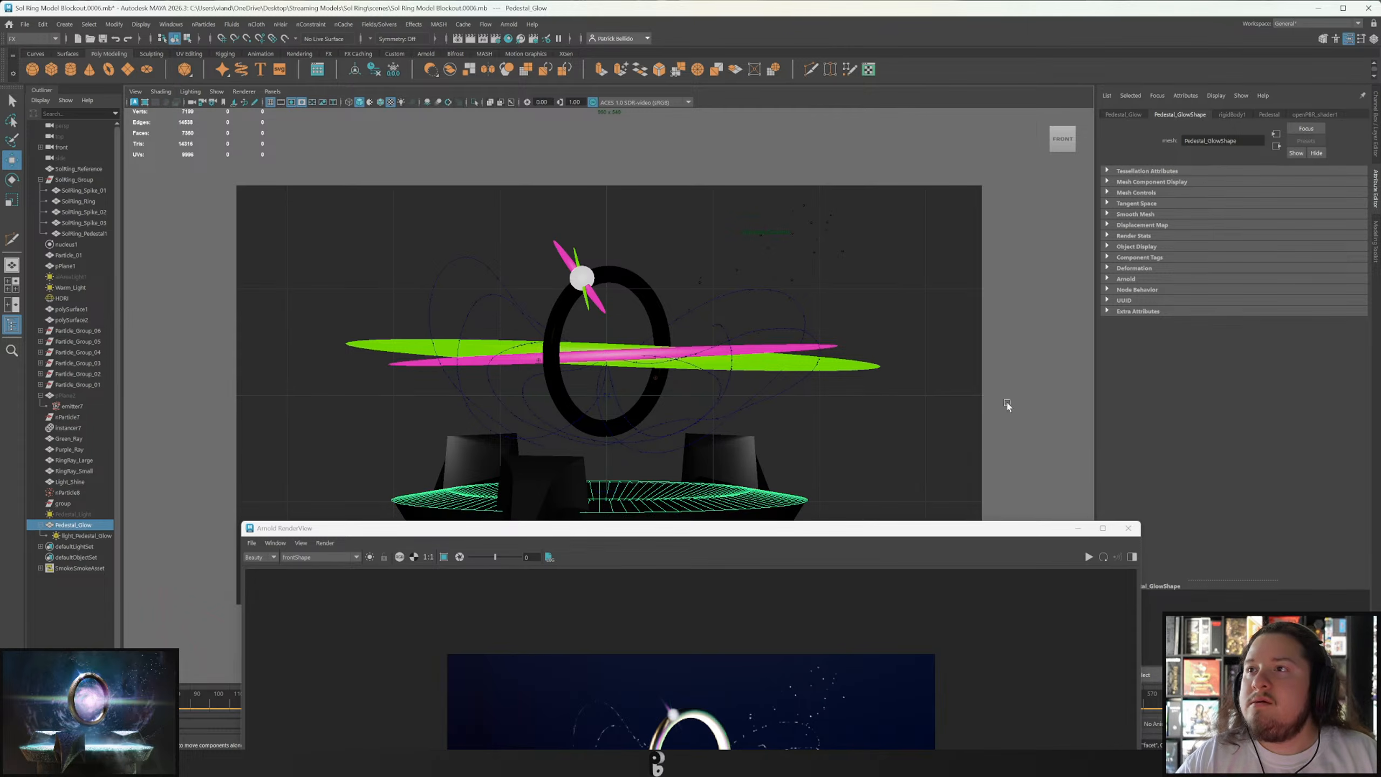
Enable face selection mode, select the child light_Pedestal_Glow, and raise it above the pedestal's spikes.
left_click(1374, 254)
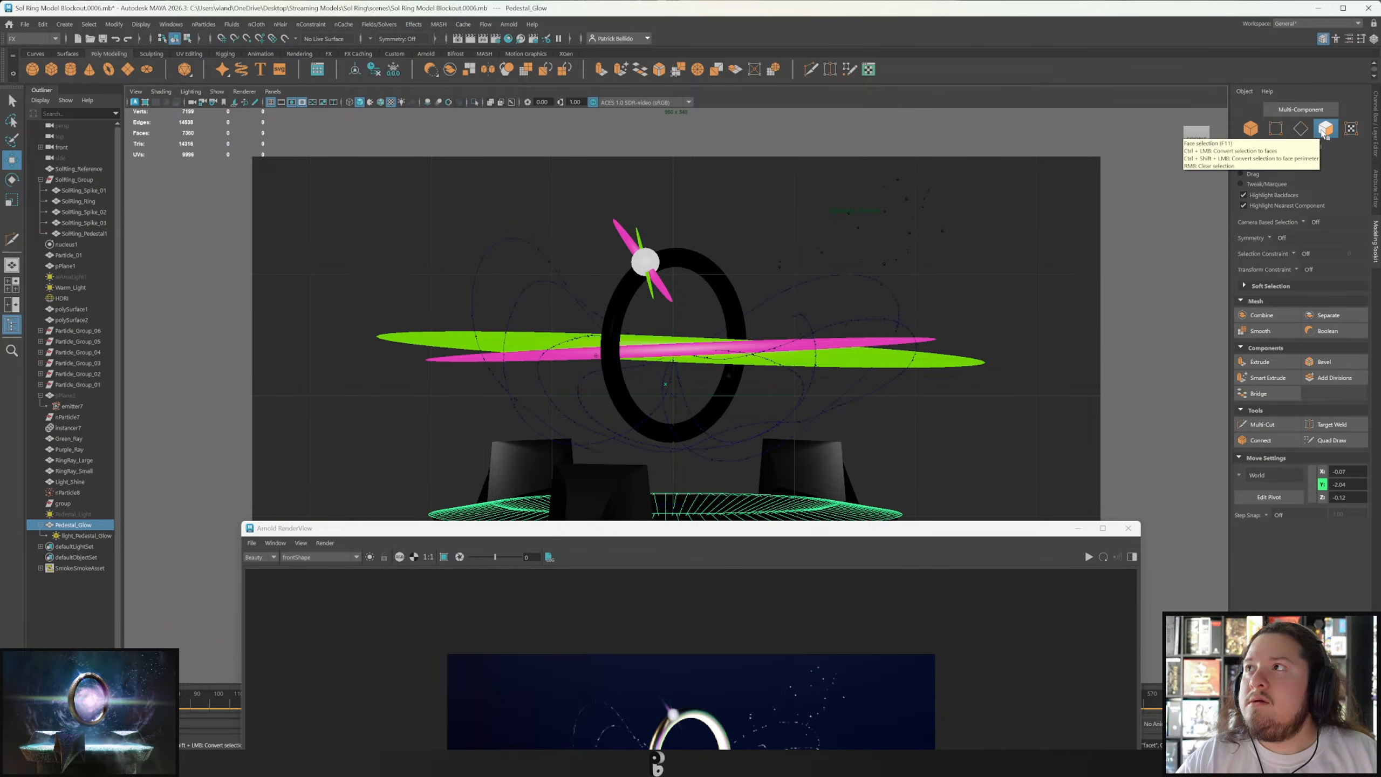
right_click_drag(970, 324, 975, 361)
key("Down")
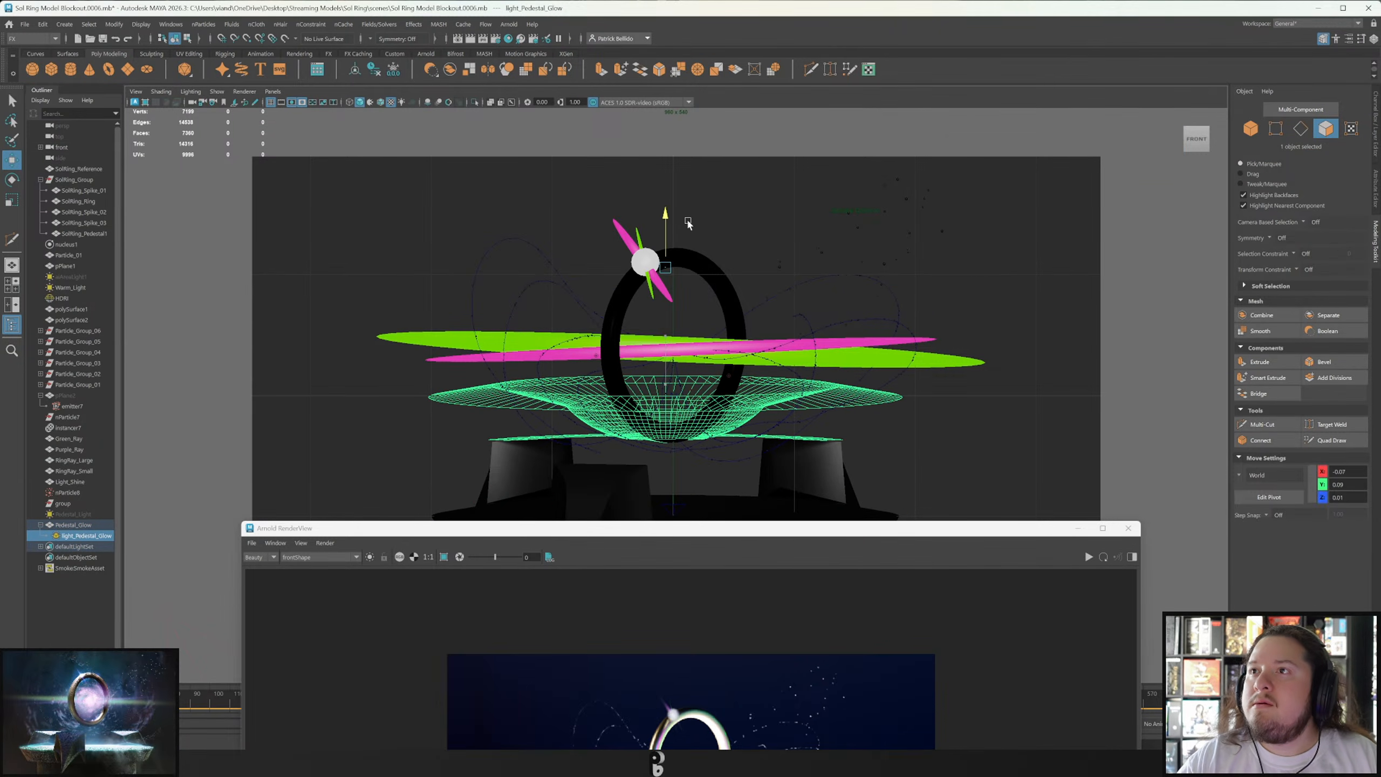
Try to reach face selection for the raised light_Pedestal_Glow in the viewport.
key("q")
right_click_drag(962, 283, 963, 283)
right_click(809, 404)
right_click(809, 410)
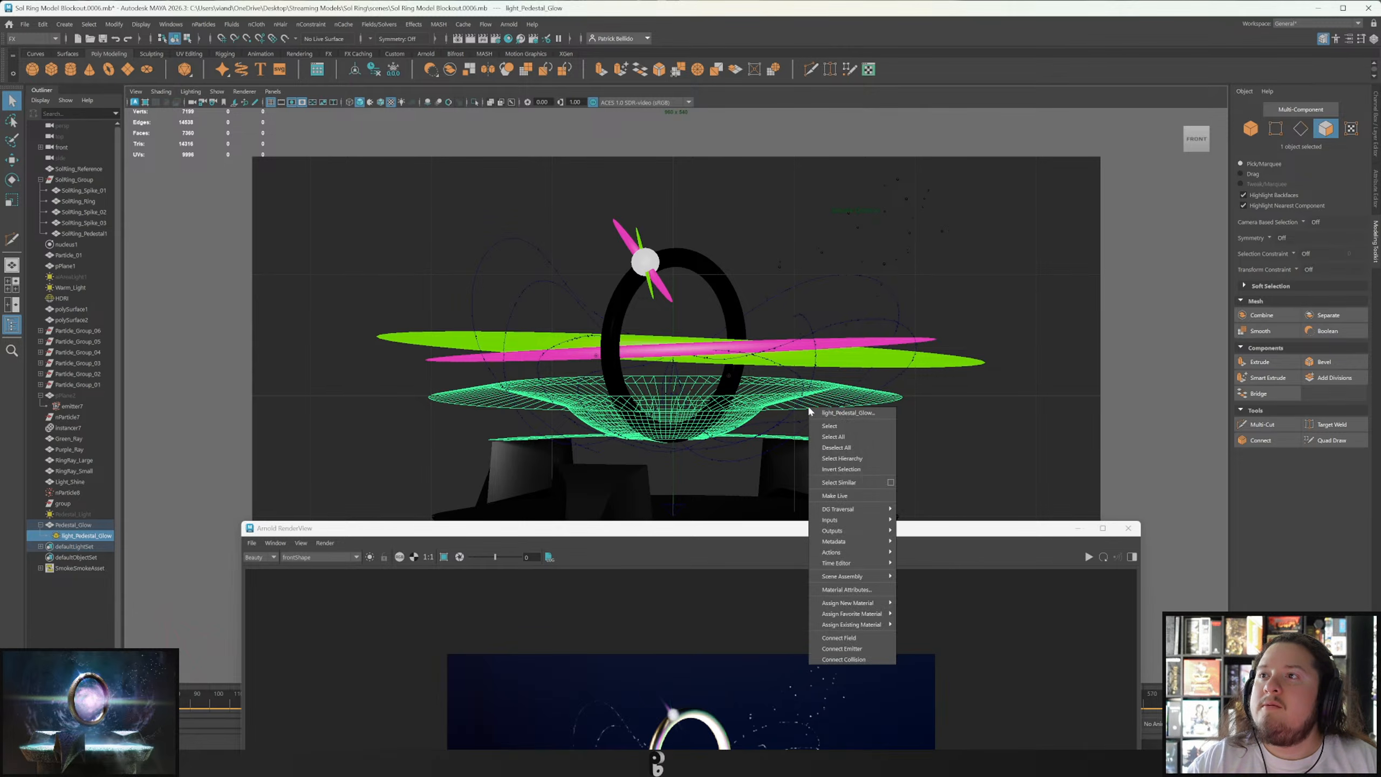
left_click_drag(995, 529, 991, 506)
left_click(1377, 201)
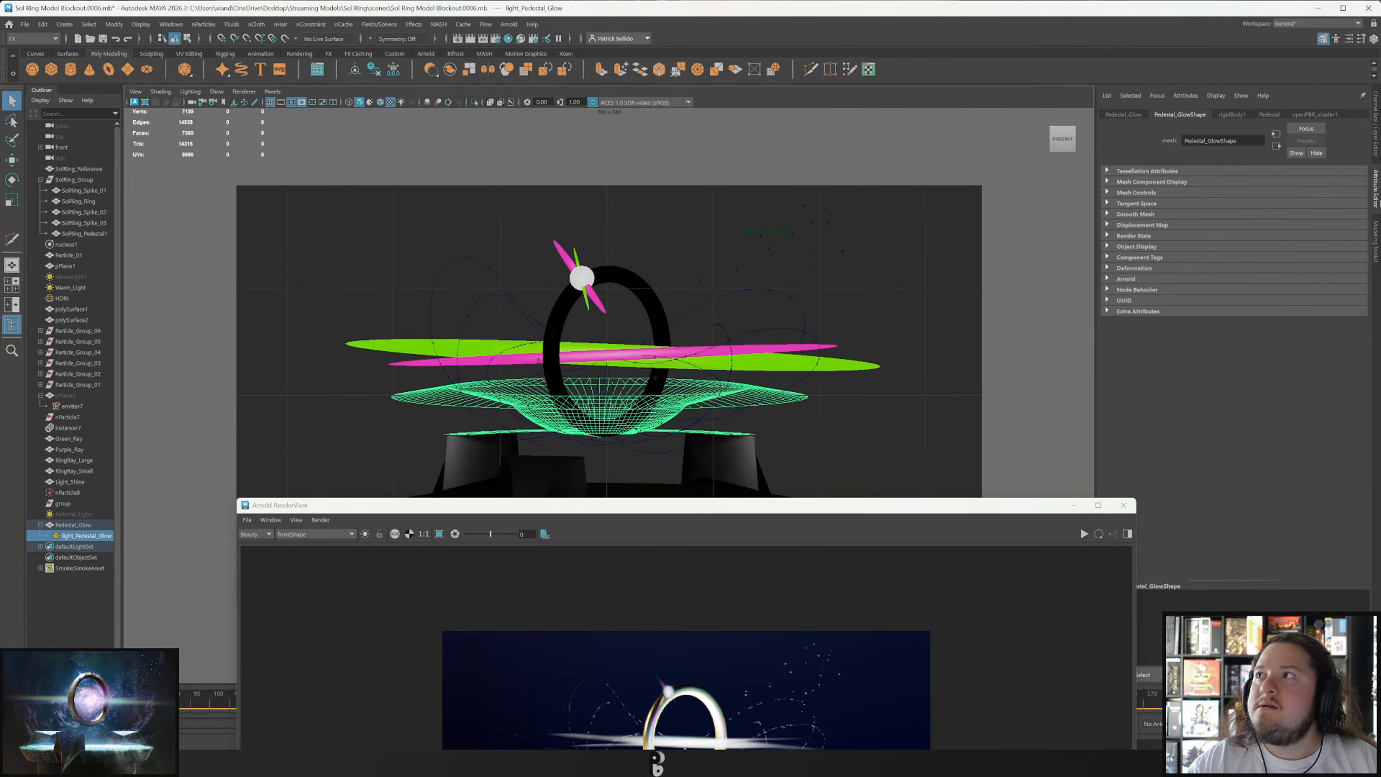
Try multi-component selection on light_Pedestal_Glow, and return to object selection.
left_click(1376, 240)
left_click(1322, 130)
left_click(1313, 124)
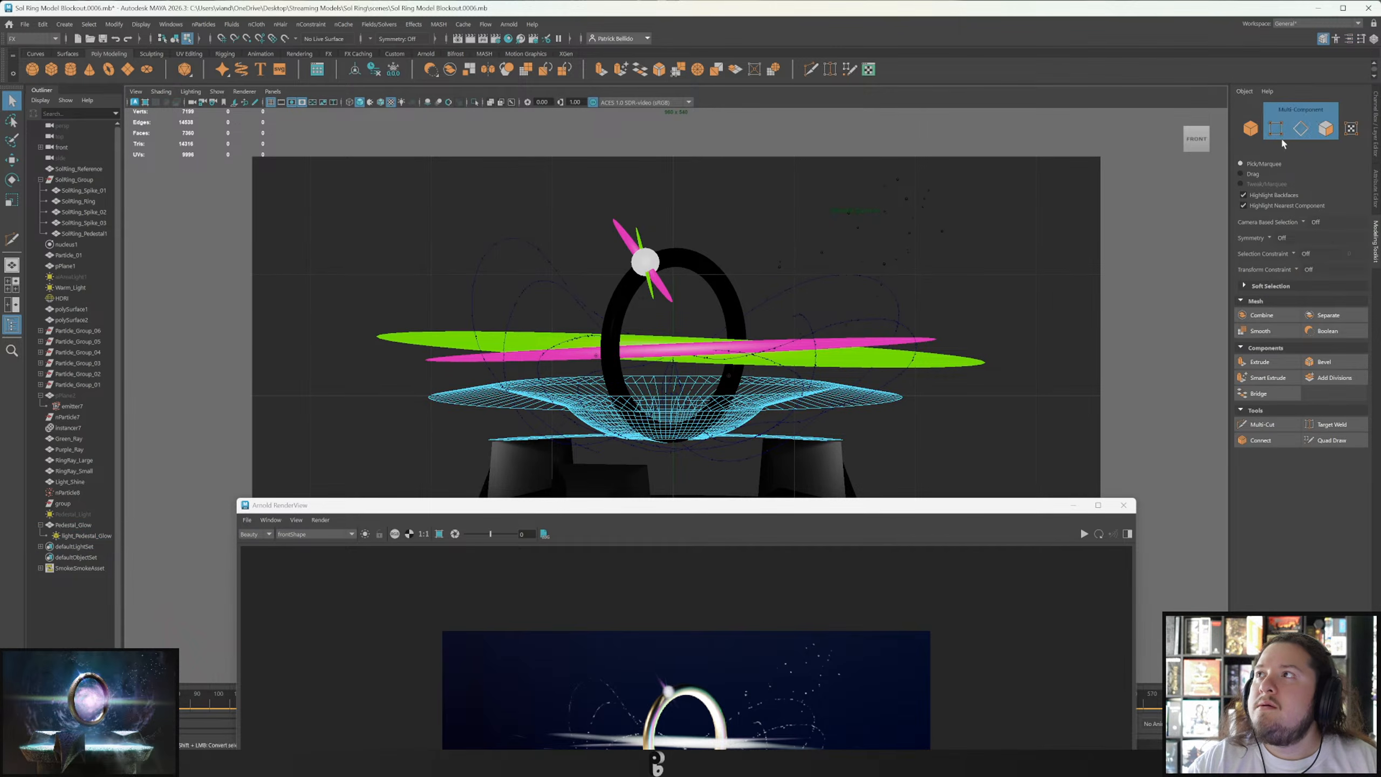
left_click(805, 400)
key("F8")
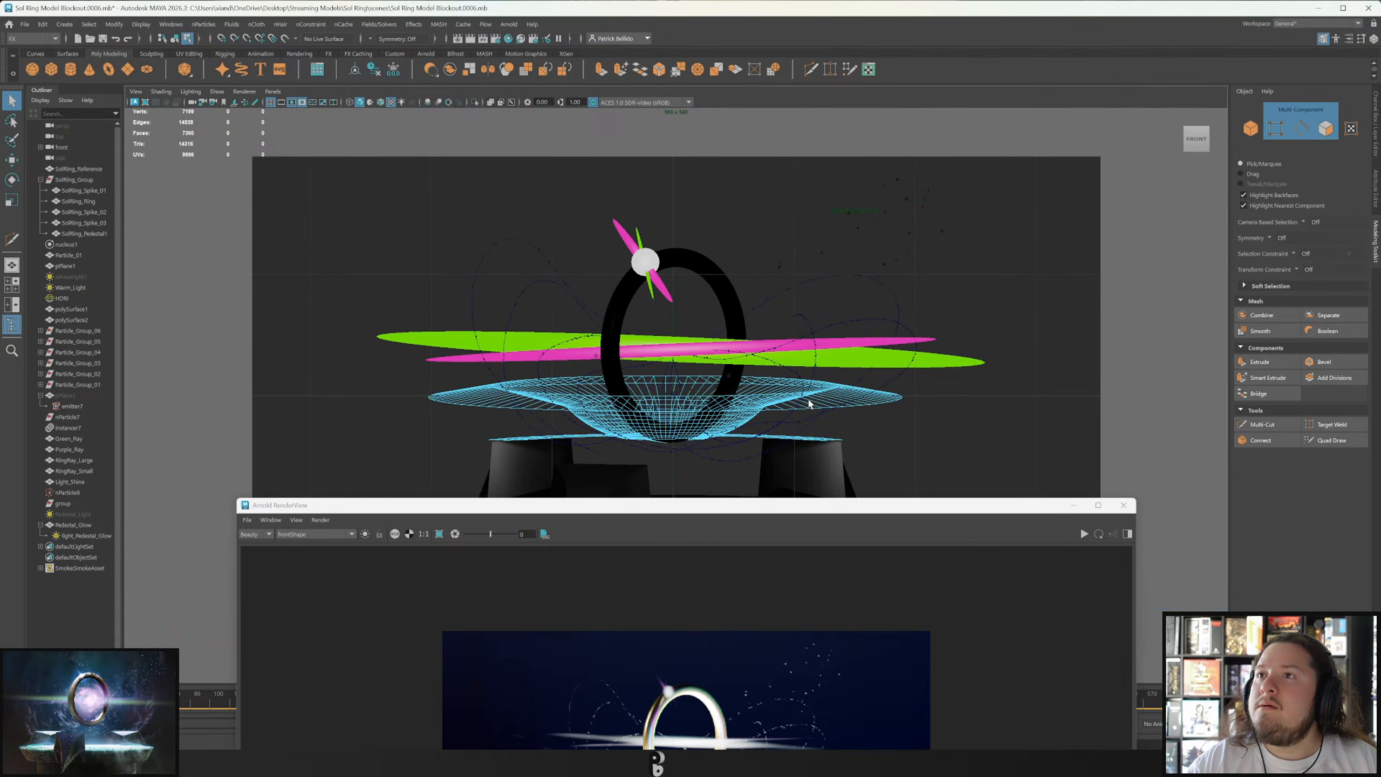
right_click(809, 407)
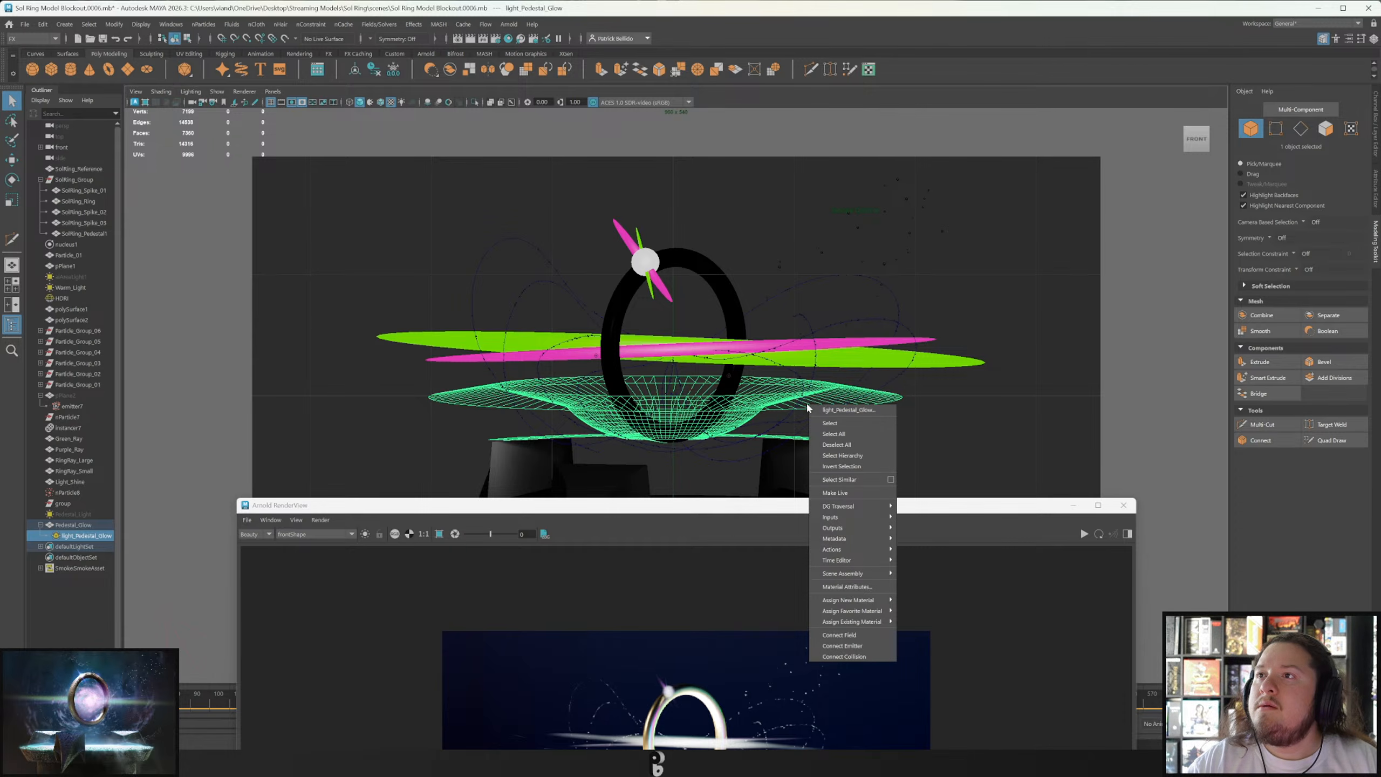
left_click(397, 488)
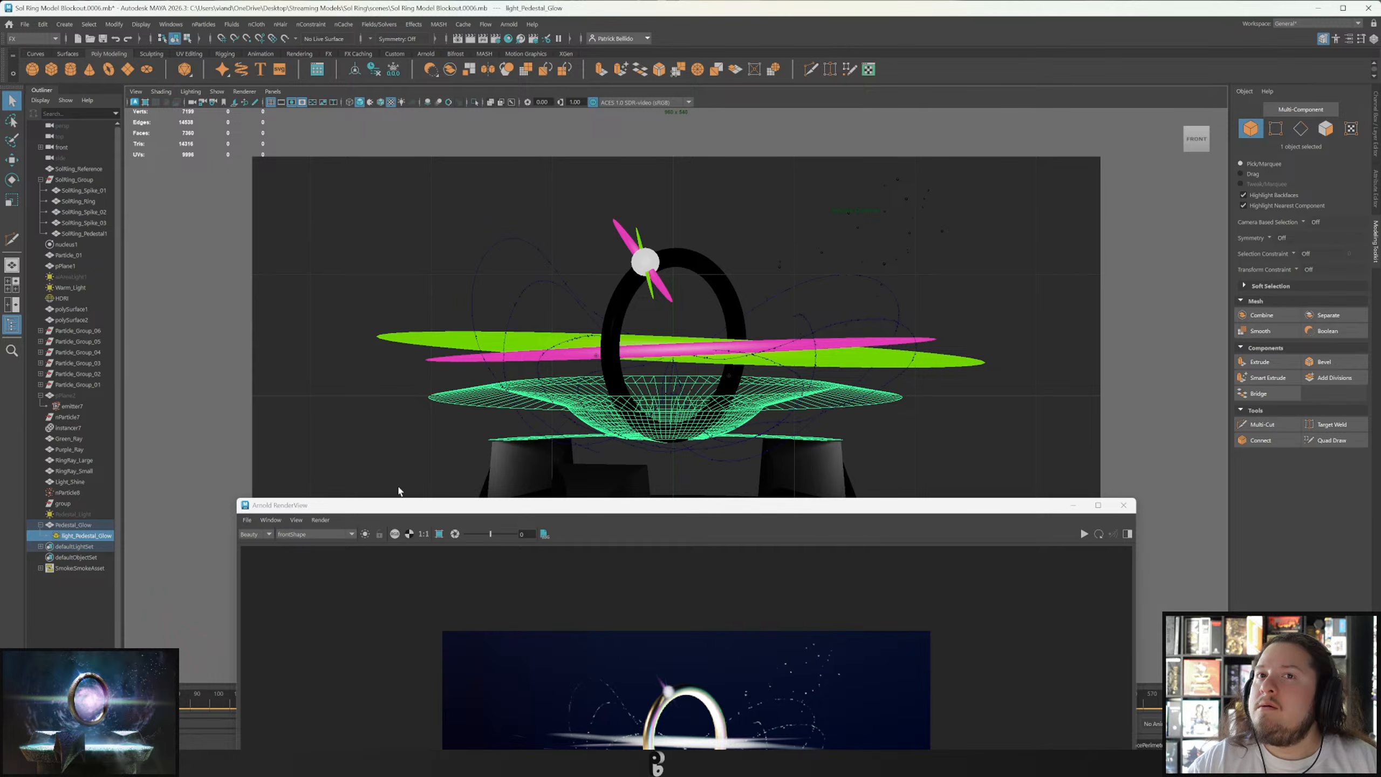
Delete light_Pedestal_Glow, select the parent Pedestal_Glow mesh, and close the Arnold RenderView.
left_click(70, 537)
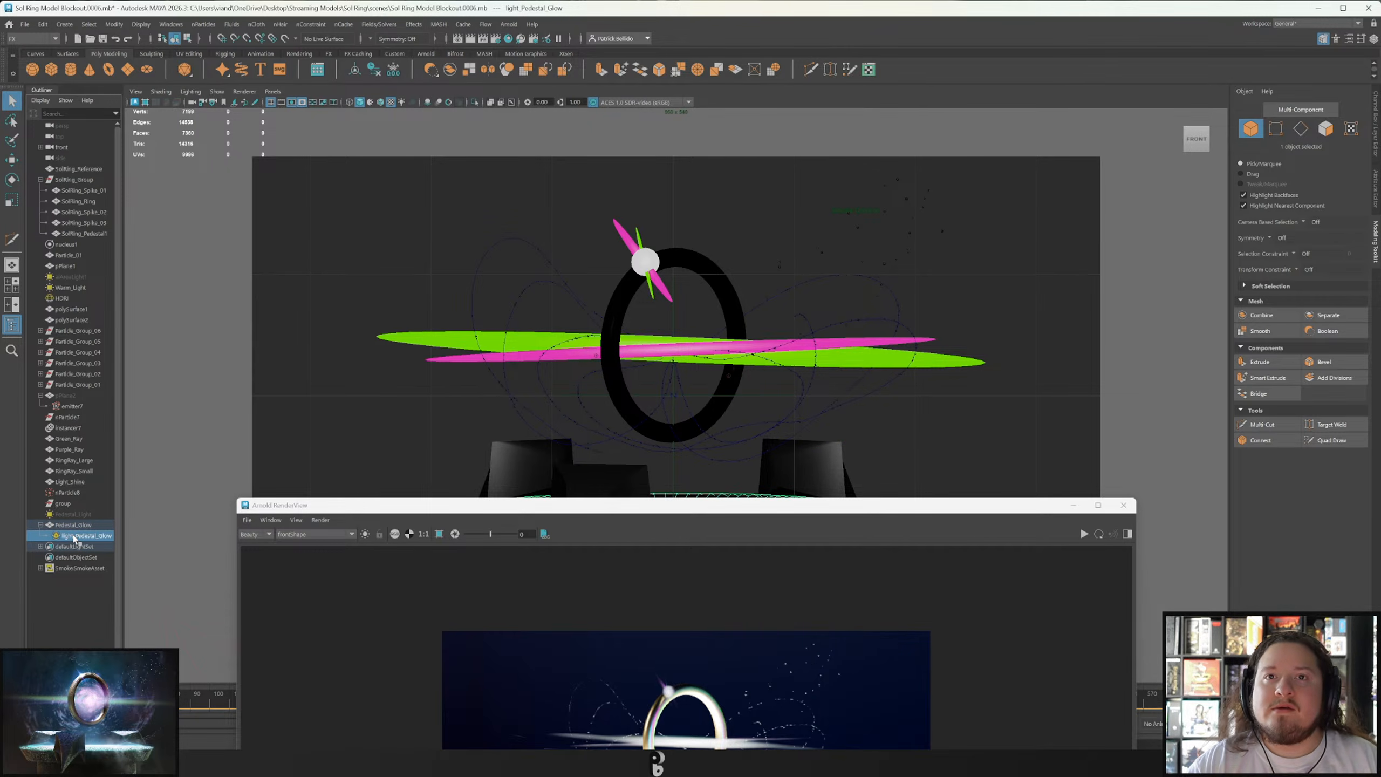
key("Delete")
left_click(102, 525)
left_click_drag(1121, 511, 1129, 106)
left_click(1130, 103)
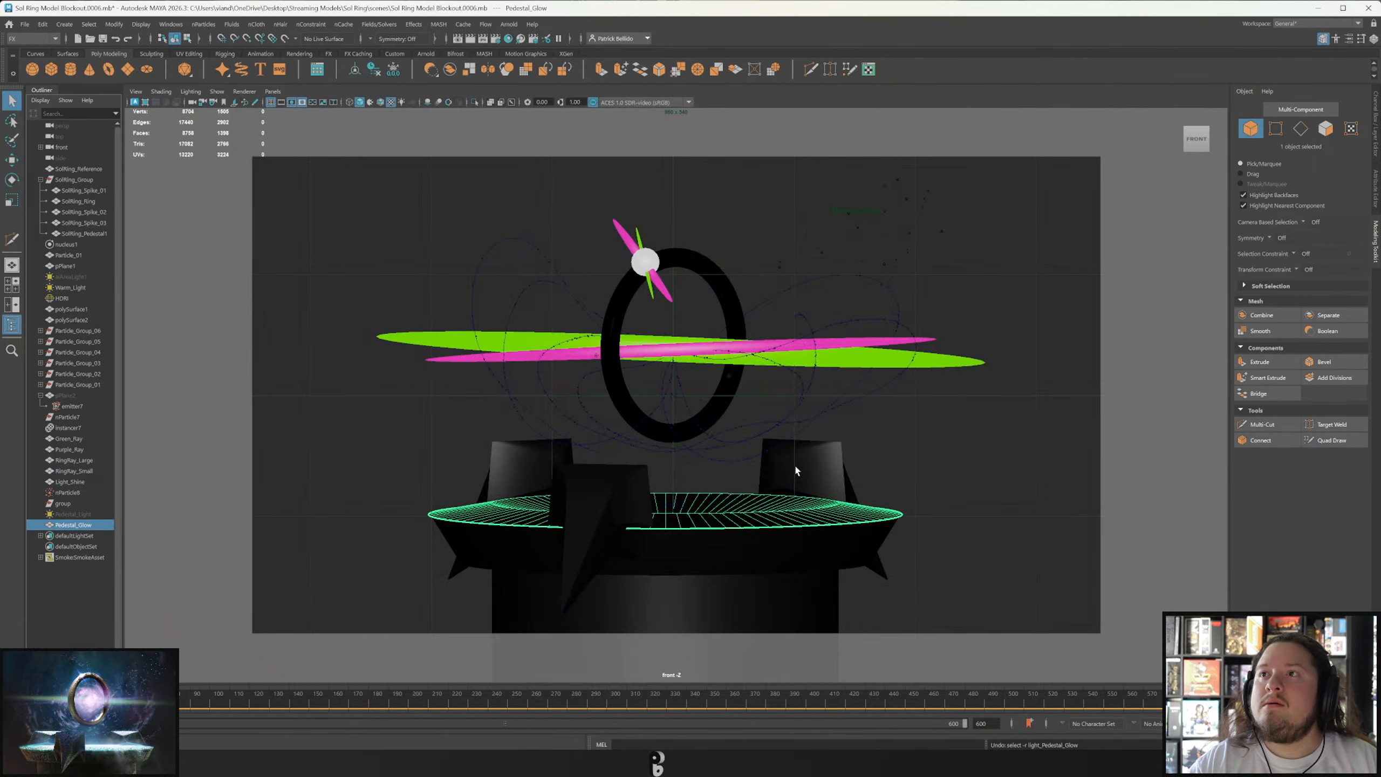
Reverse the normals of Pedestal_Glow's connected disc faces and return the mesh to object selection.
right_click_drag(778, 453, 900, 496)
double_click(775, 515)
key("w")
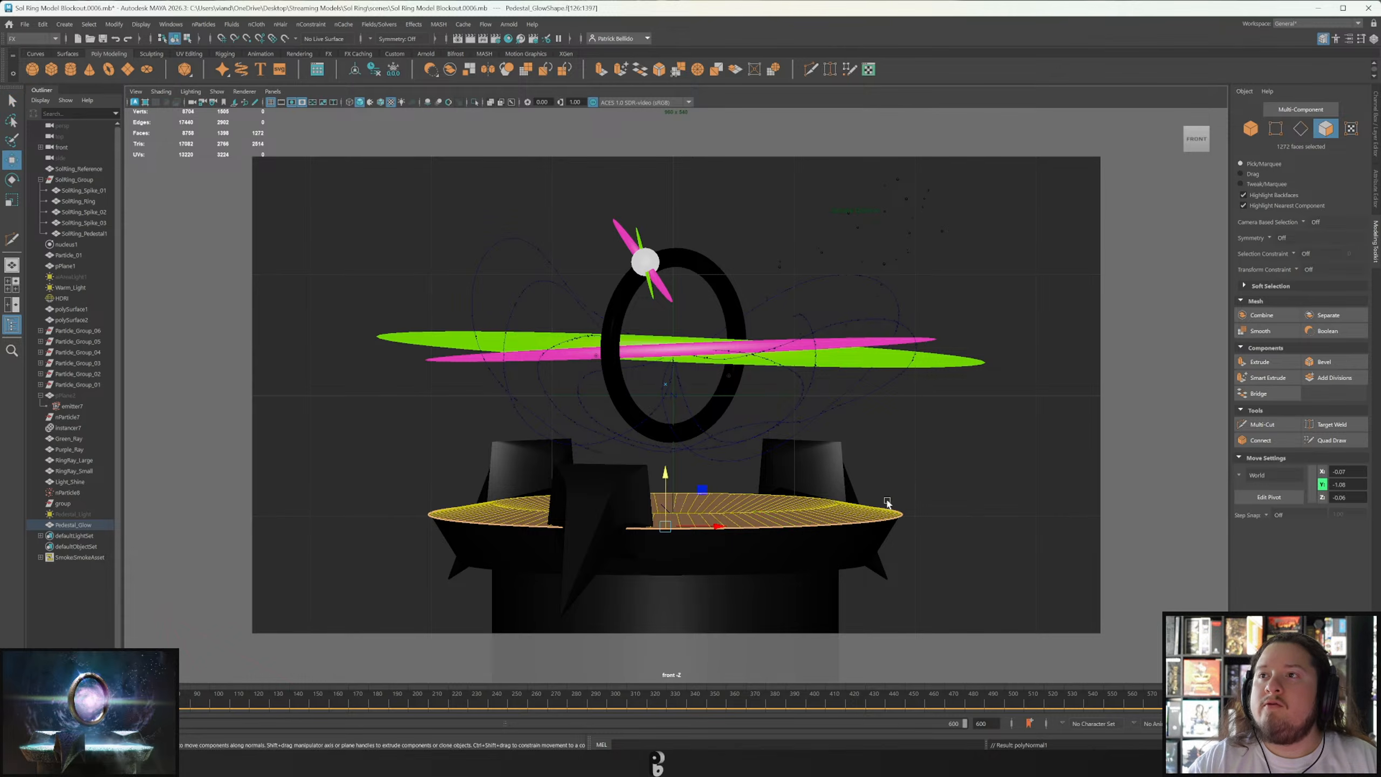
right_click_drag(783, 522, 838, 410)
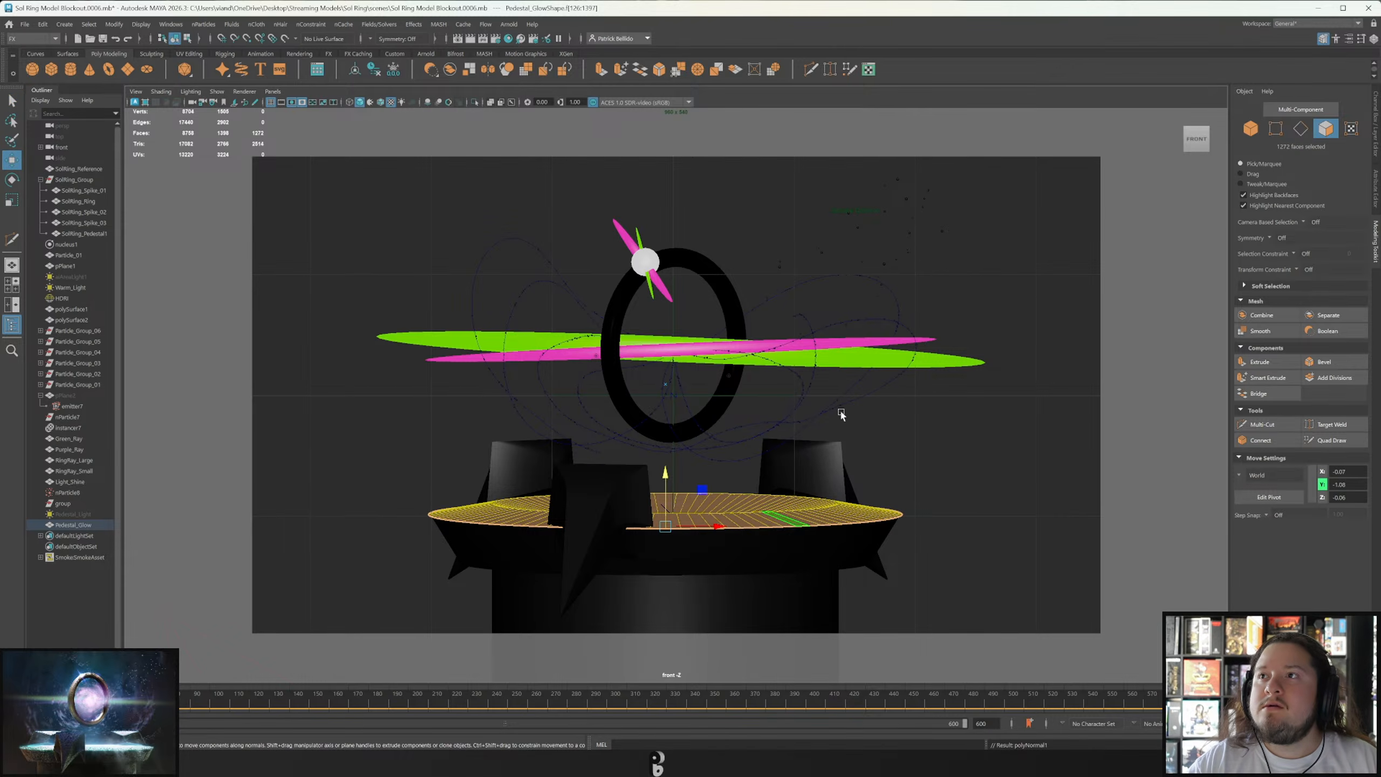
key("q")
right_click_drag(721, 413, 769, 397)
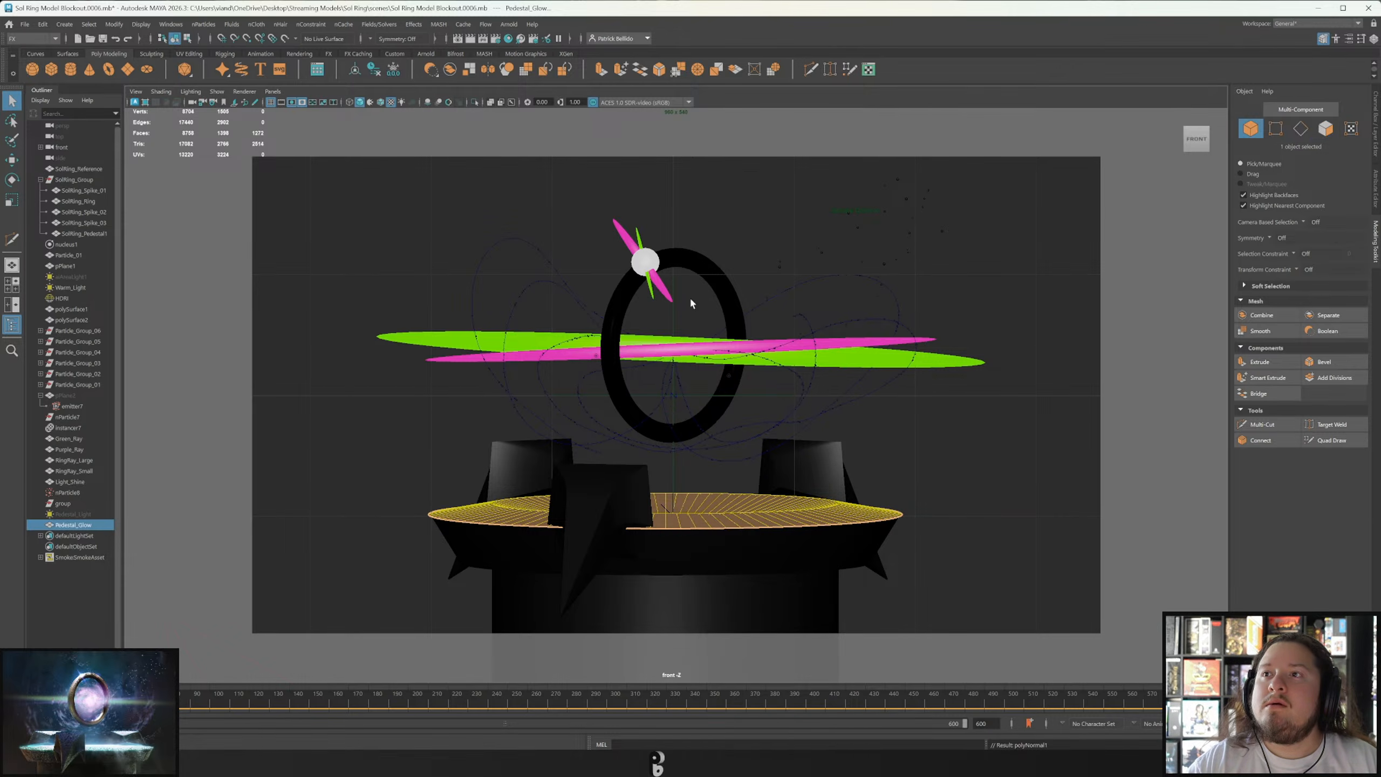
Create an Arnold mesh light from Pedestal_Glow, set its exposure to 8, and refresh the Arnold render.
left_click(509, 24)
mouse_move(543, 94)
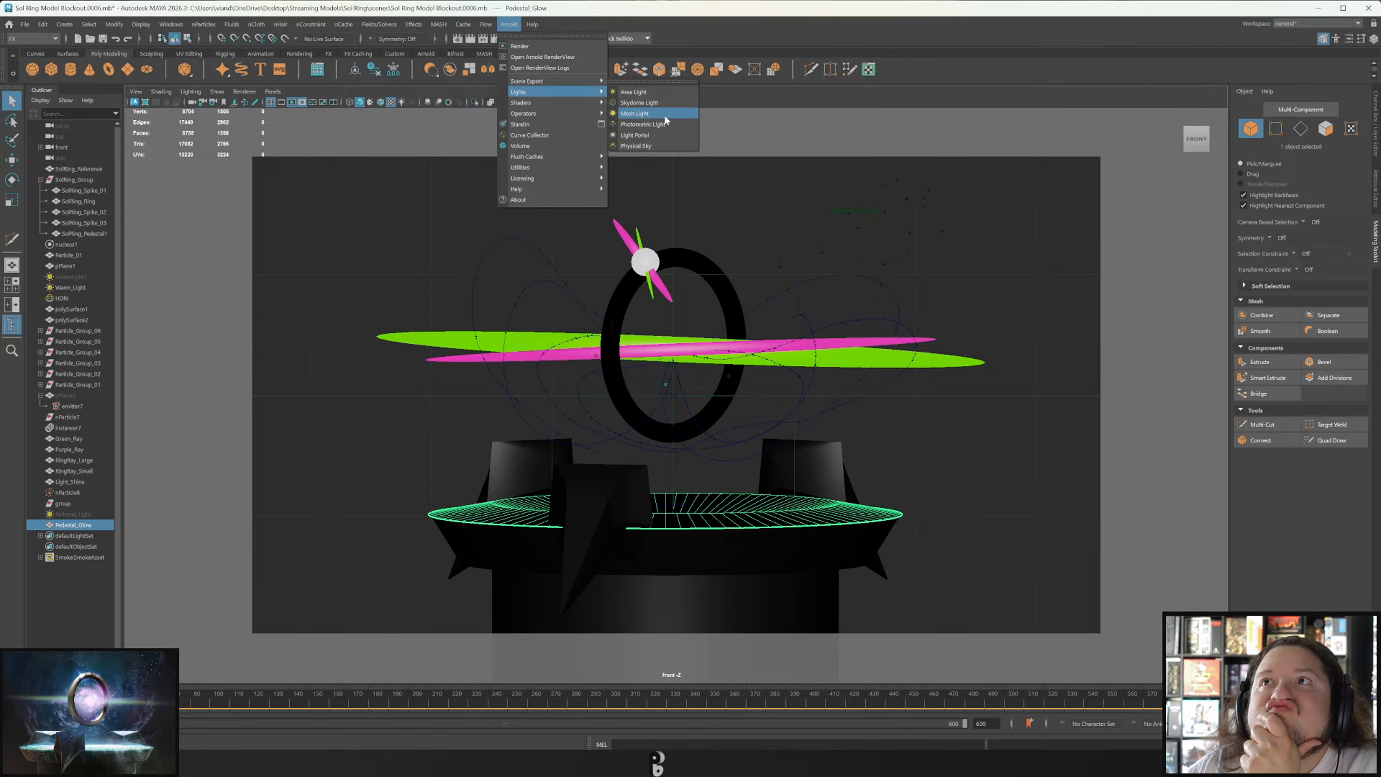
left_click(634, 114)
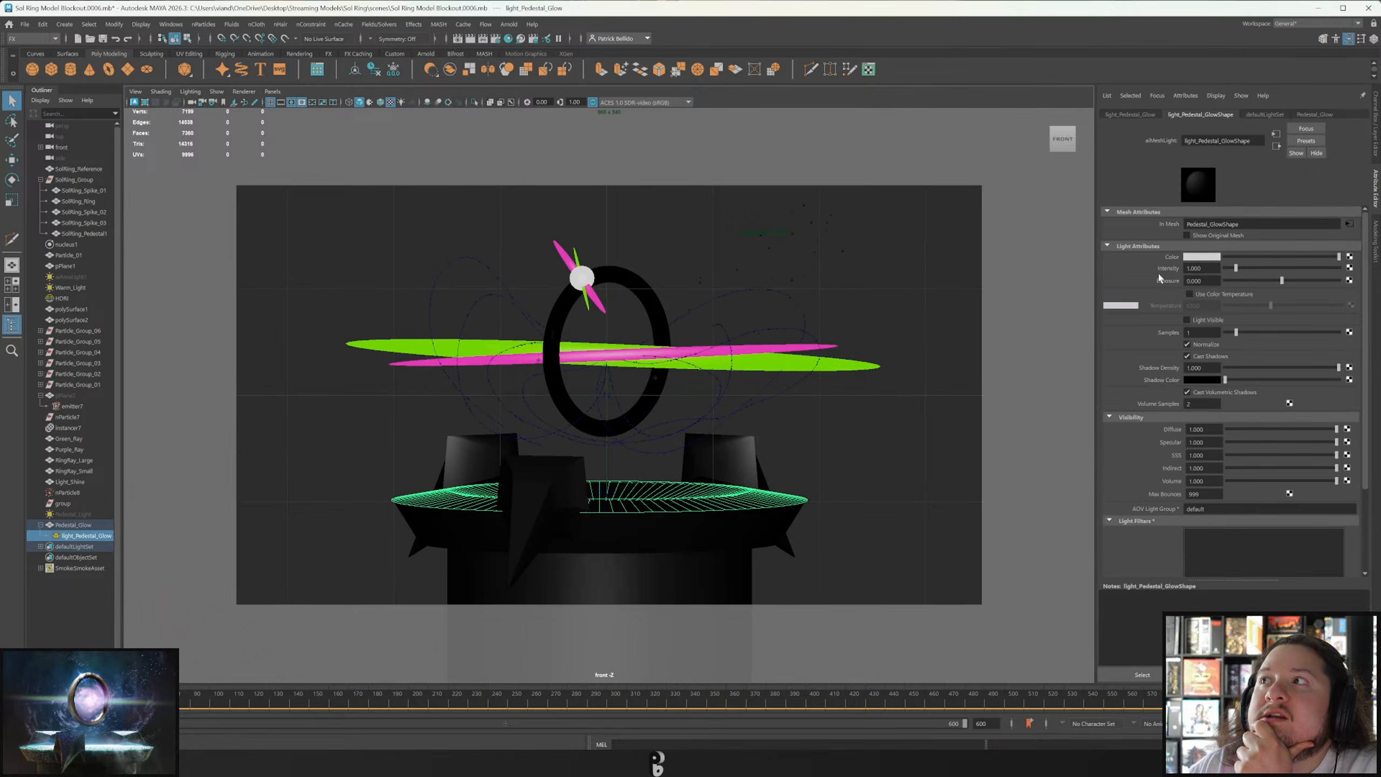
left_click(1203, 281)
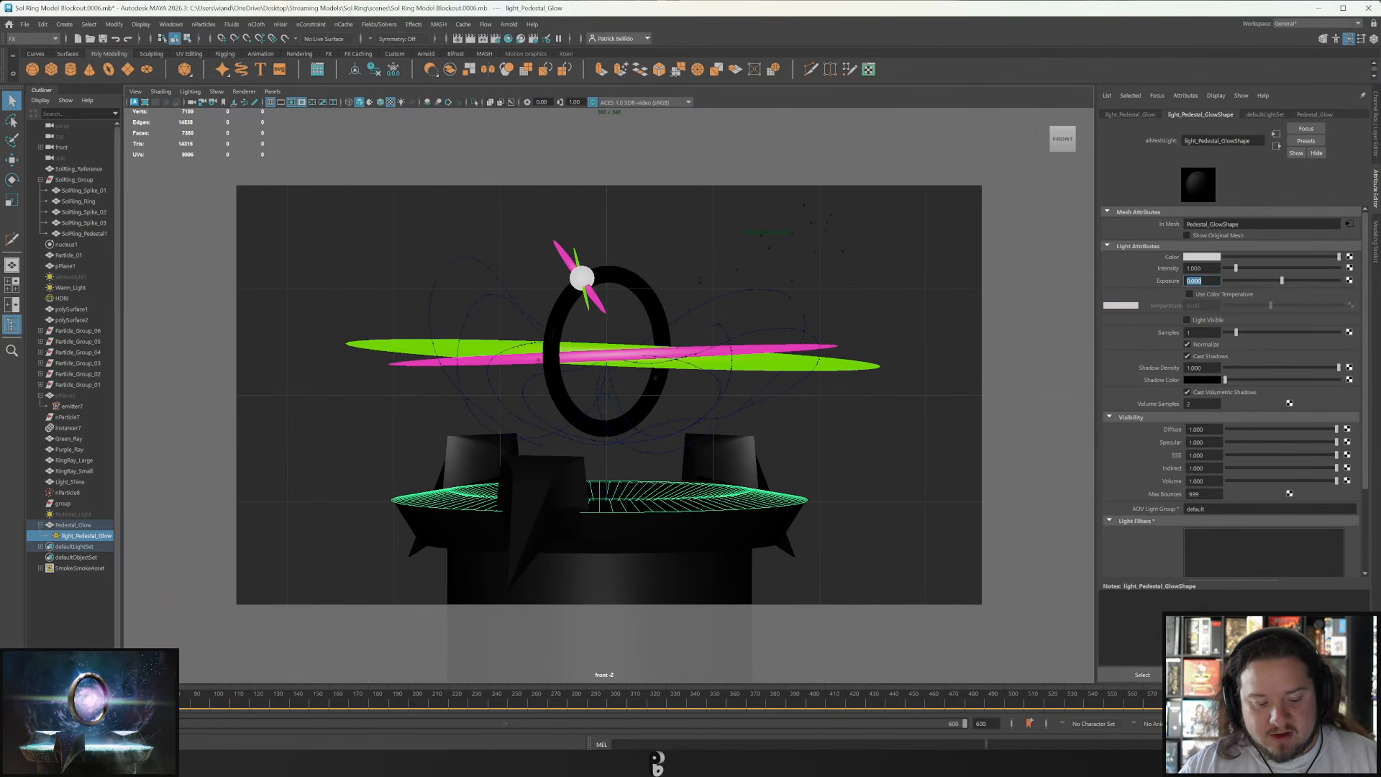
type("8")
key("Return")
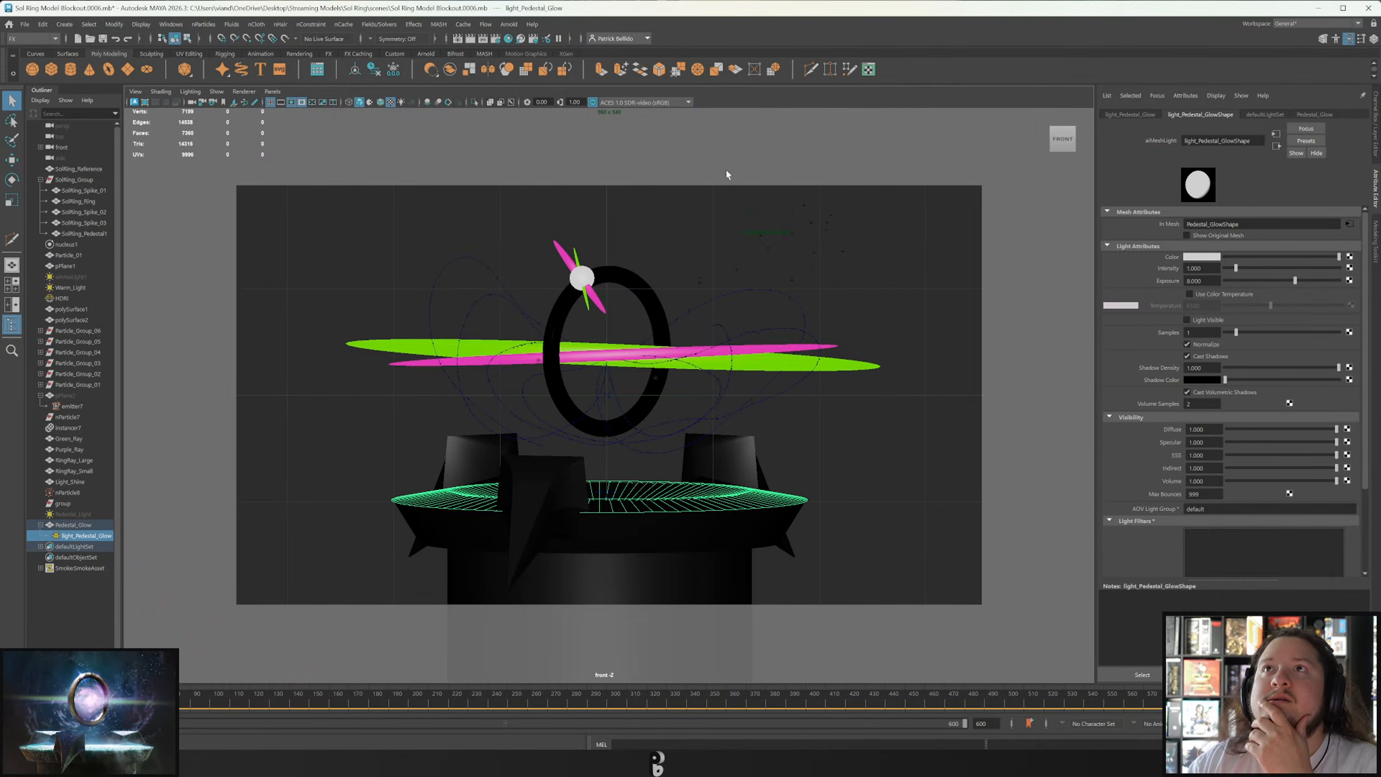
left_click(457, 39)
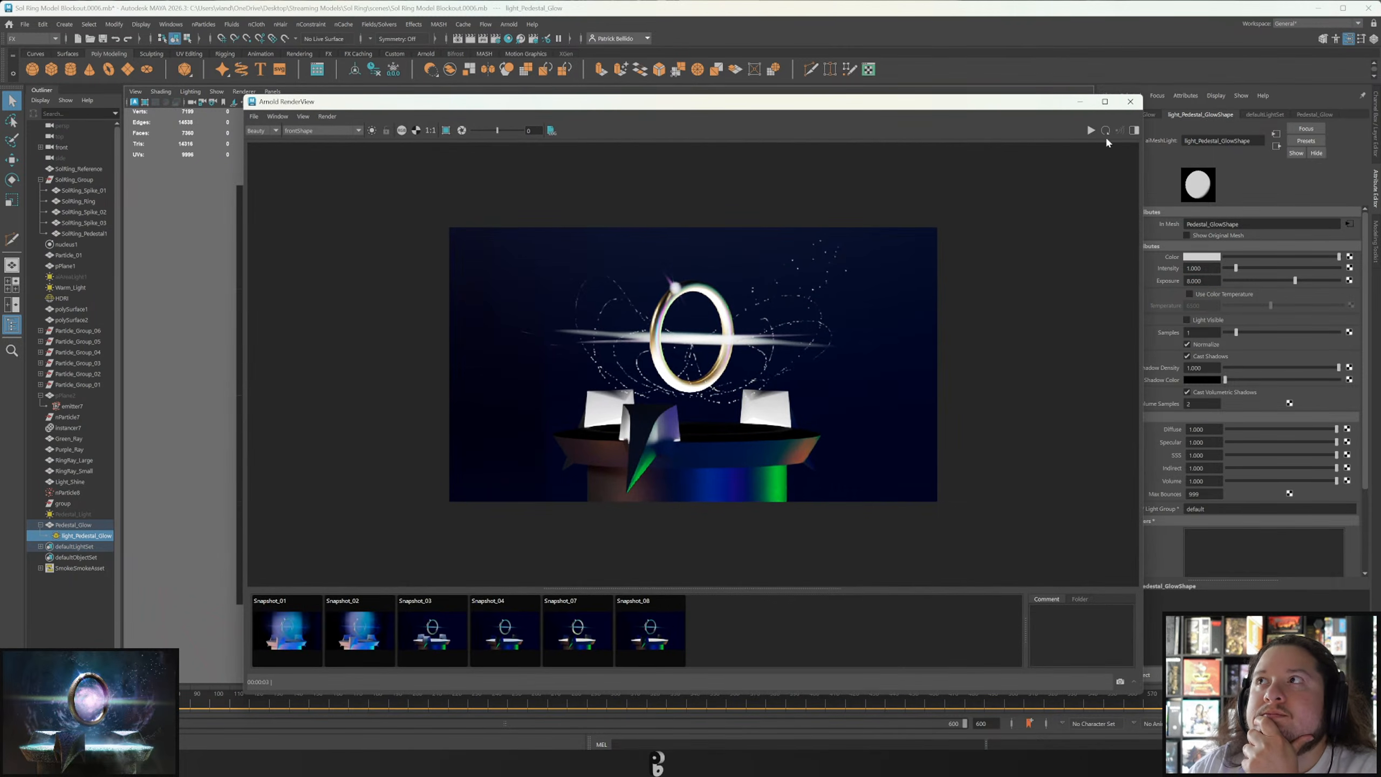
left_click(1106, 131)
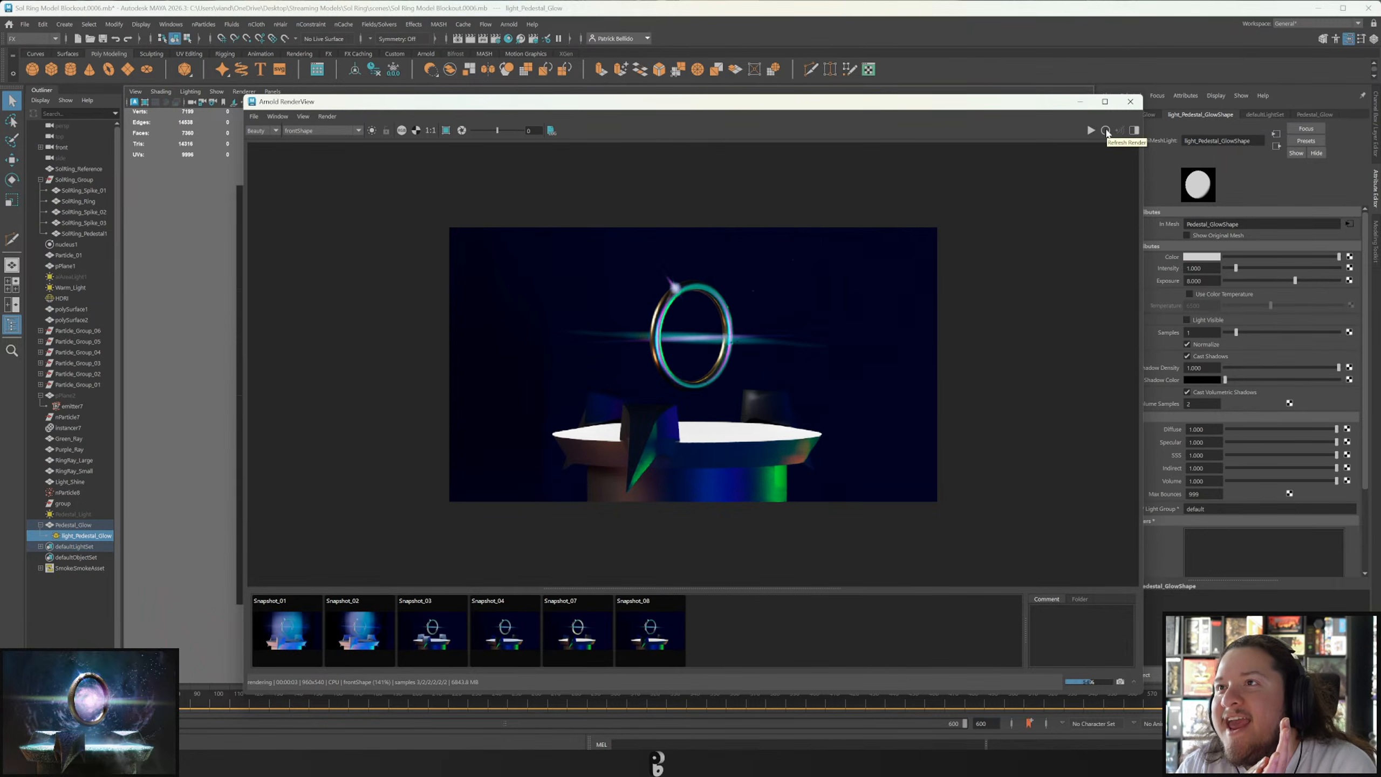
Hide Pedestal_Glow to compare the render without it, and show it again with a refreshed render.
left_click(82, 525)
key("h")
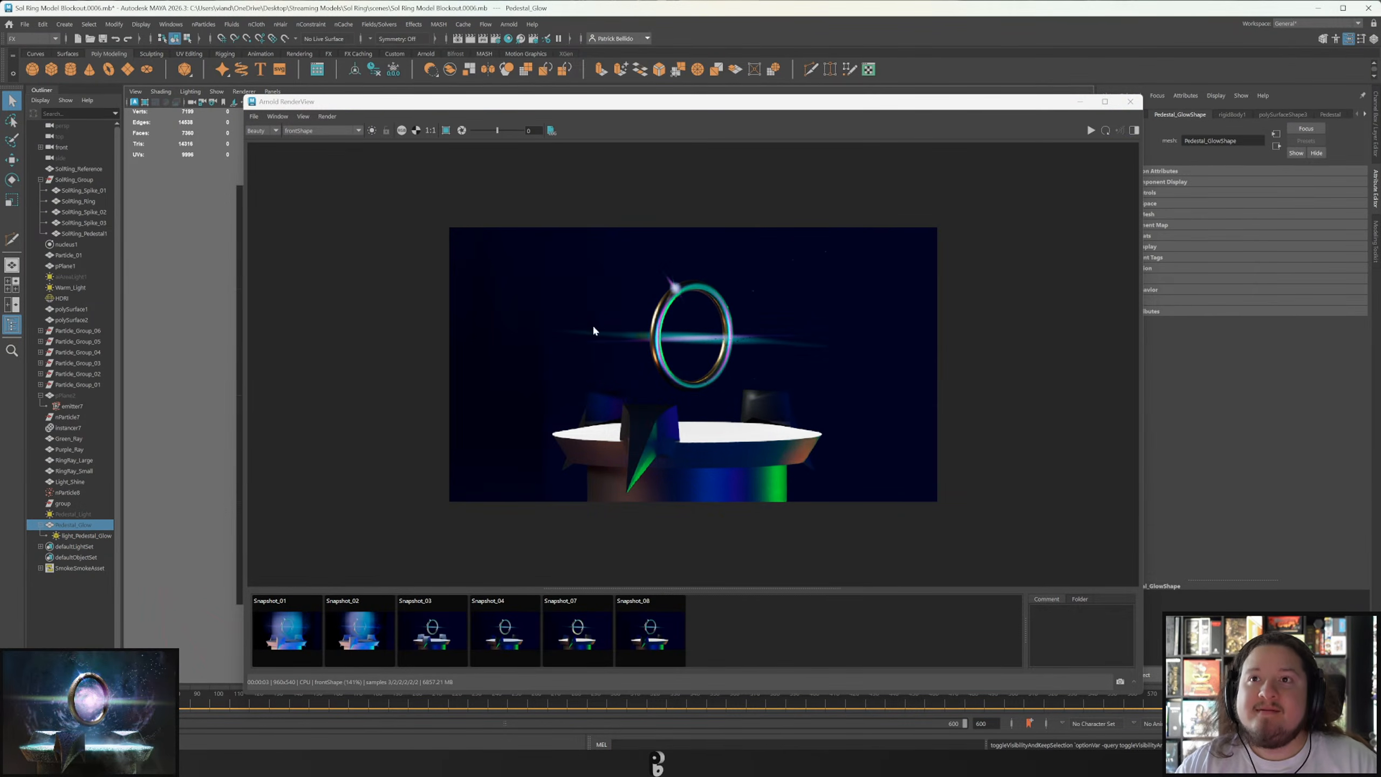
left_click(1104, 131)
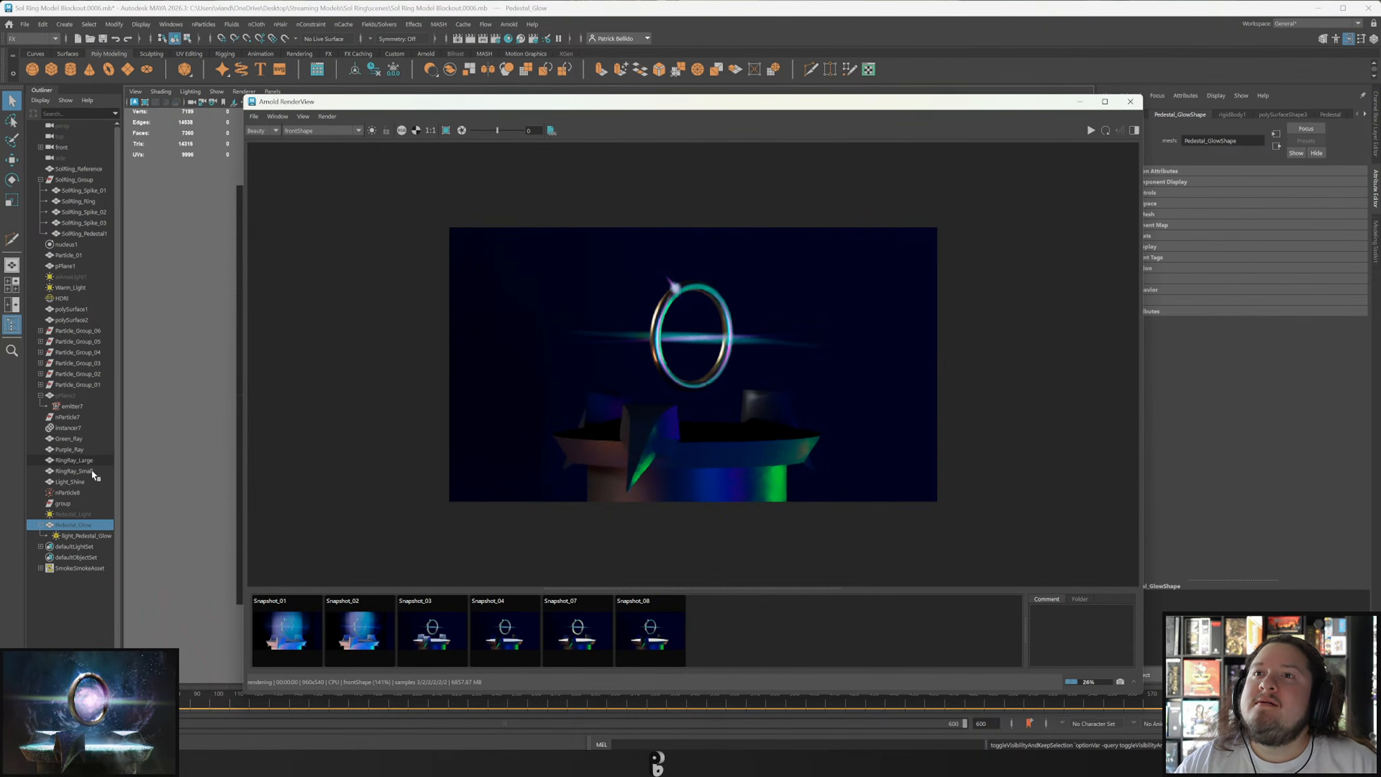
left_click(1105, 131)
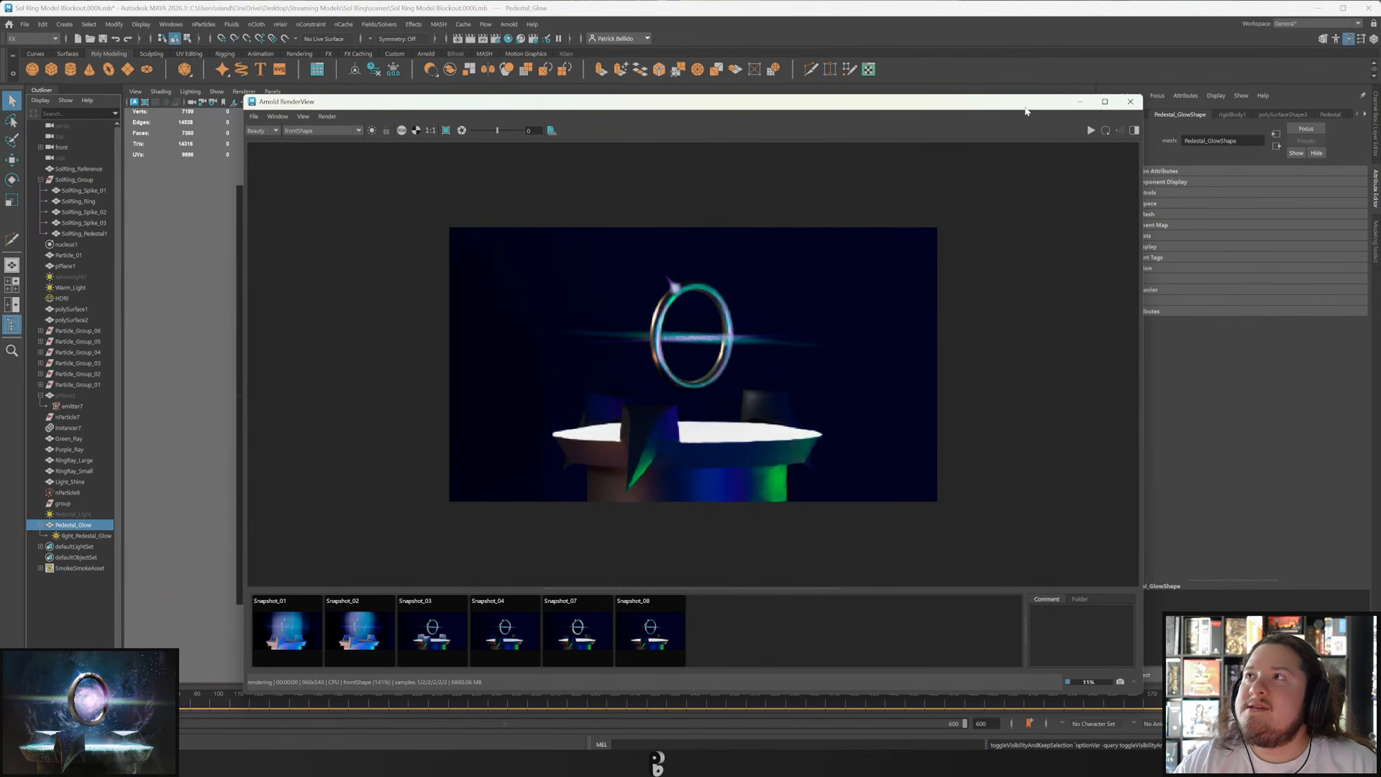
left_click_drag(1070, 108, 1066, 110)
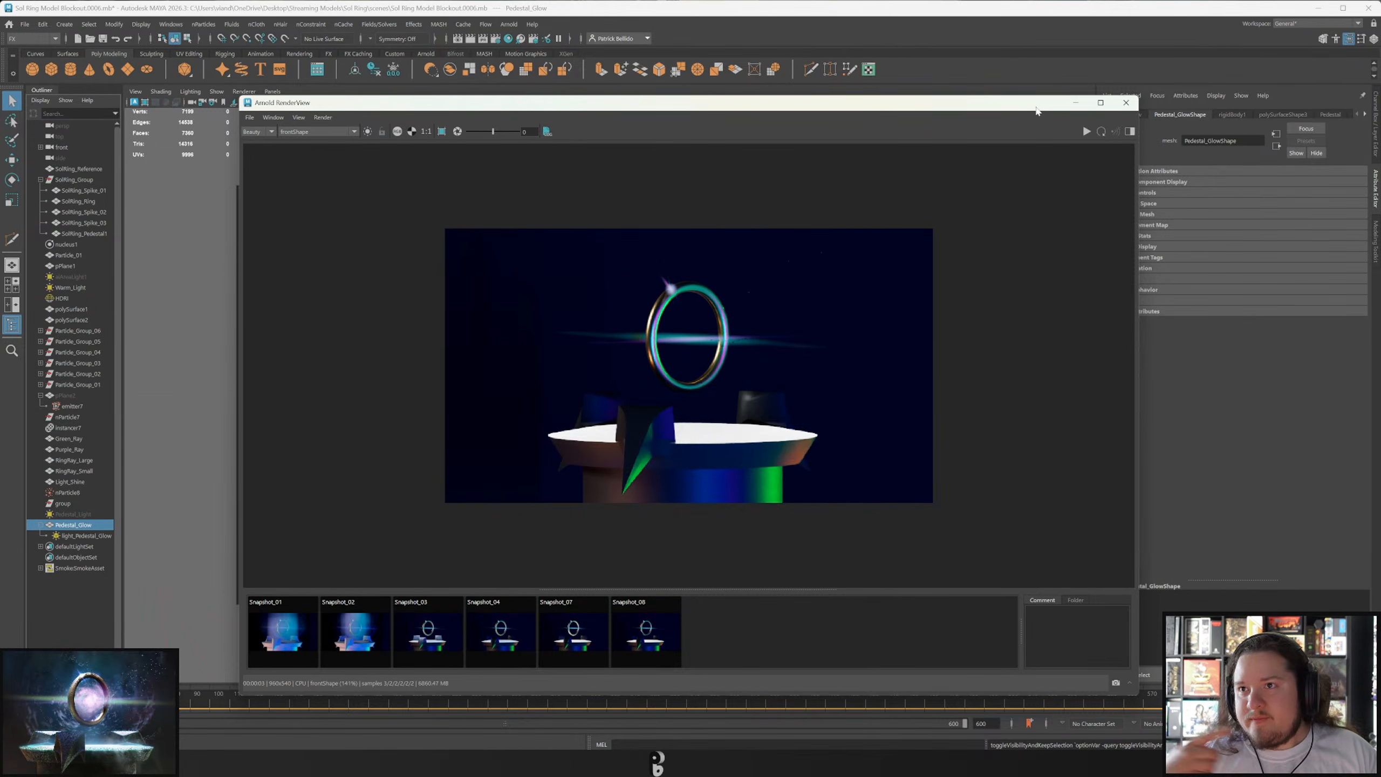
Close the Arnold RenderView and delete light_Pedestal_Glow from the Pedestal_Glow mesh.
left_click(1126, 102)
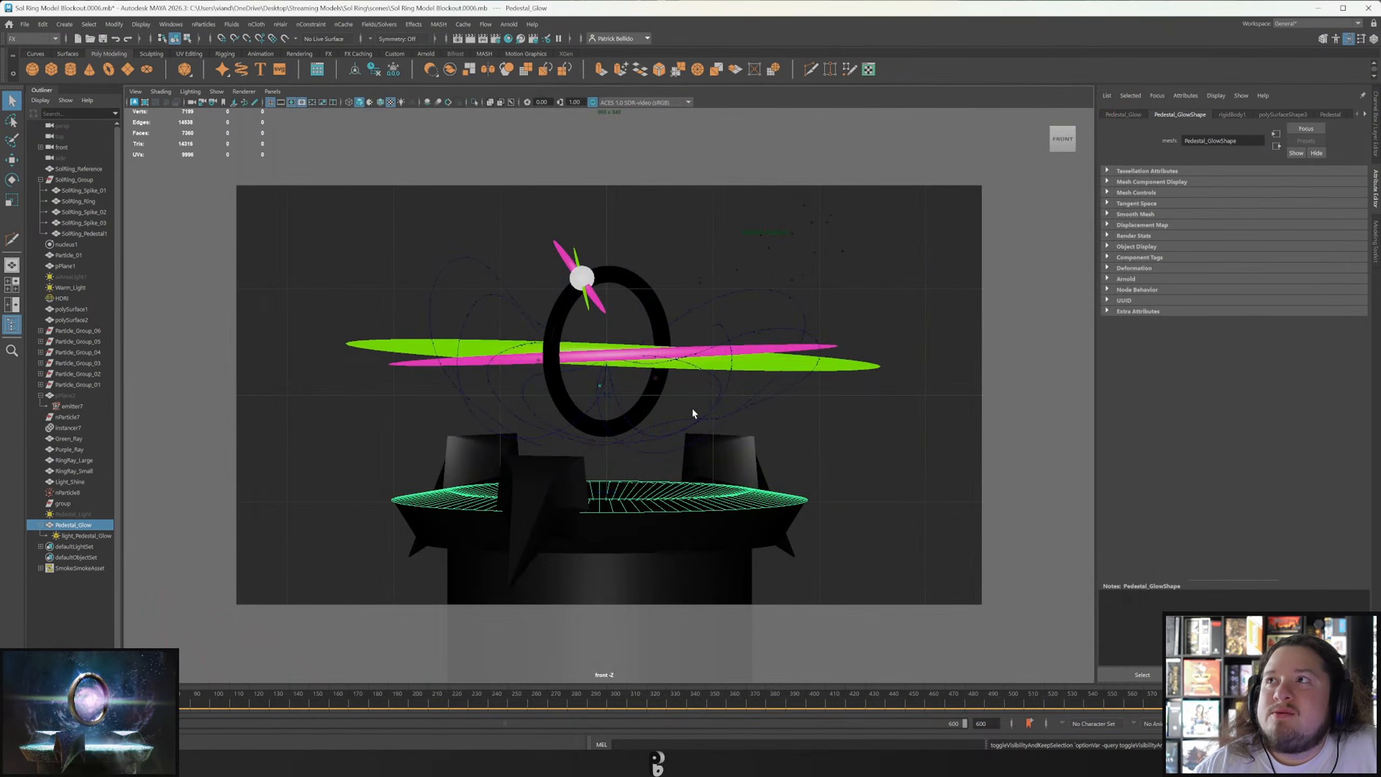
left_click(627, 511)
key("w")
right_click(637, 493)
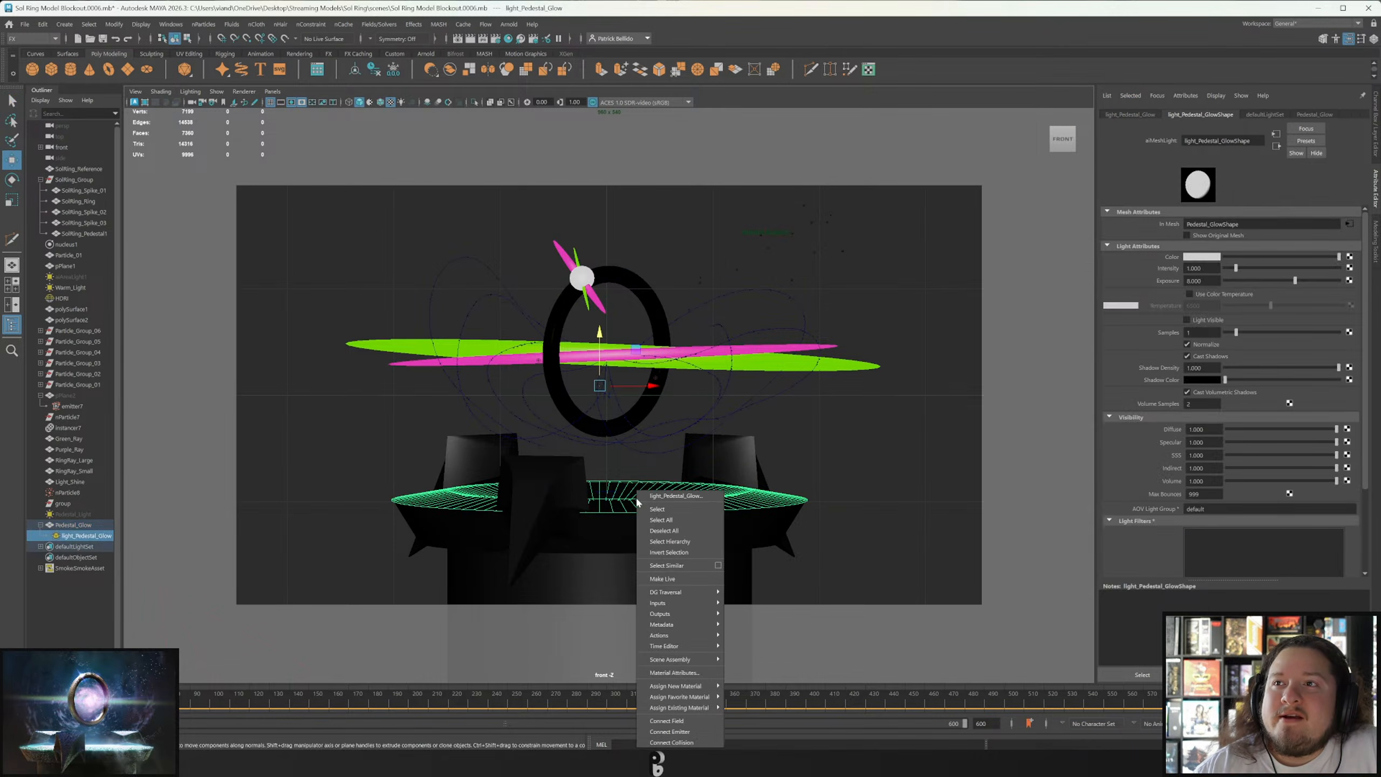
left_click(657, 509)
key("Delete")
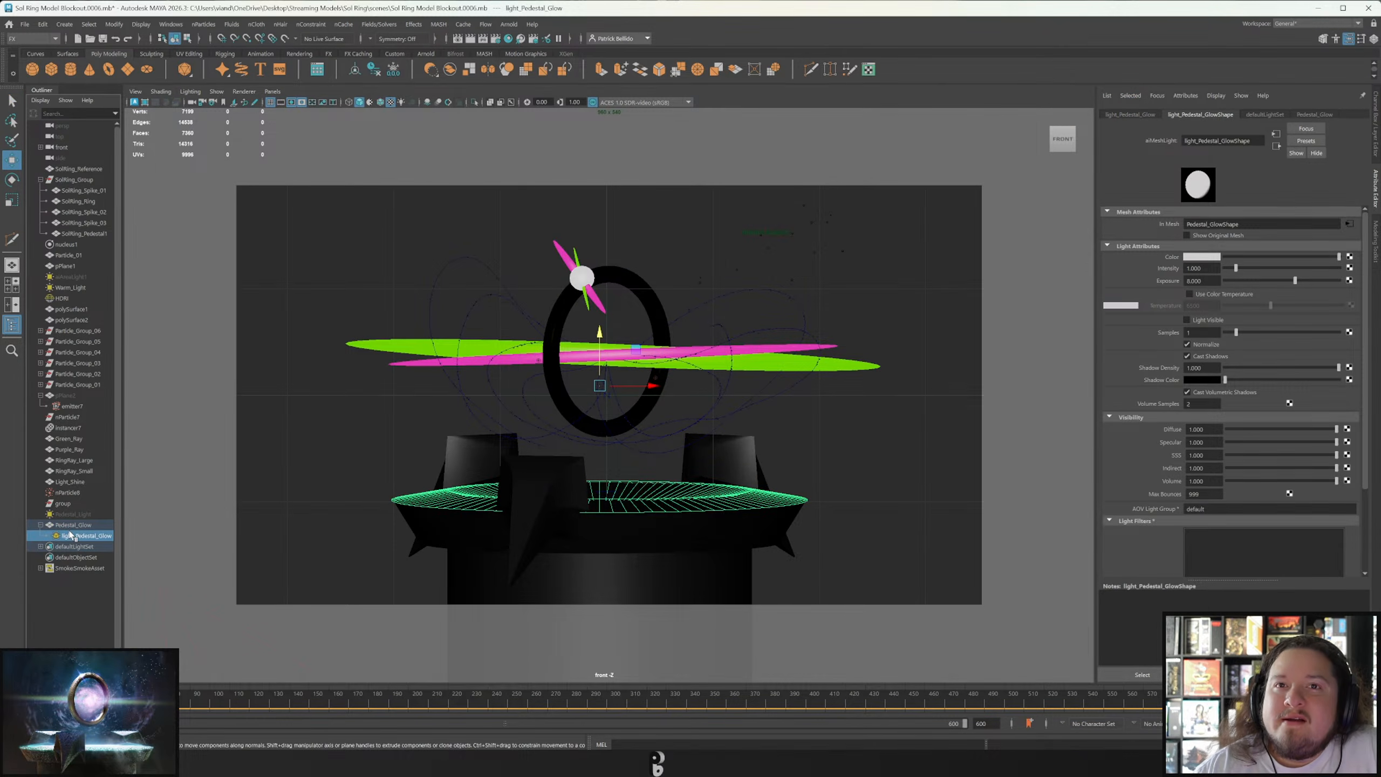
Test-lift a connected face shell of Pedestal_Glow, undo the move, and delete the surplus faces.
left_click(741, 493)
right_click(742, 414)
right_click_drag(744, 465, 742, 447)
double_click(746, 499)
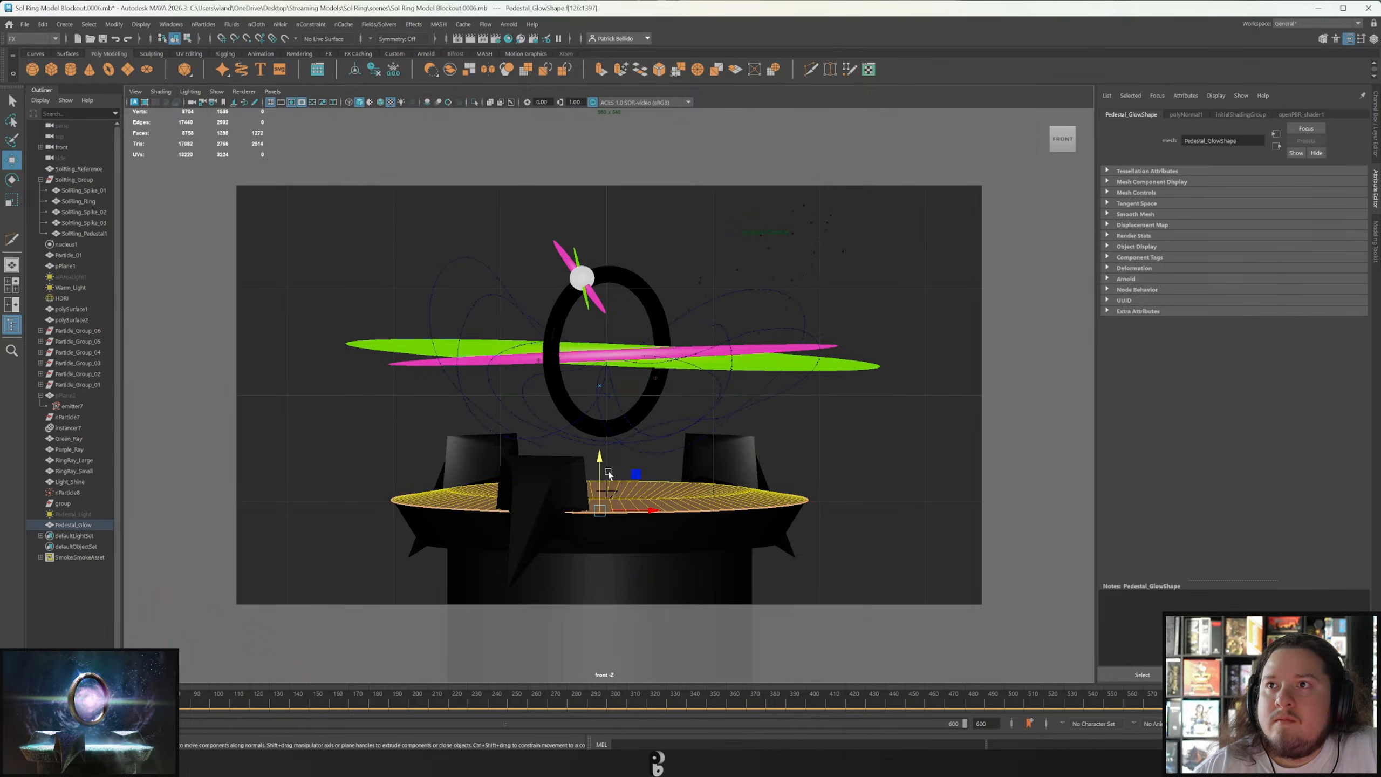
left_click_drag(599, 459, 600, 269)
key("ctrl+z")
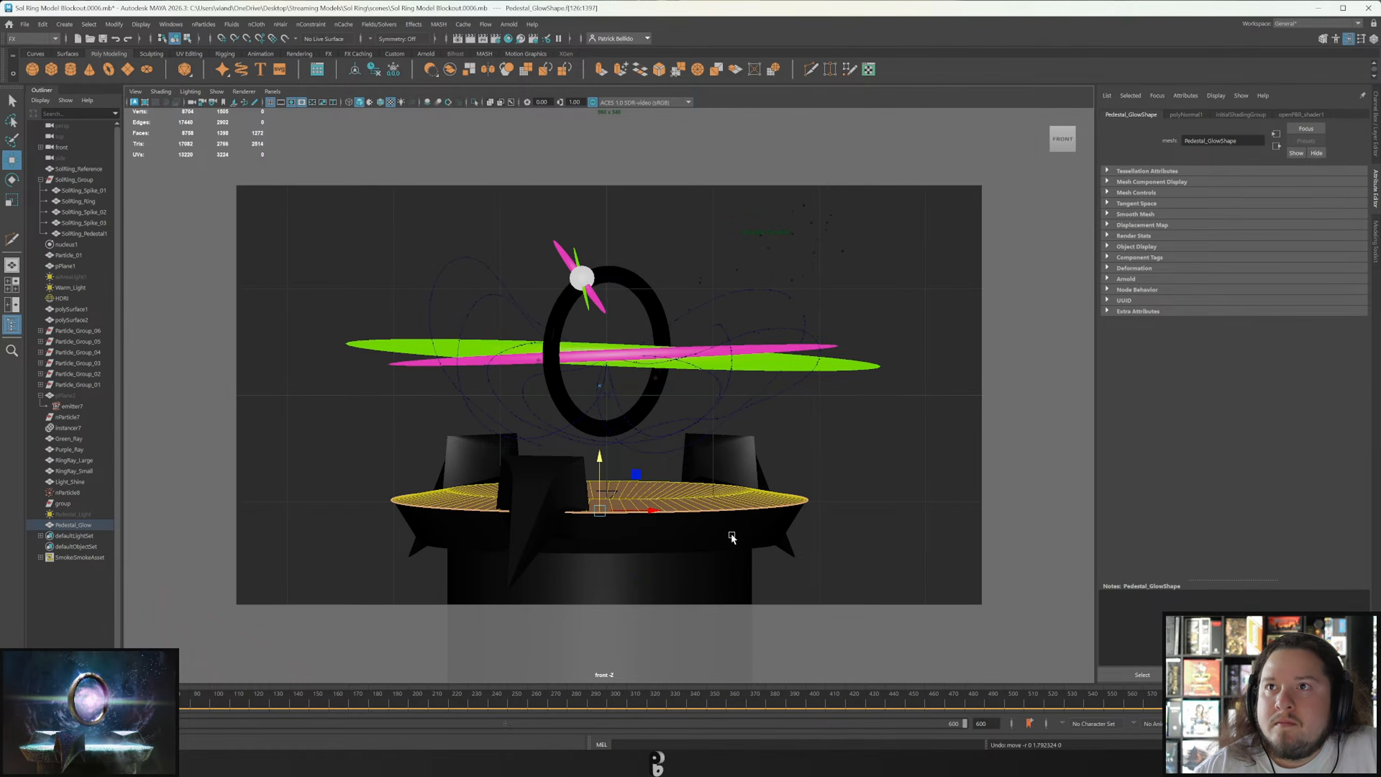
key("Delete")
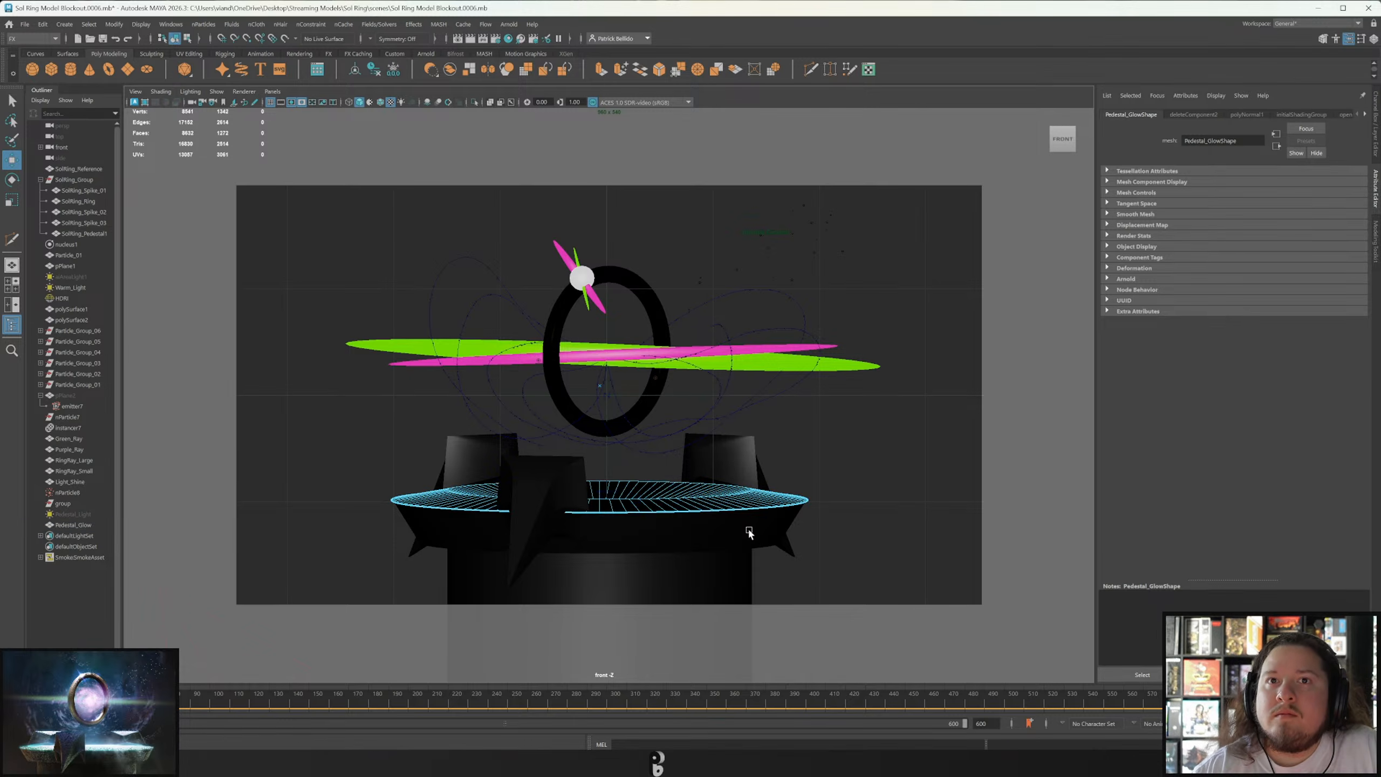
Return Pedestal_Glow to object selection and raise the remaining disc very slightly above the pedestal top.
right_click_drag(767, 500, 812, 408)
left_click(775, 497)
key("q")
right_click_drag(811, 404, 802, 411)
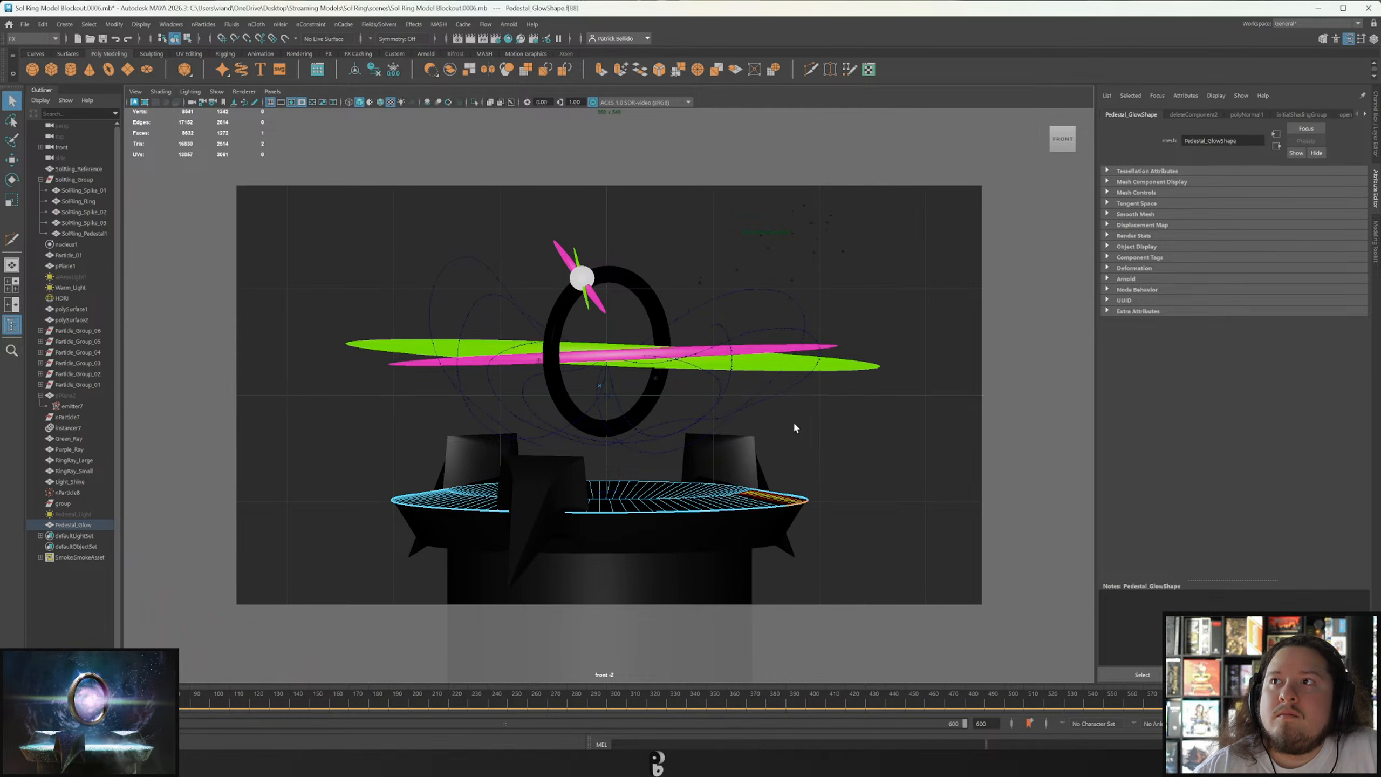
right_click_drag(754, 500, 806, 401)
key("w")
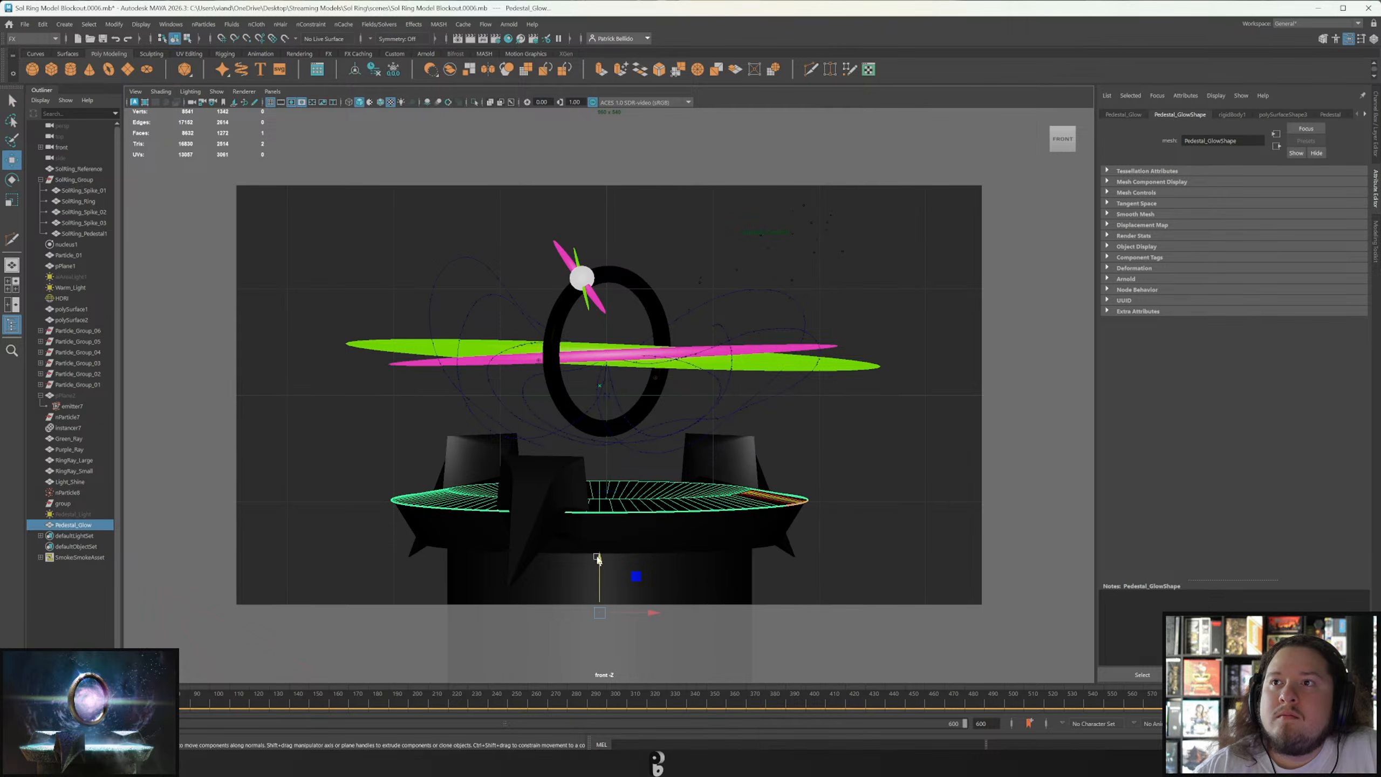
left_click_drag(601, 560, 603, 562)
key("ctrl+z")
left_click(746, 503)
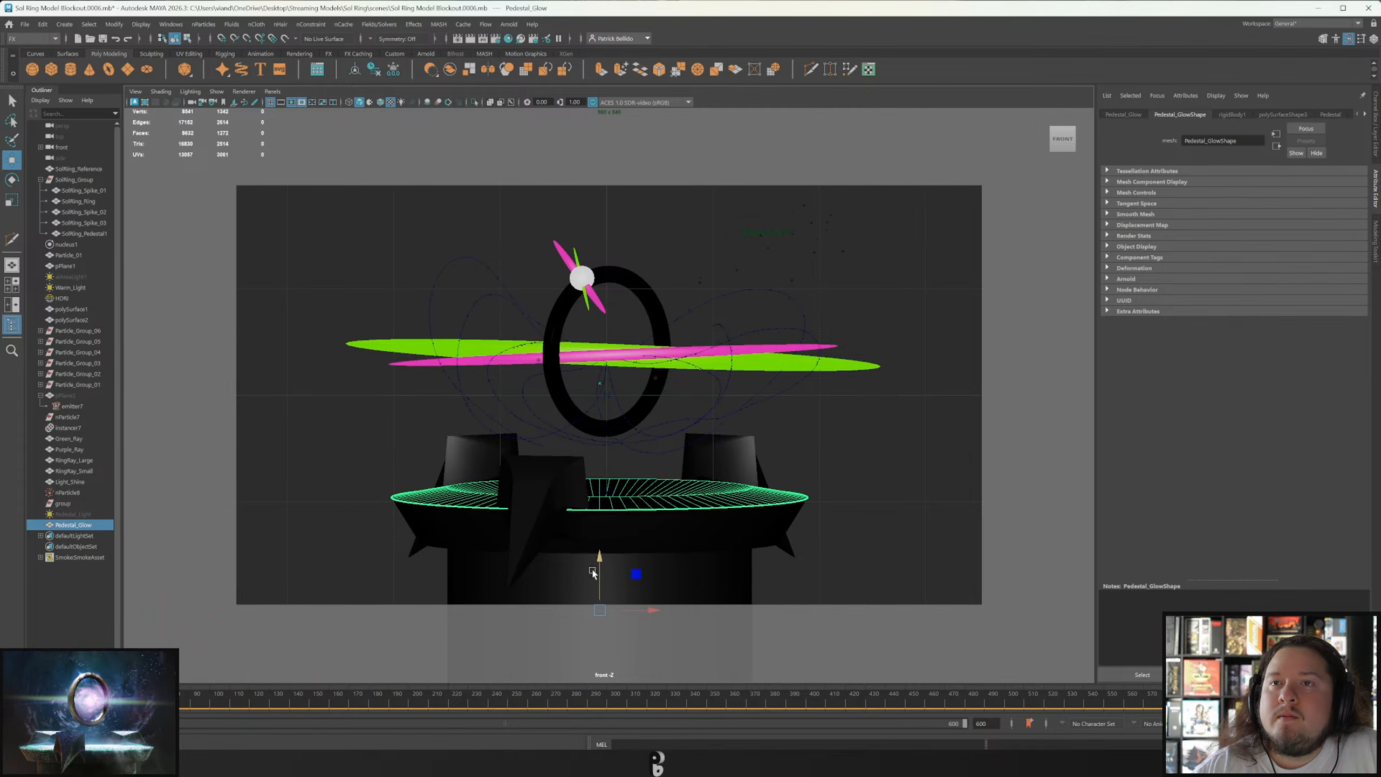
Create an Arnold mesh light from the cleaned Pedestal_Glow disc, set its exposure to 5, and render the scene.
left_click(508, 24)
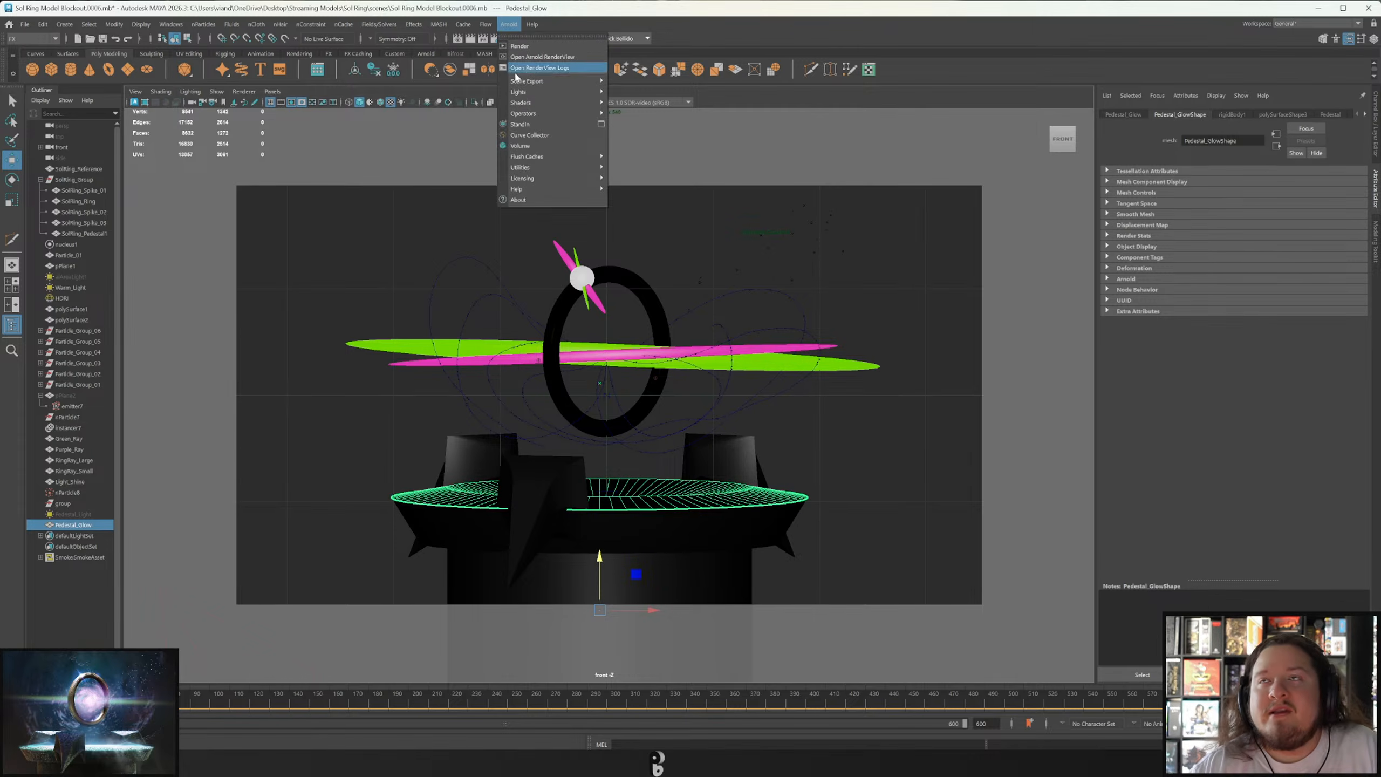
mouse_move(517, 91)
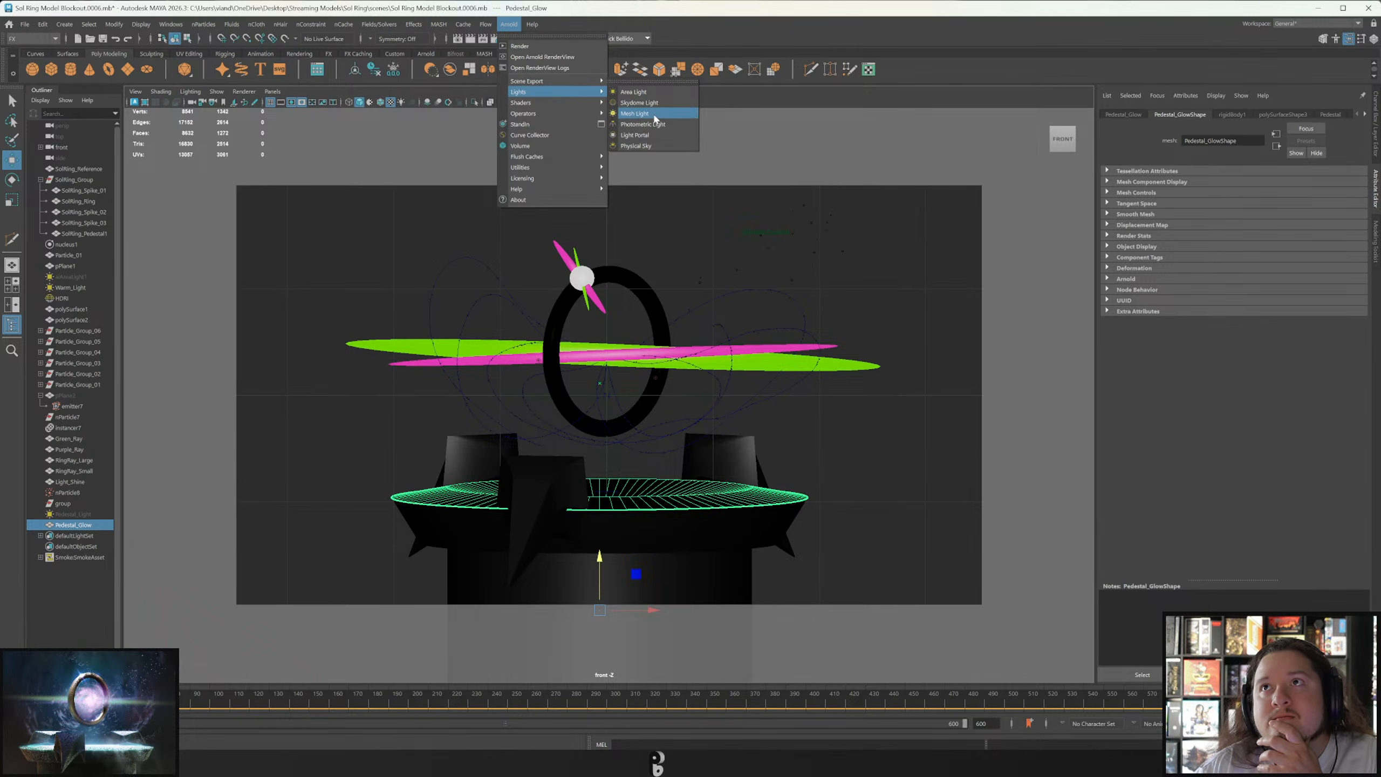
left_click(634, 113)
left_click(1221, 282)
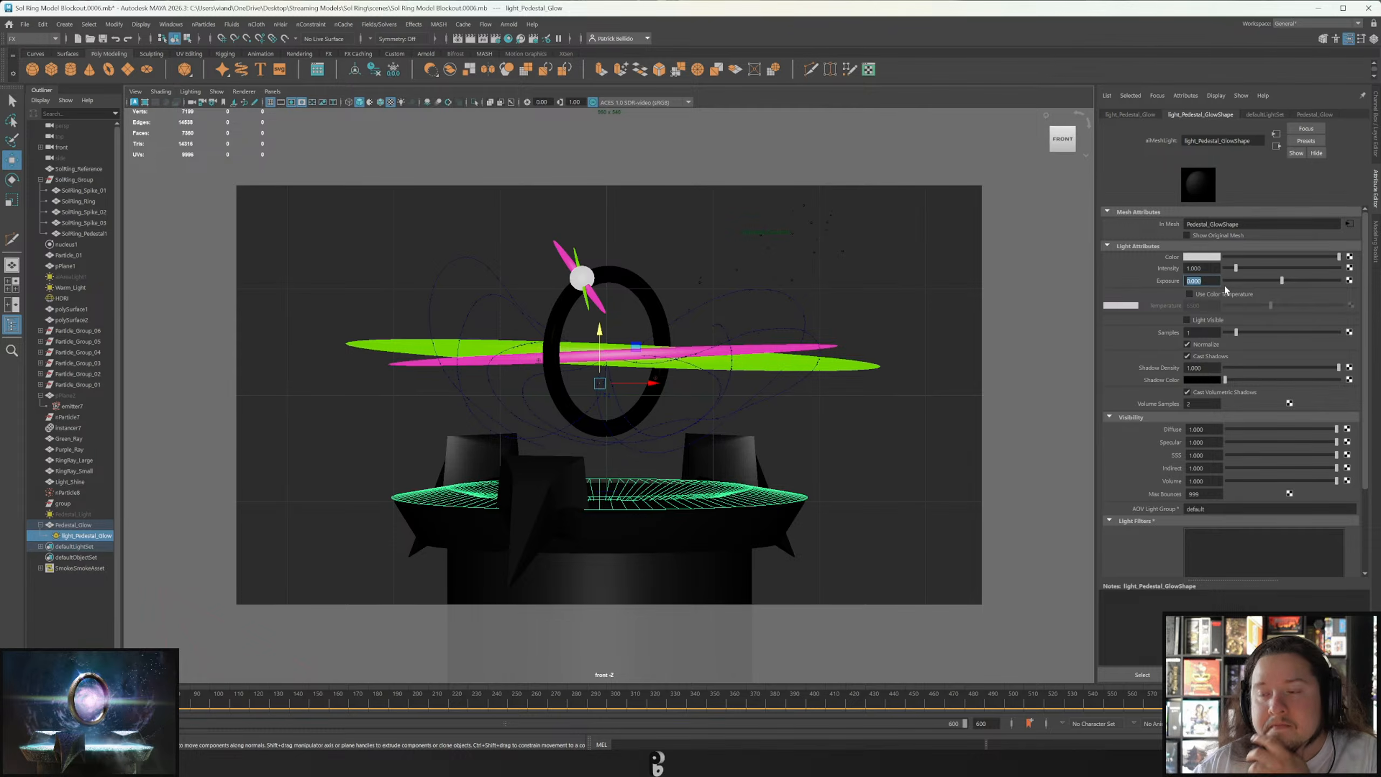
type("5")
key("Return")
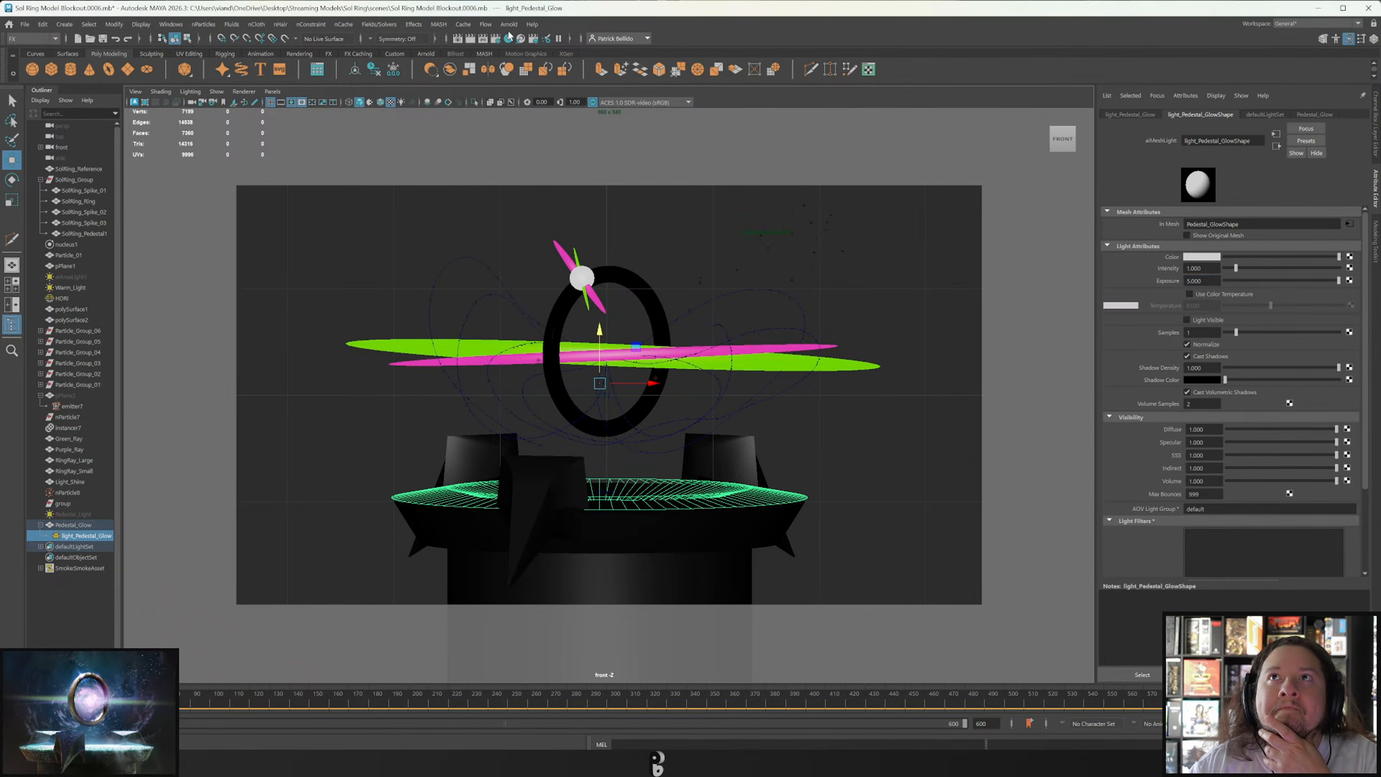
left_click(458, 39)
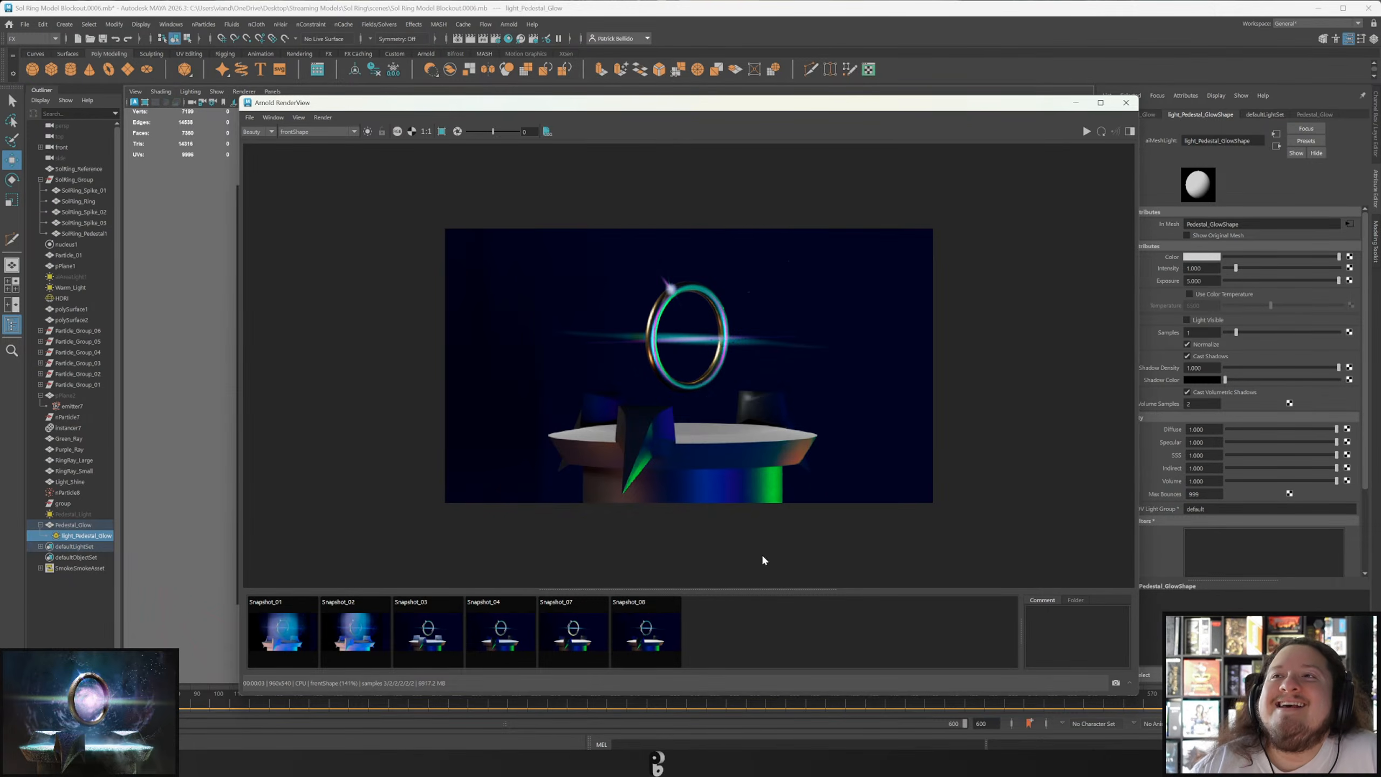
Set the exposure of light_Pedestal_Glow to 7 and re-render the scene.
double_click(1195, 280)
type("7")
key("Return")
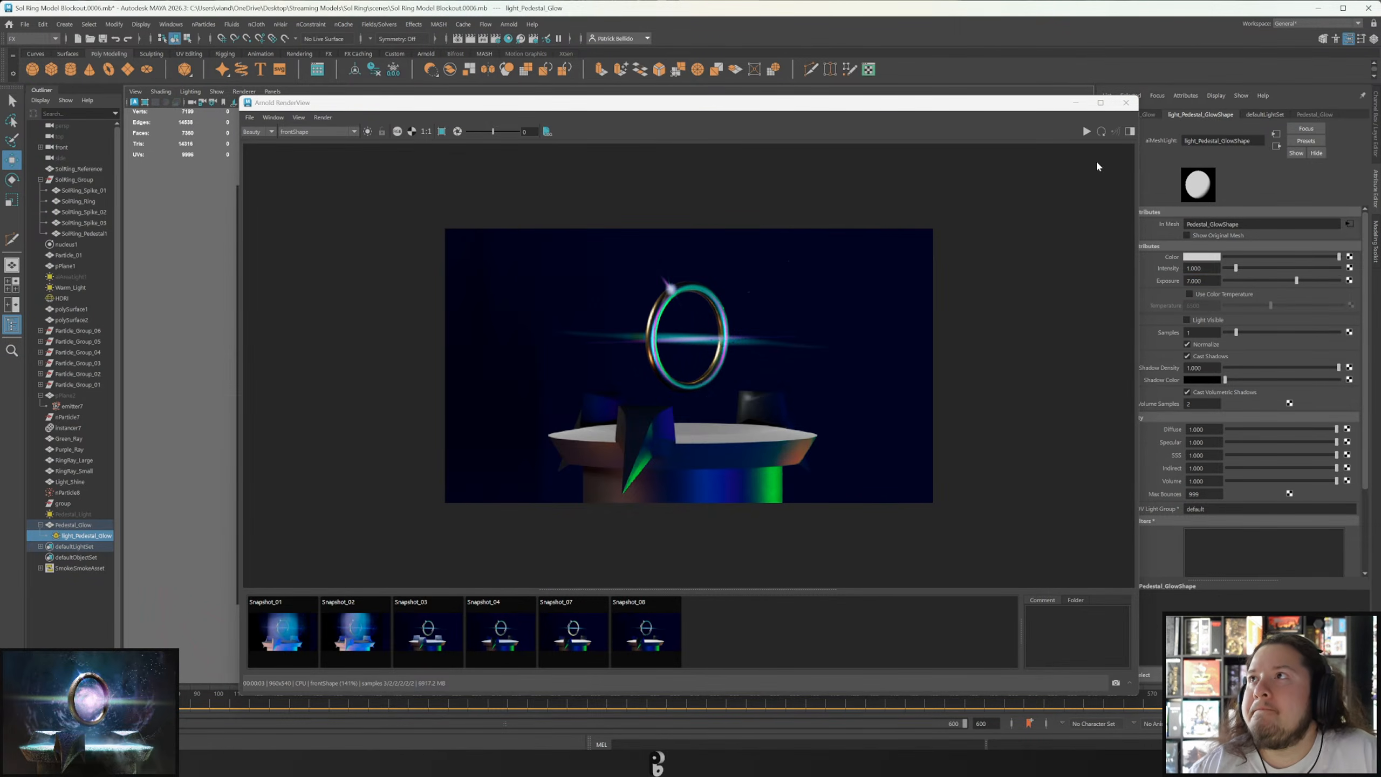
left_click(1102, 131)
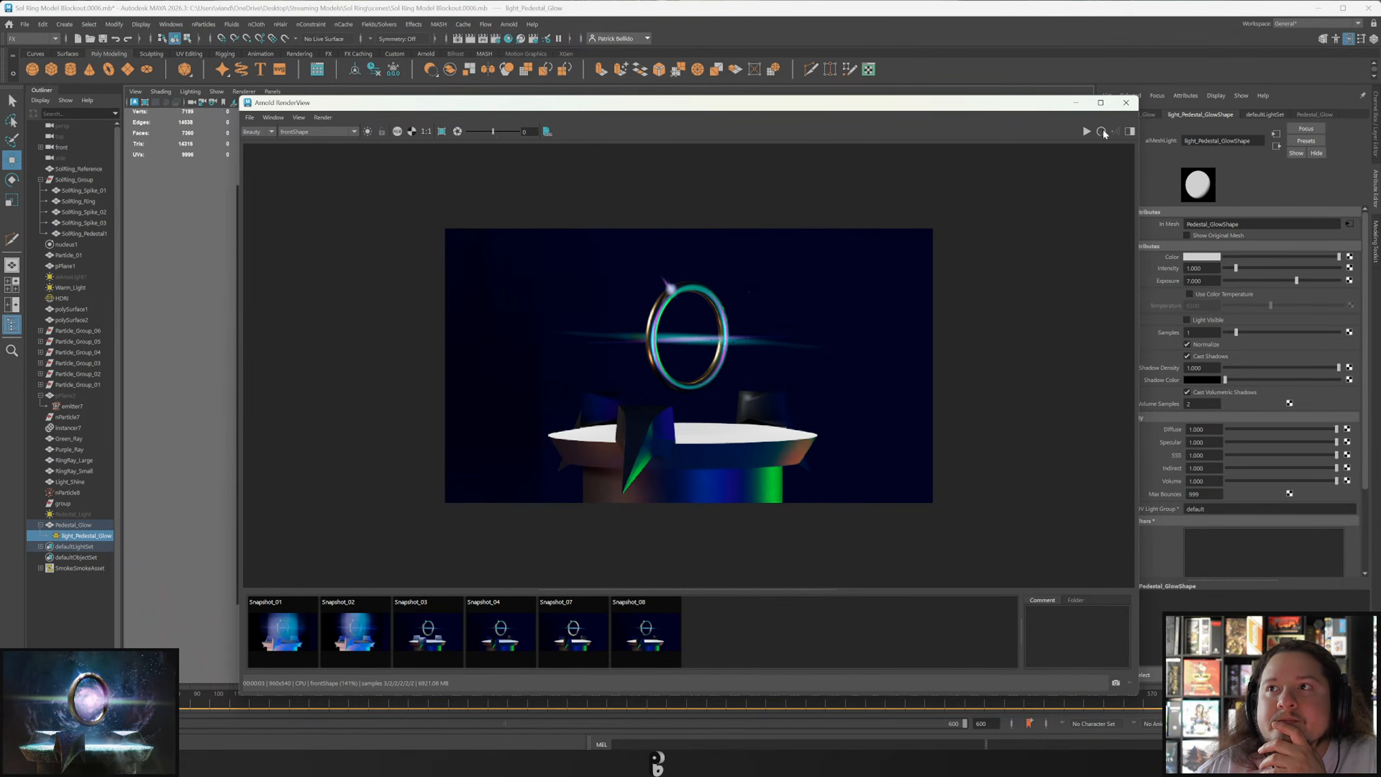
Enable color temperature on light_Pedestal_Glow, set it to a cool 10761, and refresh the render.
left_click(1189, 294)
left_click(1305, 306)
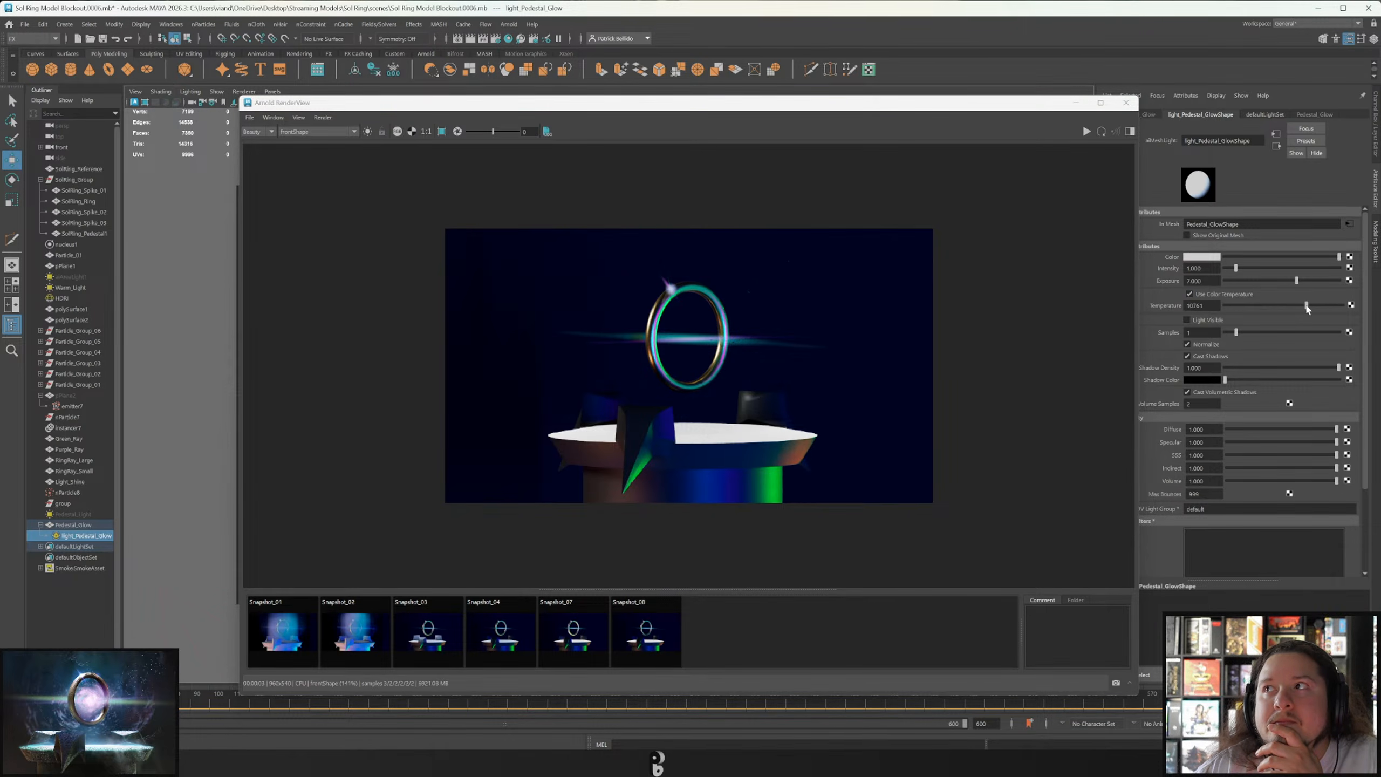
left_click(1102, 131)
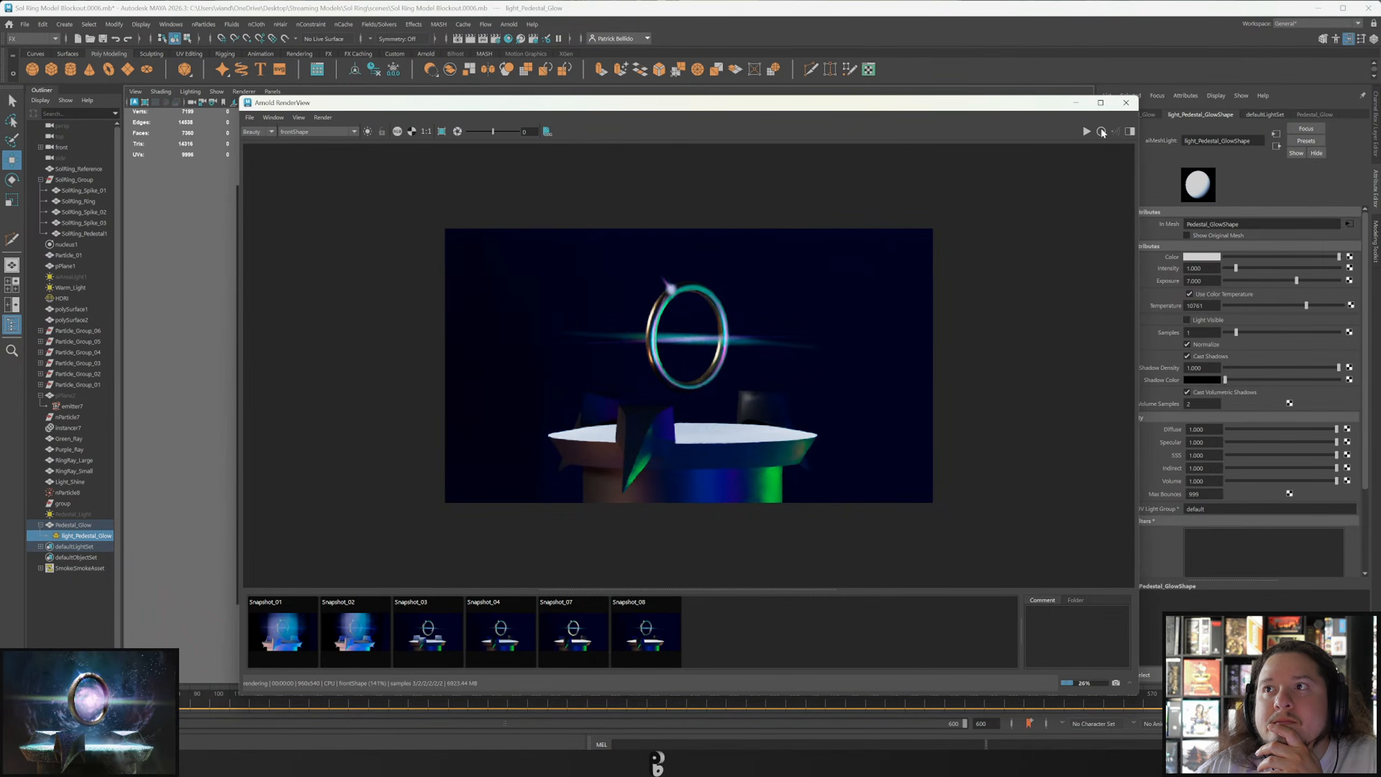
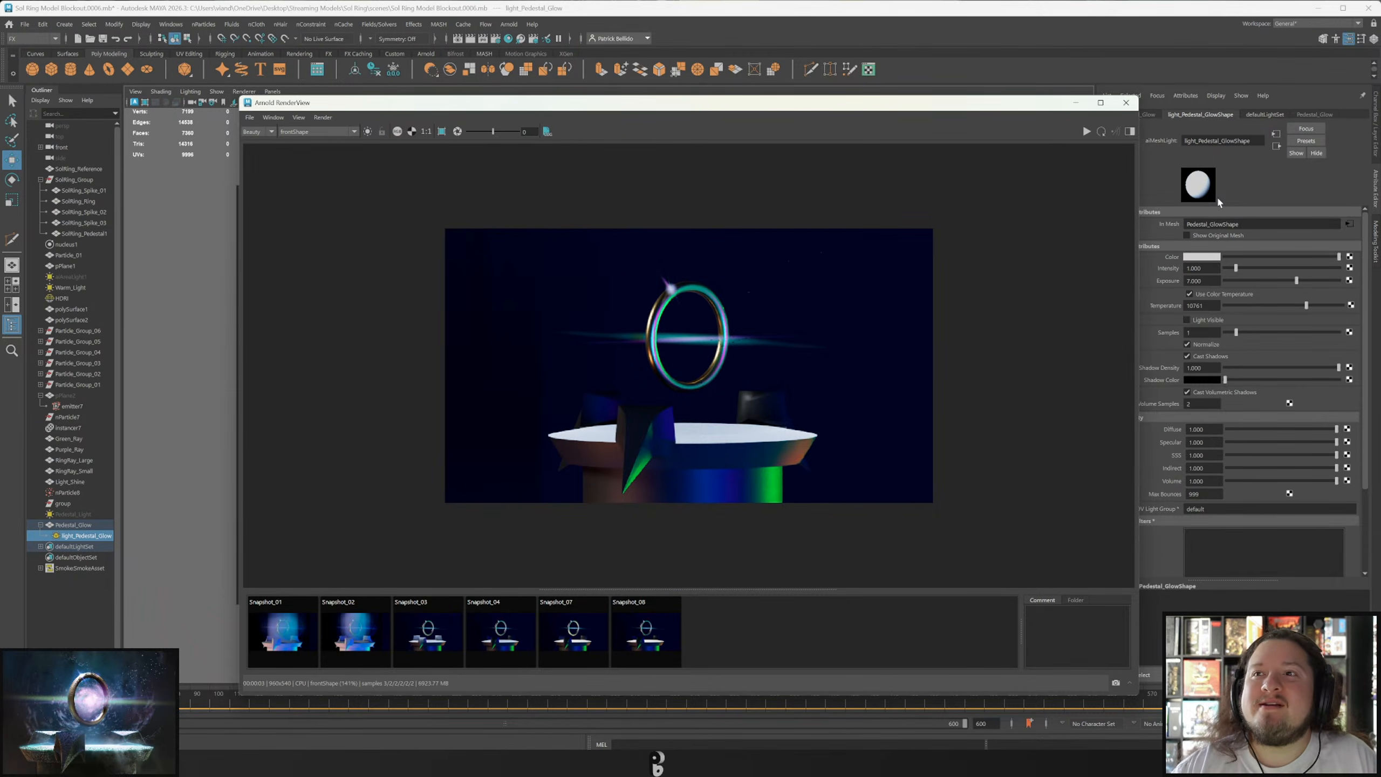
left_click(1100, 131)
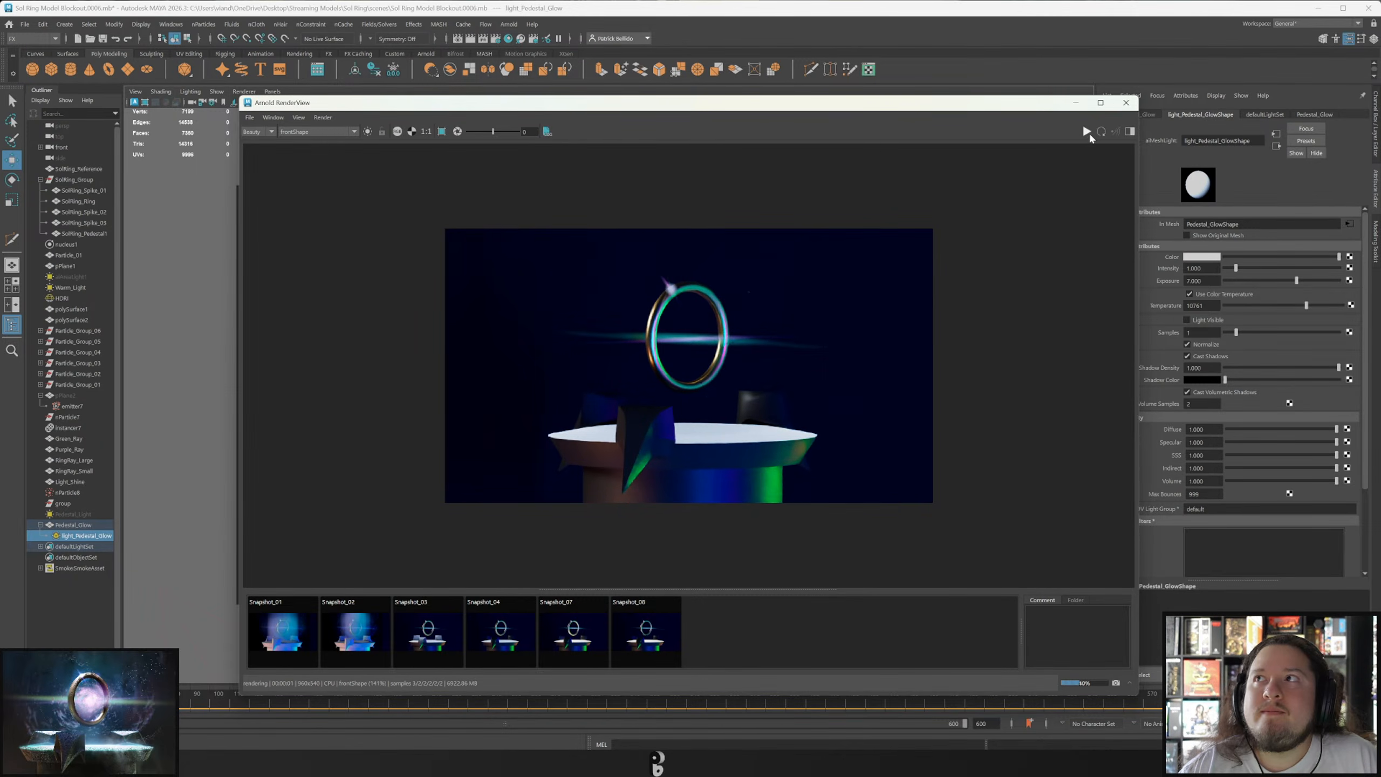
left_click(1101, 132)
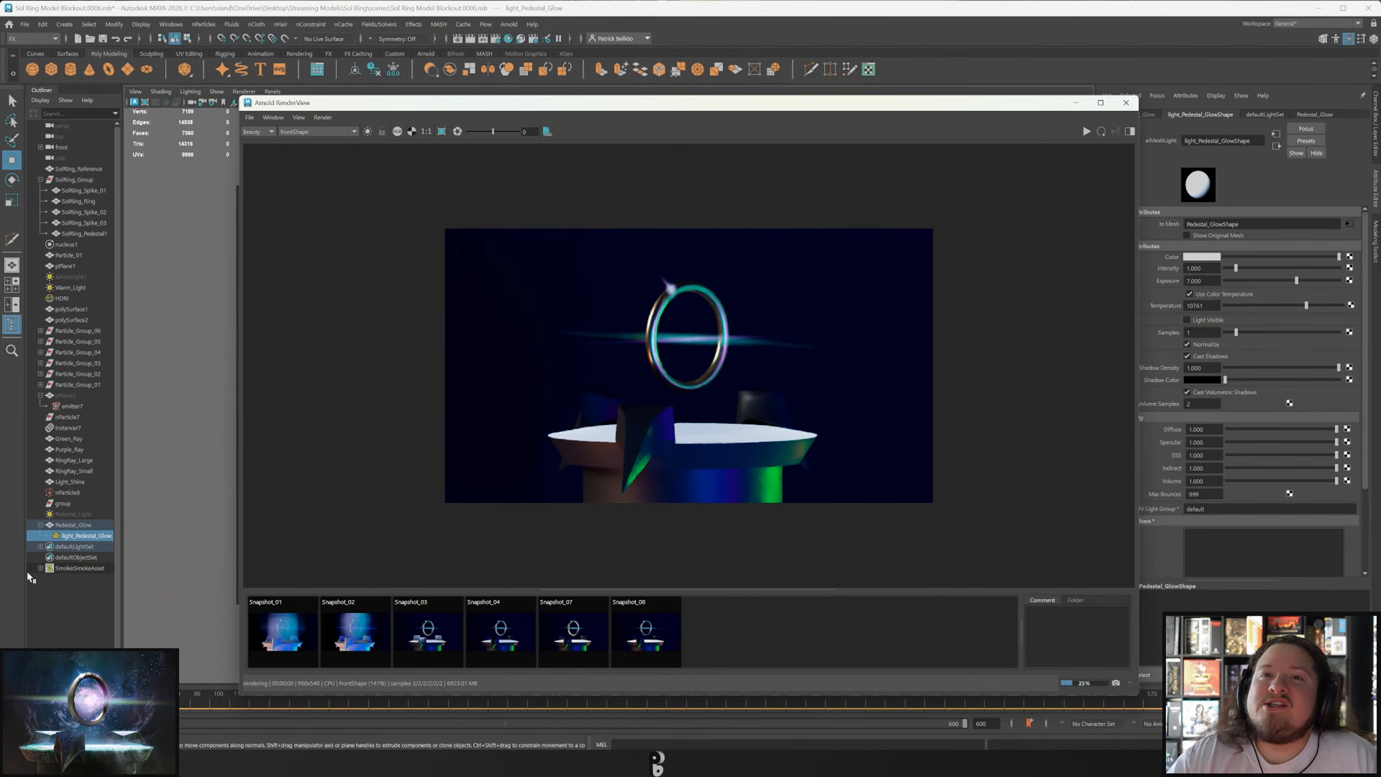
Save a snapshot of the mesh-light render, then hide Pedestal_Glow, show Pedestal_Light, and re-render.
left_click(73, 525)
key("h")
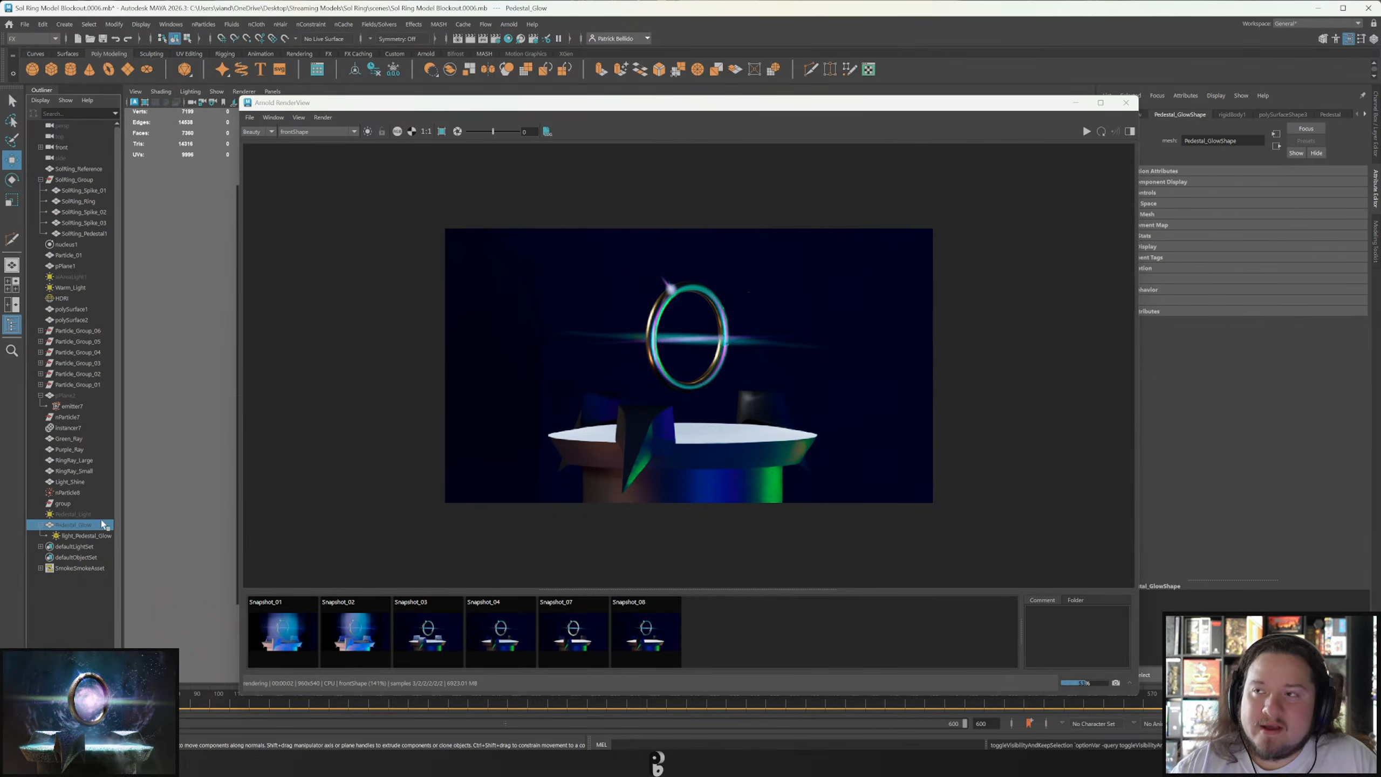
key("h")
left_click(84, 515, "ctrl")
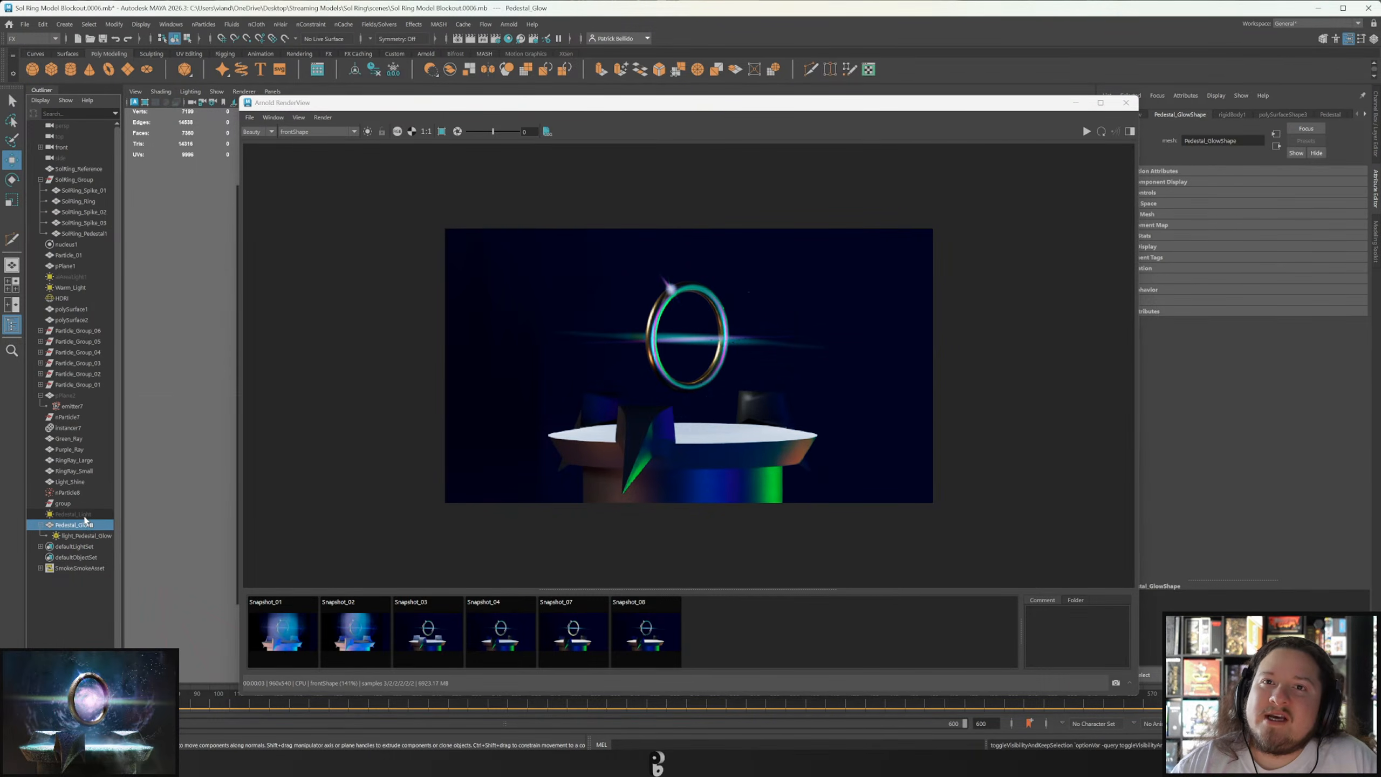
left_click(1116, 683)
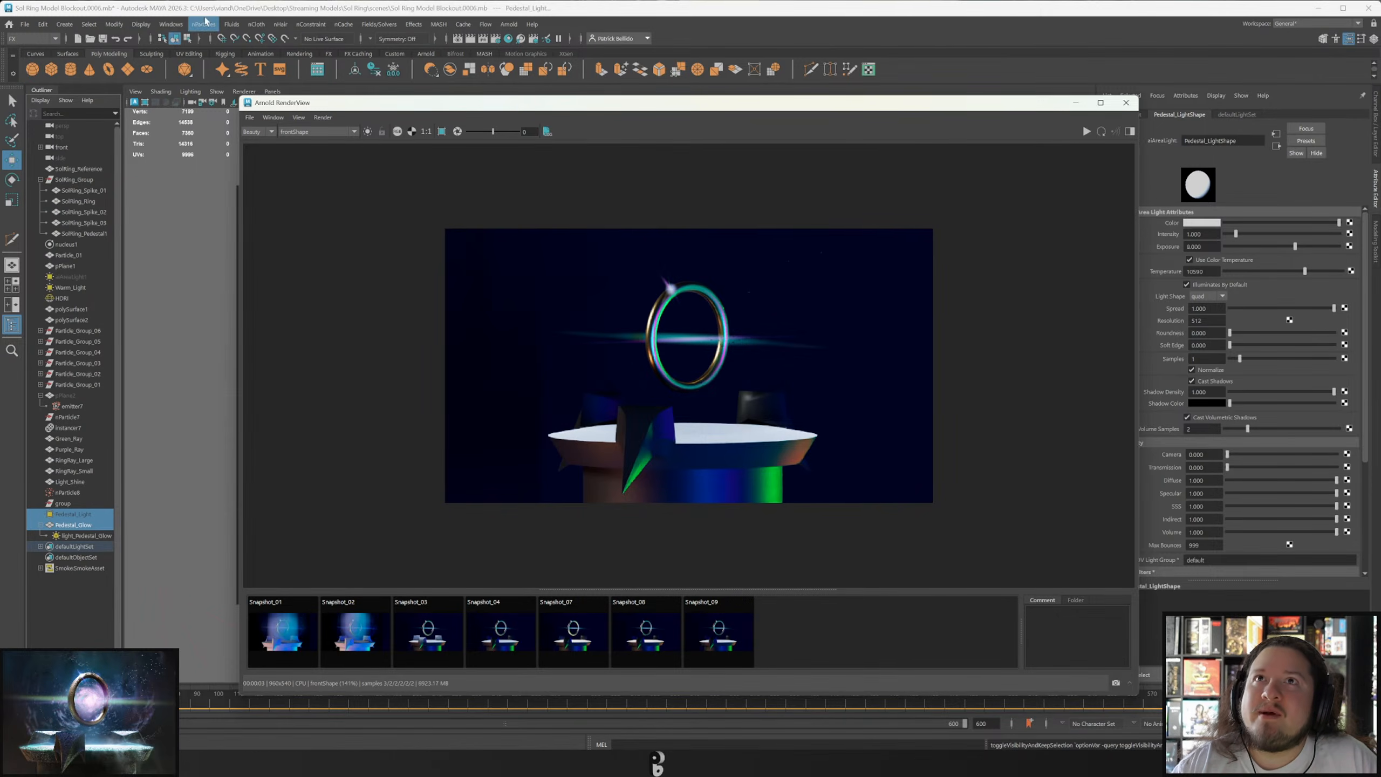
key("h")
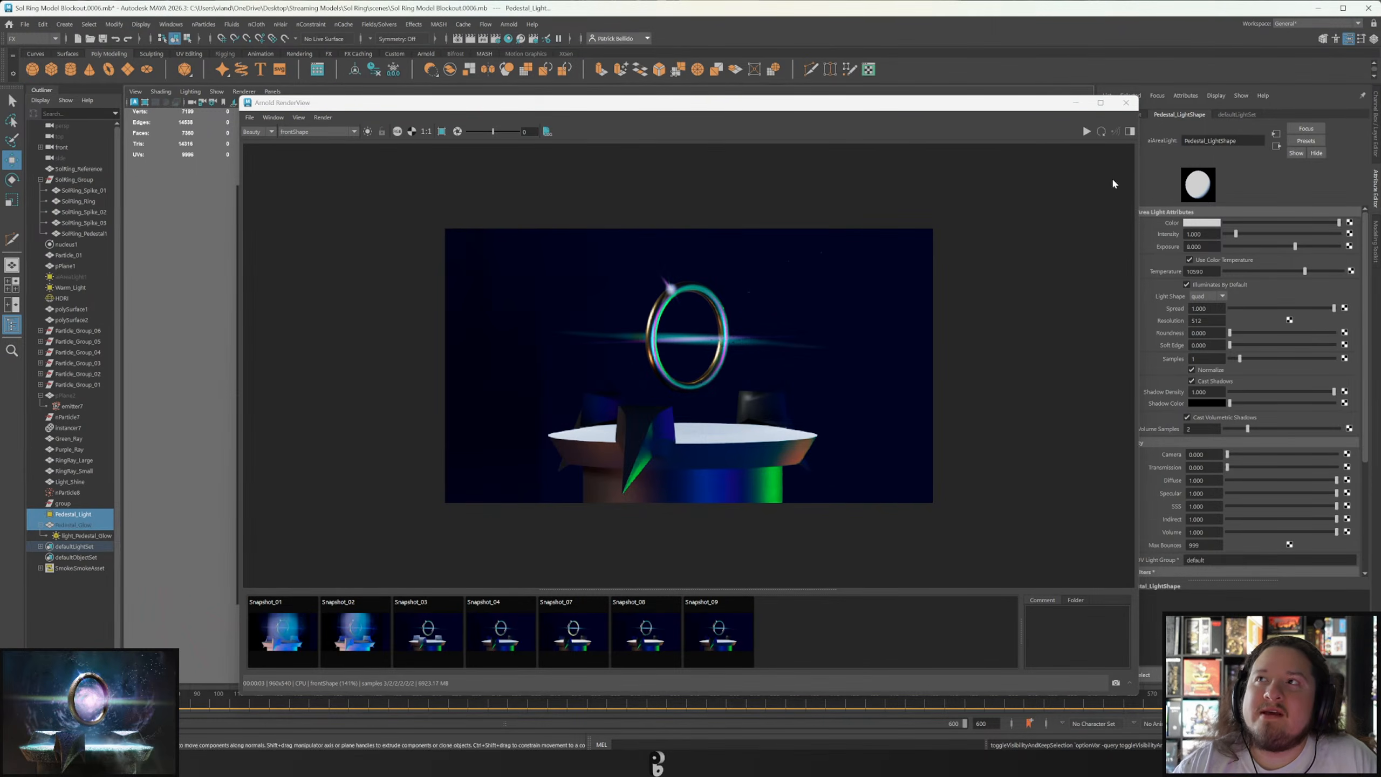
left_click(1100, 132)
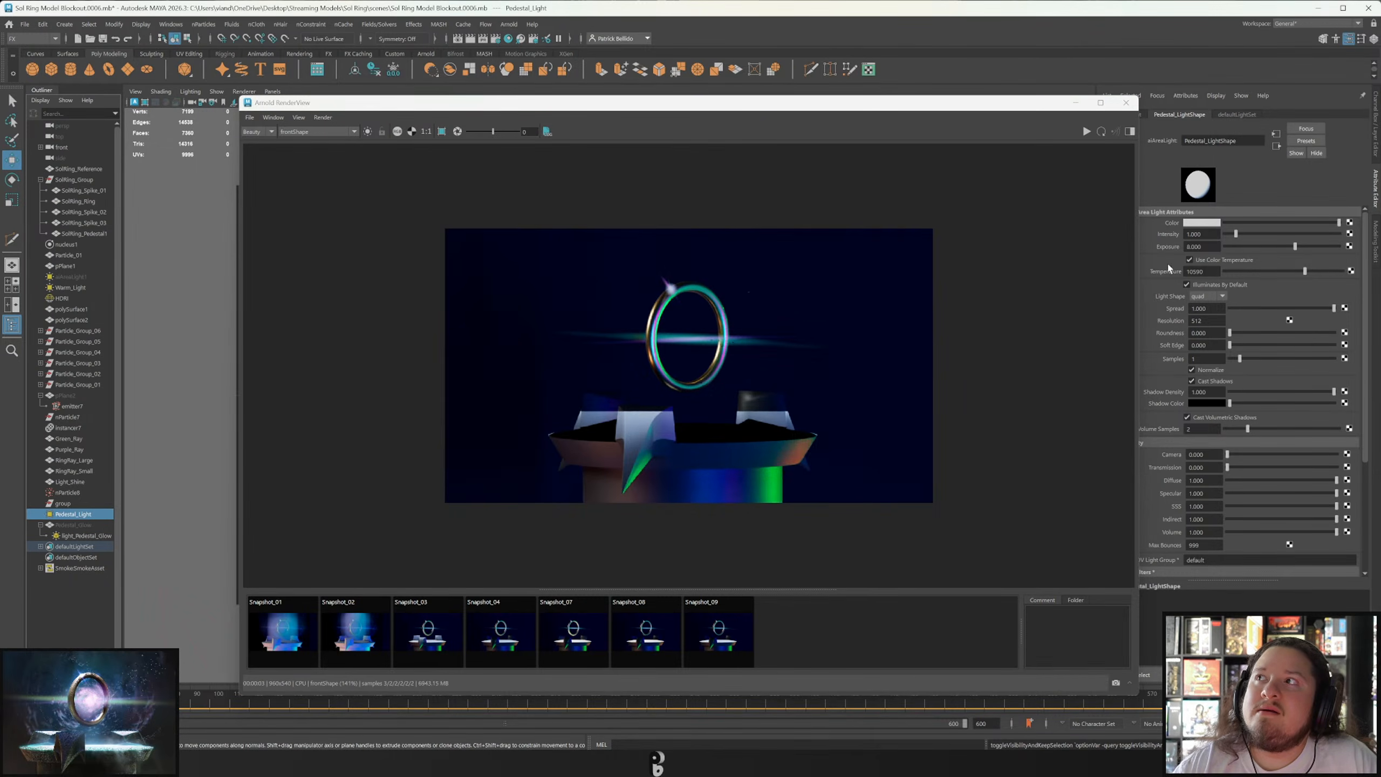
Select Pedestal_Light on its own and refresh the render.
left_click(81, 525)
left_click(74, 514)
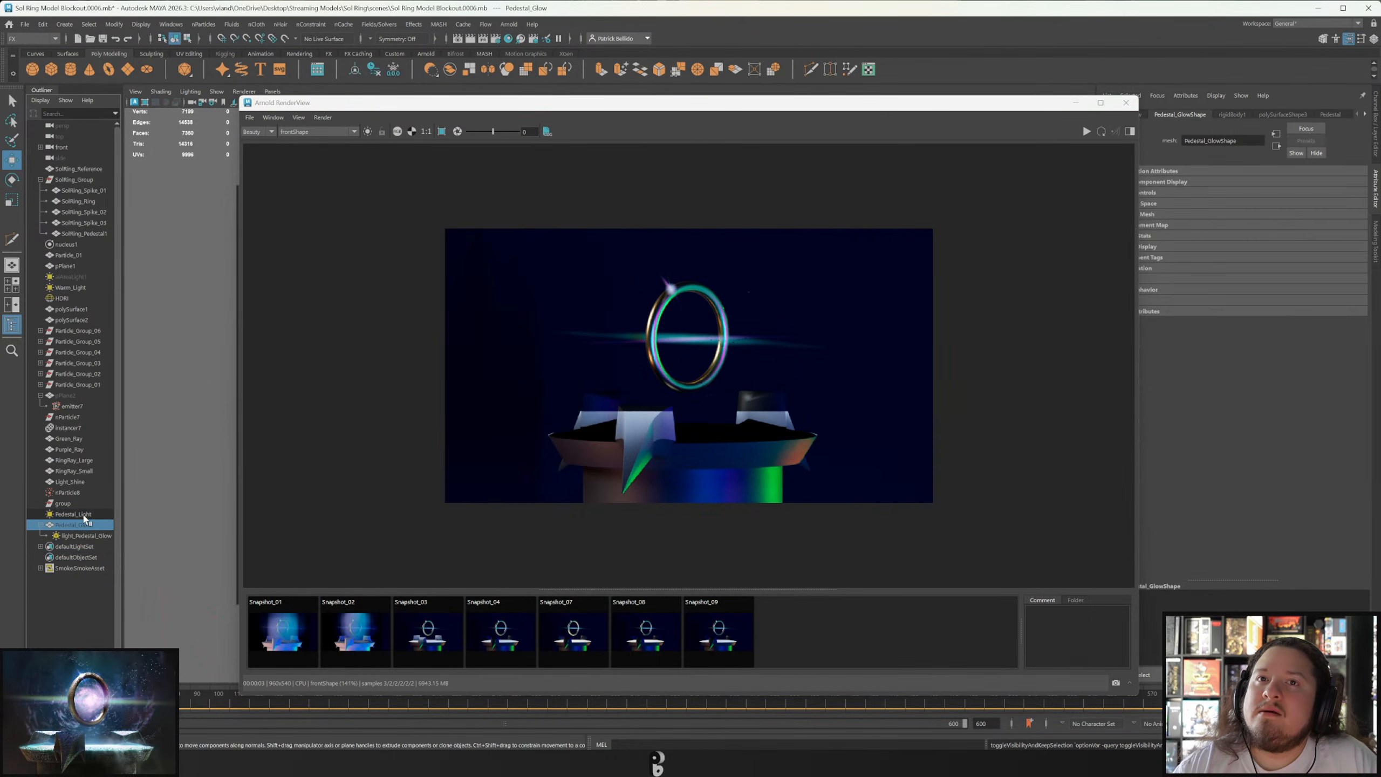
left_click(1102, 133)
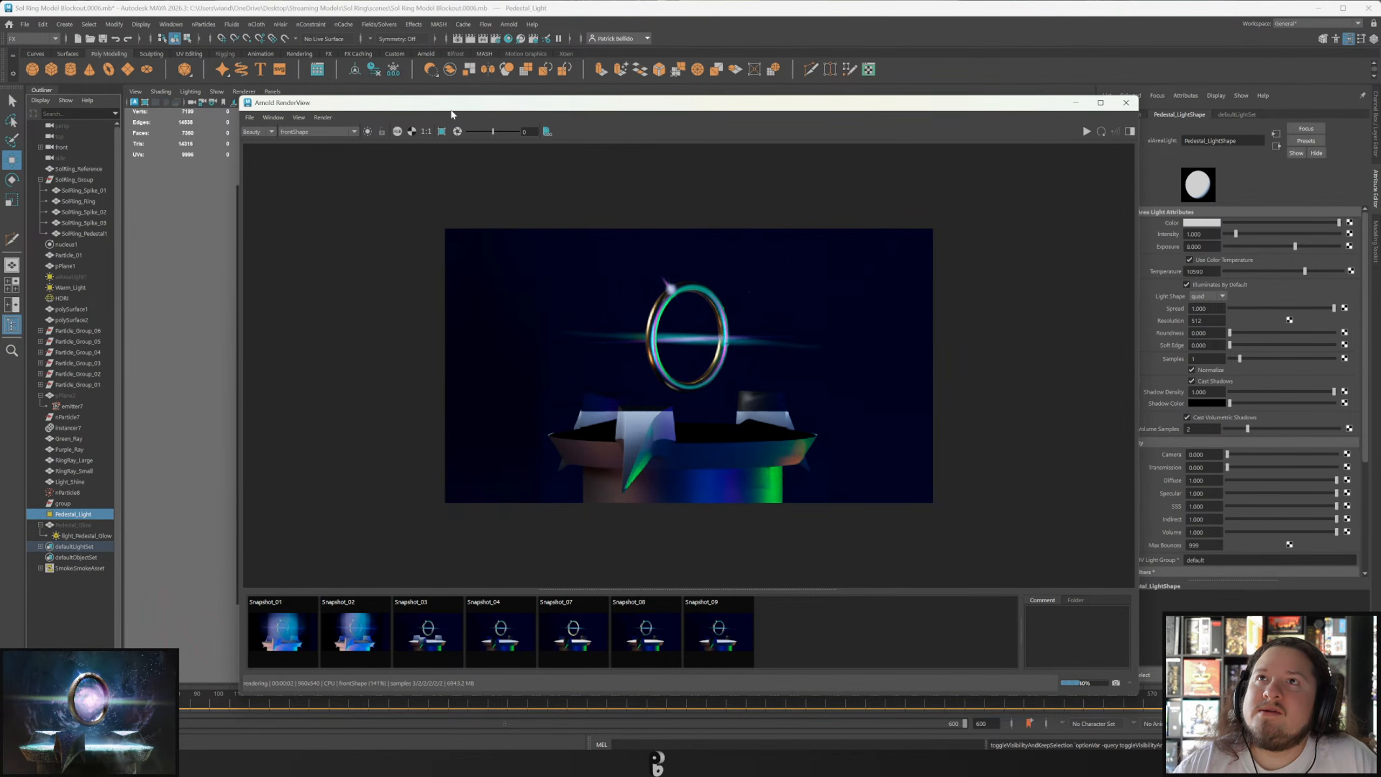
left_click_drag(451, 108, 386, 593)
left_click_drag(607, 415, 689, 206)
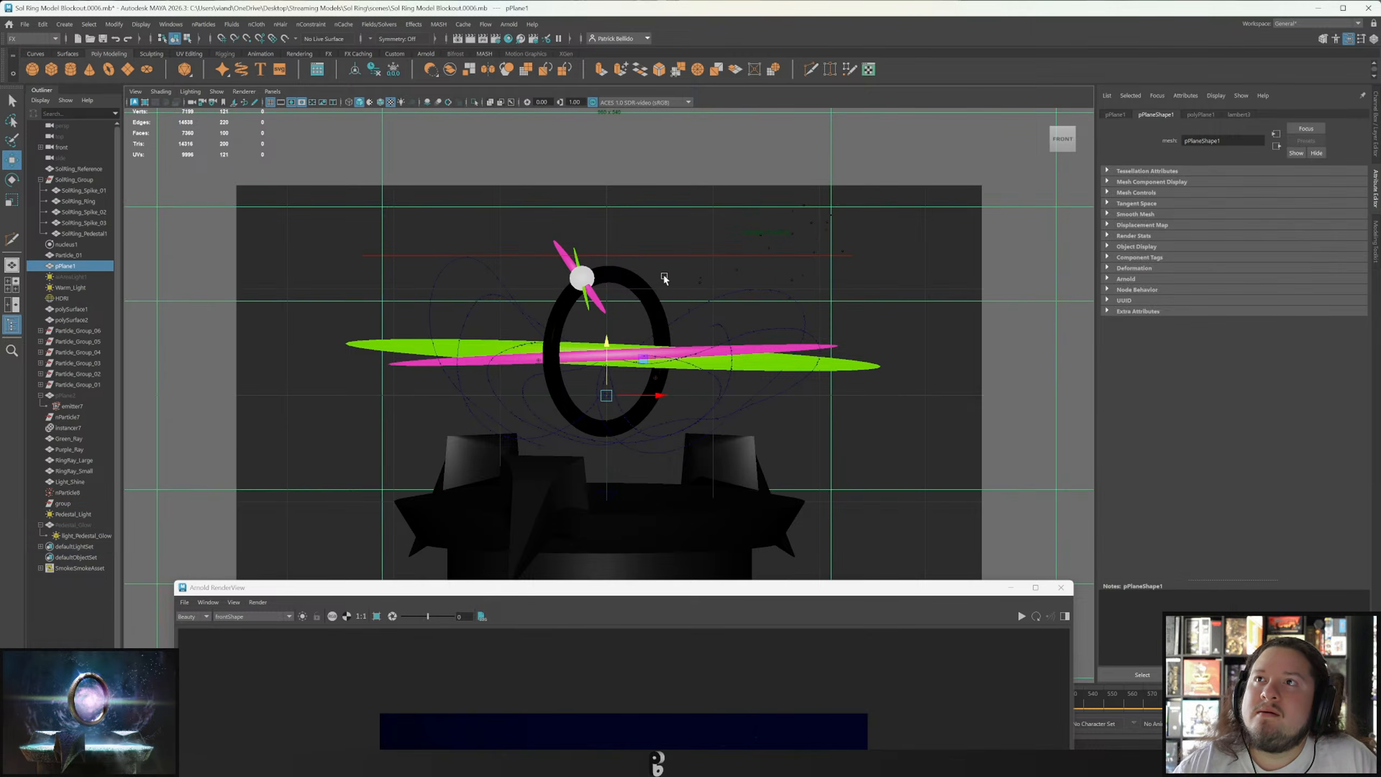
left_click_drag(626, 588, 693, 104)
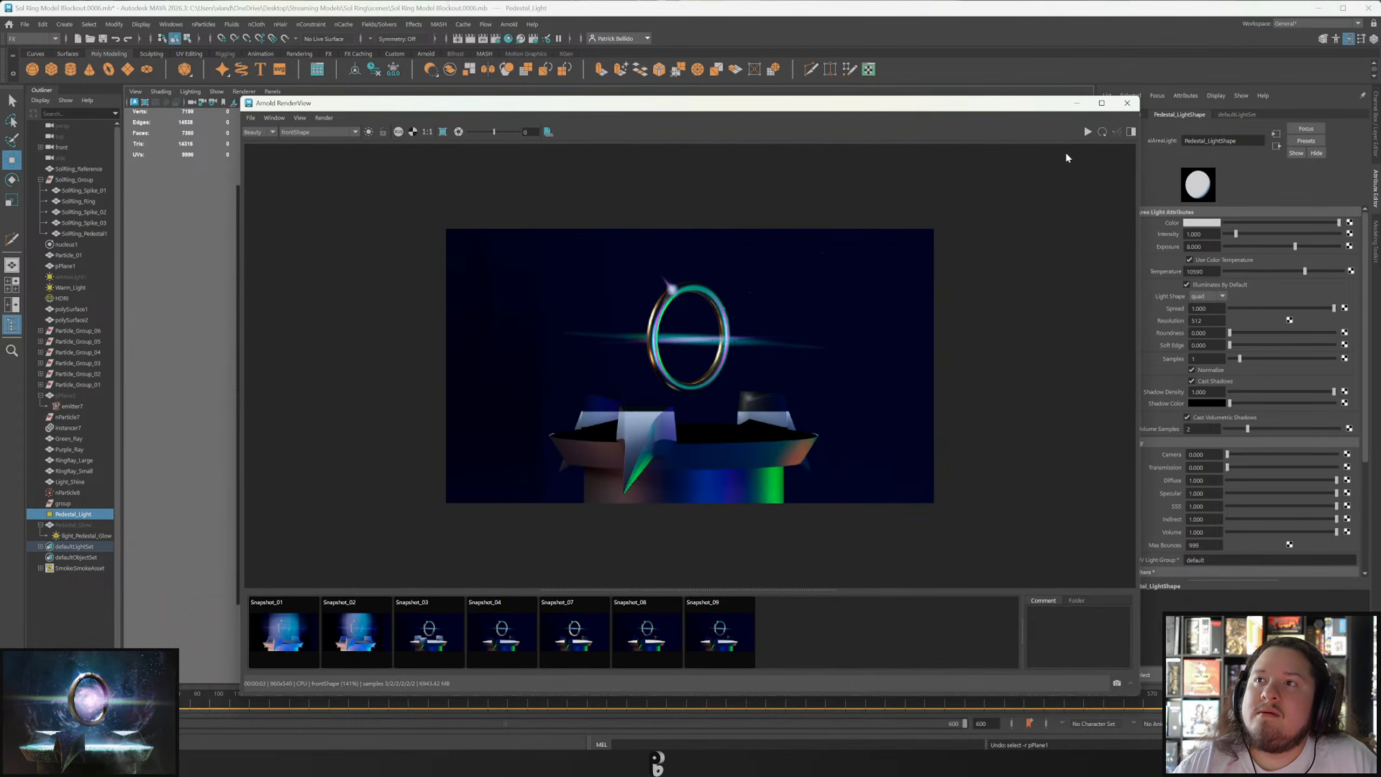
Lower Pedestal_Light to just above the pedestal top, between the spikes, and re-render.
left_click_drag(892, 108, 799, 491)
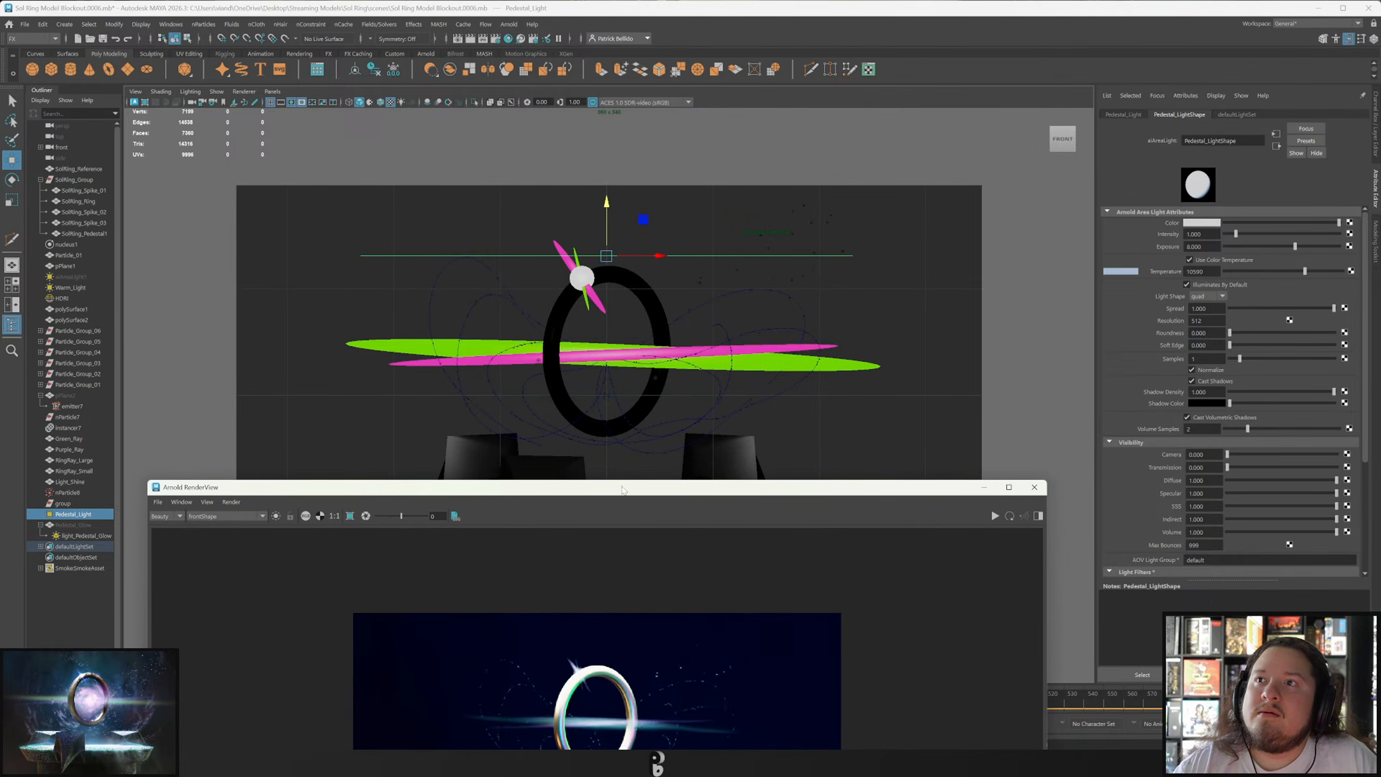
left_click_drag(620, 486, 600, 640)
left_click_drag(607, 220, 627, 423)
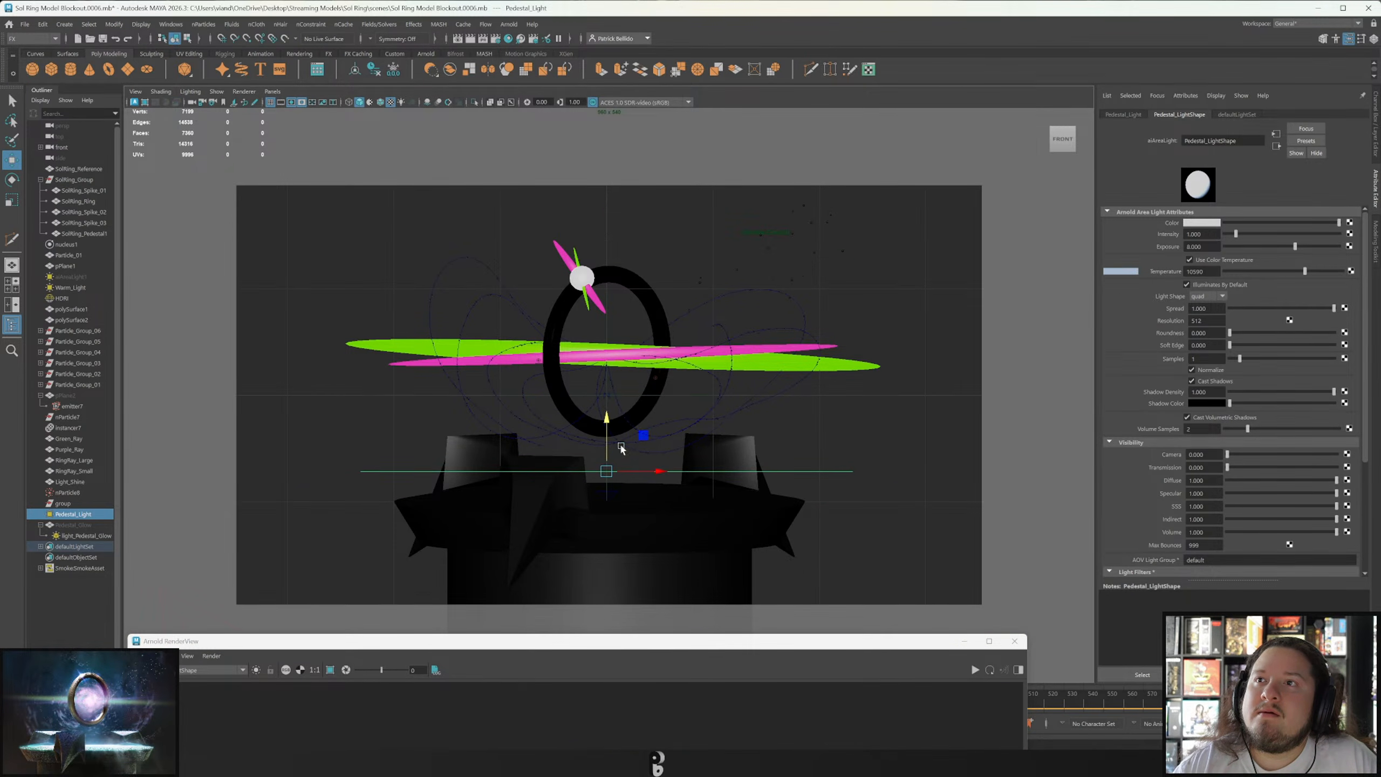
left_click_drag(597, 643, 657, 99)
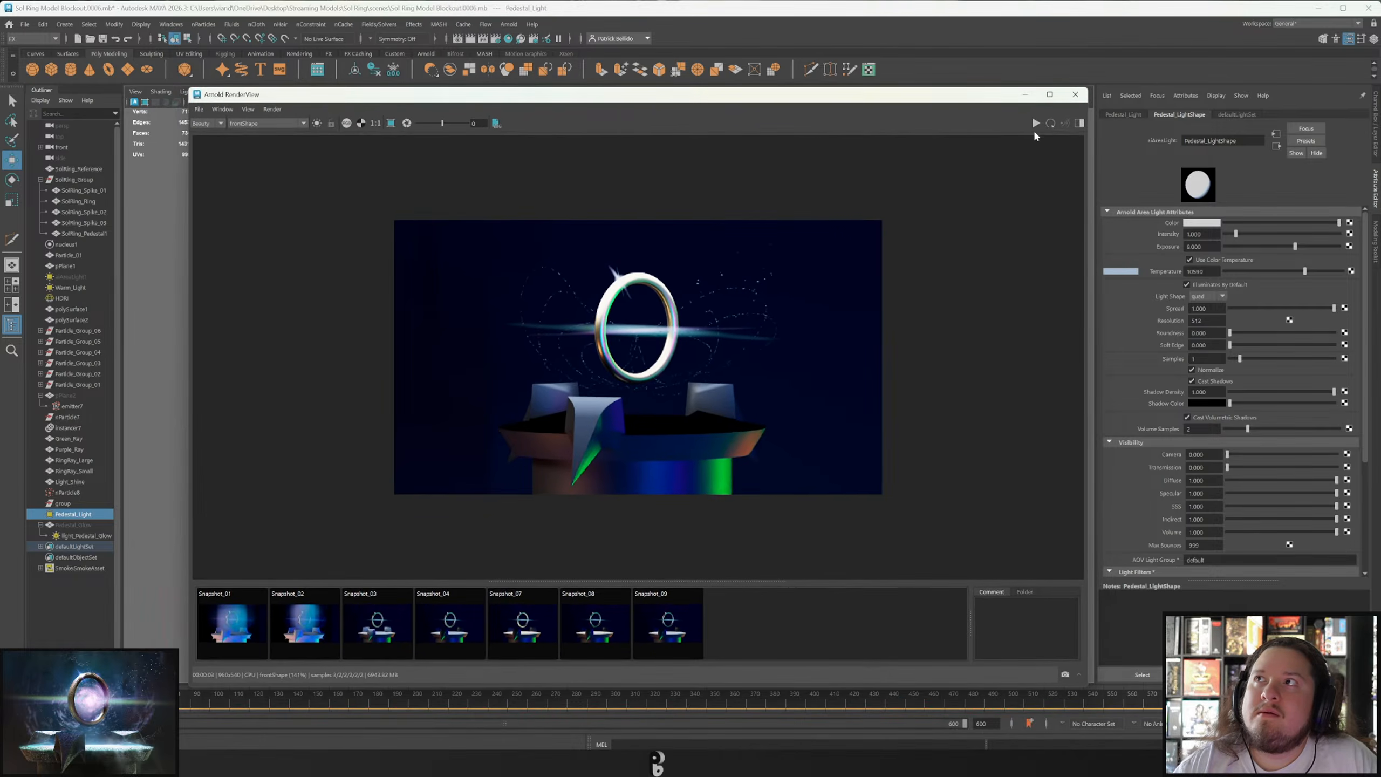
left_click(1050, 123)
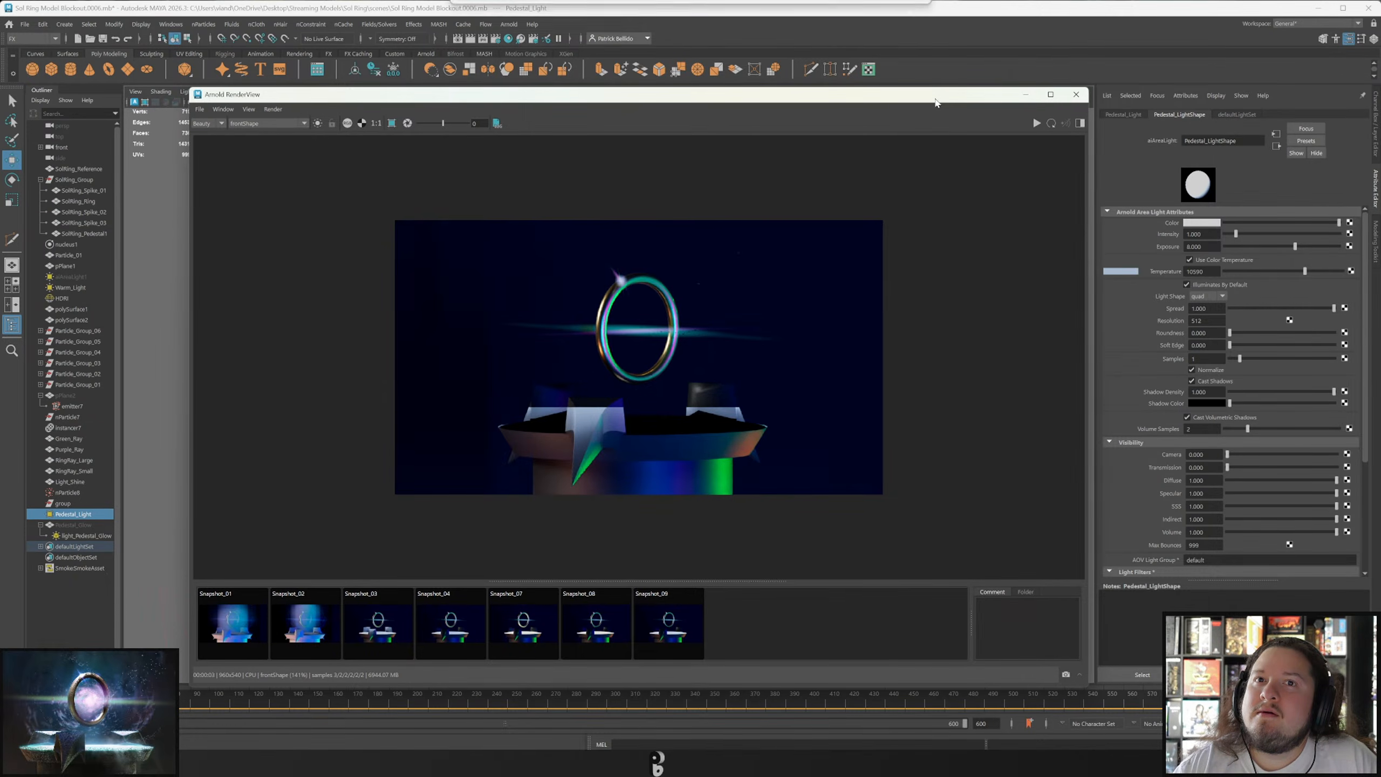
Hide light_Pedestal_Glow under the Pedestal_Glow mesh and re-render the scene.
left_click_drag(934, 102, 819, 640)
left_click(78, 535)
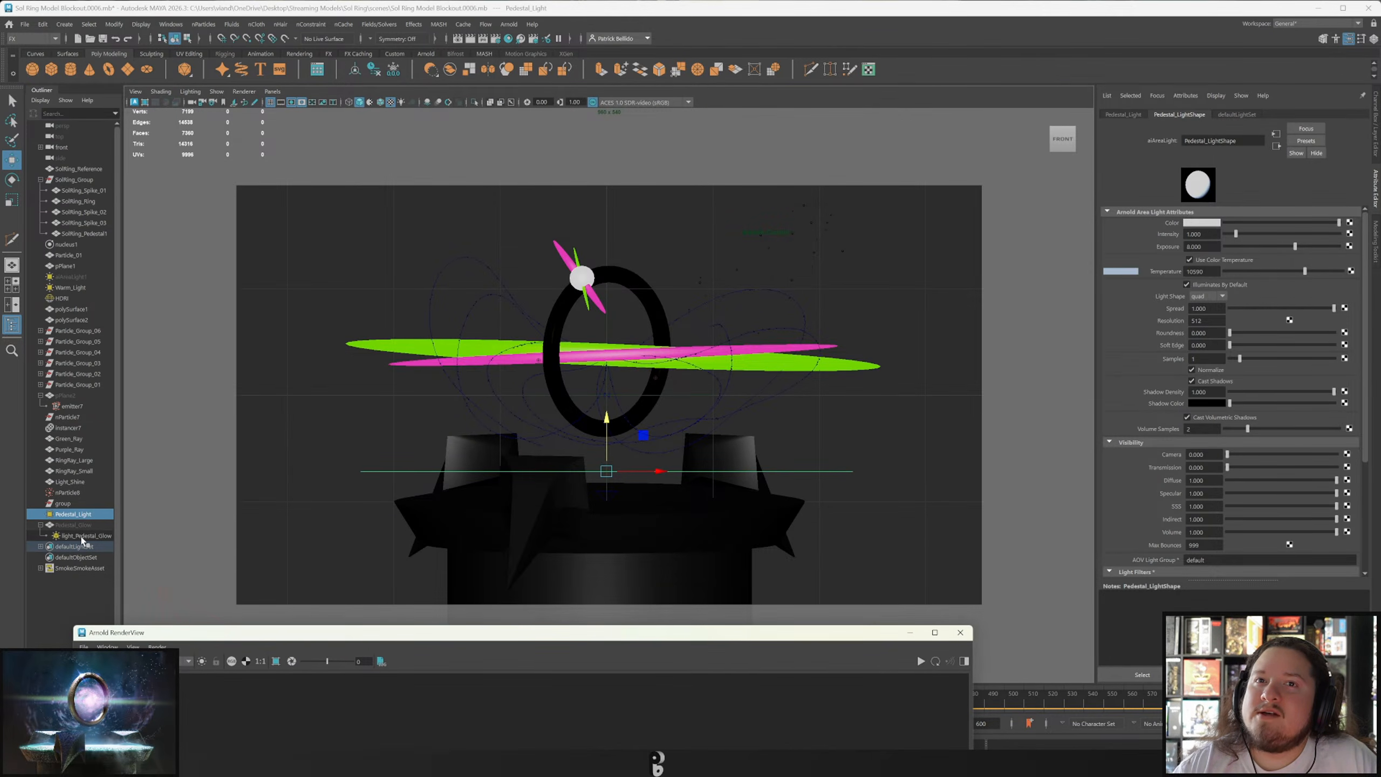
left_click_drag(467, 634, 604, 110)
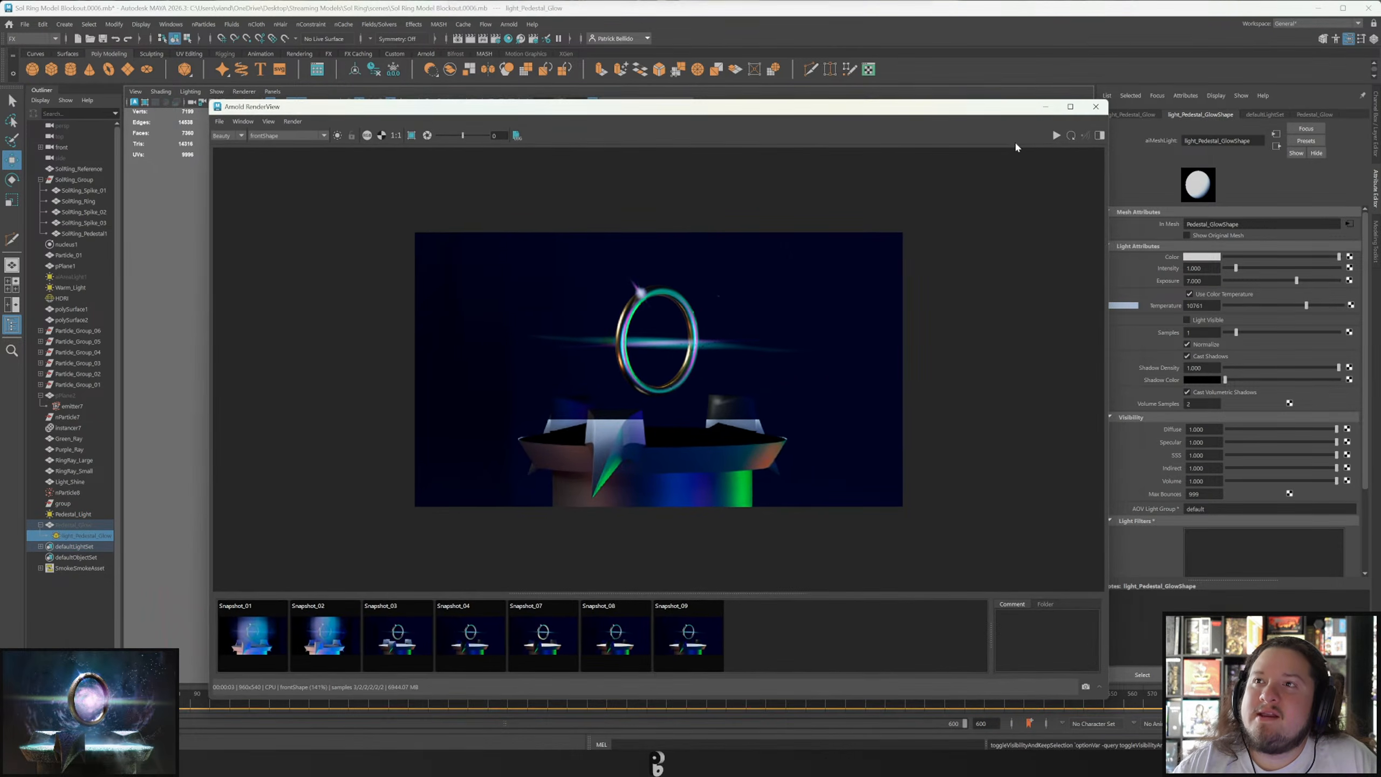
left_click(1073, 135)
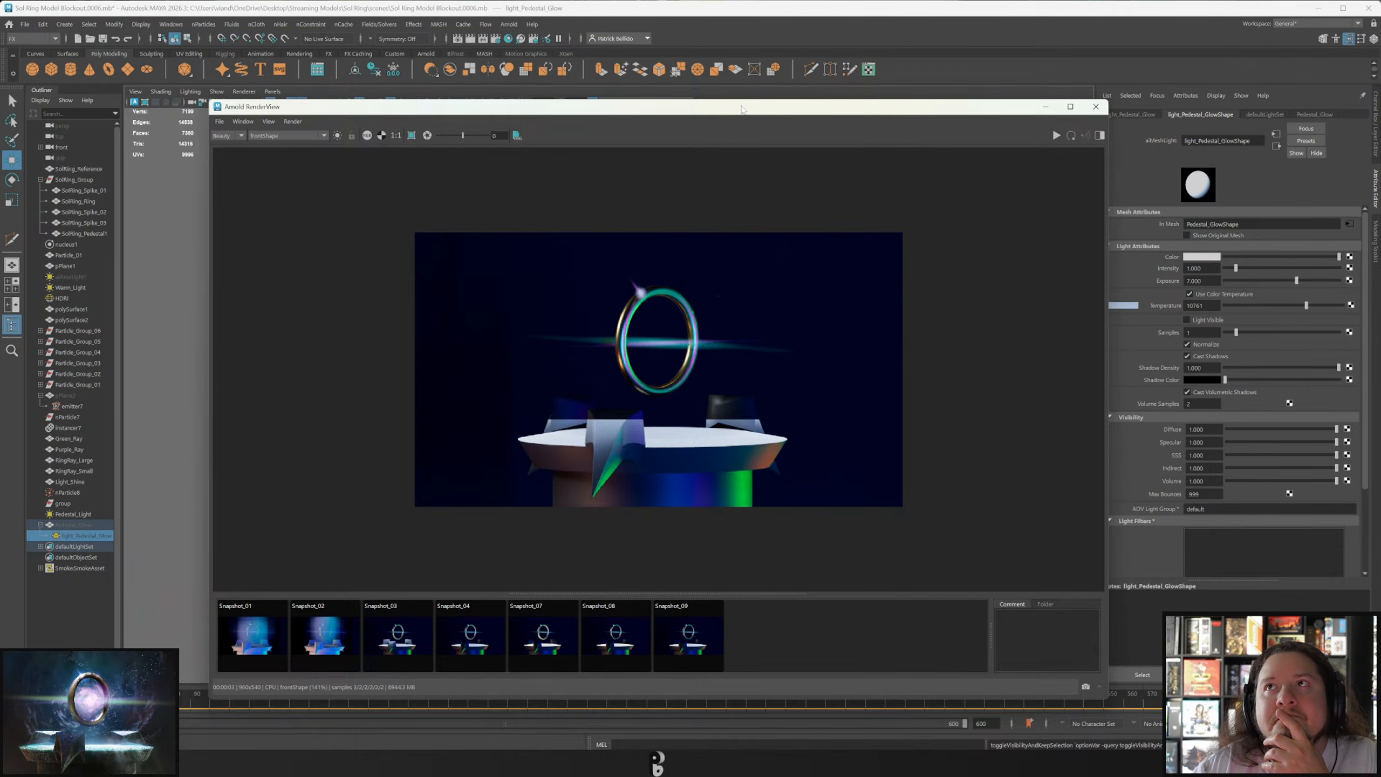
Open light-centric light linking for Pedestal_Light and unlink it from all illuminated objects.
left_click_drag(743, 109, 692, 594)
left_click(73, 513)
left_click(170, 24)
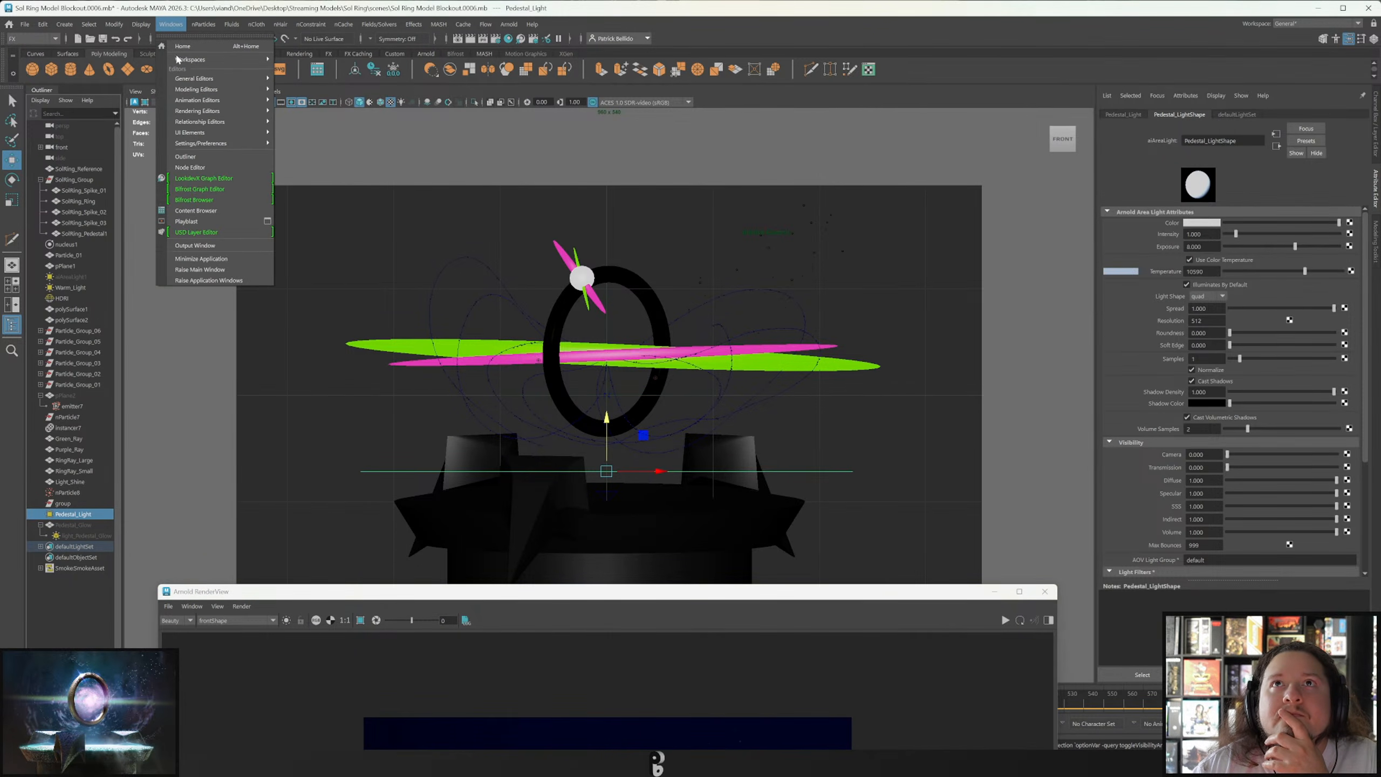
mouse_move(217, 122)
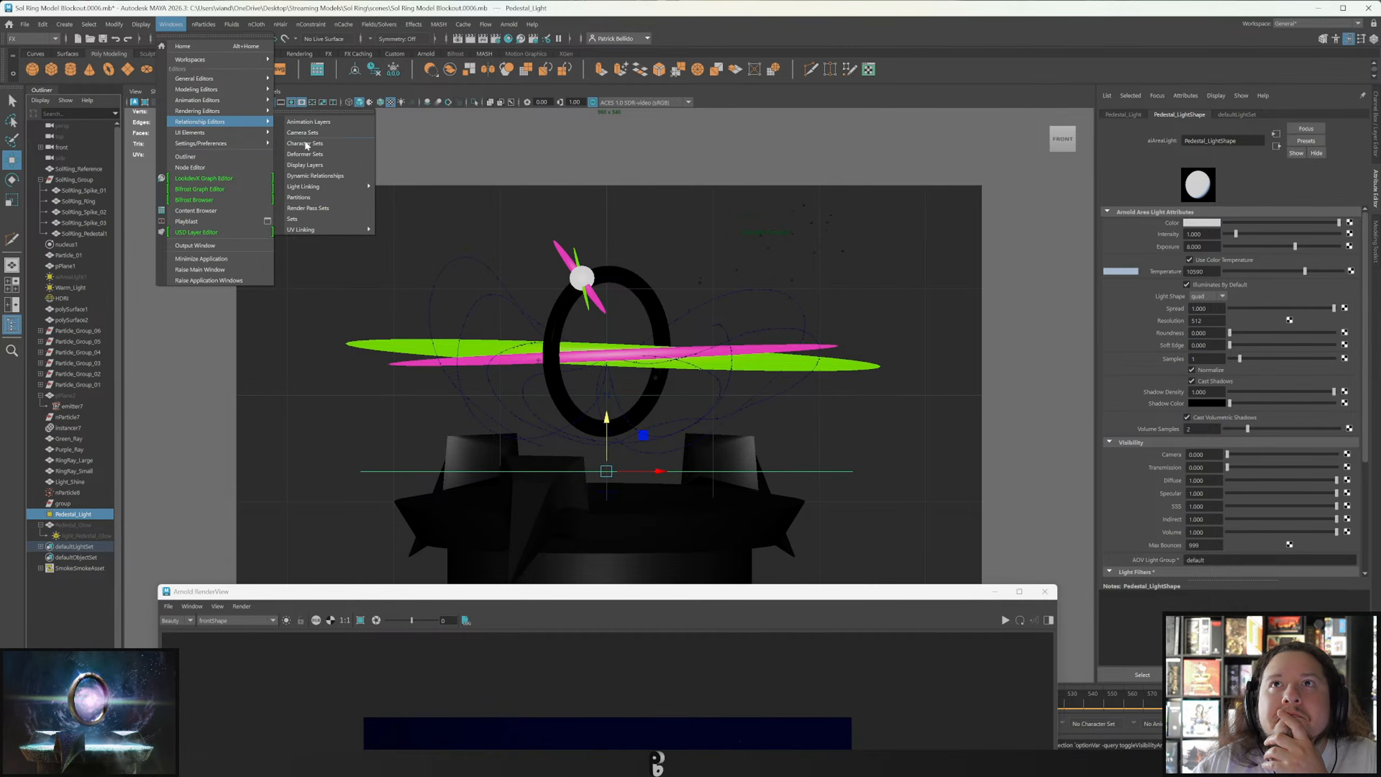
mouse_move(327, 186)
left_click(404, 186)
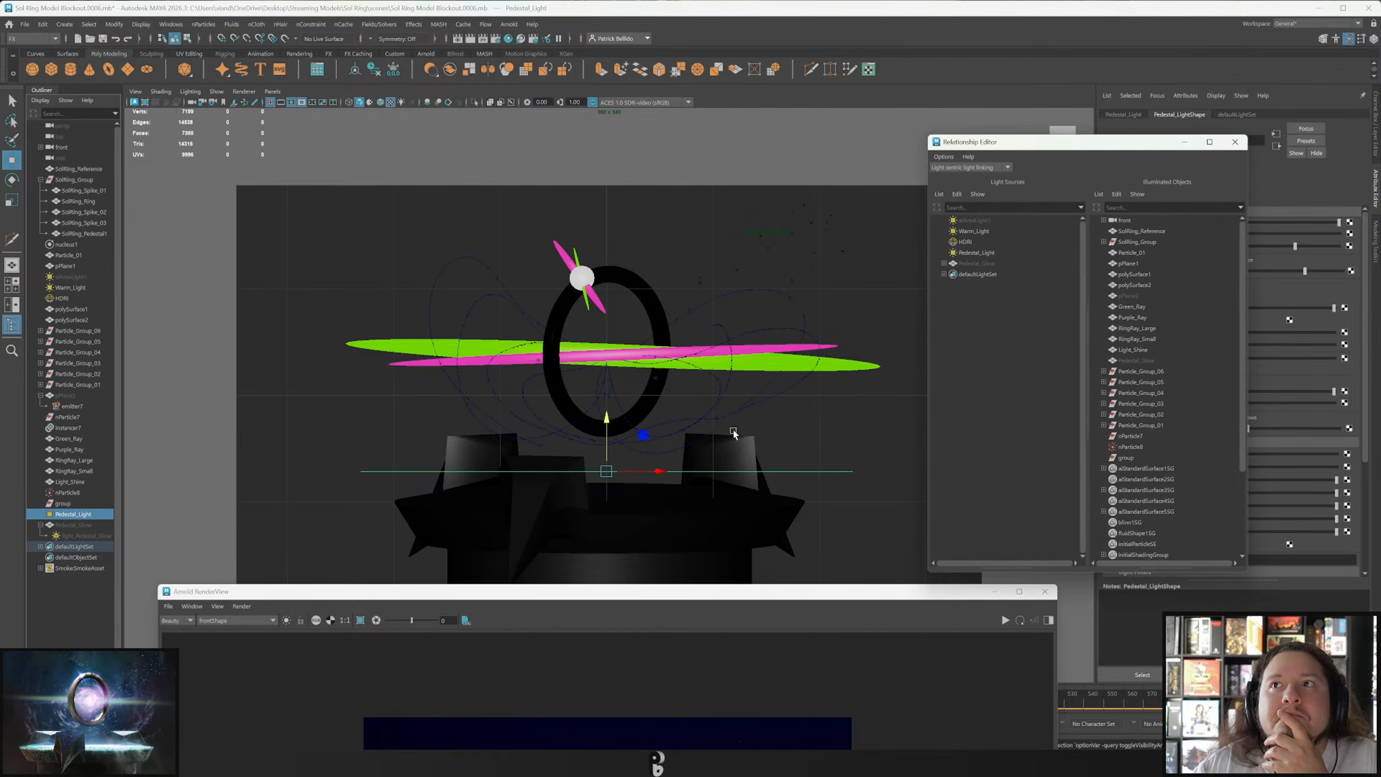
left_click(989, 253)
left_click_drag(1138, 255, 1148, 546)
scroll(1147, 436, "down", 3)
scroll(1132, 343, "up", 3)
Link Pedestal_Light only to SolRing_Pedestal1 inside SolRing_Group, close the Relationship Editor, and re-render.
left_click(1104, 242)
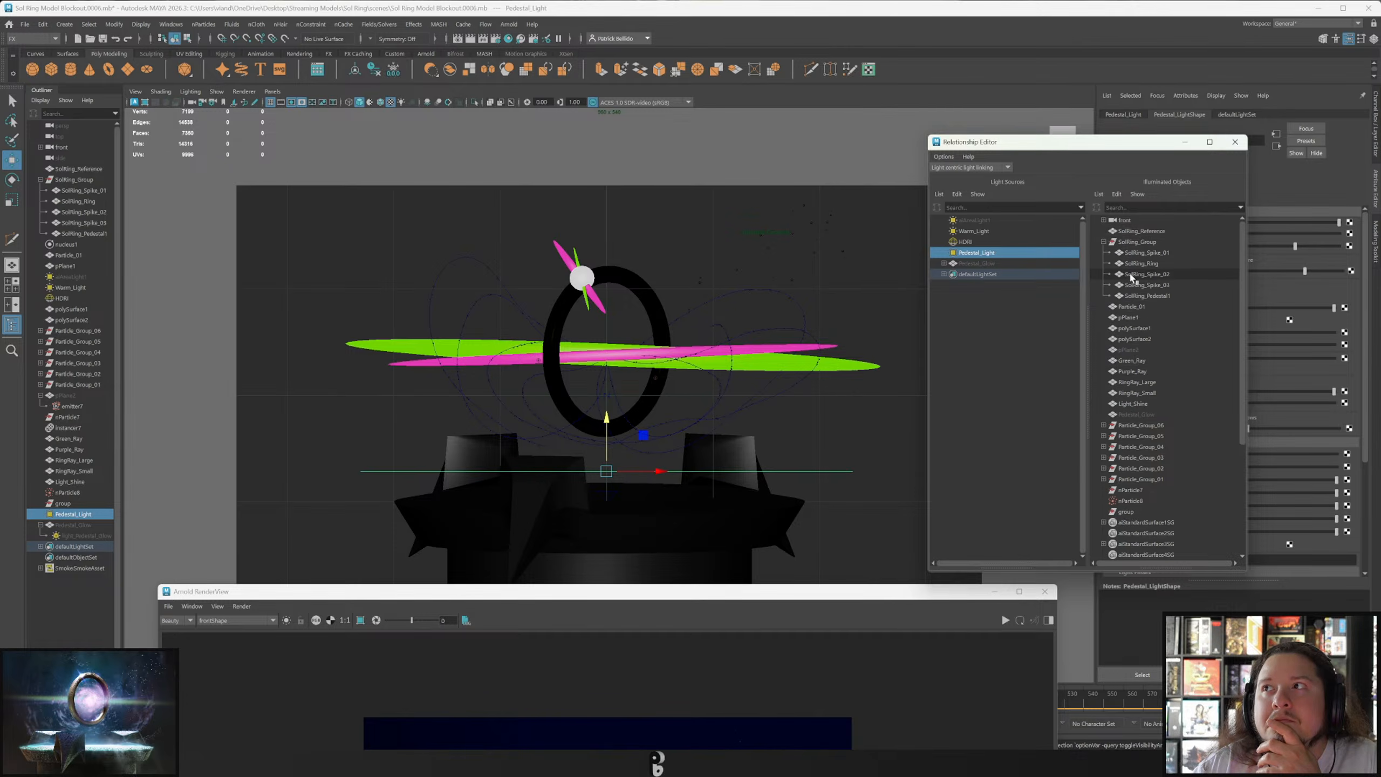
left_click(1136, 296)
left_click(1235, 142)
left_click_drag(809, 593, 848, 129)
left_click(1061, 158)
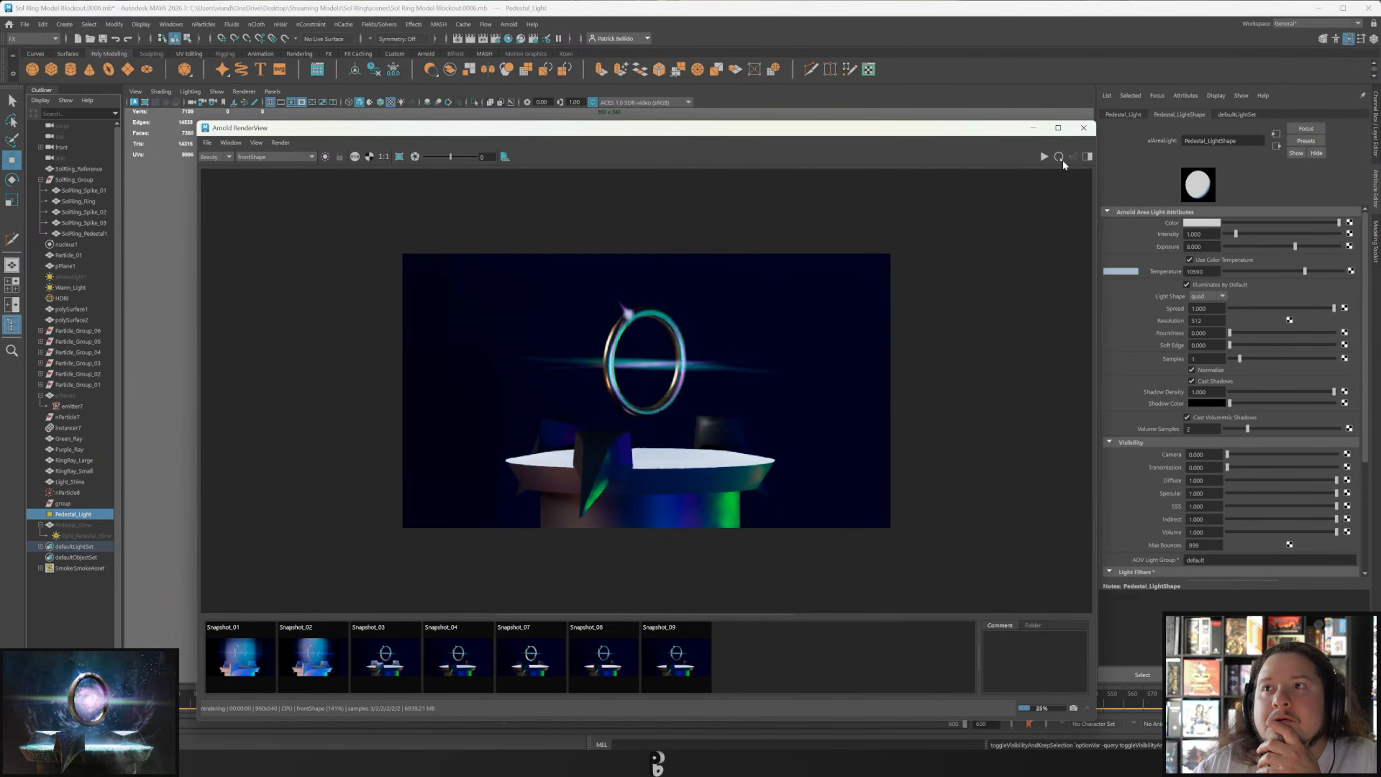
left_click_drag(570, 131, 529, 108)
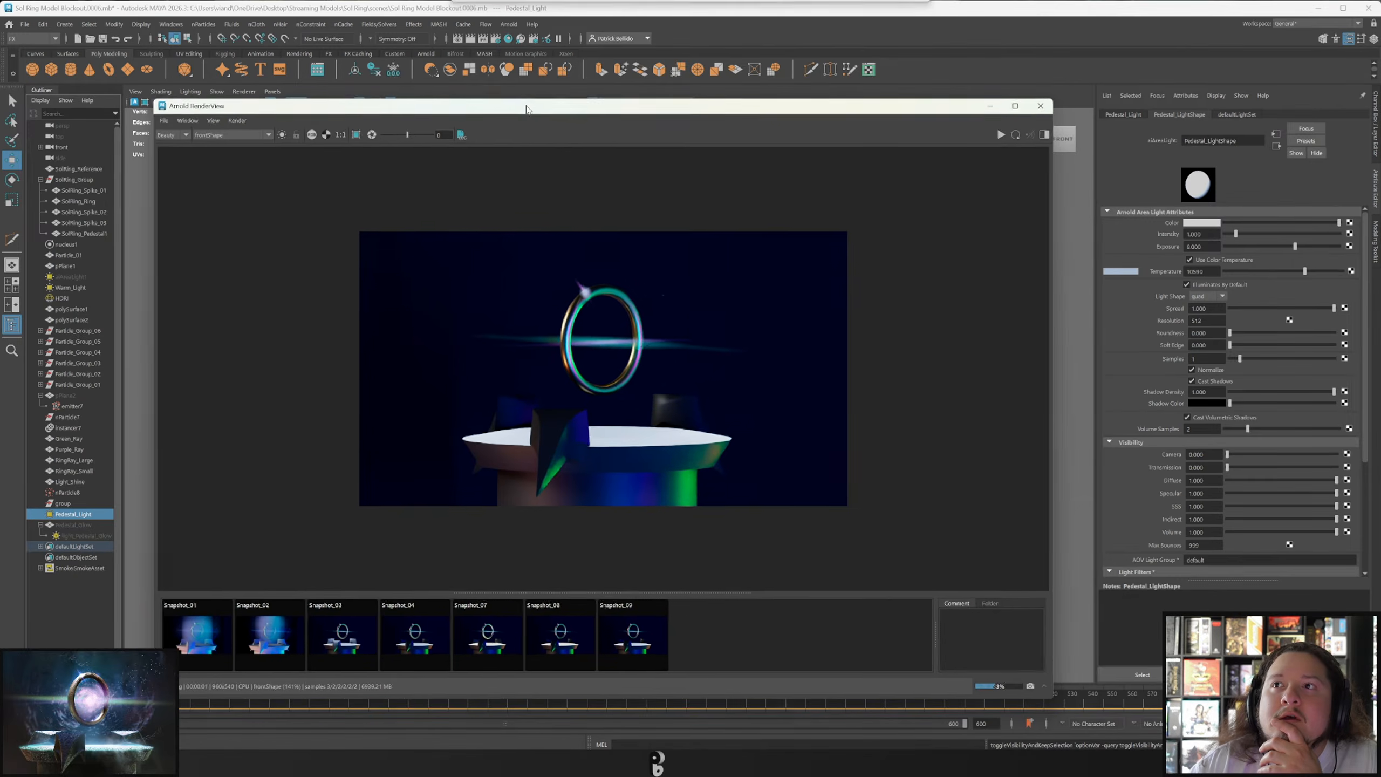
Add Pedestal_Glow to the Pedestal_Light selection and save a snapshot of the light-linked render.
left_click(85, 527, "ctrl")
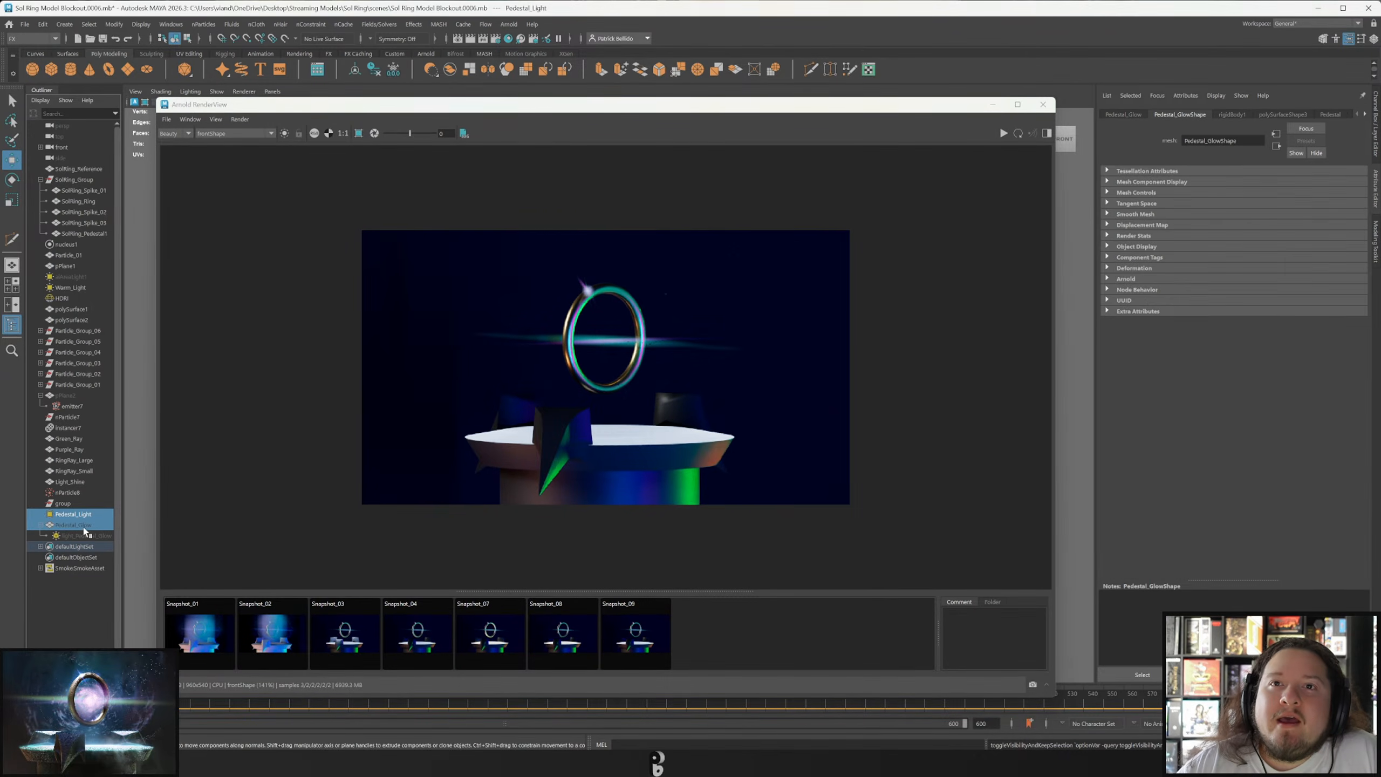
left_click(1034, 685)
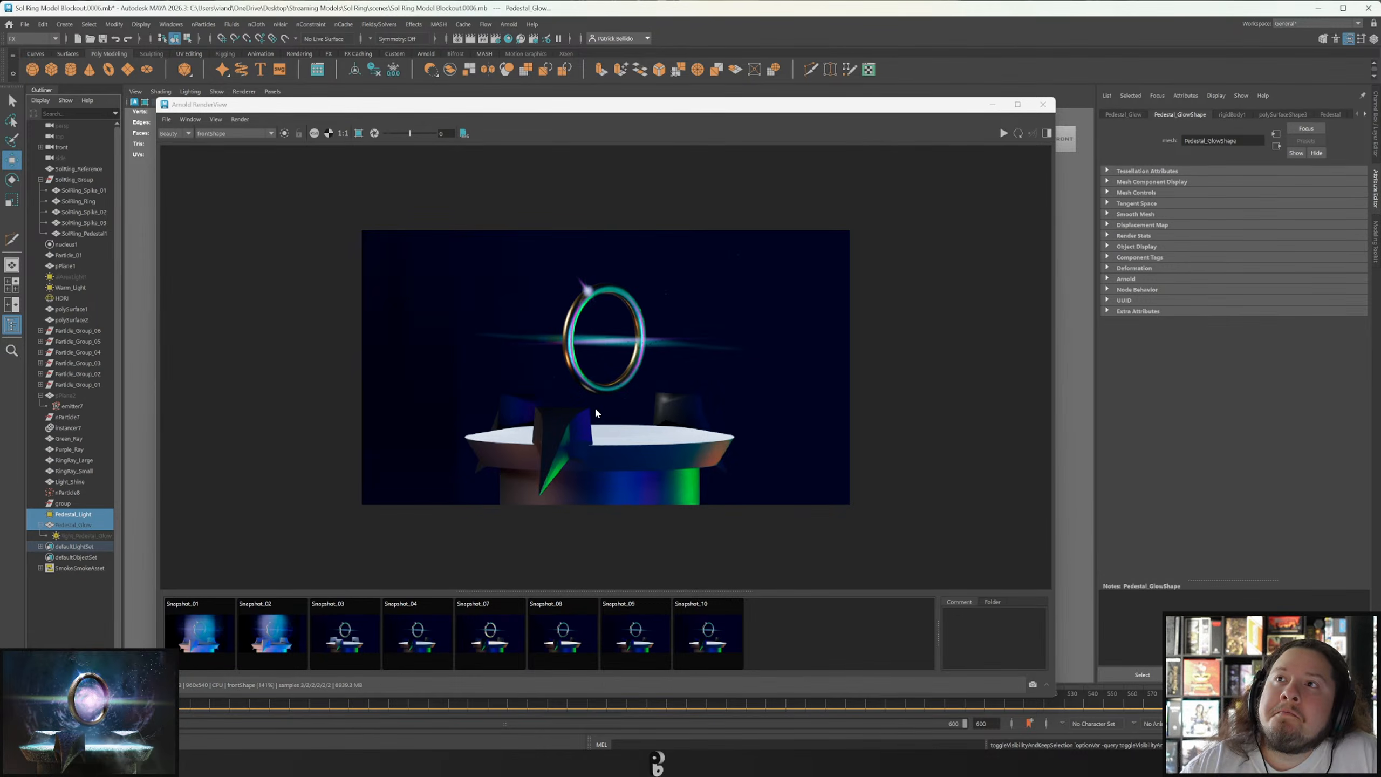
scroll(604, 404, "up", 1)
scroll(613, 403, "down", 1)
scroll(614, 409, "up", 1)
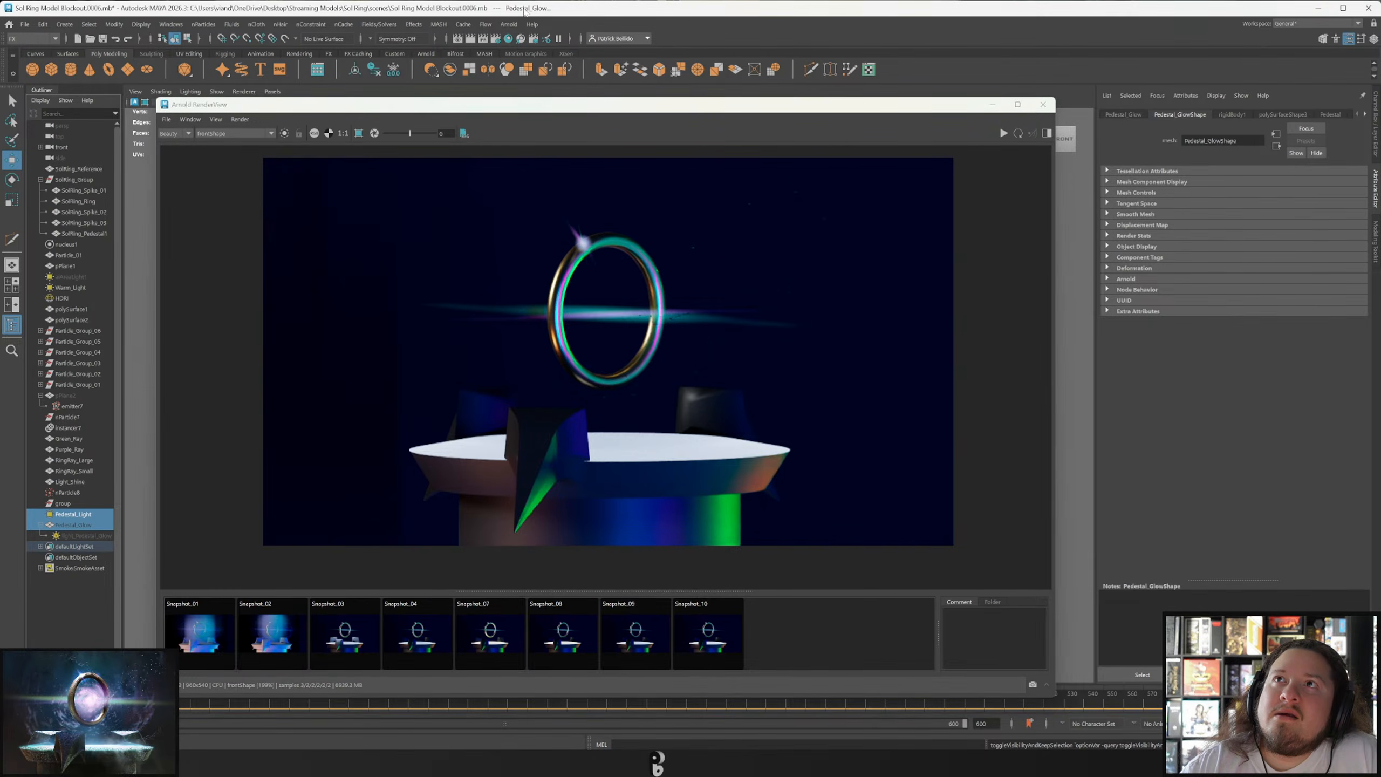
Hide Pedestal_Light, make Pedestal_Glow and its light_Pedestal_Glow mesh light visible again, and re-render.
key("h")
left_click(1017, 136)
key("Down")
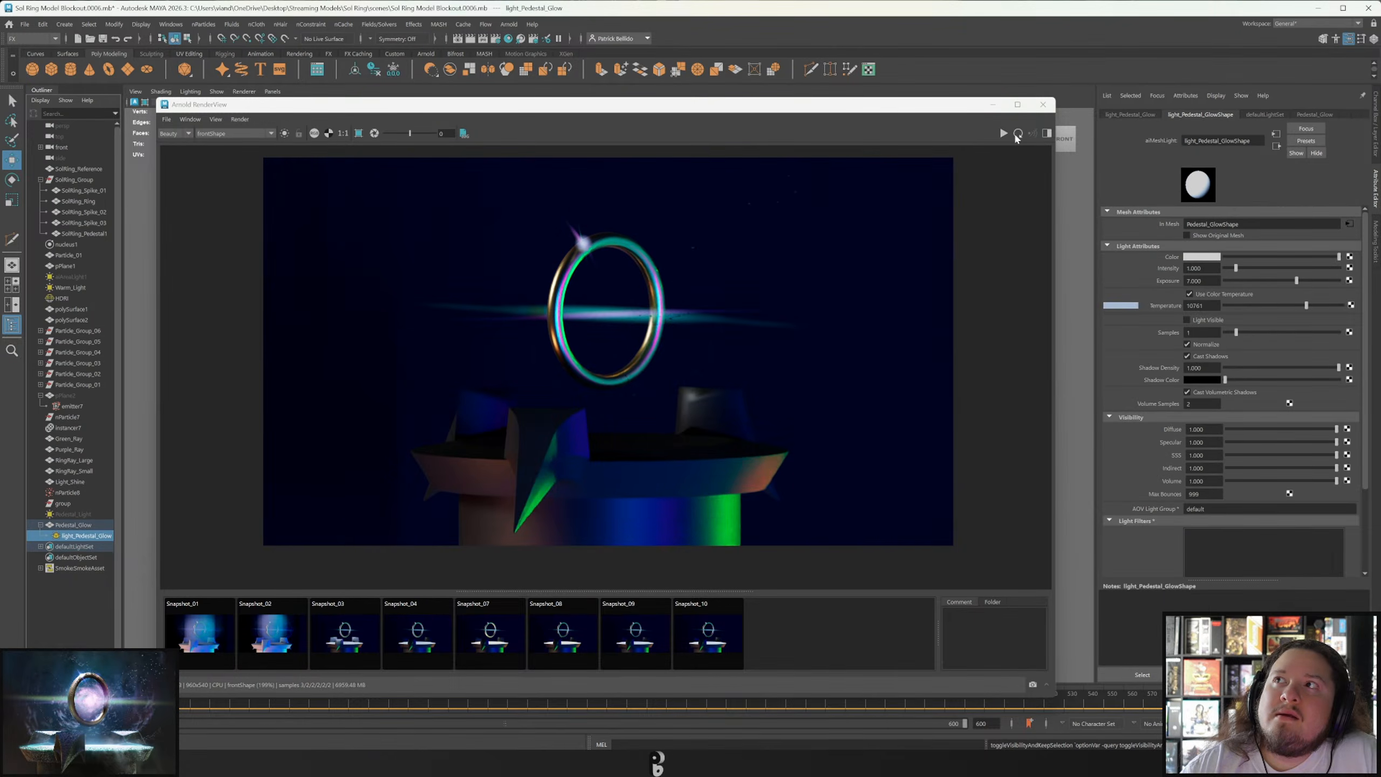
left_click(1016, 136)
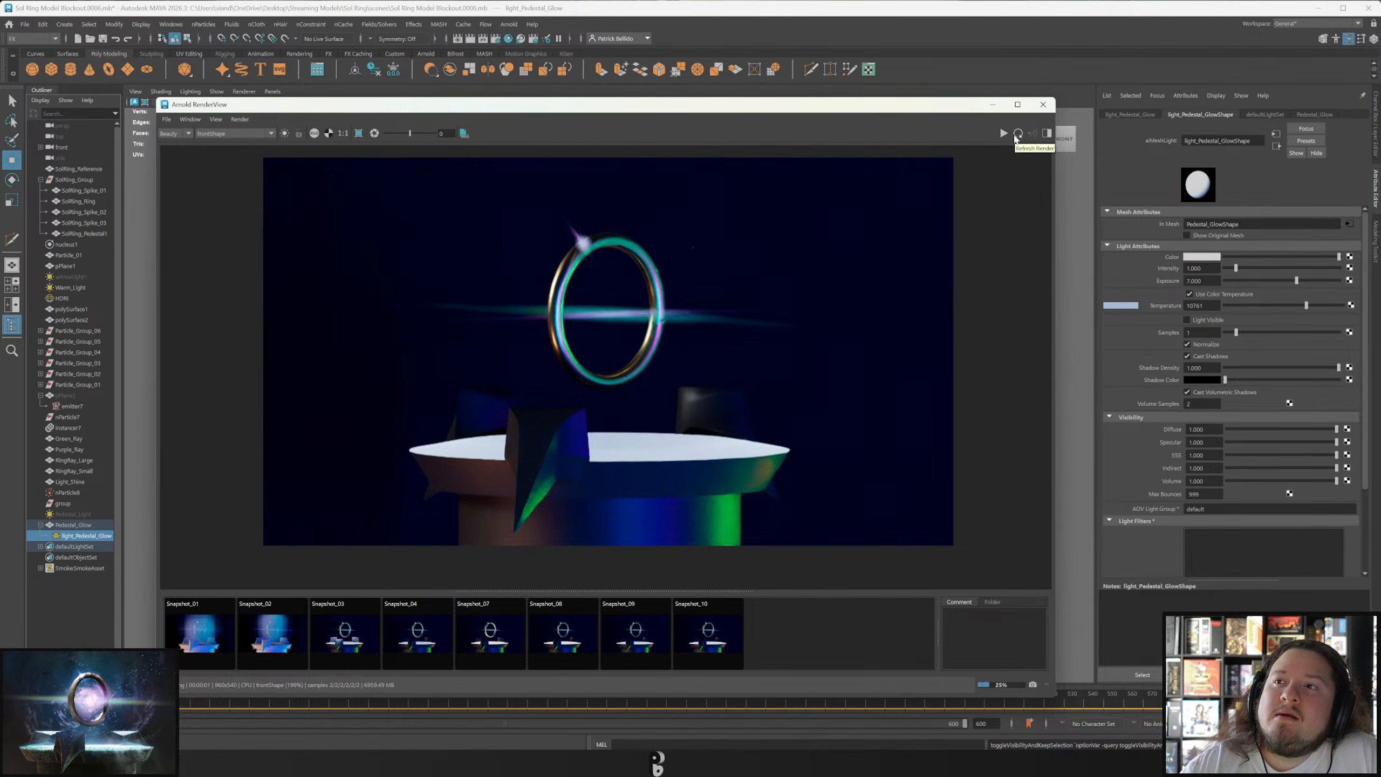
Save a snapshot of the mesh-light render and compare Snapshot_10 and Snapshot_11 by alternating between them.
left_click(1033, 685)
left_click(724, 636)
left_click(786, 636)
left_click(740, 634)
left_click(772, 634)
left_click(700, 630)
left_click(775, 636)
left_click(682, 636)
left_click(771, 640)
left_click(738, 642)
left_click(759, 645)
left_click(699, 645)
left_click(761, 646)
left_click(697, 645)
left_click(761, 645)
left_click(677, 641)
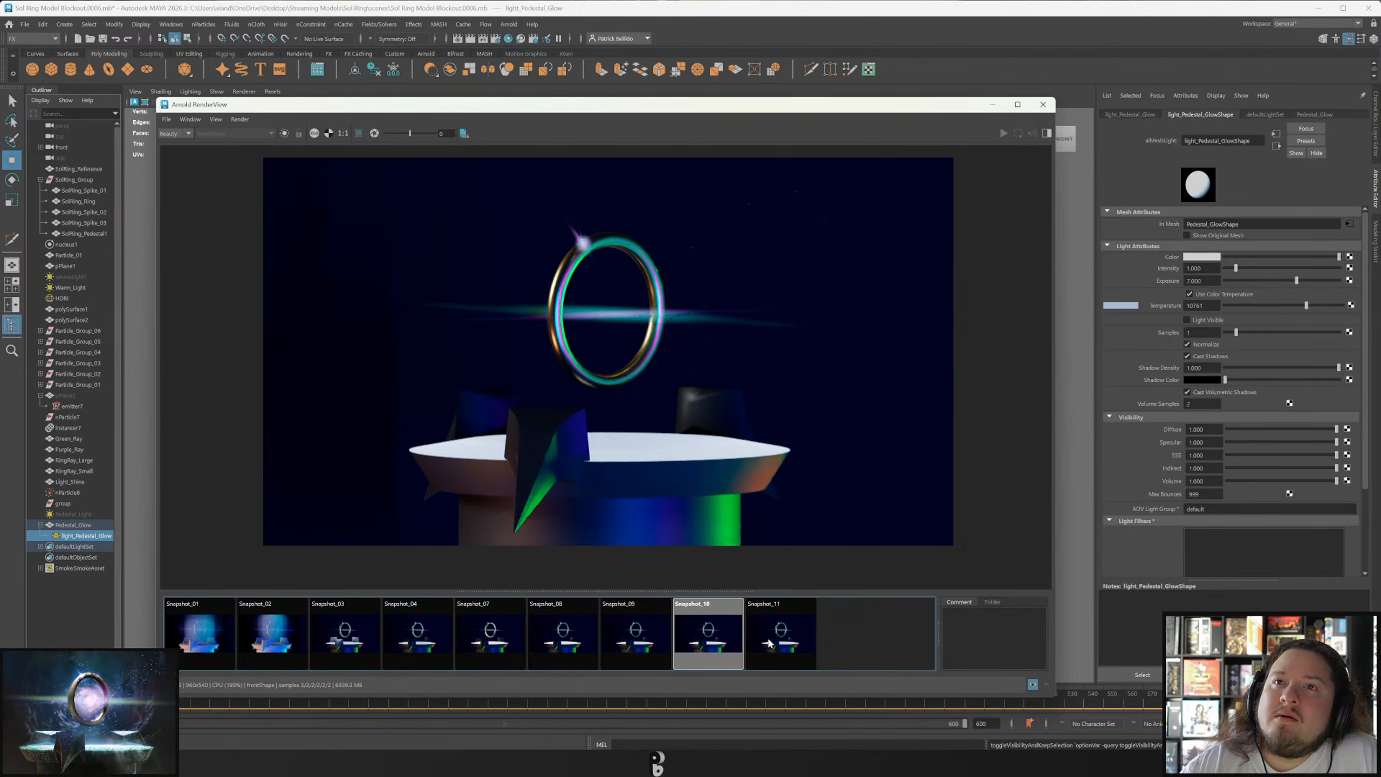
Compare the pedestal glow in Snapshot_10 and Snapshot_11 by alternating between them, then close the render view.
left_click(768, 640)
left_click(678, 631)
left_click(757, 632)
left_click(659, 630)
left_click(736, 630)
left_click(662, 630)
left_click(756, 633)
left_click(667, 629)
left_click(772, 638)
left_click(707, 641)
left_click(764, 643)
left_click(707, 642)
left_click(772, 644)
left_click(715, 643)
left_click(783, 644)
left_click(718, 643)
left_click(794, 647)
left_click(720, 644)
left_click(791, 645)
left_click(720, 644)
left_click(813, 645)
left_click(730, 641)
left_click(809, 645)
left_click(729, 643)
left_click(803, 645)
left_click(713, 645)
left_click(810, 644)
left_click(738, 642)
left_click(687, 632)
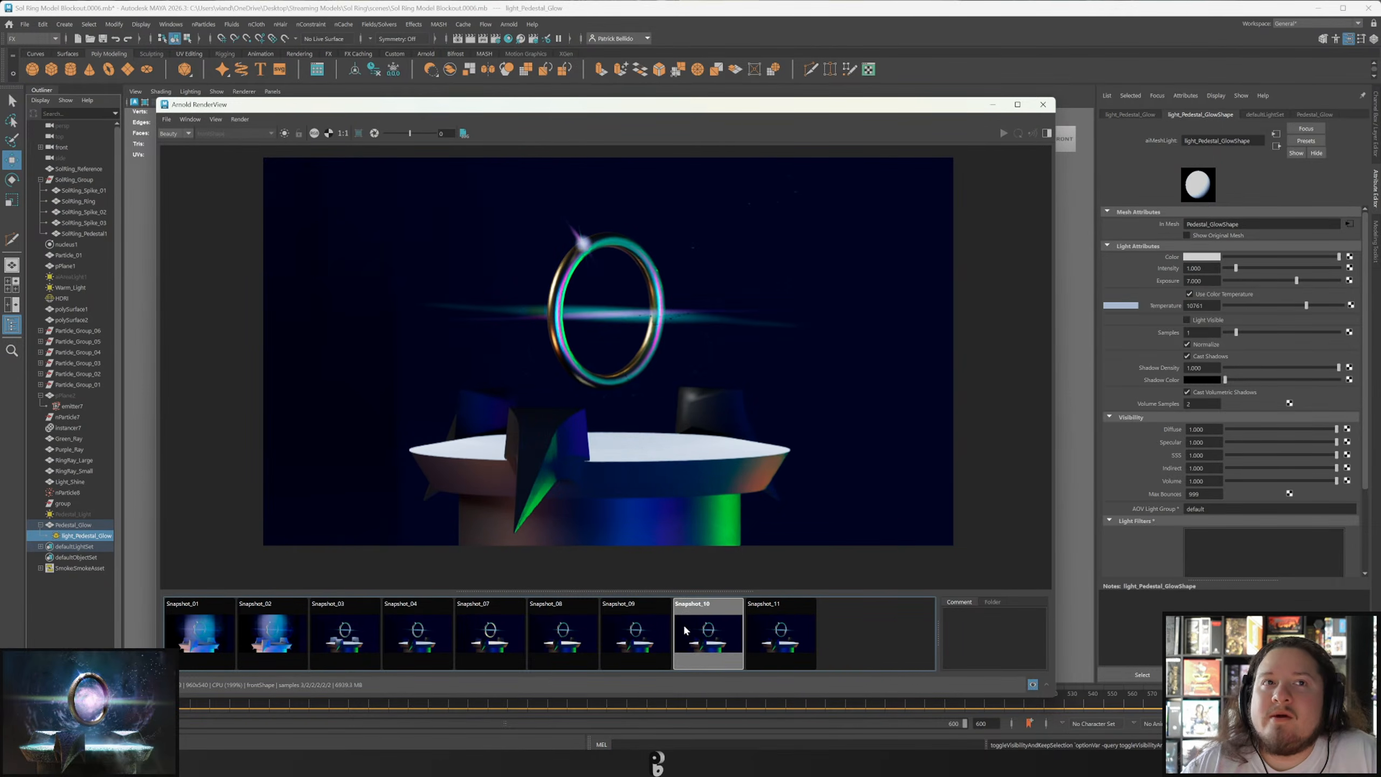
left_click(829, 646)
left_click(738, 643)
left_click(838, 648)
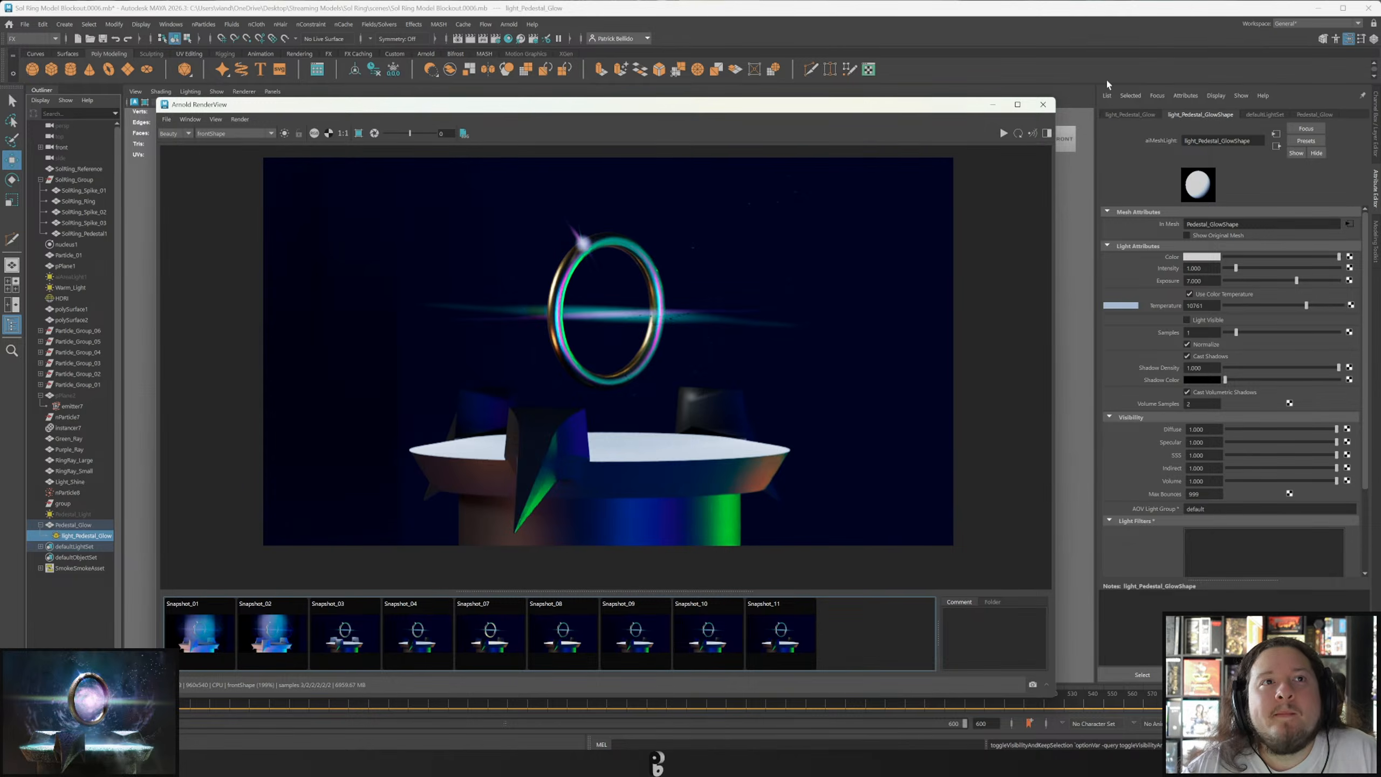
left_click(1042, 104)
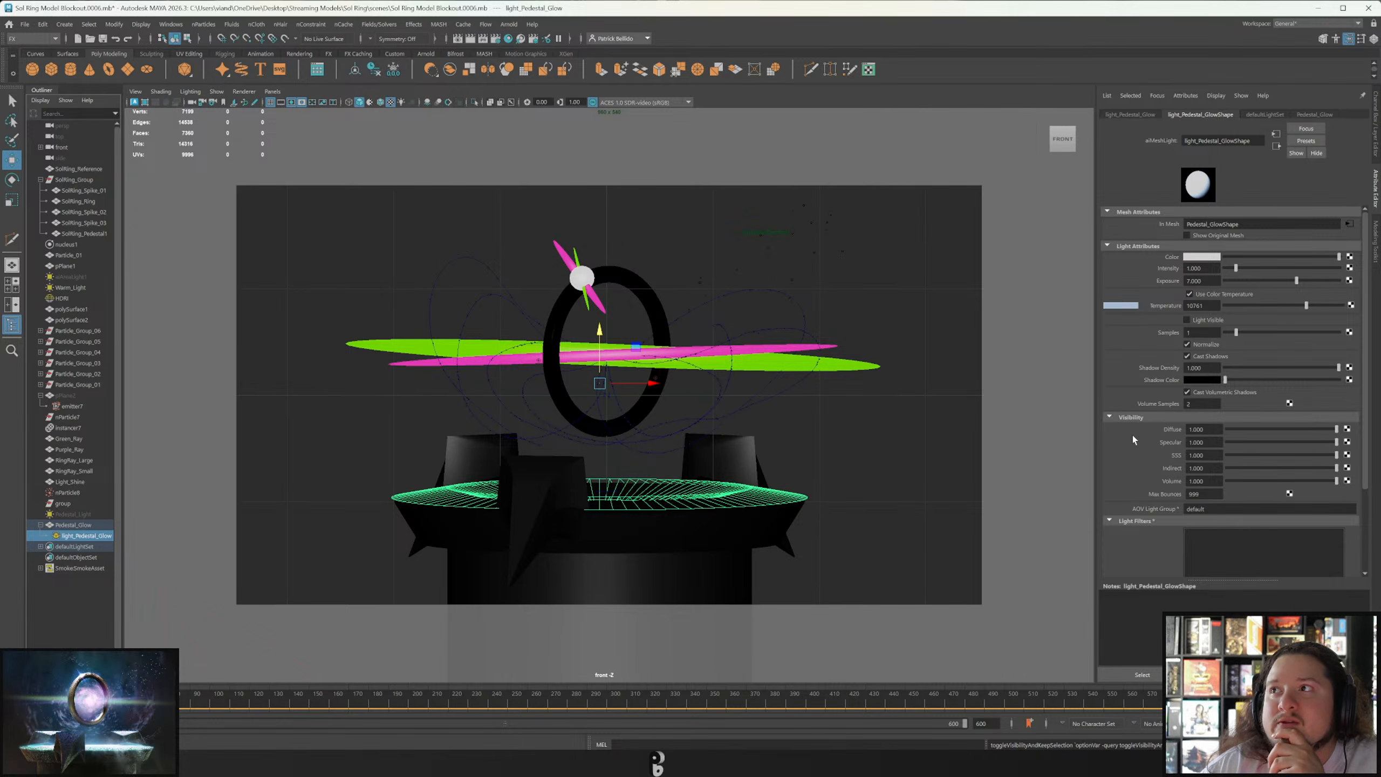
Set the color temperature of the light_Pedestal_Glow mesh light to 12000.
scroll(1133, 437, "down", 3)
scroll(1132, 435, "up", 3)
left_click(1217, 306)
type("12000")
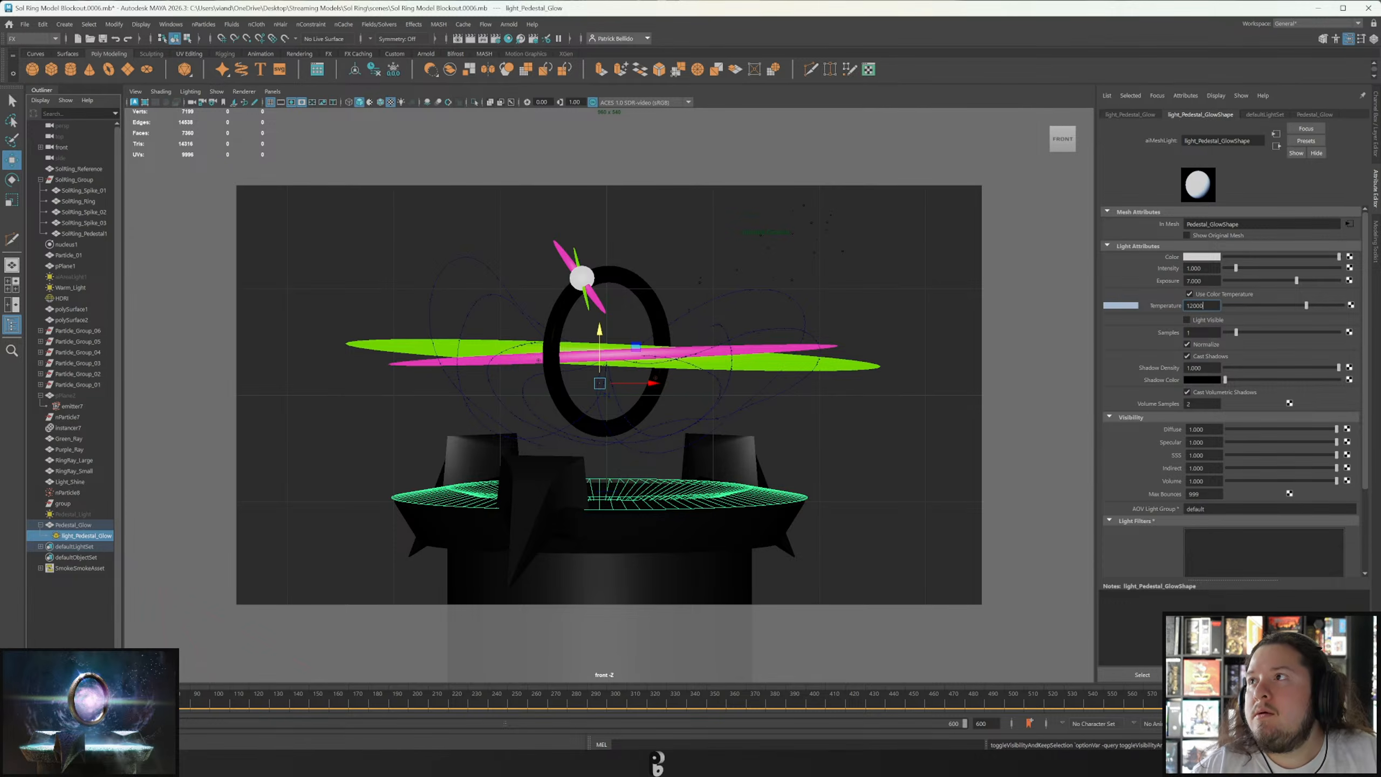
key("Return")
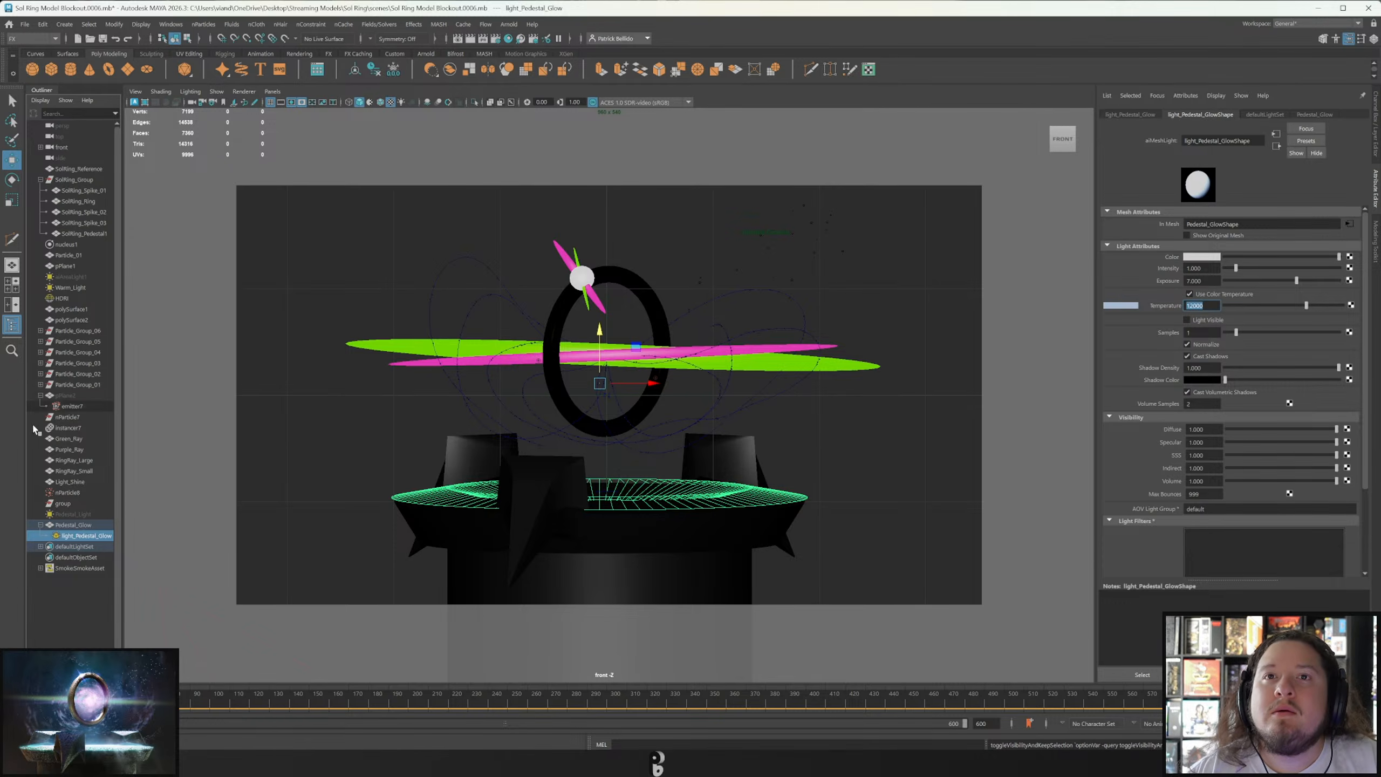
Check the Sol Ring.png reference, then duplicate Pedestal_Light, raise the copy above the spikes, and make it visible.
left_click(75, 514)
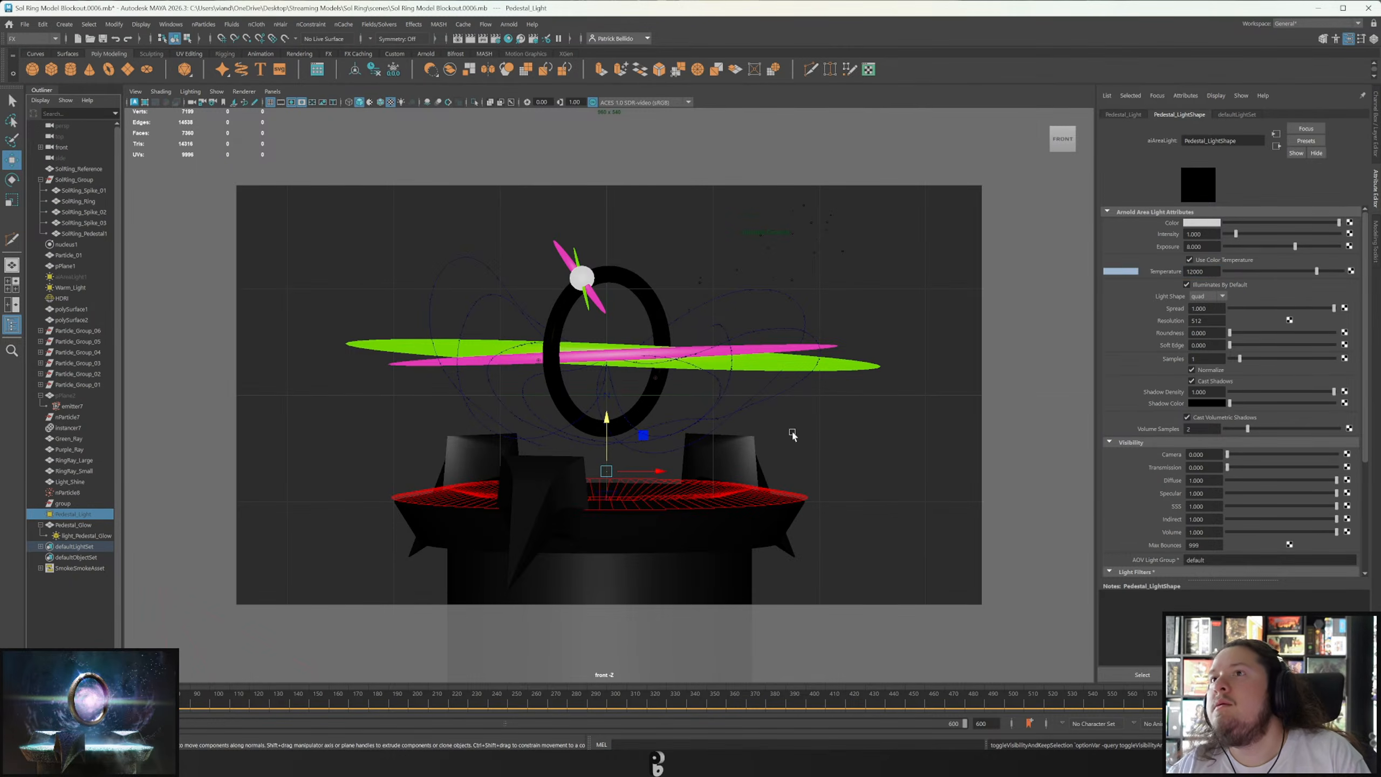
left_click_drag(1380, 128, 776, 122)
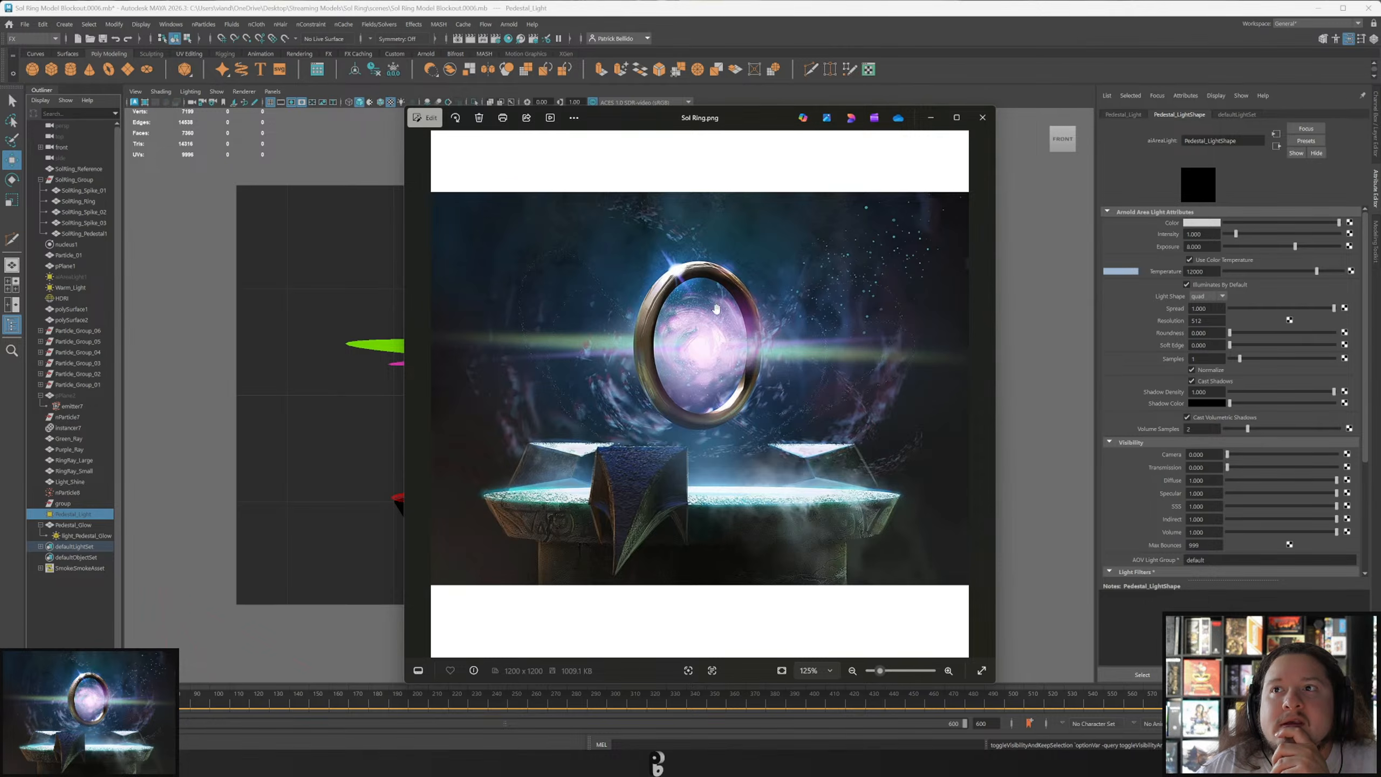
left_click(74, 516)
left_click(83, 528)
left_click(80, 515)
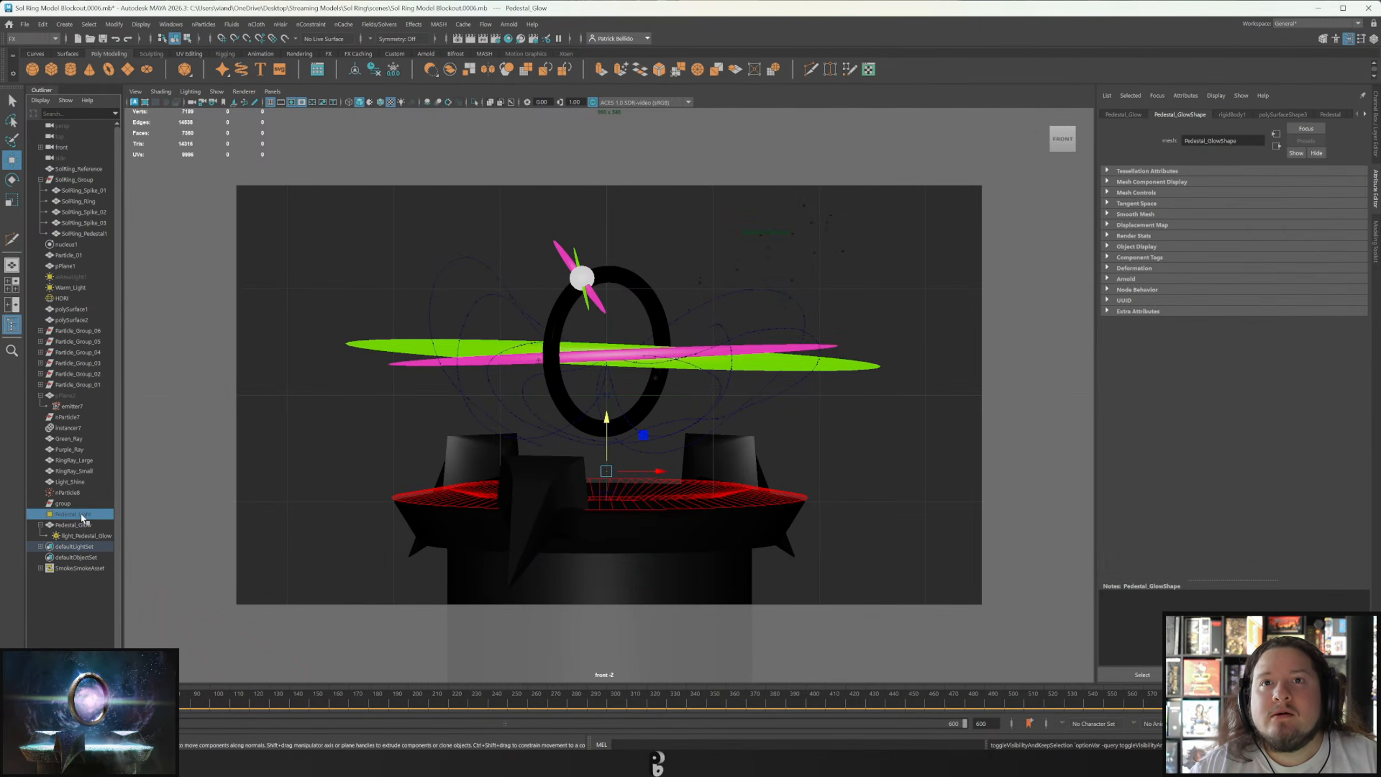
key("ctrl+d")
mouse_move(629, 360)
left_mouse_down()
mouse_move(645, 331)
mouse_move(610, 368)
left_mouse_up()
key("h")
Rename the duplicated area light as Spikes_Light.
double_click(103, 545)
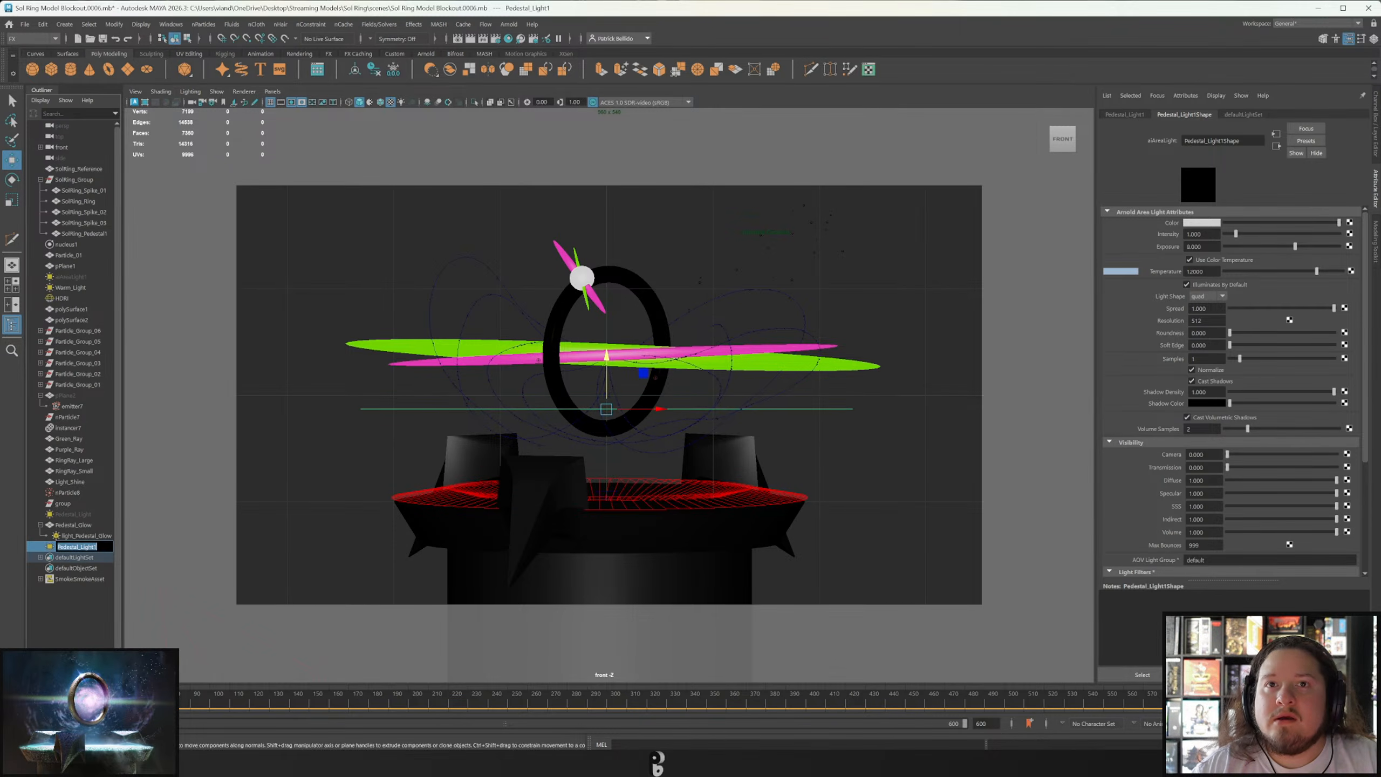
type("Spikes_Light")
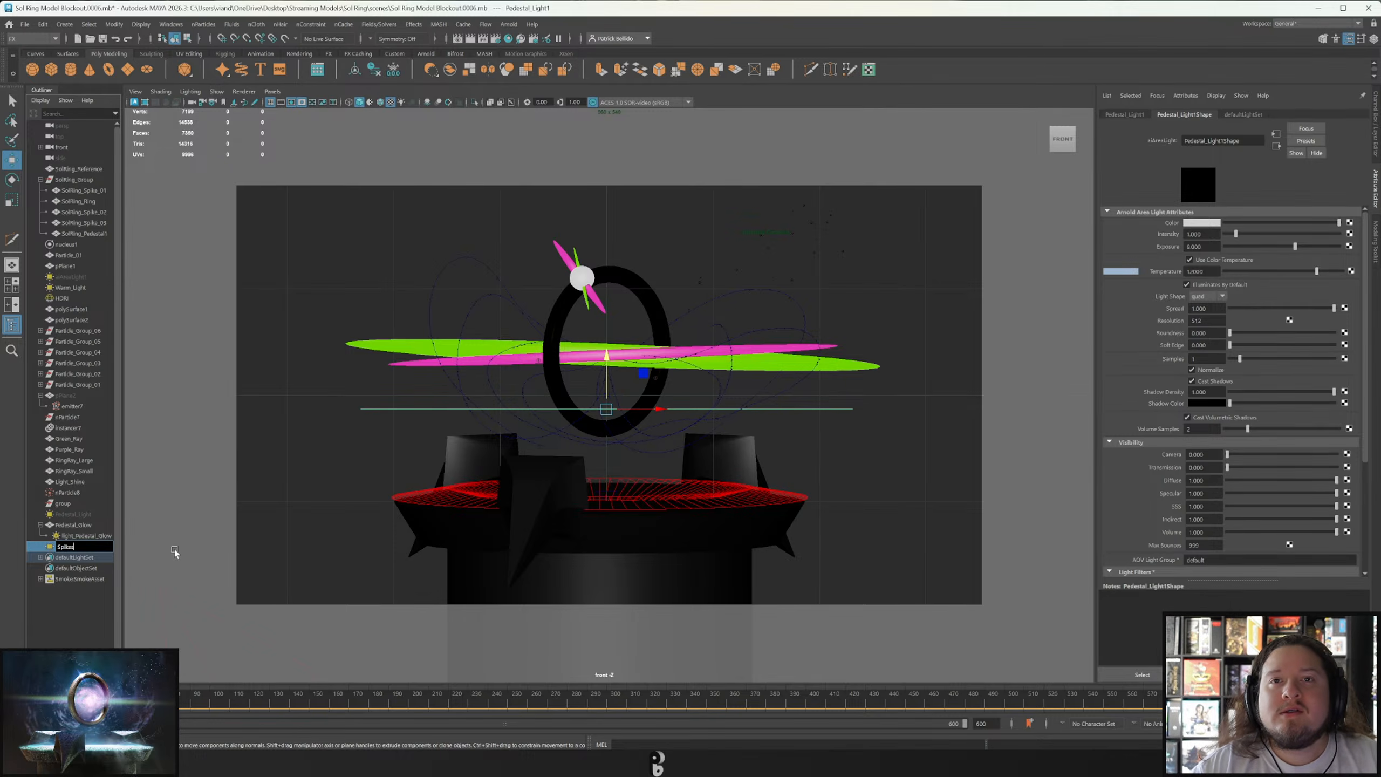
key("Return")
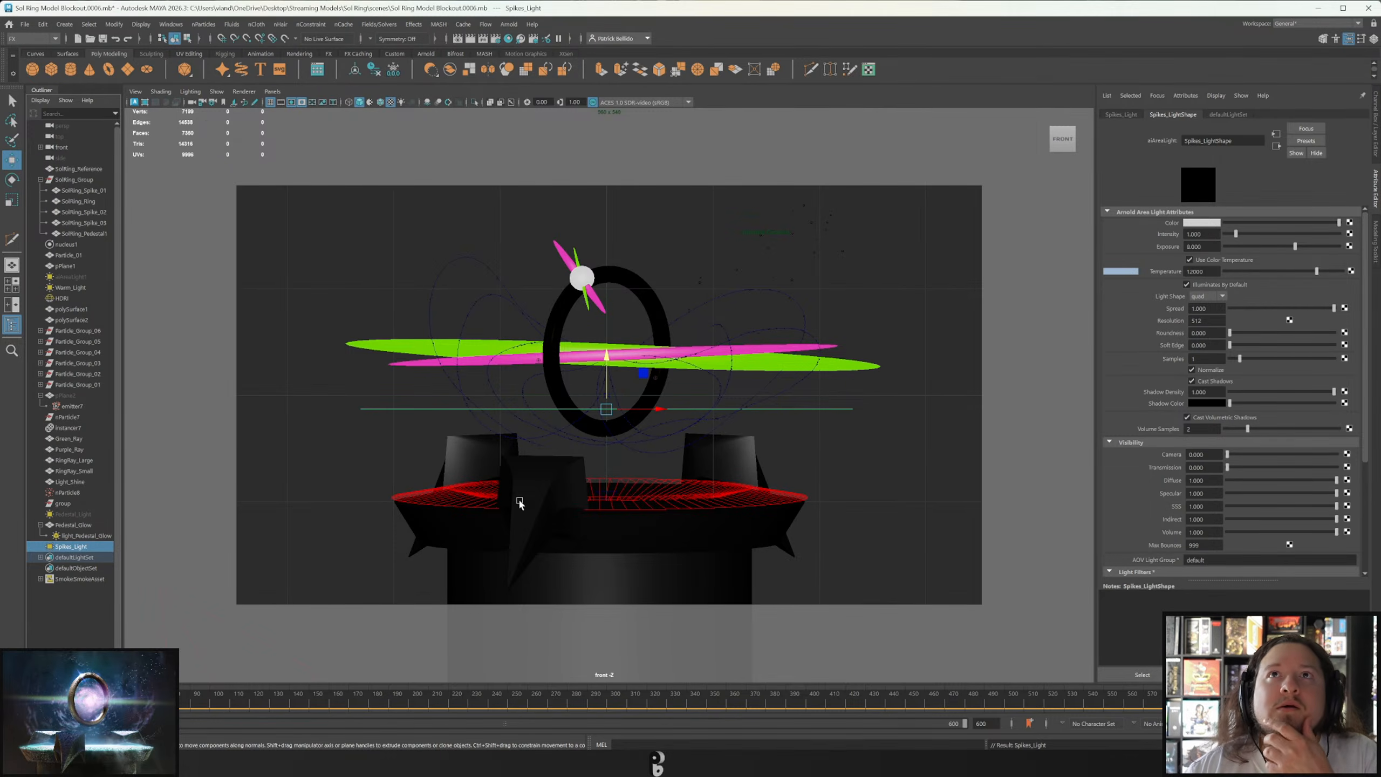
Select Spikes_Light, open light-centric light linking, and unlink the light from all illuminated objects.
left_click(481, 457)
left_click(522, 493, "shift")
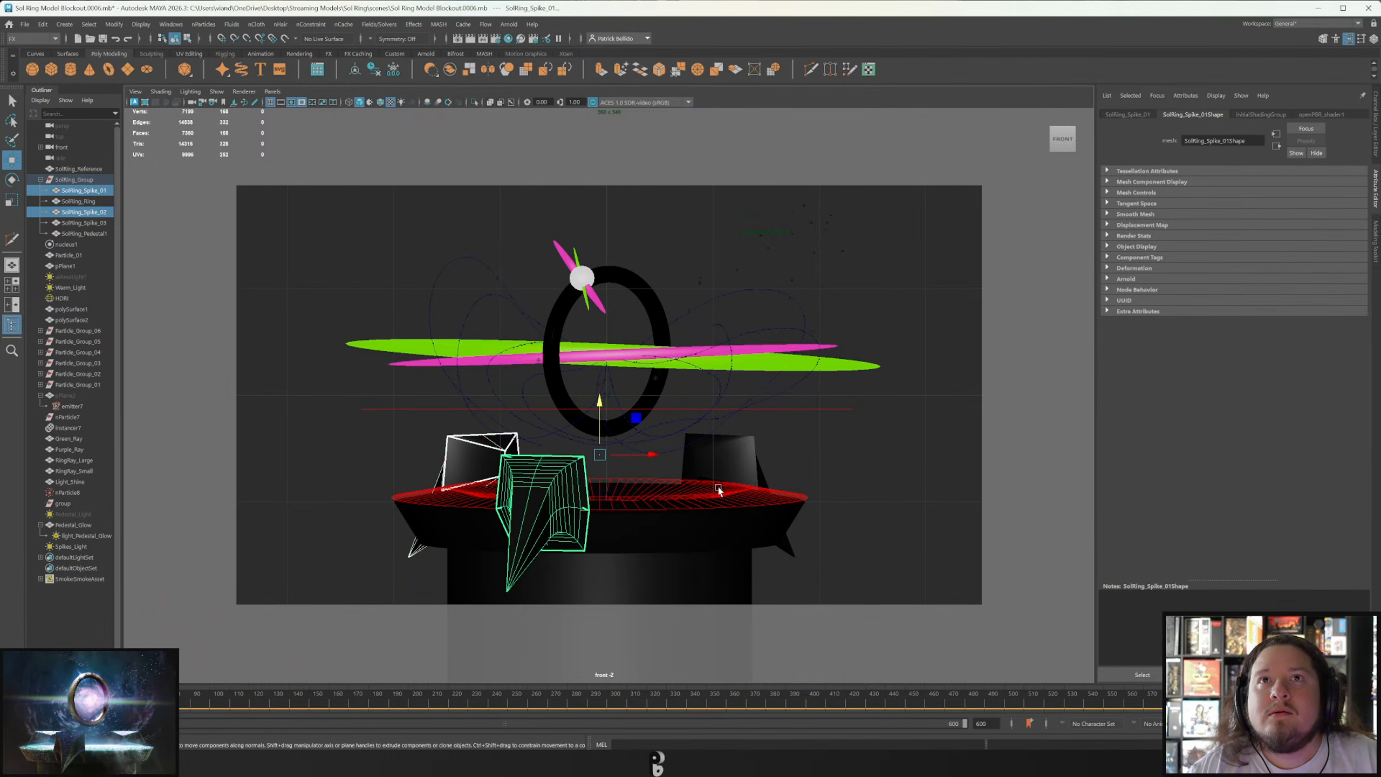
left_click_drag(434, 403, 422, 414)
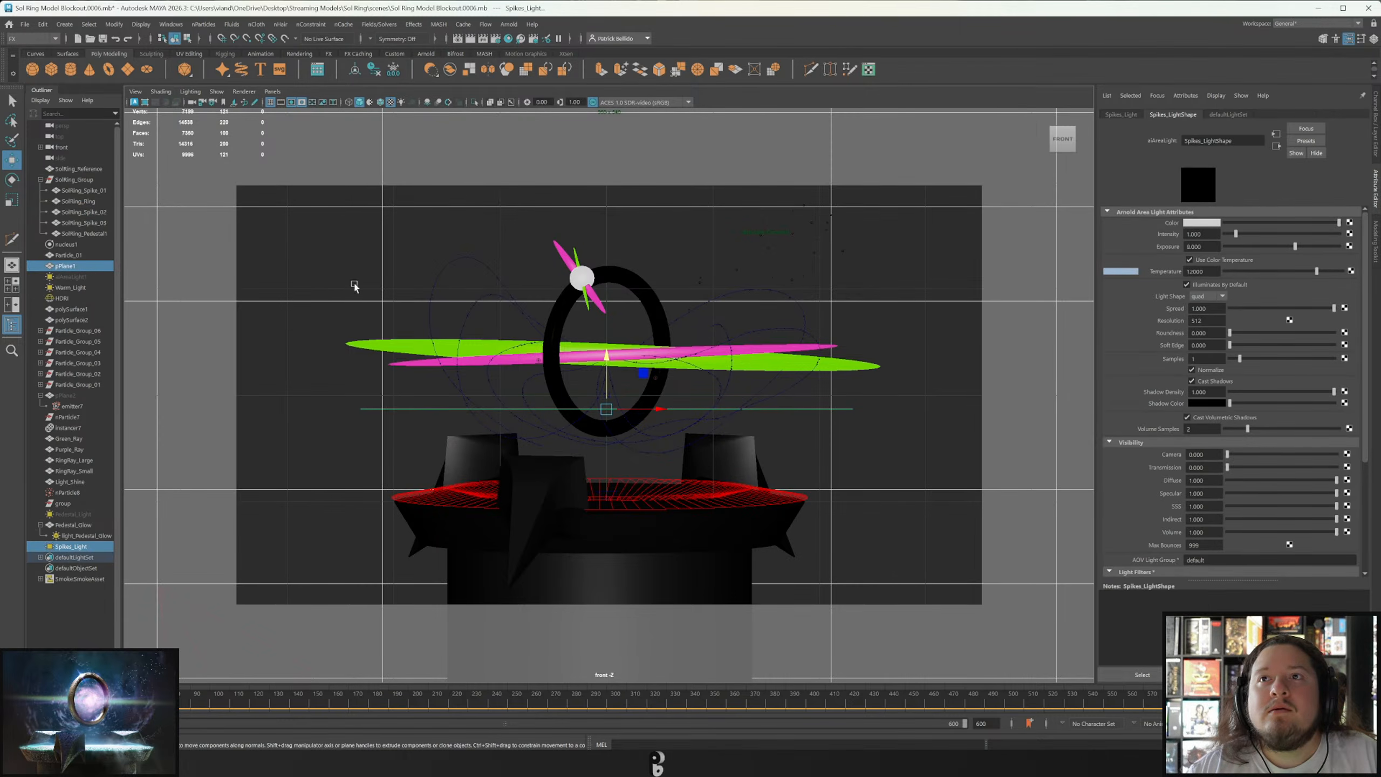
left_click_drag(318, 244, 484, 290, "ctrl")
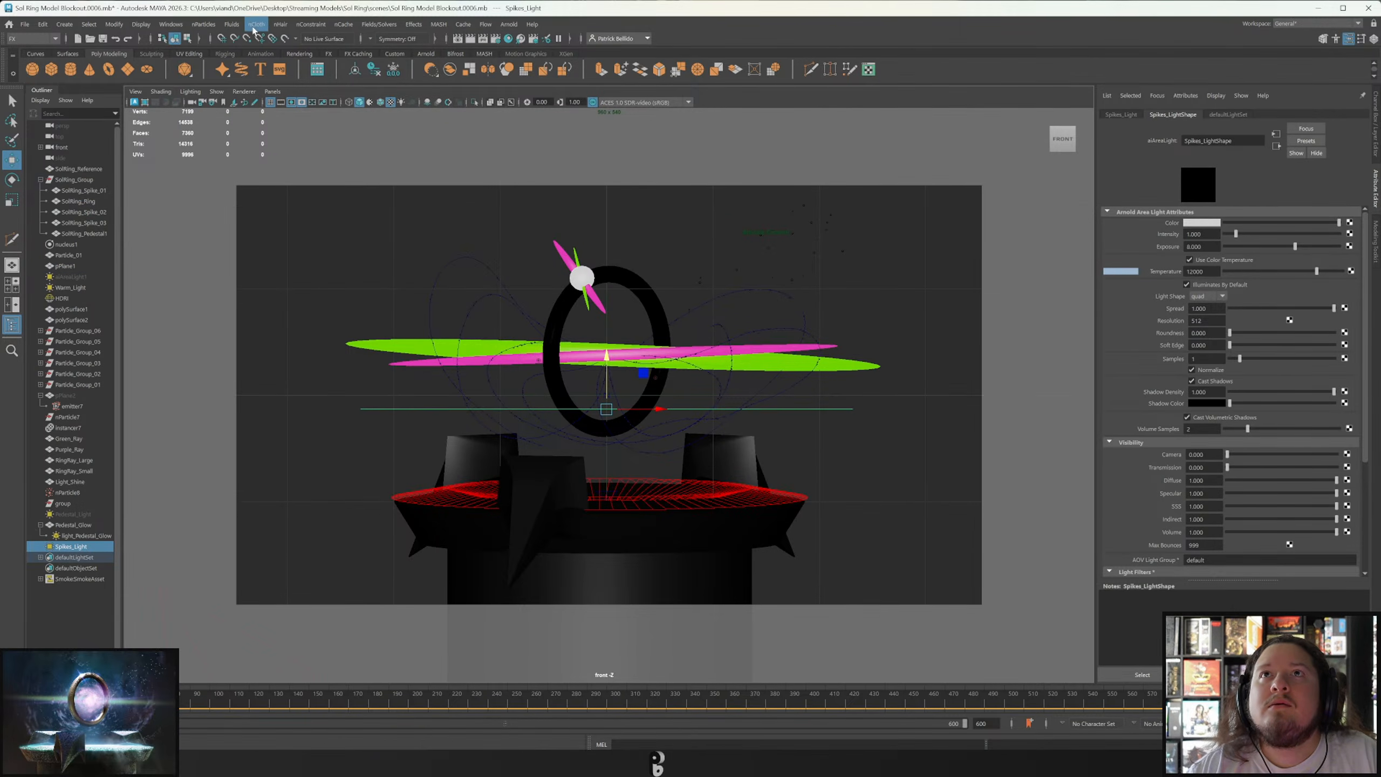
left_click(170, 24)
mouse_move(222, 111)
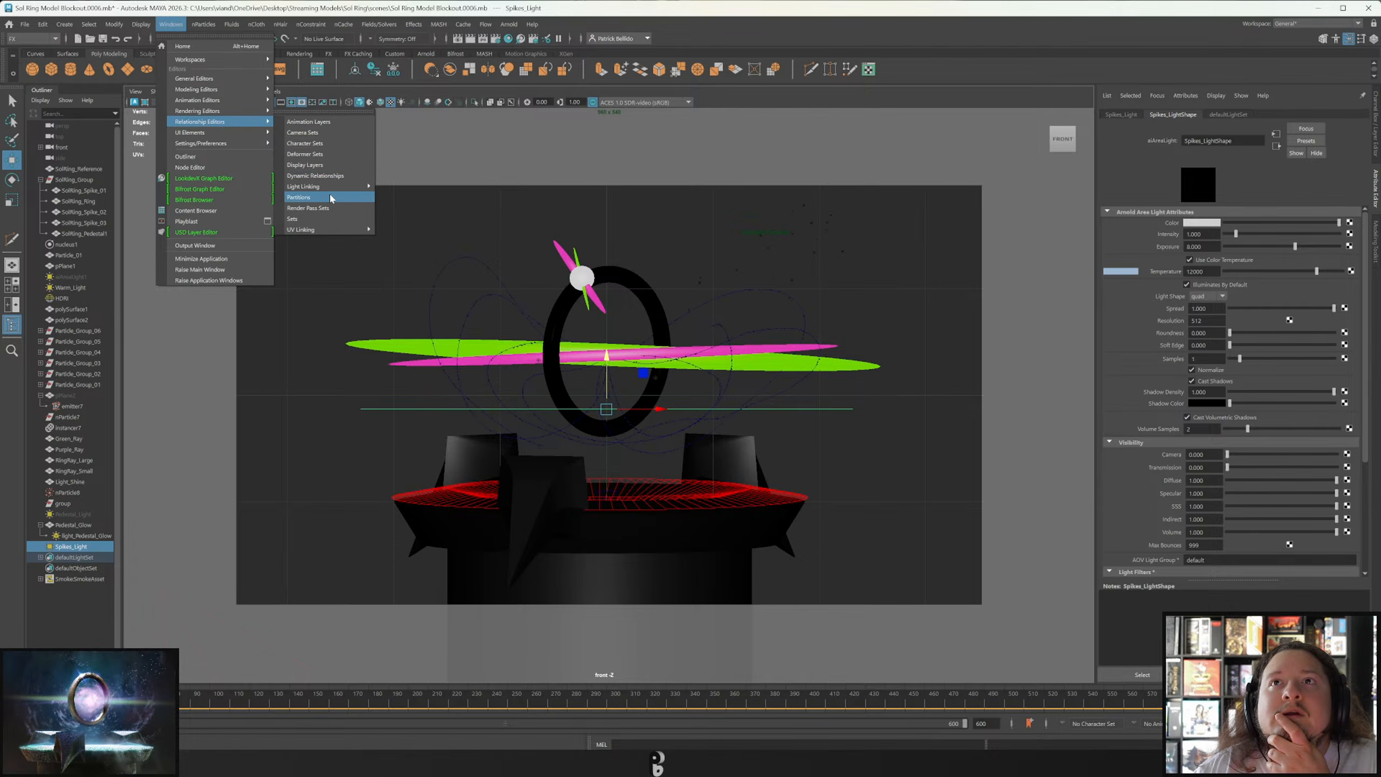
mouse_move(330, 187)
left_click(404, 186)
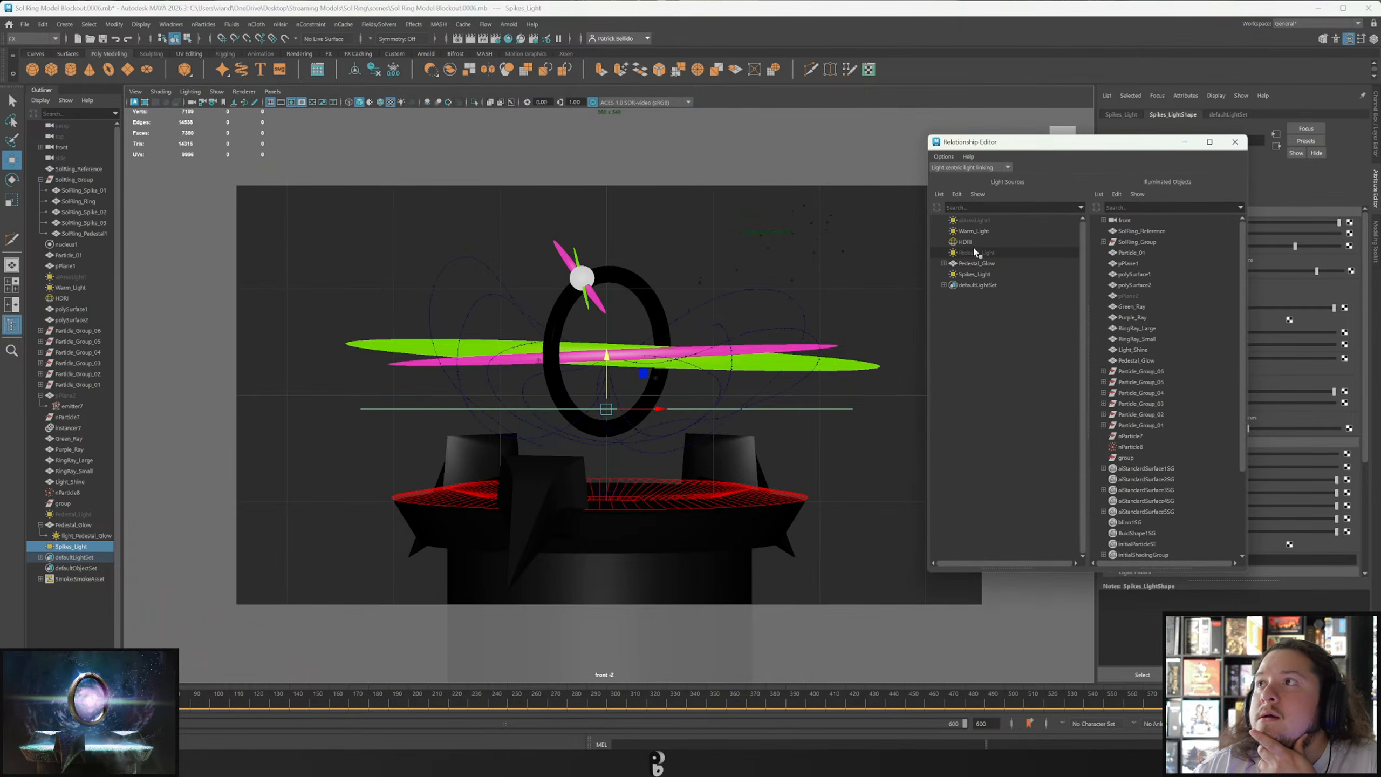
left_click(976, 277)
left_click_drag(1154, 233, 1144, 554)
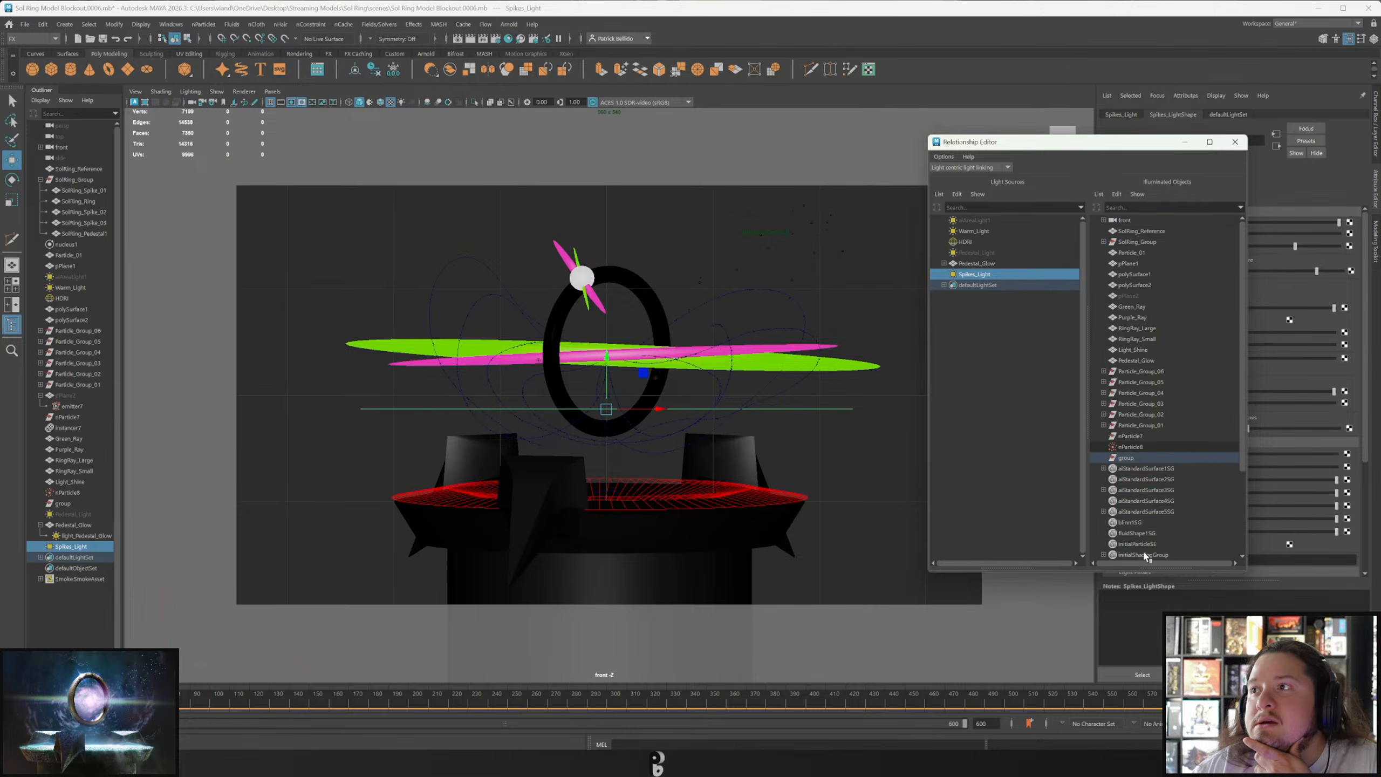
scroll(1142, 530, "down", 4)
left_click_drag(1144, 460, 1138, 549)
left_click(1138, 546)
left_click(1140, 550)
scroll(1142, 490, "up", 3)
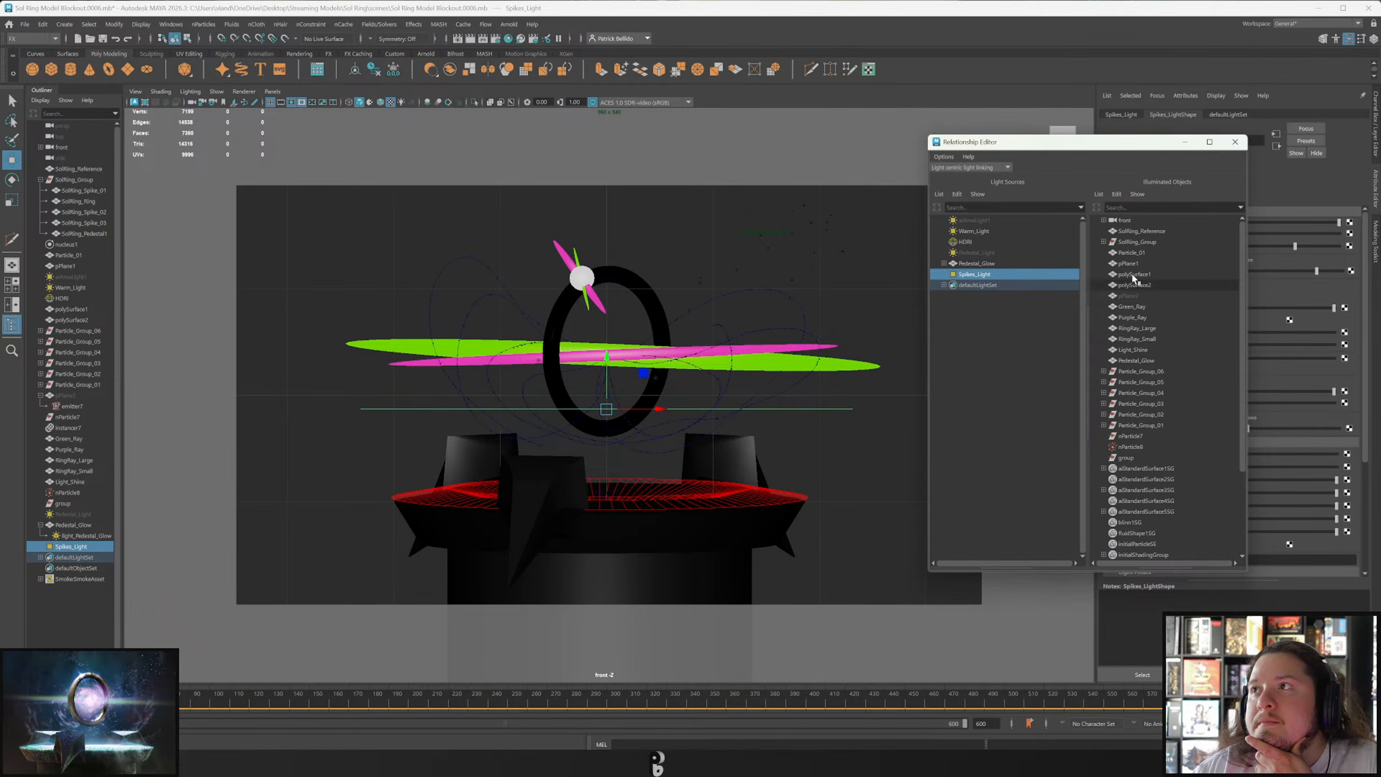
Link Spikes_Light to SolRing_Spike_01, SolRing_Spike_02 and SolRing_Spike_03 inside SolRing_Group, and close the Relationship Editor.
left_click(1103, 242)
left_click(1133, 284)
left_click(1133, 274)
left_click(1142, 252)
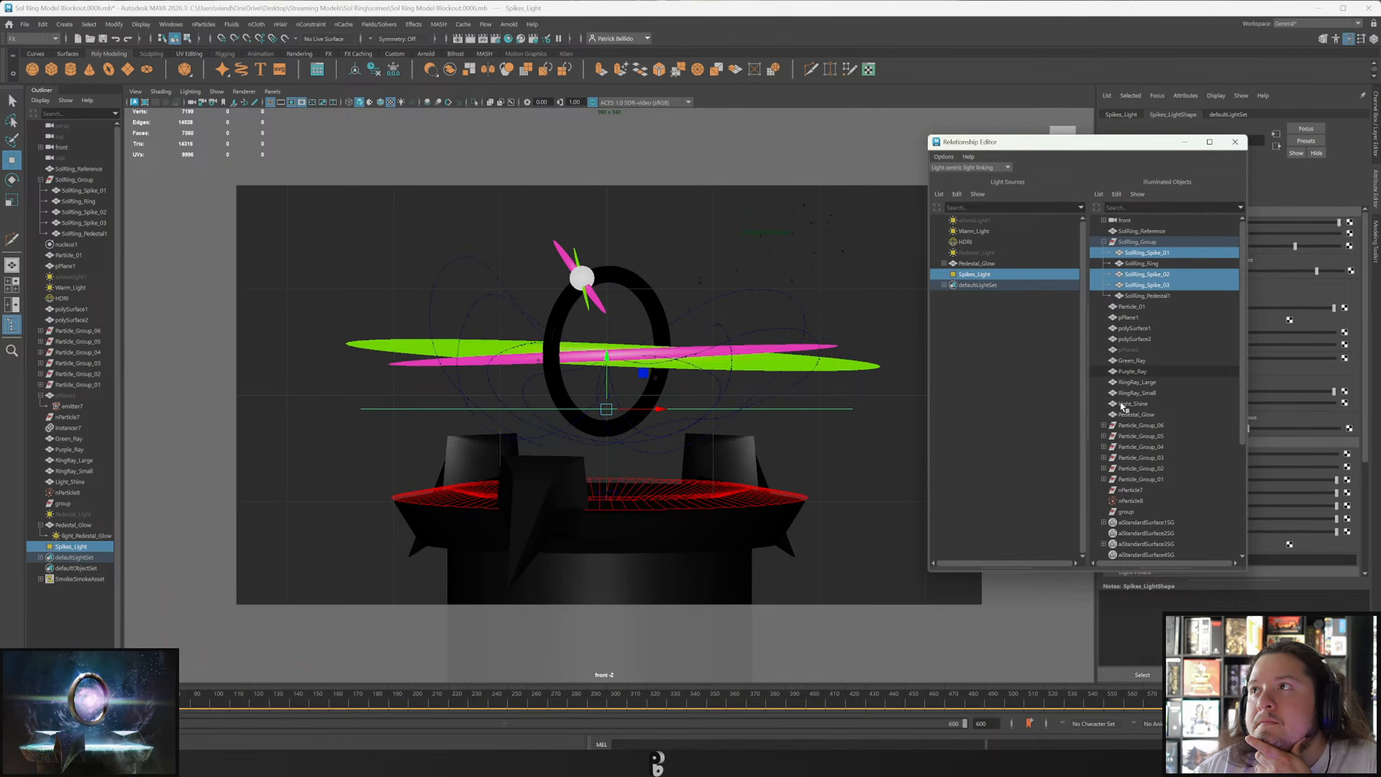
left_click(1235, 141)
Hide Pedestal_Glow and its mesh light, show Pedestal_Light, re-render the scene, and close the render view.
left_click(458, 38)
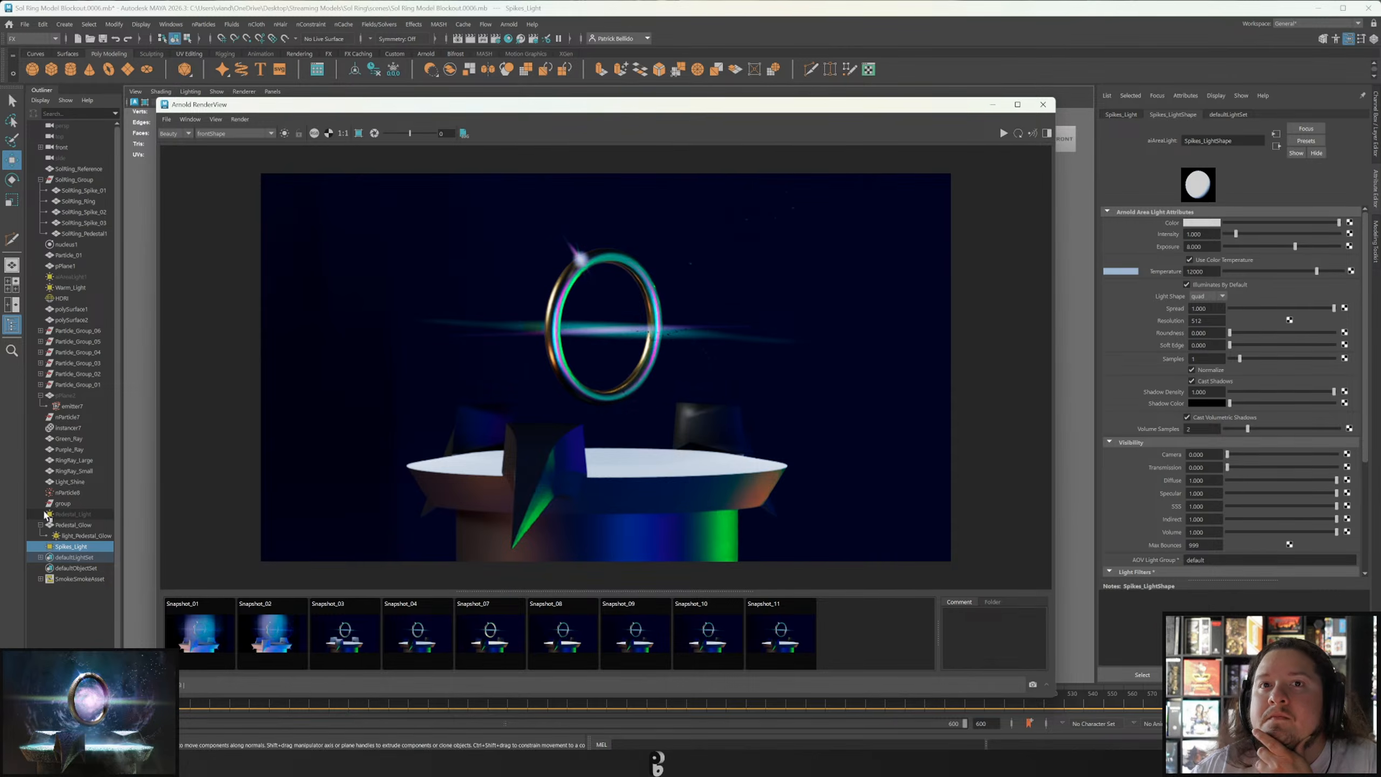
left_click(66, 535)
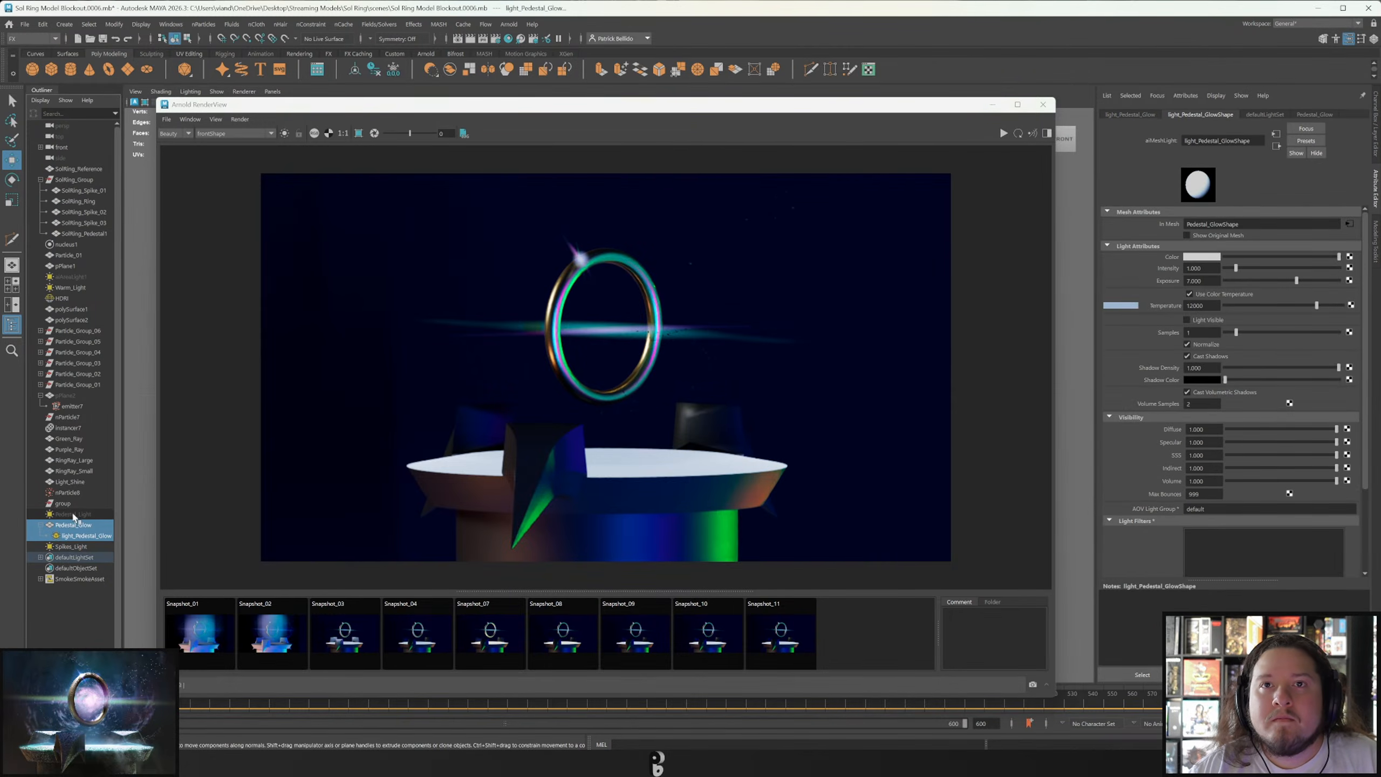
left_click(74, 515, "shift")
key("h")
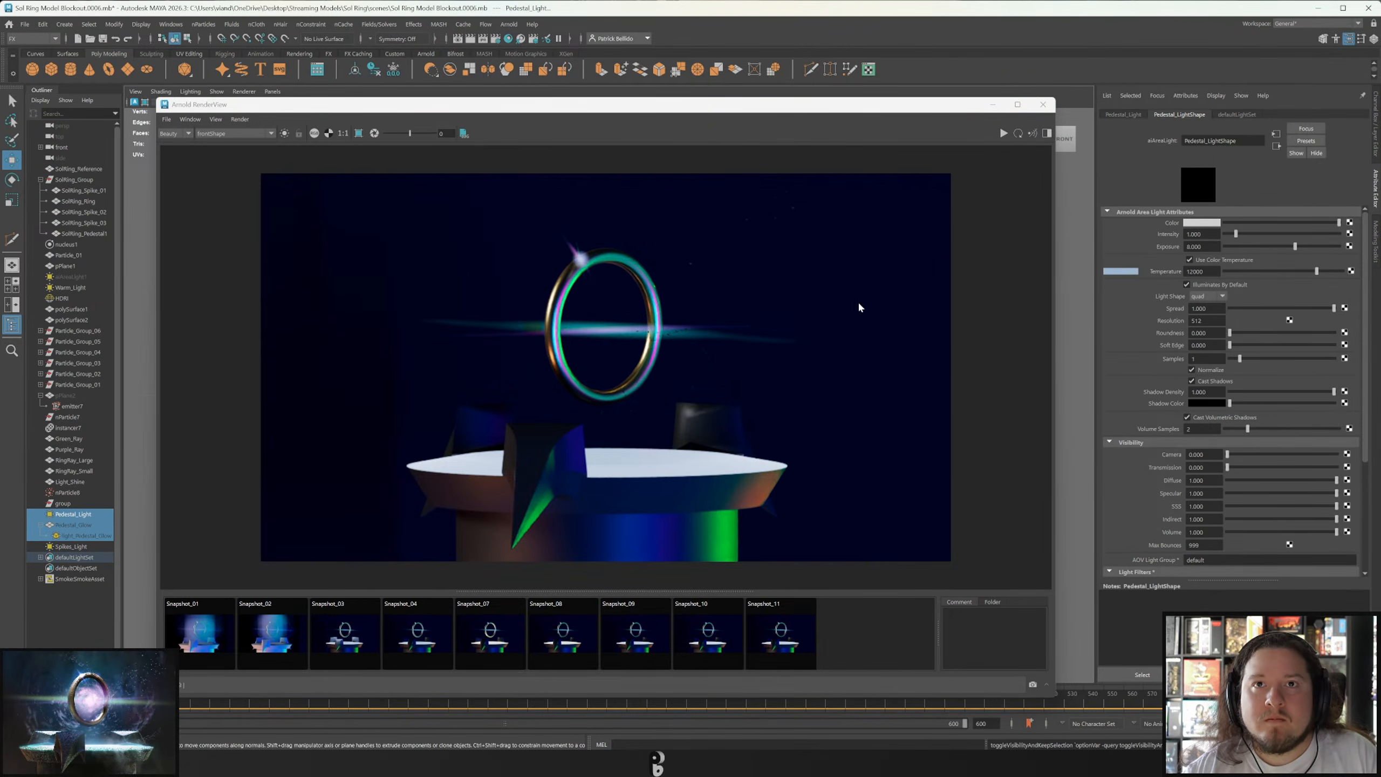
left_click(1018, 135)
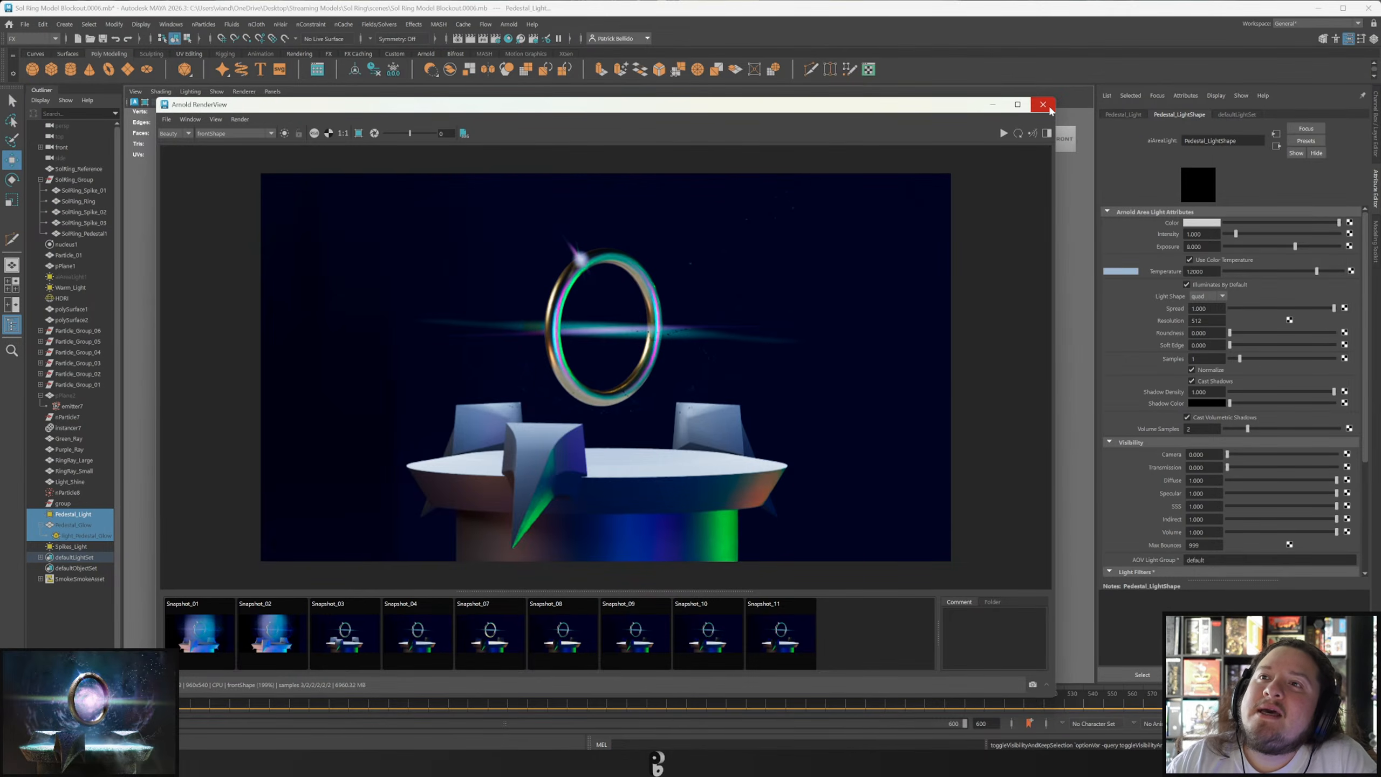
left_click(1048, 107)
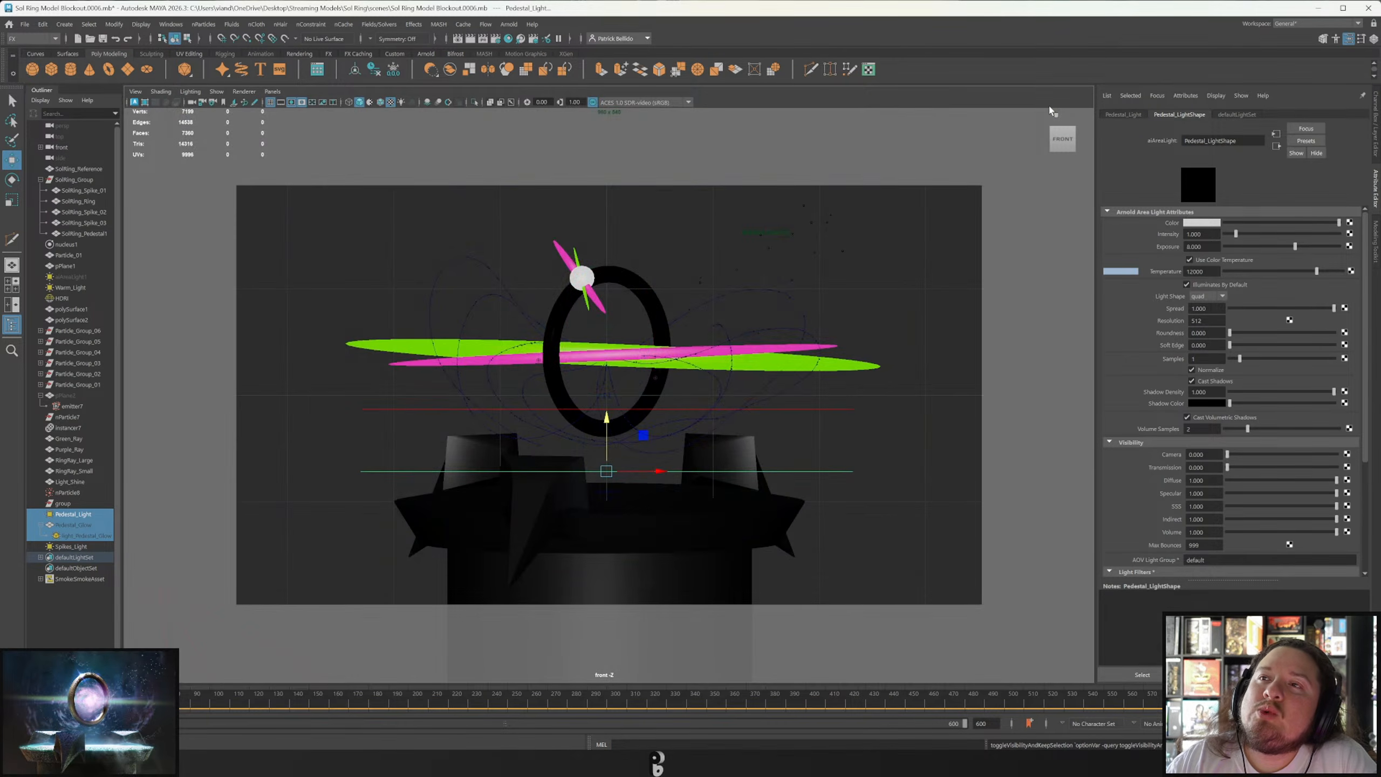
Delete the Spikes_Light area light.
left_click(783, 409)
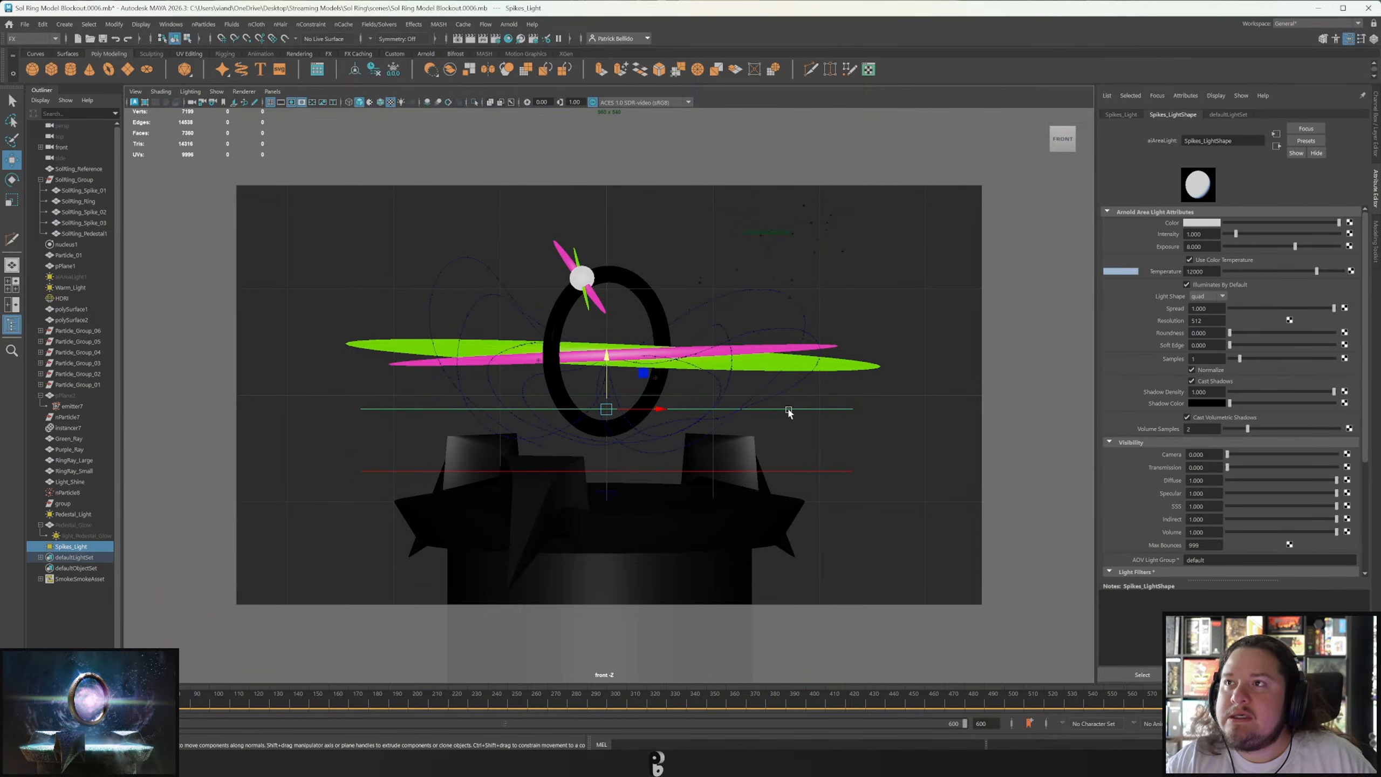
left_click(769, 444)
Select the three SolRing spikes and switch each of them to face selection.
left_click(757, 455)
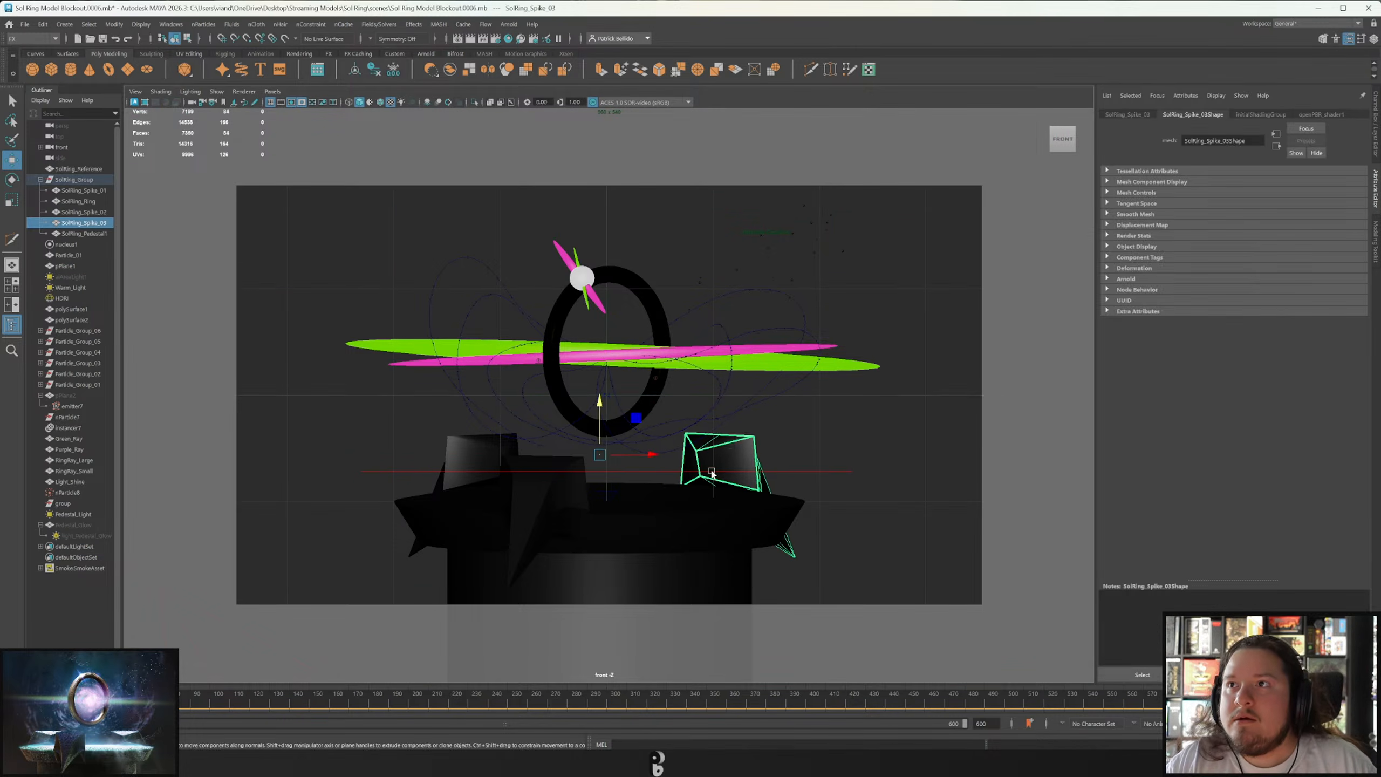
left_click(466, 450, "shift")
left_click(524, 522, "shift")
right_click_drag(873, 314, 873, 345)
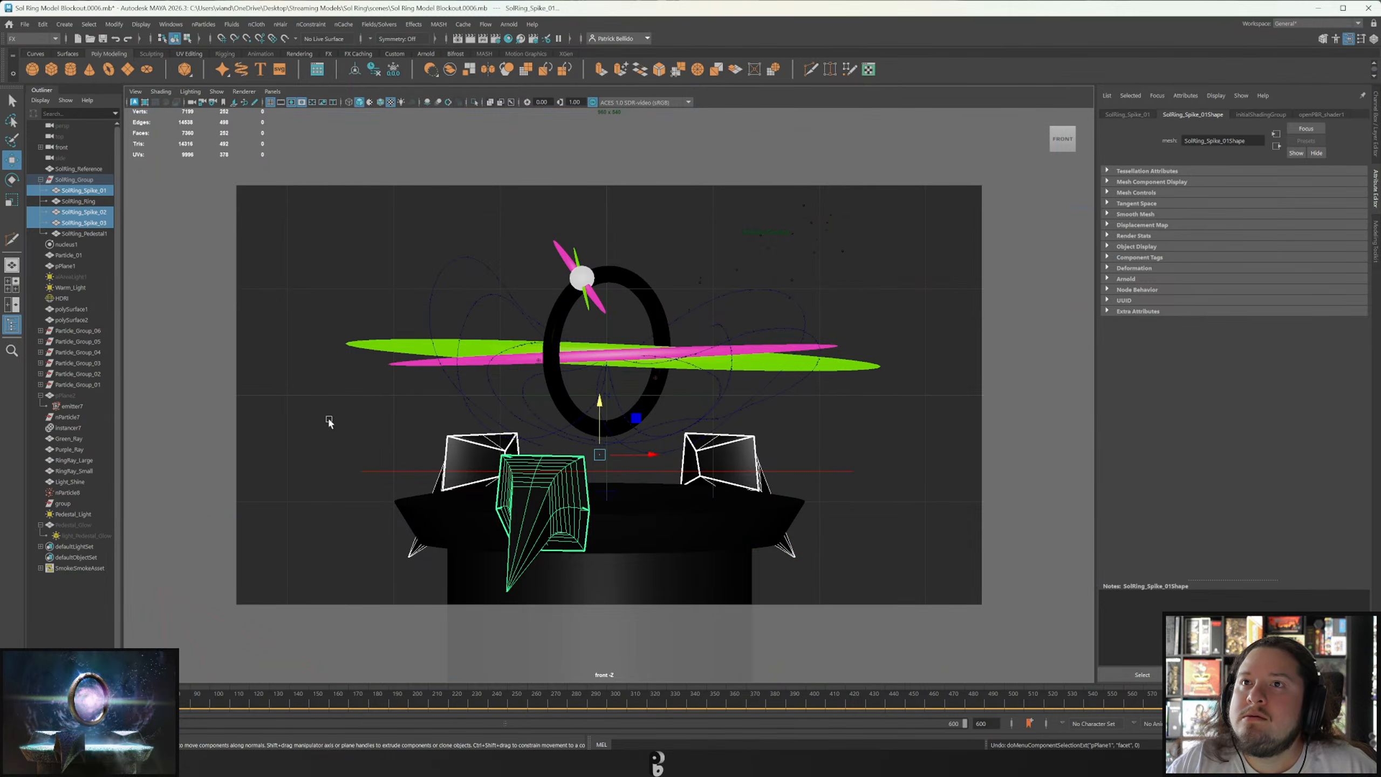
right_click_drag(449, 448, 452, 451)
right_click_drag(708, 451, 711, 456)
right_click_drag(541, 416, 542, 452)
Check the reference image, try selecting the upper faces of the two rear spikes, and return to object mode.
left_click(603, 763)
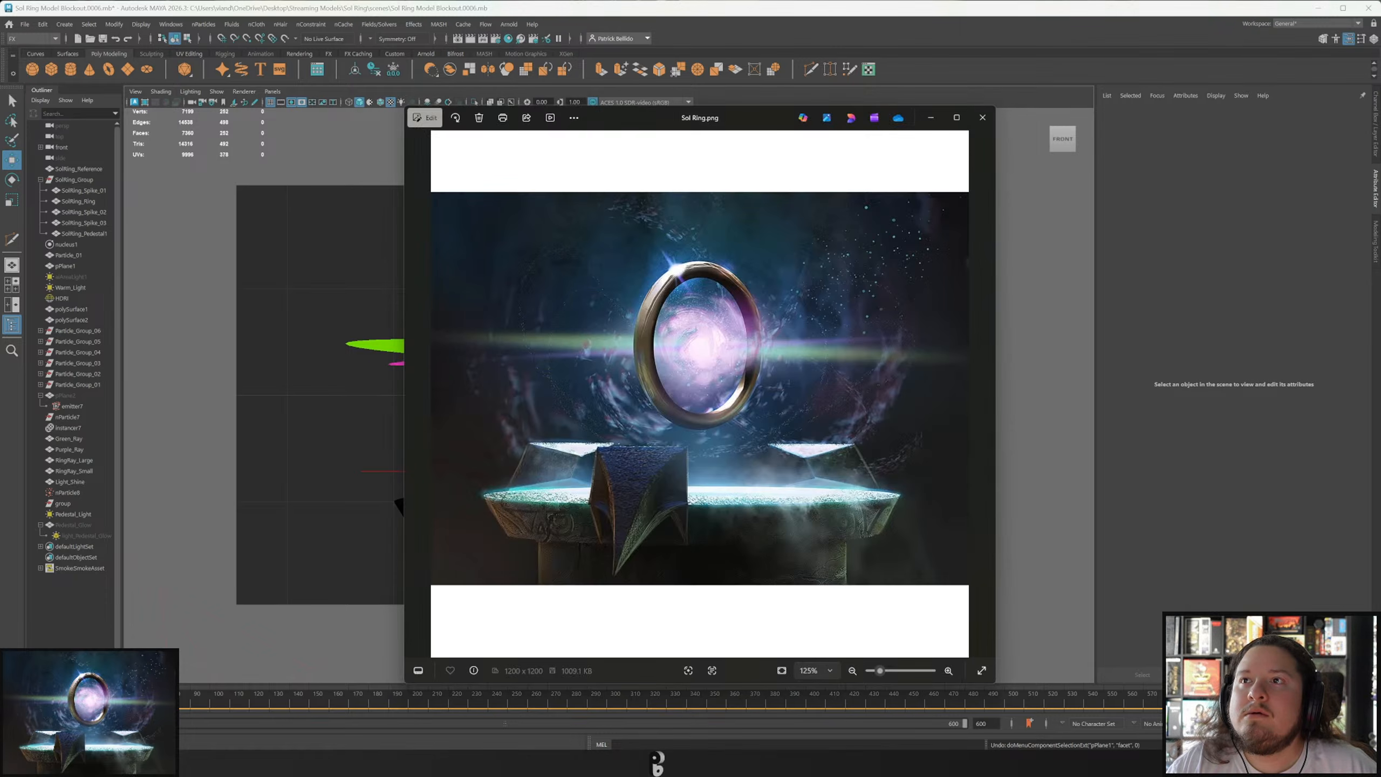
left_click(603, 763)
key("q")
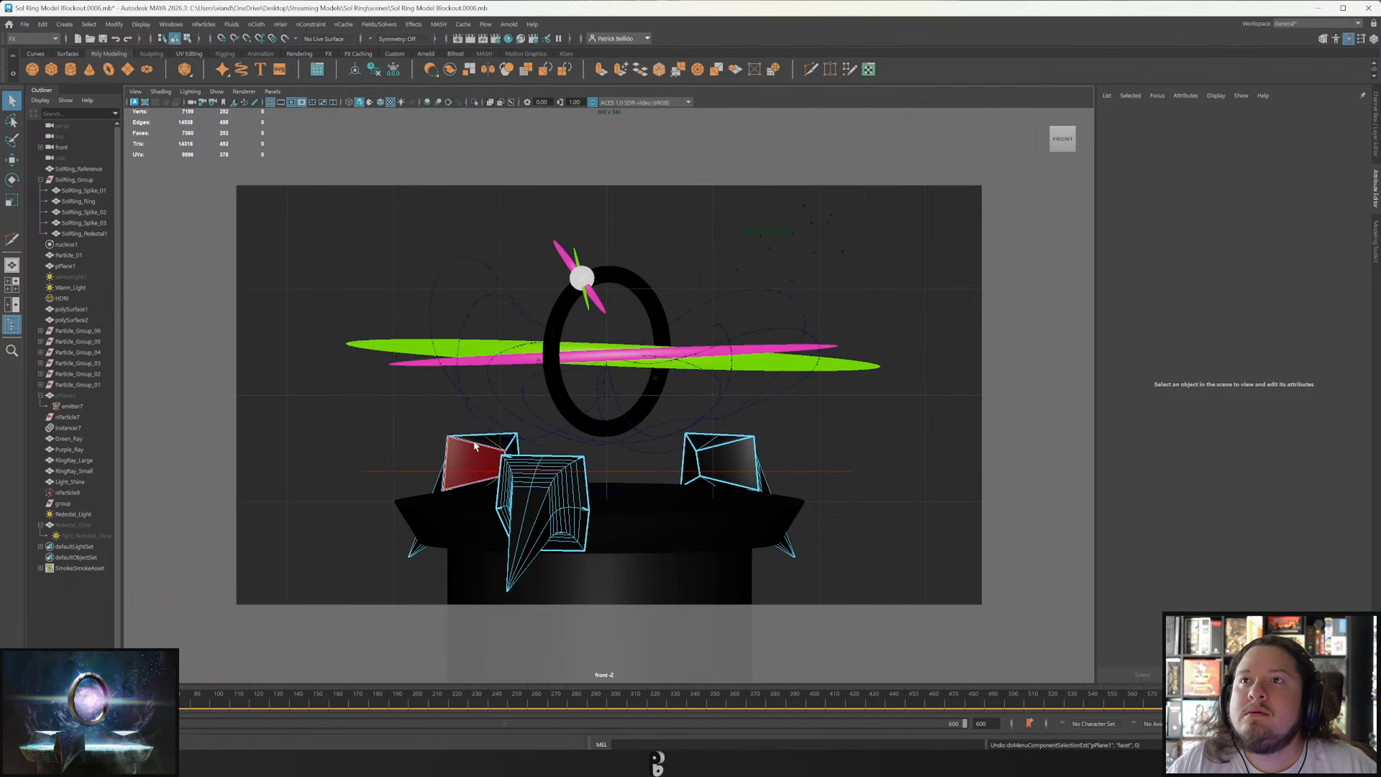
left_click(473, 451)
left_click(502, 441, "shift")
left_click(698, 442, "shift")
left_click(719, 441, "shift")
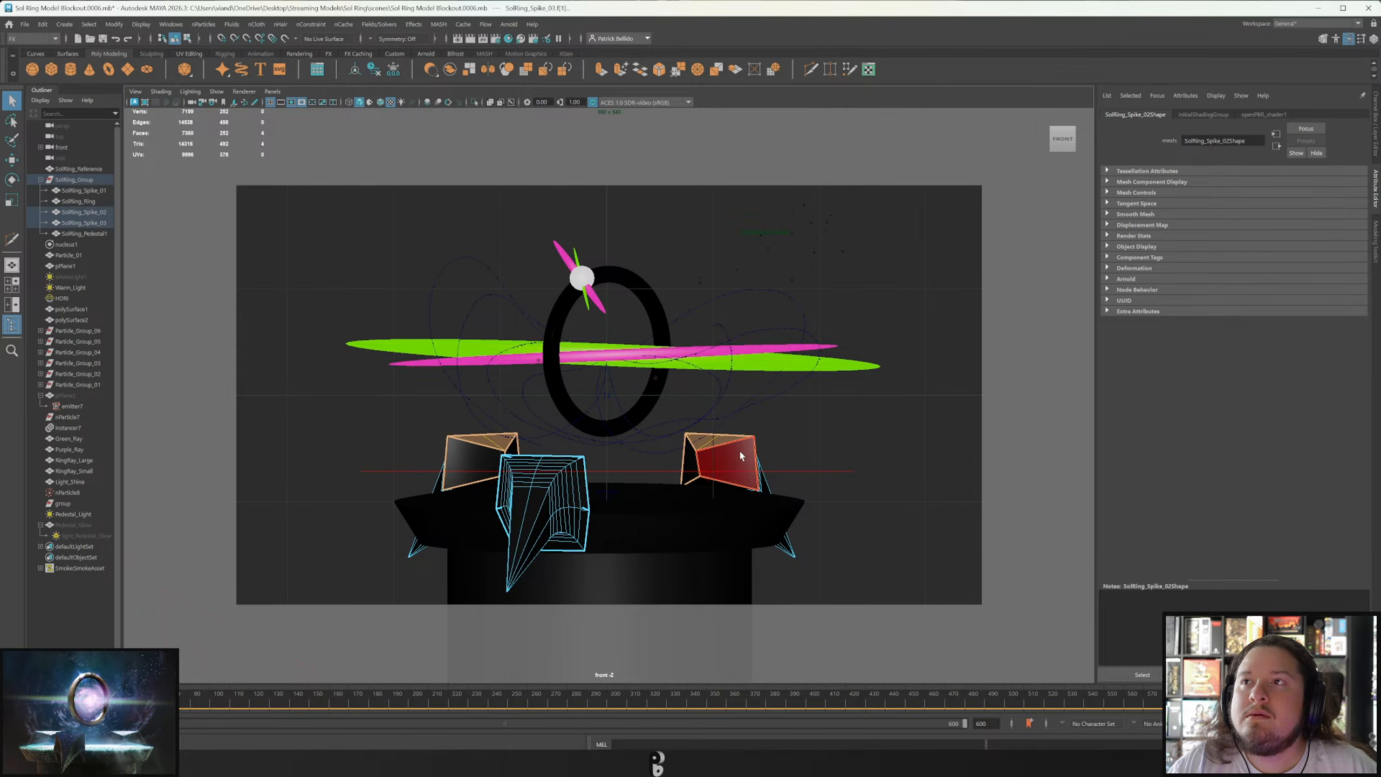
right_click(738, 413)
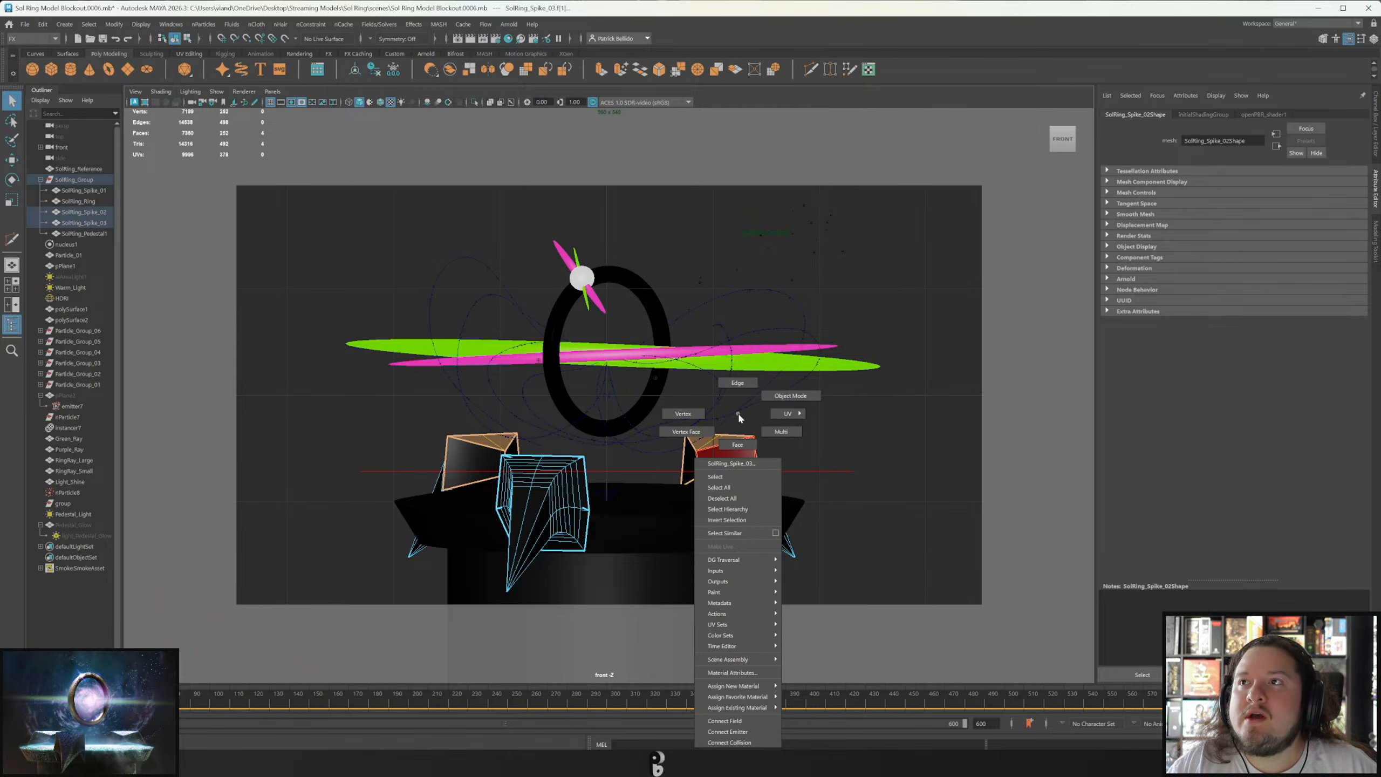
right_click_drag(723, 413, 790, 395)
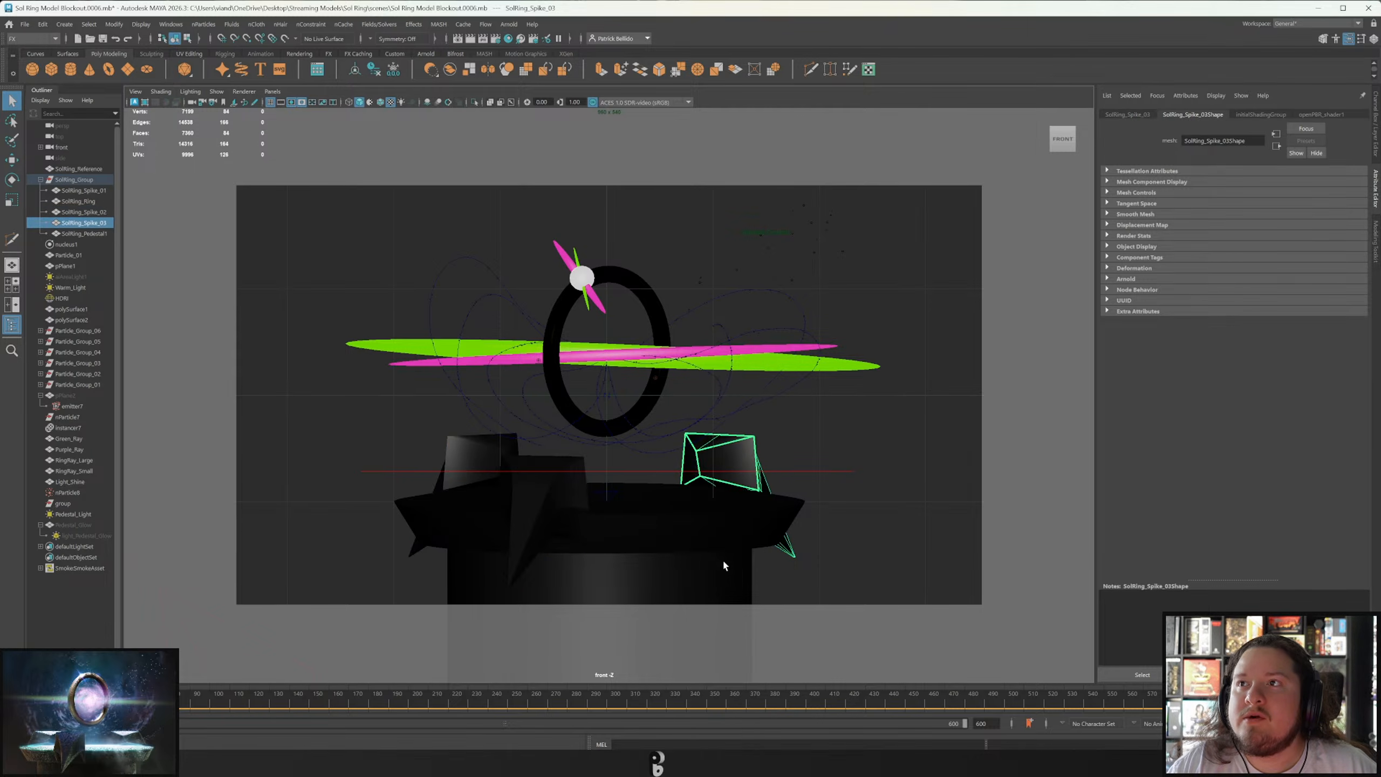
Switch to the Sol Ring.png reference in the image viewer and examine the ring and its swirling center up close.
left_click(606, 762)
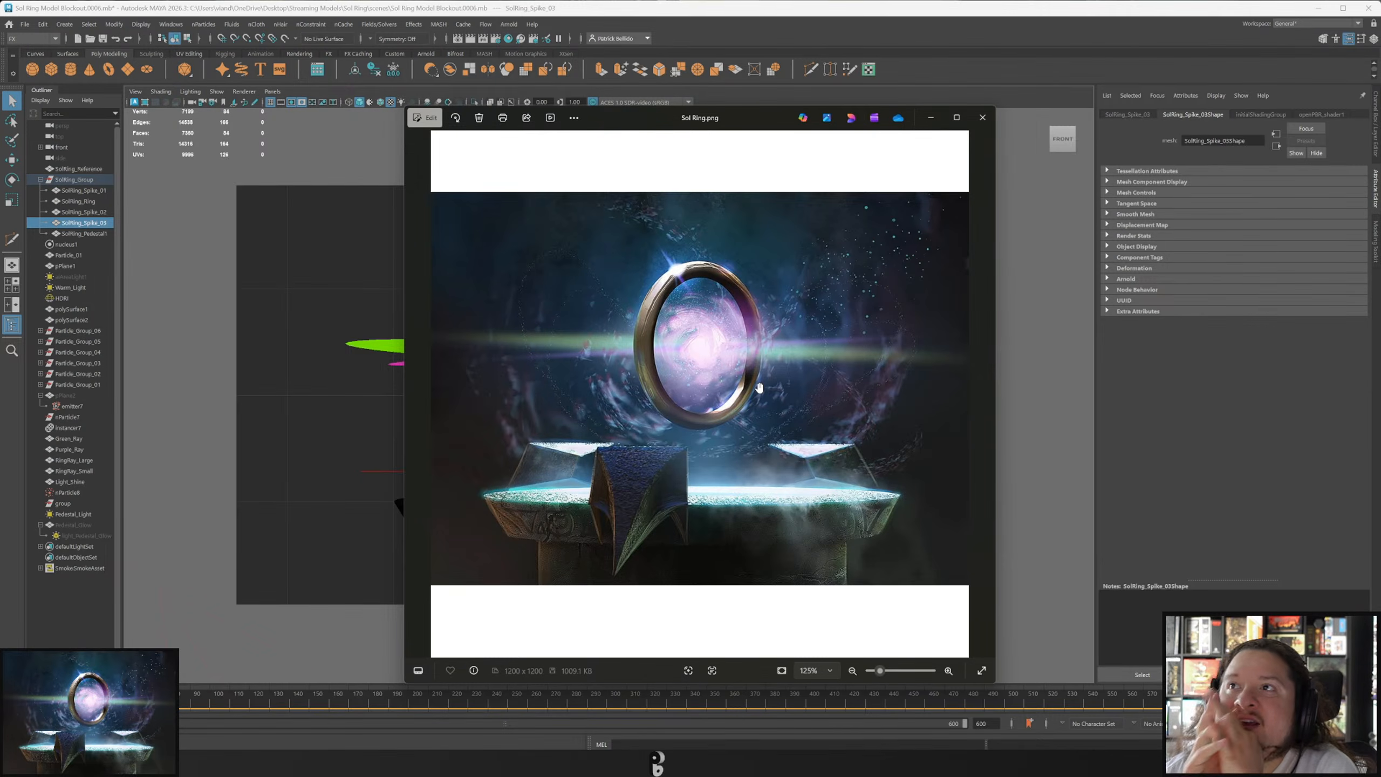
scroll(686, 344, "up", 6)
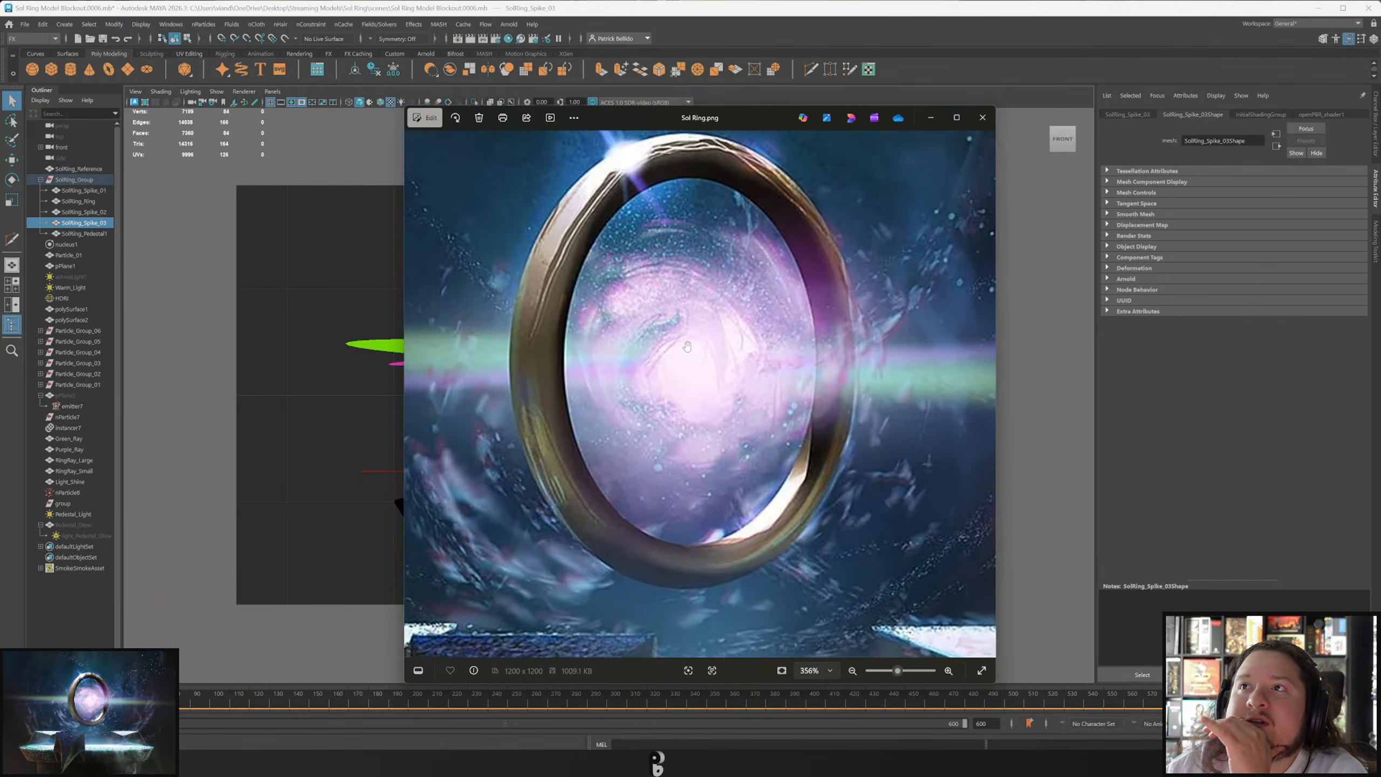
scroll(687, 344, "down", 2)
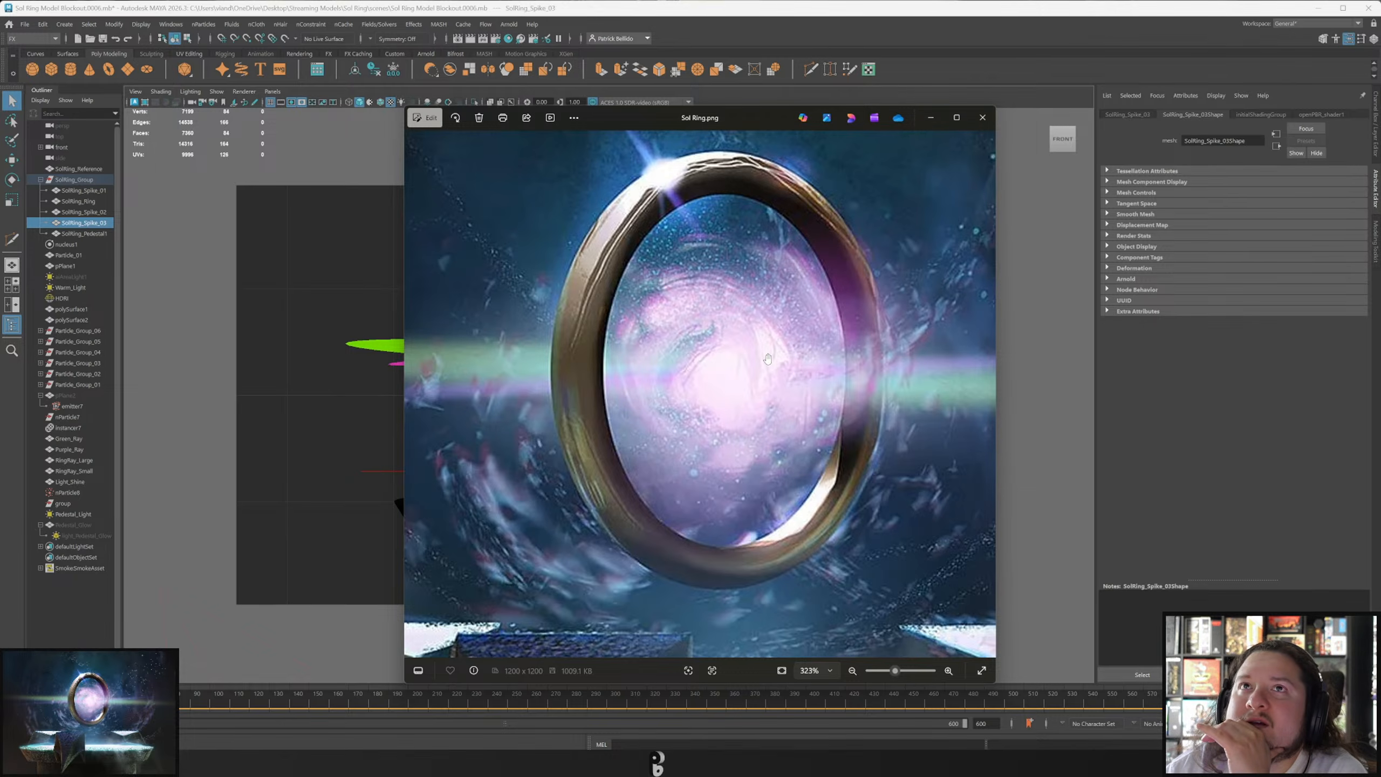
scroll(767, 358, "down", 5)
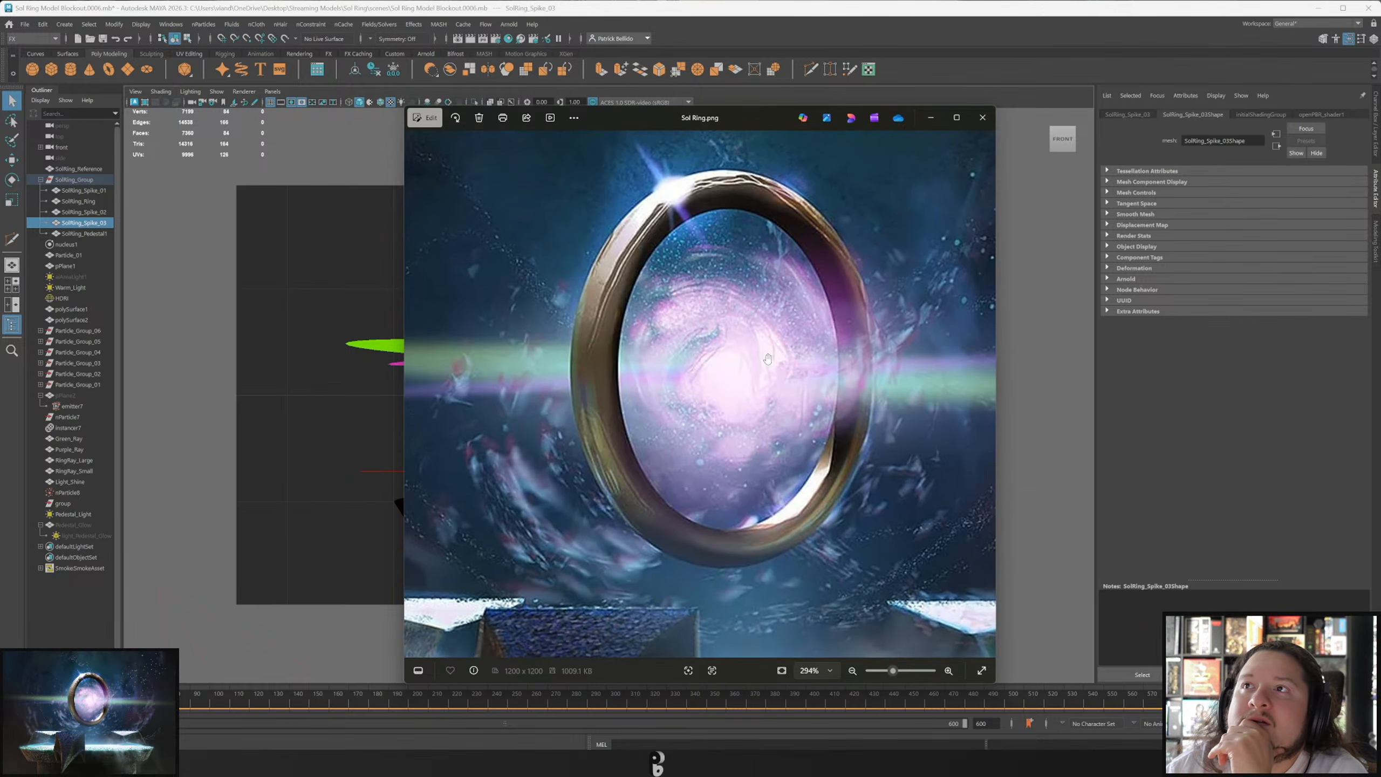
Create a sweep mesh in the ring scene and show it through the persp camera.
scroll(783, 348, "down", 1)
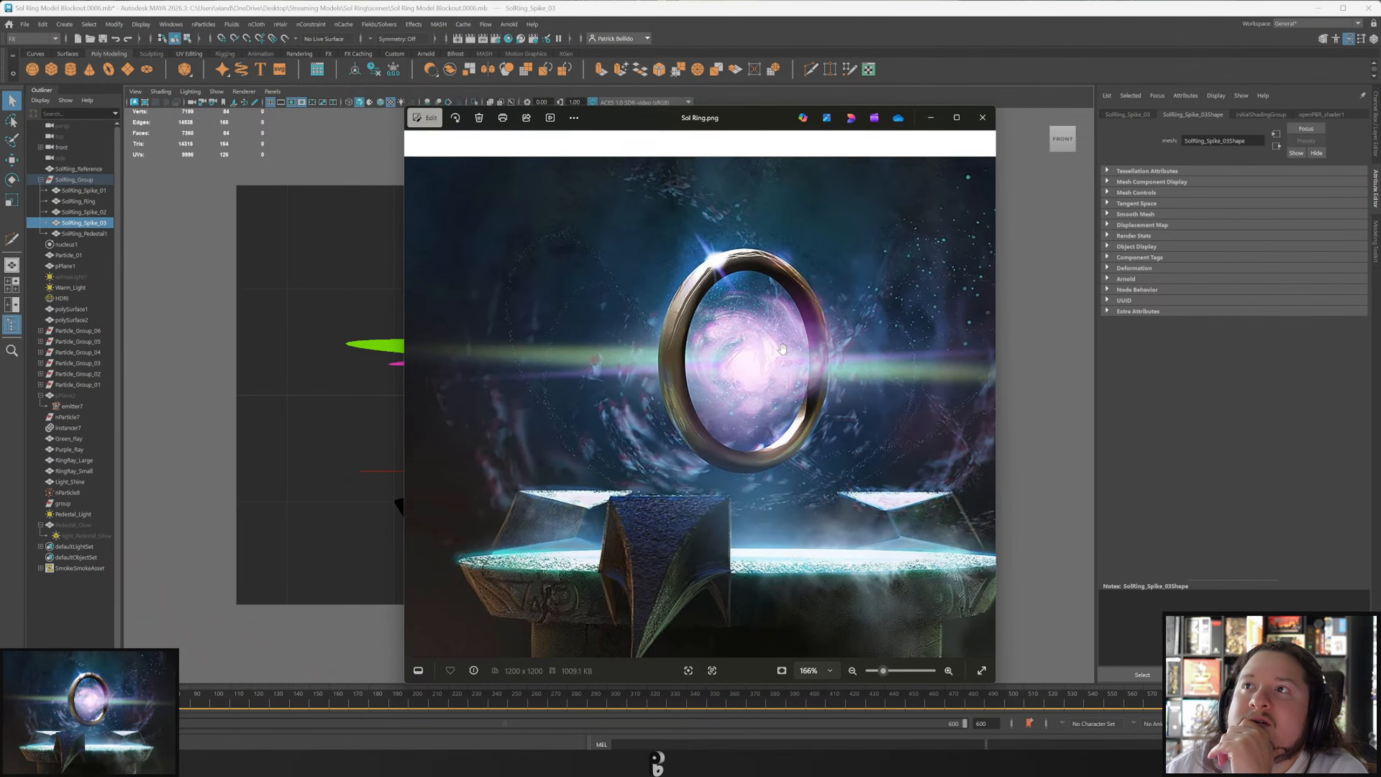
left_click(1042, 41)
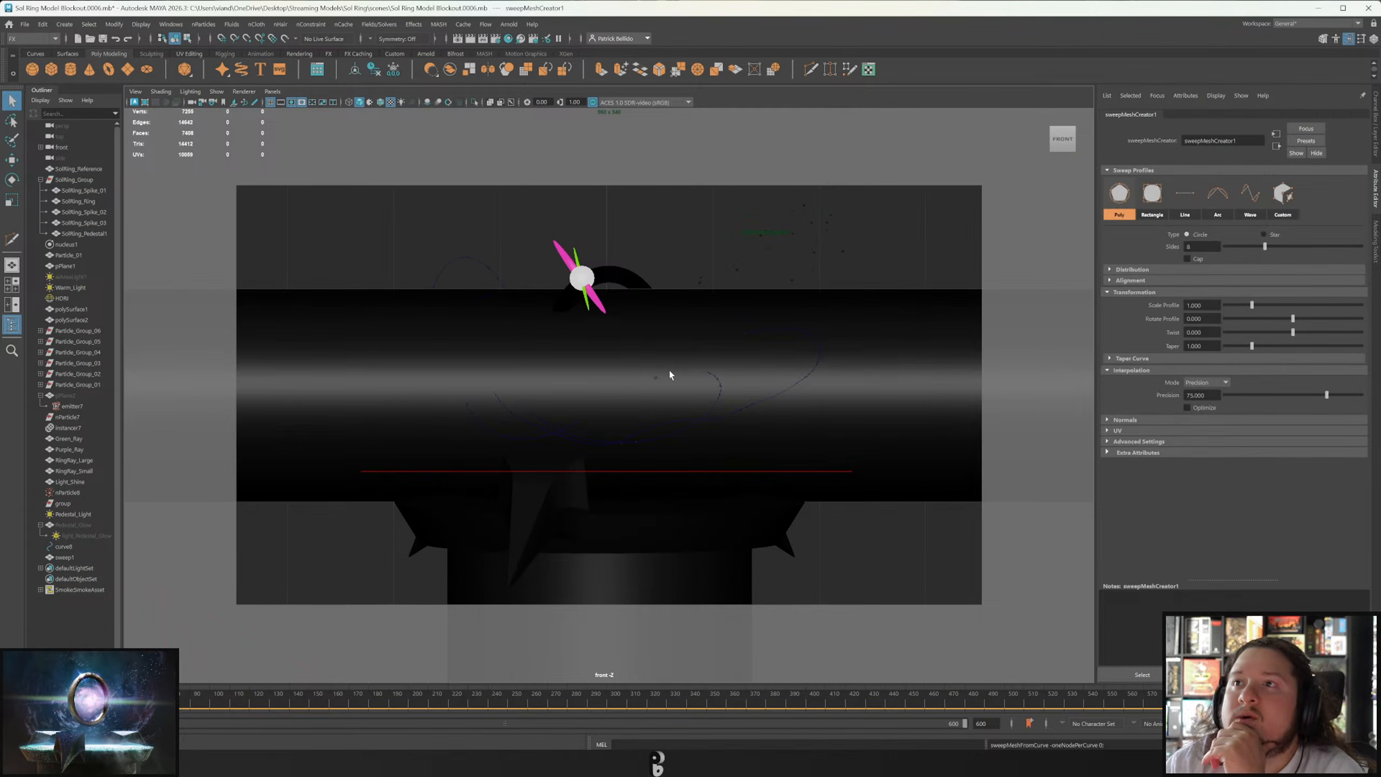
left_click(267, 93)
mouse_move(352, 106)
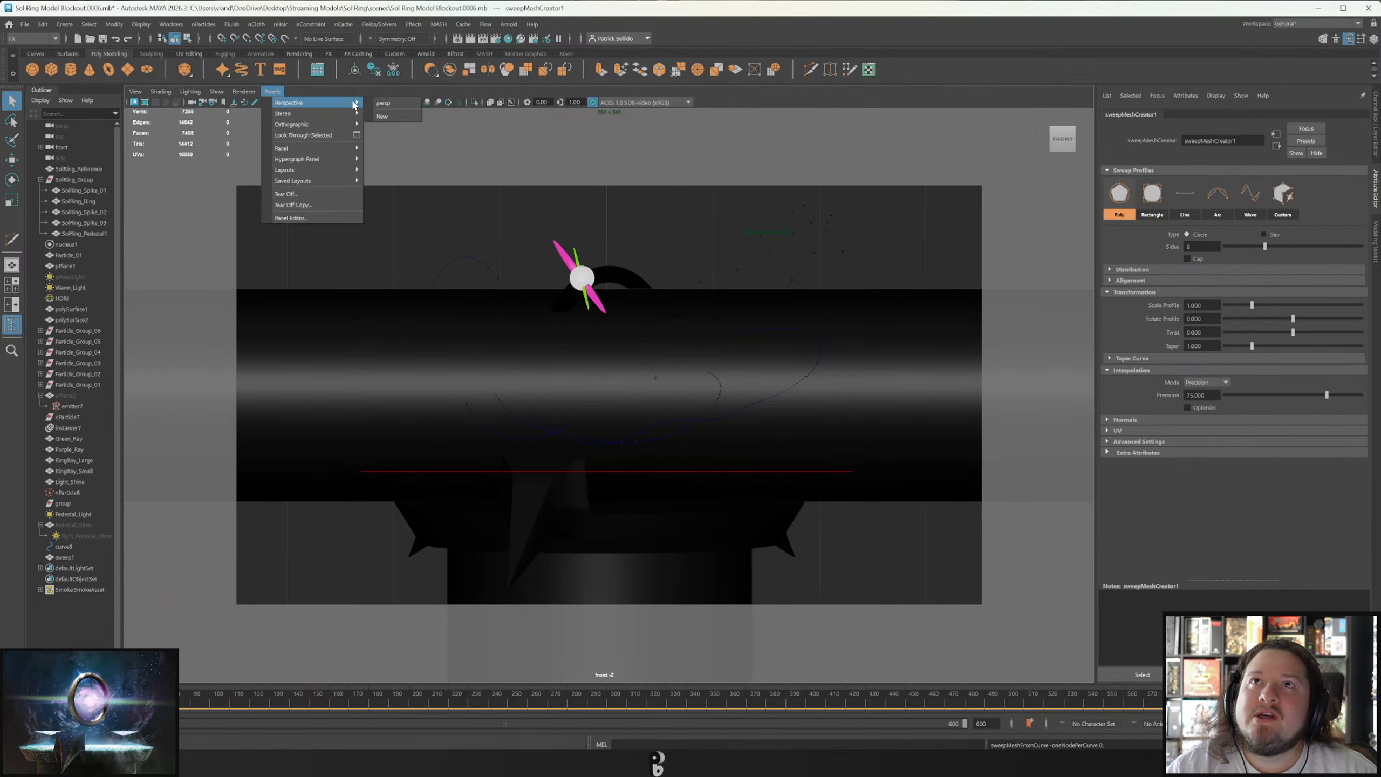
left_click(395, 107)
scroll(747, 419, "down", 6)
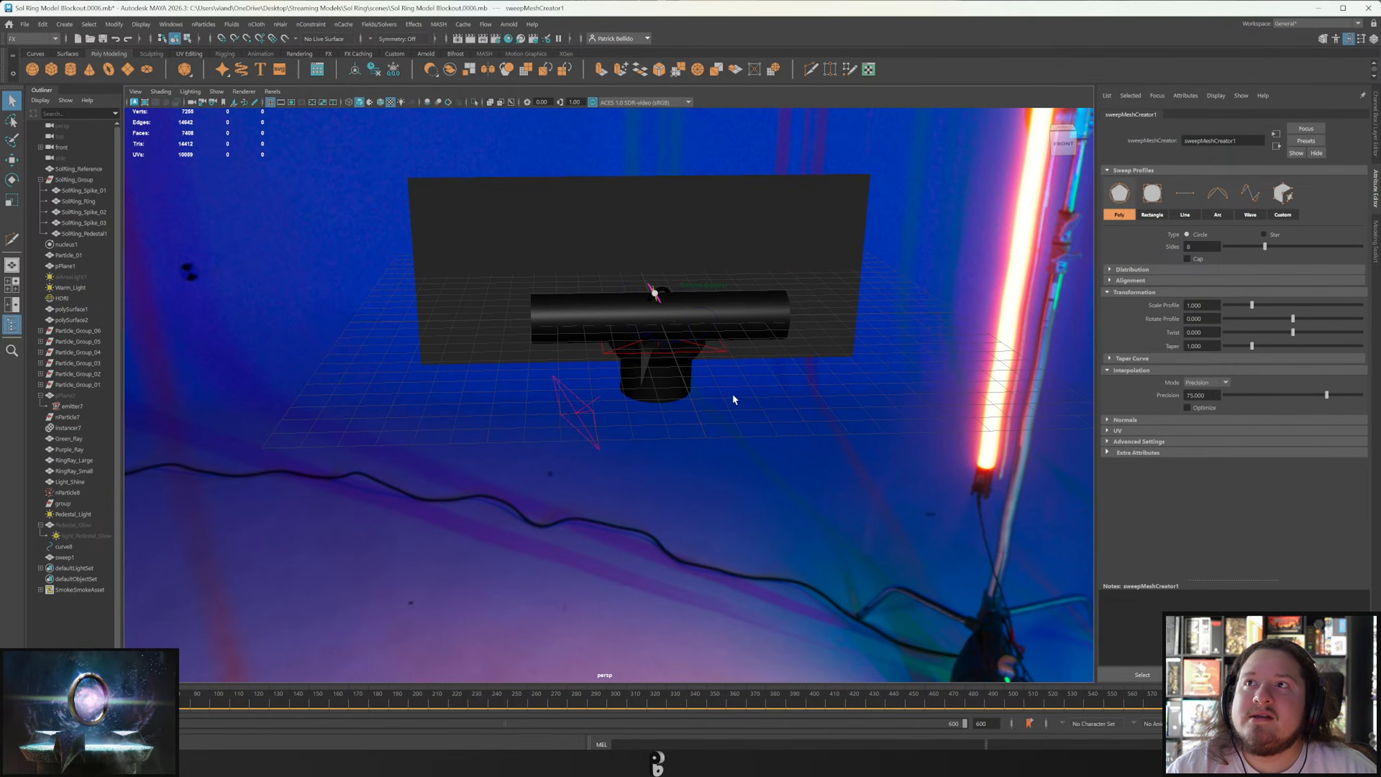
scroll(707, 348, "up", 3)
left_click_drag(686, 310, 609, 326, "alt")
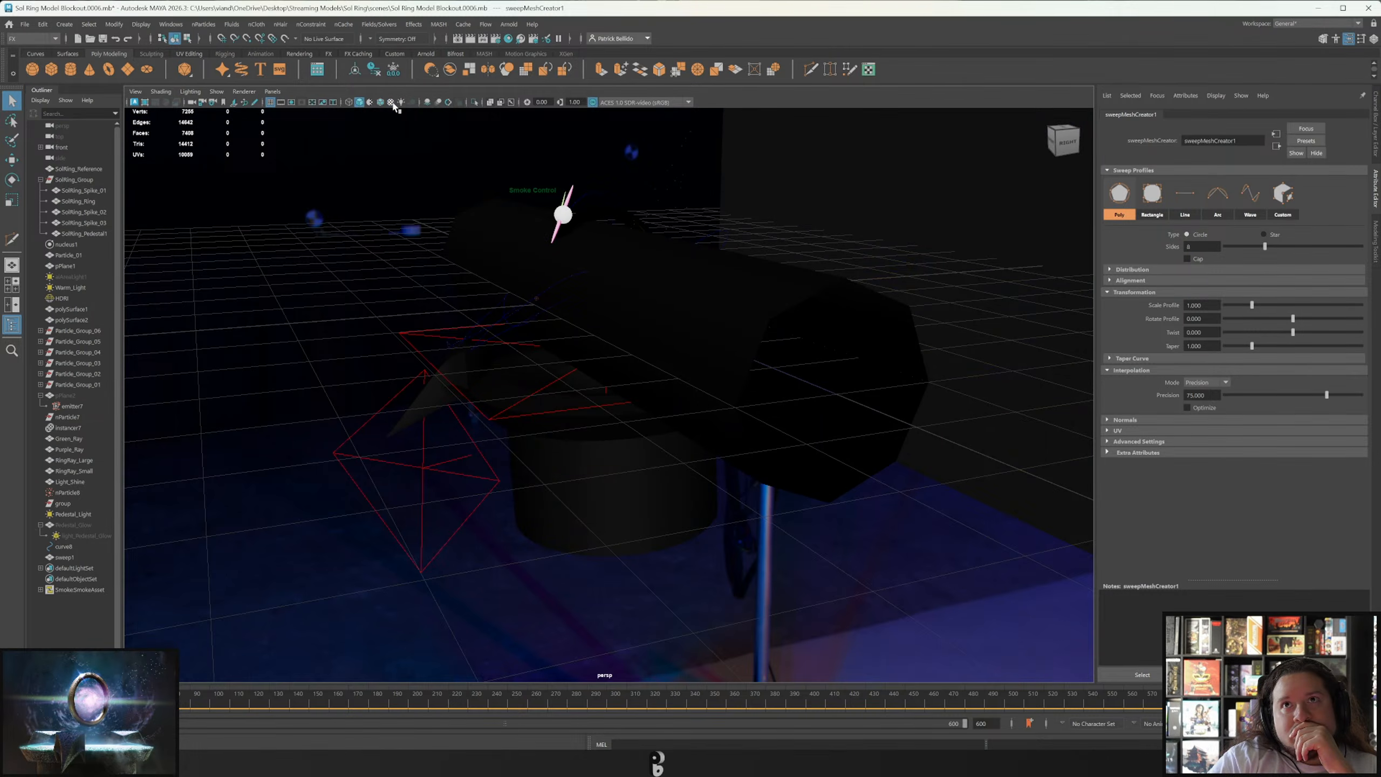
Try the wireframe and shaded viewport displays, ending with the models shaded in the default material.
left_click(359, 103)
left_click(361, 104)
left_click(367, 103)
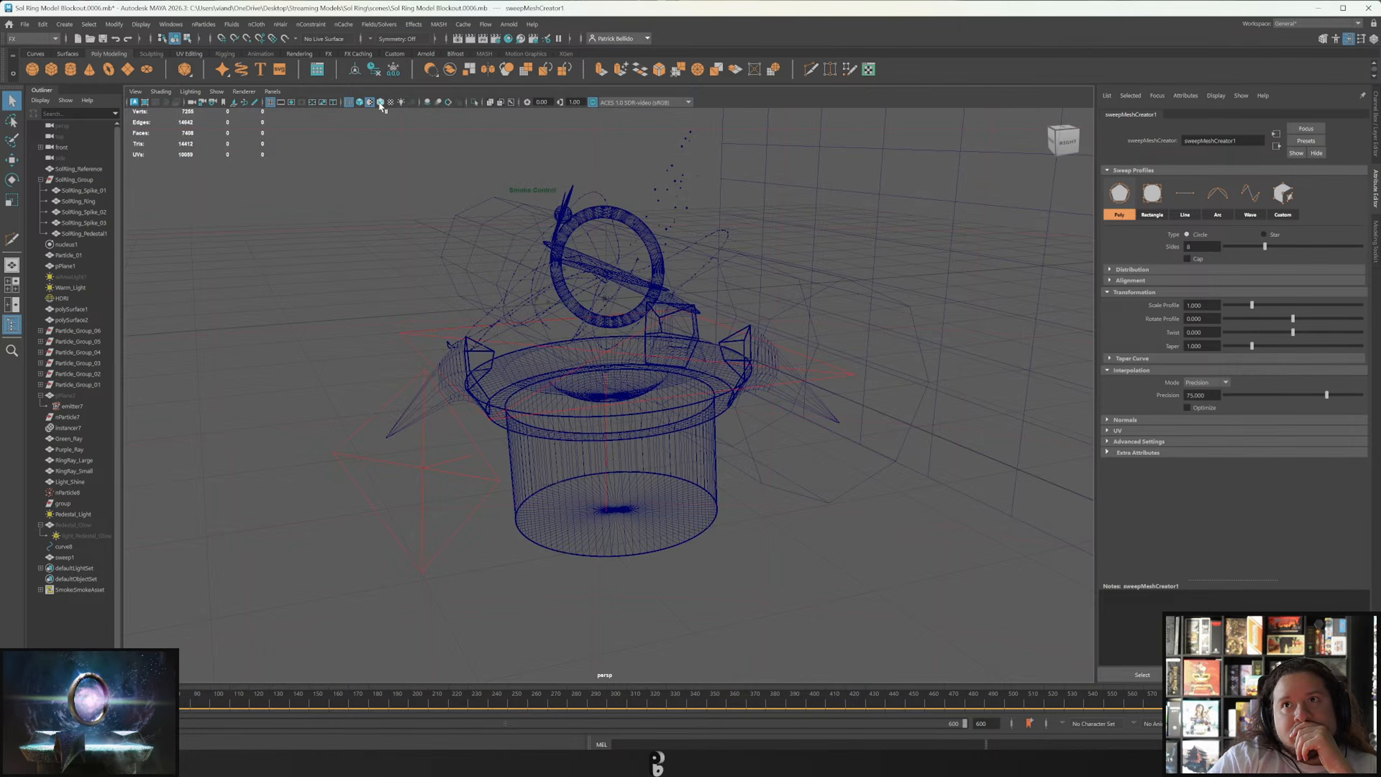
left_click(371, 103)
left_click(359, 103)
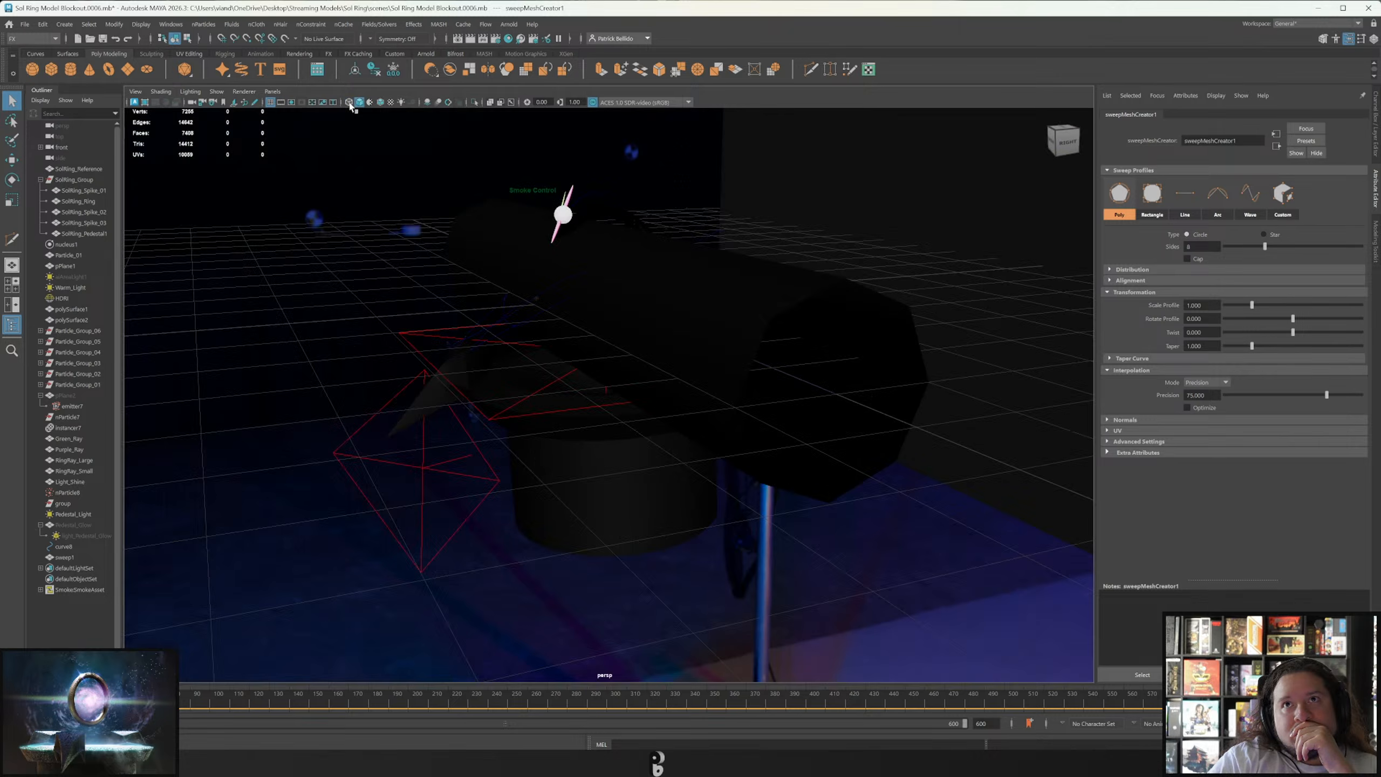
left_click(370, 103)
left_click_drag(702, 354, 423, 240, "alt")
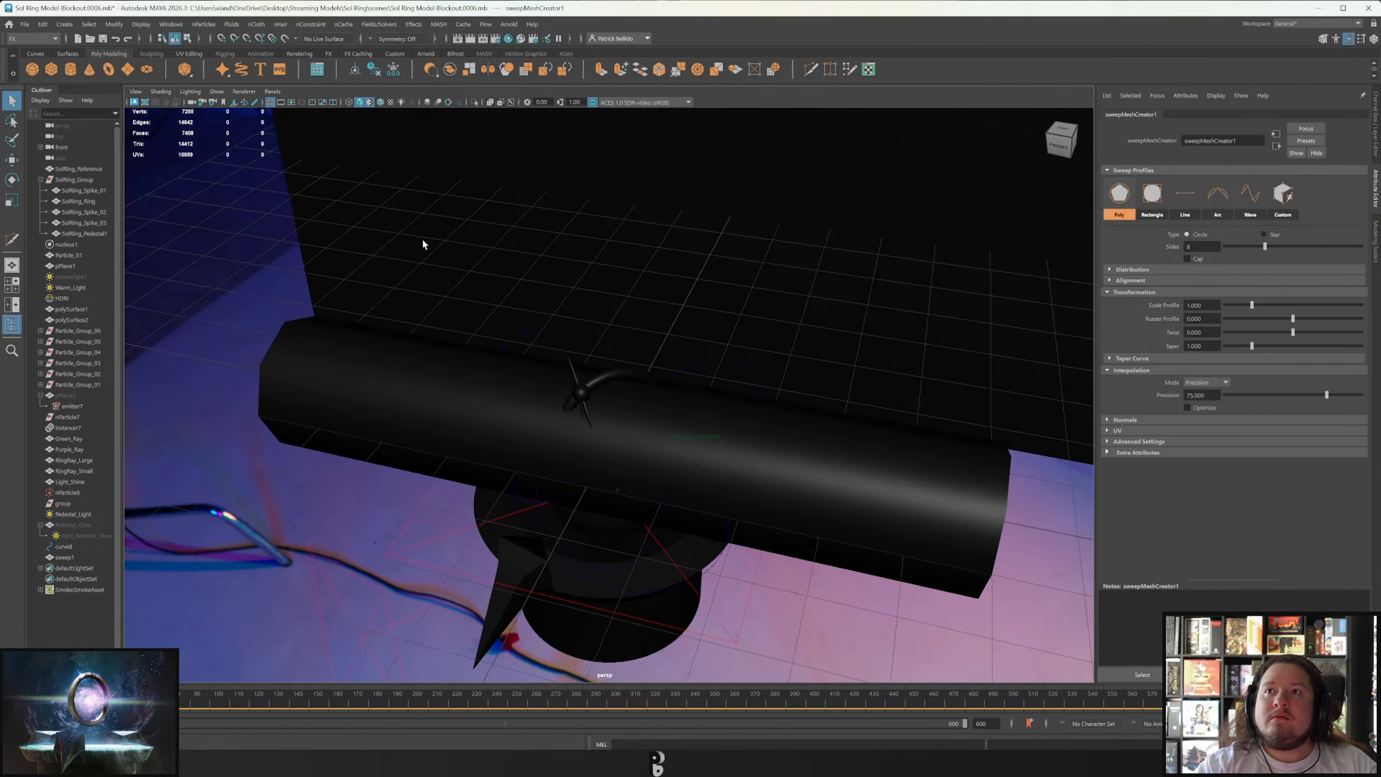
Lighten the base color of the sweep mesh's openPBR_shader1 to near white.
left_click(771, 445)
left_click_drag(770, 445, 857, 441, "alt")
left_click(1323, 115)
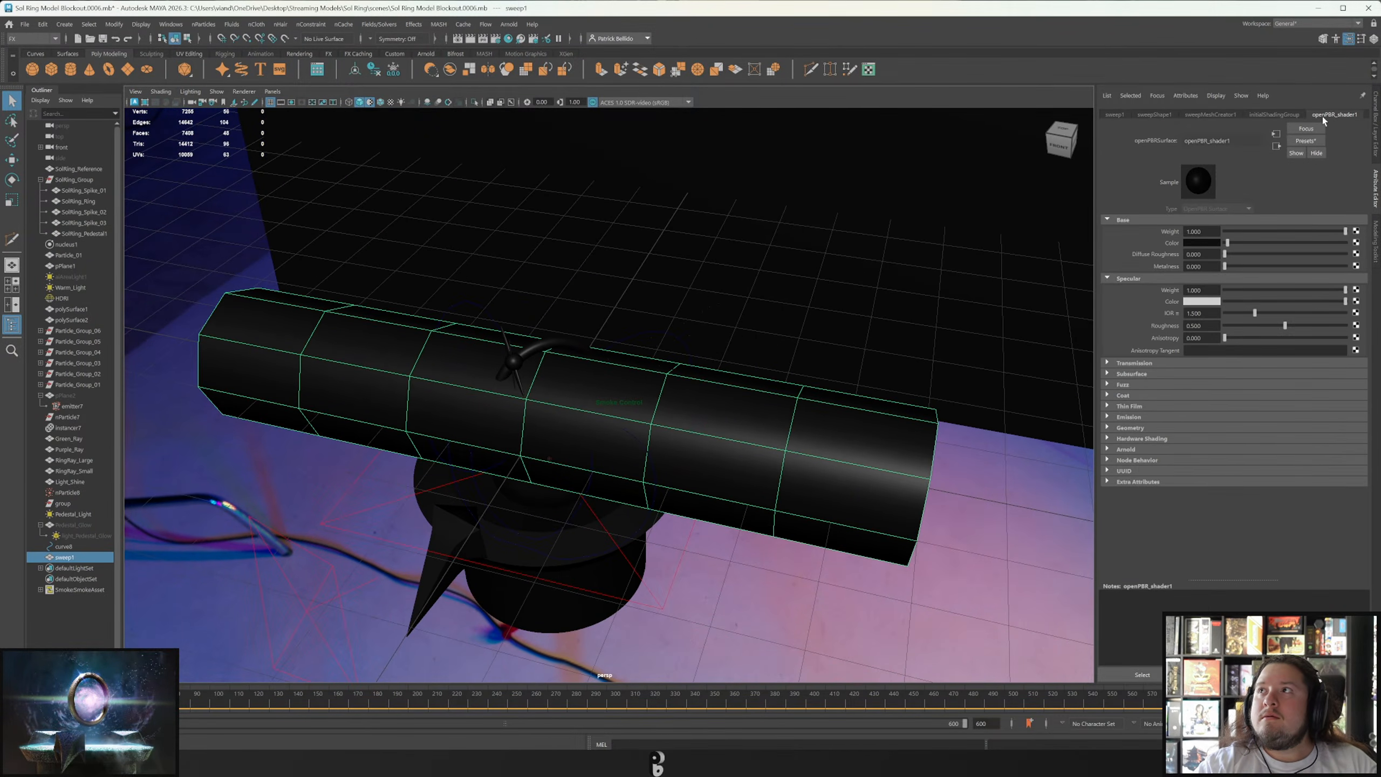
left_click_drag(1237, 240, 1348, 255)
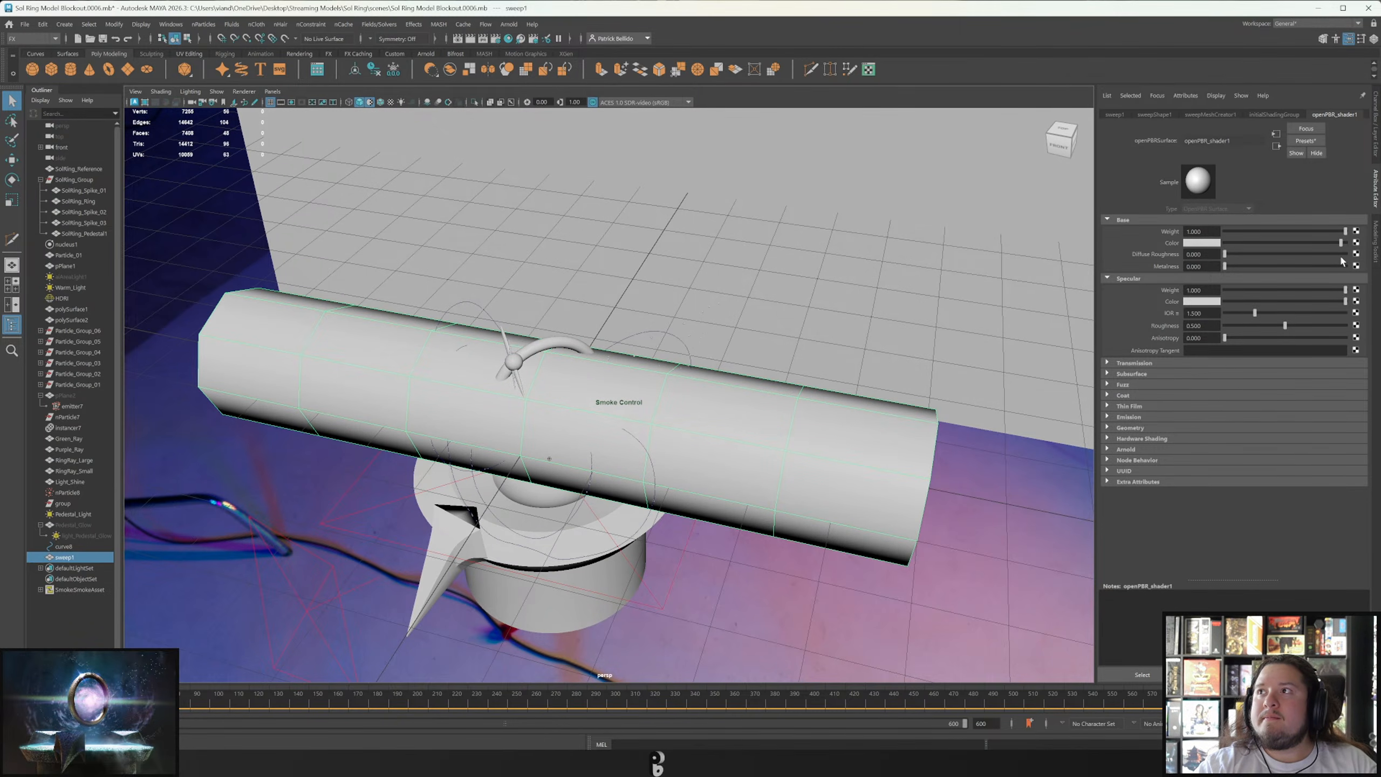
left_click_drag(740, 478, 643, 463, "alt")
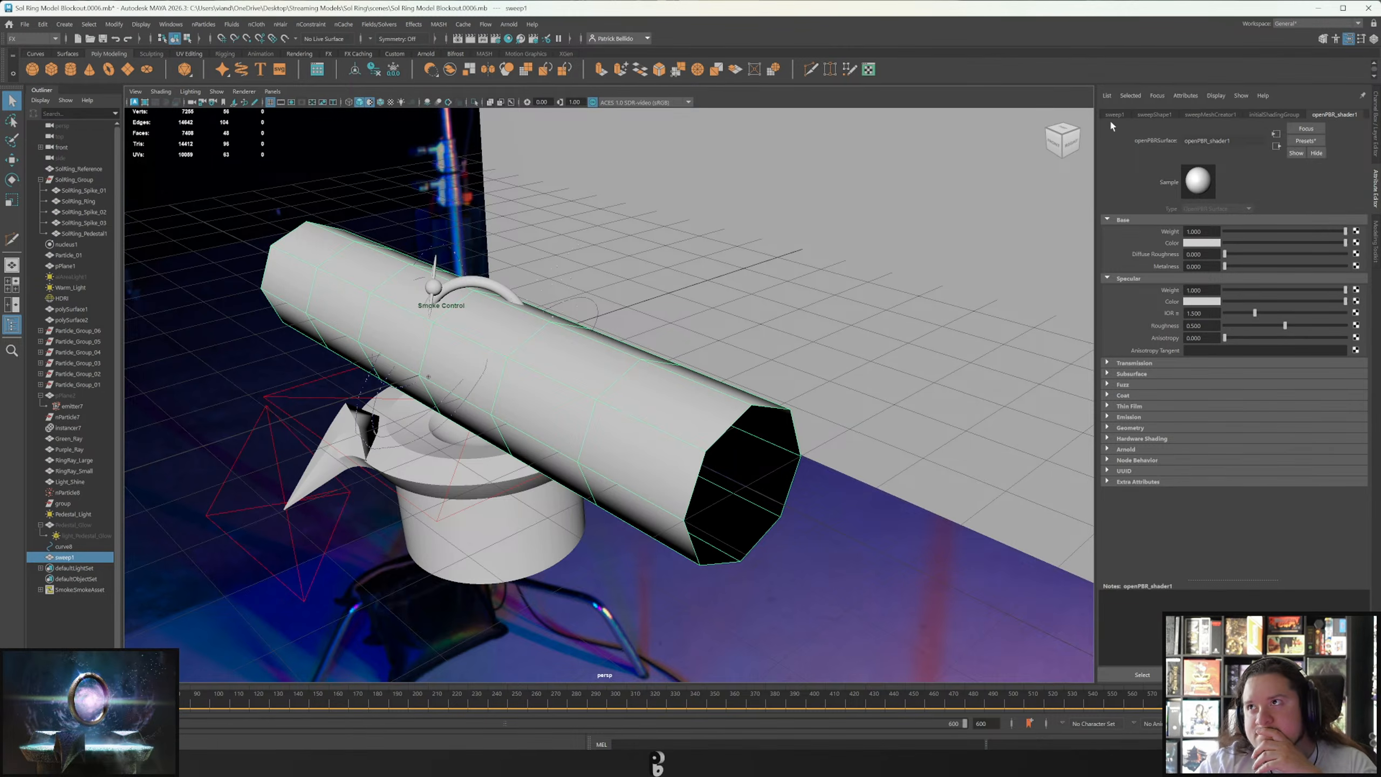
Give the sweep mesh a 20-sided circular Poly profile with scale about 1.56, twist 0.635 and taper 1.653.
left_click(1154, 114)
left_click(1194, 115)
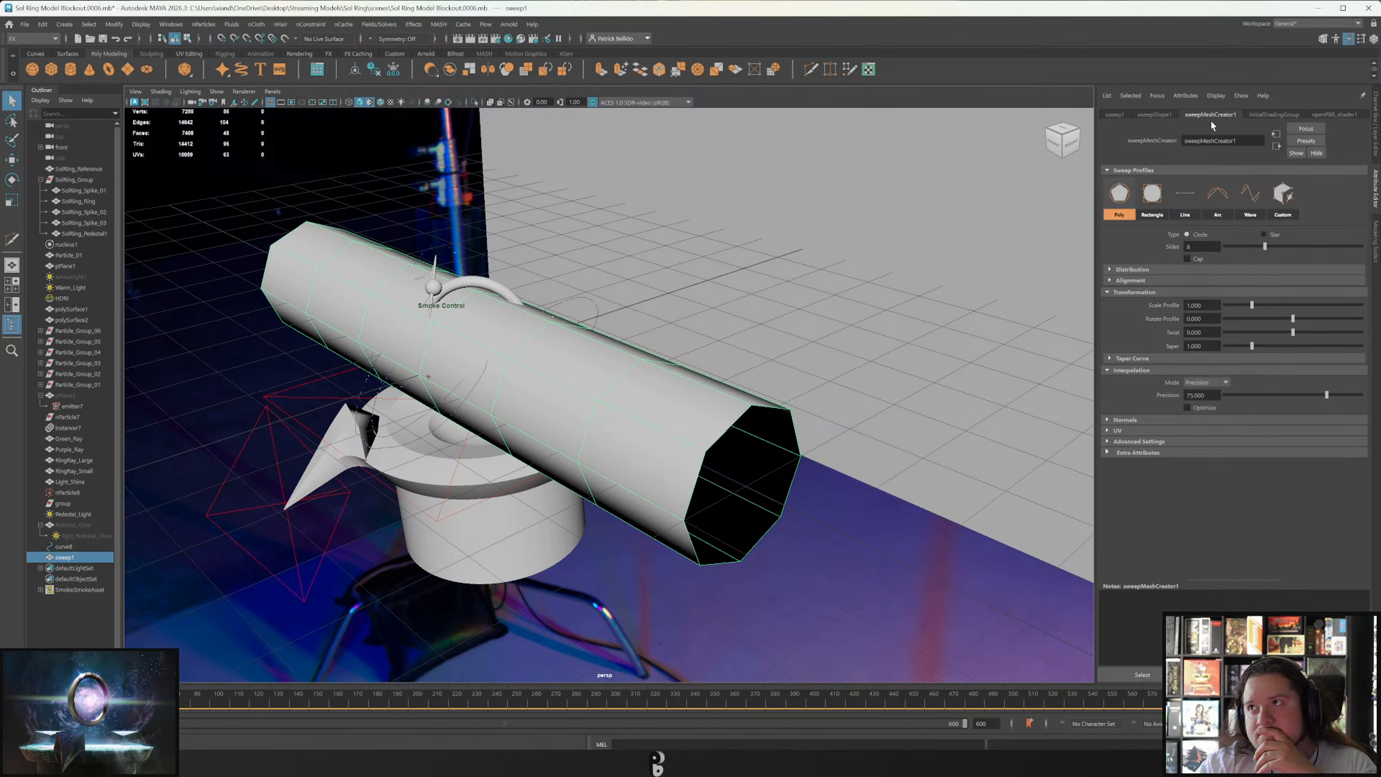
left_click(1186, 193)
left_click(1152, 193)
left_click(1120, 194)
left_click_drag(1265, 246, 1366, 257)
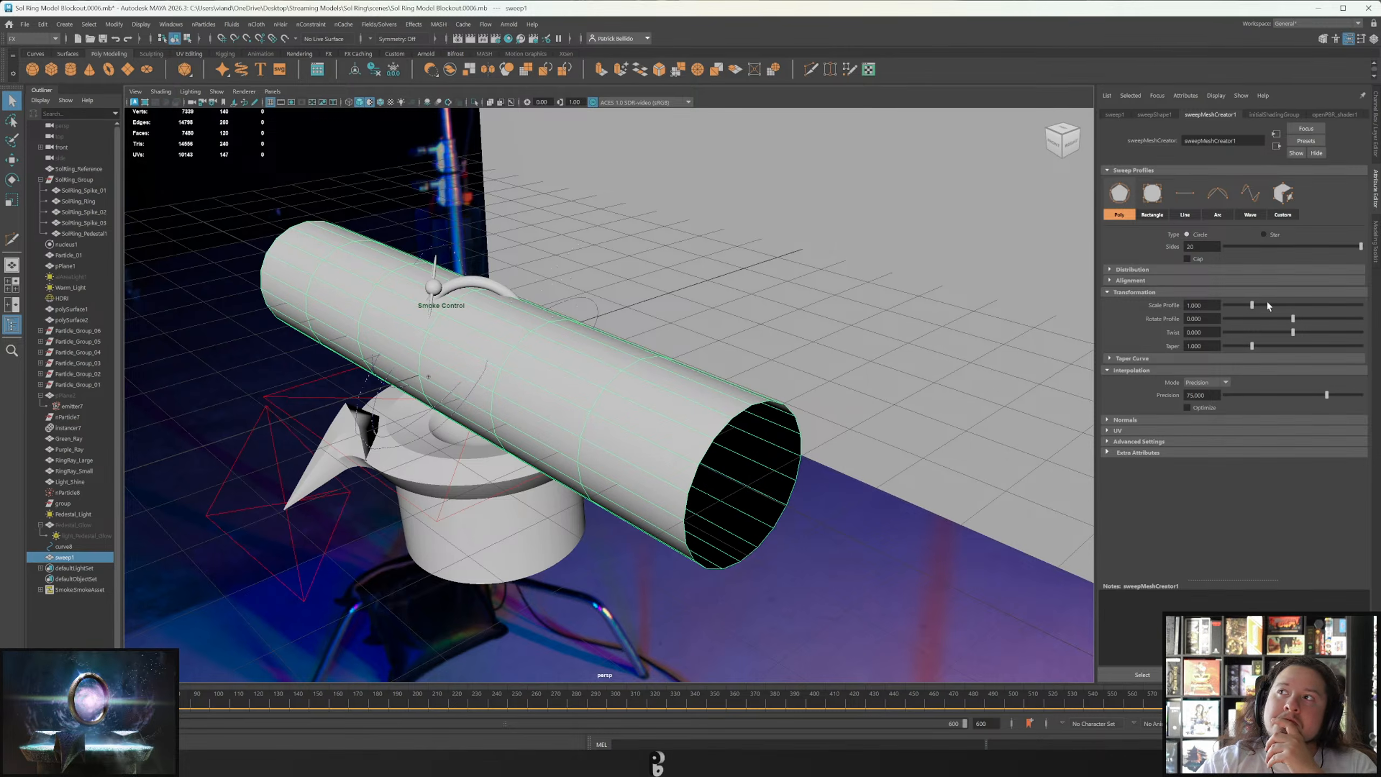
left_click_drag(1253, 307, 1270, 342)
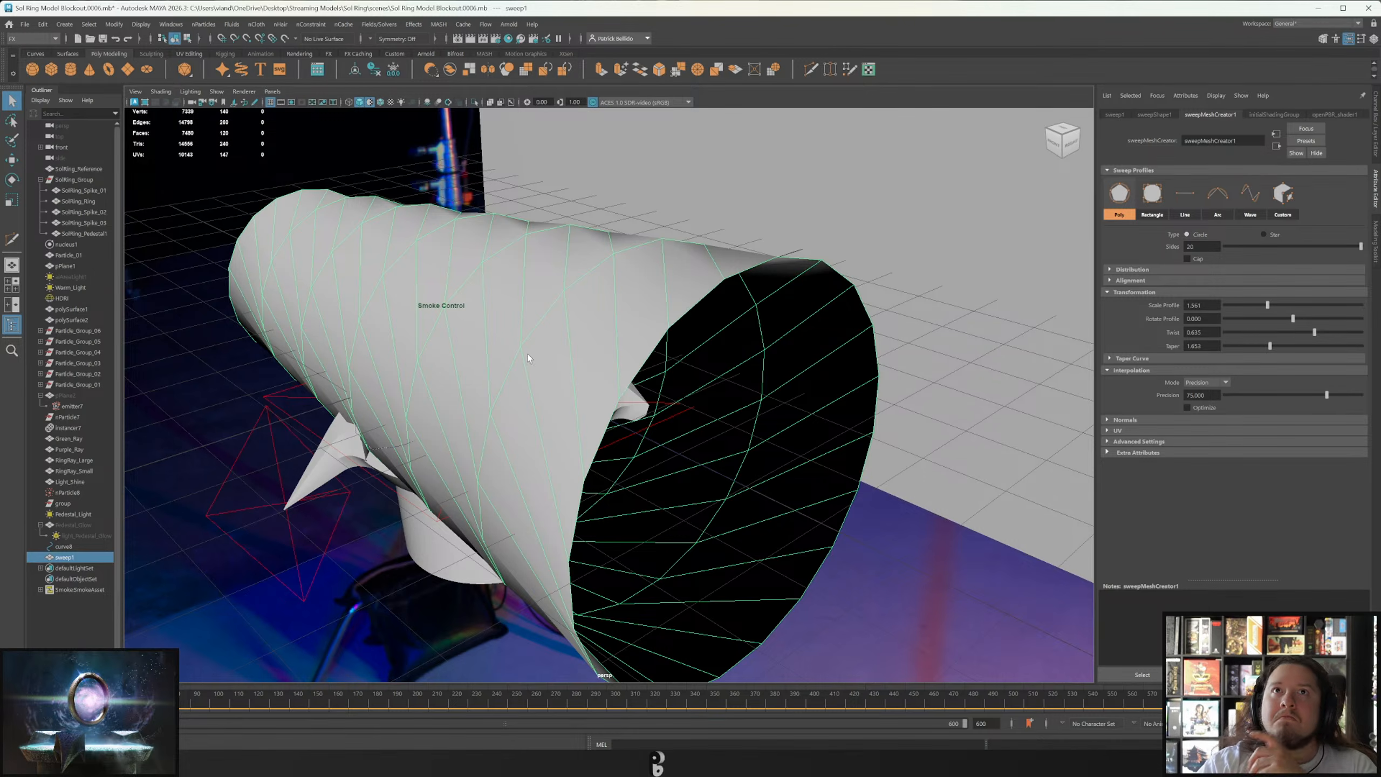
left_click_drag(566, 354, 718, 490, "alt")
Remove the end point of the sweep's taper curve and inspect its distribution settings.
left_click(1142, 358)
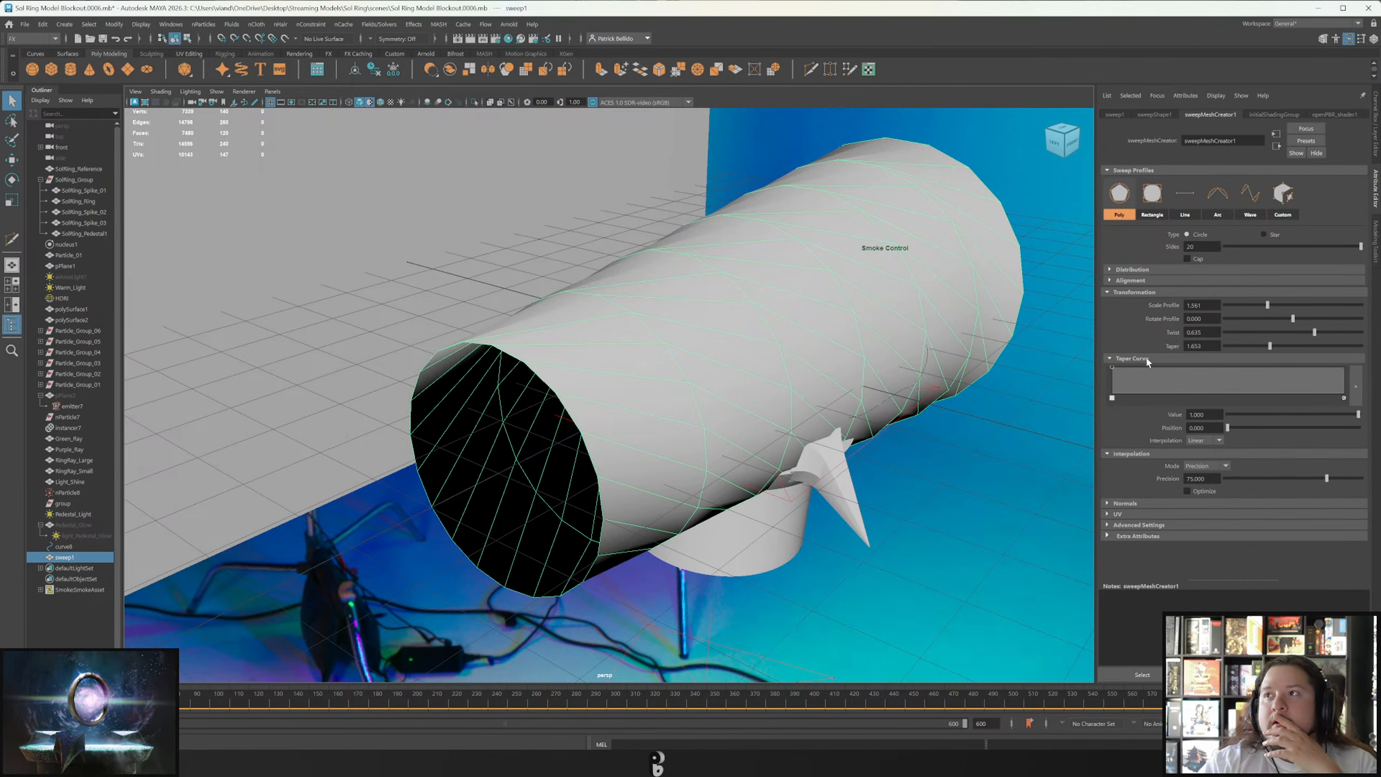
left_click(1117, 375)
mouse_move(1117, 374)
left_mouse_down()
mouse_move(1127, 390)
mouse_move(1111, 365)
left_mouse_up()
left_click(1344, 398)
mouse_move(1117, 369)
left_mouse_down()
mouse_move(1301, 380)
mouse_move(1189, 385)
mouse_move(1089, 366)
left_mouse_up()
left_click(1132, 269)
left_click(1133, 270)
left_click(1132, 269)
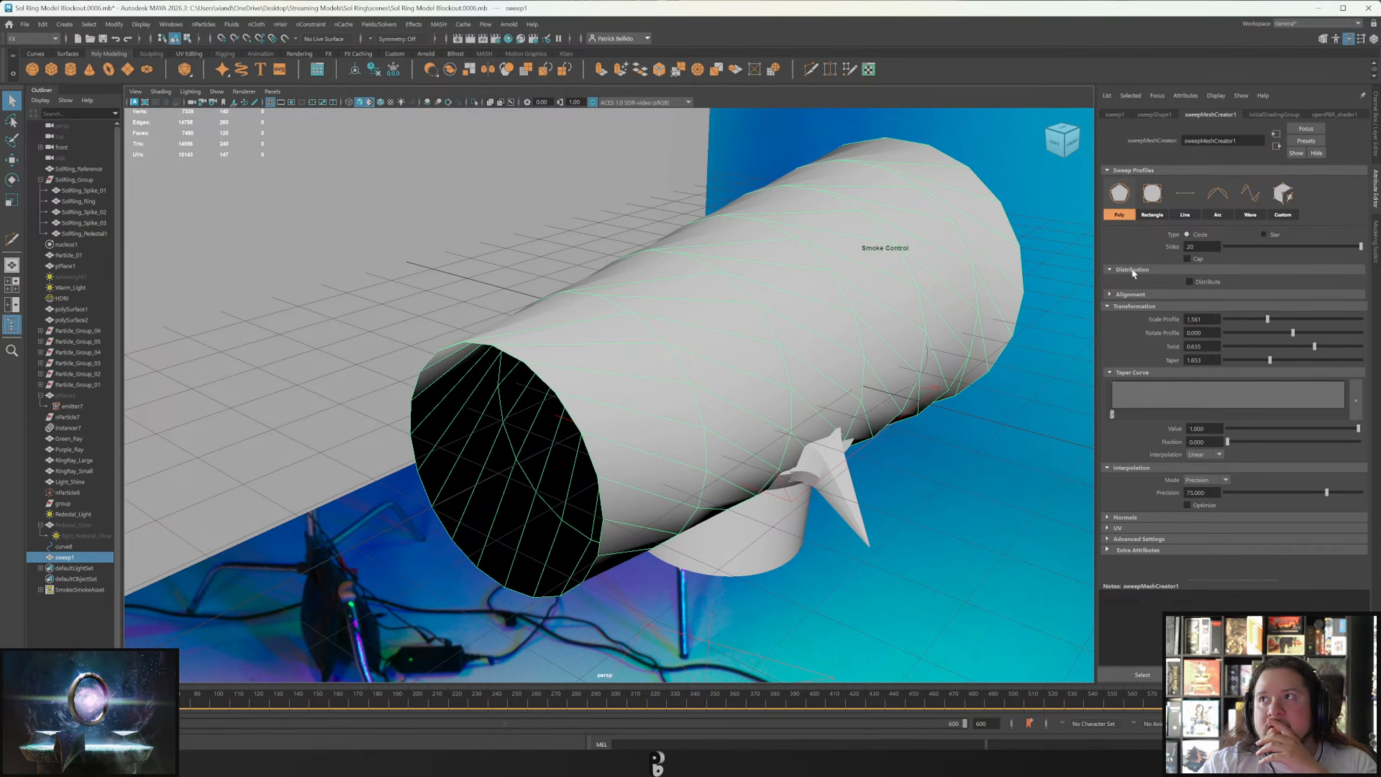
left_click(1133, 270)
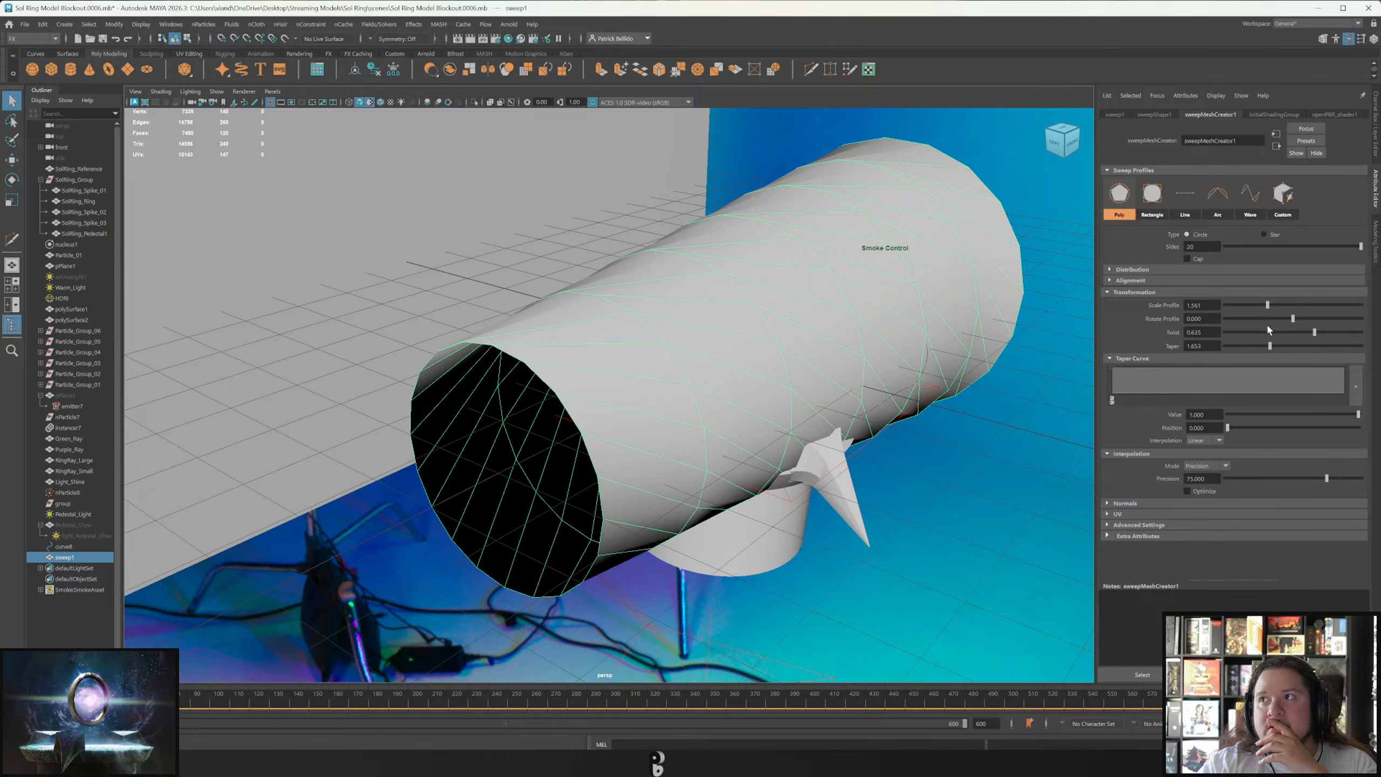
Set the sweep's scale profile to 0.886 and taper to 3.294, undoing the latest other transformation trials.
left_click_drag(1295, 322, 1314, 351)
key("ctrl+z")
key("ctrl+z")
key("ctrl+z")
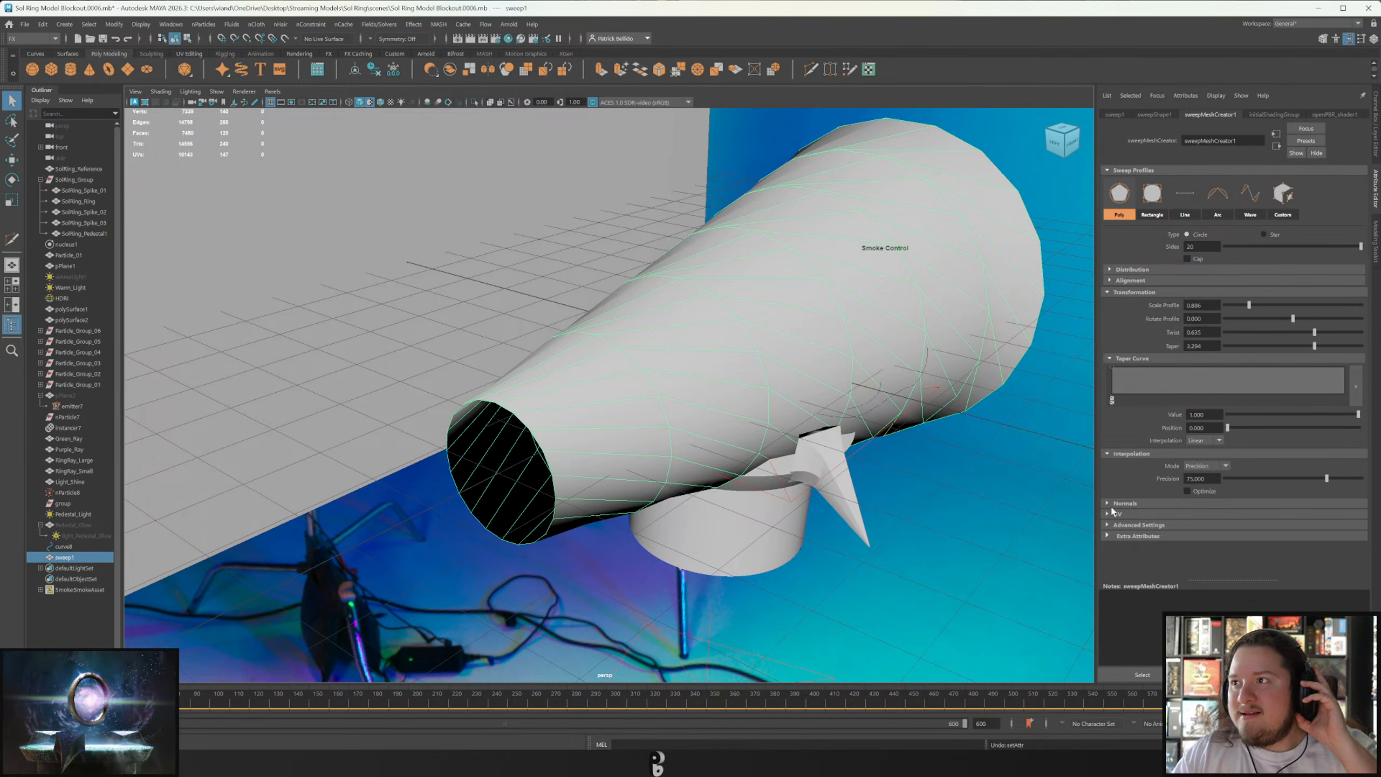
left_click_drag(764, 253, 672, 375, "alt")
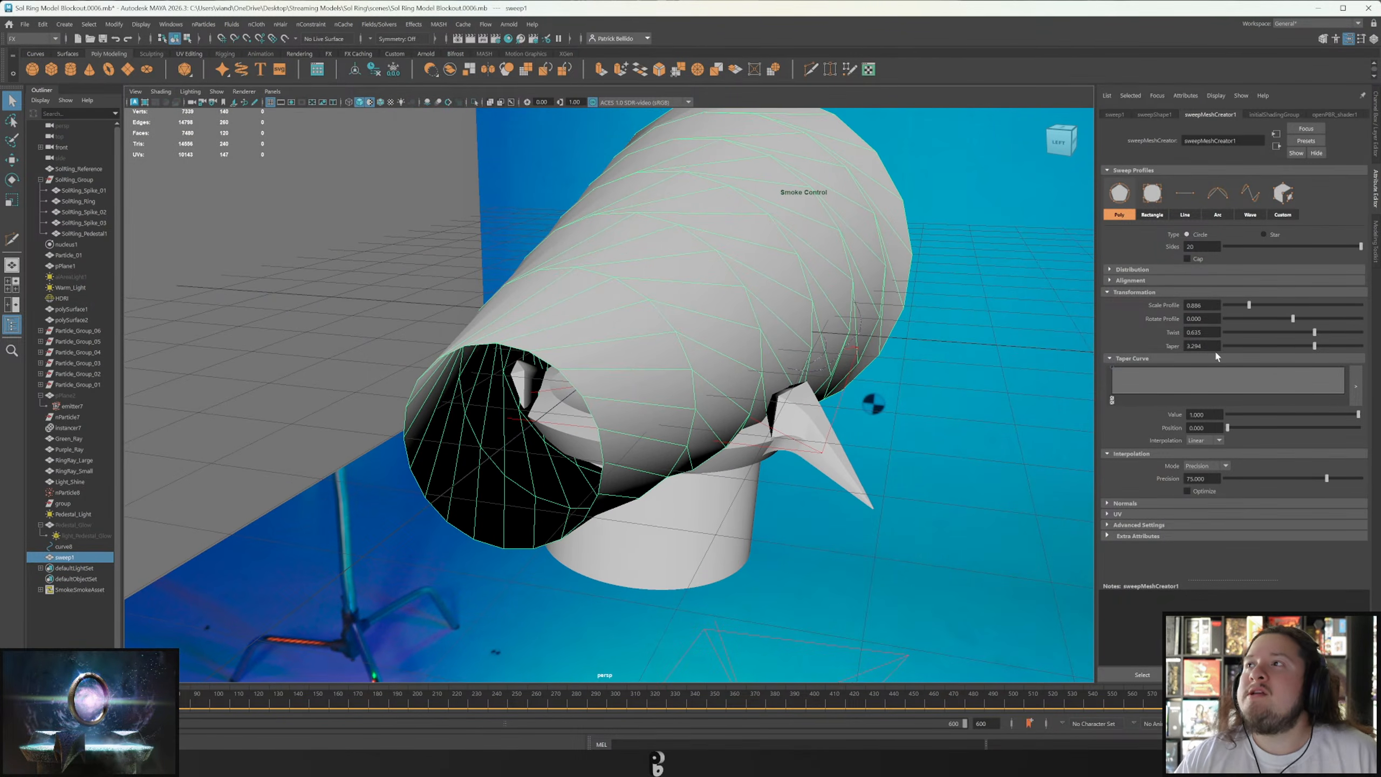
Increase the sweep's taper to about 3.8.
left_click_drag(785, 333, 756, 402, "alt")
middle_click_drag(756, 402, 748, 431, "alt")
left_click_drag(748, 431, 776, 396, "alt")
middle_click_drag(776, 397, 775, 390, "alt")
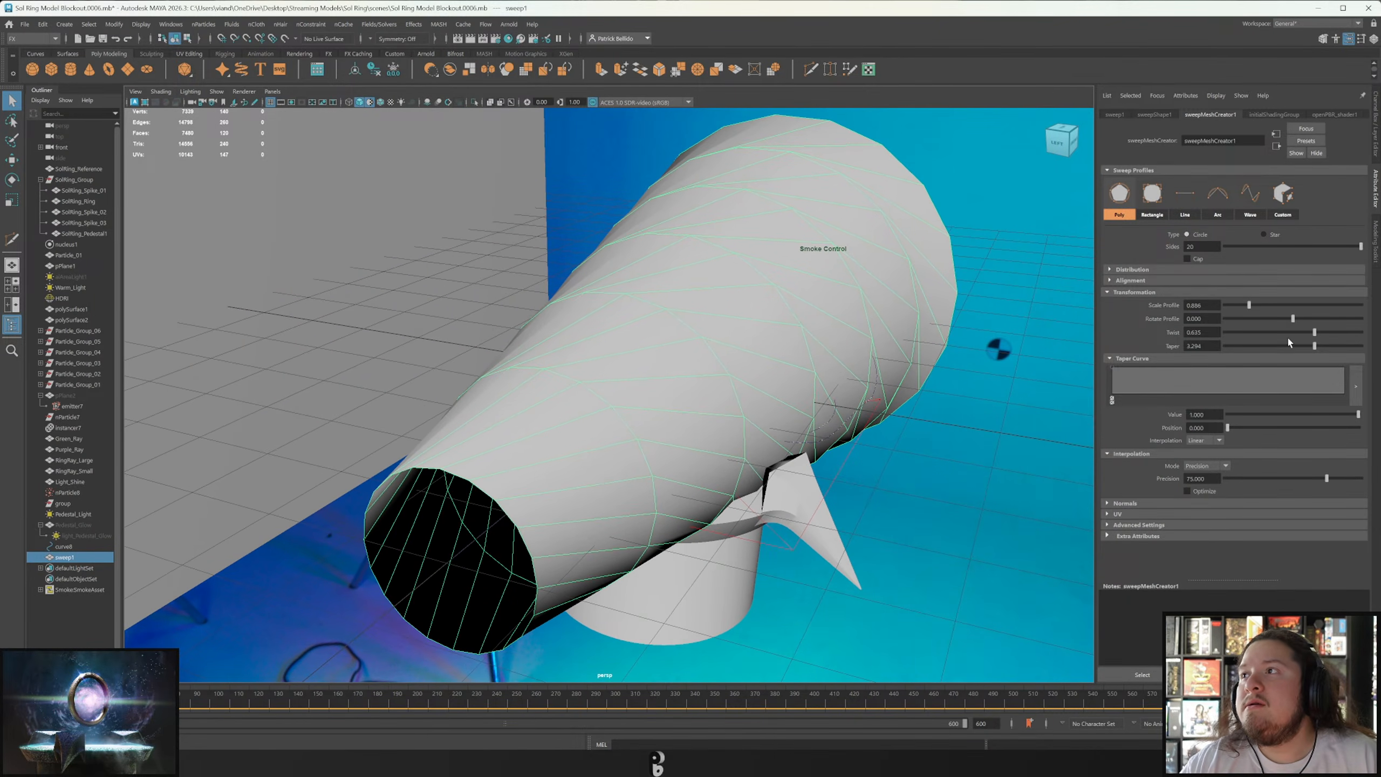
left_click_drag(1312, 348, 1331, 348)
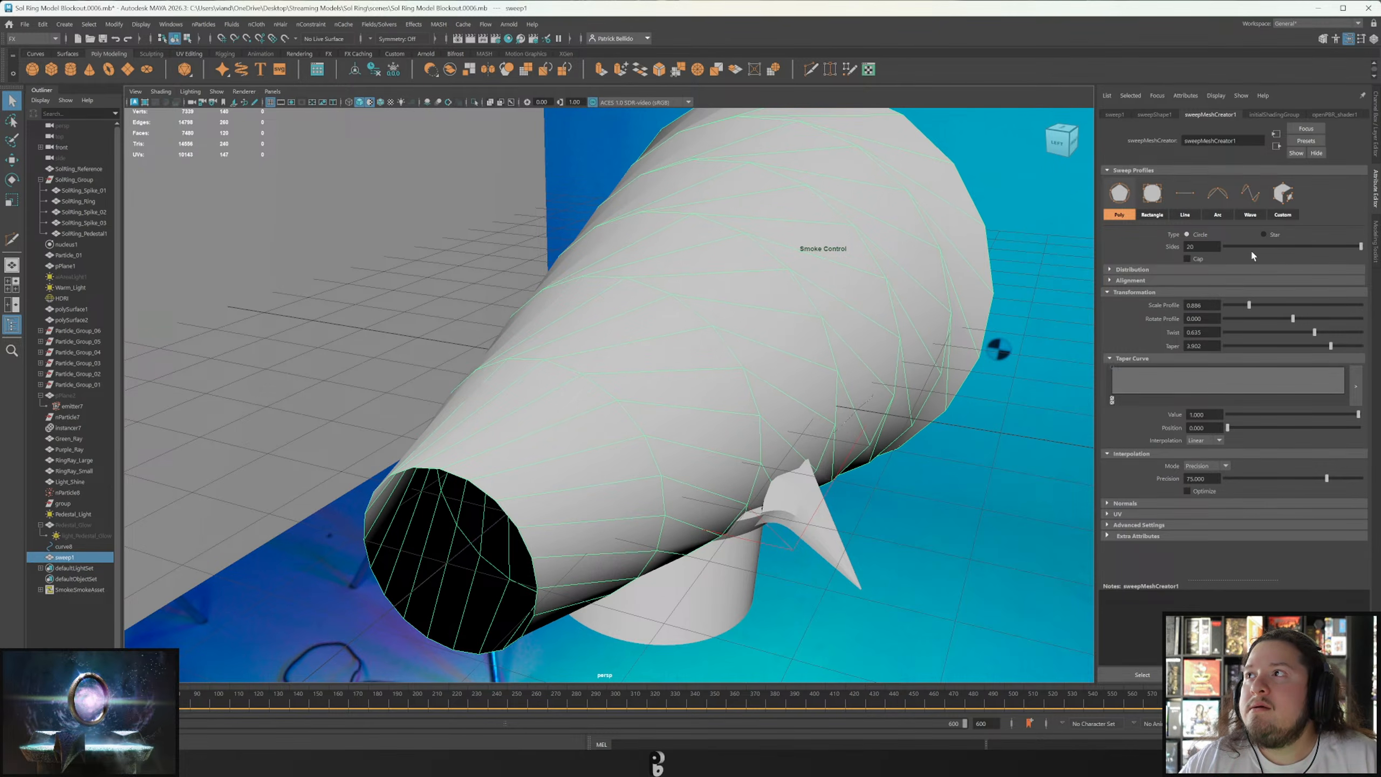
Switch the sweep to a Wave profile with amplitude 0.5, cycles 0.402 and offset 0.317, and set its twist to 1.333.
left_click(1250, 193)
mouse_move(798, 317)
left_mouse_down("alt")
mouse_move(975, 287)
mouse_move(796, 262)
mouse_move(789, 297)
left_mouse_up("alt")
left_click_drag(1296, 240, 1362, 240)
mouse_move(1278, 274)
left_mouse_down()
mouse_move(1262, 275)
mouse_move(1352, 254)
mouse_move(1191, 250)
mouse_move(1272, 250)
left_mouse_up()
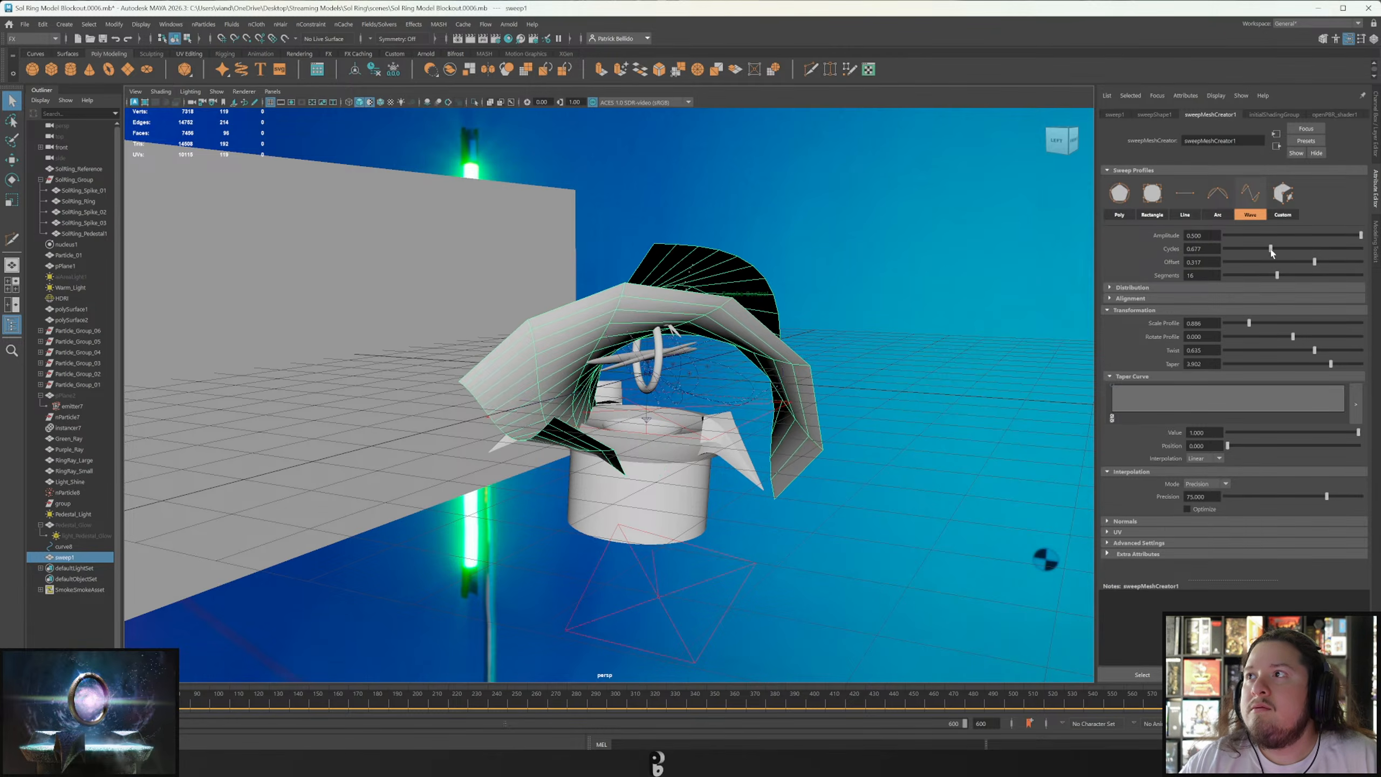
left_click_drag(1249, 322, 1338, 355)
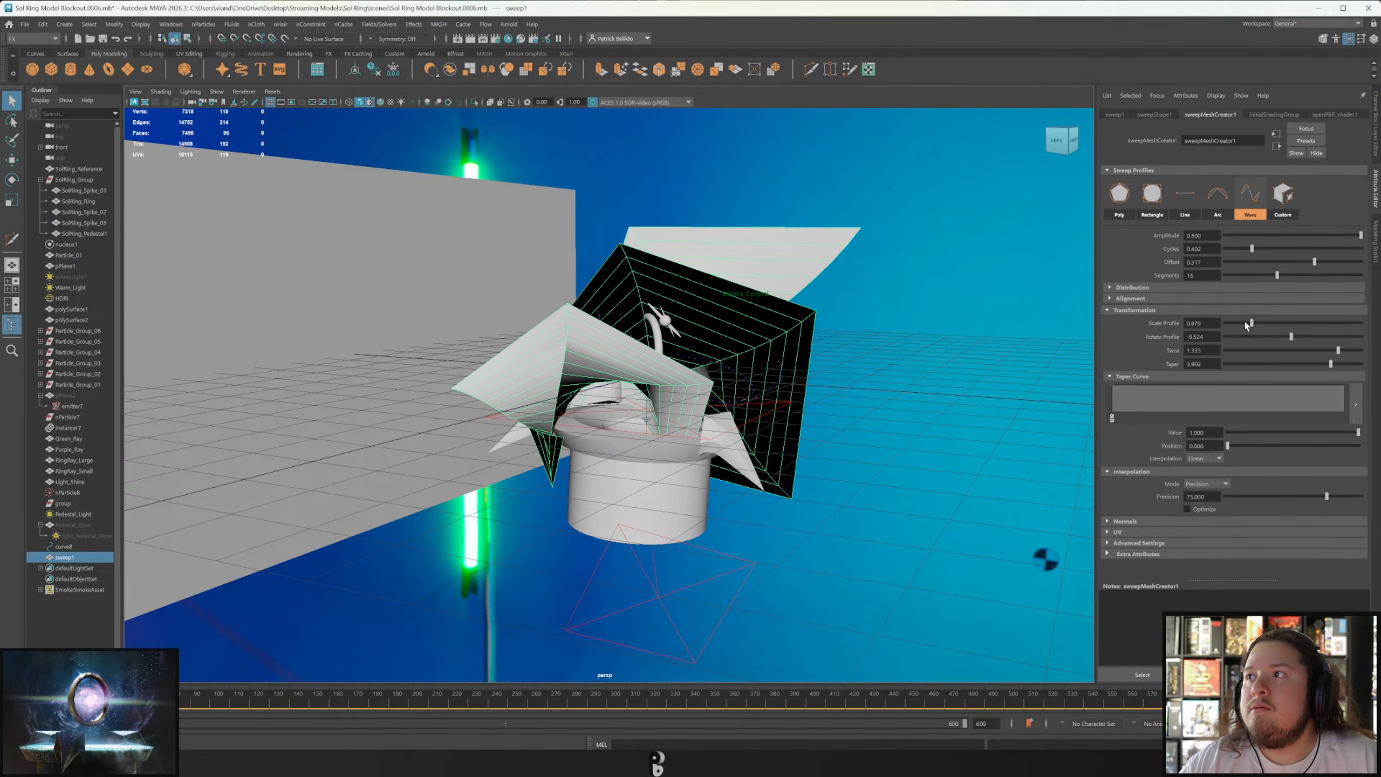
Set the wave profile's segments to 28 and its amplitude to 1, with the distribution and alignment settings expanded.
left_click(1141, 287)
left_click(1183, 313)
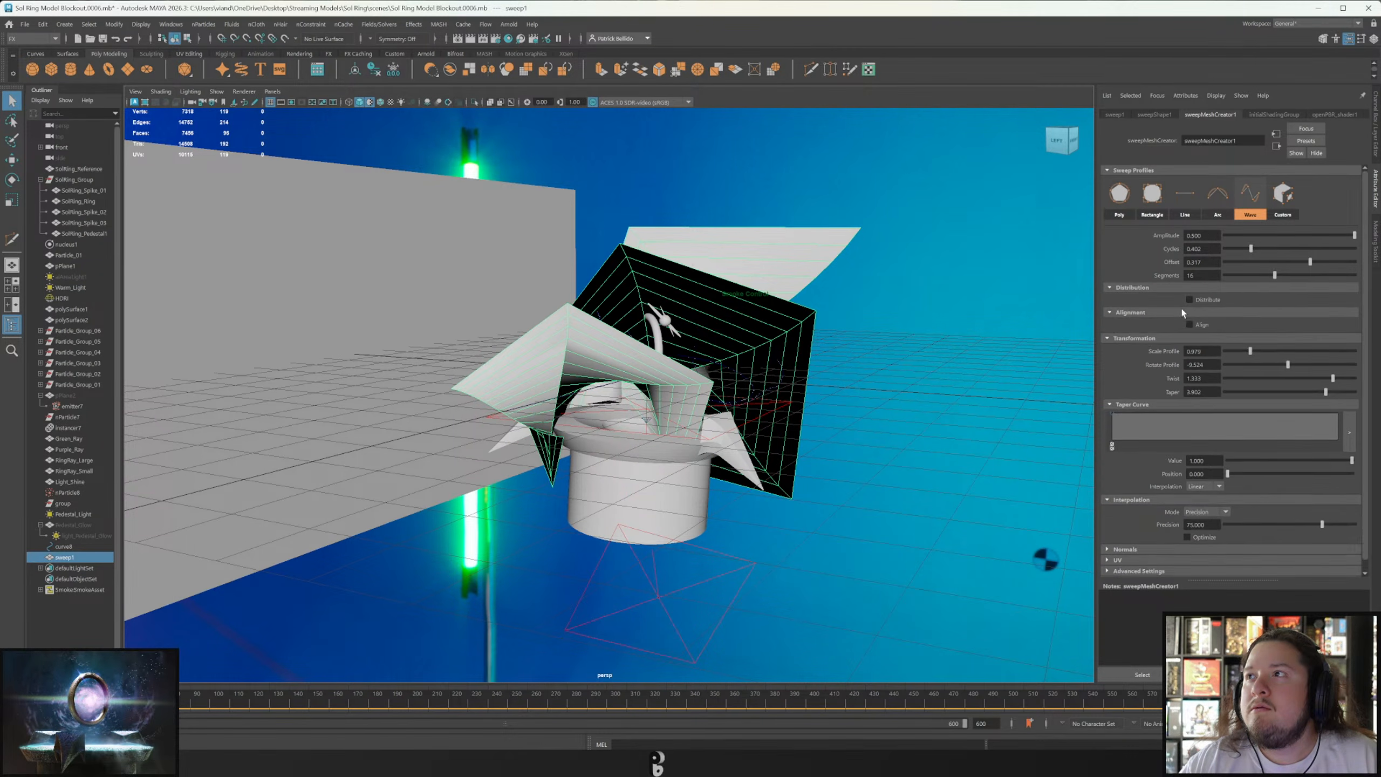
left_click_drag(1275, 275, 1376, 287)
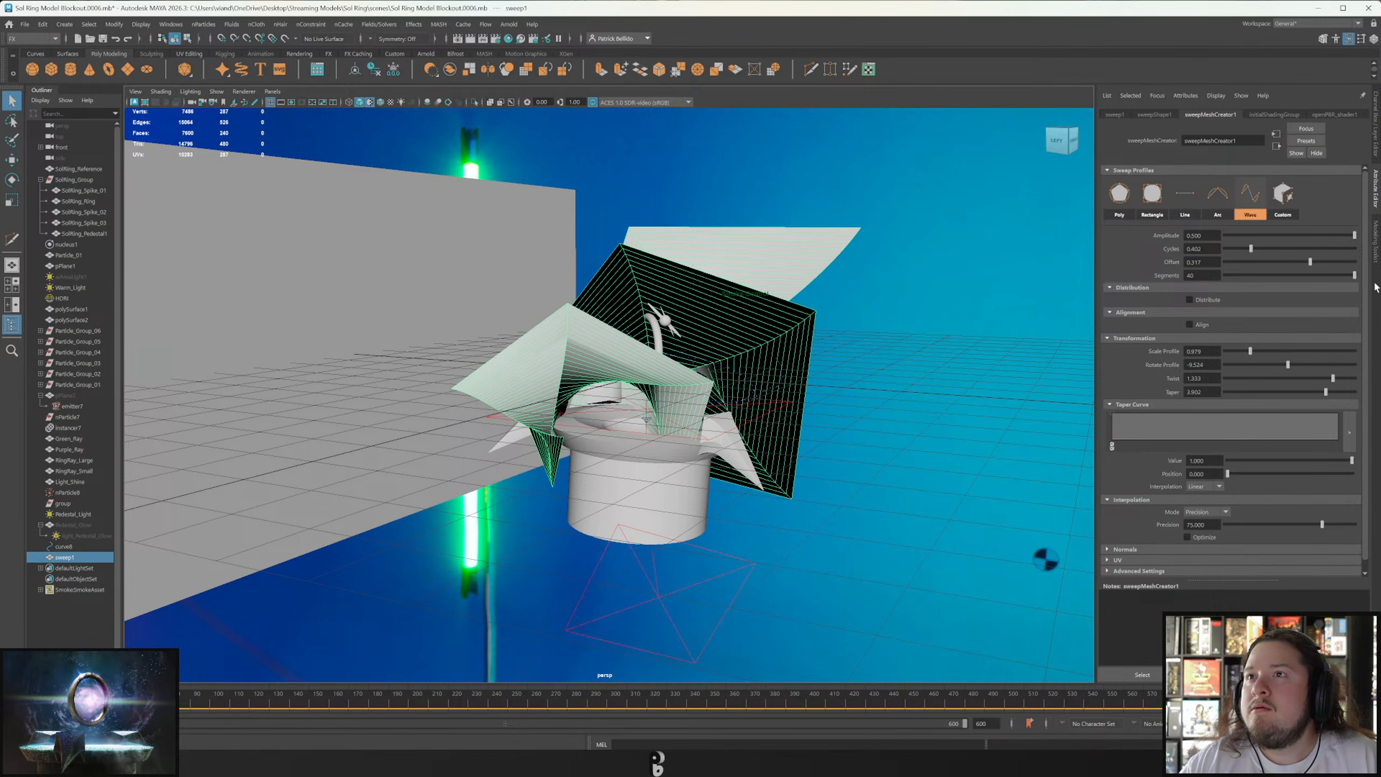
left_click(1314, 277)
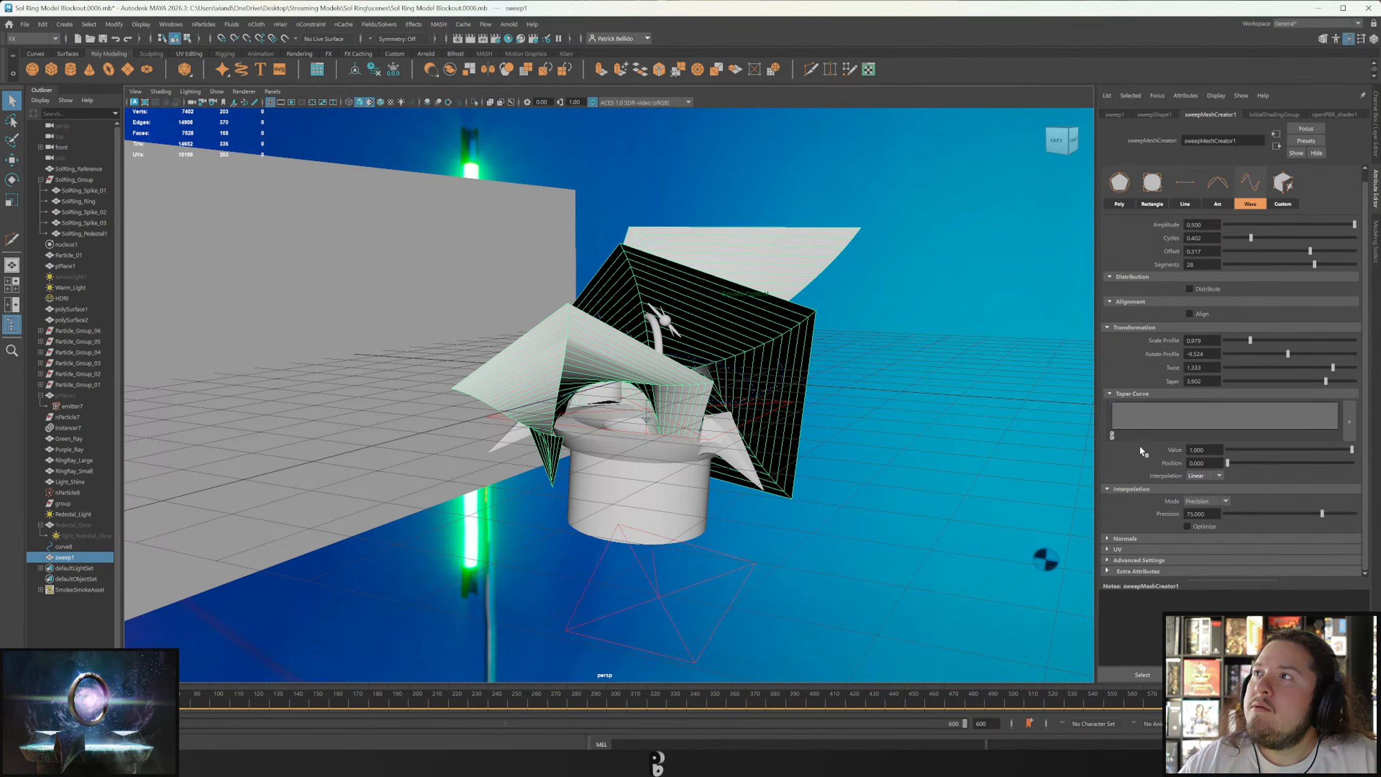
scroll(1142, 294, "up", 1)
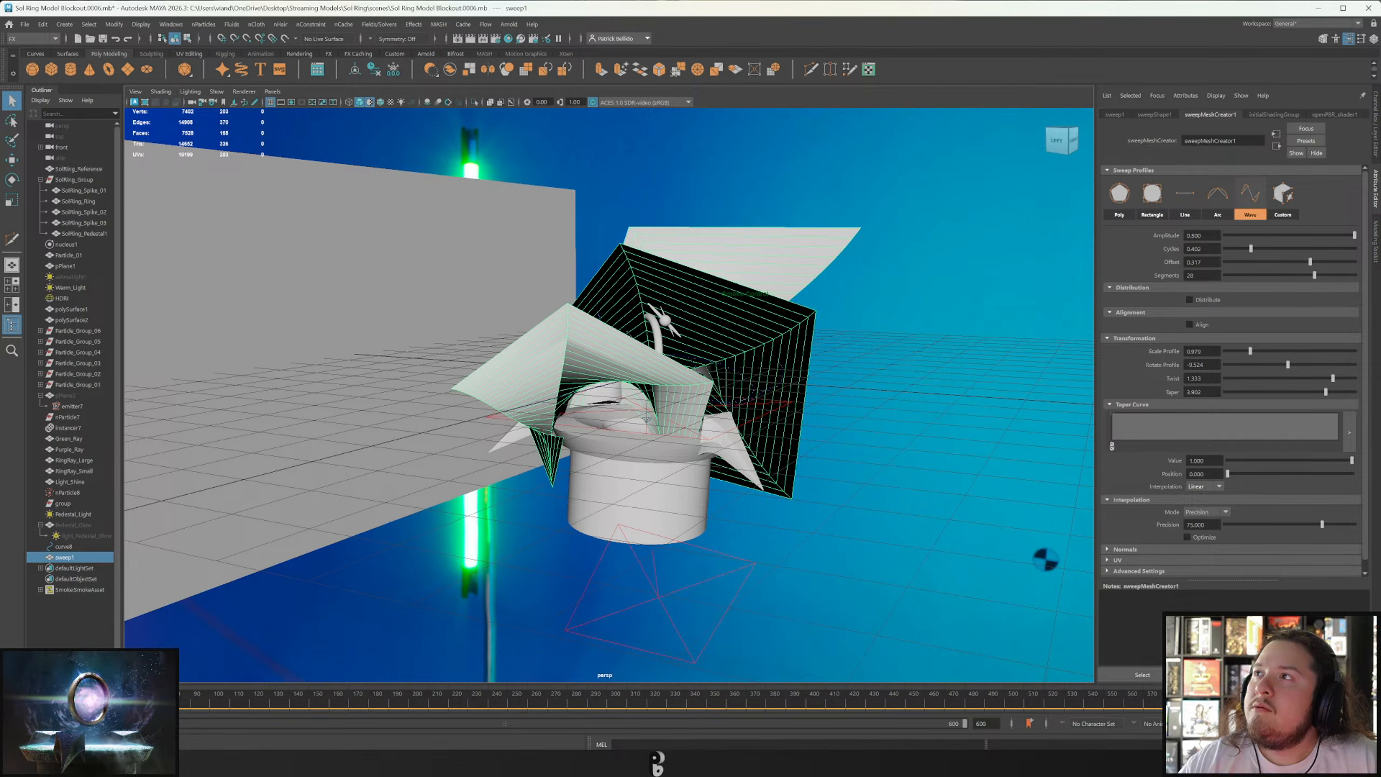
key("Return")
left_click_drag(815, 207, 790, 259, "alt")
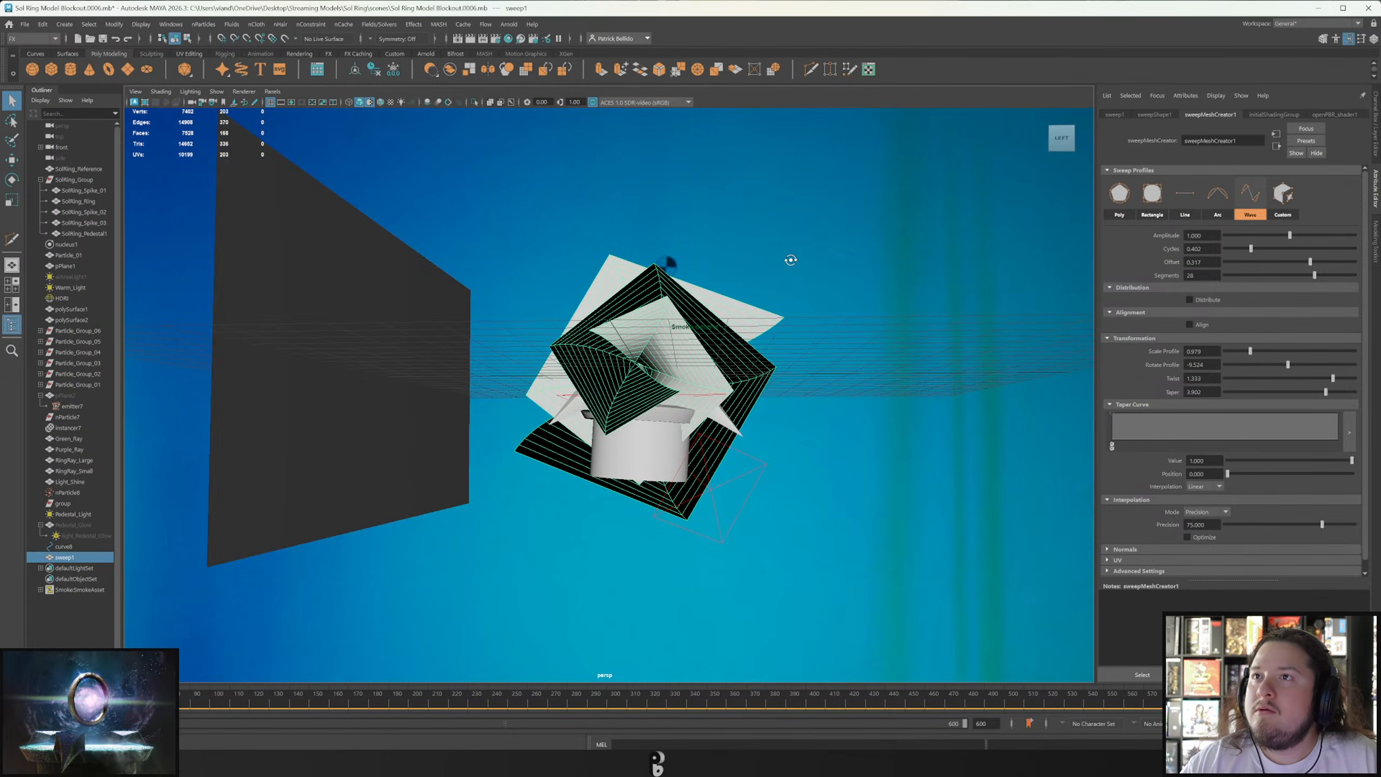
right_click_drag(790, 259, 783, 425, "alt")
middle_click_drag(783, 425, 805, 478, "alt")
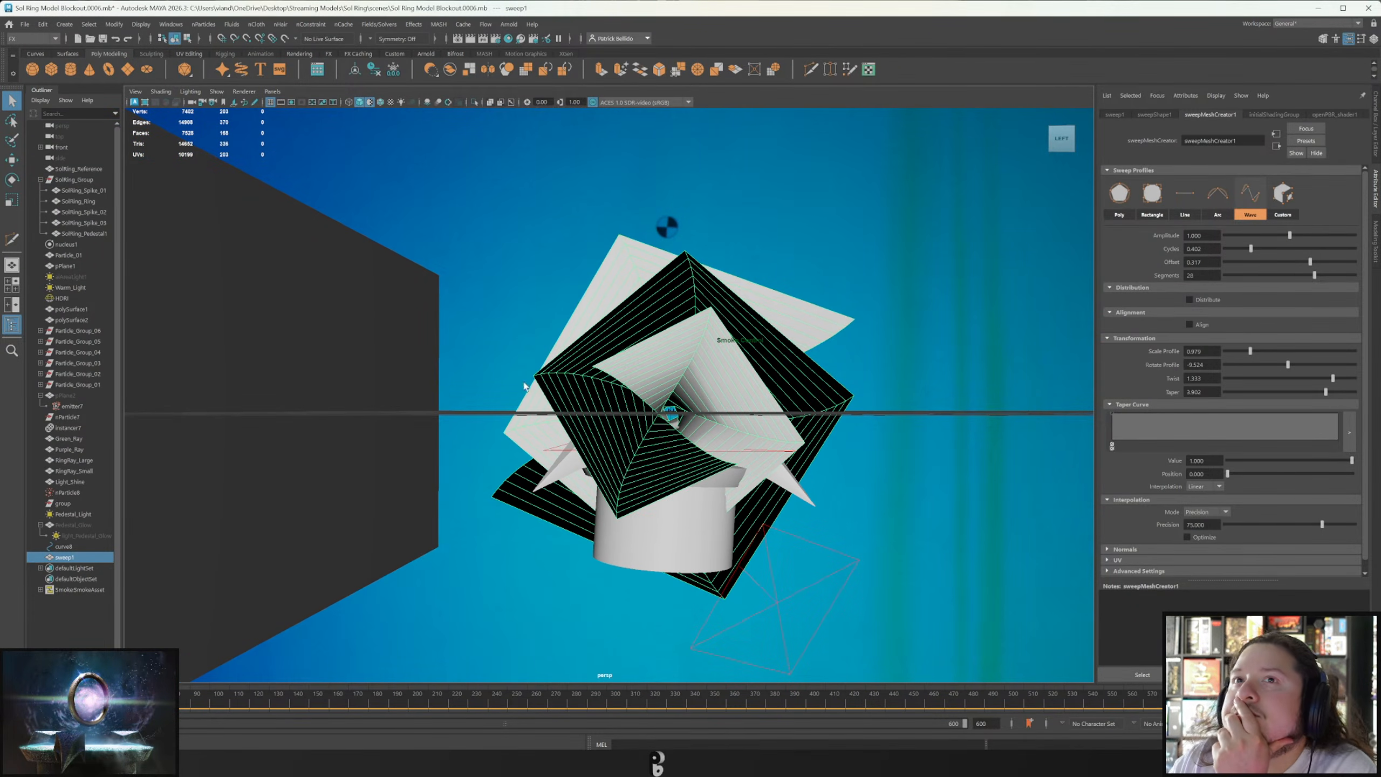
Delete the sweep1 mesh from the scene.
left_click(65, 549)
left_click(79, 558)
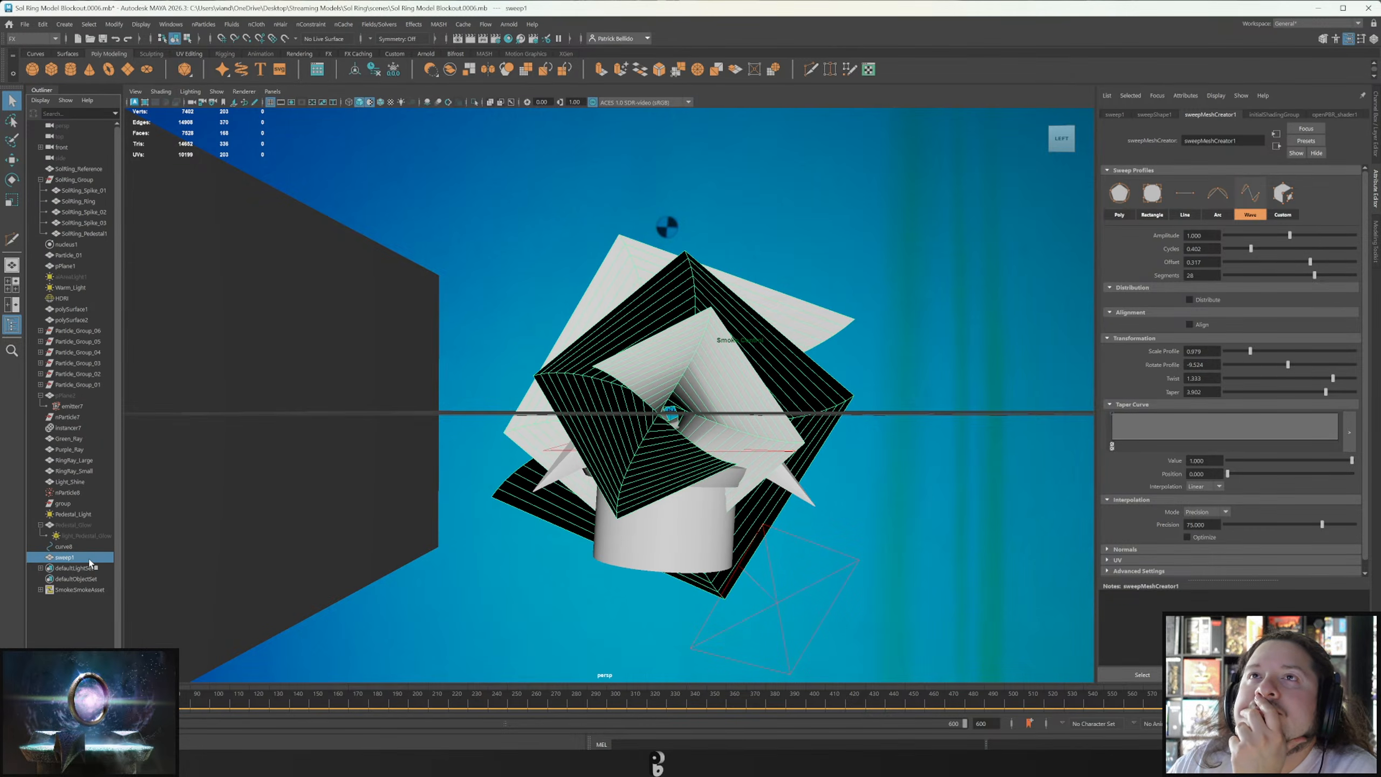
key("Delete")
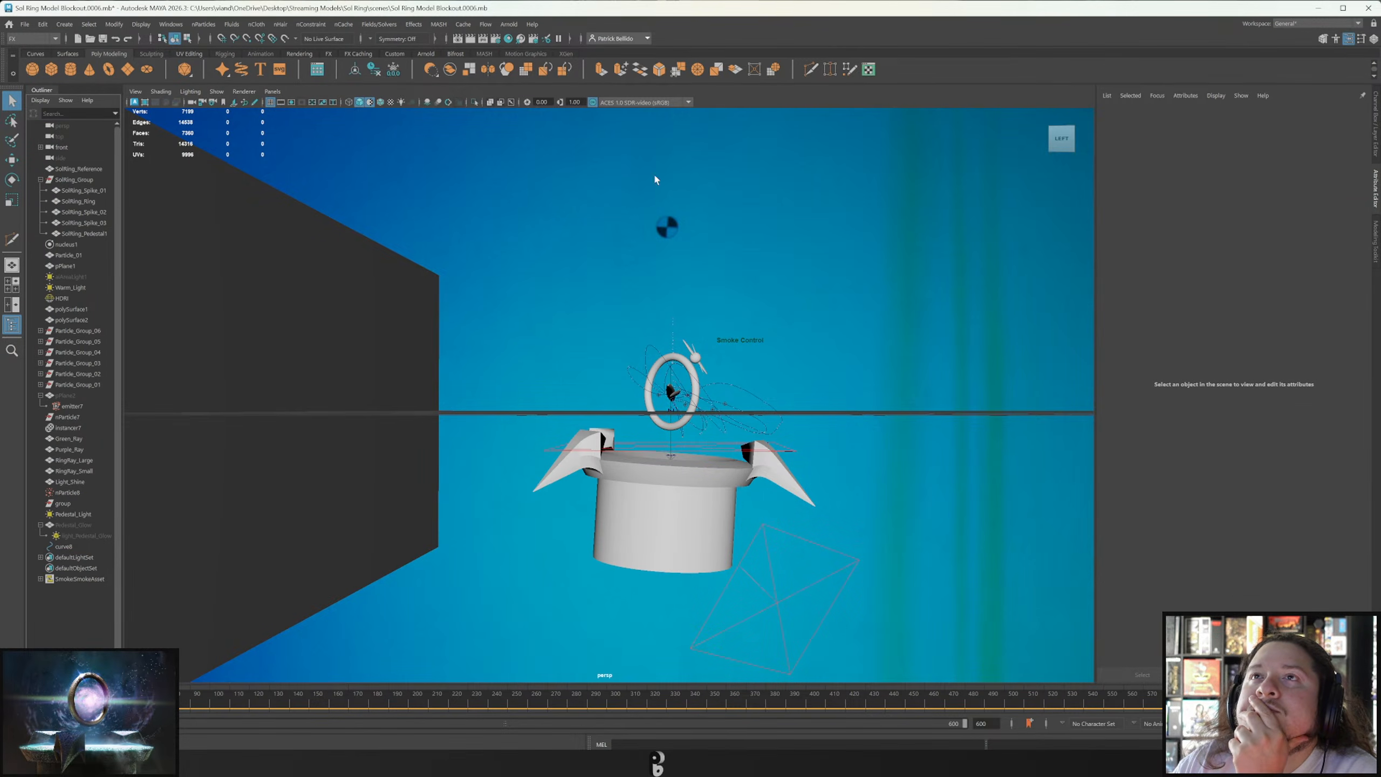
Create a new sweep mesh with a Wave profile through the ring.
left_click(1249, 201)
scroll(749, 412, "up", 3)
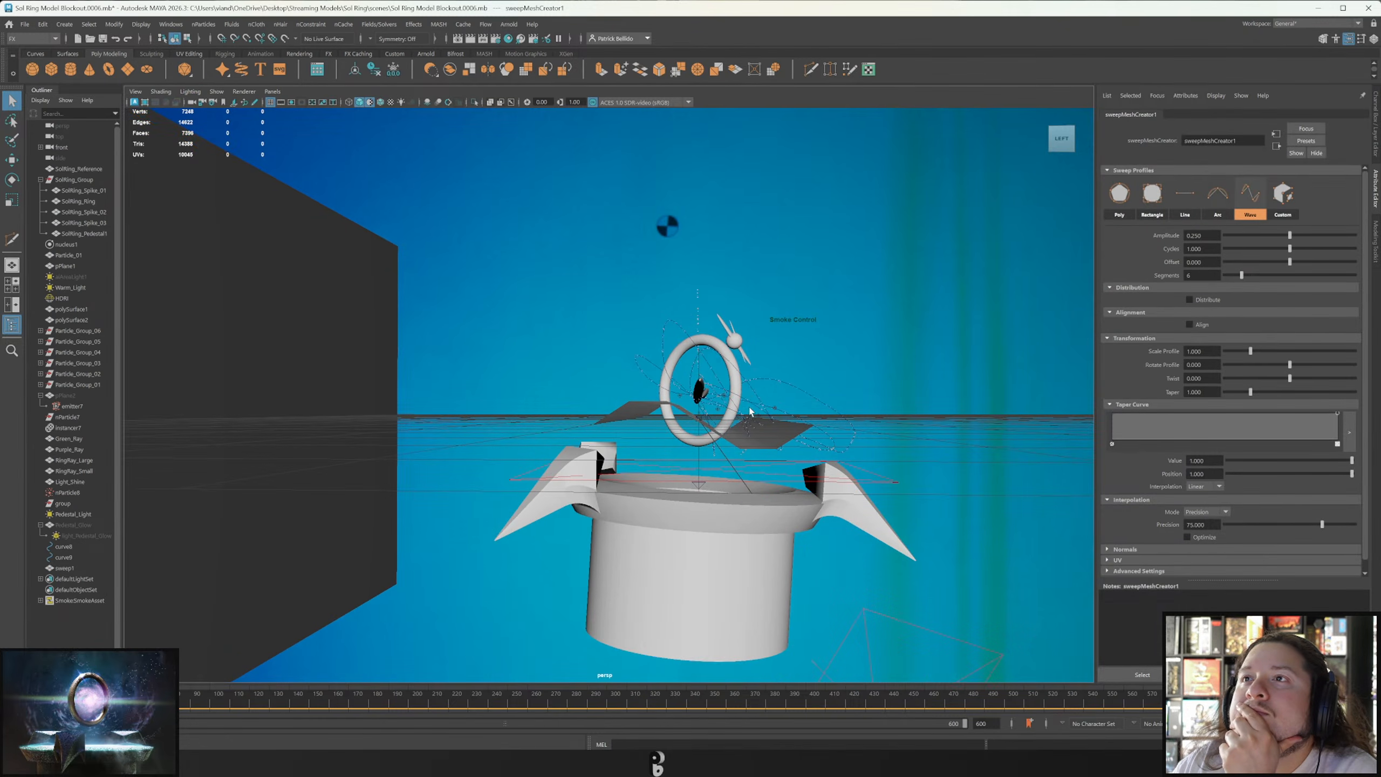
mouse_move(774, 408)
left_mouse_down("alt")
mouse_move(783, 504)
mouse_move(771, 399)
left_mouse_up("alt")
scroll(770, 451, "up", 2)
middle_click_drag(767, 479, 763, 511, "alt")
left_click_drag(763, 512, 767, 525, "alt")
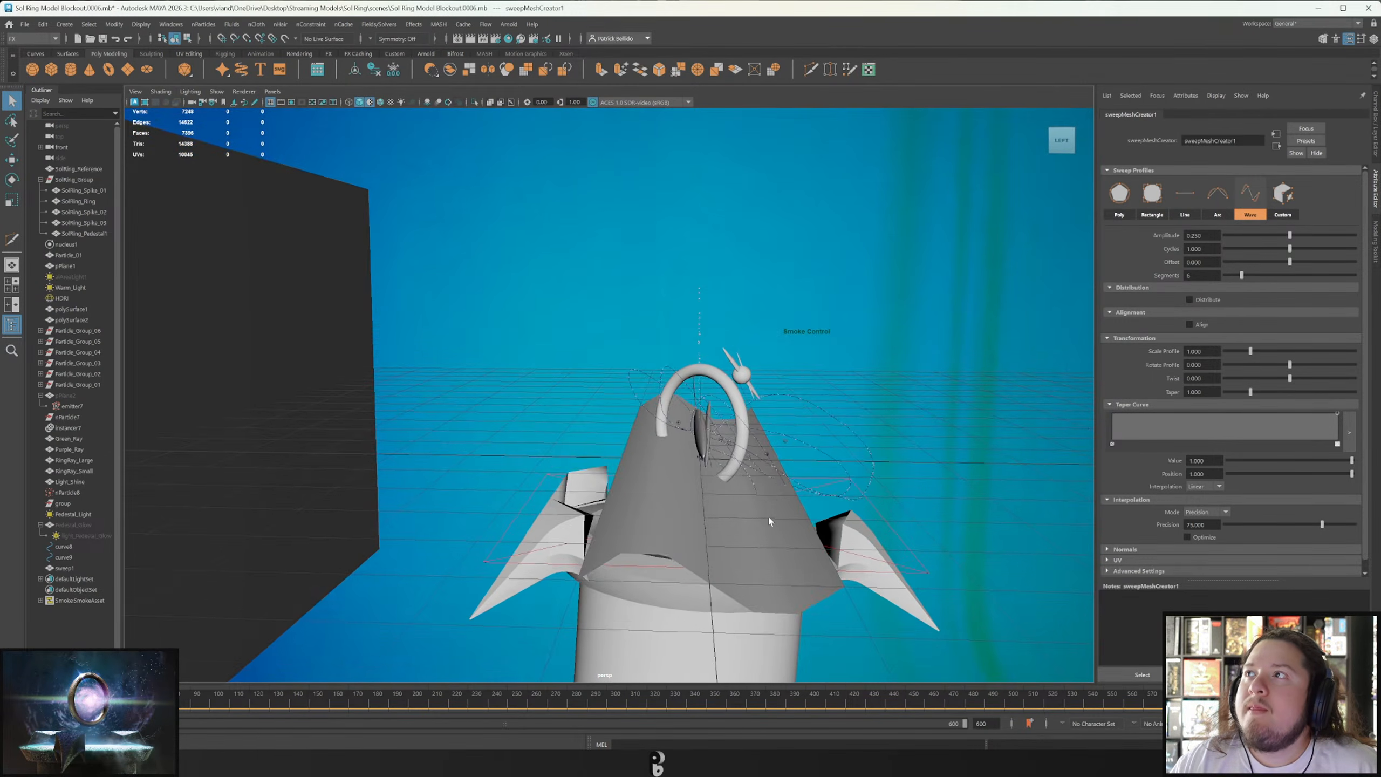
middle_click_drag(768, 526, 736, 476, "alt")
Set the new sweep's wave amplitude to 0.5 and segments to 40, undoing the cycles change.
left_click_drag(1291, 238, 1322, 254)
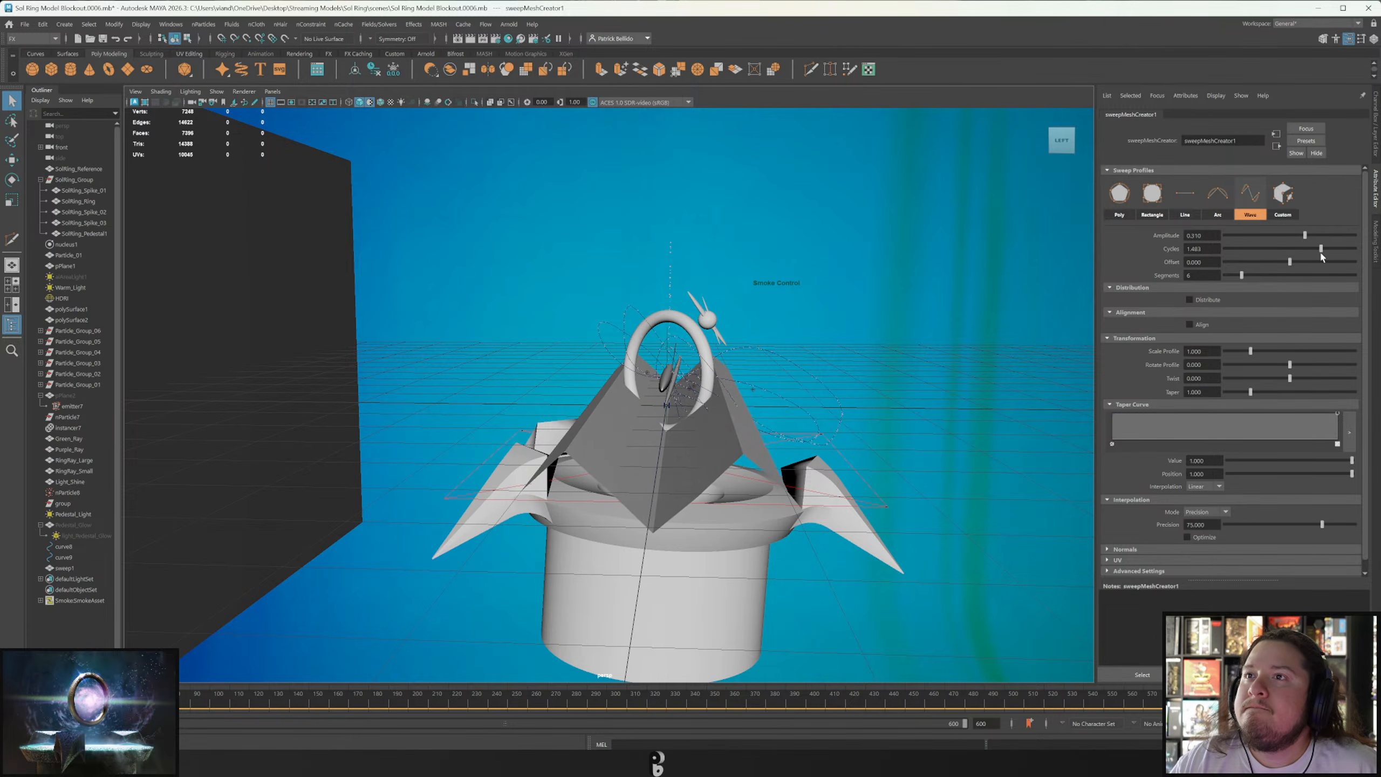
key("ctrl+z")
left_click_drag(1242, 275, 1363, 257)
key("ctrl+z")
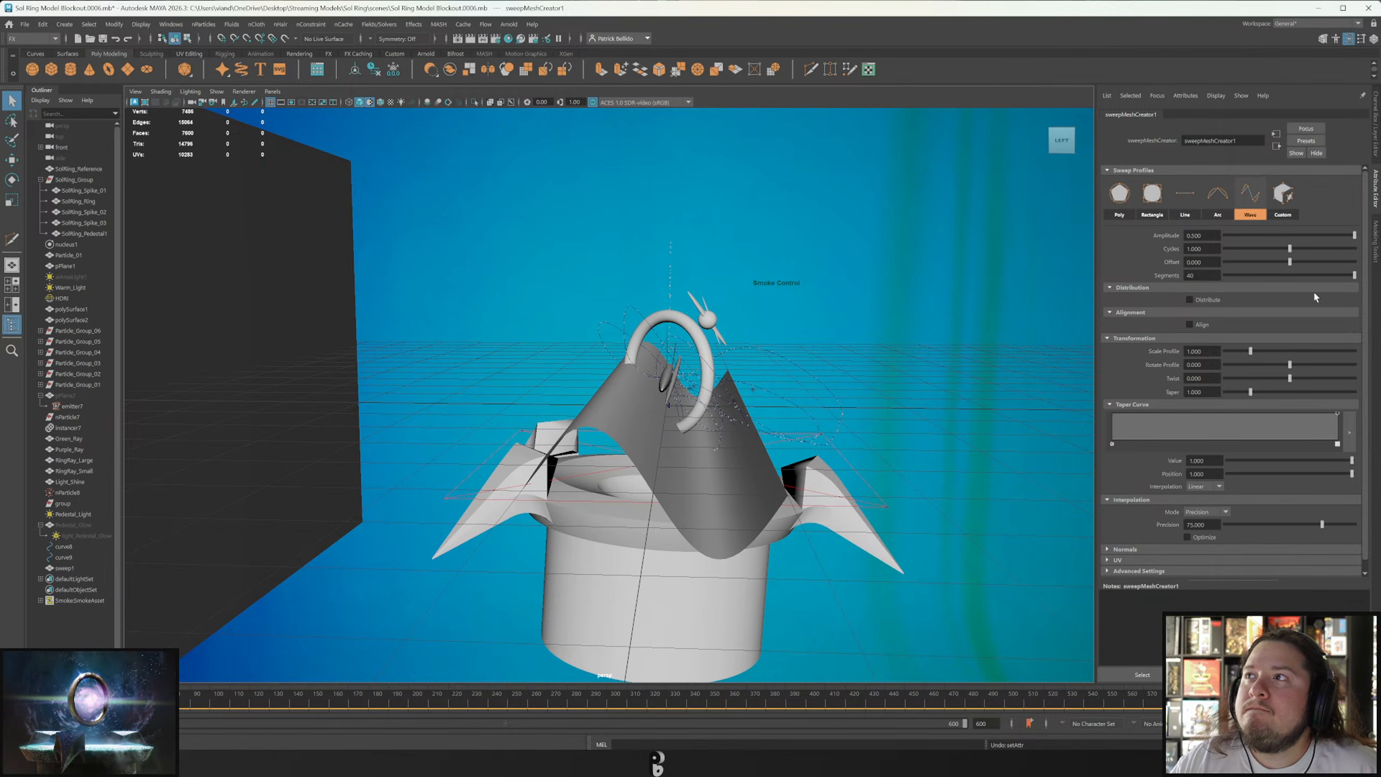
Set the sweep mesh's amplitude to about 0.31, its twist to about 0.467 and its taper to about 2.661.
key("ctrl+z")
left_click_drag(1290, 365, 1295, 392)
left_click_drag(1027, 434, 957, 463, "alt")
scroll(1137, 523, "down", 1)
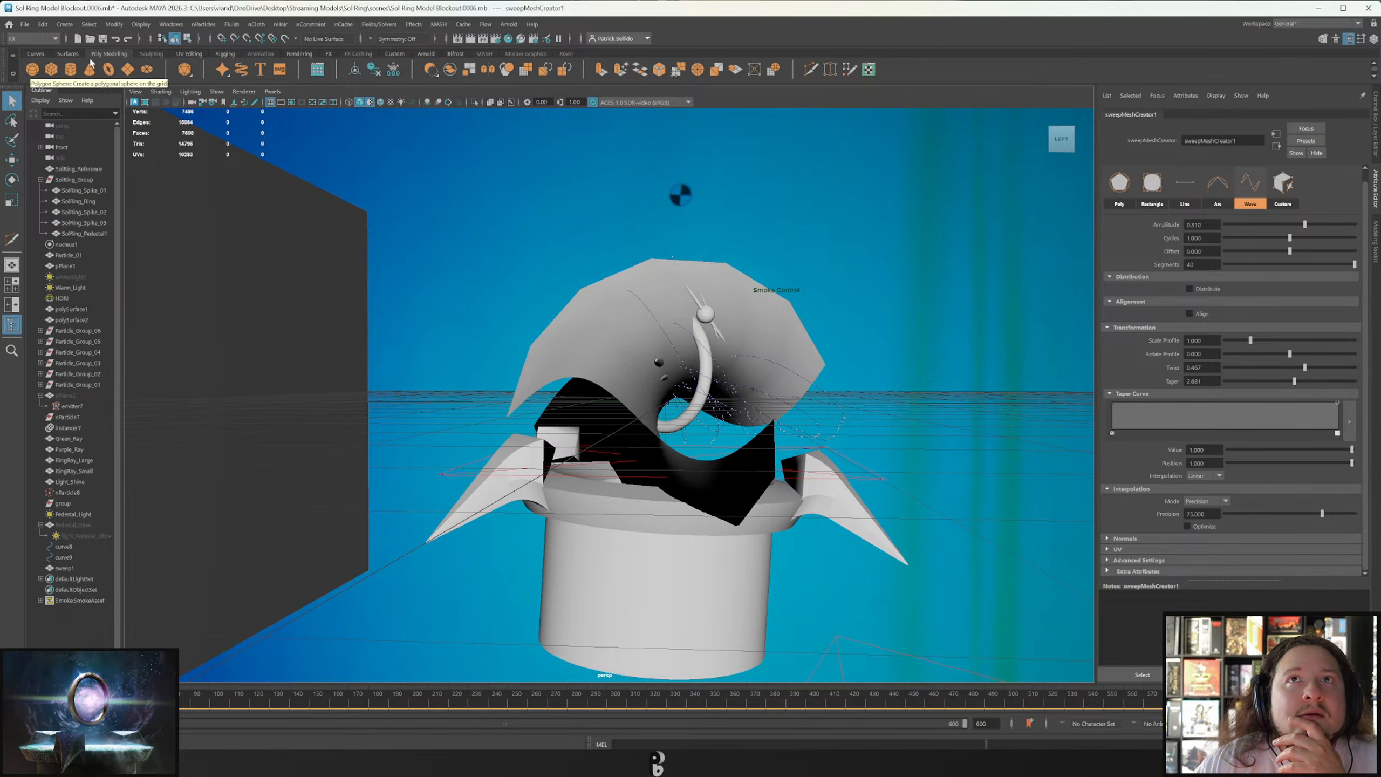
Switch to the Modeling toolset and create a polygon helix primitive at the ring.
left_click(54, 38)
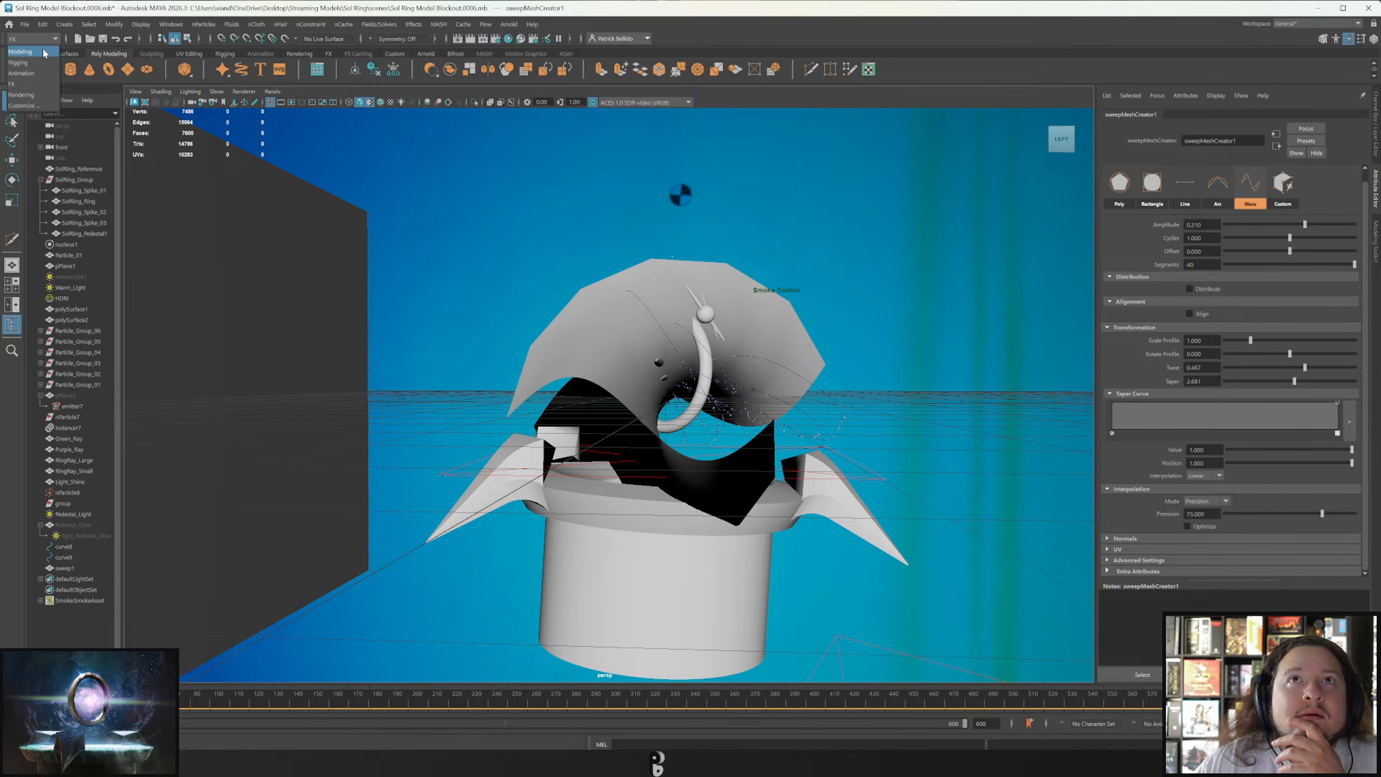
left_click(48, 55)
left_click(199, 24)
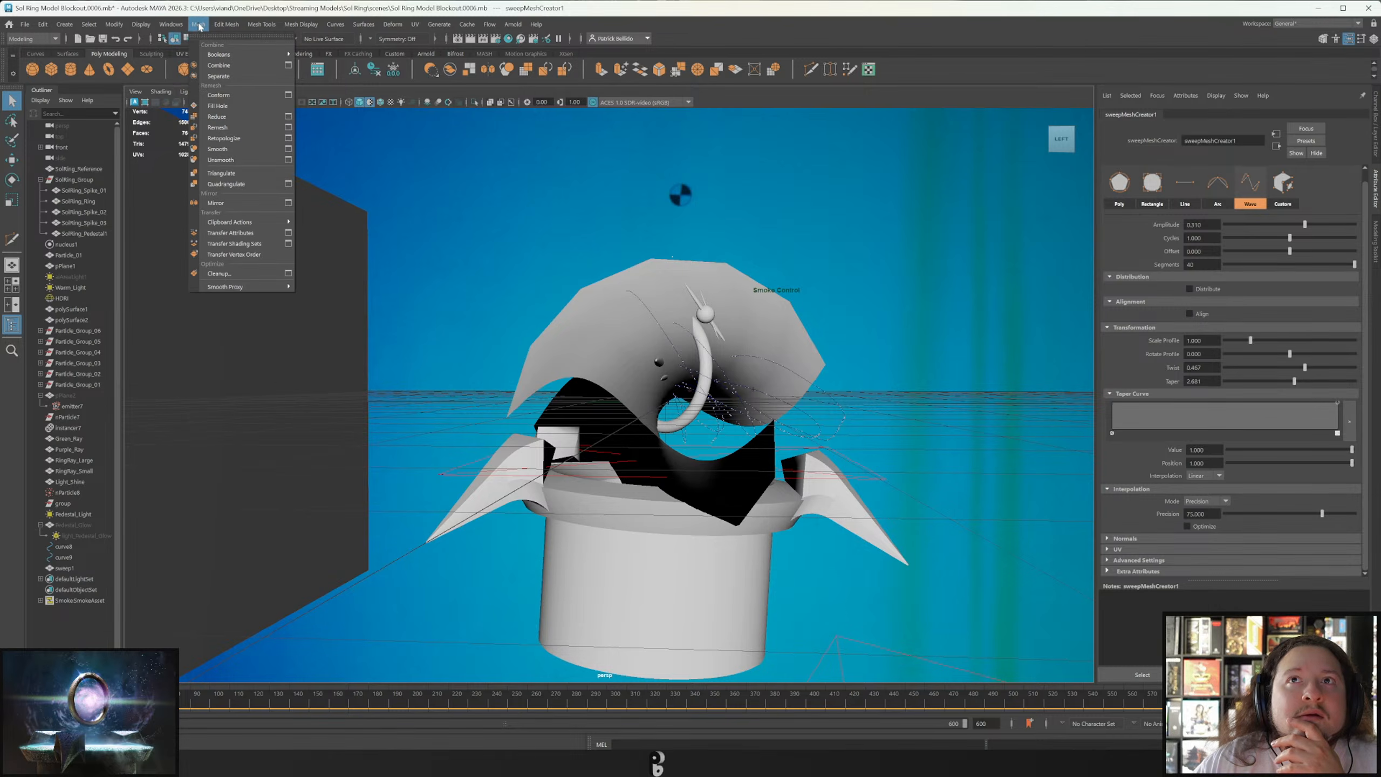
mouse_move(178, 31)
mouse_move(229, 24)
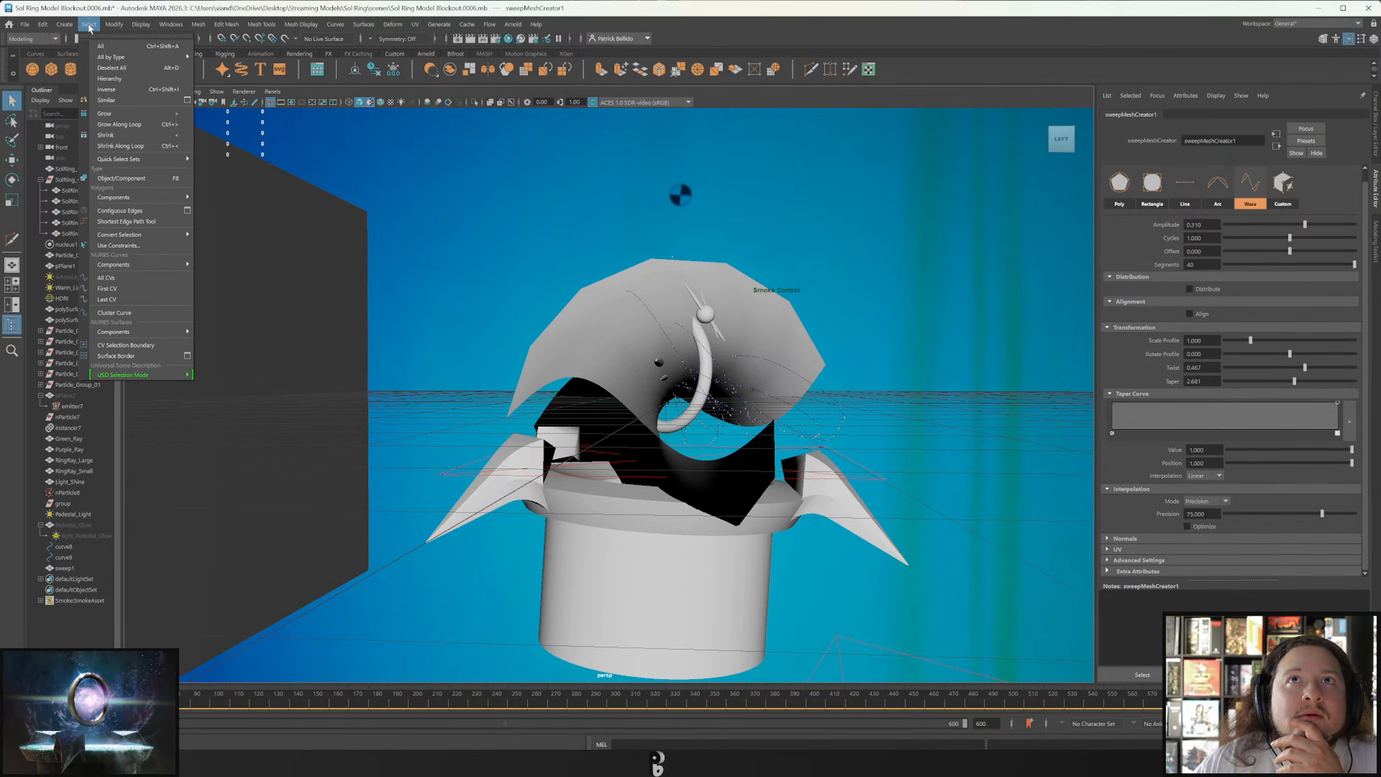
mouse_move(64, 25)
mouse_move(91, 67)
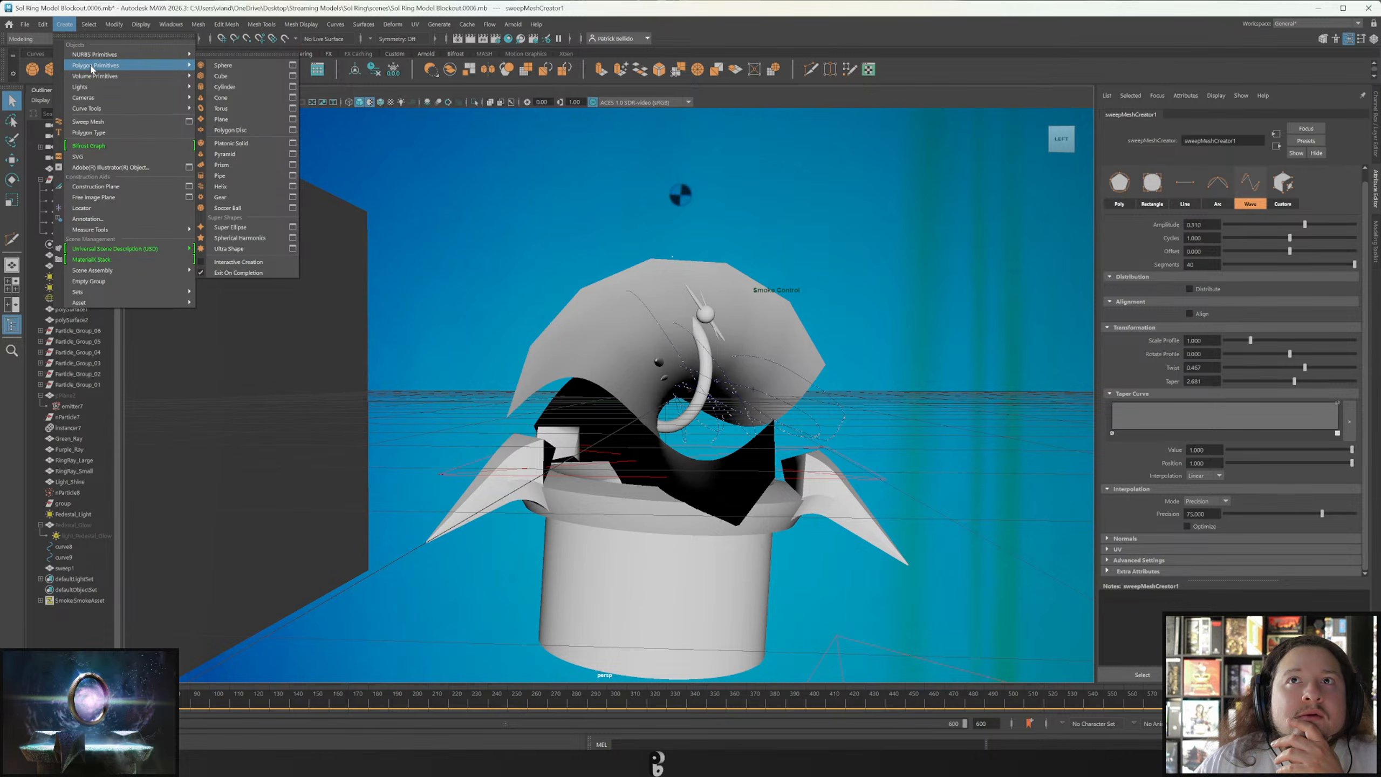
left_click(220, 186)
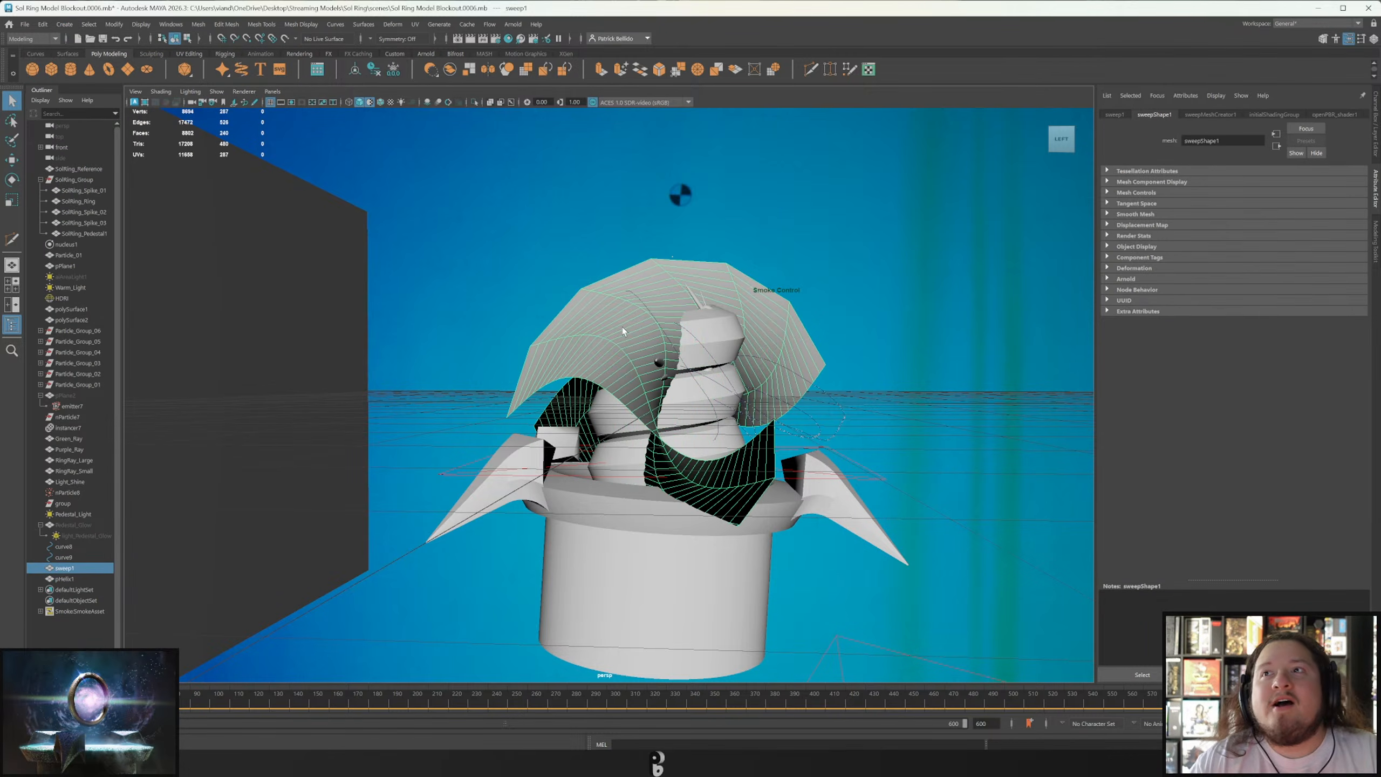
Delete the sweep1 mesh and raise the helix above the ring to a height of about 3.2.
key("Delete")
left_click(655, 440)
left_click_drag(651, 354, 608, 355, "alt")
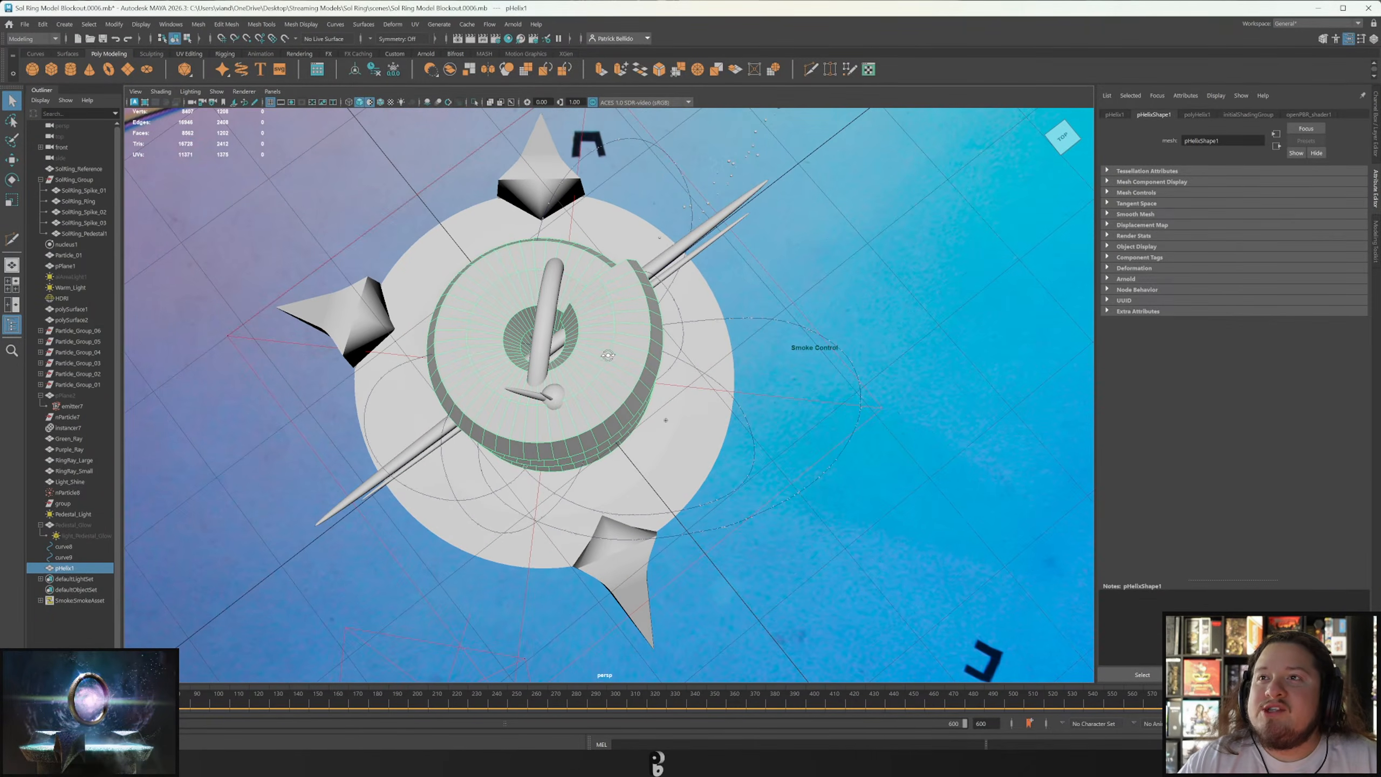
key("w")
scroll(605, 342, "down", 3)
left_click_drag(617, 479, 661, 315, "alt")
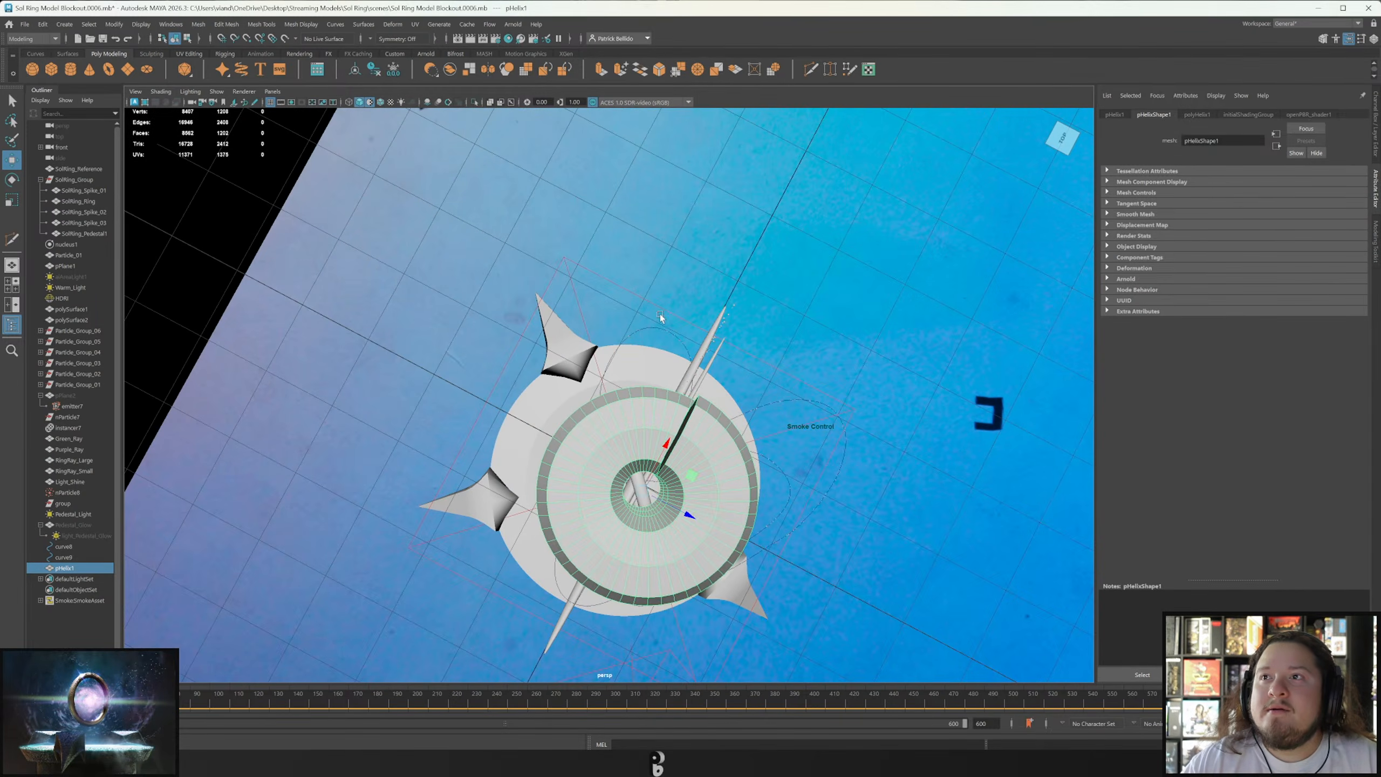
Reduce the helix's width to about 1.65 and its radius to about 0.115, keeping three coils.
left_click(1196, 115)
left_click_drag(750, 375, 1040, 233, "alt")
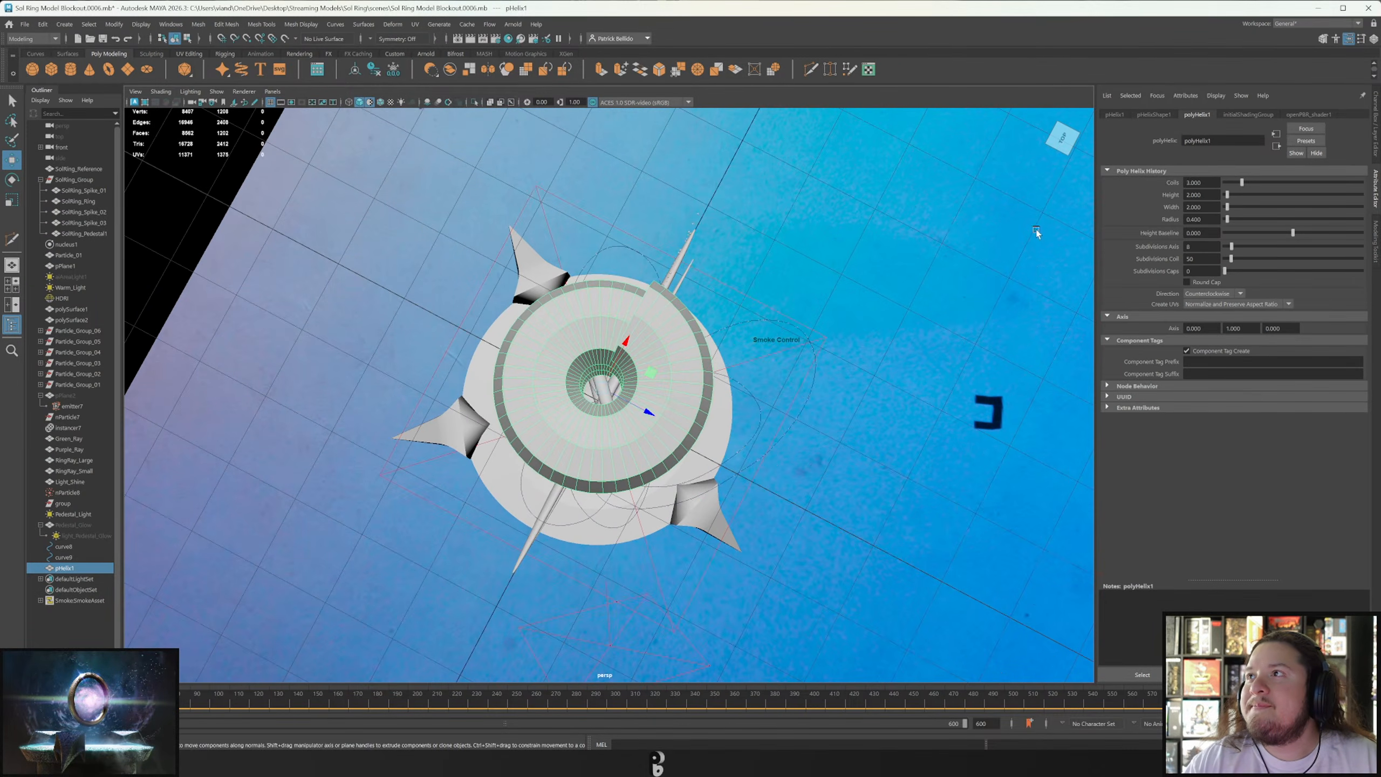
middle_click_drag(707, 348, 819, 343, "alt")
scroll(818, 343, "up", 2)
left_click_drag(818, 343, 783, 334, "alt")
middle_click_drag(783, 335, 673, 391, "alt")
left_click_drag(1242, 182, 1228, 208)
key("ctrl+z")
key("ctrl+z")
key("ctrl+z")
key("ctrl+z")
left_click_drag(794, 397, 773, 297, "alt")
middle_click_drag(774, 308, 797, 522, "alt")
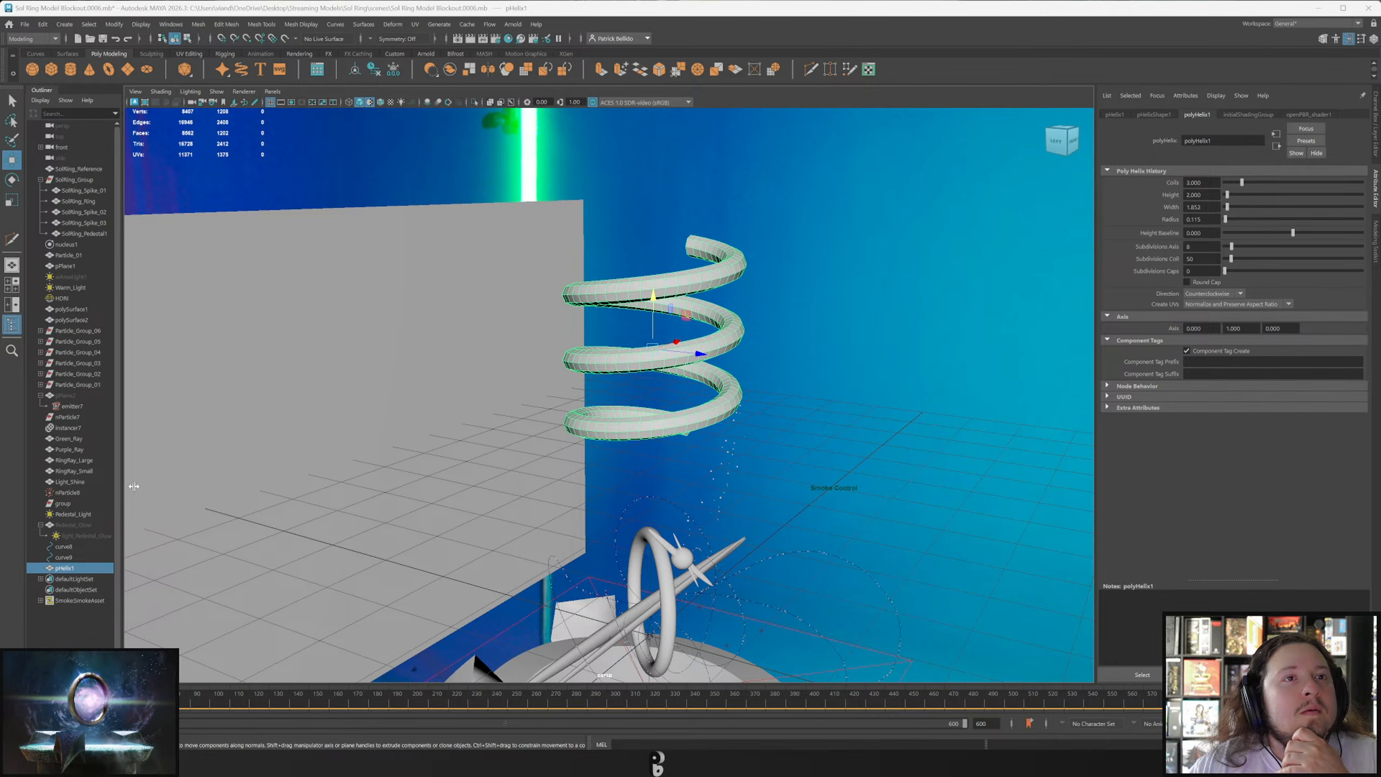
Add a nonlinear Flare deformer to the helix.
left_click_drag(661, 215, 650, 242, "alt")
left_click(393, 23)
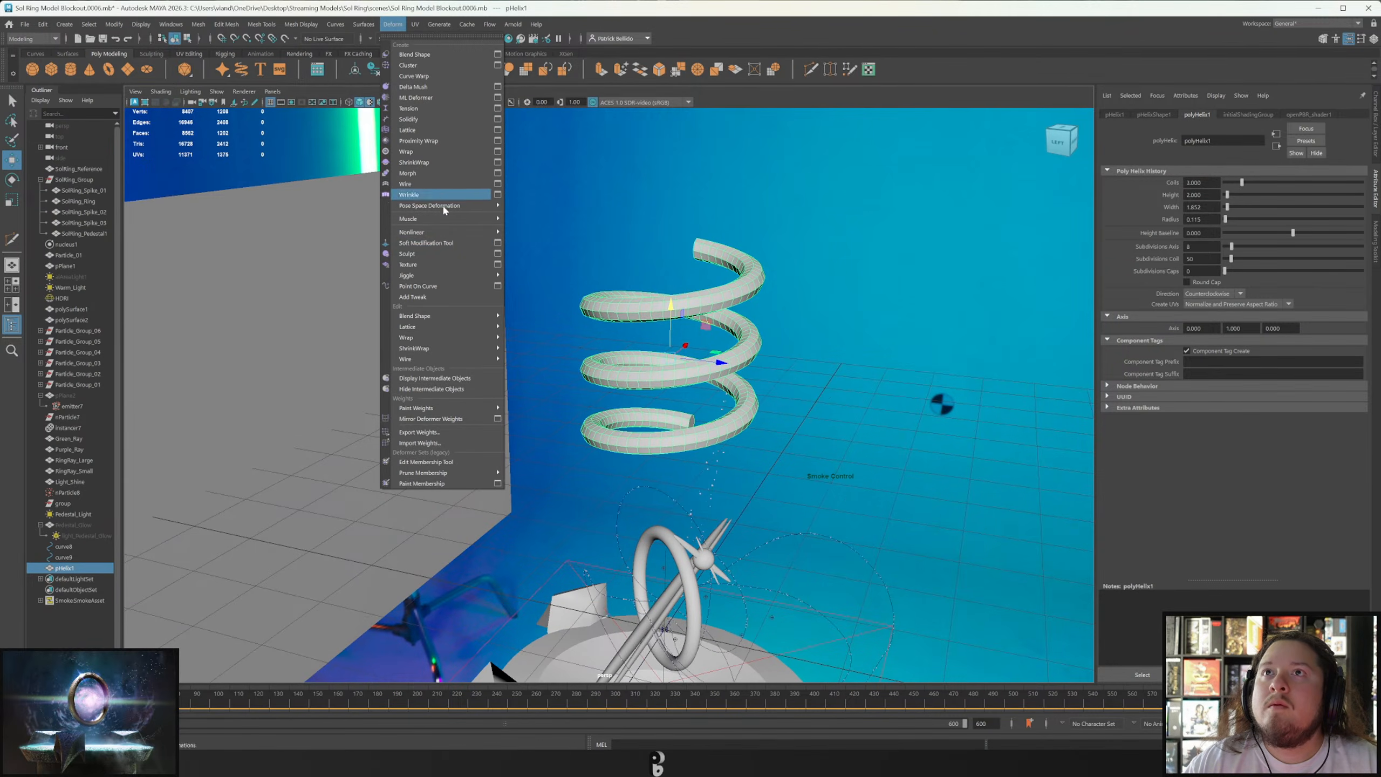
mouse_move(457, 232)
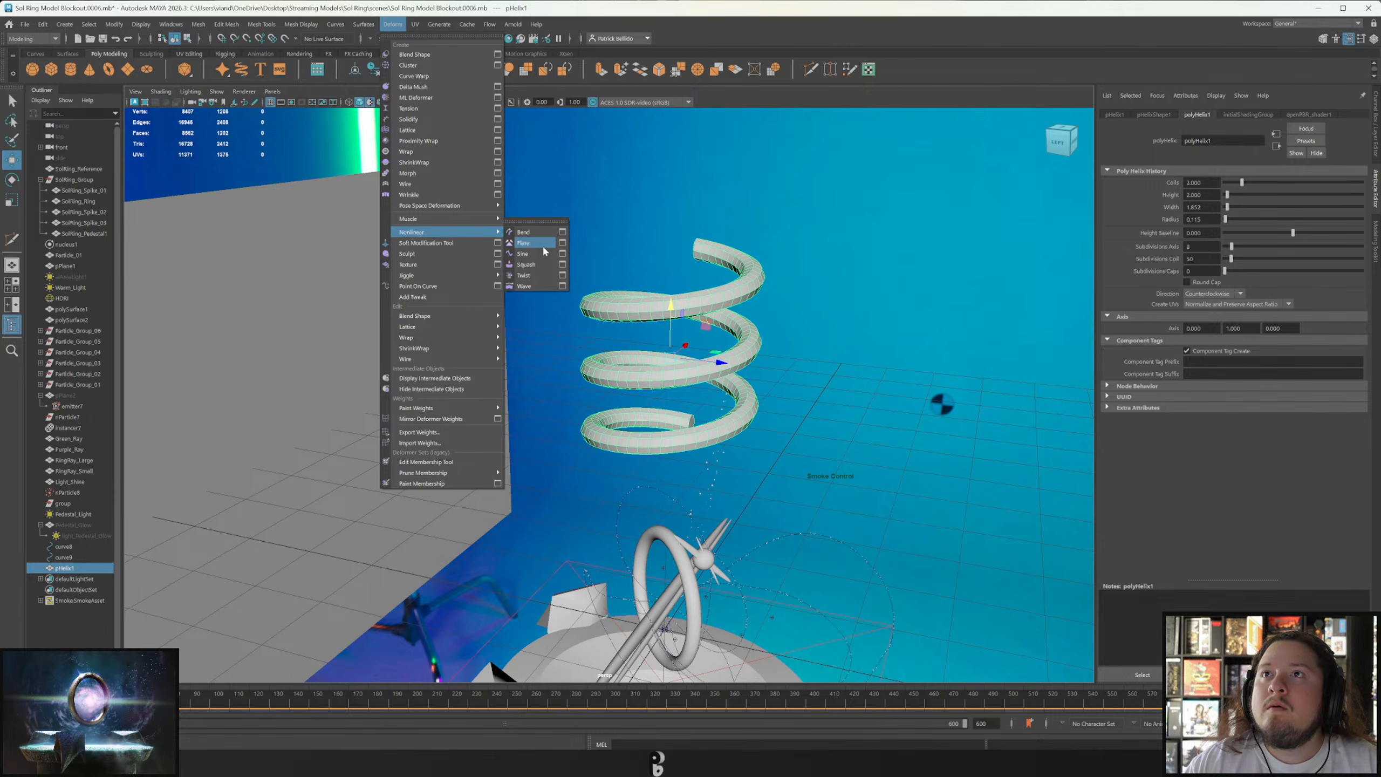
left_click(539, 243)
Try different start flare, end flare, curve and high bound amounts on the flare deformer, undoing each change.
left_click_drag(1238, 194, 1259, 222)
key("ctrl+z")
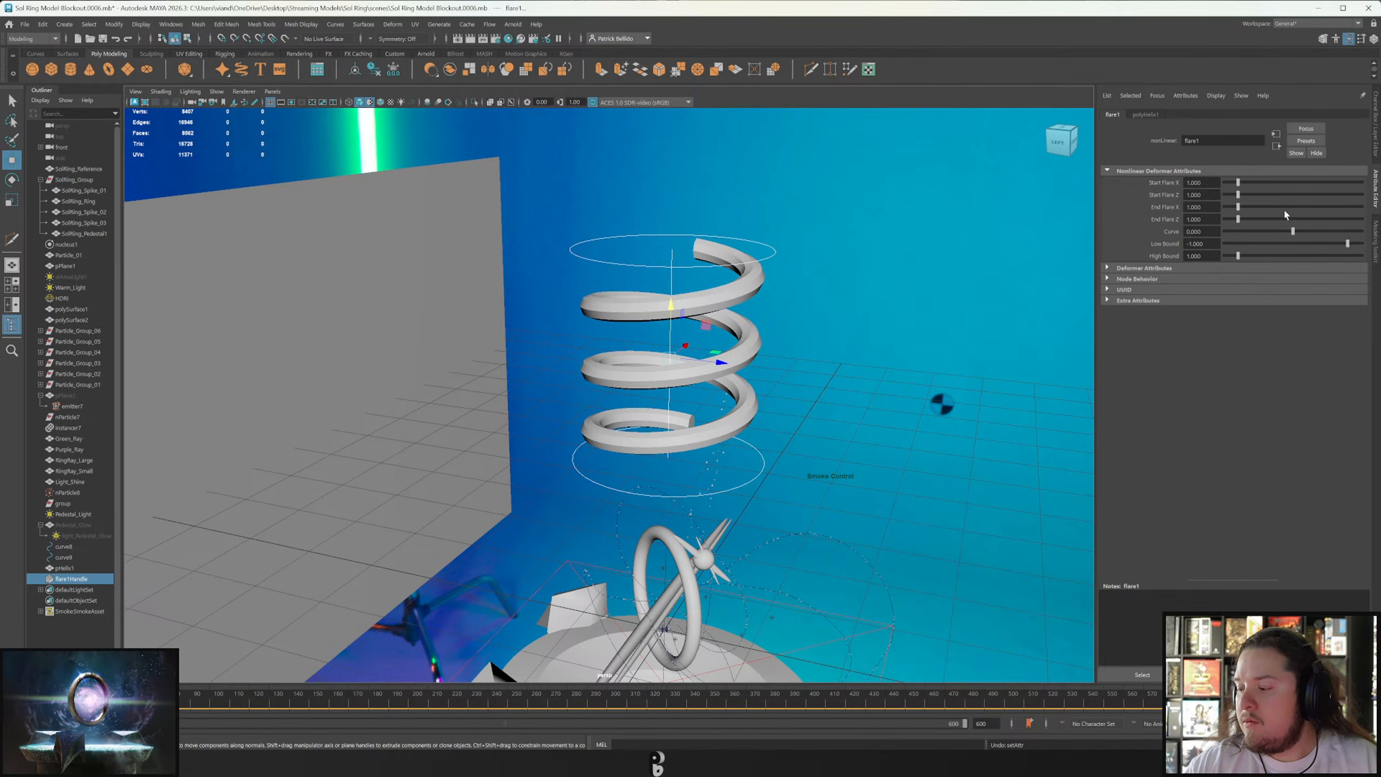
mouse_move(1293, 234)
left_mouse_down()
mouse_move(1315, 234)
mouse_move(1277, 242)
left_mouse_up()
key("ctrl+z")
left_click_drag(1248, 255, 1220, 261)
key("ctrl+z")
left_click_drag(1237, 185, 1227, 191)
key("ctrl+z")
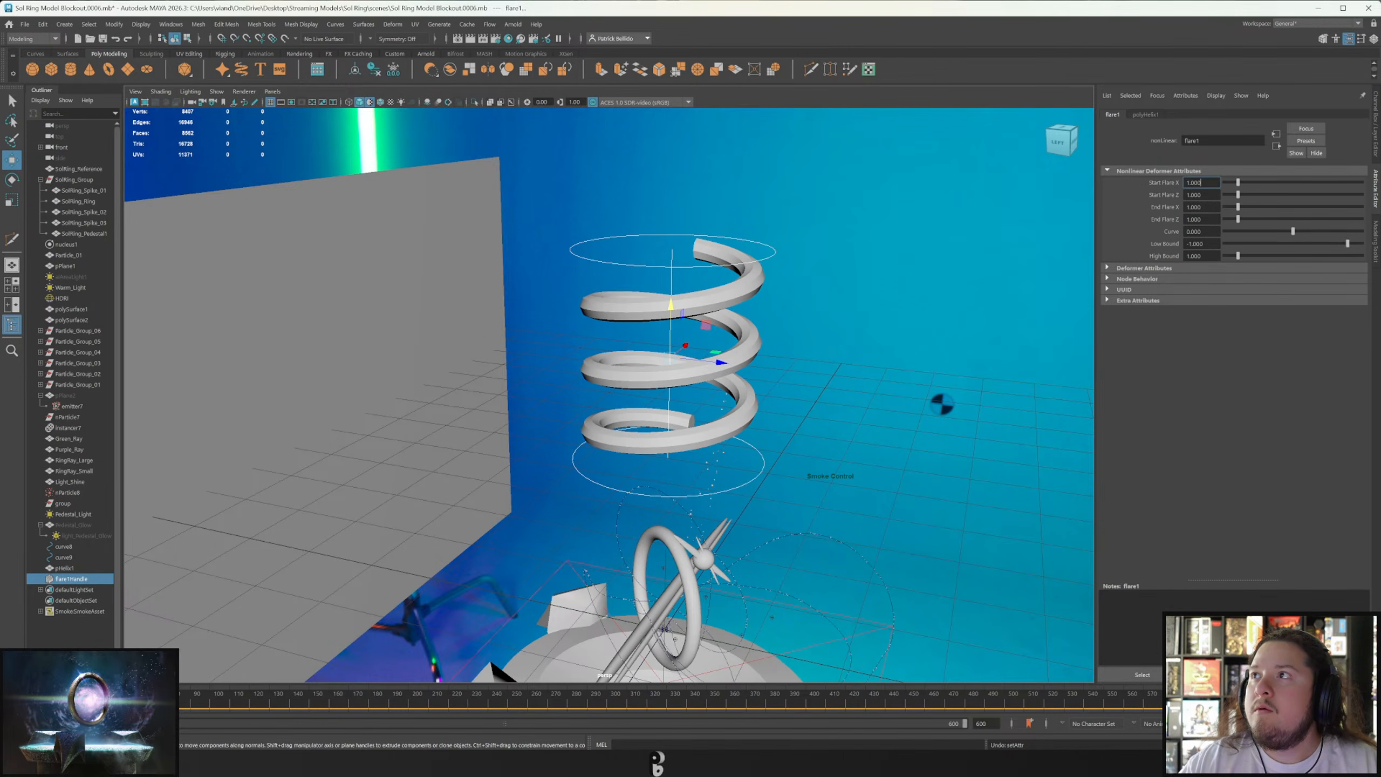
Set the flare deformer's Start Flare X and Start Flare Z to 0.5.
type("0.5")
key("Tab")
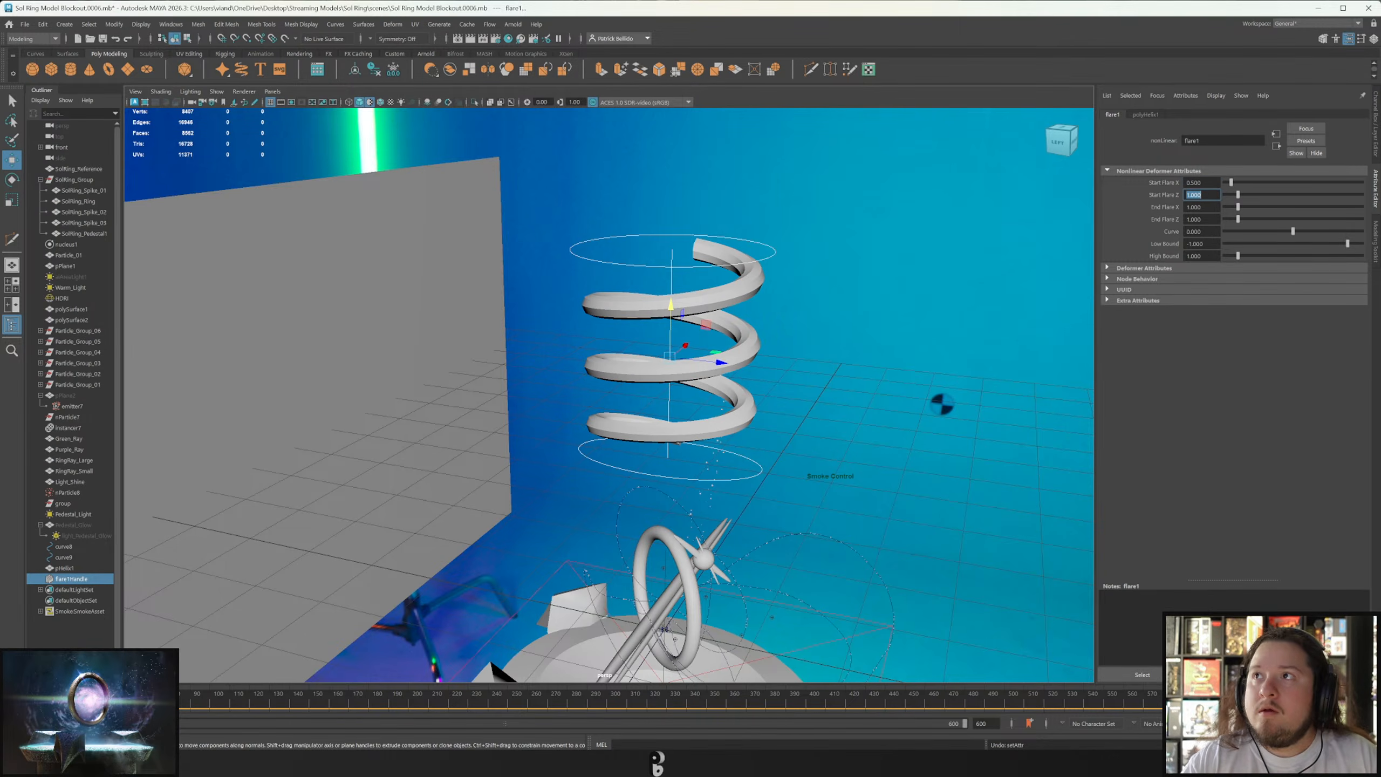
type(".5")
key("Return")
left_click_drag(733, 305, 699, 375, "alt")
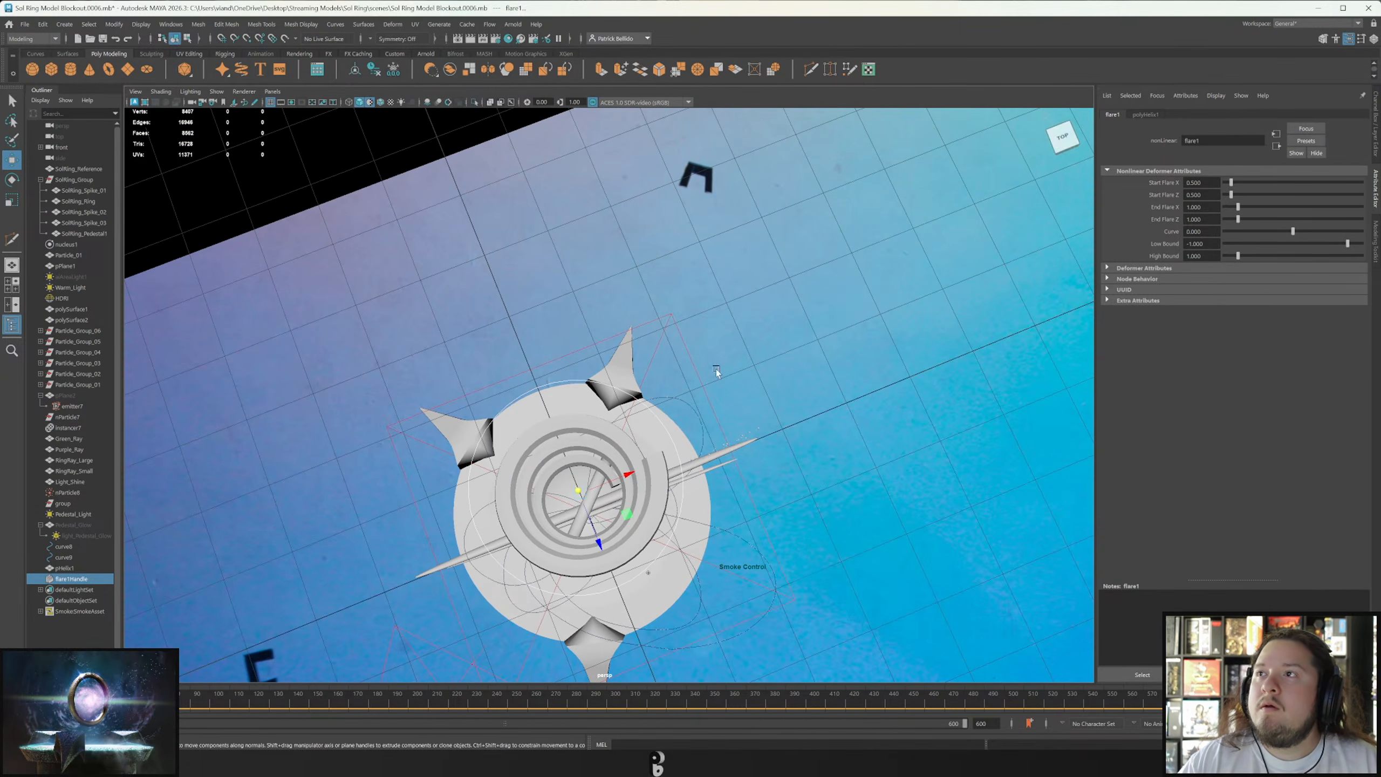
left_click_drag(626, 415, 681, 321, "alt")
Select the helix and try scaling it vertically, undoing the change.
left_click(61, 568)
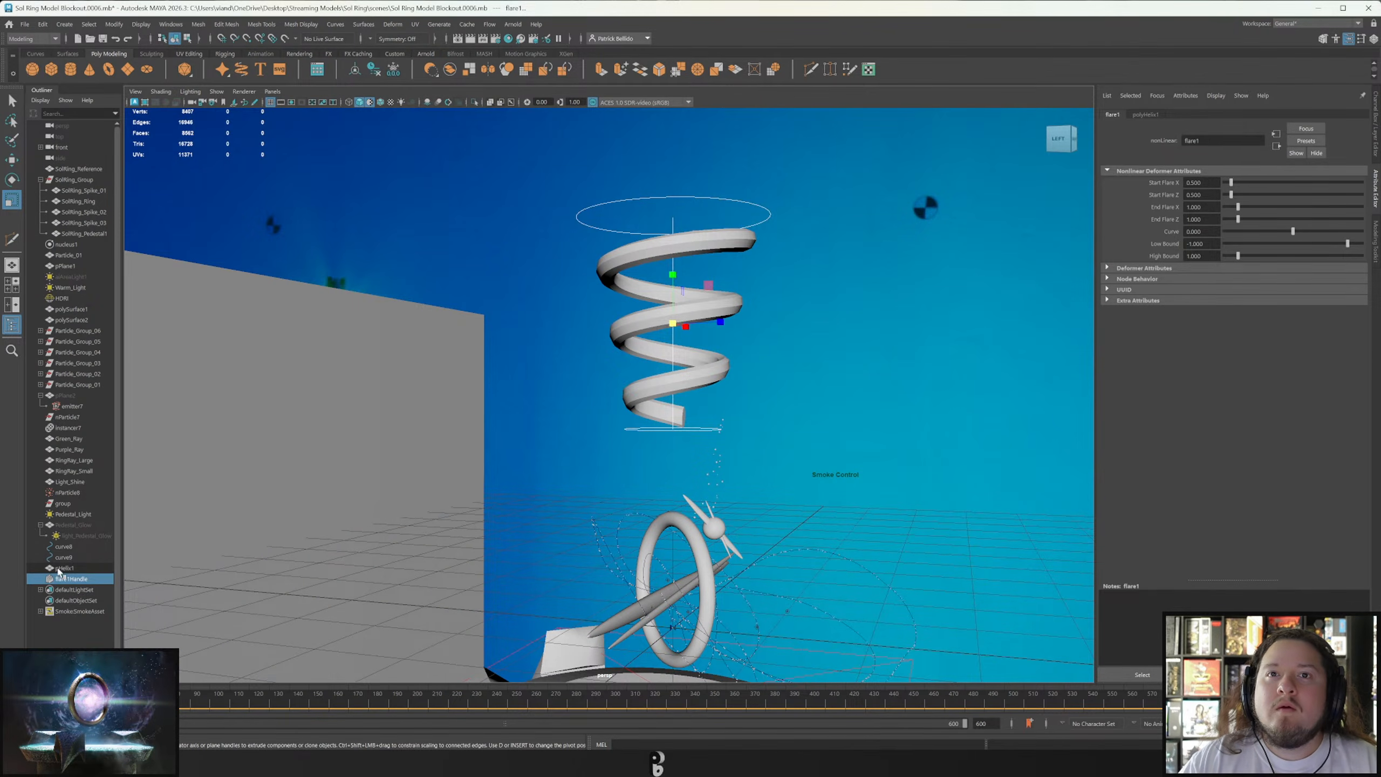
left_click_drag(680, 280, 694, 344)
key("ctrl+z")
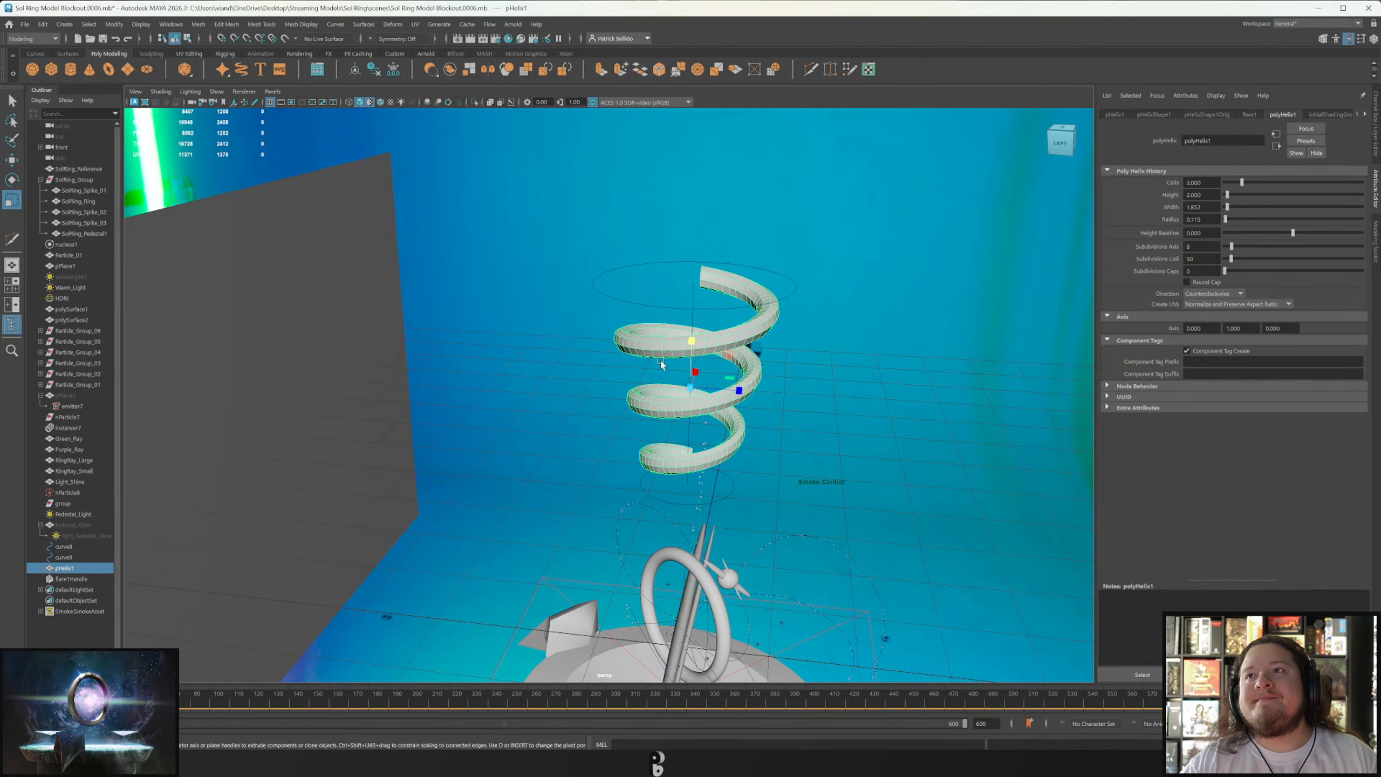
Widen the helix and thicken its radius to about 0.27 in its construction history.
left_click_drag(662, 363, 683, 434, "alt")
left_click(1154, 115)
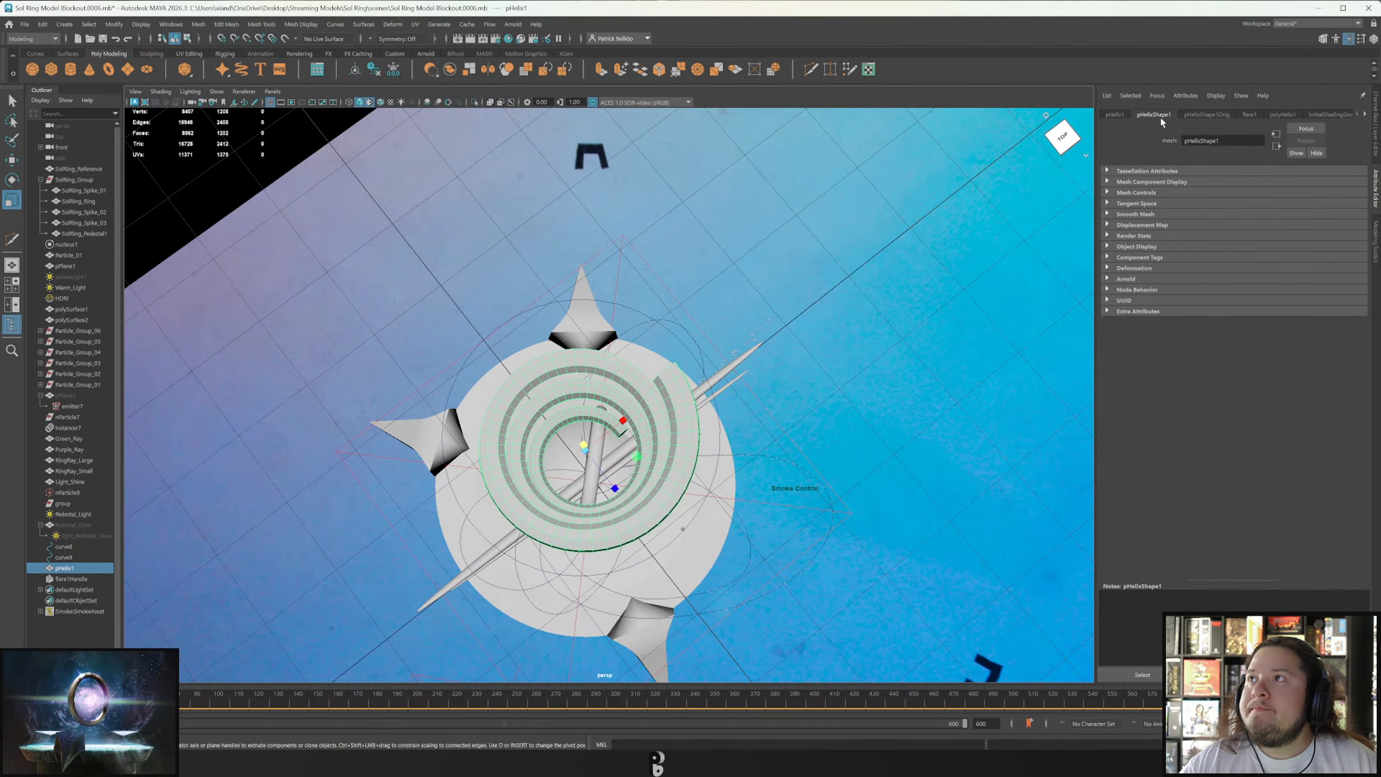
left_click(1153, 182)
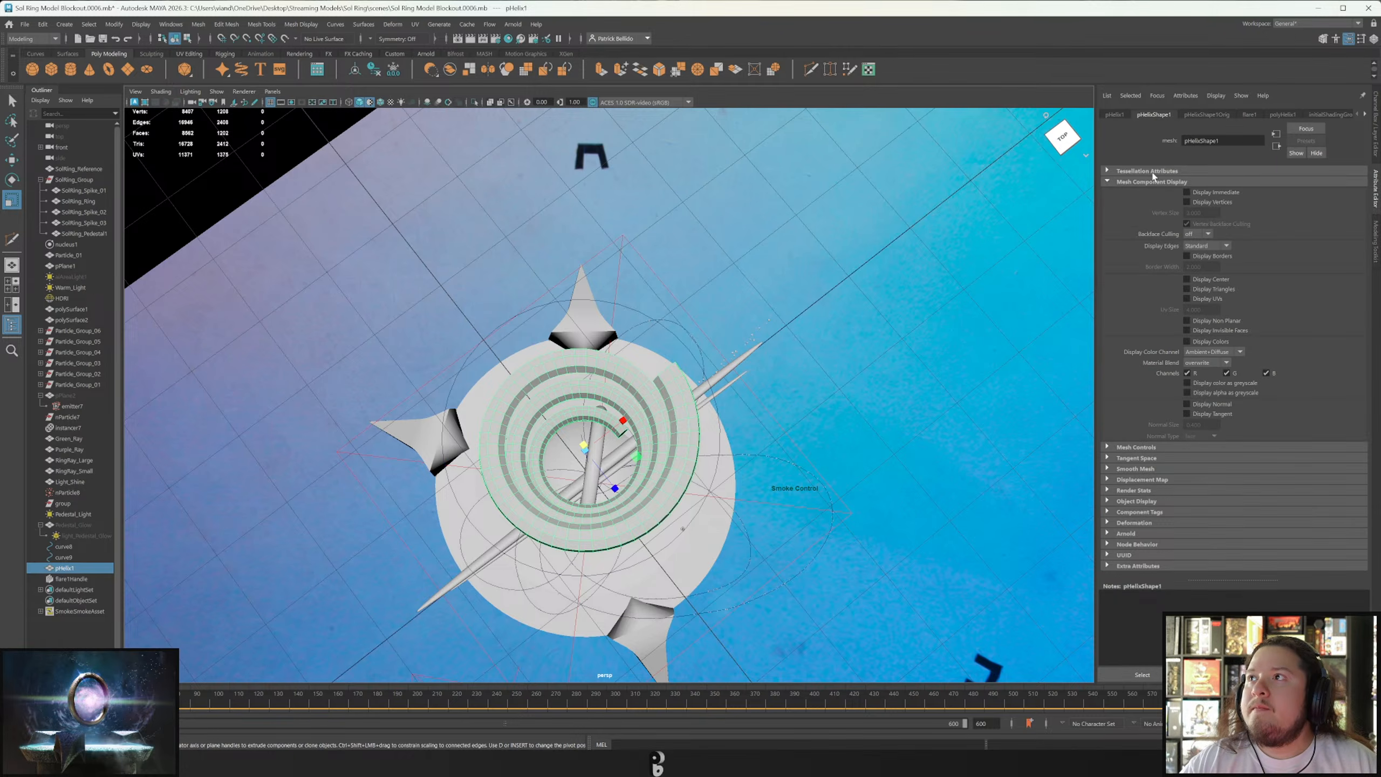
left_click(1154, 178)
left_click(1283, 114)
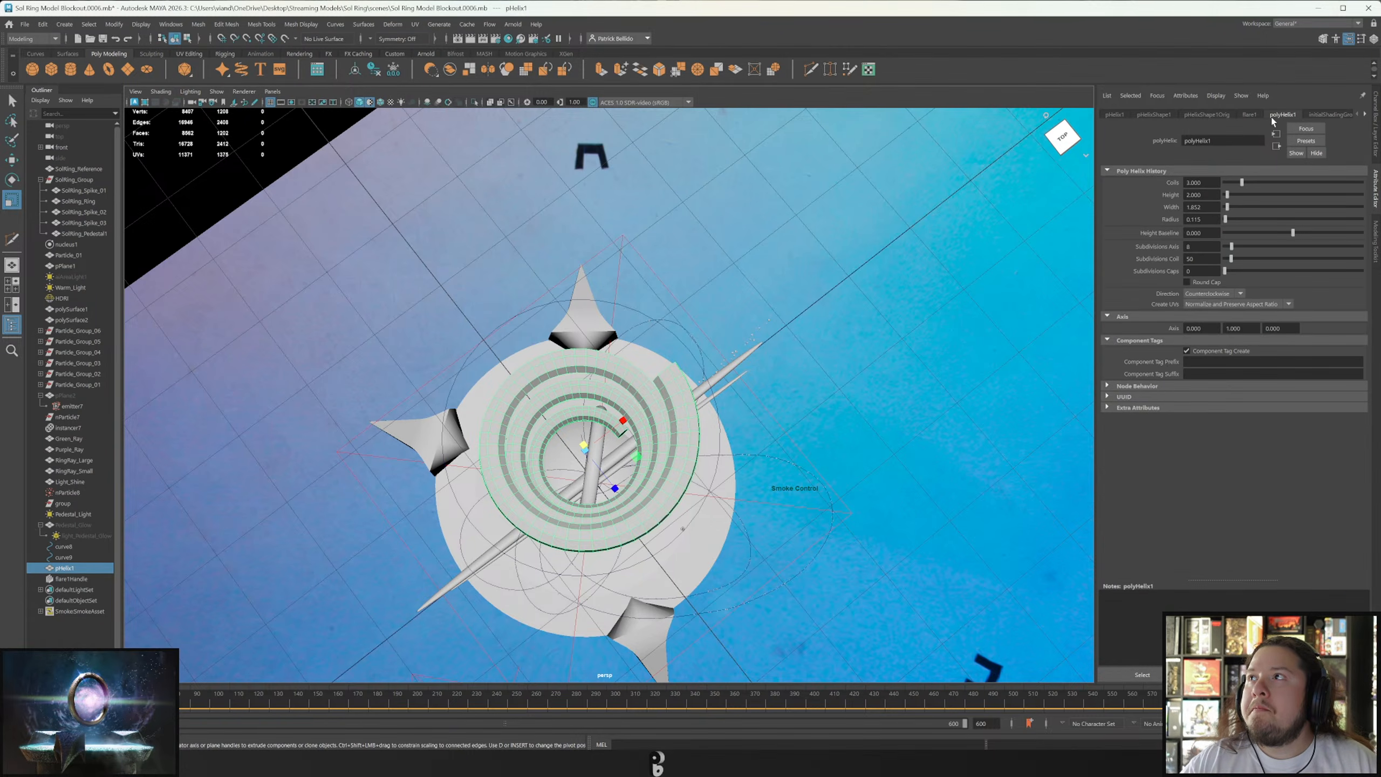
left_click_drag(1227, 205, 1228, 224)
Select the flare handle and set Start Flare X and Start Flare Z to 0.25.
left_click_drag(435, 647, 594, 476, "alt")
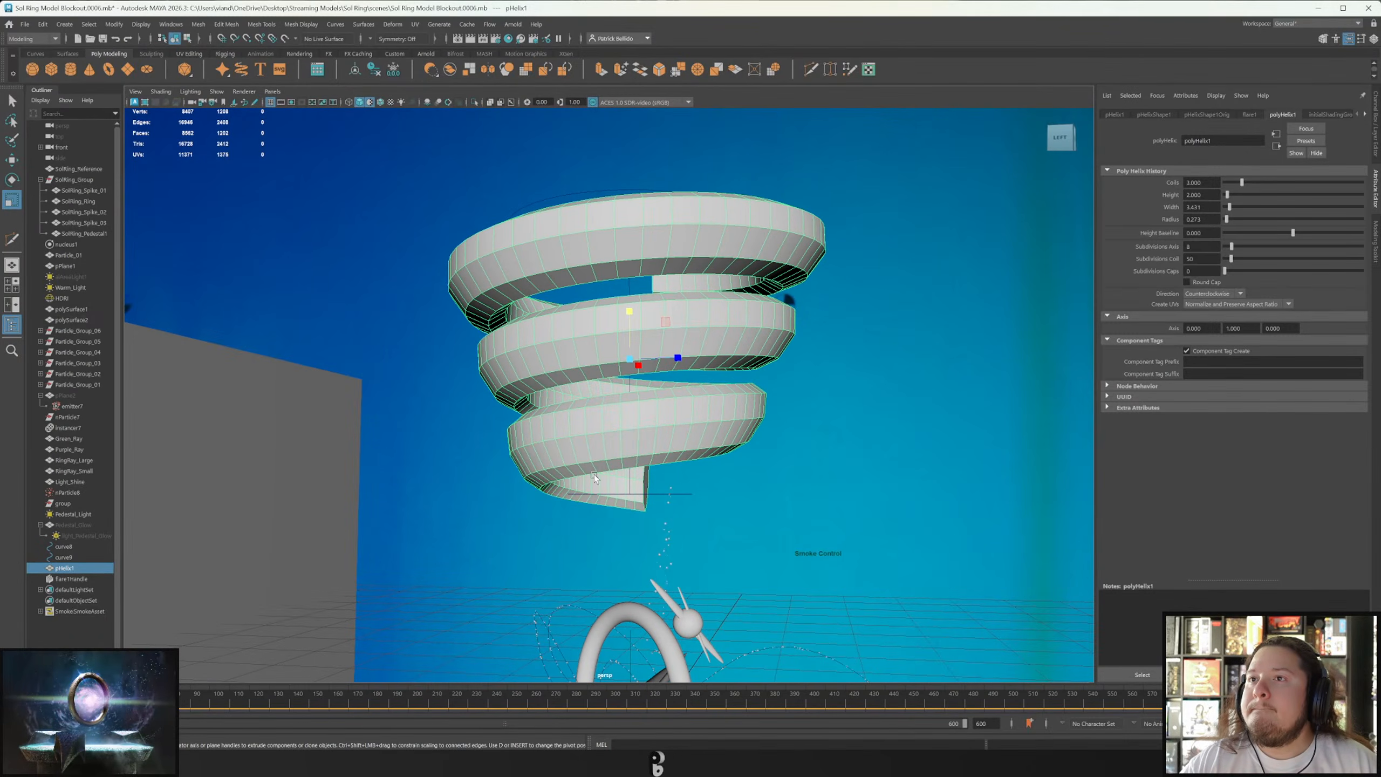
left_click(620, 494)
left_click(1124, 115)
left_click(1217, 115)
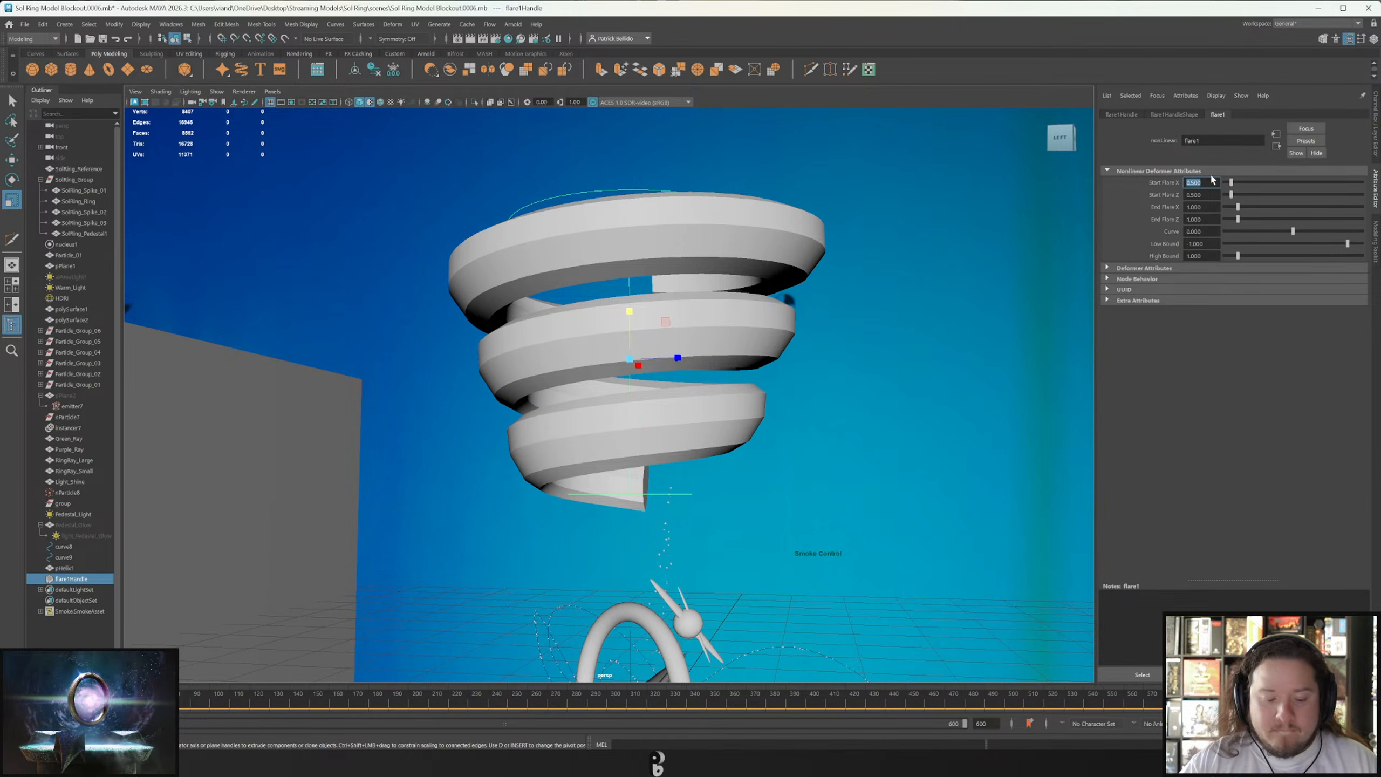
type("0.25")
key("Tab")
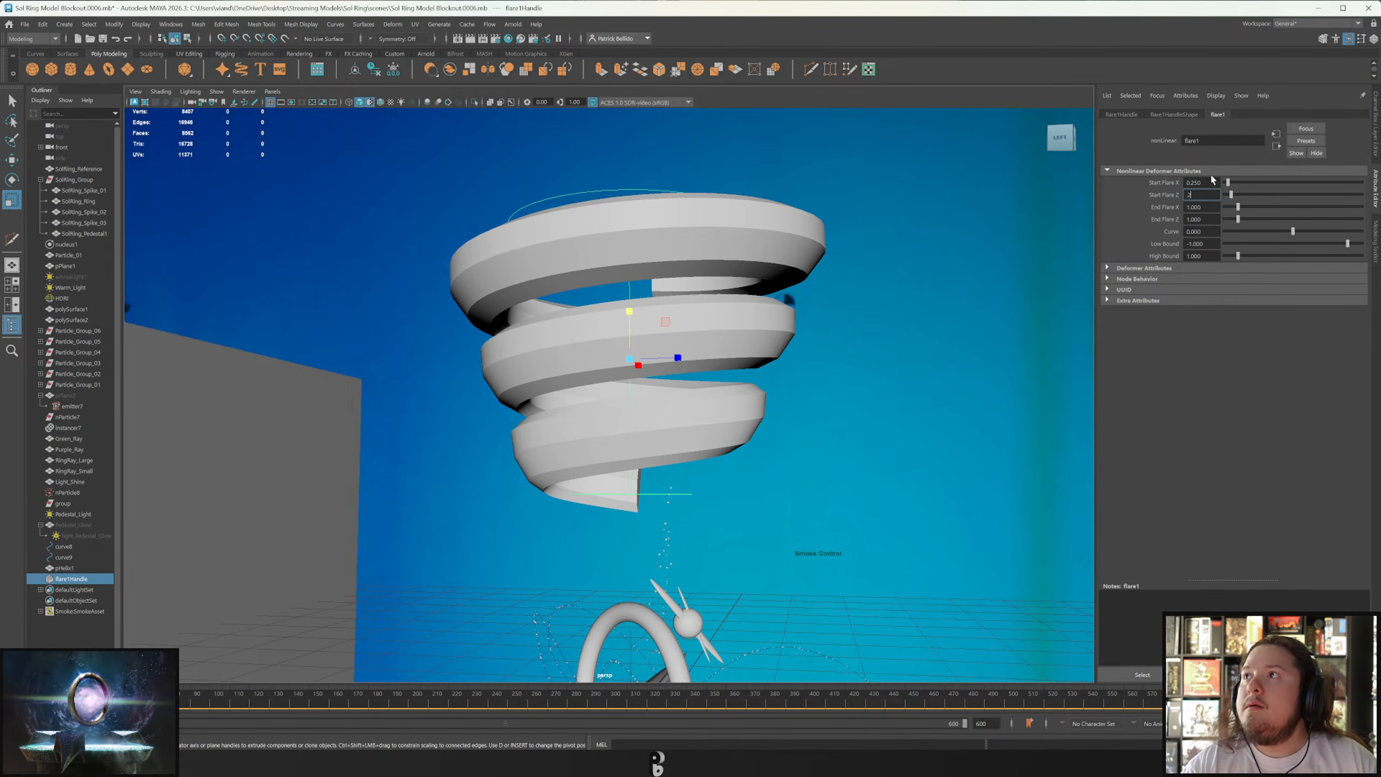
type("0.25")
key("Return")
Switch the viewport's wireframe, X-ray and shading display options on and off with the whole scene in view.
left_click_drag(891, 222, 722, 448, "alt")
scroll(683, 395, "down", 10)
left_click(382, 104)
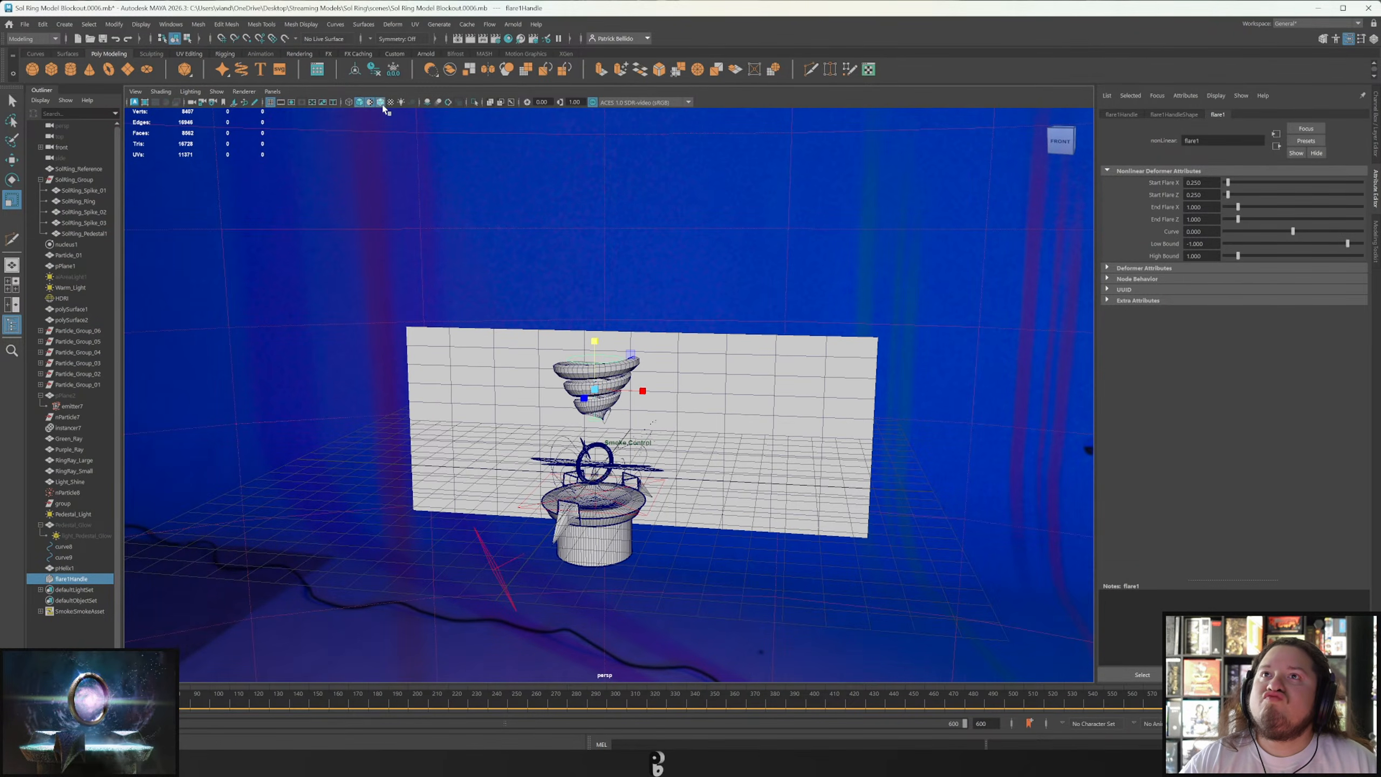
left_click(390, 103)
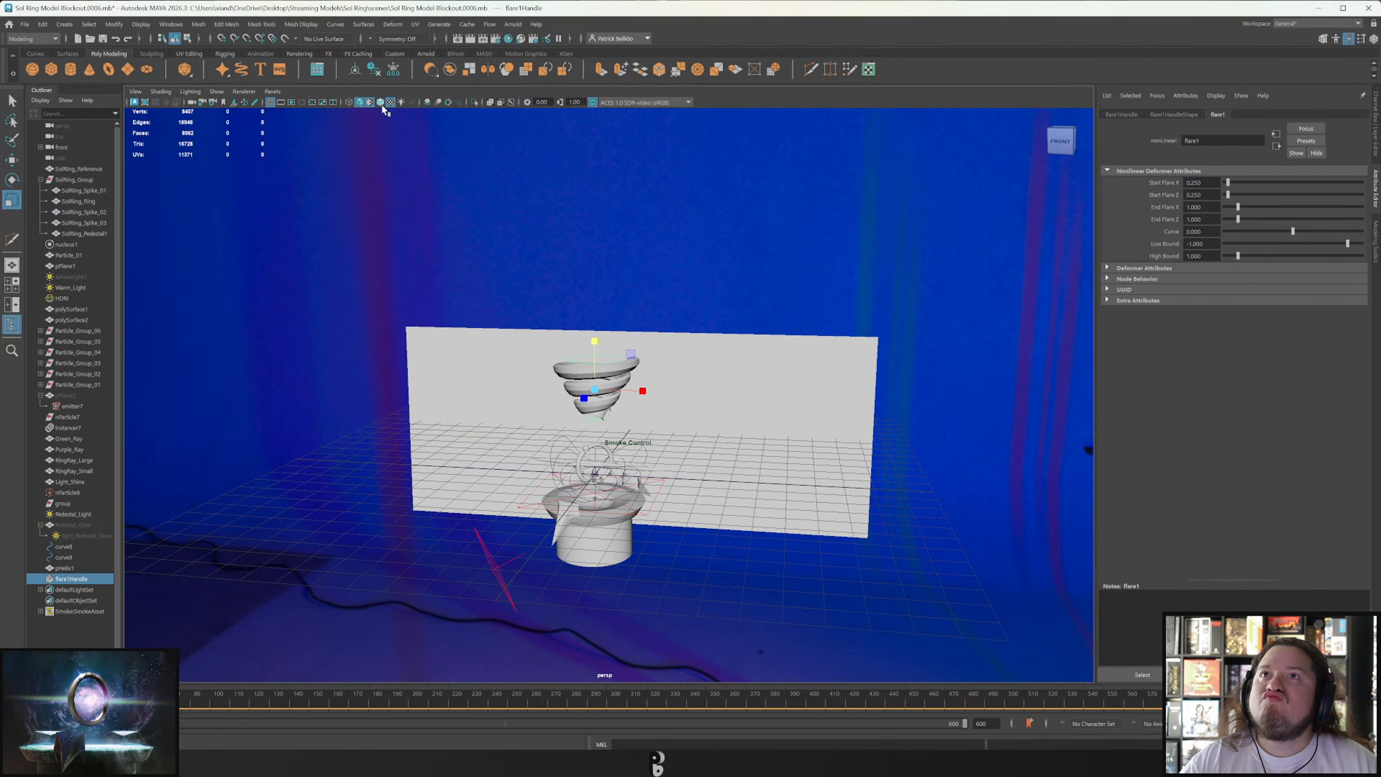
left_click(370, 103)
left_click(370, 103)
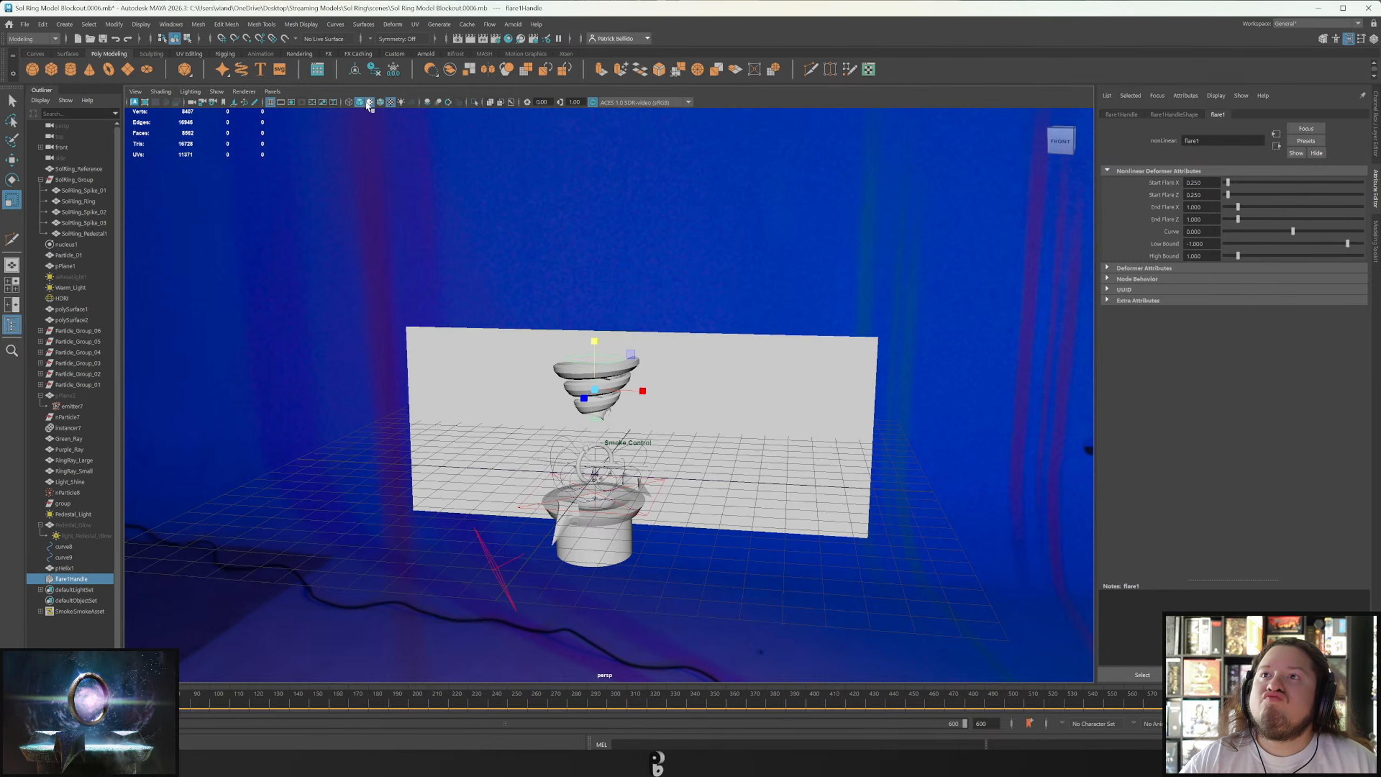
left_click(362, 104)
left_click(362, 104)
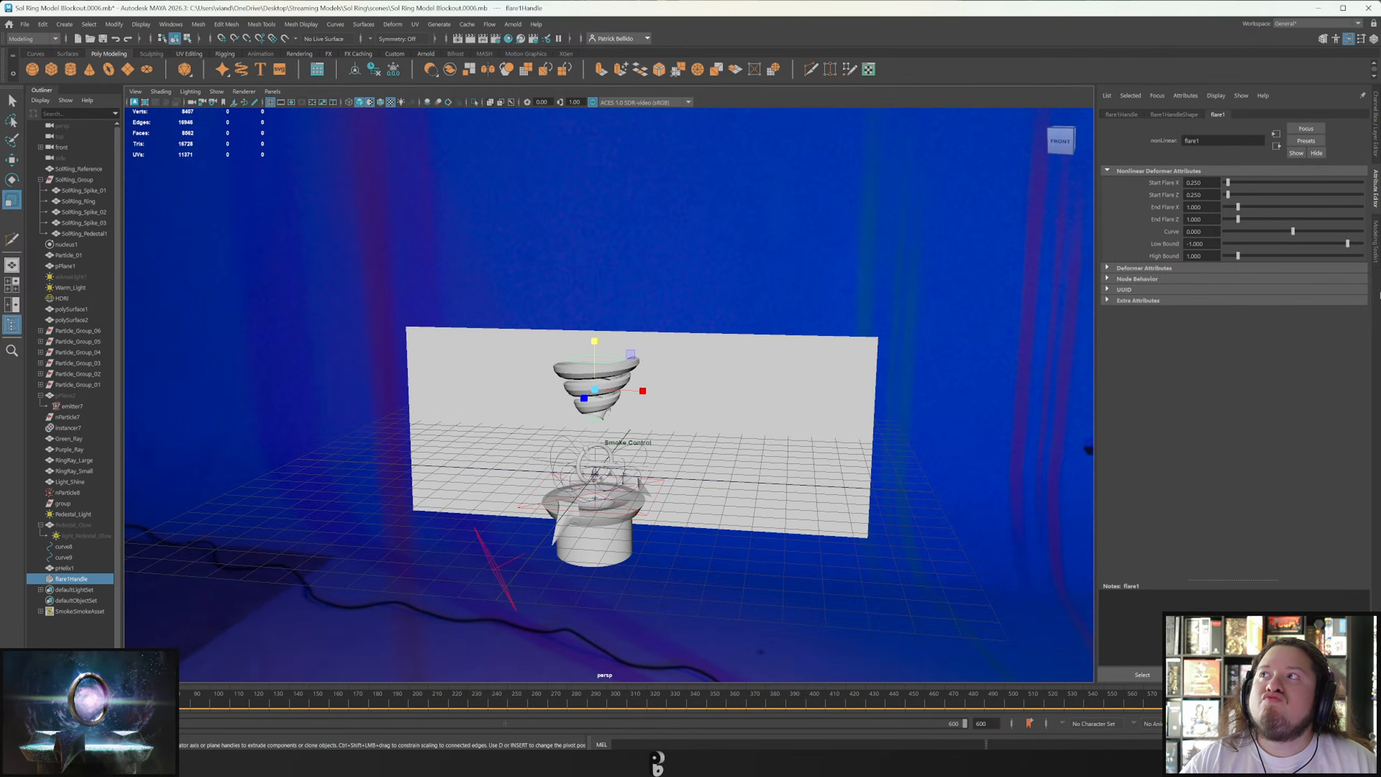
Make the SolRing_Reference display layer visible.
left_click(1376, 241)
left_click(1376, 128)
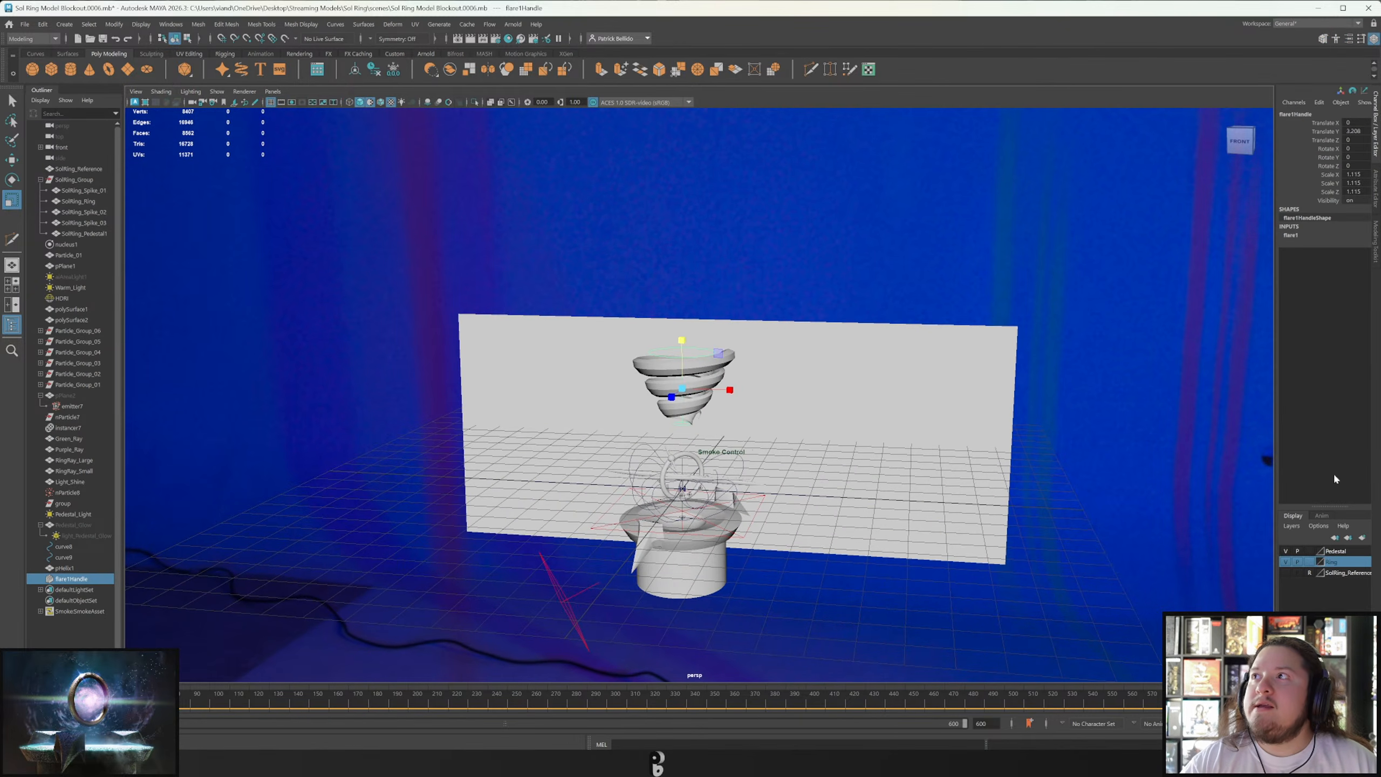
left_click(1287, 573)
scroll(897, 392, "up", 3)
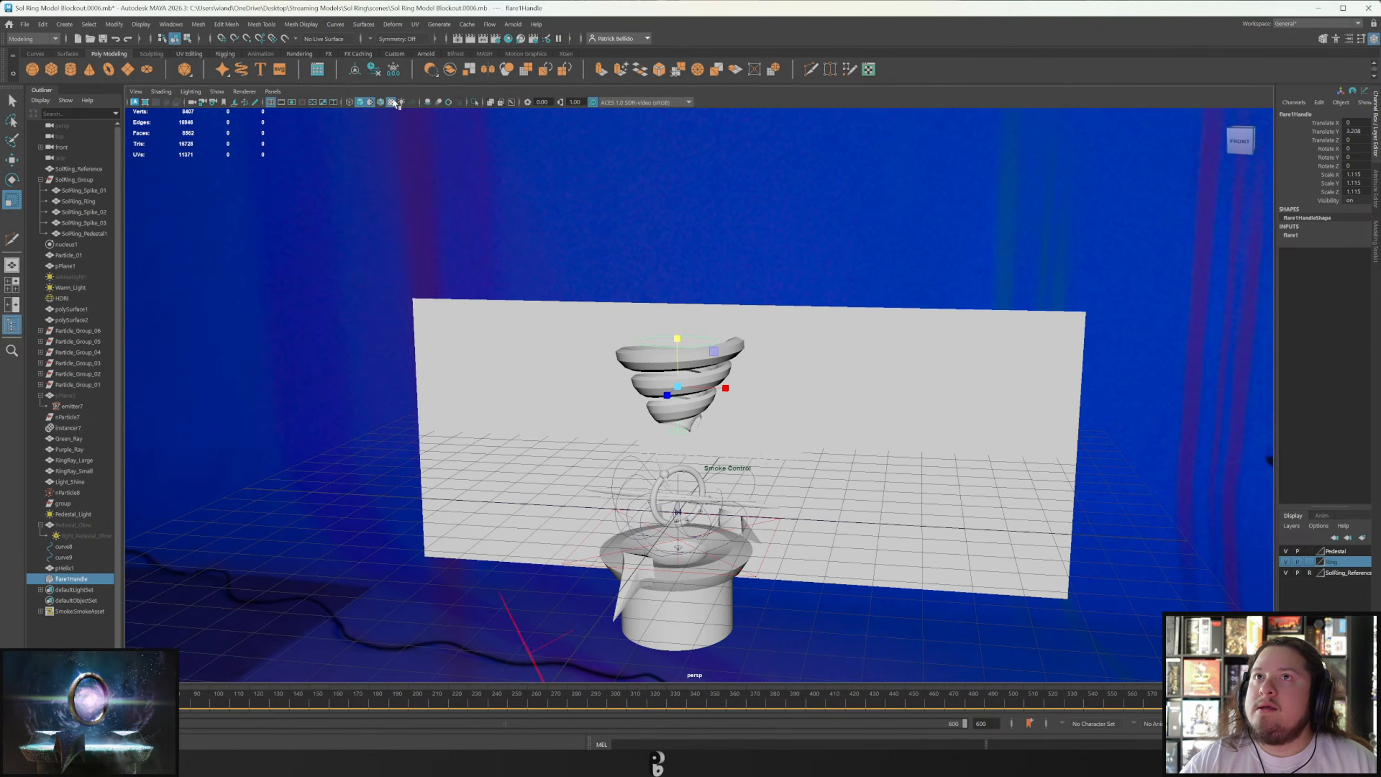
Compare the wireframe, wireframe-on-shaded and plain shaded displays of the scene with the reference layer shown.
left_click(361, 103)
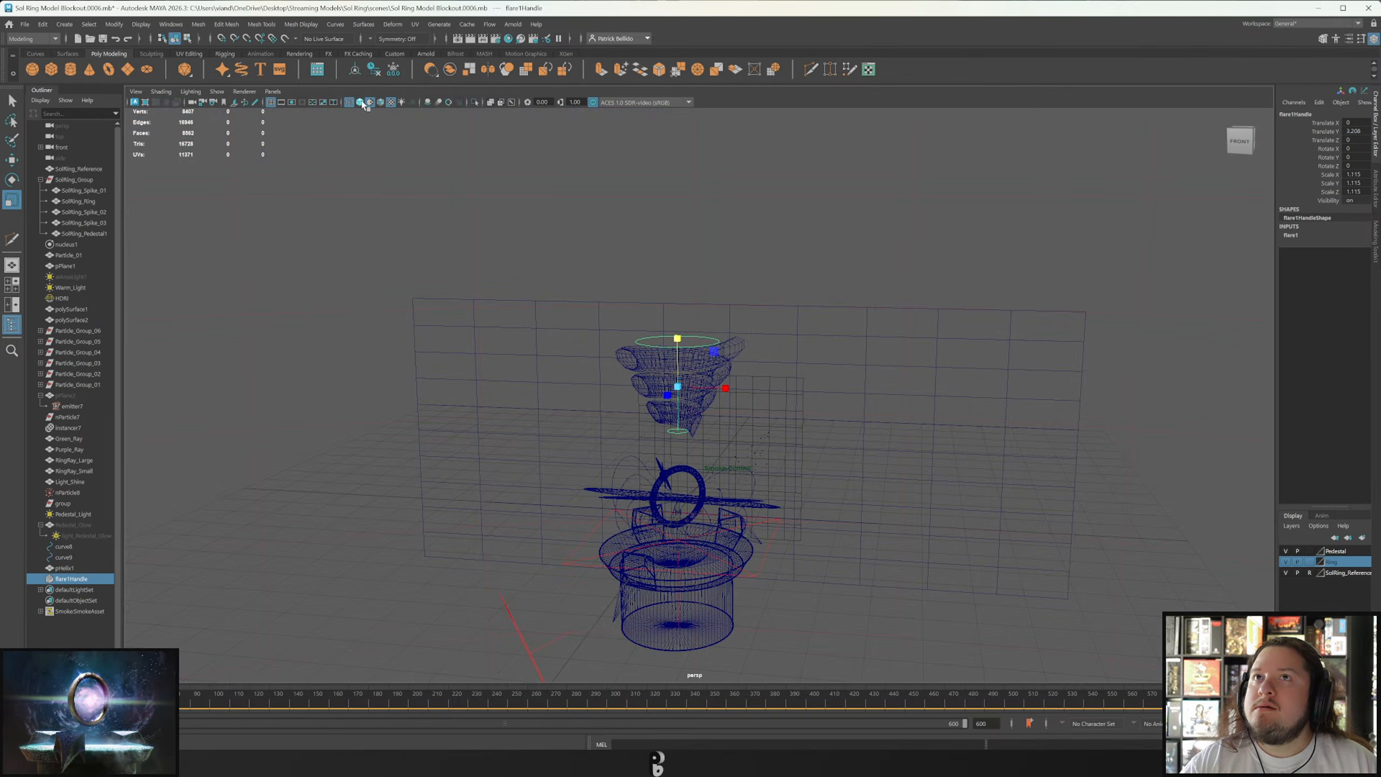
left_click(392, 103)
left_click(378, 104)
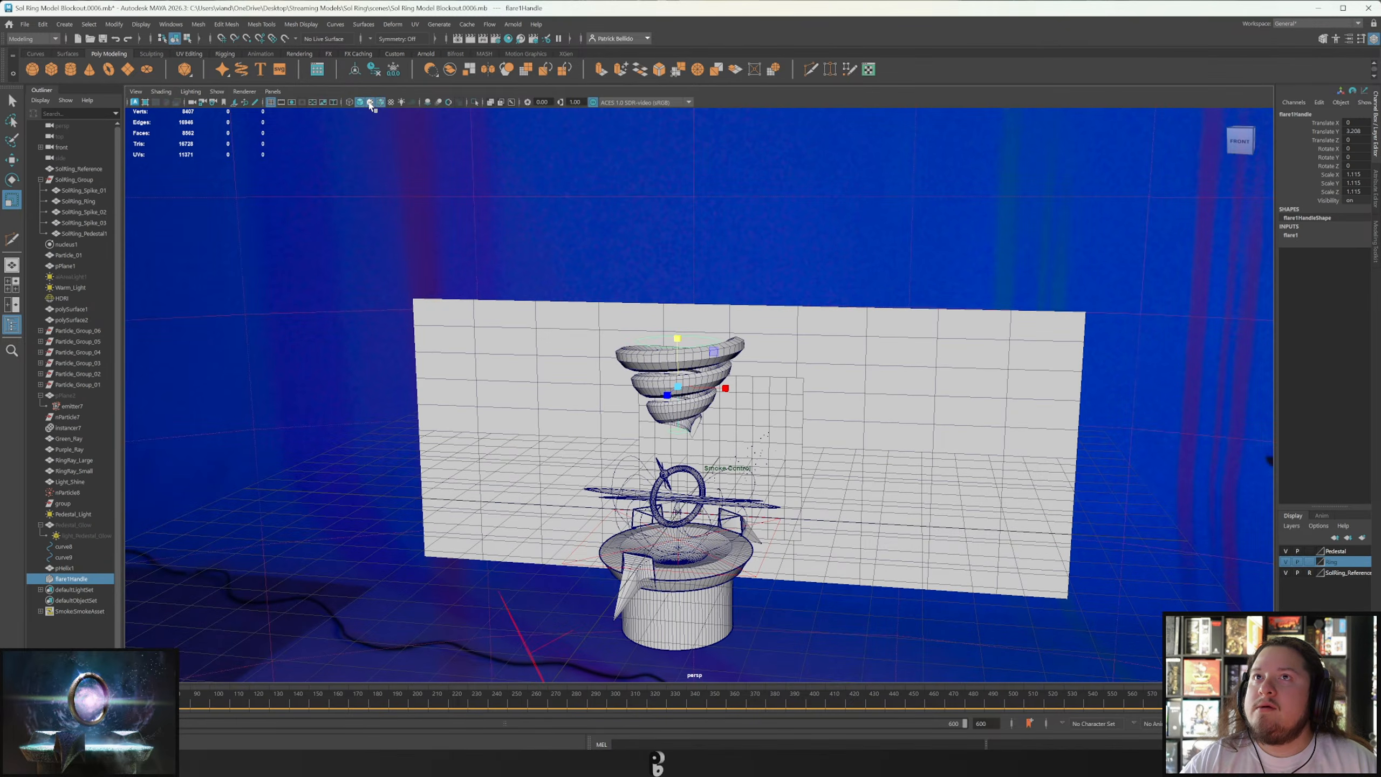
left_click(370, 103)
left_click(376, 102)
left_click(370, 104)
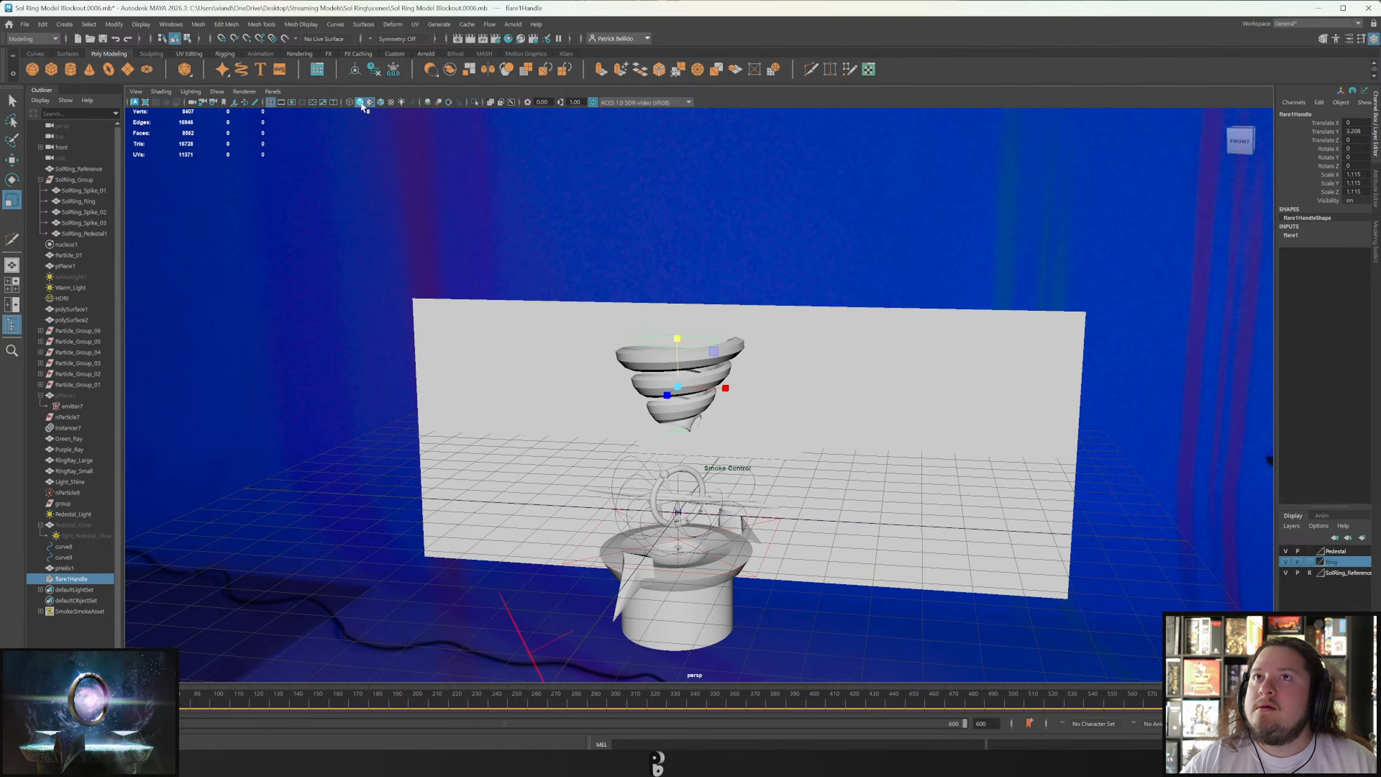
left_click(362, 104)
left_click(362, 104)
Examine the flared helix, the ring and the backdrop plane up close from several angles, and select the helix.
scroll(688, 472, "up", 3)
left_click_drag(688, 472, 566, 470, "alt")
middle_click_drag(566, 470, 576, 375, "alt")
scroll(577, 375, "up", 4)
left_click_drag(587, 381, 954, 388, "alt")
left_click(751, 339)
right_click_drag(573, 389, 639, 403, "alt")
middle_click_drag(640, 402, 902, 318, "alt")
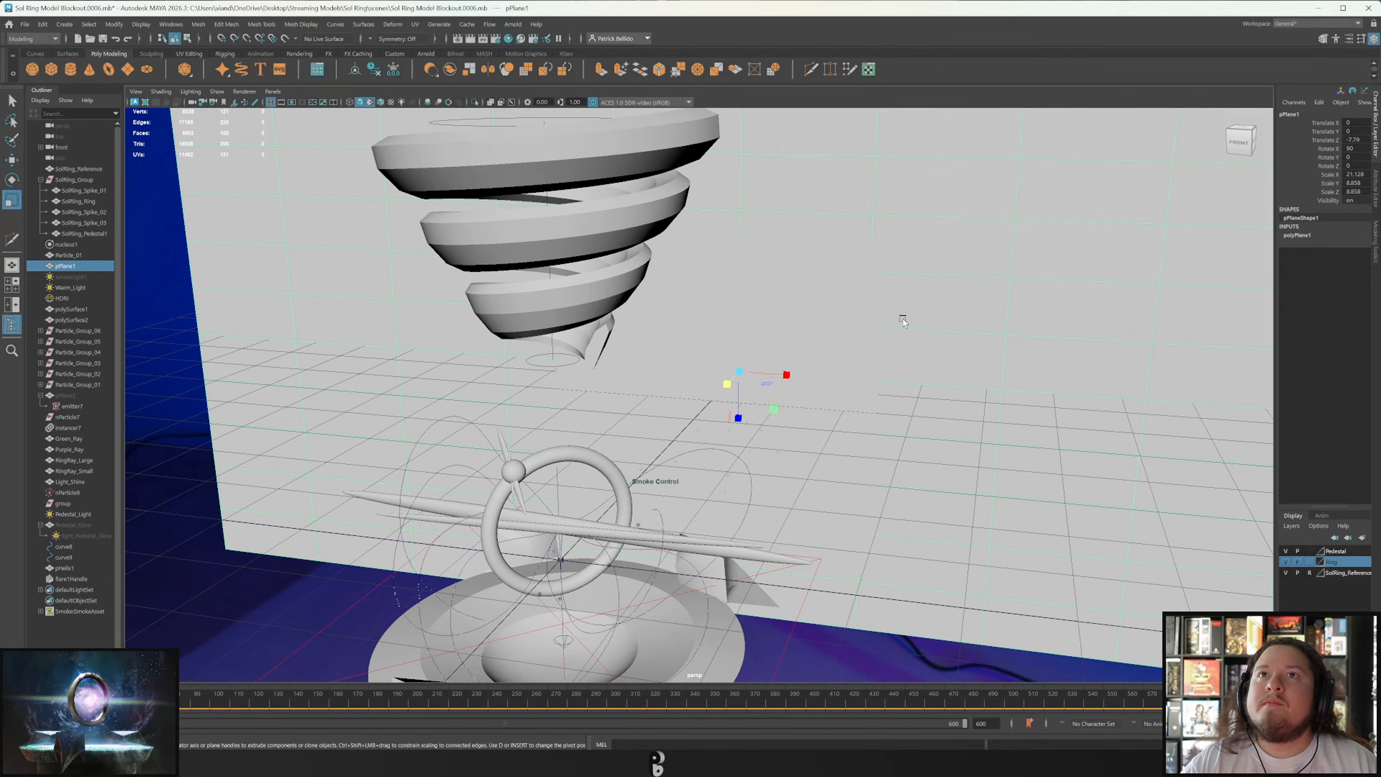
key("q")
middle_click_drag(724, 256, 710, 233, "alt")
left_click_drag(650, 326, 662, 365, "alt")
left_click(661, 363)
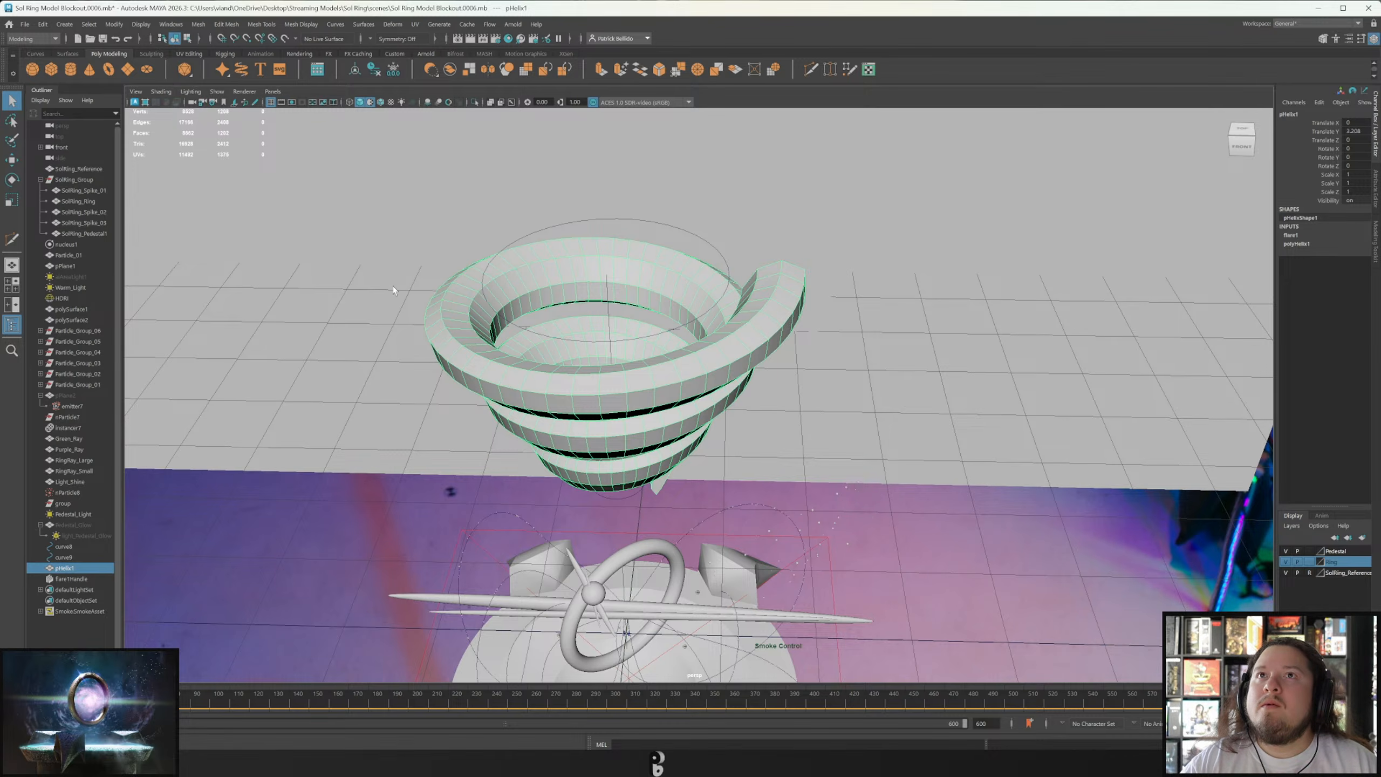
Switch the flared helix to face selection and delete one long strip of faces along its coils.
left_click_drag(671, 429, 627, 420, "alt")
left_click(50, 26)
left_click_drag(380, 239, 420, 287, "alt")
right_click(420, 289)
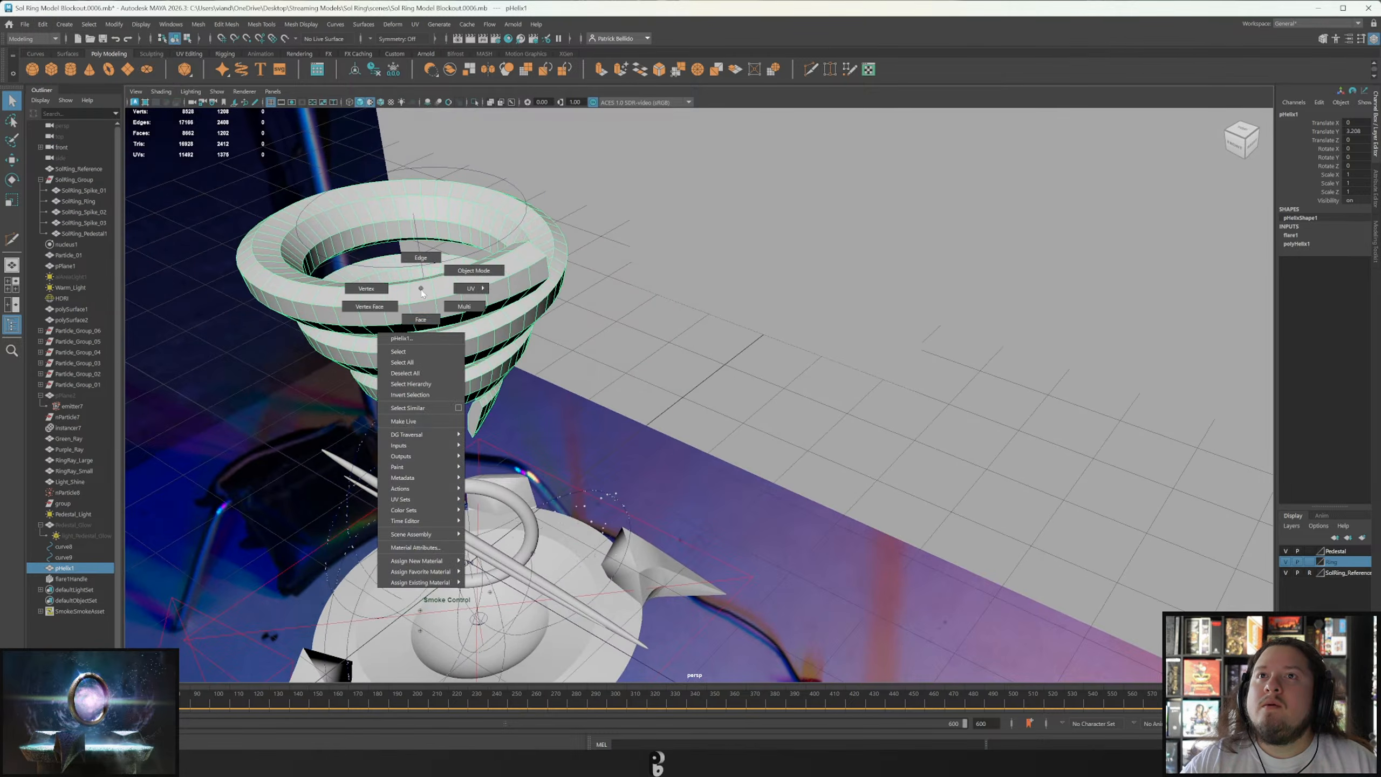
left_click(420, 319)
left_click(449, 304)
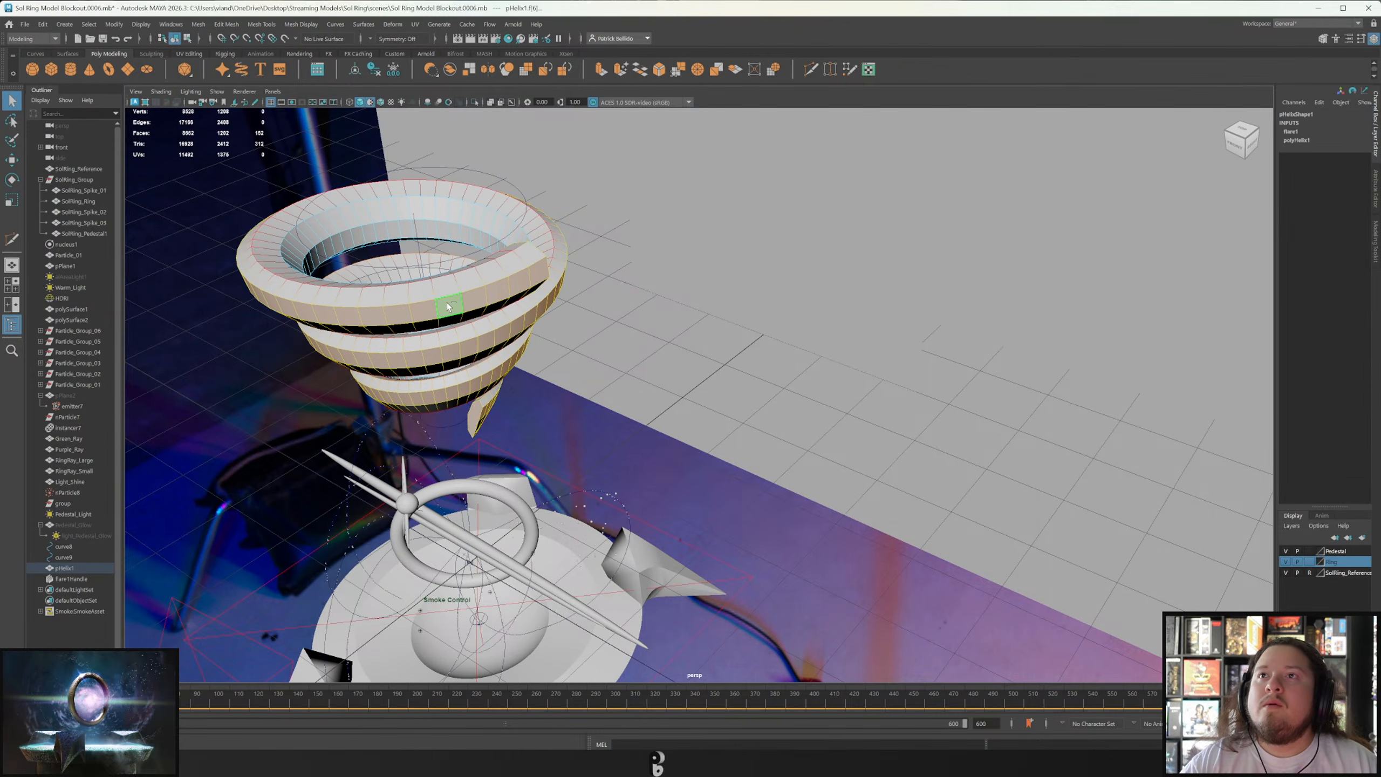
key("Delete")
Delete the helix's other connected face strips so that only one thin spiral ribbon of faces is left.
double_click(461, 311)
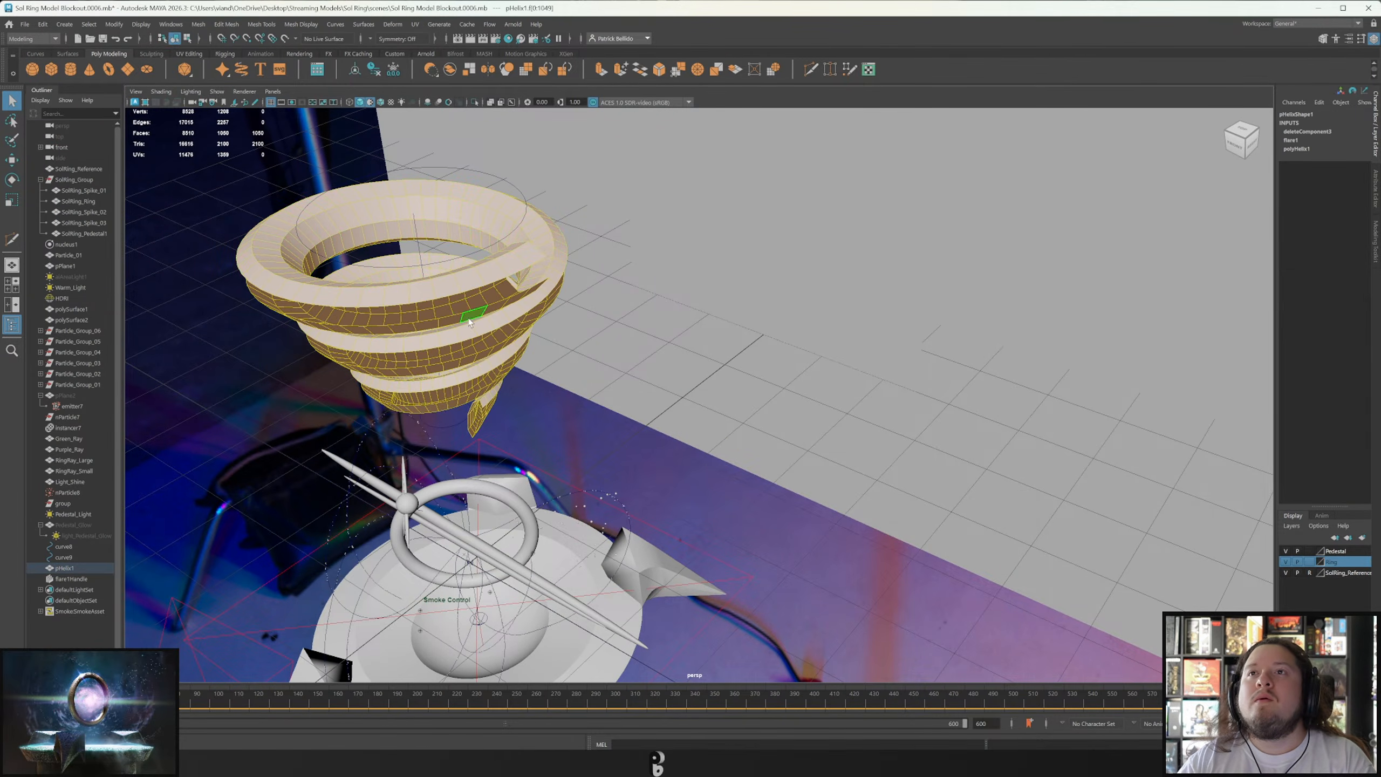
left_click_drag(546, 272, 578, 263, "alt")
left_click(631, 255)
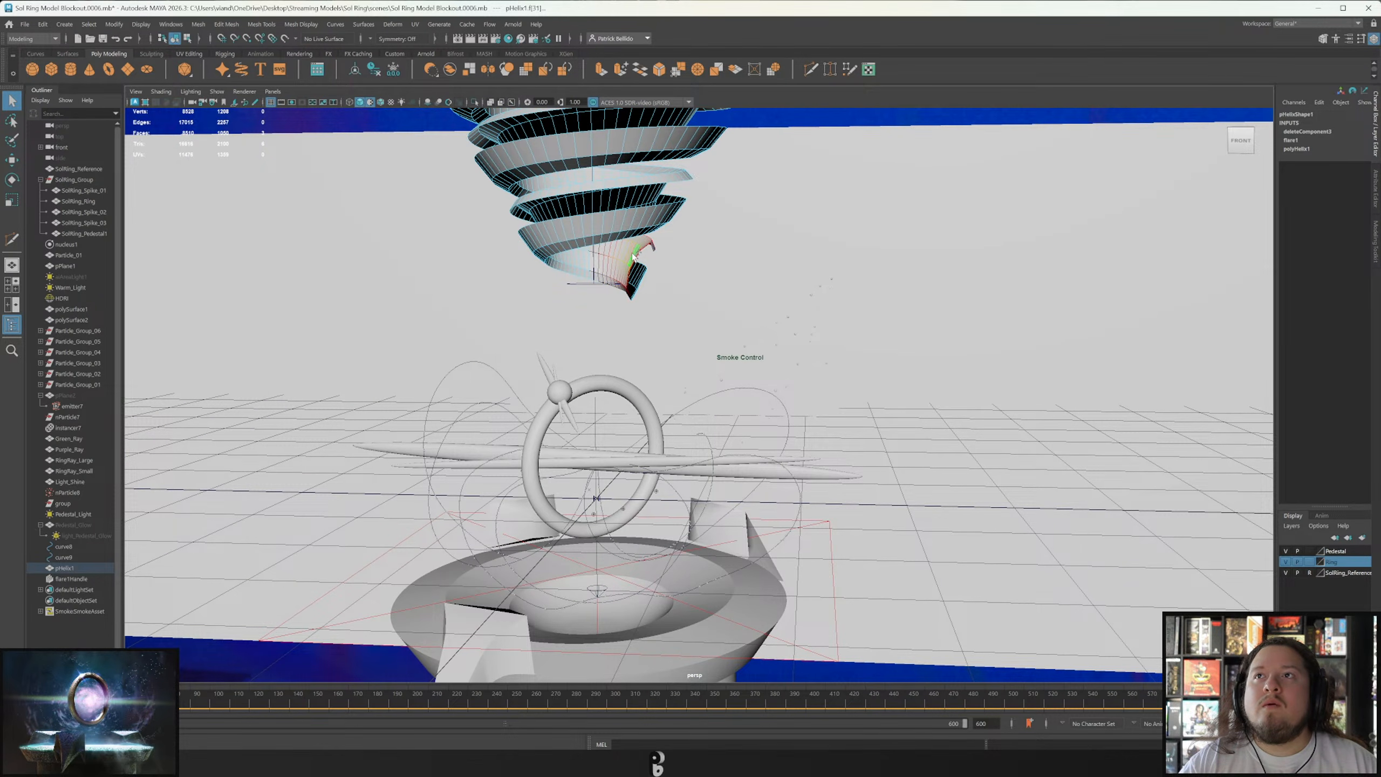
left_click(623, 253)
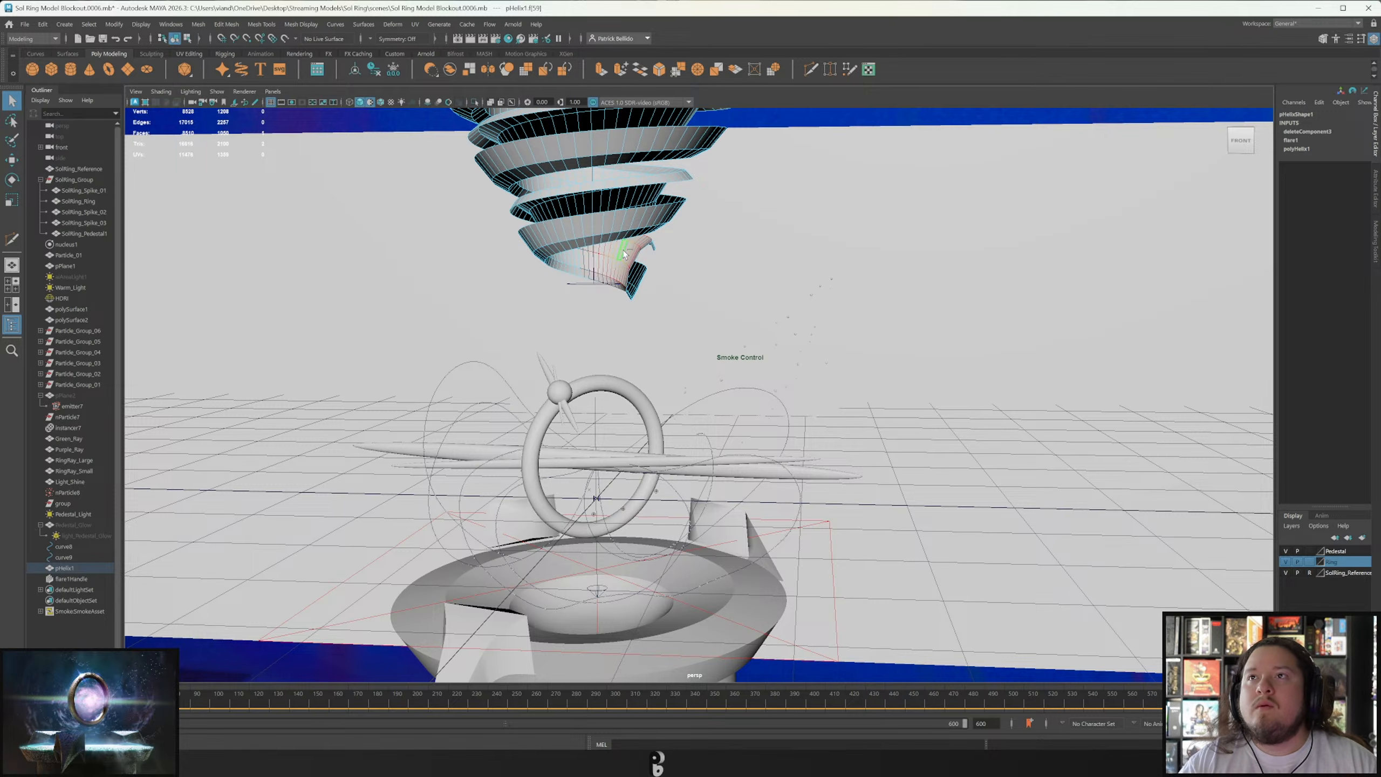
double_click(626, 255)
key("Delete")
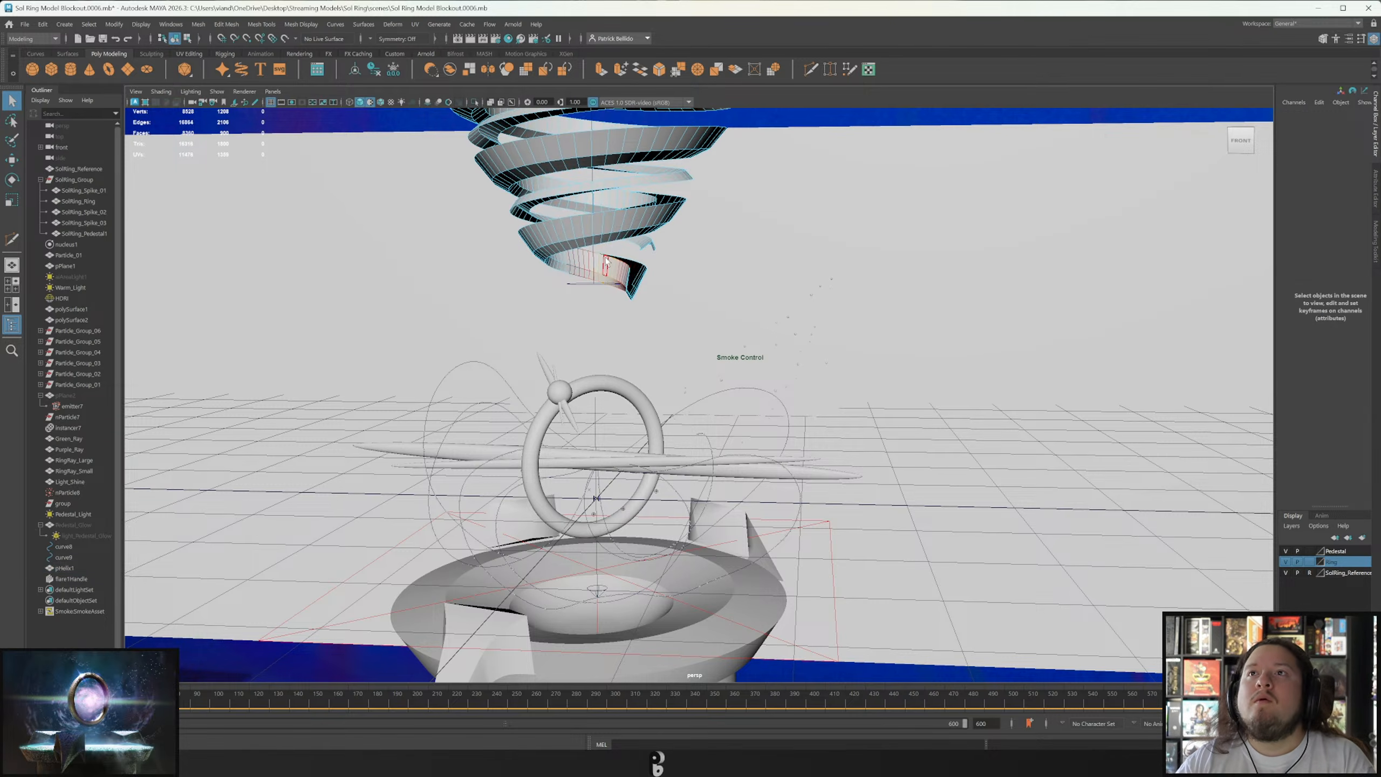
left_click(604, 263)
double_click(606, 264)
left_click(607, 263)
double_click(612, 274)
key("Delete")
Select all faces of the remaining spiral ribbon and delete its non-deformer history.
double_click(637, 242)
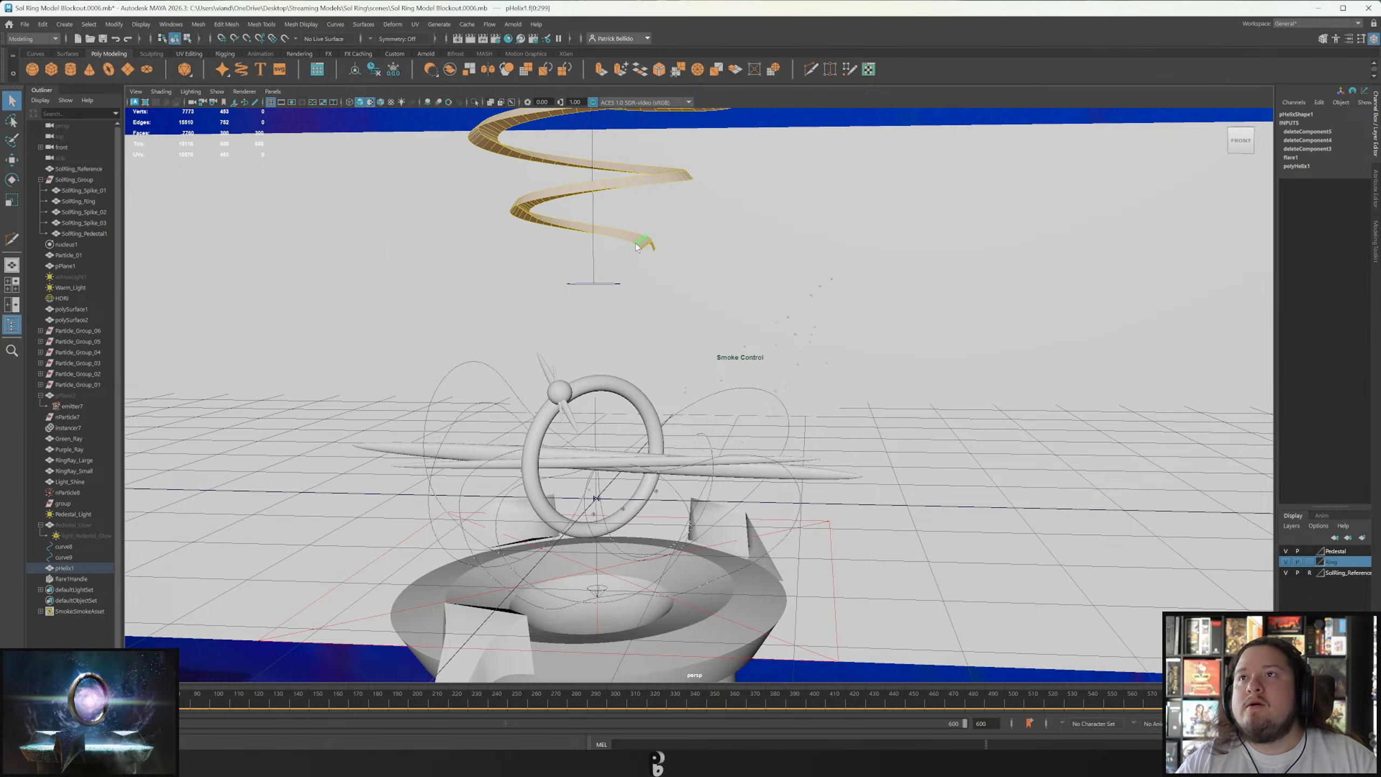
scroll(634, 245, "down", 3)
middle_click_drag(629, 216, 617, 340, "alt")
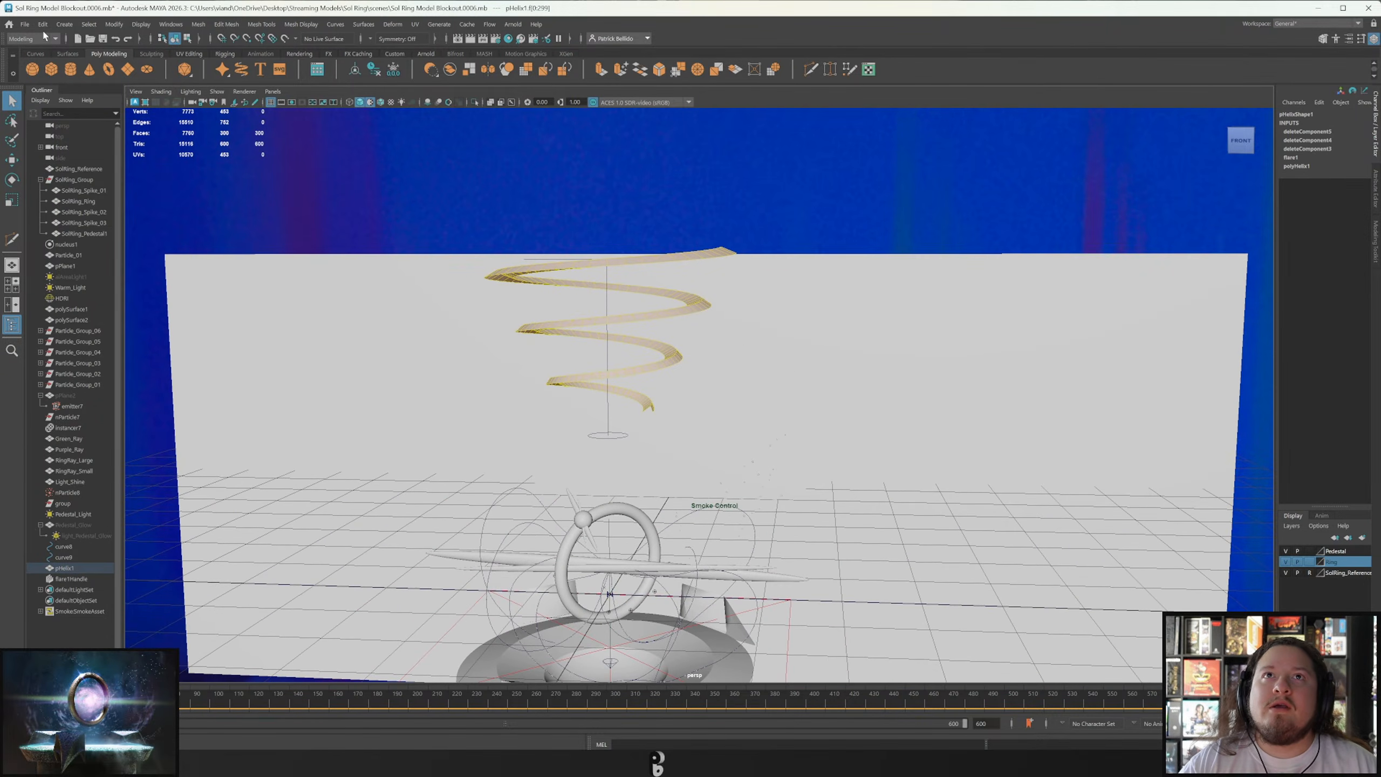
left_click(43, 24)
mouse_move(74, 155)
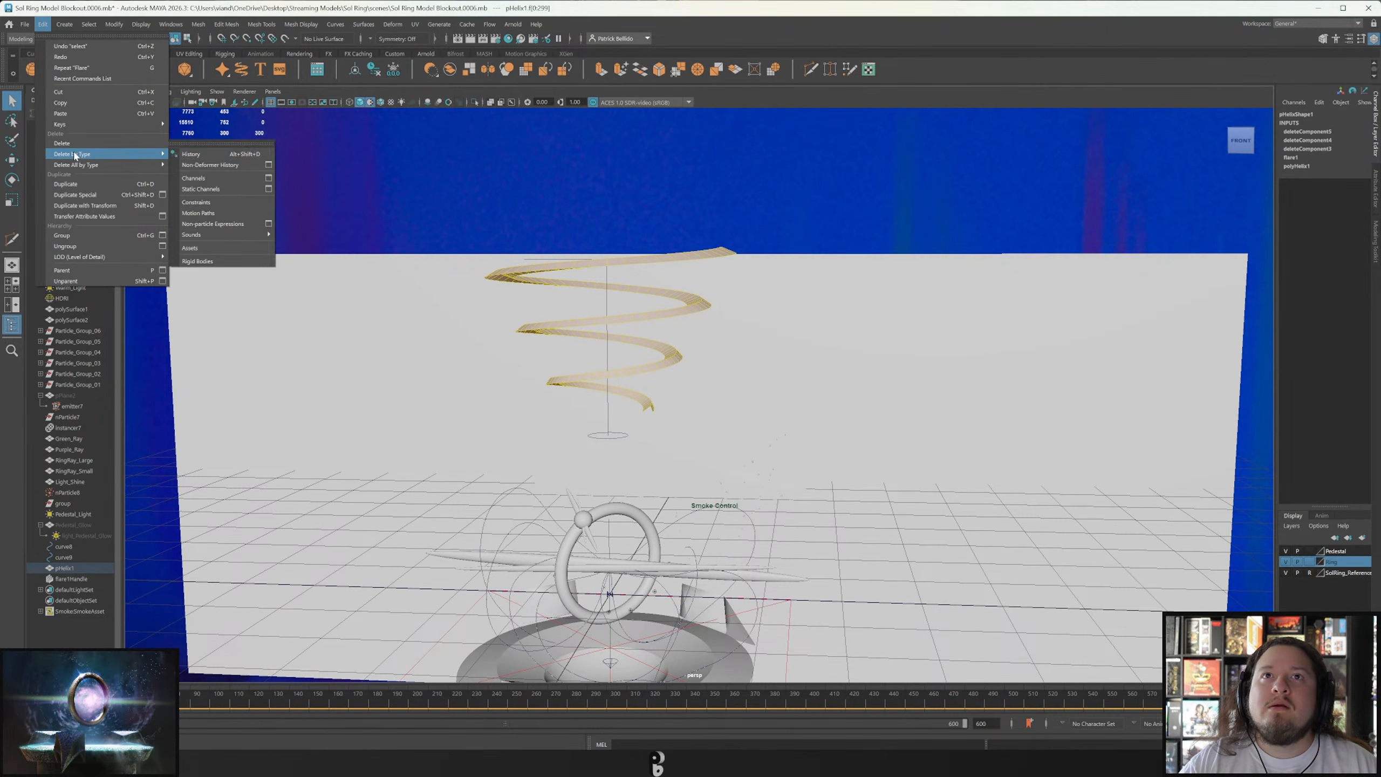
left_click(225, 156)
middle_click_drag(536, 256, 535, 316, "alt")
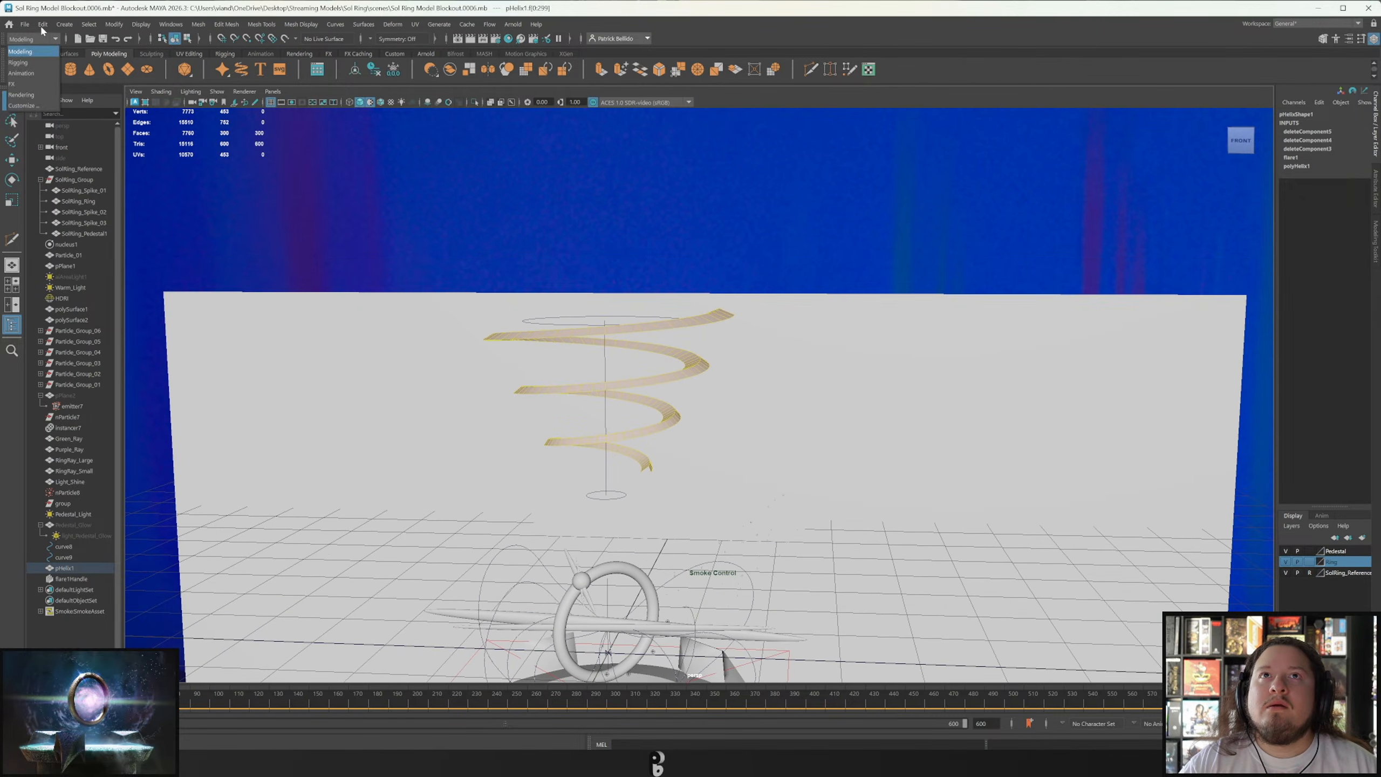
left_click(43, 24)
mouse_move(82, 155)
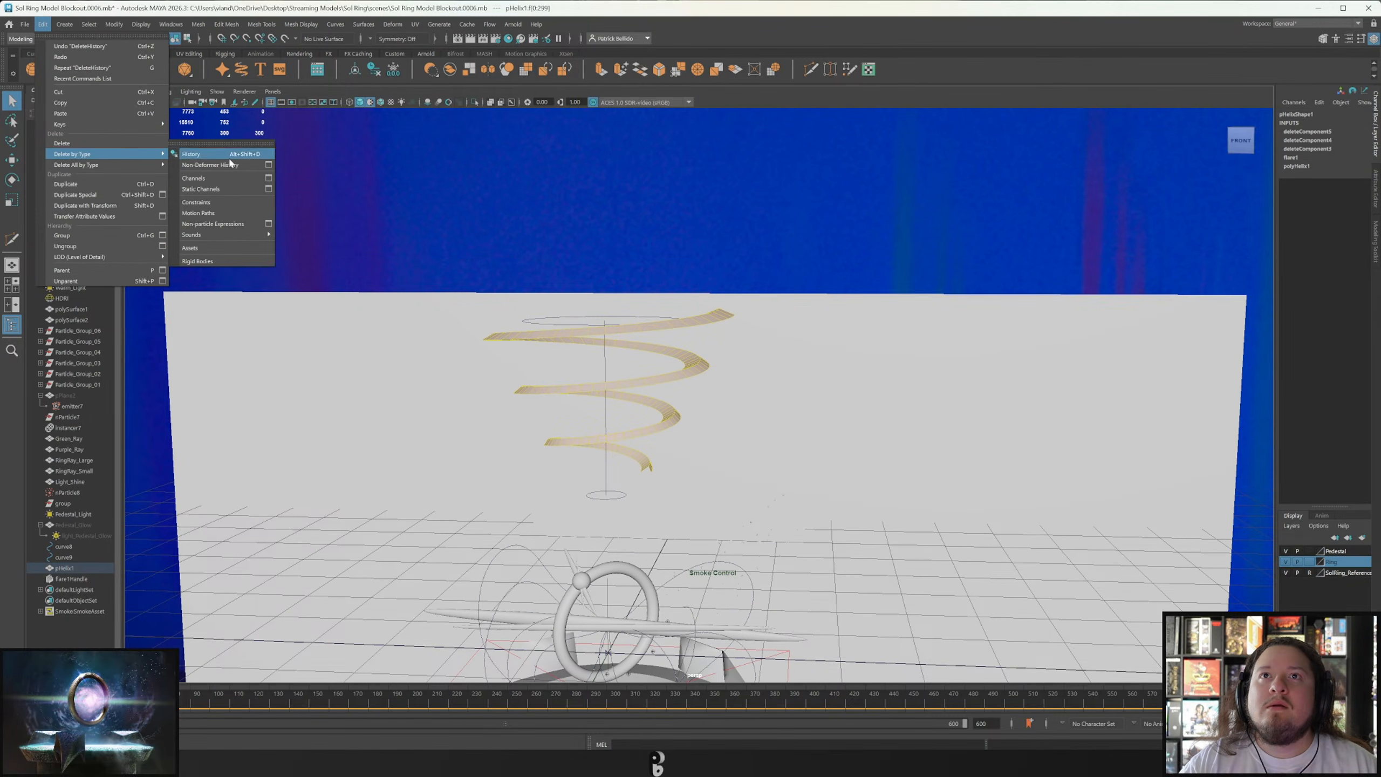
left_click(210, 165)
Scale the ribbon's faces vertically into a flat spiral disc and return to object selection.
key("r")
left_click_drag(616, 361, 745, 449)
key("q")
right_click_drag(744, 449, 785, 364)
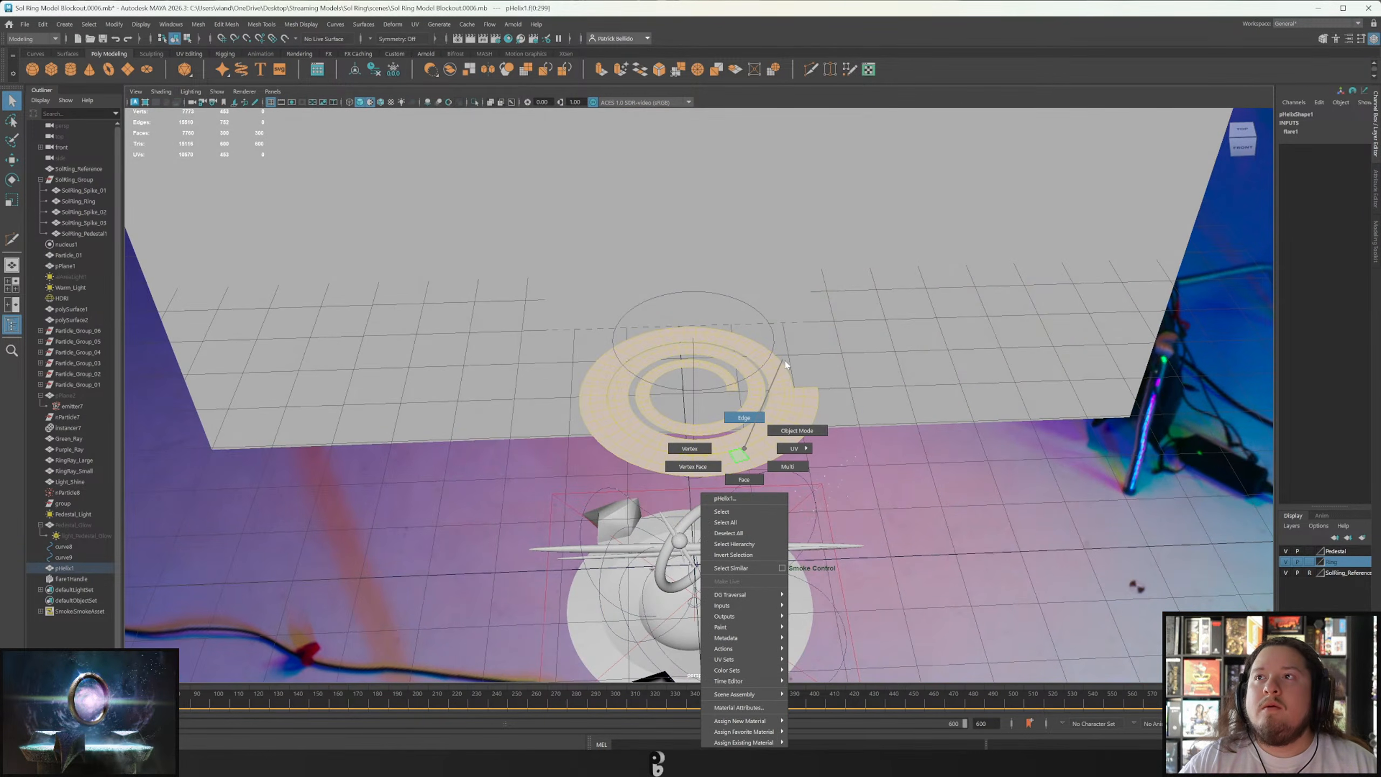
right_click_drag(764, 427, 772, 420)
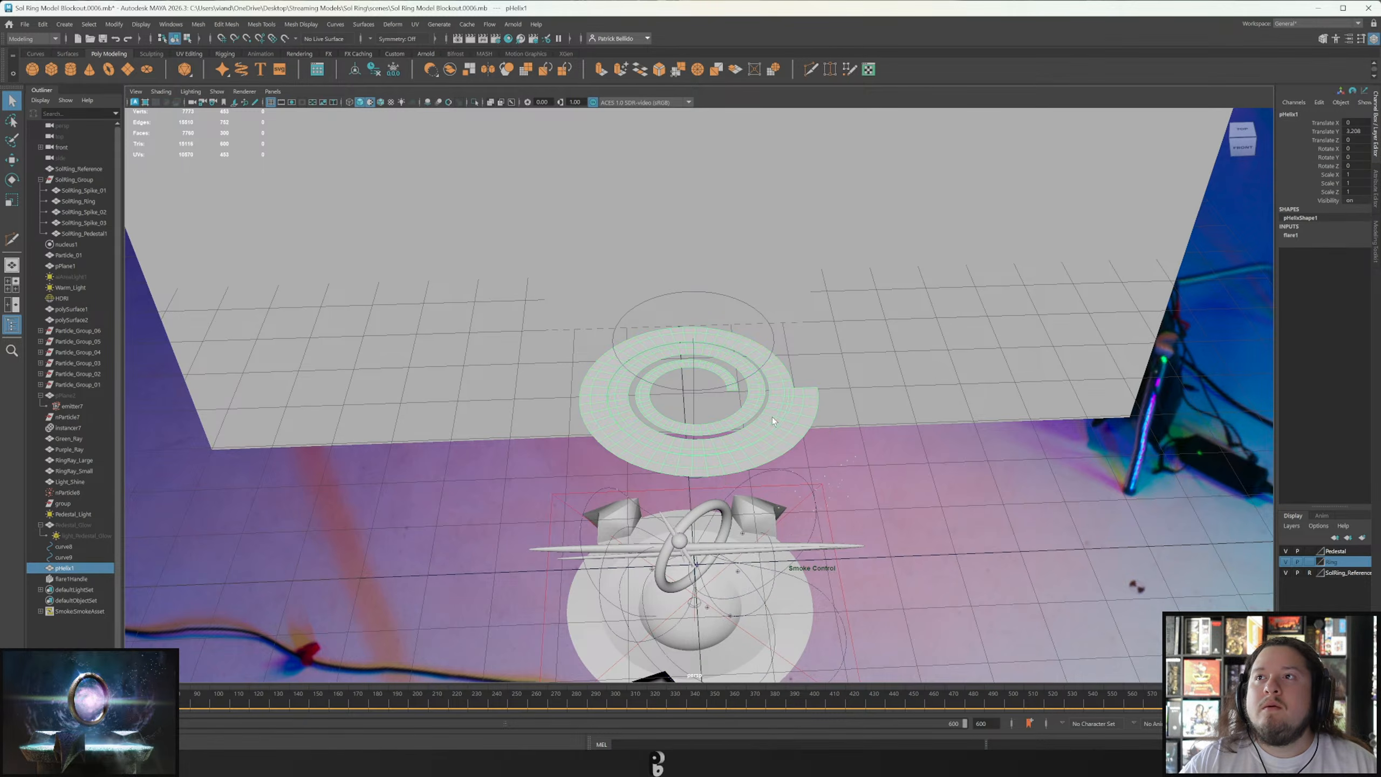
Try deleting the flare deformer handle above the flat spiral, and undo the deletion.
left_click(748, 377)
key("Delete")
left_click(754, 382)
key("ctrl+z")
key("ctrl+z")
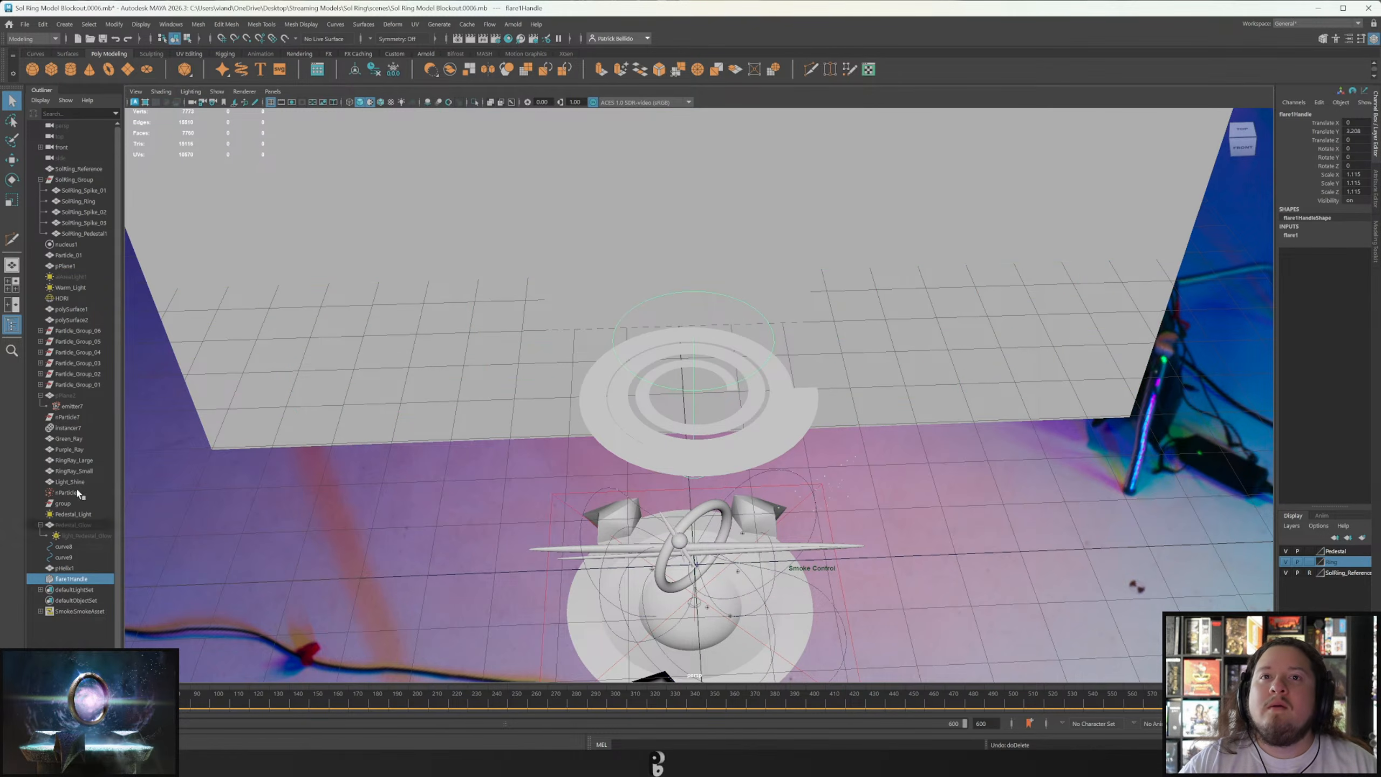
Delete the flat spiral's full construction history including the flare deformer, and clear remaining history from all objects.
left_click(638, 445)
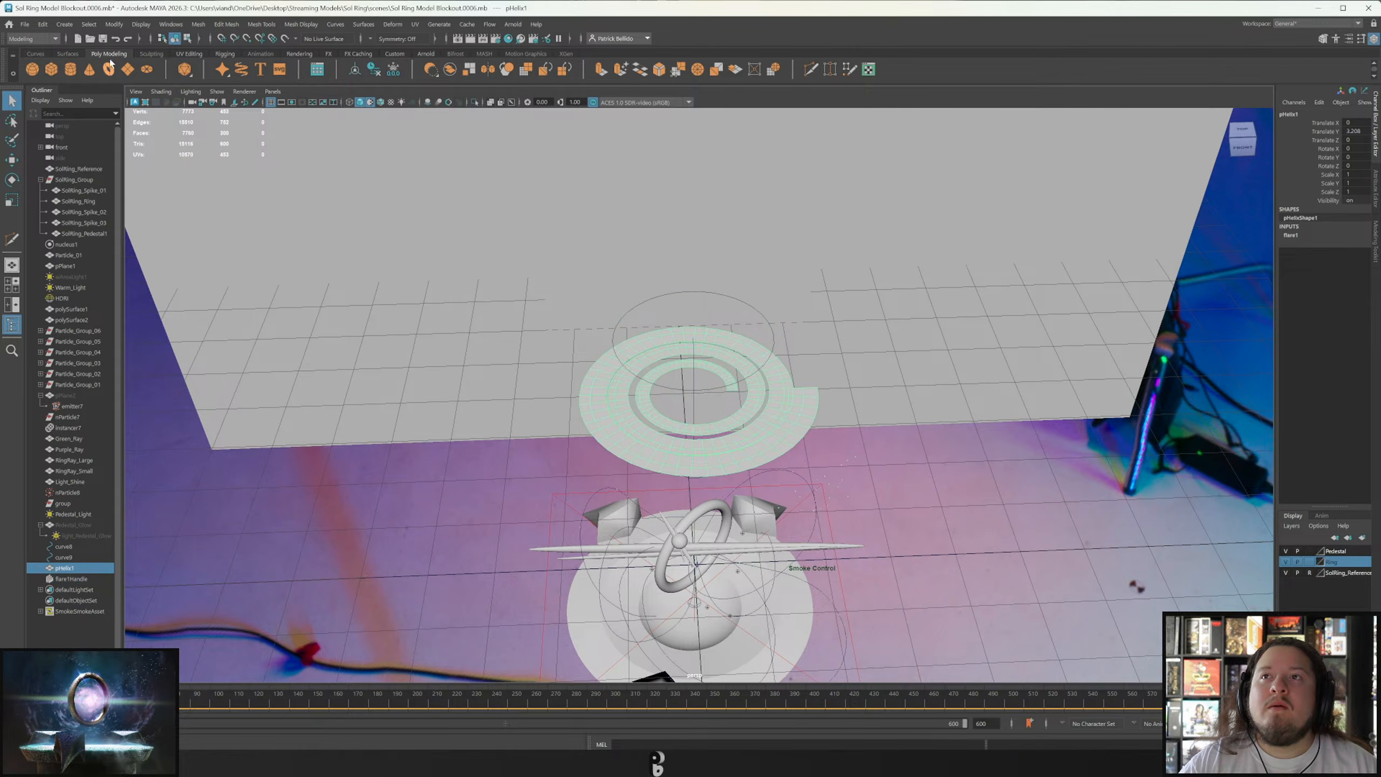
left_click(42, 24)
mouse_move(81, 153)
left_click(195, 156)
left_click(44, 24)
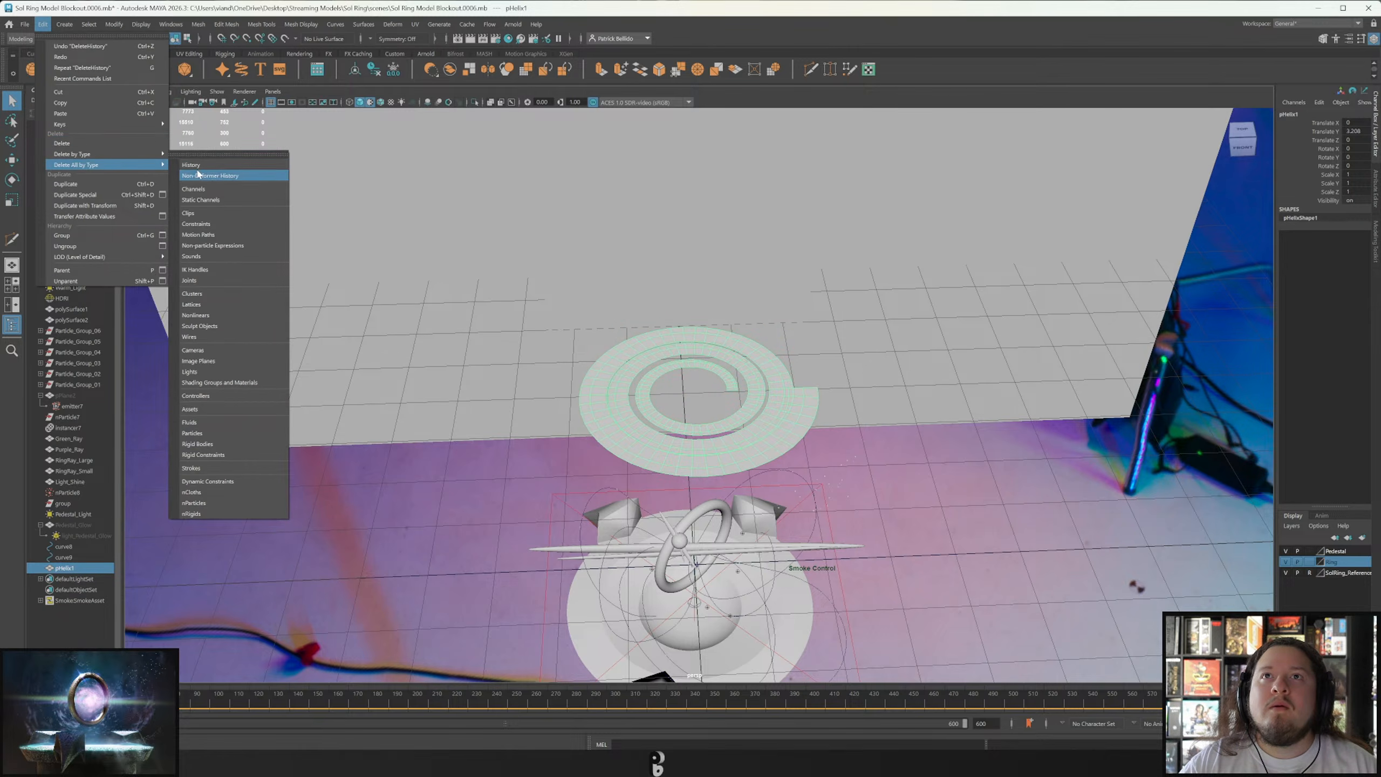
left_click(207, 168)
Rotate the flat spiral upright to 90 degrees in X and center its pivot.
key("e")
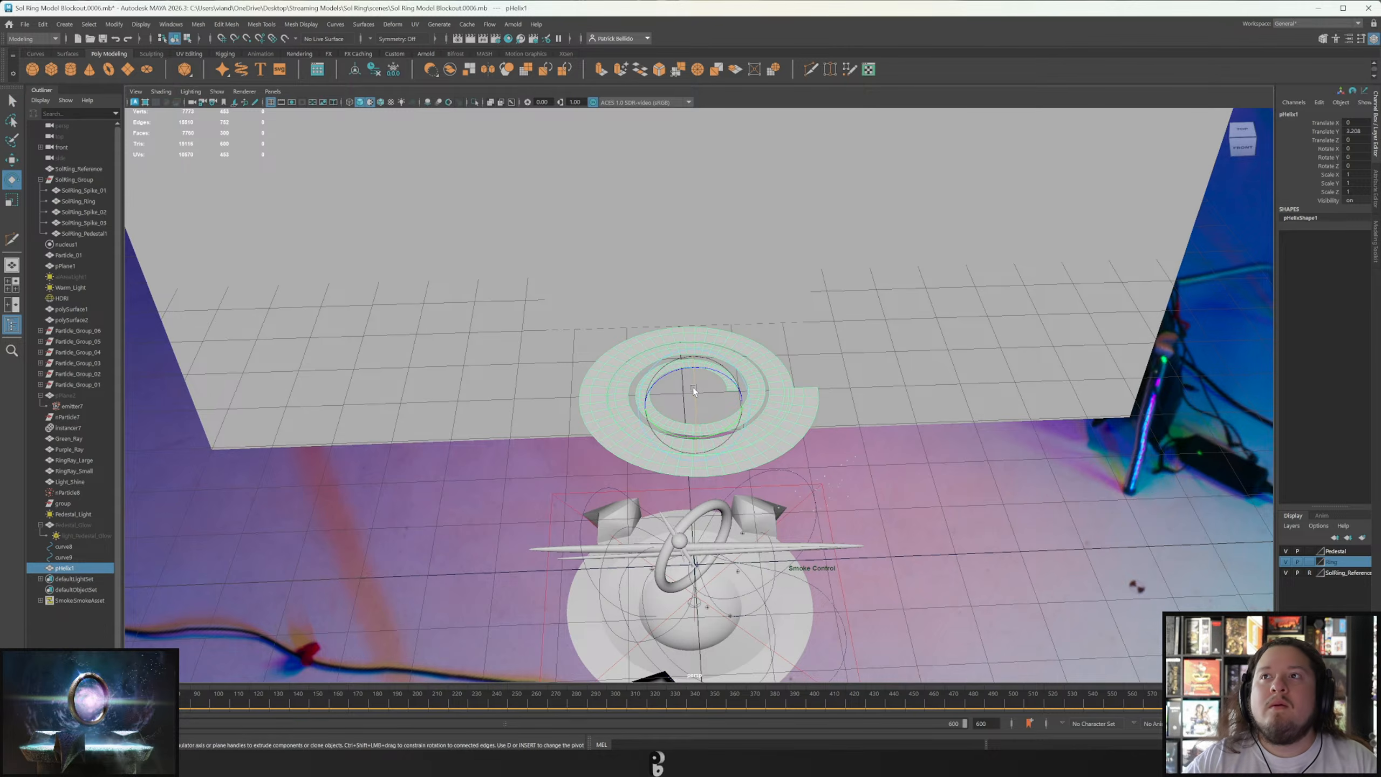
left_click_drag(695, 394, 604, 417)
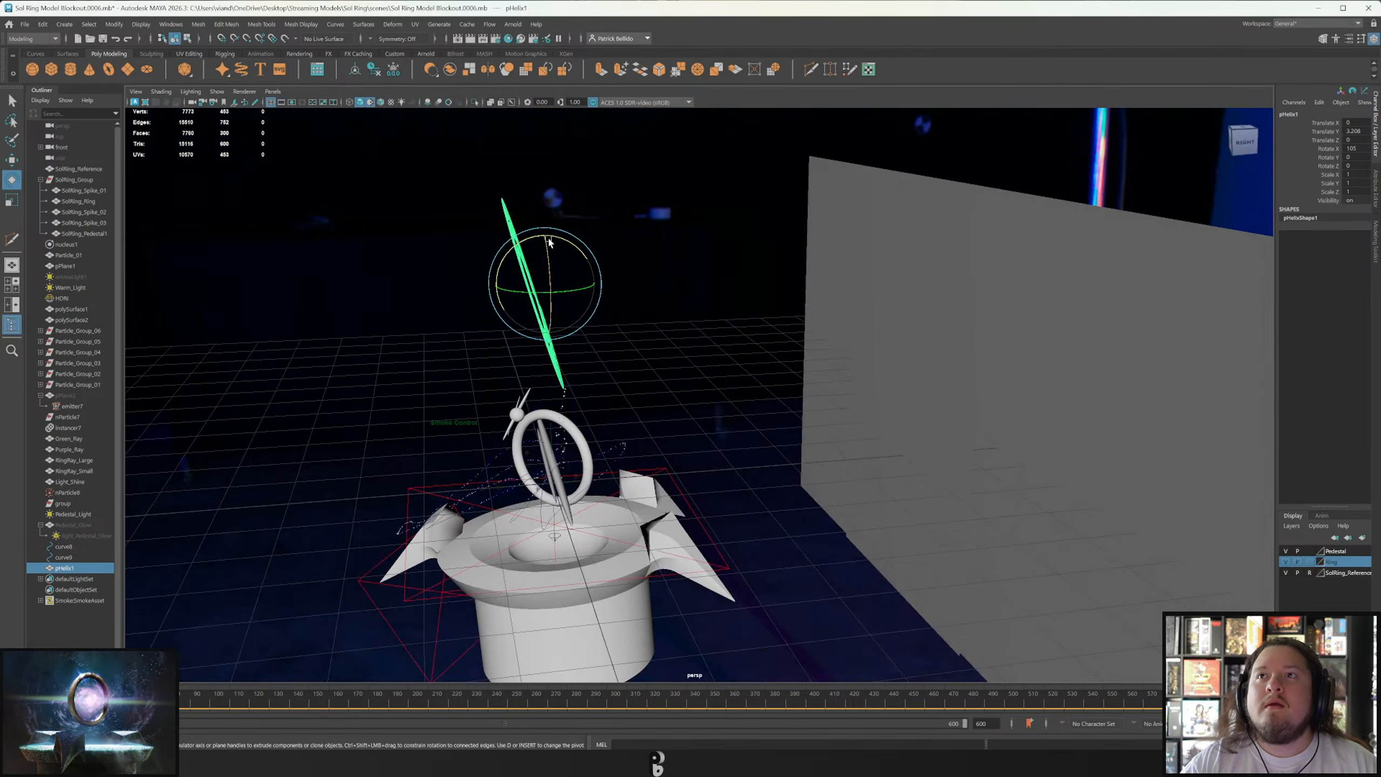
left_click_drag(565, 240, 563, 256)
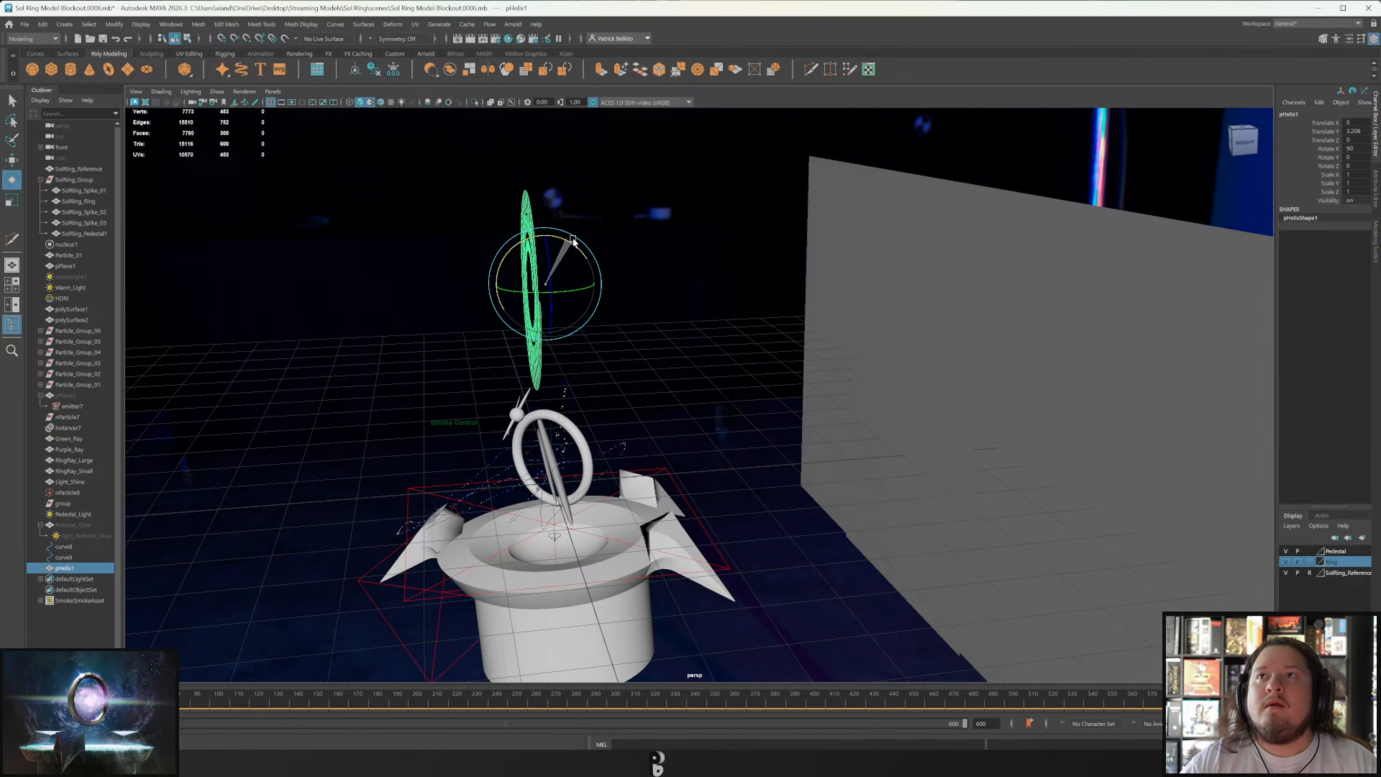
left_click(114, 30)
left_click(140, 107)
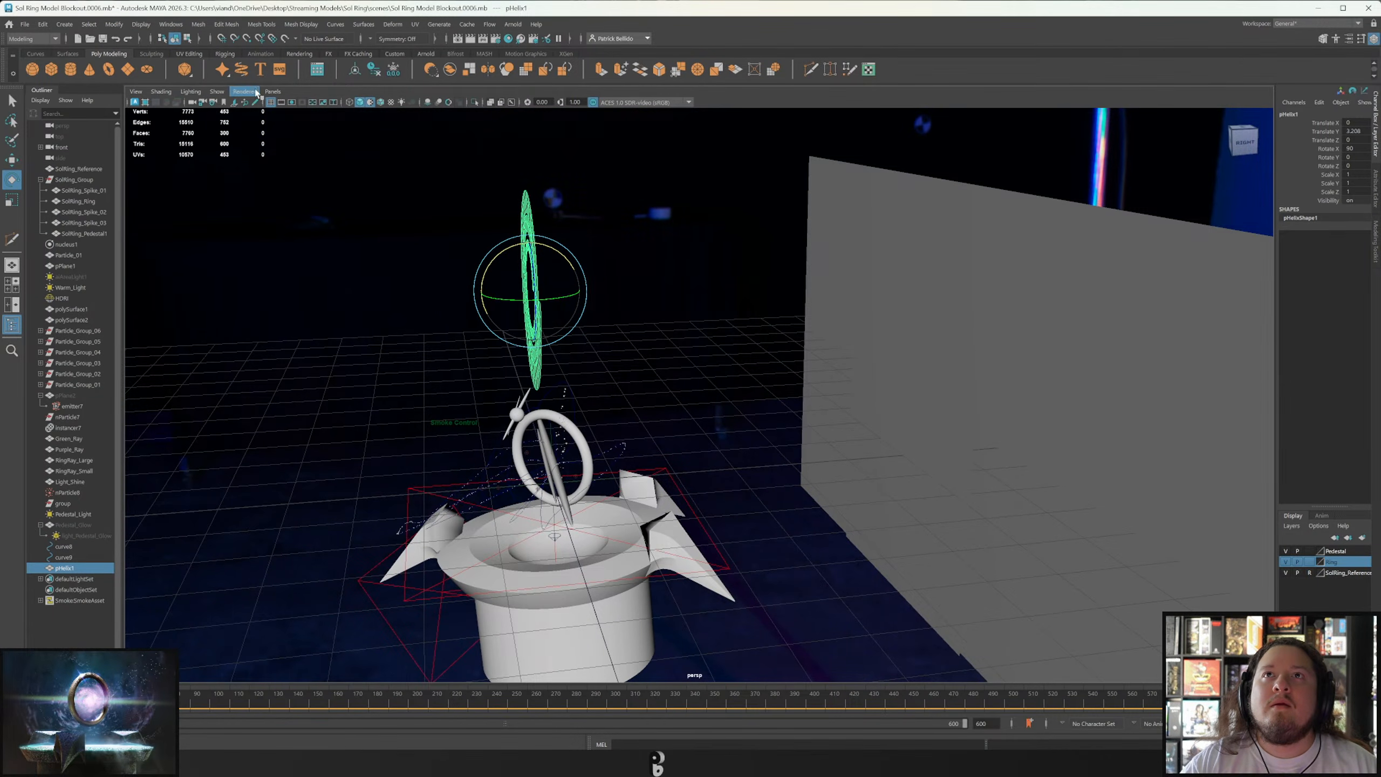
Switch to the front orthographic view and lower the spiral towards the ring, to Translate X -0.097 and Y 1.435.
left_click(273, 93)
mouse_move(304, 124)
left_click(397, 125)
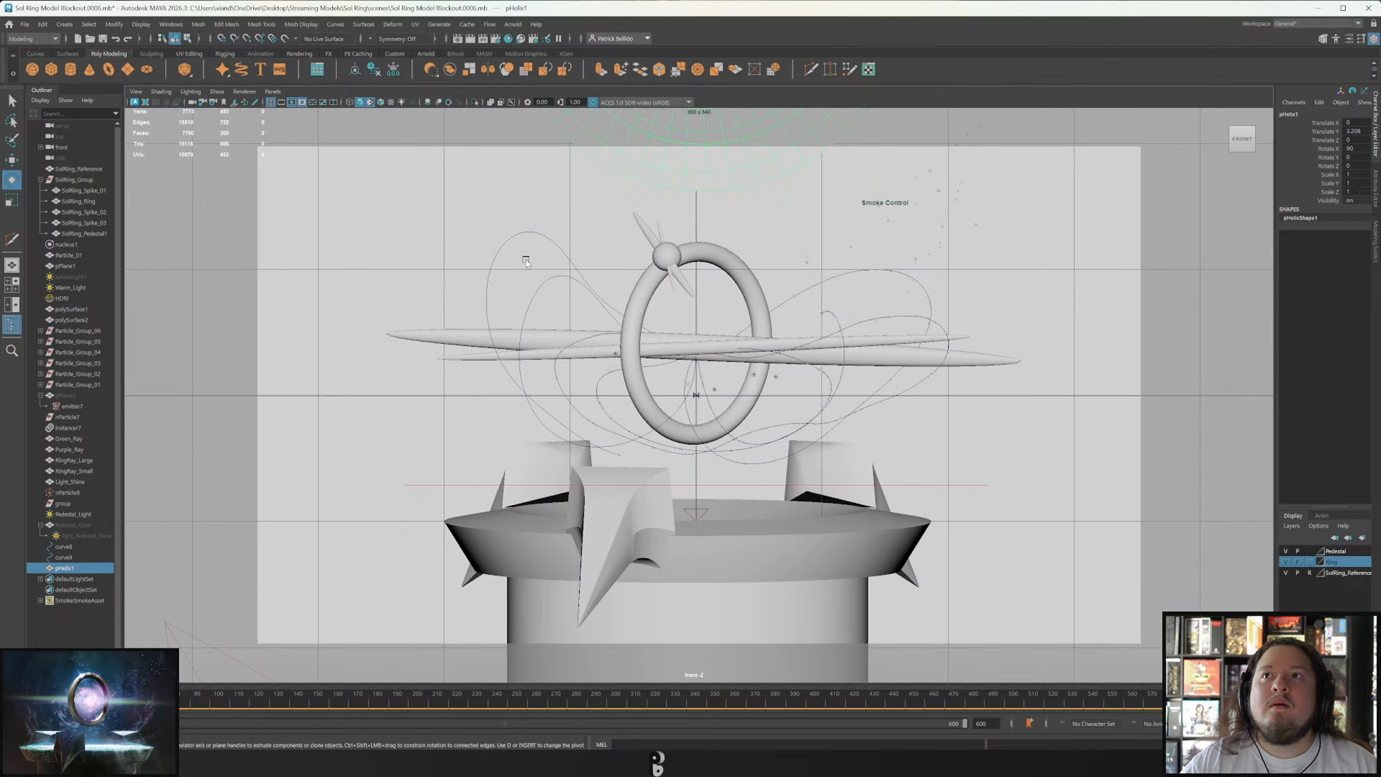
middle_click_drag(514, 321, 526, 364, "alt")
key("w")
middle_click_drag(675, 200, 679, 364, "alt")
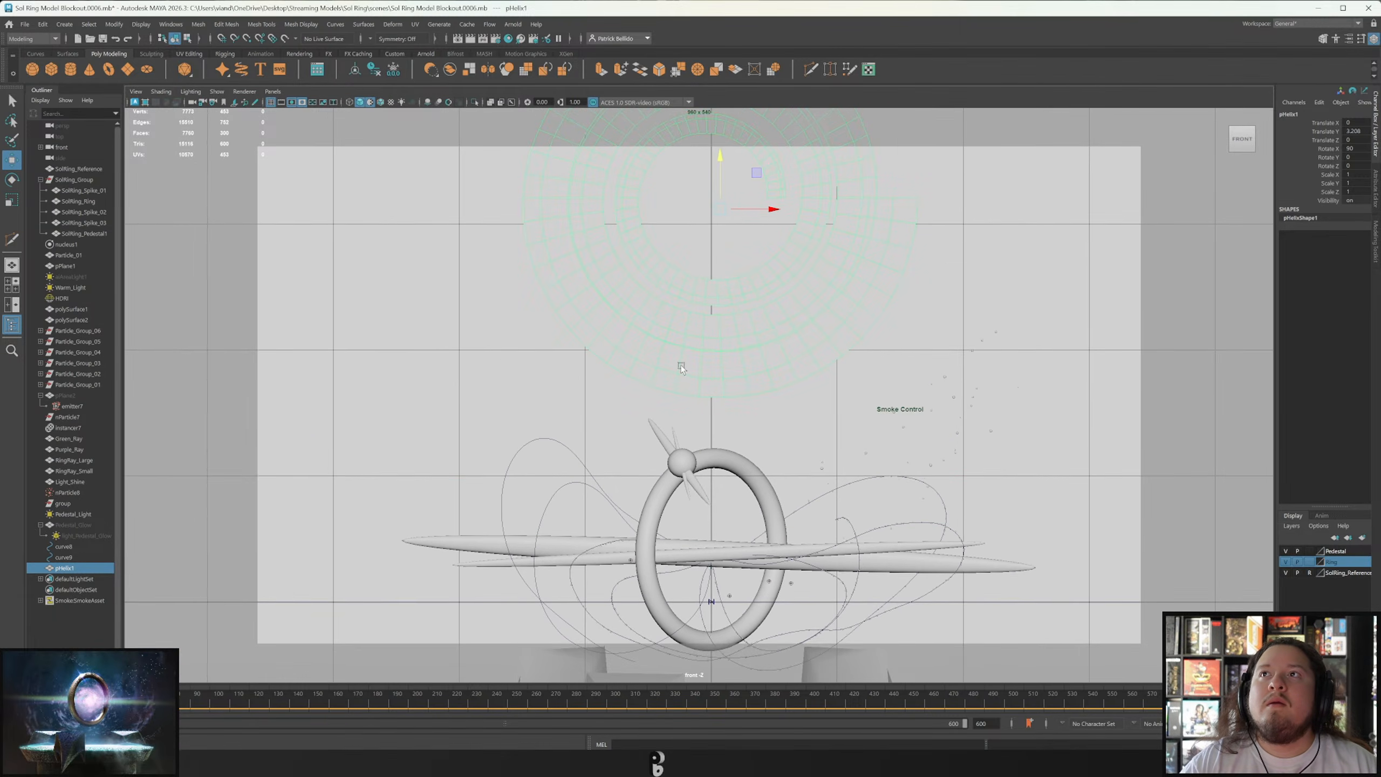
left_click_drag(714, 205, 686, 415)
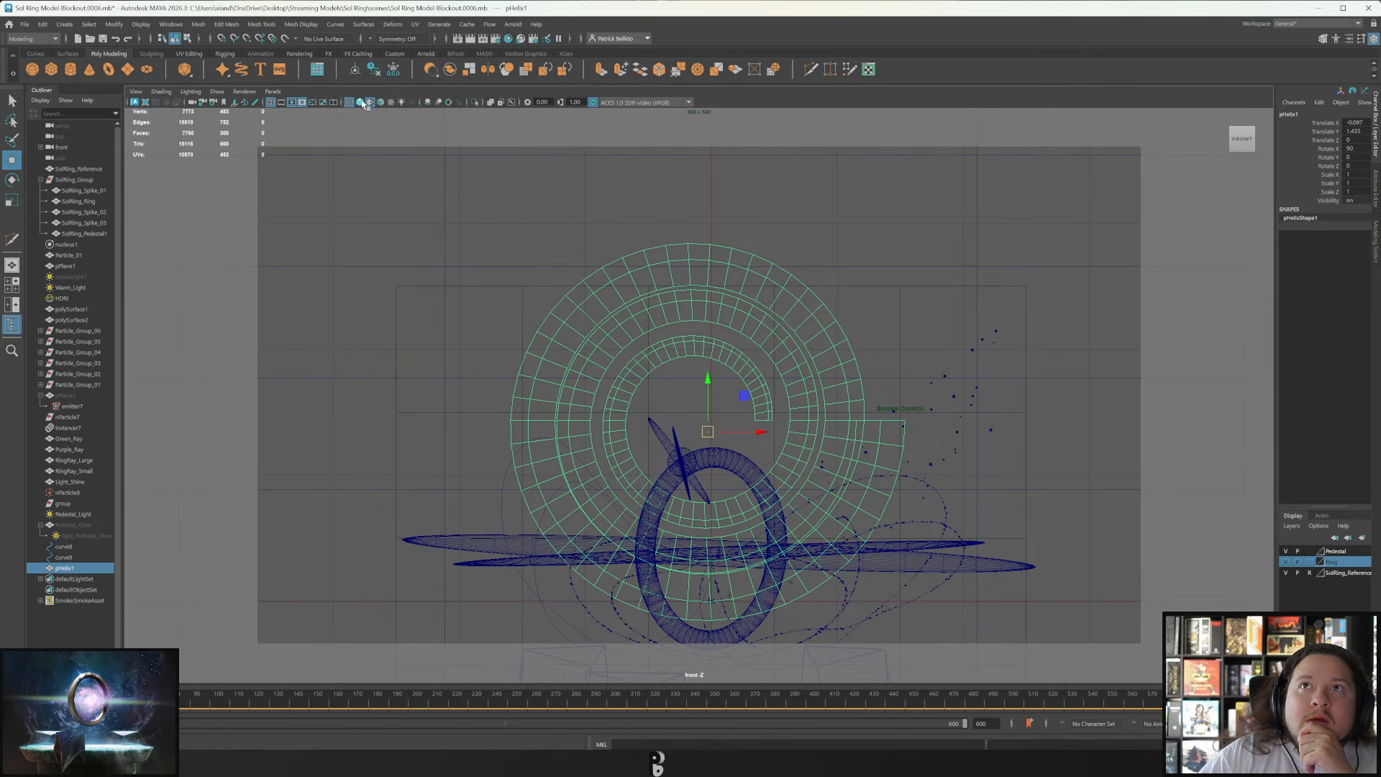
Set the front view's display to smooth shading with textures and the objects' own materials.
left_click(358, 103)
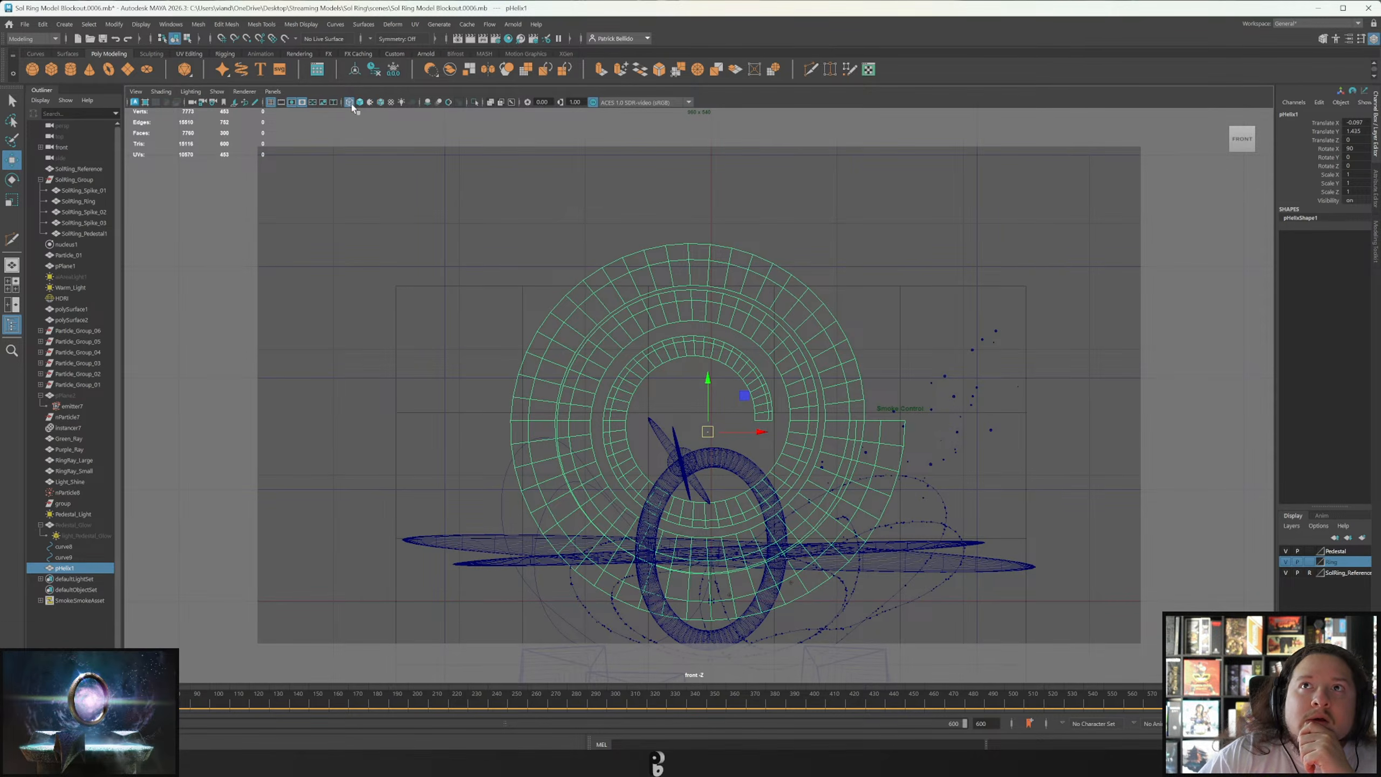
left_click(352, 104)
left_click(368, 104)
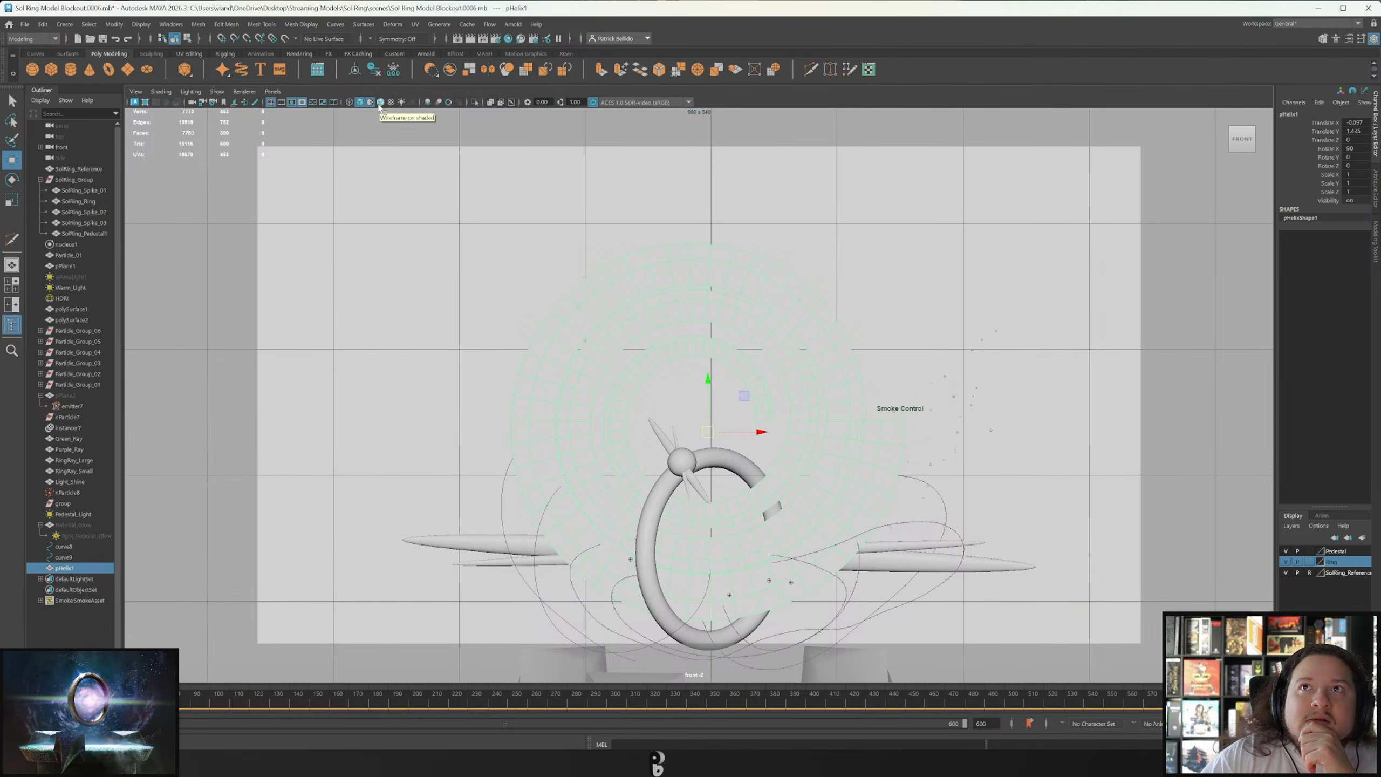
left_click(391, 103)
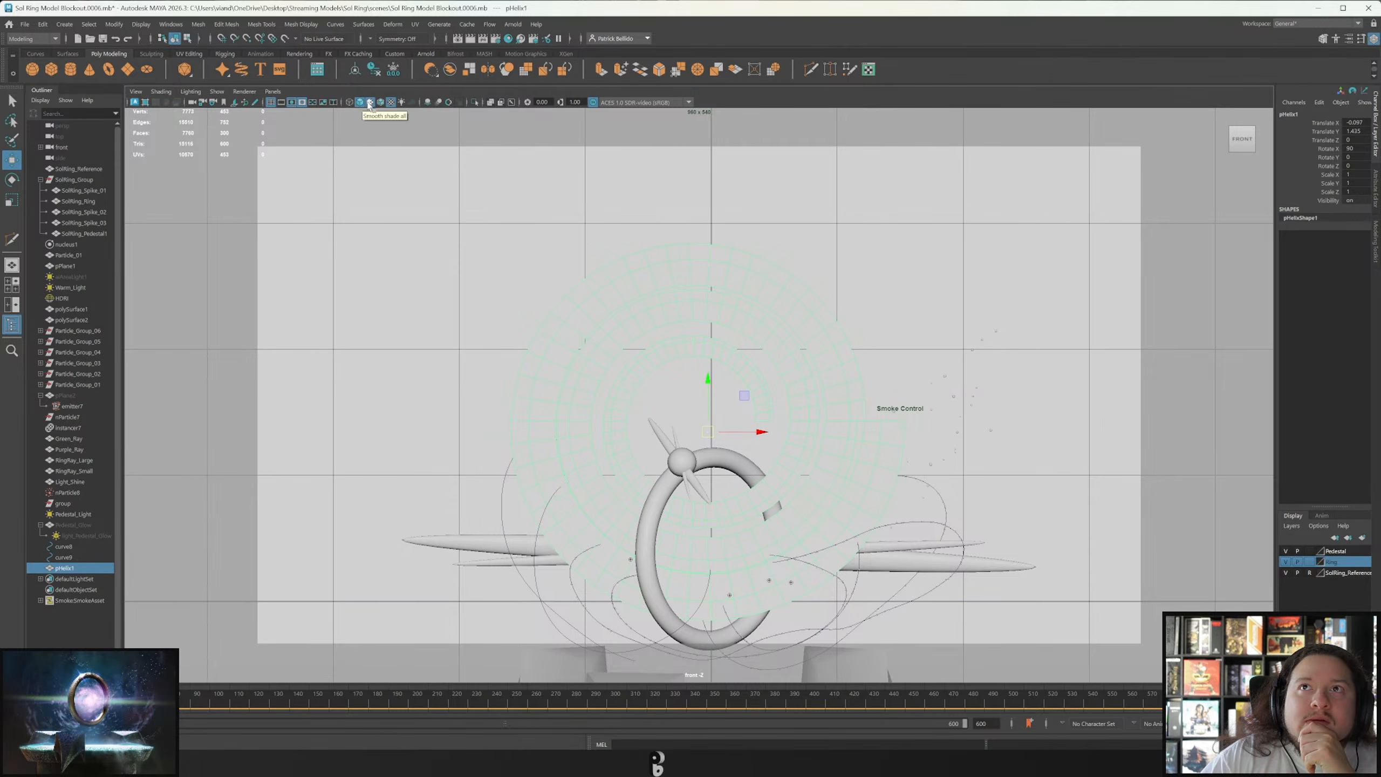
left_click(369, 103)
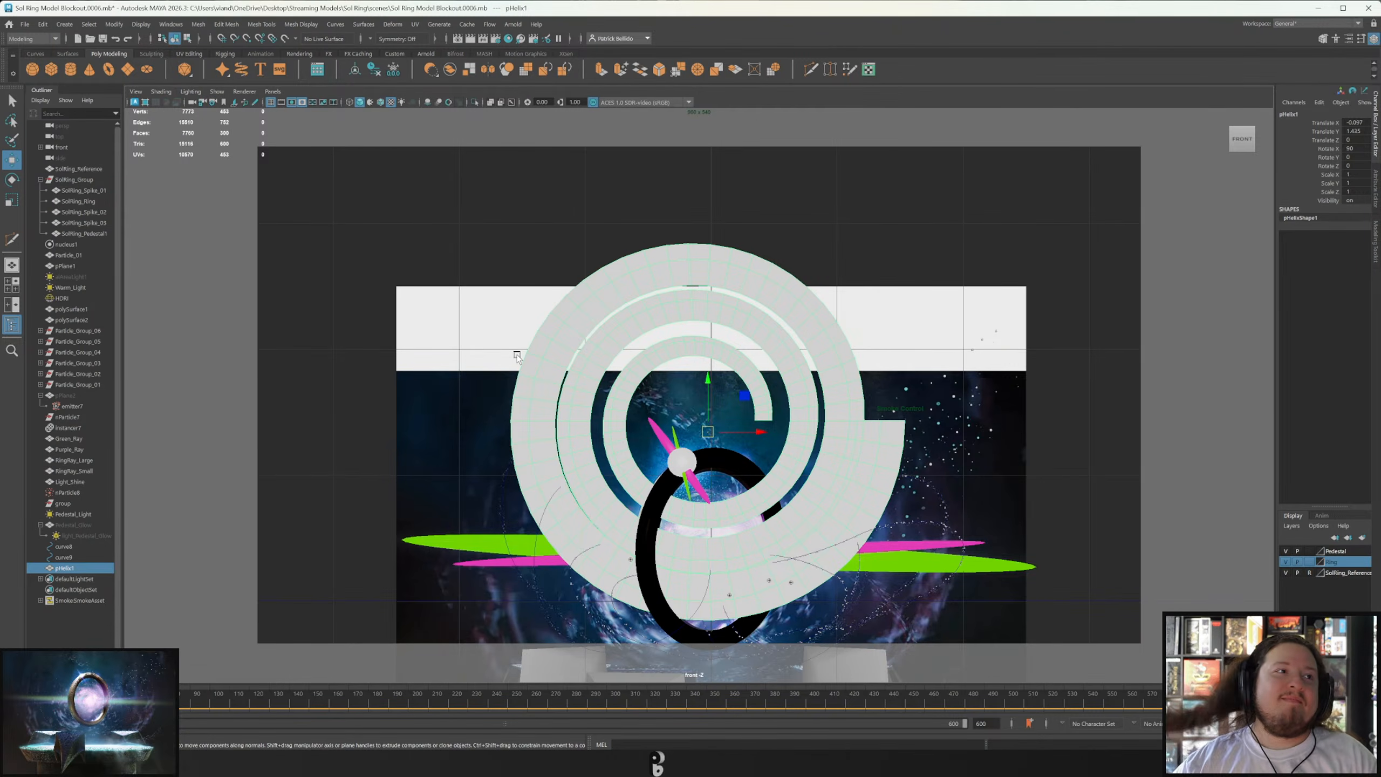
Move the spiral onto the ring's opening, to Translate X 0.038 and Y 0.531.
scroll(710, 499, "up", 3)
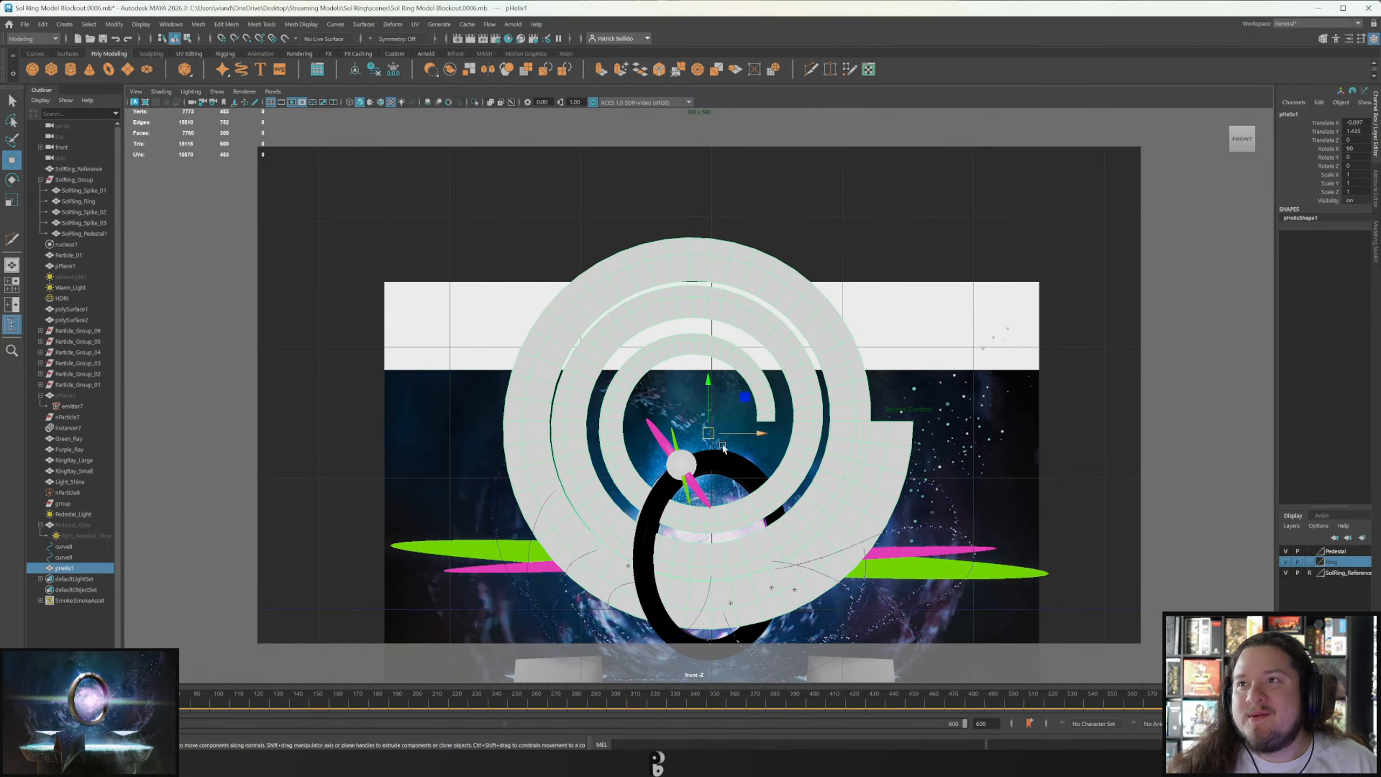
middle_click_drag(709, 500, 671, 313, "alt")
scroll(671, 303, "up", 1)
left_click_drag(670, 232, 704, 375)
Select the edge at the spiral's inner end and adjust the soft-selection falloff to cover the inner coils.
key("q")
scroll(775, 358, "up", 2)
right_click_drag(778, 354, 776, 321)
left_click(765, 367)
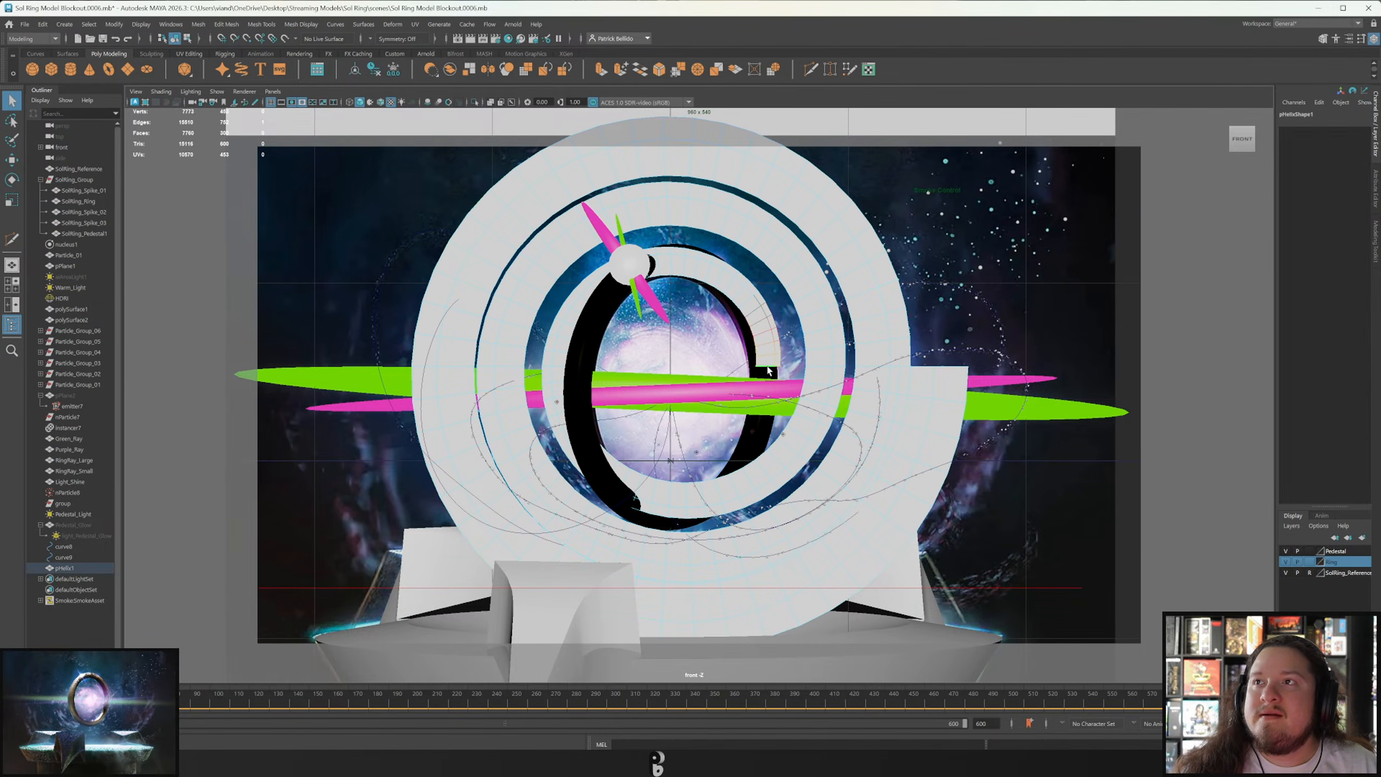
left_click_drag(647, 404, 1380, 518)
scroll(692, 467, "down", 8)
left_click_drag(693, 466, 1074, 472)
scroll(772, 421, "up", 6)
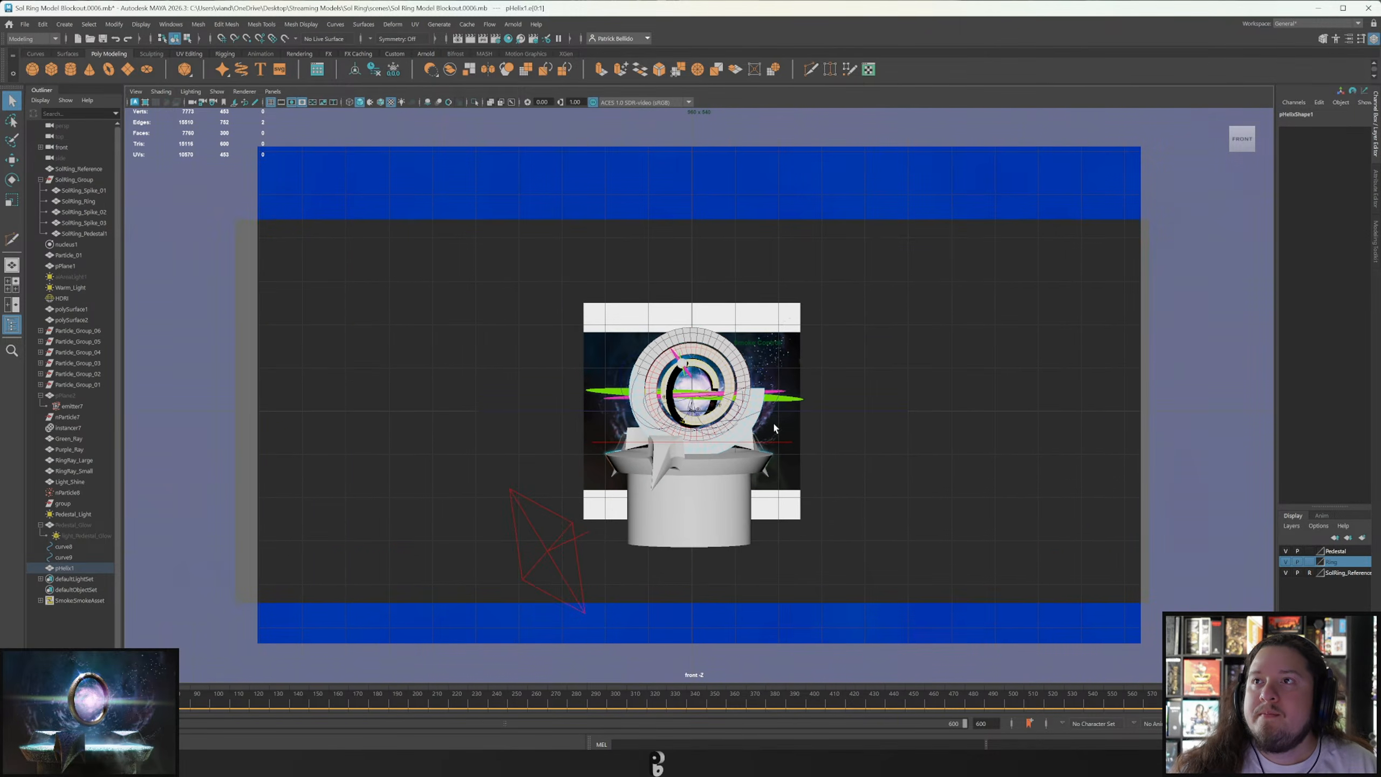
Try moving and rotating the soft-selected inner coils of the spiral, and undo the edits.
key("w")
scroll(689, 453, "up", 5)
key("e")
left_click_drag(824, 393, 632, 307)
key("w")
key("ctrl+z")
key("ctrl+z")
key("ctrl+z")
key("ctrl+z")
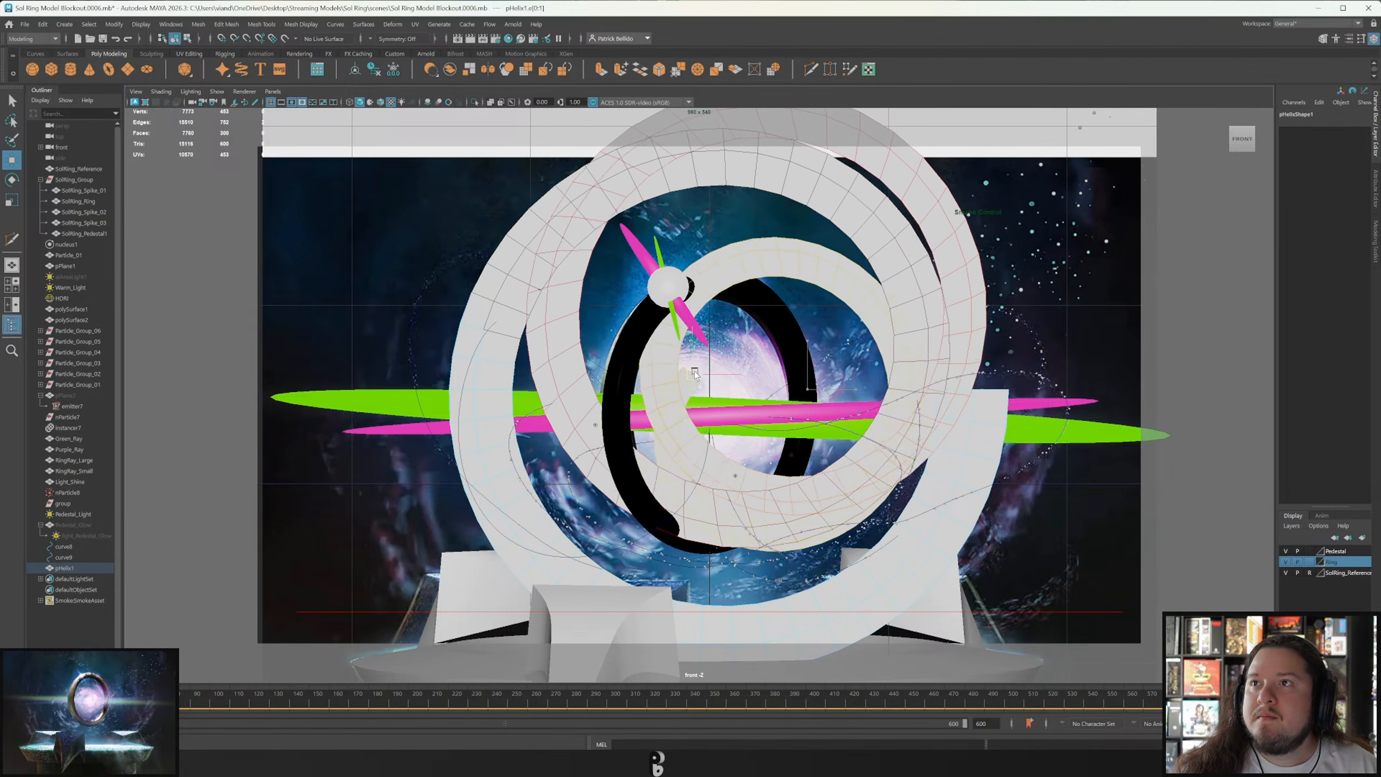
key("ctrl+z")
key("q")
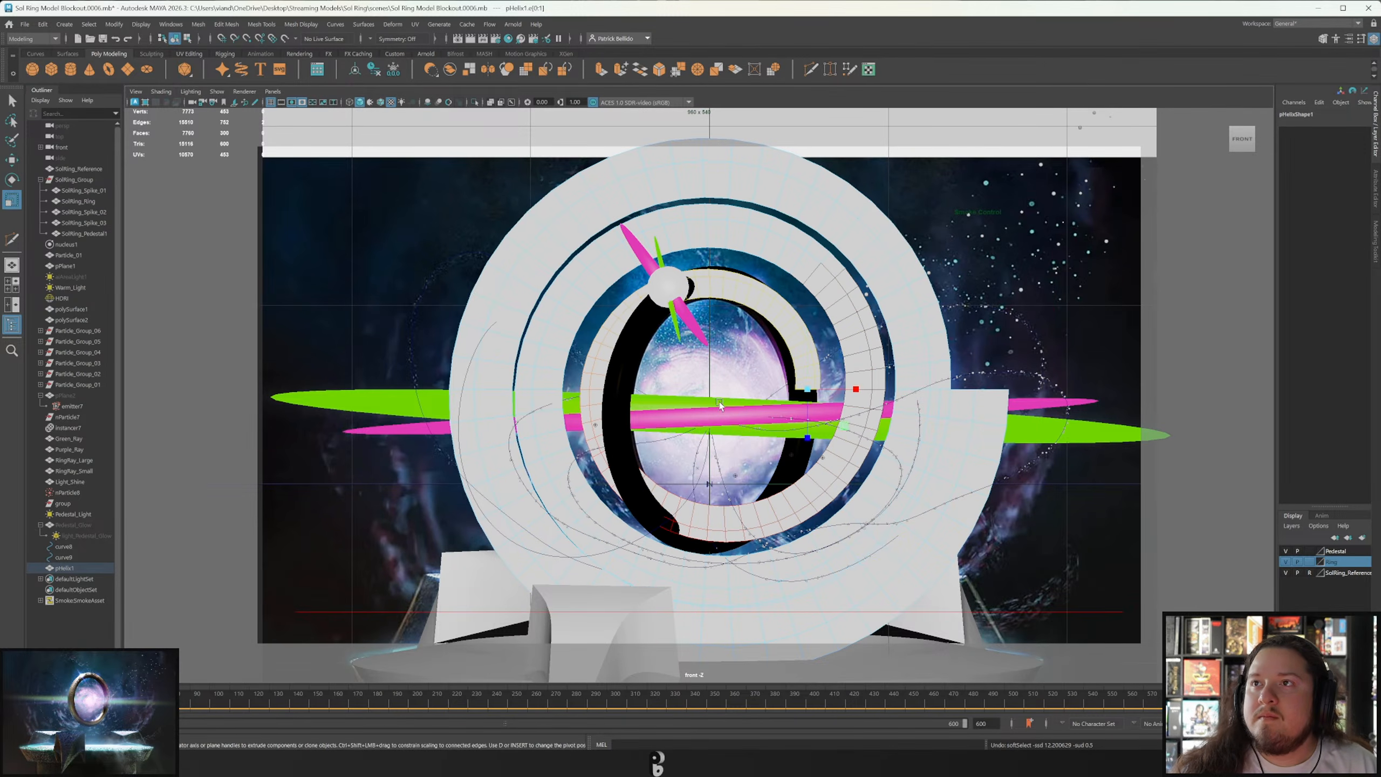
Return to object selection and scale the whole spiral uniformly to 0.396.
right_click_drag(811, 338, 854, 321)
scroll(771, 403, "up", 2)
key("r")
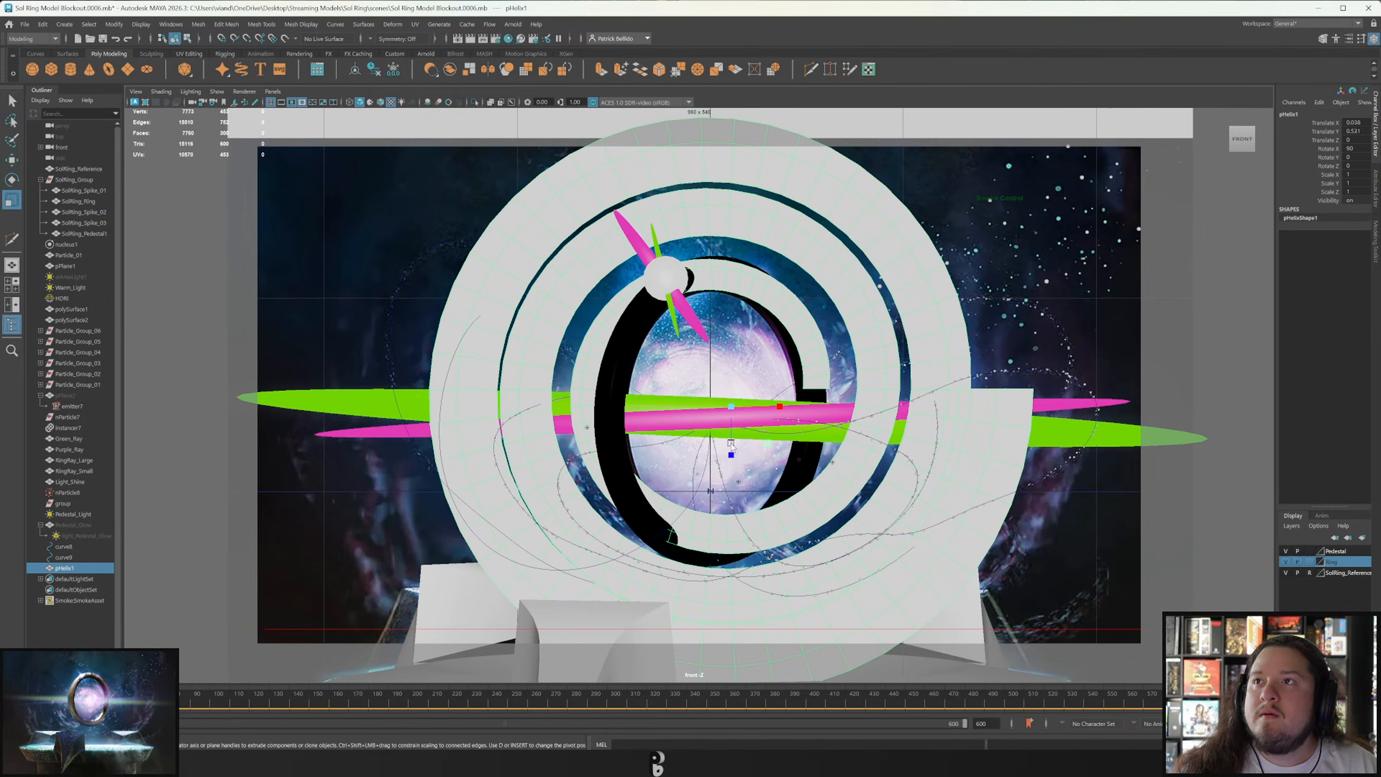
left_click_drag(731, 406, 474, 410)
key("w")
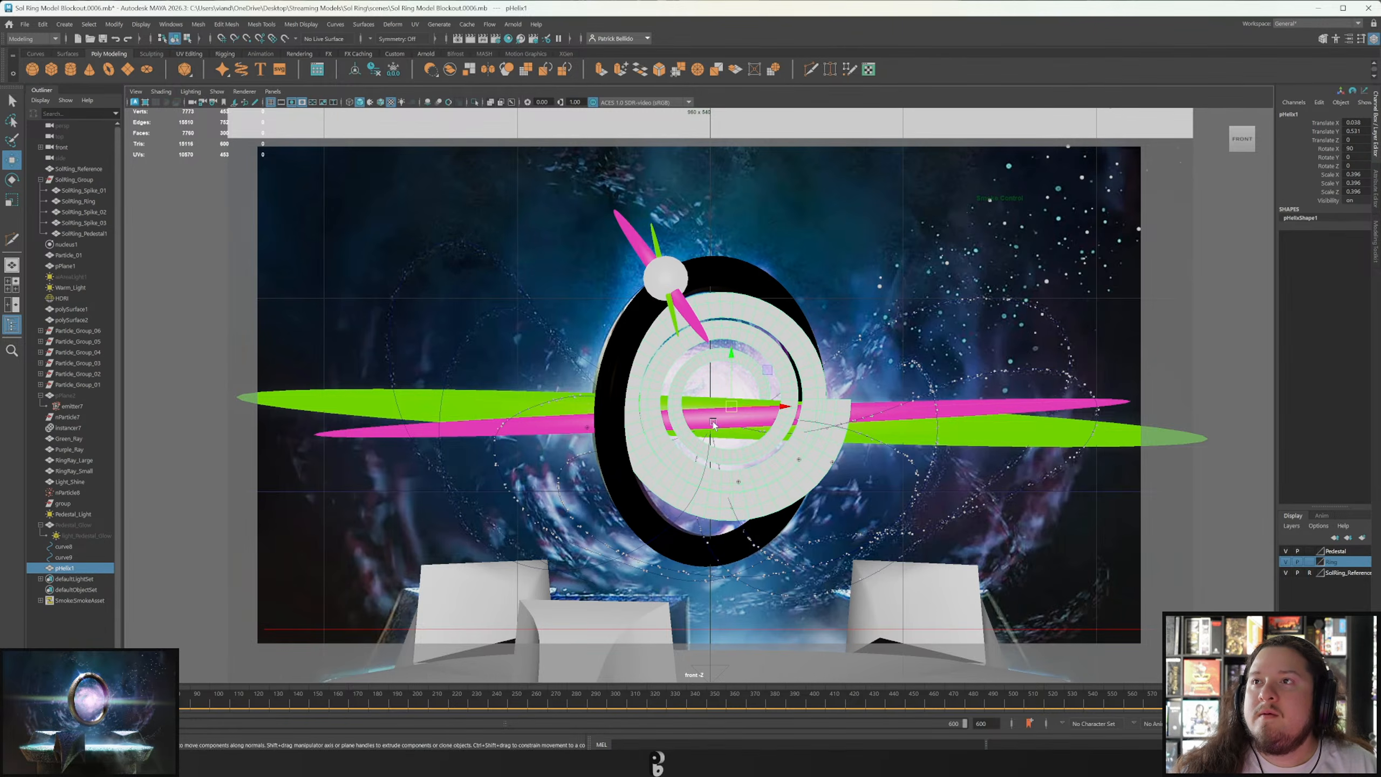
Reposition the spiral over the ring and enlarge it to about the ring's height, with edge selection active.
mouse_move(734, 414)
left_mouse_down()
mouse_move(294, 511)
mouse_move(718, 406)
mouse_move(710, 417)
mouse_move(811, 412)
mouse_move(737, 411)
mouse_move(754, 409)
left_mouse_up()
key("r")
key("q")
right_click_drag(755, 409, 753, 383)
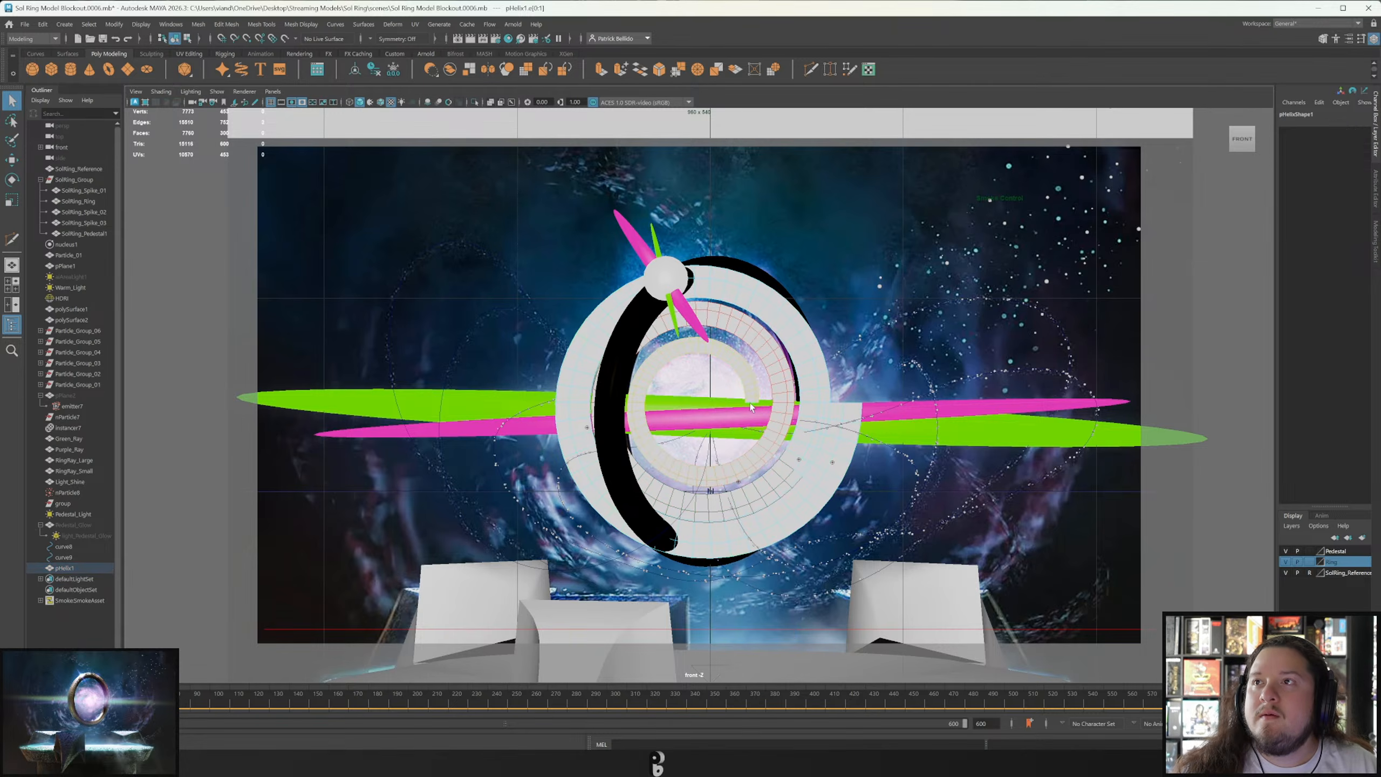
Rotate the spiral's soft-selected inner coils and reposition them within the ring opening.
left_click(756, 404, "shift")
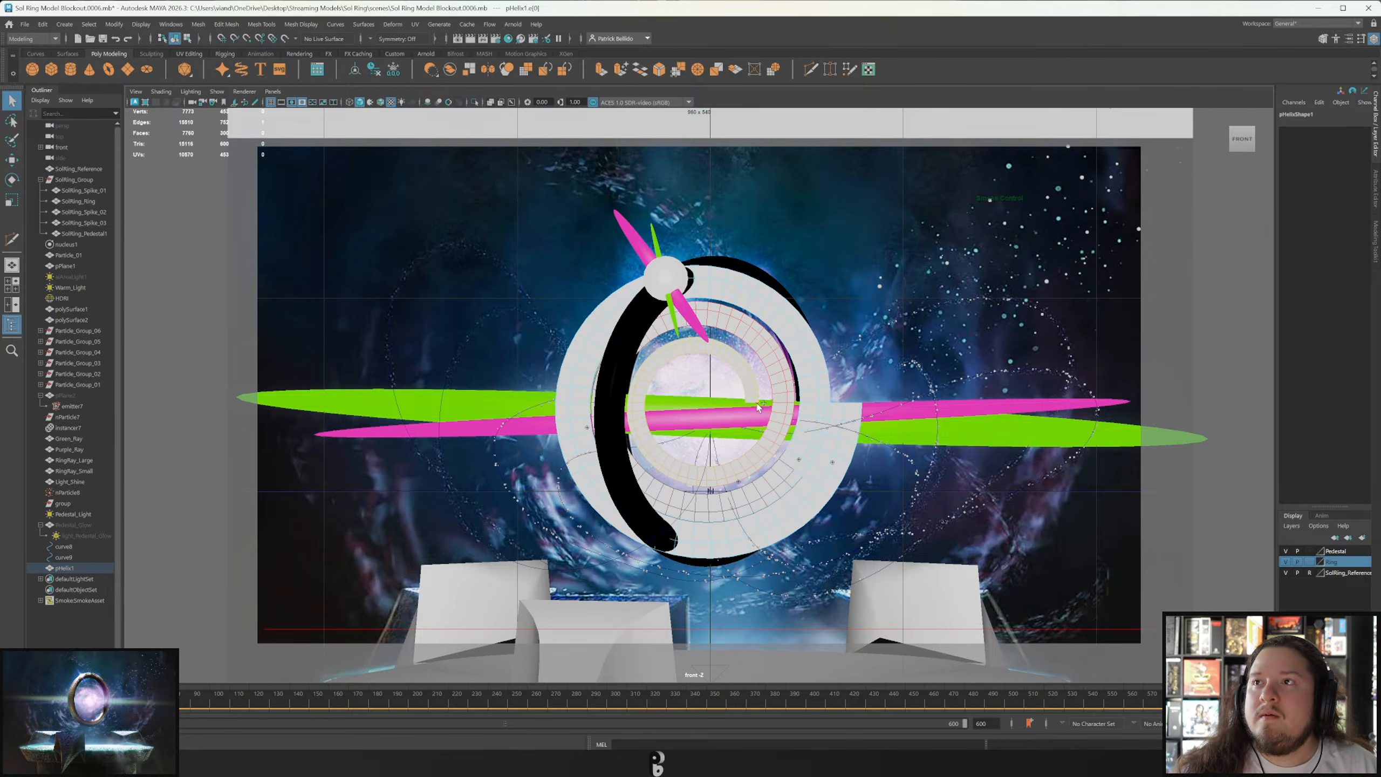
key("e")
left_click_drag(791, 377, 679, 442)
key("w")
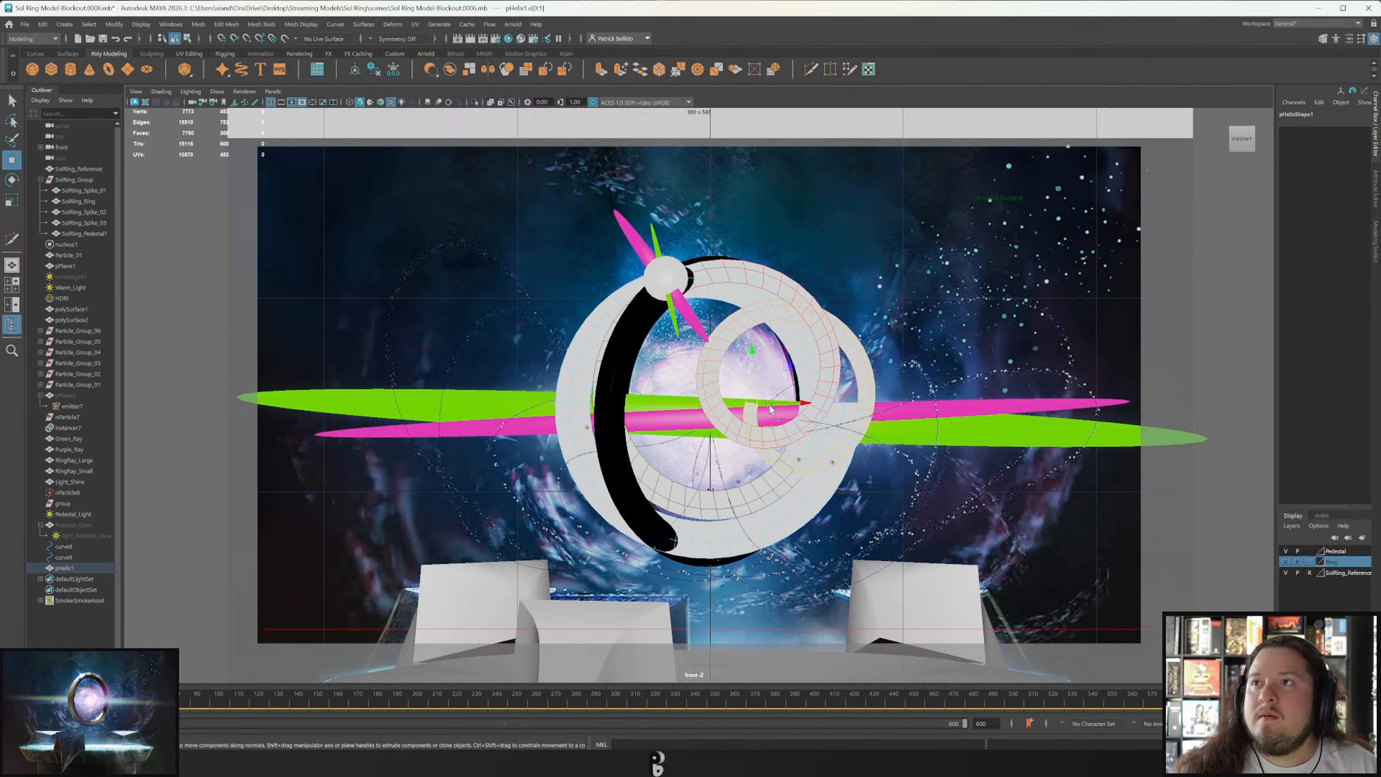
left_click_drag(756, 405, 1215, 435)
key("r")
key("w")
key("b")
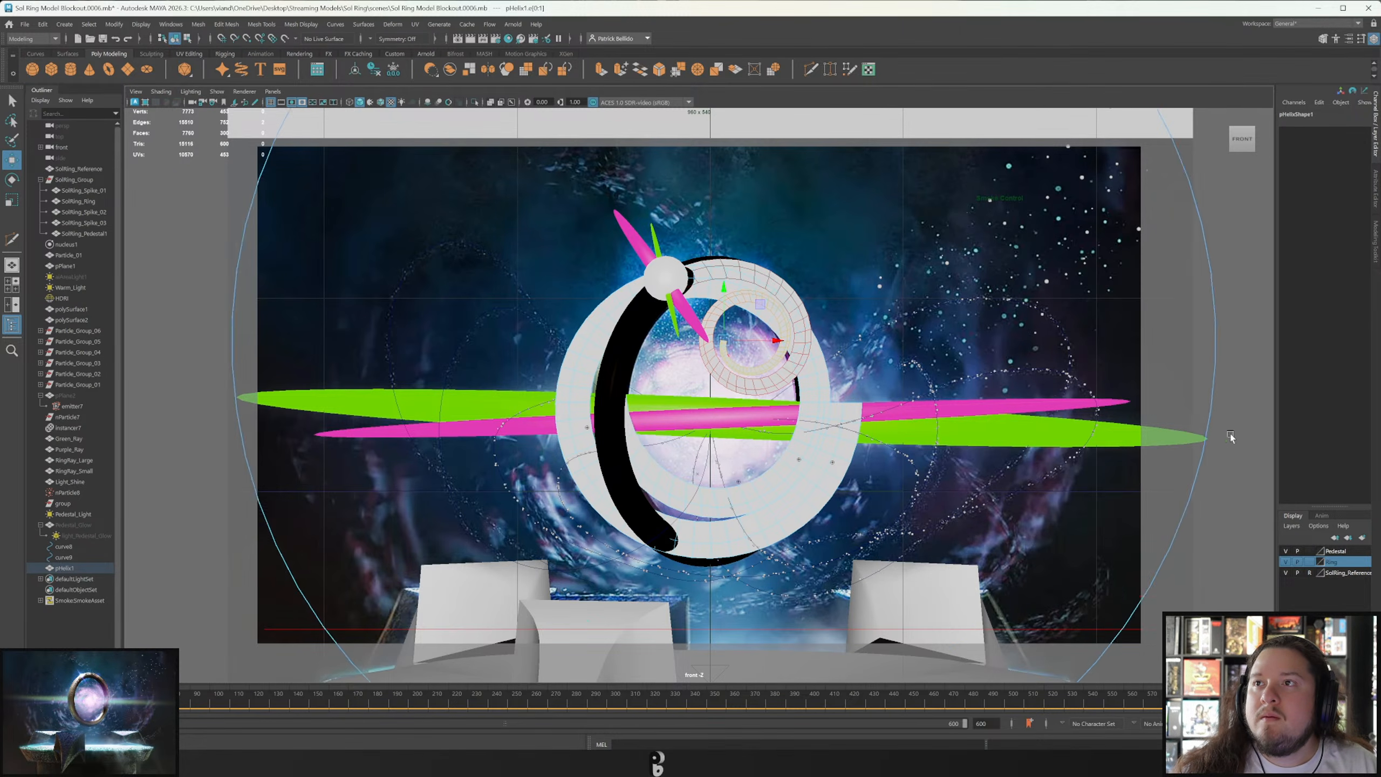
Adjust the soft-selection falloff radius around the spiral's inner end to limit it to the innermost coil.
right_click_drag(1213, 435, 626, 442, "alt")
key("b")
left_click_drag(625, 442, 877, 429)
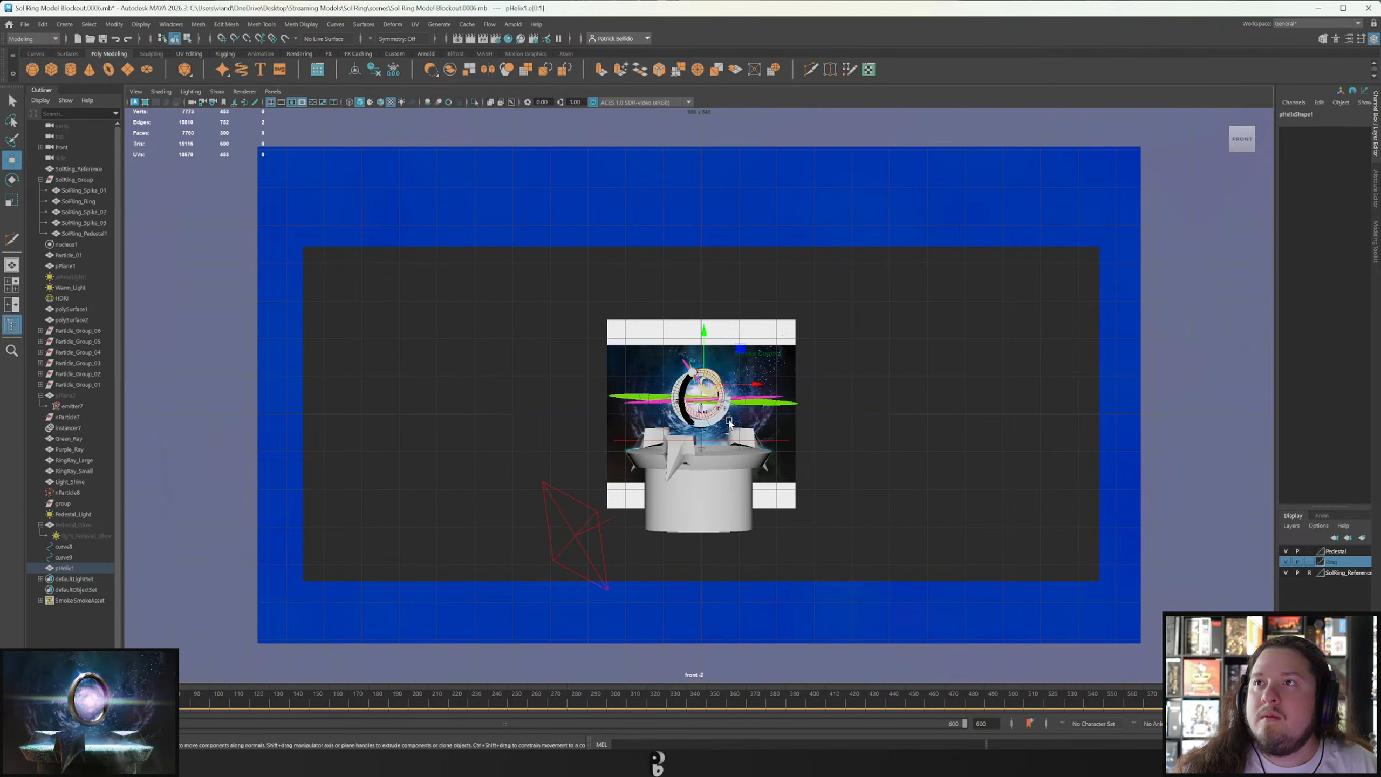
scroll(697, 419, "up", 6)
scroll(697, 419, "up", 3)
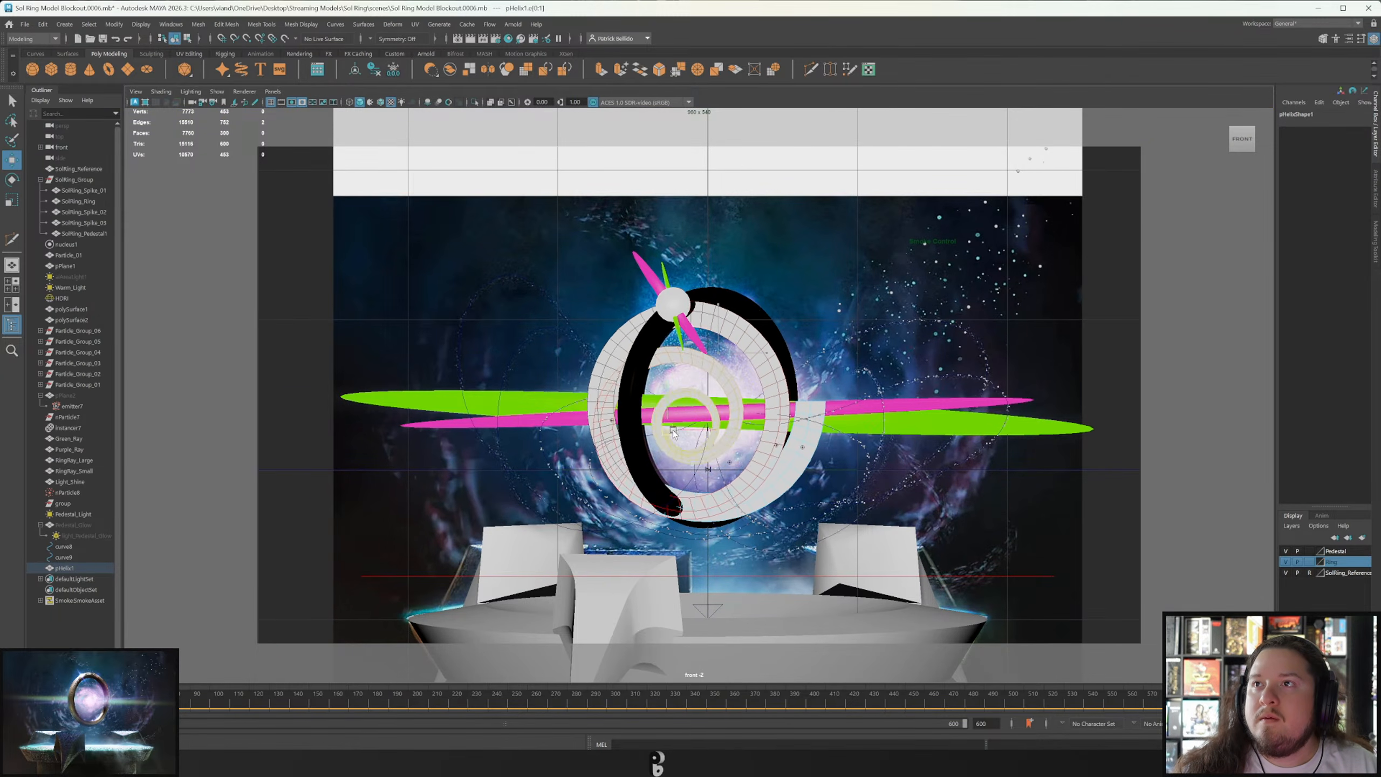
key("q")
scroll(698, 469, "up", 3)
scroll(697, 469, "up", 4)
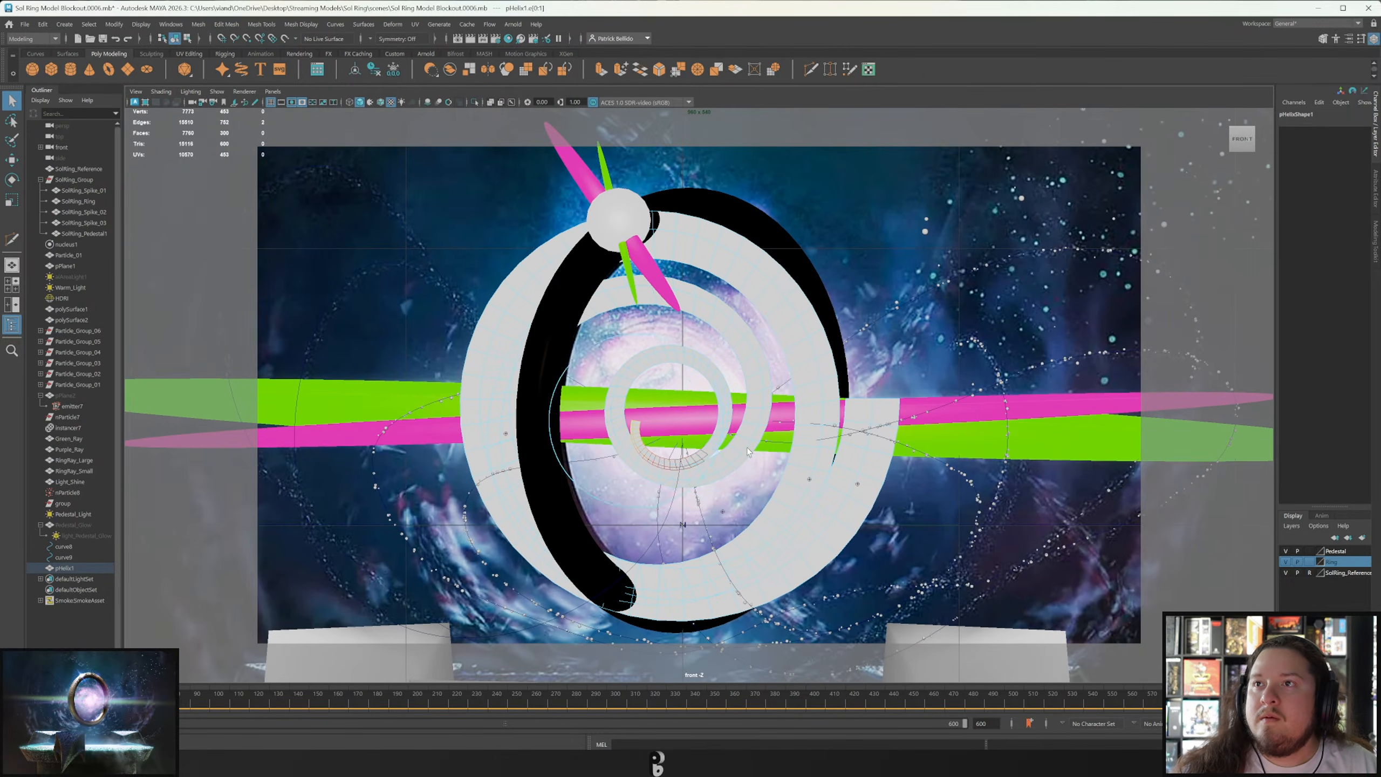
Move and rotate the spiral's soft-selected inner end to curl it further toward the center, undoing the last scaling.
key("w")
left_click_drag(642, 426, 655, 377)
key("e")
key("w")
key("e")
key("w")
key("q")
key("r")
key("ctrl+z")
key("q")
mouse_move(674, 468)
middle_mouse_down("alt")
mouse_move(650, 476)
mouse_move(685, 449)
mouse_move(650, 461)
middle_mouse_up("alt")
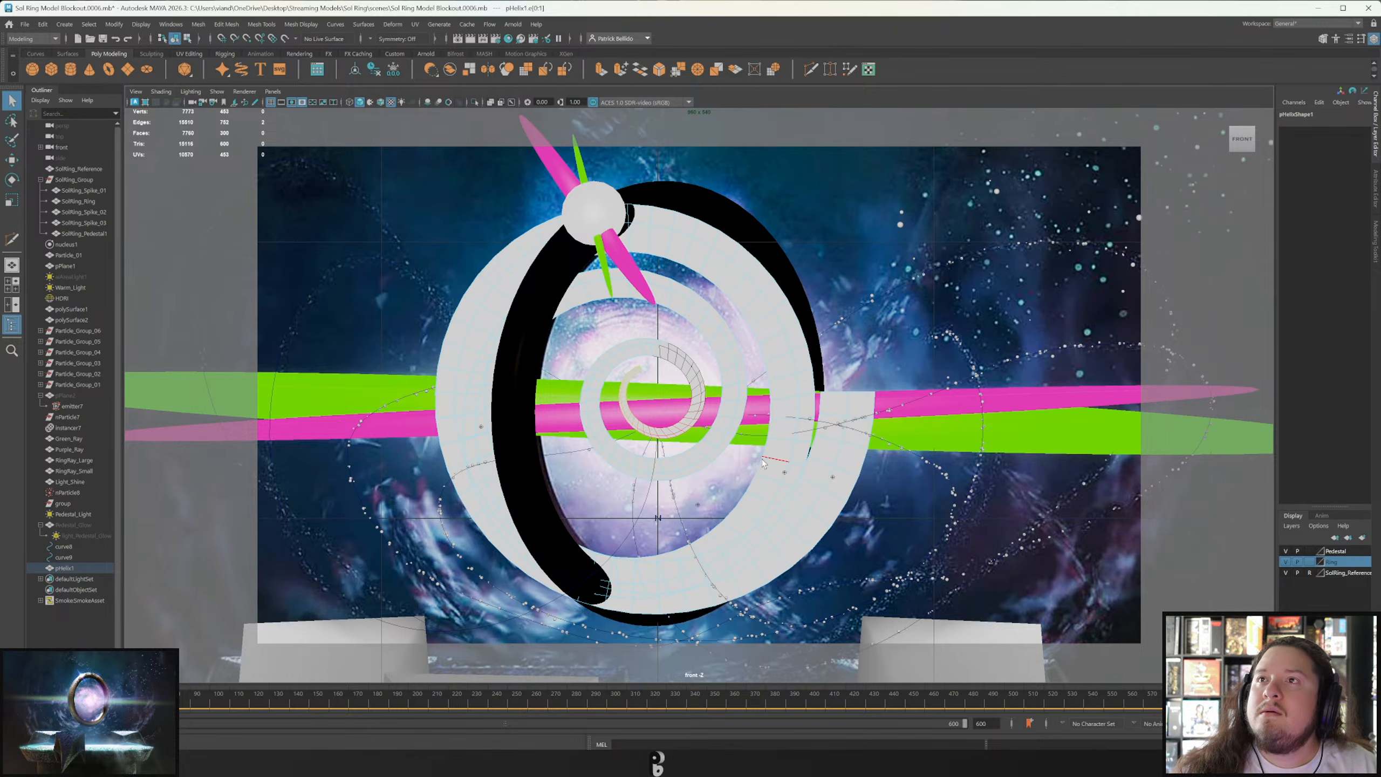
Return to object selection, group the small sphere and its crossed spikes on the ring as Ring_Shine, and hide the group.
key("F8")
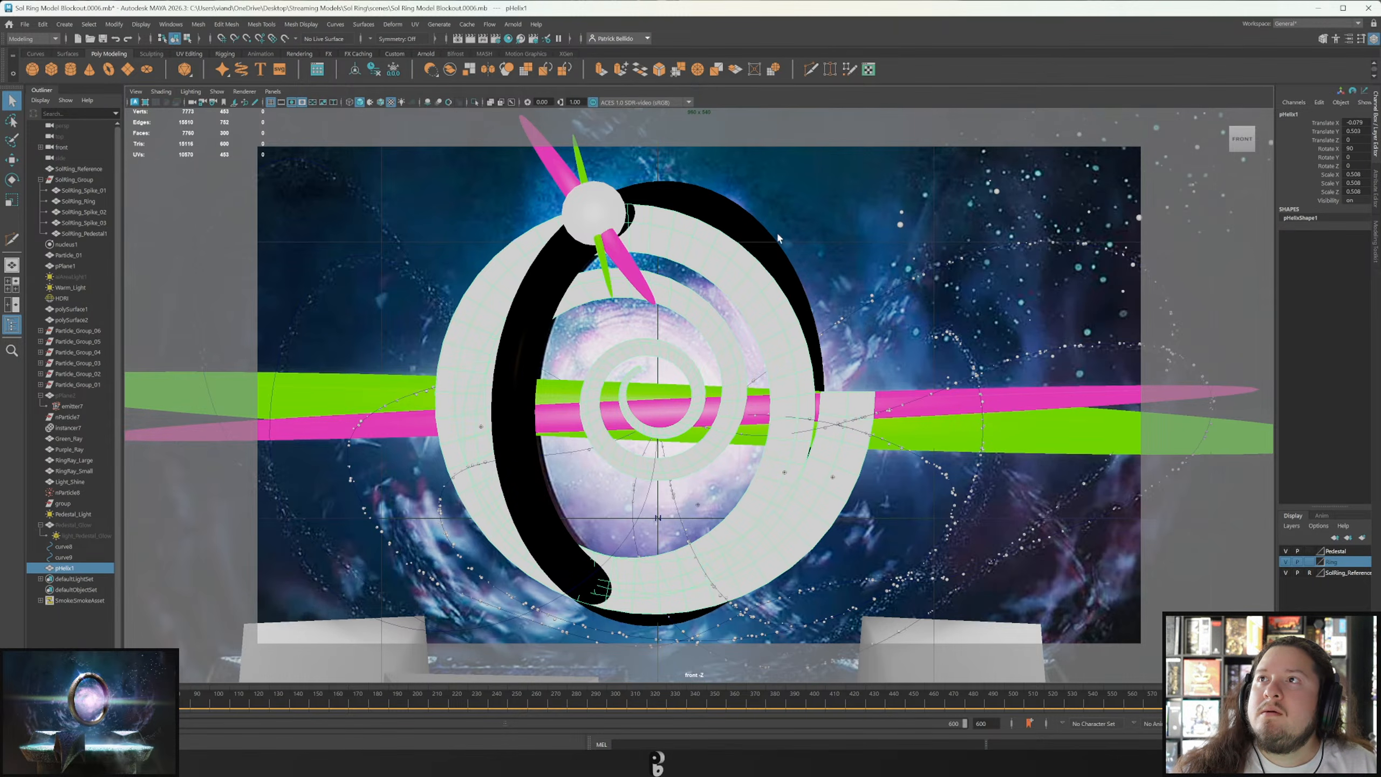
left_click(759, 241)
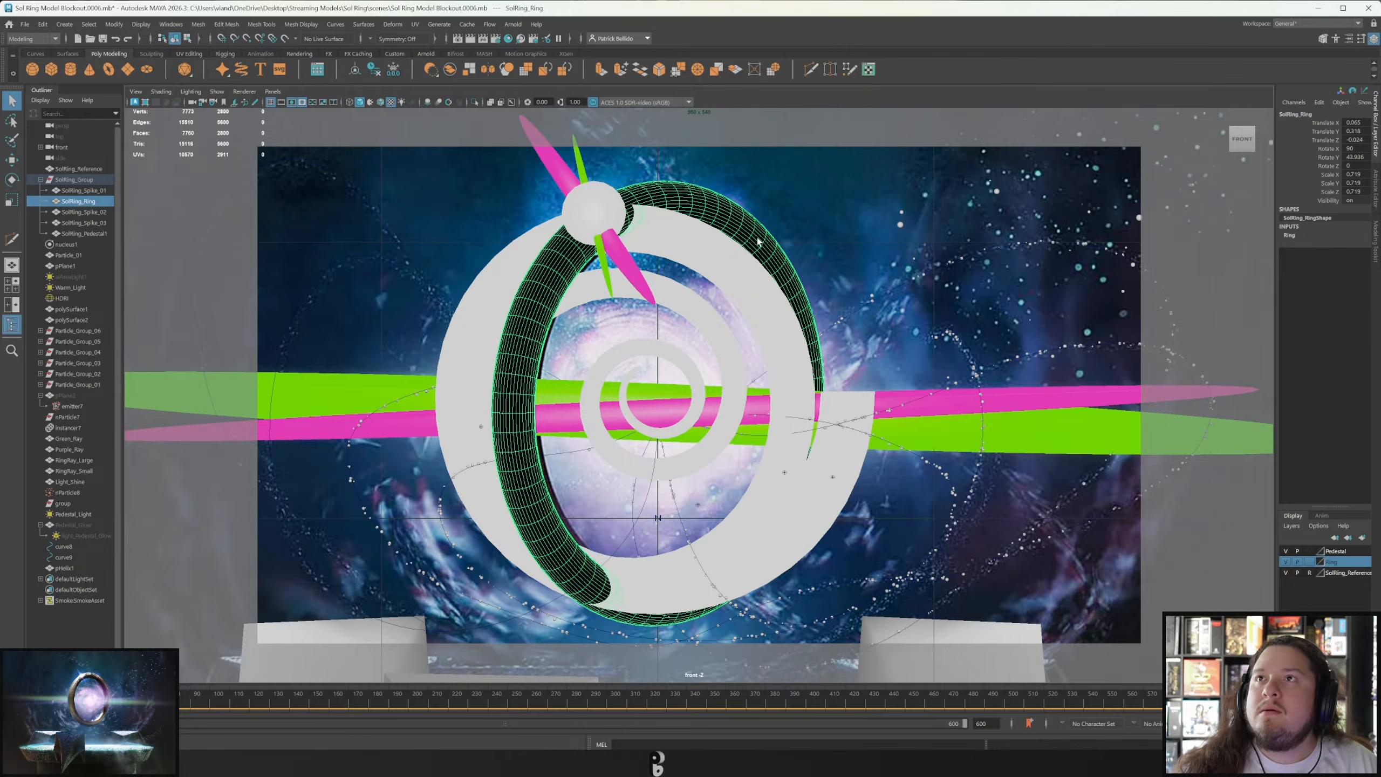
left_click(595, 226)
left_click(562, 164, "shift")
left_click(585, 171, "shift")
key("ctrl+g")
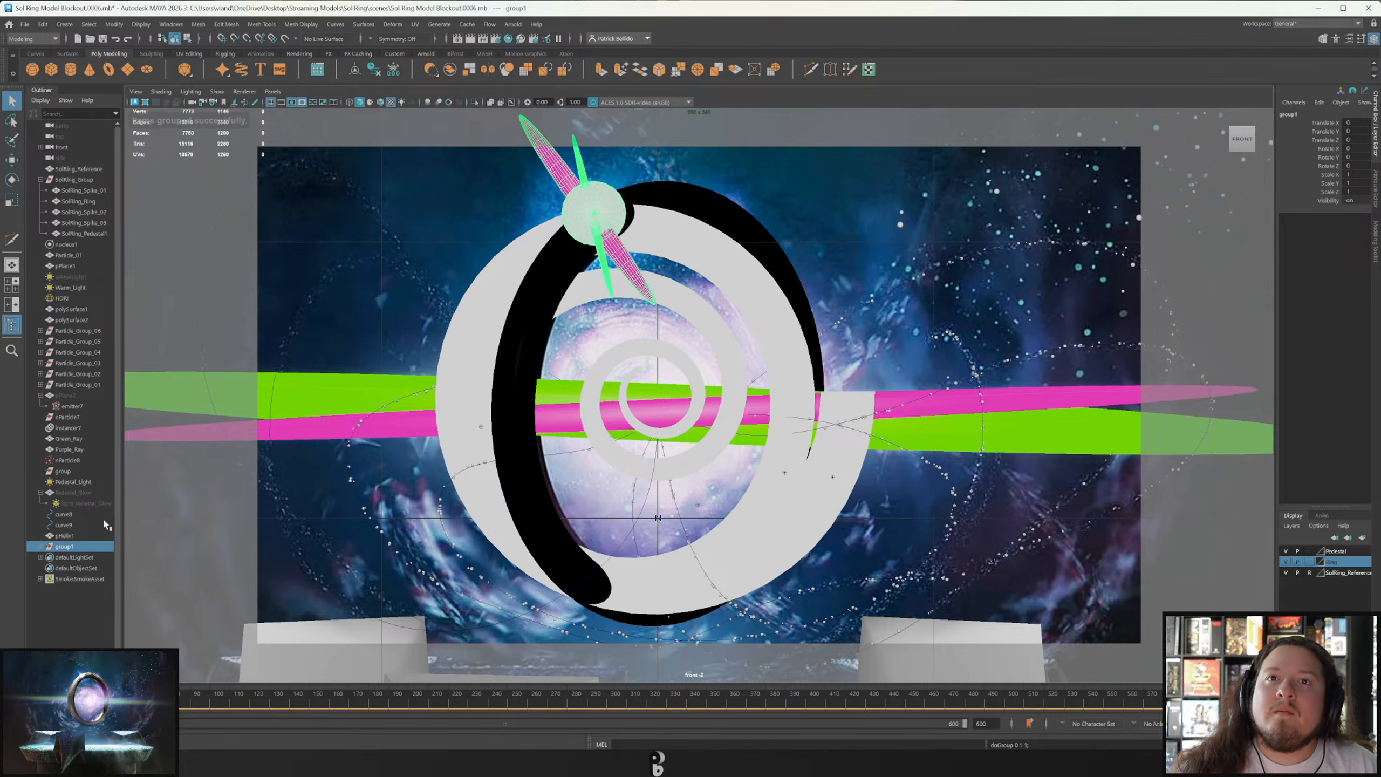
double_click(64, 546)
type("Ring_Shine")
key("Return")
key("ctrl+h")
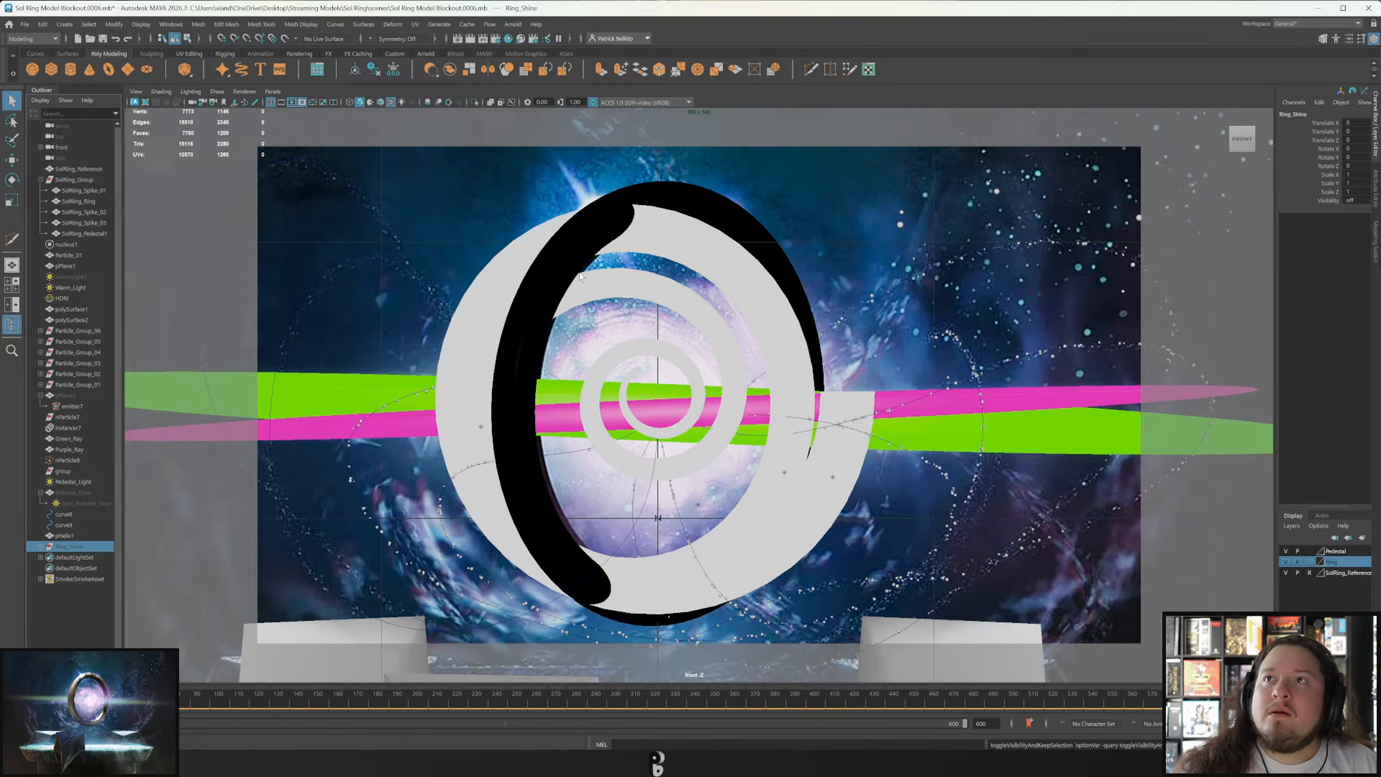
Hide the black ring model and briefly toggle the spiral's visibility against the reference image.
left_click(580, 268)
key("ctrl+h")
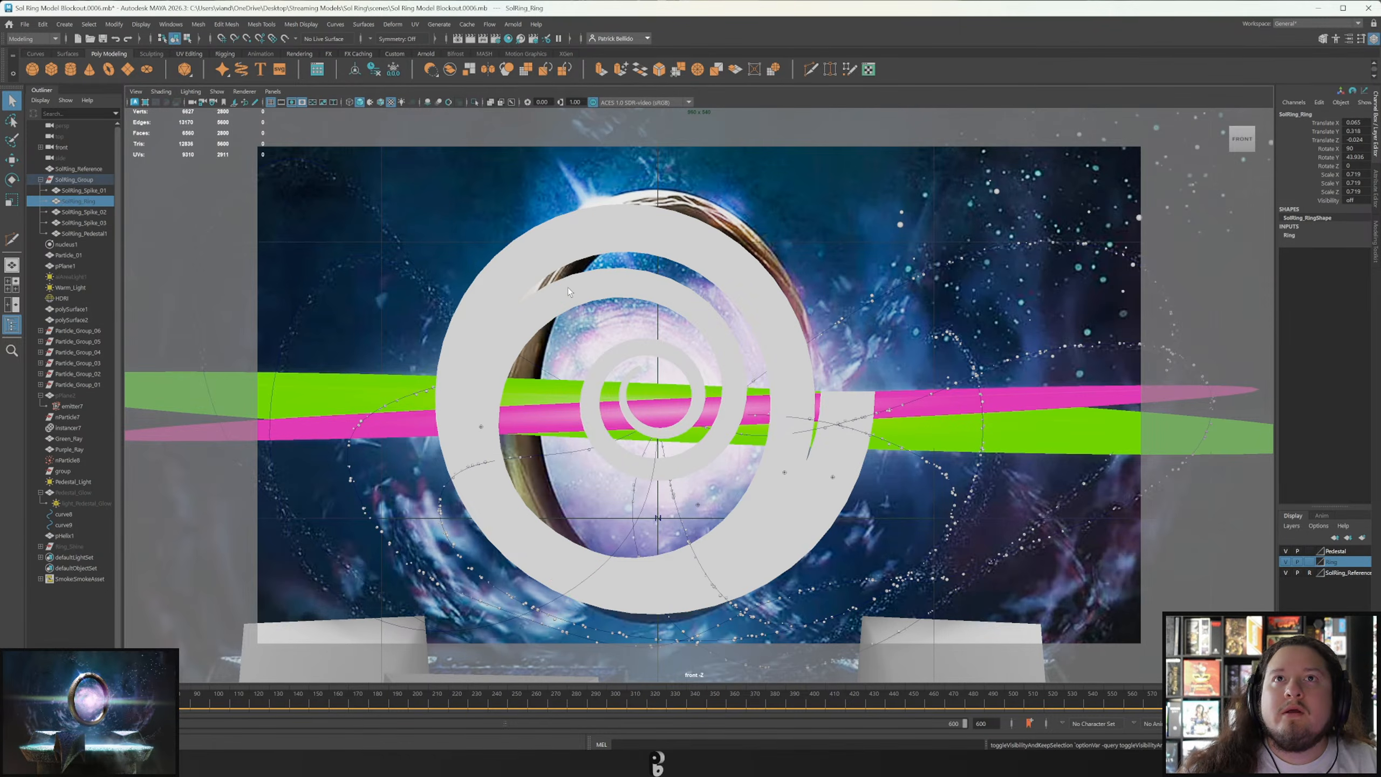
left_click(575, 296)
key("ctrl+h")
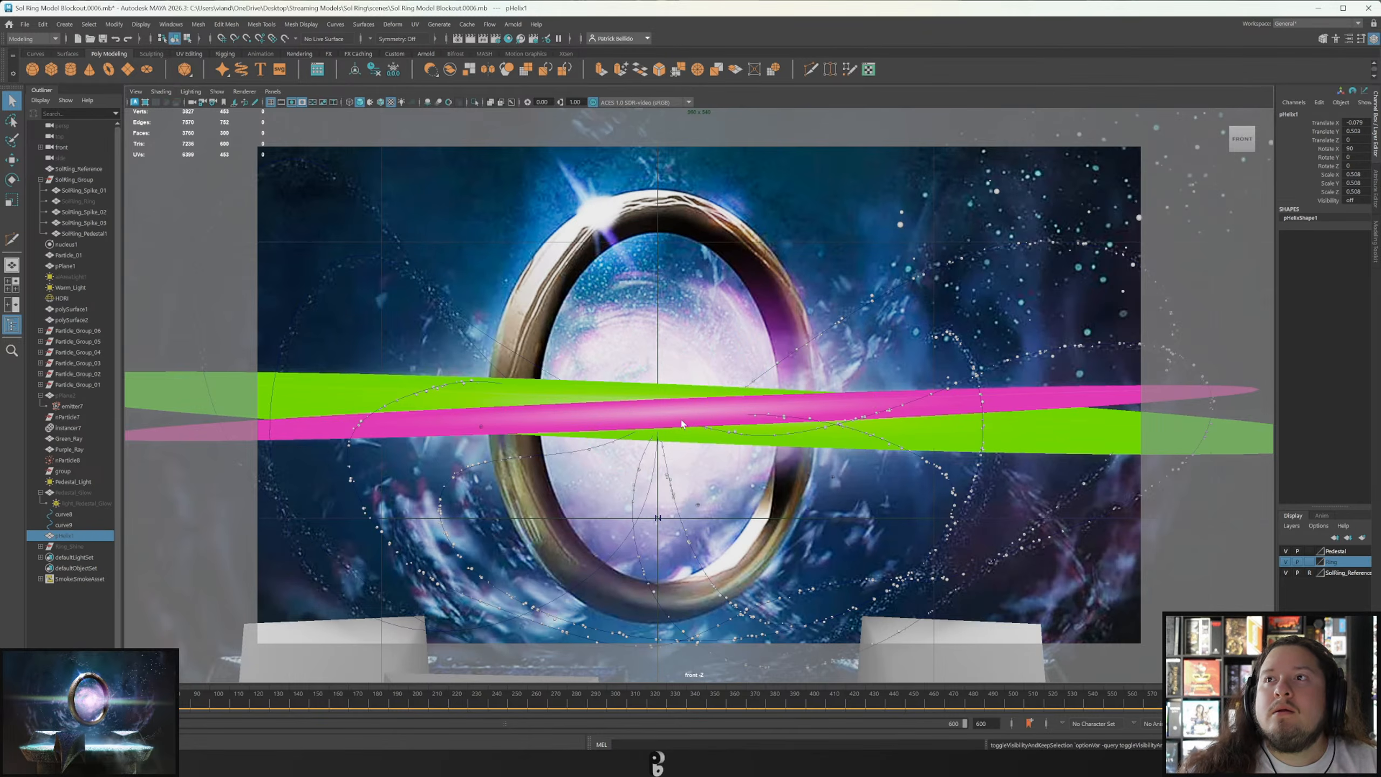
key("ctrl+h")
Group the green and purple rays as Light_Rays and hide the group.
left_click(1046, 391)
left_click(1058, 435, "shift")
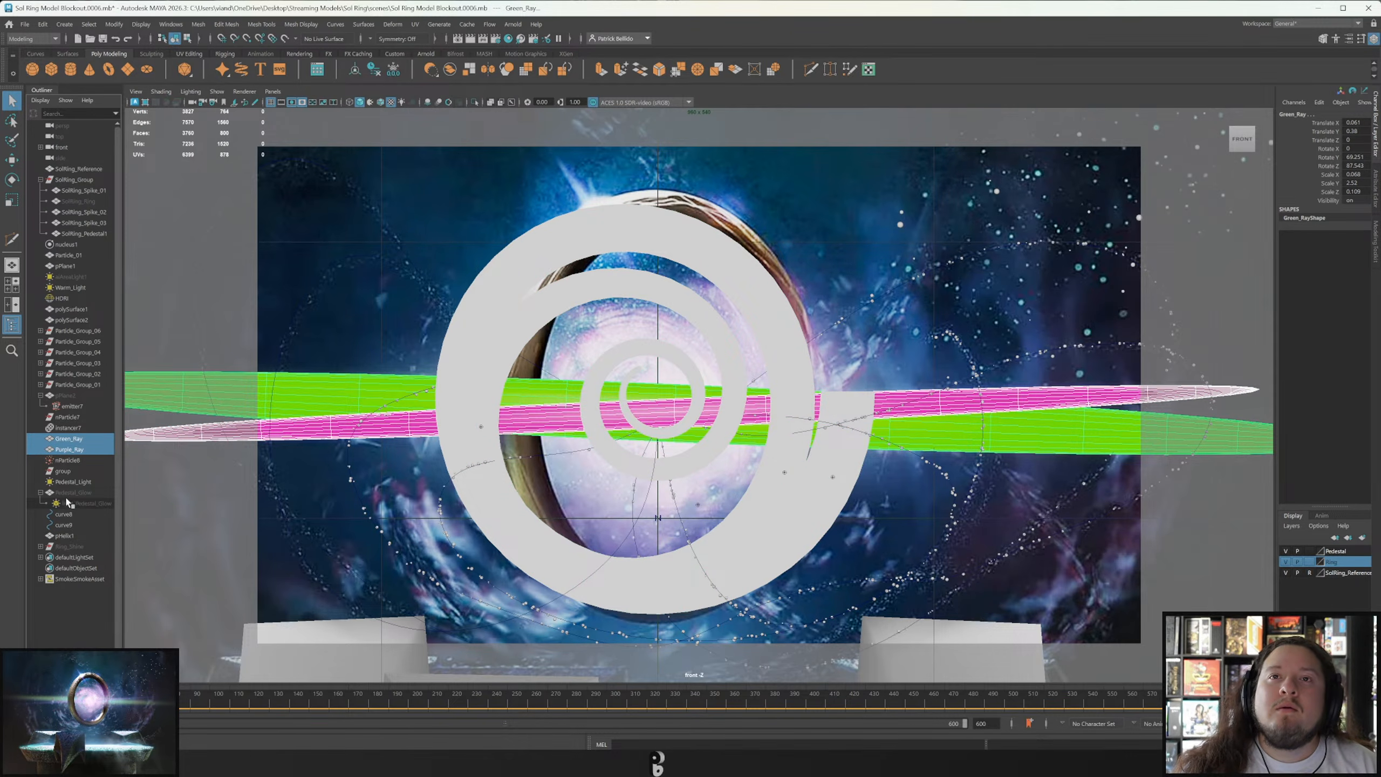
key("ctrl+g")
double_click(64, 536)
type("Ri")
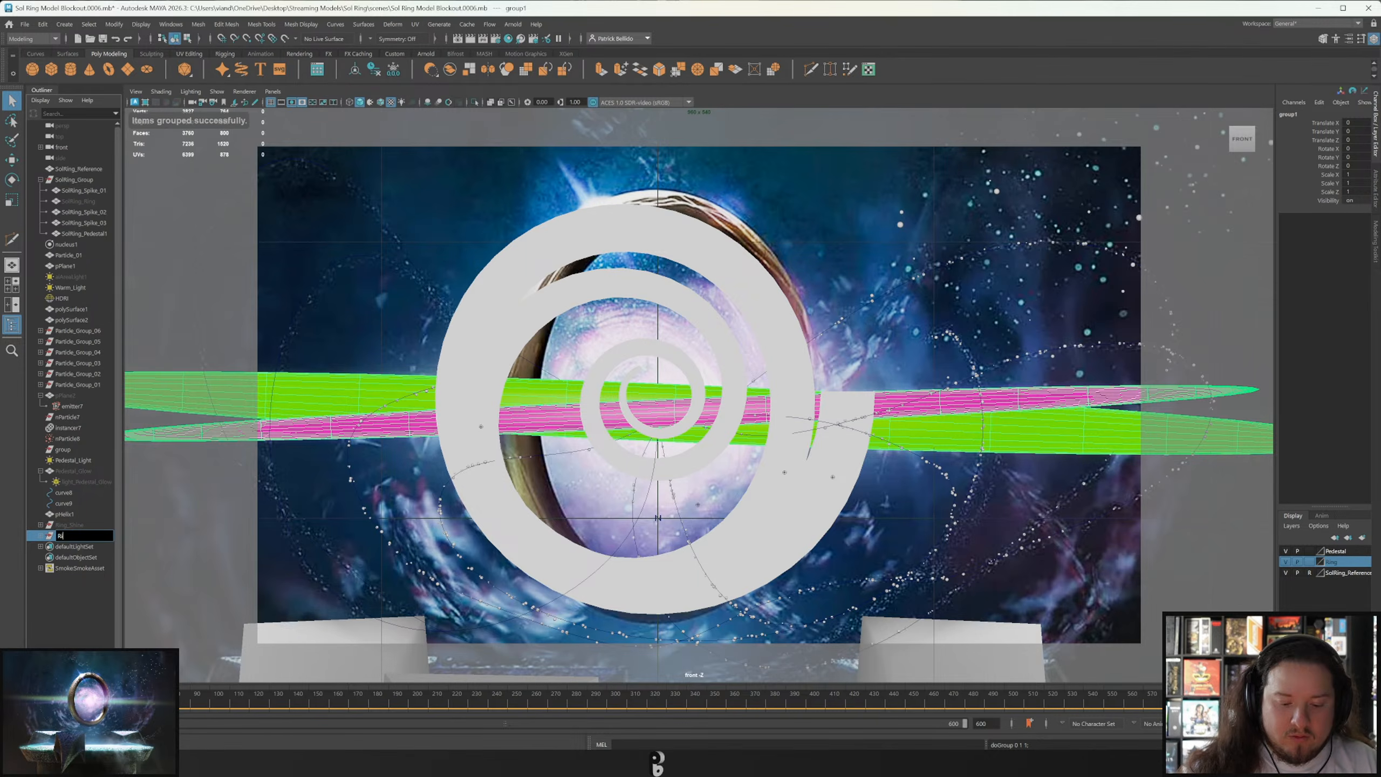
type("Light_Rays")
key("Return")
key("ctrl+h")
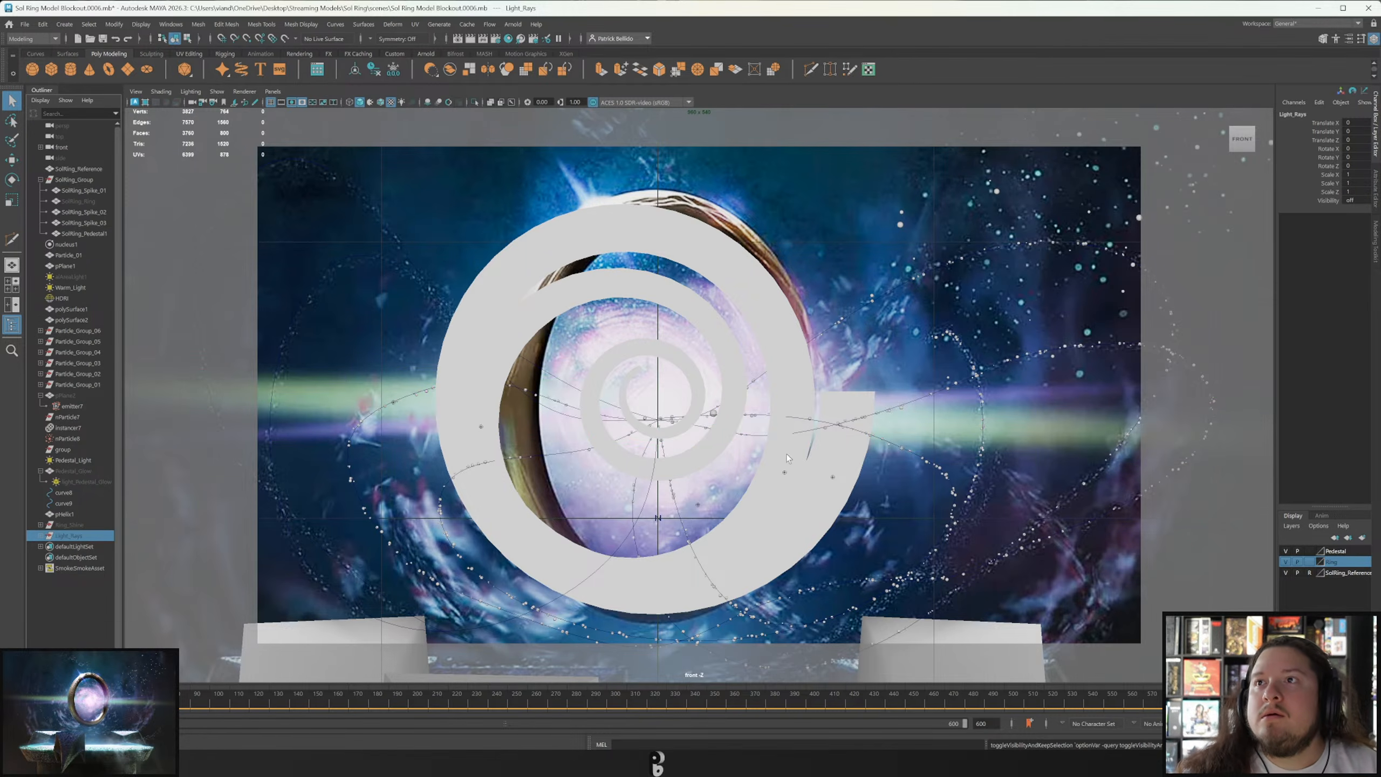
Toggle the spiral's visibility to compare it with the reference galaxy, and delete the spiral.
left_click(787, 454)
key("ctrl+h")
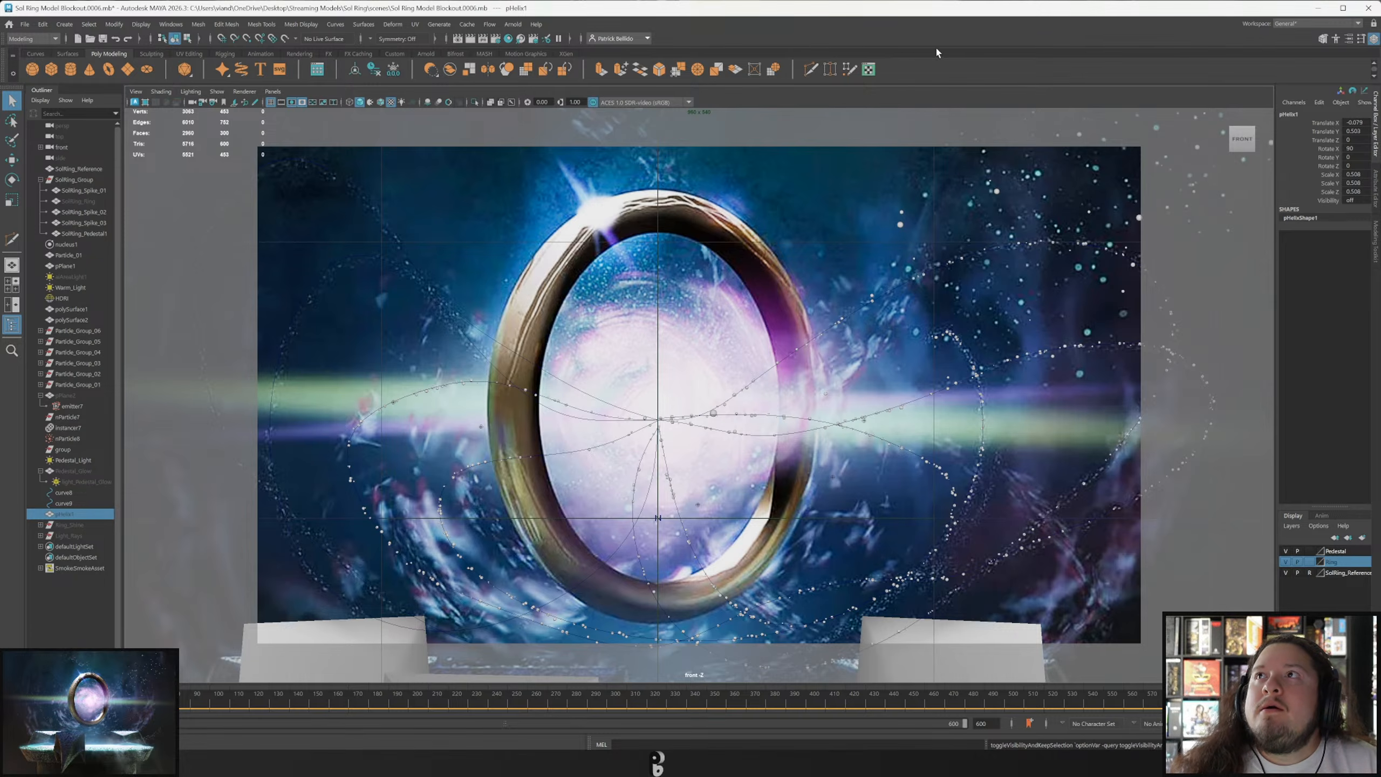
key("ctrl+z")
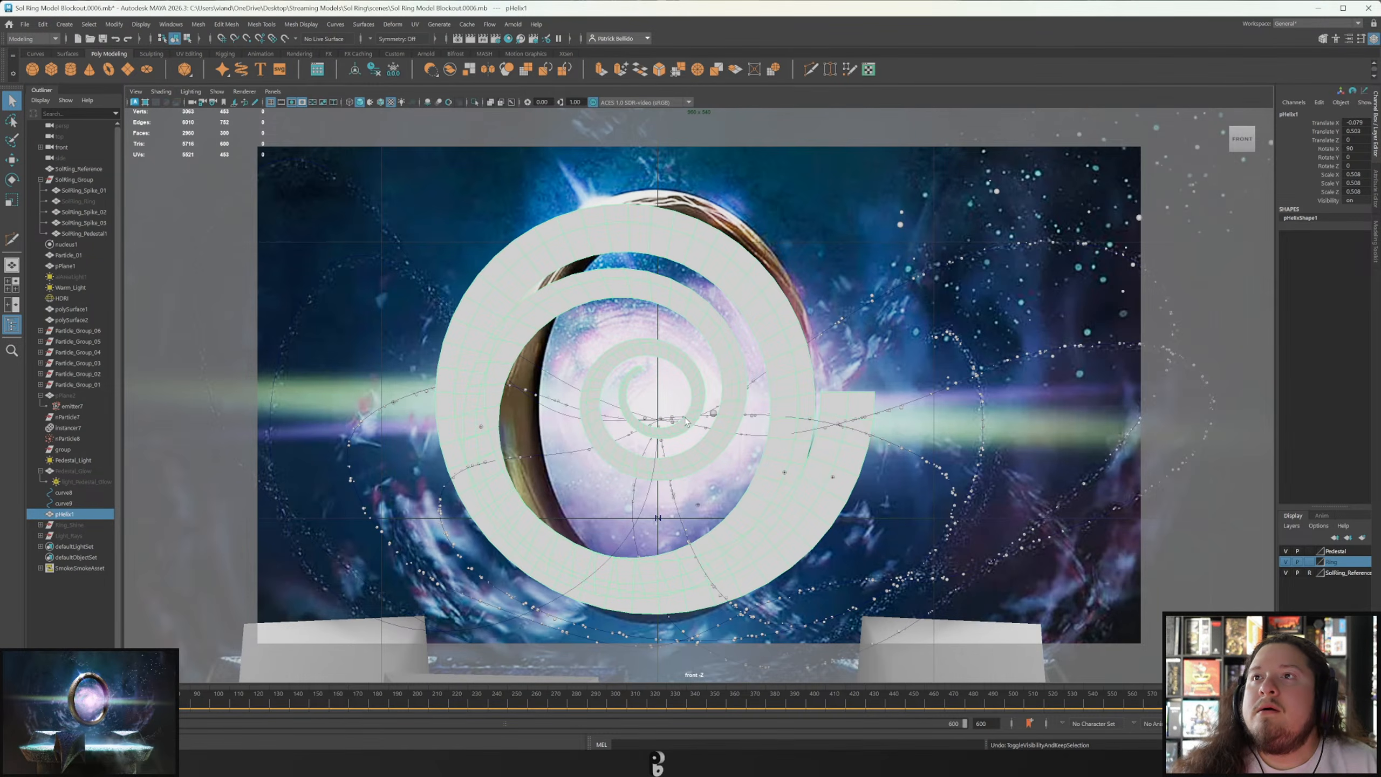
key("h")
key("h")
key("h")
key("h")
key("h")
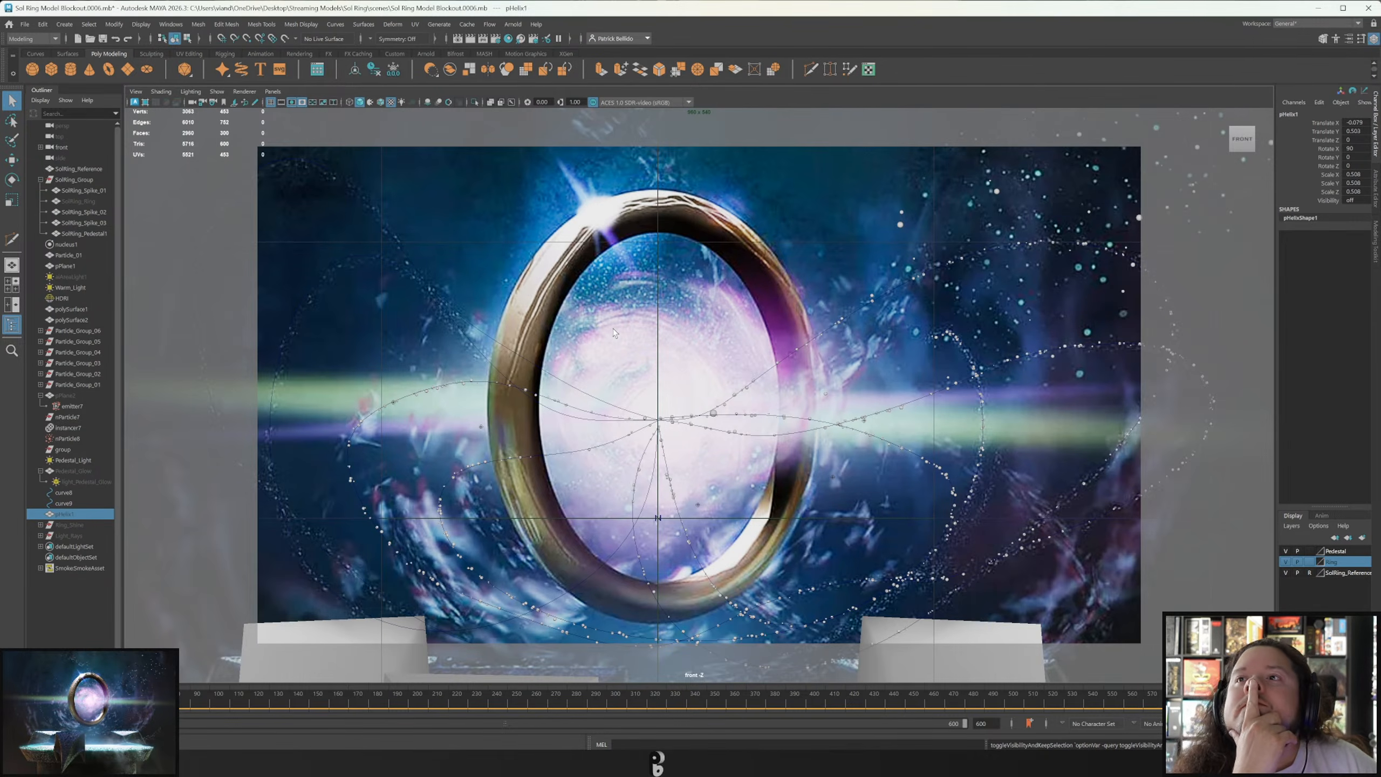
key("ctrl+z")
key("ctrl+h")
key("ctrl+h")
key("ctrl+h")
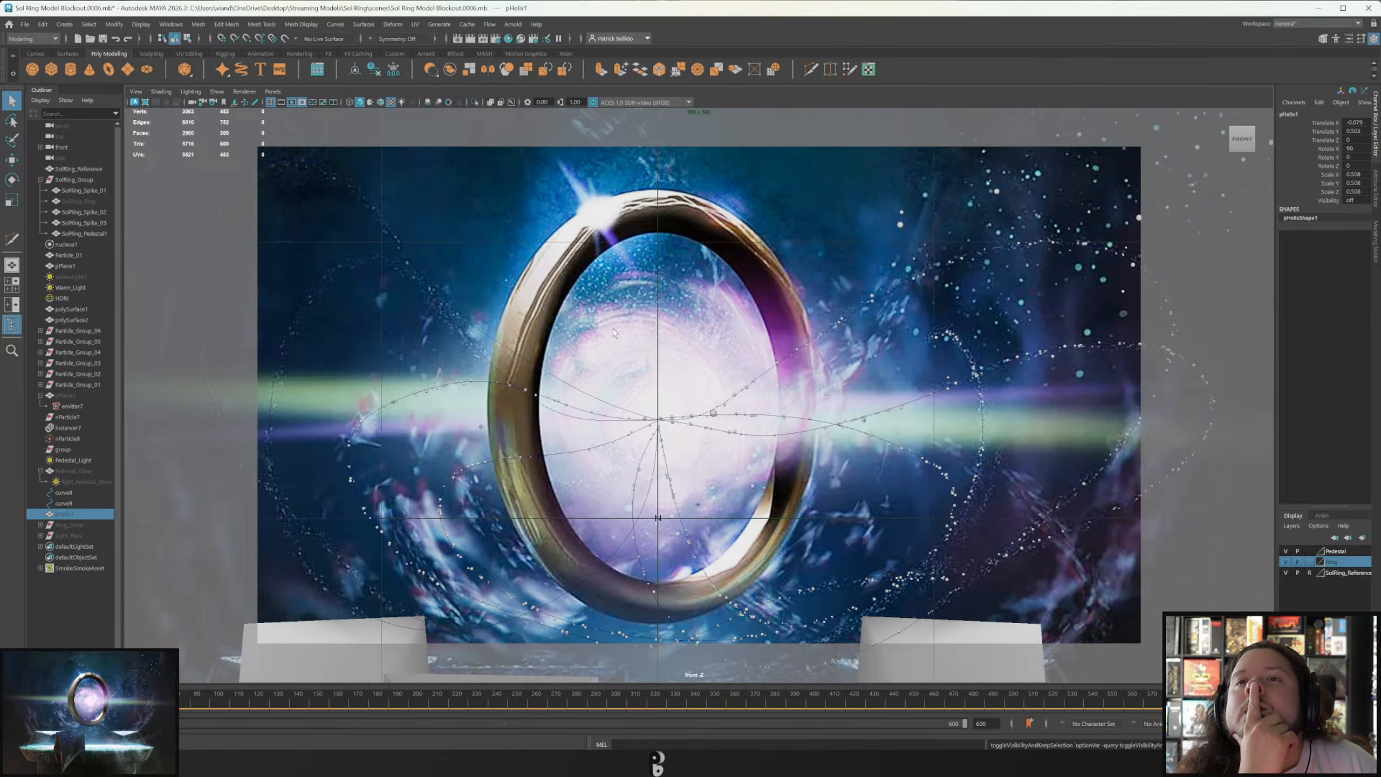
key("h")
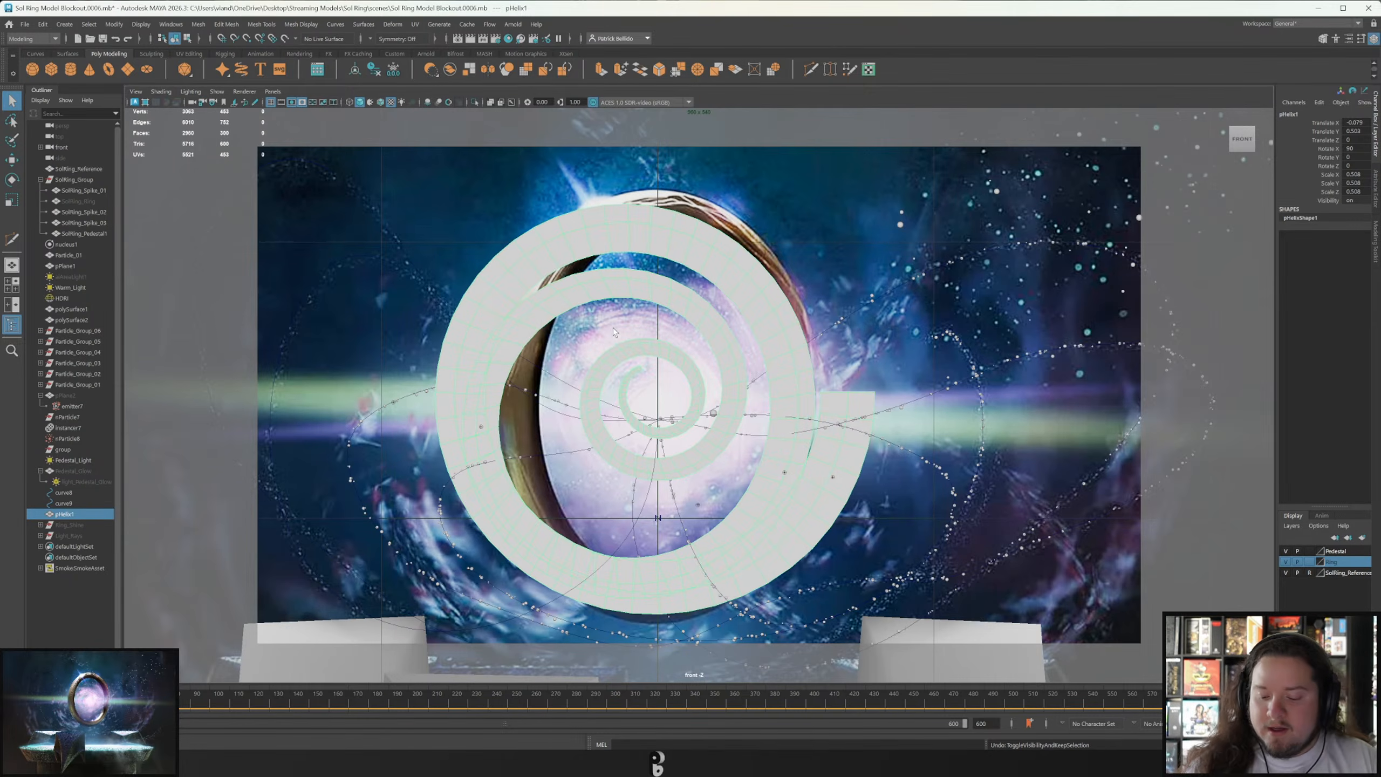
key("Delete")
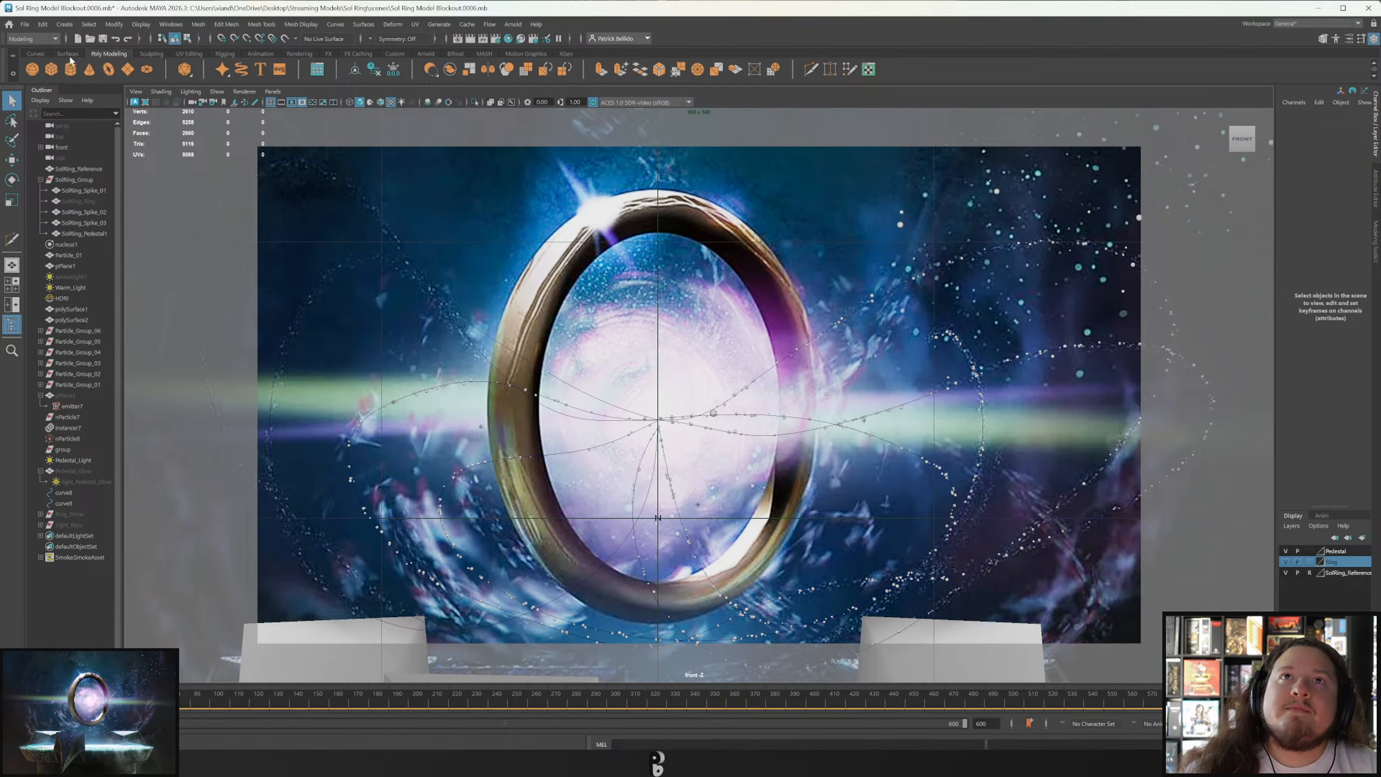
Draw a spiral curve over the reference galaxy, winding outward from near its center to the ring's inner edge.
left_click(37, 53)
left_click(70, 69)
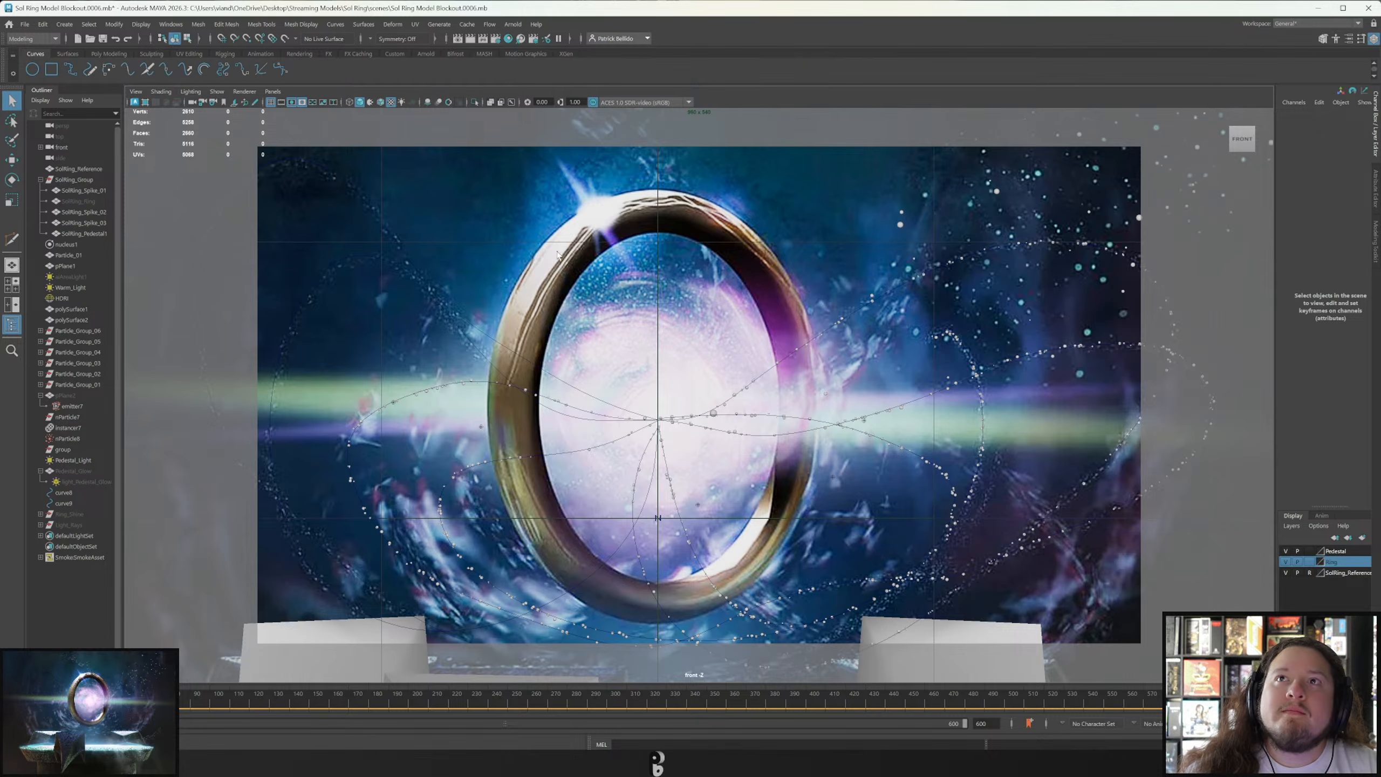
left_click(645, 365)
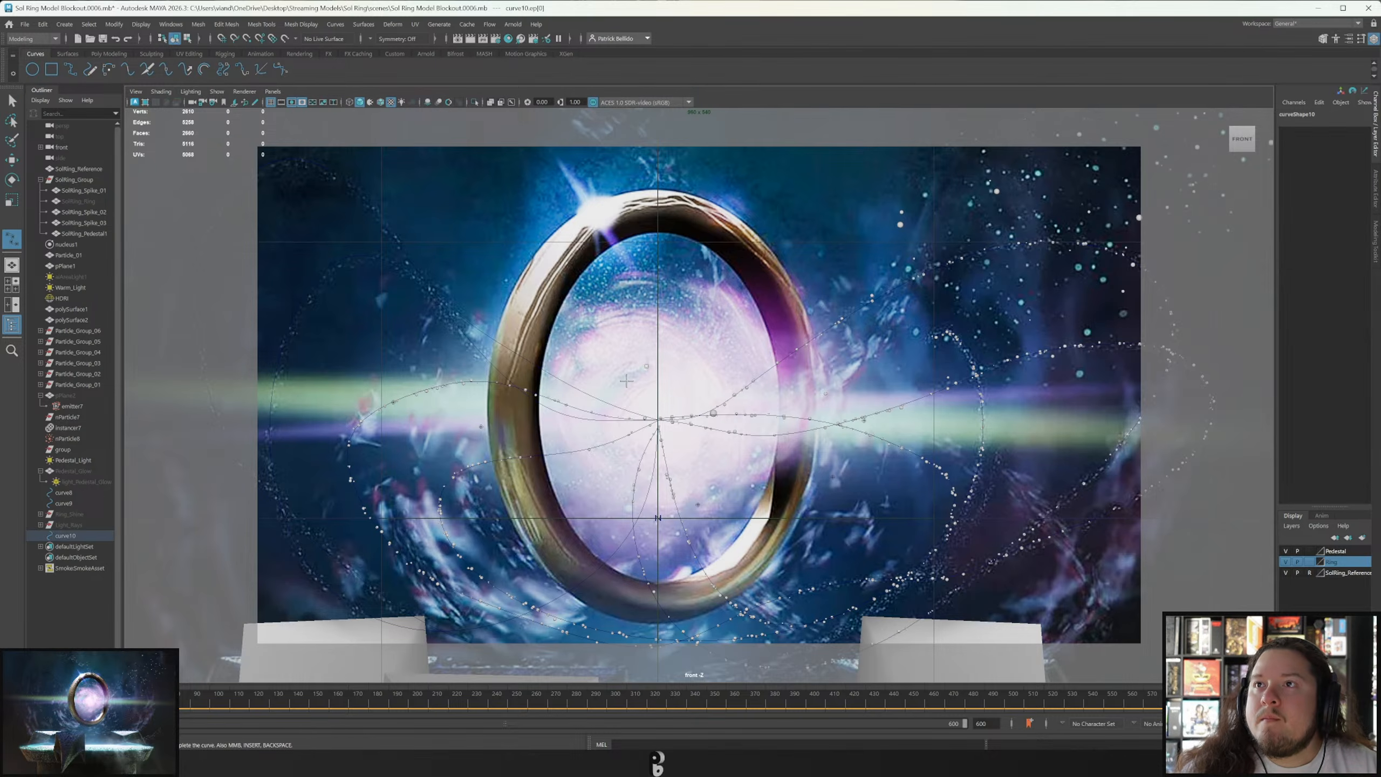
left_click(611, 399)
left_click(601, 424)
left_click(606, 450)
left_click(622, 471)
left_click(647, 489)
left_click(670, 499)
left_click(748, 407)
left_click(727, 345)
left_click(665, 300)
left_click(549, 330)
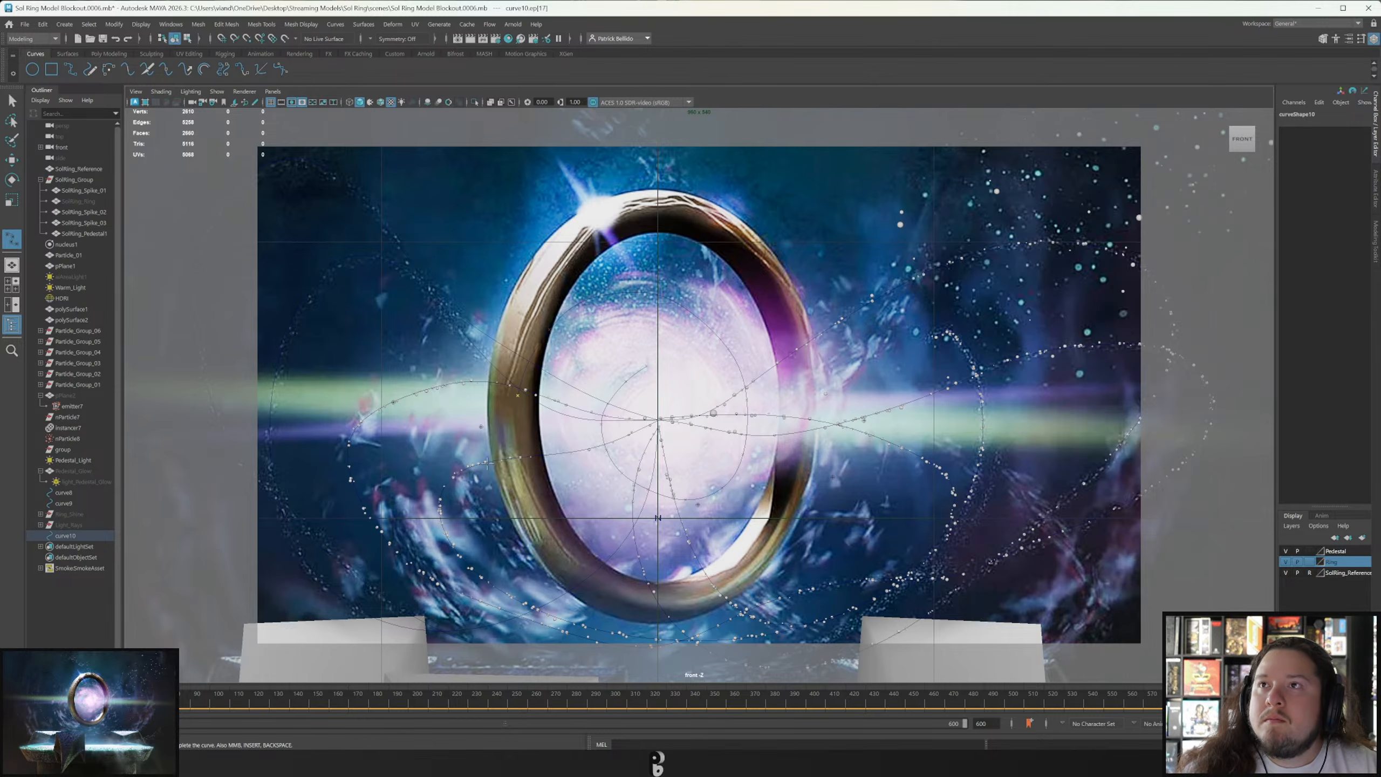
key("q")
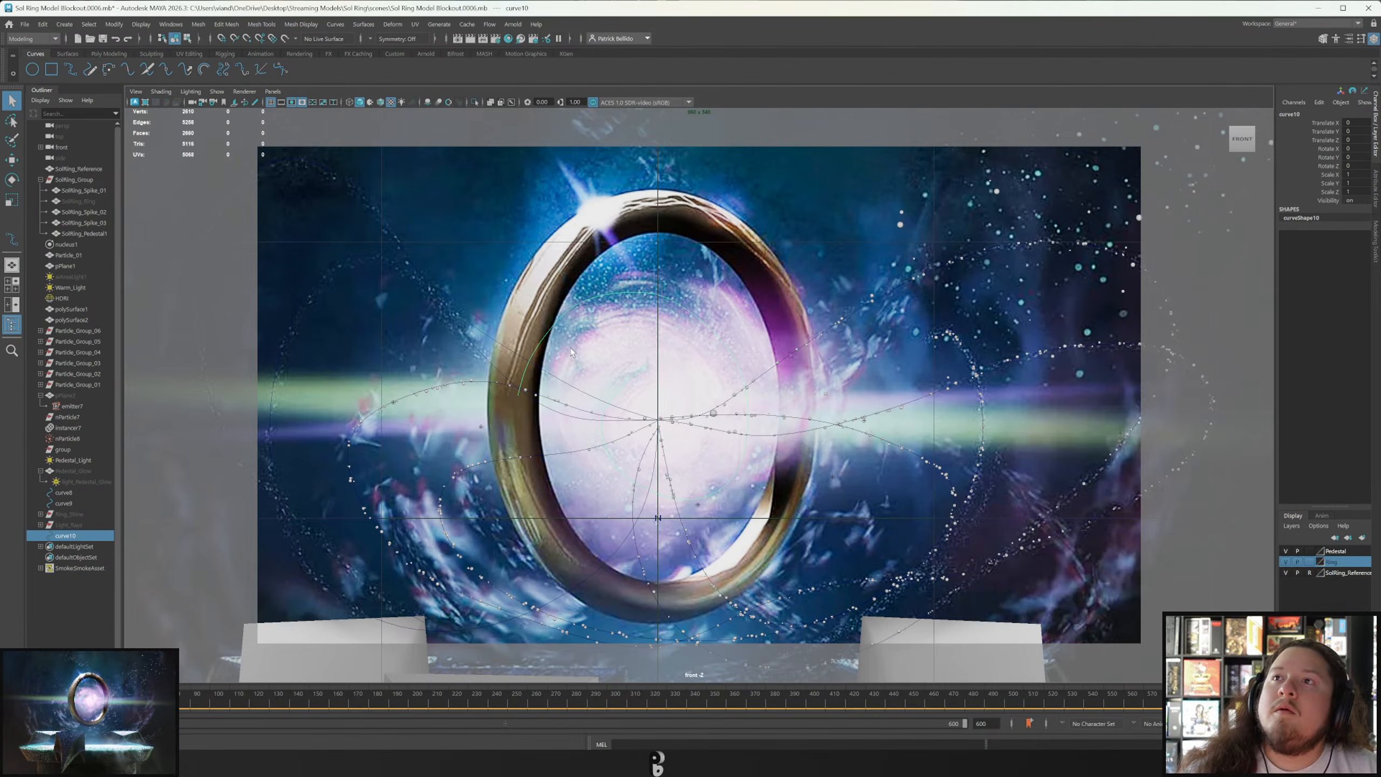
Show the new curve's control vertices and reposition those at its outer end to smooth the outer arc.
right_click_drag(565, 313, 530, 314)
left_click_drag(509, 387, 556, 399)
key("w")
key("q")
left_click(522, 385)
key("w")
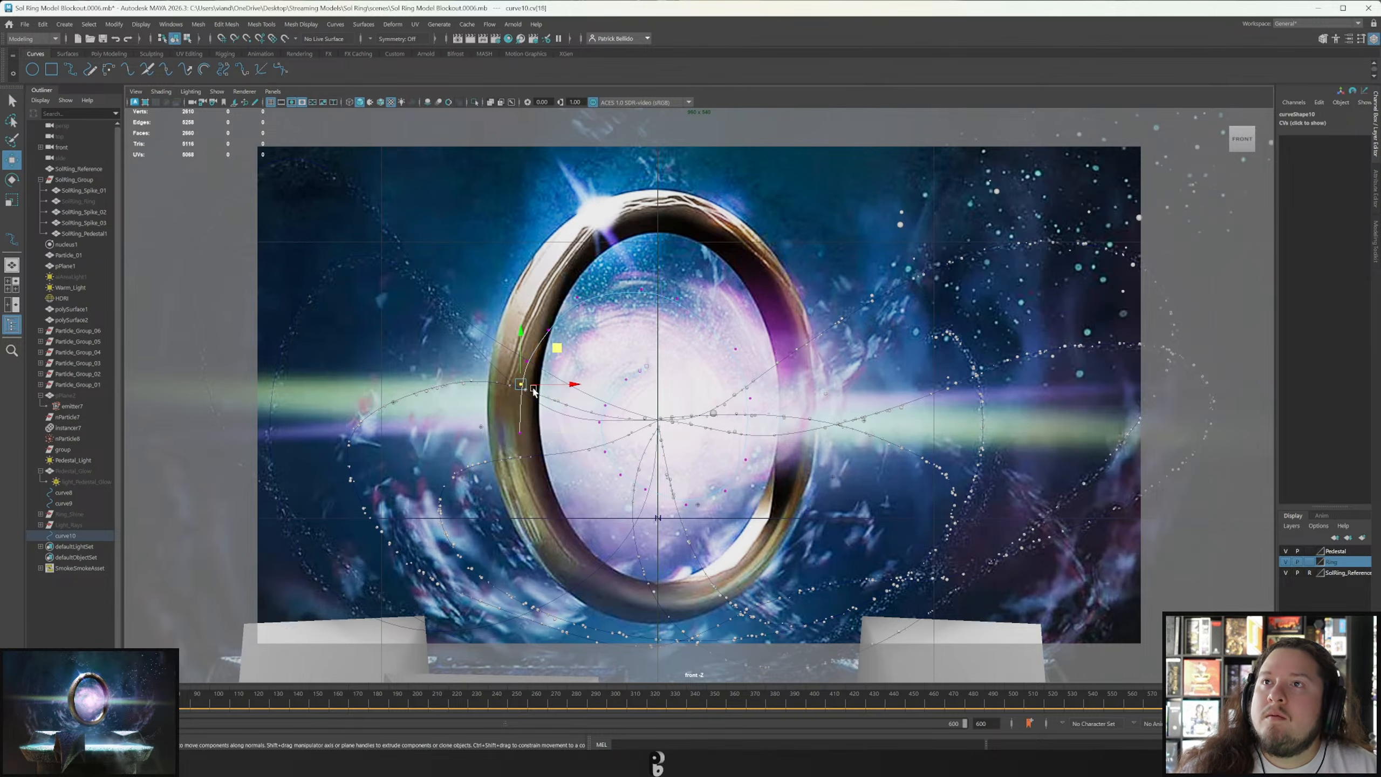
left_click_drag(553, 351, 550, 358)
key("q")
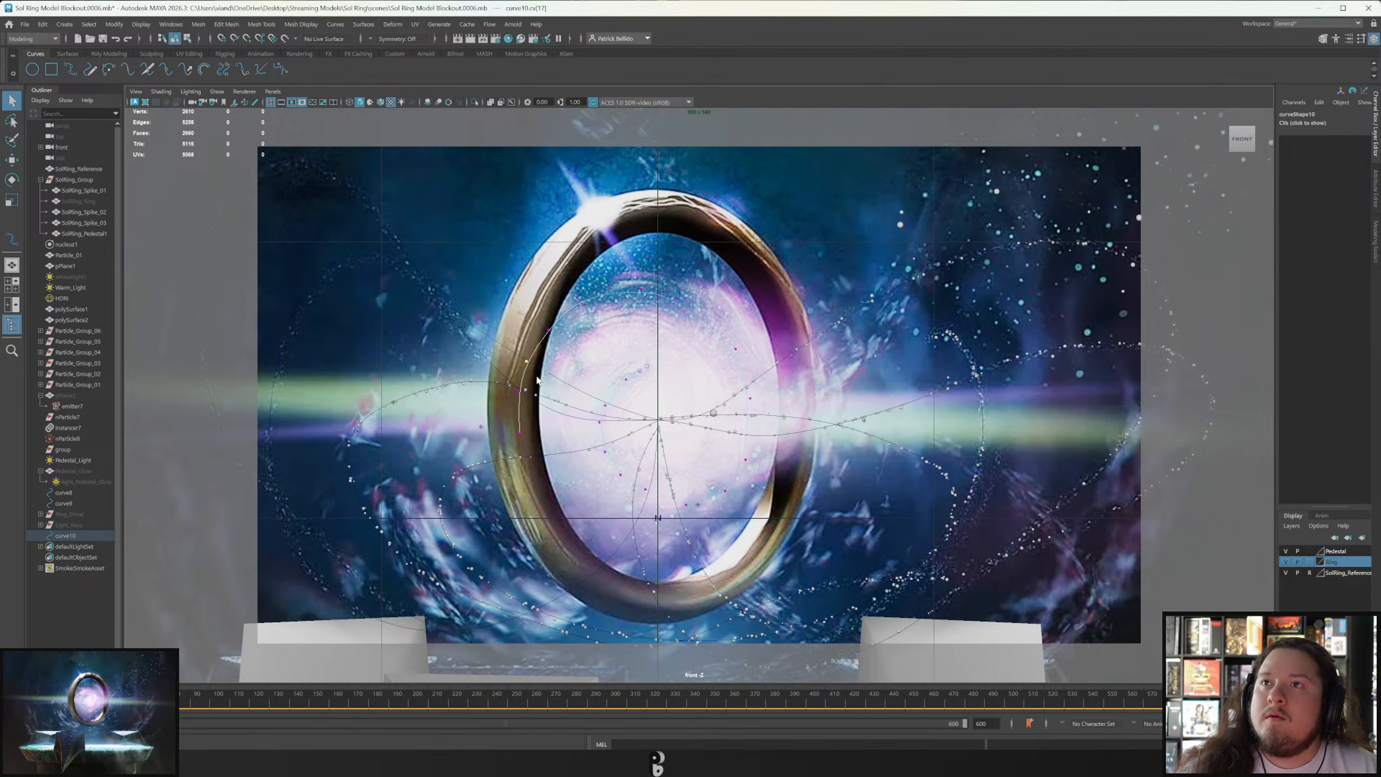
left_click(548, 329)
key("w")
left_click_drag(550, 328, 569, 324)
key("q")
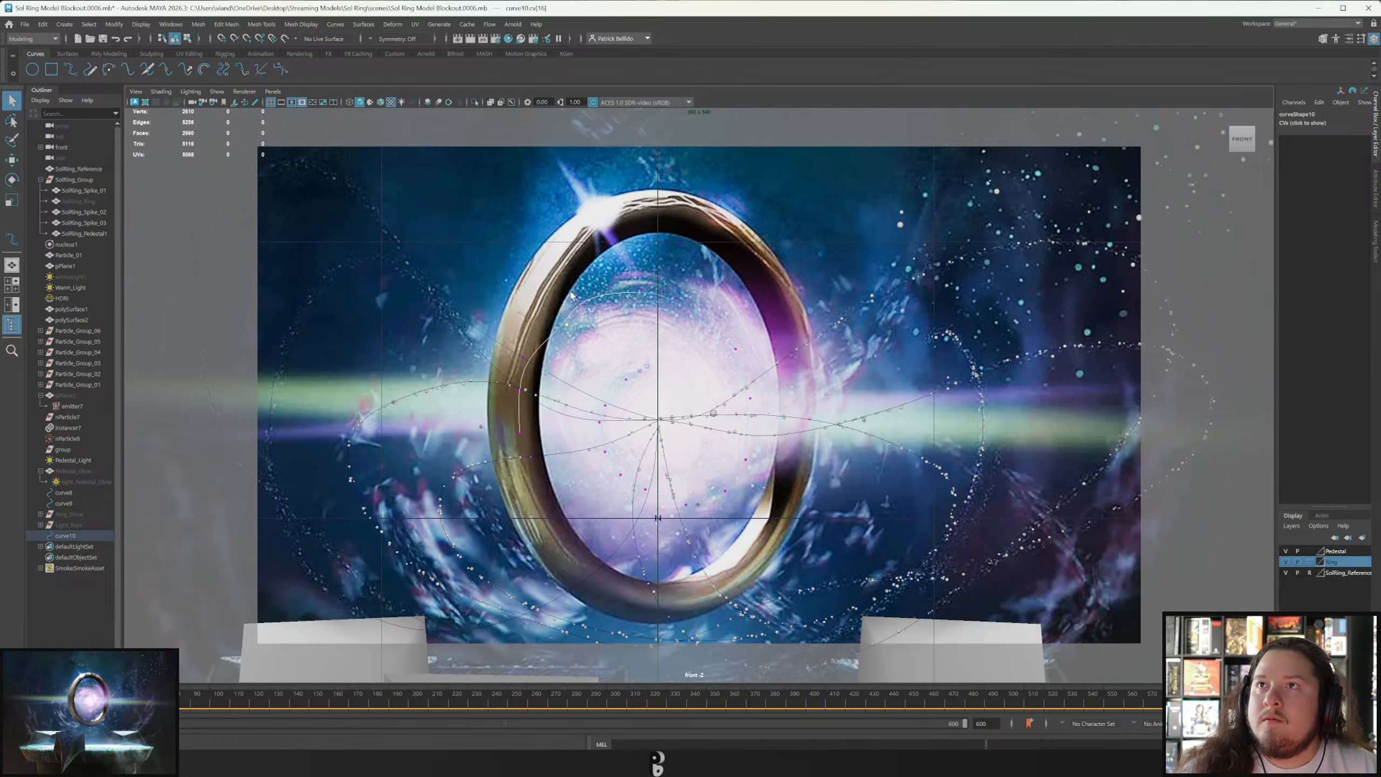
Reshape the curve's upper arc by moving its control vertices, undoing the last two changes before adjusting the upper-right one.
key("w")
left_click_drag(611, 263, 650, 302)
key("q")
key("w")
left_click_drag(676, 256, 725, 275)
key("q")
key("w")
key("ctrl+z")
key("ctrl+z")
key("q")
key("w")
key("q")
key("w")
left_click_drag(771, 314, 770, 322)
key("q")
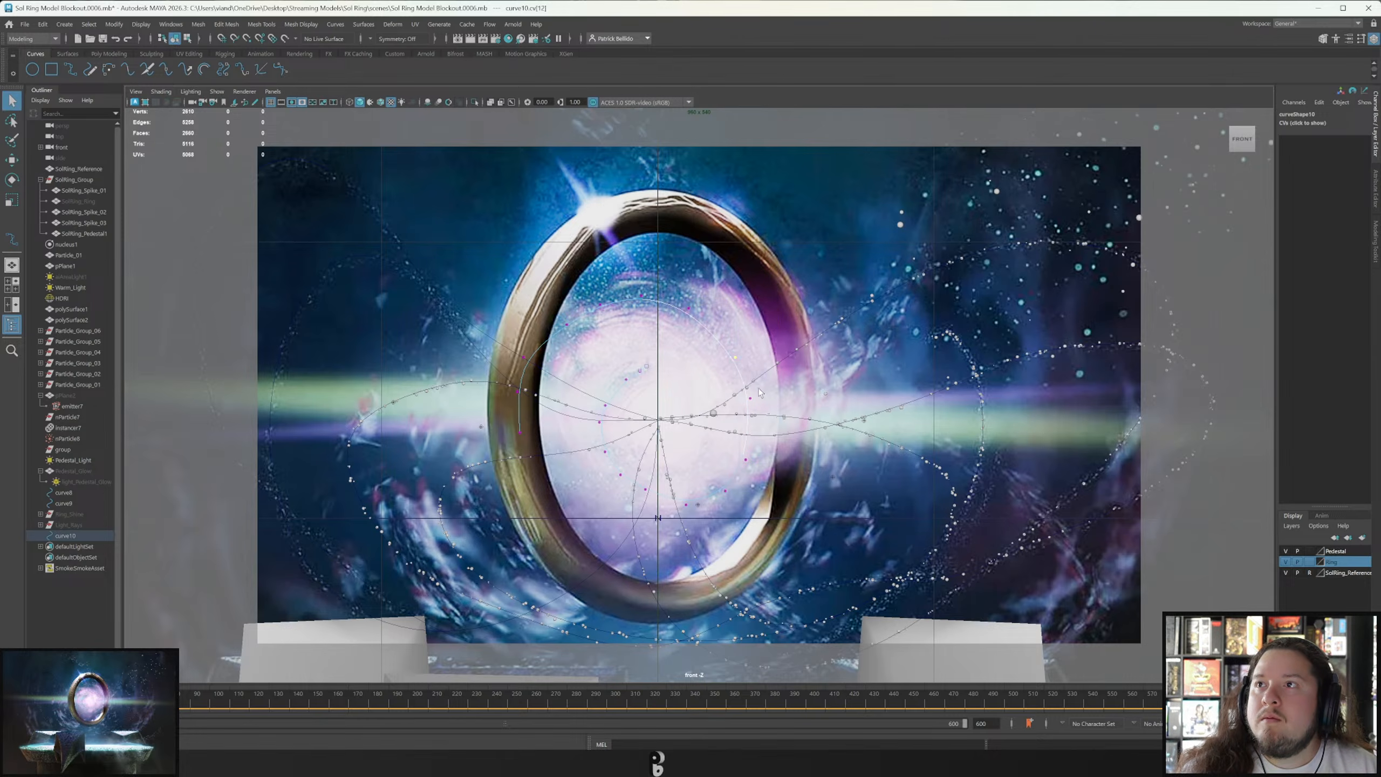
Reposition the control vertices on the curve's right side and lower inner turn to even out the spiral.
key("w")
left_click_drag(743, 415, 792, 375)
key("q")
key("w")
left_click(781, 426)
key("q")
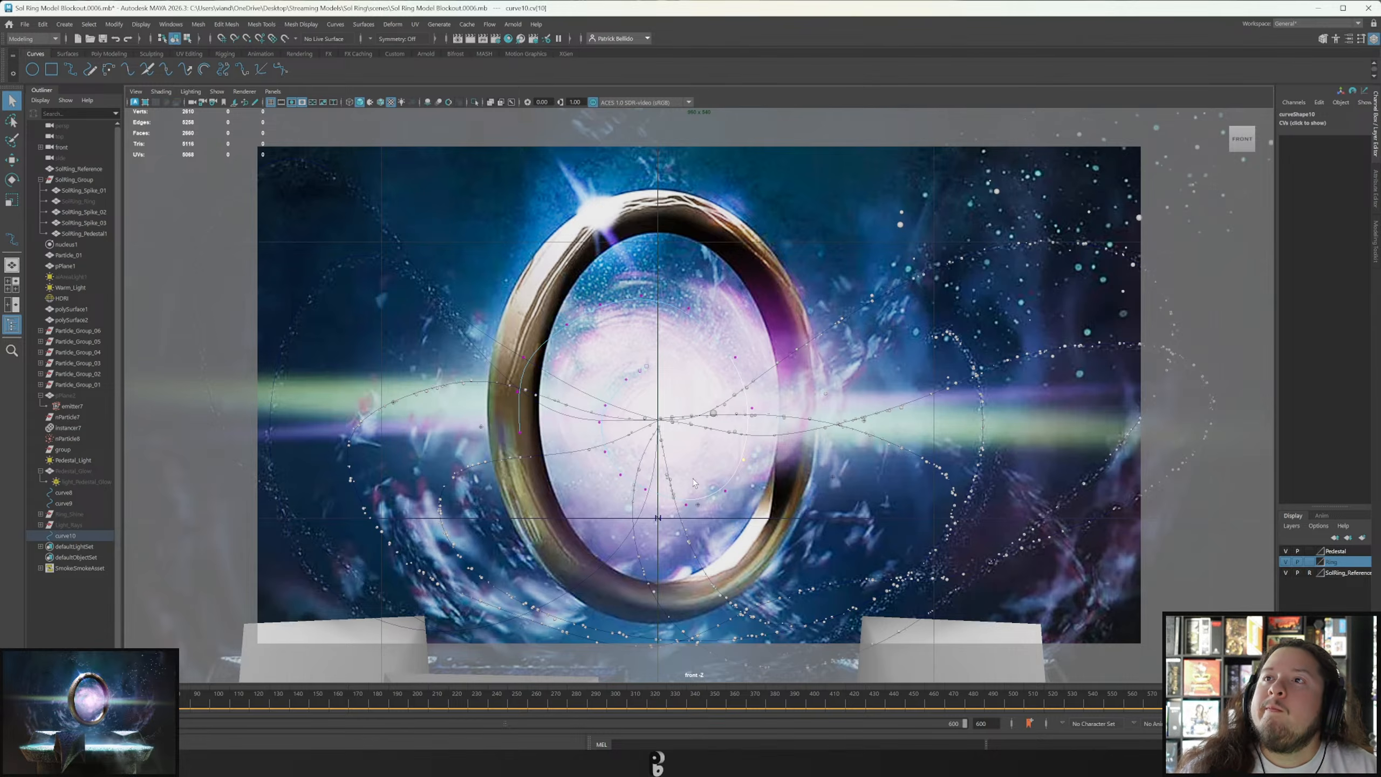
key("w")
left_click_drag(762, 458, 755, 456)
key("q")
left_click_drag(705, 528, 706, 530)
key("w")
left_click_drag(723, 472, 655, 446)
key("q")
left_click(675, 486)
key("w")
key("q")
key("w")
key("q")
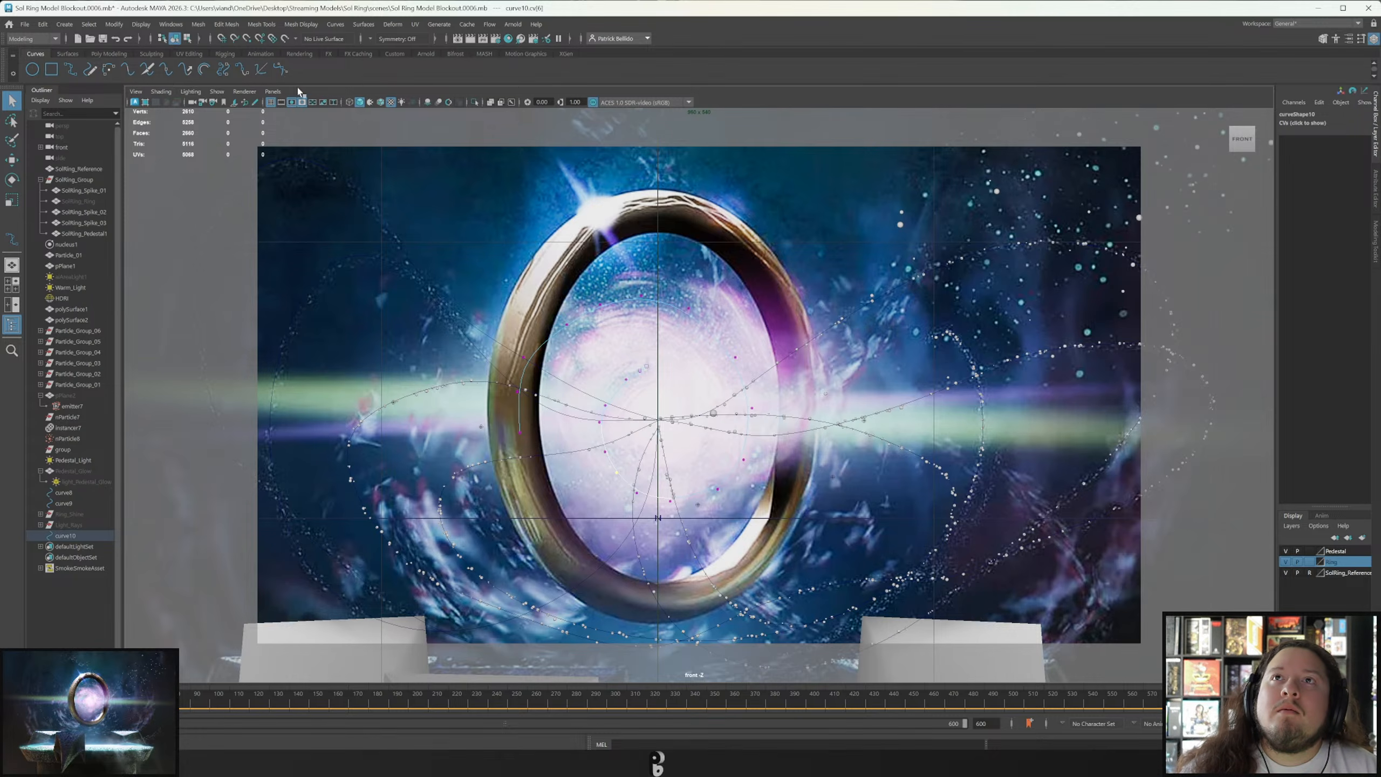
In the perspective view, soft-select the curve's inner vertices with an adjusted falloff, shift them in depth, and return to the front view.
left_click(273, 91)
mouse_move(306, 107)
left_click(384, 103)
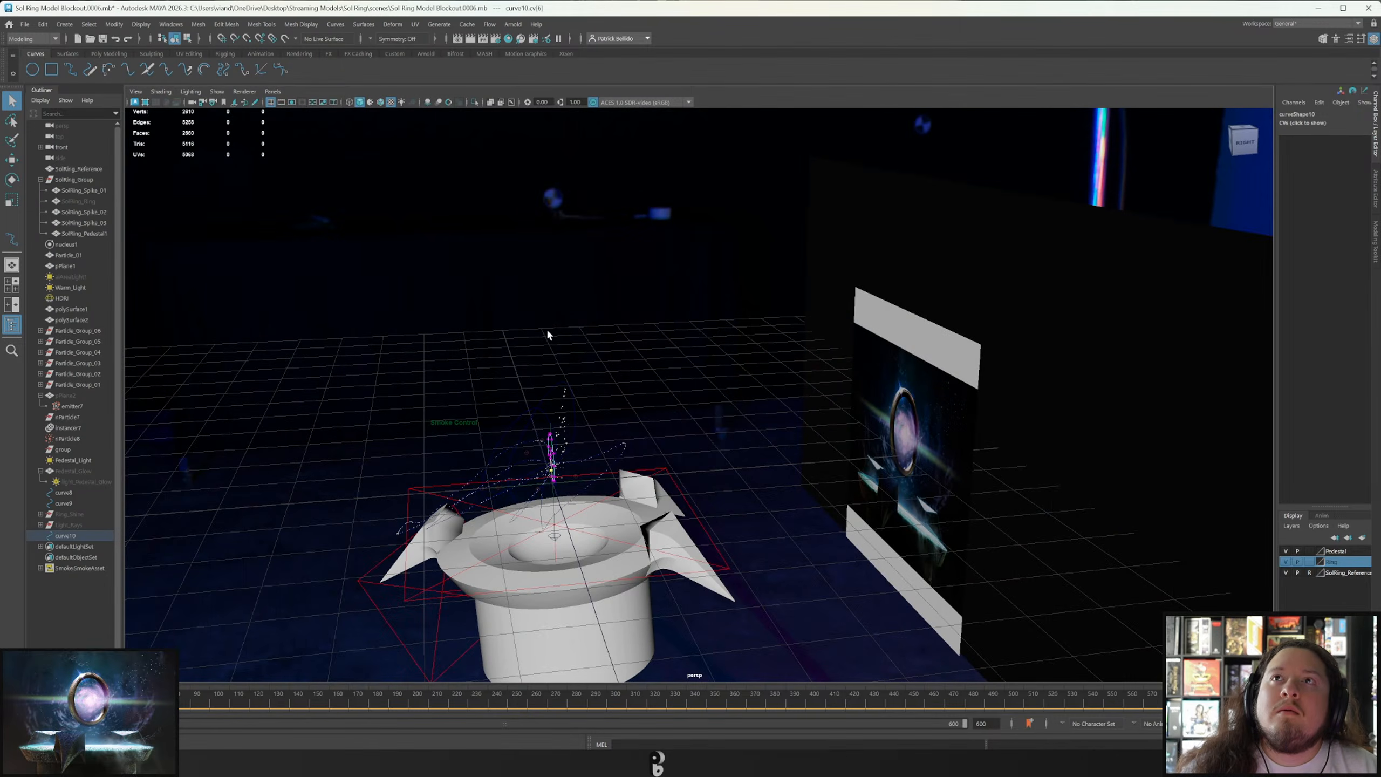
scroll(544, 490, "up", 5)
left_click_drag(590, 532, 621, 456, "alt")
left_click(654, 387)
key("b")
left_click_drag(945, 370, 702, 470)
key("w")
left_click_drag(510, 369, 646, 365)
left_click_drag(511, 416, 674, 284, "alt")
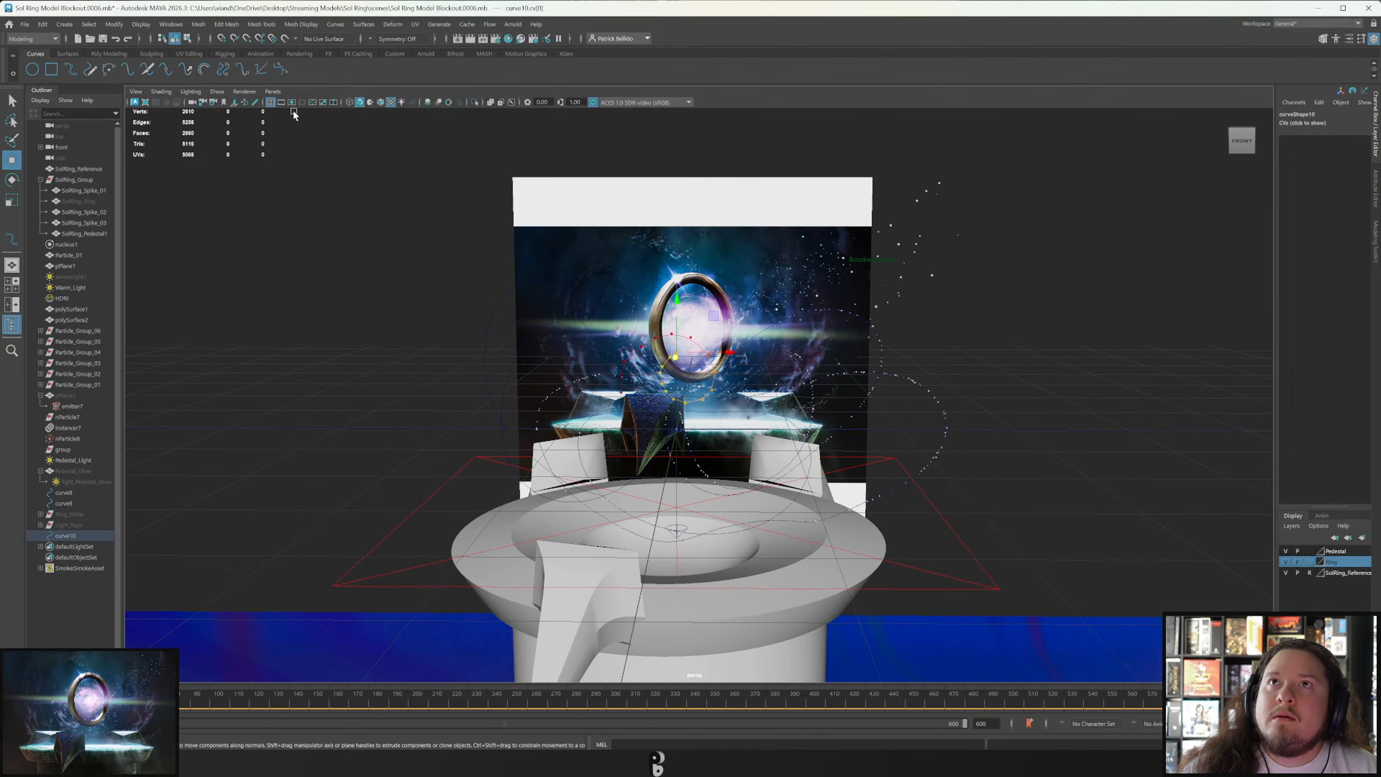
left_click(274, 92)
mouse_move(283, 126)
left_click(404, 126)
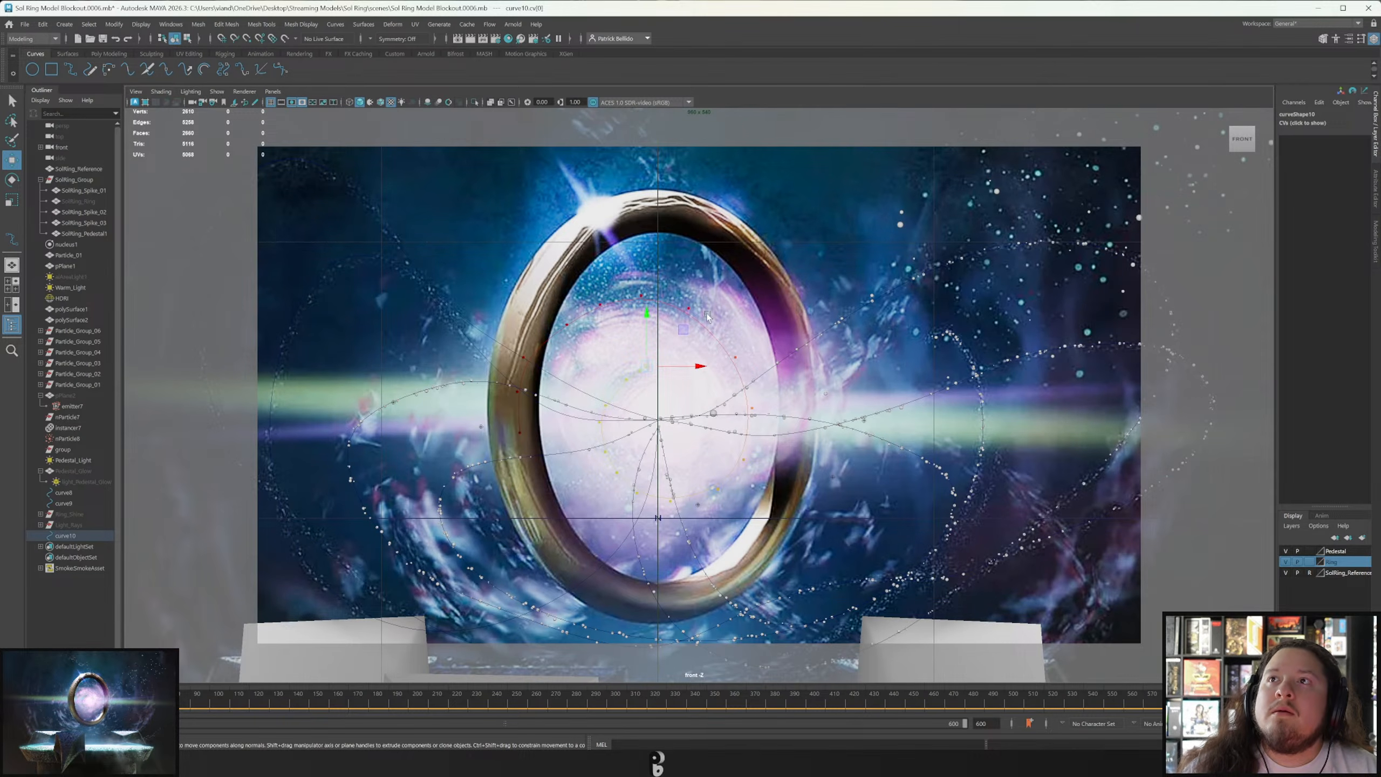
In the perspective view, scale the soft-selected inner vertices of the spiral curve along the depth axis.
left_click(271, 92)
mouse_move(326, 102)
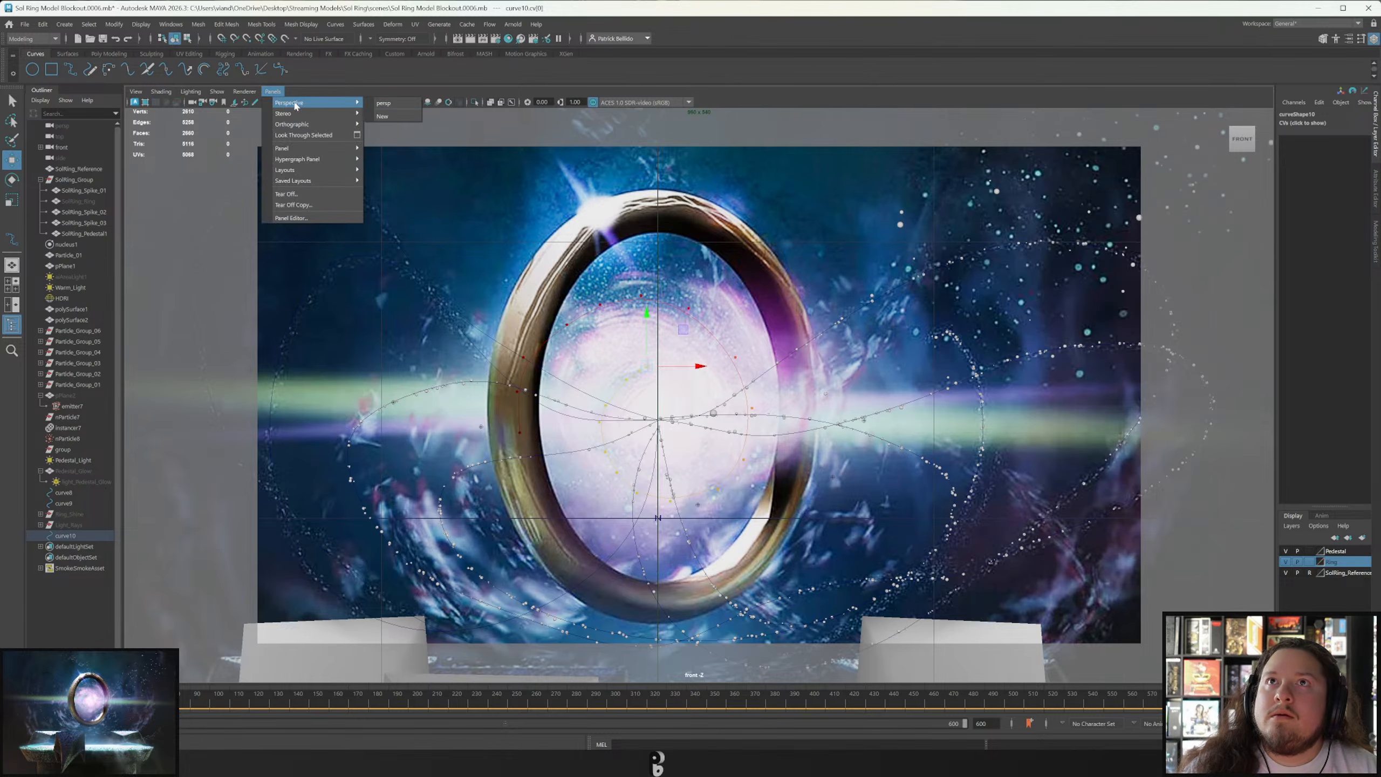
left_click(394, 102)
left_click_drag(489, 283, 598, 326, "alt")
key("r")
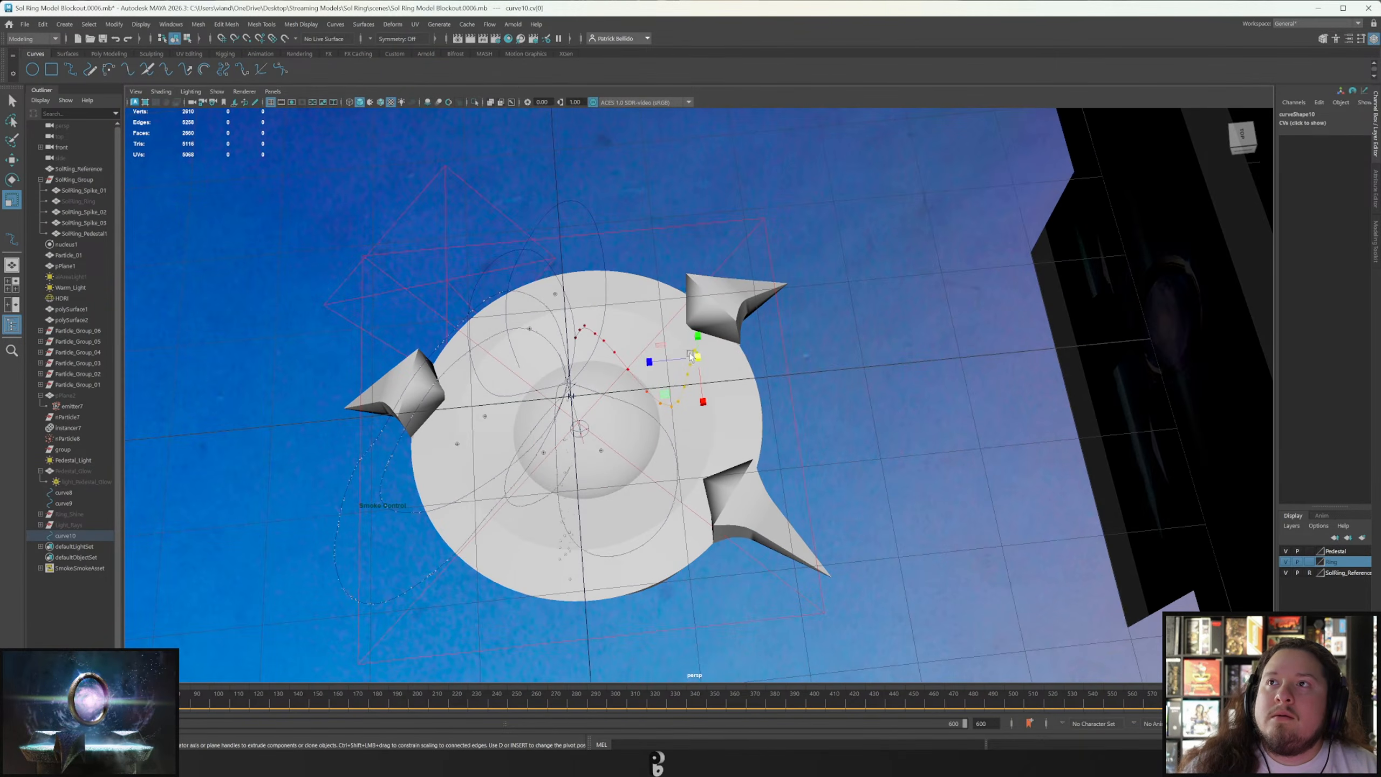
left_click_drag(654, 362, 608, 361)
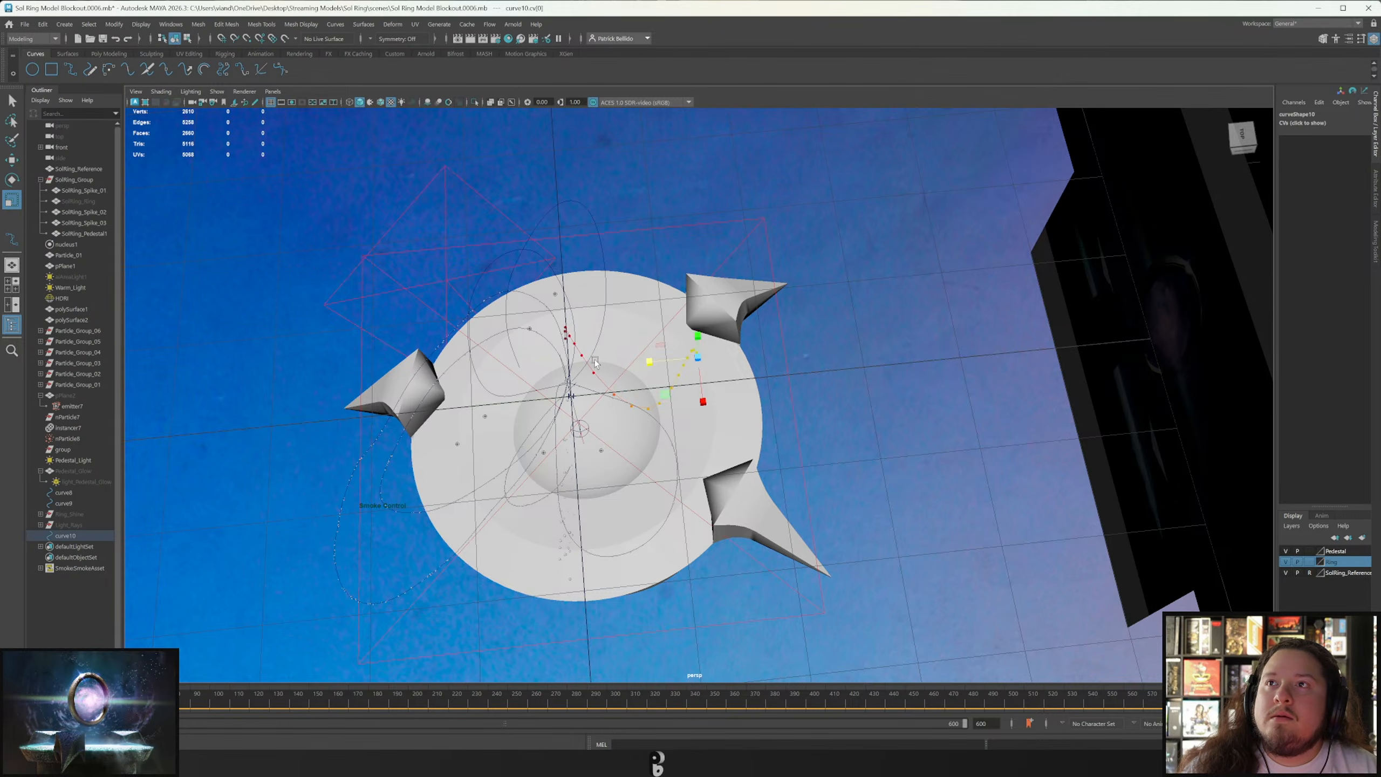
Select the vertices at the spiral curve's outer end and try shifting them in depth, undoing the attempts.
key("q")
left_click(563, 341)
key("w")
key("ctrl+z")
left_click(565, 339)
key("ctrl+z")
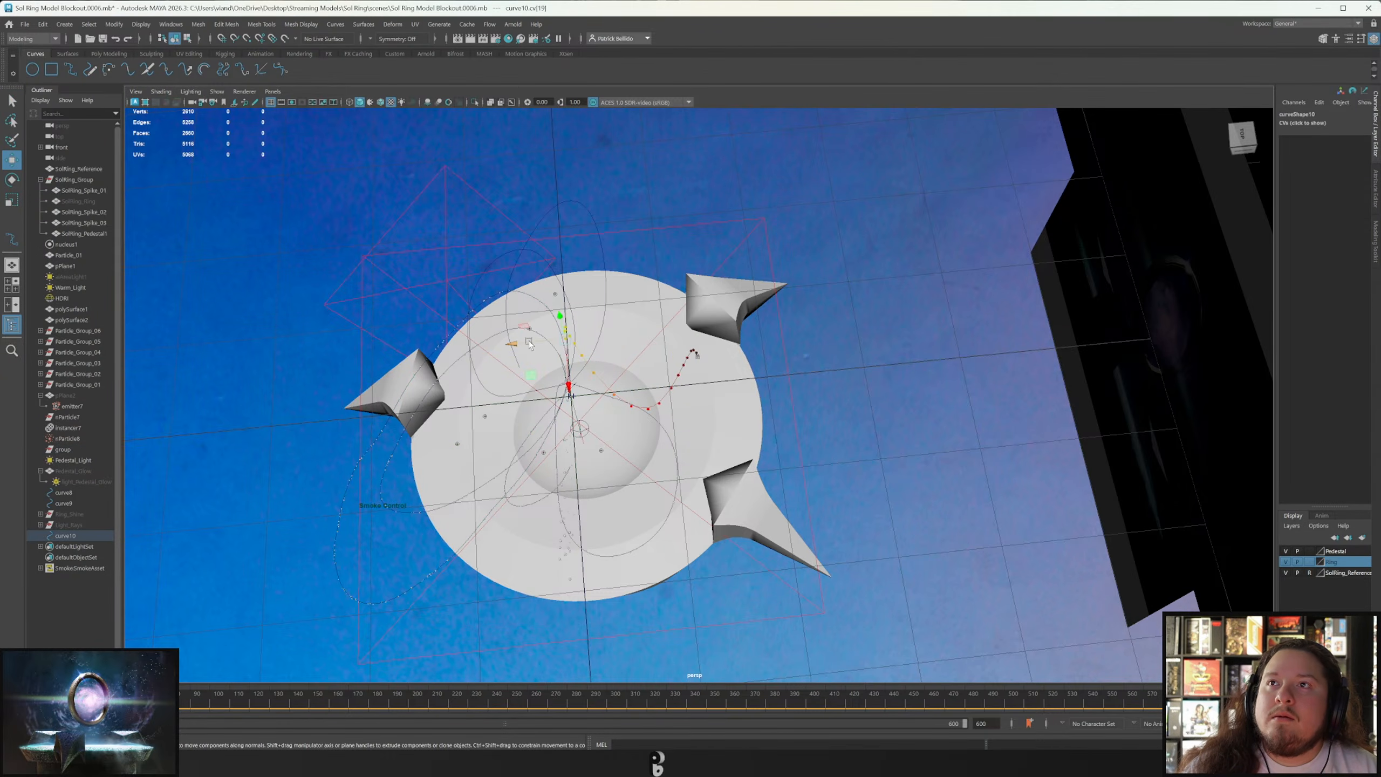
key("q")
left_click_drag(675, 388, 761, 353, "alt")
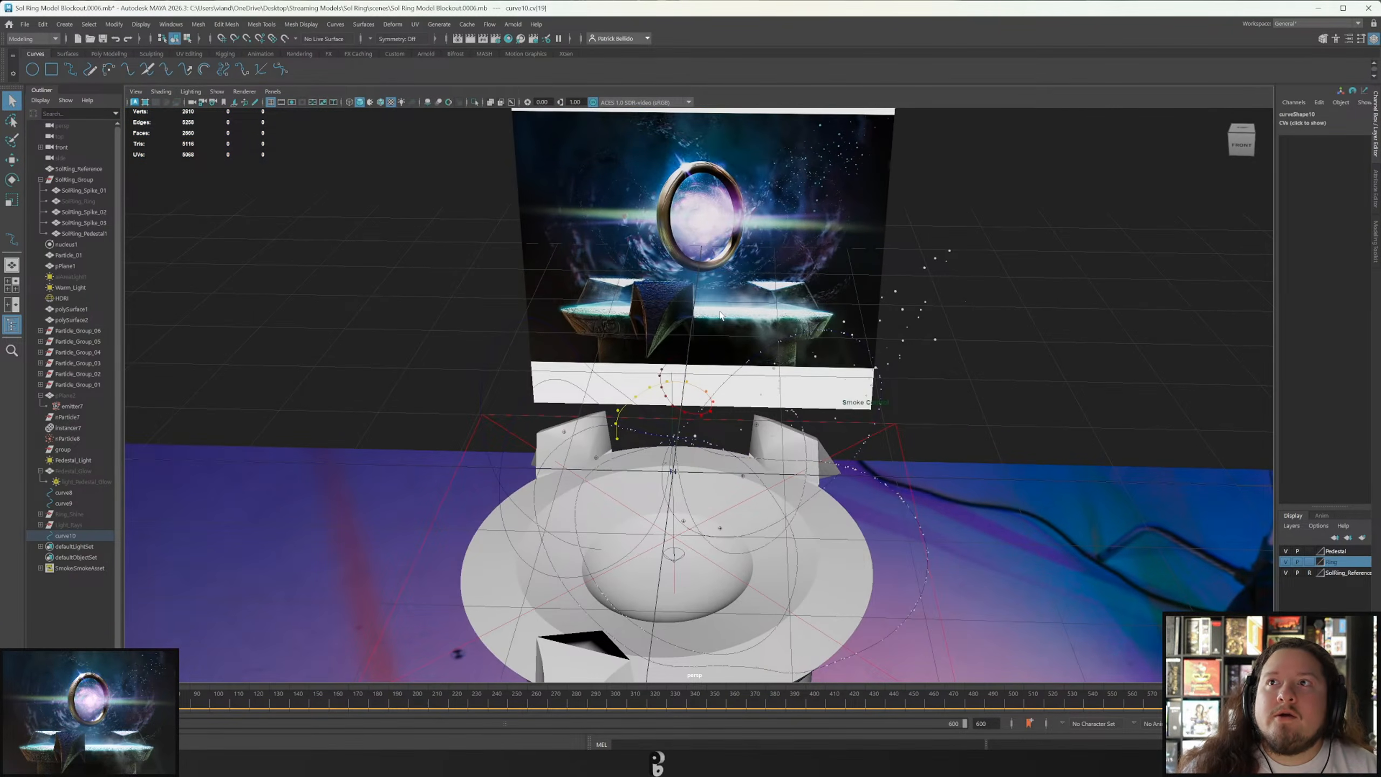
Create a NURBS circle and rotate it to -90° about Y, undoing a first rotation about X.
left_click(35, 71)
right_click_drag(756, 468, 801, 510, "alt")
key("w")
left_click_drag(704, 489, 588, 544, "alt")
right_click_drag(588, 544, 536, 443, "alt")
key("e")
left_click_drag(536, 443, 571, 409)
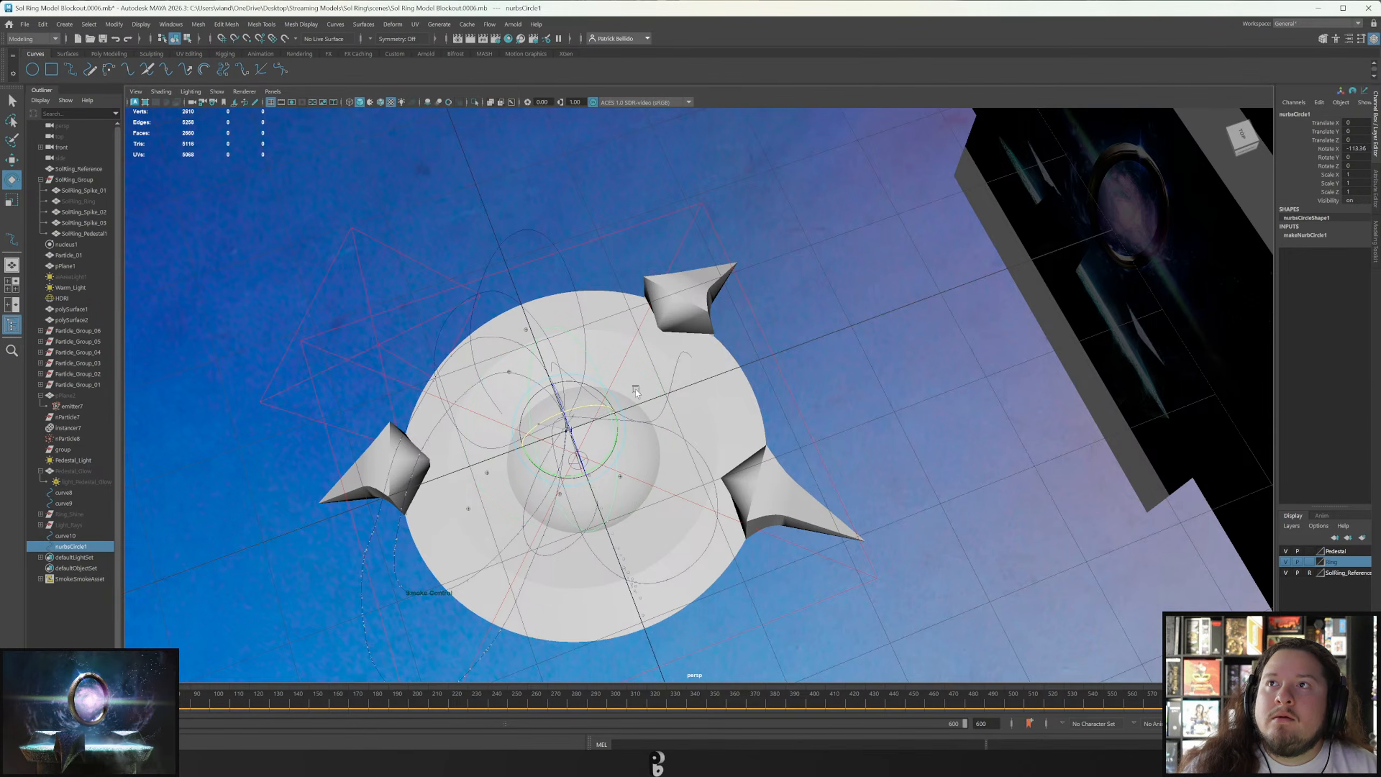
key("ctrl+z")
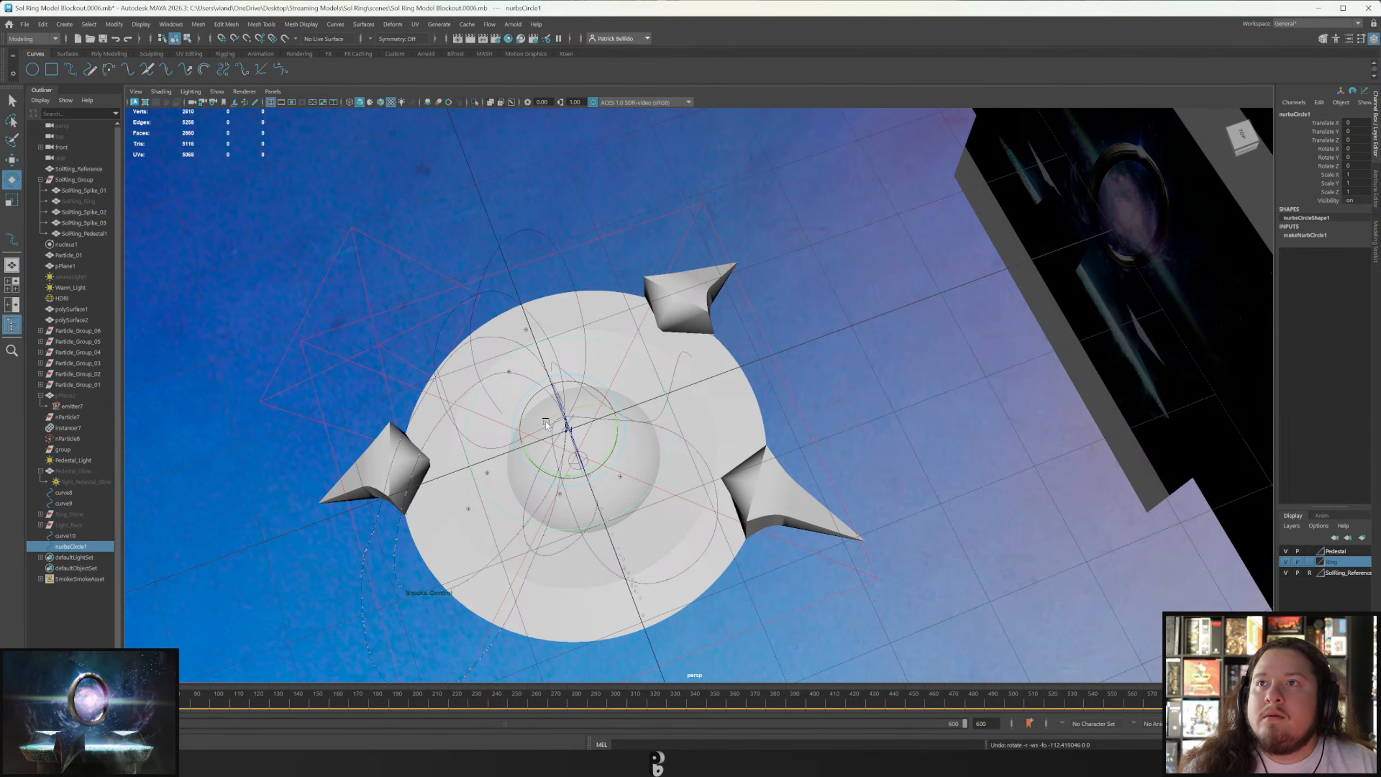
left_click_drag(546, 417, 794, 256)
Shrink the circle to a small extrusion profile and move it toward the spiral curve's inner end.
key("w")
left_click_drag(707, 389, 474, 420, "alt")
key("r")
key("w")
left_click_drag(700, 395, 738, 354)
key("f")
right_click_drag(739, 352, 698, 248, "alt")
Fit the circle to the curve's inner end at a scale of 0.017, tilted to about -66° in X.
left_click_drag(698, 248, 793, 248, "alt")
key("e")
key("w")
left_click_drag(819, 335, 780, 296)
key("r")
key("w")
left_click_drag(916, 202, 710, 346)
key("e")
key("q")
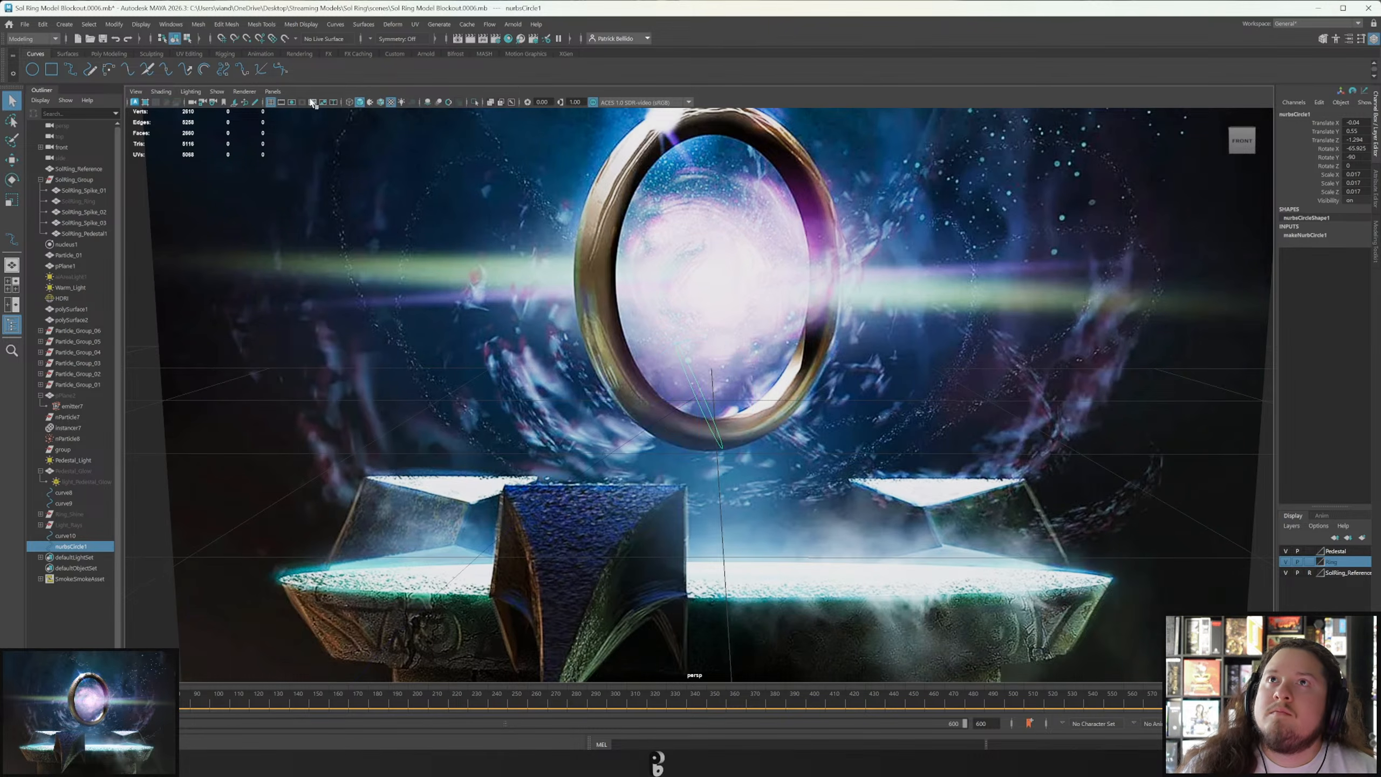
Extrude the circle along the spiral curve, inspect the resulting surface from several angles, and undo the extrusion.
left_click(274, 92)
left_click_drag(687, 304, 669, 366, "alt")
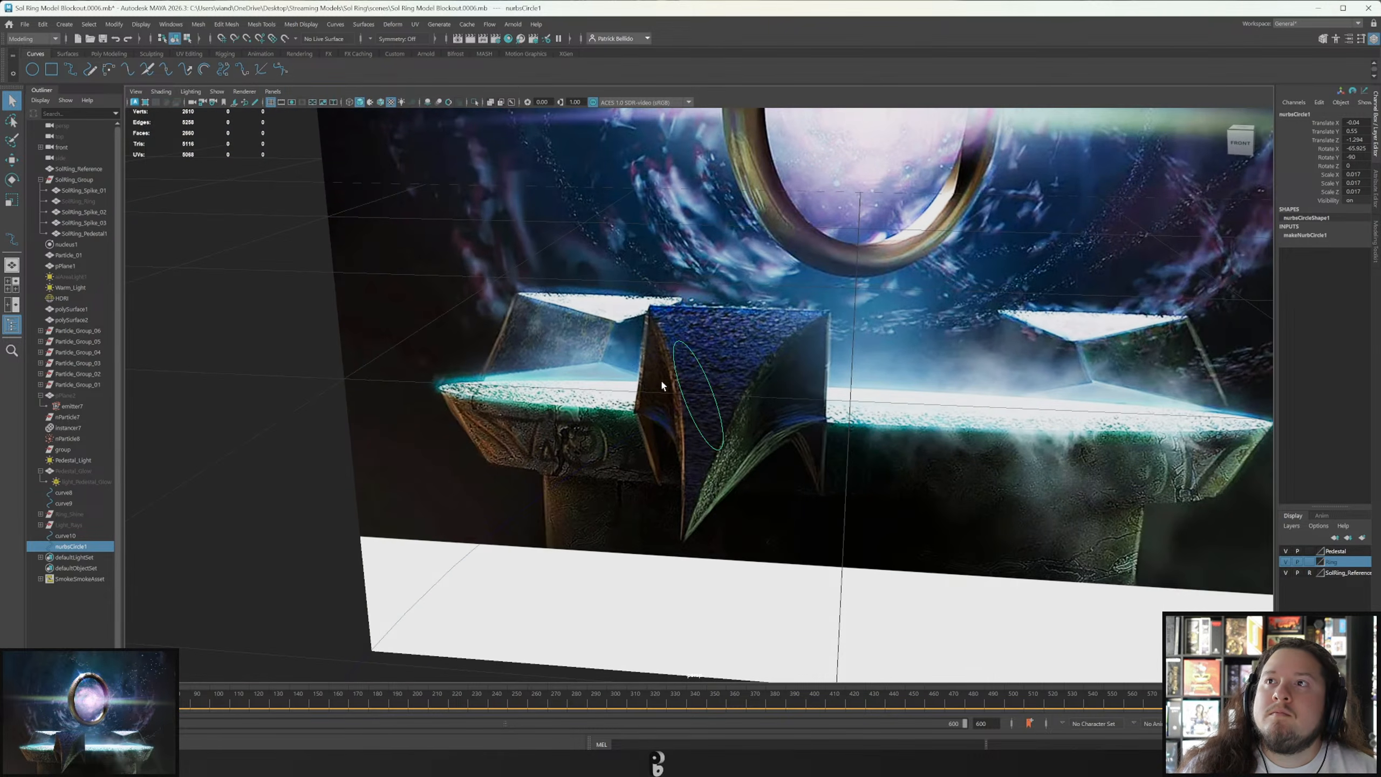
left_click(66, 535, "ctrl")
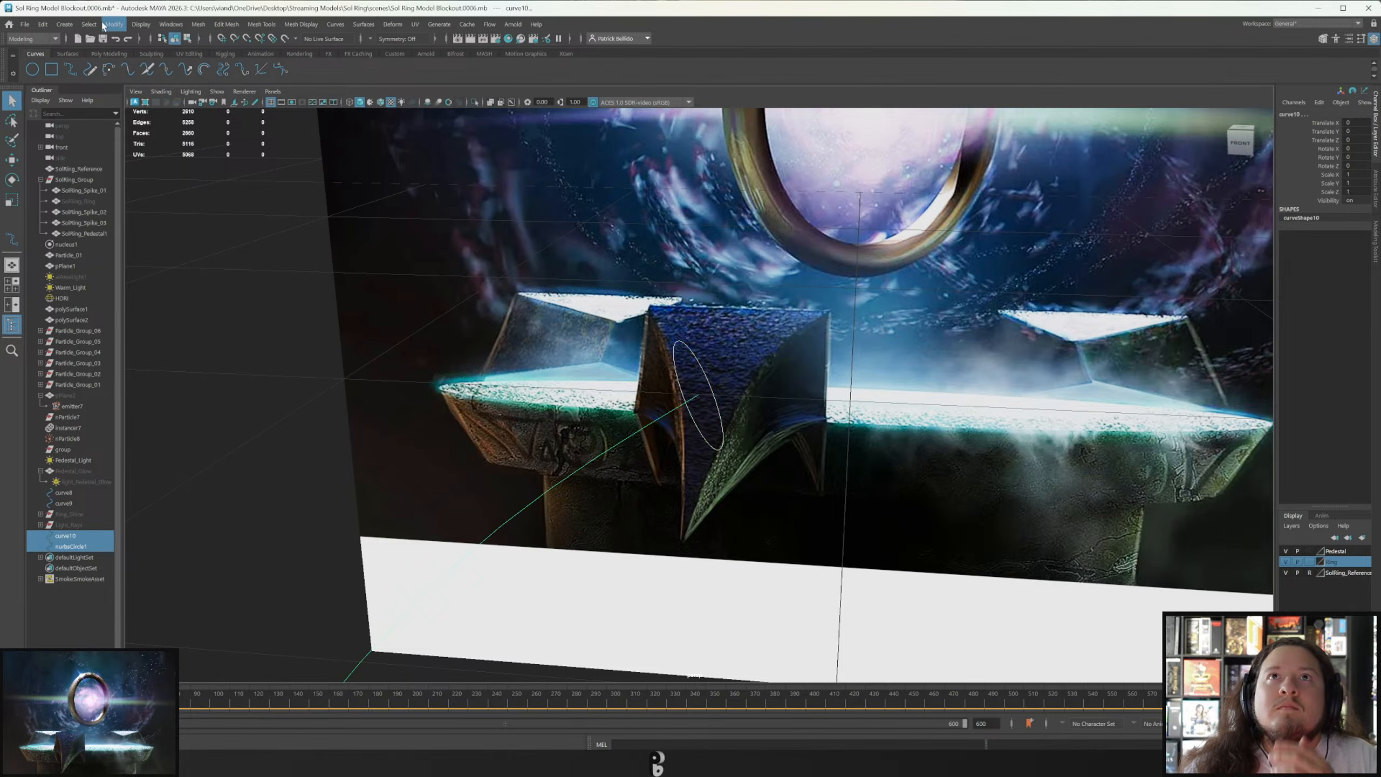
left_click(30, 39)
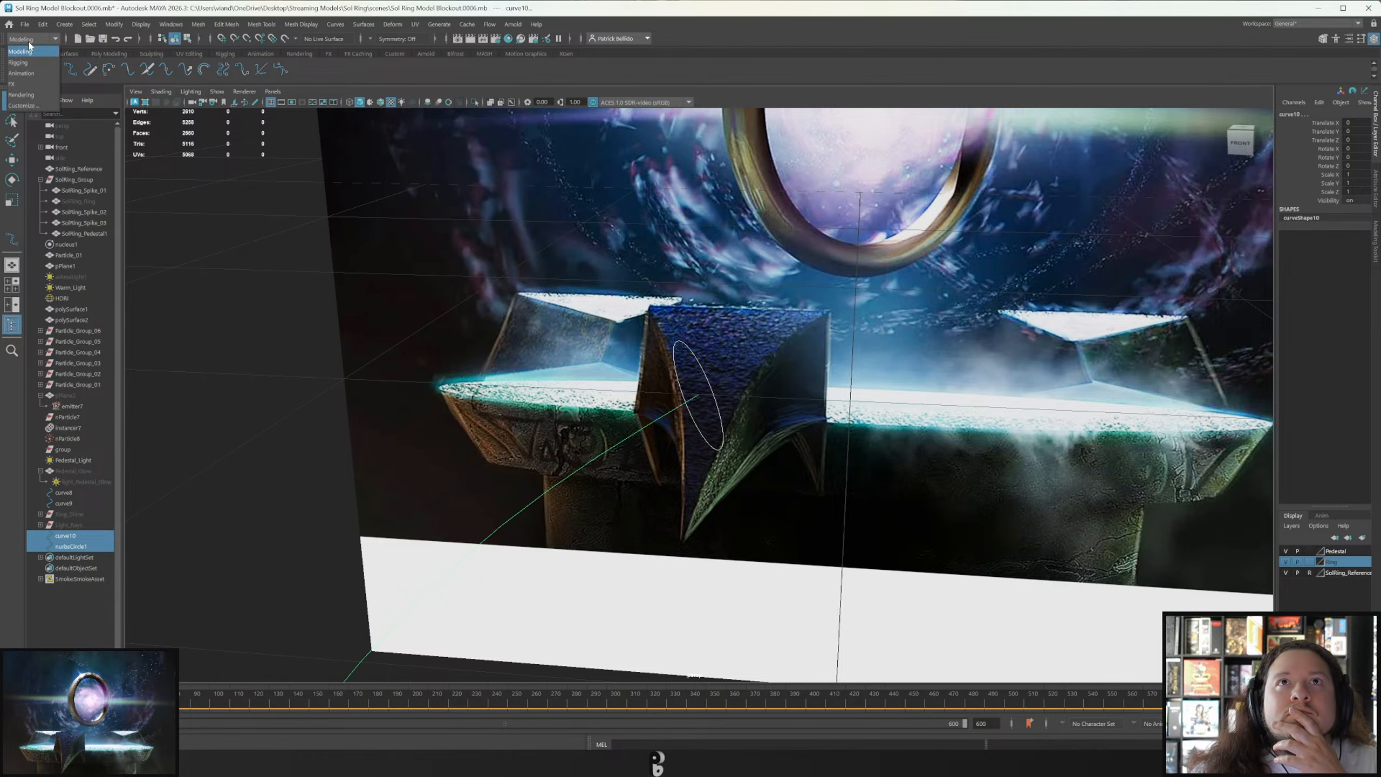
left_click(337, 23)
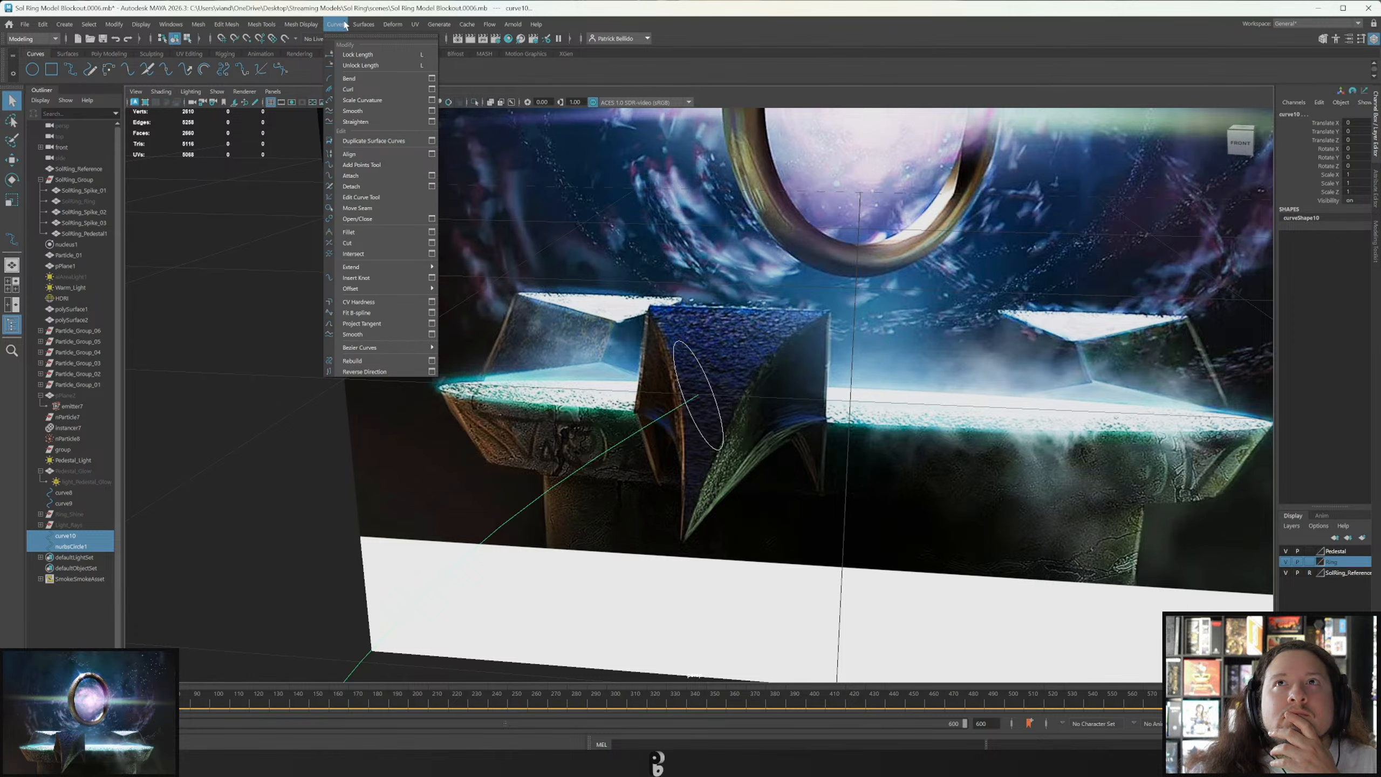
mouse_move(357, 27)
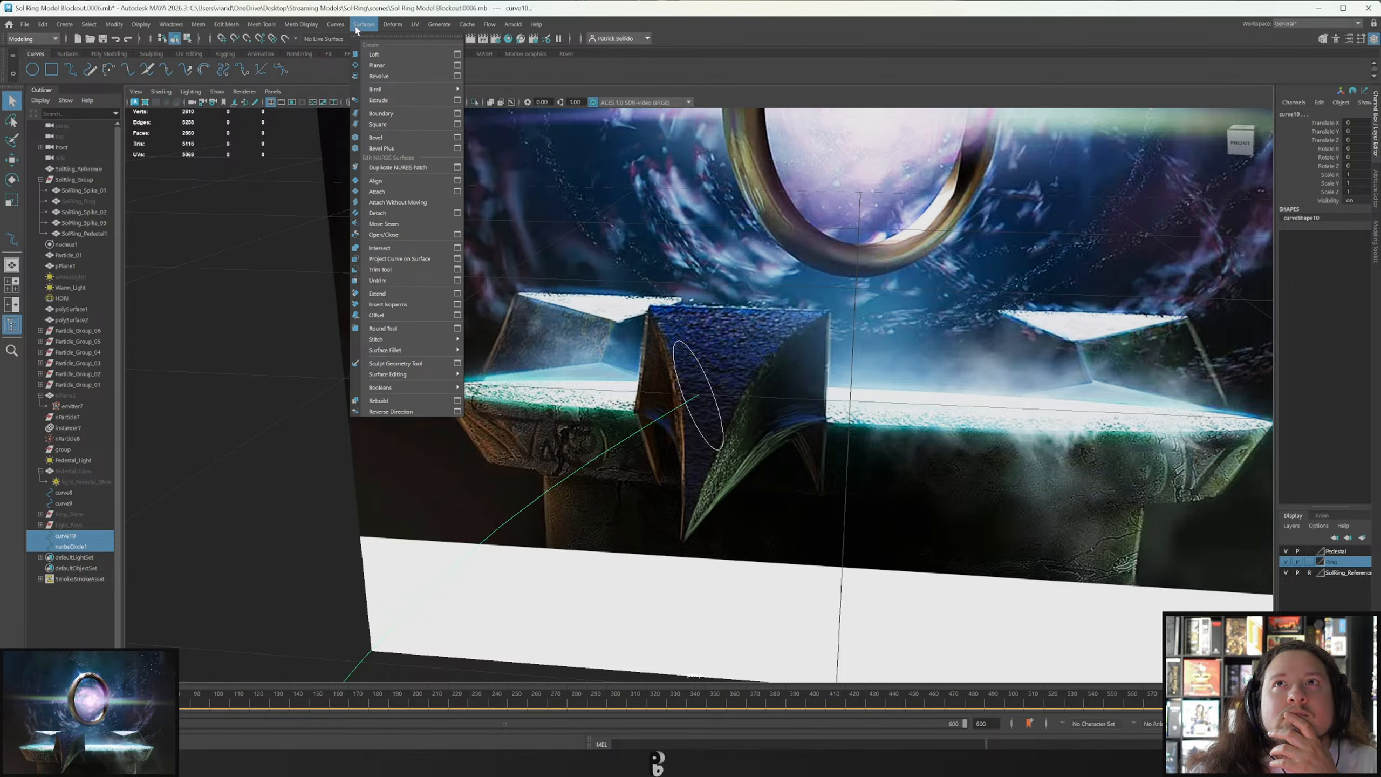
left_click(378, 101)
left_click_drag(471, 433, 625, 479, "alt")
left_click_drag(590, 278, 714, 256, "alt")
scroll(608, 277, "down", 4)
scroll(607, 277, "up", 3)
key("ctrl+z")
Rotate the circle to about -62° in X, extrude it along the curve, and undo that extrusion.
left_click(729, 259)
key("e")
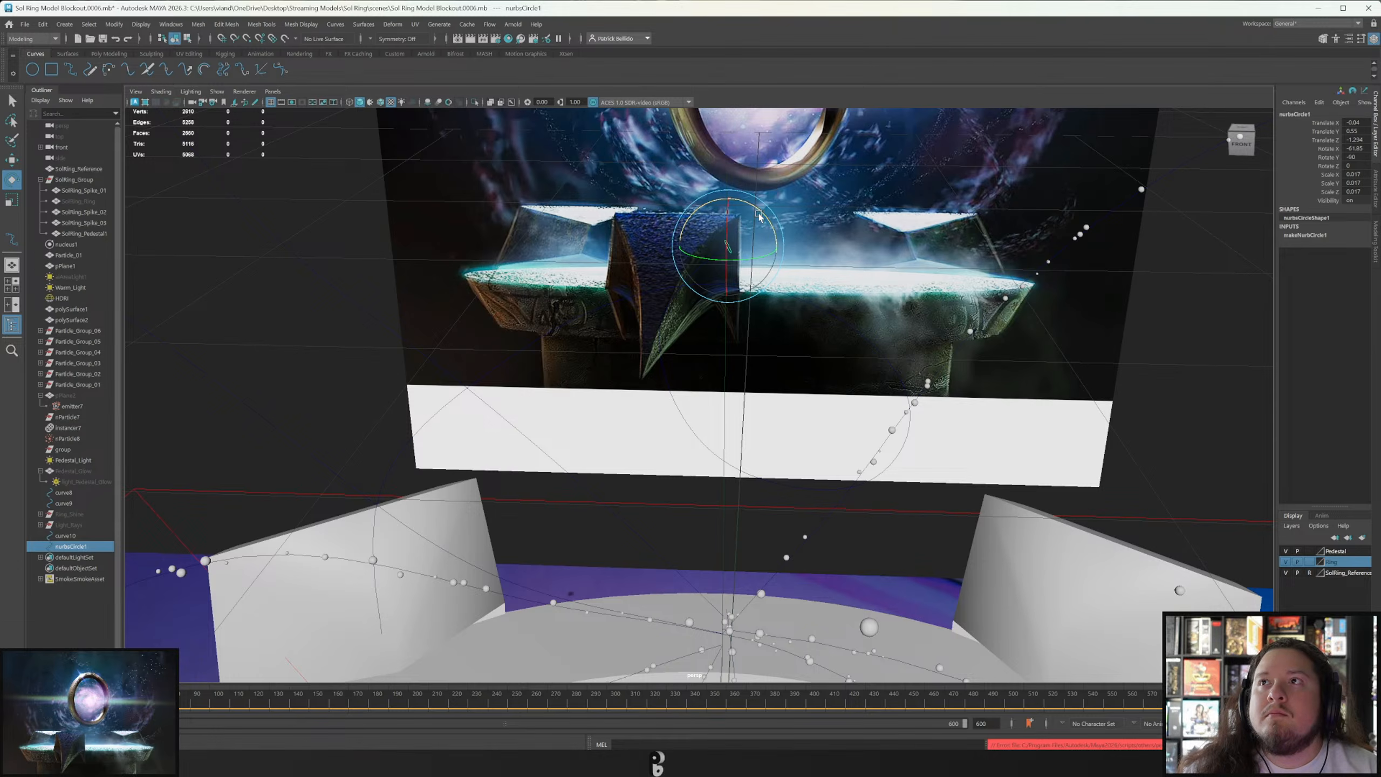
left_click_drag(761, 216, 726, 250)
key("q")
left_click(718, 254, "shift")
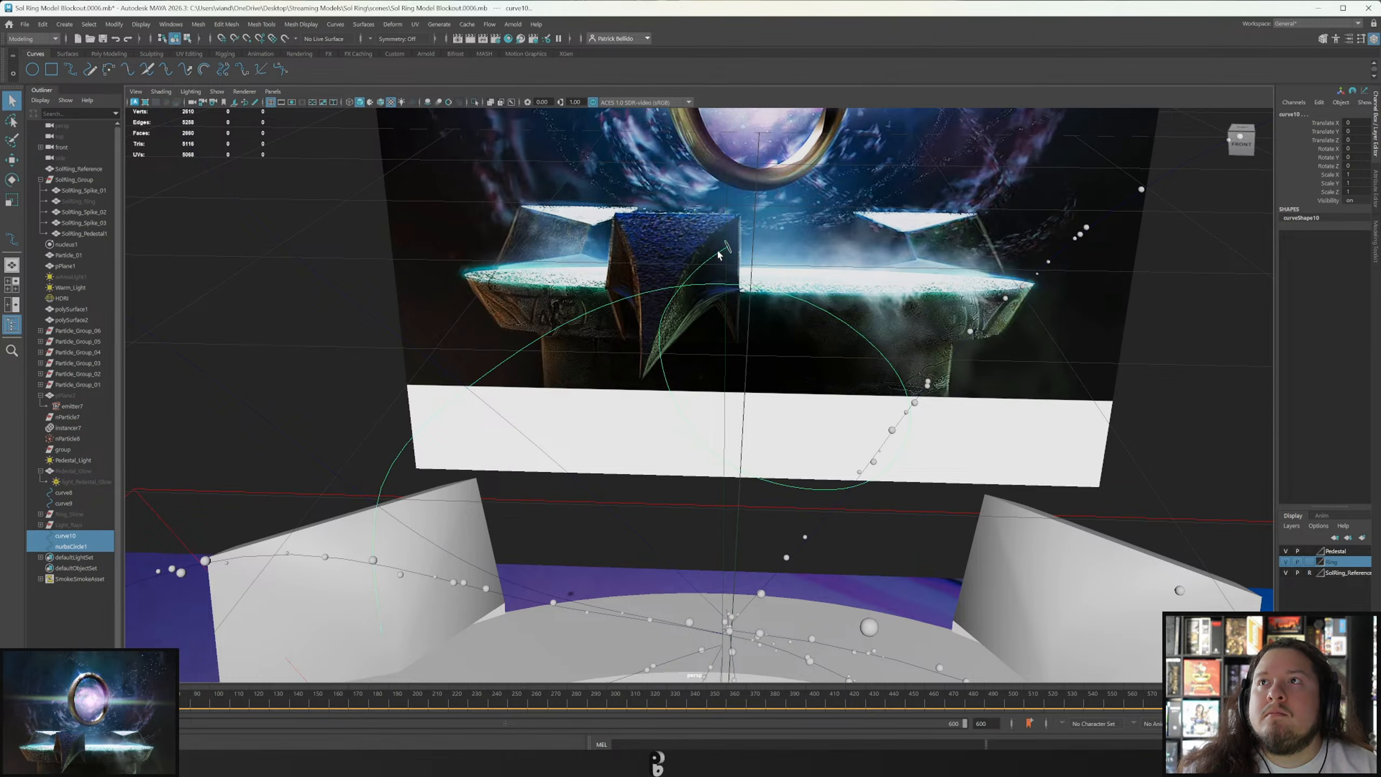
key("g")
key("ctrl+z")
key("ctrl+z")
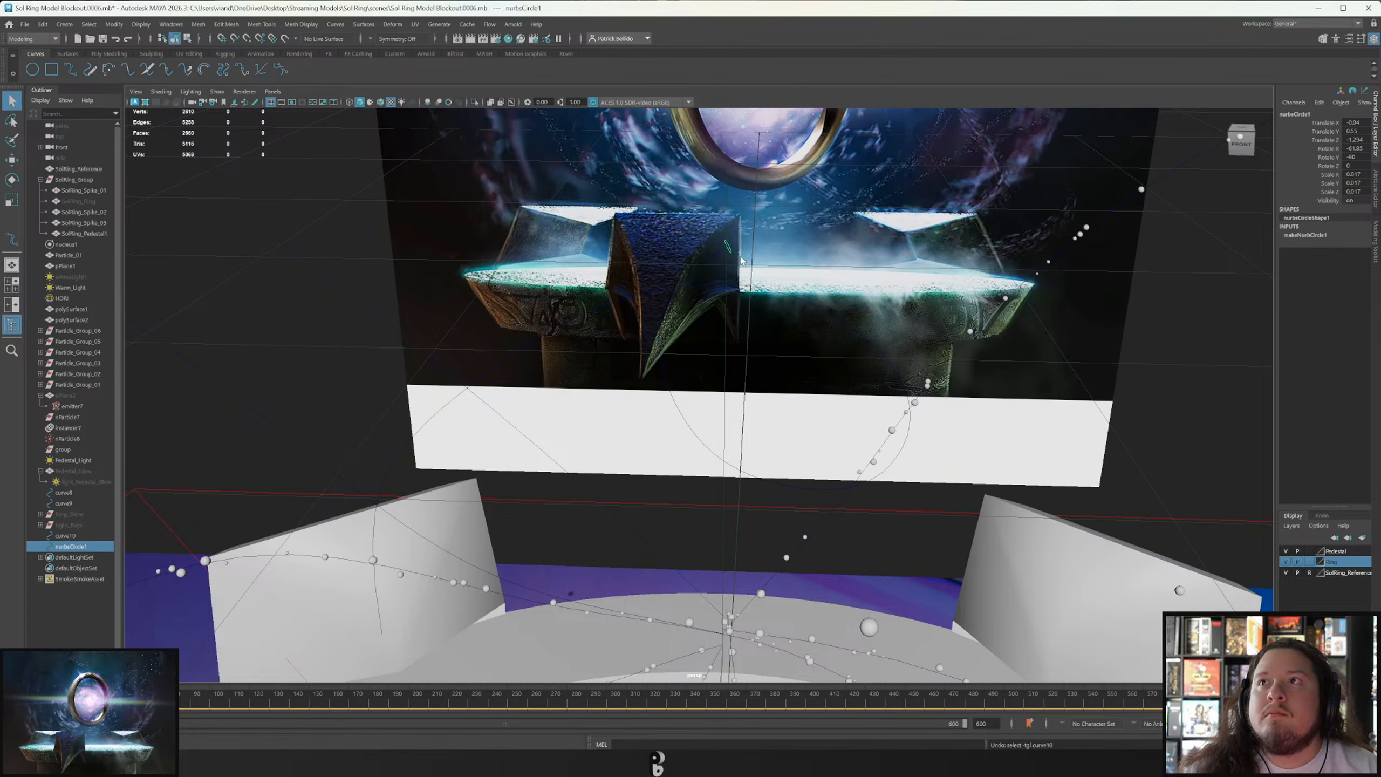
Rotate the circle to about -57° in X and extrude it along the spiral curve as a tube.
key("e")
left_click_drag(748, 210, 744, 205)
key("q")
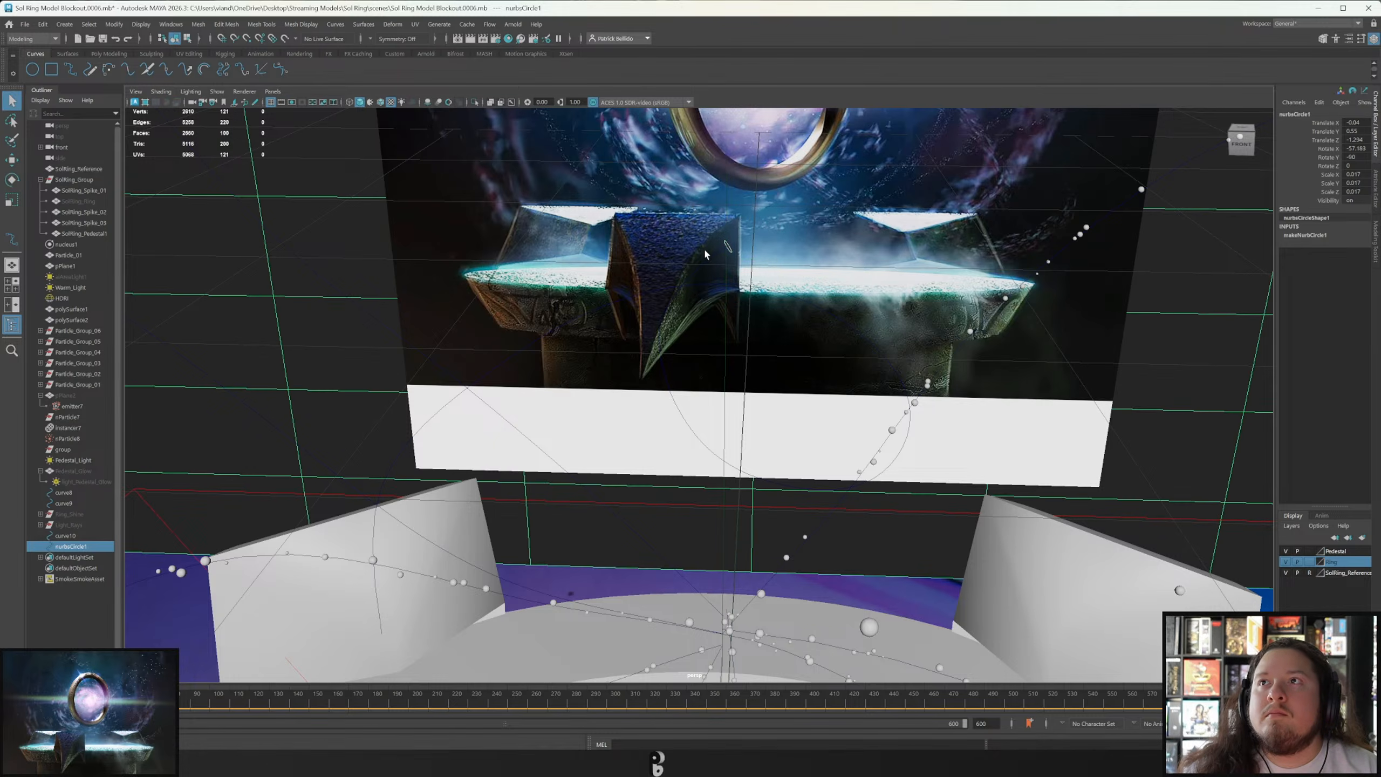
left_click(713, 253, "shift")
key("g")
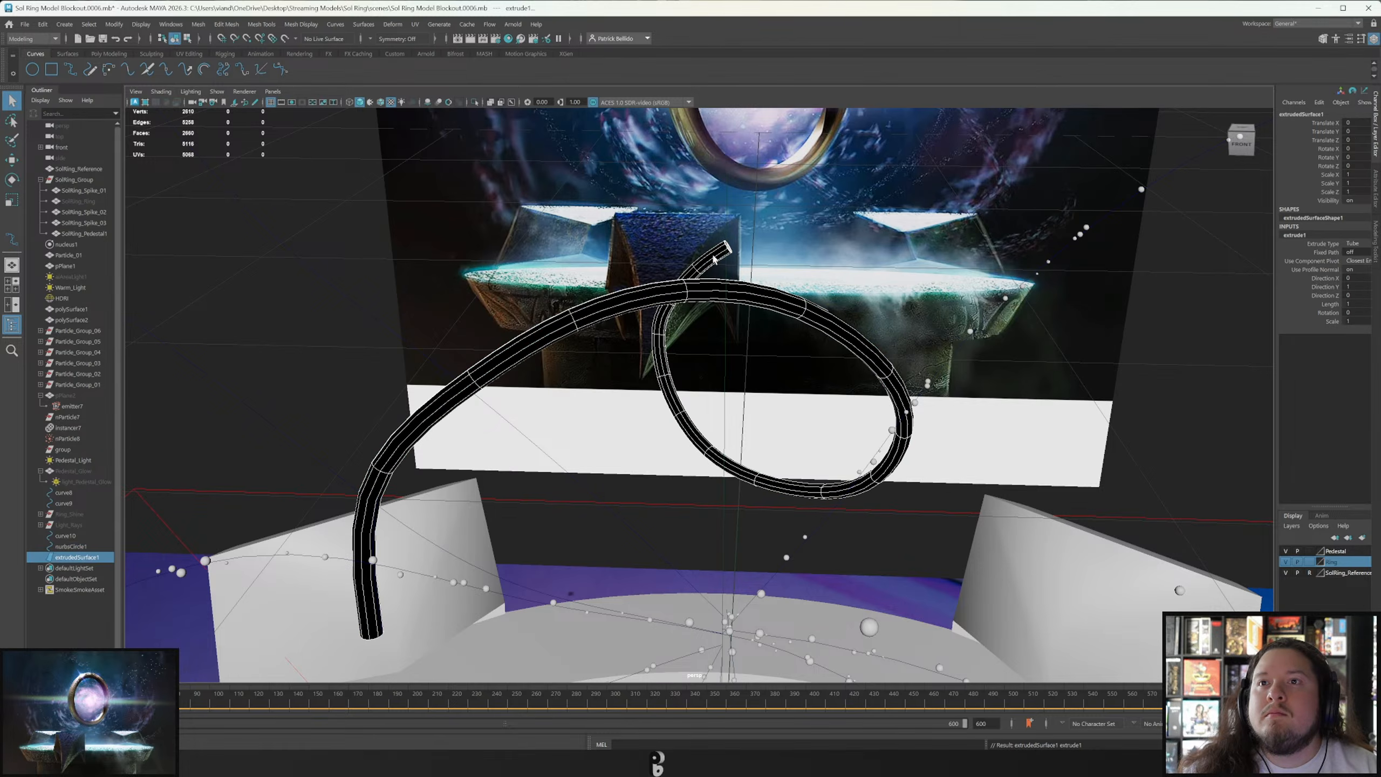
In the front view, try an extrusion Scale of 6.763 so the tube widens outward, and undo the change.
left_click_drag(710, 260, 723, 188, "alt")
right_click_drag(723, 188, 720, 253, "alt")
middle_click_drag(721, 253, 595, 305, "alt")
left_click(272, 90)
mouse_move(327, 123)
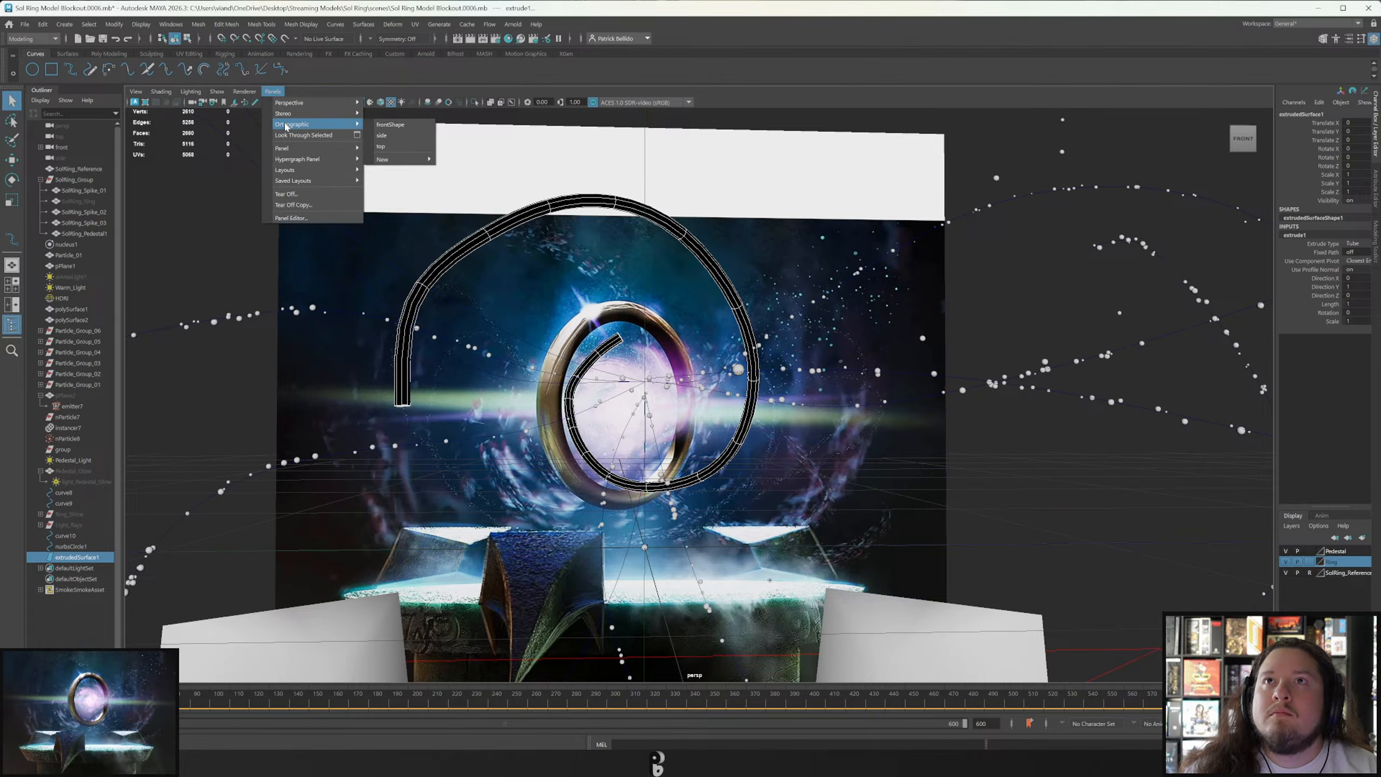
left_click(412, 136)
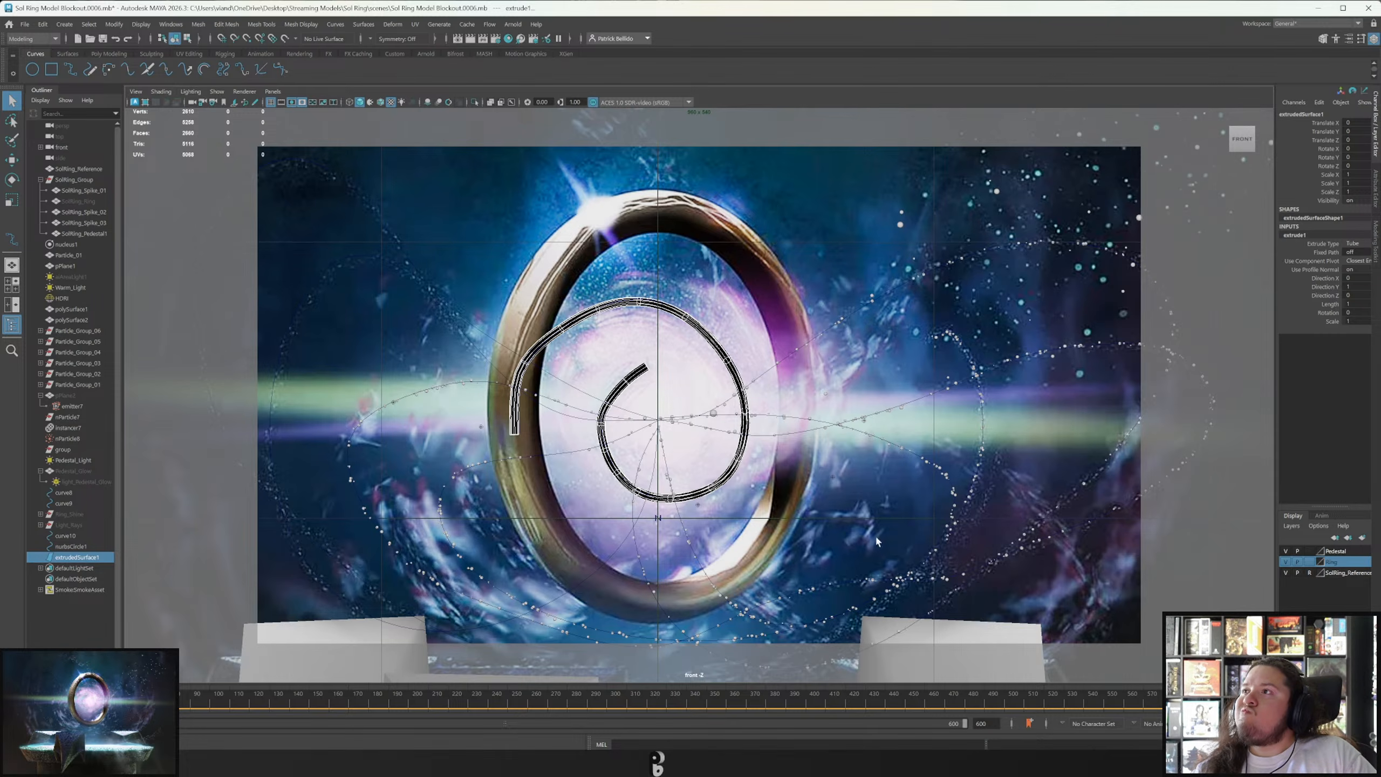
key("ctrl+a")
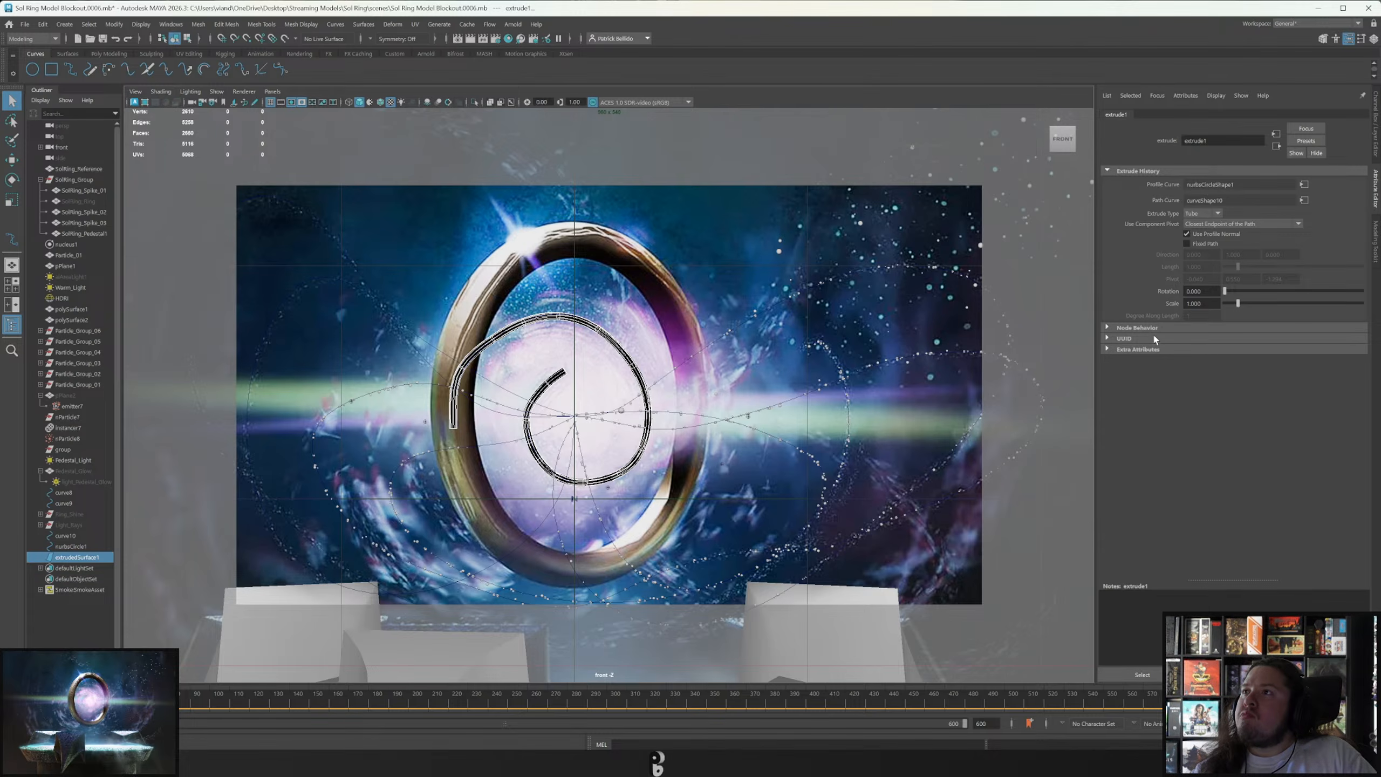
left_click_drag(1251, 301, 1317, 290)
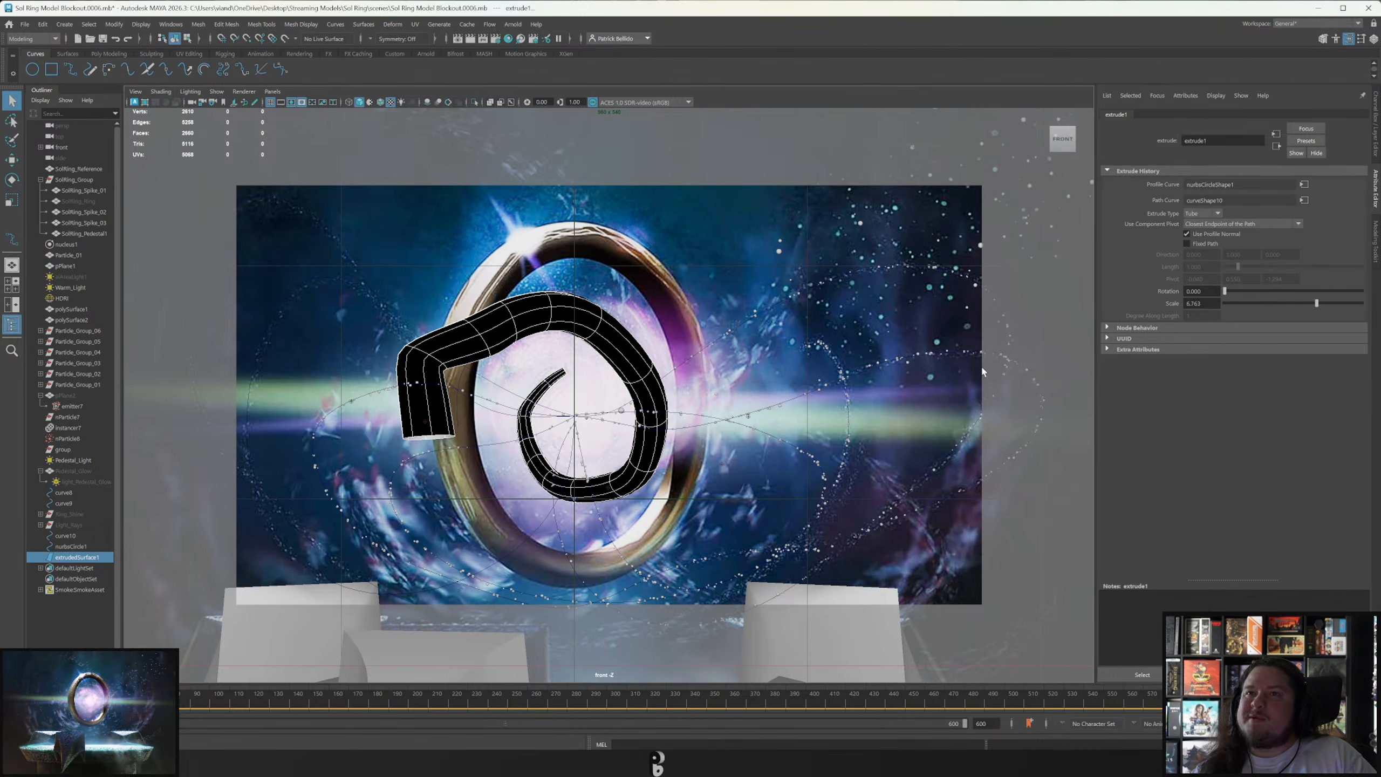
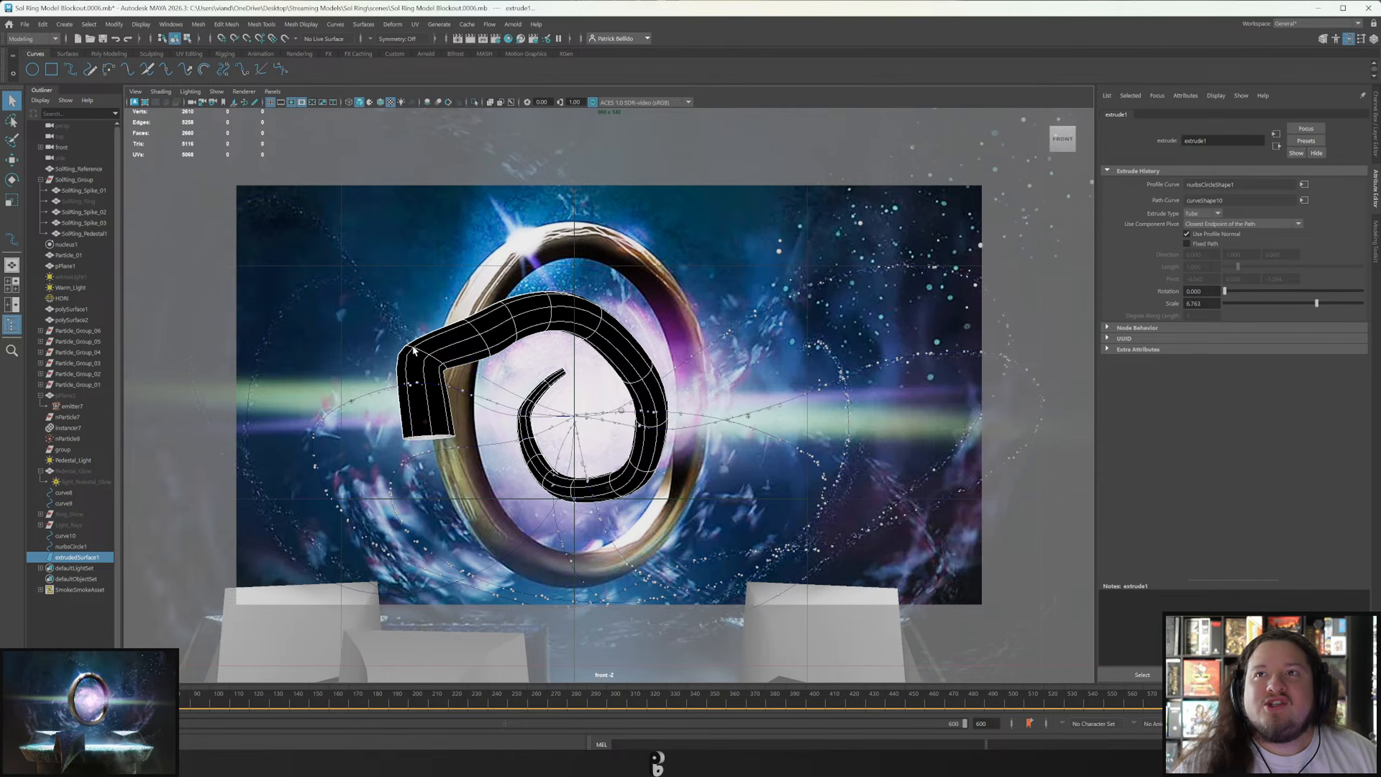
left_click(458, 383)
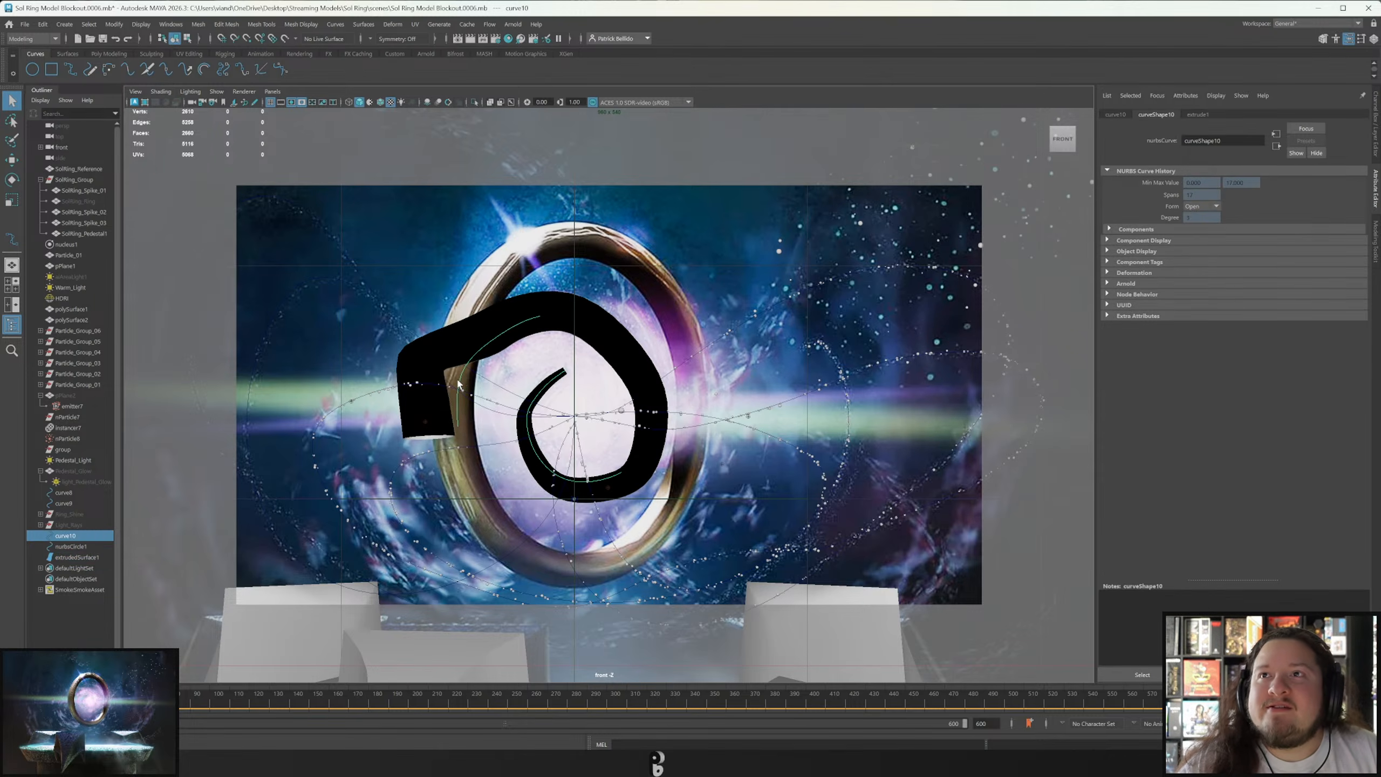
key("ctrl+z")
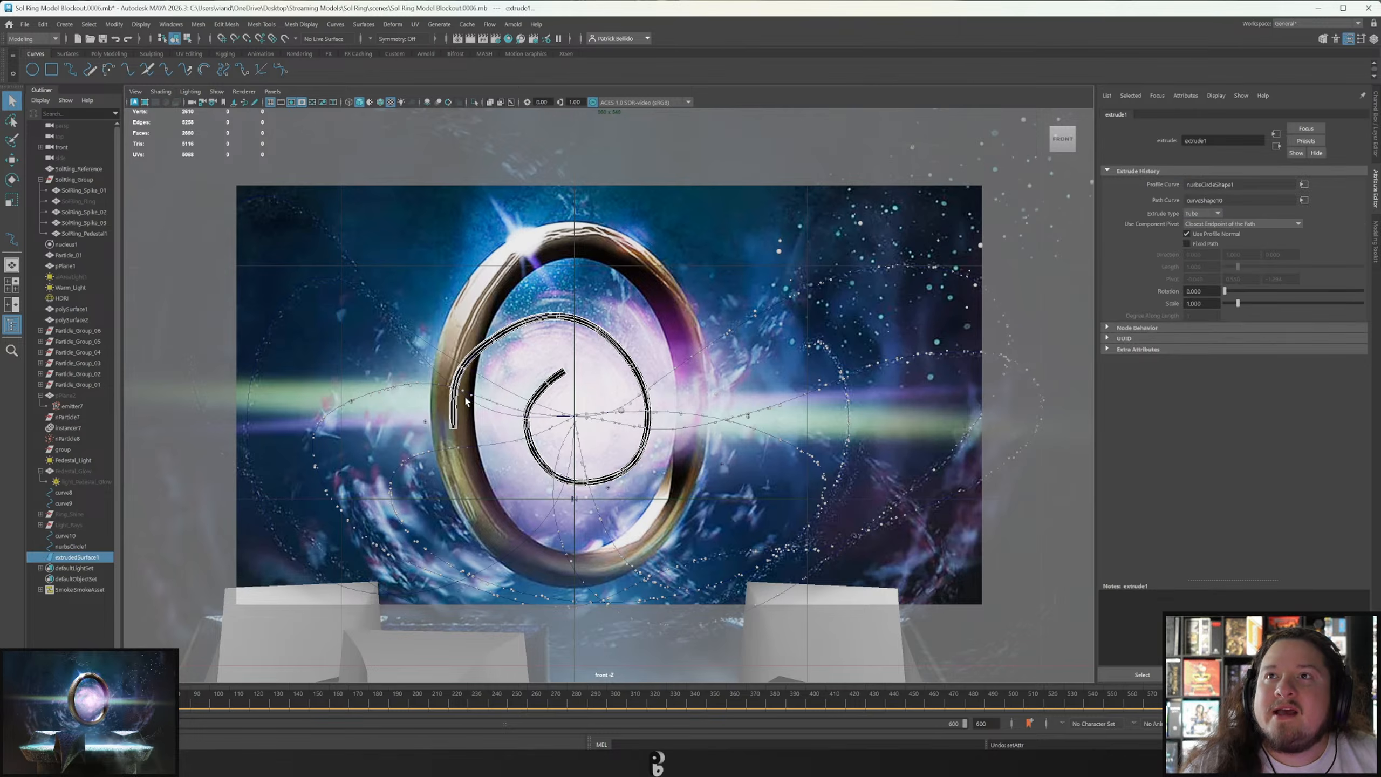
Undo the tube extrusion and reselect the profile circle together with the spiral curve.
left_click(609, 350, "shift")
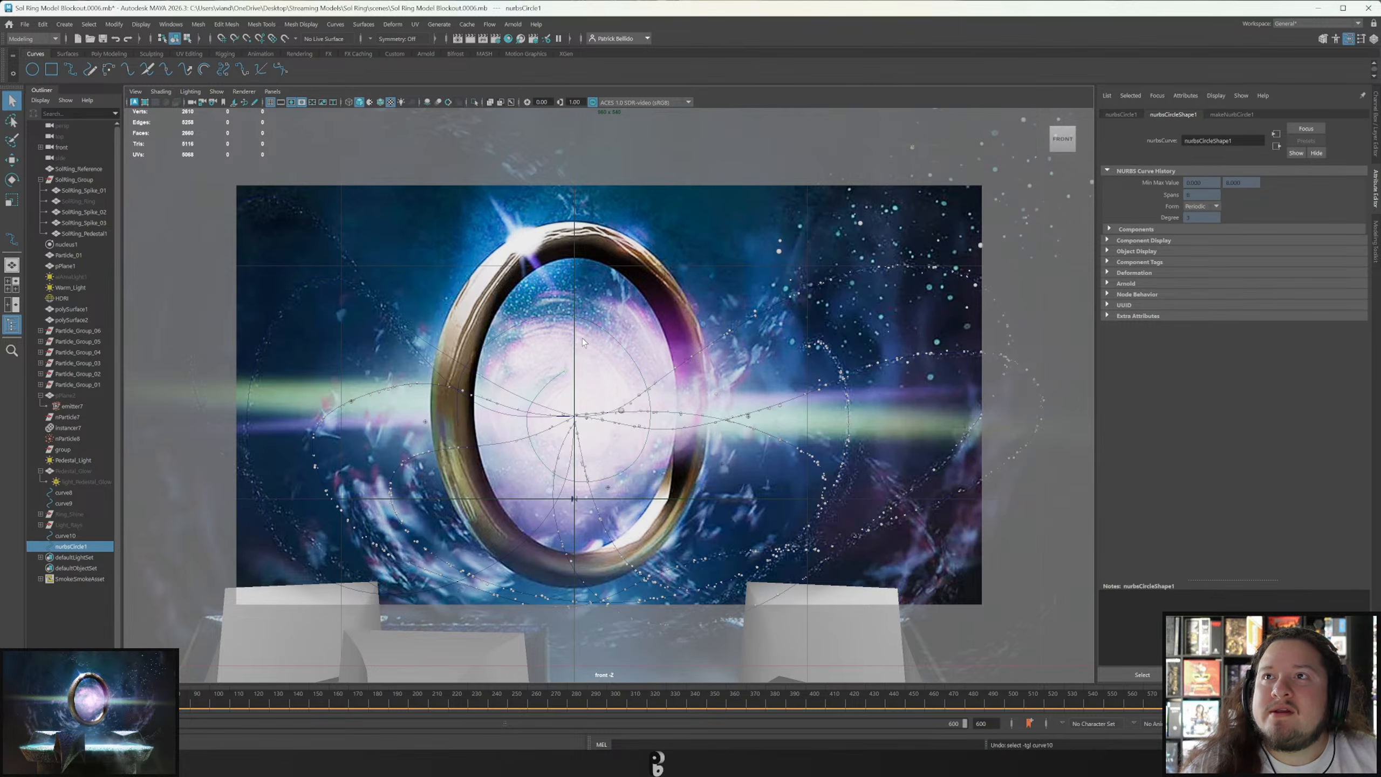
key("w")
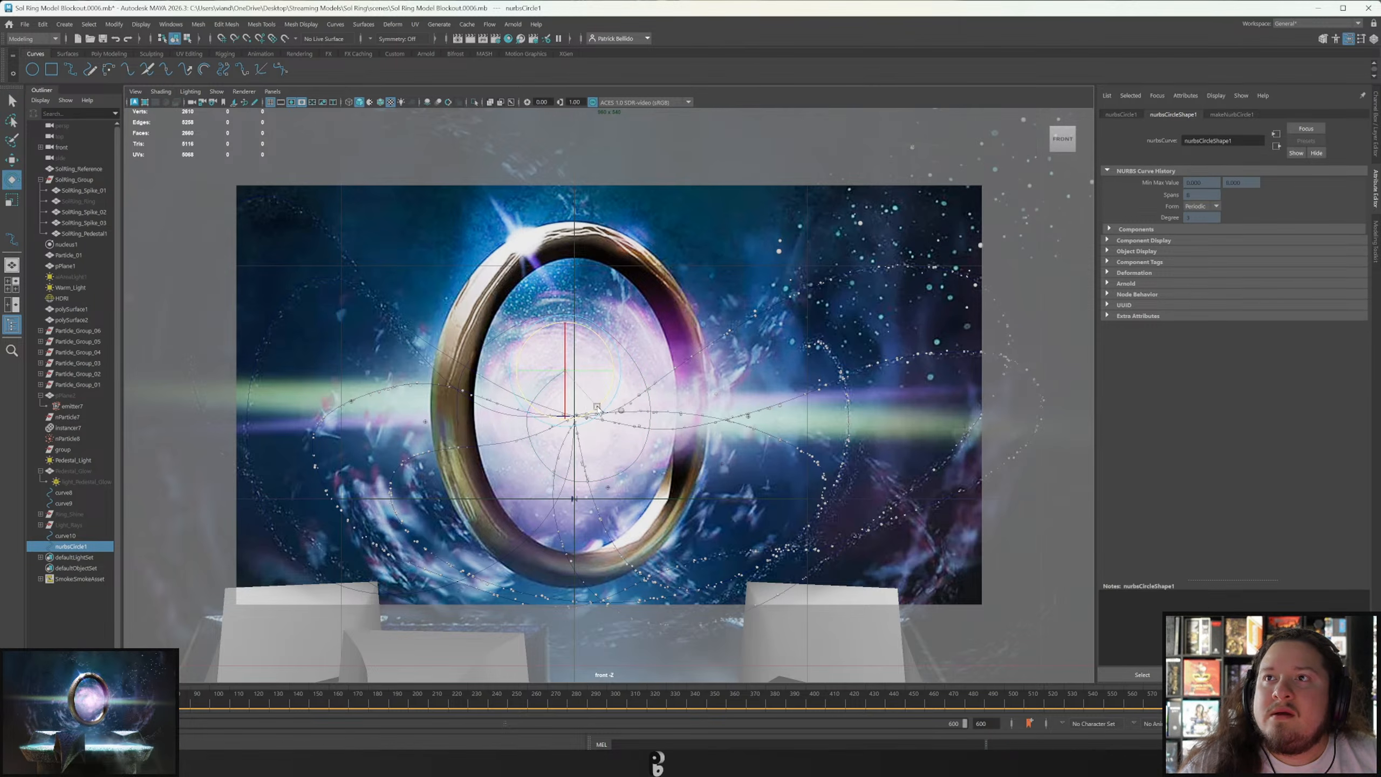
key("q")
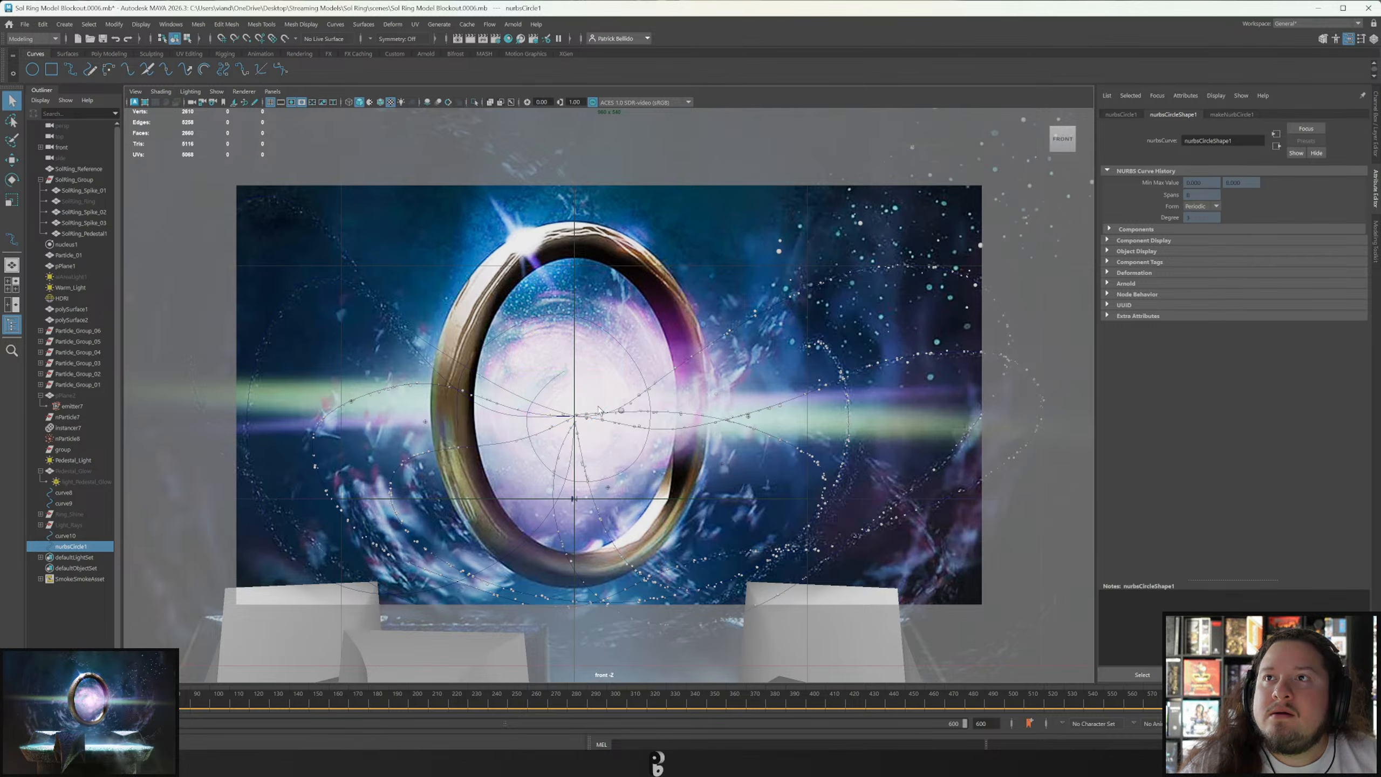
left_click(530, 428, "shift")
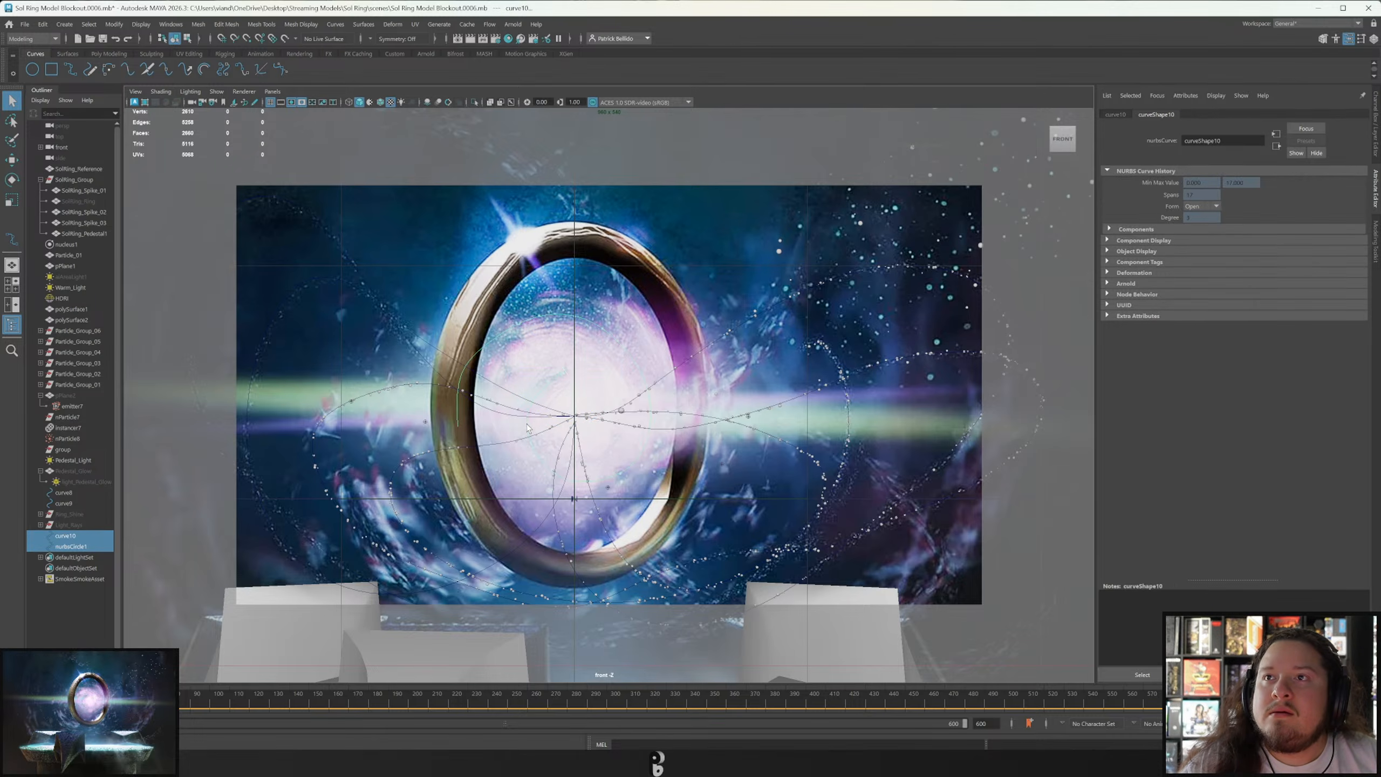
Extrude the circle along the spiral curve again, try a Scale of 10, and undo the extrusion.
left_click(141, 24)
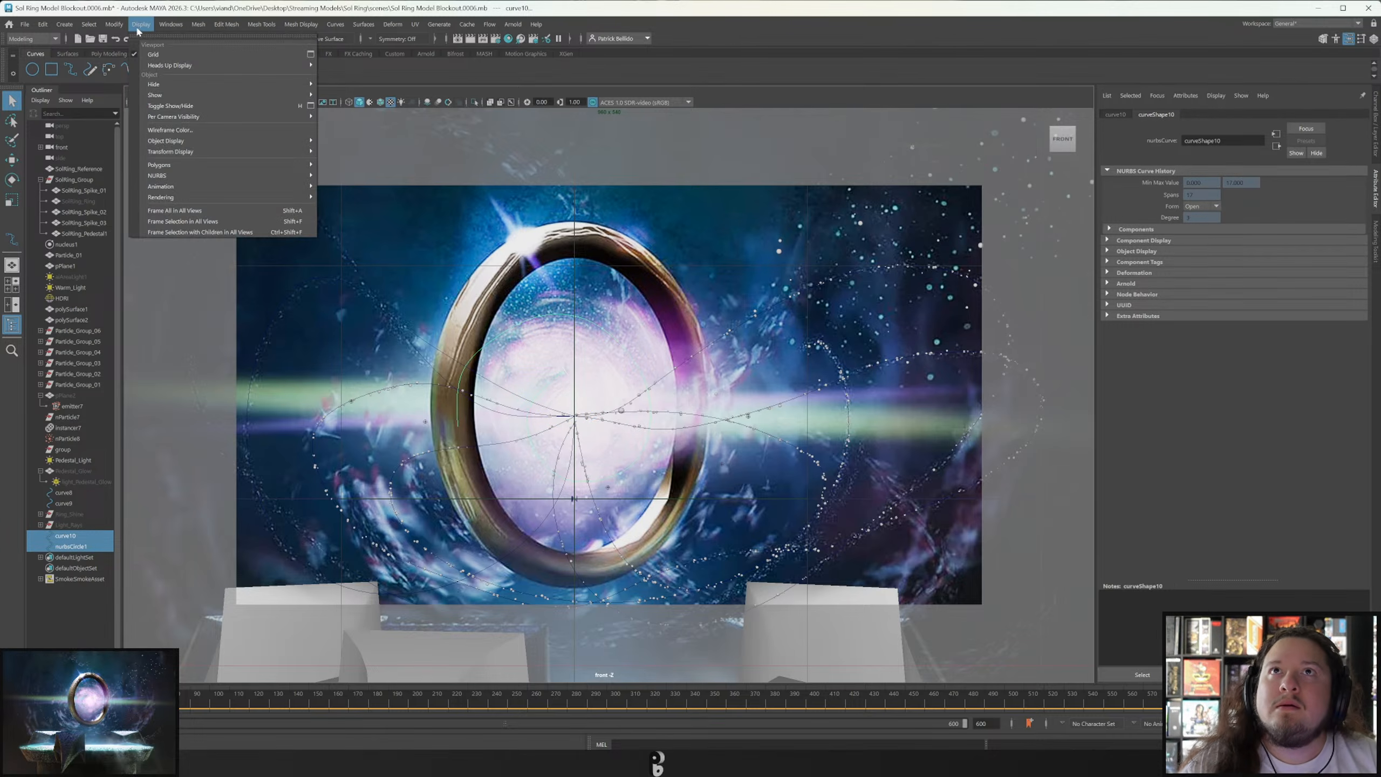
mouse_move(226, 24)
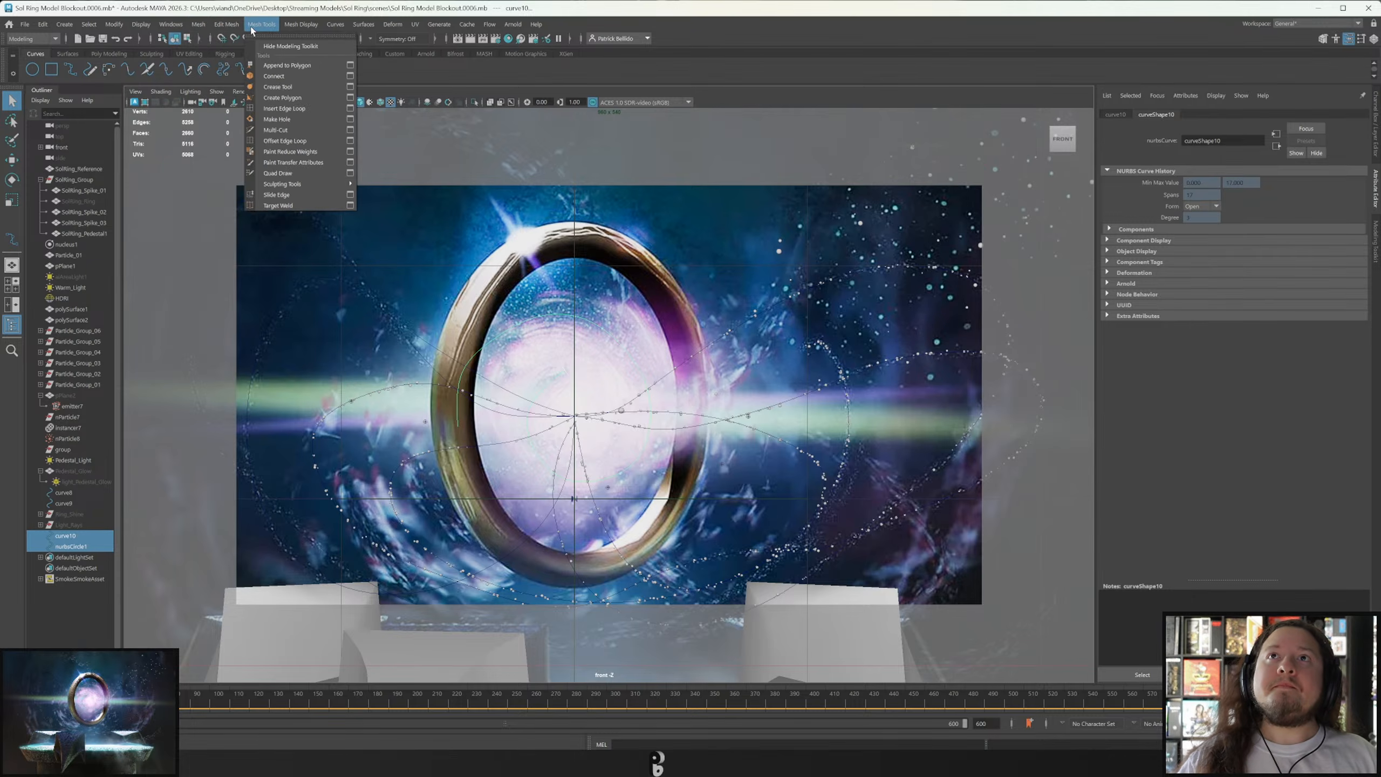
mouse_move(363, 26)
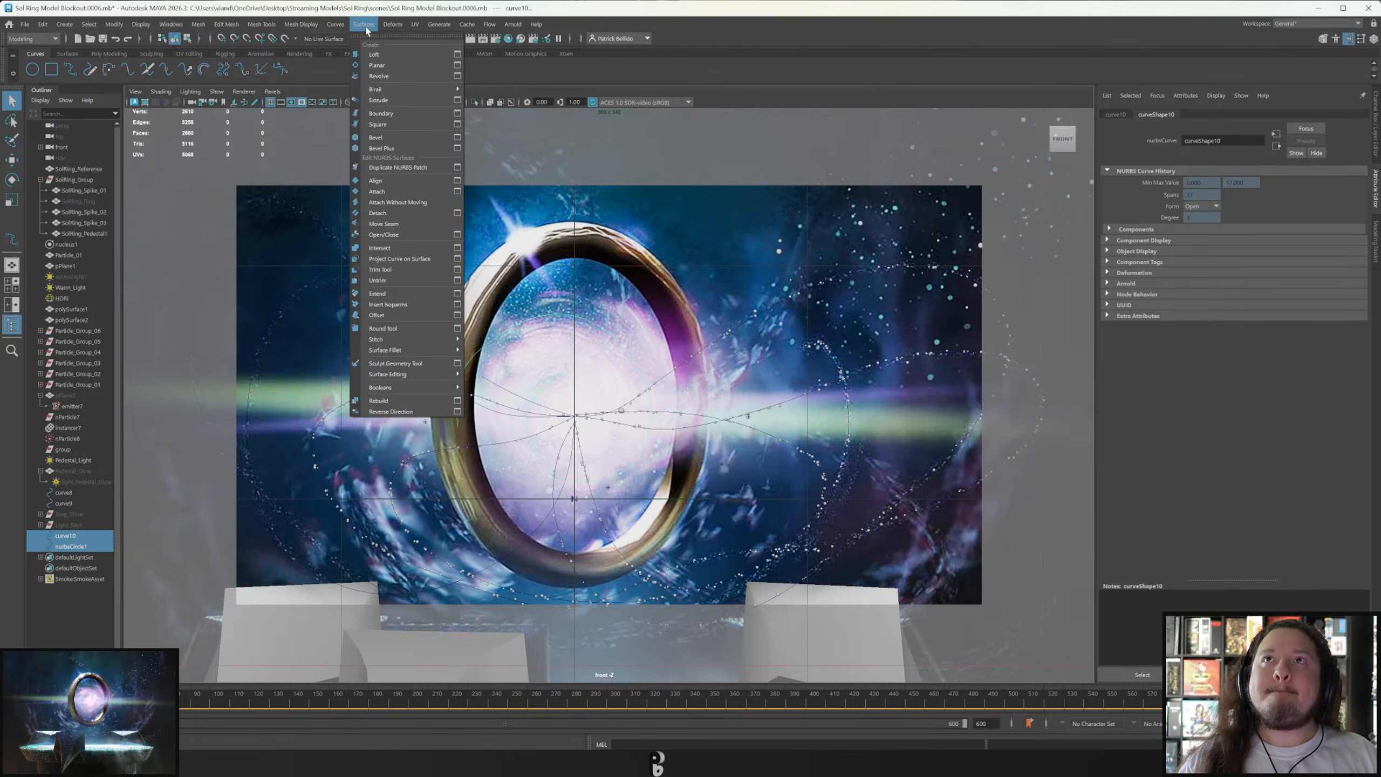
left_click(390, 103)
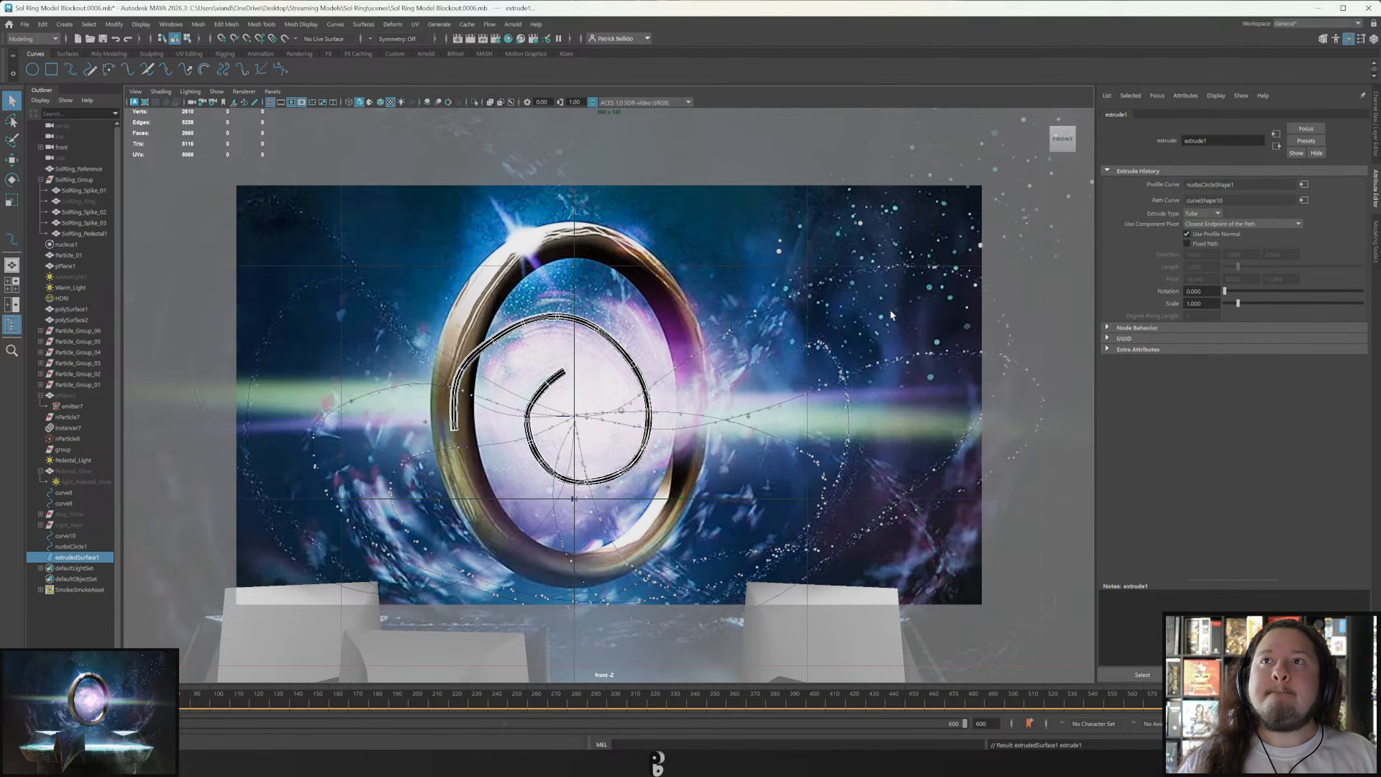
left_click_drag(1238, 303, 1379, 338)
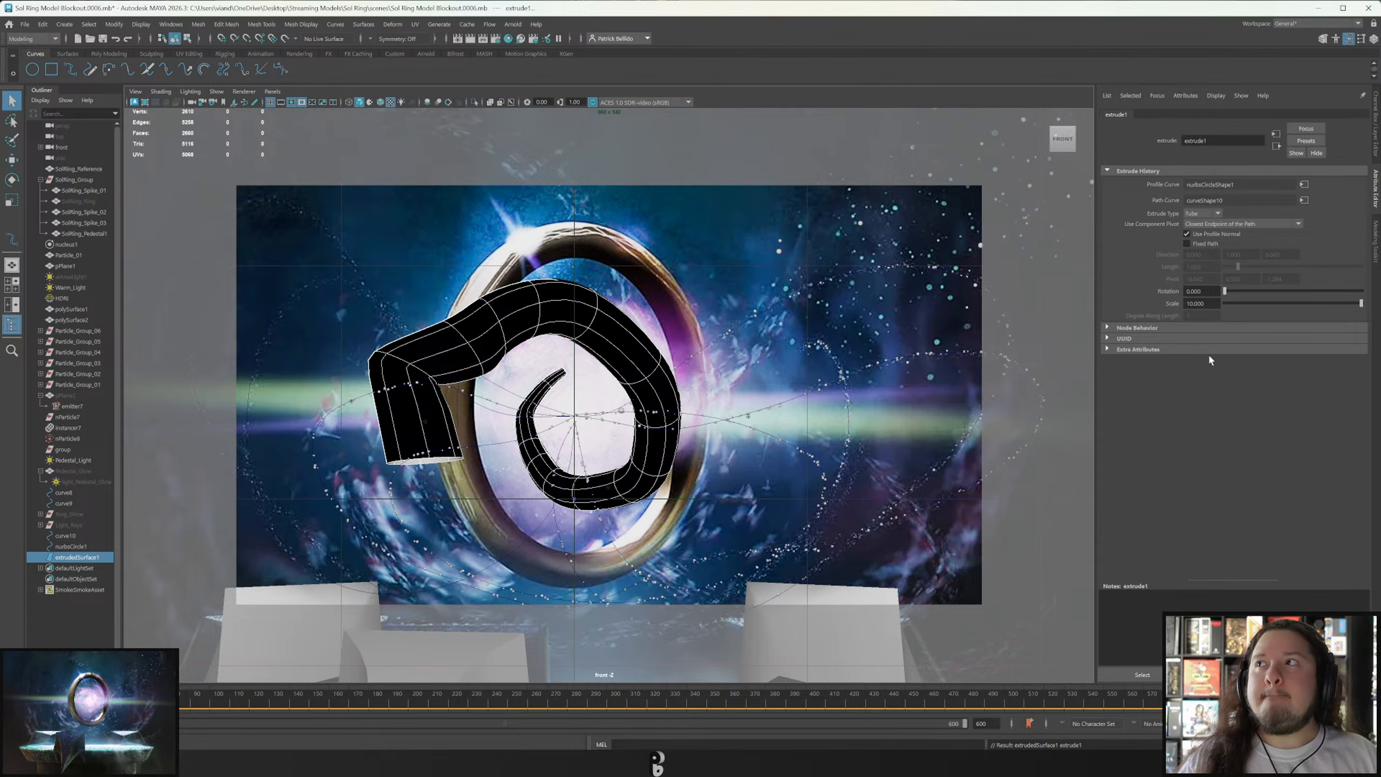
key("ctrl+z")
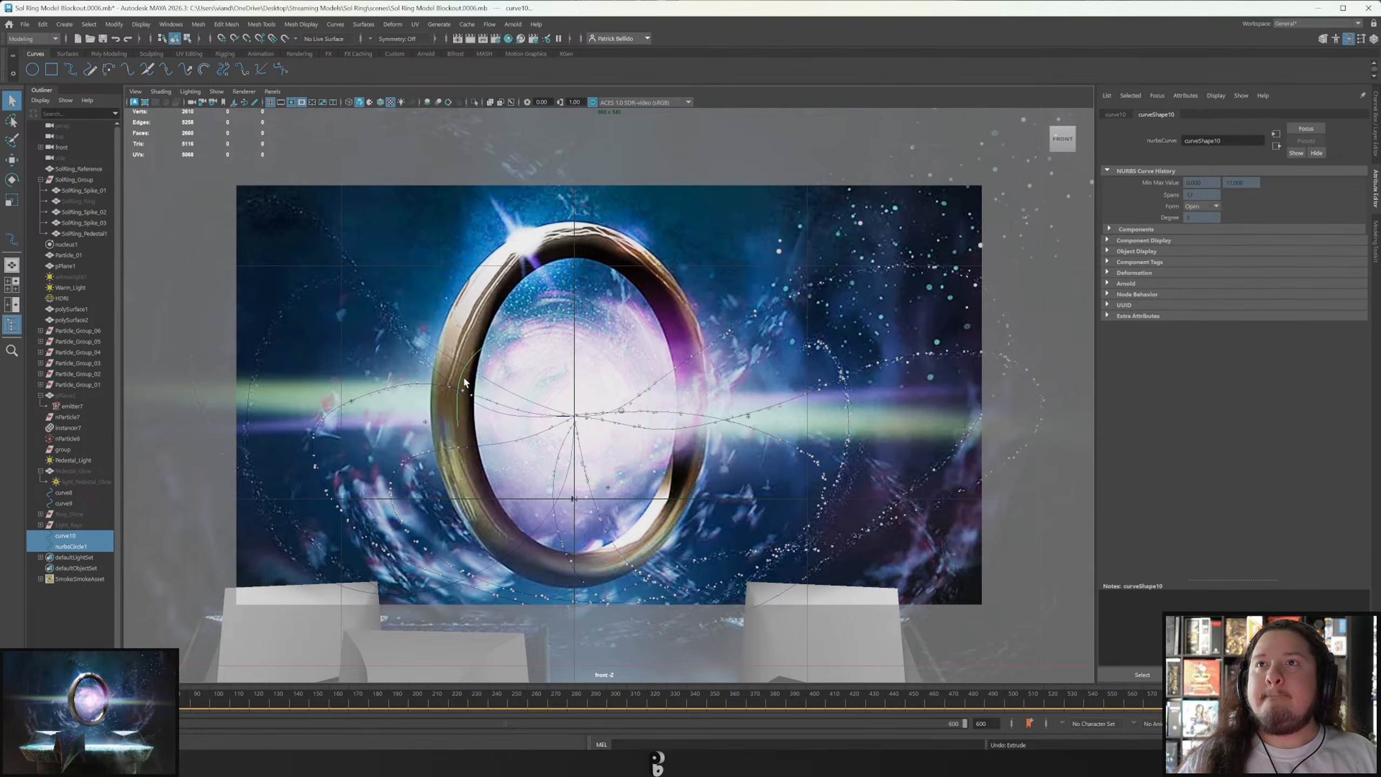
Pull the control vertices on the spiral curve's upper-left outer arc inward, closer to the ring's opening.
right_click_drag(462, 379, 447, 382)
left_click_drag(452, 357, 473, 374)
key("w")
left_click_drag(501, 325, 538, 343)
key("q")
key("w")
key("q")
key("w")
left_click_drag(562, 283, 567, 337)
key("q")
key("w")
key("q")
Reposition the control vertices along the spiral curve's top and right side to round out the arc inside the ring.
left_click_drag(608, 296, 593, 342)
key("w")
left_click_drag(638, 285, 655, 292)
key("q")
left_click_drag(658, 344, 620, 381)
key("w")
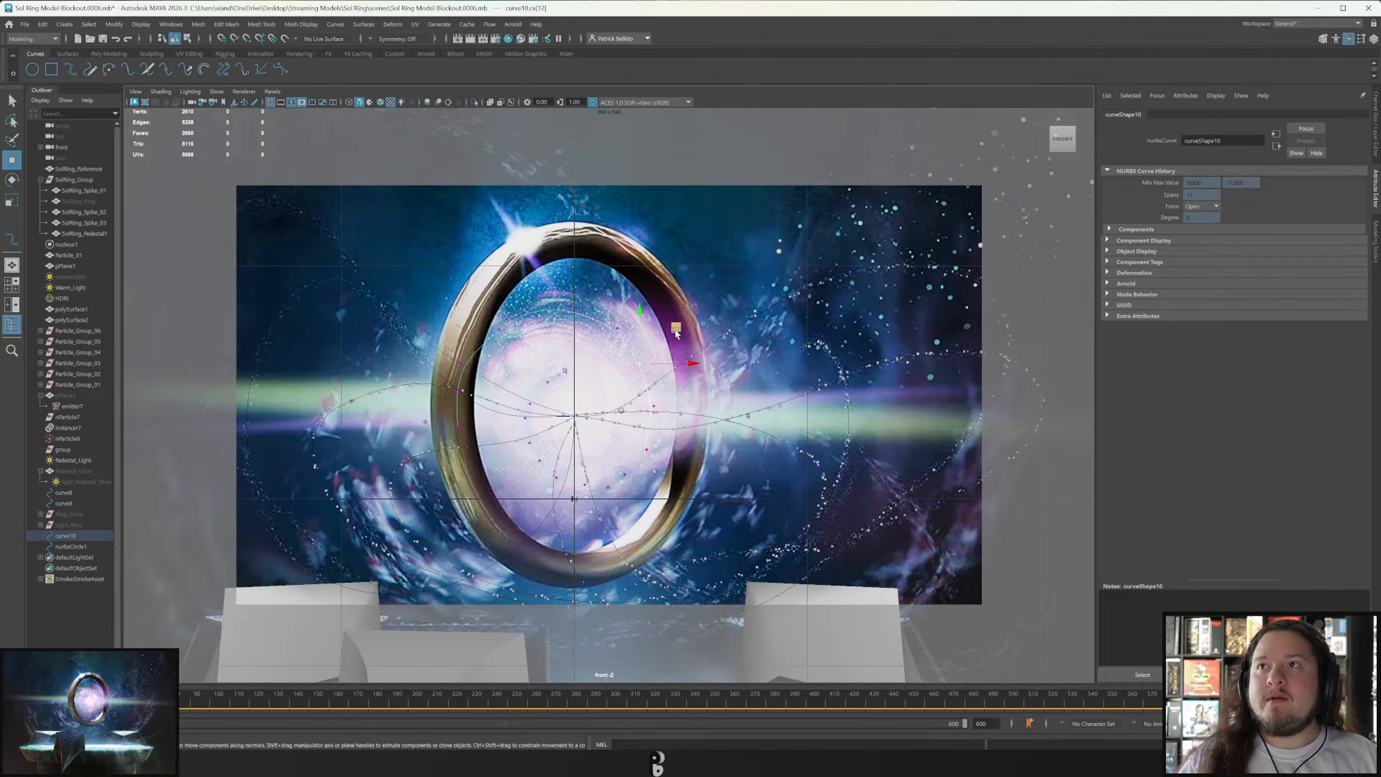
key("q")
key("w")
left_click_drag(576, 309, 613, 279)
key("q")
Adjust the neighbouring control vertices on the spiral's upper-left bend one by one to even out its curvature.
left_click_drag(518, 297, 531, 318)
key("w")
left_click_drag(564, 274, 571, 271)
key("q")
left_click_drag(492, 319, 506, 337)
key("w")
left_click_drag(536, 293, 541, 285)
key("q")
left_click_drag(474, 353, 453, 372)
key("w")
left_click_drag(493, 324, 501, 306)
key("q")
Shift the control vertices at the spiral's outer left end and across its top to finish smoothing the curve.
left_click_drag(451, 387, 472, 372)
key("w")
key("q")
left_click_drag(451, 445, 454, 391)
key("w")
key("q")
key("w")
left_click_drag(495, 344, 537, 283)
key("q")
key("w")
key("q")
key("w")
key("q")
left_click_drag(553, 334, 575, 270)
key("w")
key("q")
Extrude the profile circle along the reshaped spiral curve and set the extrusion Scale to 8.164.
right_click_drag(602, 320, 629, 304)
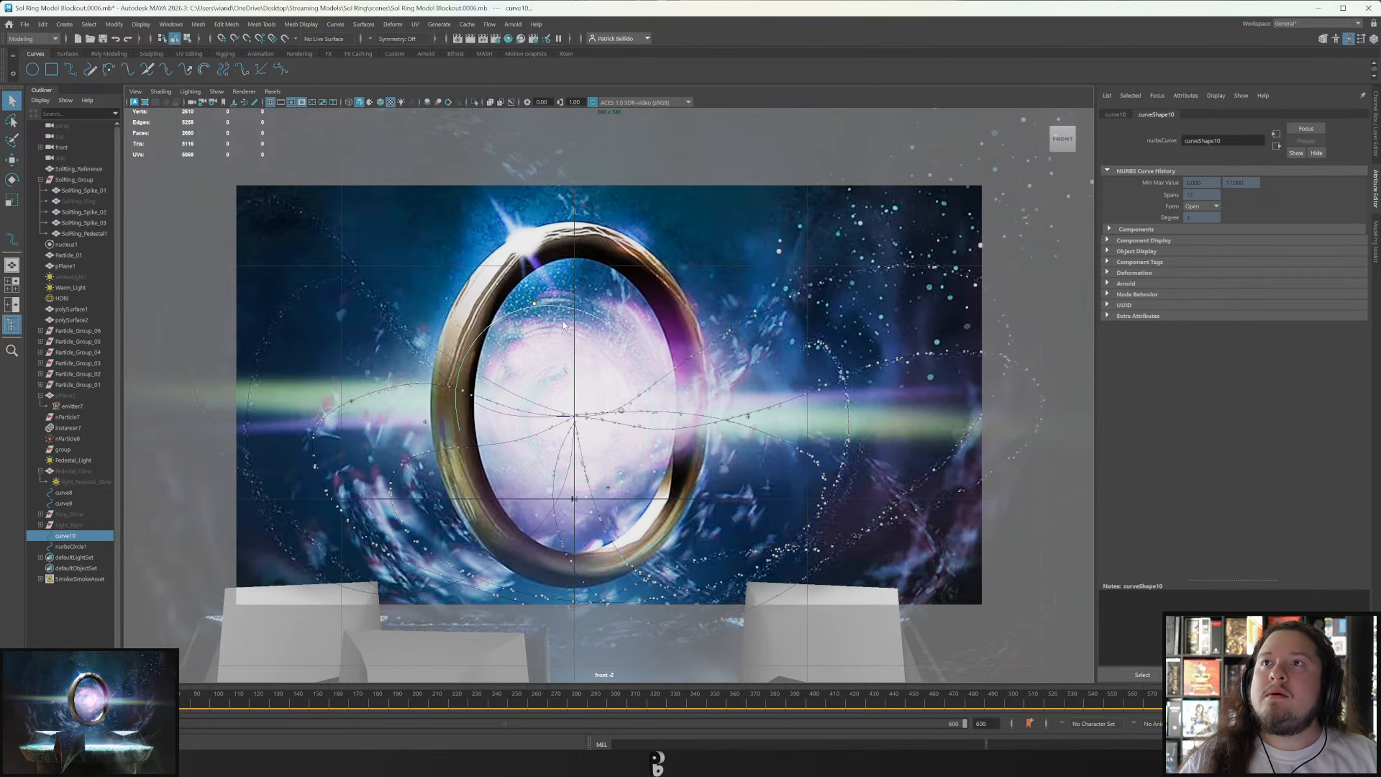
left_click(564, 367)
left_click(557, 376, "shift")
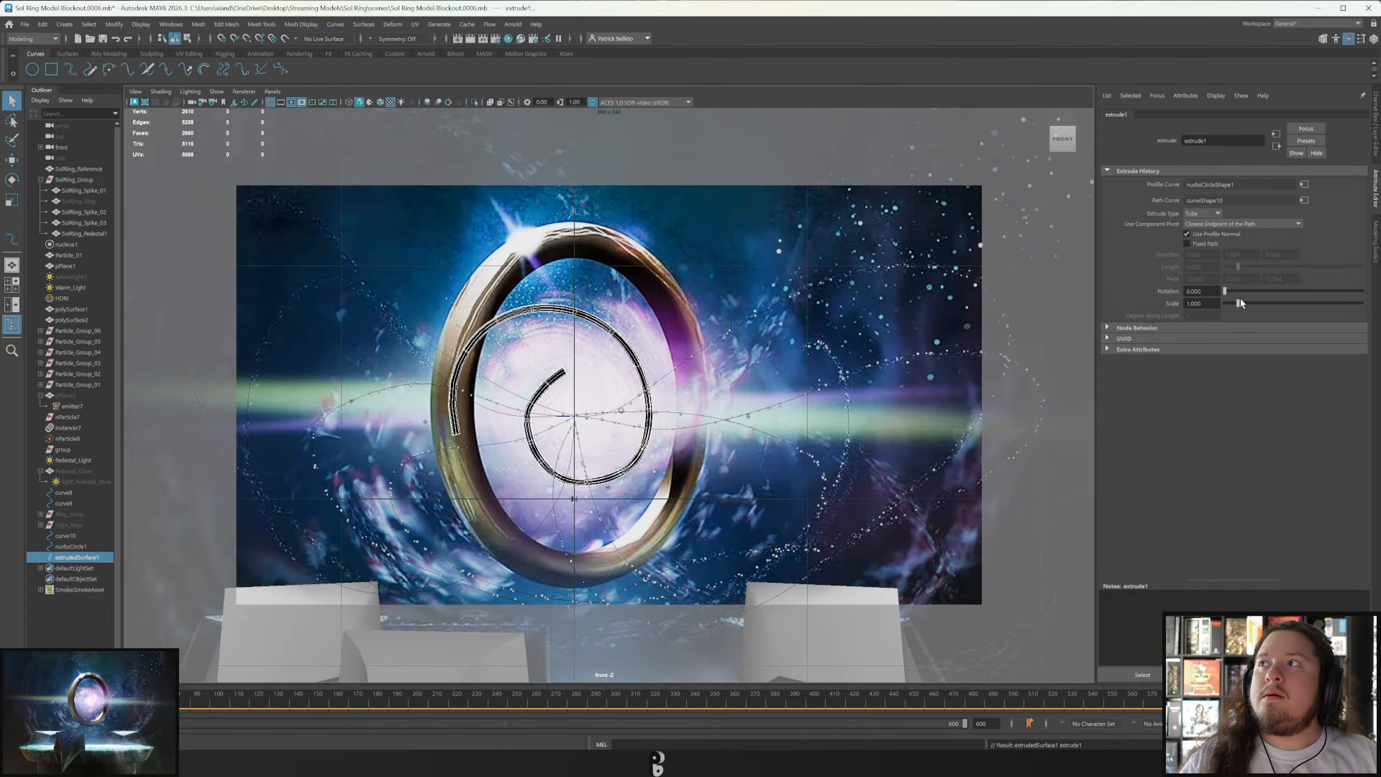
left_click_drag(1239, 303, 1337, 295)
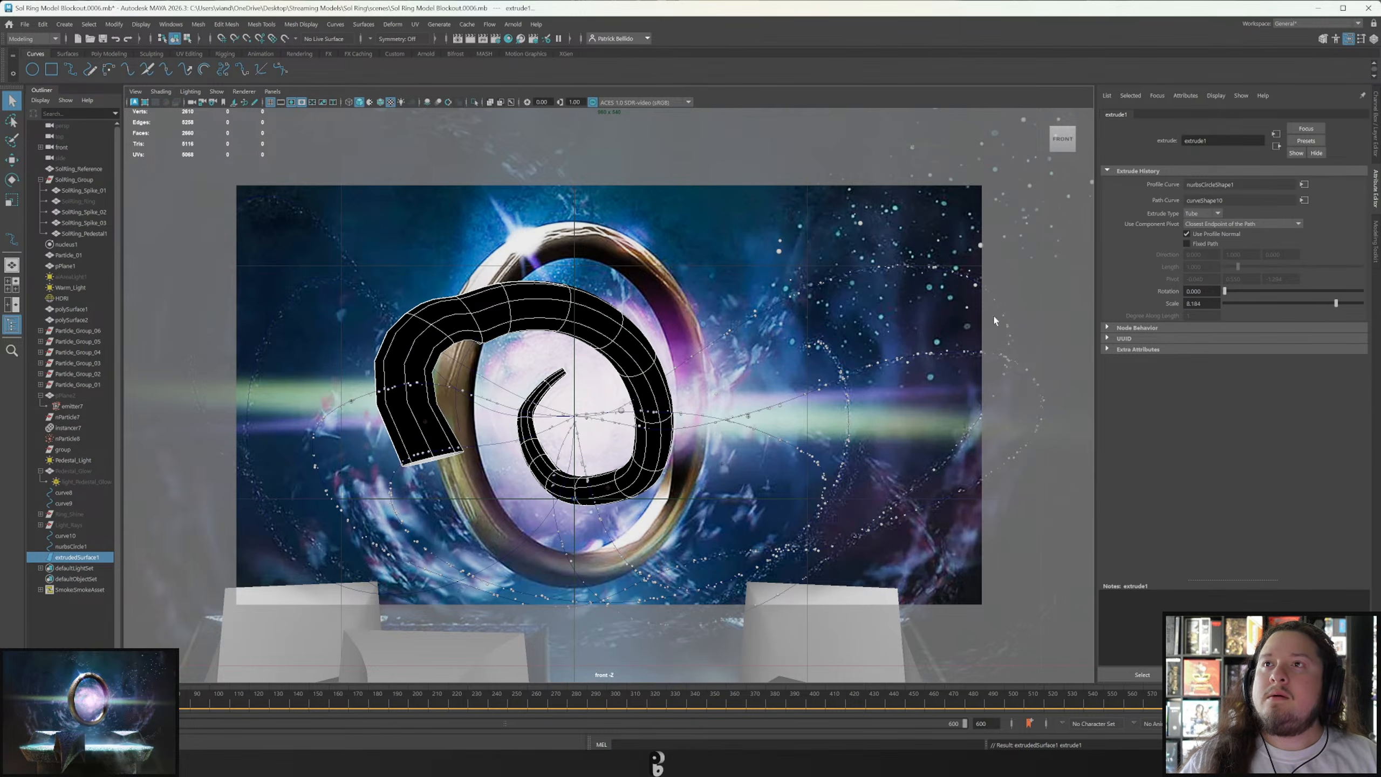
Move the control vertices near the spiral curve's outer end inward so the tube's wide end bends smoothly around the ring.
right_click_drag(462, 372, 430, 371)
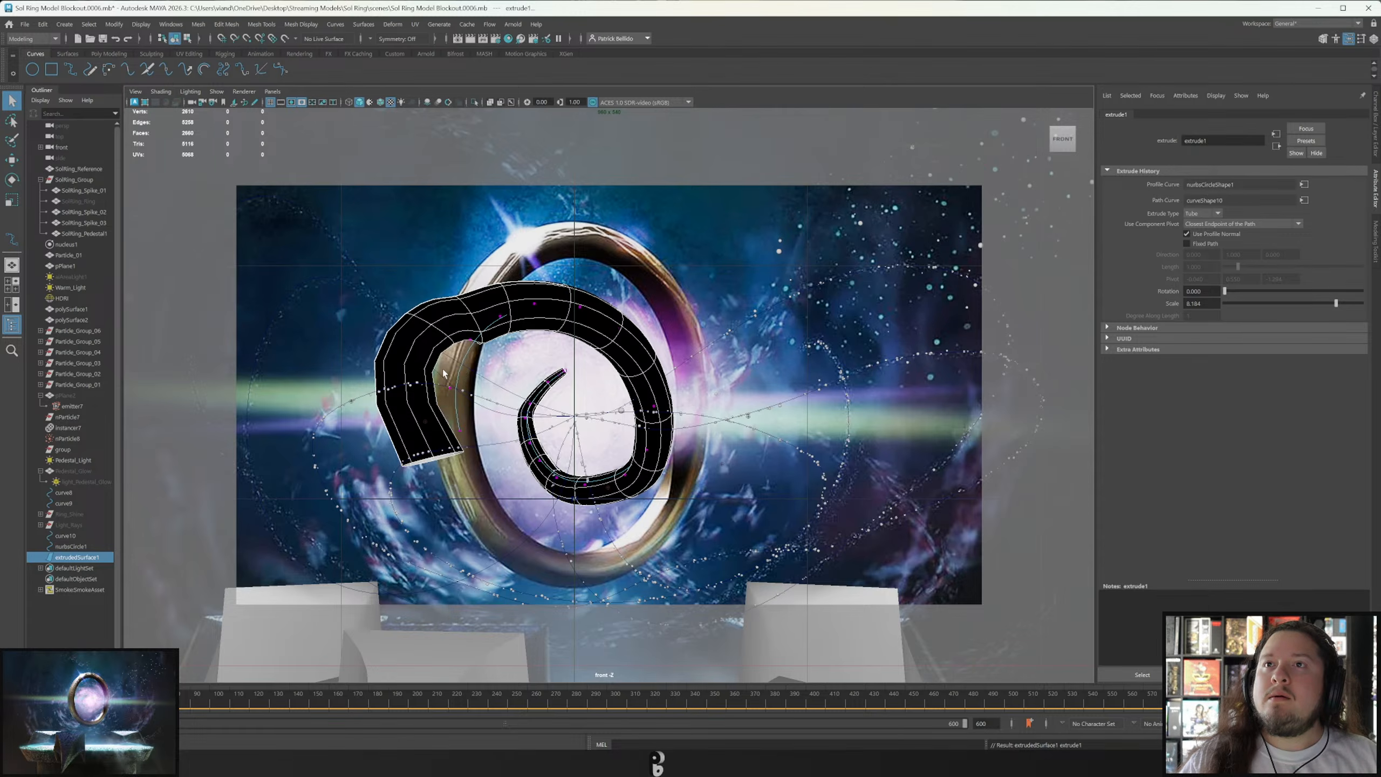
left_click_drag(483, 369, 505, 360)
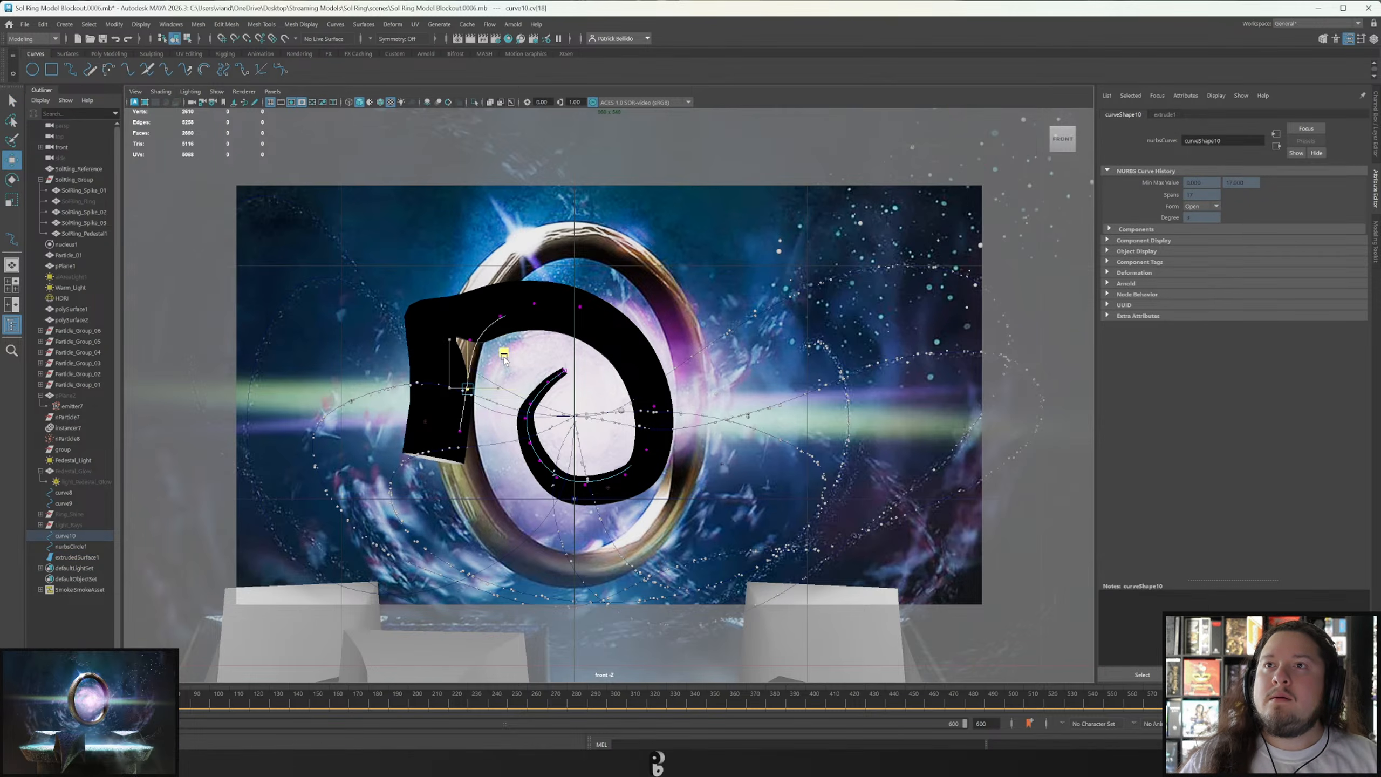
key("q")
left_click_drag(457, 417, 540, 428)
key("w")
key("q")
left_click_drag(451, 318, 485, 358)
key("w")
left_click_drag(508, 304, 523, 316)
key("q")
left_click_drag(458, 374, 477, 405)
key("w")
left_click_drag(504, 354, 523, 365)
key("q")
key("w")
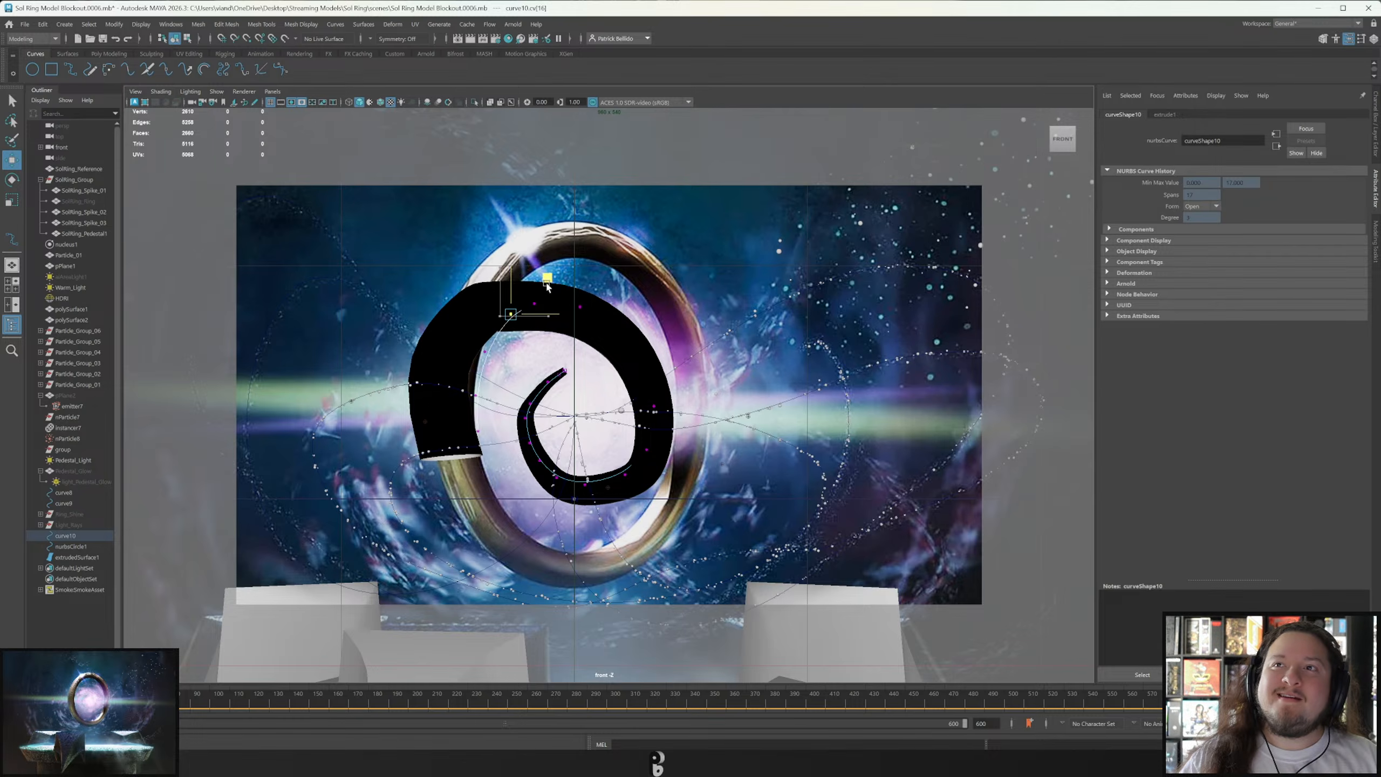
key("q")
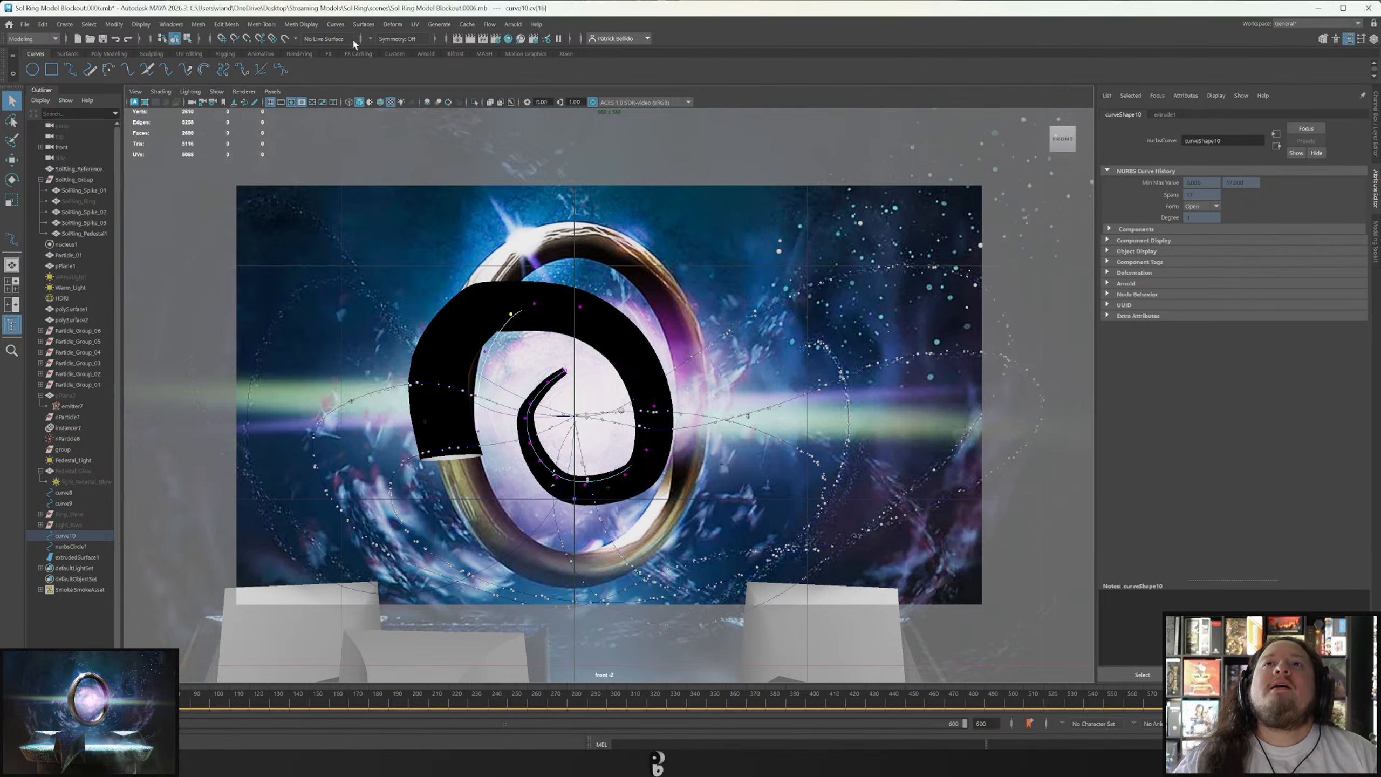
Switch to the perspective view, orbit to a raised angle, and select the extruded tube surface.
left_click(273, 92)
mouse_move(294, 102)
left_click(406, 104)
left_click_drag(712, 370, 622, 486, "alt")
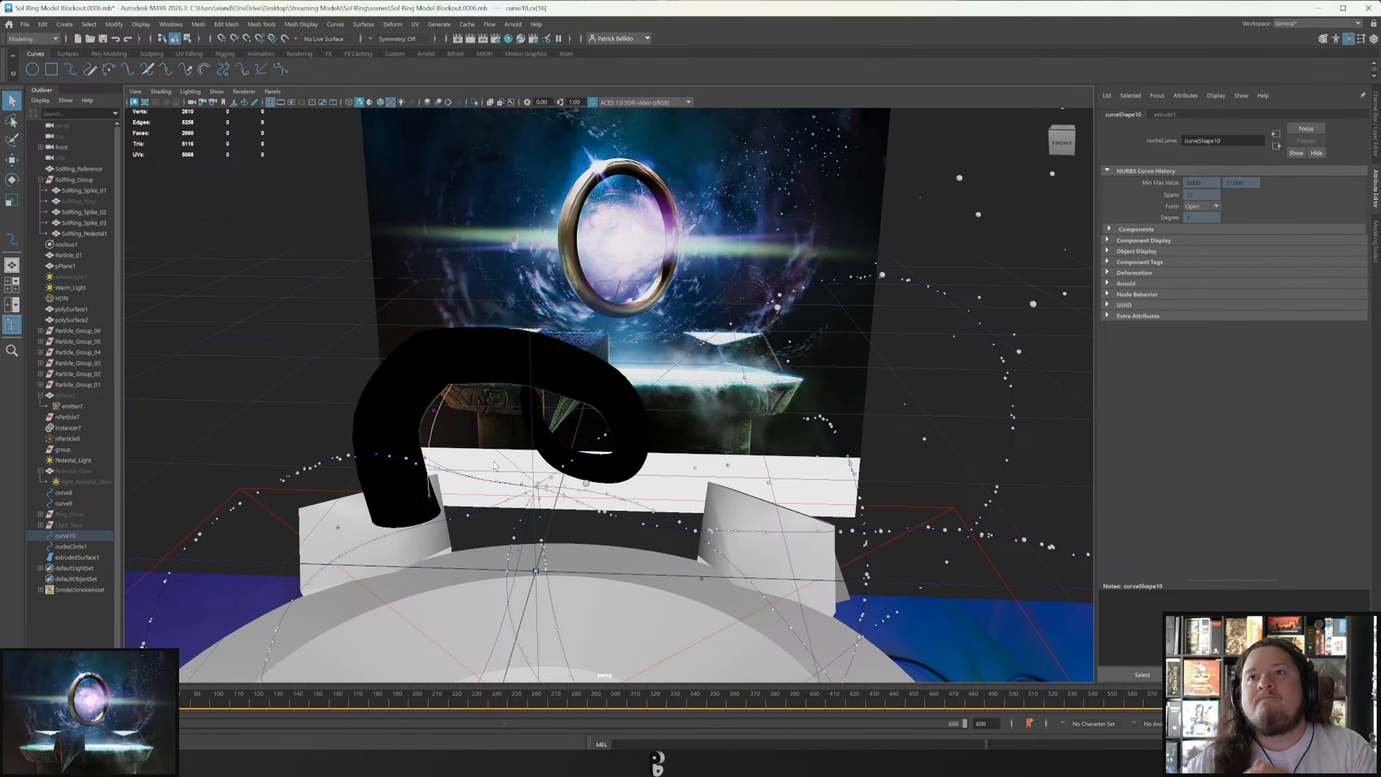
left_click(496, 365)
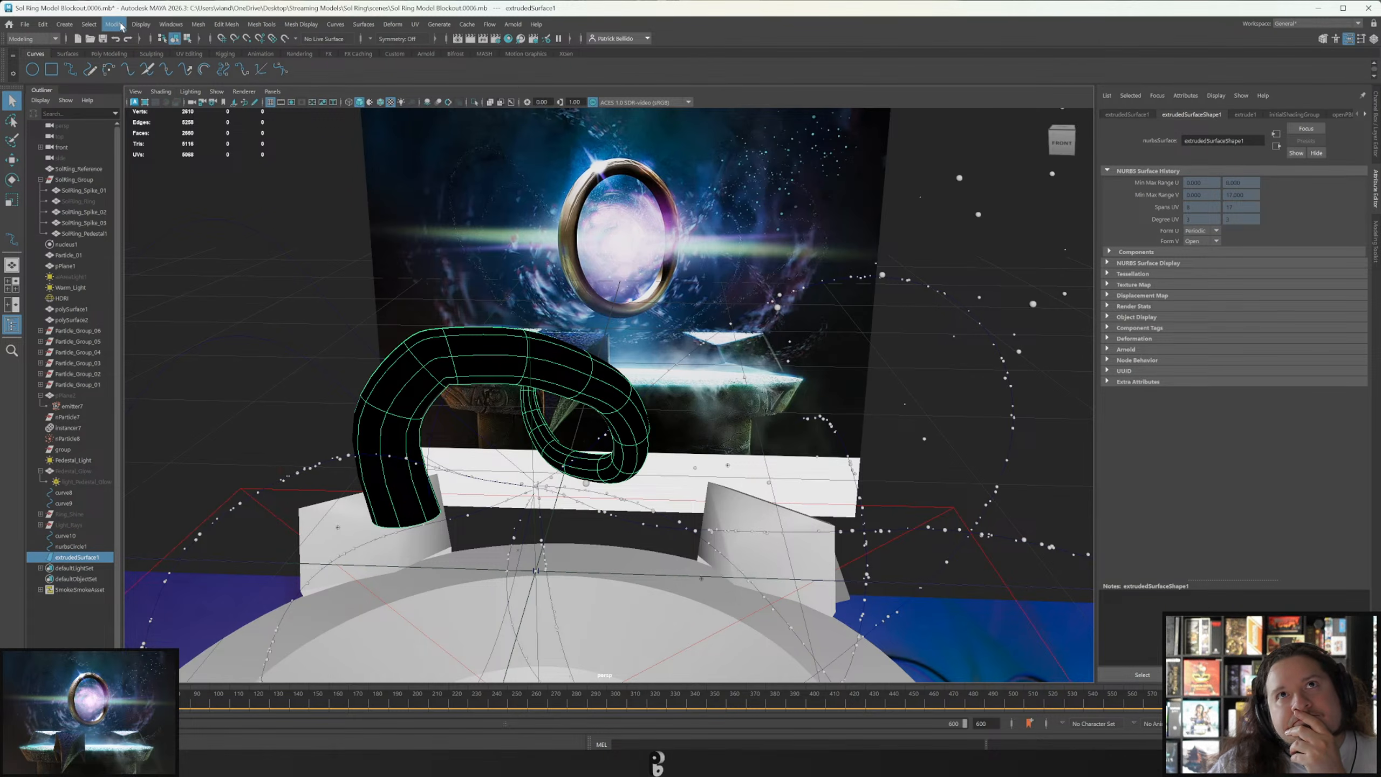
Try converting the NURBS tube to polygons, hide the source curves and surface, and undo back through the conversion.
left_click(121, 24)
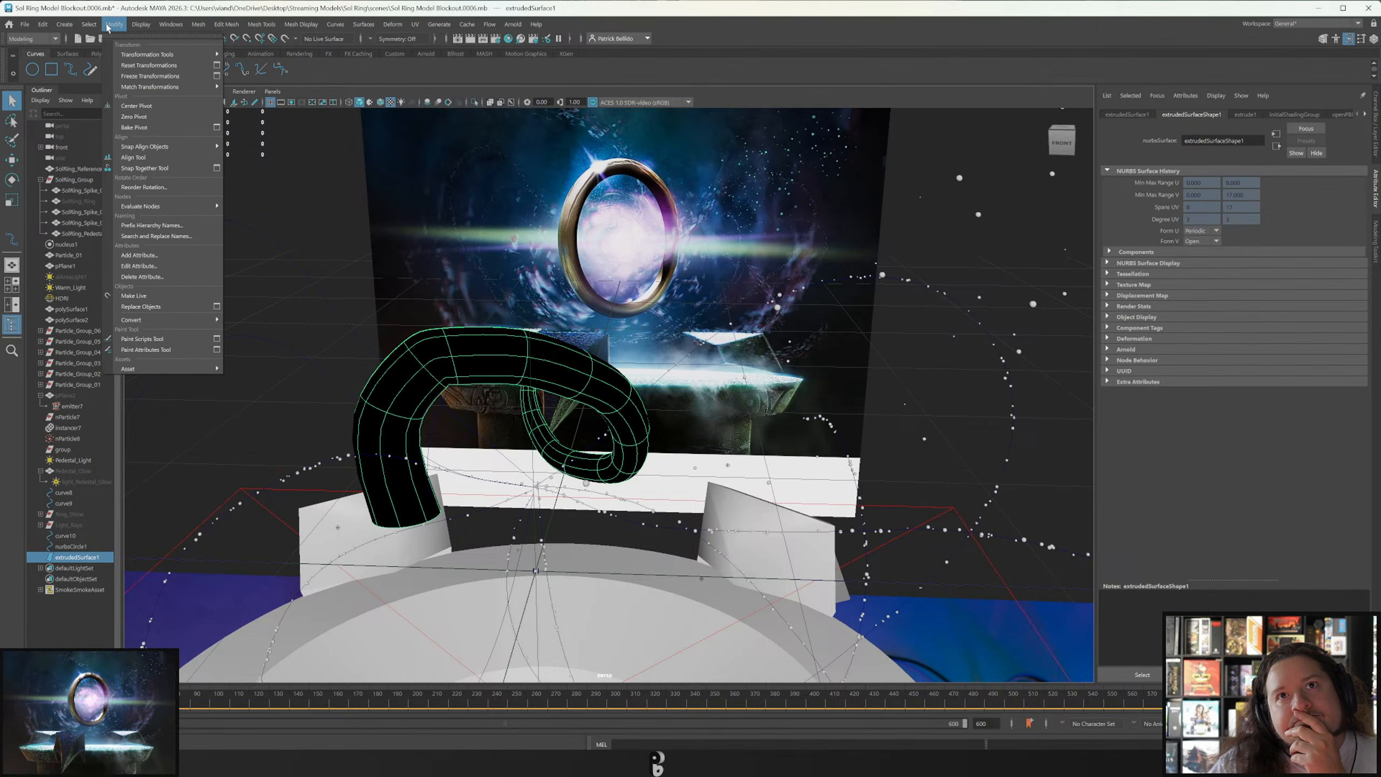
mouse_move(167, 322)
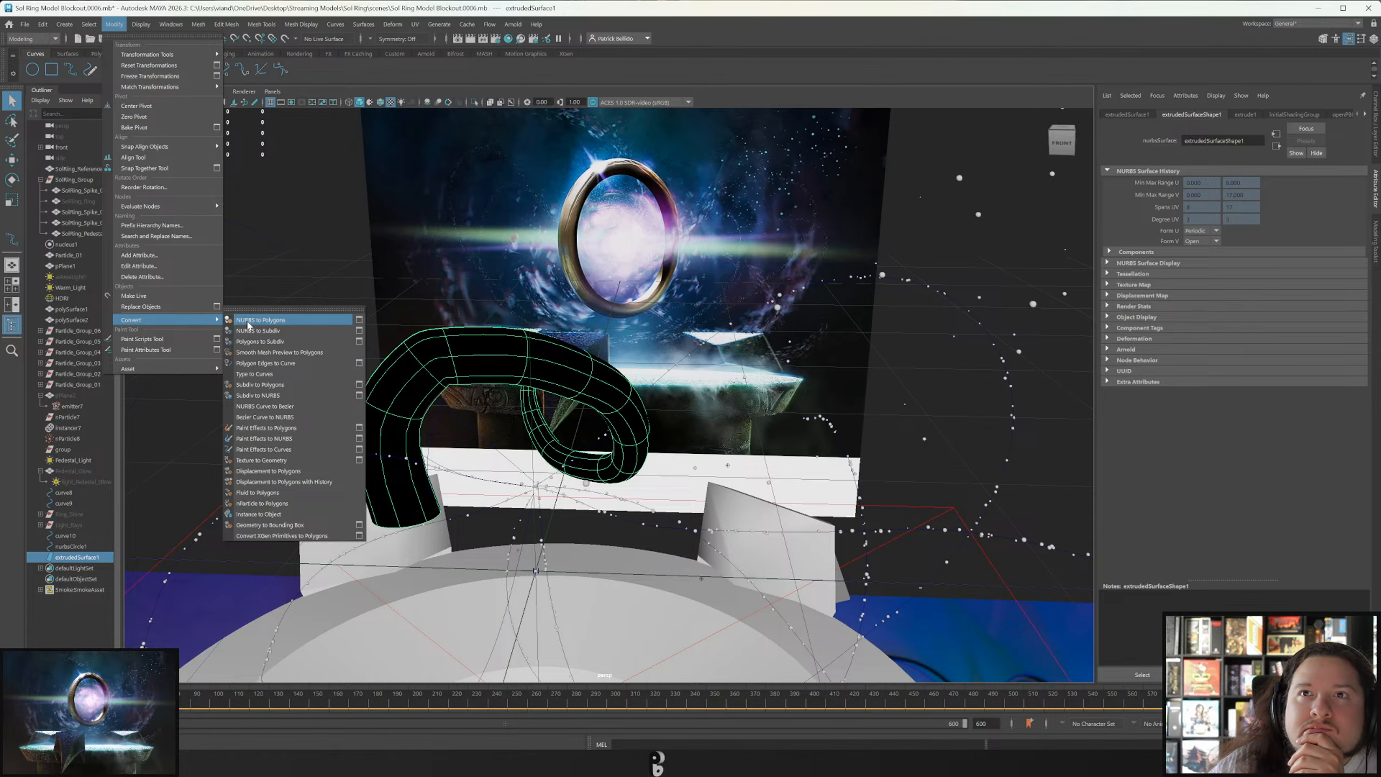
left_click(248, 321)
left_click_drag(76, 558, 77, 538)
key("h")
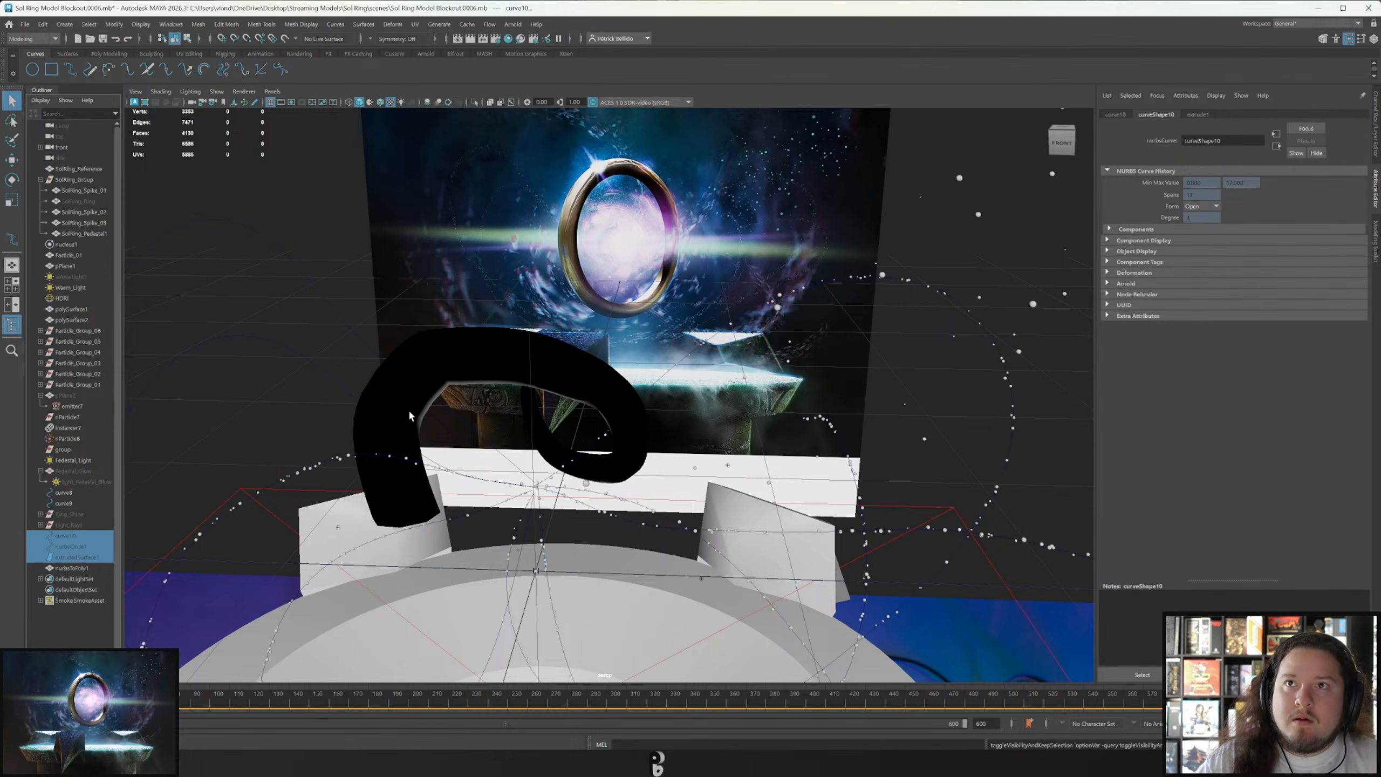
left_click_drag(410, 414, 335, 298)
key("ctrl+z")
key("ctrl+z")
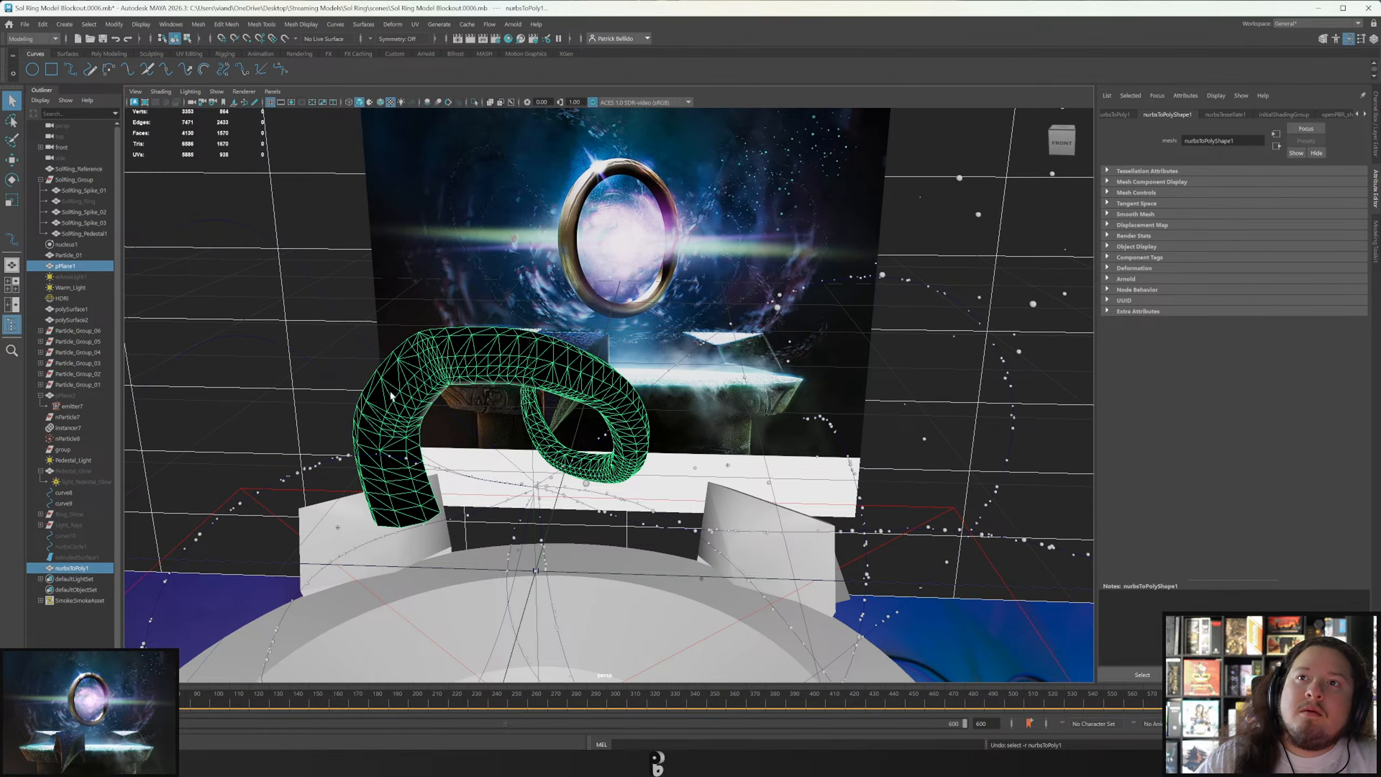
key("ctrl+z")
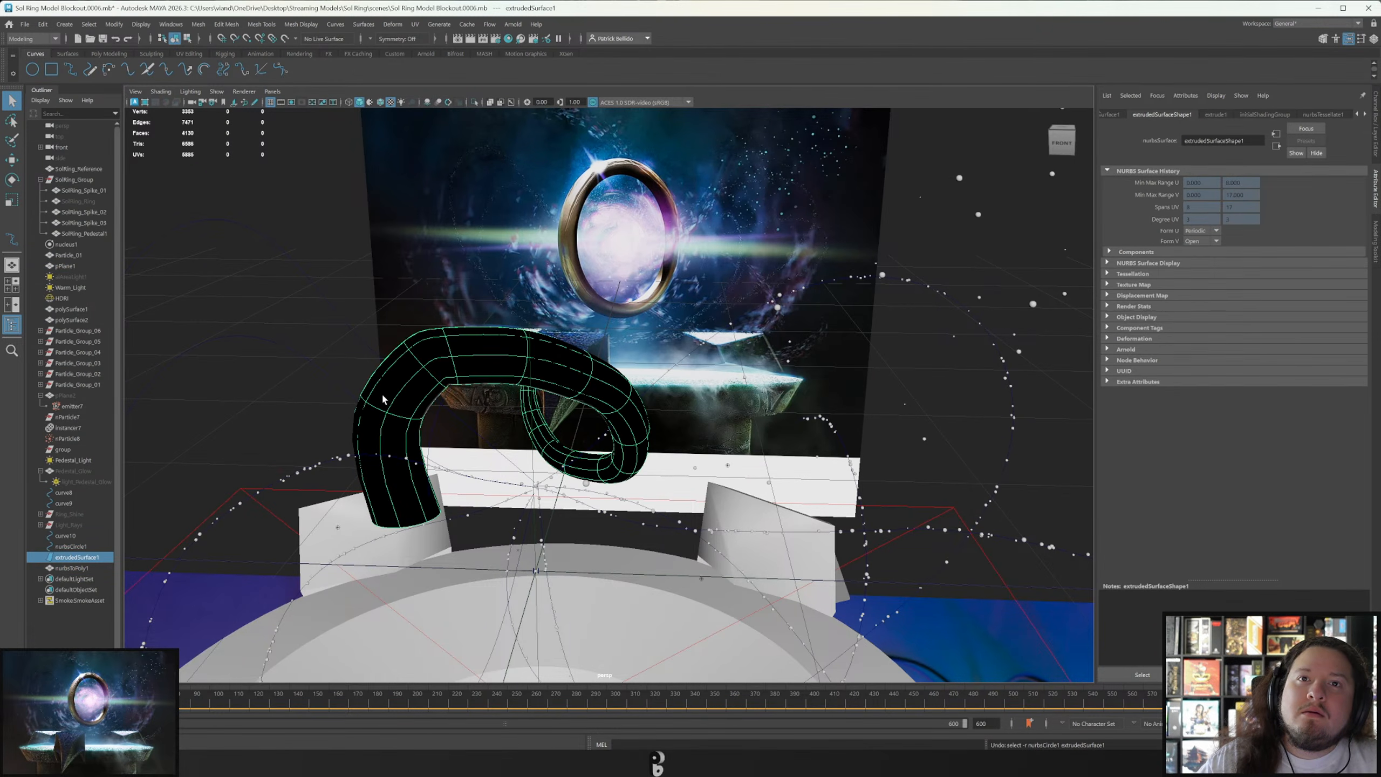
key("ctrl+z")
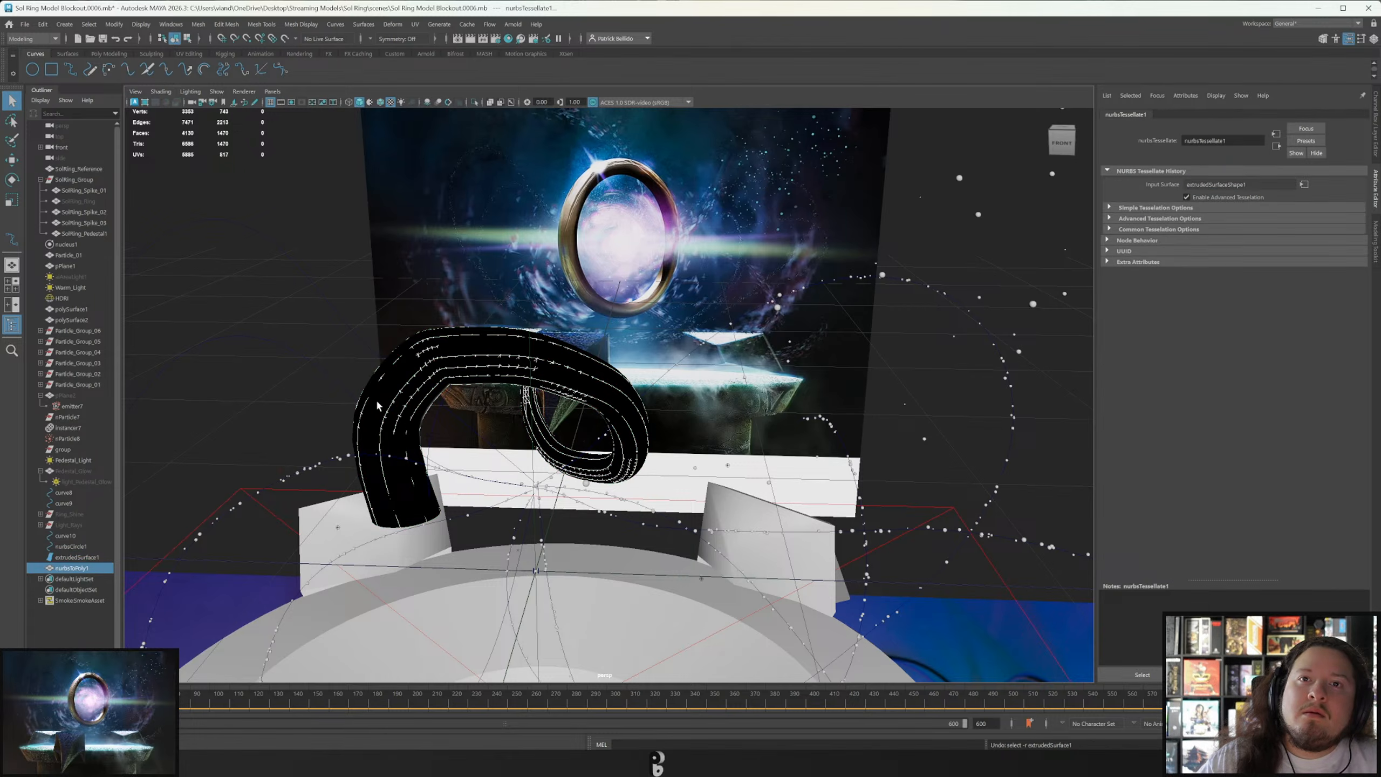
Open the NURBS to Polygons conversion options with Quads as the type and keep the dialog clear of the tube.
left_click(114, 23)
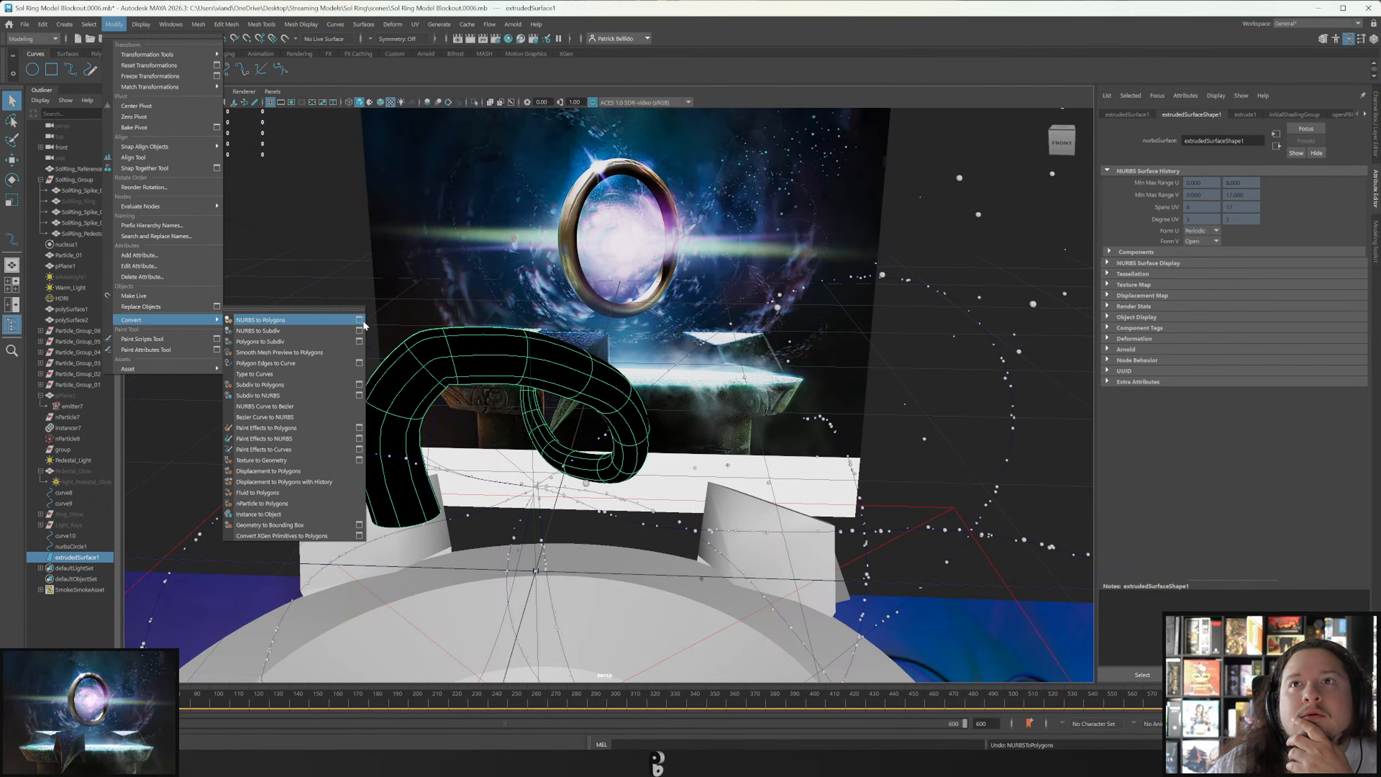
left_click(359, 320)
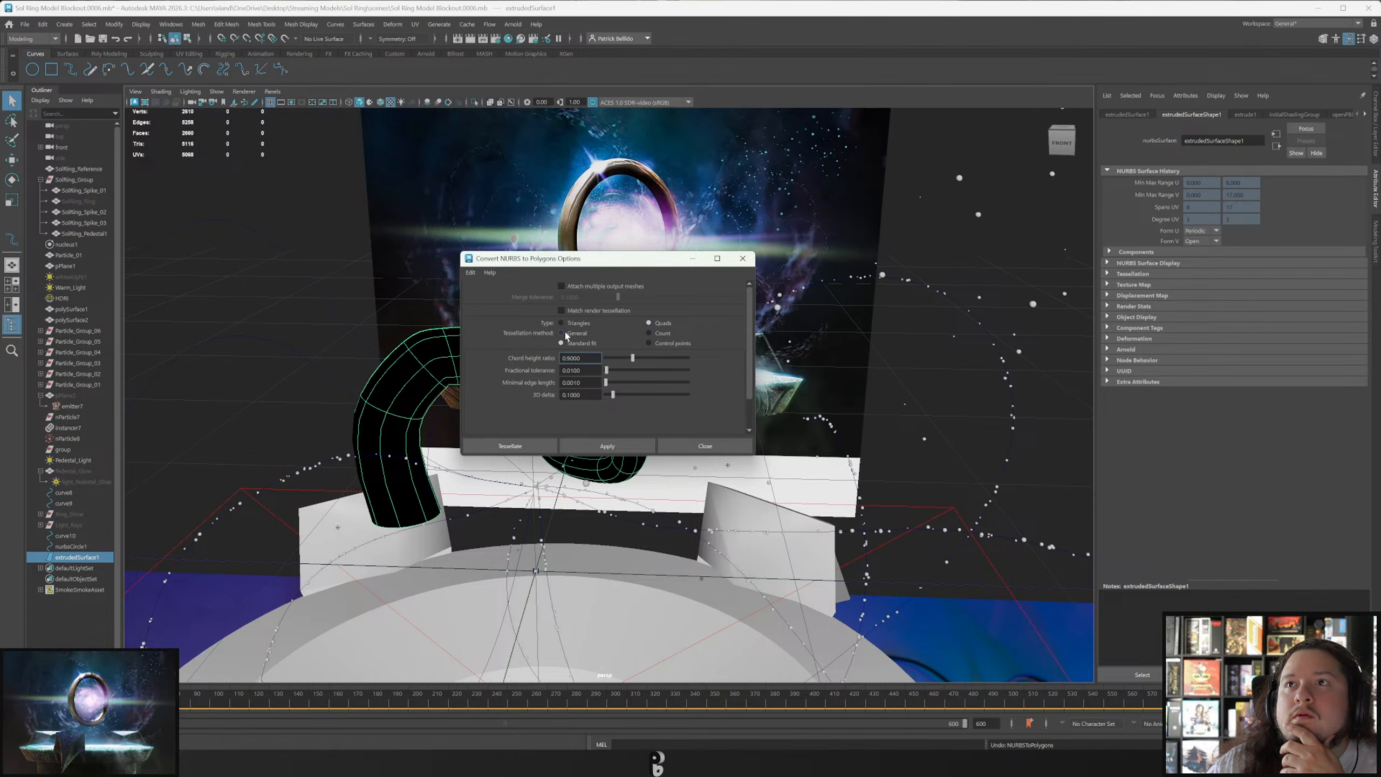
left_click_drag(609, 264, 987, 196)
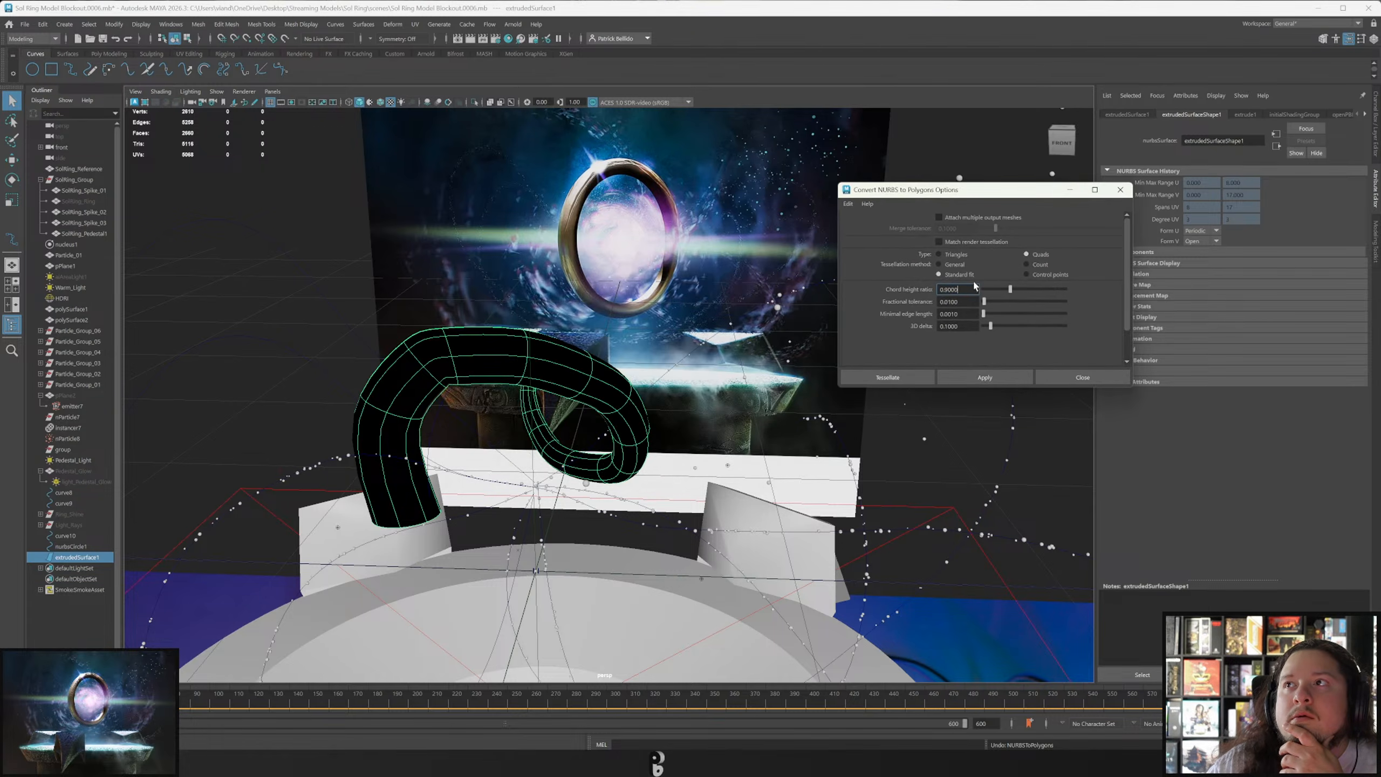
Try converting the tube to quads with the Standard fit method, inspect the mesh with its sources hidden, and undo the conversion.
left_click(965, 381)
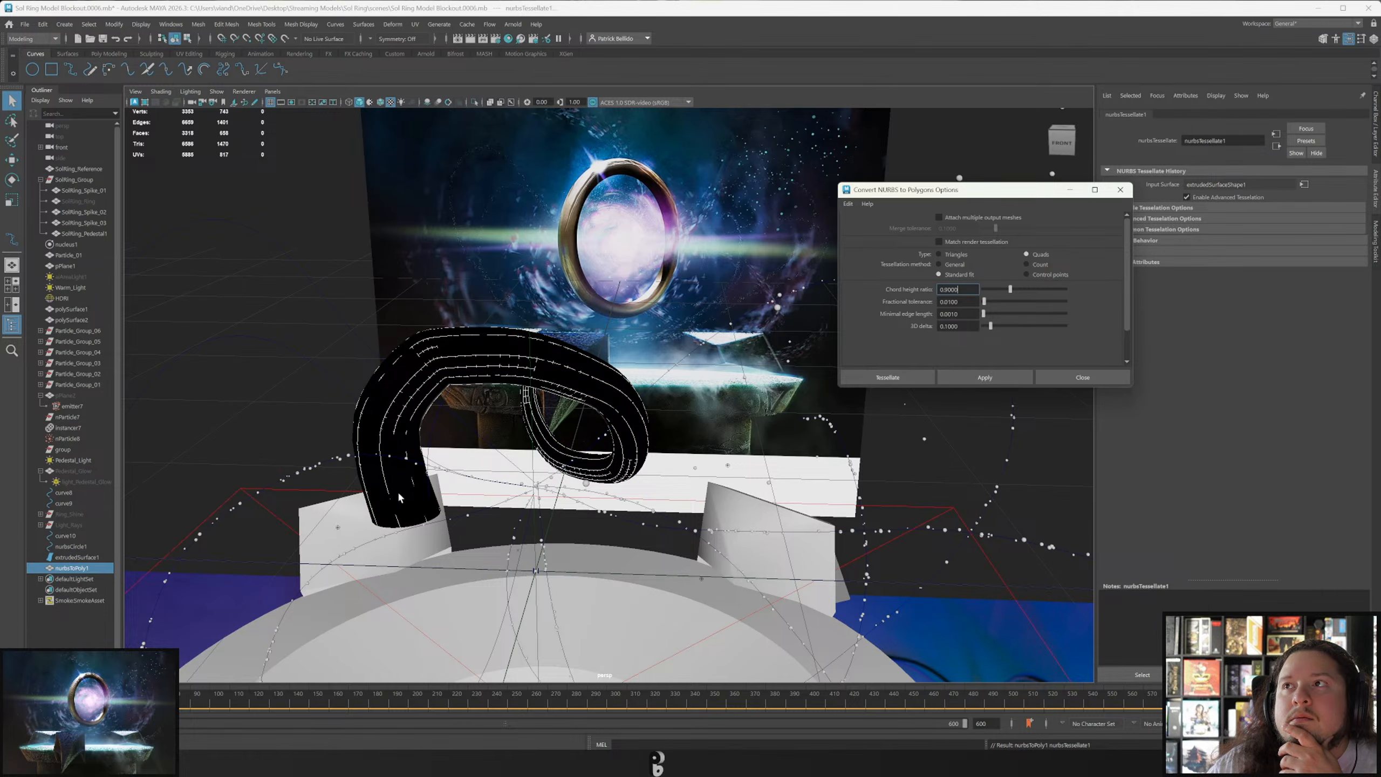
left_click(63, 557)
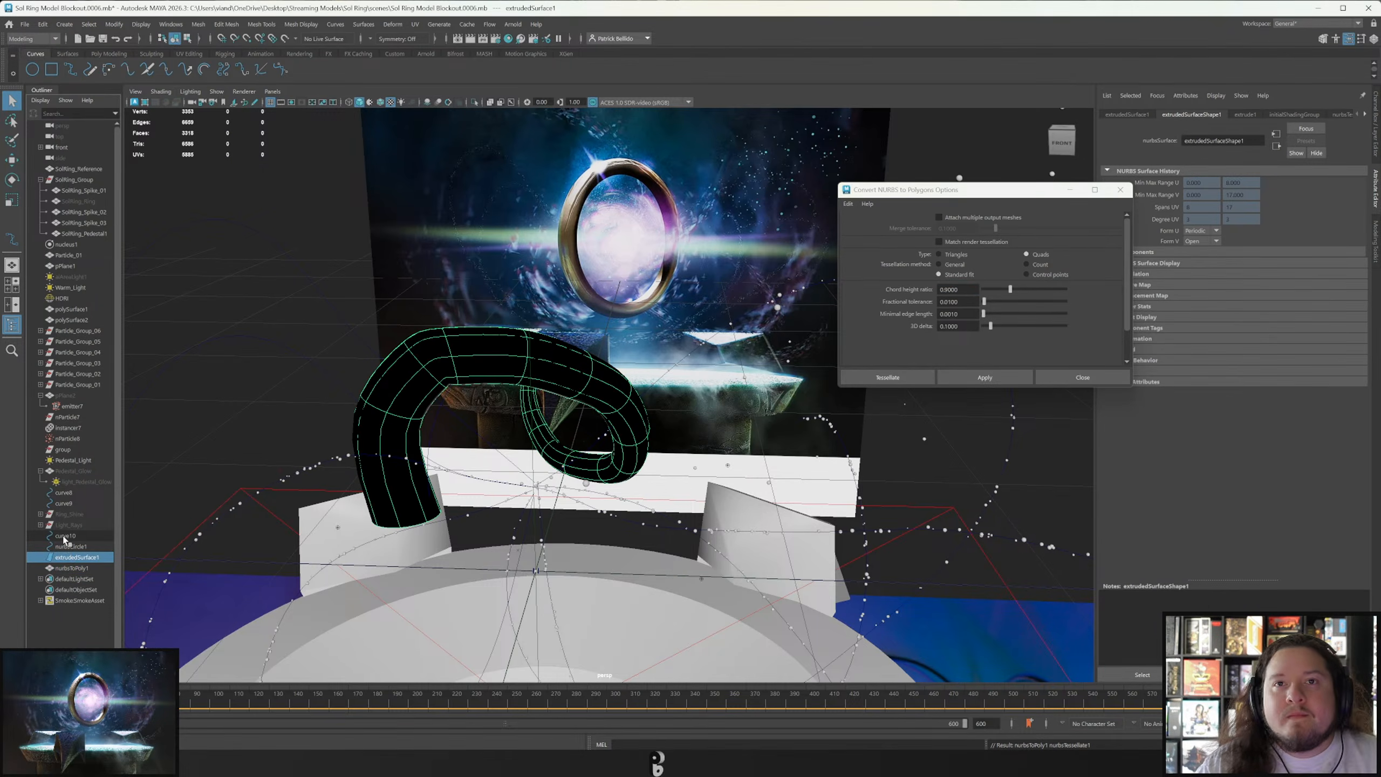
left_click(65, 536, "shift")
key("ctrl+h")
left_click(538, 360)
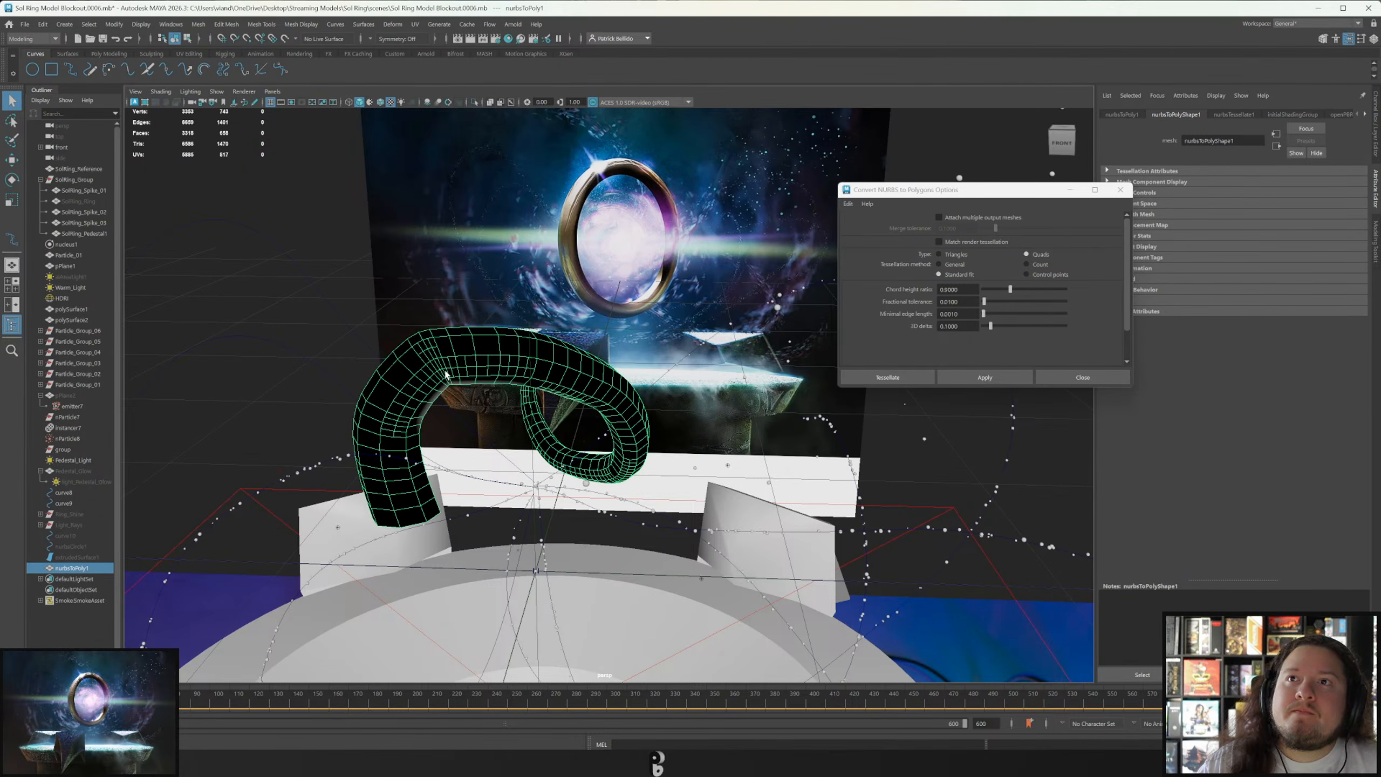
left_click_drag(445, 375, 445, 371, "alt")
key("ctrl+z")
key("ctrl+z")
key("ctrl+z")
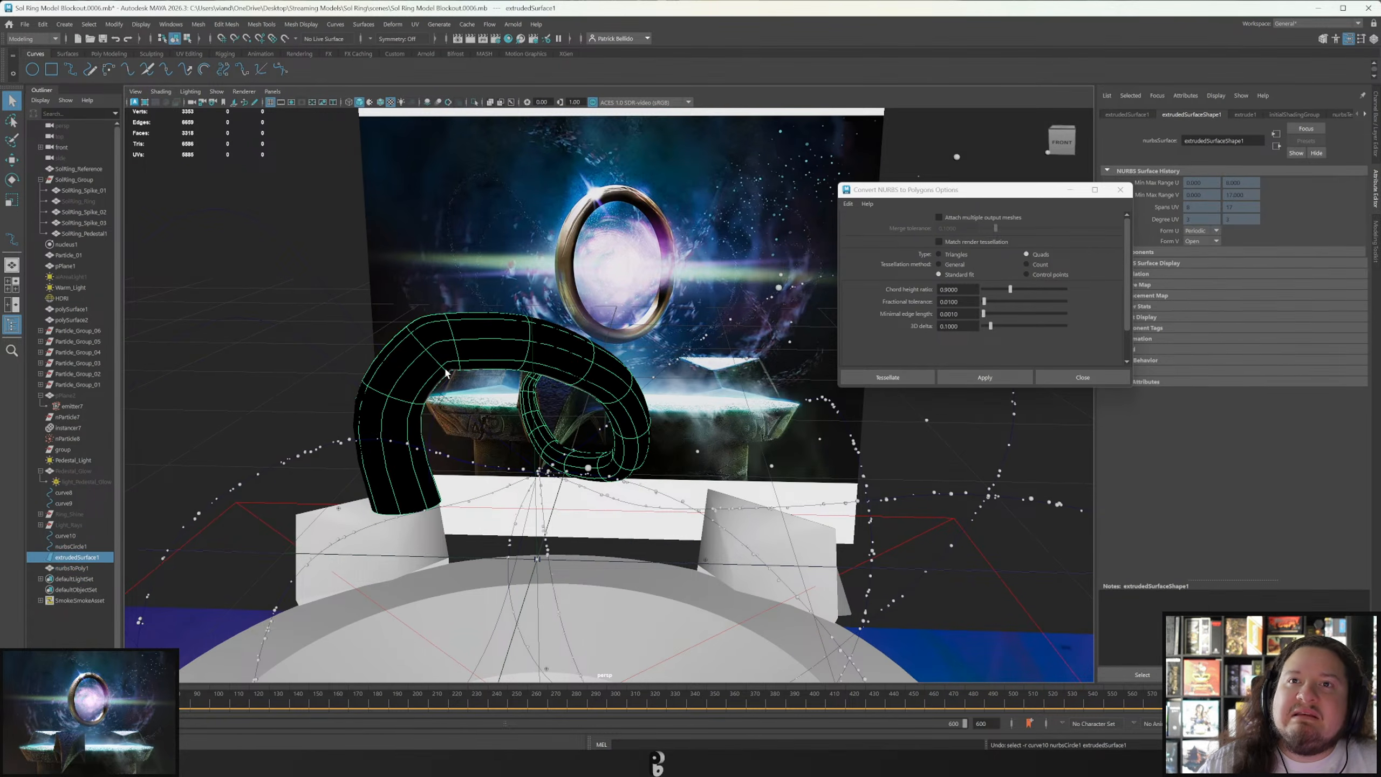
key("ctrl+z")
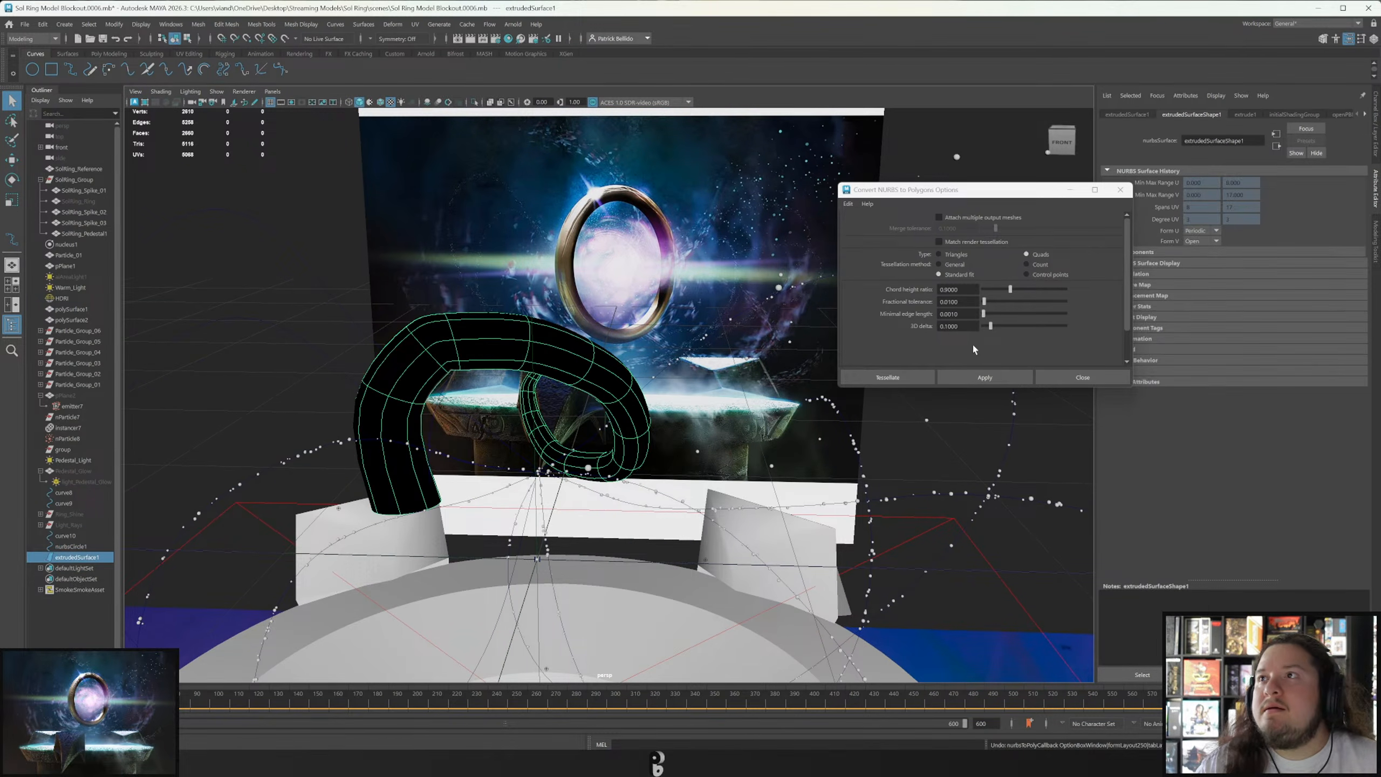
Set the tessellation method to Count, try converting the tube at 200, and undo hiding the source objects.
left_click(1027, 264)
left_click(960, 379)
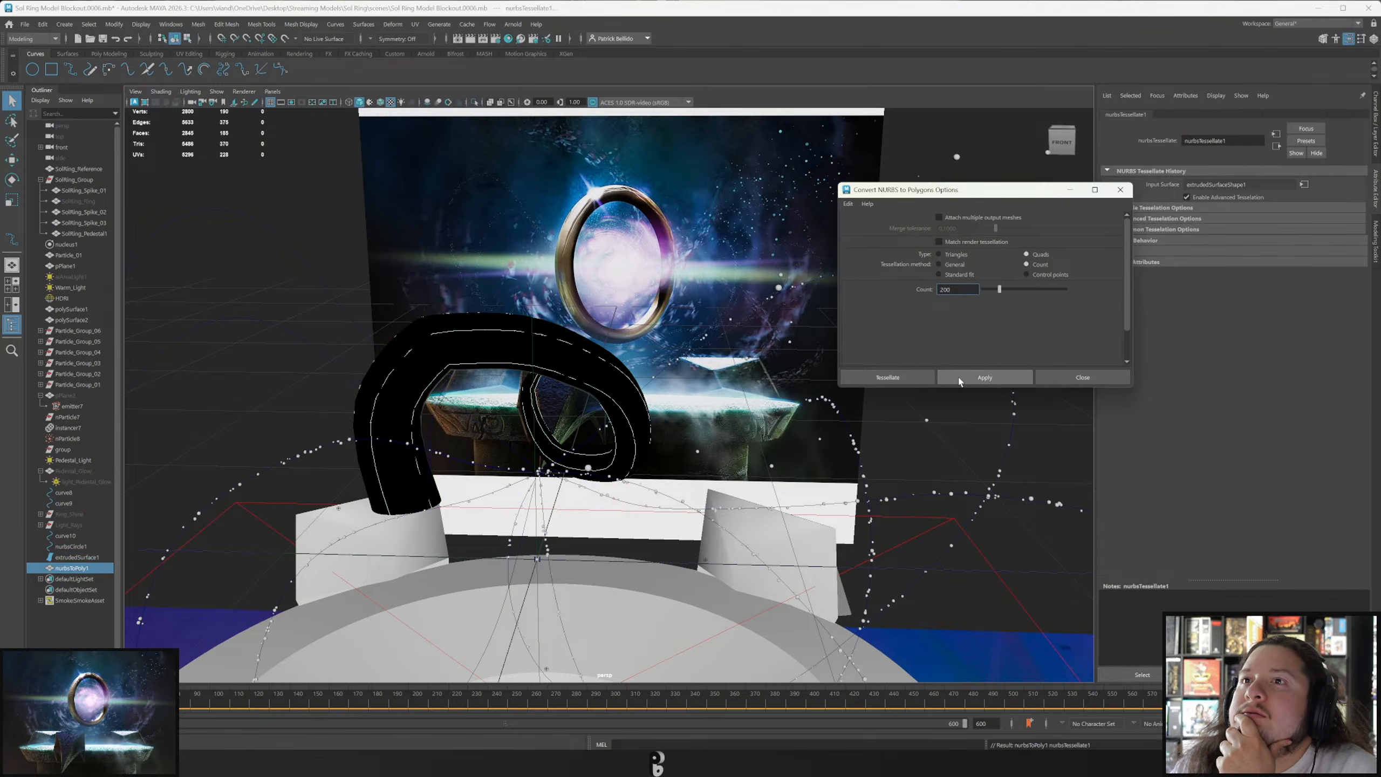
left_click_drag(64, 561, 68, 530)
key("ctrl+h")
left_click(424, 387)
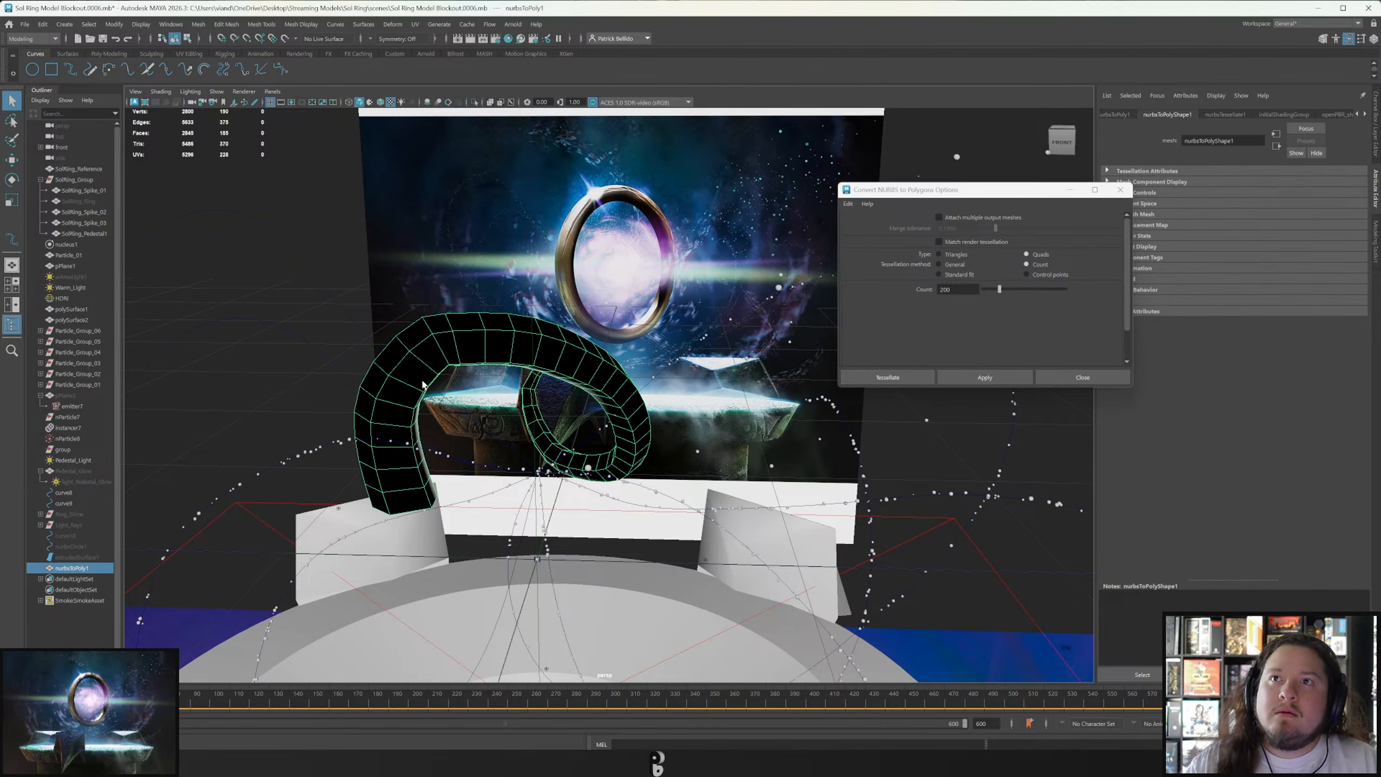
key("ctrl+z")
key("ctrl+z")
key("ctrl+z")
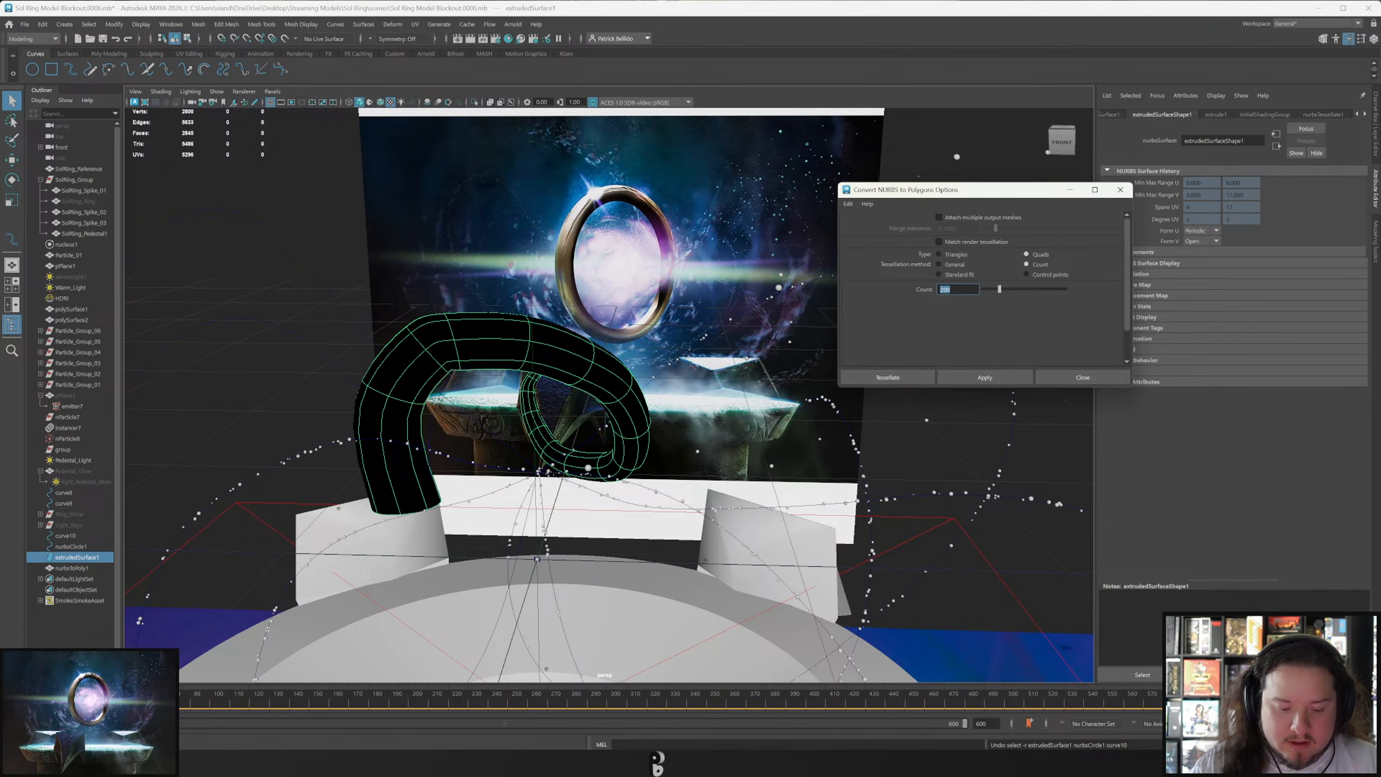
Replace the trial polygon tube with a new quad conversion of the extruded surface at a Count of 250.
key("Return")
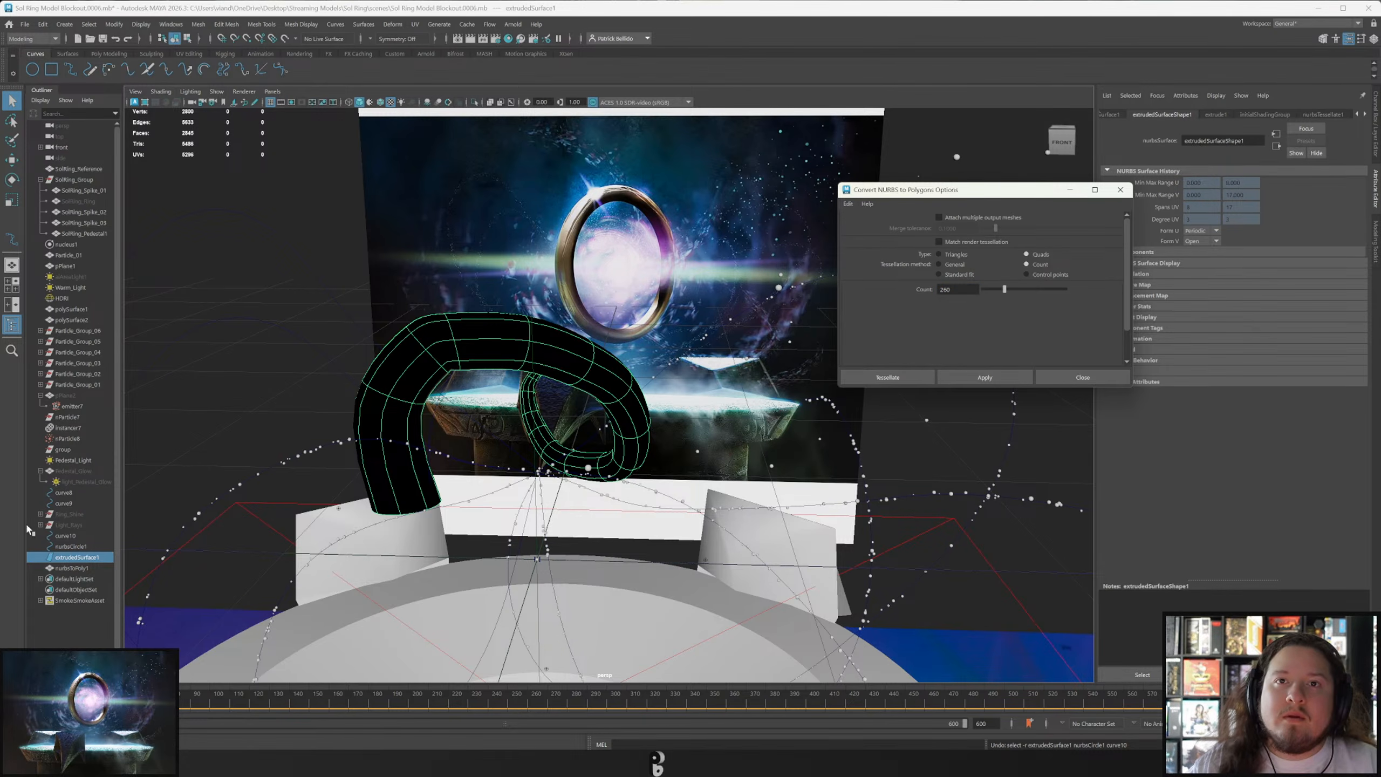
left_click(70, 571)
key("Delete")
left_click(77, 560)
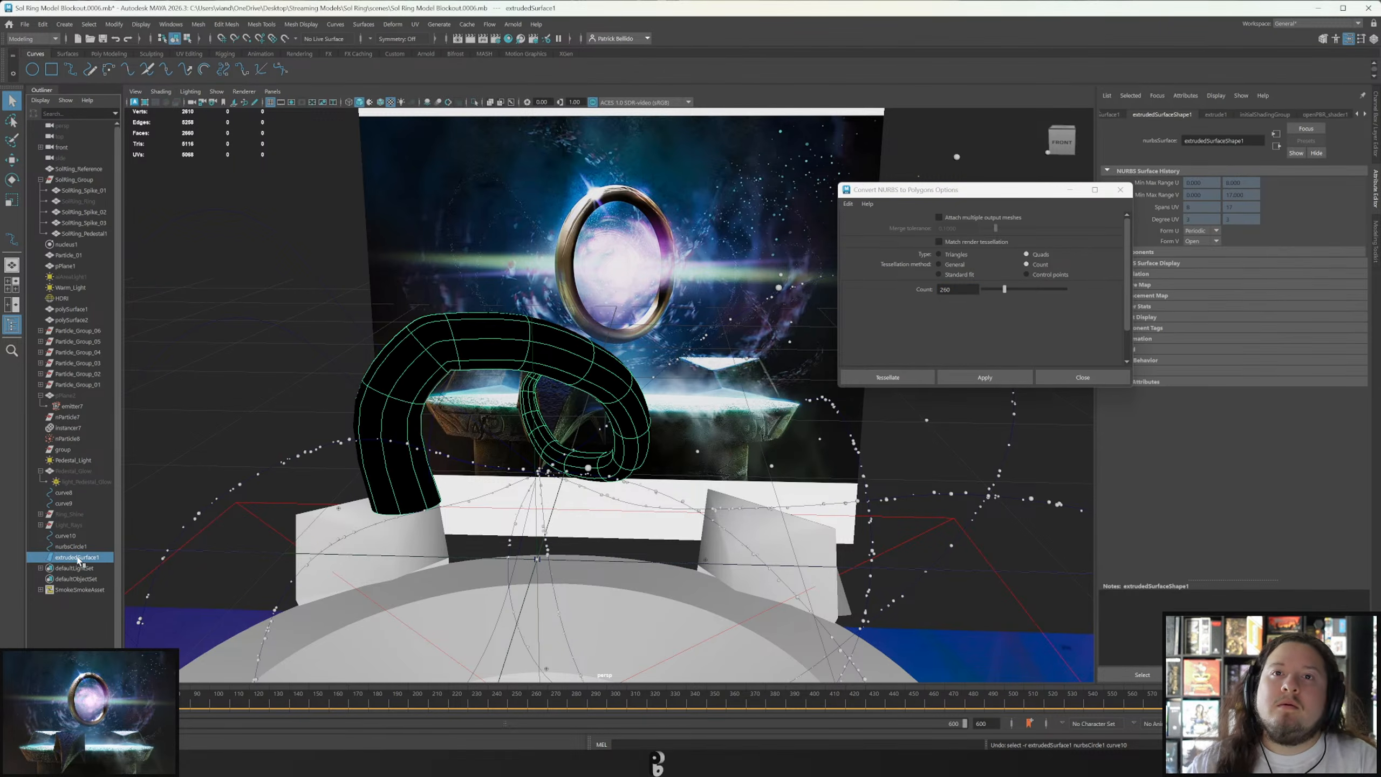
left_click(1015, 379)
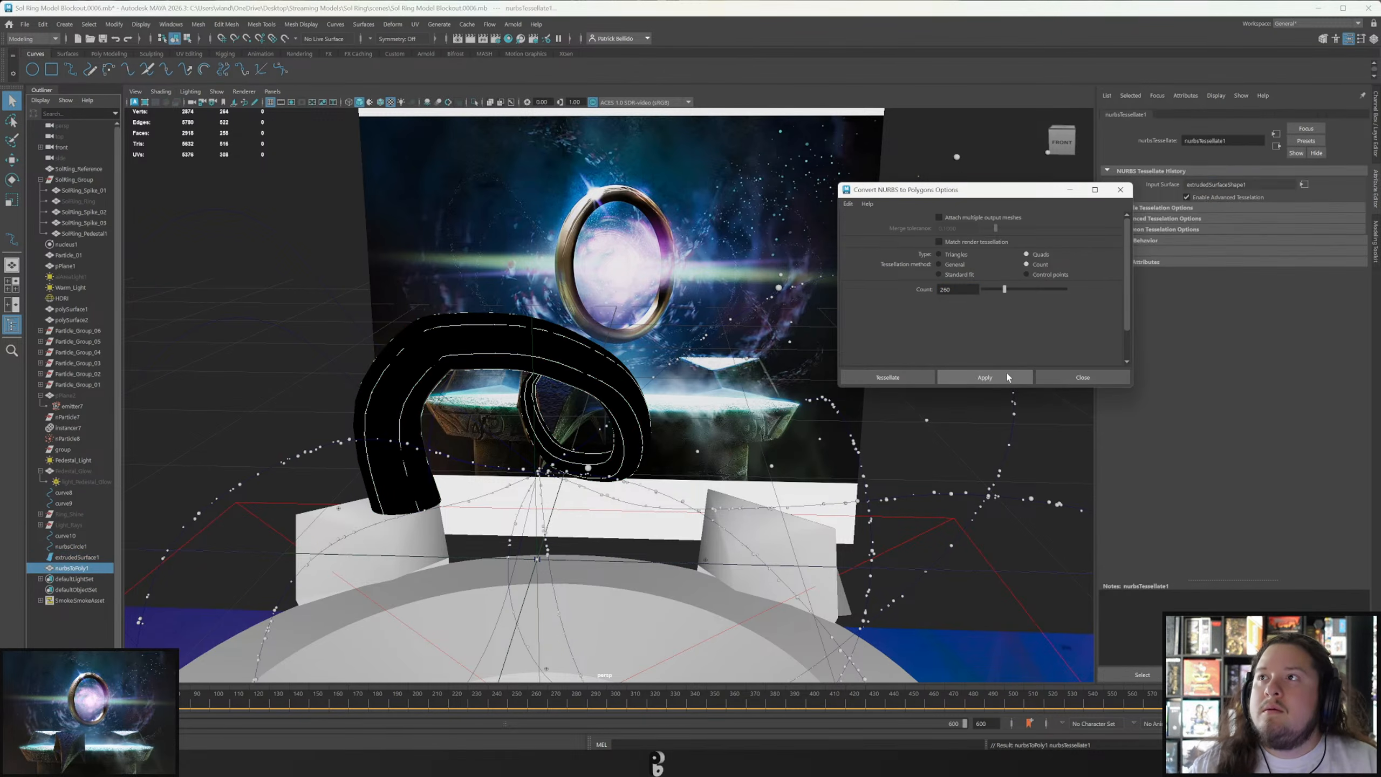
Hide the spiral curve, profile circle and NURBS tube, and select the converted polygon tube.
left_click(69, 537, "shift")
key("h")
left_click(521, 344)
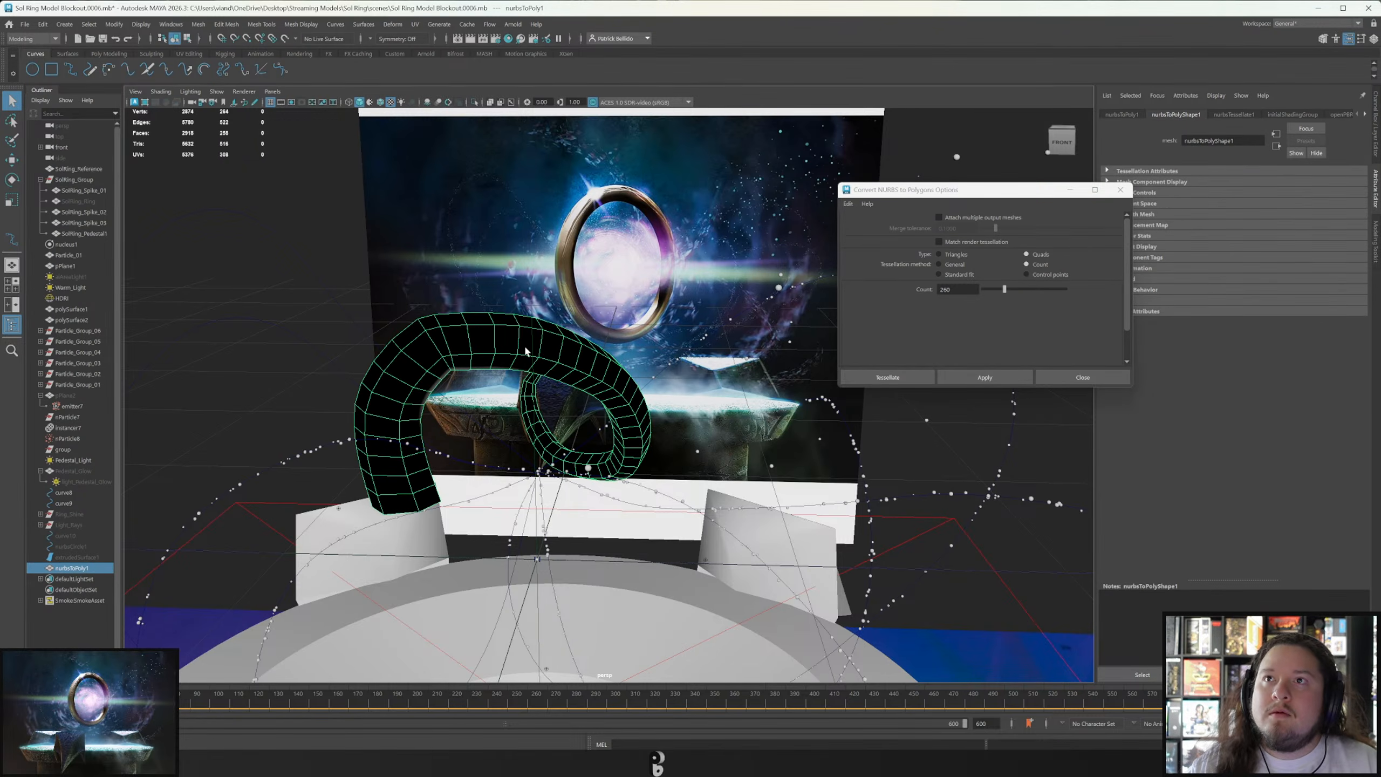
Select the lengthwise face strips along the tube's front side and delete all its other faces.
left_click_drag(472, 434, 429, 362, "alt")
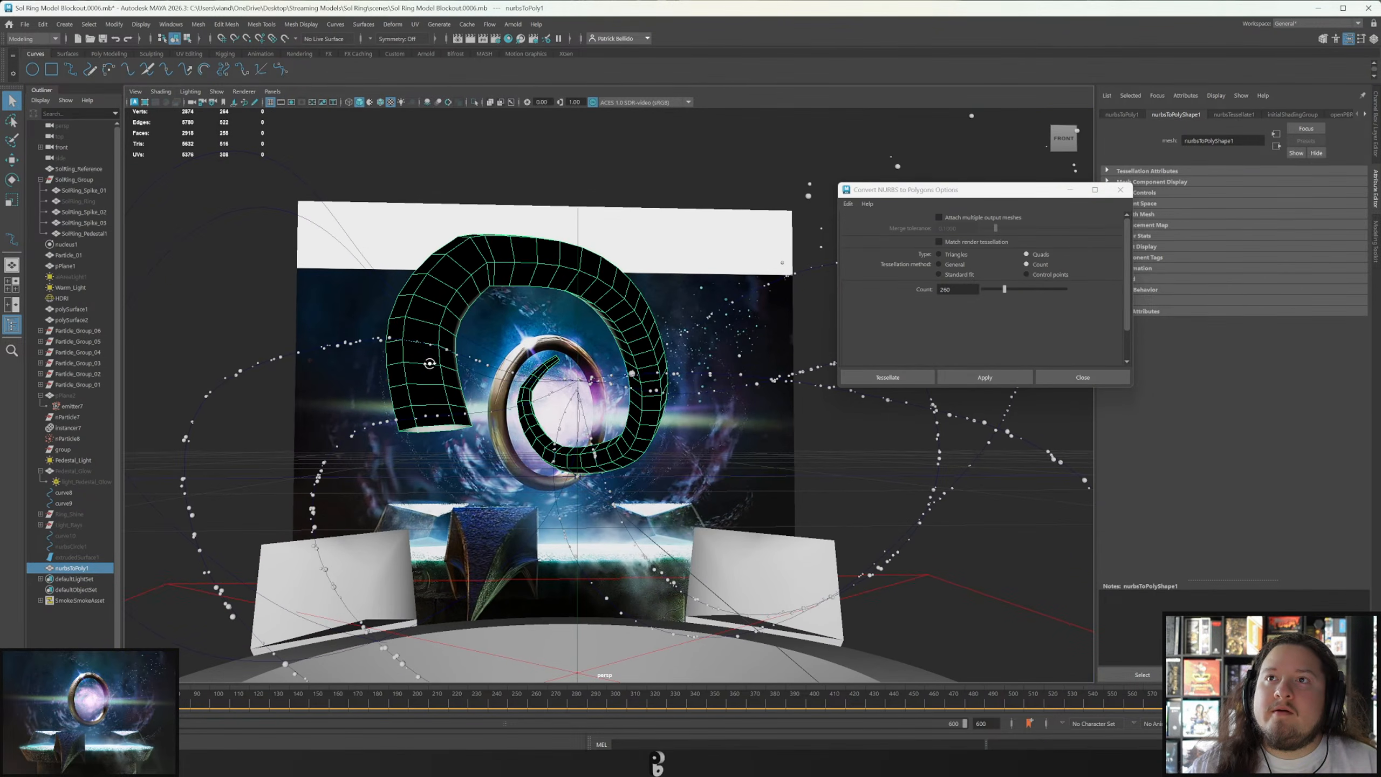
right_click_drag(430, 334, 432, 363)
left_click(398, 329)
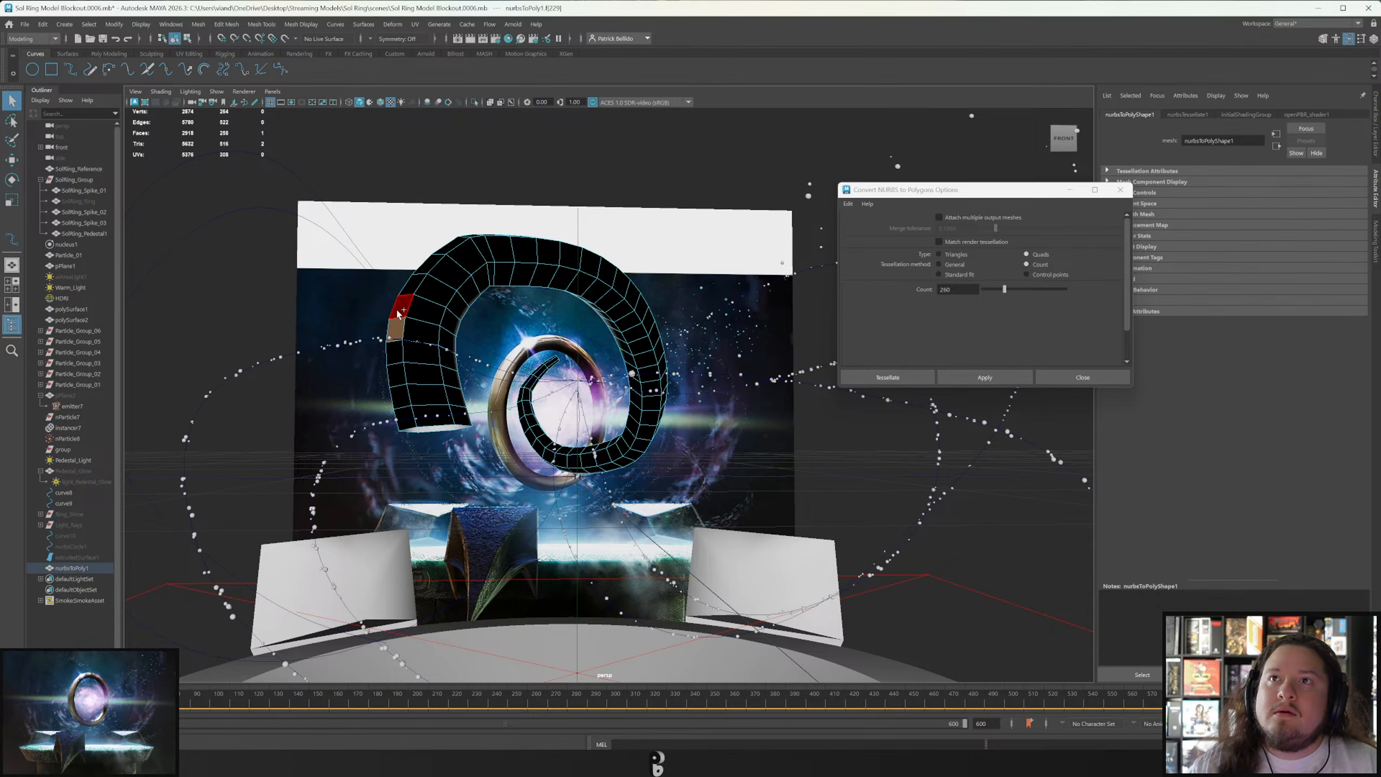
double_click(407, 309, "shift")
double_click(446, 288, "shift")
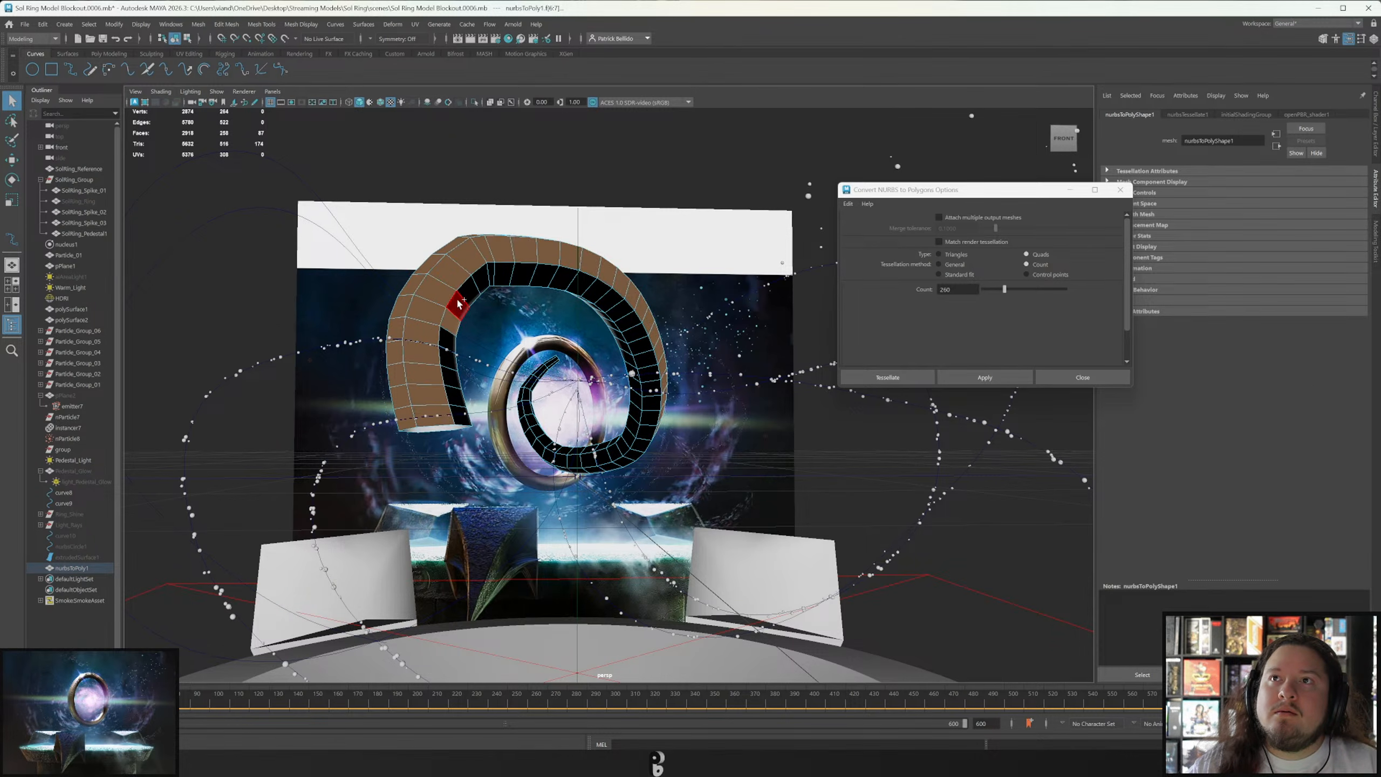
double_click(468, 295, "shift")
mouse_move(478, 318)
left_mouse_down("alt")
mouse_move(490, 304)
mouse_move(511, 333)
mouse_move(475, 333)
left_mouse_up("alt")
key("ctrl+shift+i")
key("Delete")
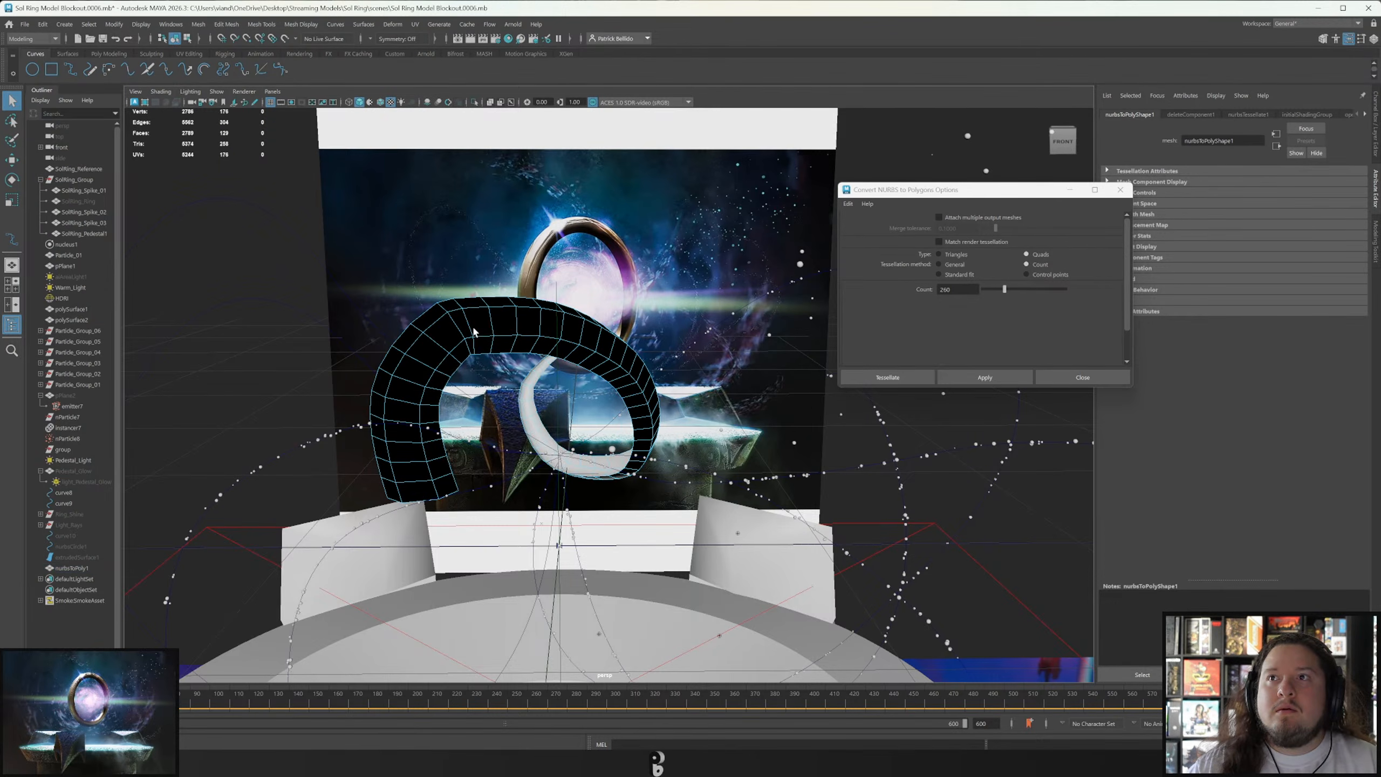
Select all faces of the remaining strip, then undo the deletion of the tube's other faces.
double_click(502, 318)
left_click_drag(502, 319, 534, 348, "alt")
key("r")
left_click_drag(545, 348, 640, 326, "alt")
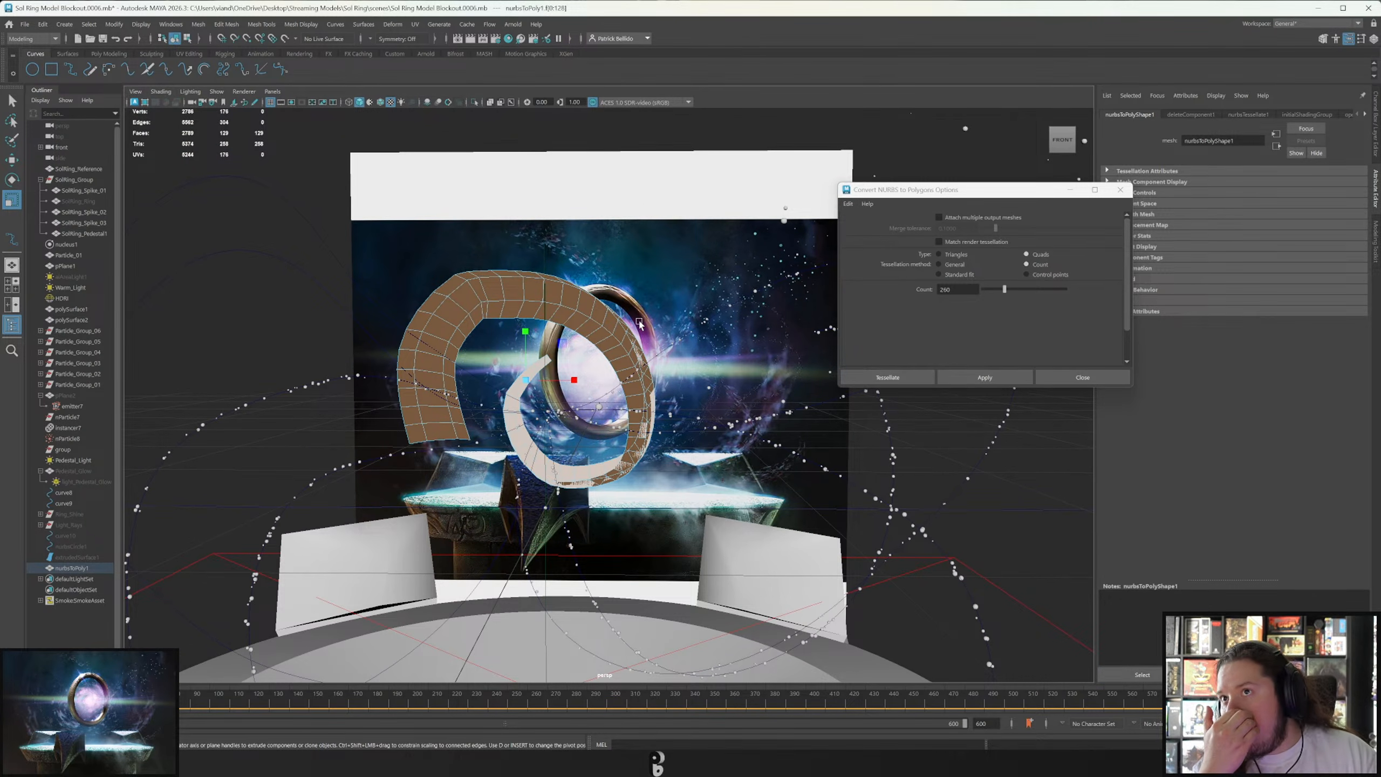
key("ctrl+z")
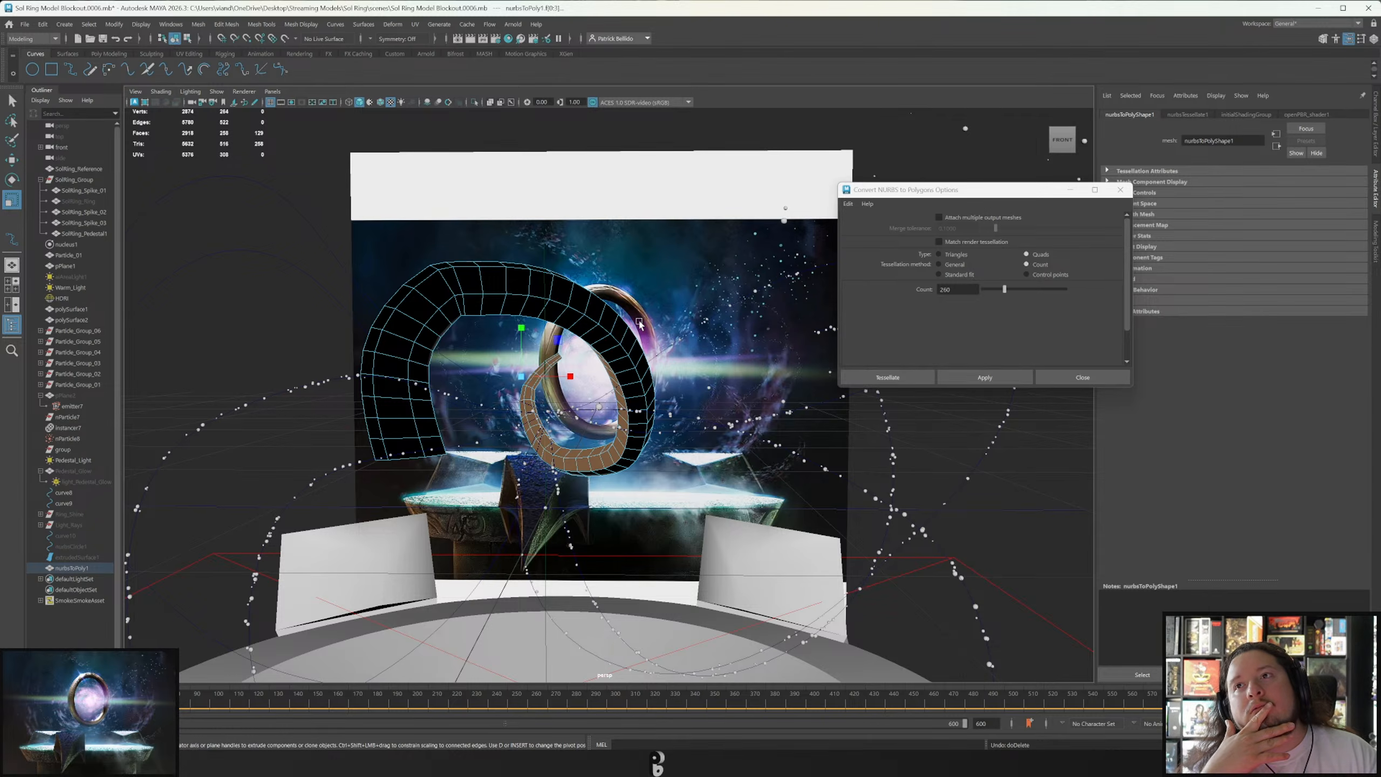
Close the NURBS conversion options and hide the converted polygon tube nurbsToPoly1.
scroll(423, 388, "down", 2)
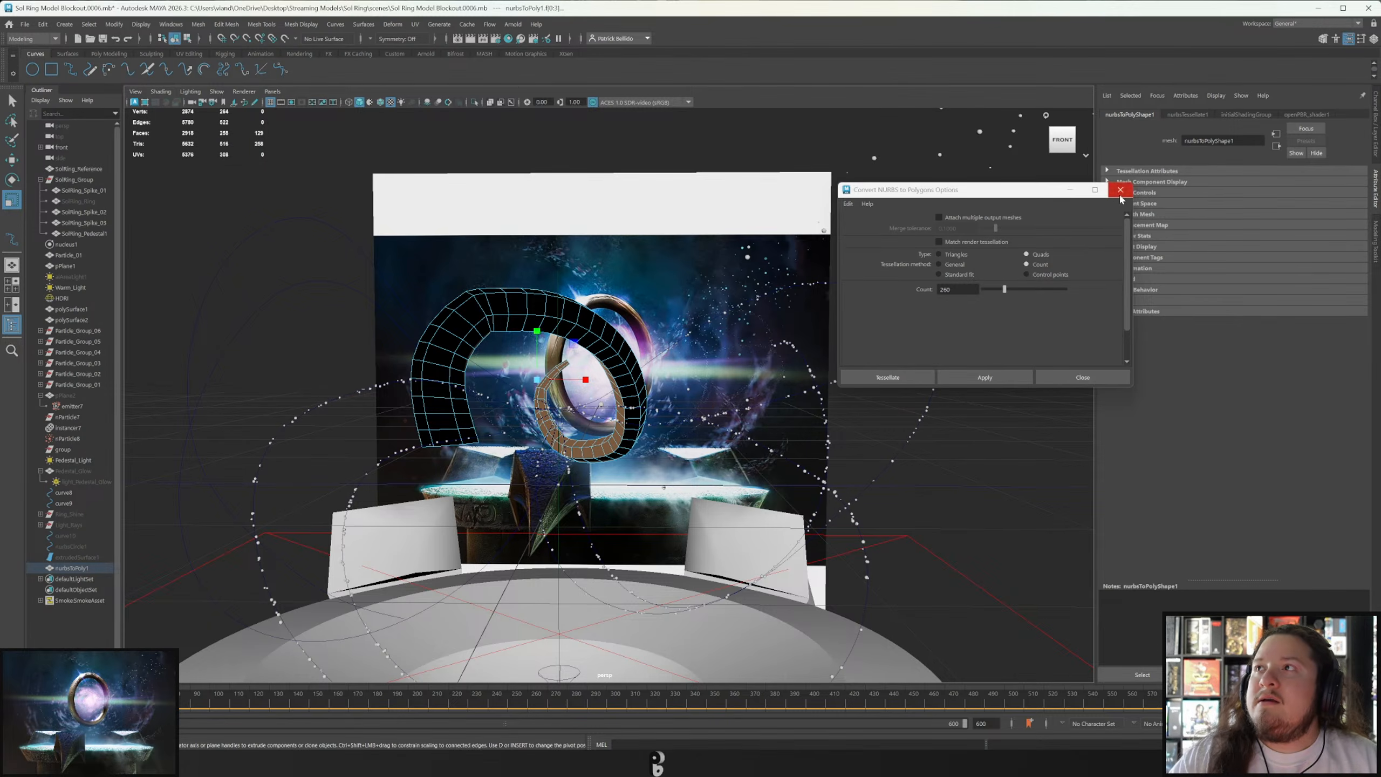
left_click(1119, 191)
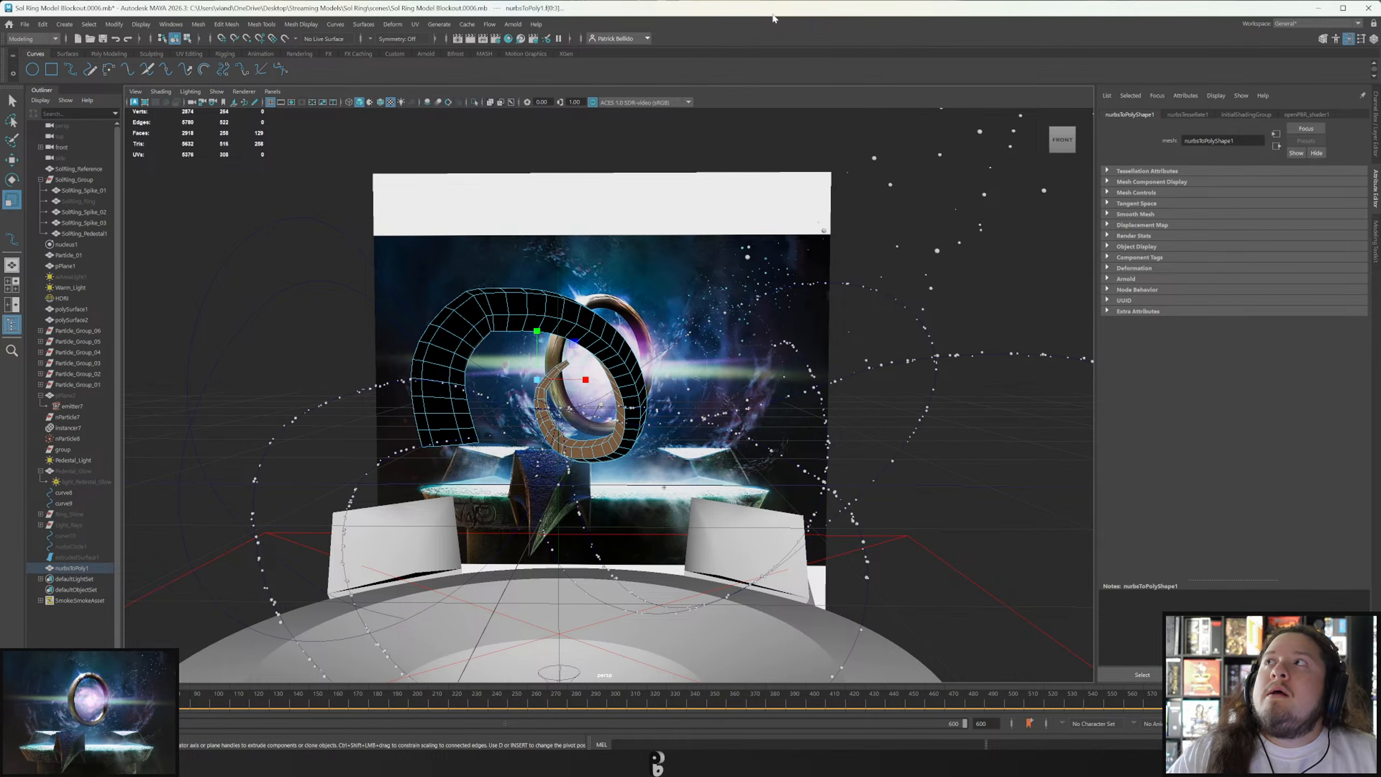
left_click(1343, 8)
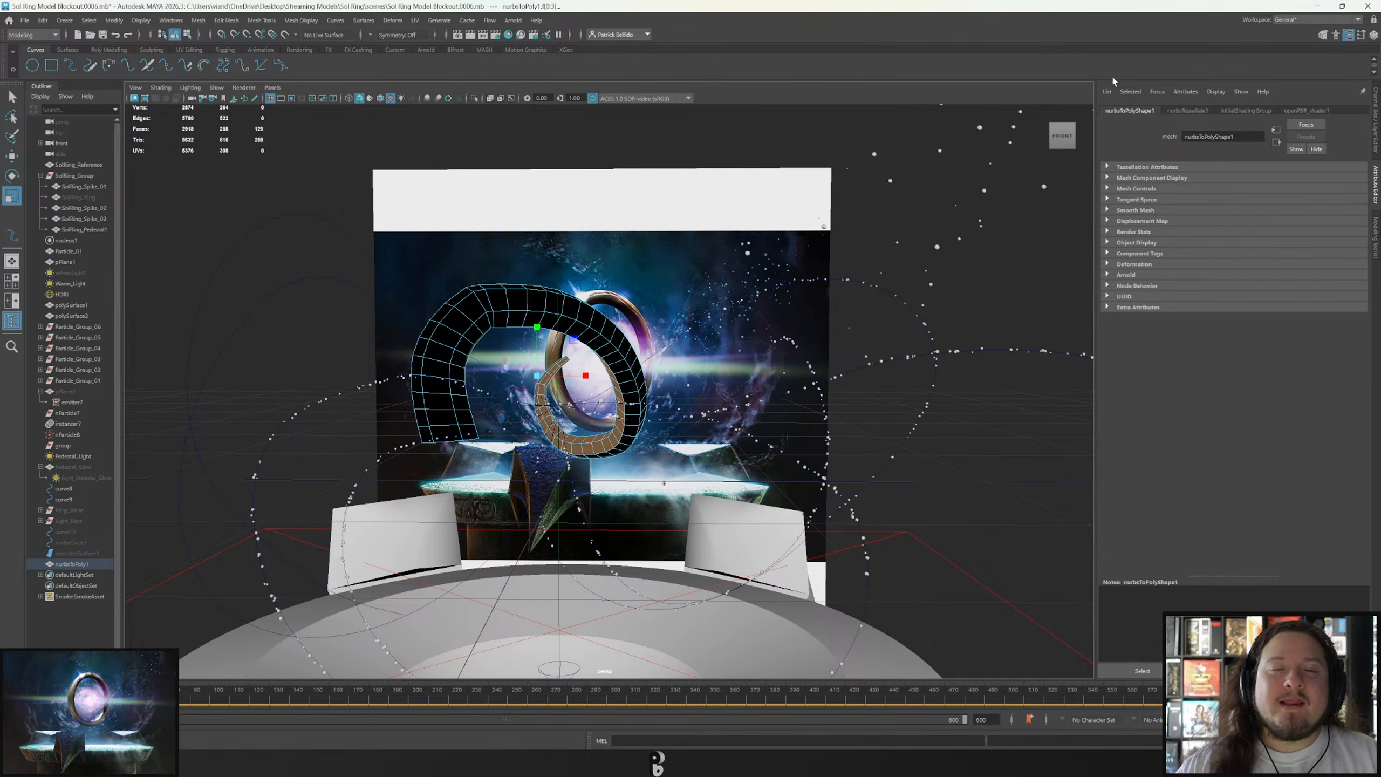
left_click(93, 566)
key("h")
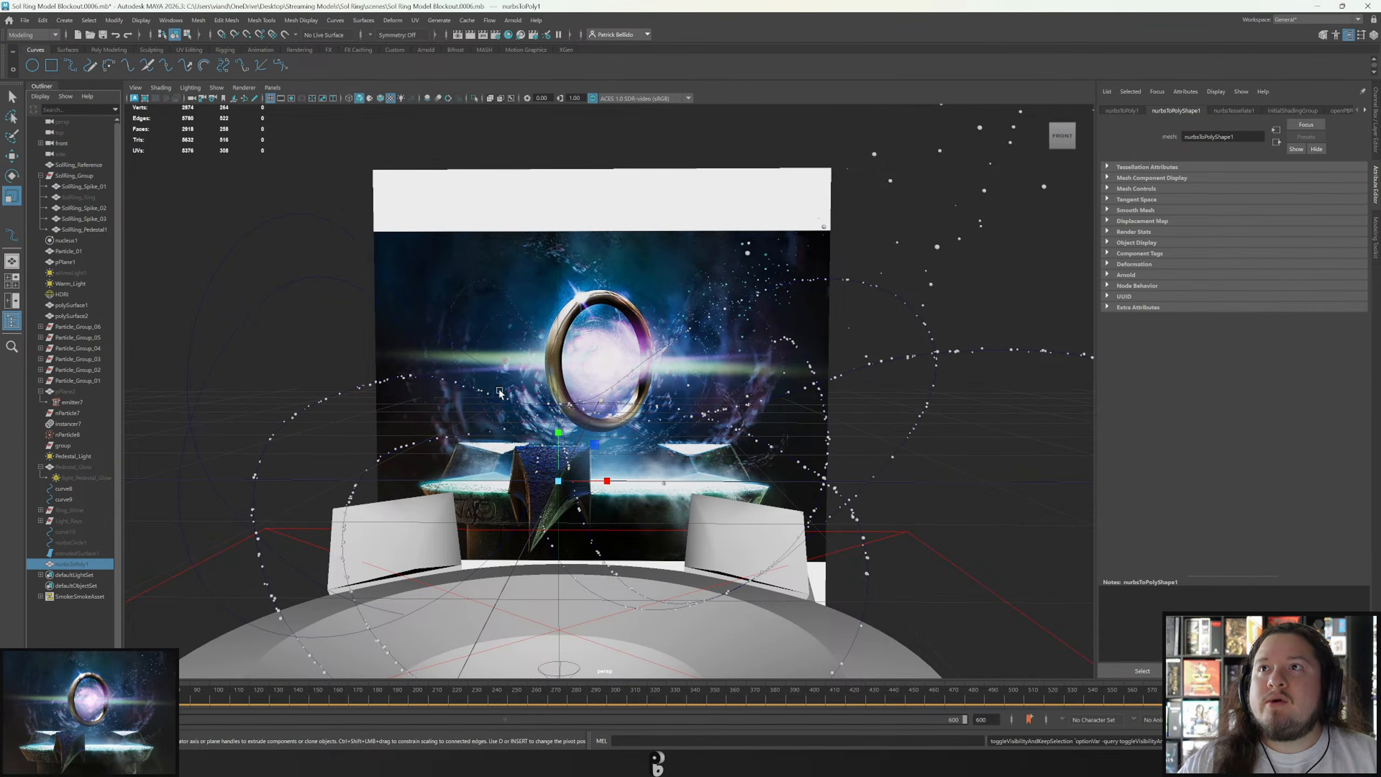
Rewind the animation, show the Channel Box and unhide the SolRing_Ring mesh.
left_click(1264, 699)
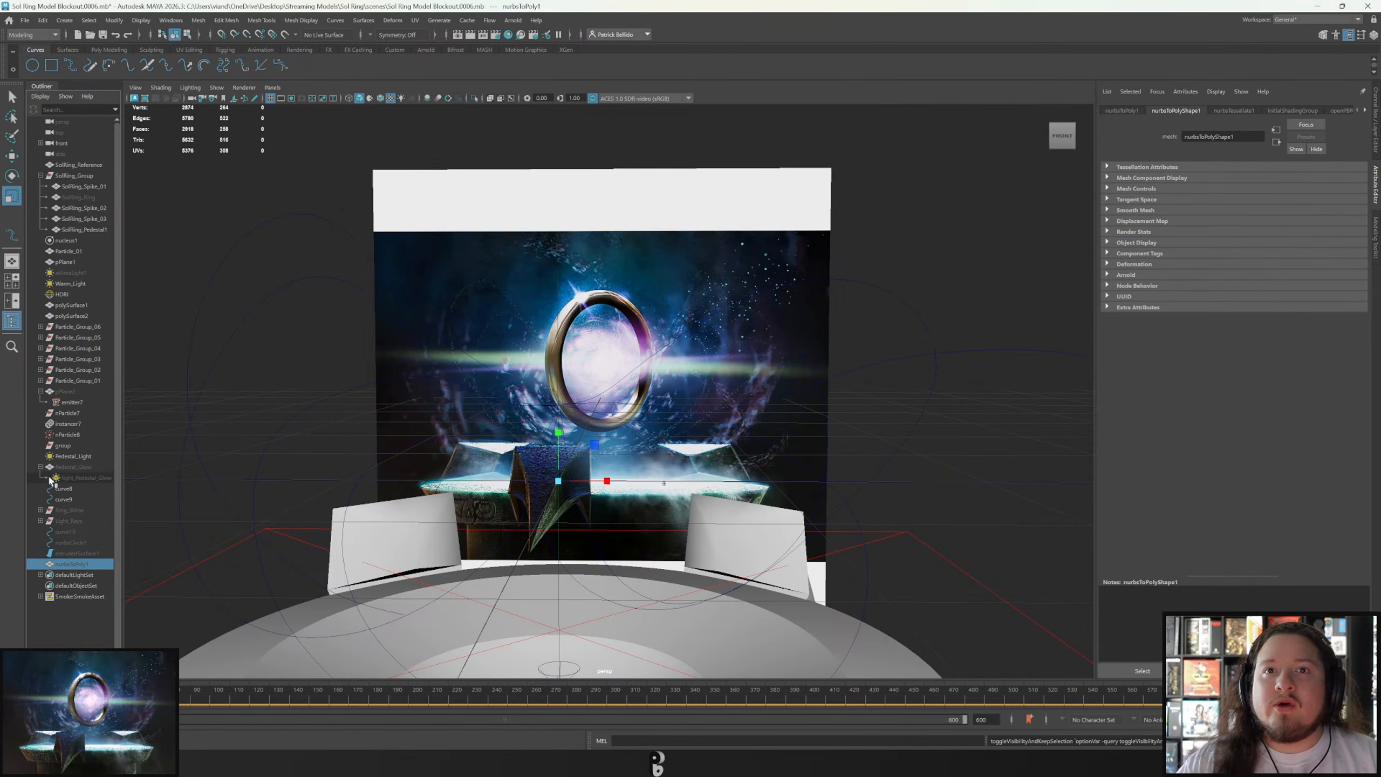
key("ctrl+a")
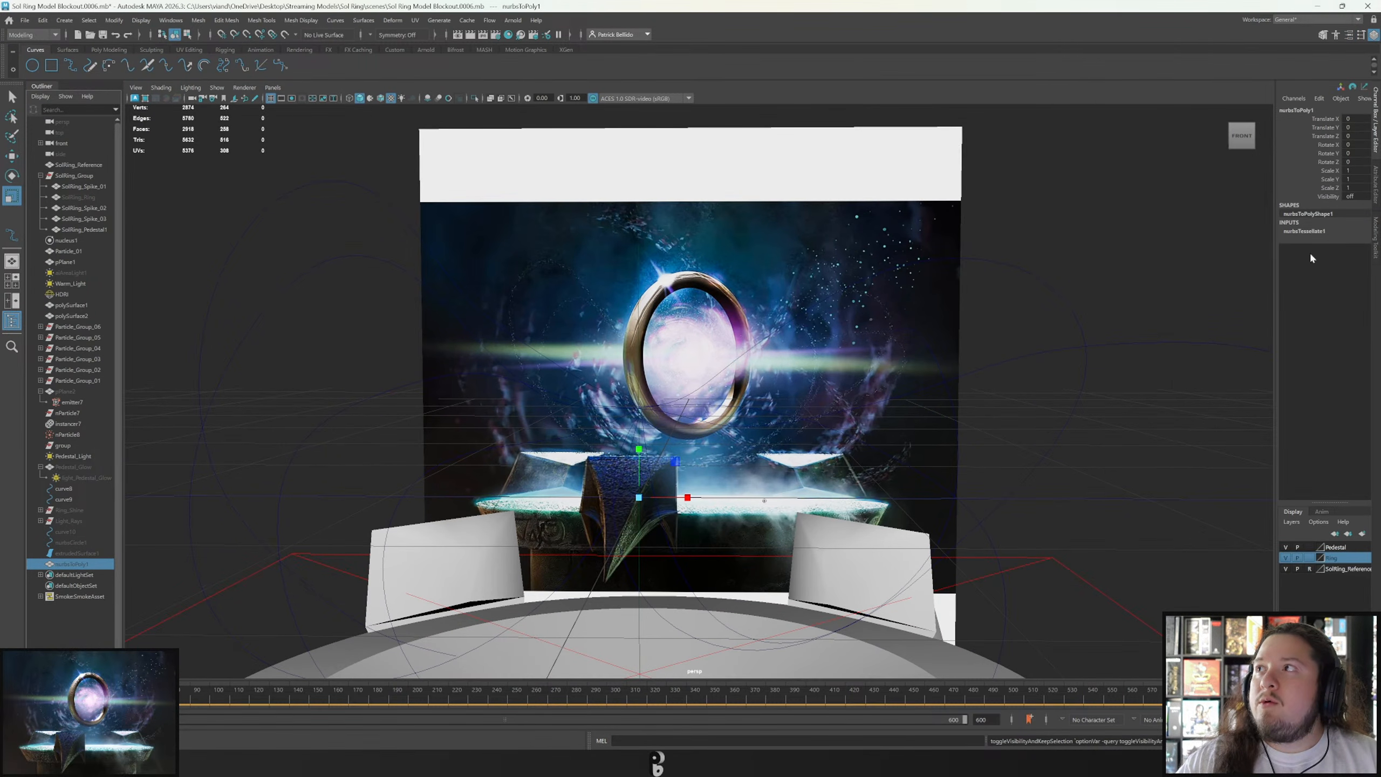
left_click(70, 199)
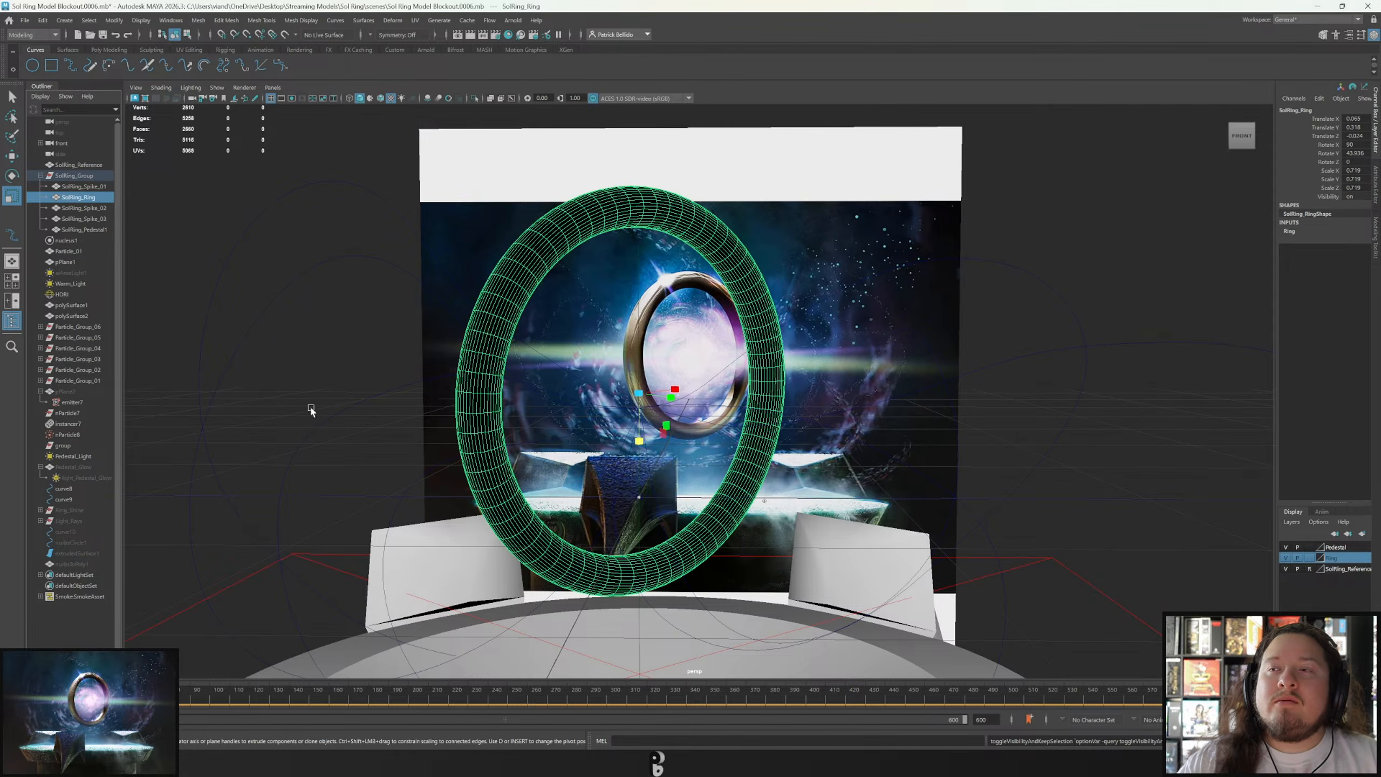
Switch the viewport to the frontShape orthographic camera and frame the whole Sol Ring scene.
left_click(272, 87)
mouse_move(285, 109)
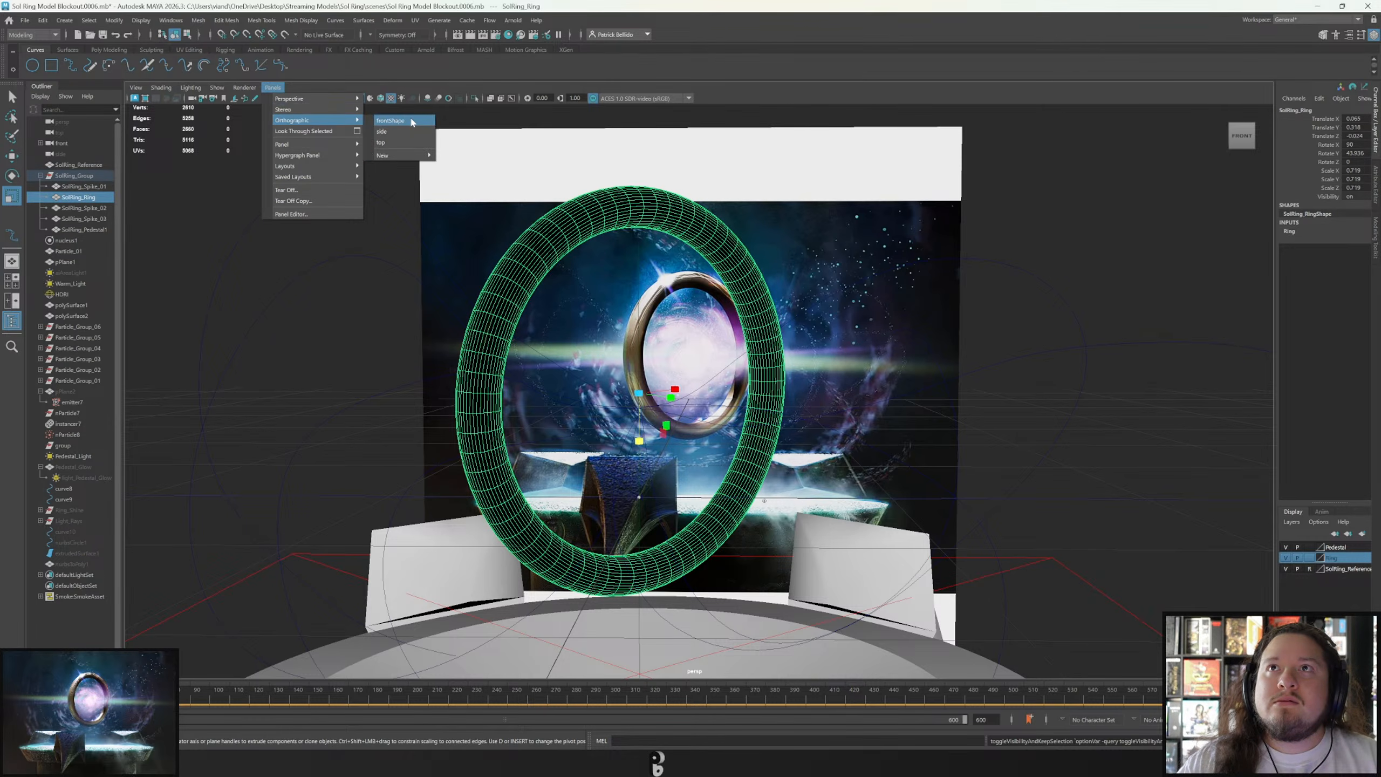
left_click(405, 121)
scroll(590, 576, "down", 4)
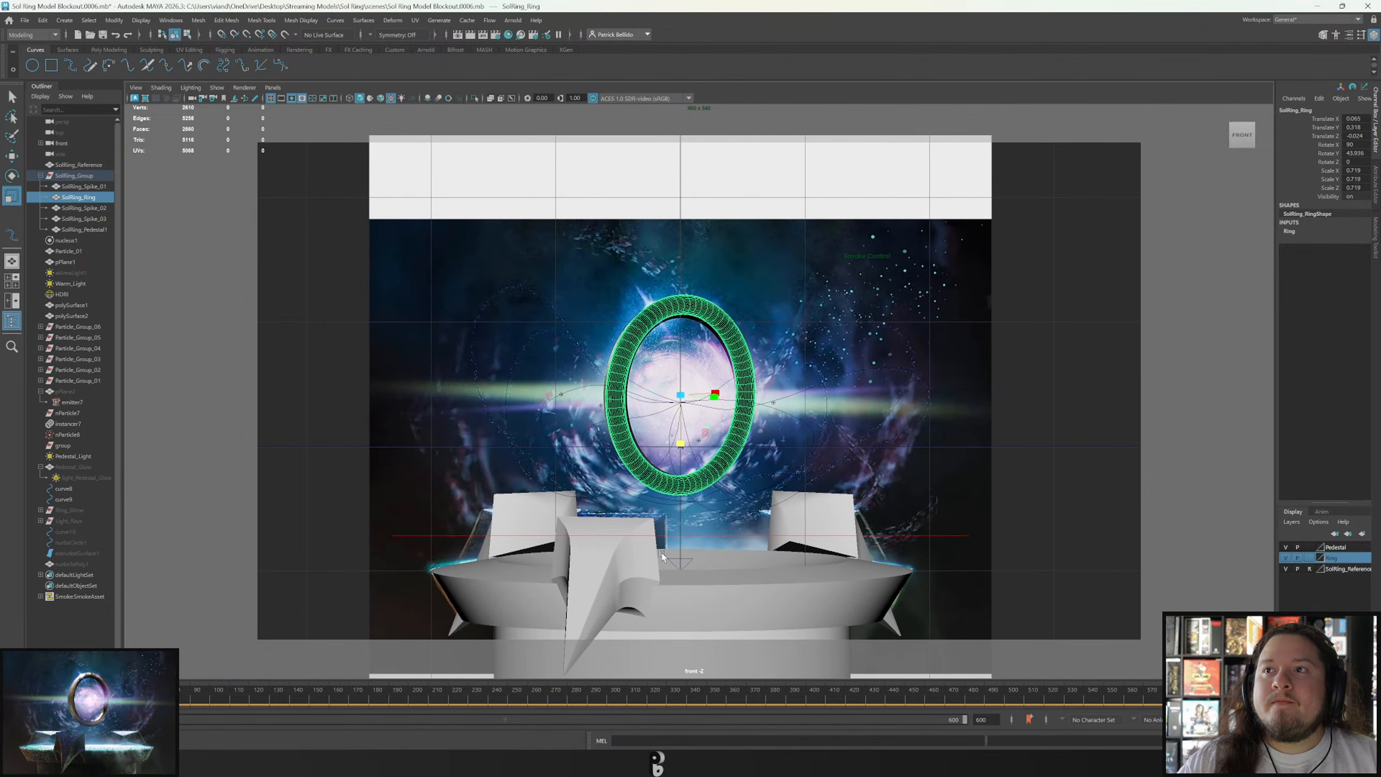
scroll(665, 555, "up", 1)
scroll(664, 556, "down", 1)
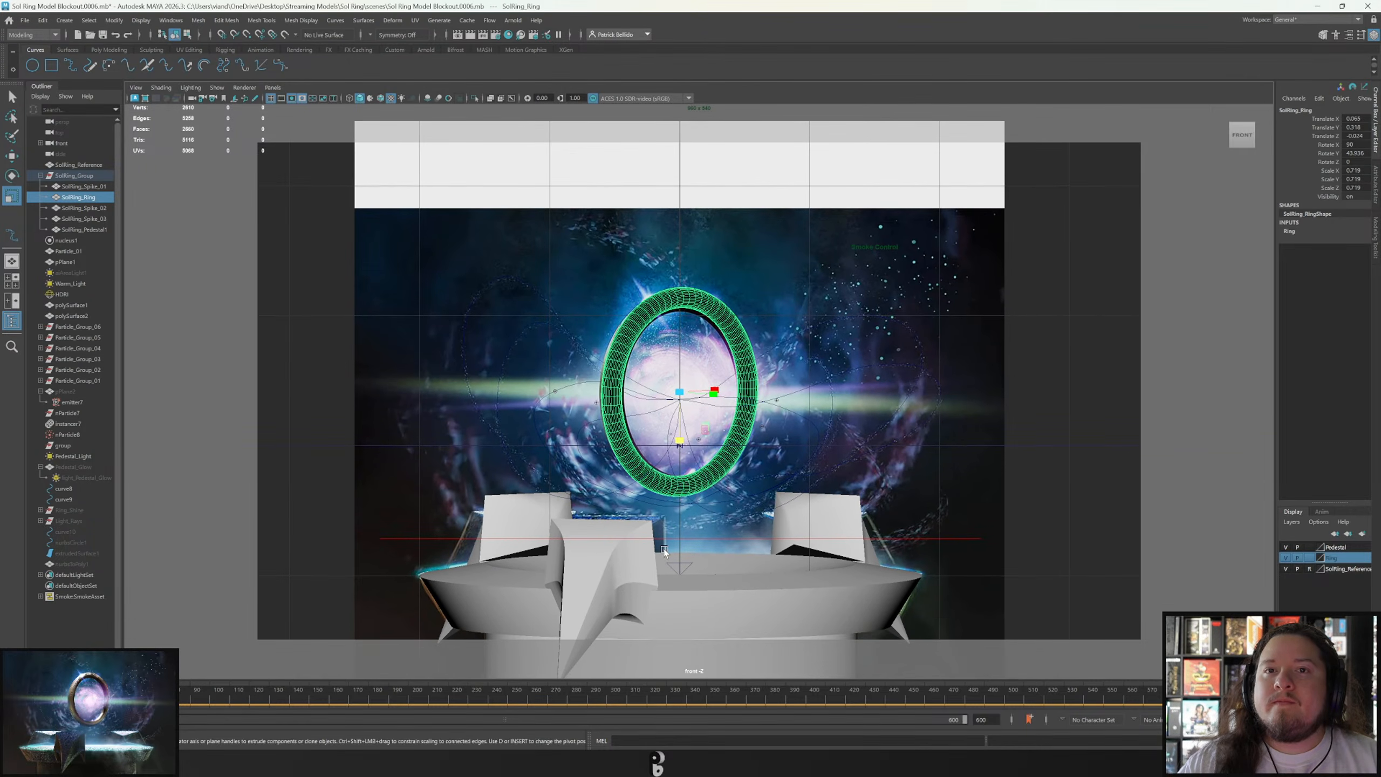
Examine the galaxy swirl inside the ring in the Sol Ring.png reference, using a wider image viewer, then minimize it.
left_click(569, 763)
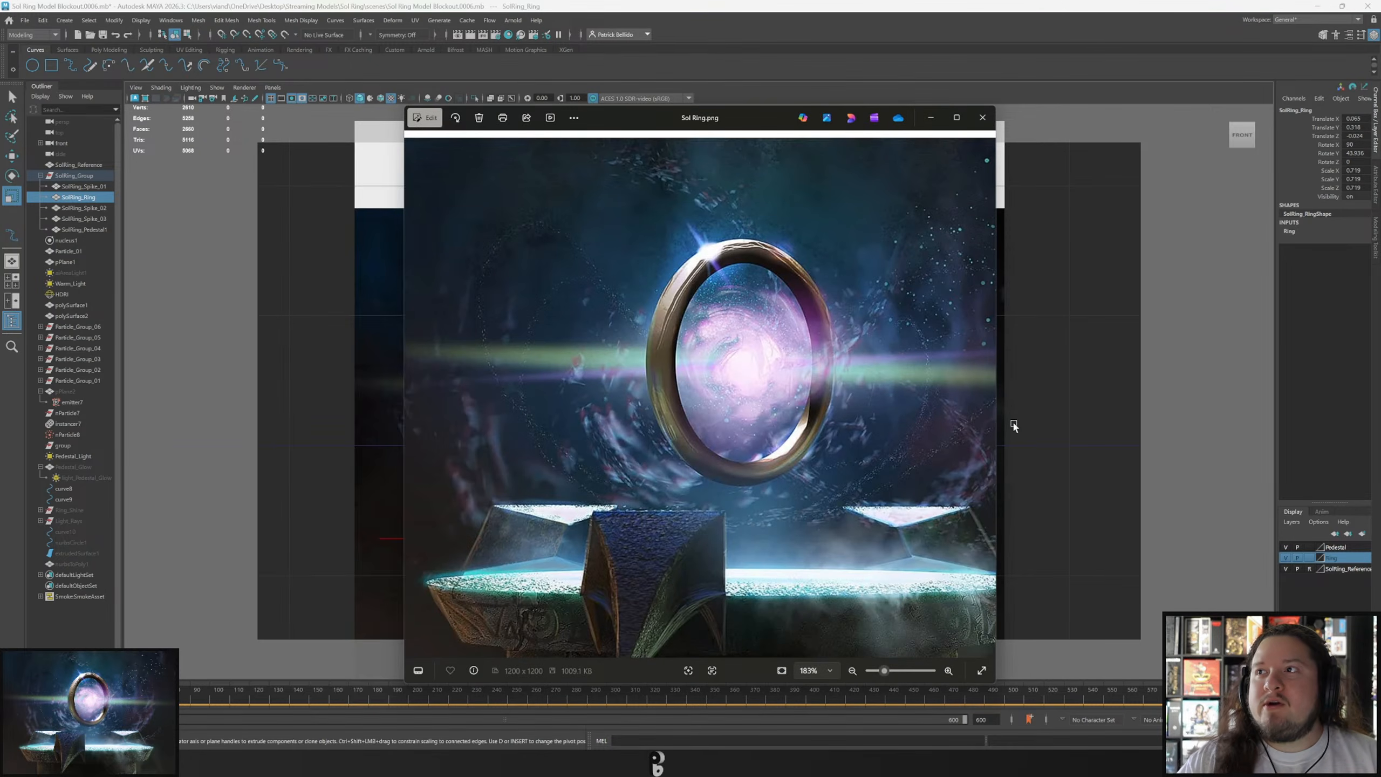
left_click_drag(998, 418, 1294, 415)
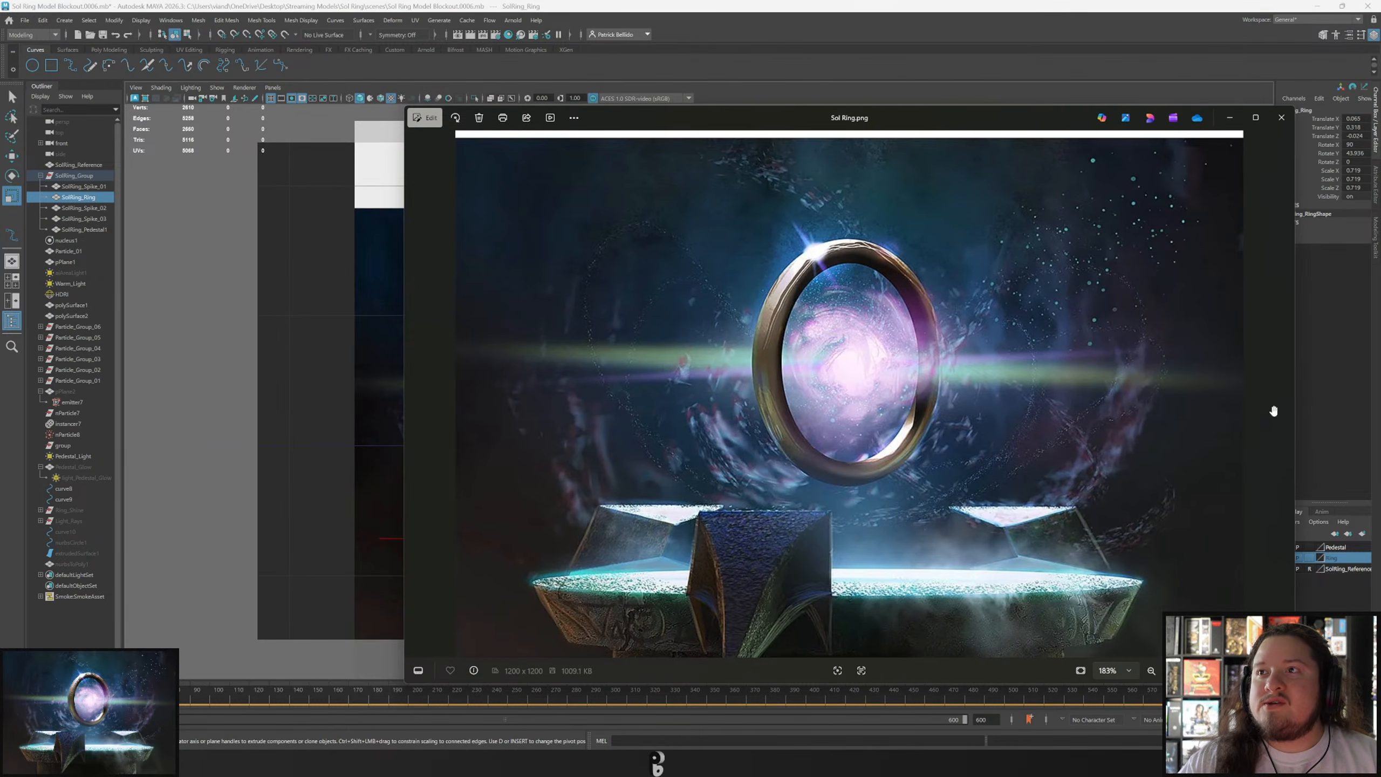
scroll(863, 401, "down", 3)
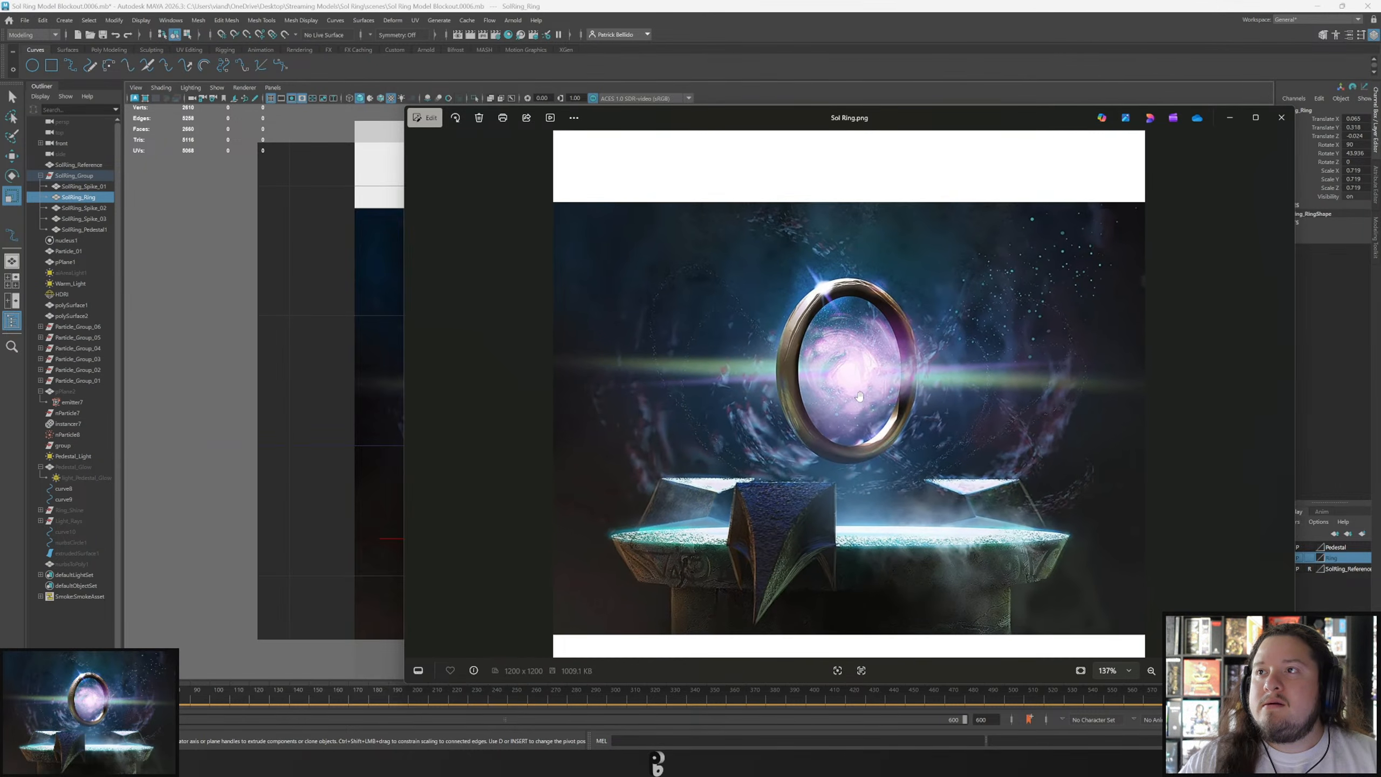
left_click_drag(830, 123, 746, 115)
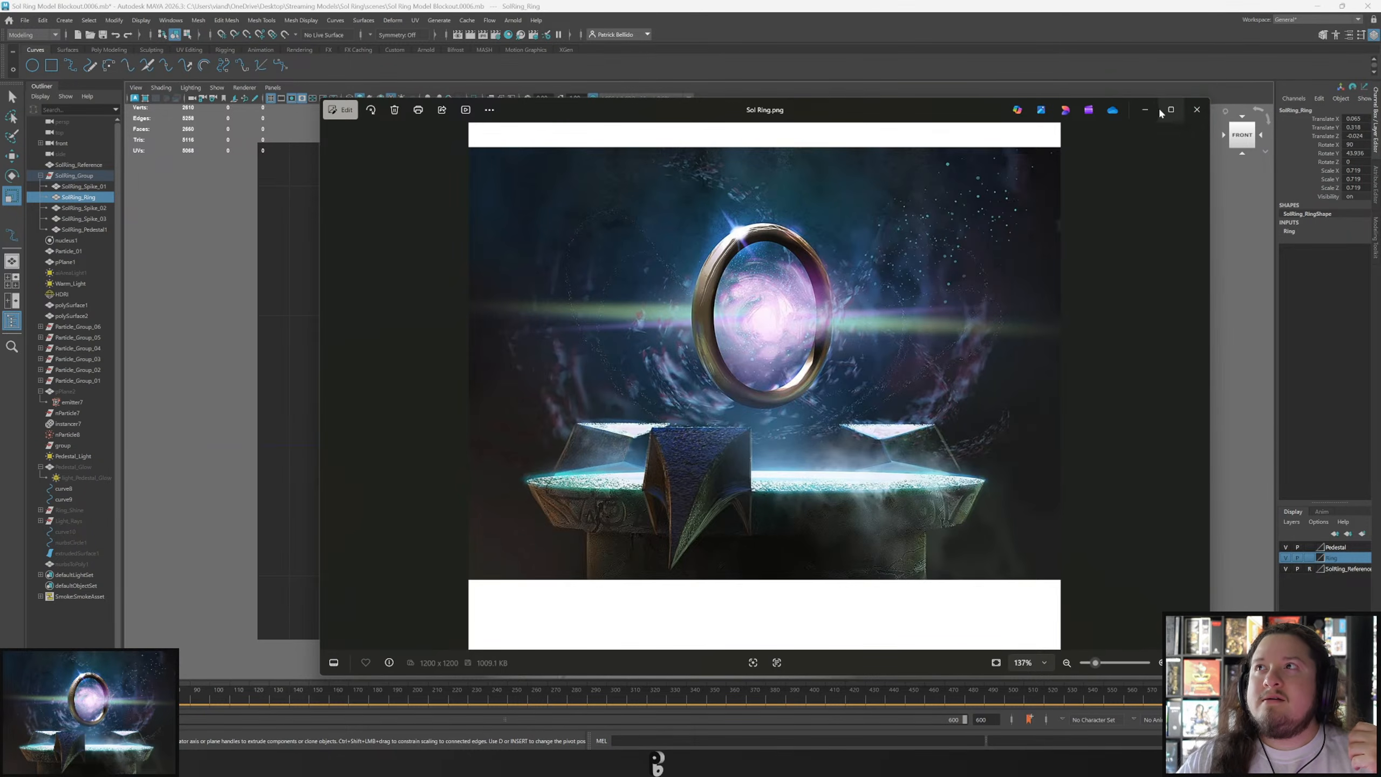
left_click(1146, 110)
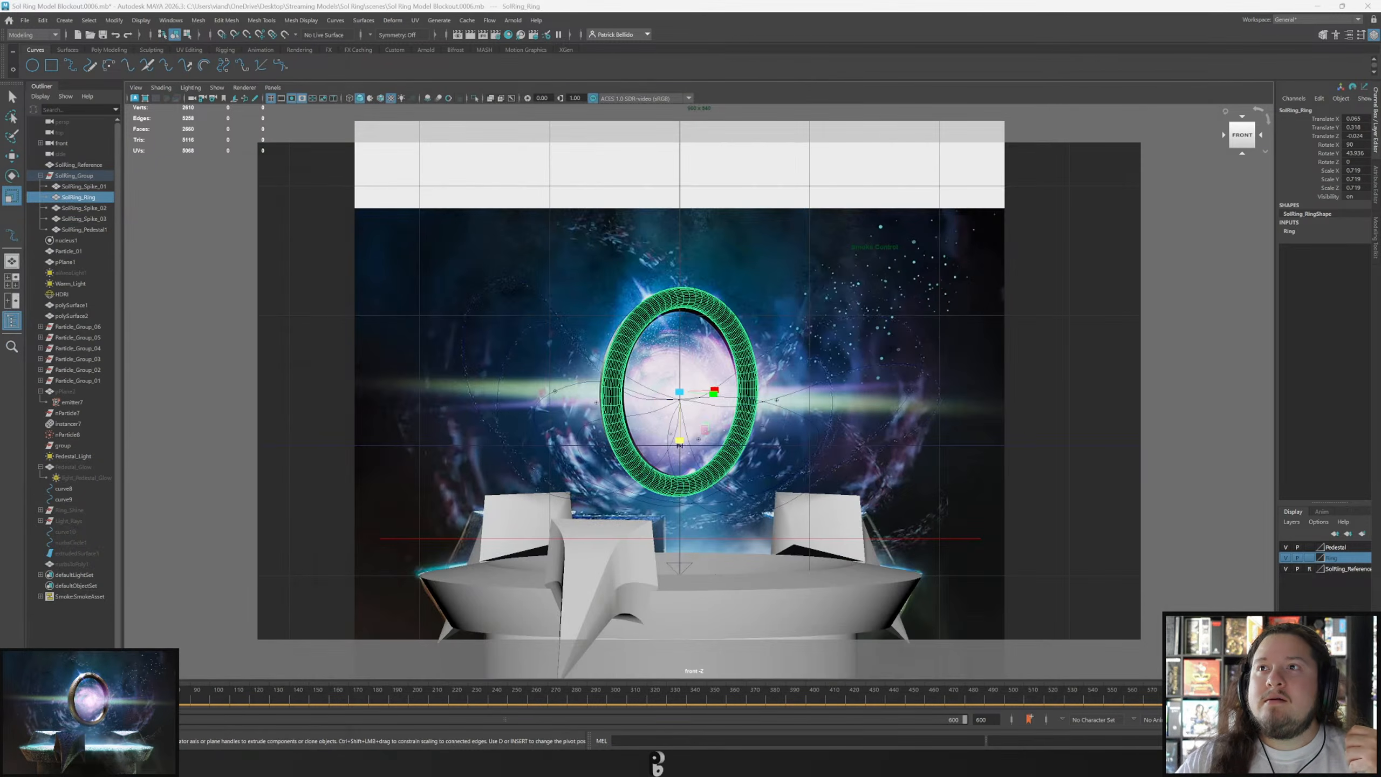
Play and stop the particle simulation in the front camera view to check the trails around the ring.
key("alt+v")
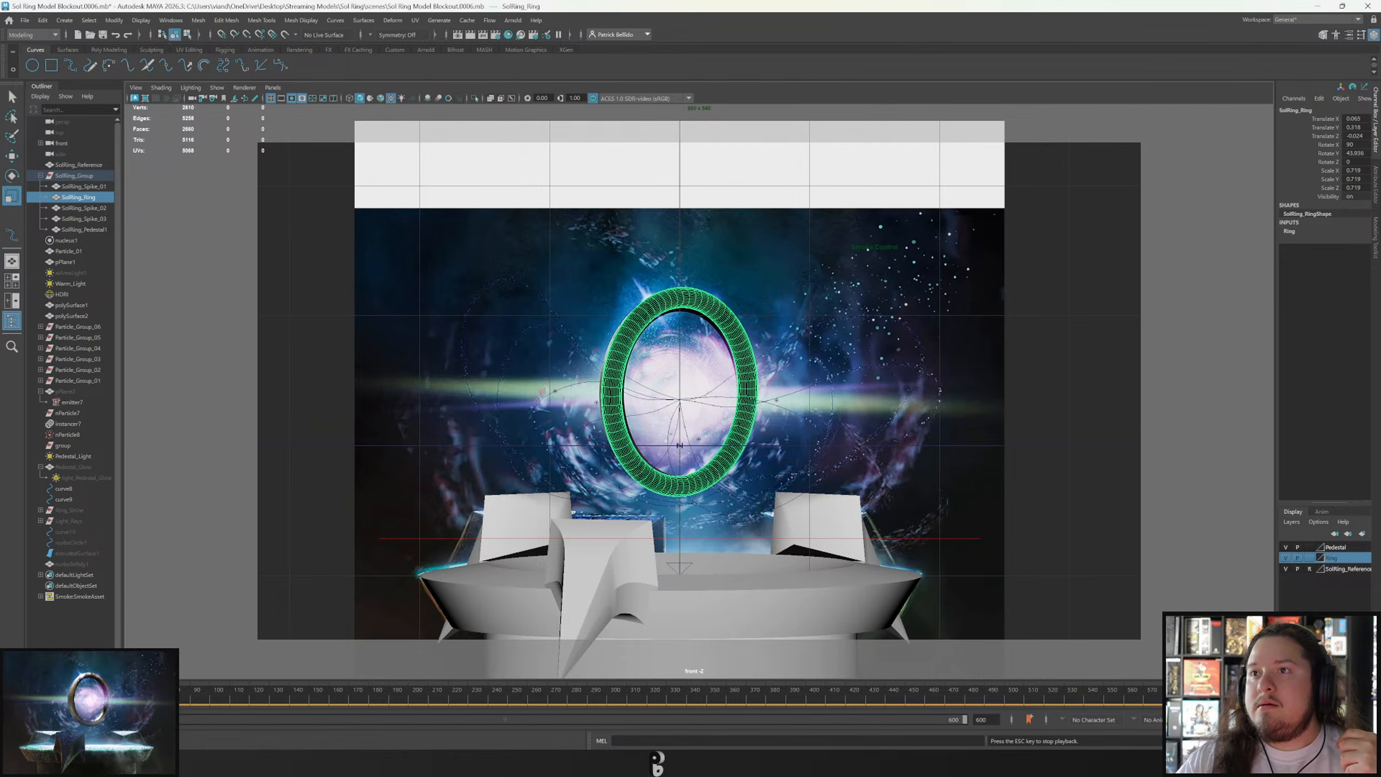
key("alt+v")
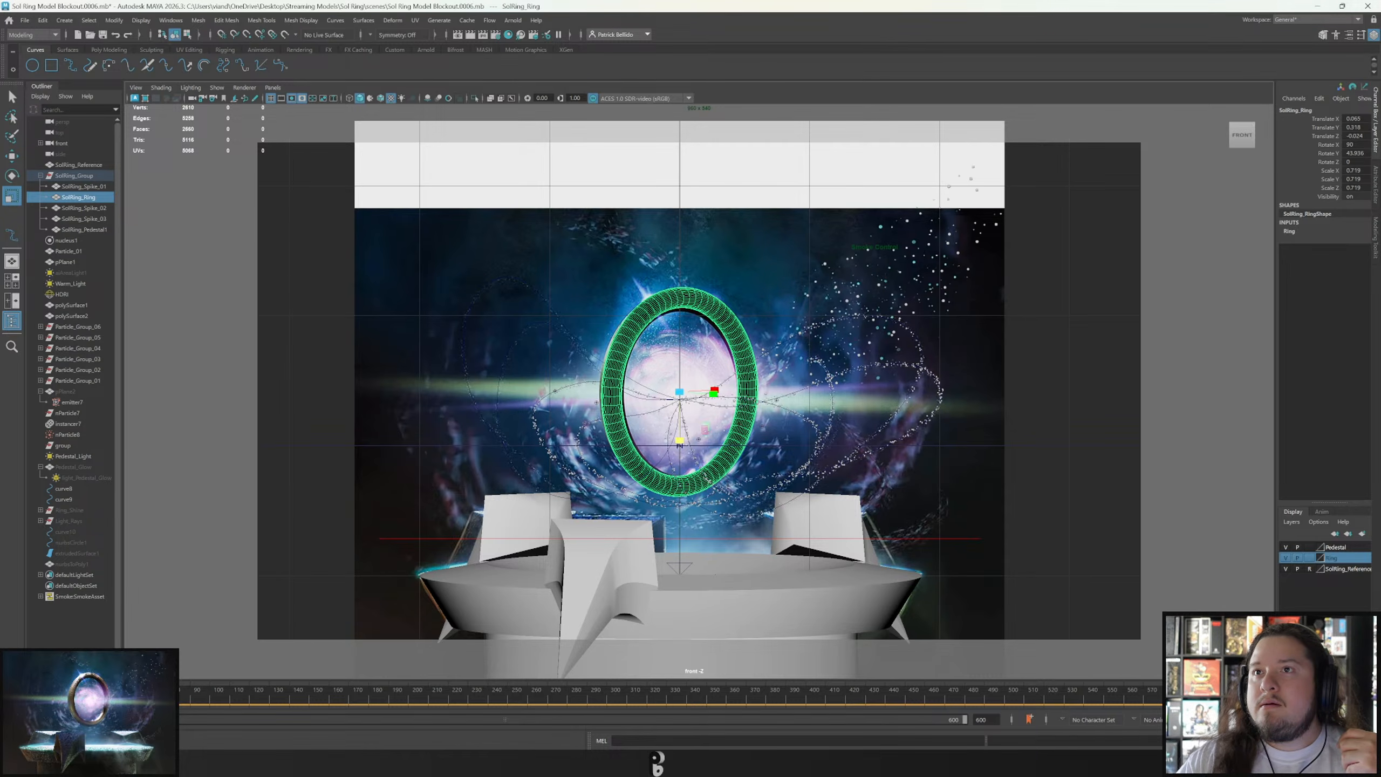
left_click(945, 499)
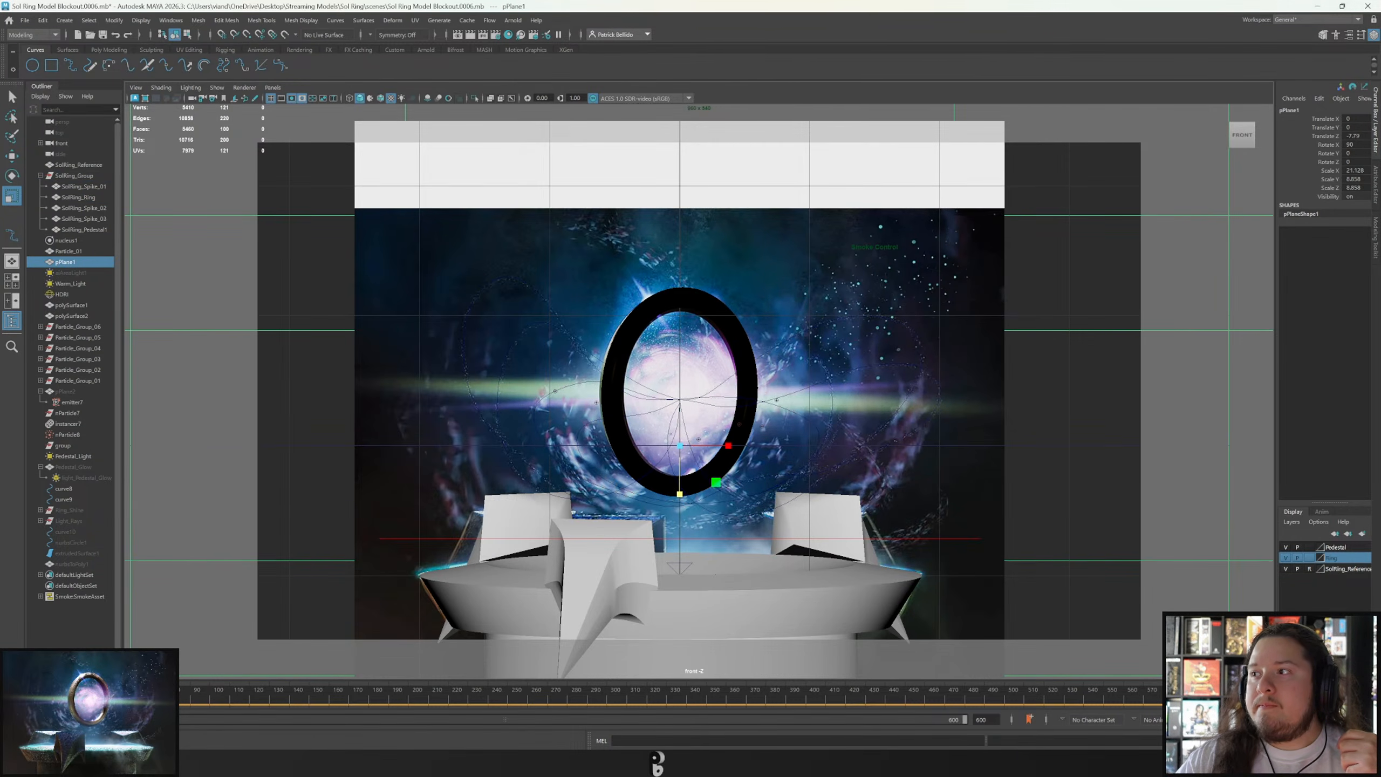
key("alt+v")
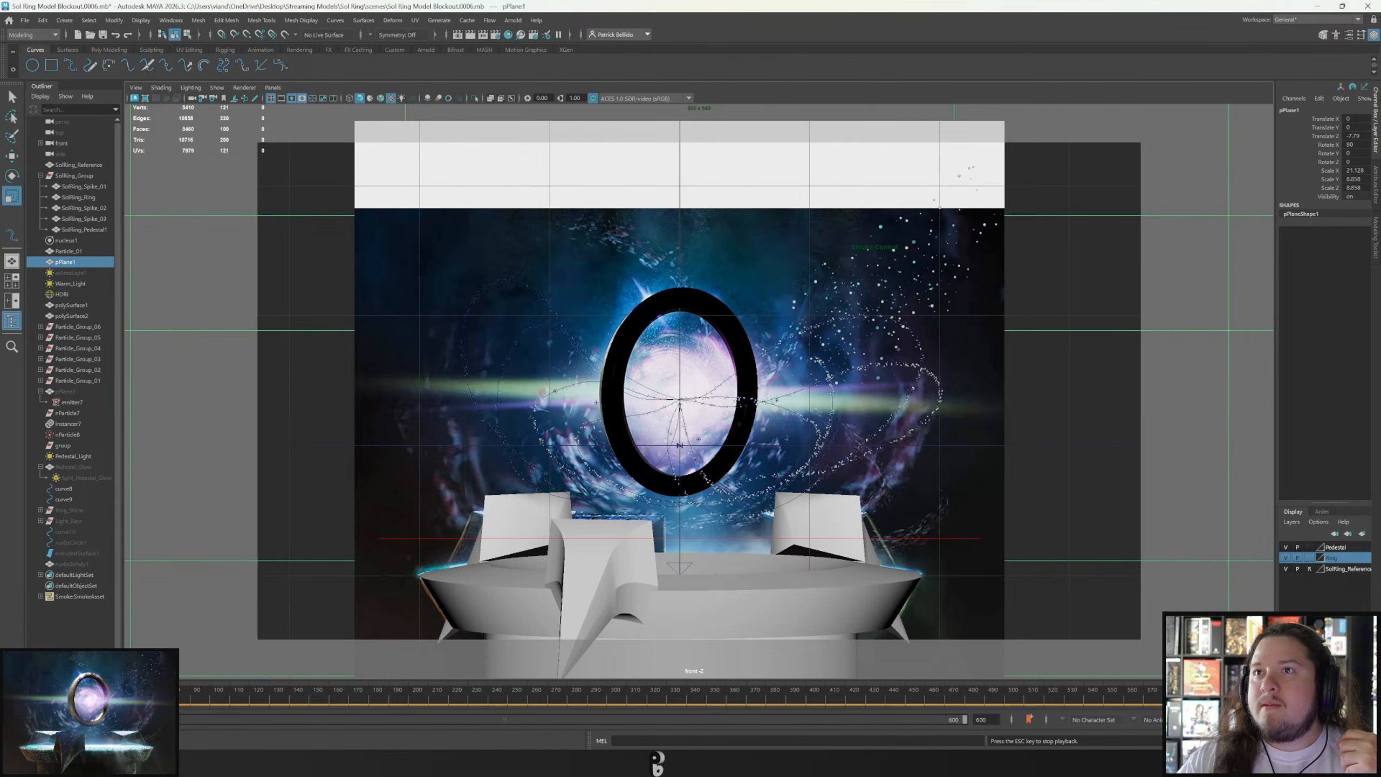
key("alt+v")
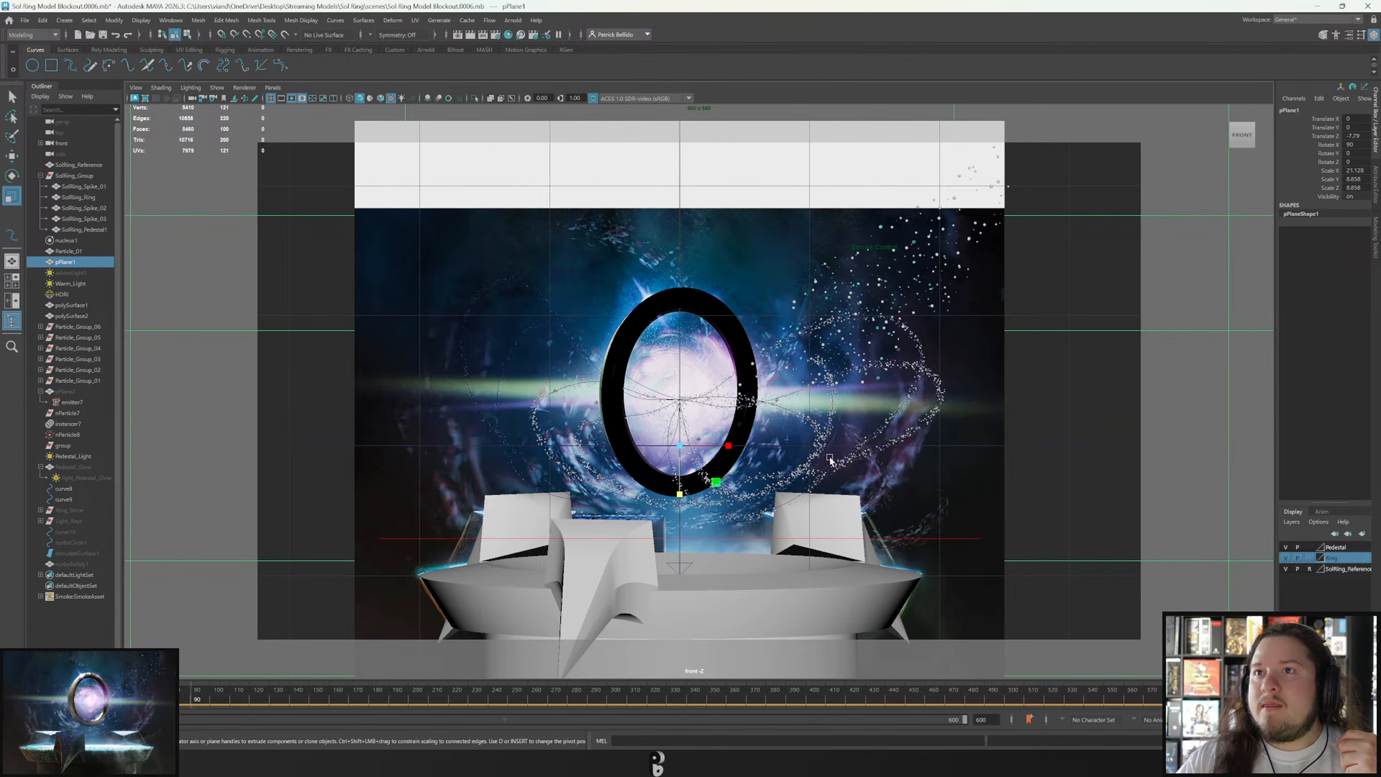
left_click(515, 468)
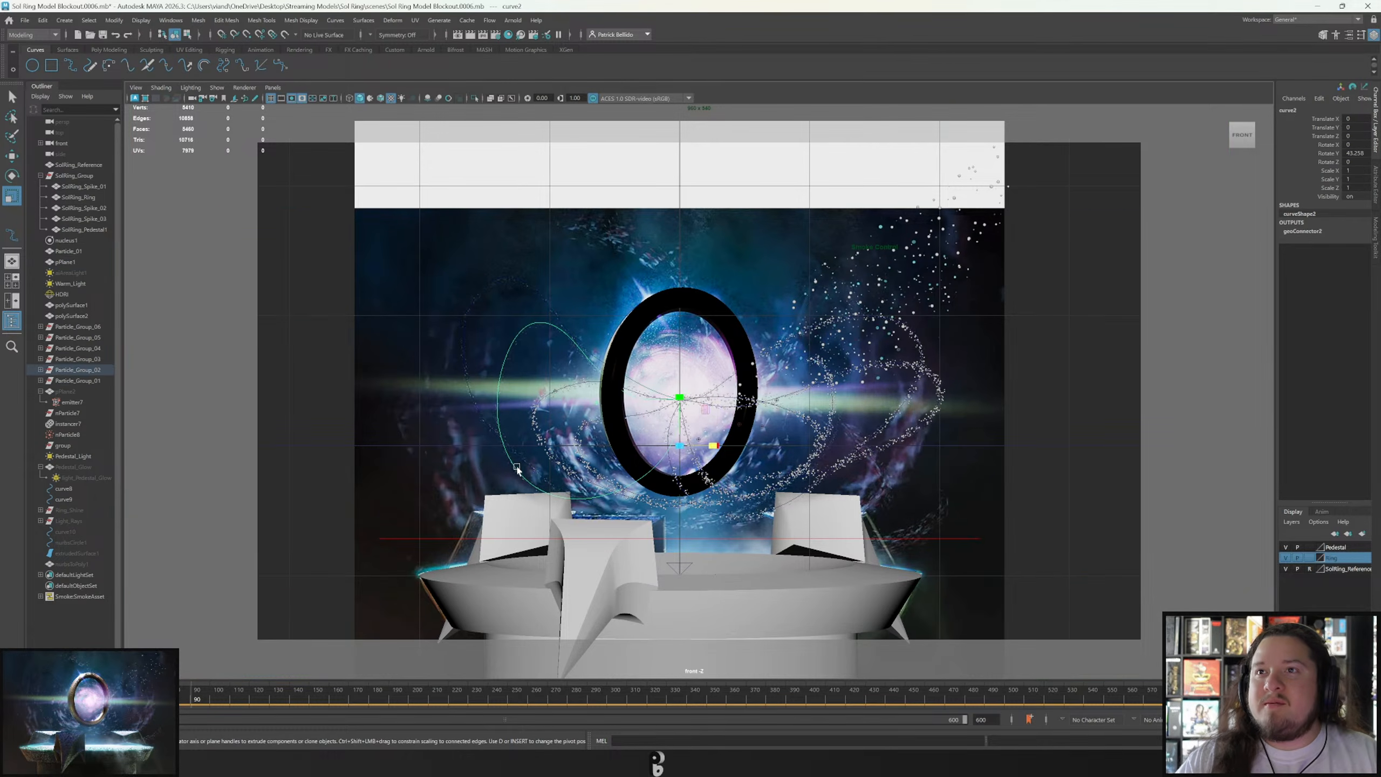
key("alt+v")
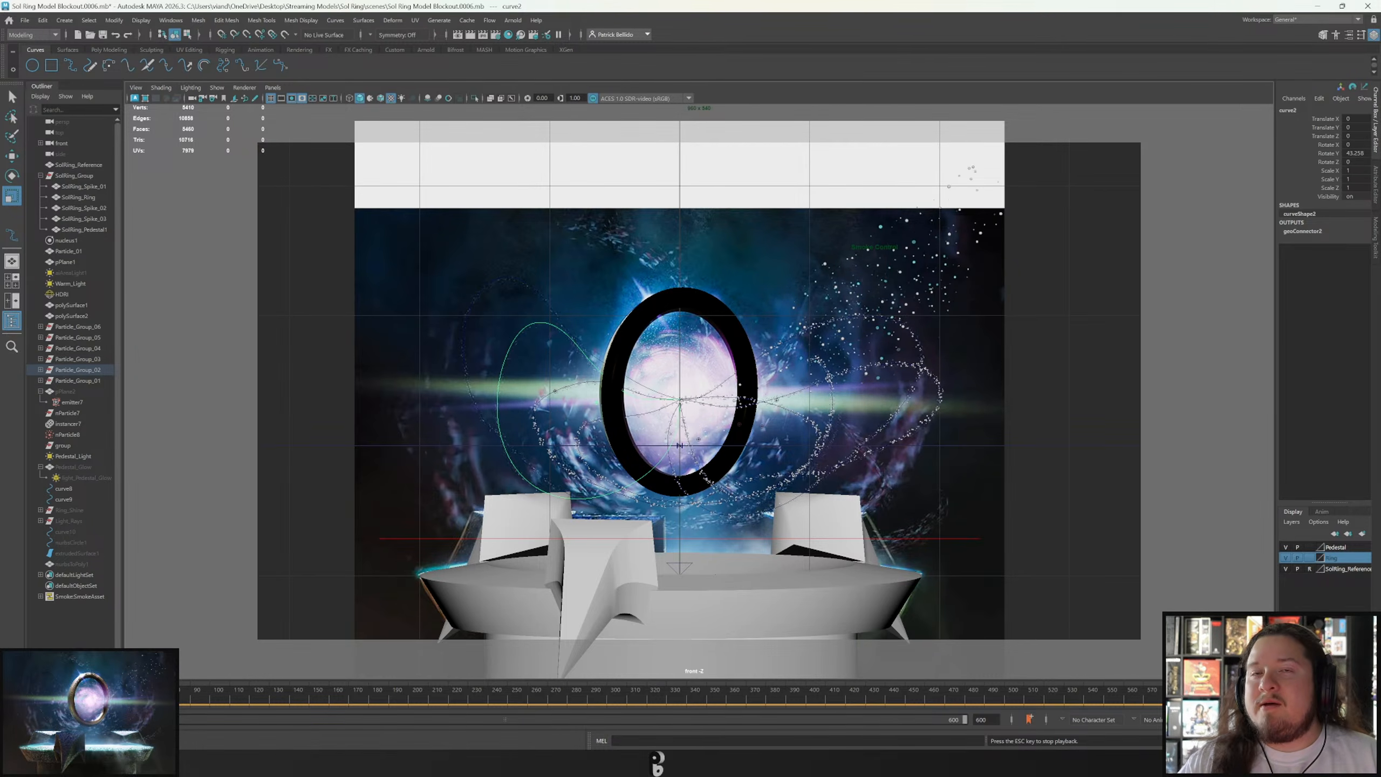
key("Escape")
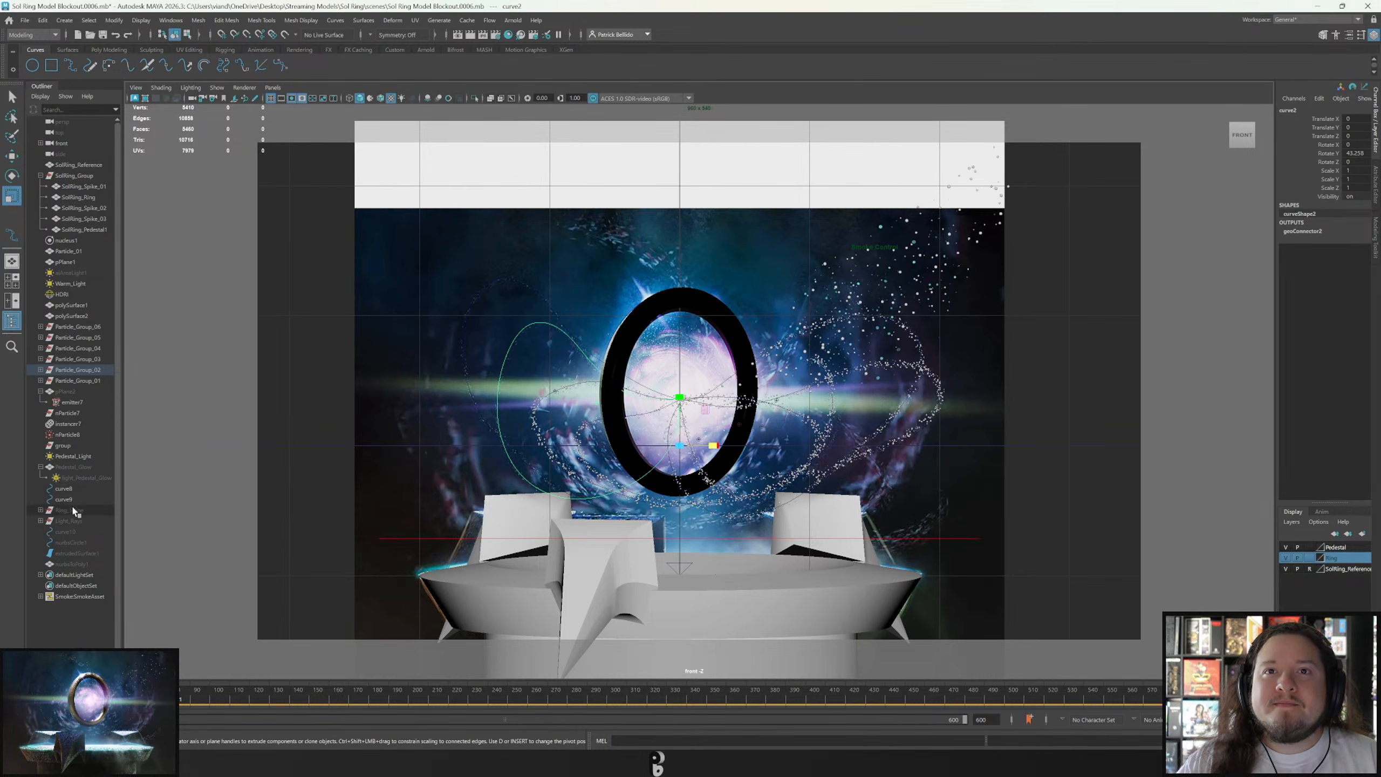
Check the Arnold RenderView briefly, close it, and hide the SolRing_Reference display layer.
left_click(469, 34)
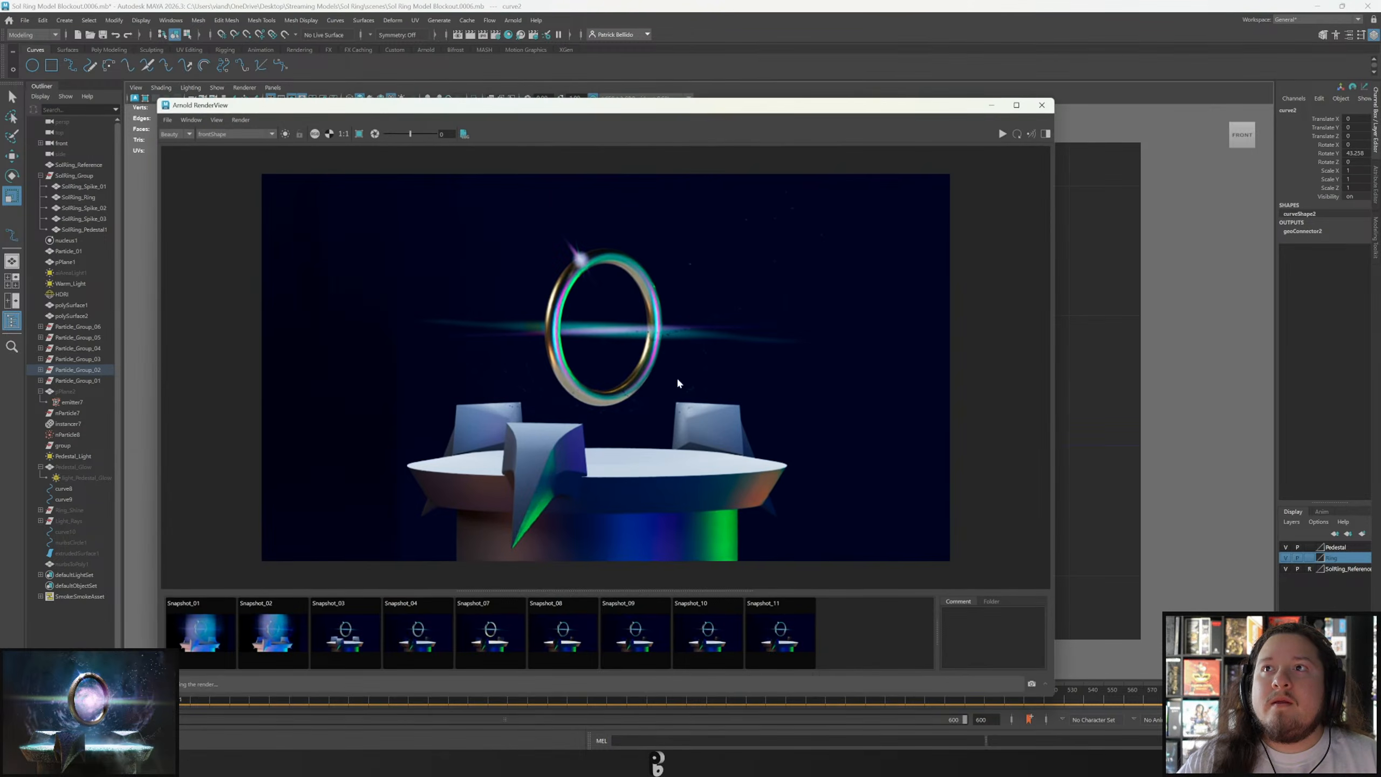
left_click(1041, 106)
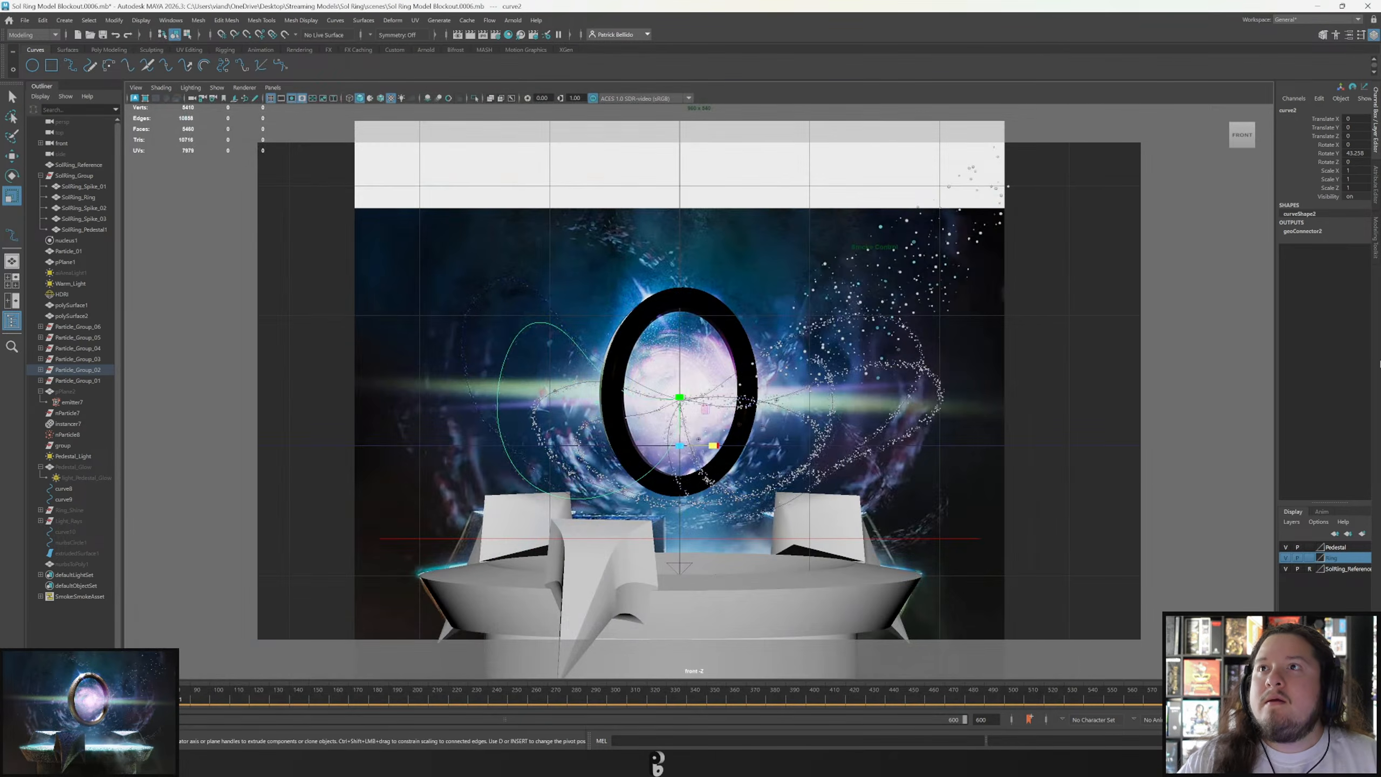
left_click(1376, 185)
left_click(1376, 121)
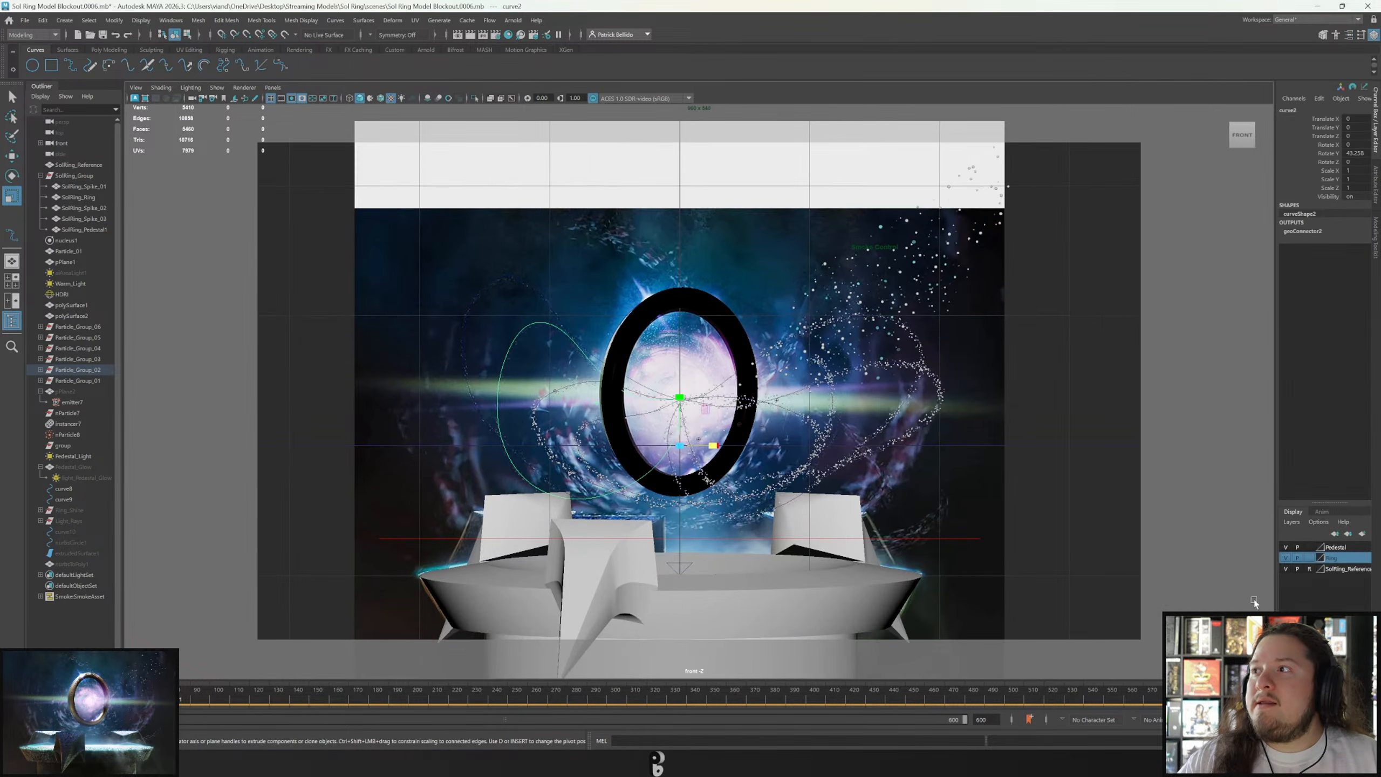
left_click(1286, 568)
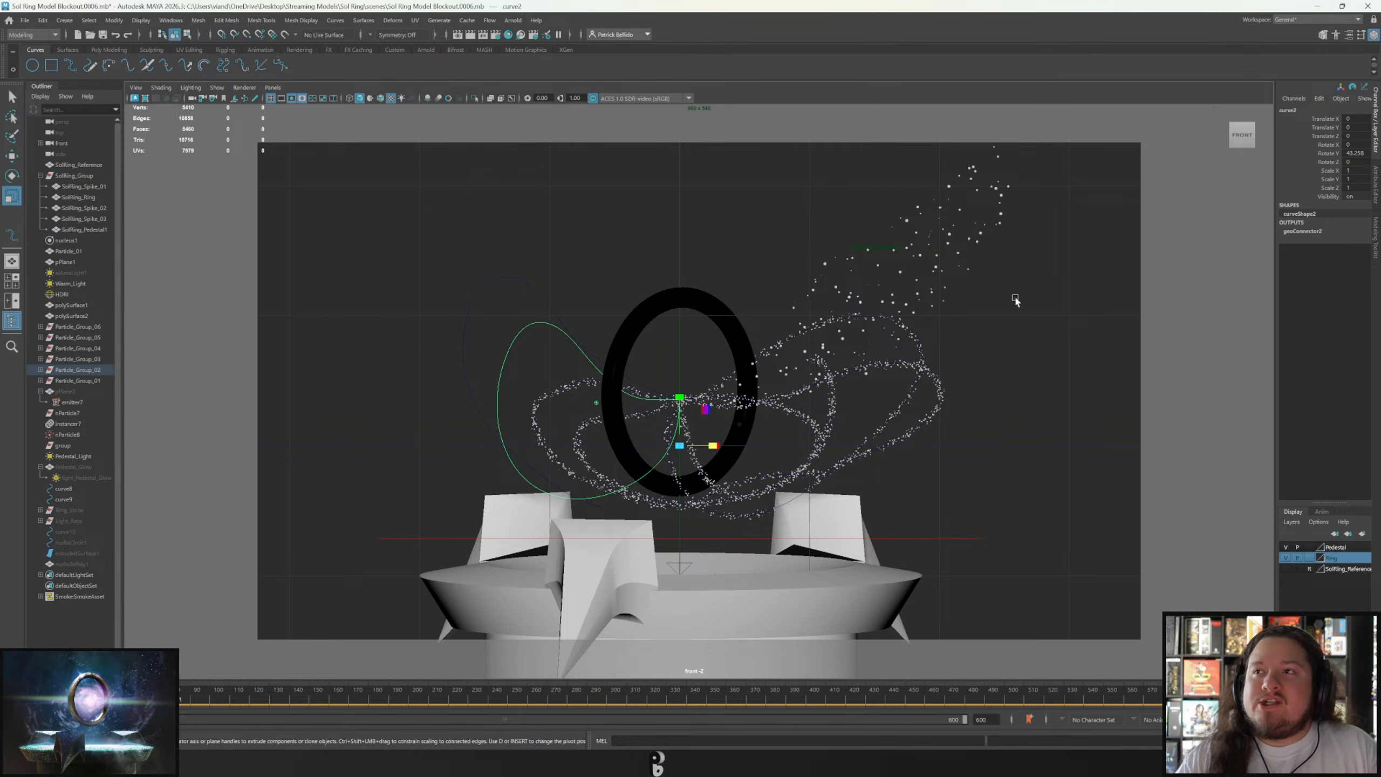
Play the particle simulation until the trails fill in, render the front camera in Arnold RenderView, examine the image and close it.
left_click(1005, 314)
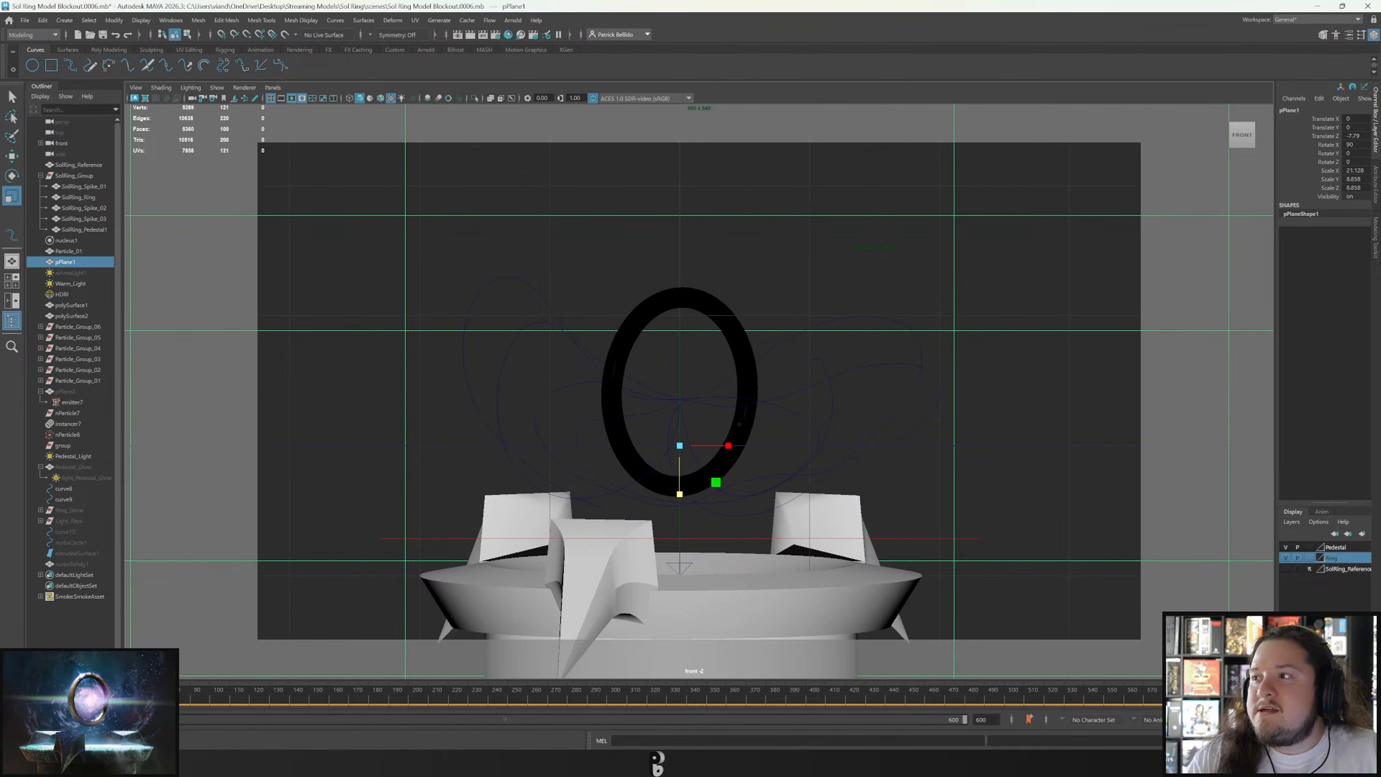
key("alt+v")
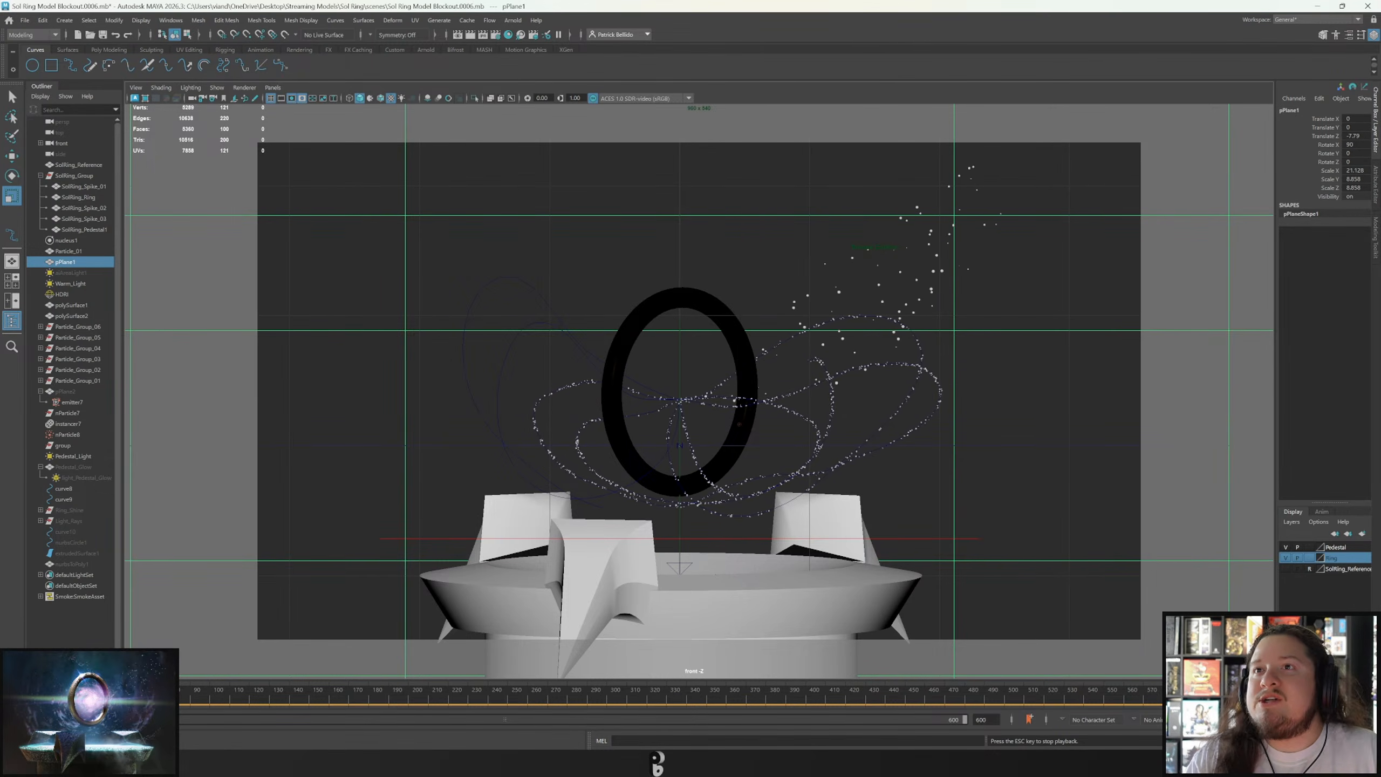
key("Escape")
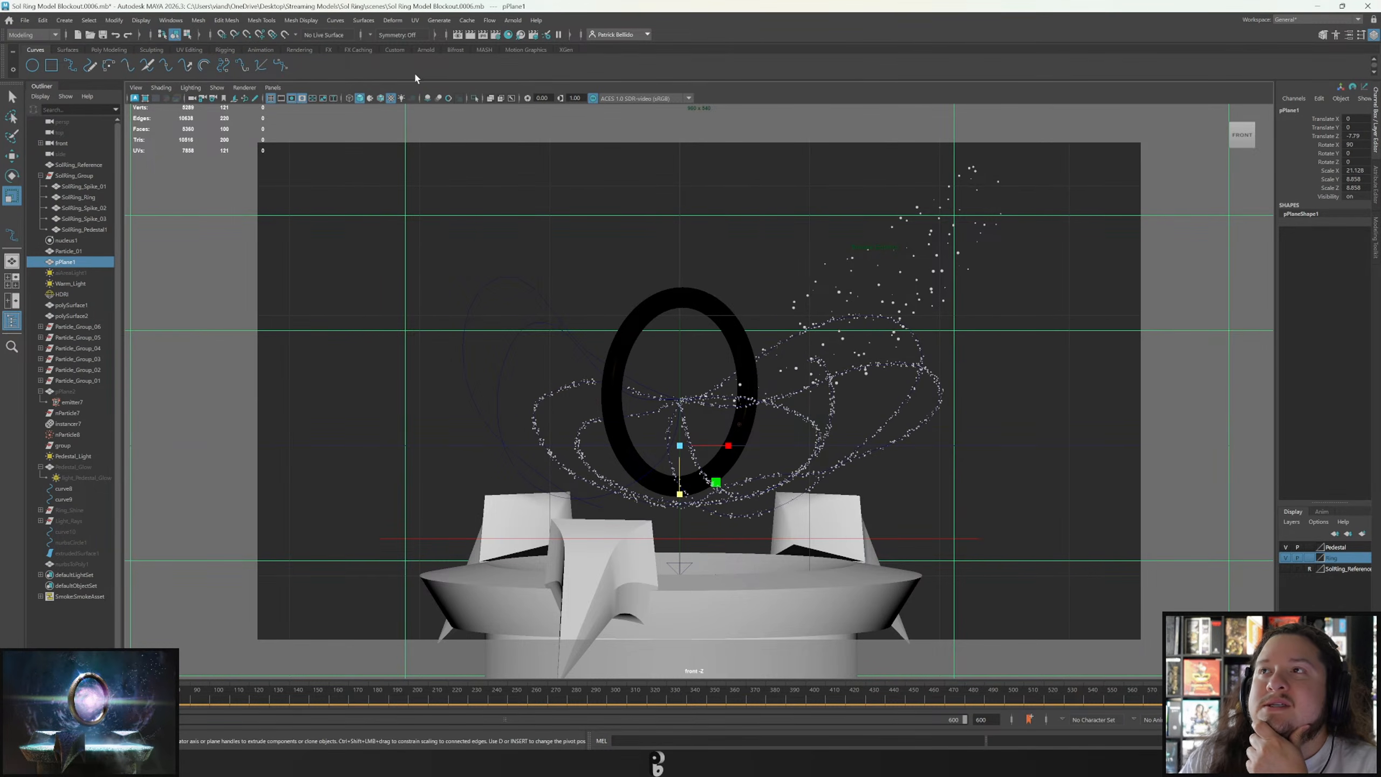
left_click(470, 35)
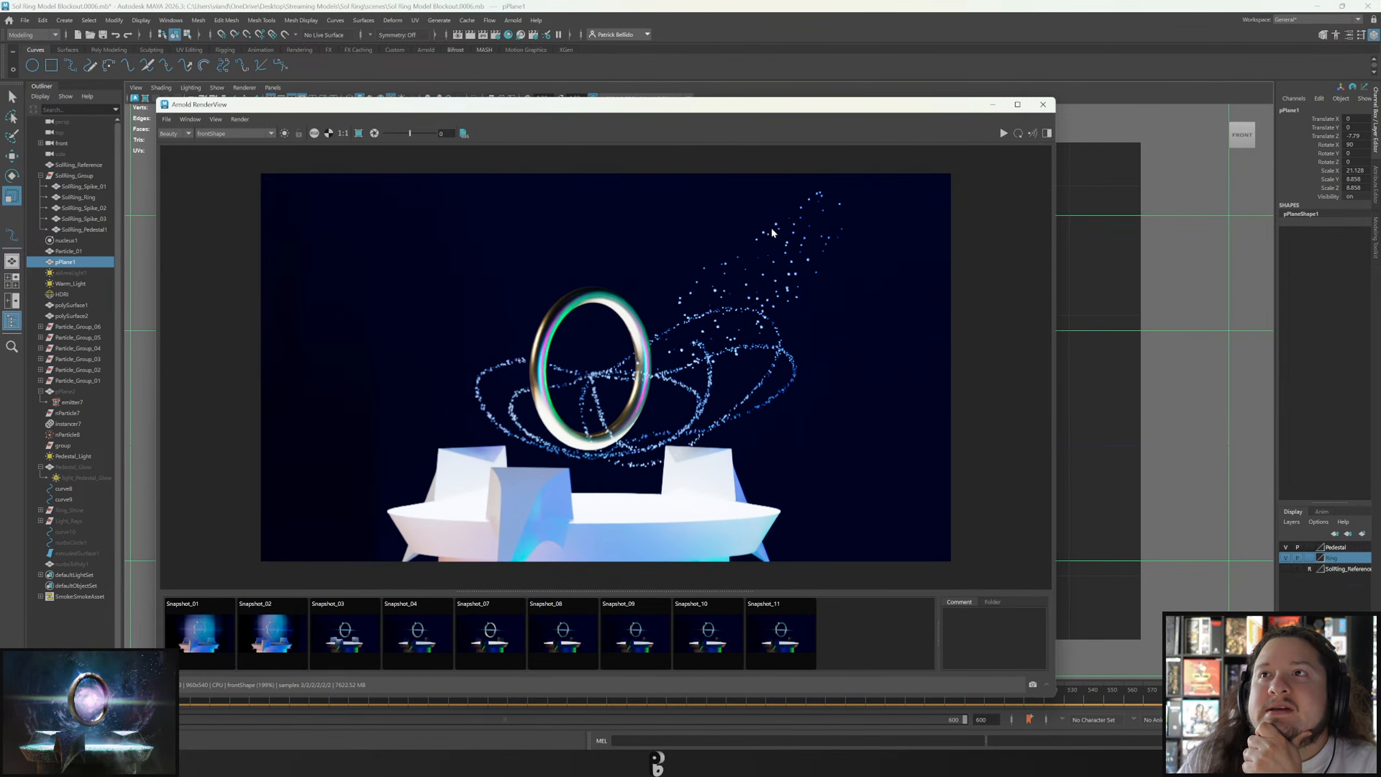
left_click_drag(642, 107, 749, 91)
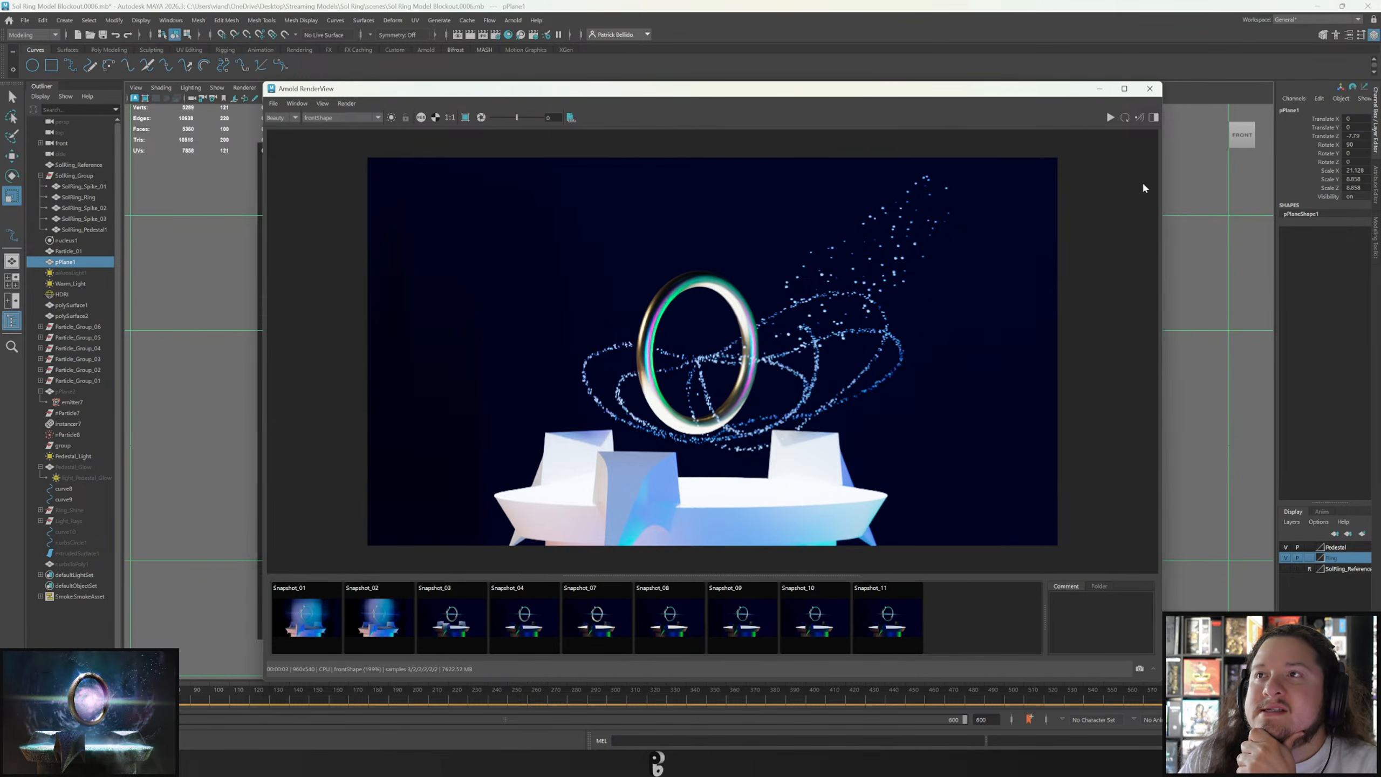
left_click(1150, 88)
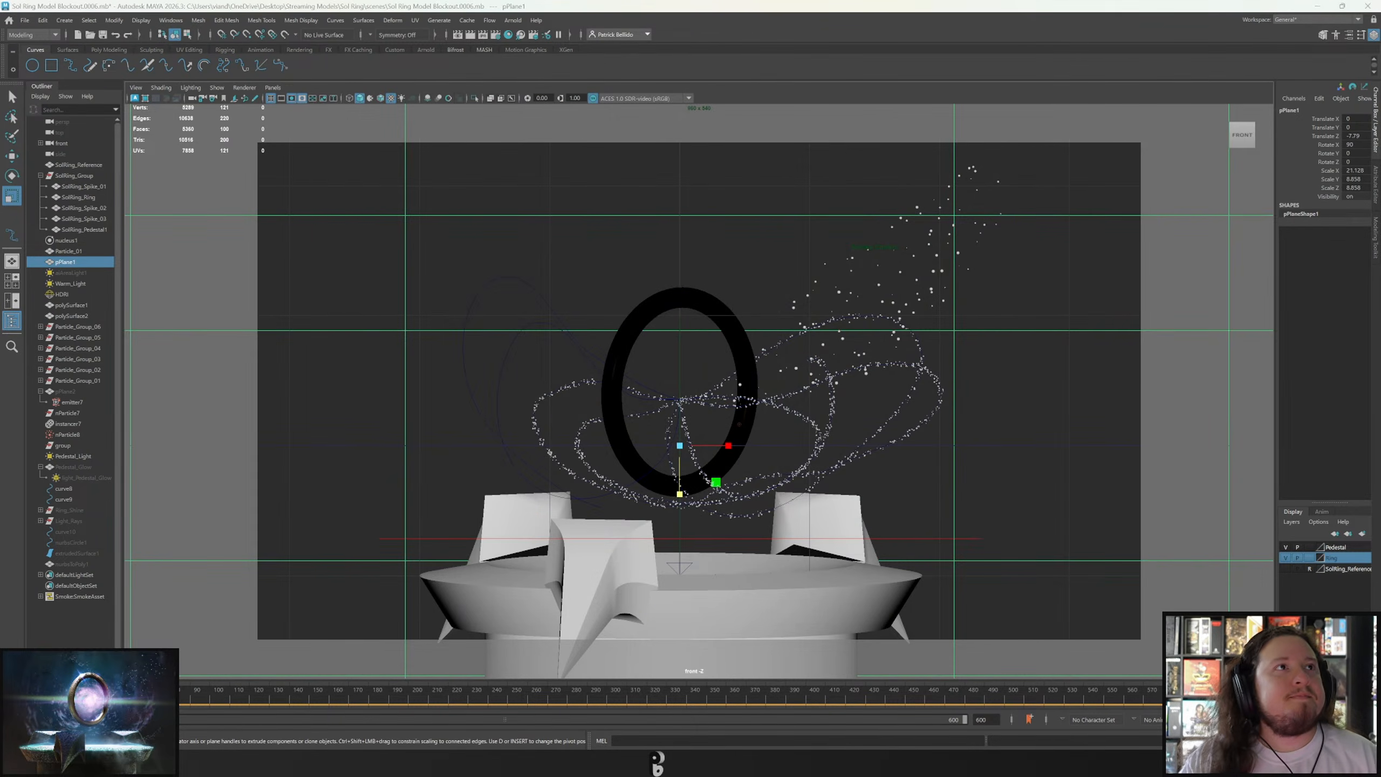
Examine the light streaks and ring shine in the Sol Ring.png reference, resizing and repositioning the image viewer.
left_click_drag(113, 180, 898, 125)
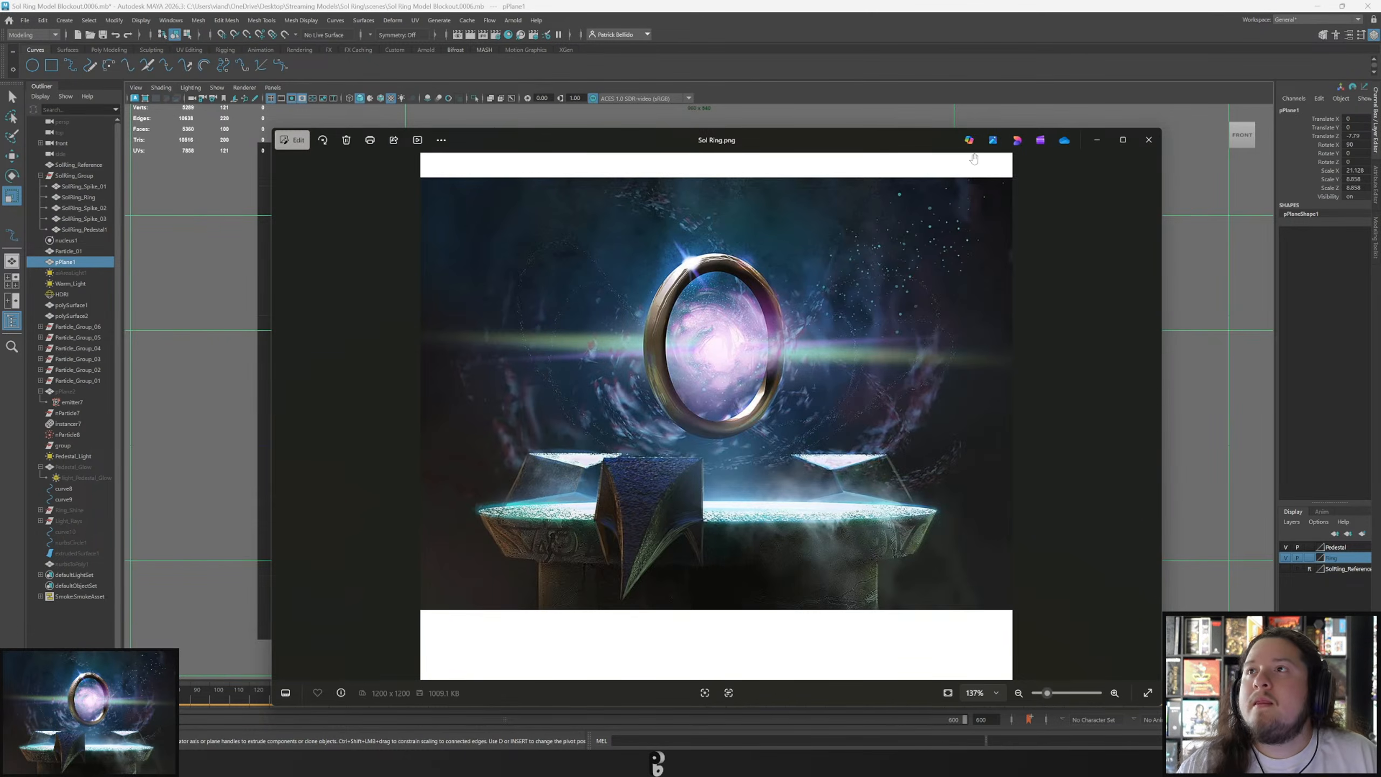
left_click_drag(889, 138, 855, 116)
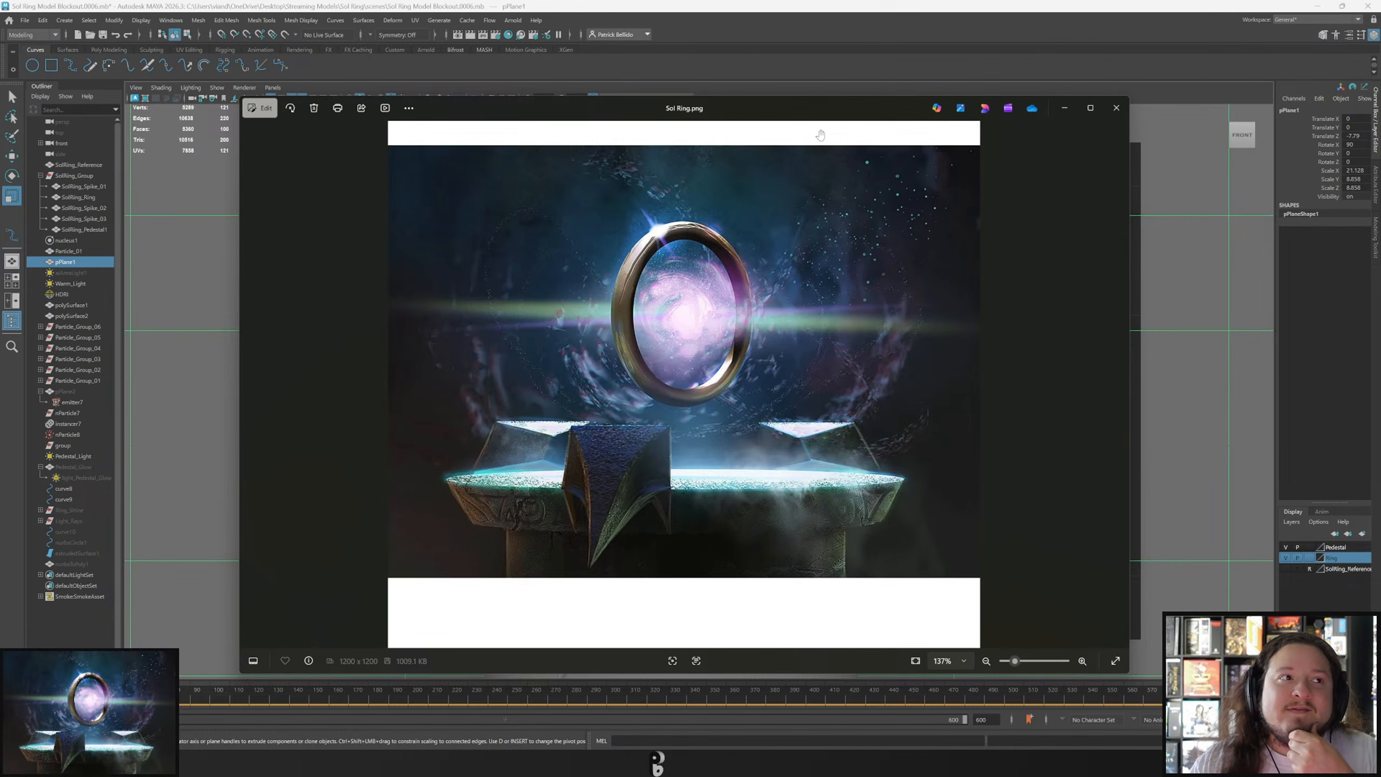
left_click_drag(816, 114, 790, 72)
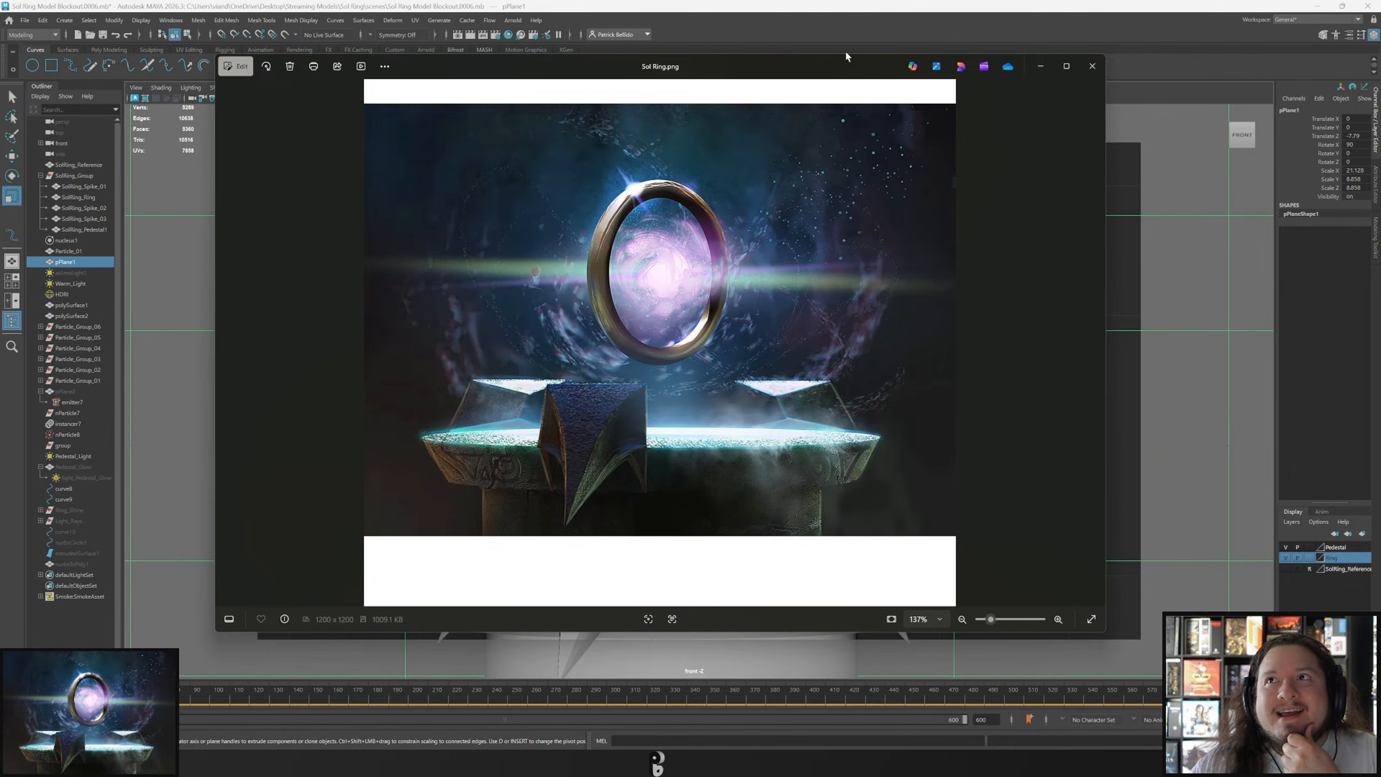
left_click_drag(1104, 634, 940, 661)
left_click_drag(636, 66, 781, 55)
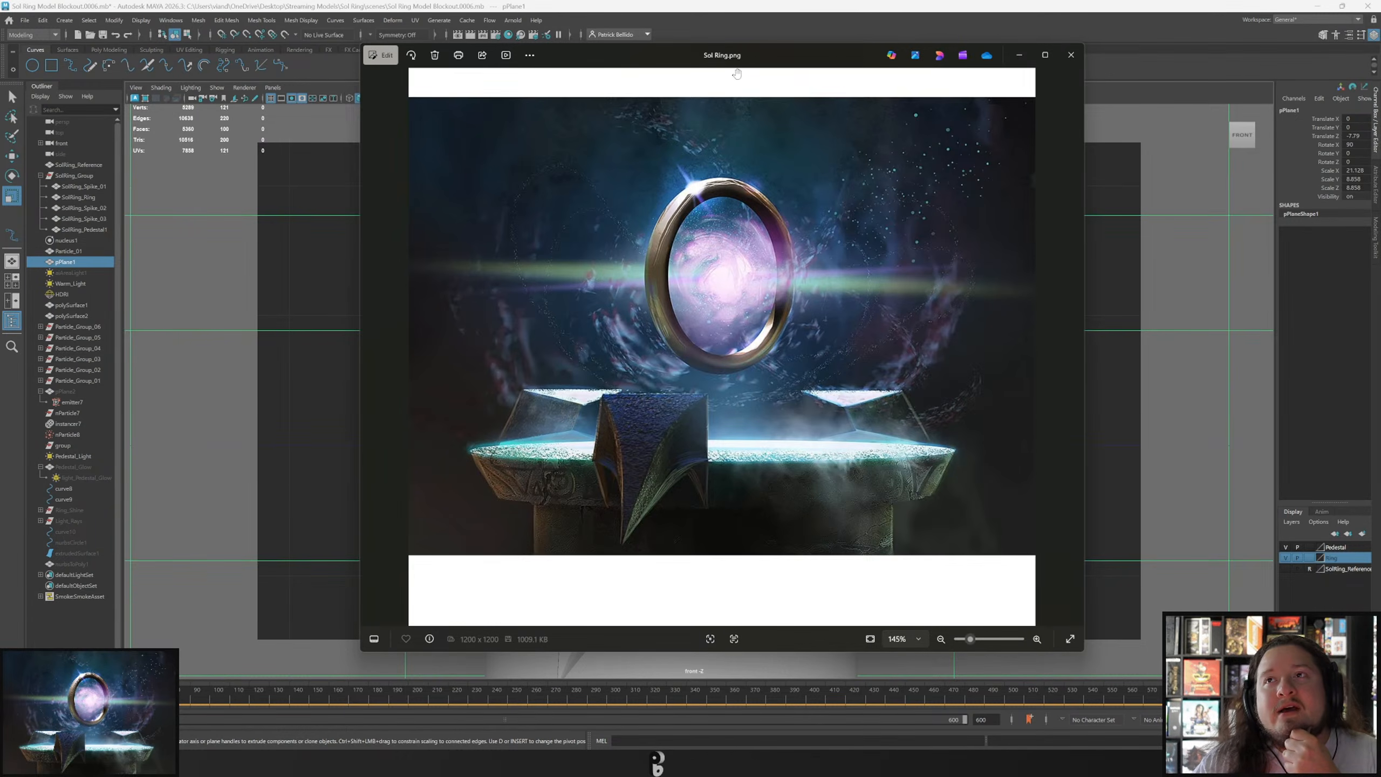
left_click_drag(738, 54, 780, 297)
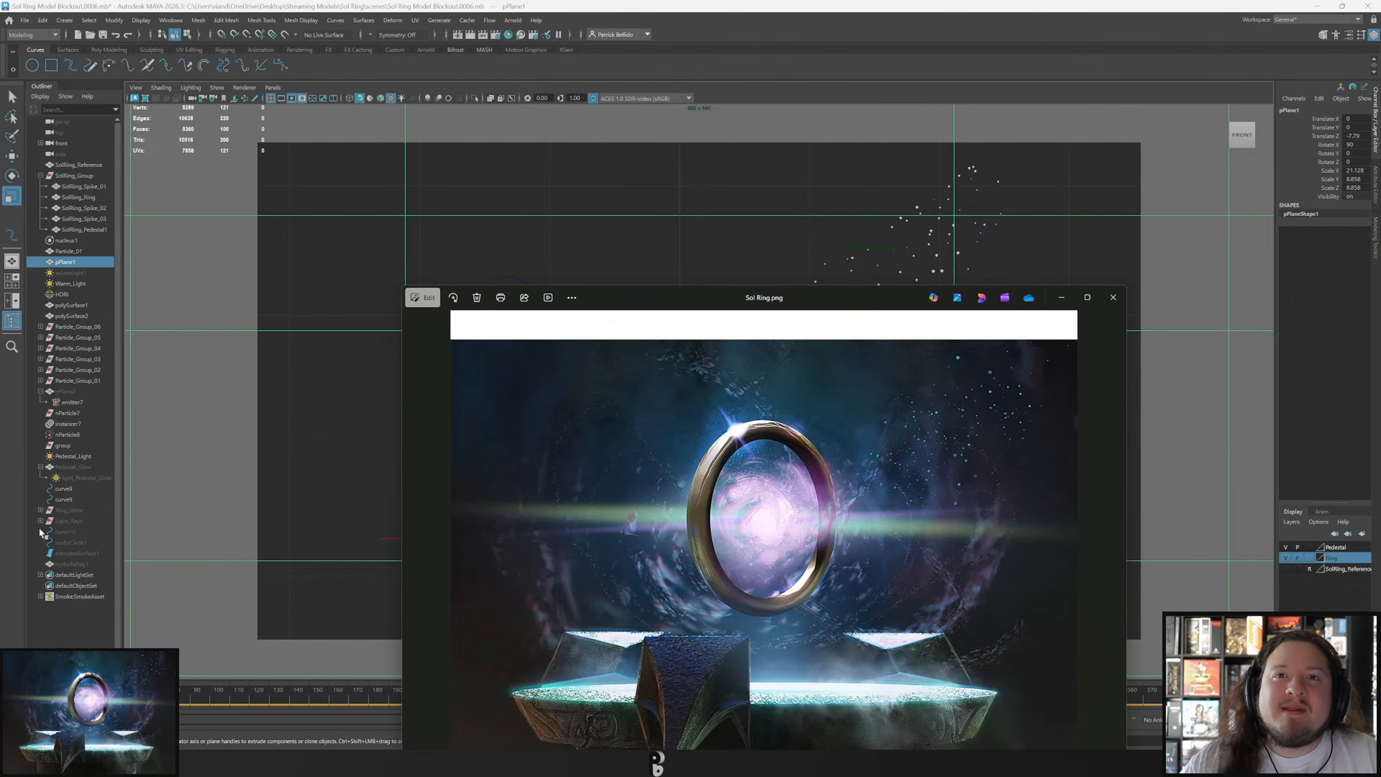
Unhide the Ring_Shine and Light_Rays groups, and run the particle simulation briefly.
left_click(68, 521)
left_click(66, 511, "shift")
key("h")
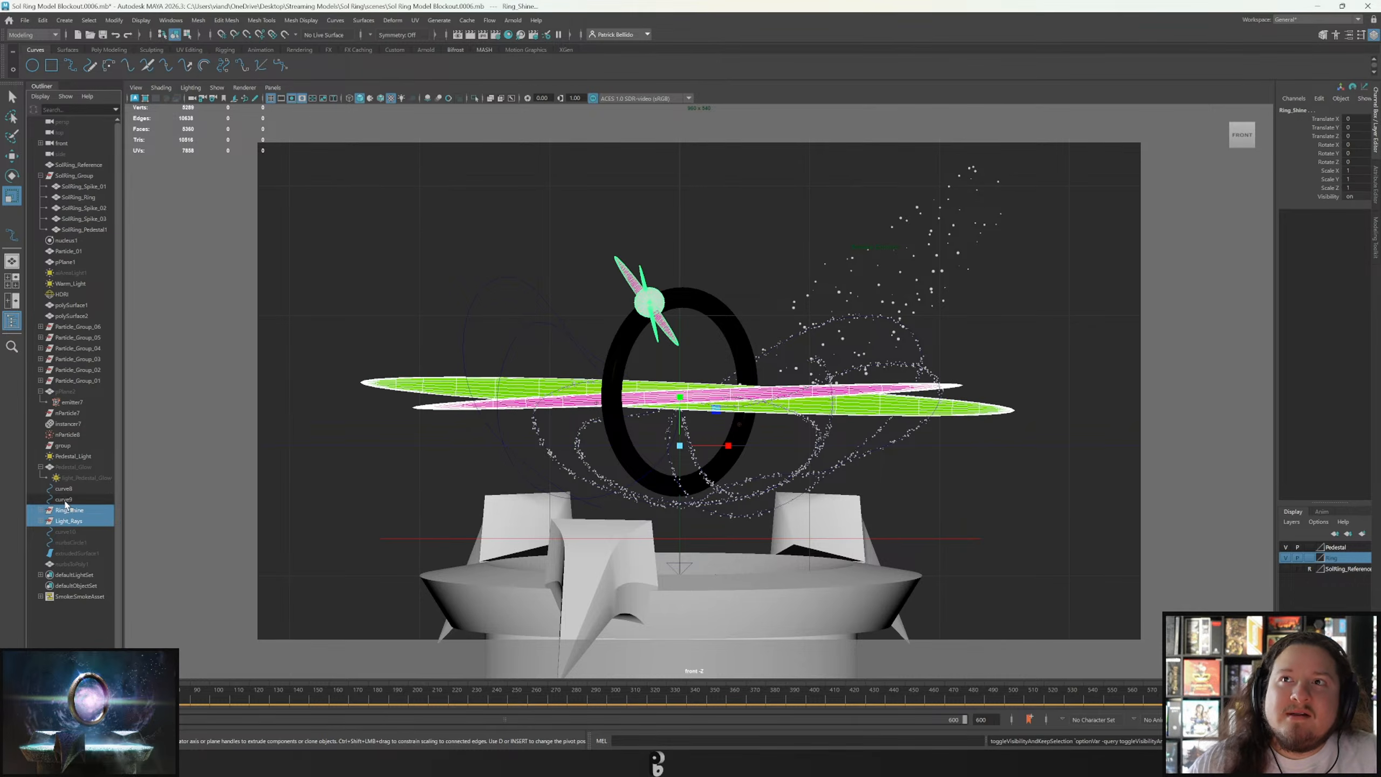
key("alt+v")
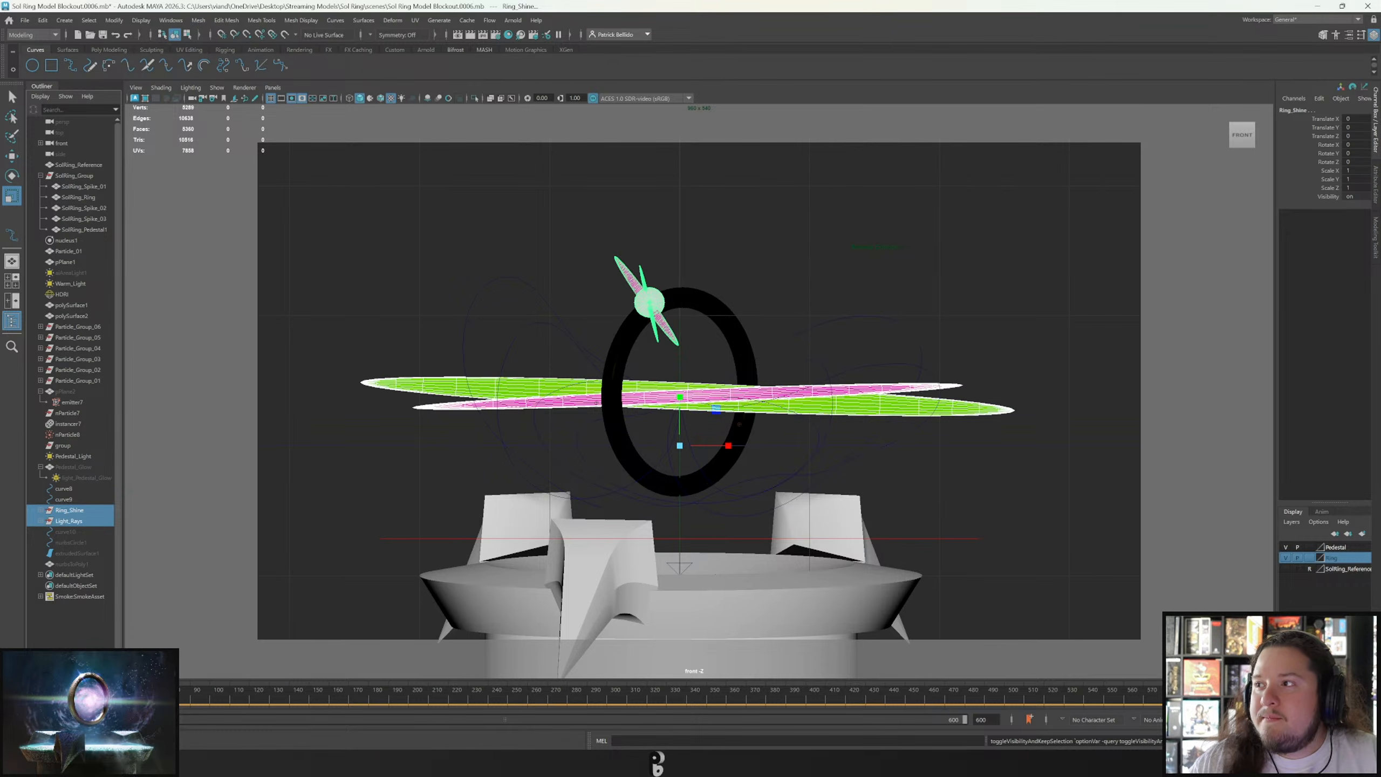
key("Escape")
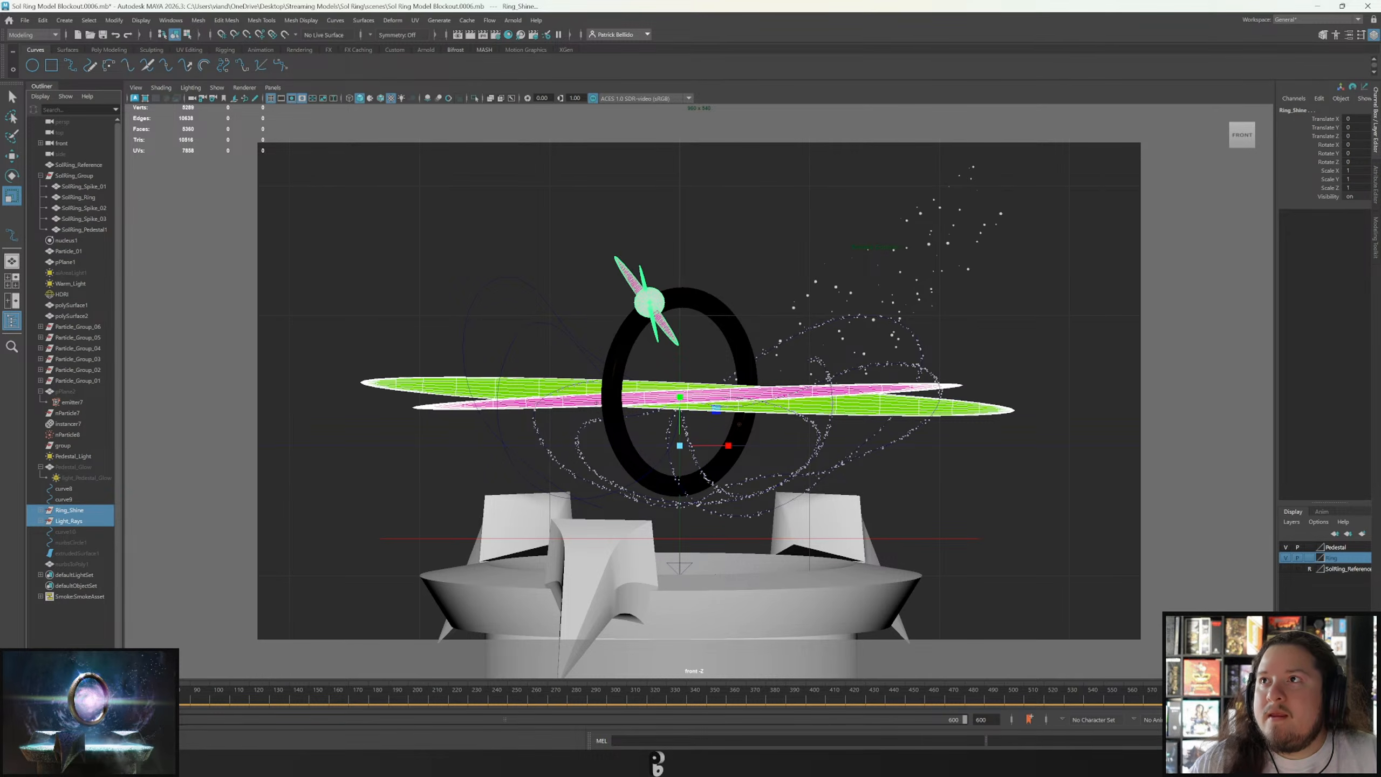
Inspect the attributes of the two curves beside the ring and of Particle_Group_01 and Particle_Group_02.
left_click(511, 345)
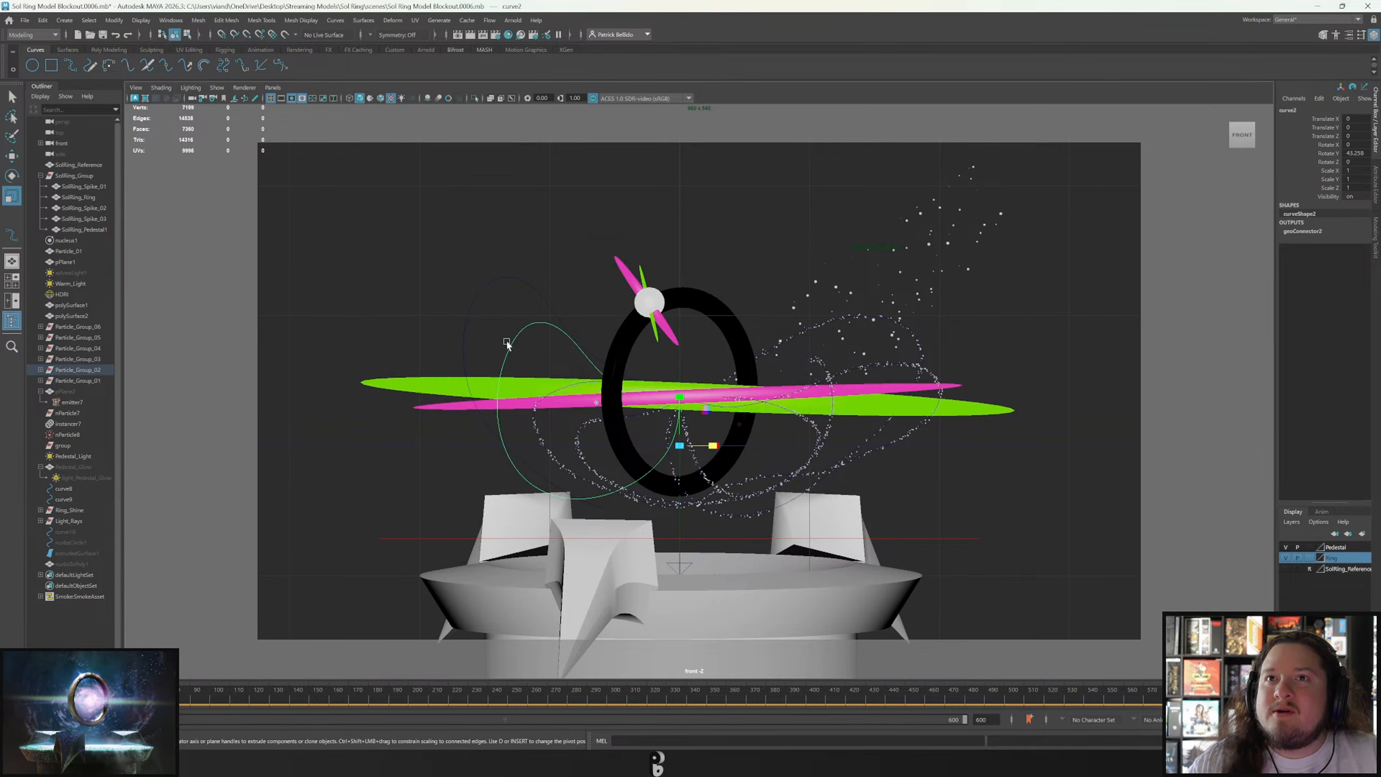
left_click(1376, 191)
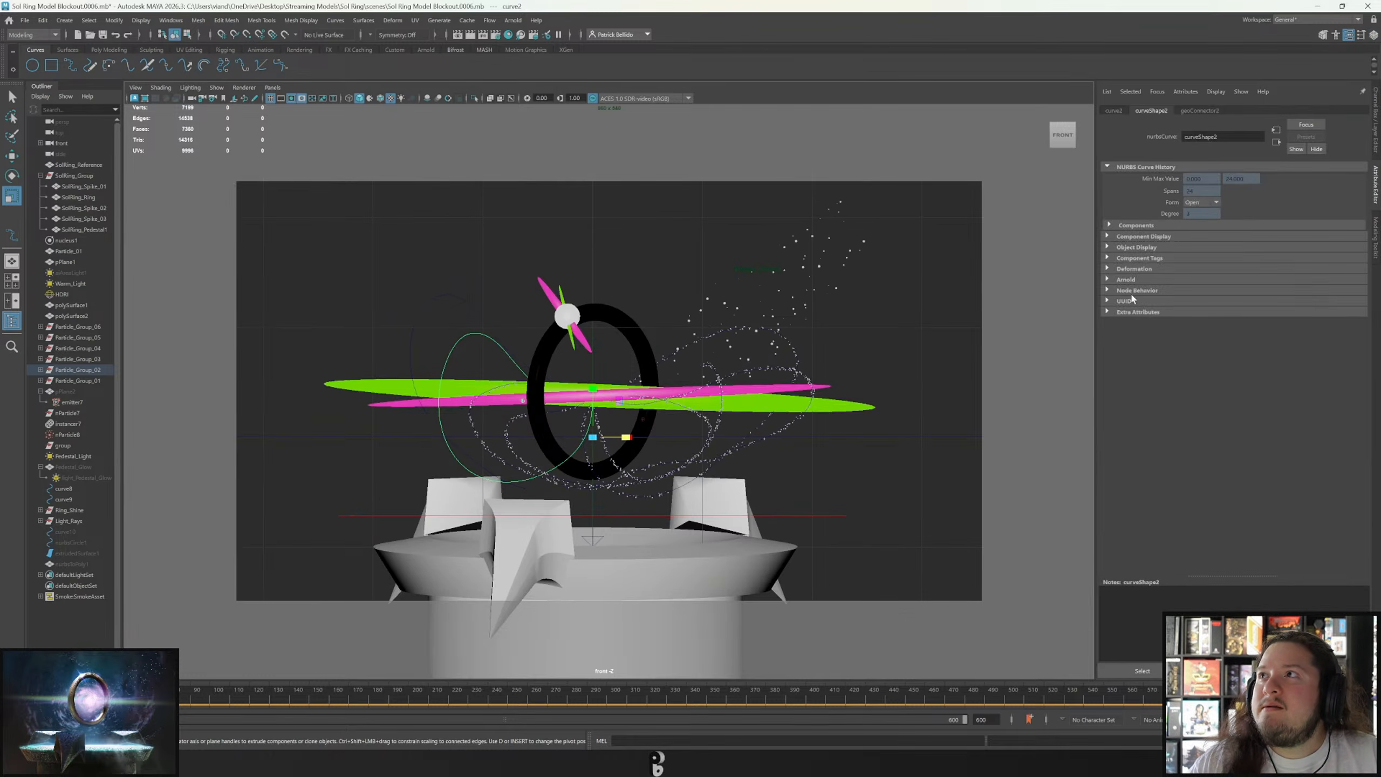
left_click(409, 346)
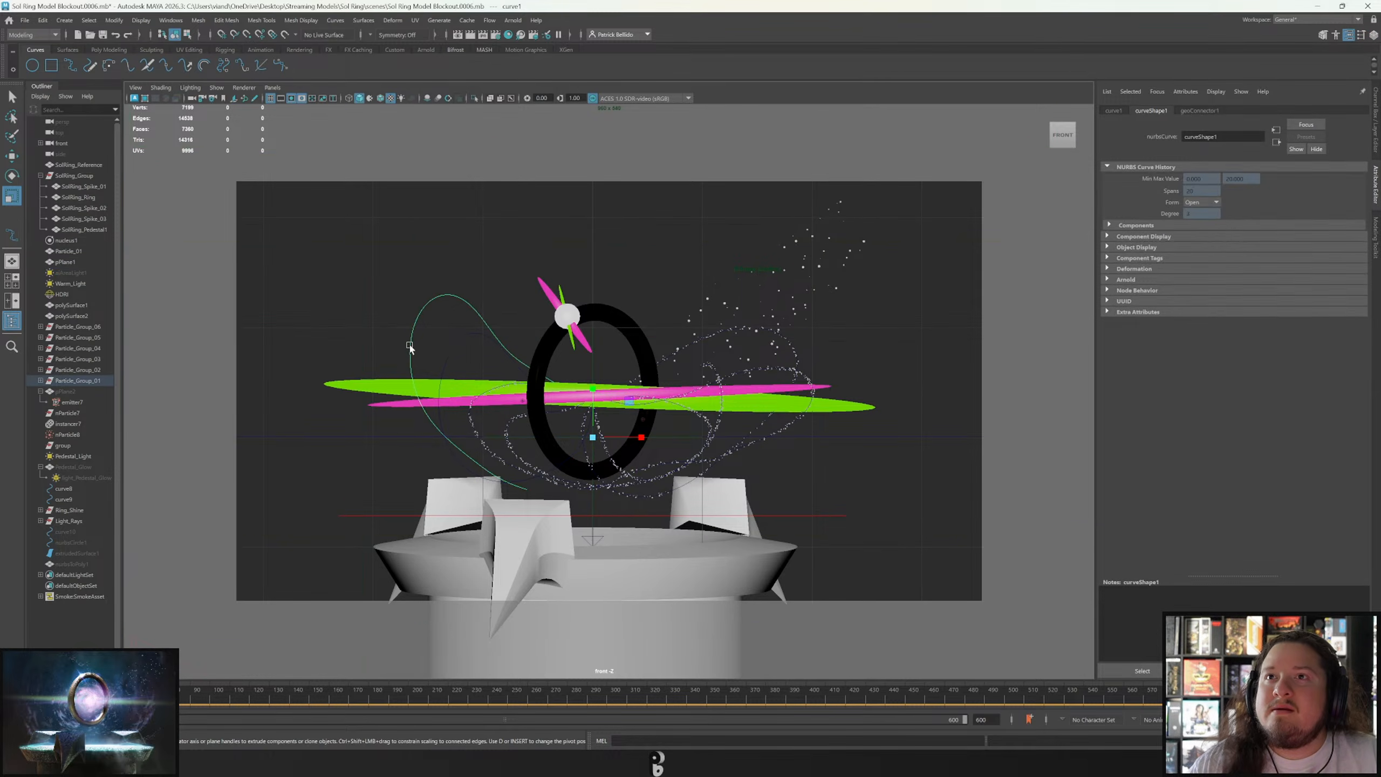
left_click(97, 381)
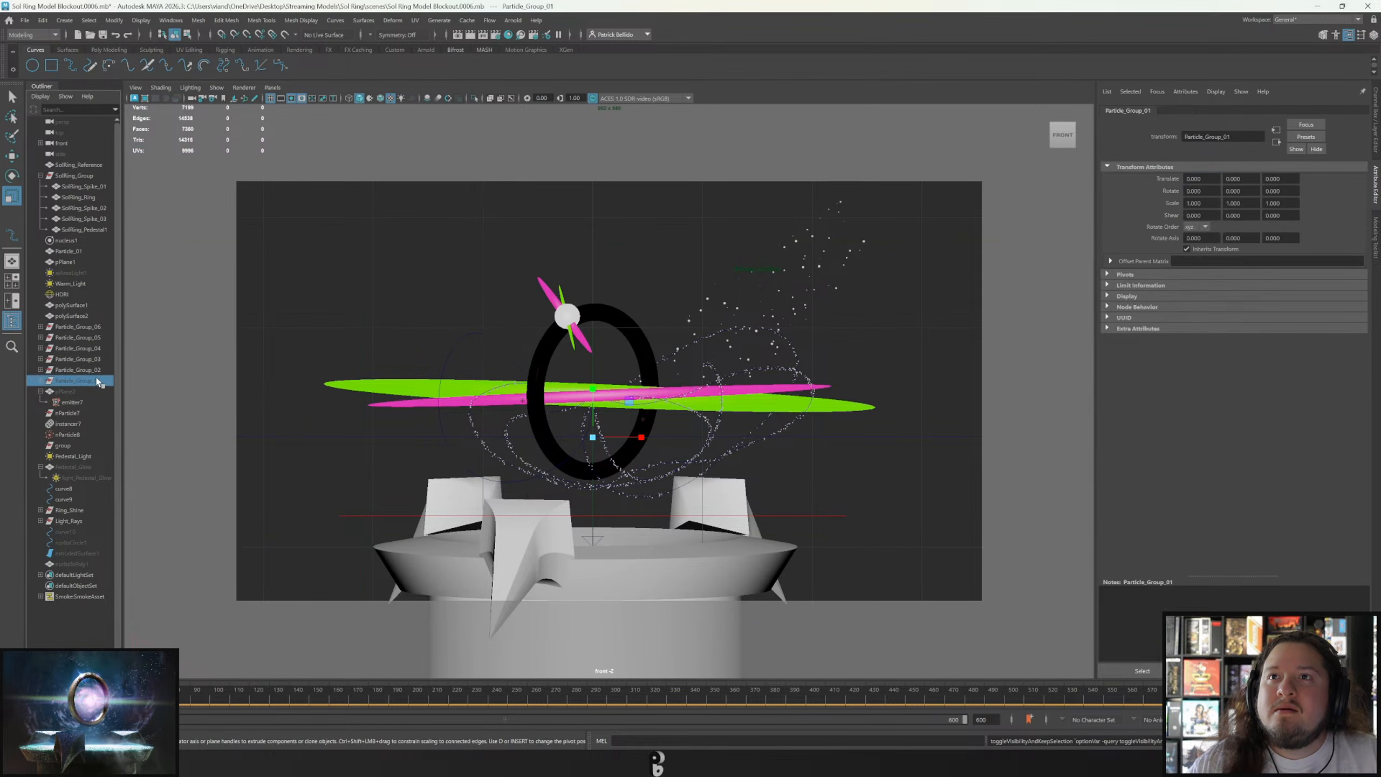
left_click(98, 370)
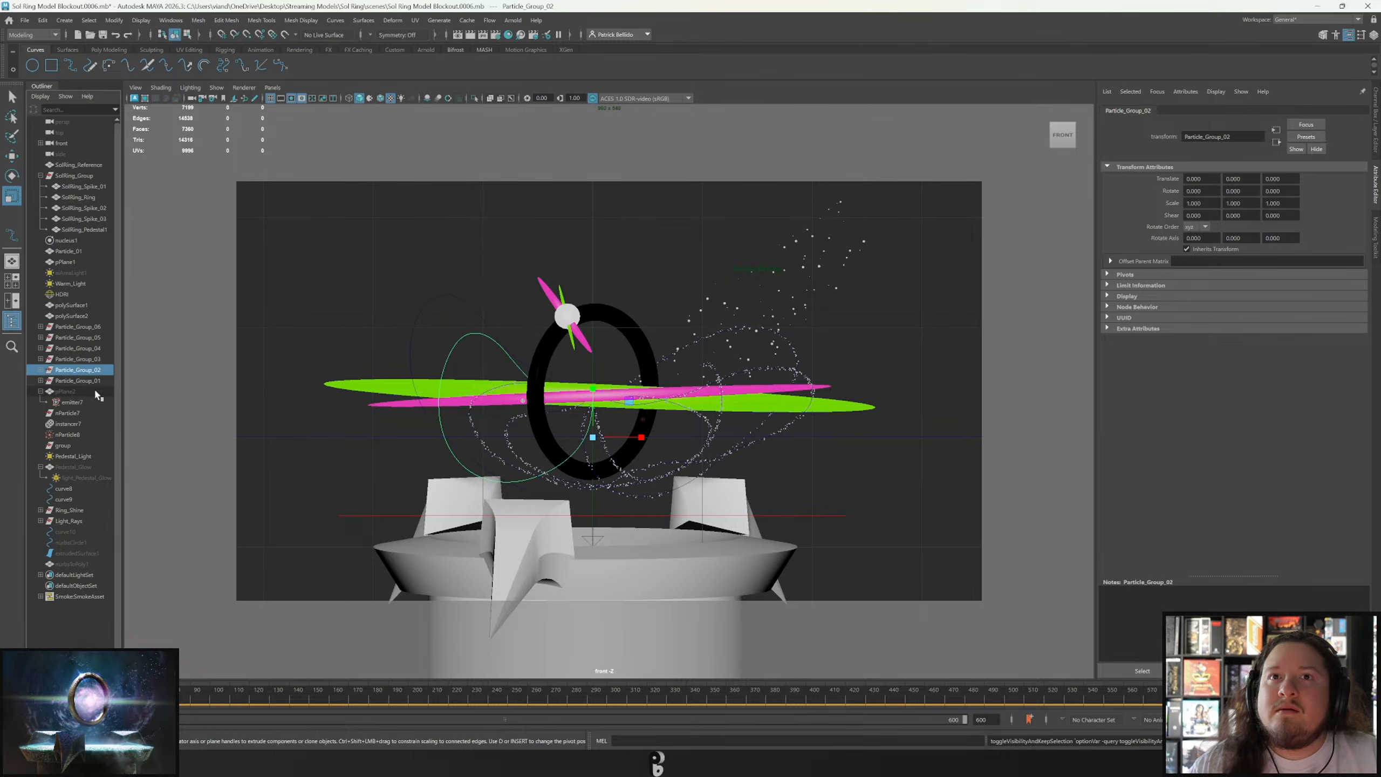
Leave pPlane2 hidden, rewind the timeline, and play the simulation until the particle trails fill in.
left_click(71, 392)
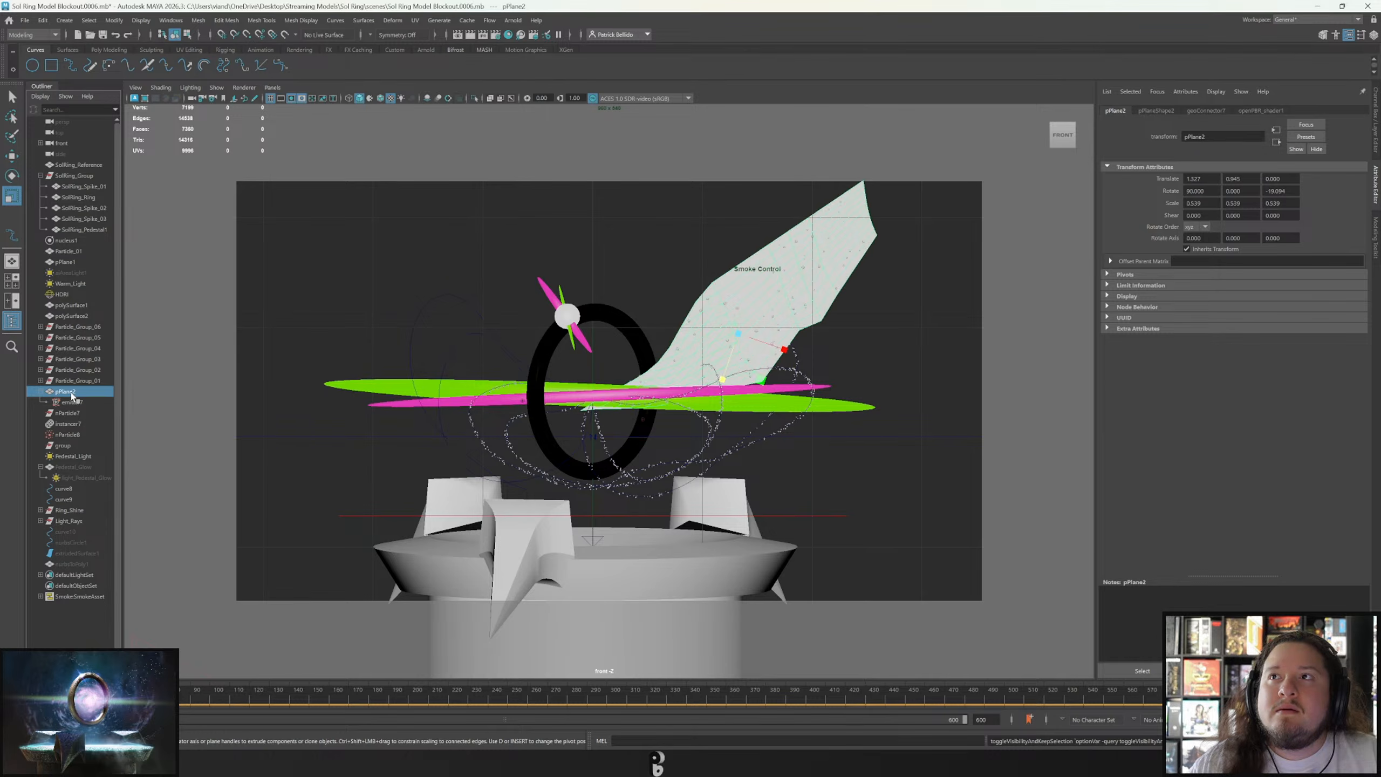
key("h")
key("alt+shift+v")
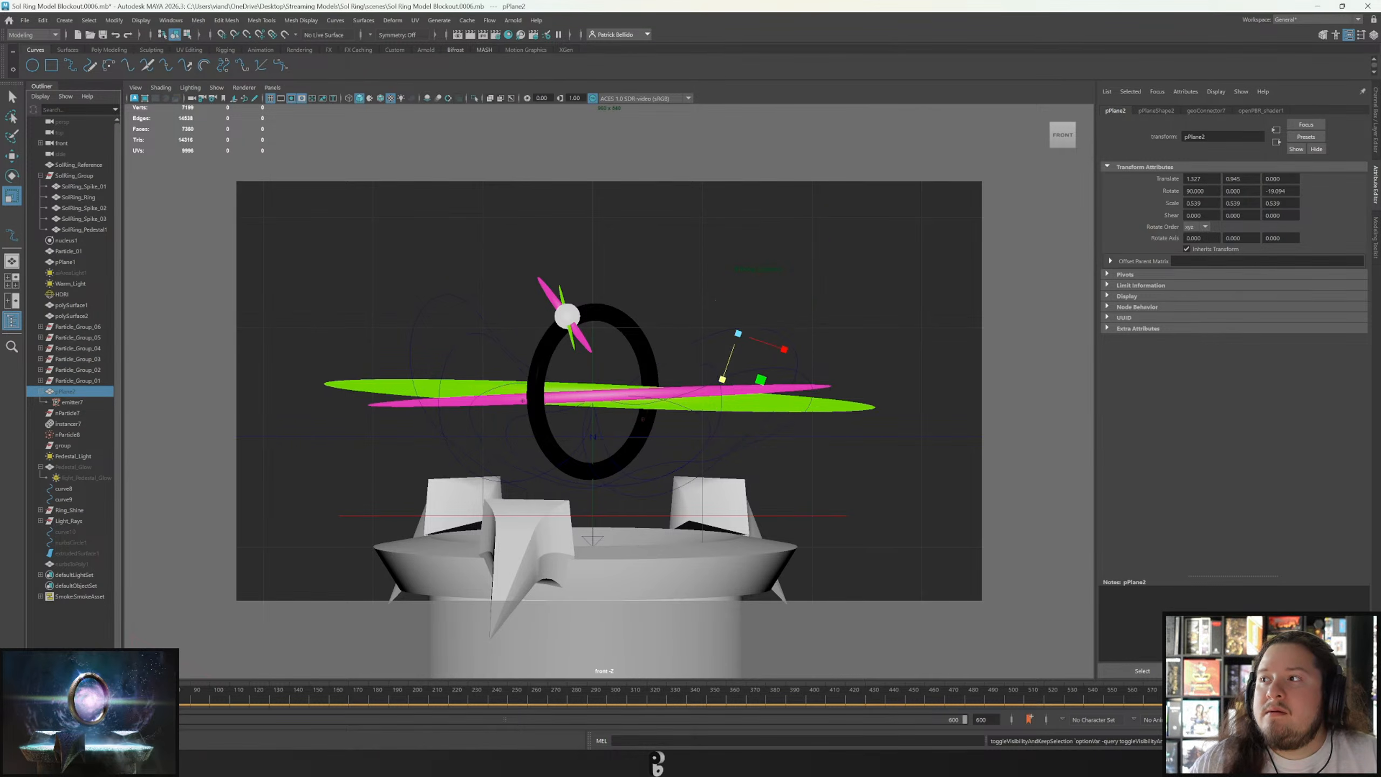
key("alt+v")
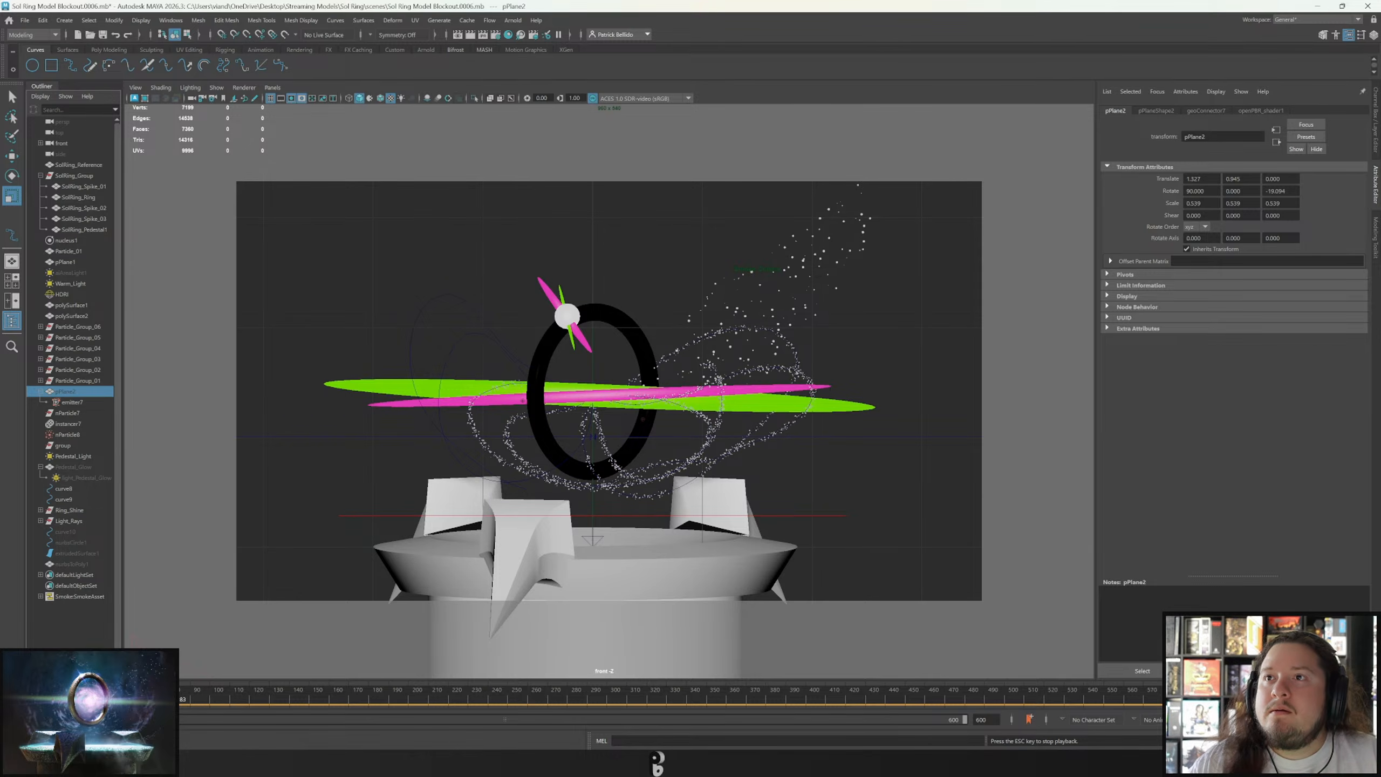
key("Escape")
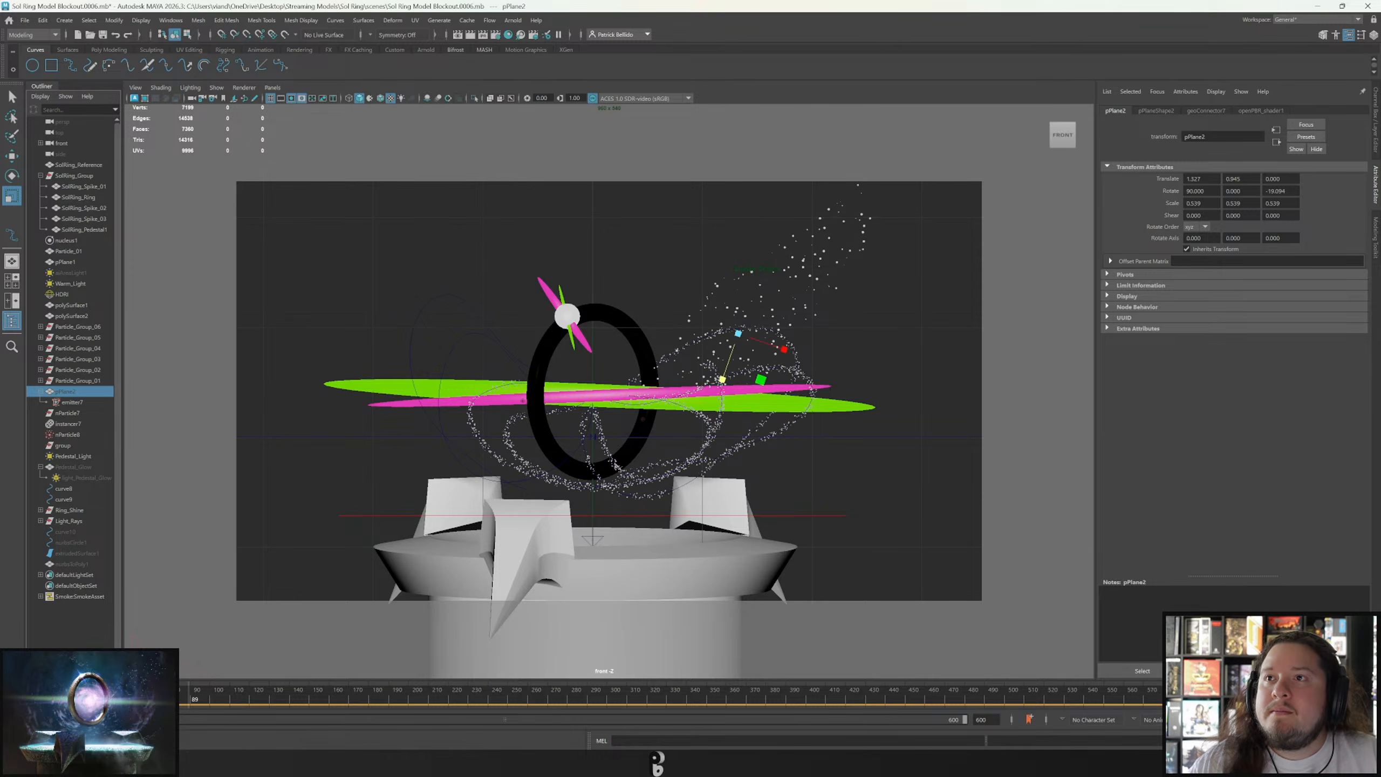
Render the front camera in Arnold RenderView, compare it with the Sol Ring.png reference, and close the reference.
left_click(467, 36)
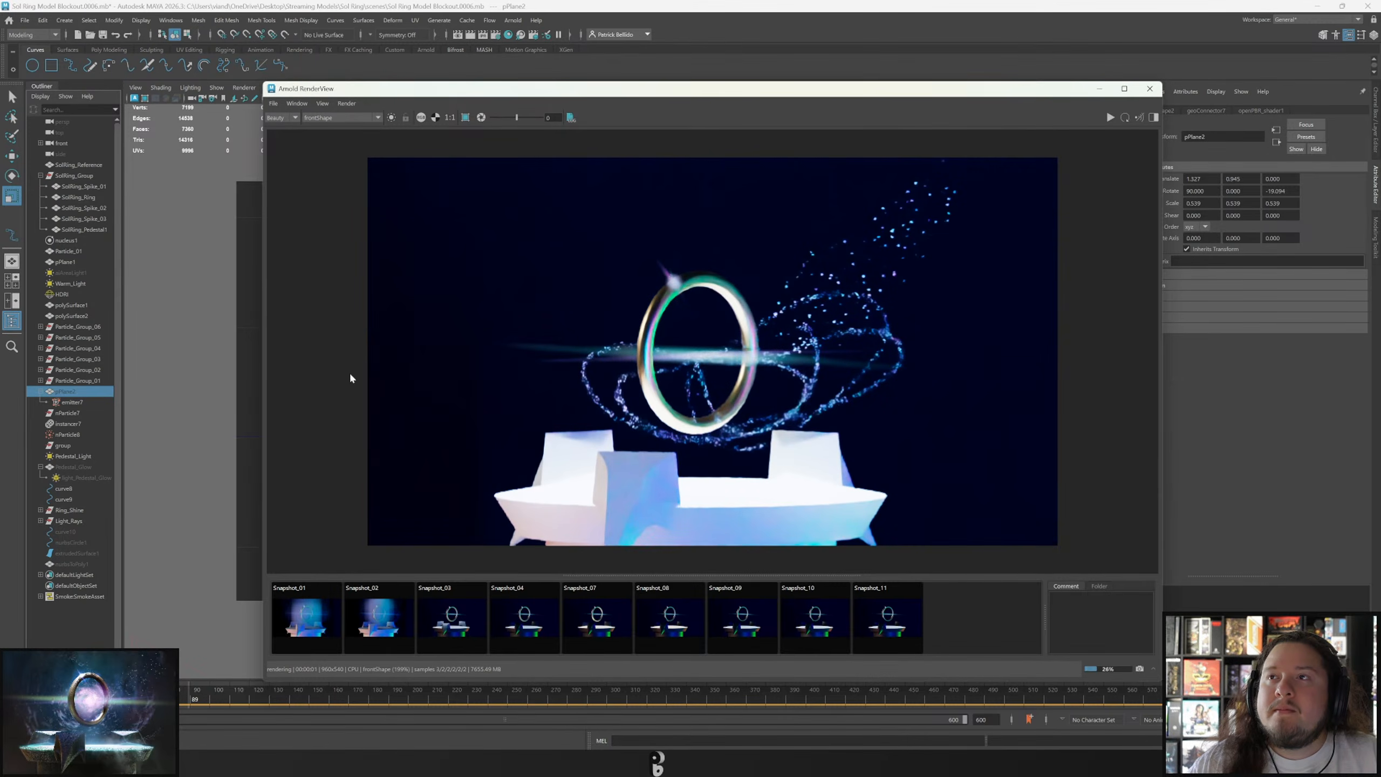
left_click(661, 763)
left_click_drag(796, 309, 865, 172)
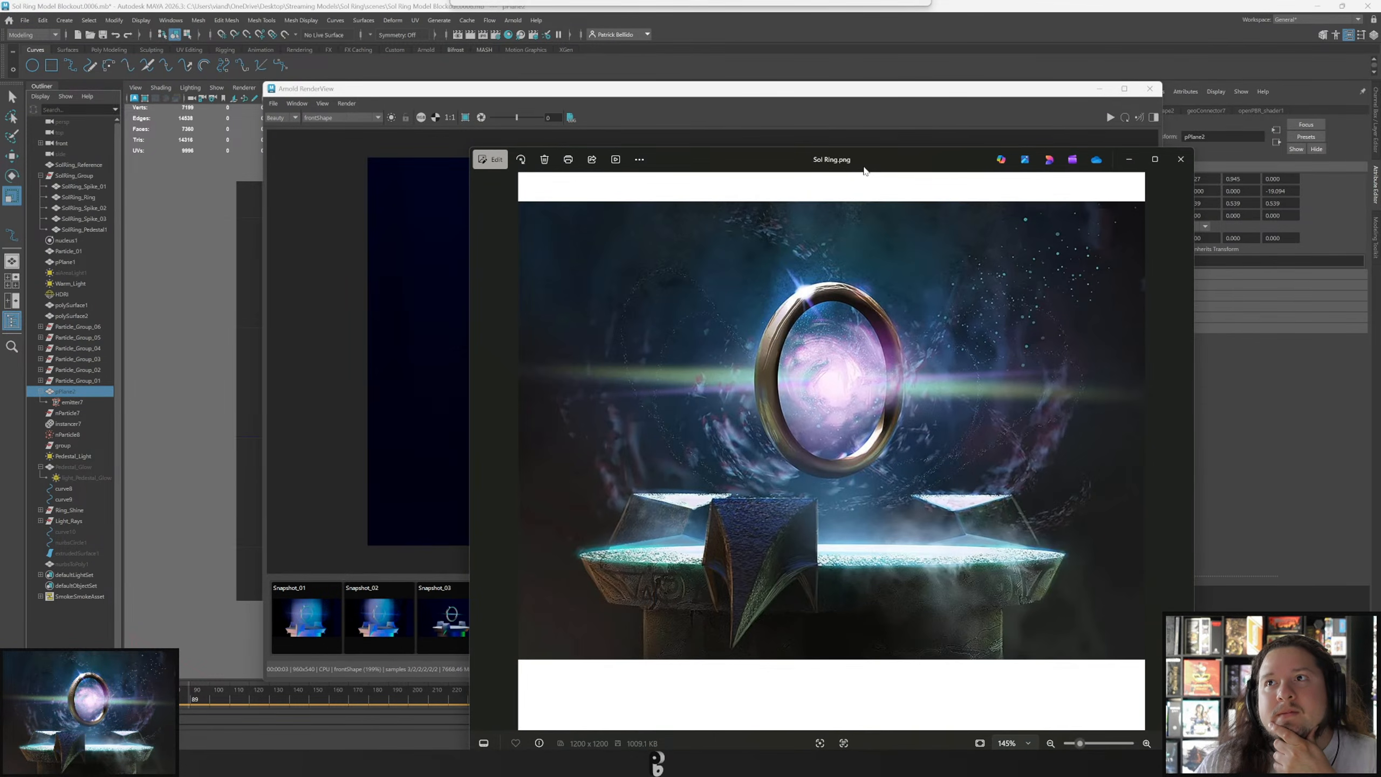
left_click(1180, 159)
left_click(1125, 88)
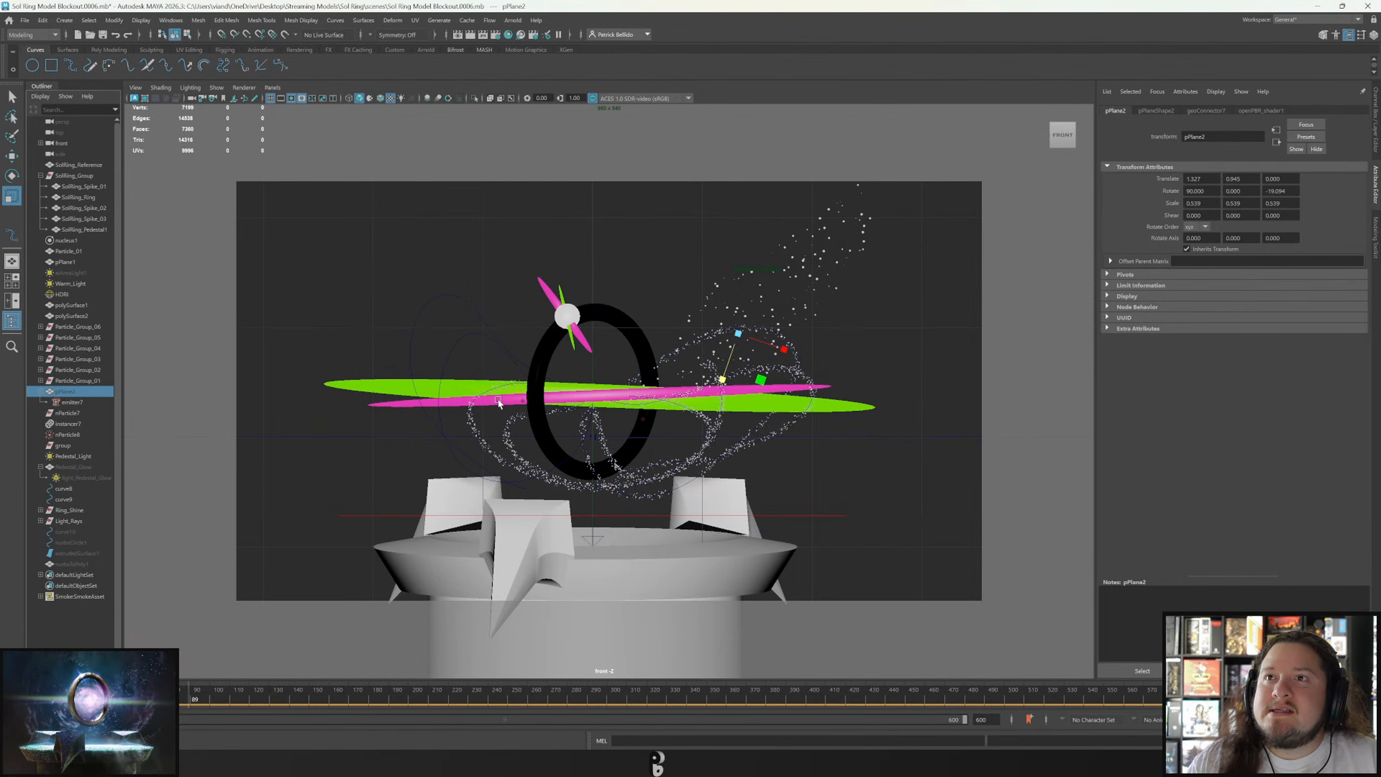
Scale the purple and green light rays crossing the ring so that both streaks extend farther sideways.
left_click(497, 404)
left_click_drag(551, 398, 606, 396, "ctrl")
key("q")
left_click(843, 412)
key("r")
left_click_drag(529, 396, 514, 396)
Scale up RingRay_Small and the larger magenta ray of the shine on the ring's upper edge.
left_click(574, 340)
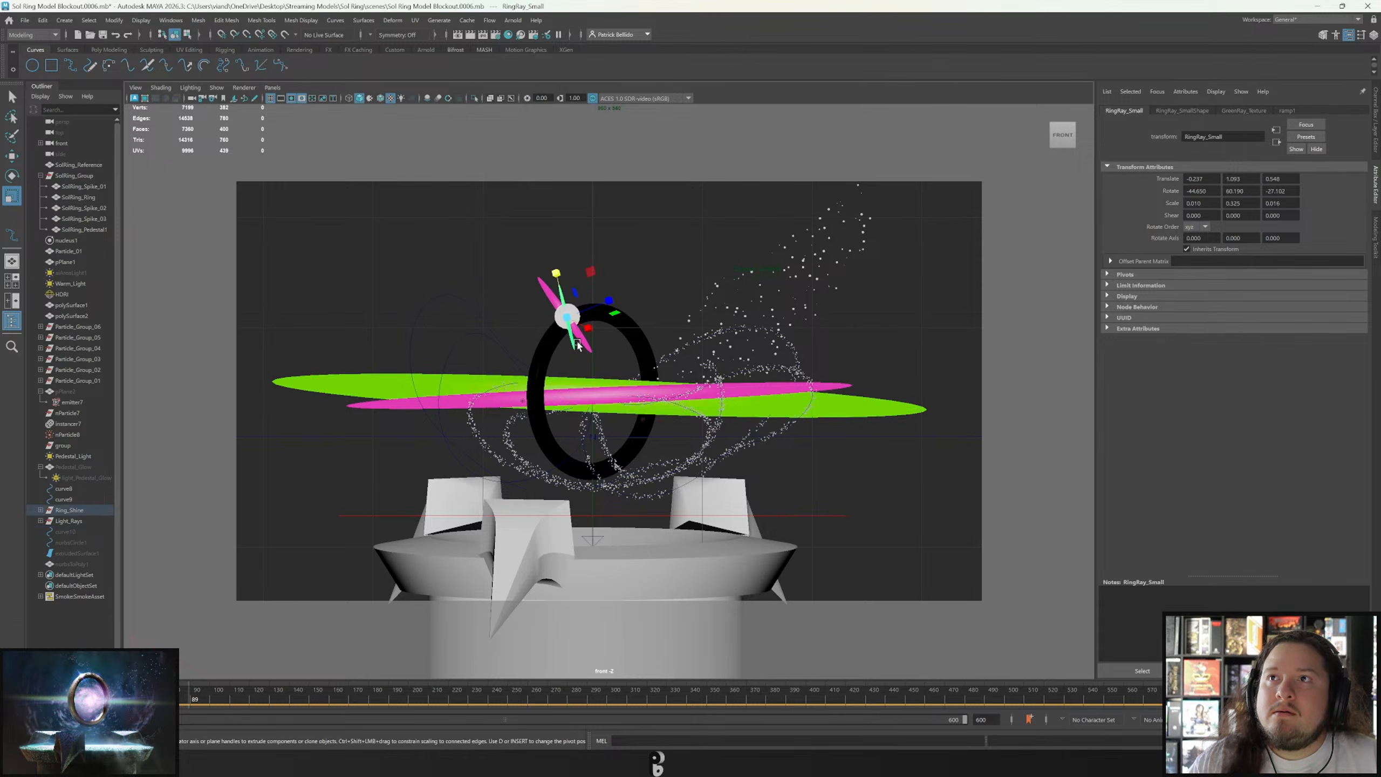
left_click_drag(556, 271, 549, 235, "ctrl")
left_click_drag(564, 317, 533, 268)
key("q")
left_click(580, 335)
key("r")
key("q")
Scale the round Light_Shine element slightly at the center of the ring's shine.
left_click(571, 321)
key("r")
left_click_drag(573, 324, 583, 323)
key("q")
Render the front camera in Arnold RenderView to check the enlarged light rays and ring shine, and close it.
left_click(457, 40)
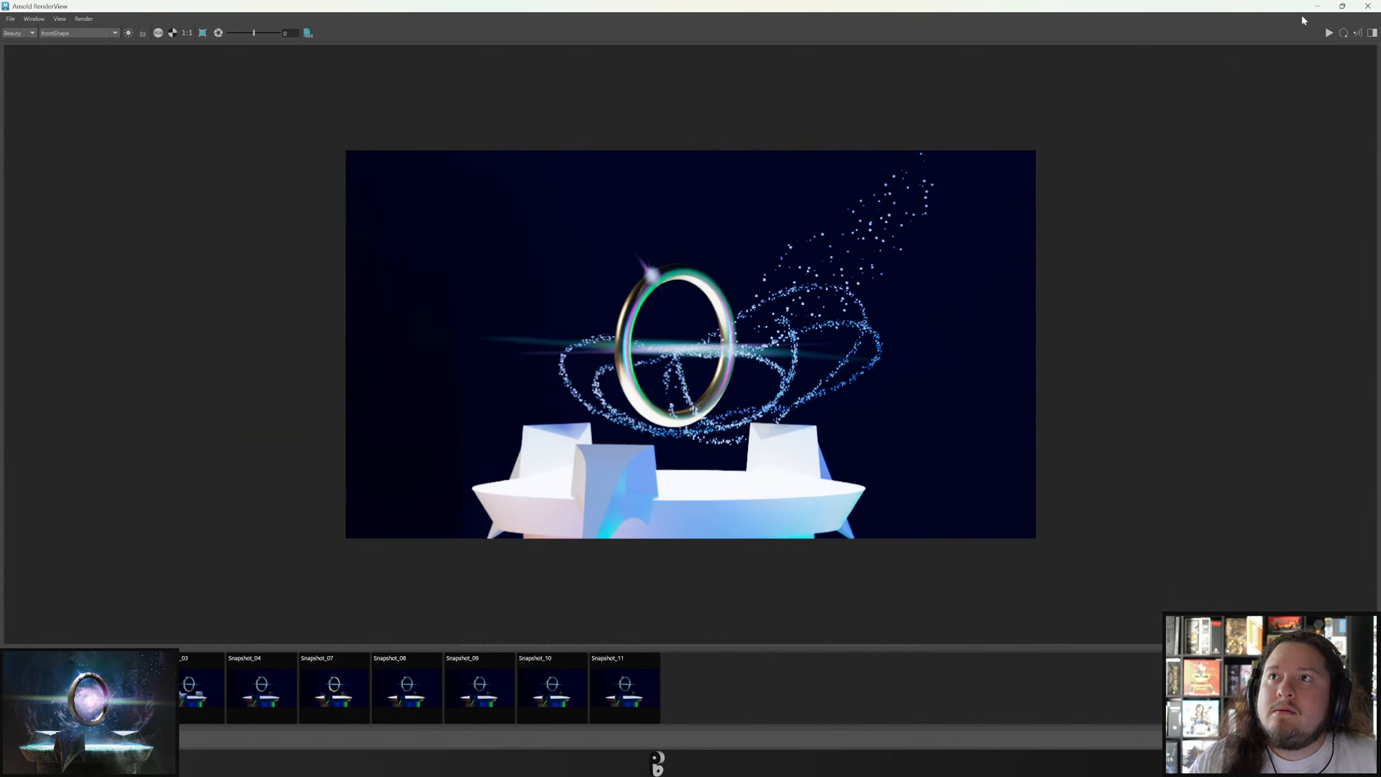
left_click(1342, 34)
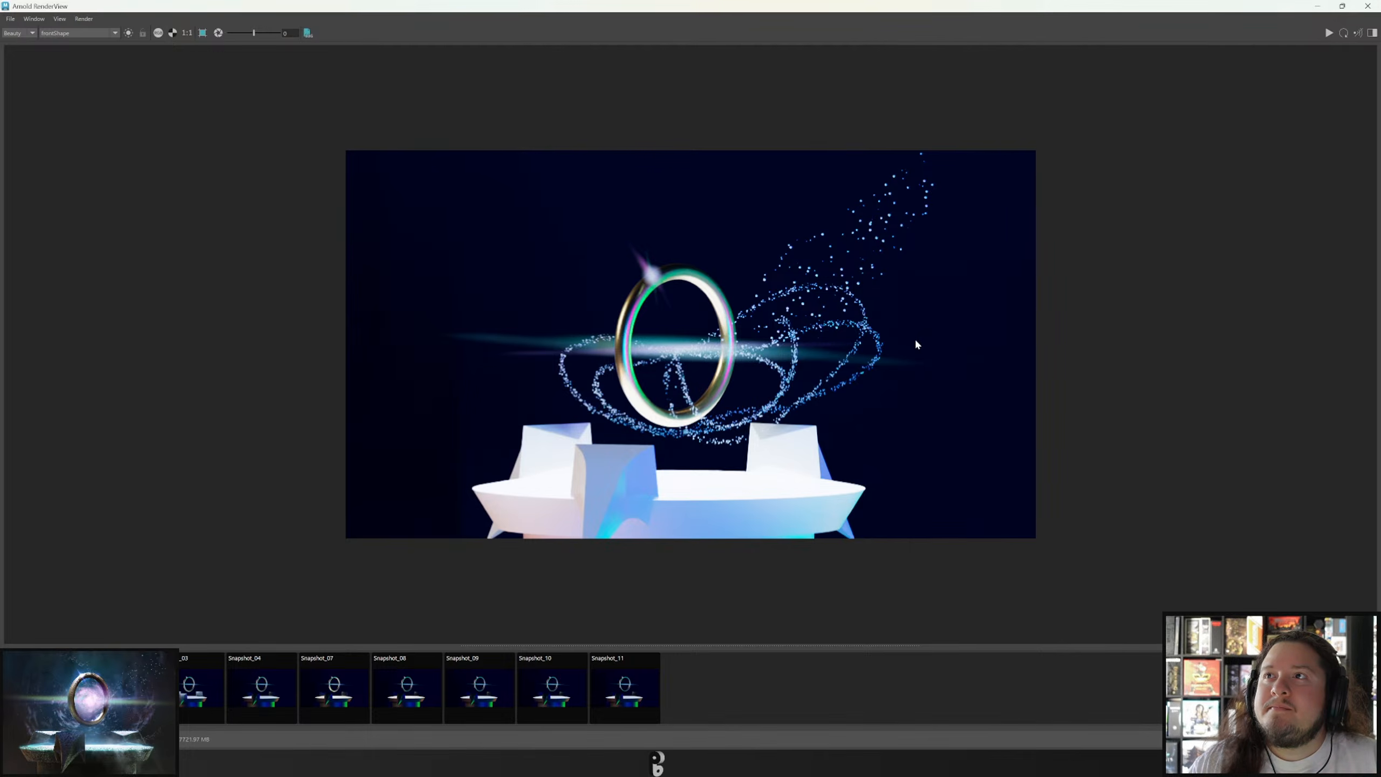
left_click(1373, 6)
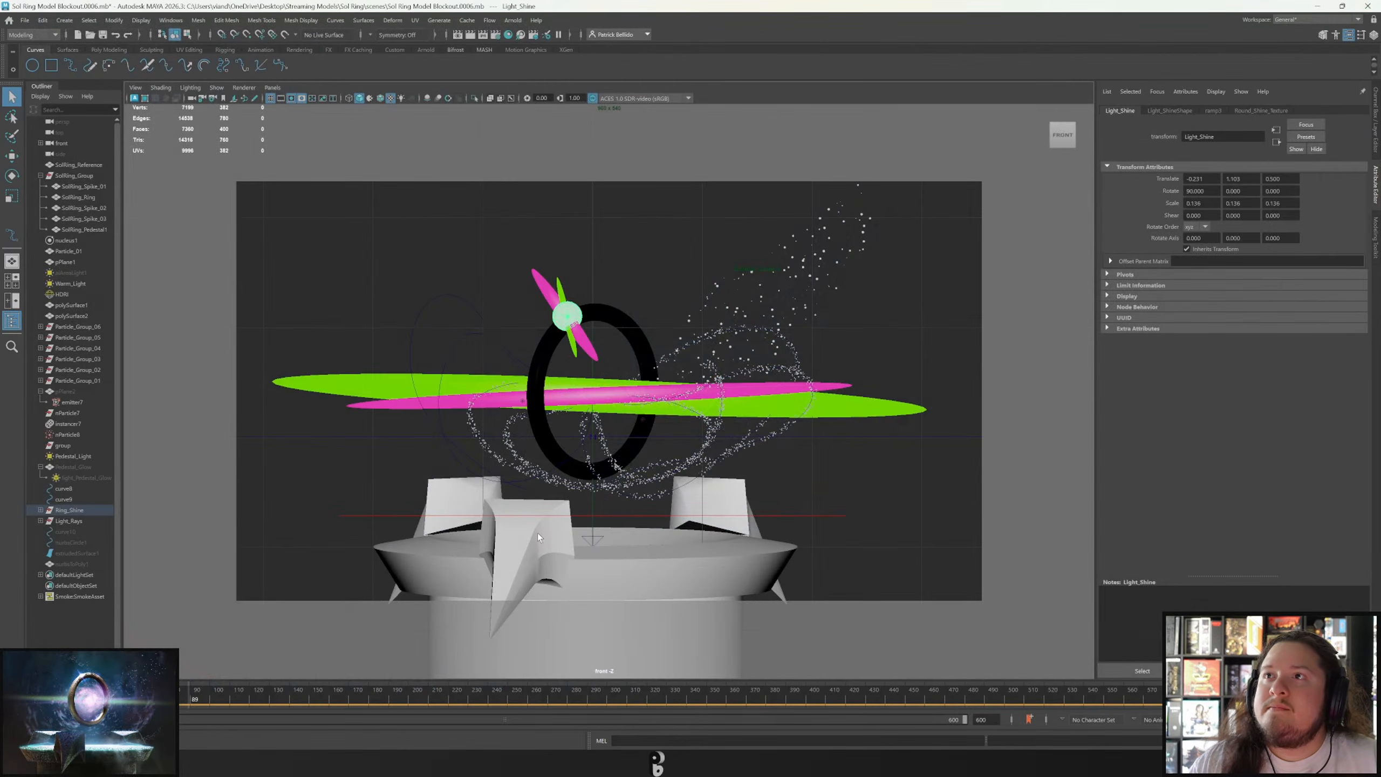
Thicken RingRay_Small in the ring's shine while keeping its length.
left_click(510, 403)
key("r")
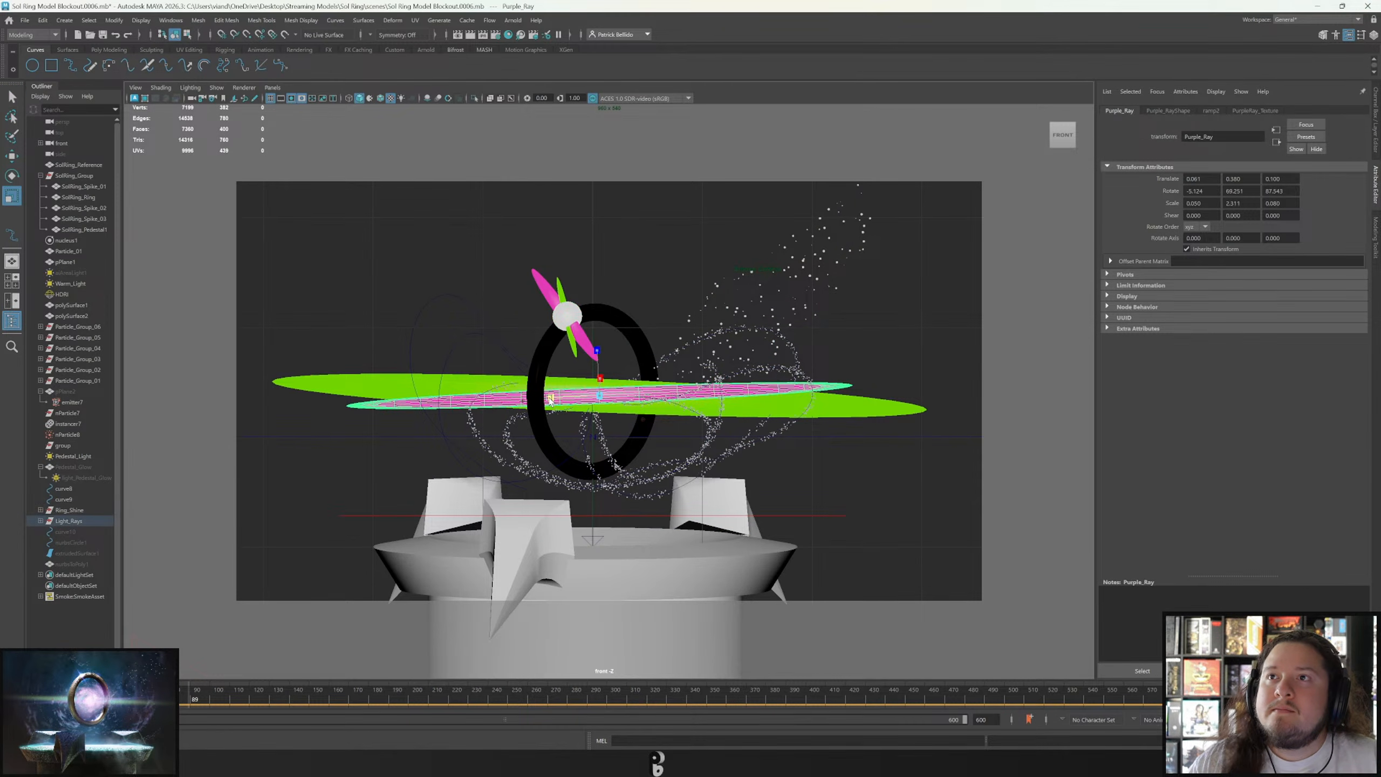
left_click(572, 346)
left_click(572, 346)
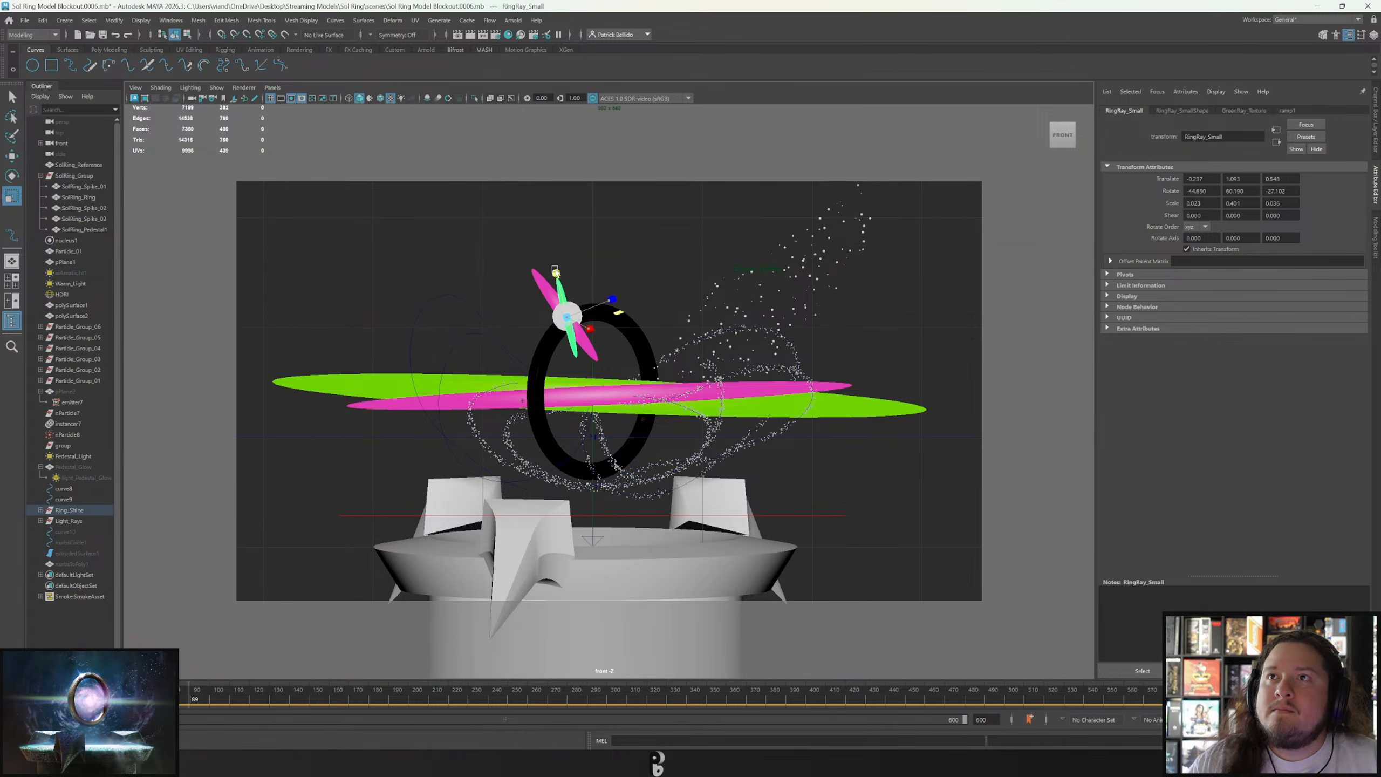
Rerender the front camera to check the thicker small ray, and close the Arnold RenderView.
left_click(457, 34)
left_click(1345, 33)
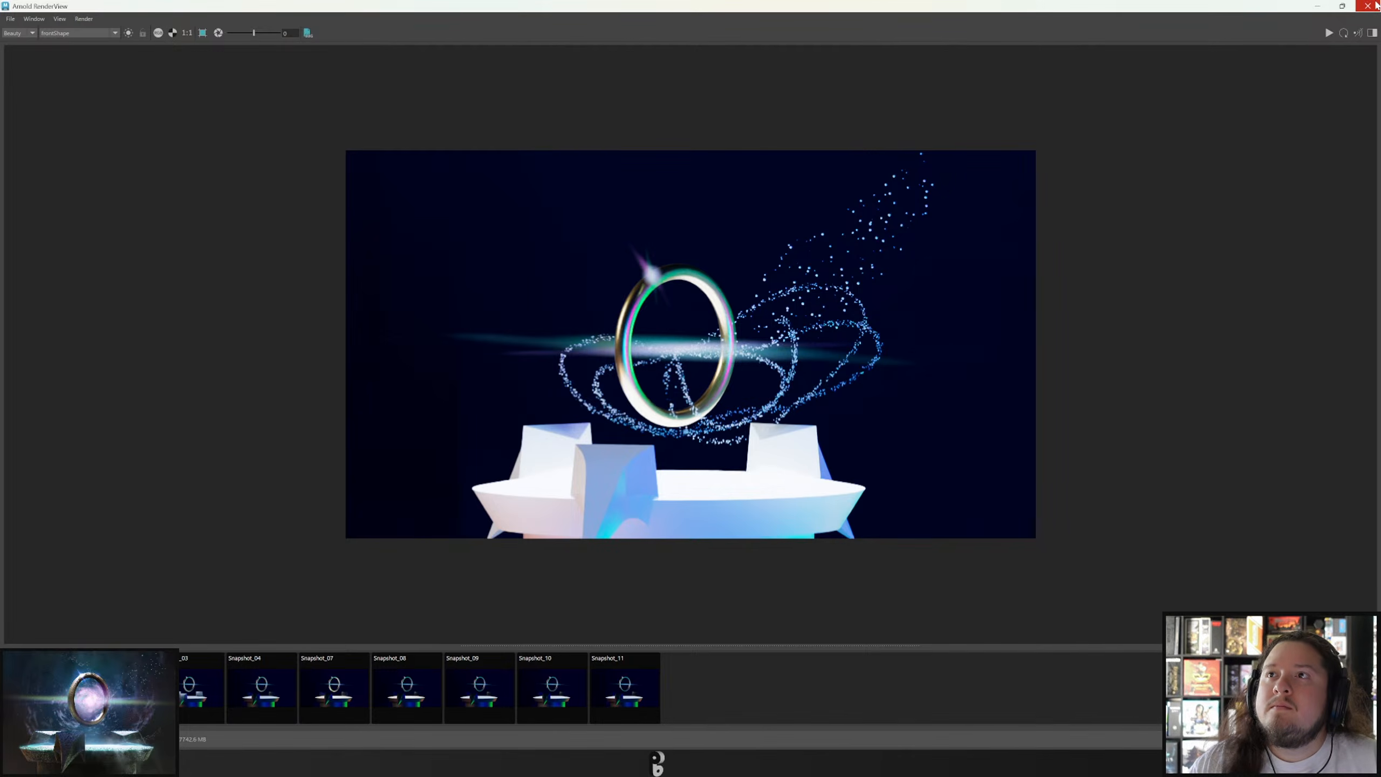
left_click(1376, 5)
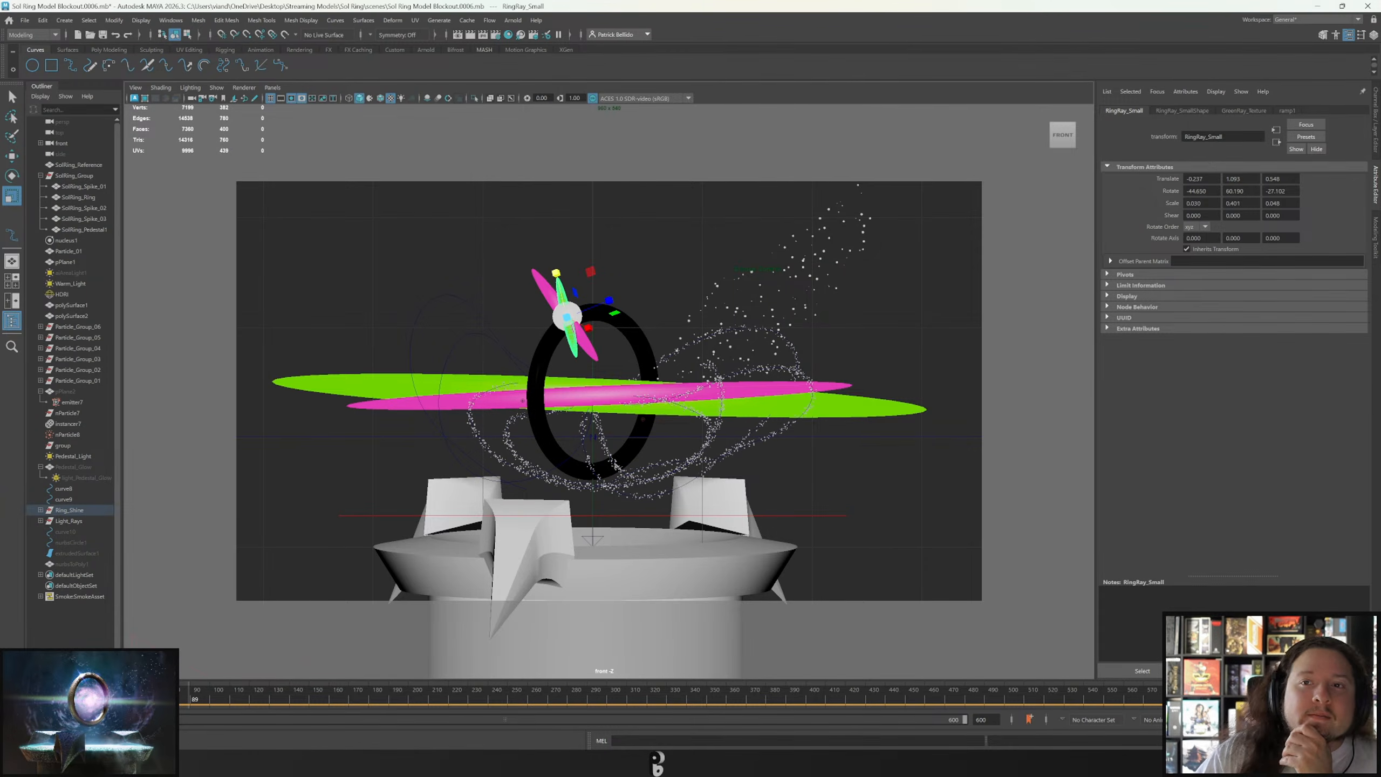
Study the galaxy swirl and surrounding glow in the Sol Ring.png reference, and move the viewer out of the way.
mouse_move(329, 763)
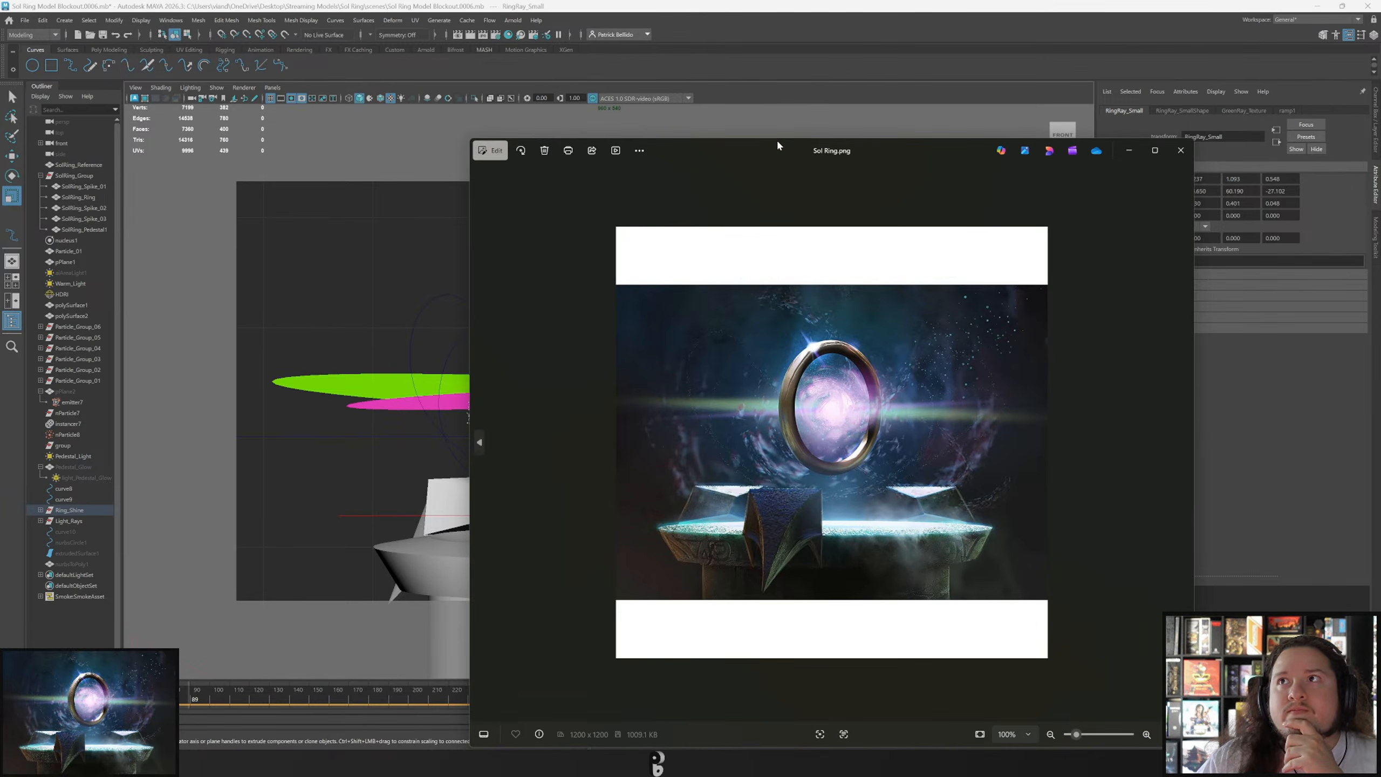
left_click_drag(774, 148, 672, 73)
scroll(706, 379, "up", 5)
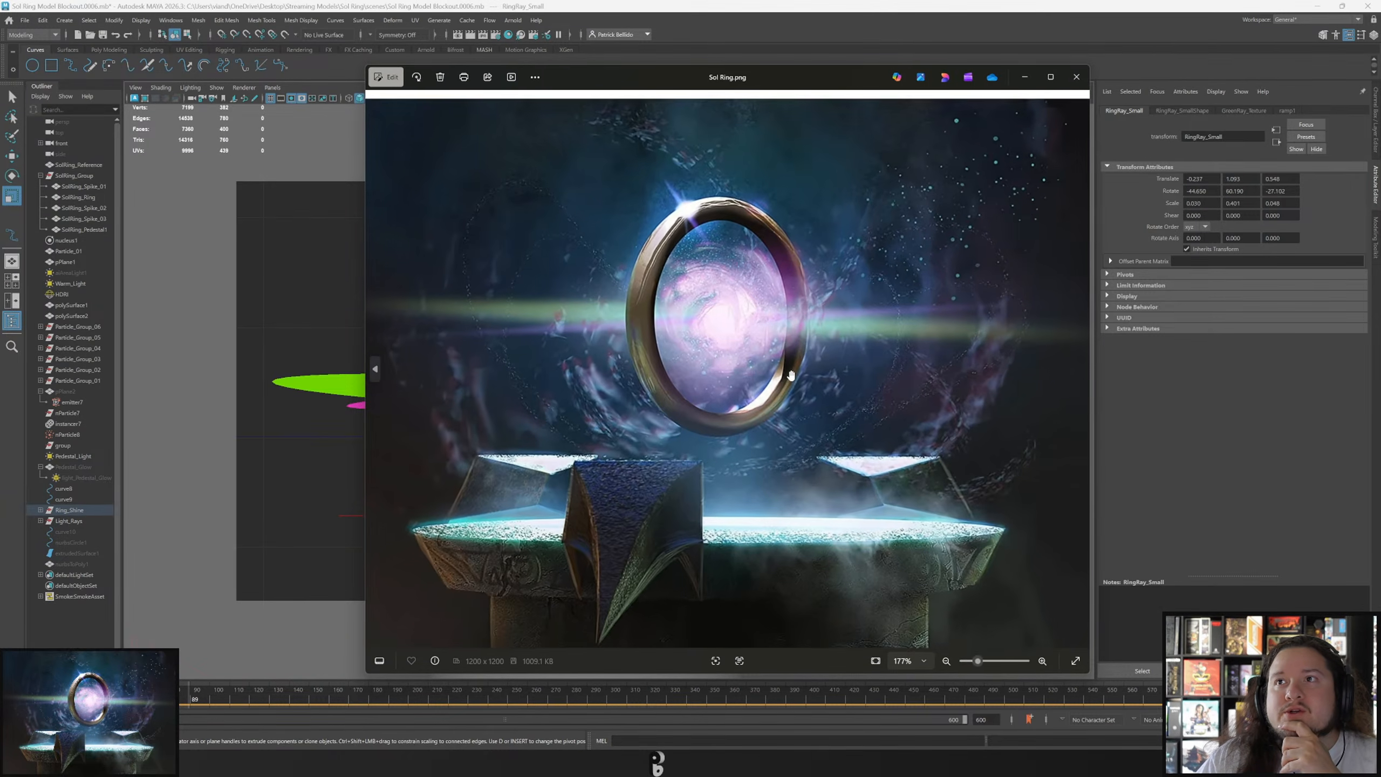
scroll(544, 299, "down", 2)
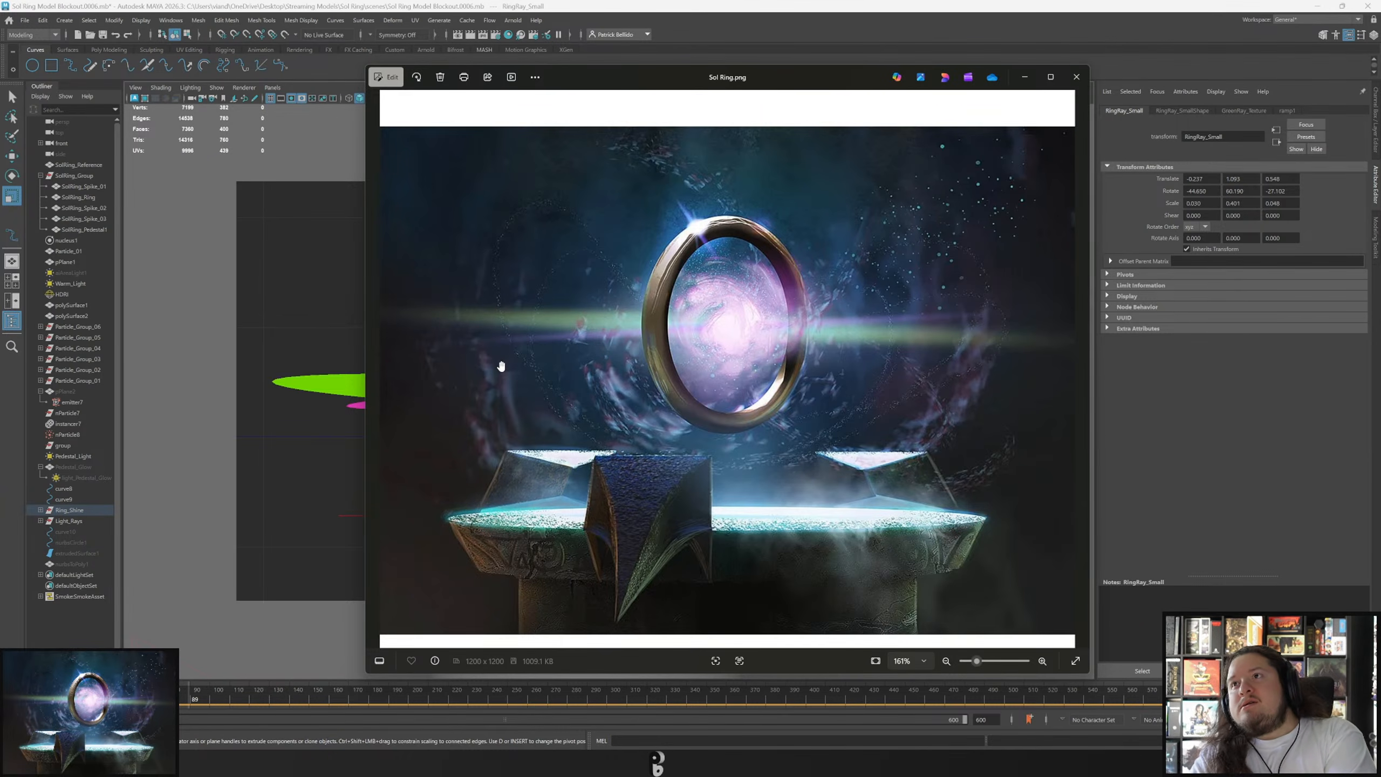
scroll(526, 321, "up", 1)
scroll(511, 335, "down", 1)
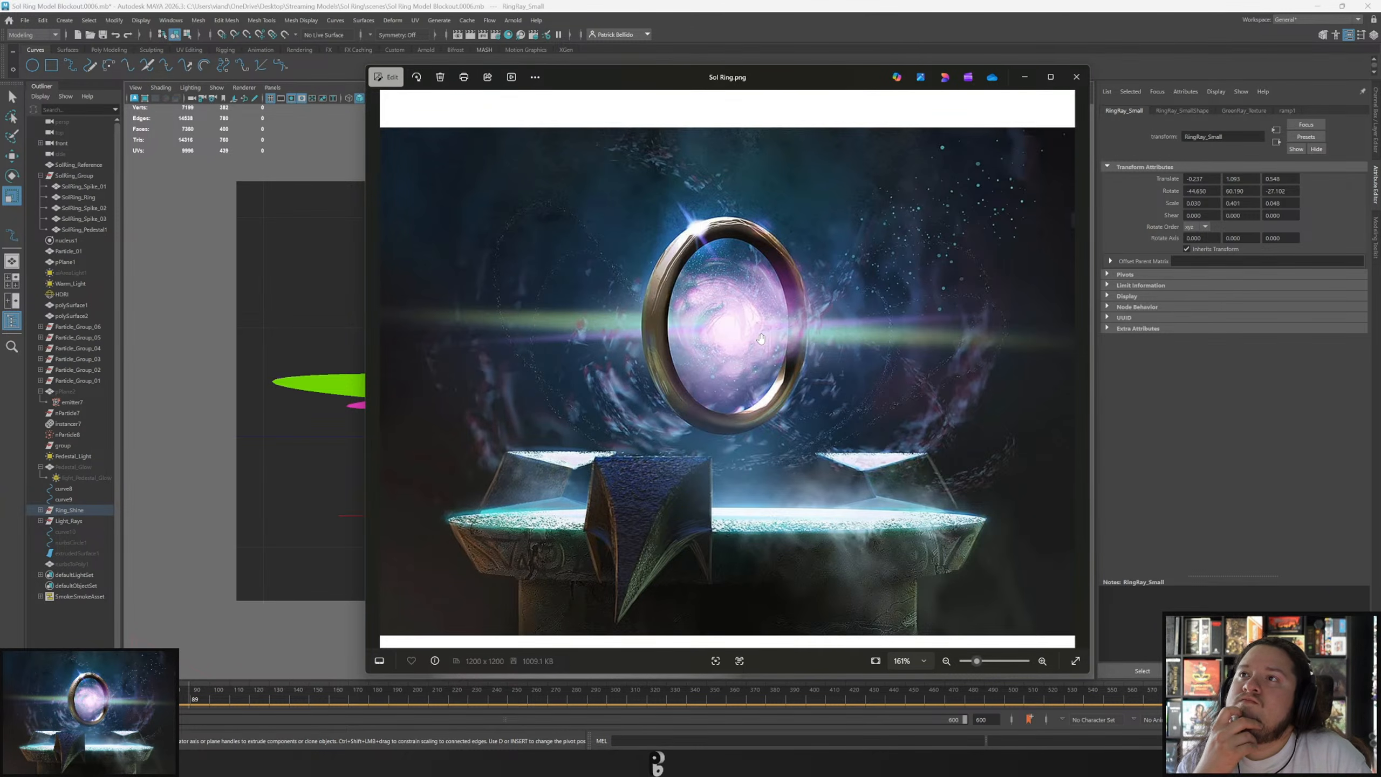
left_click_drag(833, 70, 0, 148)
Unhide the nurbsToPoly1 swirl mesh and display it through the persp camera with plain viewport shading.
left_click(71, 564)
key("h")
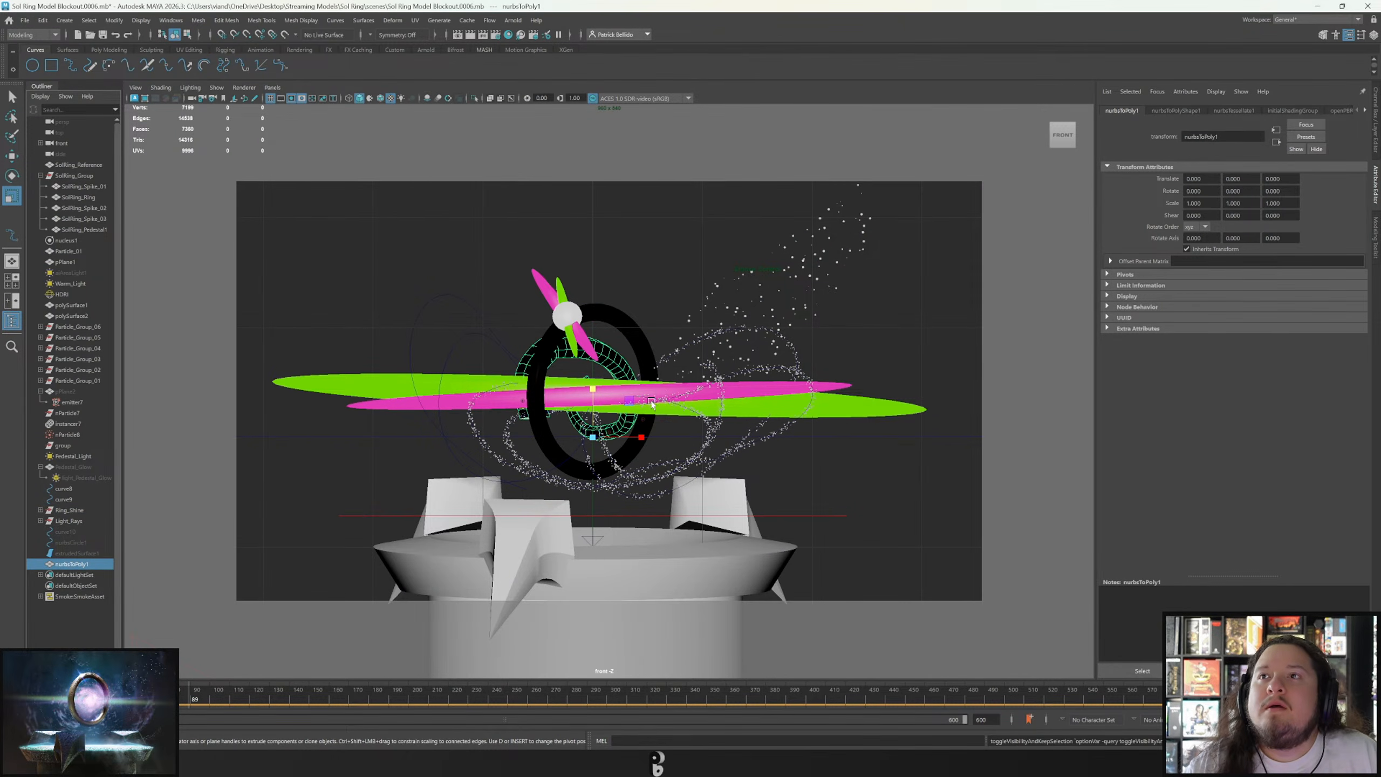
left_click(272, 87)
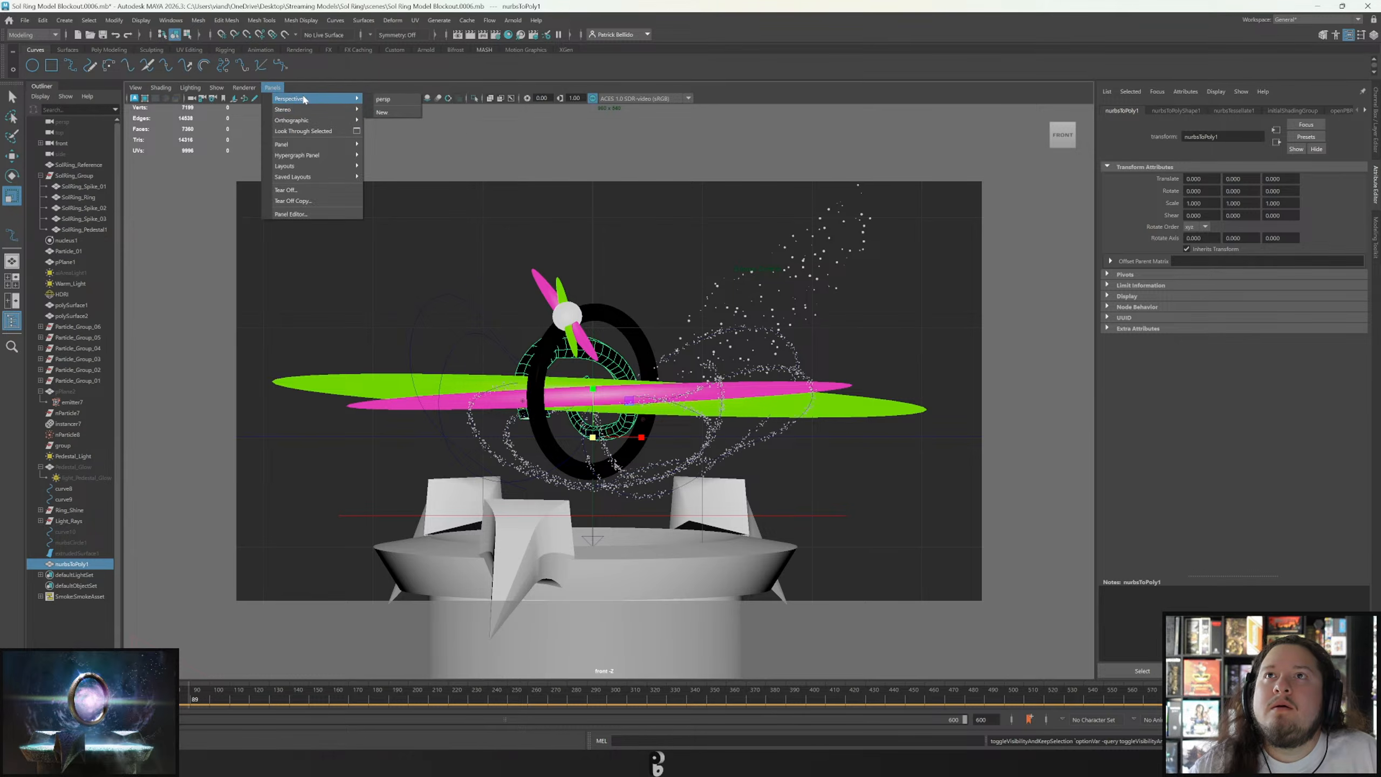
left_click(271, 88)
left_click(272, 88)
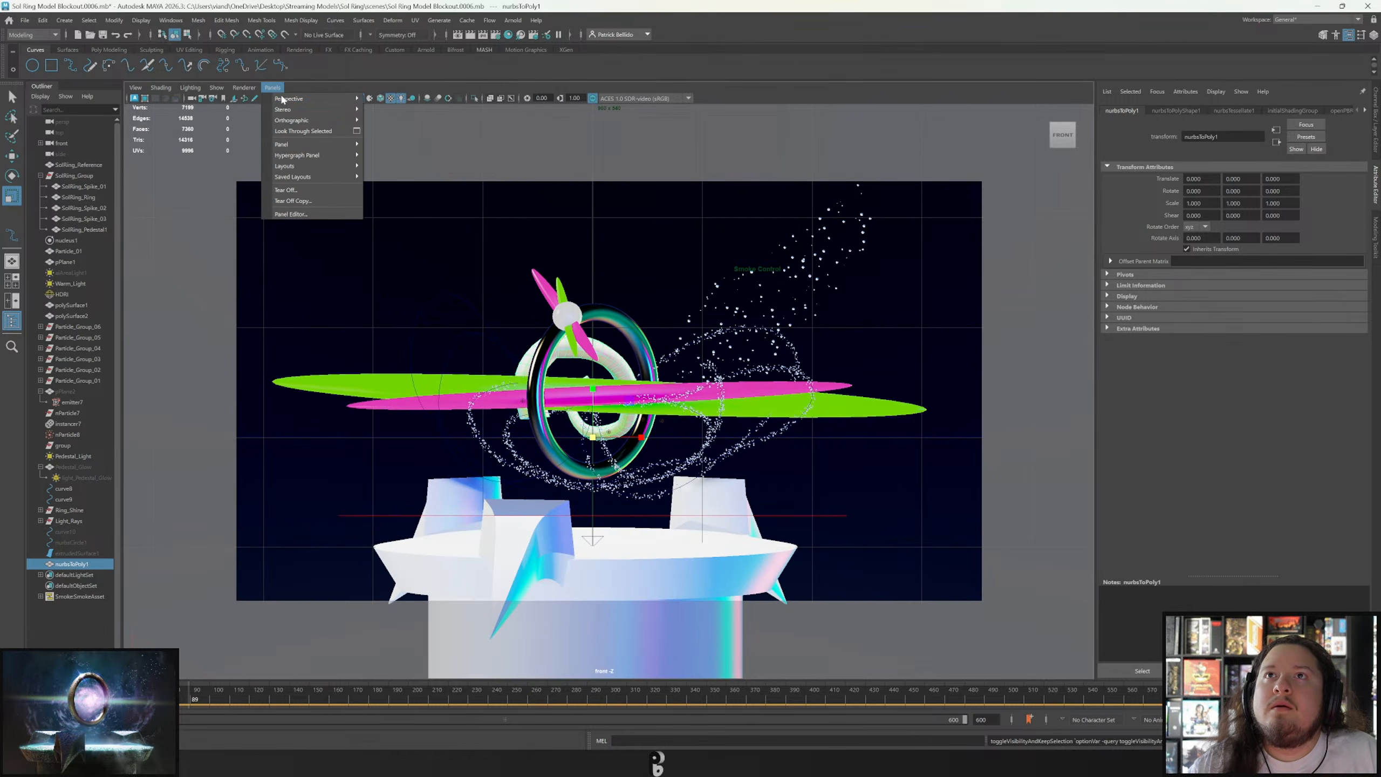
left_click(397, 99)
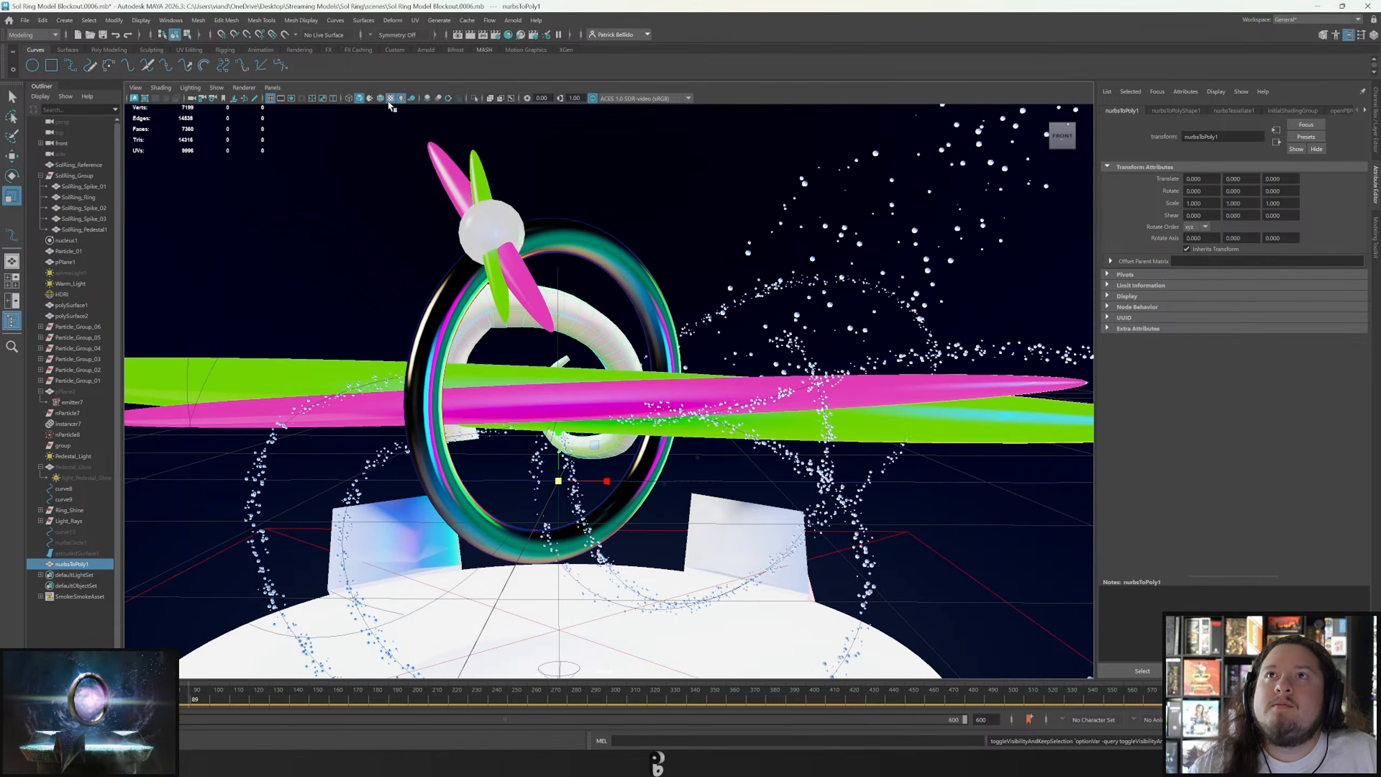
left_click(401, 98)
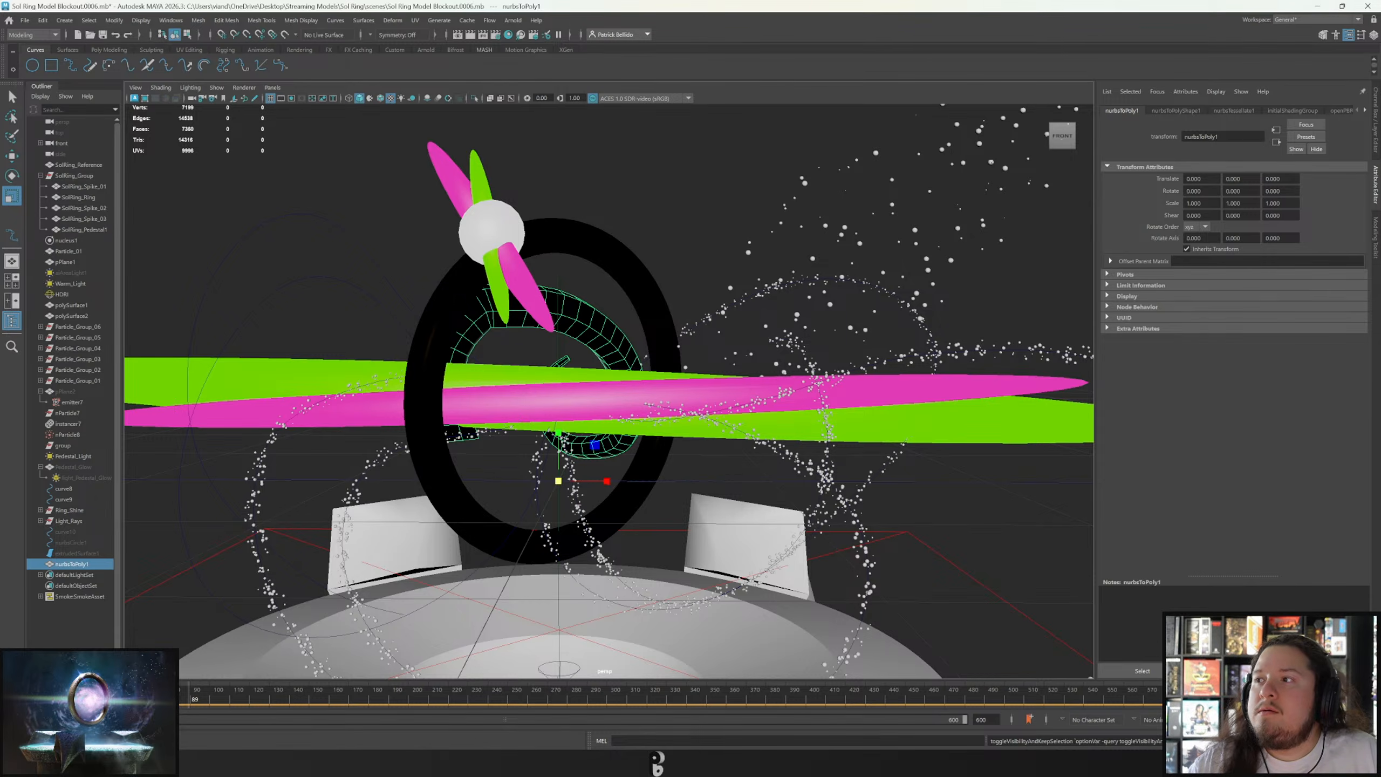
Hide Ring_Shine, Light_Rays and SolRing_Ring, and select the nurbsToPoly1 swirl mesh.
scroll(789, 455, "down", 5)
left_click_drag(789, 454, 472, 505, "alt")
left_click(69, 510)
left_click(71, 522, "ctrl")
key("ctrl+h")
left_click(562, 325)
key("ctrl+h")
left_click(559, 365)
left_click_drag(654, 382, 321, 401, "alt")
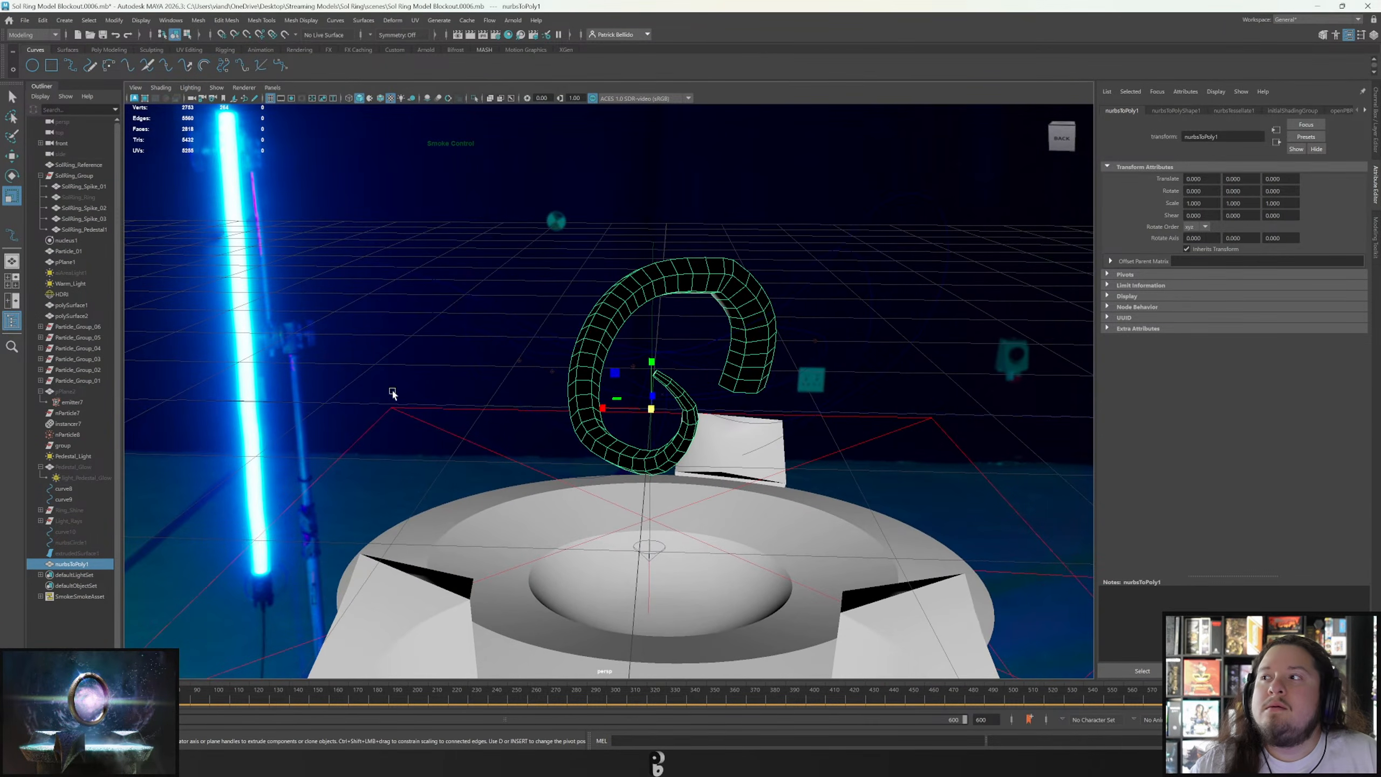
Try to rotate the edge loop at the swirl's wide open end with soft selection.
right_click_drag(744, 376, 740, 335)
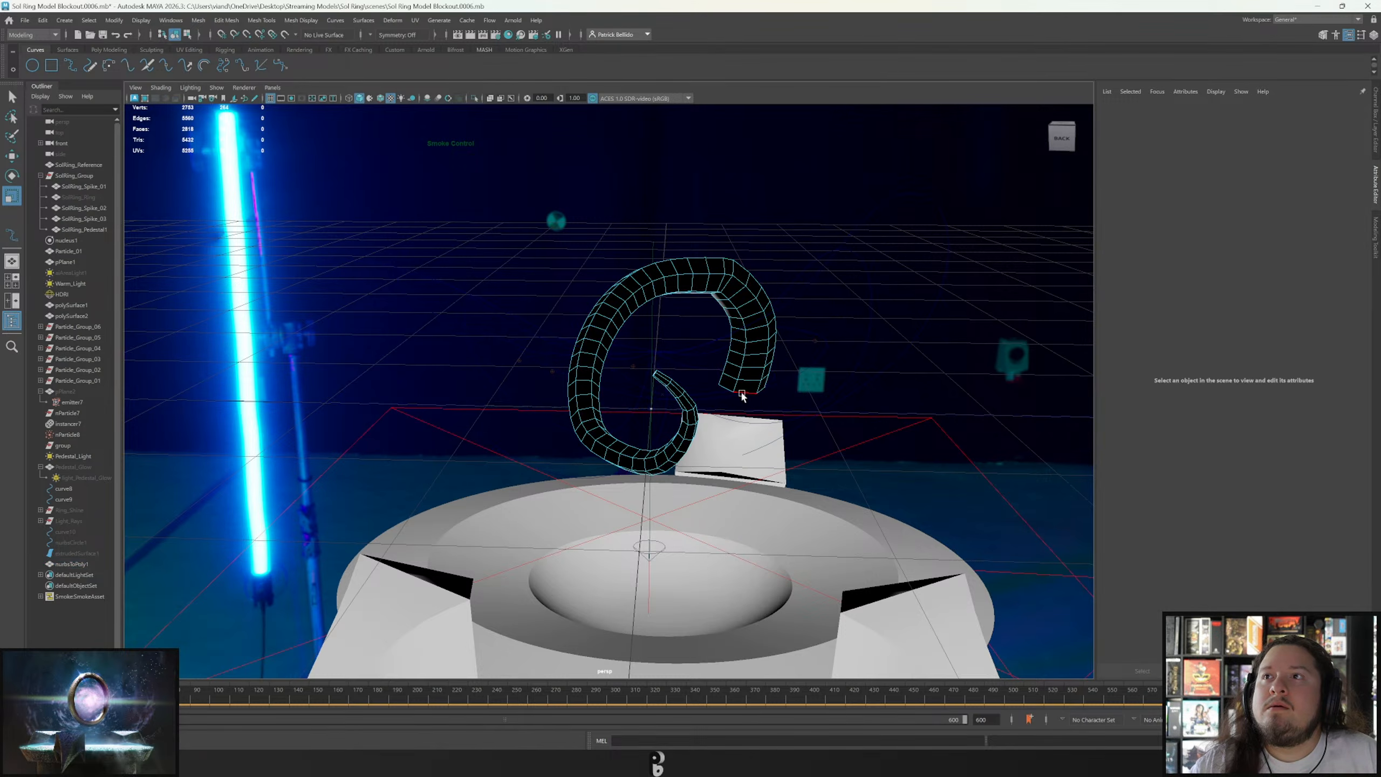
double_click(741, 394)
left_click_drag(742, 393, 823, 376, "alt")
key("q")
key("b")
left_click_drag(415, 410, 599, 479)
key("e")
left_click_drag(782, 367, 920, 382)
key("ctrl+z")
Narrow the soft-selection falloff around the swirl's open end, rotate its edge loop, and save the scene.
key("b")
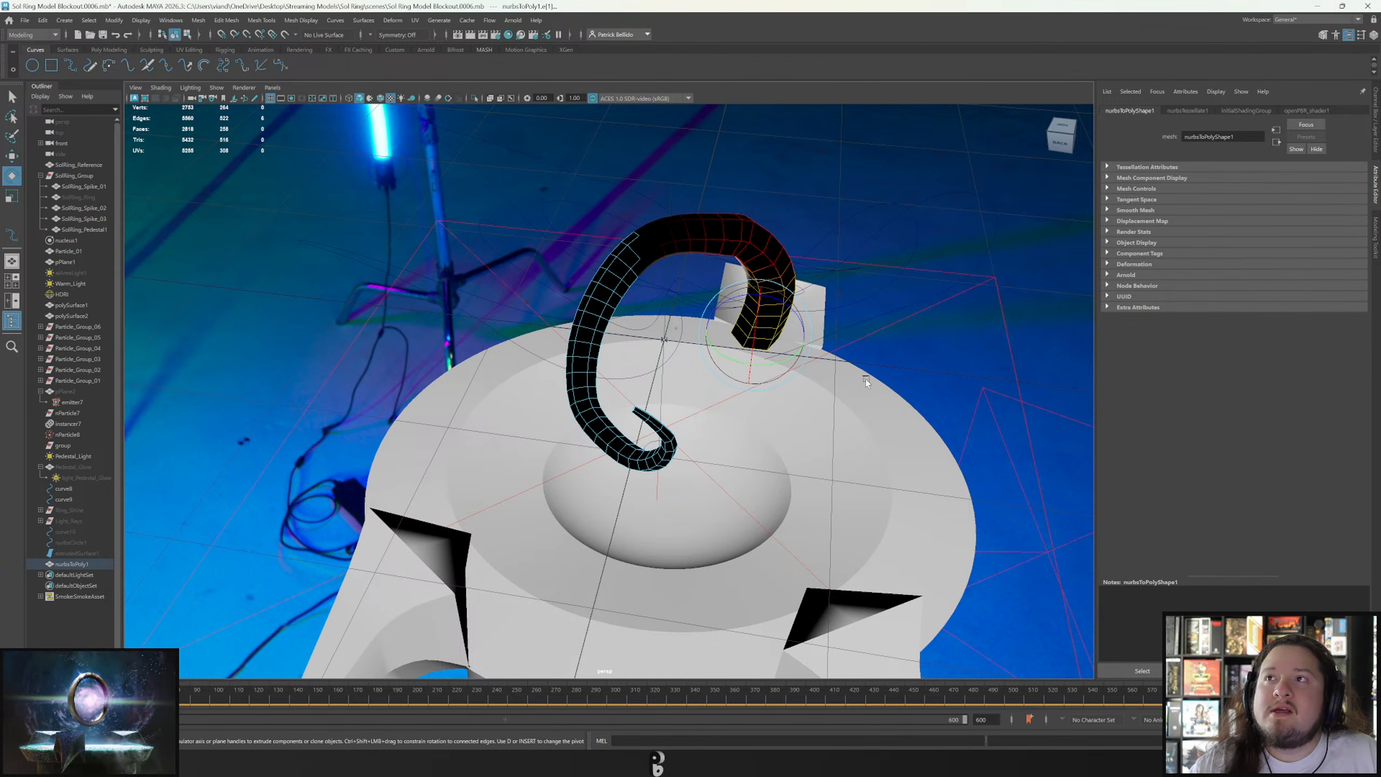
mouse_move(781, 363)
left_mouse_down()
mouse_move(828, 350)
mouse_move(666, 328)
mouse_move(760, 380)
left_mouse_up()
key("ctrl+z")
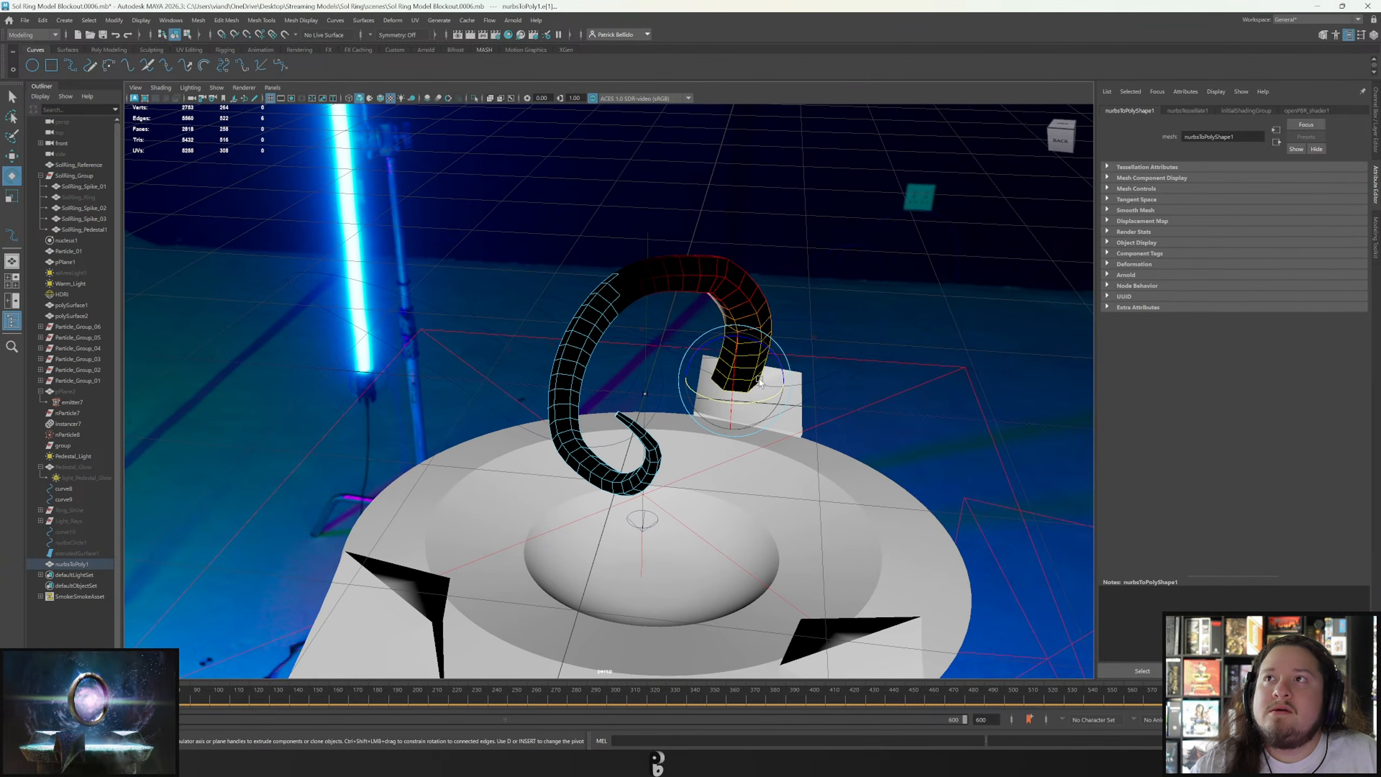
key("b")
left_click_drag(897, 402, 857, 408)
left_click_drag(763, 402, 779, 400)
key("ctrl+s")
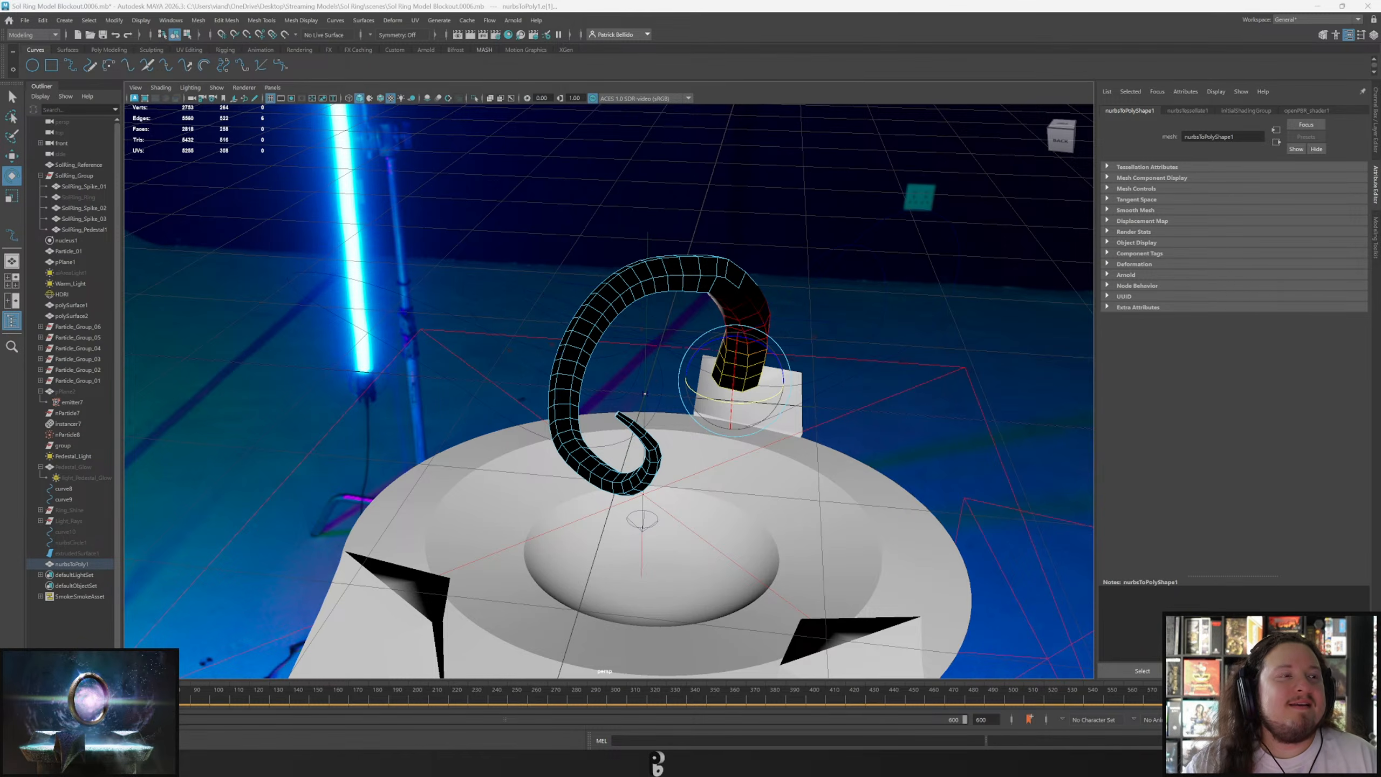
Try selecting the face loops around the swirl's wide open end.
left_click_drag(722, 367, 577, 290, "alt")
left_click(710, 276)
key("q")
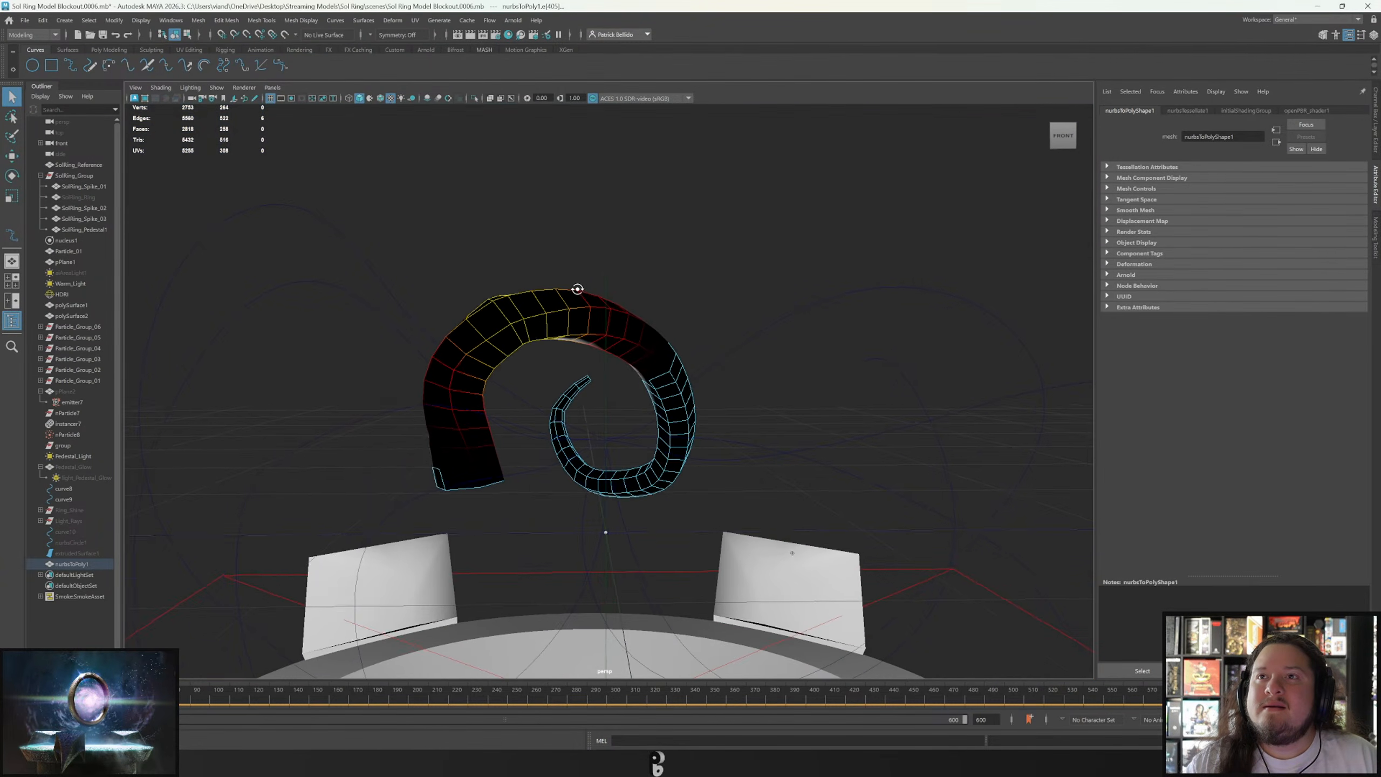
right_click_drag(429, 406, 433, 431)
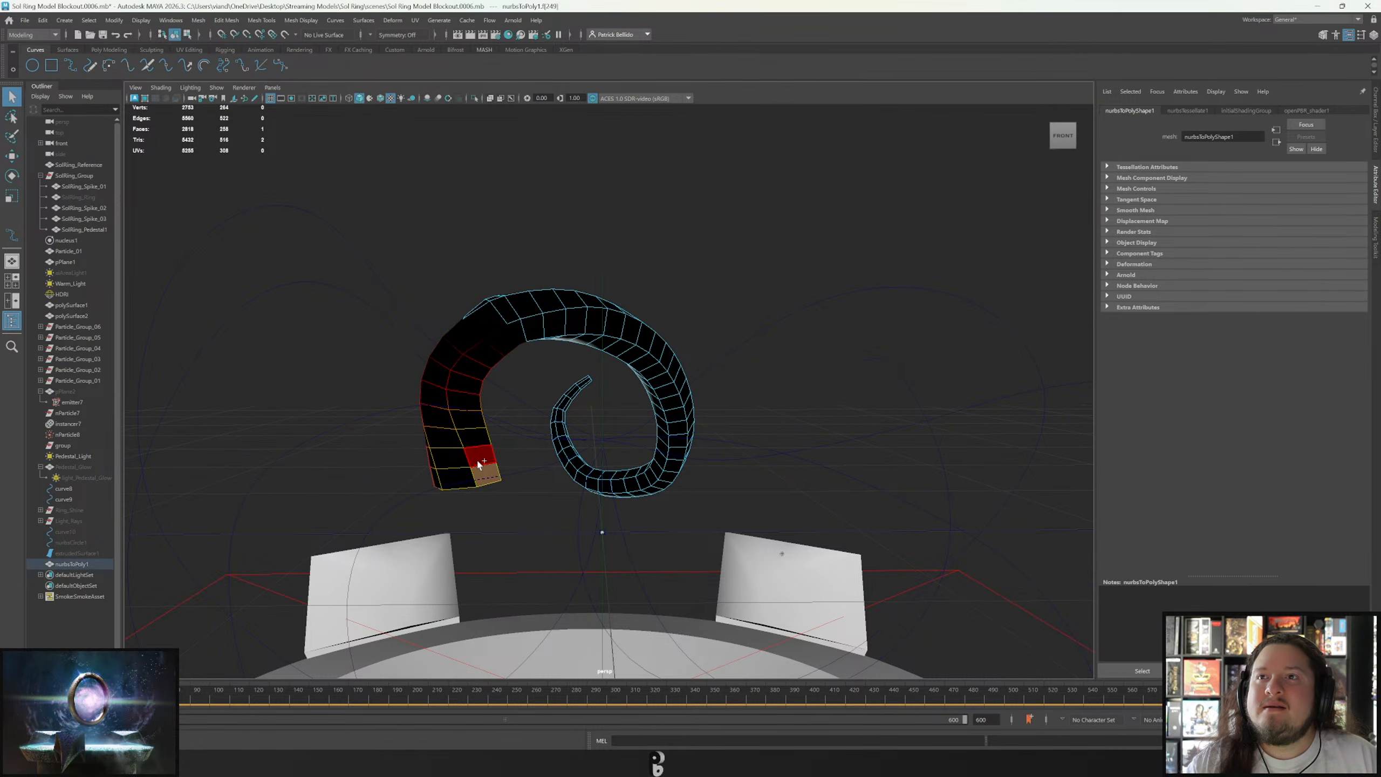
double_click(476, 458)
double_click(447, 463, "shift")
left_click_drag(577, 464, 580, 458, "alt")
Undo the face selections, the rotation of the swirl's open end and the soft-selection changes.
key("ctrl+z")
key("ctrl+z")
key("ctrl+z")
key("ctrl+z")
key("ctrl+z")
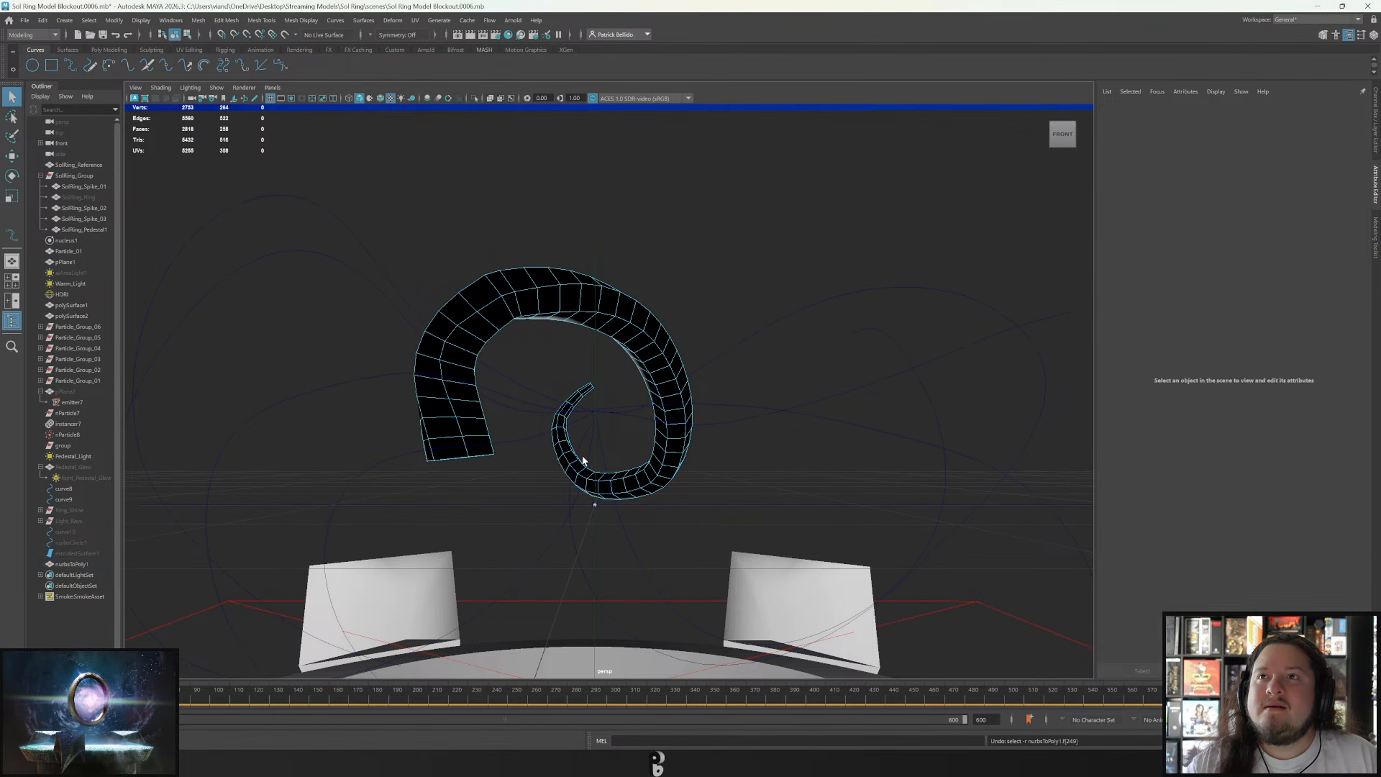
key("ctrl+z")
key("ctrl+z")
key("ctrl+z")
key("ctrl+z")
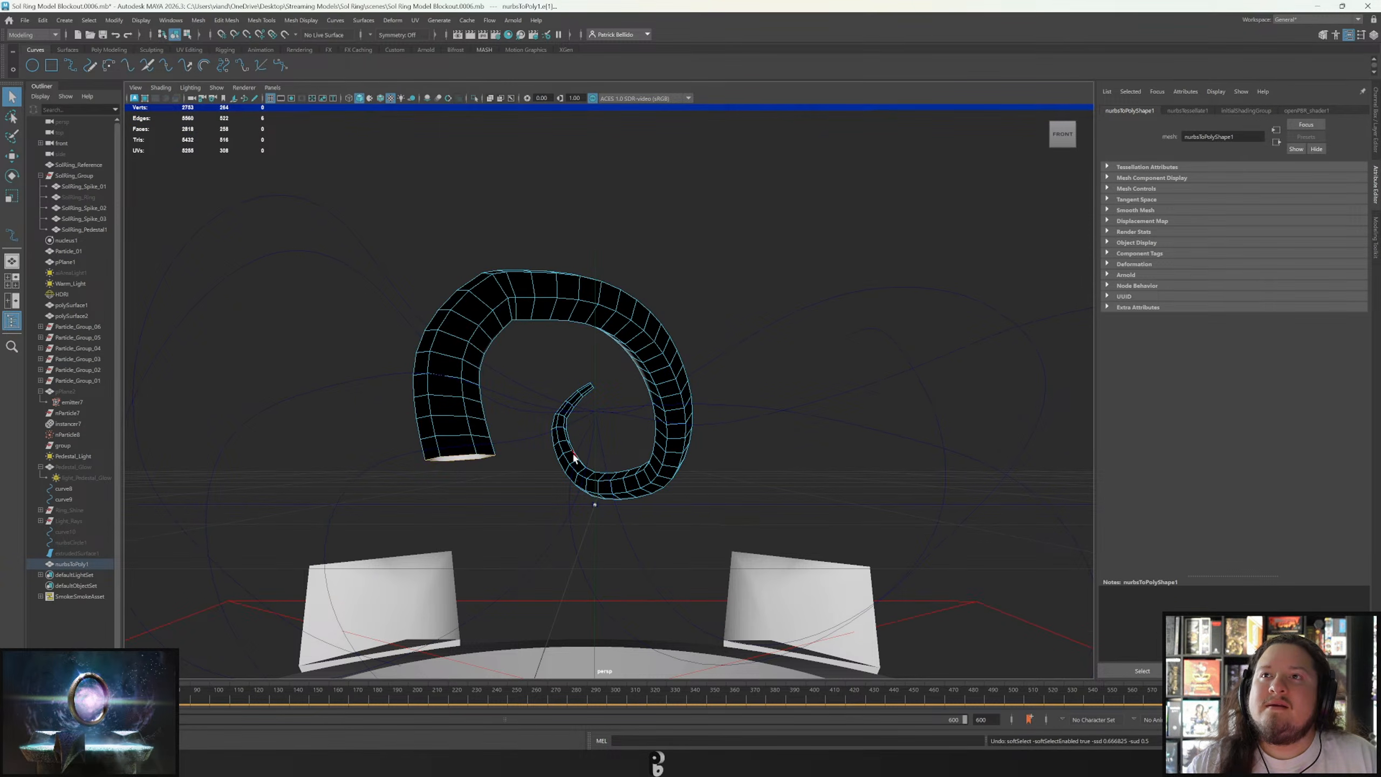
Try rotating the edge loop at the swirl's open end again, and reduce the soft-selection falloff.
double_click(464, 458)
key("e")
left_click_drag(495, 460, 730, 484)
key("ctrl+z")
key("b")
left_click_drag(490, 459, 423, 457)
key("q")
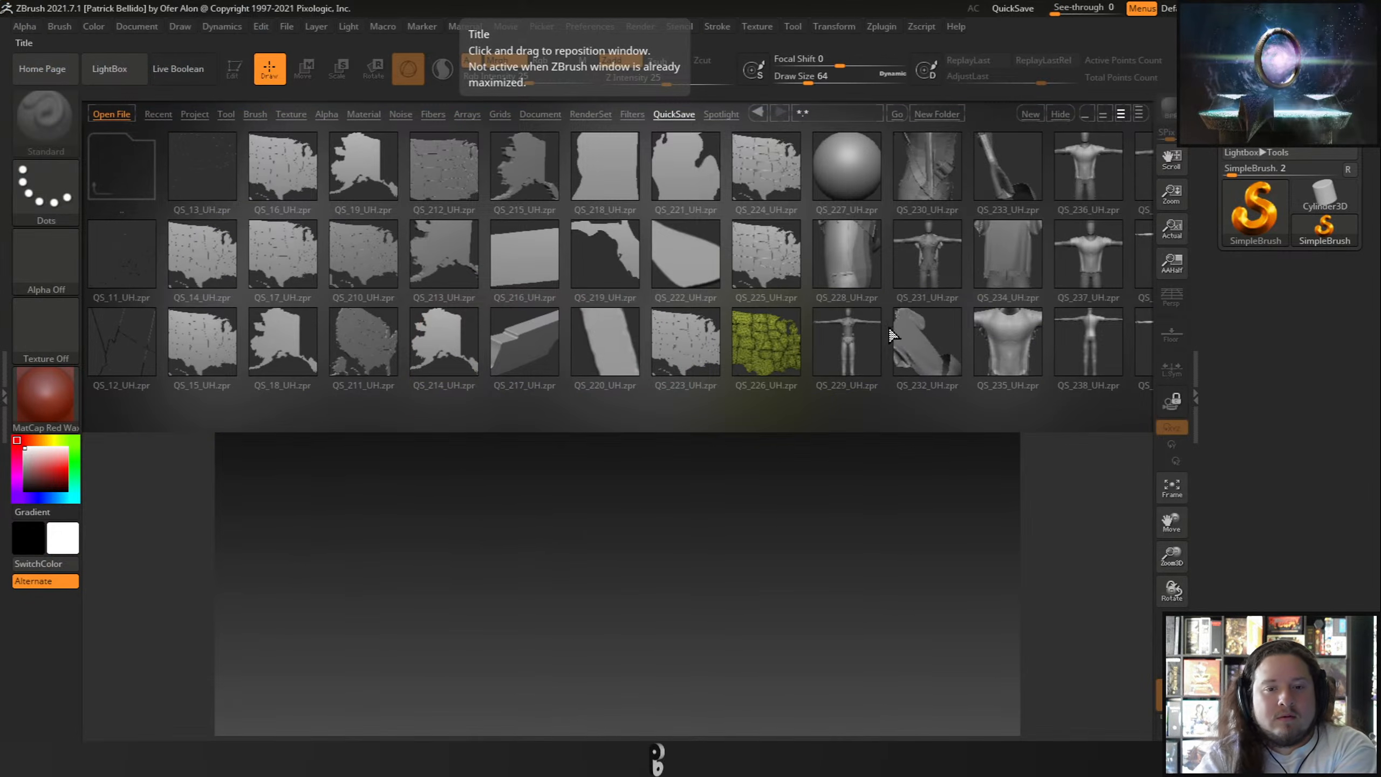
Switch to ZBrush and load the QS_3357 QuickSave of the ring and pedestal from LightBox.
left_click_drag(892, 344, 593, 305)
left_click_drag(898, 266, 625, 297)
left_click_drag(870, 268, 609, 299)
left_click_drag(805, 288, 536, 294)
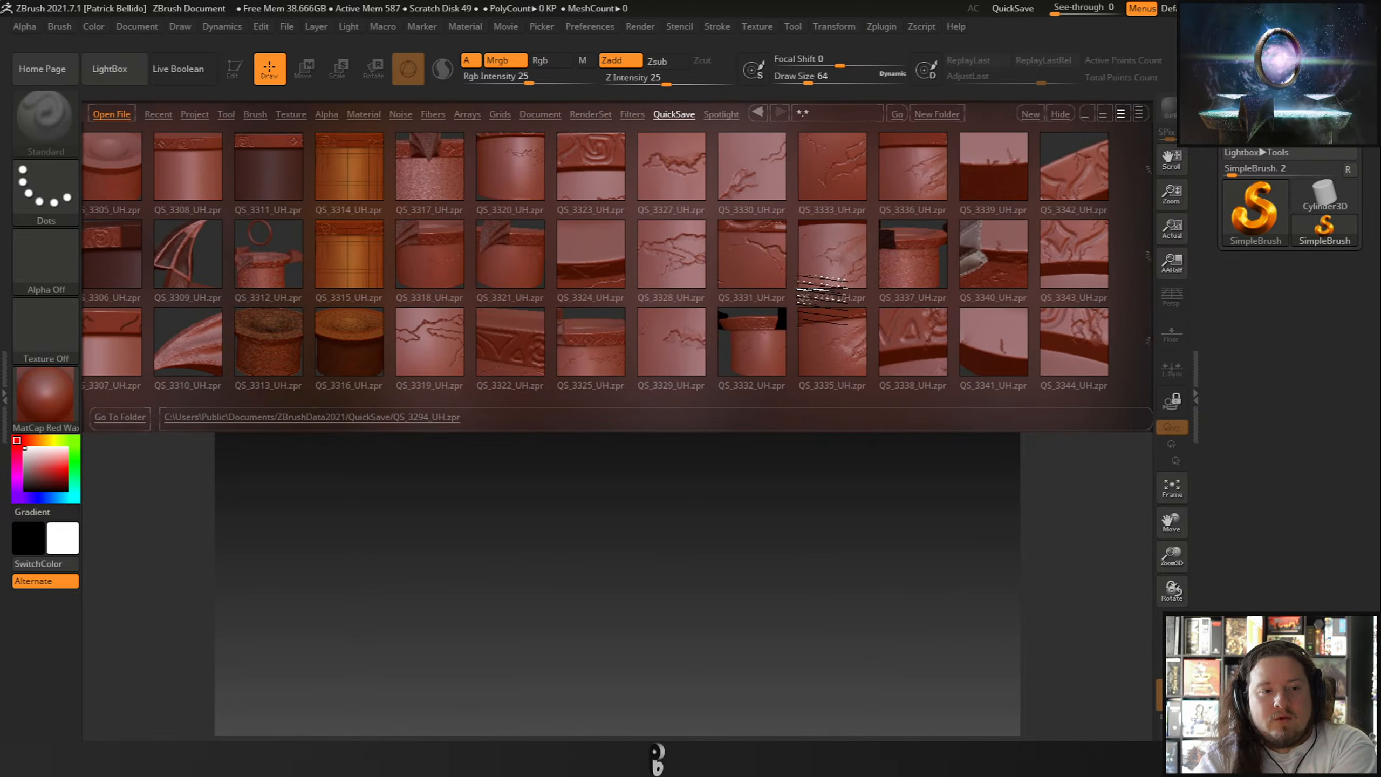
left_click_drag(826, 286, 549, 310)
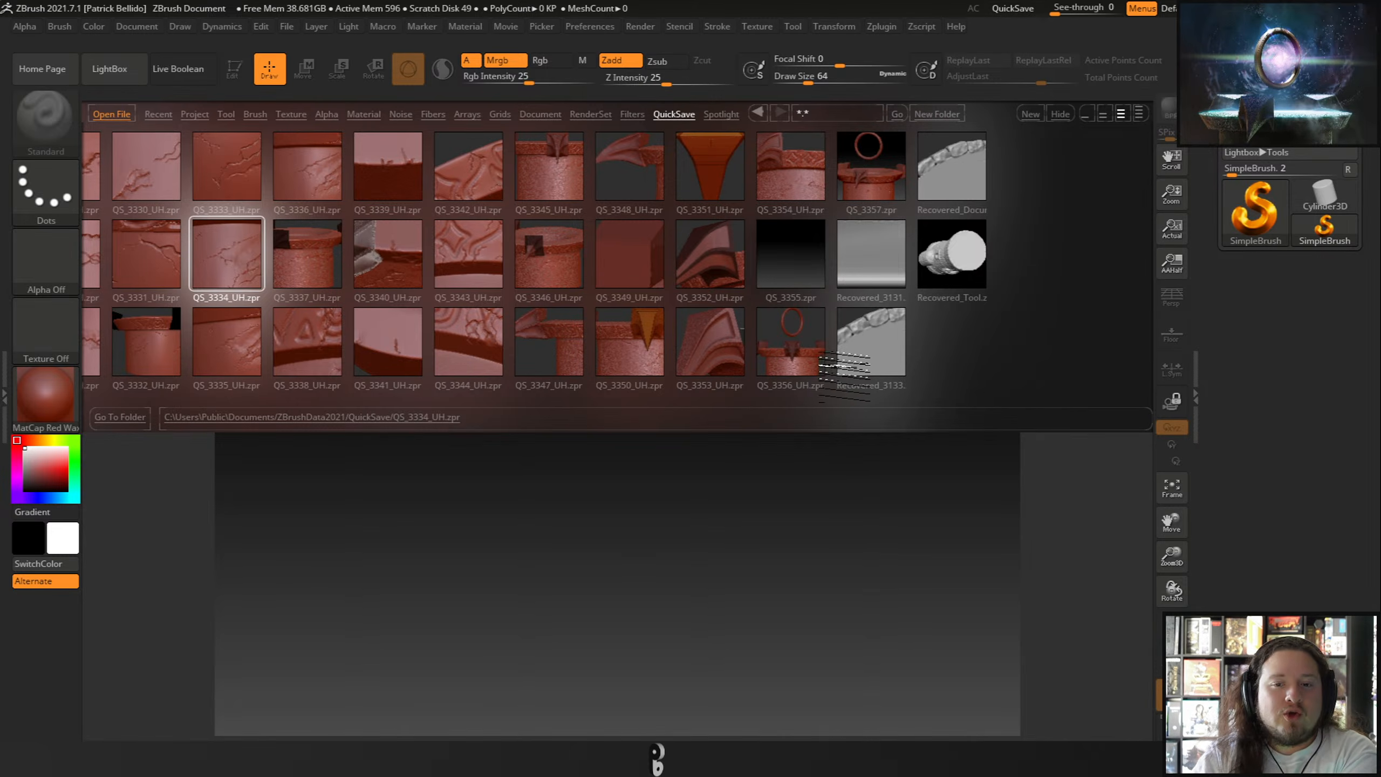
left_click(873, 163)
left_click(874, 164)
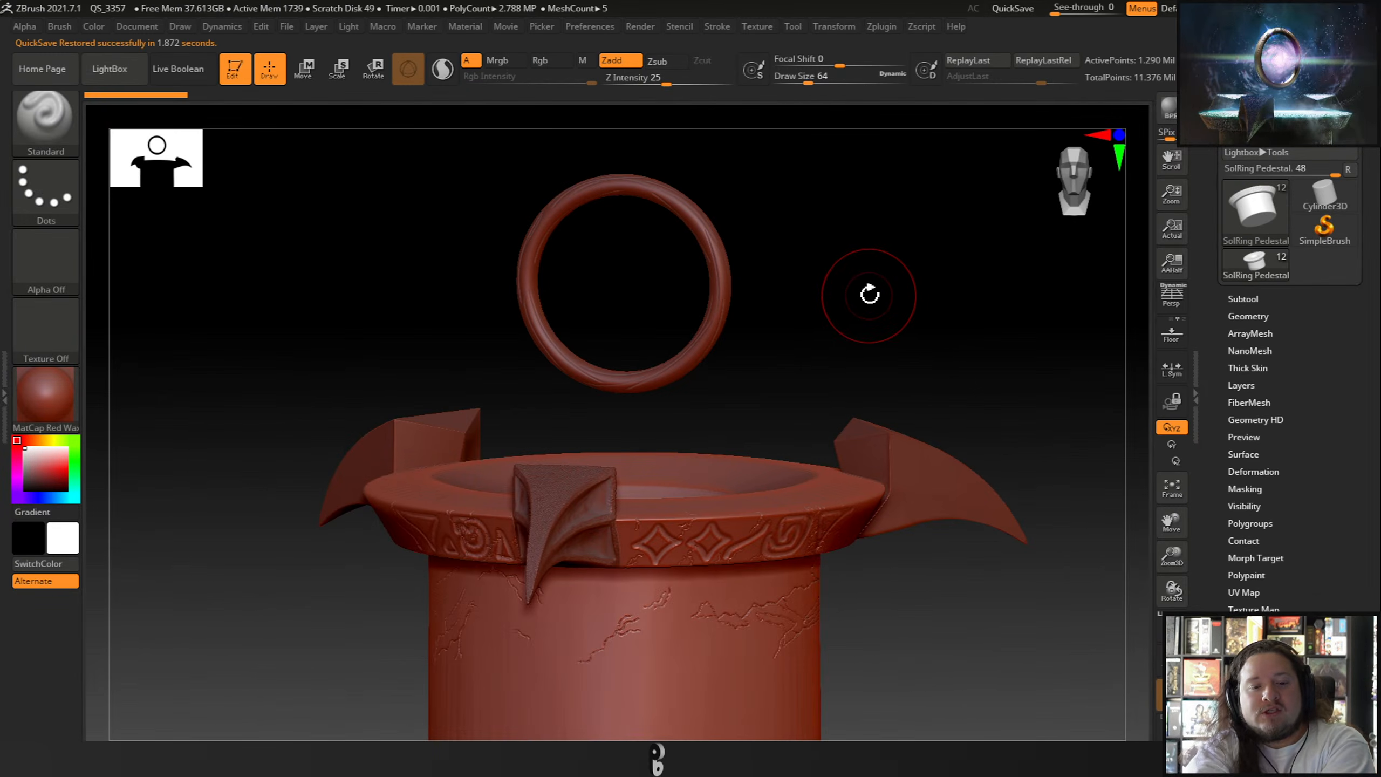
Browse LightBox's QuickSave, Recent and Project files, including the ArrayMeshes folder, and call up the file-loading dialog.
left_click(86, 70)
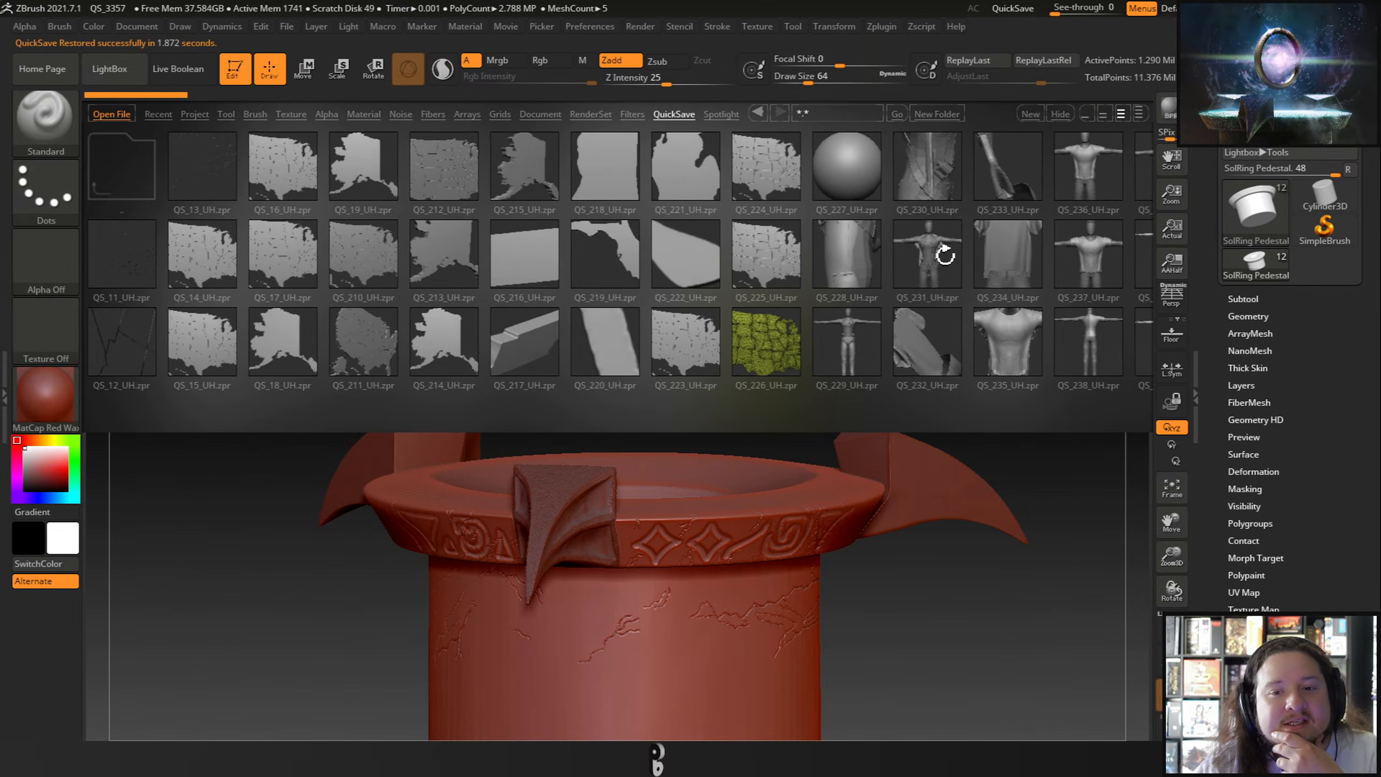
left_click_drag(943, 257, 927, 256)
left_click(158, 114)
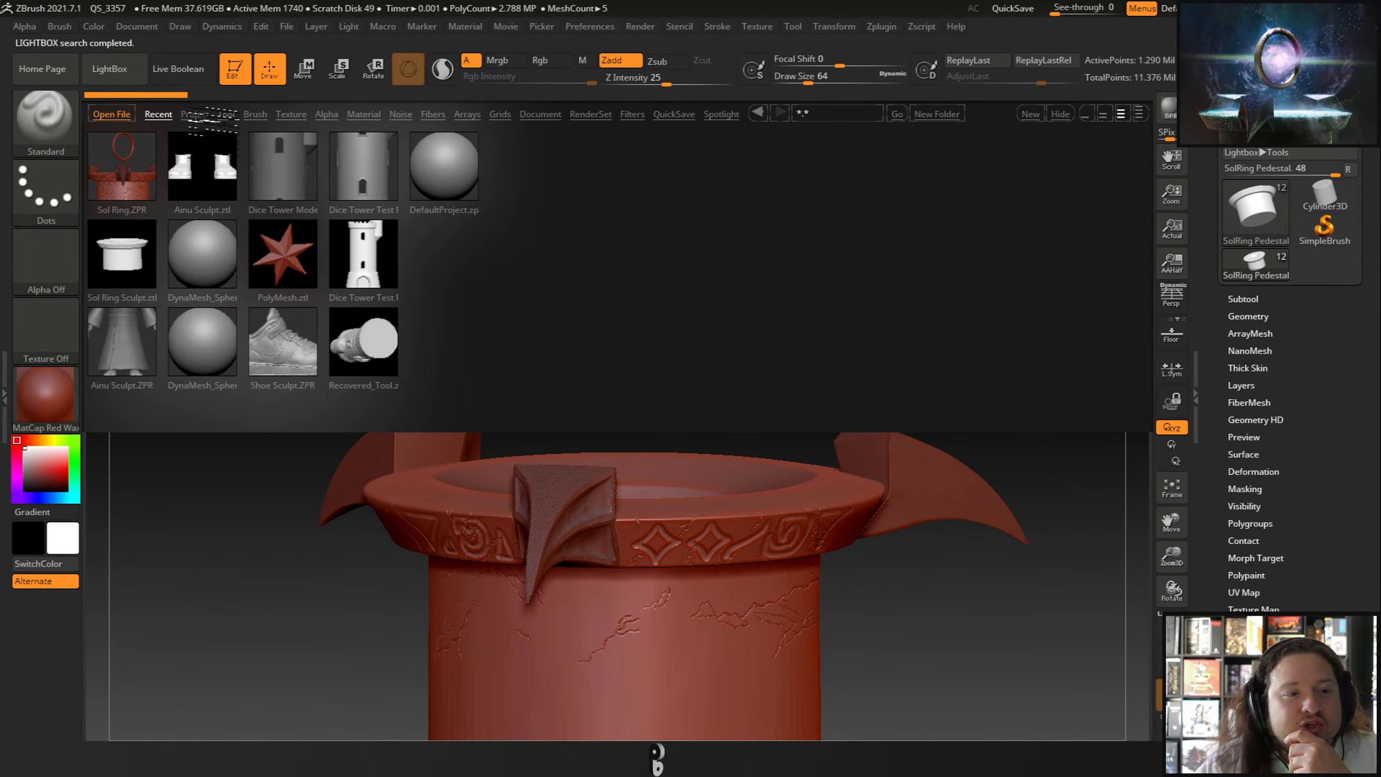
left_click(197, 115)
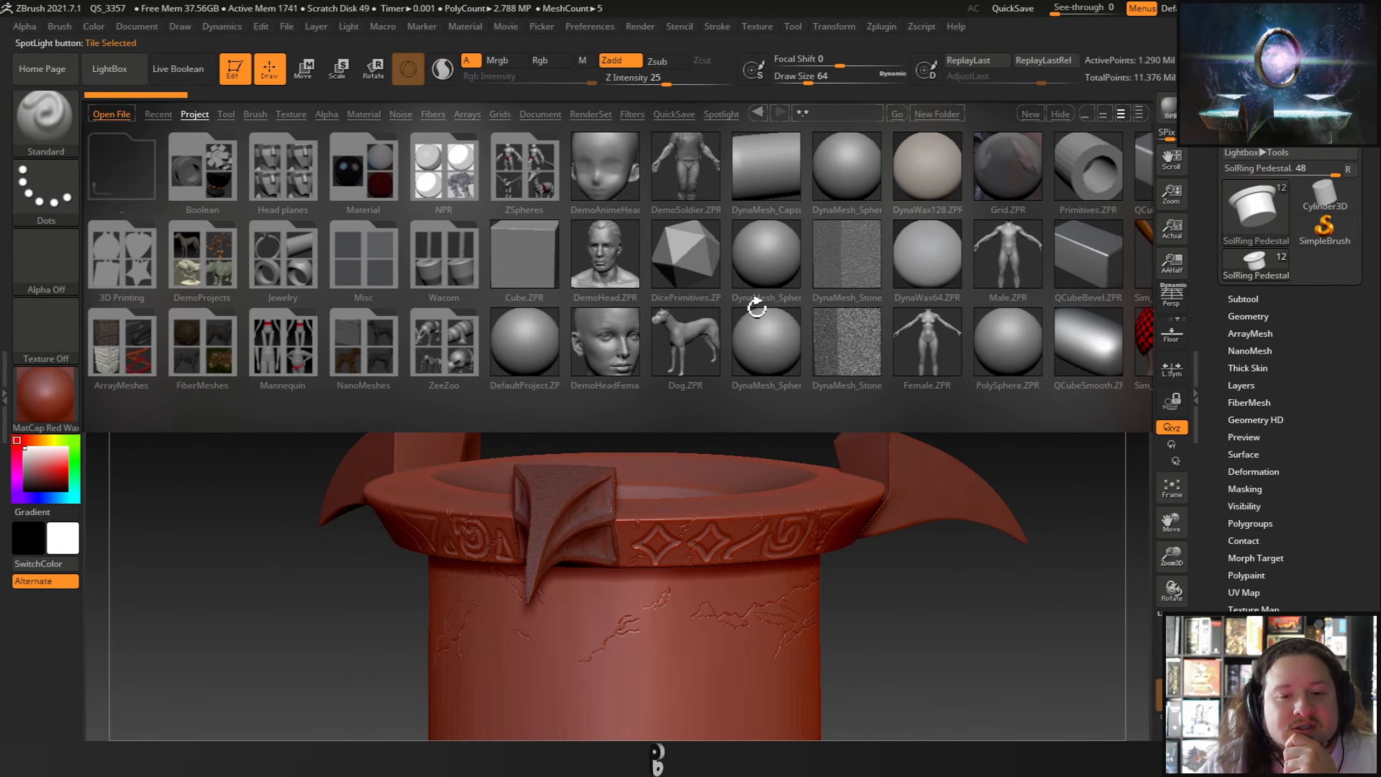
left_click_drag(958, 348, 620, 350)
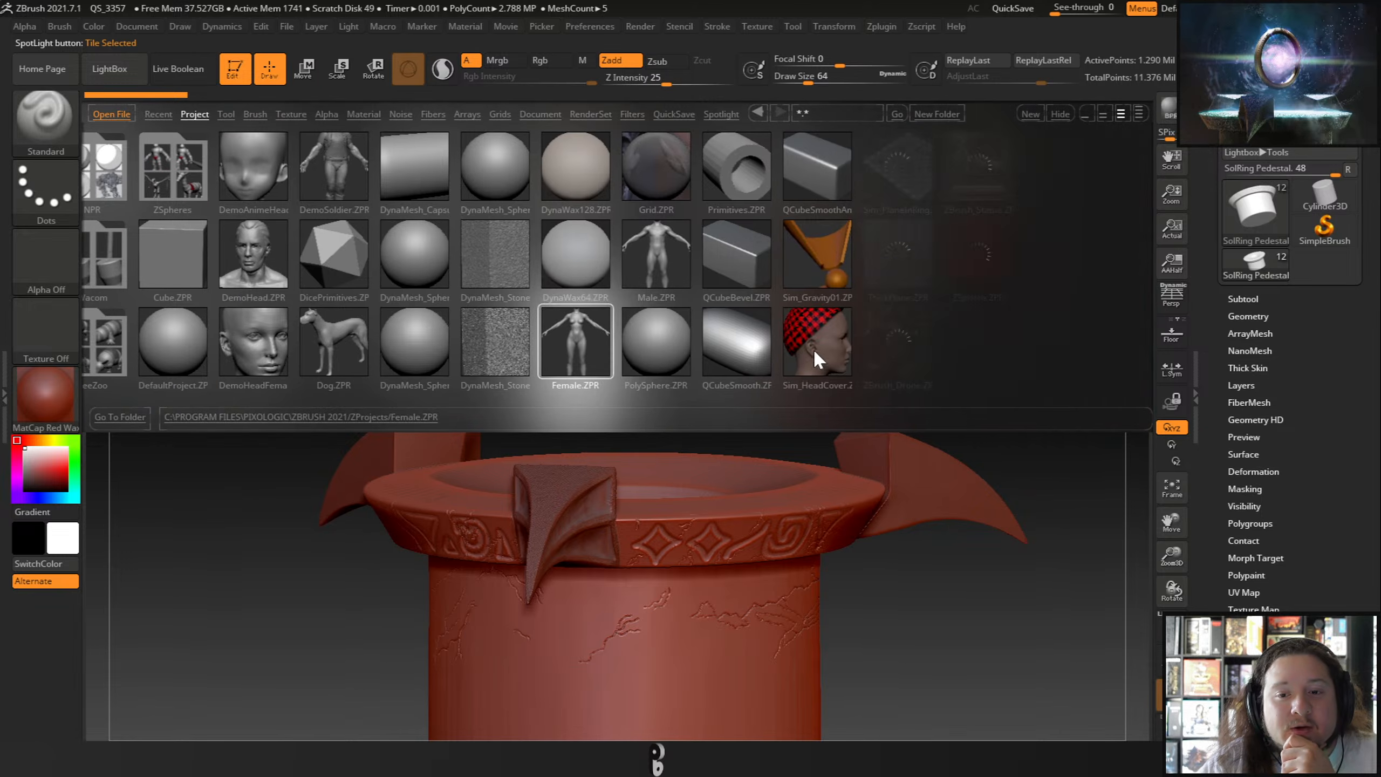
left_click_drag(806, 358, 951, 343)
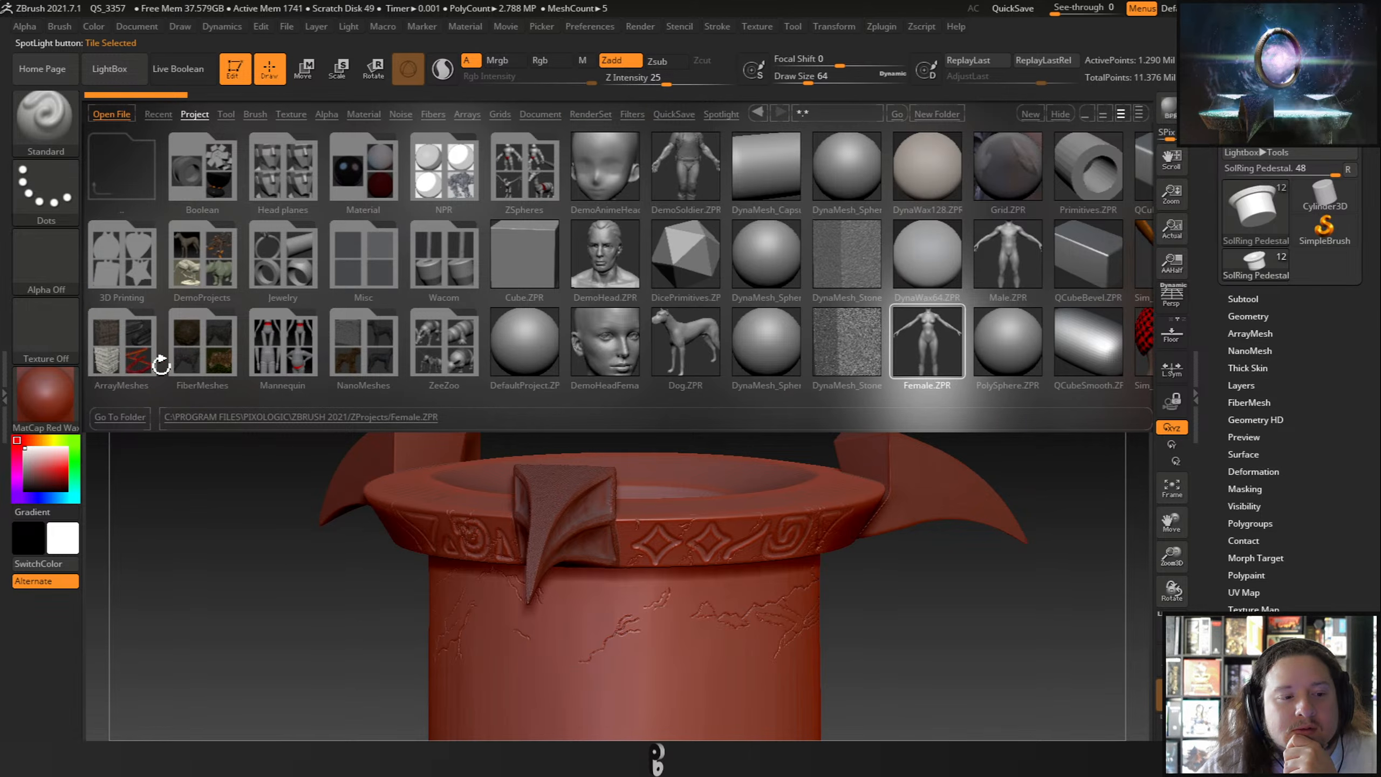
double_click(128, 359)
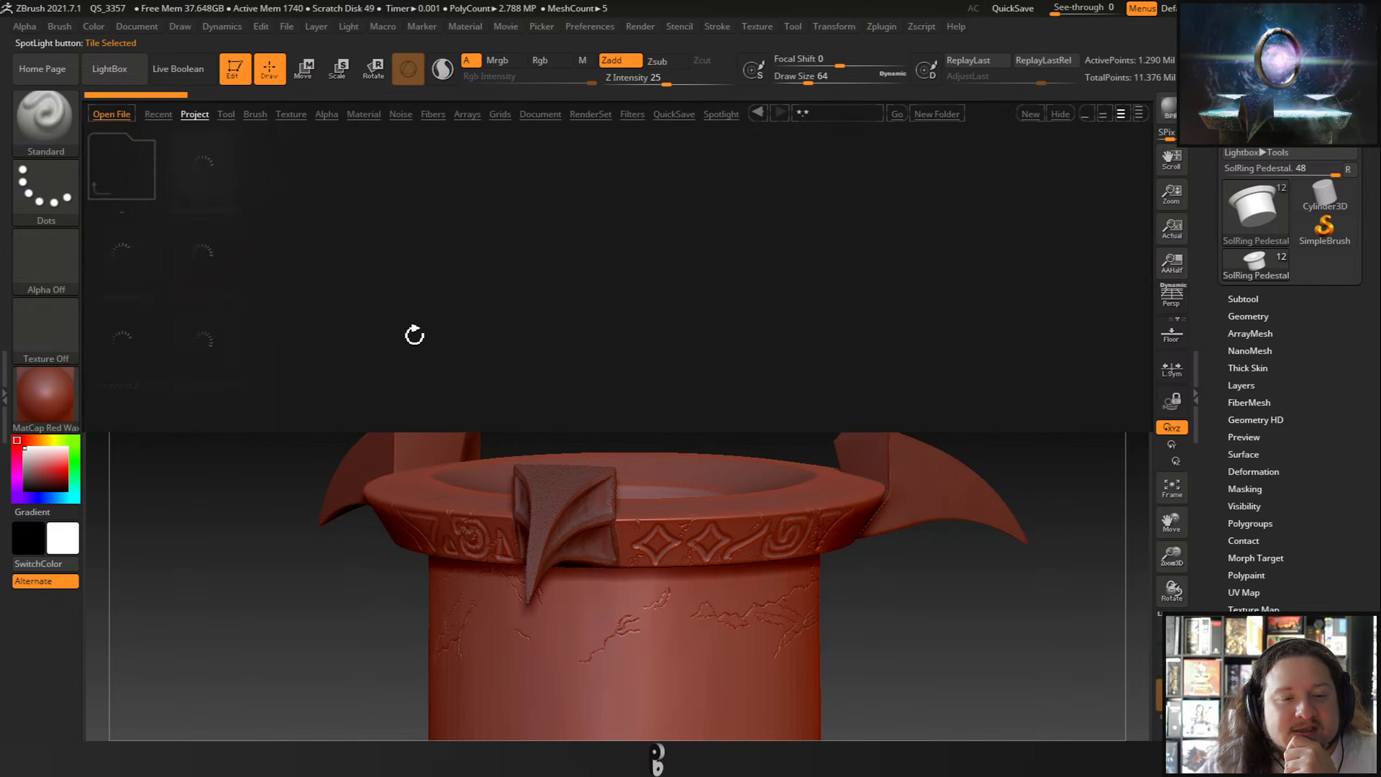
left_click(159, 114)
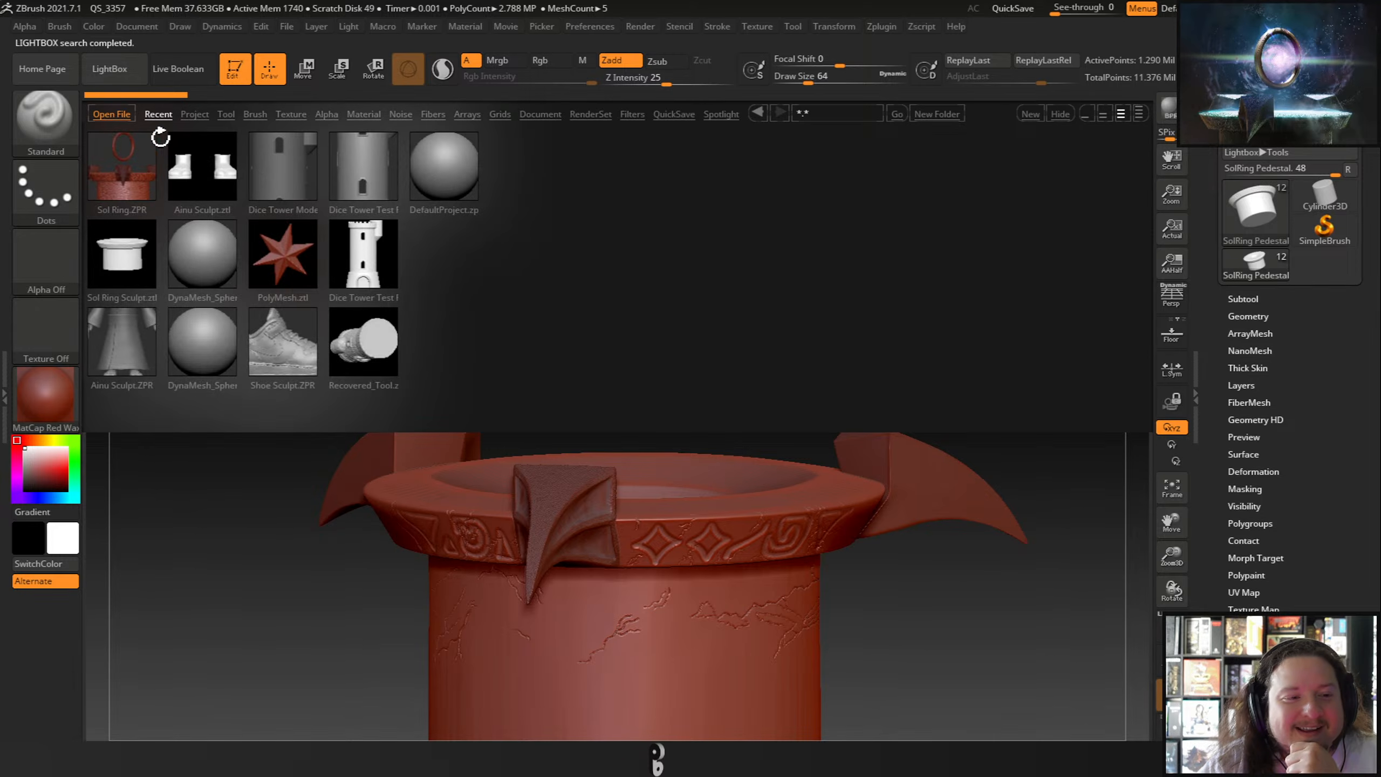
left_click(105, 114)
key("Escape")
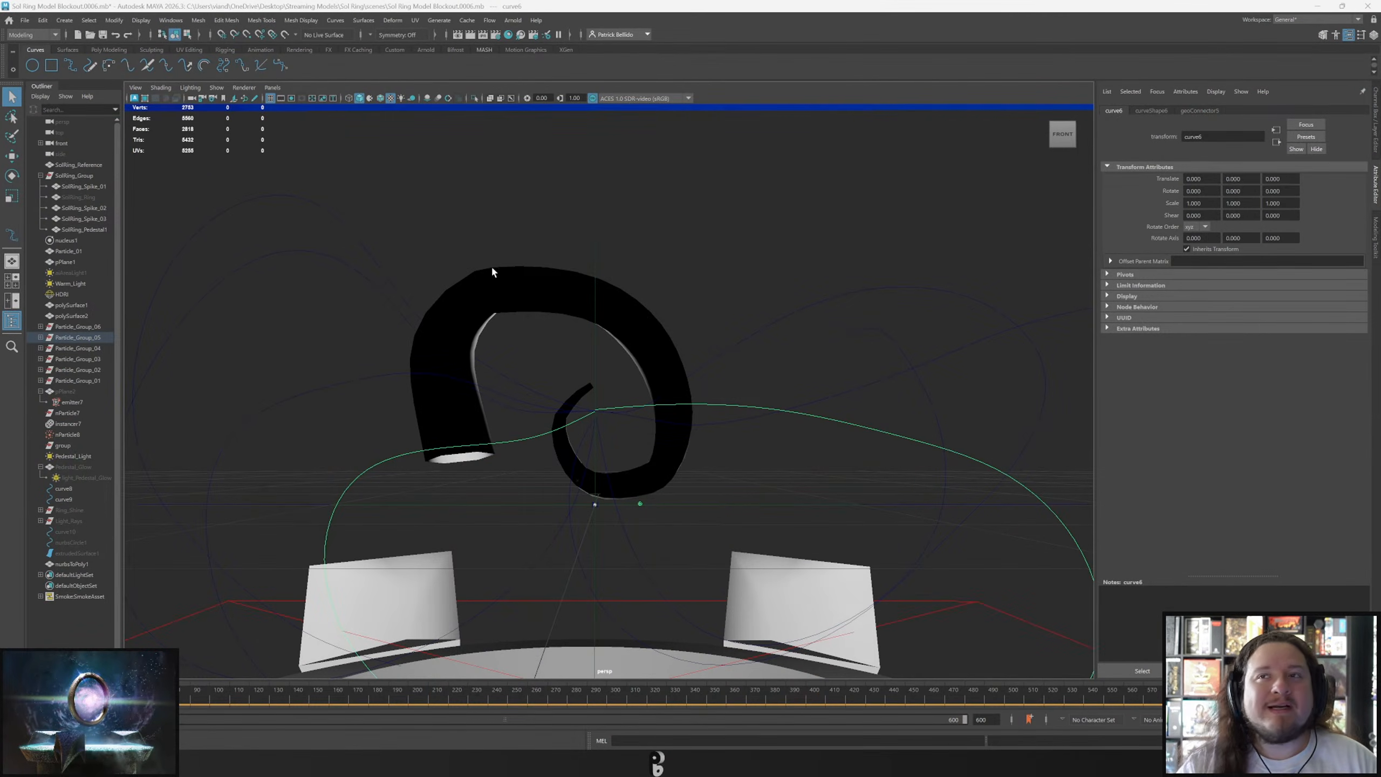
Switch back to Maya, select the nurbsToPoly1 swirl mesh, and make the SolRing_Reference display layer visible.
left_click_drag(514, 289, 493, 292, "alt")
left_click(493, 292)
left_click_drag(609, 315, 601, 310, "alt")
key("ctrl+a")
left_click(1283, 569)
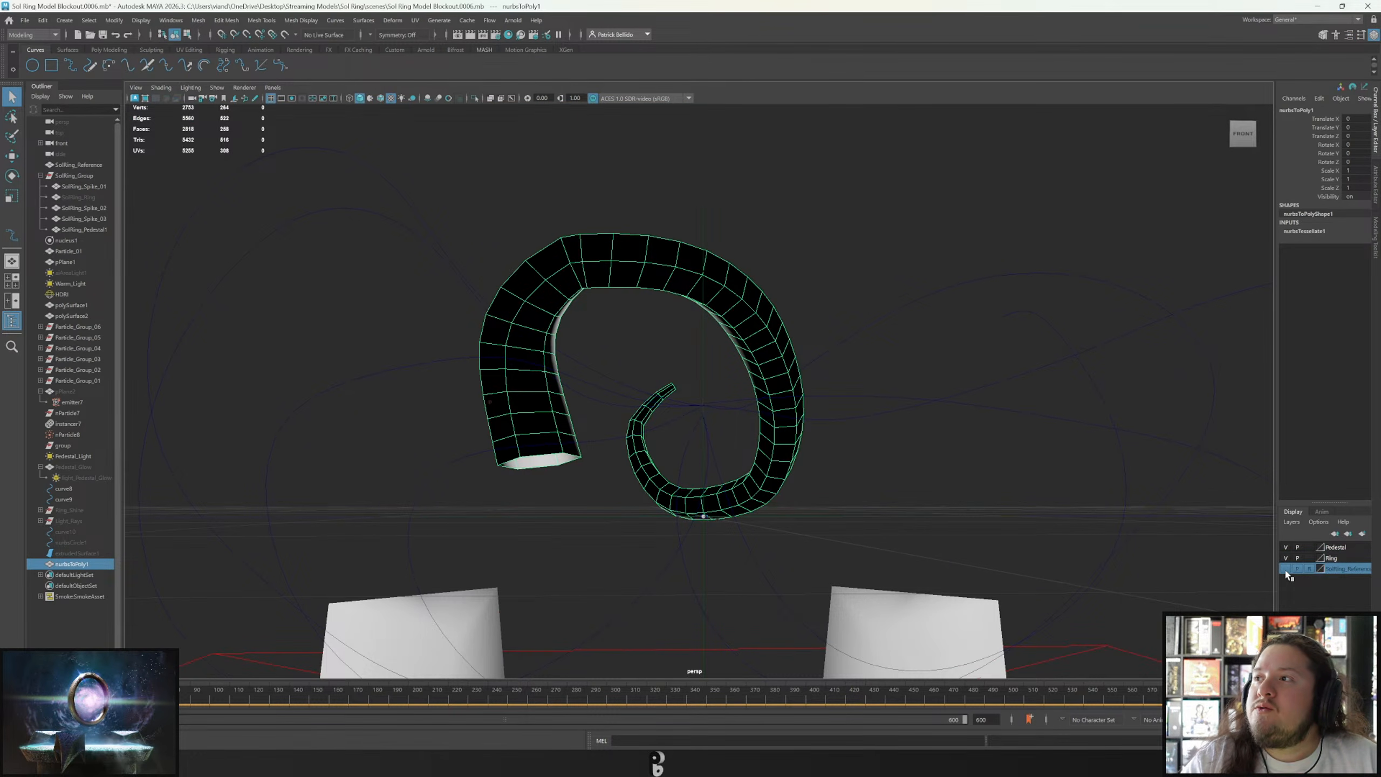
left_click(1285, 569)
left_click_drag(785, 487, 876, 261, "alt")
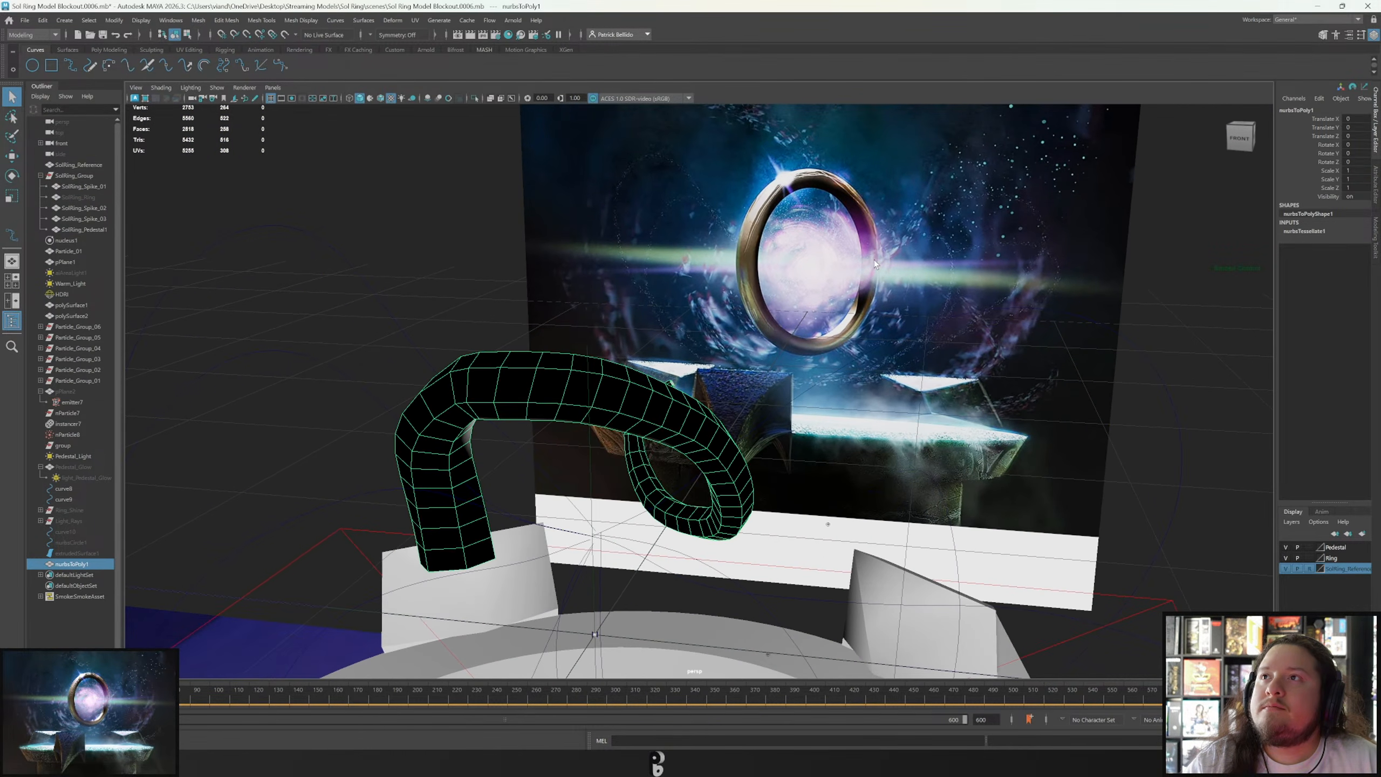
Examine the galaxy swirl inside the ring on the reference plane and compare it with the swirl mesh.
scroll(875, 260, "up", 3)
middle_click_drag(865, 251, 689, 426, "alt")
scroll(688, 426, "up", 5)
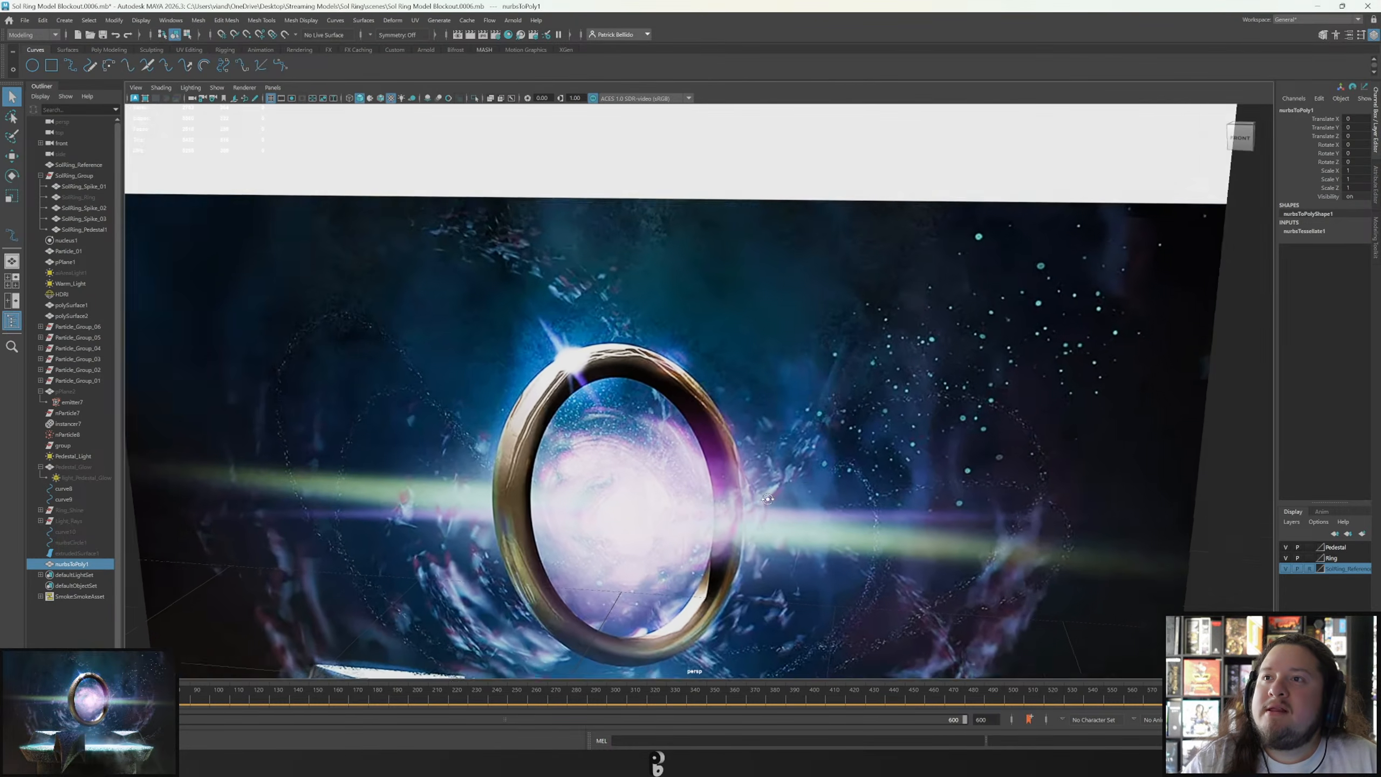
left_click_drag(688, 426, 712, 412, "alt")
middle_click_drag(539, 511, 692, 371, "alt")
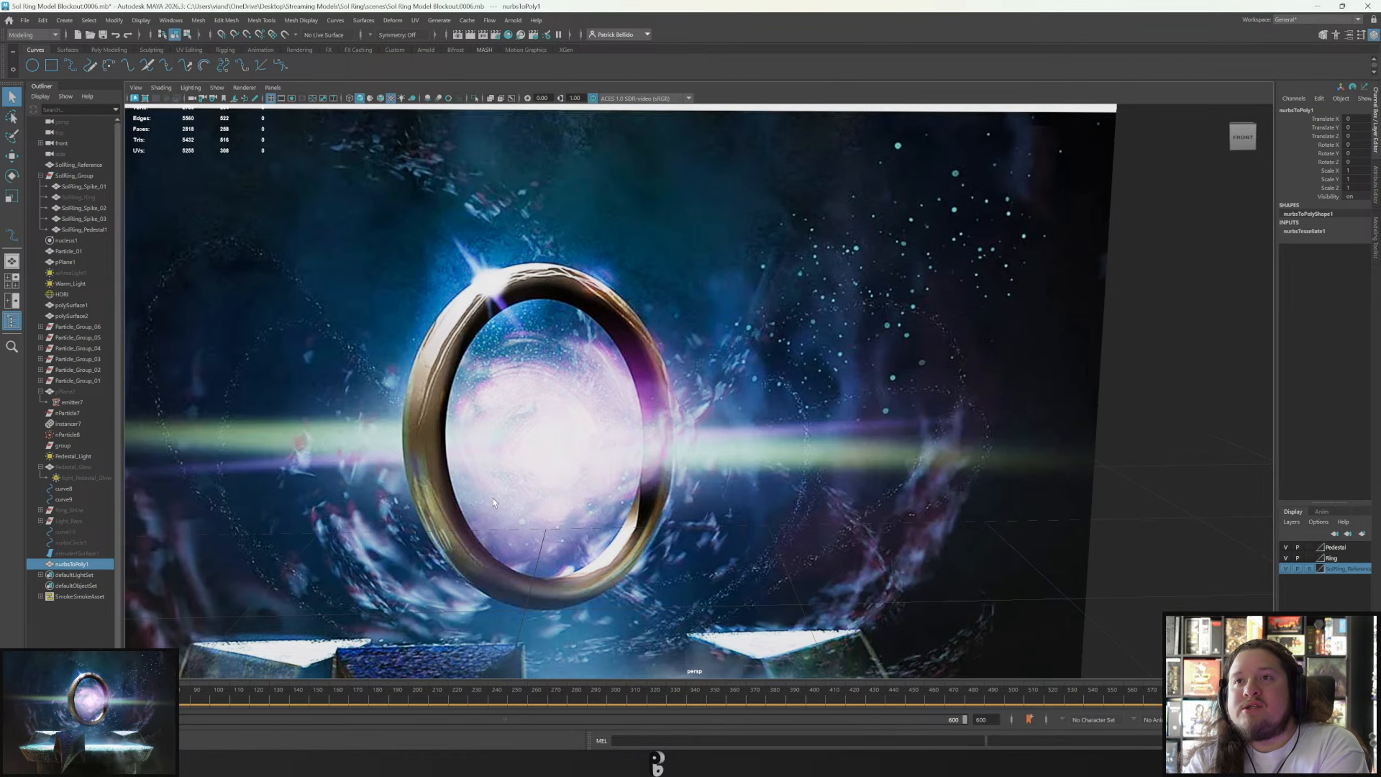
scroll(493, 497, "down", 5)
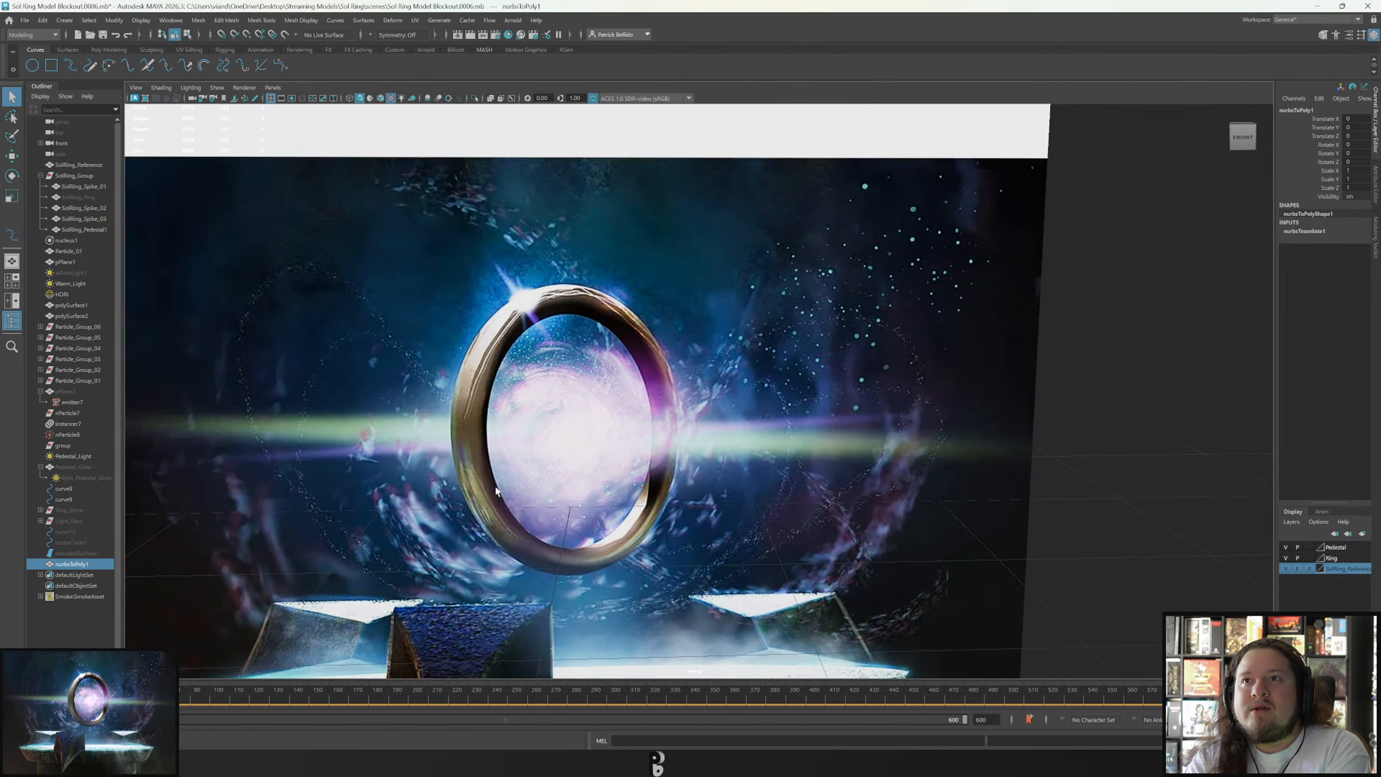
scroll(496, 492, "down", 6)
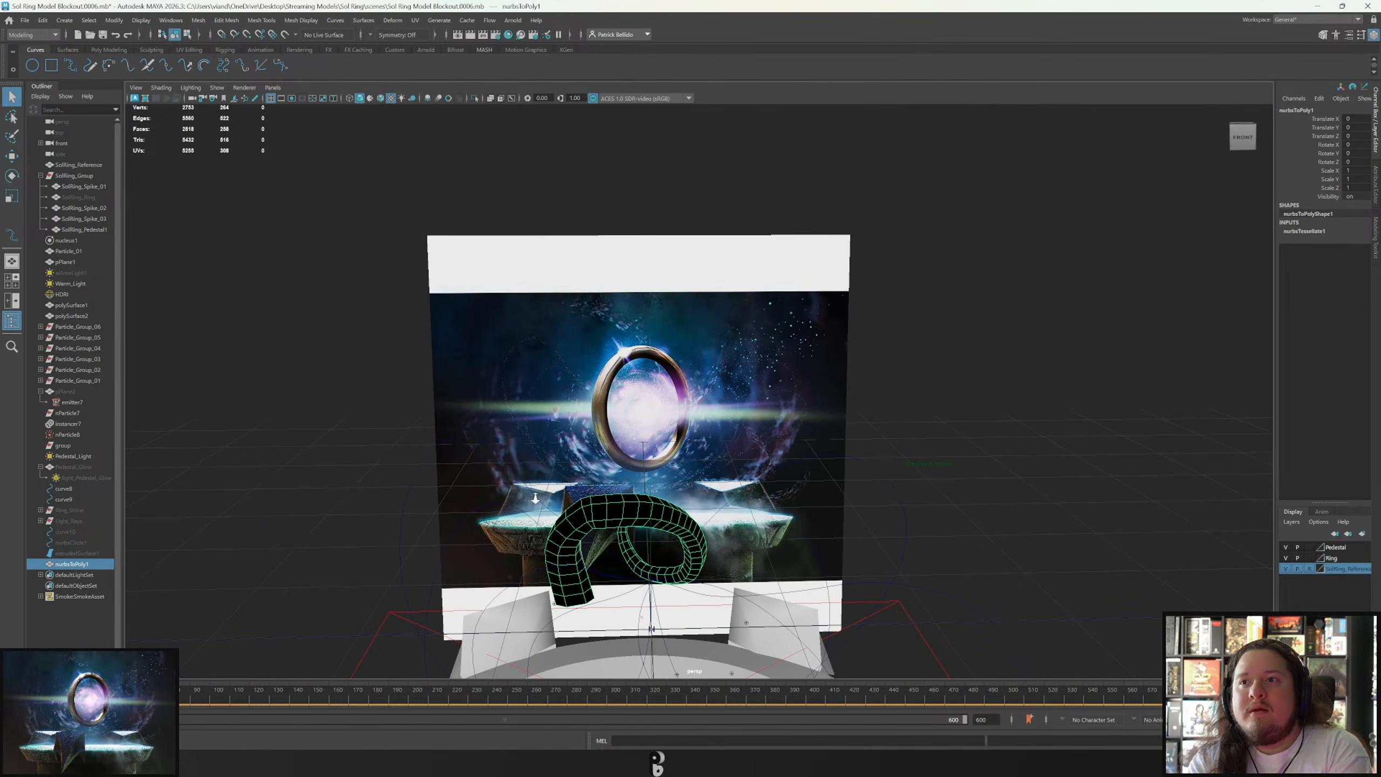
right_click_drag(535, 499, 537, 518, "alt")
middle_click_drag(576, 511, 595, 319, "alt")
mouse_move(615, 345)
left_mouse_down("alt")
mouse_move(626, 321)
mouse_move(604, 320)
mouse_move(631, 334)
left_mouse_up("alt")
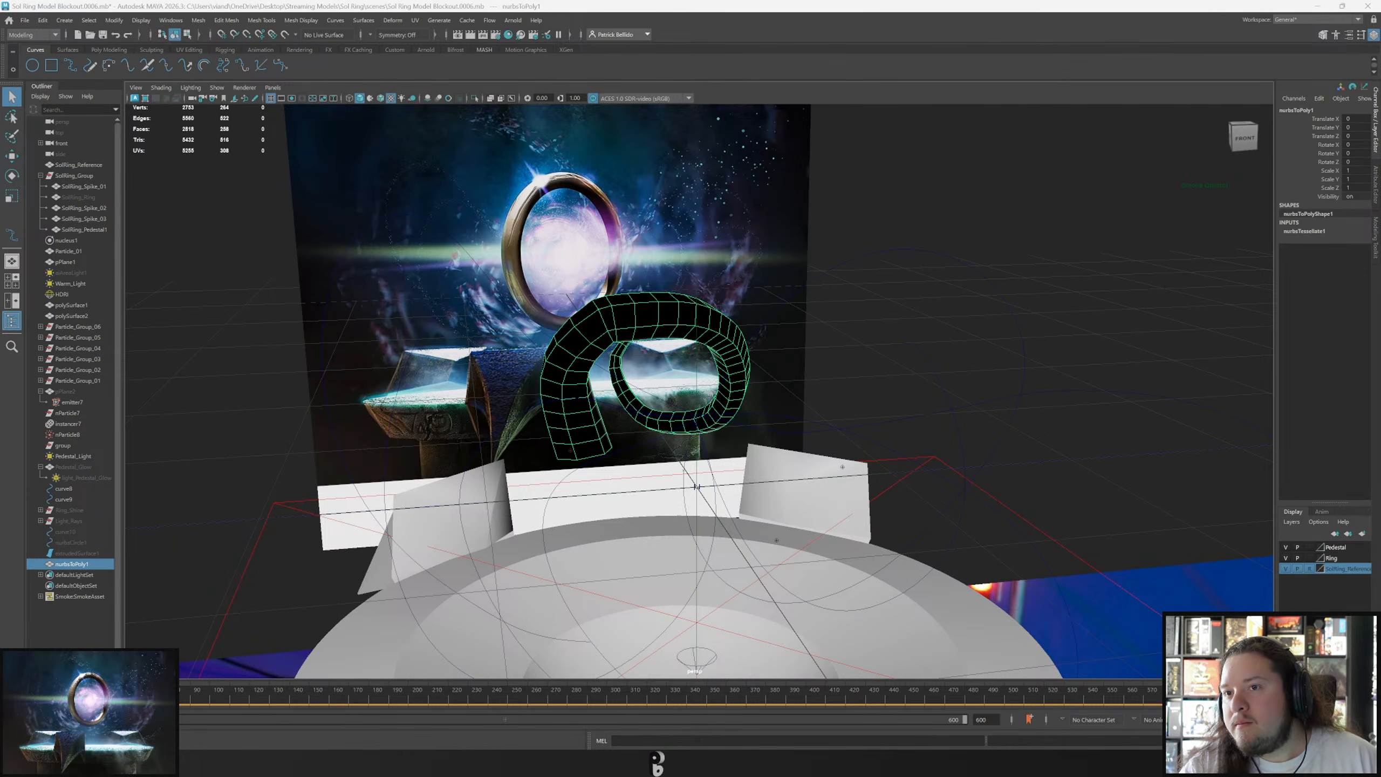
Close ZBrush's leftover Load File dialog.
mouse_move(658, 759)
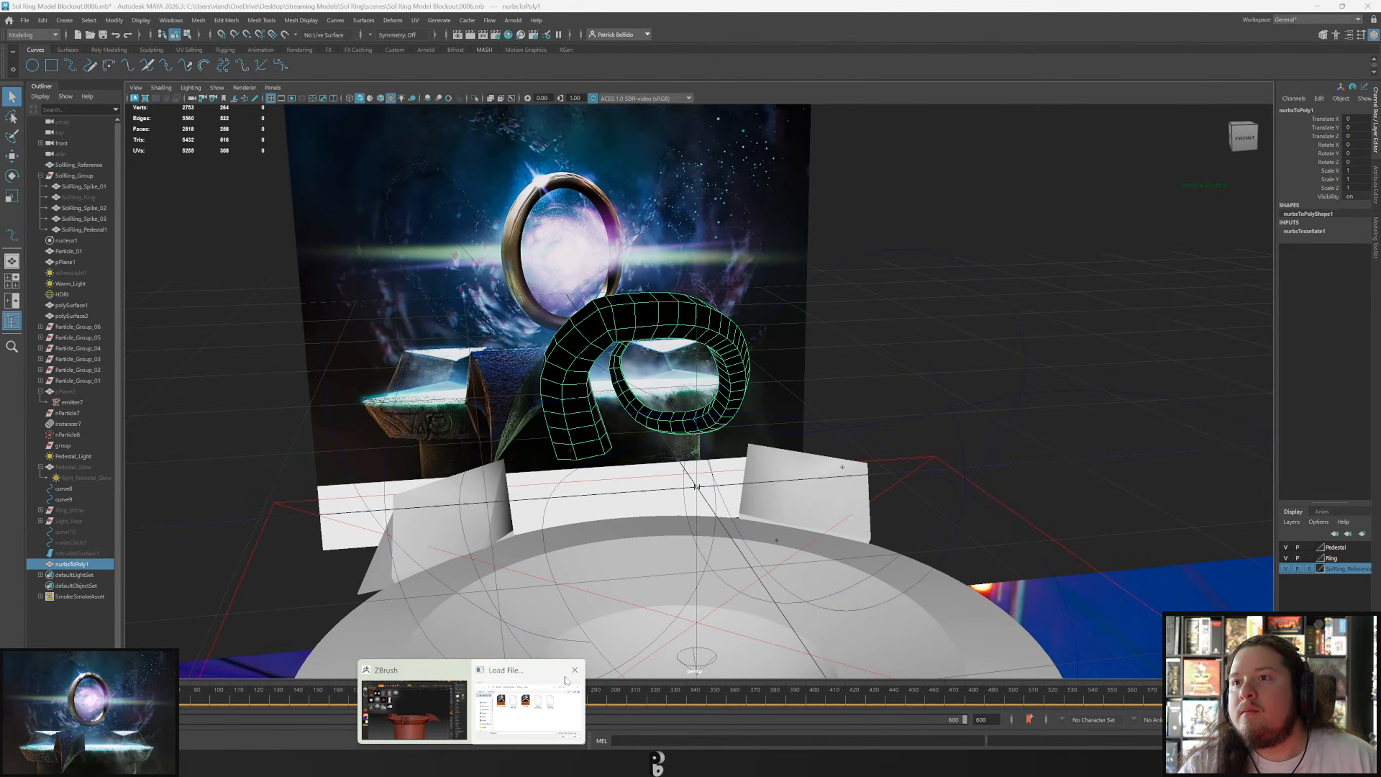
left_click(574, 670)
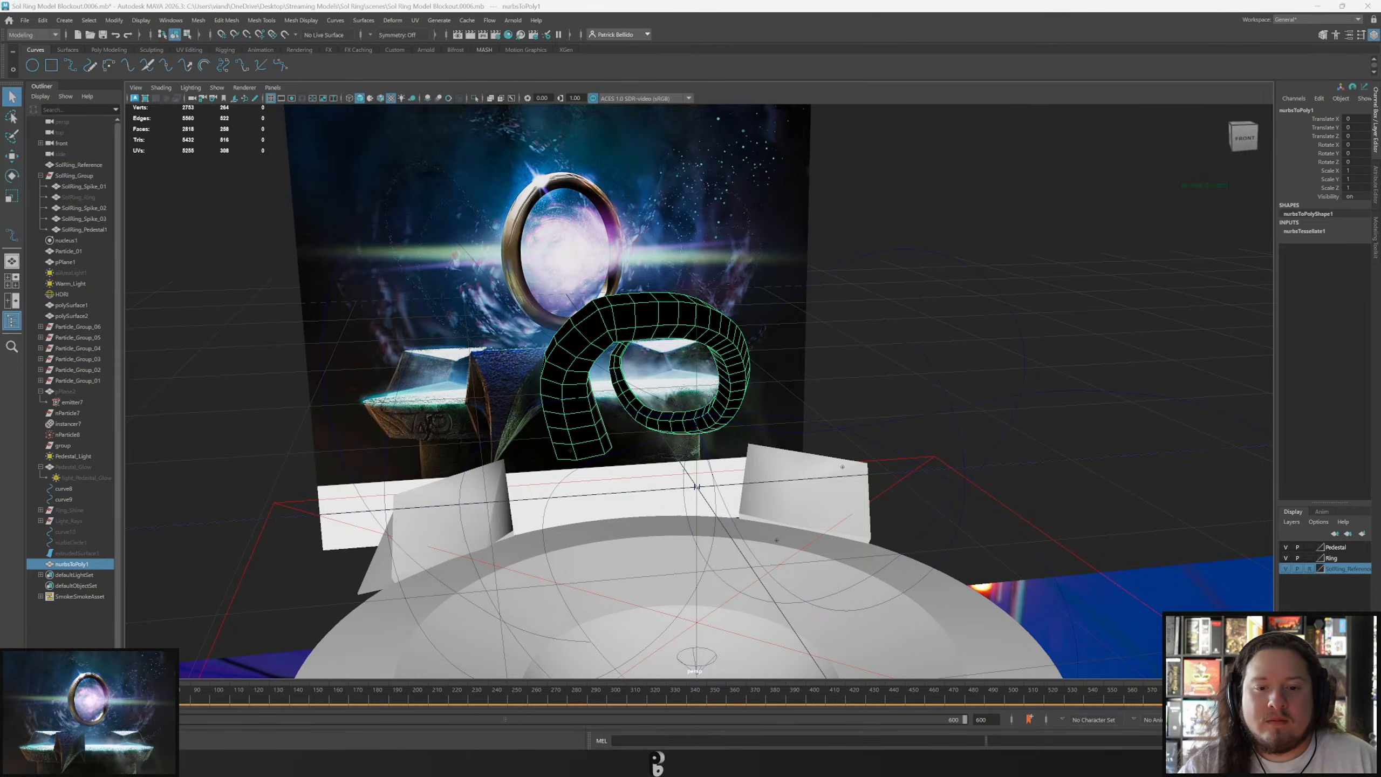
Inspect the galaxy spiral inside the ring on the reference plane at close range and against the nurbsToPoly1 swirl.
left_click(718, 396)
scroll(594, 384, "up", 5)
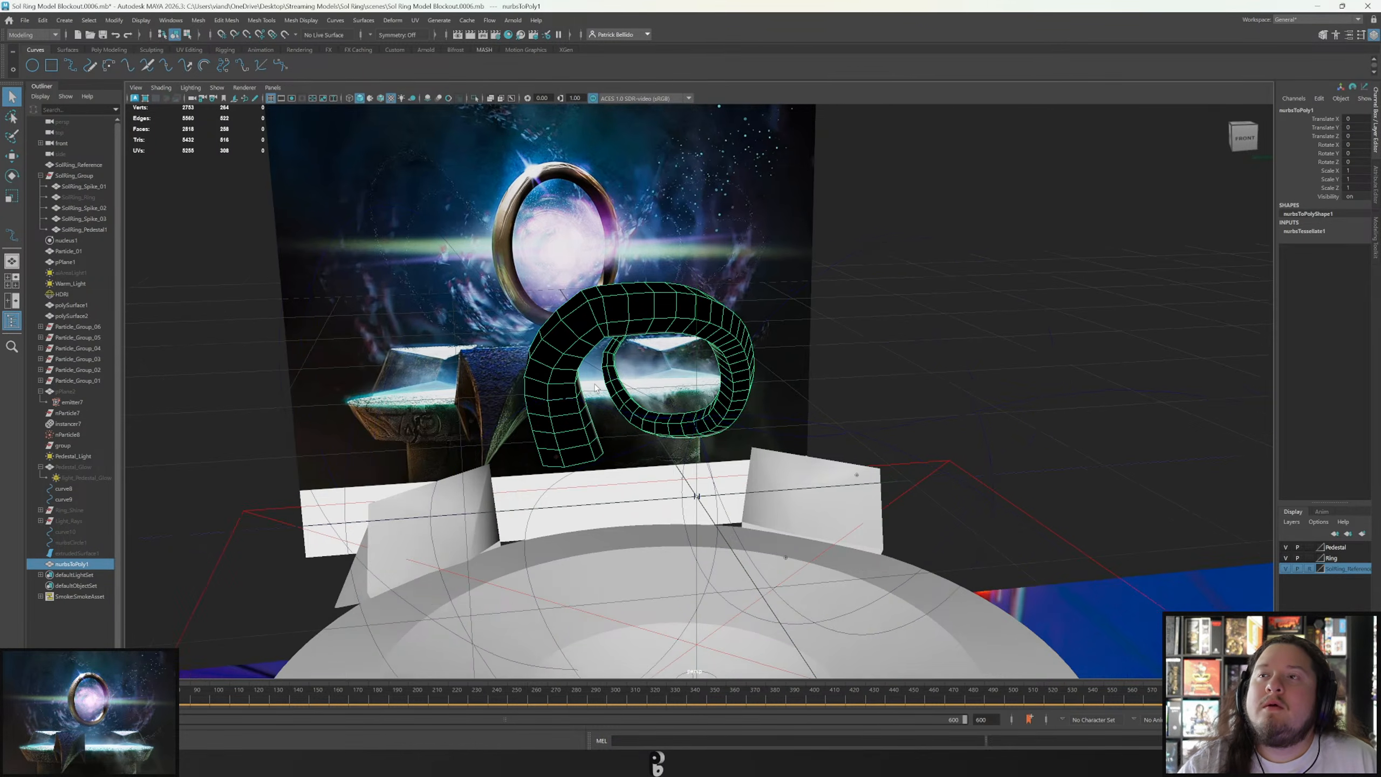
left_click_drag(583, 387, 572, 390, "alt")
middle_click_drag(572, 393, 596, 544, "alt")
scroll(609, 381, "up", 4)
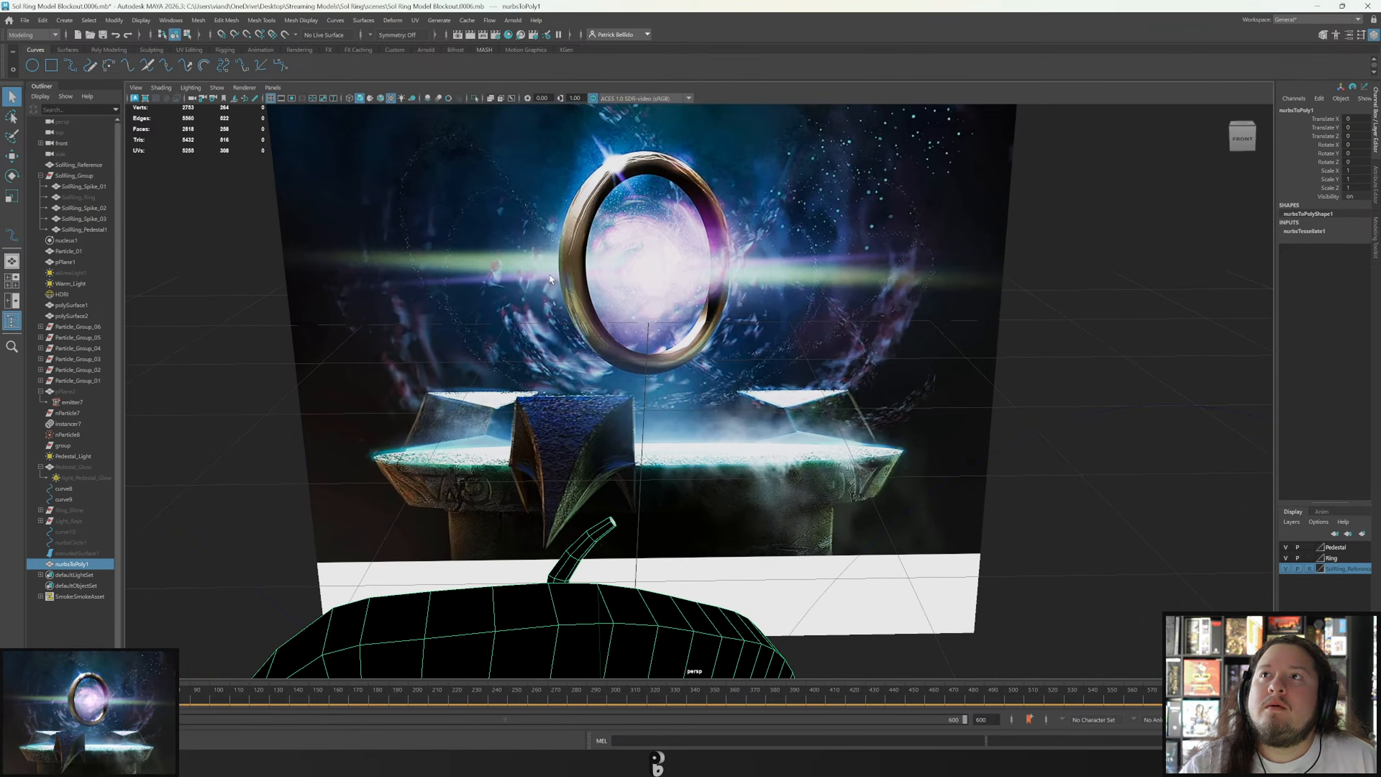
middle_click_drag(615, 190, 669, 363, "alt")
scroll(669, 363, "up", 5)
scroll(668, 359, "up", 4)
scroll(667, 359, "down", 2)
mouse_move(667, 361)
left_mouse_down("alt")
mouse_move(678, 325)
mouse_move(642, 423)
mouse_move(666, 370)
left_mouse_up("alt")
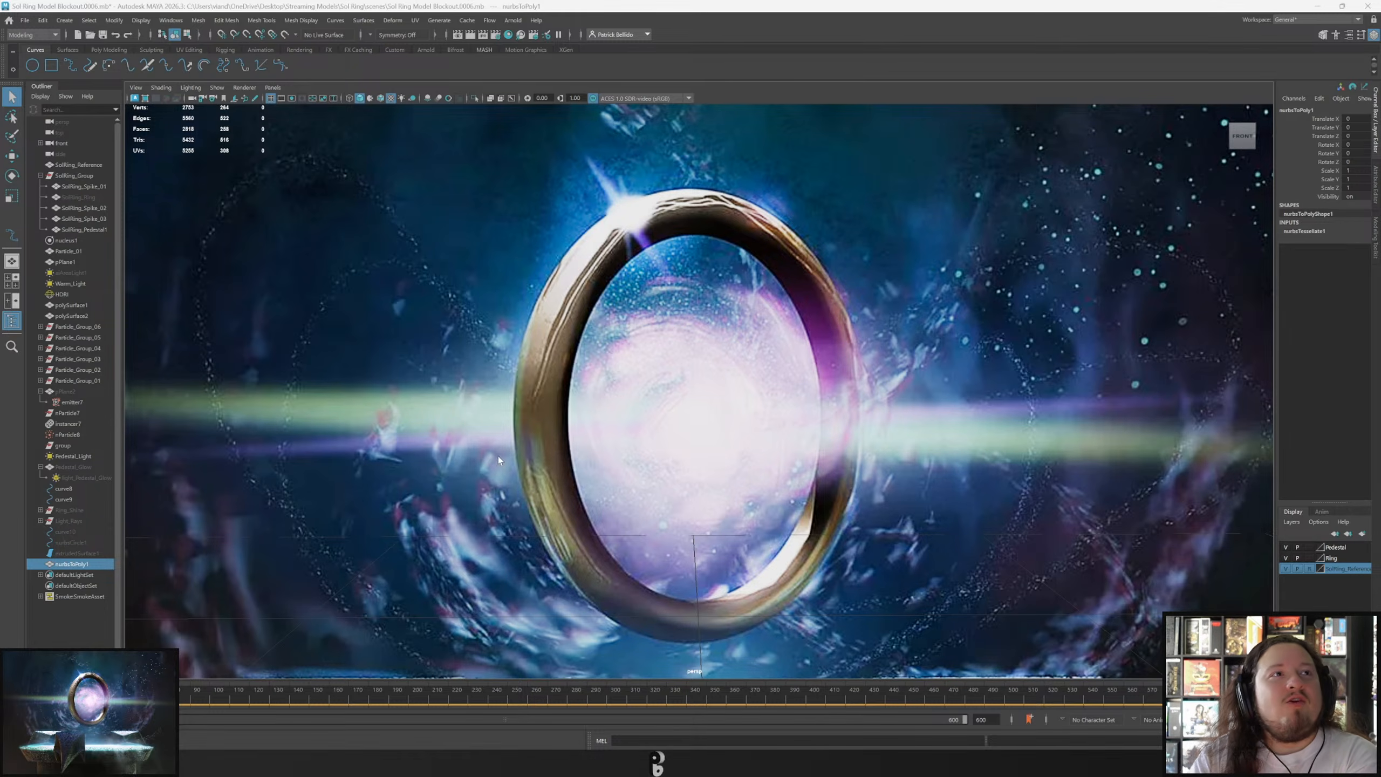
scroll(672, 400, "down", 10)
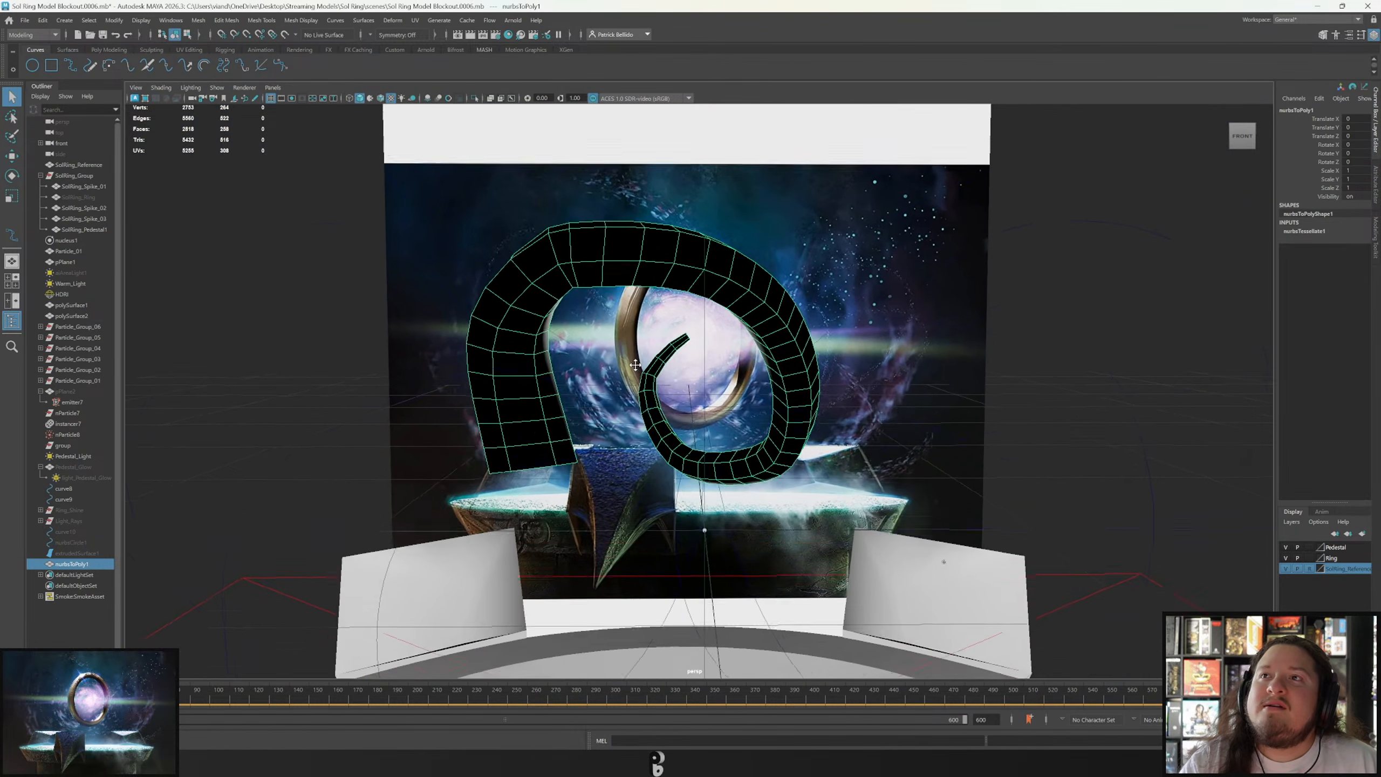
middle_click_drag(636, 365, 638, 376, "alt")
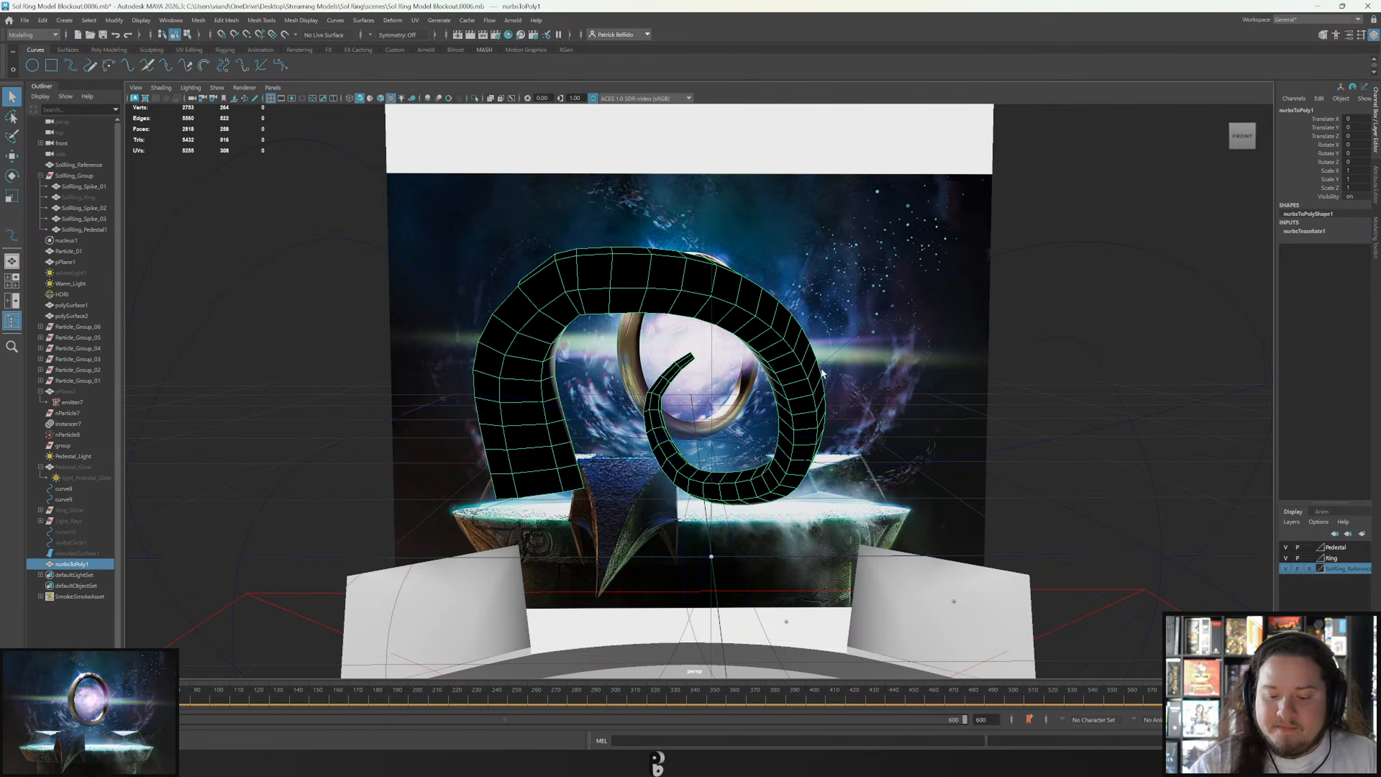
Delete the nurbsToPoly1 swirl mesh and unhide extrudedSurface1, curve10 and nurbsCircle1.
key("Delete")
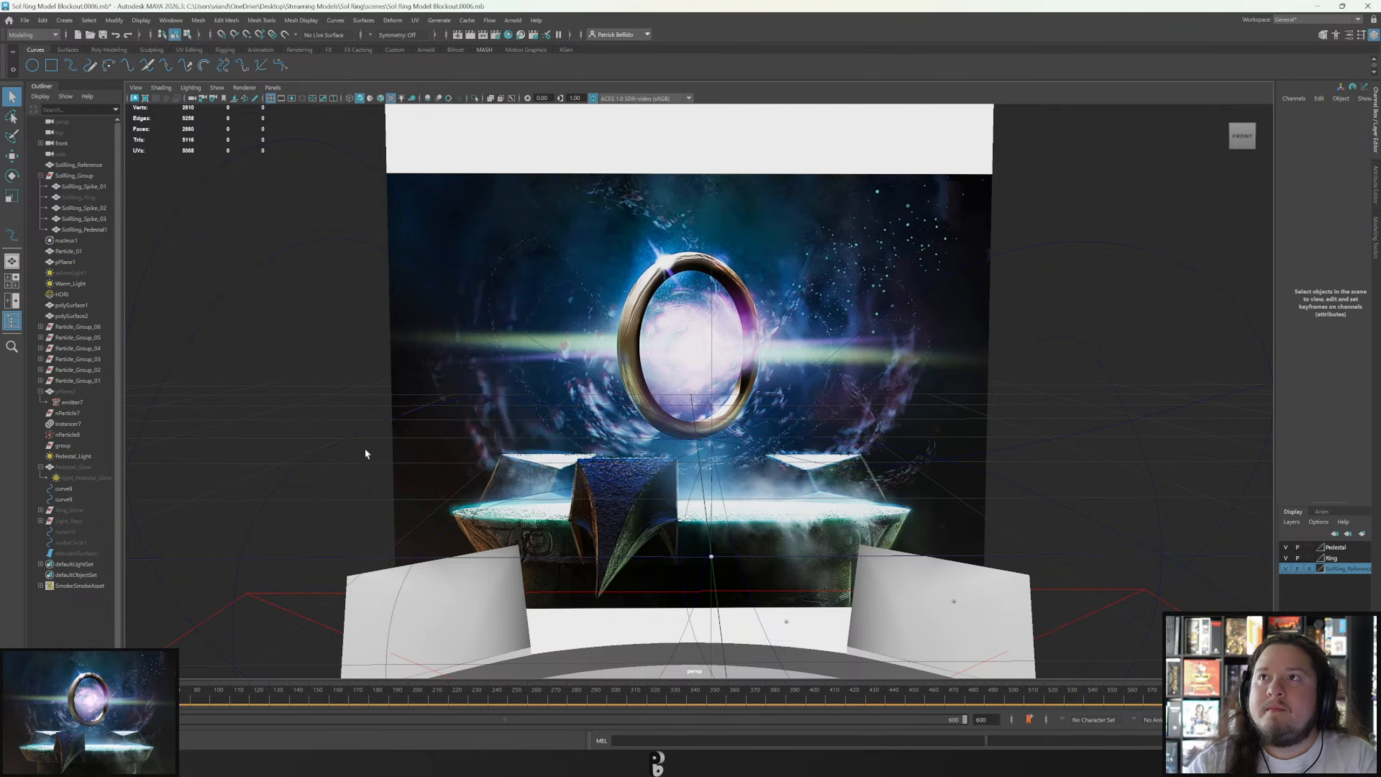
left_click(68, 553)
key("h")
left_click(68, 533)
key("h")
left_click(70, 543)
key("h")
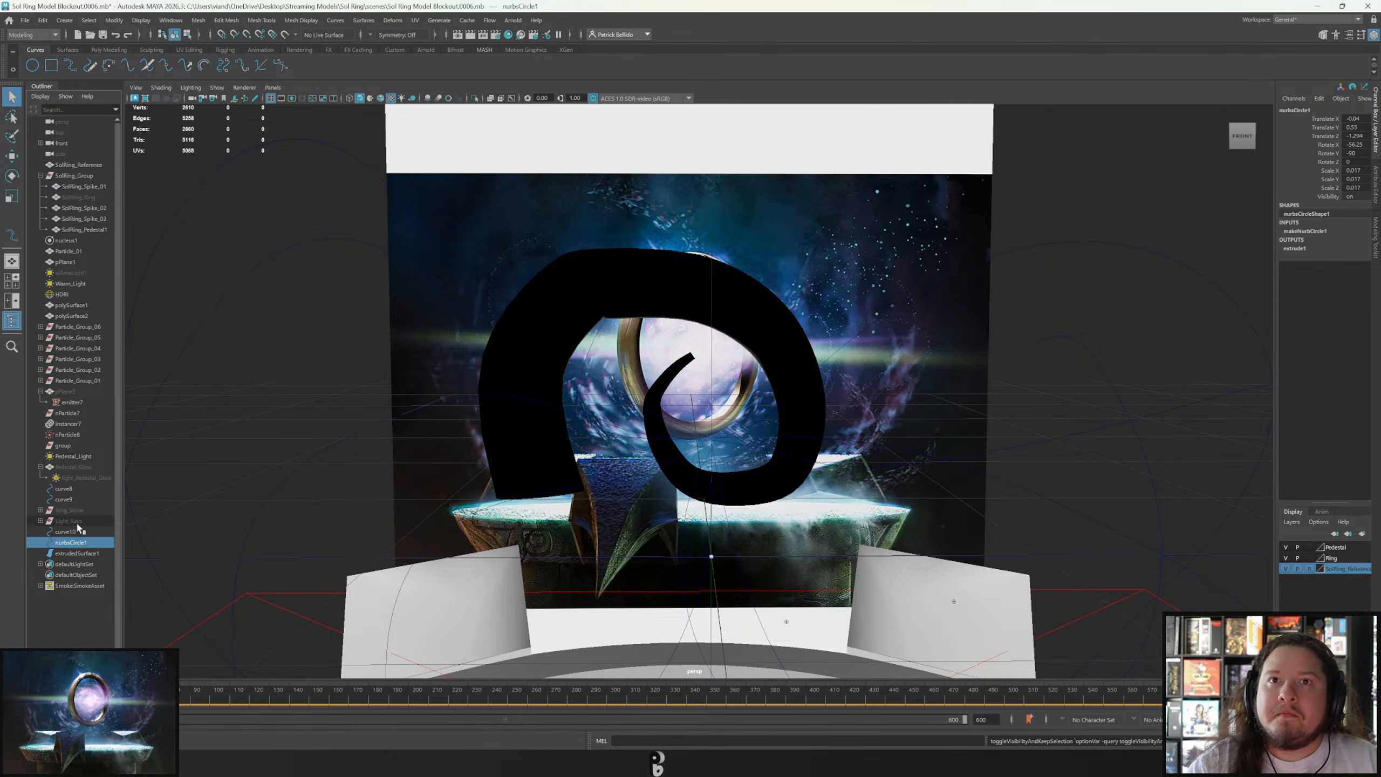
Switch the viewport to the front orthographic camera and delete the extrudedSurface1 swirl.
left_click(272, 87)
mouse_move(309, 120)
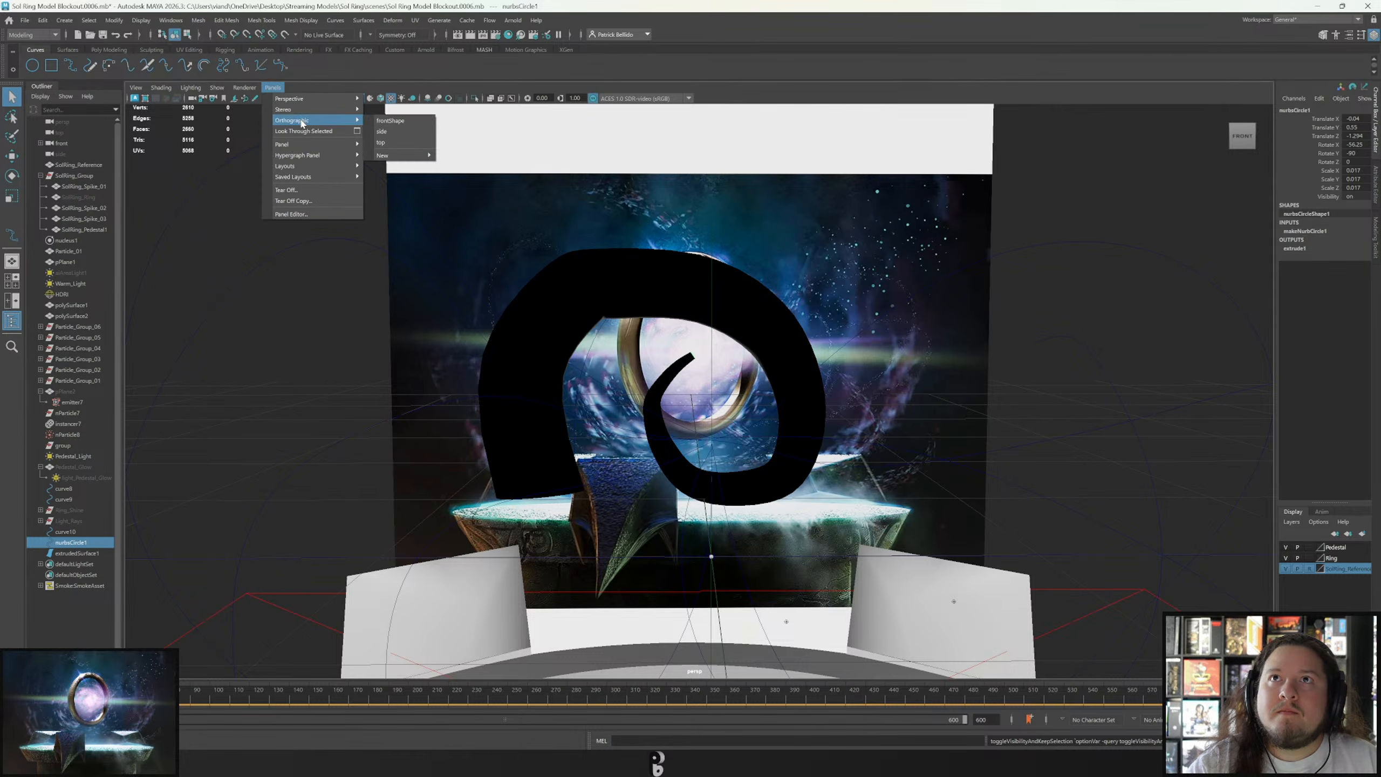
left_click(397, 133)
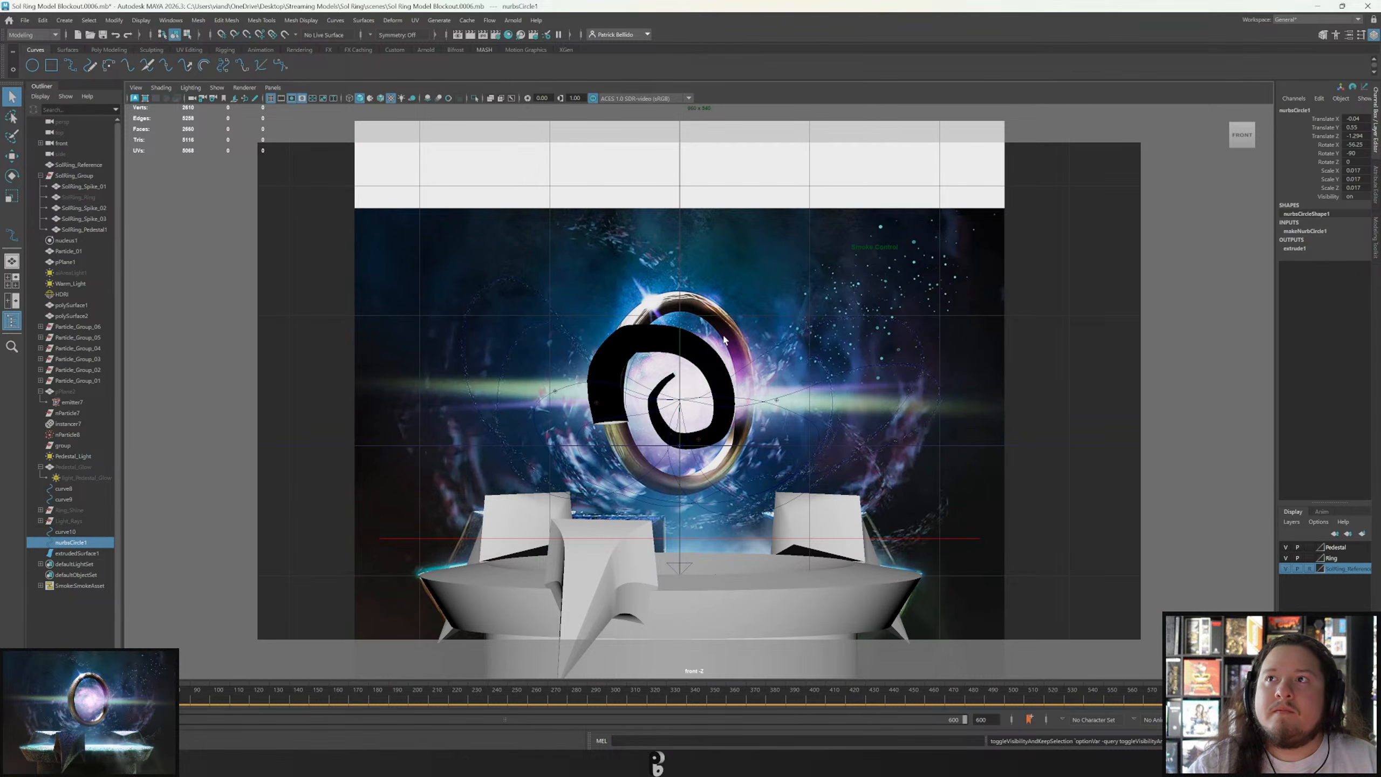
scroll(709, 359, "up", 5)
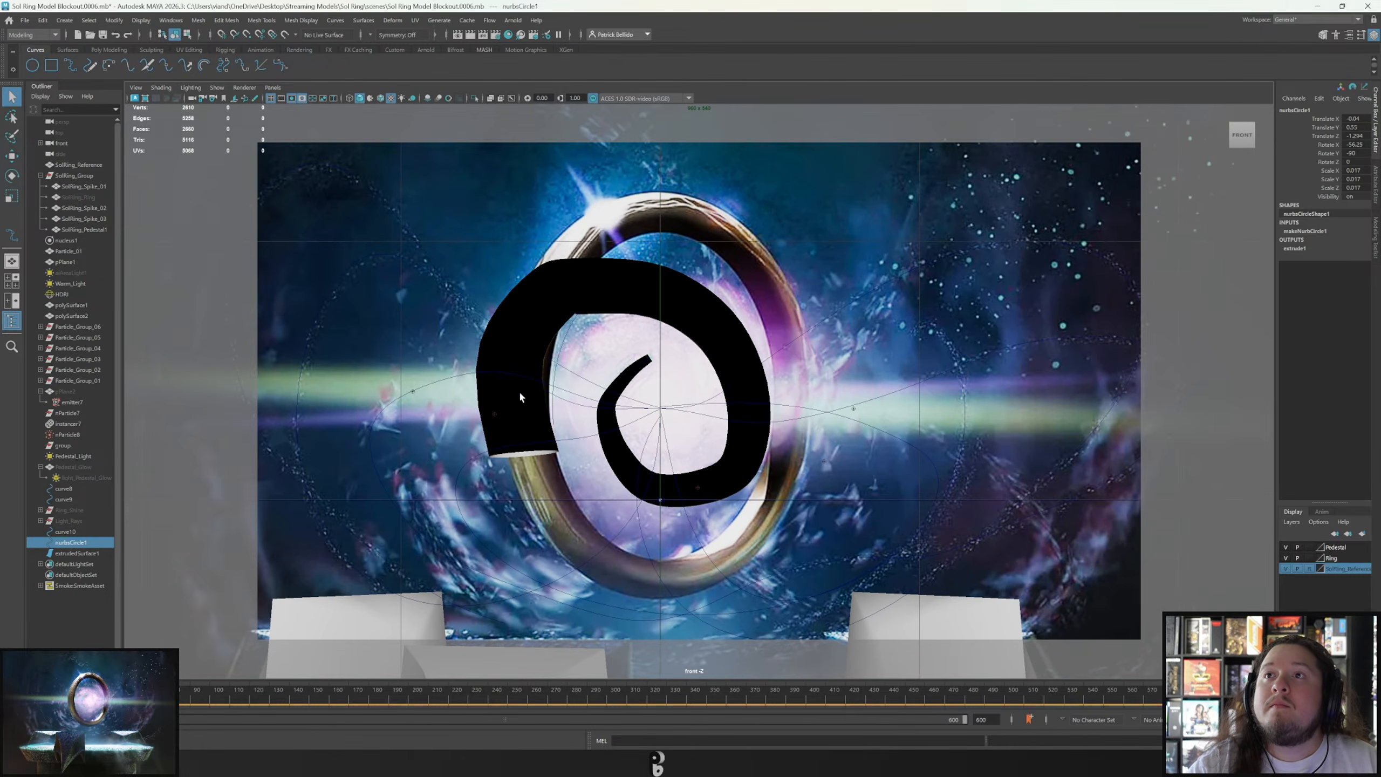
left_click(76, 553)
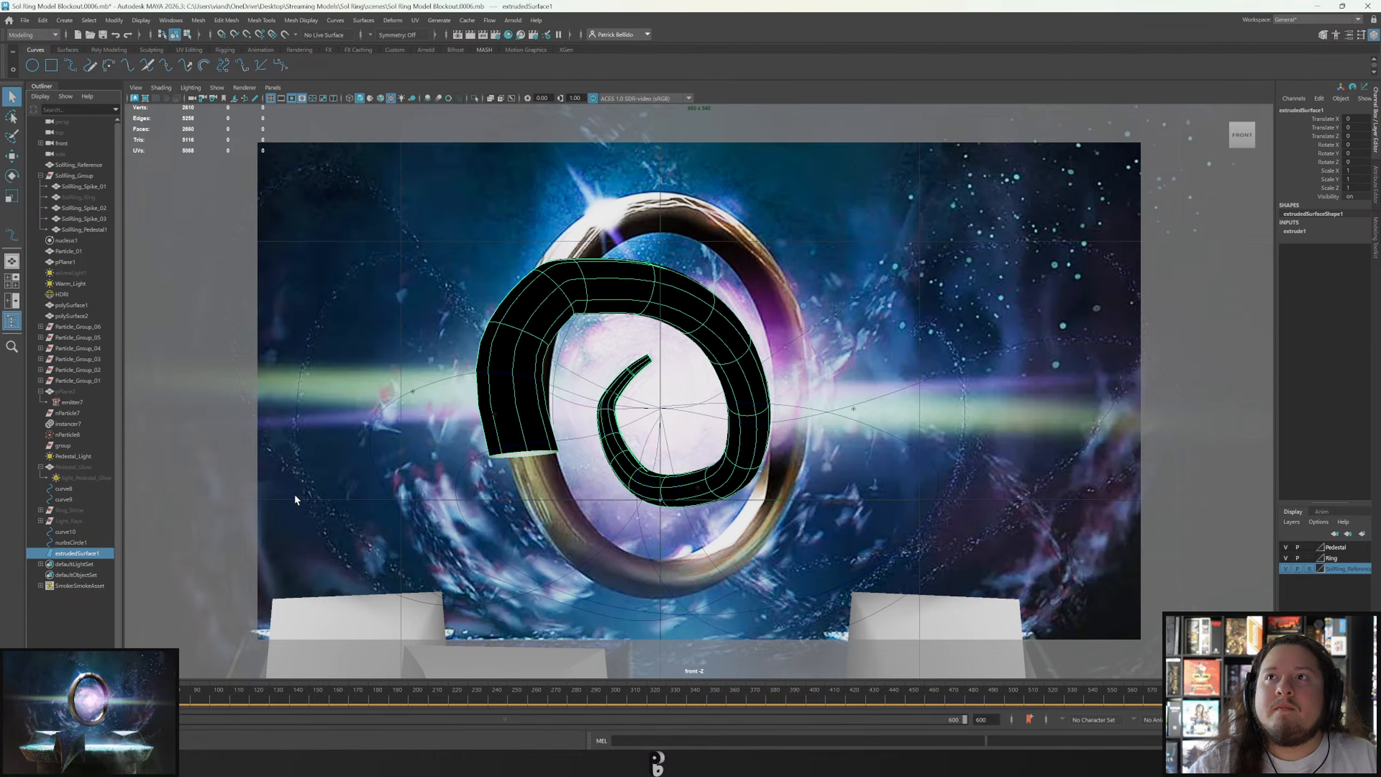
key("Delete")
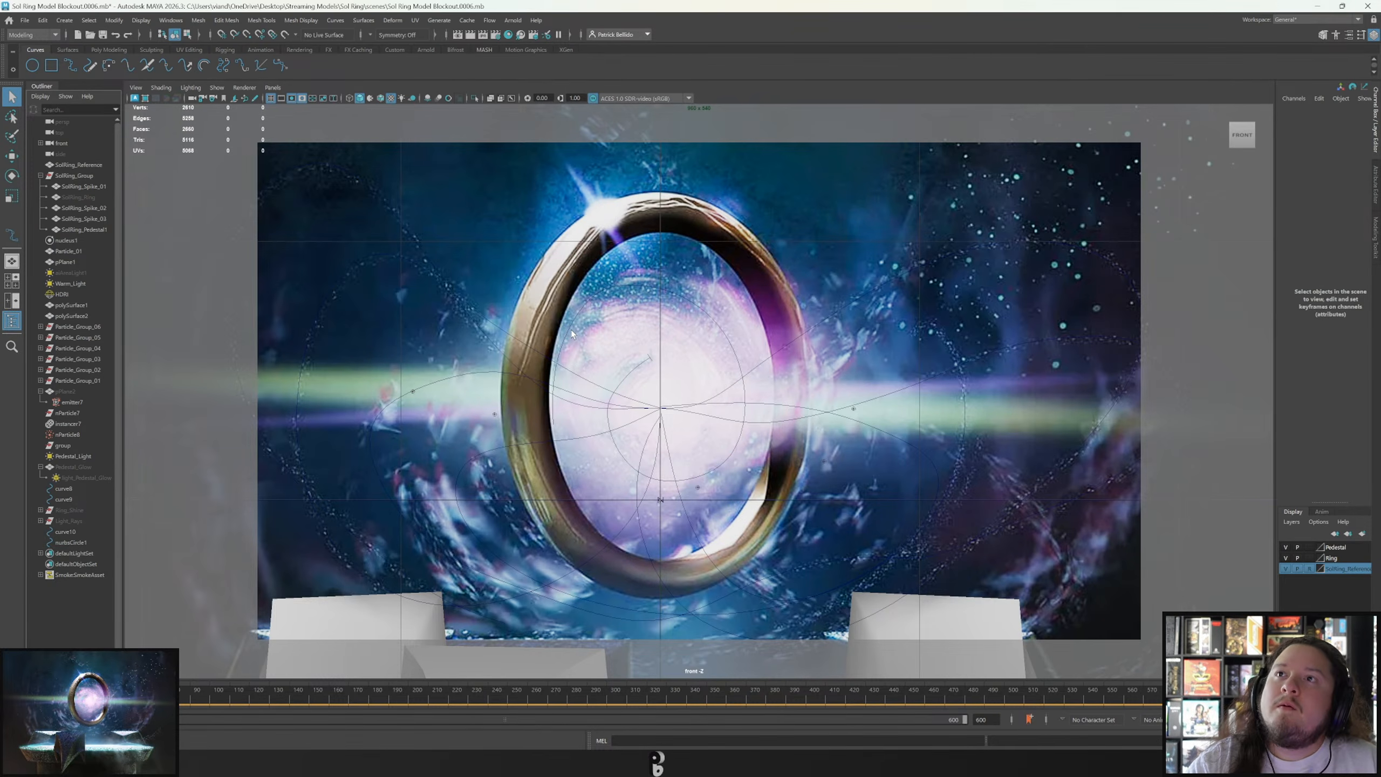
Reposition the control vertices along curve10's outer arc so the spiral path follows the ring's left and upper edge.
left_click(569, 330)
right_click_drag(569, 327, 519, 330)
left_click(561, 337)
key("w")
left_click_drag(598, 305, 586, 296)
key("q")
mouse_move(539, 405)
left_mouse_down()
mouse_move(558, 433)
mouse_move(560, 397)
left_mouse_up()
left_click(525, 376)
key("w")
left_click_drag(574, 345, 558, 371)
key("q")
left_click_drag(591, 283, 632, 322)
key("w")
left_click_drag(635, 255, 645, 256)
key("q")
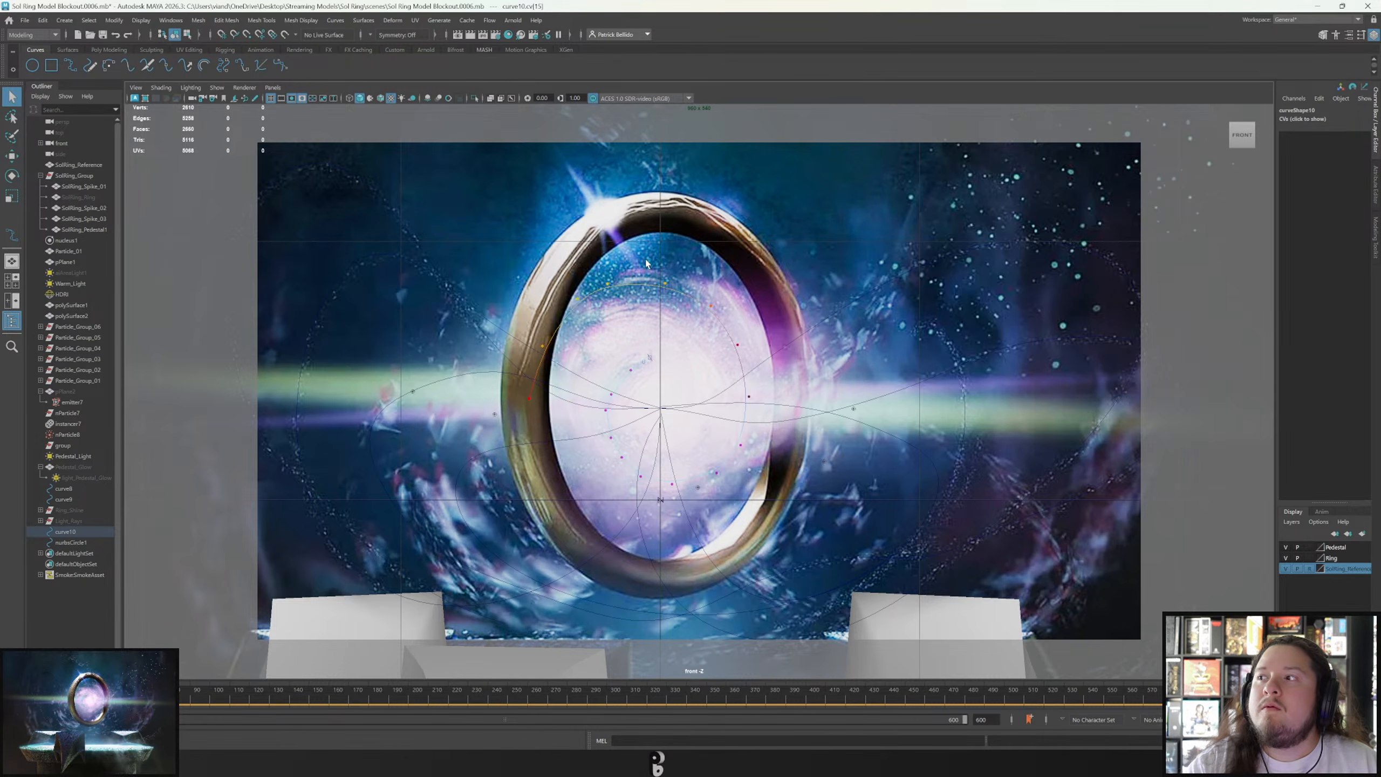
Extrude nurbsCircle1 along curve10 with the Surfaces Extrude command and set the extrusion's scale to 10.
left_click(652, 362)
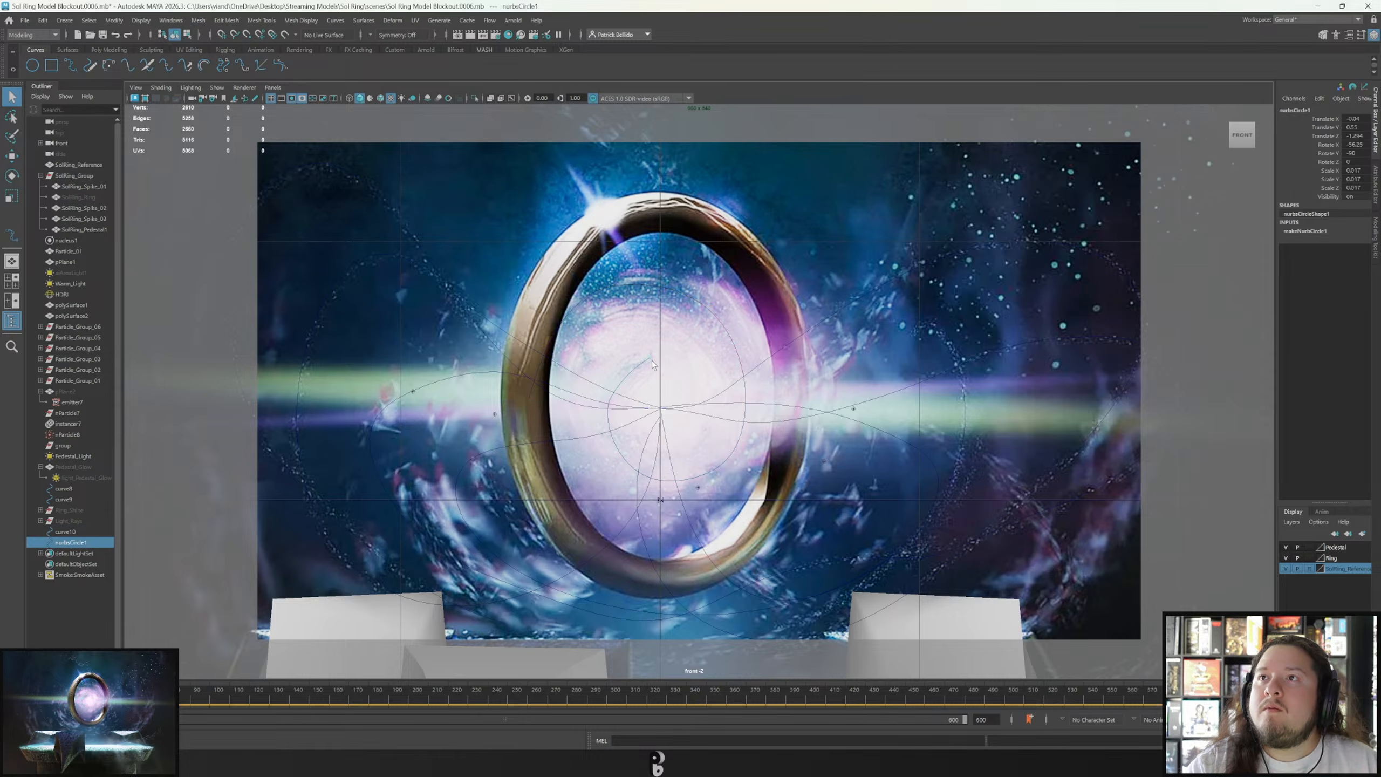
right_click_drag(651, 360, 671, 344)
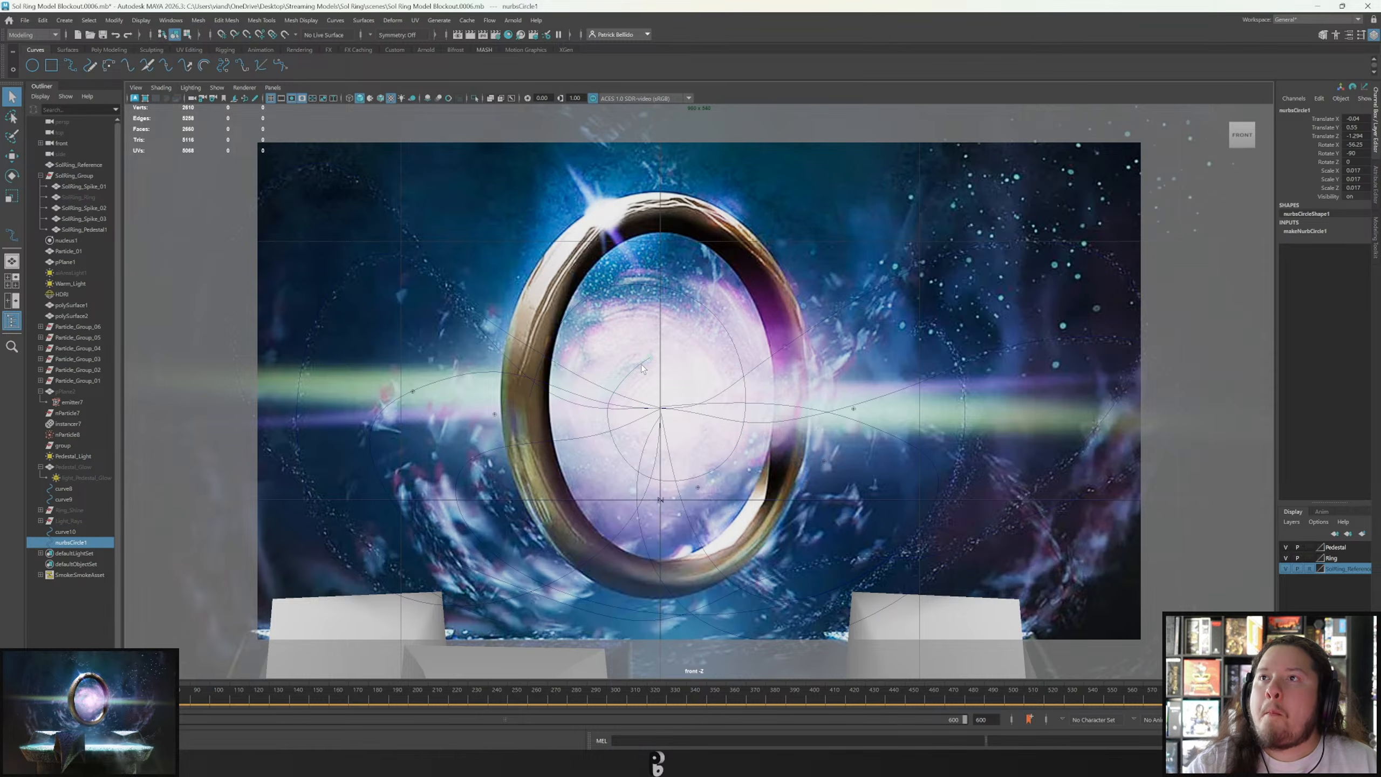
left_click(642, 366, "shift")
left_click(226, 20)
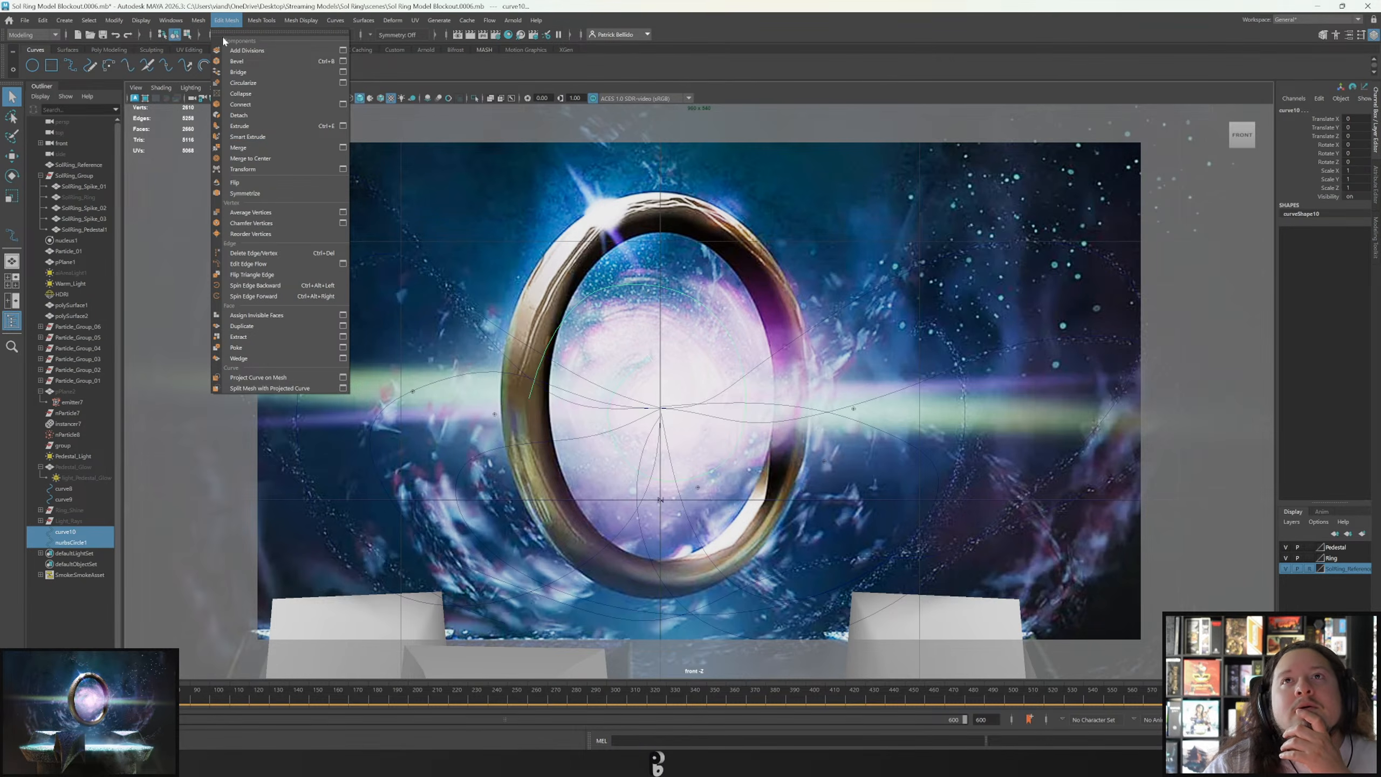
mouse_move(200, 33)
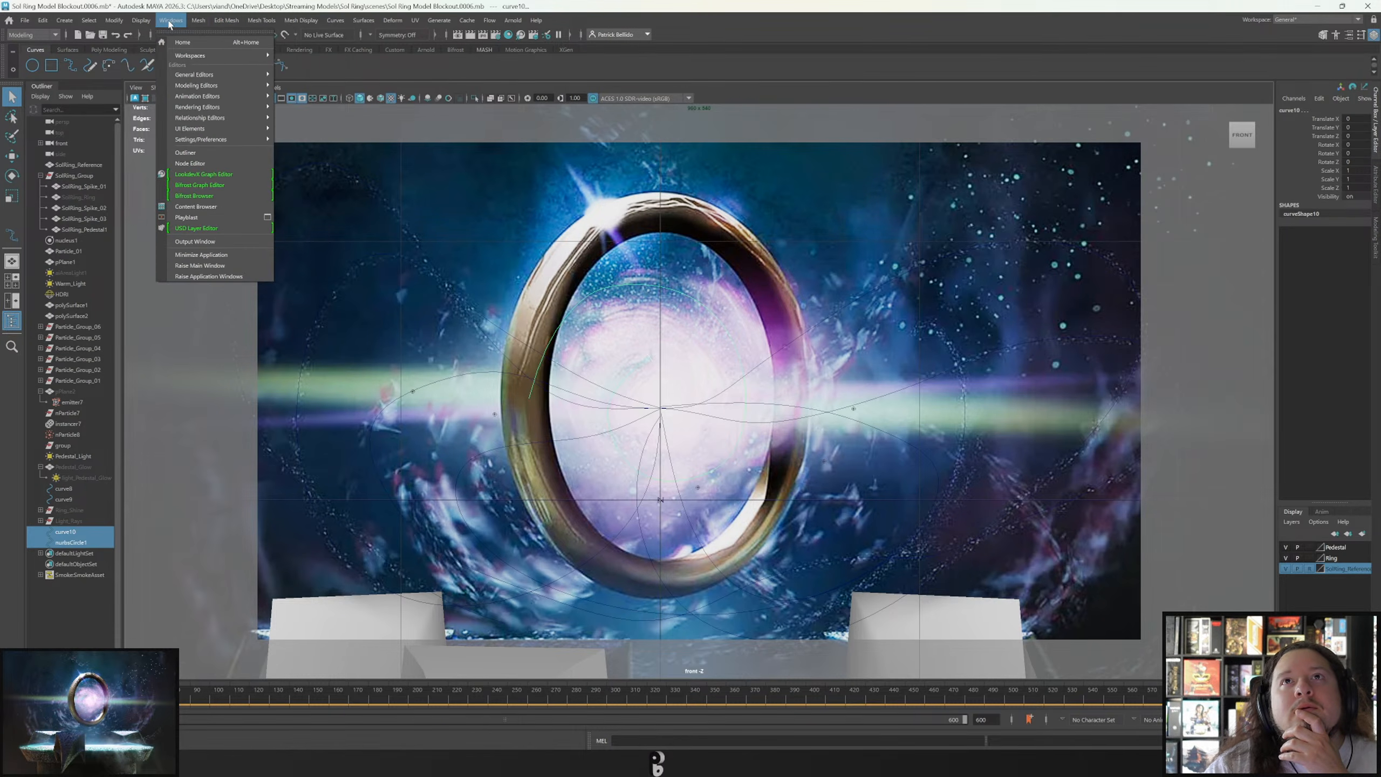
mouse_move(240, 20)
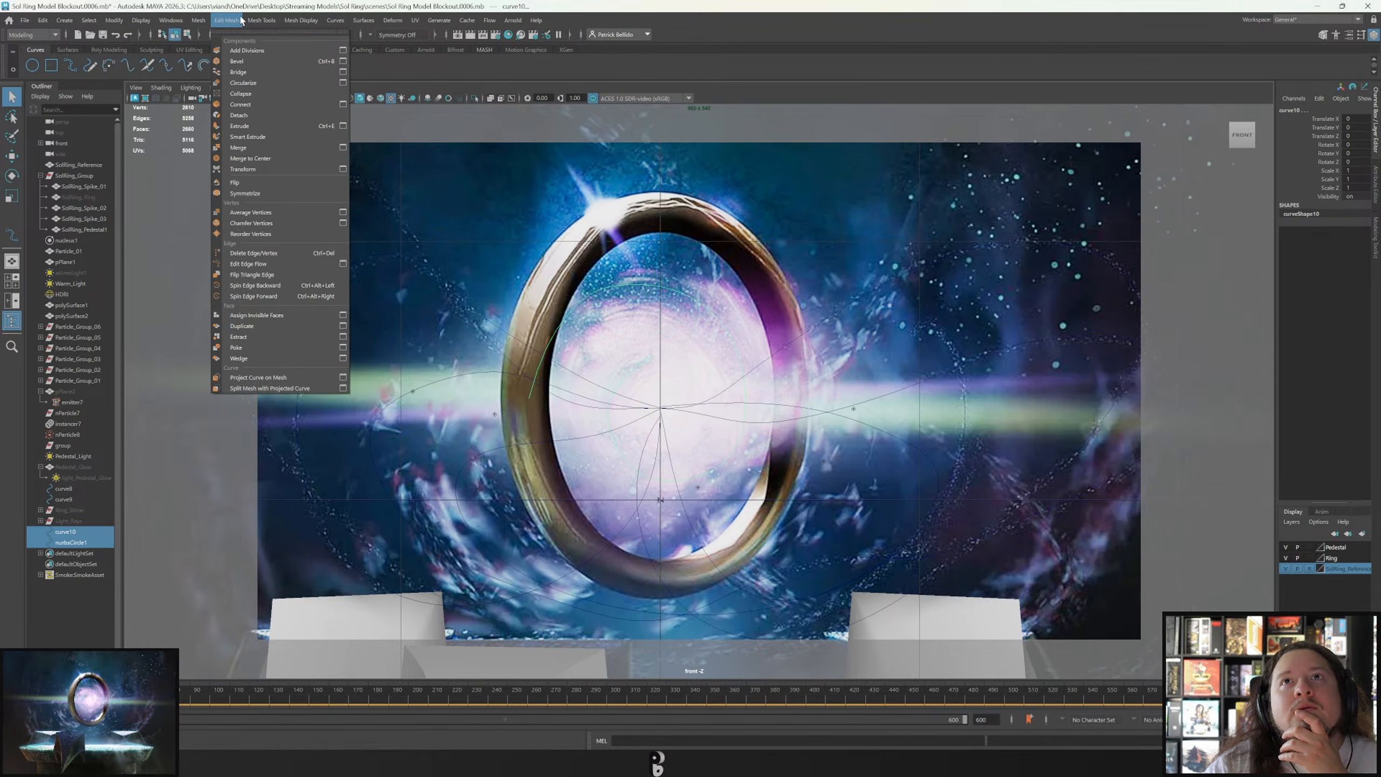
mouse_move(334, 26)
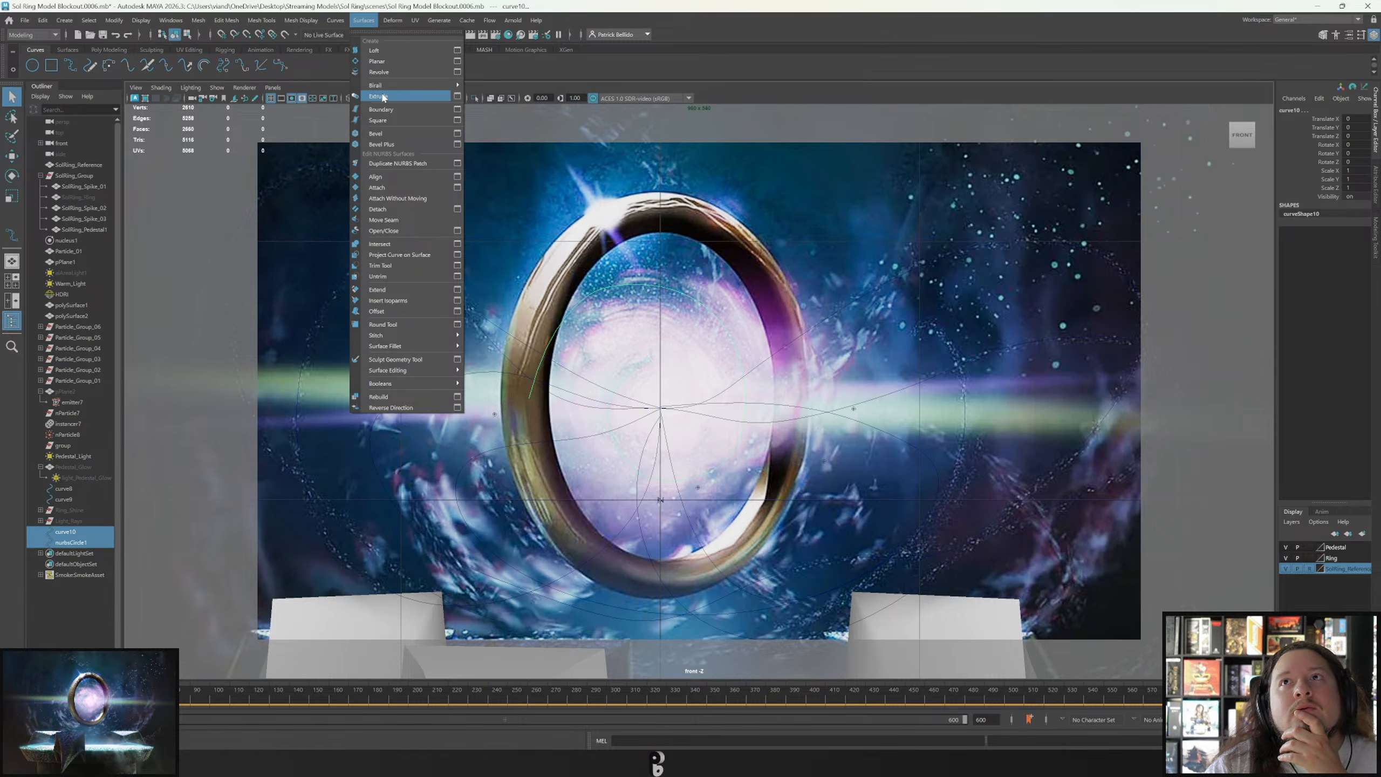
left_click(377, 96)
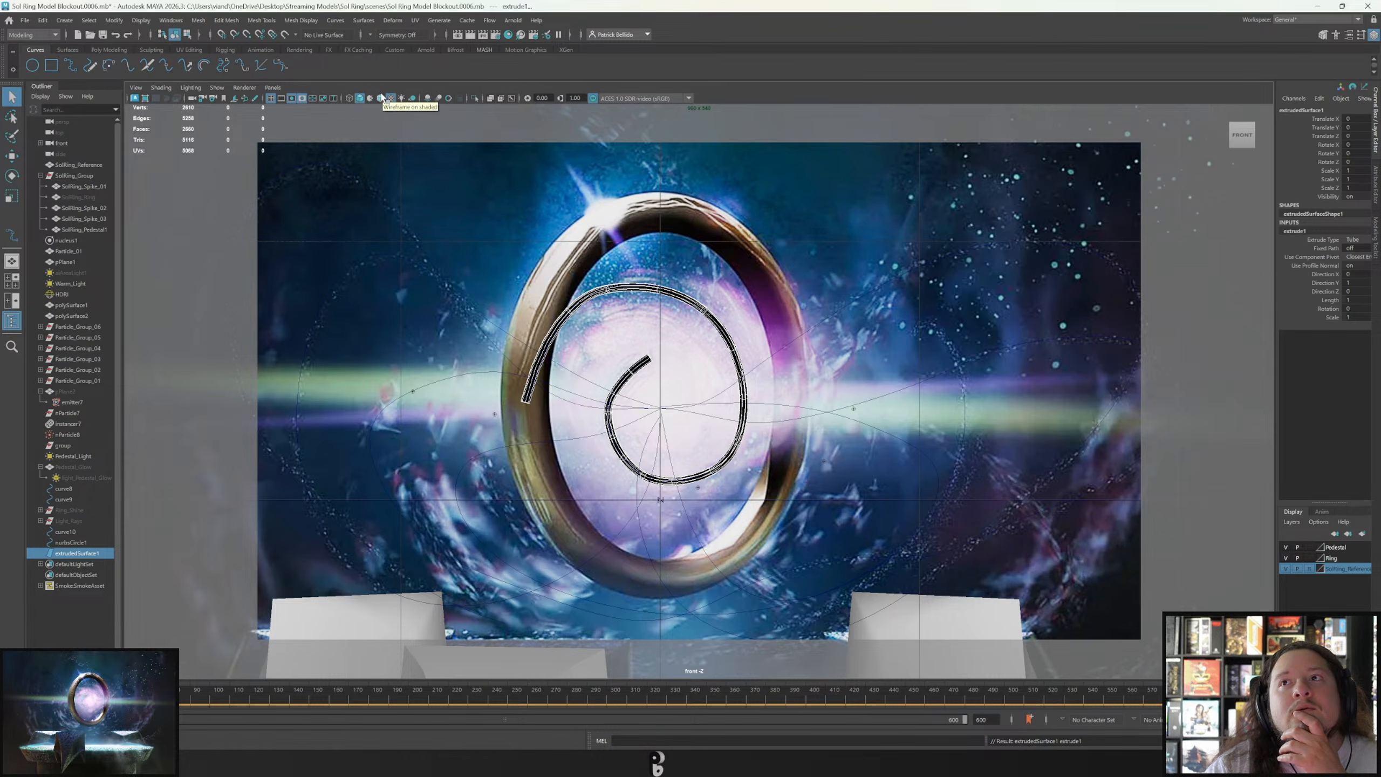
key("ctrl+a")
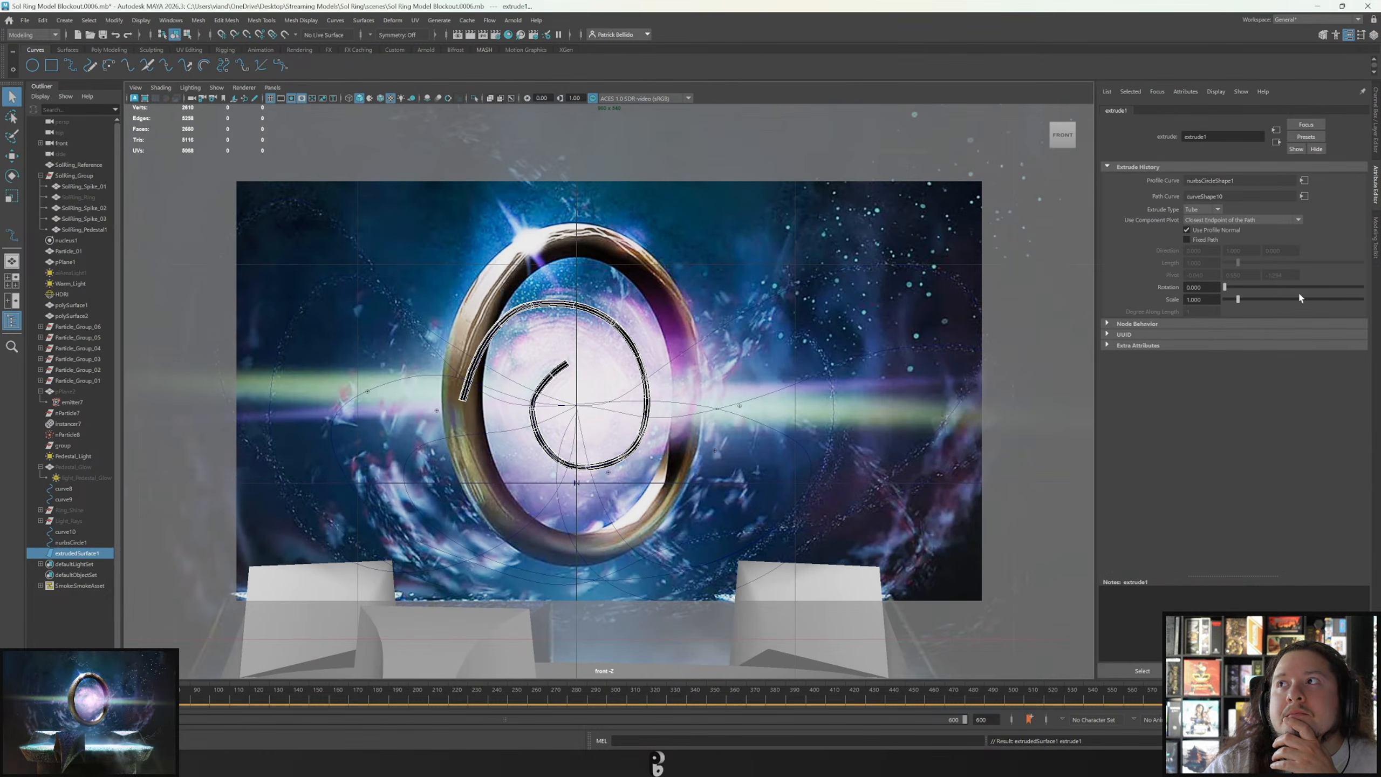
left_click_drag(1238, 299, 1380, 316)
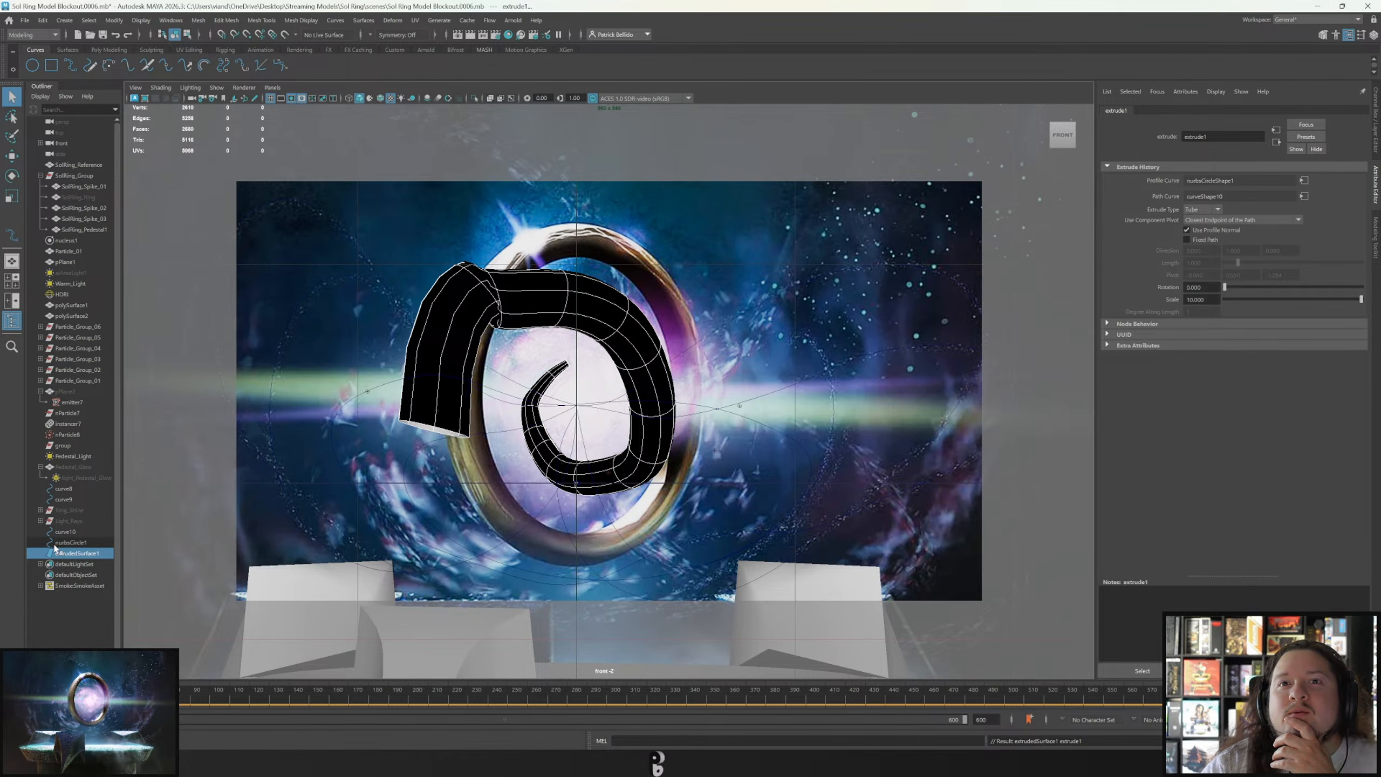
Select curve10, show the scene in wireframe, and pick the curve's control vertex at the tube's kink for moving.
left_click(61, 542)
left_click(63, 533)
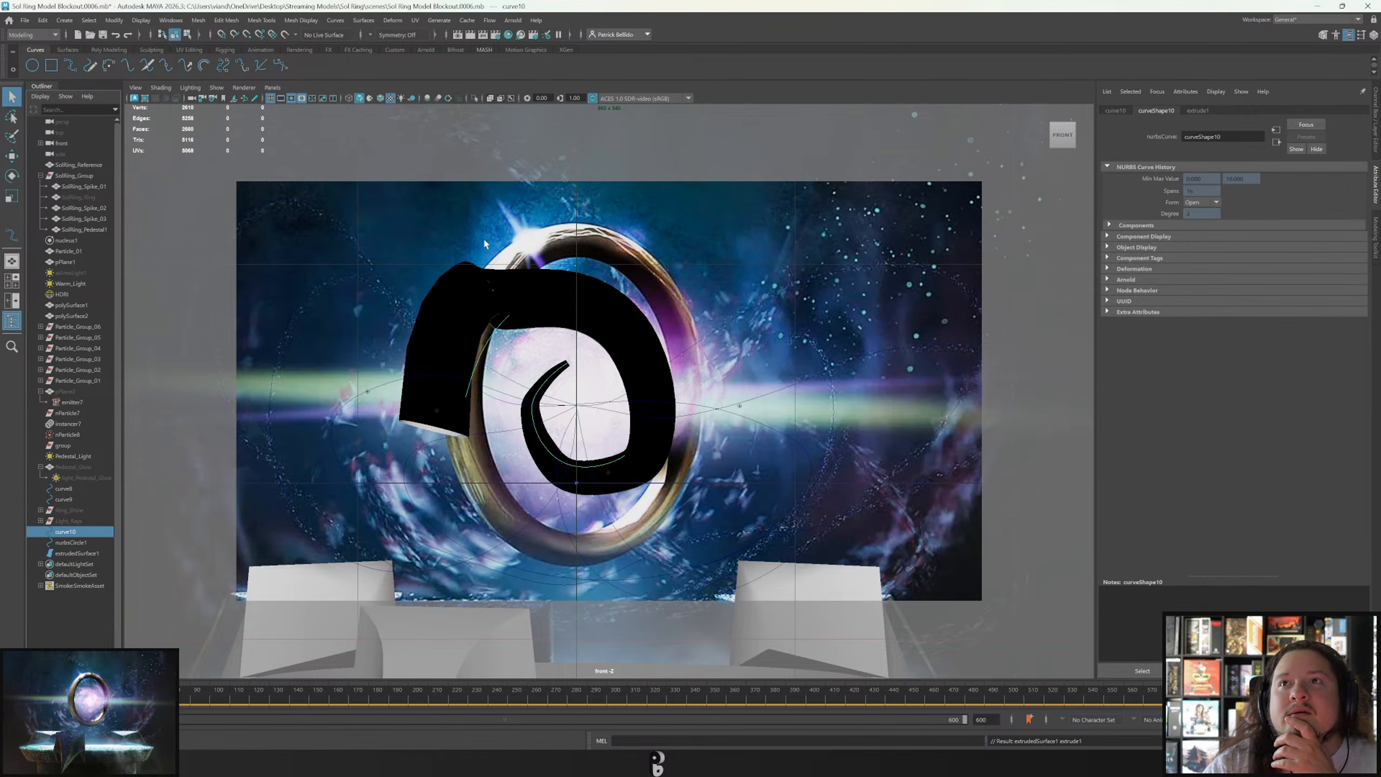
key("4")
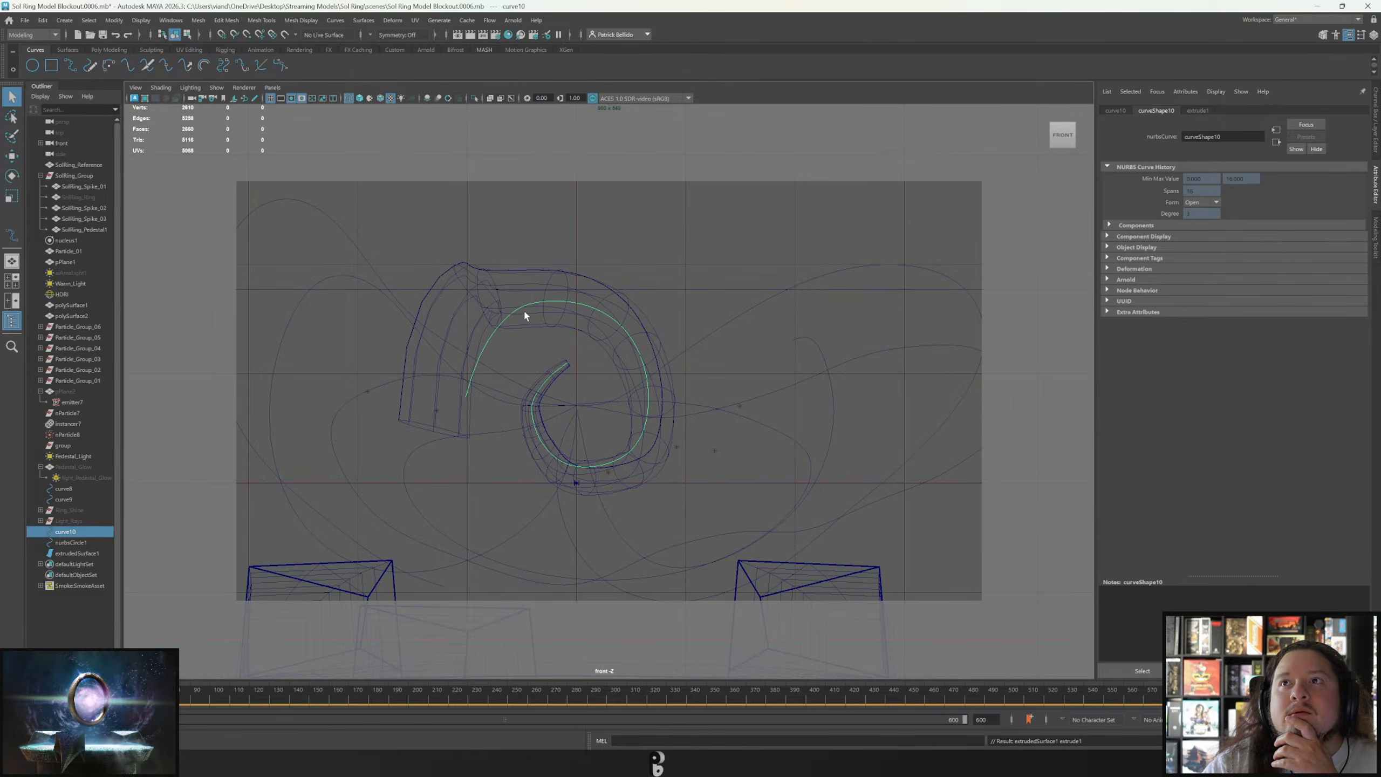
right_click_drag(526, 308, 488, 314)
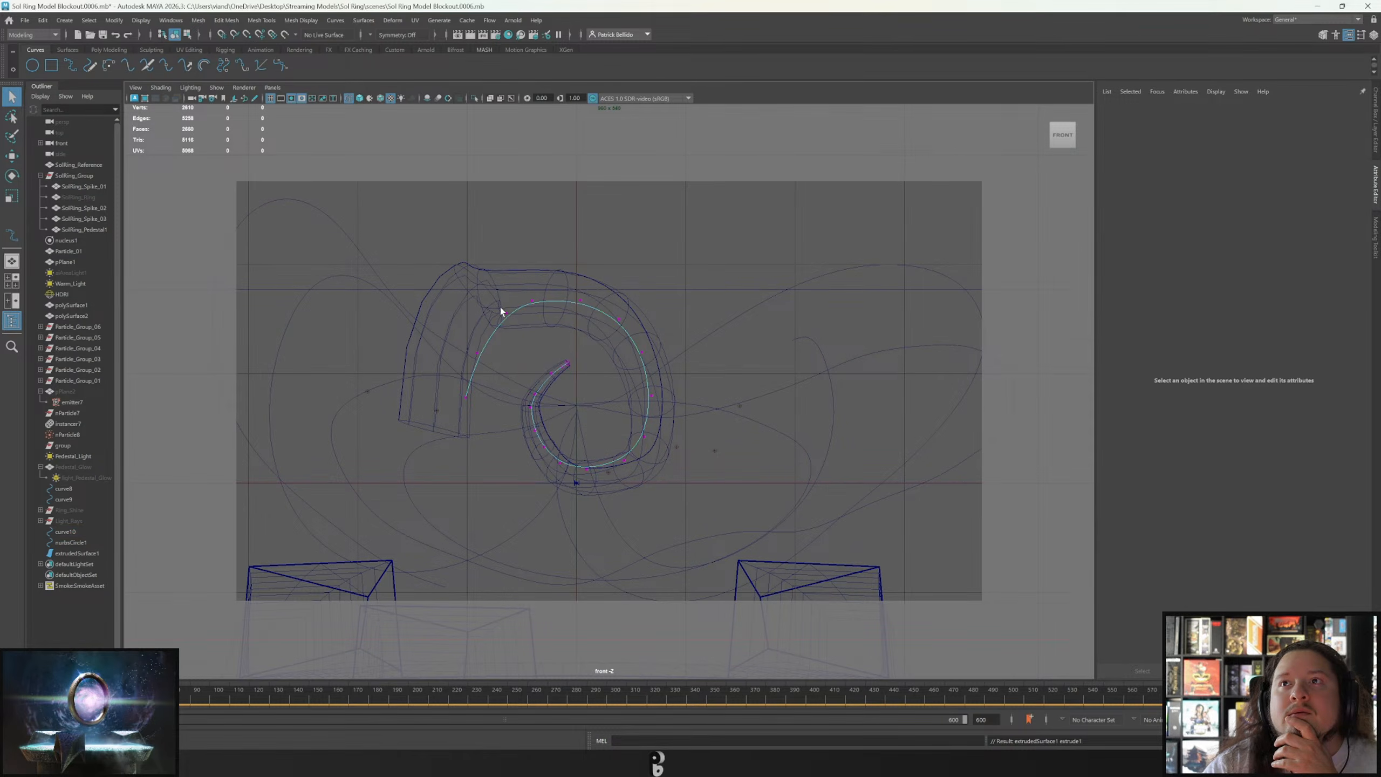
left_click(506, 313)
key("w")
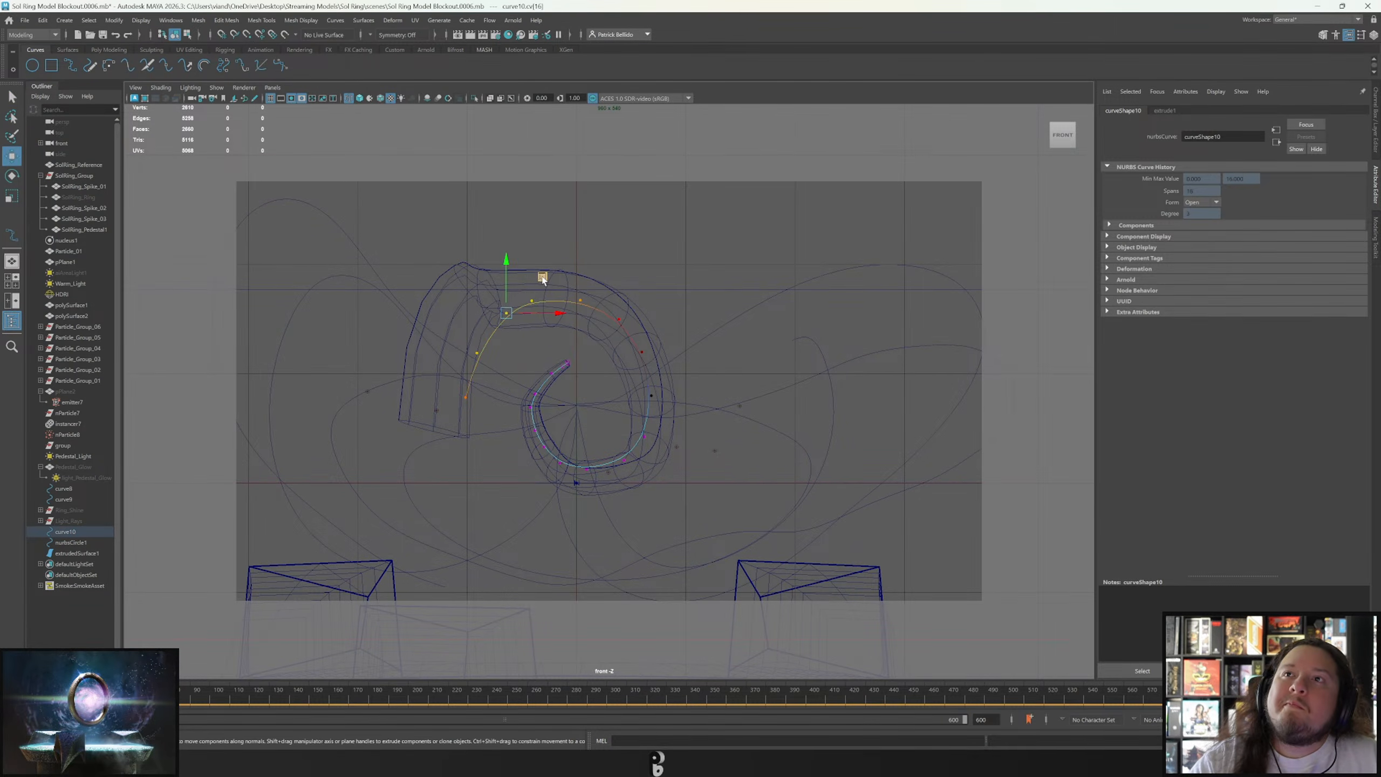
key("Delete")
key("ctrl+z")
mouse_move(544, 275)
left_mouse_down()
mouse_move(533, 307)
mouse_move(530, 295)
left_mouse_up()
key("ctrl+z")
Turn off soft selection and move control vertices near curve10's outer end to smooth the kinked bend of the tube.
key("b")
key("q")
key("w")
mouse_move(500, 369)
left_mouse_down()
mouse_move(507, 321)
mouse_move(514, 371)
mouse_move(500, 363)
left_mouse_up()
key("q")
key("w")
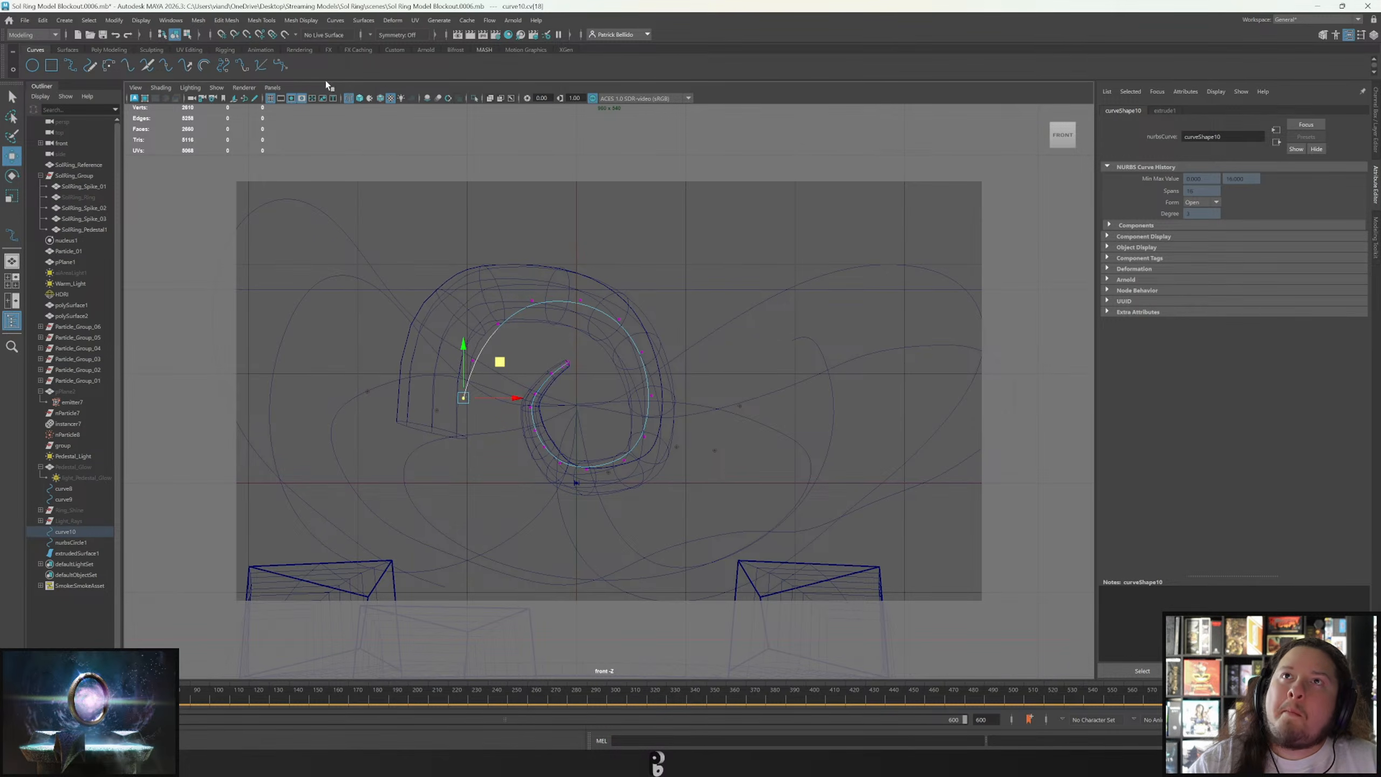
In the perspective view from above, turn on soft selection and shift curve10's outer end vertex sideways.
left_click(276, 89)
mouse_move(326, 97)
left_click(387, 105)
left_click_drag(620, 389, 534, 454, "alt")
key("f")
right_click_drag(533, 453, 511, 119, "alt")
mouse_move(558, 401)
left_mouse_down("alt")
mouse_move(576, 403)
mouse_move(560, 391)
left_mouse_up("alt")
key("ctrl+z")
key("b")
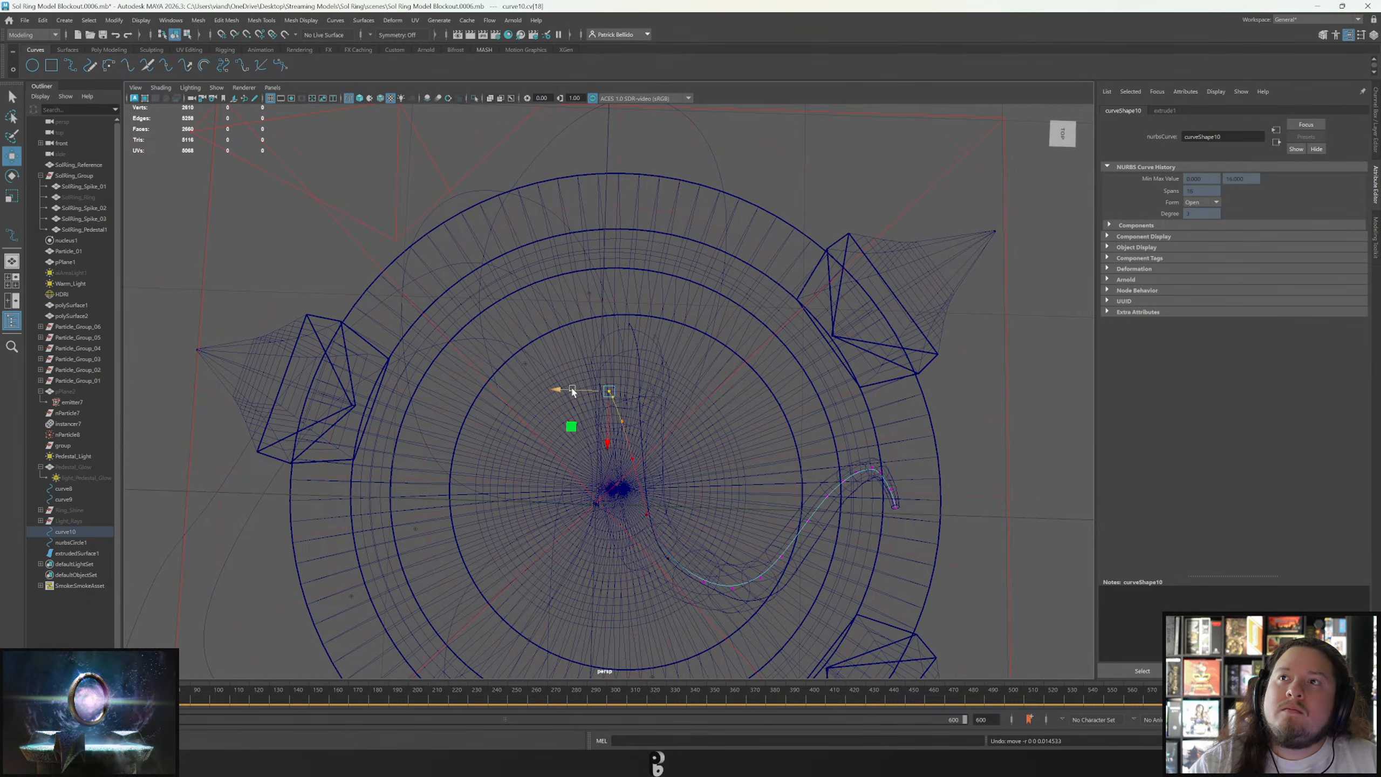
key("e")
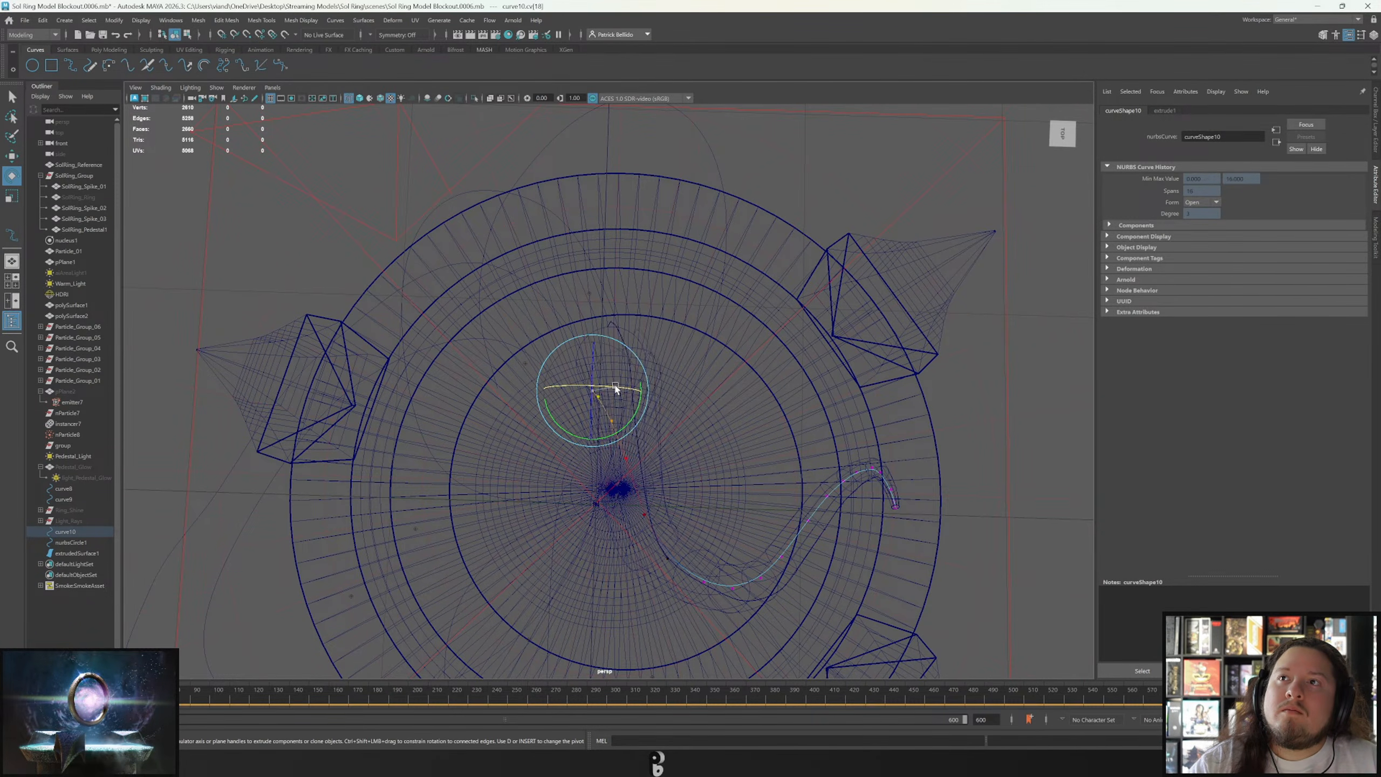
key("q")
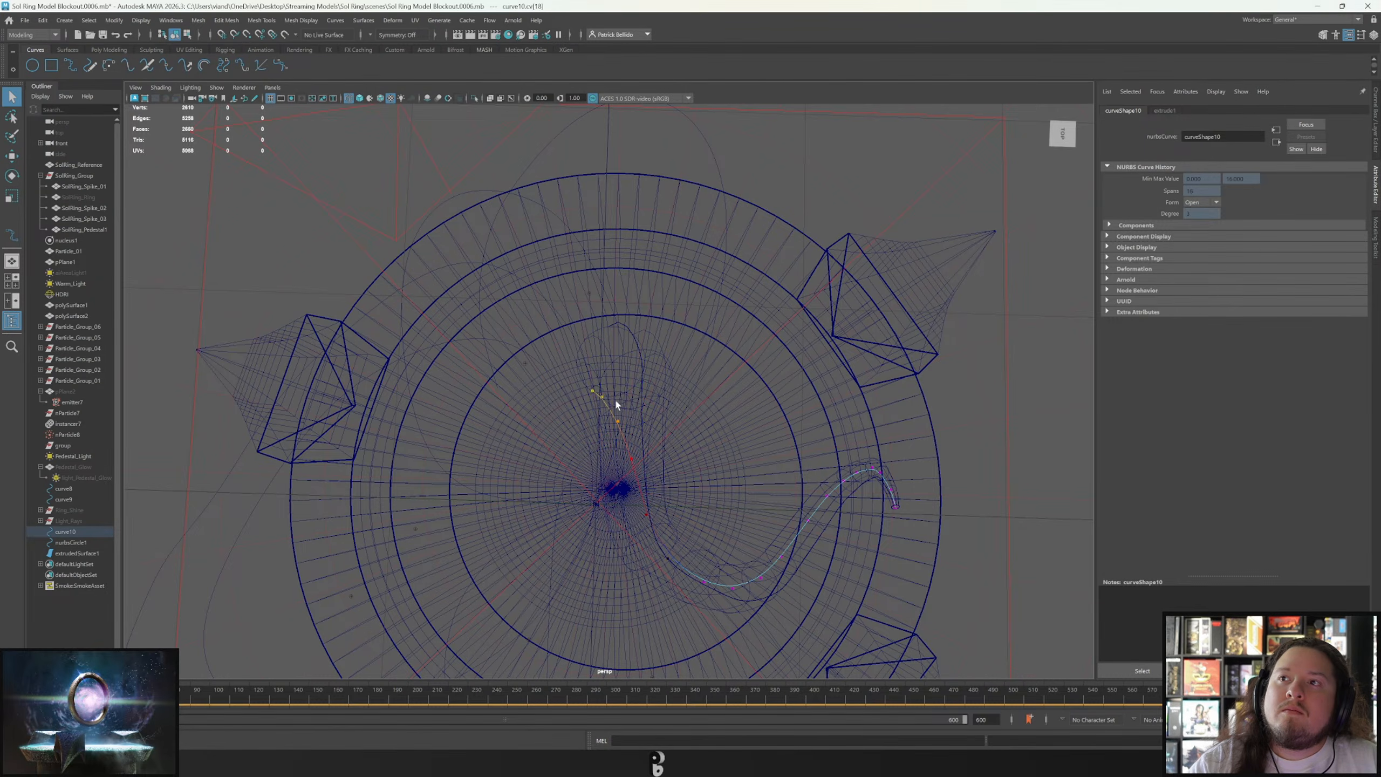
Return to the front orthographic view and adjust the control vertices along the upper bend of curve10's outer arc.
left_click(271, 87)
left_click(387, 110)
left_click(272, 88)
mouse_move(293, 123)
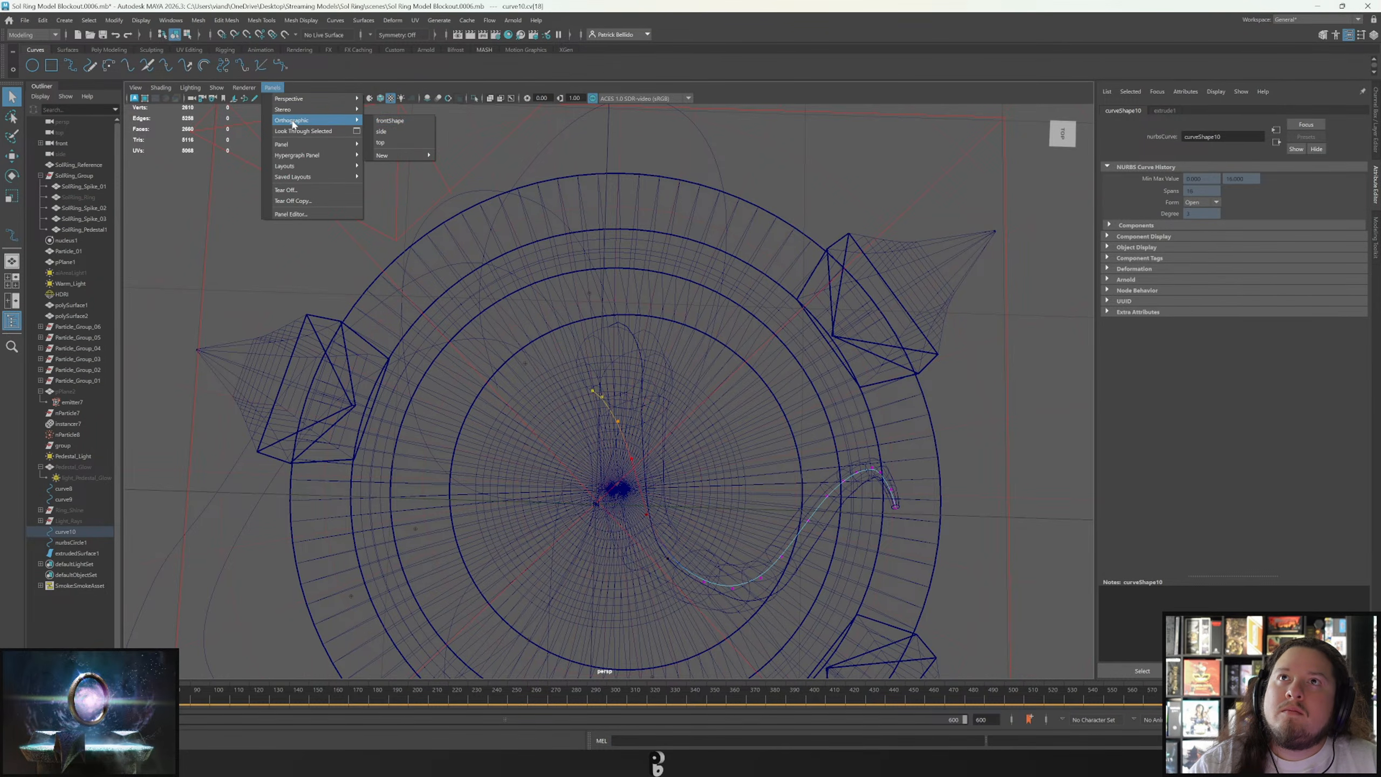
left_click(411, 123)
key("w")
key("q")
key("w")
left_click_drag(530, 340, 540, 296)
key("ctrl+z")
key("q")
left_click(532, 303)
key("w")
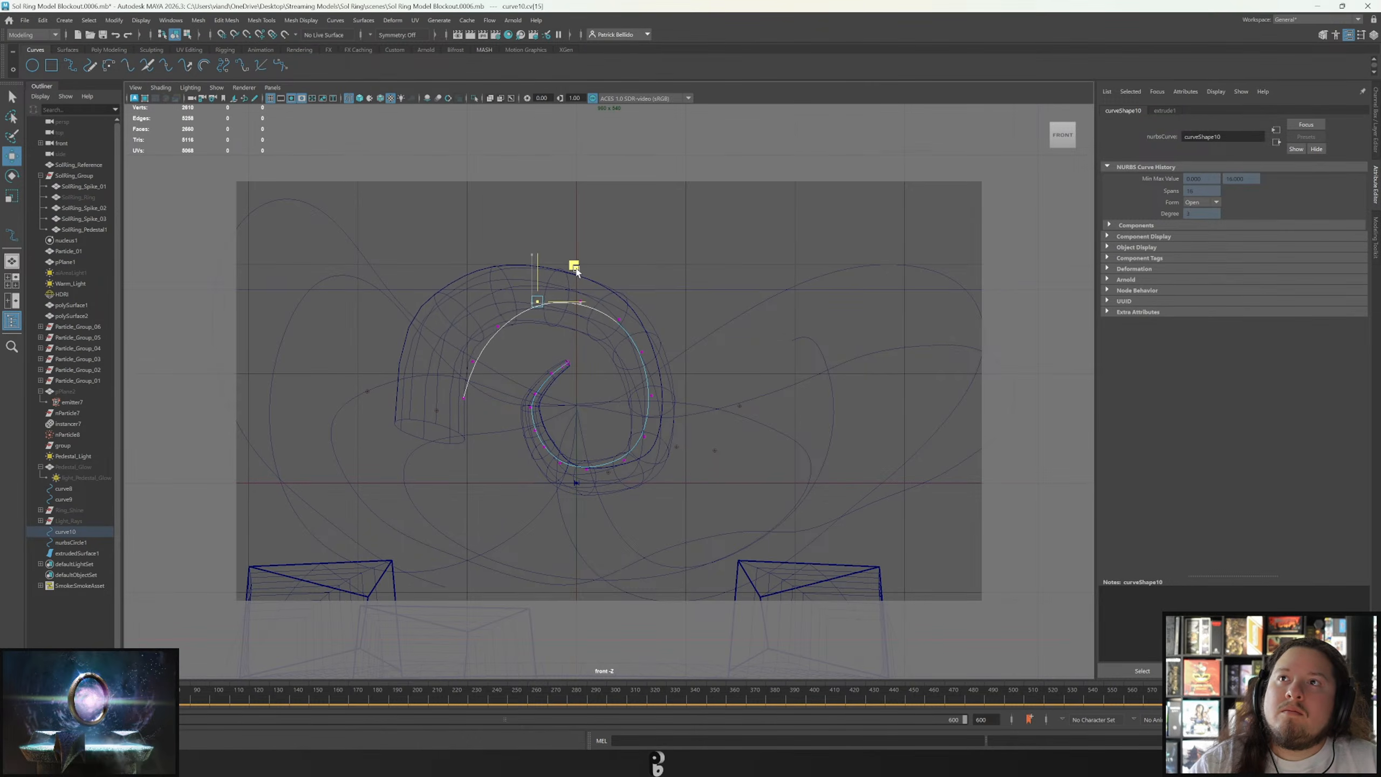
key("q")
key("w")
left_click_drag(533, 292, 519, 331)
key("q")
Shift the control vertices at curve10's outer end inward toward the spiral's centre.
left_click(472, 361)
key("w")
key("q")
left_click_drag(489, 418, 489, 418)
key("w")
mouse_move(500, 364)
left_mouse_down()
mouse_move(503, 386)
mouse_move(509, 373)
left_mouse_up()
key("q")
left_click_drag(429, 347, 493, 418)
key("w")
left_click_drag(510, 359, 511, 362)
key("q")
left_click_drag(367, 243, 498, 427)
key("w")
left_click_drag(529, 336, 537, 338)
Nudge the control vertex at the top of curve10's arc slightly downward to round the bend.
key("q")
key("w")
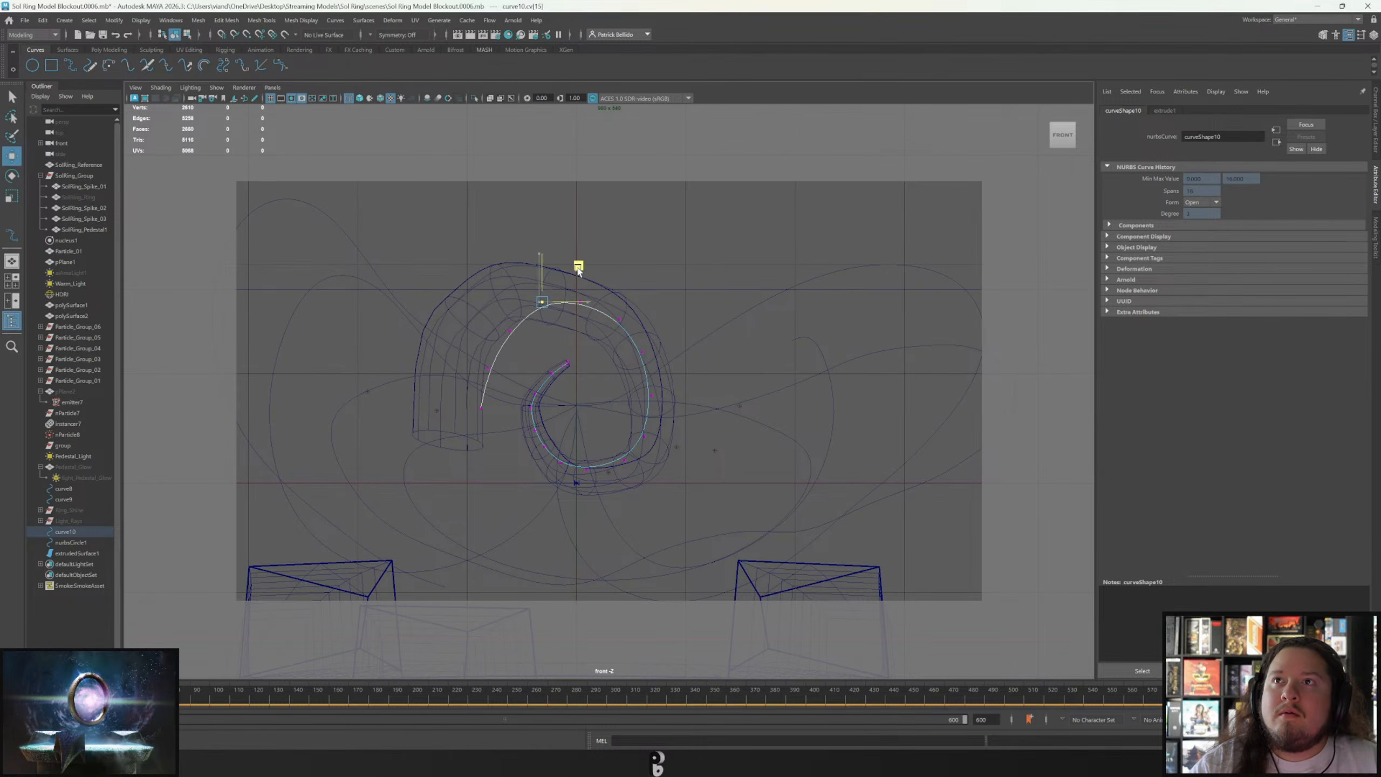
left_click_drag(575, 272, 576, 274)
key("q")
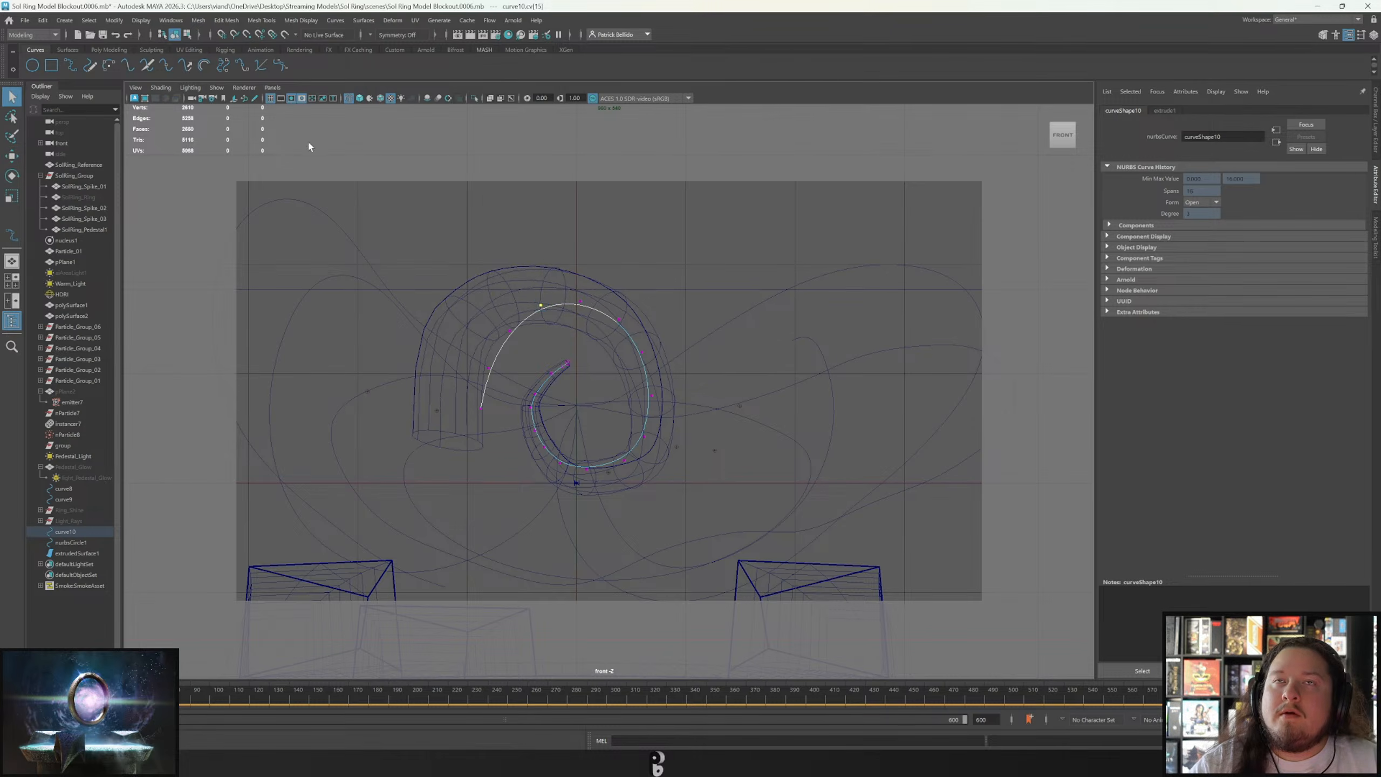
Select the outer end vertex of curve10 and return the front view to shaded display.
left_click_drag(490, 417, 490, 418)
key("e")
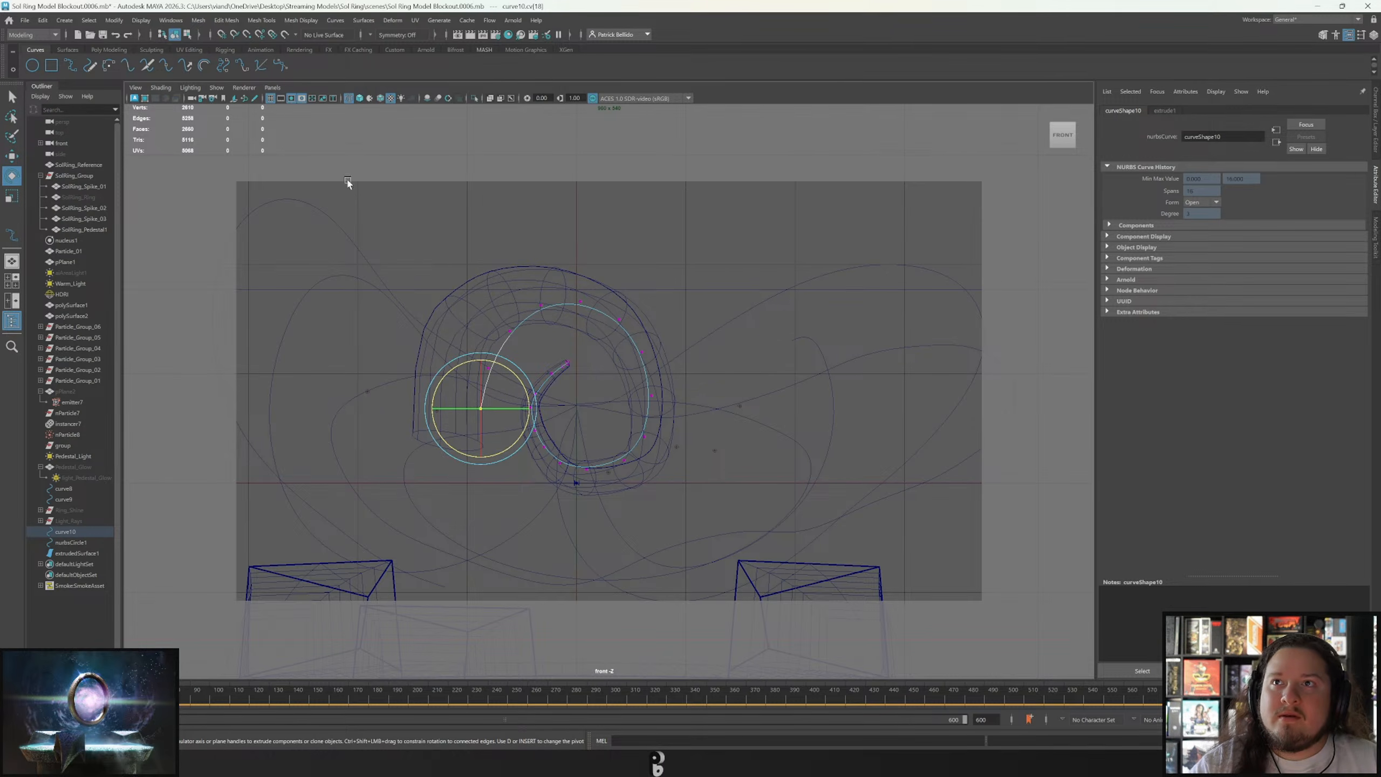
key("q")
key("5")
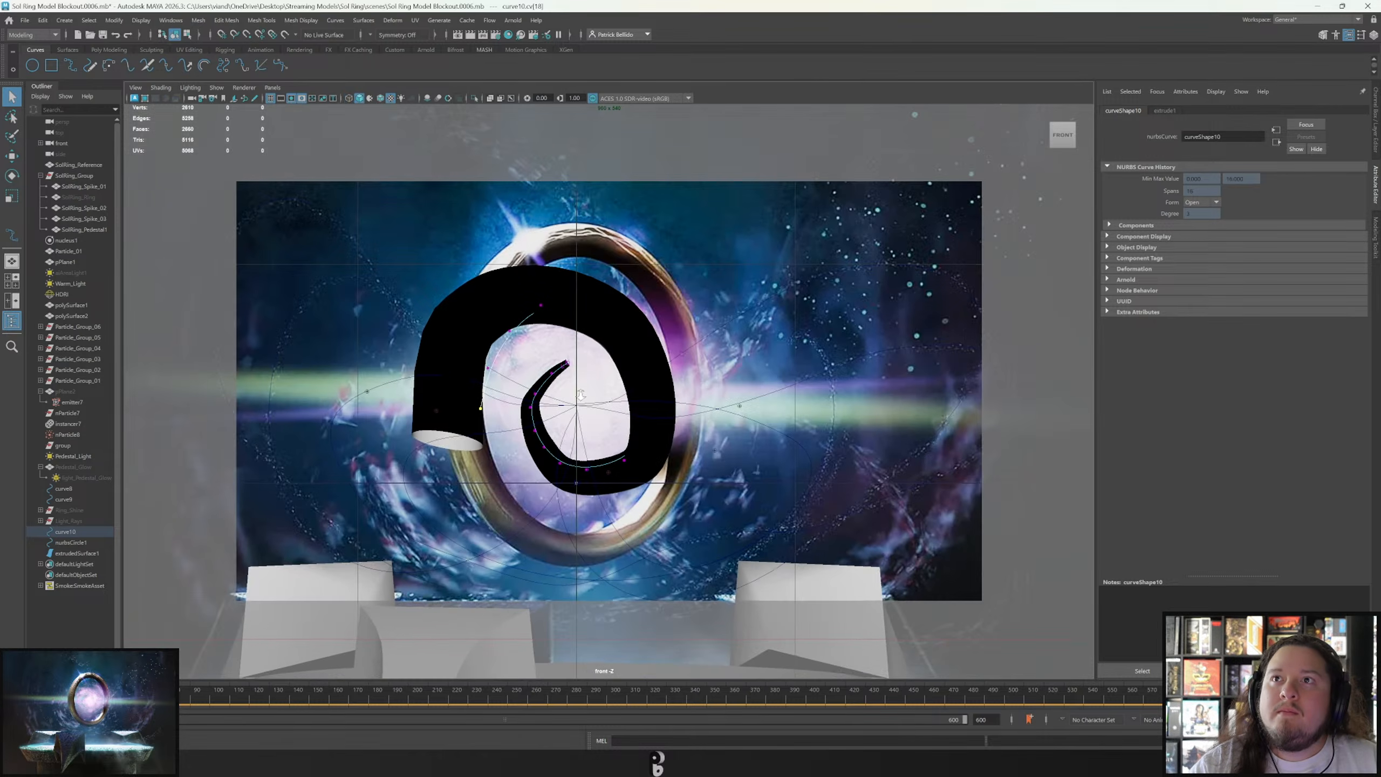
scroll(580, 391, "up", 5)
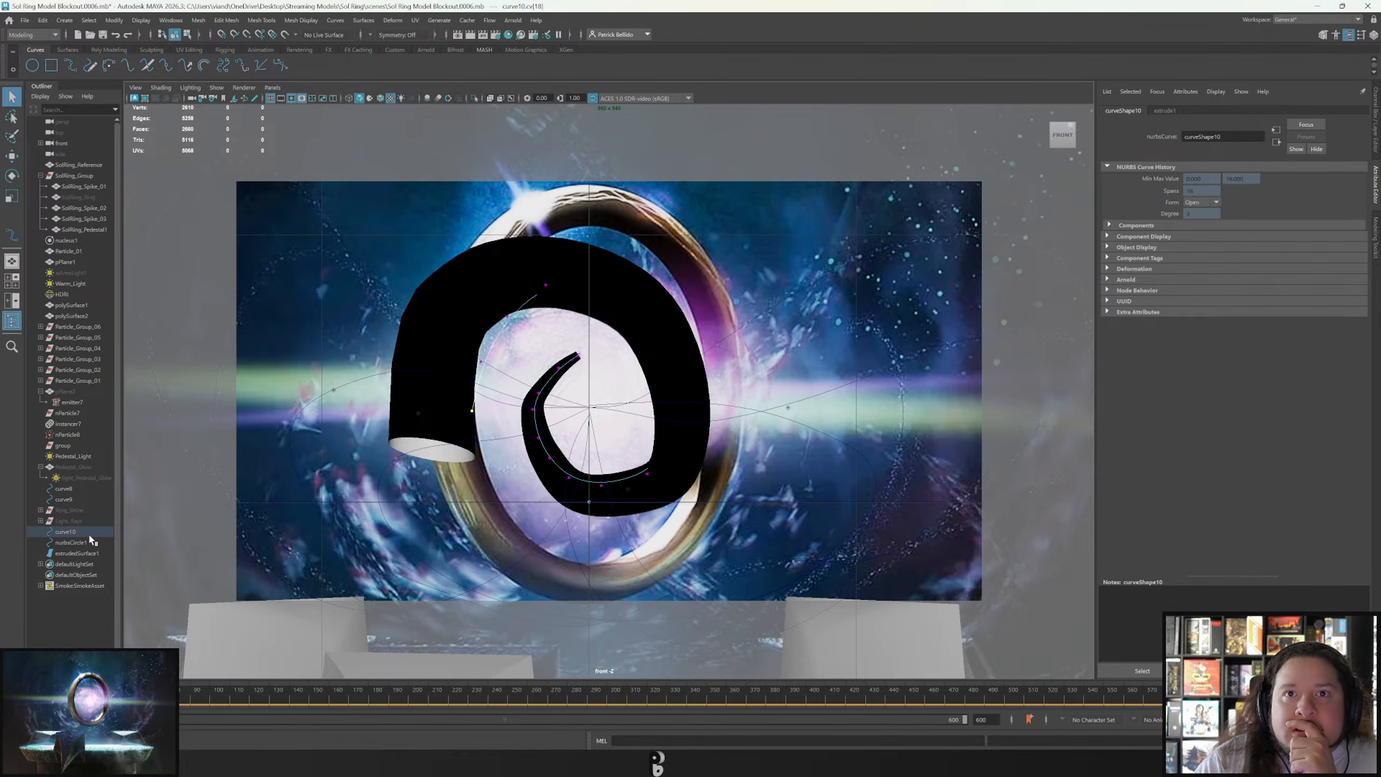
Leave component mode and duplicate curve10 together with its circular profile, nurbsCircle1.
key("F8")
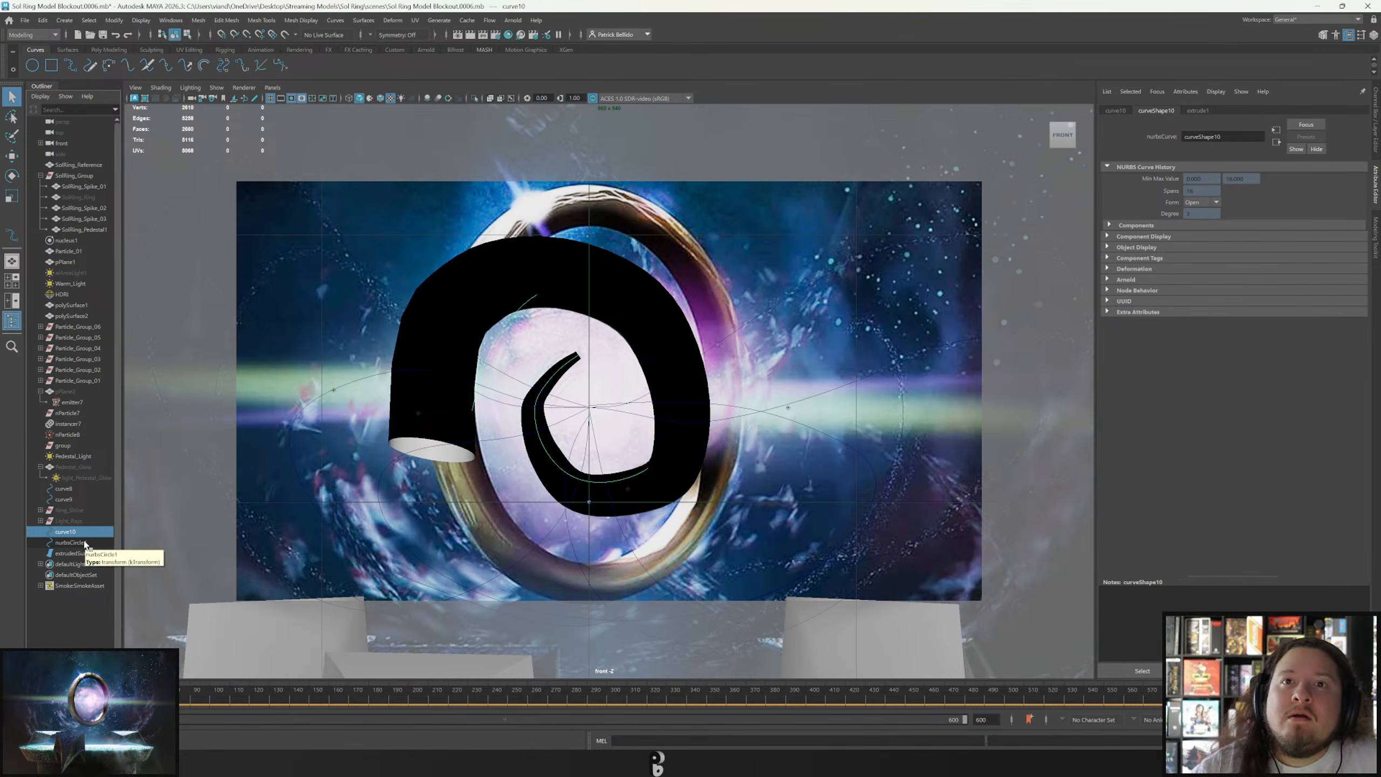
left_click(71, 542, "ctrl")
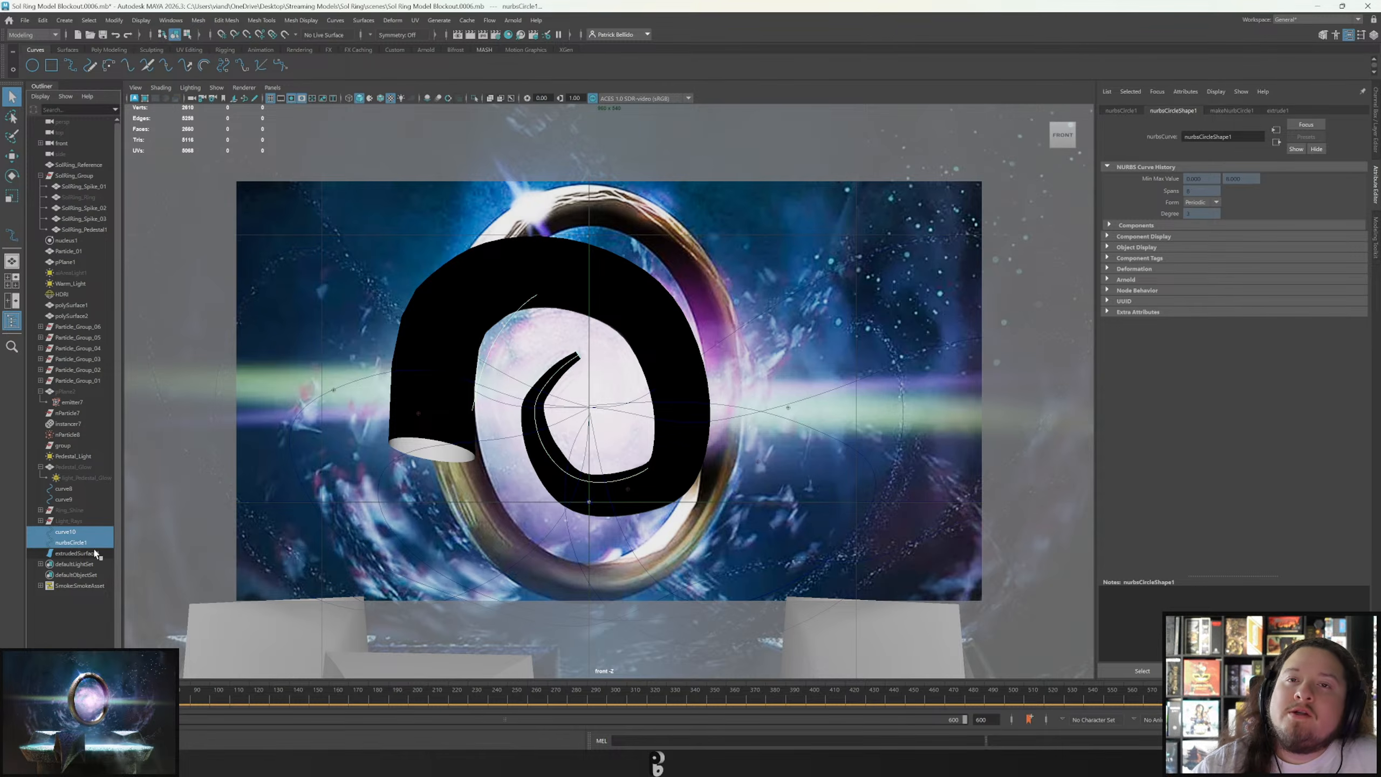
key("ctrl+d")
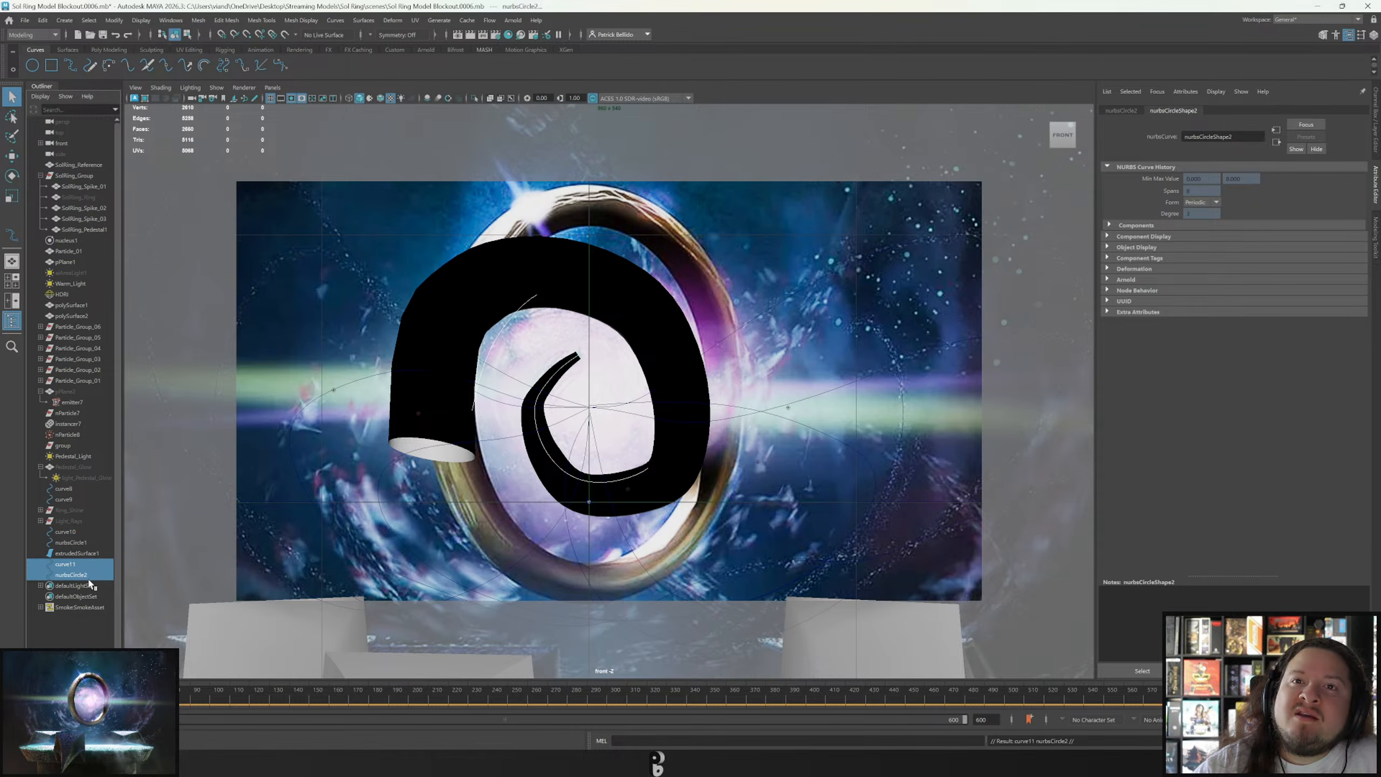
Scale the duplicated circle profile nurbsCircle2 down uniformly at the spiral's inner tip.
left_click(77, 566)
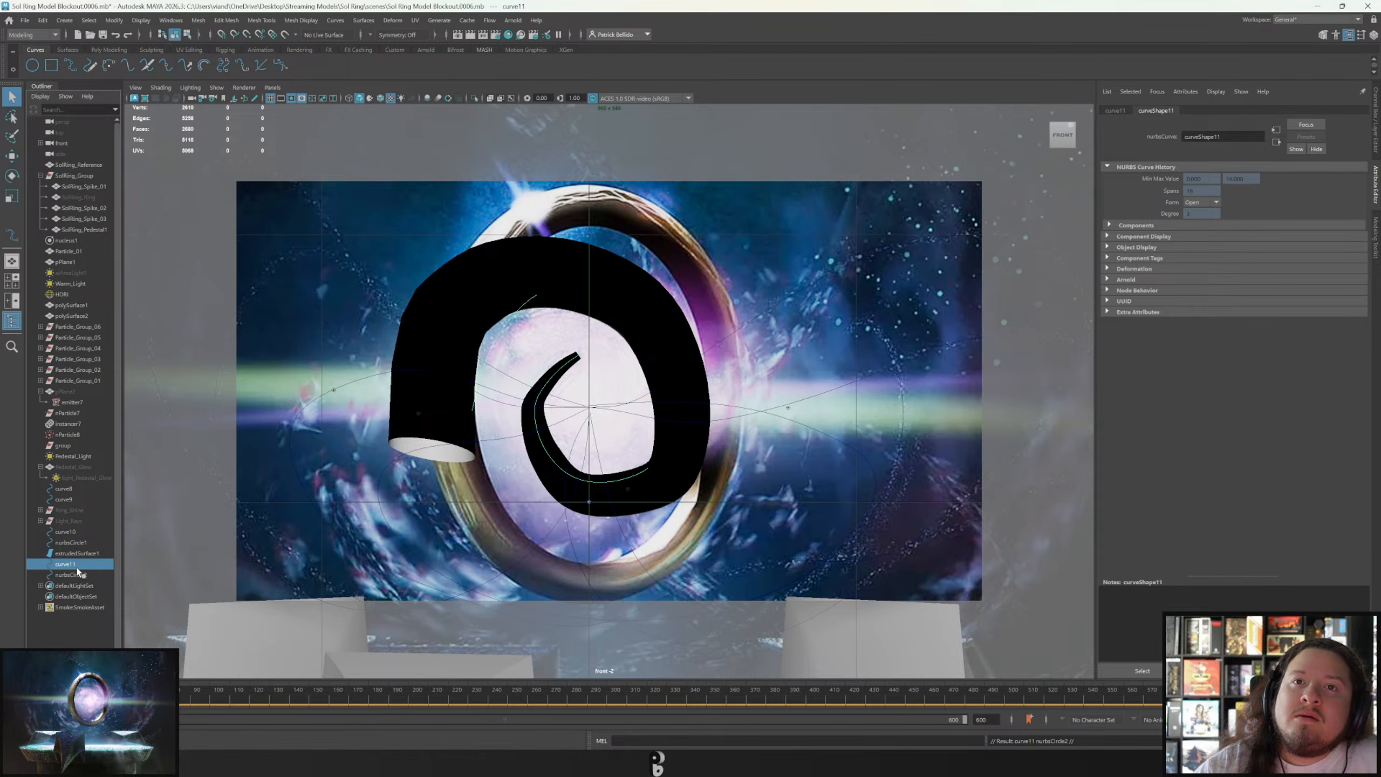
left_click(78, 575)
key("r")
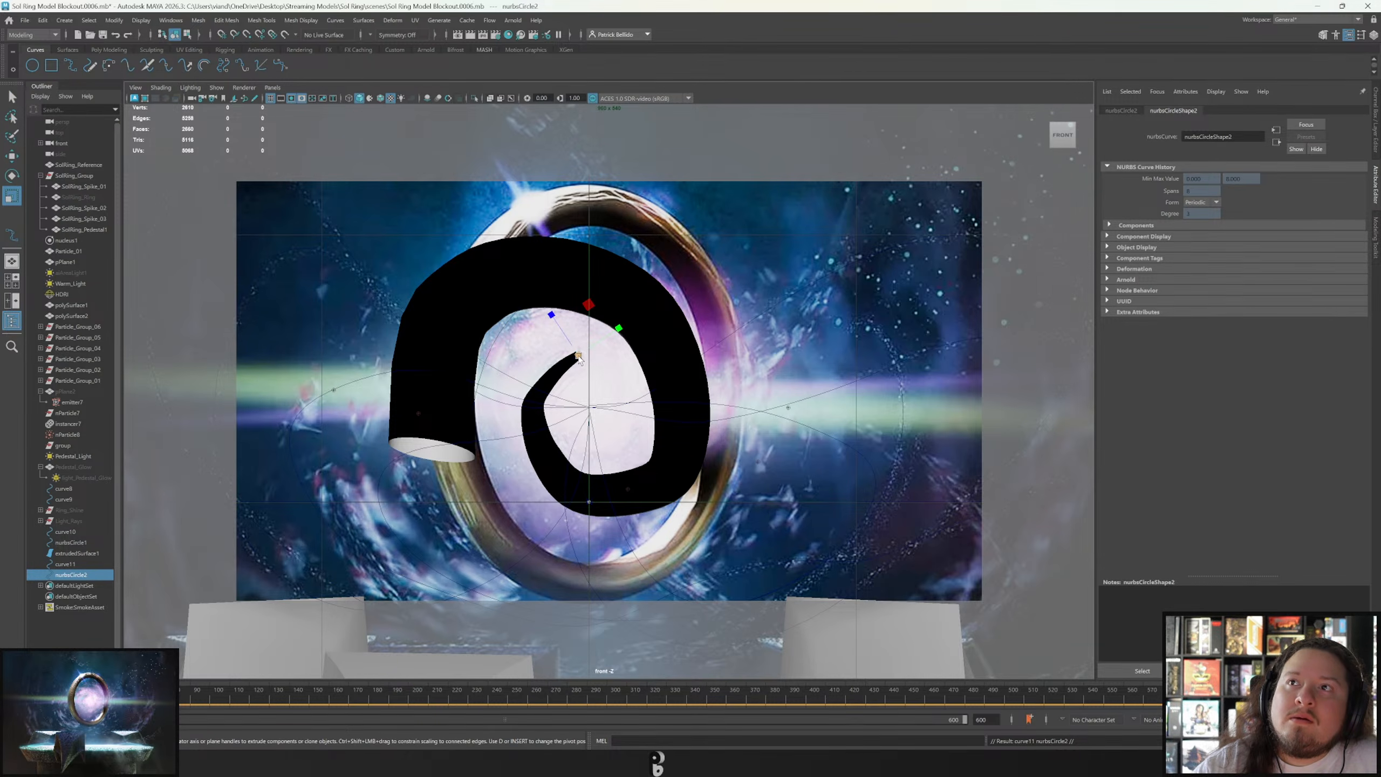
left_click_drag(578, 357, 578, 356)
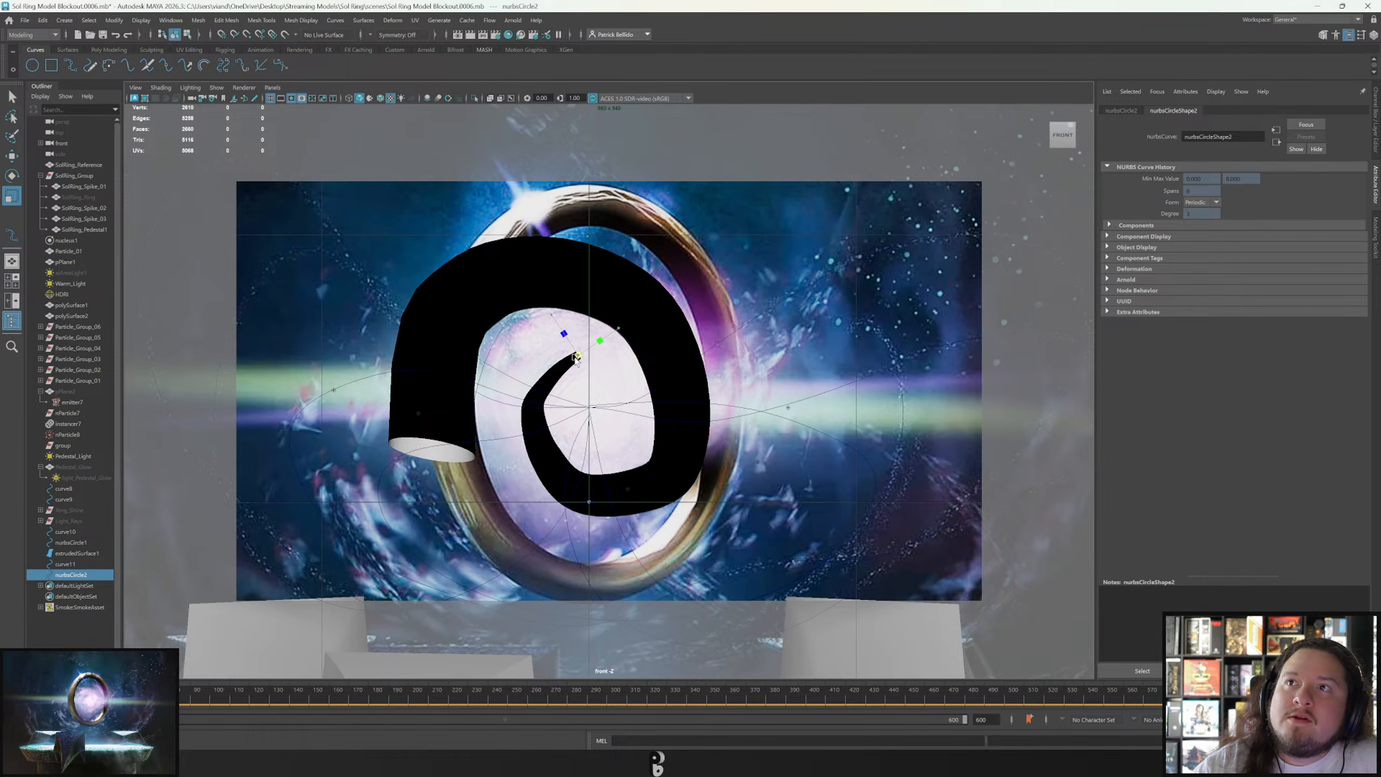
key("q")
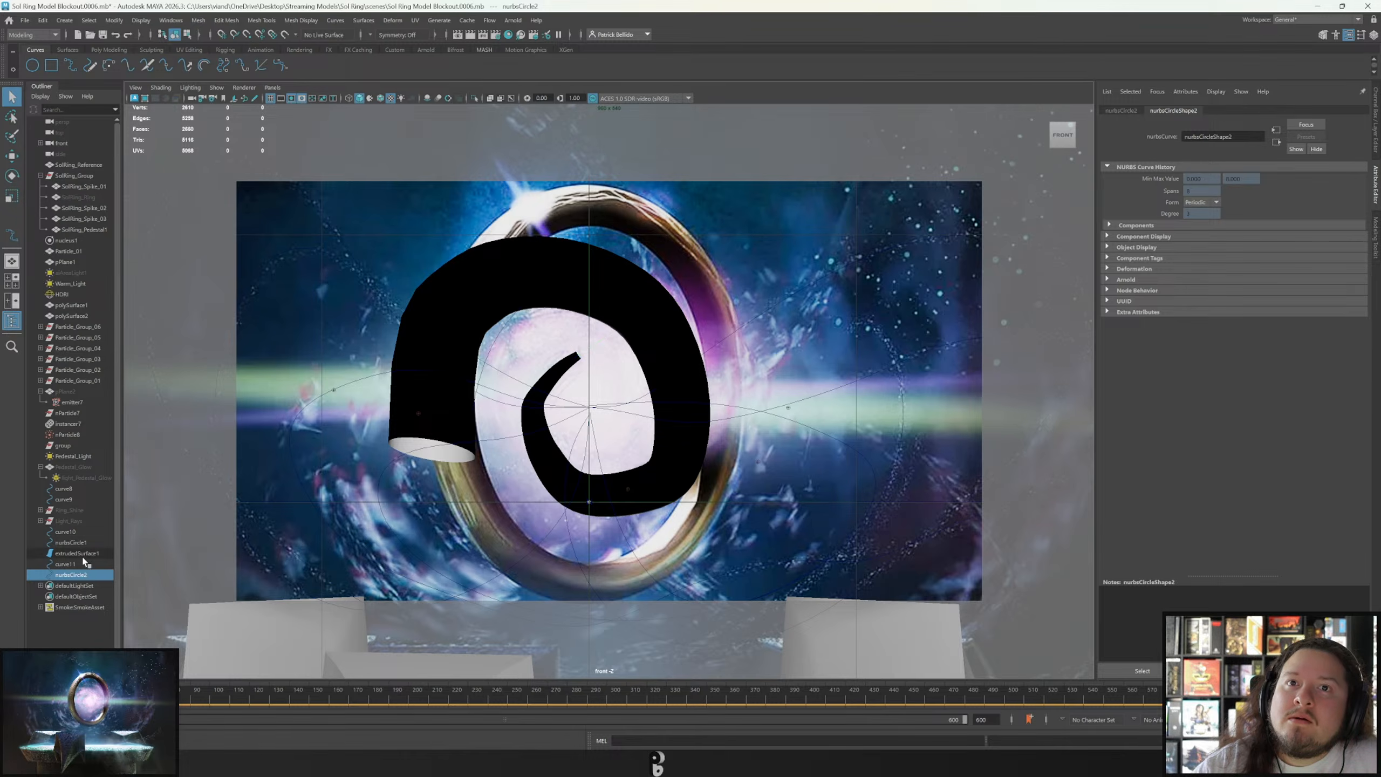
Extrude the nurbsCircle2 profile along the curve11 path as a surface.
left_click(65, 564, "ctrl")
left_click(143, 21)
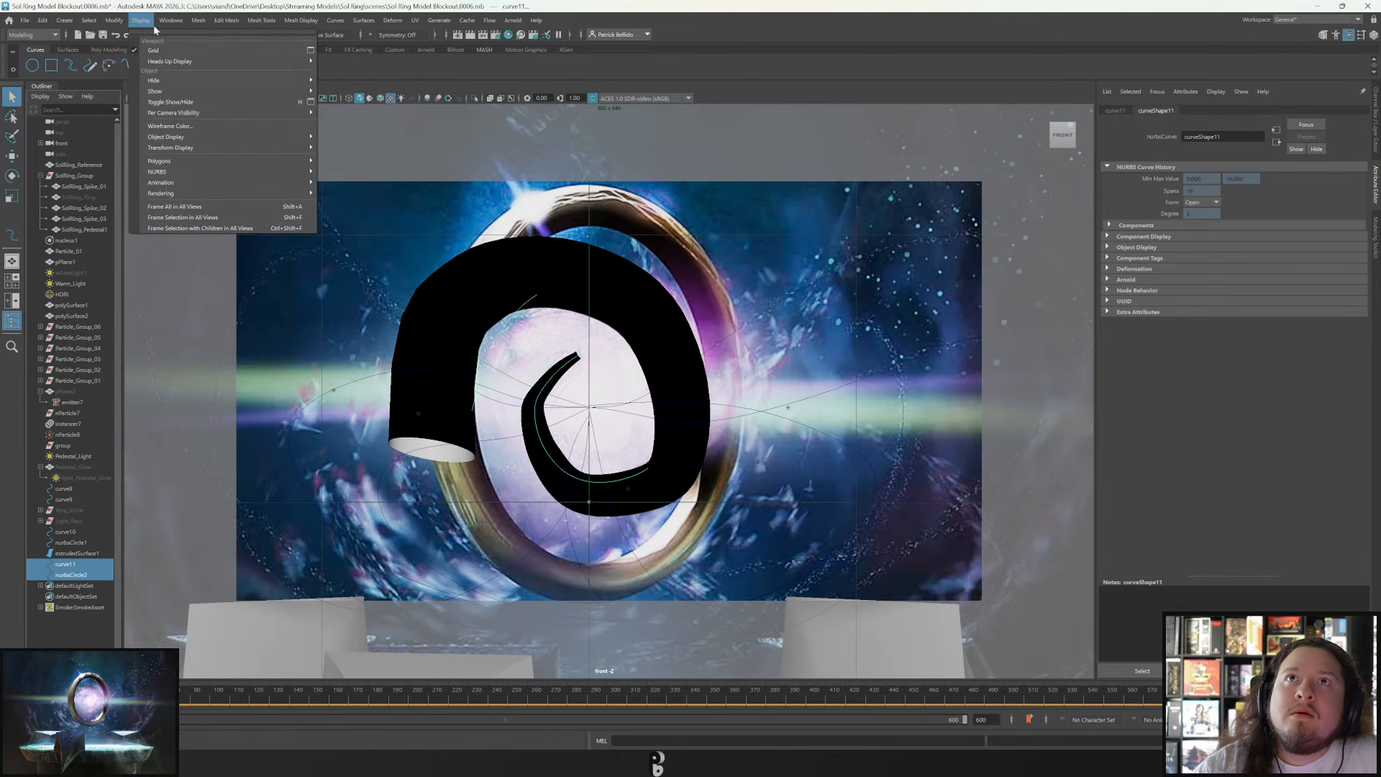
mouse_move(124, 25)
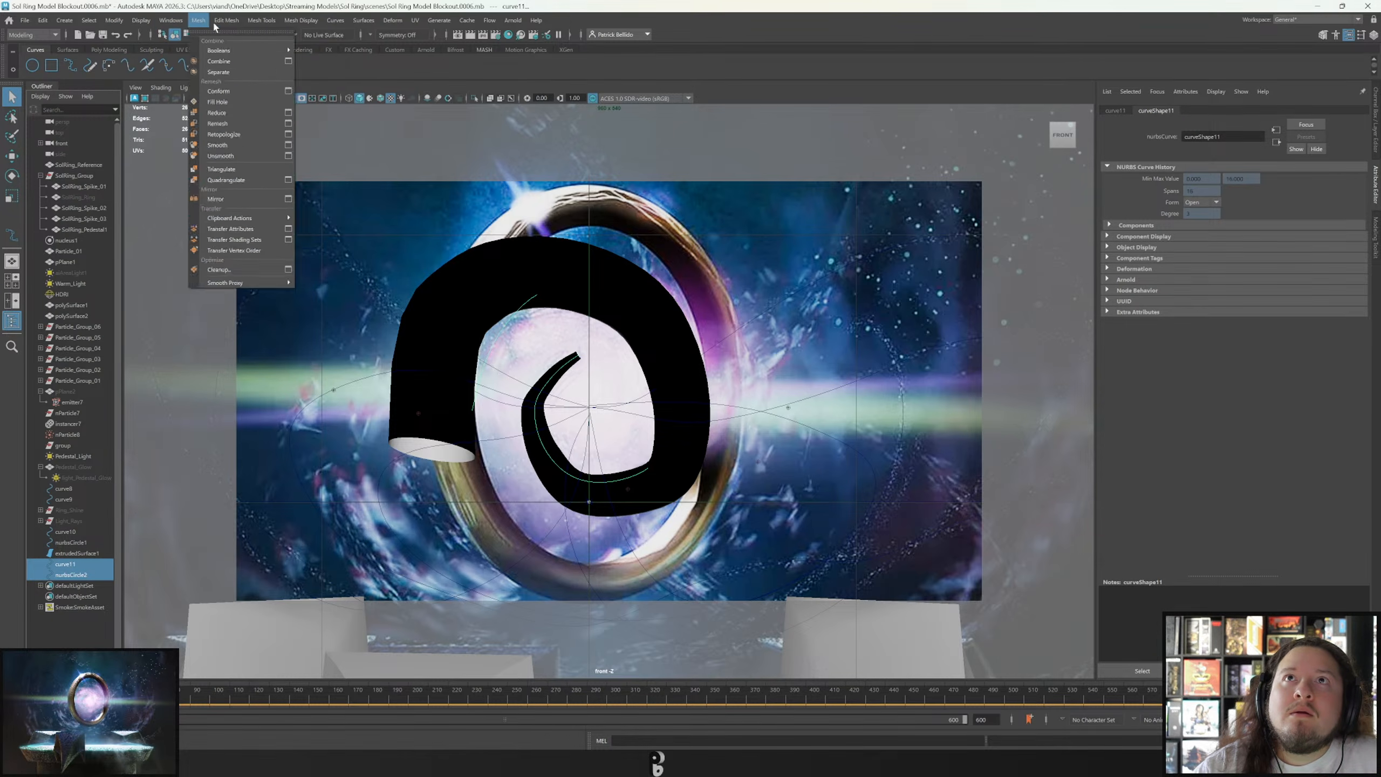
mouse_move(337, 24)
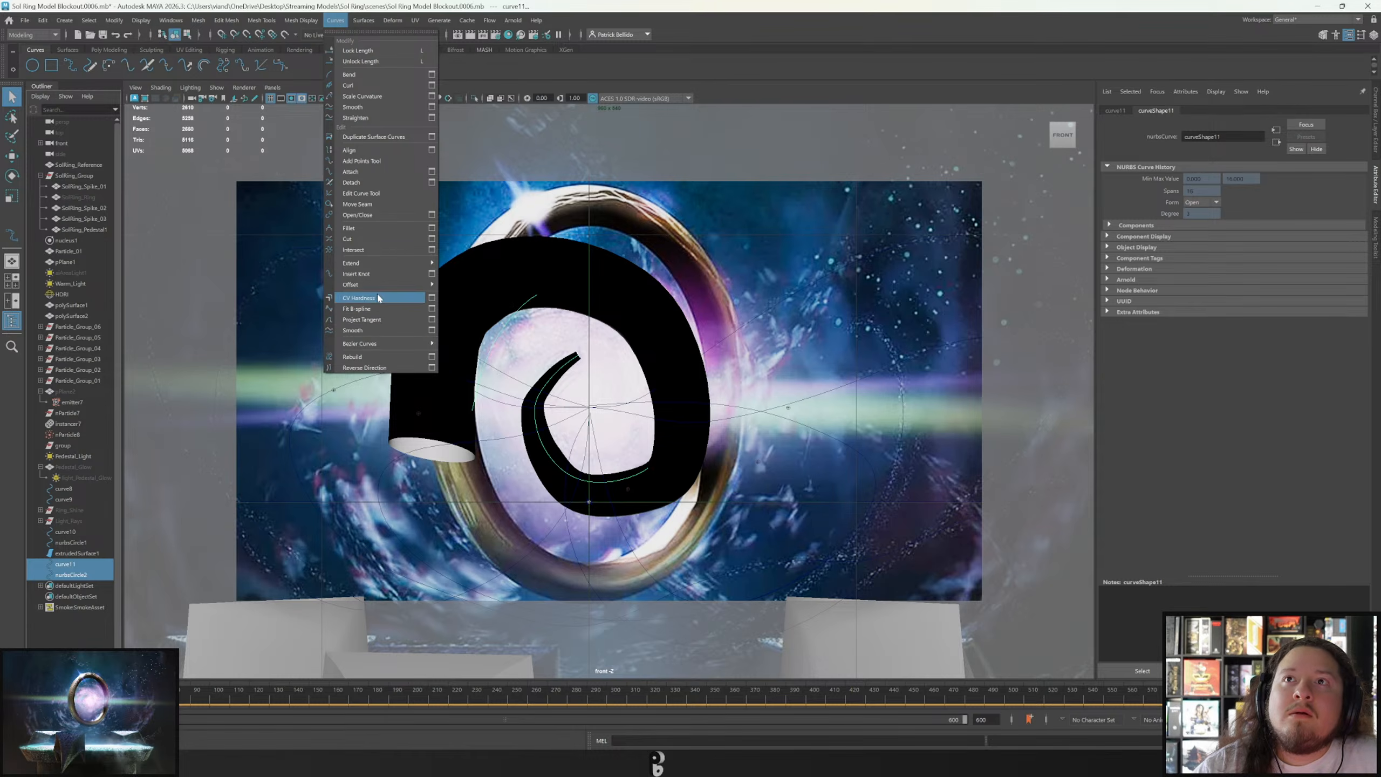
mouse_move(400, 27)
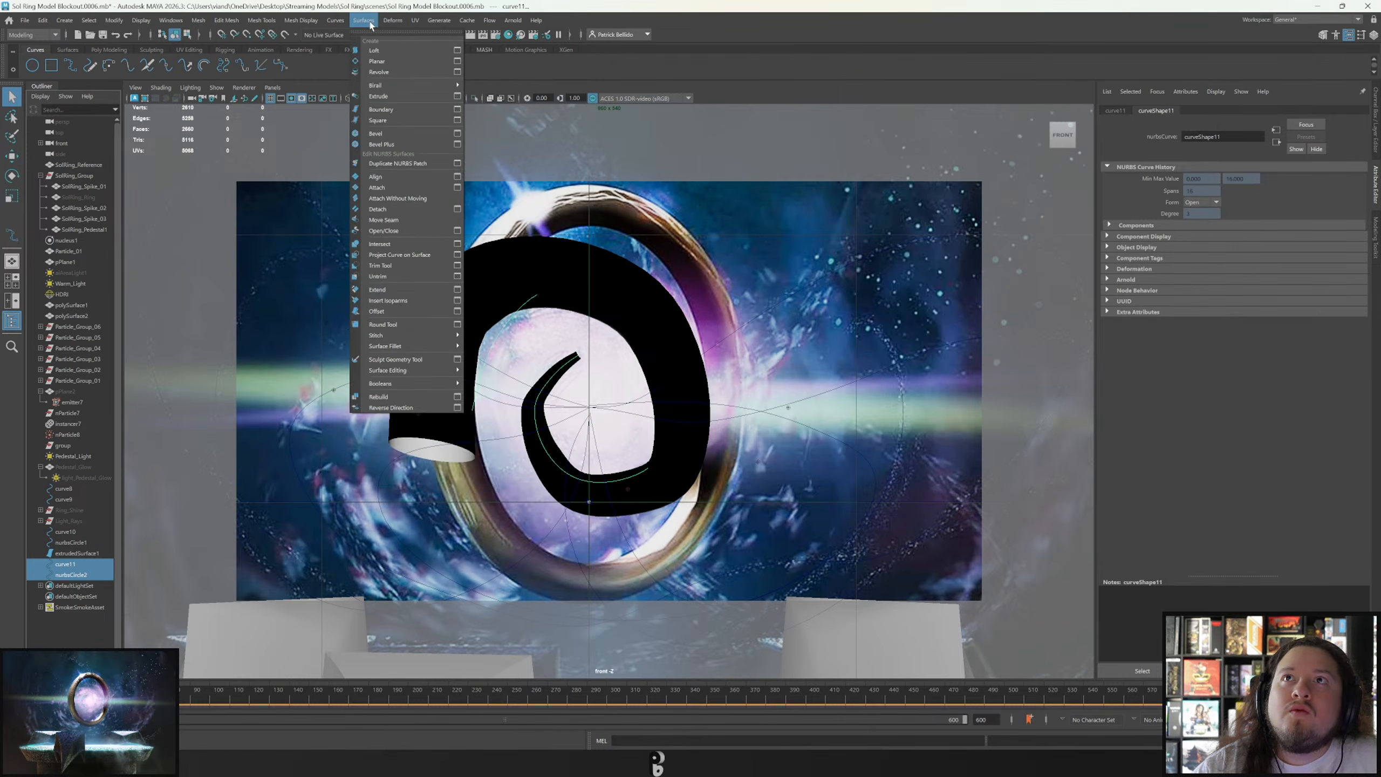
left_click(385, 97)
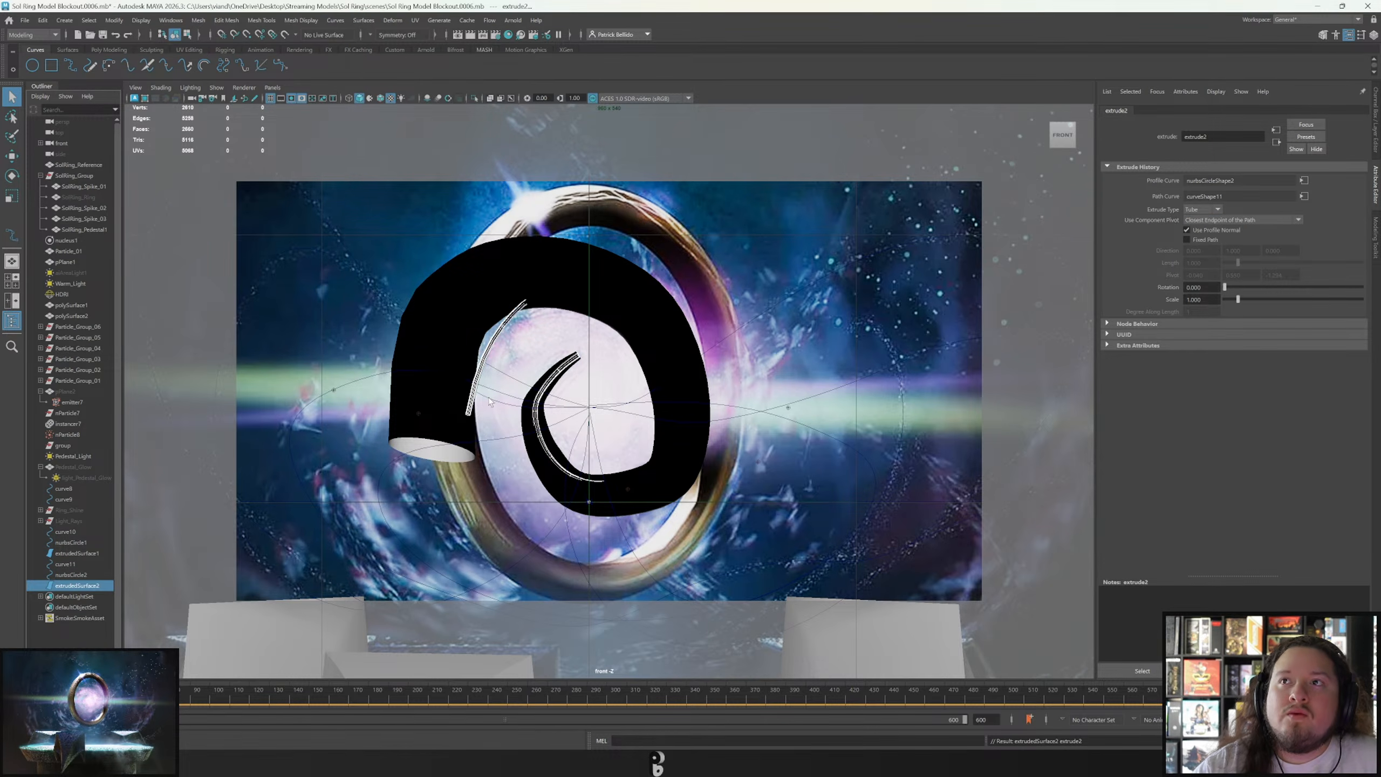
Try to rescale the nurbsCircle2 profile uniformly to adjust the thickness of the thin tube.
left_click(100, 574)
key("r")
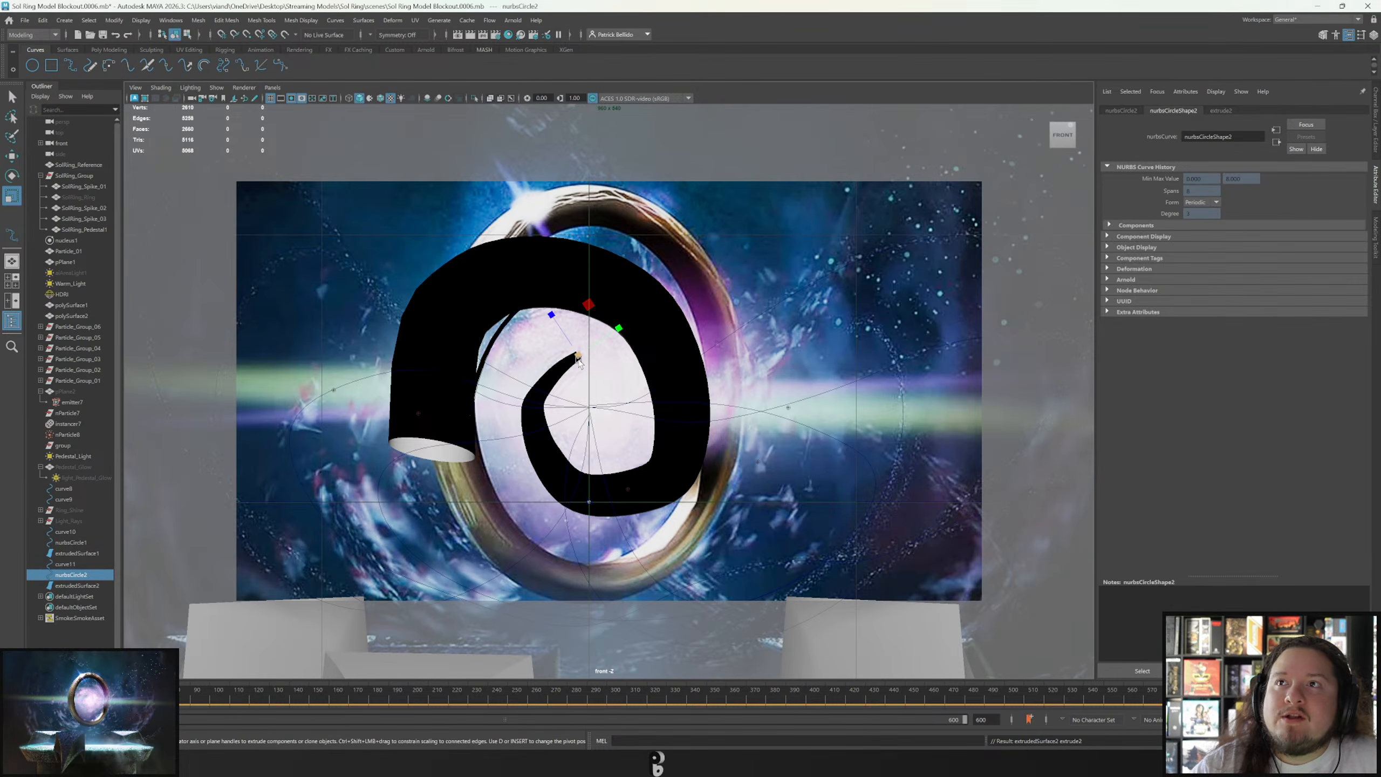
left_click_drag(576, 358, 578, 359)
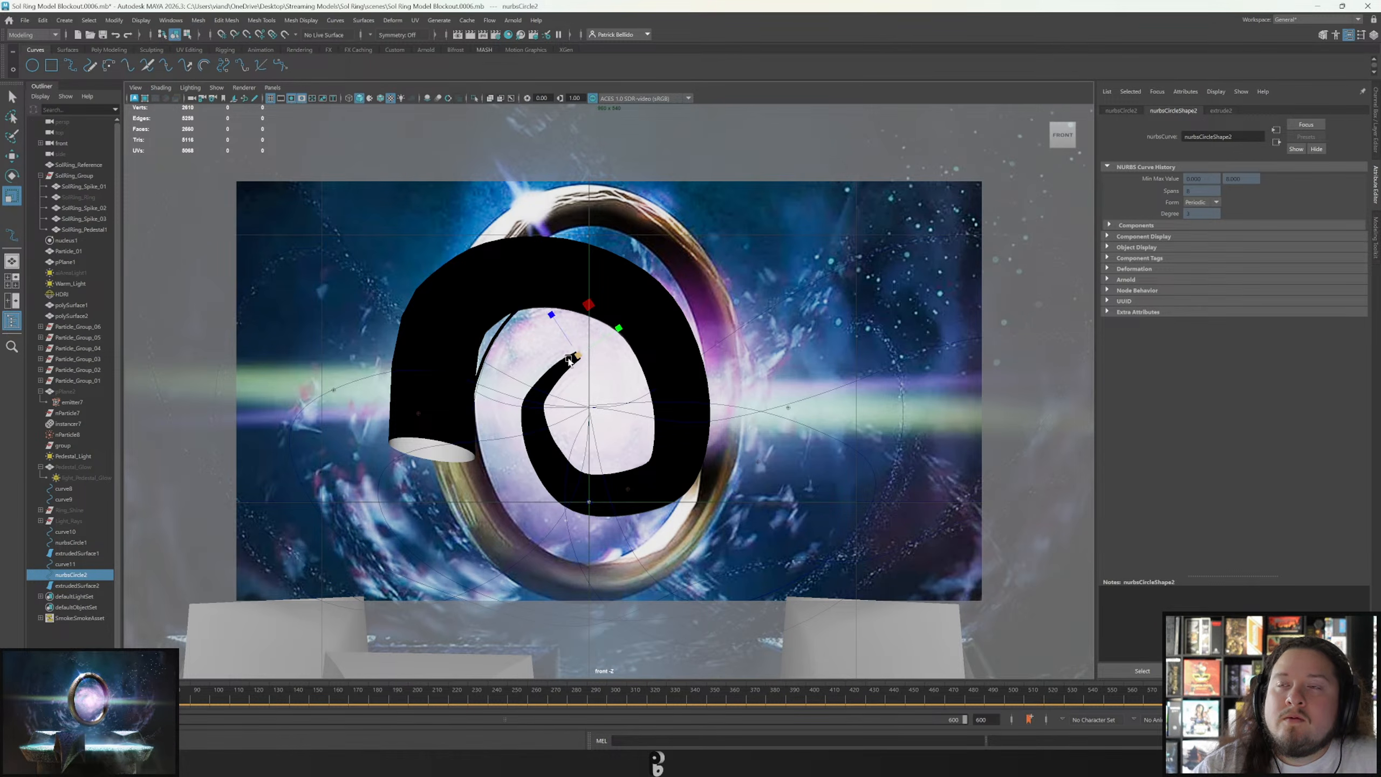
left_click(61, 586)
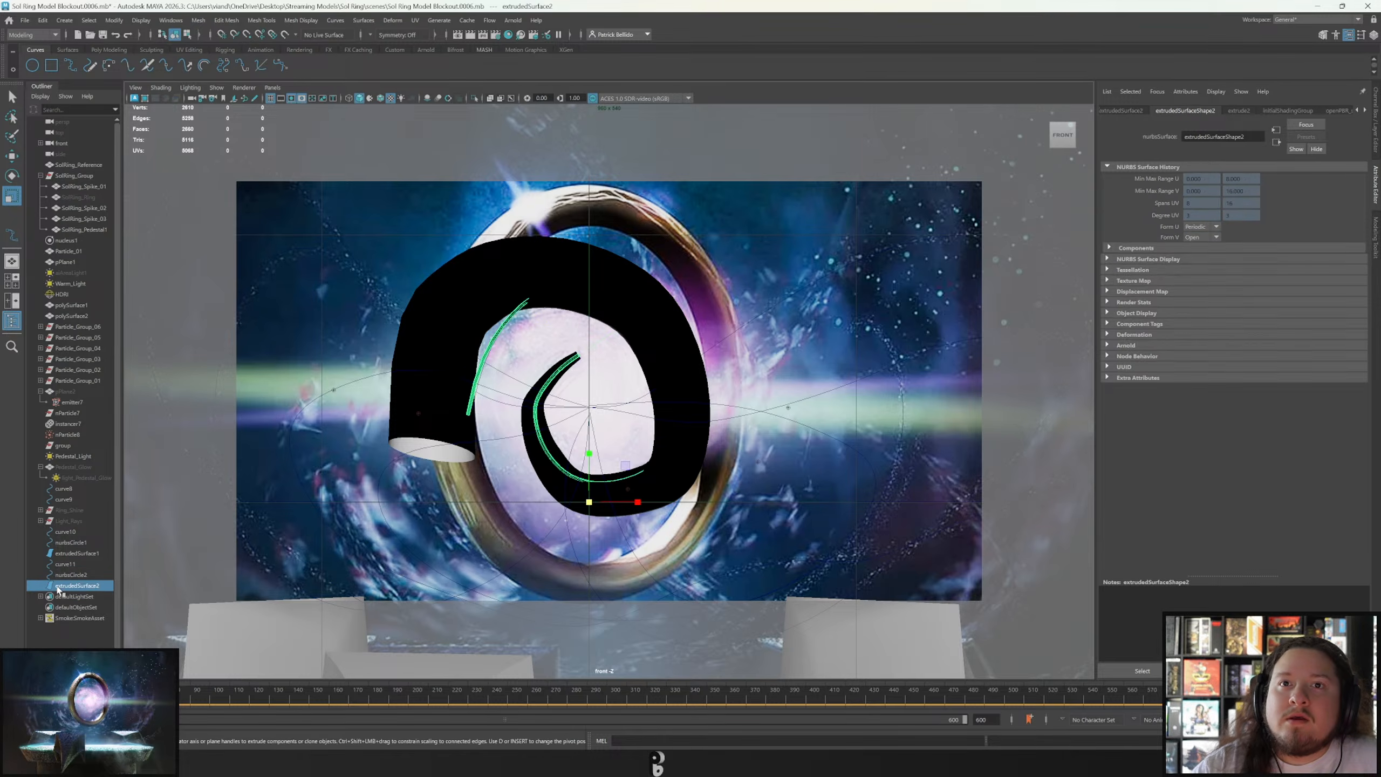
left_click(76, 576)
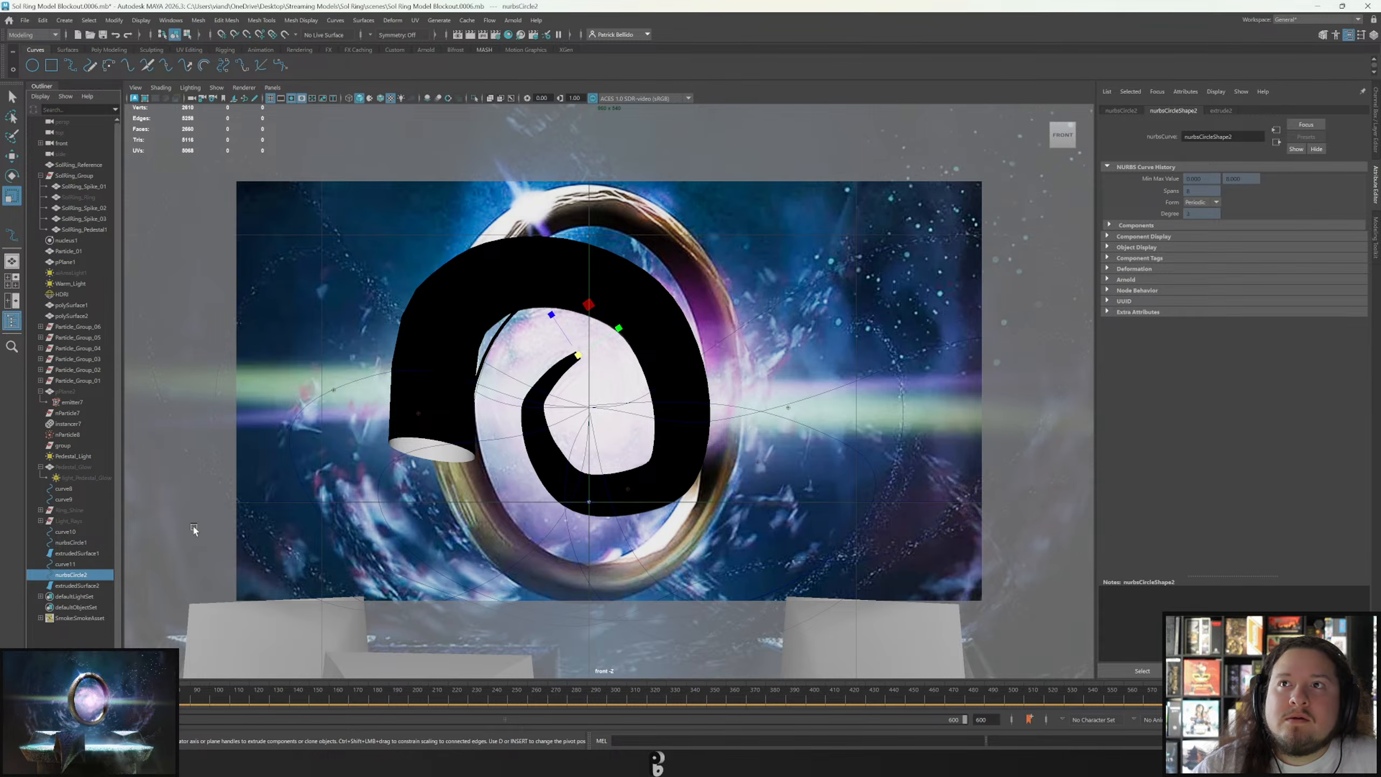
Show the control vertices of curve11 and the thin tube, and try to shift the vertices on the outer arc.
left_click(65, 564)
right_click(779, 356)
right_click_drag(780, 356, 725, 357)
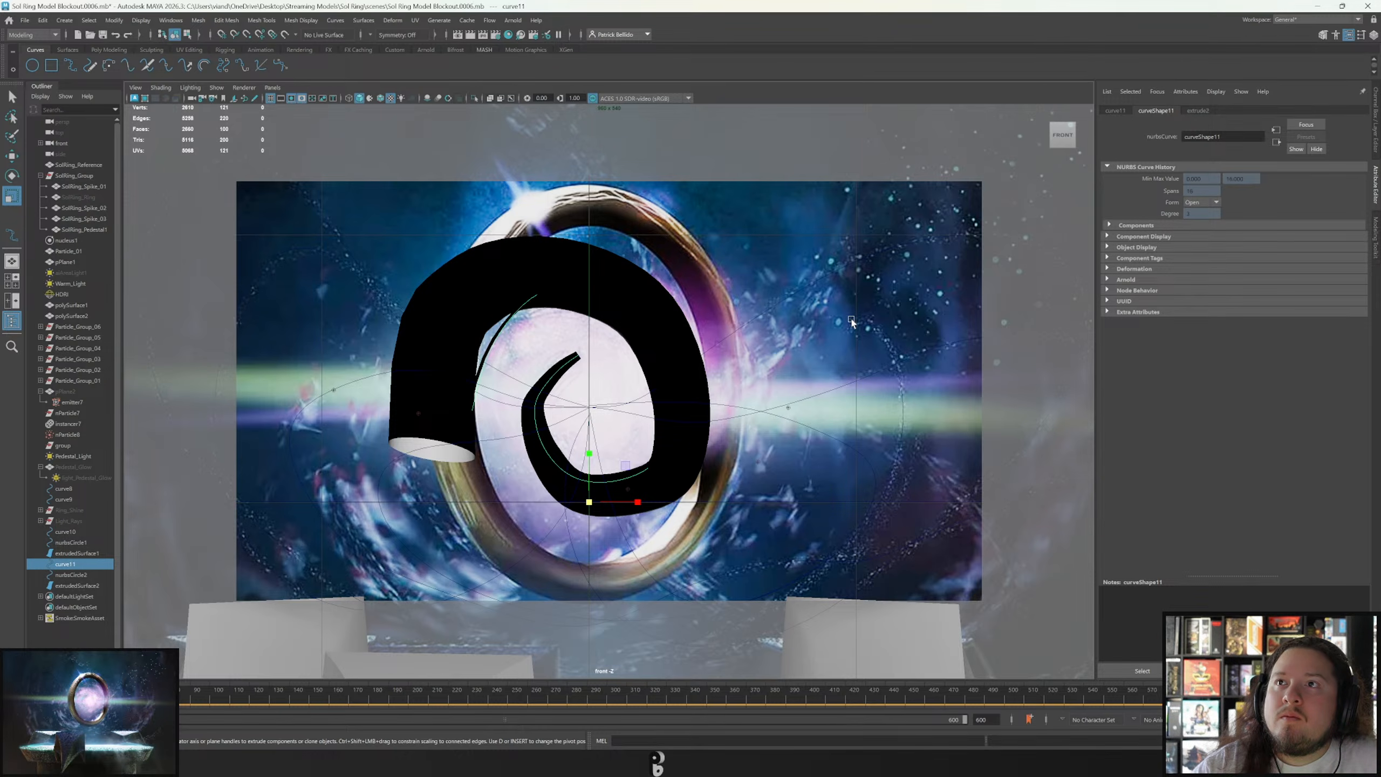
right_click_drag(816, 344, 783, 340)
right_click_drag(487, 355, 595, 391)
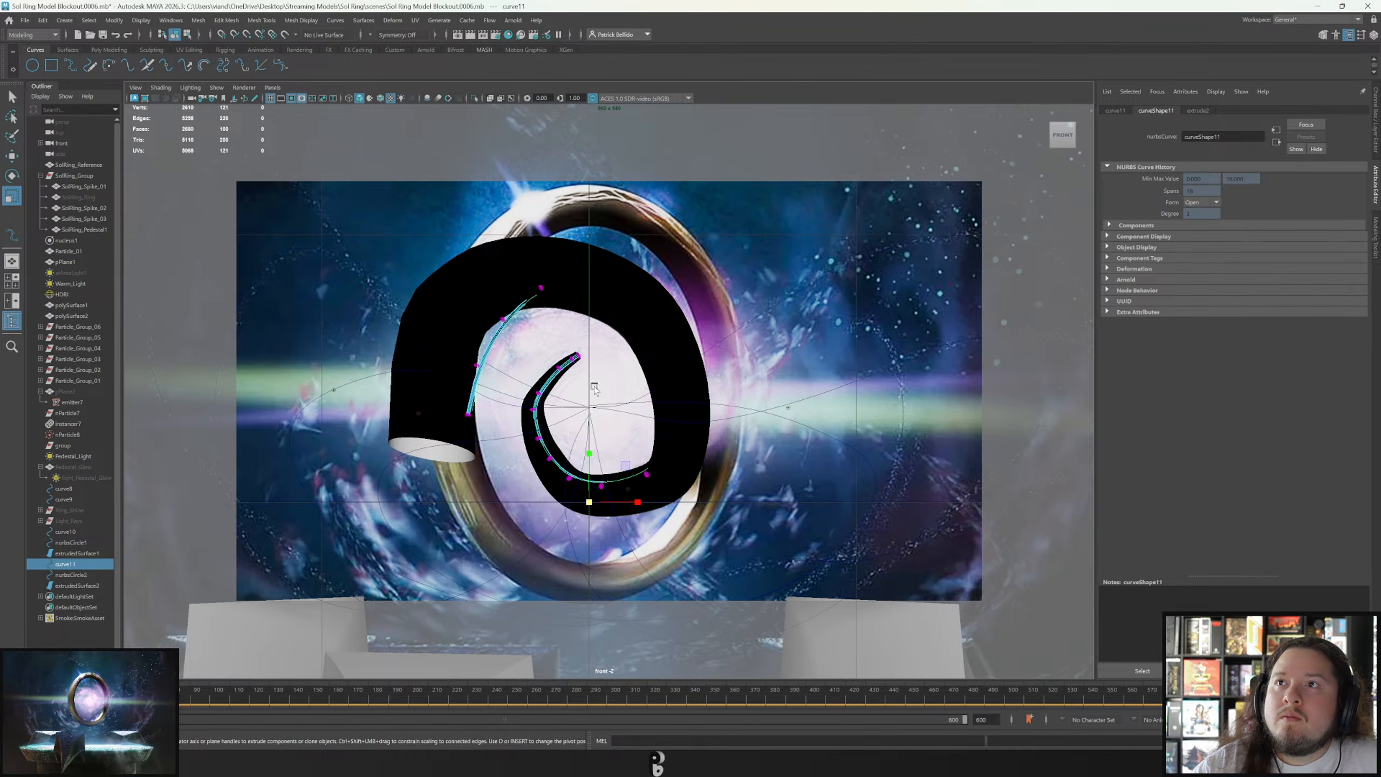
left_click_drag(494, 312, 537, 293)
key("w")
key("ctrl+z")
key("ctrl+z")
Toggle soft selection and move the thin tube's control vertices along the upper outer arc to reshape its bend.
key("b")
left_click_drag(551, 301, 552, 322)
key("q")
left_click_drag(469, 372, 509, 419)
key("w")
mouse_move(527, 361)
left_mouse_down()
mouse_move(515, 352)
mouse_move(533, 365)
left_mouse_up()
key("q")
key("w")
left_click_drag(551, 317, 565, 276)
key("q")
key("w")
key("q")
key("w")
Shift the thin tube's control vertices along its inner tail toward the spiral's centre.
left_click_drag(574, 346, 611, 339)
key("q")
left_click_drag(549, 362, 546, 400)
key("w")
key("q")
key("w")
left_click_drag(580, 354, 589, 367)
left_click_drag(524, 397, 578, 385)
key("q")
left_click_drag(532, 426, 594, 402)
key("w")
key("q")
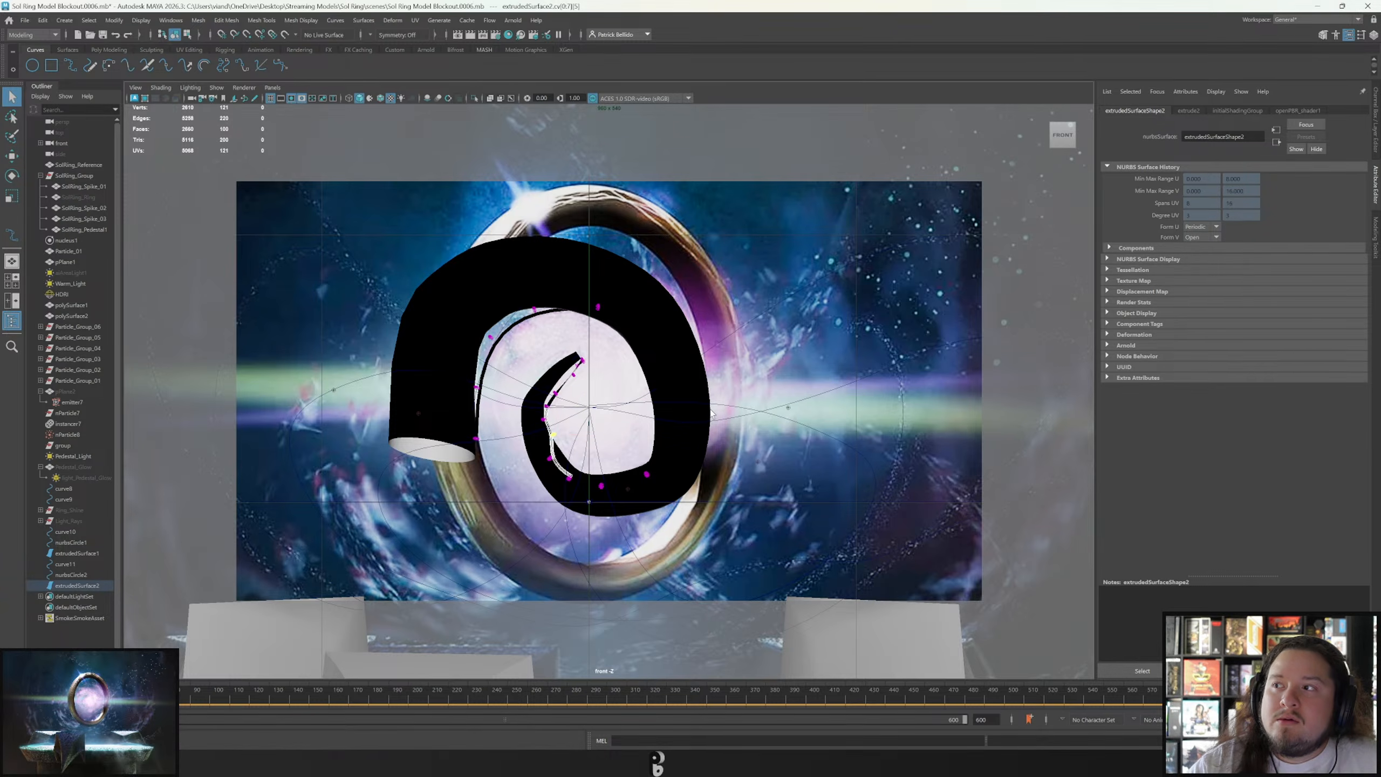
Undo the thin tube's vertex edits and its extrusion, back to the duplicated curve and circle.
left_click(707, 470)
key("ctrl+z")
key("ctrl+z")
key("ctrl+z")
key("ctrl+z")
key("ctrl+z")
key("ctrl+z")
key("ctrl+z")
key("ctrl+z")
key("ctrl+z")
key("ctrl+z")
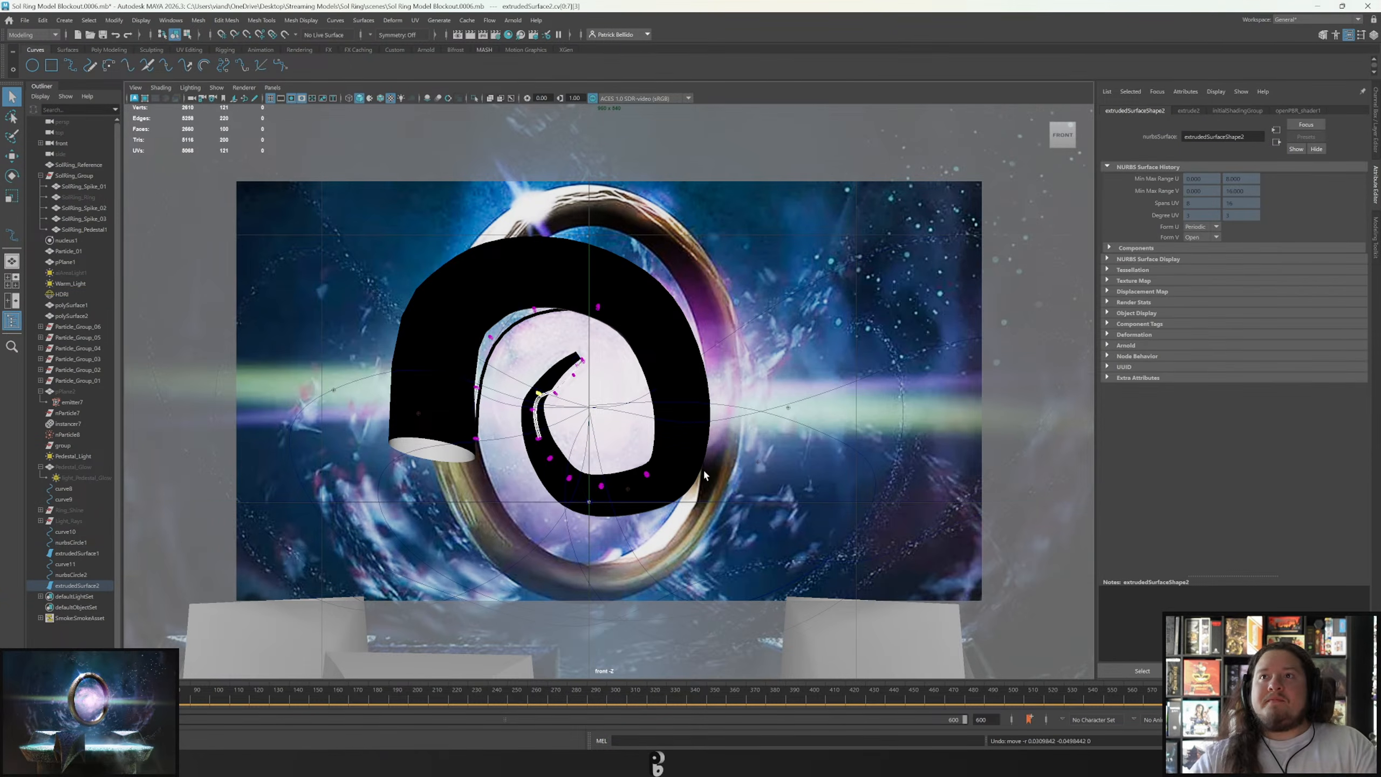
key("ctrl+z")
key("ctrl+z")
key("ctrl+z")
key("ctrl+z")
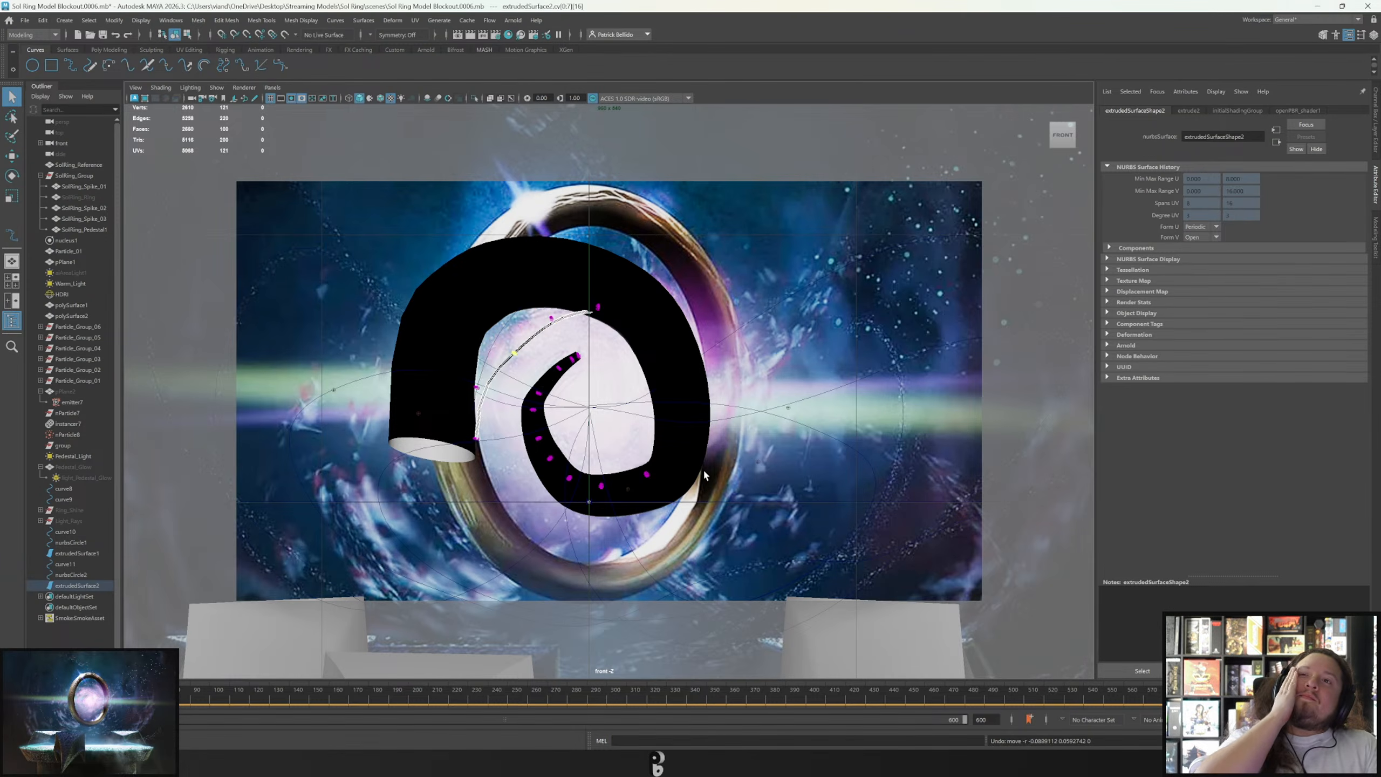
key("ctrl+z")
key("ctrl+z")
key("ctrl+z")
key("ctrl+z")
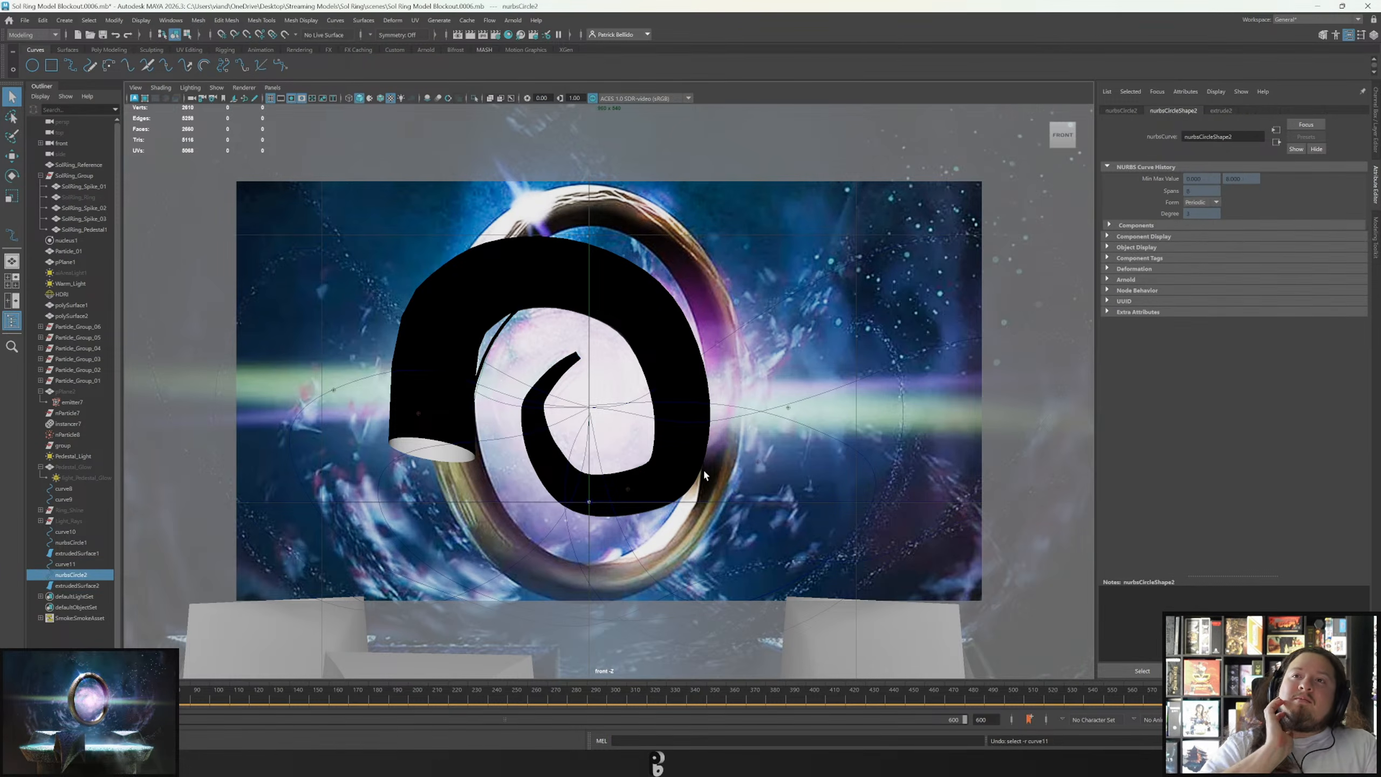
key("ctrl+z")
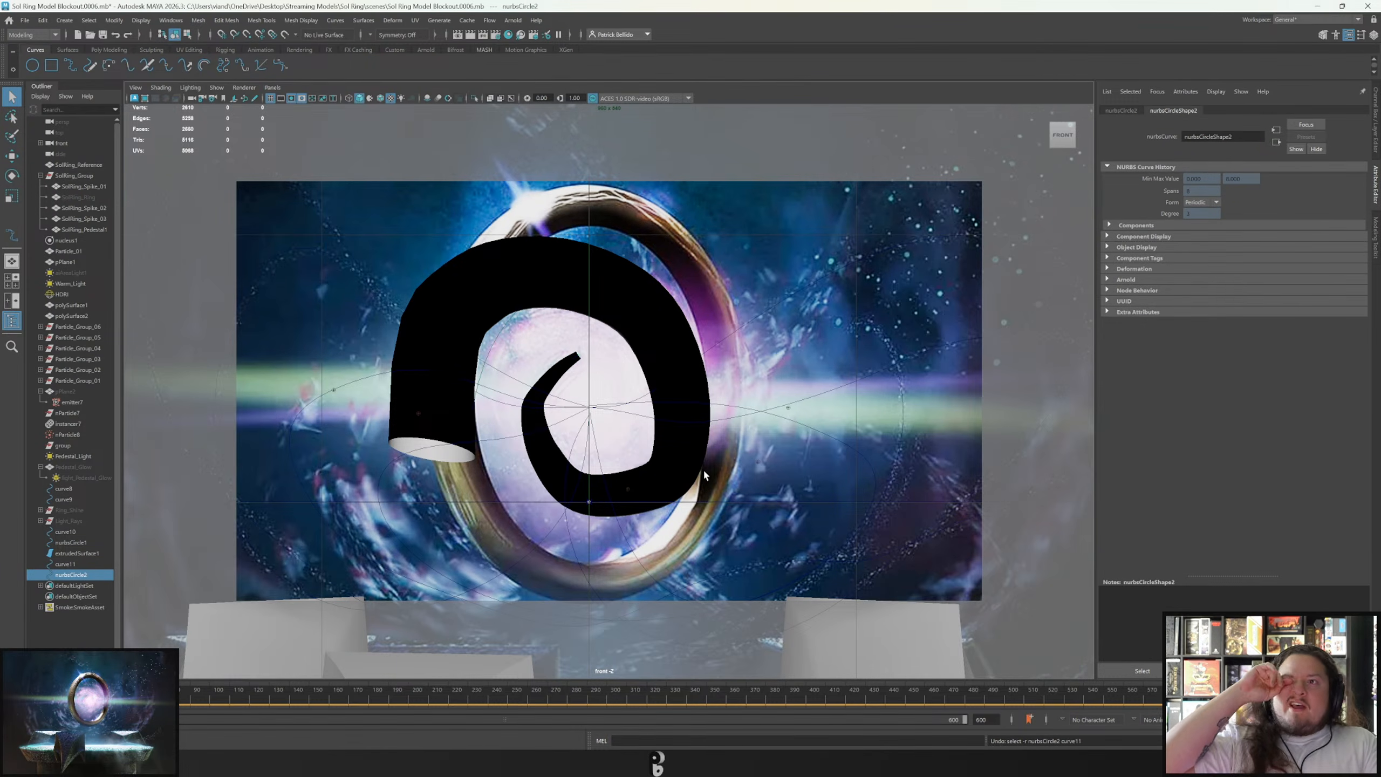
Hide the black swirl surface extrudedSurface1 and save the scene.
right_click_drag(613, 306, 665, 290)
key("ctrl+h")
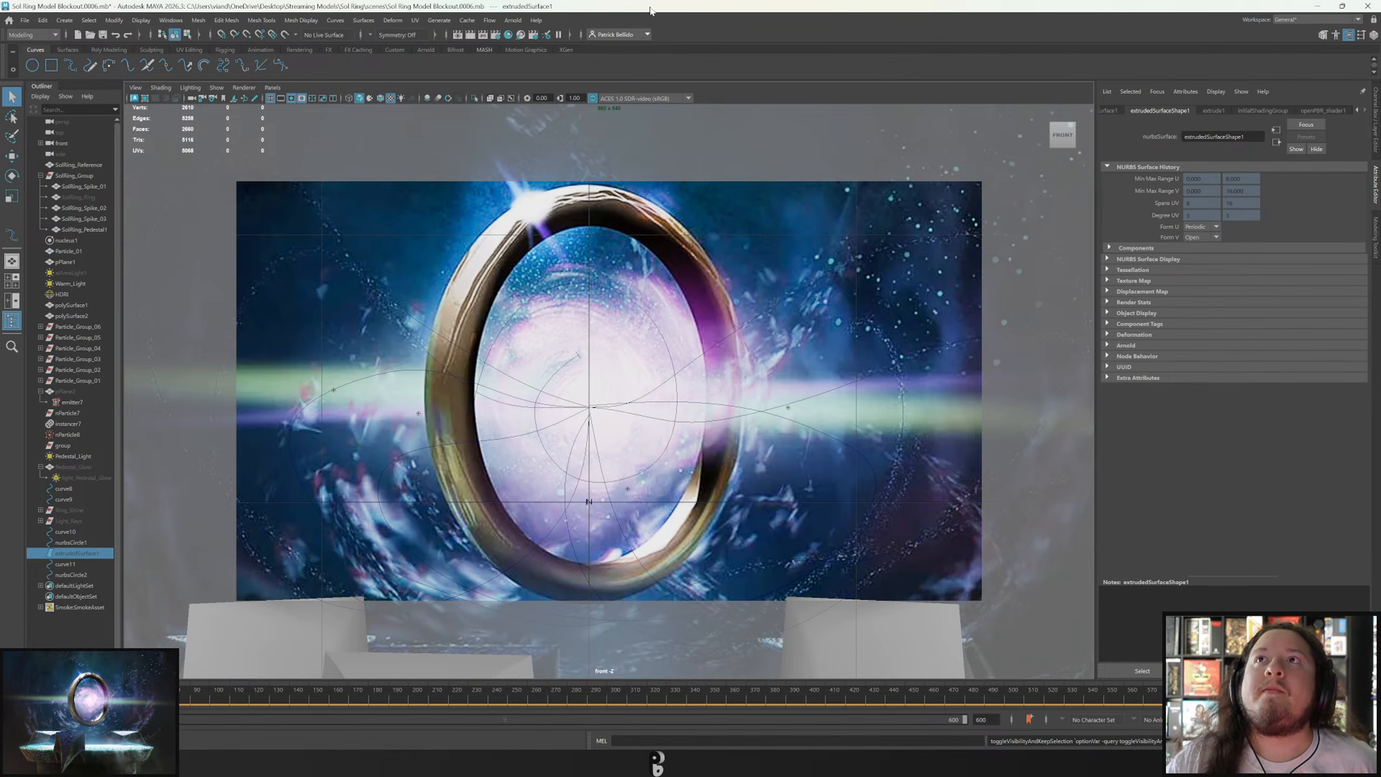
key("ctrl+s")
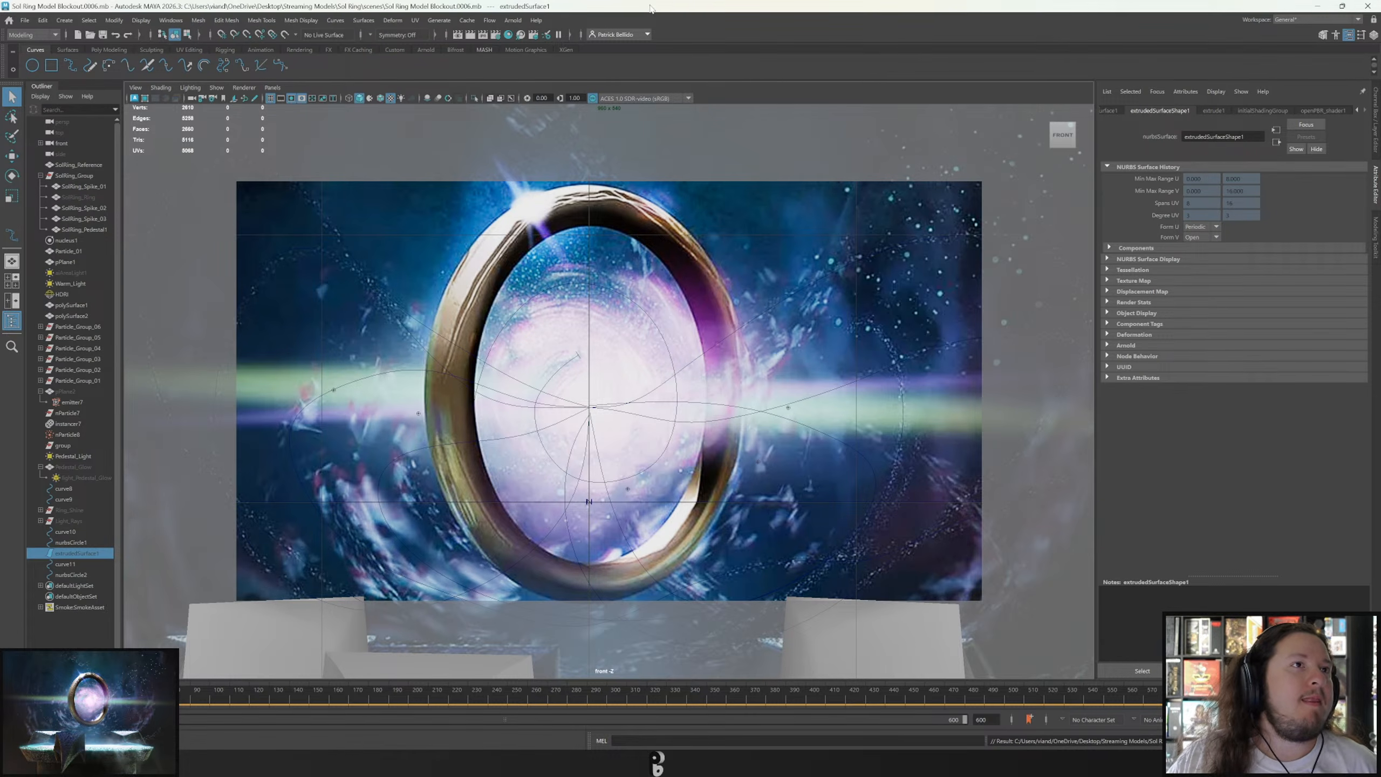
Play the particle animation in the front view with the whole ring framed, and stop the playback.
scroll(734, 426, "down", 5)
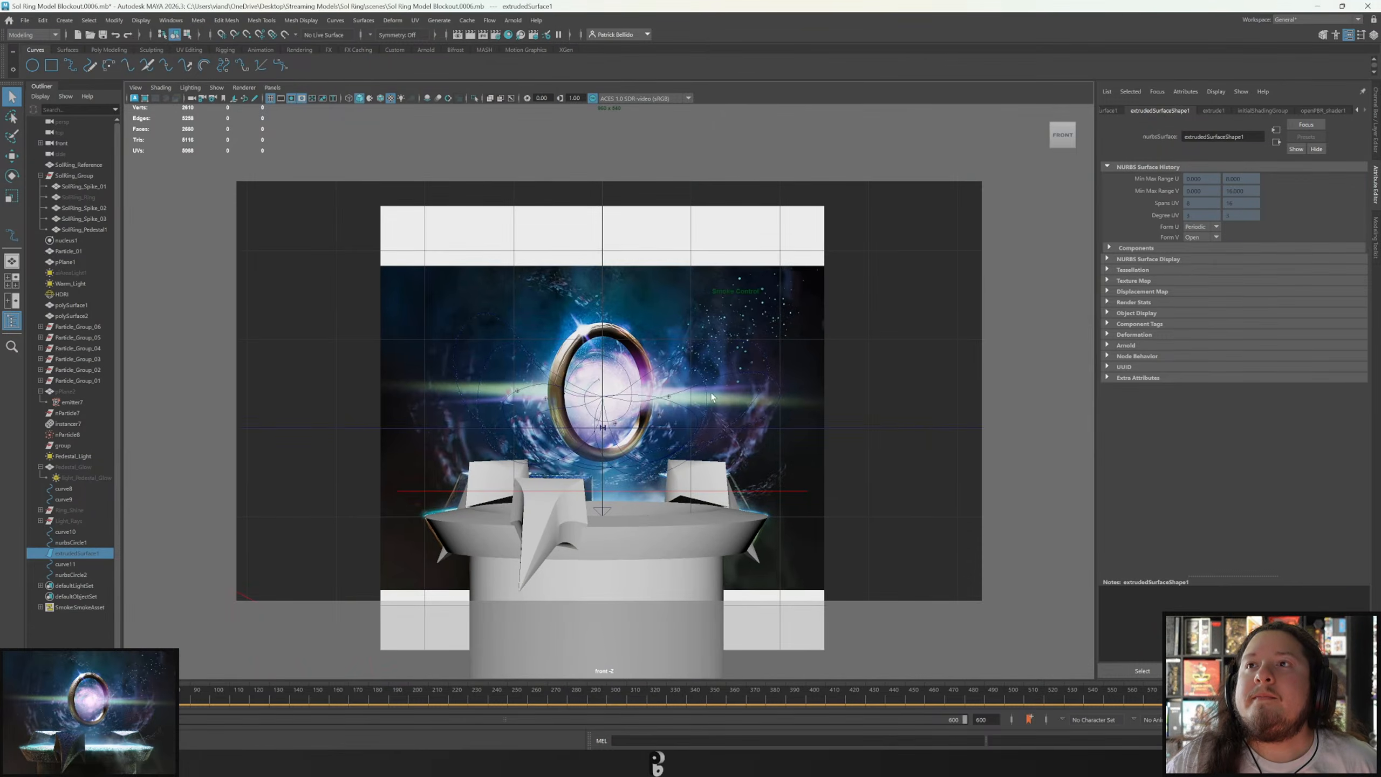
scroll(736, 430, "up", 2)
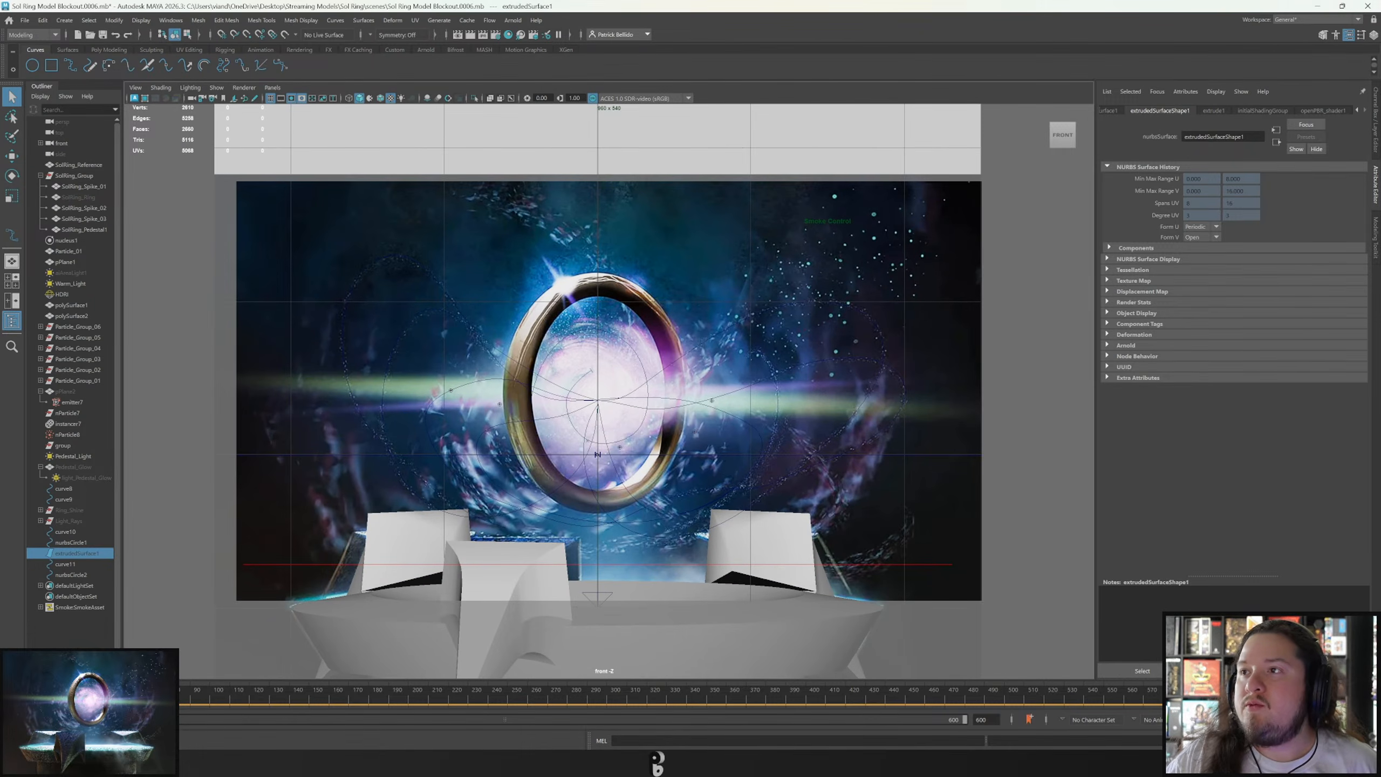
key("alt+v")
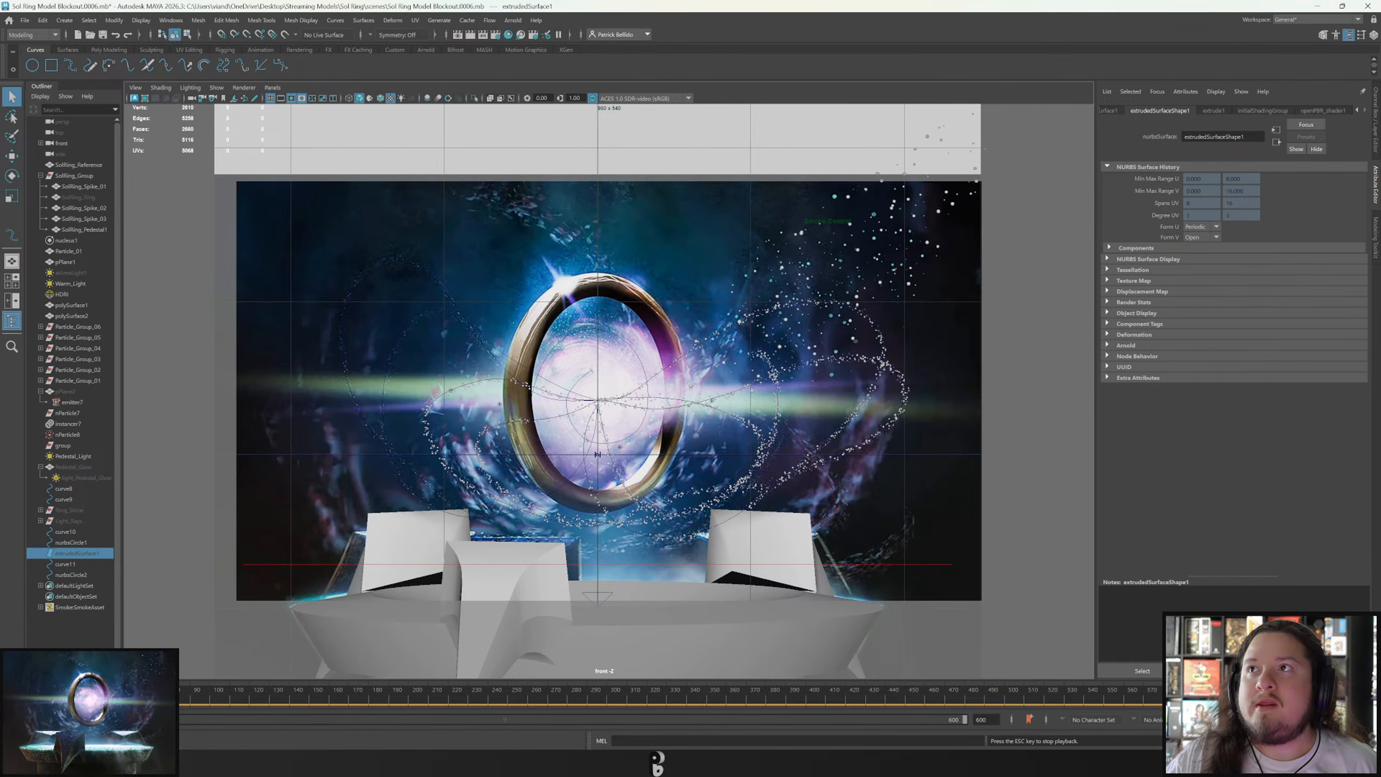
key("Escape")
Select curve2 beside the ring and expand Particle_Group_02 to show the attributes of its emitter2.
left_click(387, 377)
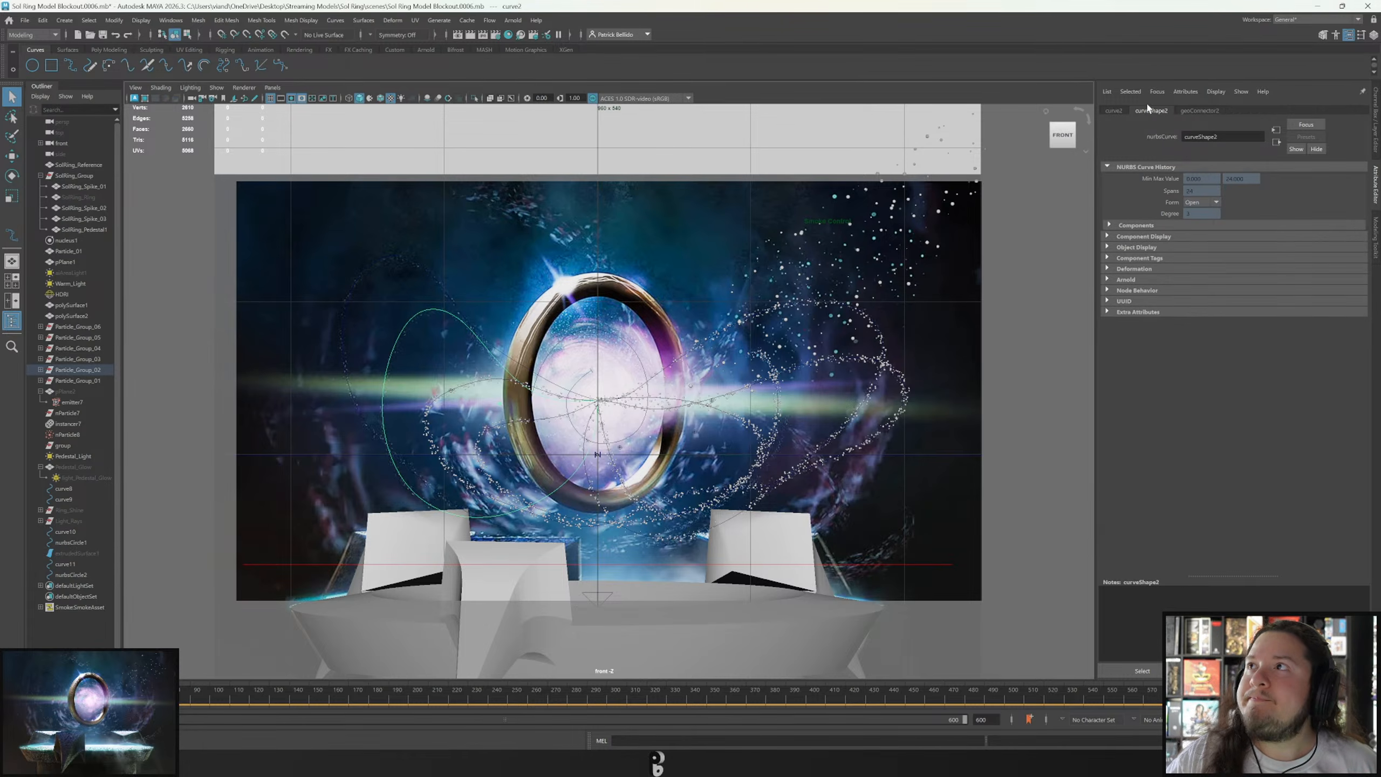
left_click(41, 370)
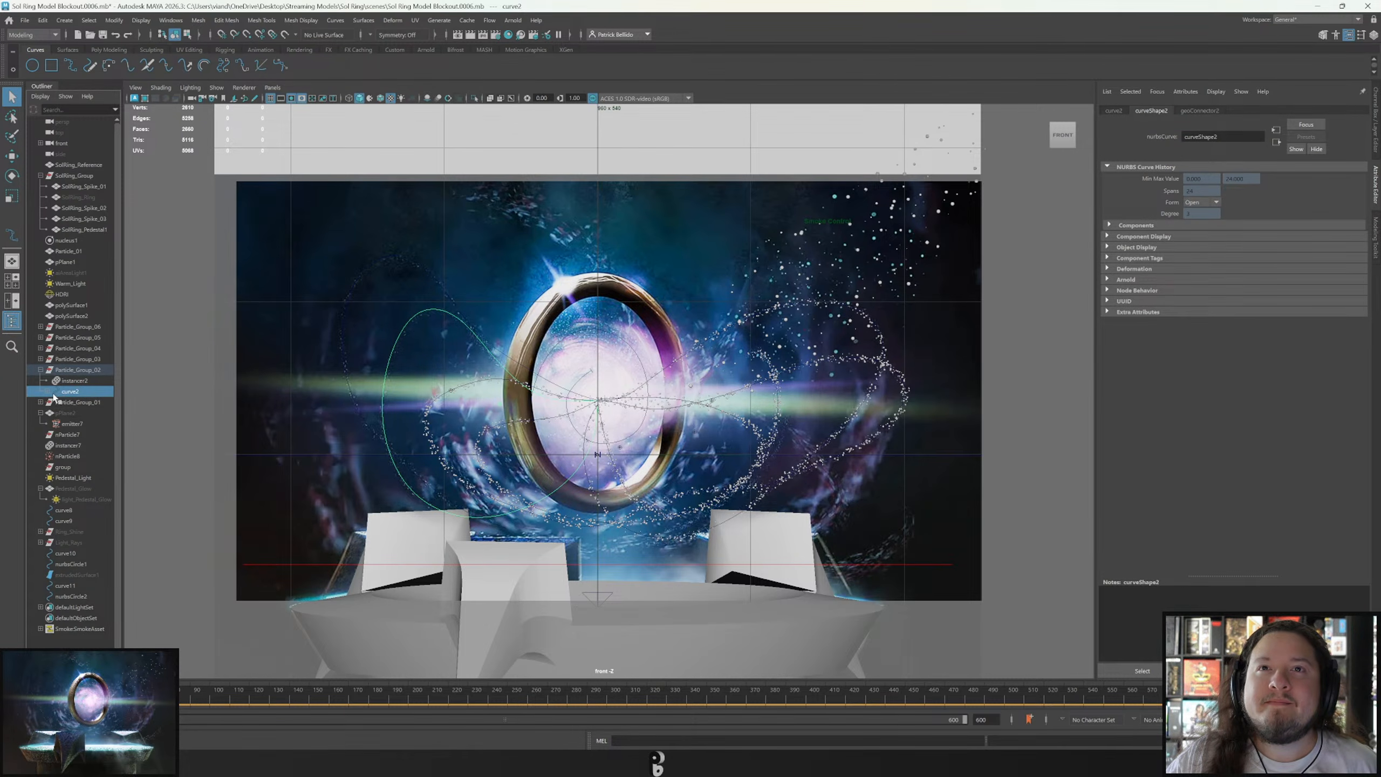
left_click(40, 348)
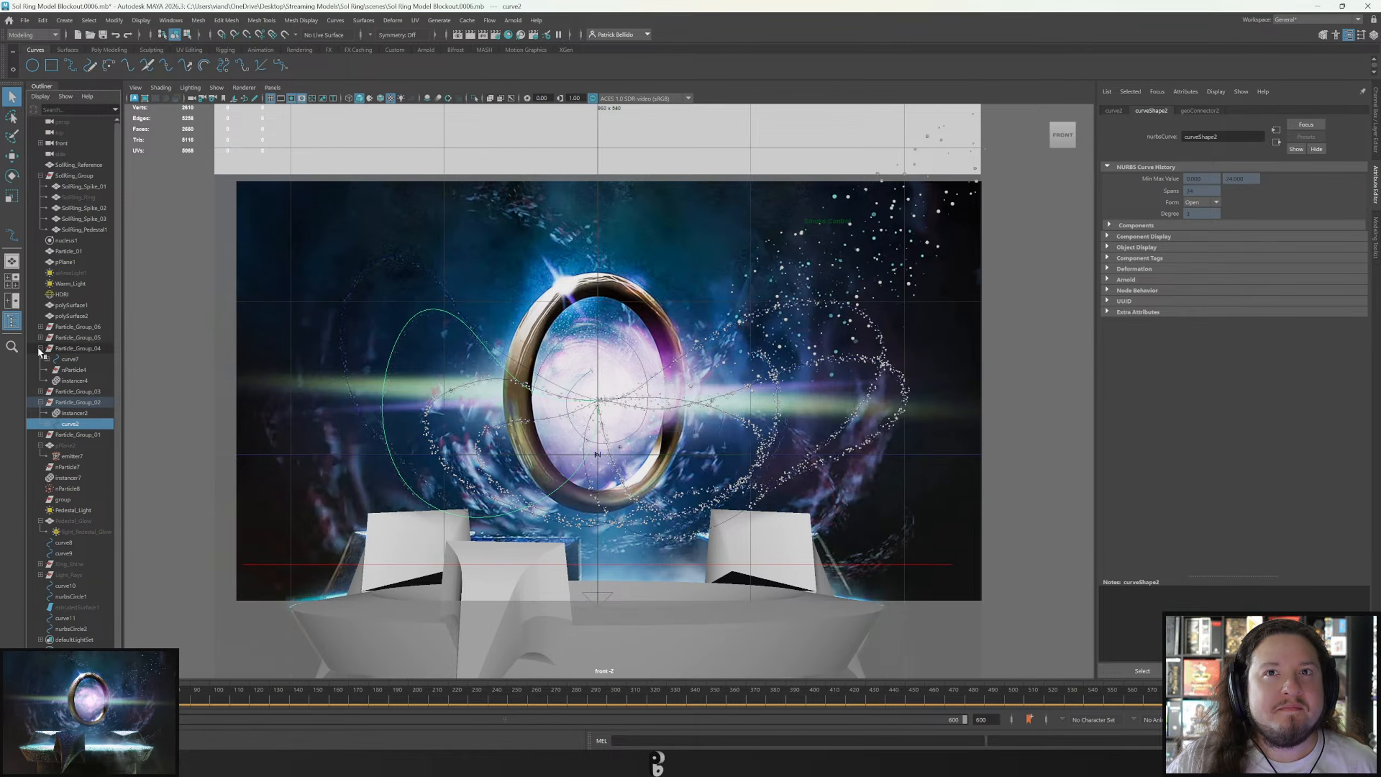
left_click(47, 423)
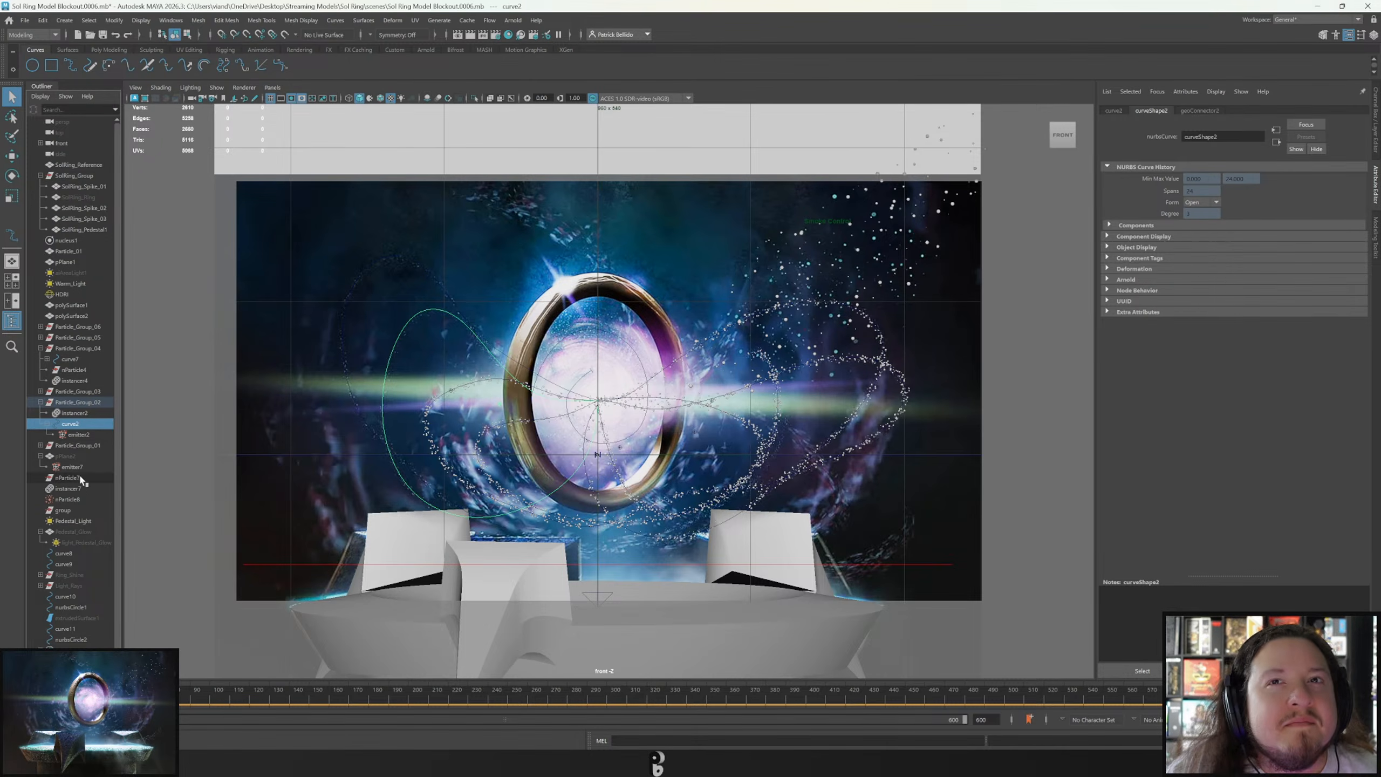
left_click(75, 435)
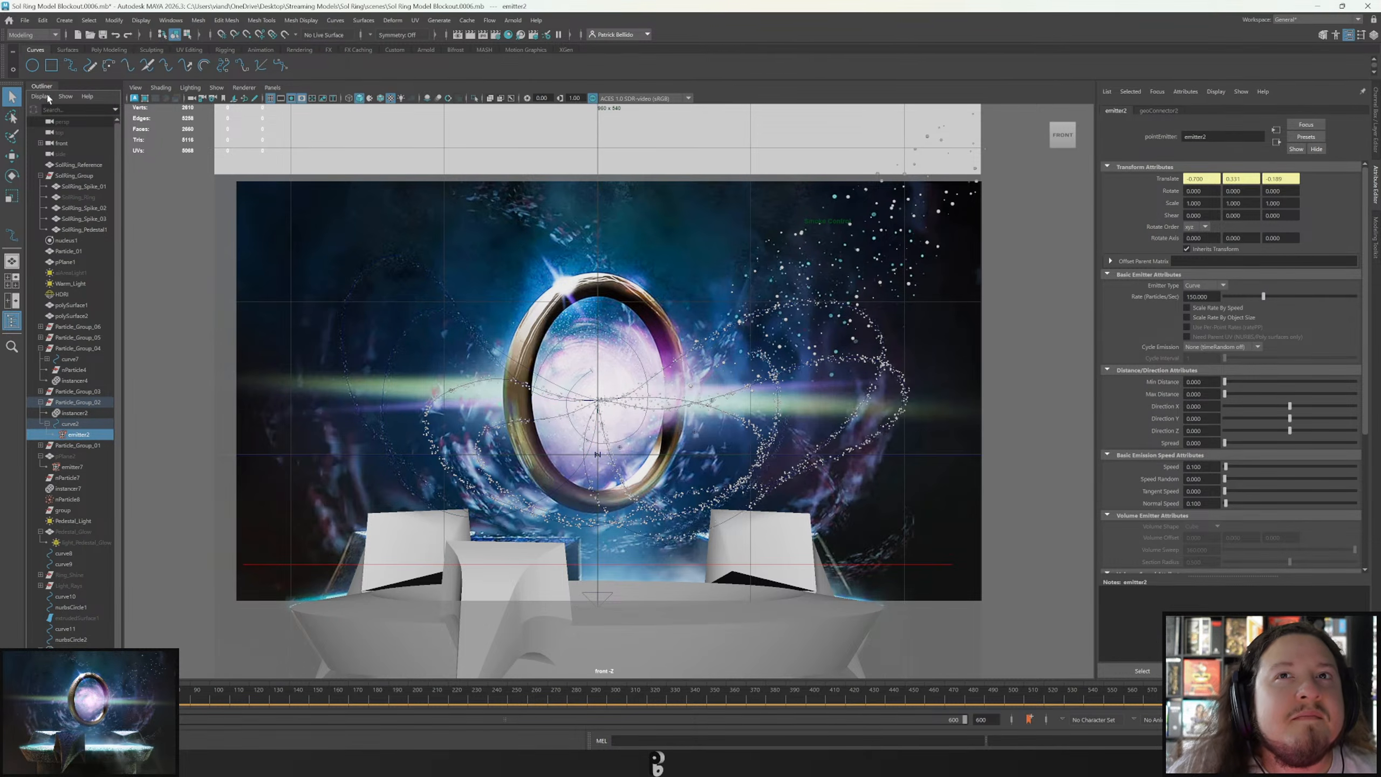
Save the scene as an incremented version, Sol Ring Model Blockout.0007.mb.
left_click(25, 20)
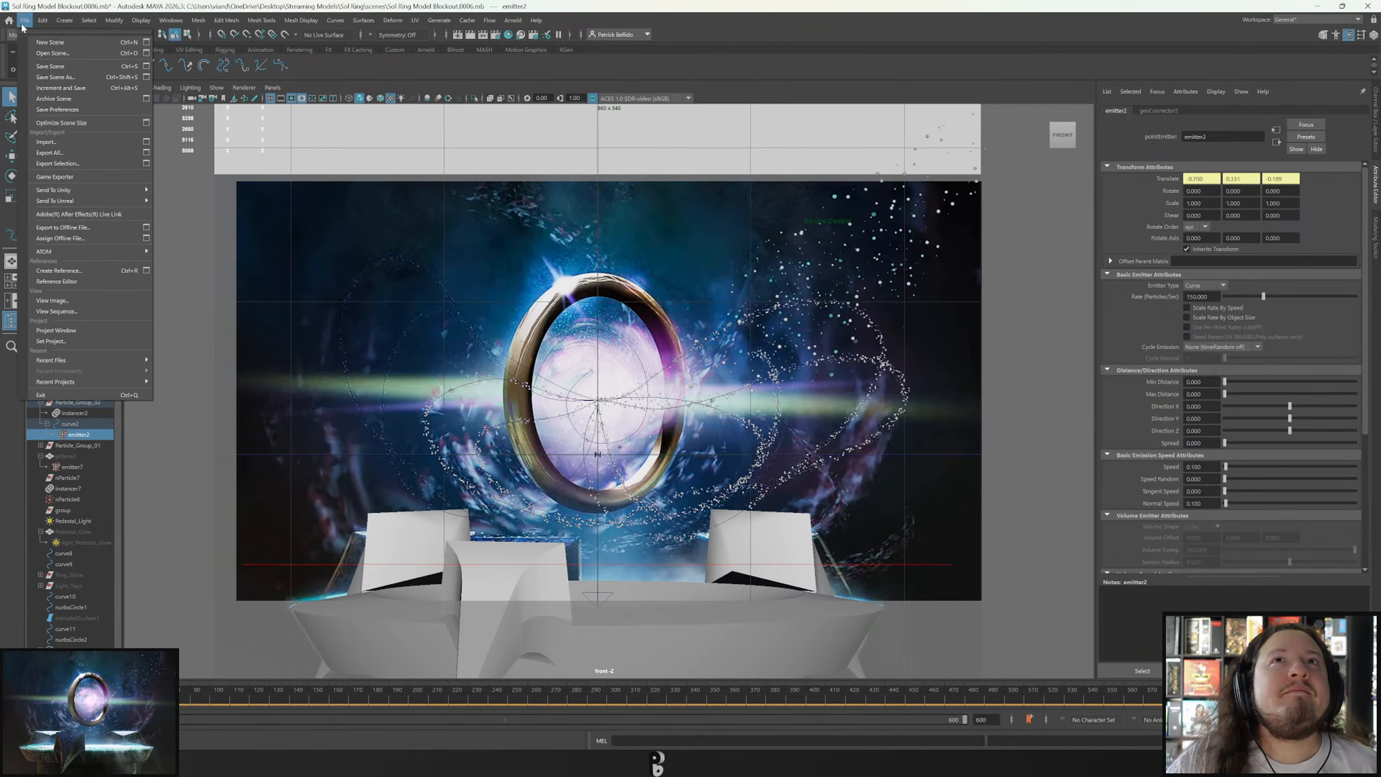
left_click(66, 91)
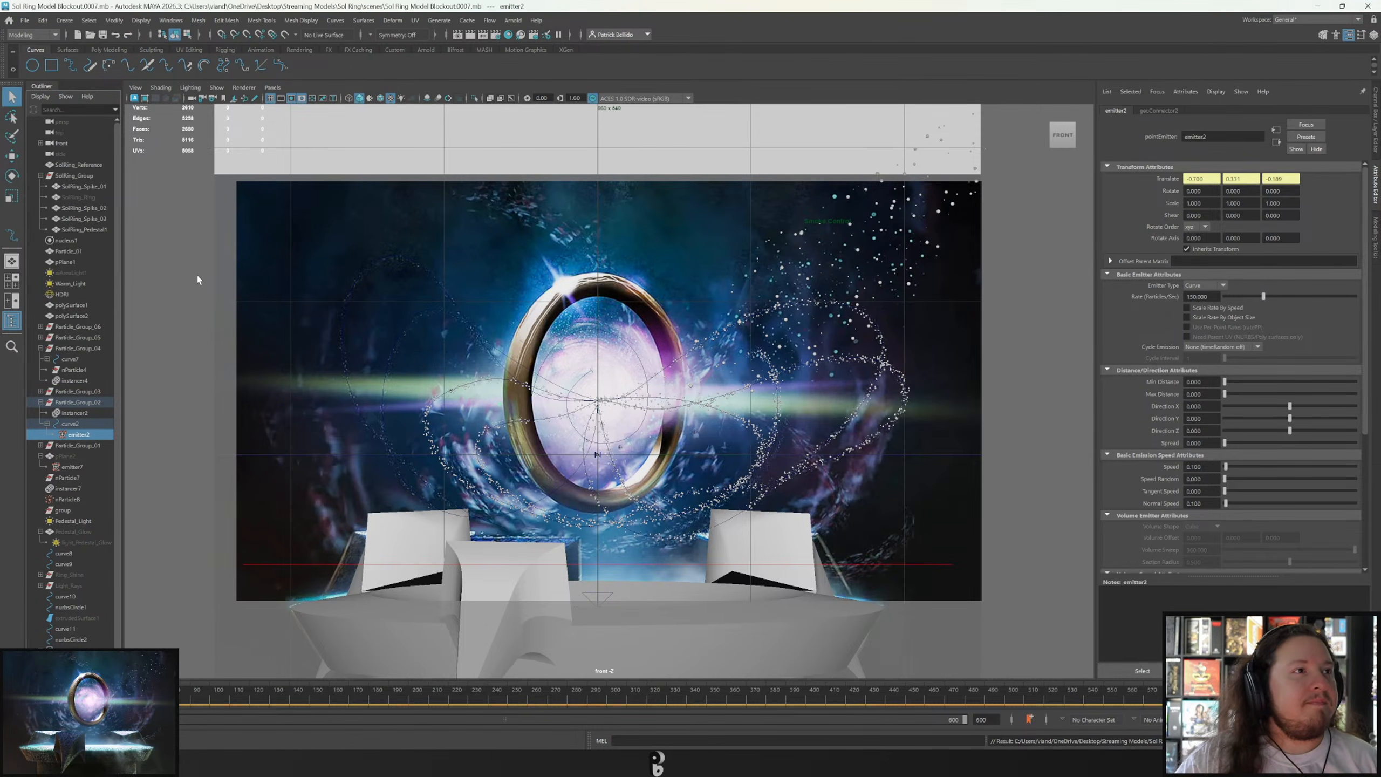